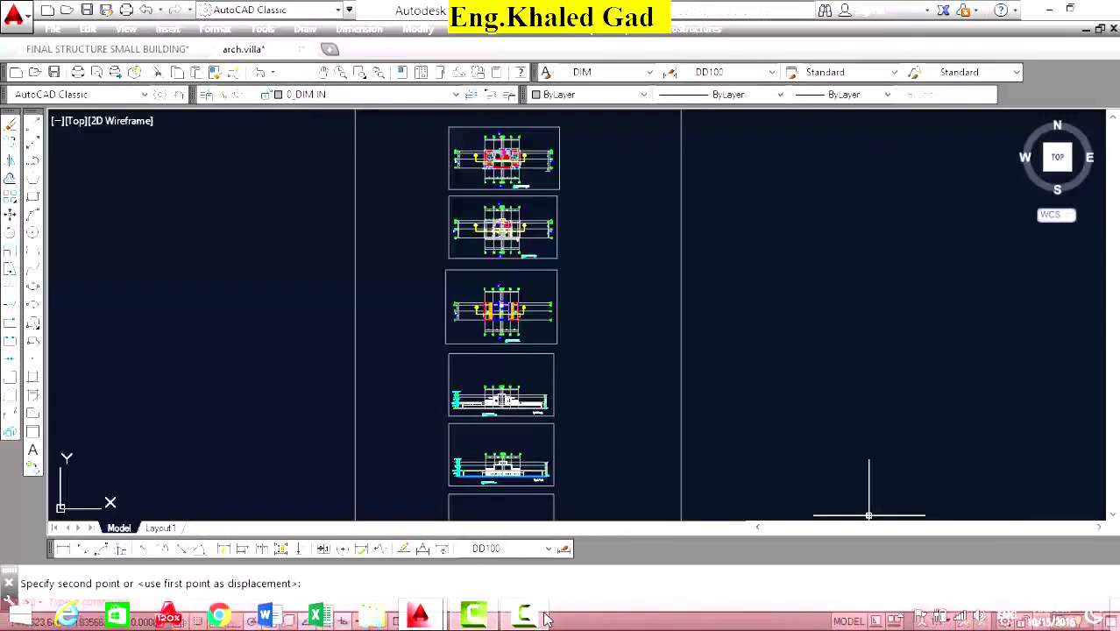
# Switch to the FINAL STRUCTURE SMALL BUILDING drawing.
pyautogui.click(522, 617)
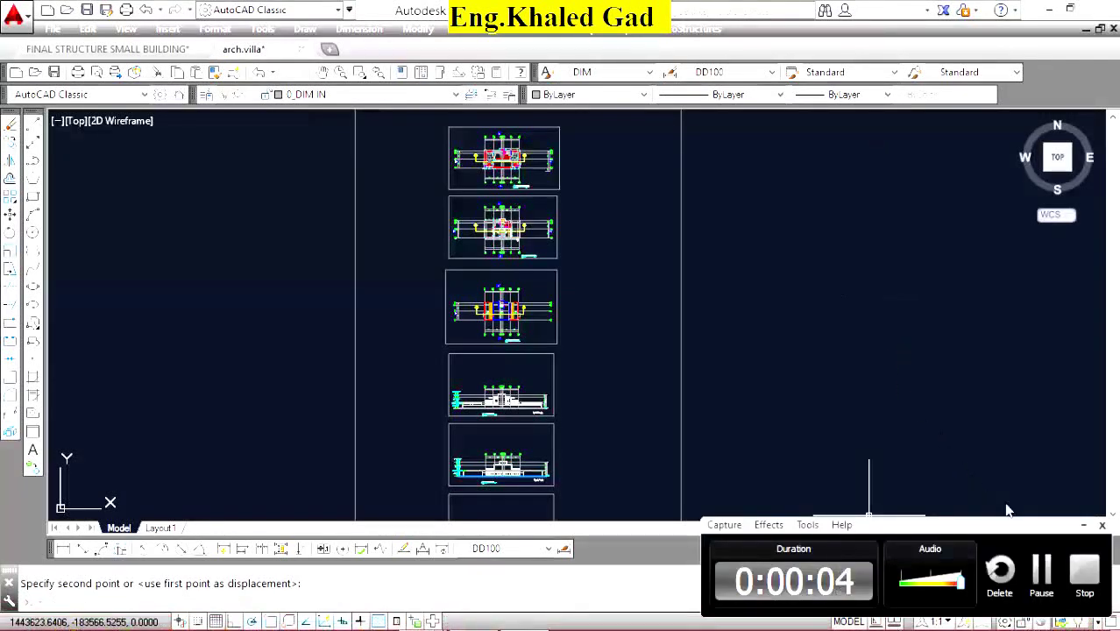
pyautogui.click(1083, 525)
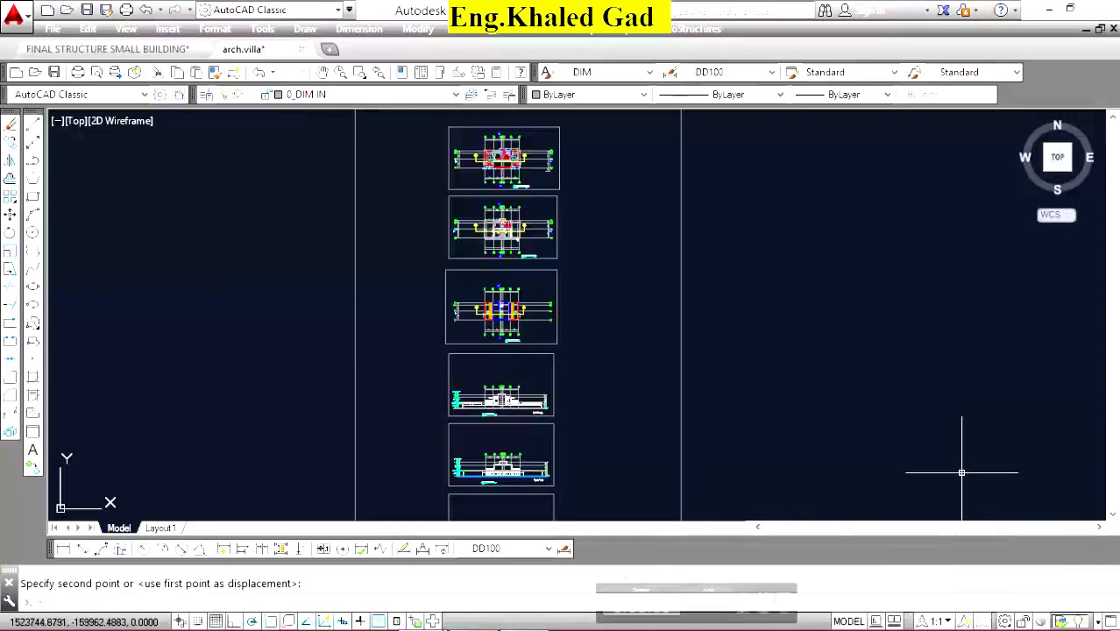
pyautogui.click(161, 50)
# Zoom in and out across the structural drawing's sheets to inspect them.
pyautogui.scroll(5, 533, 167)
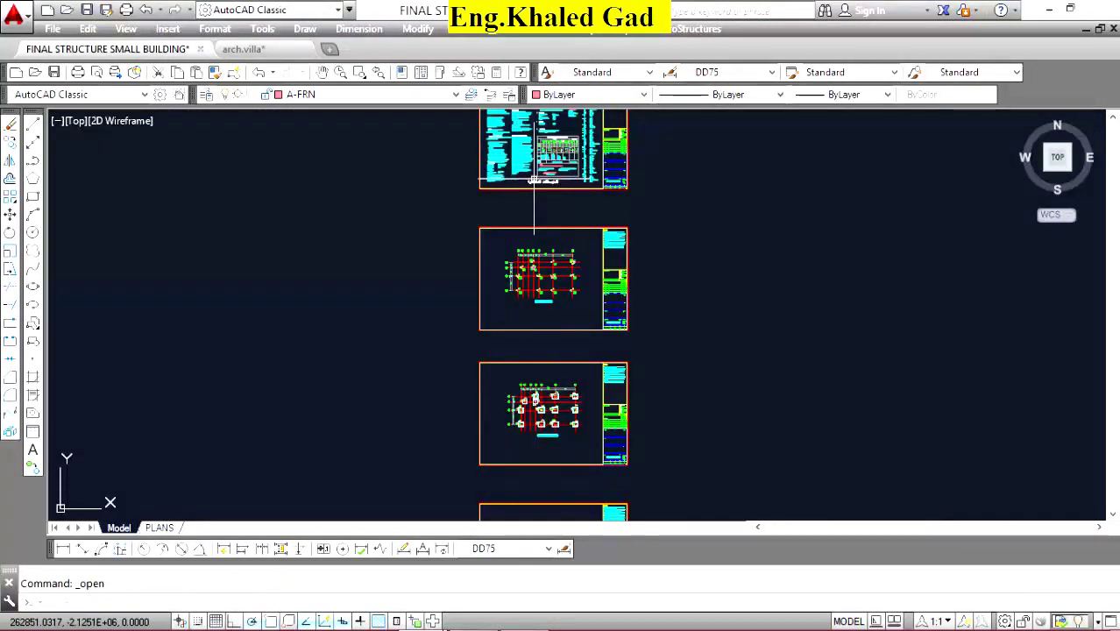
pyautogui.scroll(-2, 539, 226)
pyautogui.scroll(6, 536, 236)
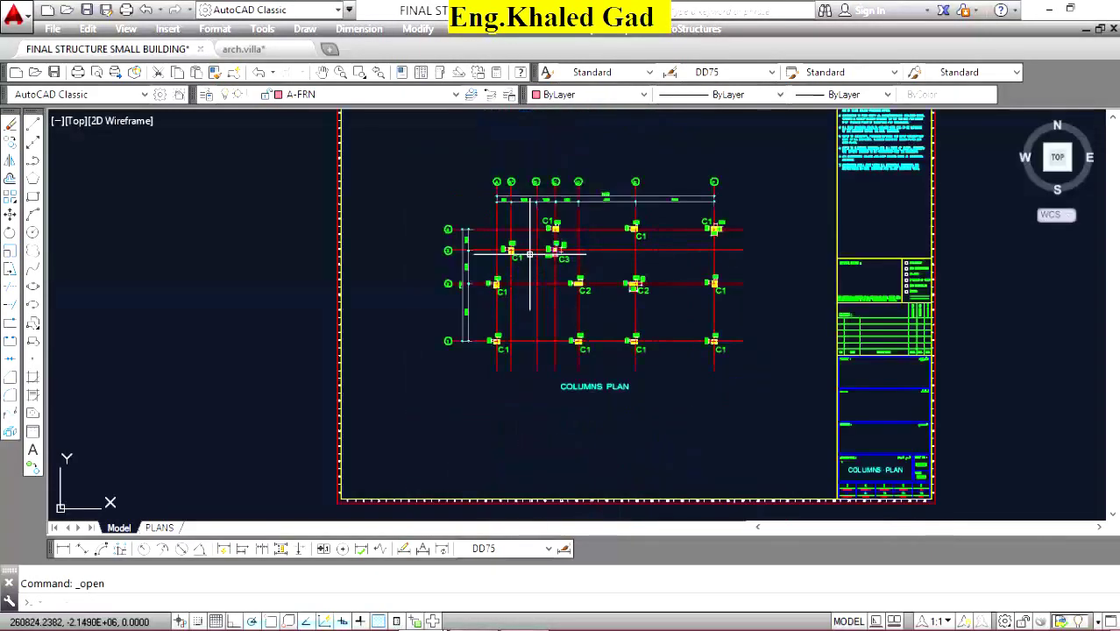
pyautogui.scroll(-6, 590, 229)
pyautogui.scroll(5, 587, 349)
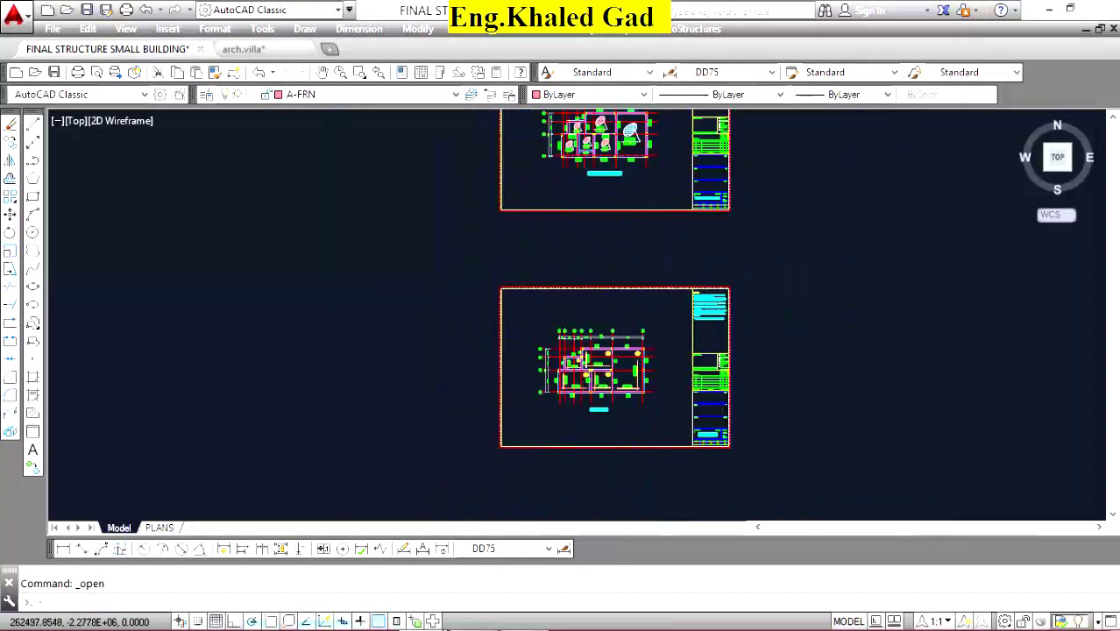
pyautogui.scroll(5, 594, 351)
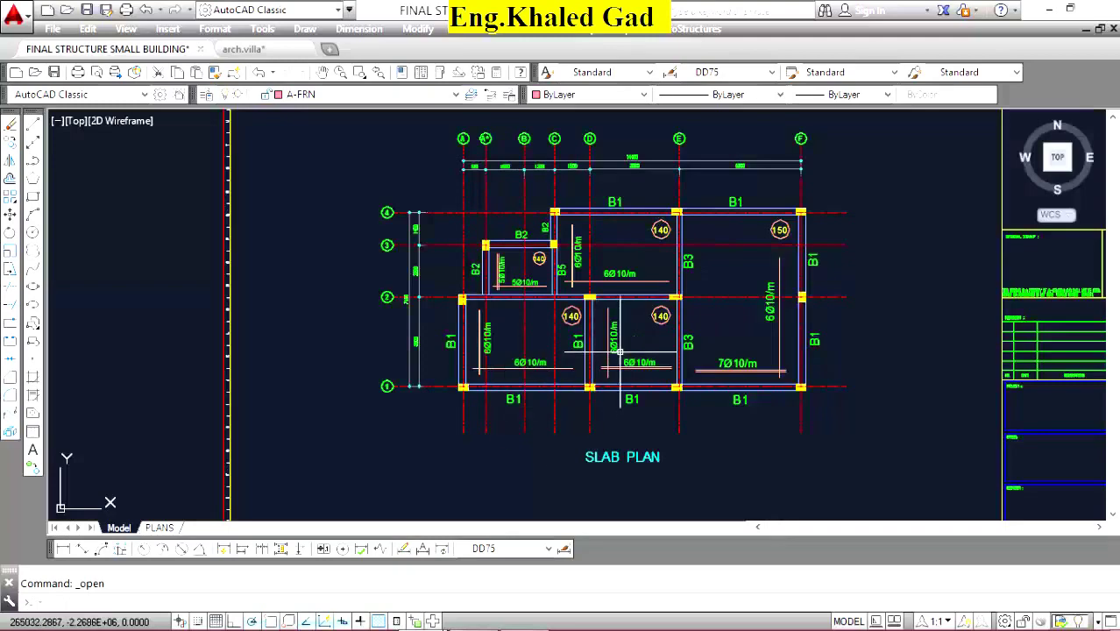
pyautogui.scroll(-5, 619, 351)
pyautogui.scroll(4, 608, 327)
pyautogui.scroll(3, 596, 333)
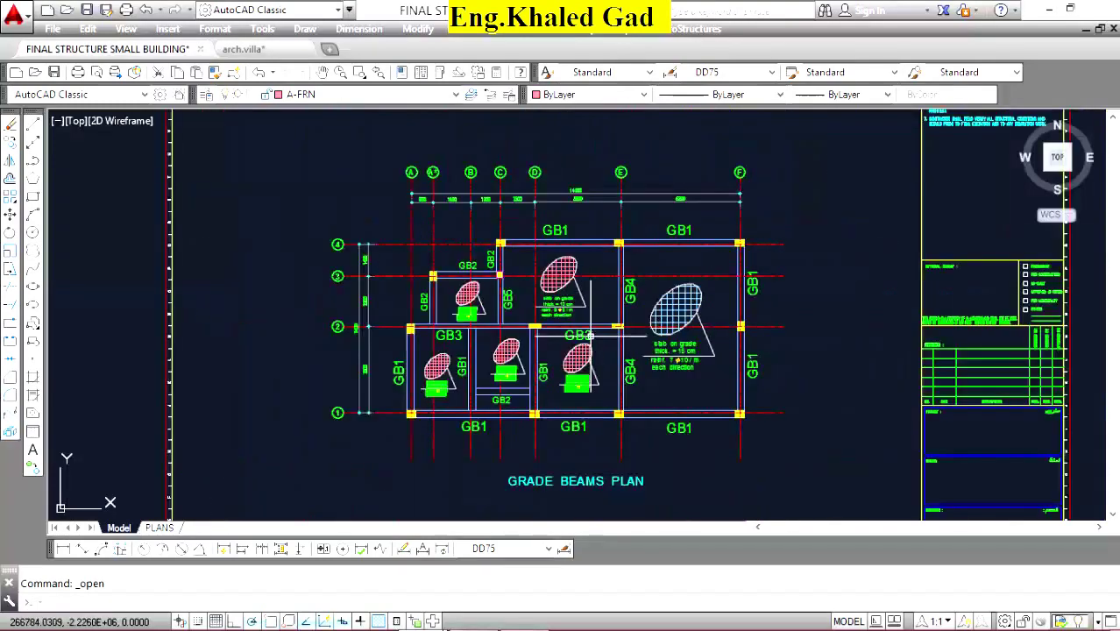
pyautogui.scroll(-5, 590, 335)
pyautogui.scroll(4, 583, 230)
pyautogui.scroll(-4, 574, 210)
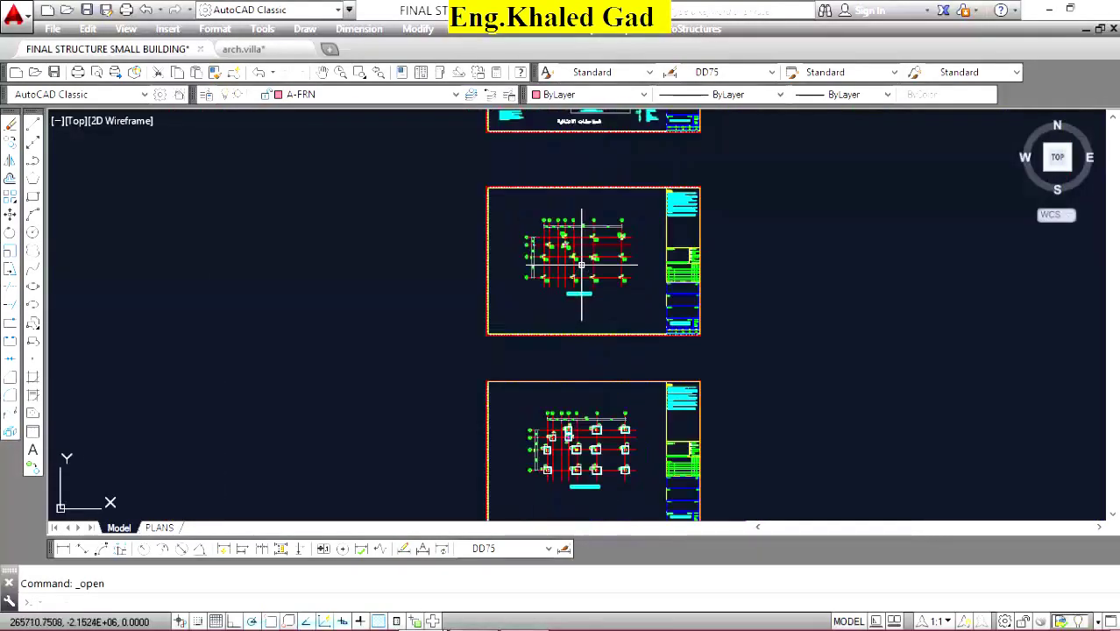
pyautogui.scroll(4, 581, 264)
pyautogui.scroll(-4, 586, 313)
pyautogui.scroll(5, 579, 350)
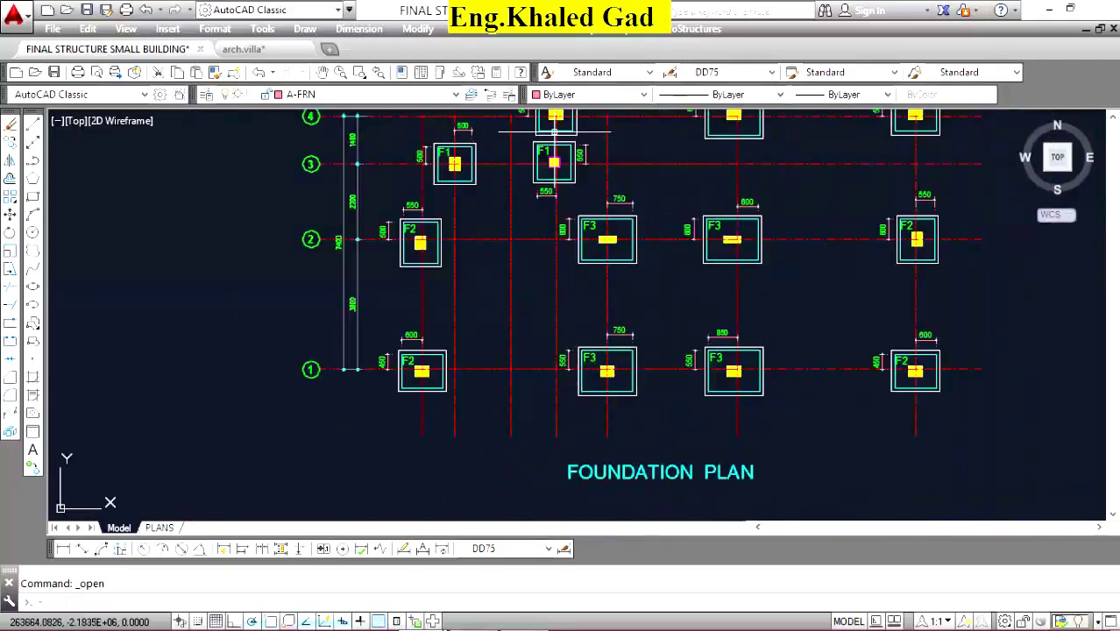
pyautogui.scroll(-3, 580, 143)
pyautogui.scroll(-2, 613, 182)
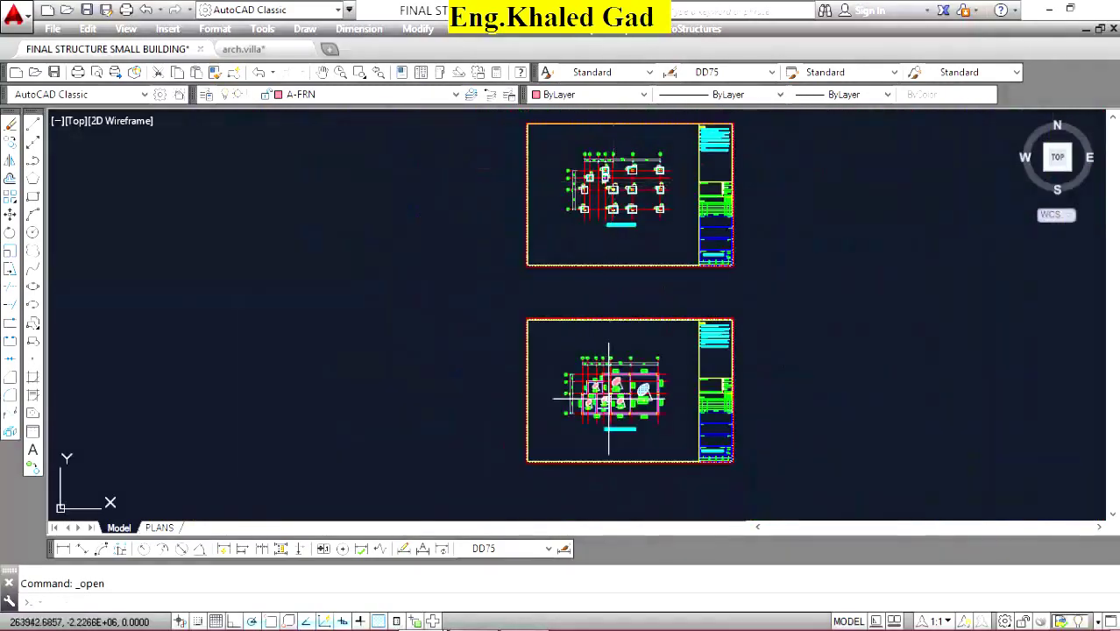
pyautogui.scroll(5, 608, 398)
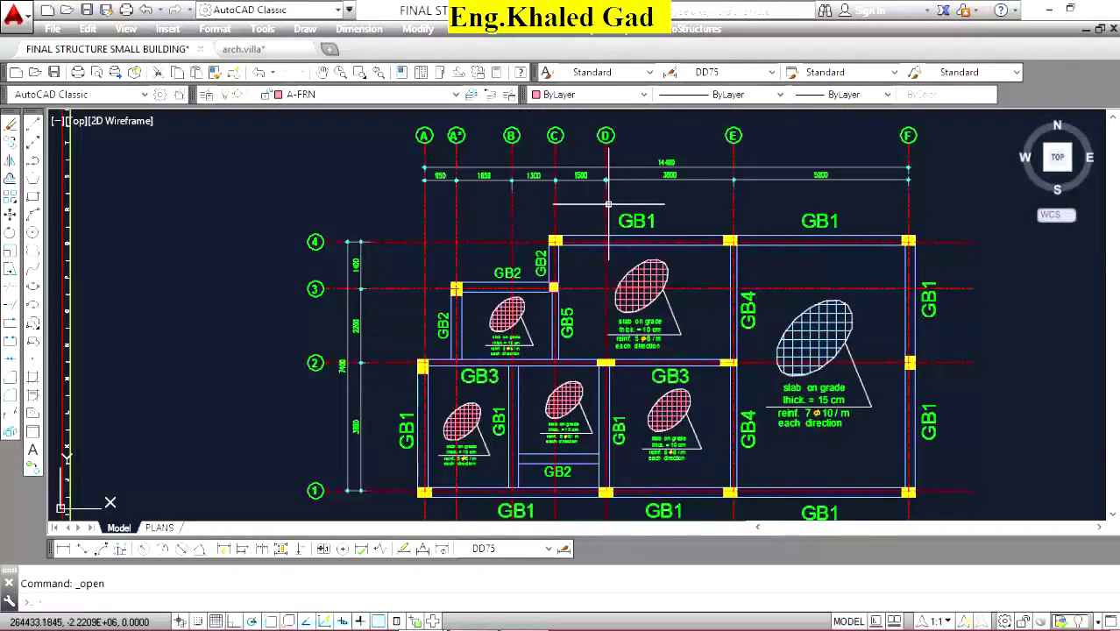
pyautogui.scroll(-3, 609, 204)
pyautogui.scroll(-2, 608, 263)
pyautogui.scroll(-1, 604, 350)
pyautogui.scroll(4, 600, 362)
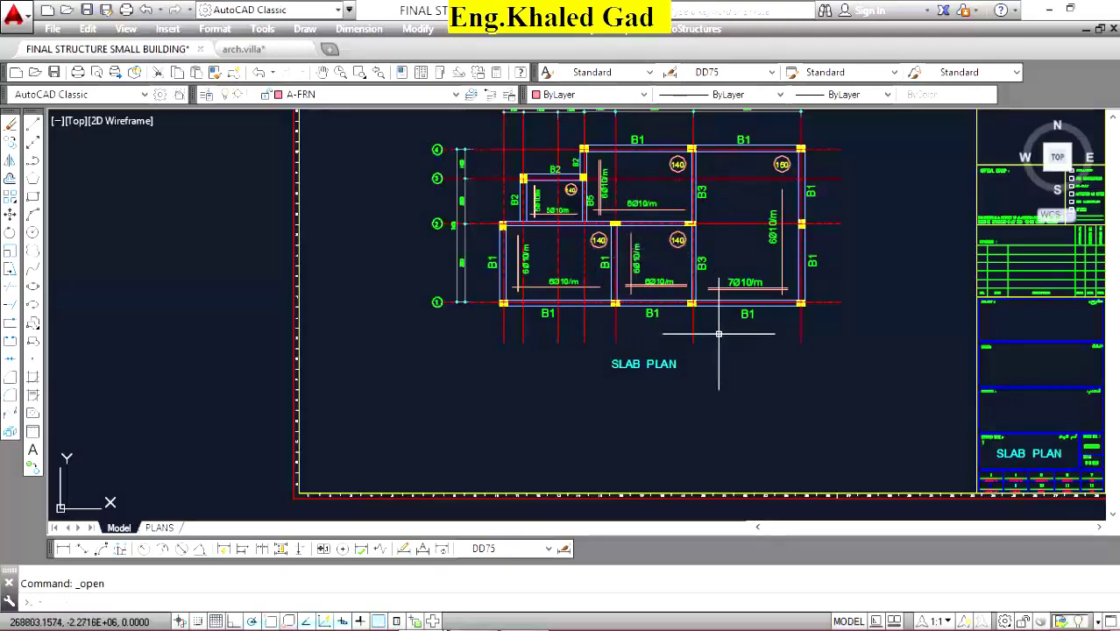
pyautogui.scroll(-6, 710, 153)
pyautogui.scroll(4, 673, 324)
pyautogui.scroll(2, 670, 325)
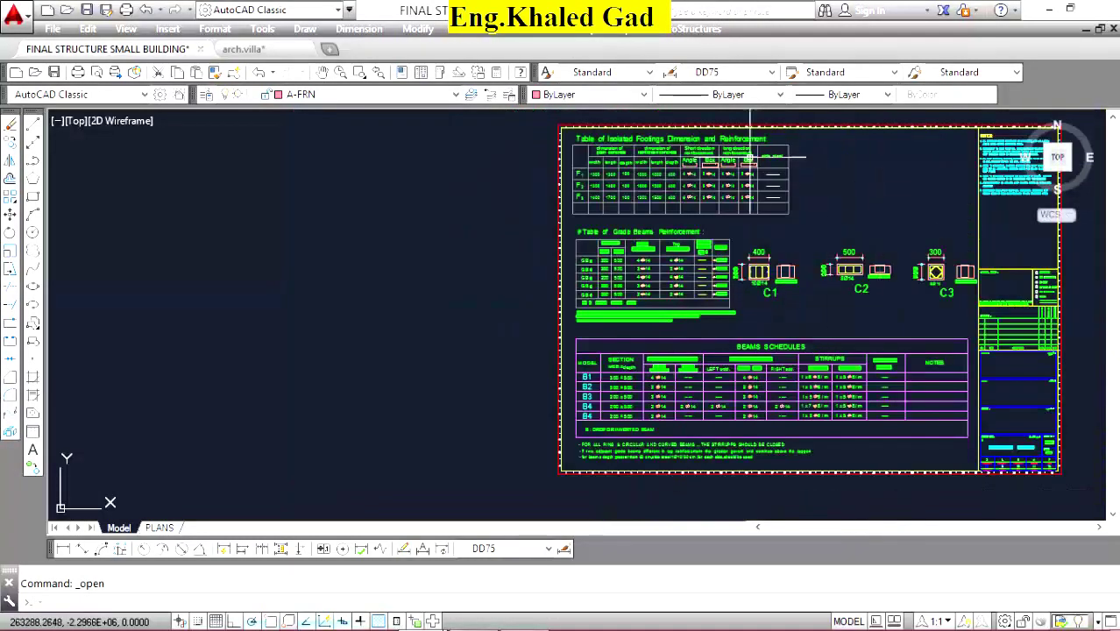
pyautogui.scroll(3, 985, 279)
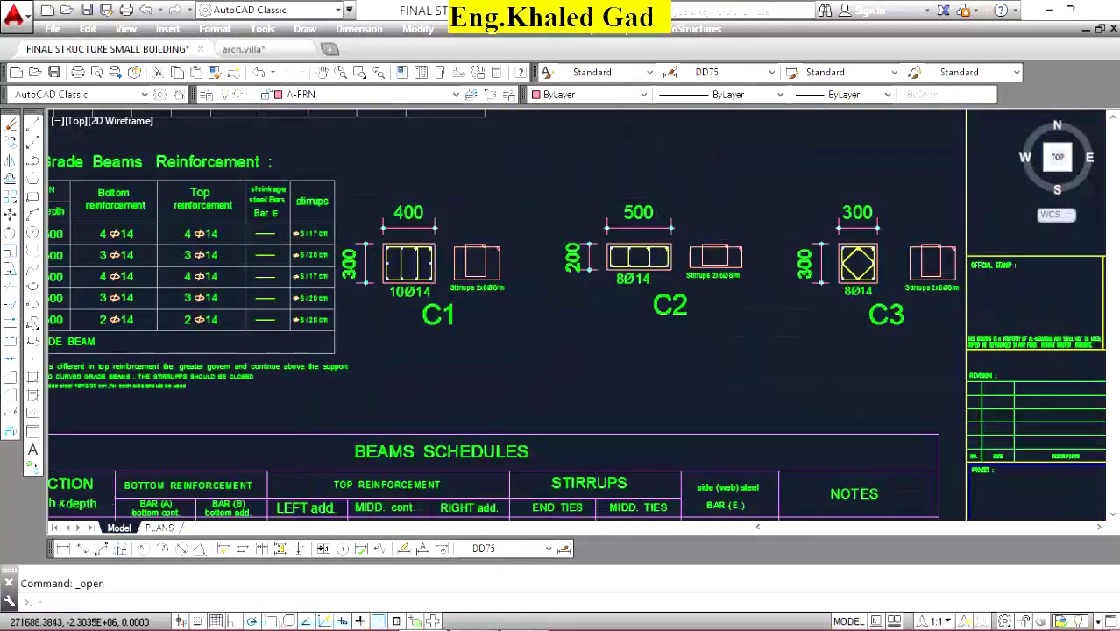
pyautogui.scroll(-5, 639, 445)
pyautogui.scroll(2, 640, 445)
pyautogui.scroll(3, 639, 445)
pyautogui.scroll(-10, 639, 213)
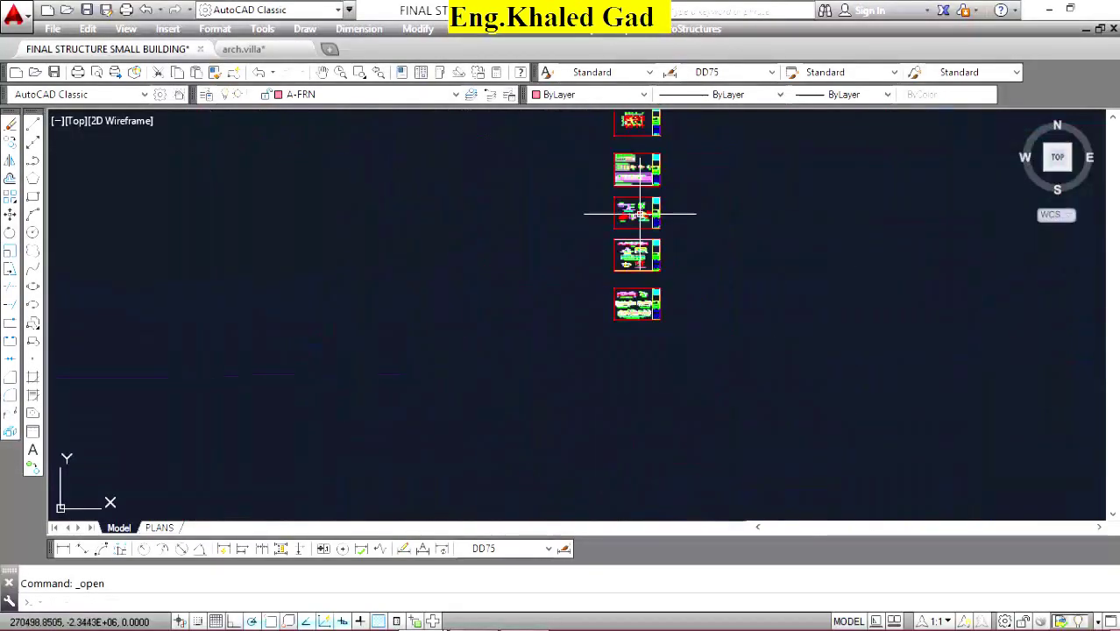
pyautogui.scroll(5, 640, 213)
pyautogui.scroll(2, 640, 212)
pyautogui.scroll(-7, 607, 420)
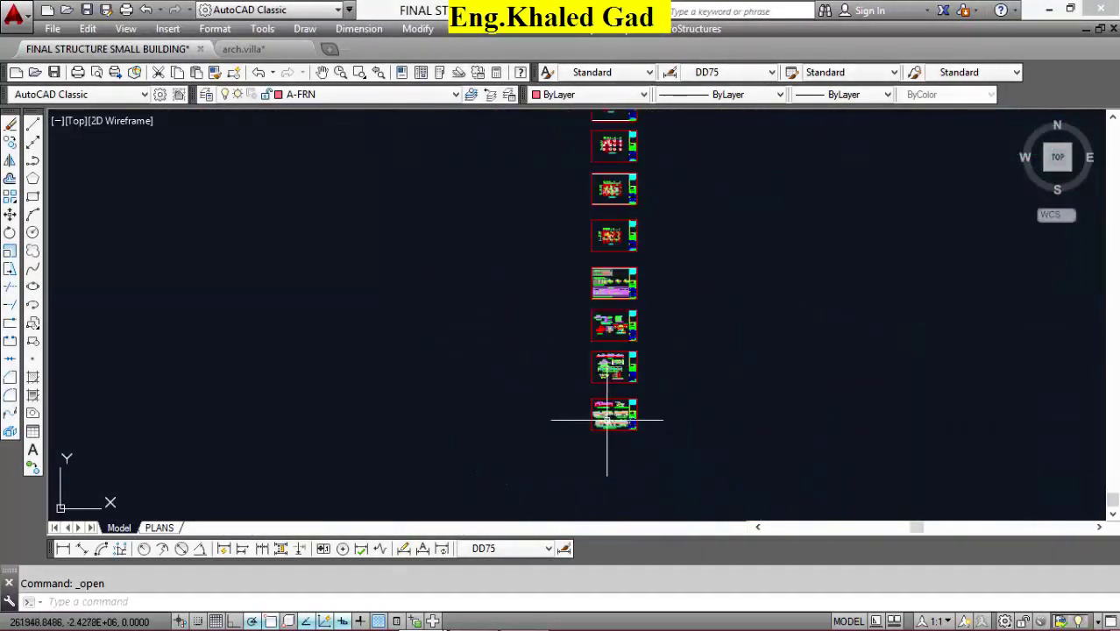
pyautogui.scroll(-2, 606, 421)
# Close FINAL STRUCTURE SMALL BUILDING.dwg, saving its changes.
pyautogui.click(201, 49)
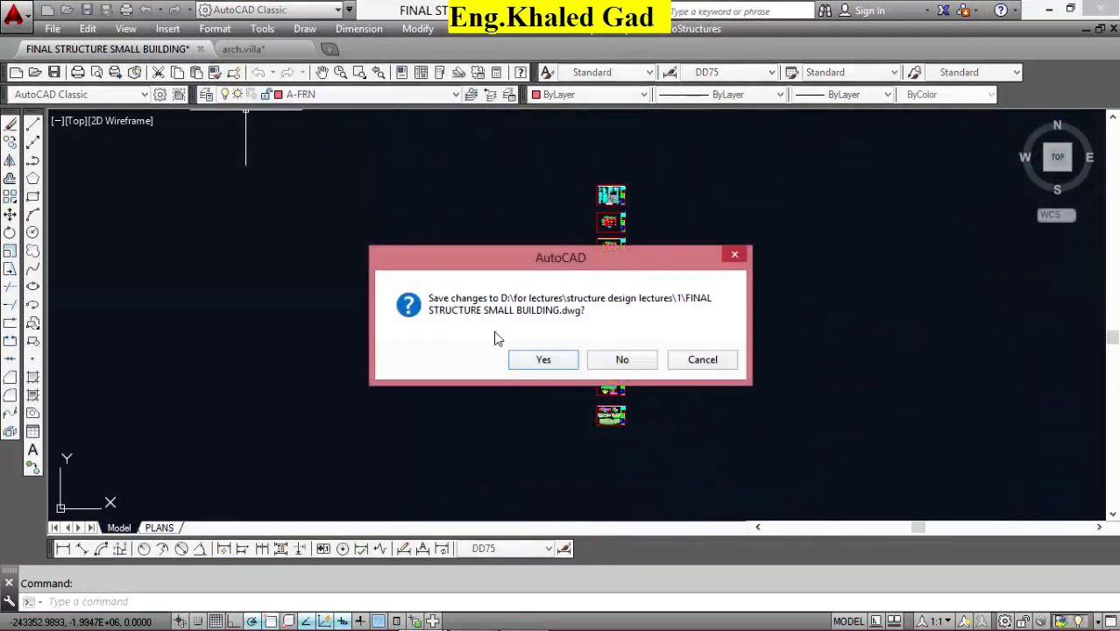
pyautogui.click(543, 360)
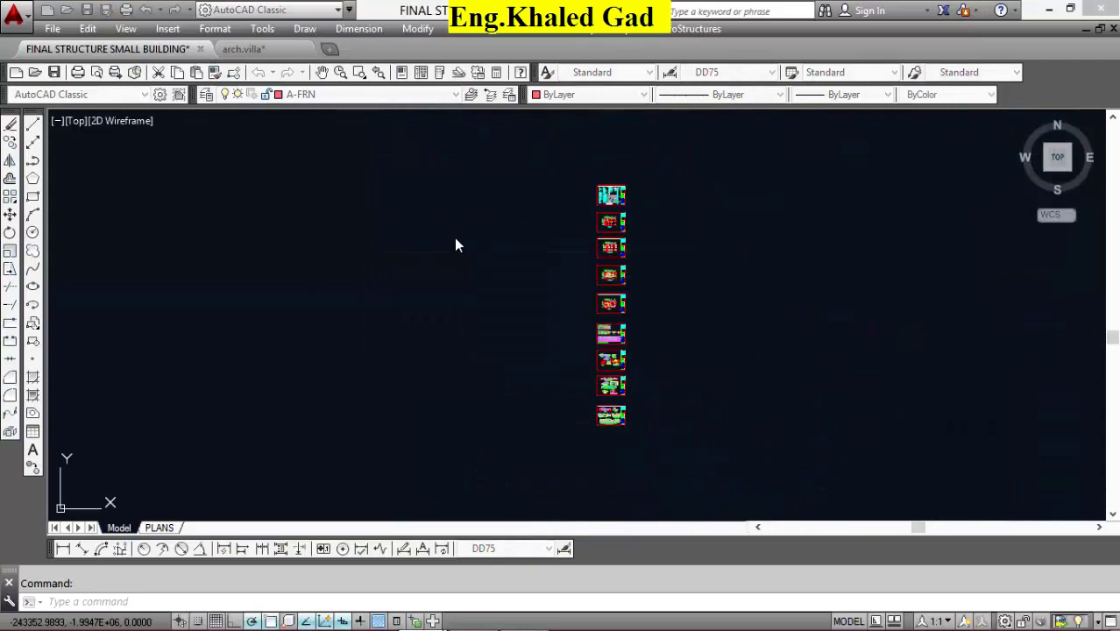
pyautogui.scroll(-4, 636, 250)
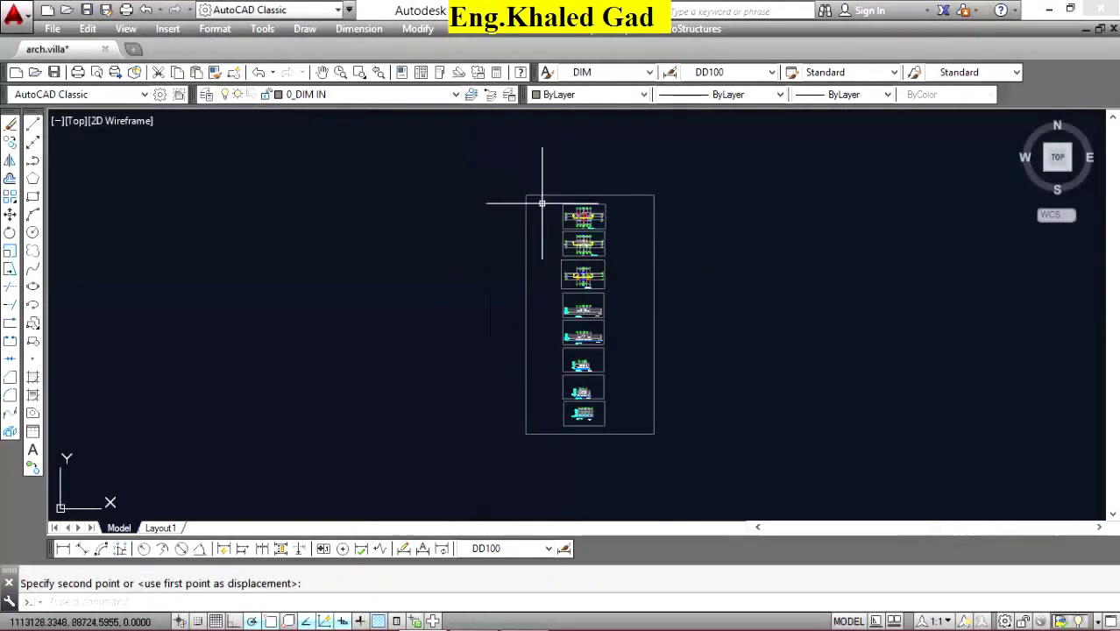
pyautogui.scroll(6, 537, 220)
pyautogui.scroll(4, 561, 206)
# Zoom around the arch.villa floor plan, roof deck plan and north elevation sheets.
pyautogui.scroll(3, 575, 188)
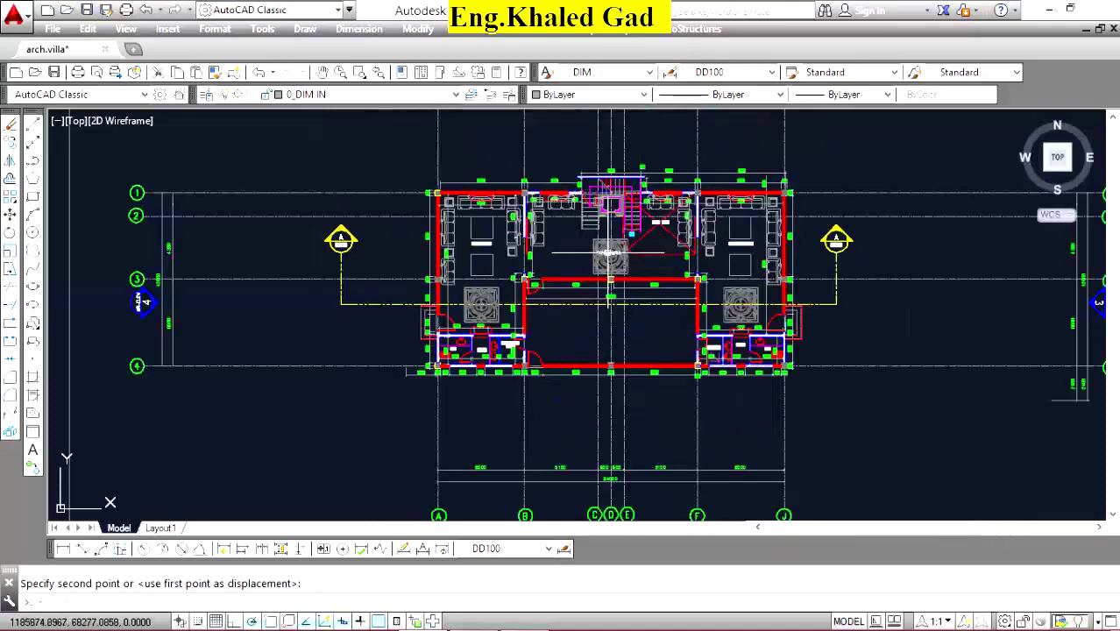
pyautogui.scroll(6, 611, 254)
pyautogui.scroll(-4, 624, 200)
pyautogui.scroll(-3, 600, 206)
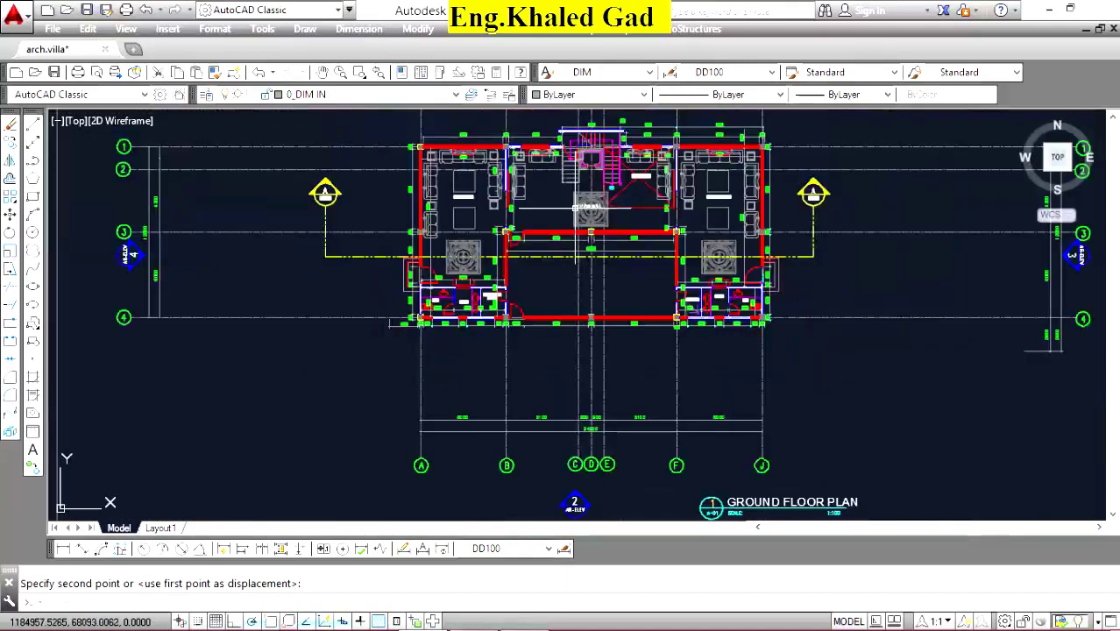
pyautogui.scroll(-3, 575, 213)
pyautogui.scroll(3, 613, 316)
pyautogui.scroll(-1, 613, 317)
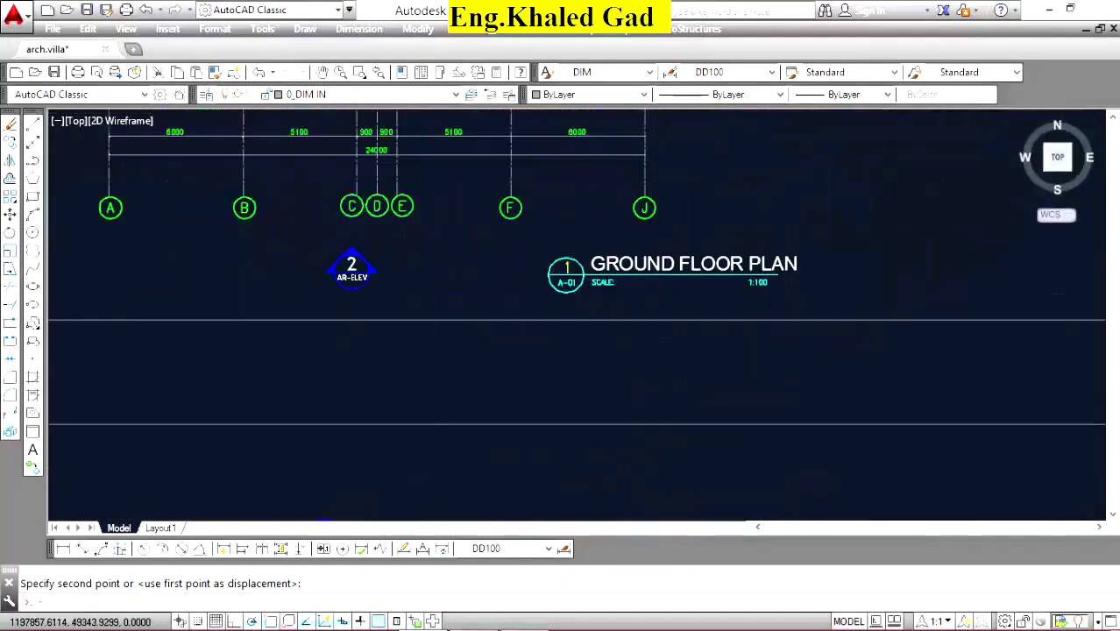
pyautogui.scroll(-5, 613, 316)
pyautogui.scroll(4, 649, 241)
pyautogui.scroll(6, 715, 340)
pyautogui.scroll(-10, 692, 333)
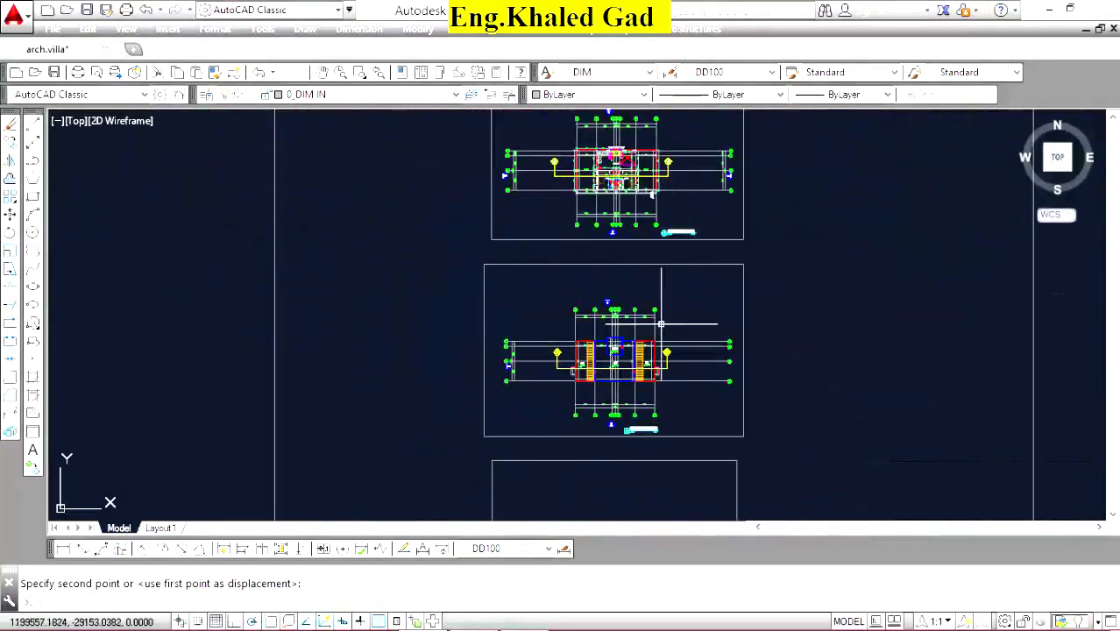
pyautogui.scroll(8, 652, 412)
pyautogui.scroll(5, 514, 257)
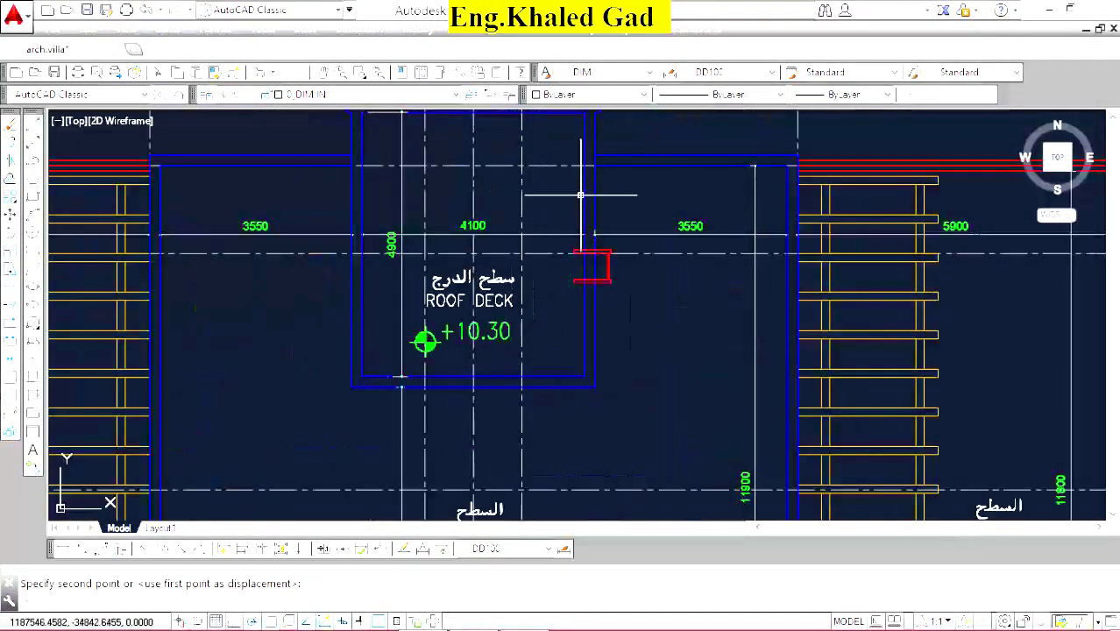
pyautogui.scroll(-4, 581, 195)
pyautogui.scroll(4, 580, 195)
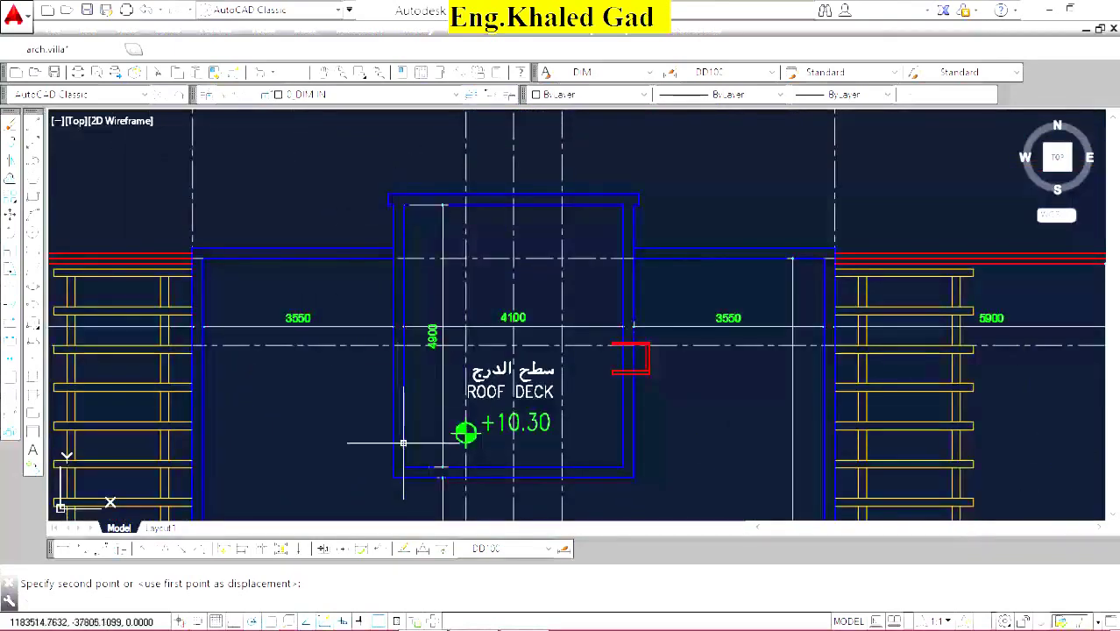
pyautogui.scroll(-4, 622, 198)
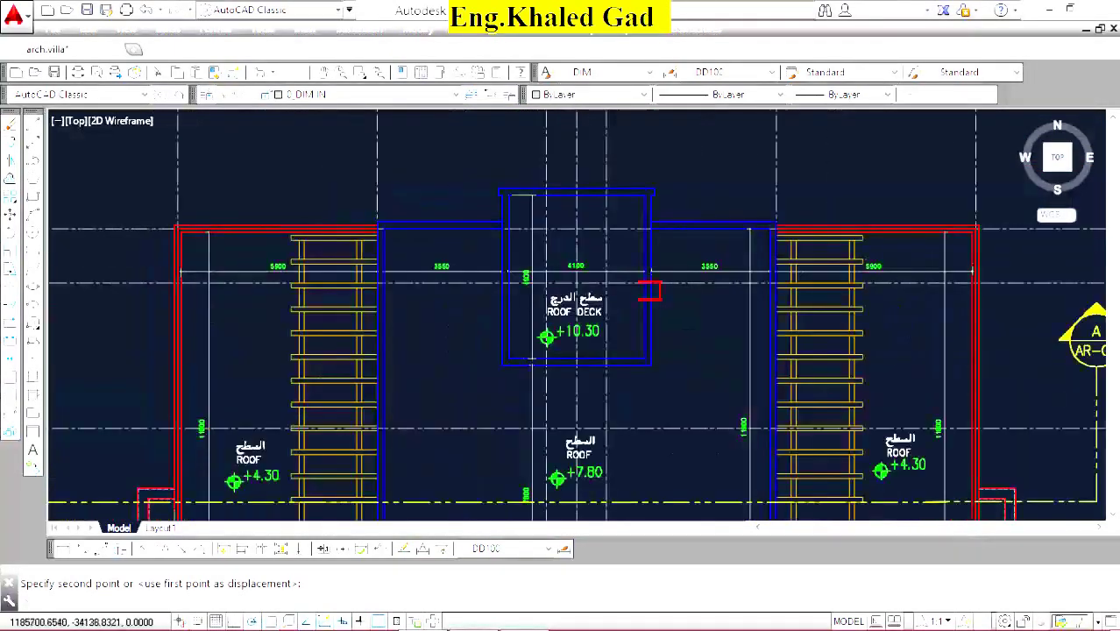
pyautogui.scroll(4, 512, 195)
pyautogui.scroll(-4, 635, 172)
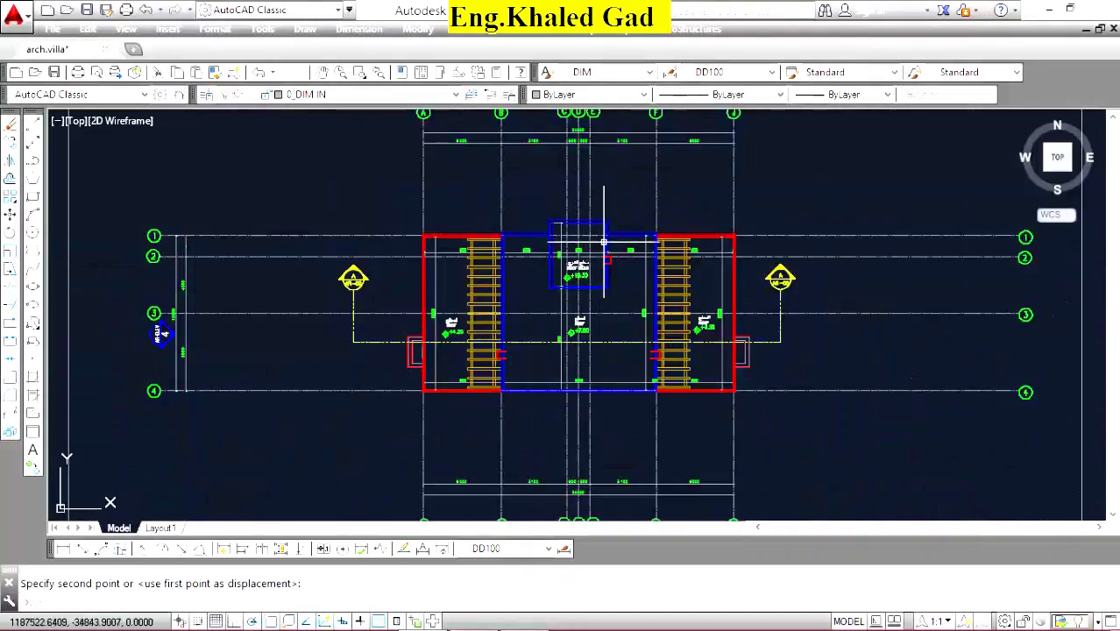
pyautogui.scroll(-2, 600, 200)
pyautogui.scroll(-3, 610, 325)
pyautogui.scroll(5, 612, 404)
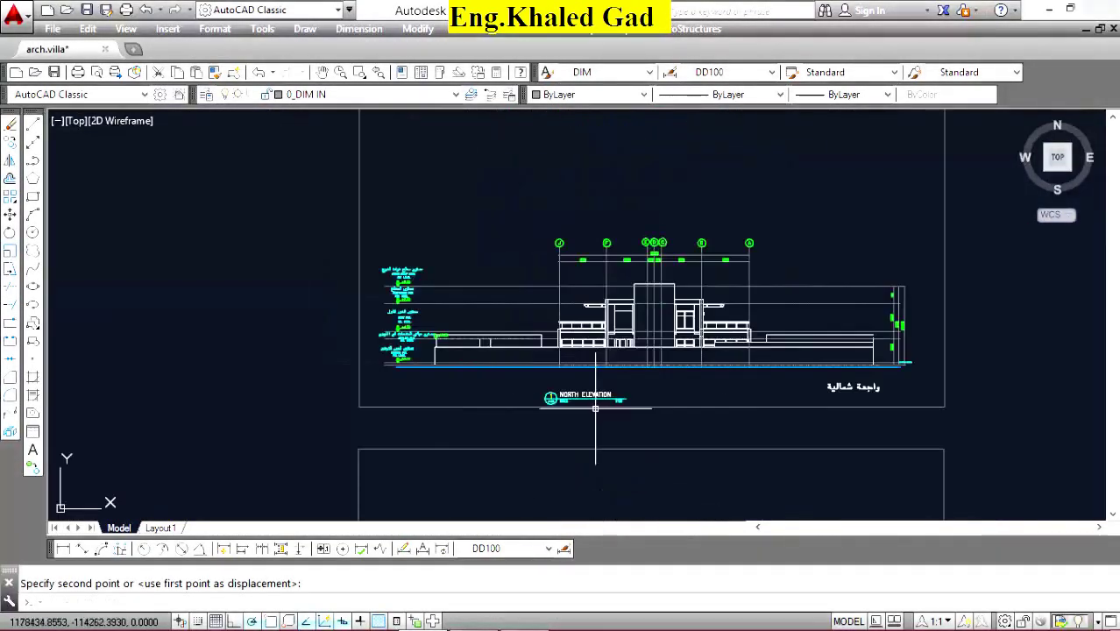
pyautogui.scroll(3, 610, 250)
pyautogui.scroll(-3, 613, 300)
pyautogui.scroll(5, 614, 300)
pyautogui.scroll(-8, 612, 176)
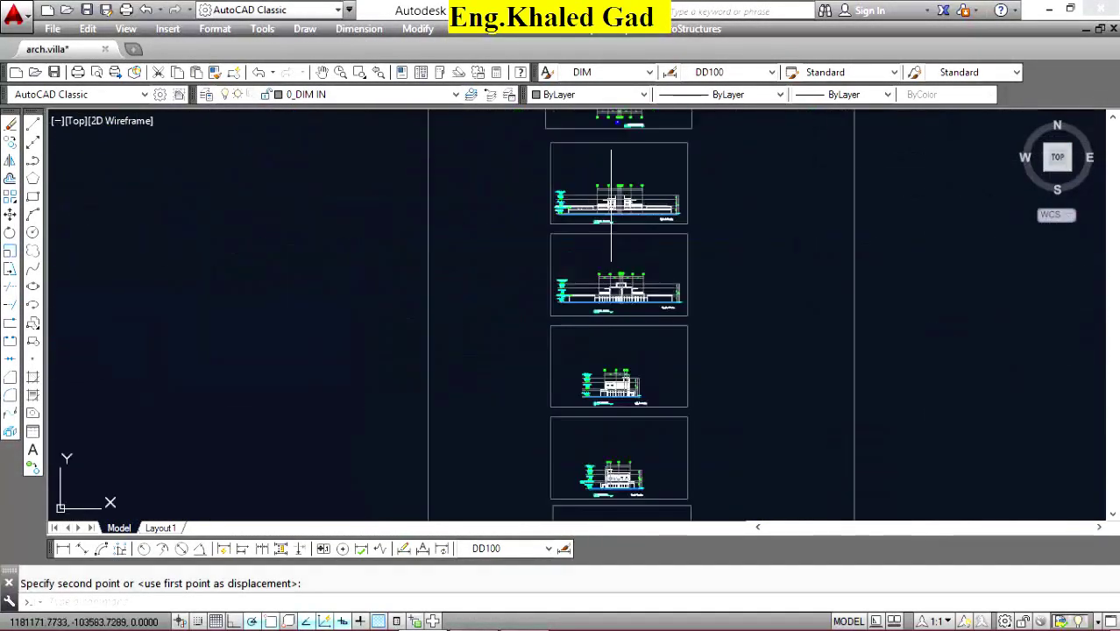
pyautogui.scroll(4, 610, 347)
pyautogui.scroll(2, 611, 347)
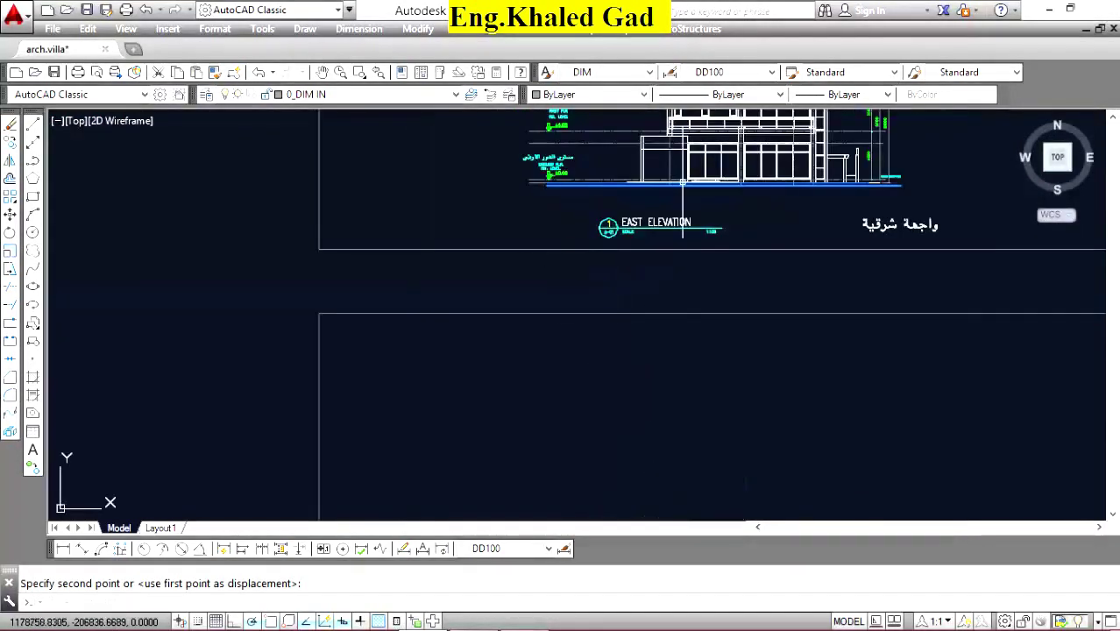
pyautogui.scroll(-4, 657, 349)
pyautogui.scroll(4, 685, 292)
pyautogui.scroll(2, 741, 268)
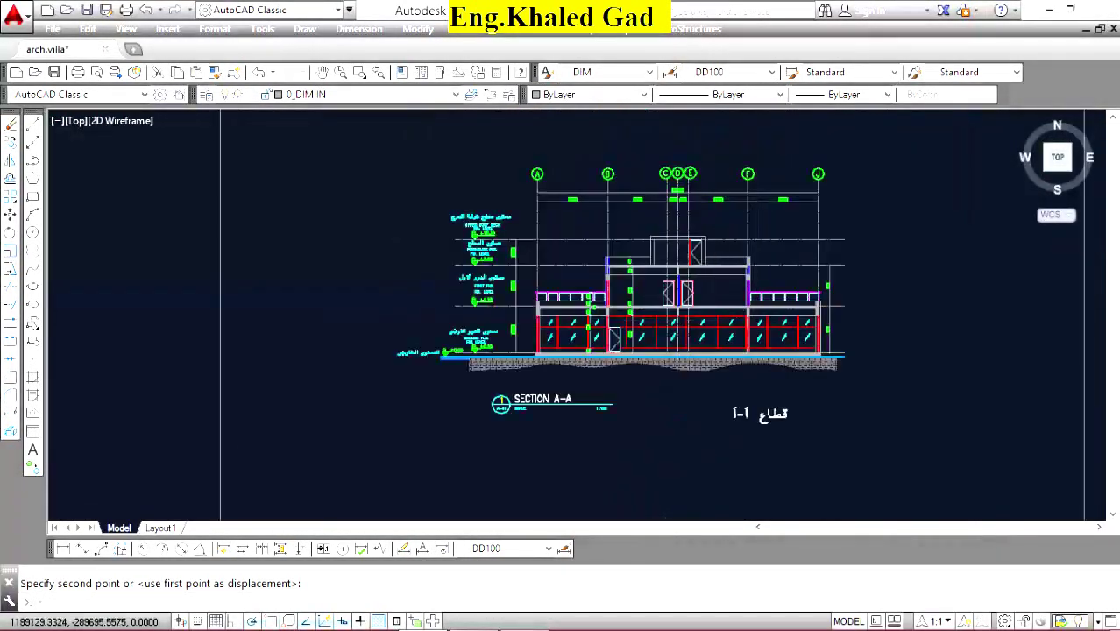
pyautogui.scroll(2, 964, 263)
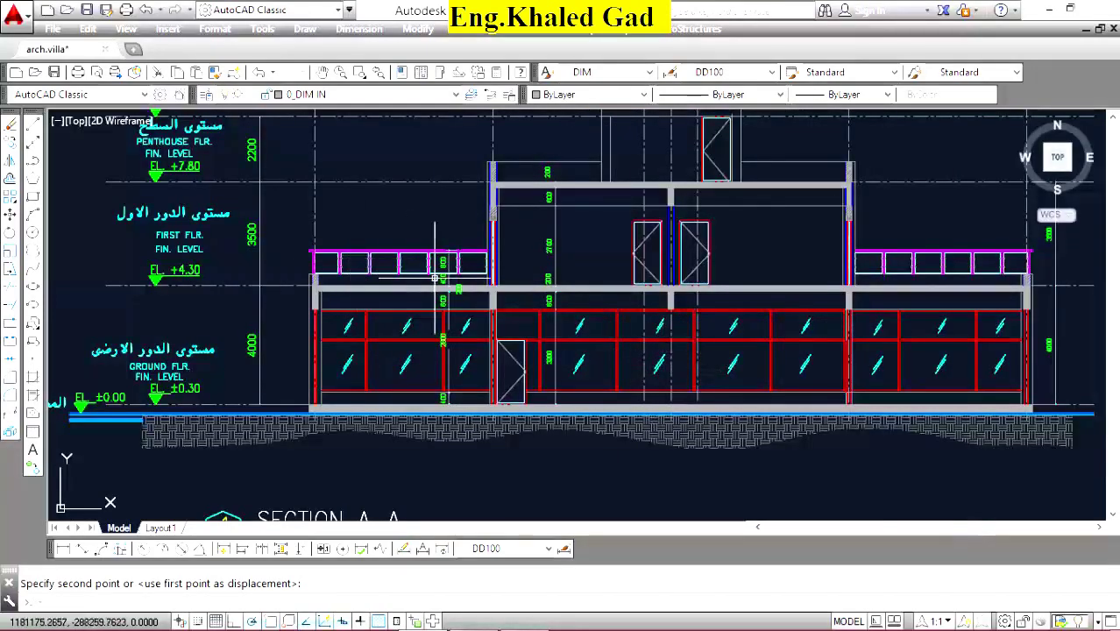
pyautogui.scroll(-2, 434, 279)
pyautogui.scroll(3, 438, 219)
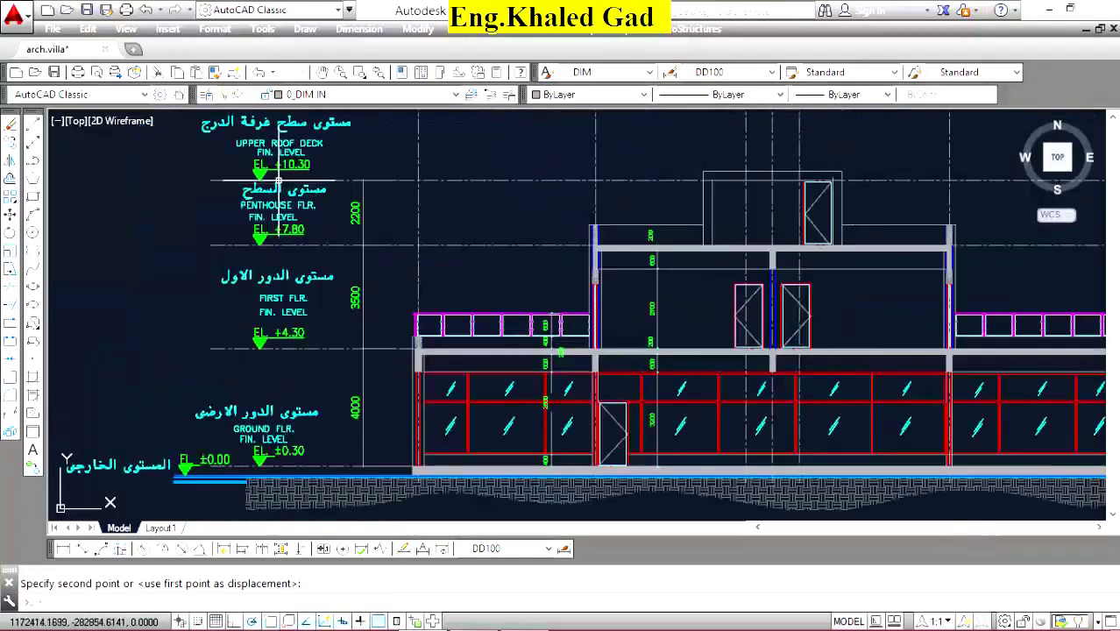
pyautogui.scroll(2, 513, 200)
pyautogui.scroll(-2, 512, 205)
pyautogui.scroll(-2, 517, 208)
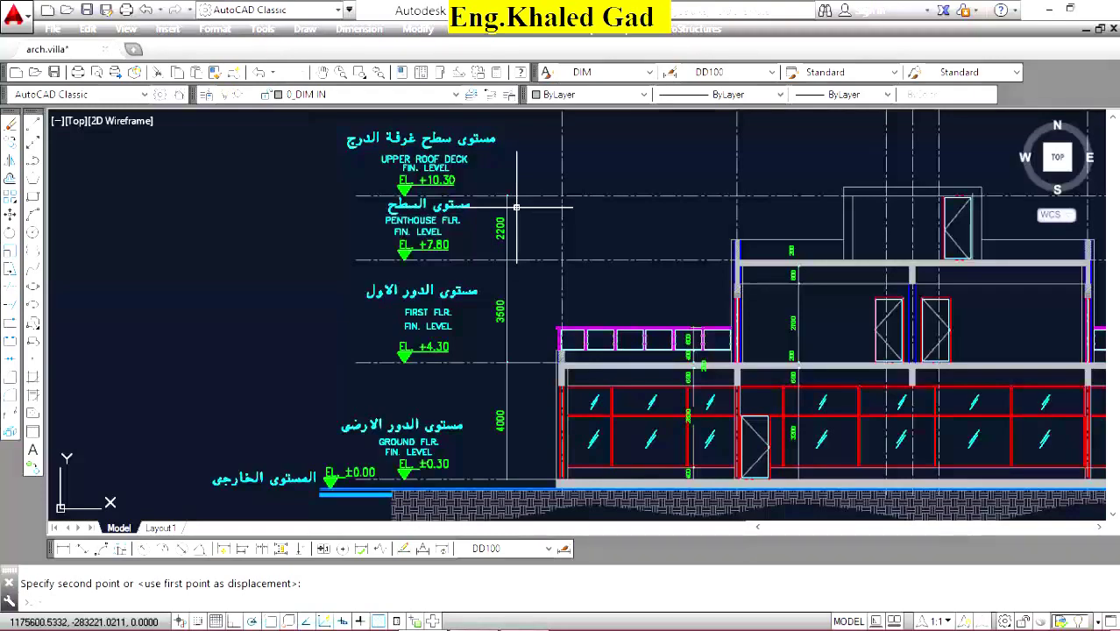
pyautogui.scroll(-3, 515, 203)
pyautogui.scroll(-3, 521, 262)
pyautogui.scroll(-2, 524, 359)
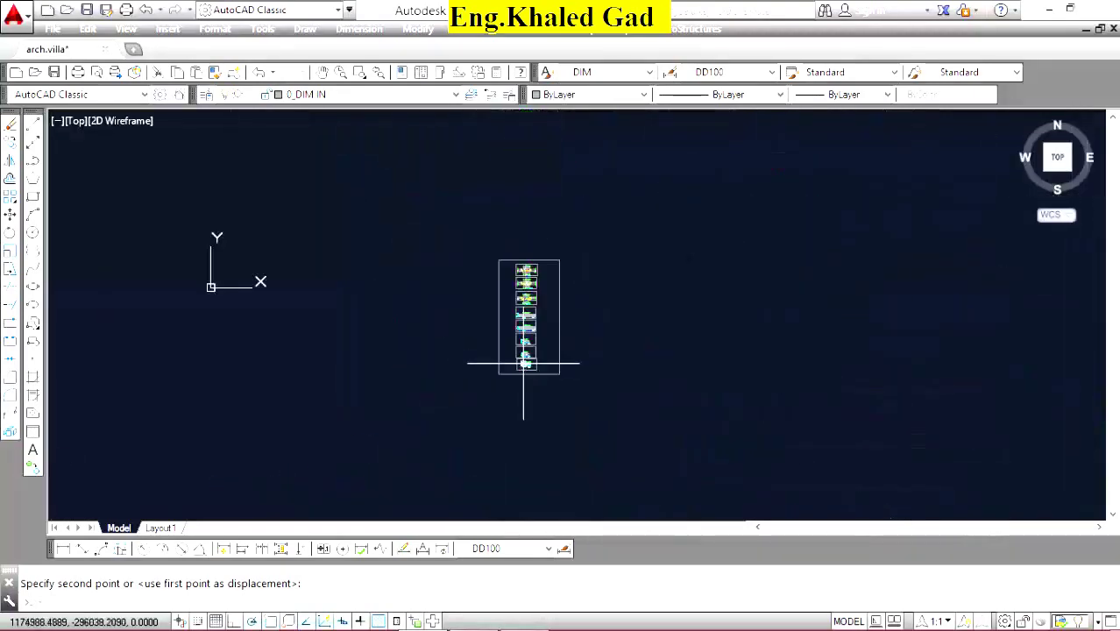
pyautogui.scroll(3, 511, 265)
# Zoom onto the central hall so its columns and 4500/5600 dimensions are readable.
pyautogui.scroll(3, 511, 265)
pyautogui.scroll(2, 510, 264)
pyautogui.scroll(2, 511, 265)
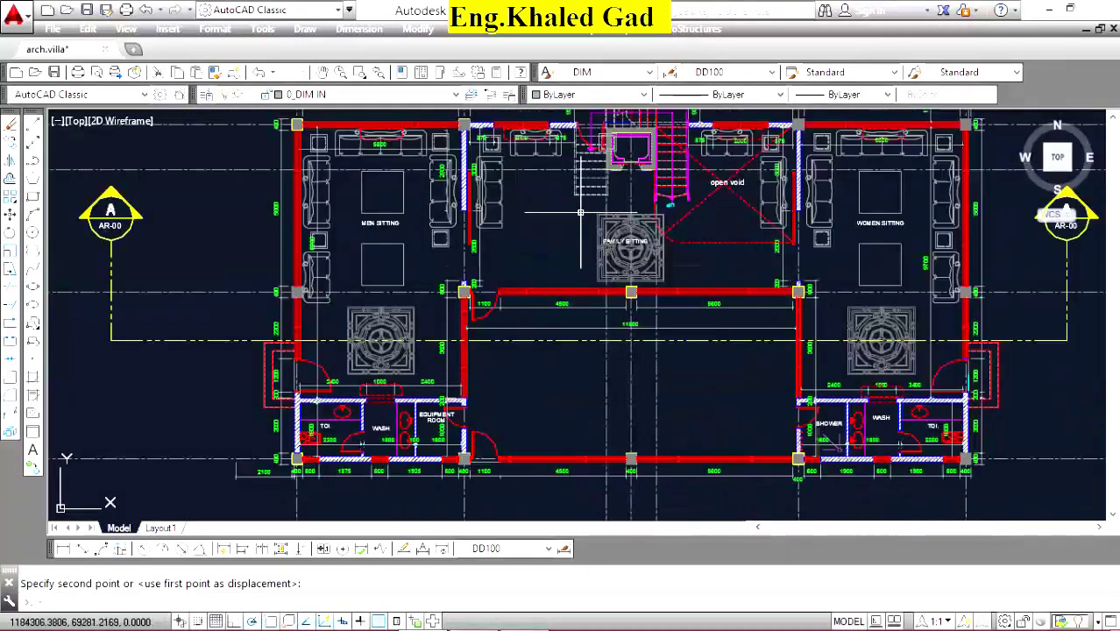
pyautogui.scroll(1, 511, 265)
pyautogui.scroll(1, 517, 265)
pyautogui.scroll(-3, 526, 265)
pyautogui.scroll(4, 614, 264)
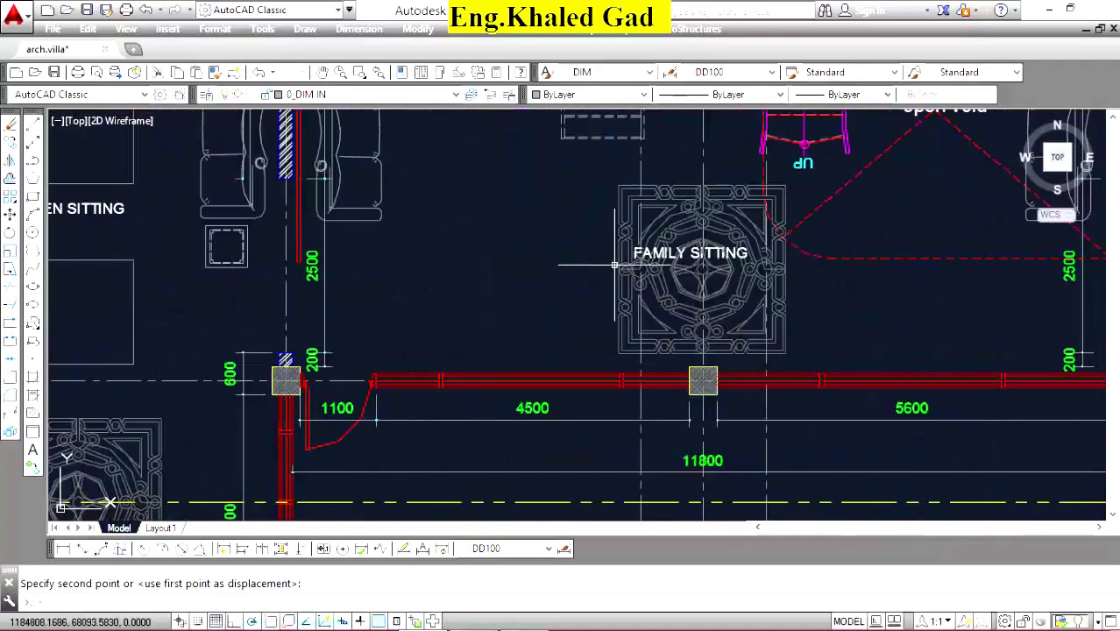
pyautogui.scroll(-4, 702, 263)
pyautogui.scroll(2, 560, 263)
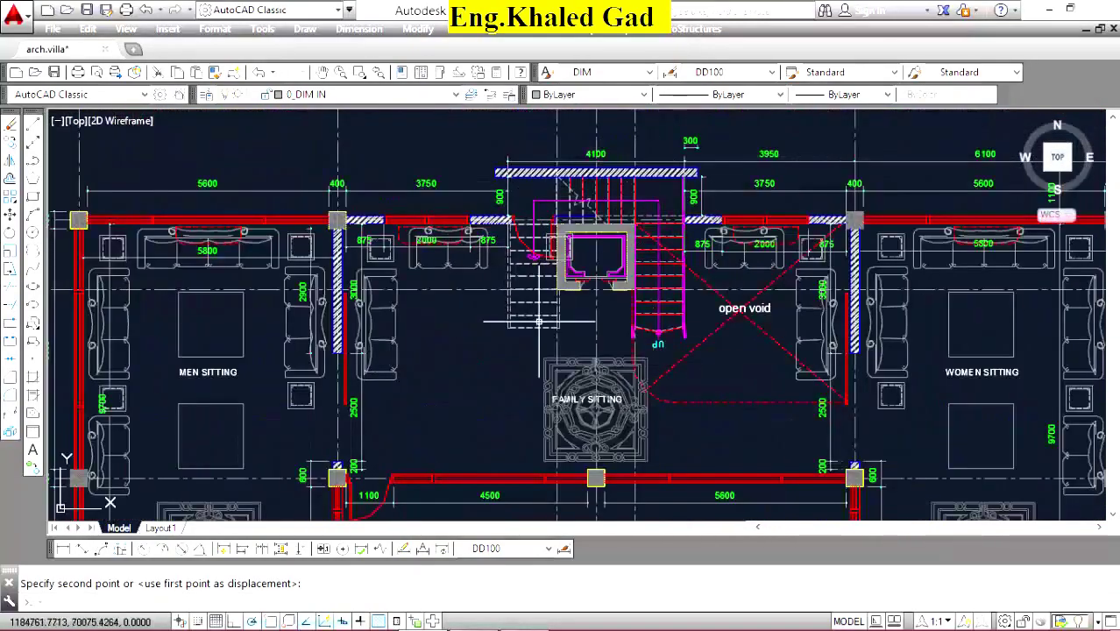
pyautogui.scroll(-4, 627, 187)
pyautogui.scroll(4, 514, 242)
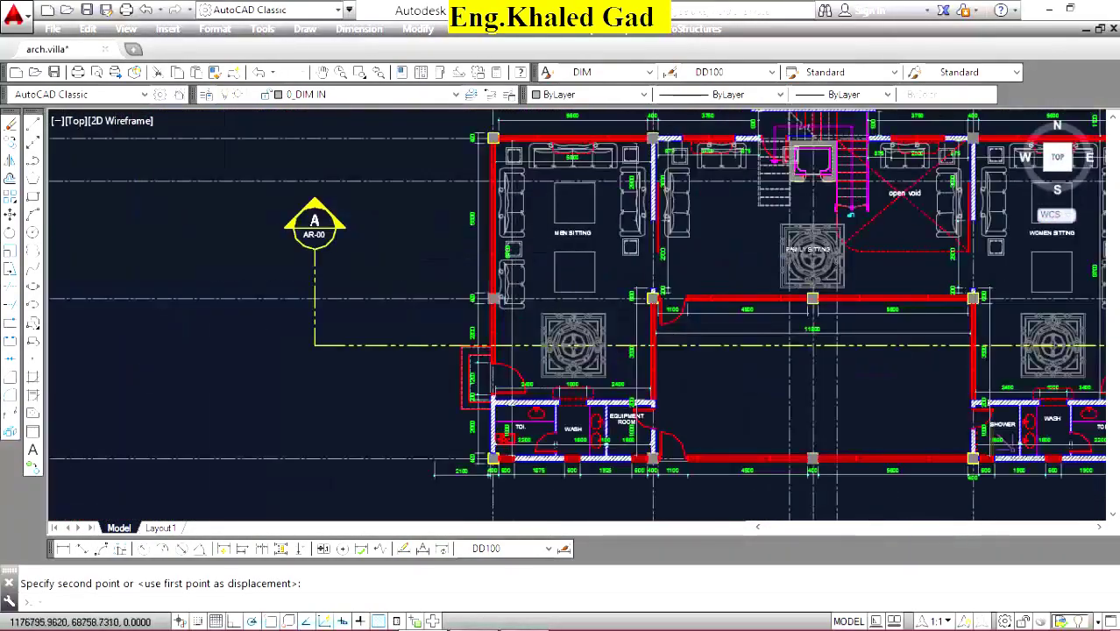
pyautogui.scroll(2, 504, 170)
pyautogui.scroll(-2, 641, 203)
pyautogui.scroll(-2, 545, 219)
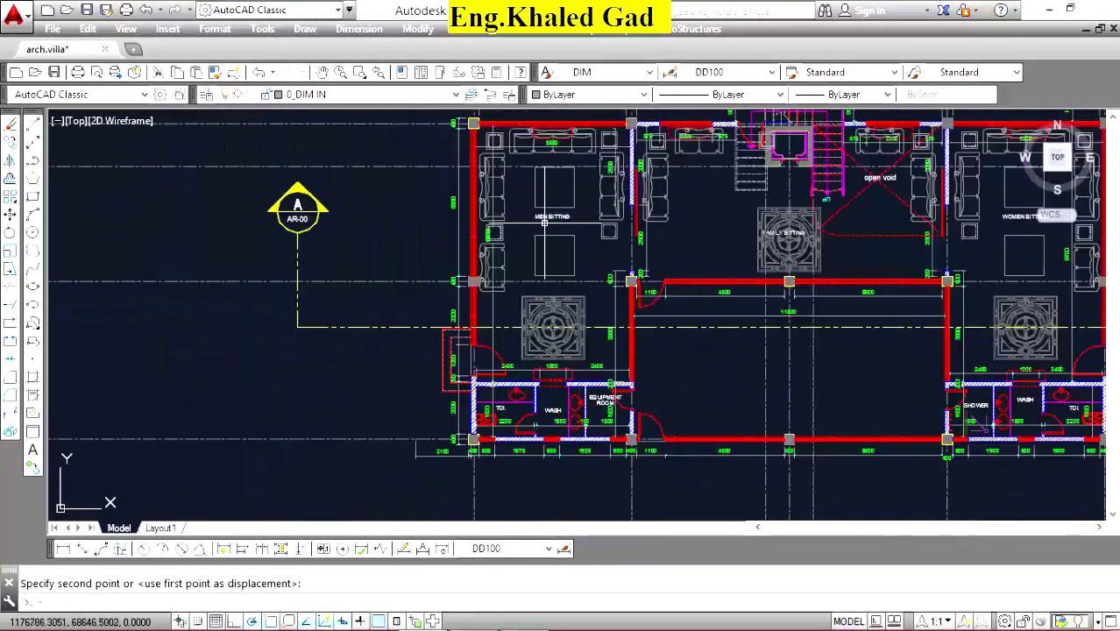
pyautogui.scroll(2, 546, 398)
pyautogui.scroll(2, 594, 277)
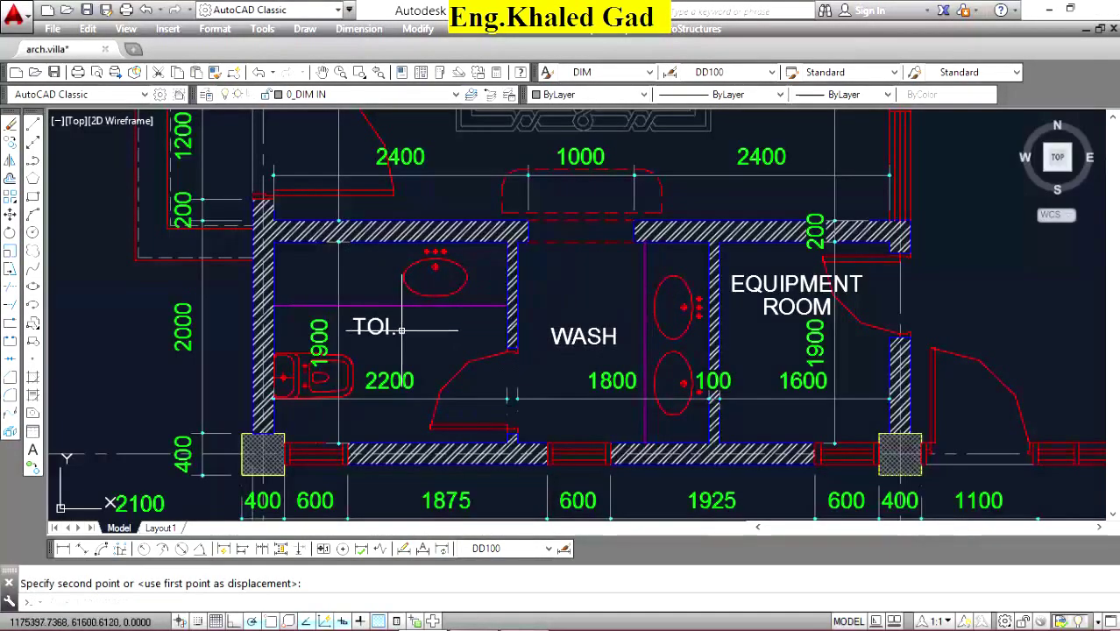
pyautogui.scroll(-4, 401, 330)
pyautogui.scroll(3, 578, 219)
pyautogui.scroll(3, 578, 219)
pyautogui.scroll(2, 578, 219)
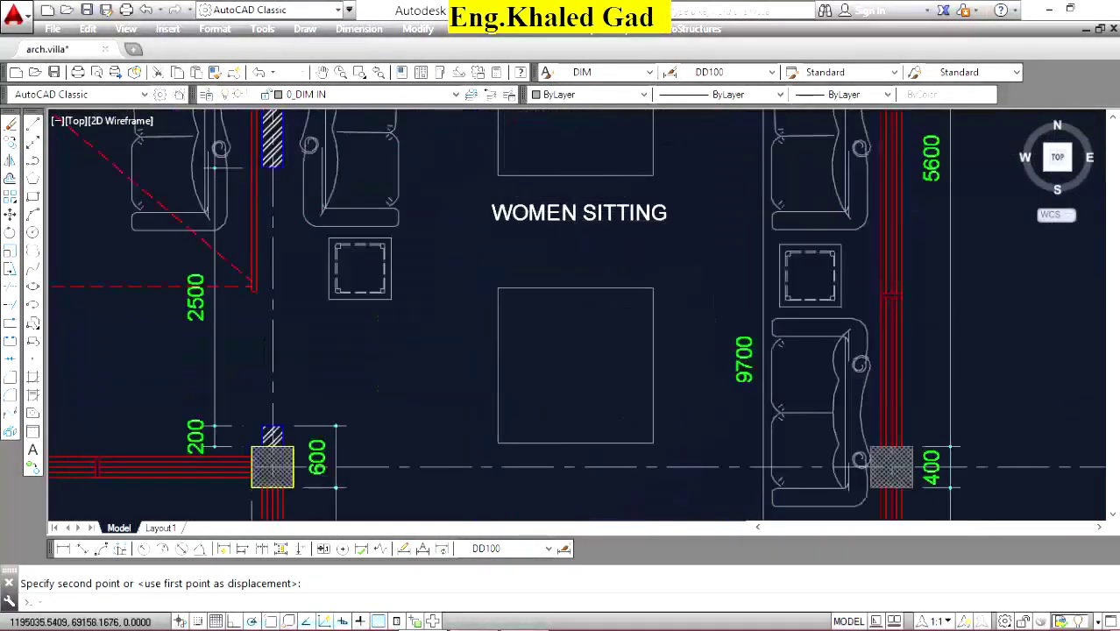
pyautogui.scroll(-4, 578, 219)
pyautogui.scroll(3, 564, 251)
pyautogui.scroll(2, 608, 356)
pyautogui.scroll(1, 608, 385)
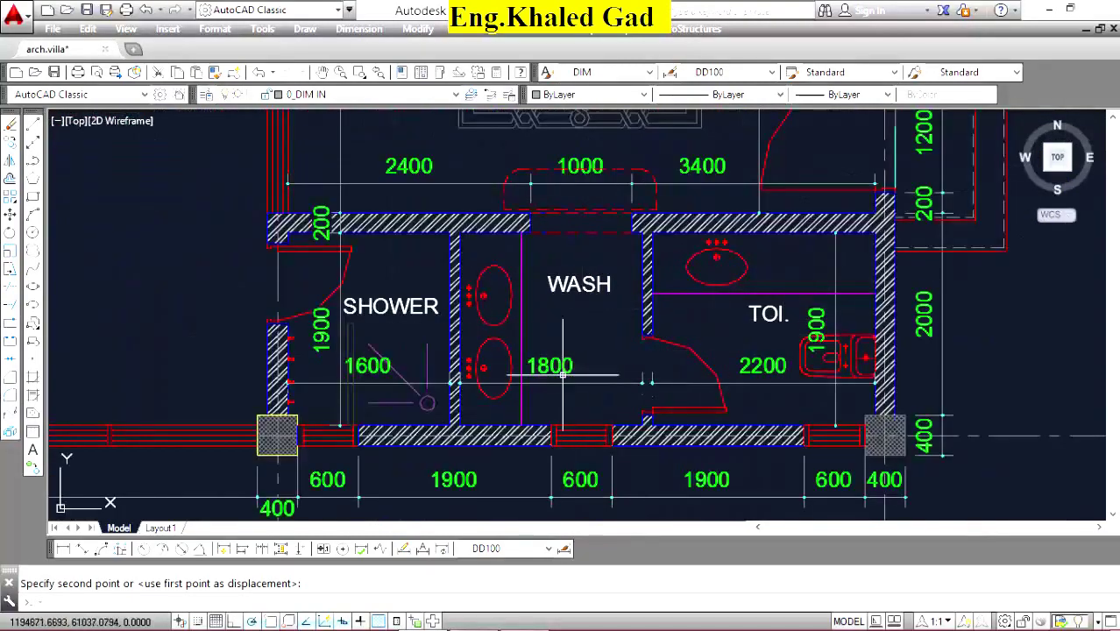
pyautogui.scroll(-3, 563, 375)
pyautogui.scroll(-1, 614, 391)
pyautogui.scroll(1, 402, 359)
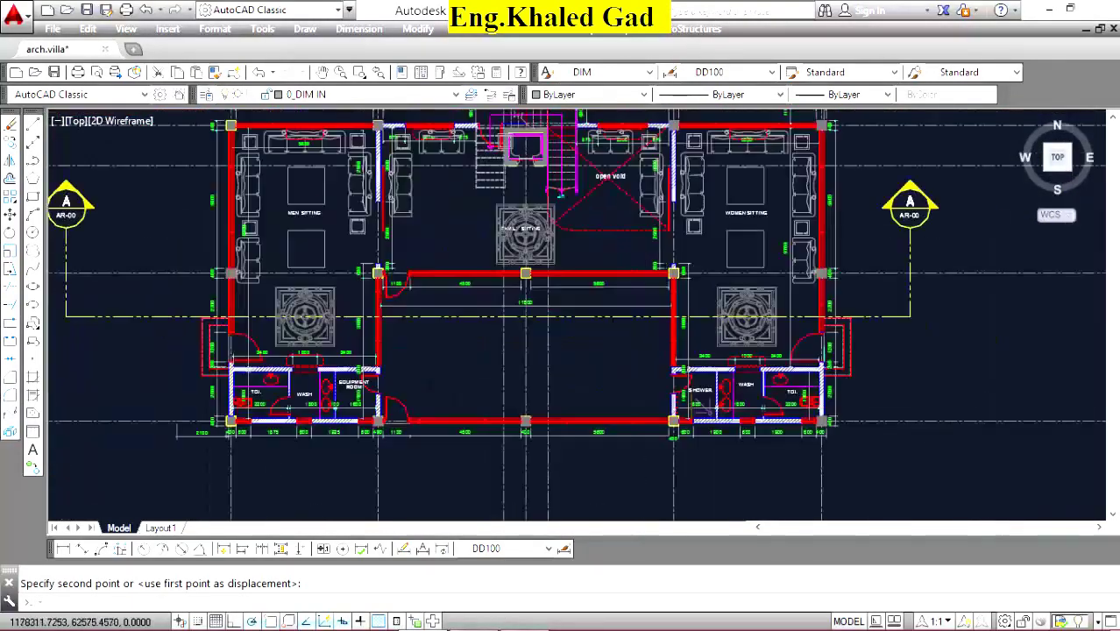
pyautogui.scroll(2, 351, 368)
pyautogui.scroll(-3, 587, 331)
pyautogui.scroll(1, 613, 297)
pyautogui.scroll(3, 682, 269)
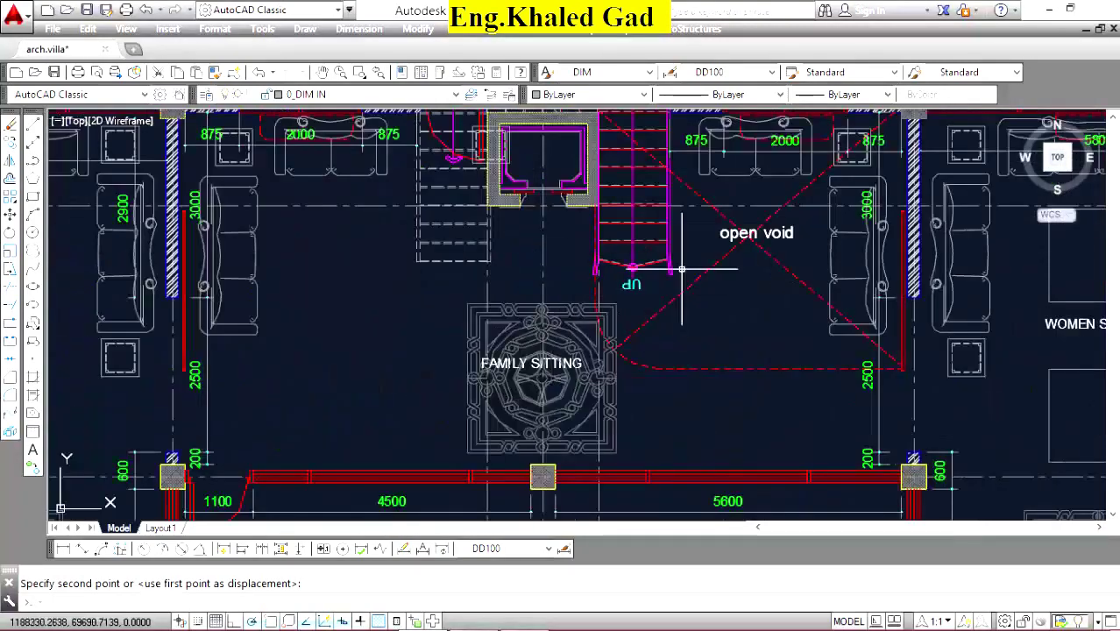
pyautogui.scroll(-3, 592, 331)
pyautogui.scroll(3, 559, 359)
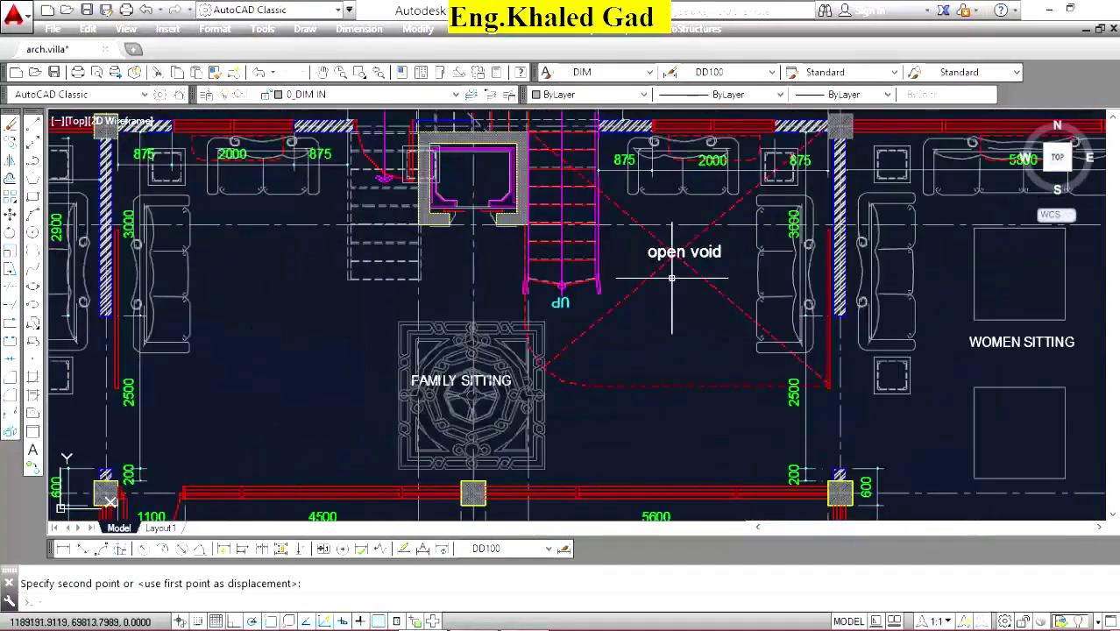
pyautogui.scroll(-3, 648, 227)
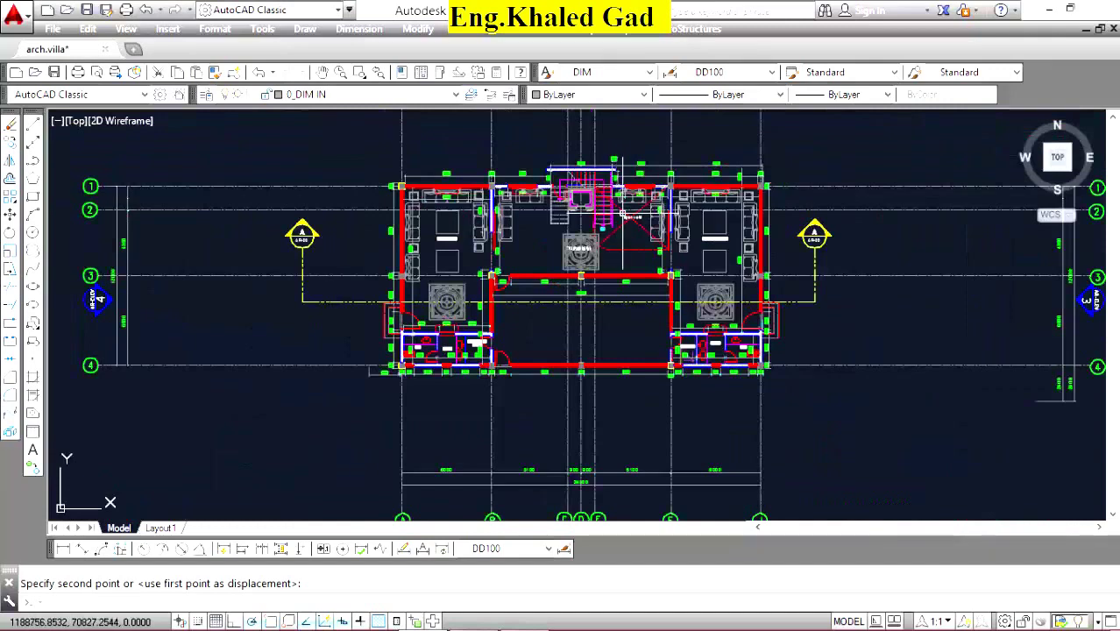
pyautogui.scroll(3, 581, 277)
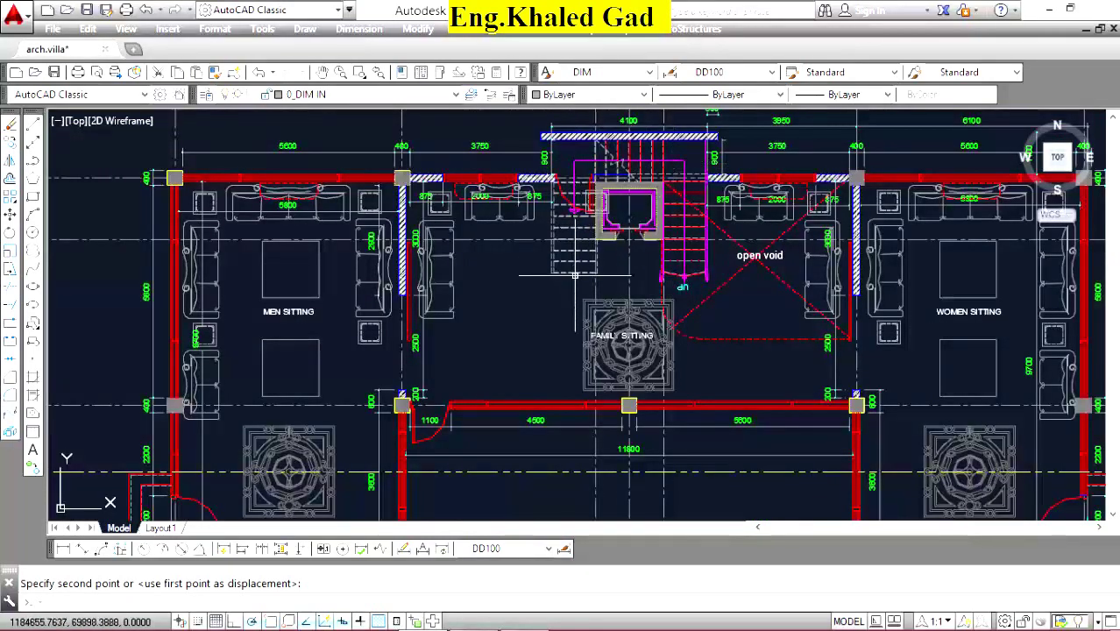
pyautogui.scroll(2, 463, 238)
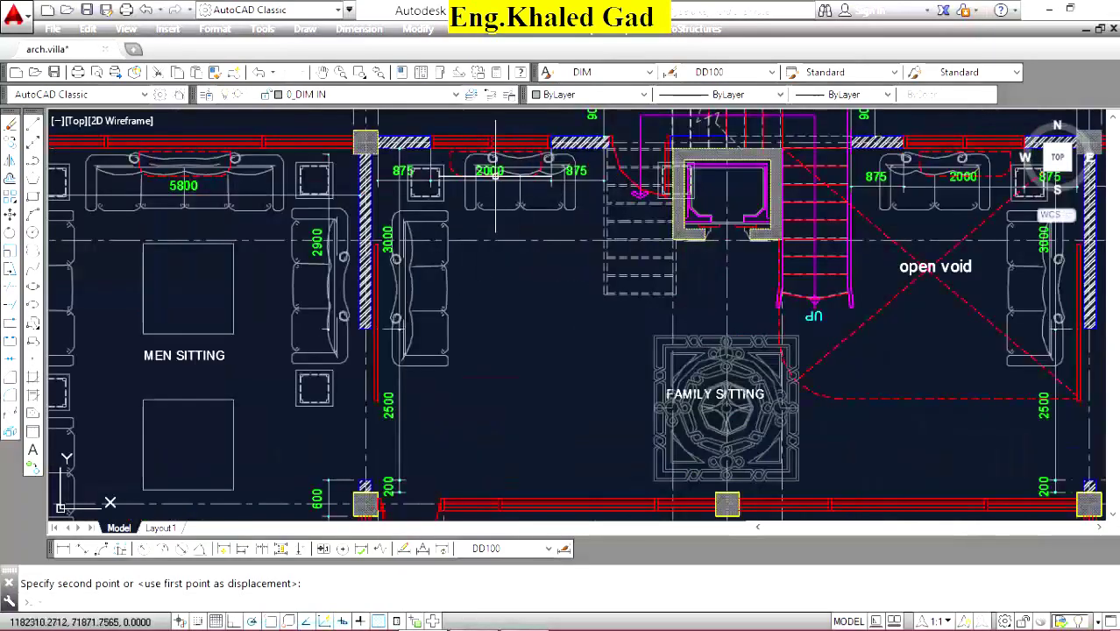
pyautogui.scroll(-4, 519, 239)
pyautogui.scroll(4, 448, 259)
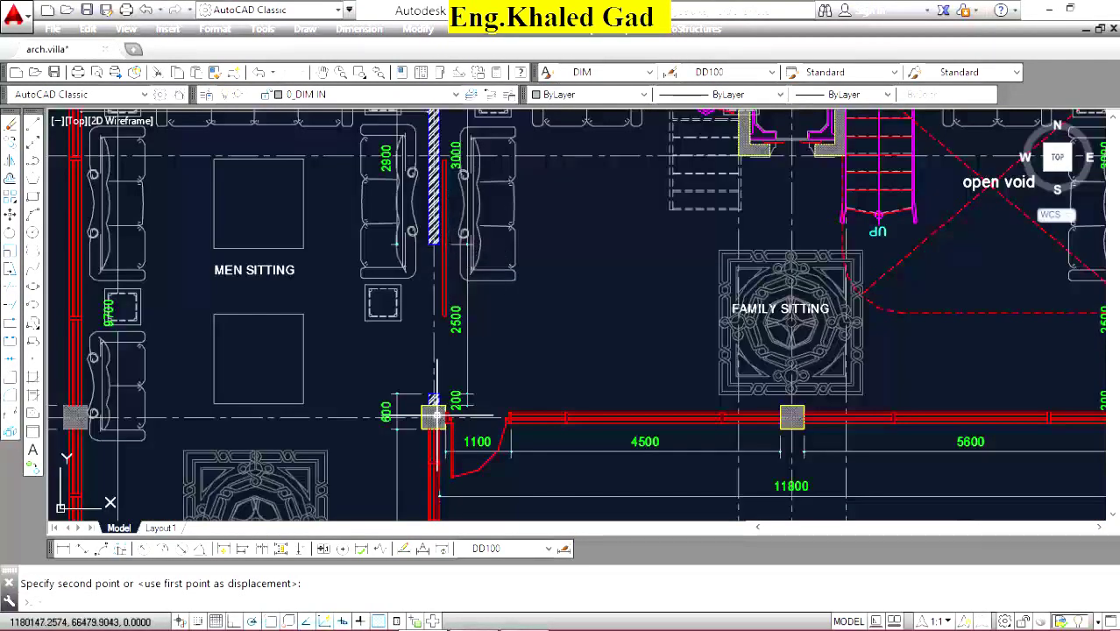
pyautogui.scroll(-4, 448, 259)
pyautogui.scroll(3, 620, 287)
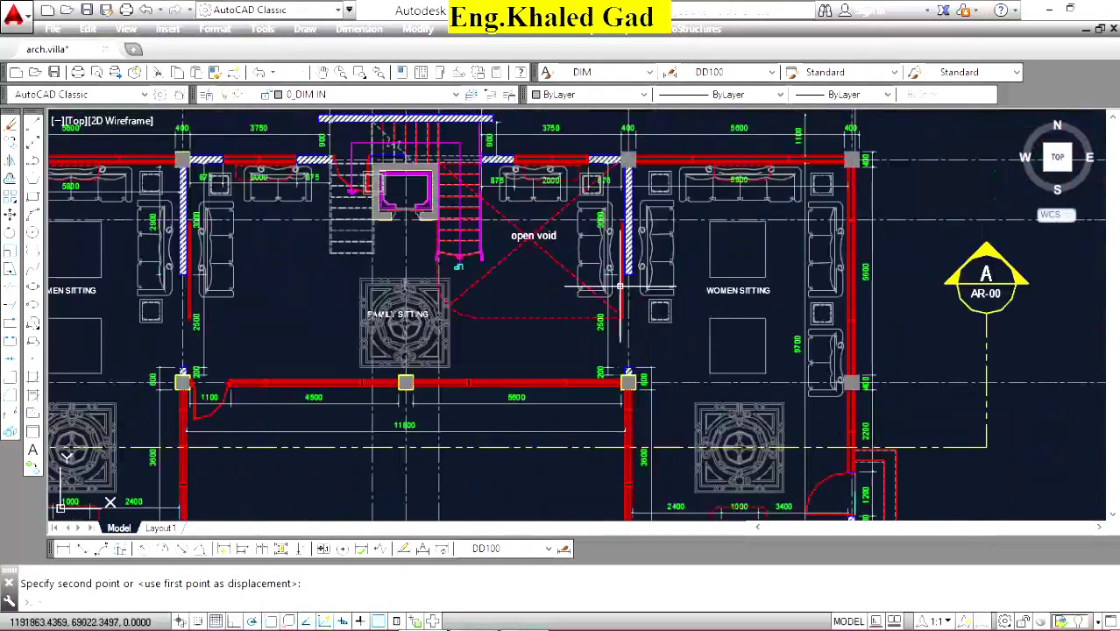
pyautogui.scroll(-4, 714, 287)
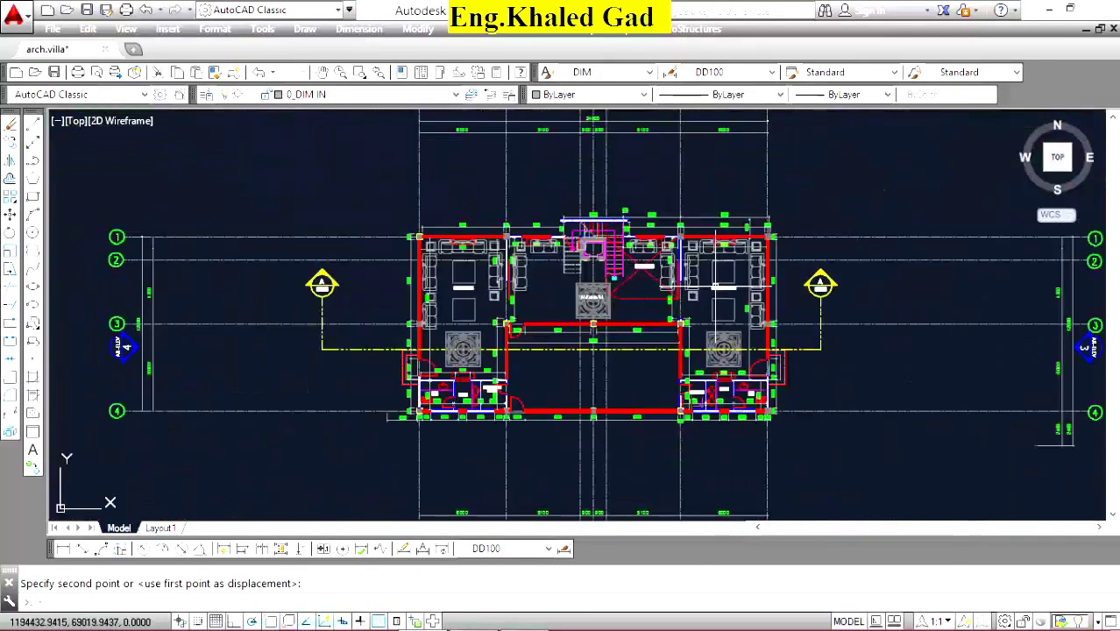
pyautogui.scroll(5, 593, 236)
pyautogui.scroll(2, 534, 225)
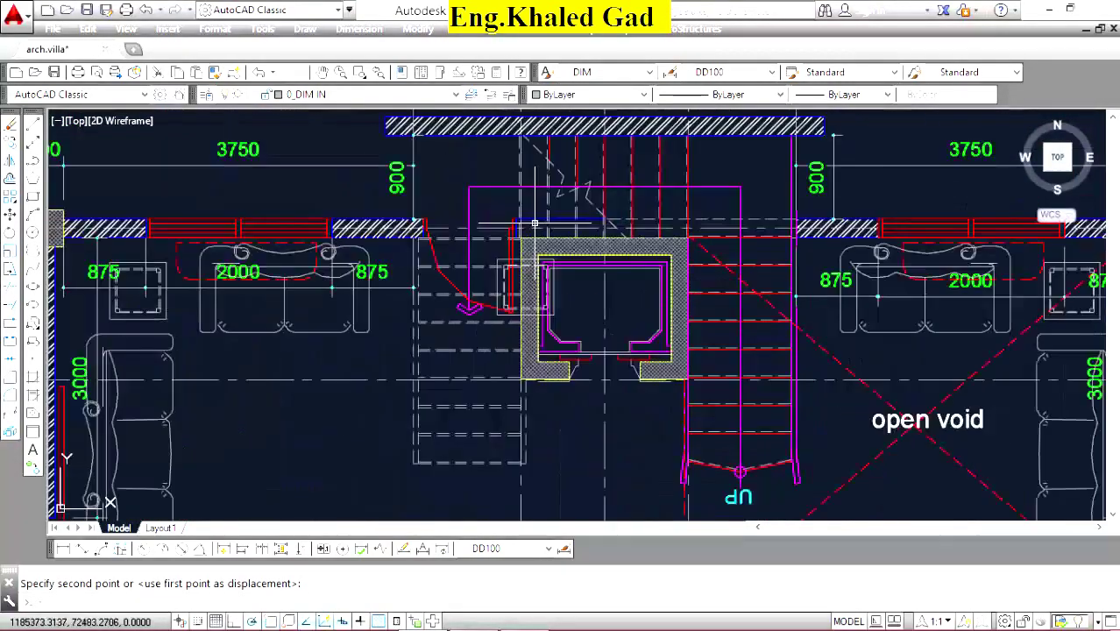
pyautogui.scroll(-3, 438, 162)
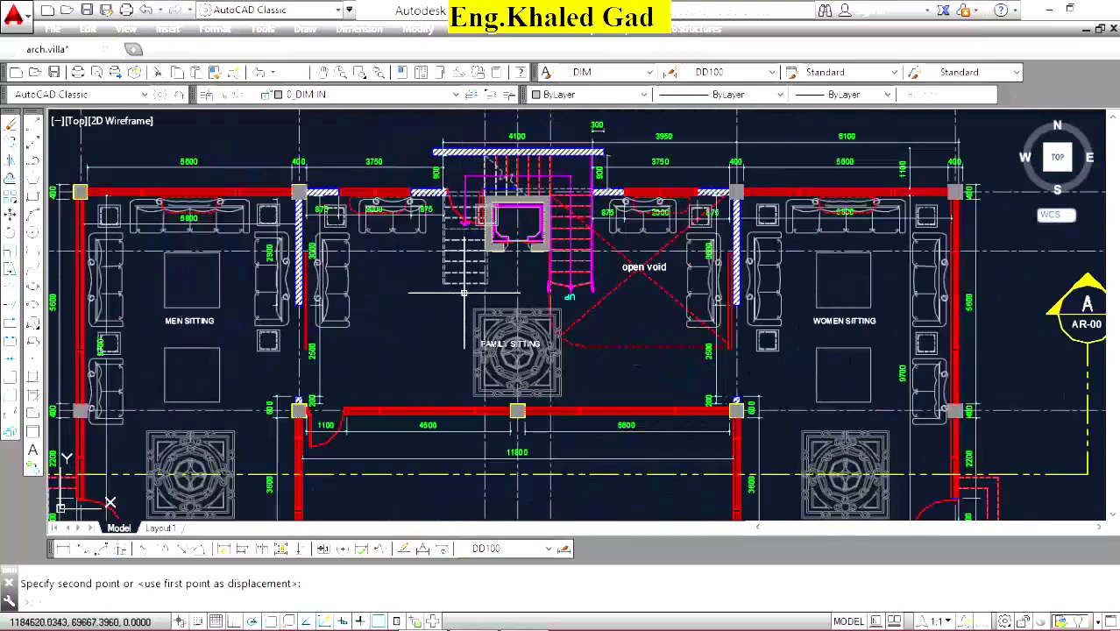
pyautogui.scroll(-4, 504, 219)
pyautogui.scroll(3, 512, 278)
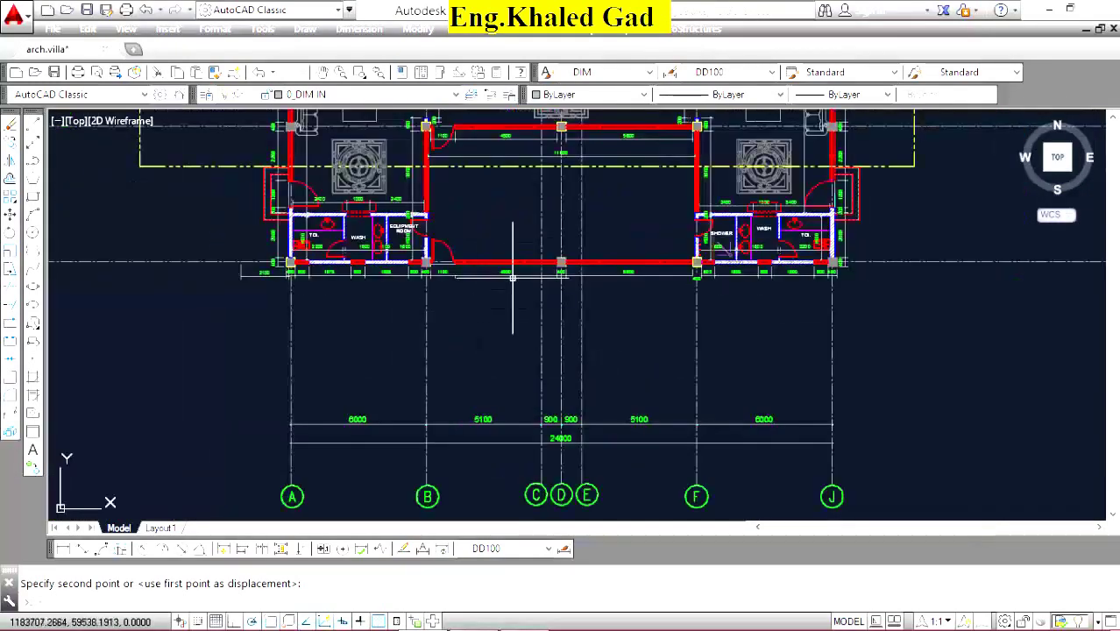
pyautogui.scroll(3, 595, 208)
# Pan over to bring the toilet and wash rooms into view.
pyautogui.moveTo(161, 346); pyautogui.dragTo(410, 361, button='middle')
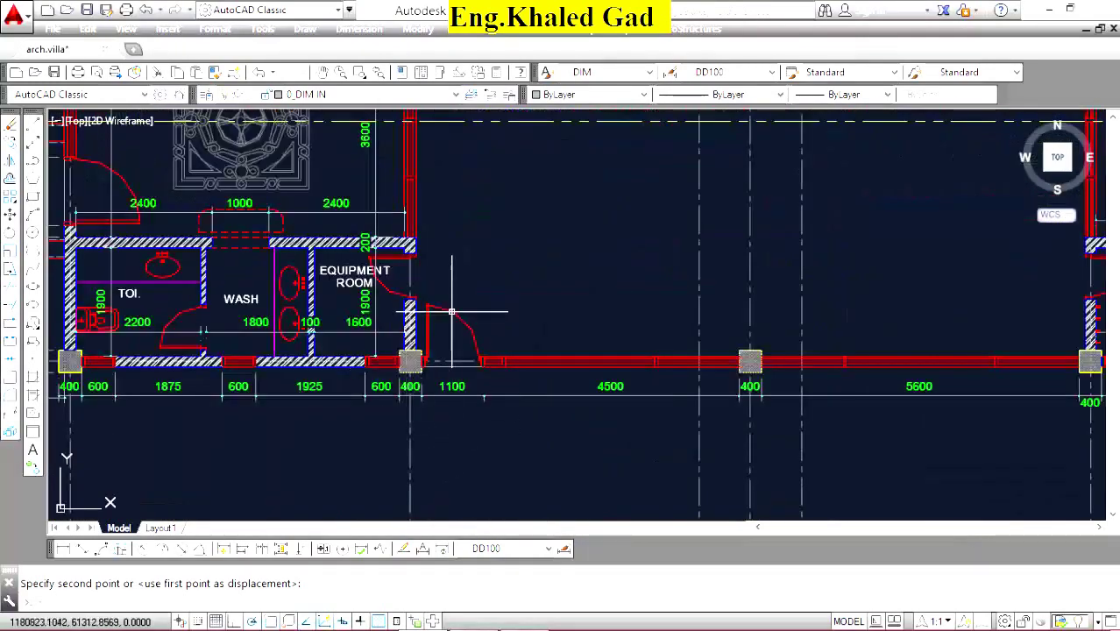
pyautogui.scroll(-3, 455, 367)
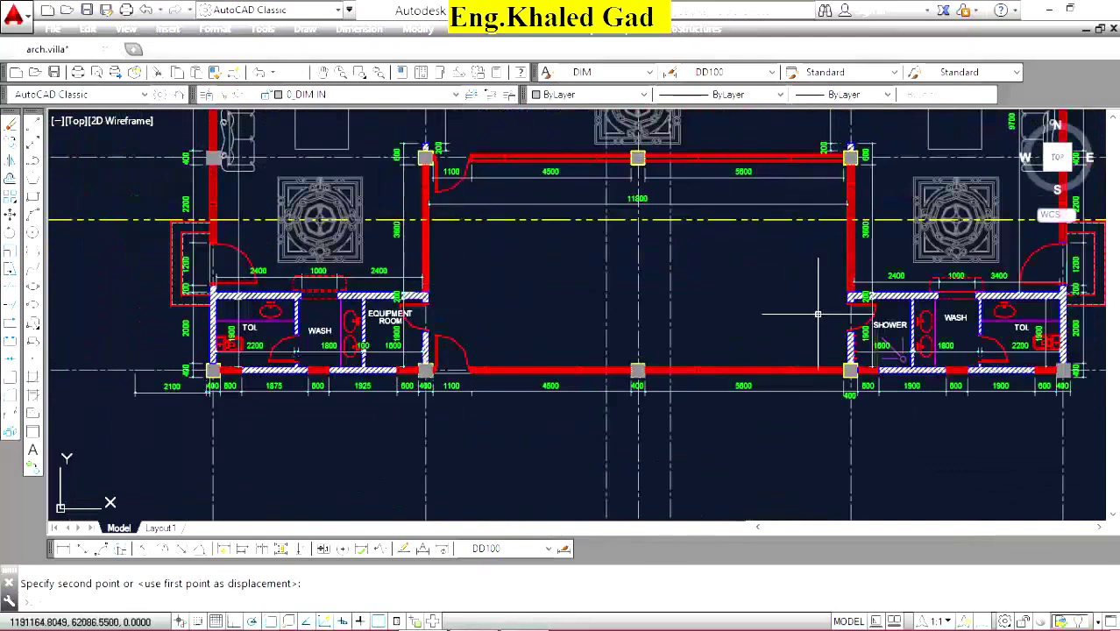
pyautogui.scroll(2, 617, 211)
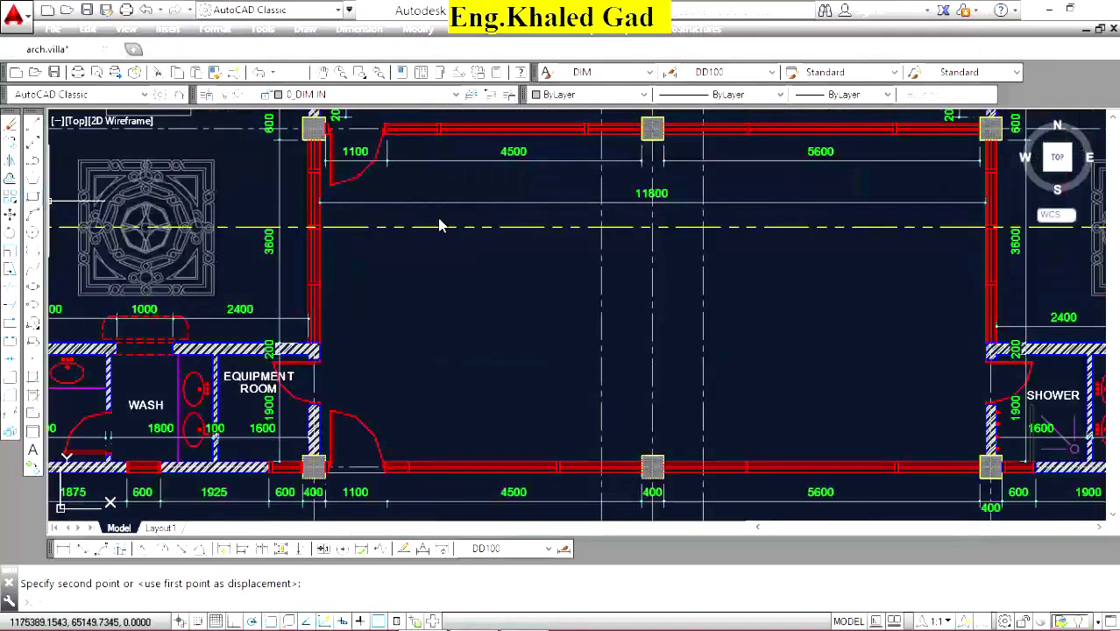
# Draw a trial rectangle across the central hall, then select and erase it.
pyautogui.click(409, 187)
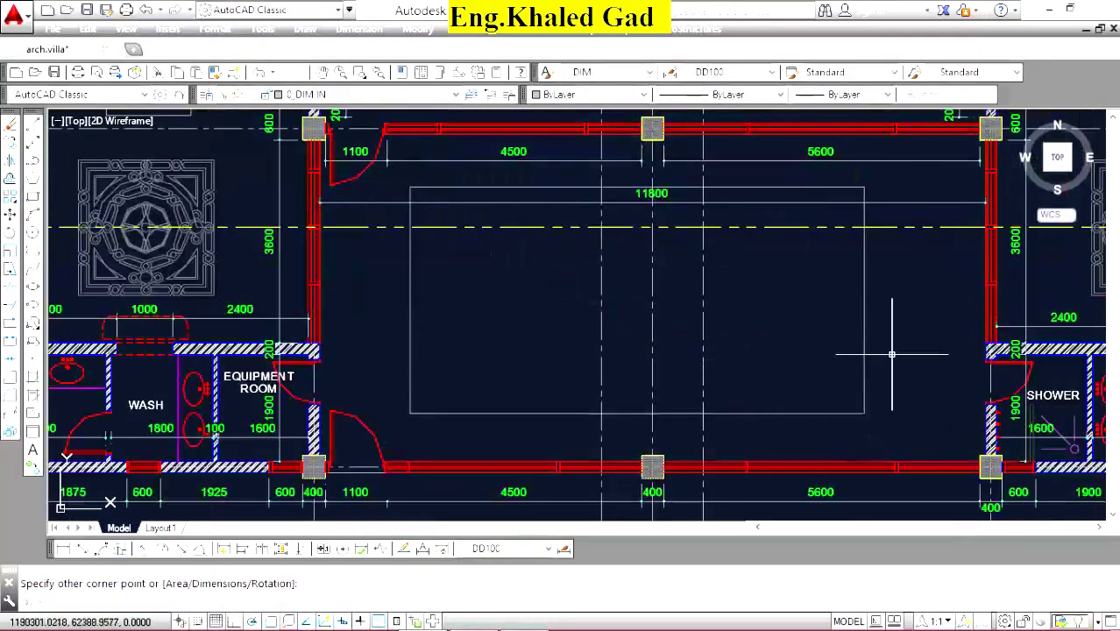
pyautogui.click(891, 354)
pyautogui.click(892, 351)
pyautogui.click(759, 485)
pyautogui.press('Delete')
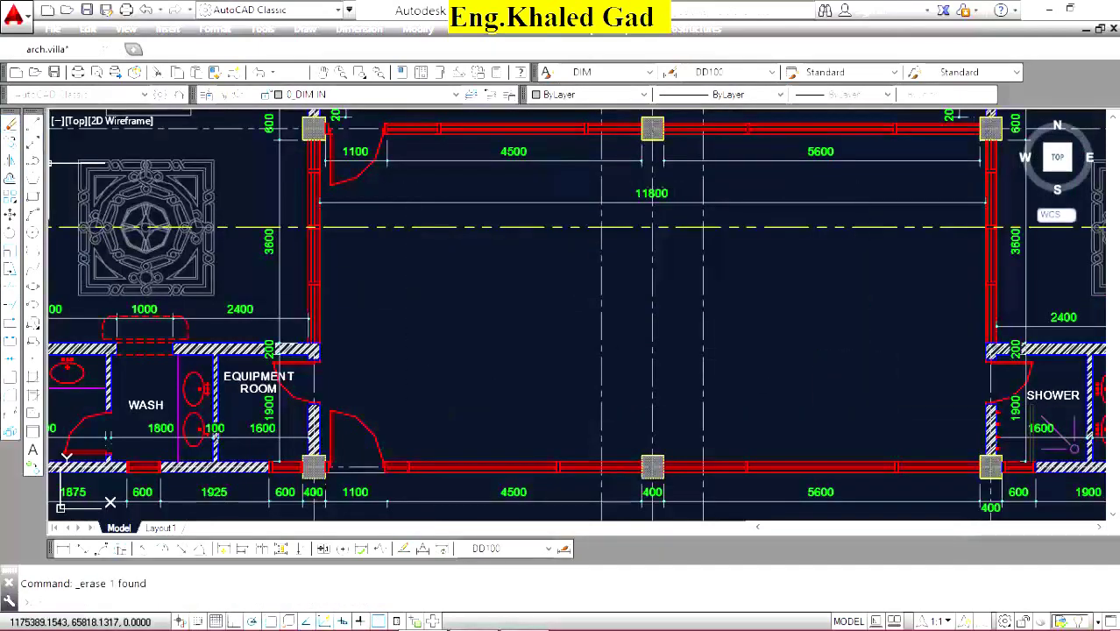
# Zoom back out to show the whole floor plan.
pyautogui.scroll(-5, 529, 272)
pyautogui.scroll(6, 587, 224)
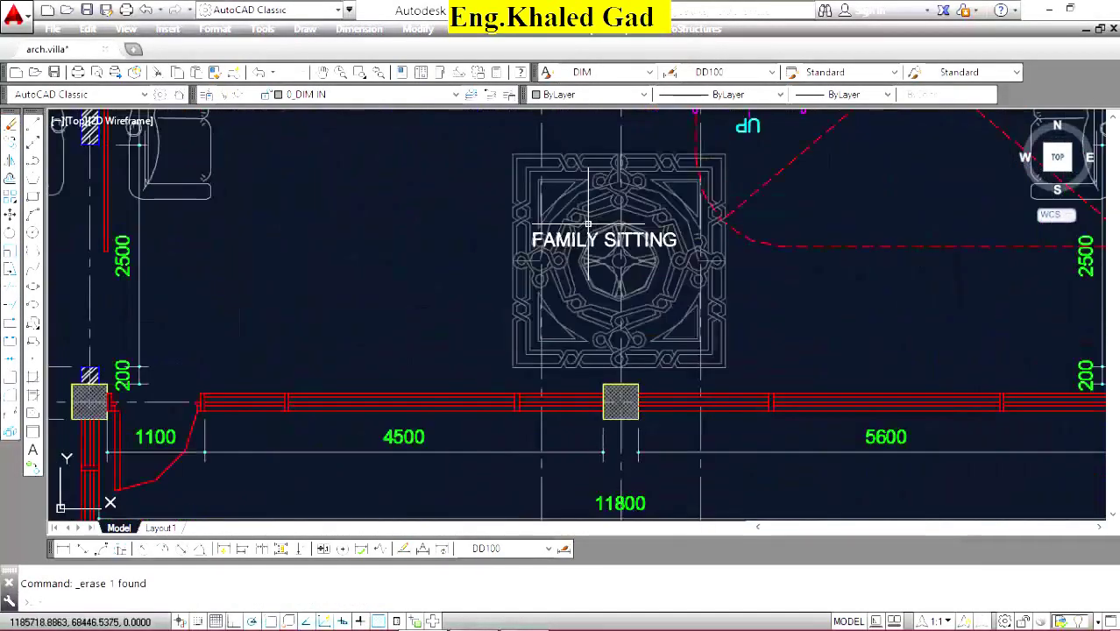
pyautogui.scroll(-3, 588, 224)
pyautogui.scroll(-3, 588, 224)
pyautogui.scroll(-2, 605, 351)
pyautogui.scroll(4, 613, 395)
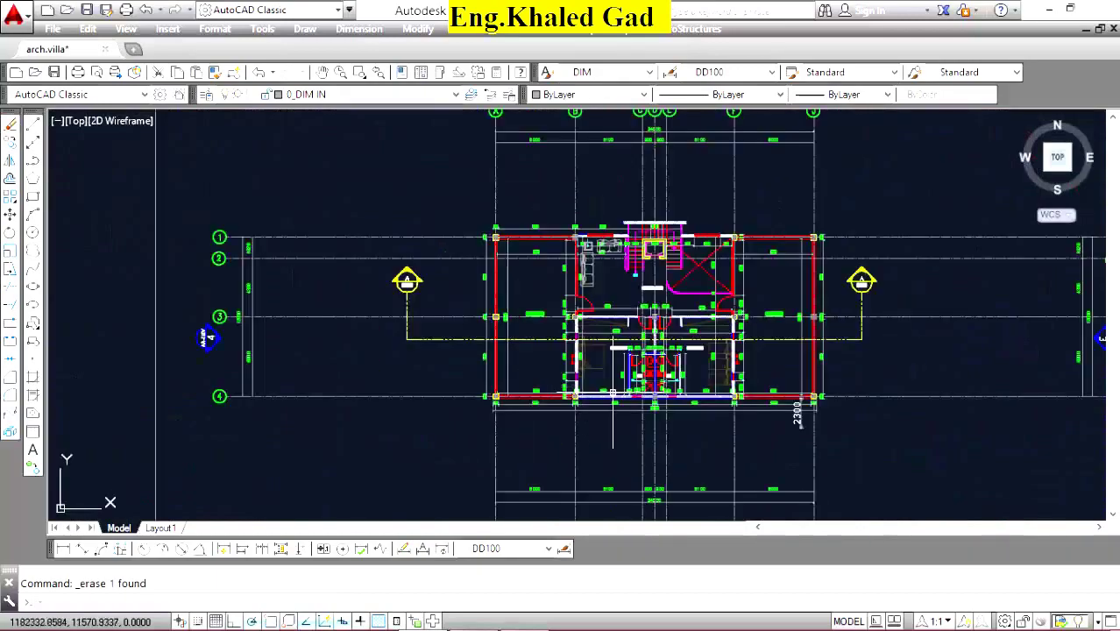
# Zoom in and out over the upper floor plan, ending on the Family Sitting area and stair core.
pyautogui.scroll(-3, 687, 396)
pyautogui.scroll(4, 701, 438)
pyautogui.scroll(-4, 710, 447)
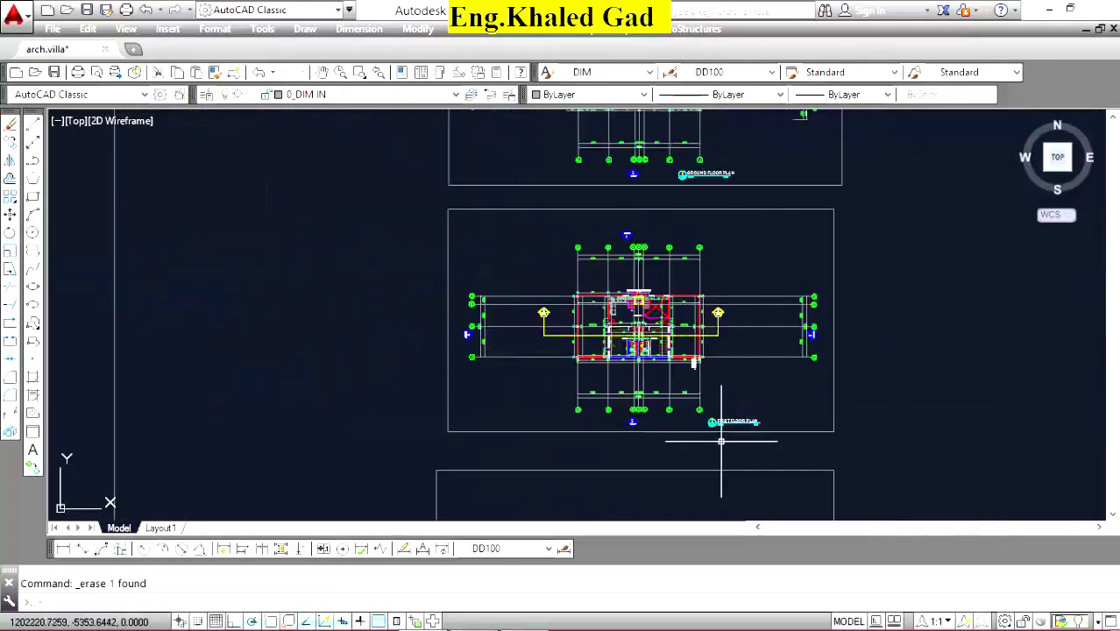
pyautogui.scroll(3, 666, 385)
pyautogui.scroll(2, 628, 331)
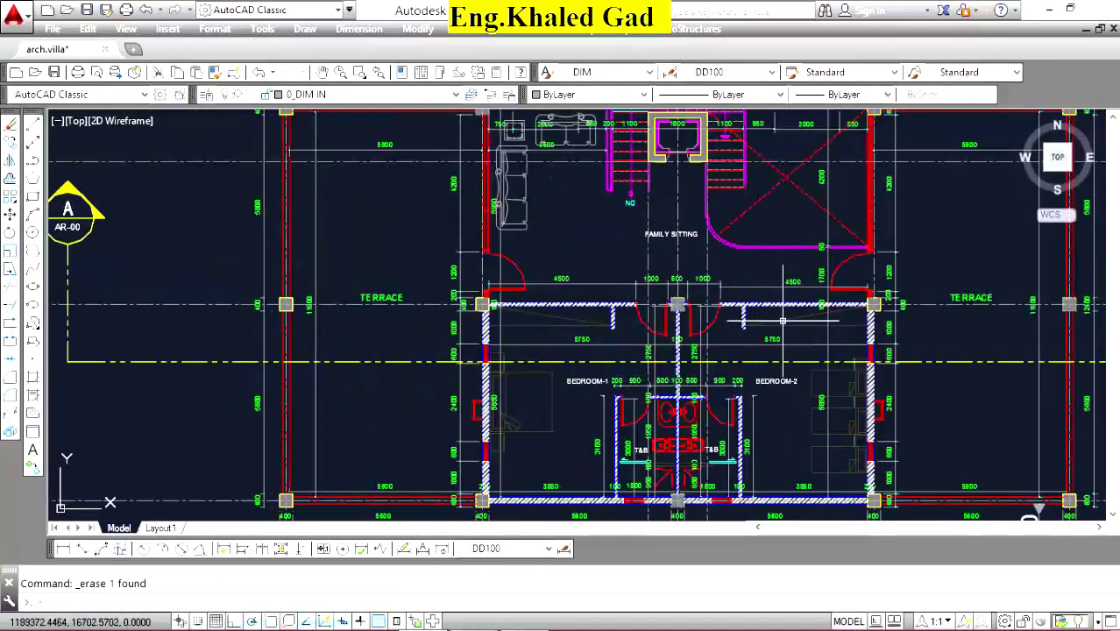
pyautogui.scroll(-2, 386, 206)
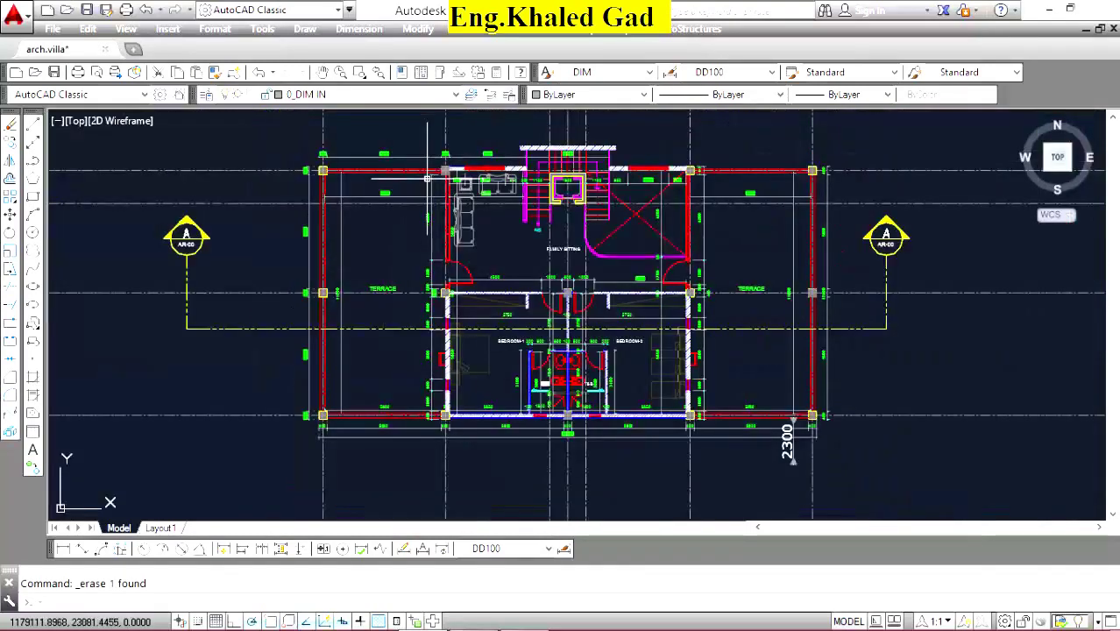
pyautogui.scroll(2, 777, 235)
pyautogui.scroll(-2, 775, 190)
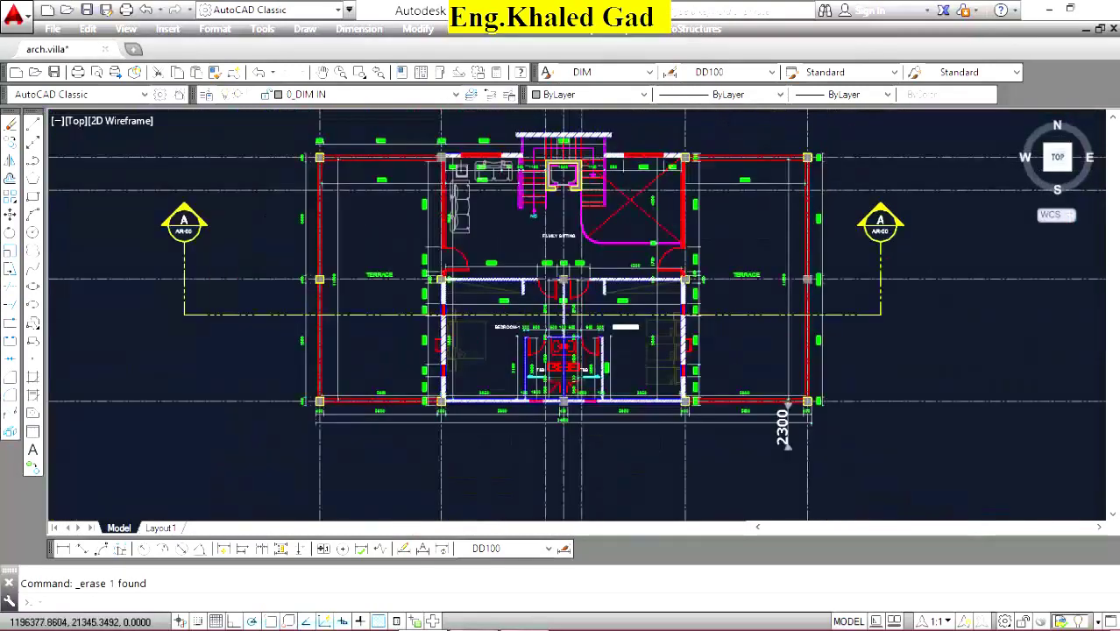
pyautogui.scroll(-2, 736, 198)
pyautogui.scroll(4, 703, 190)
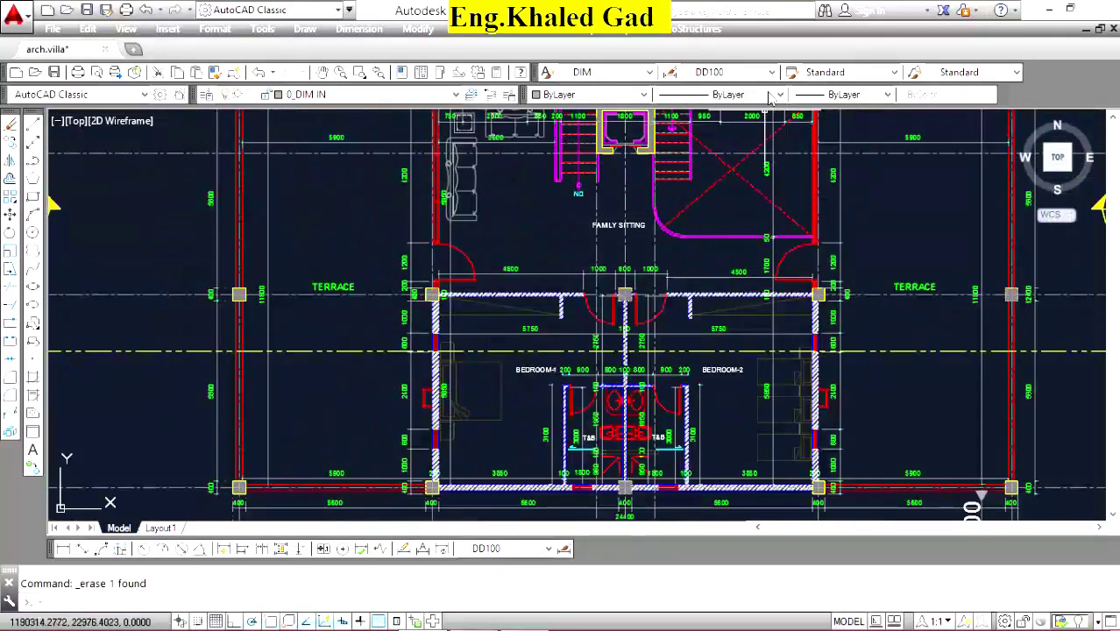
pyautogui.scroll(4, 774, 111)
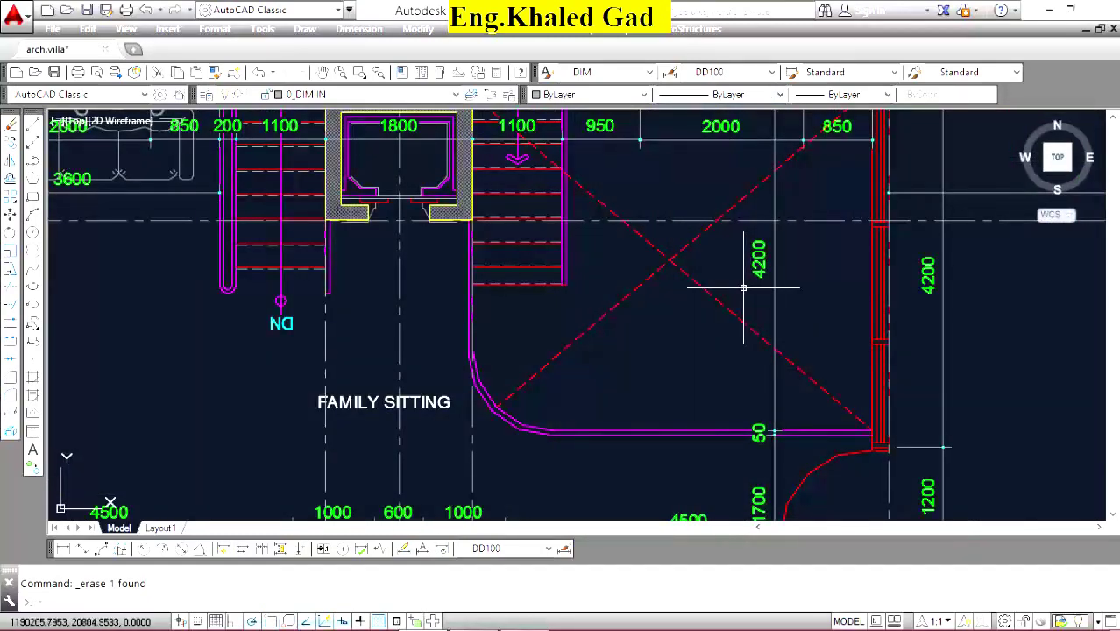
pyautogui.scroll(-2, 743, 287)
pyautogui.scroll(-2, 667, 283)
pyautogui.scroll(3, 548, 304)
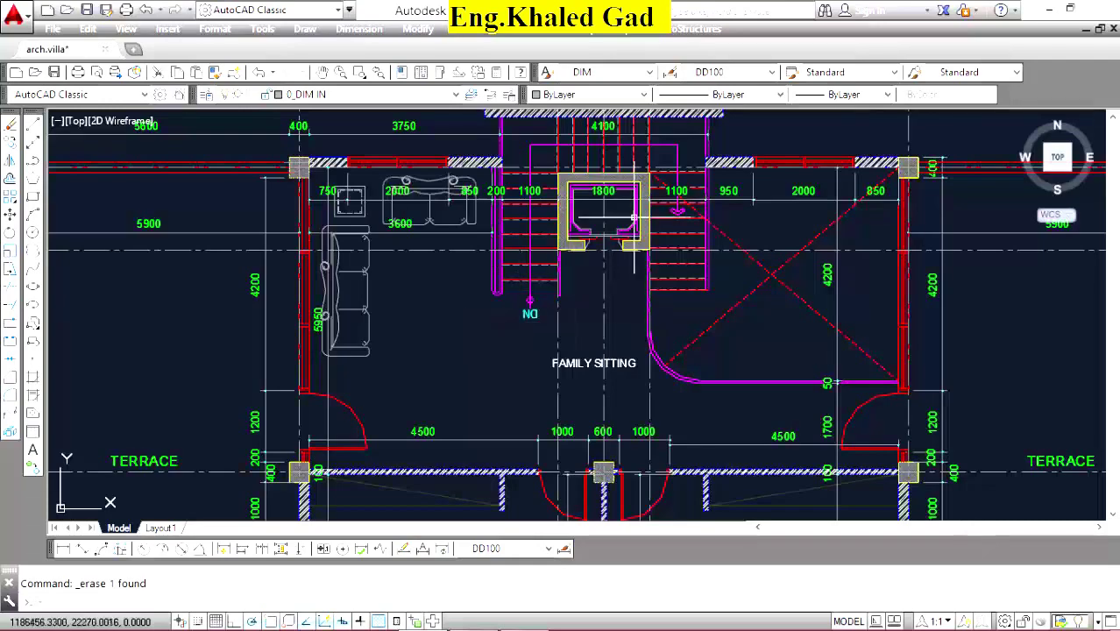
pyautogui.scroll(-2, 539, 179)
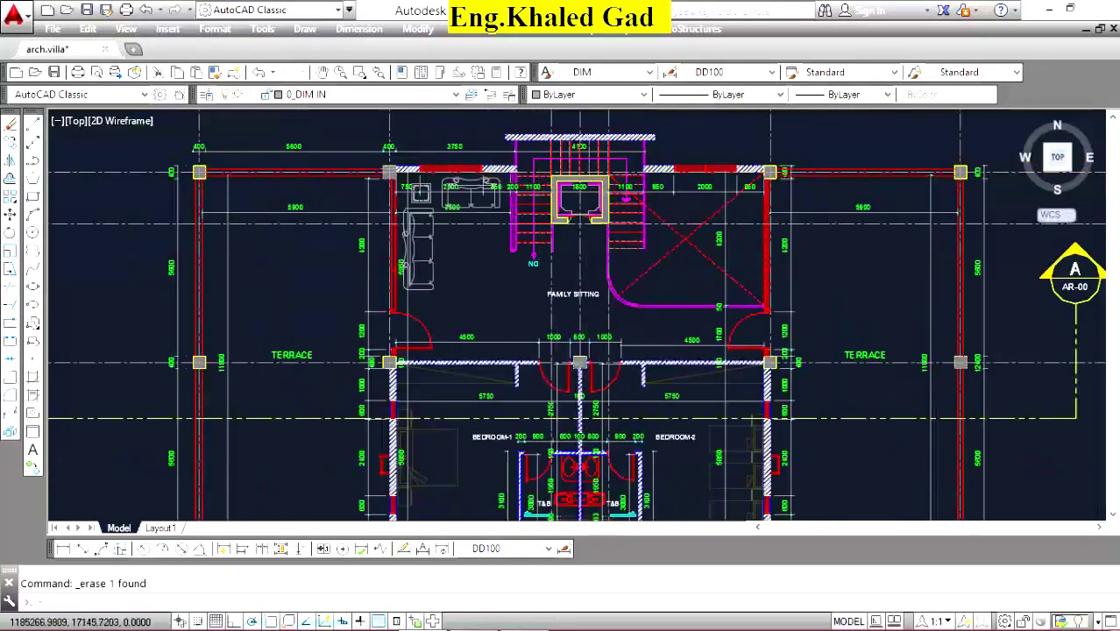
pyautogui.scroll(2, 549, 338)
pyautogui.scroll(-4, 568, 311)
pyautogui.scroll(4, 589, 384)
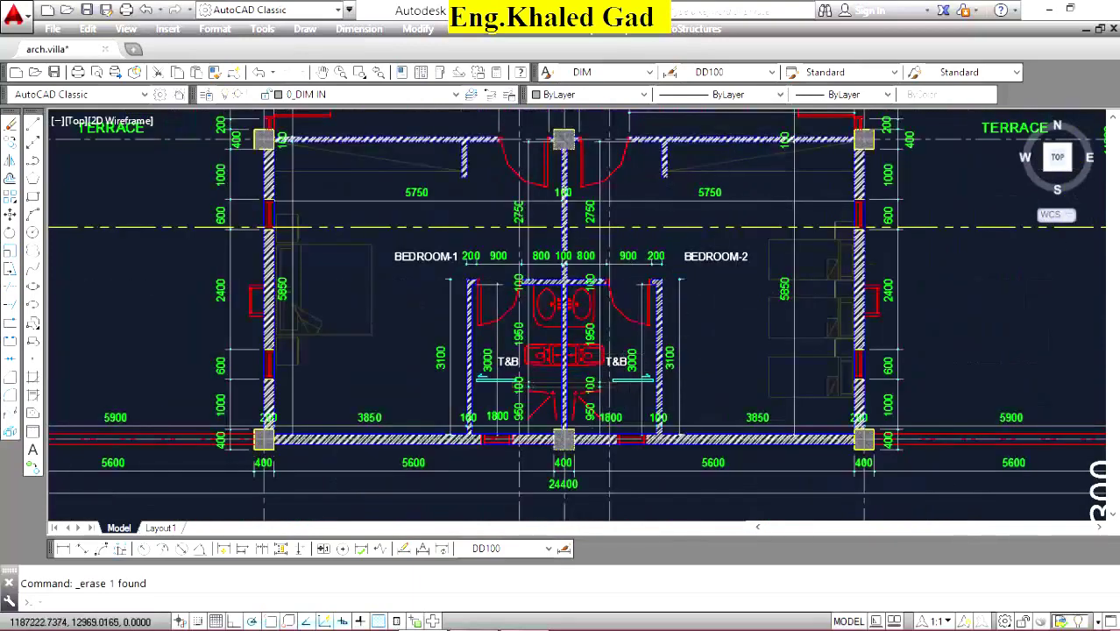
pyautogui.scroll(2, 712, 342)
pyautogui.scroll(-4, 712, 342)
pyautogui.scroll(2, 389, 453)
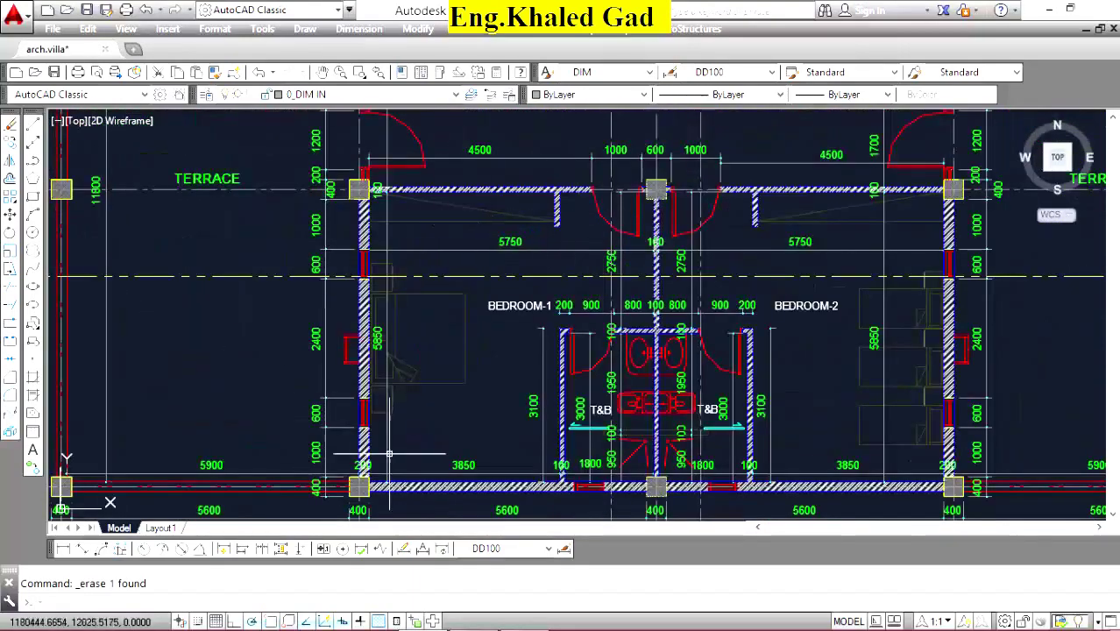
pyautogui.scroll(-2, 534, 306)
pyautogui.scroll(-1, 521, 263)
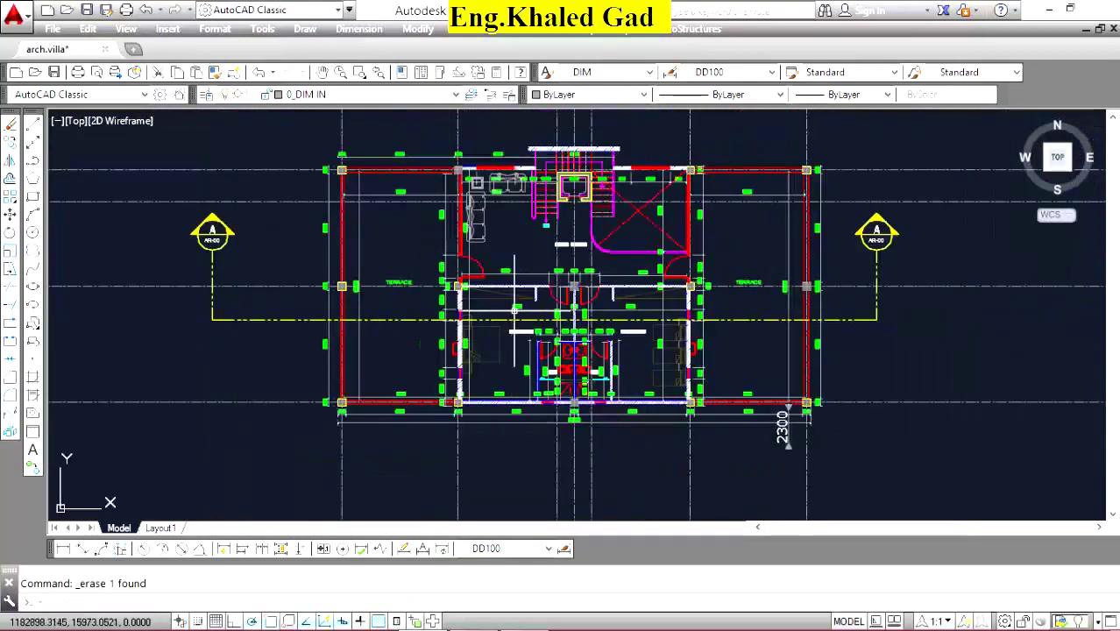
pyautogui.scroll(3, 526, 215)
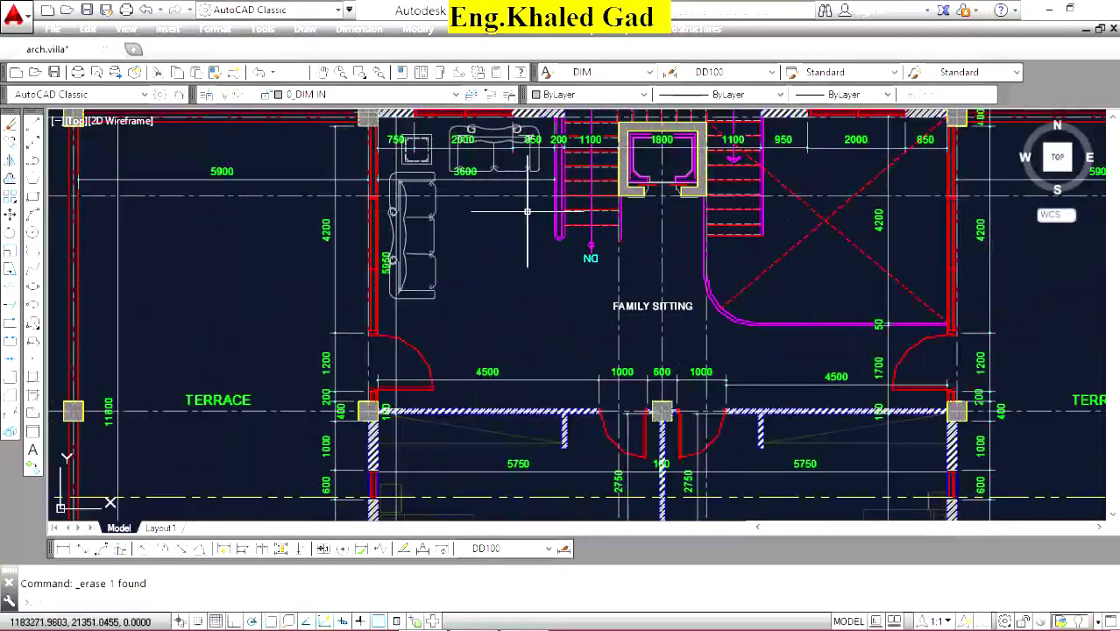
pyautogui.scroll(-5, 527, 211)
# Pan over to the roof plan and zoom around the ROOF DECK.
pyautogui.moveTo(526, 212); pyautogui.dragTo(562, 409, button='middle')
pyautogui.scroll(3, 562, 409)
pyautogui.scroll(3, 562, 409)
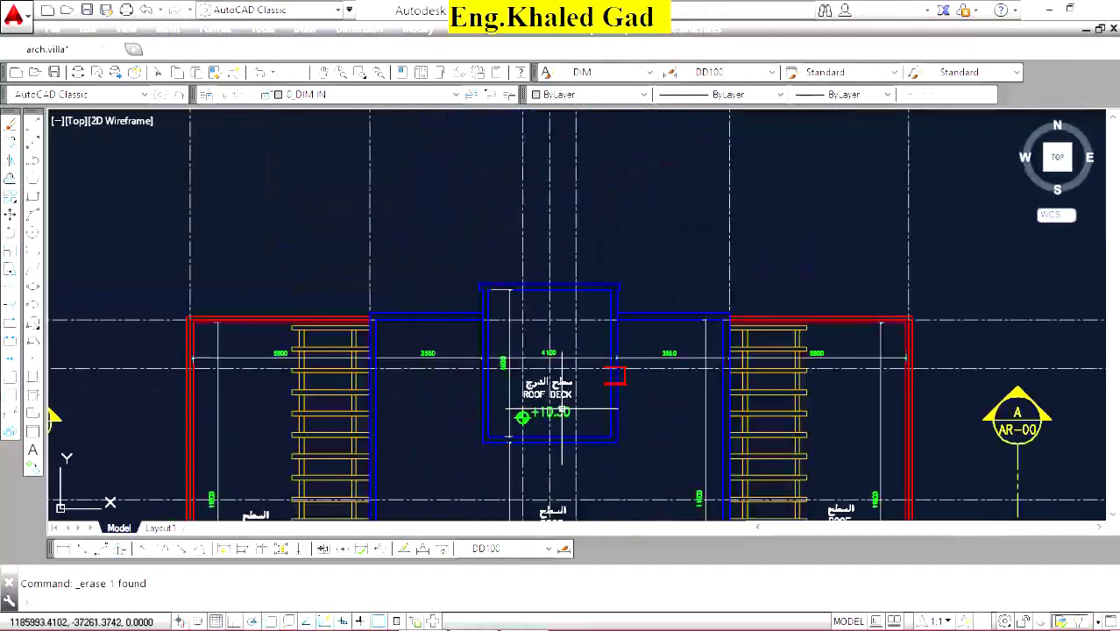
pyautogui.scroll(2, 562, 409)
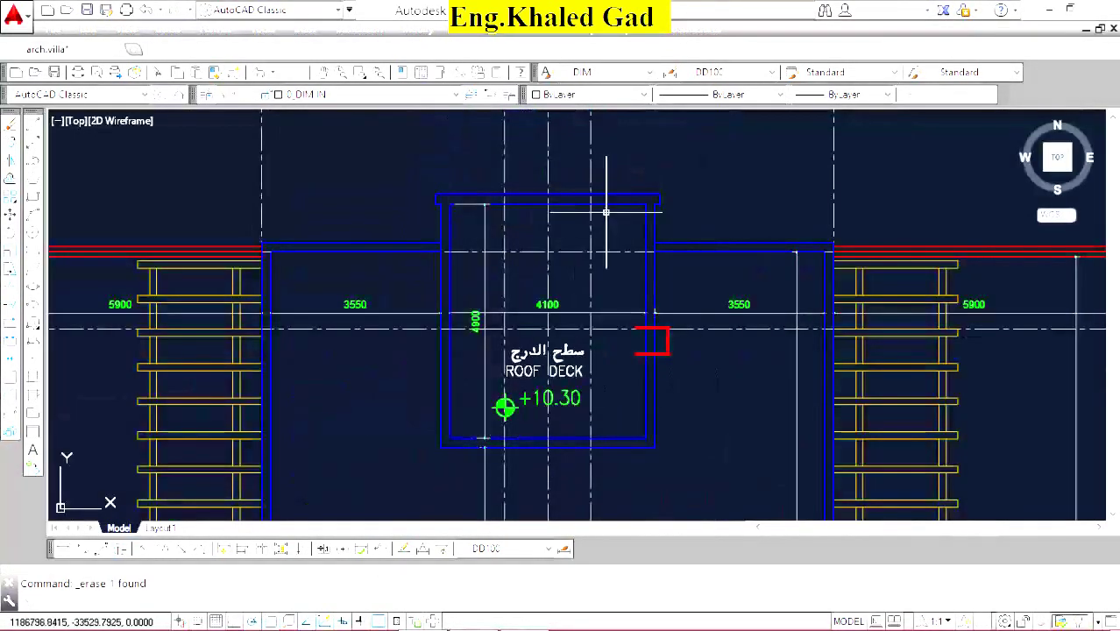
pyautogui.scroll(-2, 654, 229)
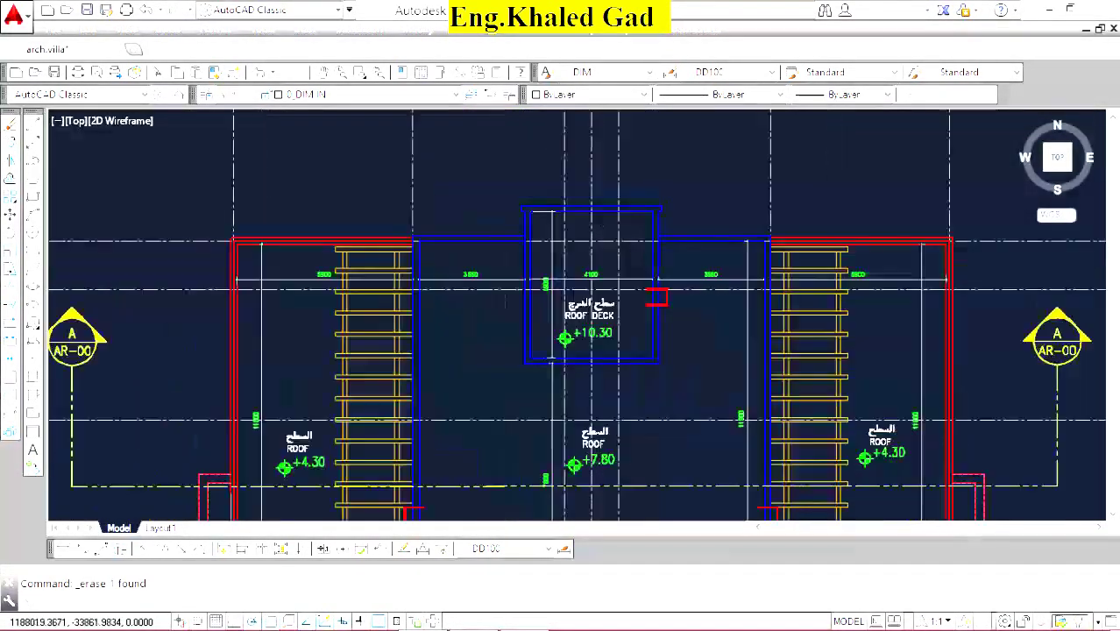
pyautogui.scroll(-2, 654, 230)
pyautogui.scroll(3, 439, 158)
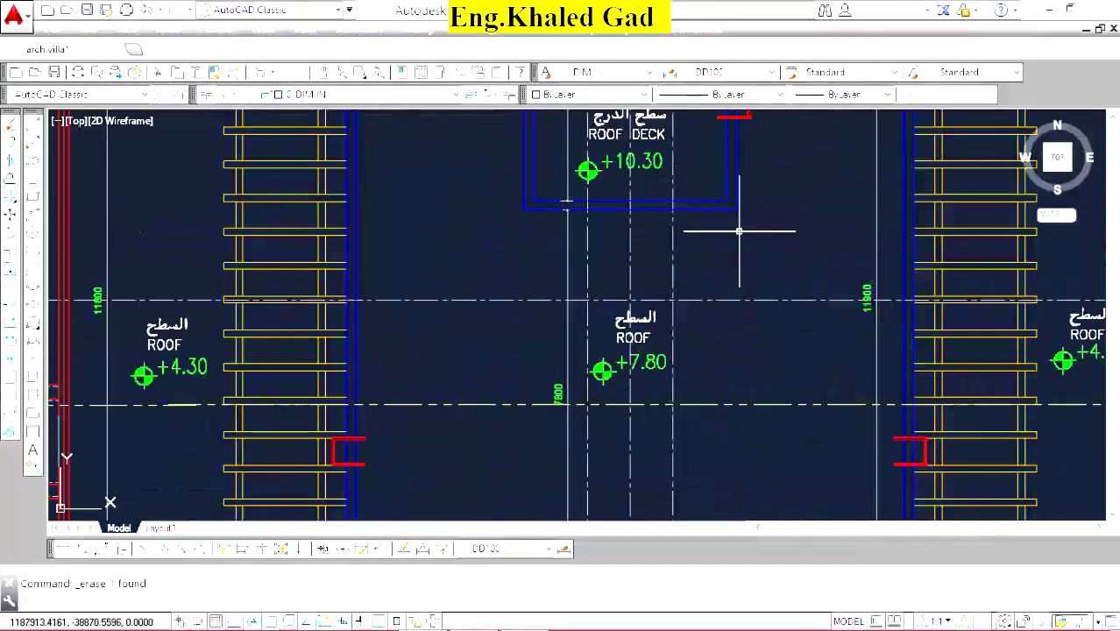
pyautogui.scroll(-3, 692, 307)
pyautogui.scroll(2, 628, 192)
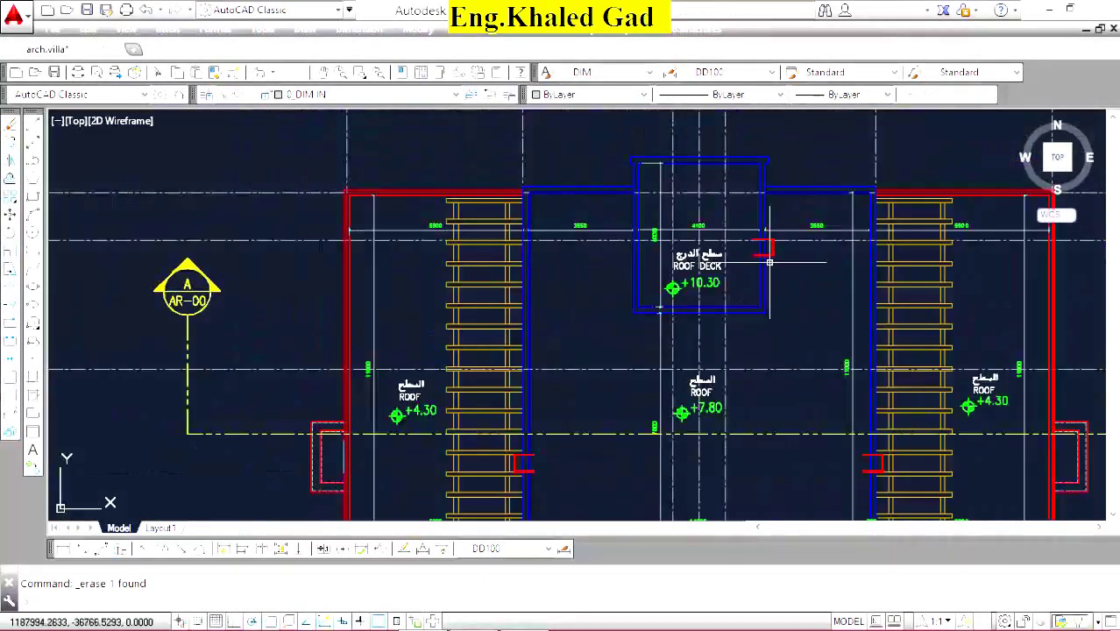
# Zoom out to all sheets, then zoom into the ground floor plan with its central stair.
pyautogui.scroll(-3, 611, 368)
pyautogui.scroll(-3, 611, 372)
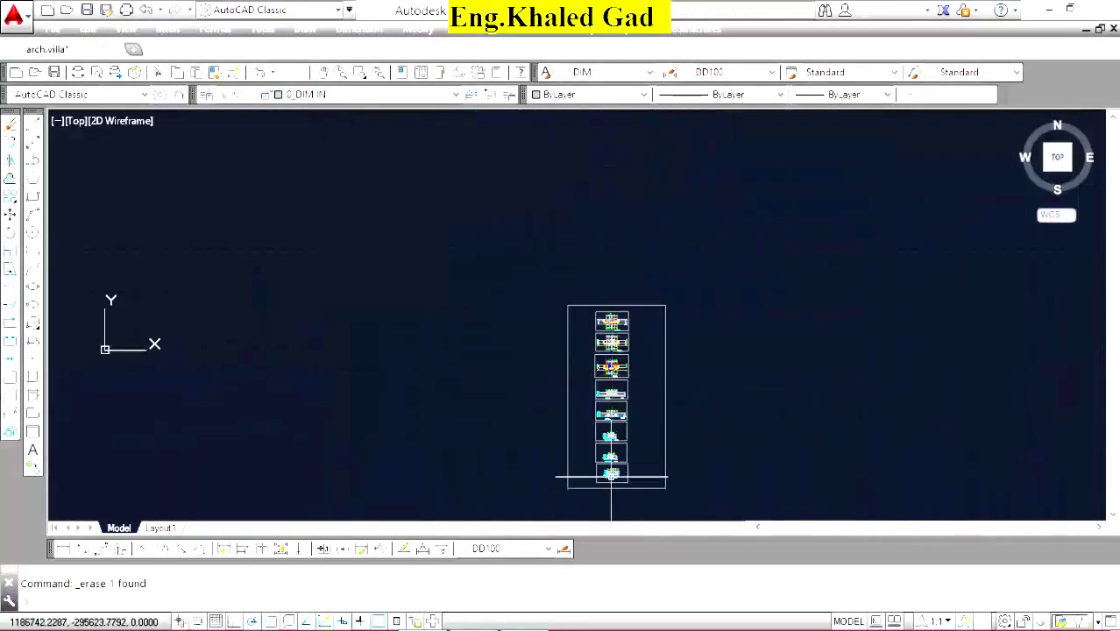
pyautogui.scroll(5, 611, 478)
pyautogui.scroll(4, 600, 474)
pyautogui.scroll(-6, 595, 406)
pyautogui.scroll(-3, 561, 360)
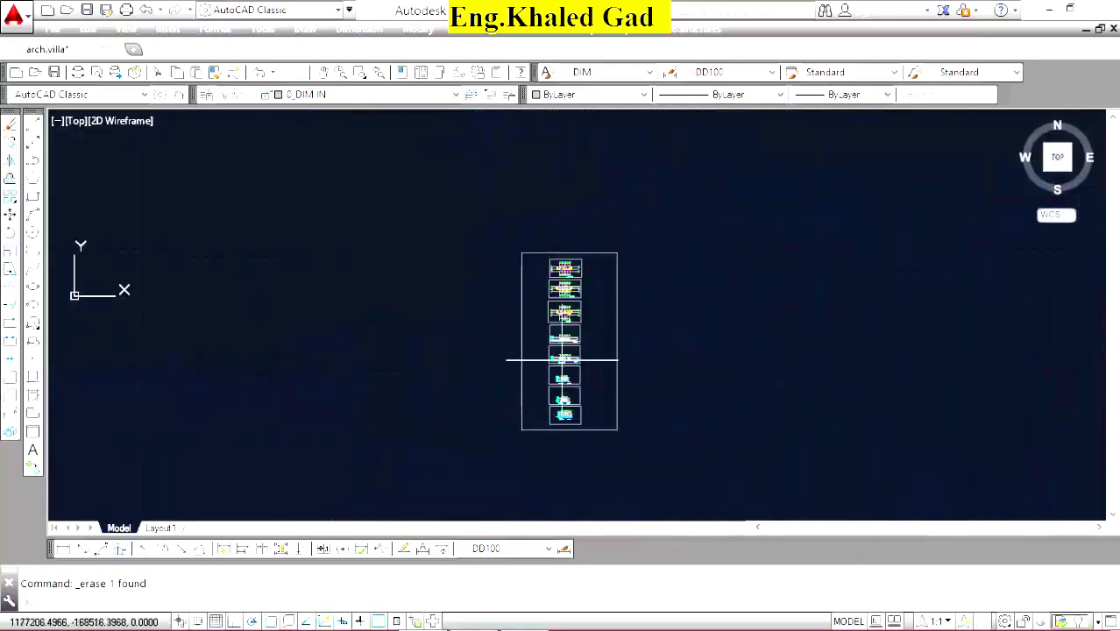
pyautogui.scroll(8, 574, 267)
pyautogui.scroll(2, 459, 308)
pyautogui.scroll(2, 438, 285)
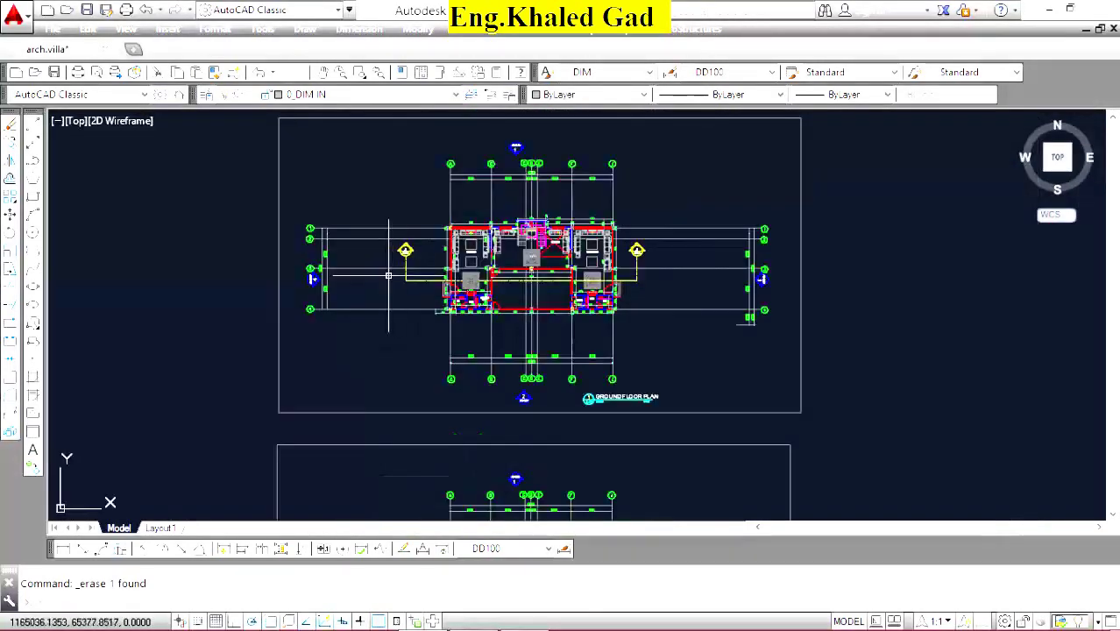
pyautogui.scroll(2, 520, 211)
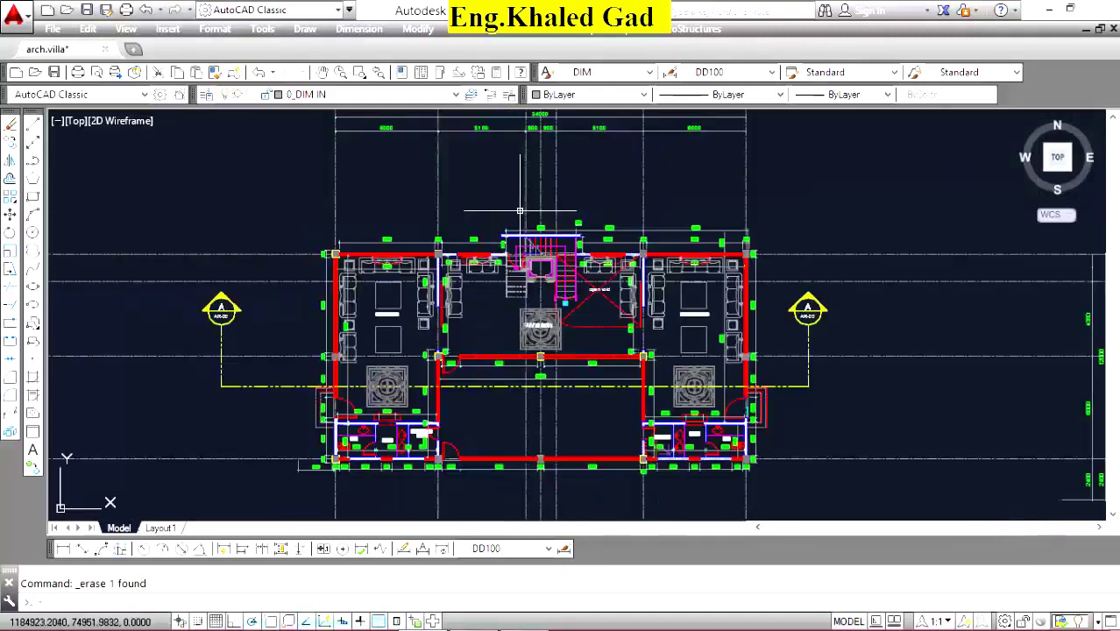
pyautogui.scroll(-2, 557, 229)
# Zoom out to both sheet frames and bring up the Select File dialog with Ctrl+O.
pyautogui.scroll(-1, 557, 229)
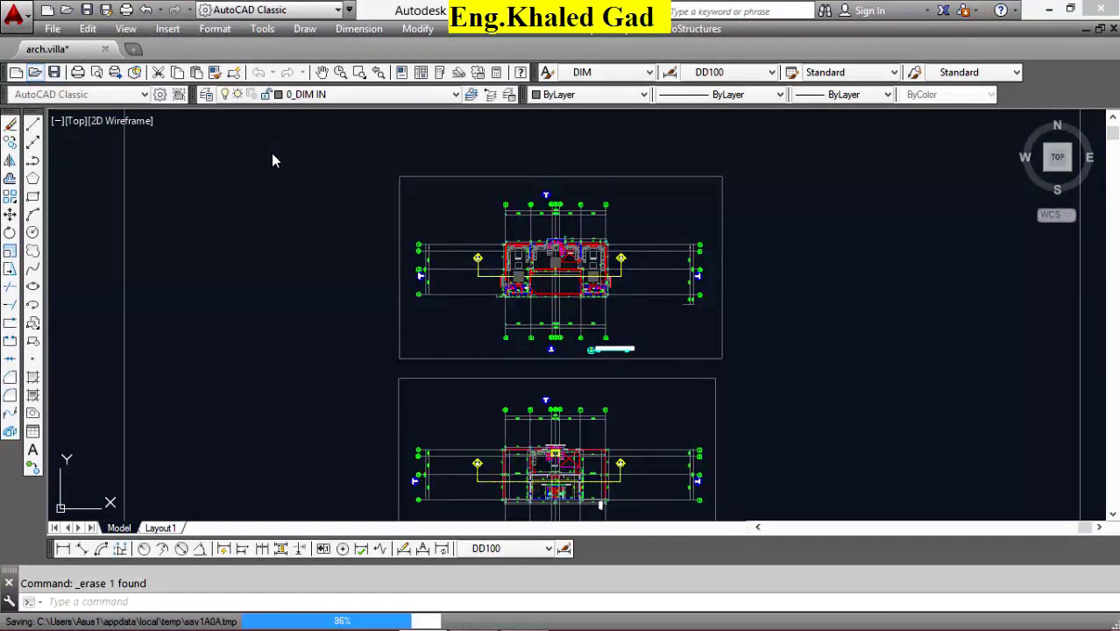
pyautogui.hotkey('ctrl', 'o')
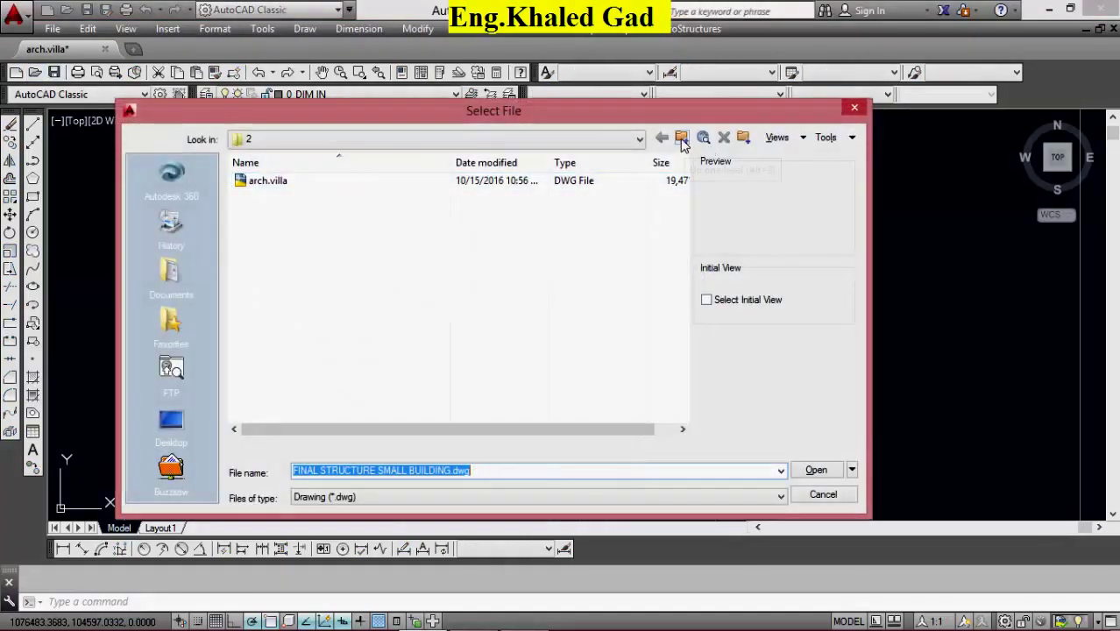
# Browse up to the drives, then into Data2 (E:) > S.K. > AL MEMAREAH > new - al sodaery villa.
pyautogui.click(682, 139)
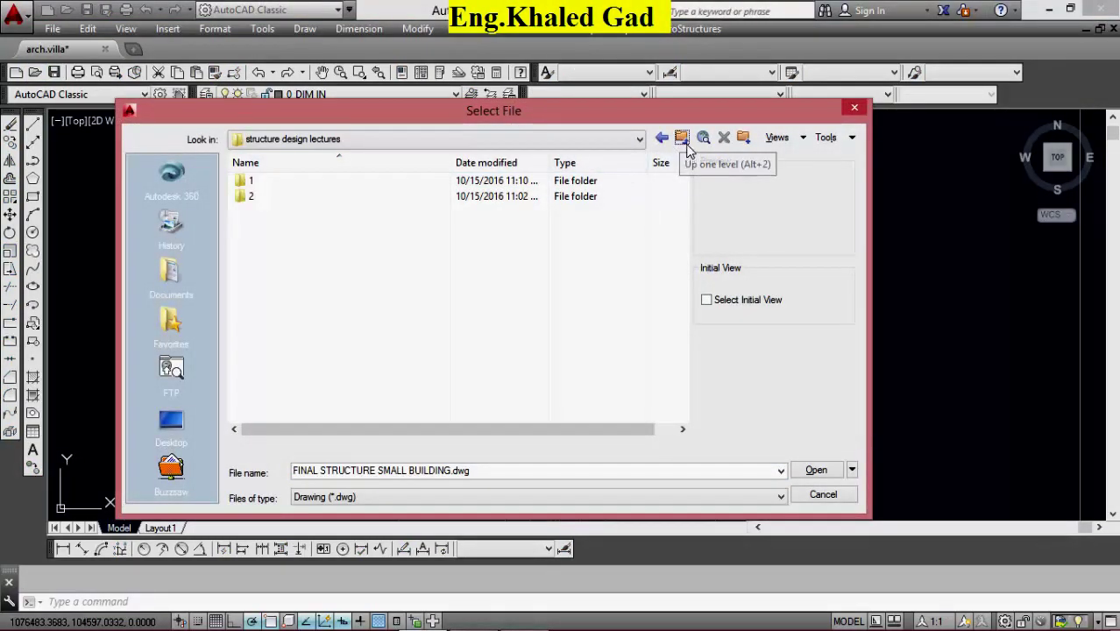
pyautogui.click(682, 141)
pyautogui.click(682, 140)
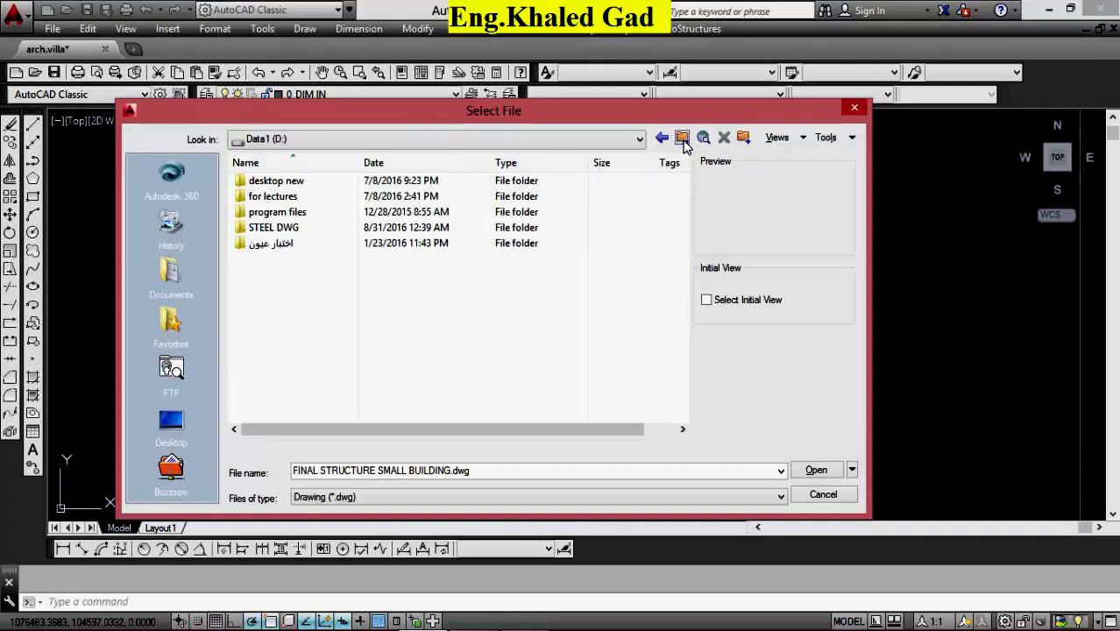
pyautogui.click(683, 141)
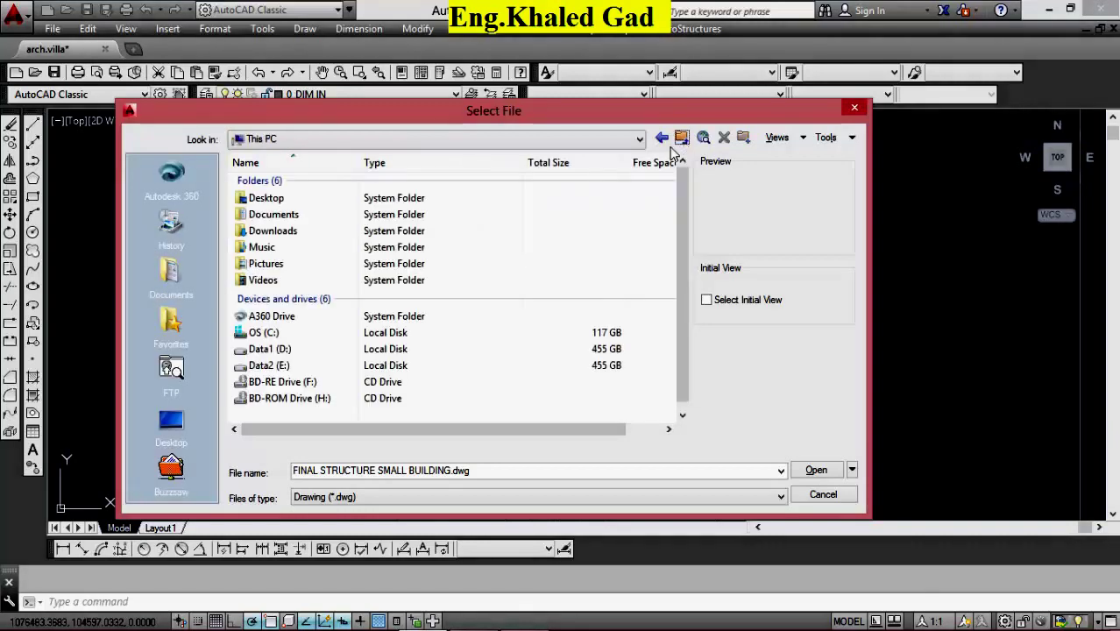
pyautogui.doubleClick(289, 368)
pyautogui.doubleClick(296, 390)
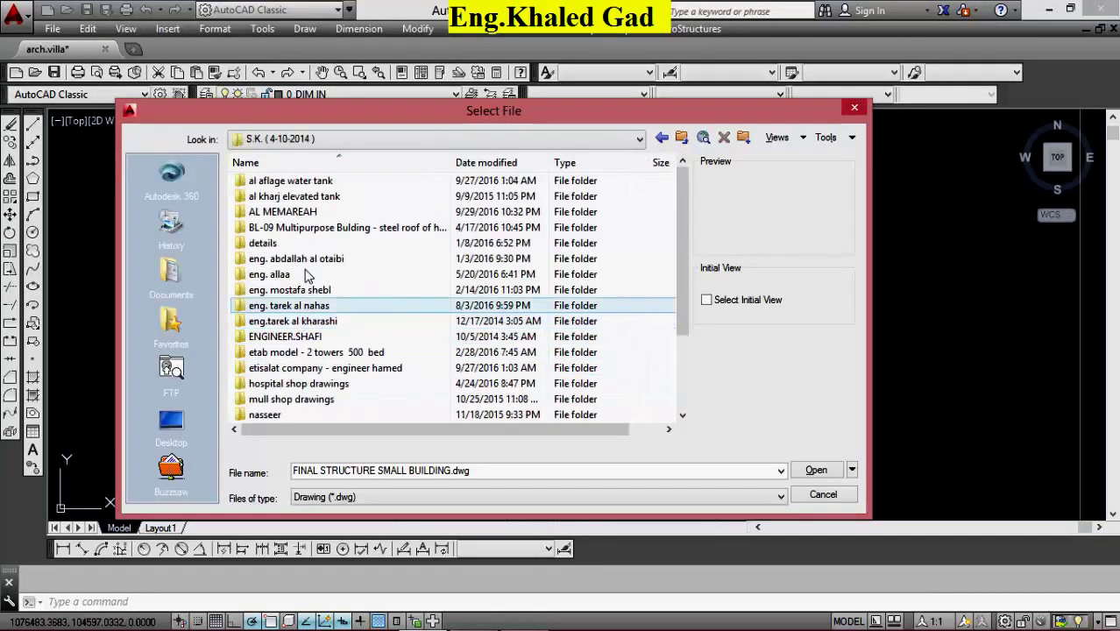
pyautogui.doubleClick(309, 212)
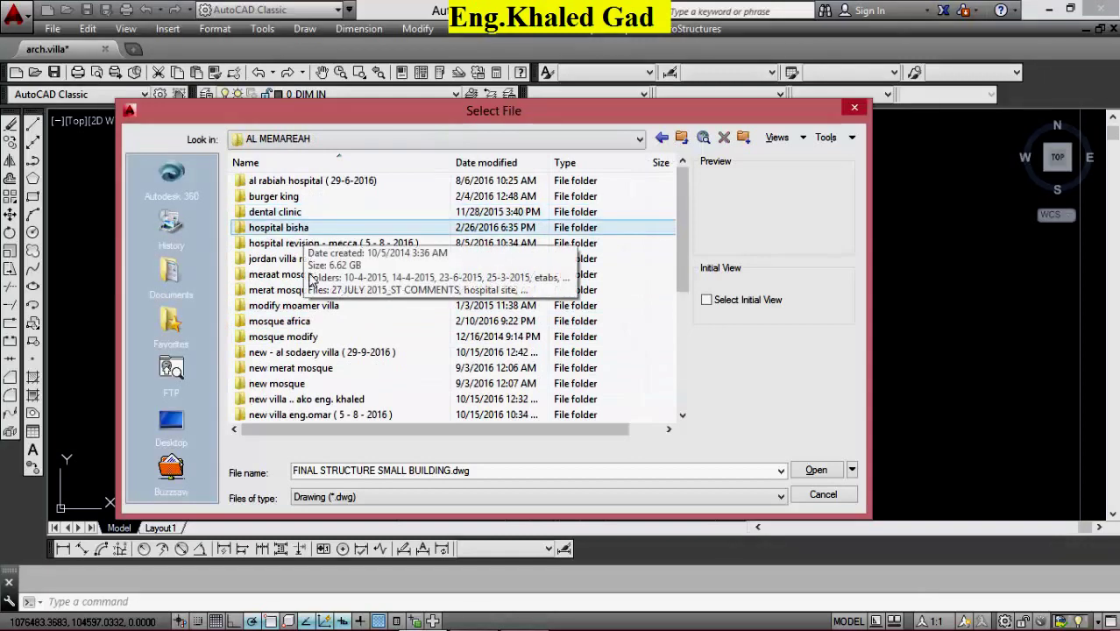
pyautogui.doubleClick(317, 351)
# Open last structure al sodeary villa.dwg from the villa project folder.
pyautogui.doubleClick(315, 212)
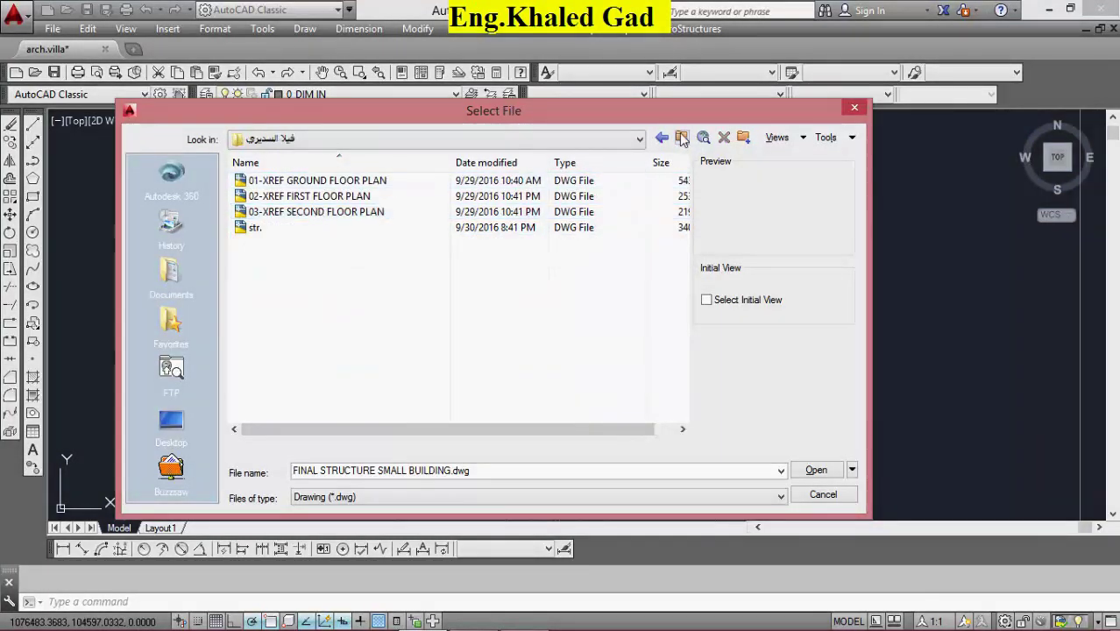
pyautogui.click(681, 139)
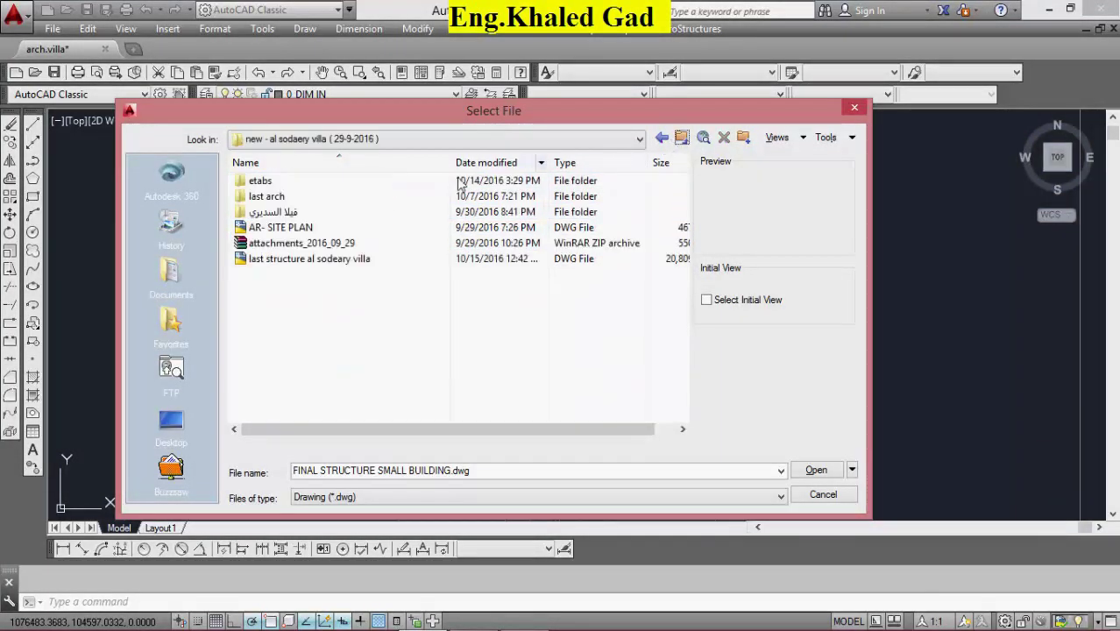
pyautogui.click(297, 263)
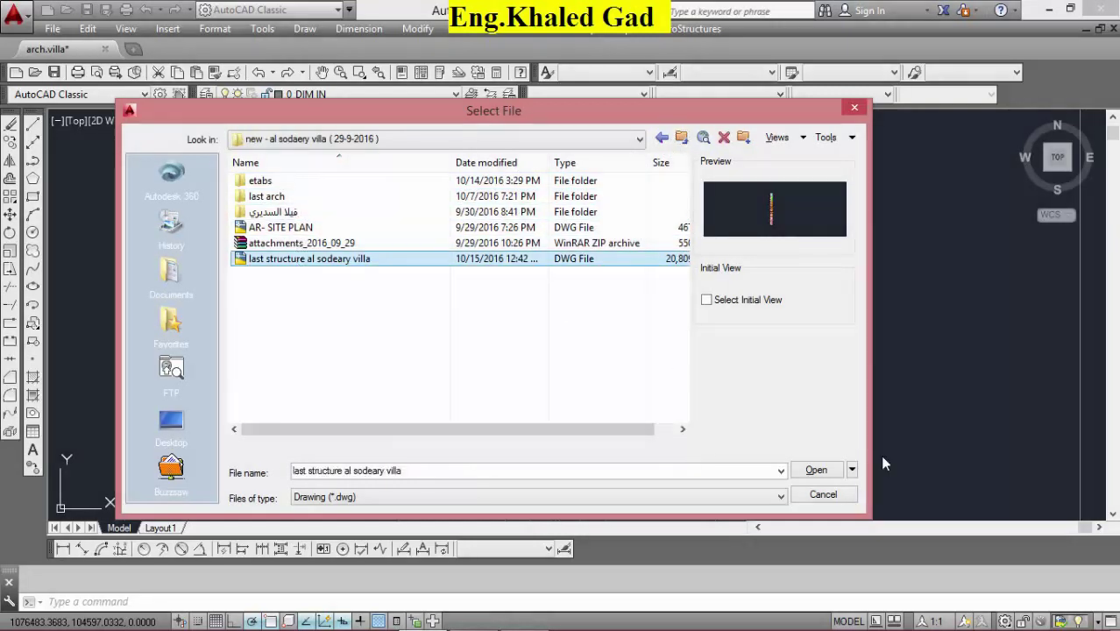
pyautogui.click(827, 474)
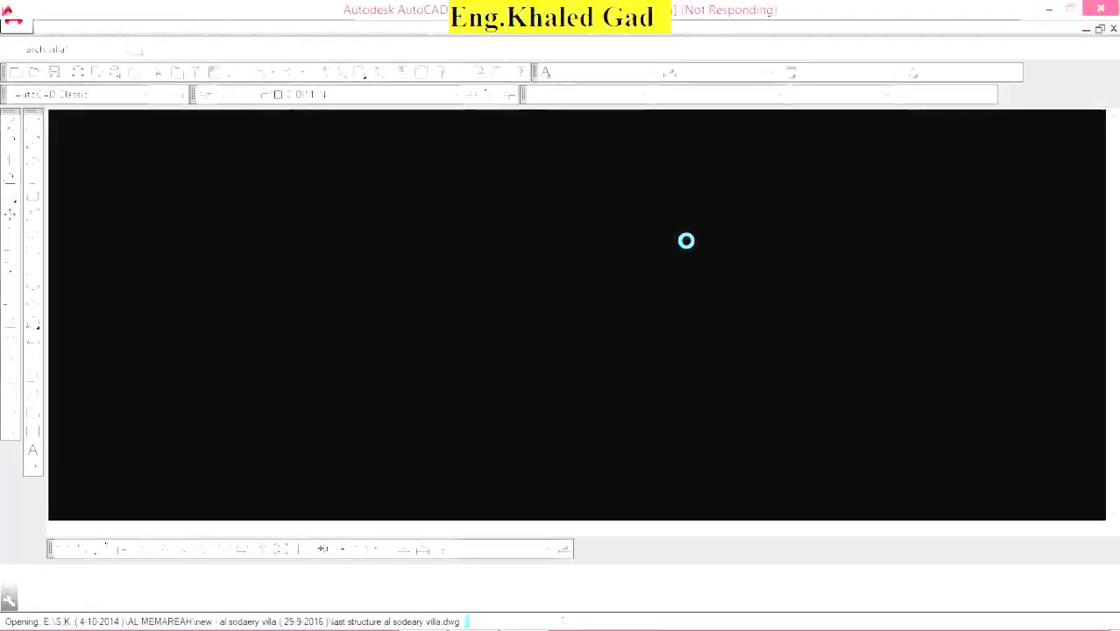
# Zoom around the structural sheets and into the stair area near beams B1, R2 and B5.
pyautogui.scroll(2, 578, 224)
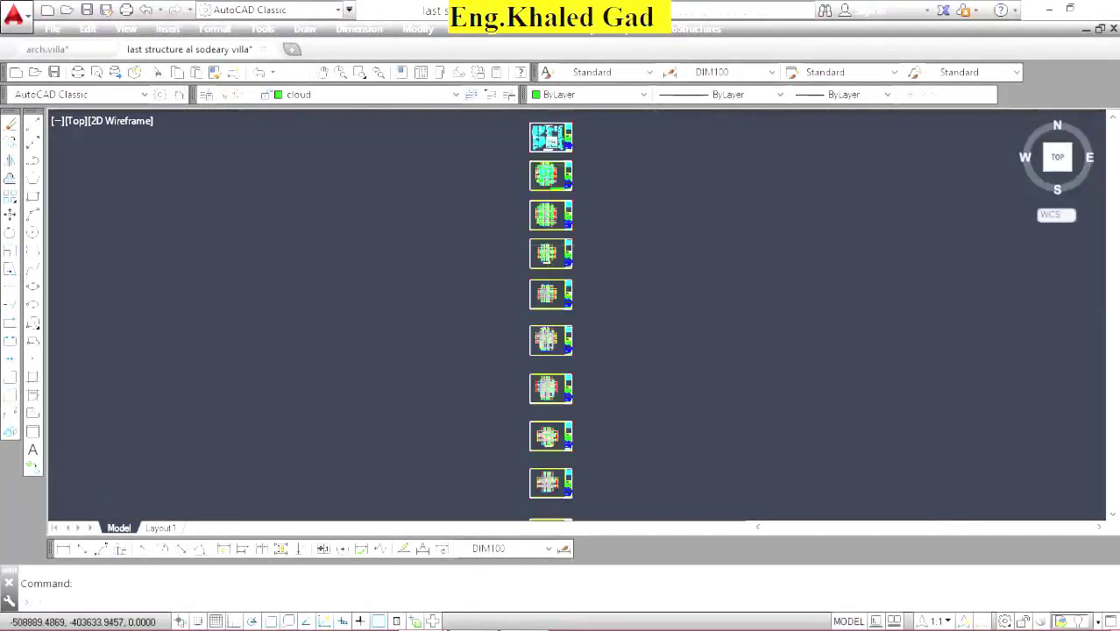
pyautogui.scroll(3, 577, 224)
pyautogui.scroll(3, 577, 223)
pyautogui.scroll(-1, 577, 223)
pyautogui.scroll(-4, 580, 307)
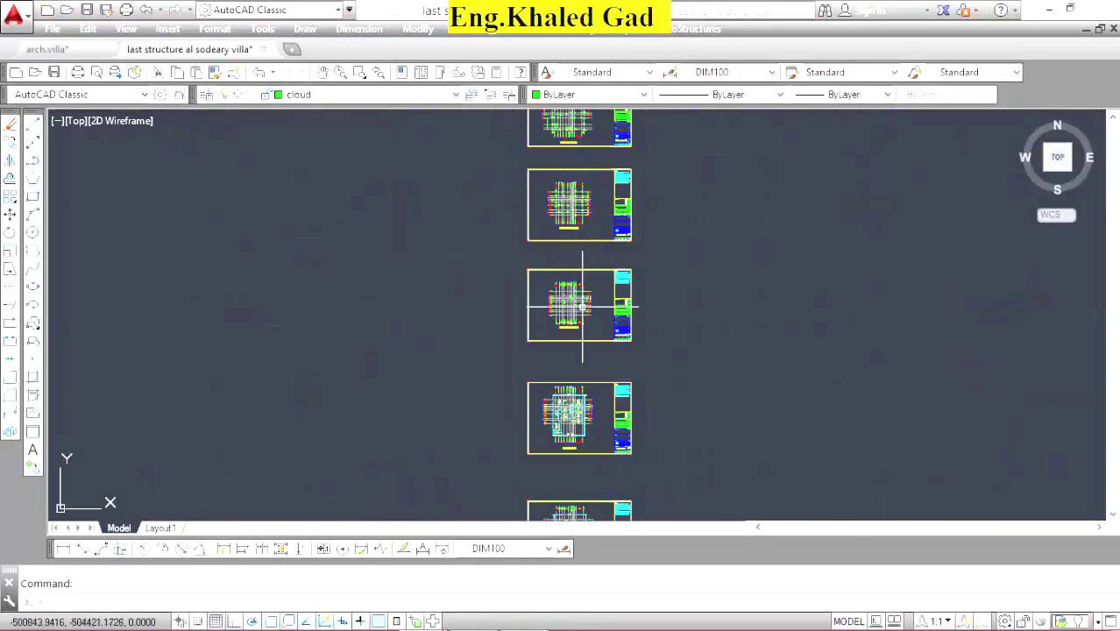
pyautogui.scroll(3, 580, 308)
pyautogui.scroll(-3, 551, 189)
pyautogui.scroll(3, 551, 188)
pyautogui.scroll(3, 574, 175)
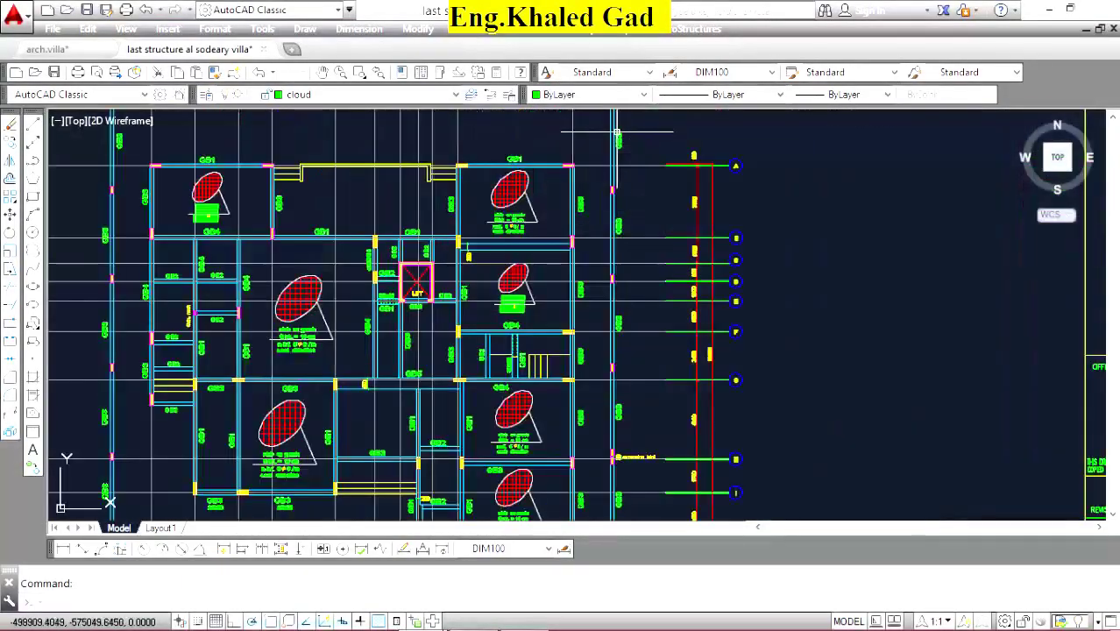
pyautogui.scroll(2, 578, 165)
pyautogui.scroll(1, 580, 162)
pyautogui.scroll(-5, 580, 165)
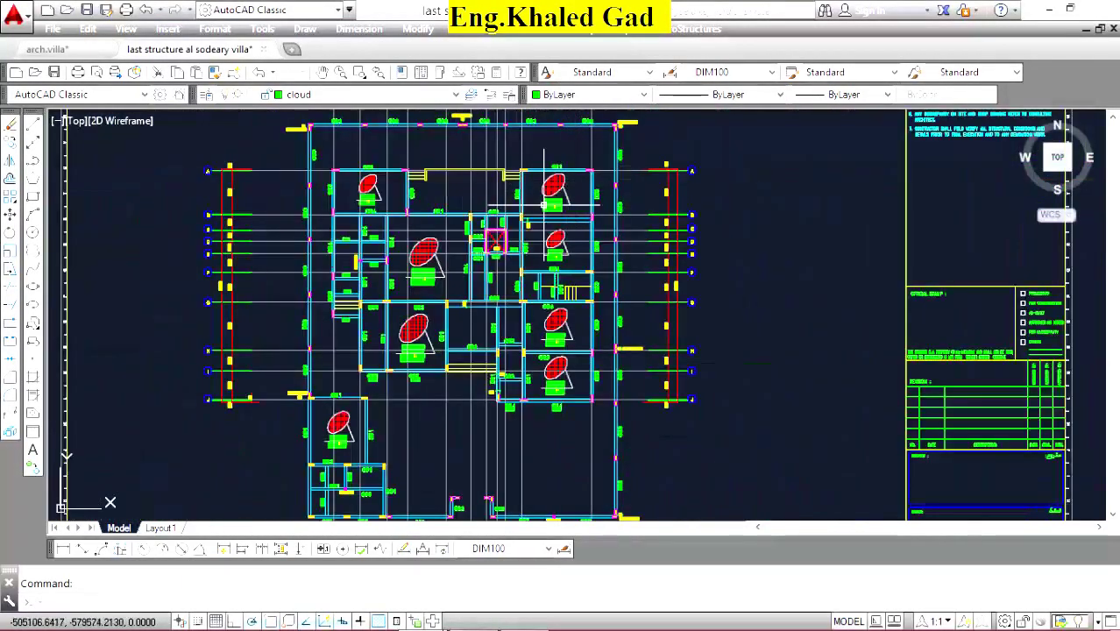
pyautogui.scroll(3, 544, 203)
pyautogui.scroll(-5, 544, 203)
pyautogui.scroll(-3, 545, 199)
pyautogui.scroll(4, 545, 200)
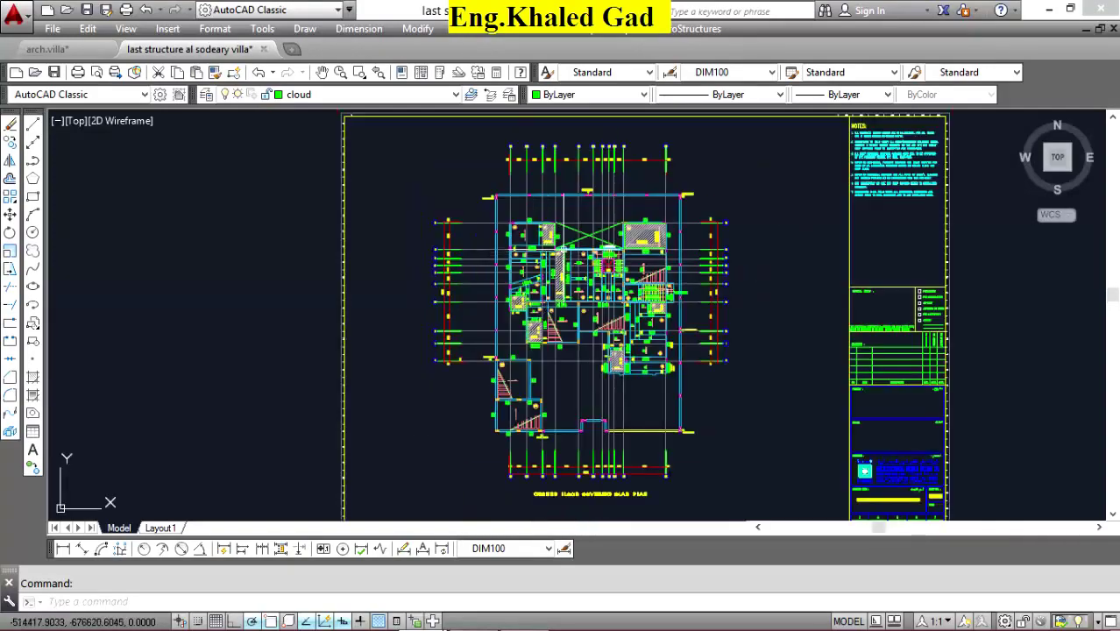
pyautogui.scroll(3, 666, 289)
pyautogui.scroll(-1, 666, 289)
pyautogui.scroll(2, 789, 298)
pyautogui.scroll(2, 818, 298)
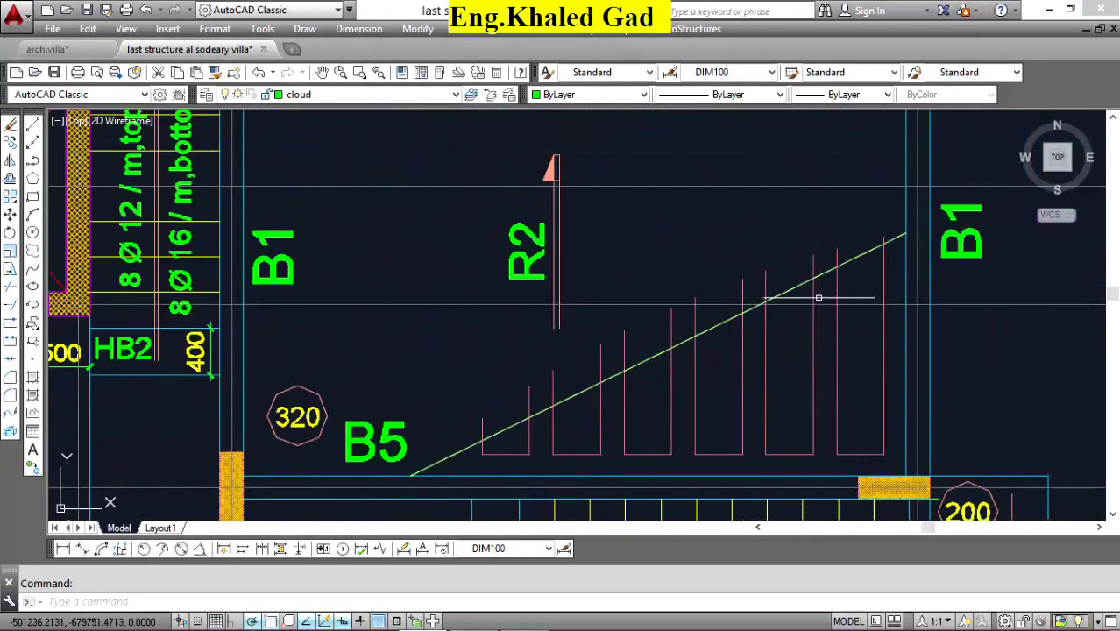
# Start Copy with Base Point, pick the base point near R2, and window-select the objects there.
pyautogui.rightClick(623, 155)
pyautogui.moveTo(674, 189)
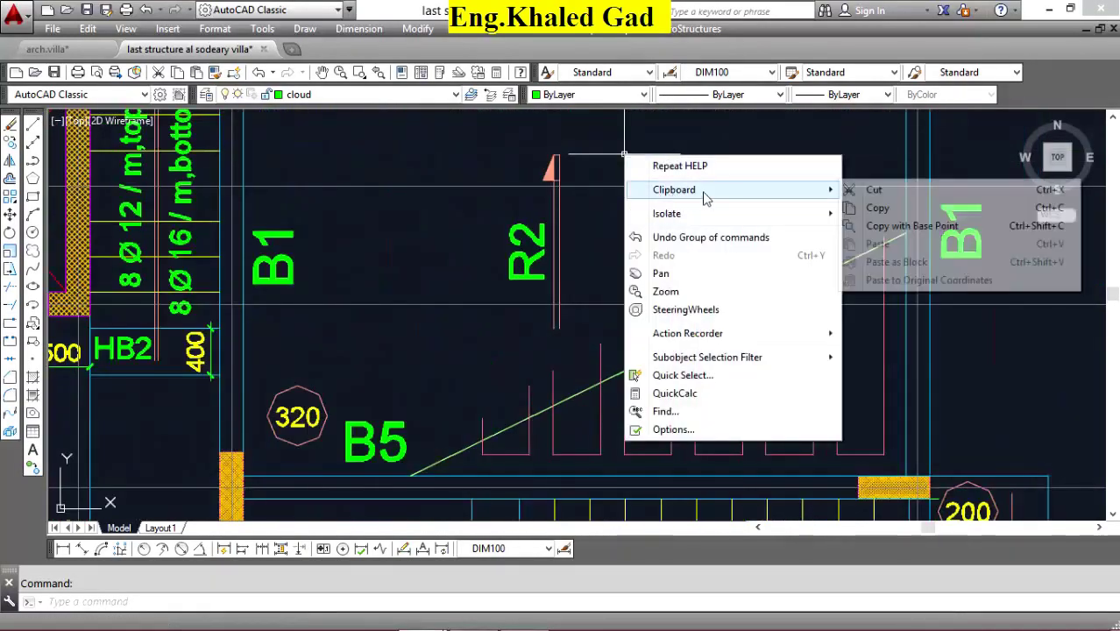
pyautogui.click(889, 226)
pyautogui.click(549, 156)
pyautogui.scroll(2, 561, 156)
pyautogui.click(595, 155)
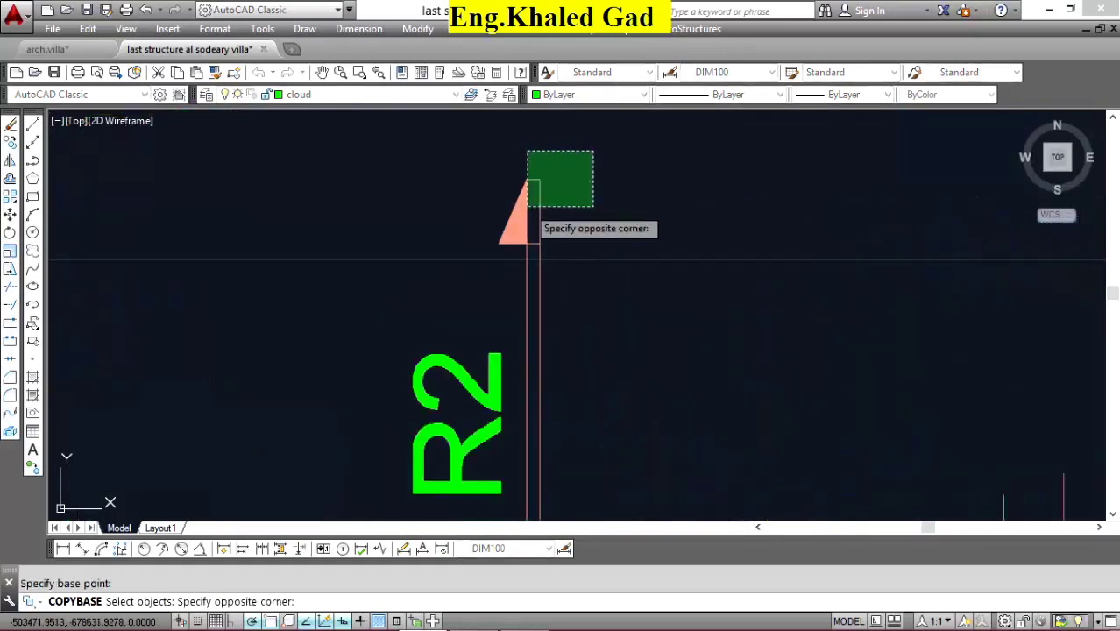
pyautogui.click(480, 246)
# Add the stair columns to the copy set with crossing windows.
pyautogui.click(614, 314)
pyautogui.click(526, 362)
pyautogui.scroll(-3, 622, 225)
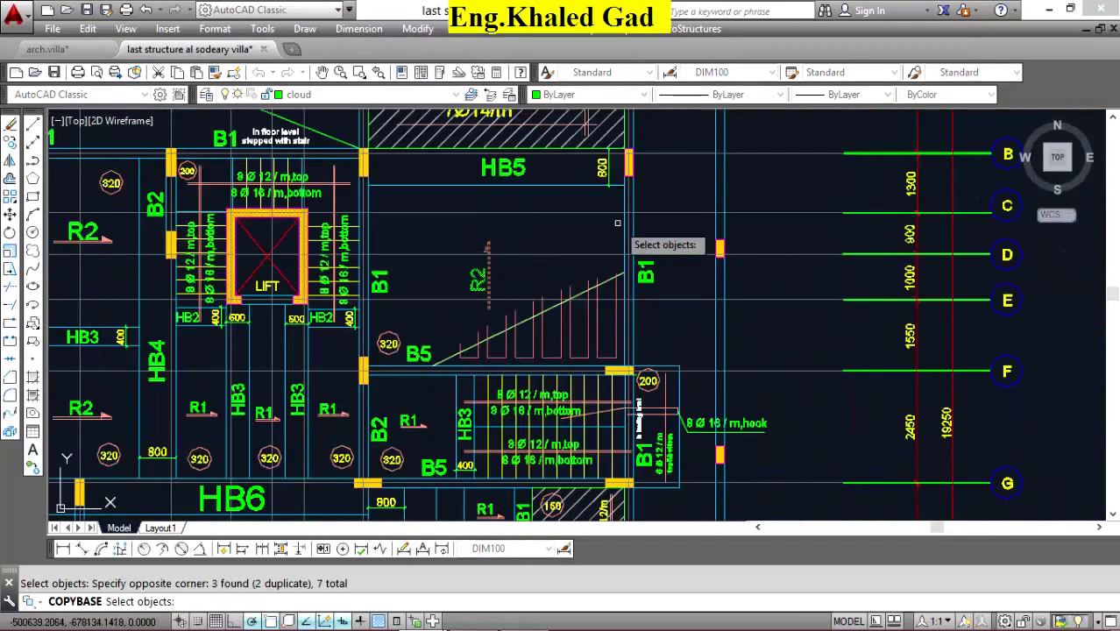
pyautogui.scroll(6, 623, 224)
pyautogui.click(592, 232)
pyautogui.click(550, 258)
pyautogui.click(663, 229)
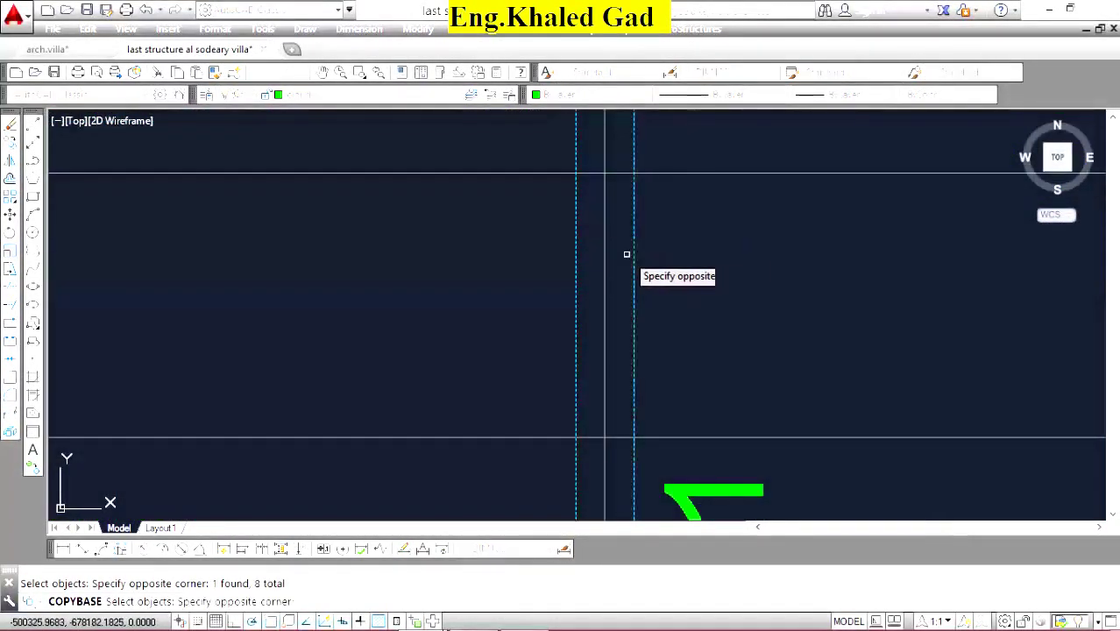
pyautogui.click(625, 252)
pyautogui.scroll(-4, 686, 242)
pyautogui.scroll(-4, 686, 241)
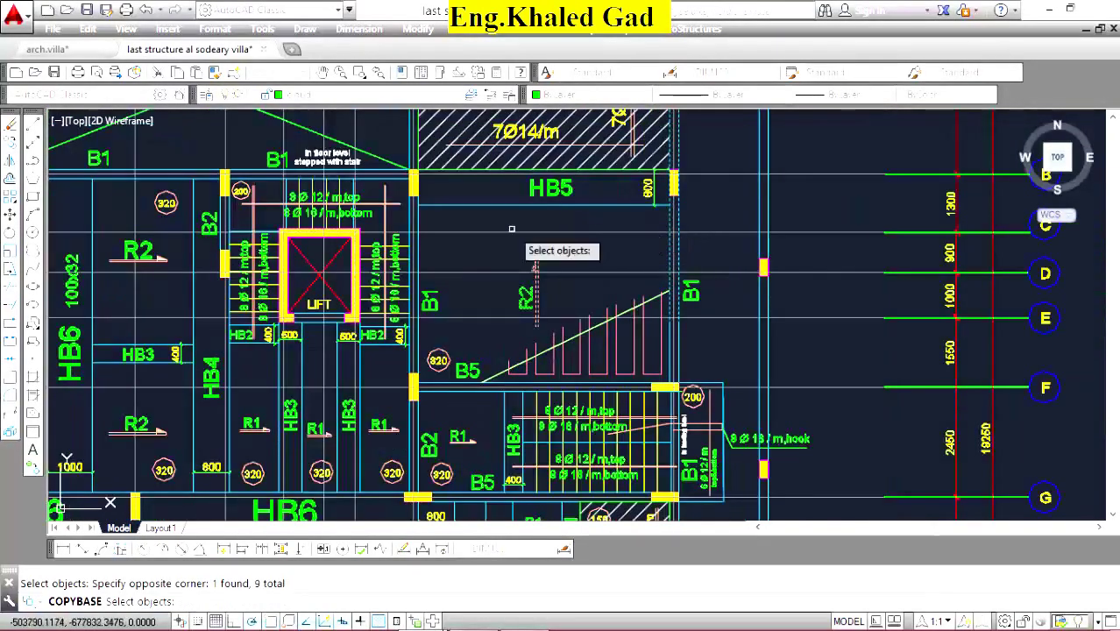
pyautogui.scroll(5, 247, 209)
pyautogui.scroll(2, 433, 165)
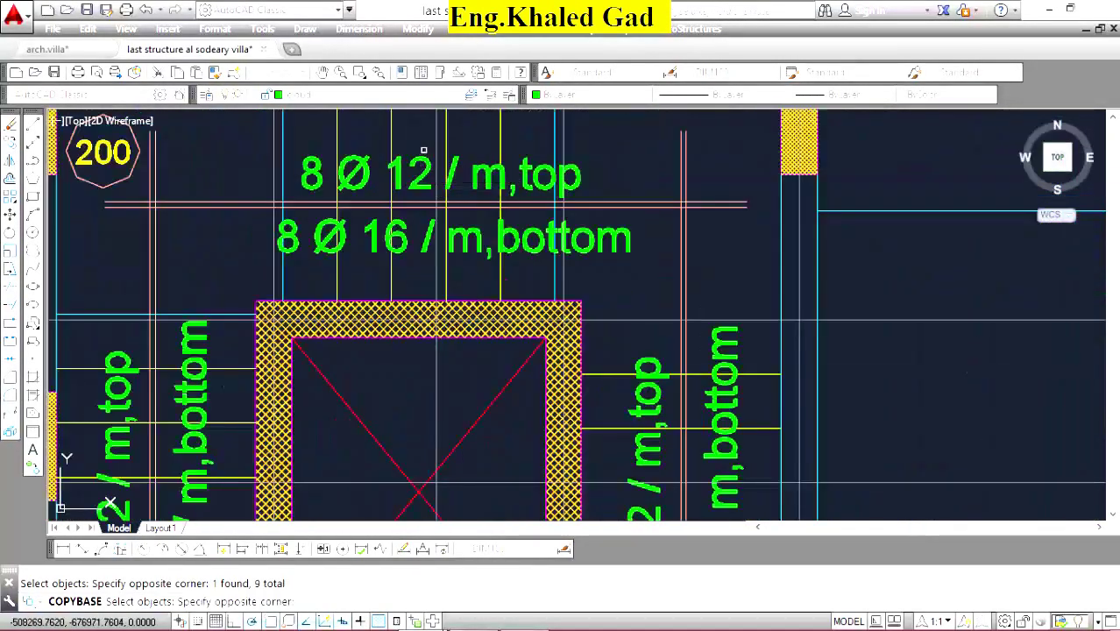
# Add the columns on both sides of the lift, completing the 21-object selection.
pyautogui.click(424, 151)
pyautogui.click(355, 247)
pyautogui.scroll(-5, 363, 263)
pyautogui.scroll(6, 377, 259)
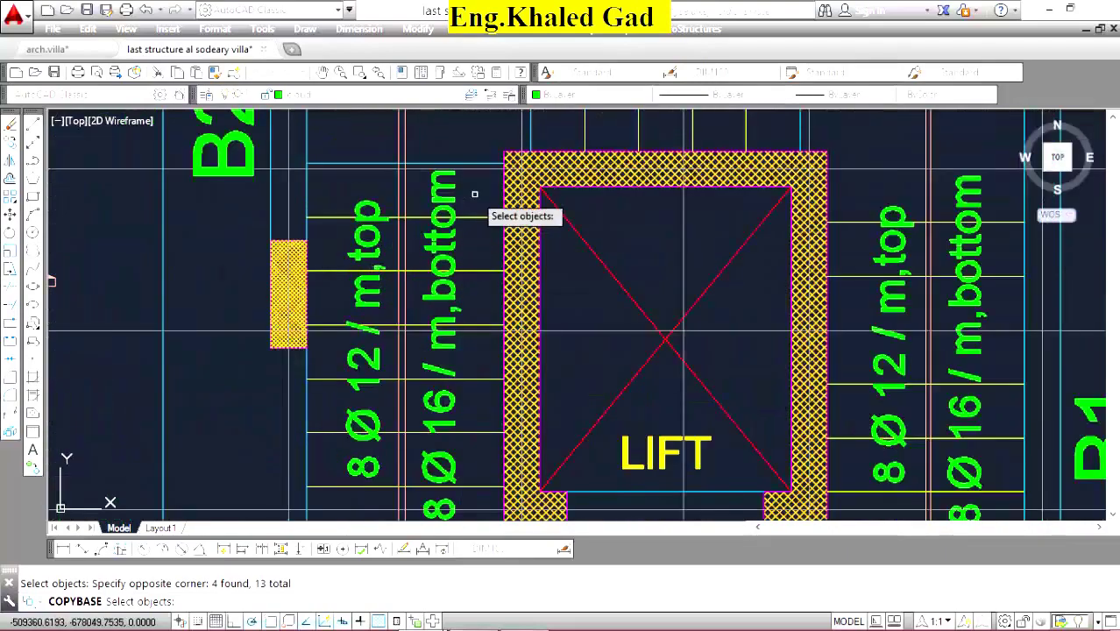
pyautogui.click(474, 194)
pyautogui.click(372, 210)
pyautogui.scroll(-5, 613, 252)
pyautogui.scroll(7, 606, 247)
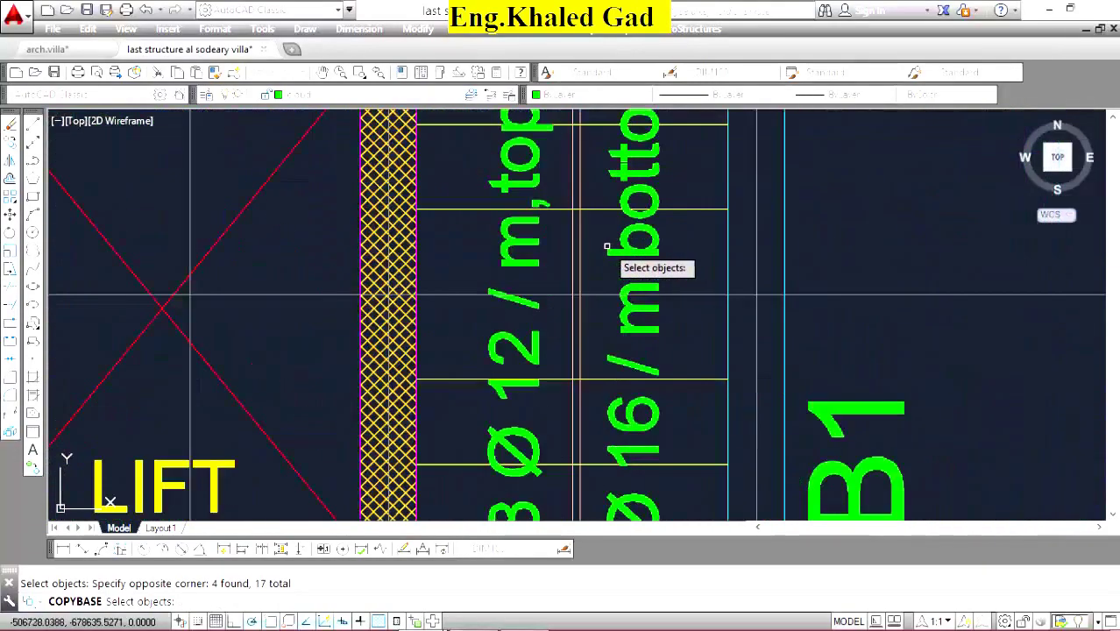
pyautogui.click(666, 240)
pyautogui.scroll(-5, 599, 257)
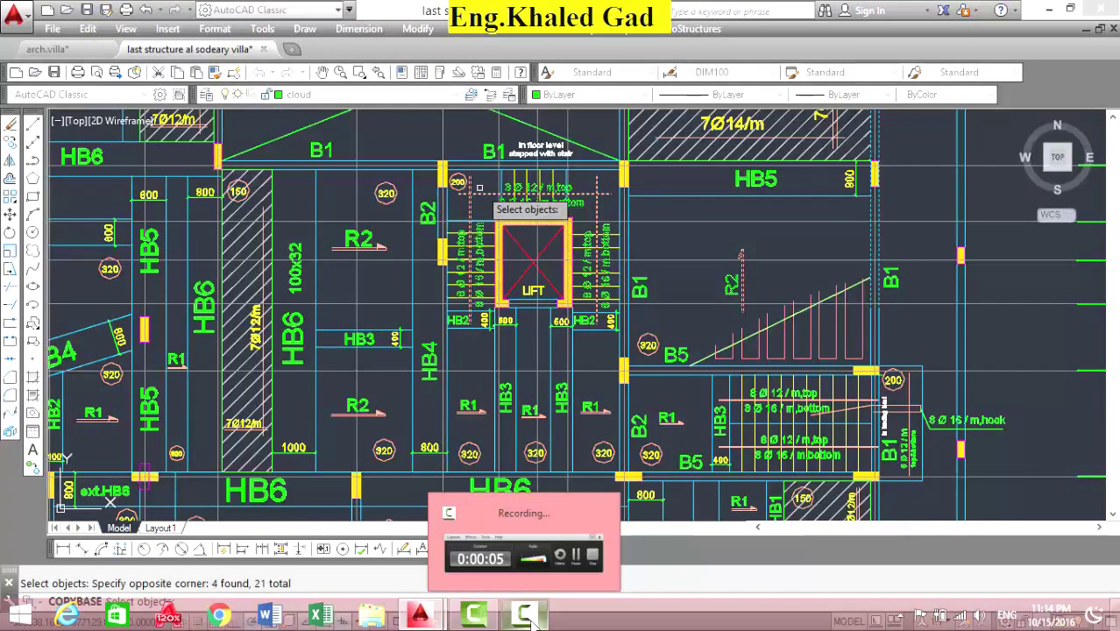
# Paste the copied lift and stair columns into the arch.villa ground floor plan.
pyautogui.click(535, 619)
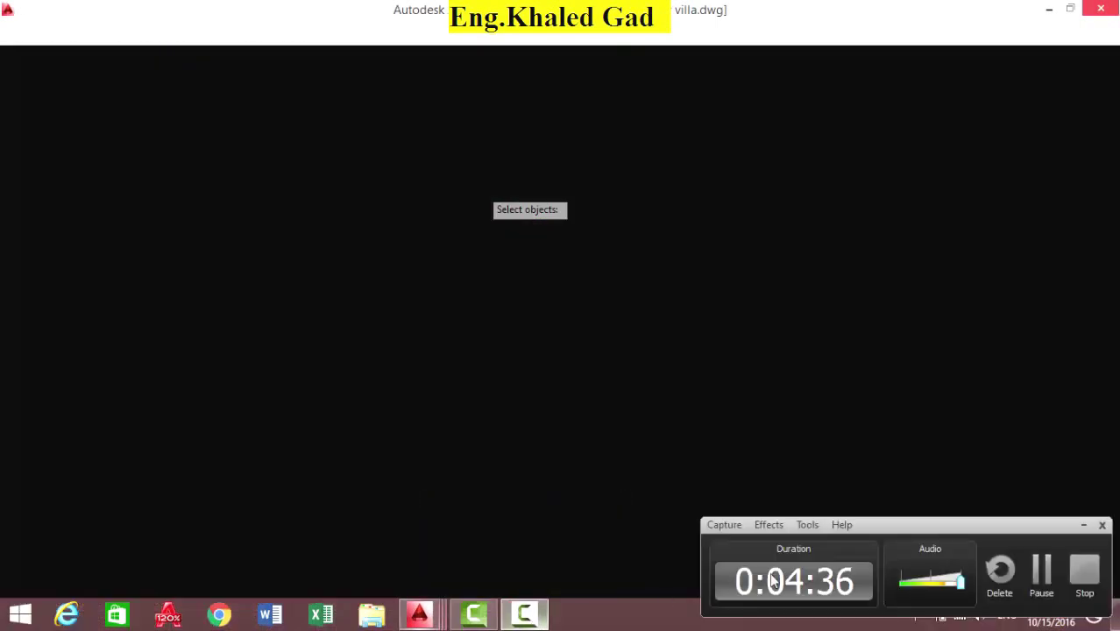
pyautogui.click(1040, 578)
pyautogui.scroll(-5, 517, 241)
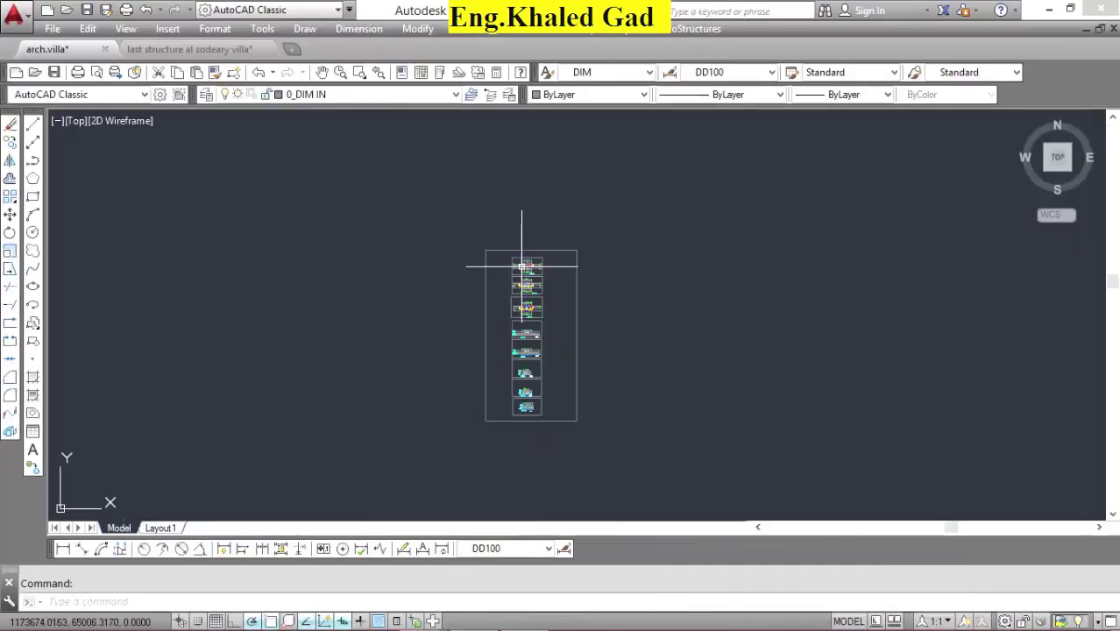
pyautogui.scroll(4, 417, 264)
pyautogui.rightClick(419, 224)
pyautogui.moveTo(469, 277)
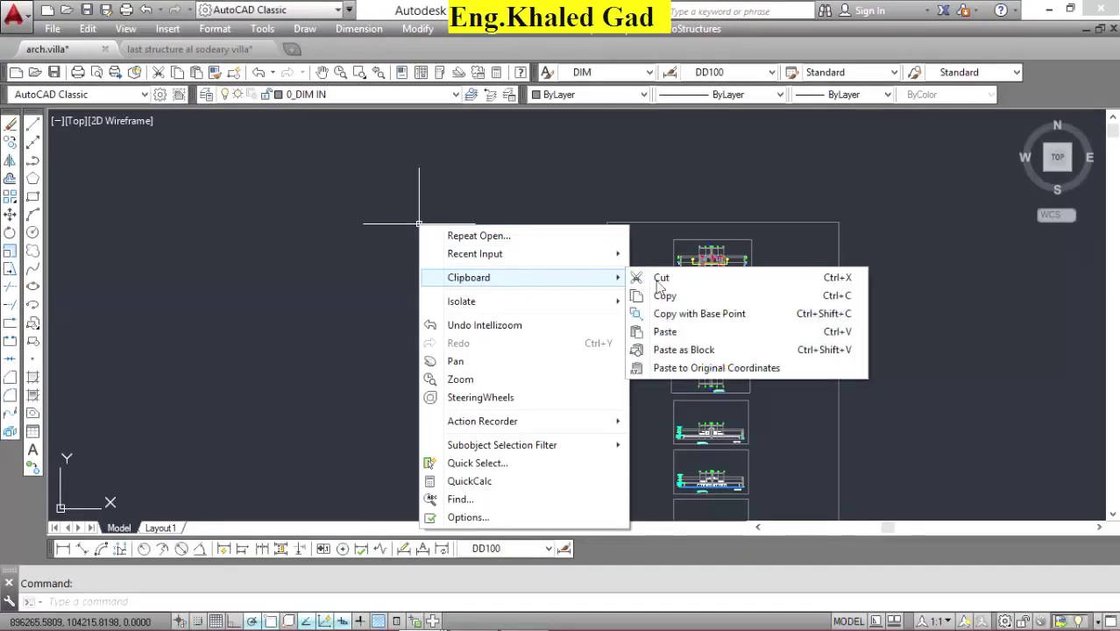
pyautogui.click(701, 336)
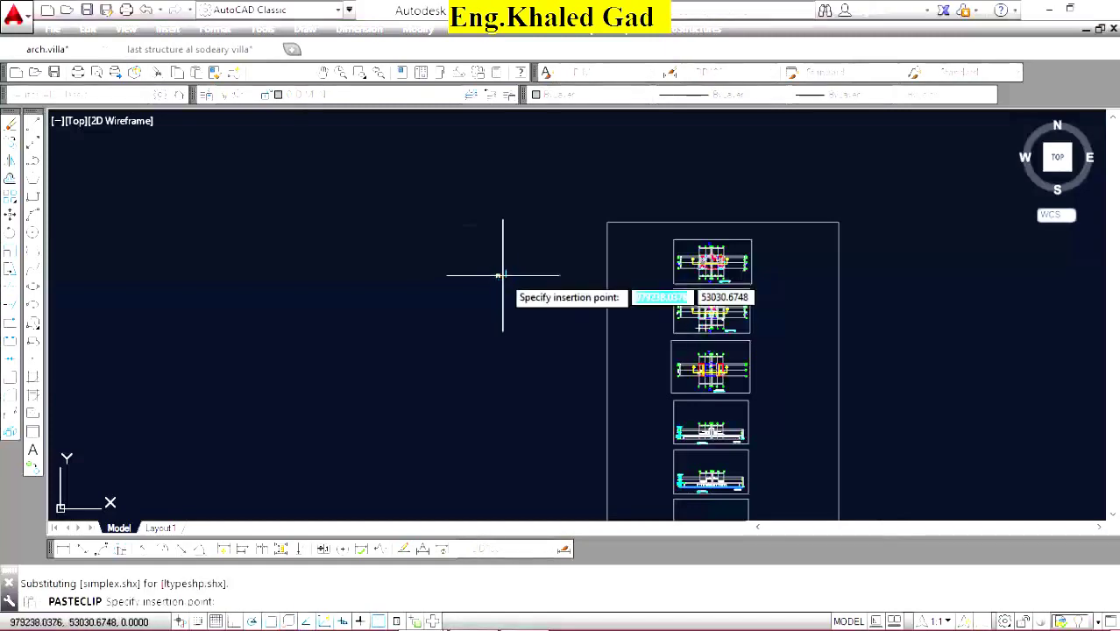
# Zoom to the upper plan sheet and begin a crossing window around the whole ground floor plan.
pyautogui.scroll(3, 504, 273)
pyautogui.scroll(5, 513, 271)
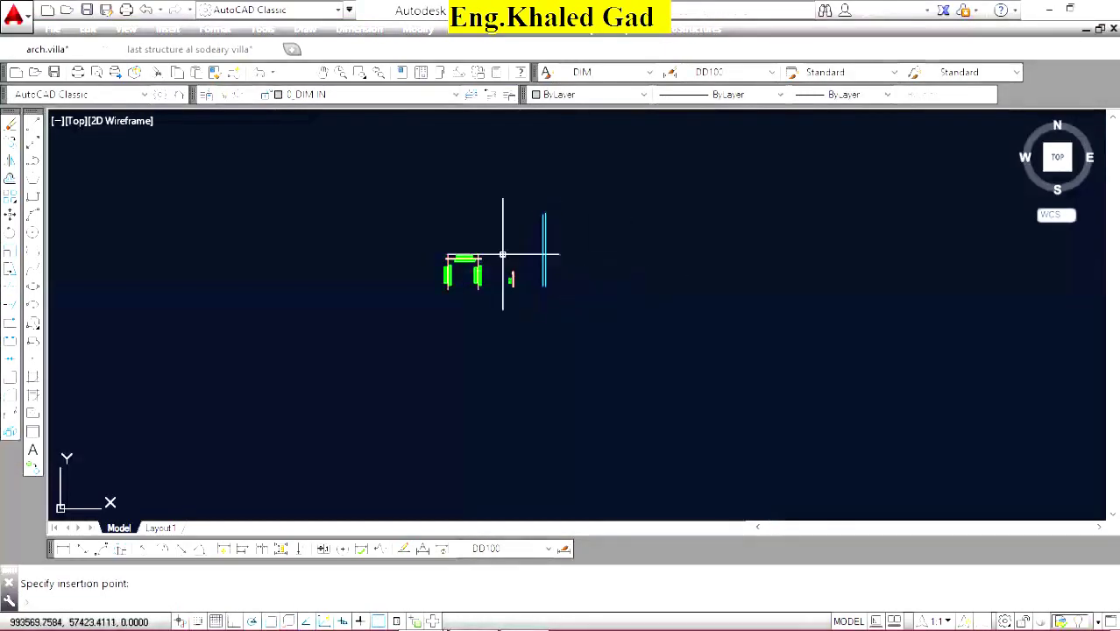
pyautogui.scroll(-5, 497, 262)
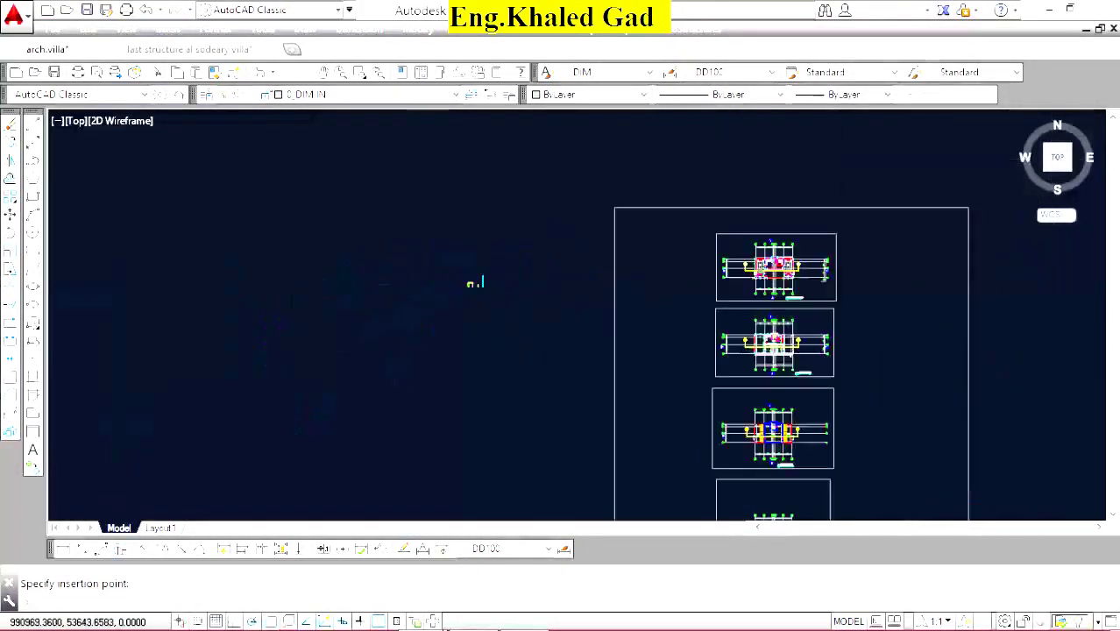
pyautogui.scroll(-2, 477, 282)
pyautogui.scroll(2, 659, 298)
pyautogui.scroll(3, 672, 294)
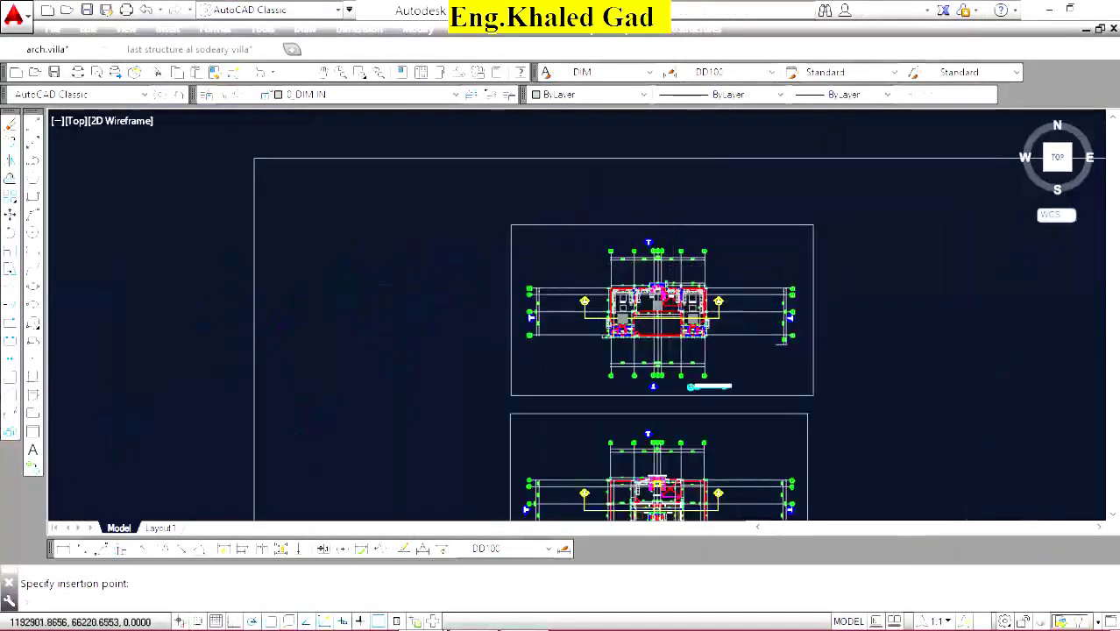
pyautogui.scroll(4, 656, 293)
pyautogui.scroll(-4, 603, 272)
pyautogui.scroll(2, 727, 236)
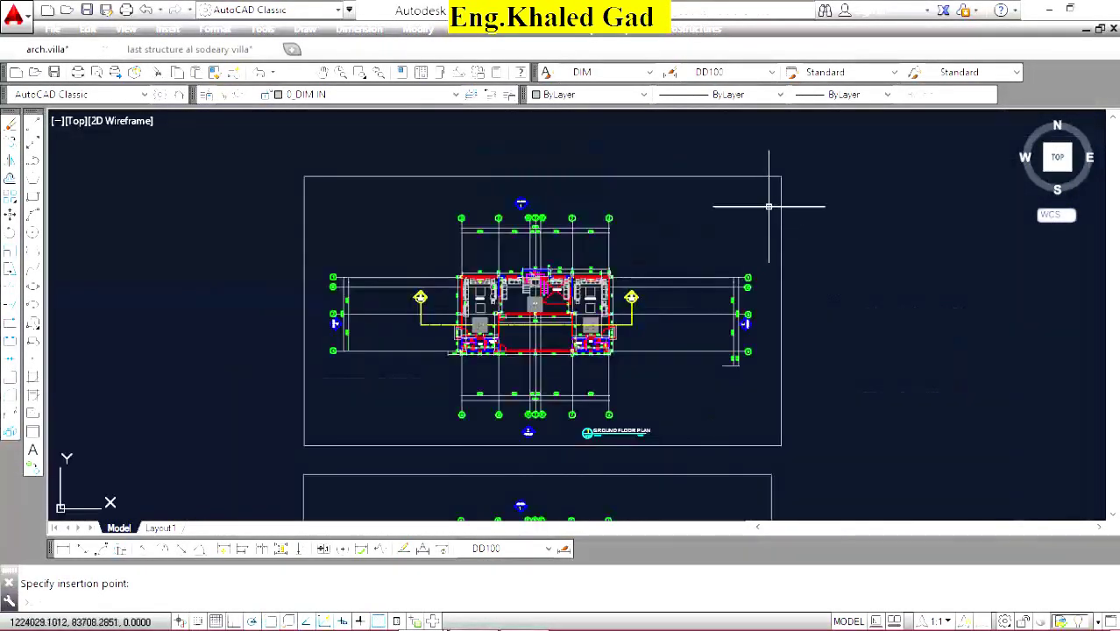
pyautogui.click(768, 194)
# Copy the selected ground floor plan to the right with CO.
pyautogui.click(324, 440)
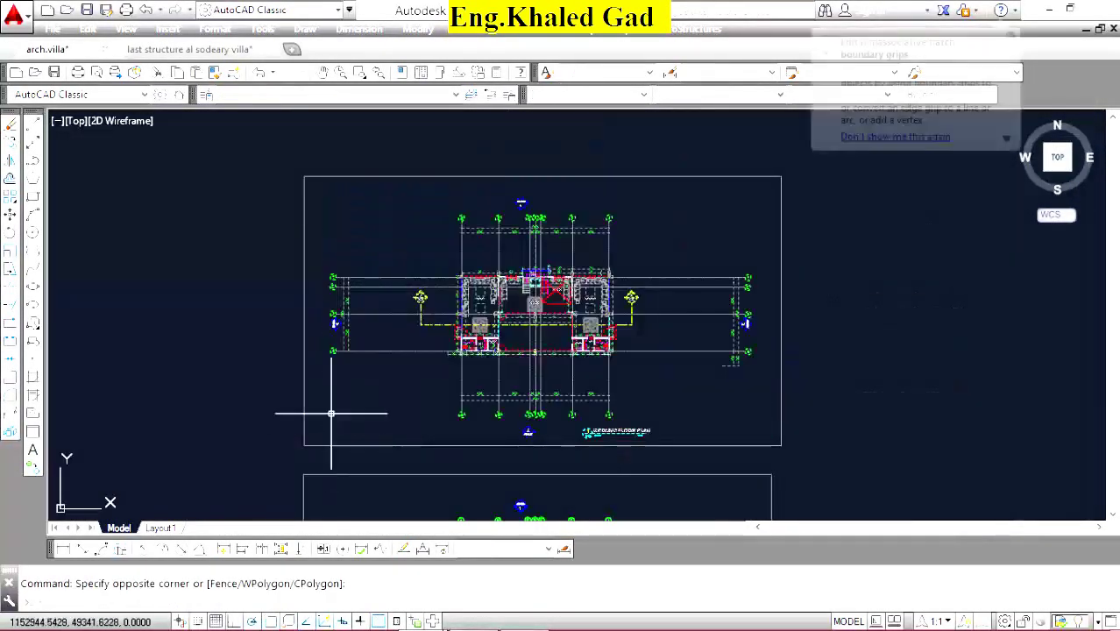
pyautogui.write('co')
pyautogui.press('space')
pyautogui.click(534, 304)
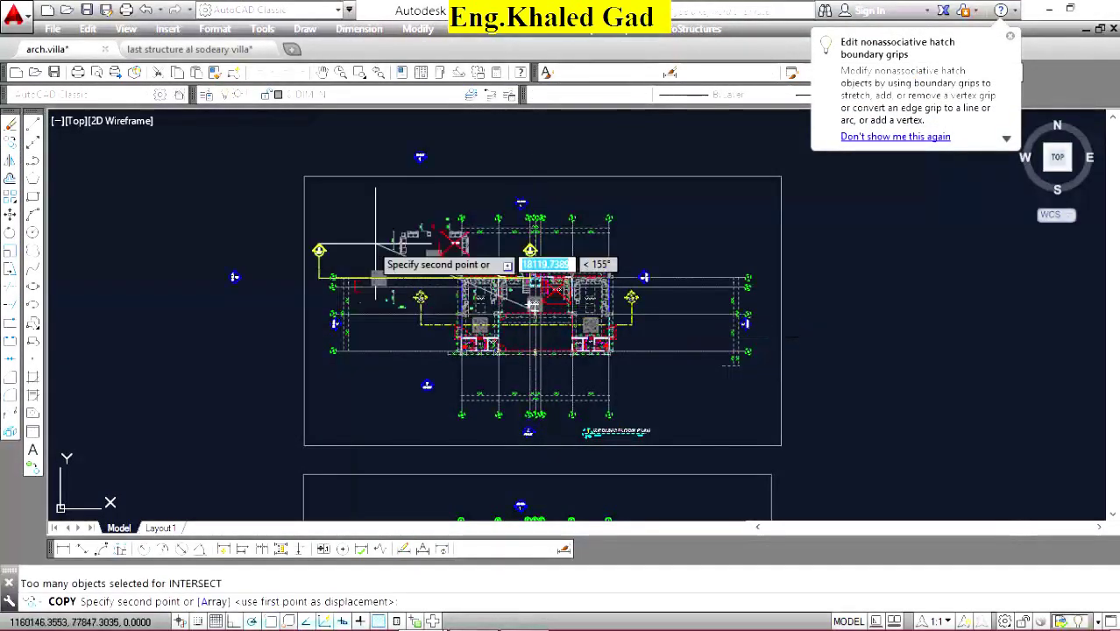
pyautogui.scroll(-5, 375, 220)
pyautogui.click(704, 280)
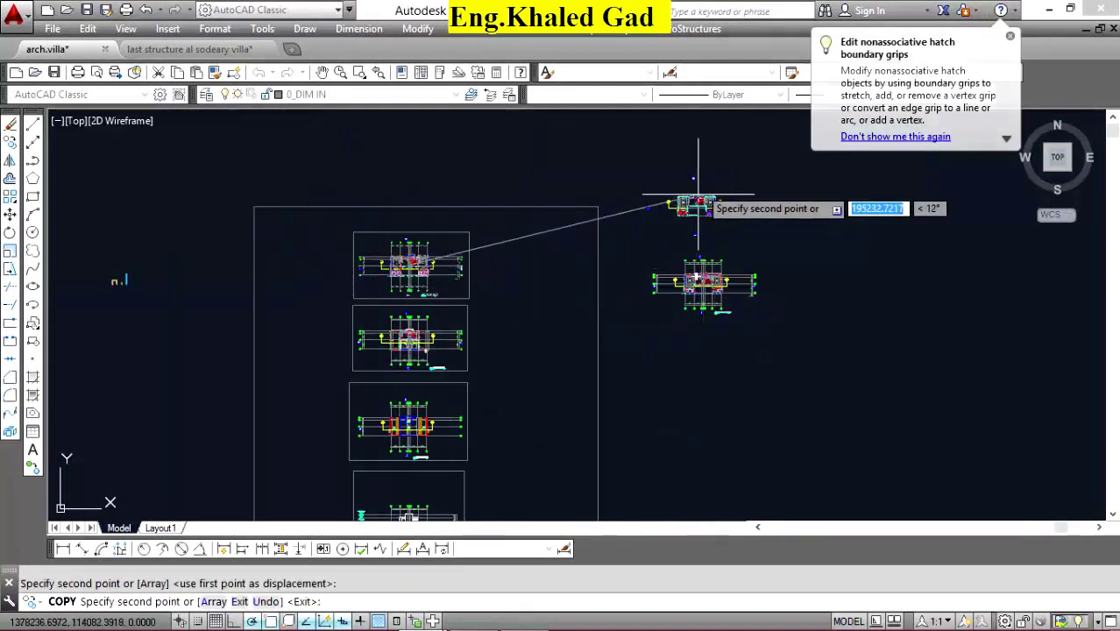
pyautogui.rightClick(720, 182)
pyautogui.click(734, 188)
# Erase the elevation marker and section marker A from the copied plan.
pyautogui.scroll(3, 699, 215)
pyautogui.scroll(5, 702, 262)
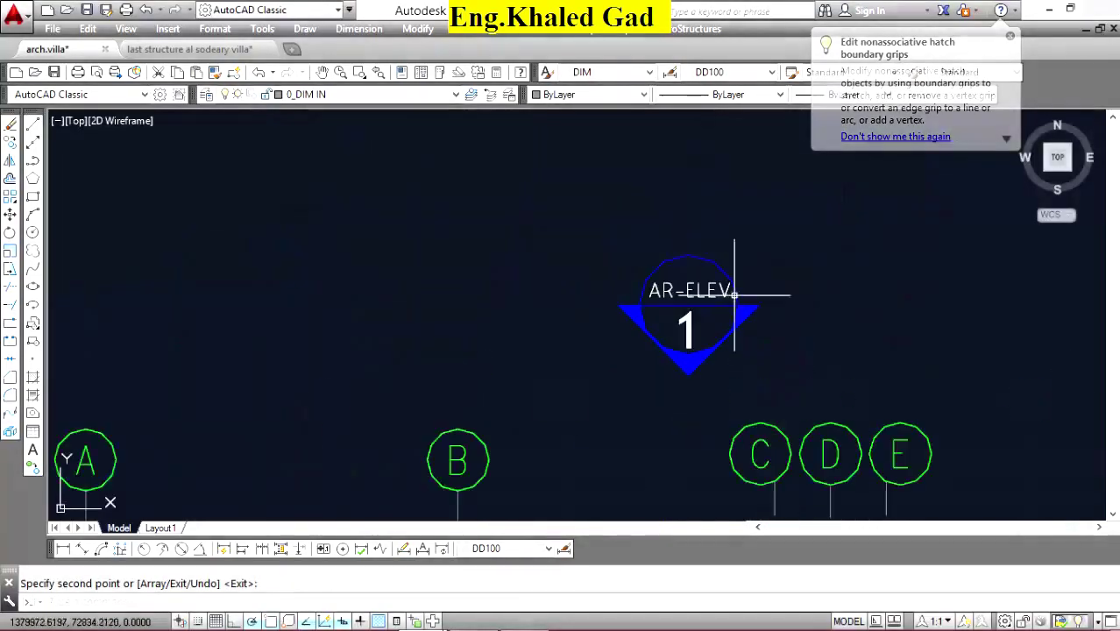
pyautogui.click(725, 237)
pyautogui.click(624, 373)
pyautogui.scroll(-4, 626, 202)
pyautogui.scroll(-5, 629, 188)
pyautogui.scroll(5, 564, 303)
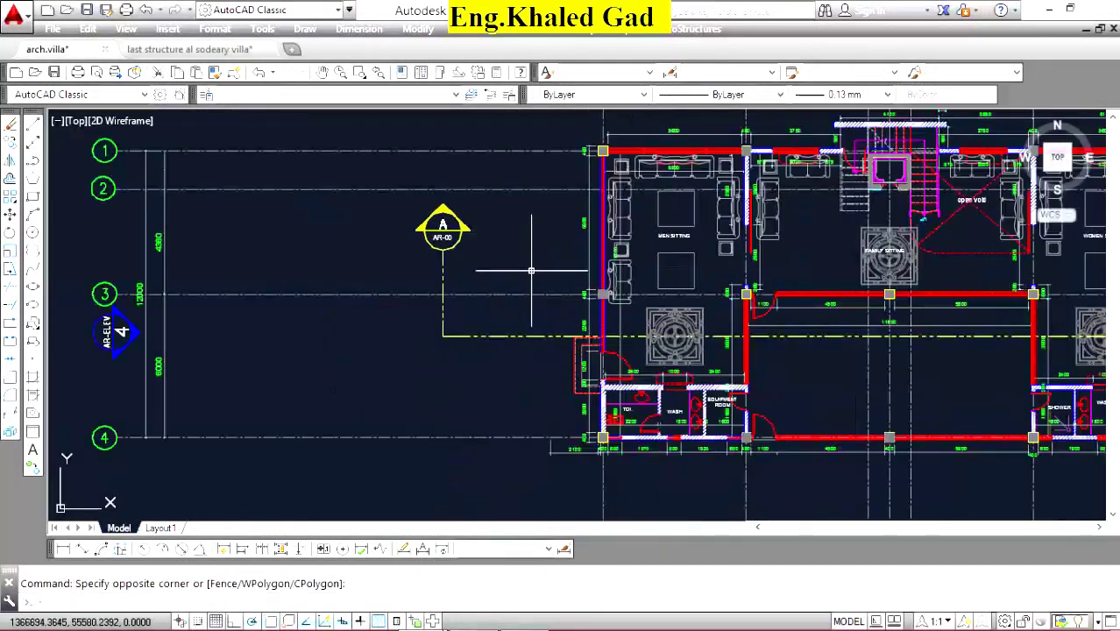
pyautogui.click(468, 320)
pyautogui.scroll(-5, 437, 370)
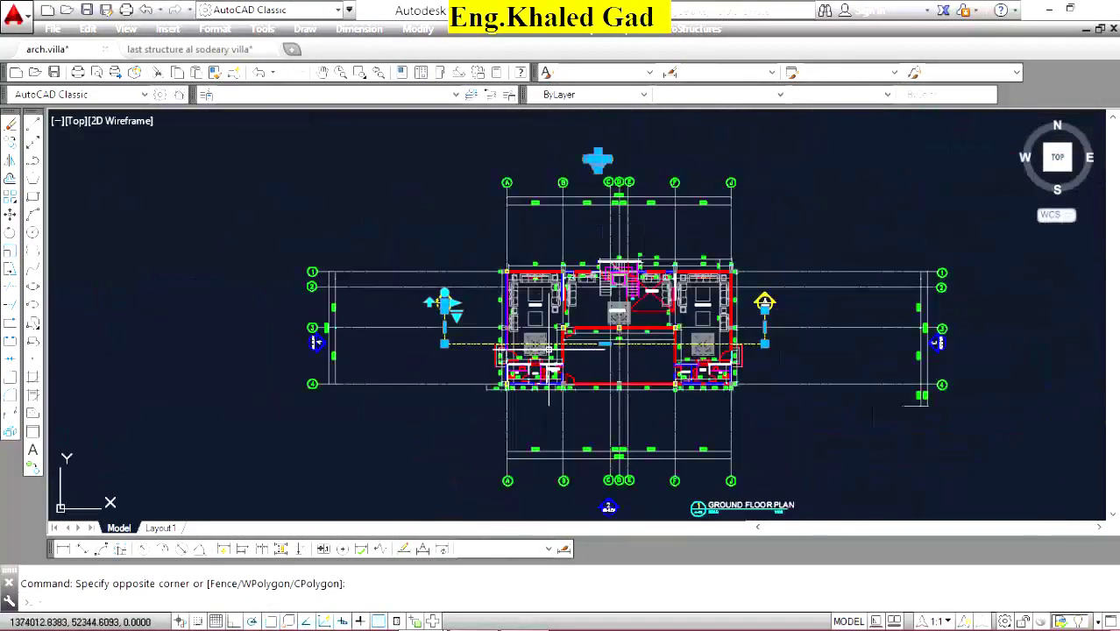
pyautogui.scroll(3, 860, 321)
pyautogui.scroll(5, 712, 243)
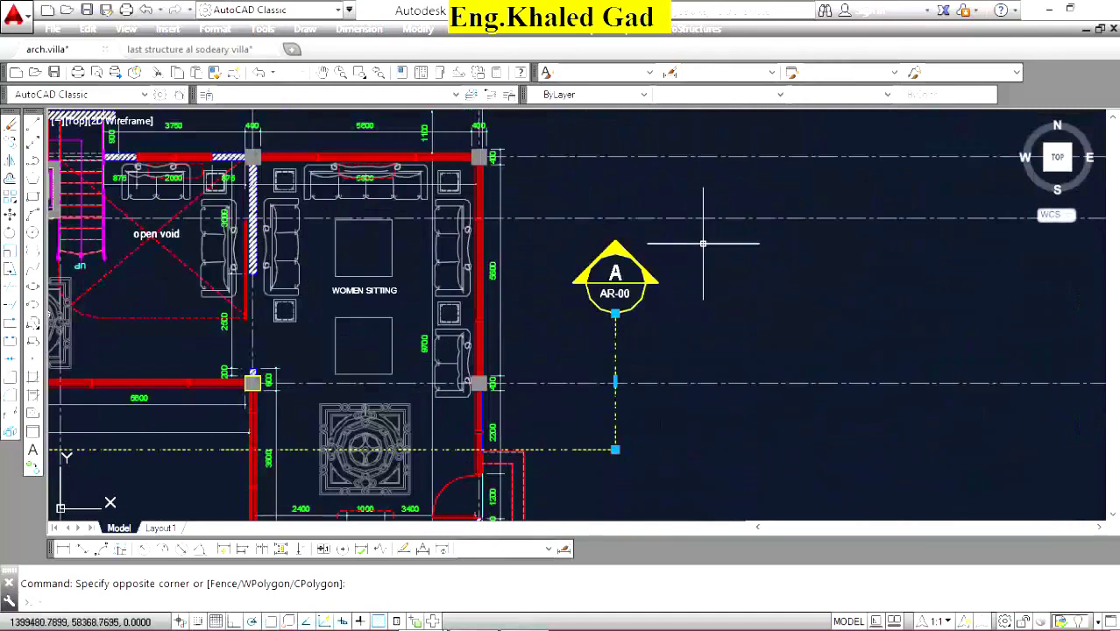
pyautogui.click(32, 125)
# Delete the elevation marker near grid line 3.
pyautogui.scroll(-5, 743, 261)
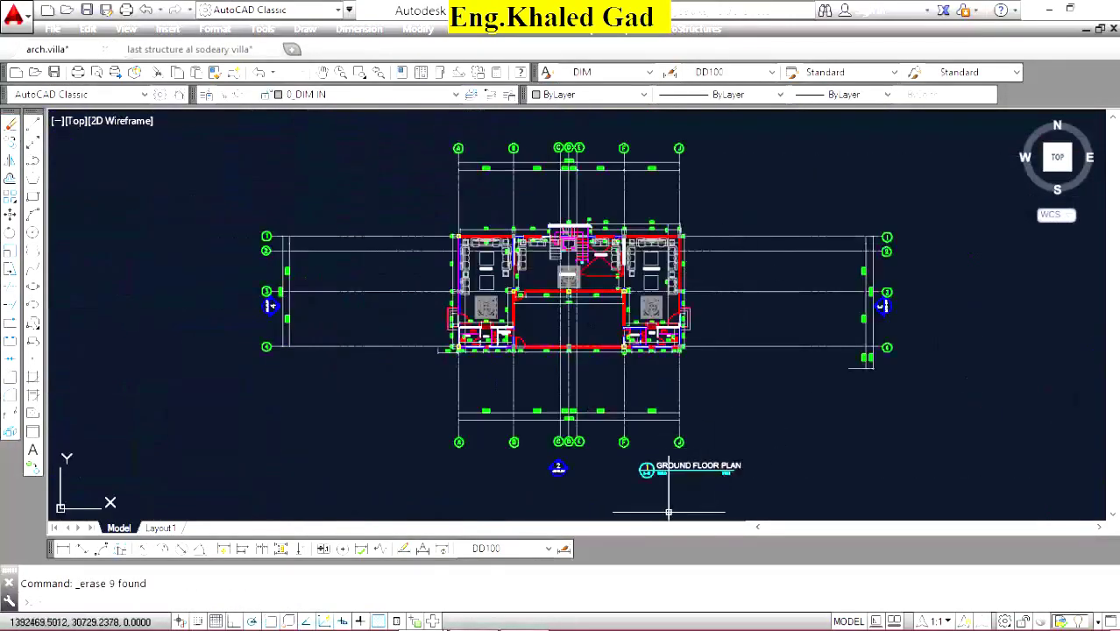
pyautogui.scroll(2, 668, 511)
pyautogui.scroll(-4, 746, 365)
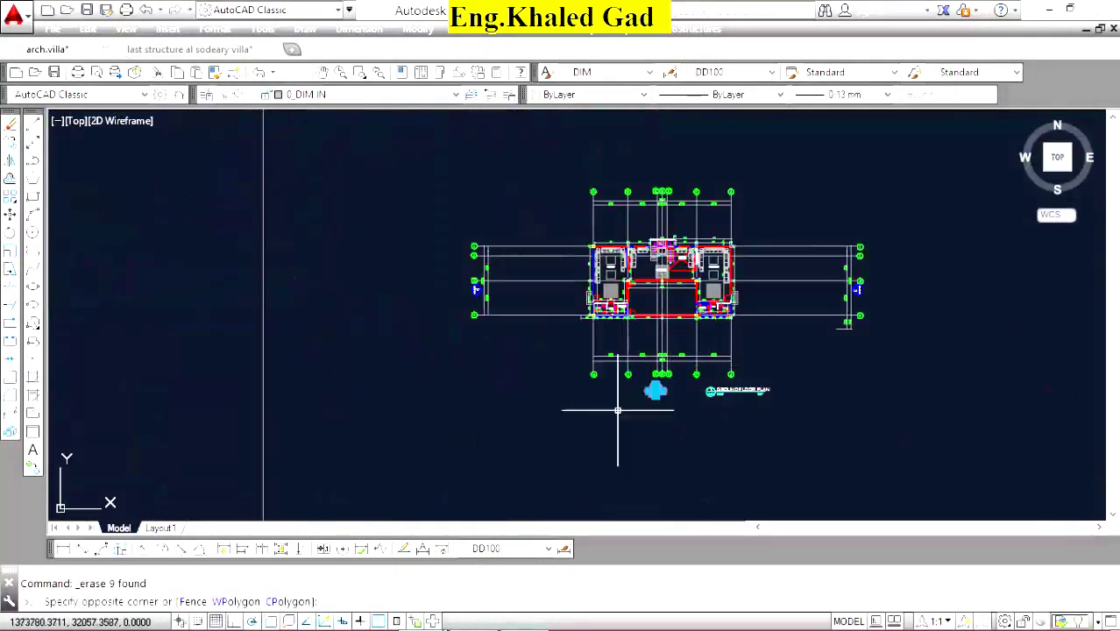
pyautogui.scroll(5, 468, 327)
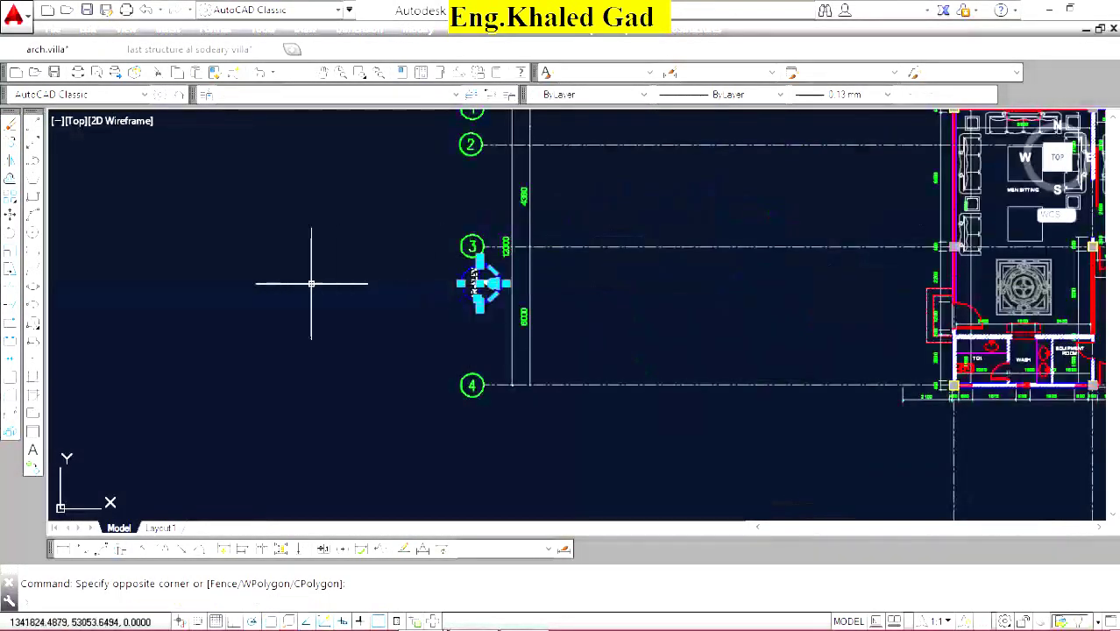
pyautogui.scroll(-6, 375, 282)
pyautogui.scroll(2, 979, 282)
pyautogui.scroll(5, 930, 289)
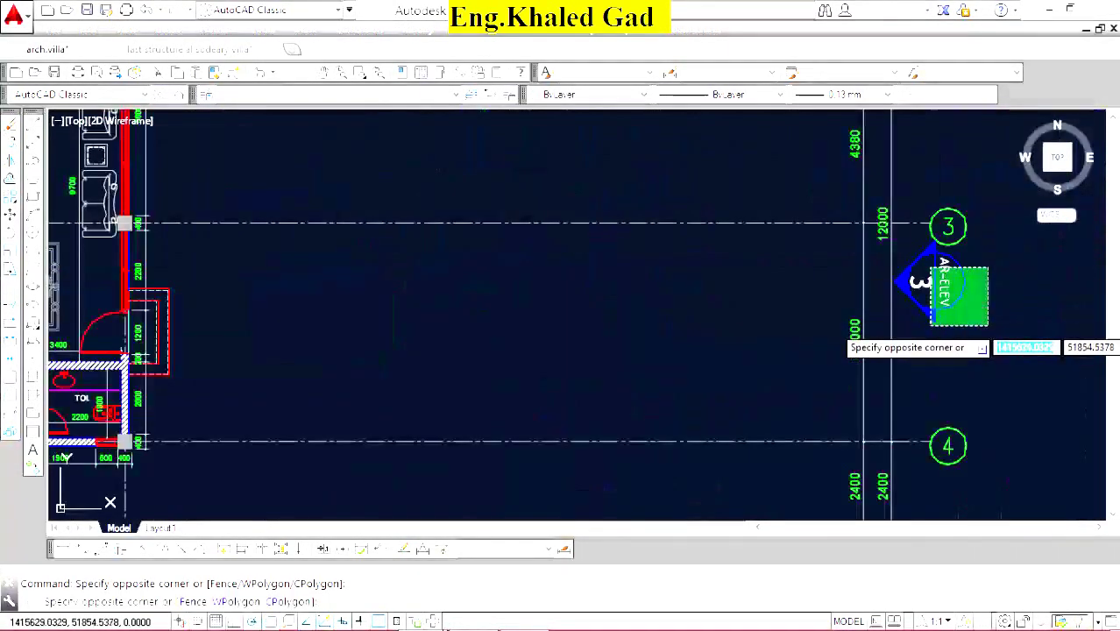
pyautogui.click(895, 319)
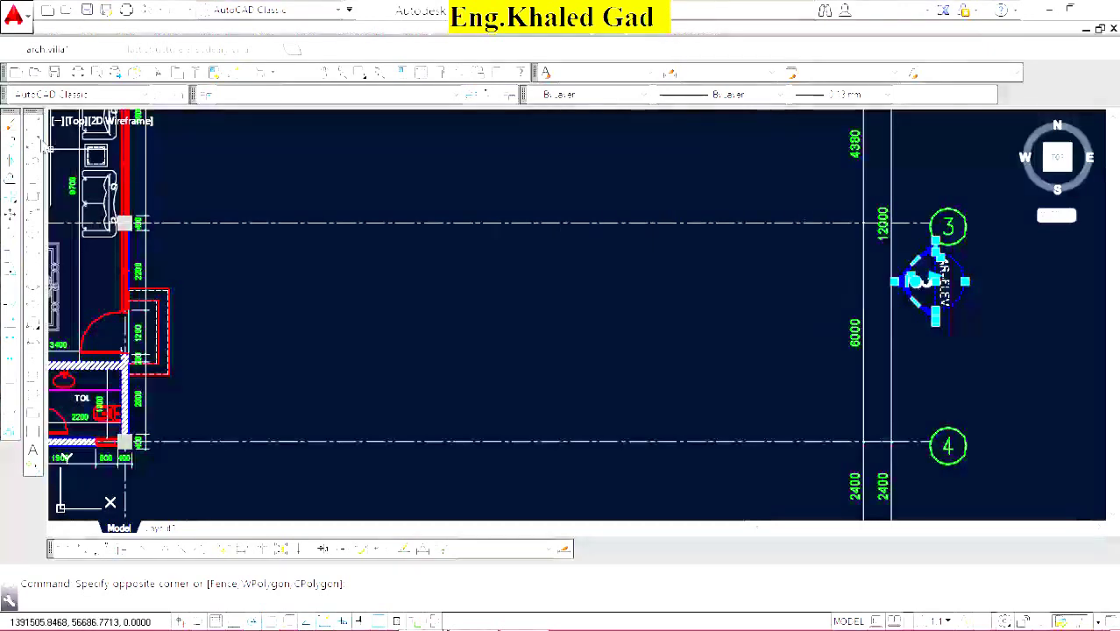
pyautogui.press('Delete')
# Select the GROUND FLOOR PLAN title block and start moving it.
pyautogui.scroll(-5, 847, 285)
pyautogui.scroll(2, 854, 311)
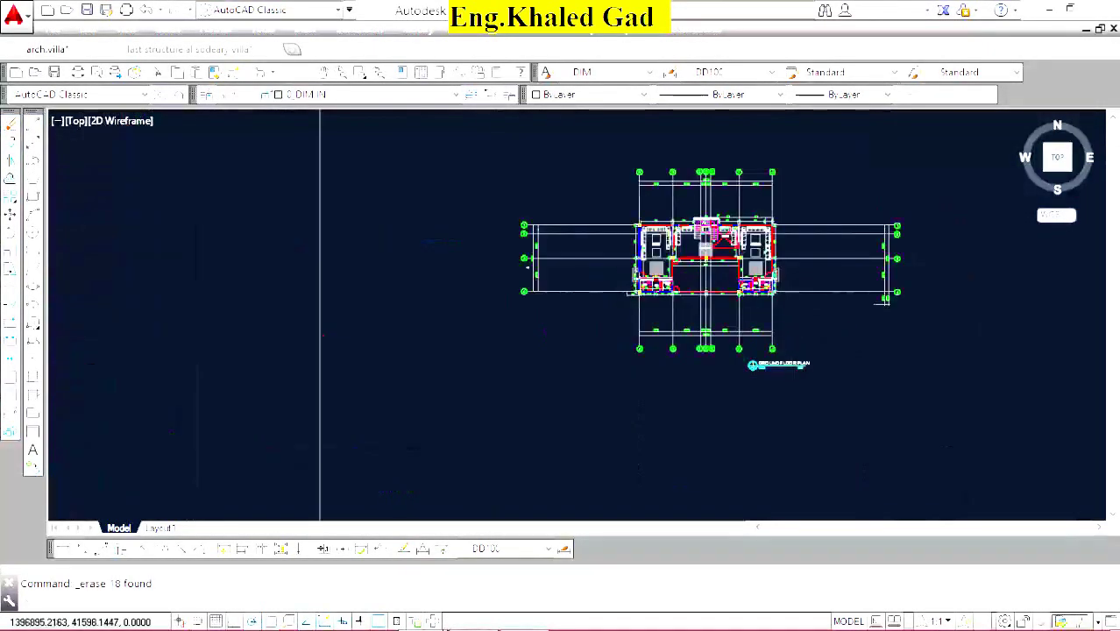
pyautogui.scroll(4, 767, 381)
pyautogui.click(770, 366)
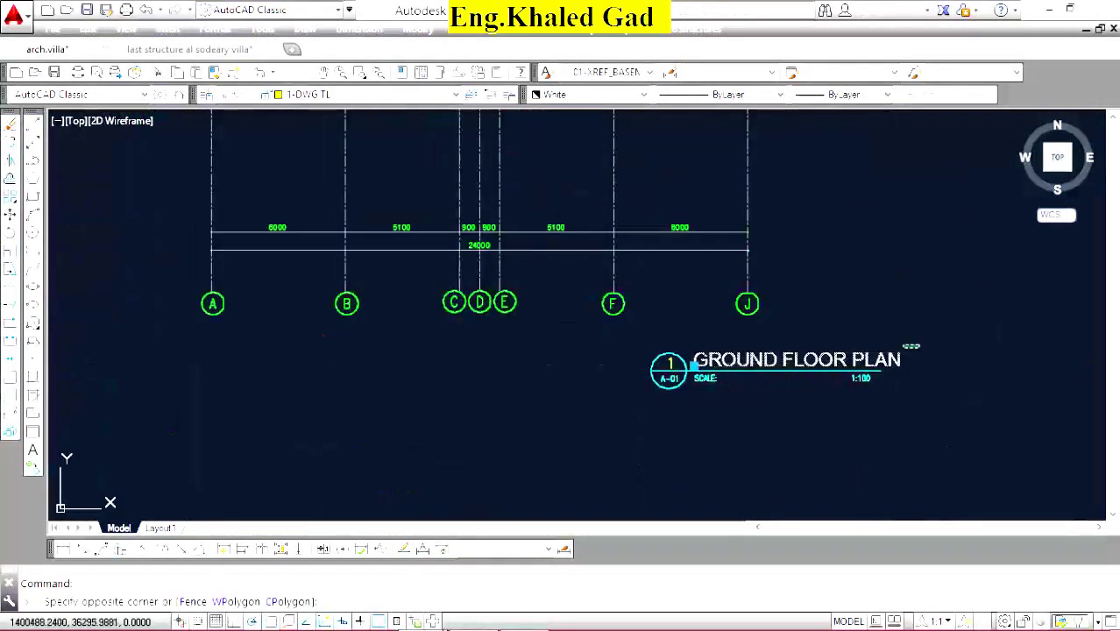
pyautogui.click(596, 432)
pyautogui.click(10, 214)
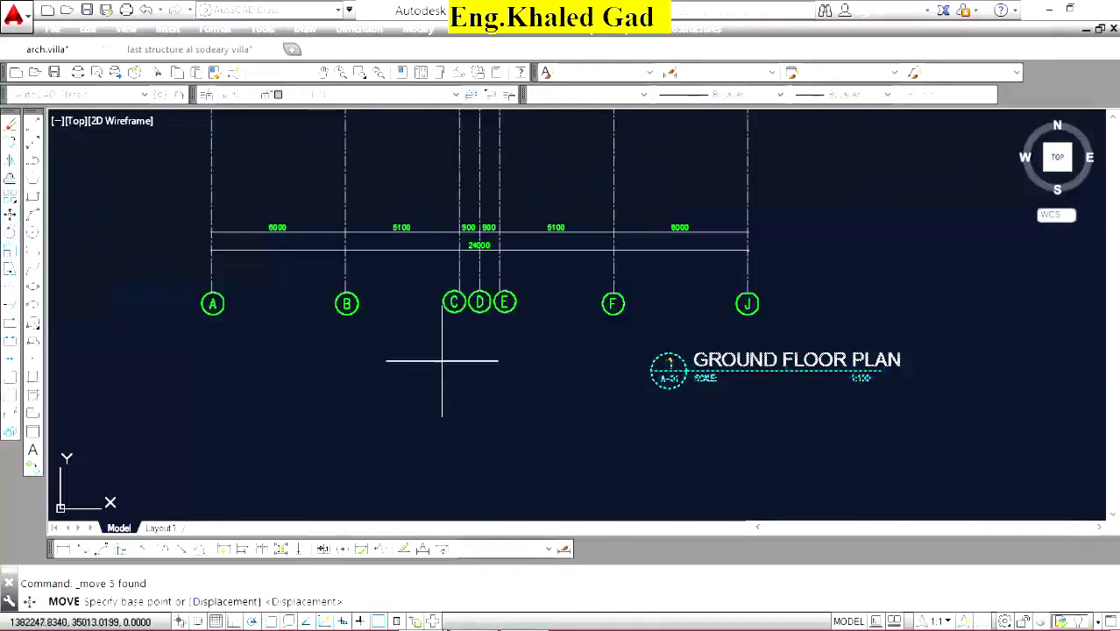
# Place the title block in its new position under the copied plan.
pyautogui.click(784, 371)
pyautogui.scroll(-4, 771, 350)
pyautogui.scroll(2, 724, 308)
pyautogui.click(725, 290)
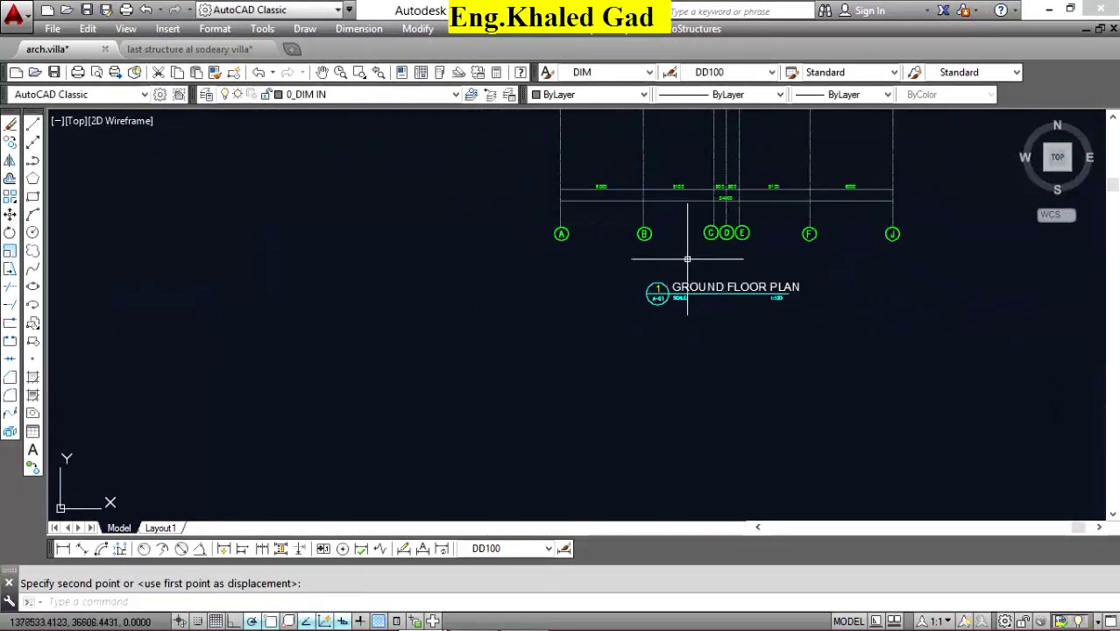
pyautogui.scroll(3, 689, 257)
# Edit the title text, replacing GROUND FLOOR with GRADE BEAMS.
pyautogui.click(720, 307)
pyautogui.click(705, 298)
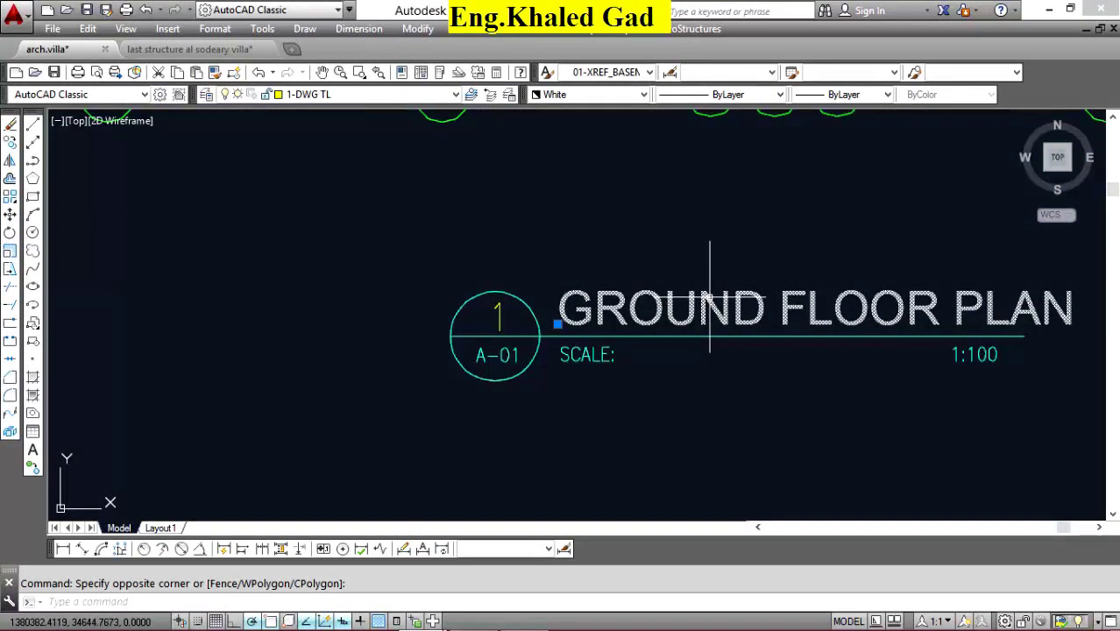
pyautogui.rightClick(696, 308)
pyautogui.click(727, 239)
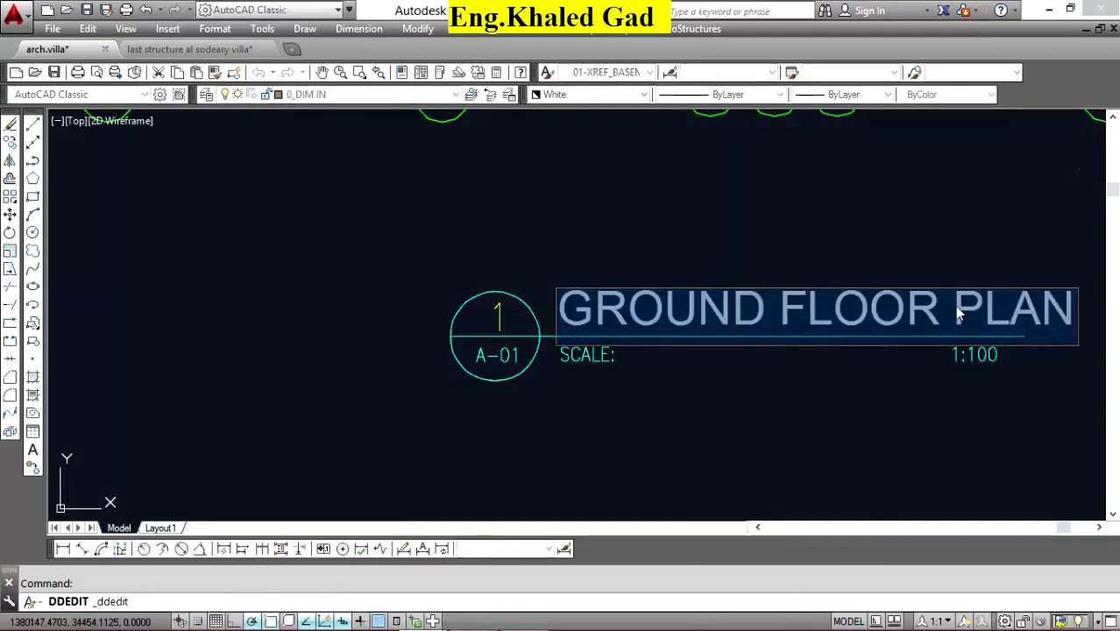
pyautogui.moveTo(954, 309); pyautogui.dragTo(506, 303)
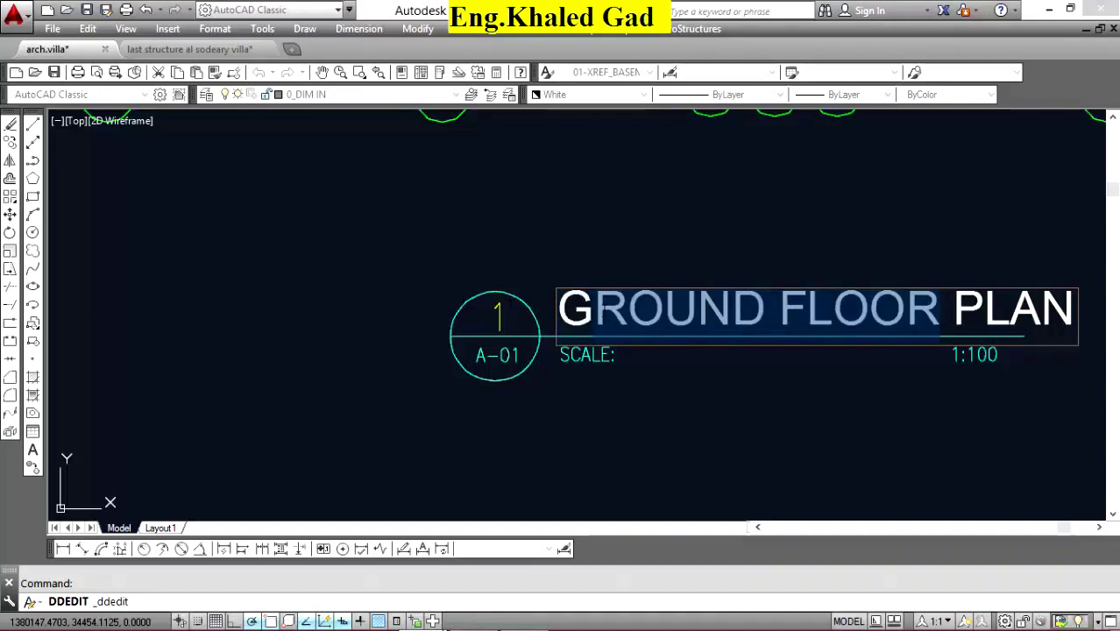
pyautogui.moveTo(594, 308); pyautogui.dragTo(631, 314)
pyautogui.write('a')
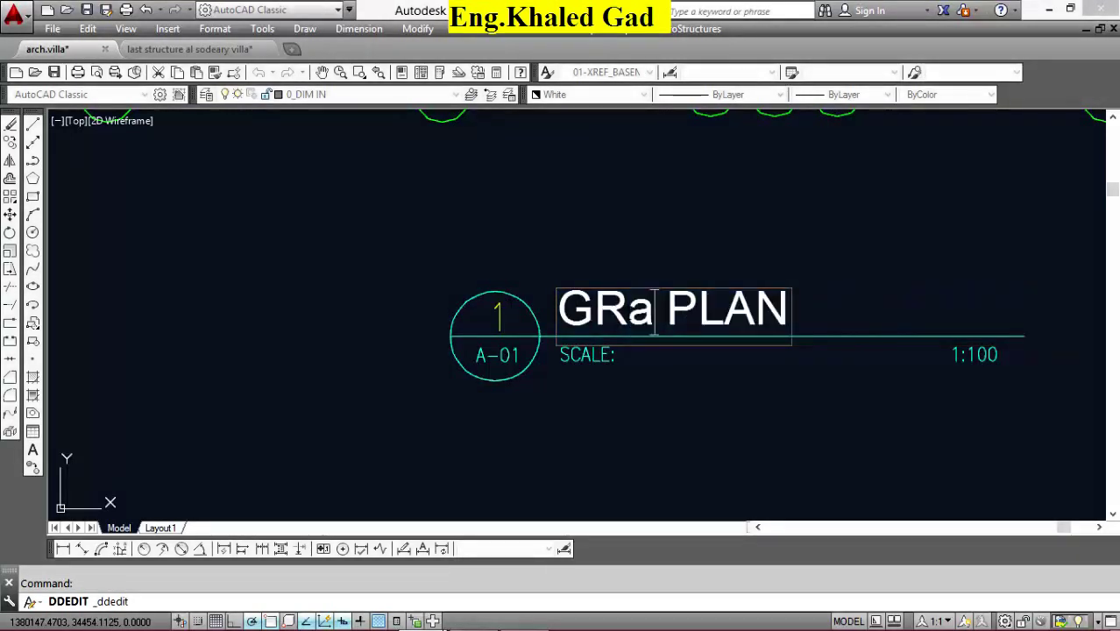
pyautogui.press('BackSpace')
pyautogui.write('AD')
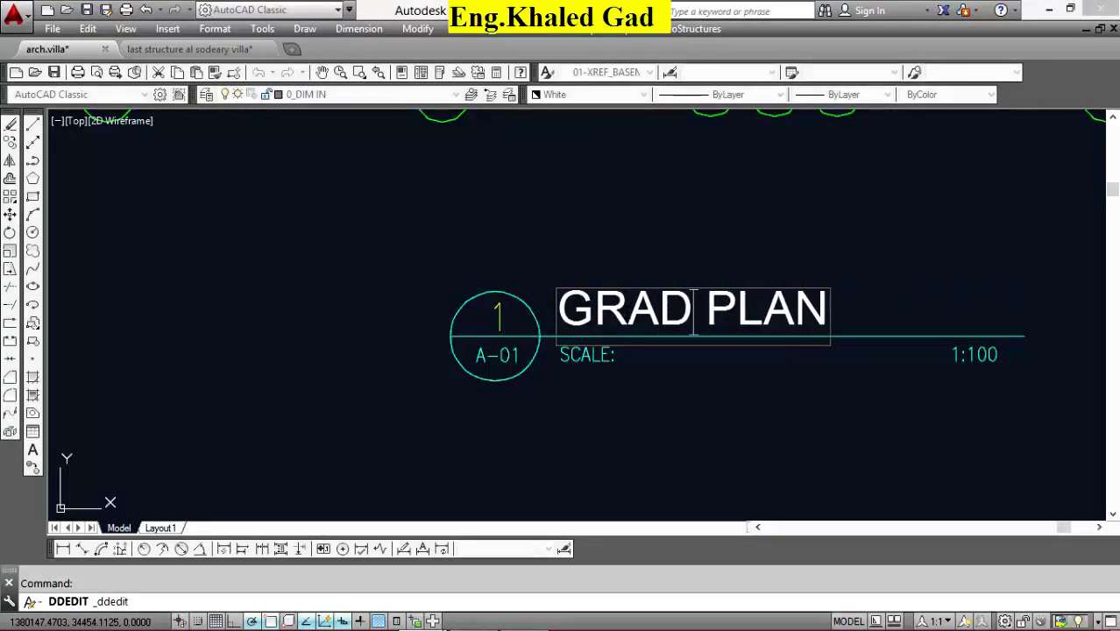
pyautogui.write('E  ')
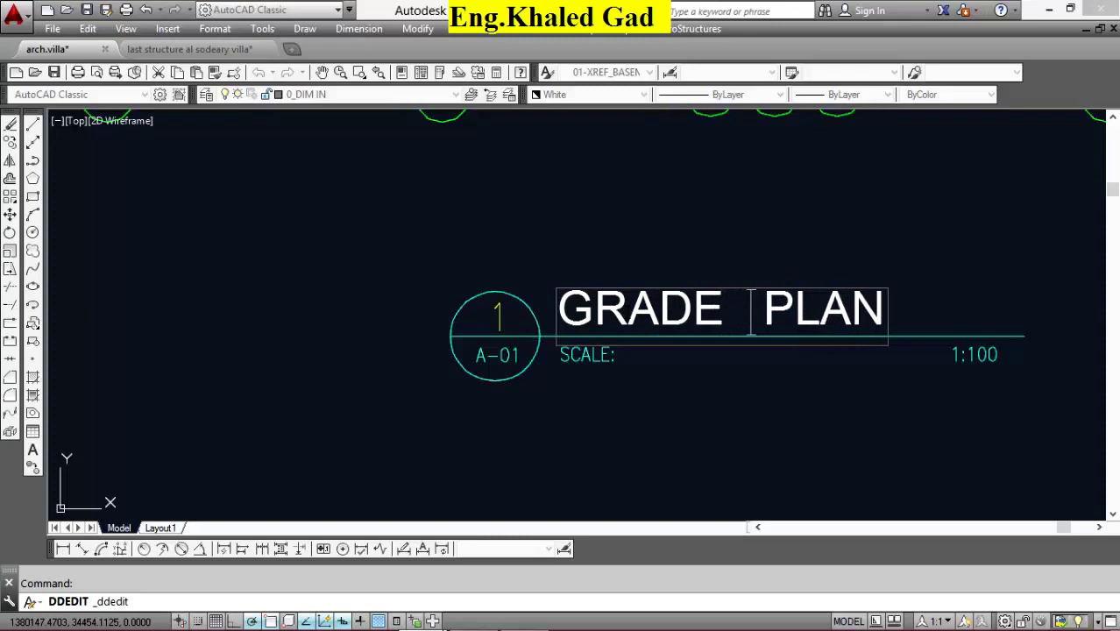
pyautogui.write('BR')
pyautogui.press('BackSpace')
pyautogui.write('E')
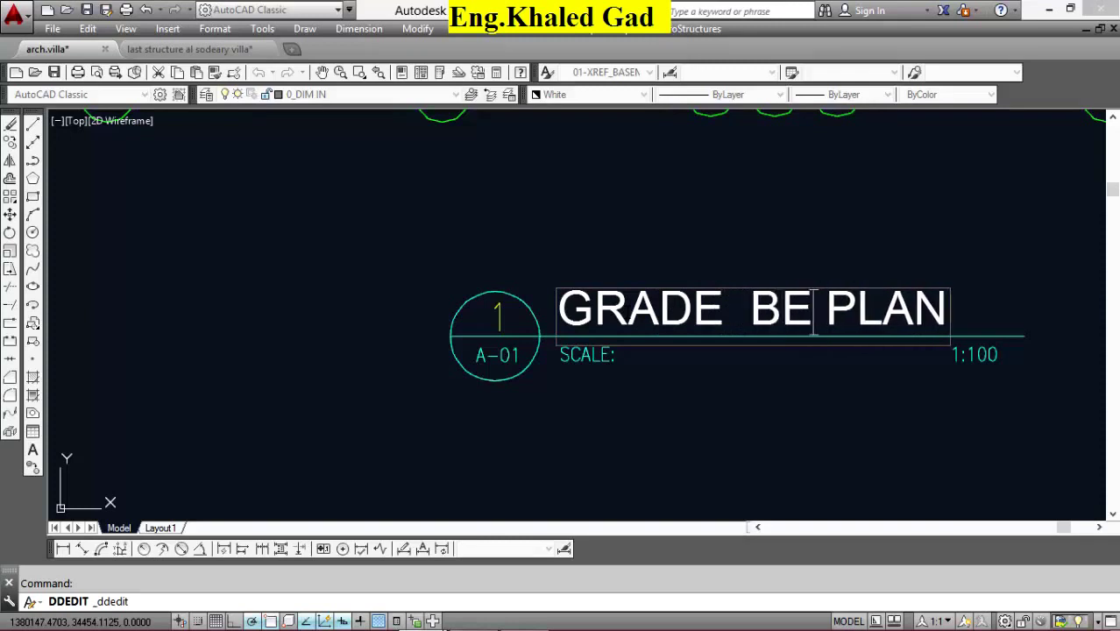
pyautogui.write('AMS')
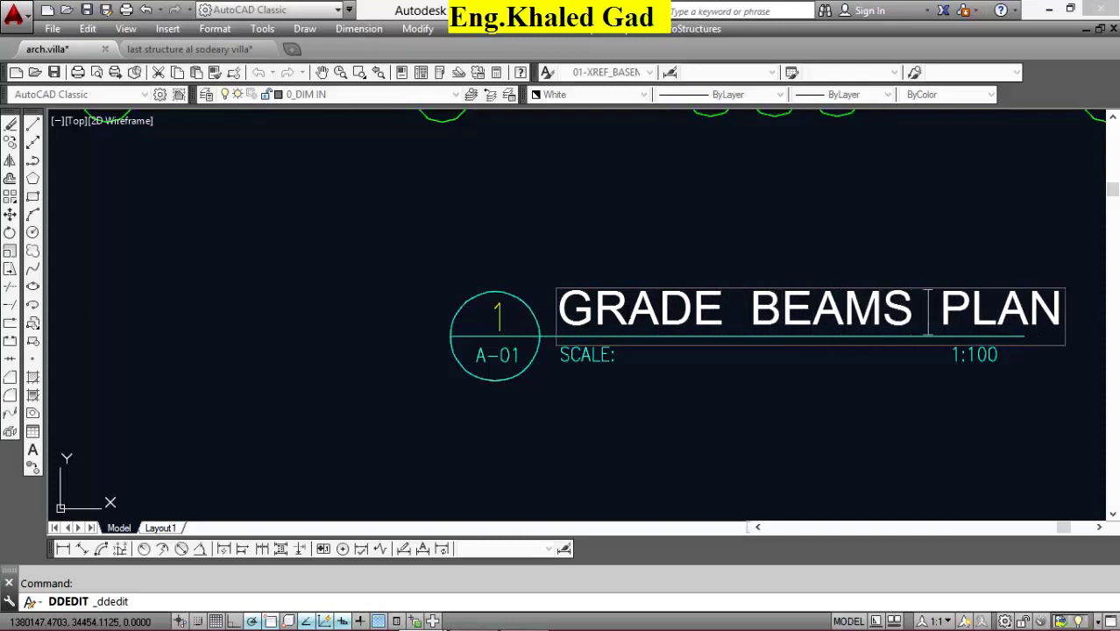
# Finish editing the GRADE BEAMS PLAN title and exit the text editor.
pyautogui.click(660, 257)
pyautogui.scroll(-3, 660, 257)
pyautogui.rightClick(680, 233)
pyautogui.click(700, 240)
pyautogui.scroll(-5, 713, 284)
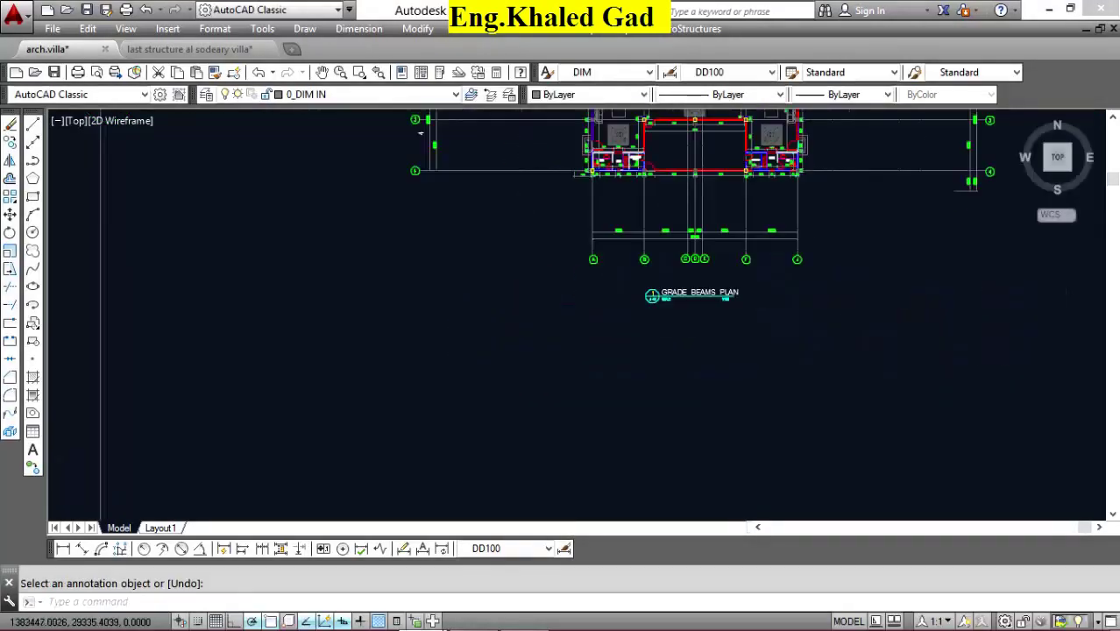
pyautogui.scroll(4, 712, 284)
pyautogui.press('Escape')
# Stretch the lower grid bubbles and their dimensions closer to the plan.
pyautogui.click(821, 290)
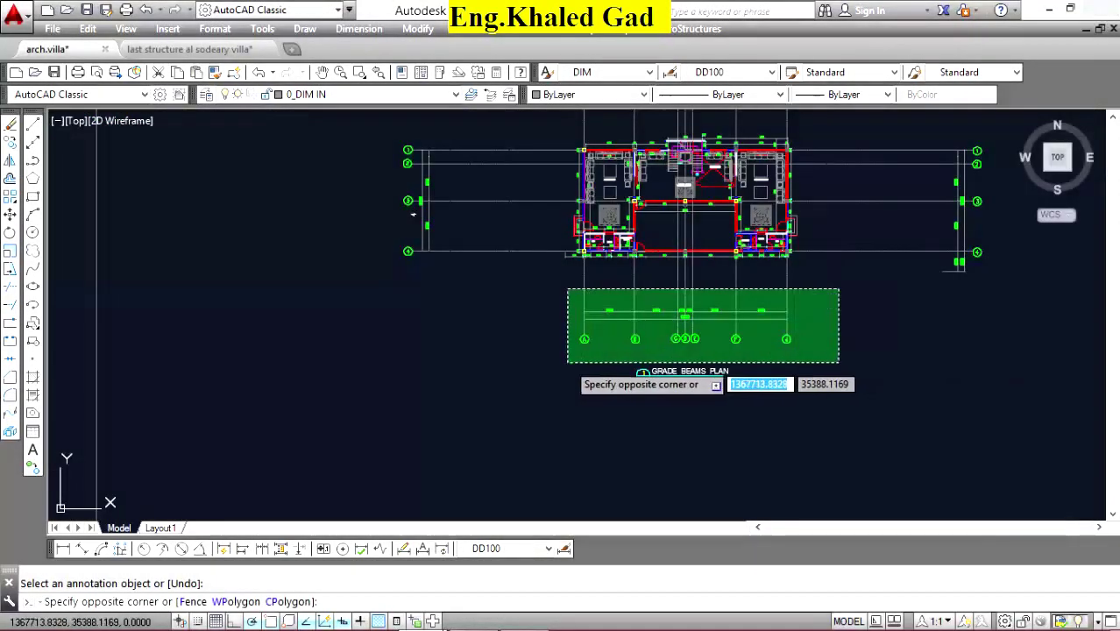
pyautogui.click(568, 366)
pyautogui.click(9, 268)
pyautogui.scroll(2, 832, 333)
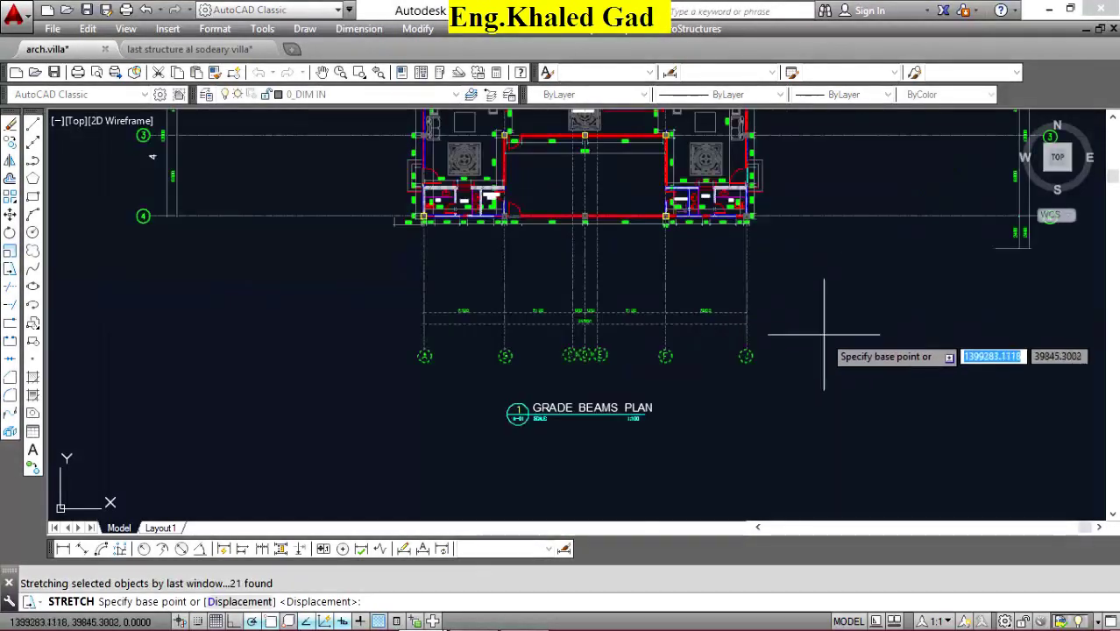
pyautogui.click(822, 343)
pyautogui.scroll(-2, 766, 314)
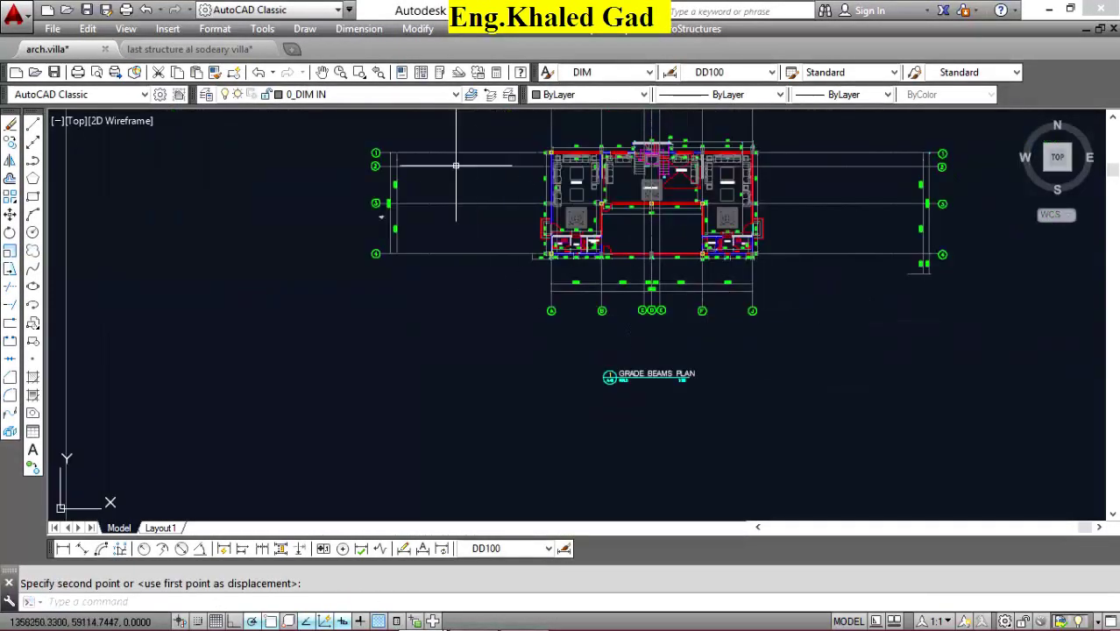
pyautogui.click(428, 141)
# Stretch the left axis bubbles in toward the plan.
pyautogui.press('Return')
pyautogui.click(449, 141)
pyautogui.click(337, 313)
pyautogui.press('Return')
pyautogui.click(386, 294)
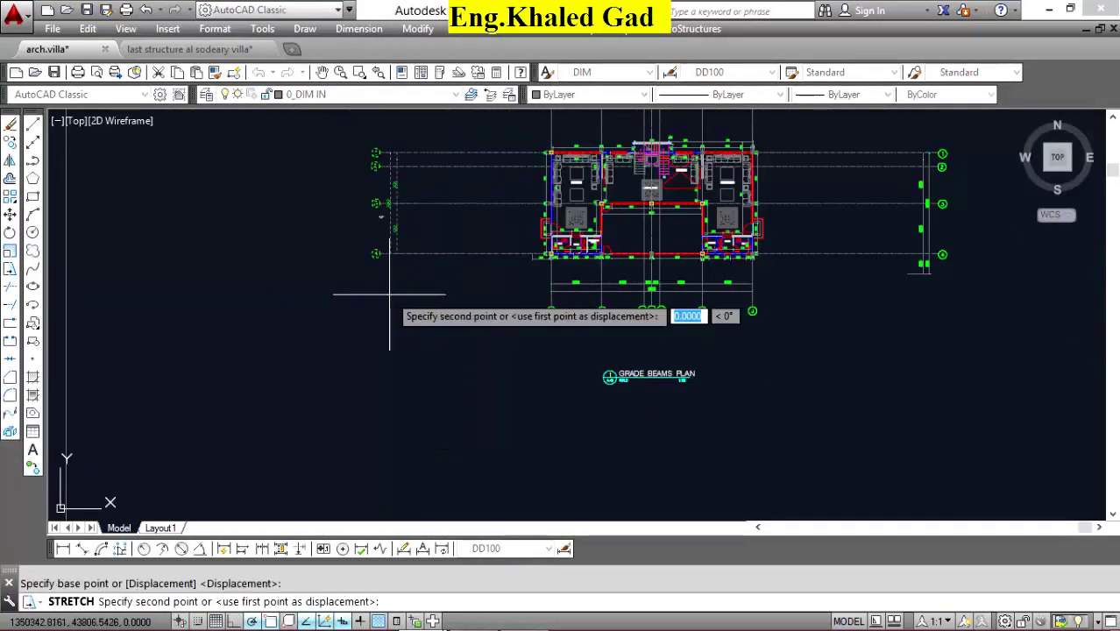
pyautogui.click(438, 294)
# Delete the extra dimension and the surplus dimensions at axis 4.
pyautogui.scroll(3, 456, 246)
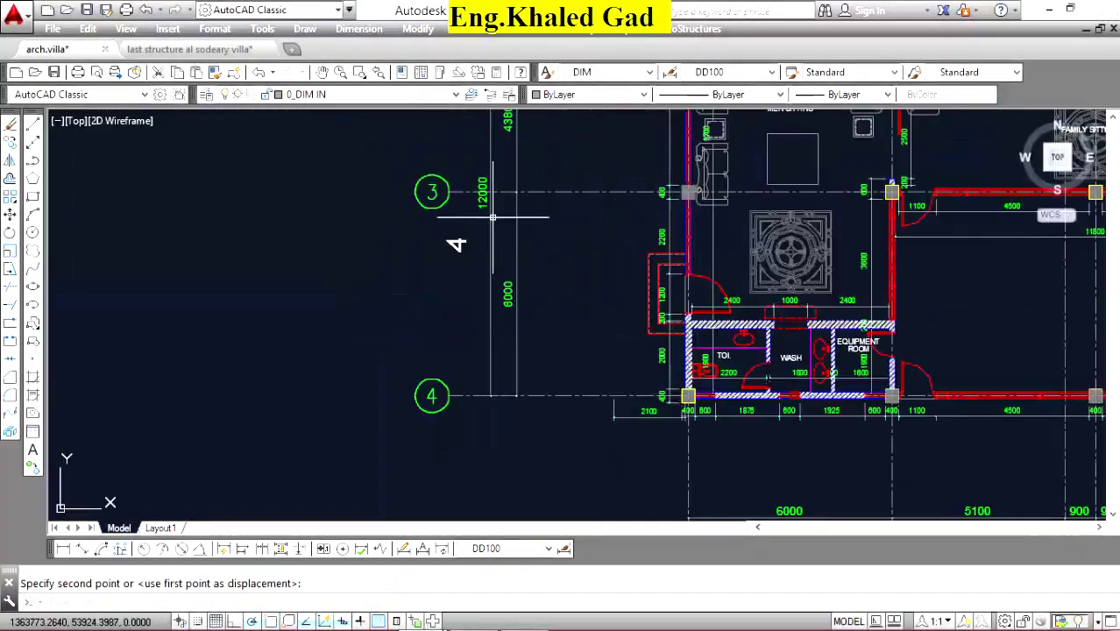
pyautogui.click(477, 230)
pyautogui.click(457, 244)
pyautogui.press('Delete')
pyautogui.scroll(-5, 856, 273)
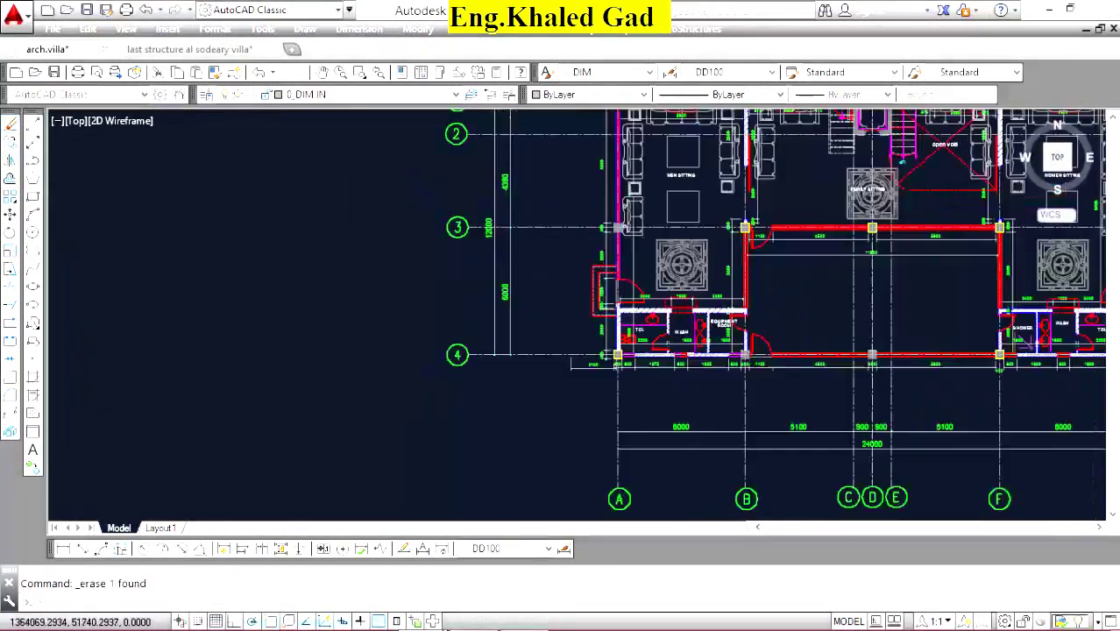
pyautogui.scroll(5, 948, 323)
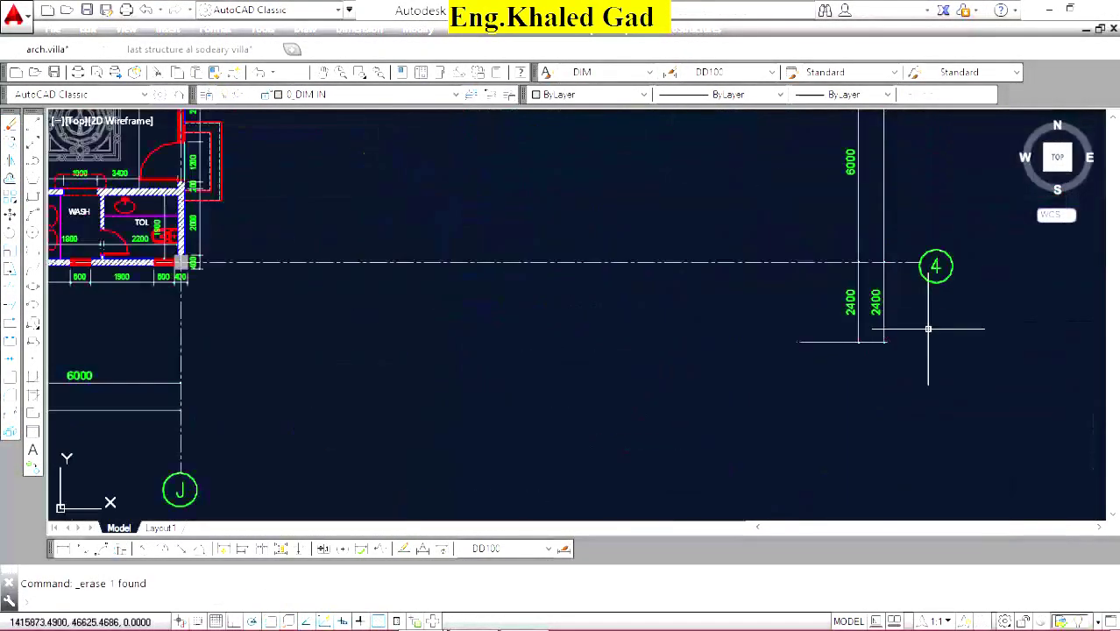
pyautogui.click(767, 396)
pyautogui.press('Delete')
pyautogui.scroll(-5, 525, 263)
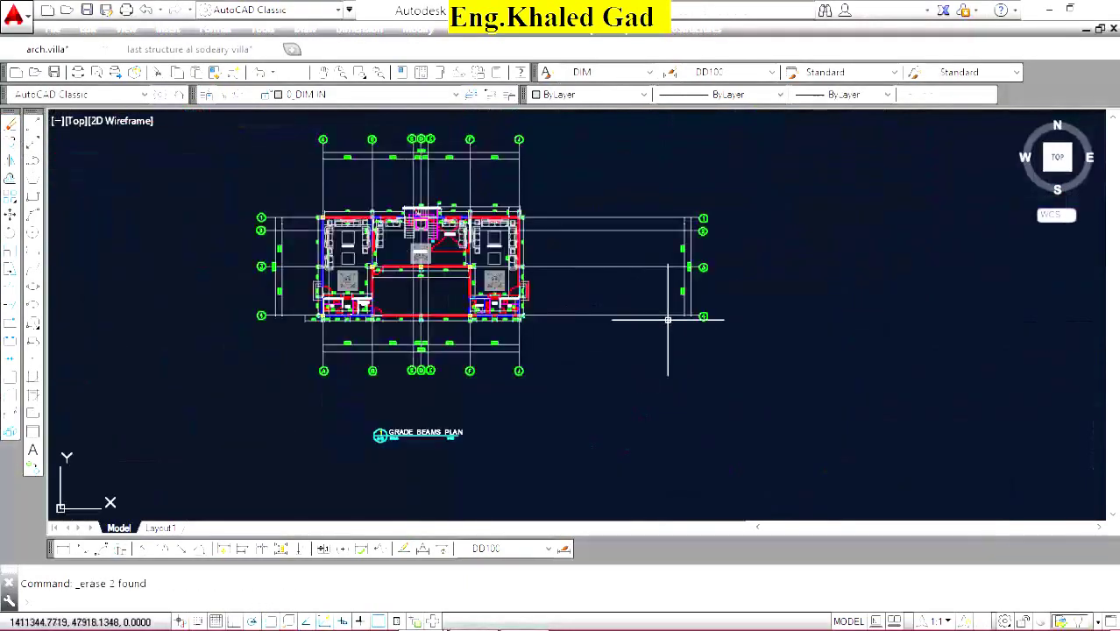
# Stretch the right axis bubbles closer to the plan.
pyautogui.click(762, 190)
pyautogui.click(648, 324)
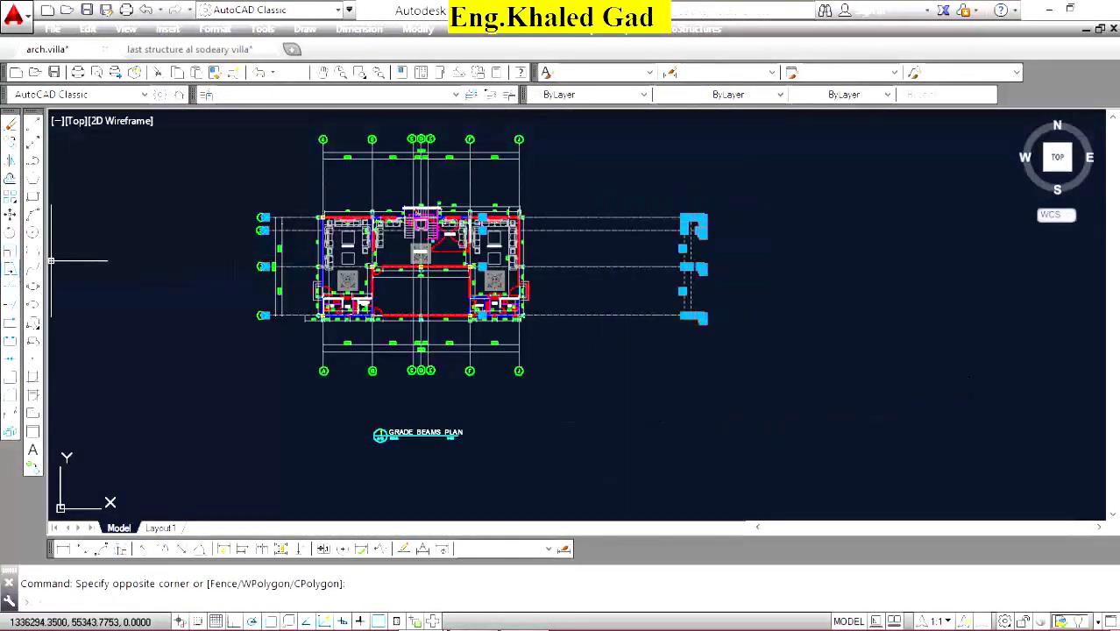
pyautogui.click(10, 269)
pyautogui.scroll(2, 751, 370)
pyautogui.click(728, 357)
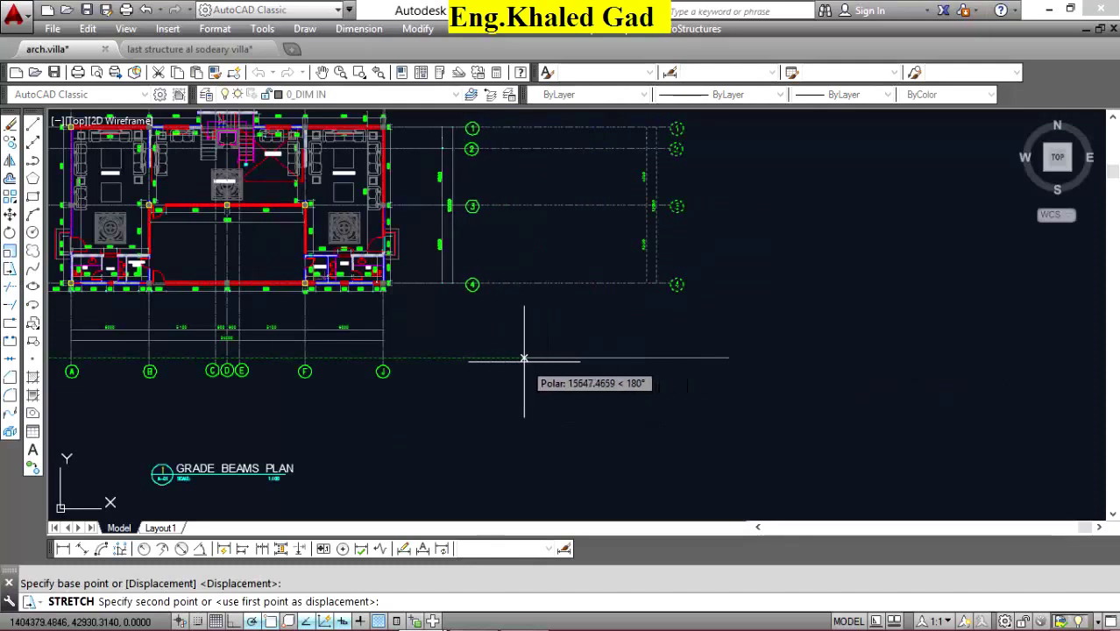
pyautogui.click(522, 358)
pyautogui.scroll(-5, 708, 325)
pyautogui.scroll(3, 518, 175)
# Repeat Stretch on the top axes, selecting them and setting the base point.
pyautogui.rightClick(533, 190)
pyautogui.click(570, 196)
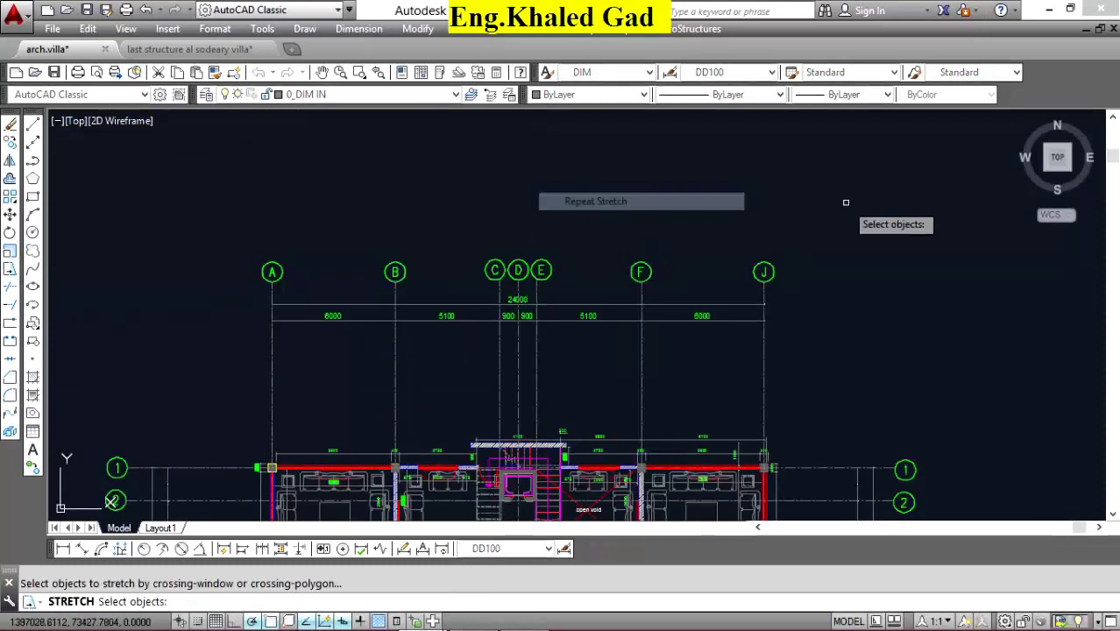
pyautogui.click(879, 183)
pyautogui.click(228, 338)
pyautogui.press('Return')
pyautogui.click(868, 211)
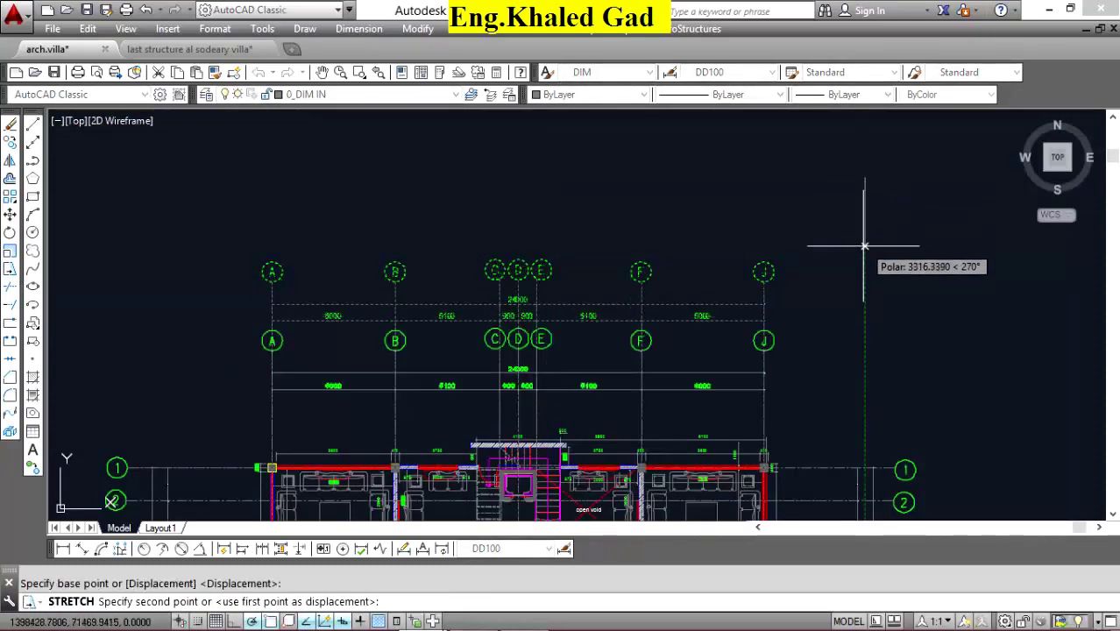
pyautogui.scroll(-4, 601, 210)
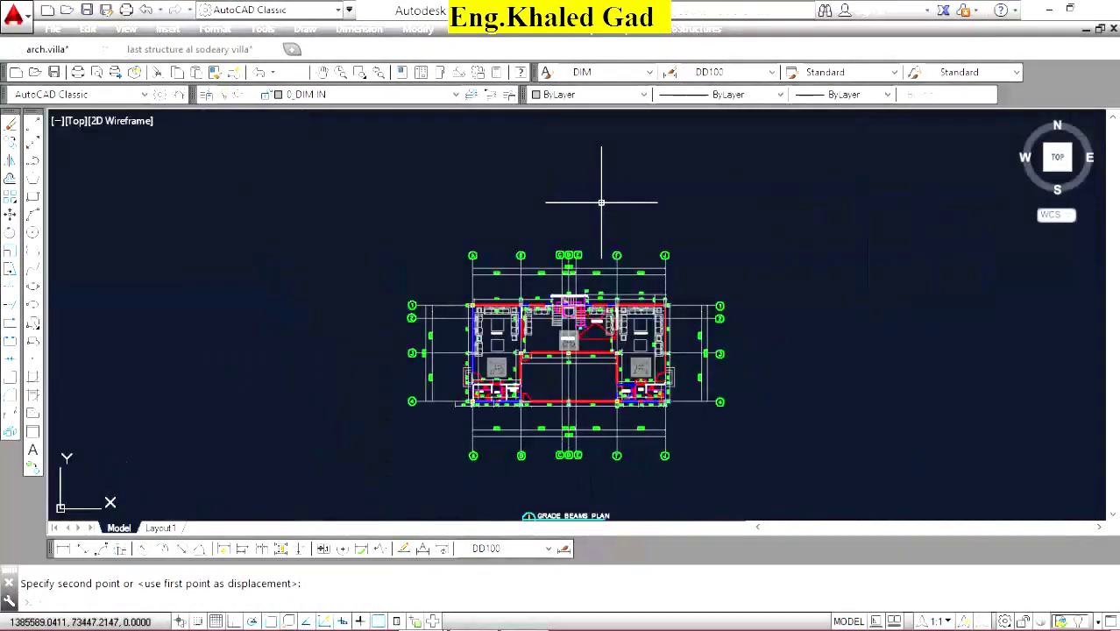
pyautogui.scroll(3, 557, 354)
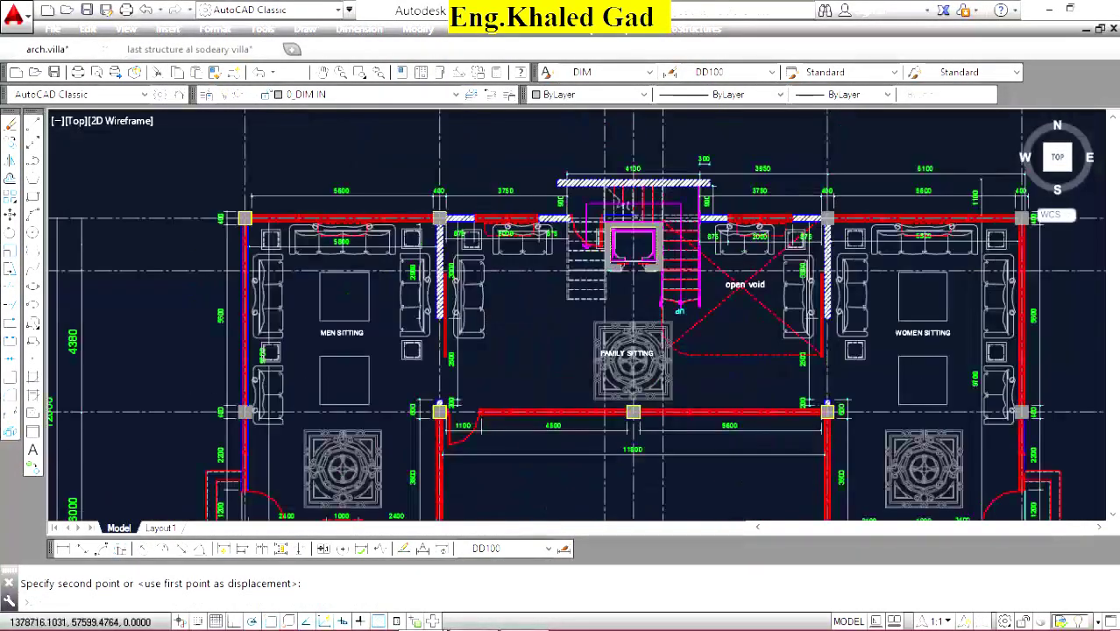
pyautogui.scroll(2, 505, 226)
pyautogui.scroll(-2, 496, 226)
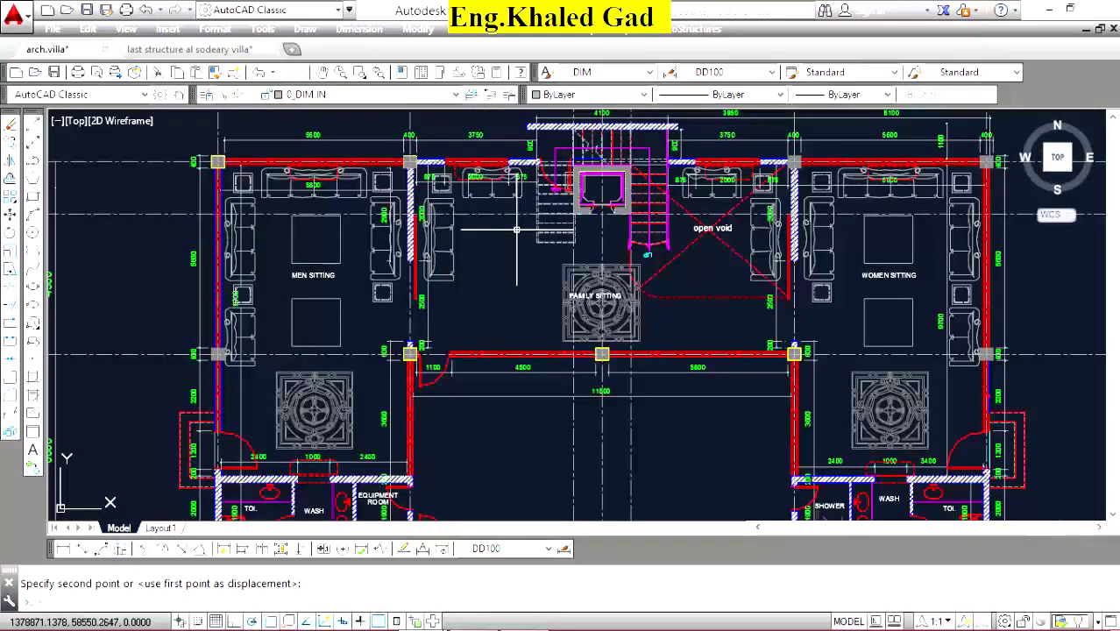
pyautogui.scroll(-5, 517, 230)
pyautogui.scroll(5, 490, 224)
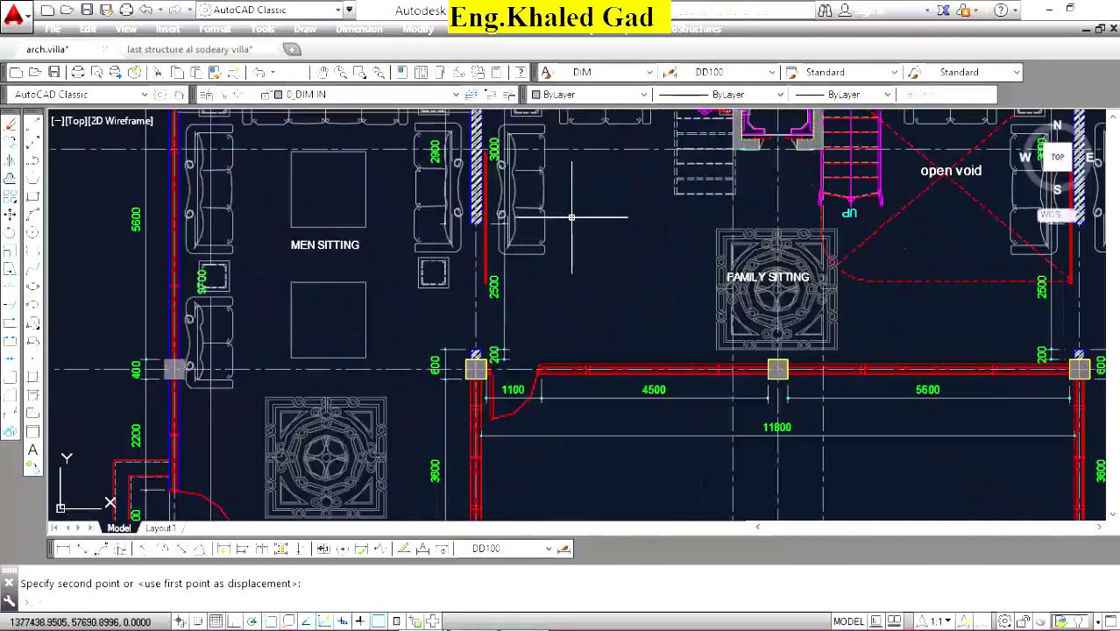
pyautogui.scroll(-5, 571, 216)
pyautogui.scroll(5, 594, 194)
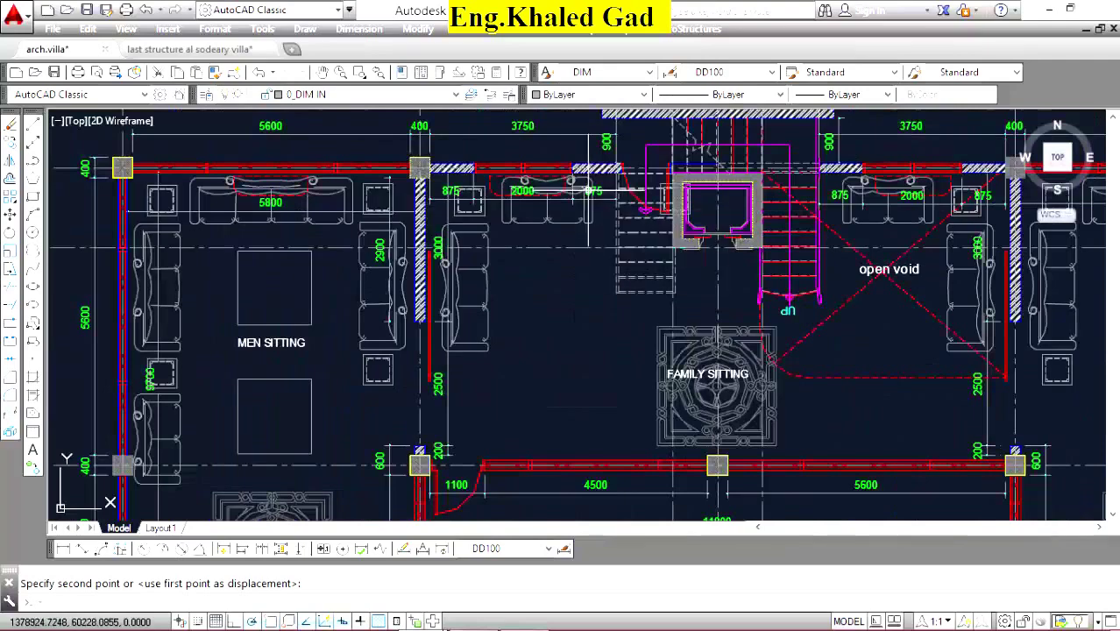
pyautogui.scroll(-5, 588, 191)
pyautogui.scroll(4, 443, 398)
pyautogui.scroll(2, 447, 368)
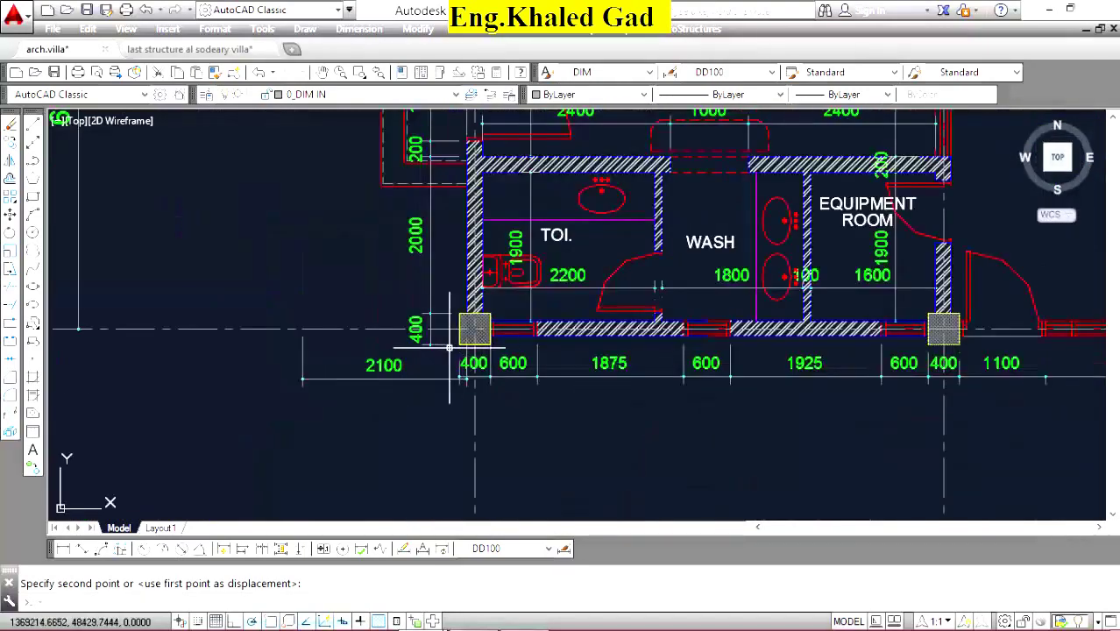
pyautogui.scroll(-3, 473, 326)
pyautogui.scroll(3, 473, 327)
pyautogui.scroll(4, 470, 327)
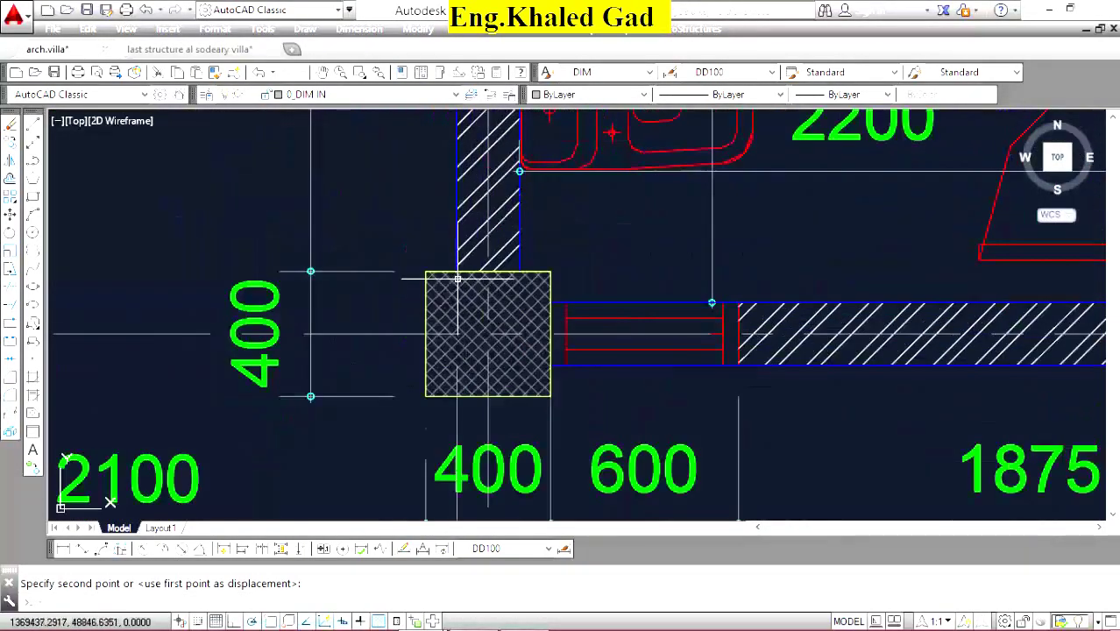
pyautogui.scroll(-8, 561, 298)
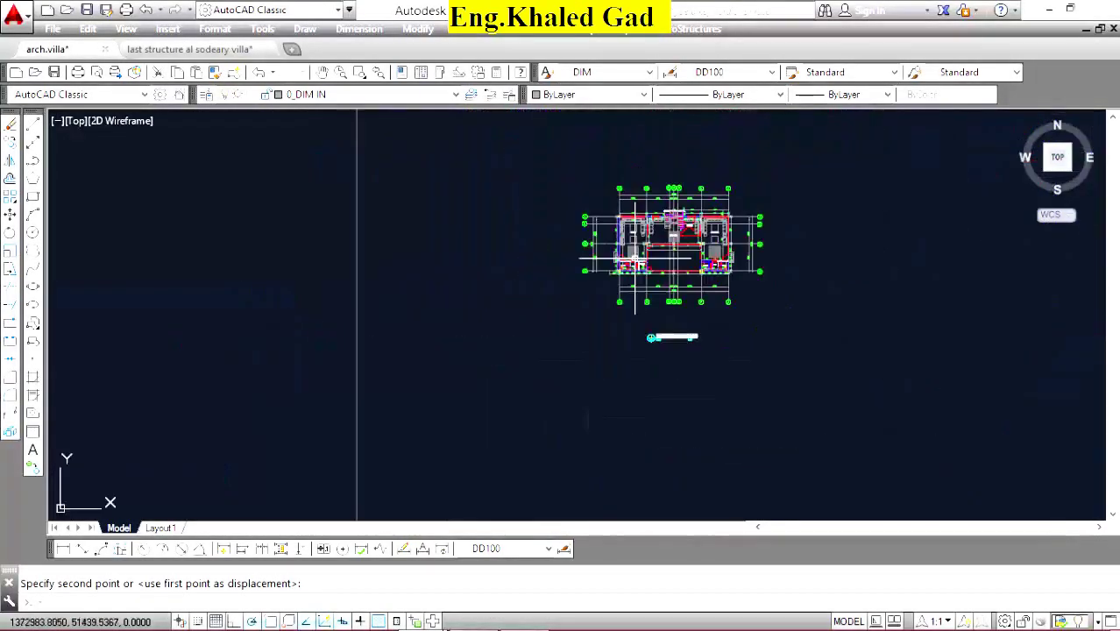
pyautogui.scroll(-3, 613, 280)
pyautogui.scroll(2, 544, 315)
pyautogui.scroll(5, 552, 333)
pyautogui.scroll(3, 618, 349)
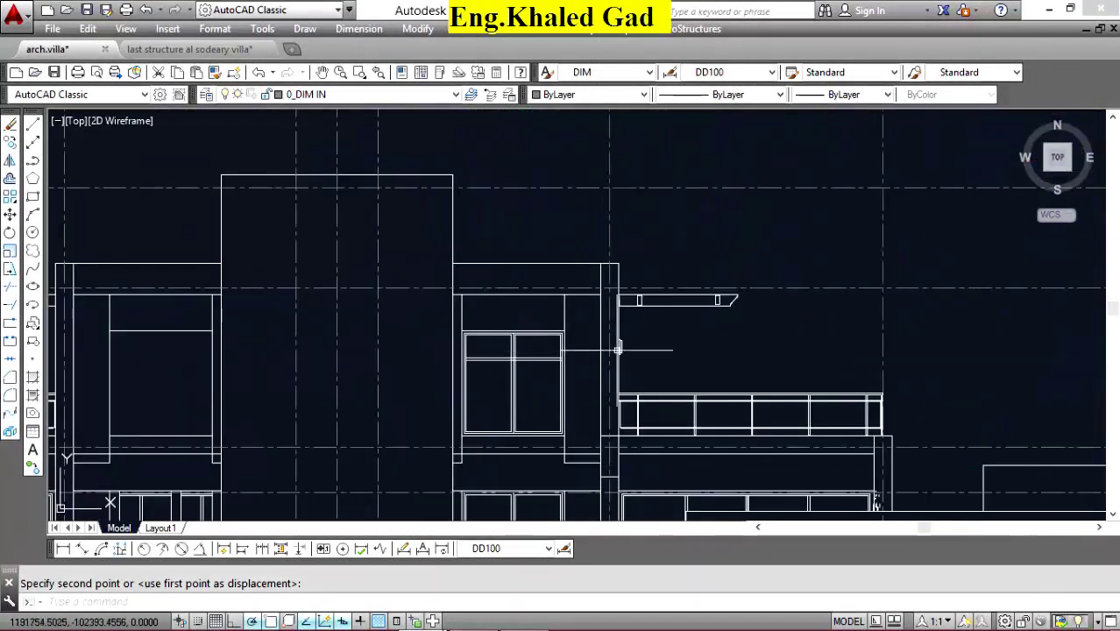
pyautogui.scroll(-3, 612, 331)
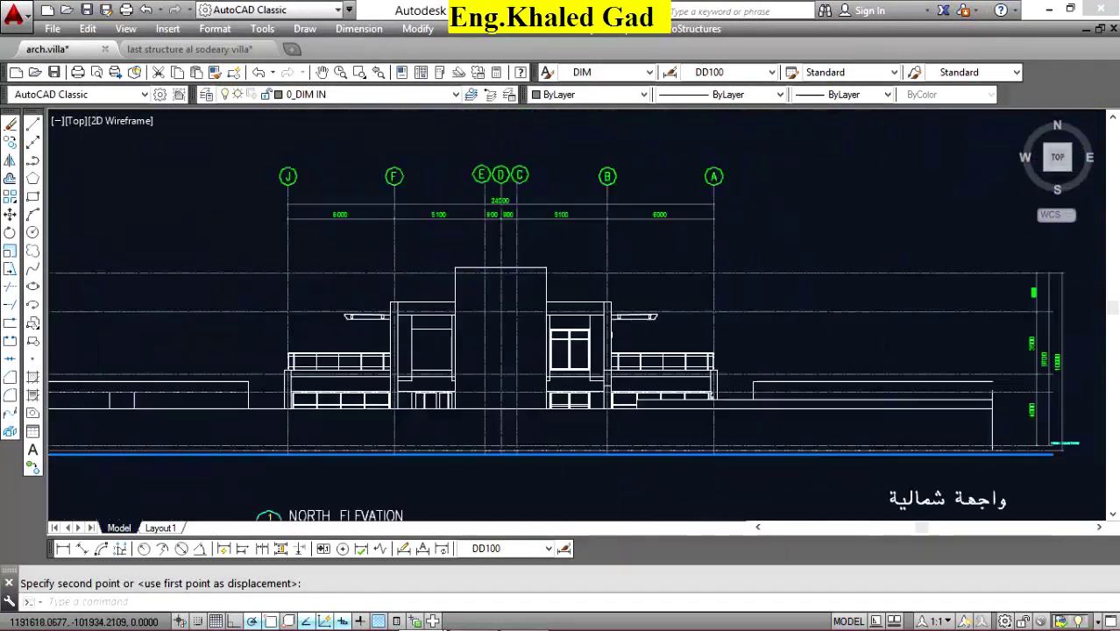
pyautogui.scroll(-3, 614, 331)
pyautogui.scroll(-3, 648, 332)
pyautogui.scroll(2, 655, 332)
pyautogui.scroll(6, 526, 332)
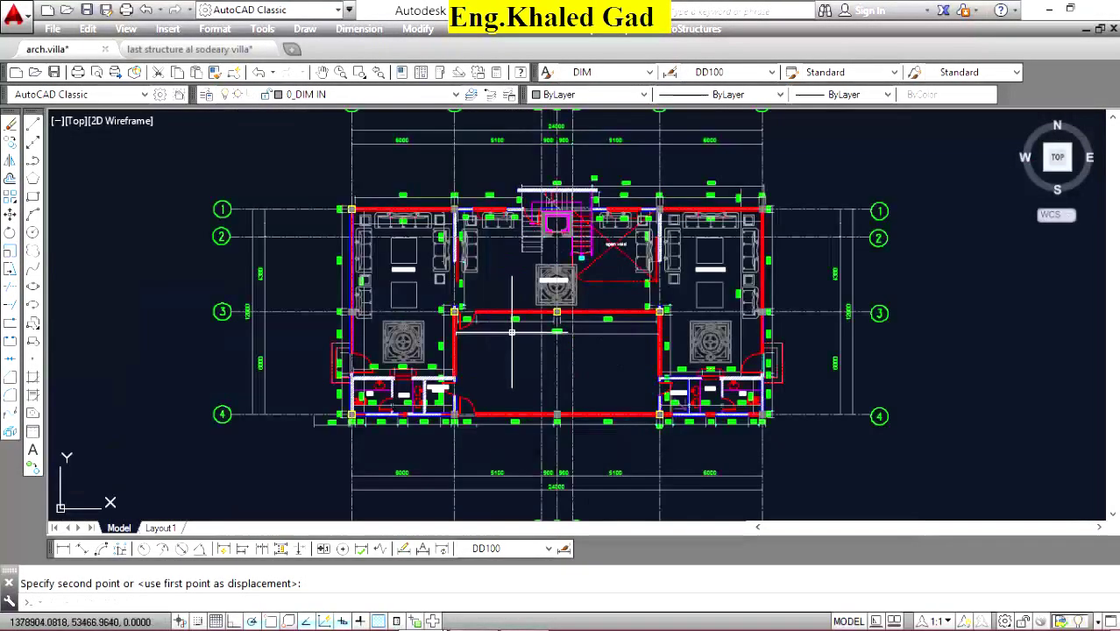
pyautogui.scroll(2, 526, 331)
pyautogui.scroll(2, 526, 331)
pyautogui.scroll(-2, 525, 331)
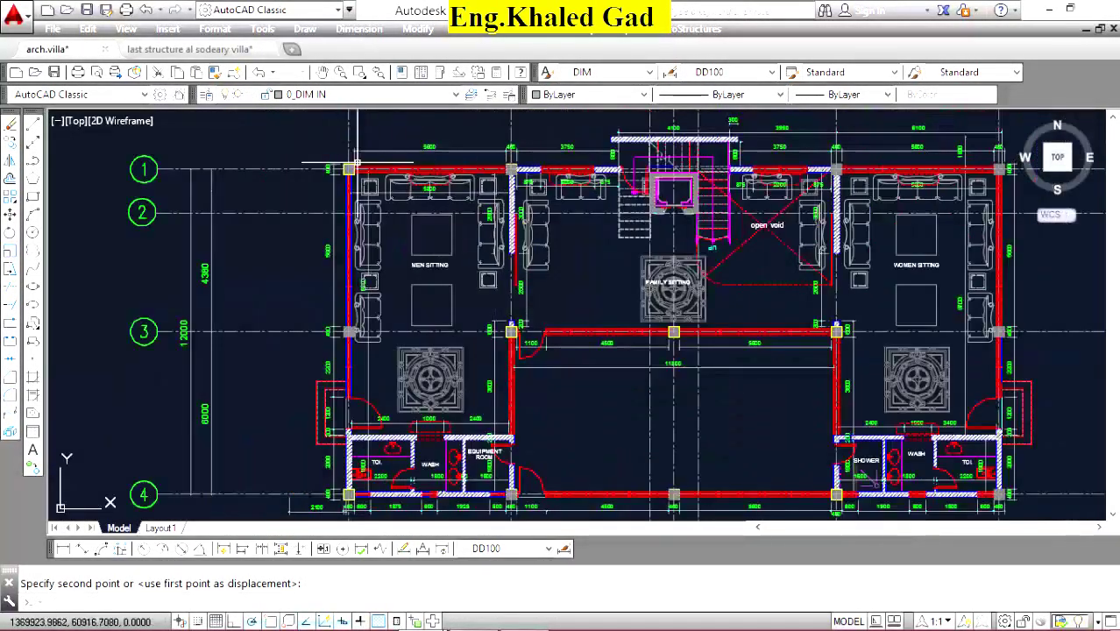
pyautogui.scroll(4, 456, 127)
pyautogui.scroll(4, 434, 263)
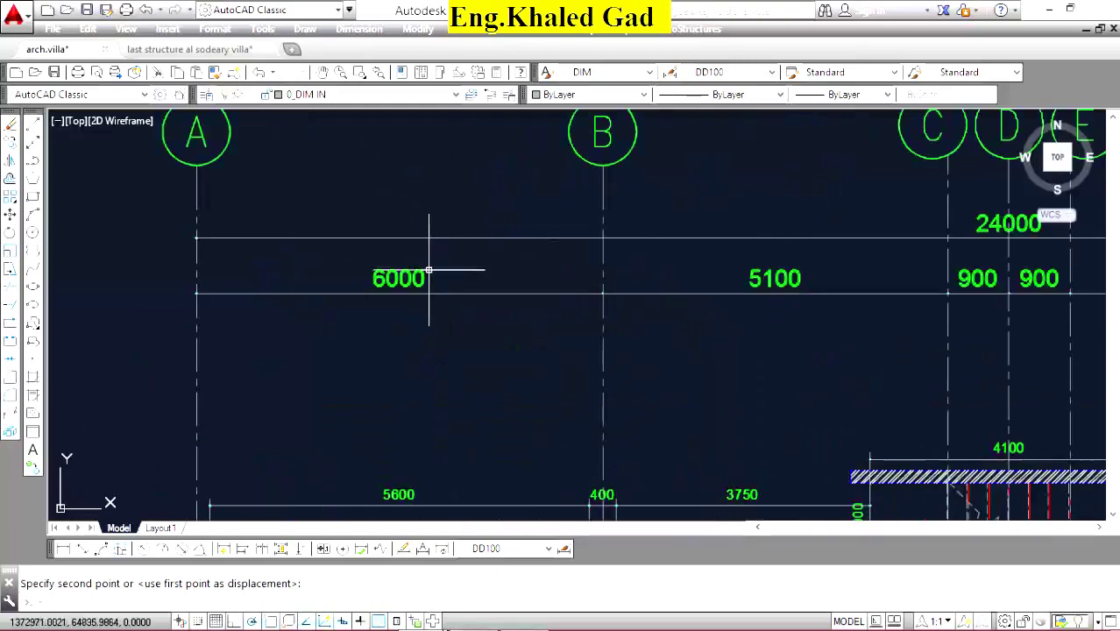
pyautogui.scroll(-2, 437, 257)
pyautogui.scroll(-3, 543, 280)
pyautogui.scroll(3, 538, 273)
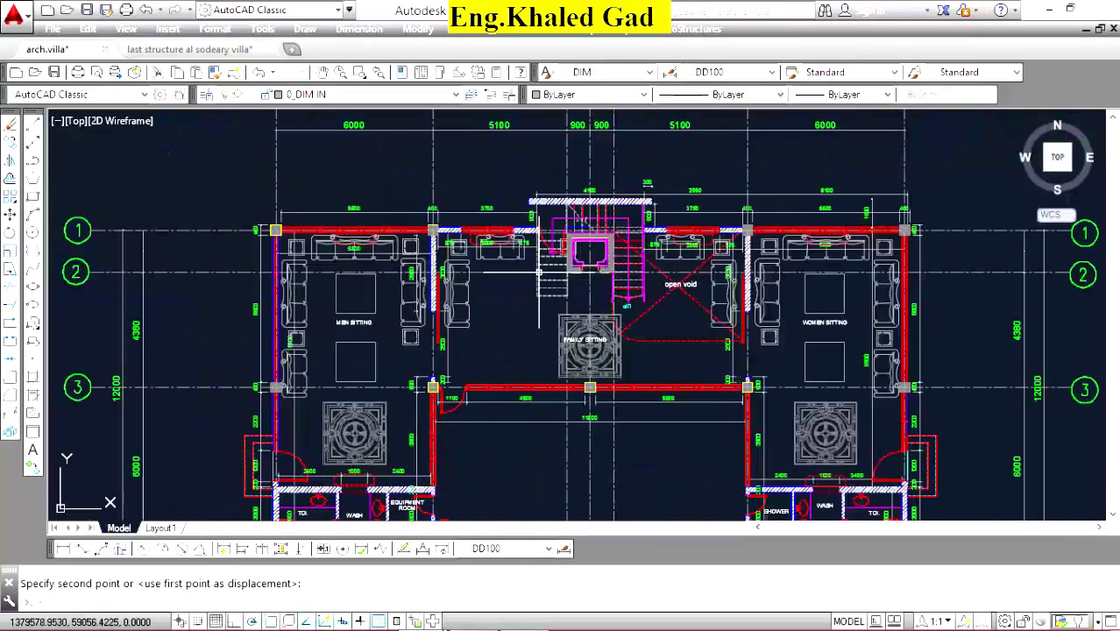
pyautogui.scroll(-3, 538, 272)
pyautogui.scroll(2, 547, 350)
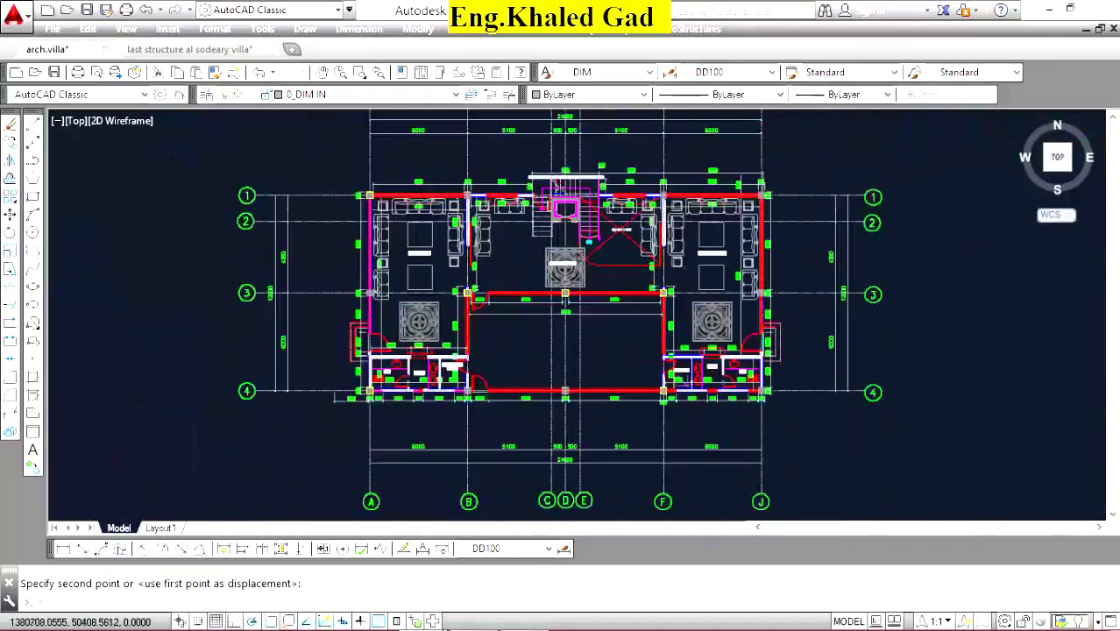
pyautogui.scroll(4, 551, 359)
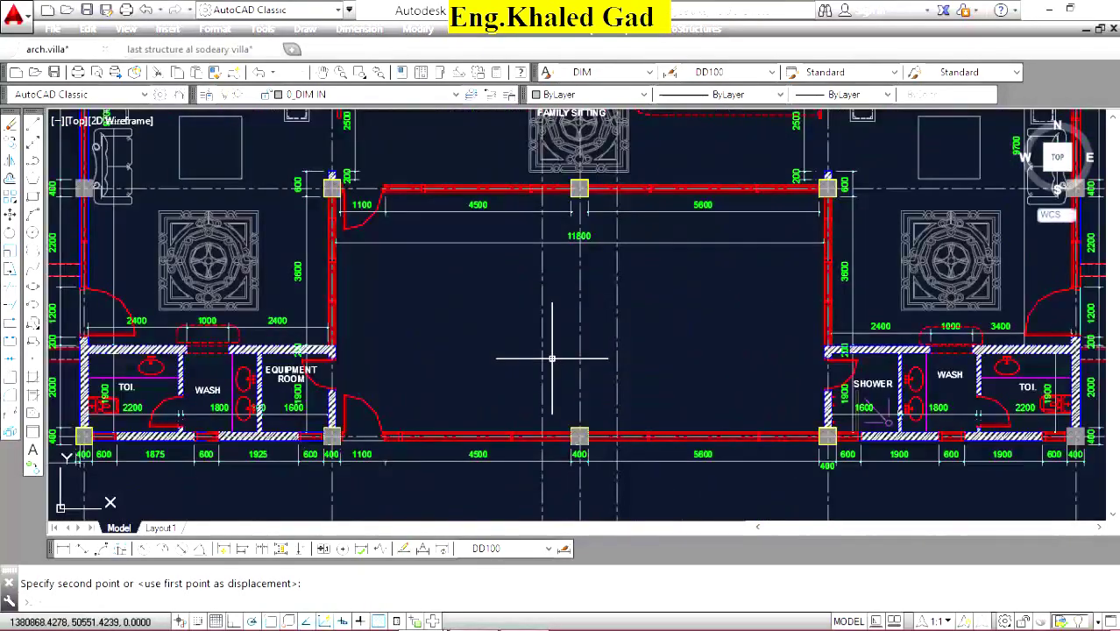
pyautogui.click(32, 143)
pyautogui.scroll(3, 613, 245)
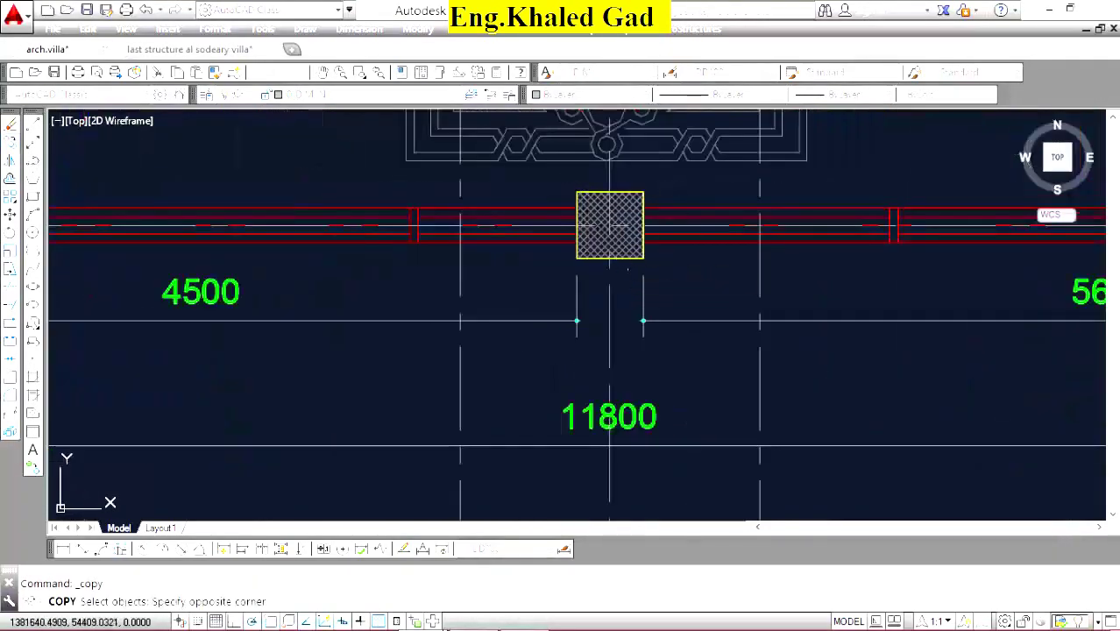
pyautogui.press('Return')
pyautogui.click(610, 257)
pyautogui.scroll(-5, 610, 256)
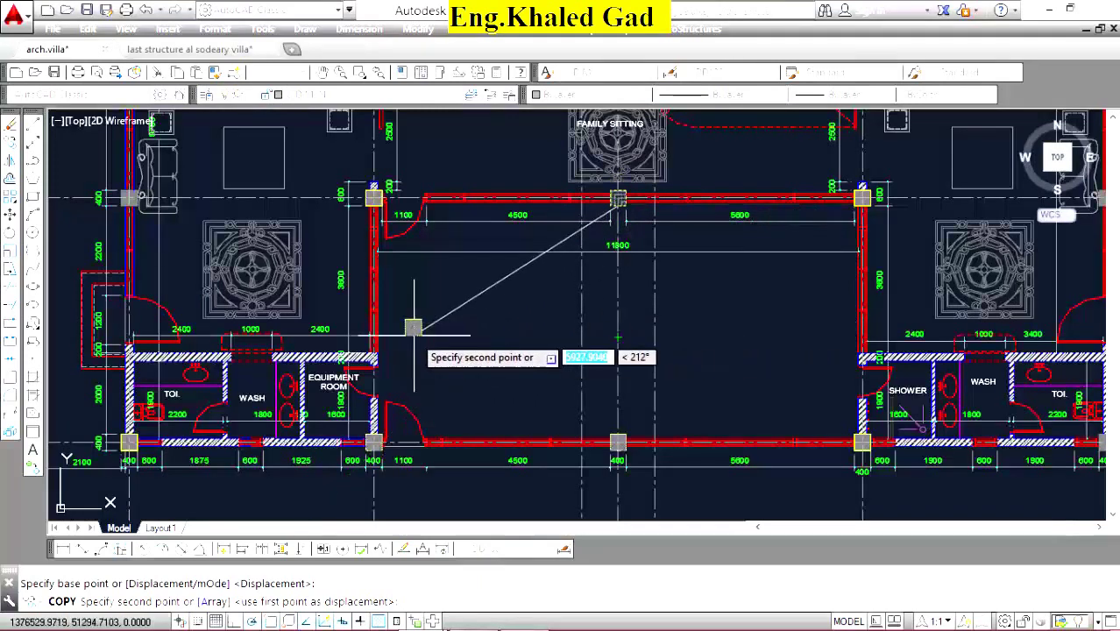
pyautogui.press('Escape')
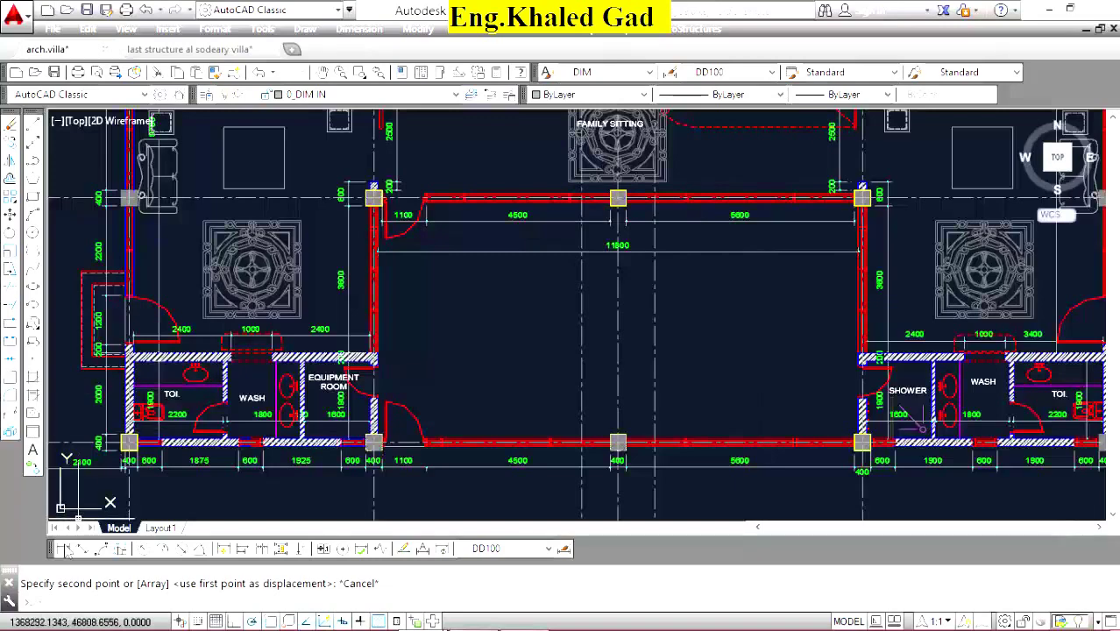
pyautogui.scroll(-5, 561, 315)
pyautogui.scroll(5, 349, 313)
pyautogui.scroll(-5, 350, 313)
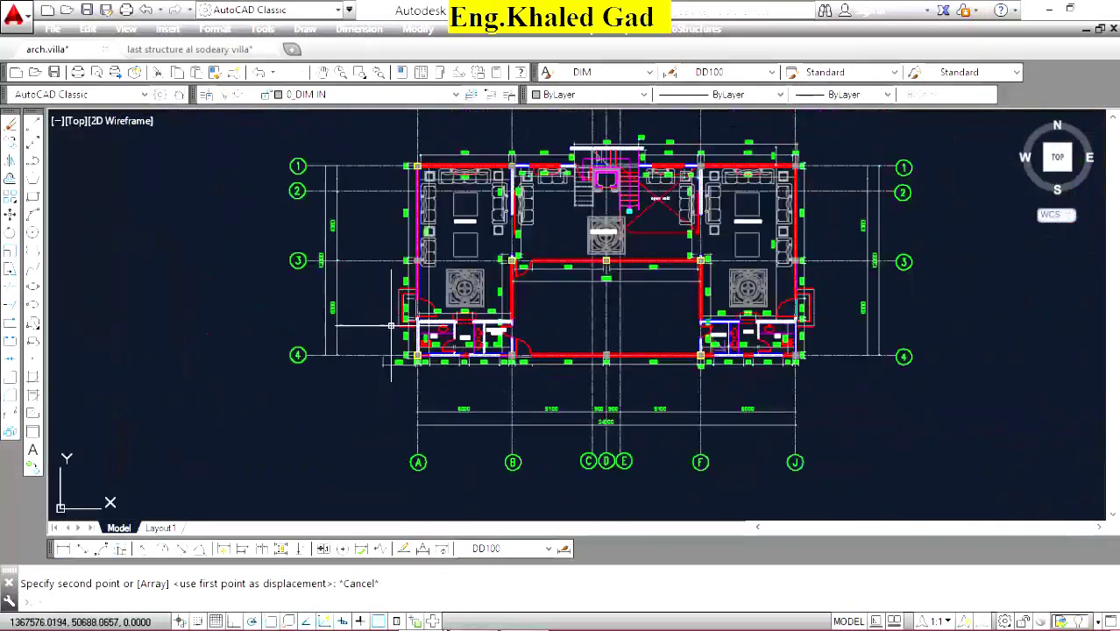
pyautogui.scroll(4, 500, 431)
pyautogui.scroll(-4, 605, 392)
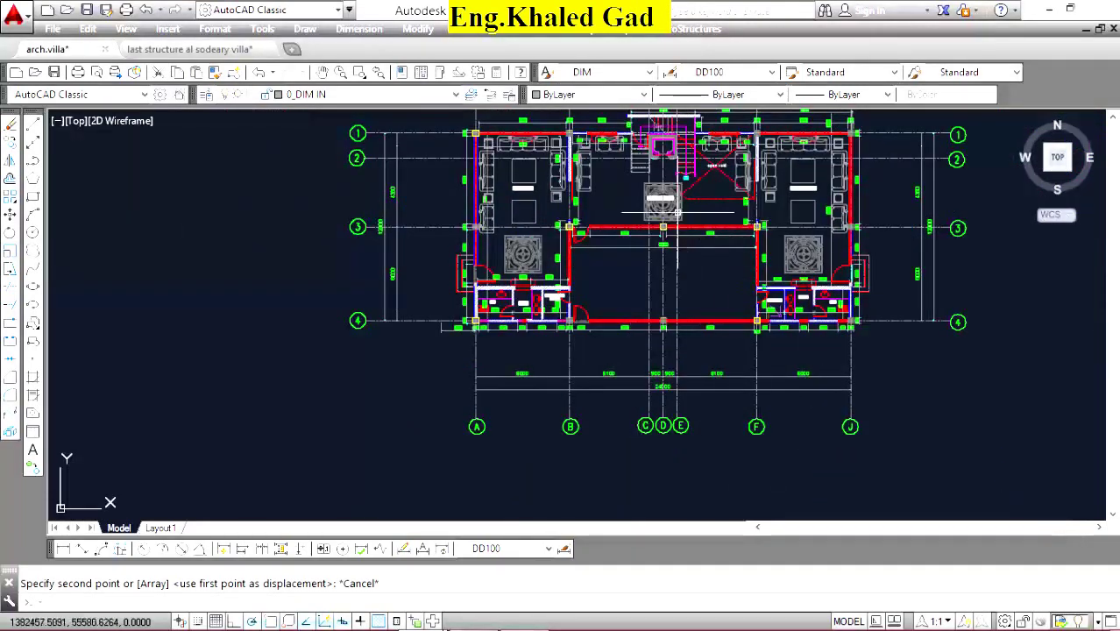
pyautogui.scroll(6, 676, 212)
pyautogui.scroll(-3, 649, 210)
pyautogui.scroll(-3, 631, 210)
pyautogui.scroll(4, 596, 203)
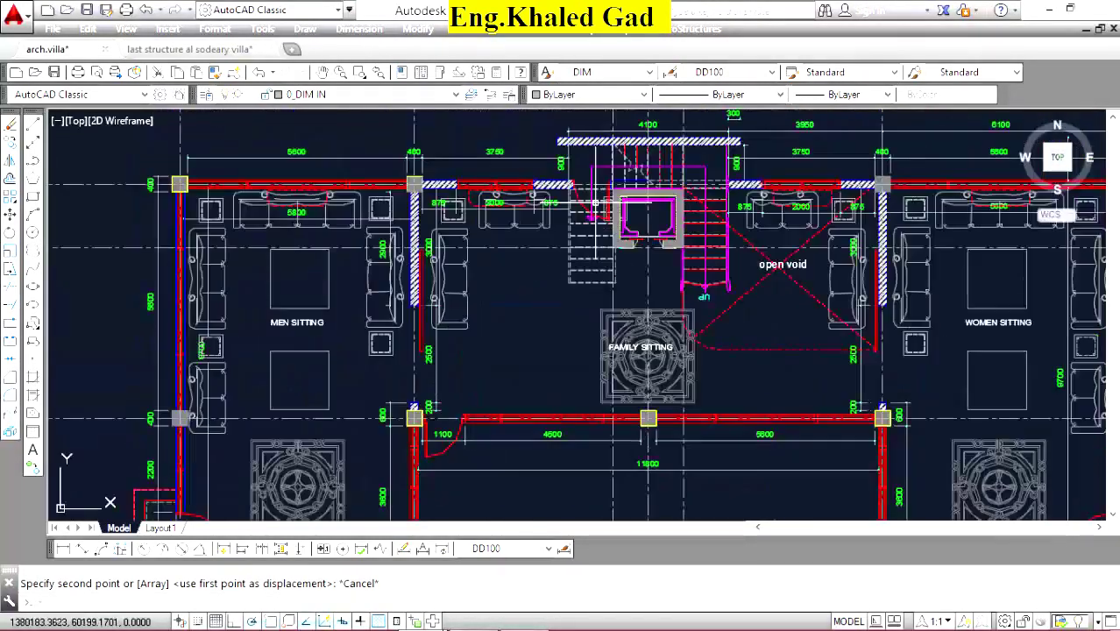
pyautogui.scroll(2, 644, 162)
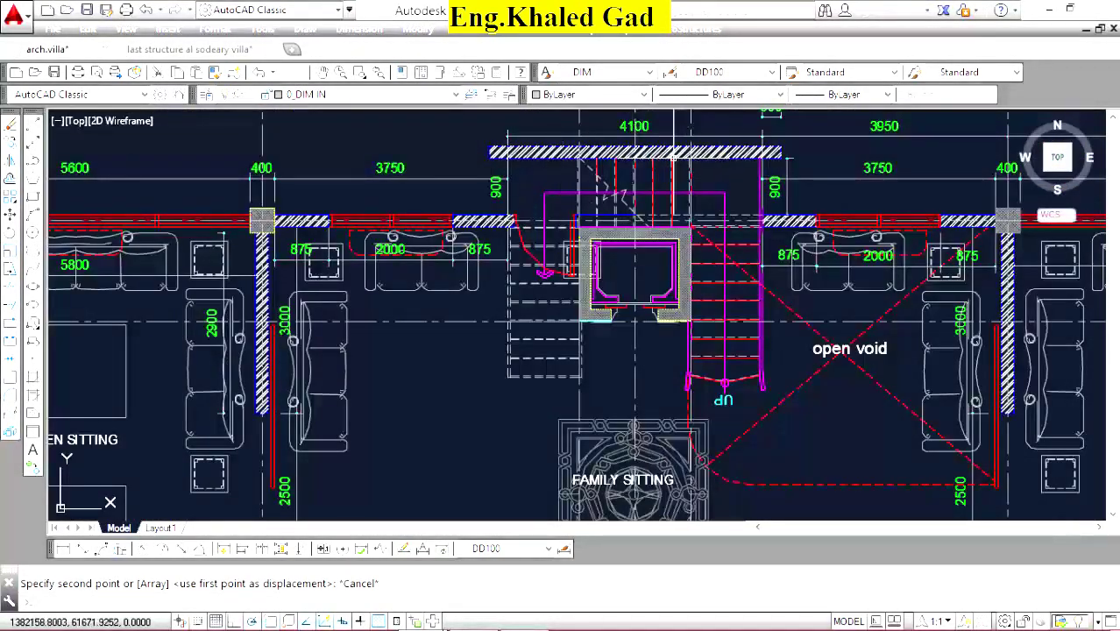
pyautogui.scroll(2, 711, 181)
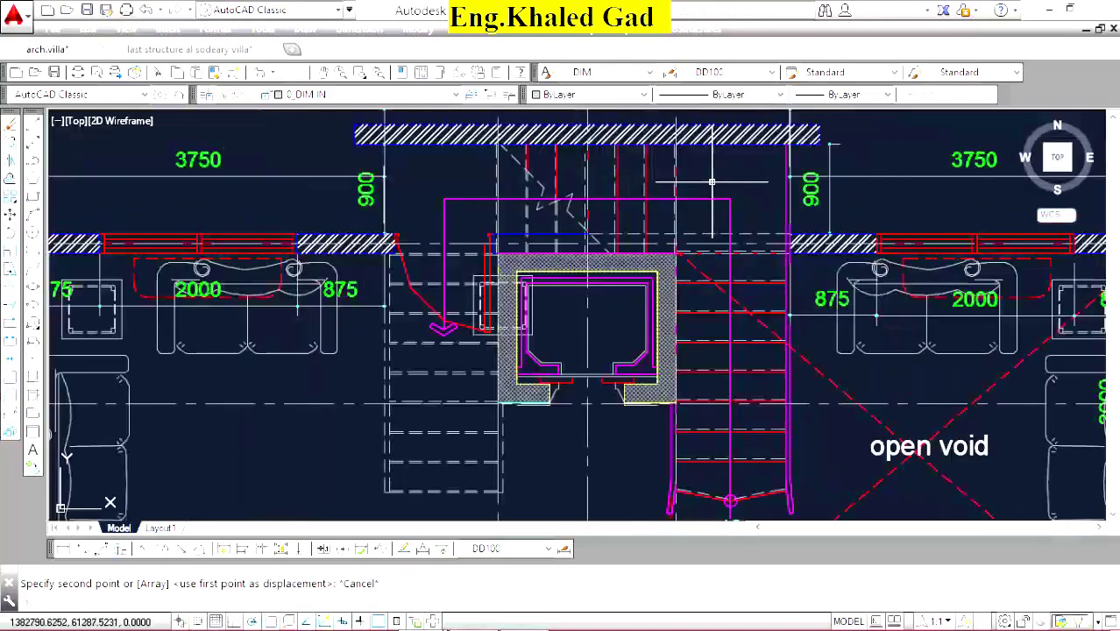
pyautogui.scroll(3, 593, 374)
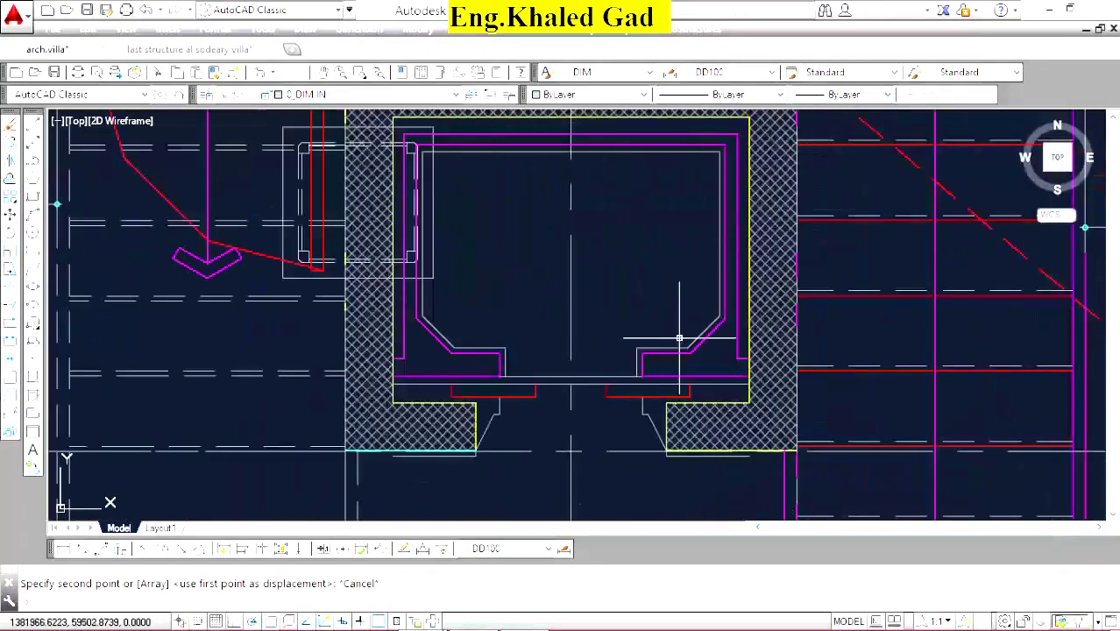
pyautogui.scroll(-3, 602, 300)
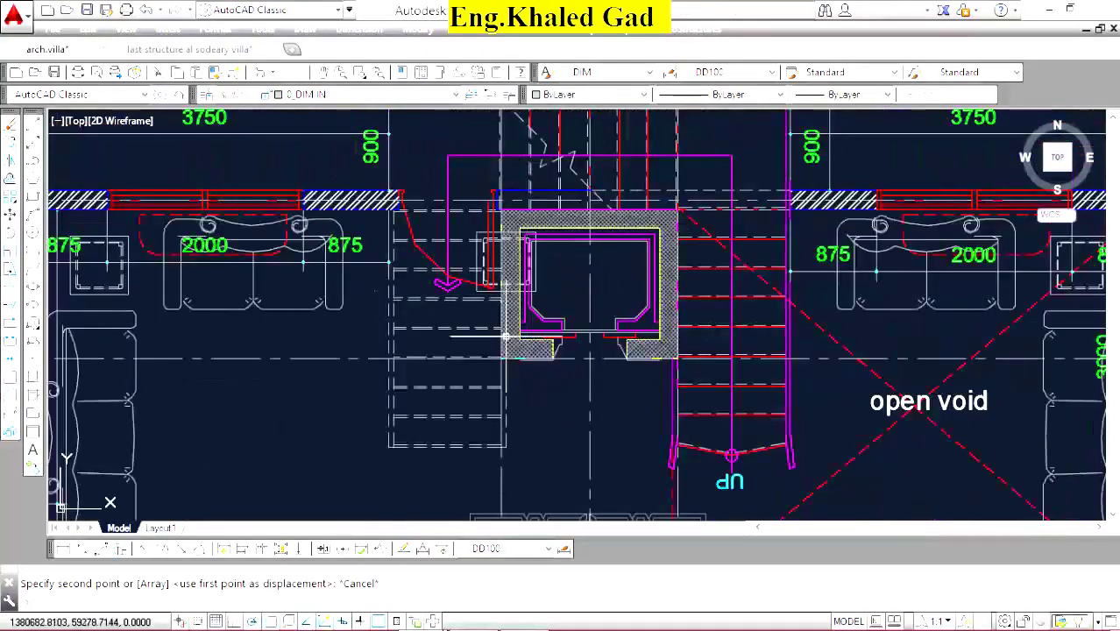
pyautogui.scroll(-3, 670, 272)
pyautogui.scroll(3, 584, 192)
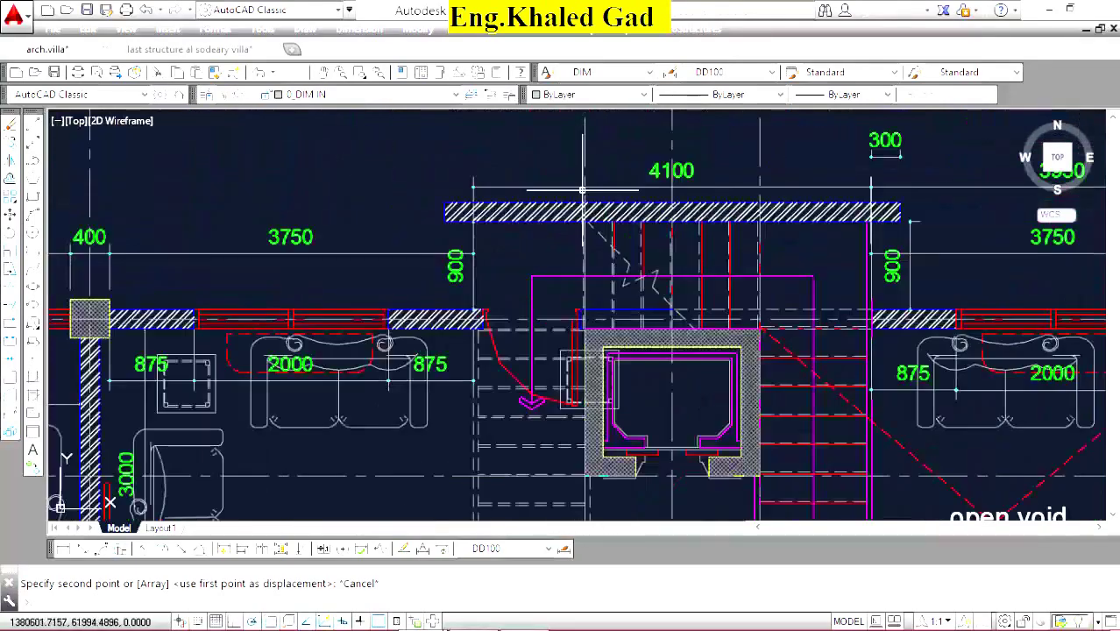
pyautogui.scroll(3, 480, 317)
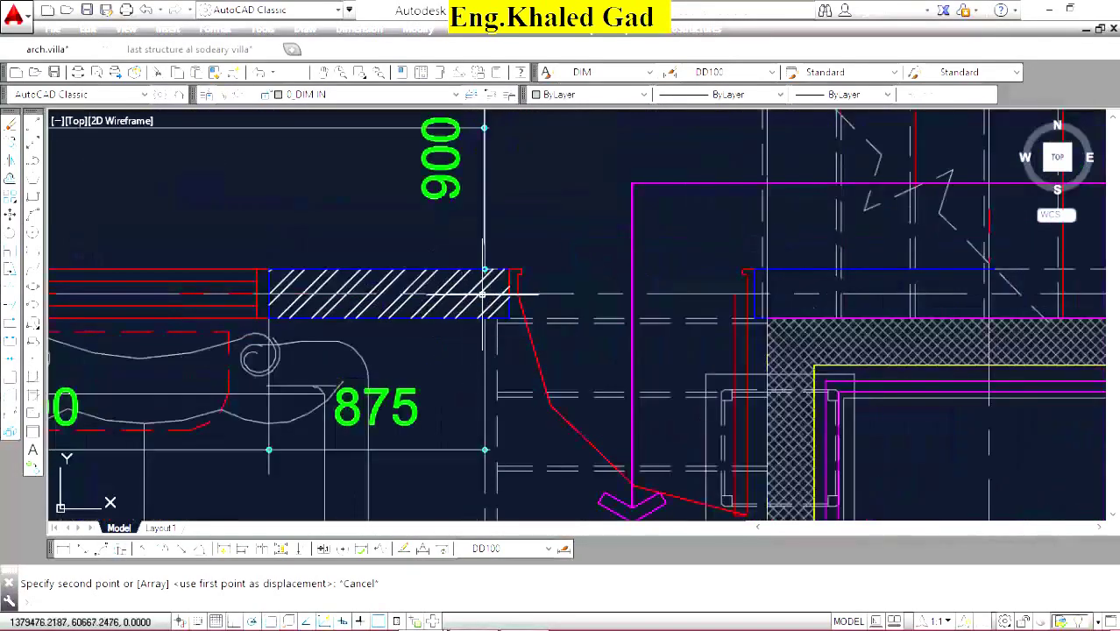
pyautogui.scroll(-5, 480, 317)
pyautogui.scroll(2, 706, 295)
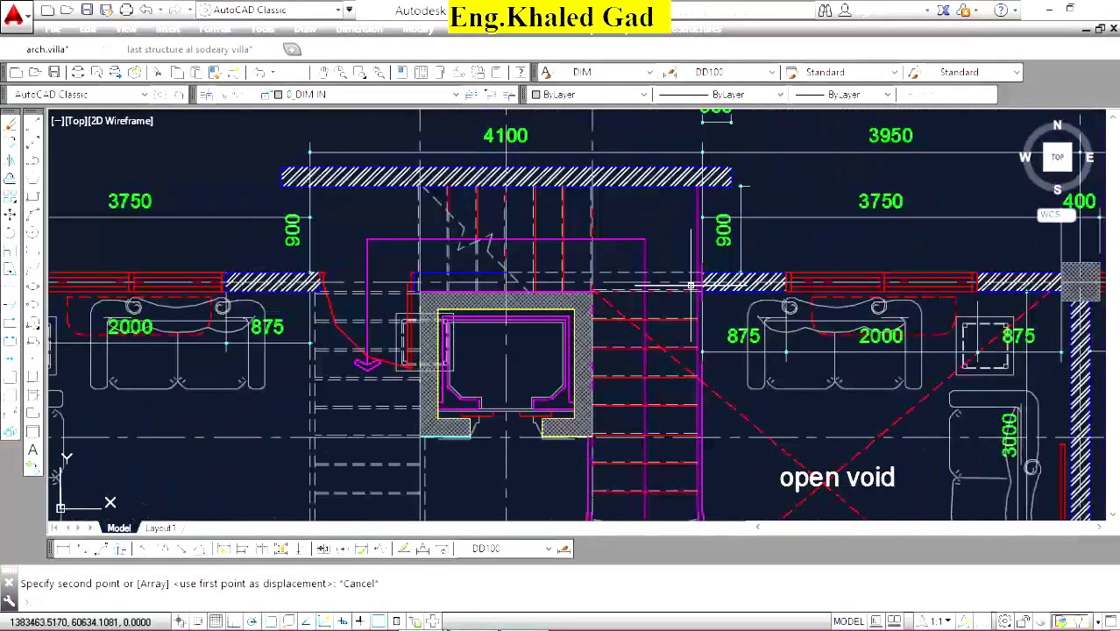
pyautogui.scroll(-2, 690, 285)
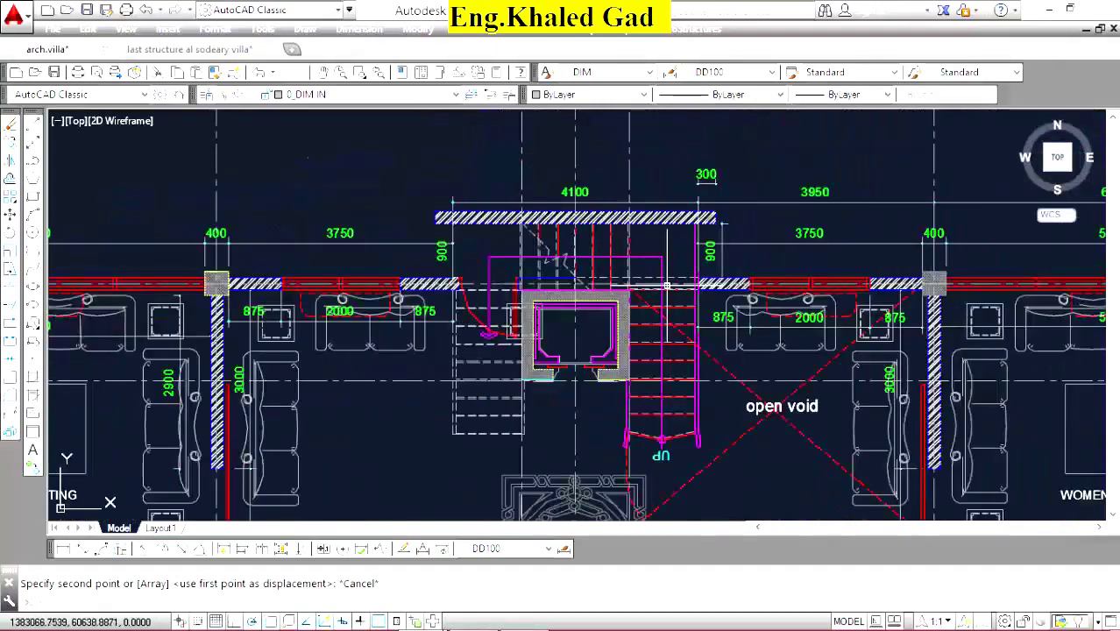
pyautogui.scroll(3, 666, 285)
pyautogui.scroll(1, 701, 219)
pyautogui.scroll(-3, 699, 189)
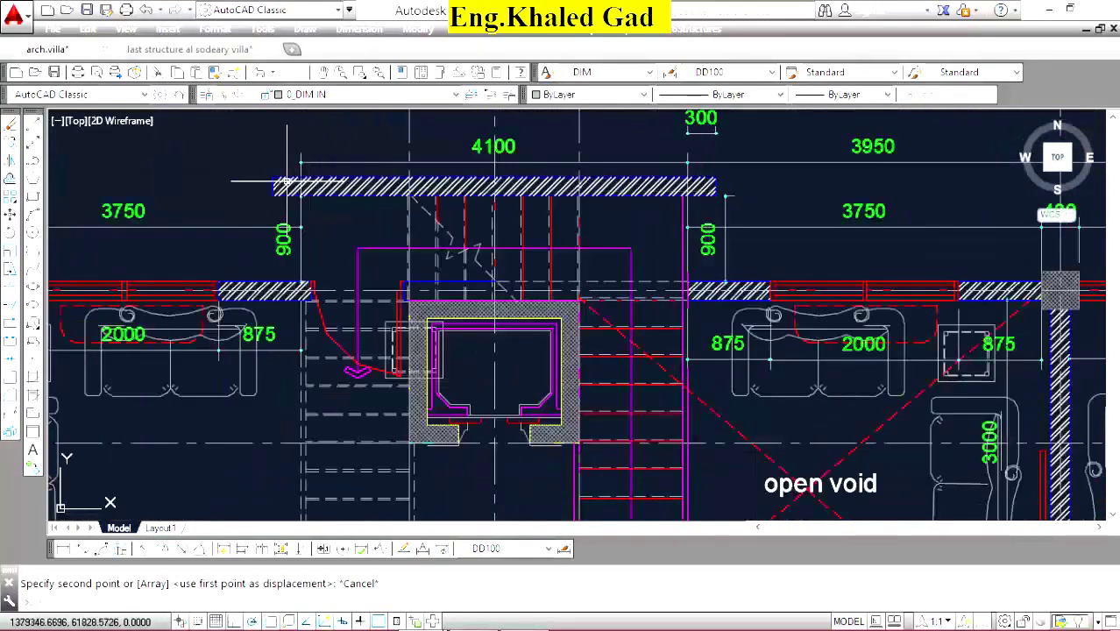
pyautogui.scroll(-4, 528, 213)
pyautogui.scroll(1, 395, 193)
pyautogui.scroll(2, 390, 184)
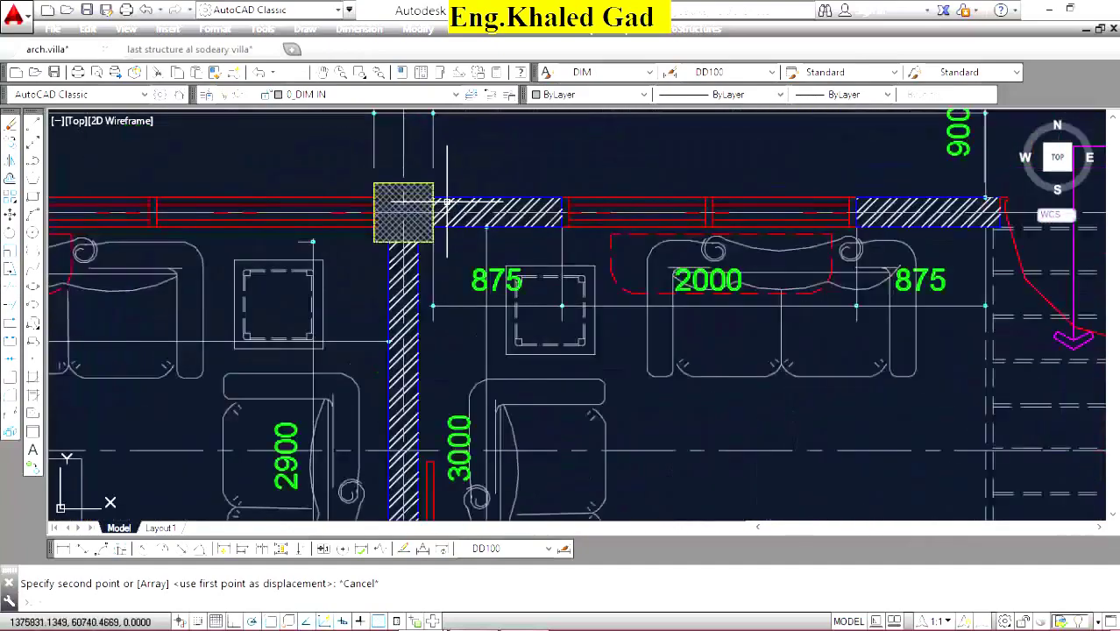
pyautogui.scroll(2, 385, 172)
# Copy the hatched column square to the end of the wall with CO.
pyautogui.click(385, 186)
pyautogui.click(371, 215)
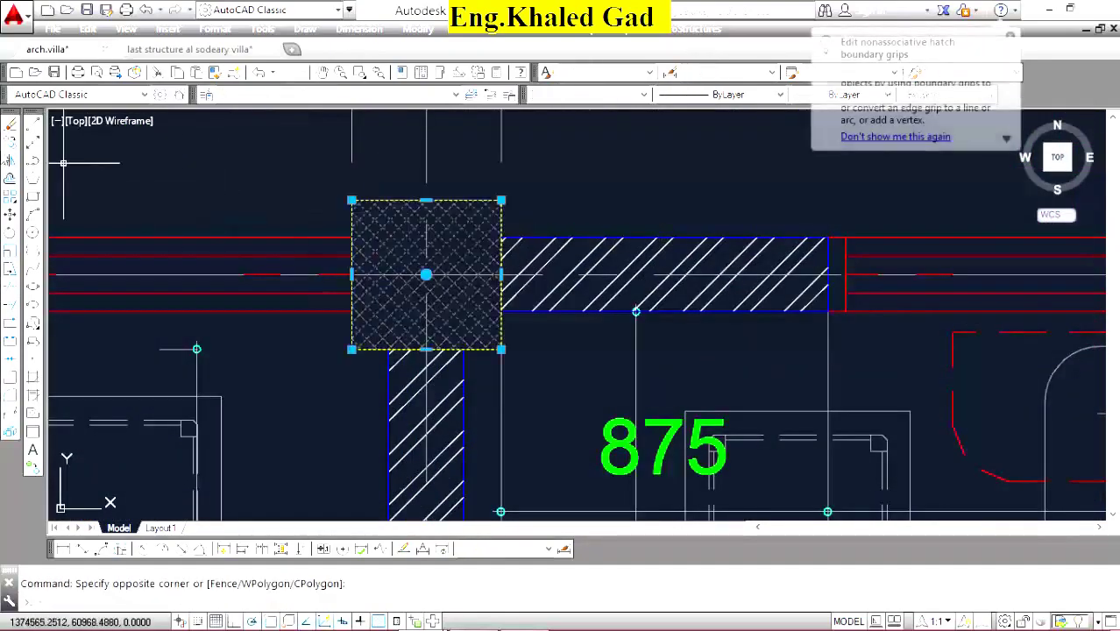
pyautogui.write('co')
pyautogui.press('Return')
pyautogui.click(351, 237)
pyautogui.scroll(-3, 350, 195)
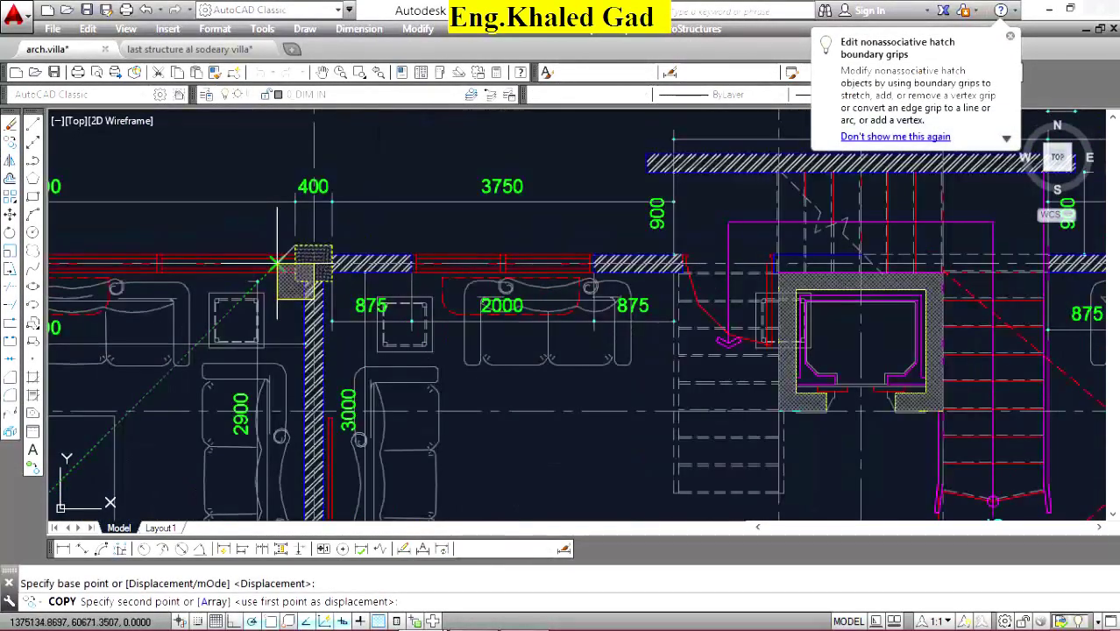
pyautogui.scroll(3, 640, 254)
pyautogui.click(465, 172)
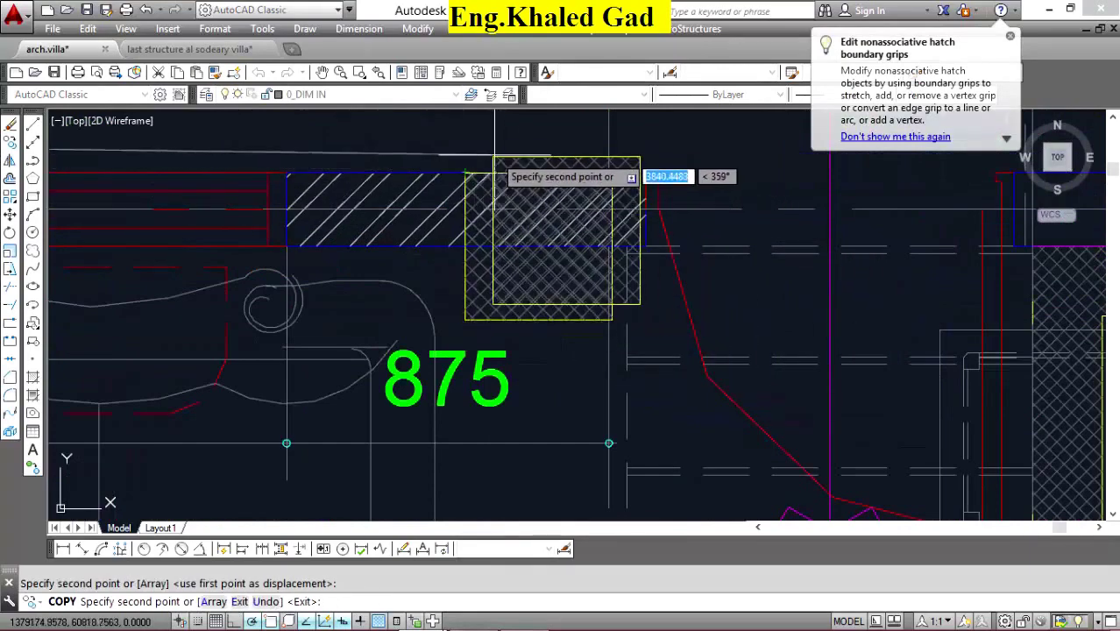
pyautogui.rightClick(503, 147)
pyautogui.click(542, 160)
# Move the copied column so its corner sits on the wall's end corner.
pyautogui.click(550, 337)
pyautogui.click(613, 175)
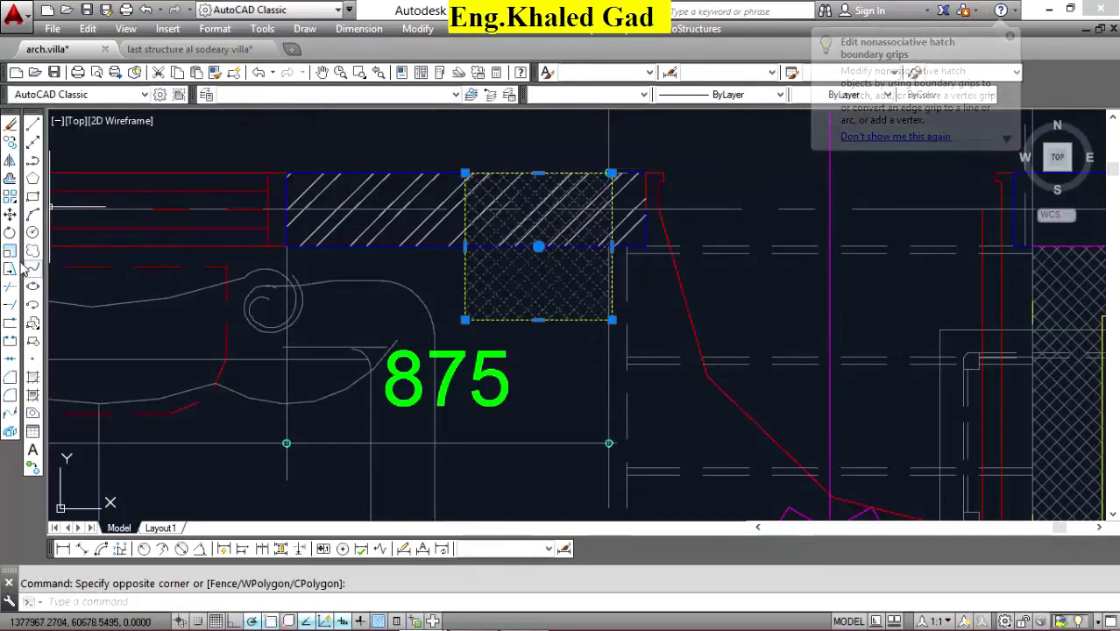
pyautogui.write('m')
pyautogui.press('Return')
pyautogui.scroll(3, 618, 180)
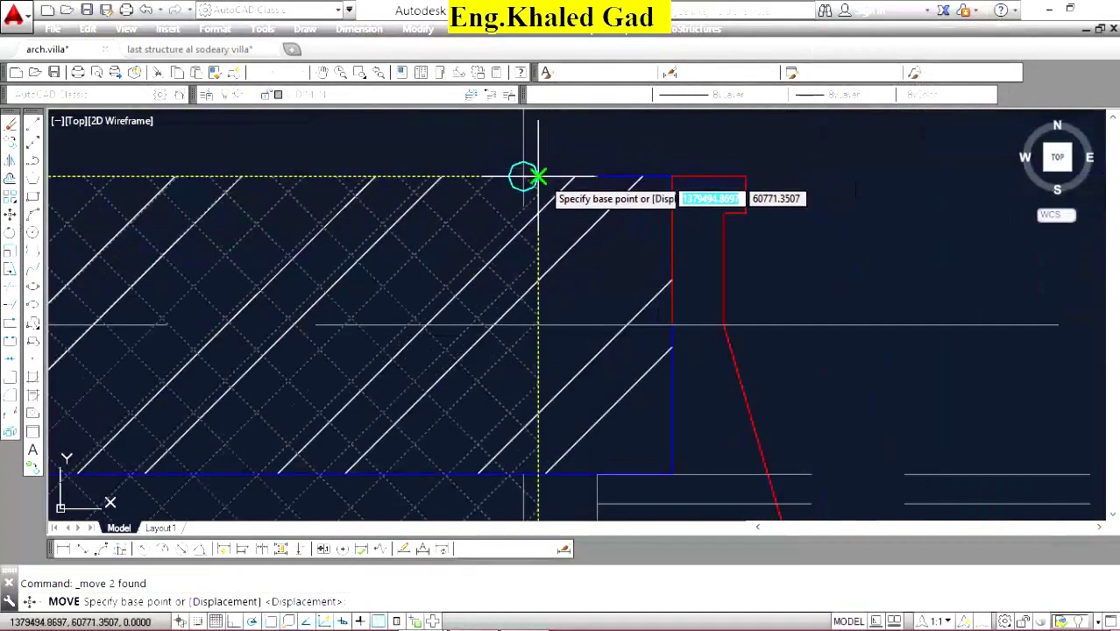
pyautogui.scroll(2, 504, 166)
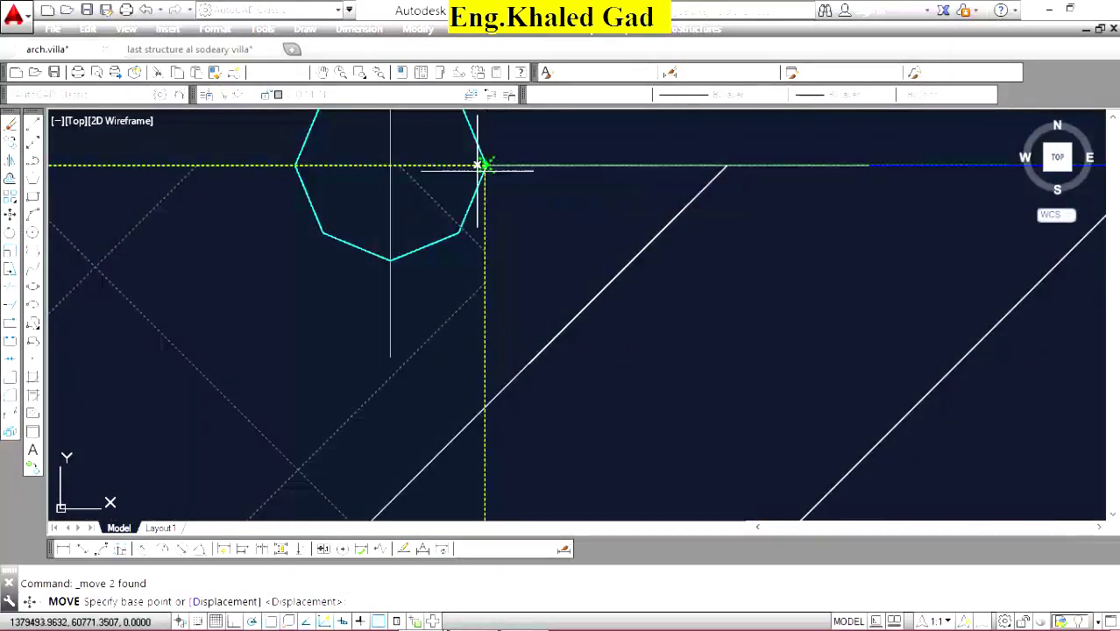
pyautogui.click(484, 165)
pyautogui.scroll(-5, 480, 193)
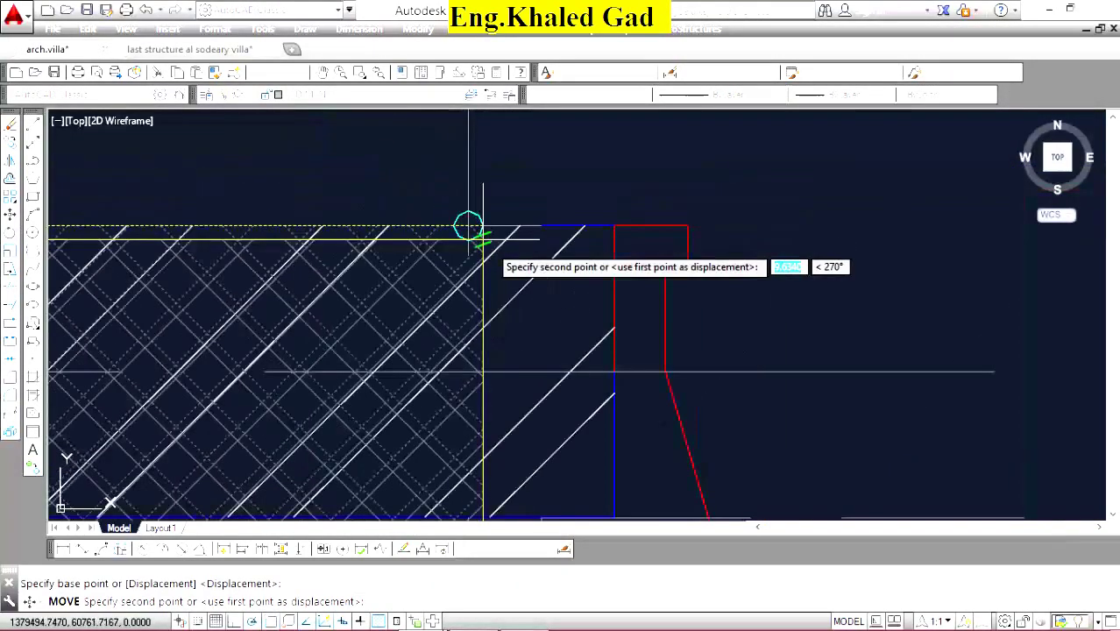
pyautogui.scroll(2, 611, 223)
pyautogui.click(607, 220)
# Select the lower half of the new column with a crossing window.
pyautogui.scroll(-3, 607, 194)
pyautogui.scroll(3, 583, 123)
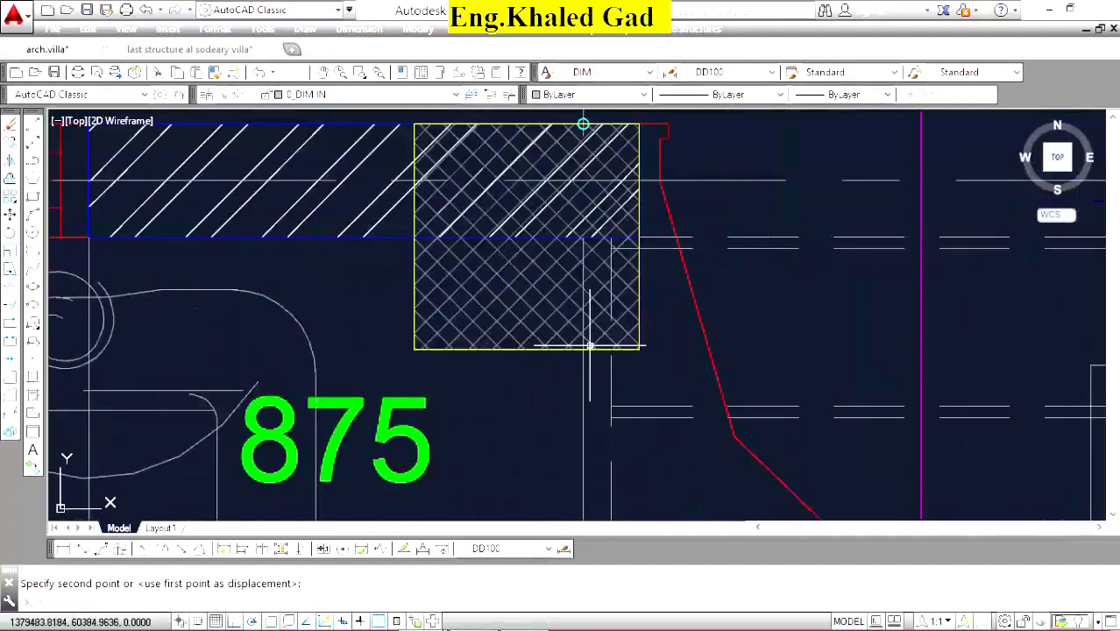
pyautogui.click(657, 333)
pyautogui.click(395, 363)
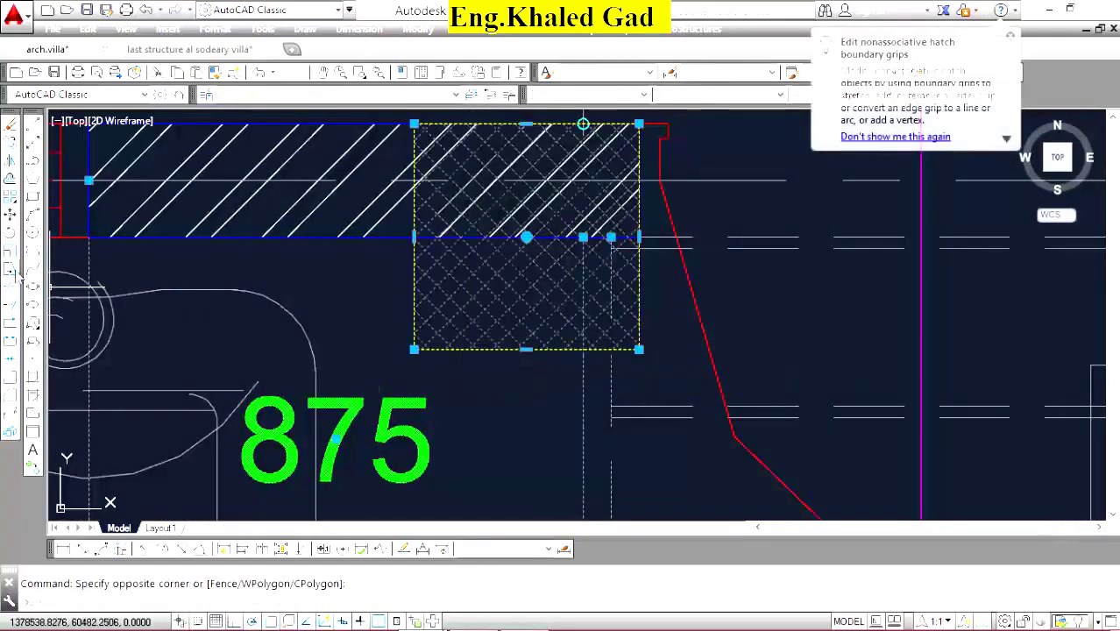
# Stretch the column's bottom edge up to the wall.
pyautogui.write('s')
pyautogui.press('Return')
pyautogui.click(413, 348)
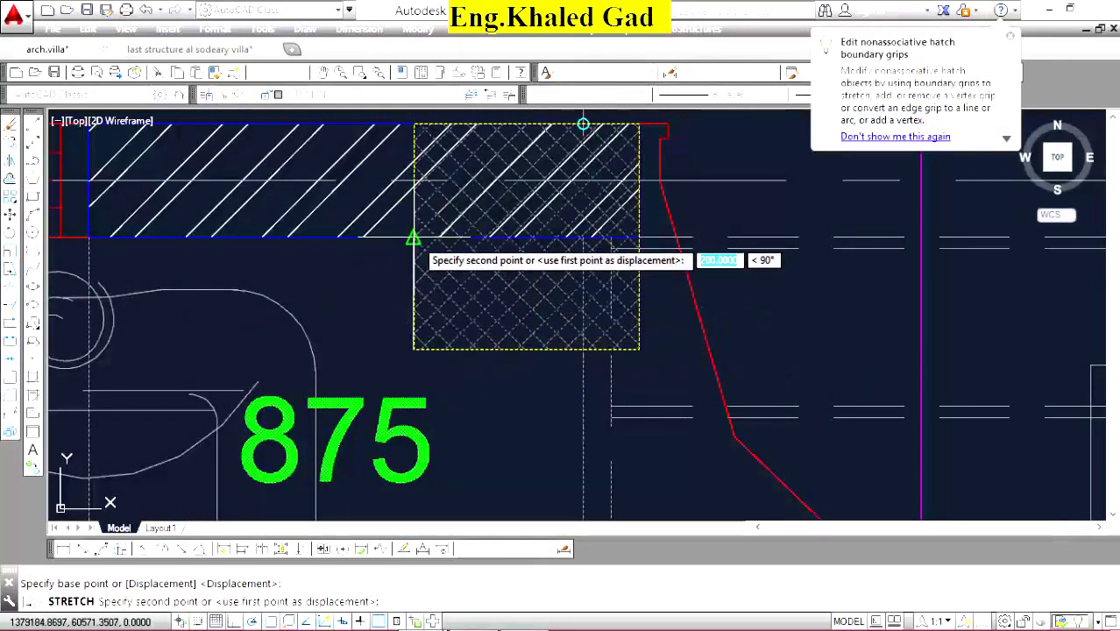
pyautogui.click(413, 237)
# Move the column hatch's bottom corners onto the wall edge so the hatch stays rectangular.
pyautogui.click(474, 380)
pyautogui.click(420, 332)
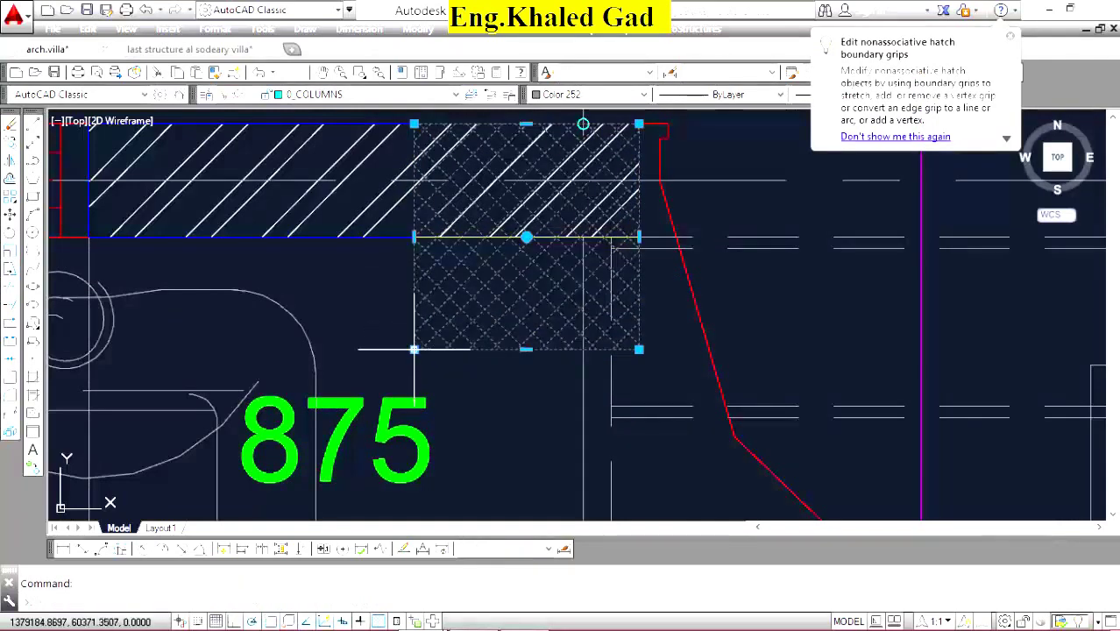
pyautogui.click(414, 348)
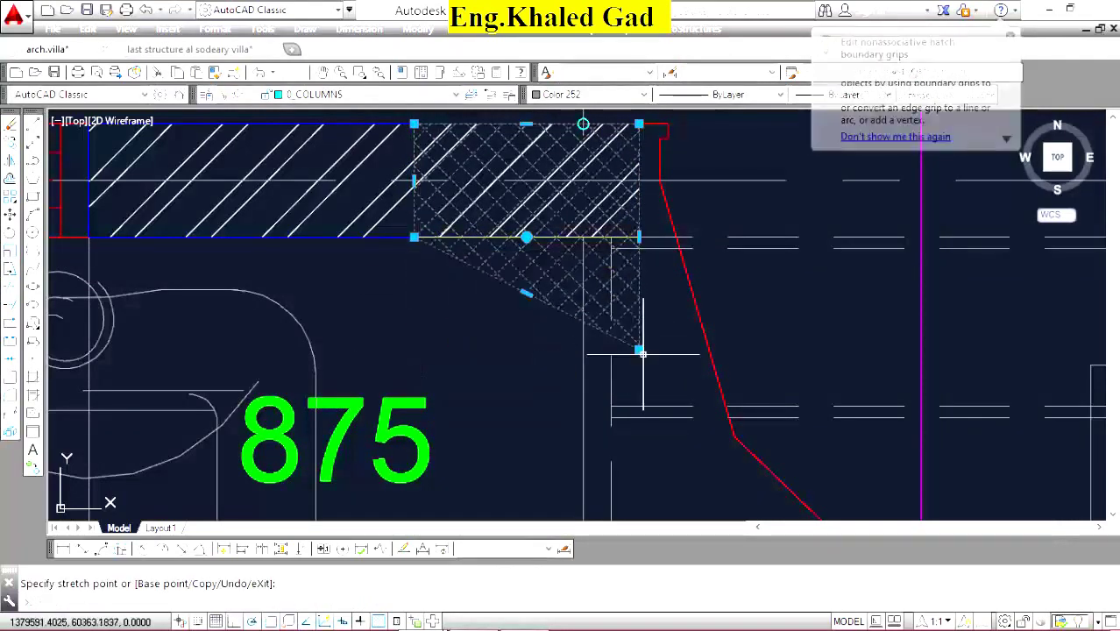
pyautogui.click(638, 349)
pyautogui.click(639, 350)
pyautogui.click(645, 348)
pyautogui.click(639, 349)
pyautogui.click(638, 237)
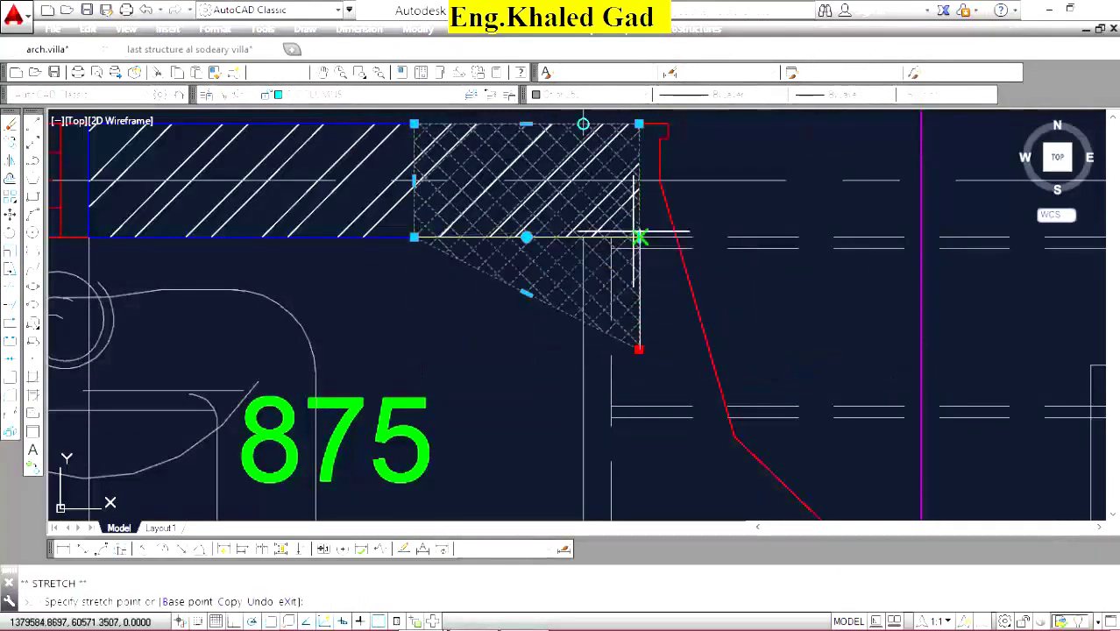
pyautogui.press('Escape')
# Crossing-select the column end, start a width dimension, then cancel it so no command runs.
pyautogui.scroll(-3, 561, 246)
pyautogui.scroll(3, 560, 246)
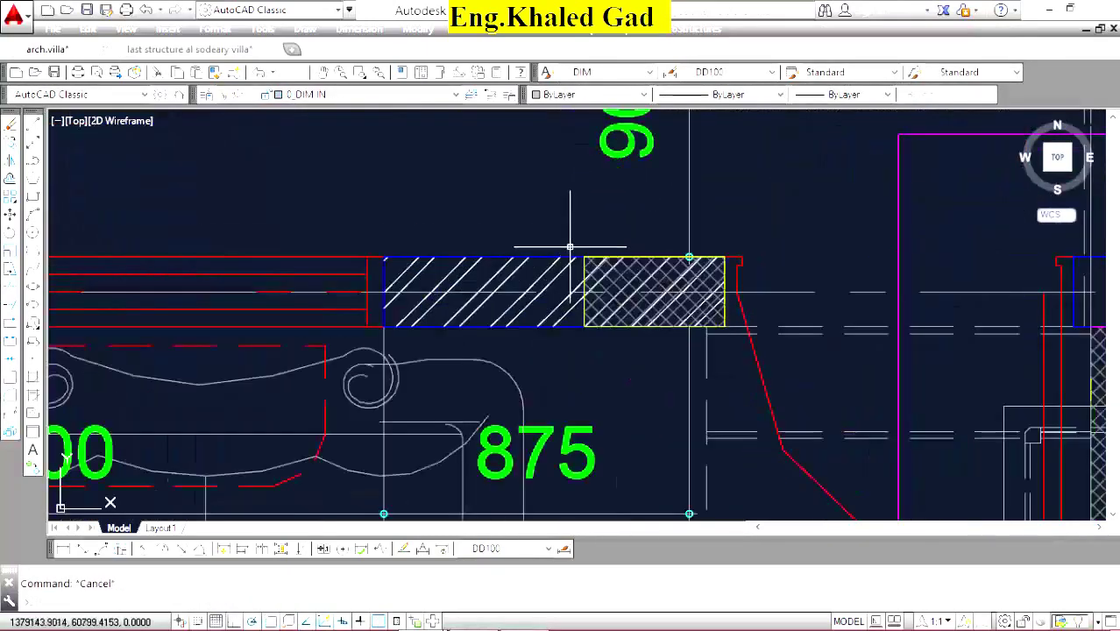
pyautogui.scroll(2, 590, 308)
pyautogui.click(34, 281)
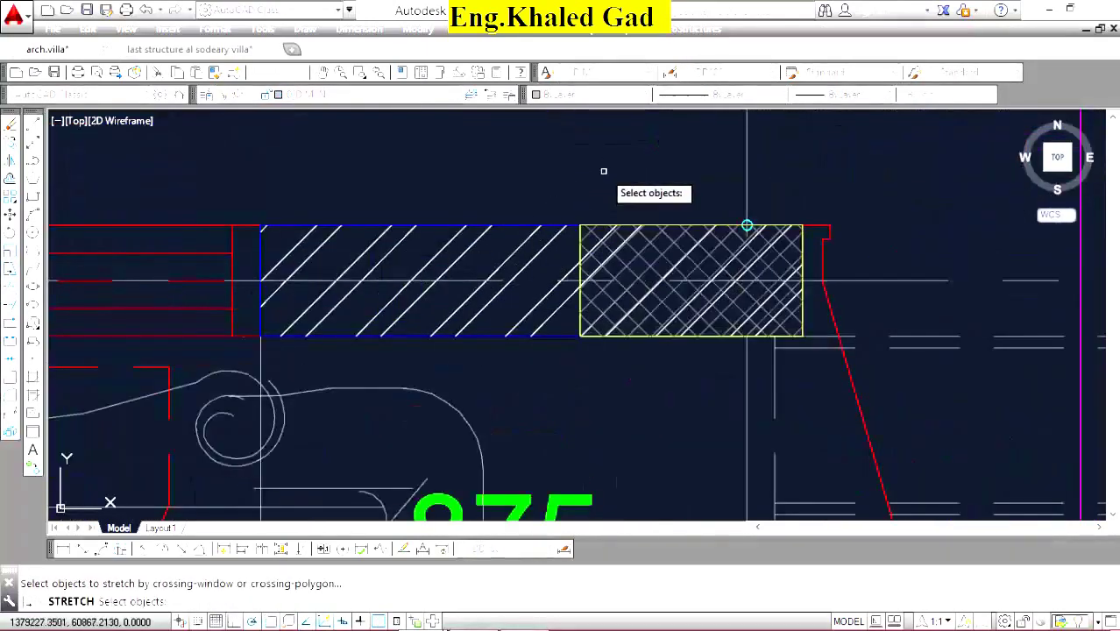
pyautogui.click(611, 168)
pyautogui.click(555, 402)
pyautogui.click(63, 550)
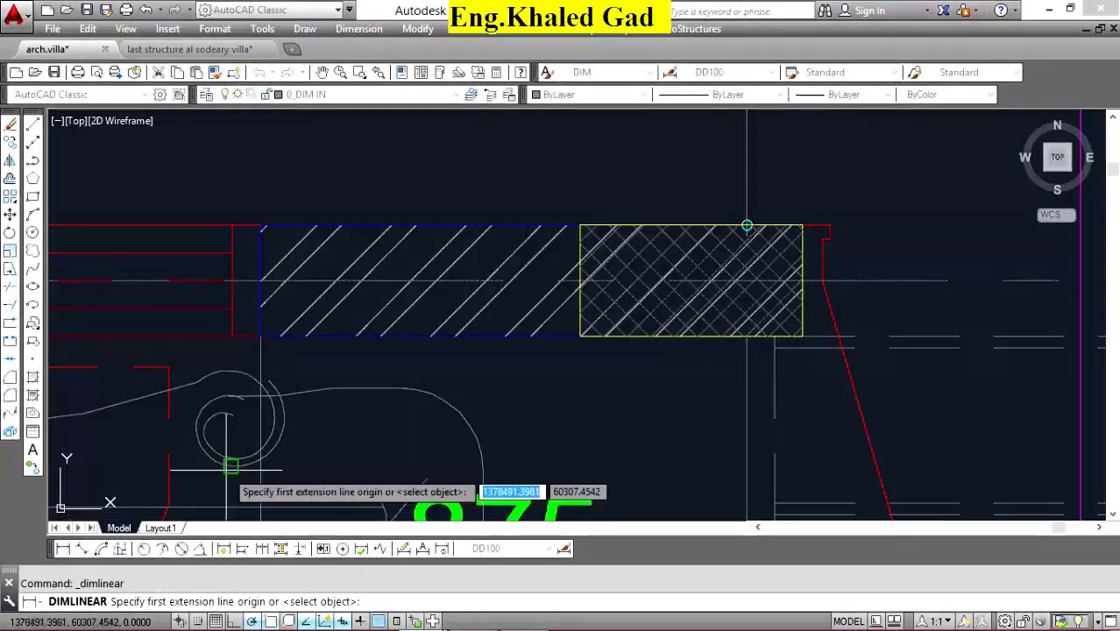
pyautogui.click(580, 226)
pyautogui.click(803, 227)
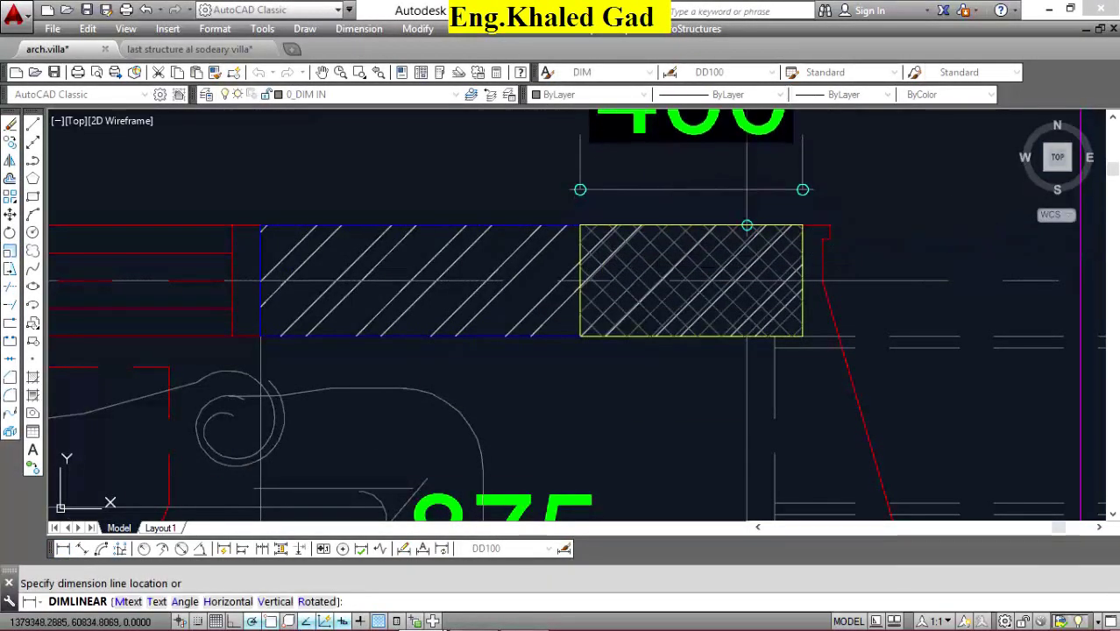
pyautogui.press('Escape')
pyautogui.press('Return')
pyautogui.press('Escape')
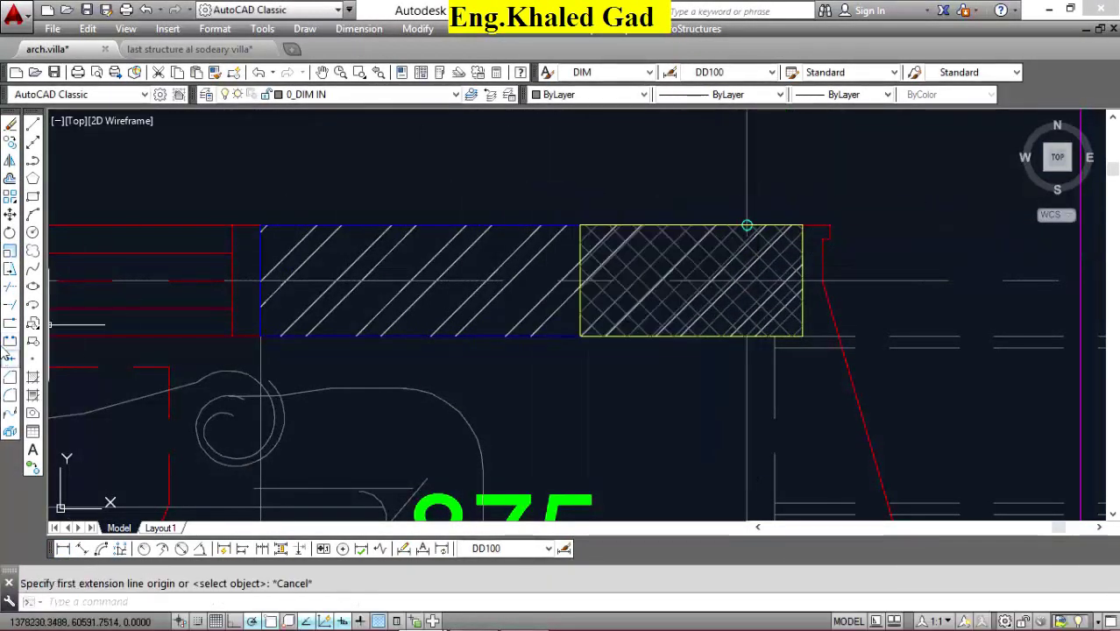
# Stretch the column hatches by 200 using a crossing window over their ends.
pyautogui.click(19, 280)
pyautogui.click(631, 175)
pyautogui.click(543, 389)
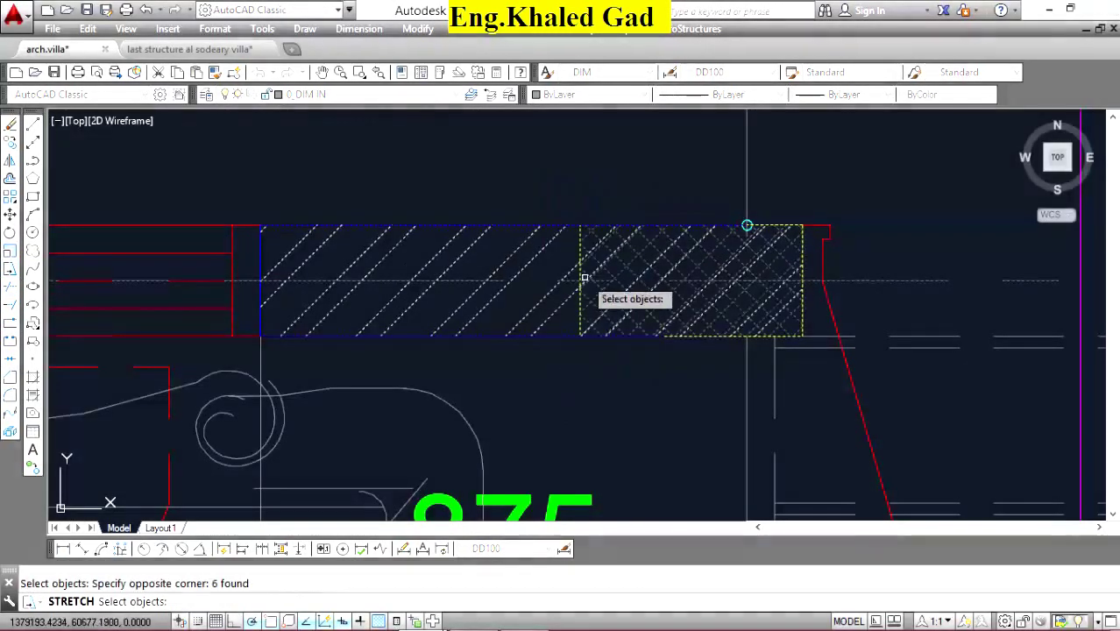
pyautogui.press('Return')
pyautogui.click(580, 226)
pyautogui.write('200')
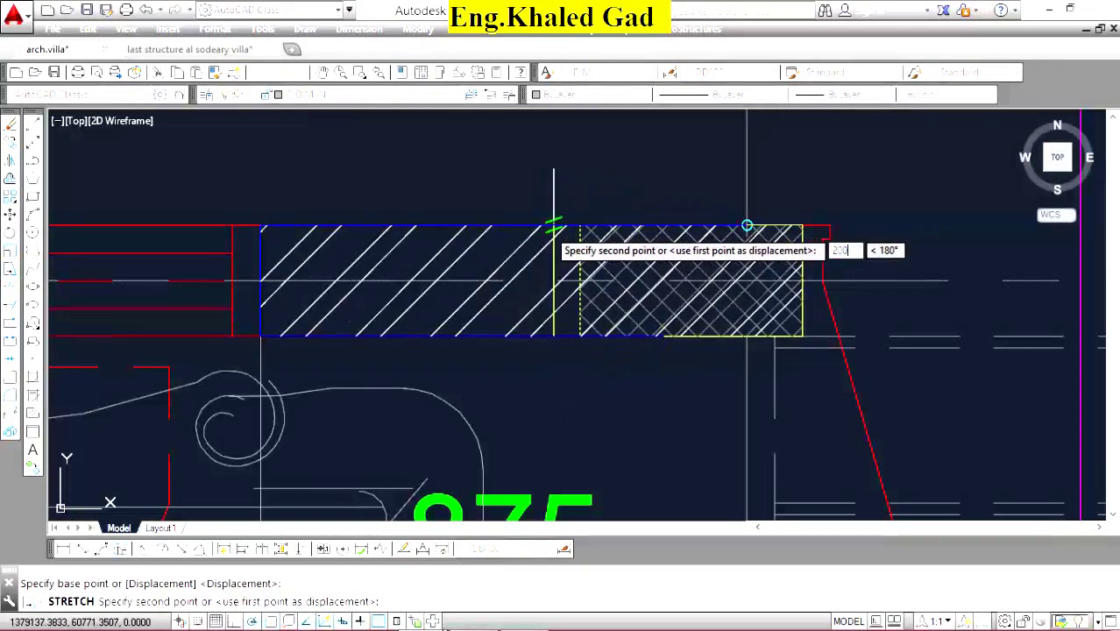
pyautogui.press('Return')
pyautogui.scroll(-3, 553, 226)
pyautogui.scroll(5, 561, 226)
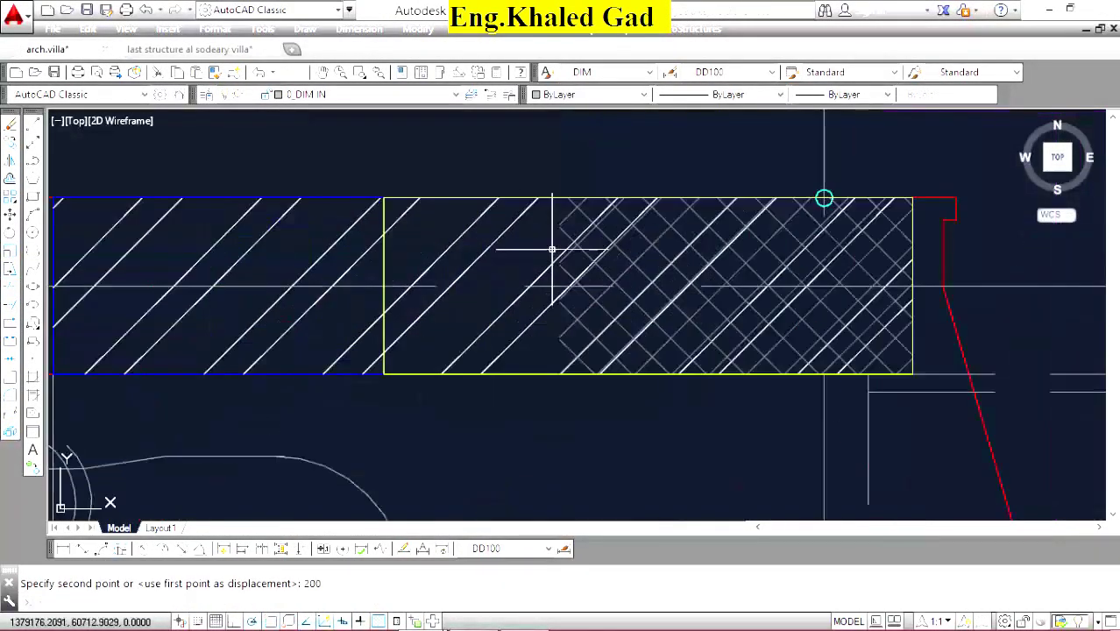
# Move the hatch's left boundary corners to the column edge to square the crosshatch.
pyautogui.click(563, 226)
pyautogui.click(559, 198)
pyautogui.click(383, 198)
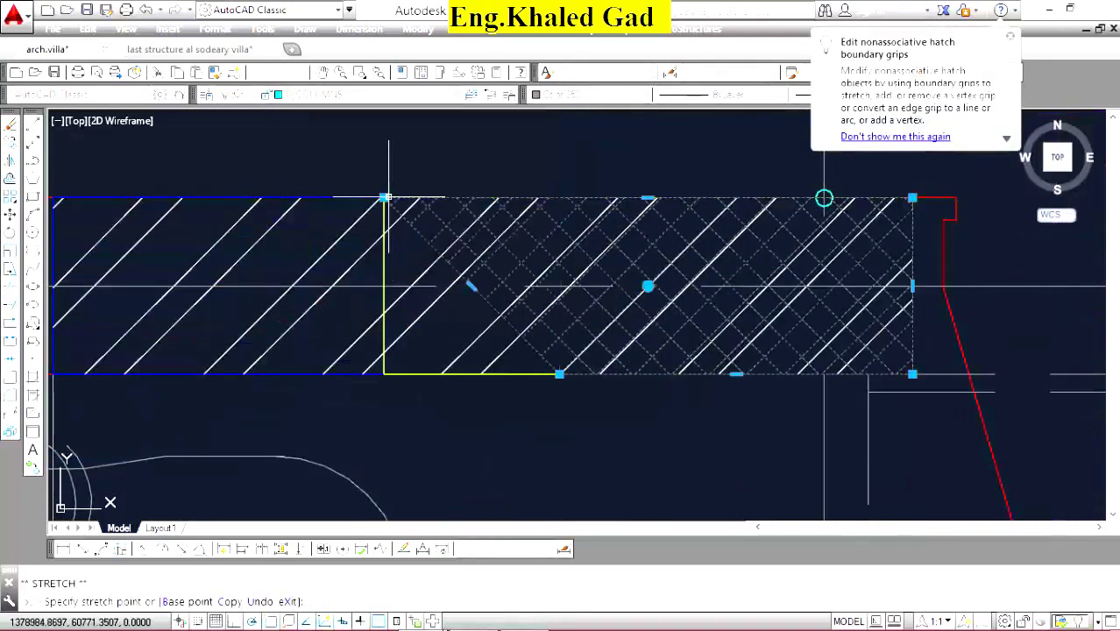
pyautogui.click(383, 374)
pyautogui.press('Escape')
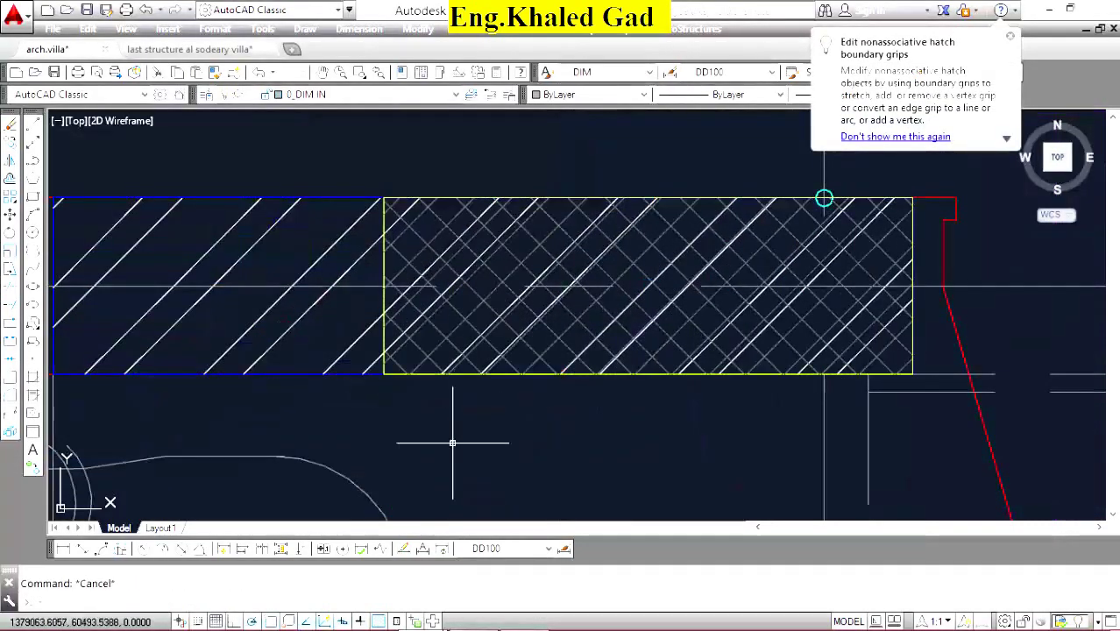
# Turn on lineweight display and copy the column hatch to the next column.
pyautogui.click(360, 622)
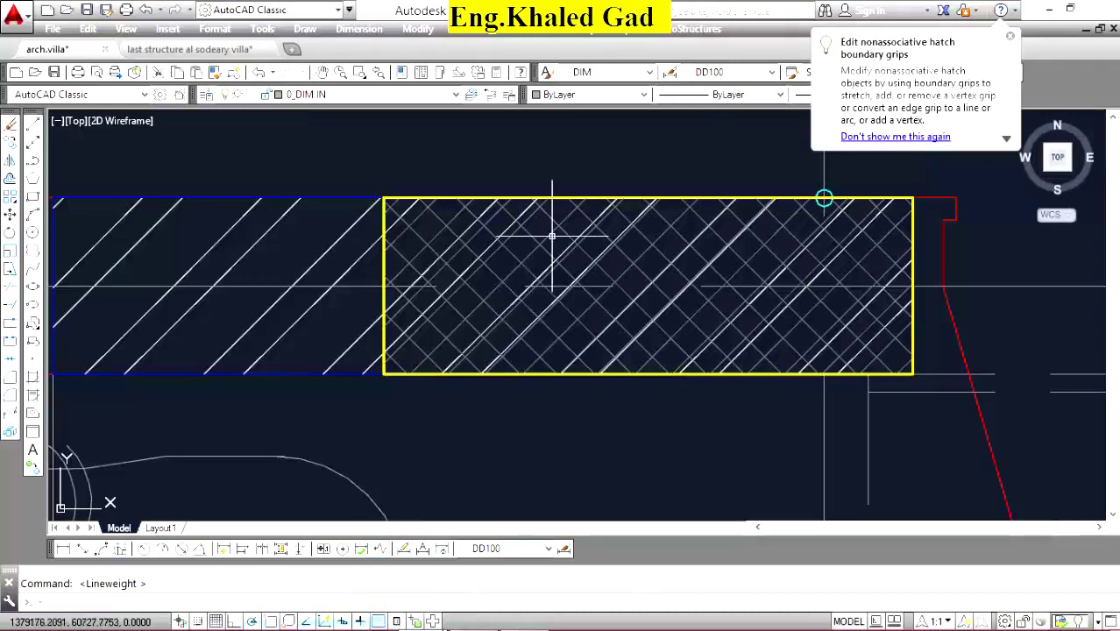
pyautogui.click(375, 179)
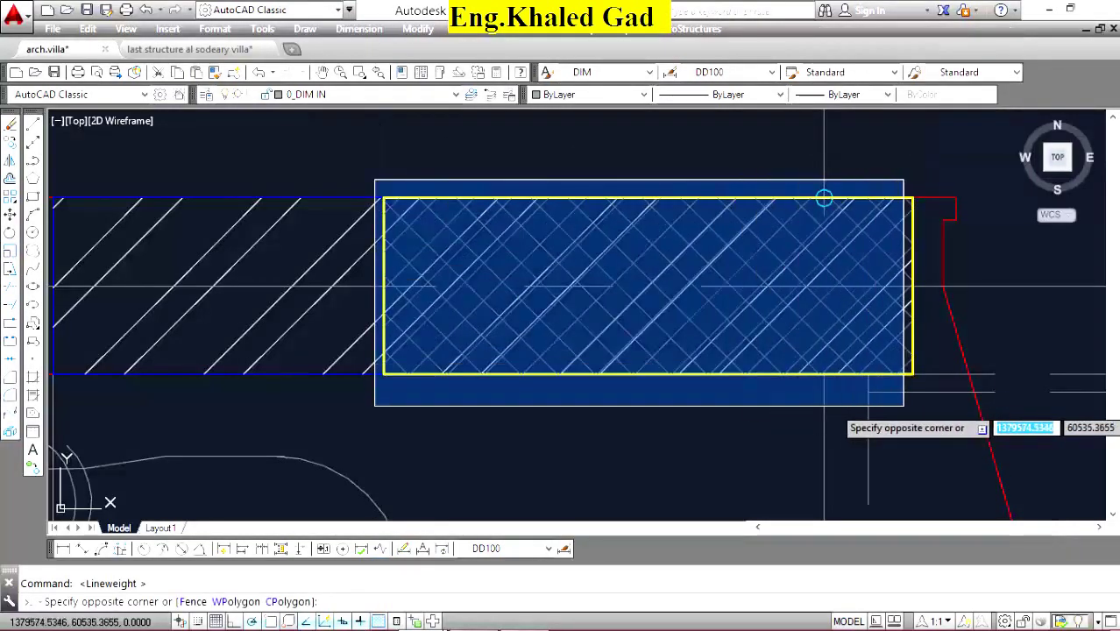
pyautogui.click(907, 406)
pyautogui.click(33, 143)
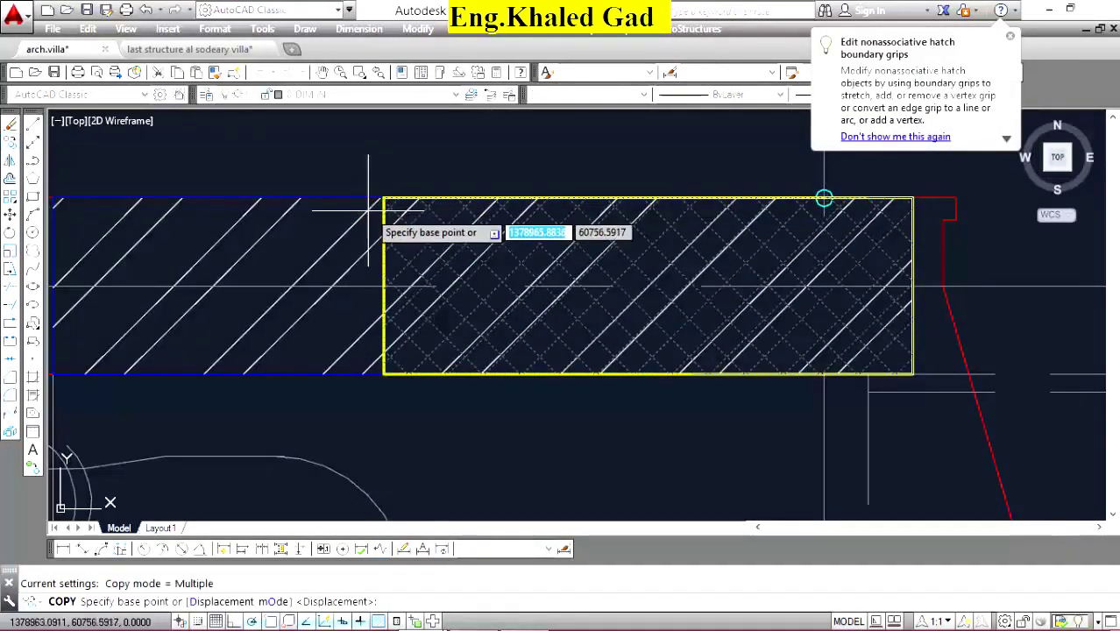
pyautogui.click(383, 198)
pyautogui.scroll(-5, 296, 279)
pyautogui.scroll(-2, 296, 277)
pyautogui.scroll(5, 666, 311)
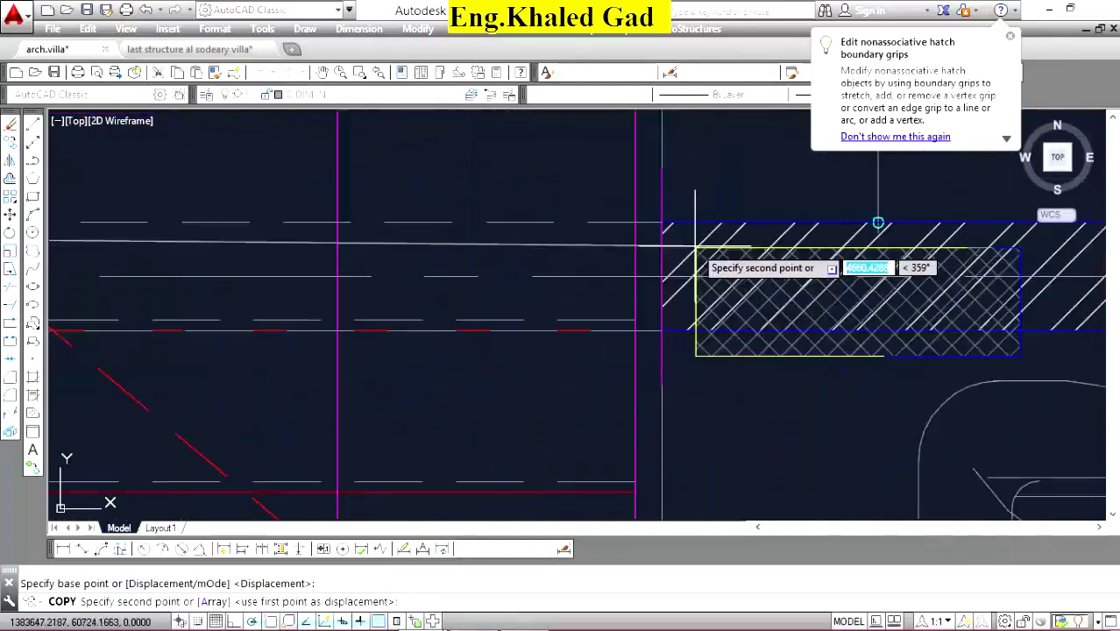
pyautogui.scroll(3, 692, 250)
pyautogui.click(642, 213)
pyautogui.scroll(-2, 666, 298)
pyautogui.scroll(-3, 491, 289)
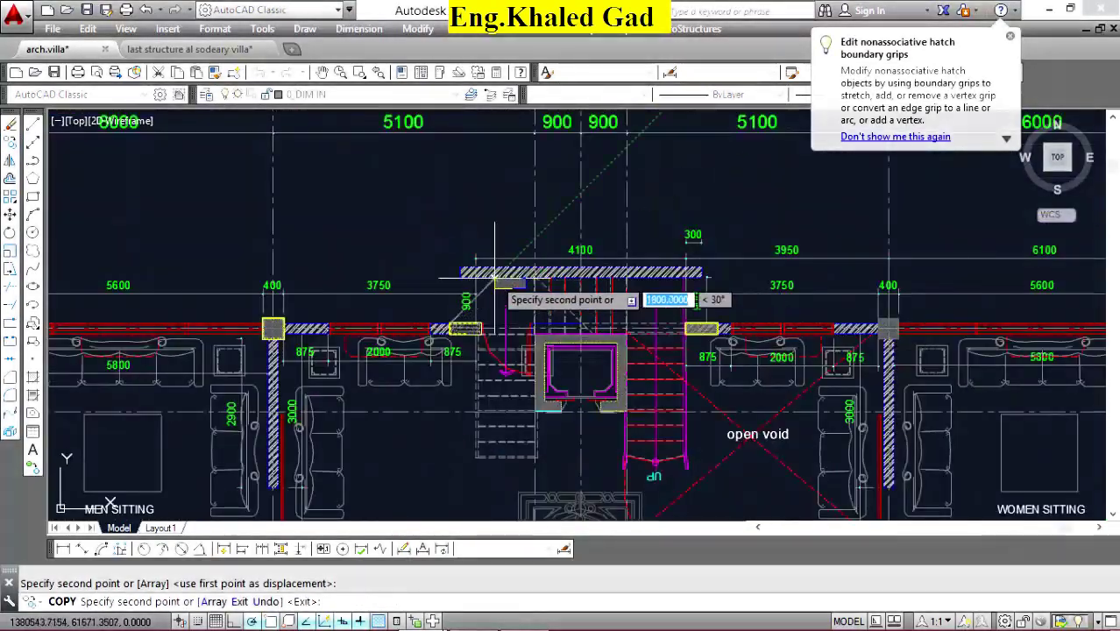
pyautogui.scroll(4, 482, 280)
pyautogui.scroll(2, 438, 228)
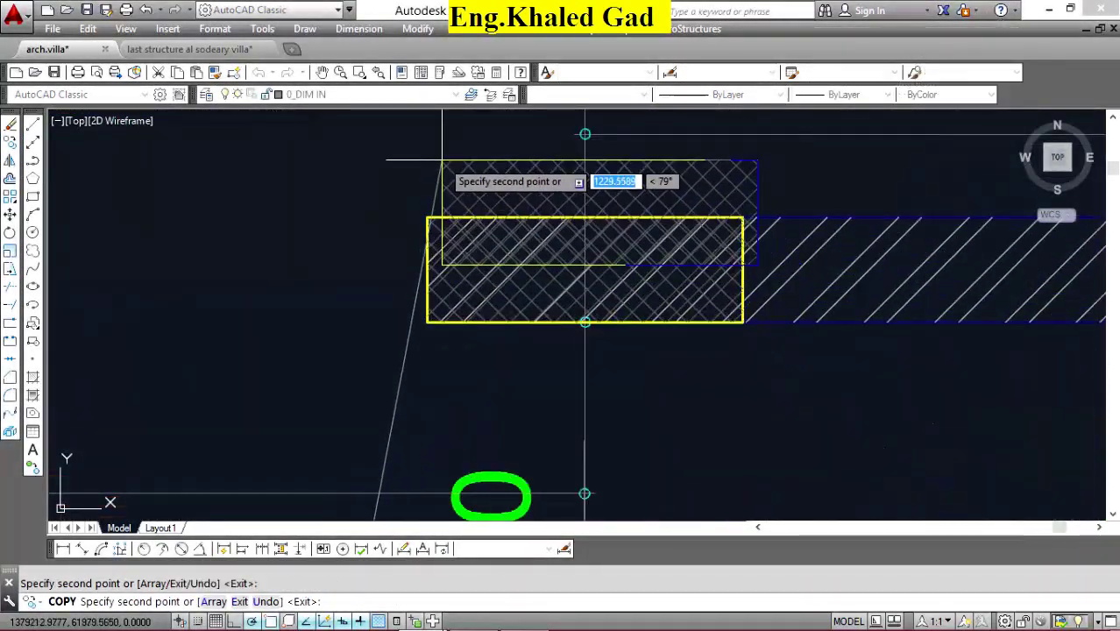
pyautogui.press('Return')
# Delete the misplaced duplicate column hatch.
pyautogui.click(412, 180)
pyautogui.click(796, 377)
pyautogui.press('Delete')
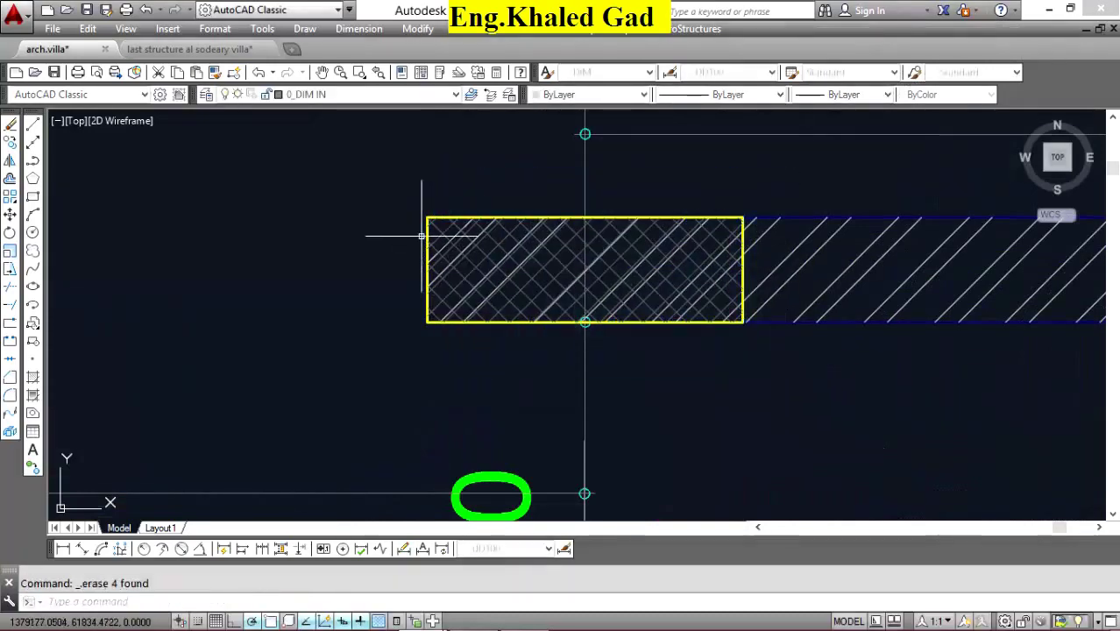
pyautogui.scroll(-3, 425, 238)
pyautogui.scroll(4, 471, 230)
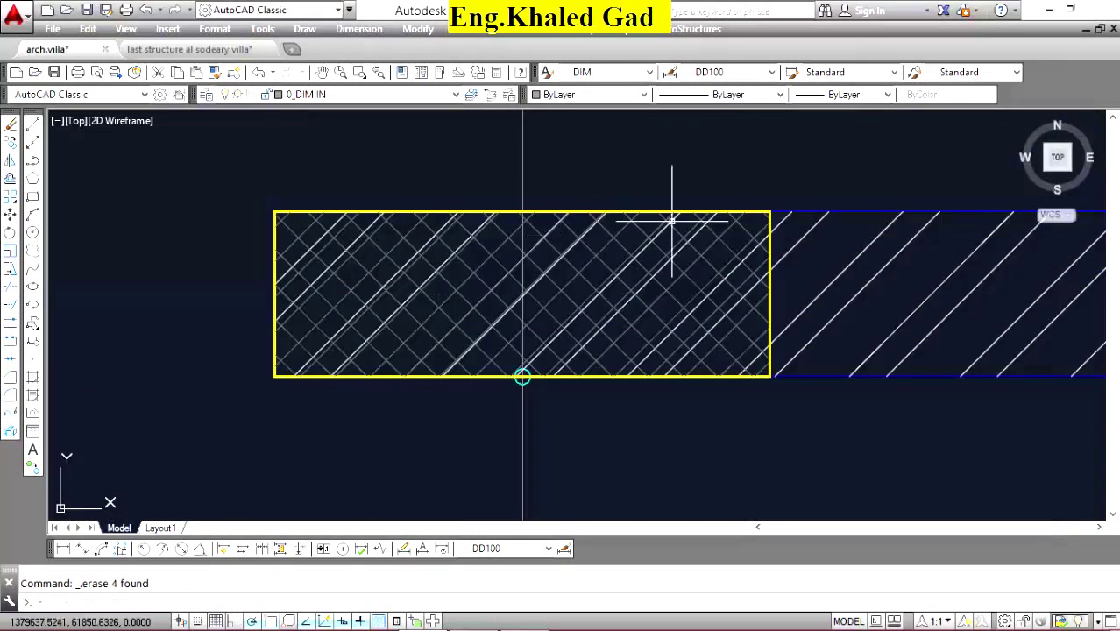
# Stretch the column hatch end by 100 with a crossing window.
pyautogui.click(669, 457)
pyautogui.click(10, 268)
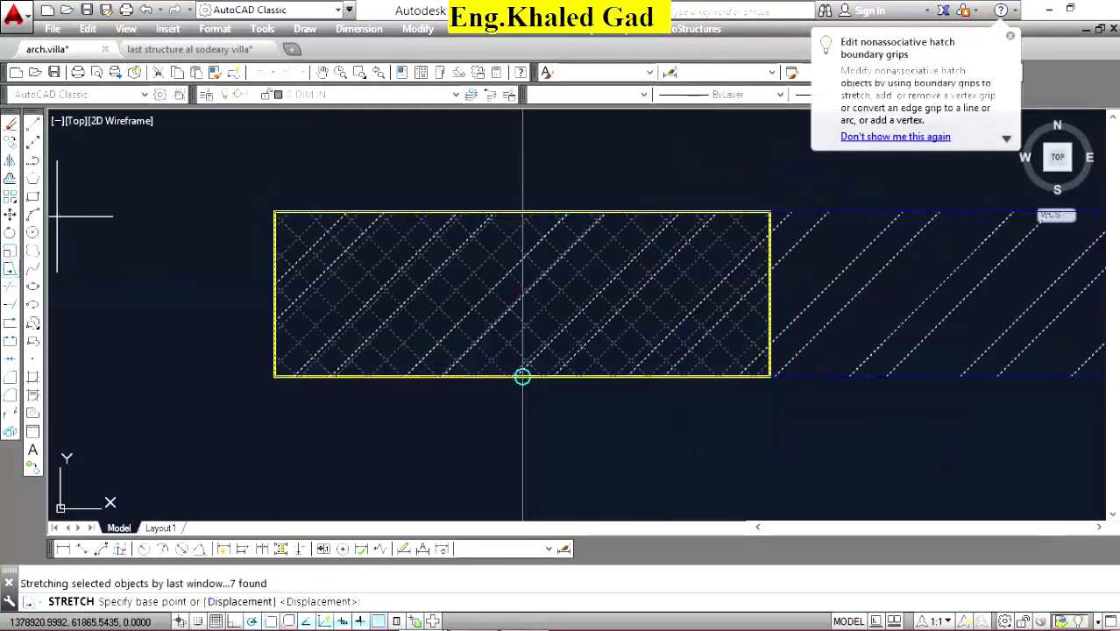
pyautogui.click(759, 212)
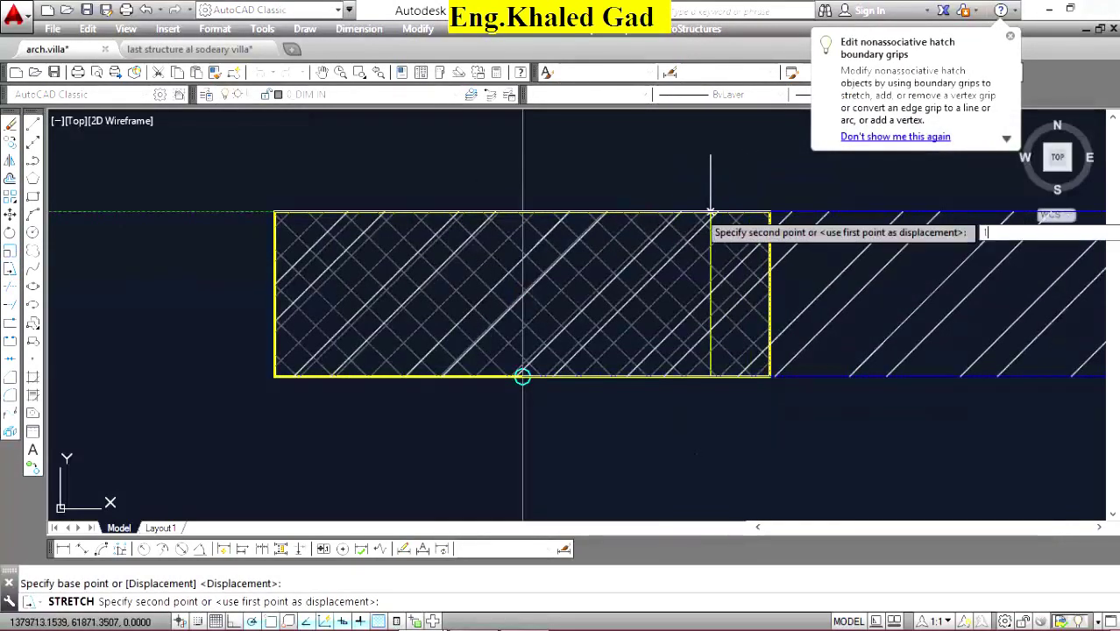
pyautogui.write('100')
pyautogui.press('Return')
pyautogui.scroll(3, 712, 212)
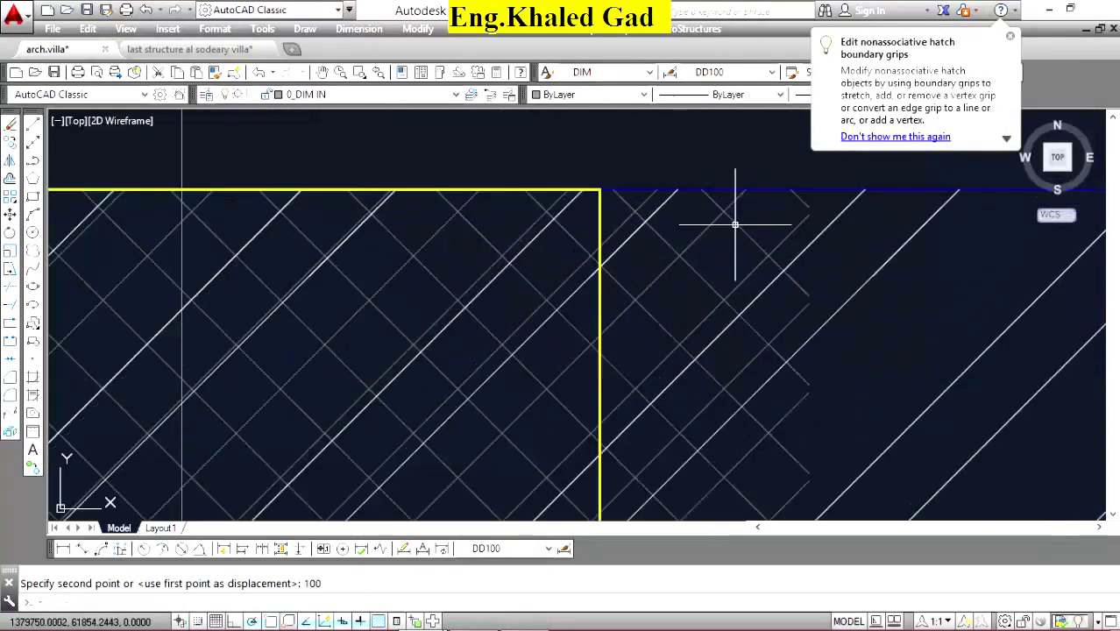
# Snap the hatch's corner grip flush with the column corner.
pyautogui.click(727, 206)
pyautogui.click(774, 214)
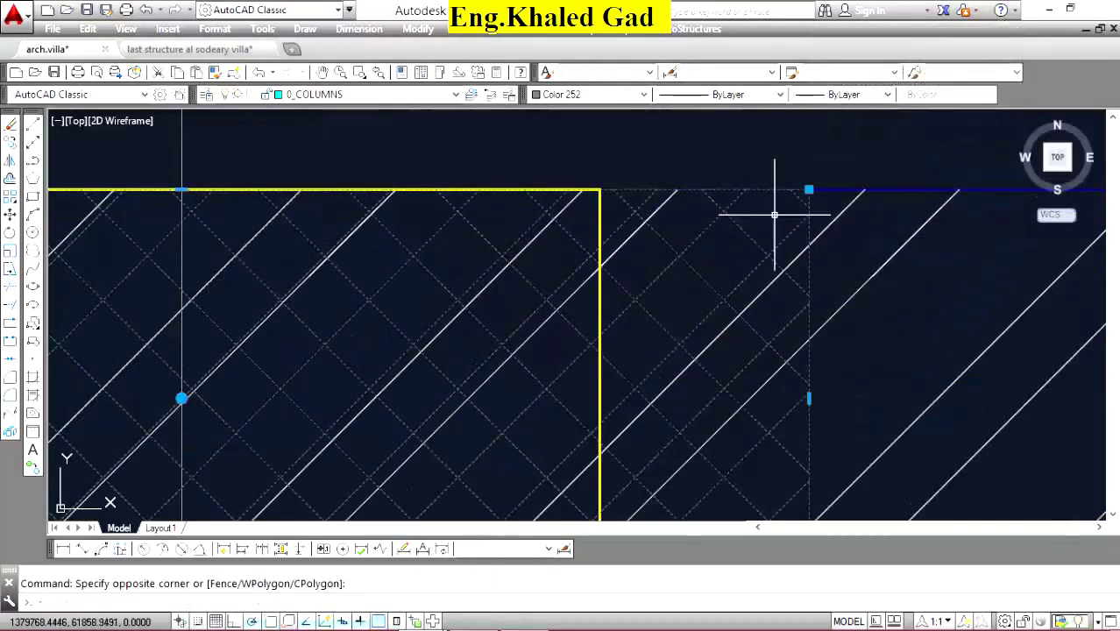
pyautogui.click(808, 189)
pyautogui.scroll(-3, 718, 214)
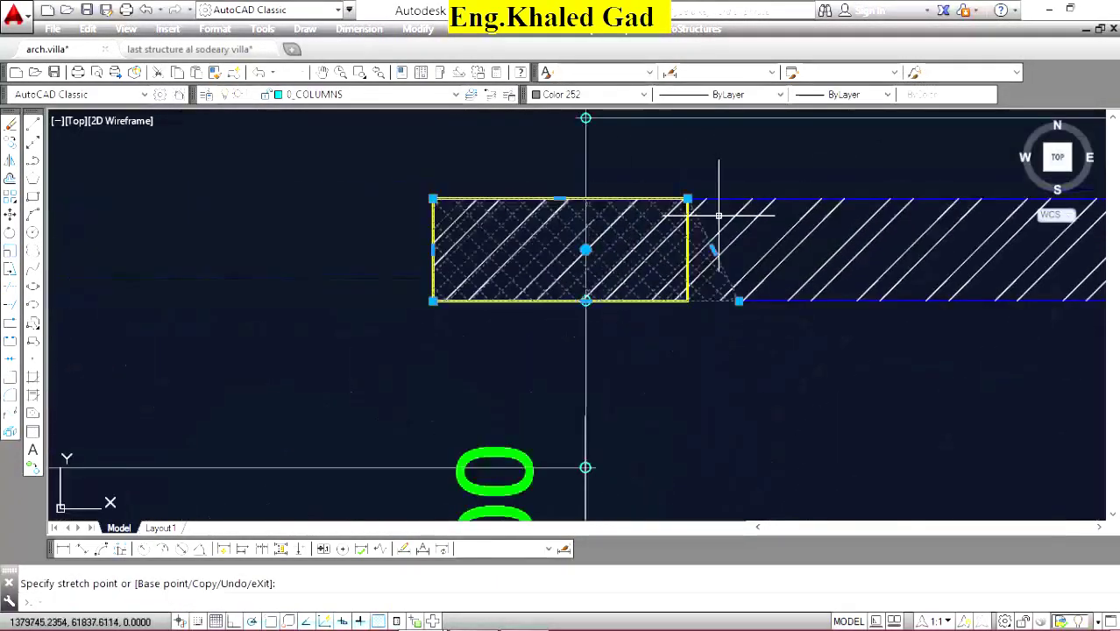
pyautogui.click(687, 301)
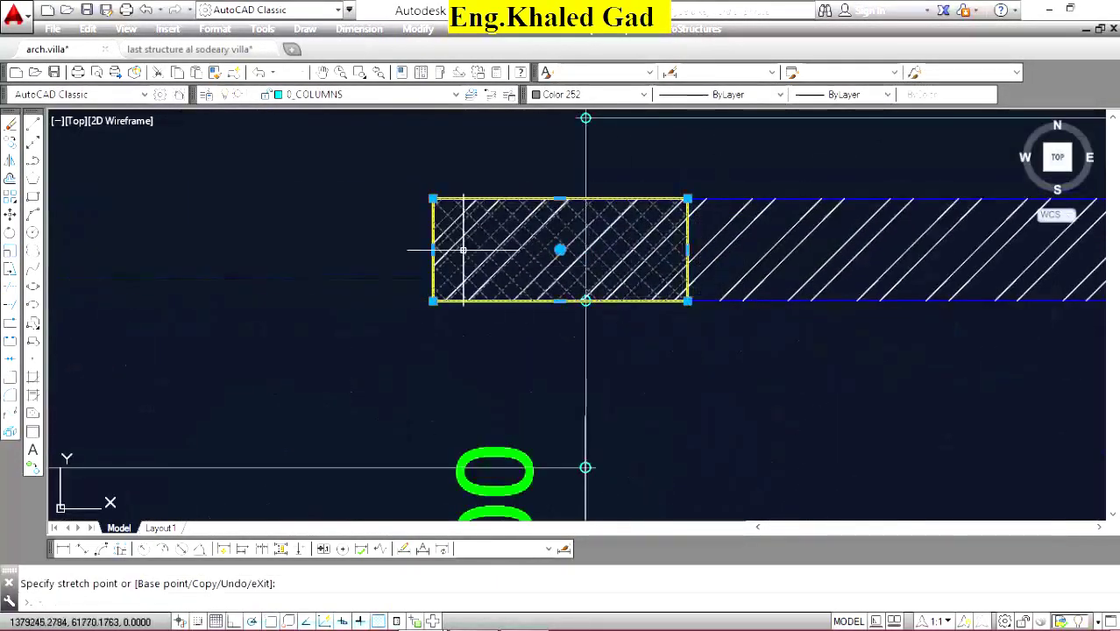
pyautogui.scroll(5, 501, 195)
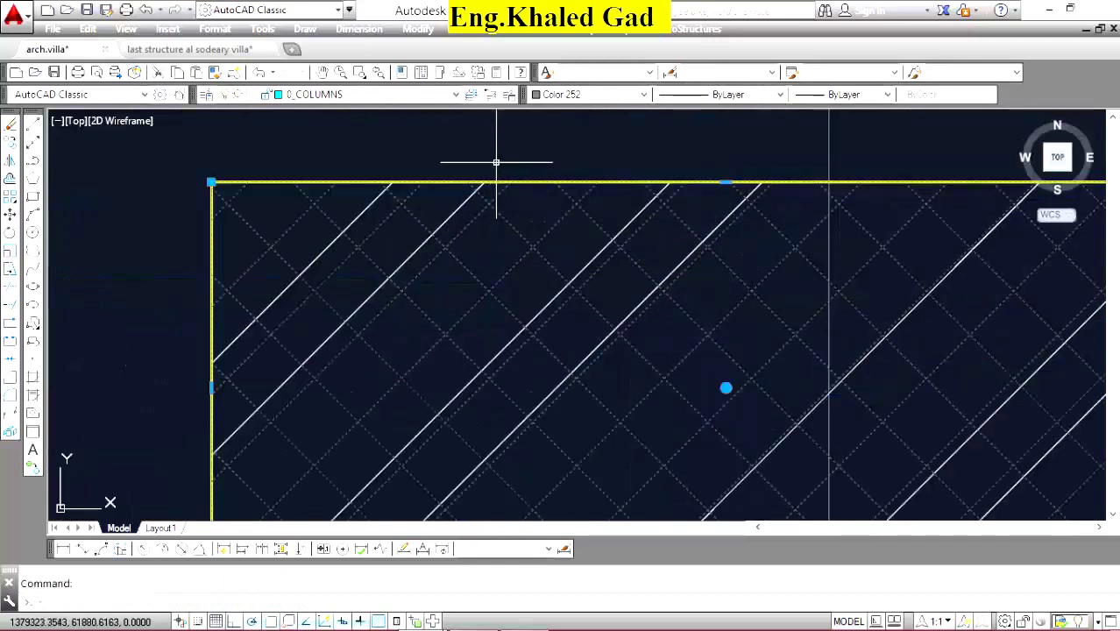
pyautogui.scroll(-5, 503, 163)
pyautogui.click(762, 325)
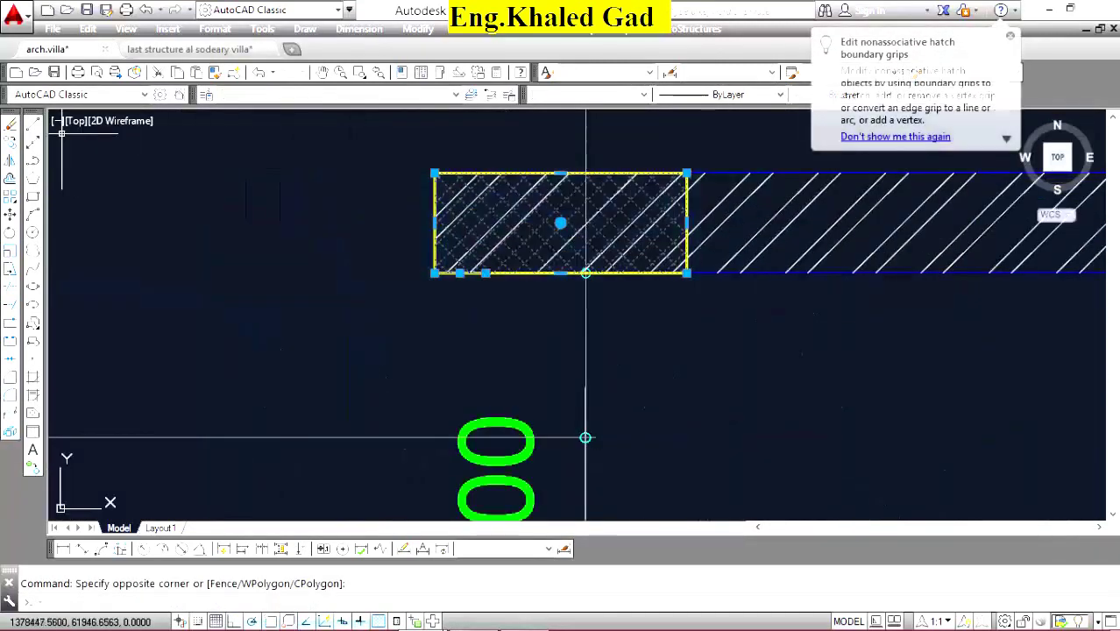
pyautogui.click(32, 140)
# Copy the crosshatched column to the wall end on the other side of the stair core.
pyautogui.click(687, 172)
pyautogui.scroll(-5, 235, 254)
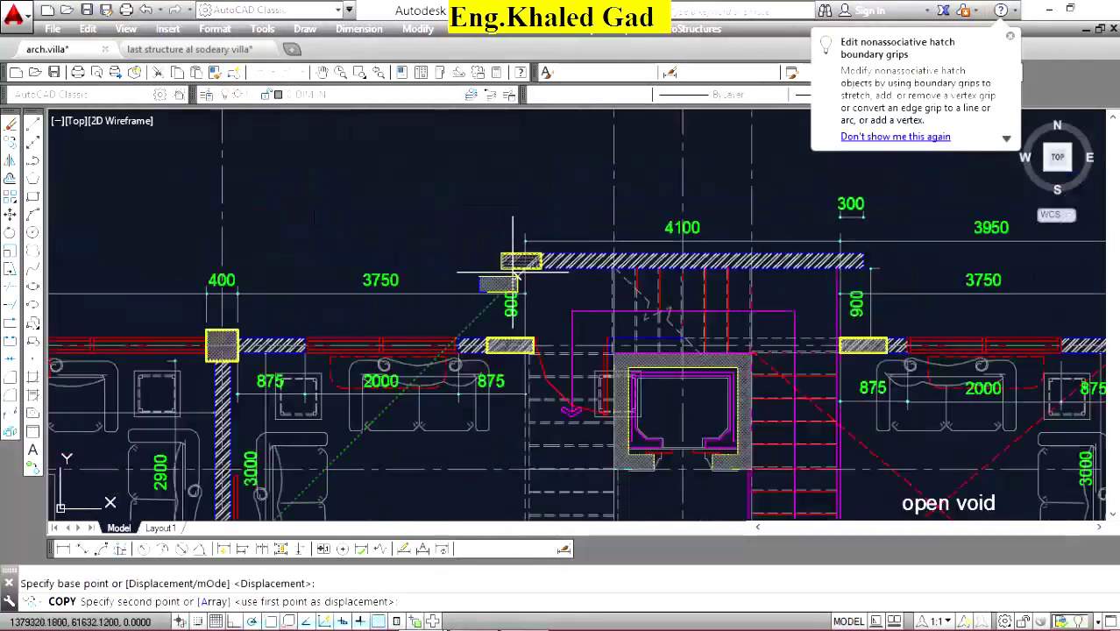
pyautogui.scroll(4, 868, 277)
pyautogui.click(852, 168)
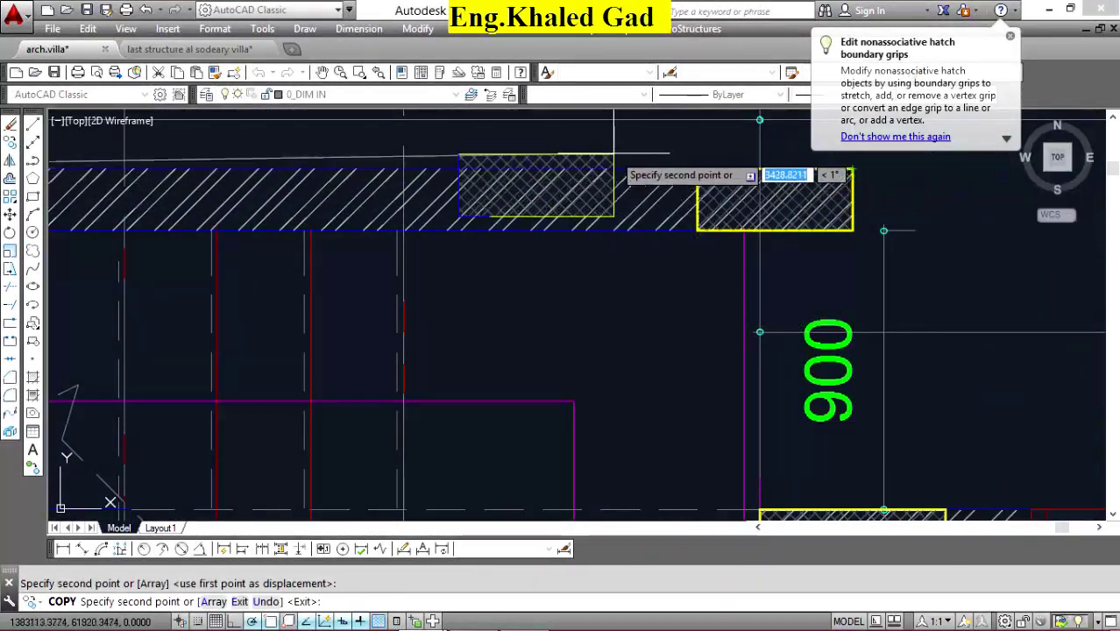
pyautogui.rightClick(616, 159)
pyautogui.click(648, 165)
pyautogui.scroll(-5, 642, 185)
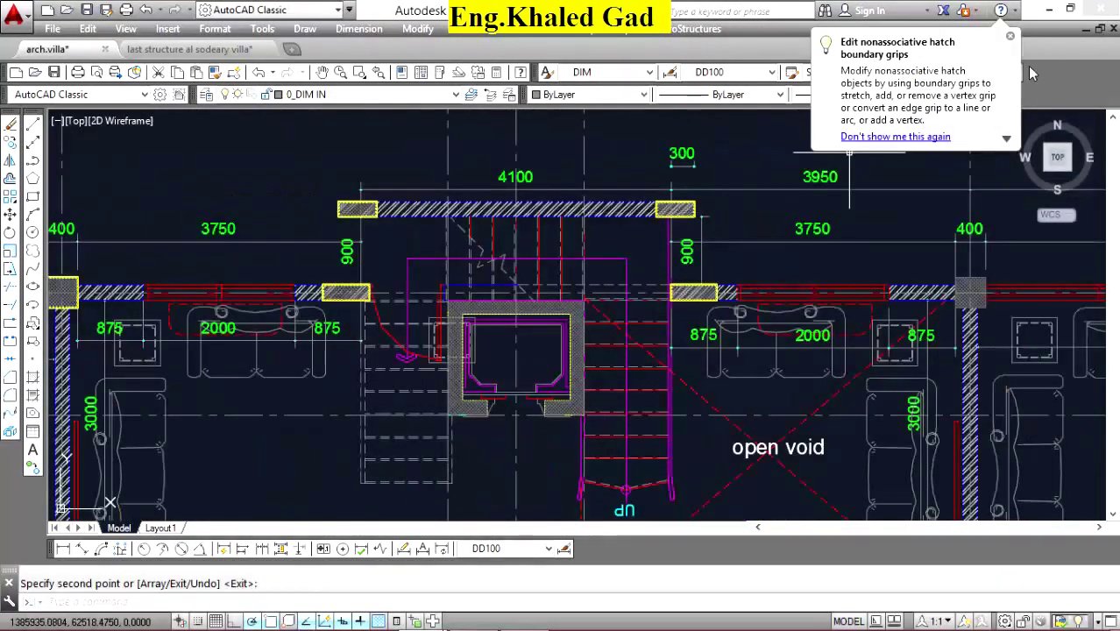
pyautogui.click(1010, 38)
# Zoom in and out to check the columns across the whole plan.
pyautogui.scroll(-4, 565, 212)
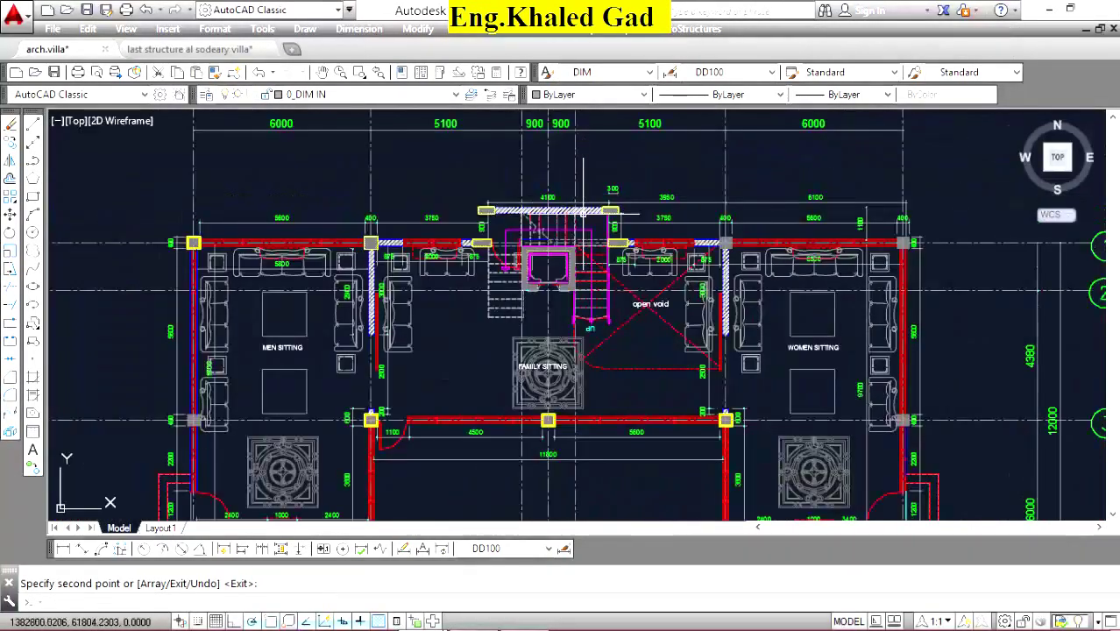
pyautogui.scroll(5, 526, 236)
pyautogui.scroll(-5, 561, 235)
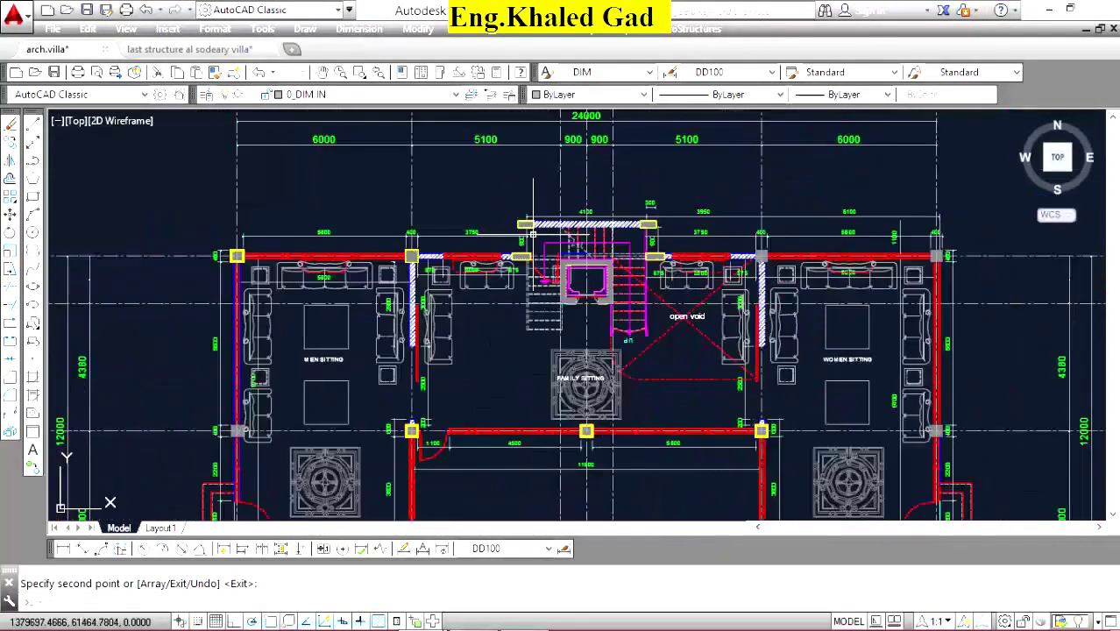
pyautogui.scroll(3, 585, 235)
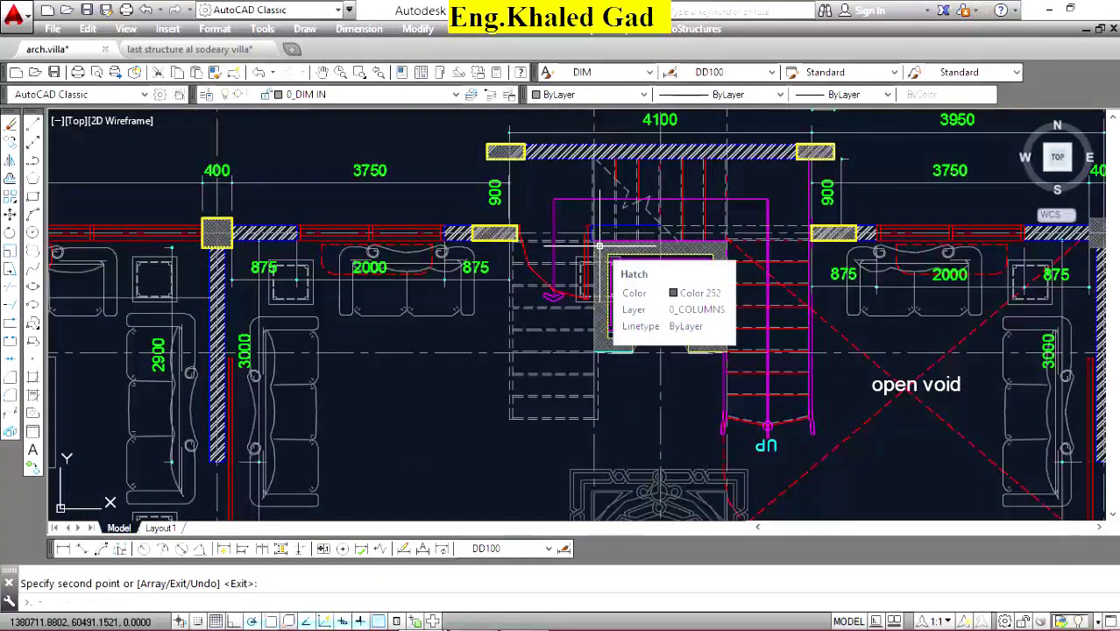
pyautogui.scroll(2, 641, 234)
pyautogui.scroll(-1, 636, 236)
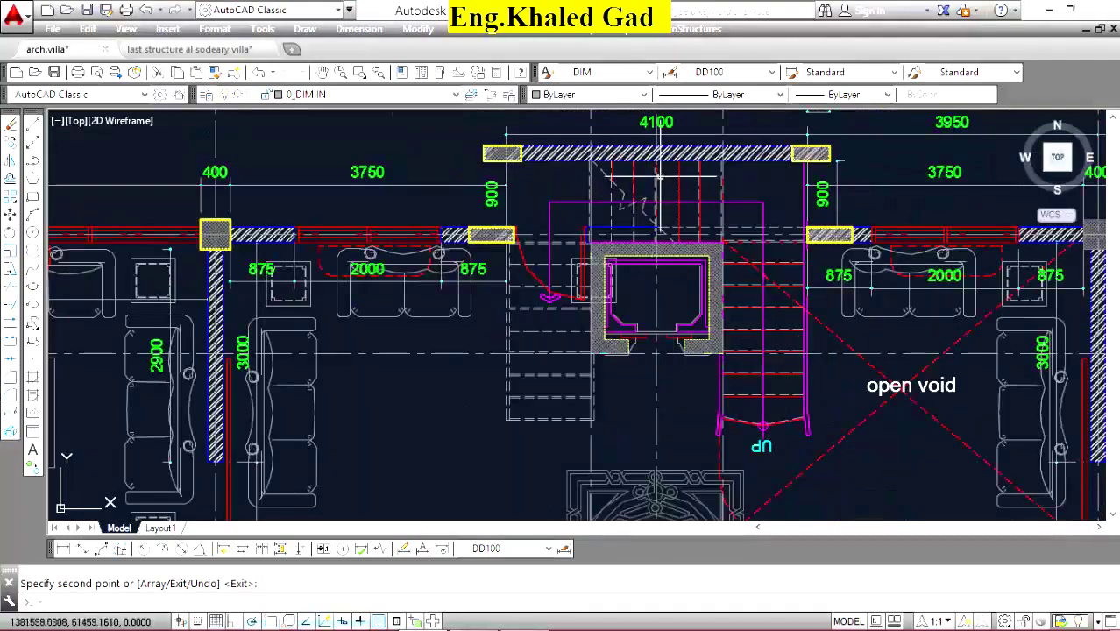
pyautogui.scroll(-2, 661, 176)
pyautogui.scroll(-3, 656, 190)
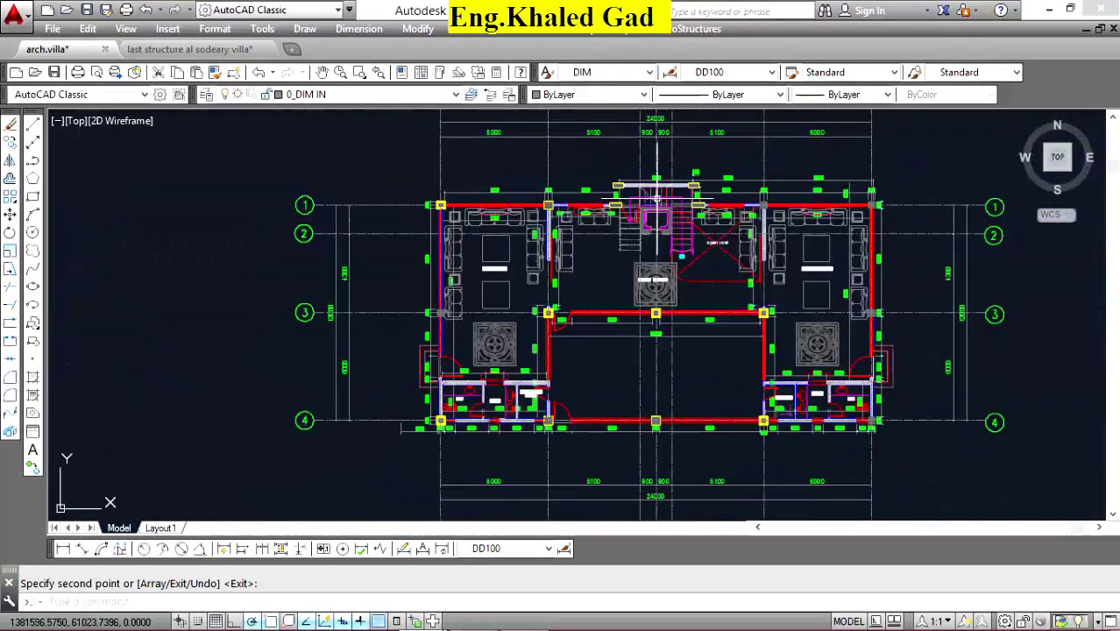
# Turn off the 0_FURNITURE and 0_DIM IN layers.
pyautogui.scroll(4, 526, 219)
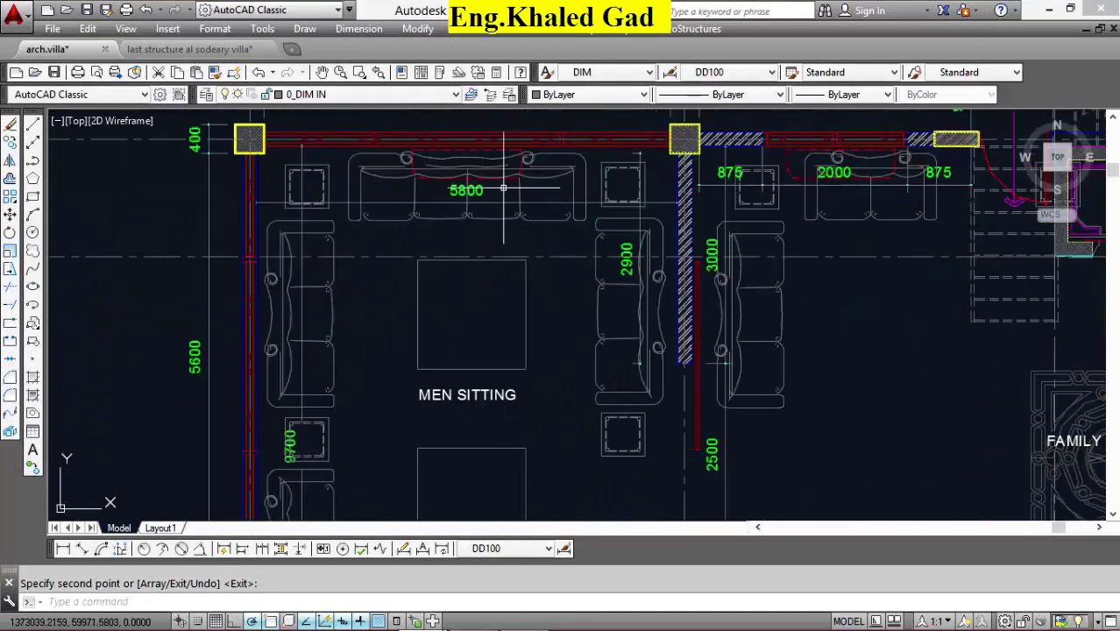
pyautogui.scroll(2, 521, 192)
pyautogui.press('Escape')
pyautogui.click(542, 210)
pyautogui.scroll(-1, 543, 210)
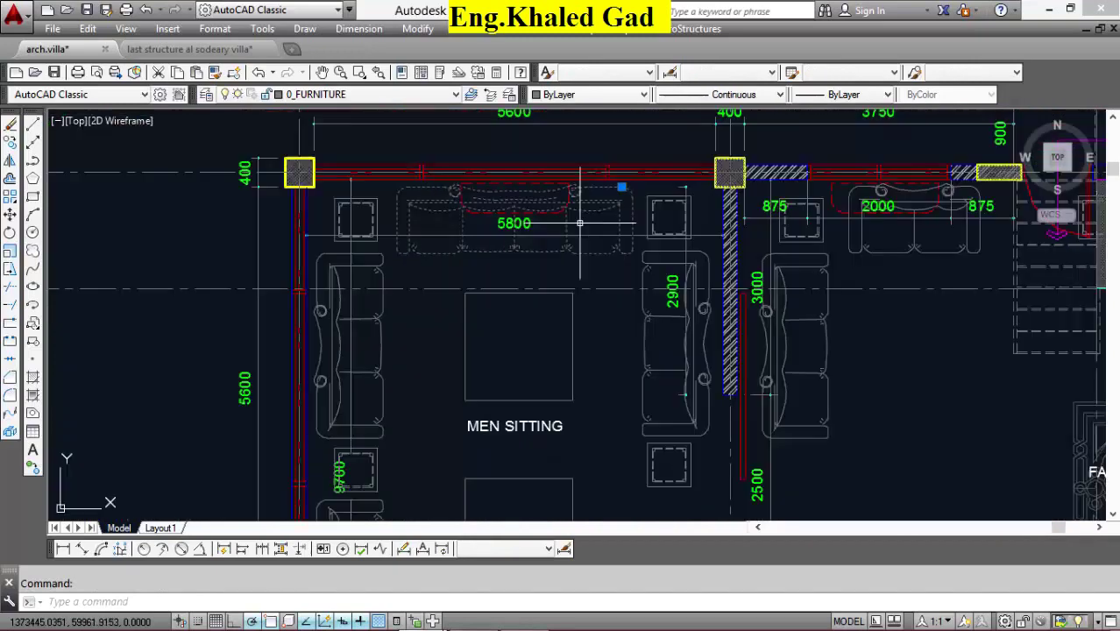
pyautogui.click(455, 94)
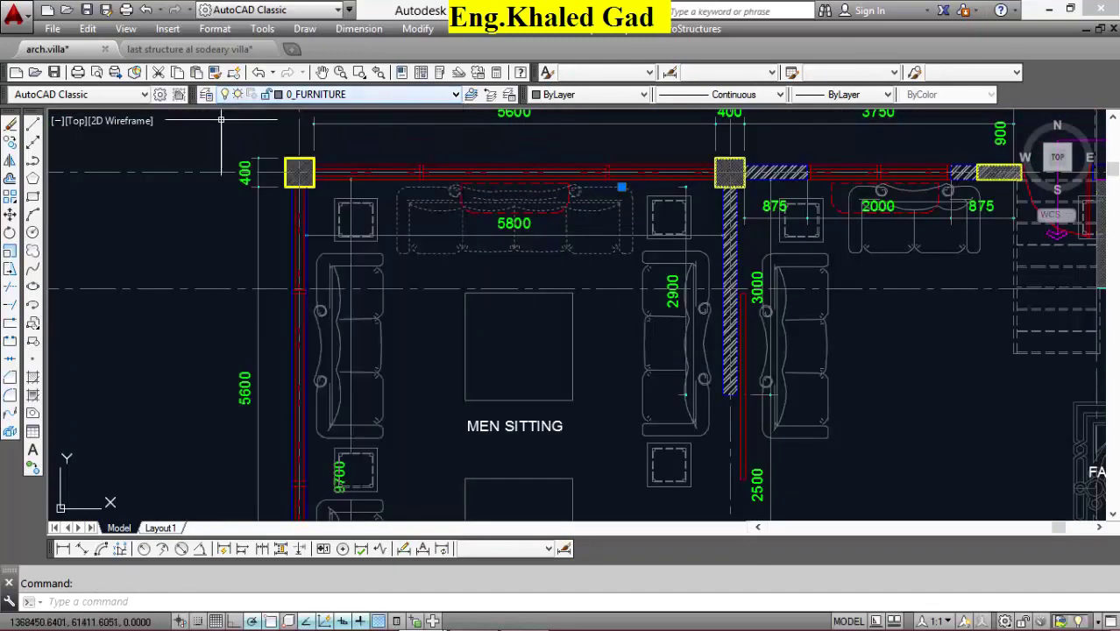
pyautogui.click(455, 95)
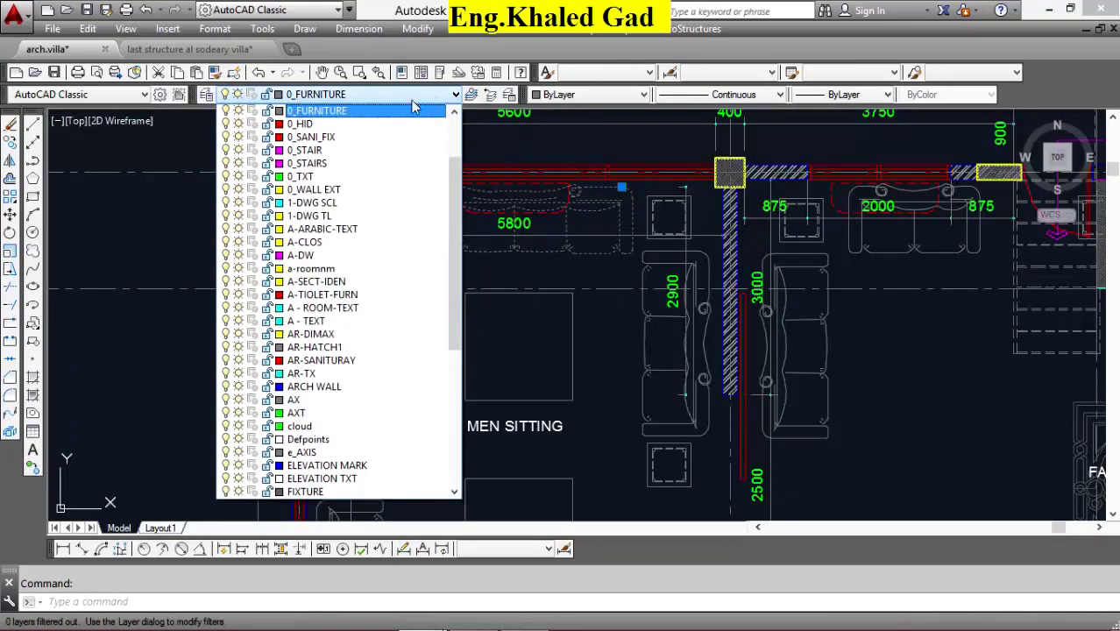
pyautogui.click(238, 111)
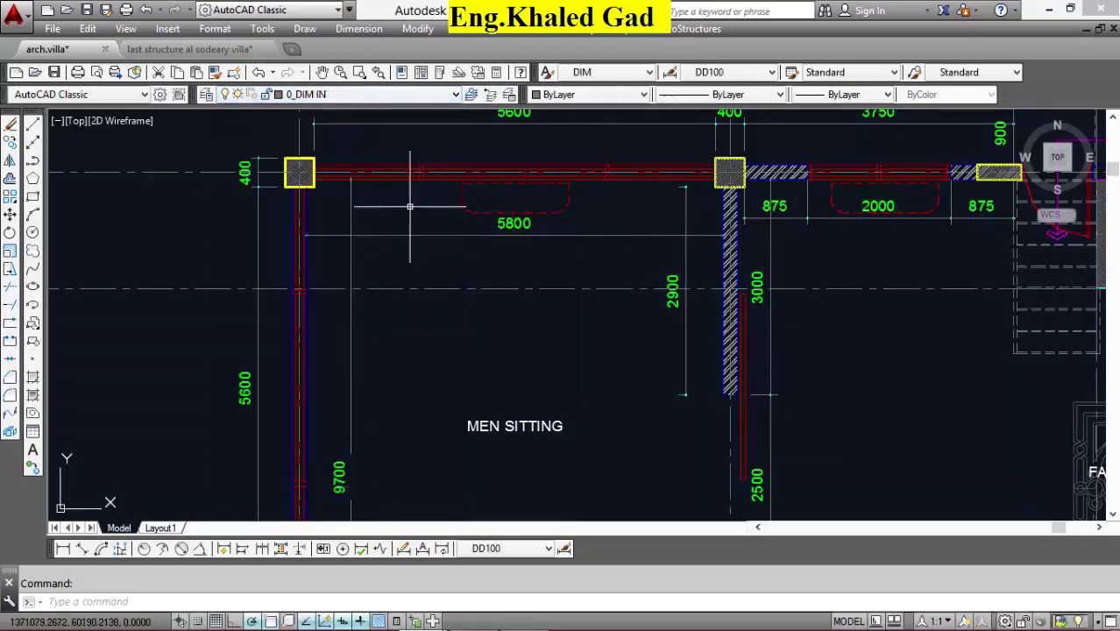
pyautogui.scroll(-5, 457, 212)
pyautogui.scroll(4, 457, 212)
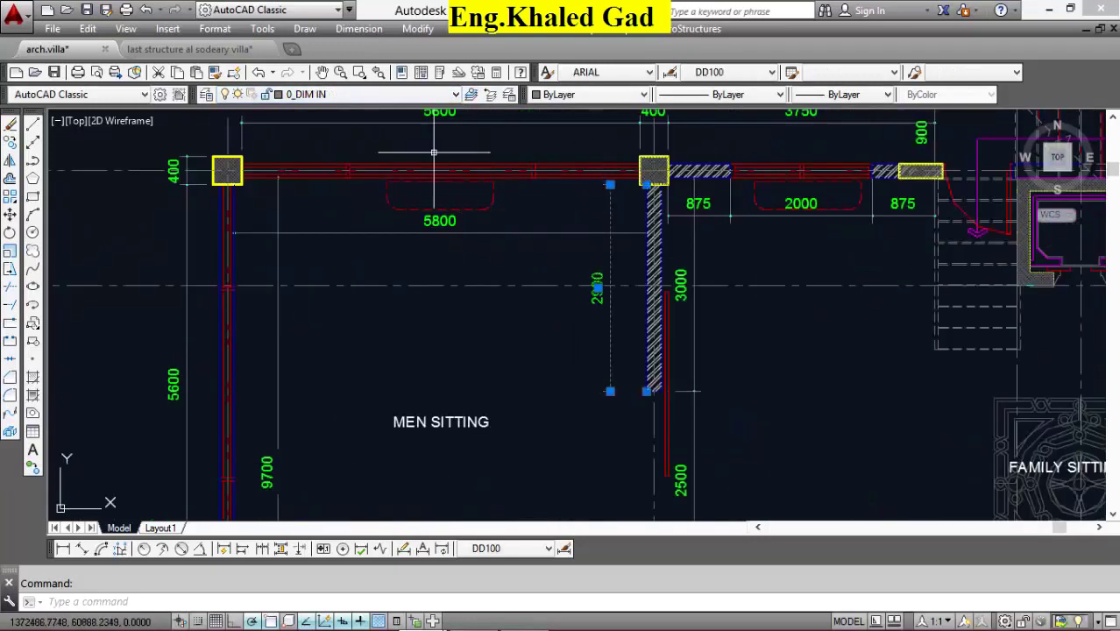
pyautogui.click(454, 92)
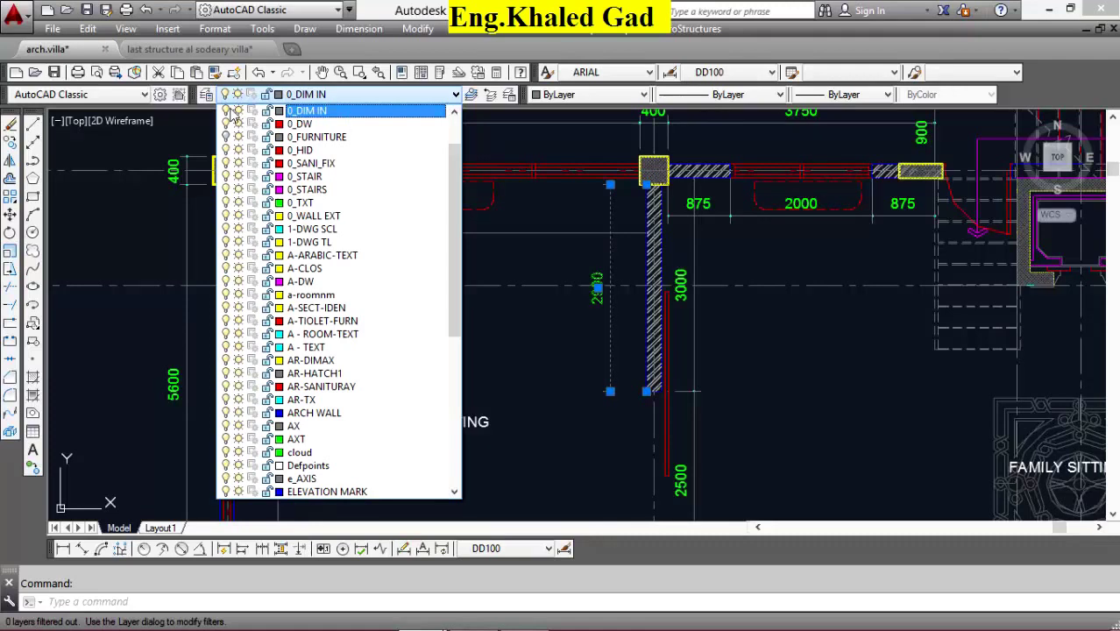
pyautogui.click(226, 111)
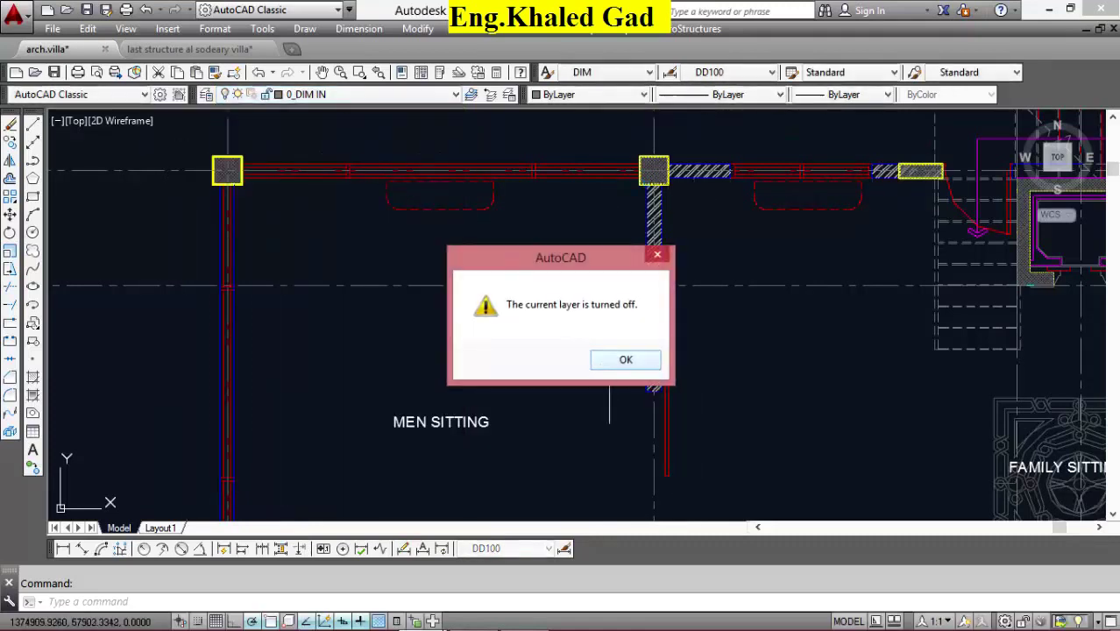
pyautogui.click(625, 359)
# Turn off the floor tile layer and the 0_TXT room-label layer.
pyautogui.scroll(-8, 532, 202)
pyautogui.scroll(6, 516, 283)
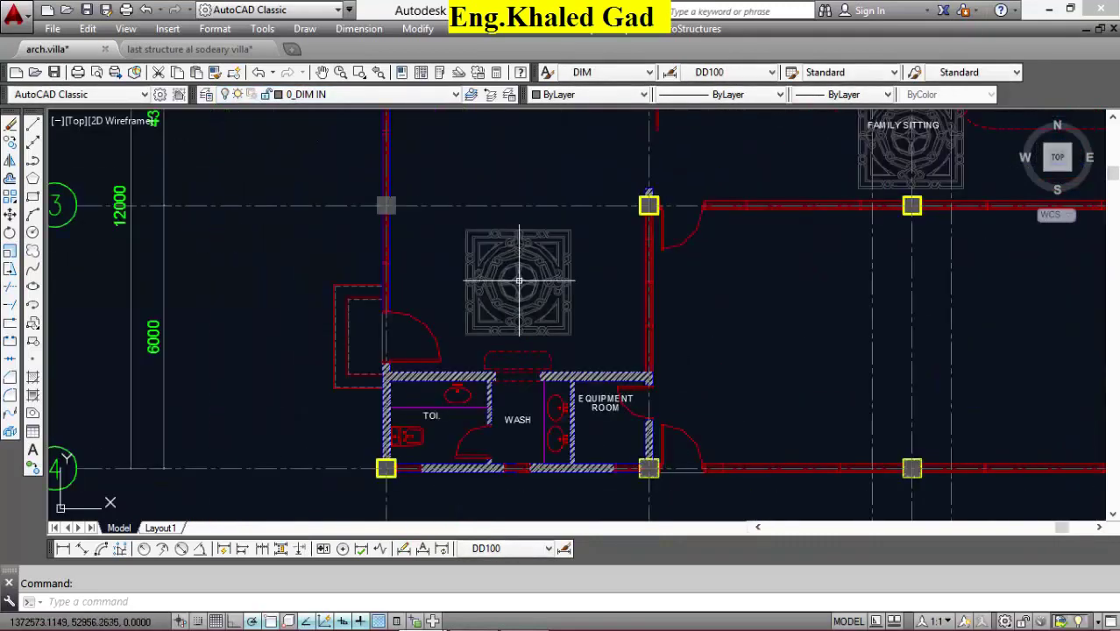
pyautogui.click(518, 281)
pyautogui.click(433, 93)
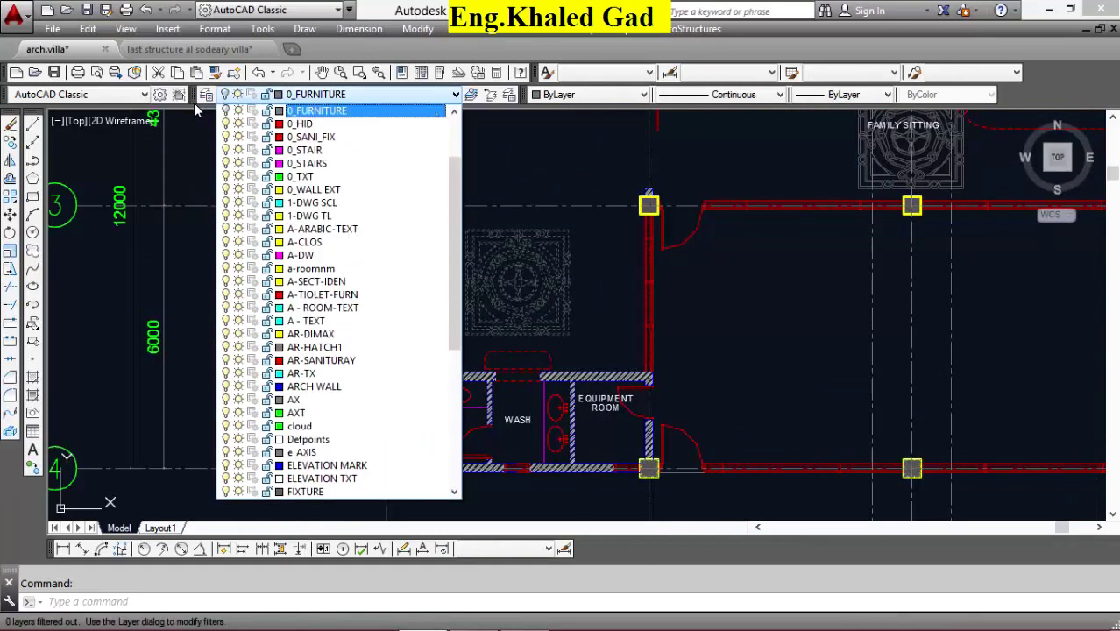
pyautogui.click(227, 111)
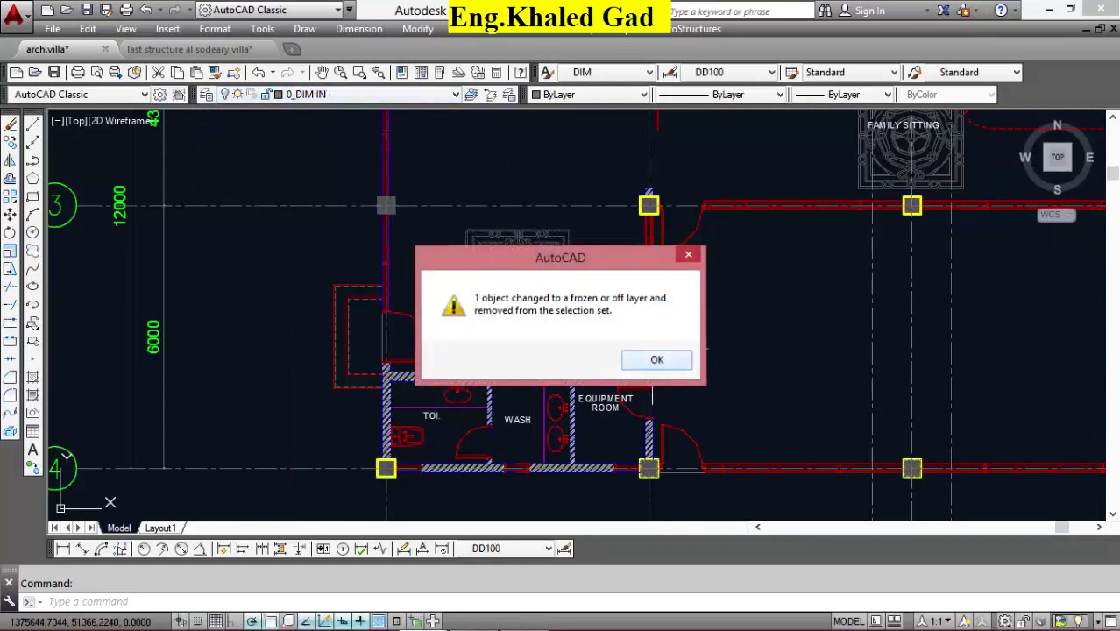
pyautogui.click(655, 359)
pyautogui.scroll(-2, 504, 229)
pyautogui.scroll(-3, 504, 230)
pyautogui.scroll(7, 526, 263)
pyautogui.click(541, 268)
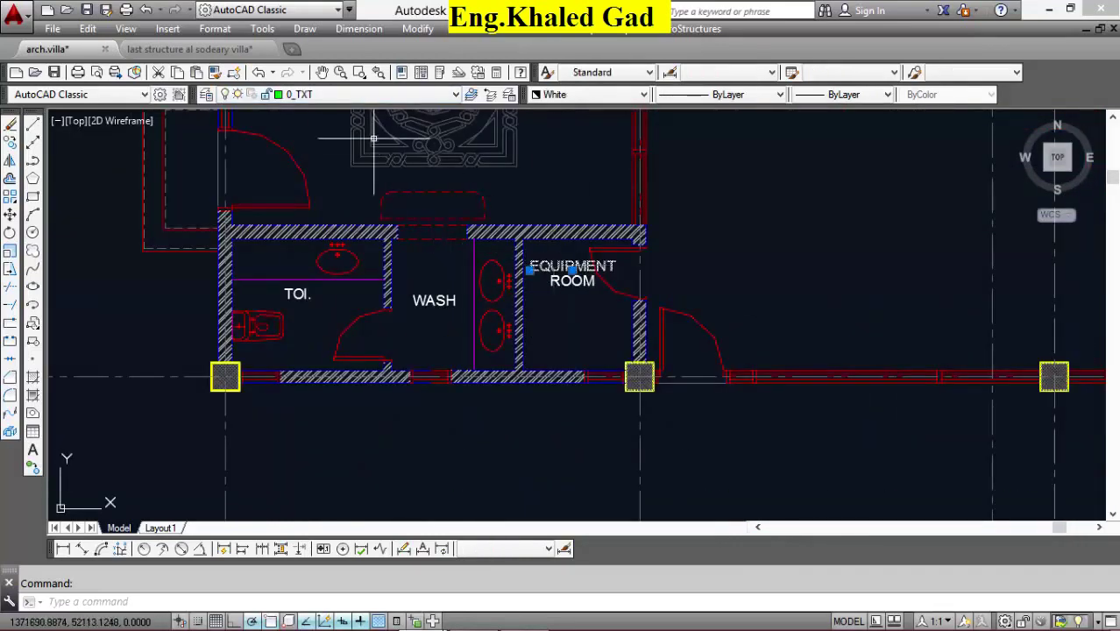
pyautogui.click(456, 96)
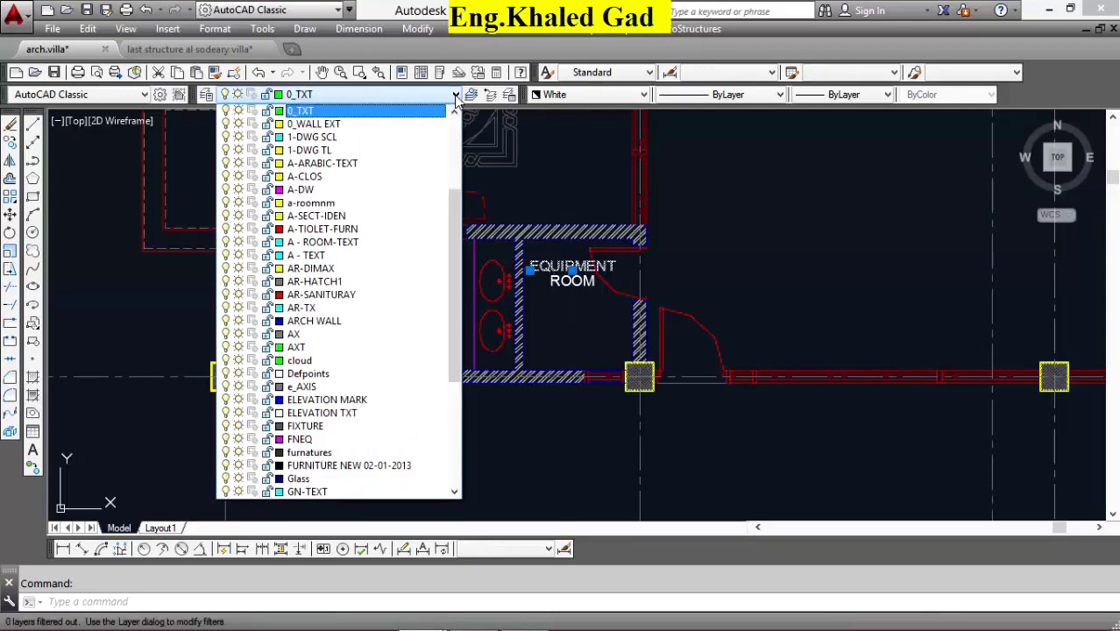
pyautogui.click(227, 111)
pyautogui.click(210, 164)
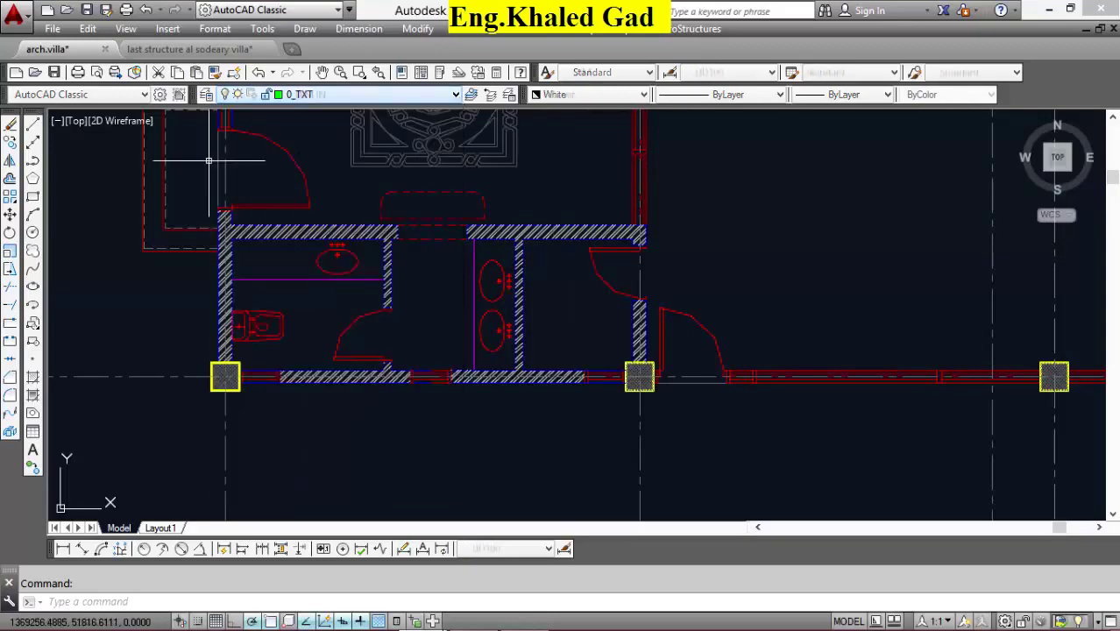
# Turn off the 0_SANI_FIX fixtures layer and the 0_DW doors layer.
pyautogui.click(494, 266)
pyautogui.click(496, 254)
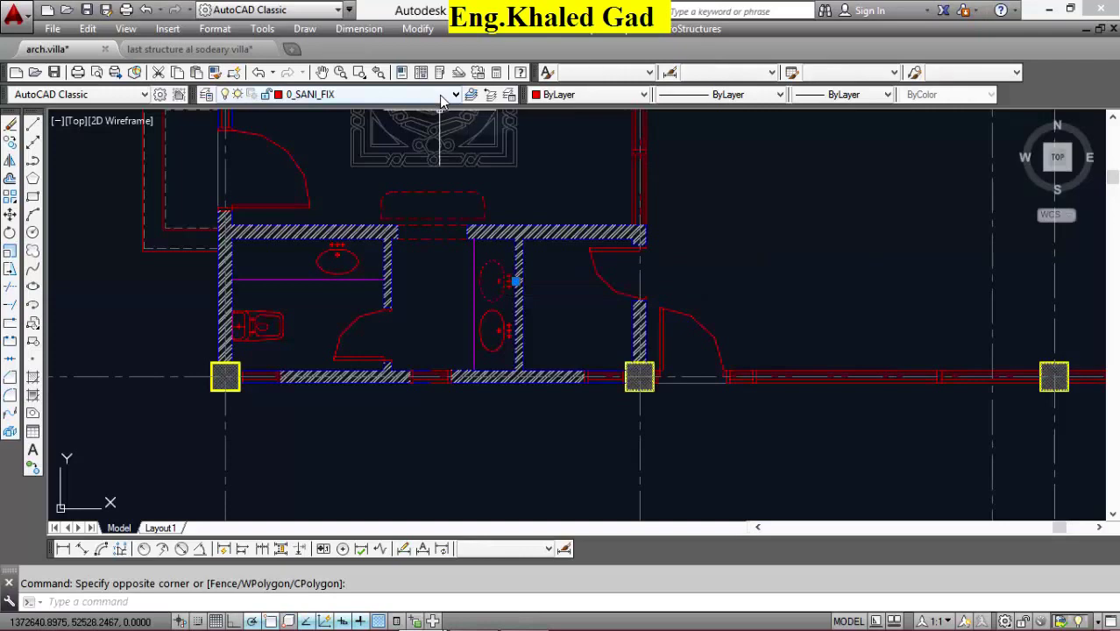
pyautogui.click(447, 97)
pyautogui.click(227, 111)
pyautogui.click(198, 193)
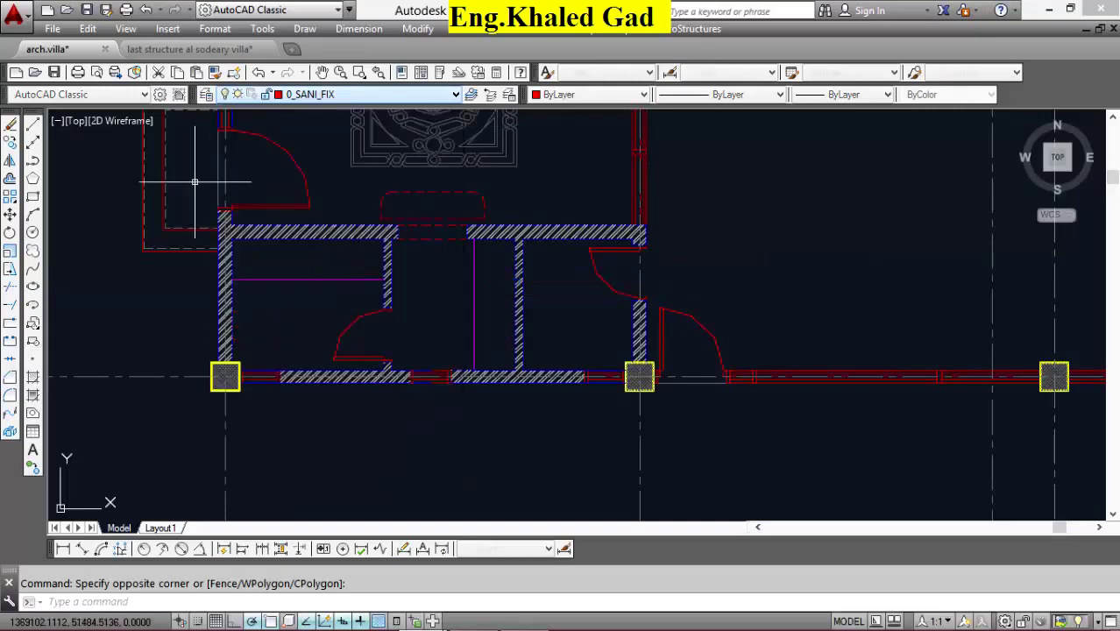
pyautogui.scroll(-3, 425, 287)
pyautogui.scroll(-2, 425, 287)
pyautogui.scroll(5, 599, 296)
pyautogui.click(417, 300)
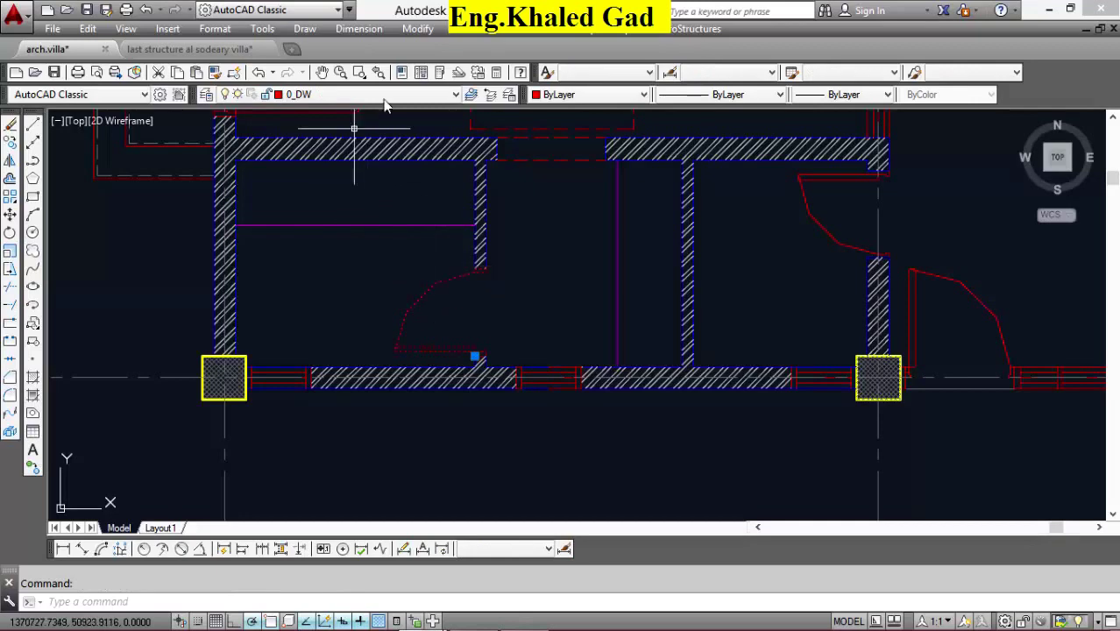
pyautogui.click(419, 95)
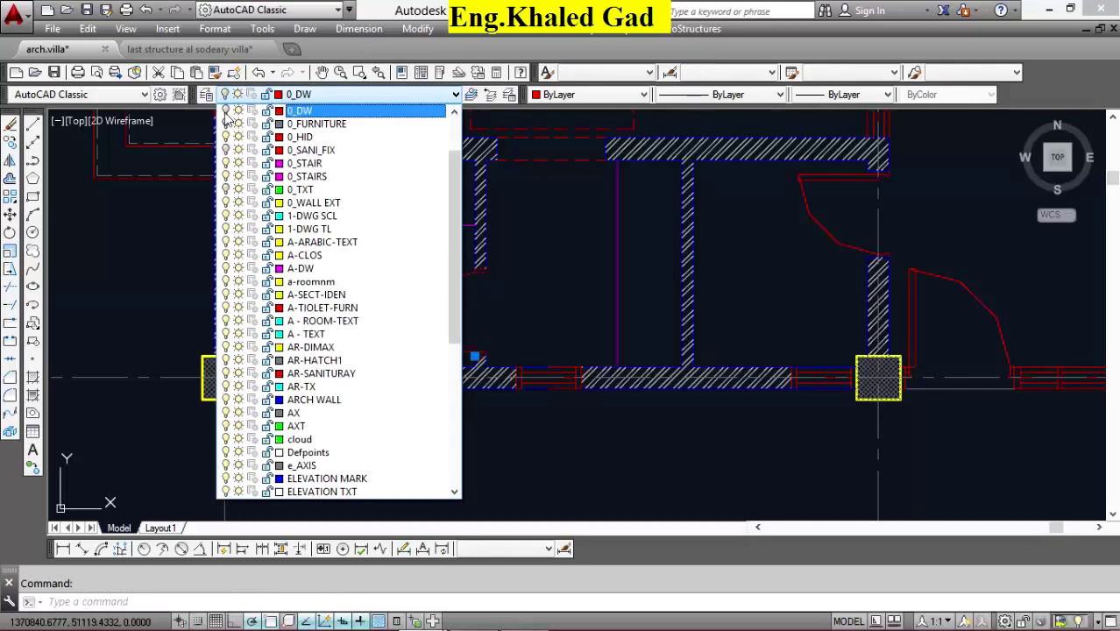
pyautogui.click(228, 113)
pyautogui.scroll(-2, 444, 300)
pyautogui.scroll(-3, 445, 300)
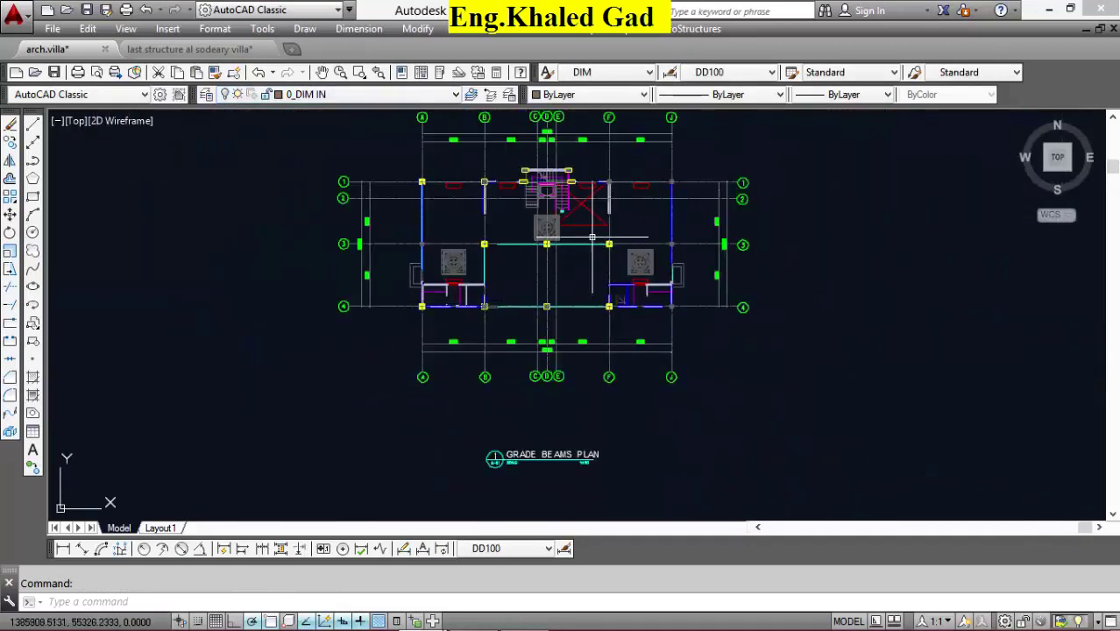
# Window-select the whole plan and move it downward, below its original position.
pyautogui.scroll(6, 593, 235)
pyautogui.scroll(-3, 592, 235)
pyautogui.scroll(-2, 594, 242)
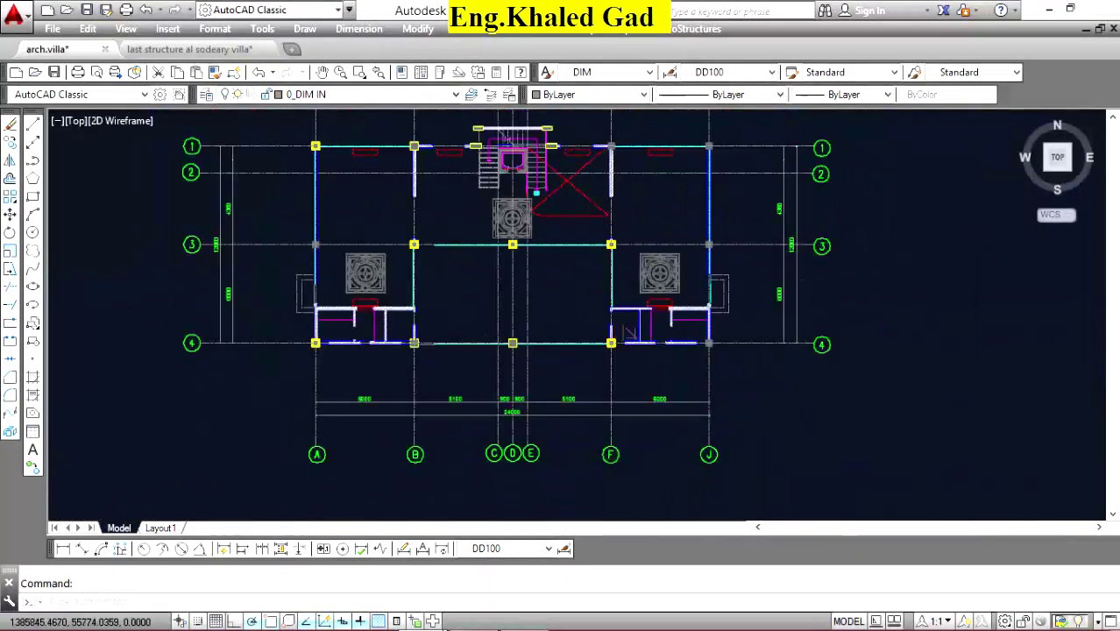
pyautogui.scroll(-2, 561, 249)
pyautogui.scroll(-2, 505, 254)
pyautogui.click(614, 173)
pyautogui.click(358, 371)
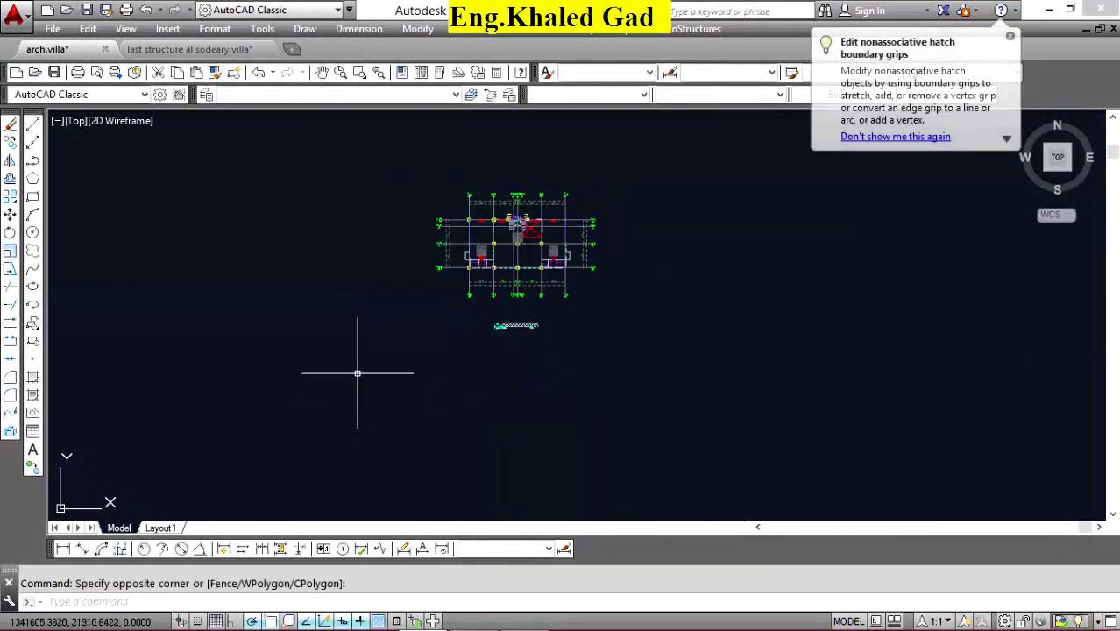
pyautogui.click(33, 214)
pyautogui.click(670, 302)
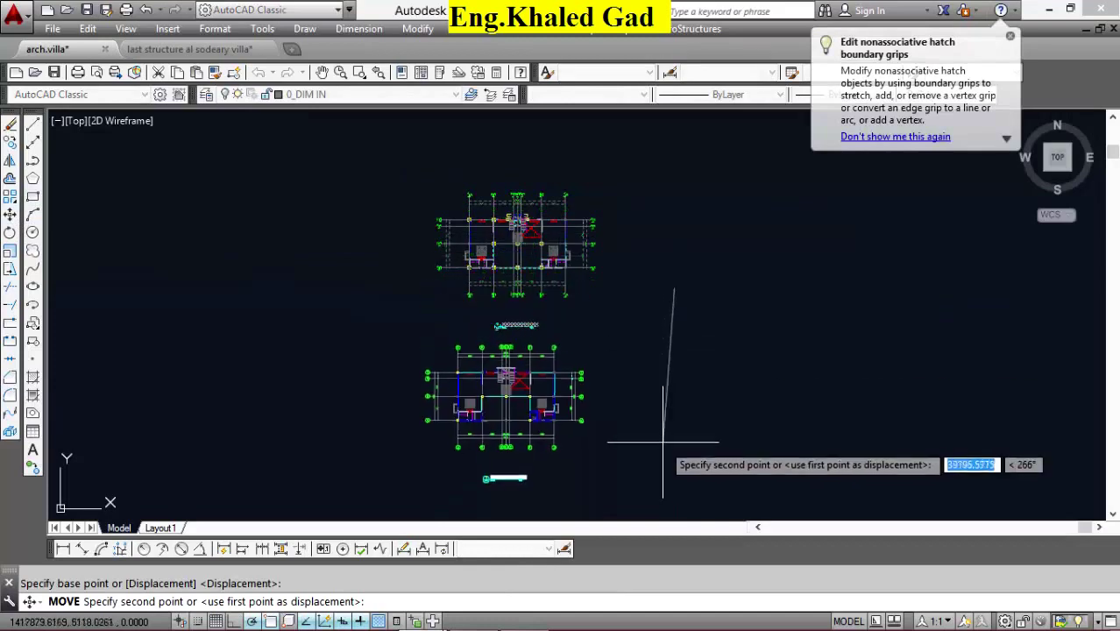
pyautogui.click(670, 451)
# Select every layer in the Layer Properties Manager and turn them all back on.
pyautogui.click(206, 95)
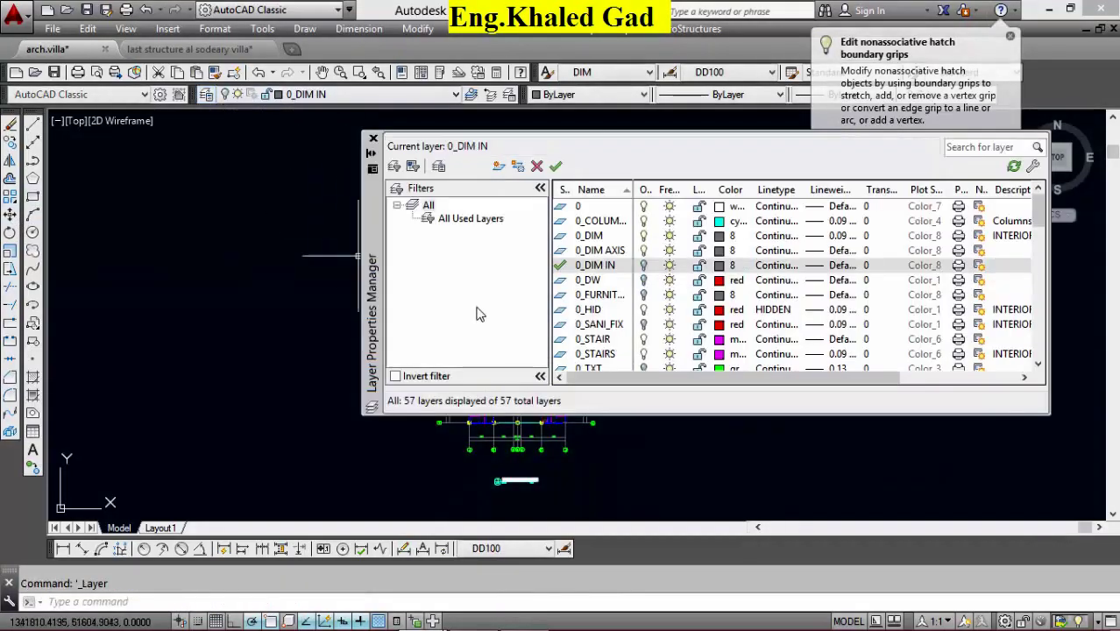
pyautogui.rightClick(641, 263)
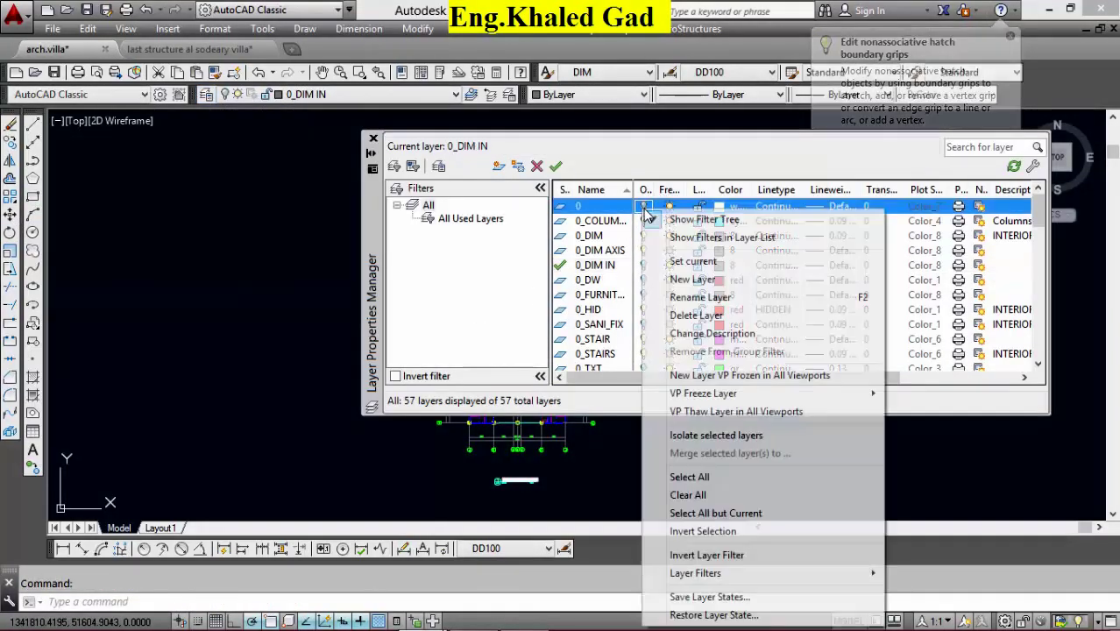
pyautogui.click(690, 477)
pyautogui.click(372, 138)
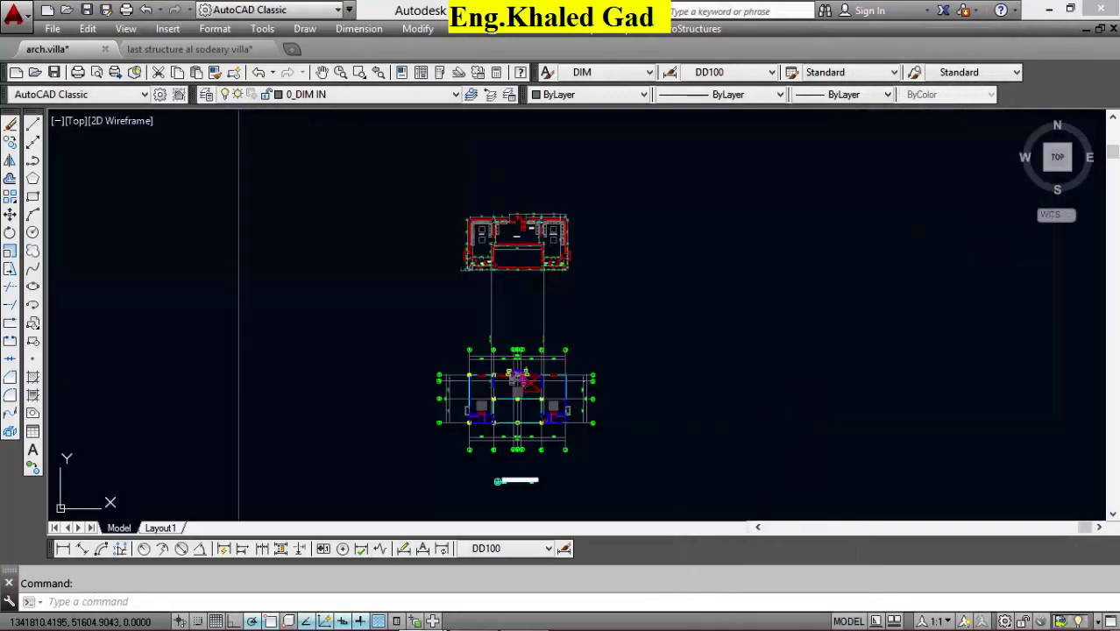
# Select the upper architectural plan, then undo the last operation.
pyautogui.scroll(4, 484, 258)
pyautogui.click(418, 285)
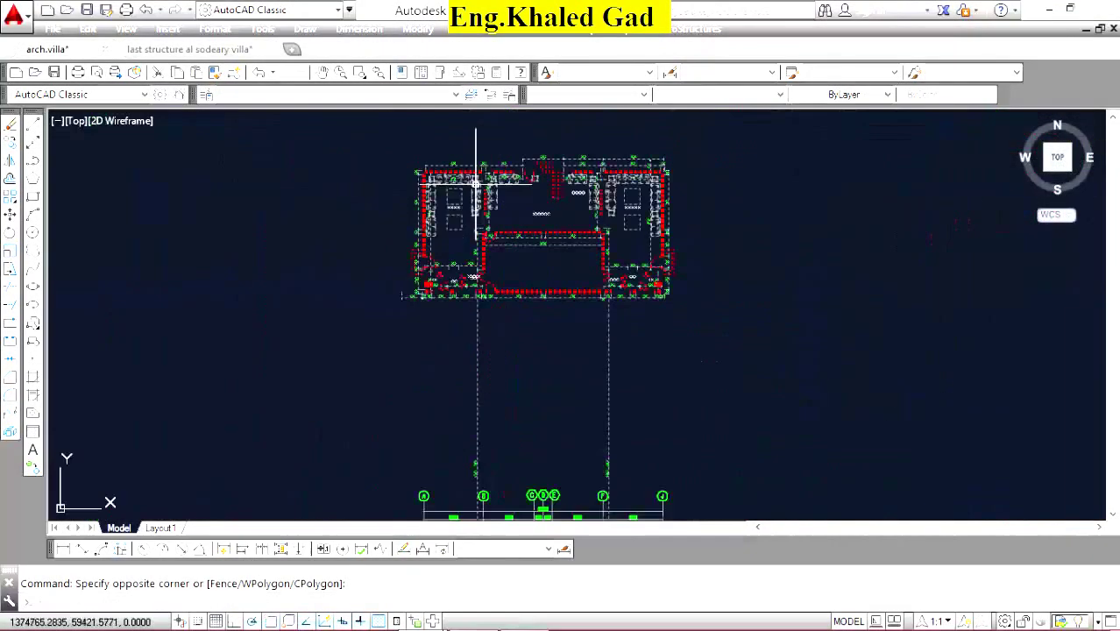
pyautogui.click(268, 76)
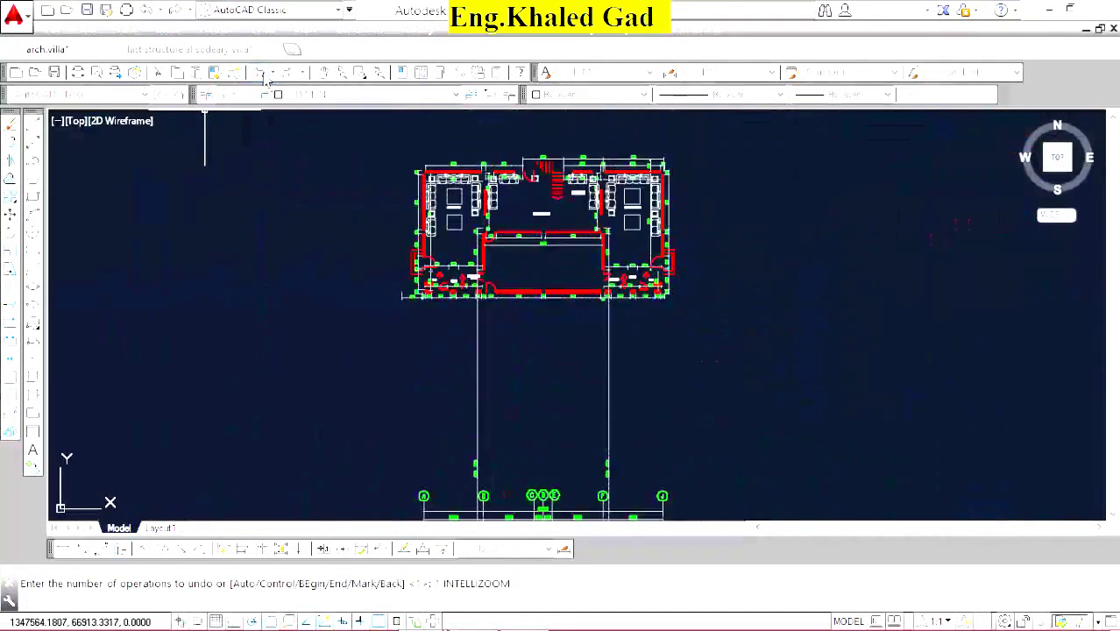
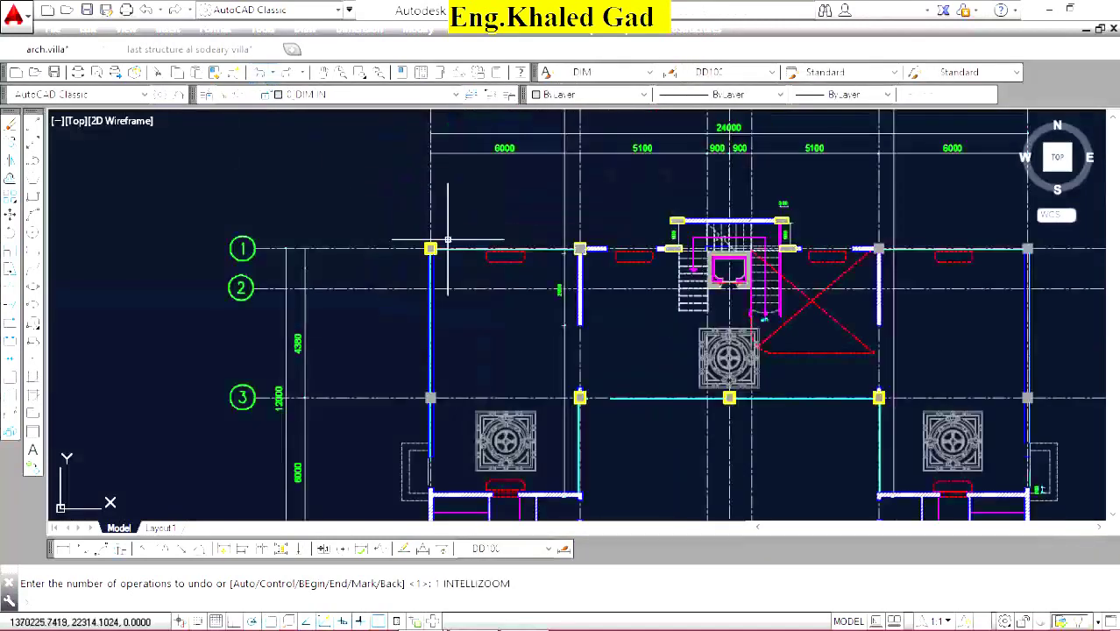
# Undo the last plan-group move, zoom back in, and drop down the layer list.
pyautogui.scroll(-5, 447, 238)
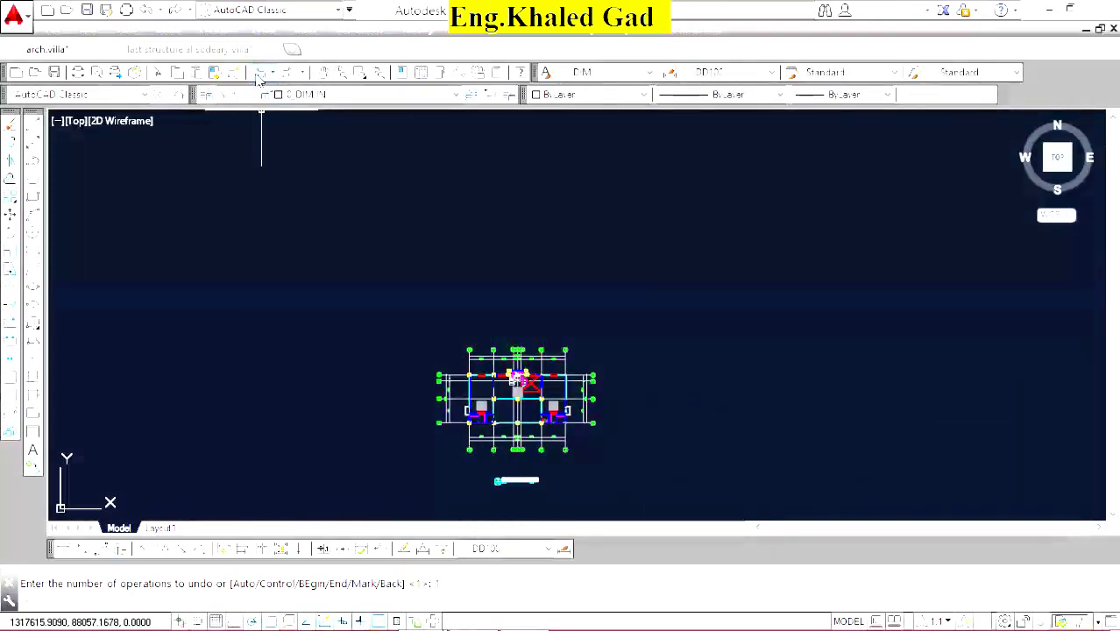
pyautogui.press('Return')
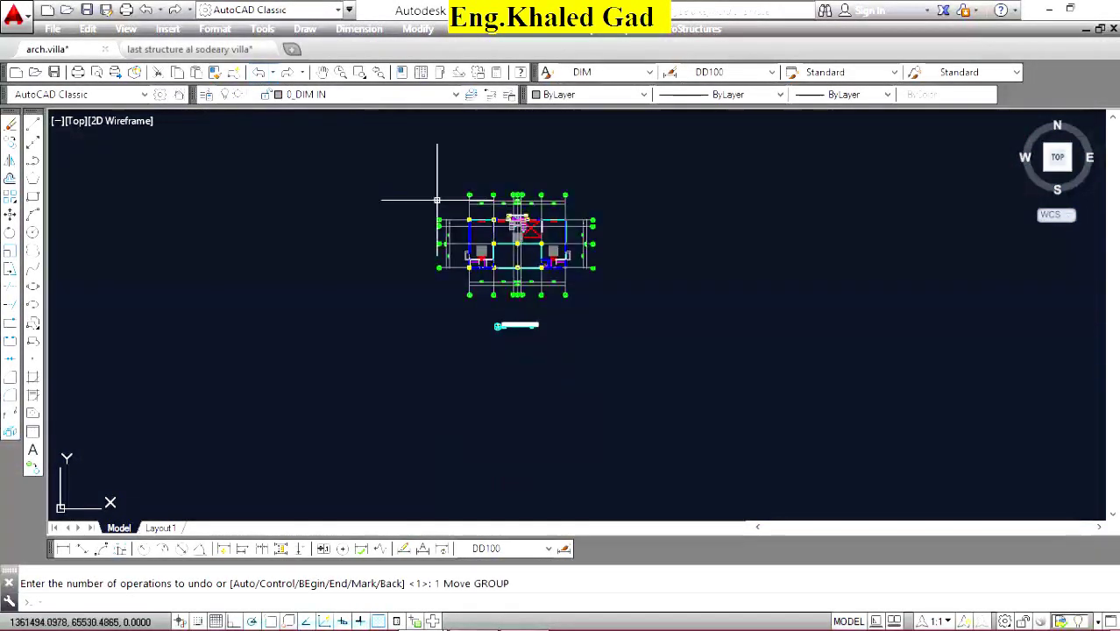
pyautogui.scroll(5, 469, 210)
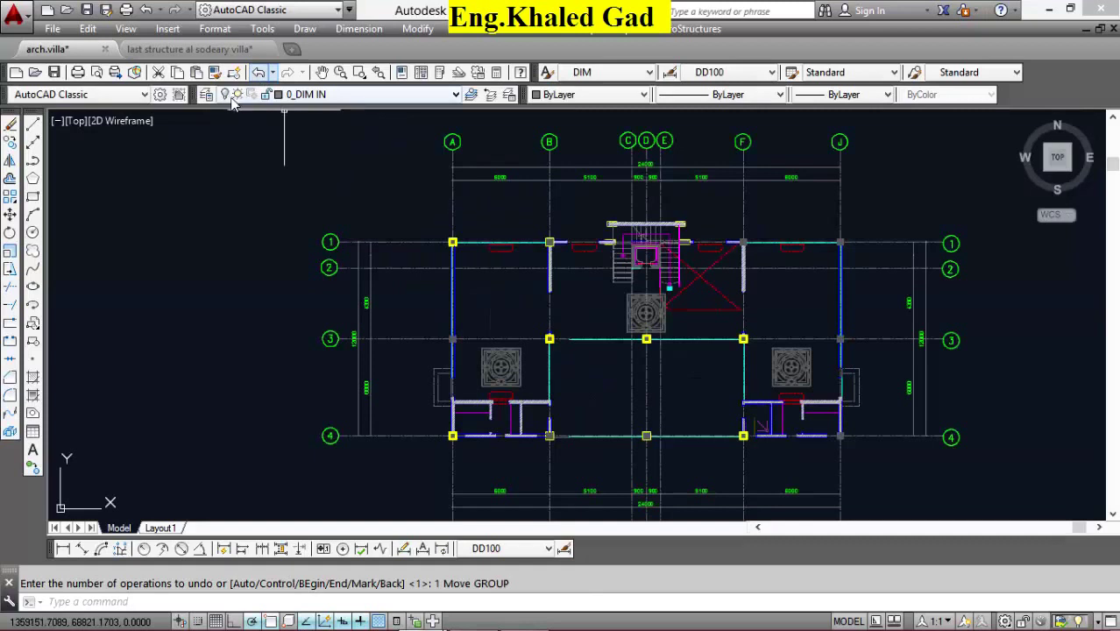
pyautogui.click(456, 94)
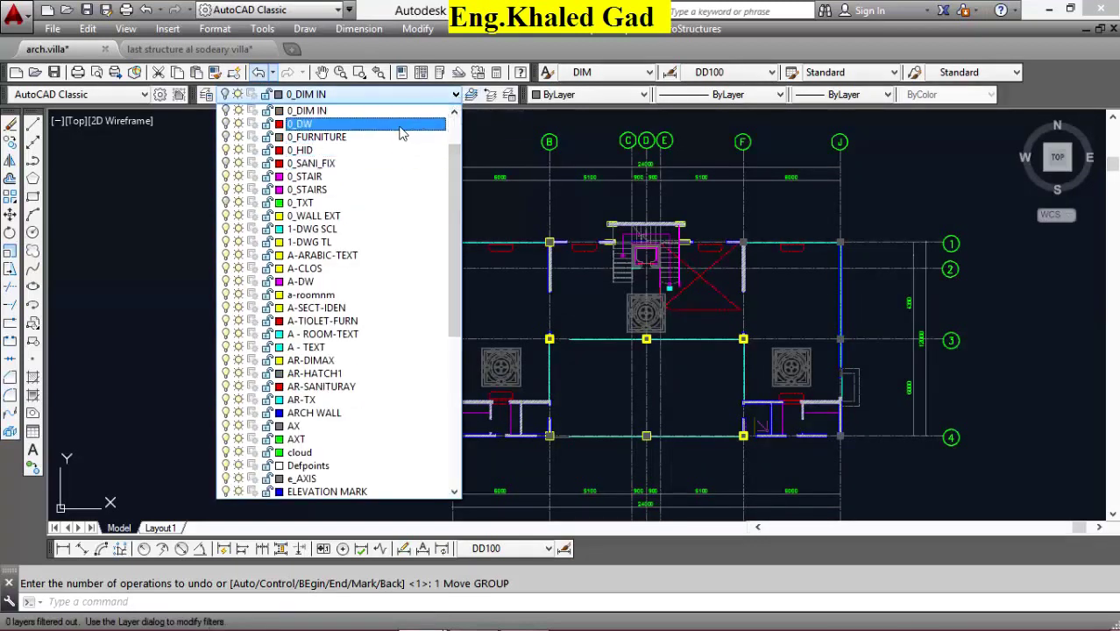
# Close the layer list, window-select the plan for a move, then cancel it.
pyautogui.click(192, 161)
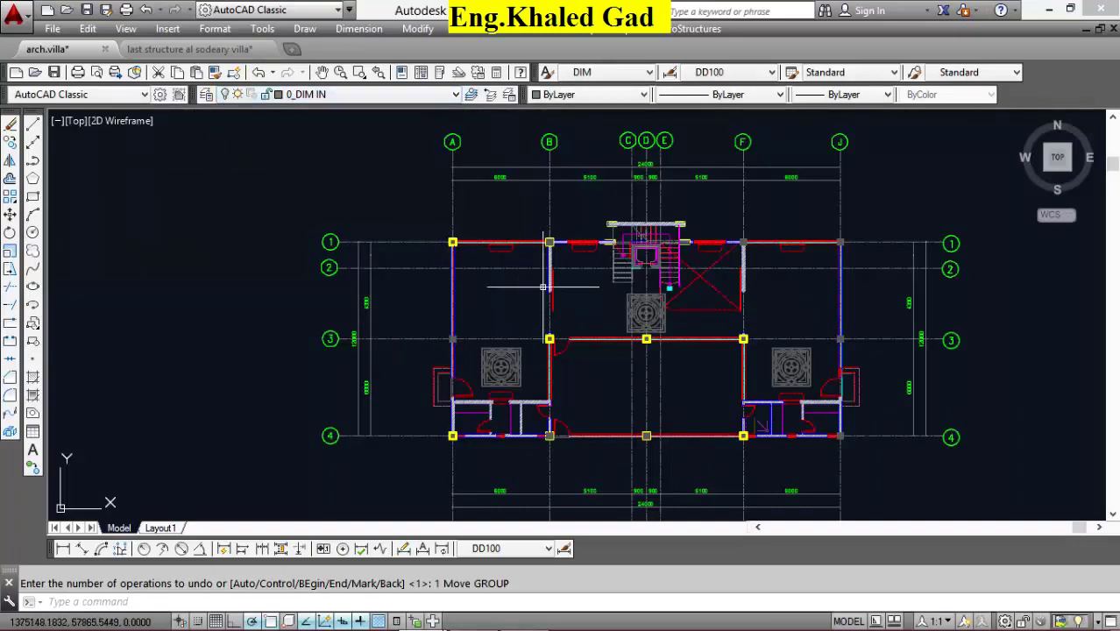
pyautogui.scroll(-5, 527, 234)
pyautogui.click(691, 179)
pyautogui.click(368, 398)
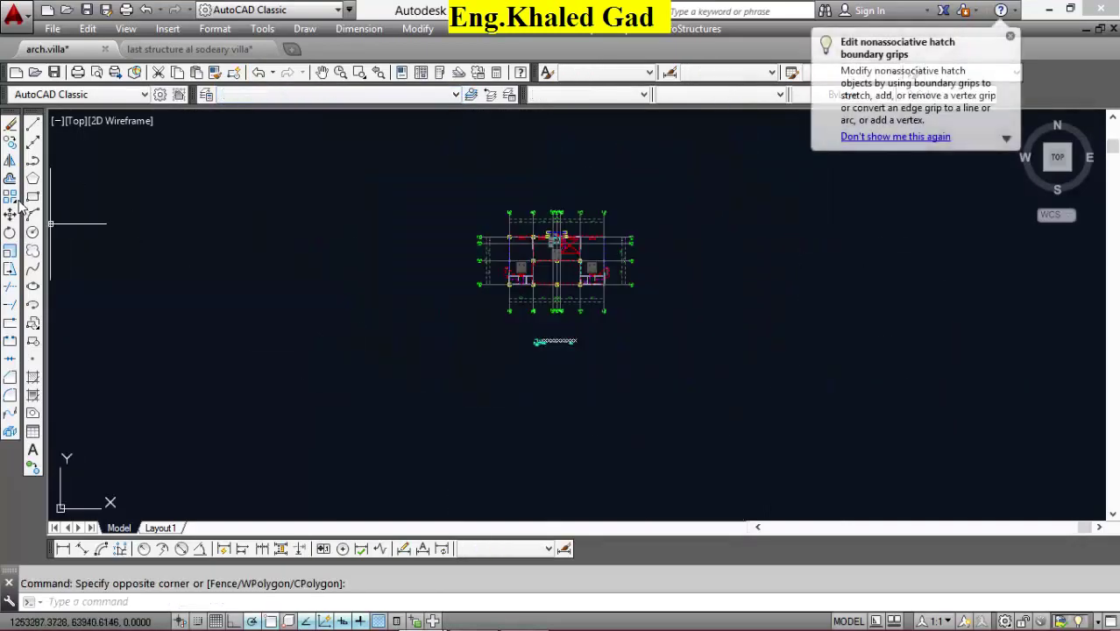
pyautogui.click(10, 215)
pyautogui.scroll(5, 635, 250)
pyautogui.scroll(-2, 614, 241)
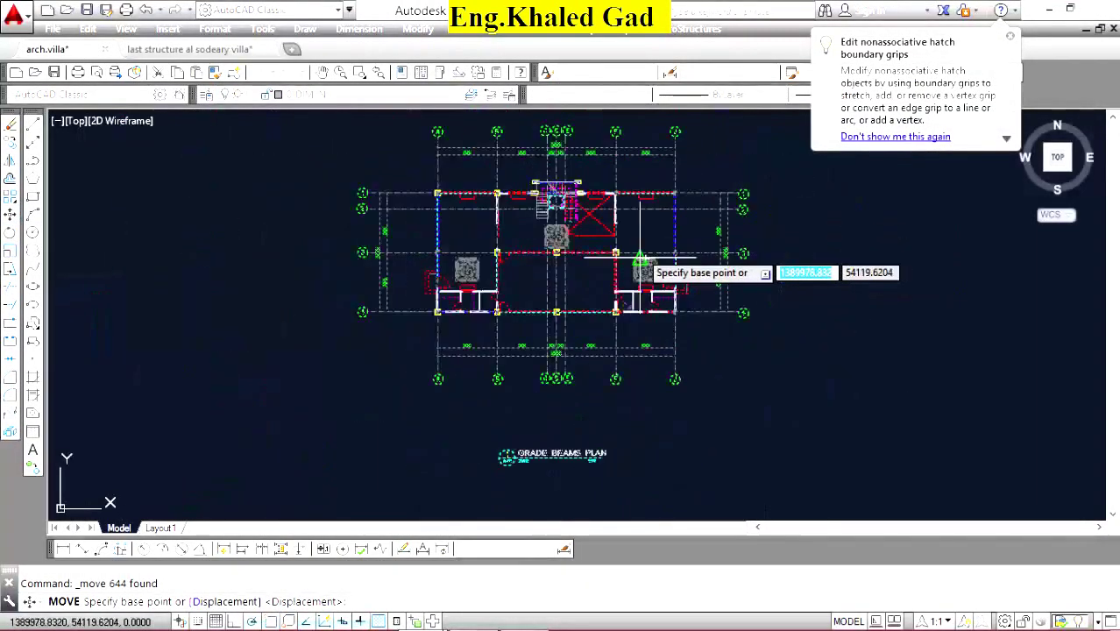
pyautogui.scroll(3, 543, 228)
pyautogui.scroll(2, 456, 194)
pyautogui.press('Escape')
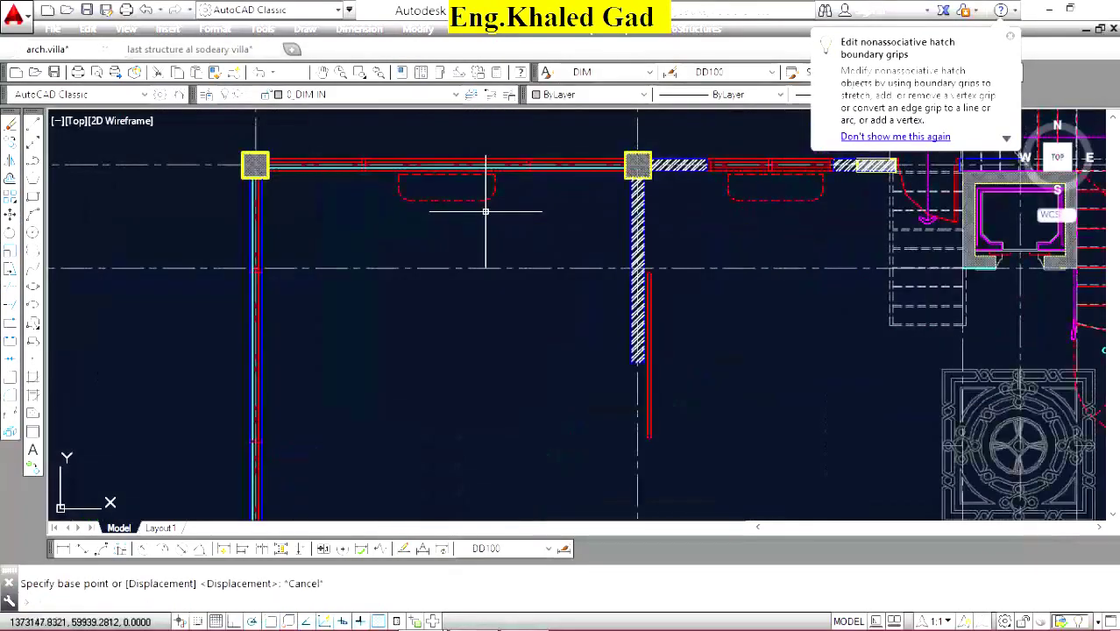
# Window-select all 644 plan objects and move them lower in the drawing.
pyautogui.scroll(2, 246, 184)
pyautogui.scroll(-5, 526, 175)
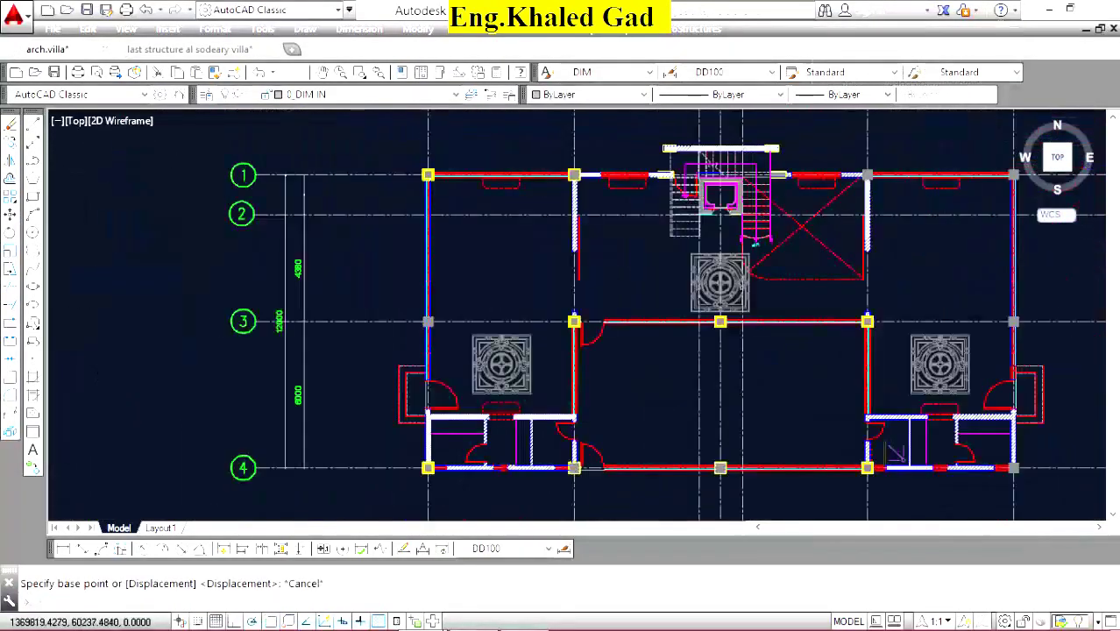
pyautogui.scroll(-2, 634, 148)
pyautogui.click(659, 126)
pyautogui.click(286, 361)
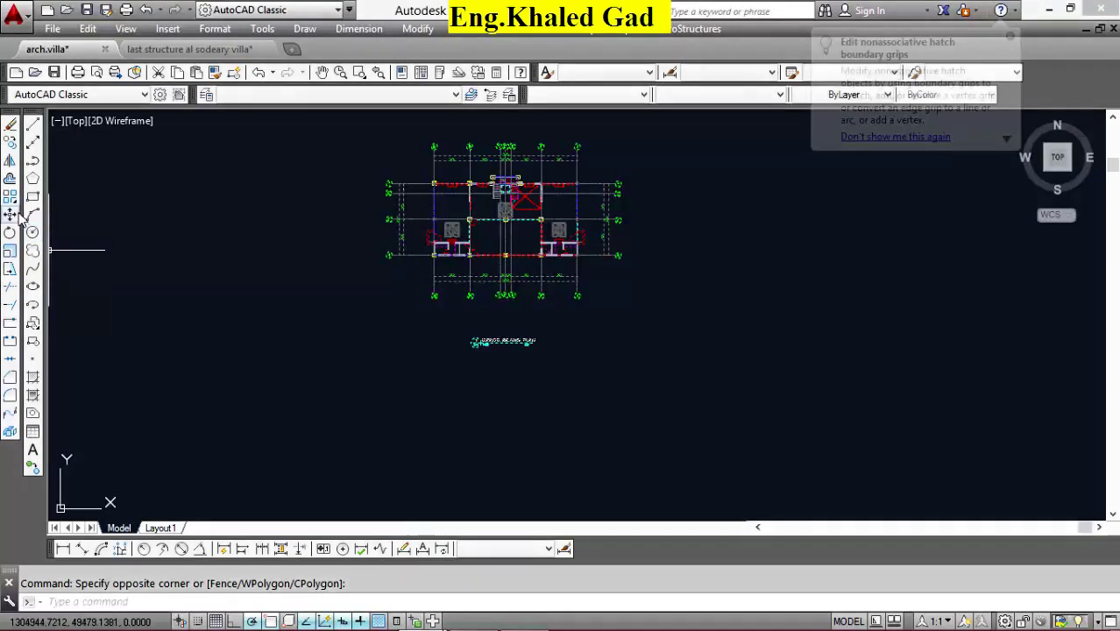
pyautogui.click(9, 215)
pyautogui.click(725, 247)
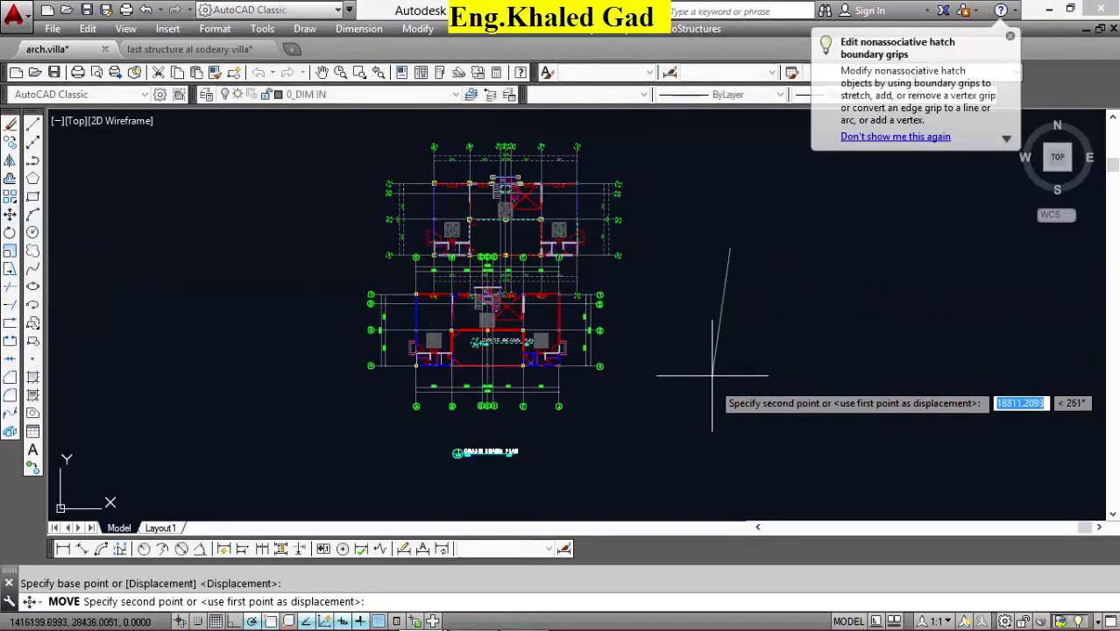
pyautogui.click(724, 465)
# Select all layers in the Layer Properties Manager, then close it.
pyautogui.click(208, 93)
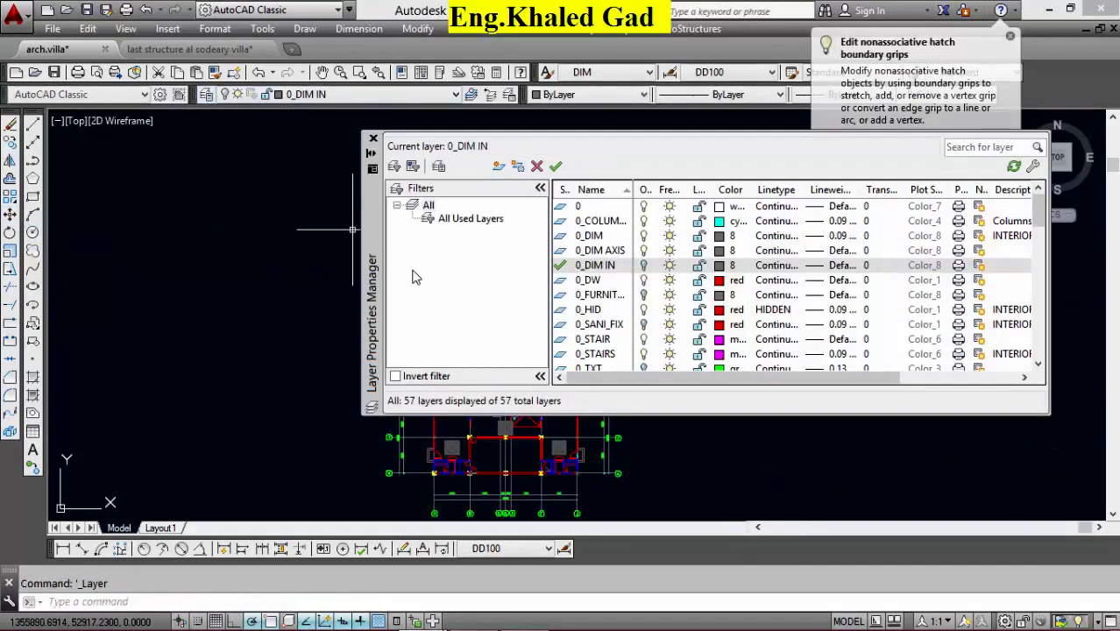
pyautogui.click(644, 208)
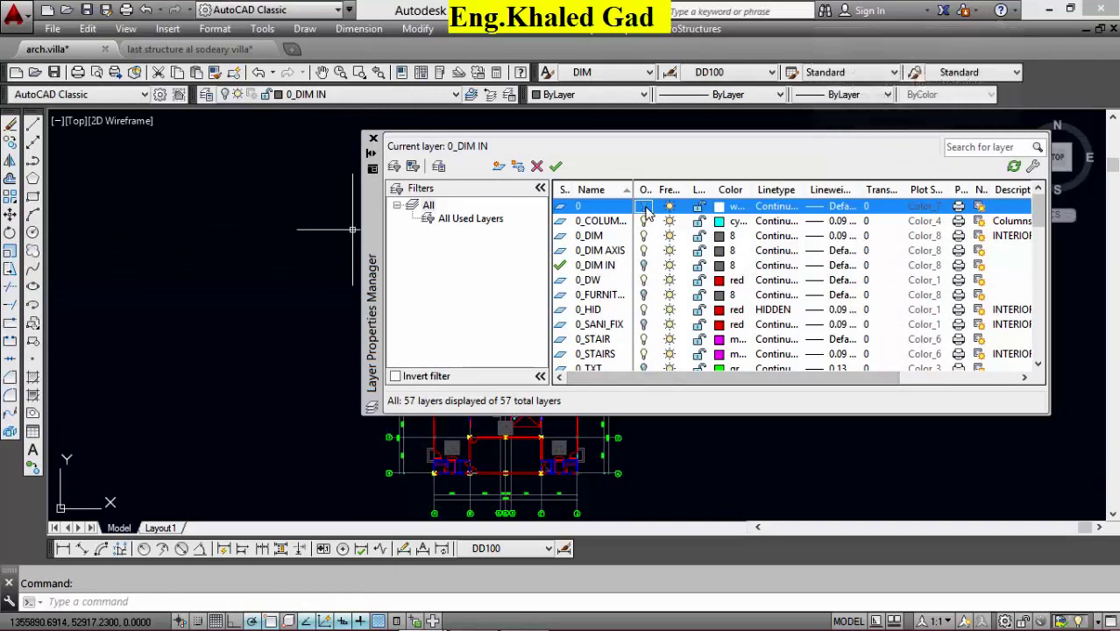
pyautogui.rightClick(644, 220)
pyautogui.click(688, 476)
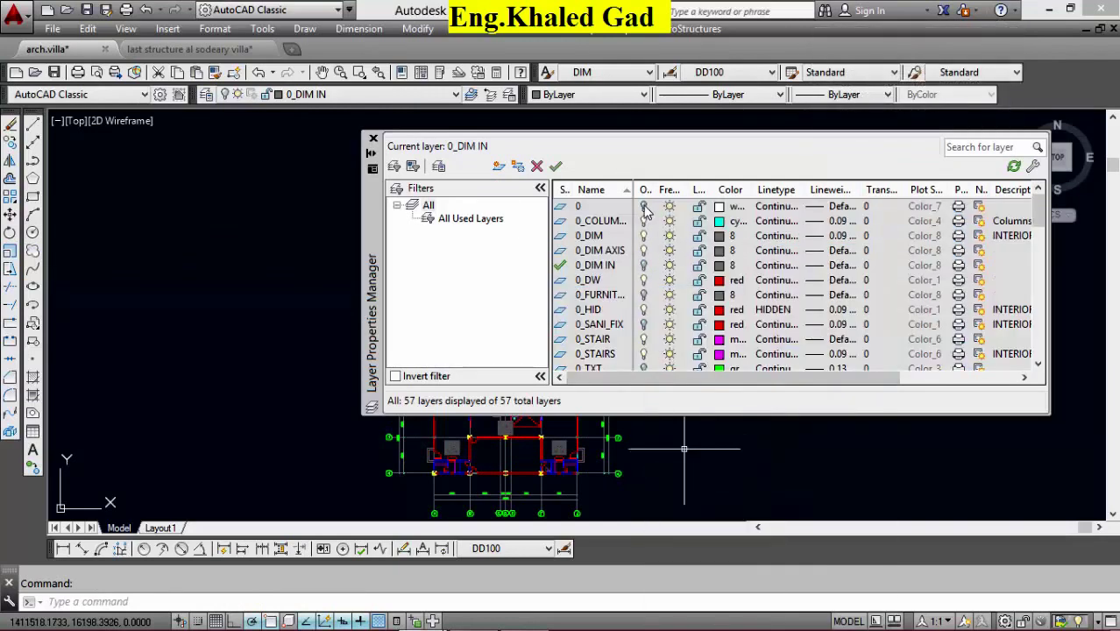
pyautogui.click(372, 138)
pyautogui.scroll(2, 486, 263)
# Crossing-select the architectural floor plan and delete its 134 objects.
pyautogui.scroll(3, 487, 263)
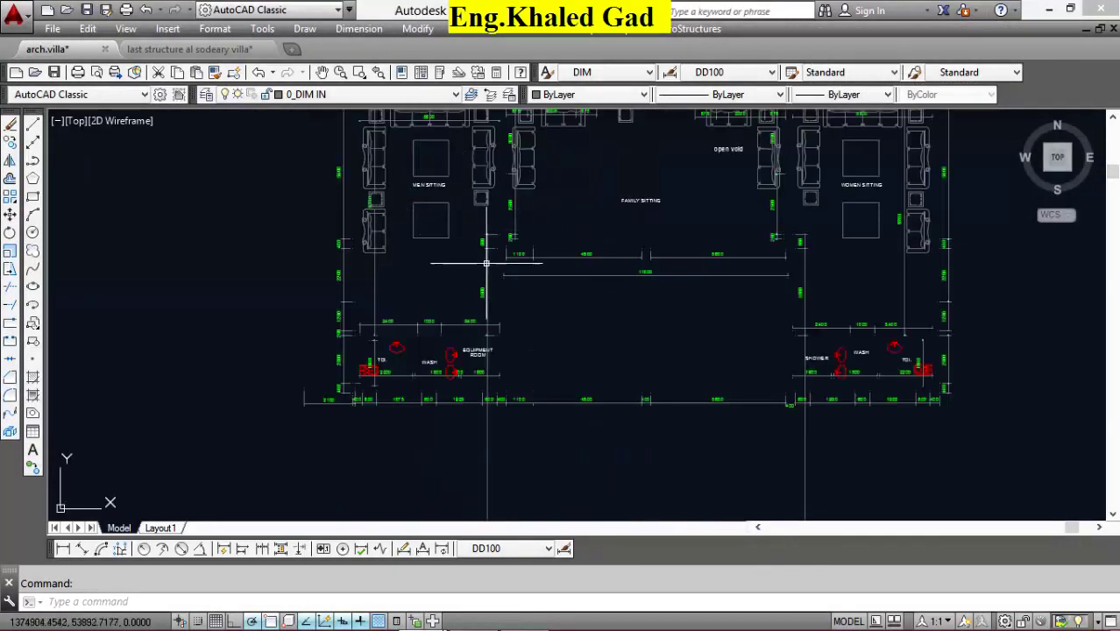
pyautogui.scroll(-4, 487, 262)
pyautogui.click(975, 143)
pyautogui.click(325, 368)
pyautogui.press('Delete')
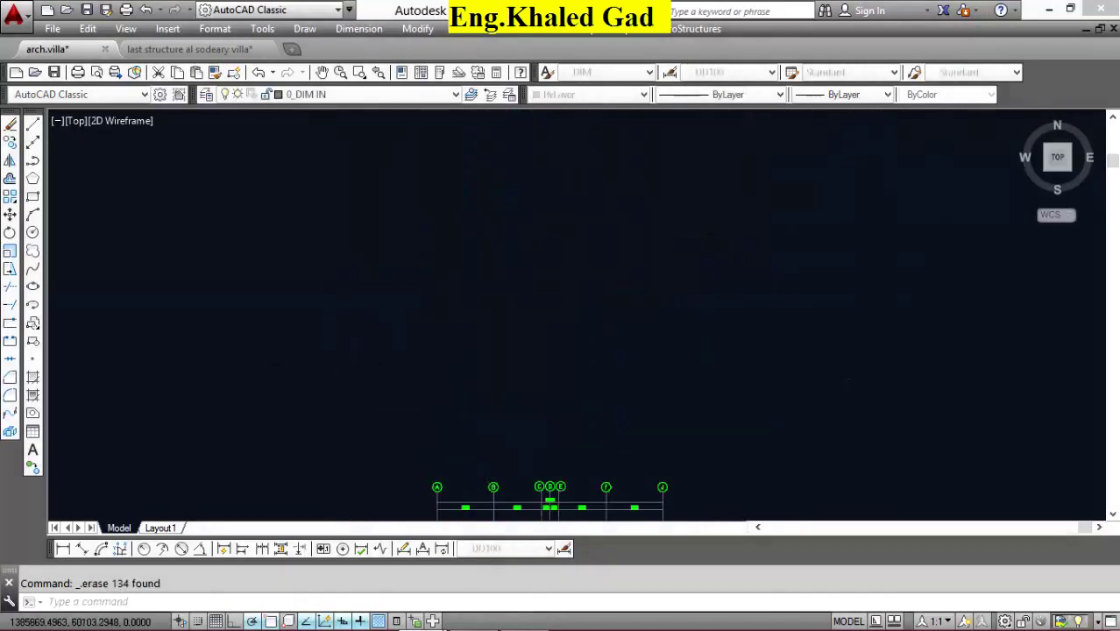
# Window-select the structural plan and start moving it with M, picking the base point.
pyautogui.scroll(-5, 600, 237)
pyautogui.click(655, 393)
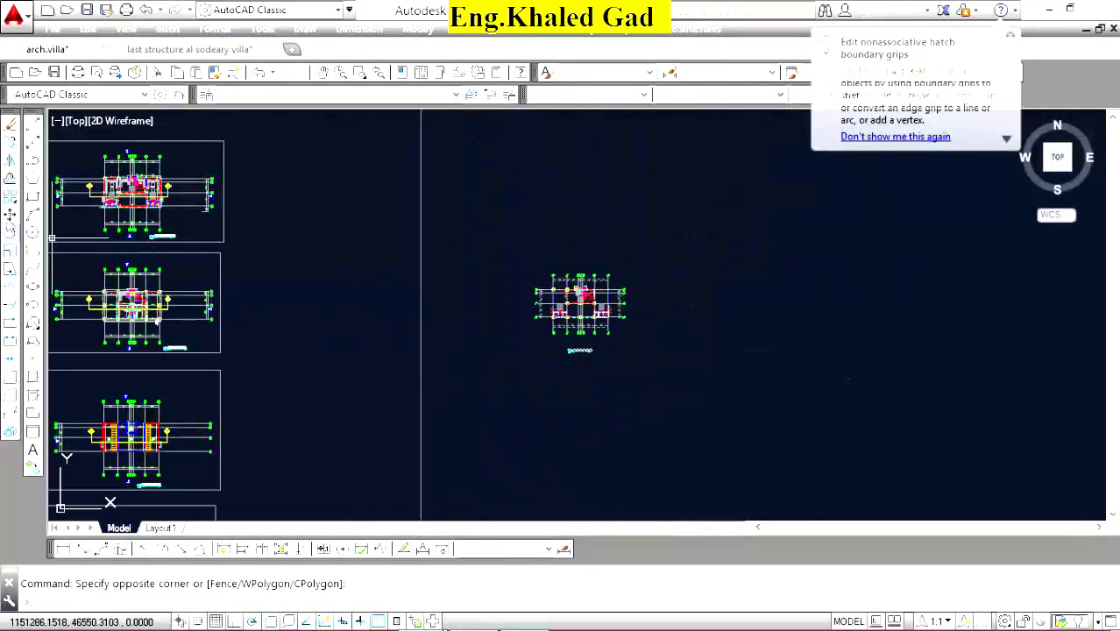
pyautogui.click(525, 263)
pyautogui.write('m')
pyautogui.press('Return')
pyautogui.click(651, 327)
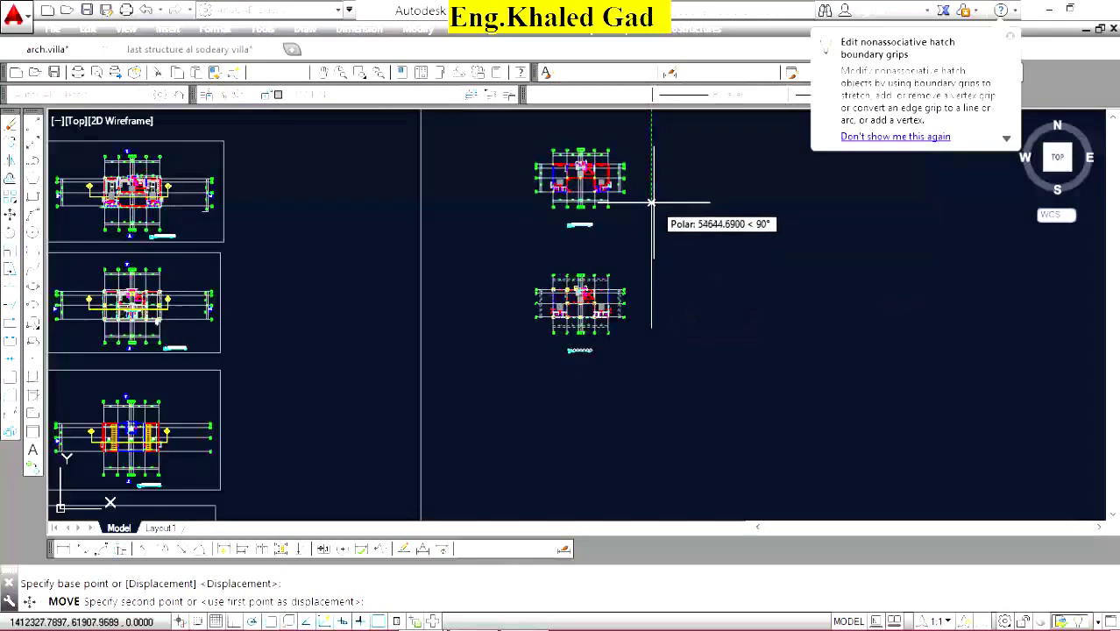
pyautogui.scroll(2, 578, 180)
pyautogui.scroll(2, 543, 175)
# Cancel the unfinished move and erase the dashed window rectangle.
pyautogui.scroll(2, 535, 171)
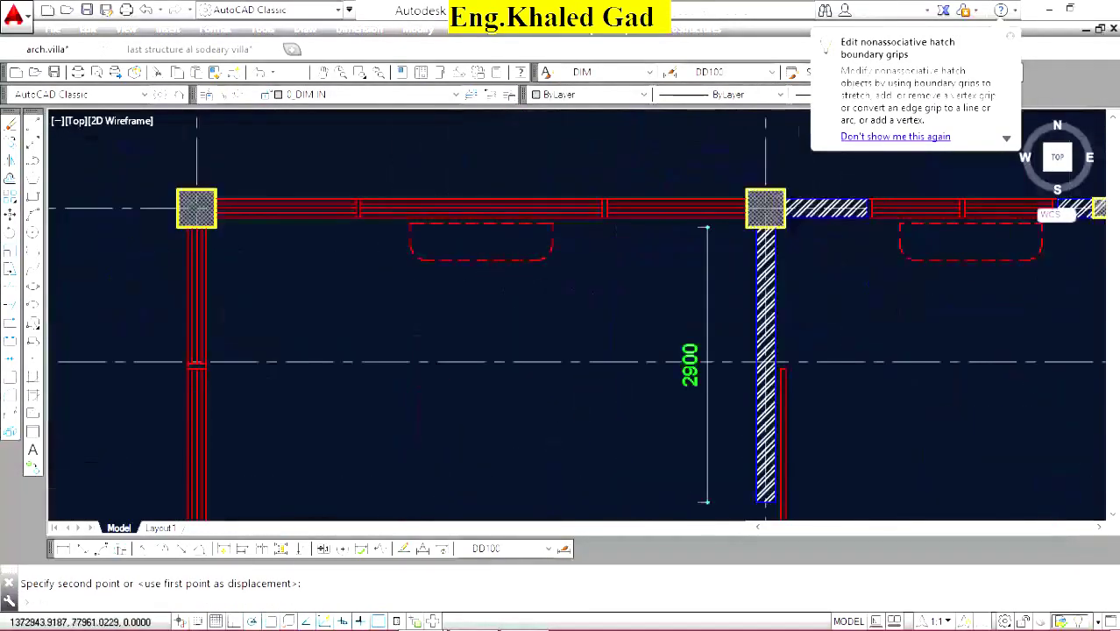
pyautogui.press('Escape')
pyautogui.click(605, 215)
pyautogui.click(515, 251)
pyautogui.press('Delete')
# Erase the three red wall lines.
pyautogui.scroll(-4, 515, 250)
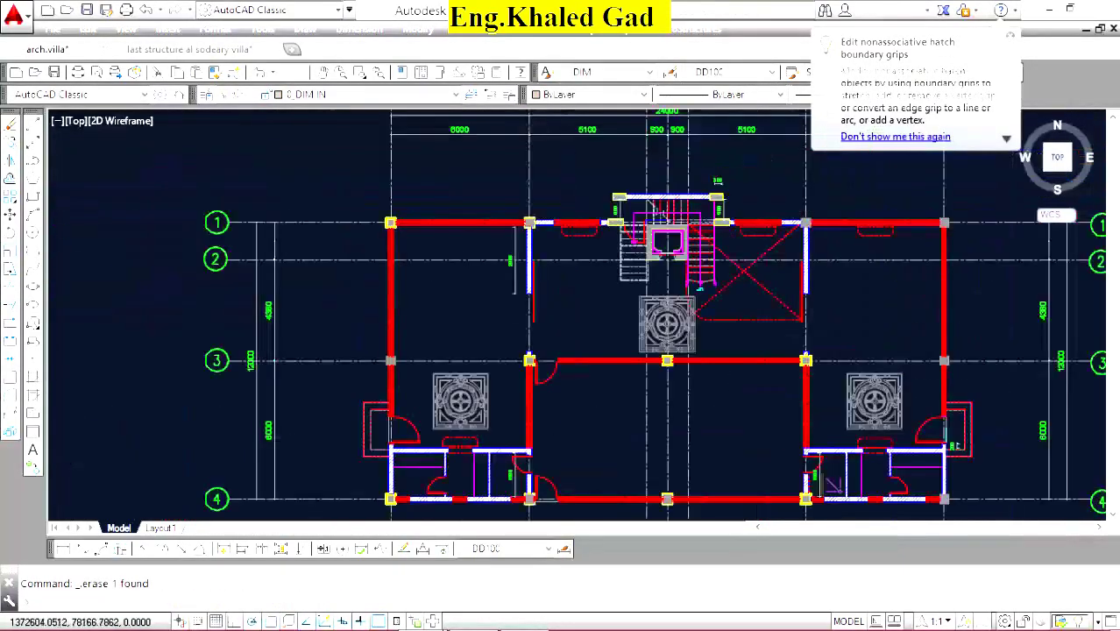
pyautogui.scroll(2, 664, 291)
pyautogui.scroll(3, 500, 279)
pyautogui.click(249, 240)
pyautogui.scroll(3, 396, 253)
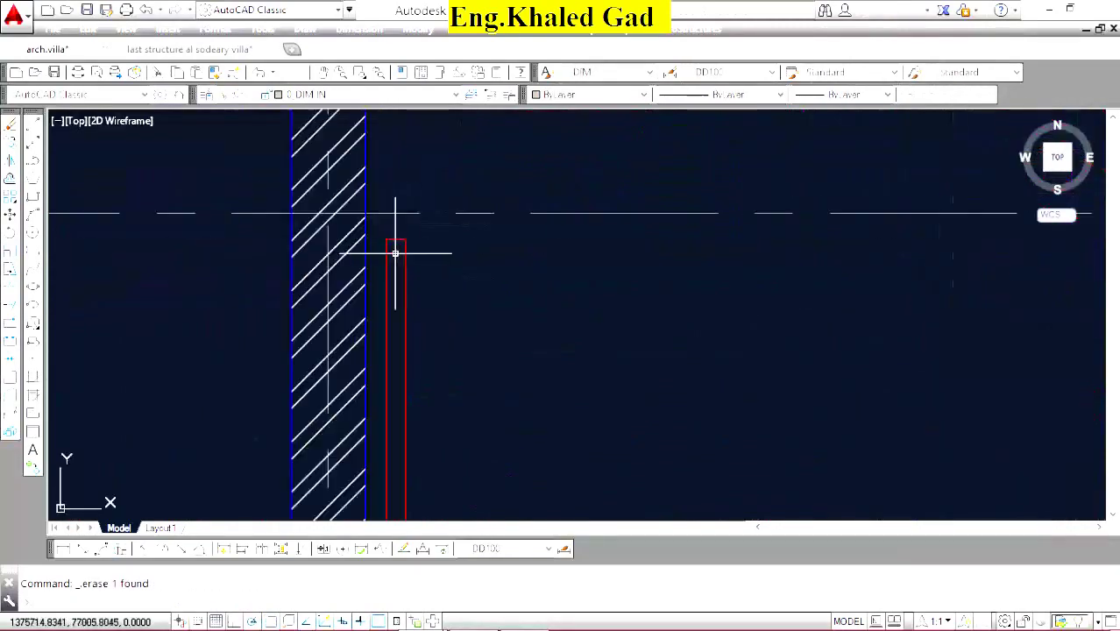
pyautogui.click(407, 252)
pyautogui.press('Delete')
# Crossing-select and erase a leftover architectural item.
pyautogui.scroll(-4, 492, 230)
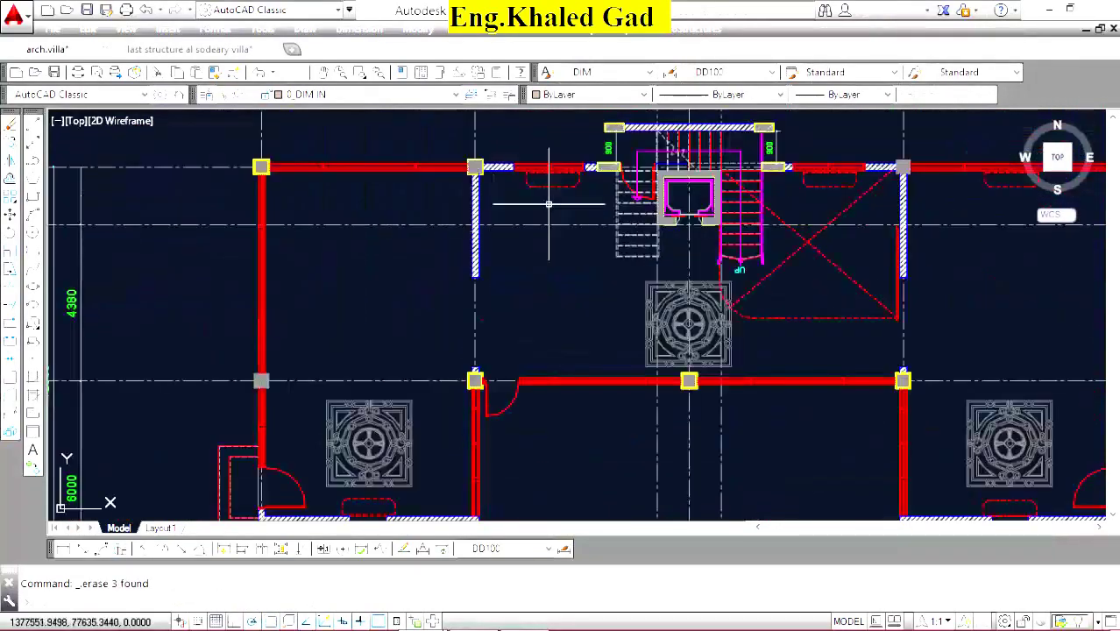
pyautogui.scroll(3, 549, 204)
pyautogui.click(612, 179)
pyautogui.click(357, 254)
pyautogui.press('Delete')
# Erase the upper dashed window rectangles.
pyautogui.scroll(-4, 487, 302)
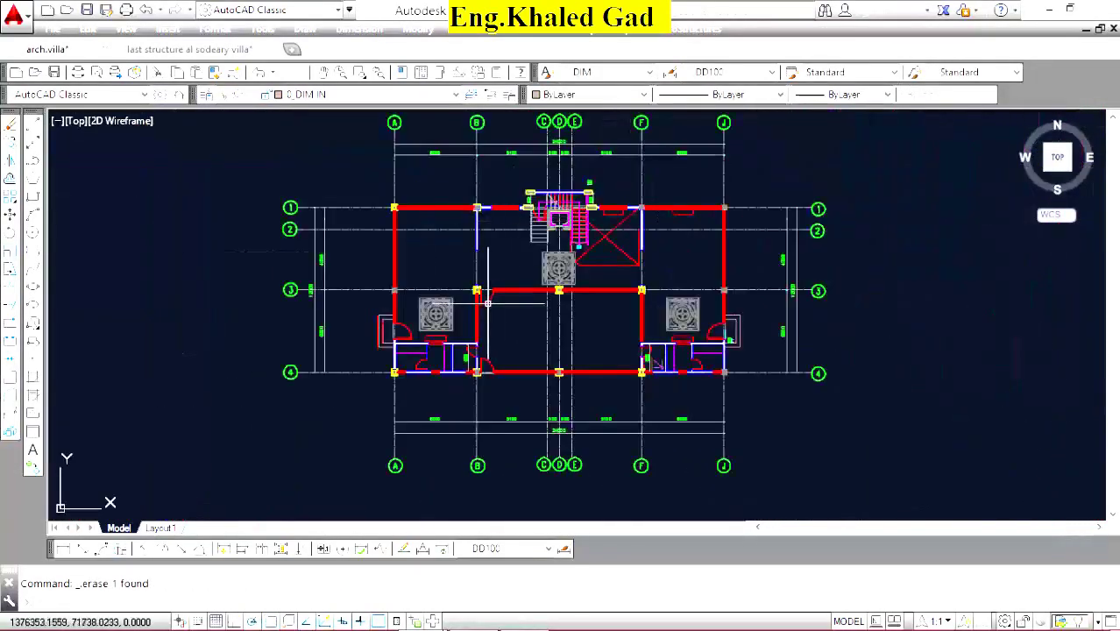
pyautogui.scroll(4, 487, 302)
pyautogui.scroll(-4, 467, 193)
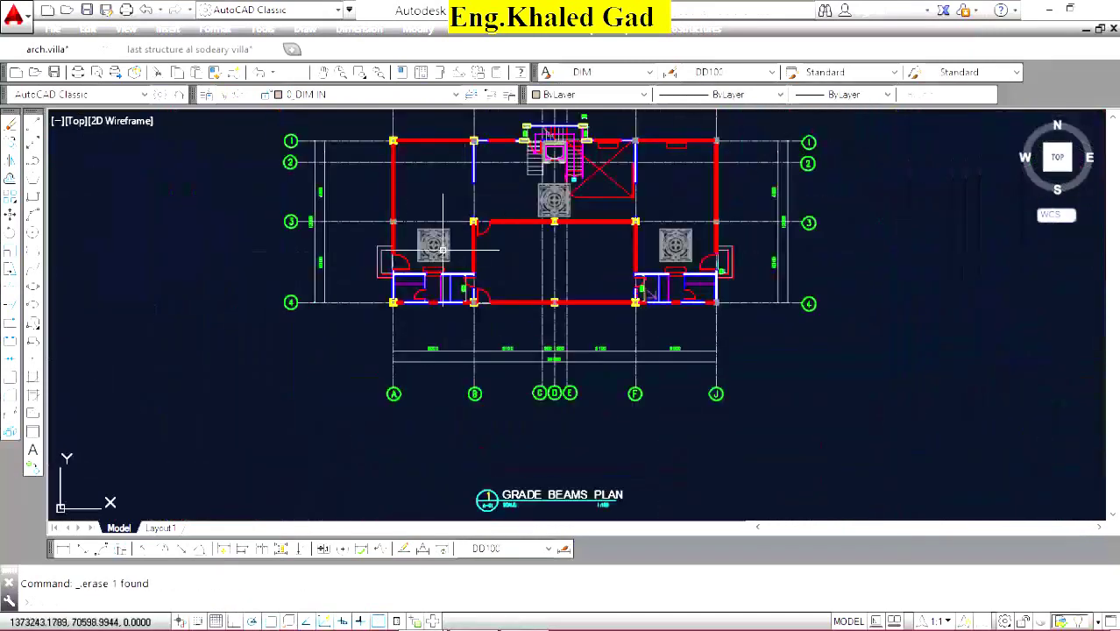
pyautogui.scroll(4, 442, 250)
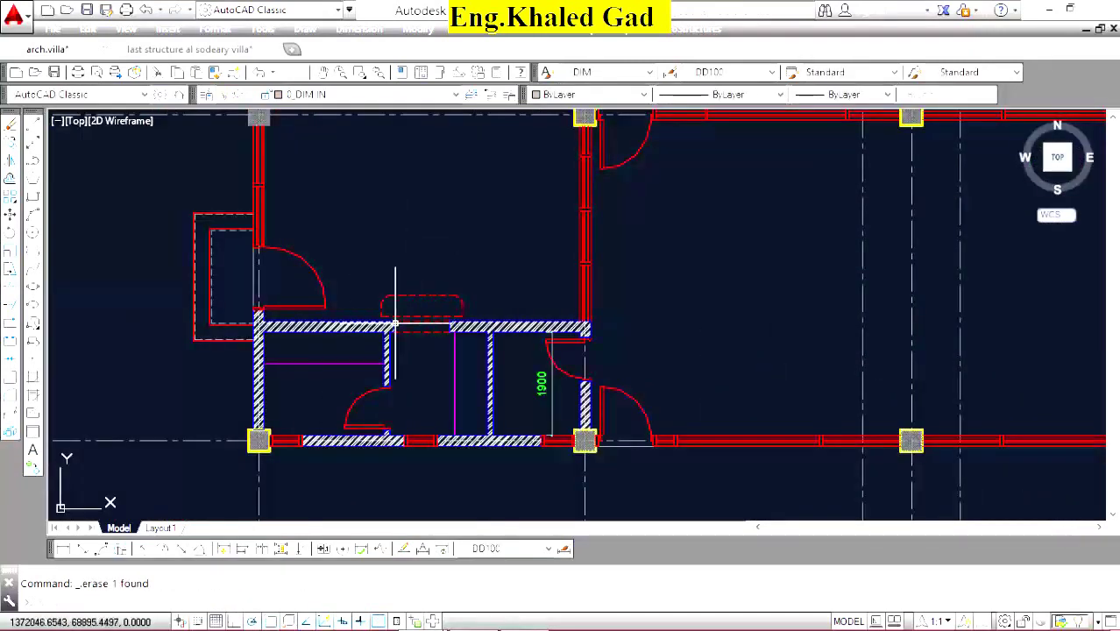
pyautogui.scroll(3, 395, 324)
pyautogui.click(580, 220)
pyautogui.click(305, 295)
pyautogui.press('Delete')
pyautogui.scroll(3, 388, 300)
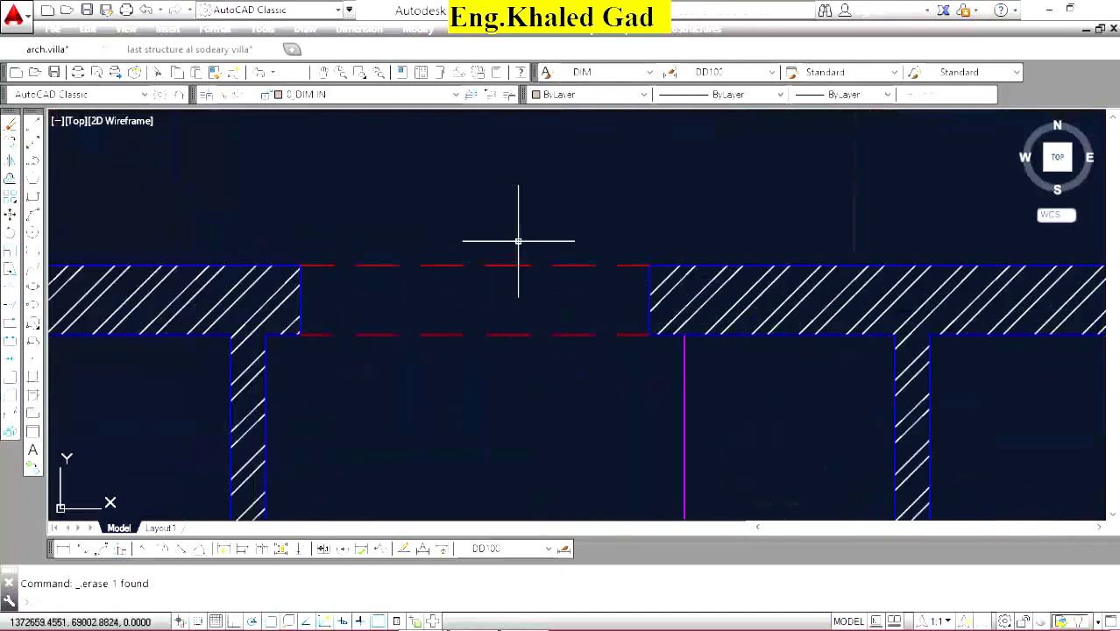
pyautogui.press('Delete')
# Erase the pink lines and the 1900 dimension.
pyautogui.scroll(-3, 452, 335)
pyautogui.scroll(3, 400, 325)
pyautogui.click(429, 289)
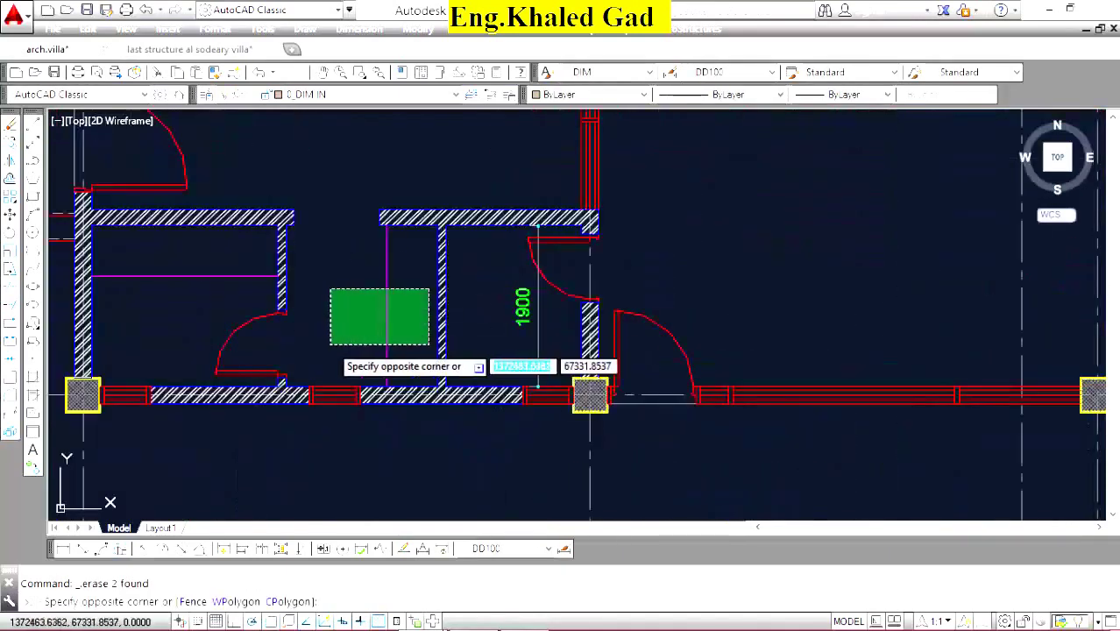
pyautogui.click(330, 343)
pyautogui.press('Delete')
pyautogui.scroll(2, 552, 272)
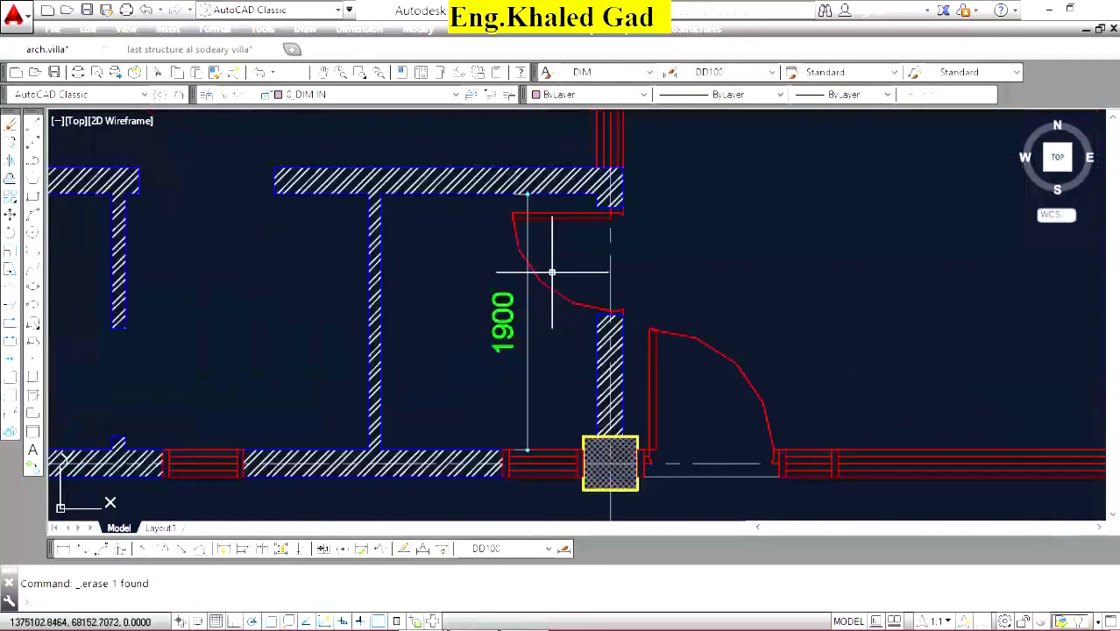
pyautogui.press('Delete')
# Erase the leftover item next to the column.
pyautogui.scroll(-3, 495, 300)
pyautogui.click(615, 302)
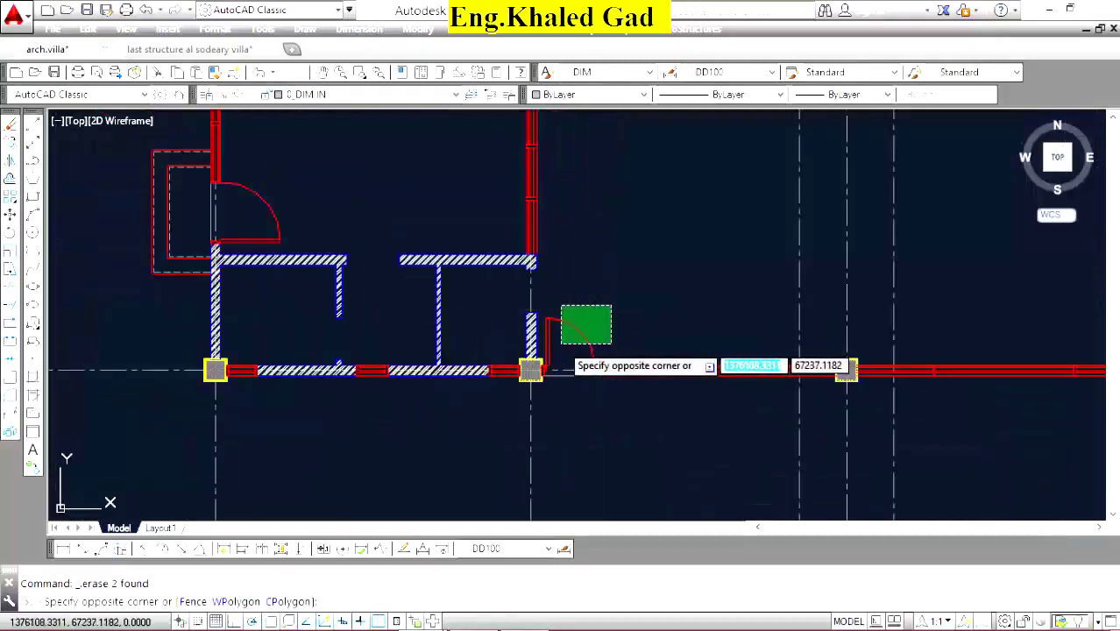
pyautogui.click(563, 343)
pyautogui.press('Delete')
# Erase the dashed diagonals in the stair opening and select its bottom dashed line.
pyautogui.scroll(-2, 543, 342)
pyautogui.scroll(-3, 526, 306)
pyautogui.scroll(3, 526, 306)
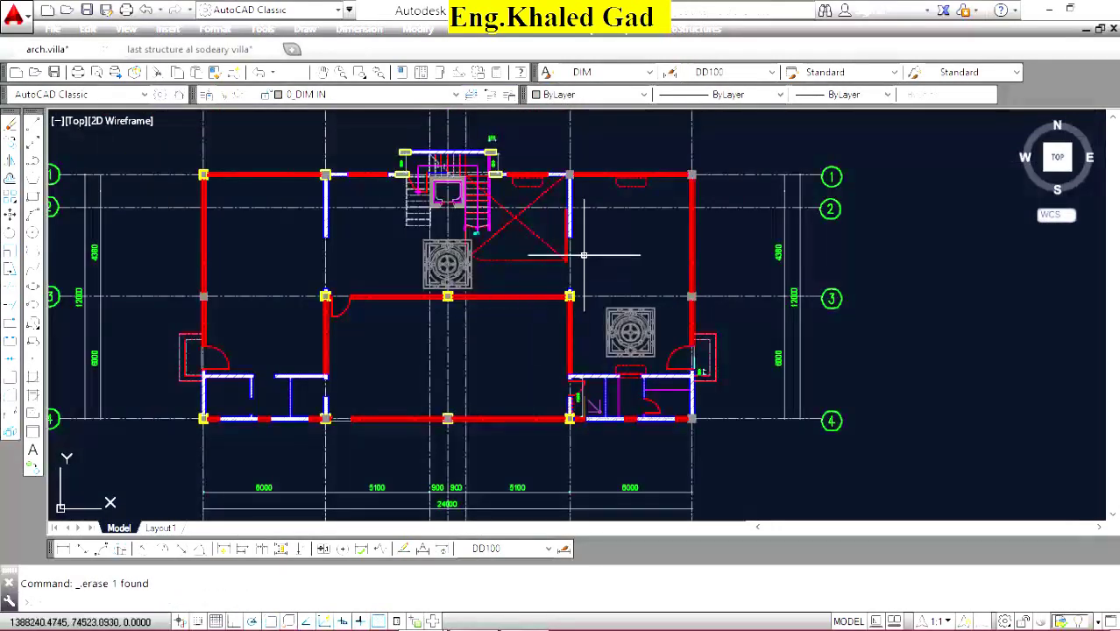
pyautogui.scroll(3, 545, 195)
pyautogui.click(461, 288)
pyautogui.press('Delete')
pyautogui.moveTo(483, 337); pyautogui.dragTo(443, 409)
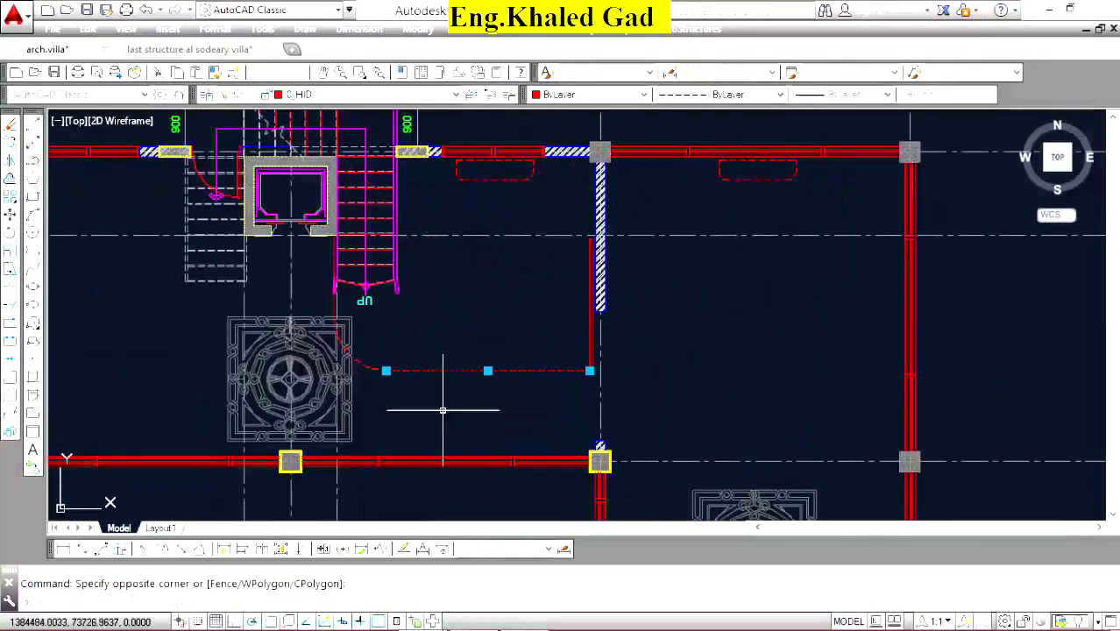
# Erase the decorative ornament block beside the stair.
pyautogui.click(260, 315)
pyautogui.click(261, 339)
pyautogui.press('Delete')
pyautogui.scroll(-3, 476, 330)
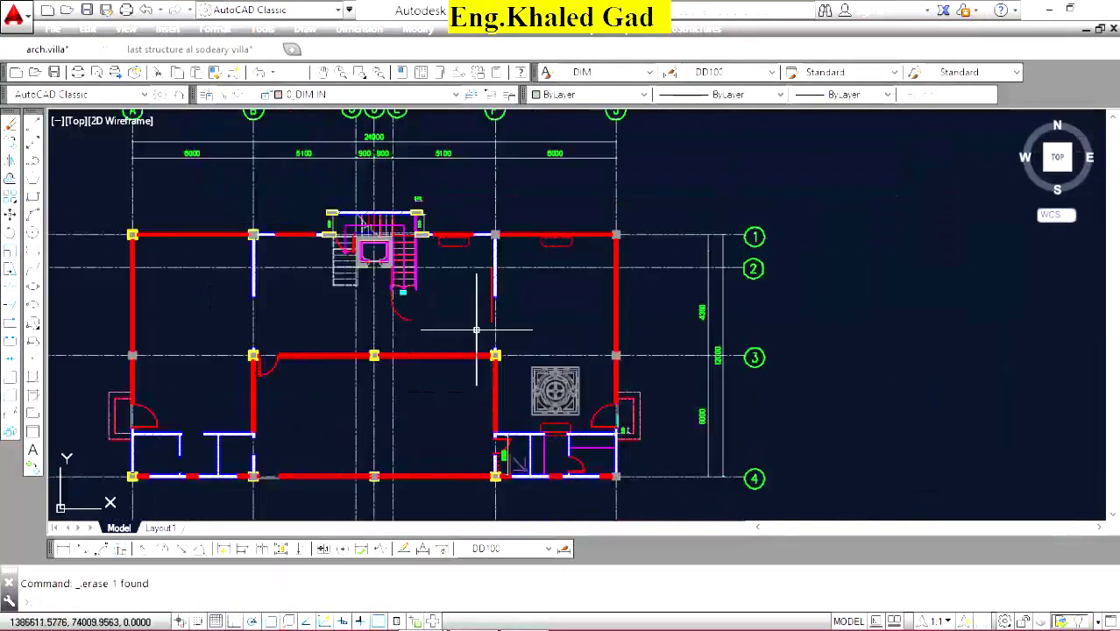
pyautogui.scroll(5, 538, 396)
pyautogui.click(673, 342)
pyautogui.click(513, 425)
pyautogui.press('Delete')
# Pan to bring grids 3 and 4 into view and window-select items there.
pyautogui.scroll(-3, 774, 316)
pyautogui.moveTo(774, 316); pyautogui.dragTo(758, 246, button='middle')
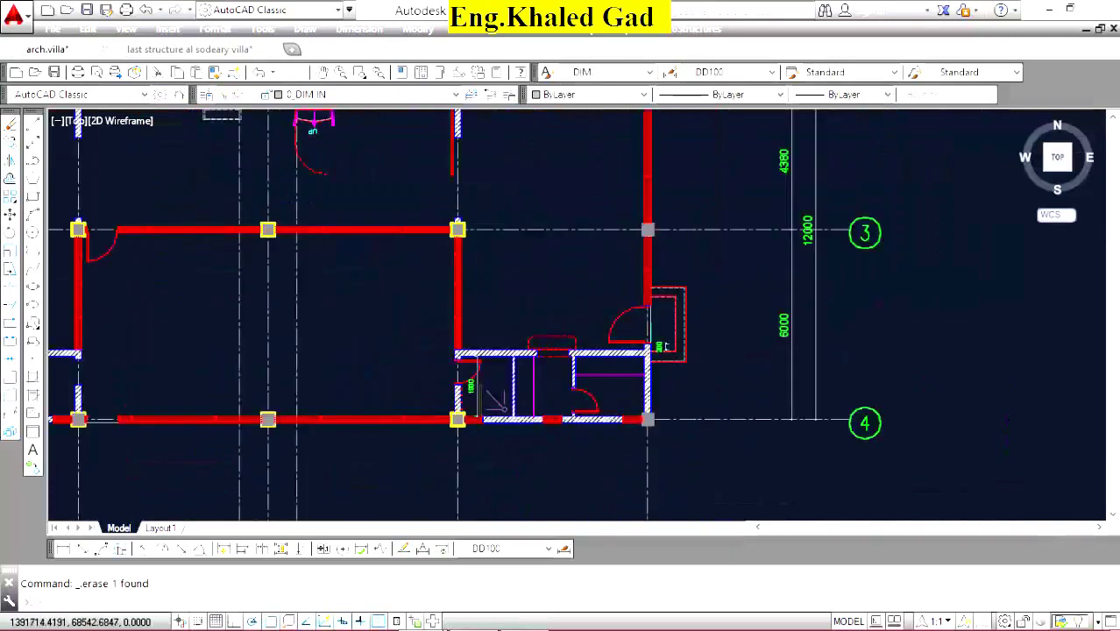
pyautogui.scroll(2, 593, 369)
pyautogui.click(680, 226)
pyautogui.click(537, 325)
pyautogui.scroll(3, 465, 295)
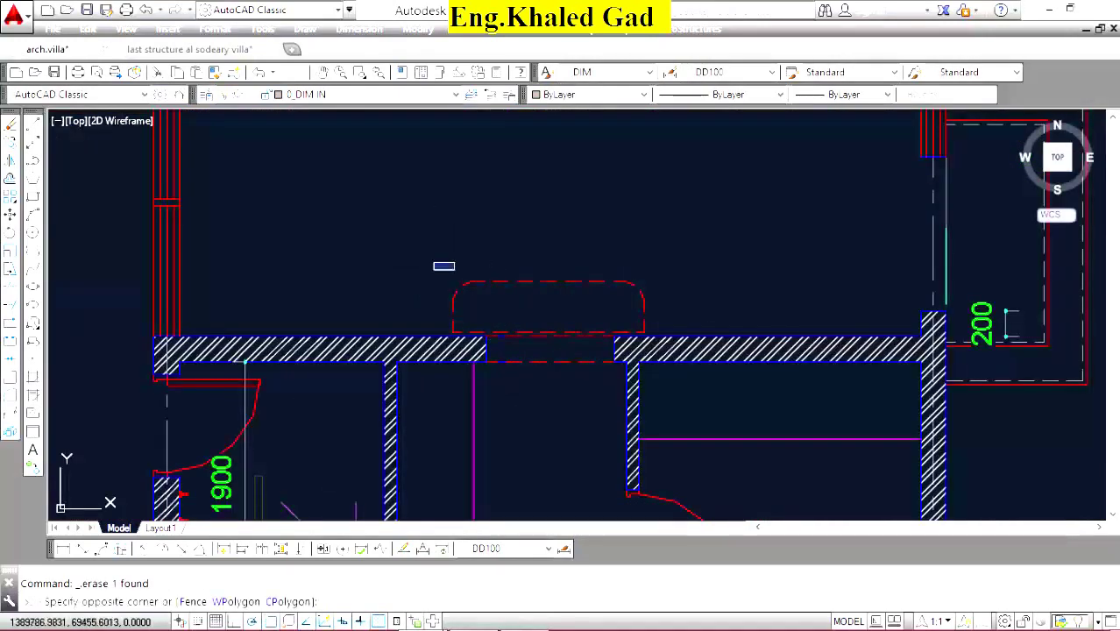
# Erase the red dashed outline above the opening and the dashed lines inside the opening.
pyautogui.click(583, 325)
pyautogui.click(545, 261)
pyautogui.click(387, 325)
pyautogui.press('Delete')
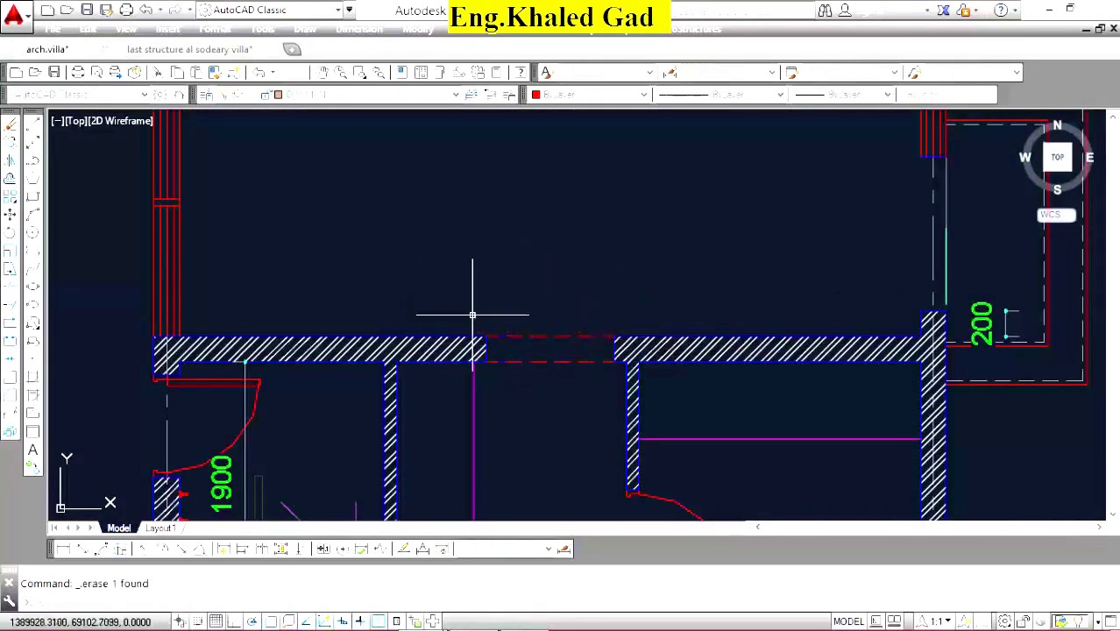
pyautogui.scroll(4, 579, 307)
pyautogui.click(580, 300)
pyautogui.click(544, 338)
pyautogui.press('Delete')
# Erase the door swing in the room.
pyautogui.scroll(-8, 545, 337)
pyautogui.scroll(2, 550, 346)
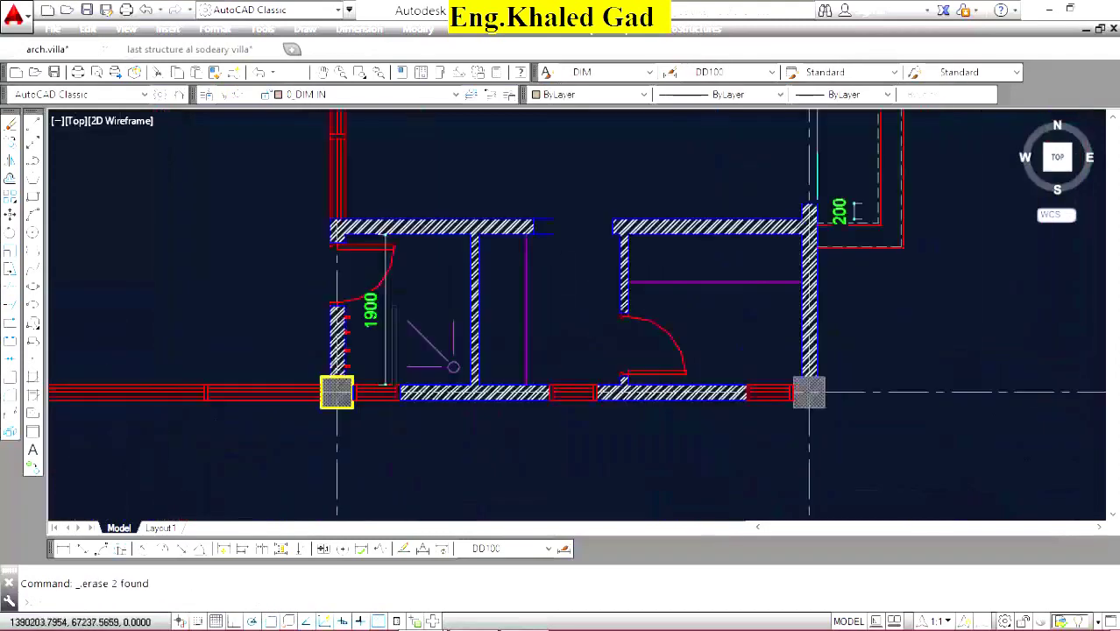
pyautogui.scroll(2, 554, 347)
pyautogui.click(783, 325)
pyautogui.click(648, 386)
pyautogui.press('Delete')
# Erase the vertical magenta line in the right room and clear the selection.
pyautogui.press('Delete')
pyautogui.click(525, 260)
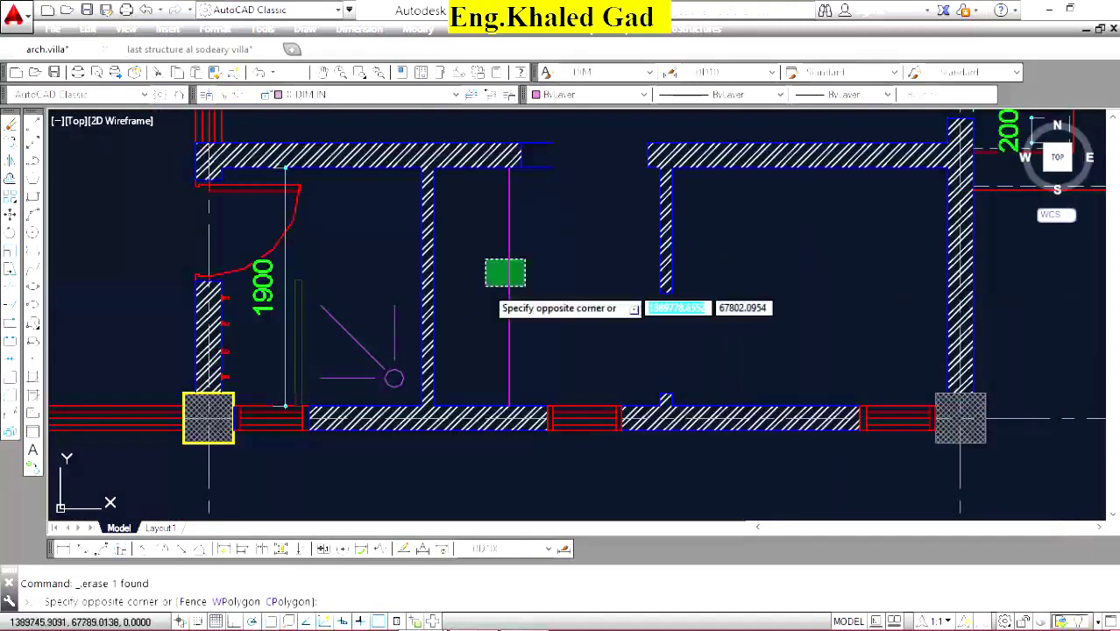
pyautogui.click(485, 287)
pyautogui.press('Delete')
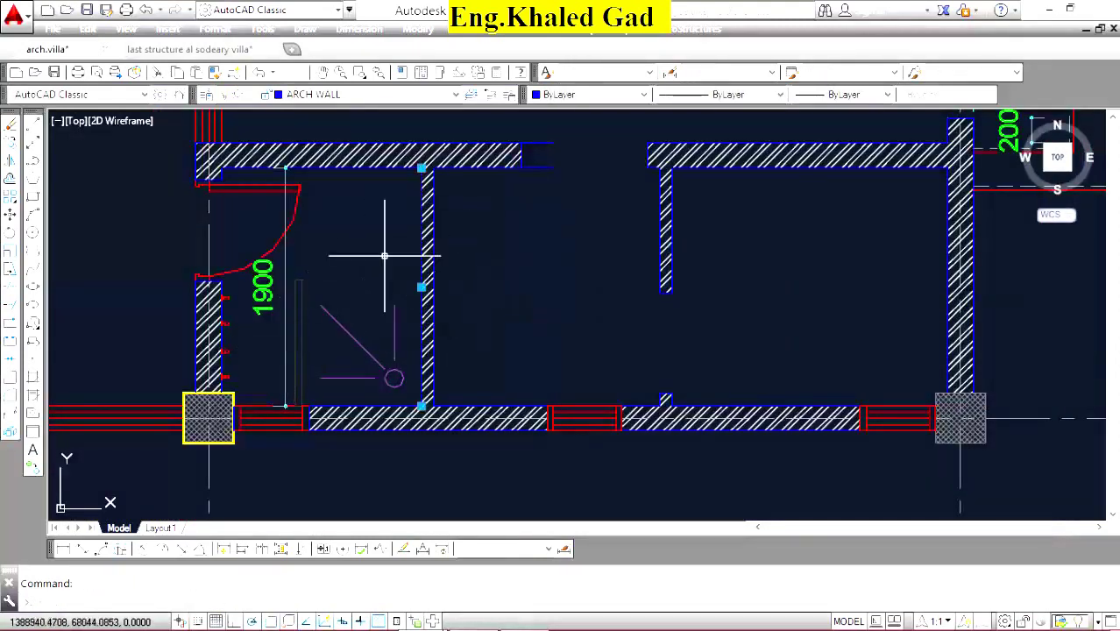
pyautogui.press('Escape')
# Erase the door and shower fixture objects with a crossing window.
pyautogui.click(410, 197)
pyautogui.click(274, 380)
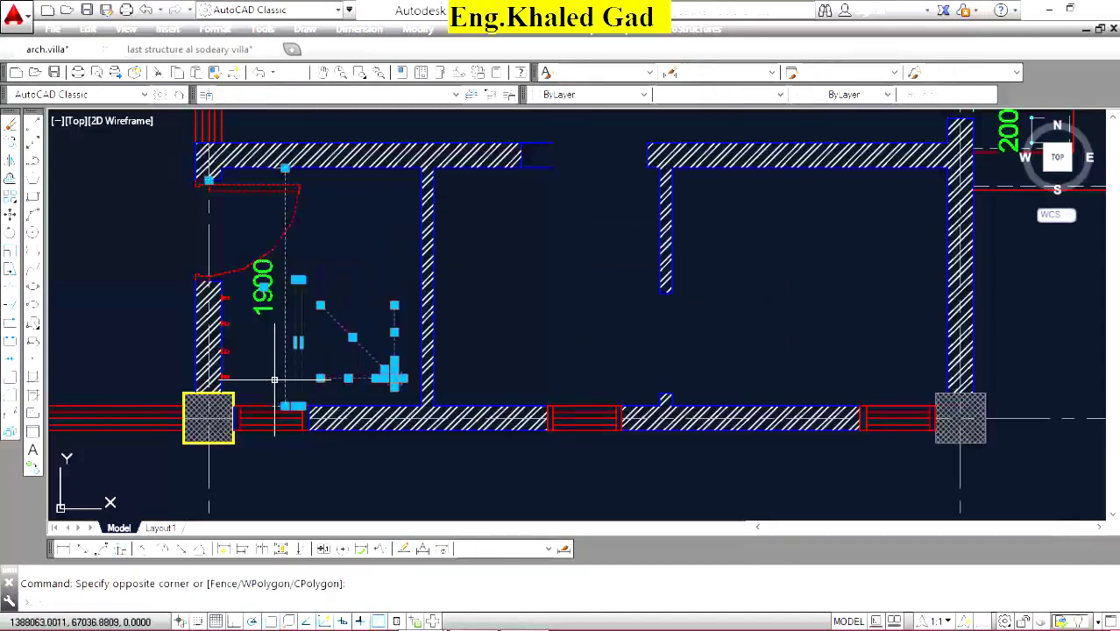
pyautogui.press('Delete')
pyautogui.hotkey('ctrl', 'Tab')
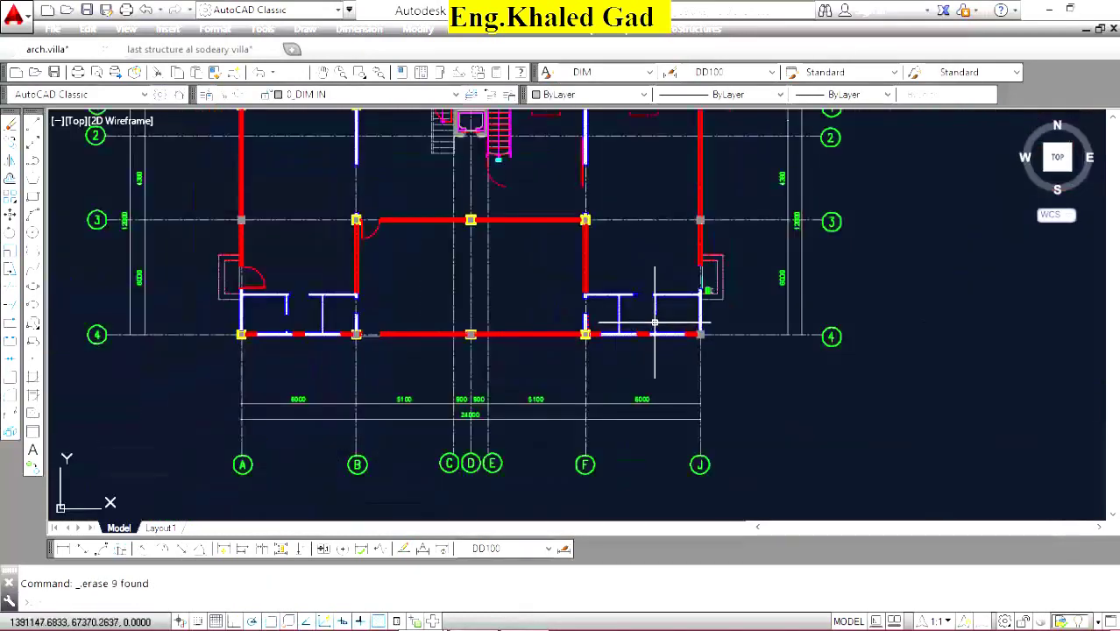
pyautogui.scroll(-2, 608, 315)
pyautogui.scroll(4, 543, 233)
pyautogui.scroll(4, 543, 232)
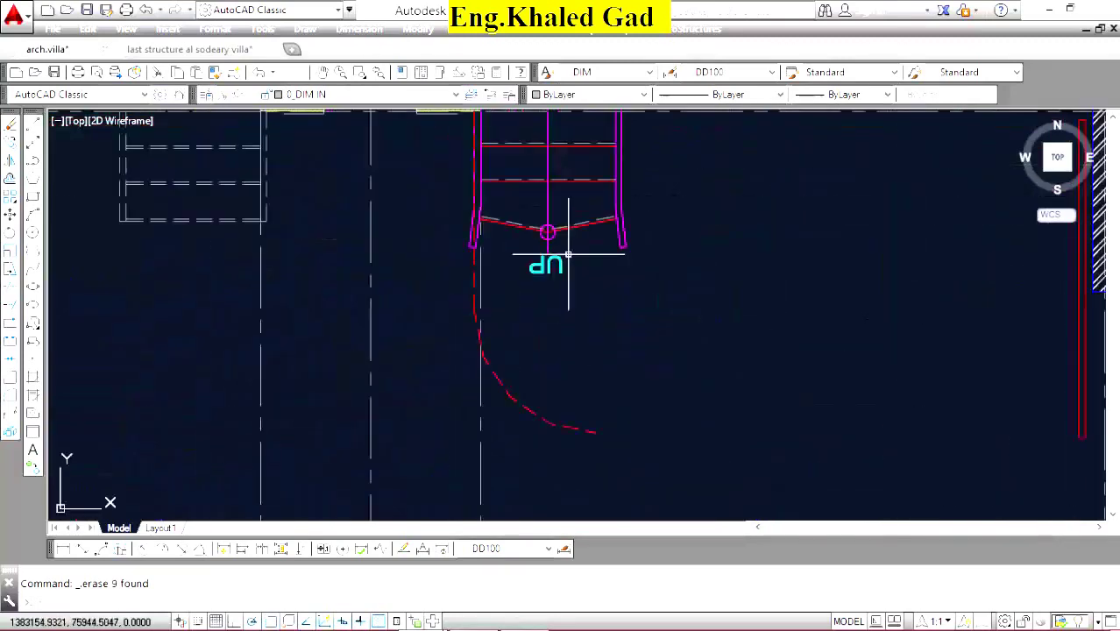
# Erase the red dashed arc below the stair.
pyautogui.click(579, 259)
pyautogui.press('Escape')
pyautogui.click(565, 372)
pyautogui.click(480, 474)
pyautogui.press('Delete')
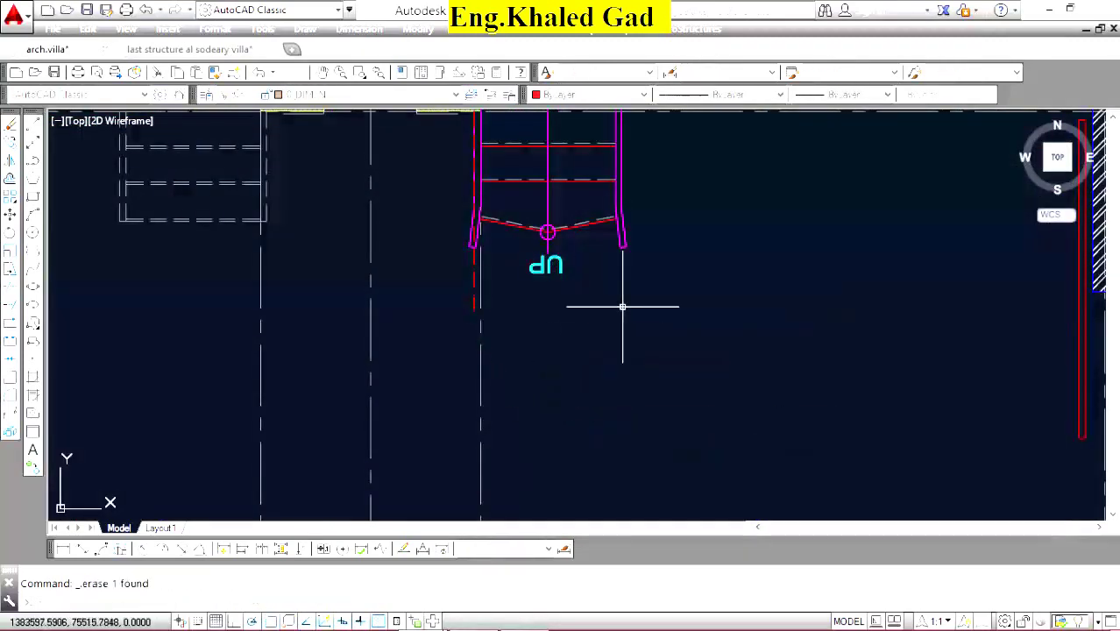
# Erase the three stair dimensions, including the 300 and 900 ones.
pyautogui.scroll(-1, 620, 308)
pyautogui.scroll(5, 555, 284)
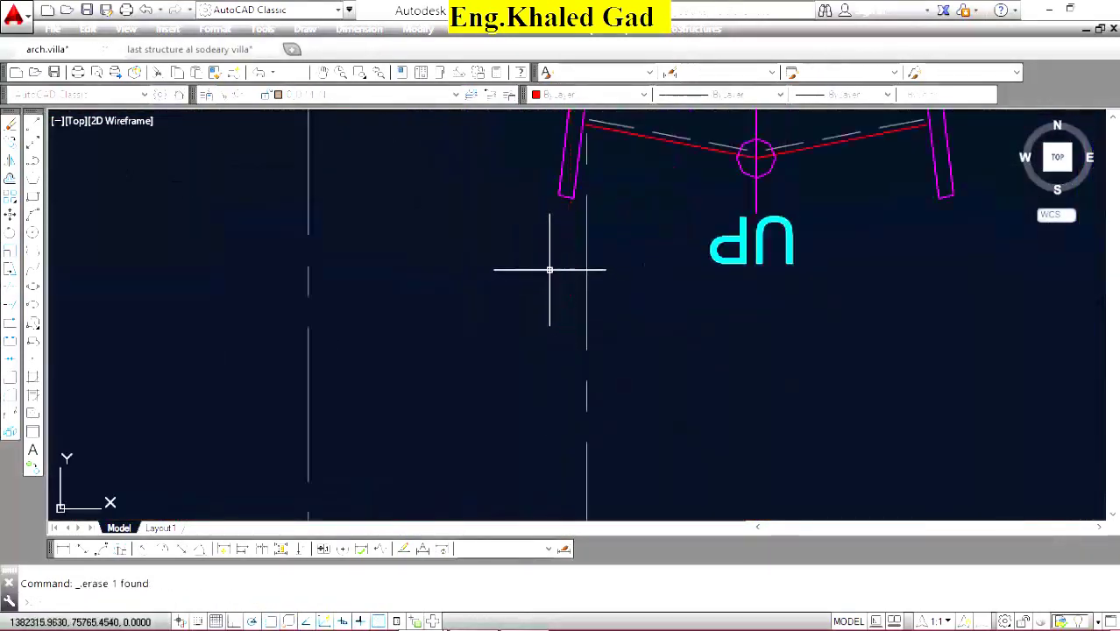
pyautogui.scroll(-5, 549, 270)
pyautogui.scroll(5, 526, 171)
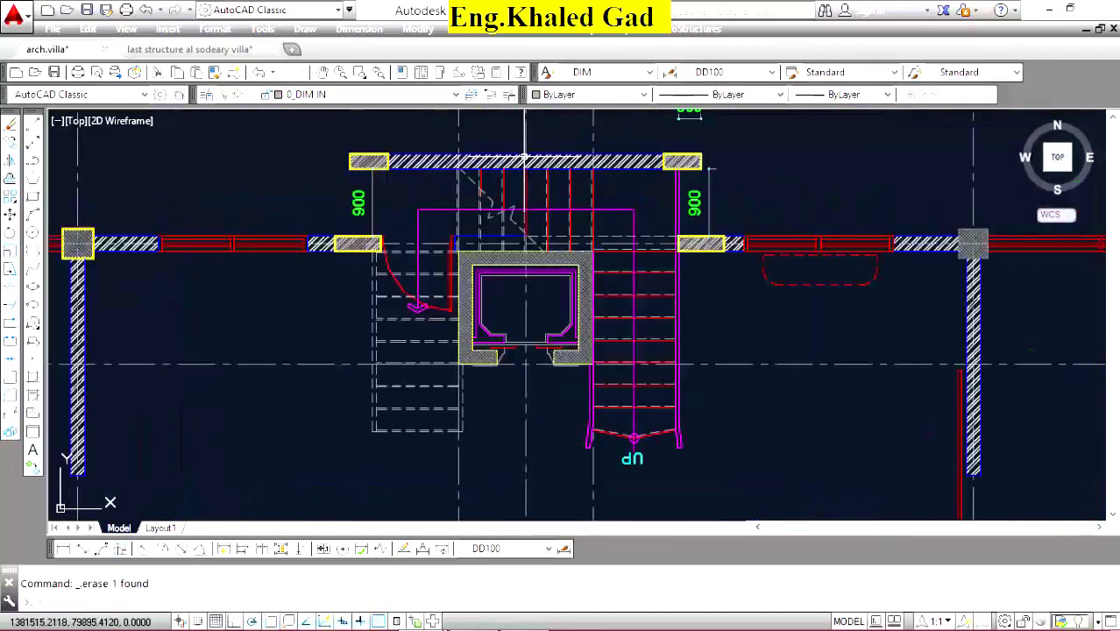
pyautogui.scroll(-5, 526, 175)
pyautogui.scroll(4, 587, 167)
pyautogui.click(603, 186)
pyautogui.click(579, 256)
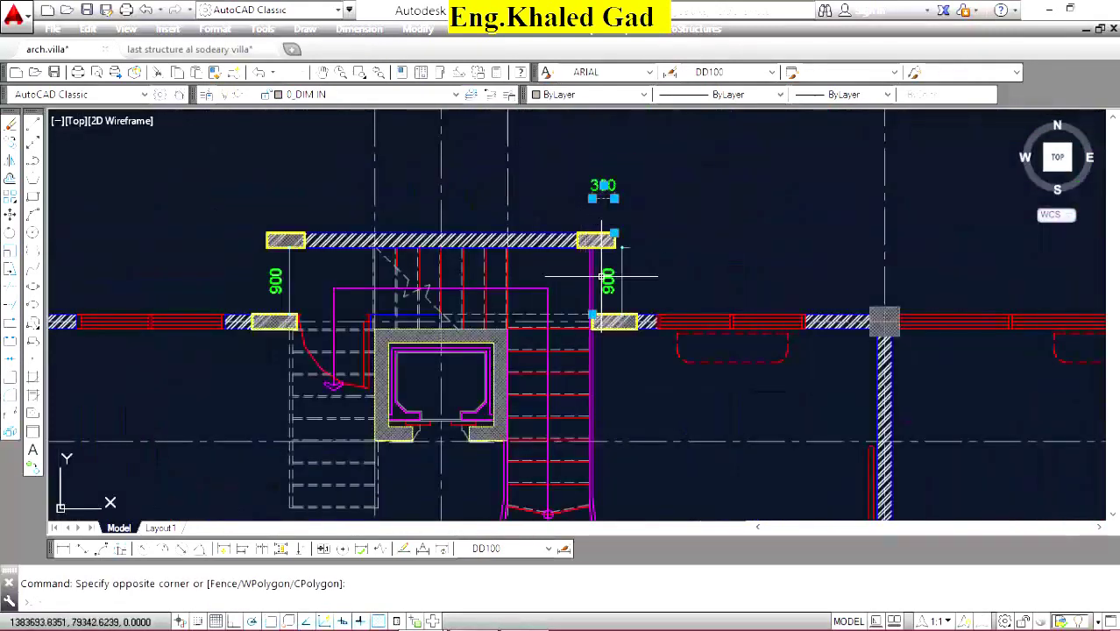
pyautogui.click(12, 127)
# Erase the door and its swing left of grid A.
pyautogui.scroll(-3, 619, 238)
pyautogui.scroll(-2, 633, 248)
pyautogui.scroll(5, 581, 268)
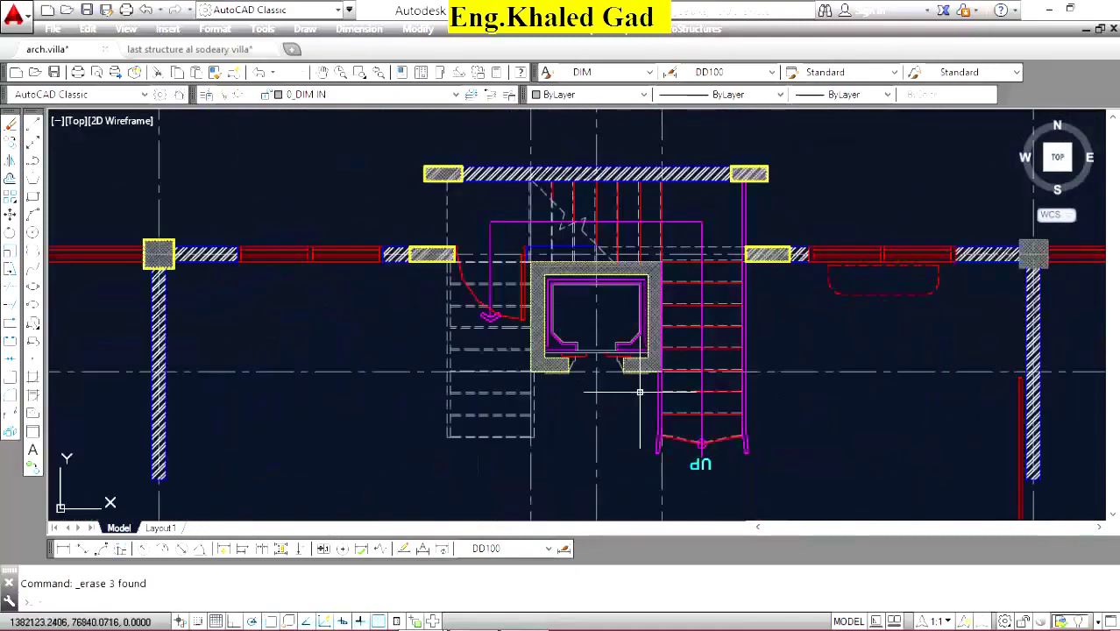
pyautogui.scroll(-4, 610, 308)
pyautogui.scroll(4, 640, 355)
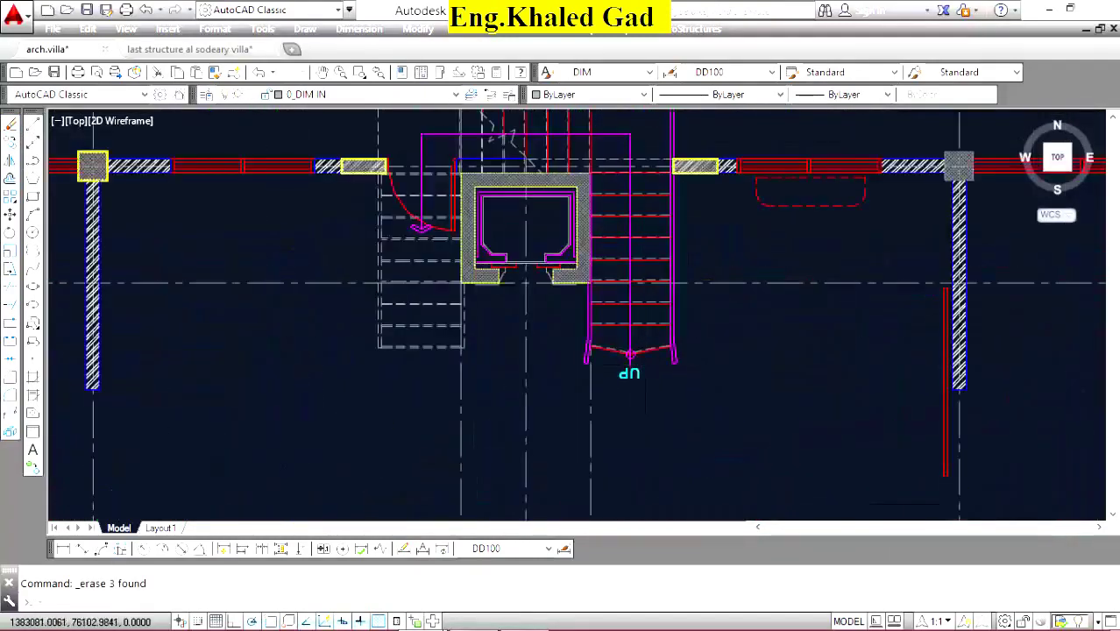
pyautogui.scroll(3, 625, 355)
pyautogui.scroll(-4, 626, 323)
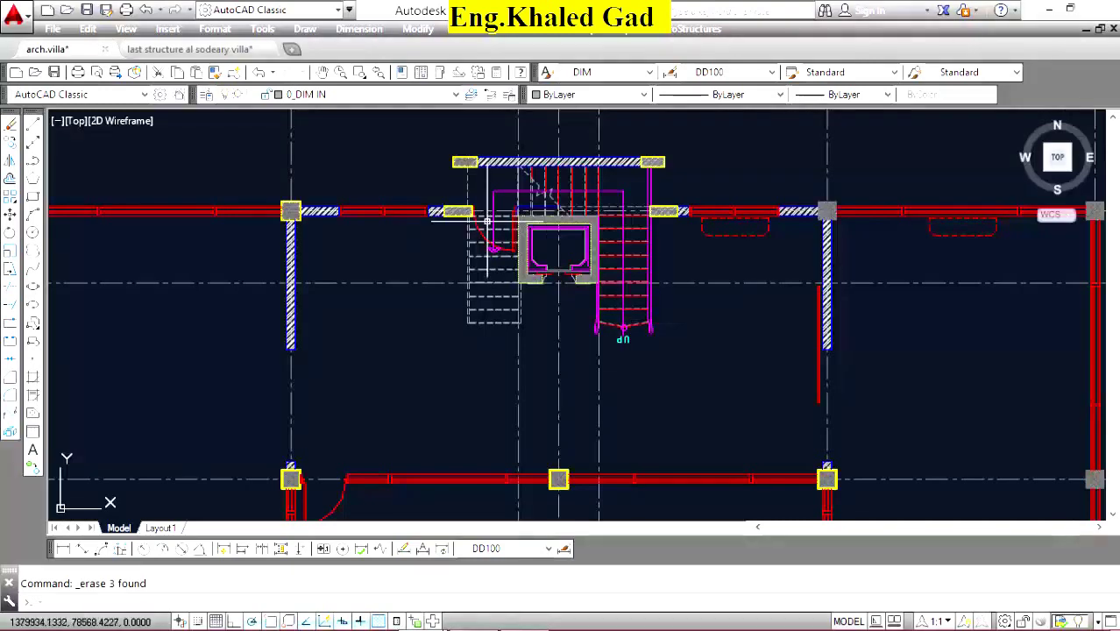
pyautogui.scroll(-3, 563, 240)
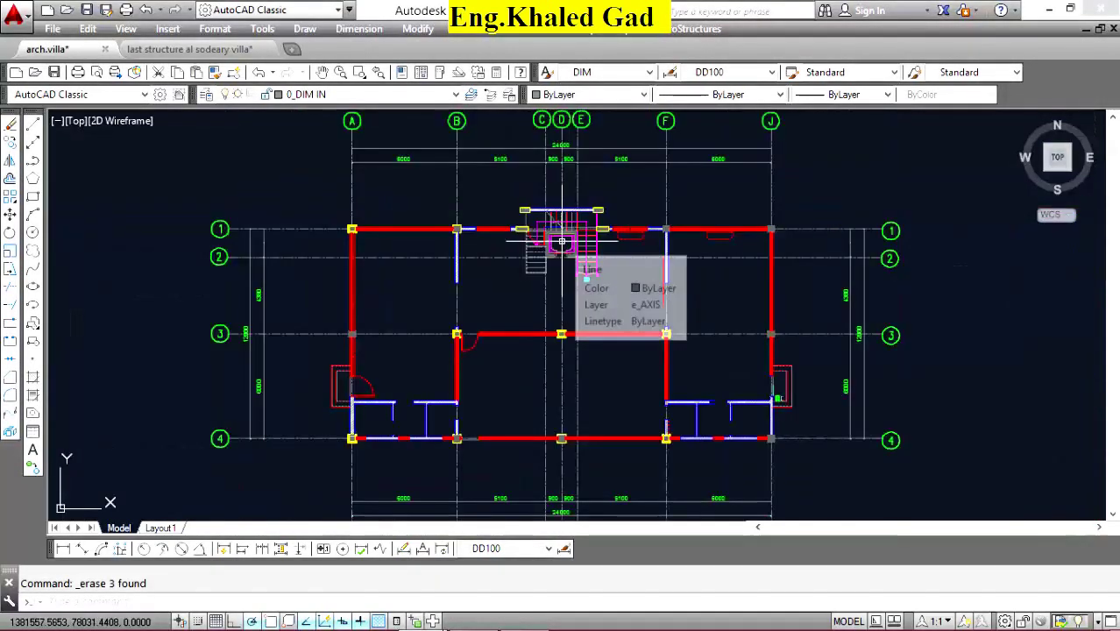
pyautogui.scroll(5, 385, 368)
pyautogui.scroll(3, 377, 360)
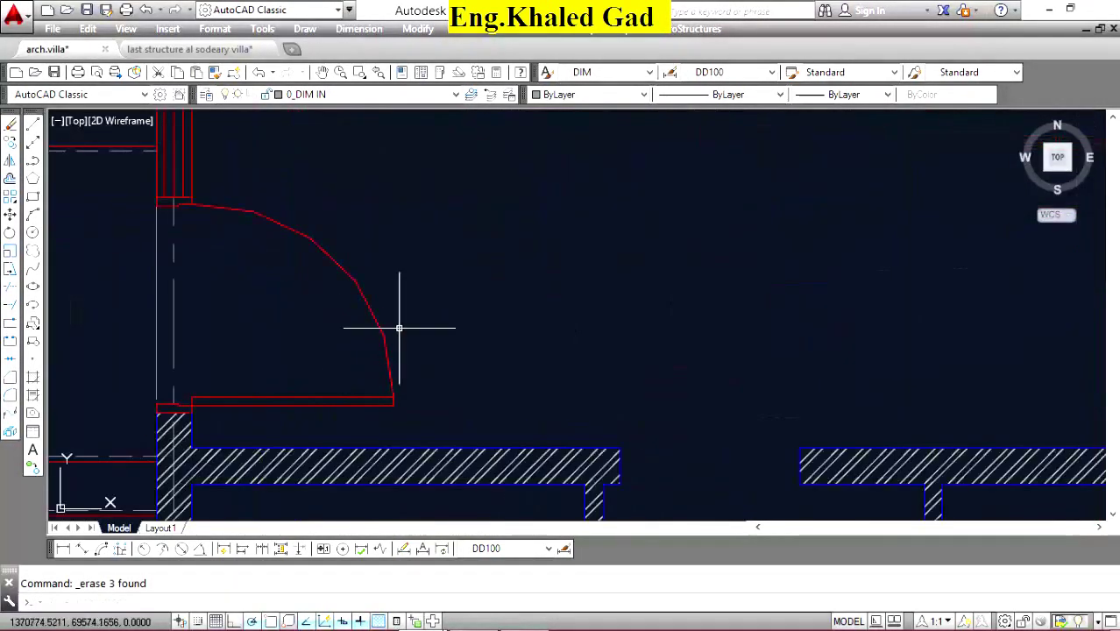
pyautogui.click(368, 350)
pyautogui.click(420, 319)
pyautogui.press('Delete')
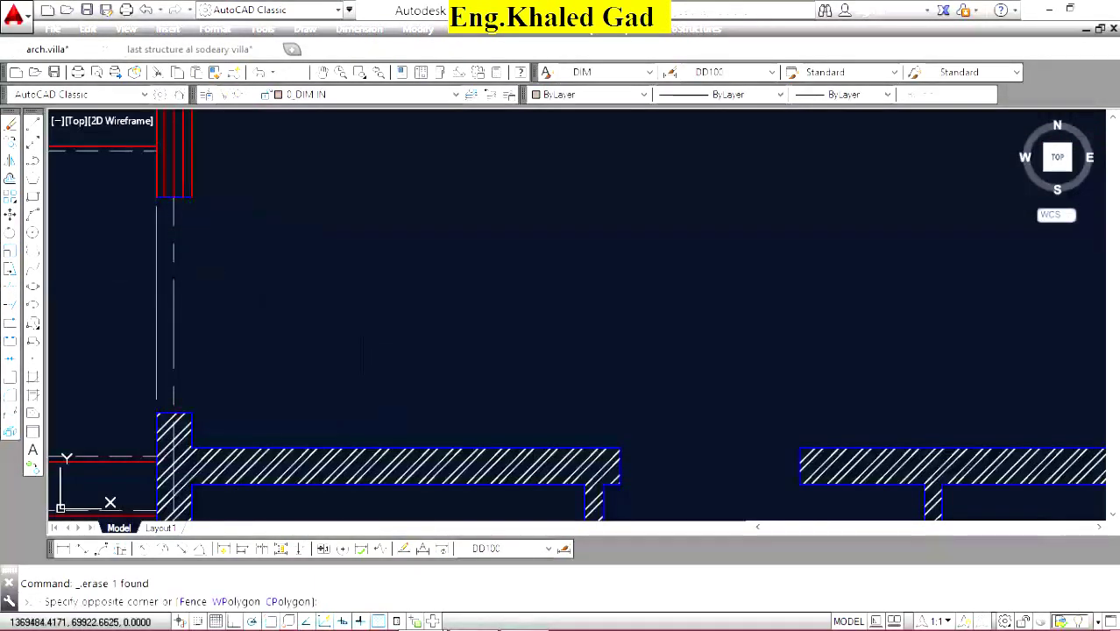
# Lengthen the red wall line by grip-stretching its left endpoint to a new position.
pyautogui.scroll(-3, 299, 258)
pyautogui.scroll(2, 657, 184)
pyautogui.scroll(4, 657, 184)
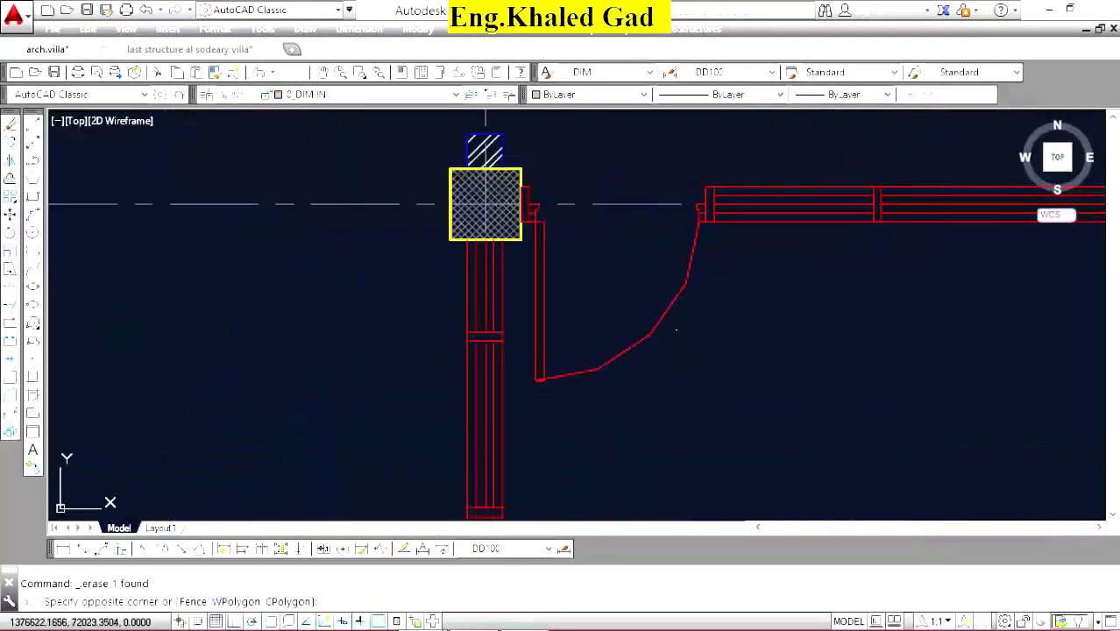
pyautogui.scroll(-2, 579, 260)
pyautogui.scroll(-4, 543, 294)
pyautogui.scroll(5, 460, 282)
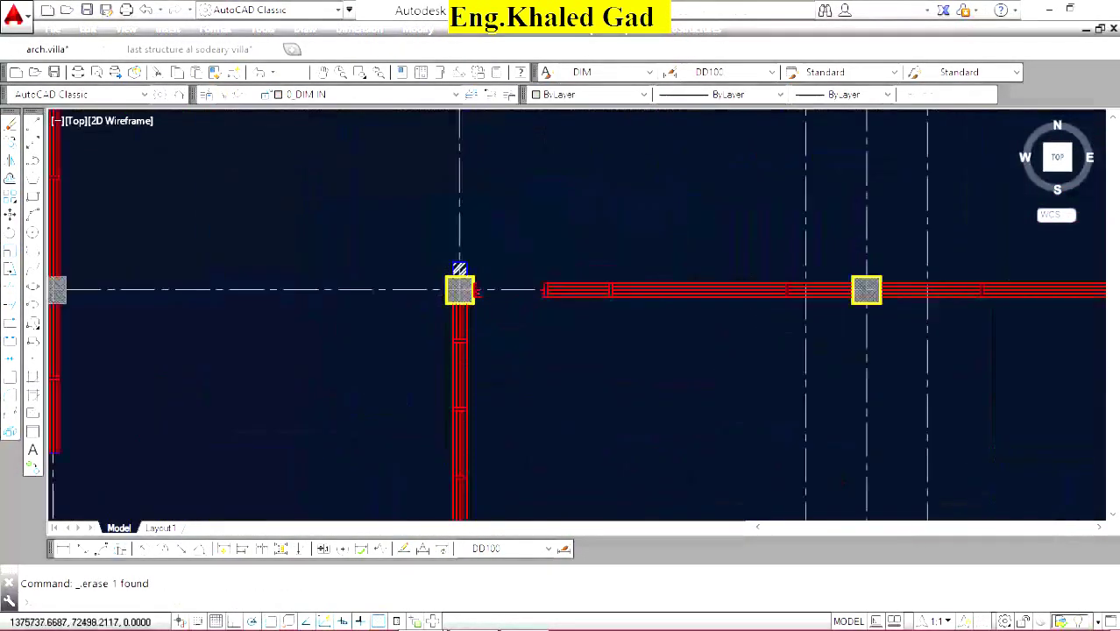
pyautogui.scroll(4, 619, 260)
pyautogui.scroll(4, 650, 283)
pyautogui.click(651, 262)
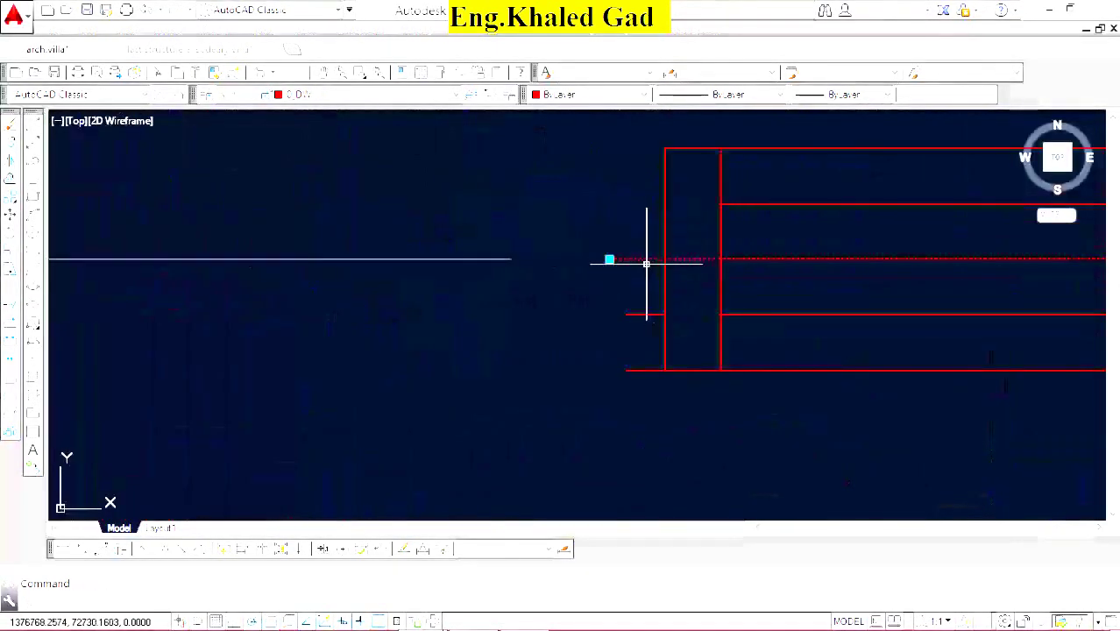
pyautogui.click(608, 257)
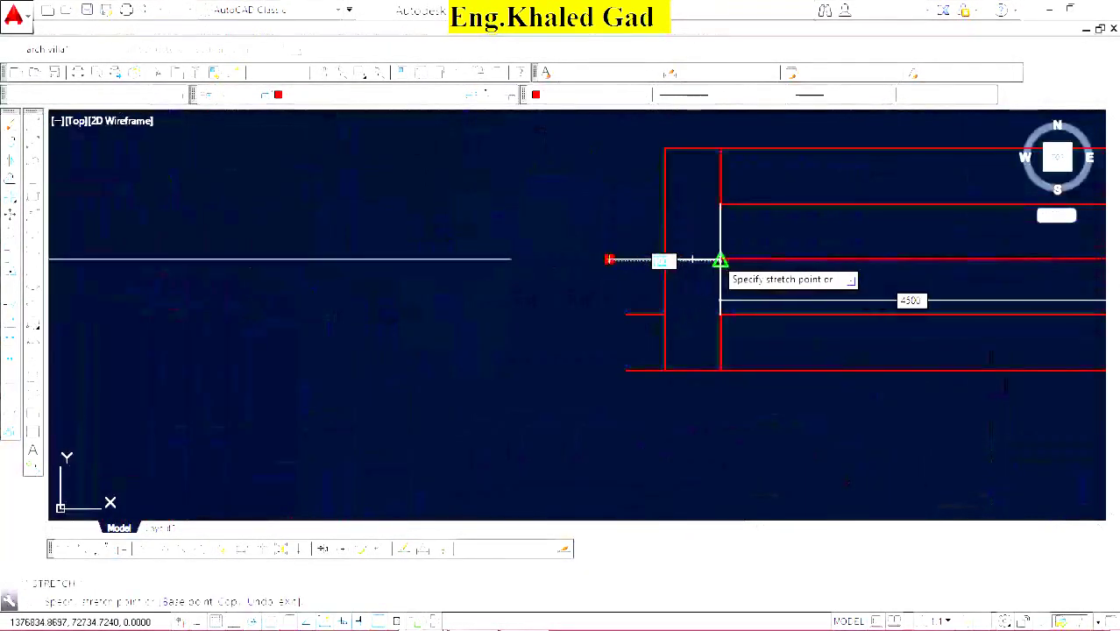
pyautogui.click(719, 258)
# Erase the two lower dashed lines beside the column.
pyautogui.click(630, 284)
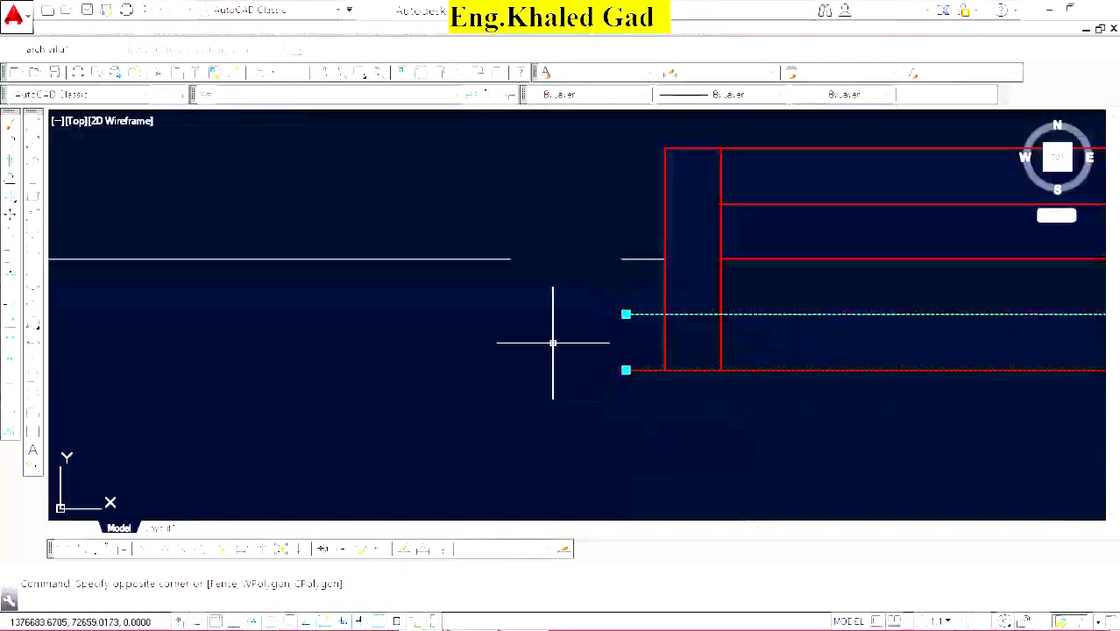
pyautogui.press('Escape')
pyautogui.click(622, 316)
pyautogui.click(592, 325)
pyautogui.press('Delete')
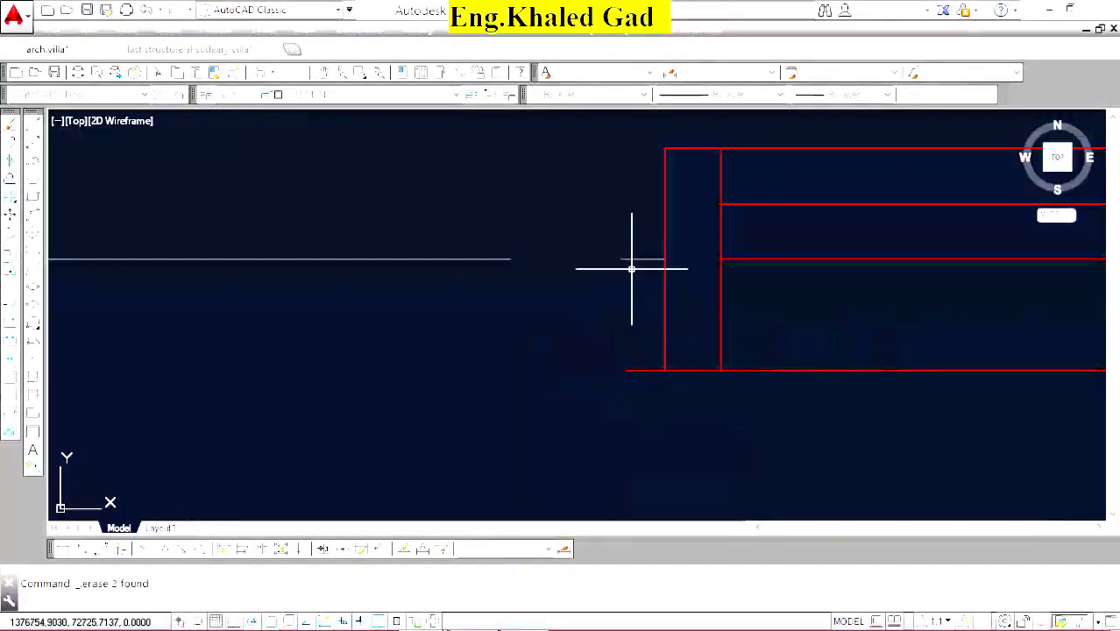
pyautogui.scroll(-3, 605, 276)
pyautogui.scroll(-3, 562, 298)
pyautogui.scroll(3, 578, 305)
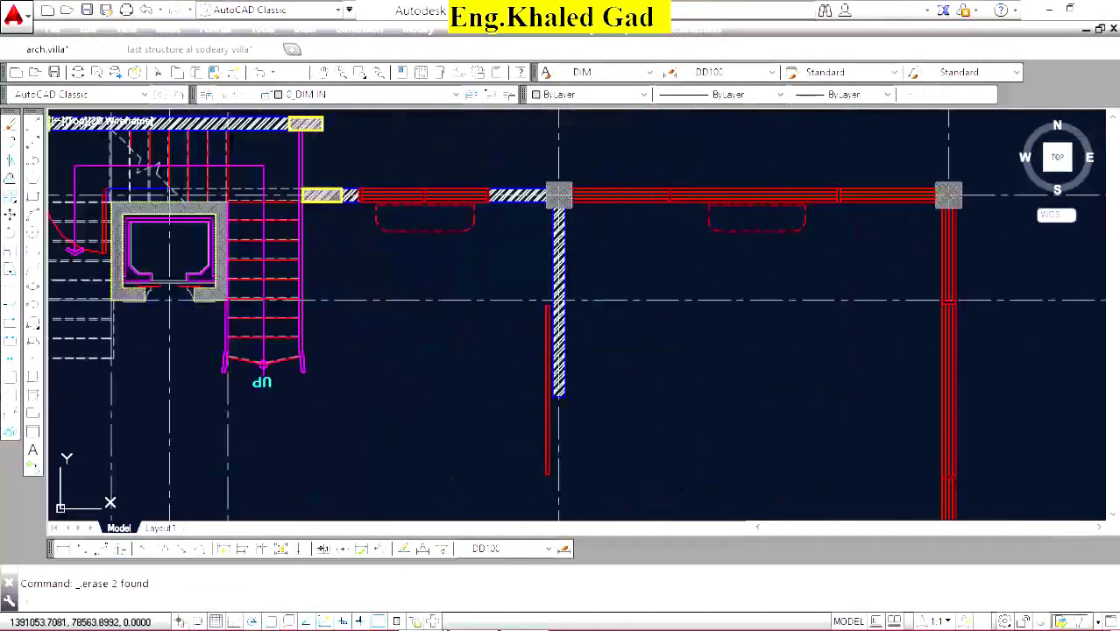
pyautogui.scroll(2, 795, 205)
# Erase the dashed red outline below the wall and the leftover lines at the grid 4 columns.
pyautogui.scroll(2, 840, 195)
pyautogui.click(842, 197)
pyautogui.click(343, 362)
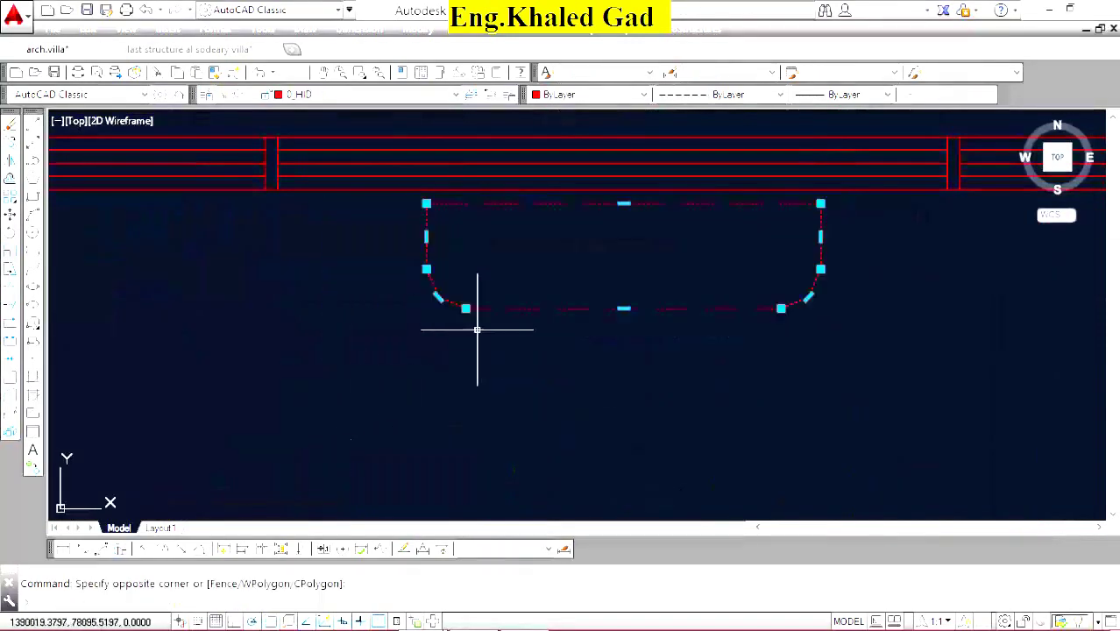
pyautogui.scroll(-3, 676, 296)
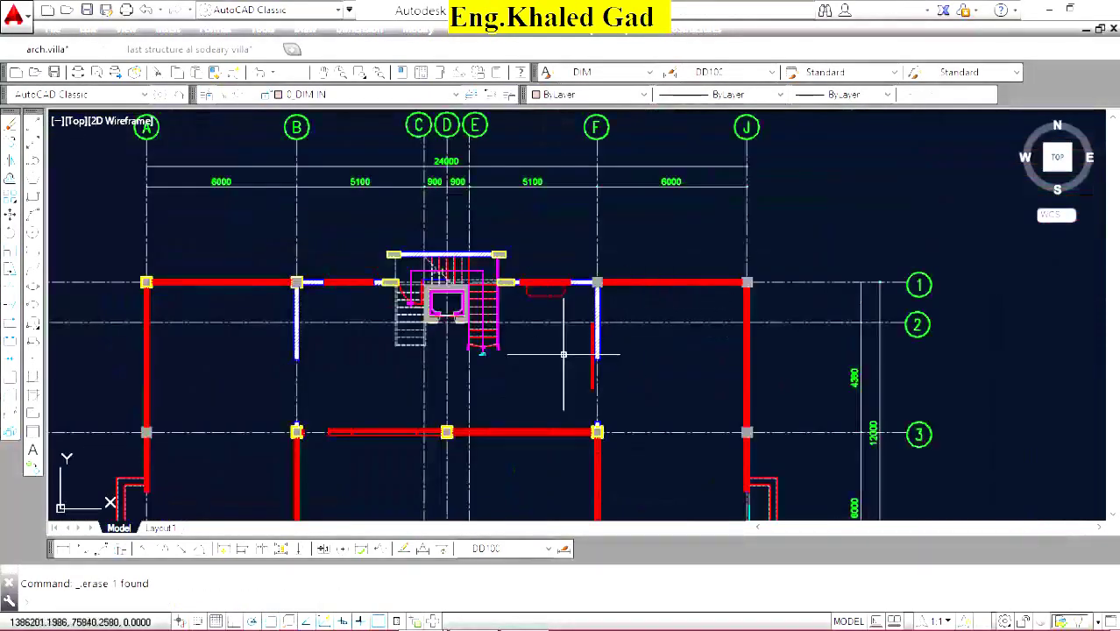
pyautogui.scroll(4, 569, 347)
pyautogui.scroll(4, 631, 281)
pyautogui.scroll(3, 627, 238)
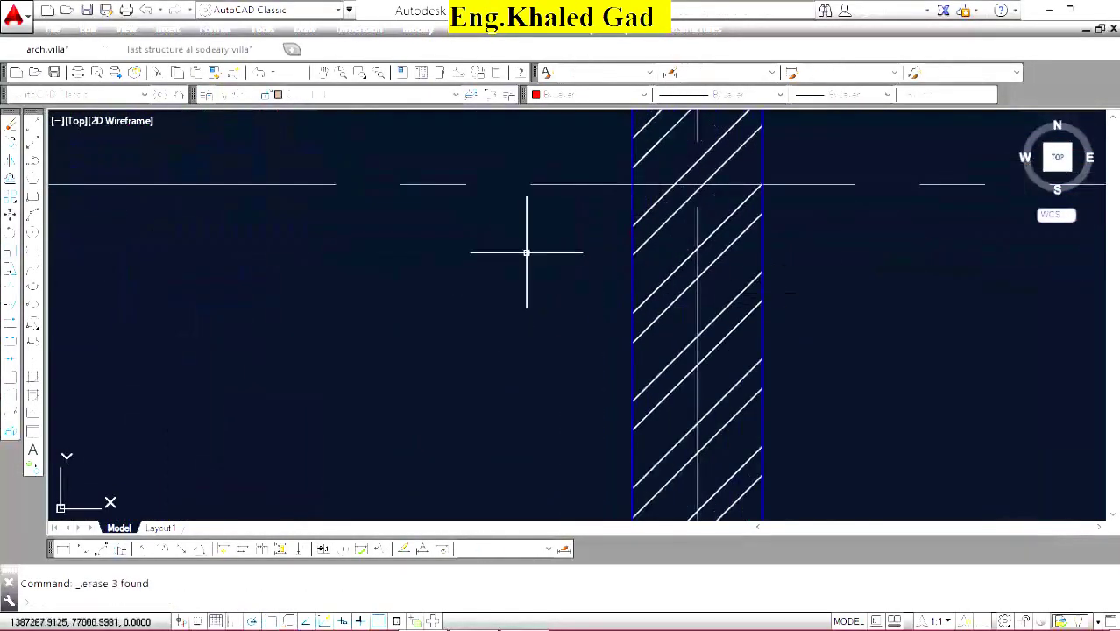
pyautogui.scroll(-3, 526, 252)
pyautogui.scroll(-2, 525, 252)
pyautogui.scroll(5, 578, 280)
pyautogui.click(537, 251)
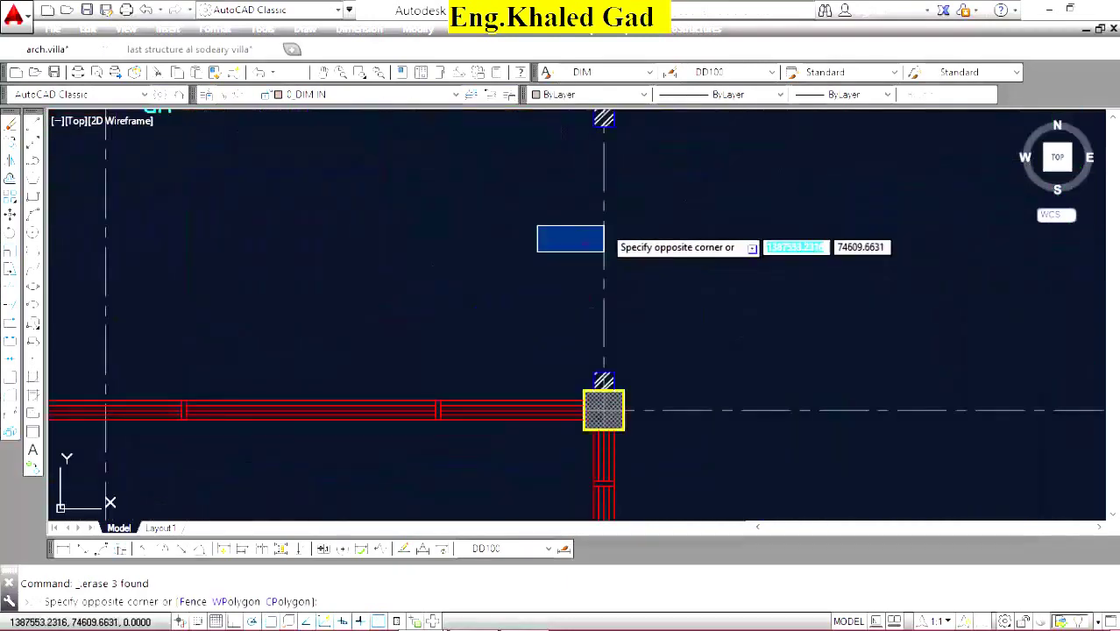
pyautogui.click(604, 227)
# Erase the stray line beside the grid 4 column.
pyautogui.scroll(-4, 565, 224)
pyautogui.scroll(3, 630, 267)
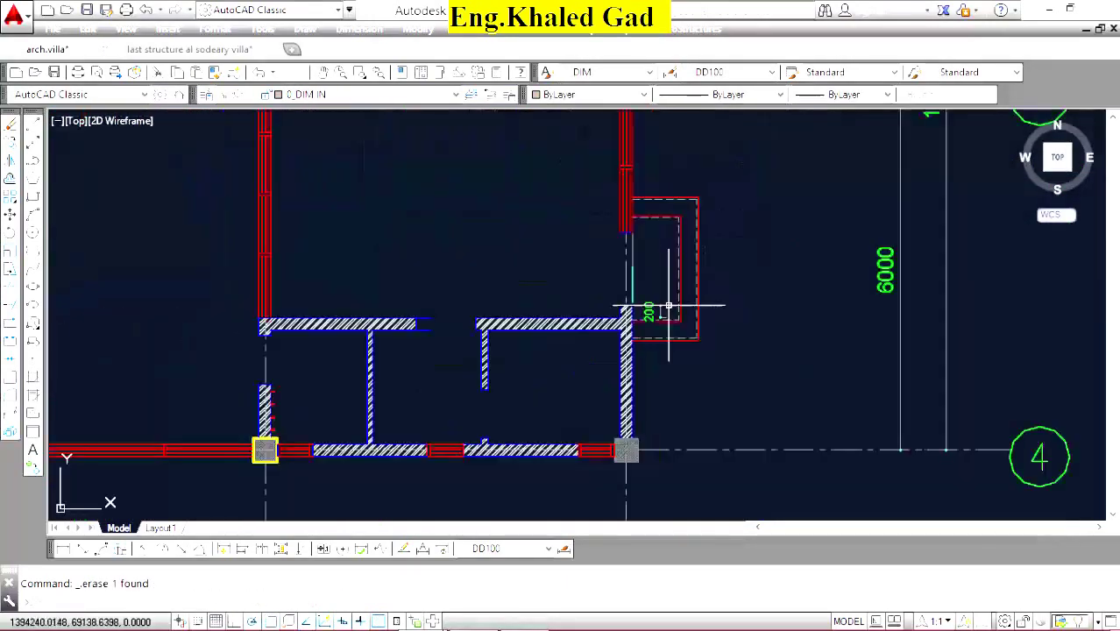
pyautogui.scroll(3, 670, 305)
pyautogui.click(652, 303)
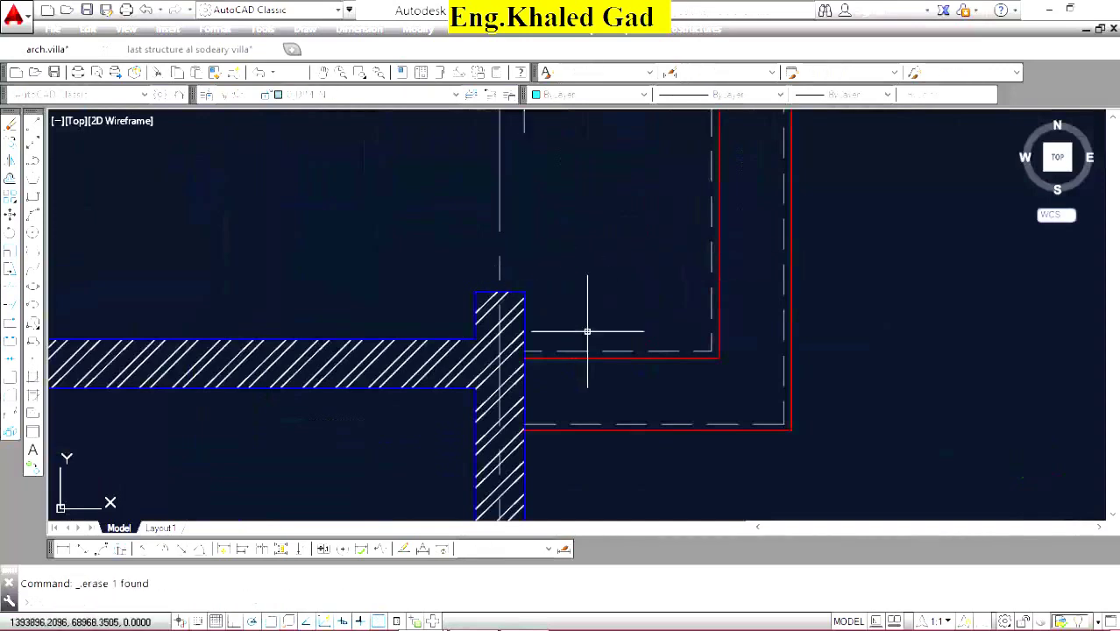
pyautogui.moveTo(587, 332); pyautogui.dragTo(587, 526, button='middle')
pyautogui.scroll(2, 561, 245)
pyautogui.click(529, 227)
pyautogui.click(555, 242)
pyautogui.scroll(-2, 613, 246)
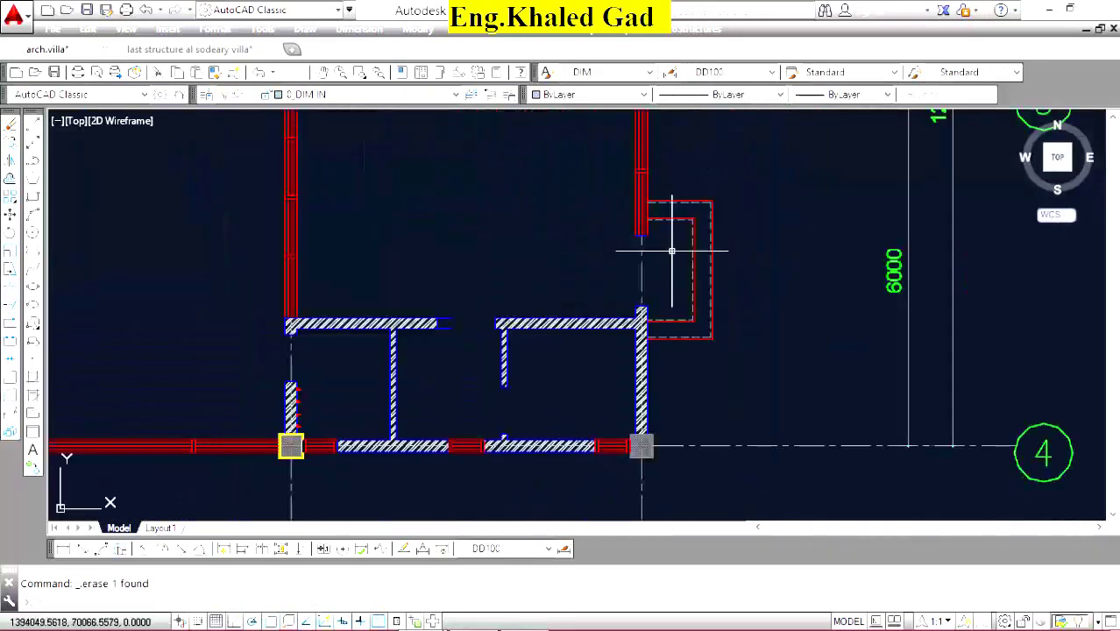
pyautogui.scroll(-2, 657, 249)
pyautogui.scroll(-2, 612, 255)
pyautogui.scroll(4, 580, 202)
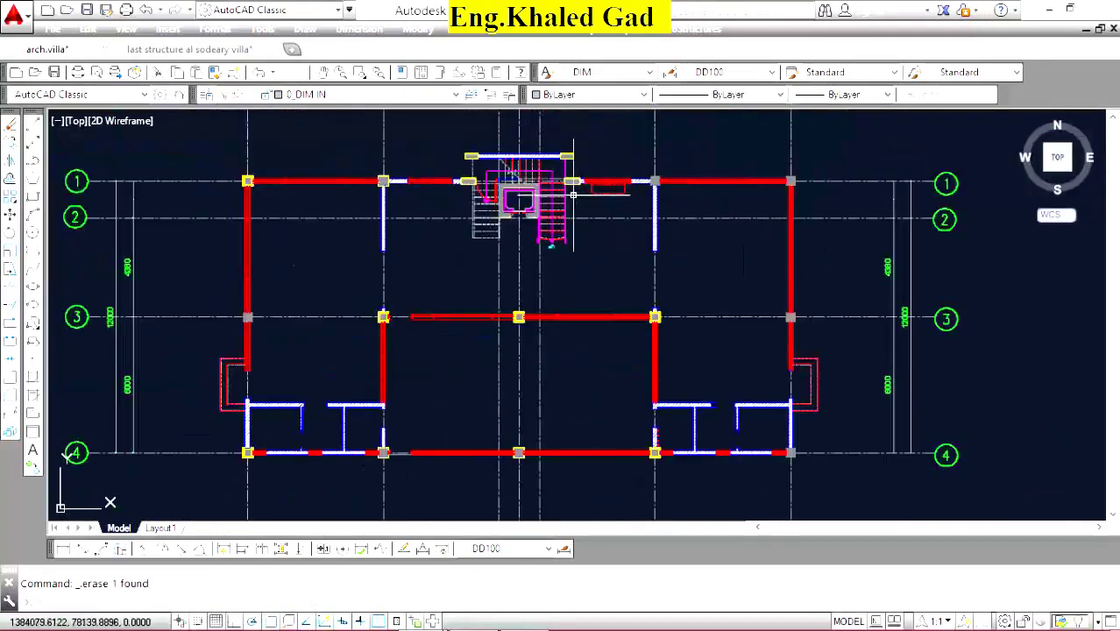
pyautogui.scroll(4, 561, 211)
pyautogui.scroll(3, 295, 155)
pyautogui.scroll(-2, 558, 225)
pyautogui.scroll(-4, 558, 225)
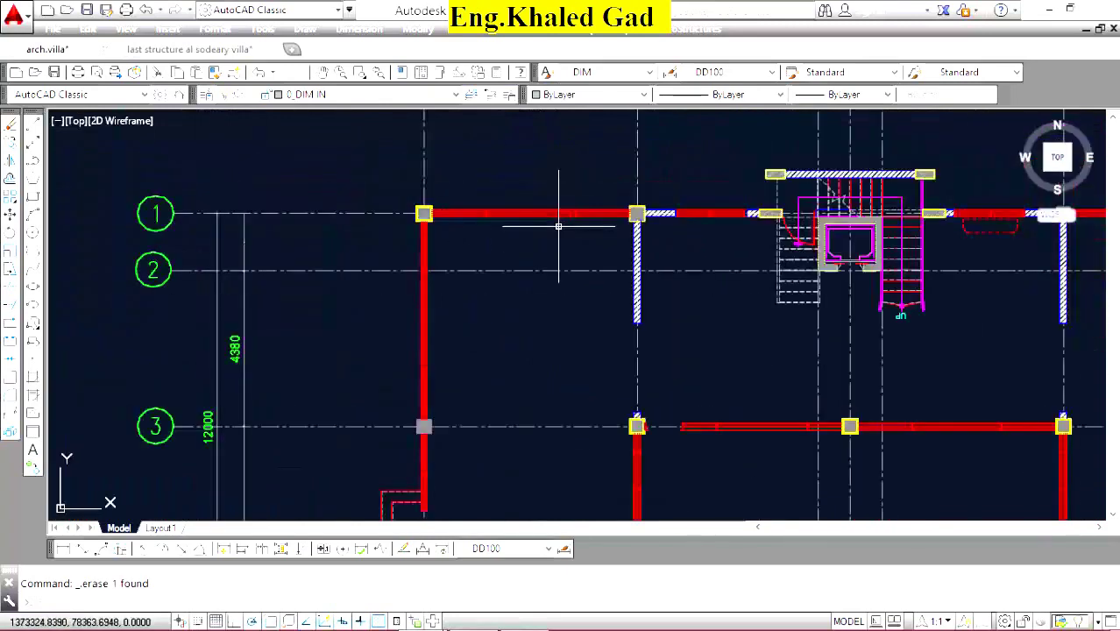
pyautogui.scroll(8, 435, 214)
# Start a linear dimension across the column edge, then cancel it.
pyautogui.click(63, 549)
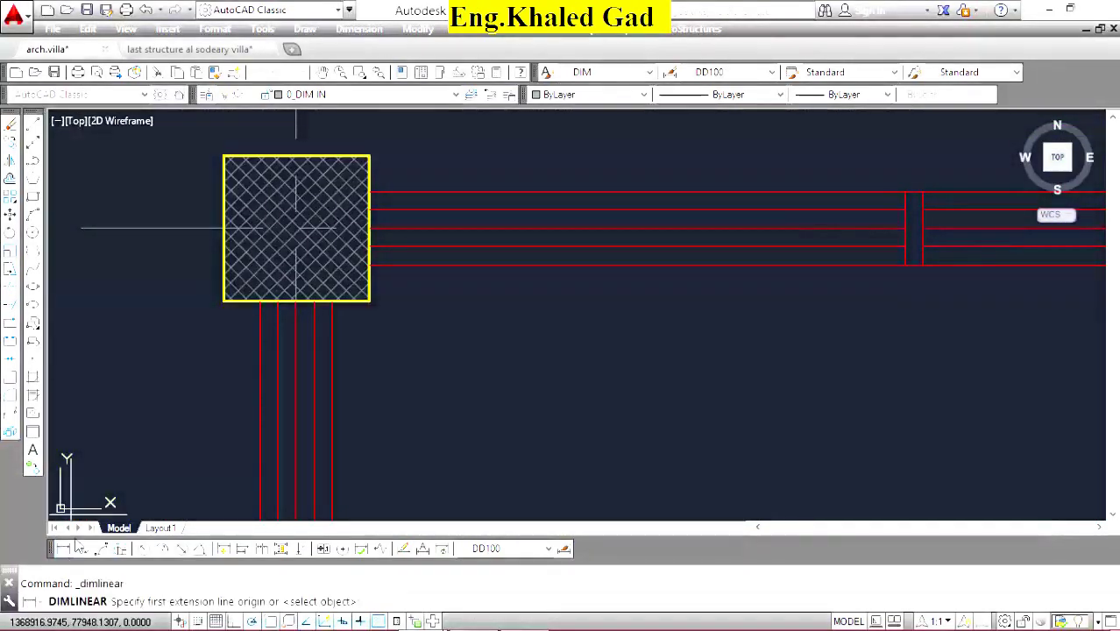
pyautogui.click(365, 194)
pyautogui.click(365, 311)
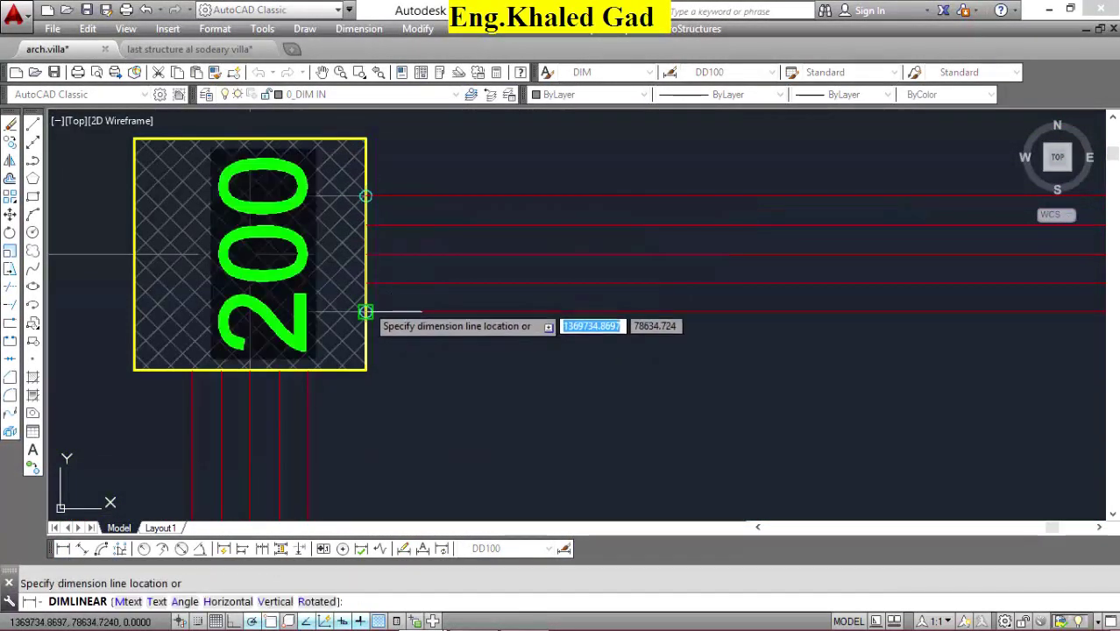
pyautogui.scroll(-6, 613, 239)
pyautogui.scroll(5, 561, 252)
pyautogui.rightClick(506, 166)
pyautogui.click(550, 192)
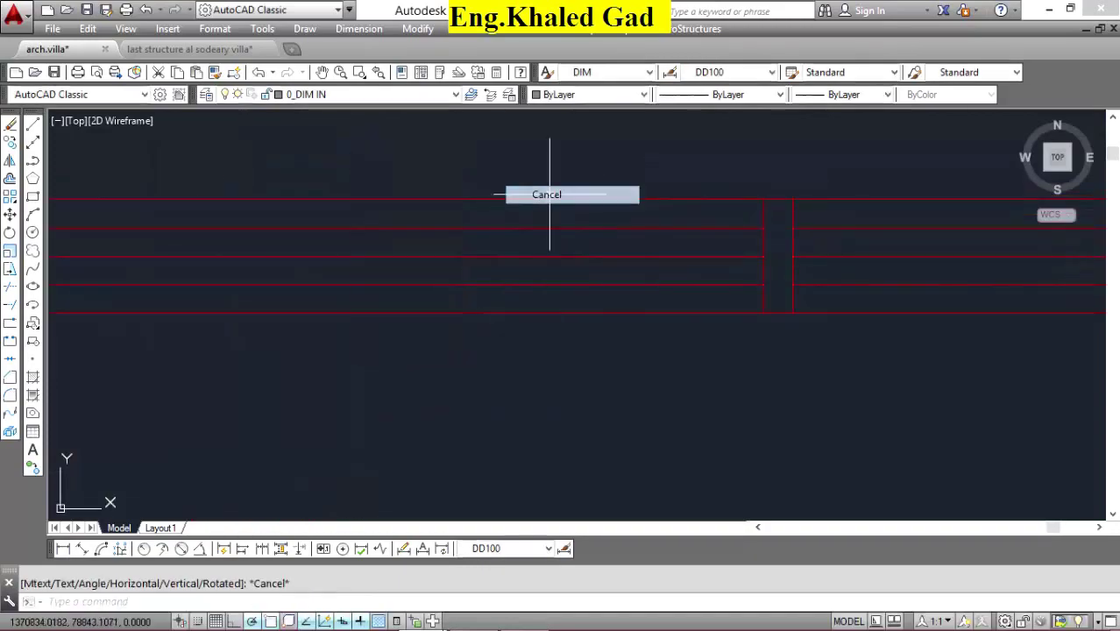
pyautogui.scroll(-8, 565, 183)
pyautogui.scroll(3, 537, 175)
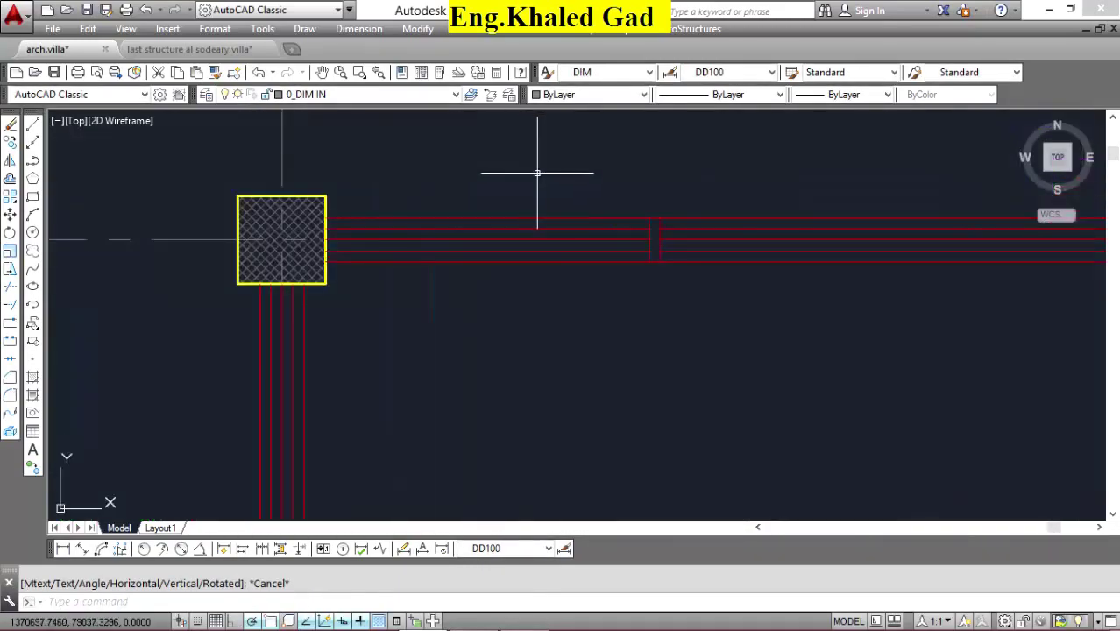
pyautogui.scroll(-12, 537, 176)
pyautogui.scroll(-4, 533, 258)
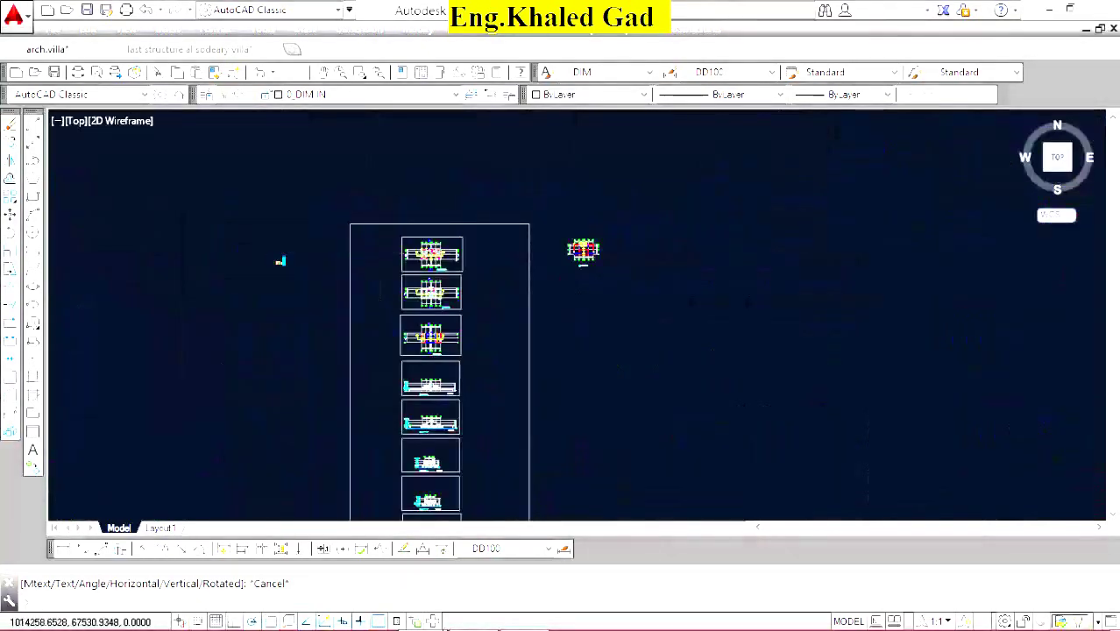
pyautogui.scroll(8, 176, 351)
pyautogui.scroll(4, 256, 282)
# Match properties from the cyan STR. BEAMS line onto the top and bottom red lines.
pyautogui.click(258, 276)
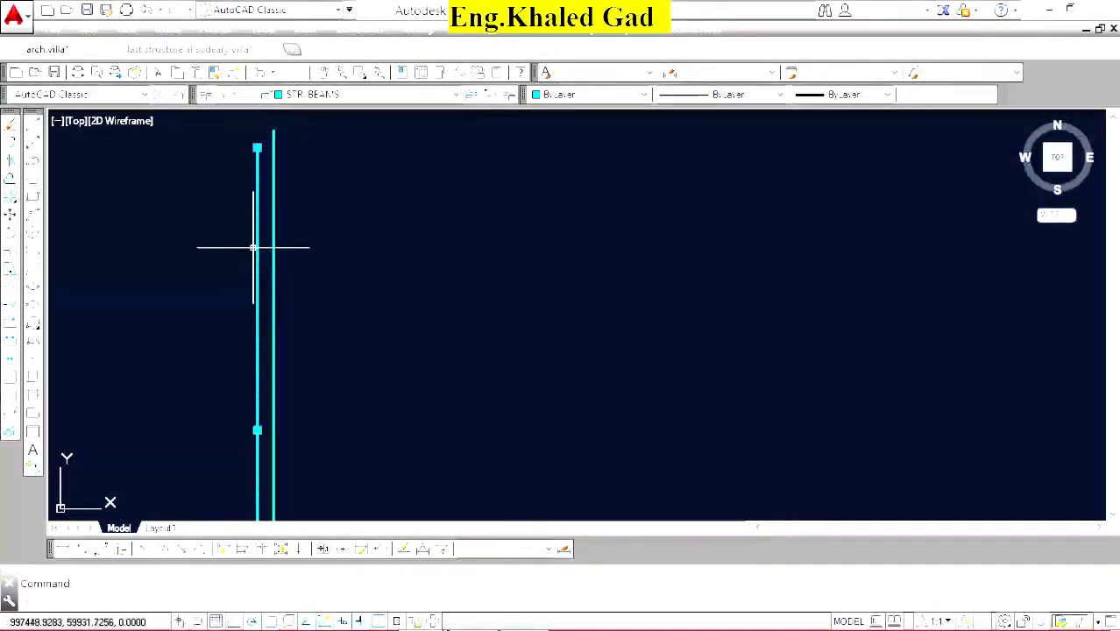
pyautogui.click(214, 72)
pyautogui.scroll(-3, 381, 233)
pyautogui.scroll(-3, 386, 237)
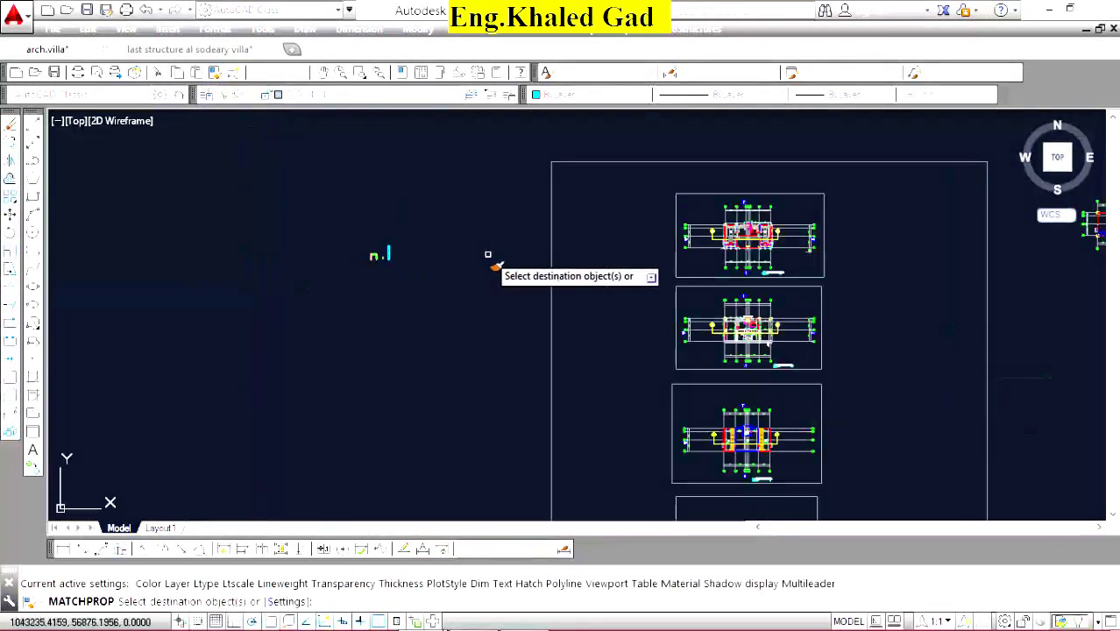
pyautogui.scroll(3, 775, 237)
pyautogui.scroll(1, 363, 176)
pyautogui.scroll(-1, 389, 238)
pyautogui.scroll(-3, 736, 225)
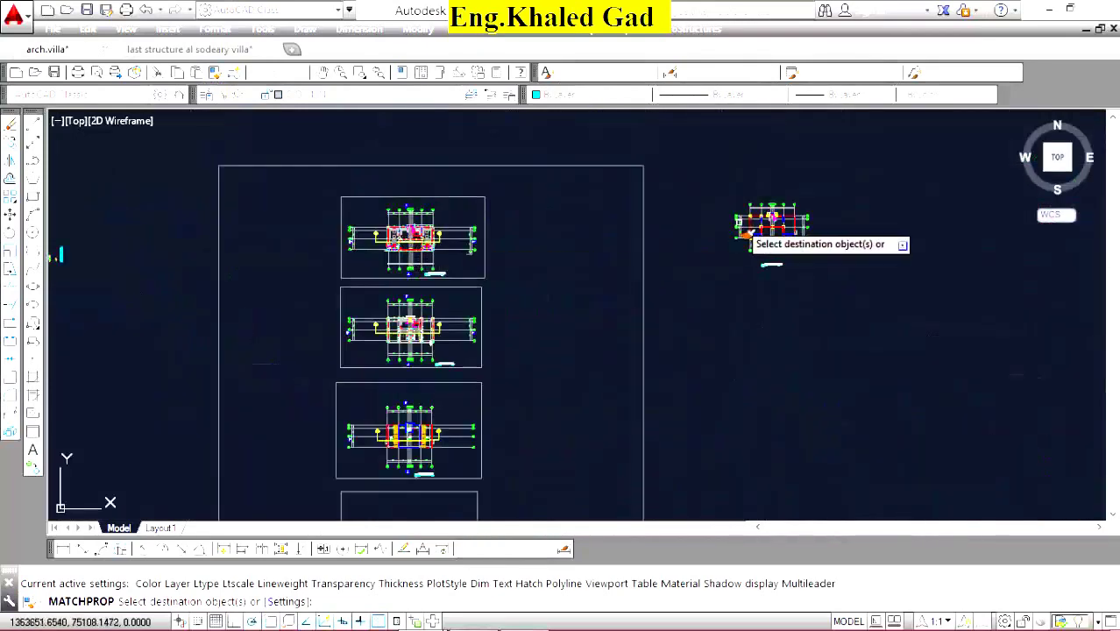
pyautogui.scroll(4, 780, 206)
pyautogui.scroll(3, 771, 210)
pyautogui.scroll(2, 658, 201)
pyautogui.click(655, 200)
pyautogui.click(637, 220)
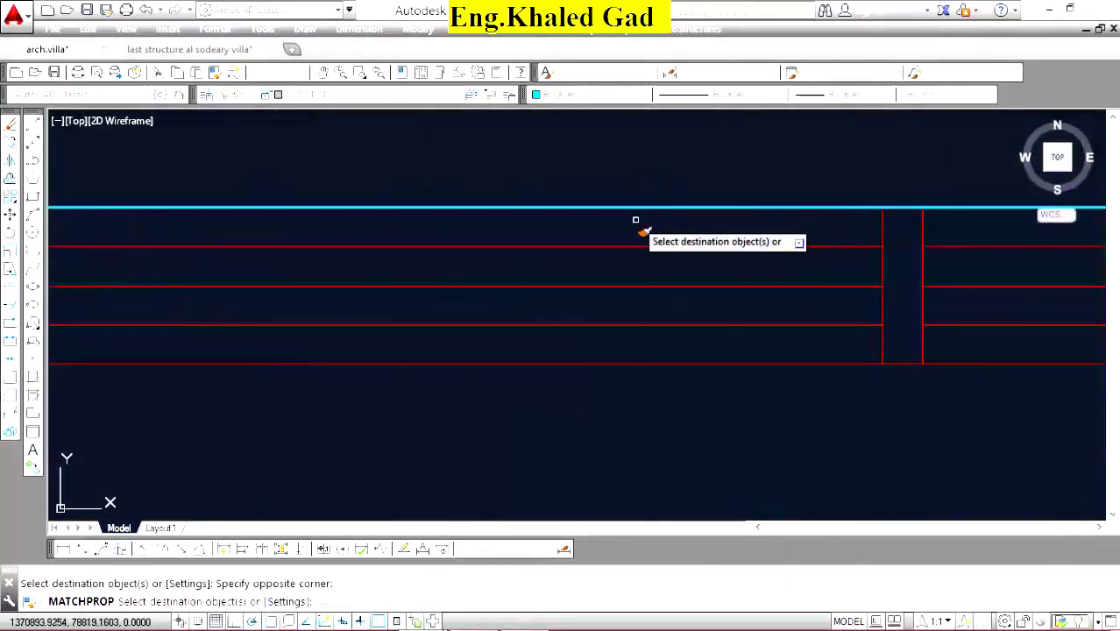
pyautogui.click(665, 353)
pyautogui.click(627, 387)
pyautogui.scroll(-5, 558, 205)
pyautogui.rightClick(559, 206)
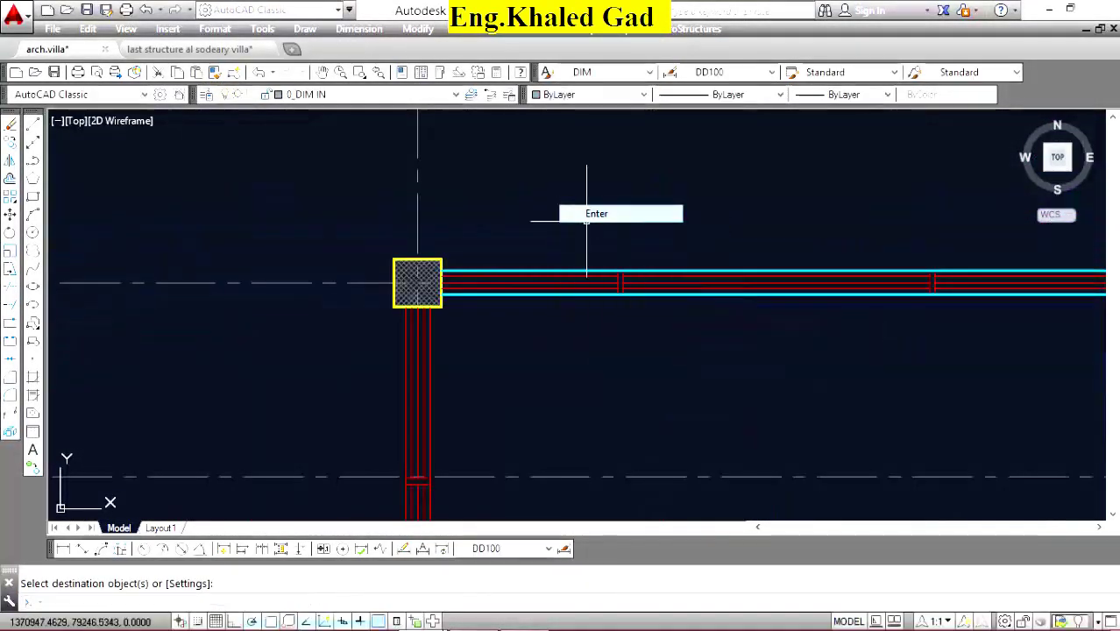
# Select the wall break lines by the corner column, then cancel the selection.
pyautogui.scroll(4, 617, 285)
pyautogui.click(654, 219)
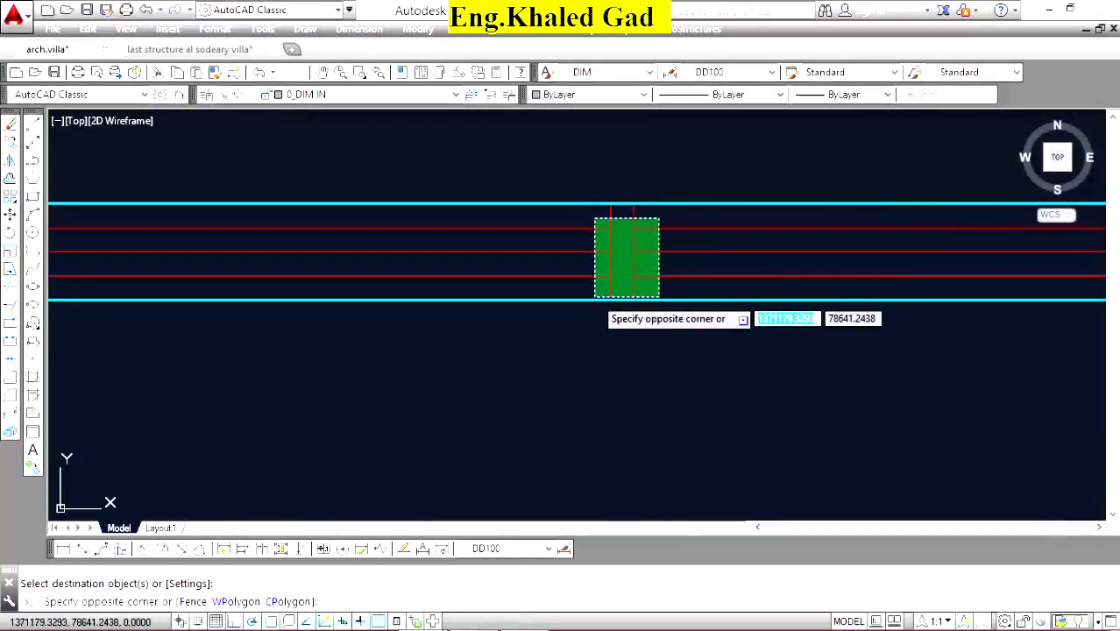
pyautogui.click(593, 300)
pyautogui.scroll(-5, 670, 235)
pyautogui.press('Escape')
pyautogui.scroll(4, 601, 233)
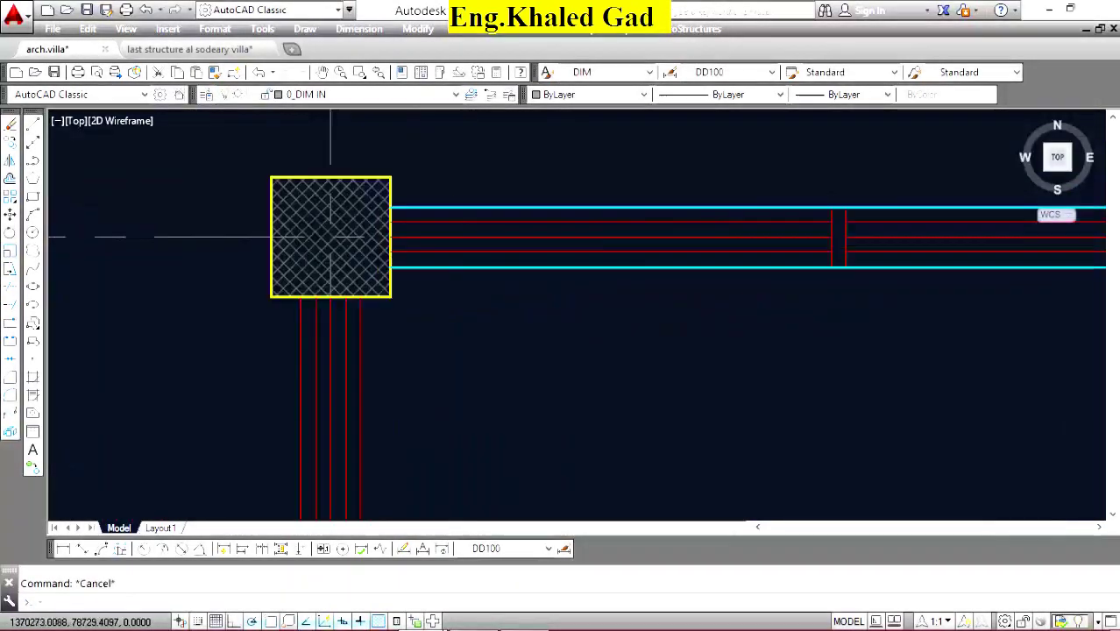
pyautogui.scroll(2, 575, 220)
pyautogui.scroll(-6, 628, 245)
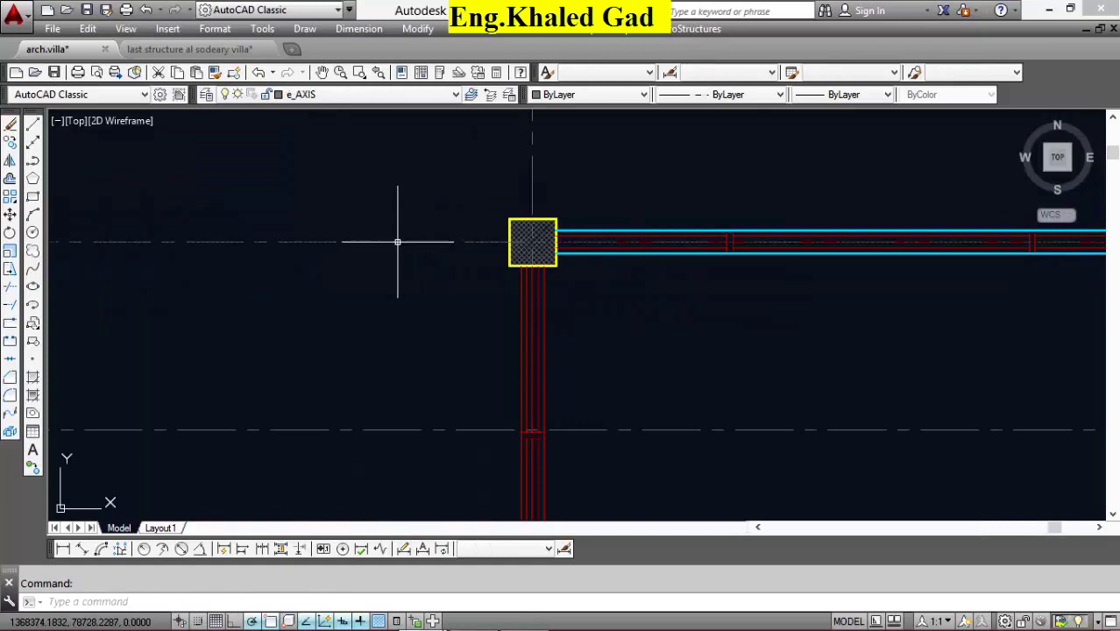
# Look through the layer list without changing any layer, and cancel a first selection around the beam.
pyautogui.click(455, 97)
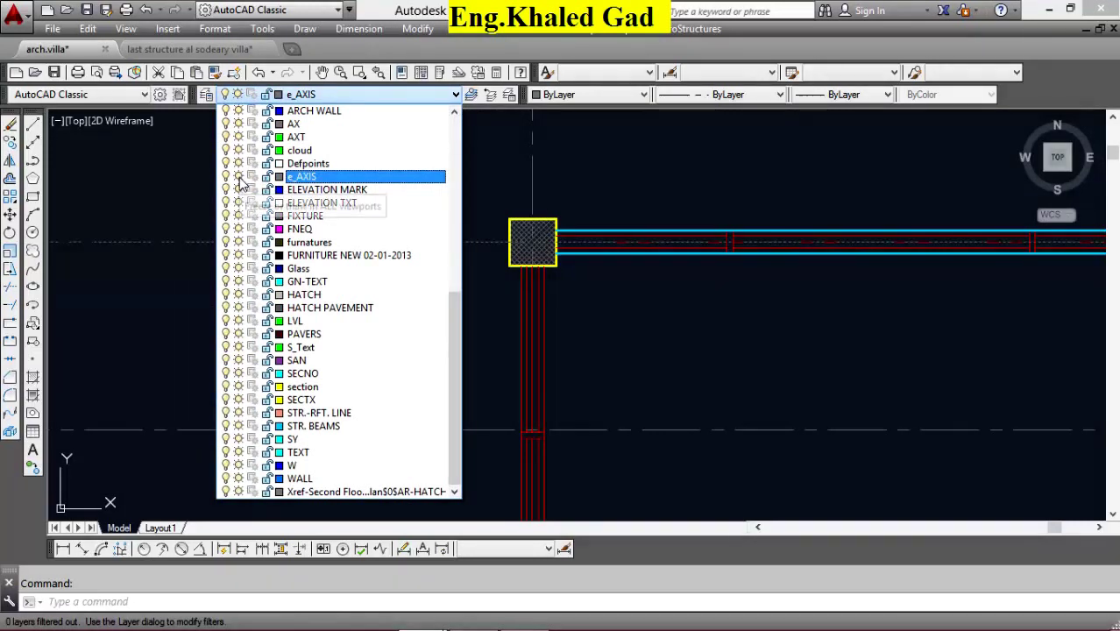
pyautogui.click(196, 191)
pyautogui.scroll(4, 692, 233)
pyautogui.click(688, 193)
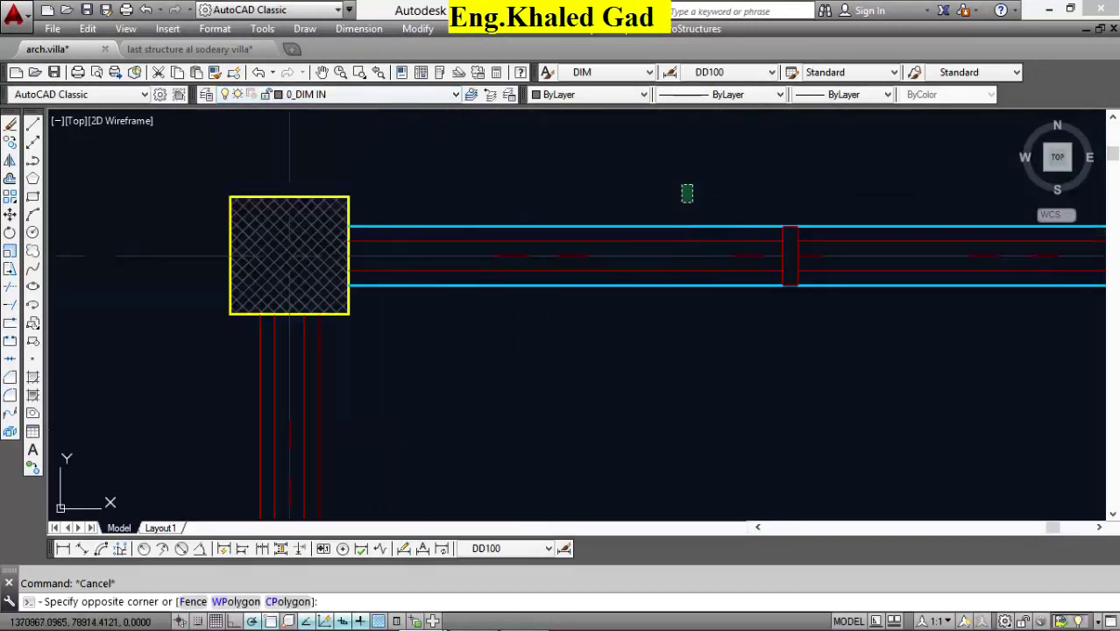
pyautogui.press('Escape')
# Crossing-select the two red break marks on the cyan beam and erase them.
pyautogui.scroll(2, 601, 244)
pyautogui.click(605, 232)
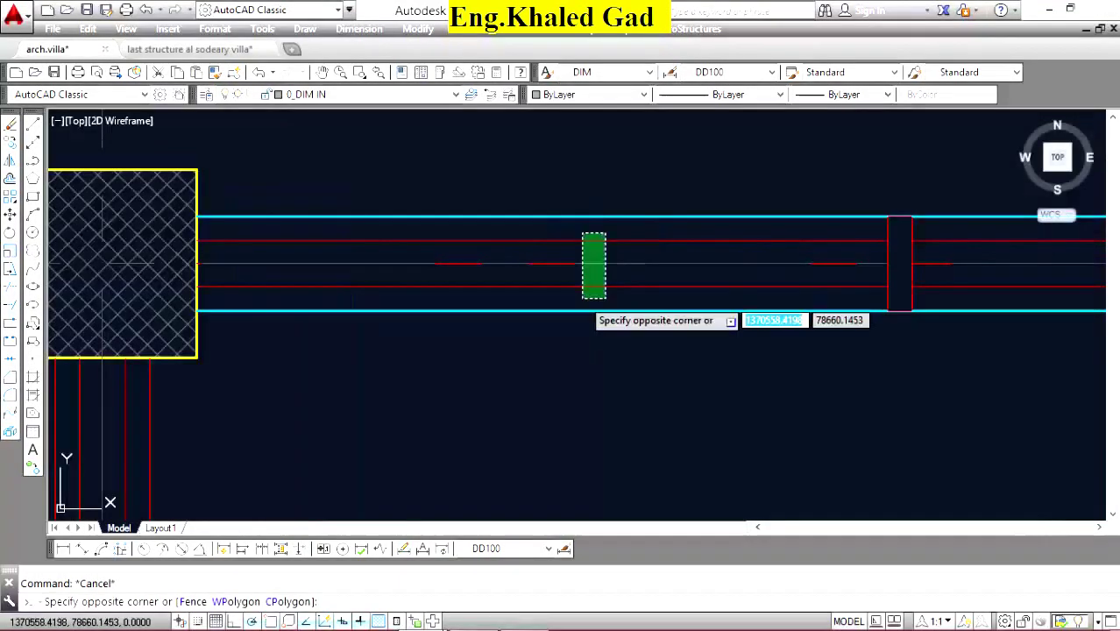
pyautogui.click(576, 294)
pyautogui.scroll(-2, 576, 293)
pyautogui.scroll(-2, 692, 261)
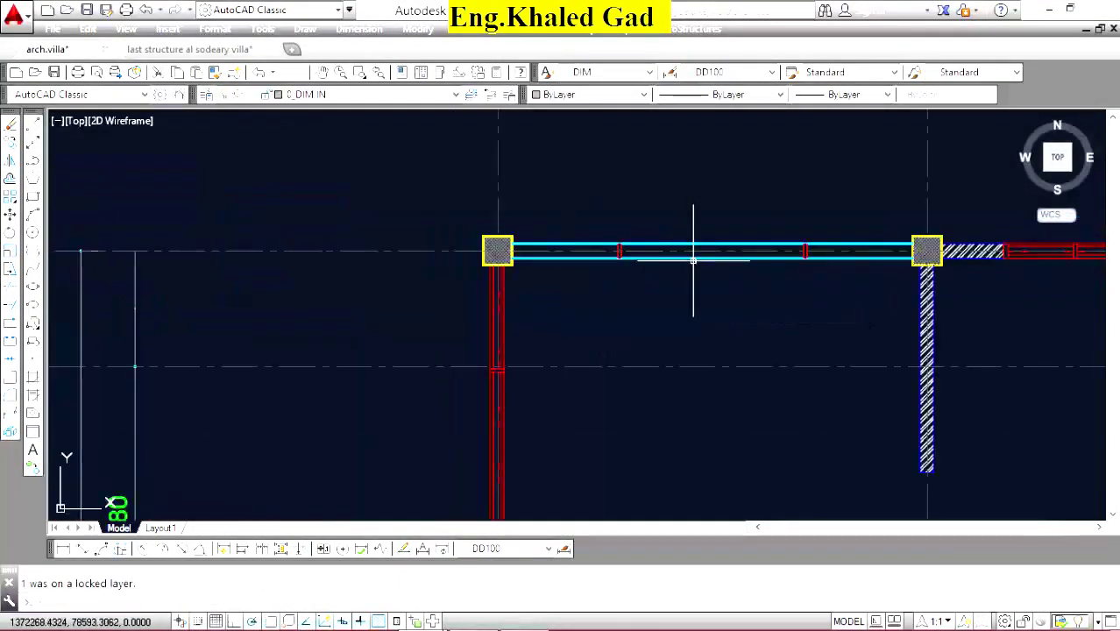
pyautogui.click(825, 298)
pyautogui.scroll(3, 634, 260)
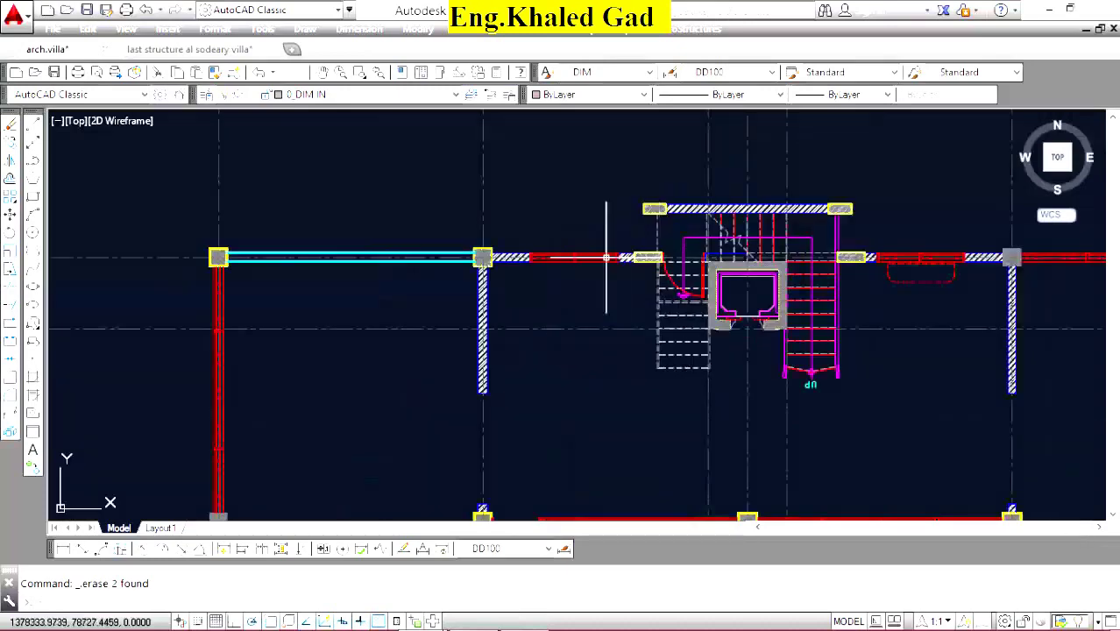
pyautogui.scroll(2, 431, 255)
pyautogui.scroll(5, 752, 233)
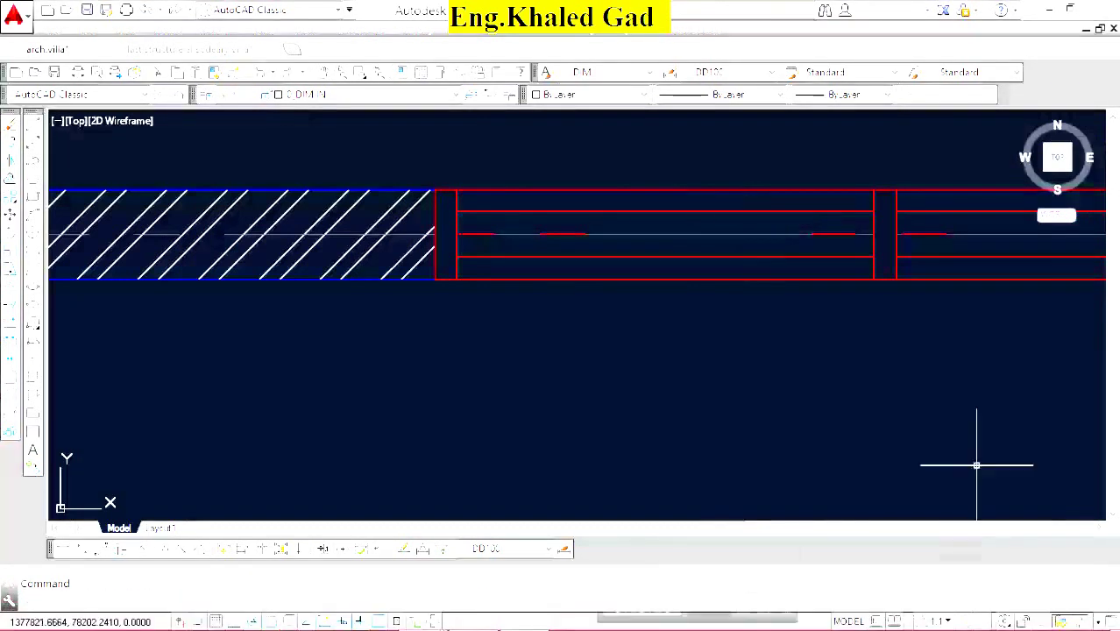
pyautogui.click(525, 616)
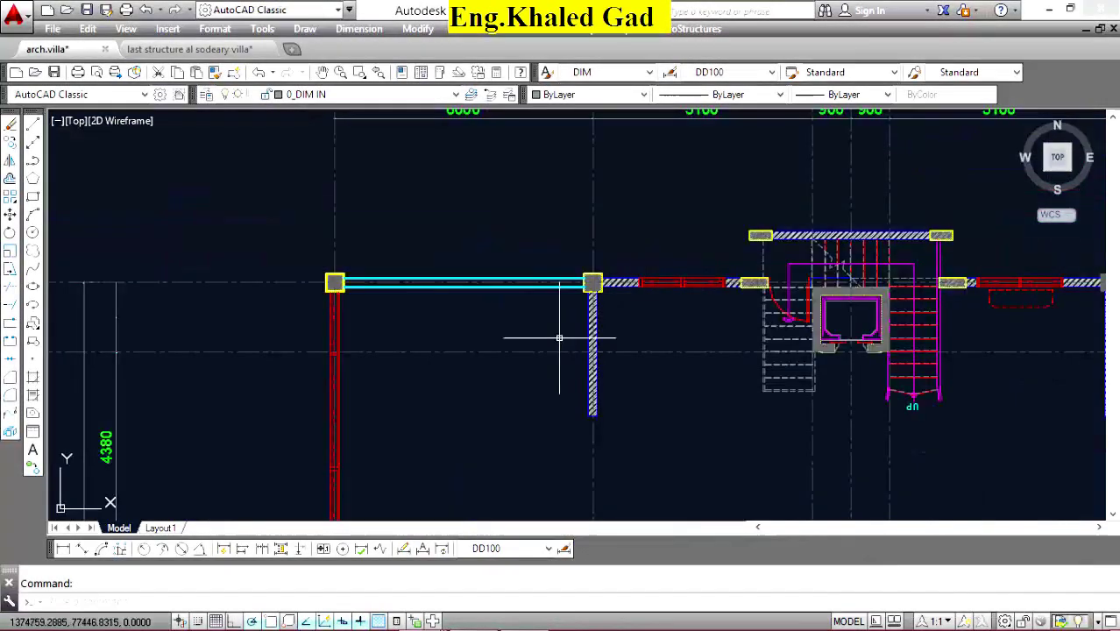
pyautogui.scroll(-4, 559, 337)
# Select the diagonal wall hatch beside the square column and freeze its HATCH layer.
pyautogui.scroll(5, 532, 275)
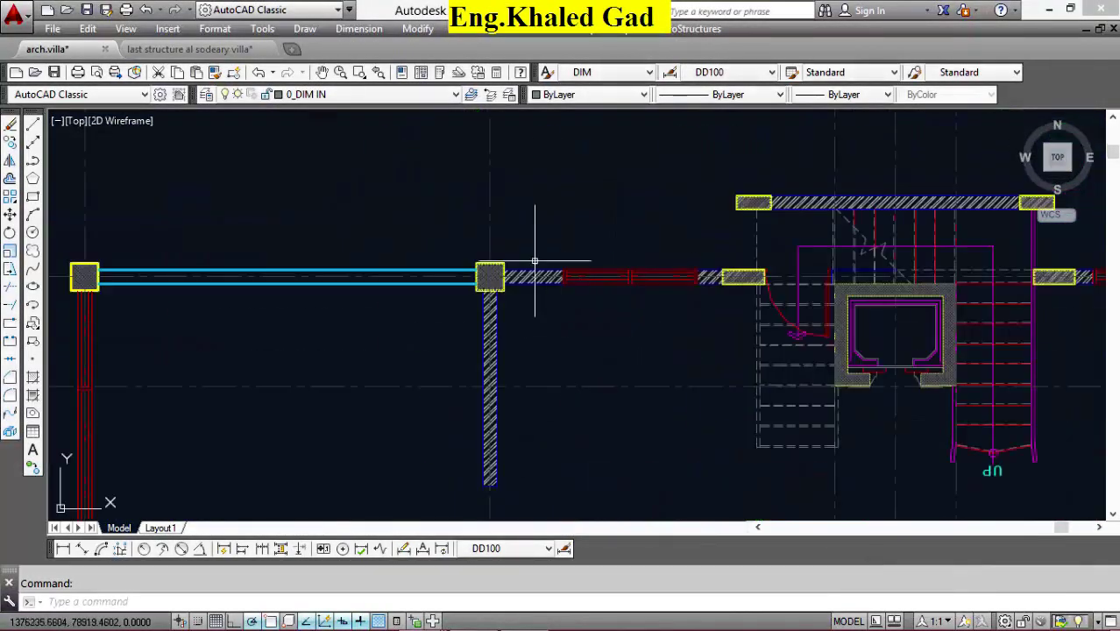
pyautogui.scroll(7, 523, 334)
pyautogui.click(519, 352)
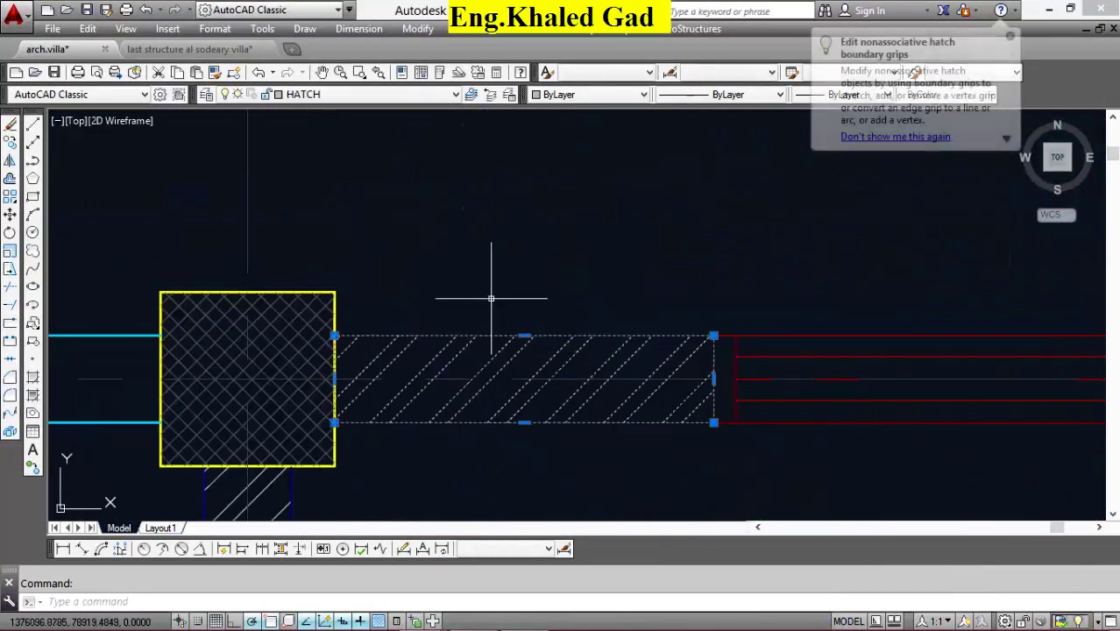
pyautogui.click(456, 94)
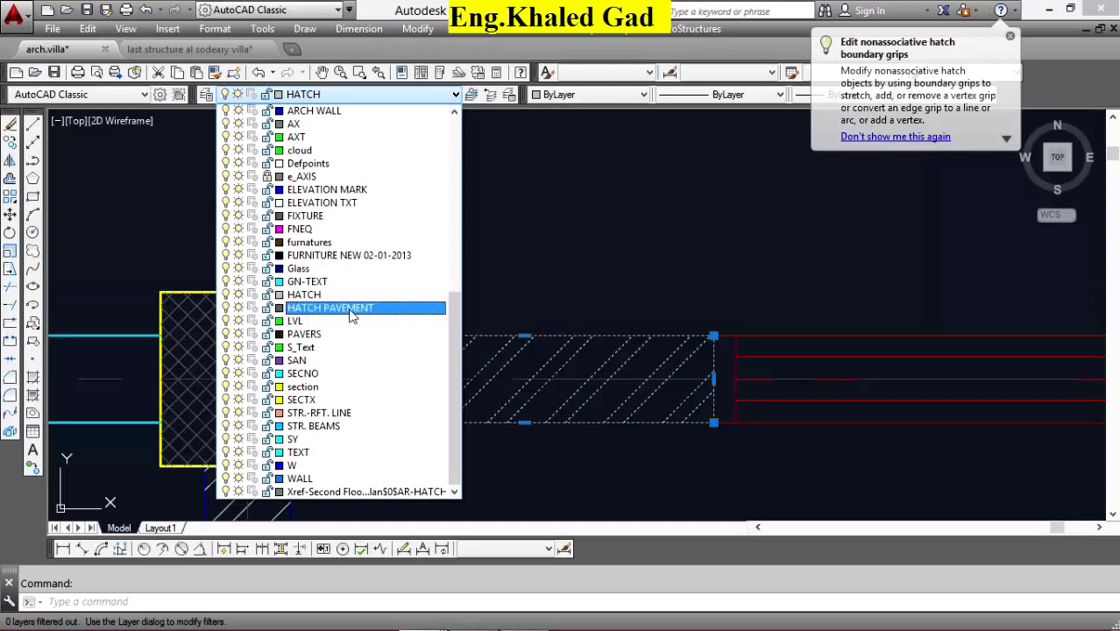
pyautogui.click(238, 296)
pyautogui.click(604, 232)
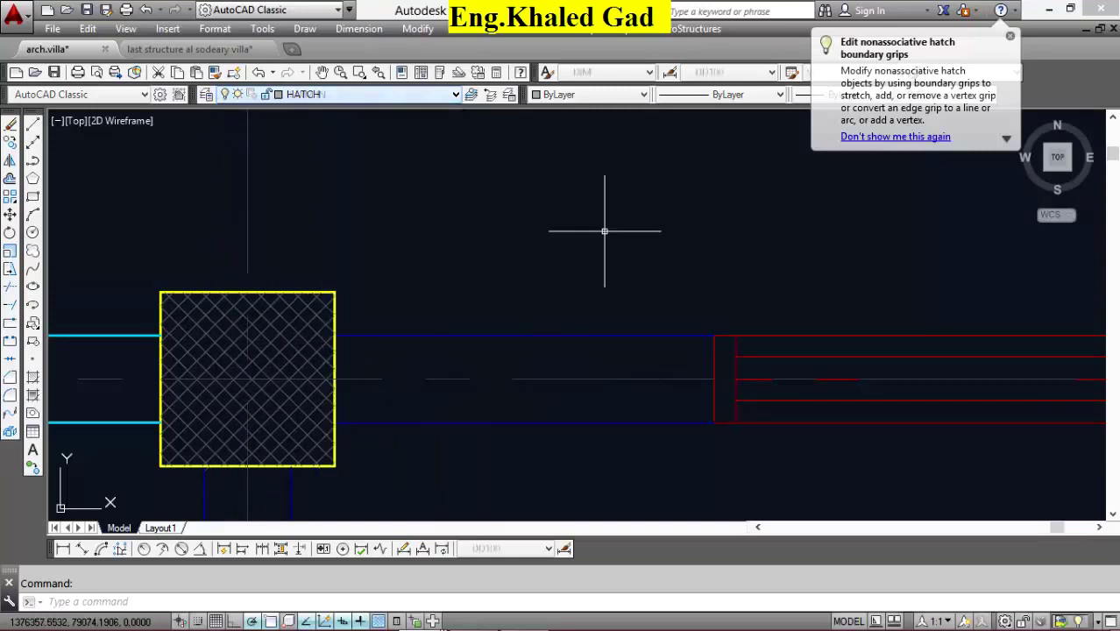
pyautogui.scroll(-5, 607, 235)
pyautogui.scroll(6, 608, 244)
# Erase the objects between the columns and the two leftover lines beside the right column.
pyautogui.click(461, 198)
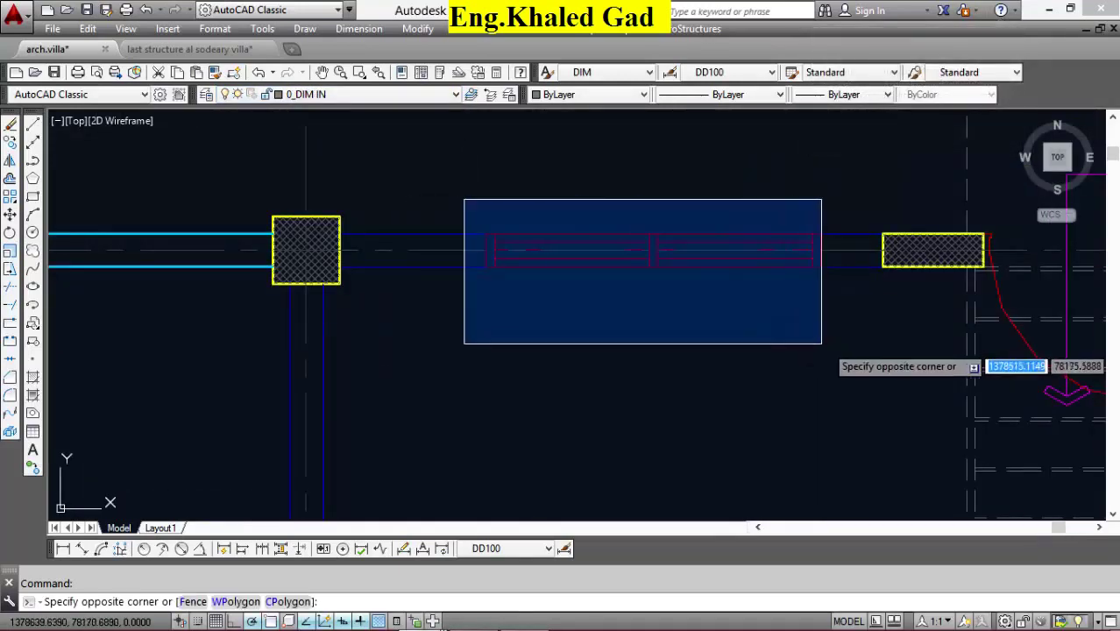
pyautogui.click(825, 345)
pyautogui.press('Delete')
pyautogui.scroll(4, 855, 251)
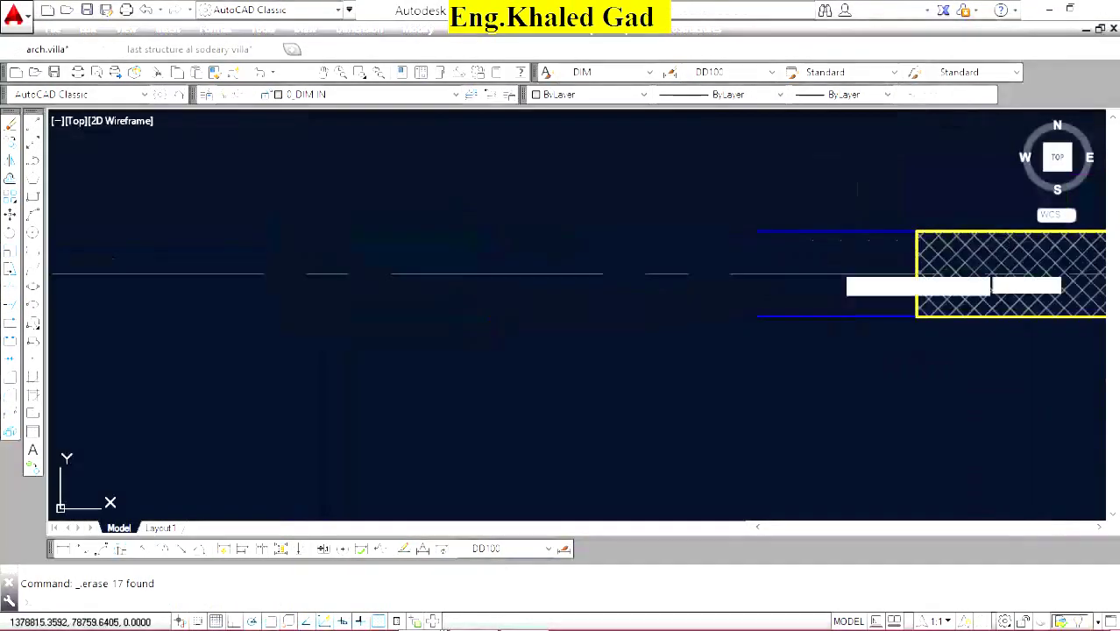
pyautogui.click(799, 296)
pyautogui.click(773, 342)
pyautogui.press('Delete')
pyautogui.scroll(-3, 669, 235)
pyautogui.scroll(-2, 669, 235)
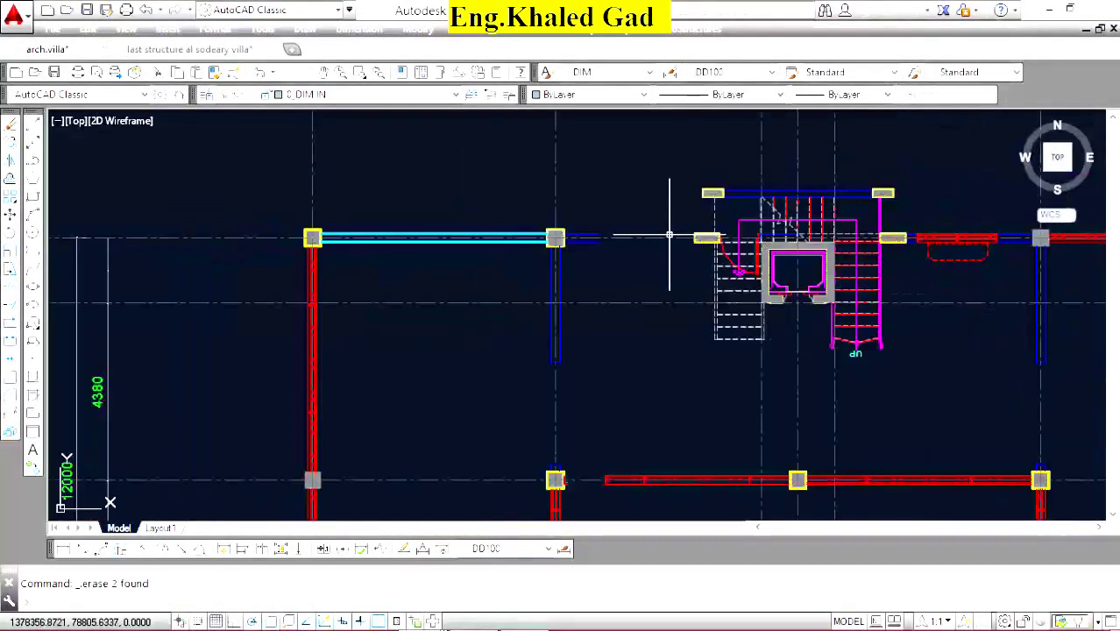
# Stretch the cyan beam lines so their ends meet the column.
pyautogui.scroll(6, 620, 240)
pyautogui.click(587, 184)
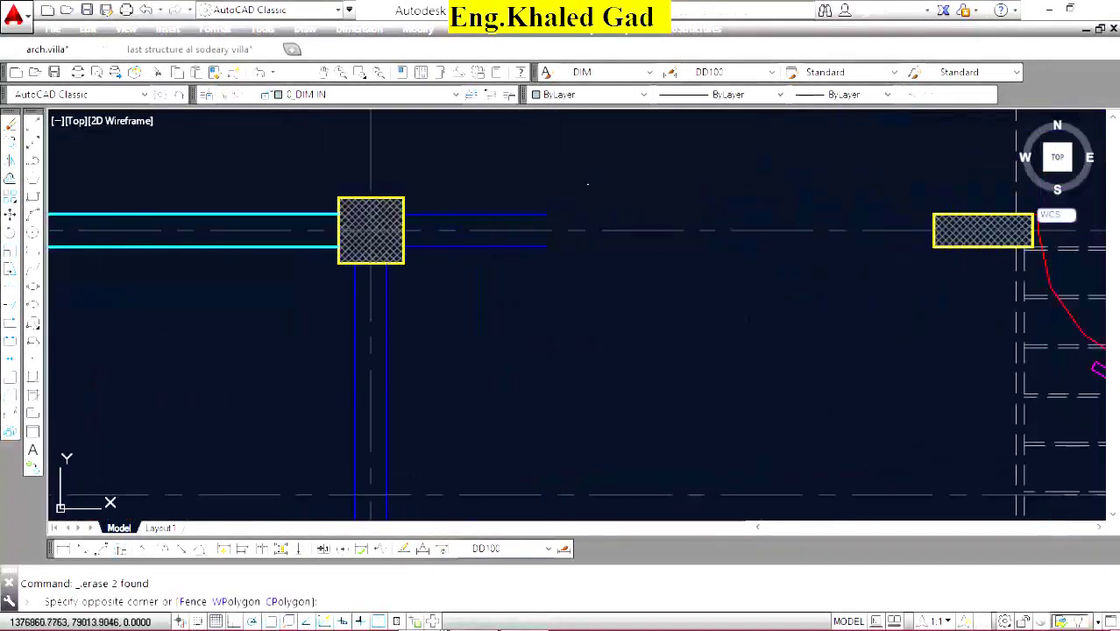
pyautogui.click(11, 273)
pyautogui.click(546, 214)
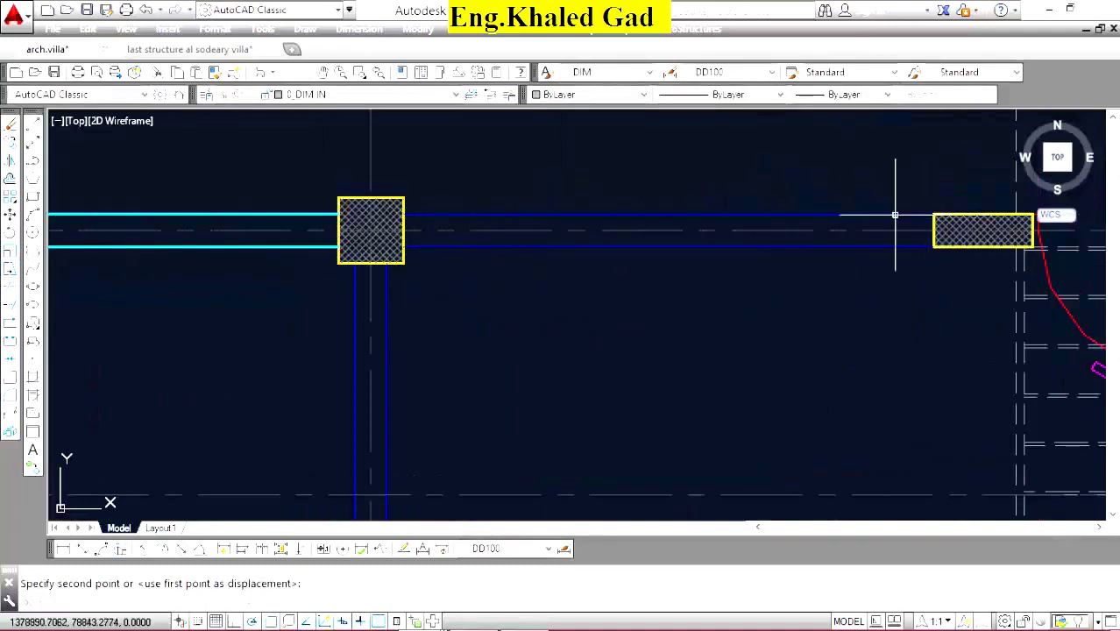
pyautogui.click(282, 214)
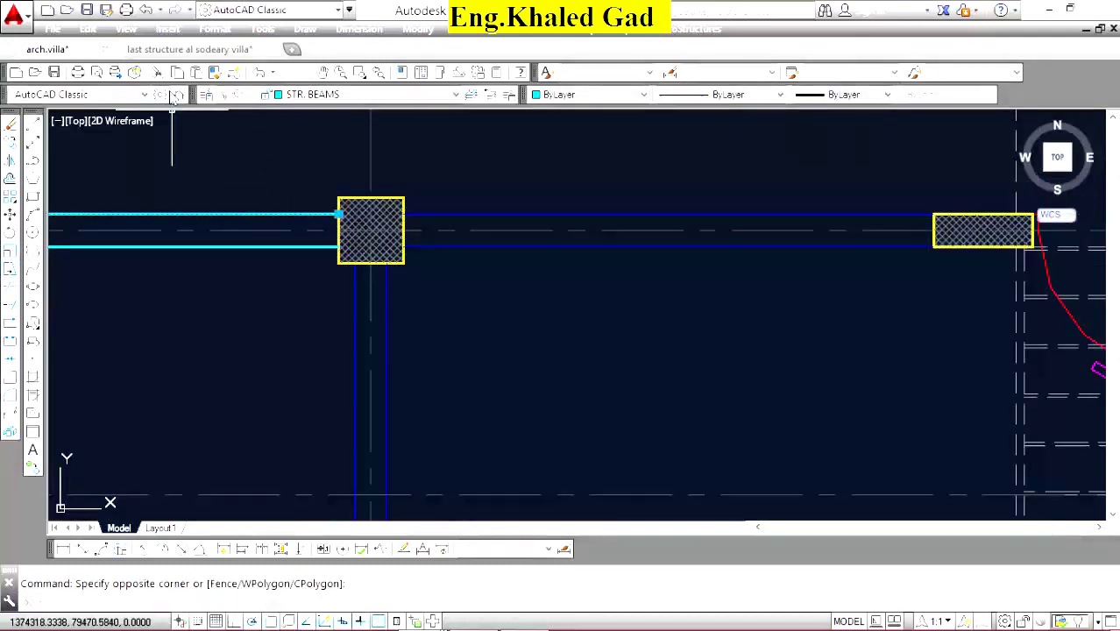
# Match the blue beam lines to the cyan beam's properties with MATCHPROP.
pyautogui.click(217, 78)
pyautogui.scroll(3, 742, 182)
pyautogui.click(732, 182)
pyautogui.click(725, 331)
pyautogui.scroll(-3, 653, 238)
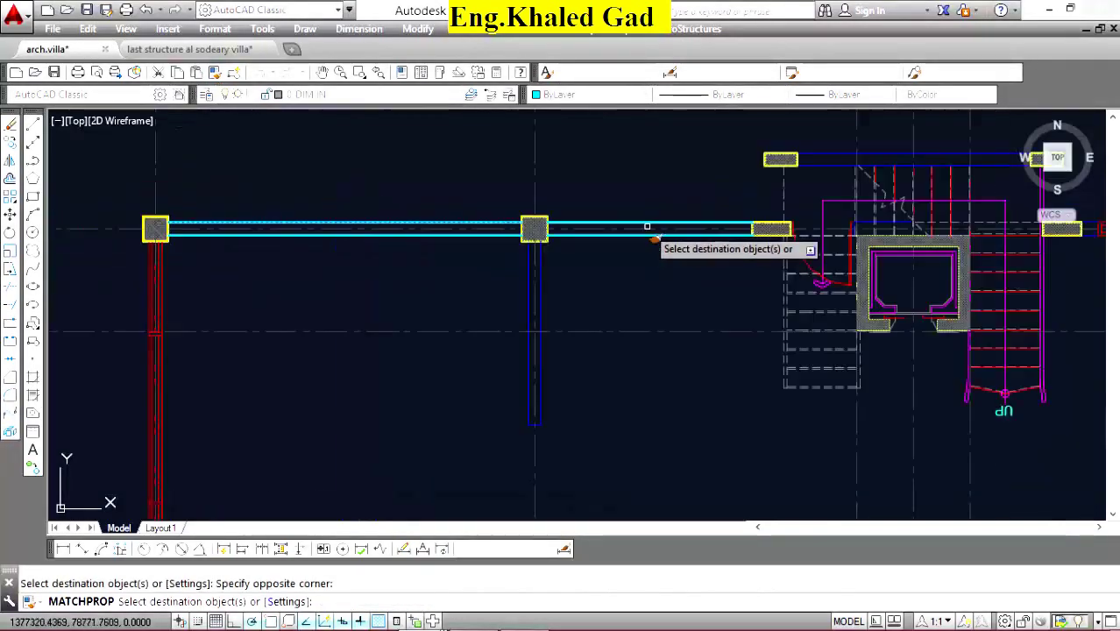
pyautogui.rightClick(619, 174)
pyautogui.click(644, 185)
pyautogui.click(63, 548)
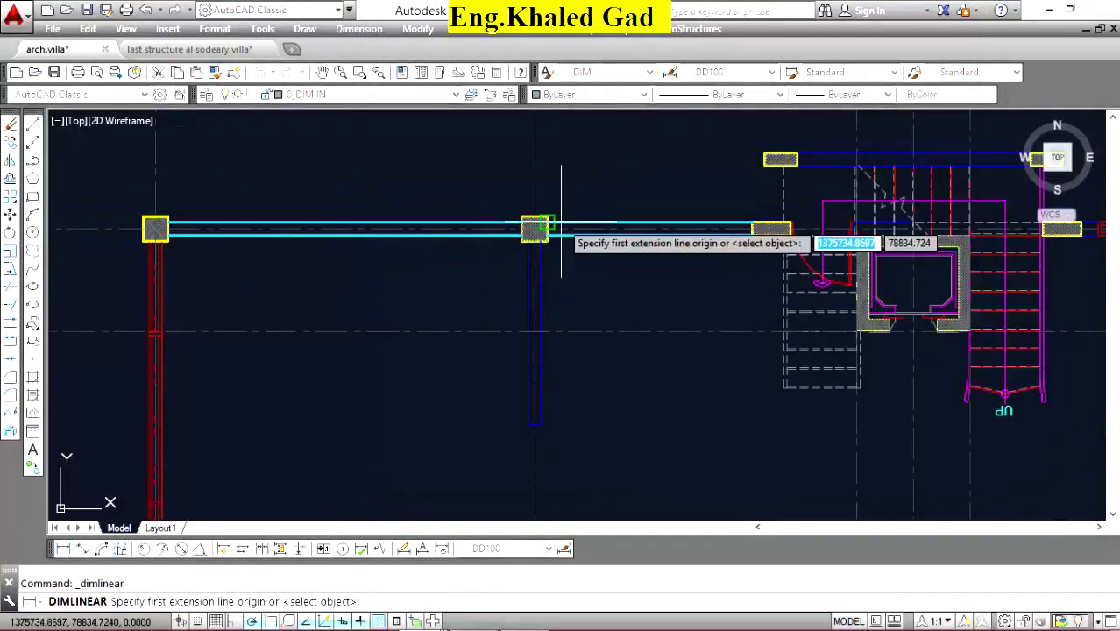
pyautogui.scroll(5, 561, 215)
pyautogui.click(400, 230)
pyautogui.click(504, 229)
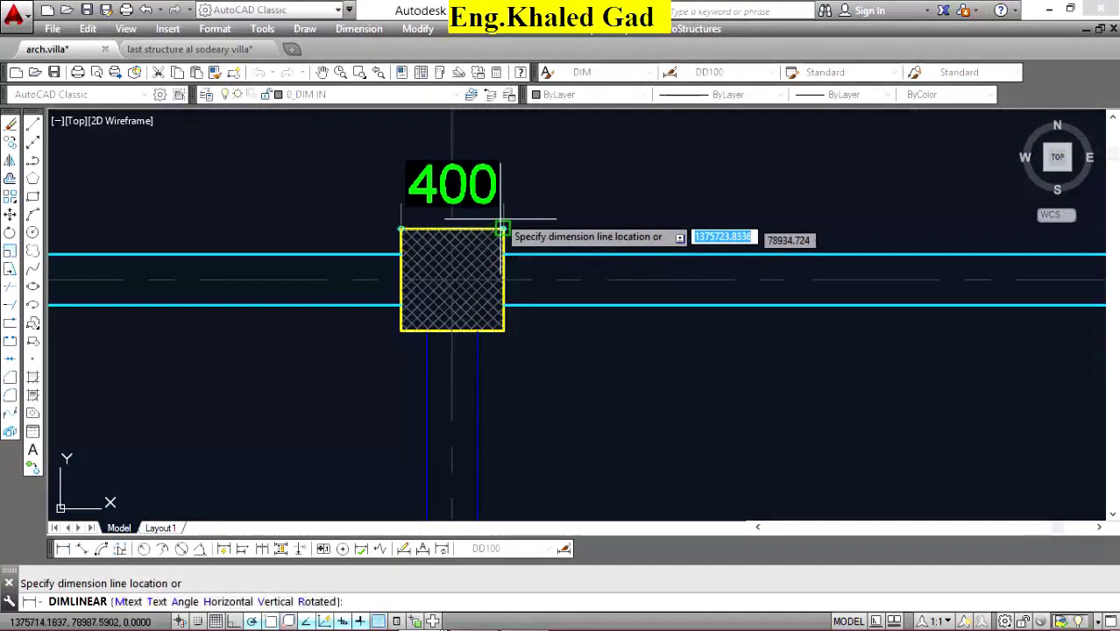
pyautogui.click(368, 178)
pyautogui.click(379, 179)
pyautogui.rightClick(379, 179)
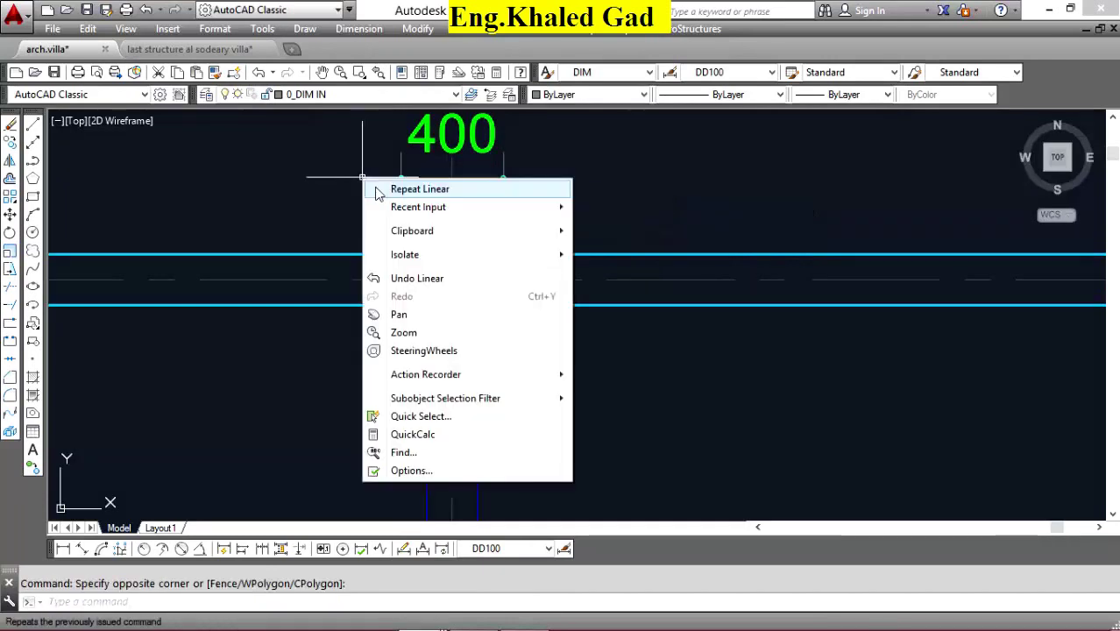
pyautogui.click(398, 185)
pyautogui.click(400, 230)
pyautogui.click(400, 332)
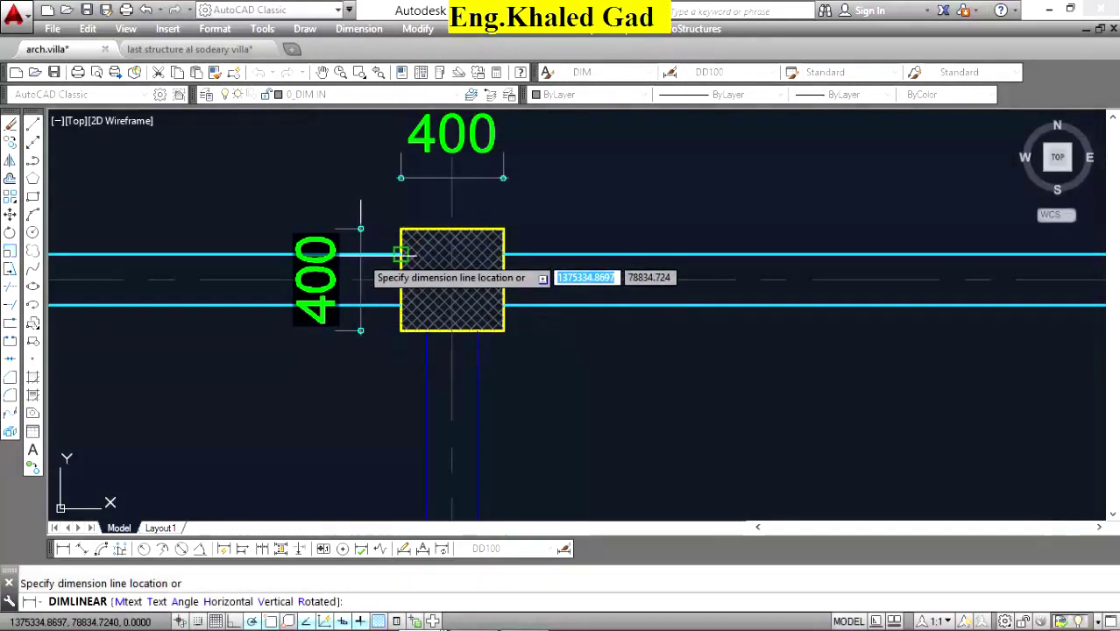
pyautogui.press('Escape')
pyautogui.click(459, 194)
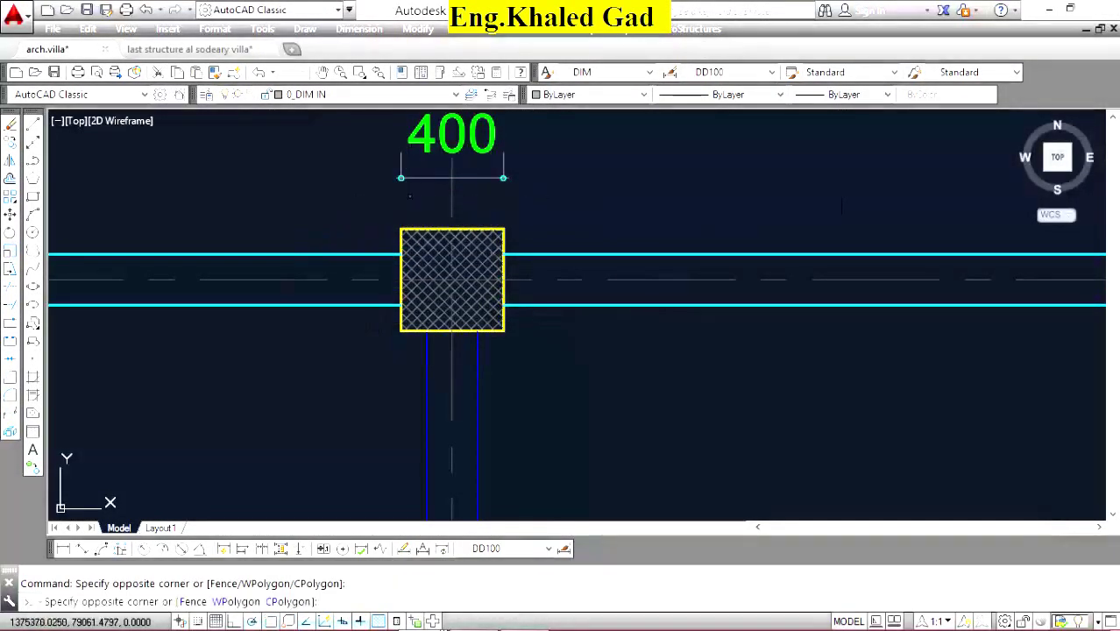
pyautogui.press('Delete')
pyautogui.scroll(-5, 408, 208)
# Give the elevator core outline the column's yellow style with MATCHPROP.
pyautogui.scroll(3, 664, 220)
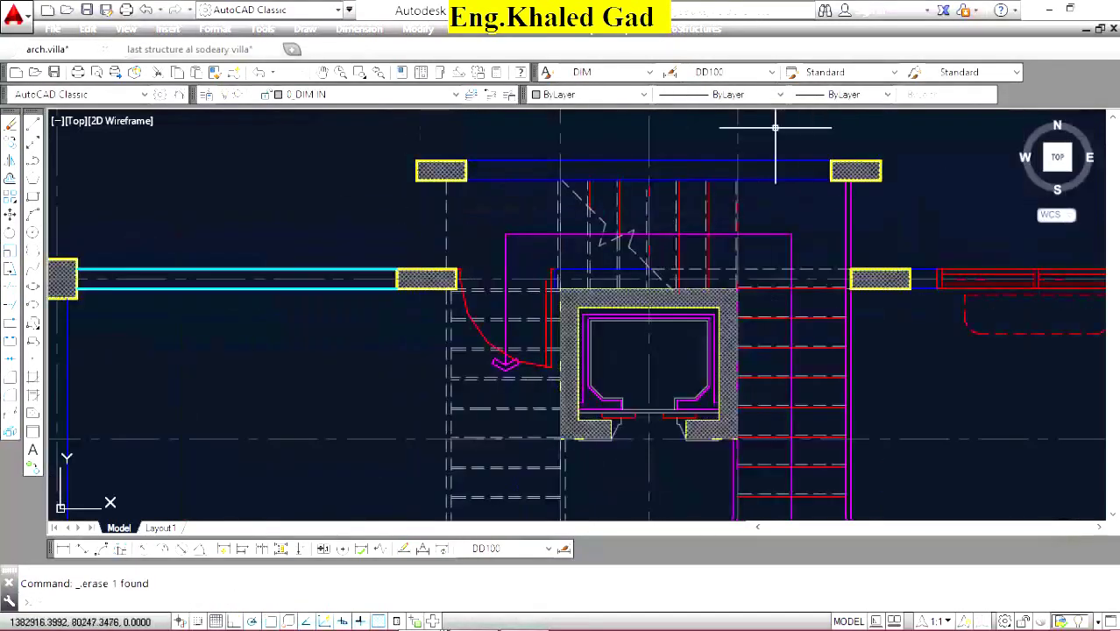
pyautogui.scroll(5, 885, 246)
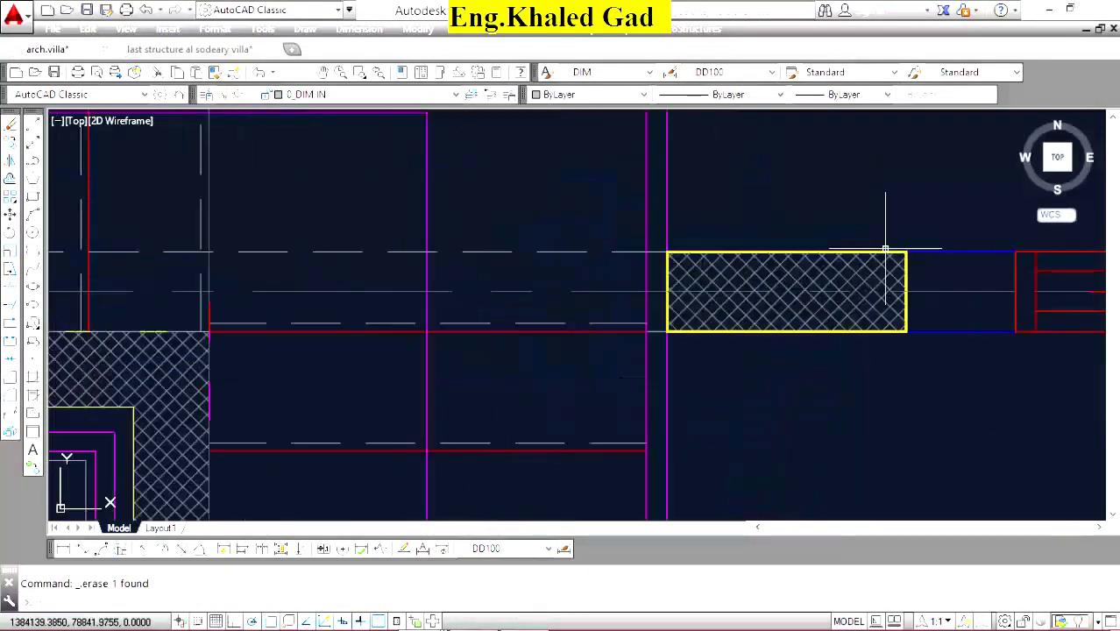
pyautogui.scroll(5, 833, 263)
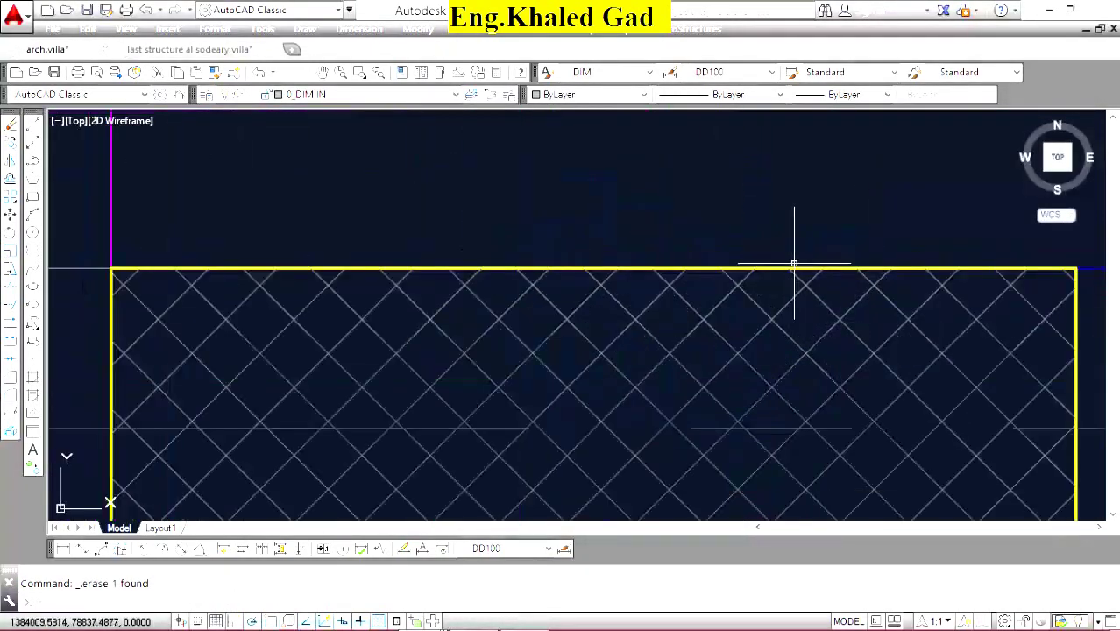
pyautogui.click(216, 77)
pyautogui.scroll(-3, 805, 270)
pyautogui.scroll(2, 537, 320)
pyautogui.scroll(2, 500, 185)
pyautogui.scroll(2, 460, 191)
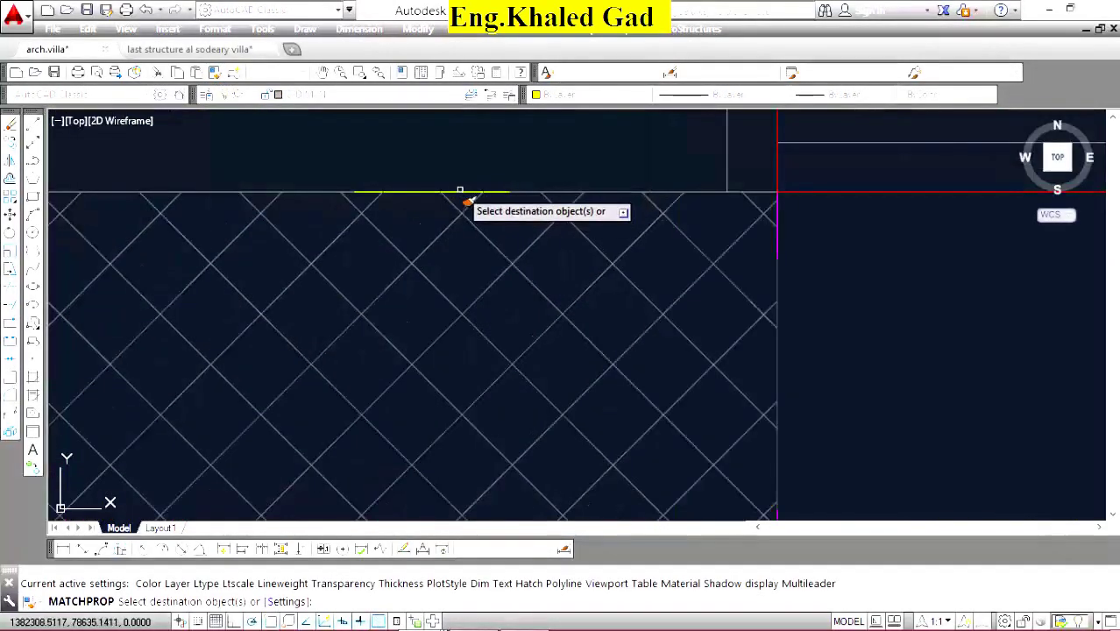
pyautogui.click(460, 191)
pyautogui.scroll(-2, 789, 262)
pyautogui.scroll(-2, 783, 261)
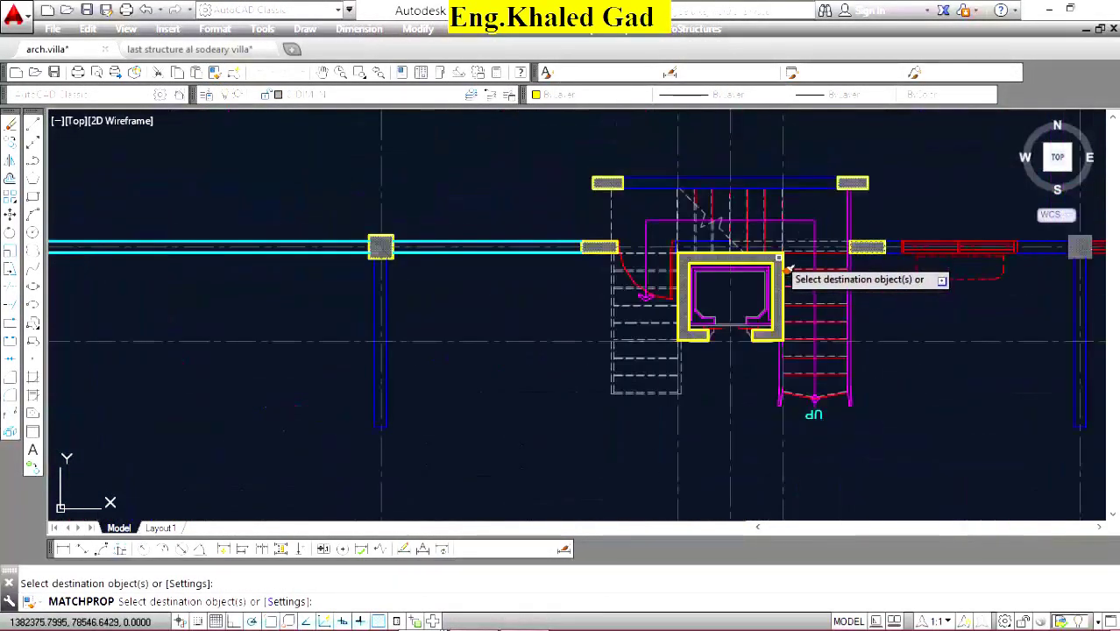
pyautogui.rightClick(704, 216)
pyautogui.click(726, 222)
# Erase the red door line, dashed stair line, stair arrow and nearby stair lines (ten objects).
pyautogui.scroll(-3, 507, 218)
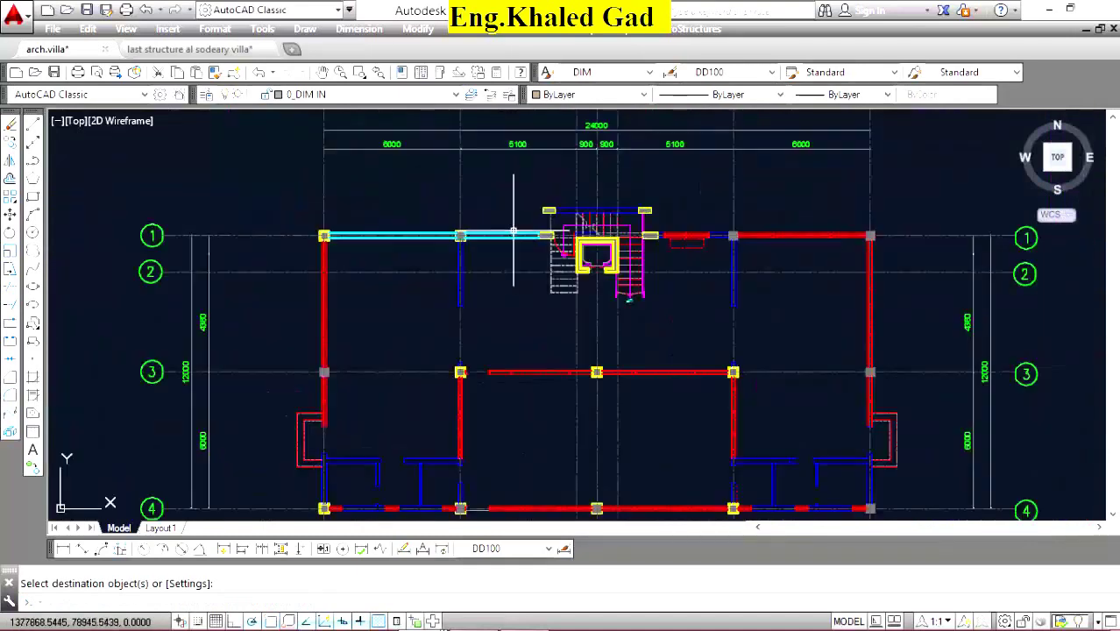
pyautogui.scroll(3, 530, 218)
pyautogui.scroll(3, 622, 226)
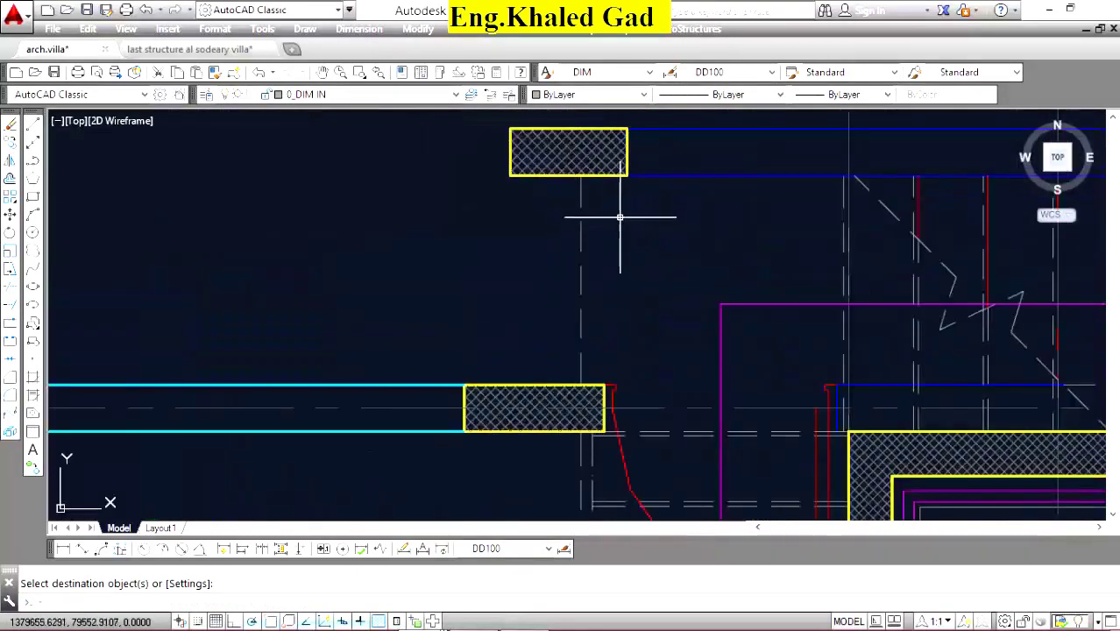
pyautogui.click(580, 237)
pyautogui.click(470, 272)
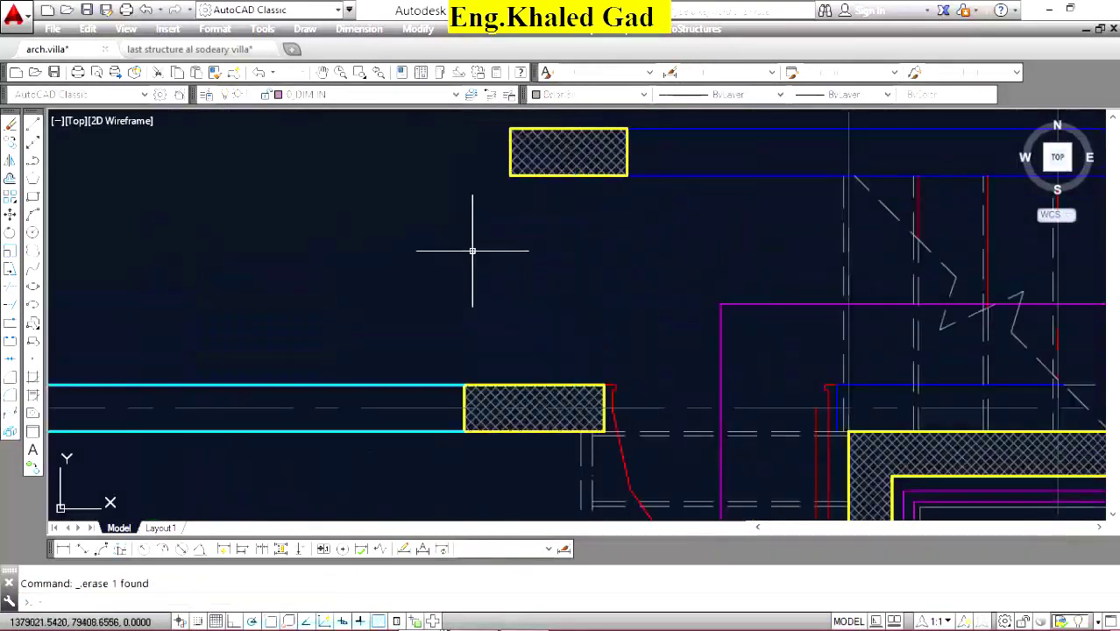
pyautogui.scroll(-3, 473, 251)
pyautogui.scroll(3, 515, 289)
pyautogui.scroll(2, 554, 351)
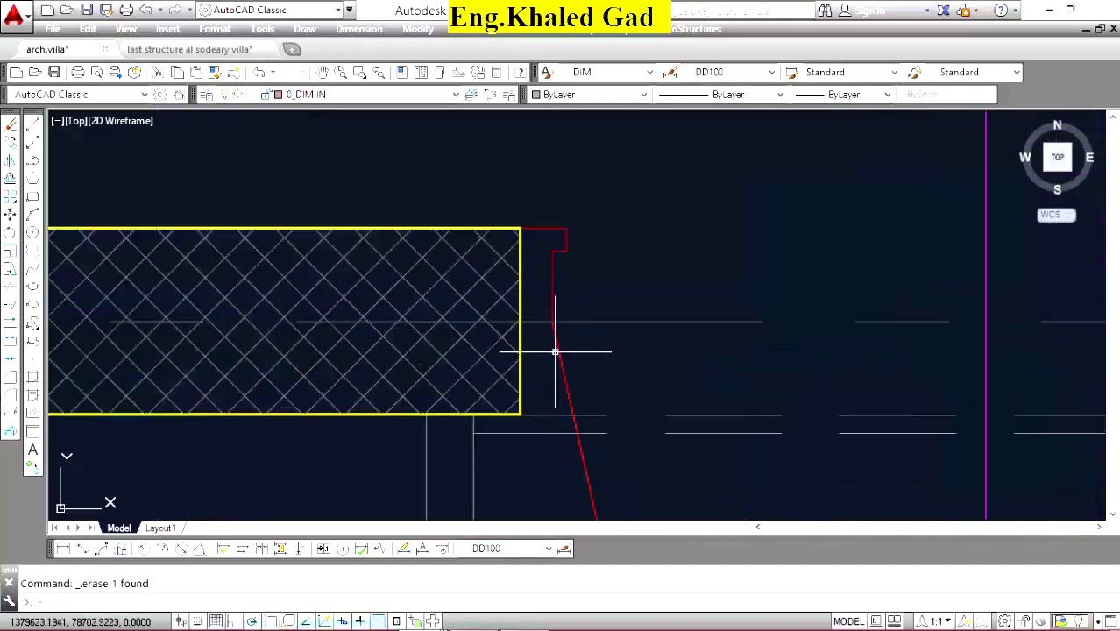
pyautogui.click(576, 252)
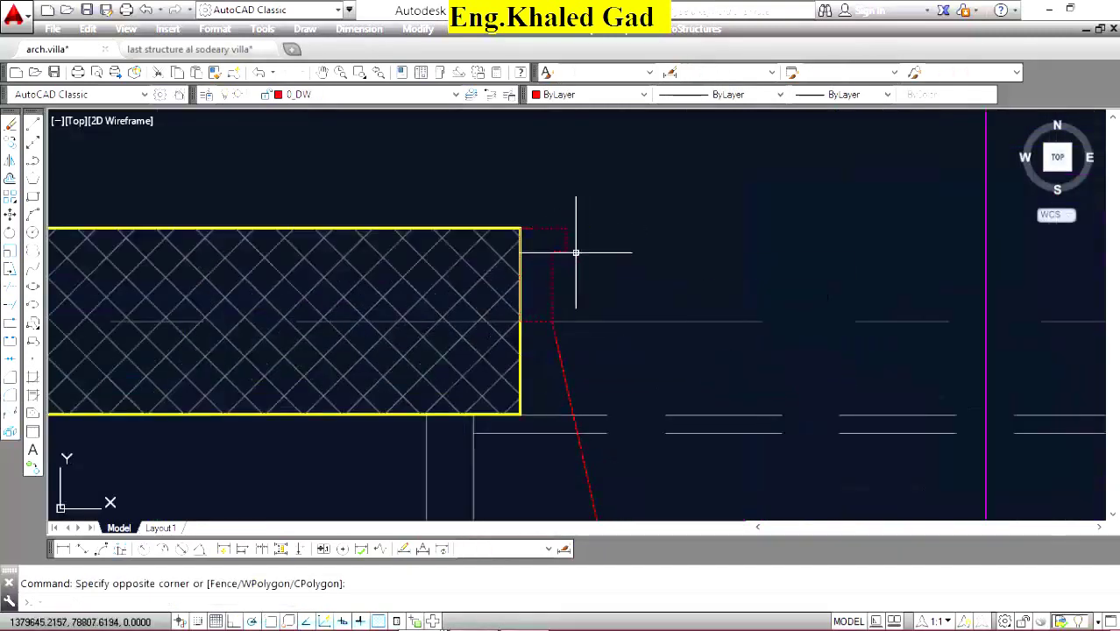
pyautogui.scroll(-4, 529, 227)
pyautogui.scroll(2, 542, 285)
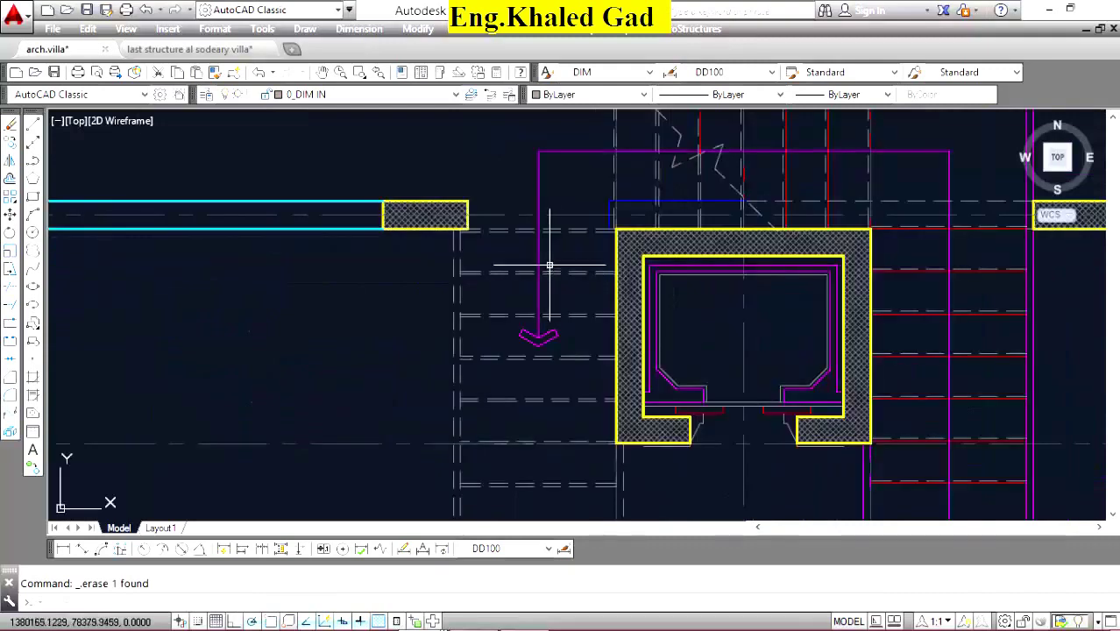
pyautogui.click(565, 217)
pyautogui.click(519, 368)
pyautogui.press('Return')
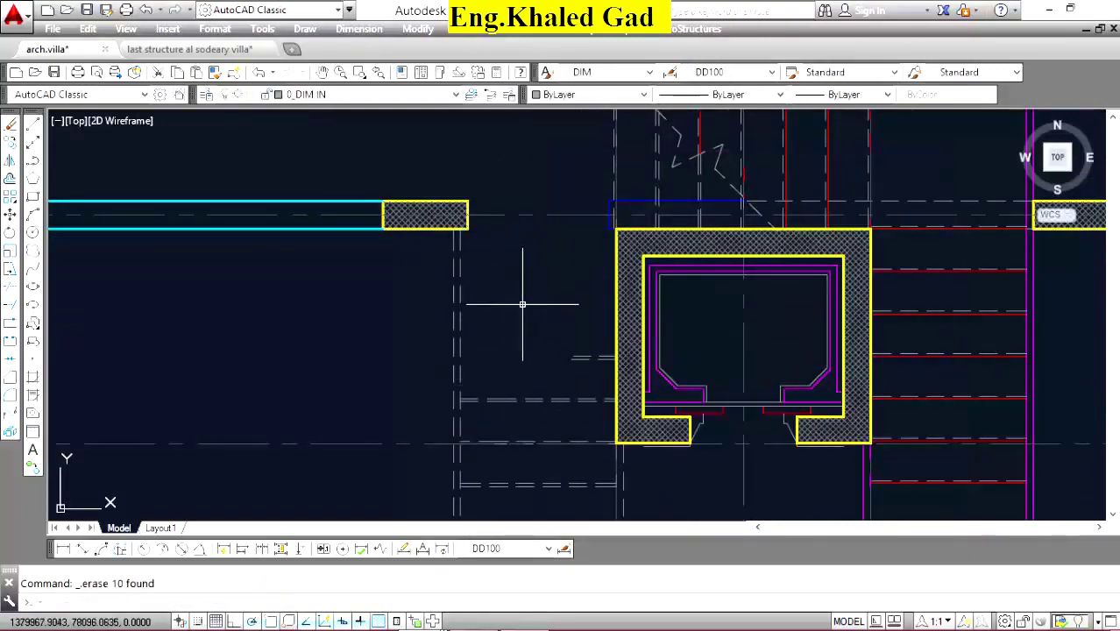
# Crossing-select more leftover stair lines below the elevator core.
pyautogui.scroll(-2, 522, 304)
pyautogui.click(562, 307)
pyautogui.click(438, 478)
pyautogui.scroll(4, 598, 452)
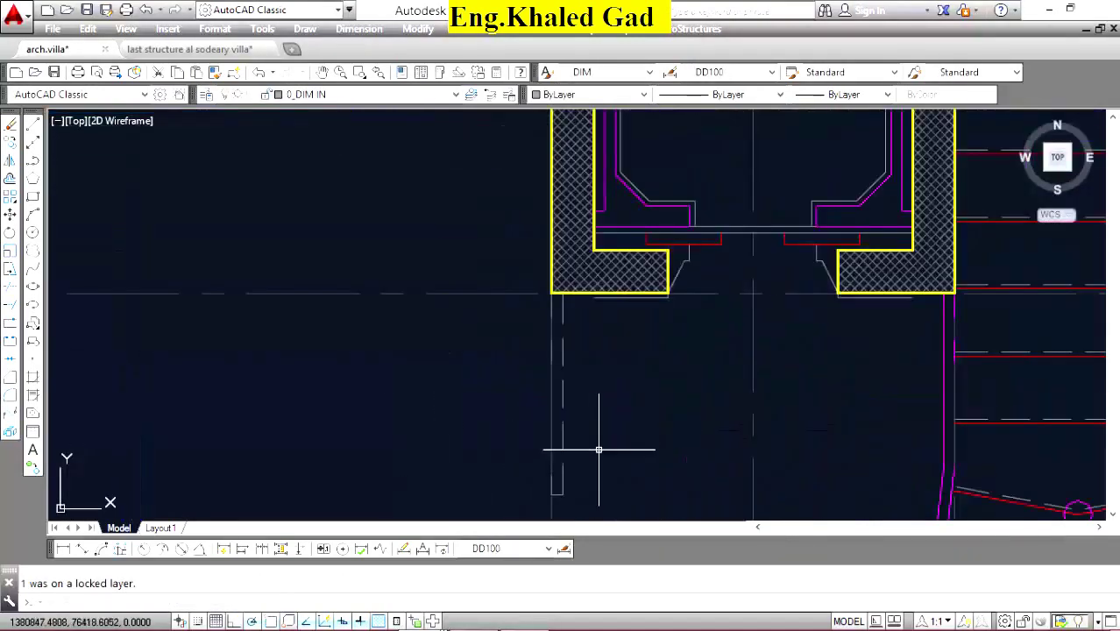
pyautogui.click(633, 350)
pyautogui.click(530, 417)
pyautogui.scroll(-2, 489, 343)
pyautogui.click(498, 383)
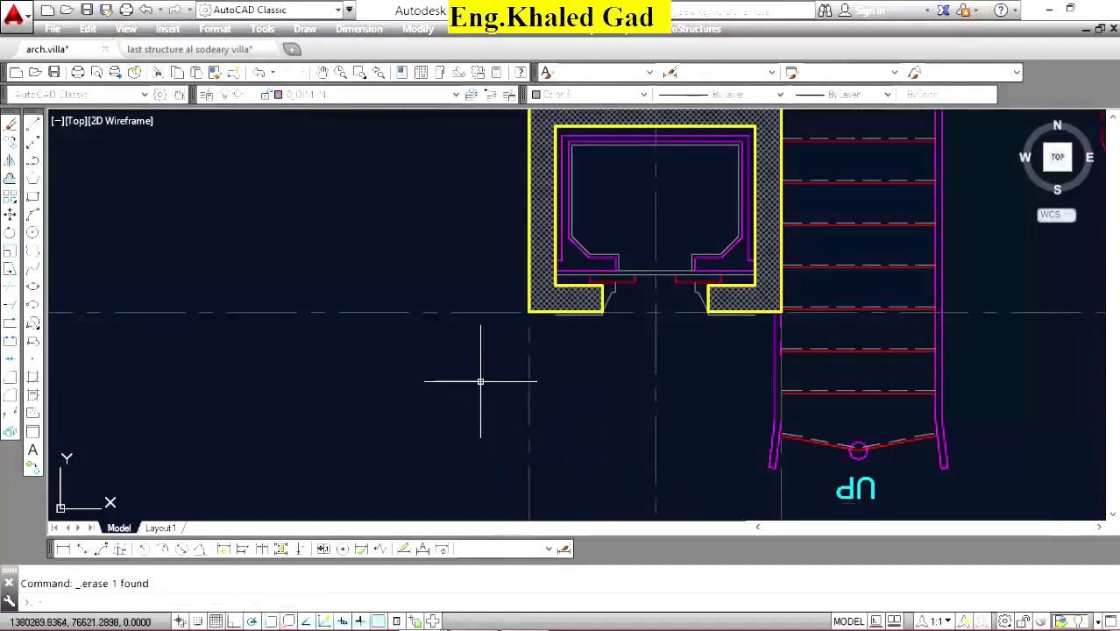
pyautogui.scroll(-5, 480, 381)
pyautogui.scroll(5, 583, 409)
pyautogui.scroll(2, 521, 309)
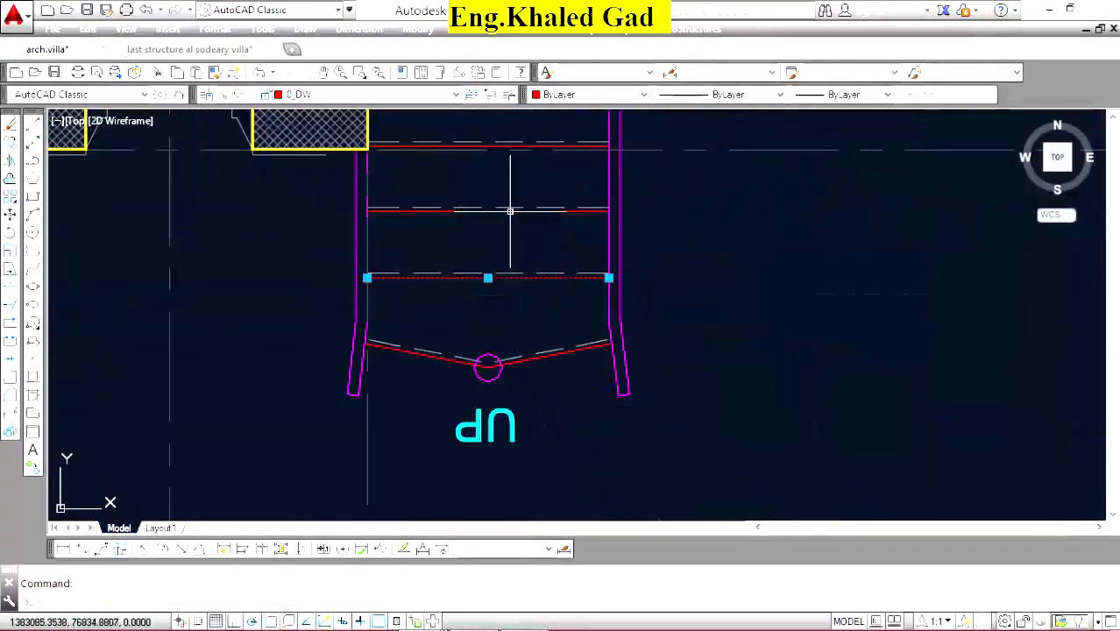
# Erase the stair end lines, circle, UP label and slanted stair-end lines.
pyautogui.click(541, 303)
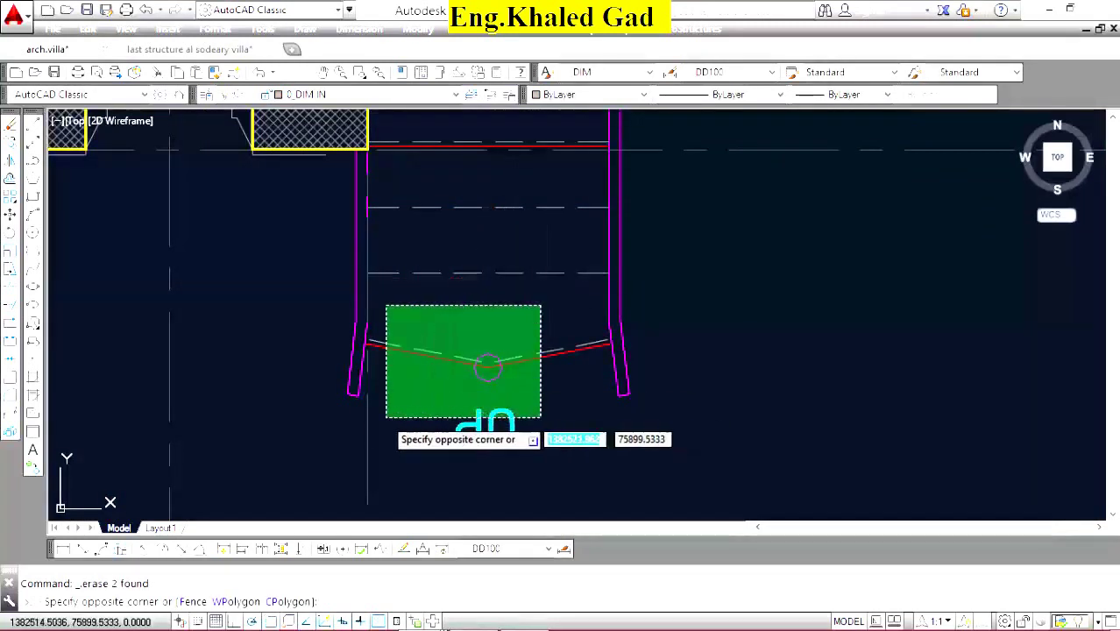
pyautogui.click(429, 464)
pyautogui.press('Return')
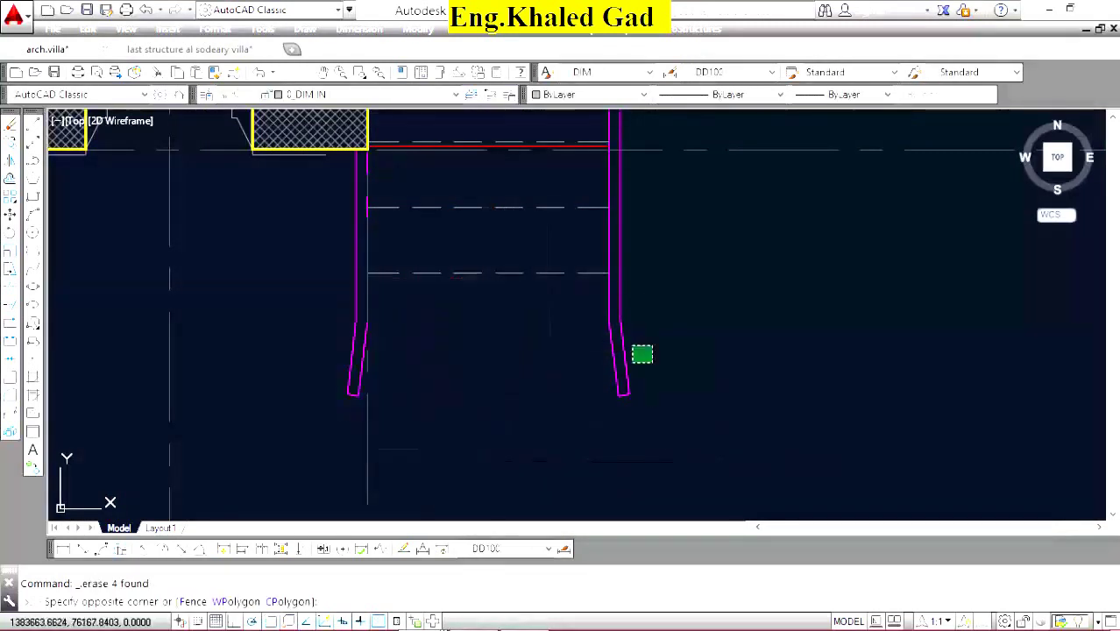
pyautogui.click(275, 433)
pyautogui.press('Return')
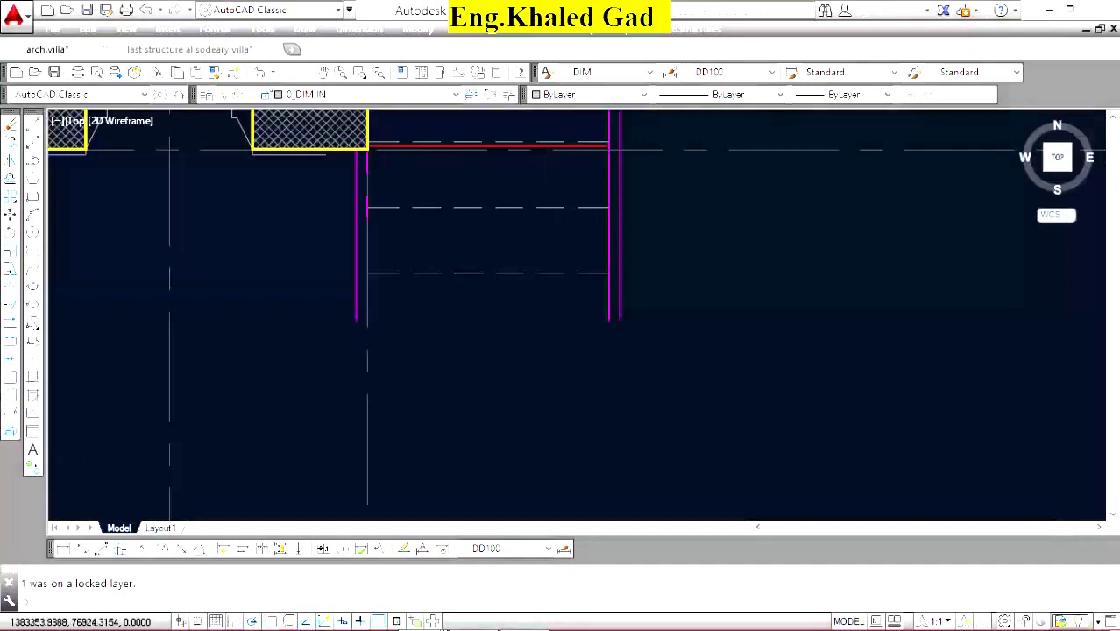
# Grip-extend the dashed stair lines so their ends reach the left and right magenta edges.
pyautogui.scroll(2, 574, 191)
pyautogui.click(544, 259)
pyautogui.click(631, 216)
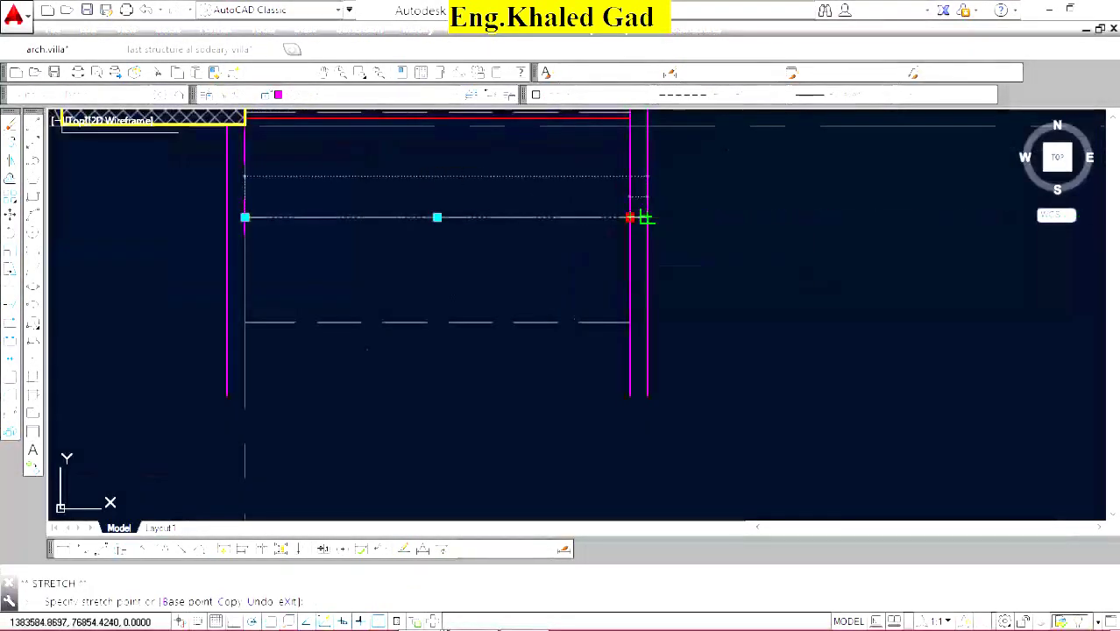
pyautogui.click(227, 217)
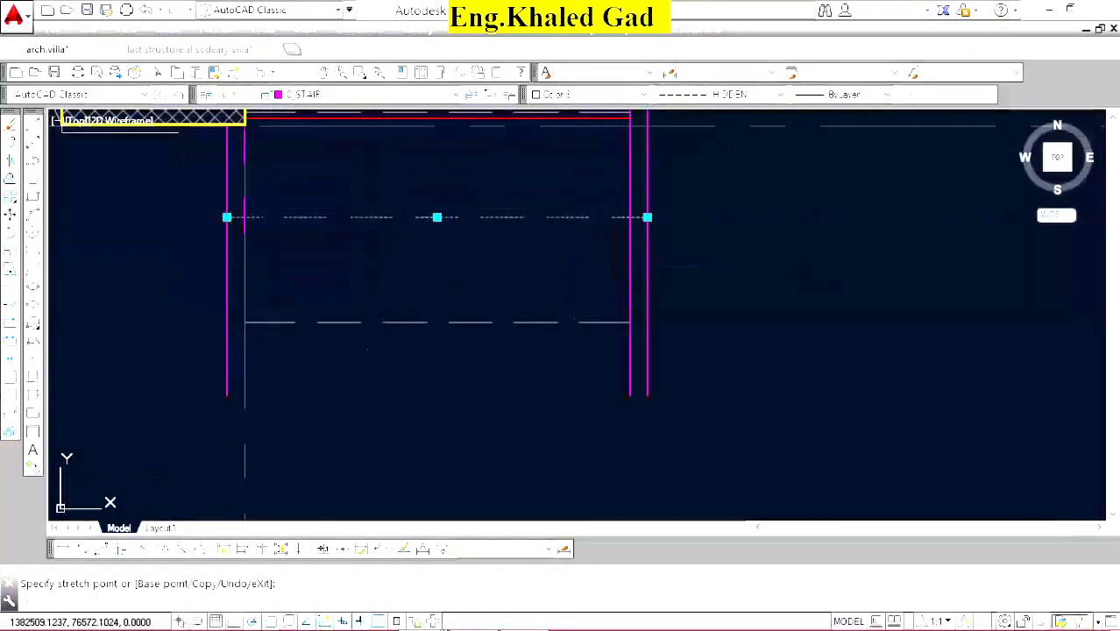
pyautogui.click(247, 322)
pyautogui.click(227, 322)
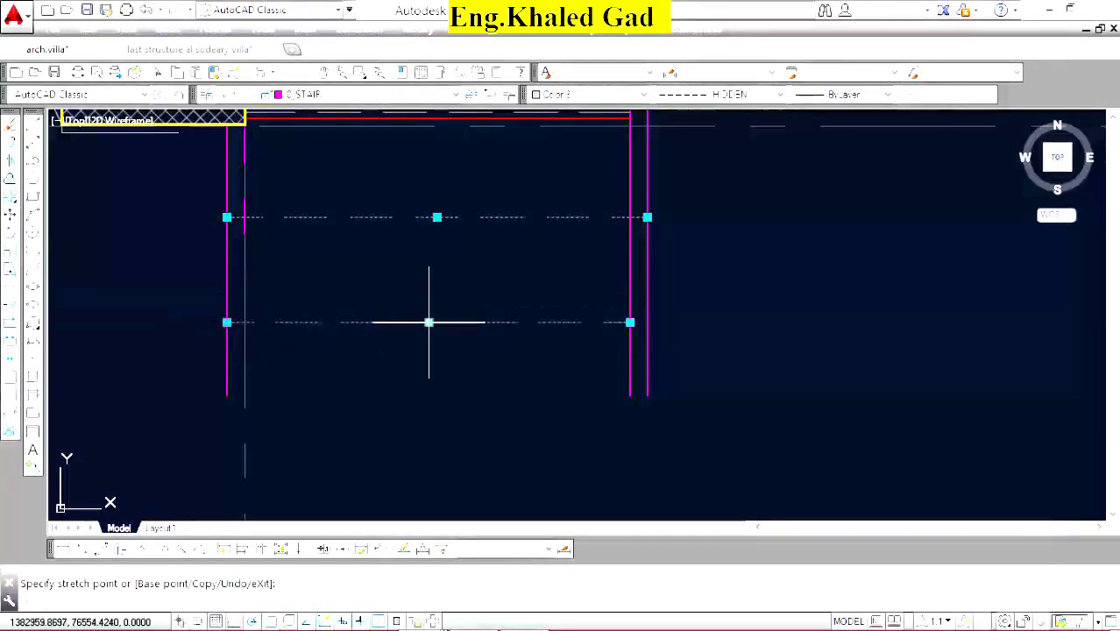
pyautogui.click(630, 322)
pyautogui.click(646, 322)
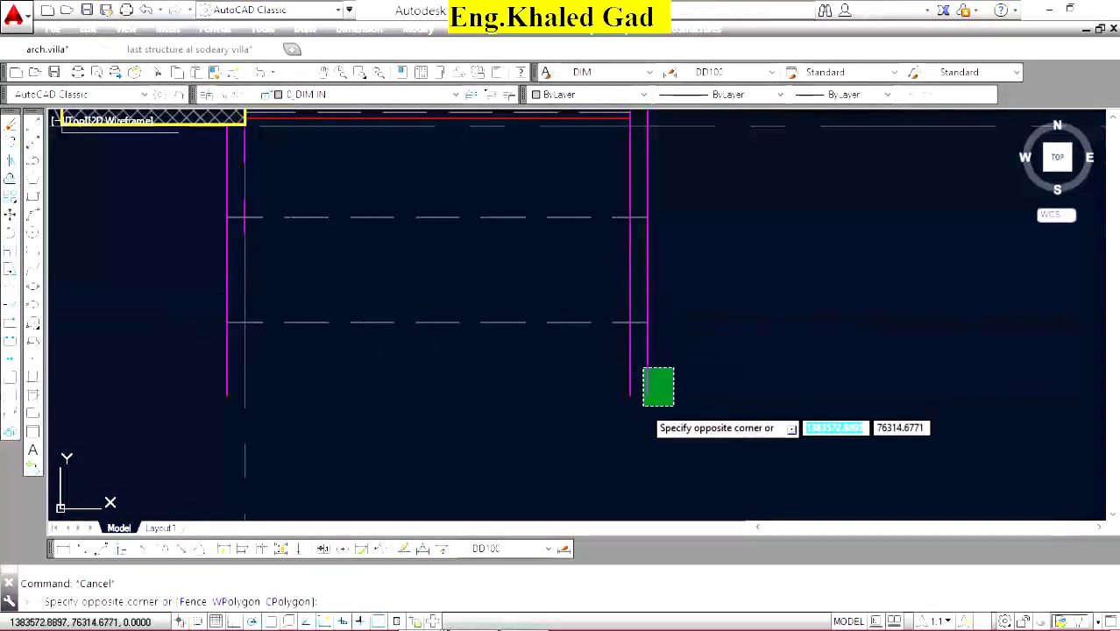
# Shorten both magenta side lines up to the lower dashed line and delete the extra magenta line.
pyautogui.click(643, 407)
pyautogui.click(646, 394)
pyautogui.click(646, 321)
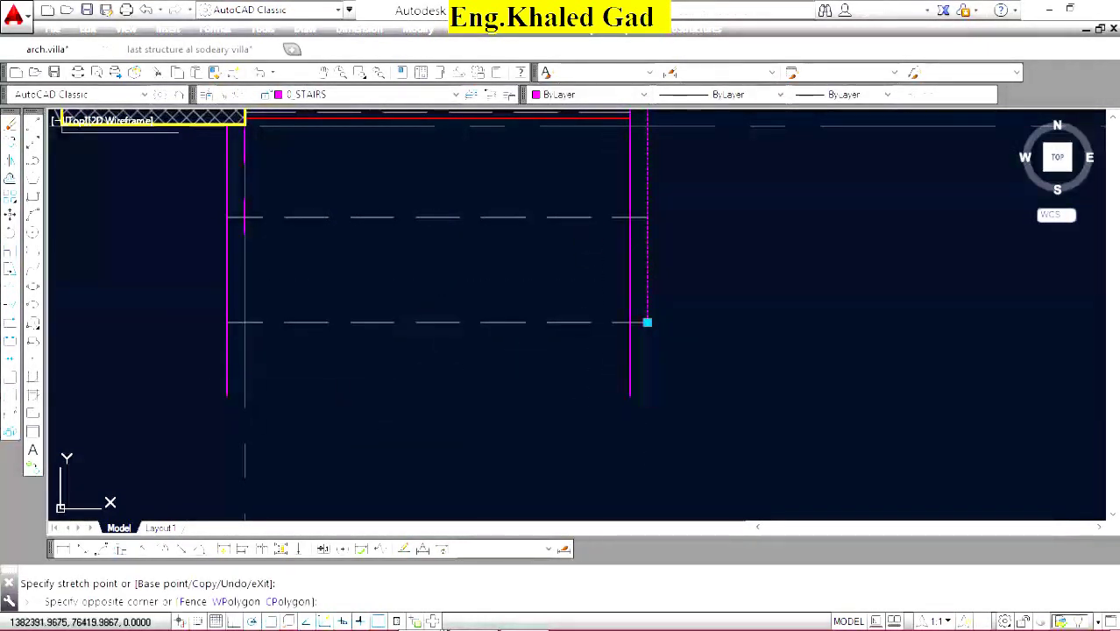
pyautogui.click(235, 408)
pyautogui.click(226, 395)
pyautogui.click(227, 394)
pyautogui.click(227, 321)
pyautogui.press('Escape')
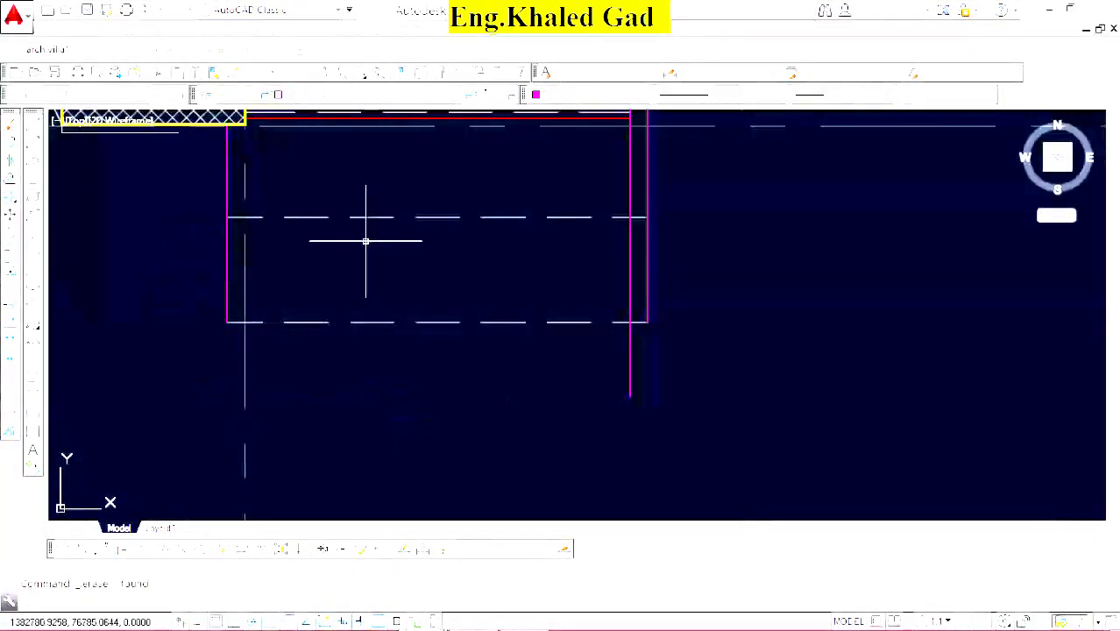
pyautogui.press('Delete')
pyautogui.scroll(-3, 630, 196)
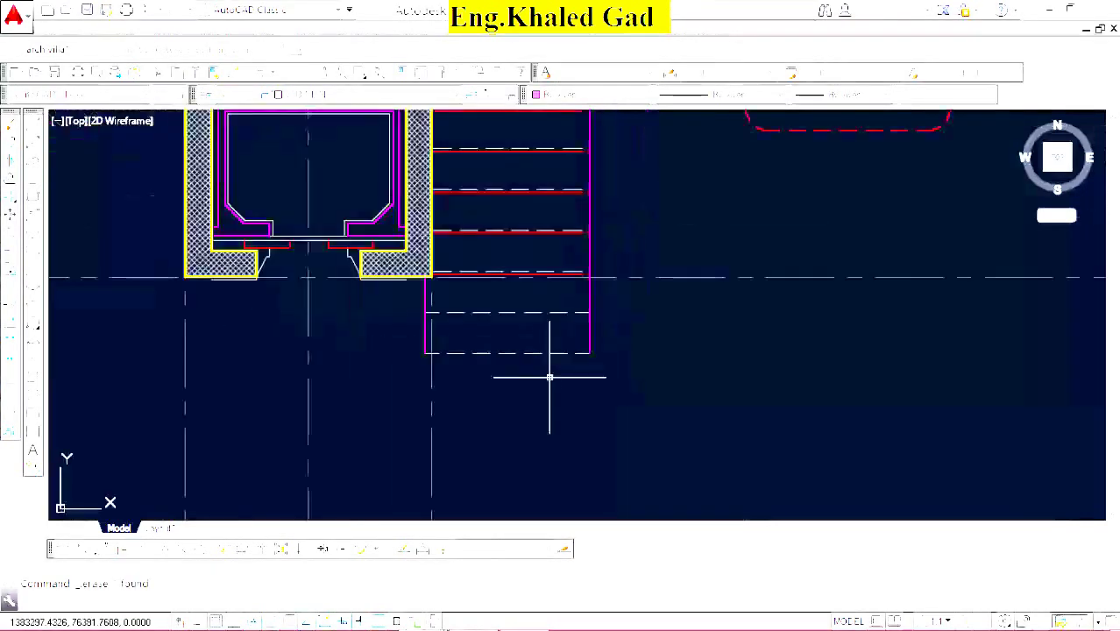
pyautogui.scroll(3, 550, 375)
# Break the right and left magenta stair lines near the core and select the short leftover piece.
pyautogui.click(33, 339)
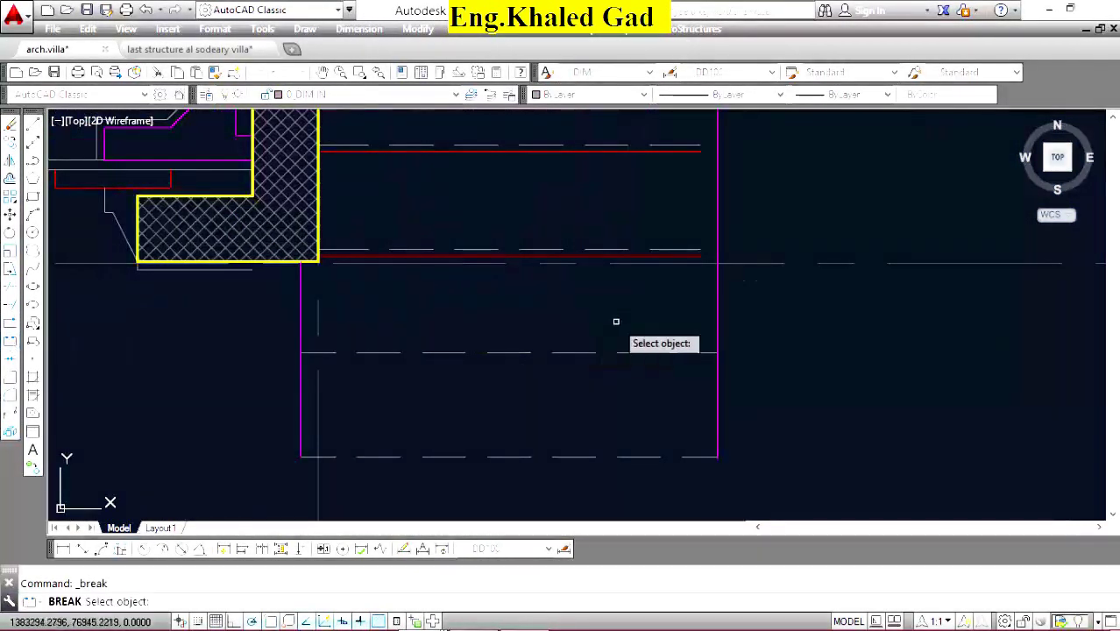
pyautogui.click(717, 294)
pyautogui.click(717, 353)
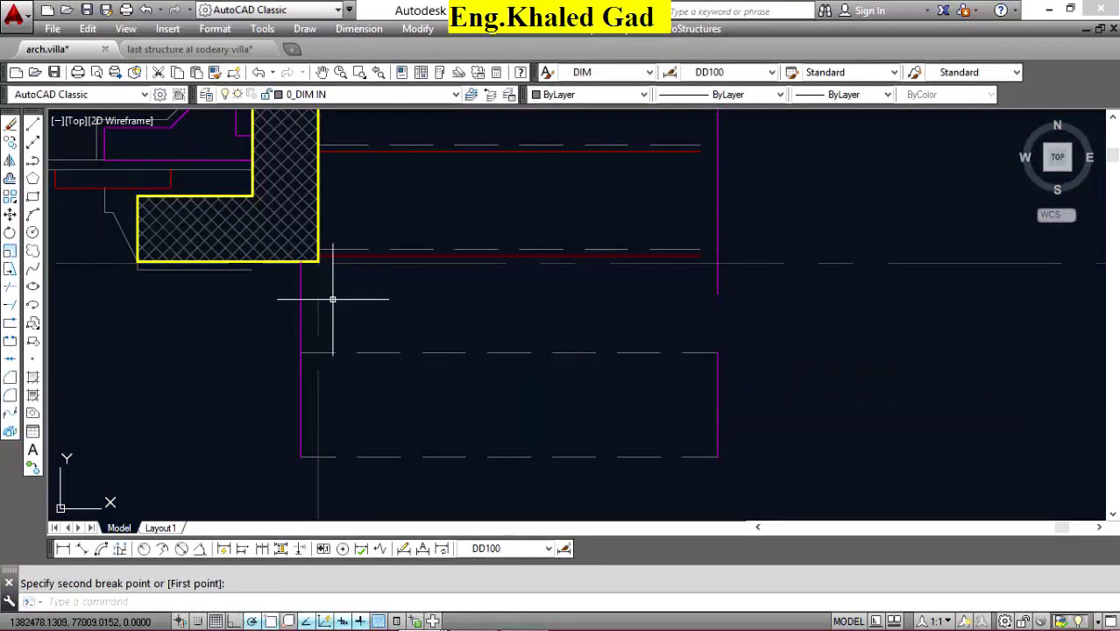
pyautogui.rightClick(330, 301)
pyautogui.click(351, 308)
pyautogui.click(301, 298)
pyautogui.click(301, 353)
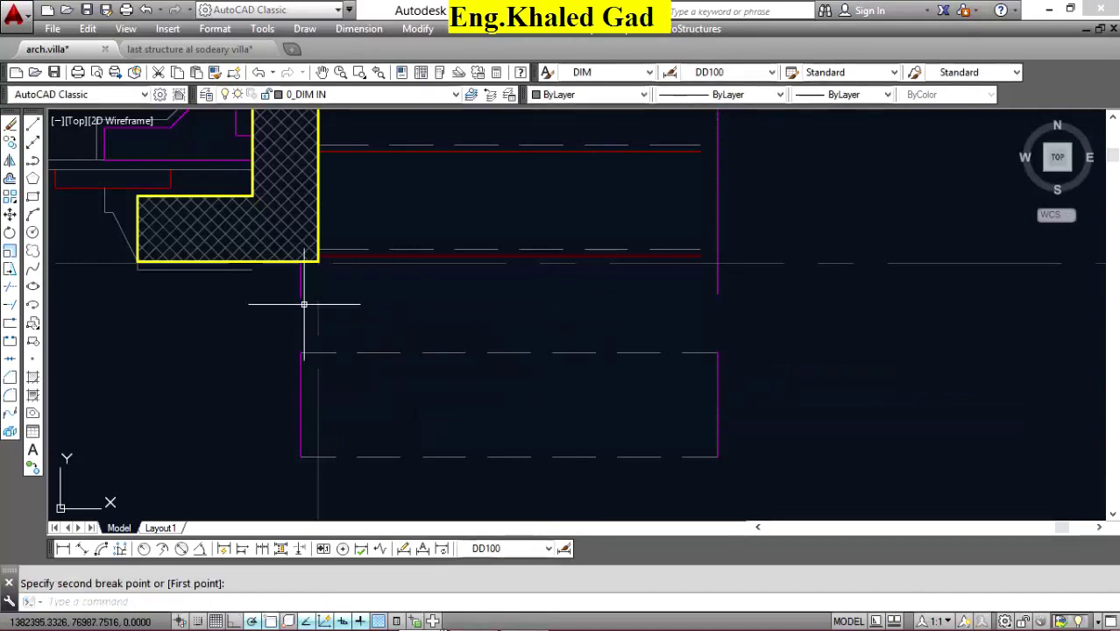
pyautogui.click(309, 282)
pyautogui.click(279, 306)
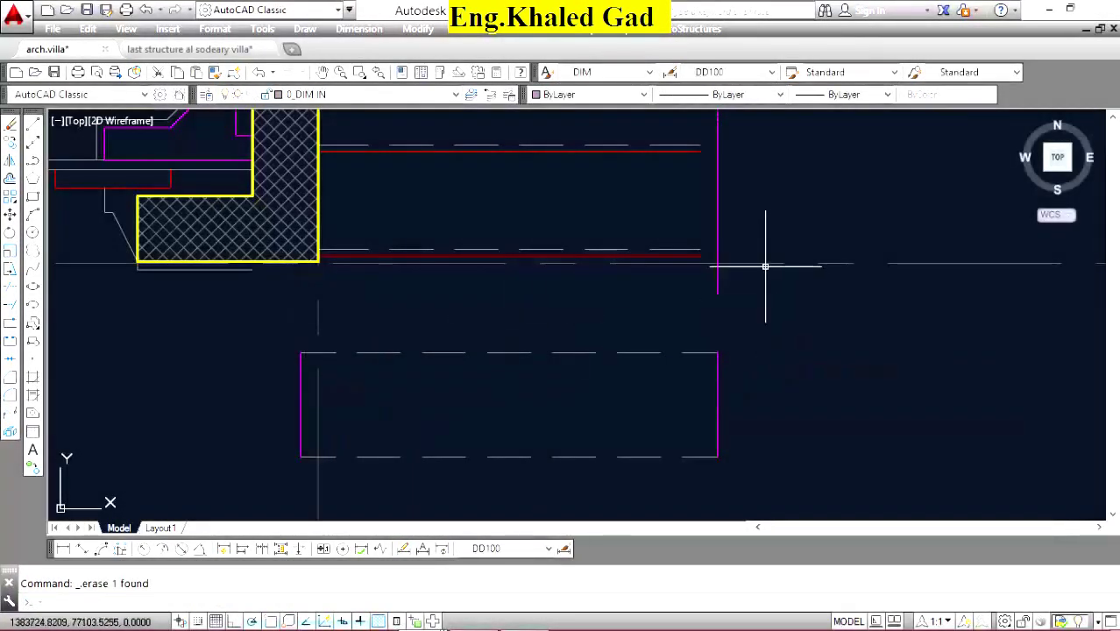
# Erase the red lines beside the column and the upper red lines with the diagonal.
pyautogui.scroll(-5, 655, 316)
pyautogui.scroll(2, 640, 289)
pyautogui.click(631, 213)
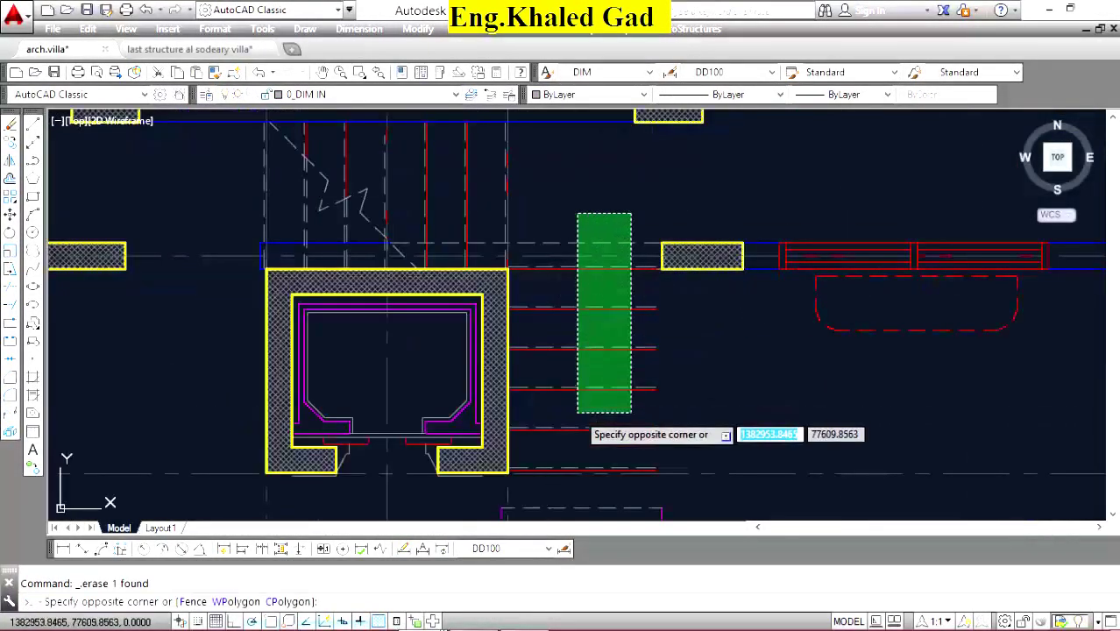
pyautogui.click(576, 411)
pyautogui.press('Return')
pyautogui.click(588, 180)
pyautogui.click(278, 218)
pyautogui.press('Delete')
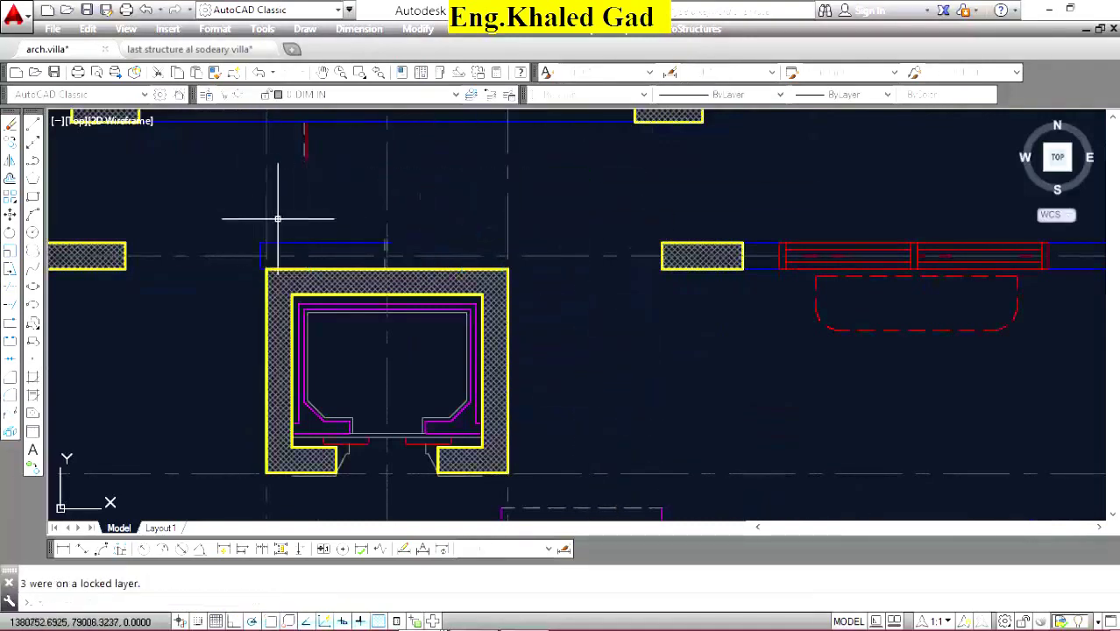
pyautogui.click(223, 210)
pyautogui.click(569, 304)
# Match the two upper beam lines to the cyan STR. BEAMS beam properties.
pyautogui.click(398, 183)
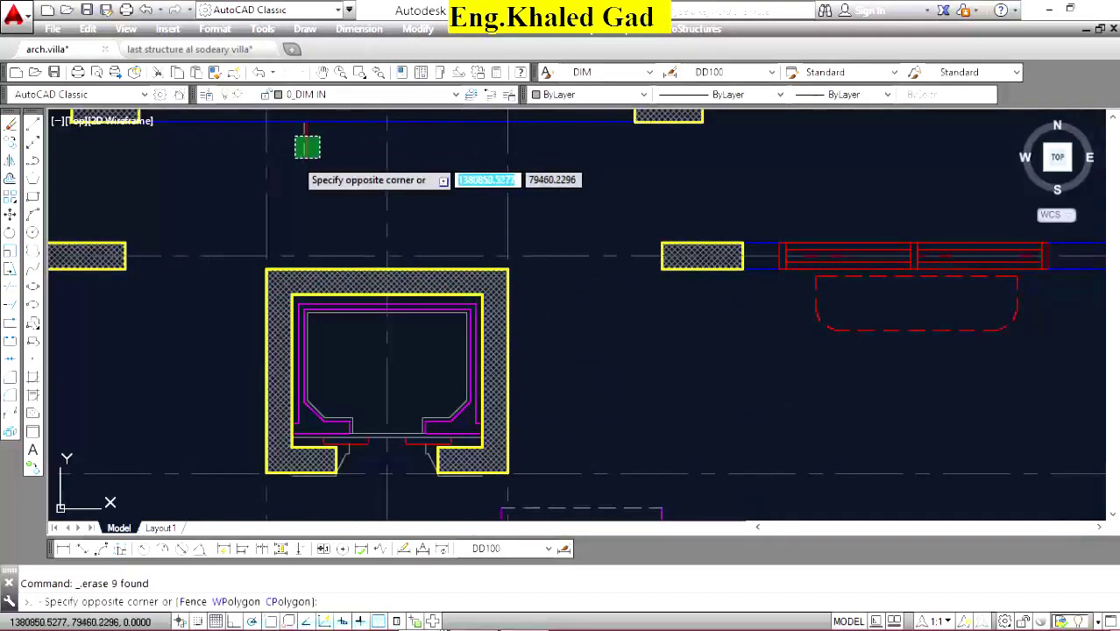
pyautogui.click(504, 249)
pyautogui.scroll(-5, 445, 188)
pyautogui.scroll(3, 317, 281)
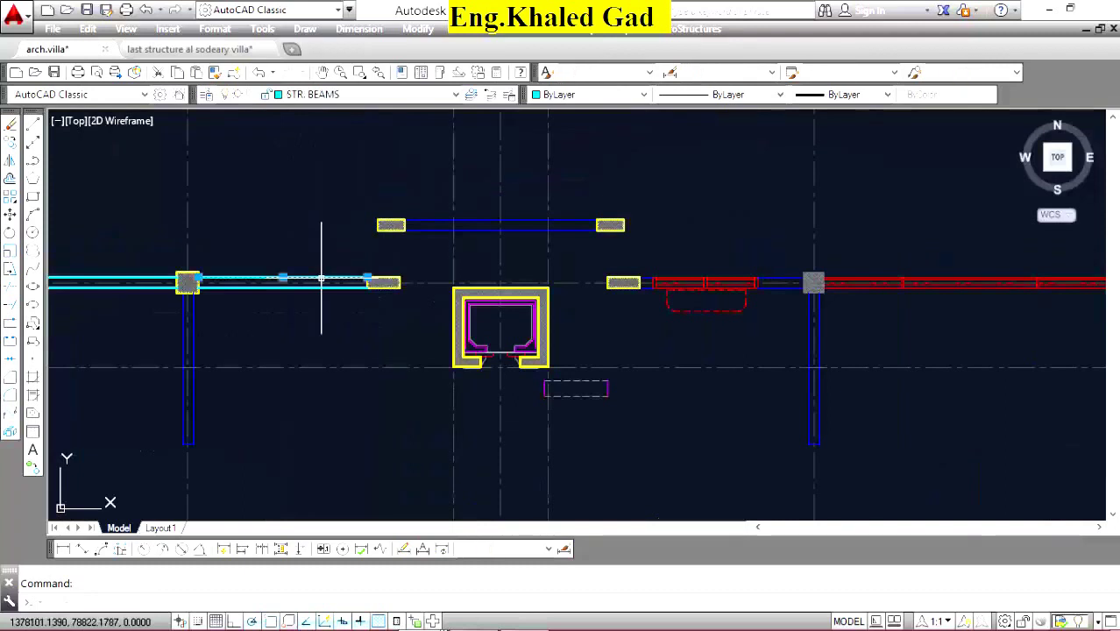
pyautogui.click(214, 72)
pyautogui.scroll(4, 445, 238)
pyautogui.click(410, 140)
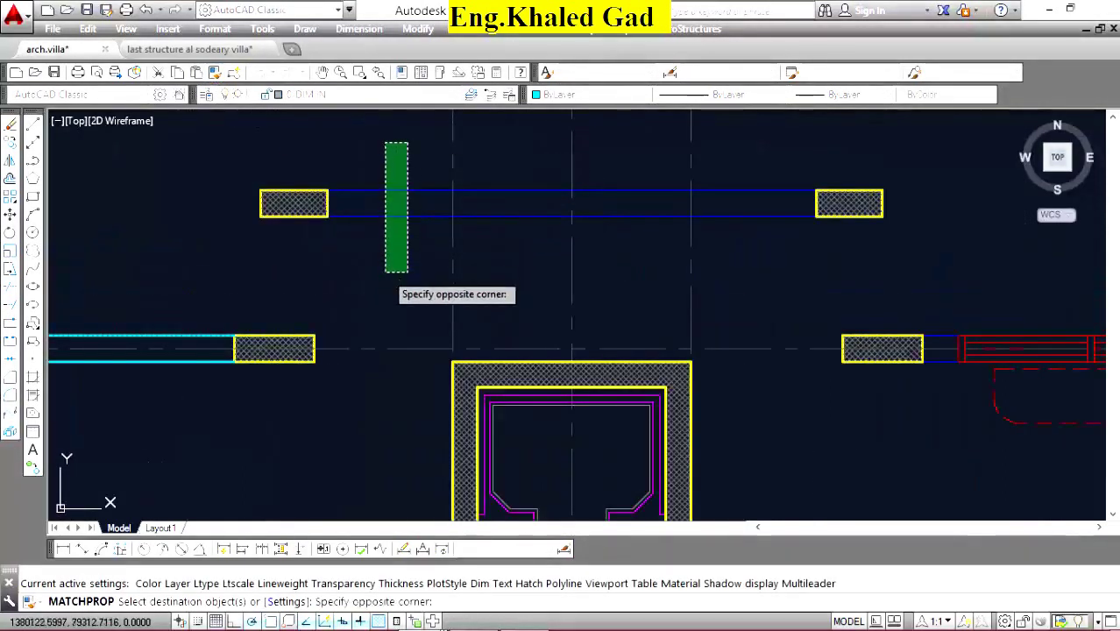
pyautogui.click(383, 268)
pyautogui.rightClick(745, 155)
# Grip-stretch the upper beam line ends so they meet the left and right columns.
pyautogui.click(771, 161)
pyautogui.click(734, 249)
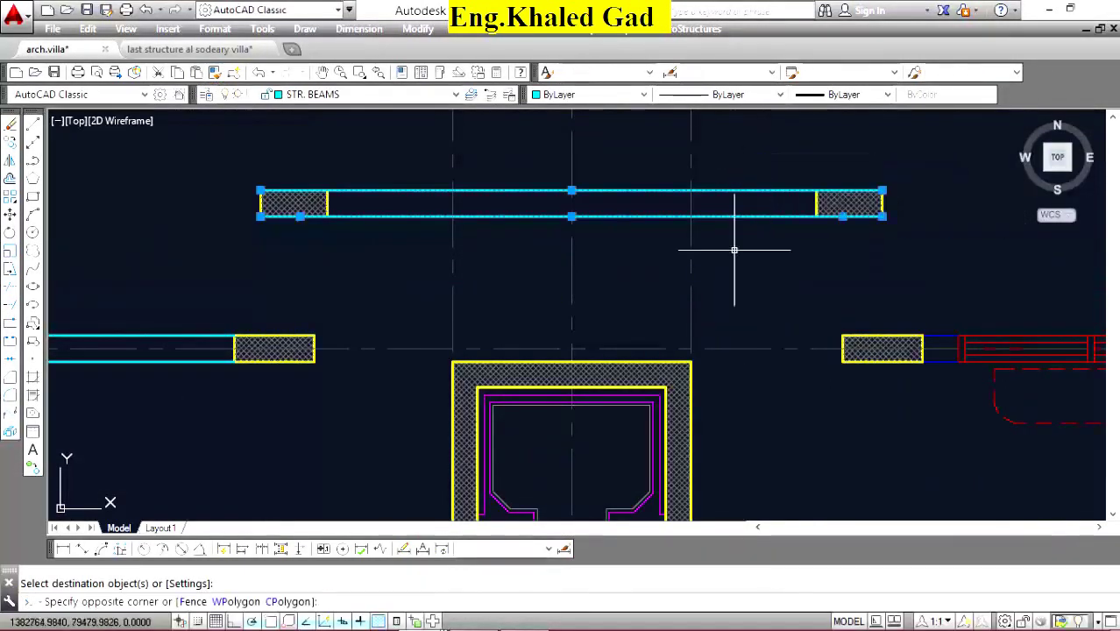
pyautogui.click(882, 189)
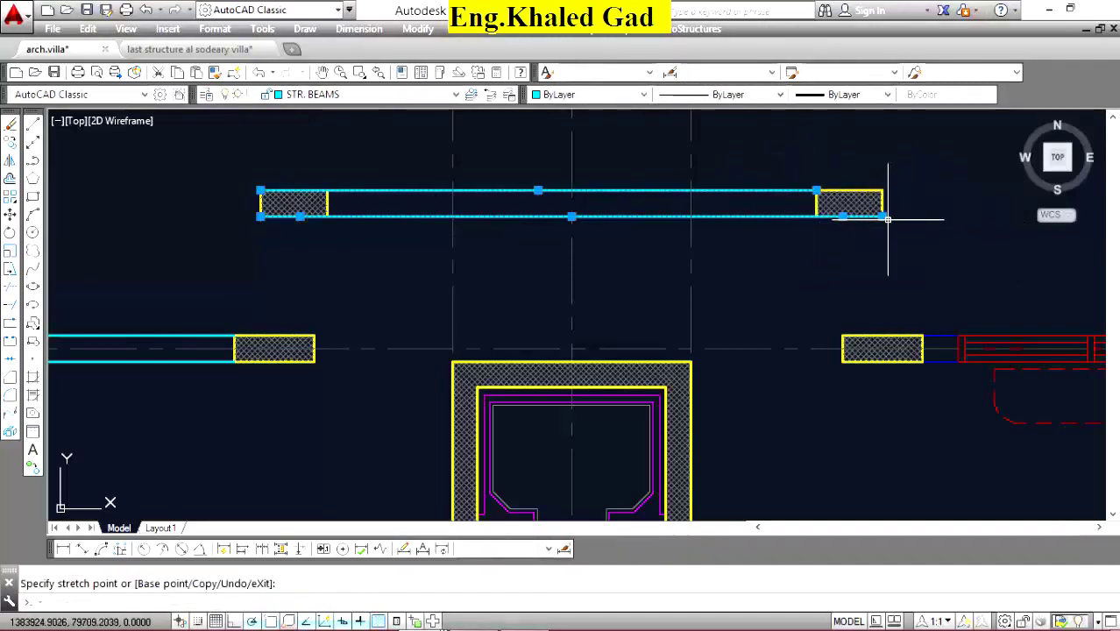
pyautogui.click(881, 217)
pyautogui.click(816, 216)
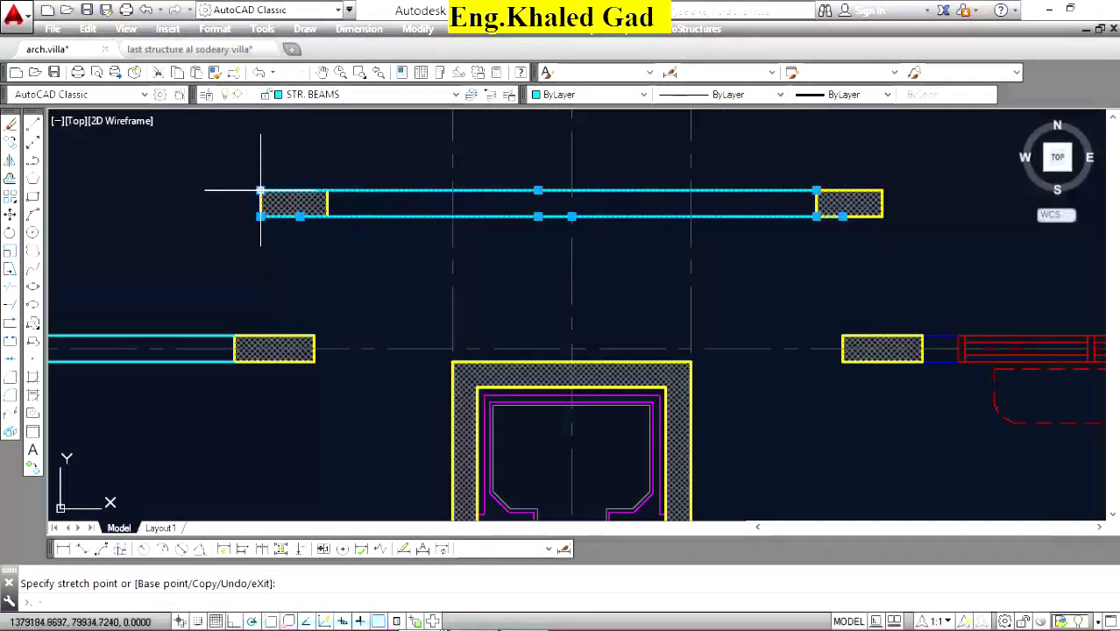
pyautogui.click(327, 191)
pyautogui.scroll(3, 320, 194)
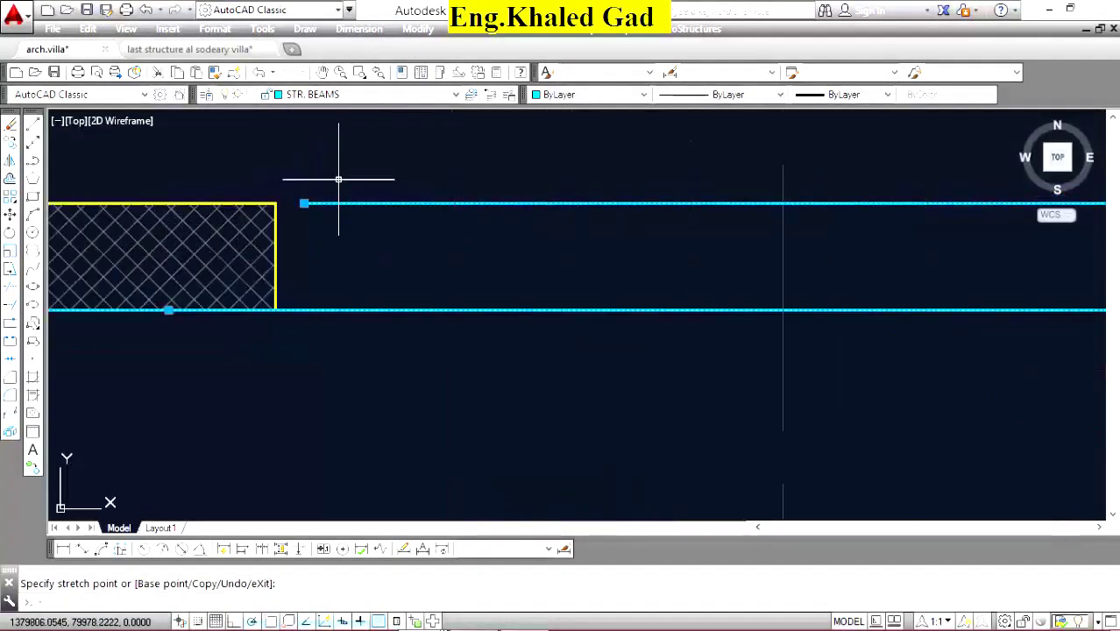
pyautogui.click(299, 203)
pyautogui.press('Escape')
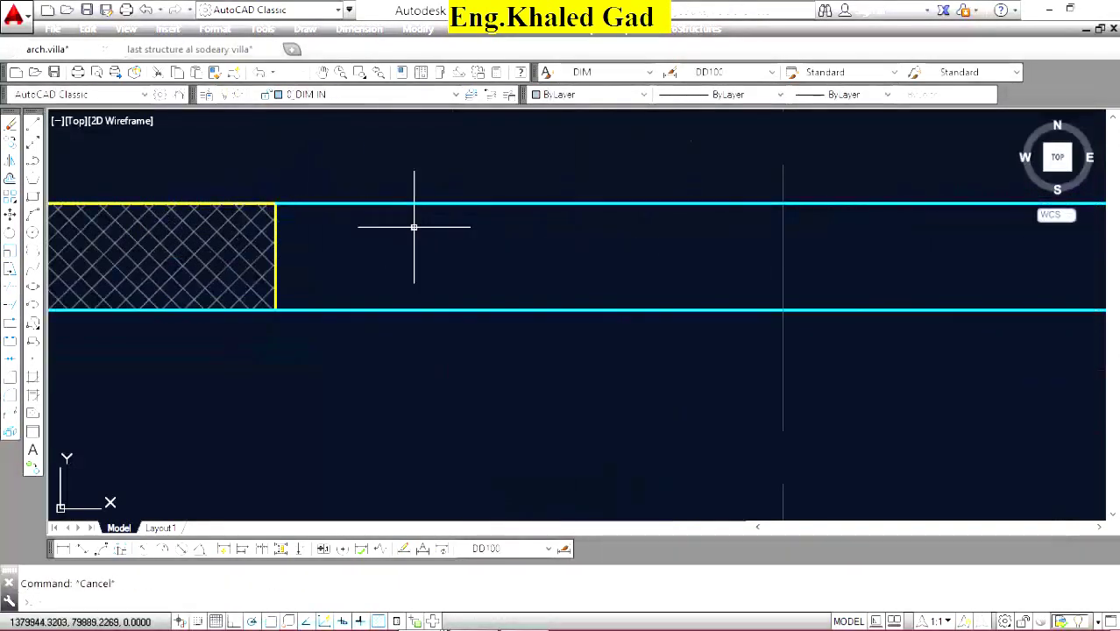
pyautogui.scroll(-4, 405, 225)
pyautogui.scroll(3, 454, 243)
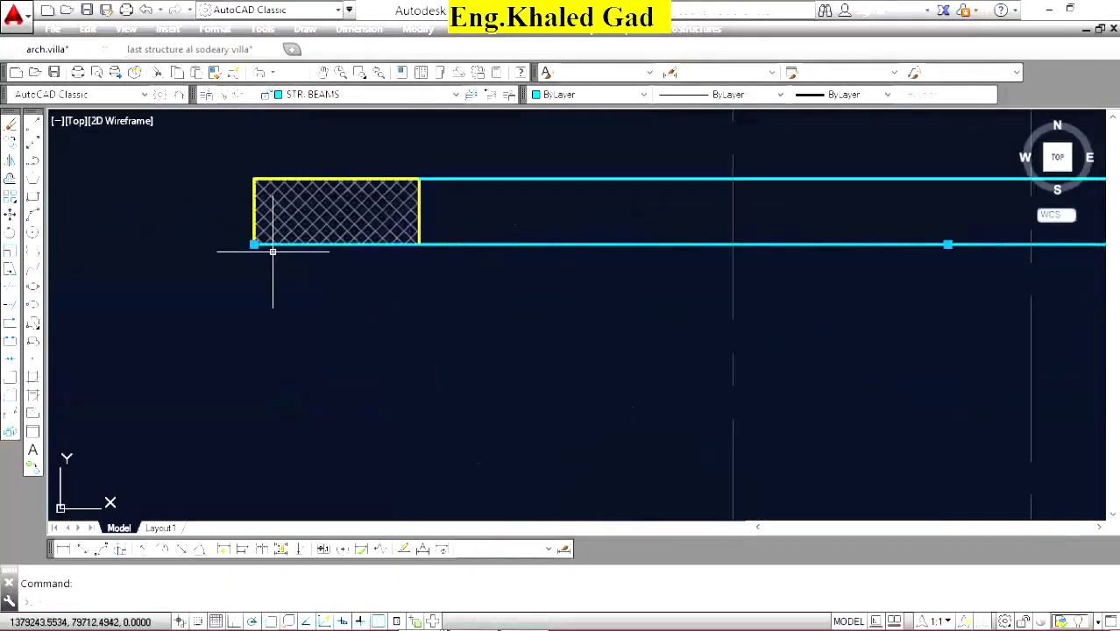
pyautogui.press('Escape')
pyautogui.scroll(-3, 400, 196)
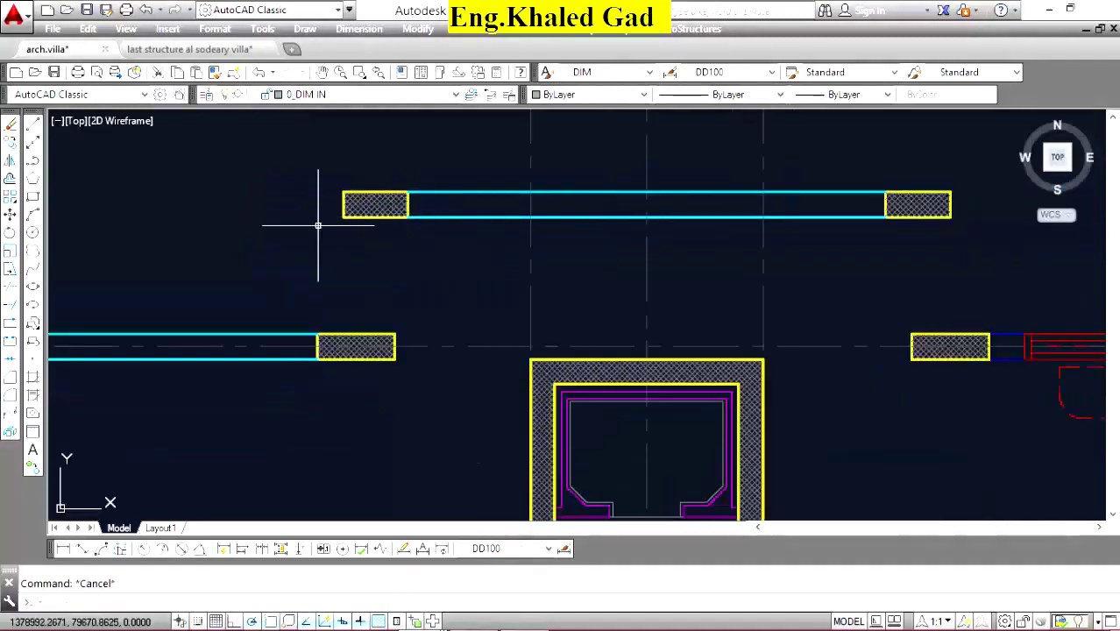
# Draw a vertical line from the beam corner up to the upper beam.
pyautogui.click(35, 140)
pyautogui.scroll(2, 358, 252)
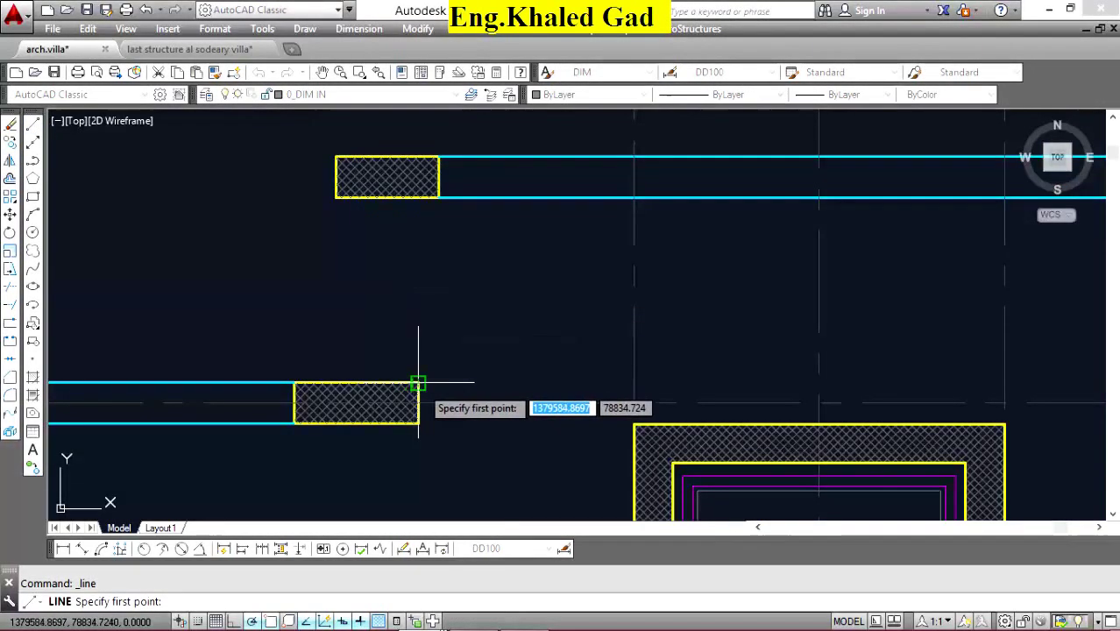
pyautogui.click(419, 382)
pyautogui.click(419, 197)
pyautogui.rightClick(348, 238)
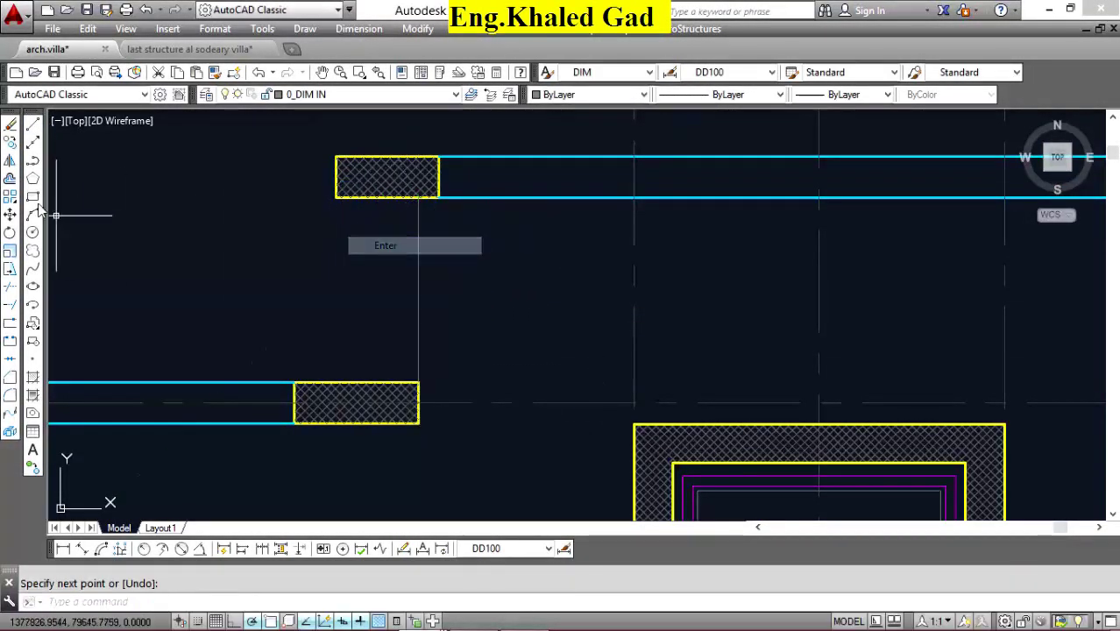
# Offset the new vertical line by 200 to form the beam's second edge.
pyautogui.click(10, 178)
pyautogui.write('00')
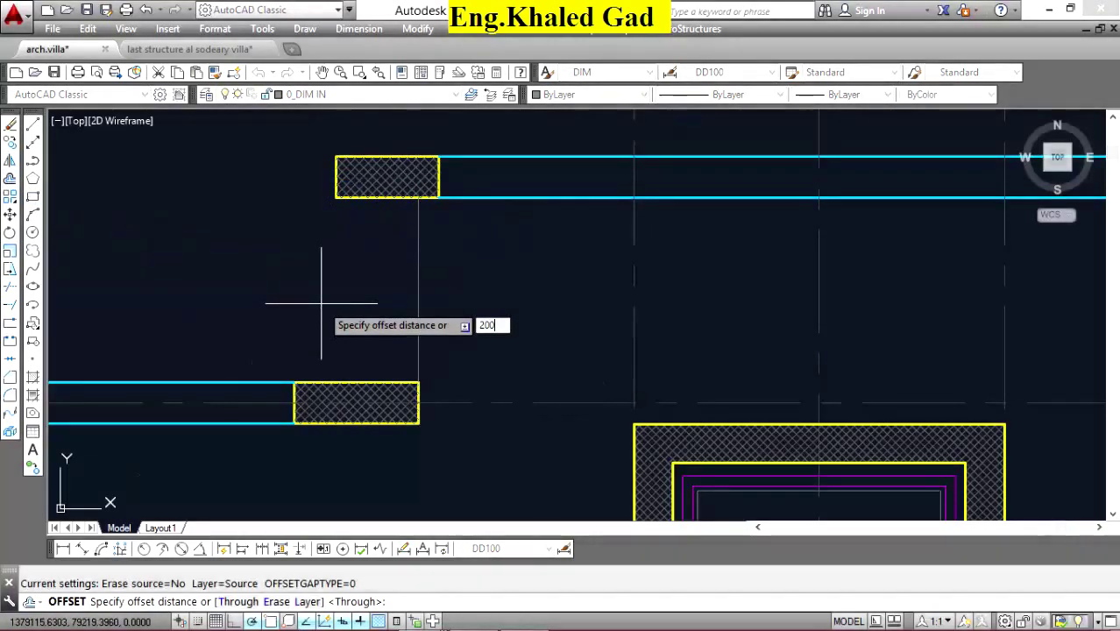
pyautogui.press('Return')
pyautogui.click(418, 265)
pyautogui.click(410, 281)
pyautogui.scroll(-3, 408, 295)
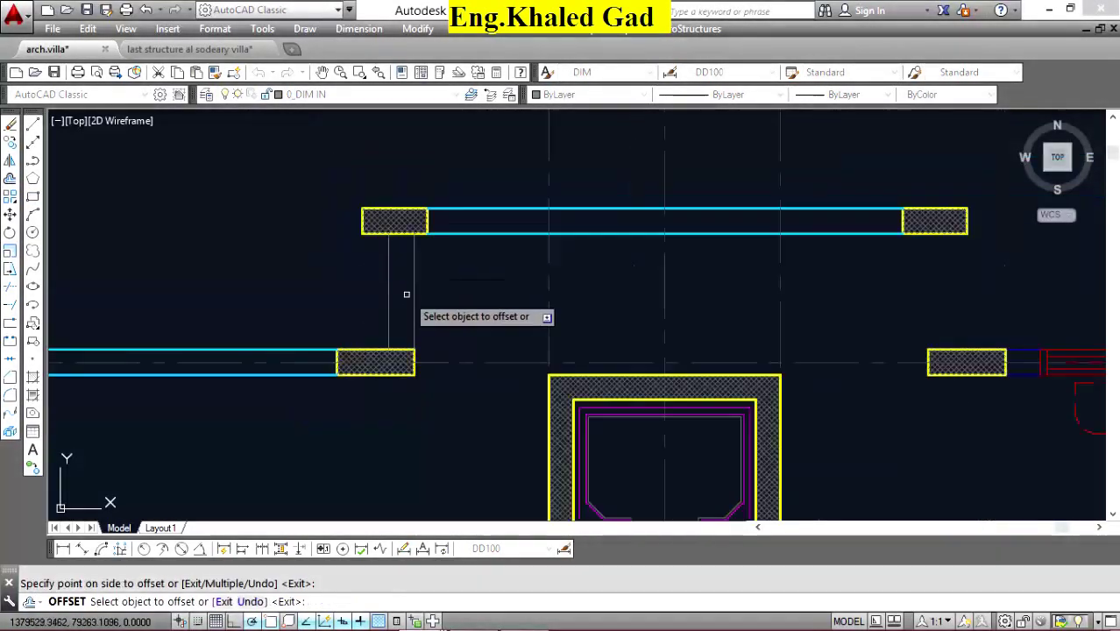
pyautogui.scroll(-4, 625, 295)
pyautogui.scroll(7, 600, 280)
pyautogui.rightClick(599, 281)
pyautogui.click(639, 292)
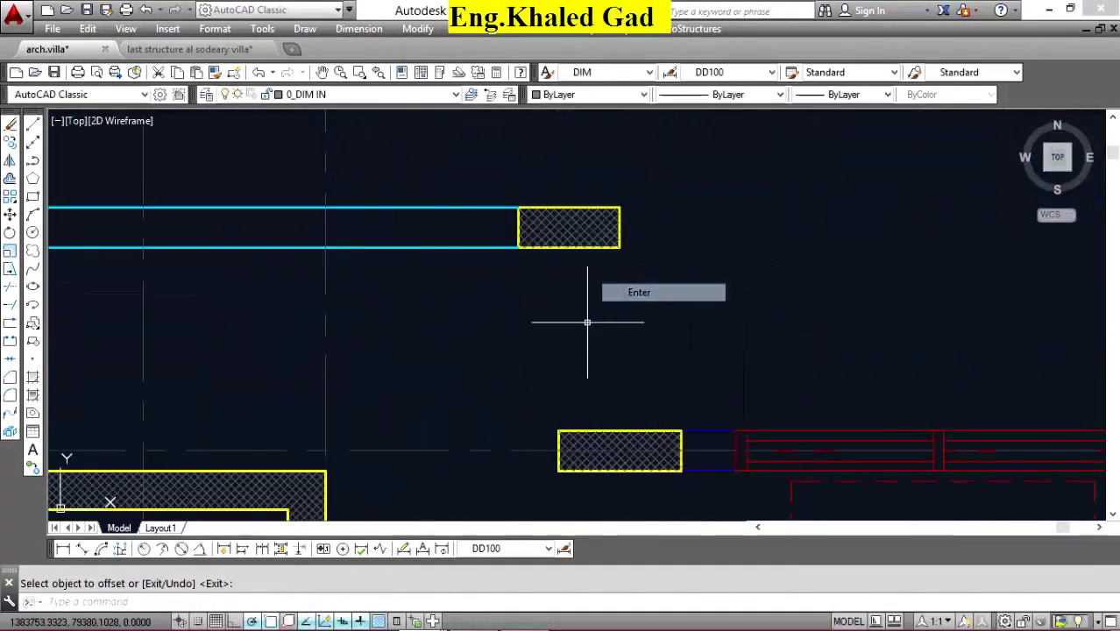
# Make both vertical lines cyan STR. BEAMS by matching the cyan beam's properties.
pyautogui.click(35, 130)
pyautogui.scroll(-3, 562, 430)
pyautogui.scroll(-1, 775, 283)
pyautogui.press('Escape')
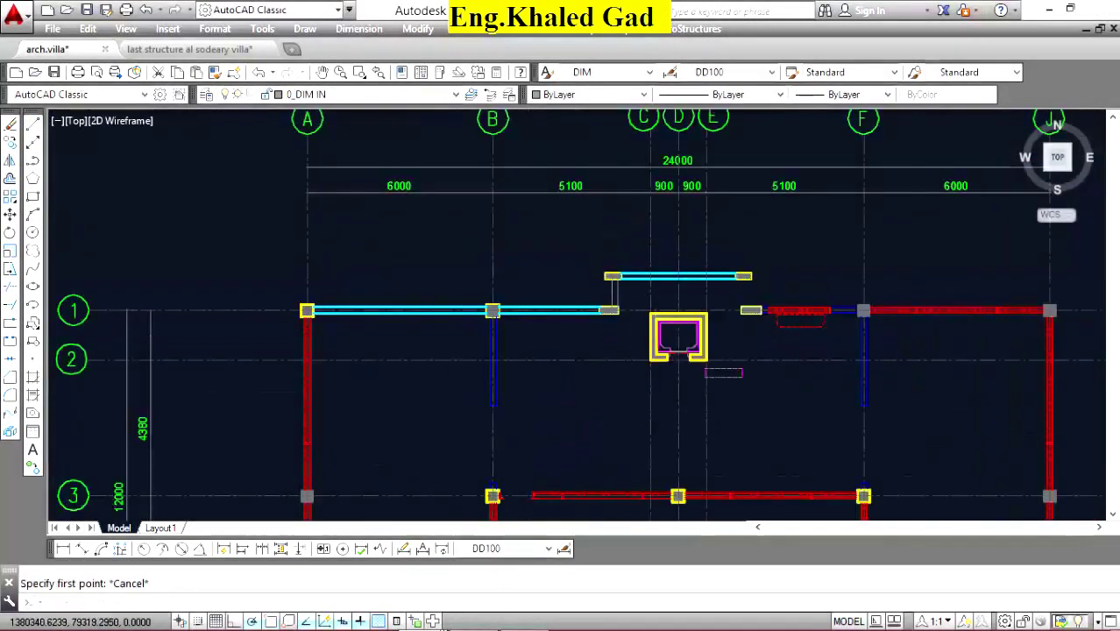
pyautogui.scroll(6, 640, 289)
pyautogui.click(219, 73)
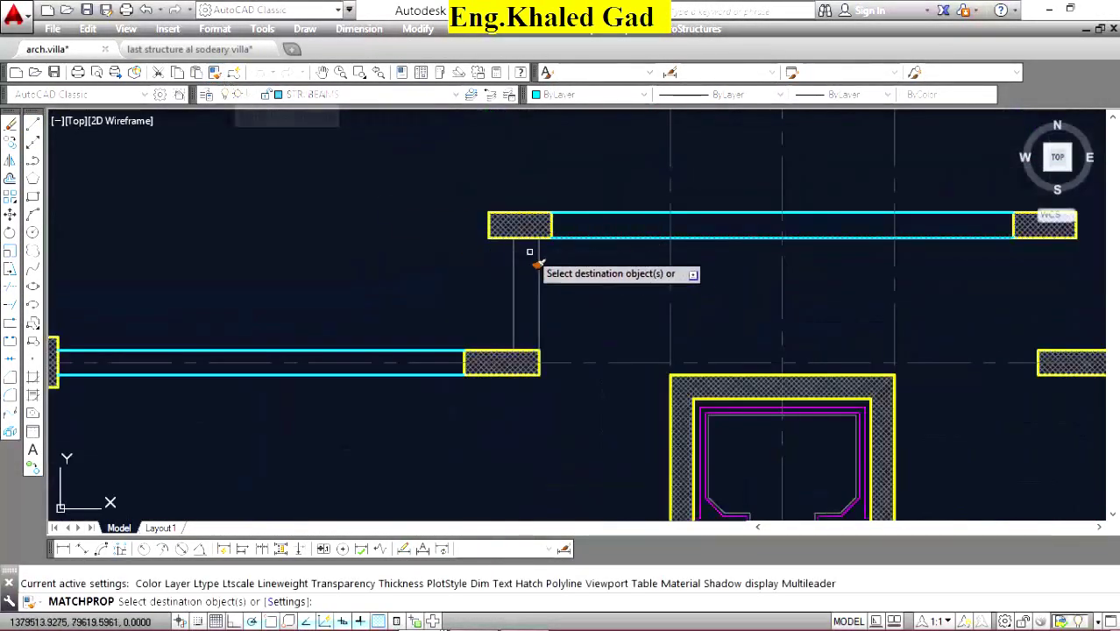
pyautogui.click(525, 260)
pyautogui.click(465, 281)
pyautogui.rightClick(459, 266)
# Copy the vertical cyan beam over to the right column.
pyautogui.click(563, 279)
pyautogui.click(452, 289)
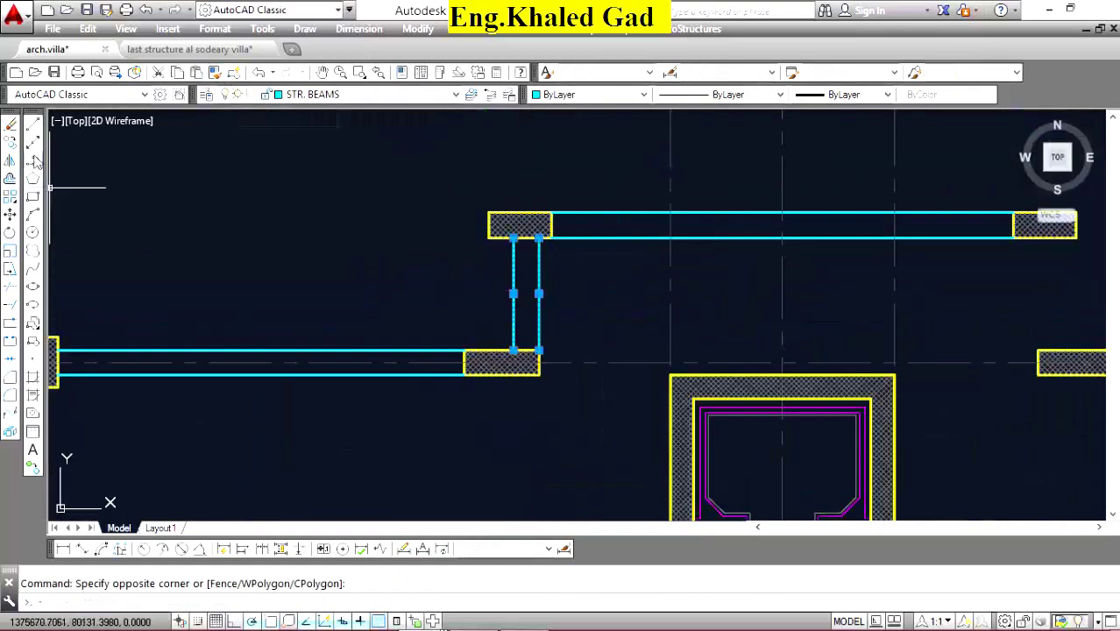
pyautogui.click(10, 142)
pyautogui.click(538, 351)
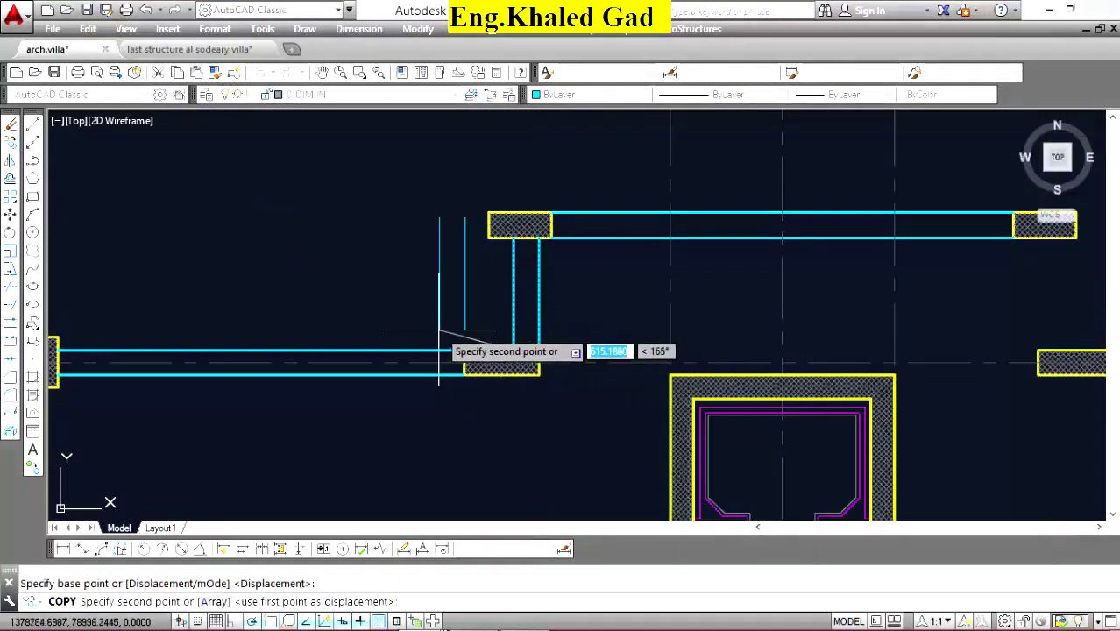
pyautogui.scroll(-2, 425, 336)
pyautogui.scroll(2, 743, 351)
pyautogui.click(850, 337)
pyautogui.rightClick(723, 256)
pyautogui.click(753, 263)
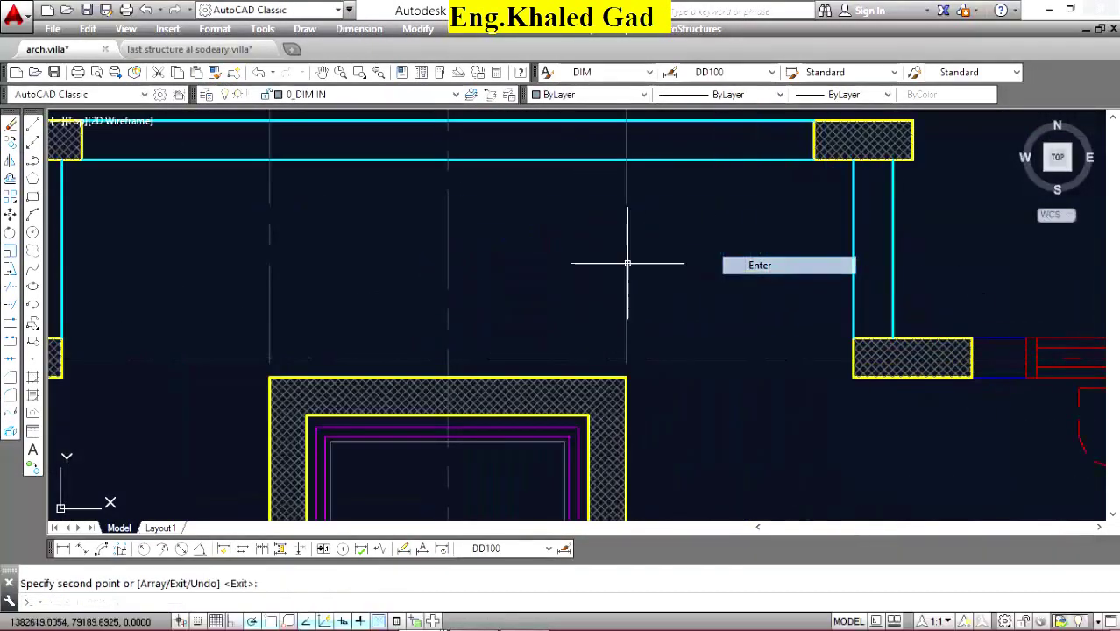
pyautogui.scroll(-2, 725, 321)
pyautogui.scroll(4, 732, 290)
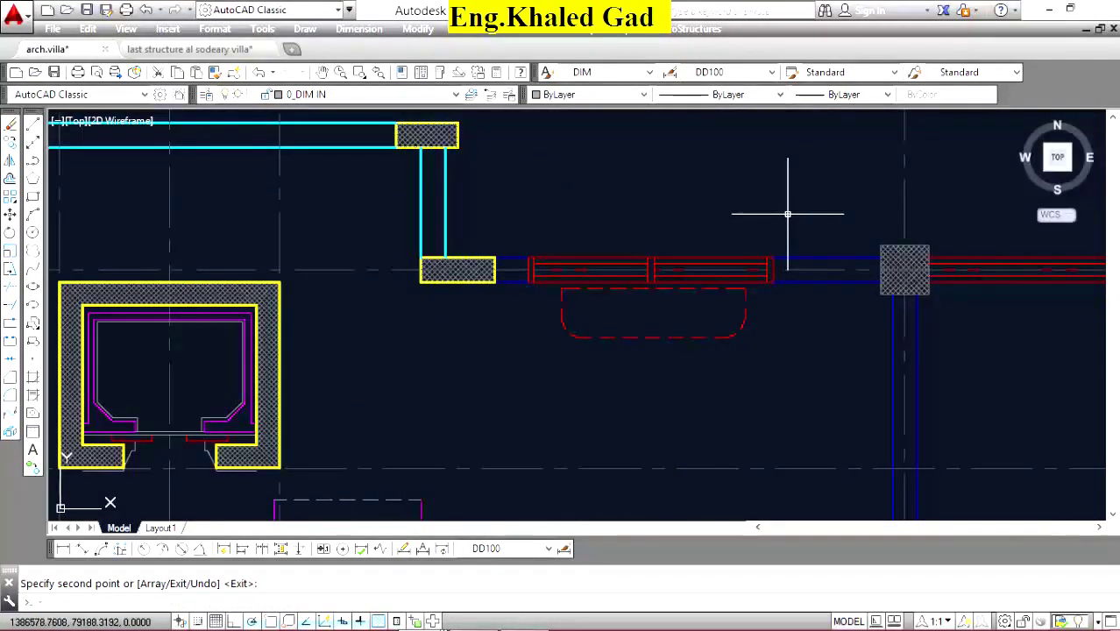
# Delete the red beam pieces, its hatch, and the remaining red stubs.
pyautogui.click(787, 213)
pyautogui.click(570, 390)
pyautogui.press('Delete')
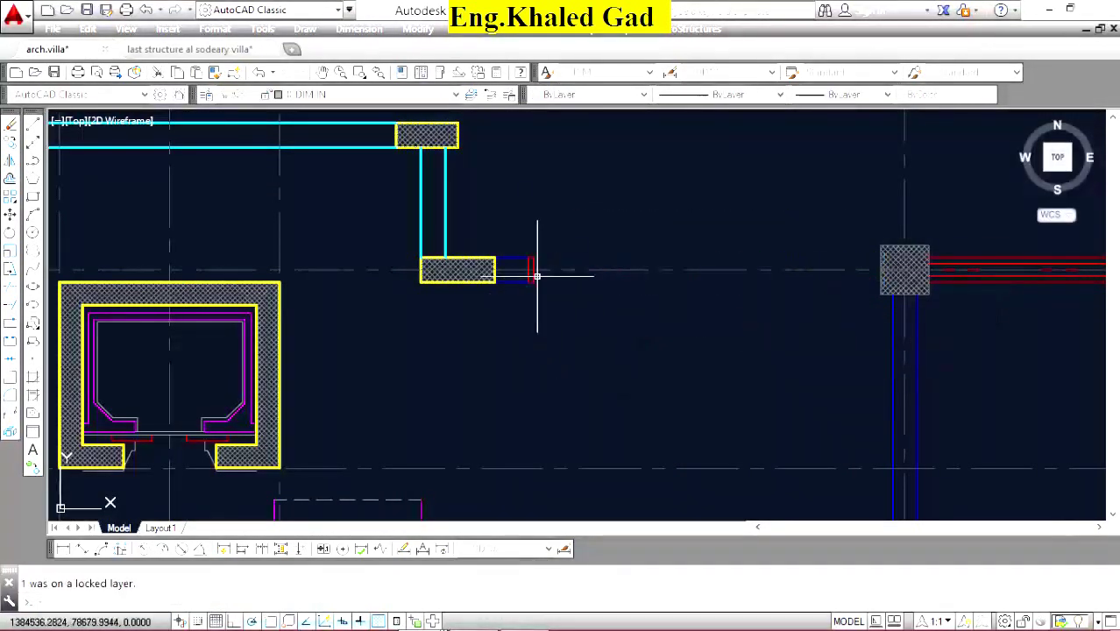
pyautogui.click(520, 225)
pyautogui.click(585, 311)
pyautogui.press('Delete')
# Stretch the blue beam by crossing its end and setting the base point there.
pyautogui.scroll(2, 550, 237)
pyautogui.click(485, 371)
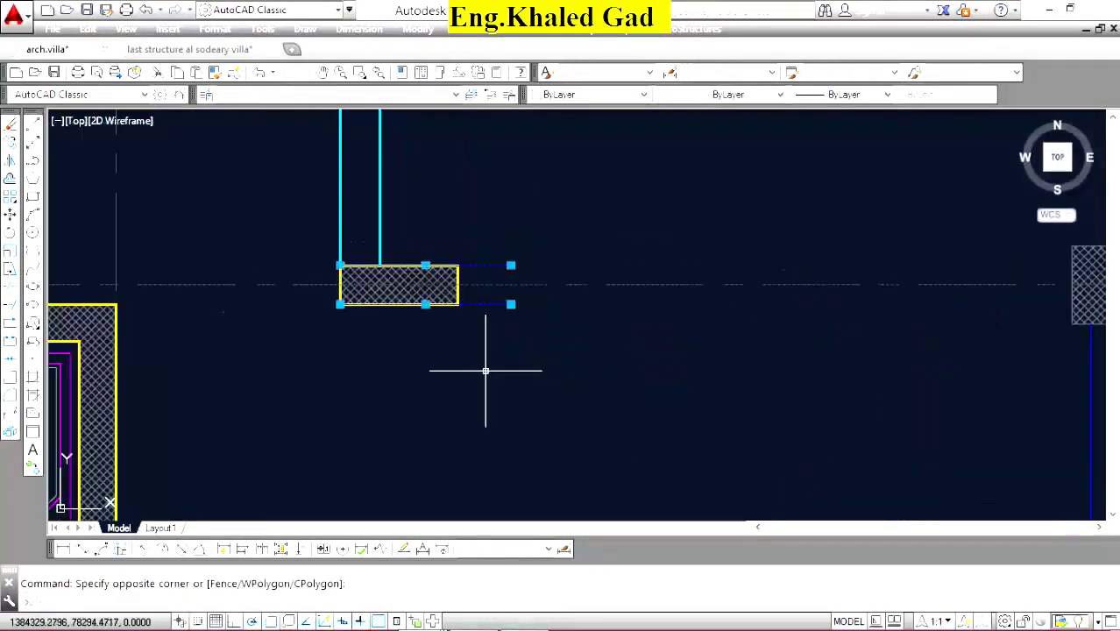
pyautogui.click(32, 268)
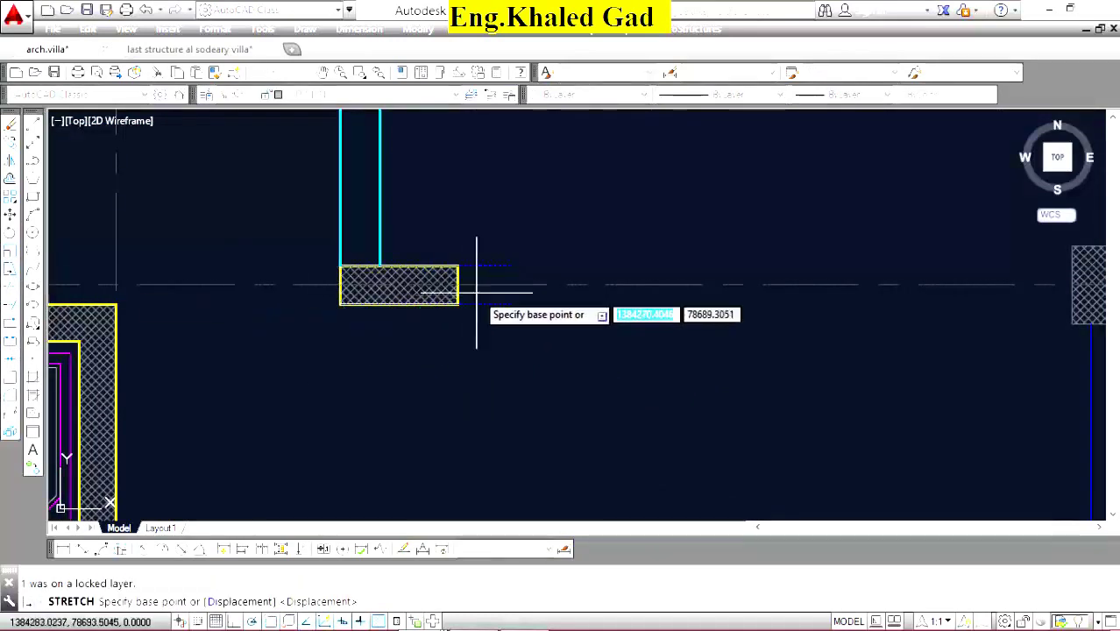
pyautogui.click(511, 265)
# Pull the blue beam's end across to the column.
pyautogui.click(1069, 265)
pyautogui.scroll(-3, 1069, 264)
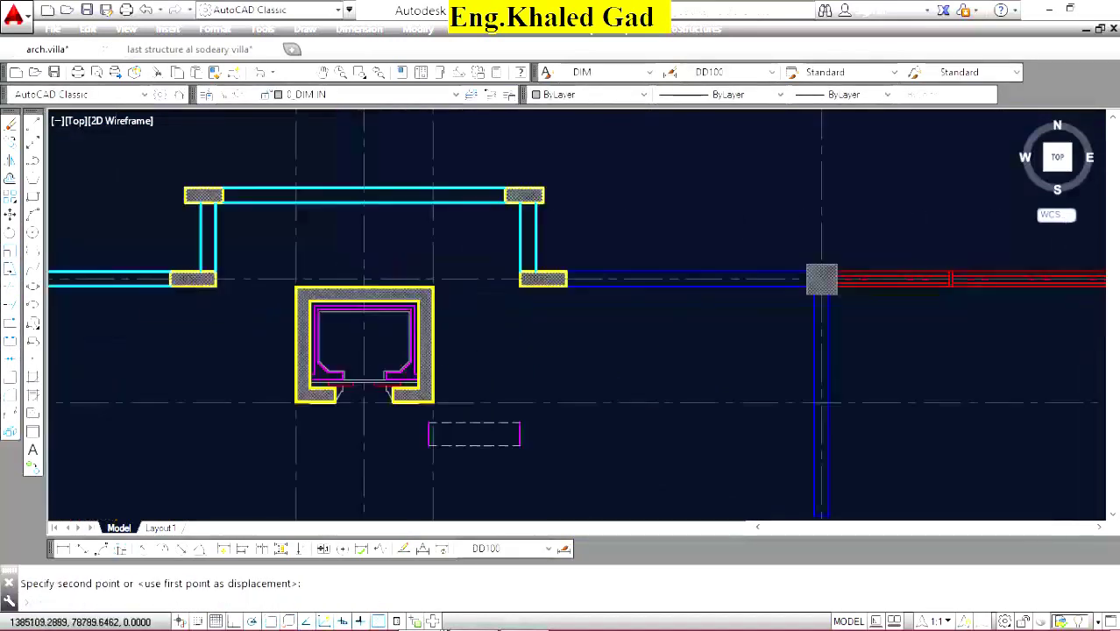
pyautogui.press('Escape')
pyautogui.scroll(3, 789, 263)
# Explode the hatches of the two columns.
pyautogui.click(808, 237)
pyautogui.scroll(-4, 605, 251)
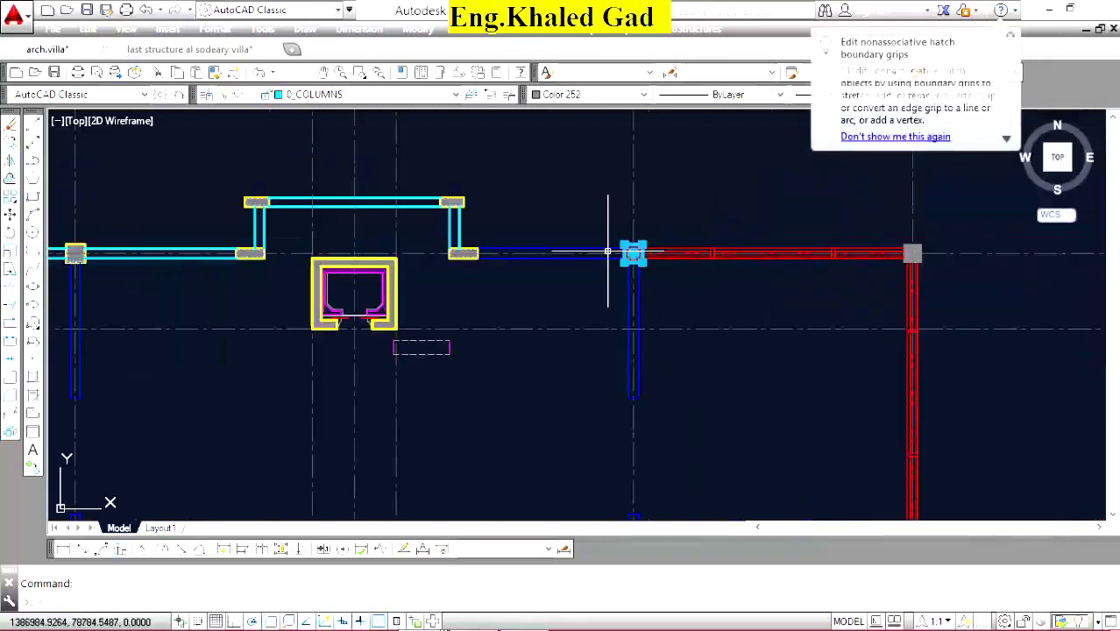
pyautogui.scroll(4, 625, 250)
pyautogui.scroll(3, 624, 251)
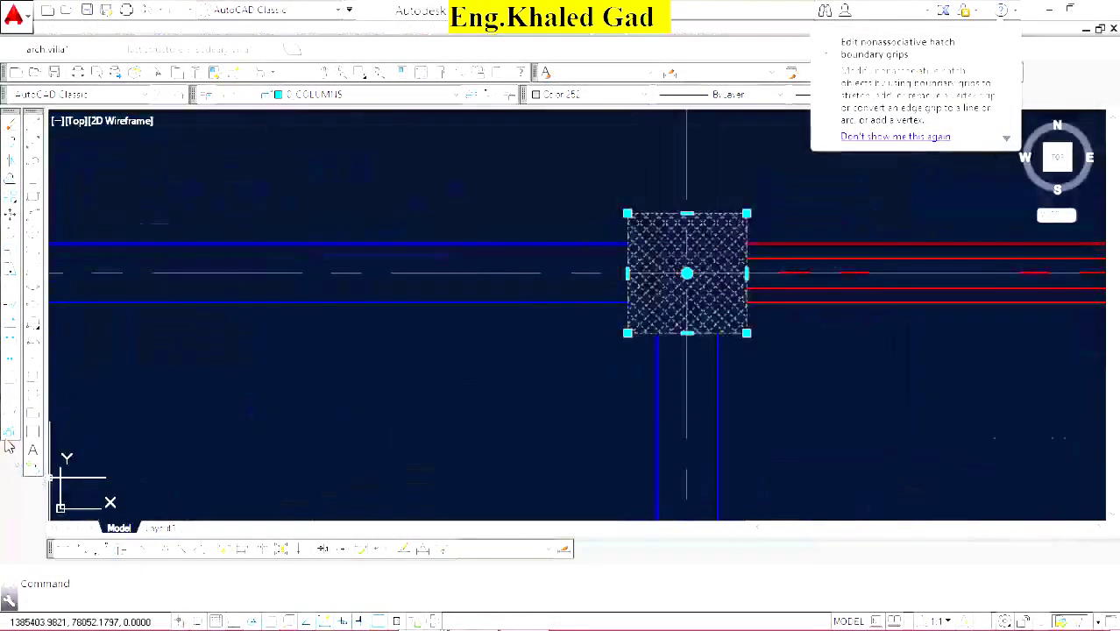
pyautogui.click(33, 431)
pyautogui.scroll(-3, 815, 305)
pyautogui.scroll(3, 1008, 300)
pyautogui.click(790, 320)
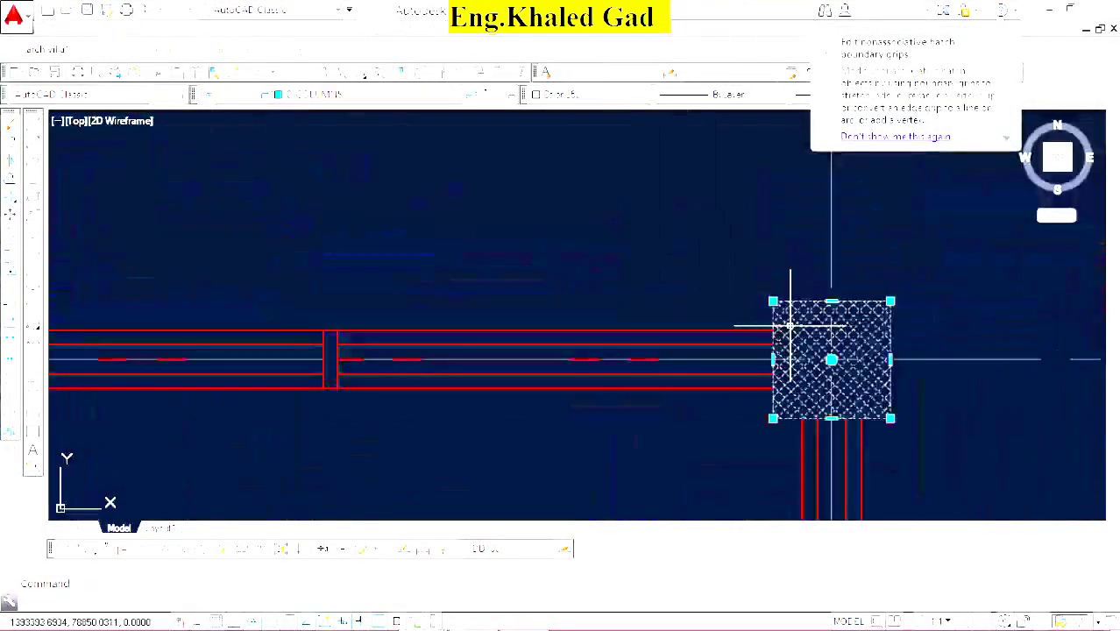
pyautogui.click(10, 442)
pyautogui.scroll(-3, 606, 295)
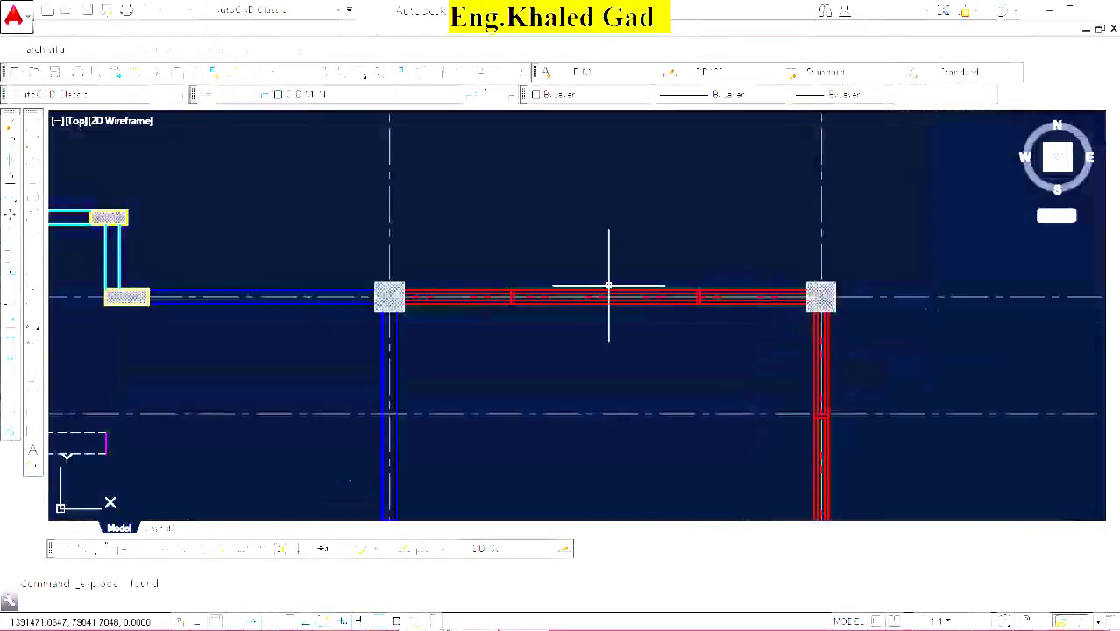
pyautogui.scroll(3, 131, 281)
pyautogui.scroll(3, 140, 267)
# Give the grey column the yellow outline by matching the yellow column's properties.
pyautogui.click(146, 260)
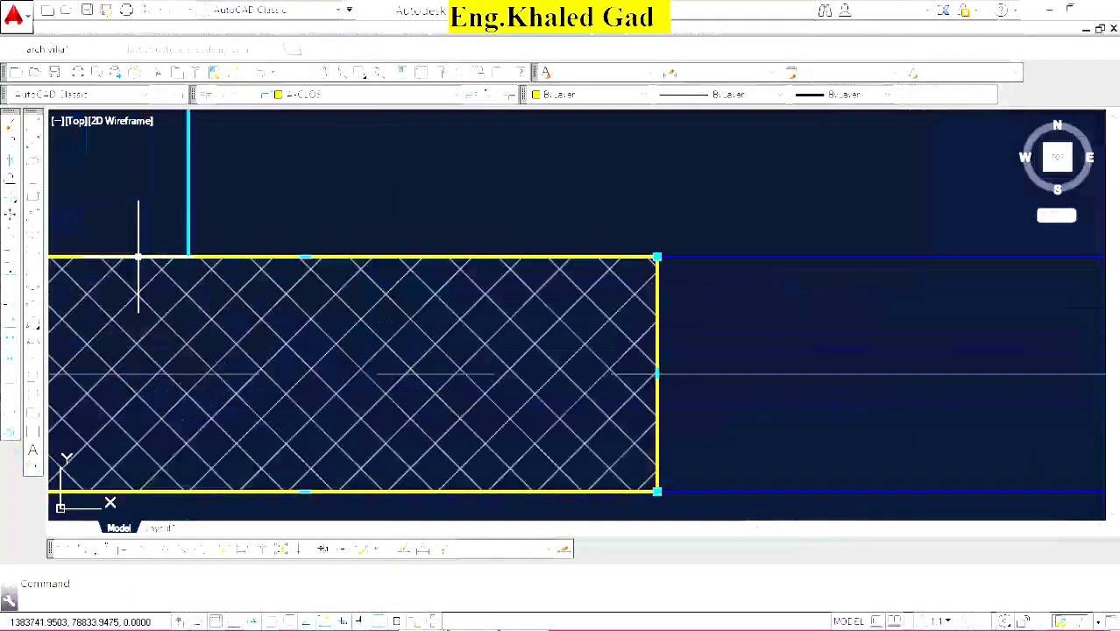
pyautogui.click(214, 72)
pyautogui.scroll(-3, 363, 220)
pyautogui.scroll(2, 950, 188)
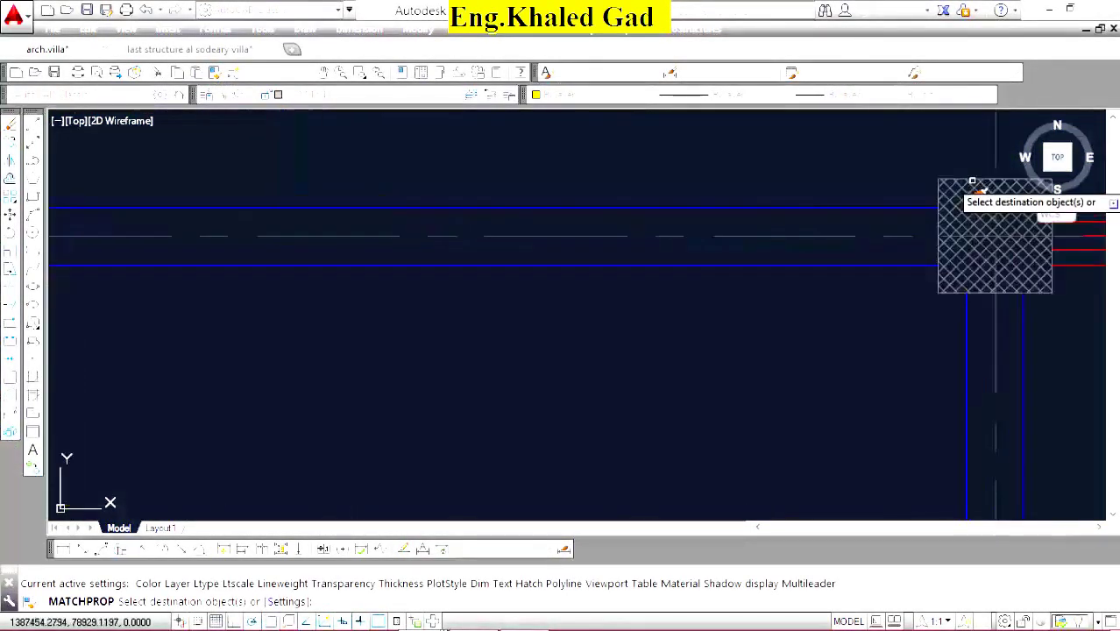
pyautogui.scroll(3, 962, 175)
pyautogui.click(944, 213)
pyautogui.scroll(-3, 420, 237)
pyautogui.scroll(-2, 767, 282)
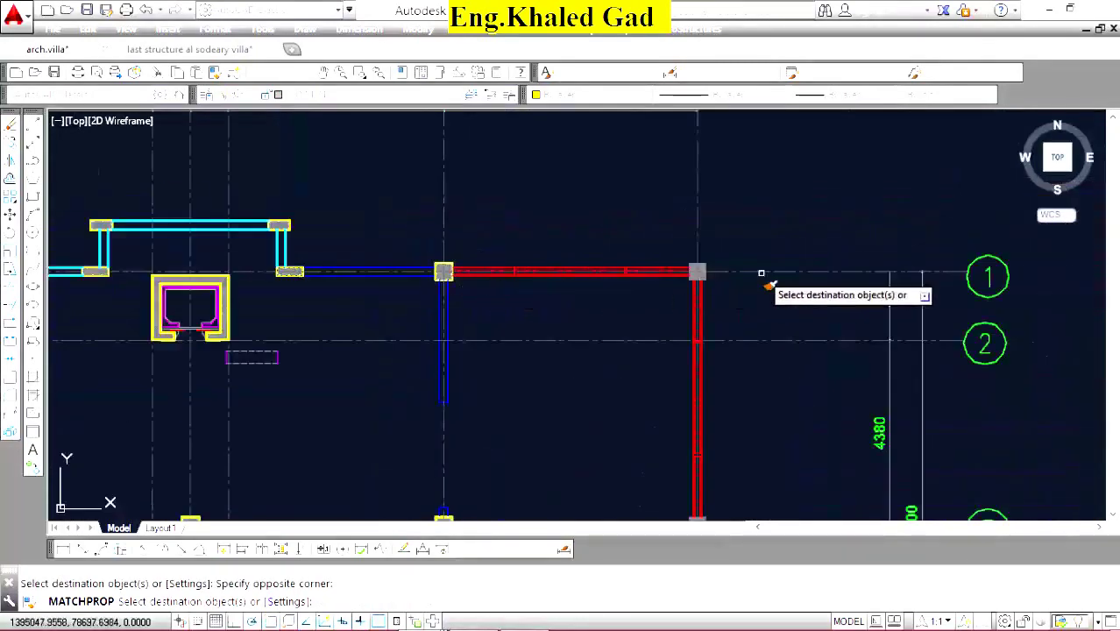
pyautogui.scroll(3, 474, 250)
pyautogui.scroll(3, 527, 338)
pyautogui.scroll(2, 528, 337)
pyautogui.click(585, 287)
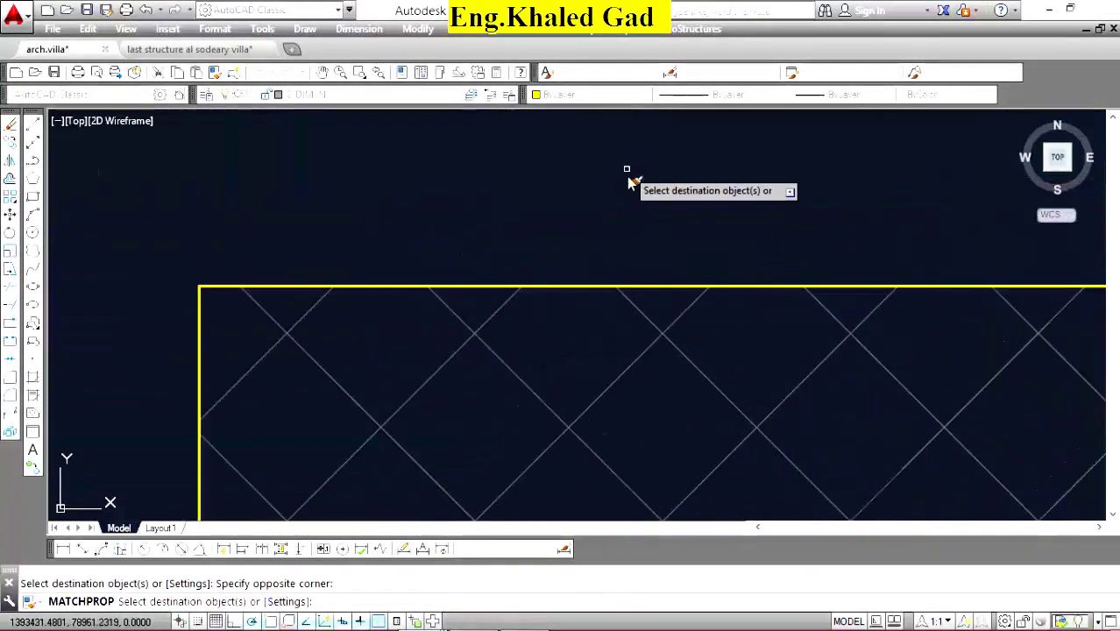
pyautogui.press('Return')
pyautogui.scroll(-8, 754, 211)
pyautogui.scroll(-4, 754, 212)
pyautogui.scroll(-2, 637, 250)
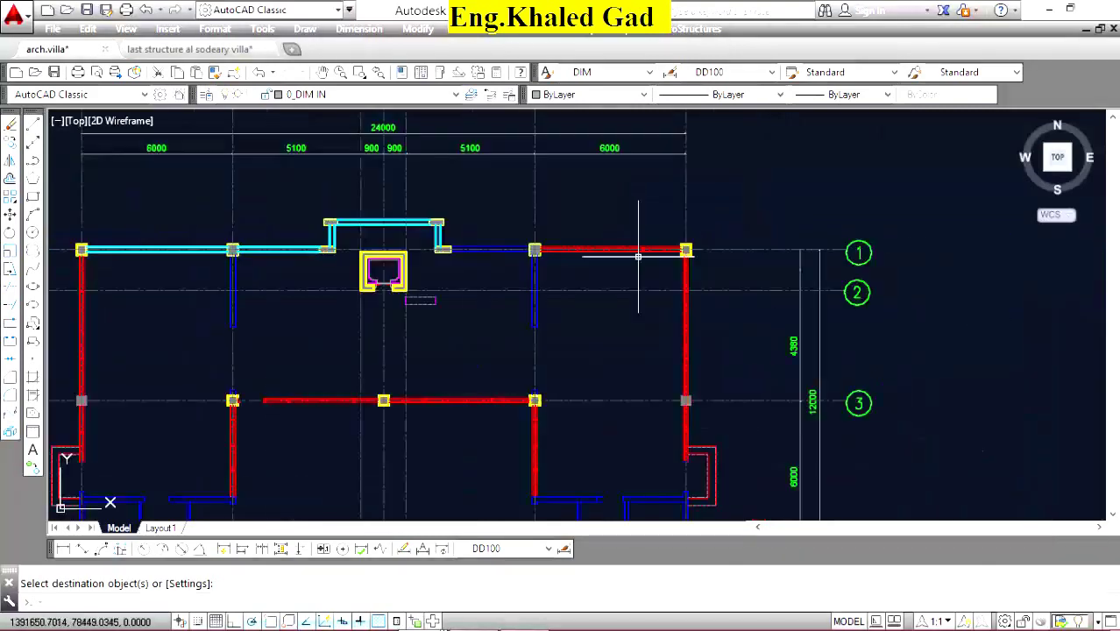
pyautogui.scroll(2, 480, 262)
pyautogui.scroll(4, 387, 206)
# Turn the blue beam lines cyan STR. BEAMS, then open the Layer Properties Manager.
pyautogui.click(387, 187)
pyautogui.press('Return')
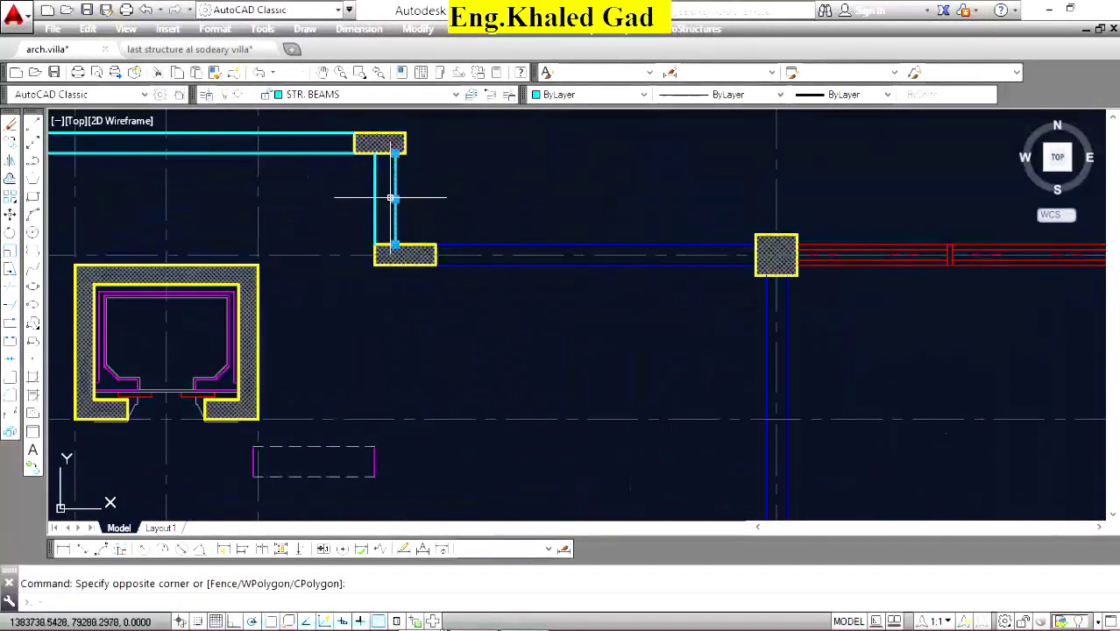
pyautogui.press('Return')
pyautogui.click(381, 145)
pyautogui.scroll(5, 587, 232)
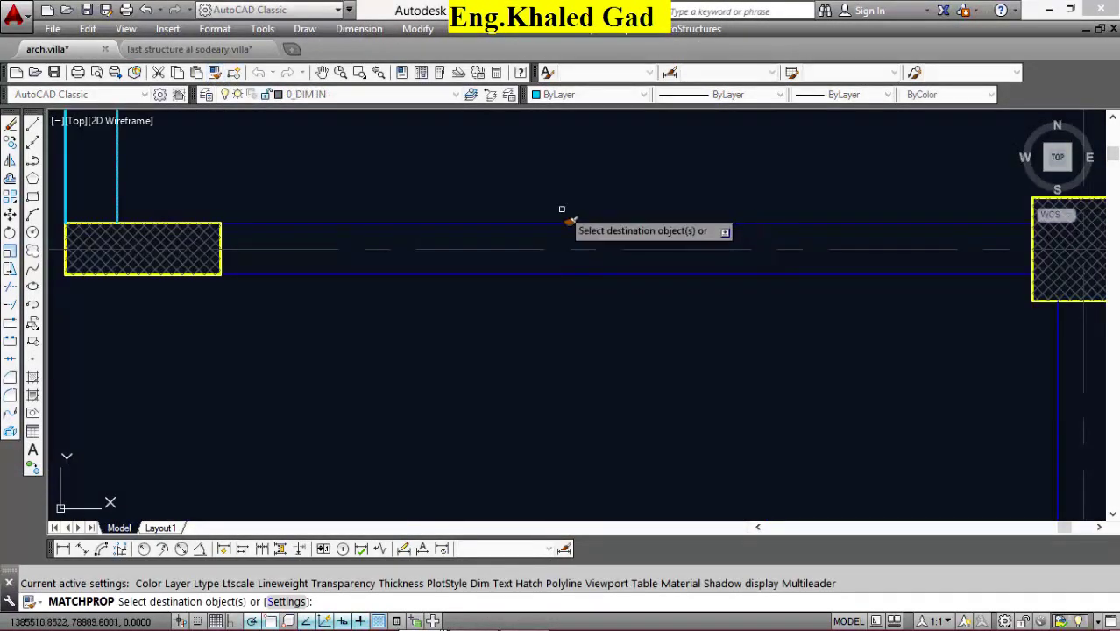
pyautogui.click(569, 327)
pyautogui.rightClick(496, 182)
pyautogui.click(539, 194)
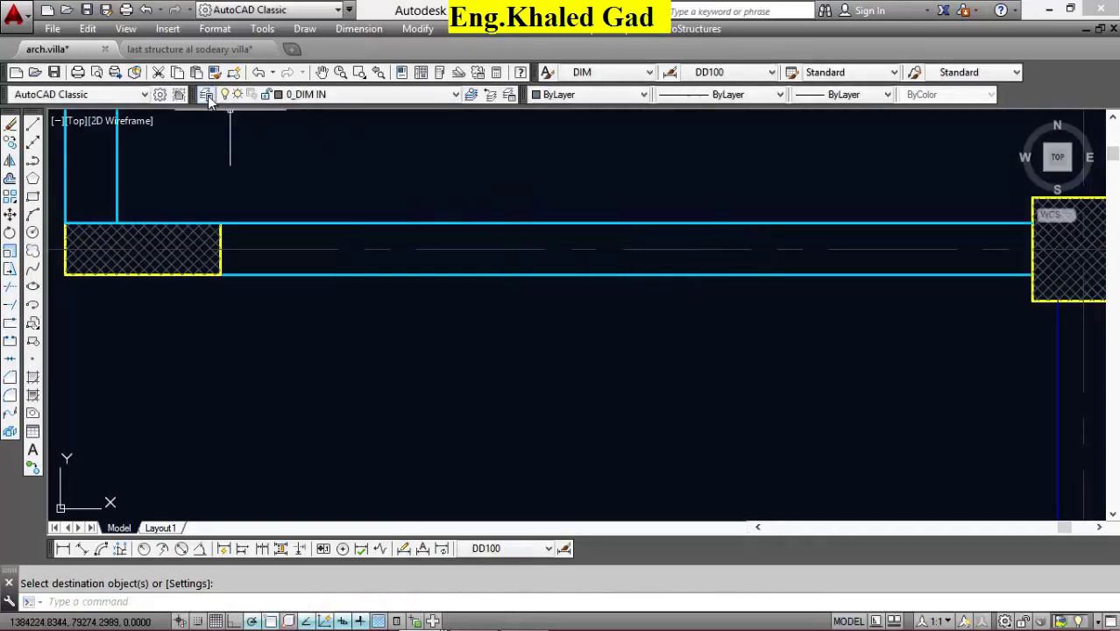
pyautogui.click(208, 96)
# Make STR. BEAMS the current layer.
pyautogui.moveTo(1040, 219); pyautogui.dragTo(1037, 357)
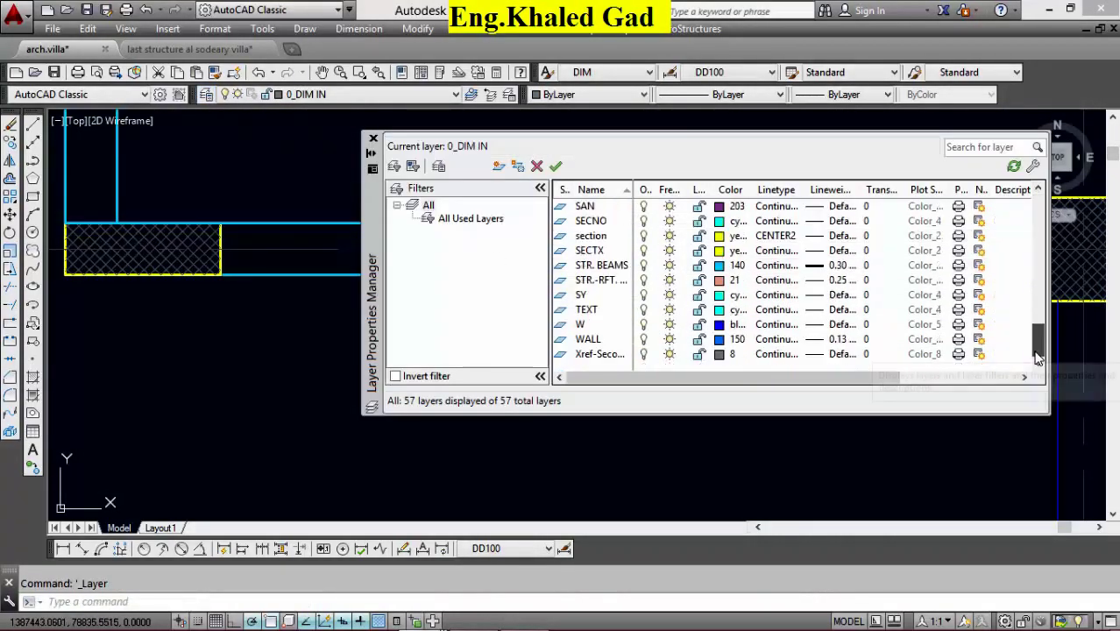
pyautogui.click(595, 267)
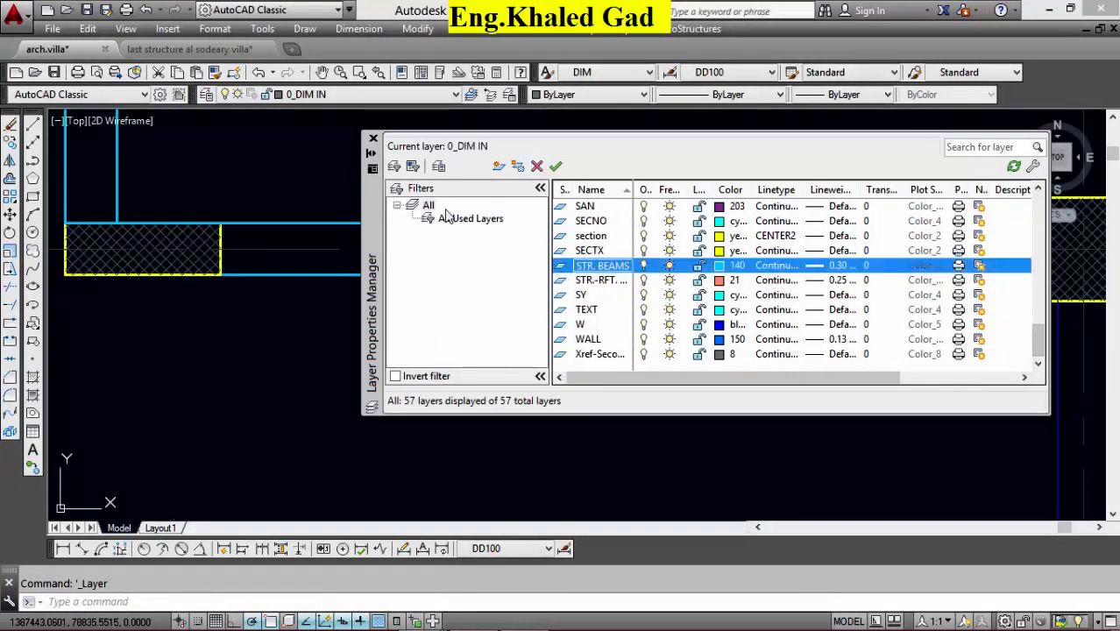
pyautogui.click(373, 138)
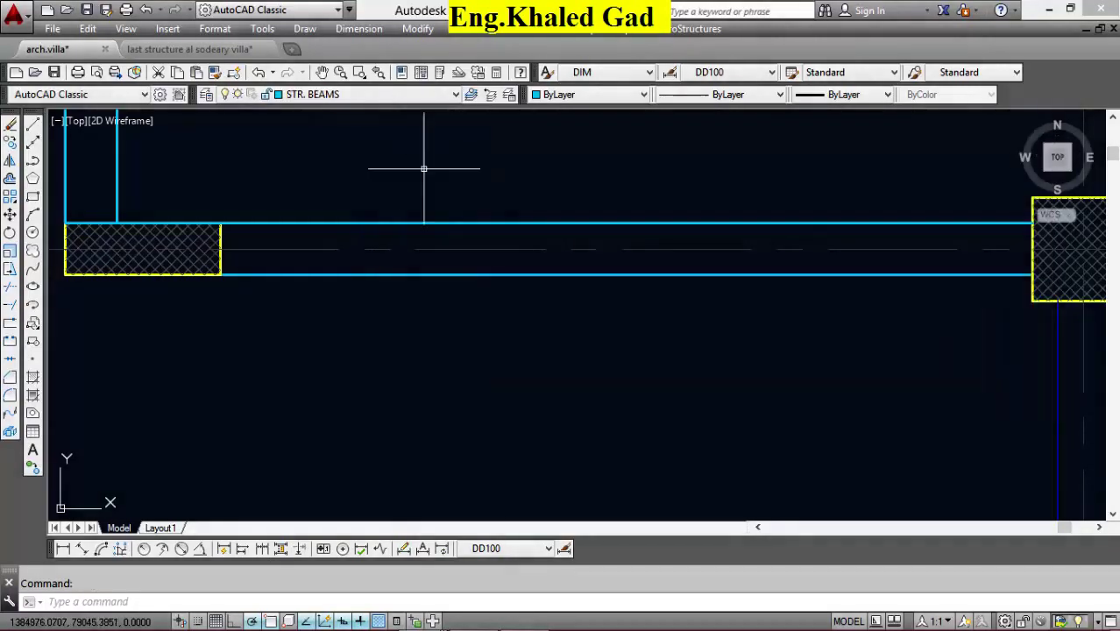
# Match the red beam lines to the cyan STR. BEAMS beam's properties.
pyautogui.scroll(-2, 506, 257)
pyautogui.scroll(4, 693, 275)
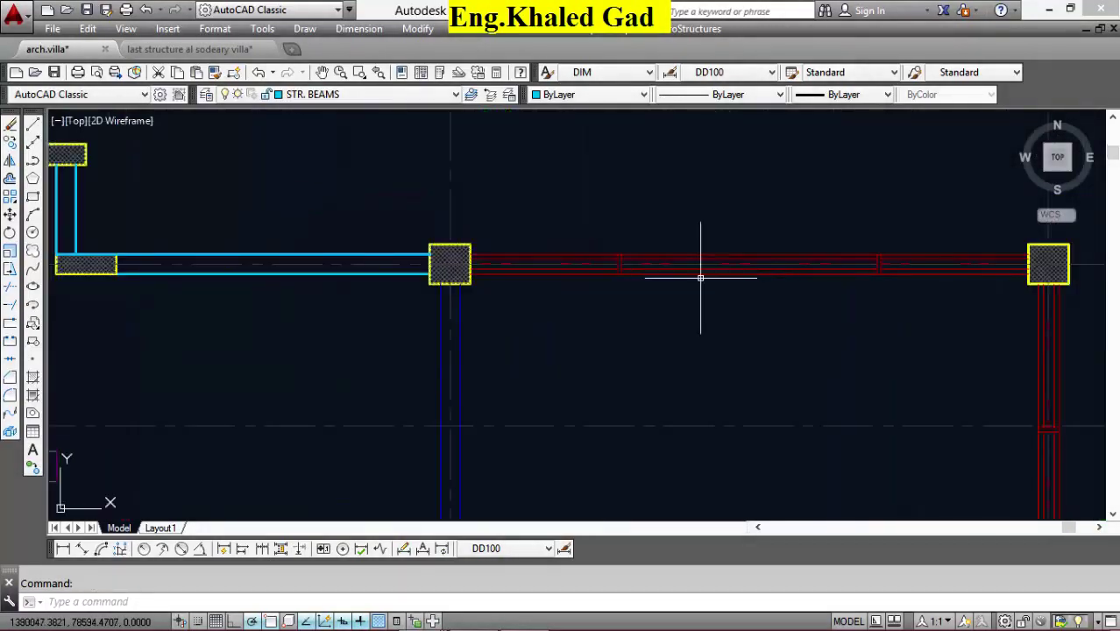
pyautogui.scroll(4, 530, 267)
pyautogui.click(222, 219)
pyautogui.click(213, 72)
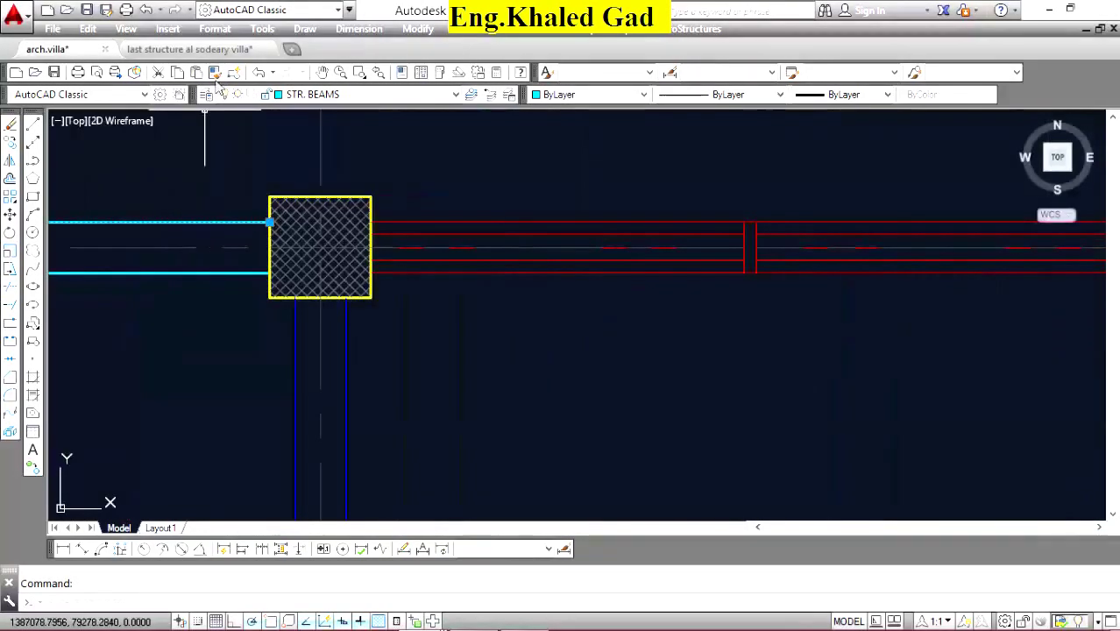
pyautogui.scroll(5, 433, 233)
pyautogui.click(513, 195)
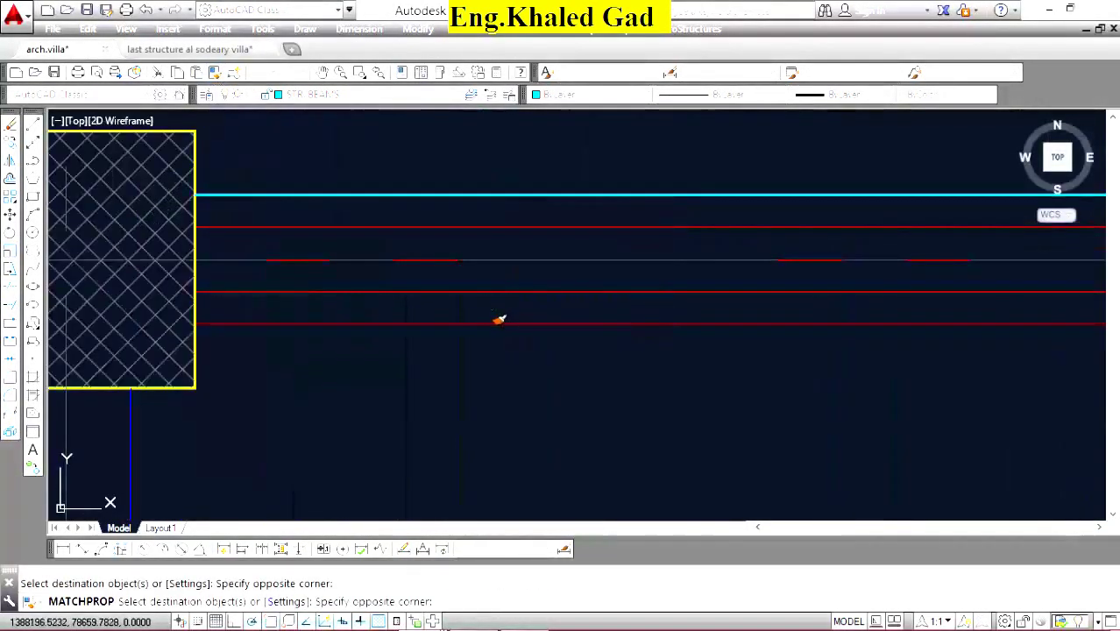
pyautogui.click(498, 324)
pyautogui.rightClick(463, 265)
pyautogui.click(500, 277)
pyautogui.click(545, 205)
pyautogui.click(482, 302)
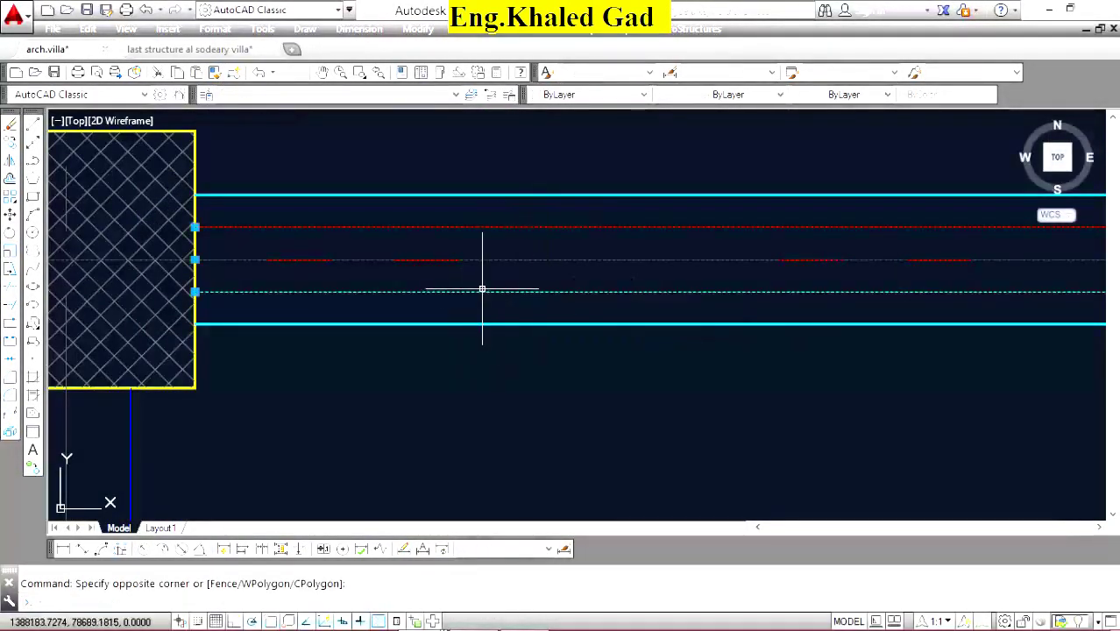
# Erase the small red marks on the beam and select the beam crossing.
pyautogui.scroll(-4, 424, 226)
pyautogui.click(384, 205)
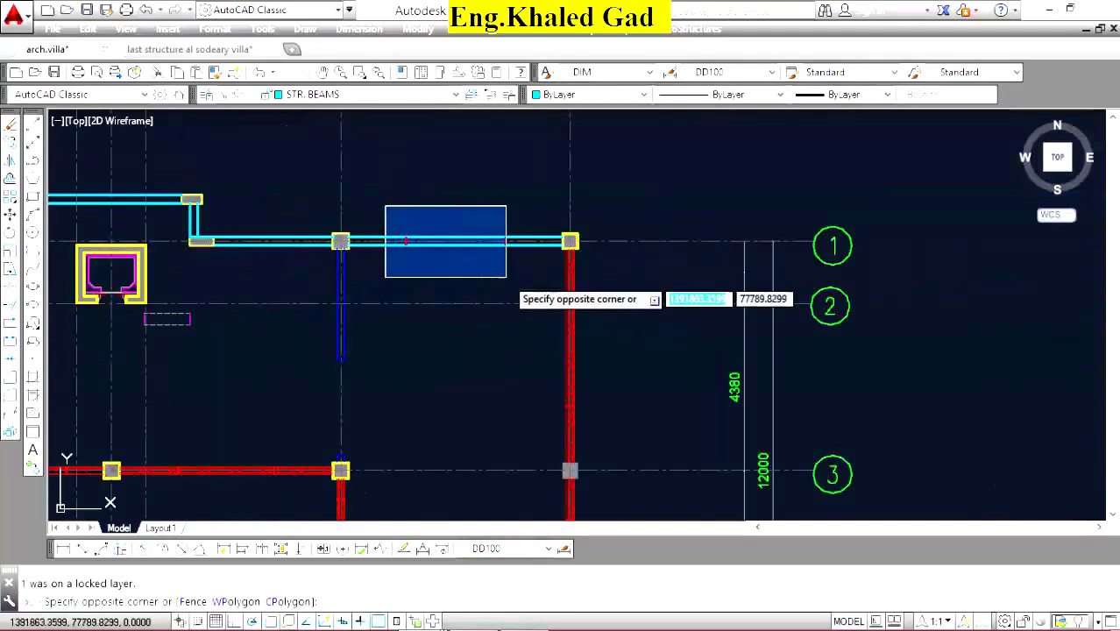
pyautogui.click(508, 277)
pyautogui.press('Delete')
pyautogui.scroll(2, 550, 307)
pyautogui.scroll(6, 651, 294)
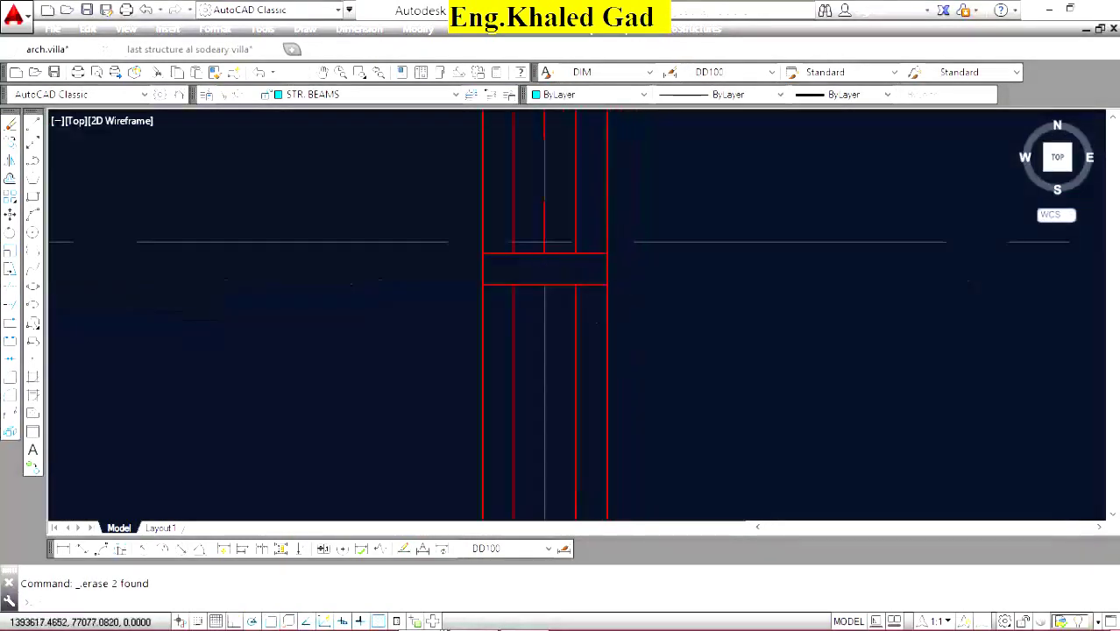
pyautogui.scroll(2, 613, 228)
pyautogui.click(589, 201)
pyautogui.click(443, 400)
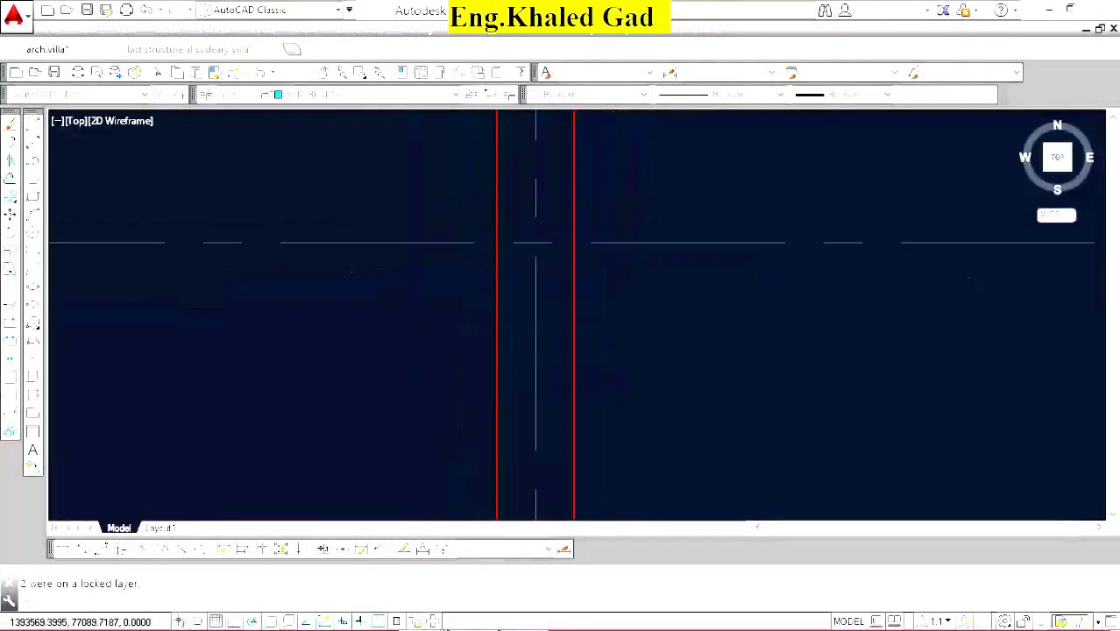
# Erase the leftover line and the inner red line on the beam.
pyautogui.scroll(-3, 585, 249)
pyautogui.scroll(-5, 585, 250)
pyautogui.scroll(5, 565, 311)
pyautogui.click(498, 199)
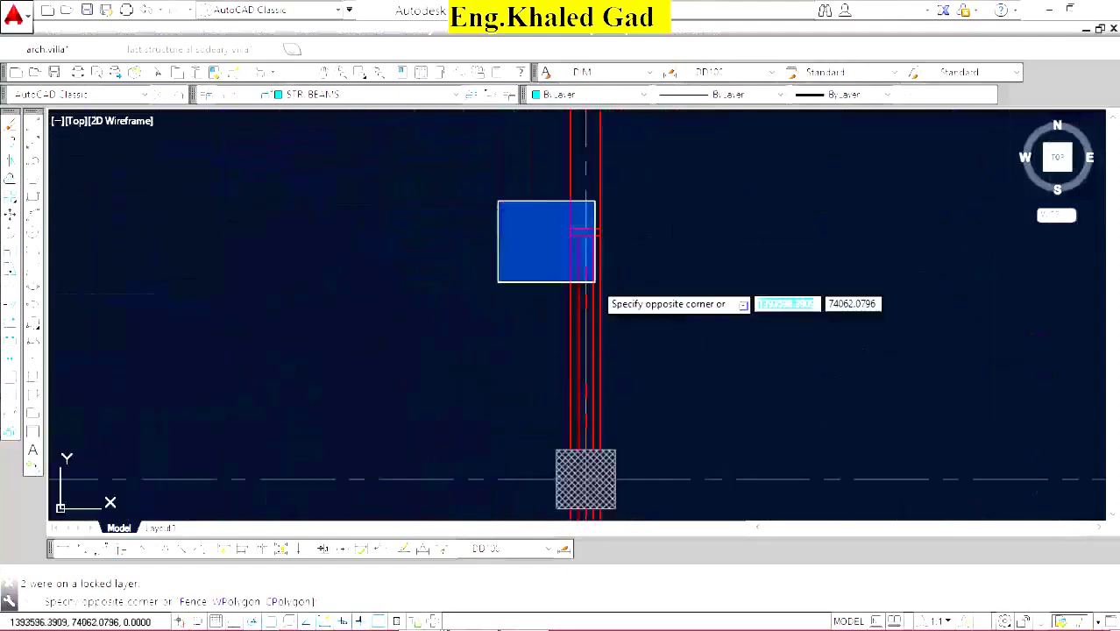
pyautogui.click(595, 281)
pyautogui.press('Delete')
pyautogui.scroll(8, 574, 242)
pyautogui.click(683, 277)
pyautogui.click(657, 288)
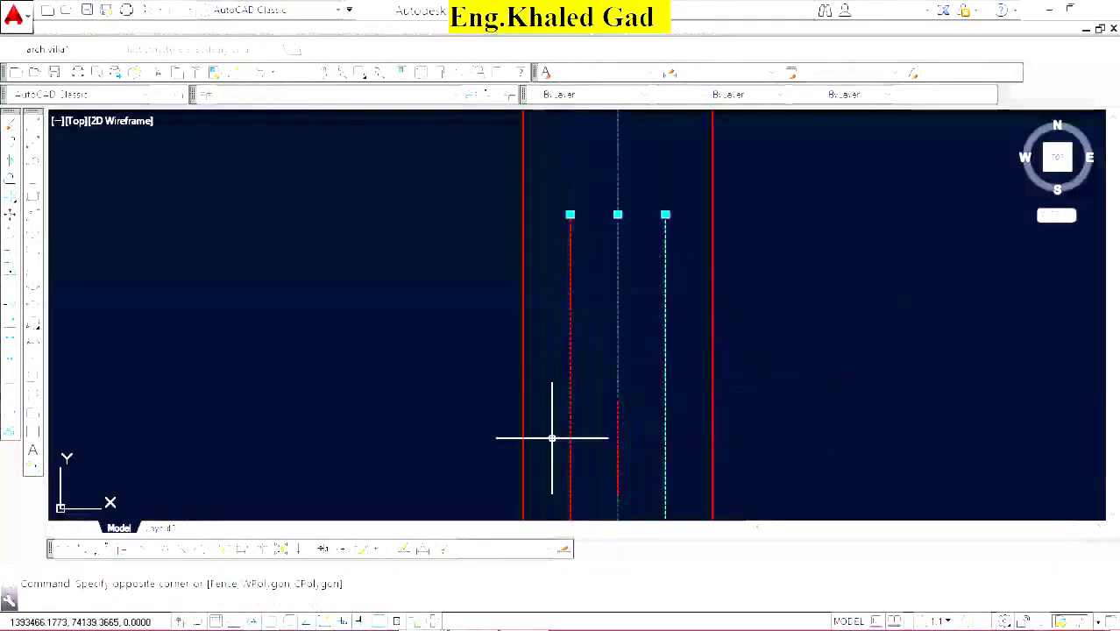
pyautogui.press('Delete')
# Erase the remaining inner red lines inside the beam.
pyautogui.scroll(-3, 552, 440)
pyautogui.scroll(-3, 615, 296)
pyautogui.scroll(5, 618, 332)
pyautogui.scroll(3, 617, 332)
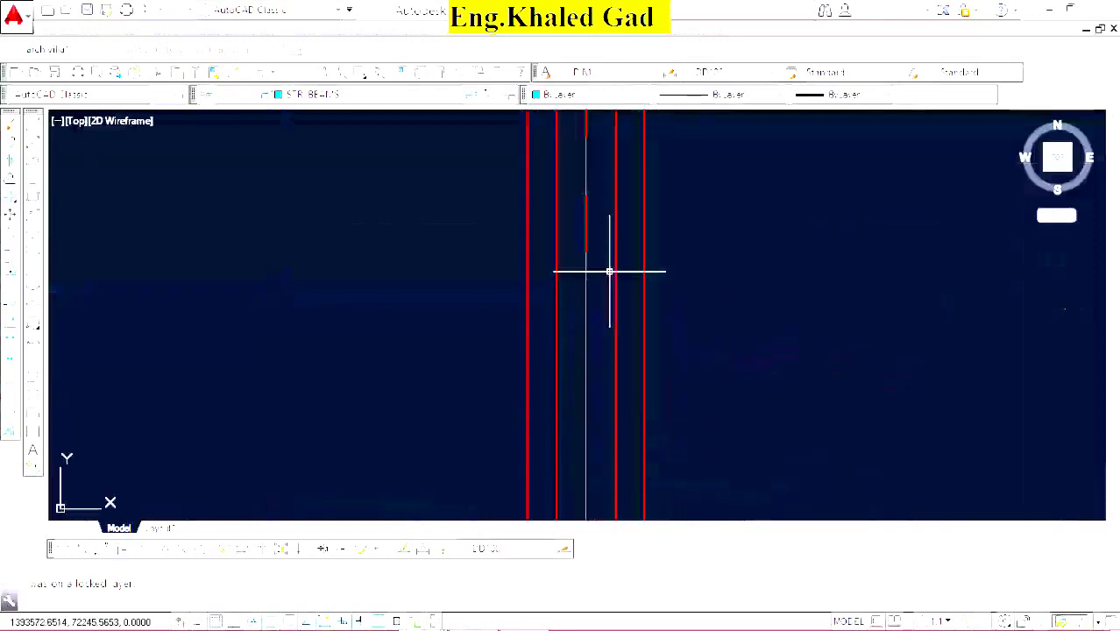
pyautogui.click(625, 243)
pyautogui.click(572, 295)
pyautogui.press('Delete')
pyautogui.scroll(-5, 604, 236)
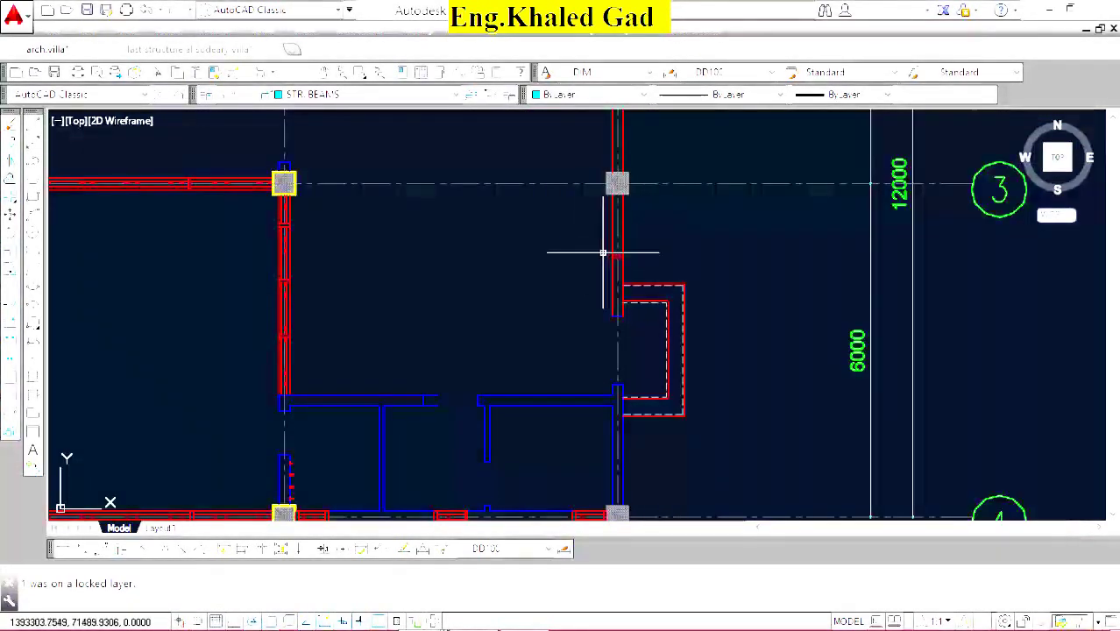
# Erase the leftover line at the next beam section.
pyautogui.click(582, 233)
pyautogui.scroll(-3, 640, 330)
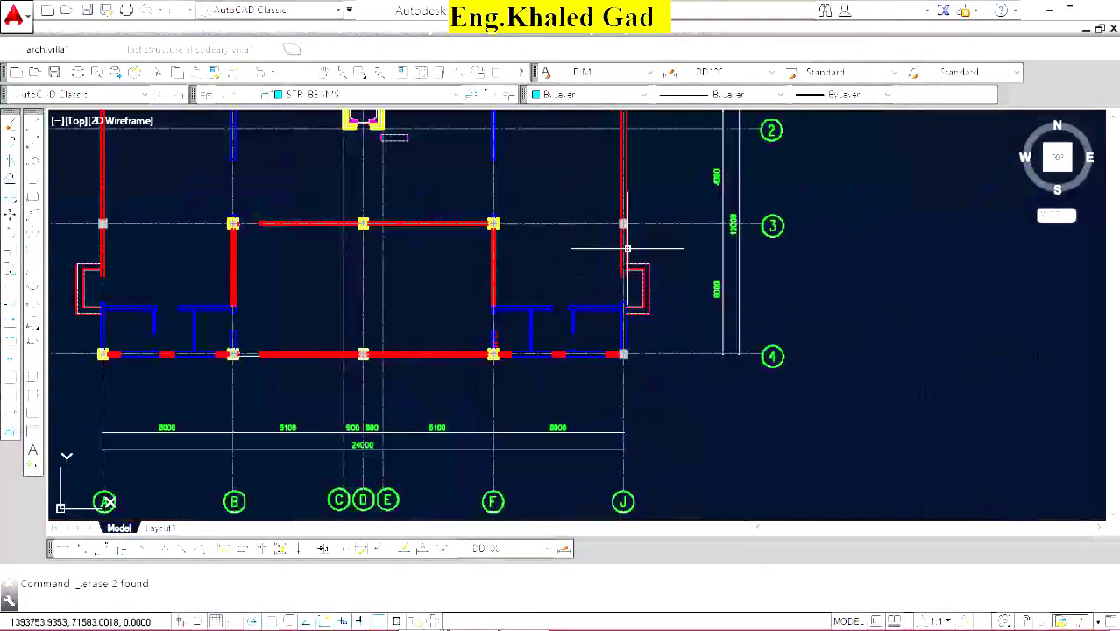
pyautogui.scroll(5, 620, 242)
pyautogui.scroll(3, 592, 270)
pyautogui.click(613, 338)
pyautogui.press('Delete')
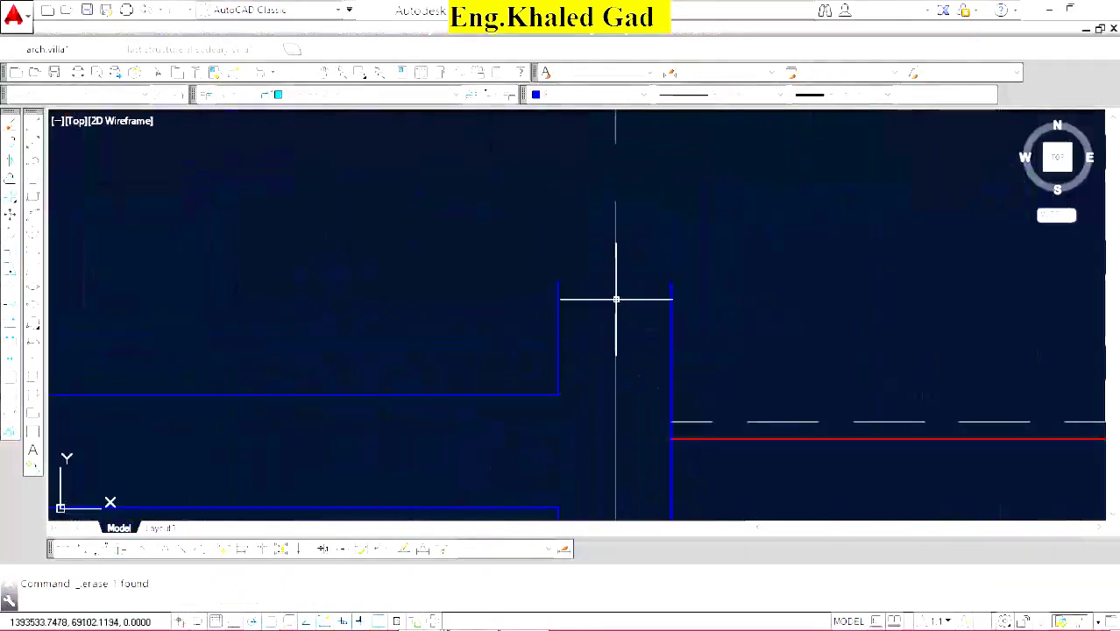
# Try grip-stretching the corner vertical line, then cancel and clear the selection.
pyautogui.scroll(-5, 626, 262)
pyautogui.scroll(3, 631, 229)
pyautogui.click(633, 192)
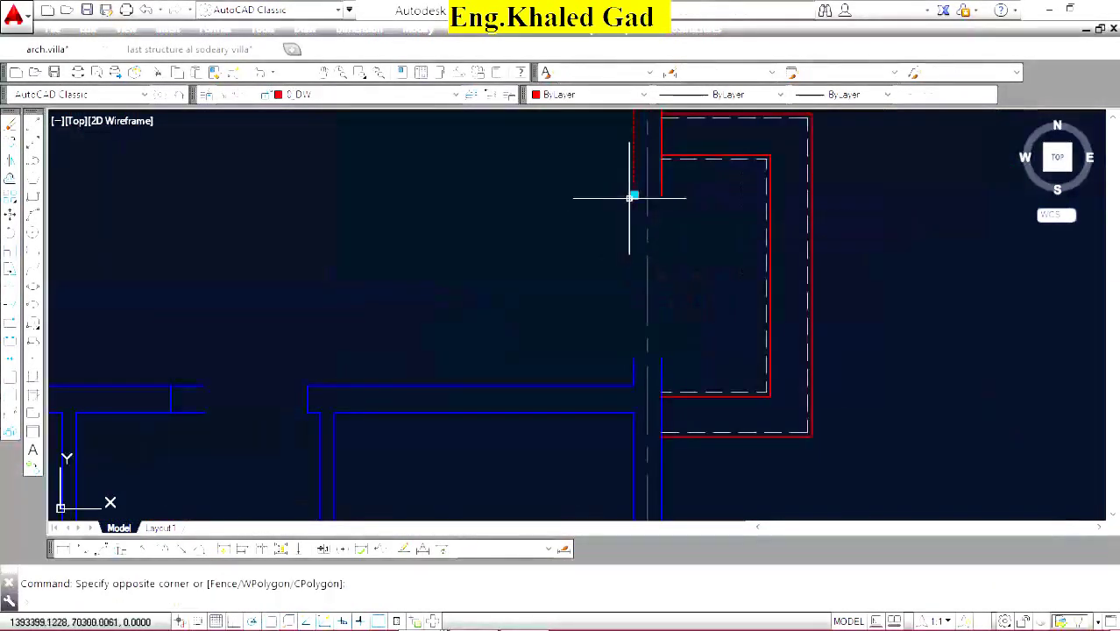
pyautogui.click(636, 201)
pyautogui.click(633, 194)
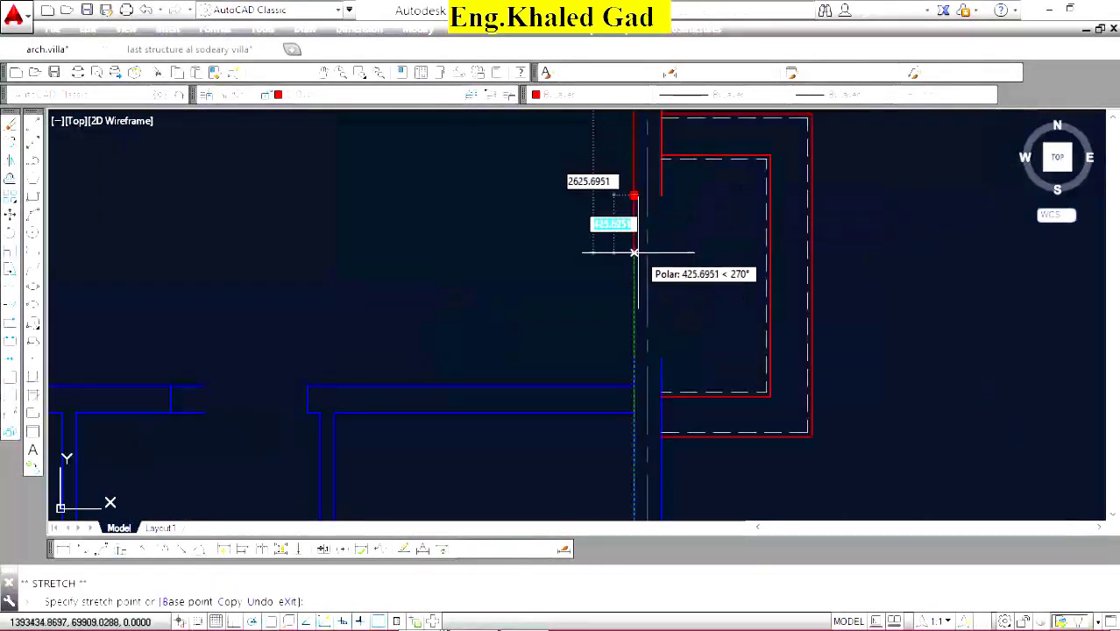
pyautogui.press('Escape')
# Stretch both vertical beam lines down to the lower column at grid 4.
pyautogui.scroll(-3, 649, 350)
pyautogui.scroll(3, 654, 355)
pyautogui.click(650, 357)
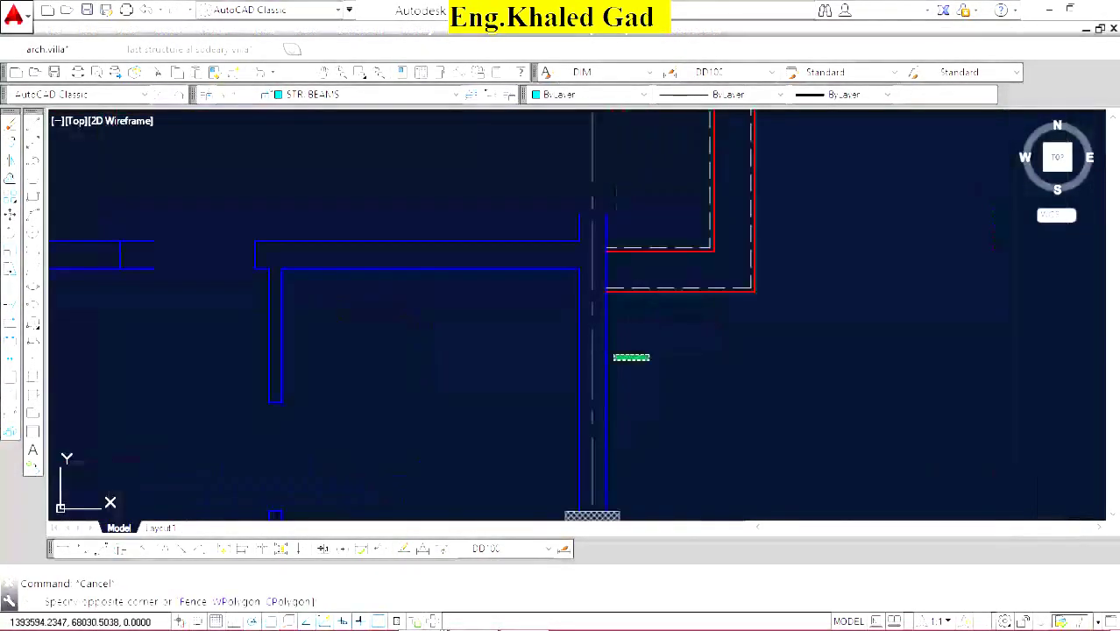
pyautogui.click(500, 393)
pyautogui.scroll(-4, 651, 366)
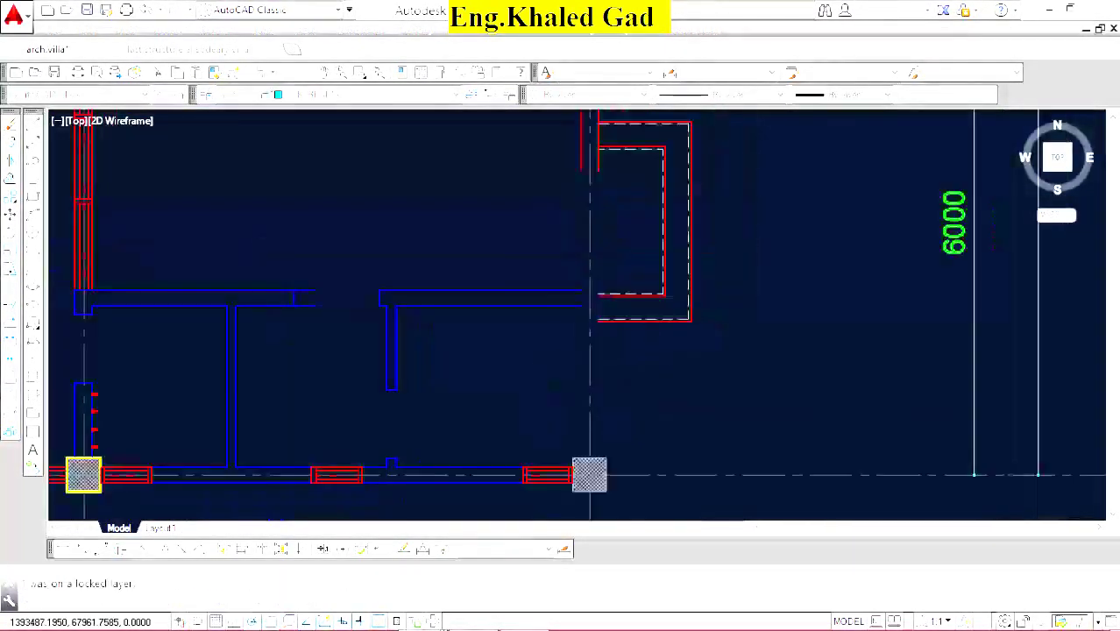
pyautogui.scroll(5, 515, 391)
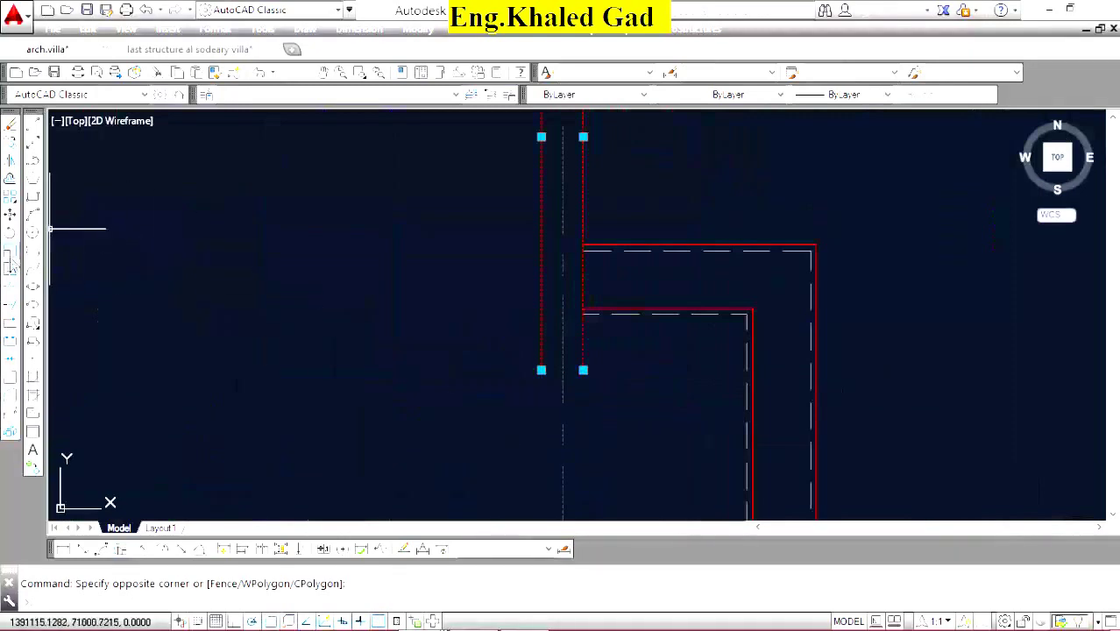
pyautogui.click(11, 267)
pyautogui.click(583, 370)
pyautogui.scroll(-3, 605, 263)
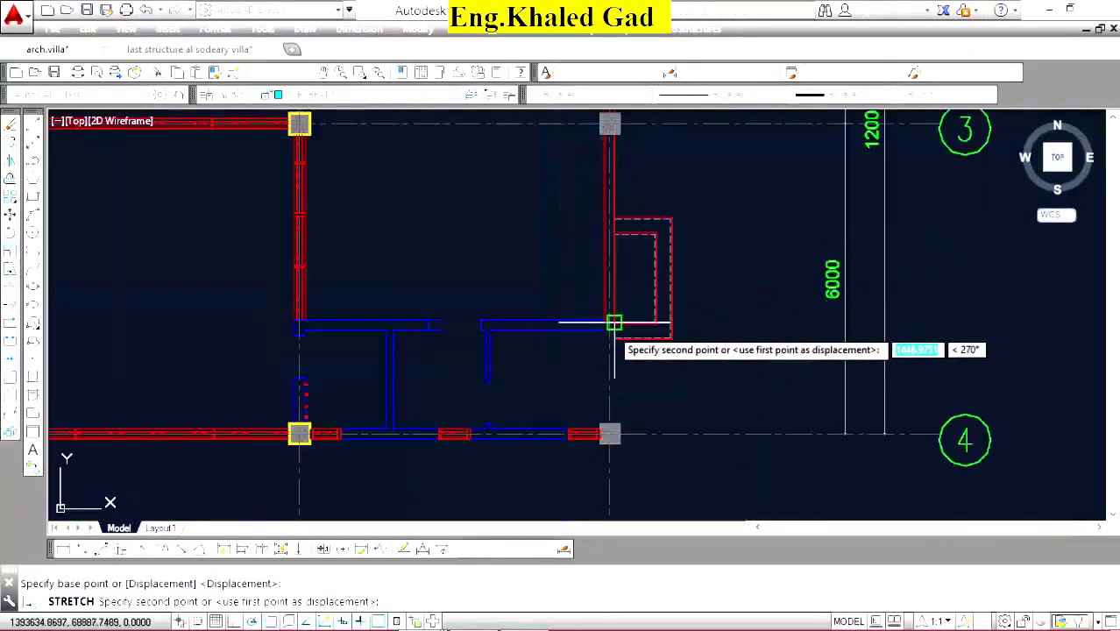
pyautogui.scroll(3, 607, 403)
pyautogui.click(603, 447)
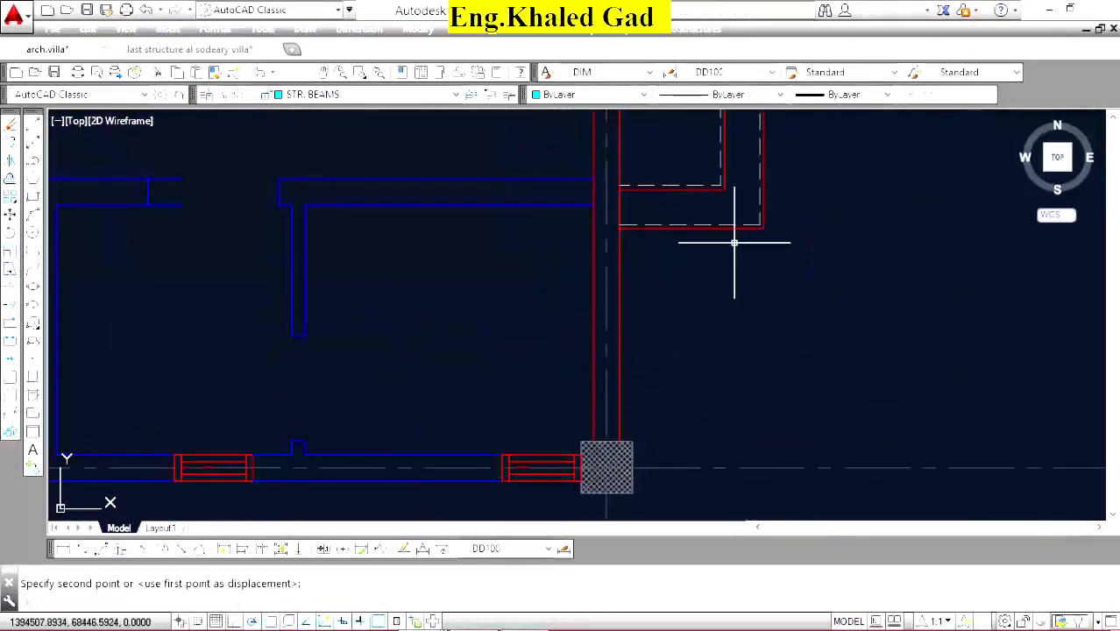
pyautogui.scroll(5, 723, 226)
pyautogui.click(731, 318)
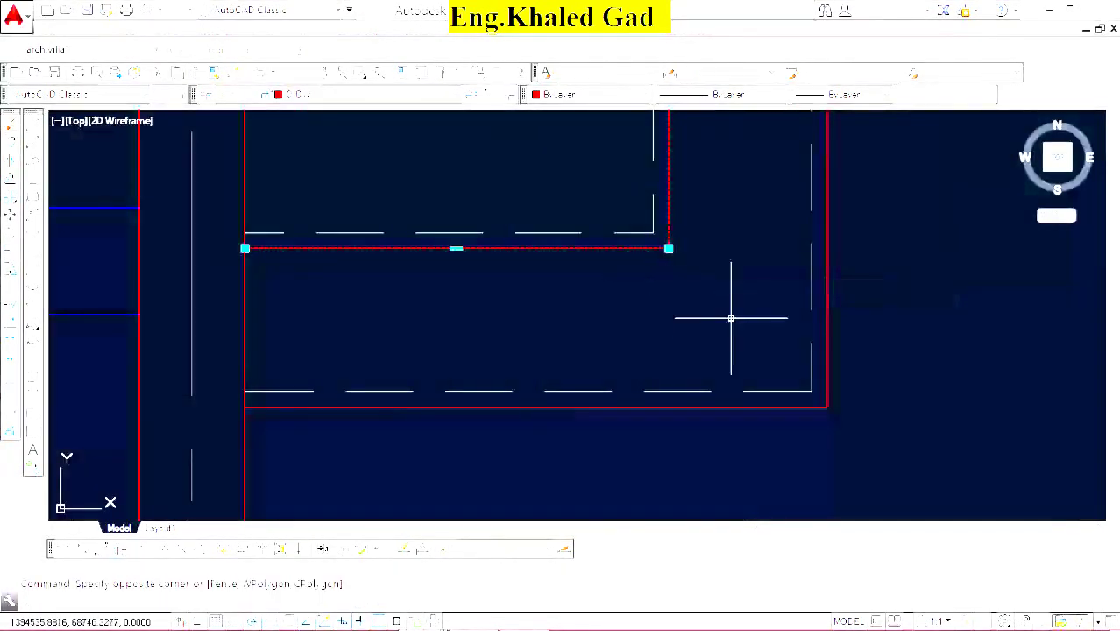
# Erase the two red lines beside the column.
pyautogui.click(815, 438)
pyautogui.press('Delete')
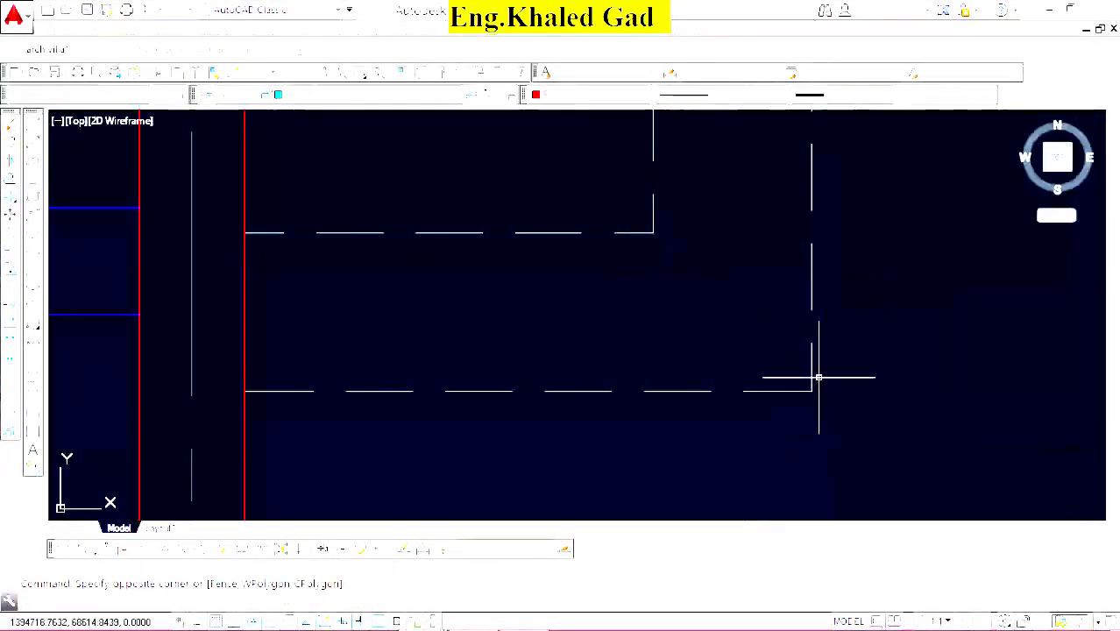
pyautogui.scroll(-3, 688, 354)
pyautogui.scroll(-3, 662, 225)
pyautogui.scroll(4, 647, 132)
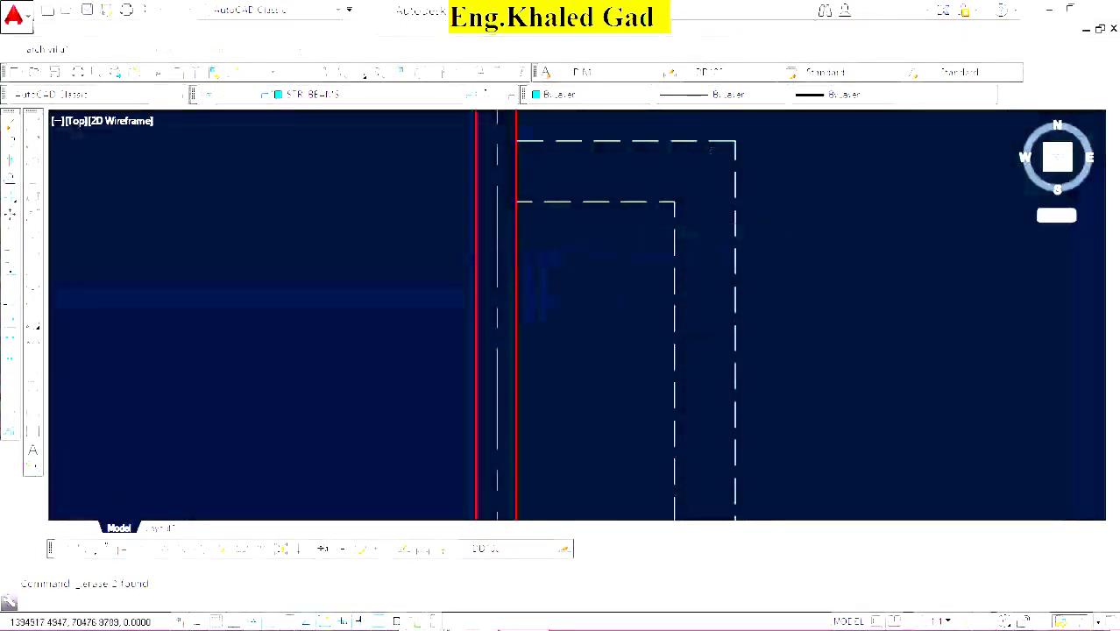
pyautogui.scroll(-3, 772, 236)
pyautogui.scroll(3, 534, 320)
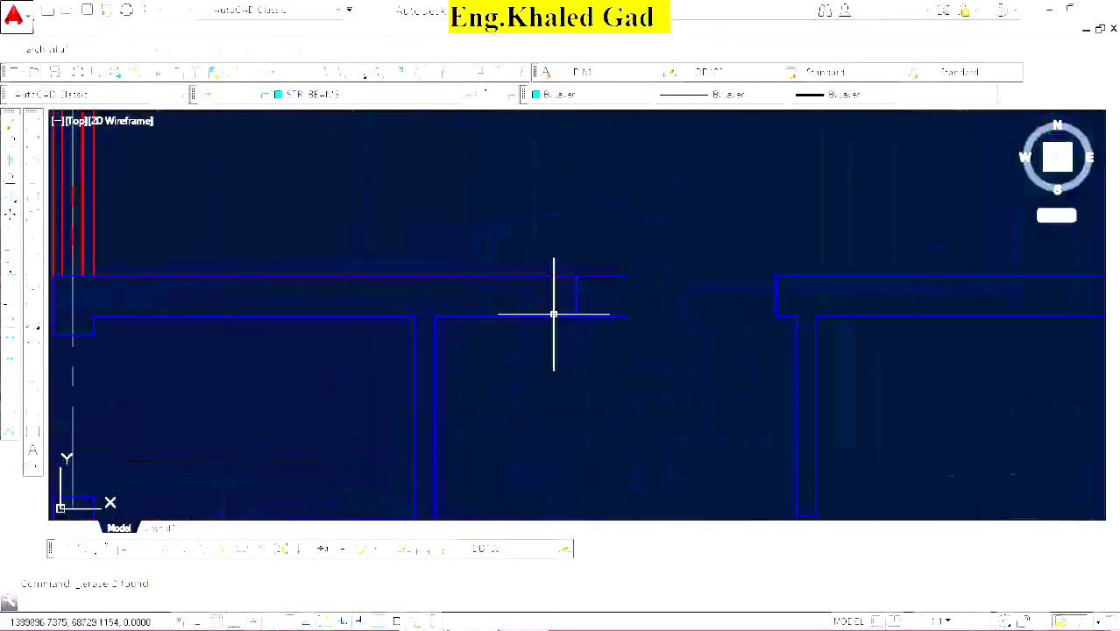
pyautogui.scroll(-3, 647, 272)
pyautogui.scroll(3, 766, 381)
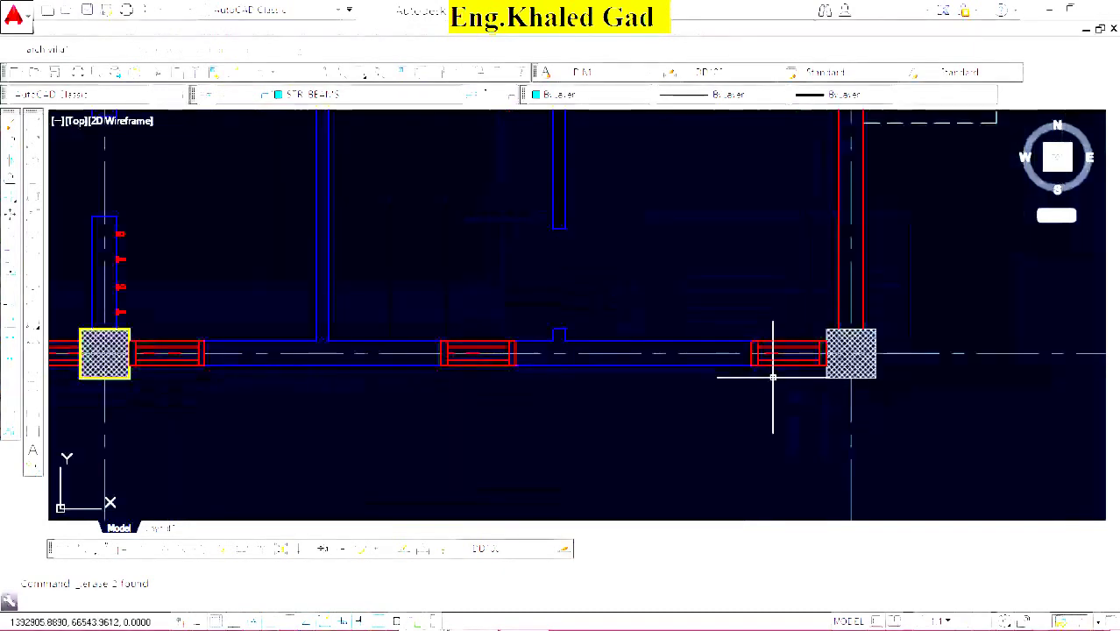
pyautogui.scroll(1, 789, 359)
# Erase the small red lines next to the column.
pyautogui.click(931, 386)
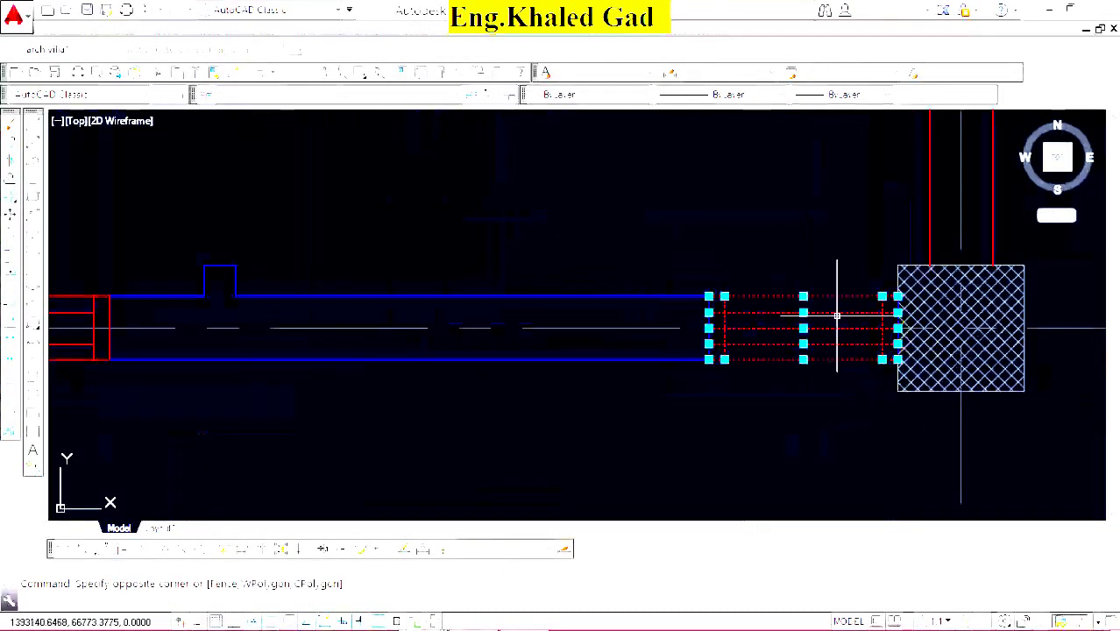
pyautogui.scroll(-3, 837, 316)
pyautogui.moveTo(837, 316); pyautogui.dragTo(929, 316, button='middle')
pyautogui.scroll(3, 701, 333)
pyautogui.click(700, 290)
pyautogui.click(862, 375)
pyautogui.press('Delete')
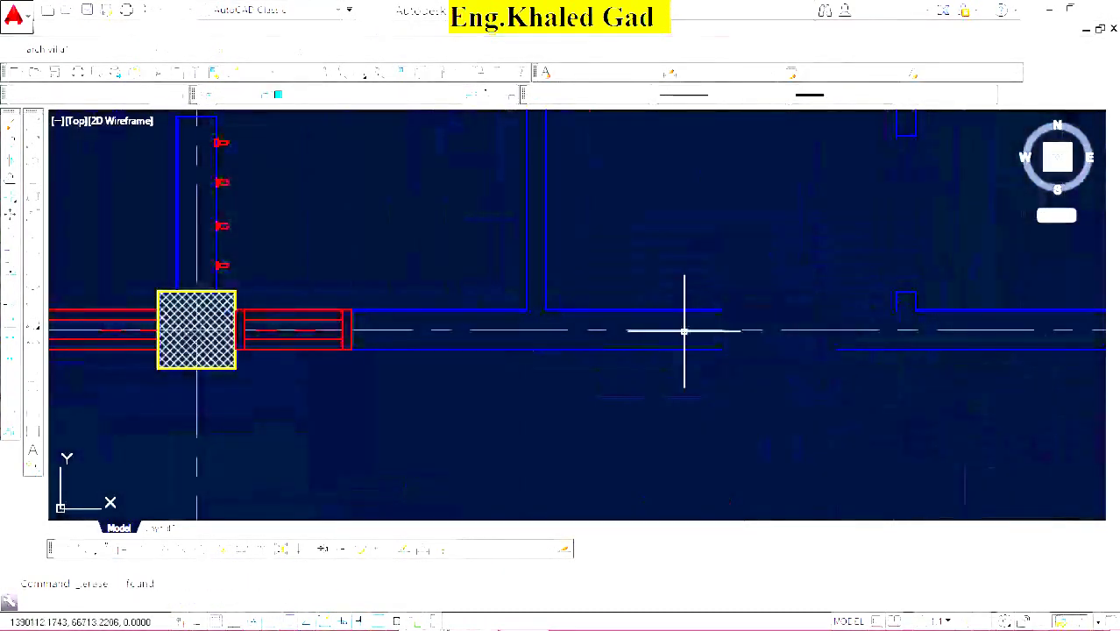
# Erase the remaining 17 red lines beside the yellow column.
pyautogui.scroll(2, 250, 292)
pyautogui.scroll(3, 228, 302)
pyautogui.click(241, 288)
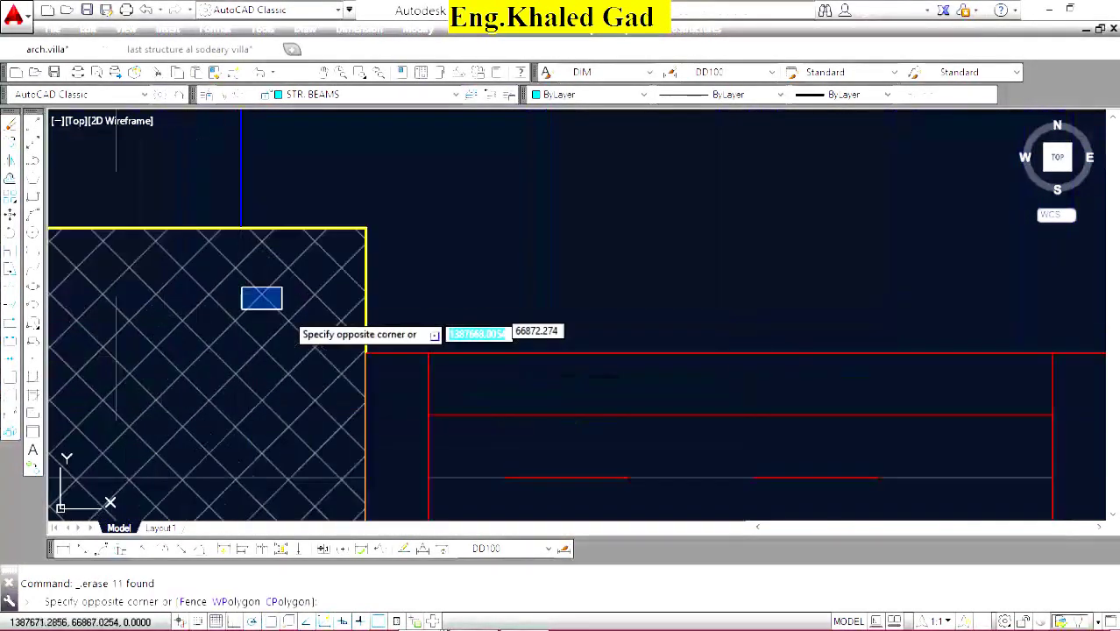
pyautogui.scroll(-3, 282, 309)
pyautogui.click(526, 411)
pyautogui.press('Delete')
pyautogui.scroll(-2, 525, 421)
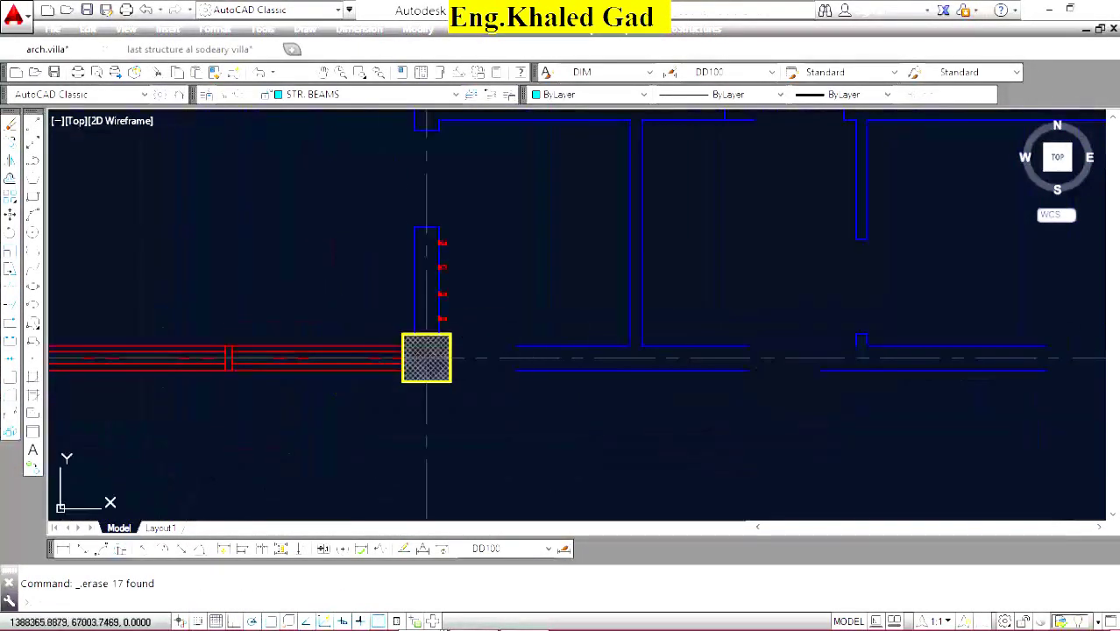
# Stretch the two blue wall lines' ends to the column edge.
pyautogui.click(505, 378)
pyautogui.click(515, 345)
pyautogui.click(450, 345)
pyautogui.click(515, 370)
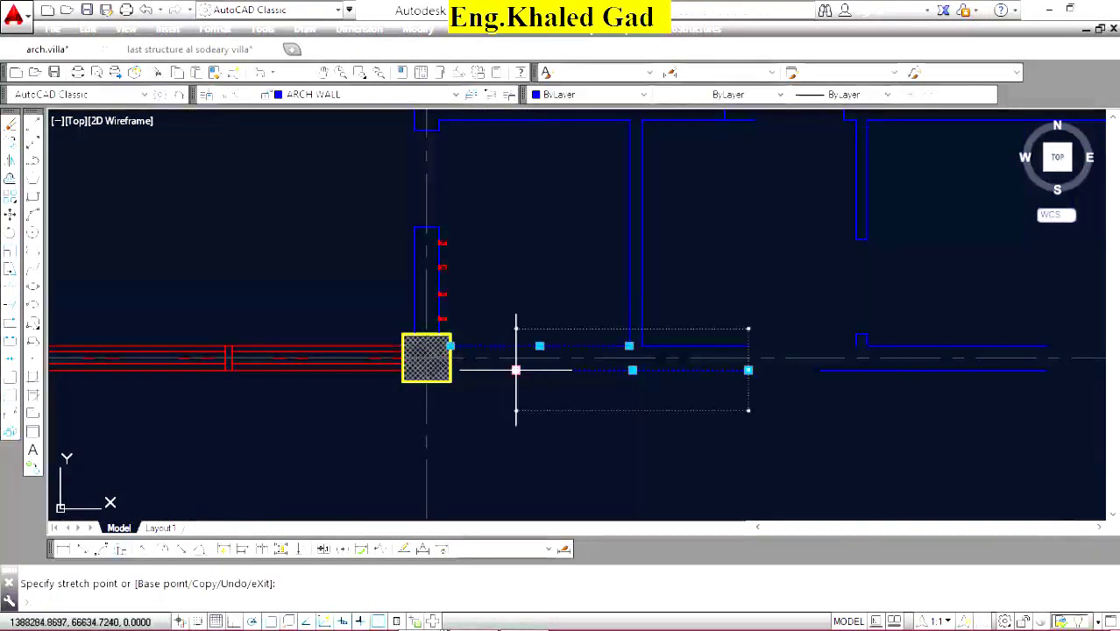
pyautogui.click(451, 377)
# Erase the leftover wall stubs: three lines, four pieces and one short segment.
pyautogui.scroll(3, 740, 338)
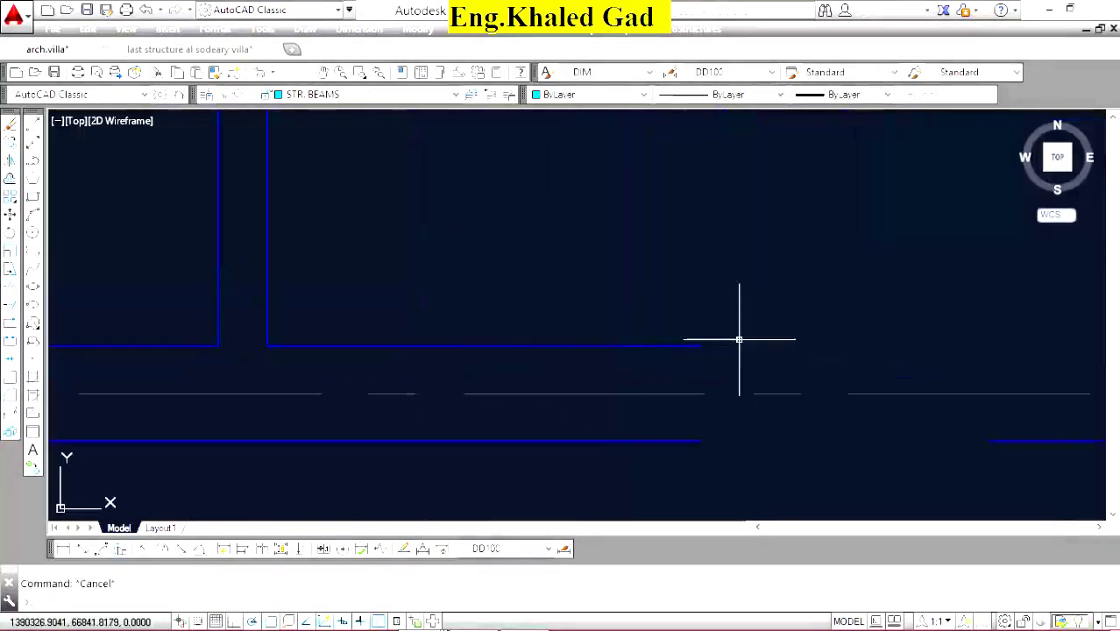
pyautogui.click(663, 352)
pyautogui.click(578, 317)
pyautogui.press('Delete')
pyautogui.scroll(-2, 592, 323)
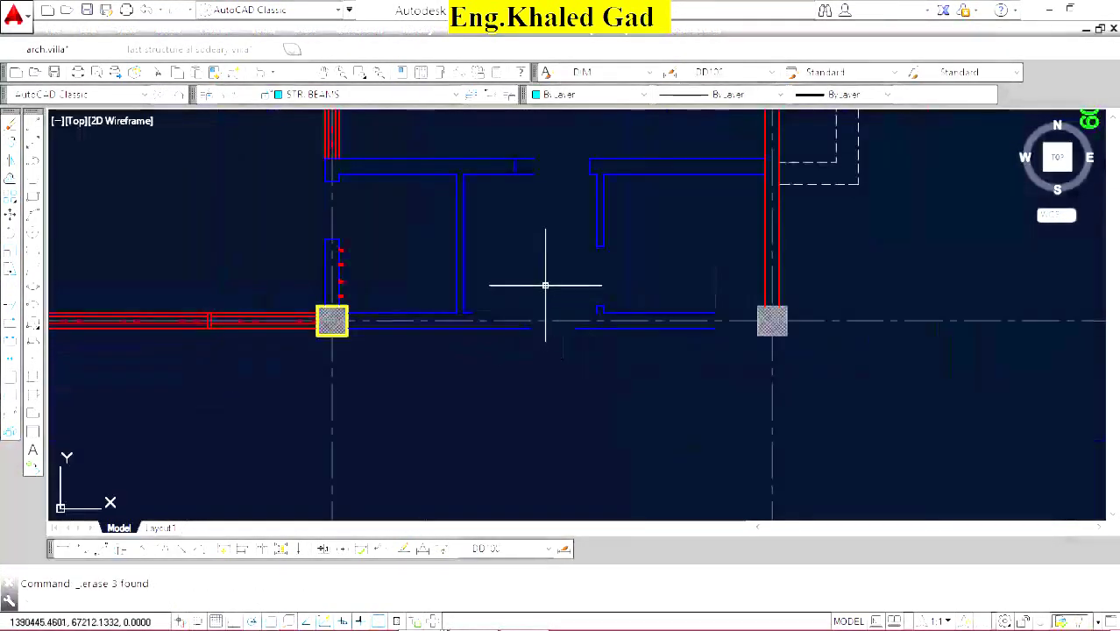
pyautogui.click(600, 310)
pyautogui.click(747, 359)
pyautogui.click(572, 292)
pyautogui.click(695, 367)
pyautogui.press('Delete')
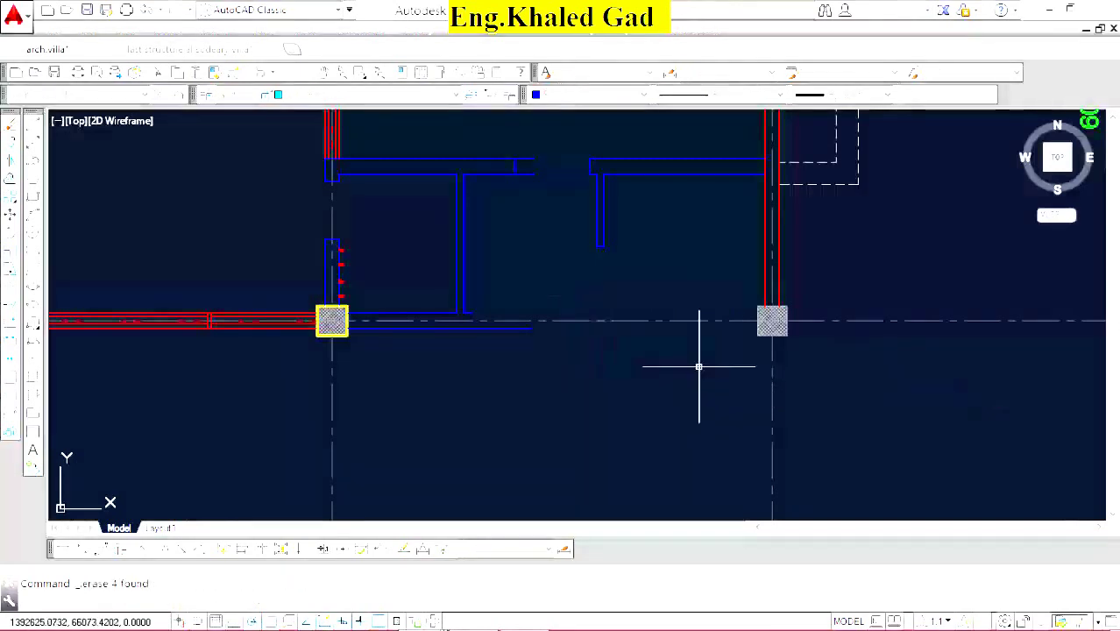
pyautogui.scroll(5, 438, 320)
pyautogui.click(405, 306)
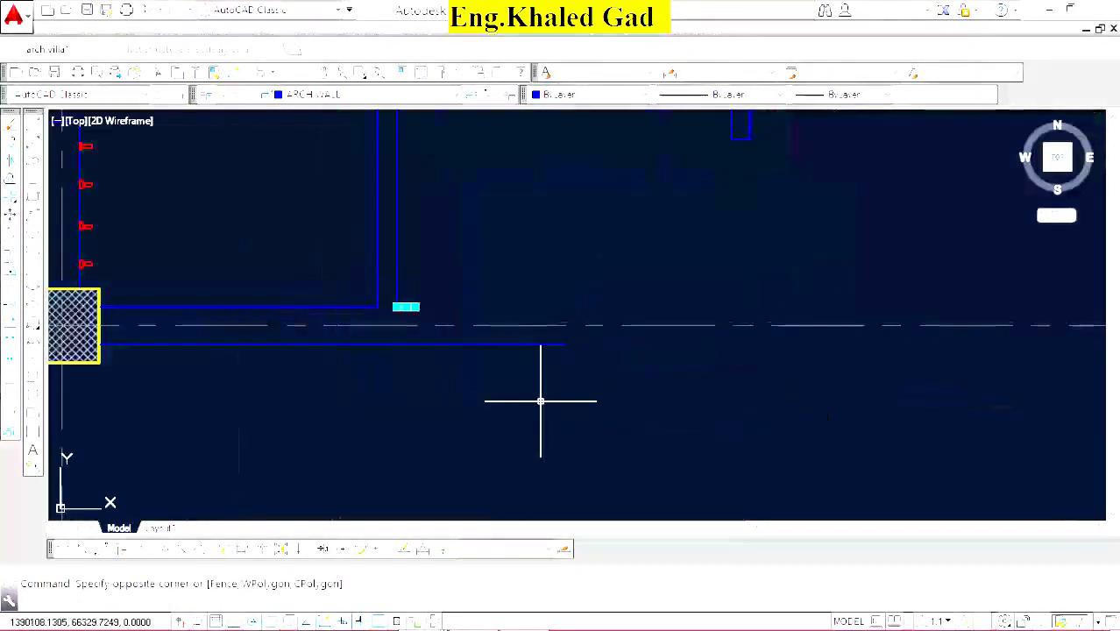
pyautogui.press('Delete')
# Stretch the long bottom wall line to the neighbouring column.
pyautogui.click(314, 313)
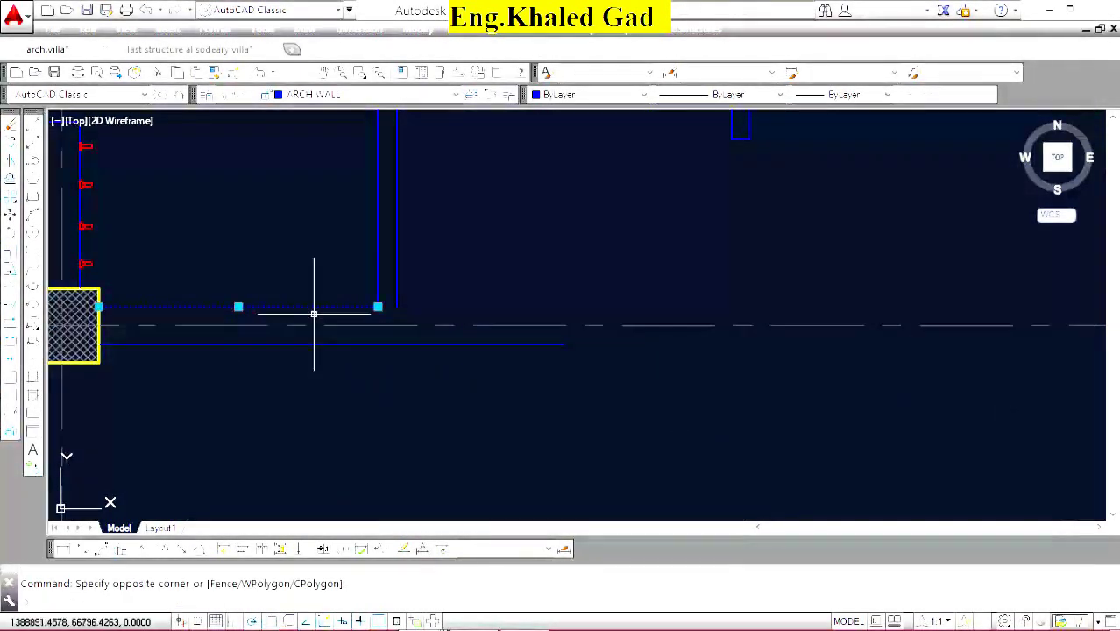
pyautogui.click(377, 307)
pyautogui.scroll(-3, 449, 321)
pyautogui.scroll(3, 644, 310)
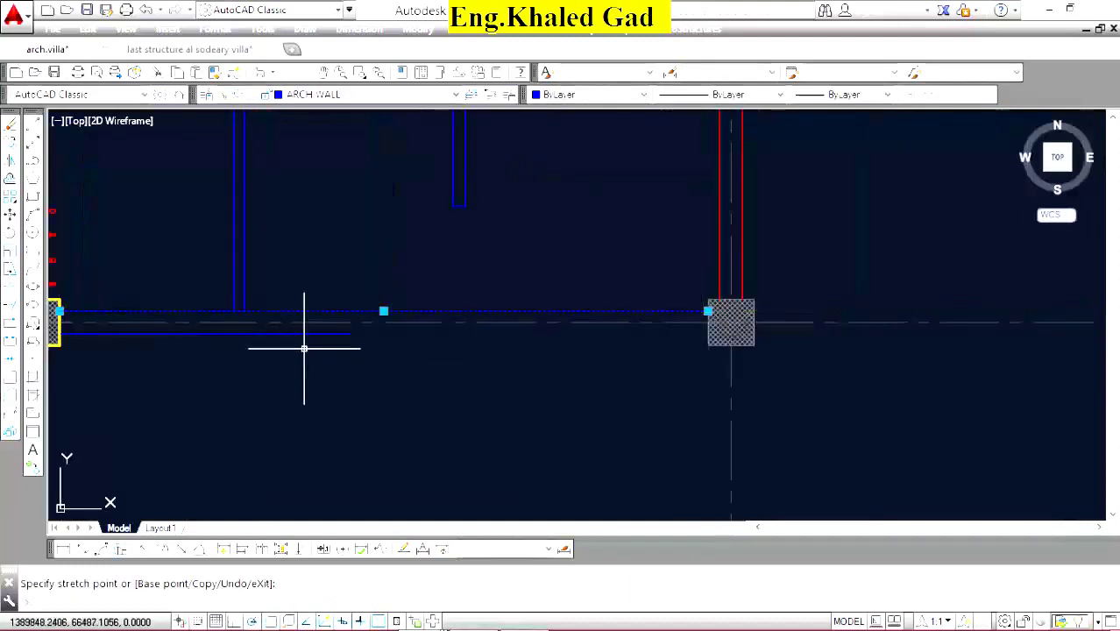
pyautogui.click(349, 333)
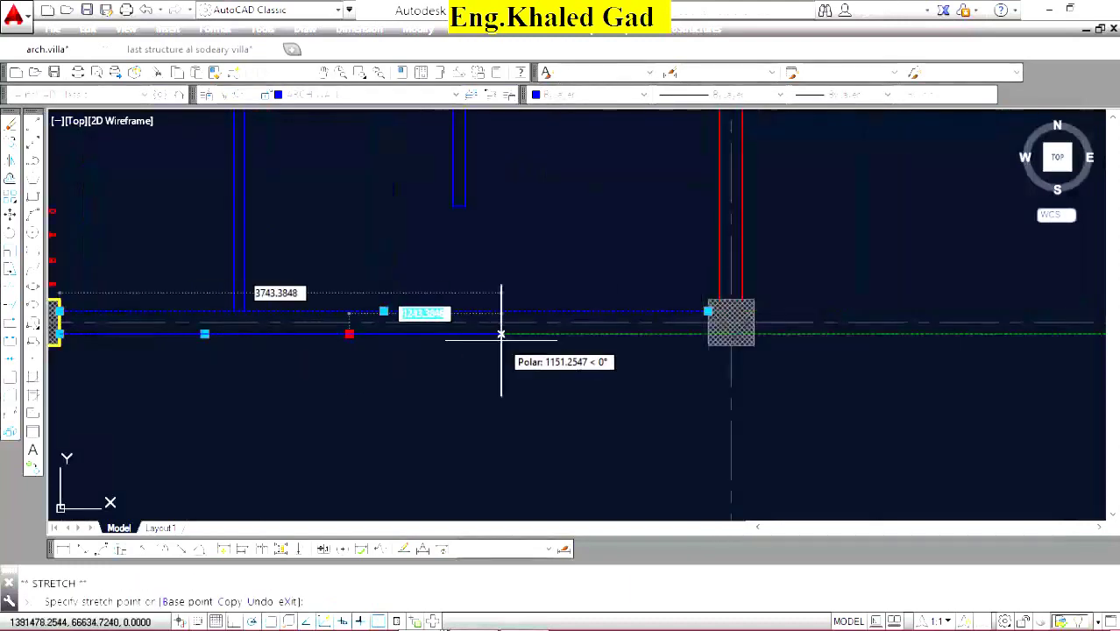
pyautogui.click(708, 331)
pyautogui.press('Escape')
pyautogui.scroll(-4, 803, 363)
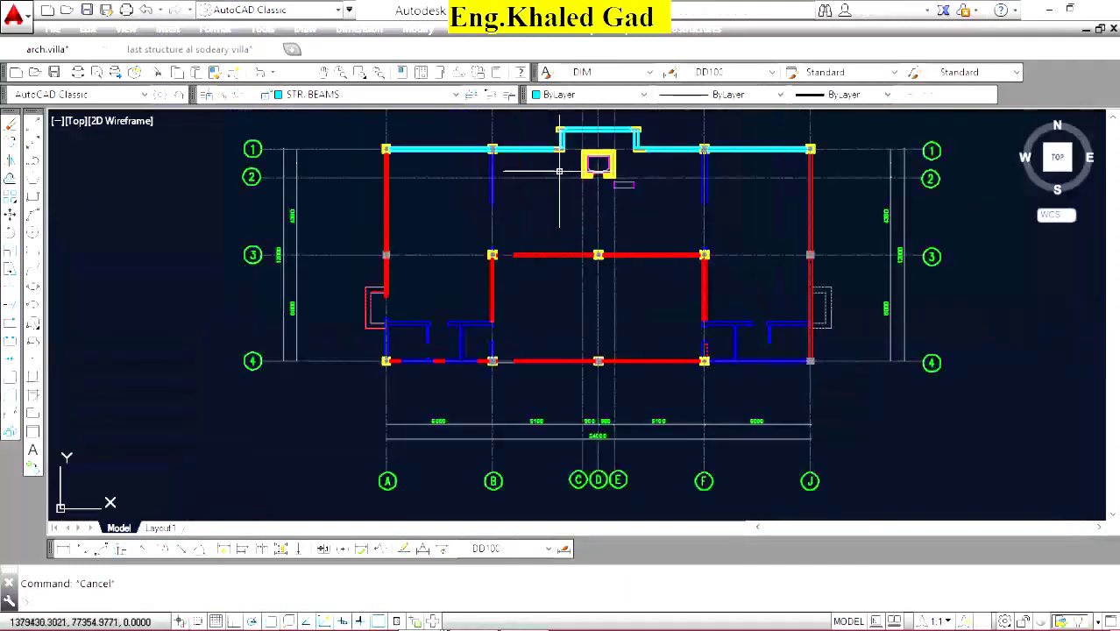
pyautogui.scroll(5, 552, 154)
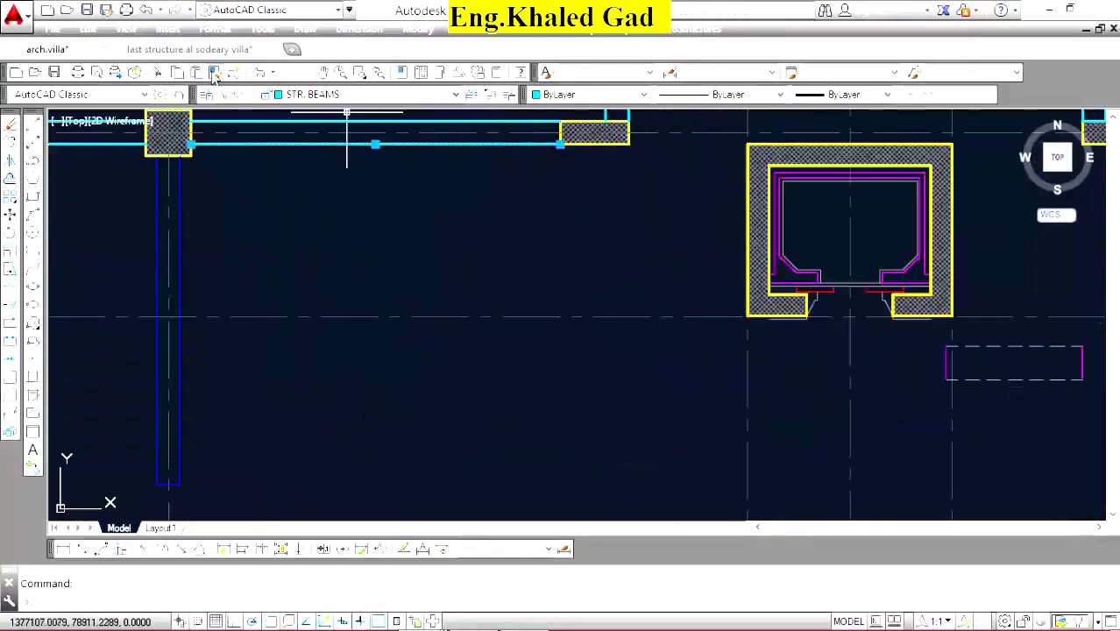
# Match the cyan beam's properties onto the first red beam lines with crossing selections.
pyautogui.click(215, 72)
pyautogui.scroll(-4, 419, 258)
pyautogui.scroll(-3, 645, 250)
pyautogui.scroll(5, 497, 267)
pyautogui.scroll(5, 578, 283)
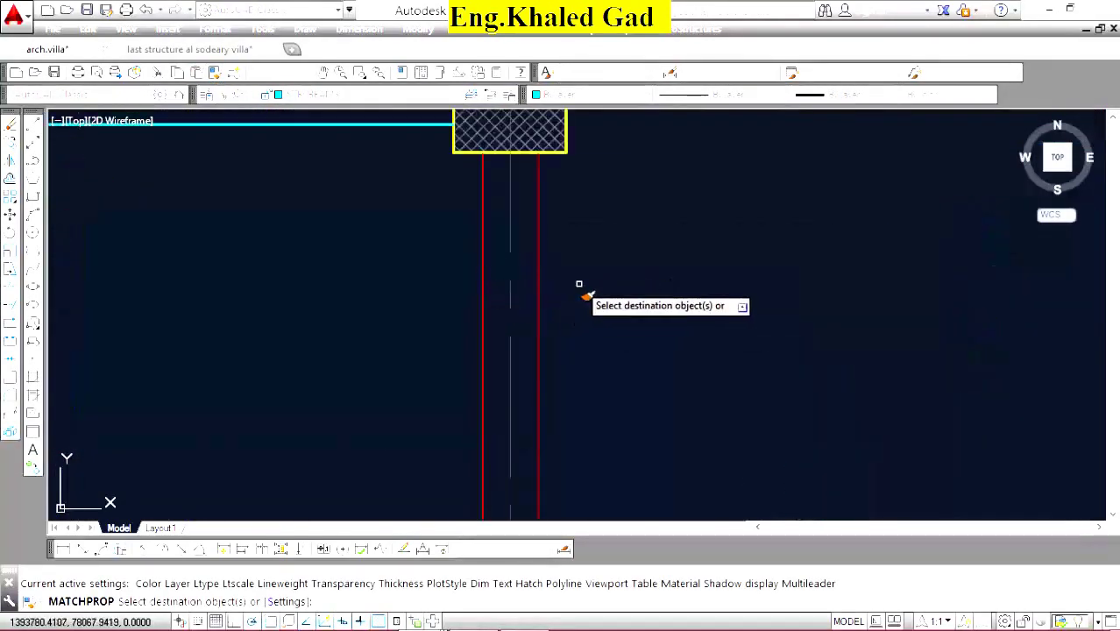
pyautogui.moveTo(578, 284); pyautogui.dragTo(420, 265)
pyautogui.scroll(-1, 420, 266)
pyautogui.scroll(-4, 723, 230)
pyautogui.scroll(5, 710, 332)
pyautogui.scroll(3, 733, 302)
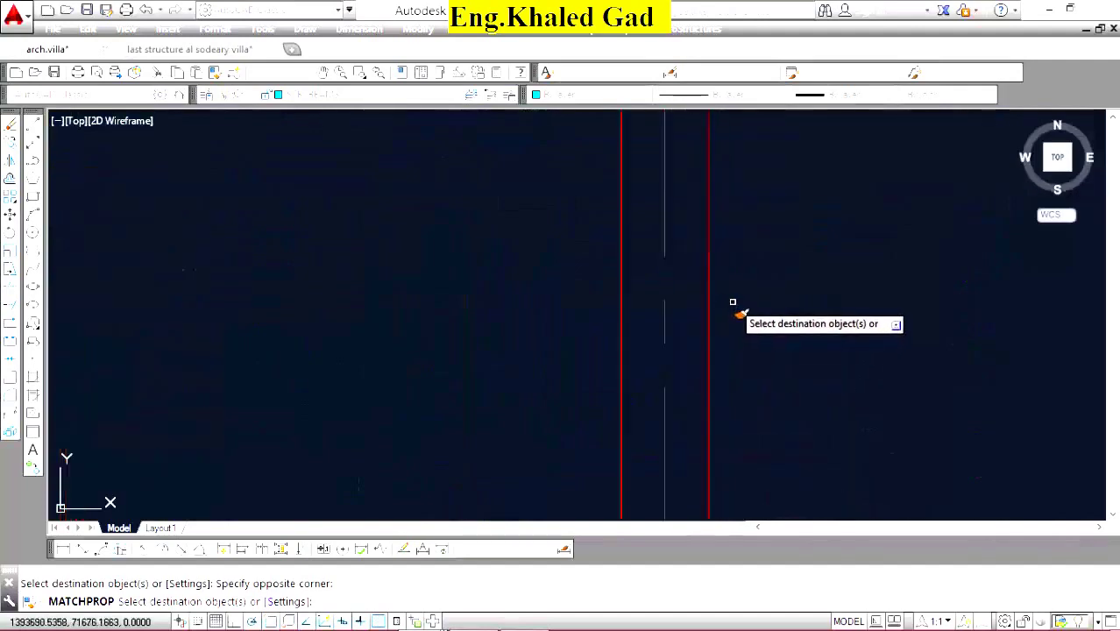
pyautogui.click(745, 271)
pyautogui.click(602, 282)
pyautogui.scroll(-3, 774, 211)
pyautogui.scroll(-3, 724, 338)
pyautogui.scroll(5, 672, 372)
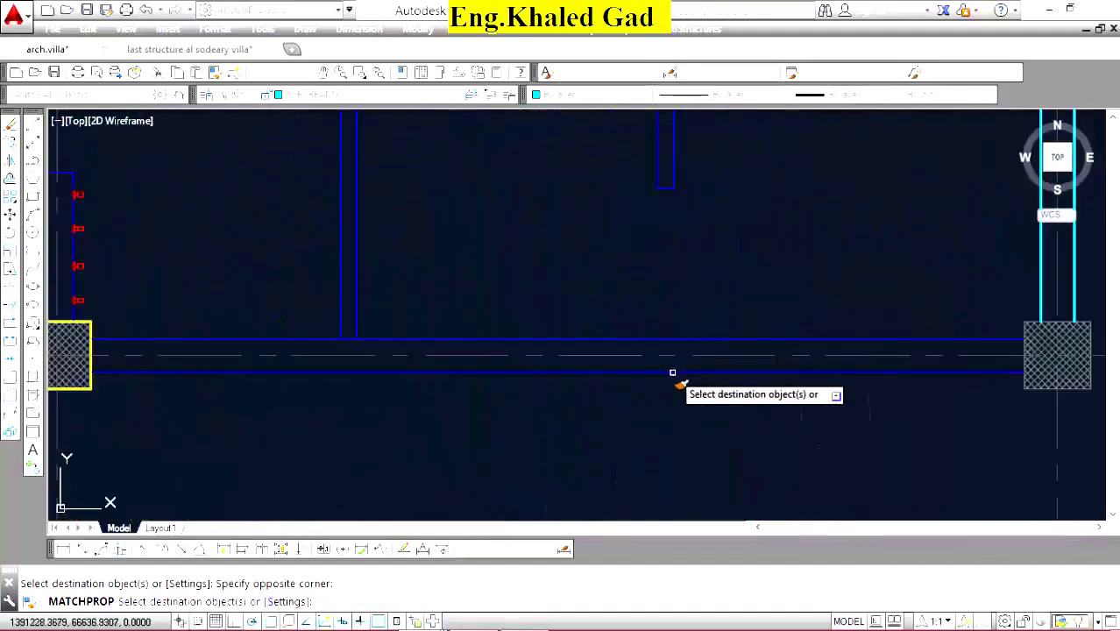
pyautogui.scroll(4, 672, 372)
pyautogui.scroll(-10, 824, 357)
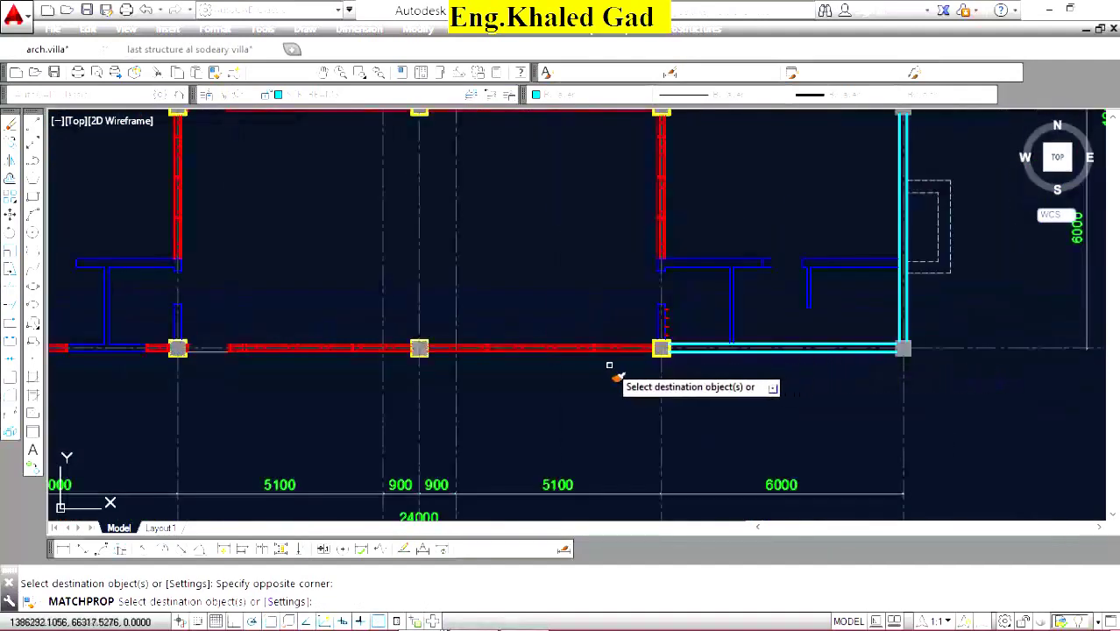
pyautogui.scroll(5, 613, 351)
pyautogui.scroll(4, 636, 325)
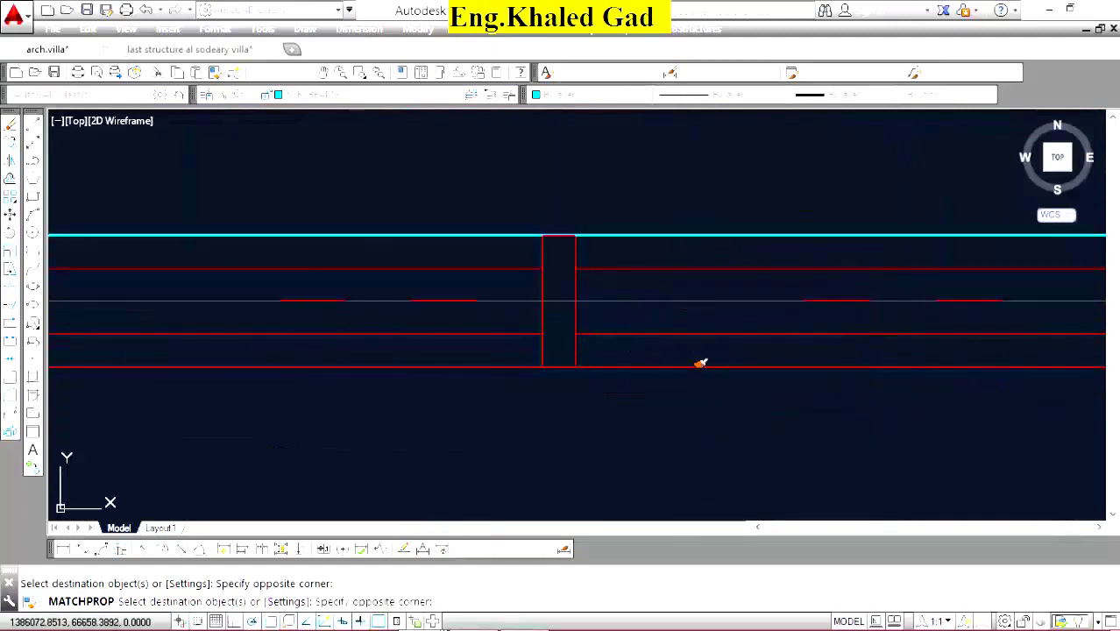
pyautogui.scroll(-4, 780, 342)
pyautogui.scroll(3, 613, 346)
pyautogui.scroll(2, 526, 351)
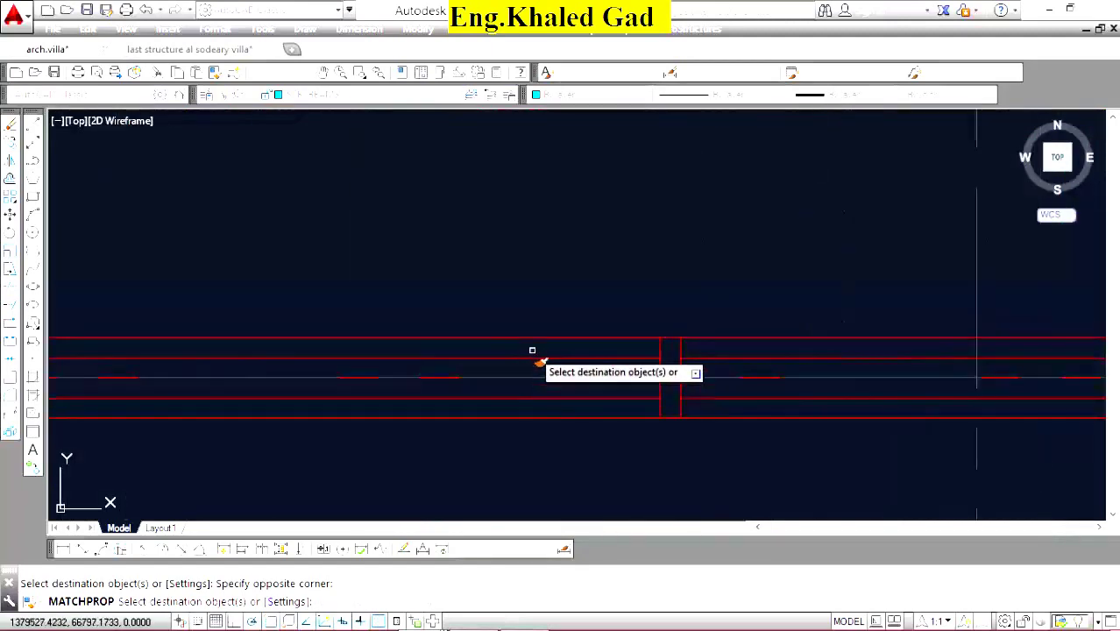
# Turn the remaining red beam lines cyan, including the left edge beam from grid 1 to 3, and finish MATCHPROP.
pyautogui.click(538, 352)
pyautogui.scroll(-5, 761, 400)
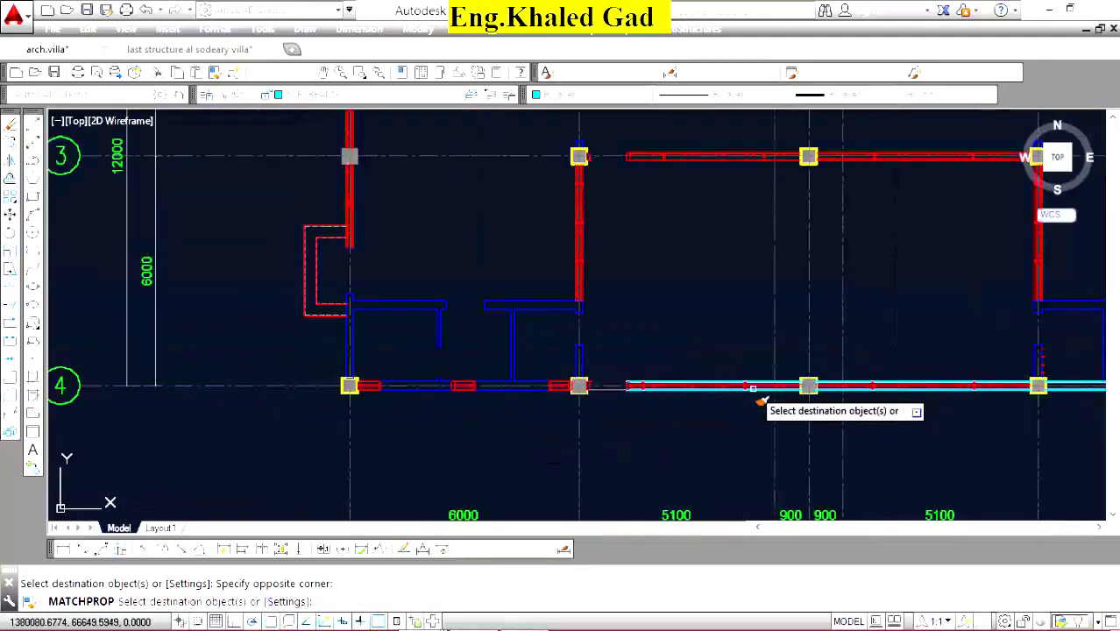
pyautogui.scroll(4, 560, 392)
pyautogui.scroll(3, 838, 333)
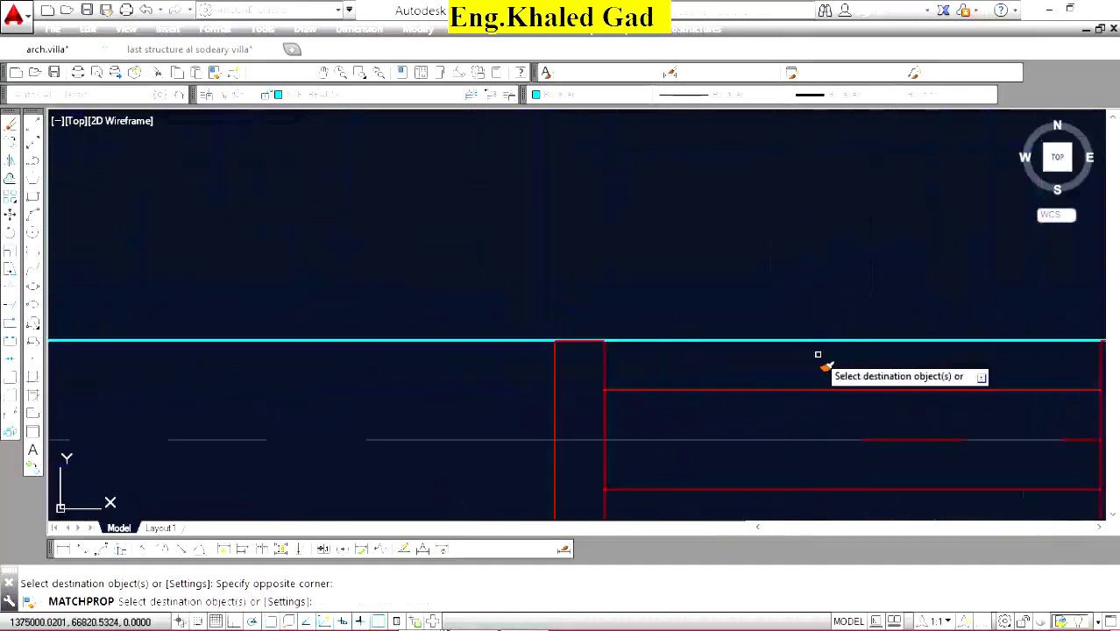
pyautogui.scroll(-3, 733, 306)
pyautogui.scroll(2, 733, 306)
pyautogui.scroll(-4, 775, 381)
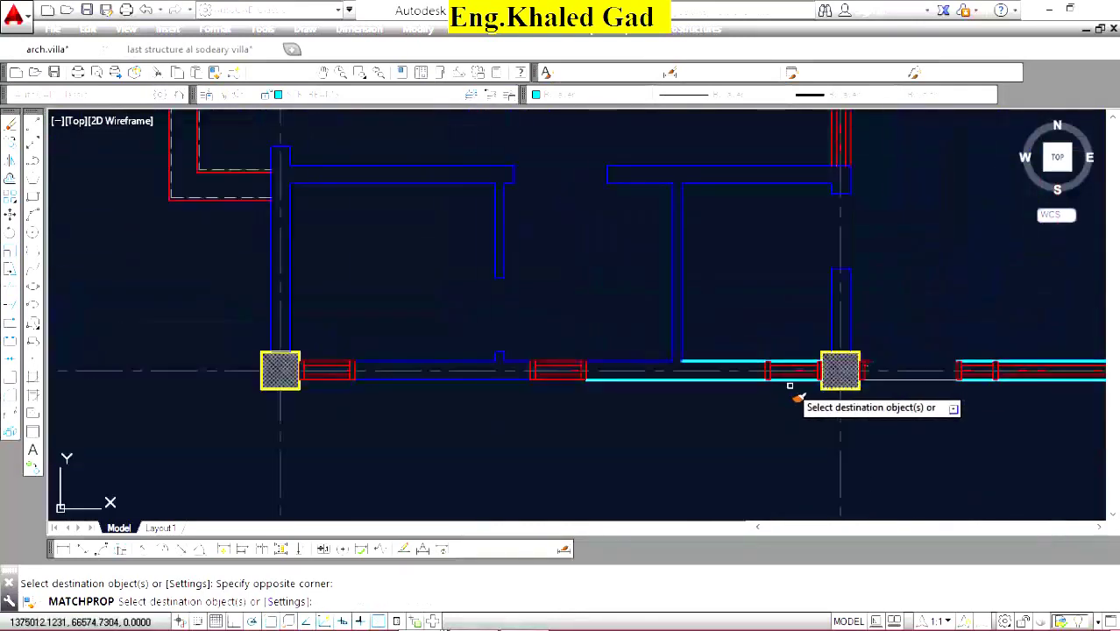
pyautogui.scroll(-3, 789, 381)
pyautogui.scroll(-3, 683, 368)
pyautogui.scroll(8, 631, 249)
pyautogui.scroll(5, 586, 246)
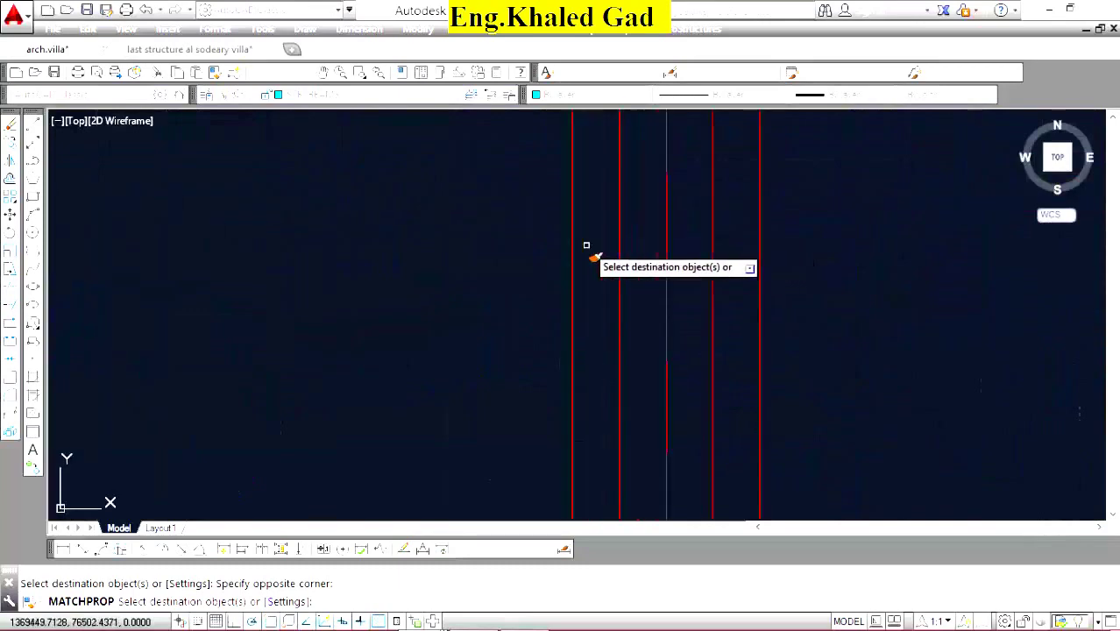
pyautogui.click(804, 218)
pyautogui.click(724, 281)
pyautogui.scroll(-3, 631, 245)
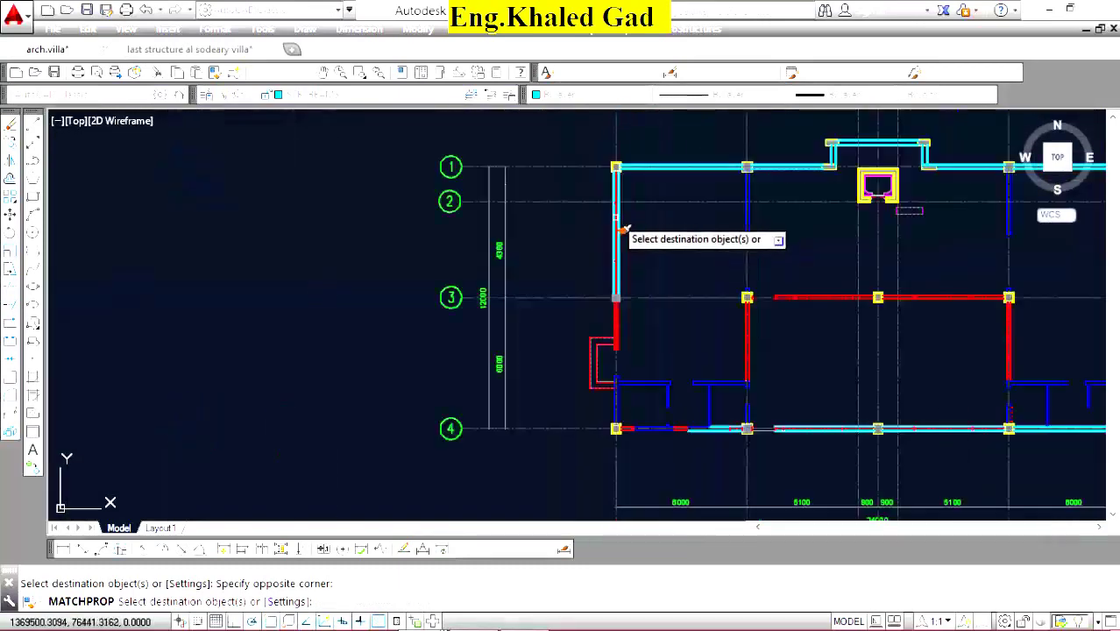
pyautogui.scroll(4, 619, 335)
pyautogui.scroll(5, 614, 298)
pyautogui.click(539, 276)
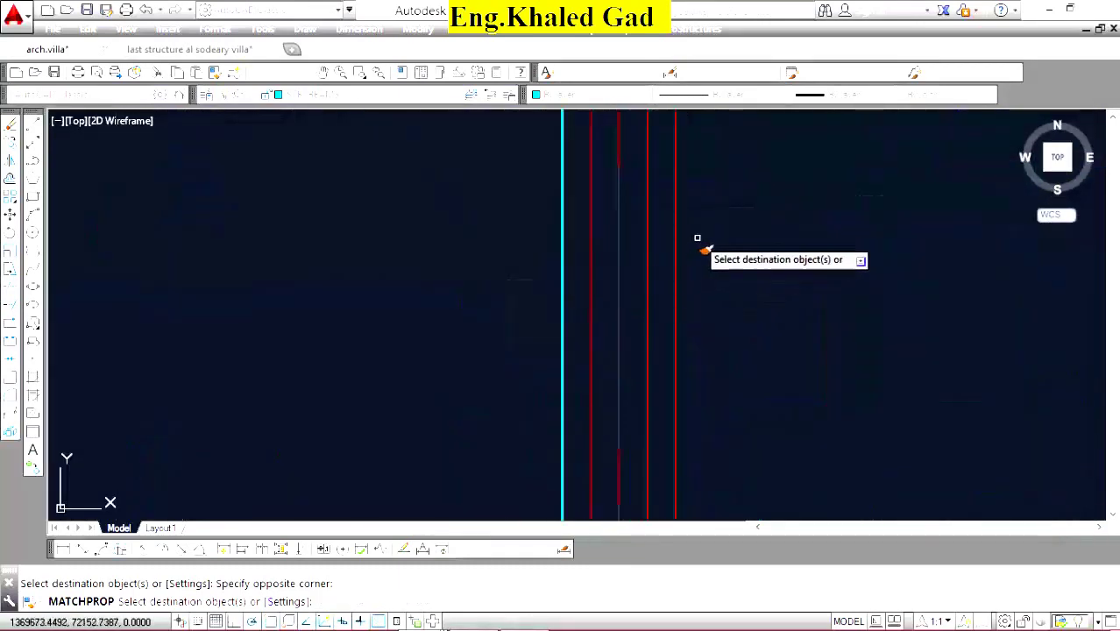
pyautogui.click(698, 237)
pyautogui.scroll(-3, 619, 186)
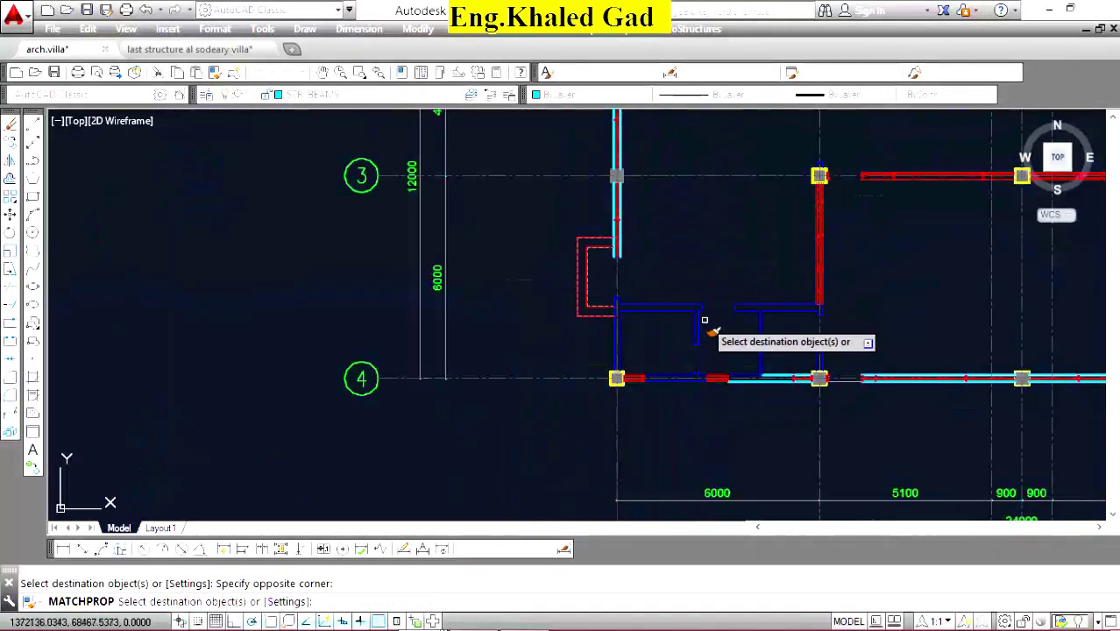
pyautogui.scroll(3, 683, 298)
pyautogui.rightClick(618, 189)
pyautogui.scroll(-3, 583, 301)
# Erase the leftover column piece and the stray mark sitting on the cyan beam.
pyautogui.scroll(-3, 582, 301)
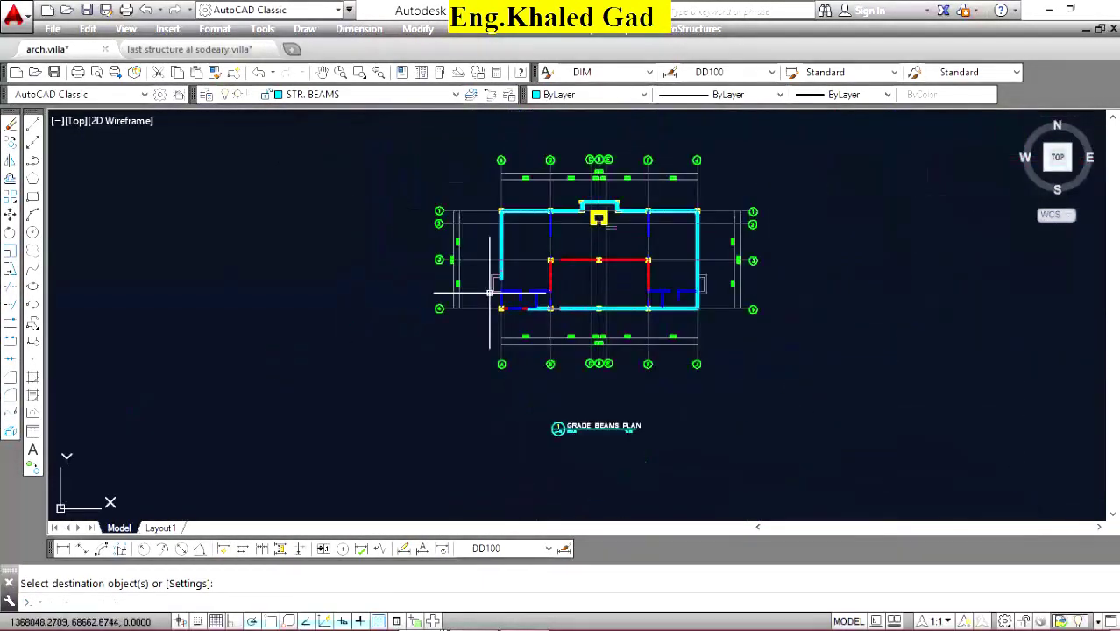
pyautogui.scroll(4, 544, 350)
pyautogui.scroll(2, 526, 376)
pyautogui.scroll(3, 610, 197)
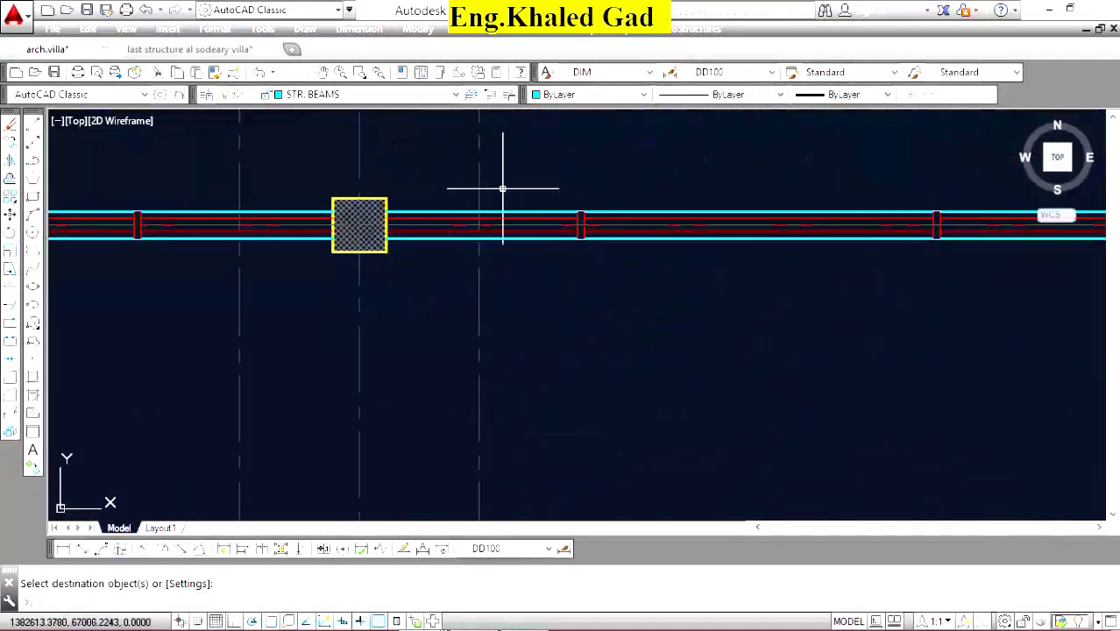
pyautogui.scroll(5, 597, 195)
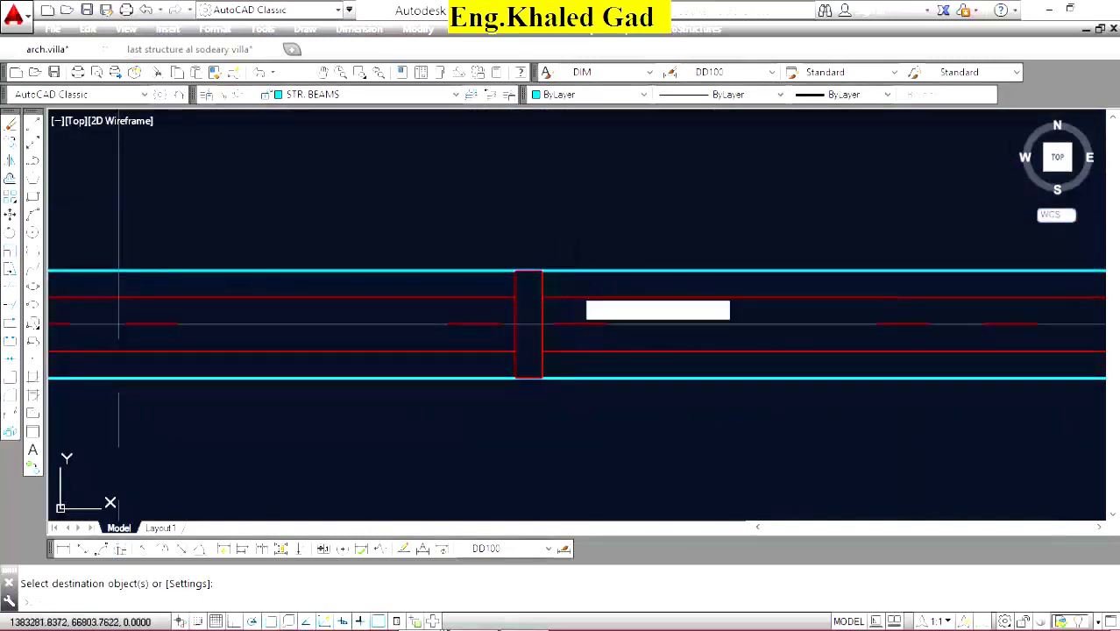
pyautogui.click(577, 280)
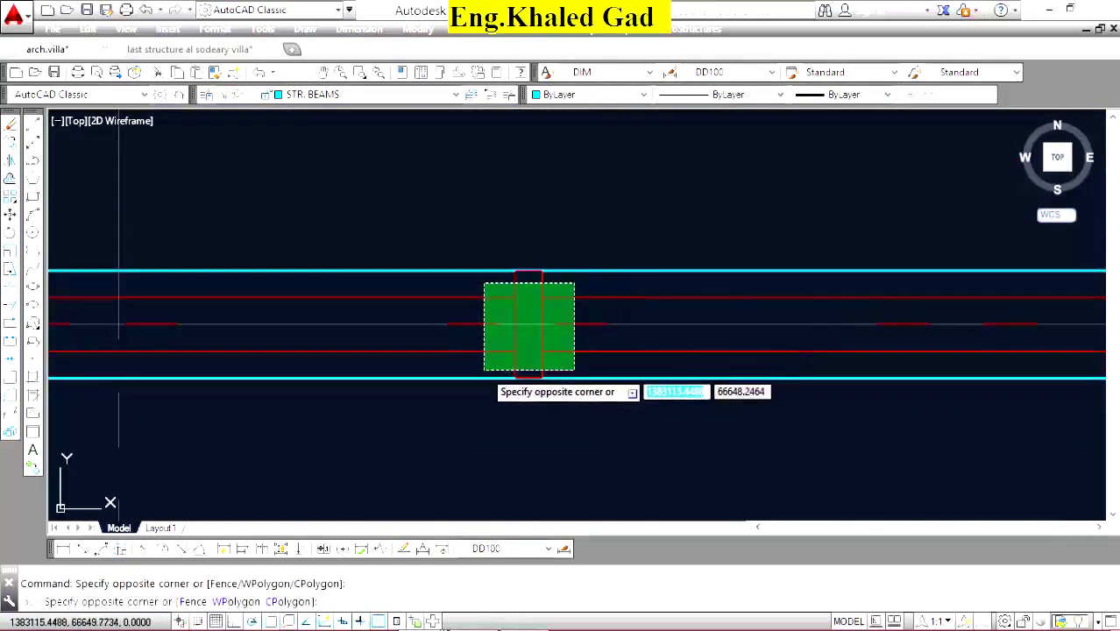
pyautogui.click(483, 377)
pyautogui.press('Delete')
pyautogui.scroll(-5, 450, 268)
pyautogui.click(519, 233)
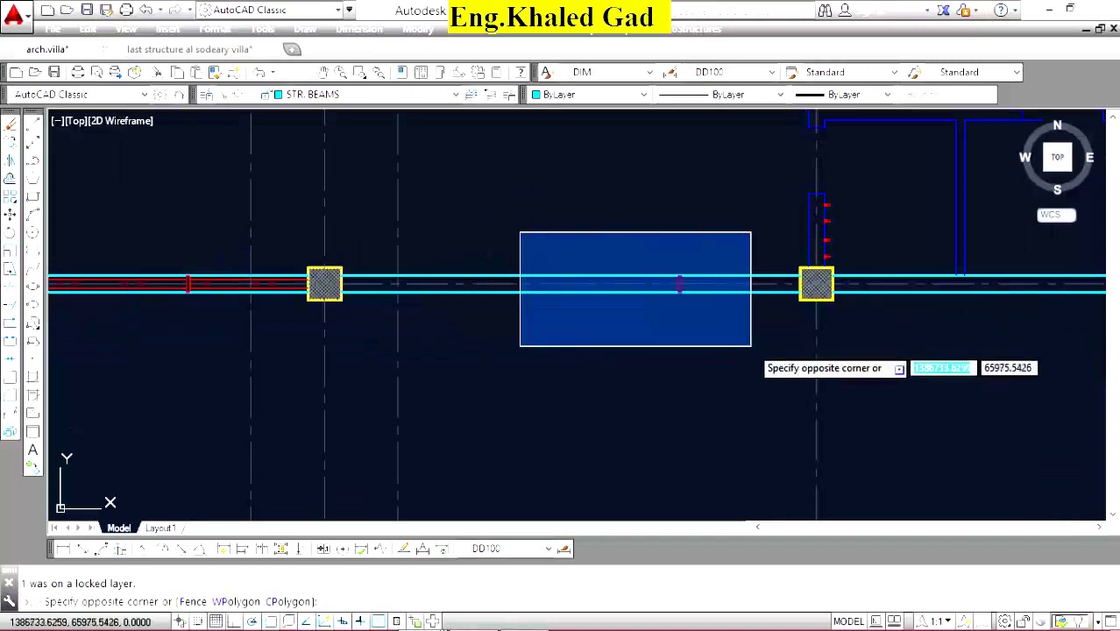
pyautogui.click(750, 342)
pyautogui.press('Delete')
pyautogui.scroll(3, 713, 339)
pyautogui.scroll(3, 650, 273)
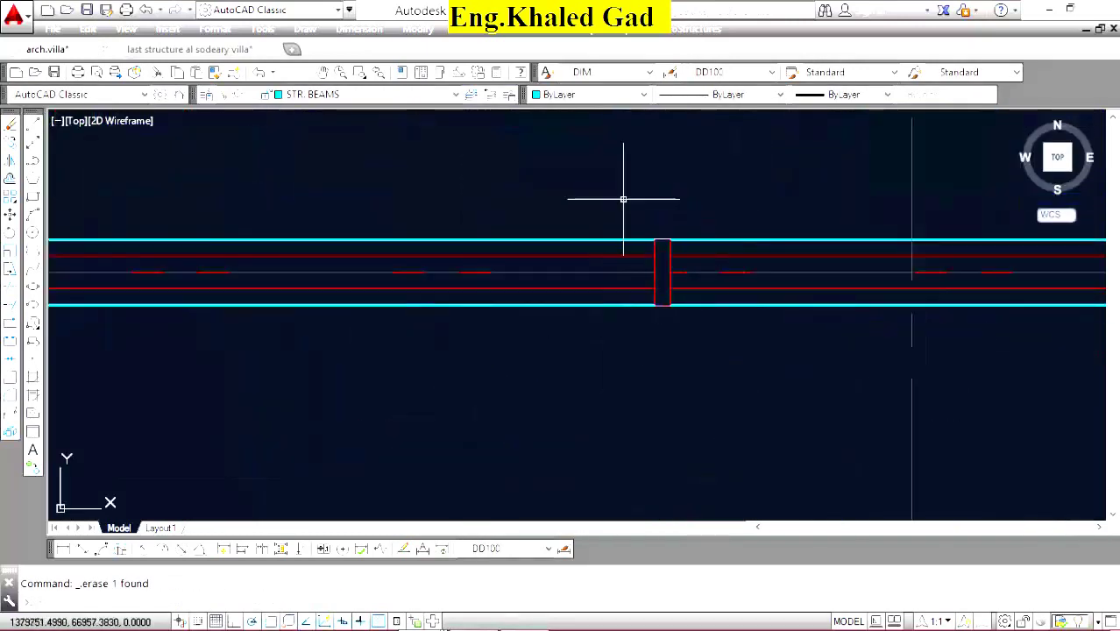
pyautogui.scroll(3, 666, 263)
pyautogui.scroll(2, 668, 242)
# Erase the red marks across the beam and beside the column.
pyautogui.click(694, 262)
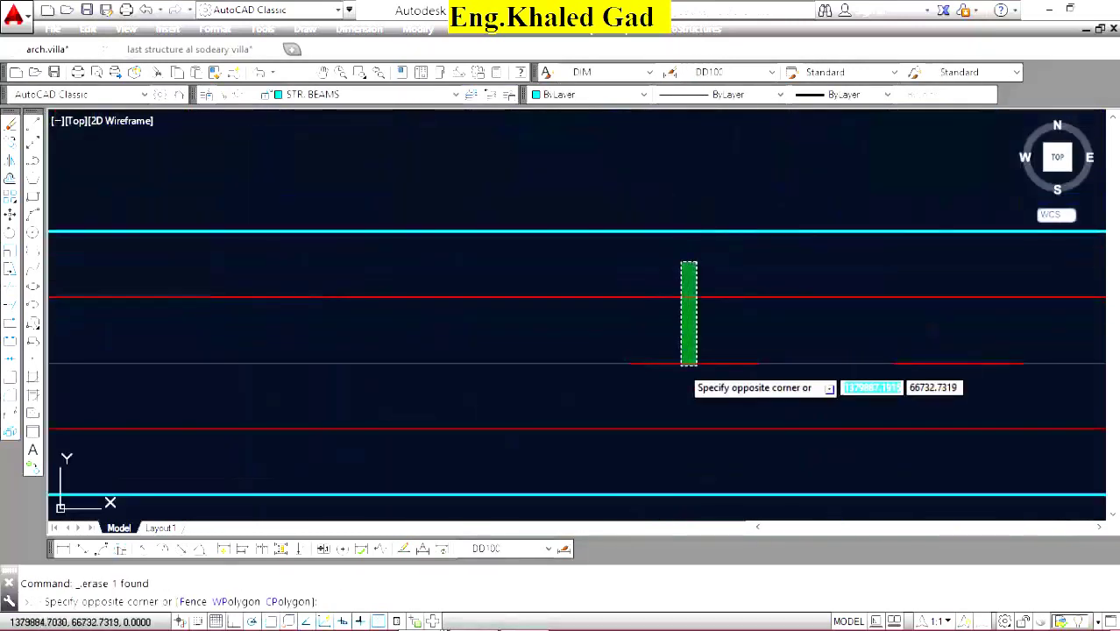
pyautogui.click(694, 437)
pyautogui.press('Delete')
pyautogui.scroll(-5, 770, 298)
pyautogui.scroll(3, 420, 225)
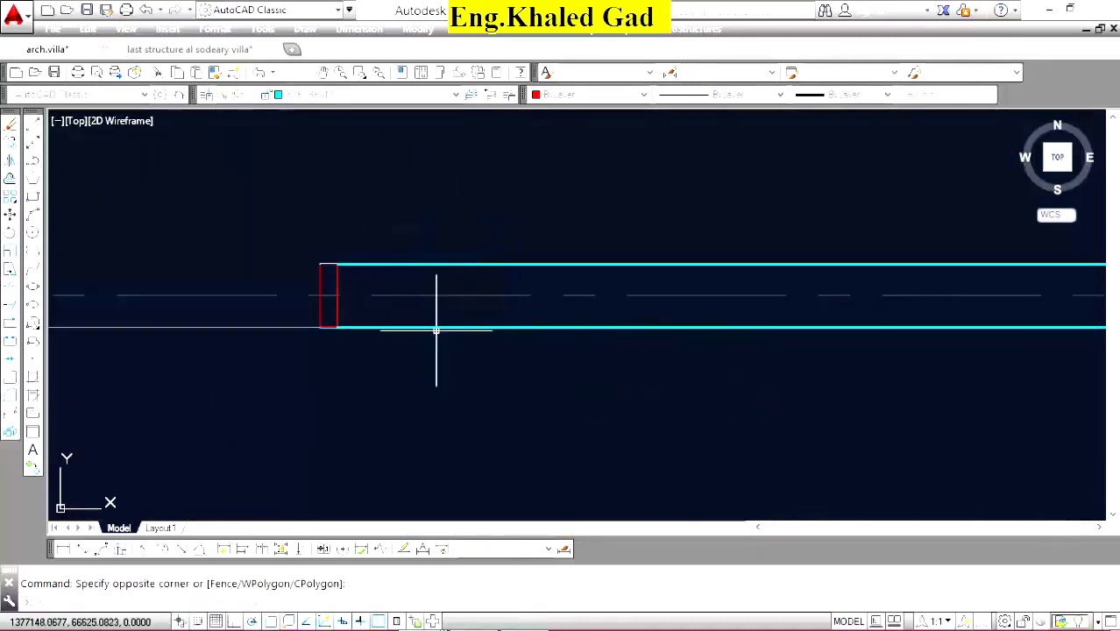
pyautogui.press('Delete')
pyautogui.click(307, 226)
pyautogui.click(393, 359)
pyautogui.press('Delete')
pyautogui.scroll(-3, 393, 359)
pyautogui.scroll(-3, 630, 345)
pyautogui.scroll(6, 613, 355)
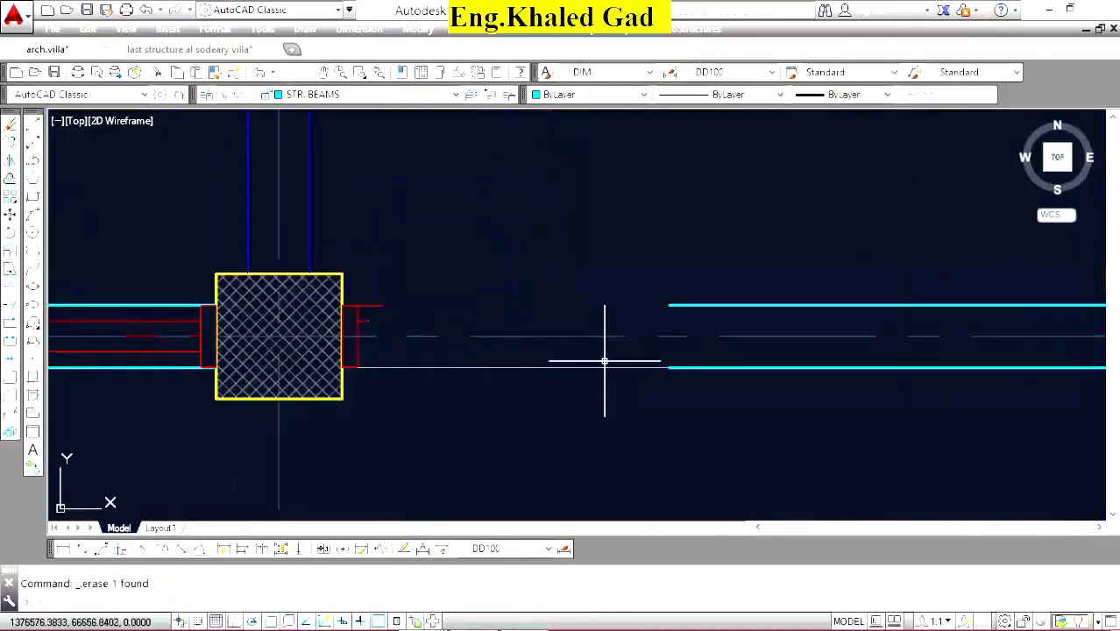
pyautogui.scroll(2, 372, 374)
pyautogui.scroll(4, 275, 268)
pyautogui.click(308, 250)
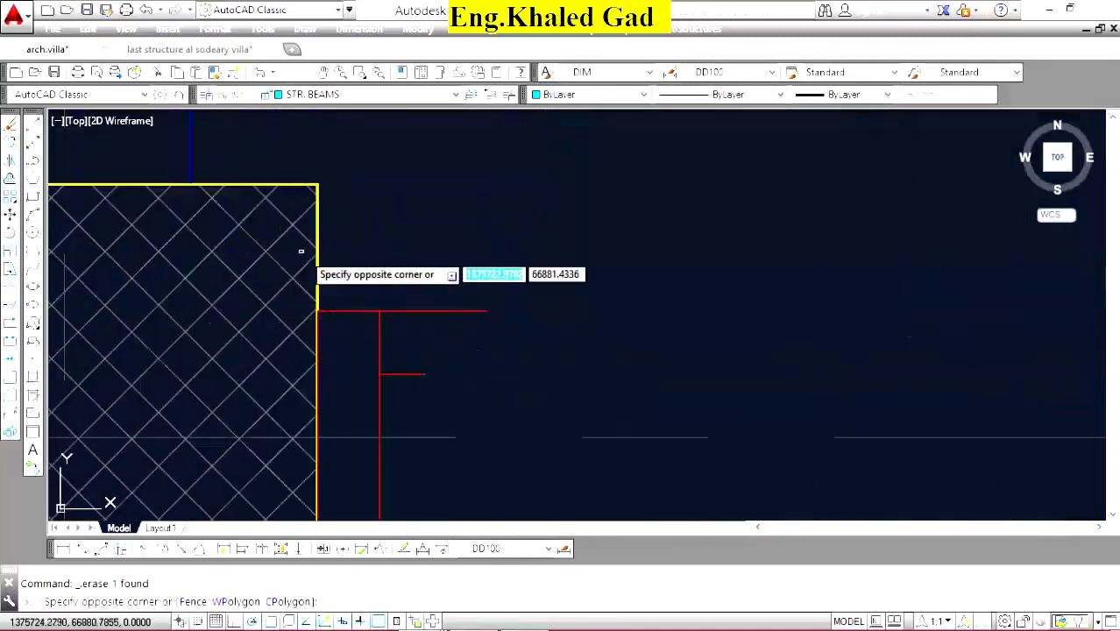
pyautogui.scroll(-5, 380, 327)
pyautogui.click(483, 407)
pyautogui.press('Return')
# Stretch the ends of the two cyan beam lines to meet the column with STRETCH (S).
pyautogui.click(906, 269)
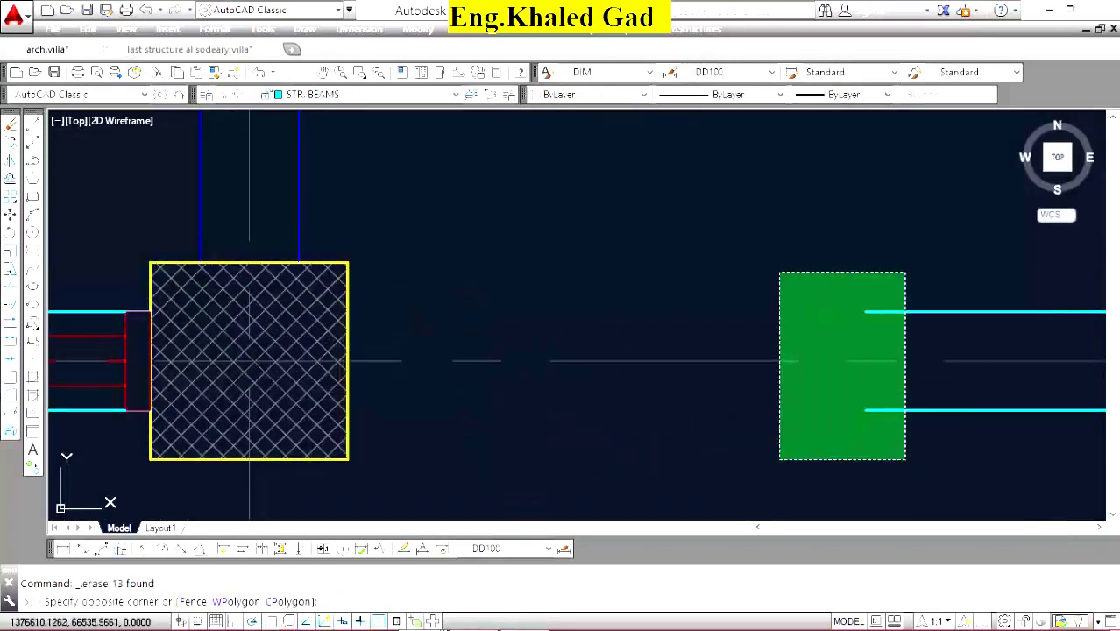
pyautogui.click(777, 462)
pyautogui.write('s')
pyautogui.press('Return')
pyautogui.click(864, 311)
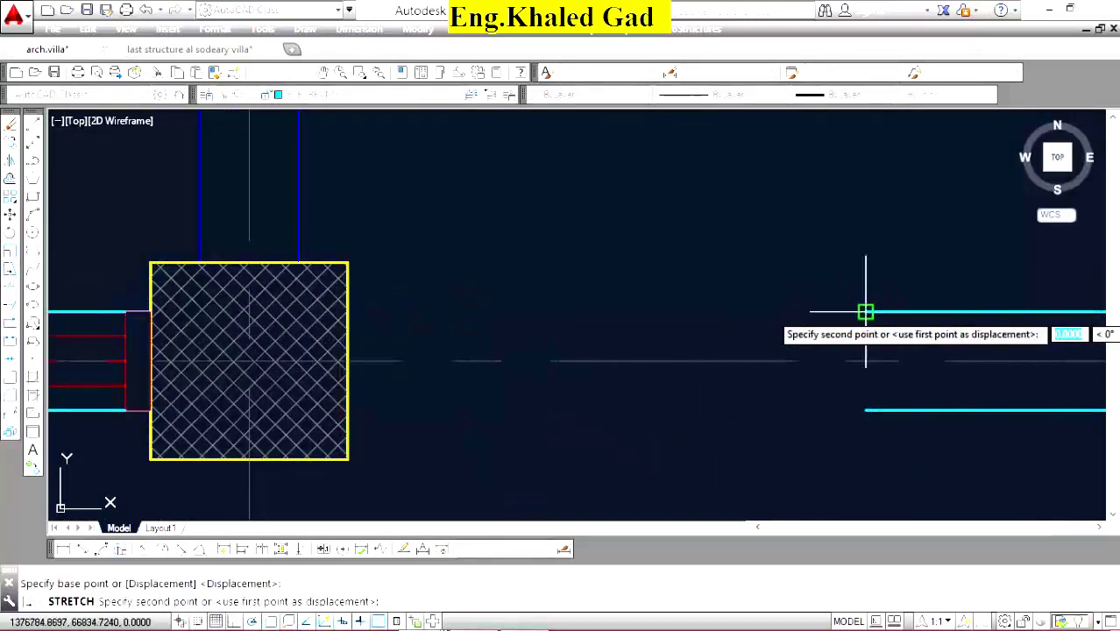
pyautogui.click(345, 312)
pyautogui.scroll(-5, 682, 330)
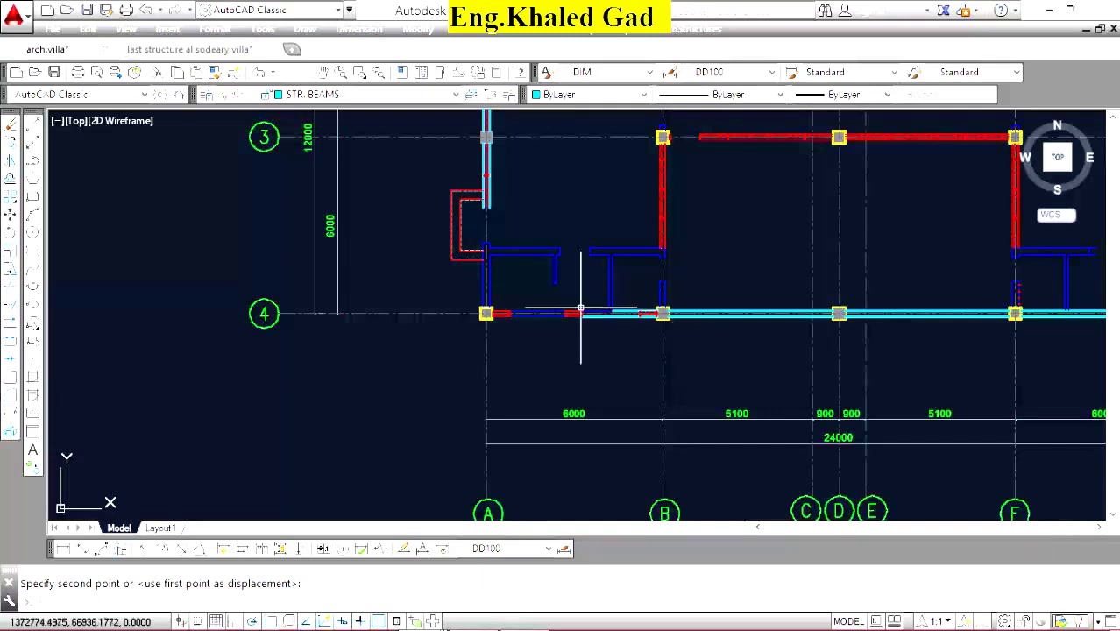
pyautogui.scroll(5, 580, 309)
# Erase the 25 leftover objects along beam line 4 and the red and blue lines at the right column.
pyautogui.click(848, 427)
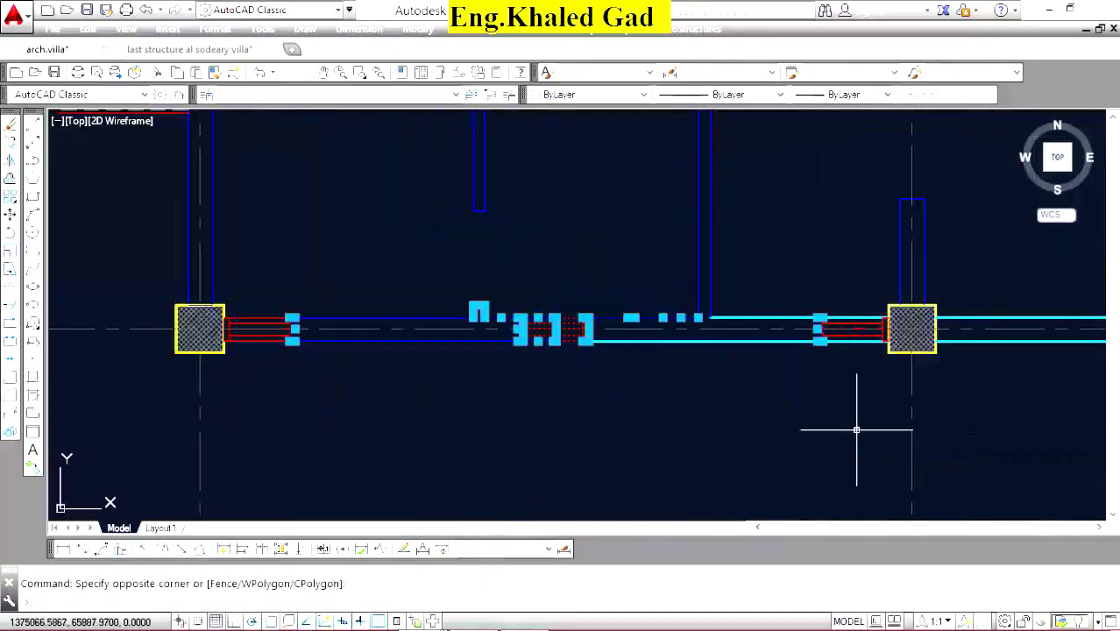
pyautogui.press('Delete')
pyautogui.scroll(5, 842, 419)
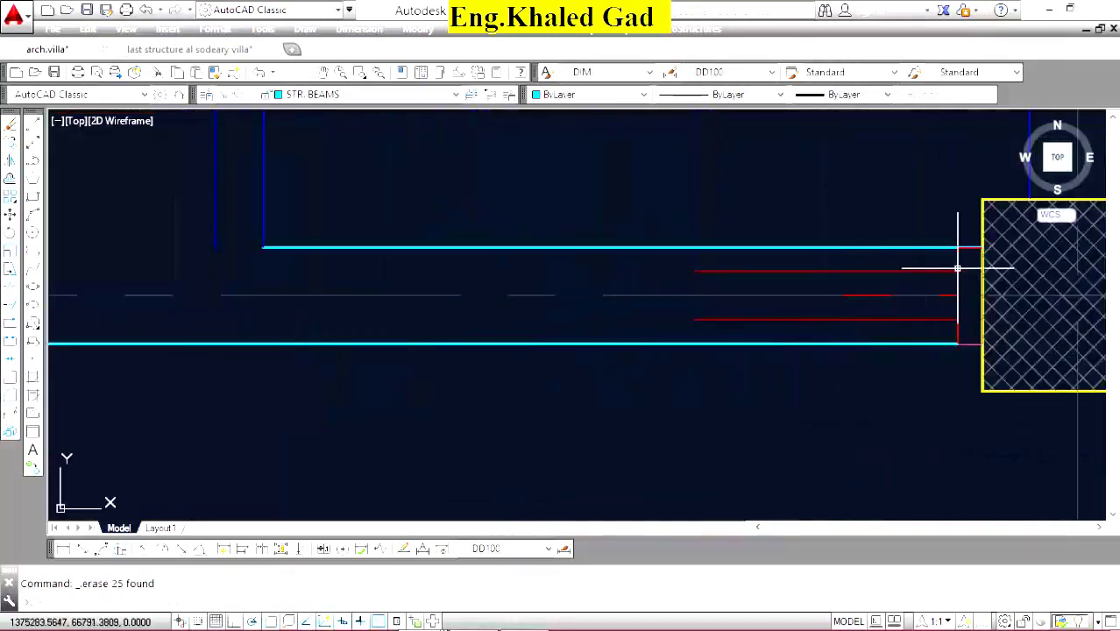
pyautogui.click(971, 256)
pyautogui.click(894, 336)
pyautogui.scroll(-5, 790, 309)
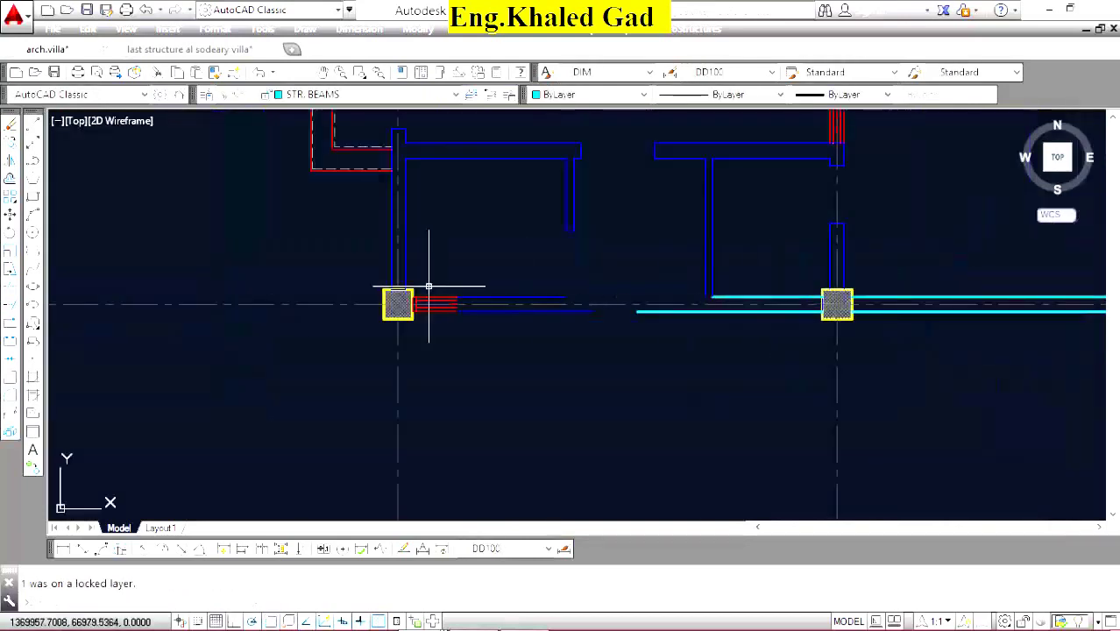
pyautogui.scroll(6, 429, 285)
pyautogui.click(535, 451)
pyautogui.press('Delete')
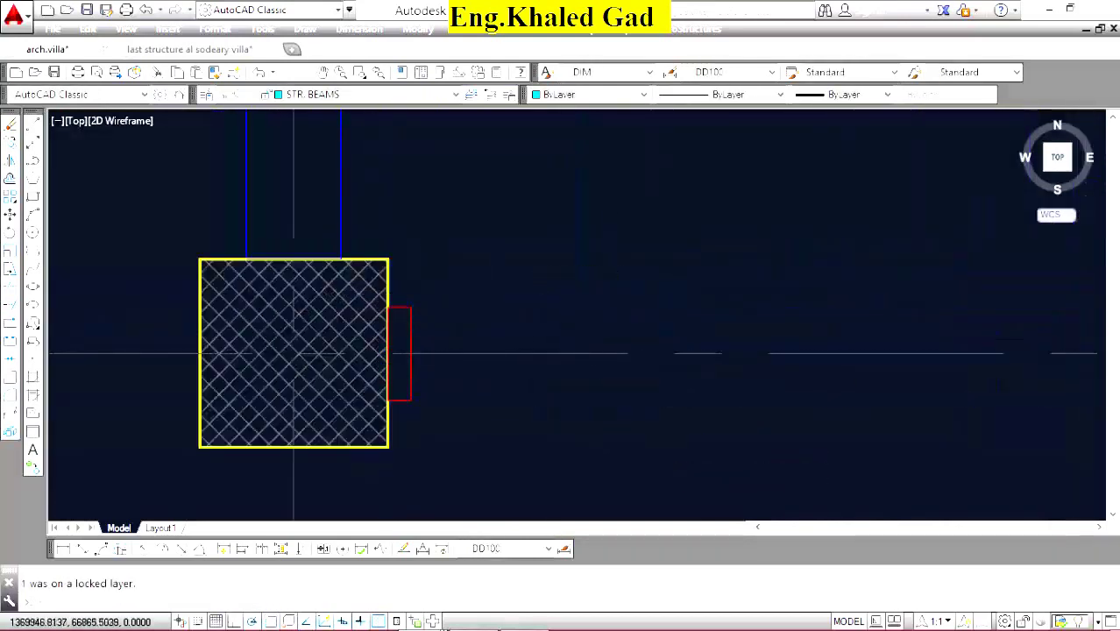
pyautogui.scroll(-5, 477, 298)
pyautogui.scroll(4, 468, 299)
pyautogui.click(509, 272)
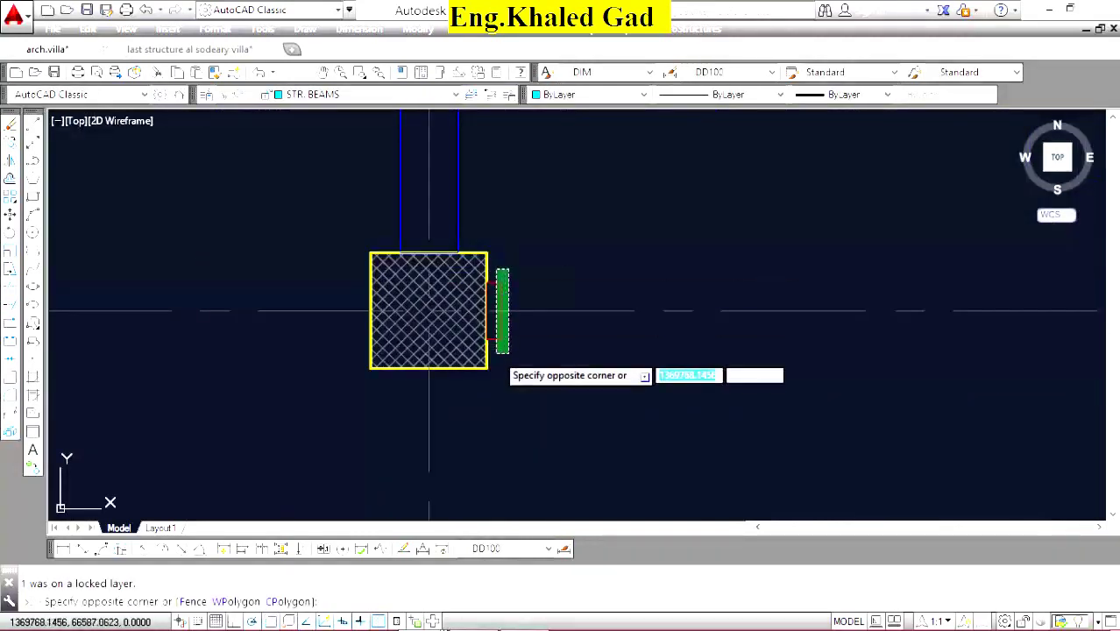
pyautogui.click(495, 352)
pyautogui.press('Delete')
pyautogui.scroll(-4, 437, 316)
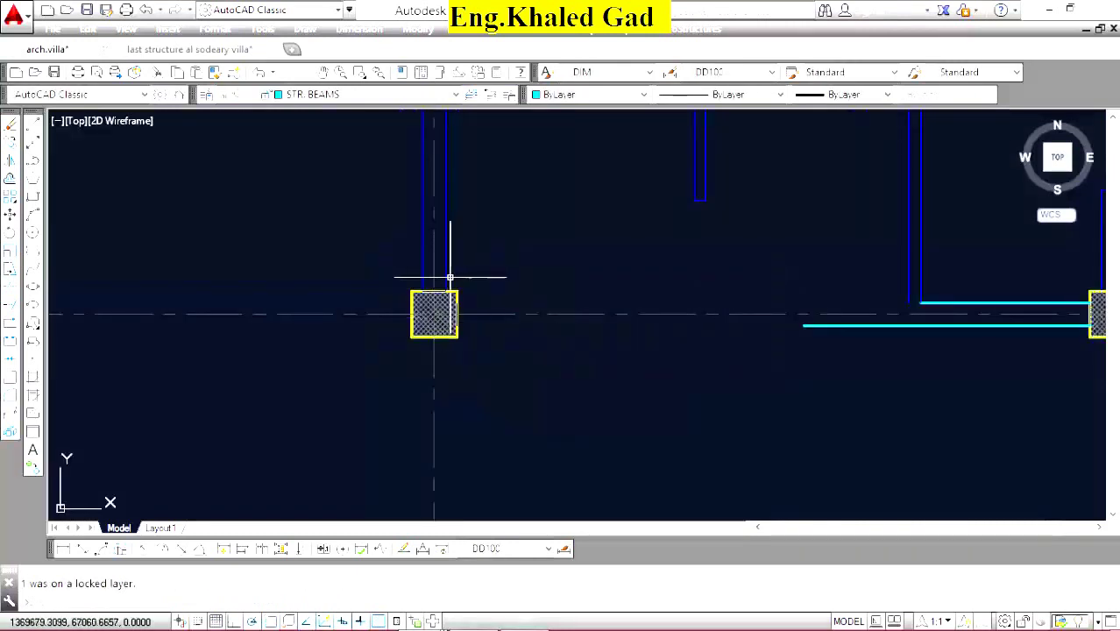
pyautogui.click(500, 399)
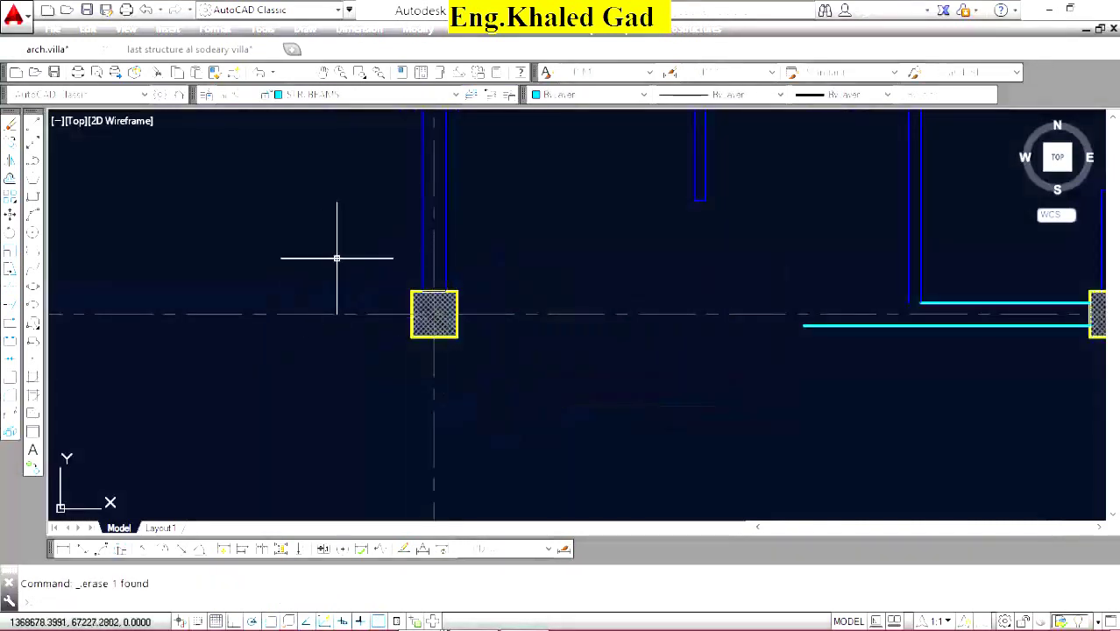
pyautogui.click(434, 292)
pyautogui.click(505, 309)
# Grip-extend the upper and lower cyan beam lines left to the square column's edge.
pyautogui.click(981, 299)
pyautogui.click(956, 308)
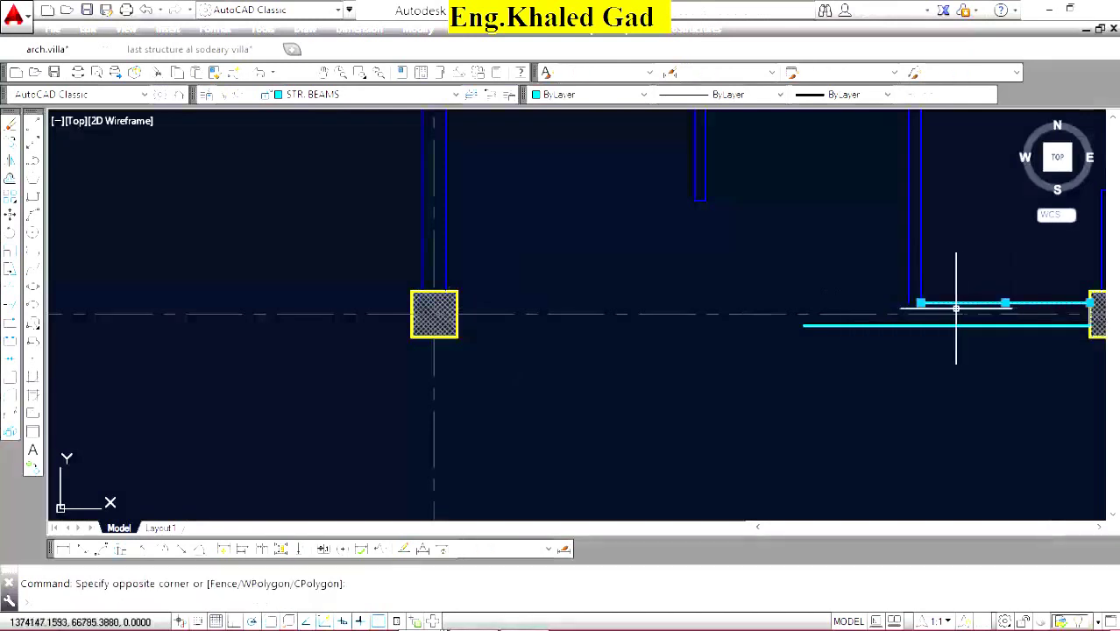
pyautogui.click(920, 303)
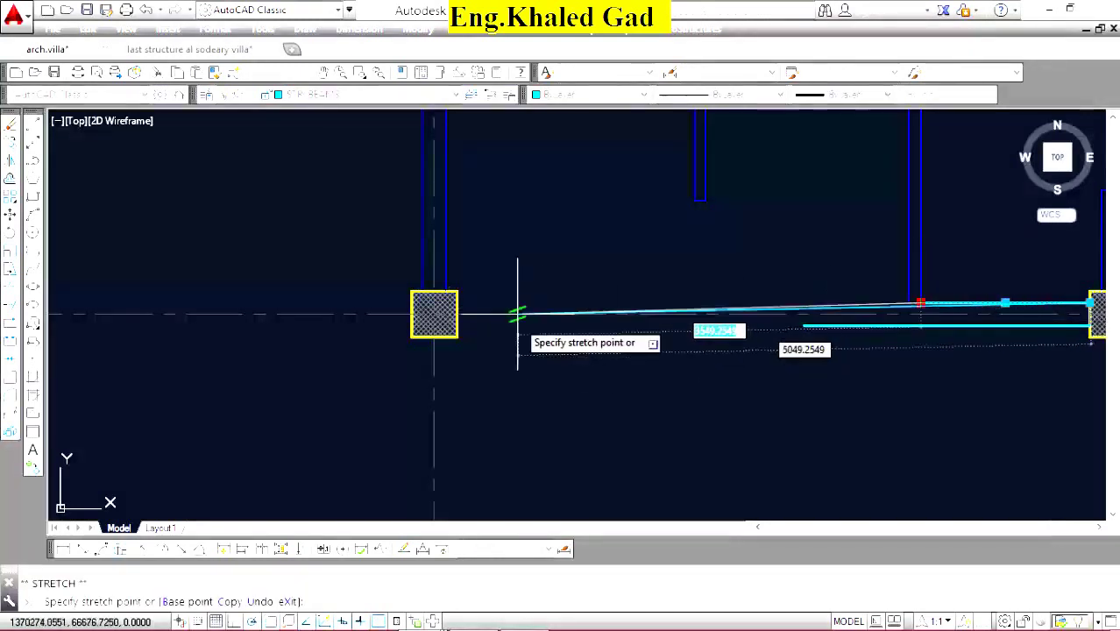
pyautogui.click(455, 303)
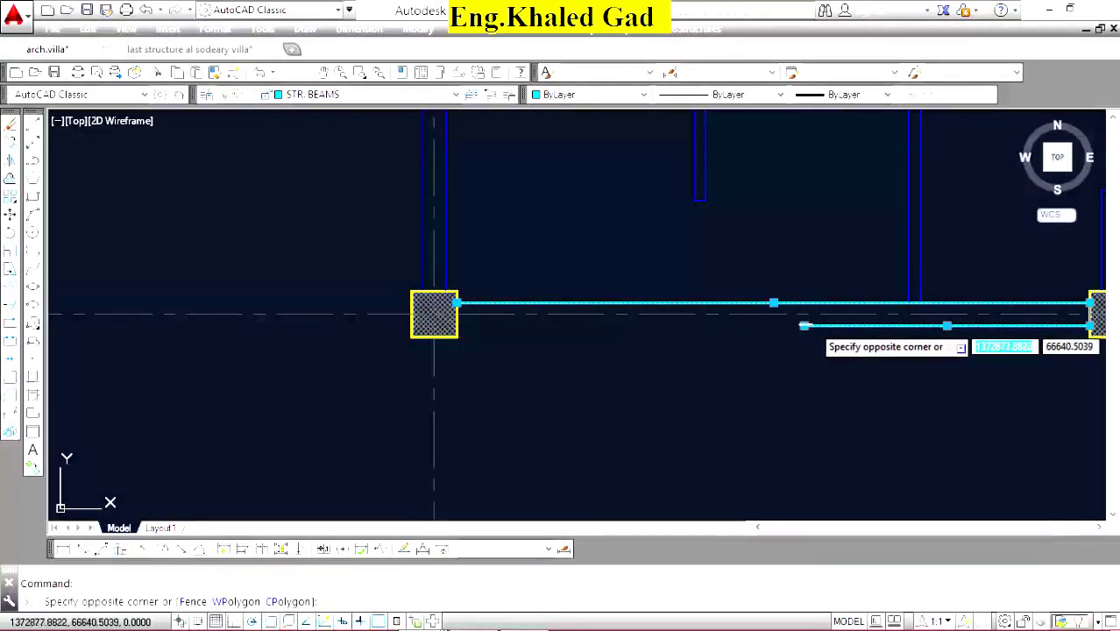
pyautogui.click(805, 326)
pyautogui.click(804, 326)
pyautogui.click(457, 326)
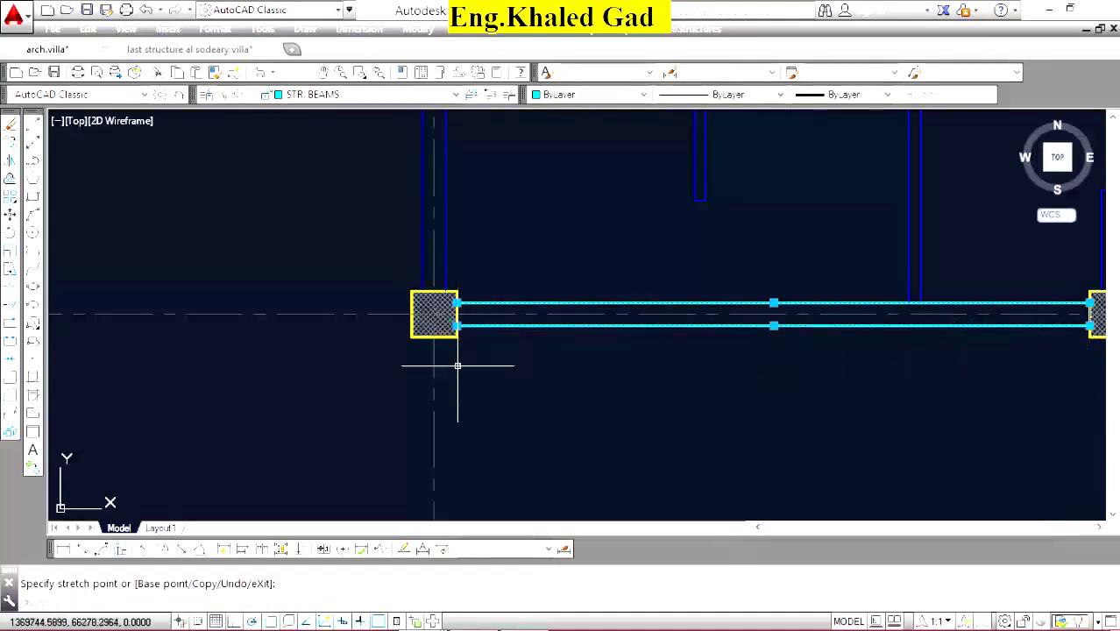
pyautogui.press('Escape')
pyautogui.scroll(-3, 449, 392)
pyautogui.scroll(1, 425, 333)
pyautogui.scroll(1, 464, 307)
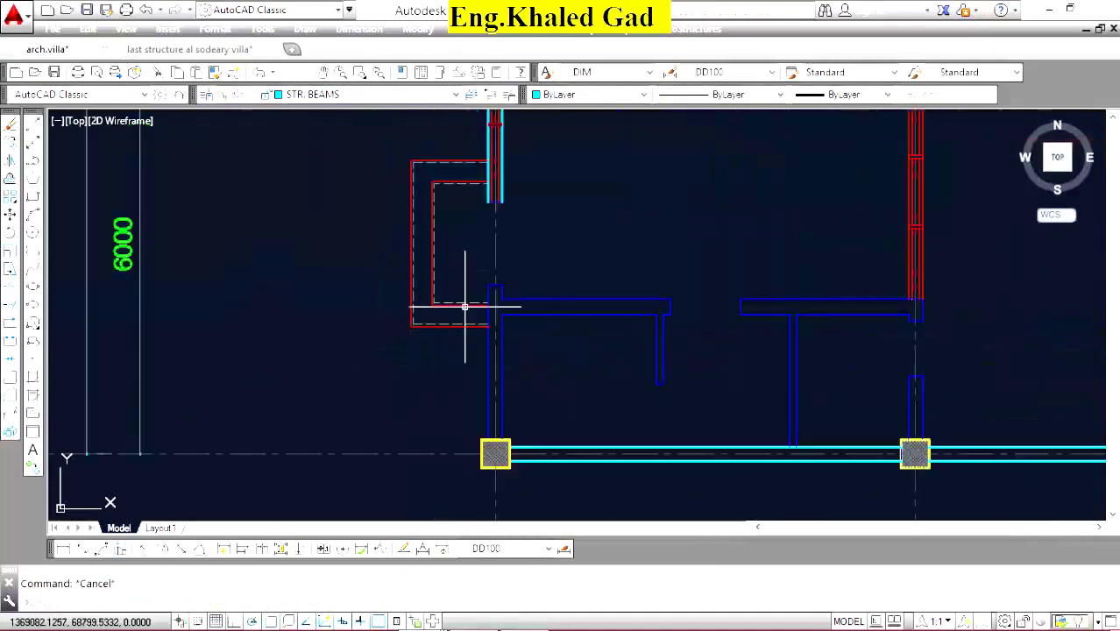
# Stretch the left cyan beam end down to the column on gridline 4.
pyautogui.click(476, 259)
pyautogui.click(507, 443)
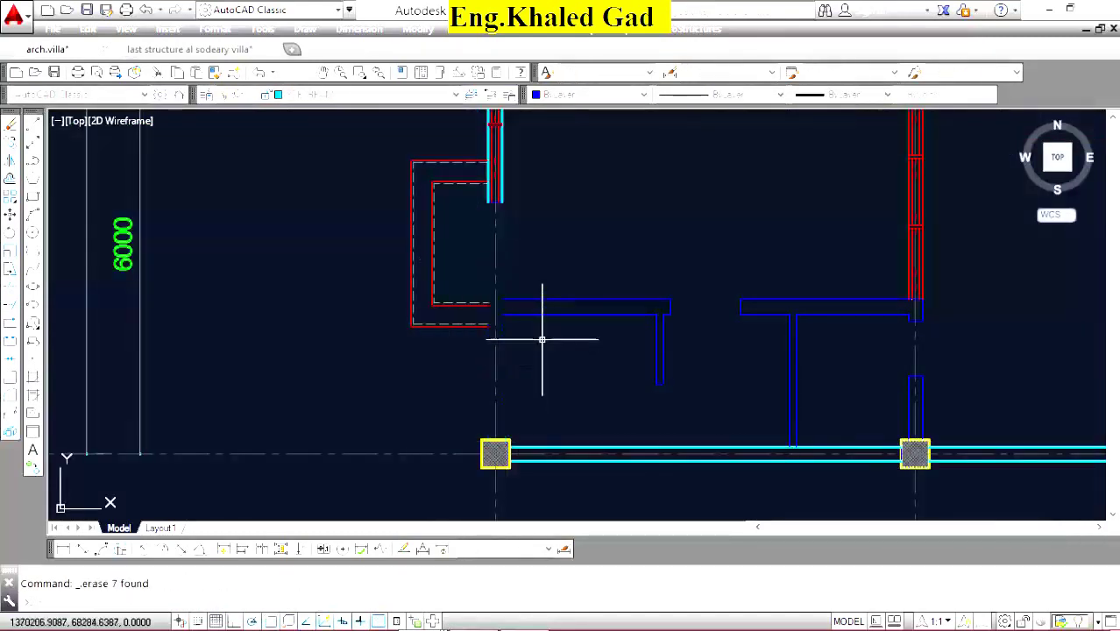
pyautogui.scroll(3, 497, 174)
pyautogui.scroll(2, 450, 200)
pyautogui.click(451, 199)
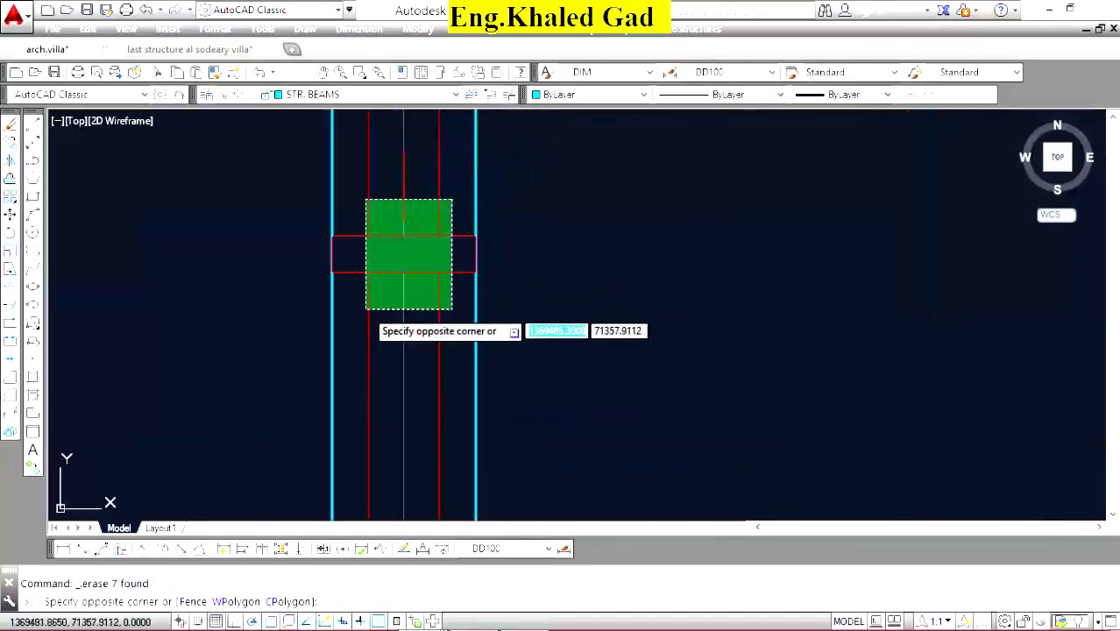
pyautogui.click(373, 314)
pyautogui.scroll(-3, 463, 295)
pyautogui.scroll(-3, 425, 276)
pyautogui.scroll(3, 500, 212)
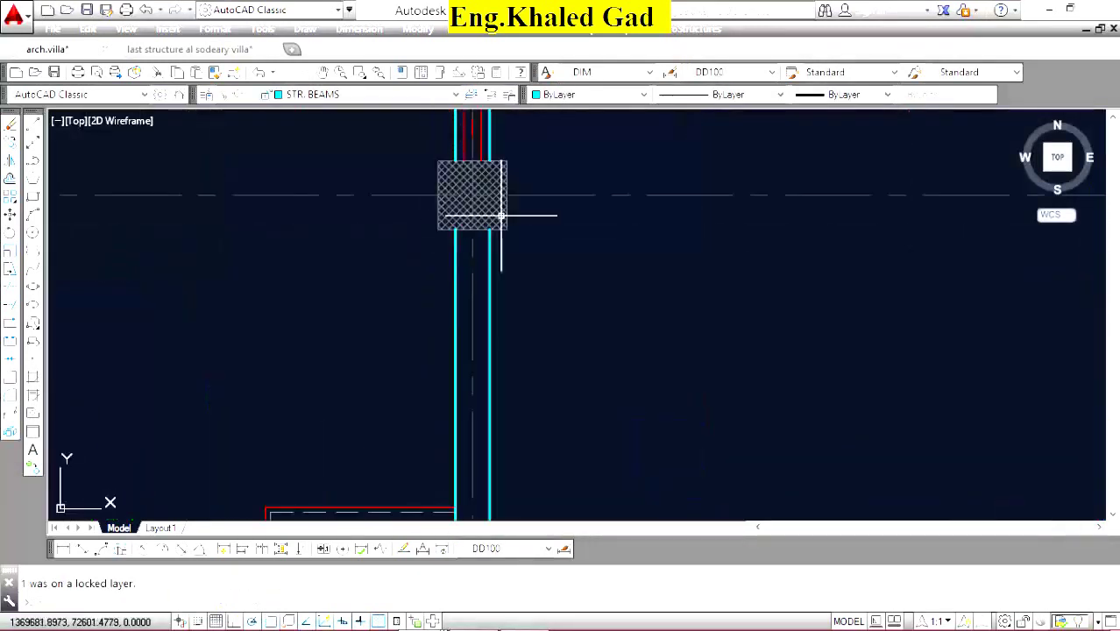
pyautogui.scroll(-3, 487, 314)
pyautogui.scroll(5, 487, 315)
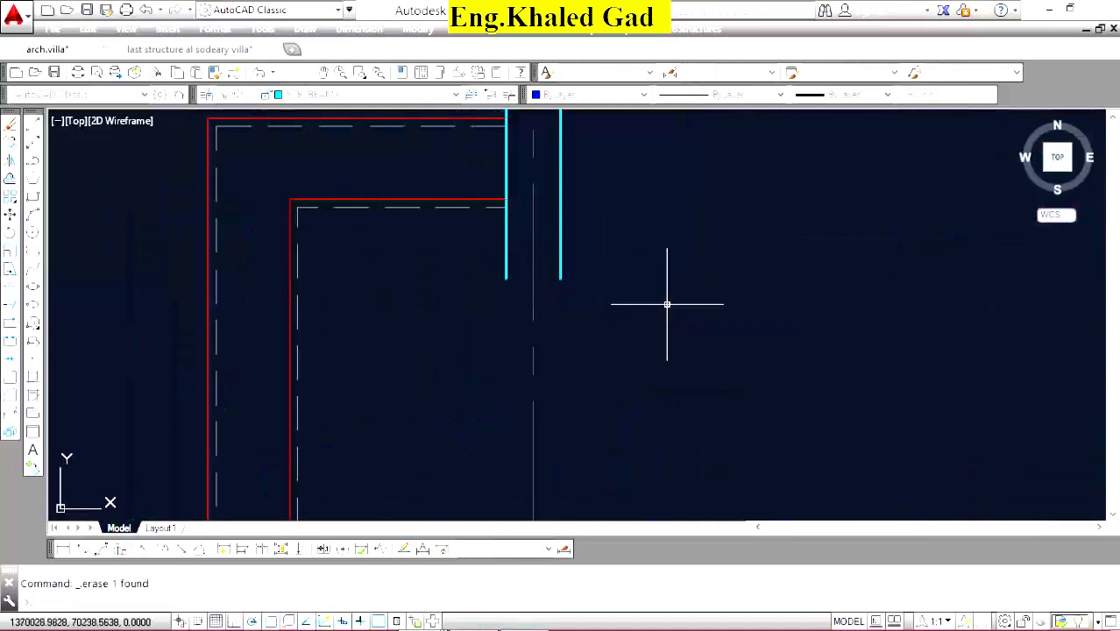
pyautogui.click(52, 276)
pyautogui.press('Return')
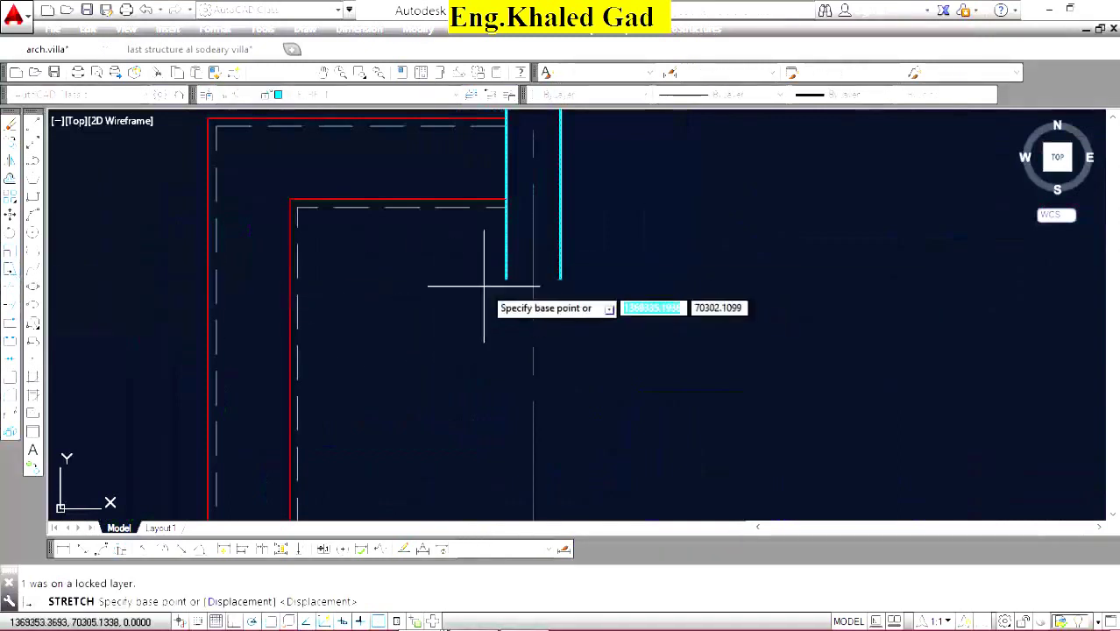
pyautogui.click(560, 278)
pyautogui.scroll(-4, 544, 246)
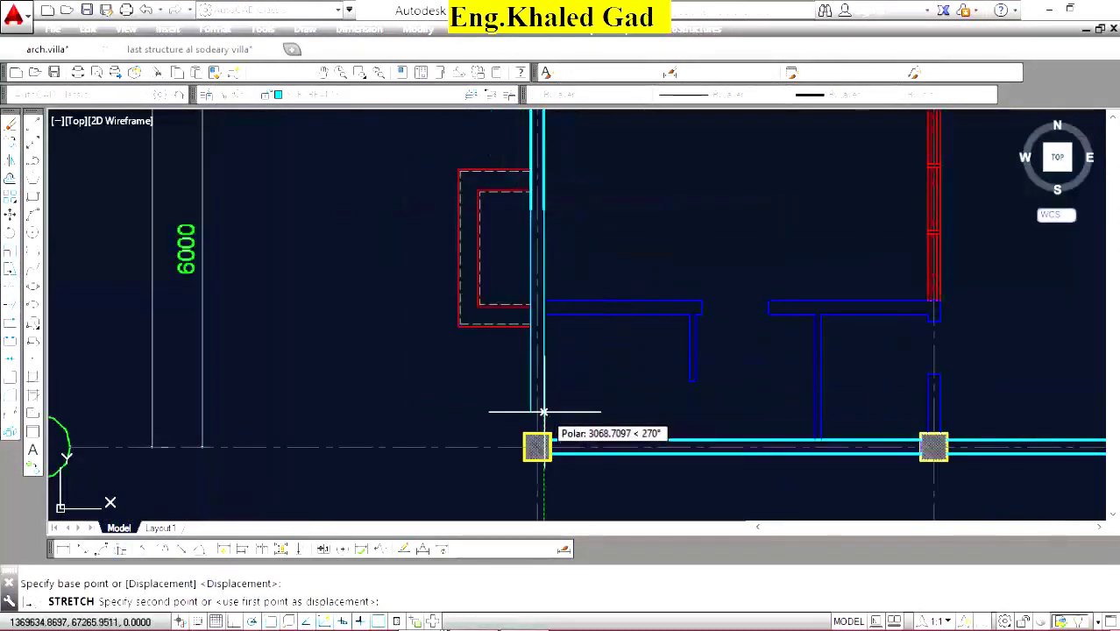
pyautogui.scroll(-3, 537, 447)
pyautogui.scroll(-2, 537, 449)
pyautogui.scroll(2, 545, 323)
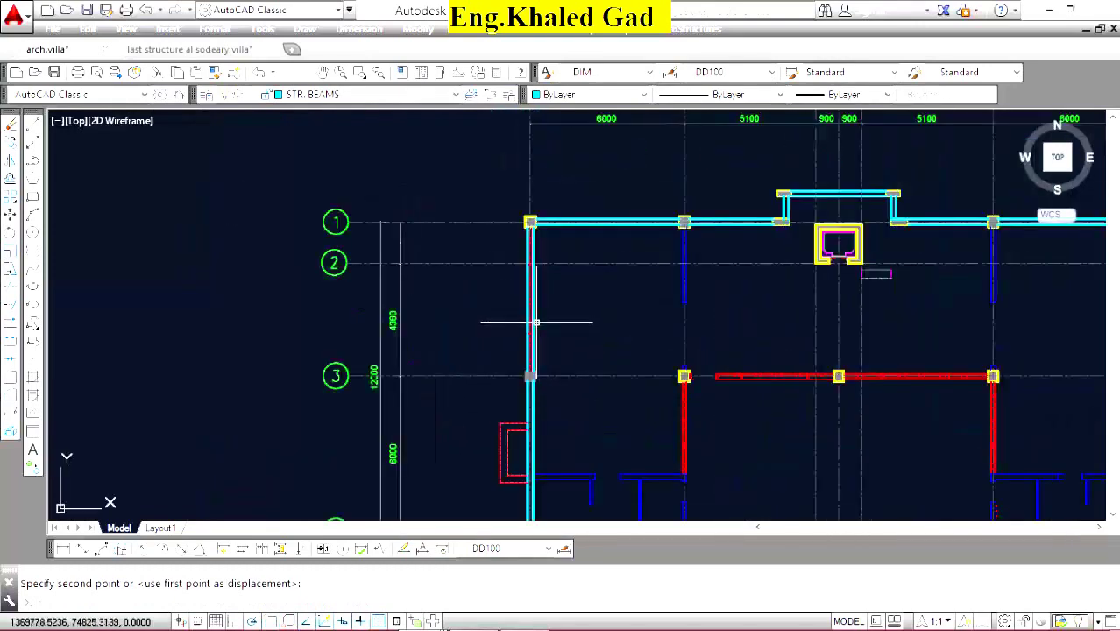
pyautogui.scroll(2, 533, 319)
pyautogui.scroll(3, 533, 233)
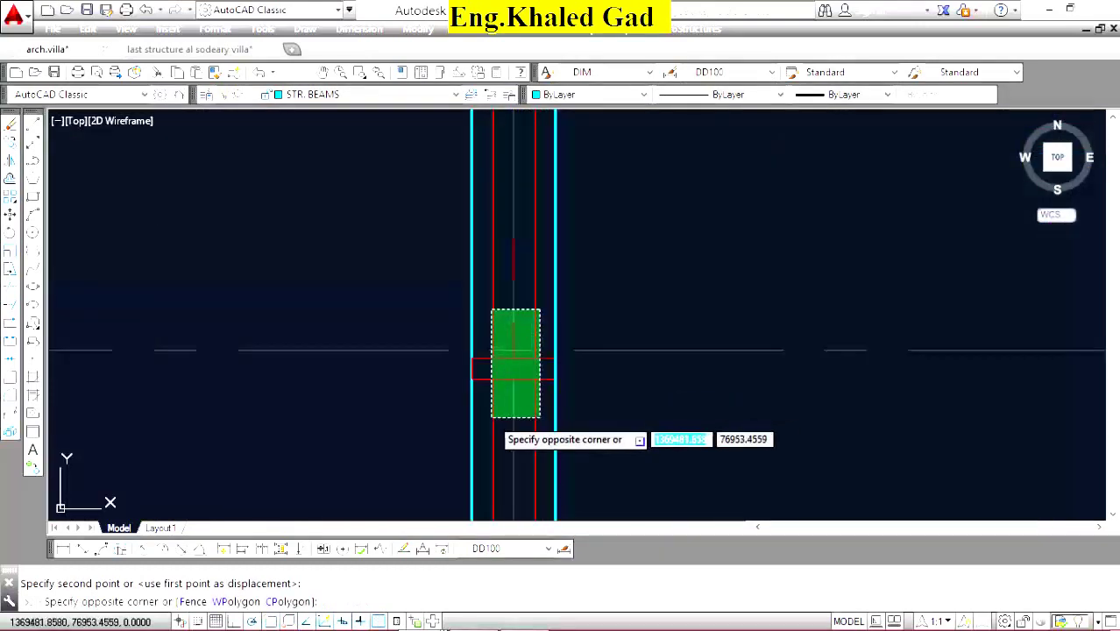
# Erase the leftover wall lines around column A.
pyautogui.click(493, 412)
pyautogui.press('Delete')
pyautogui.scroll(-4, 471, 274)
pyautogui.scroll(-3, 470, 274)
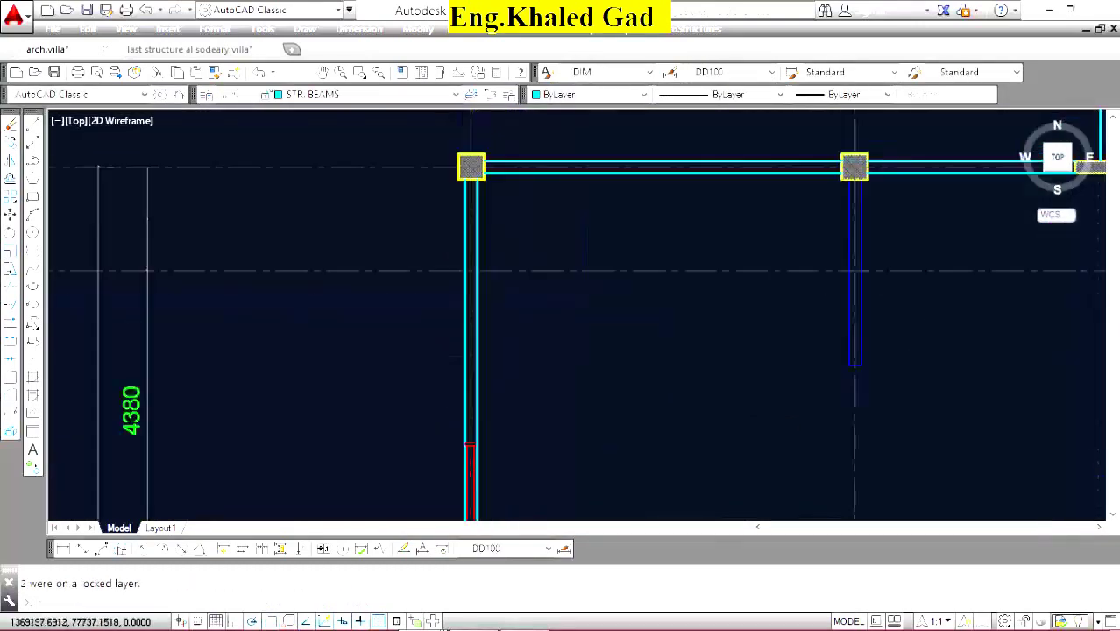
pyautogui.click(448, 229)
pyautogui.click(566, 455)
pyautogui.press('Delete')
# Erase the stray red lines with a crossing window.
pyautogui.scroll(4, 448, 333)
pyautogui.scroll(-1, 448, 333)
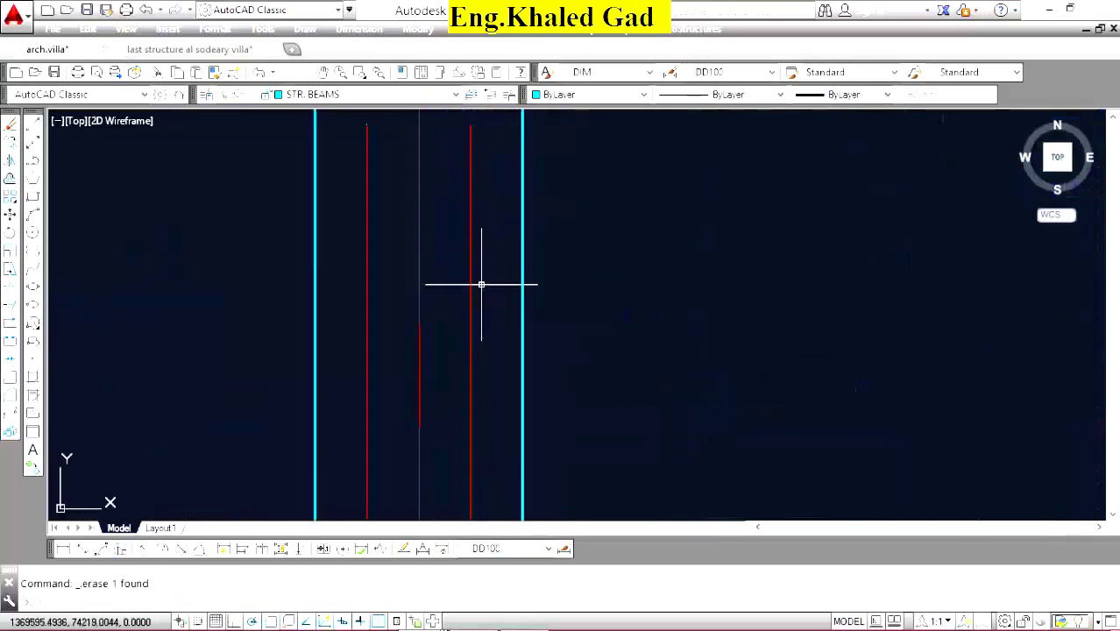
pyautogui.click(500, 281)
pyautogui.click(352, 383)
pyautogui.press('Delete')
pyautogui.scroll(-5, 429, 289)
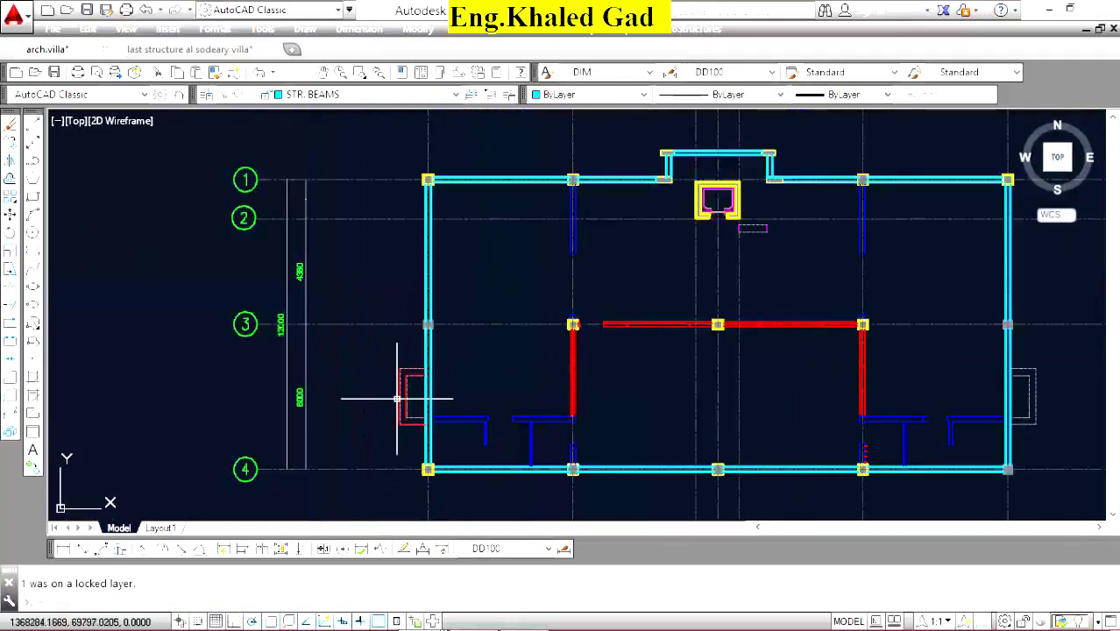
# Erase the leftover line at the column corner.
pyautogui.scroll(3, 397, 399)
pyautogui.scroll(2, 392, 387)
pyautogui.scroll(2, 392, 355)
pyautogui.click(445, 212)
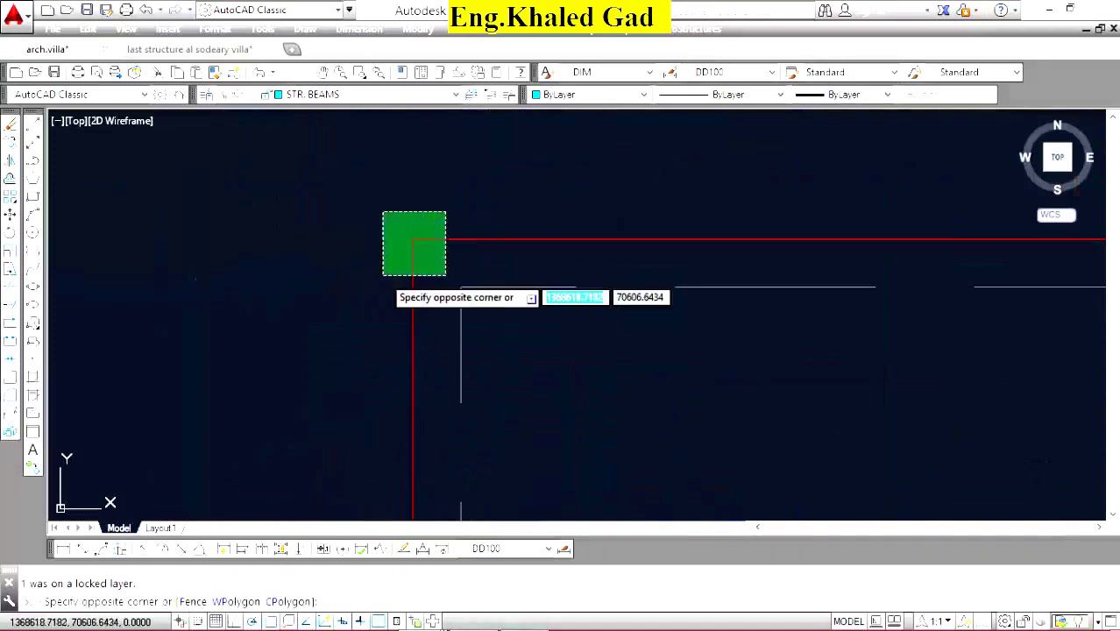
pyautogui.click(383, 275)
pyautogui.press('Delete')
pyautogui.scroll(-2, 390, 238)
pyautogui.scroll(-1, 390, 238)
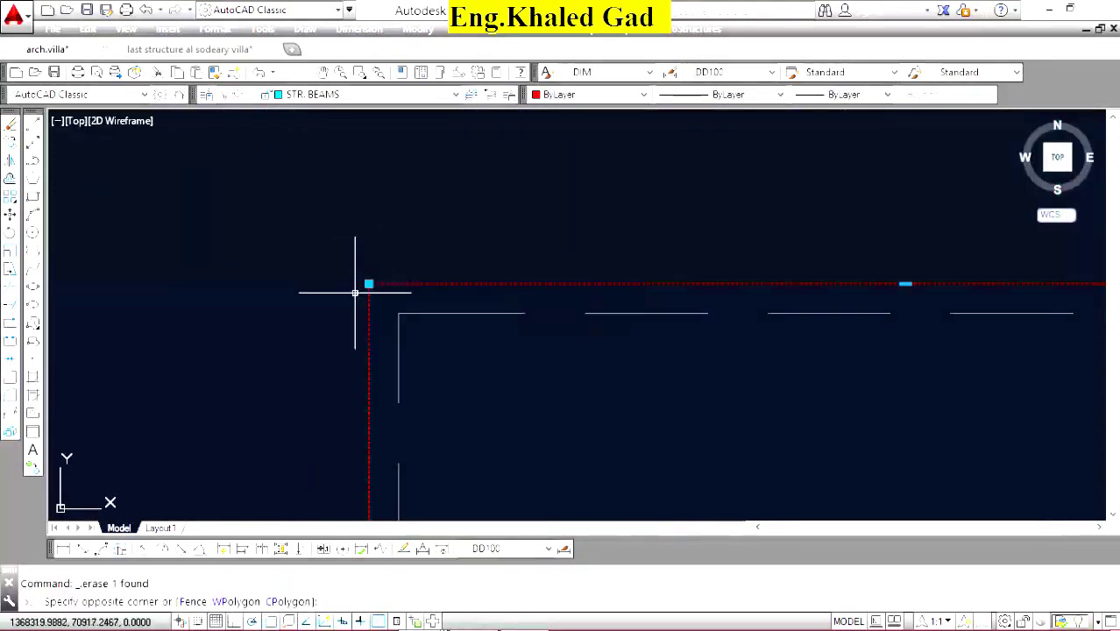
pyautogui.scroll(-3, 433, 374)
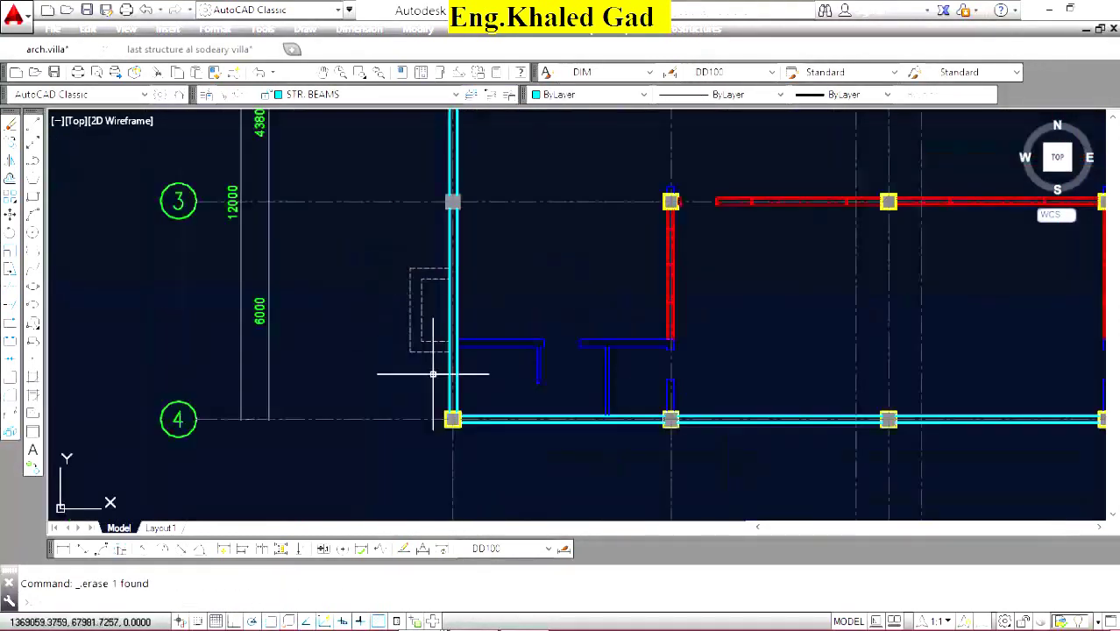
# Select the short blue wall end left of the stair core for stretching.
pyautogui.scroll(4, 492, 352)
pyautogui.scroll(-5, 306, 298)
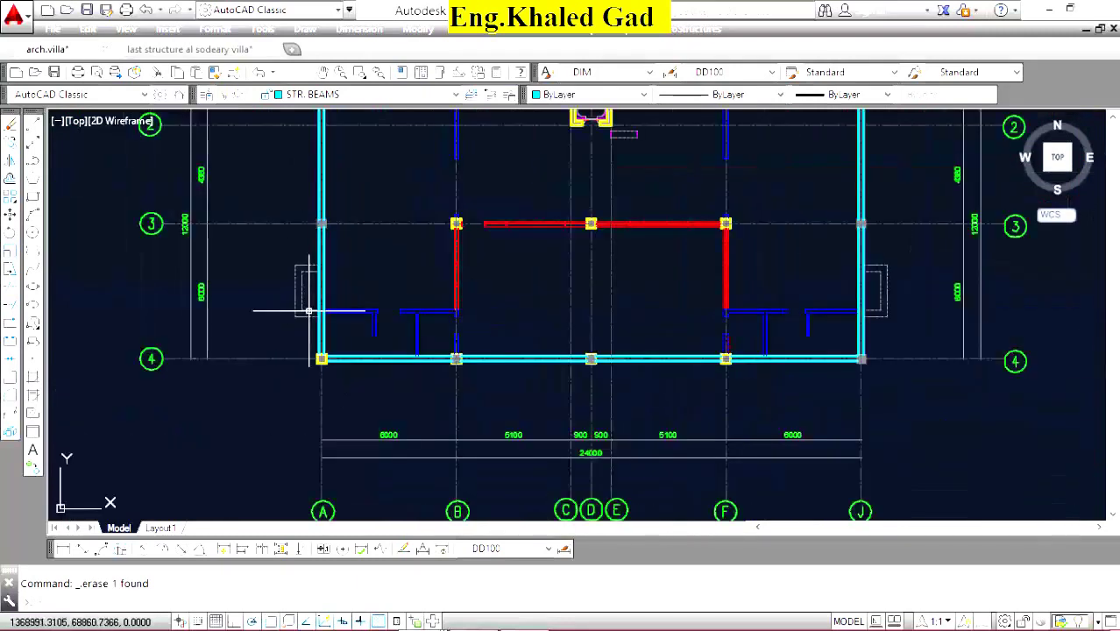
pyautogui.scroll(4, 432, 287)
pyautogui.scroll(-5, 383, 318)
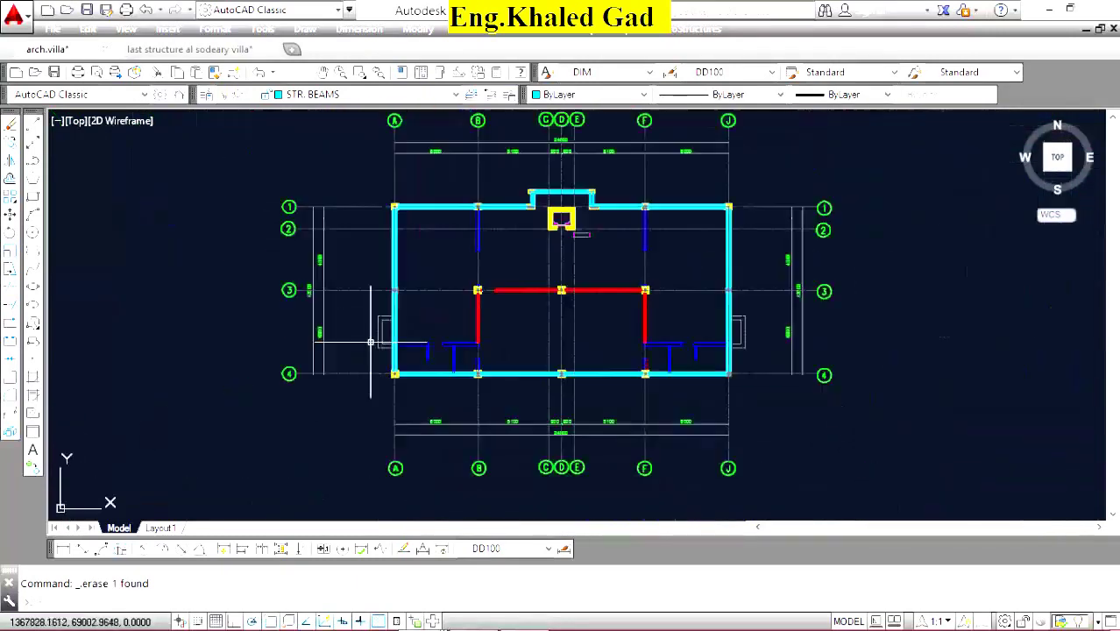
pyautogui.scroll(6, 750, 325)
pyautogui.scroll(4, 654, 313)
pyautogui.scroll(-10, 783, 351)
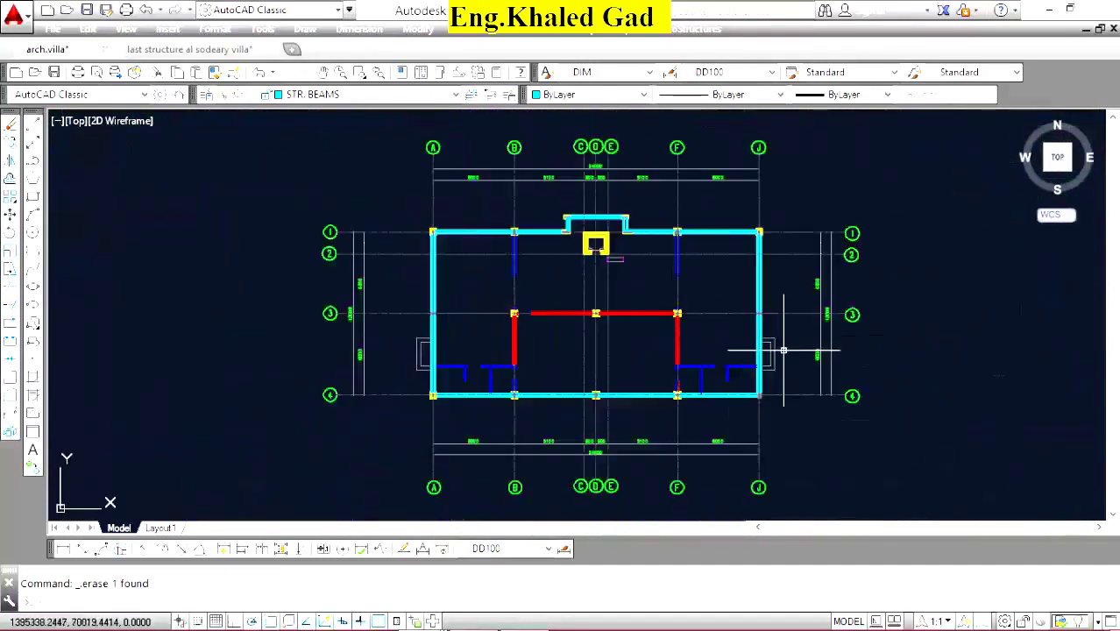
pyautogui.scroll(6, 602, 258)
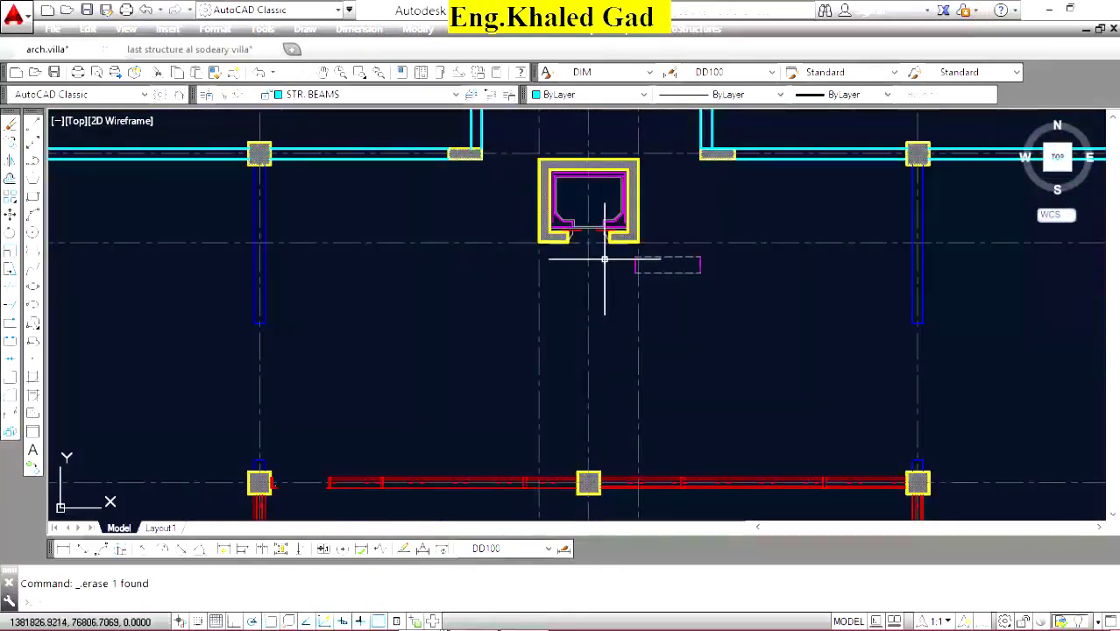
pyautogui.scroll(-5, 604, 267)
pyautogui.scroll(8, 810, 307)
pyautogui.click(660, 240)
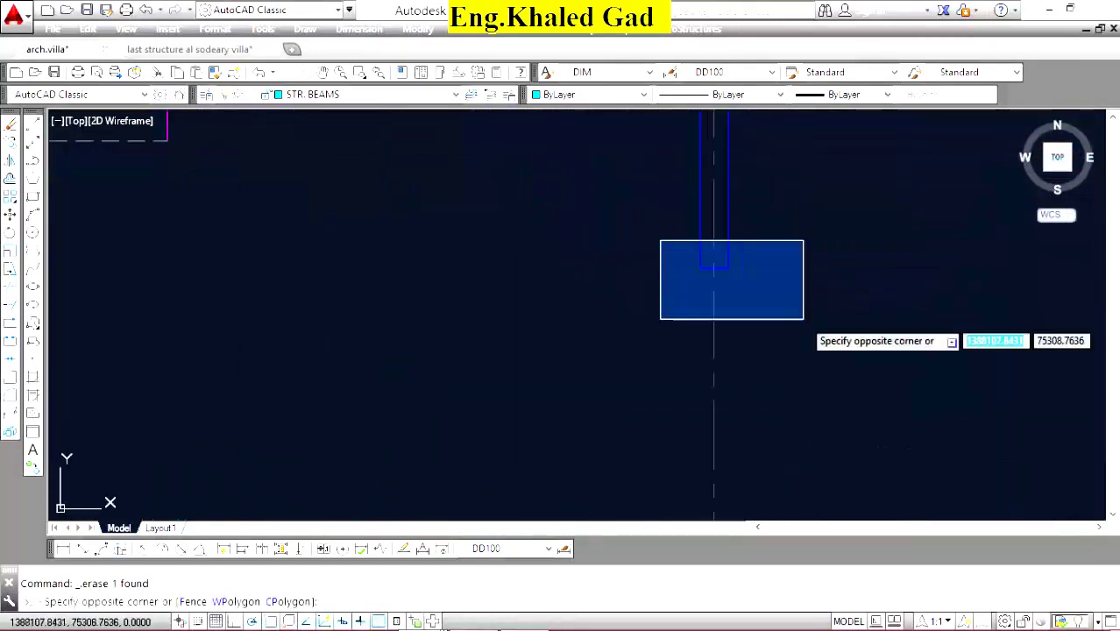
pyautogui.click(802, 317)
pyautogui.scroll(-8, 570, 263)
pyautogui.scroll(7, 404, 245)
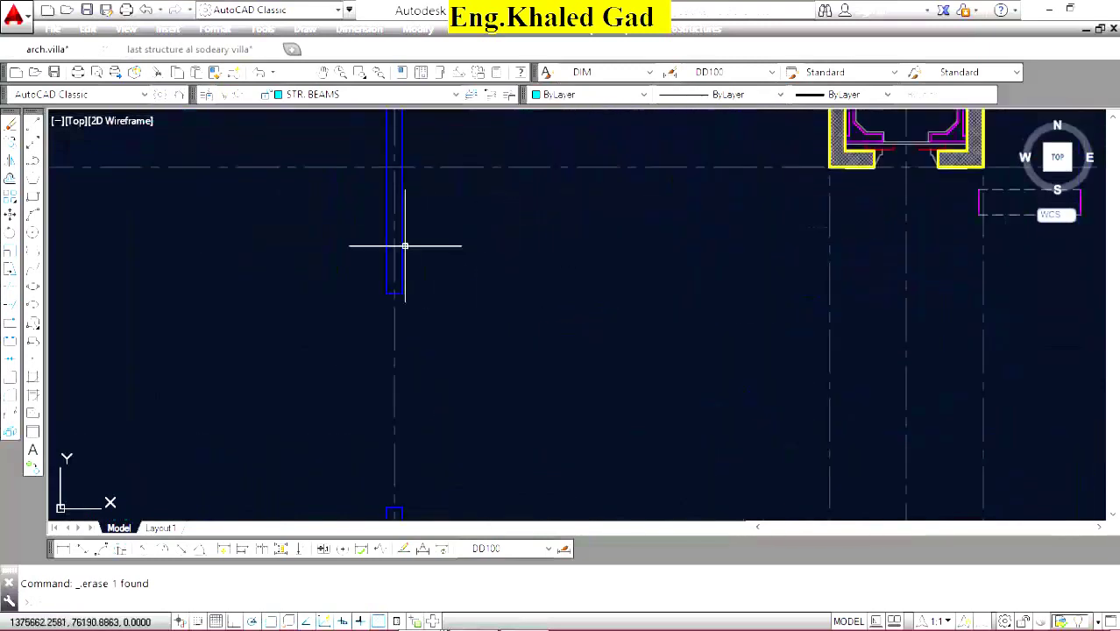
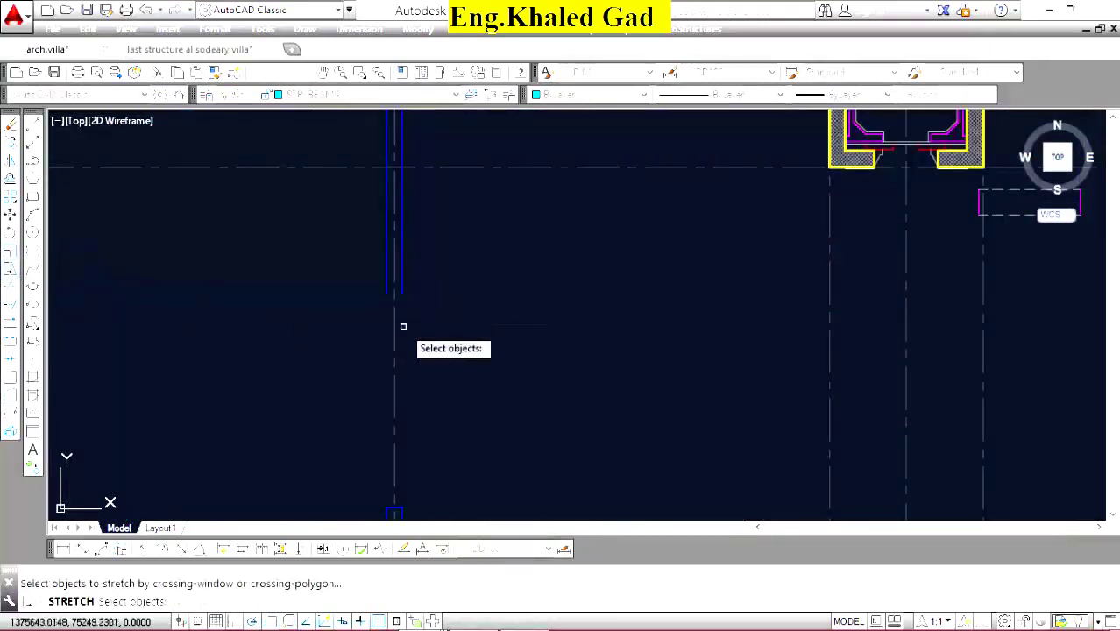
# Stretch the first interior beam end on grid 3 so its edges land on the column.
pyautogui.click(450, 258)
pyautogui.click(328, 338)
pyautogui.press('Return')
pyautogui.click(394, 292)
pyautogui.scroll(-3, 433, 357)
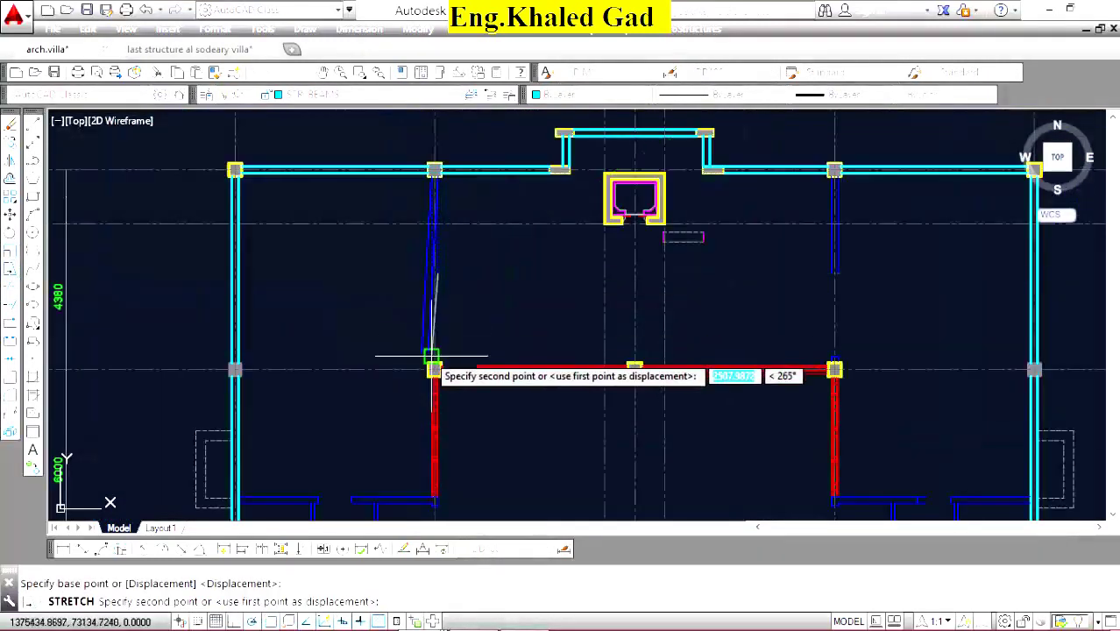
pyautogui.scroll(3, 432, 357)
pyautogui.click(452, 350)
pyautogui.scroll(4, 420, 334)
# Window-select the lower beam segment, then cancel a stray linear dimension across the beam.
pyautogui.click(412, 332)
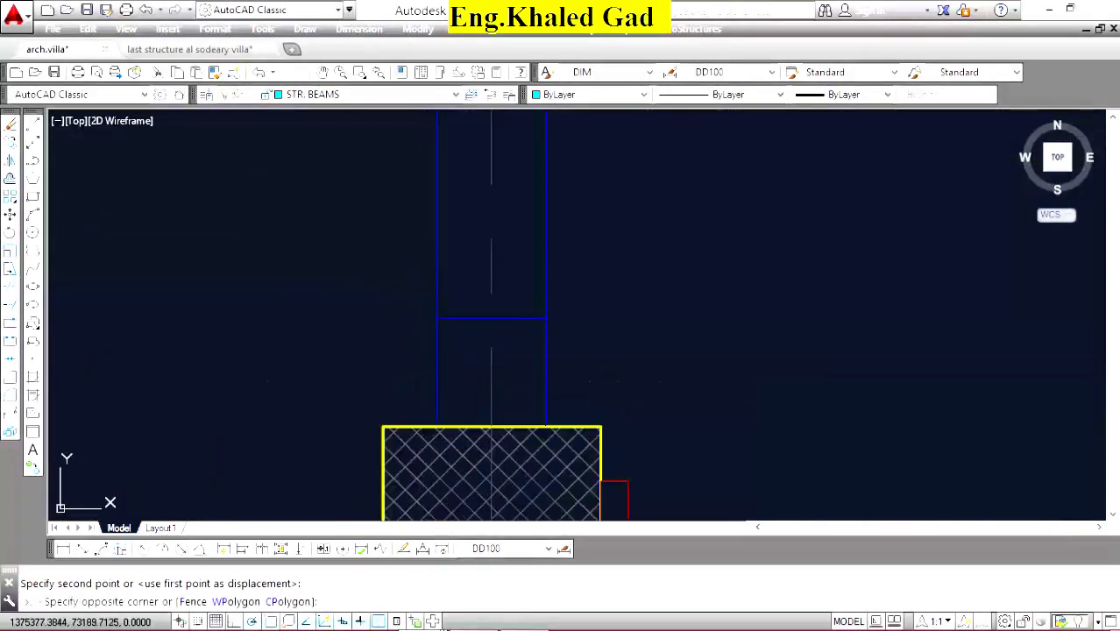
pyautogui.click(556, 454)
pyautogui.click(275, 452)
pyautogui.click(62, 548)
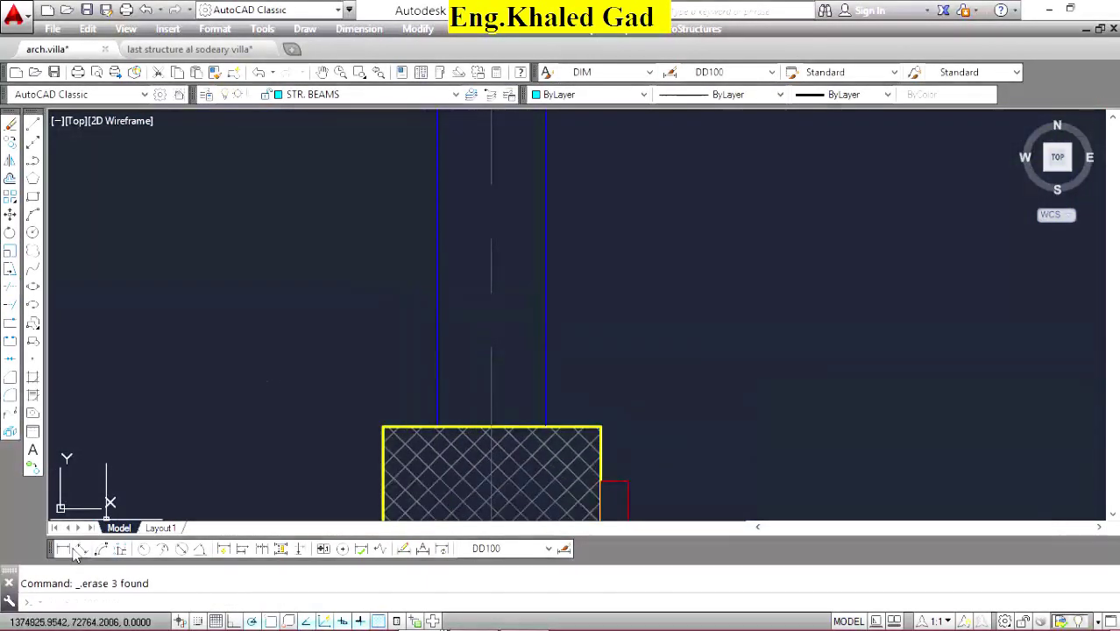
pyautogui.click(437, 427)
pyautogui.click(545, 427)
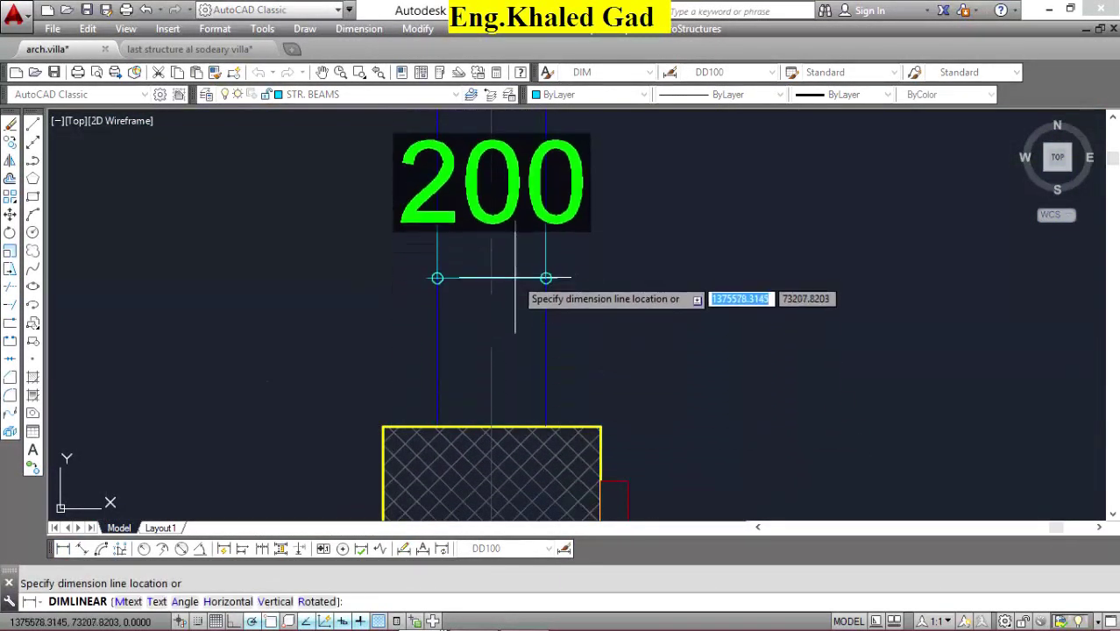
pyautogui.rightClick(518, 266)
pyautogui.click(547, 295)
# Select the small blue beam rectangle above the column.
pyautogui.scroll(-2, 450, 314)
pyautogui.scroll(-2, 451, 315)
pyautogui.scroll(-3, 445, 333)
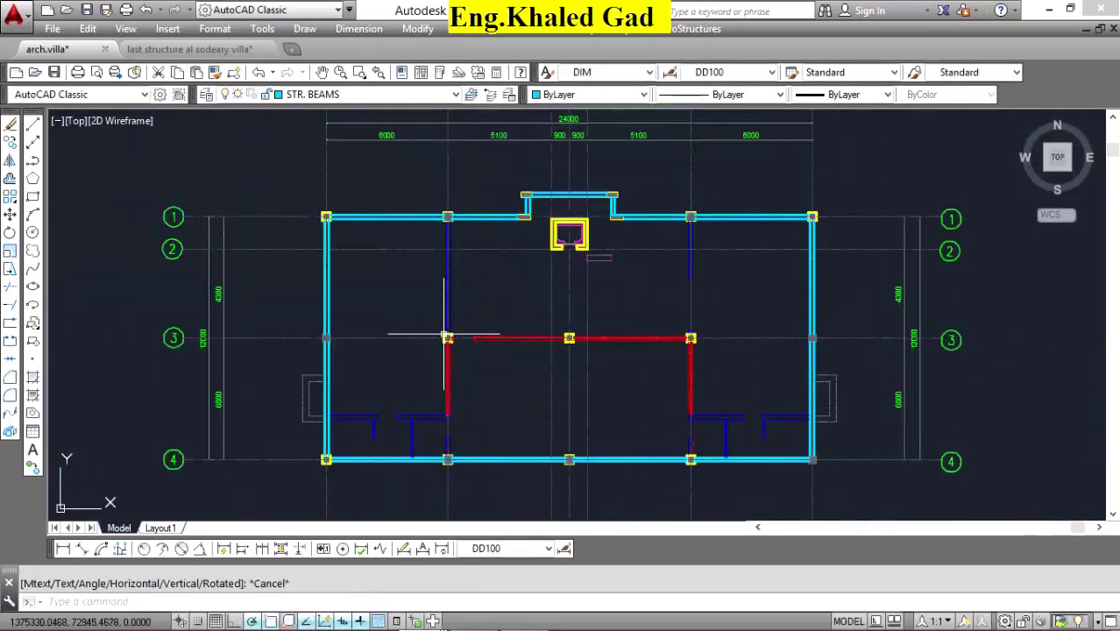
pyautogui.scroll(5, 691, 285)
pyautogui.scroll(2, 691, 285)
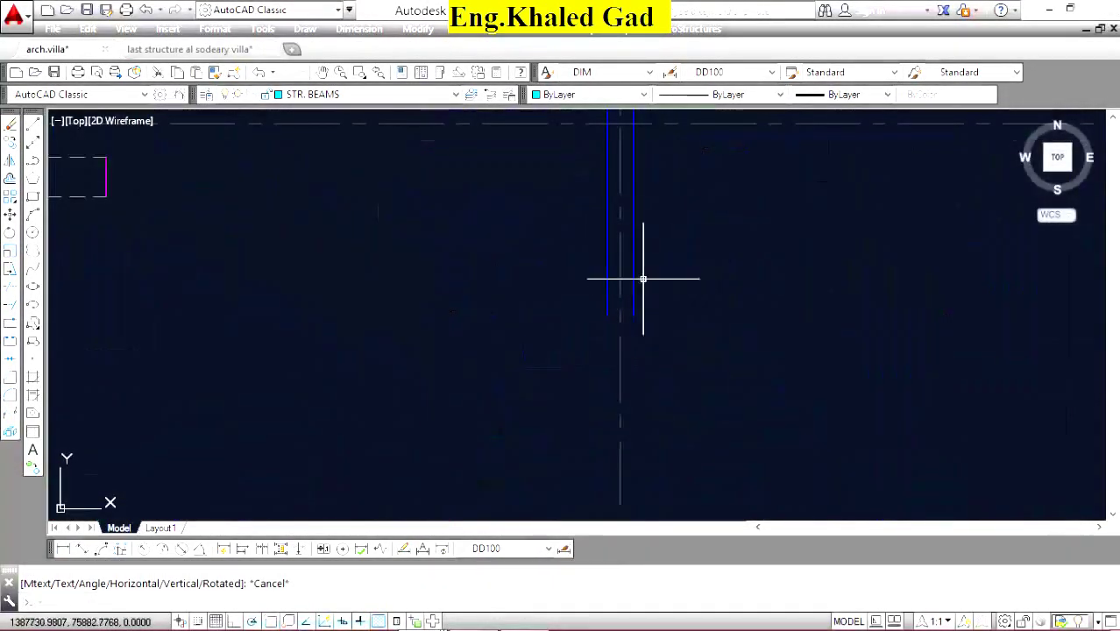
pyautogui.scroll(-5, 642, 277)
pyautogui.scroll(5, 607, 332)
pyautogui.click(523, 403)
pyautogui.click(479, 403)
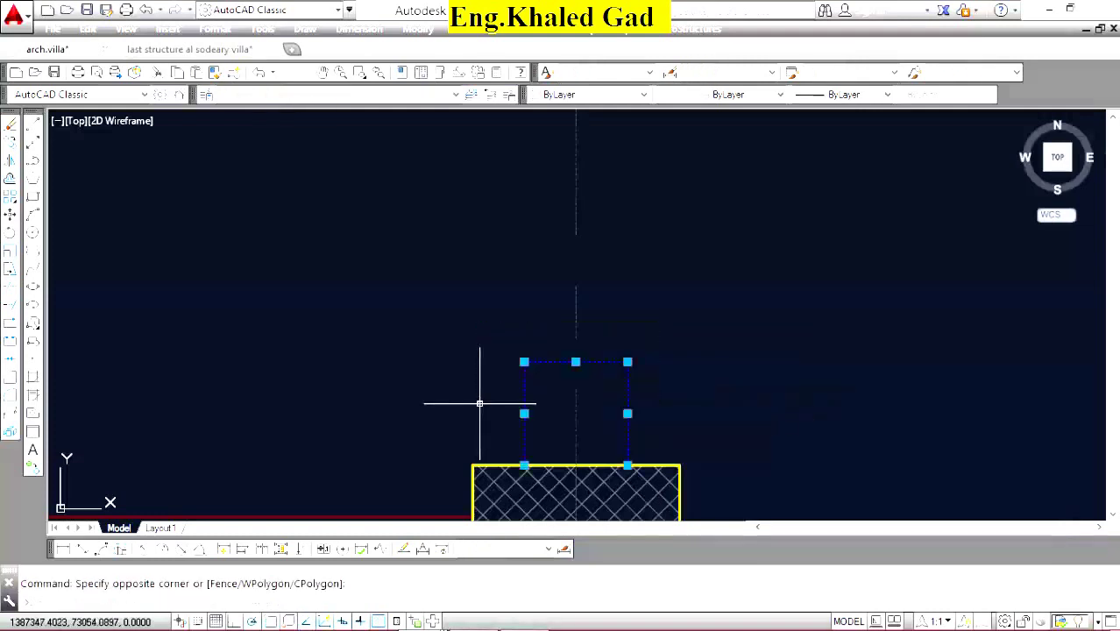
pyautogui.click(543, 375)
pyautogui.scroll(-4, 568, 368)
# Stretch the vertical beam edge lines down from the upper grip into the column.
pyautogui.click(603, 160)
pyautogui.click(548, 202)
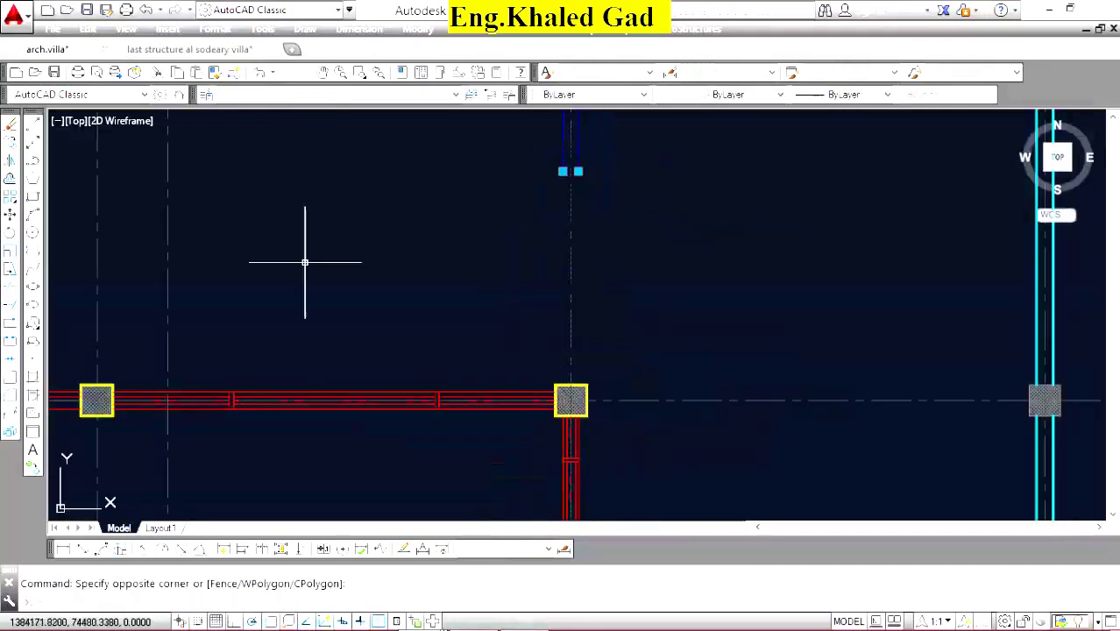
pyautogui.click(11, 269)
pyautogui.click(578, 171)
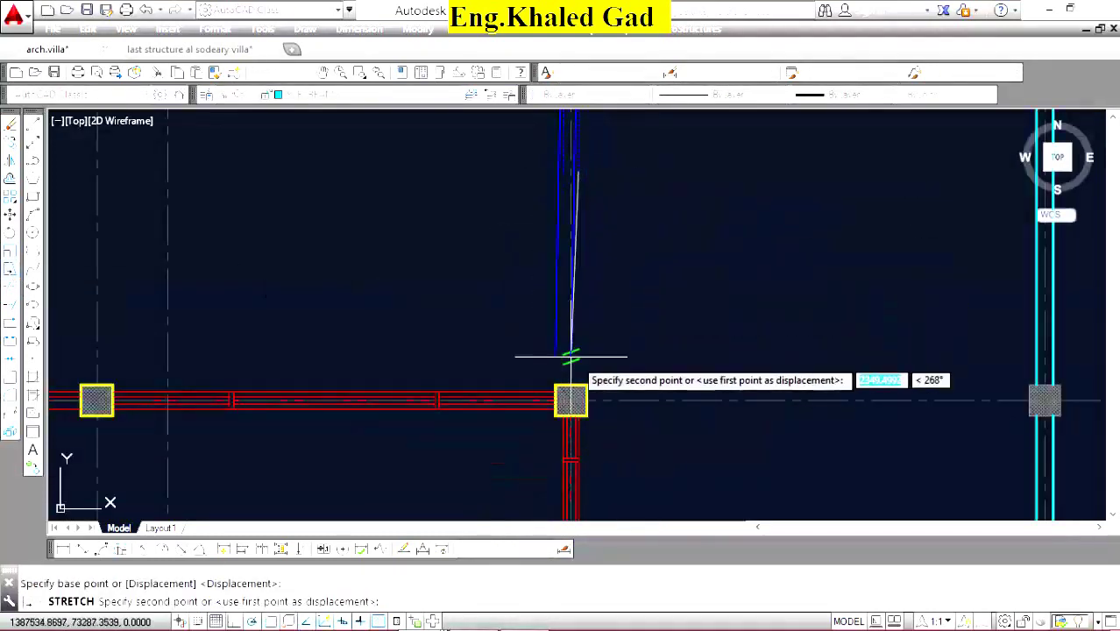
pyautogui.click(571, 400)
pyautogui.scroll(-6, 701, 337)
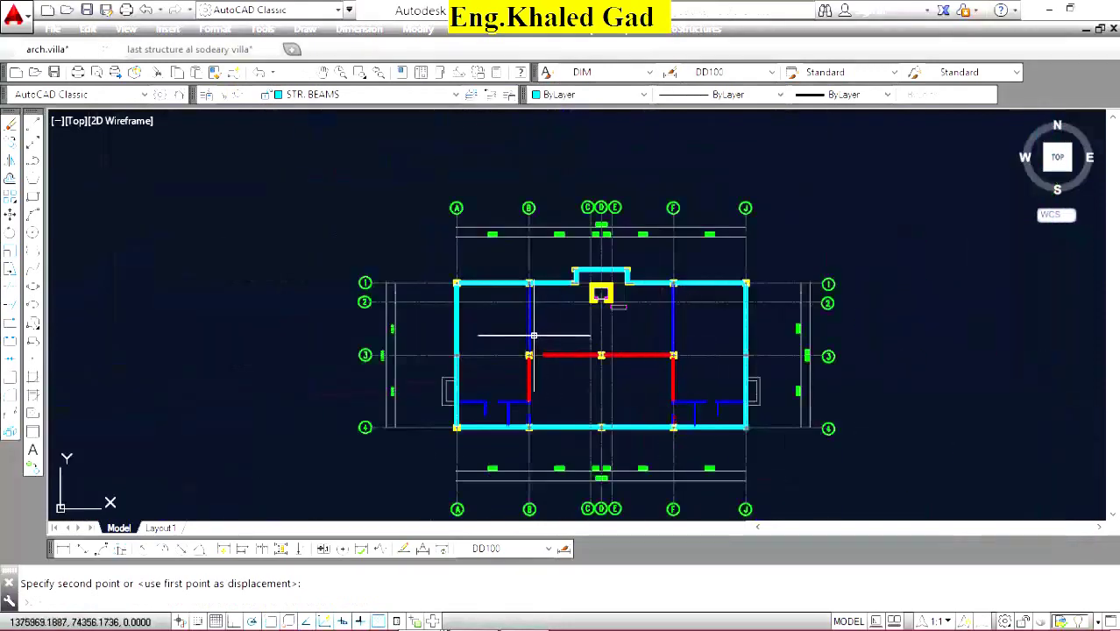
pyautogui.scroll(4, 534, 336)
pyautogui.scroll(-2, 576, 285)
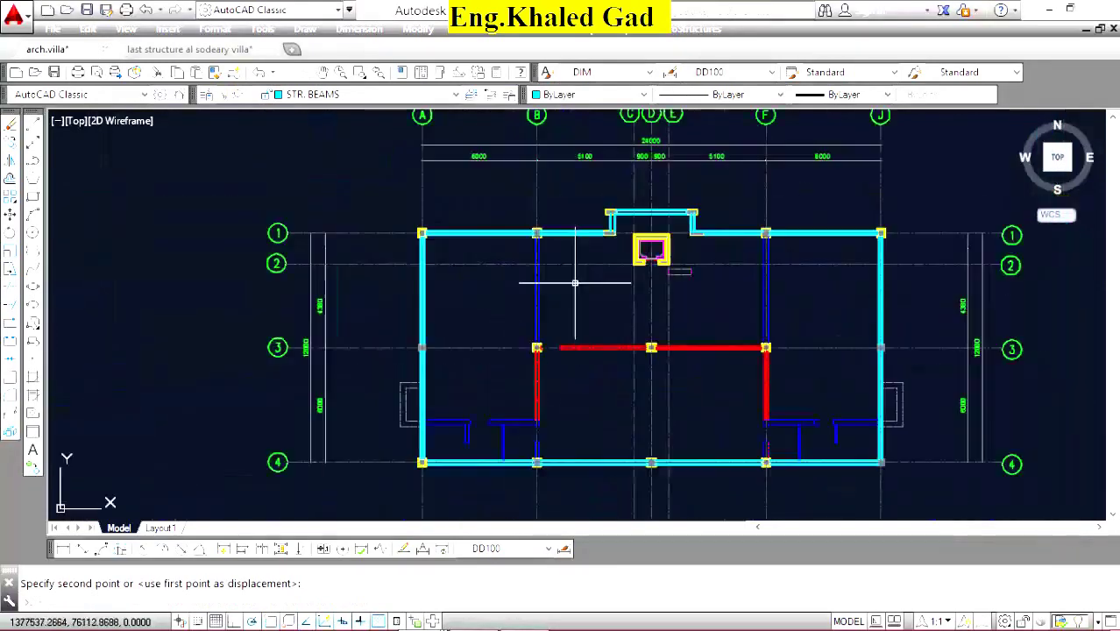
pyautogui.scroll(-2, 576, 284)
pyautogui.scroll(6, 445, 232)
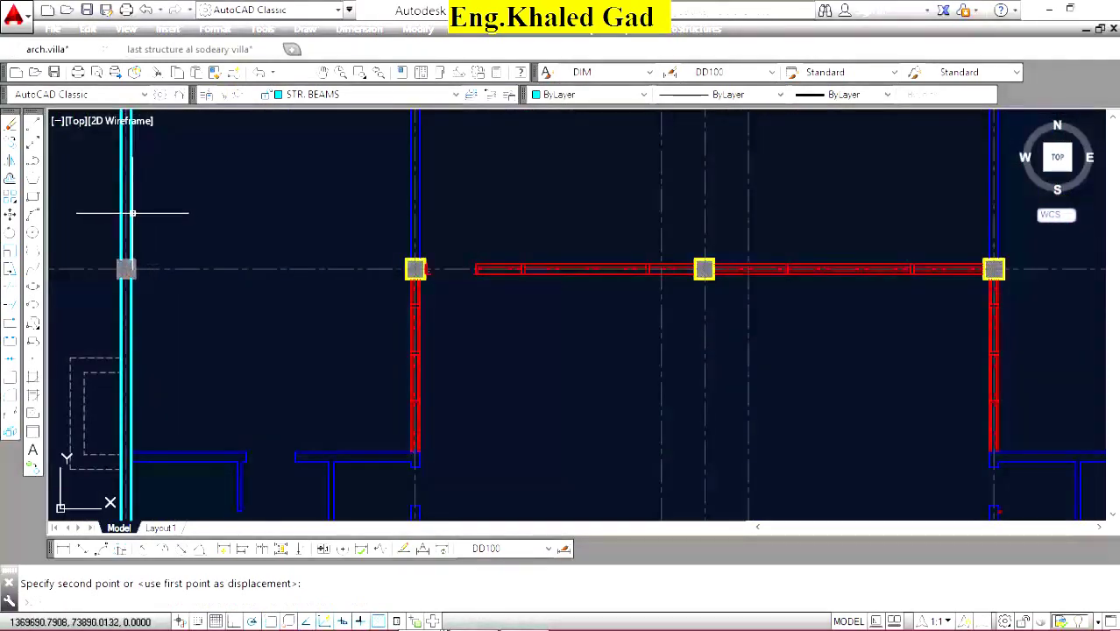
# Copy a cyan beam's properties onto the first window of red beam lines with MATCHPROP.
pyautogui.click(214, 71)
pyautogui.click(413, 250)
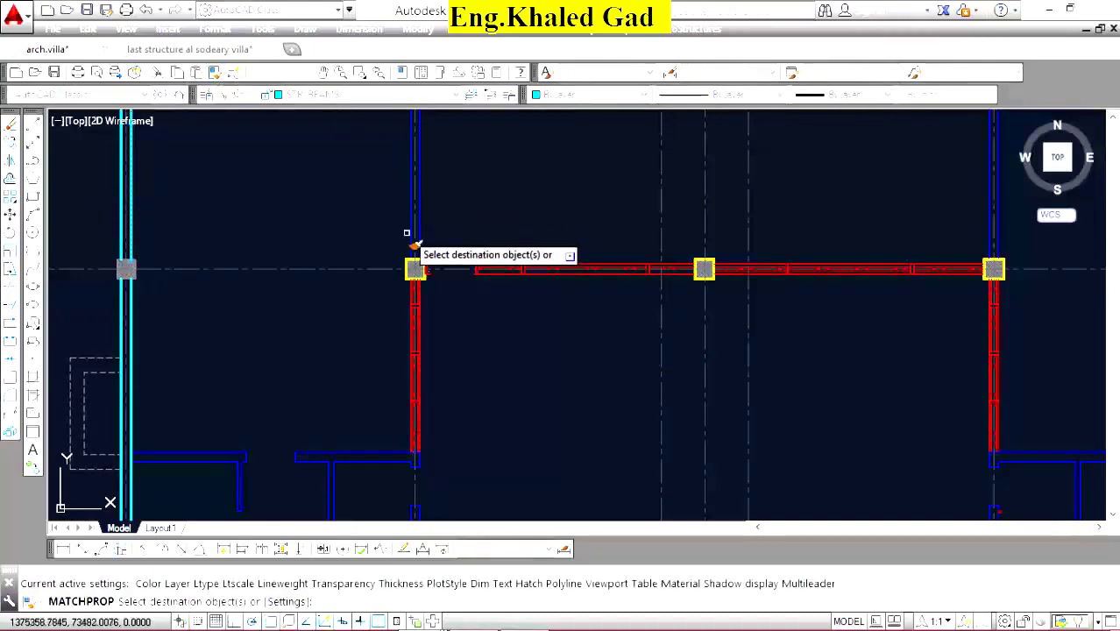
pyautogui.scroll(4, 413, 254)
pyautogui.scroll(3, 335, 292)
pyautogui.scroll(-3, 491, 263)
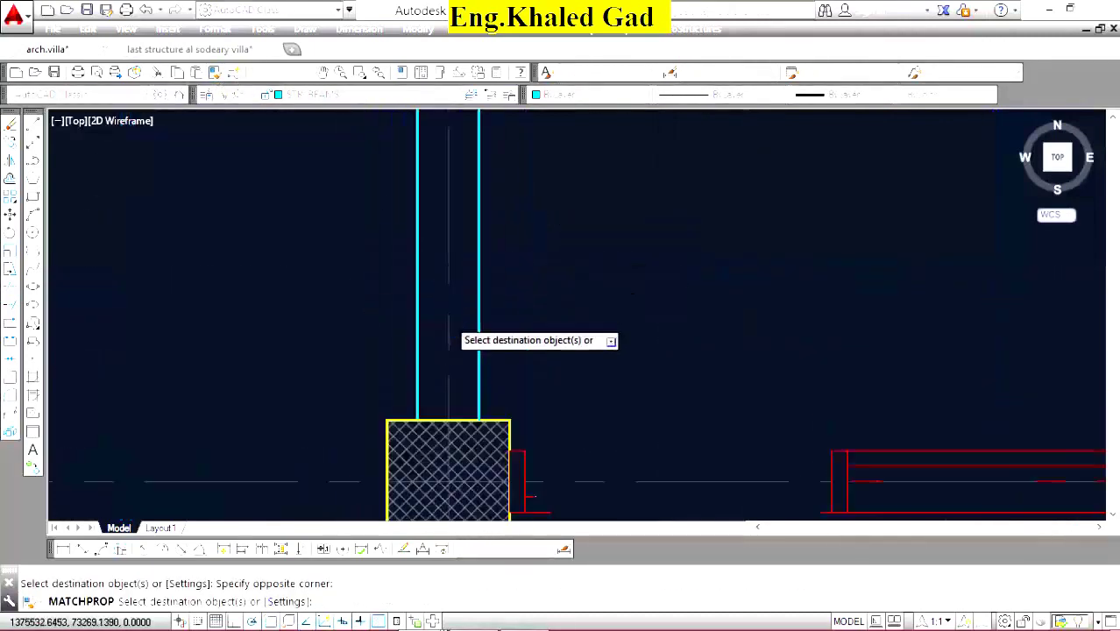
pyautogui.scroll(-3, 795, 290)
pyautogui.scroll(6, 800, 293)
pyautogui.click(779, 265)
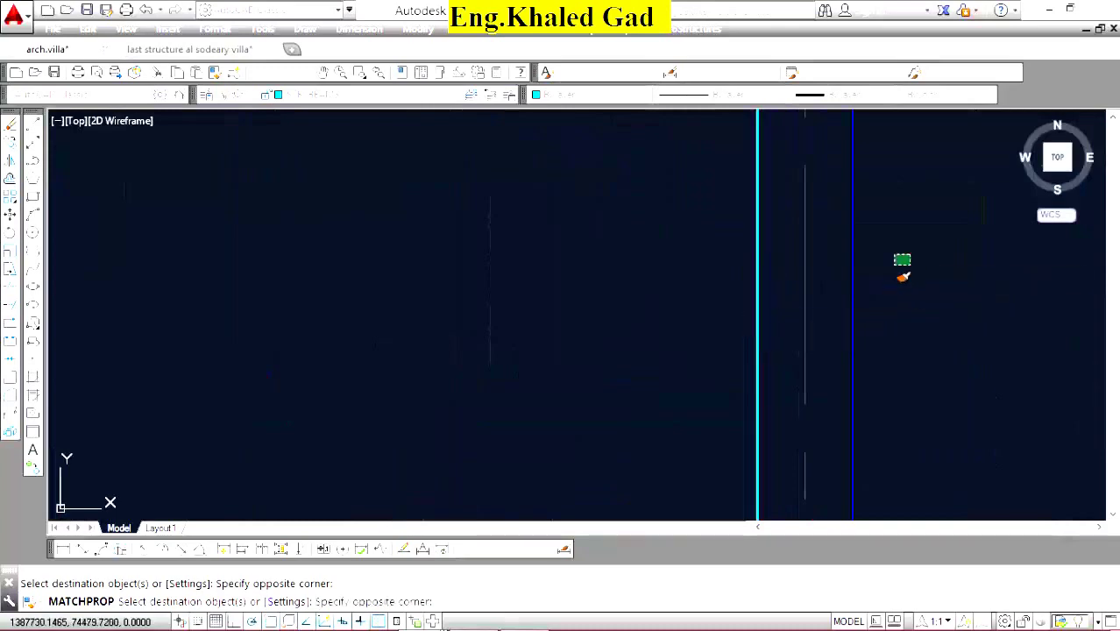
pyautogui.click(853, 312)
# Give two more windows of red beam lines the cyan beam properties.
pyautogui.scroll(-3, 724, 239)
pyautogui.scroll(4, 675, 278)
pyautogui.scroll(3, 676, 279)
pyautogui.click(665, 265)
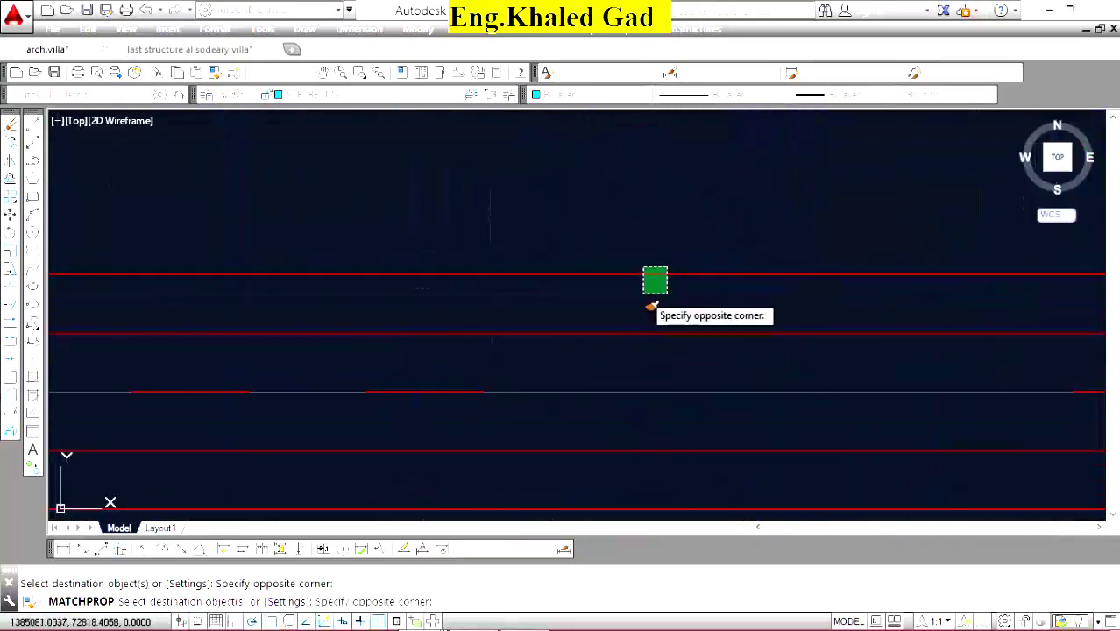
pyautogui.click(647, 293)
pyautogui.scroll(-3, 679, 235)
pyautogui.scroll(3, 677, 257)
pyautogui.click(677, 268)
pyautogui.click(665, 328)
# Convert the top and remaining red lines to cyan STR. BEAMS lines and end Match Properties.
pyautogui.scroll(-3, 731, 320)
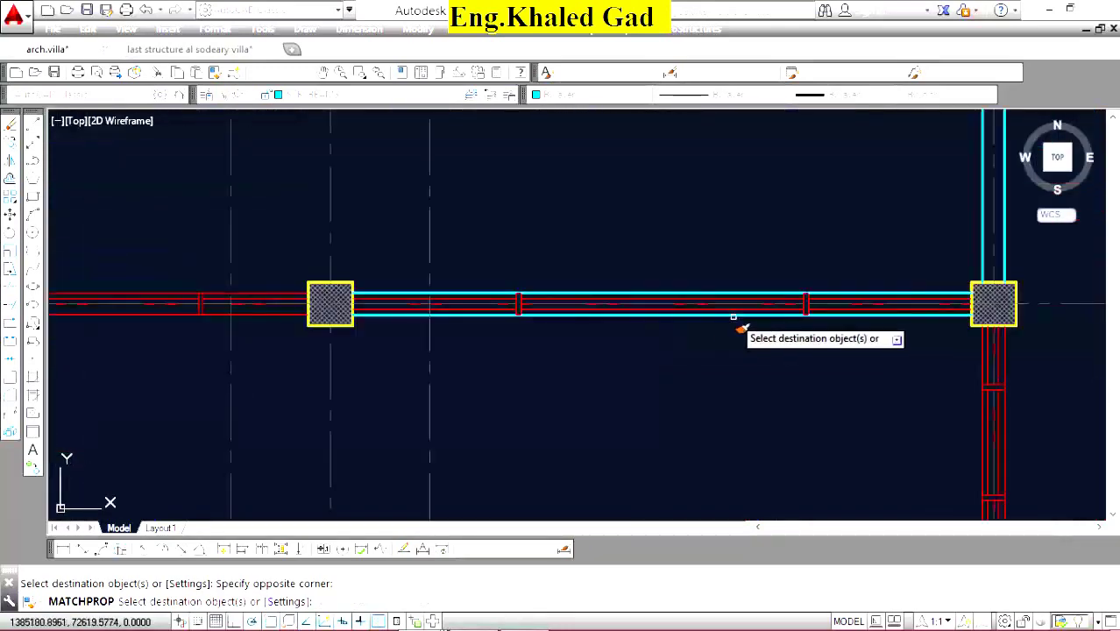
pyautogui.scroll(-3, 701, 293)
pyautogui.scroll(3, 542, 280)
pyautogui.scroll(3, 559, 221)
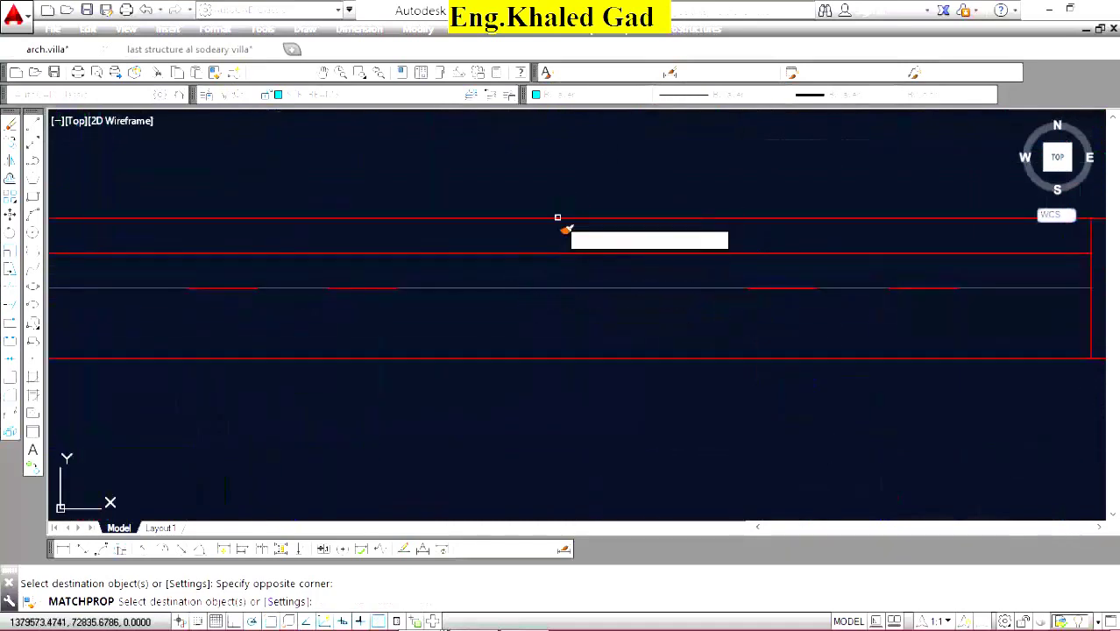
pyautogui.click(550, 330)
pyautogui.click(533, 391)
pyautogui.scroll(-3, 645, 260)
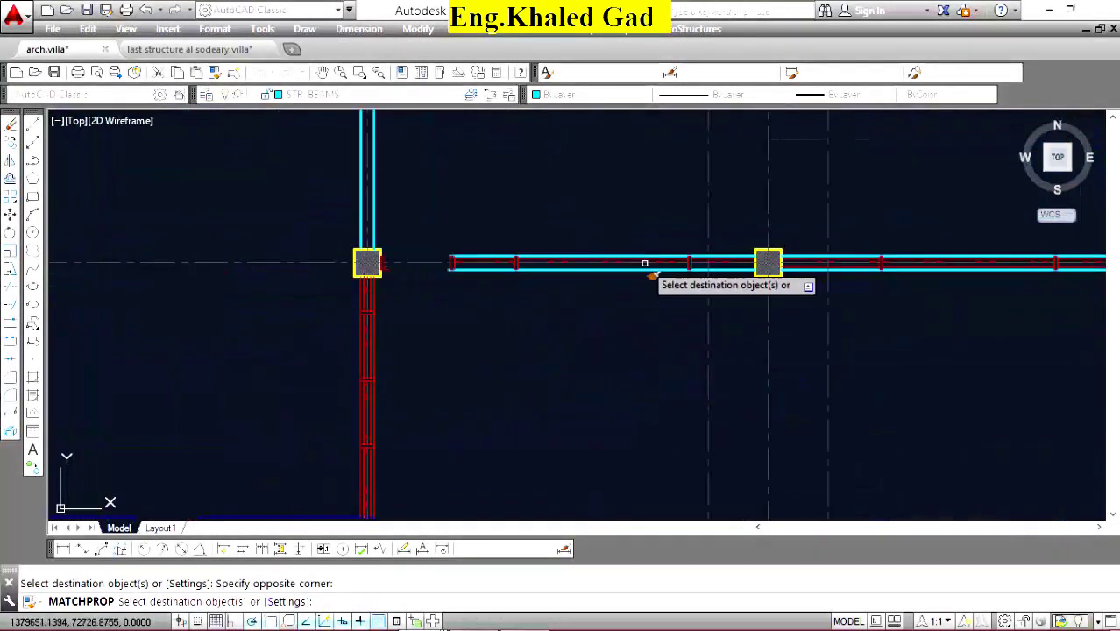
pyautogui.rightClick(426, 216)
# Delete the three short leftover beam lines.
pyautogui.click(456, 221)
pyautogui.click(425, 230)
pyautogui.click(725, 305)
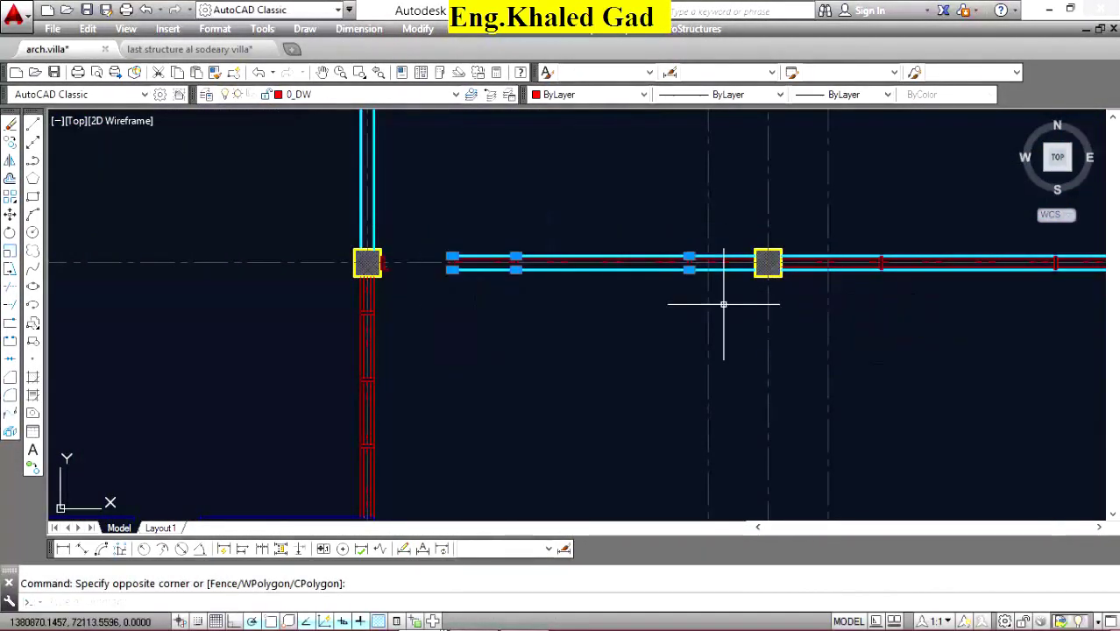
pyautogui.press('Delete')
pyautogui.scroll(5, 421, 251)
pyautogui.click(337, 240)
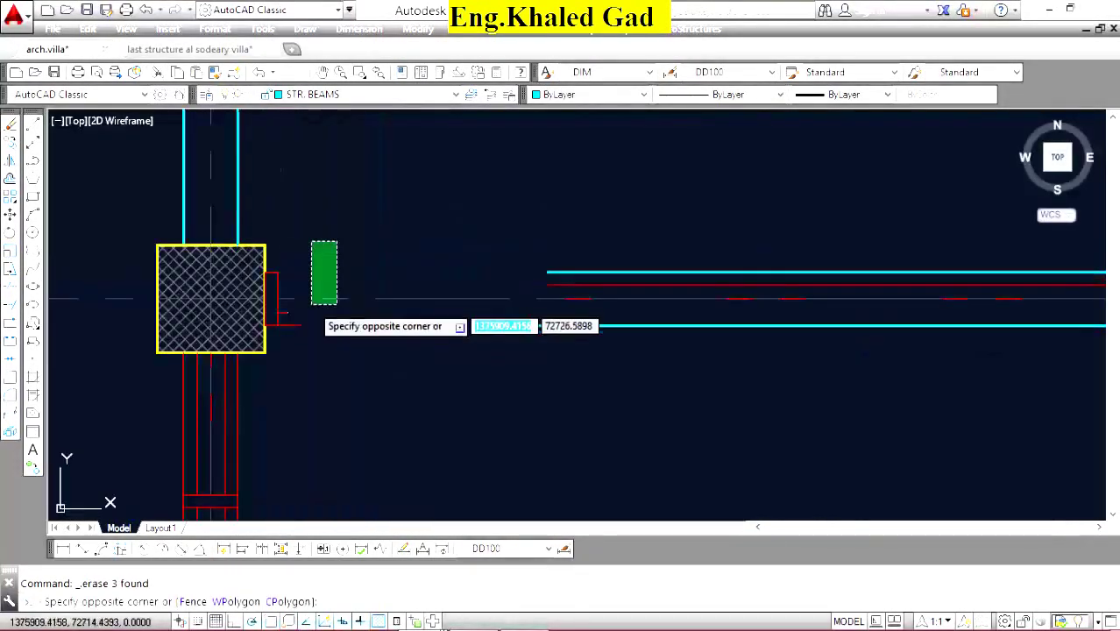
pyautogui.click(275, 354)
pyautogui.scroll(-4, 412, 276)
pyautogui.scroll(4, 535, 272)
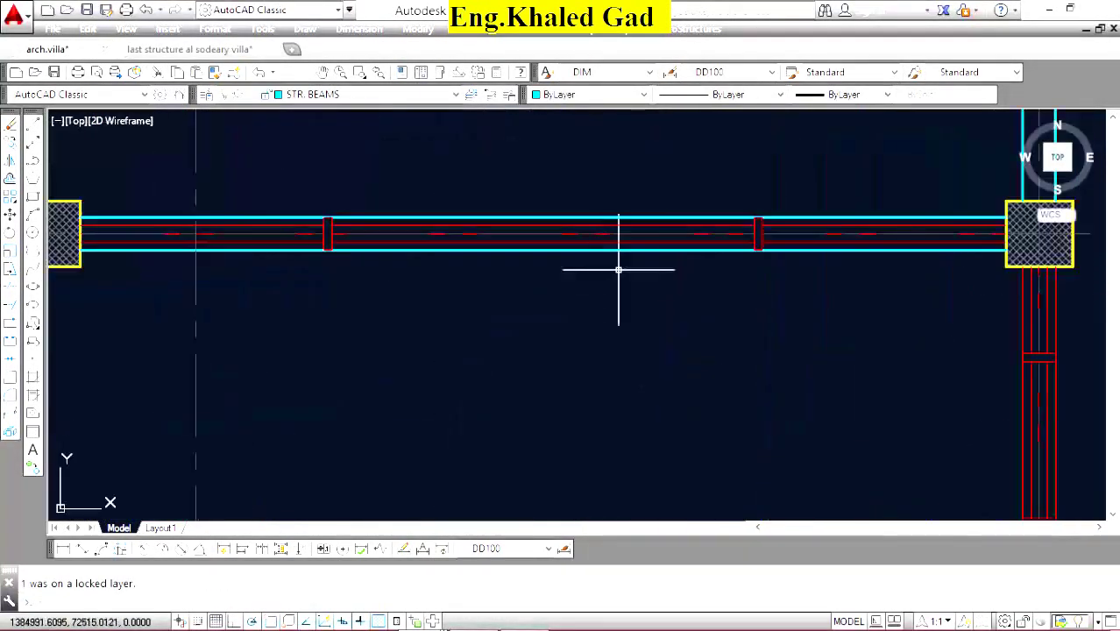
pyautogui.scroll(2, 817, 208)
pyautogui.click(771, 209)
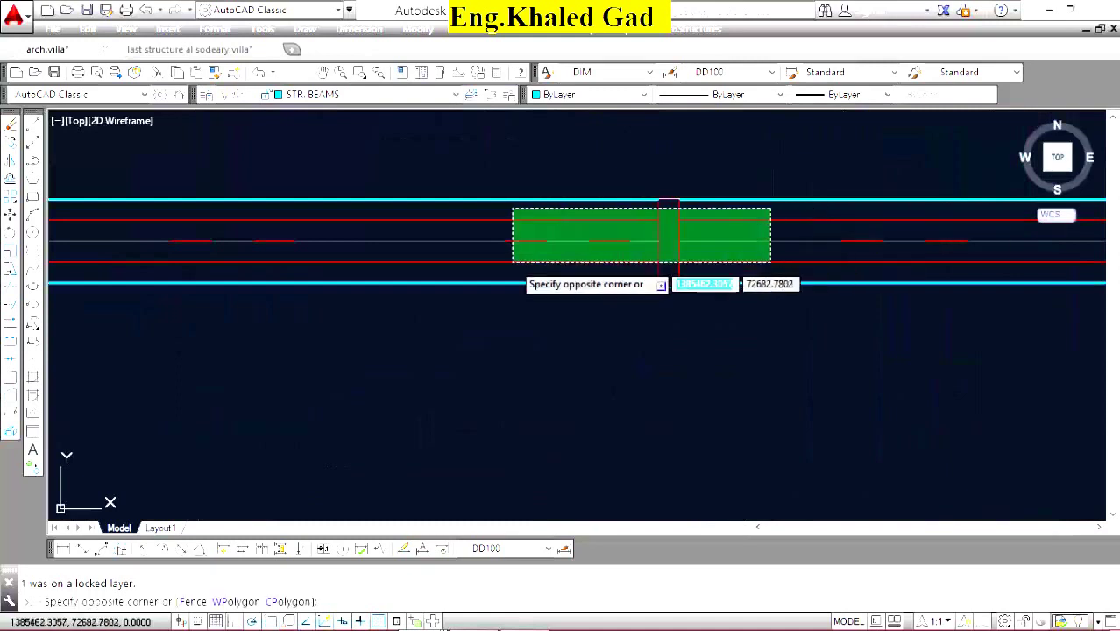
pyautogui.click(417, 309)
pyautogui.scroll(-2, 747, 266)
pyautogui.scroll(5, 568, 262)
pyautogui.click(570, 205)
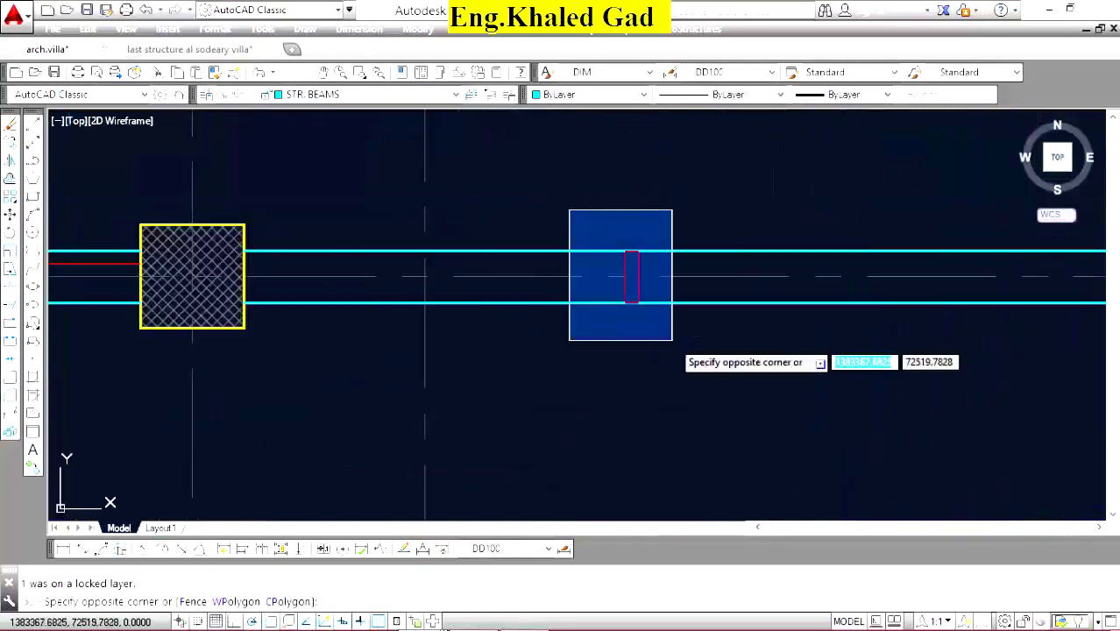
pyautogui.click(670, 340)
pyautogui.press('Delete')
pyautogui.scroll(-6, 528, 298)
pyautogui.scroll(8, 527, 298)
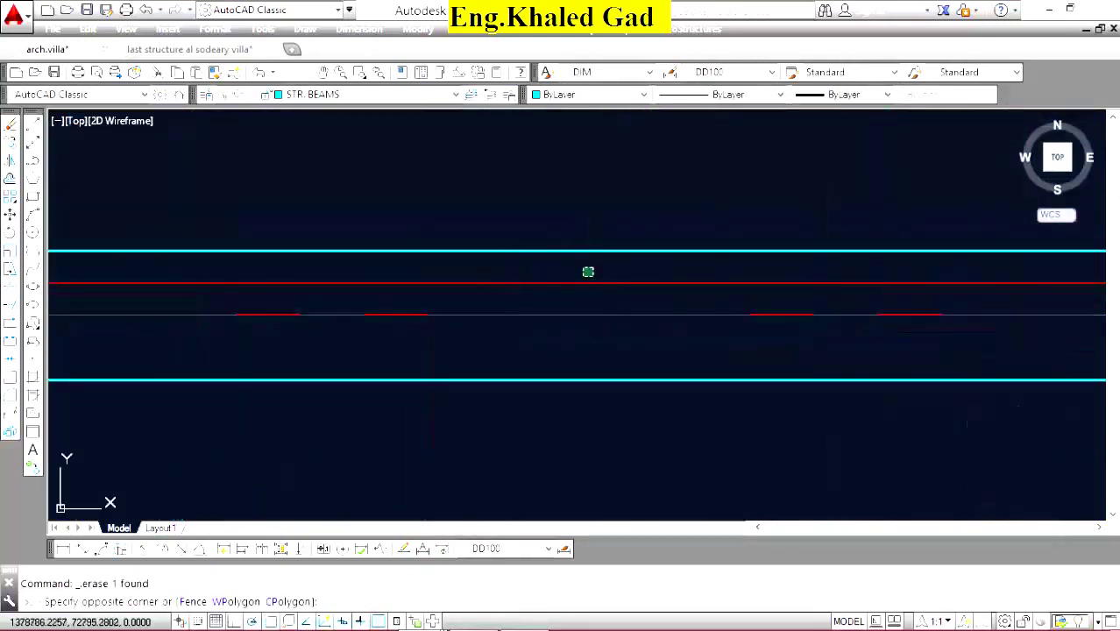
pyautogui.click(473, 403)
pyautogui.scroll(-3, 544, 292)
pyautogui.scroll(3, 456, 274)
pyautogui.click(507, 238)
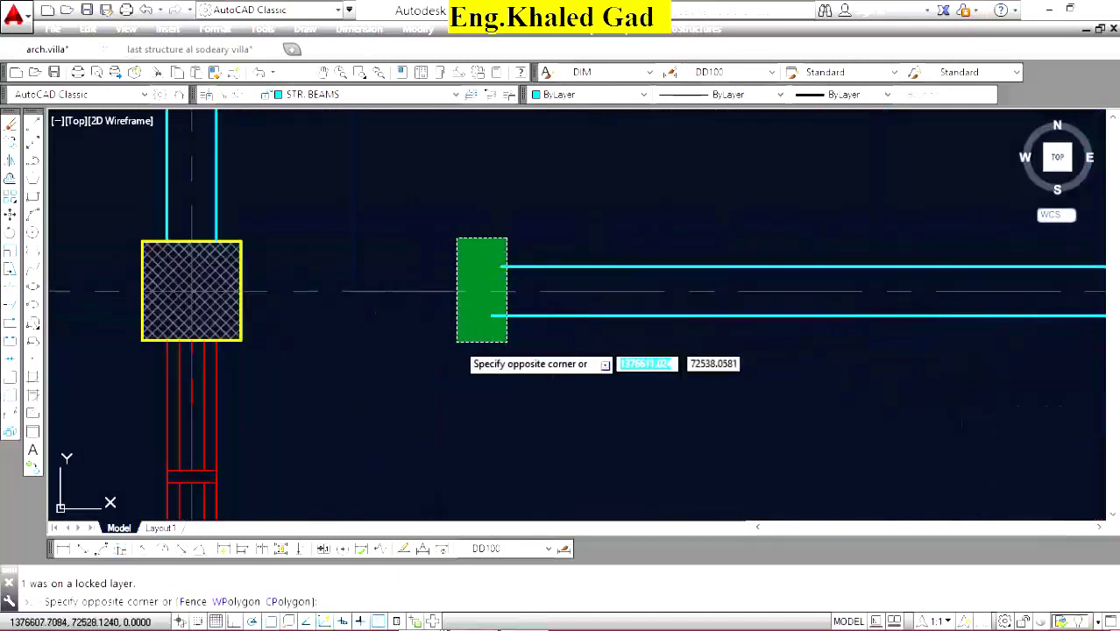
pyautogui.click(457, 340)
pyautogui.click(501, 266)
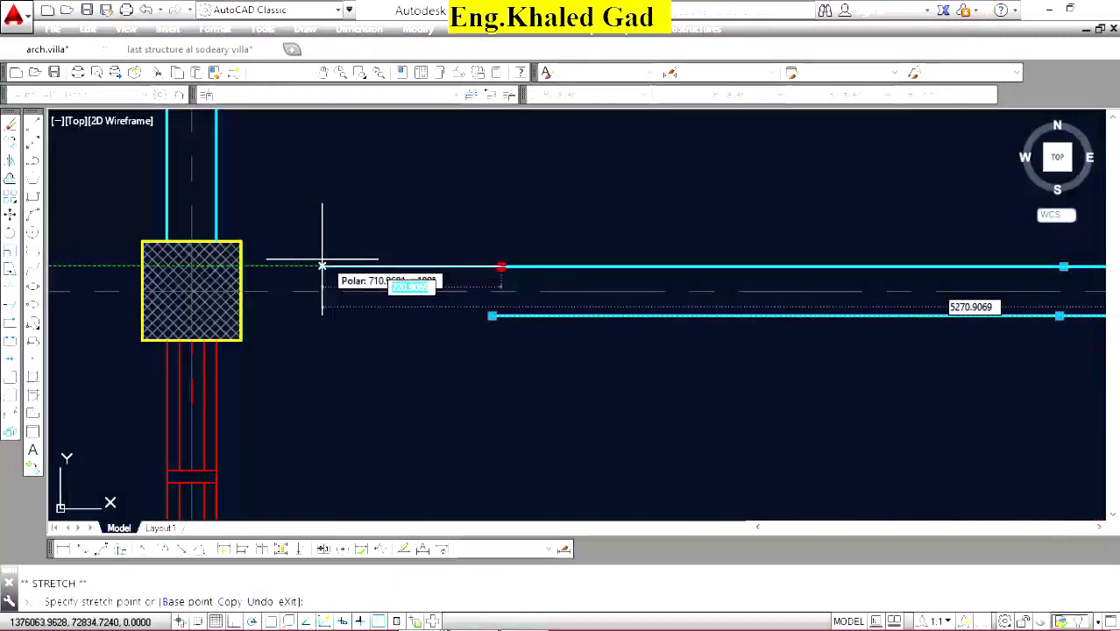
pyautogui.click(239, 268)
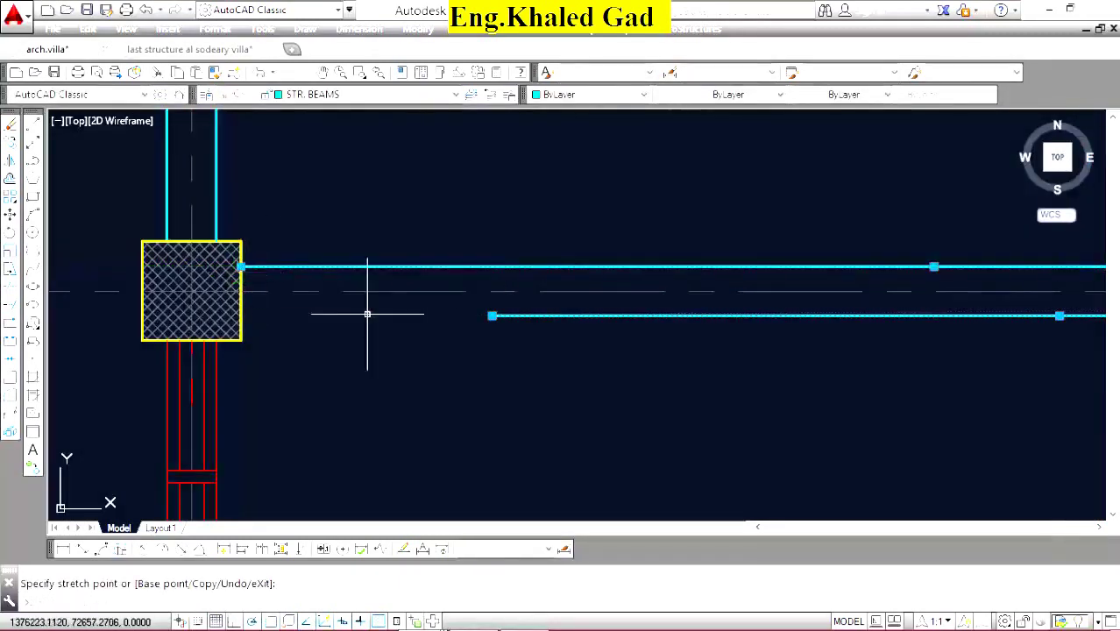
pyautogui.click(242, 315)
pyautogui.press('Escape')
pyautogui.scroll(-5, 408, 292)
pyautogui.scroll(-4, 531, 292)
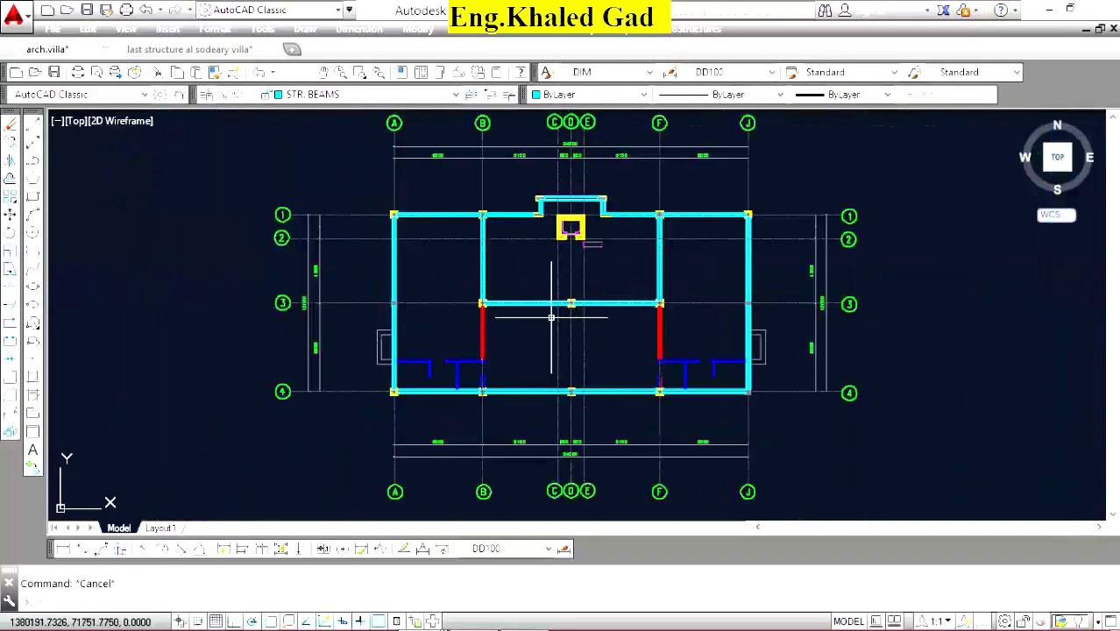
pyautogui.scroll(4, 520, 378)
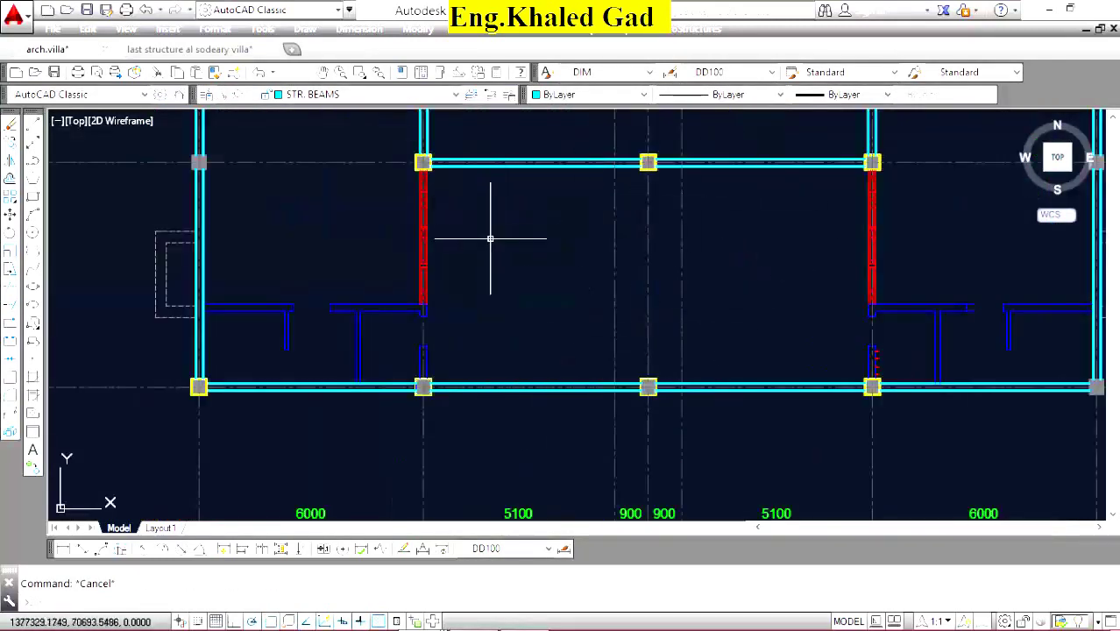
pyautogui.scroll(3, 649, 162)
pyautogui.scroll(2, 648, 162)
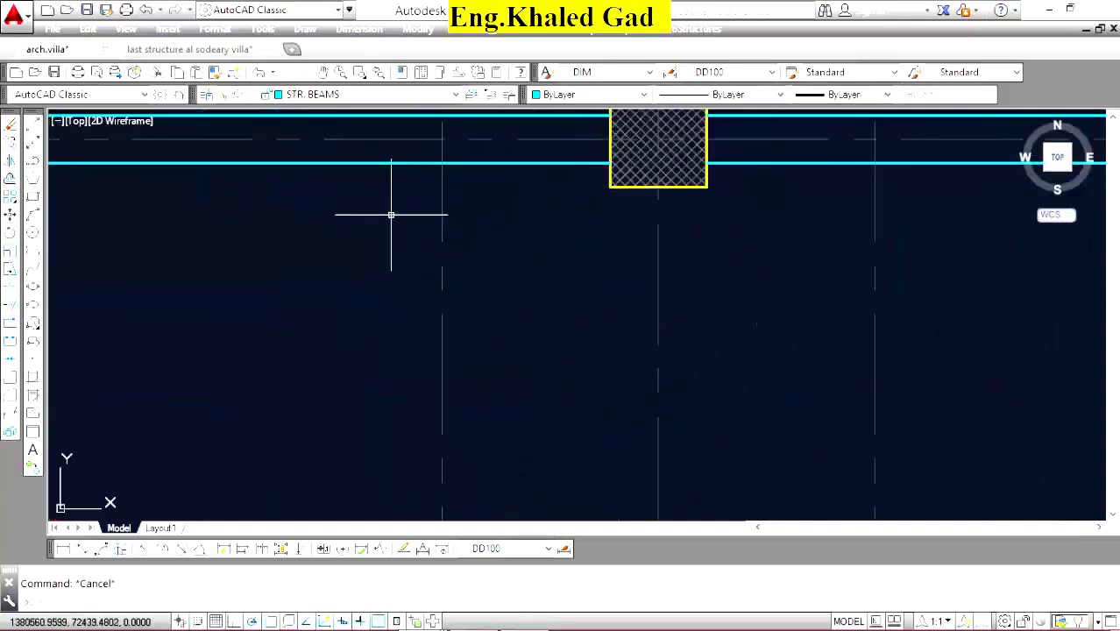
# Draw a centre line from the row 3 column's bottom edge down to the row 4 column.
pyautogui.click(11, 125)
pyautogui.click(658, 186)
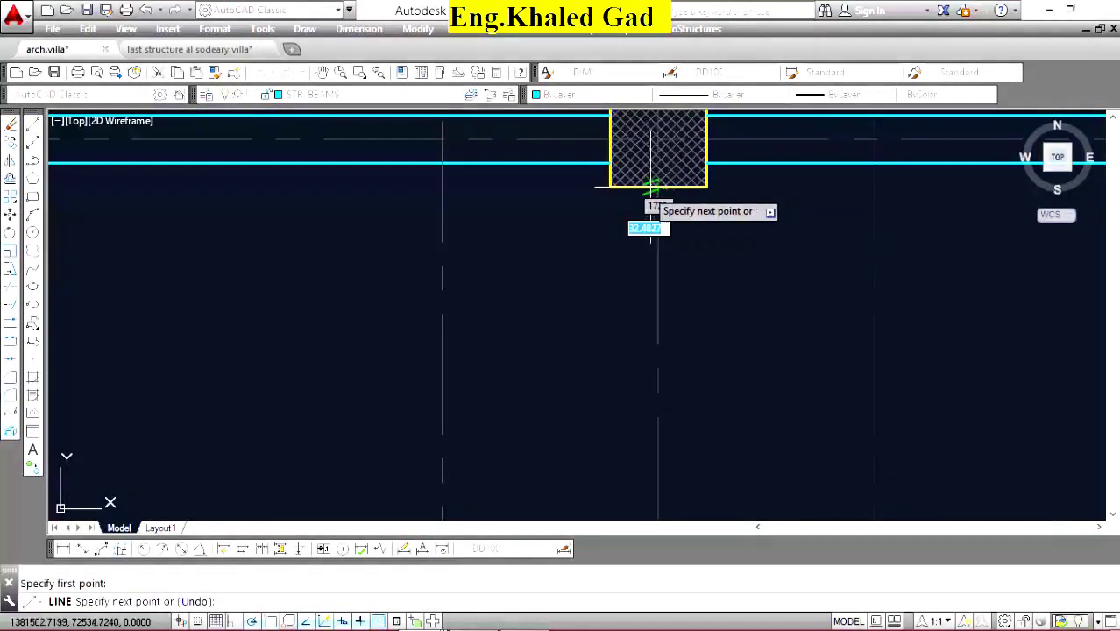
pyautogui.scroll(-5, 644, 187)
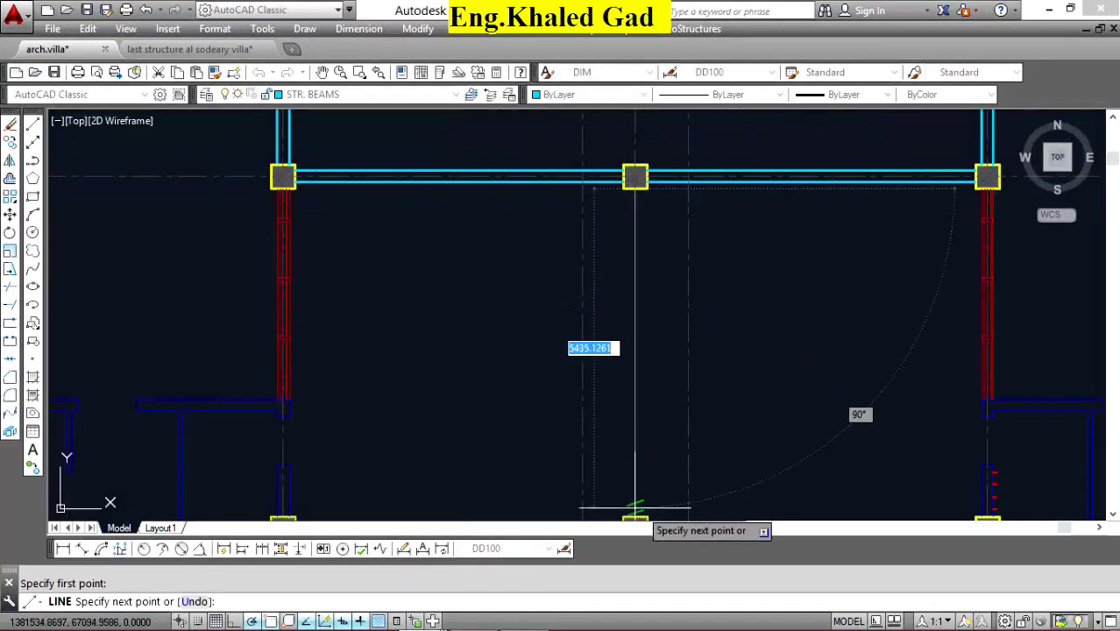
pyautogui.rightClick(462, 216)
pyautogui.press('Escape')
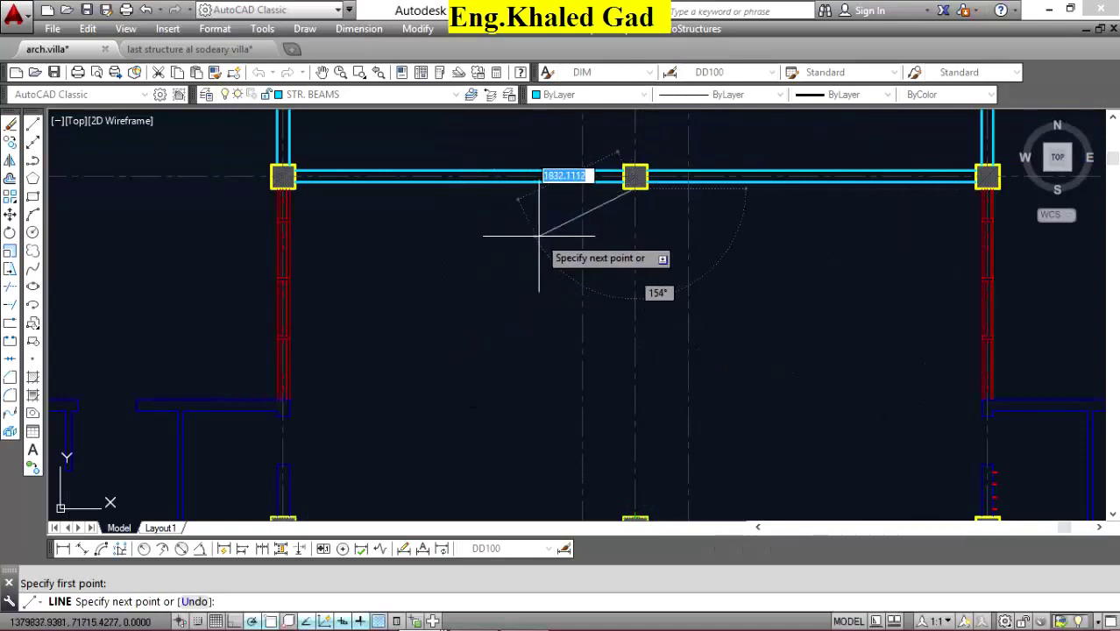
pyautogui.scroll(-2, 597, 261)
pyautogui.scroll(5, 623, 421)
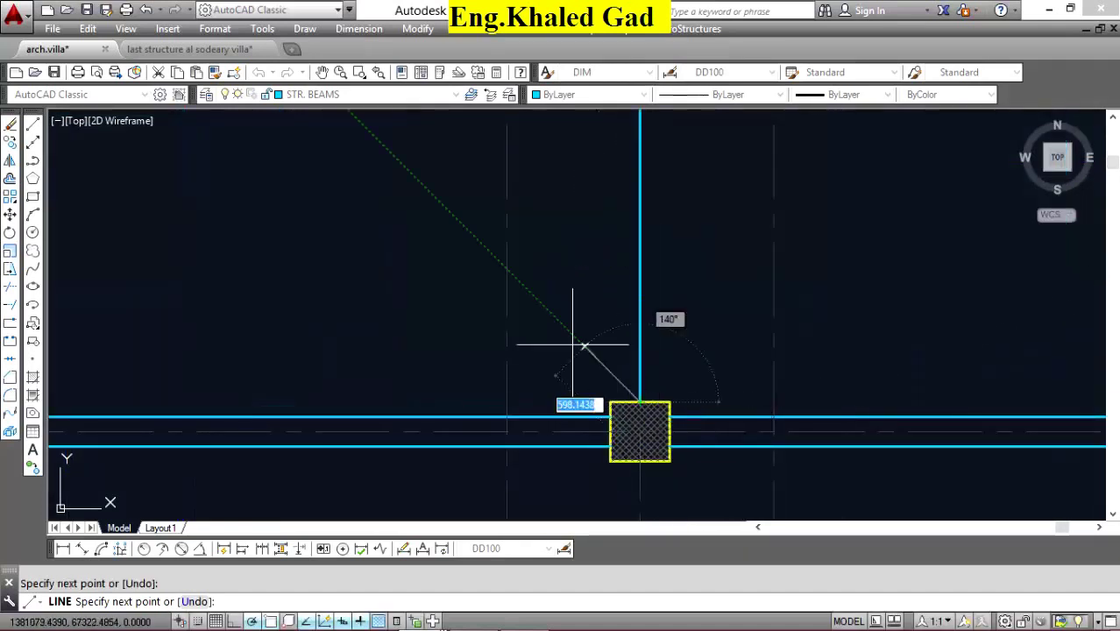
pyautogui.rightClick(414, 254)
pyautogui.click(434, 253)
# Offset the centre line 100 to each side for a 200-wide beam, then erase the centre line.
pyautogui.write('o')
pyautogui.press('Return')
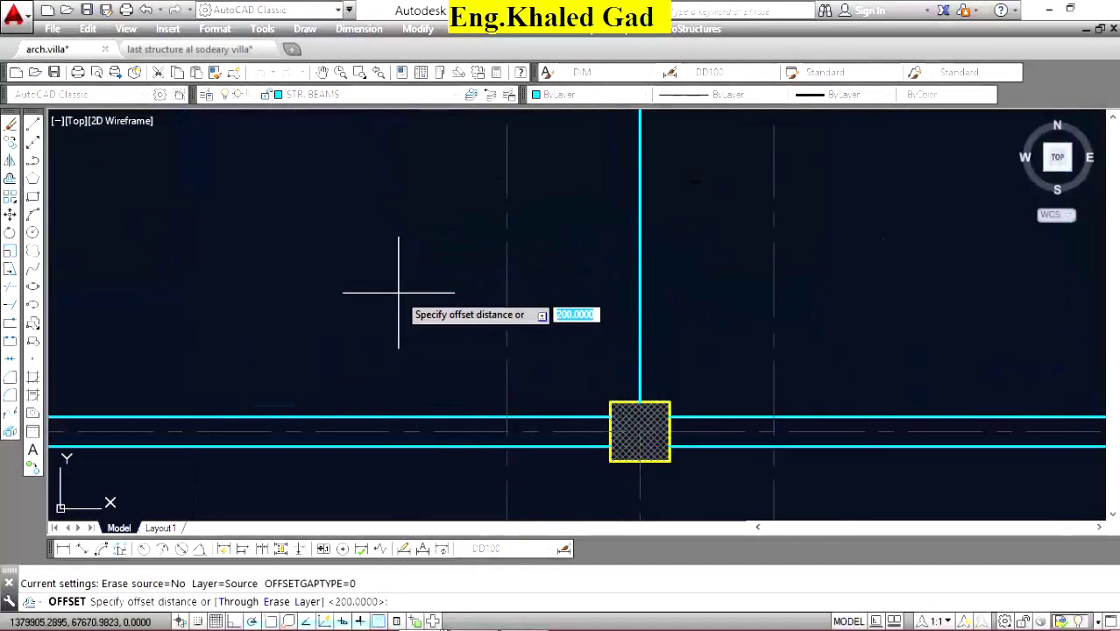
pyautogui.write('100')
pyautogui.press('Return')
pyautogui.scroll(4, 624, 305)
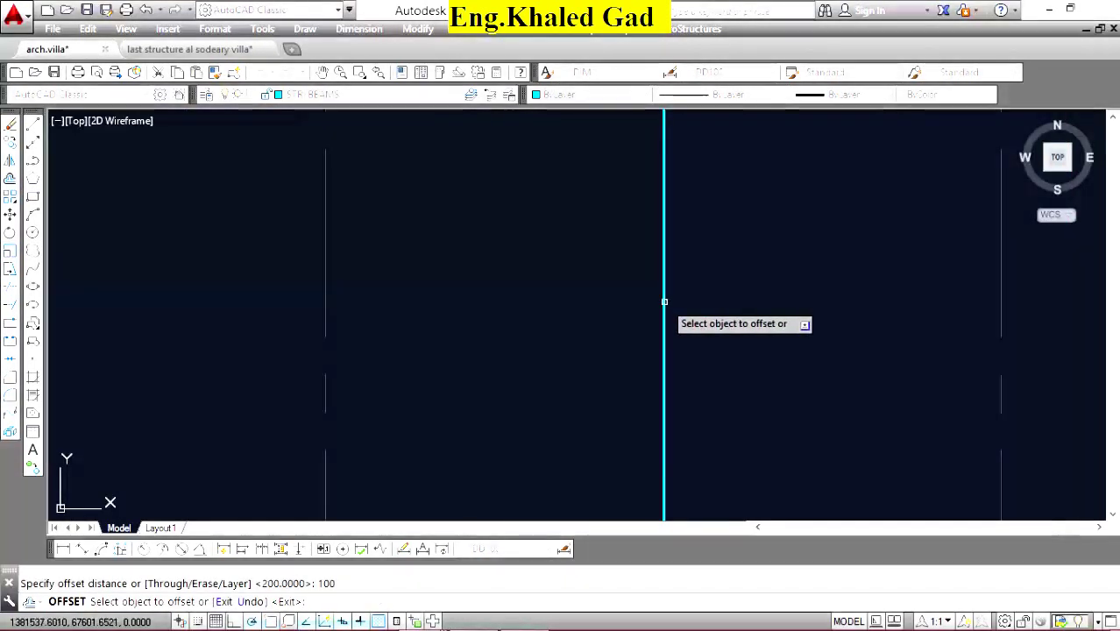
pyautogui.click(663, 302)
pyautogui.click(728, 302)
pyautogui.click(663, 302)
pyautogui.click(545, 313)
pyautogui.rightClick(552, 279)
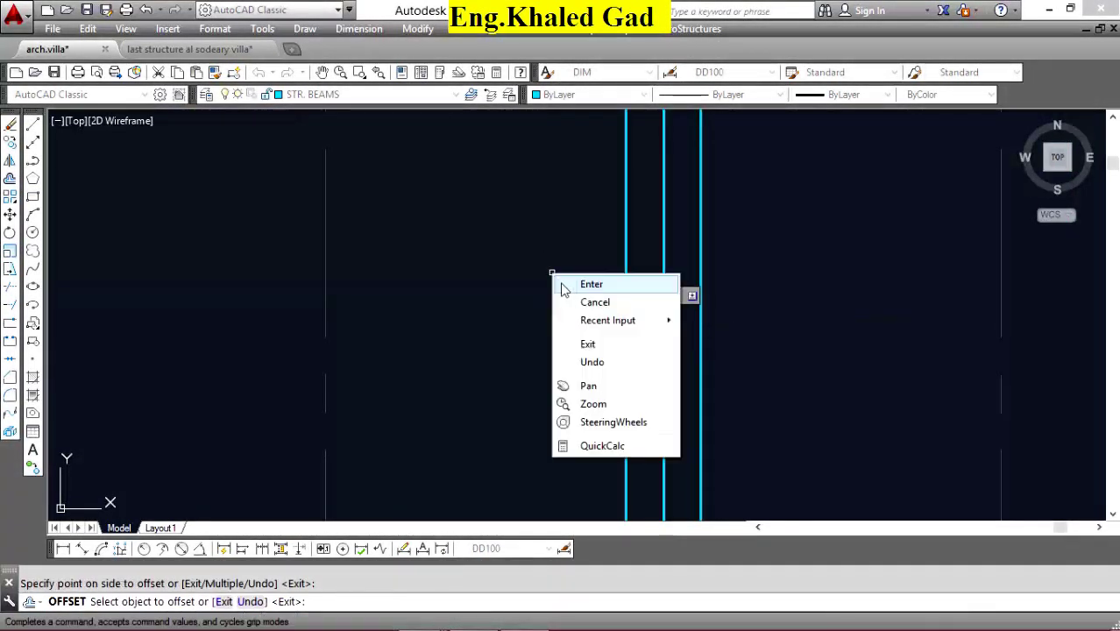
pyautogui.click(565, 284)
pyautogui.press('Delete')
# Erase the red beam lines caught in a crossing window over the left beam.
pyautogui.scroll(-5, 585, 332)
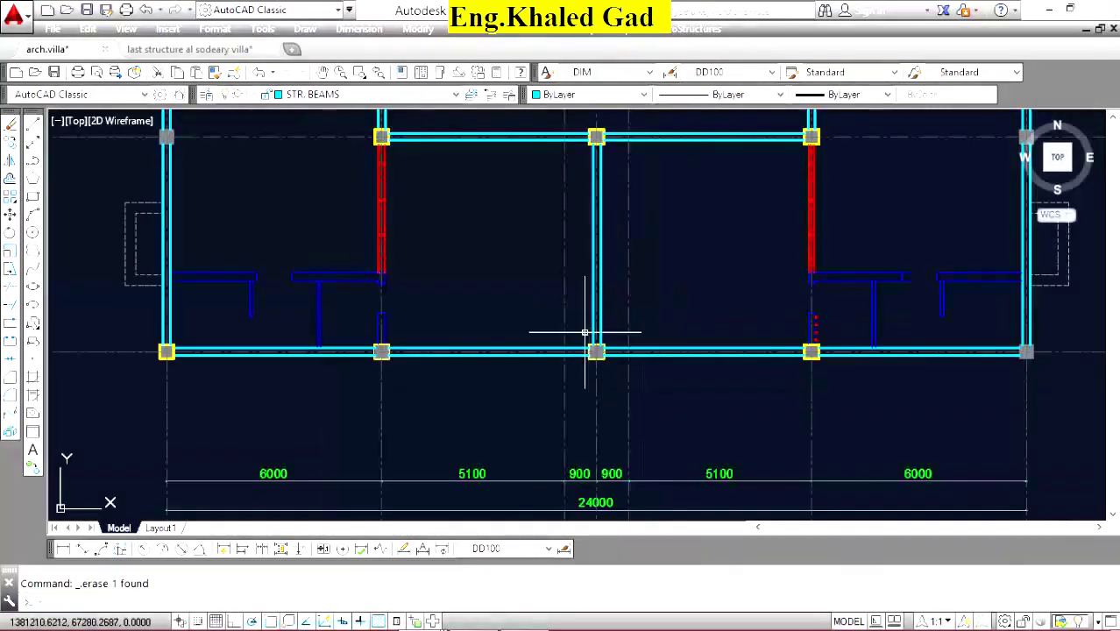
pyautogui.scroll(4, 593, 348)
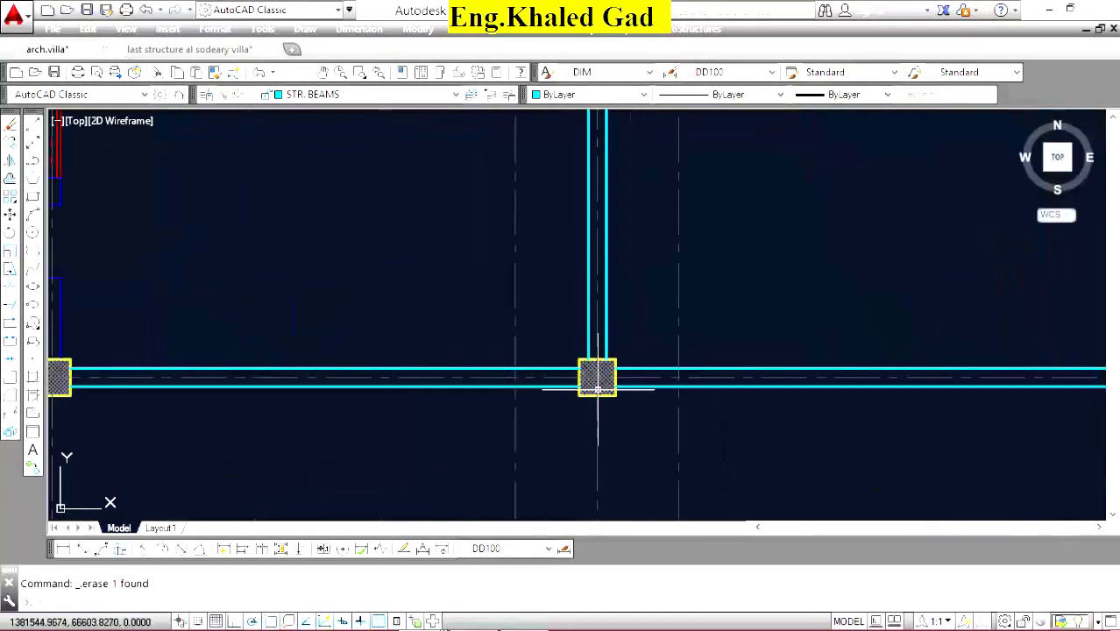
pyautogui.scroll(-5, 604, 361)
pyautogui.scroll(3, 536, 332)
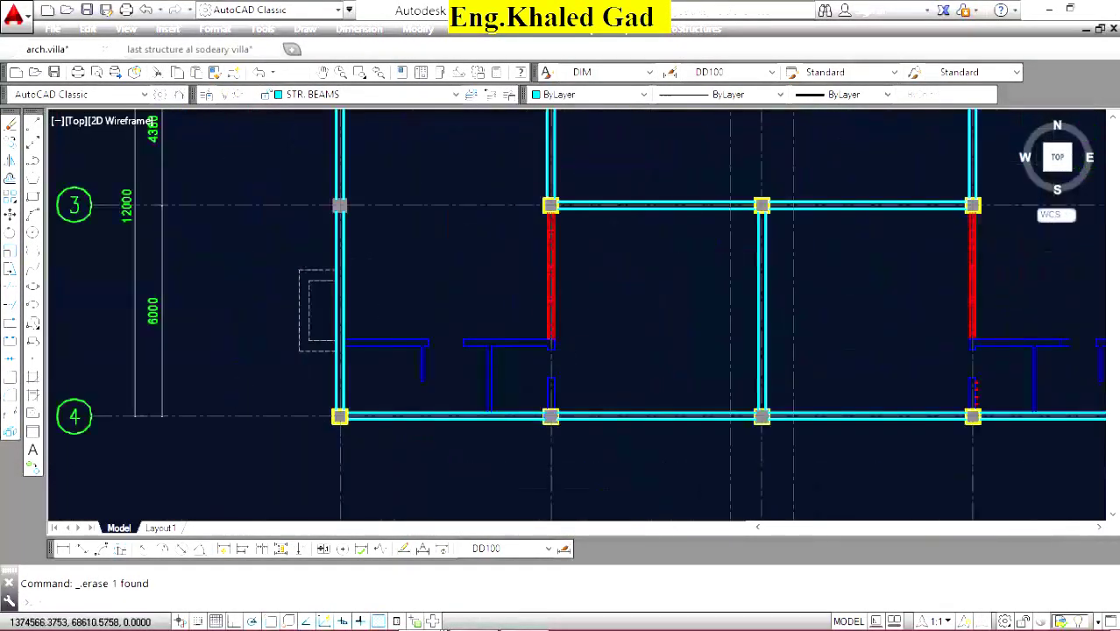
pyautogui.scroll(2, 530, 340)
pyautogui.scroll(3, 561, 280)
pyautogui.scroll(2, 579, 192)
pyautogui.scroll(-1, 537, 293)
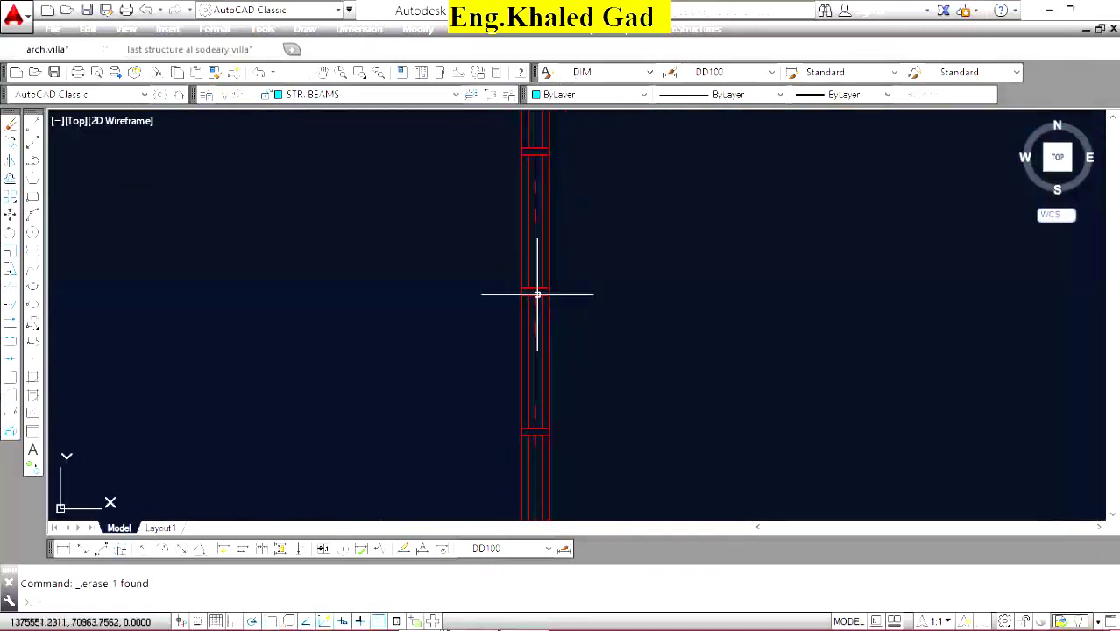
pyautogui.scroll(-1, 540, 165)
pyautogui.click(543, 118)
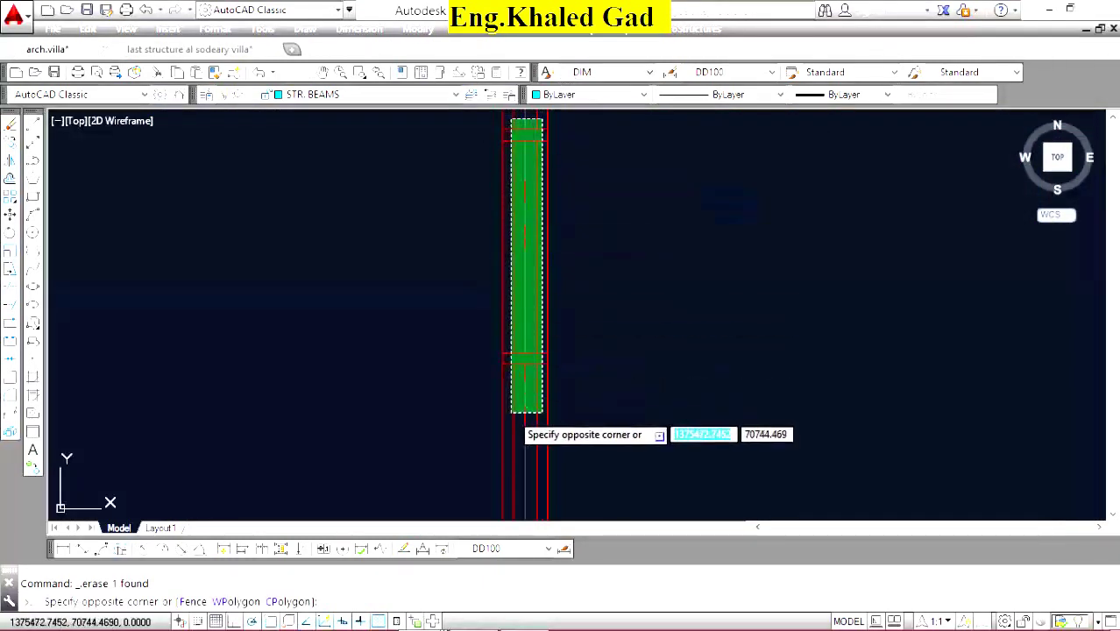
pyautogui.click(515, 412)
pyautogui.press('Delete')
# Erase four more red beam objects above grid 4 with a second window.
pyautogui.scroll(-5, 522, 377)
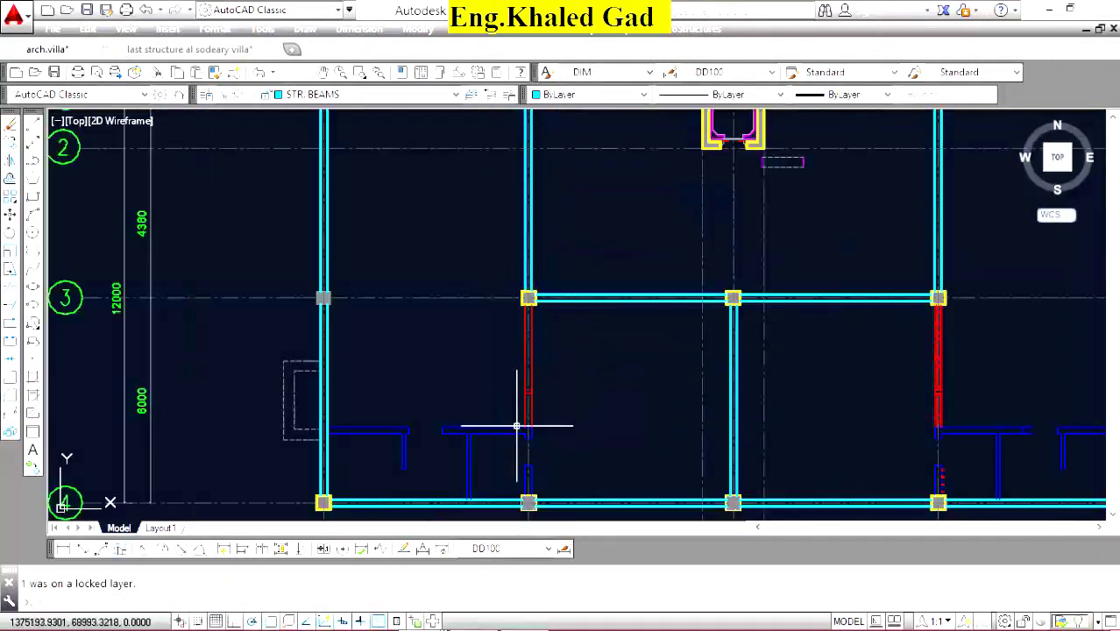
pyautogui.scroll(5, 517, 426)
pyautogui.scroll(-5, 614, 289)
pyautogui.click(532, 296)
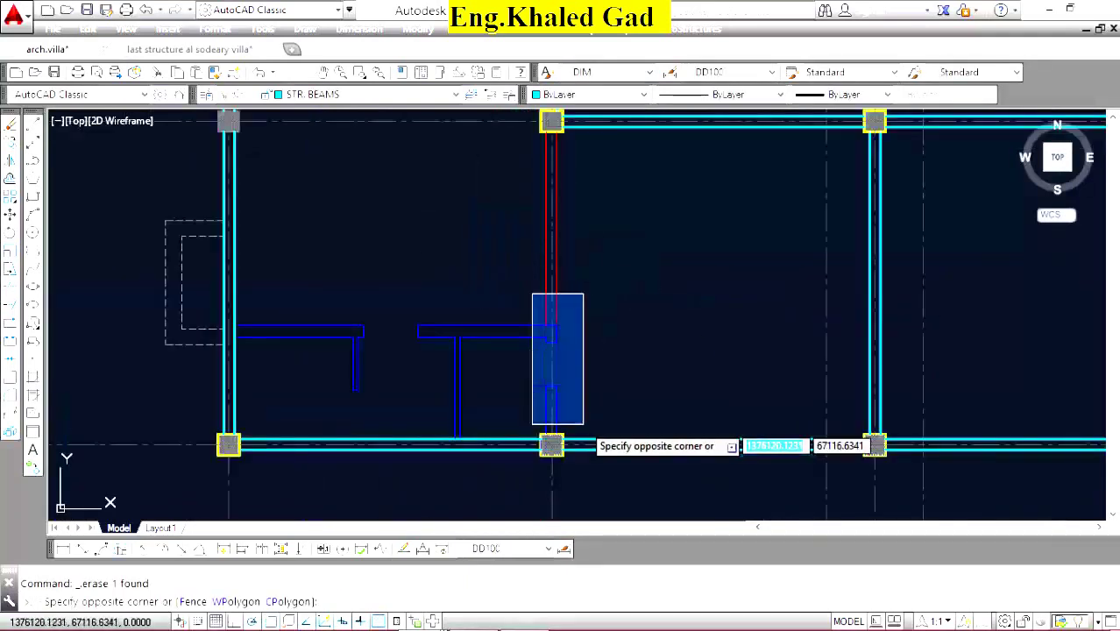
pyautogui.click(582, 445)
pyautogui.press('Delete')
pyautogui.scroll(5, 533, 389)
# Grip-stretch both red beam edges down to the top of the row 4 column.
pyautogui.scroll(-5, 570, 298)
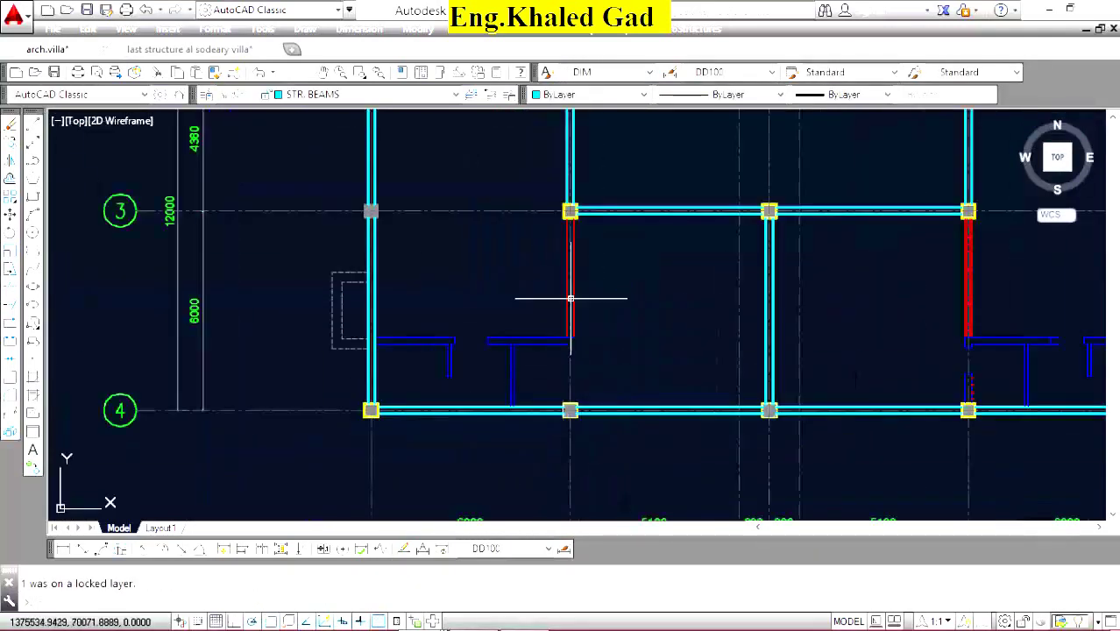
pyautogui.scroll(5, 545, 333)
pyautogui.click(544, 333)
pyautogui.click(537, 427)
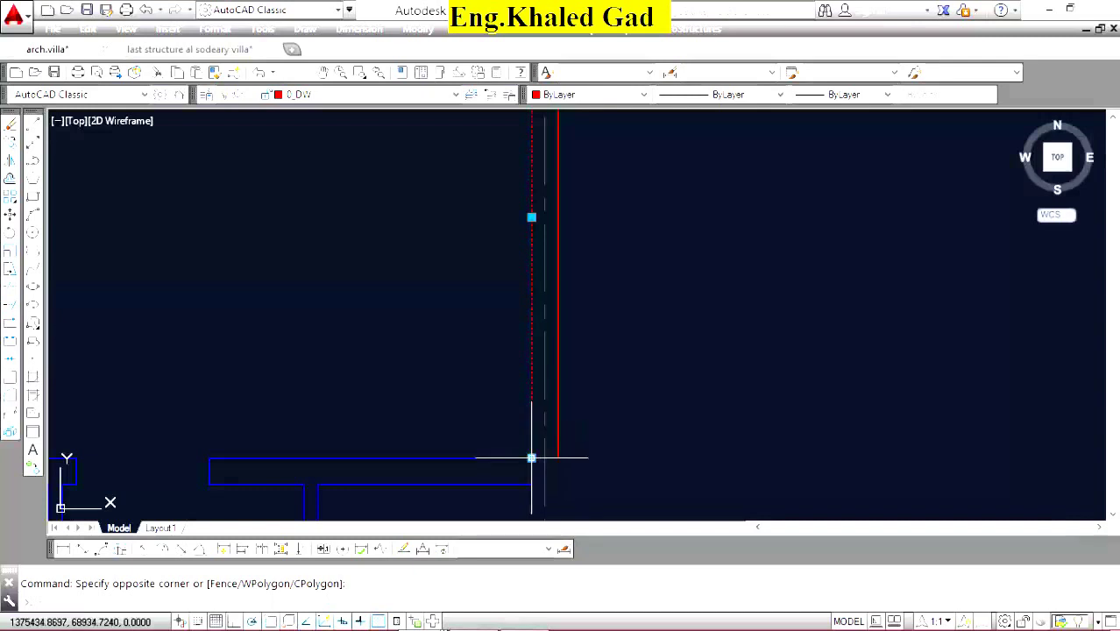
pyautogui.click(531, 457)
pyautogui.scroll(-3, 539, 394)
pyautogui.scroll(3, 545, 368)
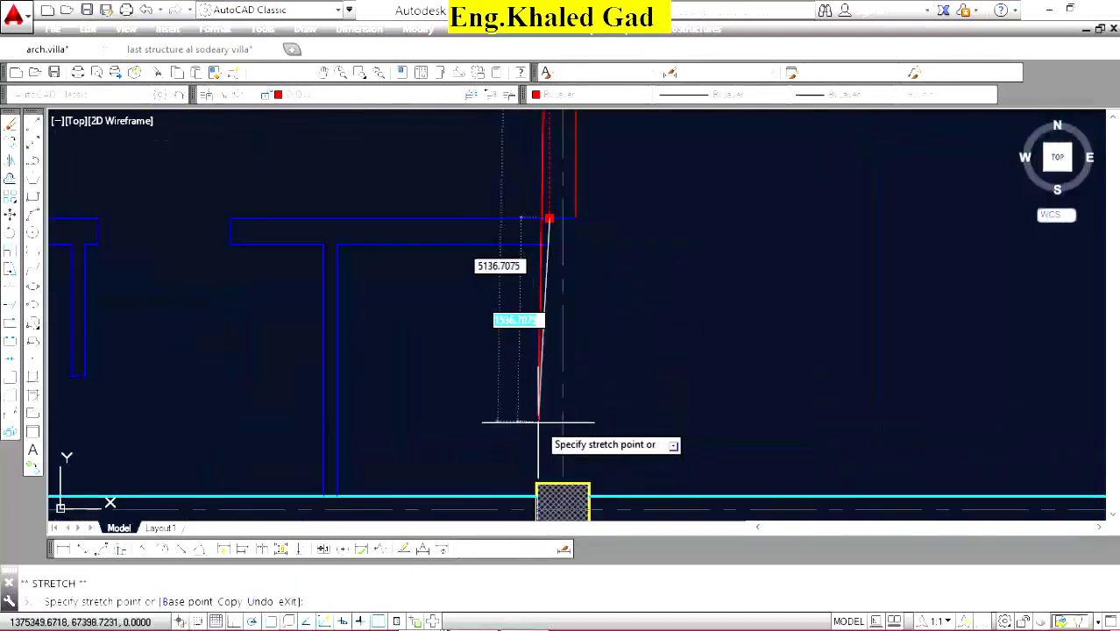
pyautogui.click(544, 484)
pyautogui.click(577, 200)
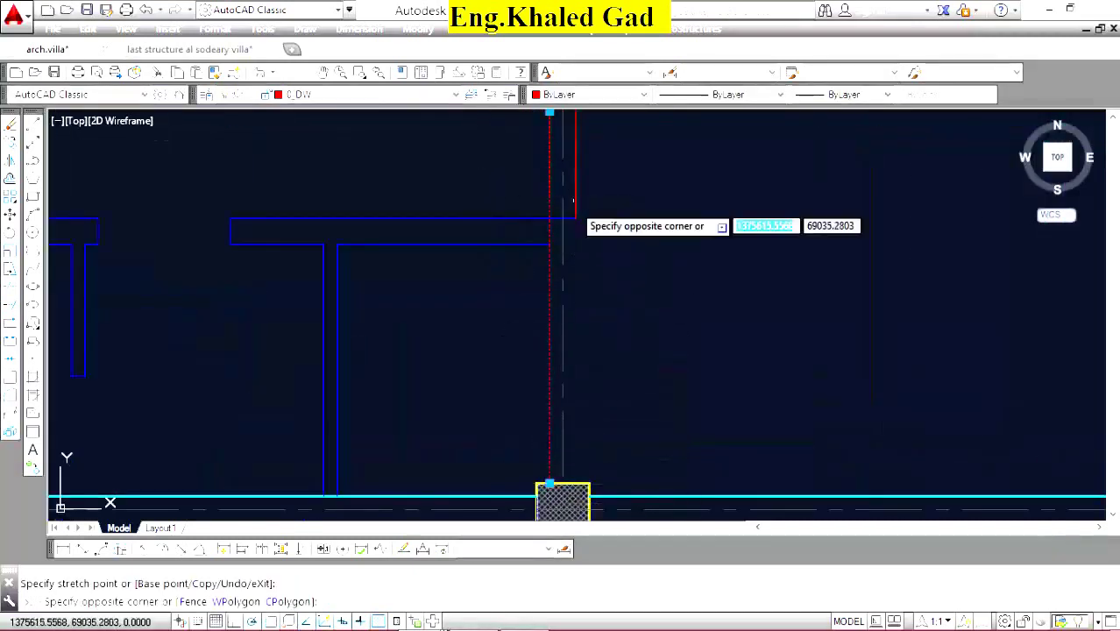
pyautogui.click(576, 217)
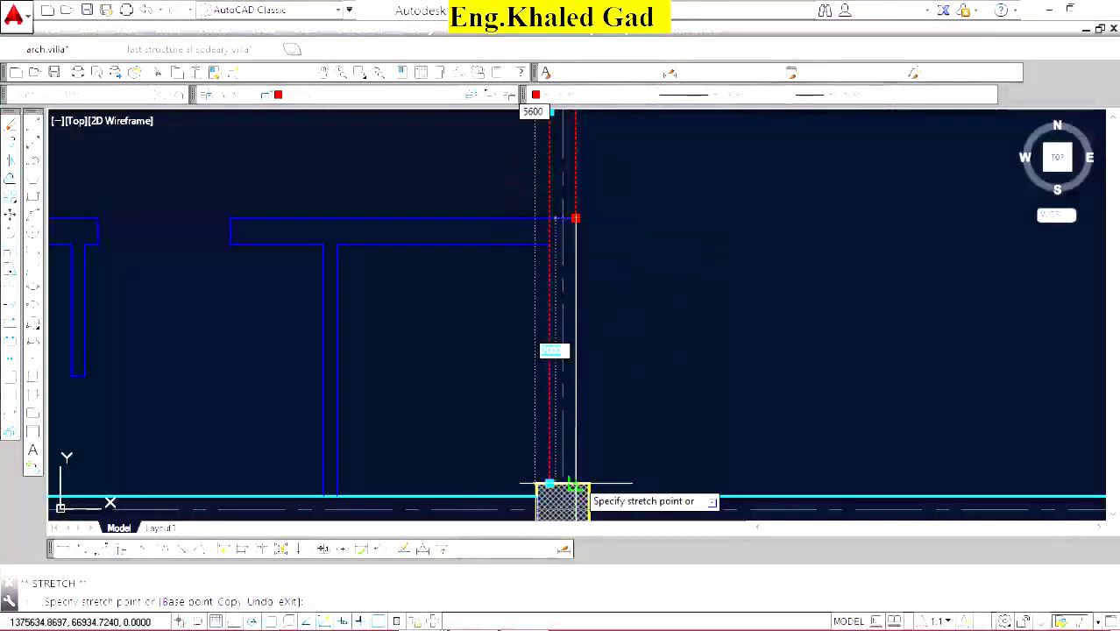
pyautogui.click(576, 483)
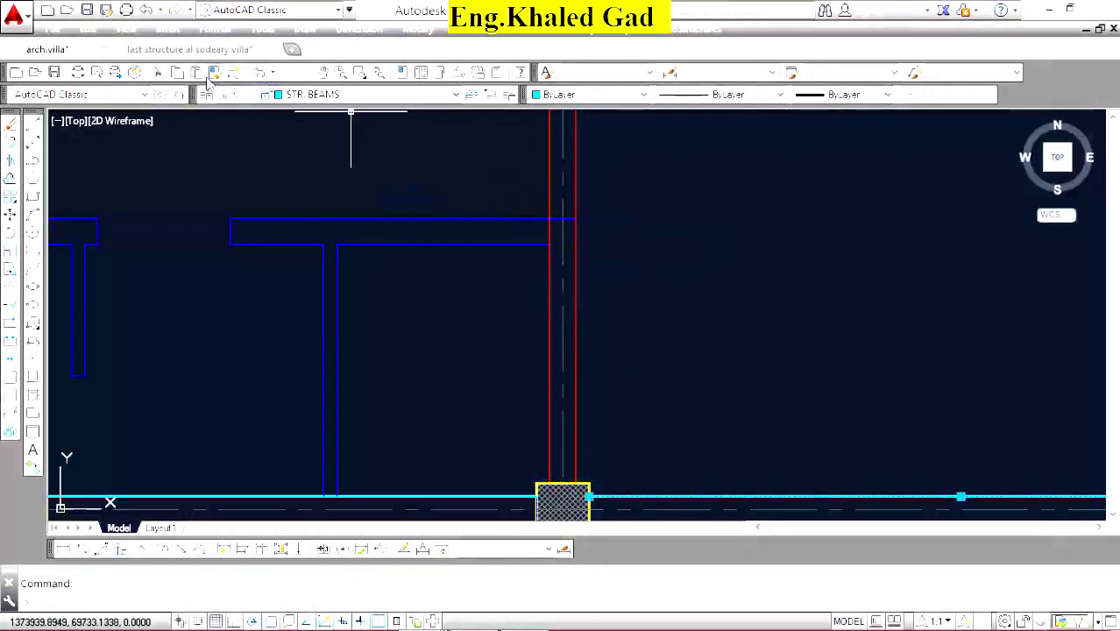
# Give the red beam edges the cyan STR. BEAMS style with Match Properties.
pyautogui.click(213, 73)
pyautogui.scroll(4, 566, 157)
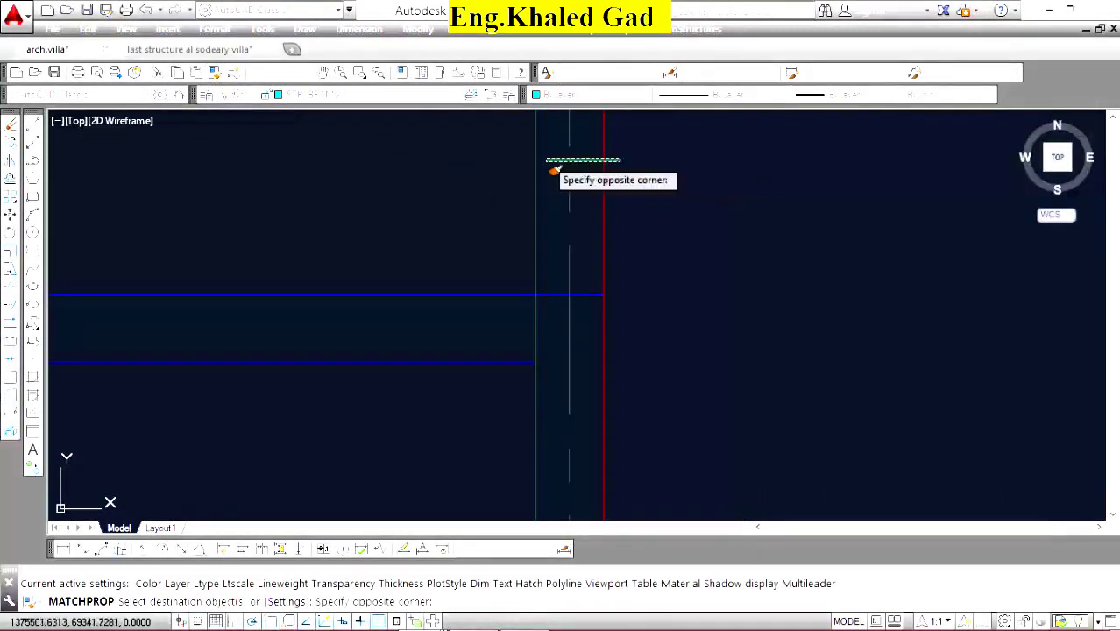
pyautogui.click(552, 165)
pyautogui.scroll(-3, 537, 215)
pyautogui.scroll(4, 463, 294)
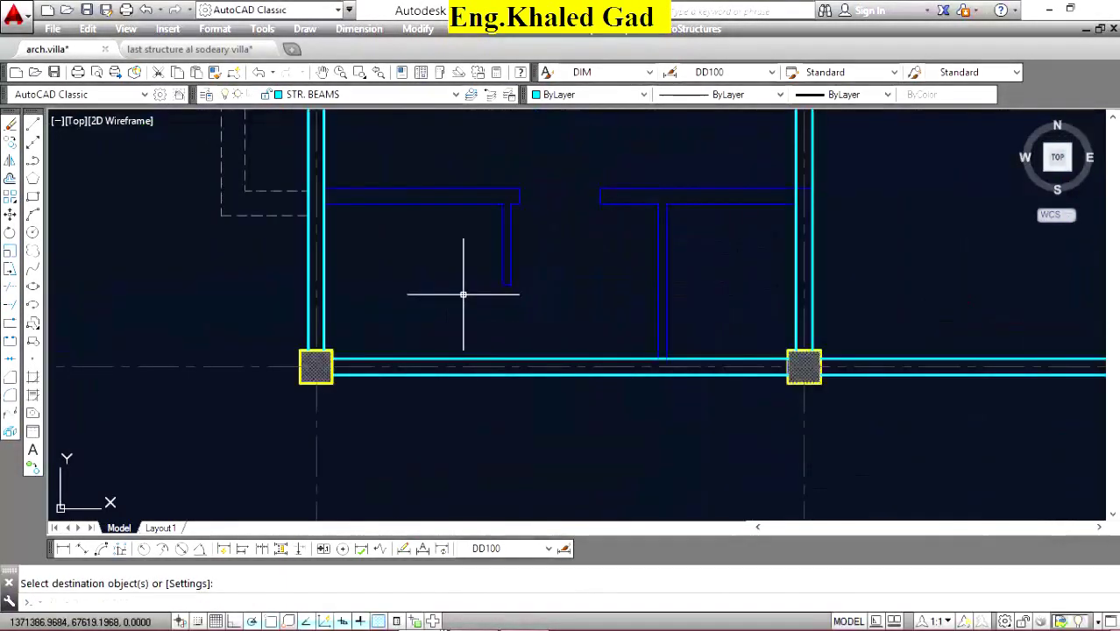
pyautogui.scroll(2, 500, 162)
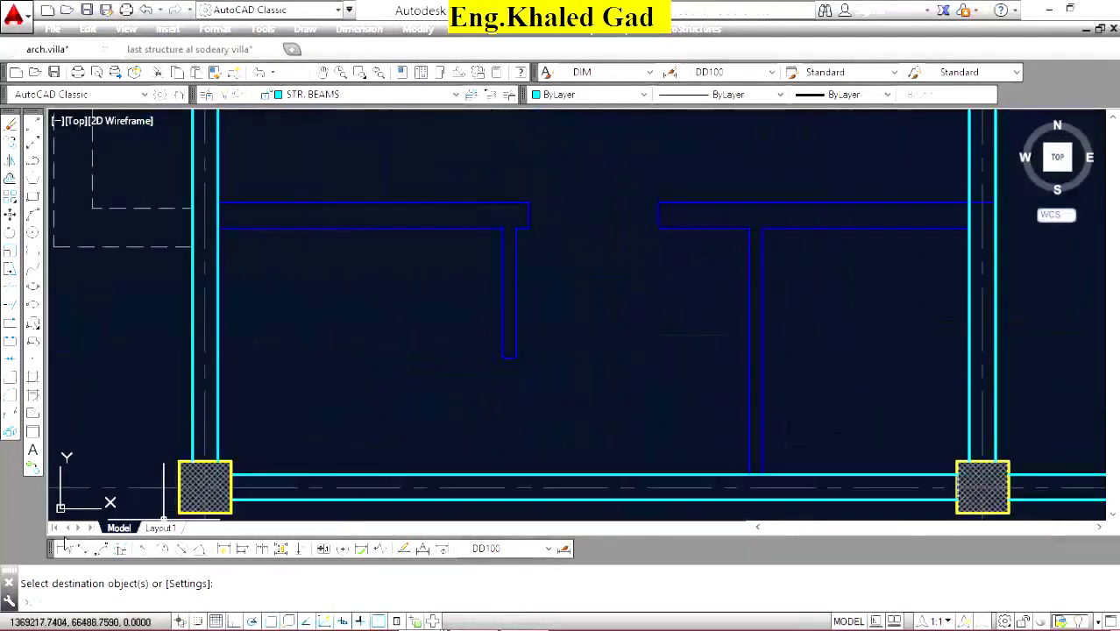
pyautogui.click(65, 549)
# Pick two dimension points on the beam, then cancel the dimension.
pyautogui.click(502, 228)
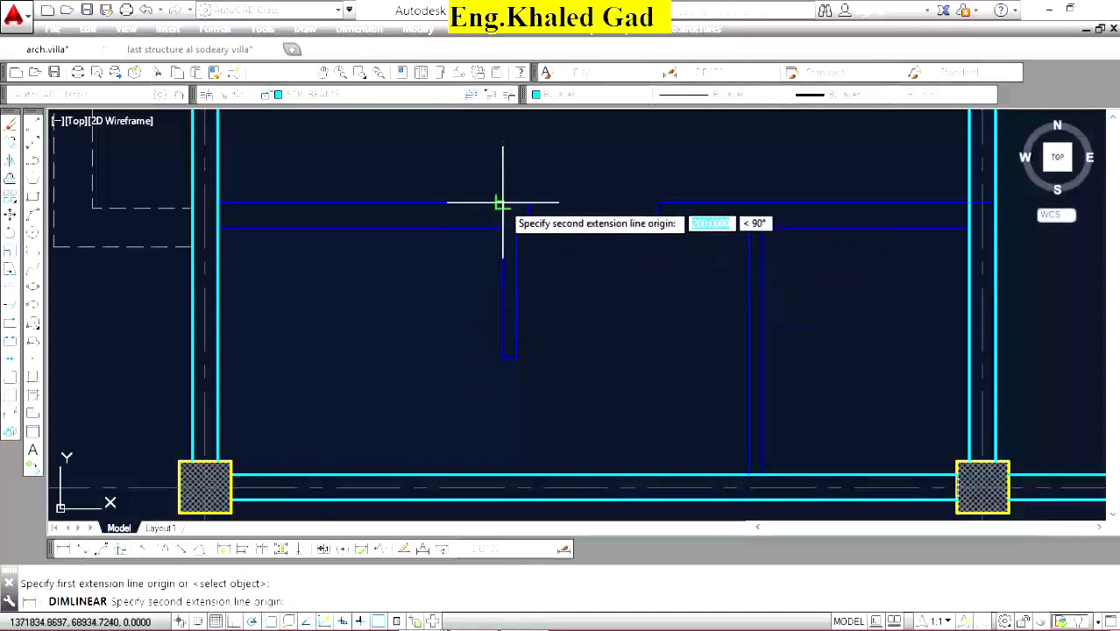
pyautogui.click(496, 203)
pyautogui.press('Escape')
pyautogui.scroll(3, 457, 215)
pyautogui.scroll(-3, 489, 220)
pyautogui.scroll(3, 420, 188)
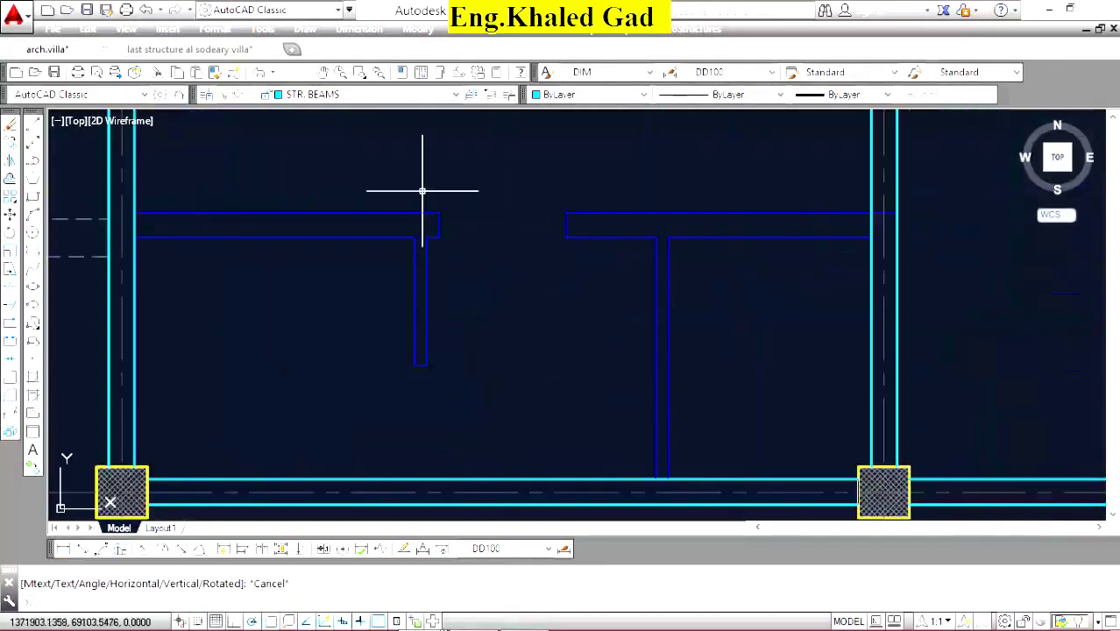
# Stretch the beam's top and lower edge lines right to meet the right-hand column beam.
pyautogui.click(375, 180)
pyautogui.click(599, 289)
pyautogui.click(589, 212)
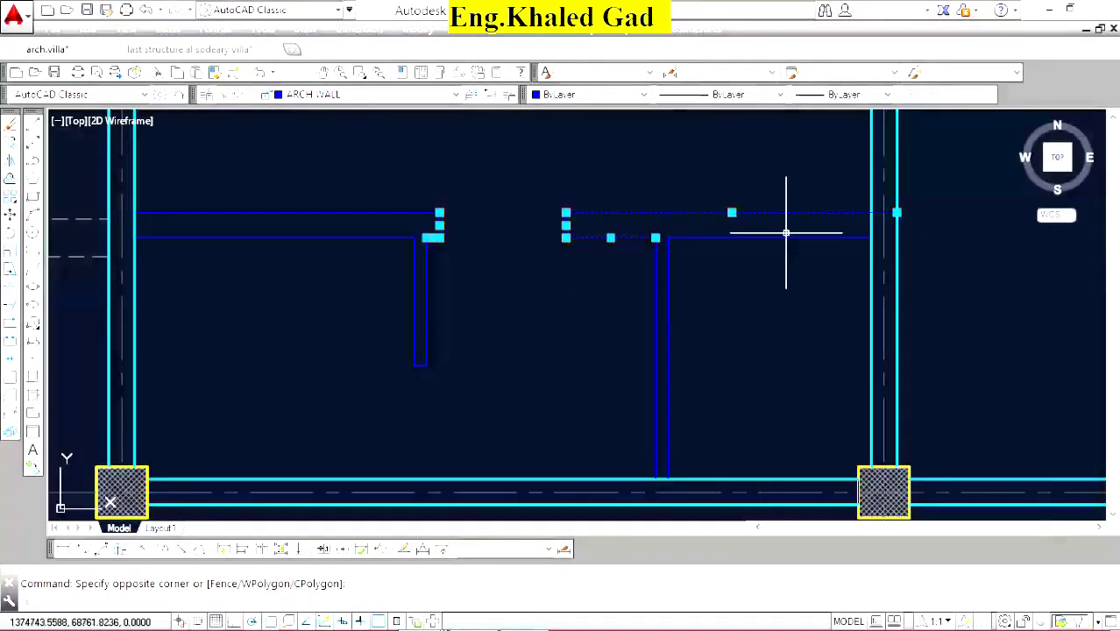
pyautogui.click(804, 173)
pyautogui.click(767, 308)
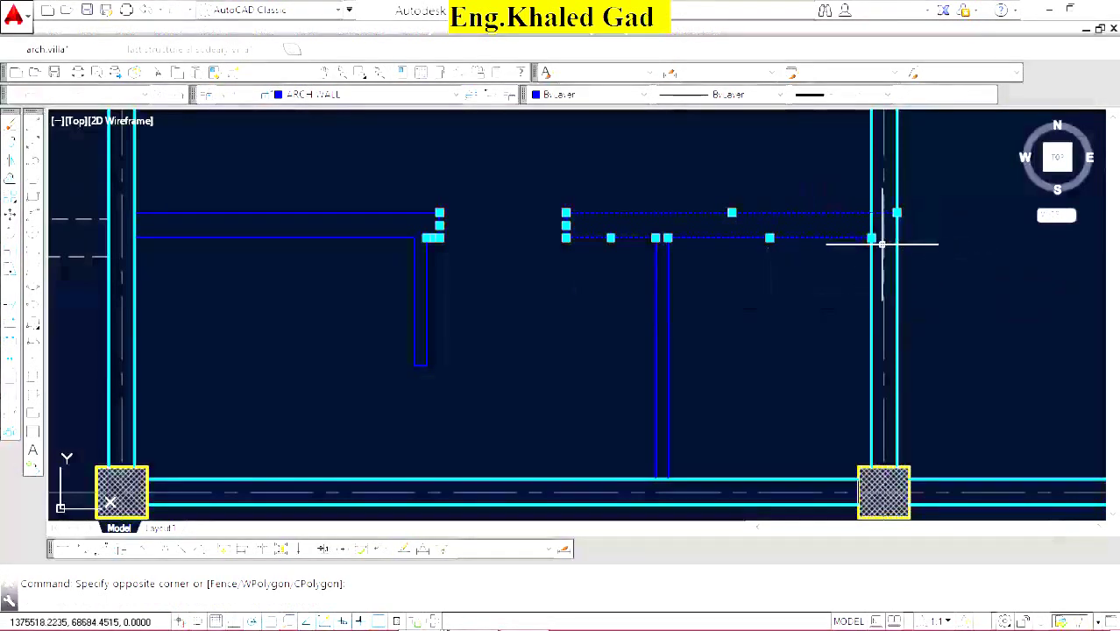
pyautogui.click(439, 212)
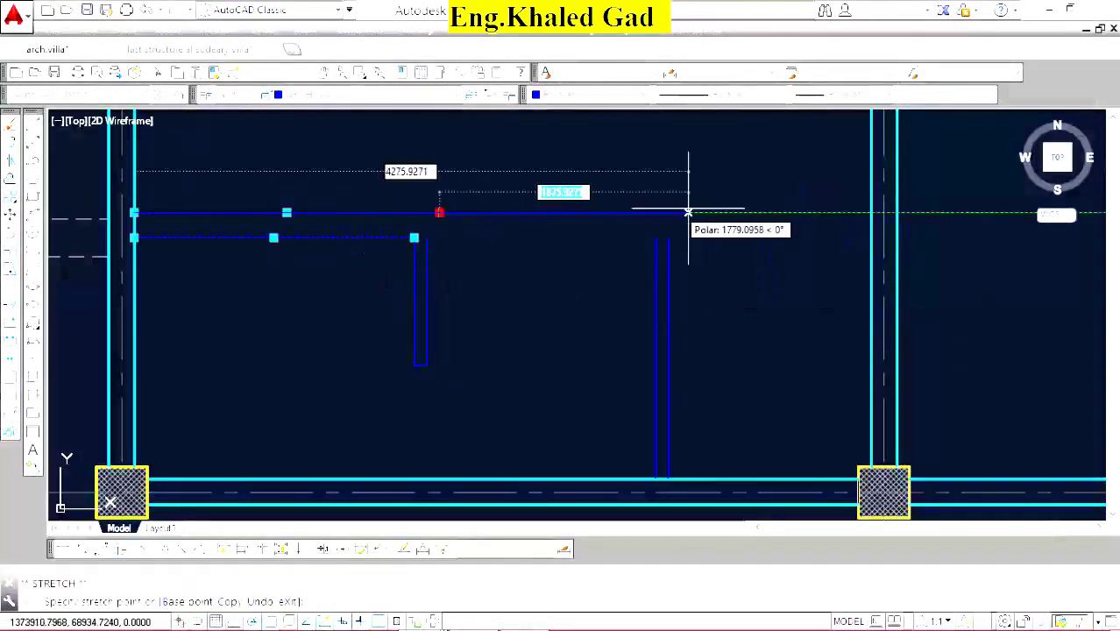
pyautogui.click(870, 213)
pyautogui.click(413, 238)
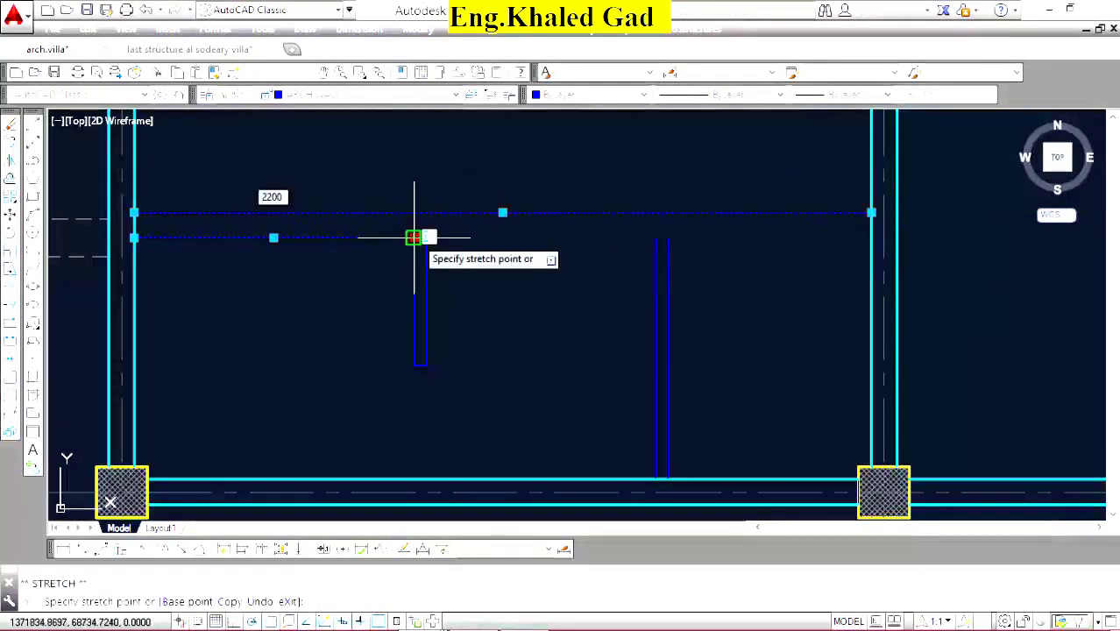
pyautogui.click(868, 237)
pyautogui.press('Escape')
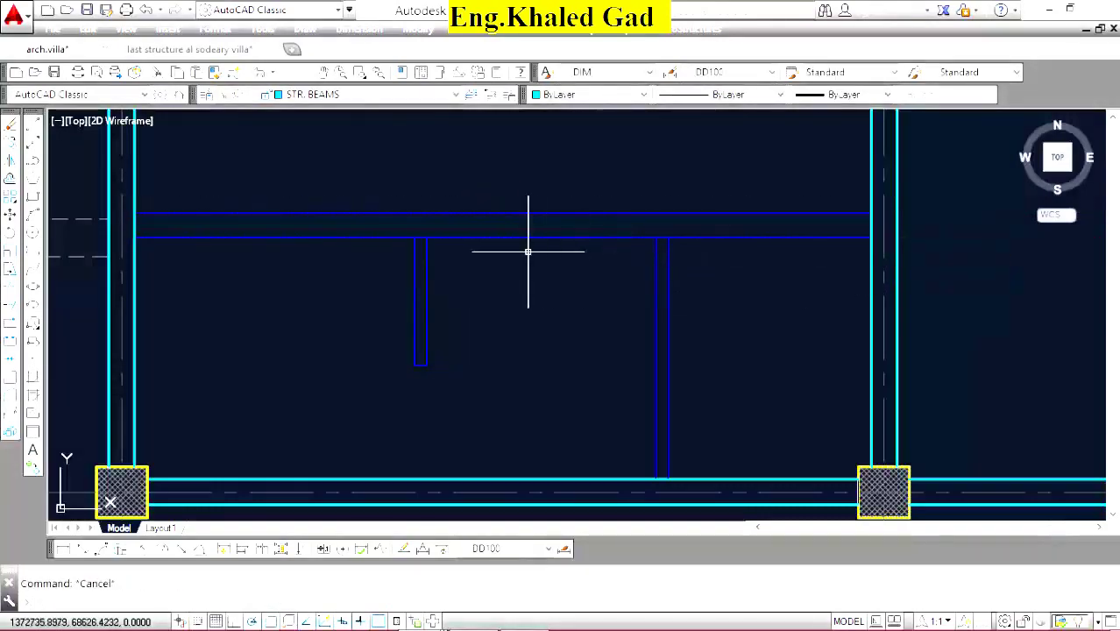
# Zoom around the plan to return to a close-up of the grade beams.
pyautogui.scroll(-5, 530, 263)
pyautogui.scroll(-5, 543, 351)
pyautogui.scroll(3, 297, 377)
pyautogui.scroll(3, 351, 350)
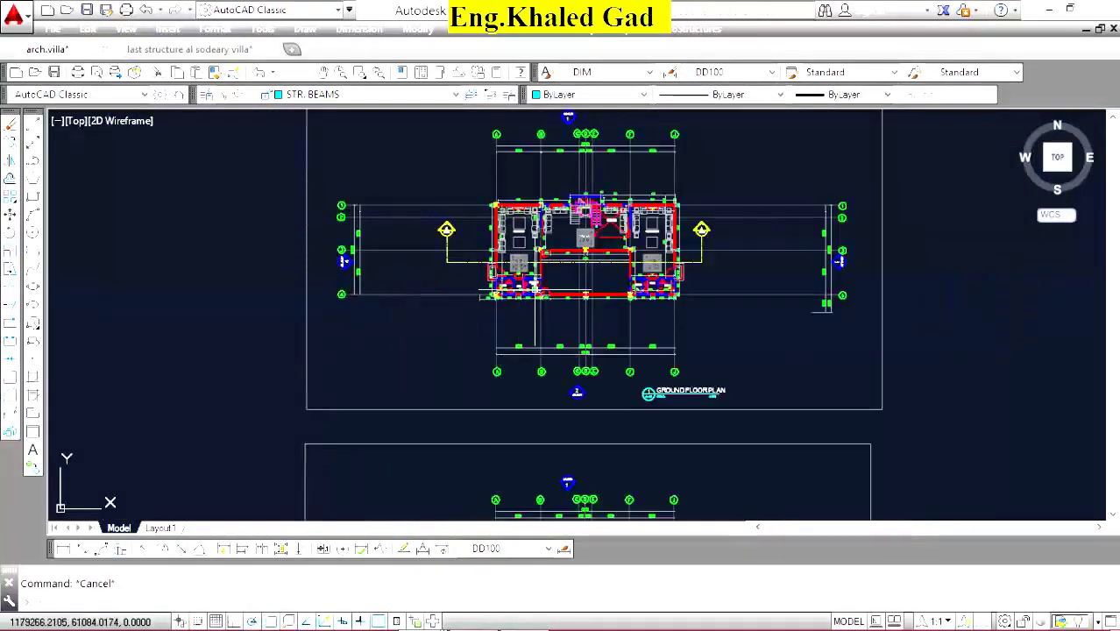
pyautogui.scroll(3, 421, 307)
pyautogui.scroll(2, 459, 280)
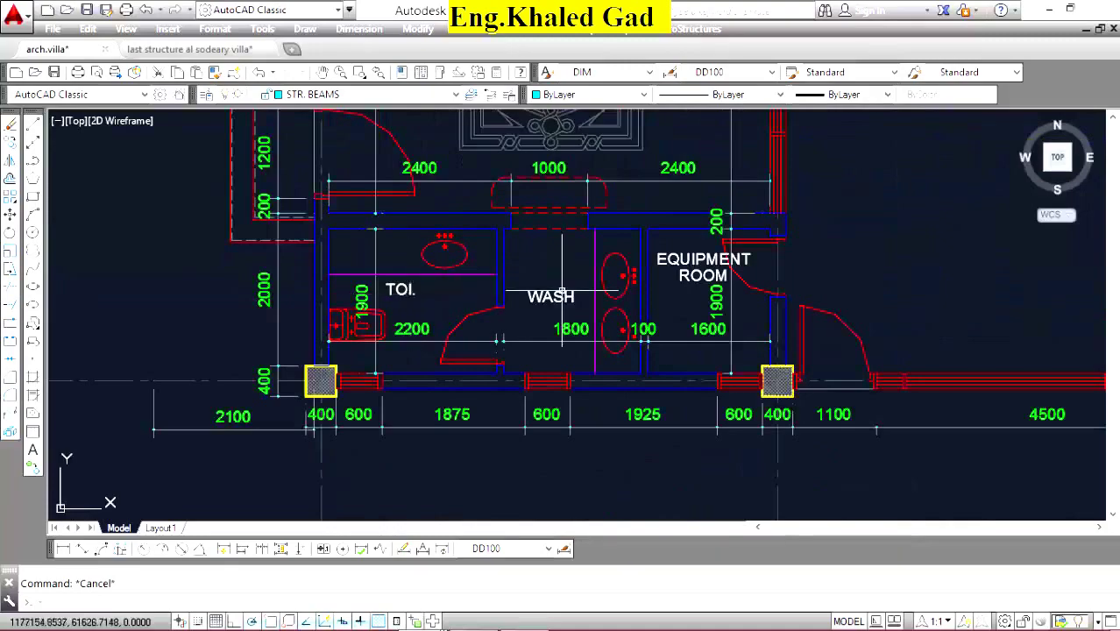
pyautogui.scroll(-2, 499, 205)
pyautogui.scroll(-2, 463, 280)
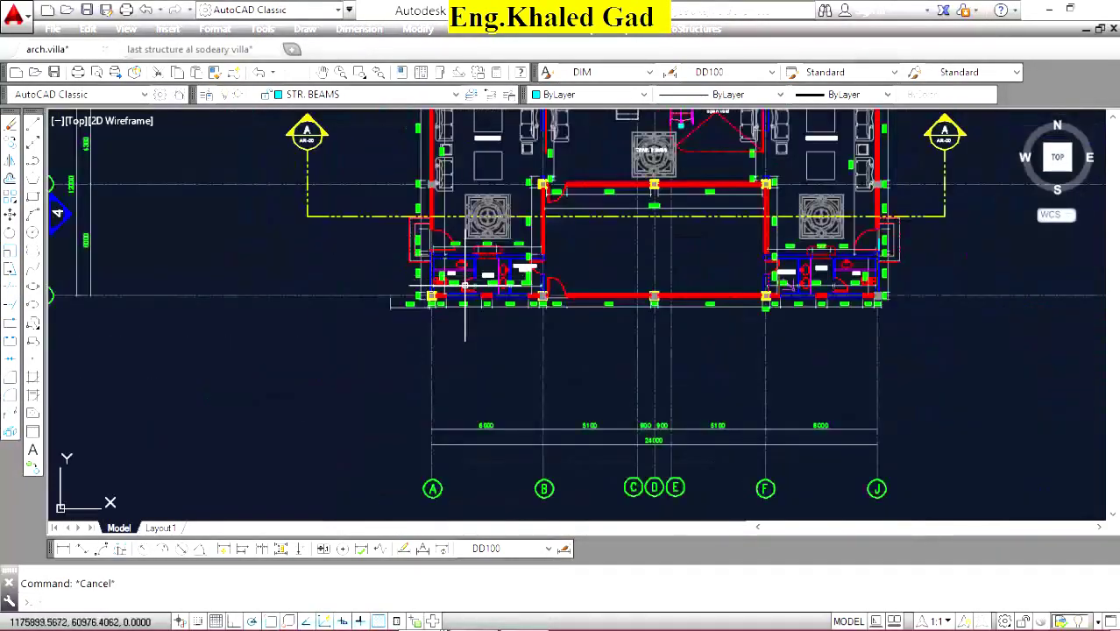
pyautogui.scroll(-4, 630, 302)
pyautogui.scroll(4, 819, 278)
pyautogui.scroll(4, 526, 289)
pyautogui.scroll(4, 403, 329)
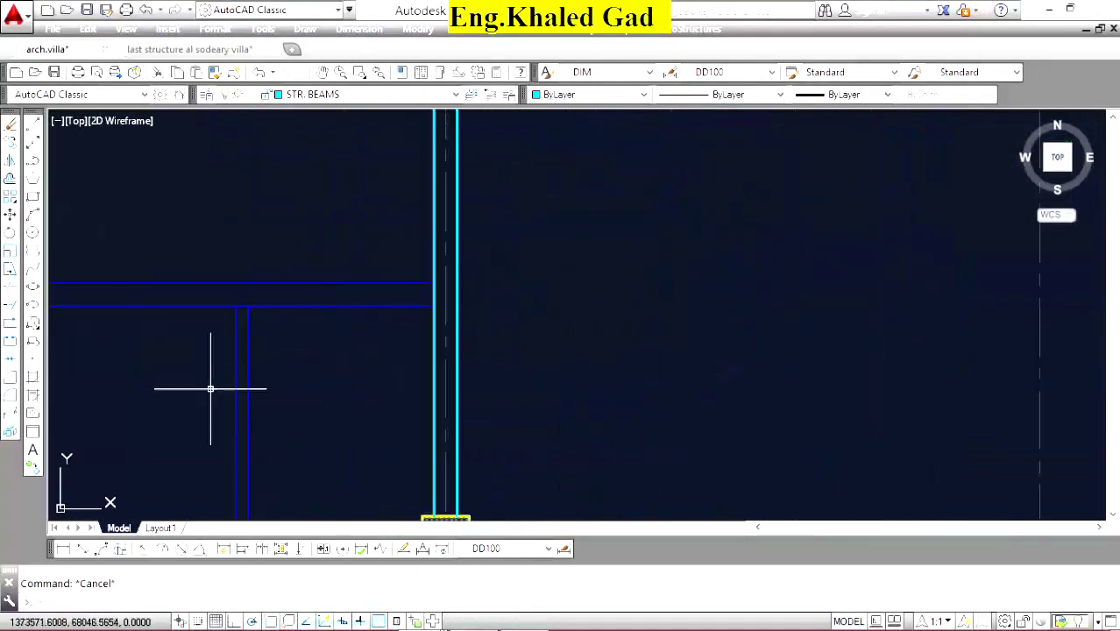
pyautogui.scroll(-5, 522, 354)
pyautogui.scroll(5, 475, 285)
# Stretch the short vertical stair line down to the grid 4 beam.
pyautogui.click(587, 330)
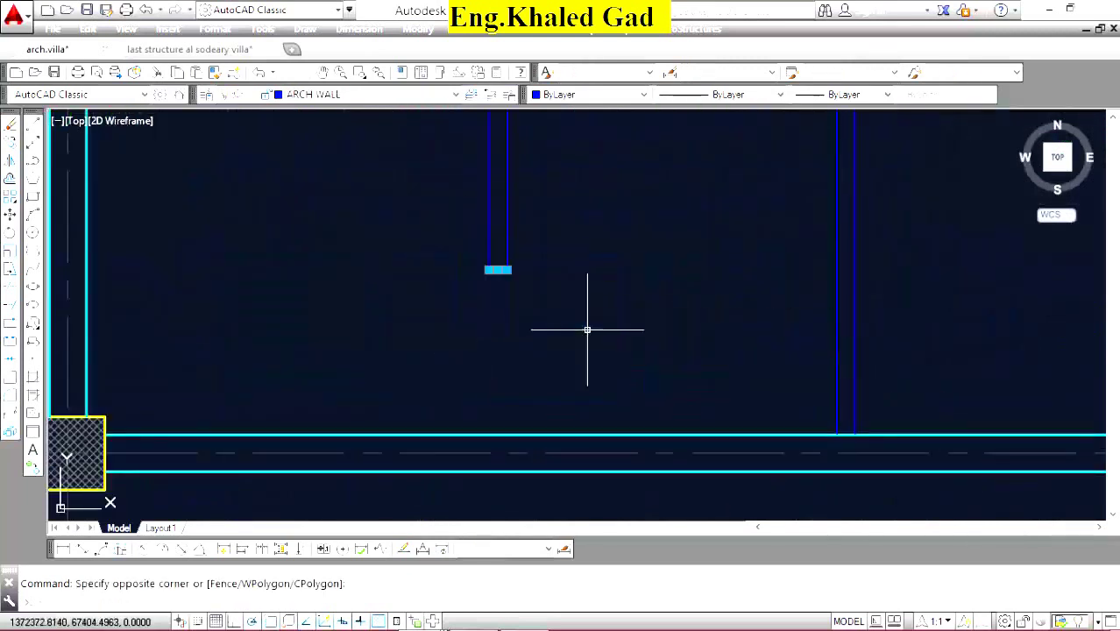
pyautogui.click(498, 260)
pyautogui.click(473, 285)
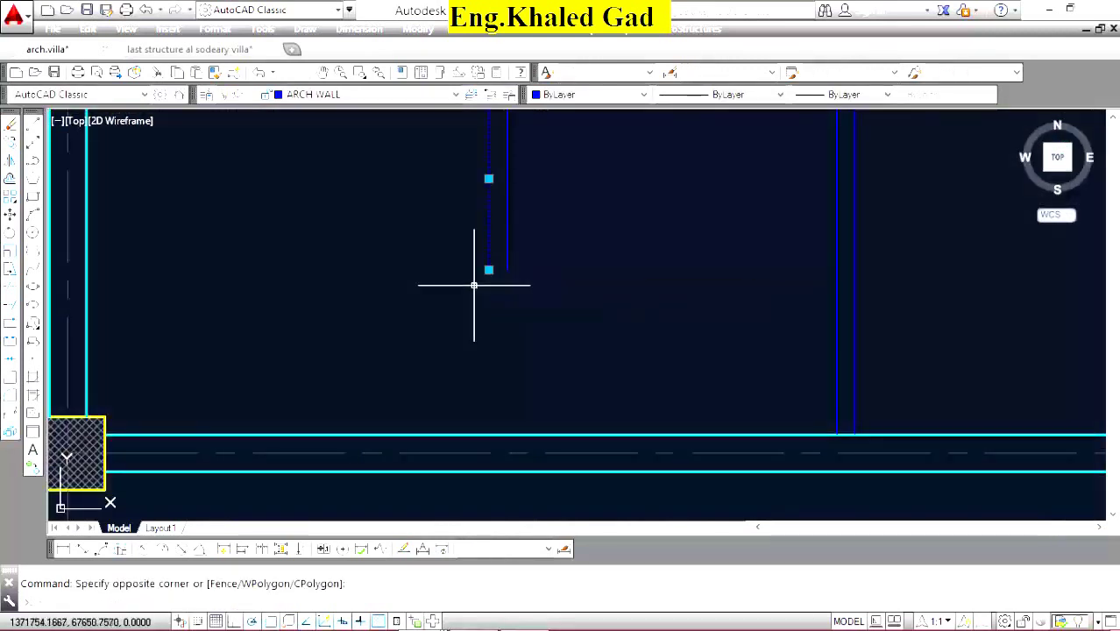
pyautogui.click(488, 269)
pyautogui.click(488, 435)
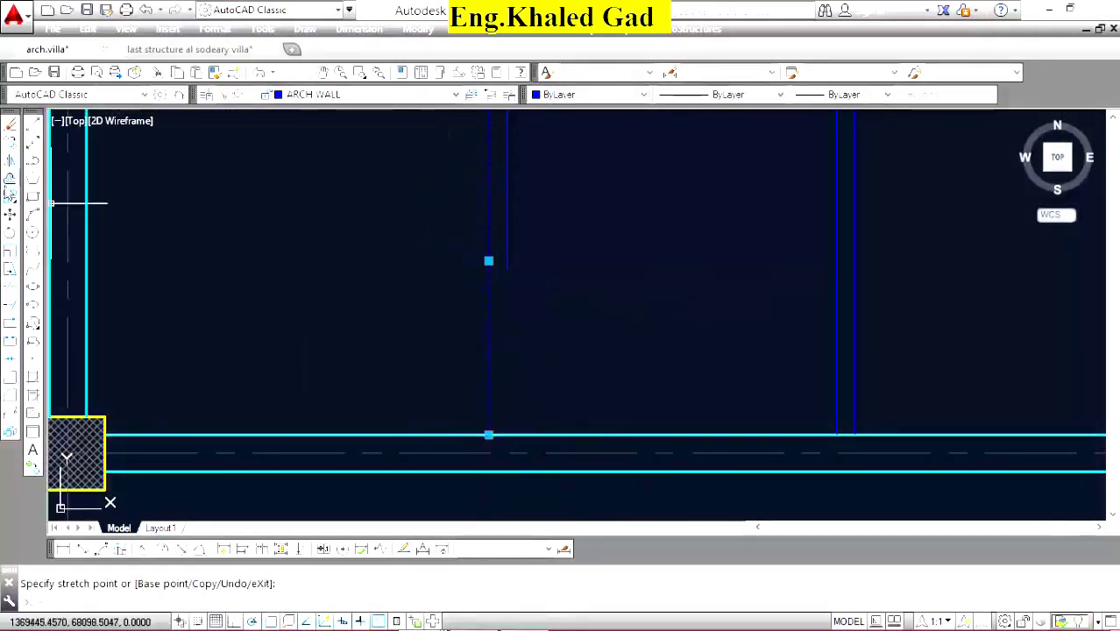
# Offset the stair line 200 to the right.
pyautogui.click(10, 181)
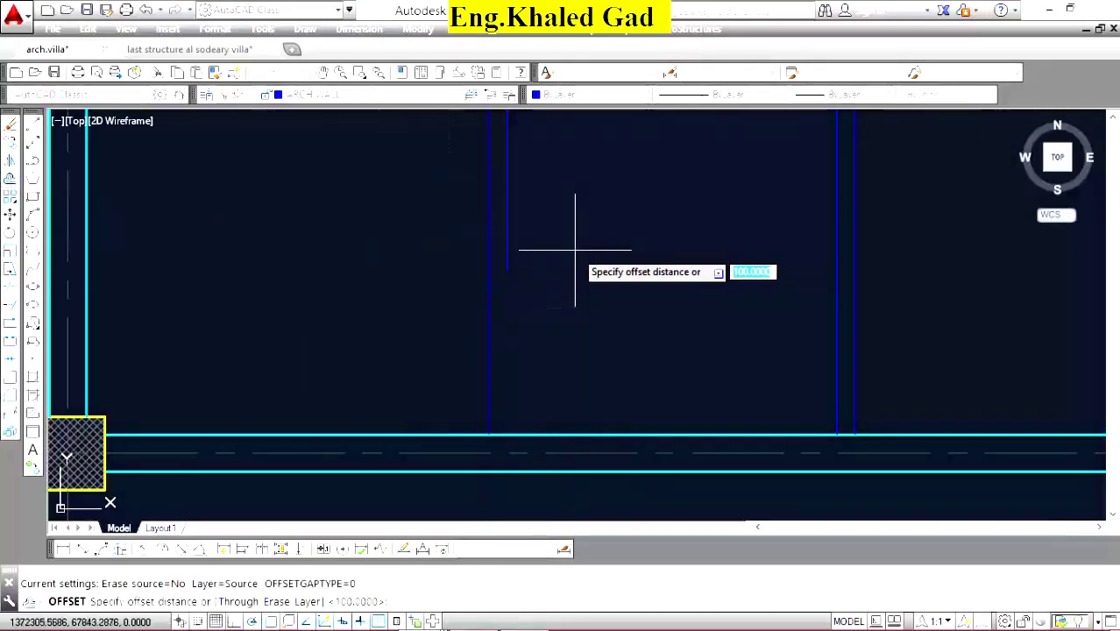
pyautogui.write('200')
pyautogui.press('Return')
pyautogui.click(507, 250)
pyautogui.click(574, 250)
pyautogui.rightClick(603, 230)
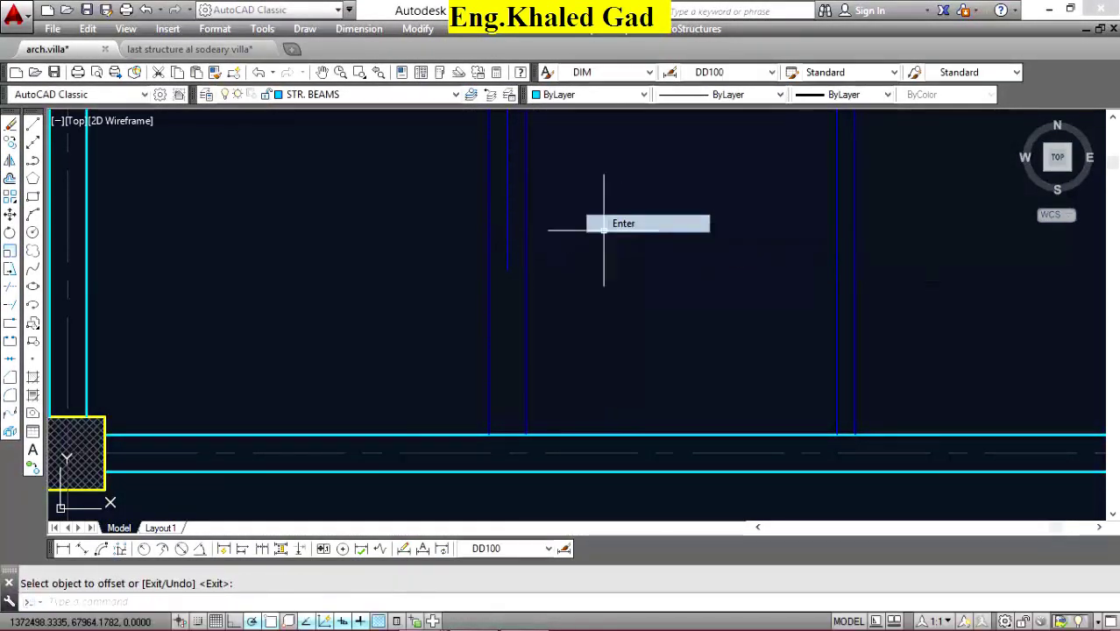
pyautogui.press('Escape')
# Erase the stray short vertical line.
pyautogui.click(507, 215)
pyautogui.click(500, 220)
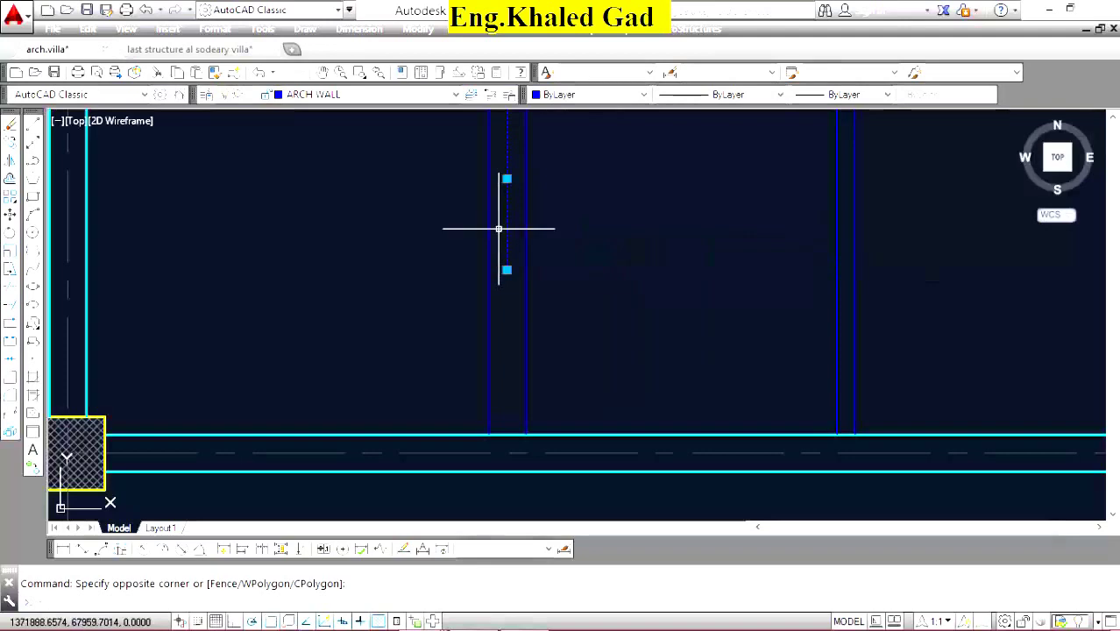
pyautogui.scroll(5, 590, 270)
pyautogui.scroll(3, 593, 266)
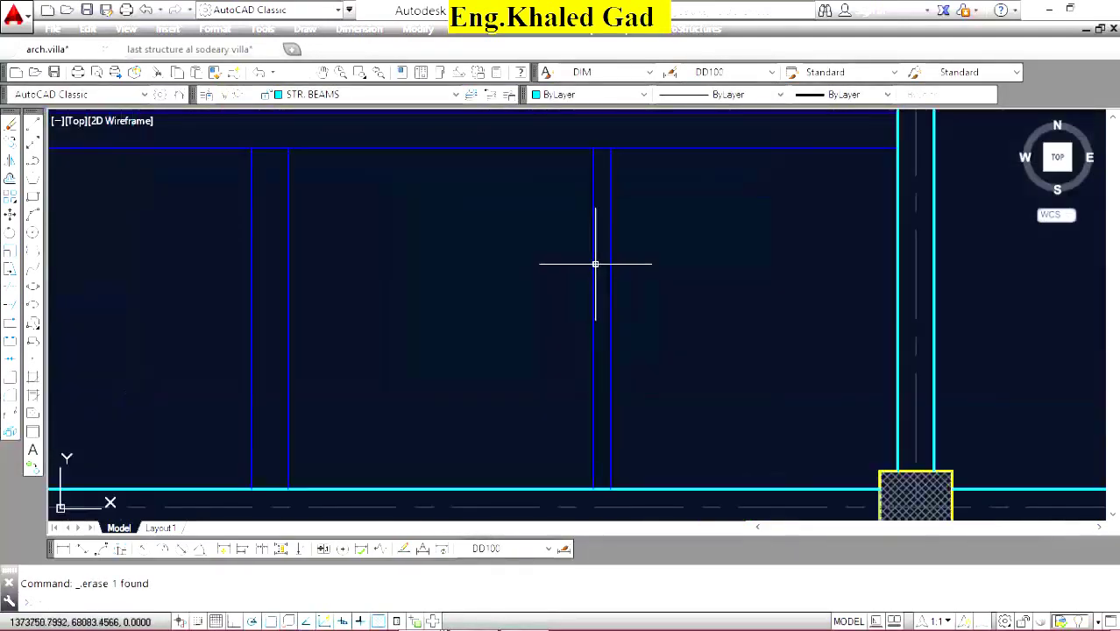
pyautogui.click(587, 272)
pyautogui.click(587, 270)
pyautogui.press('Delete')
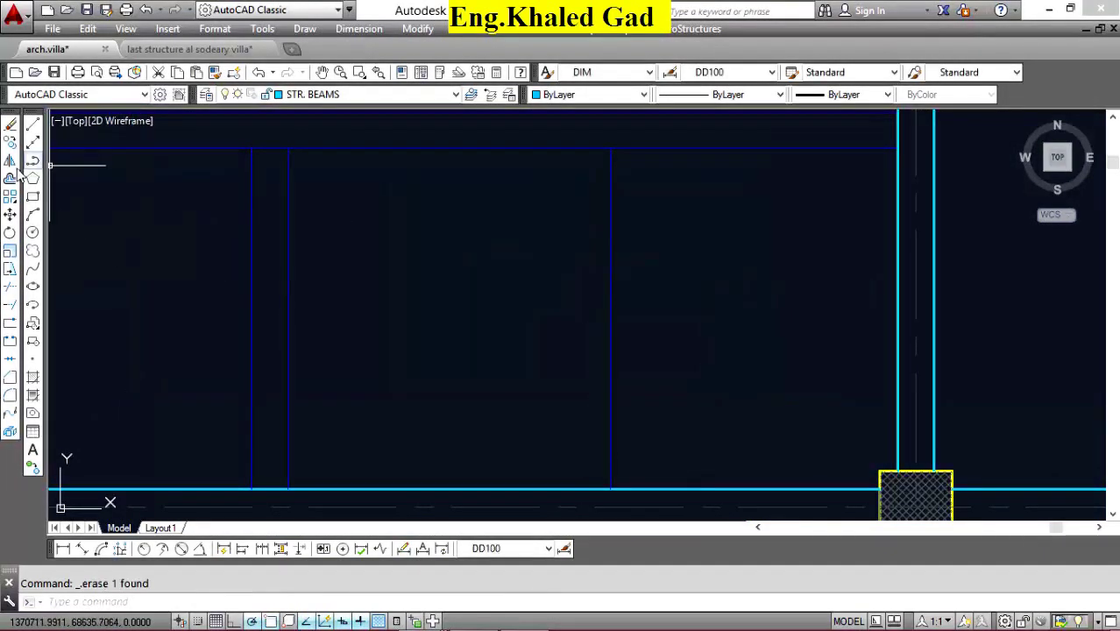
# Offset the stair beam line again by 200.
pyautogui.click(11, 180)
pyautogui.press('Return')
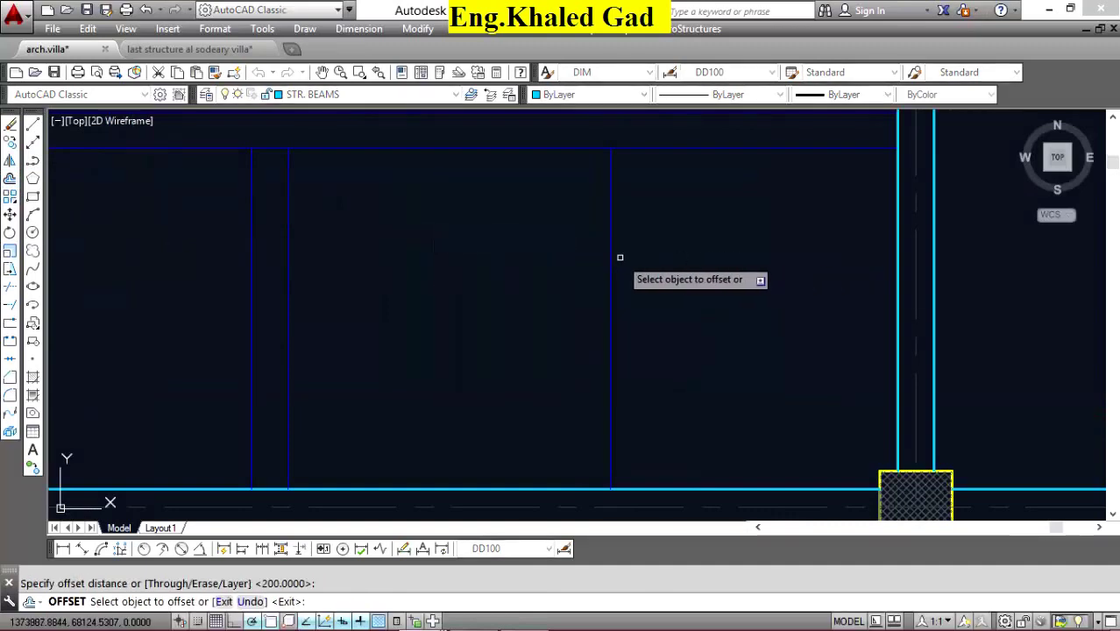
pyautogui.click(612, 255)
pyautogui.rightClick(516, 251)
pyautogui.click(536, 254)
pyautogui.scroll(-4, 607, 331)
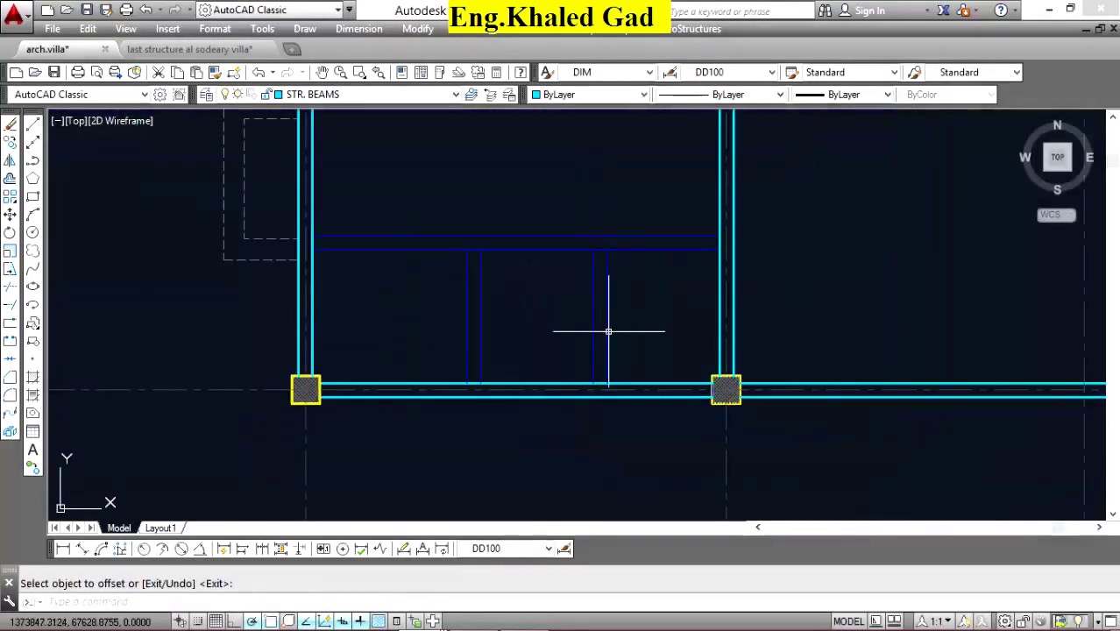
# Match the cyan beam properties onto the blue stair beam lines.
pyautogui.click(619, 381)
pyautogui.click(247, 130)
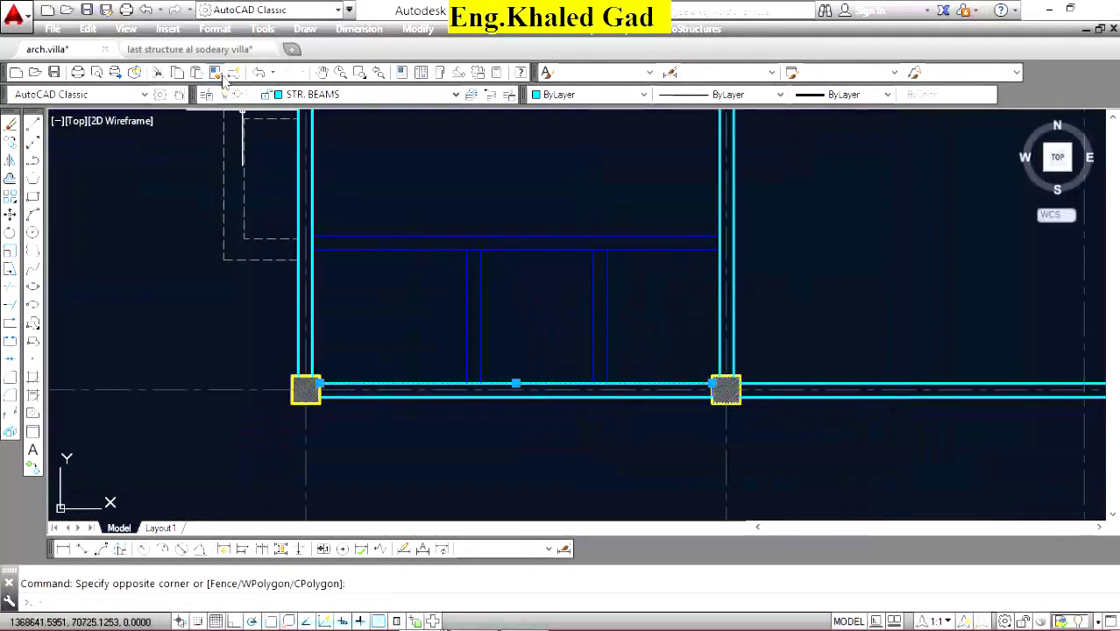
pyautogui.click(217, 74)
pyautogui.click(657, 213)
pyautogui.click(450, 318)
pyautogui.scroll(2, 484, 293)
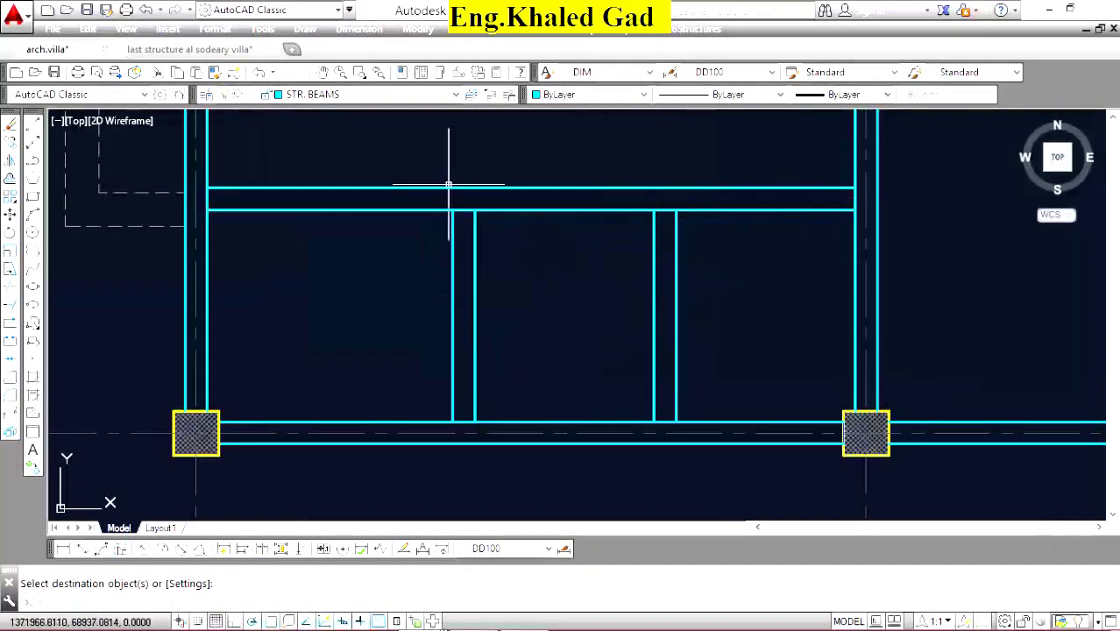
pyautogui.scroll(-5, 473, 181)
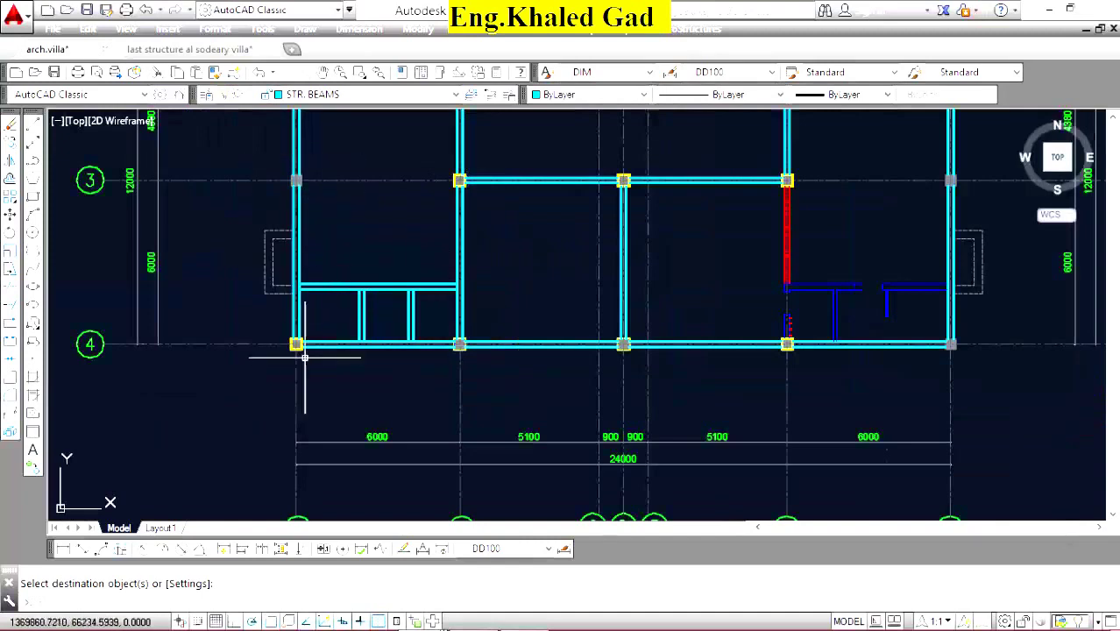
# Copy the column 6000 along the grid 3 beam to the new column position.
pyautogui.scroll(5, 316, 162)
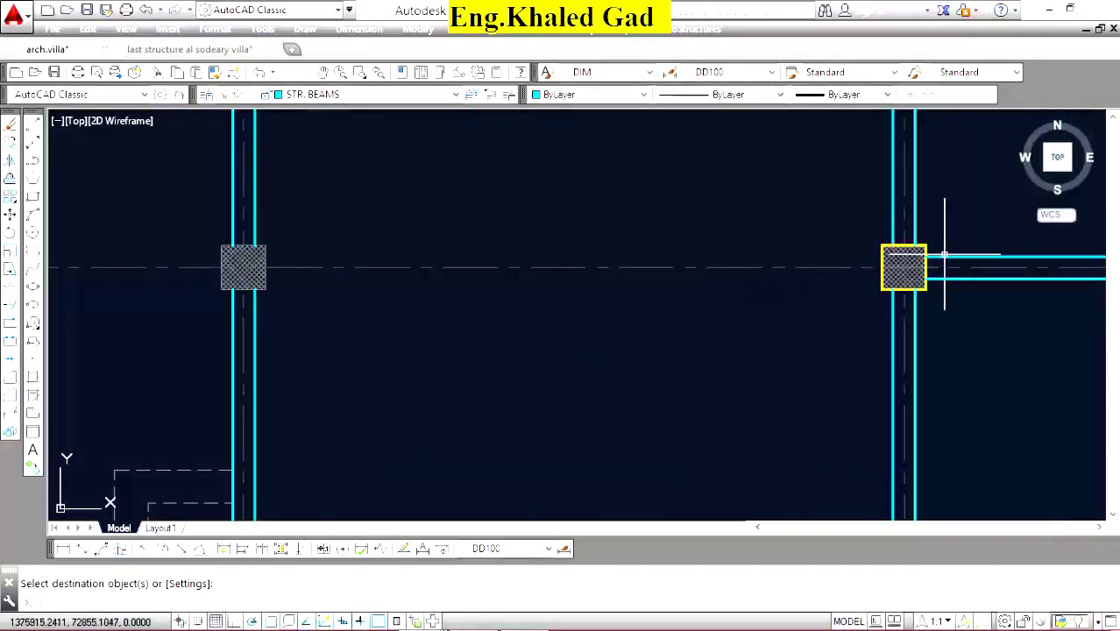
pyautogui.click(32, 142)
pyautogui.scroll(-3, 545, 295)
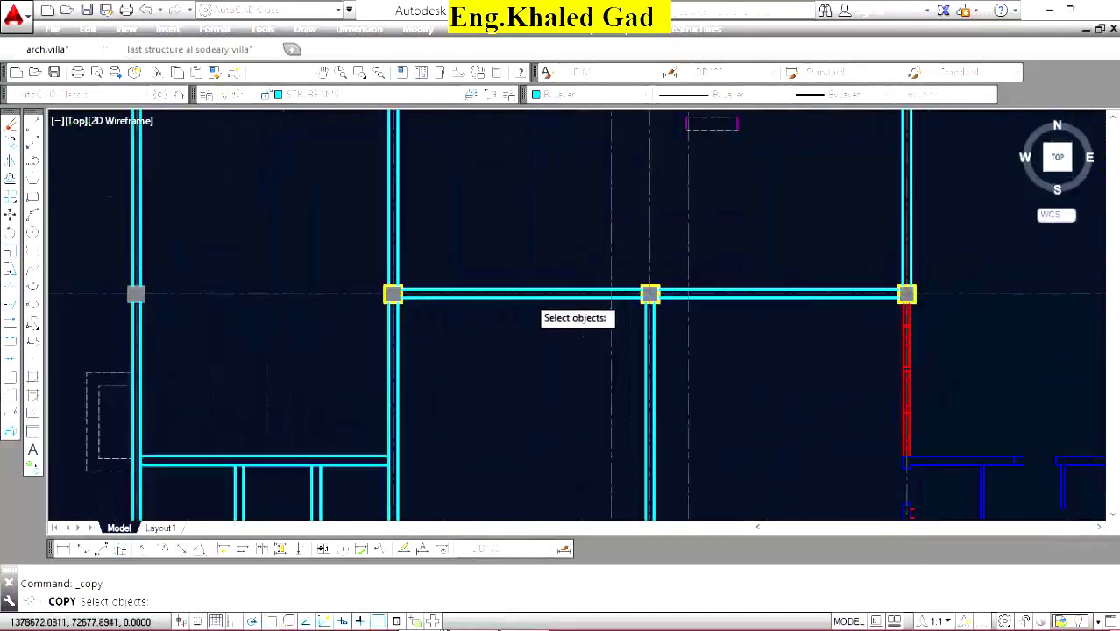
pyautogui.scroll(5, 551, 280)
pyautogui.press('Return')
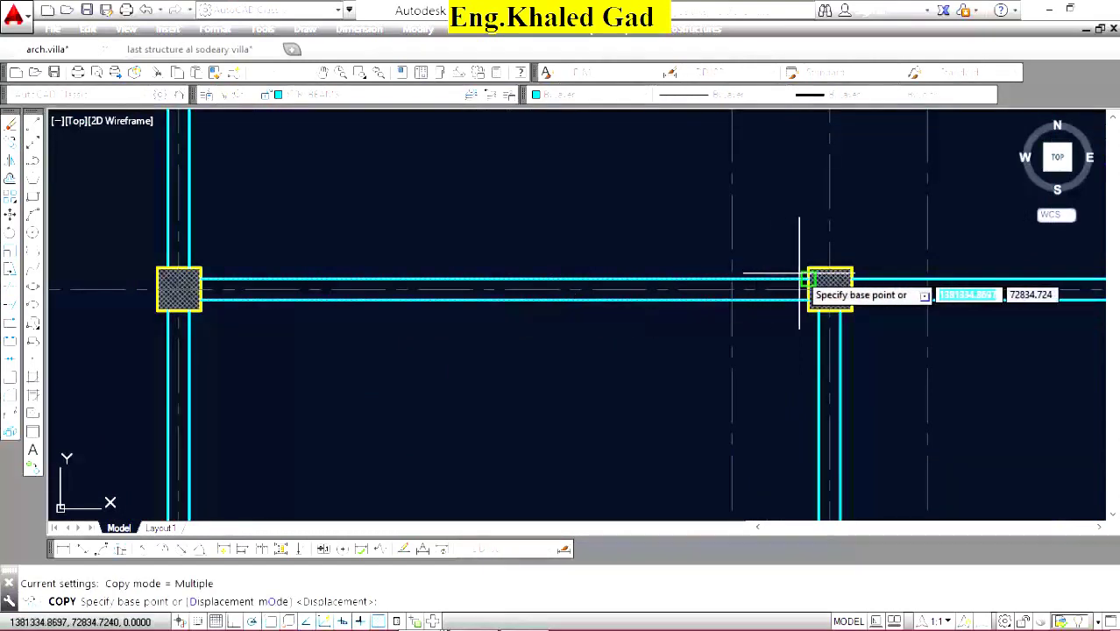
pyautogui.click(827, 291)
pyautogui.scroll(-4, 827, 292)
pyautogui.scroll(4, 770, 250)
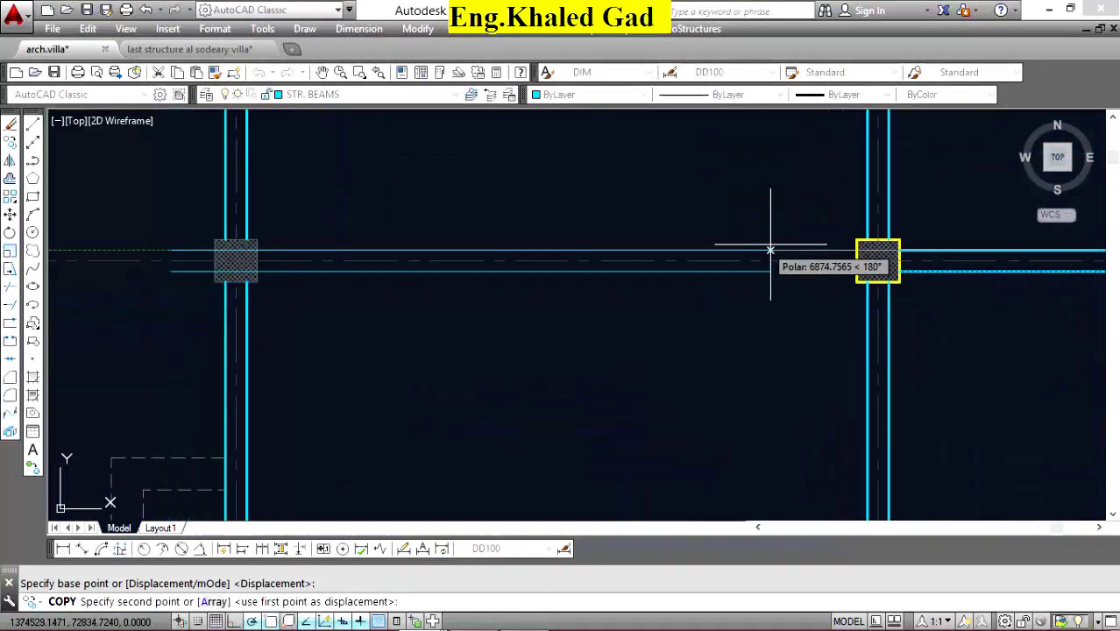
pyautogui.click(858, 252)
pyautogui.rightClick(505, 196)
pyautogui.click(536, 204)
pyautogui.scroll(4, 207, 255)
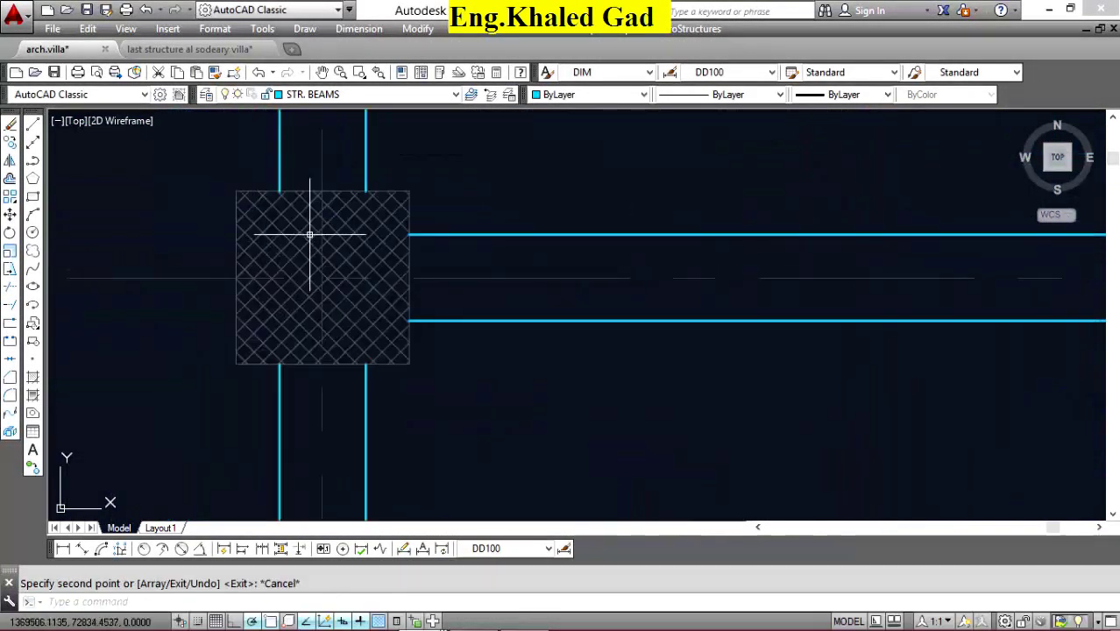
# Explode the left column's hatch.
pyautogui.click(275, 225)
pyautogui.click(212, 270)
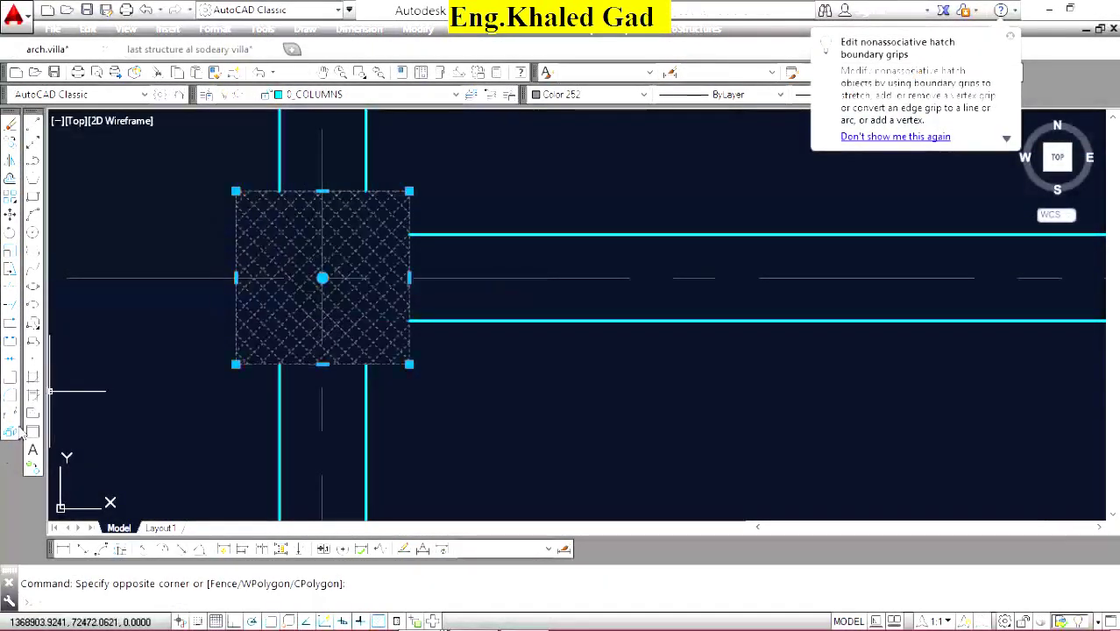
pyautogui.click(10, 433)
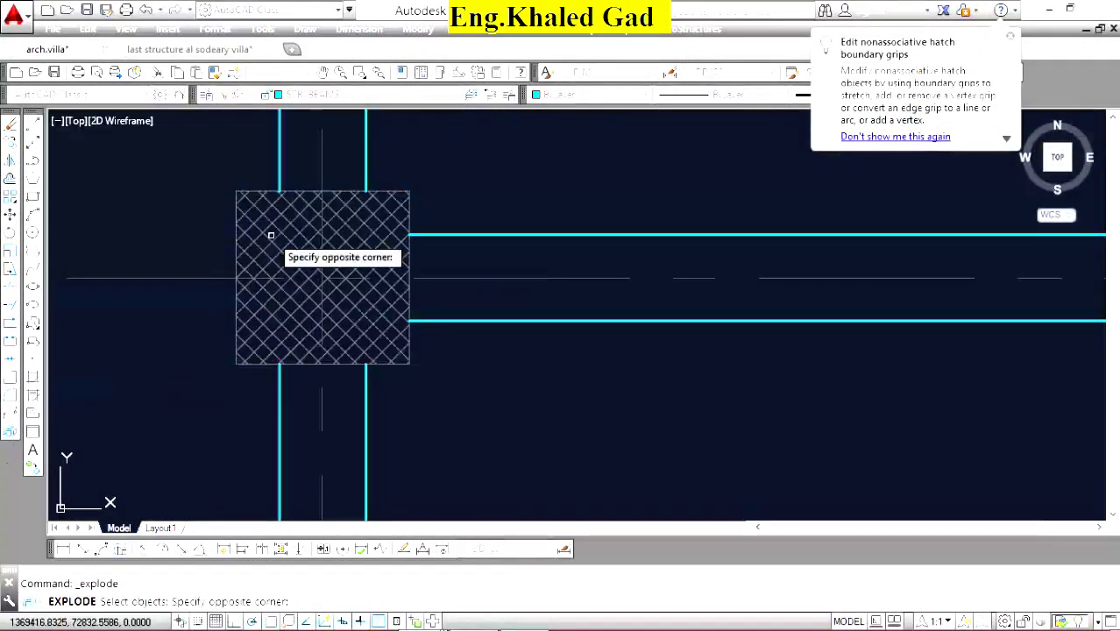
pyautogui.press('Return')
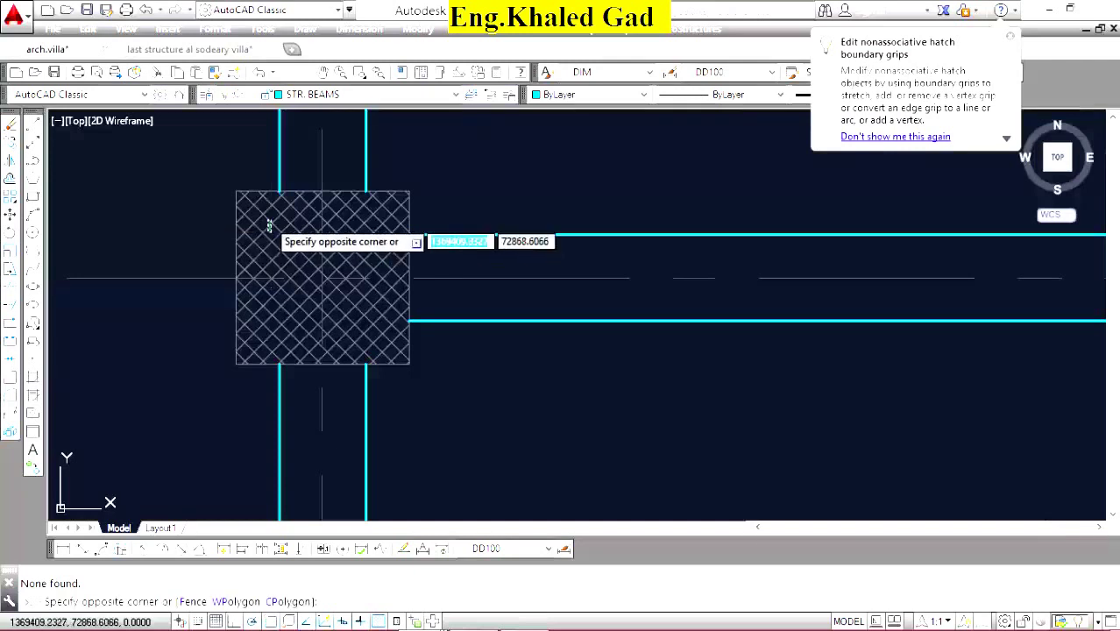
pyautogui.click(266, 216)
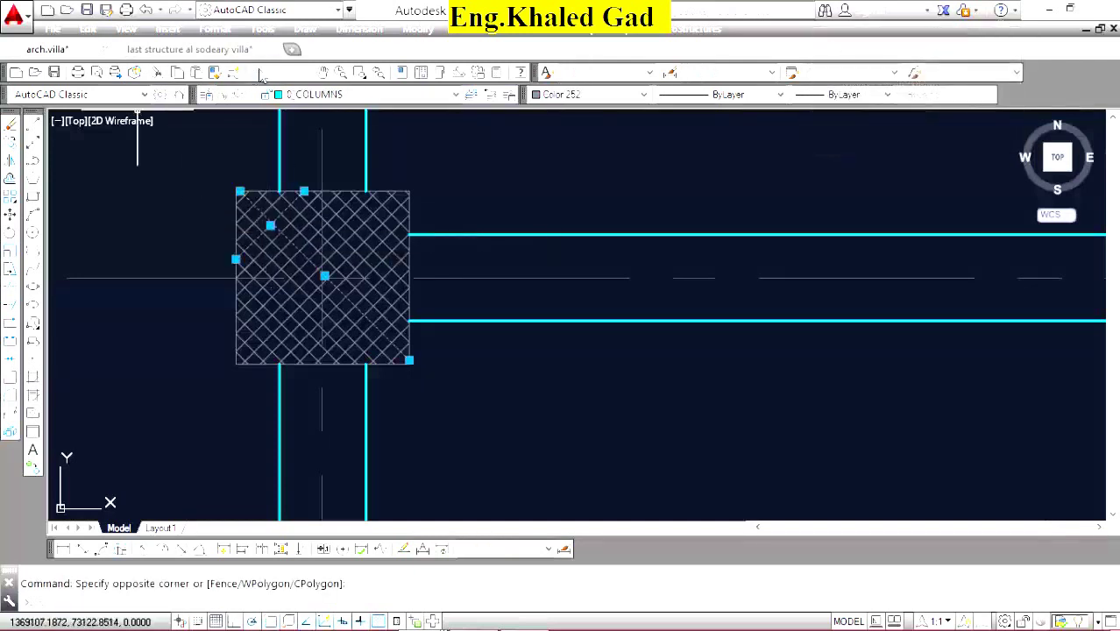
pyautogui.click(298, 191)
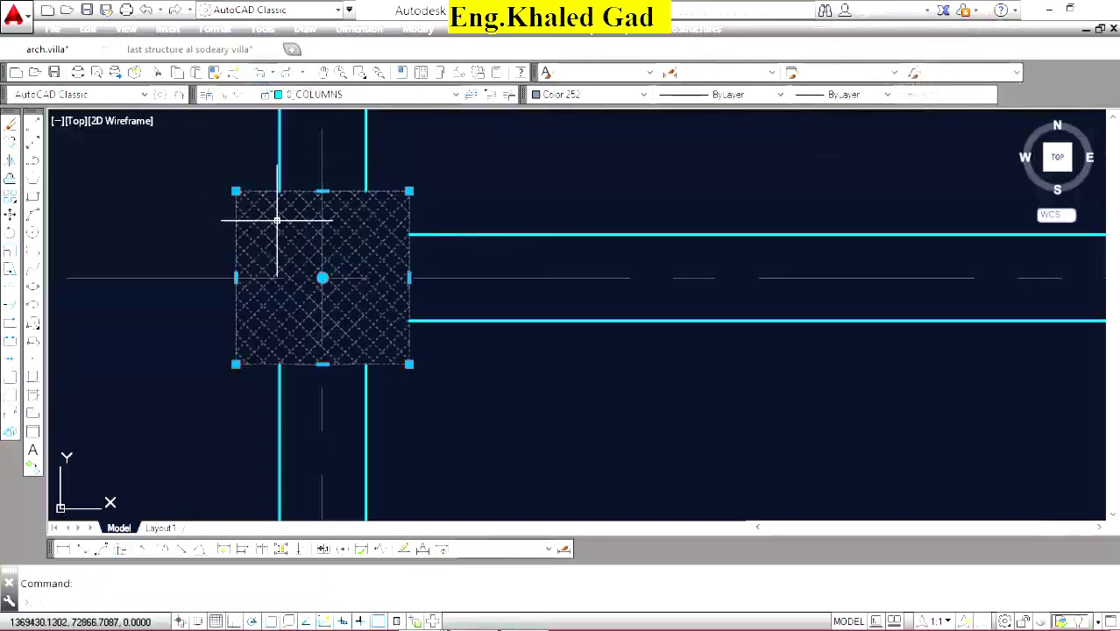
pyautogui.press('Escape')
pyautogui.scroll(4, 293, 220)
pyautogui.scroll(-4, 619, 250)
pyautogui.scroll(4, 680, 271)
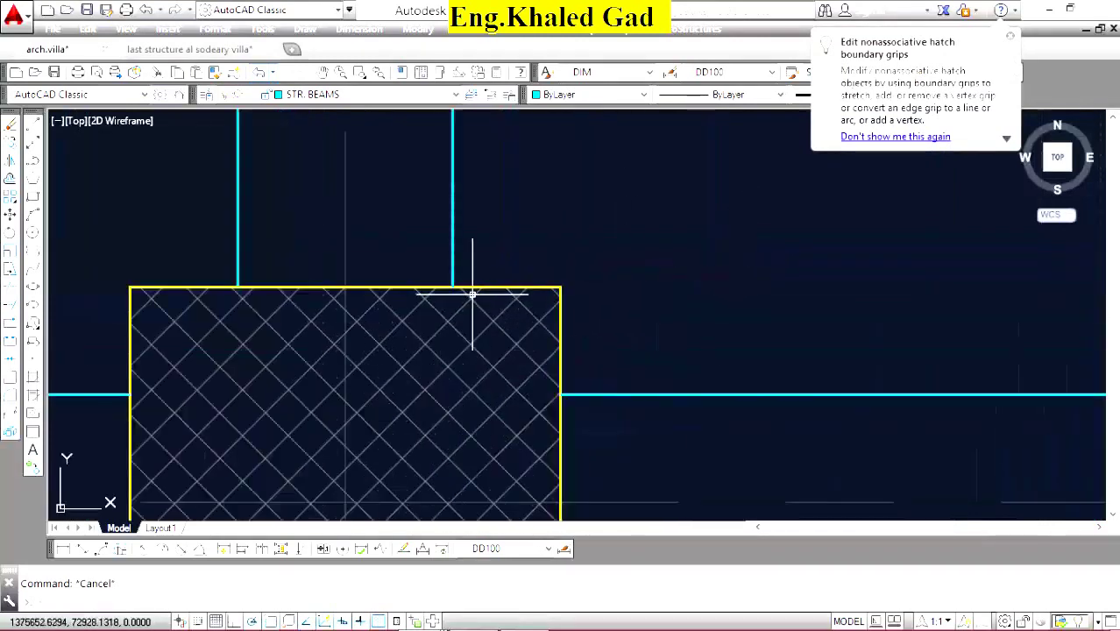
# Match the column hatch properties onto the other column's hatch.
pyautogui.click(214, 72)
pyautogui.scroll(-10, 662, 271)
pyautogui.scroll(12, 355, 213)
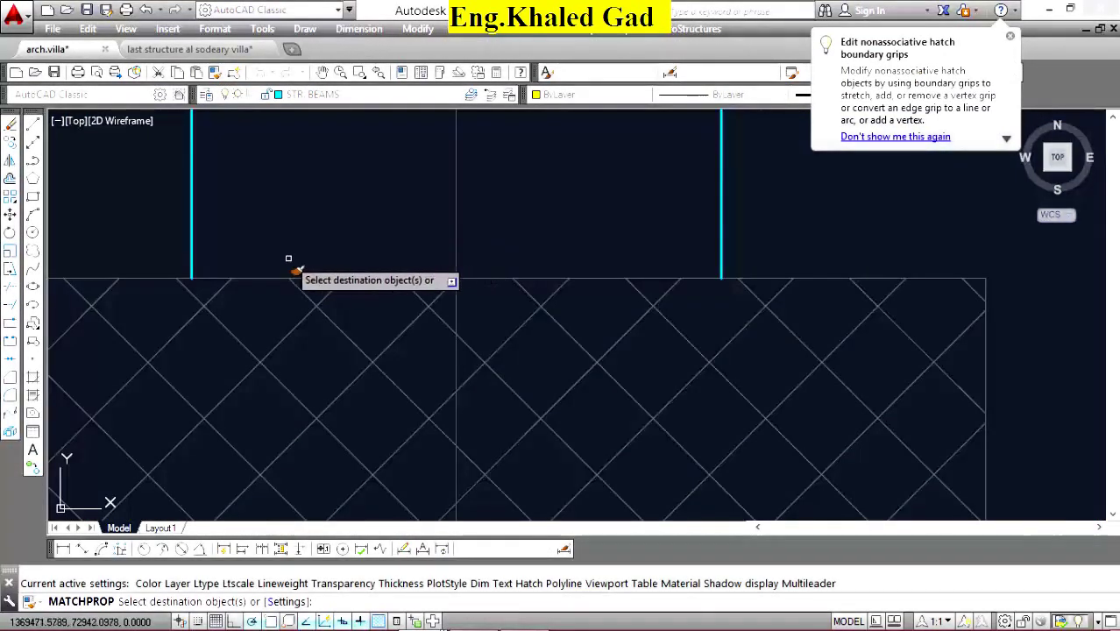
pyautogui.click(270, 256)
pyautogui.click(258, 302)
pyautogui.rightClick(313, 213)
pyautogui.click(342, 218)
pyautogui.scroll(-5, 375, 201)
pyautogui.scroll(-3, 423, 232)
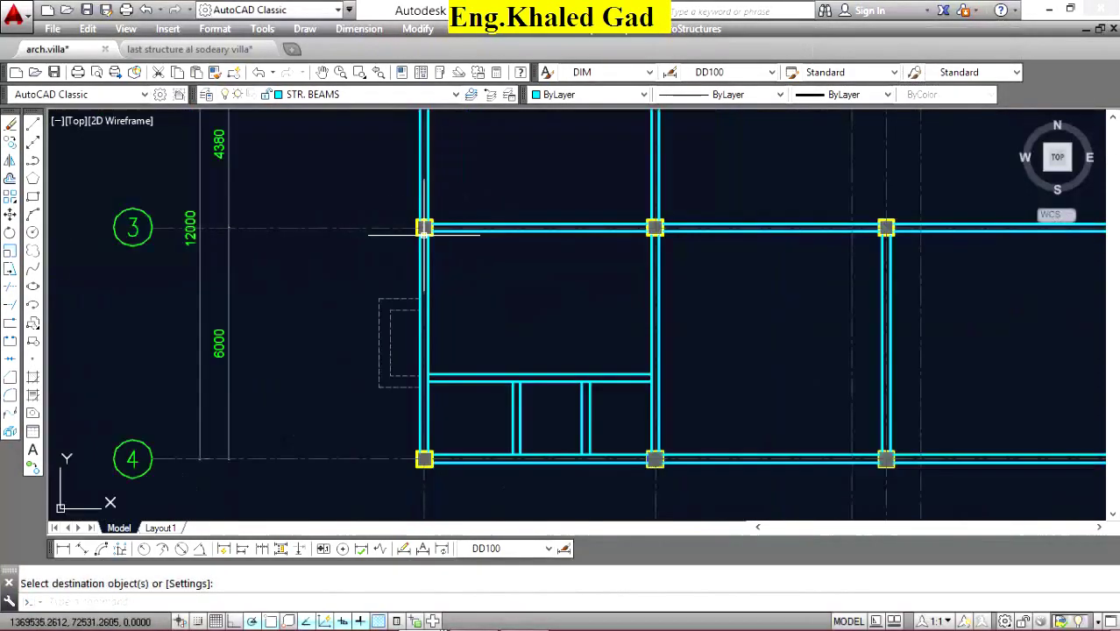
pyautogui.scroll(-4, 470, 342)
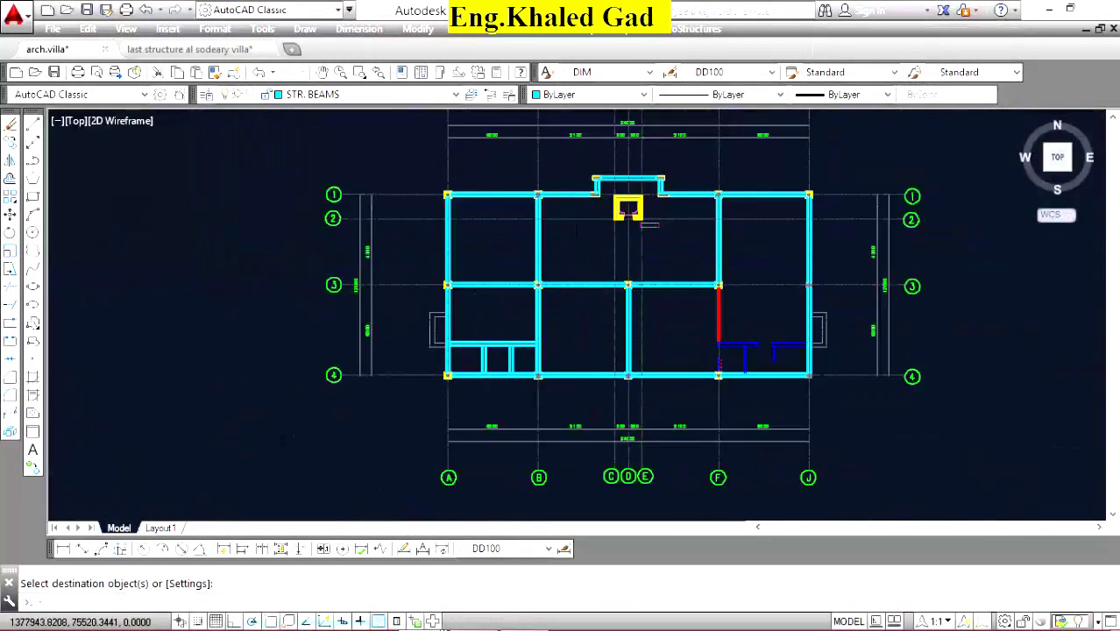
# Stretch the top blue wall line beside the red grid F segment to the right-hand beam.
pyautogui.scroll(2, 581, 239)
pyautogui.scroll(4, 373, 307)
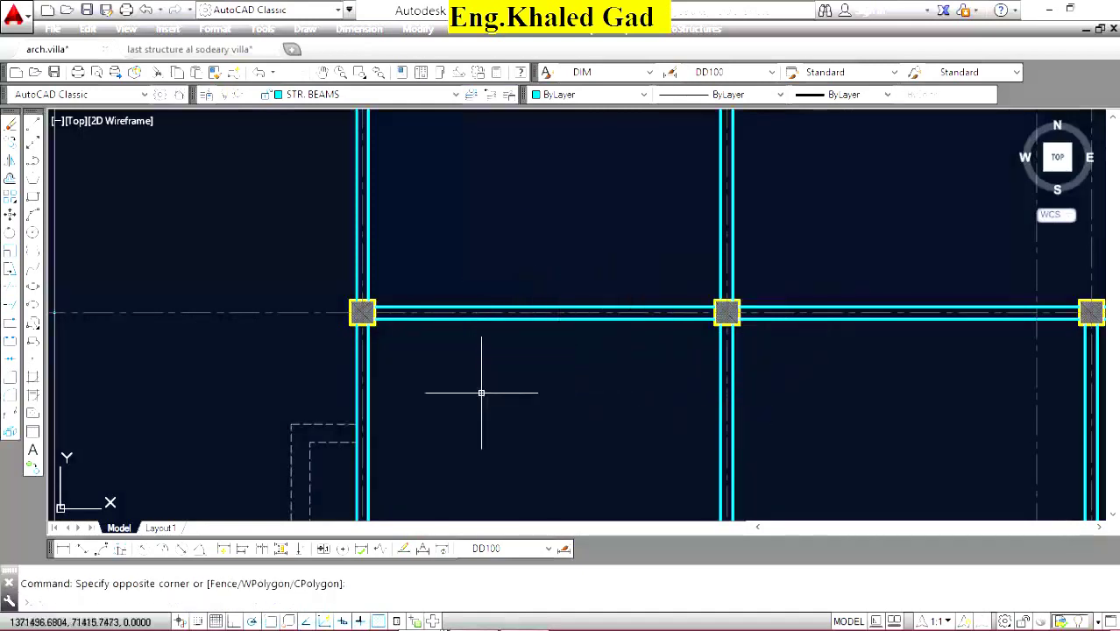
pyautogui.scroll(-8, 427, 287)
pyautogui.scroll(4, 566, 335)
pyautogui.scroll(6, 682, 325)
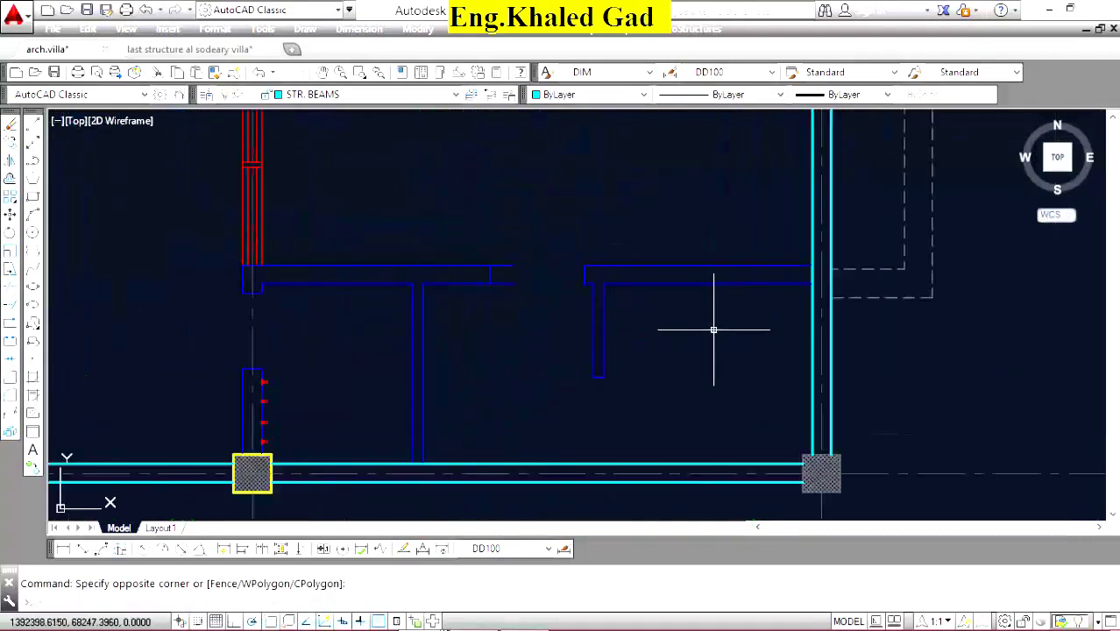
pyautogui.scroll(2, 516, 263)
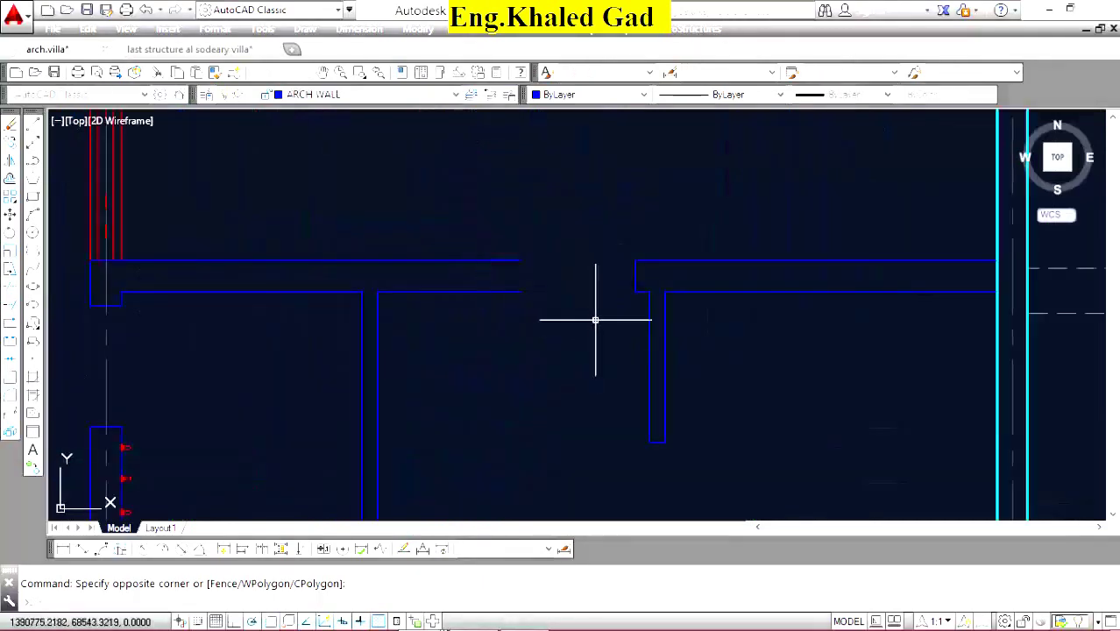
pyautogui.moveTo(557, 172); pyautogui.dragTo(722, 303)
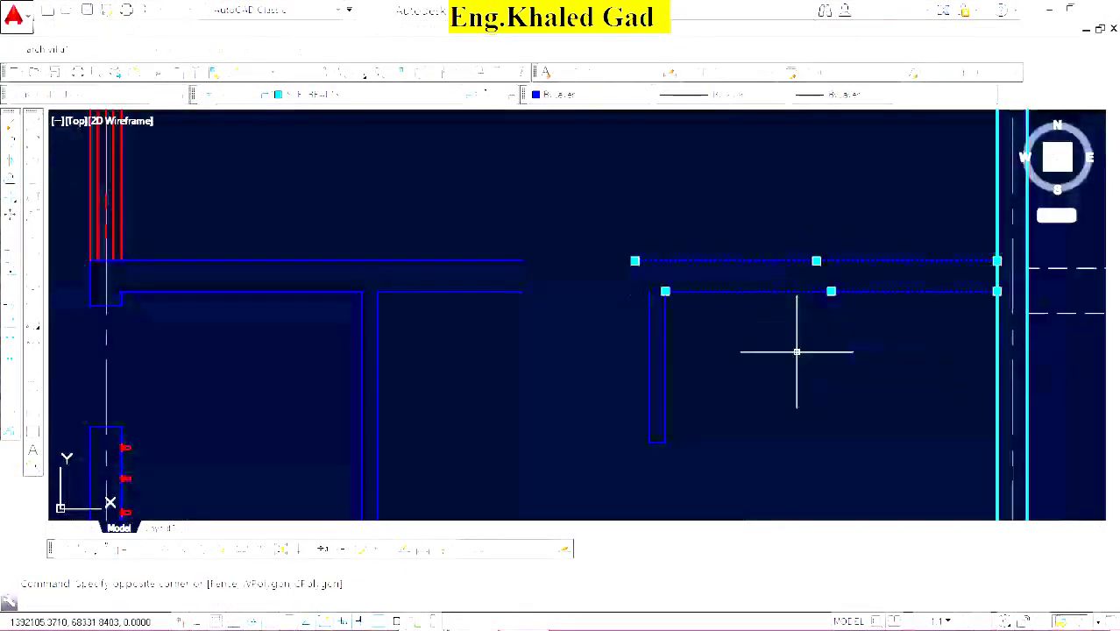
pyautogui.click(545, 340)
pyautogui.click(521, 260)
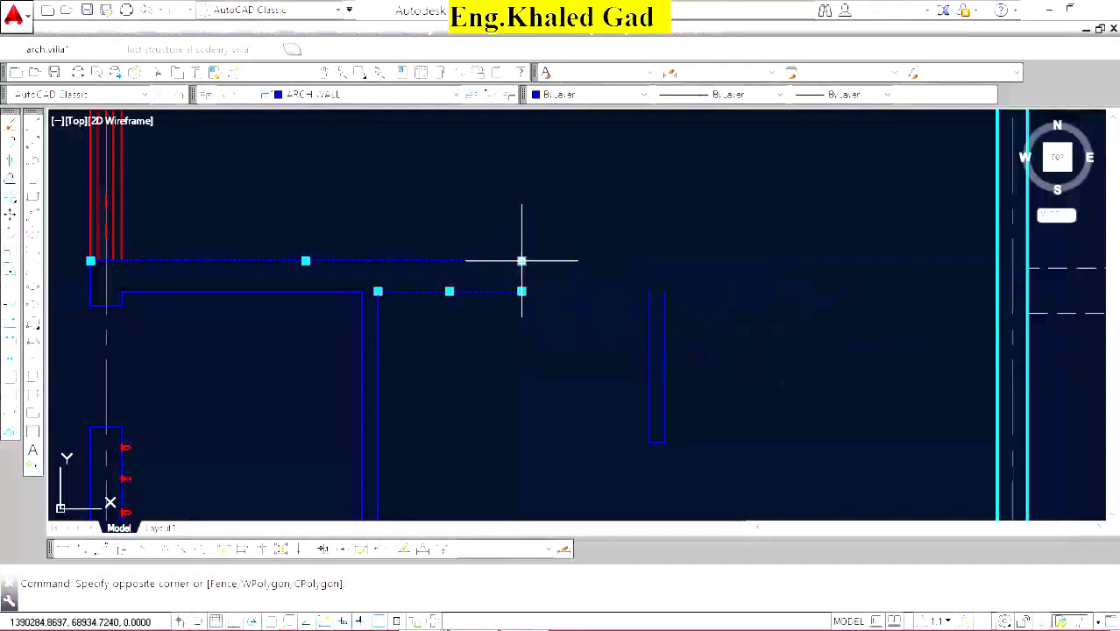
pyautogui.click(521, 260)
pyautogui.click(996, 260)
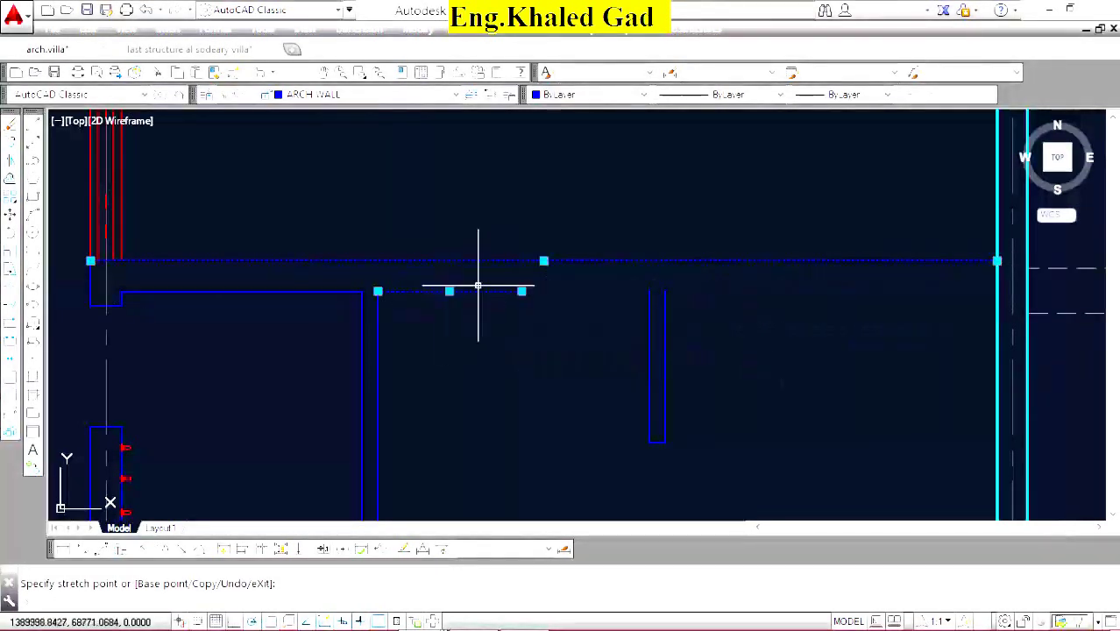
# Stretch the lower blue wall line to the same right-hand beam.
pyautogui.click(522, 291)
pyautogui.click(572, 282)
pyautogui.click(522, 291)
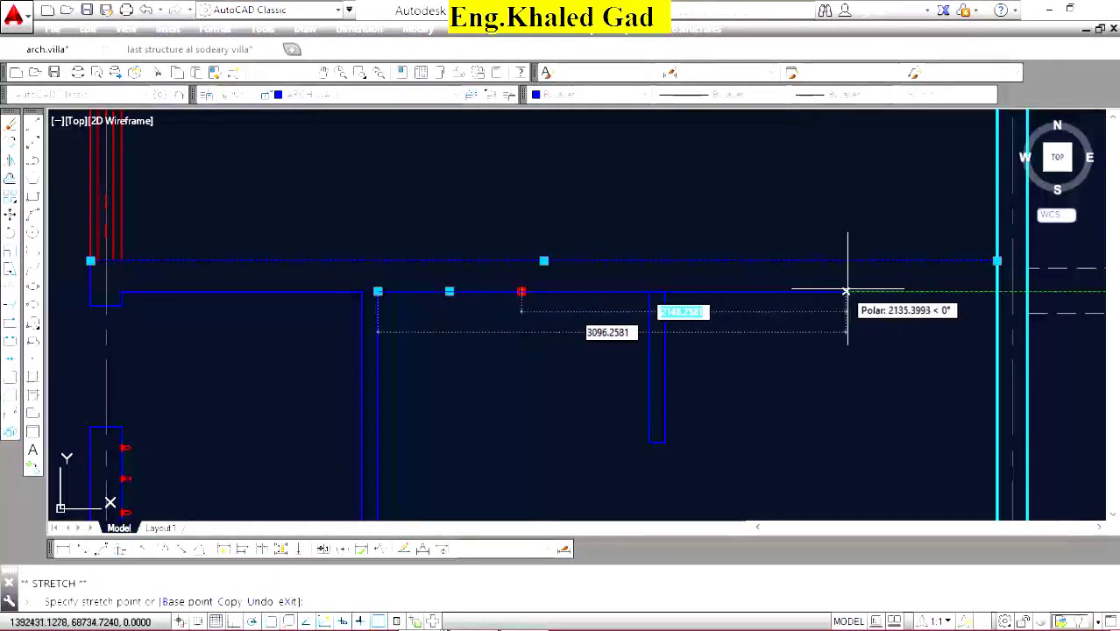
pyautogui.click(996, 291)
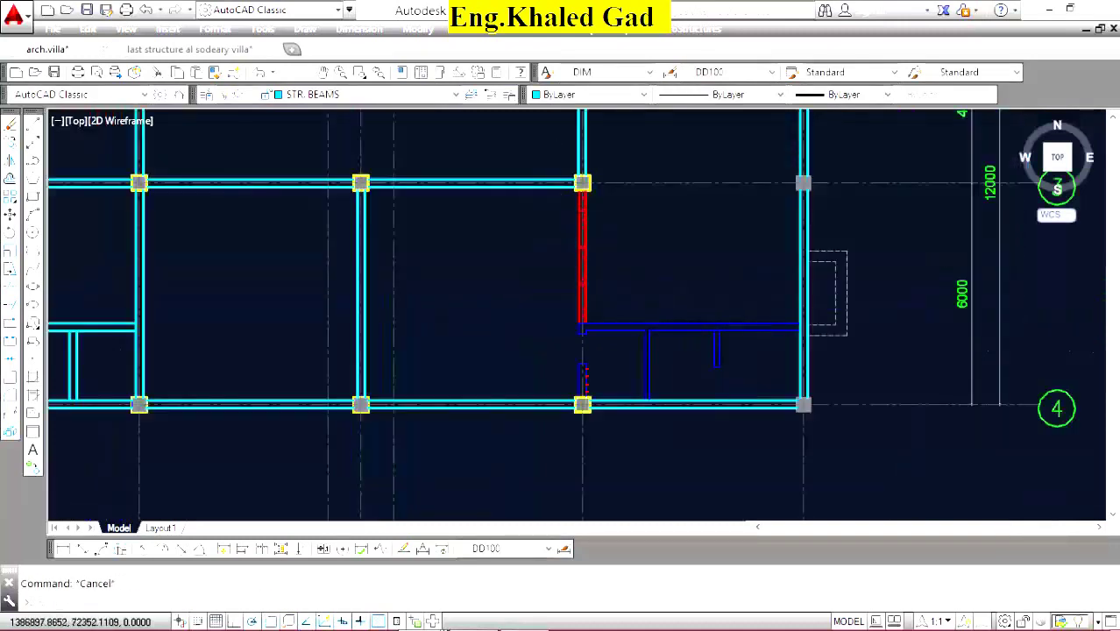
# Erase the three stray objects and the middle beam lines near the red beam.
pyautogui.scroll(4, 561, 193)
pyautogui.click(547, 195)
pyautogui.click(667, 400)
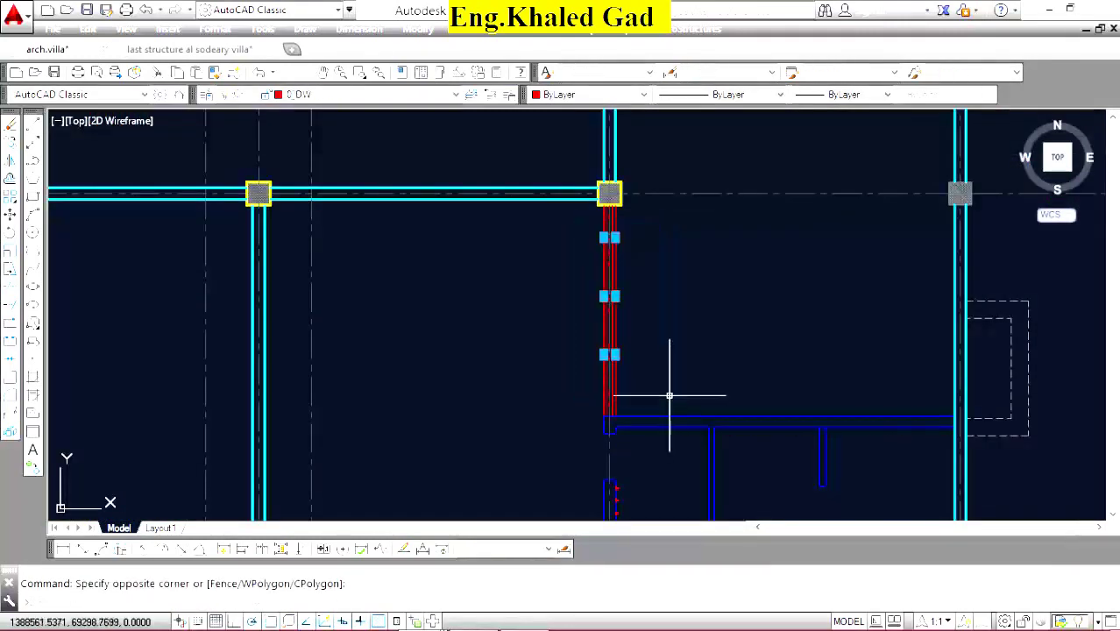
pyautogui.press('Delete')
pyautogui.scroll(5, 645, 300)
pyautogui.scroll(3, 599, 213)
pyautogui.click(599, 213)
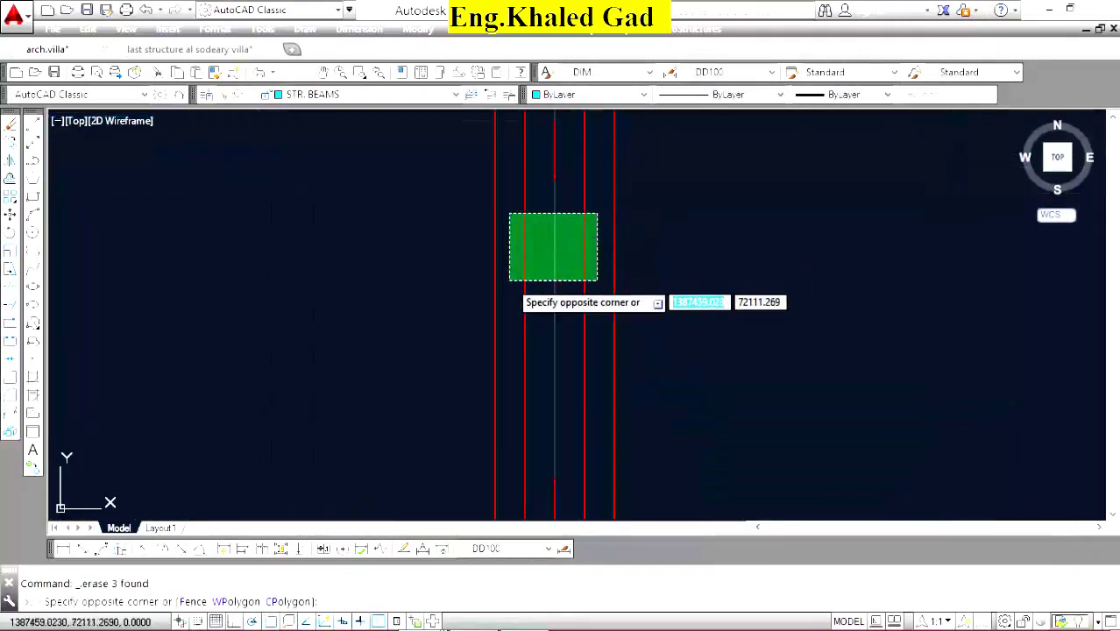
pyautogui.click(508, 280)
pyautogui.press('Delete')
# Erase the eight junction objects and the leftover blue beam line.
pyautogui.scroll(-5, 580, 252)
pyautogui.scroll(-1, 579, 337)
pyautogui.scroll(5, 540, 298)
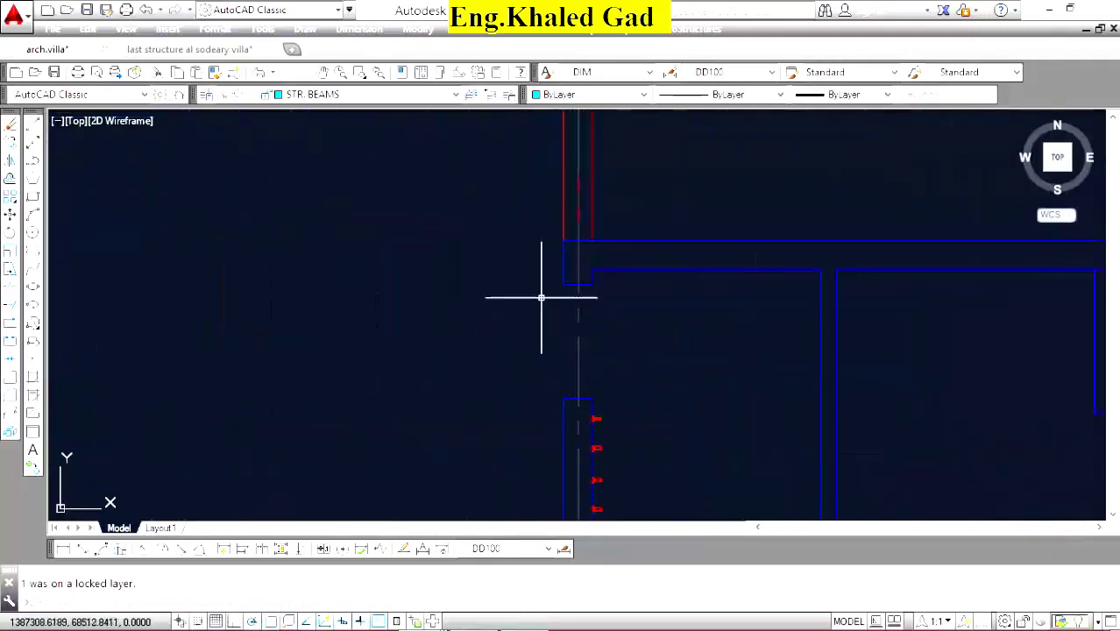
pyautogui.click(492, 162)
pyautogui.scroll(-4, 572, 263)
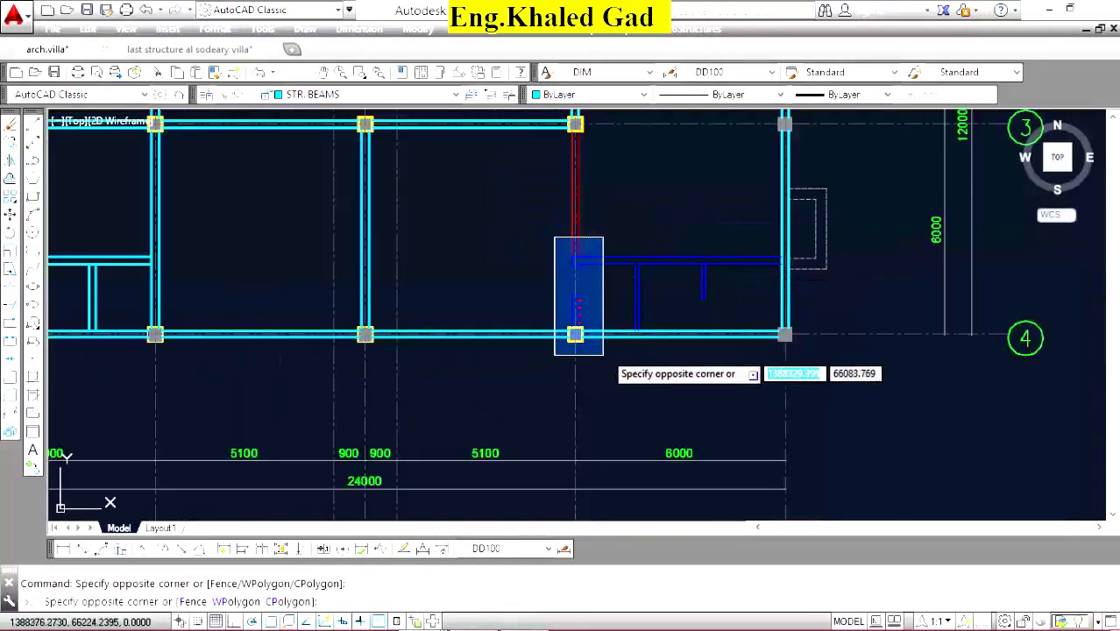
pyautogui.click(606, 321)
pyautogui.press('Delete')
pyautogui.scroll(5, 578, 315)
pyautogui.click(591, 348)
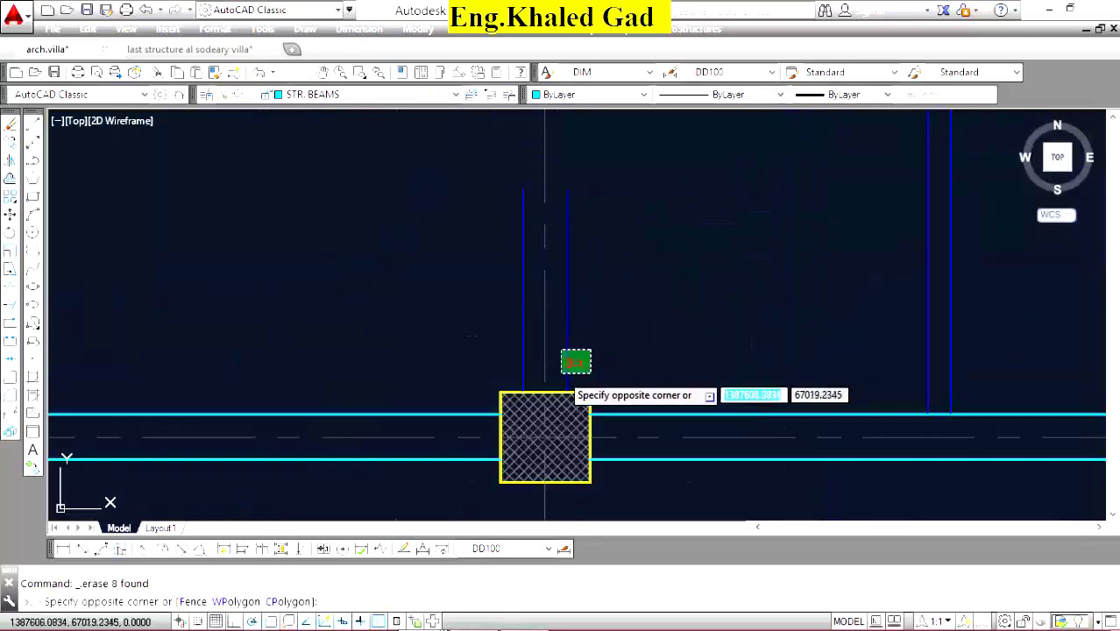
pyautogui.click(561, 376)
pyautogui.press('Delete')
# Stretch the red grid F beam line's endpoint down to the row 4 column.
pyautogui.scroll(-5, 497, 386)
pyautogui.scroll(5, 497, 385)
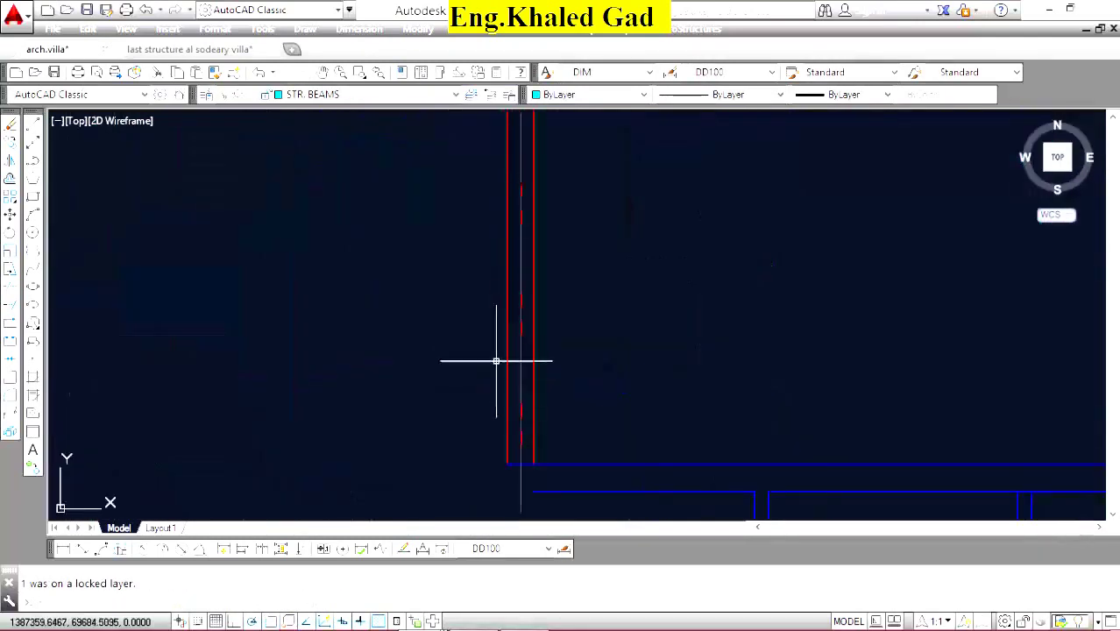
pyautogui.click(506, 464)
pyautogui.scroll(-5, 504, 333)
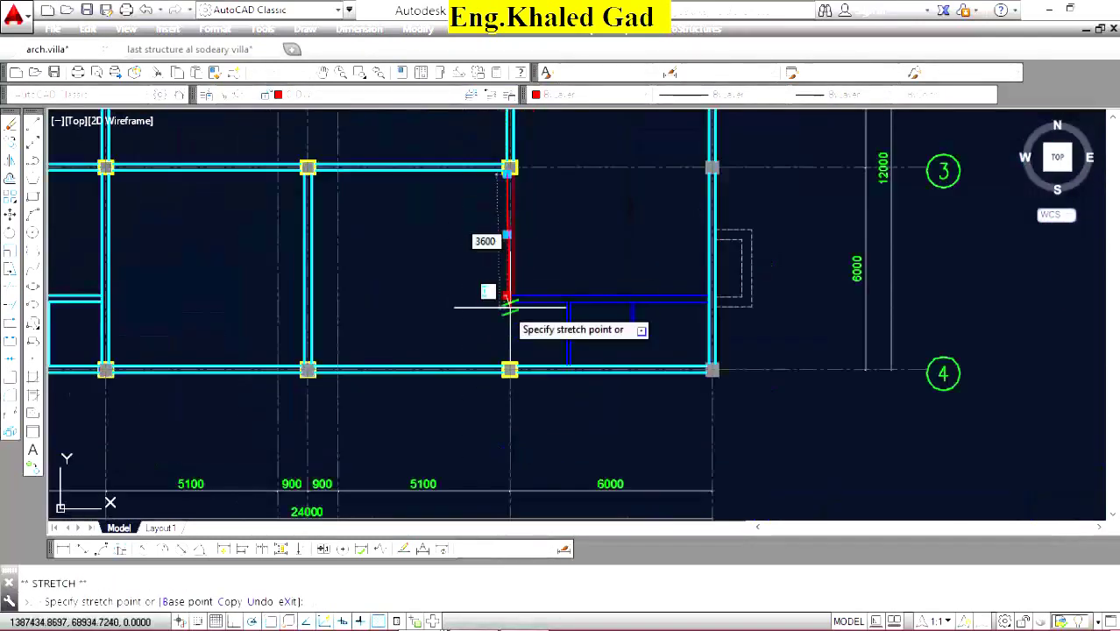
pyautogui.scroll(5, 504, 368)
pyautogui.click(475, 358)
pyautogui.scroll(-2, 475, 357)
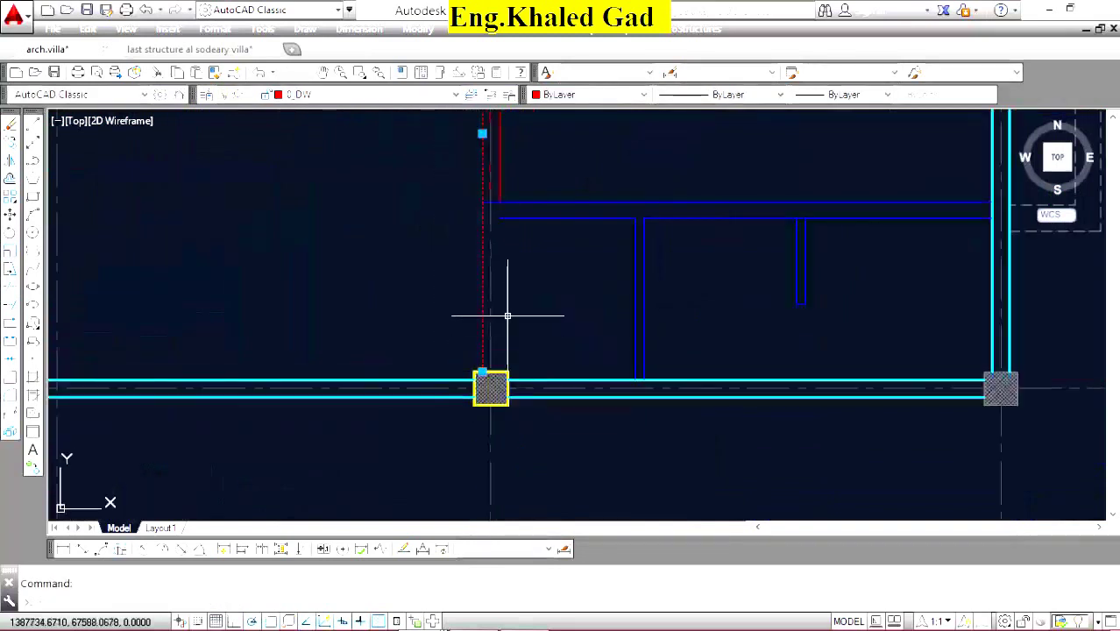
pyautogui.scroll(2, 497, 178)
pyautogui.click(497, 214)
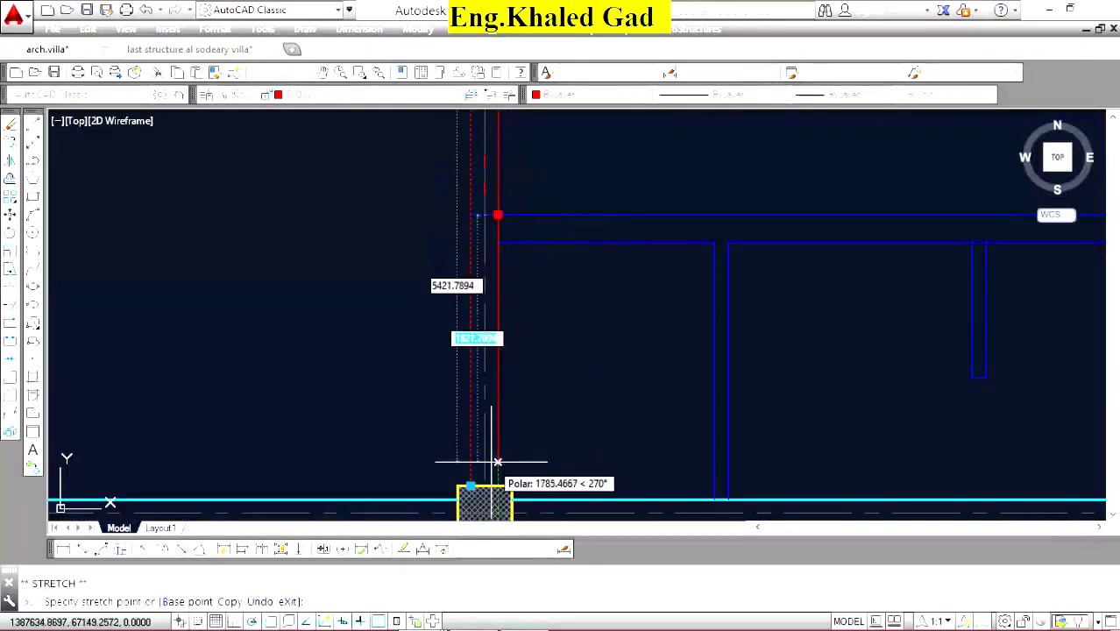
pyautogui.press('Escape')
# Erase another leftover line and grab the red beam line's endpoint again.
pyautogui.scroll(2, 492, 220)
pyautogui.scroll(3, 492, 220)
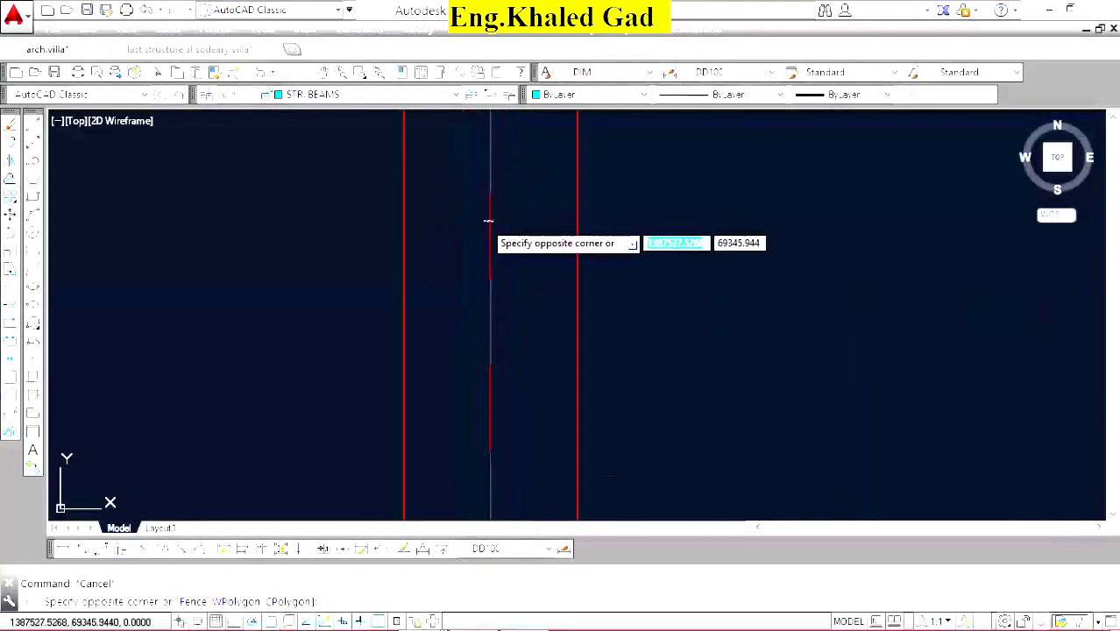
pyautogui.click(522, 257)
pyautogui.press('Delete')
pyautogui.scroll(-3, 516, 280)
pyautogui.scroll(-2, 489, 320)
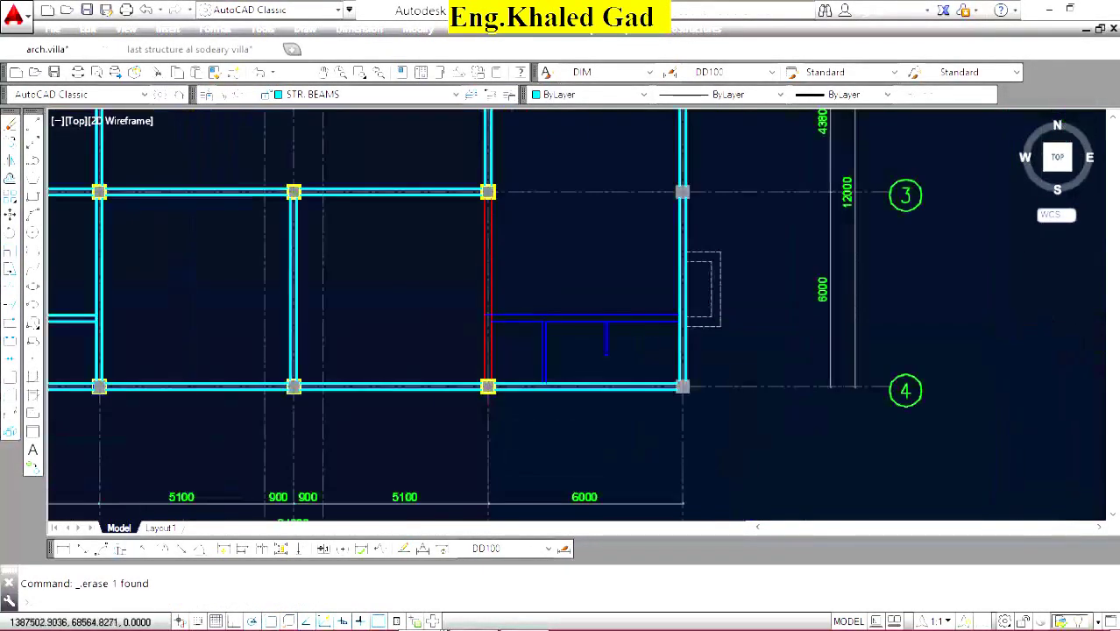
pyautogui.scroll(3, 489, 321)
pyautogui.click(452, 303)
pyautogui.click(346, 262)
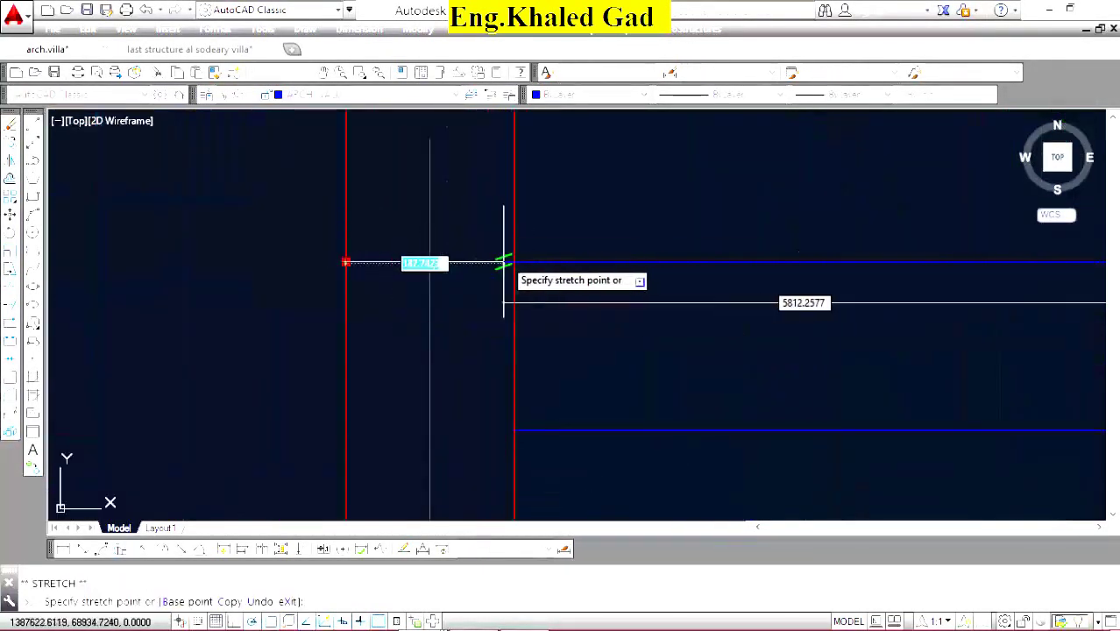
pyautogui.scroll(-2, 425, 318)
pyautogui.scroll(-2, 437, 317)
# Crossing-select and remove the four short blue wall lines in the room between grids F and J.
pyautogui.scroll(-4, 437, 317)
pyautogui.press('Escape')
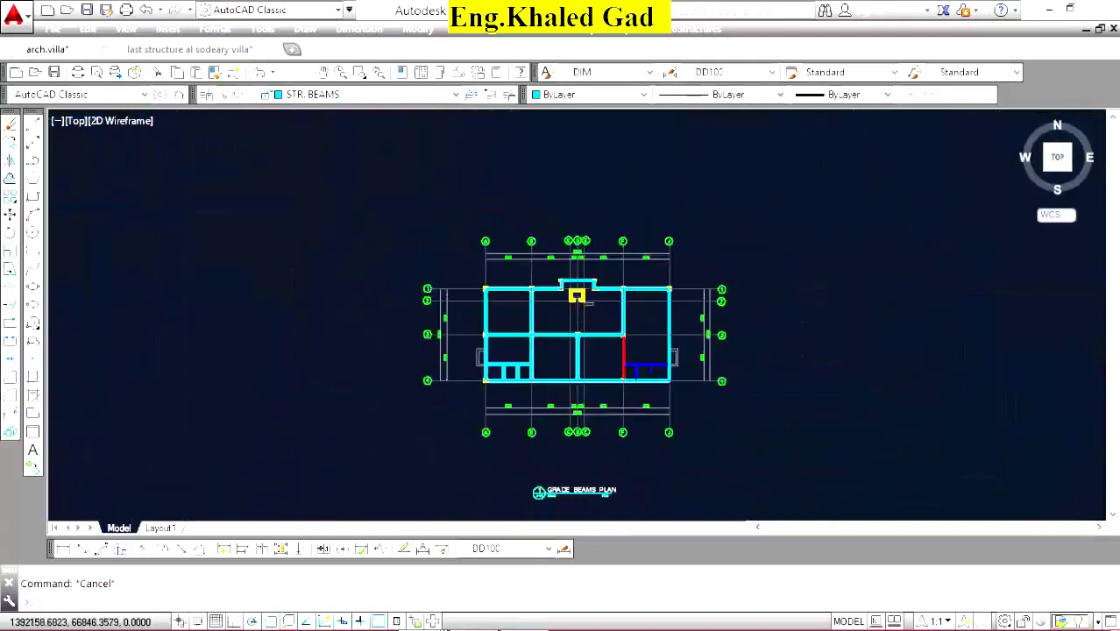
pyautogui.scroll(-5, 592, 377)
pyautogui.scroll(3, 561, 350)
pyautogui.scroll(3, 613, 341)
pyautogui.scroll(3, 631, 337)
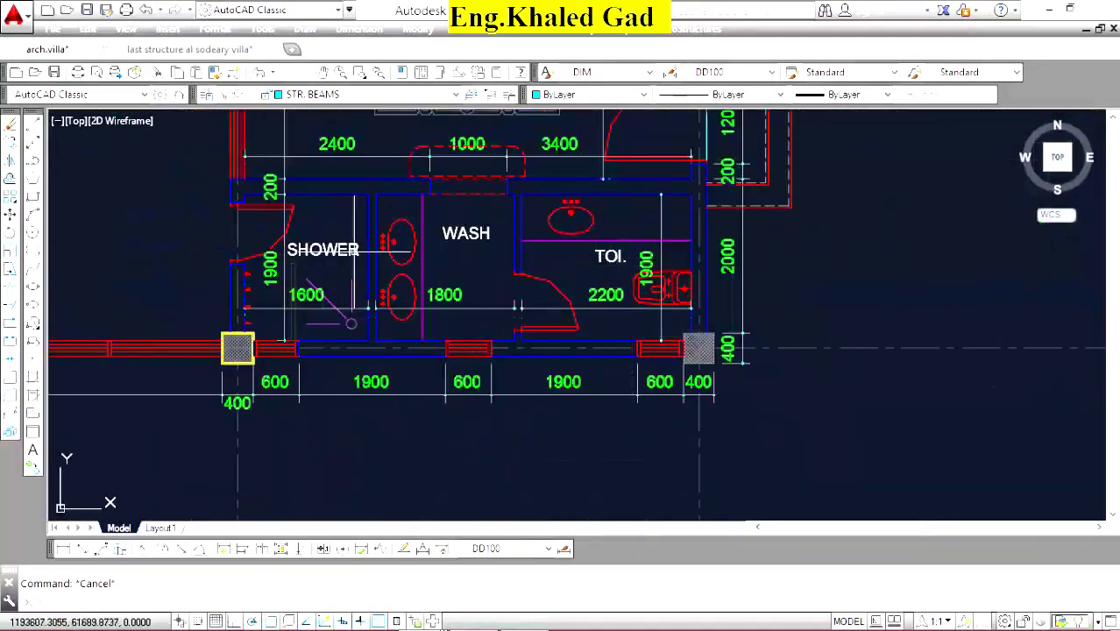
pyautogui.scroll(-2, 333, 420)
pyautogui.scroll(-3, 394, 368)
pyautogui.scroll(3, 561, 289)
pyautogui.scroll(3, 591, 297)
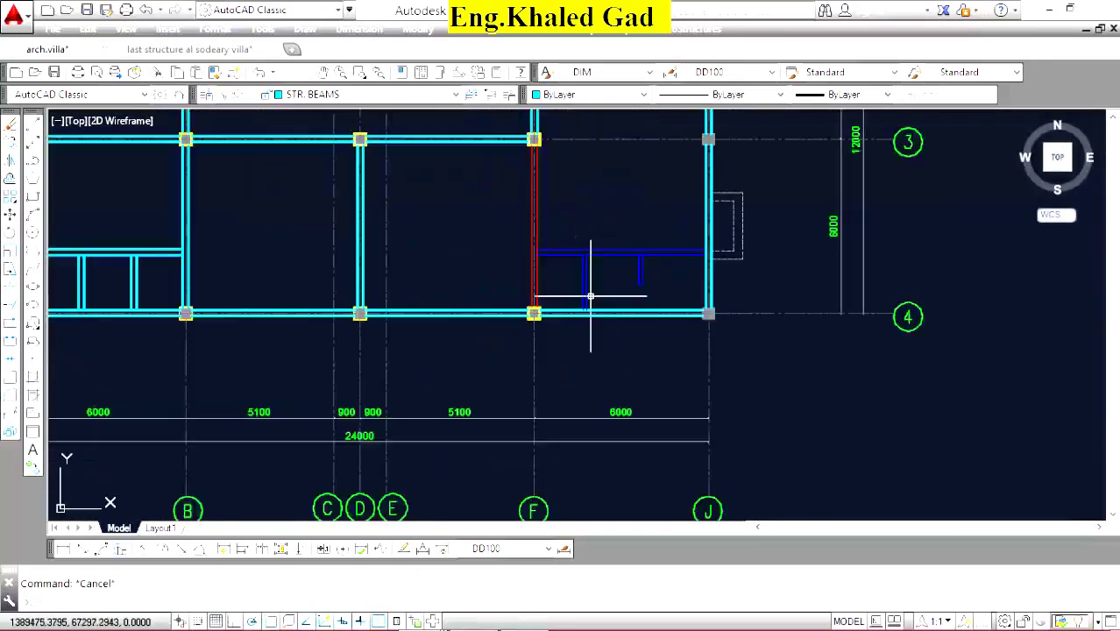
pyautogui.scroll(3, 590, 296)
pyautogui.scroll(3, 613, 290)
pyautogui.click(631, 291)
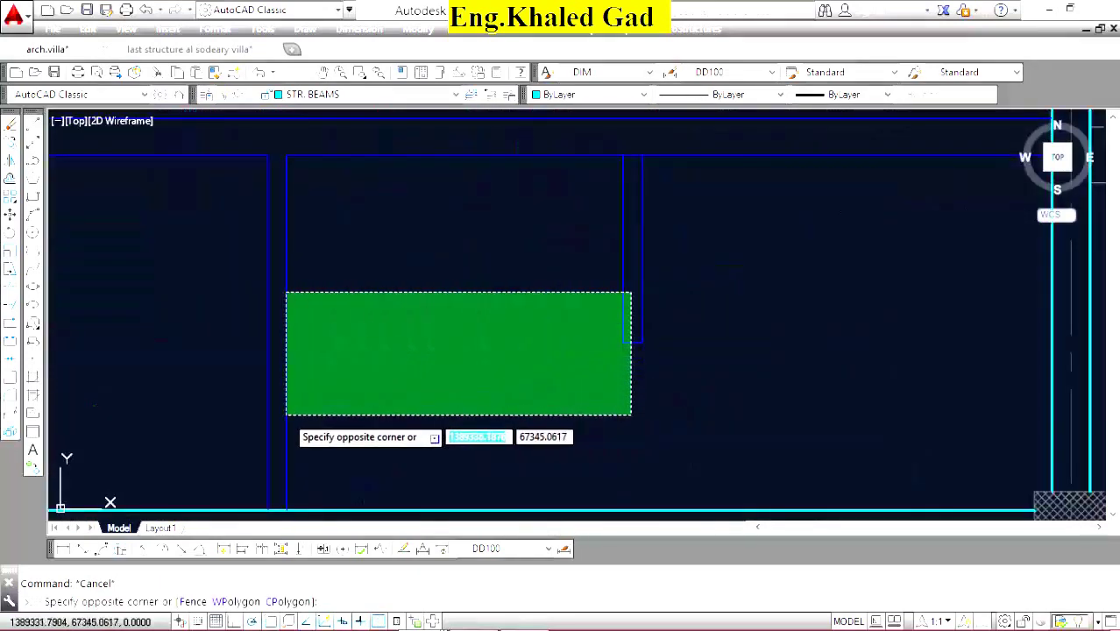
pyautogui.click(286, 413)
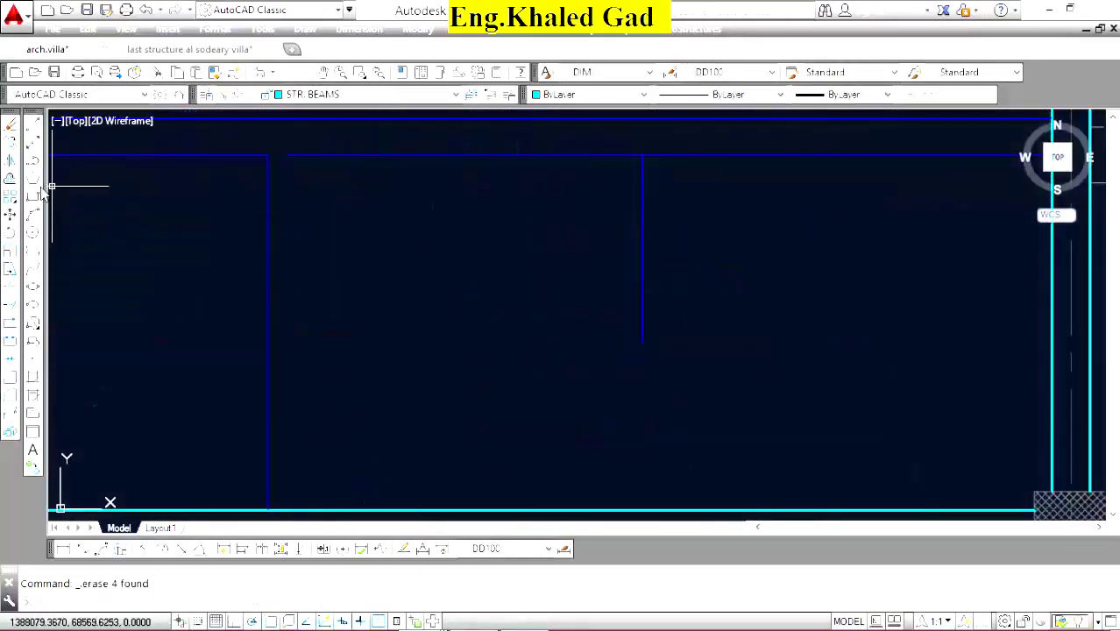
pyautogui.click(10, 179)
# Offset the left and right wall lines 200 inward.
pyautogui.press('Return')
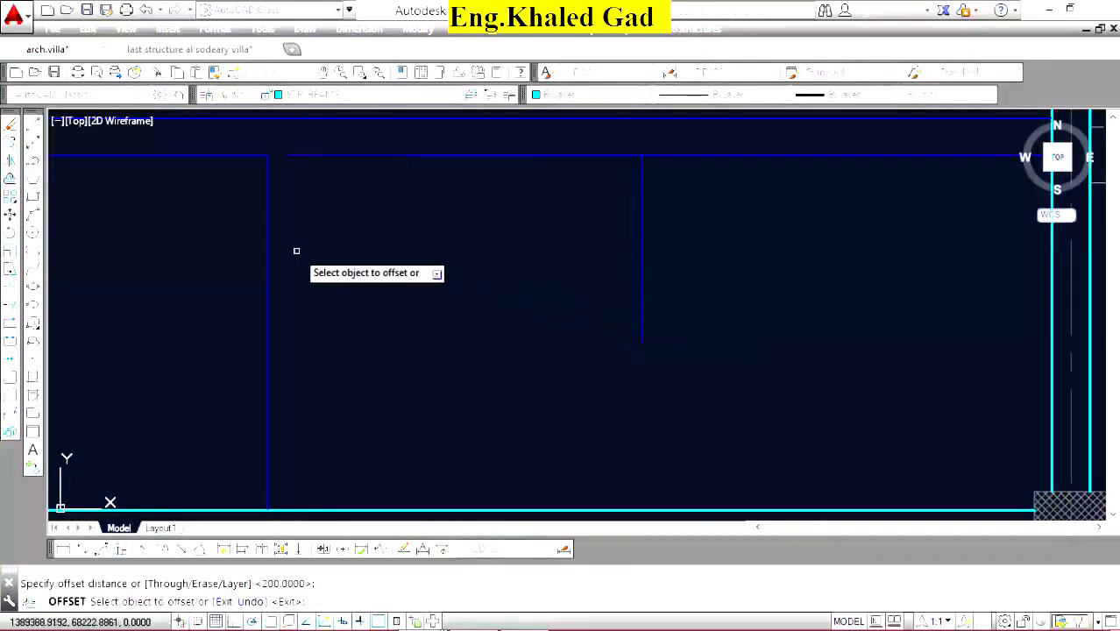
pyautogui.click(268, 237)
pyautogui.click(420, 243)
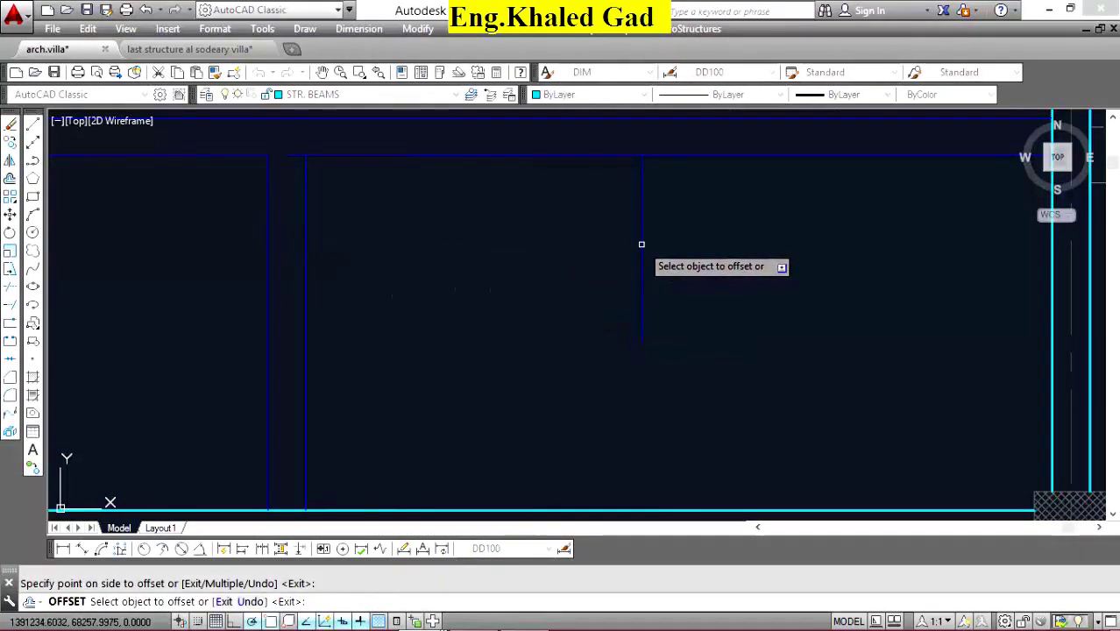
pyautogui.click(643, 242)
pyautogui.click(518, 243)
pyautogui.rightClick(524, 216)
pyautogui.click(563, 246)
# Stretch the two new vertical lines down to the bottom line and erase a wall line.
pyautogui.click(686, 299)
pyautogui.click(528, 388)
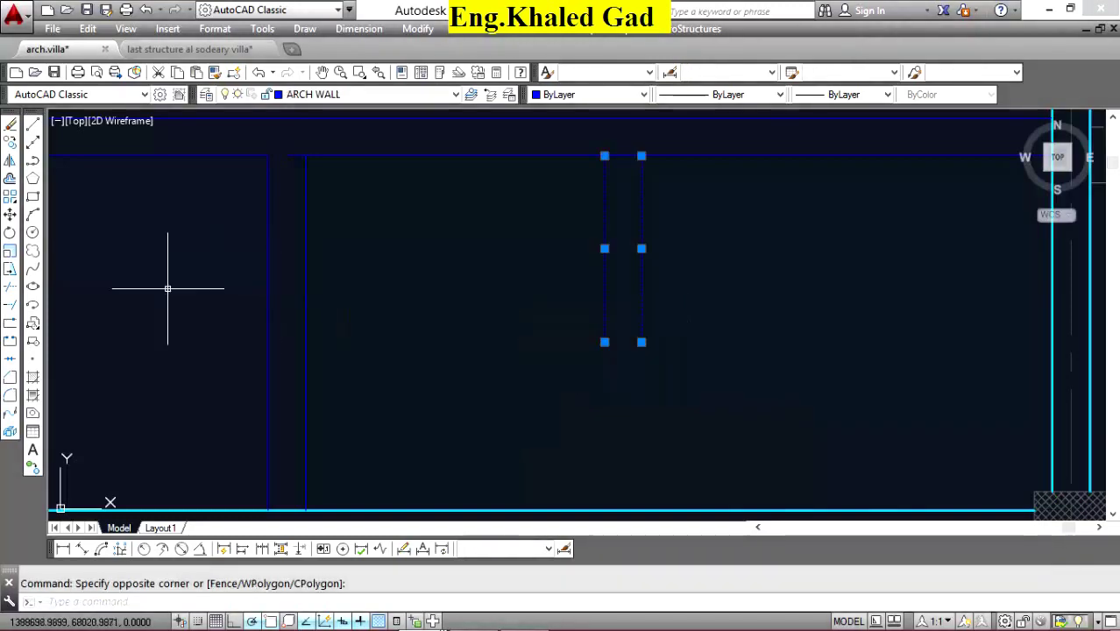
pyautogui.click(17, 272)
pyautogui.click(642, 341)
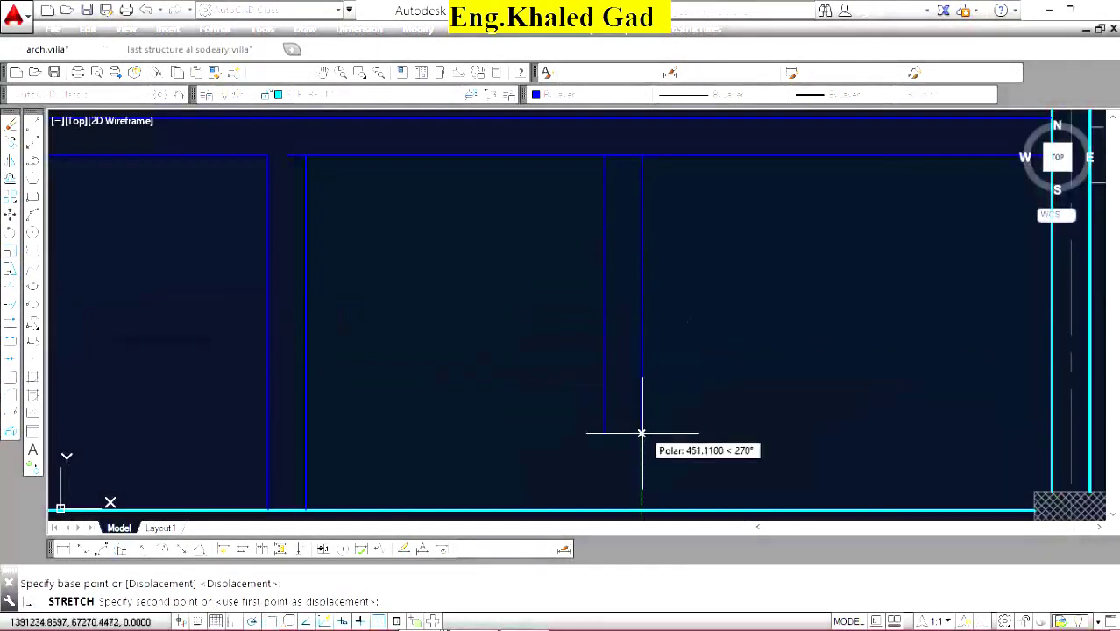
pyautogui.click(639, 511)
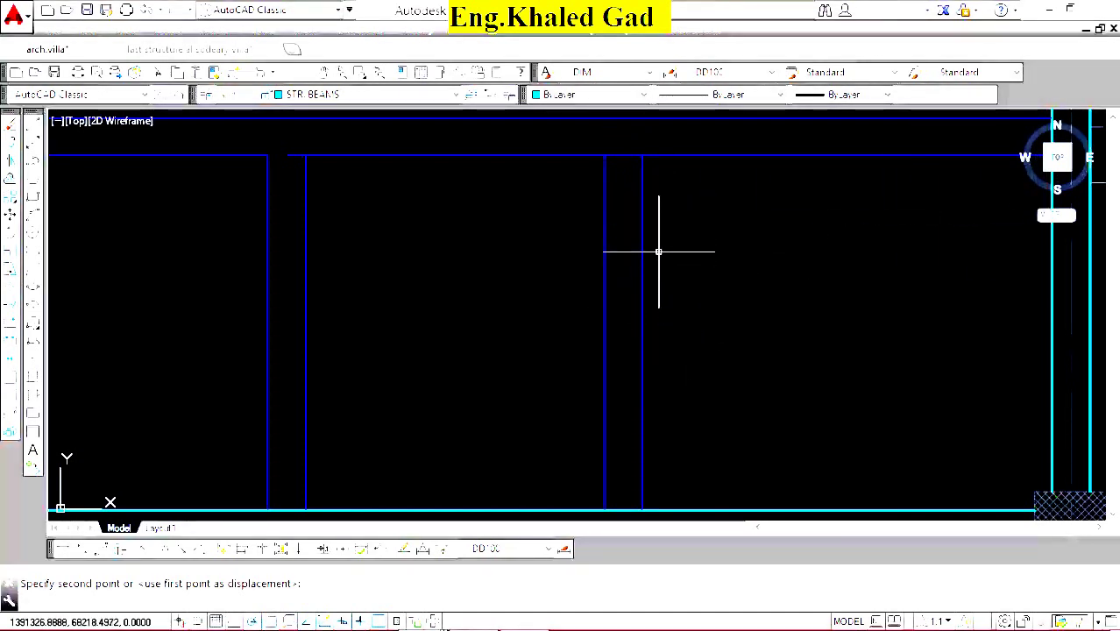
pyautogui.click(642, 251)
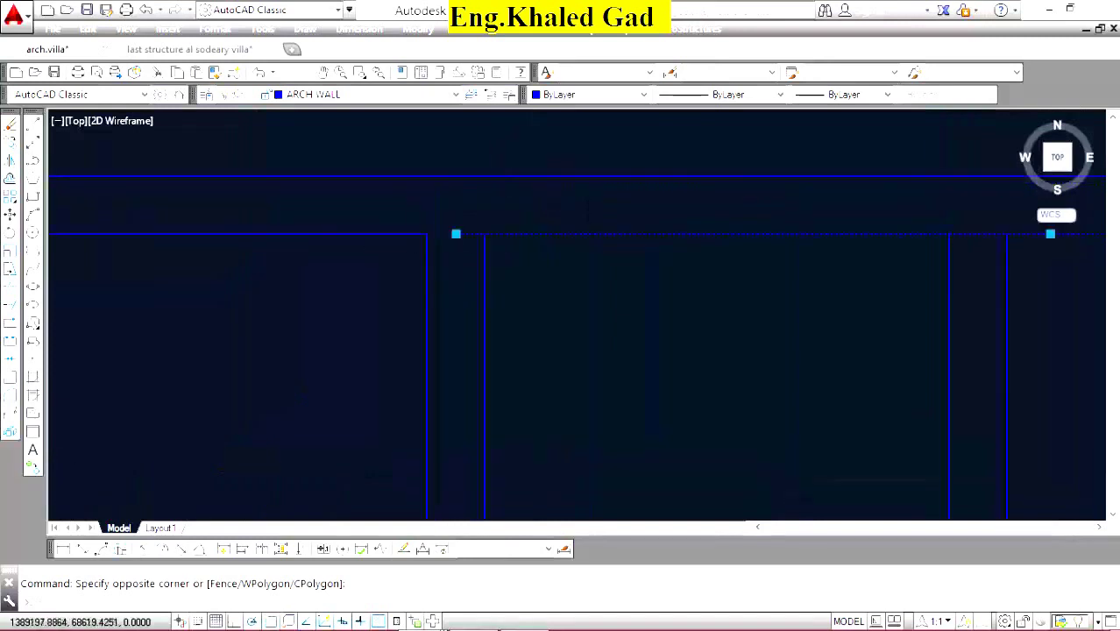
pyautogui.press('Delete')
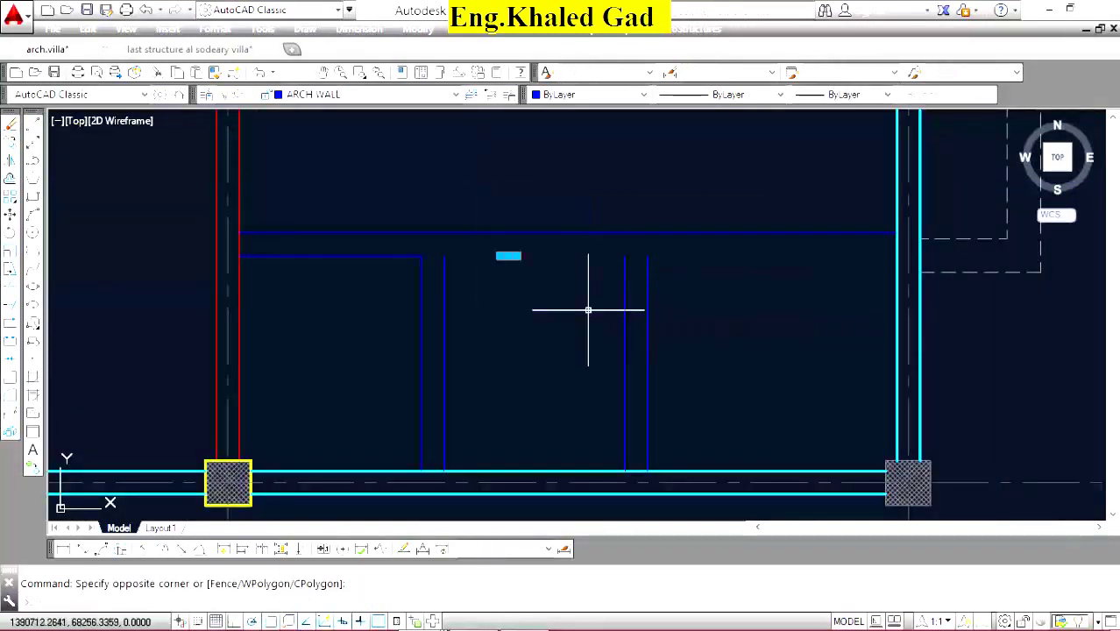
# Extend the short beam's lower edge right to the right-hand vertical beam.
pyautogui.click(412, 256)
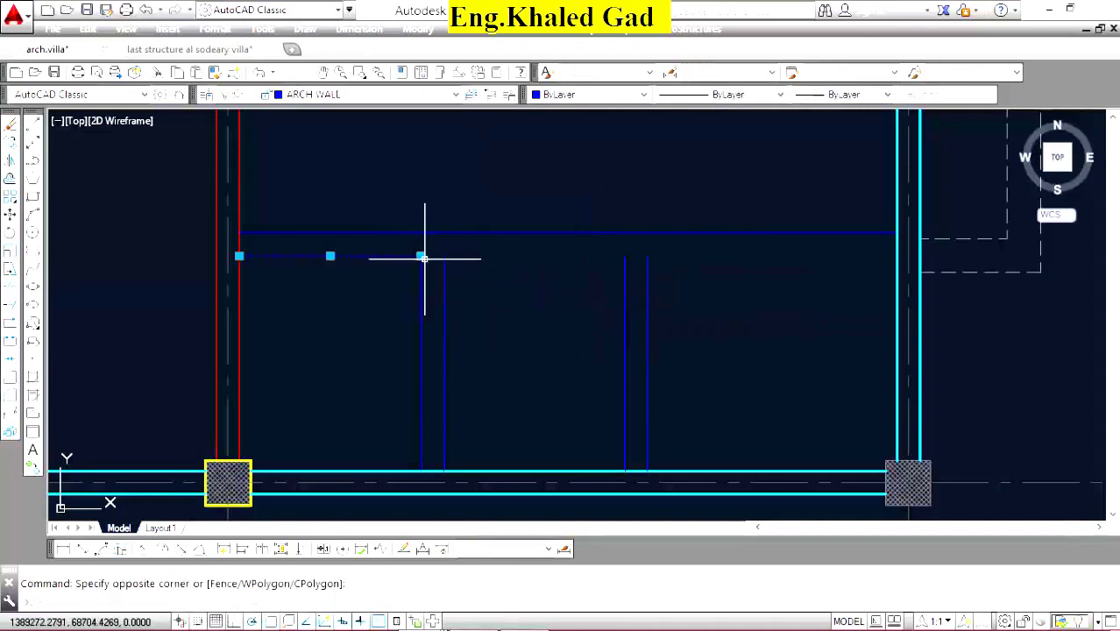
pyautogui.click(421, 256)
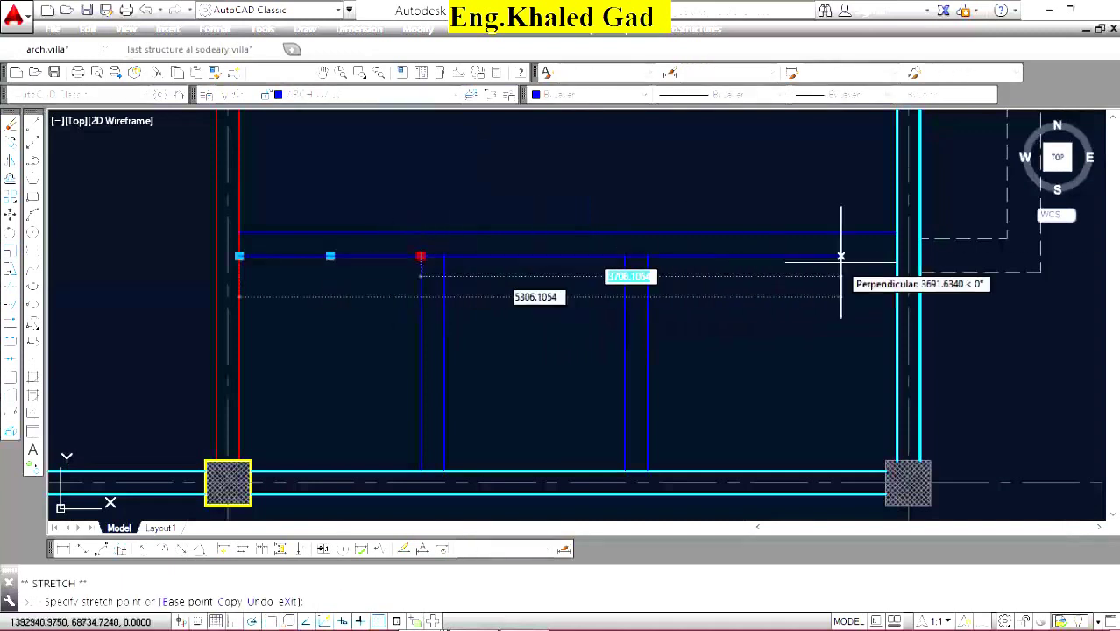
pyautogui.click(897, 254)
pyautogui.press('Escape')
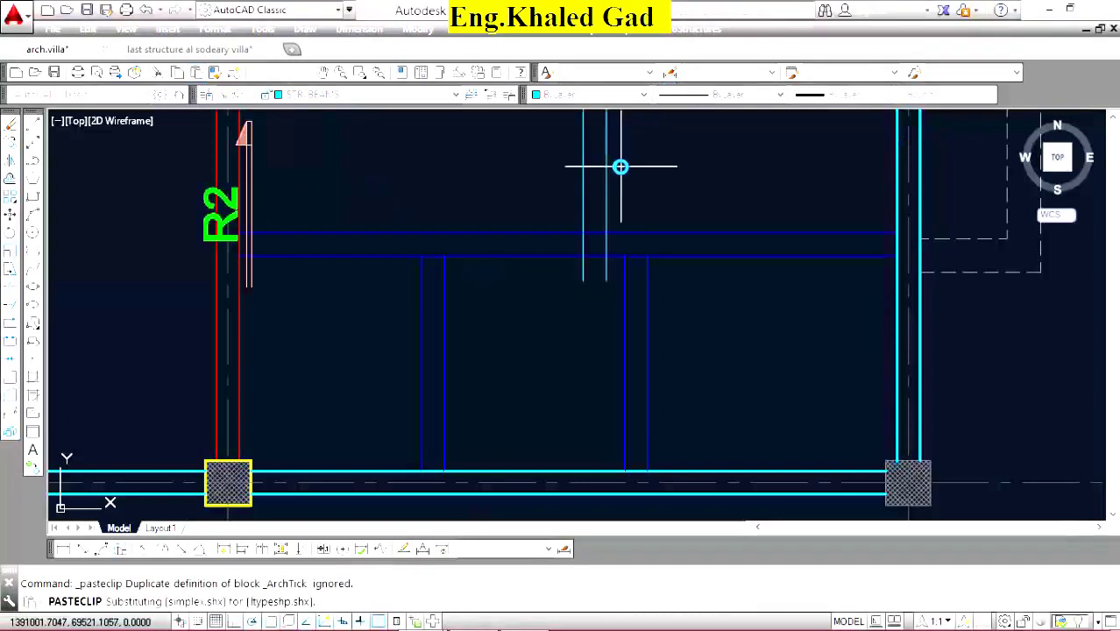
# Match the blue short-beam lines to a cyan STR. BEAMS line's properties.
pyautogui.press('Escape')
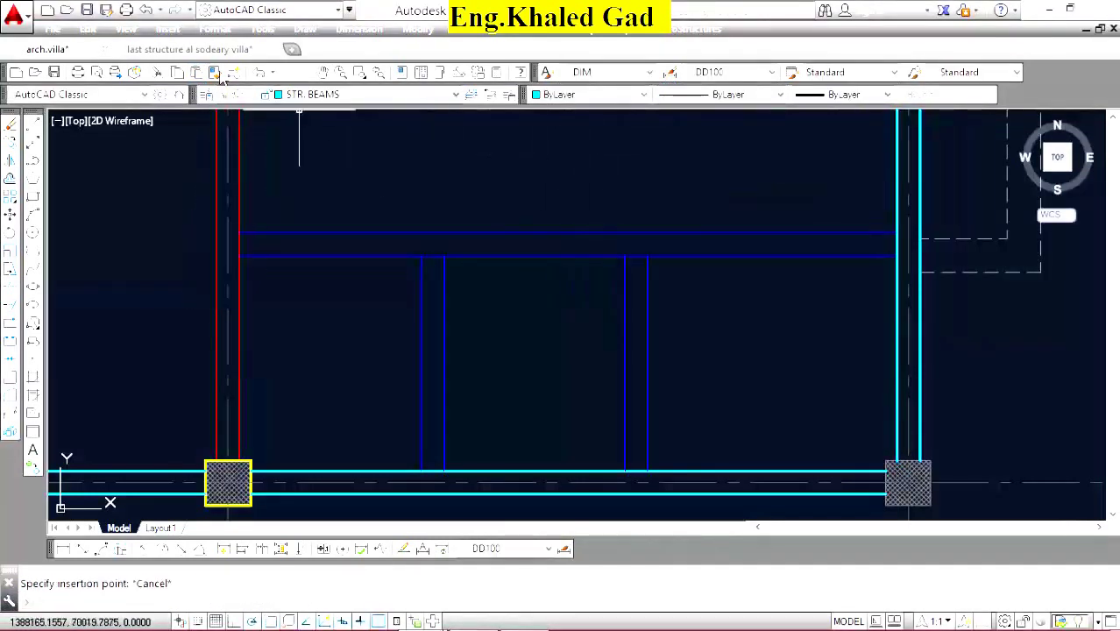
pyautogui.click(215, 74)
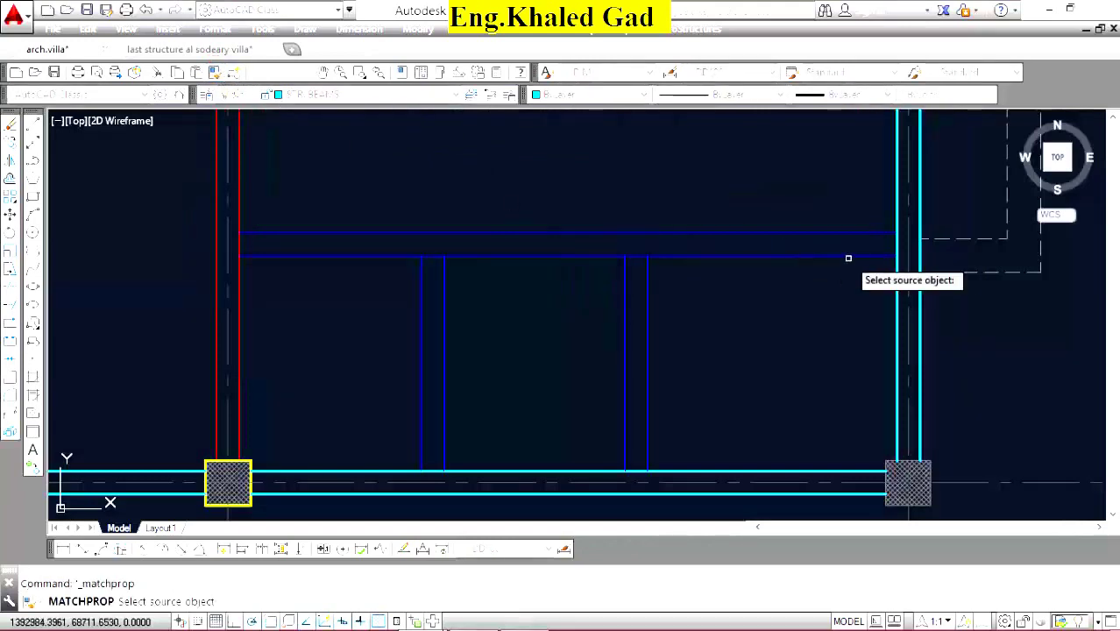
pyautogui.click(897, 296)
pyautogui.click(708, 179)
pyautogui.click(359, 369)
pyautogui.scroll(-2, 619, 400)
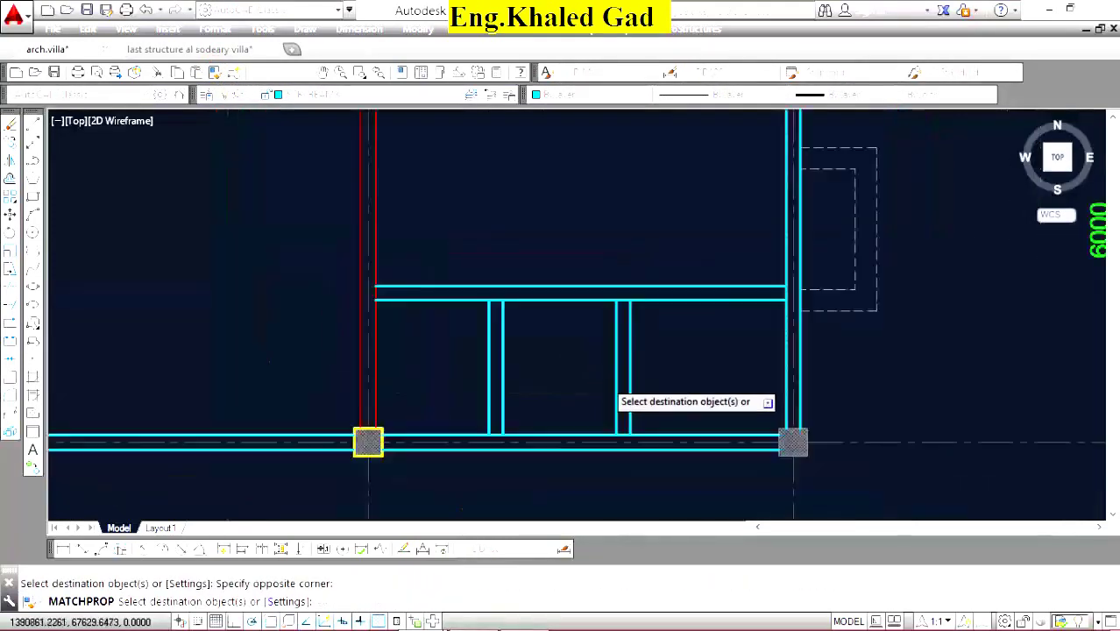
pyautogui.scroll(-2, 499, 337)
pyautogui.scroll(4, 562, 357)
pyautogui.scroll(3, 659, 319)
pyautogui.click(659, 318)
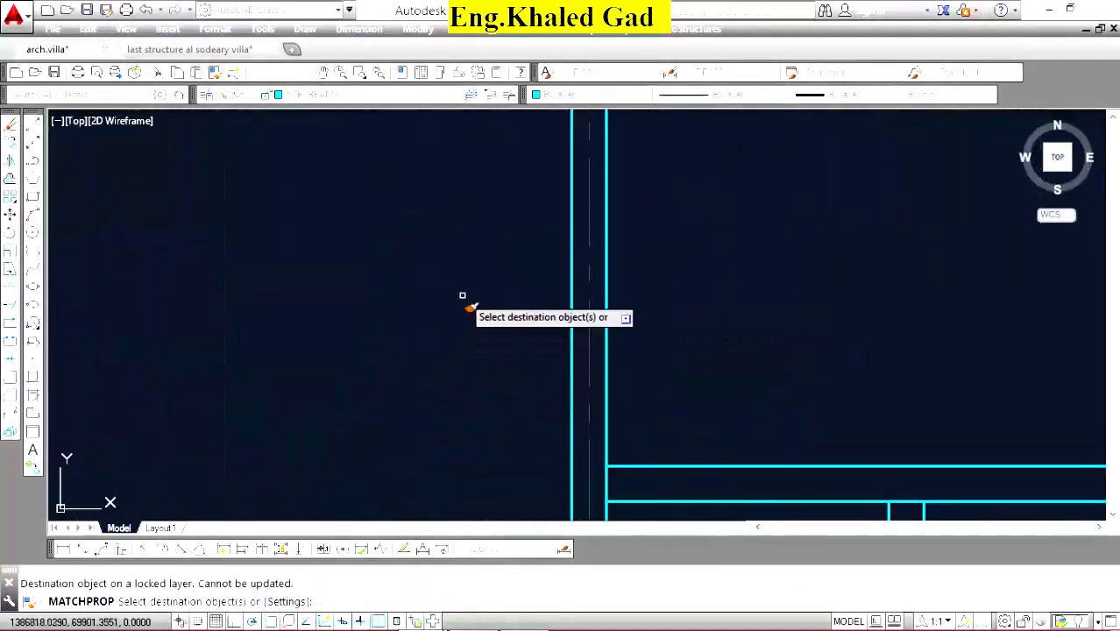
pyautogui.rightClick(463, 305)
pyautogui.scroll(-4, 600, 301)
pyautogui.scroll(-2, 601, 301)
# Erase the inner walls and detail lines inside the lift shaft.
pyautogui.scroll(-1, 541, 251)
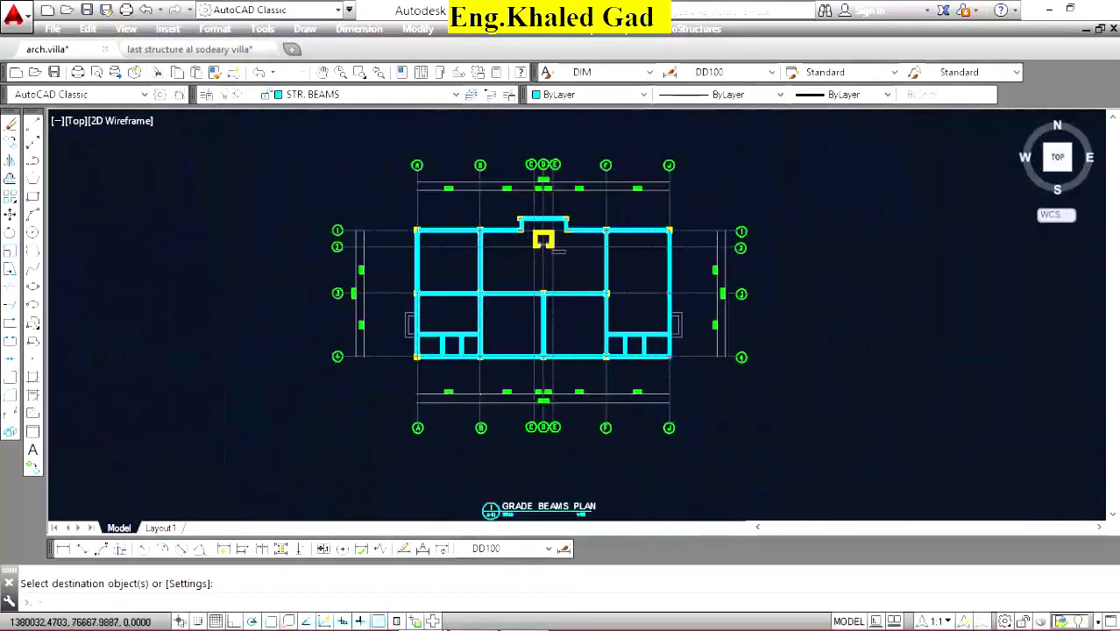
pyautogui.scroll(4, 542, 251)
pyautogui.scroll(4, 556, 123)
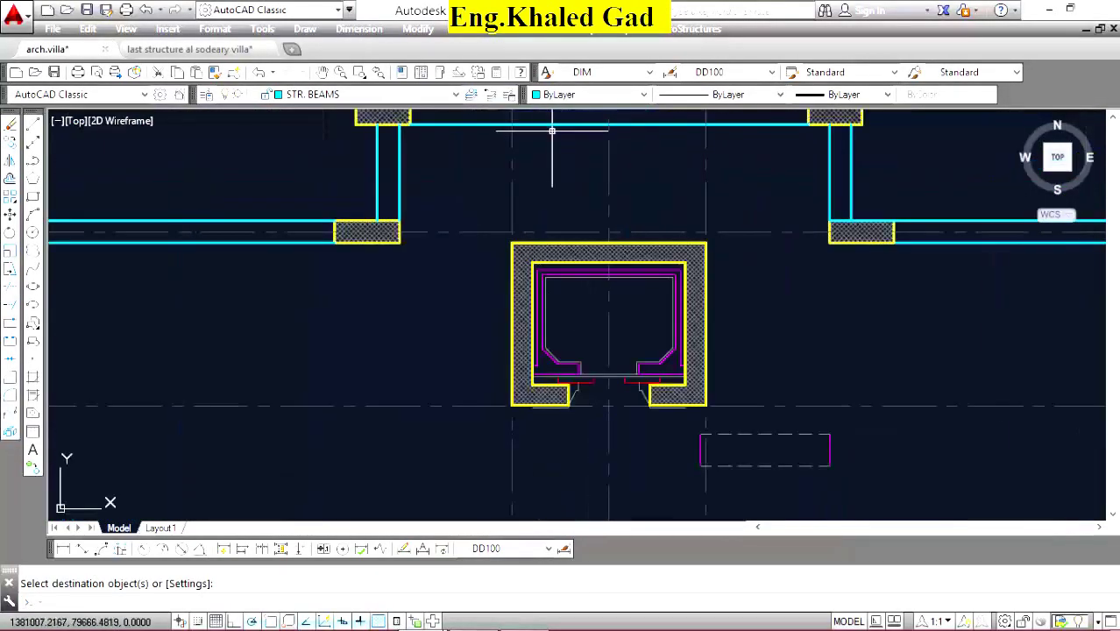
pyautogui.scroll(6, 664, 289)
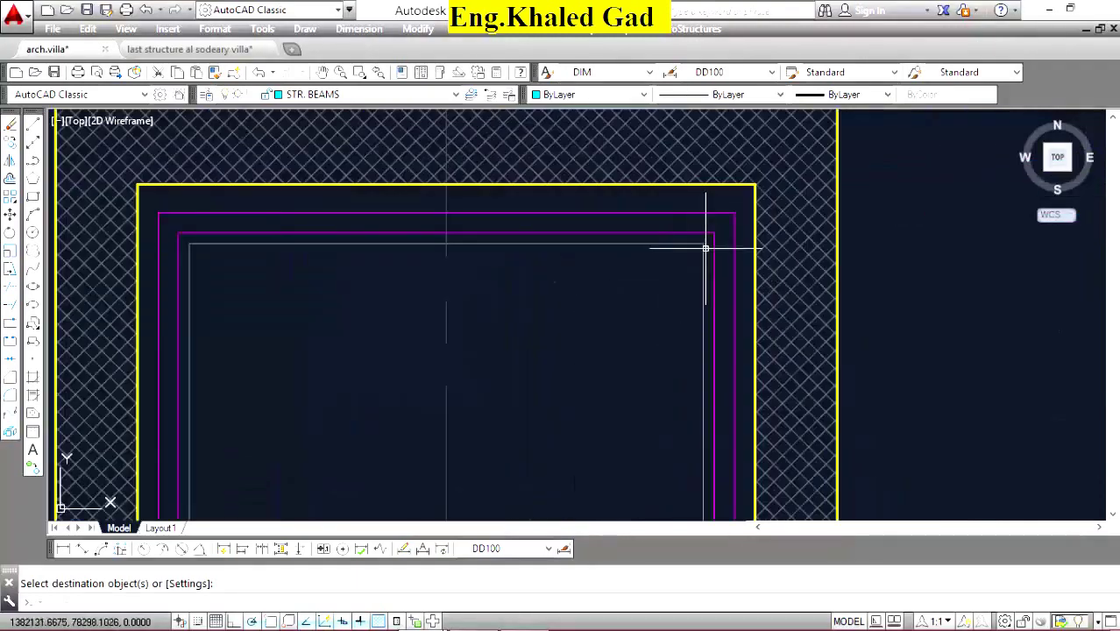
pyautogui.click(736, 202)
pyautogui.scroll(-2, 741, 233)
pyautogui.click(319, 290)
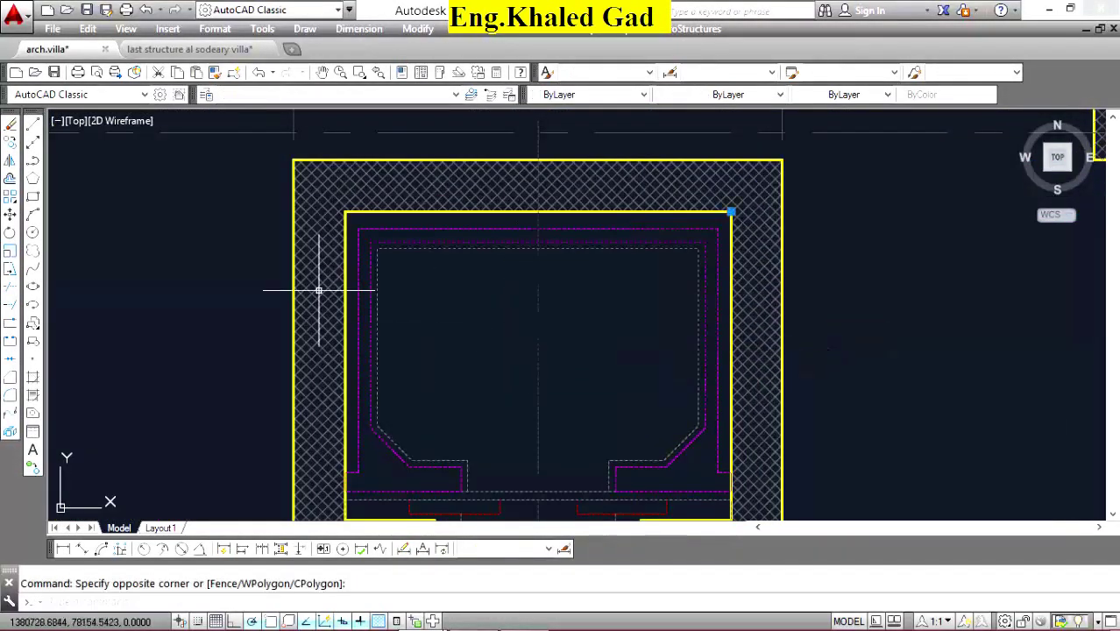
pyautogui.click(11, 126)
# Draw two corner-to-corner diagonal lines across the lift shaft.
pyautogui.click(11, 125)
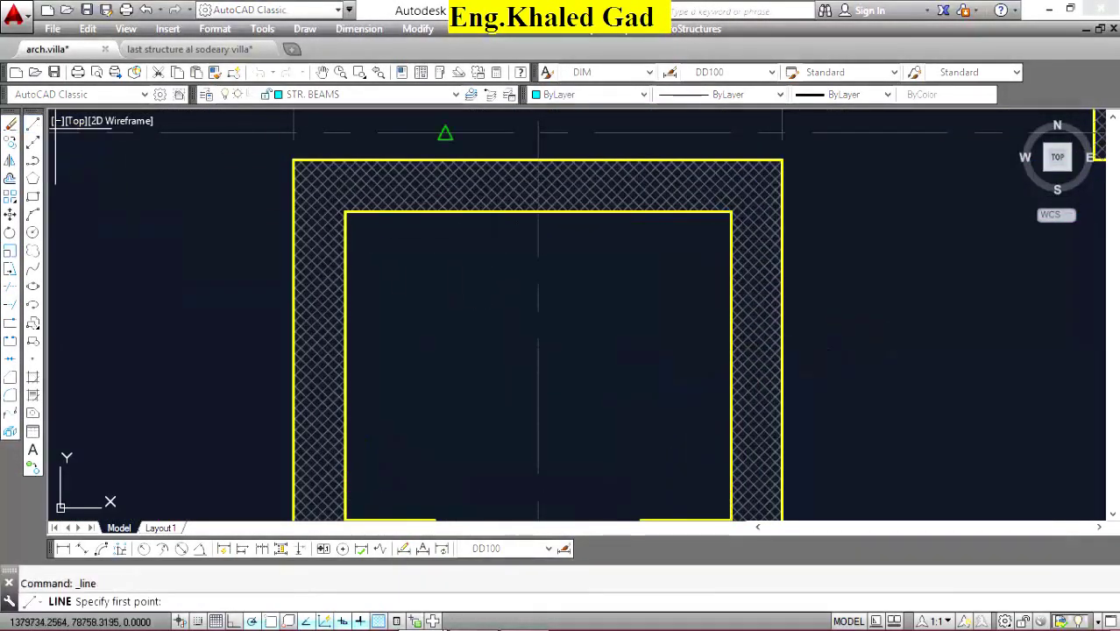
pyautogui.click(345, 213)
pyautogui.scroll(-2, 427, 249)
pyautogui.scroll(-2, 451, 276)
pyautogui.scroll(2, 521, 346)
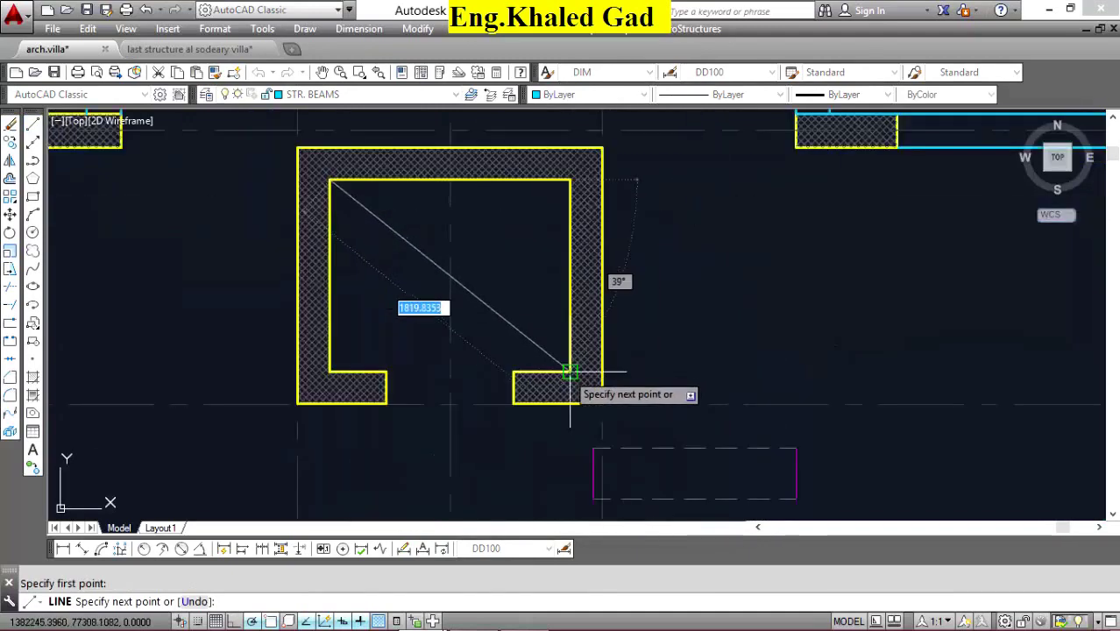
pyautogui.click(570, 369)
pyautogui.press('Return')
pyautogui.rightClick(493, 208)
pyautogui.click(539, 213)
pyautogui.click(569, 181)
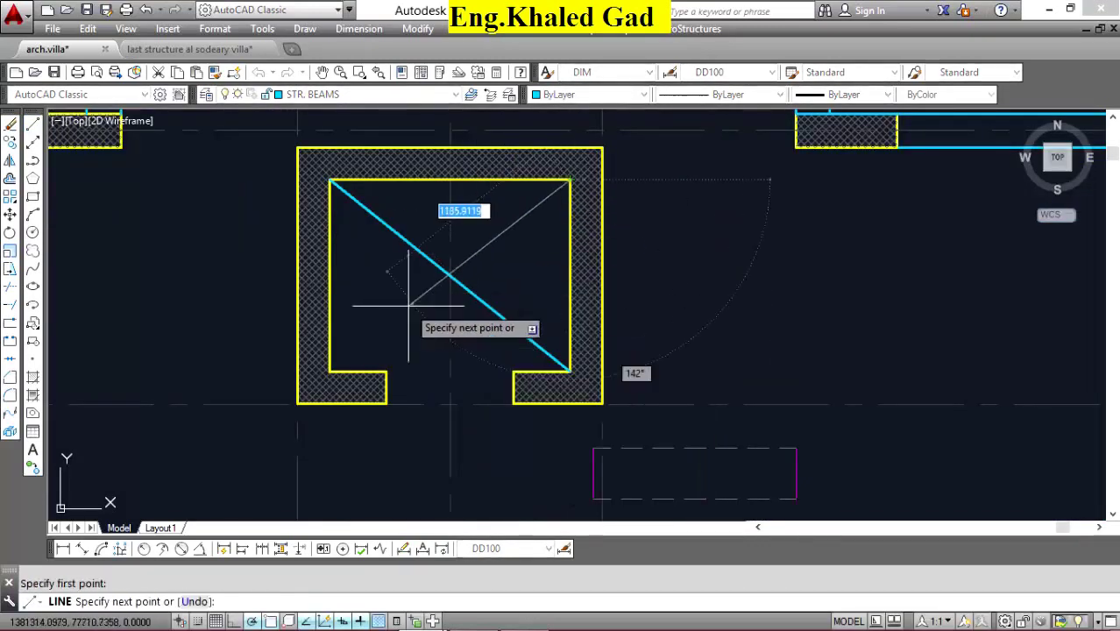
pyautogui.click(330, 369)
pyautogui.rightClick(379, 257)
pyautogui.press('Return')
pyautogui.click(583, 256)
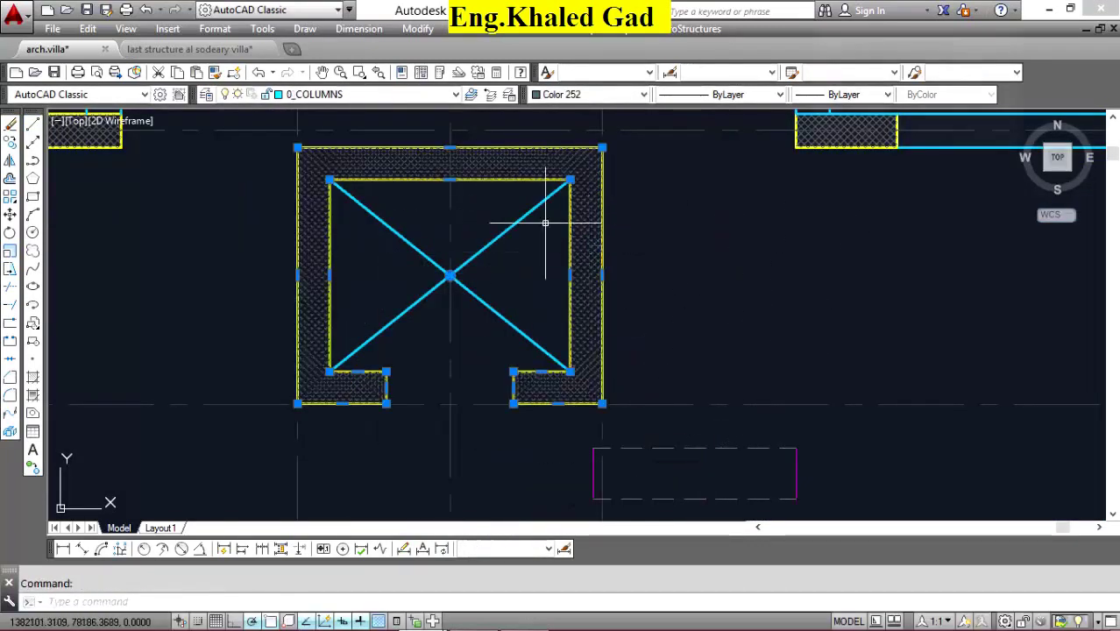
# Give the diagonals the hatch's properties and colour them magenta.
pyautogui.click(213, 72)
pyautogui.click(504, 223)
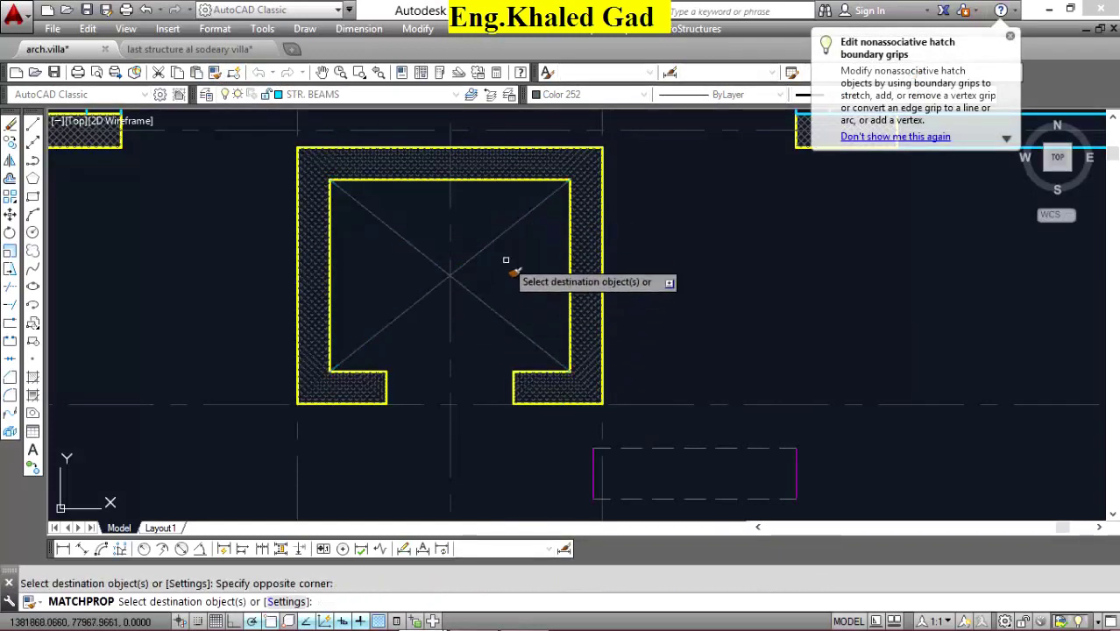
pyautogui.rightClick(513, 257)
pyautogui.click(480, 334)
pyautogui.click(609, 97)
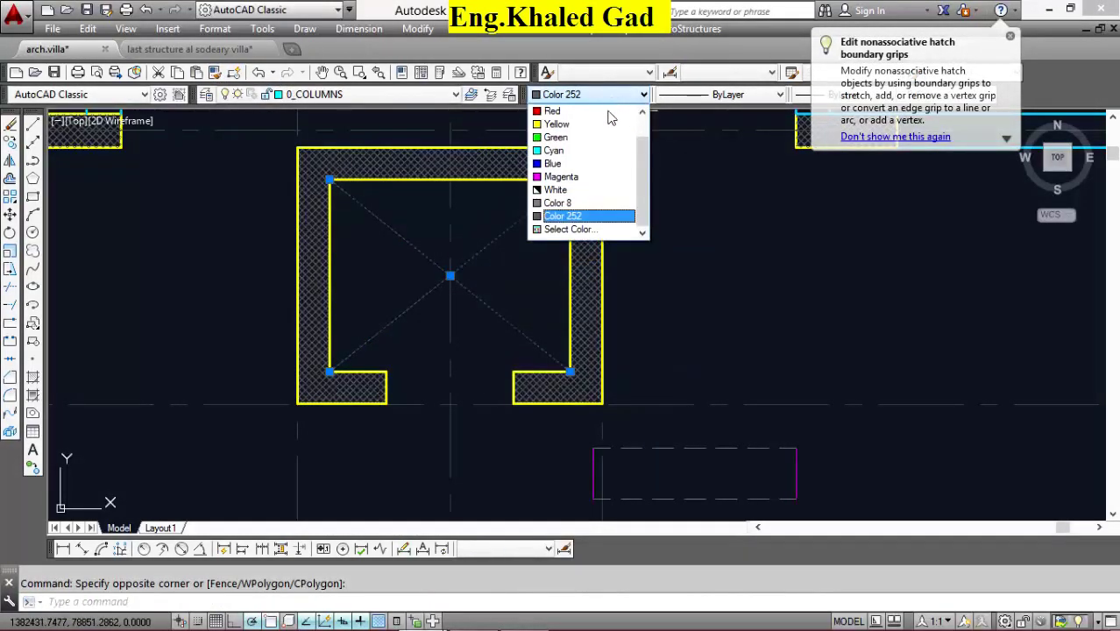
pyautogui.click(591, 180)
pyautogui.scroll(-3, 537, 187)
pyautogui.press('Escape')
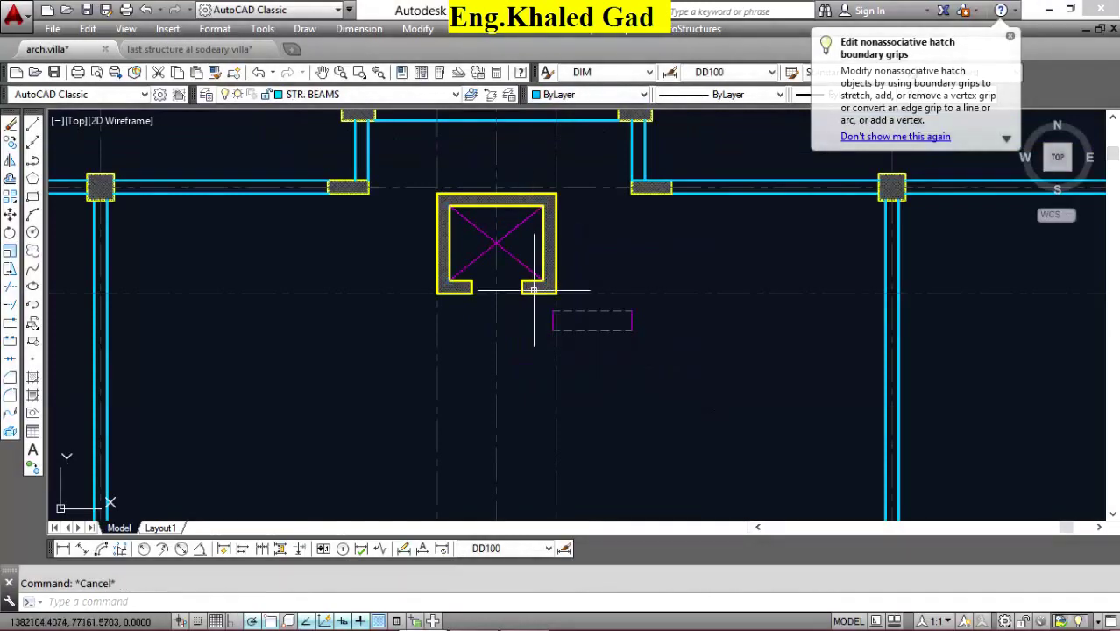
pyautogui.scroll(-2, 542, 261)
pyautogui.scroll(-5, 578, 272)
pyautogui.scroll(7, 566, 262)
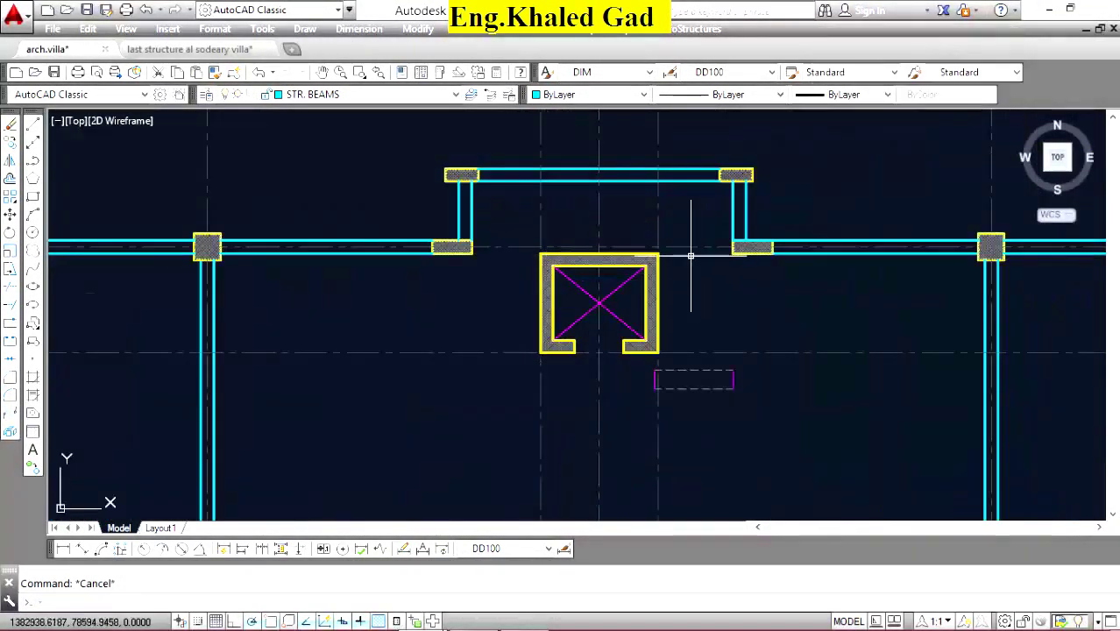
pyautogui.scroll(-4, 629, 226)
pyautogui.scroll(2, 611, 325)
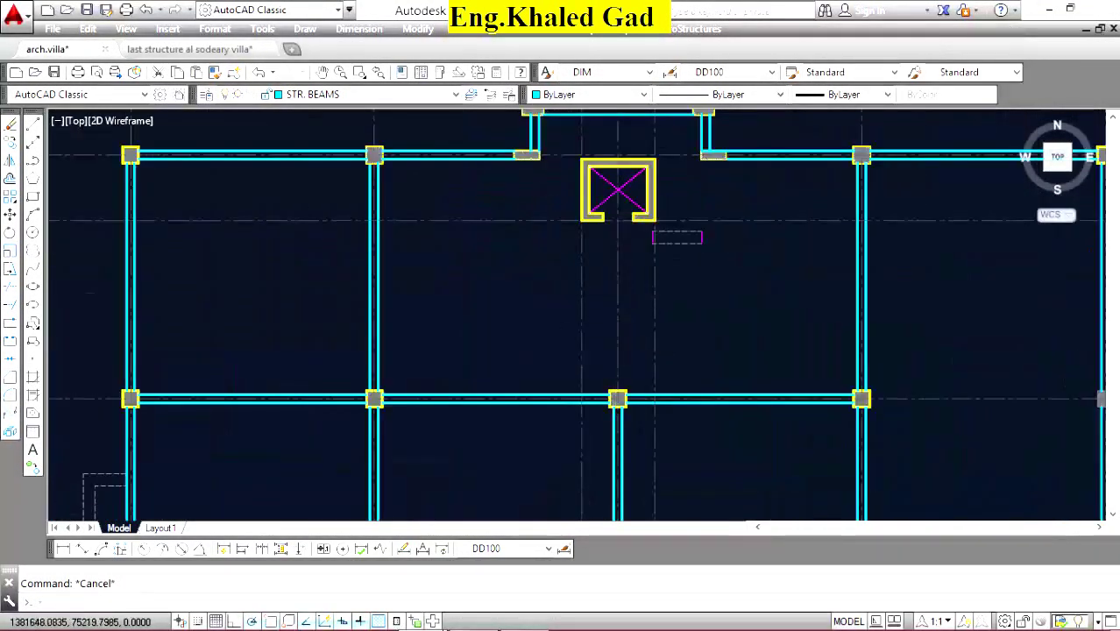
pyautogui.scroll(-4, 627, 262)
pyautogui.scroll(6, 628, 250)
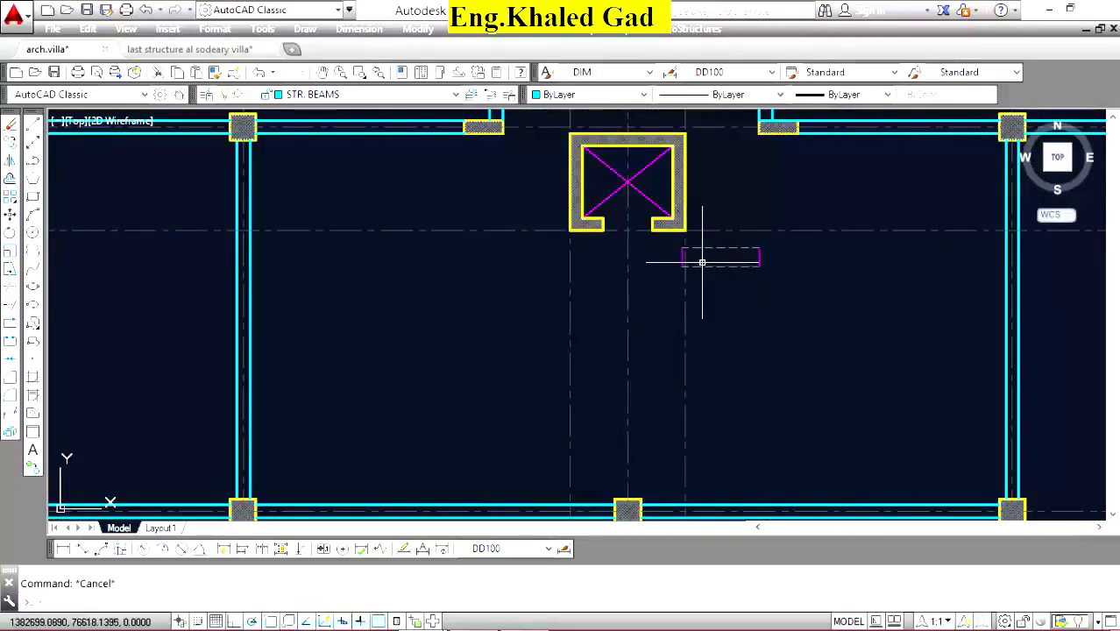
# Draw a vertical line from the lift core's lower right corner down to the lower beam.
pyautogui.click(10, 126)
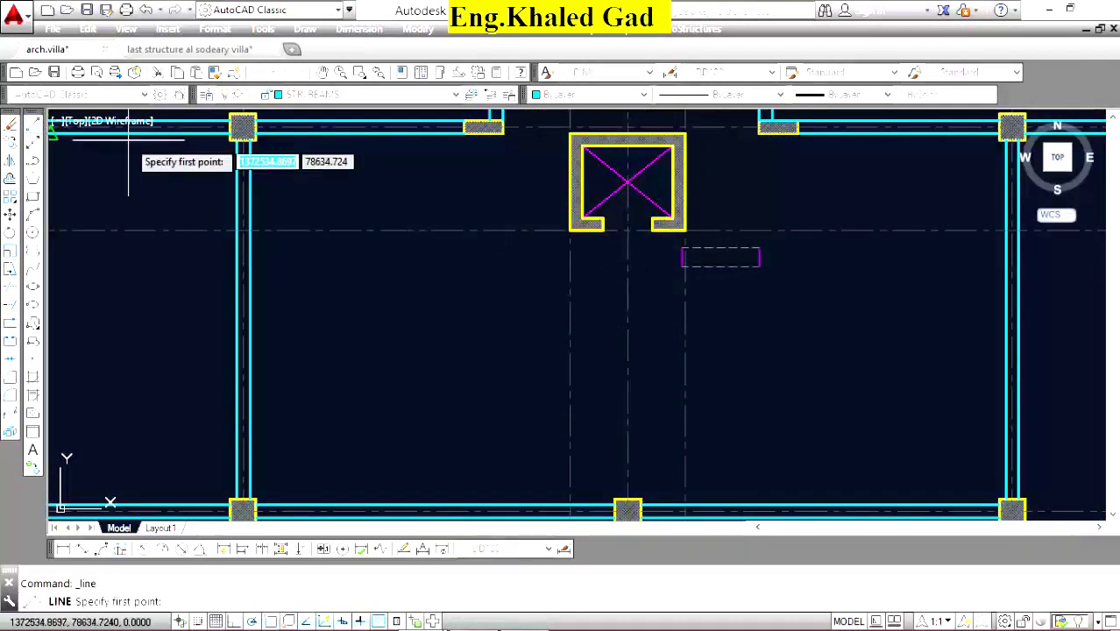
pyautogui.scroll(3, 653, 258)
pyautogui.scroll(2, 622, 184)
pyautogui.click(624, 156)
pyautogui.scroll(-3, 623, 175)
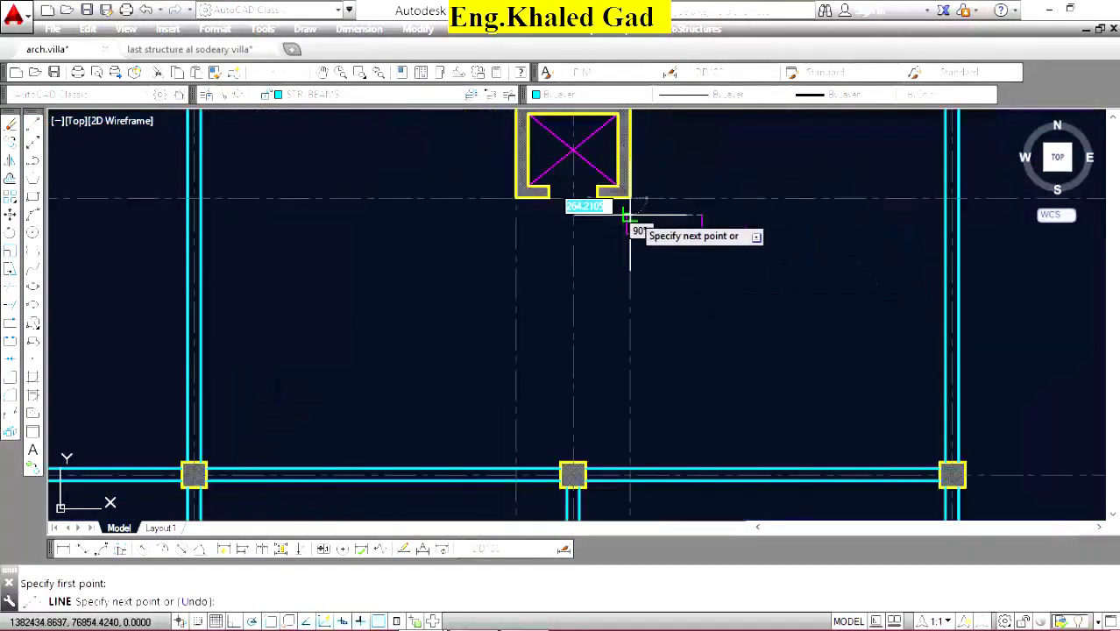
pyautogui.scroll(3, 625, 450)
pyautogui.click(633, 482)
pyautogui.rightClick(484, 244)
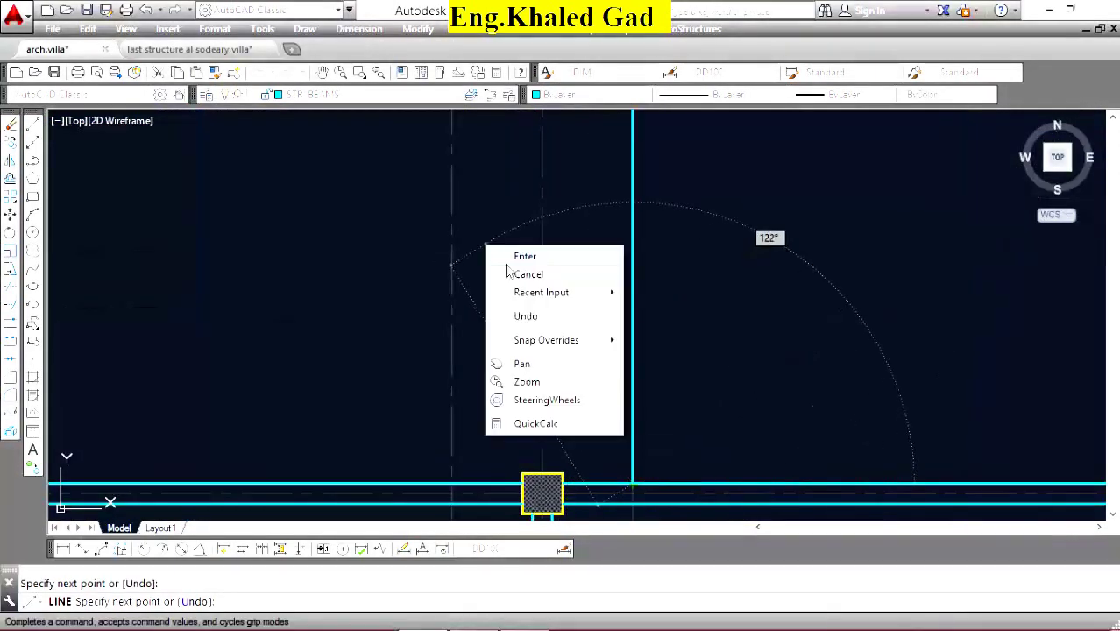
pyautogui.click(512, 252)
# Offset the new vertical line by 200 to form the beam's second edge.
pyautogui.click(11, 193)
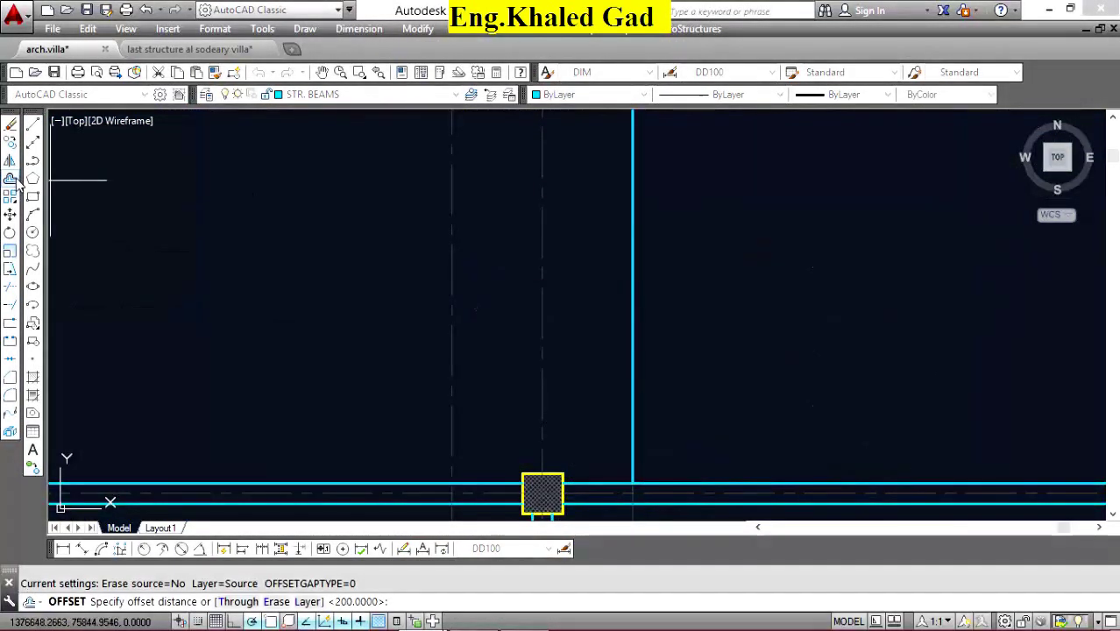
pyautogui.rightClick(317, 223)
pyautogui.click(329, 236)
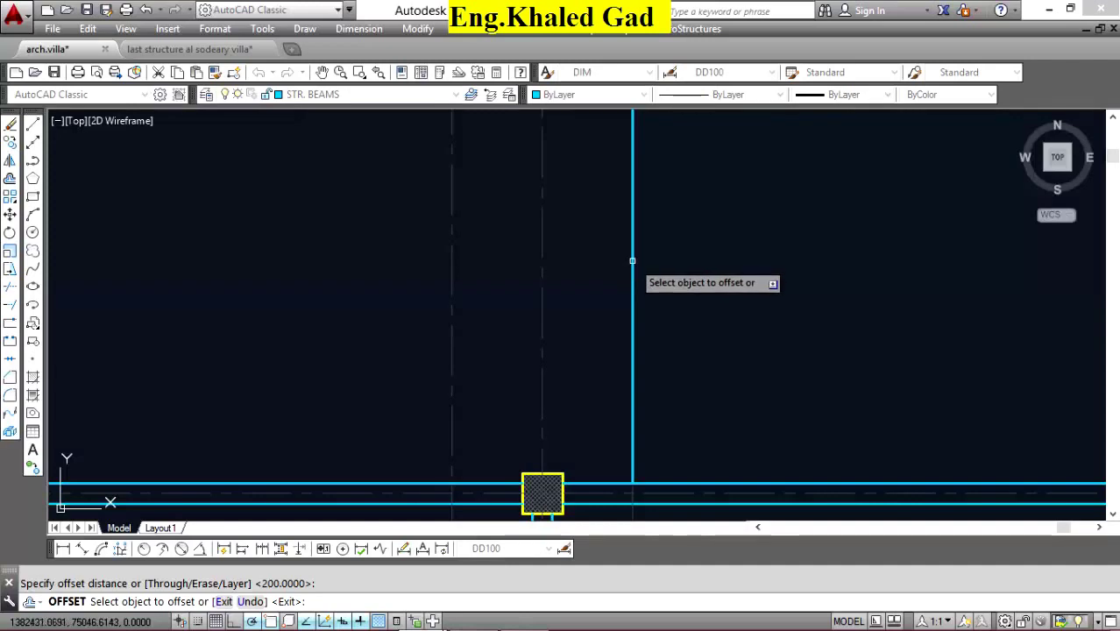
pyautogui.click(632, 260)
pyautogui.scroll(-4, 613, 256)
pyautogui.click(661, 247)
pyautogui.scroll(4, 692, 180)
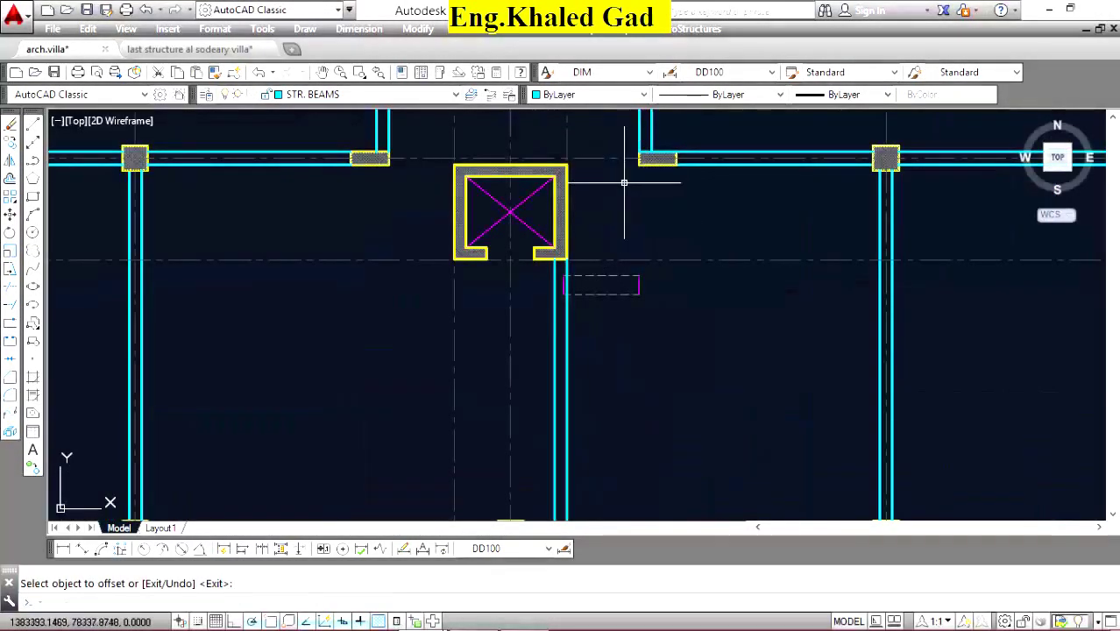
pyautogui.scroll(4, 637, 282)
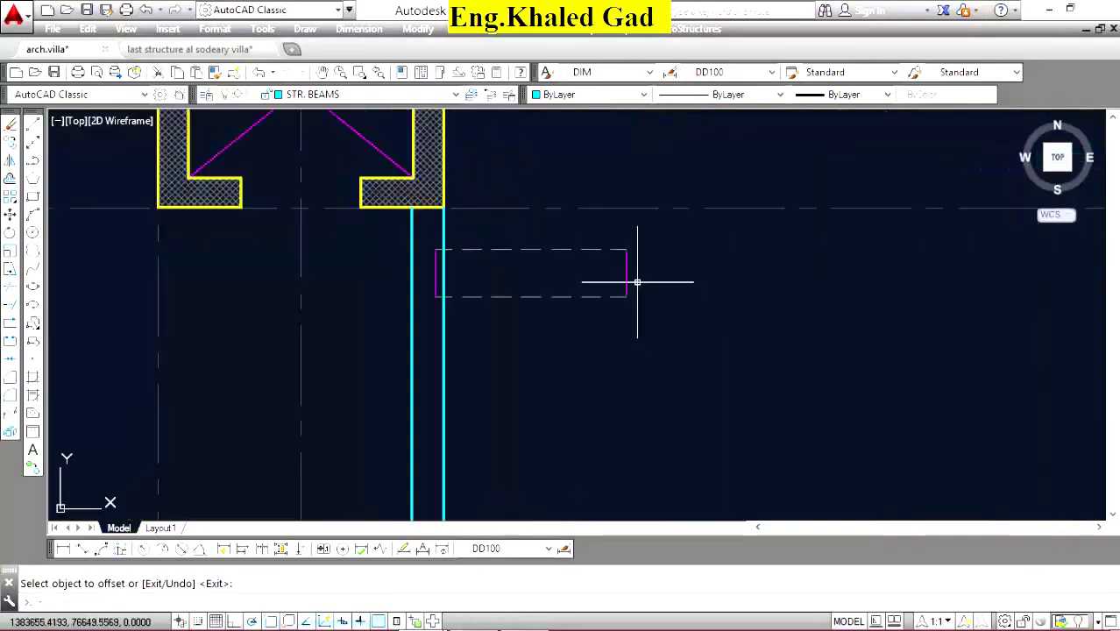
# Try stretching the dashed stair rectangle's top edge from its end grip, then cancel.
pyautogui.press('Escape')
pyautogui.click(615, 252)
pyautogui.click(626, 250)
pyautogui.scroll(-4, 626, 249)
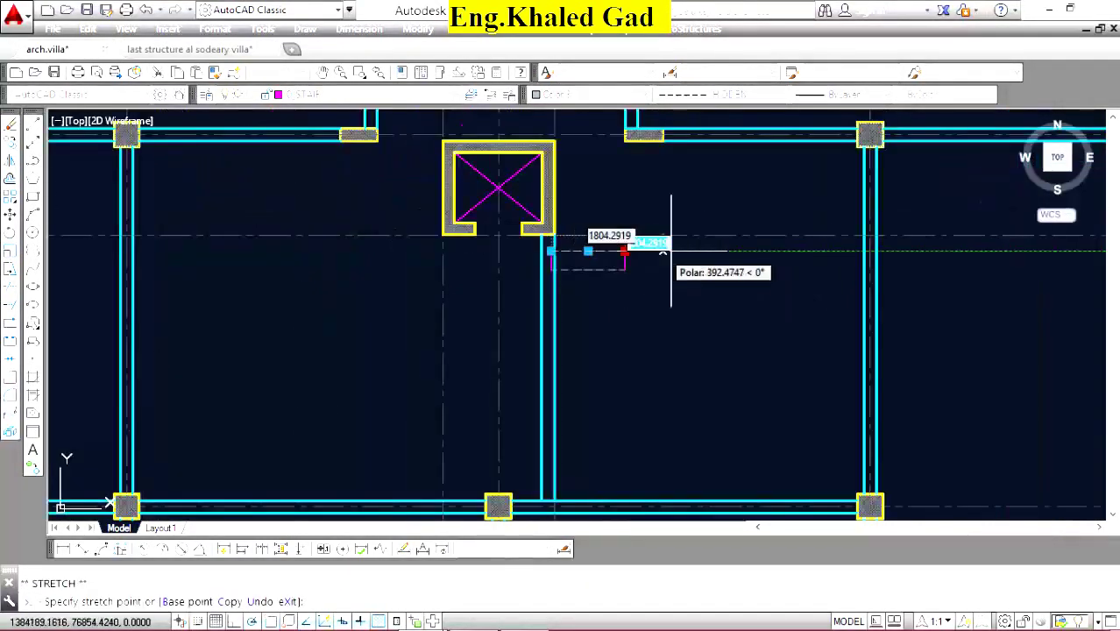
pyautogui.scroll(4, 652, 288)
pyautogui.press('Escape')
# Stretch the lower dashed stair edge rightward until it meets the right-hand beam.
pyautogui.click(531, 250)
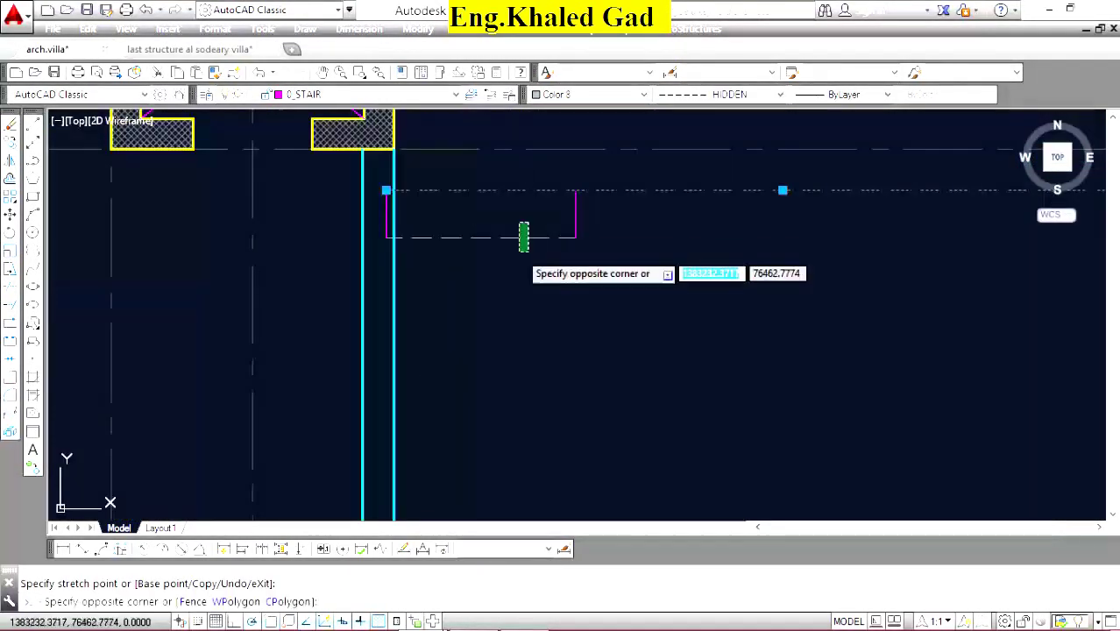
pyautogui.click(518, 222)
pyautogui.click(572, 237)
pyautogui.scroll(-4, 574, 238)
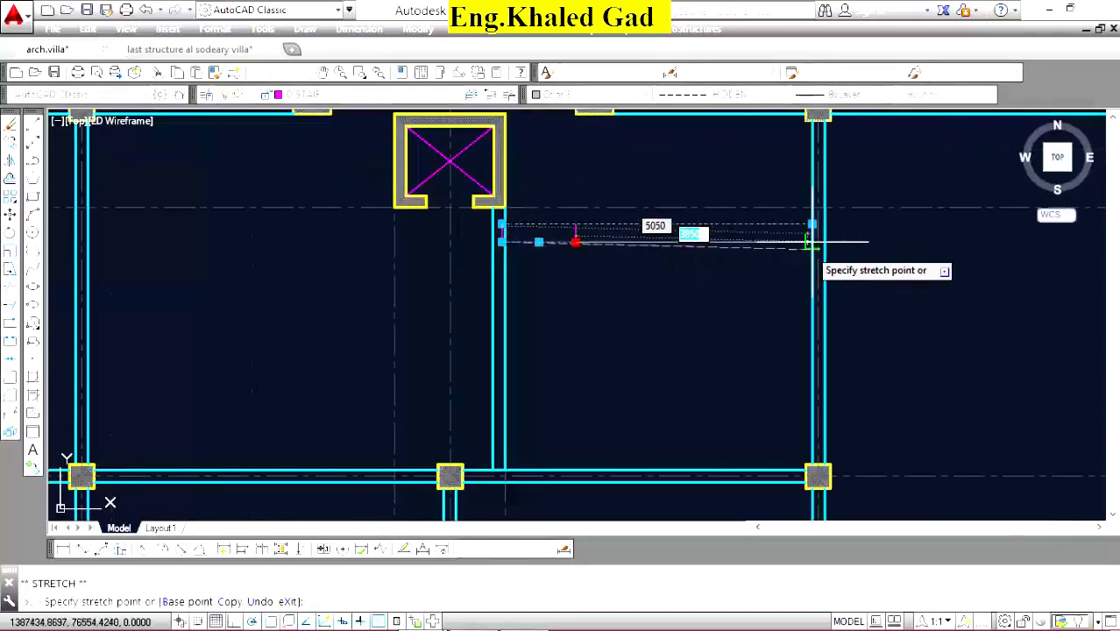
pyautogui.click(809, 247)
pyautogui.scroll(3, 499, 224)
pyautogui.scroll(3, 491, 232)
pyautogui.scroll(-4, 533, 174)
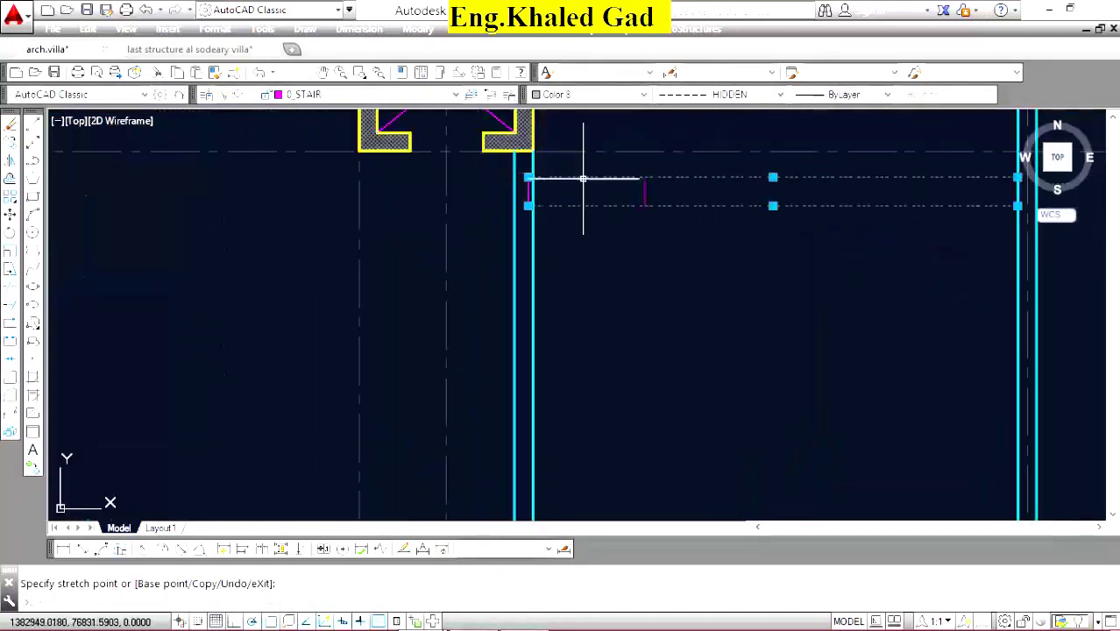
pyautogui.scroll(4, 567, 173)
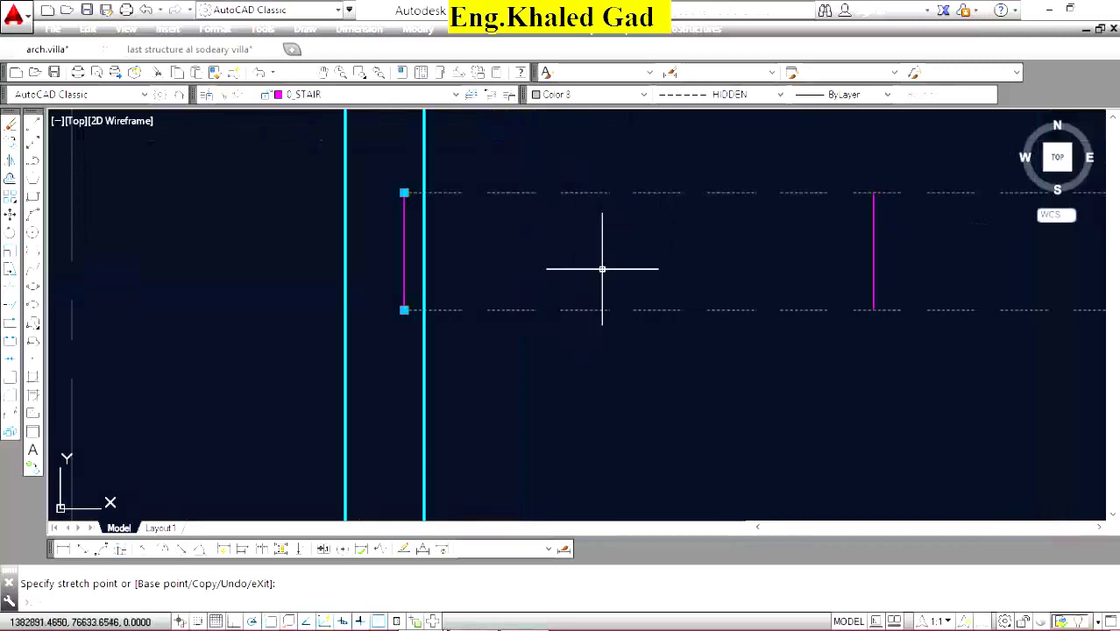
pyautogui.scroll(-4, 581, 250)
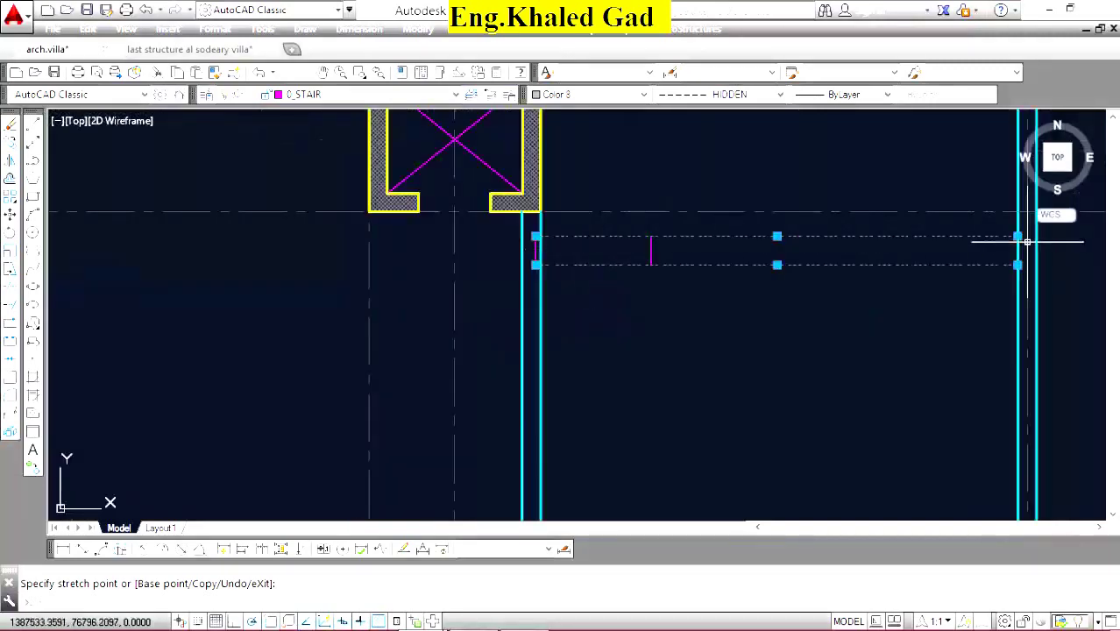
pyautogui.scroll(-4, 580, 306)
pyautogui.scroll(-2, 580, 283)
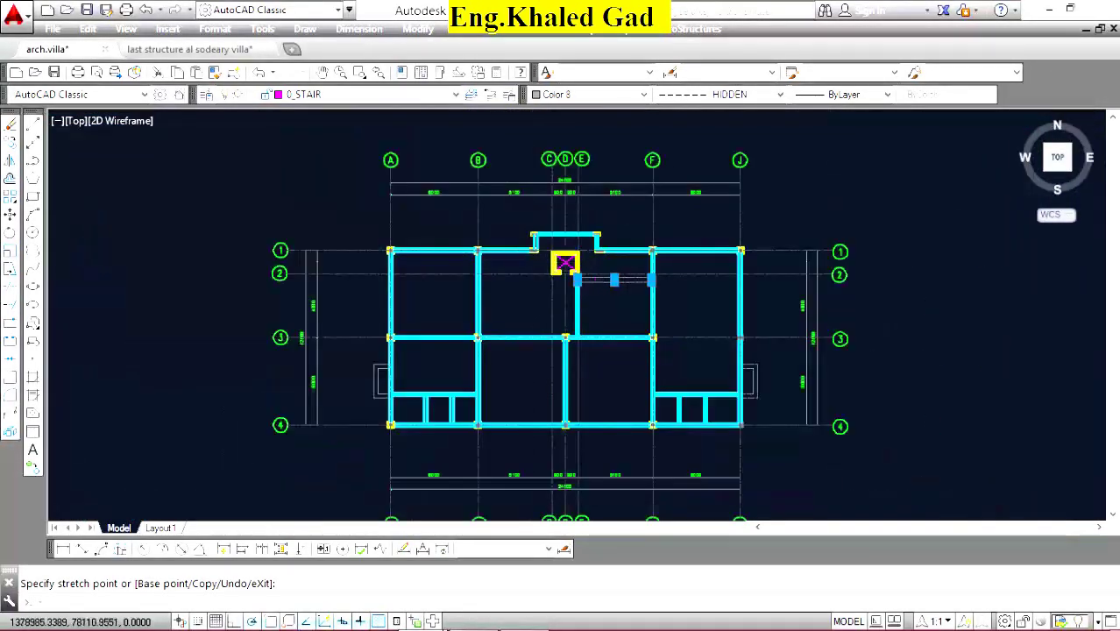
pyautogui.scroll(4, 582, 237)
pyautogui.scroll(4, 615, 208)
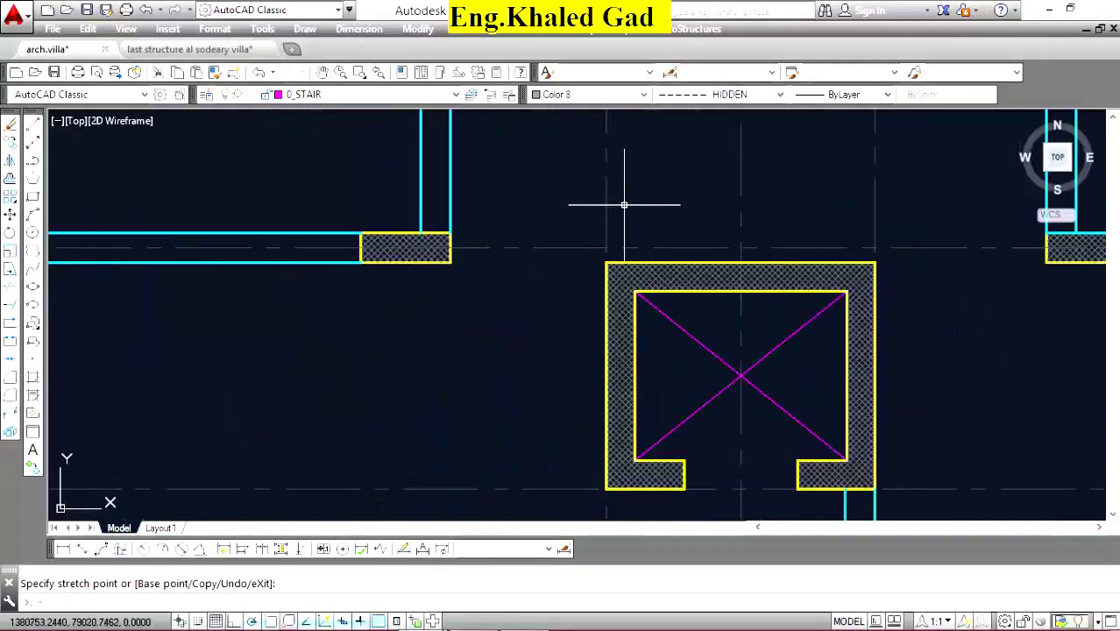
# Draw two vertical lines from the lift core's top left and right corners up to the beam above.
pyautogui.press('Escape')
pyautogui.scroll(-2, 578, 237)
pyautogui.scroll(-3, 541, 260)
pyautogui.scroll(3, 541, 260)
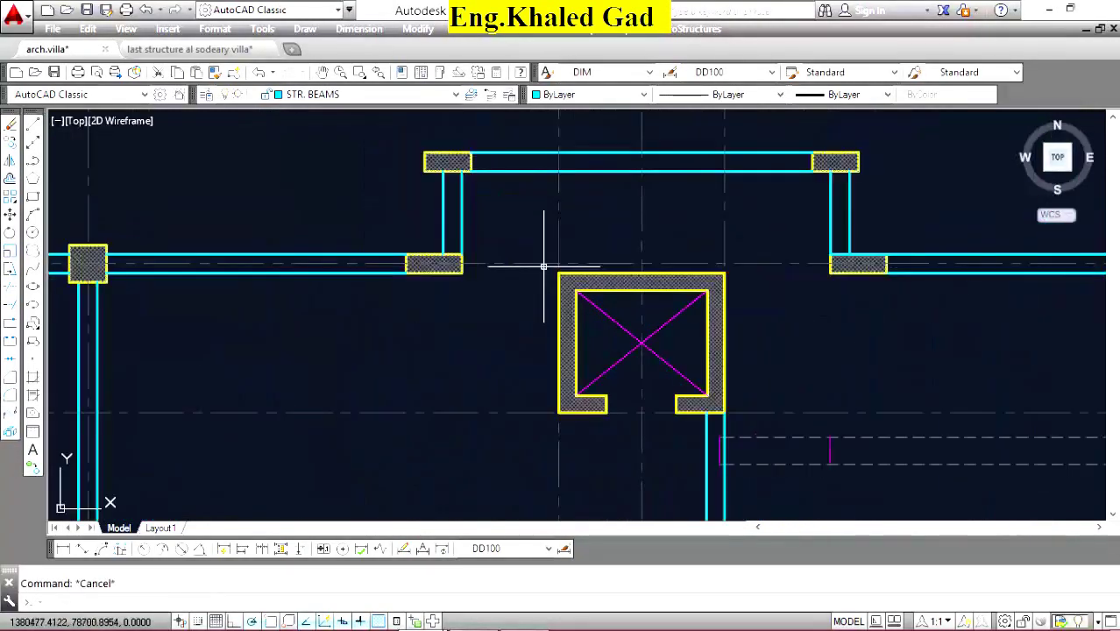
pyautogui.scroll(2, 604, 263)
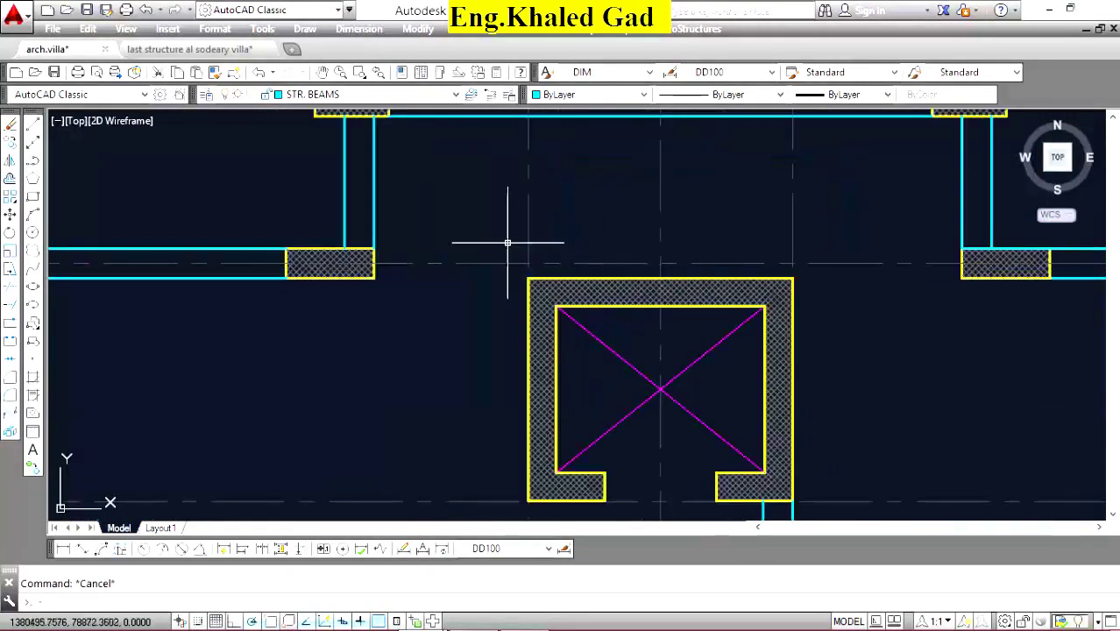
pyautogui.scroll(-5, 499, 288)
pyautogui.scroll(5, 491, 281)
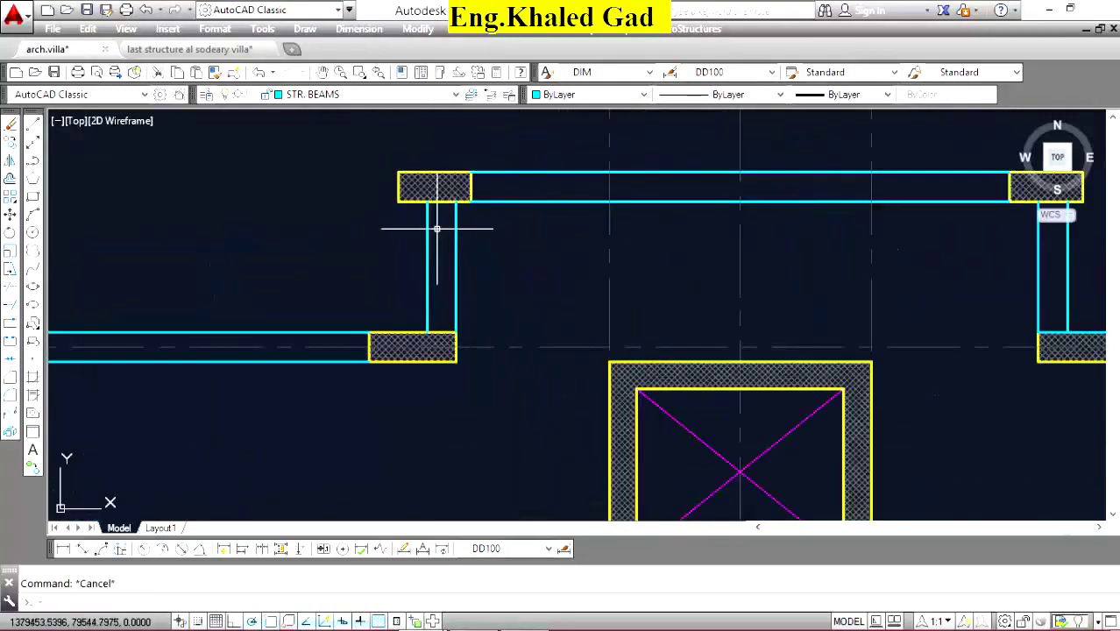
pyautogui.click(34, 126)
pyautogui.click(609, 360)
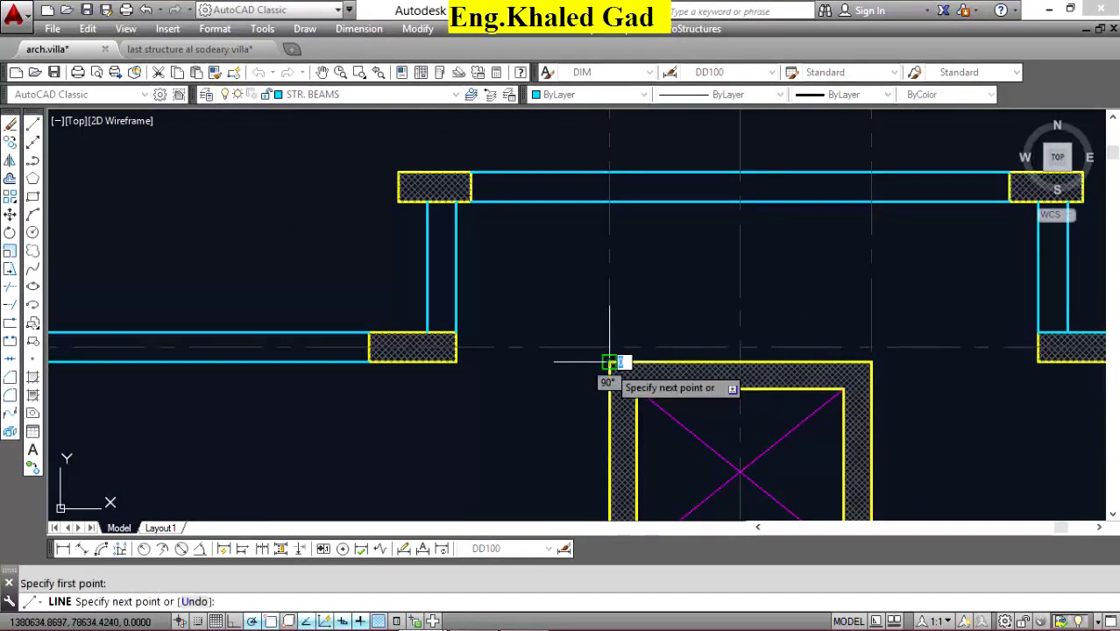
pyautogui.click(609, 204)
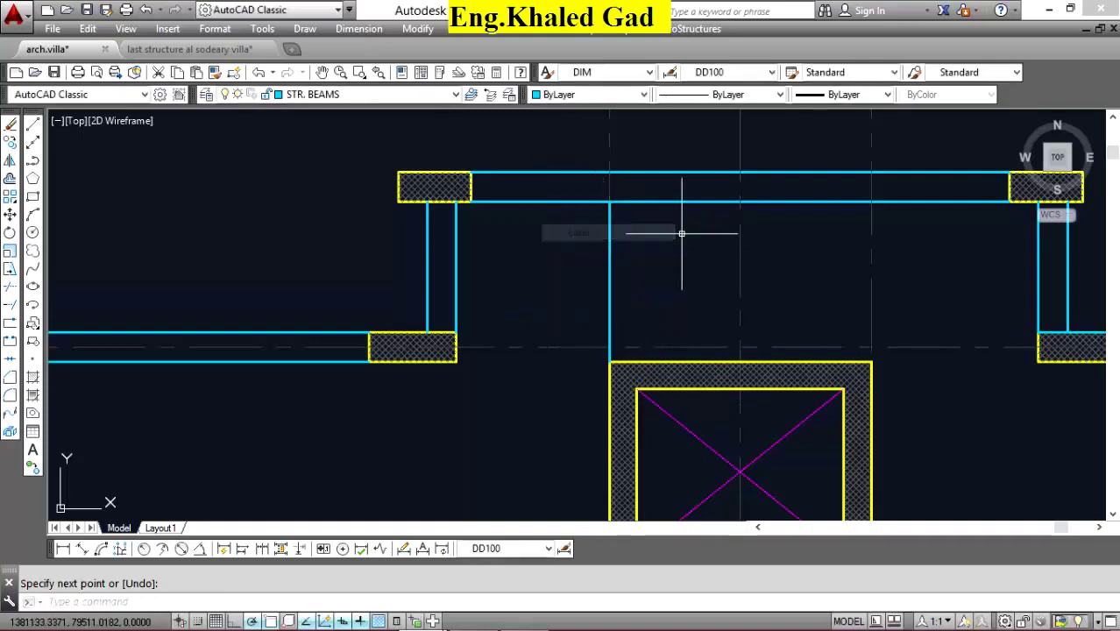
pyautogui.press('Return')
pyautogui.press('Return')
pyautogui.click(871, 361)
pyautogui.click(871, 204)
pyautogui.rightClick(738, 243)
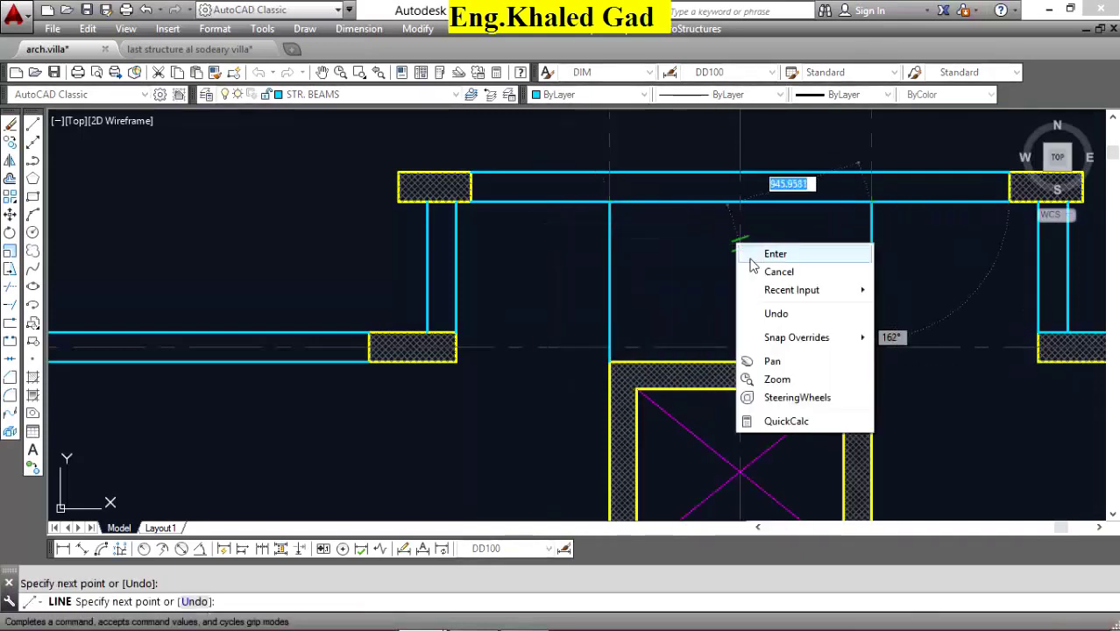
pyautogui.click(776, 252)
# Offset each new vertical line 200 inward to complete both beams.
pyautogui.click(10, 177)
pyautogui.write('200')
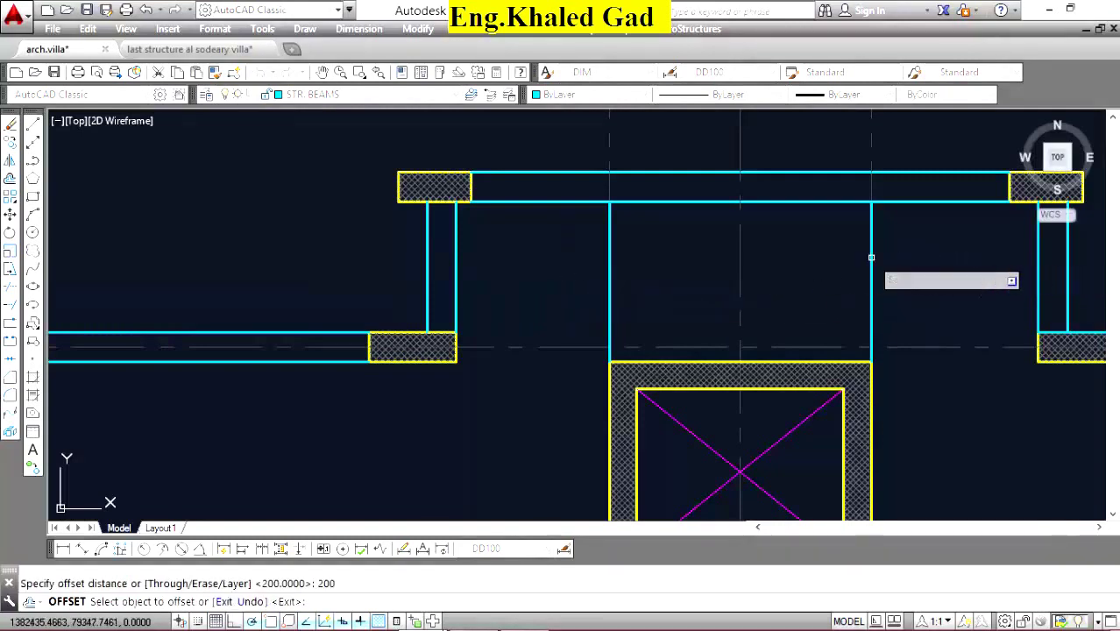
pyautogui.click(871, 257)
pyautogui.click(824, 258)
pyautogui.click(609, 260)
pyautogui.click(671, 250)
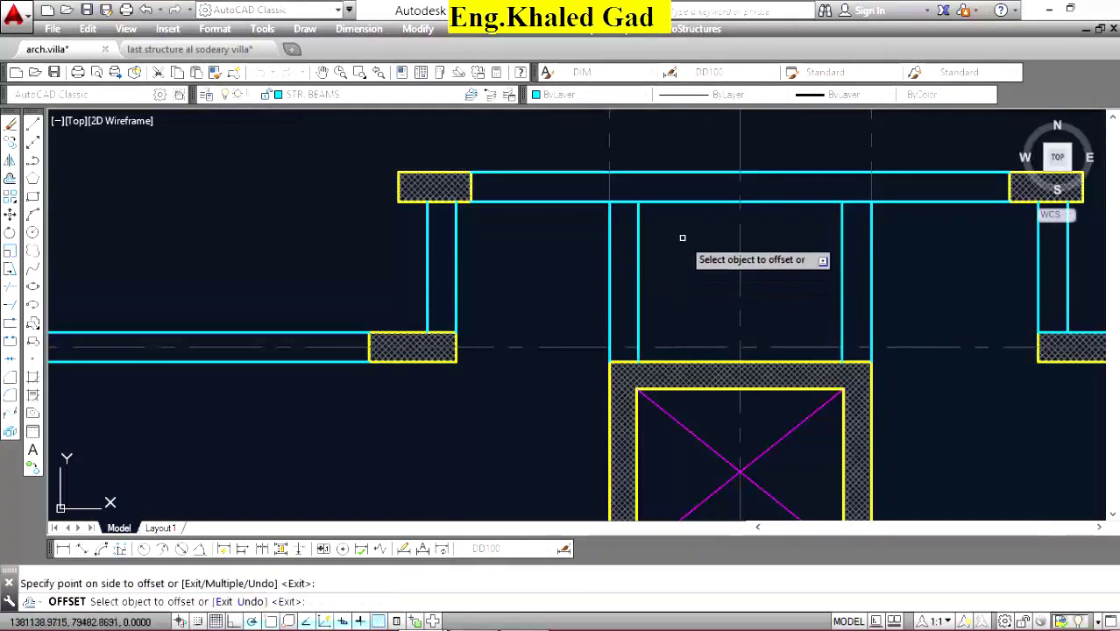
pyautogui.scroll(-8, 696, 222)
pyautogui.scroll(2, 676, 294)
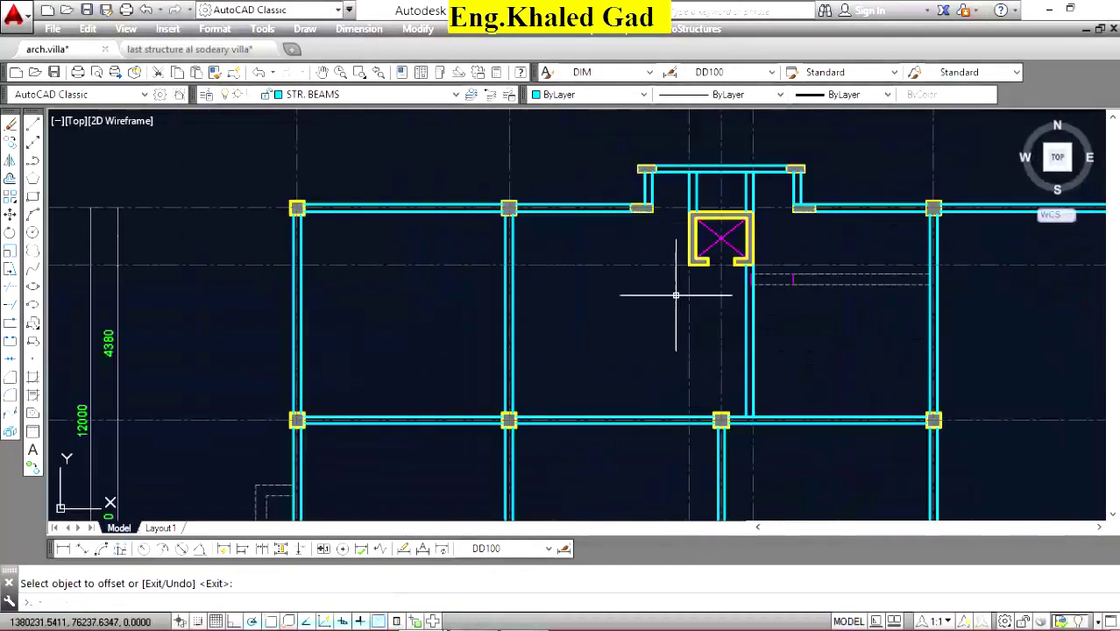
pyautogui.scroll(-4, 838, 348)
pyautogui.scroll(6, 839, 348)
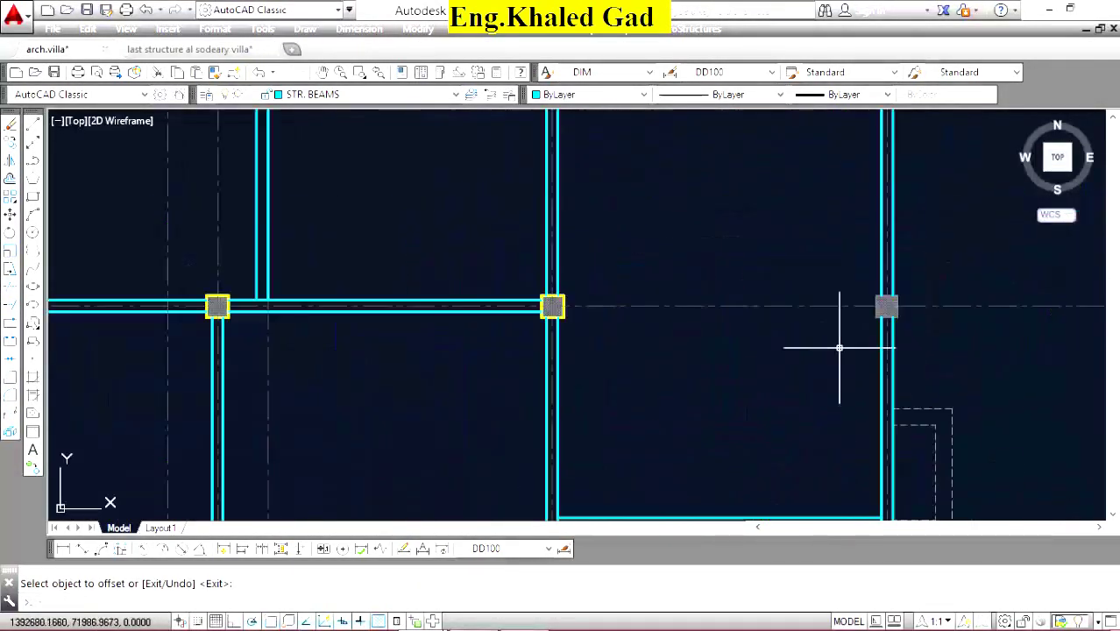
pyautogui.scroll(-5, 833, 329)
pyautogui.scroll(4, 424, 340)
# Copy the beam's two edge lines from one column to the next column in the row.
pyautogui.scroll(3, 500, 243)
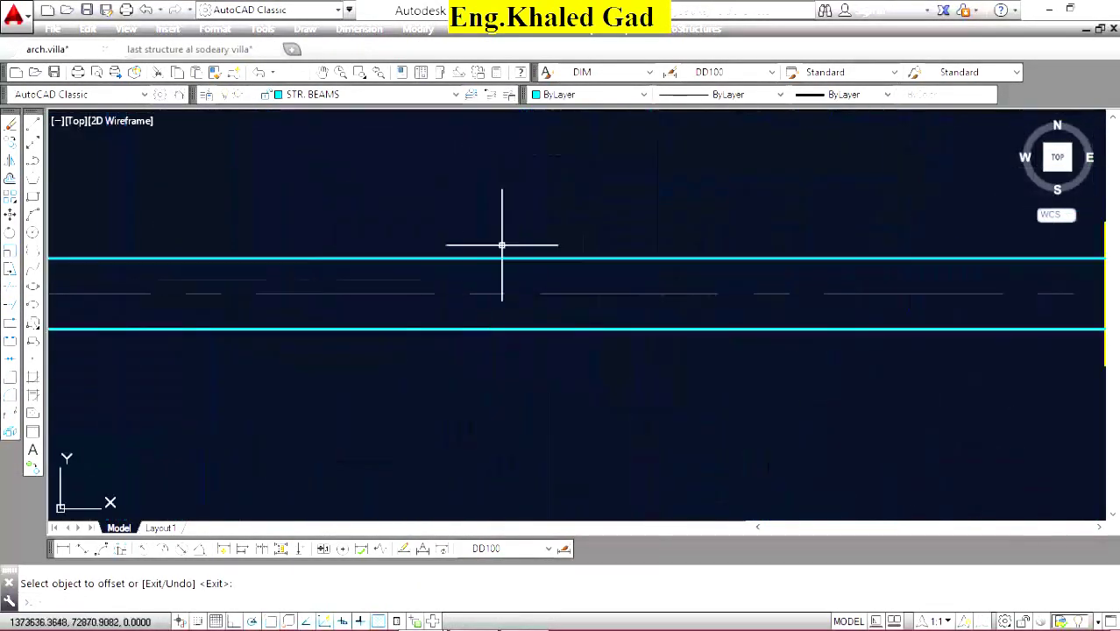
pyautogui.press('Escape')
pyautogui.click(500, 243)
pyautogui.click(361, 333)
pyautogui.click(32, 143)
pyautogui.scroll(-3, 375, 274)
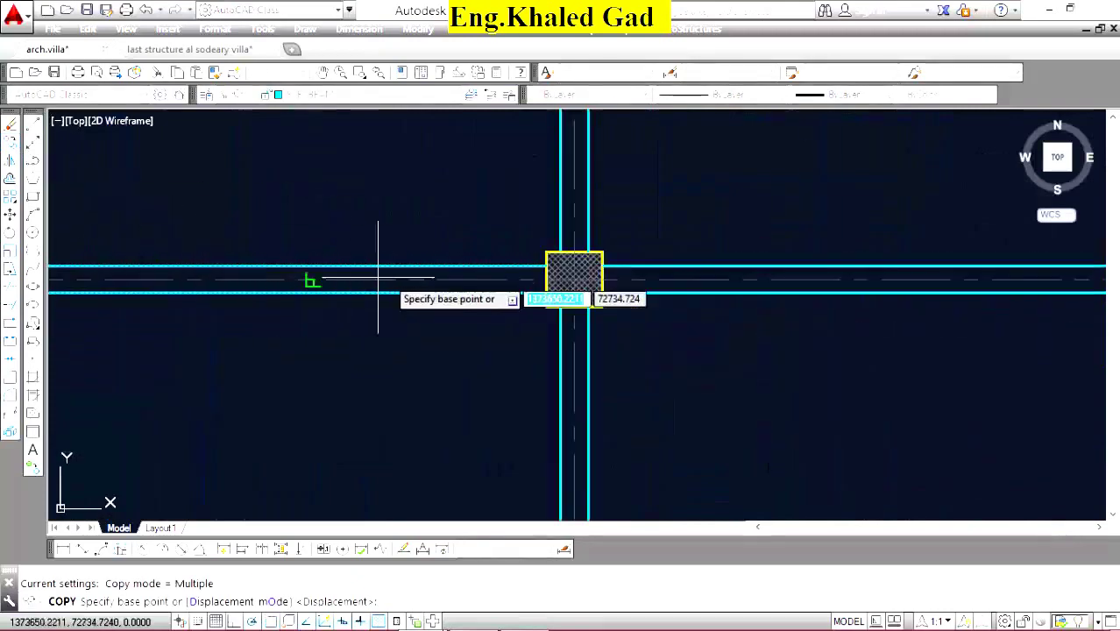
pyautogui.click(572, 268)
pyautogui.scroll(-6, 572, 347)
pyautogui.scroll(5, 705, 351)
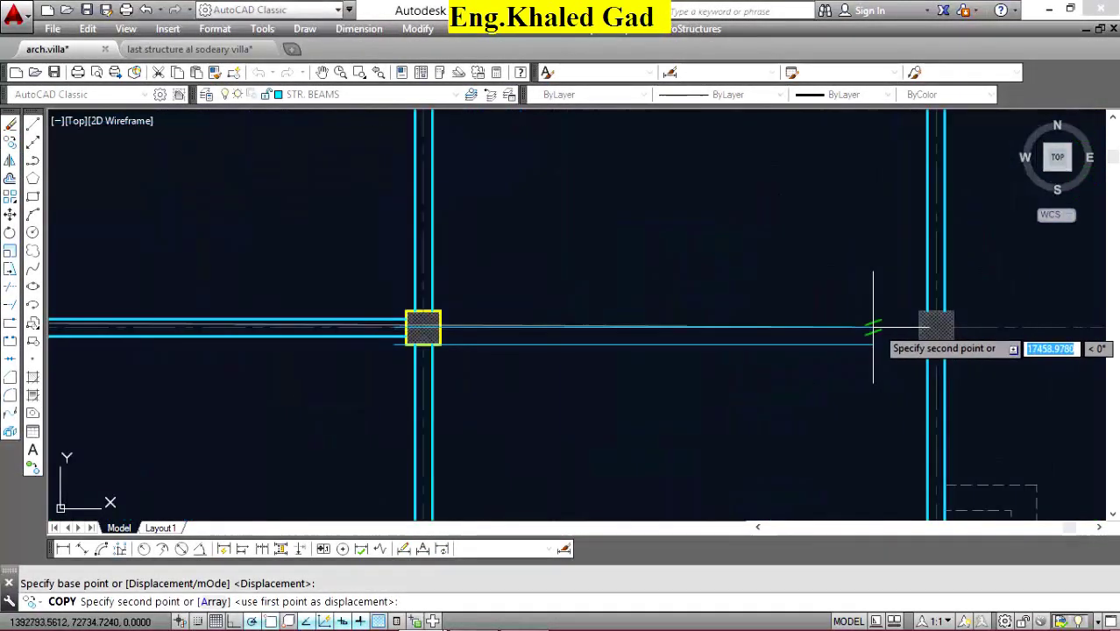
pyautogui.click(927, 322)
pyautogui.rightClick(678, 235)
pyautogui.click(680, 234)
pyautogui.scroll(-5, 689, 329)
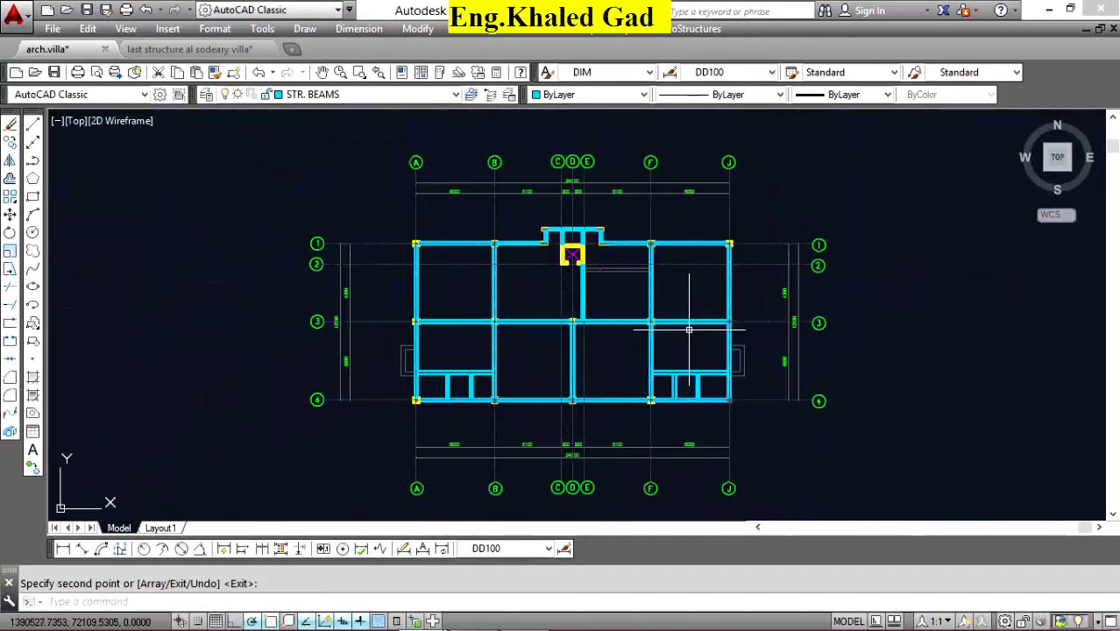
pyautogui.scroll(4, 706, 333)
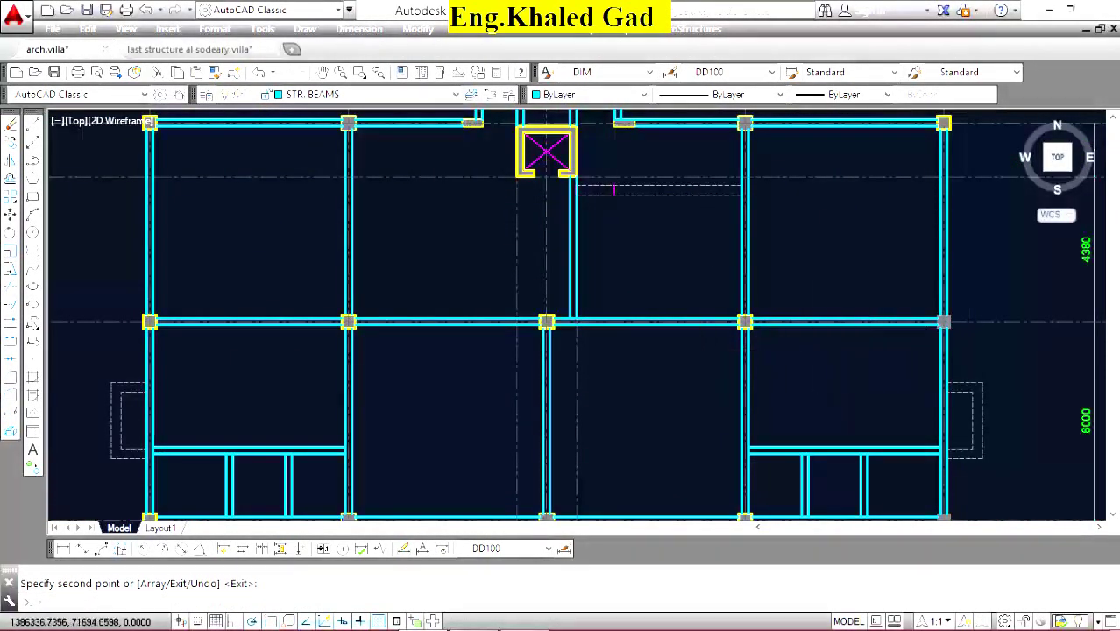
pyautogui.scroll(-4, 706, 351)
pyautogui.scroll(6, 734, 299)
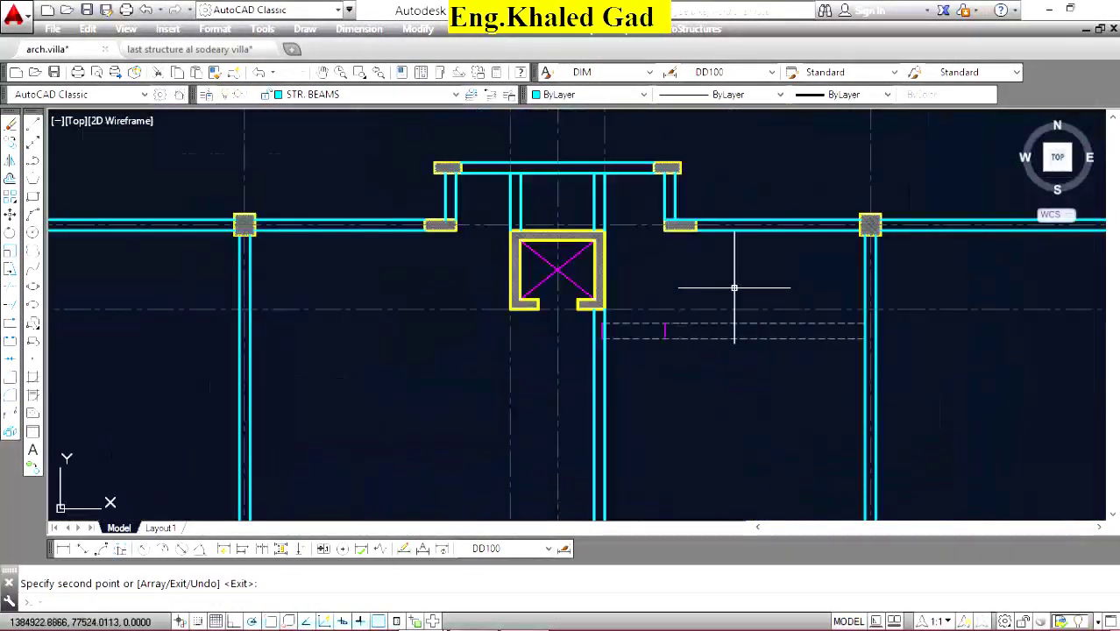
pyautogui.scroll(3, 596, 212)
pyautogui.scroll(-4, 671, 250)
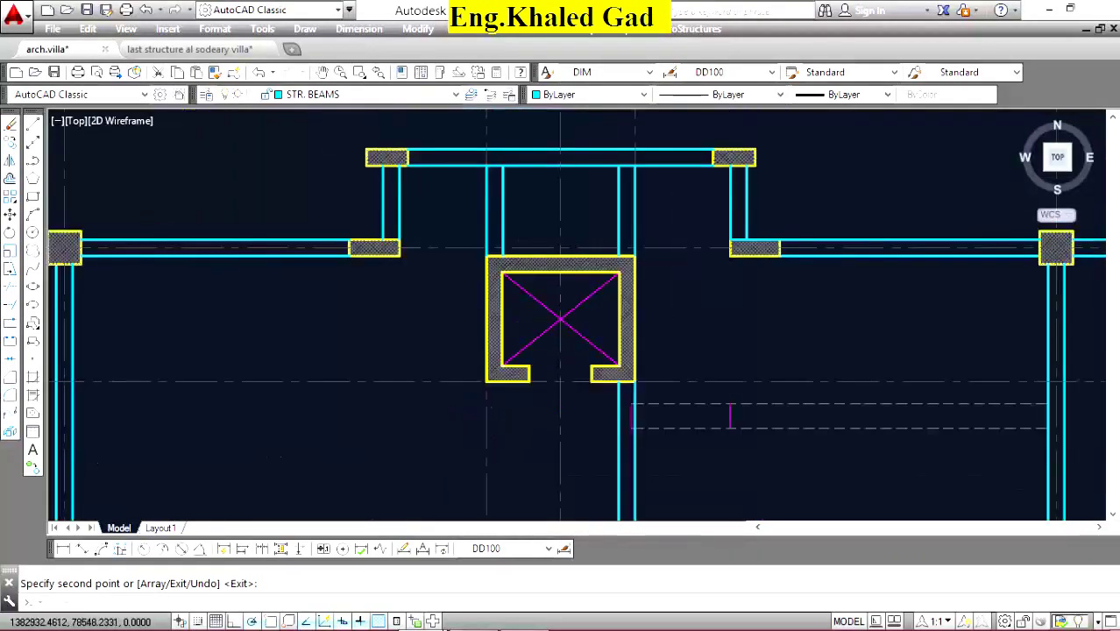
pyautogui.scroll(1, 676, 263)
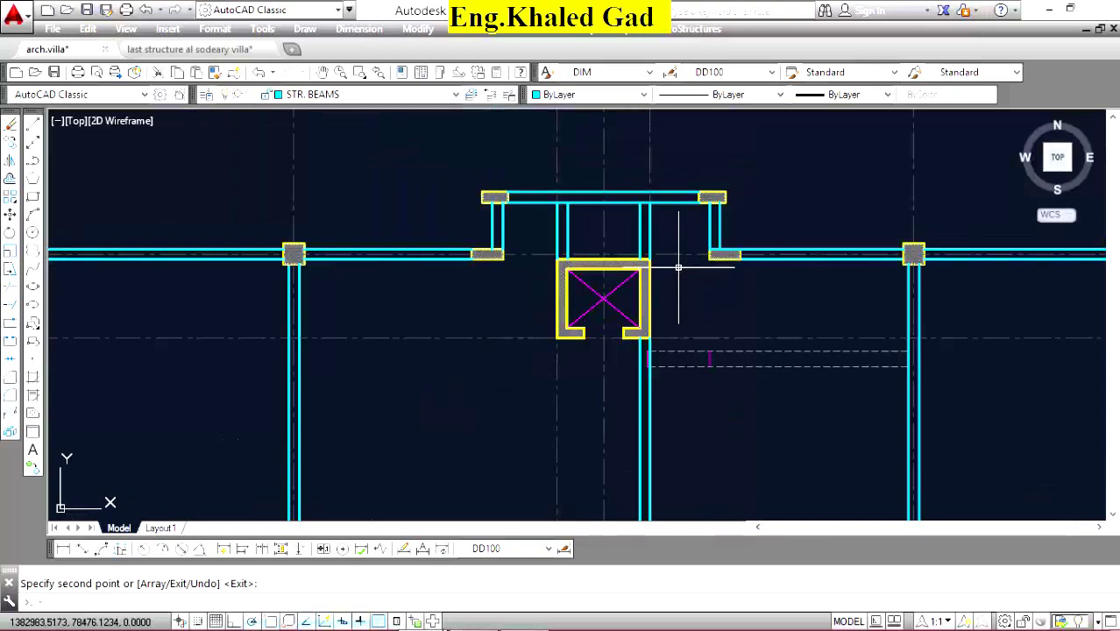
pyautogui.scroll(2, 376, 340)
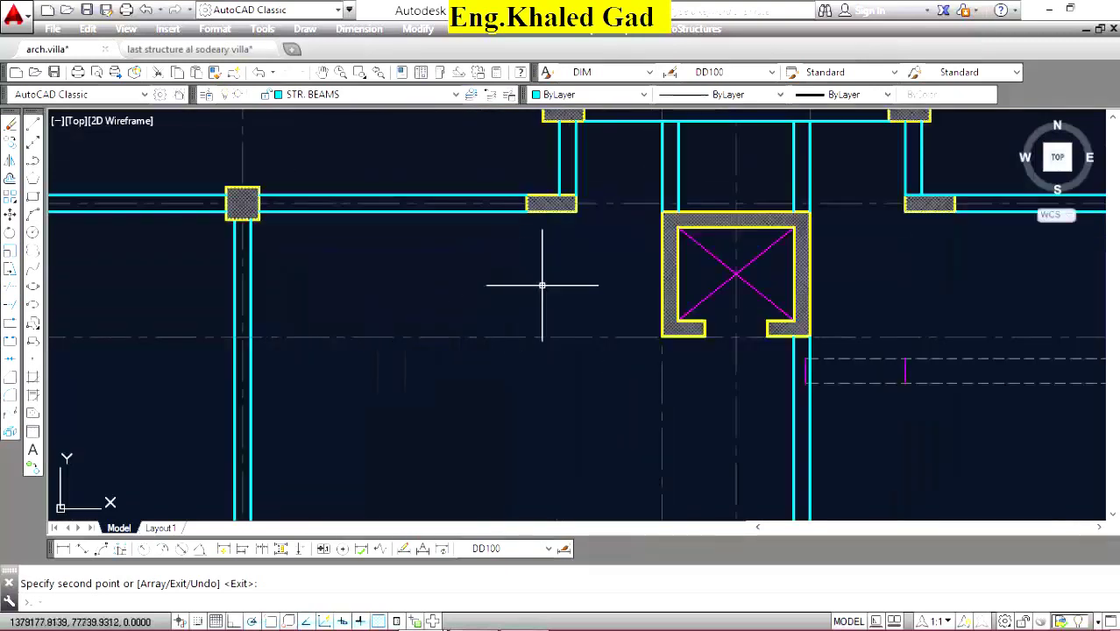
pyautogui.scroll(5, 619, 193)
# Draw a horizontal line from the beam corner across to the next vertical beam edge.
pyautogui.click(9, 124)
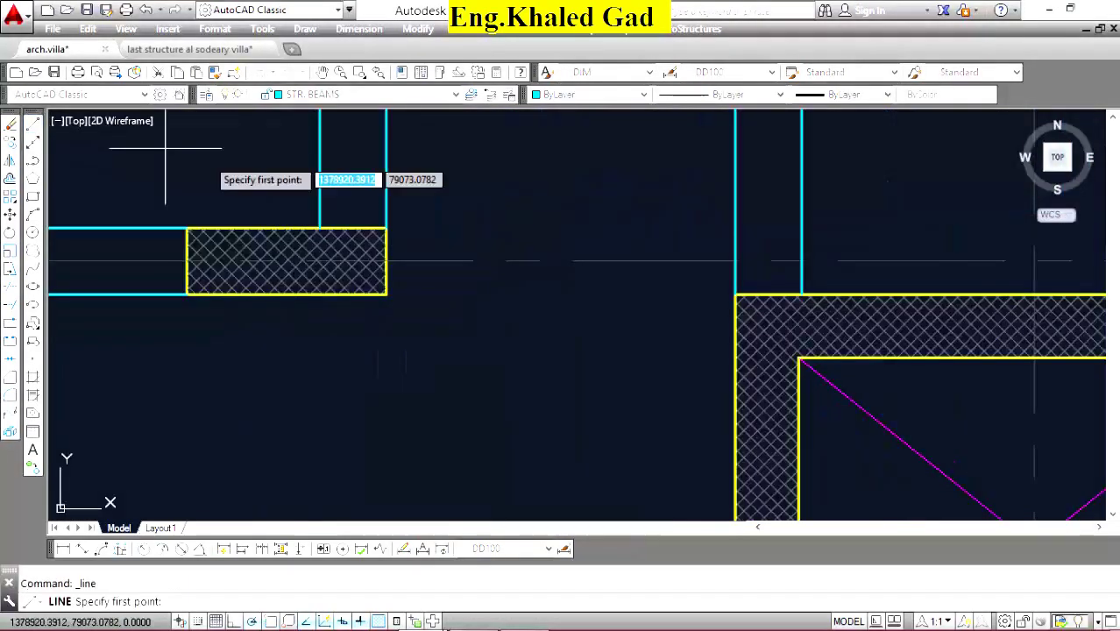
pyautogui.click(385, 228)
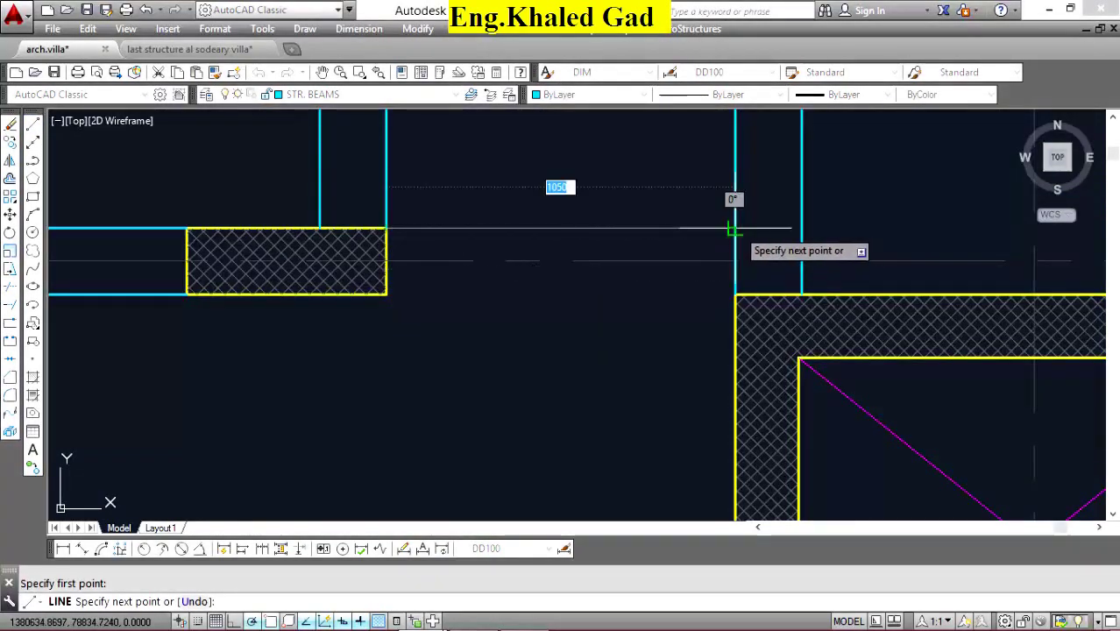
pyautogui.click(734, 227)
pyautogui.press('Return')
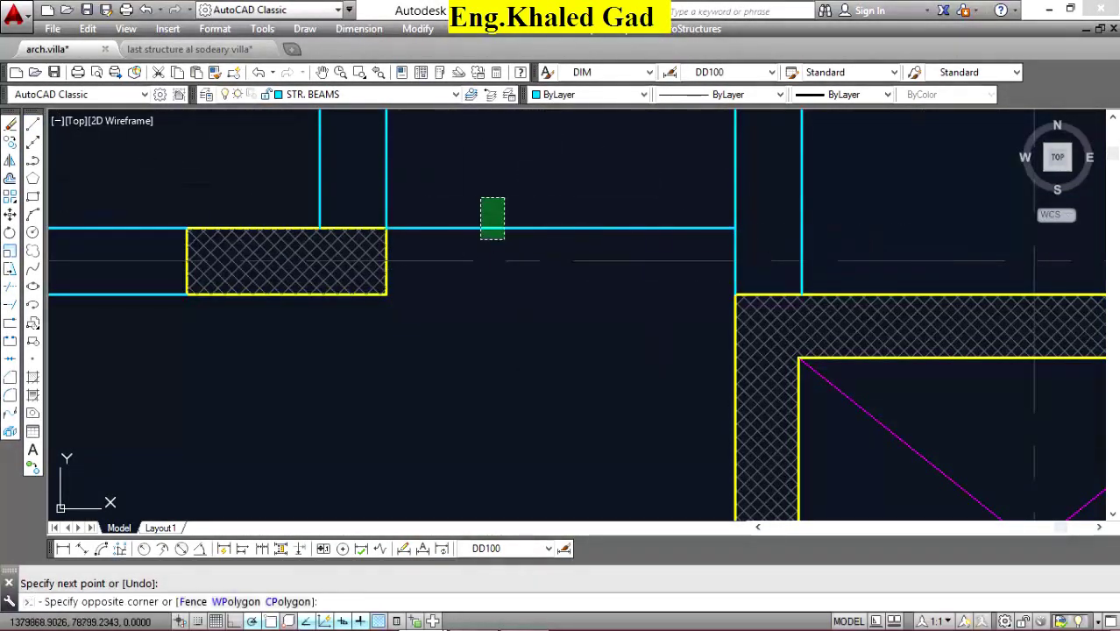
pyautogui.click(480, 239)
pyautogui.click(11, 143)
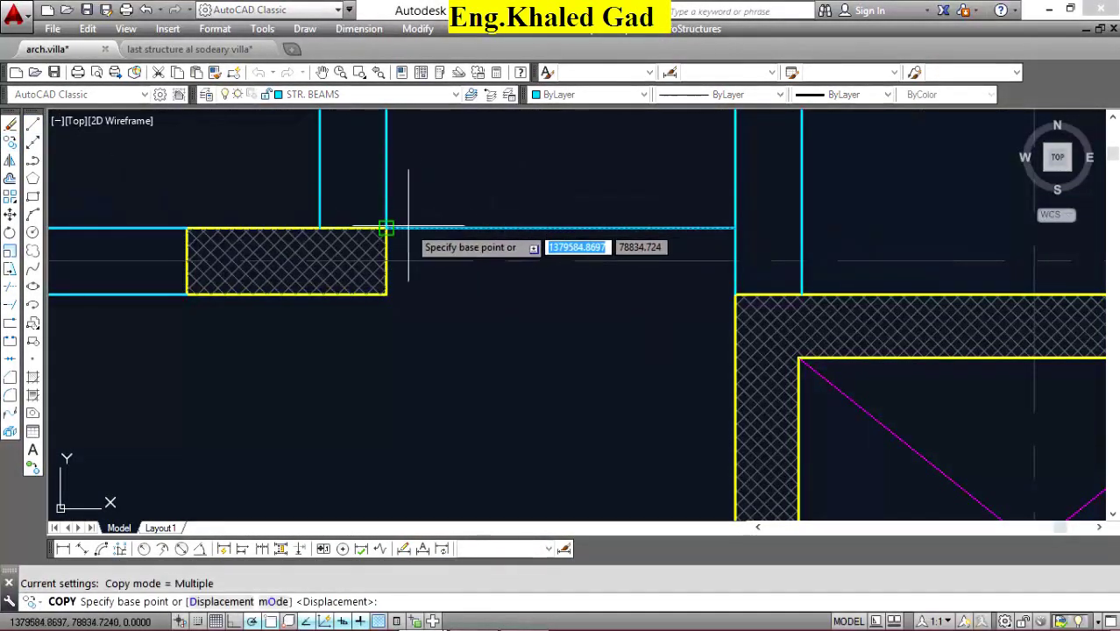
pyautogui.click(386, 228)
pyautogui.rightClick(474, 187)
pyautogui.click(490, 202)
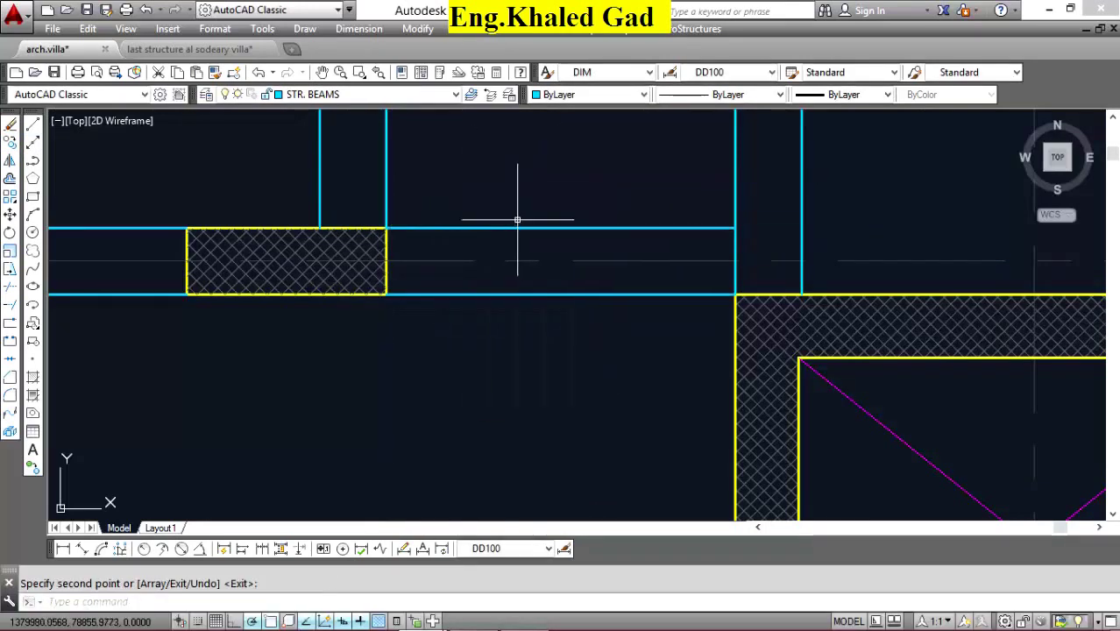
# Copy the column at the beam corner to its new position along the stair beam.
pyautogui.click(475, 305)
pyautogui.click(11, 143)
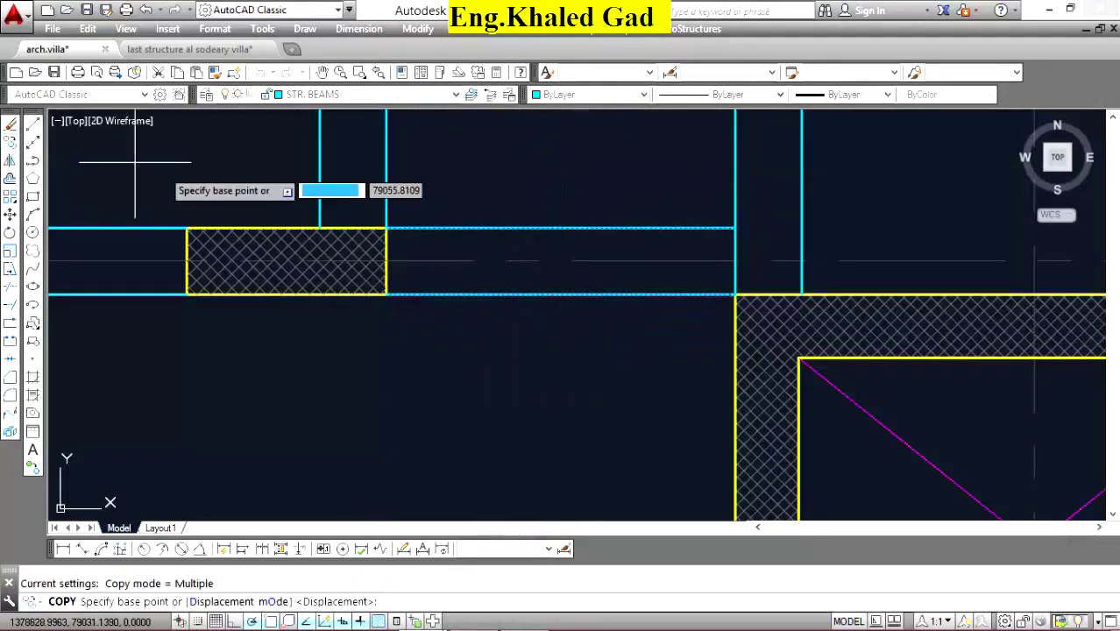
pyautogui.click(734, 228)
pyautogui.scroll(-4, 487, 298)
pyautogui.scroll(4, 694, 313)
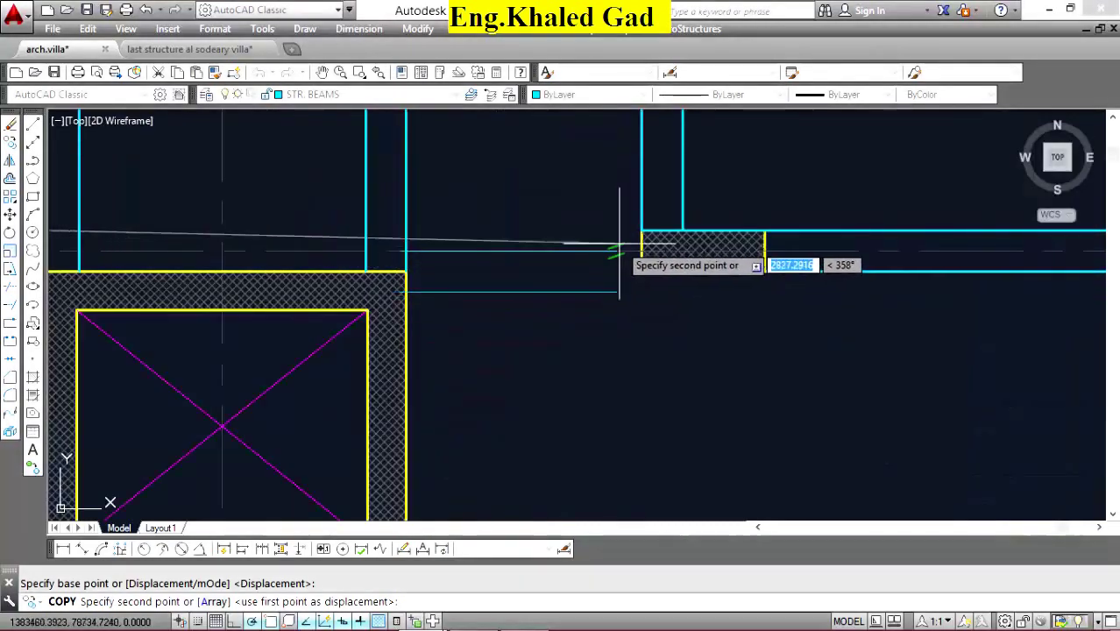
pyautogui.click(644, 231)
pyautogui.rightClick(550, 199)
pyautogui.click(589, 206)
# Stretch the two short beam lines' ends, caught in a crossing window.
pyautogui.click(474, 201)
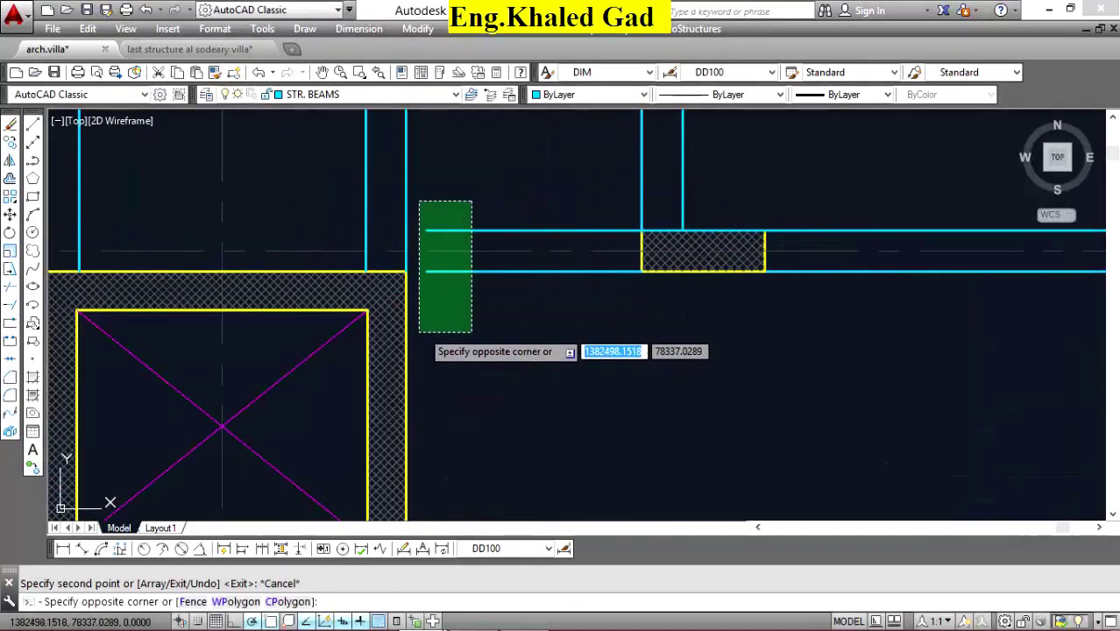
pyautogui.click(414, 331)
pyautogui.click(8, 273)
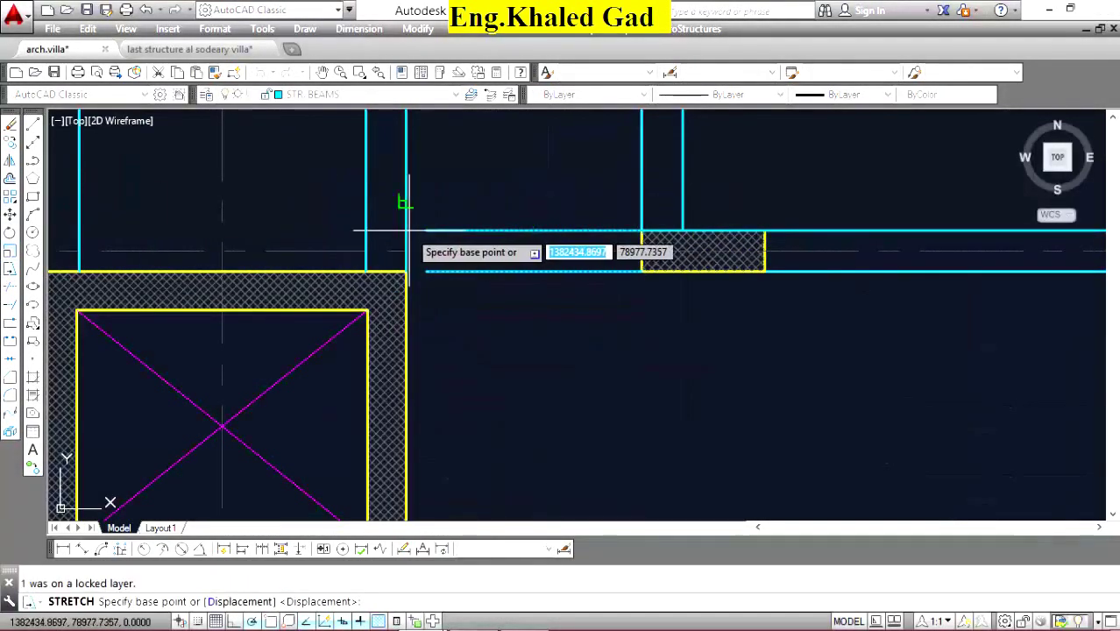
pyautogui.click(426, 231)
pyautogui.scroll(-3, 673, 270)
pyautogui.scroll(-4, 659, 270)
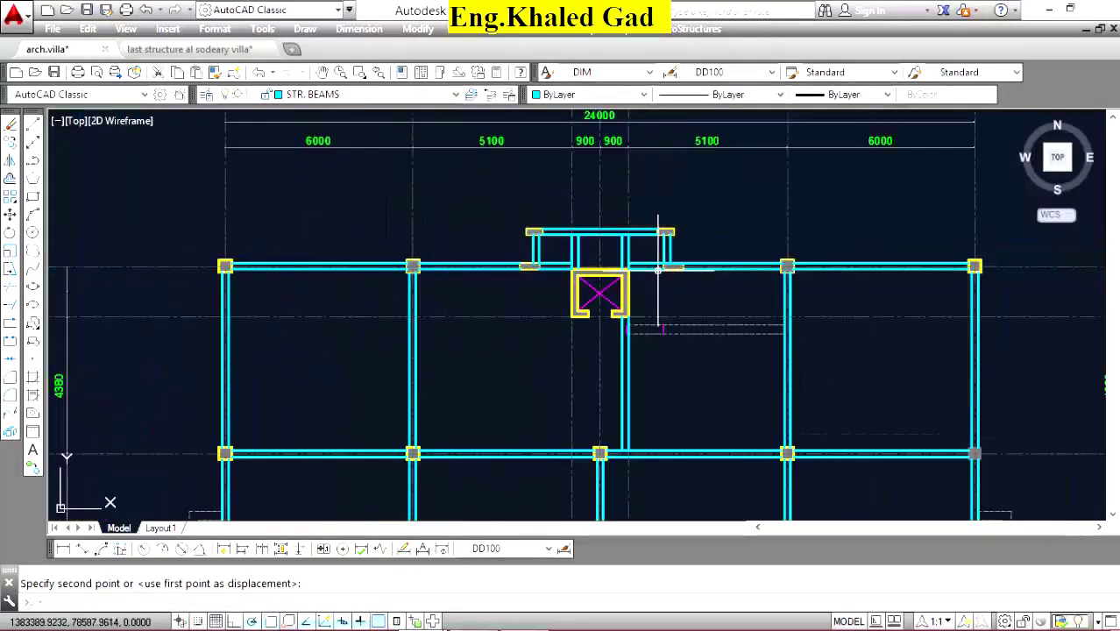
pyautogui.scroll(3, 561, 346)
pyautogui.scroll(-3, 572, 323)
pyautogui.scroll(6, 675, 268)
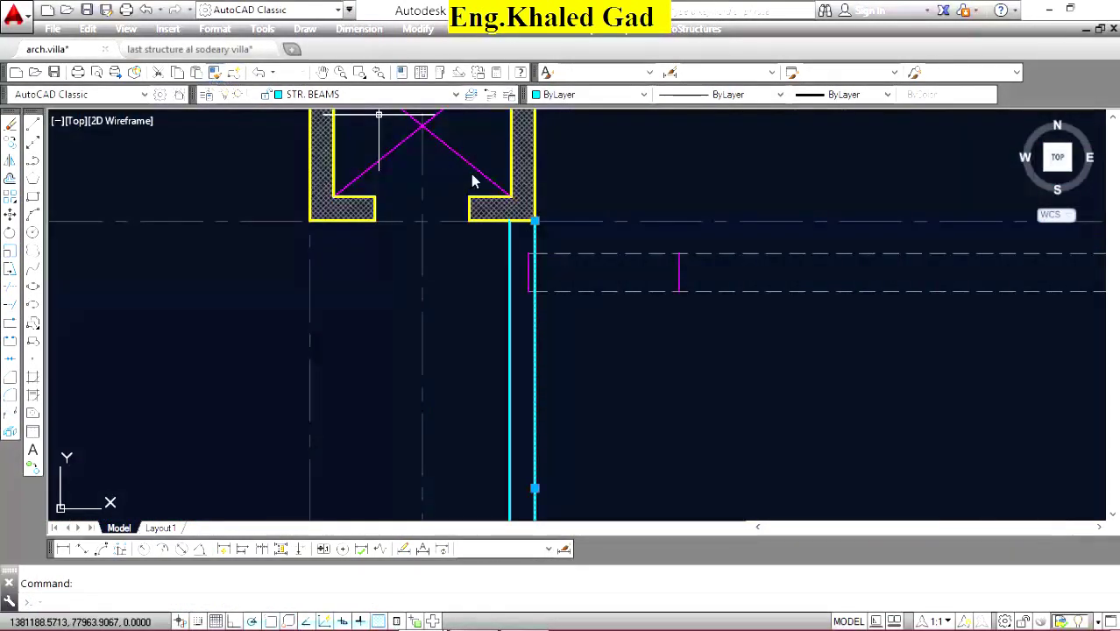
# Match the dashed lines below the core to the cyan STR. BEAMS line properties with MA.
pyautogui.write('ma')
pyautogui.press('Return')
pyautogui.click(789, 263)
pyautogui.scroll(6, 604, 281)
pyautogui.rightClick(595, 245)
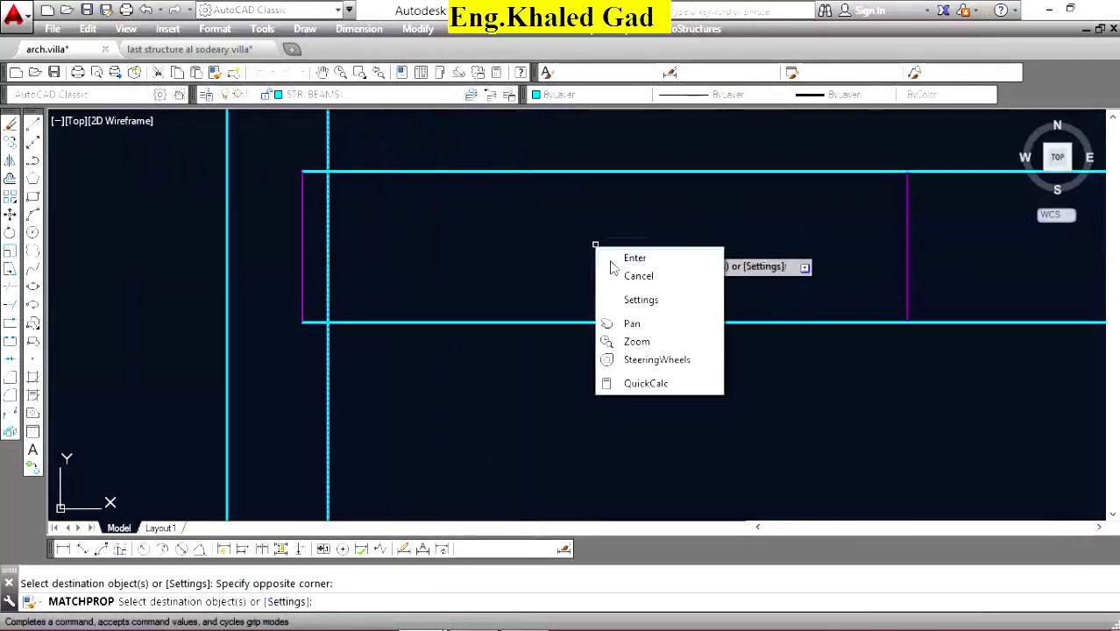
pyautogui.click(612, 267)
# Grip-stretch the top beam line's left end to the corner, then clear the selections.
pyautogui.click(302, 175)
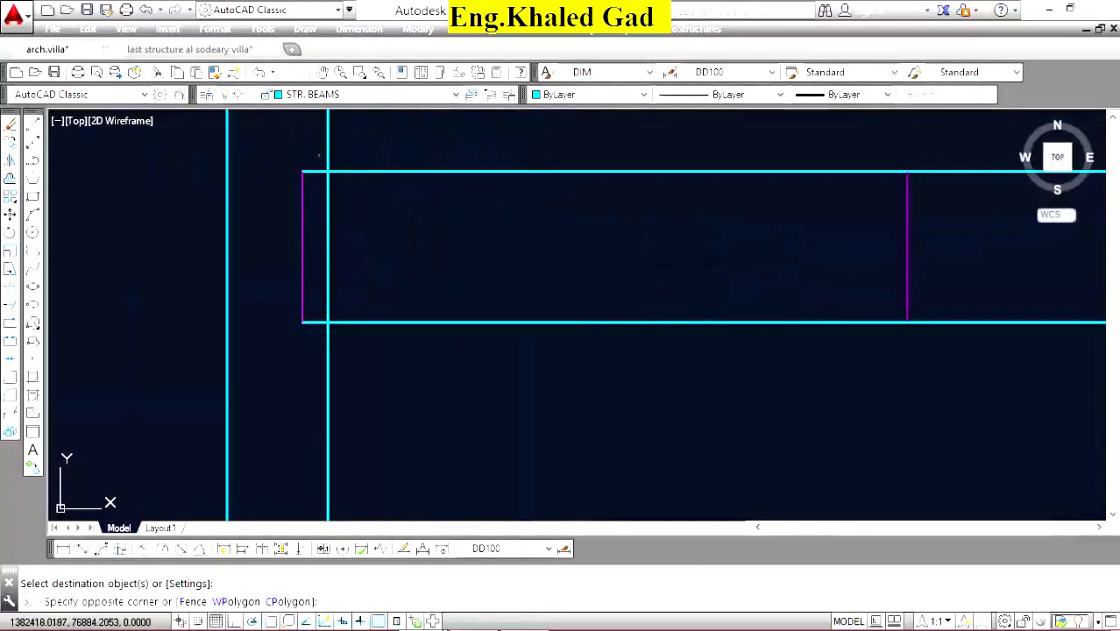
pyautogui.click(302, 173)
pyautogui.click(327, 171)
pyautogui.click(319, 333)
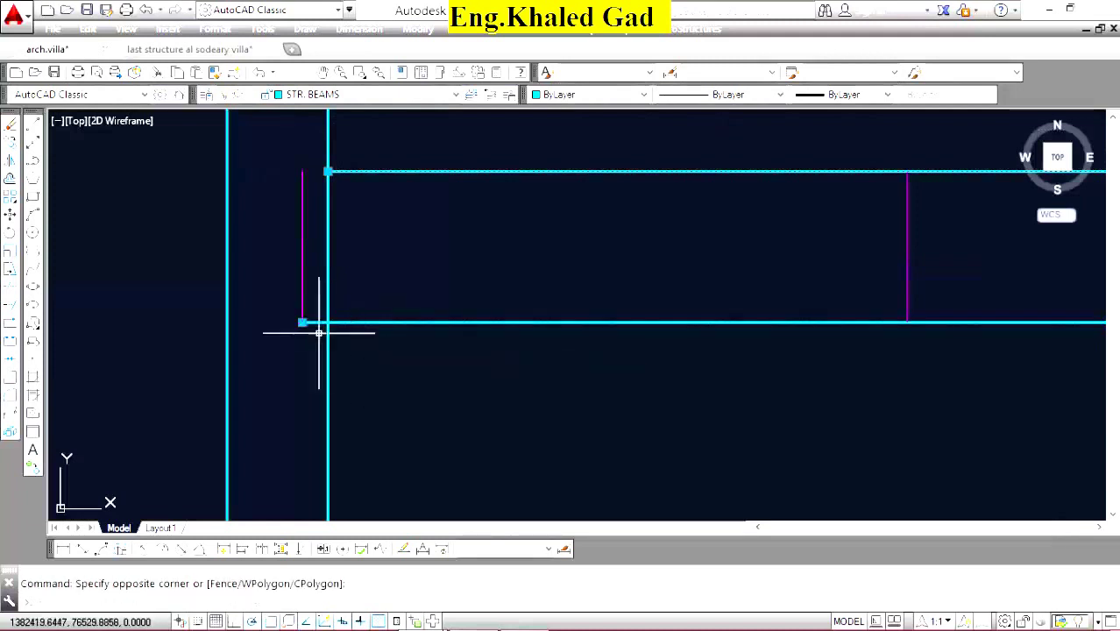
pyautogui.click(301, 323)
pyautogui.press('Escape')
pyautogui.scroll(-3, 583, 258)
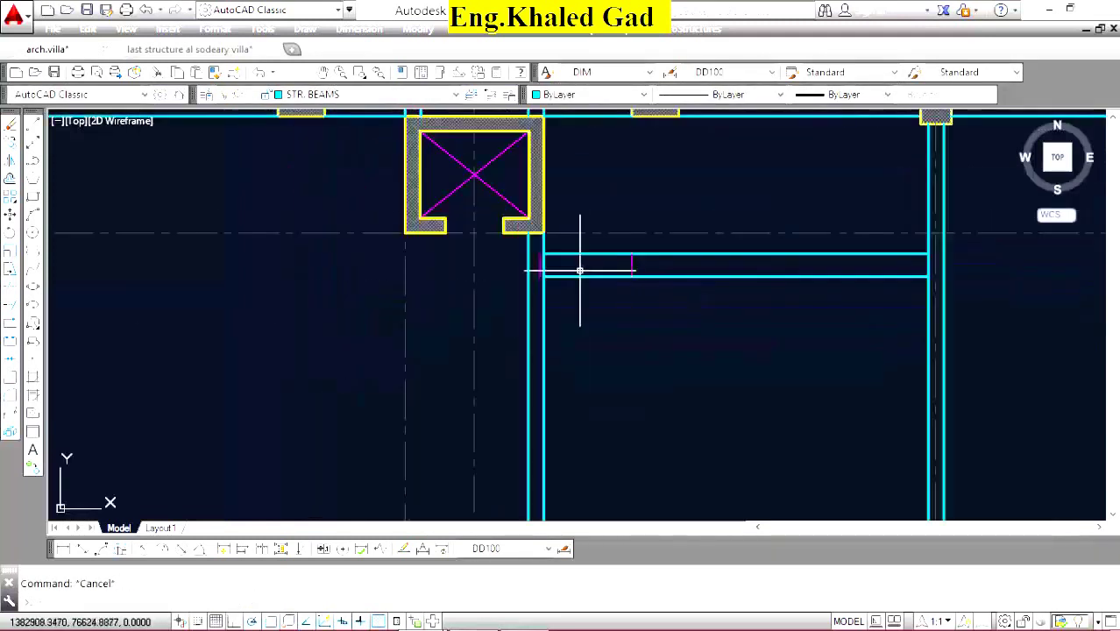
pyautogui.click(432, 239)
pyautogui.click(418, 250)
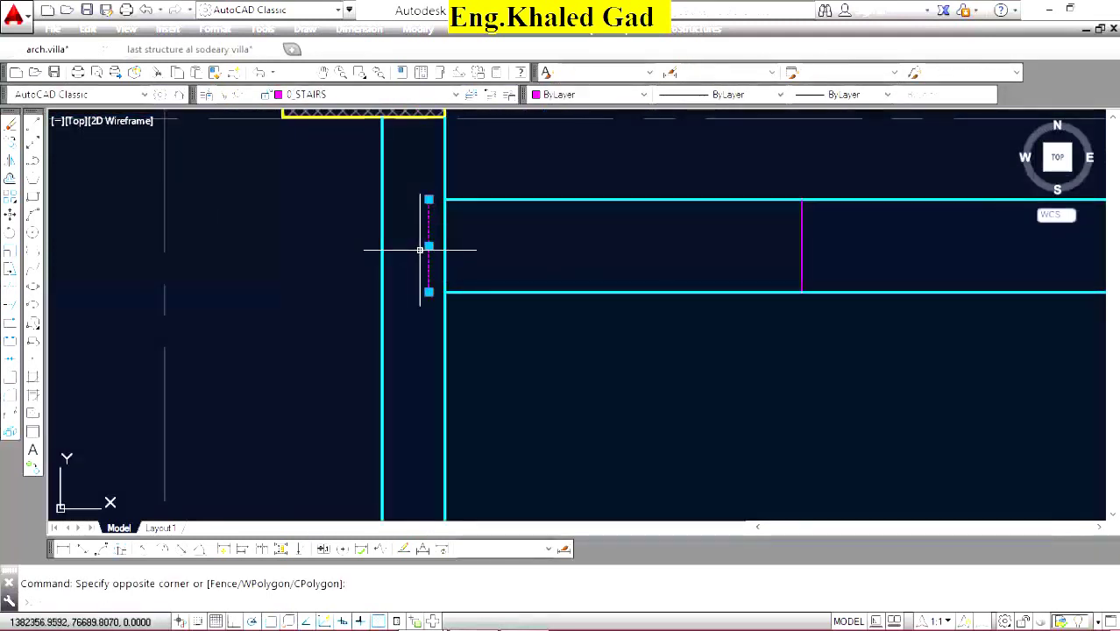
pyautogui.press('Escape')
# Draw a small circle in the beam corner and fill it with a SOLID hatch as a rebar dot.
pyautogui.click(33, 235)
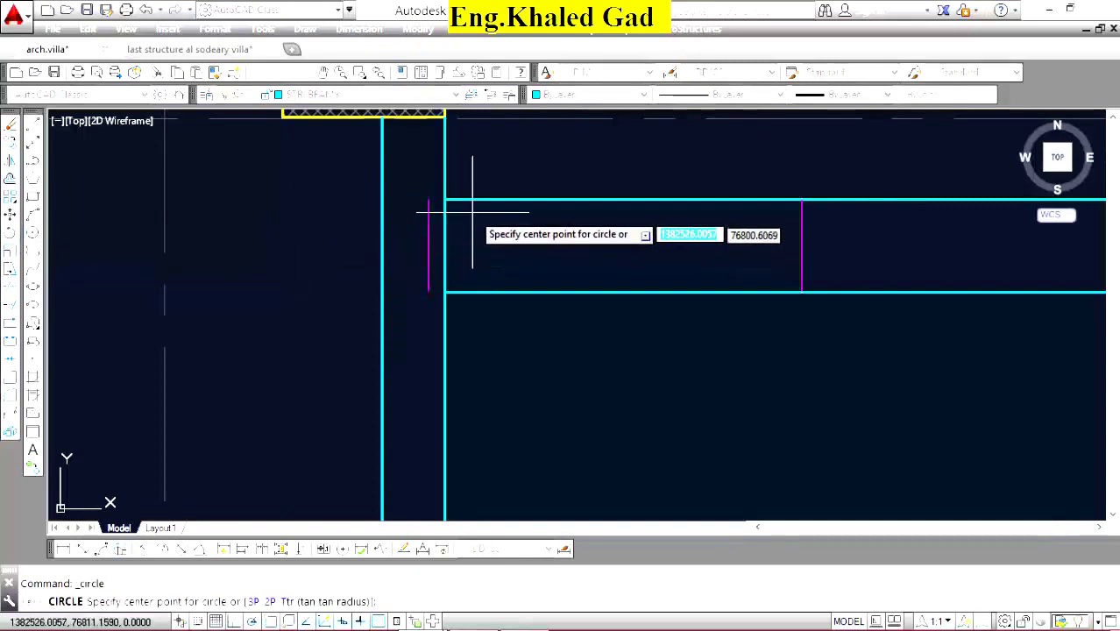
pyautogui.scroll(5, 457, 215)
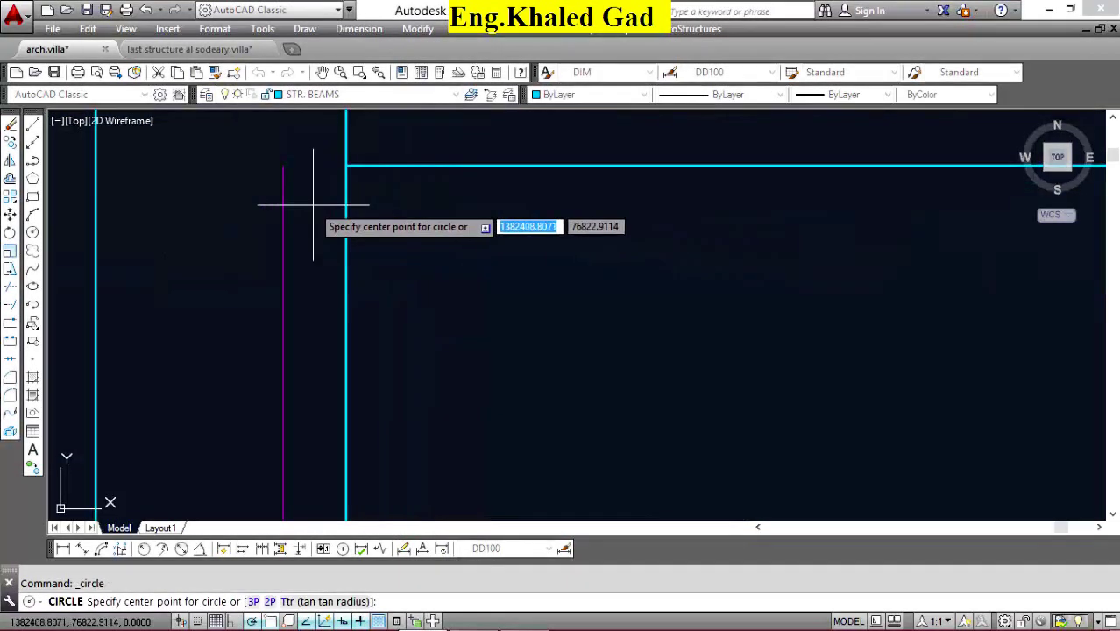
pyautogui.click(320, 210)
pyautogui.click(333, 227)
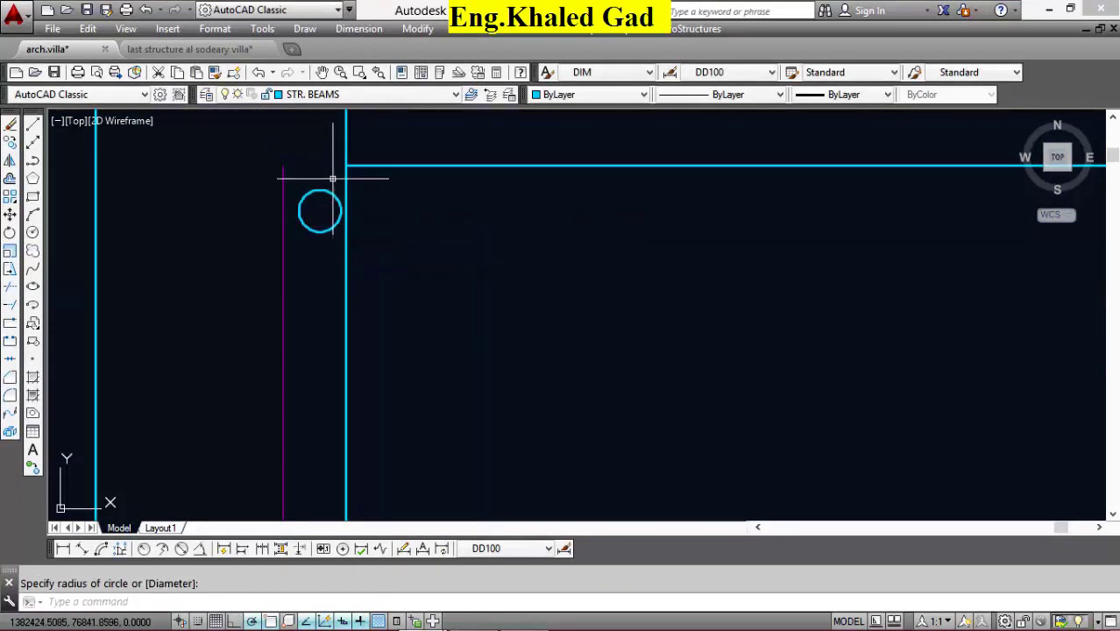
pyautogui.click(33, 377)
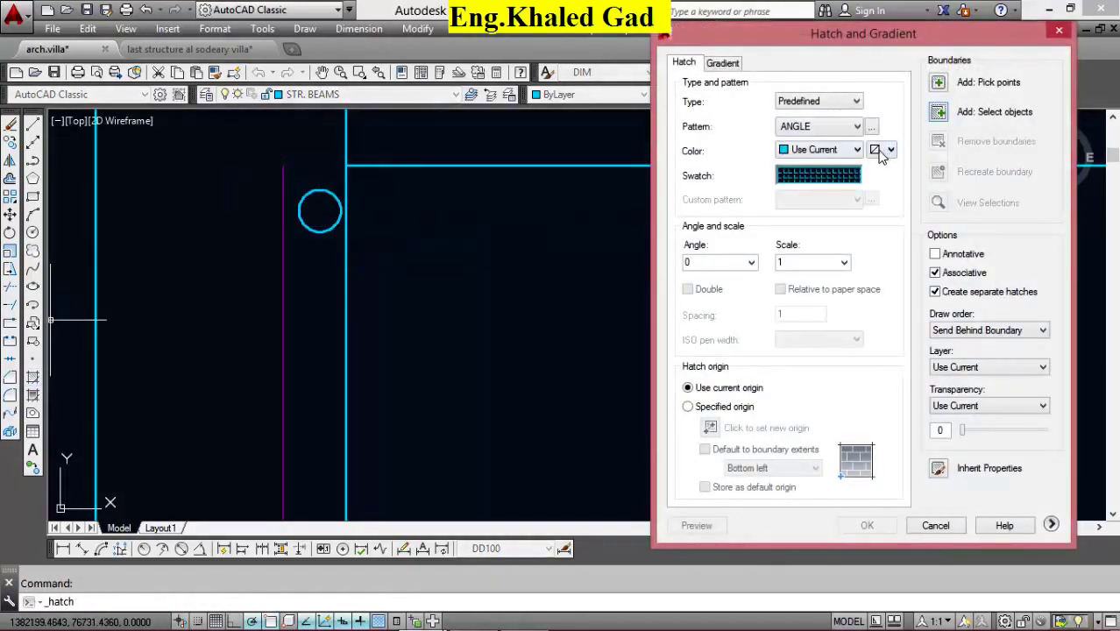
pyautogui.click(871, 126)
pyautogui.click(476, 162)
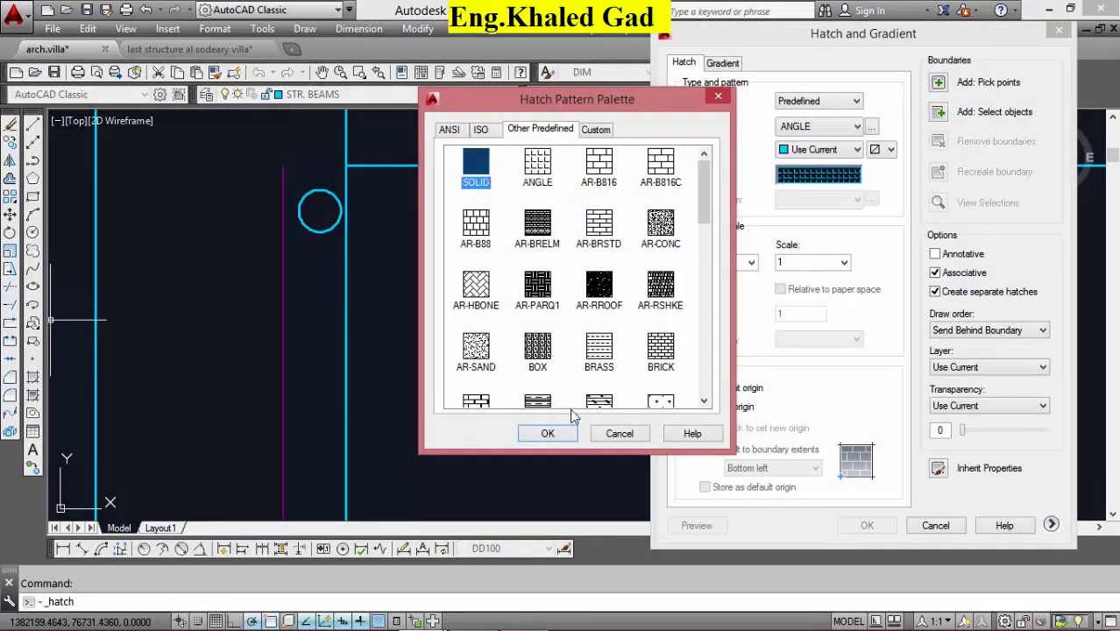
pyautogui.click(546, 433)
pyautogui.click(947, 112)
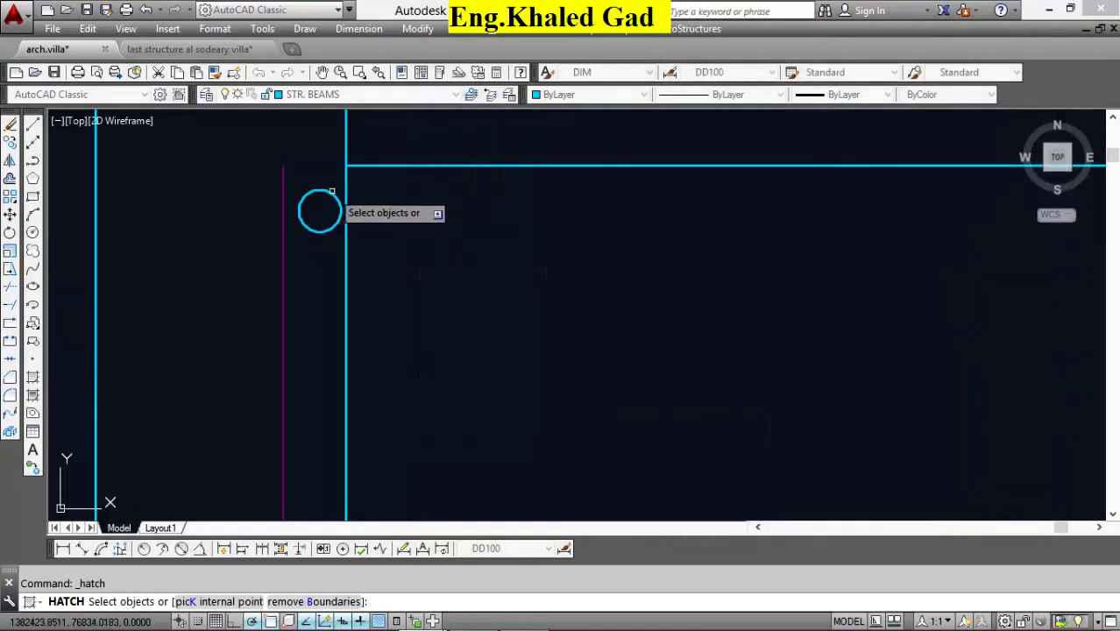
pyautogui.rightClick(453, 213)
pyautogui.click(498, 447)
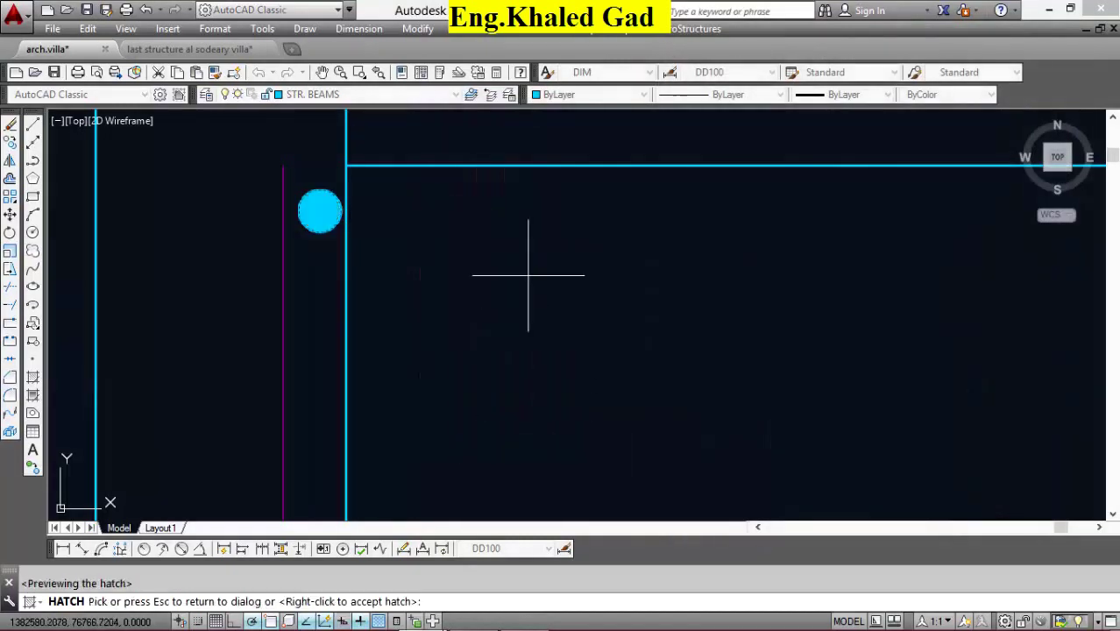
pyautogui.rightClick(345, 194)
# Mirror the rebar dot across the beam, keeping the original, to form a pair.
pyautogui.moveTo(340, 254); pyautogui.dragTo(295, 179)
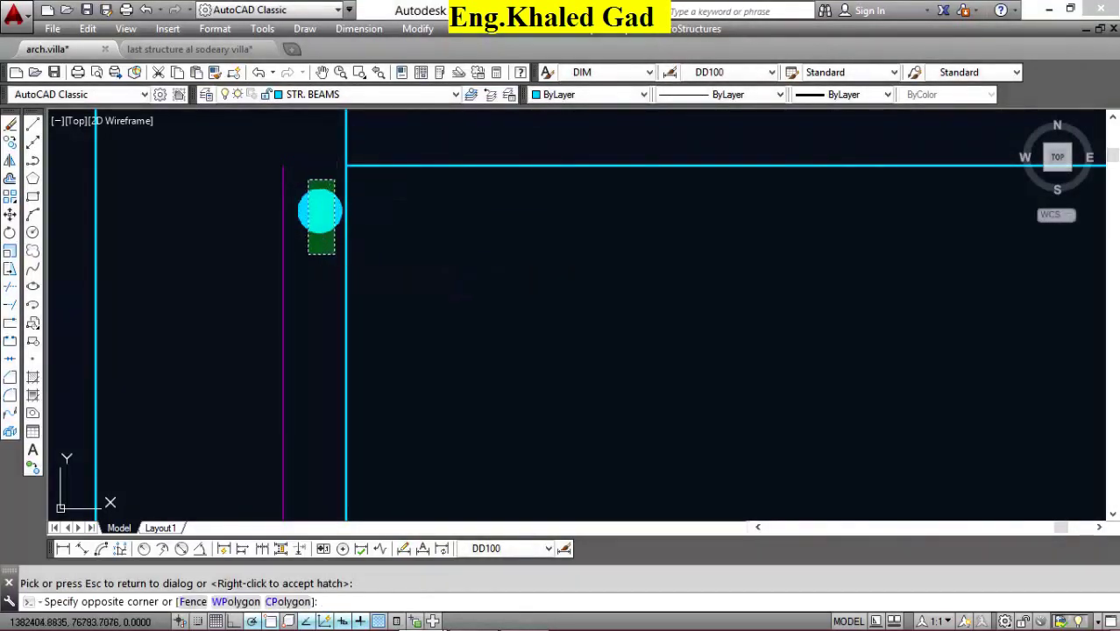
pyautogui.click(10, 161)
pyautogui.scroll(-3, 268, 220)
pyautogui.click(274, 273)
pyautogui.click(390, 278)
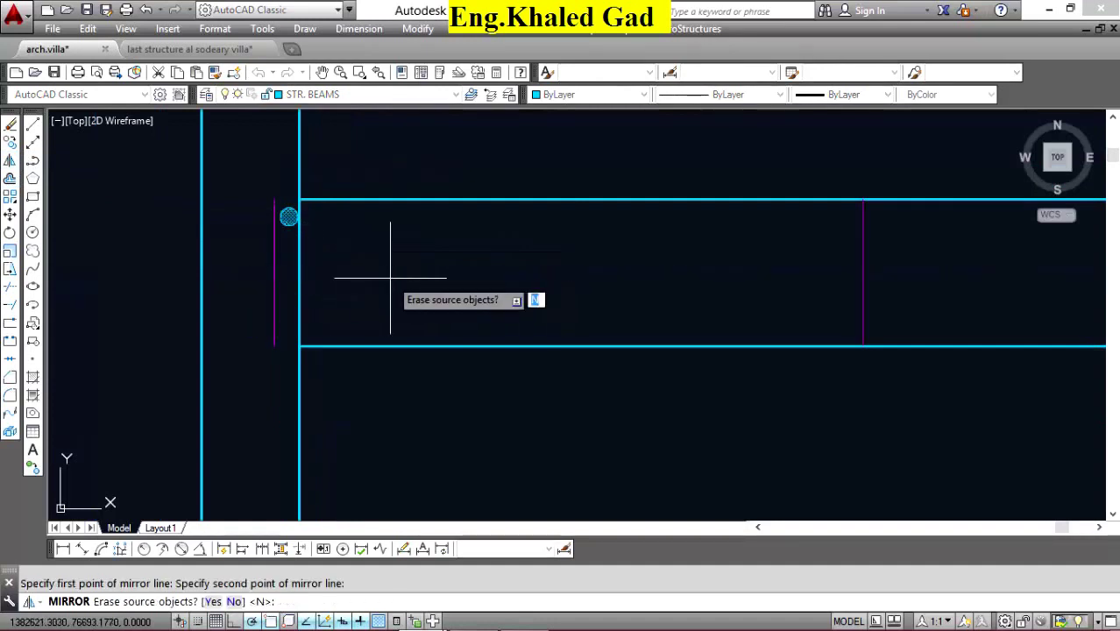
pyautogui.rightClick(390, 278)
pyautogui.click(395, 290)
# Copy the pair of rebar dots once further along the beam.
pyautogui.click(253, 201)
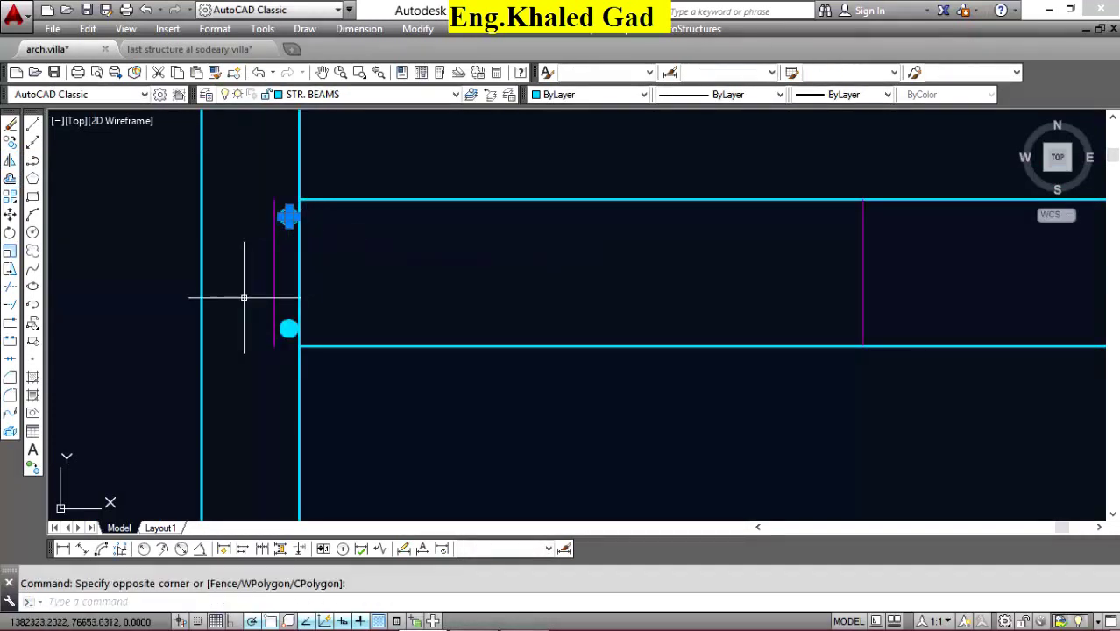
pyautogui.click(10, 143)
pyautogui.click(333, 285)
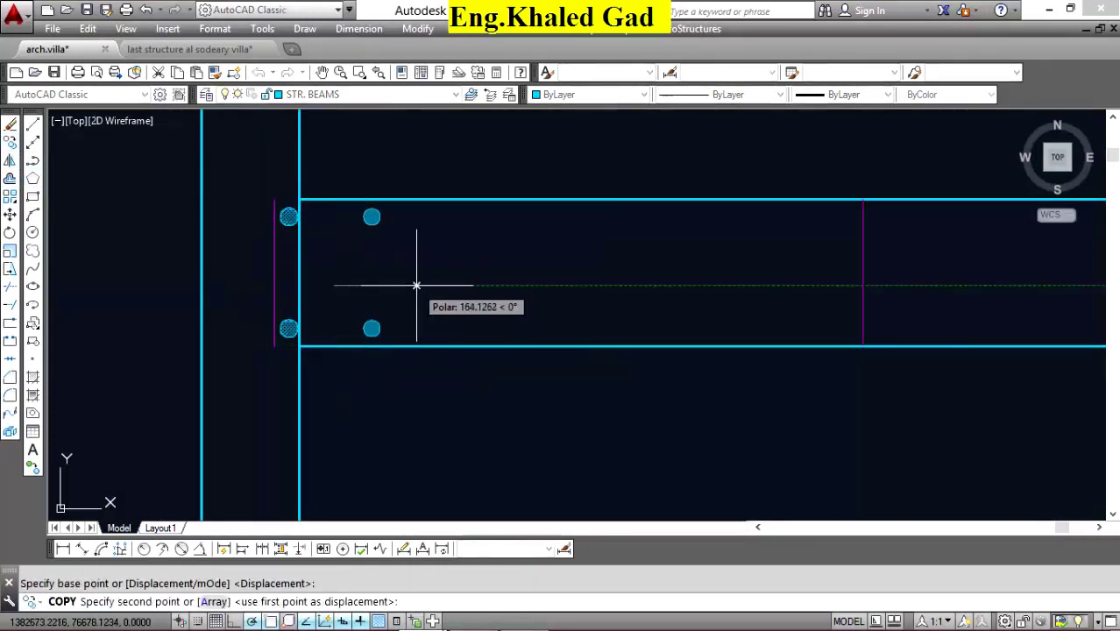
pyautogui.click(436, 285)
pyautogui.rightClick(380, 170)
pyautogui.click(410, 176)
# Copy the four dots twice more along the beam to complete two rows of six.
pyautogui.click(404, 155)
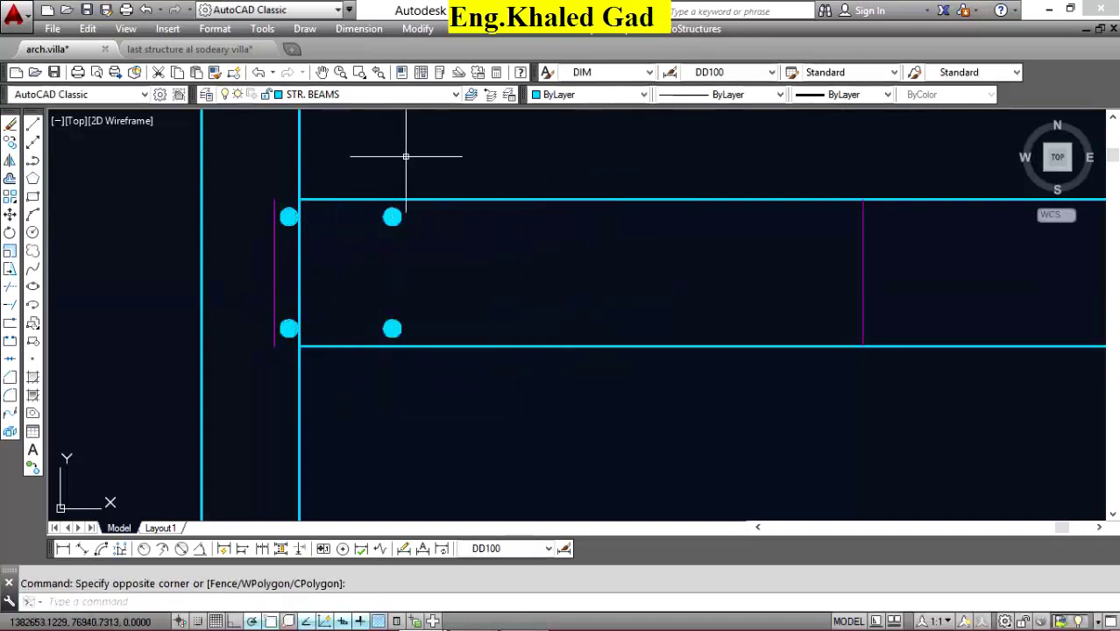
pyautogui.rightClick(390, 154)
pyautogui.click(446, 164)
pyautogui.click(355, 170)
pyautogui.click(435, 357)
pyautogui.press('Return')
pyautogui.scroll(5, 315, 183)
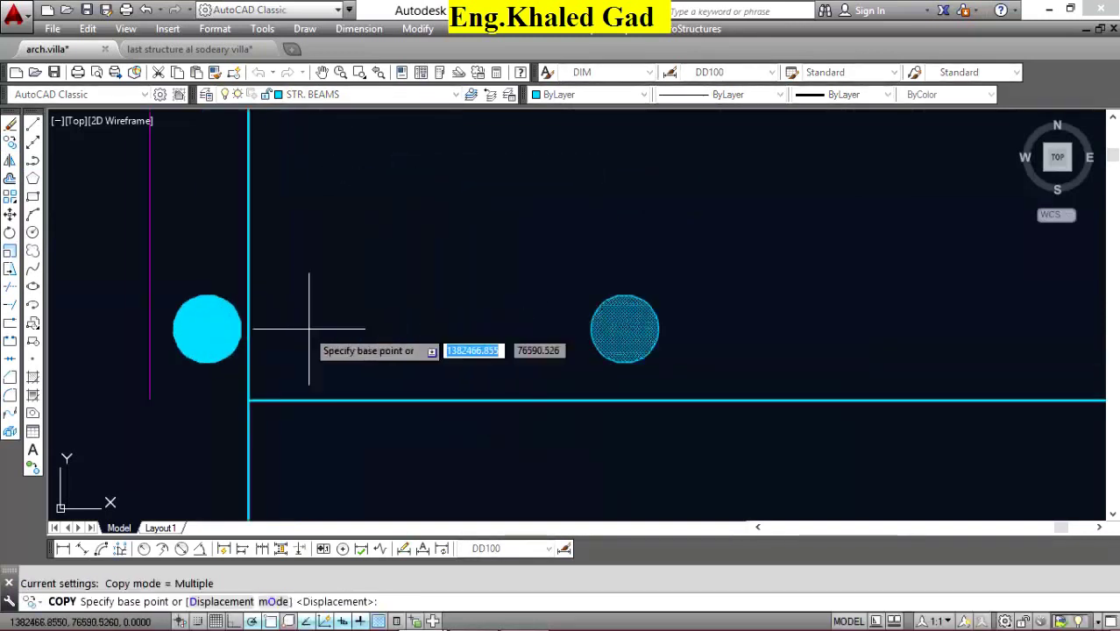
pyautogui.click(201, 335)
pyautogui.scroll(-3, 624, 324)
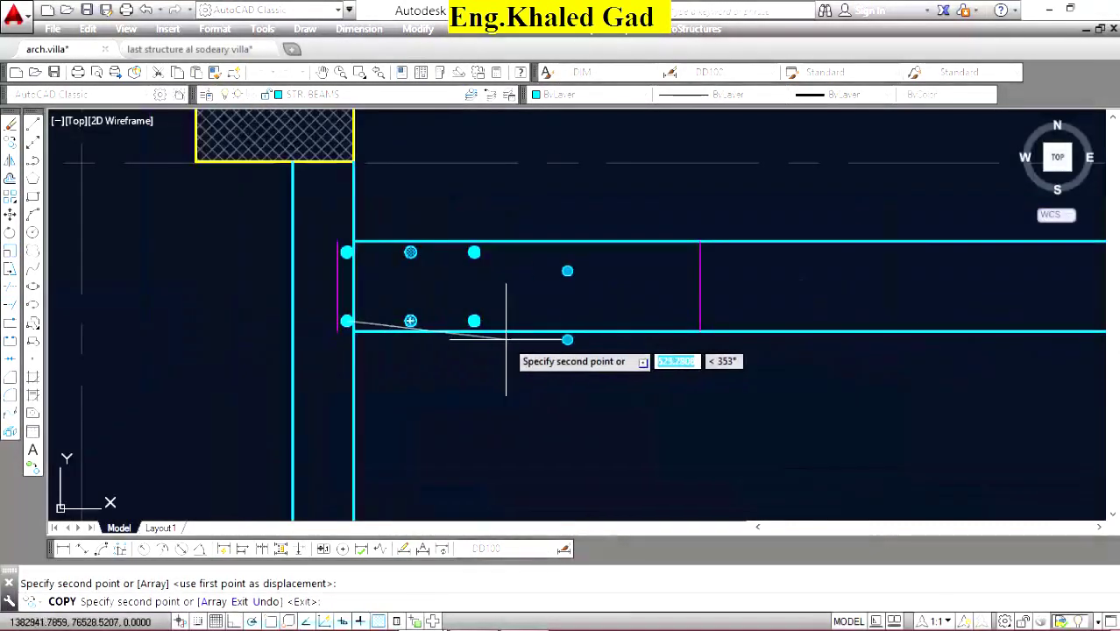
pyautogui.scroll(1, 512, 312)
pyautogui.click(450, 311)
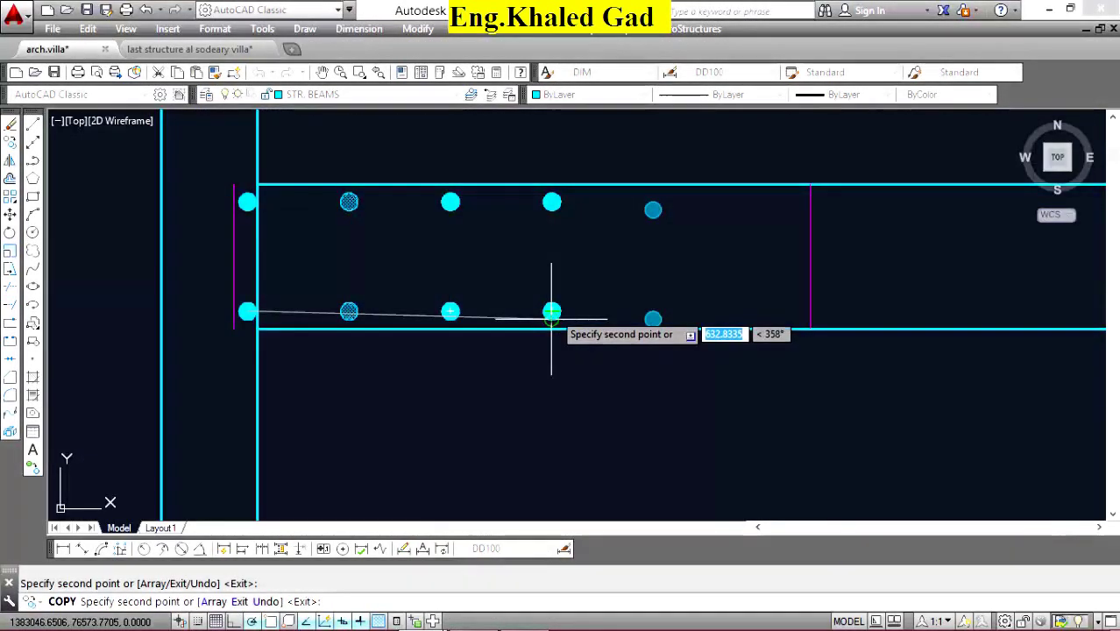
pyautogui.click(655, 311)
pyautogui.rightClick(631, 230)
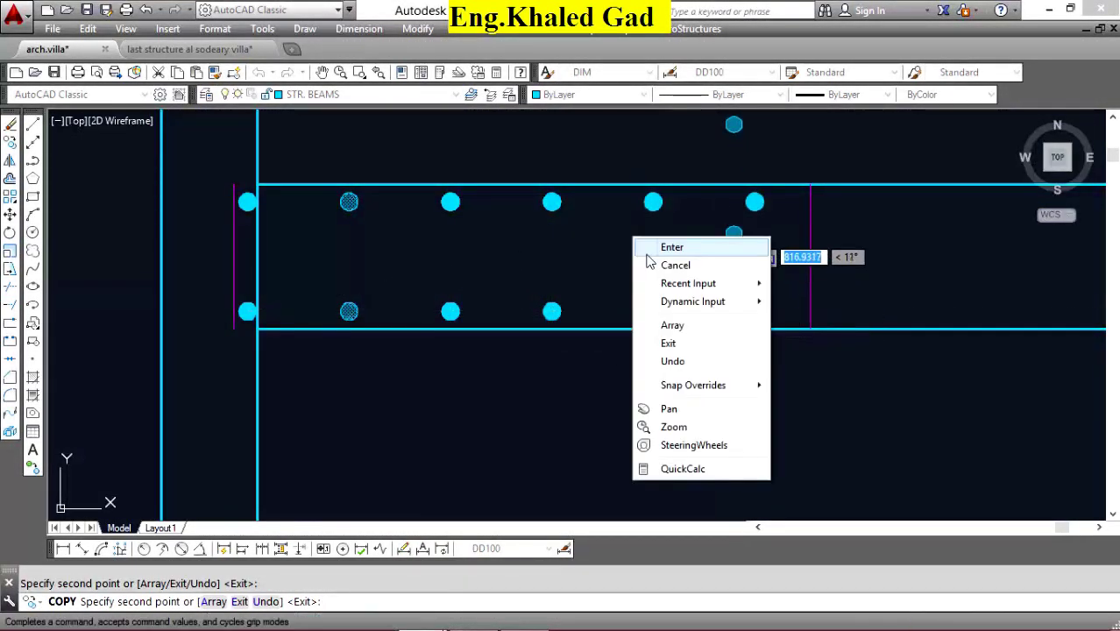
pyautogui.click(666, 246)
pyautogui.click(63, 549)
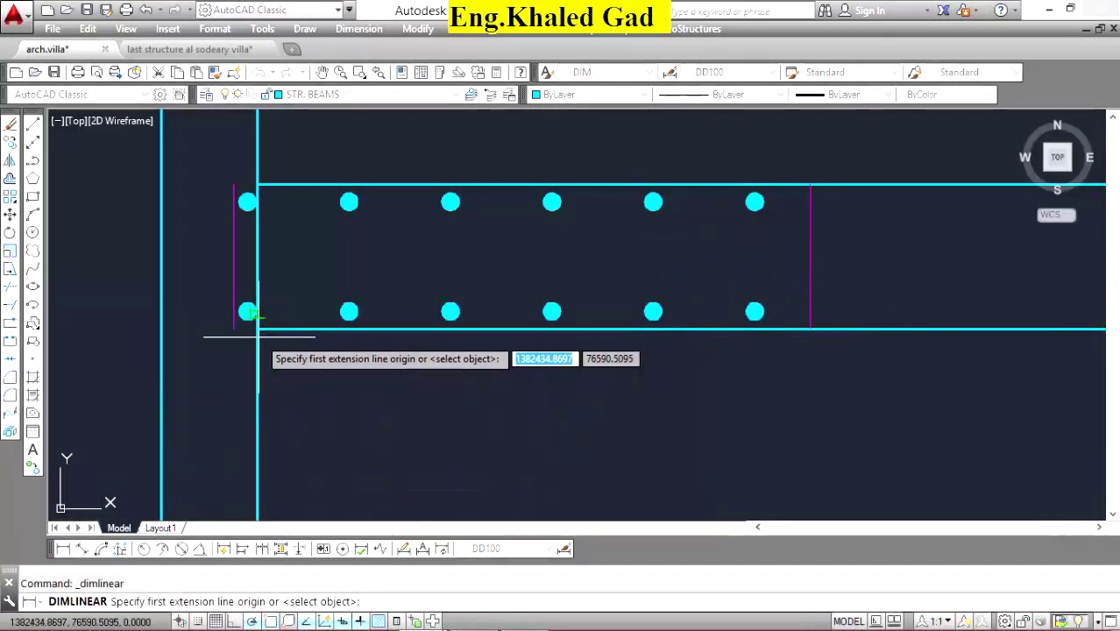
# Add a linear 1150 dimension along the stair beam, placed below it.
pyautogui.click(256, 329)
pyautogui.click(810, 329)
pyautogui.scroll(-4, 807, 345)
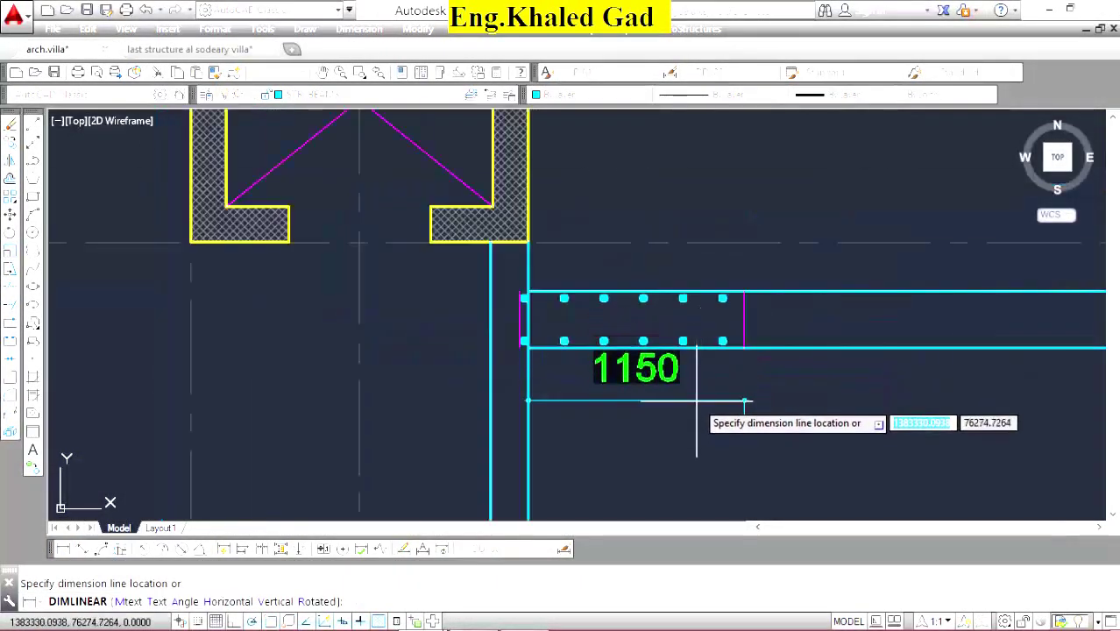
pyautogui.click(693, 409)
pyautogui.scroll(-3, 580, 287)
pyautogui.scroll(-3, 621, 314)
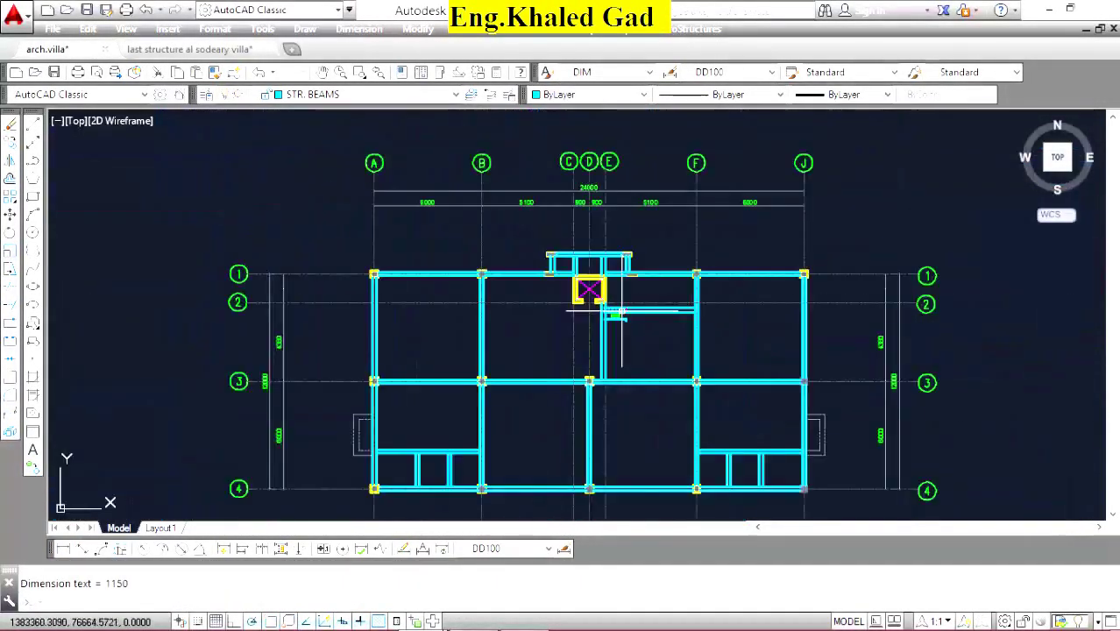
pyautogui.scroll(4, 604, 228)
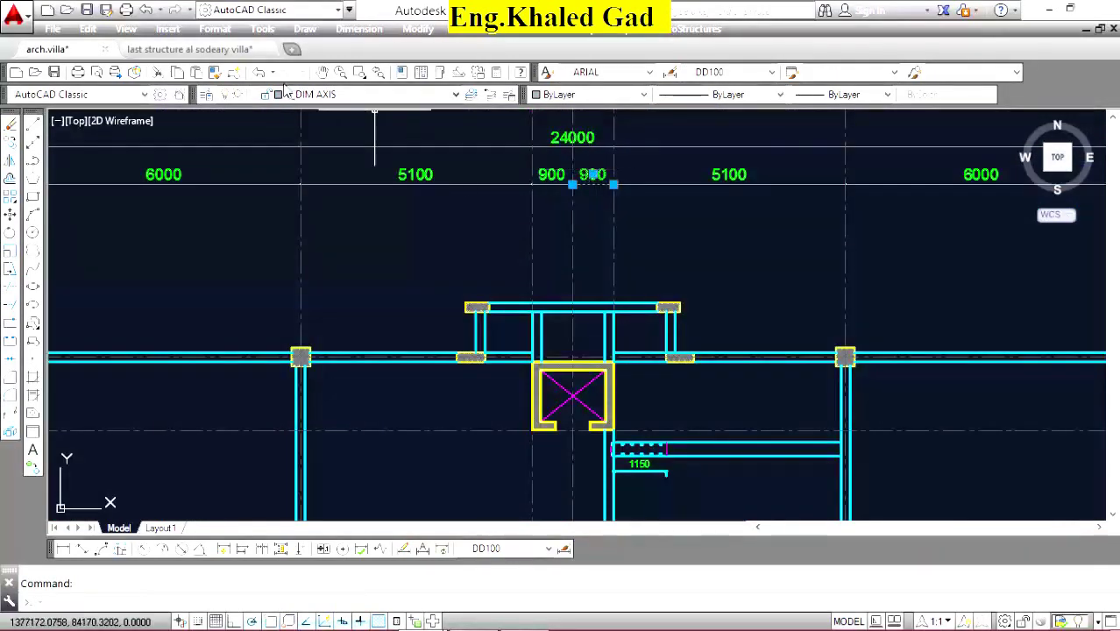
# Match the 1150 dimension's properties to the 900 dimension.
pyautogui.click(216, 73)
pyautogui.scroll(-3, 680, 246)
pyautogui.scroll(5, 666, 385)
pyautogui.click(738, 323)
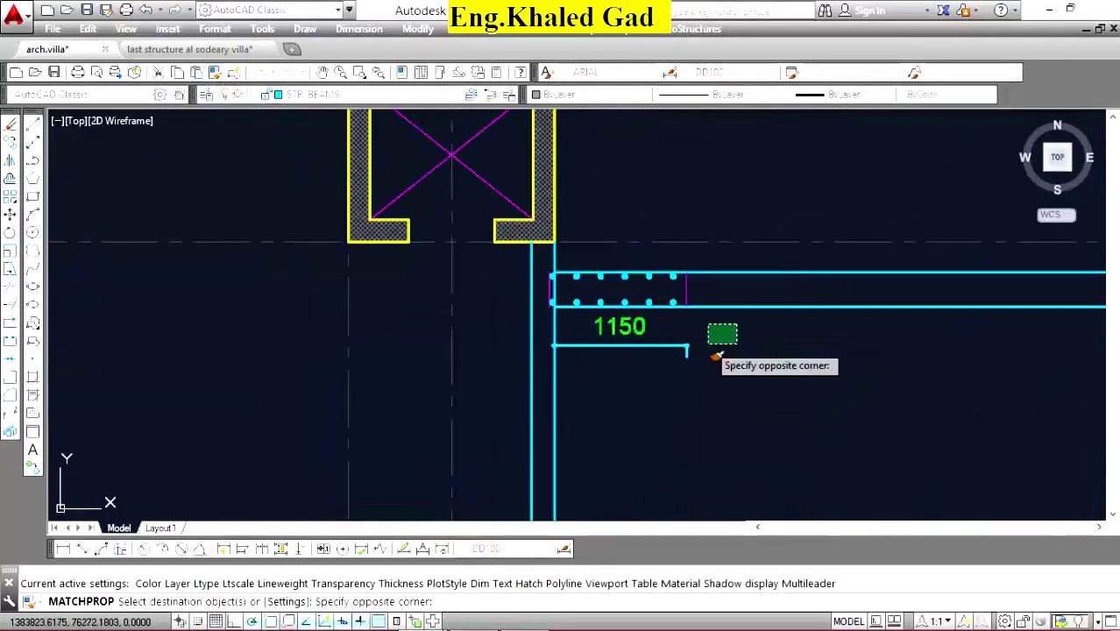
pyautogui.click(687, 339)
pyautogui.rightClick(687, 339)
# Drag the 1150 dimension text below its dimension line.
pyautogui.click(692, 335)
pyautogui.scroll(4, 680, 346)
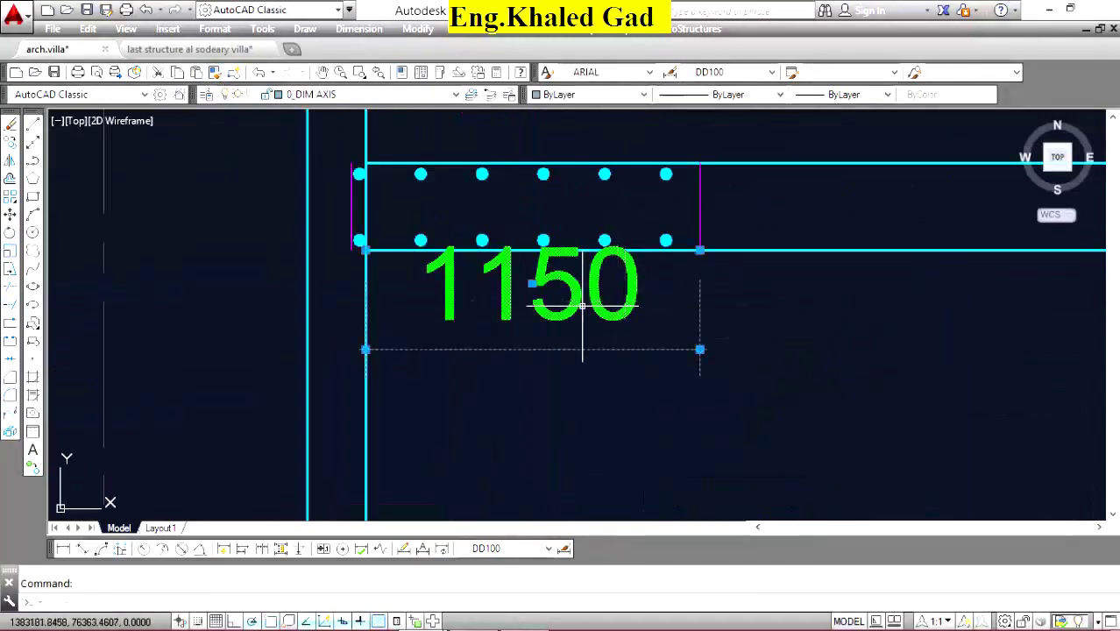
pyautogui.click(532, 282)
pyautogui.click(624, 435)
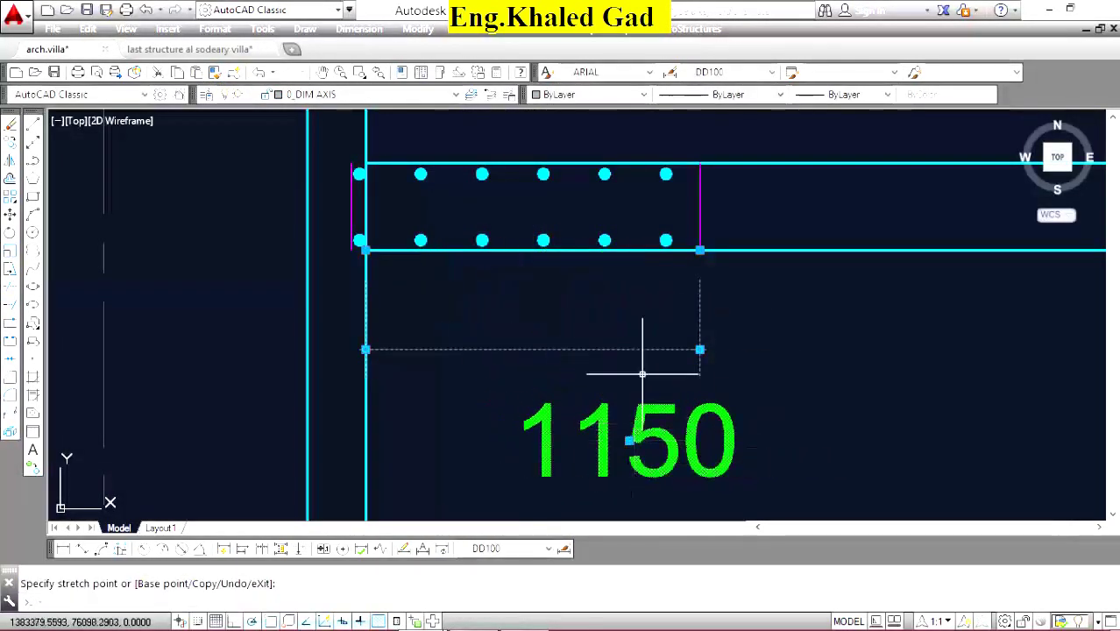
pyautogui.press('Escape')
pyautogui.scroll(-4, 630, 298)
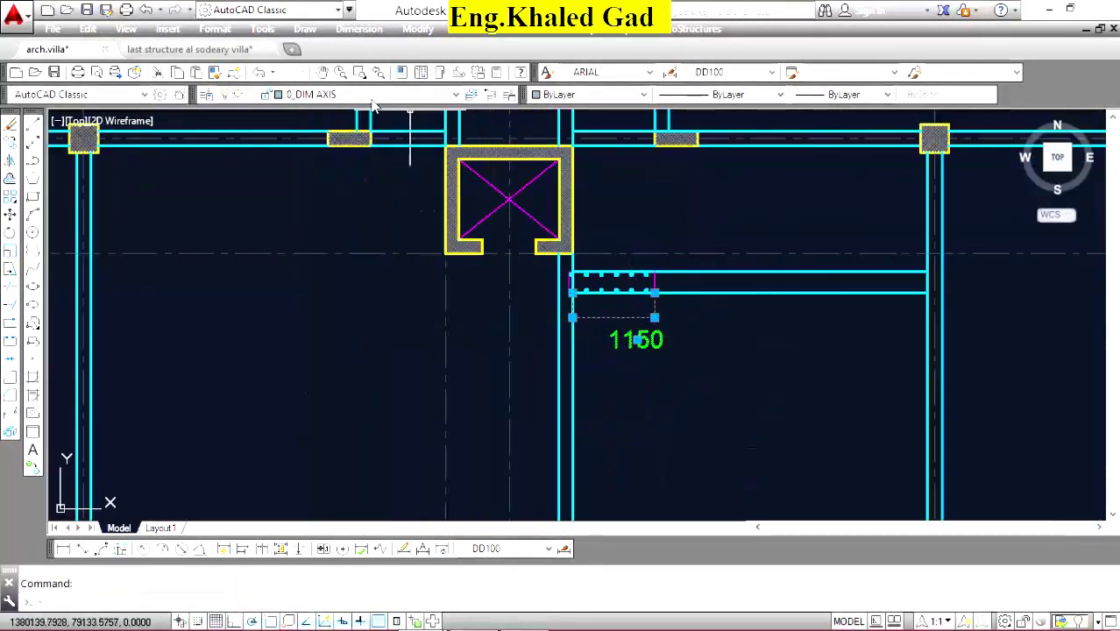
# Check the 1150 dimension's Text settings in the Properties palette.
pyautogui.hotkey('ctrl', '1')
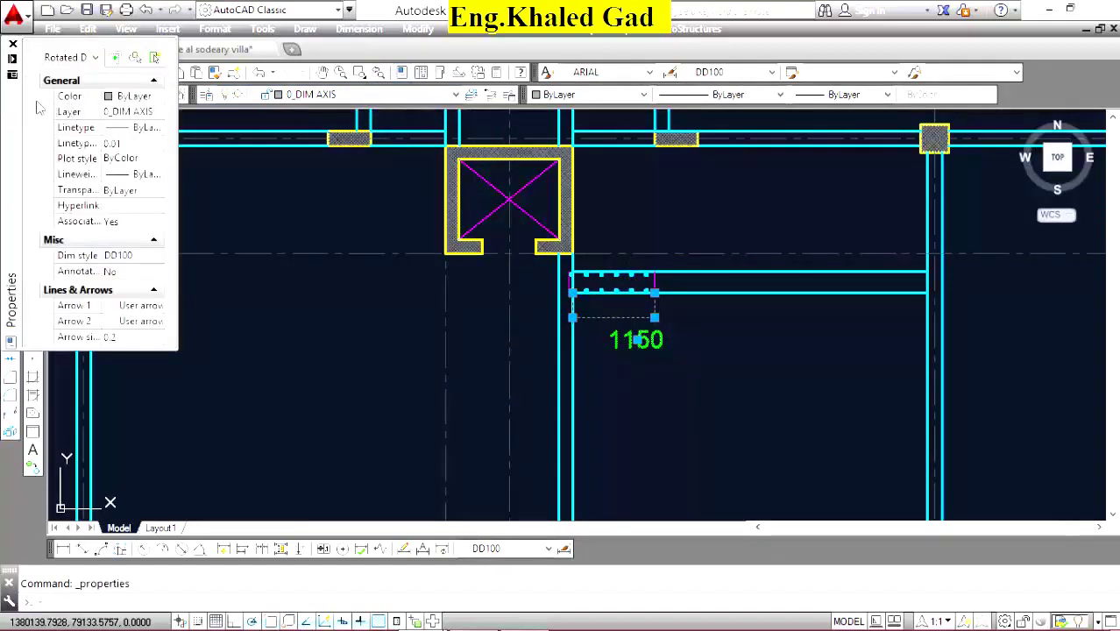
pyautogui.moveTo(31, 131); pyautogui.dragTo(31, 204)
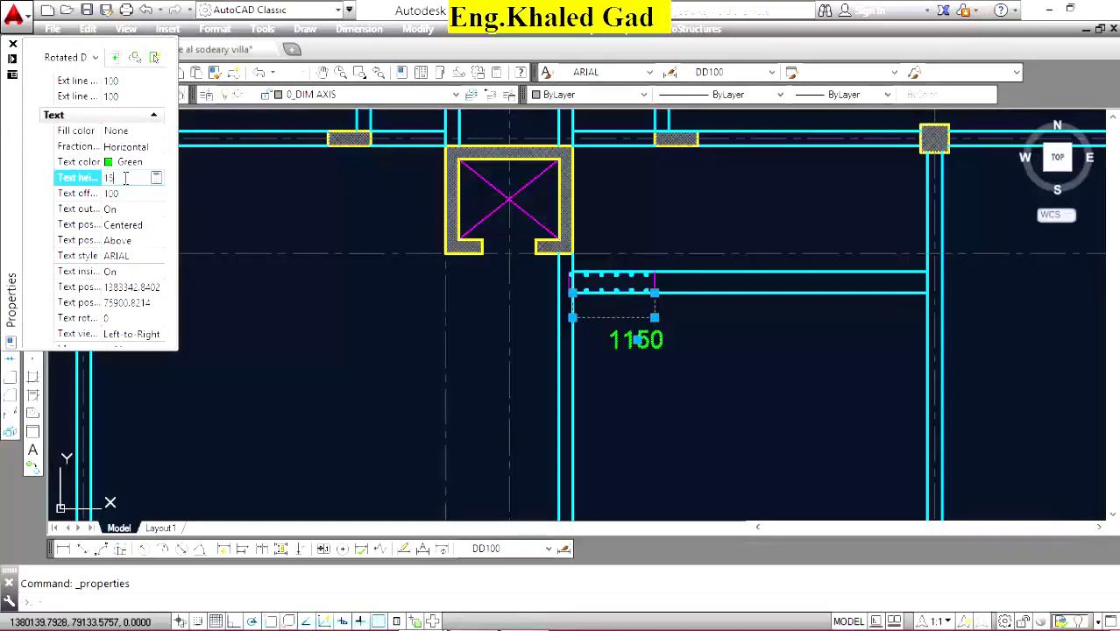
pyautogui.click(13, 43)
pyautogui.scroll(6, 647, 331)
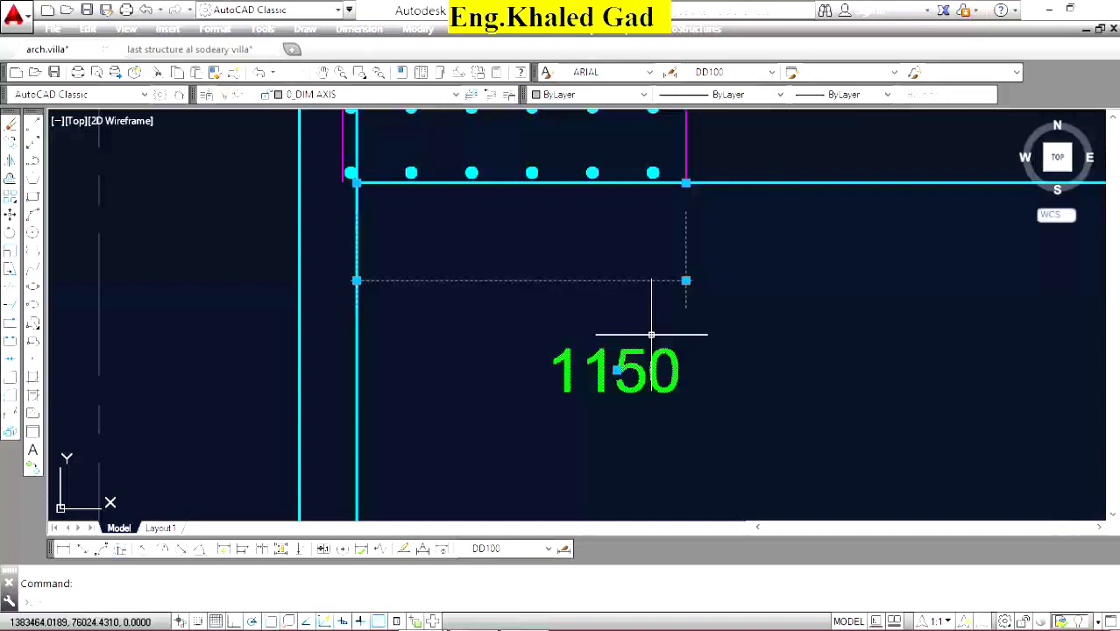
pyautogui.click(618, 371)
pyautogui.press('Escape')
pyautogui.scroll(-5, 619, 226)
# Dimension the lower beam with two 1600 spans and a 1900 spacing.
pyautogui.scroll(-1, 626, 231)
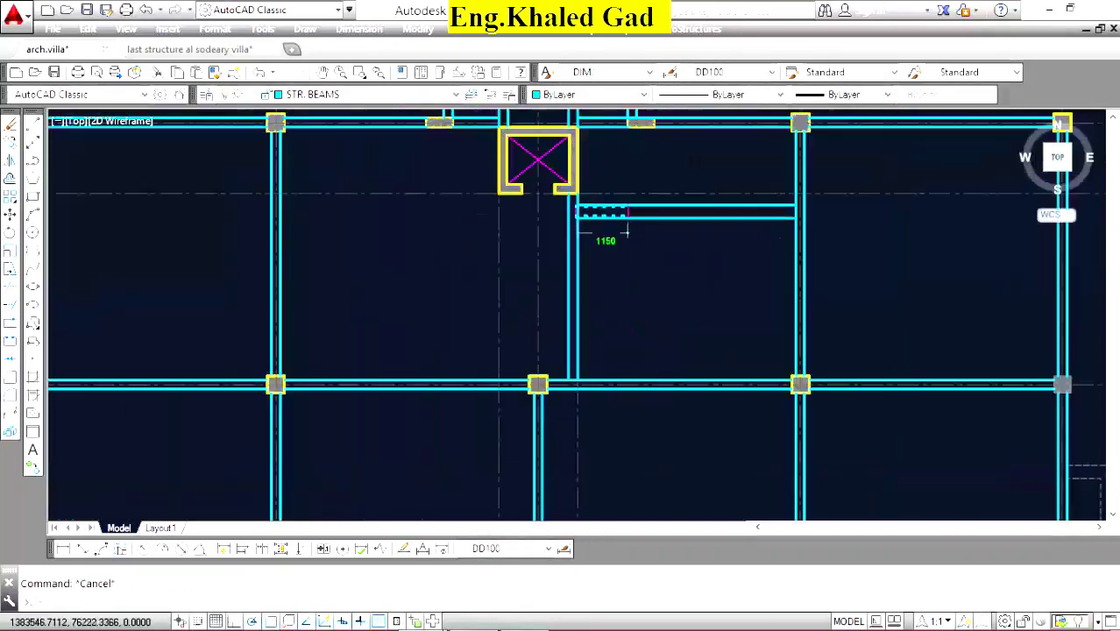
pyautogui.scroll(-4, 626, 231)
pyautogui.scroll(6, 687, 380)
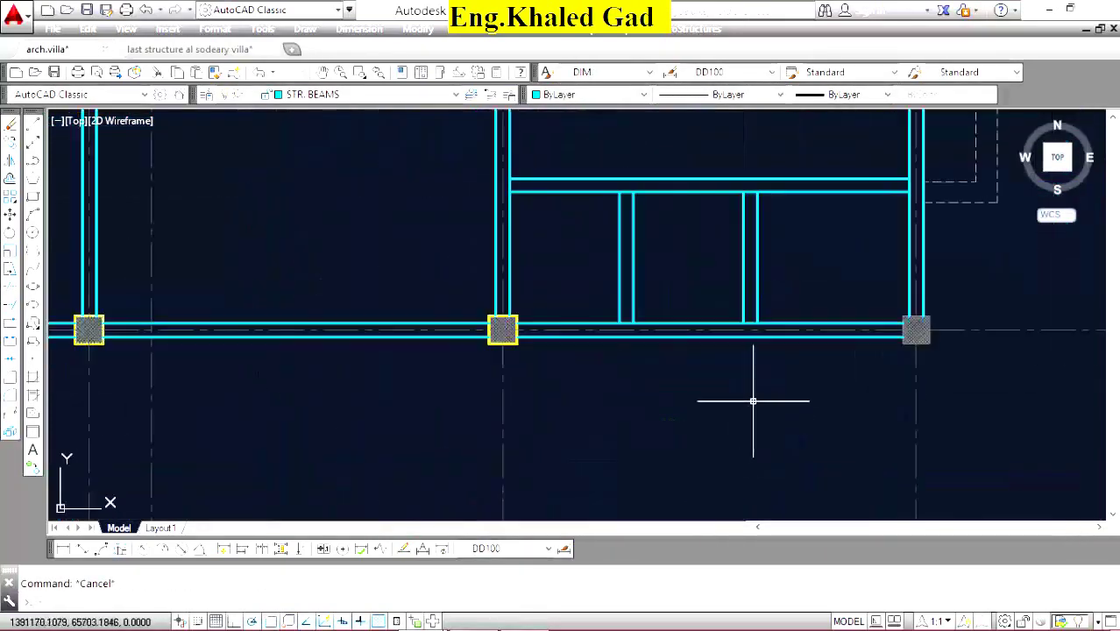
pyautogui.click(64, 550)
pyautogui.scroll(2, 613, 289)
pyautogui.click(443, 333)
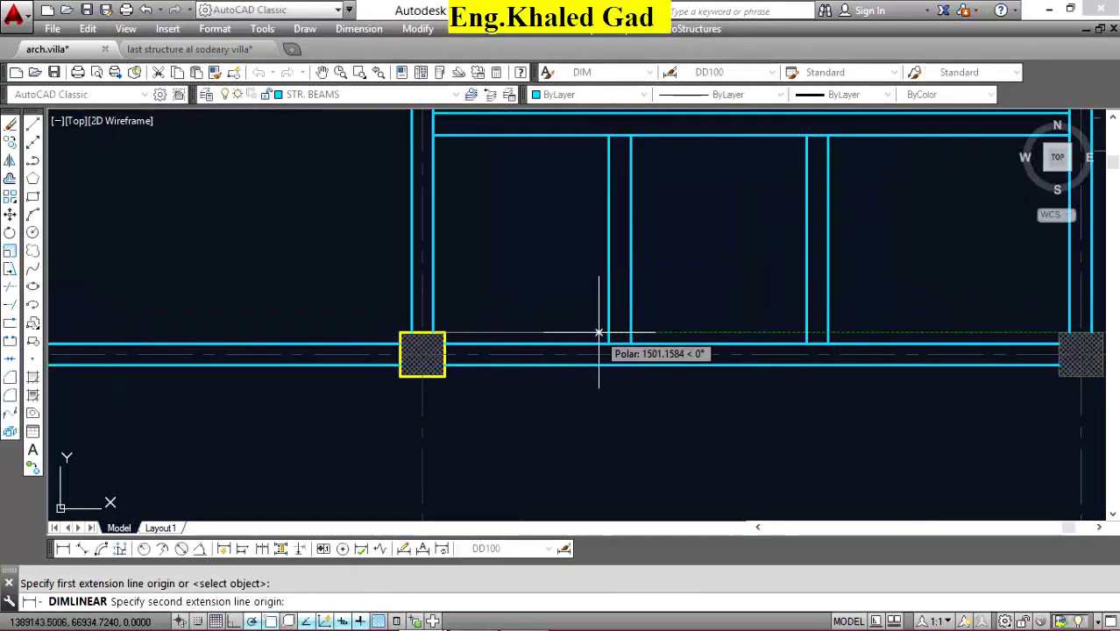
pyautogui.click(599, 333)
pyautogui.click(555, 299)
pyautogui.rightClick(582, 219)
pyautogui.click(613, 226)
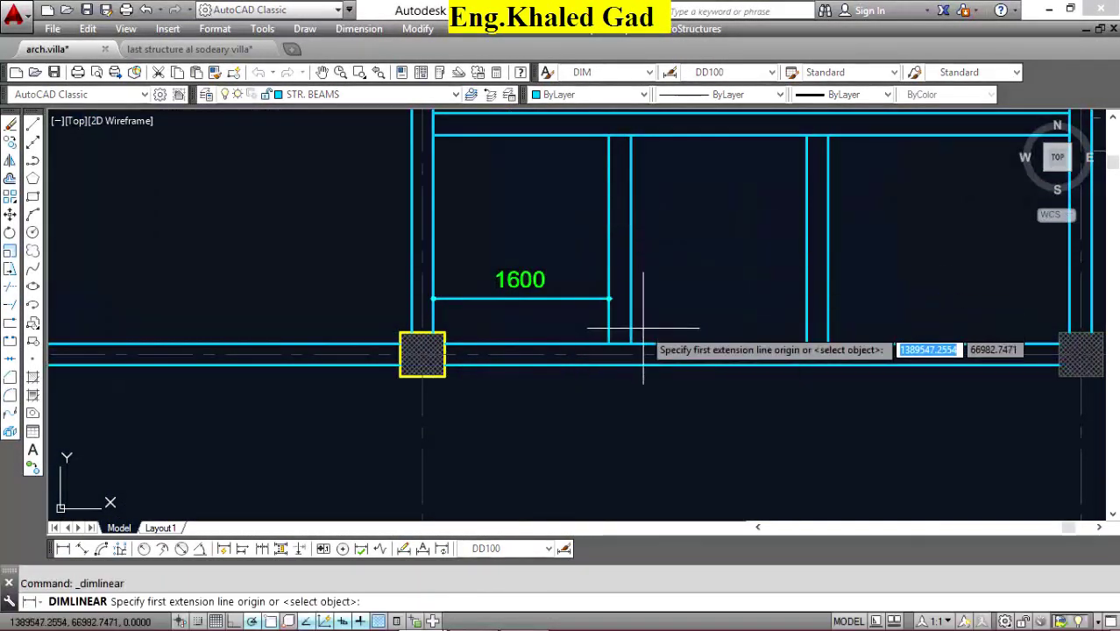
pyautogui.click(630, 343)
pyautogui.click(806, 344)
pyautogui.scroll(4, 704, 315)
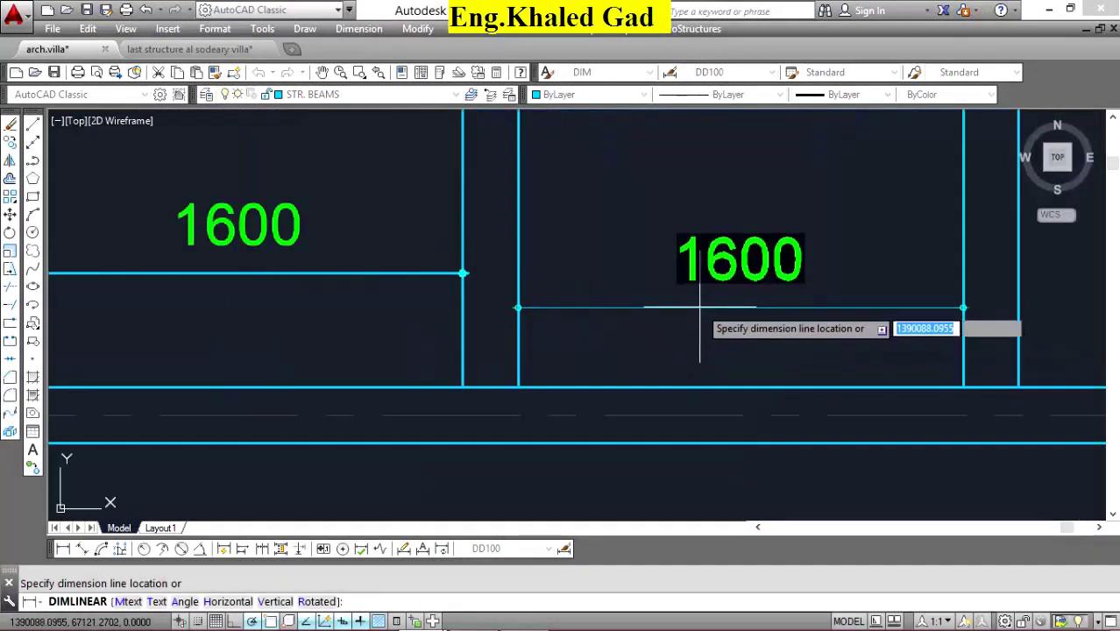
pyautogui.scroll(-1, 700, 306)
pyautogui.click(700, 300)
pyautogui.scroll(-2, 700, 299)
pyautogui.scroll(-2, 719, 262)
pyautogui.scroll(3, 737, 224)
pyautogui.rightClick(737, 223)
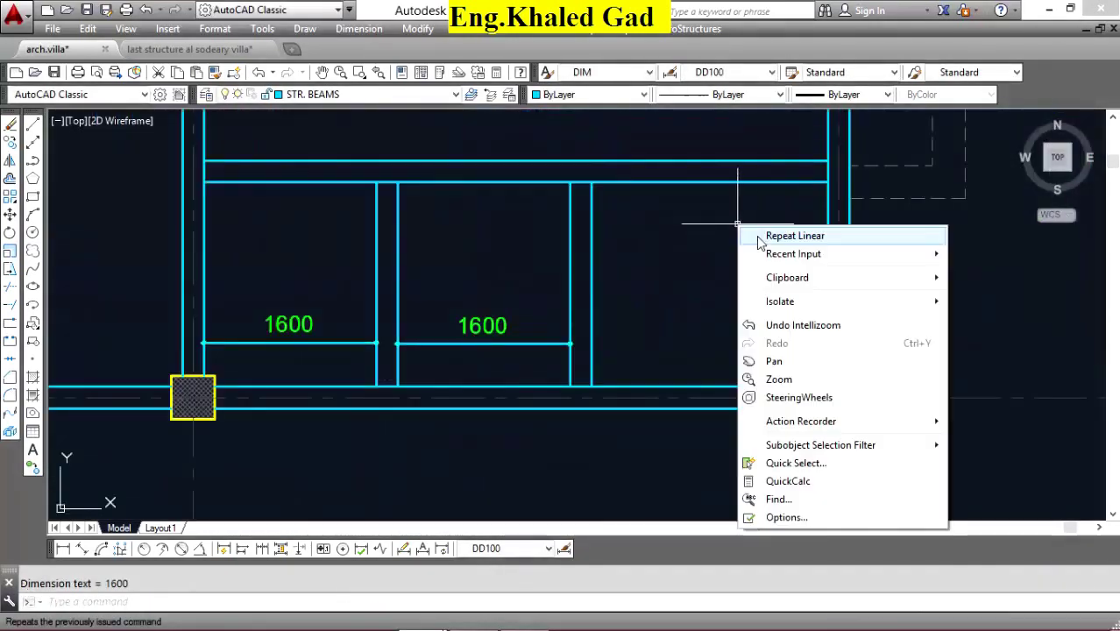
pyautogui.click(759, 237)
pyautogui.click(826, 251)
pyautogui.click(816, 387)
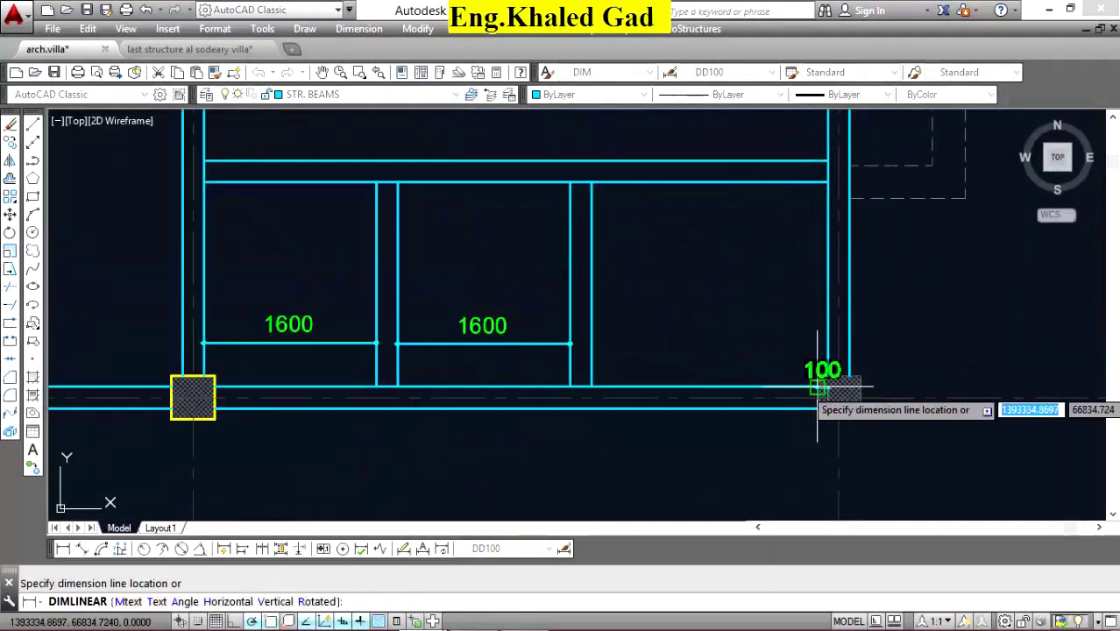
pyautogui.click(762, 320)
# Dimension the upper beam with two more 1600 spans and a vertical 1900 spacing.
pyautogui.scroll(-5, 790, 333)
pyautogui.scroll(3, 585, 328)
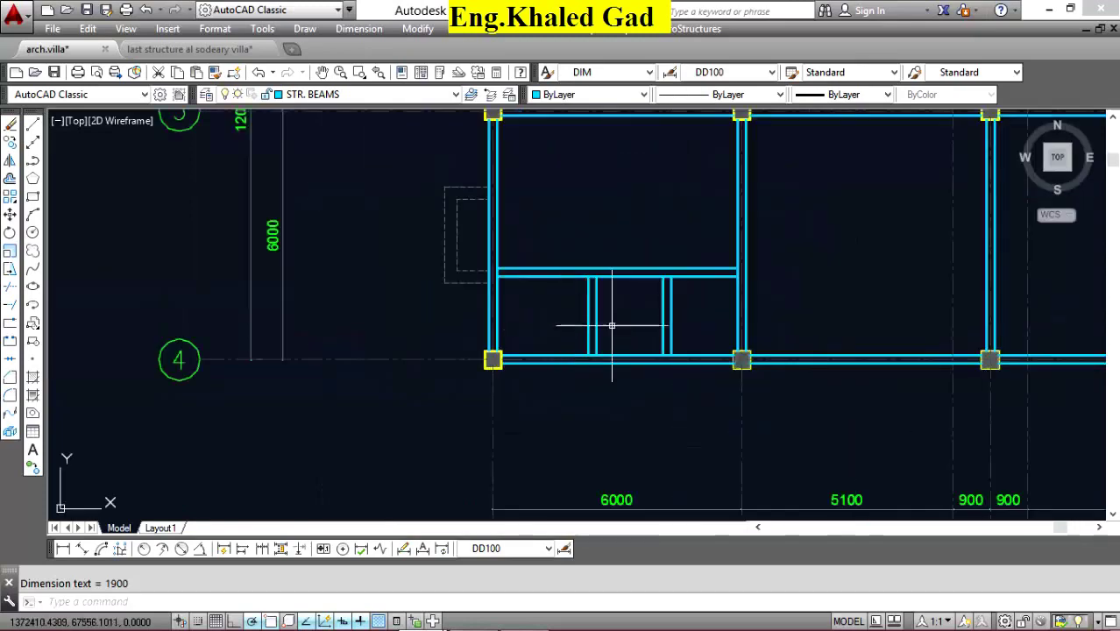
pyautogui.scroll(3, 612, 322)
pyautogui.rightClick(706, 237)
pyautogui.click(745, 247)
pyautogui.click(676, 176)
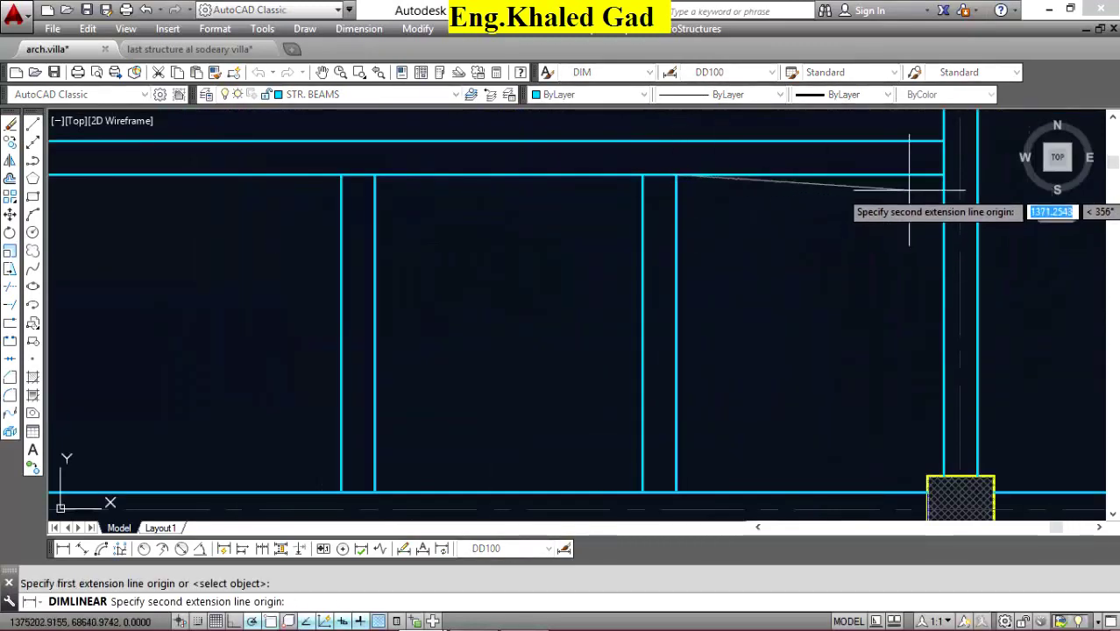
pyautogui.click(943, 176)
pyautogui.click(795, 255)
pyautogui.rightClick(543, 213)
pyautogui.click(578, 222)
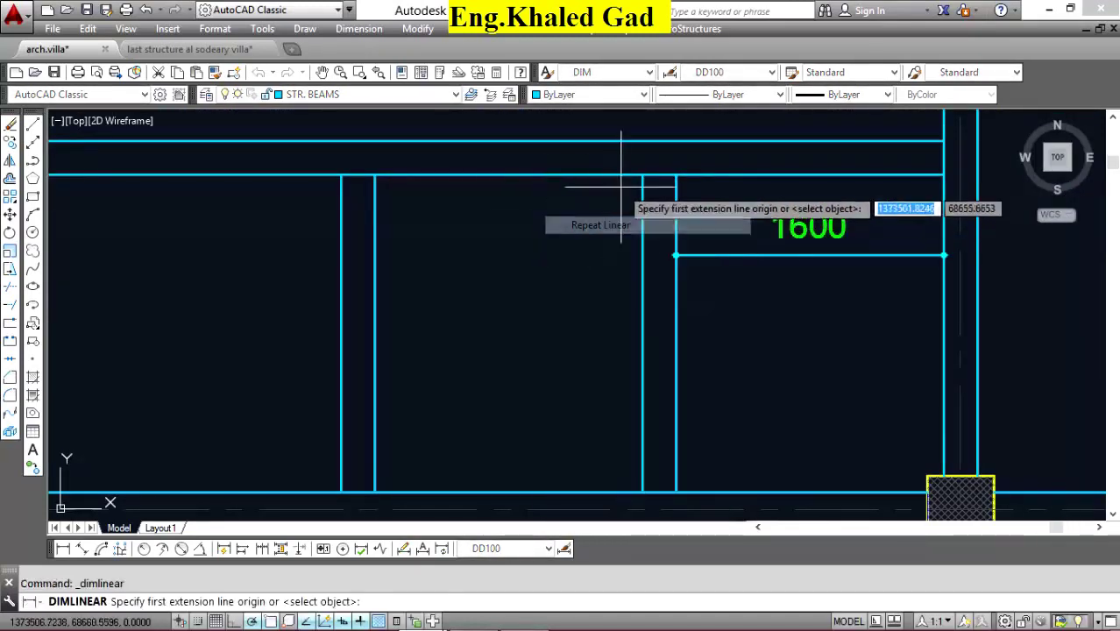
pyautogui.click(643, 175)
pyautogui.click(374, 175)
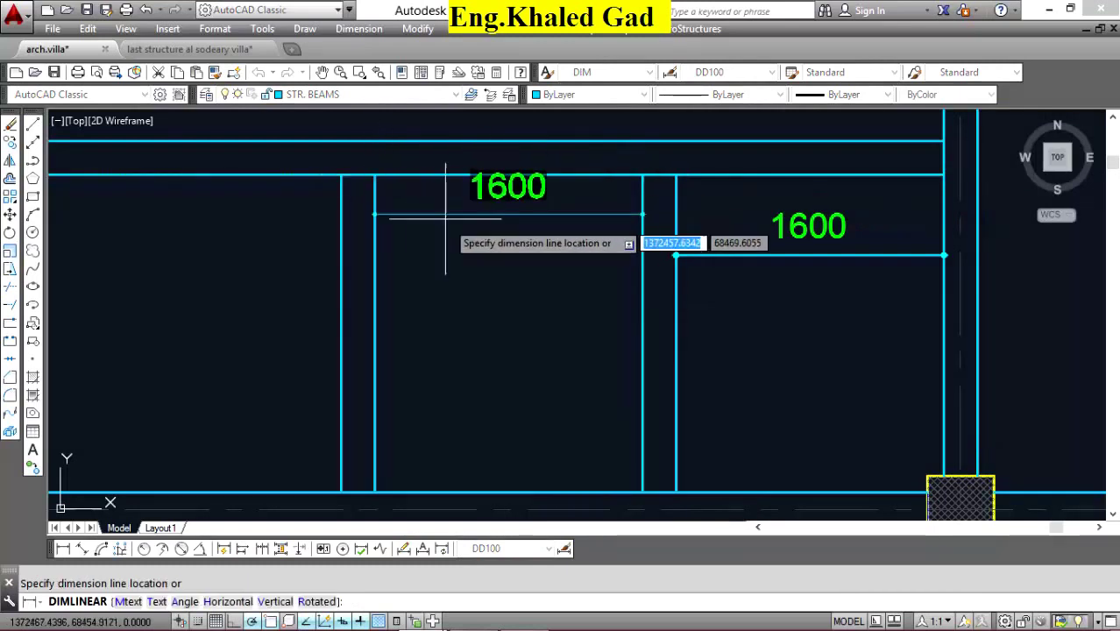
pyautogui.click(508, 254)
pyautogui.scroll(-5, 473, 287)
pyautogui.scroll(5, 473, 286)
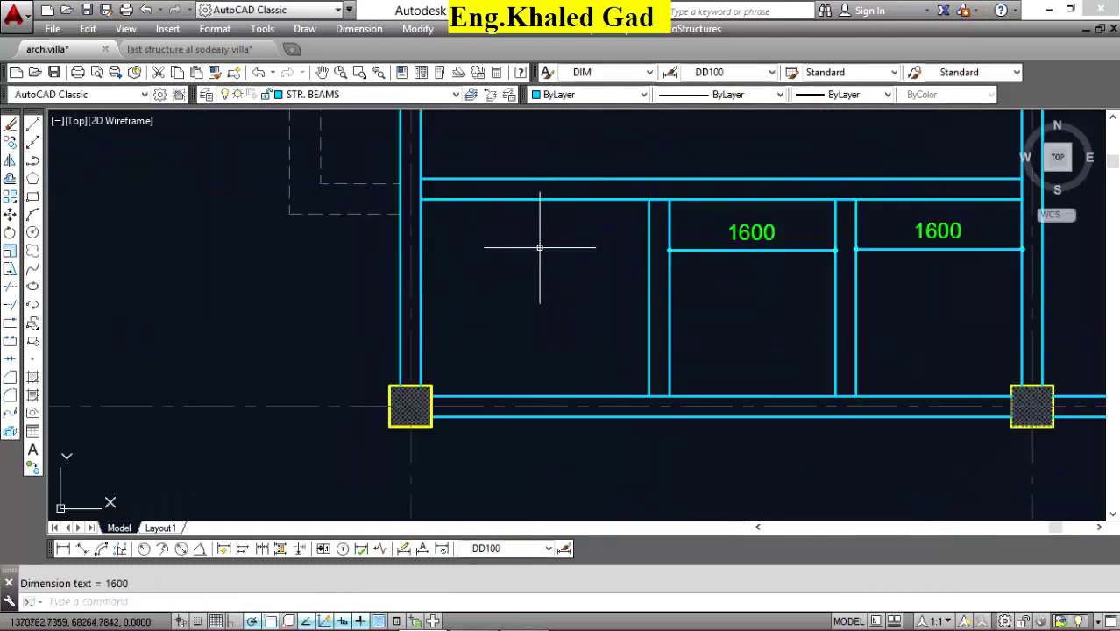
pyautogui.rightClick(538, 247)
pyautogui.click(570, 256)
pyautogui.click(648, 200)
pyautogui.click(648, 397)
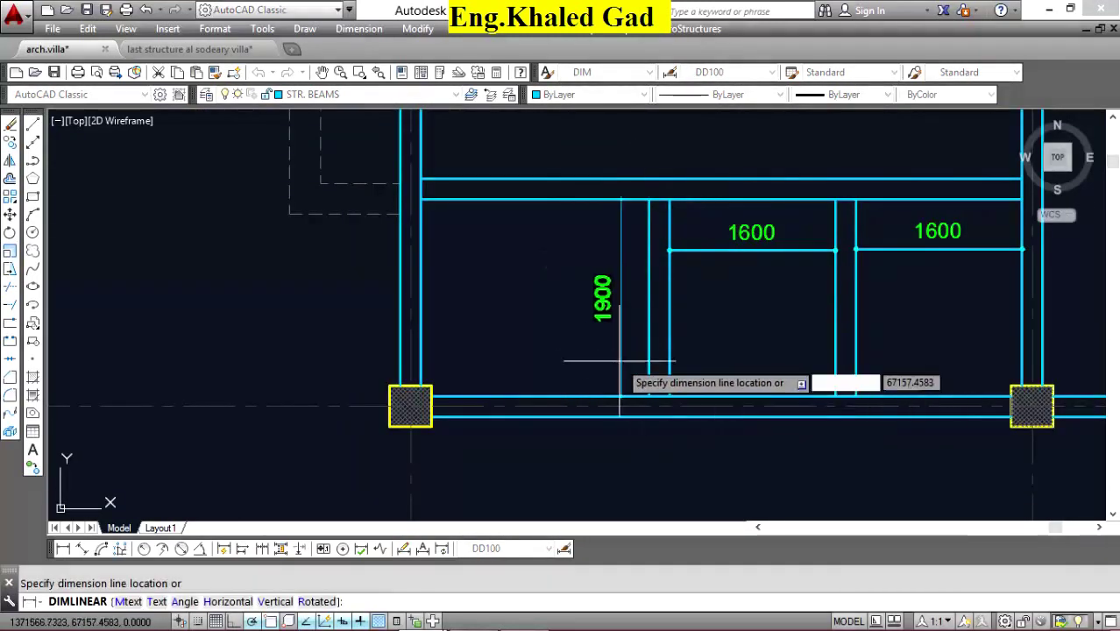
pyautogui.click(589, 368)
pyautogui.scroll(-5, 520, 333)
pyautogui.scroll(3, 625, 267)
pyautogui.scroll(5, 625, 267)
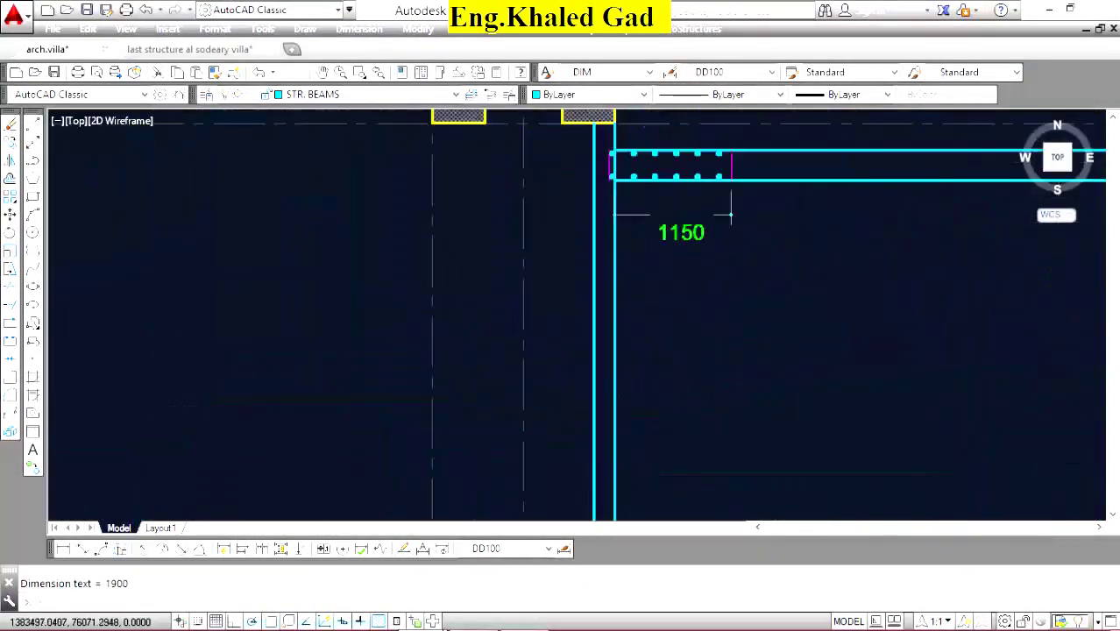
pyautogui.scroll(2, 658, 229)
# Change the 1150 dimension's text height from 150 to 175 in Properties.
pyautogui.click(629, 239)
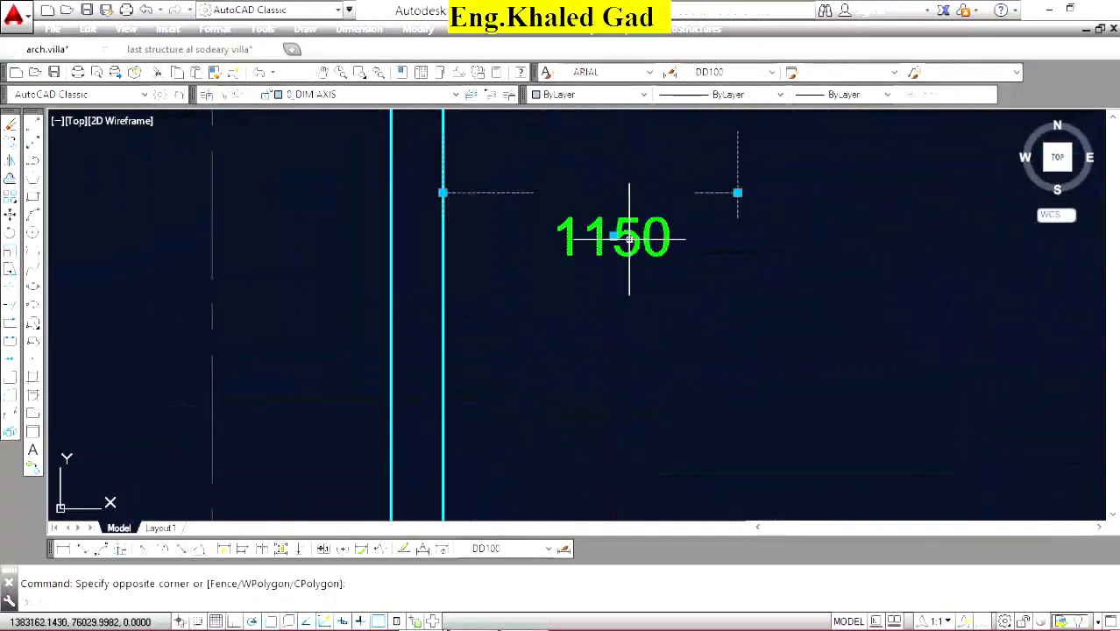
pyautogui.click(401, 74)
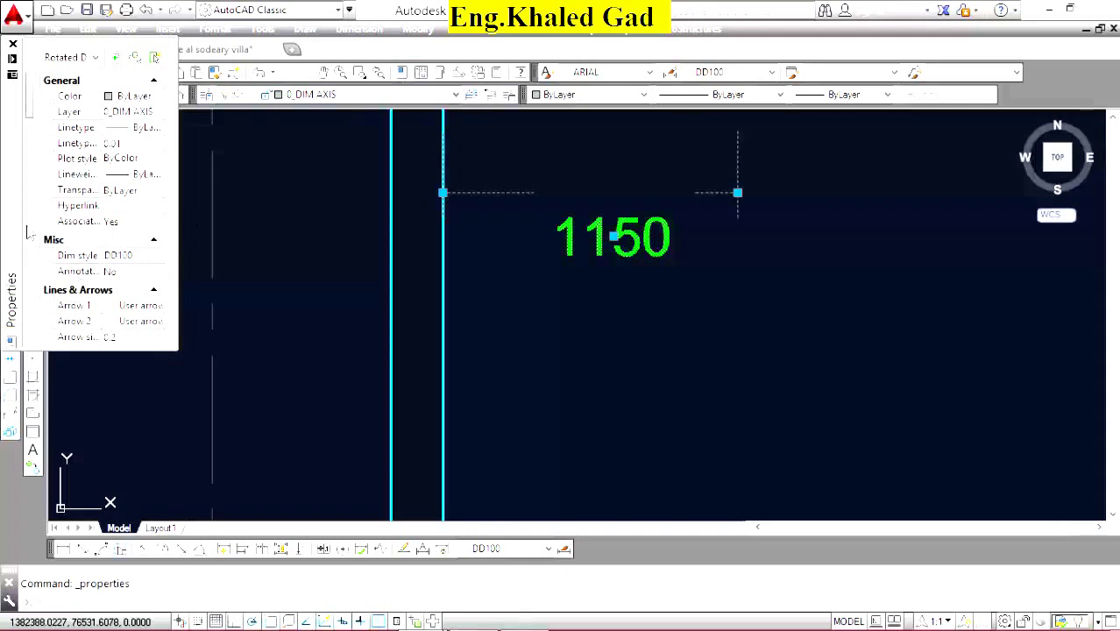
pyautogui.scroll(-2, 29, 132)
pyautogui.scroll(-4, 31, 175)
pyautogui.scroll(-4, 33, 207)
pyautogui.write('175')
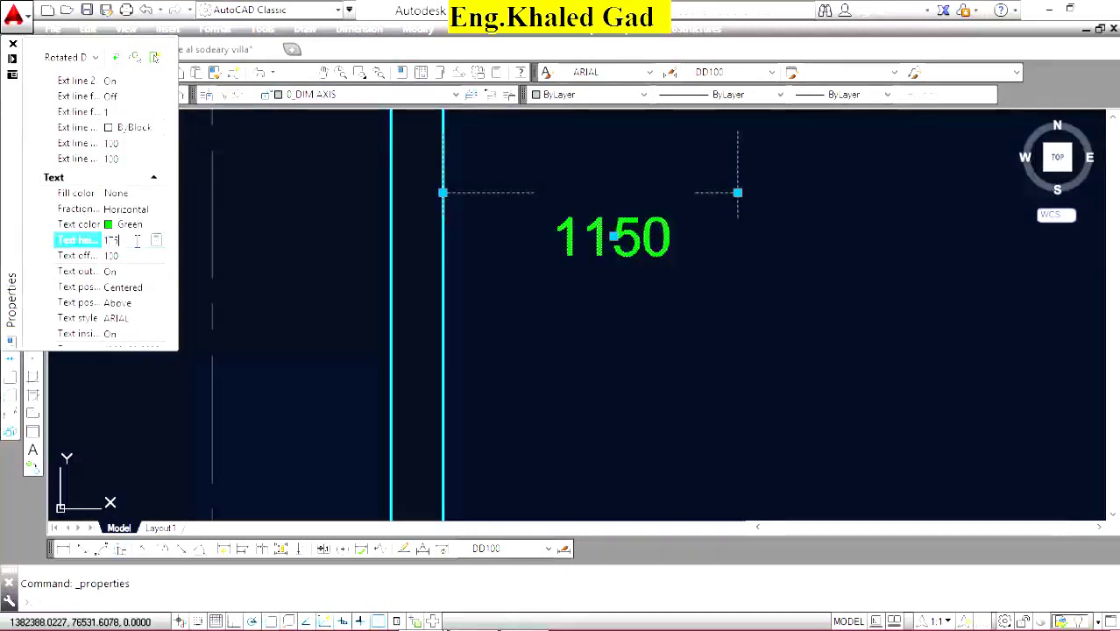
pyautogui.press('Return')
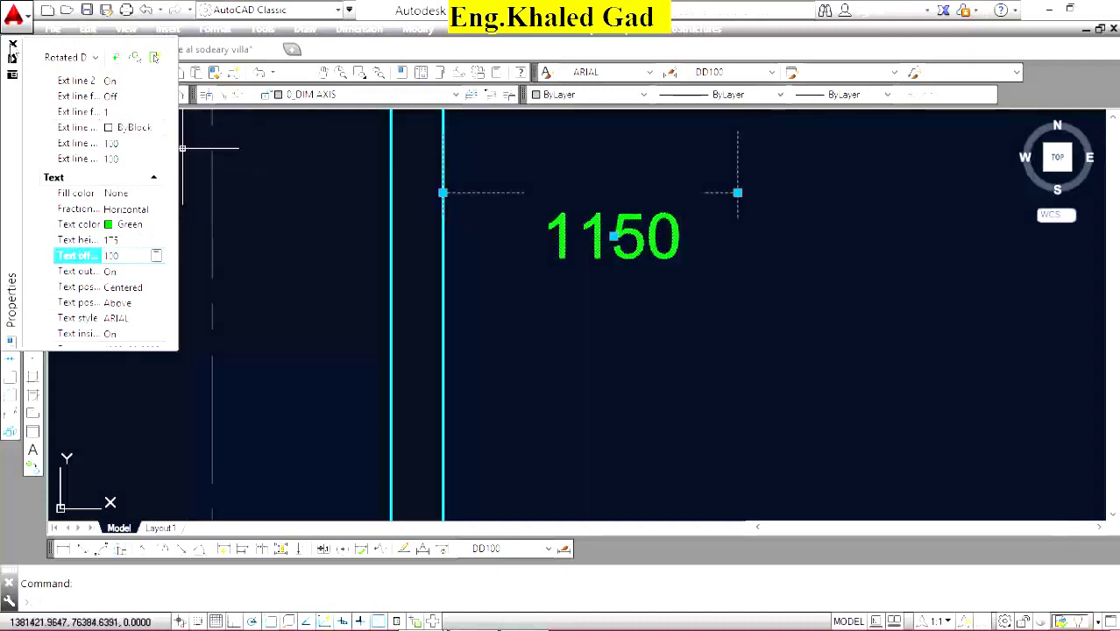
pyautogui.click(12, 44)
pyautogui.click(396, 76)
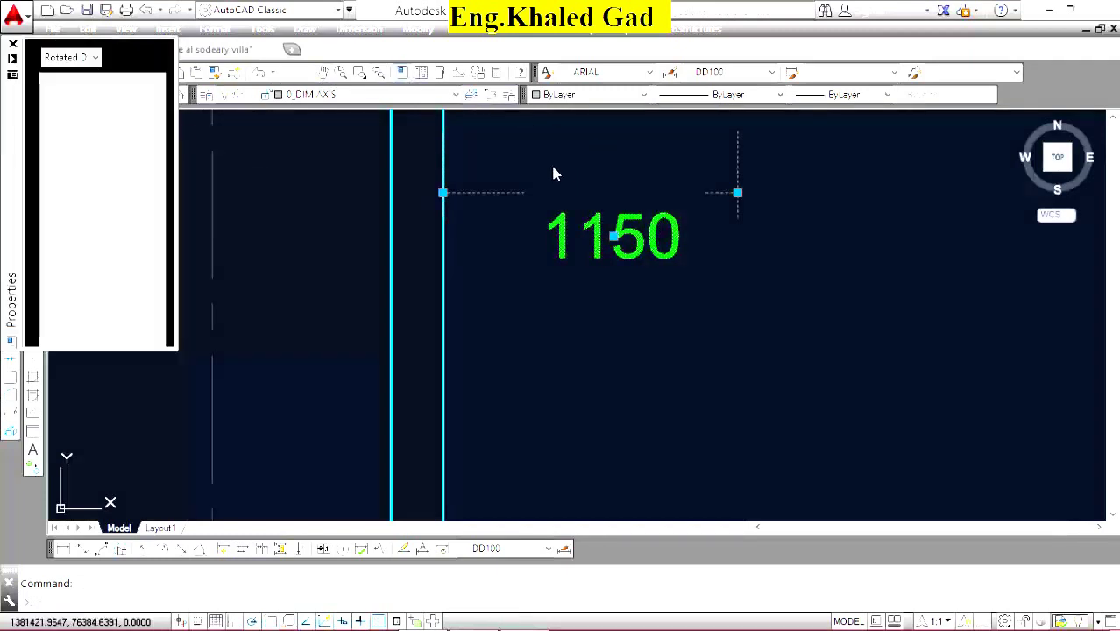
pyautogui.click(402, 74)
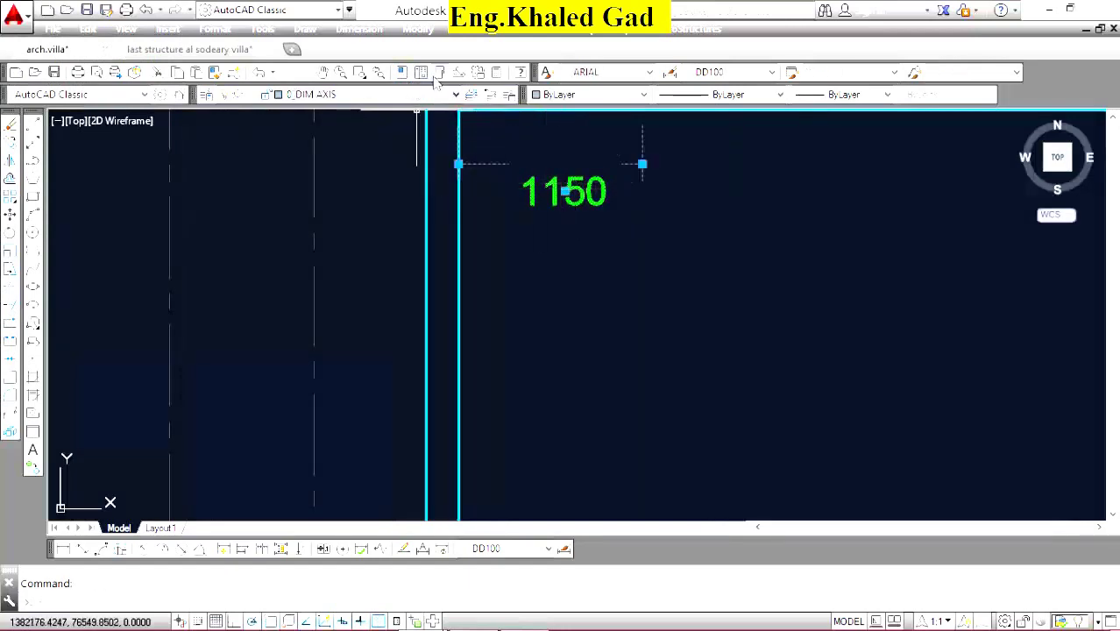
# Give the 1600 dimensions the 1150 dimension's enlarged text style with Match Properties.
pyautogui.click(215, 73)
pyautogui.scroll(-6, 645, 219)
pyautogui.scroll(3, 578, 278)
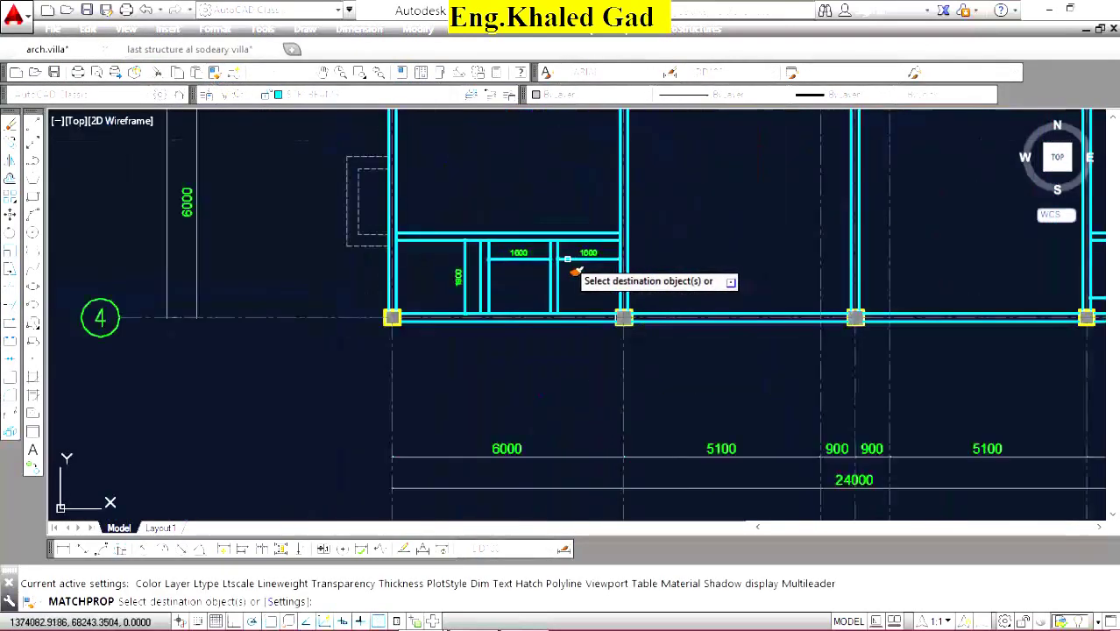
pyautogui.scroll(2, 651, 229)
pyautogui.click(538, 279)
pyautogui.click(443, 251)
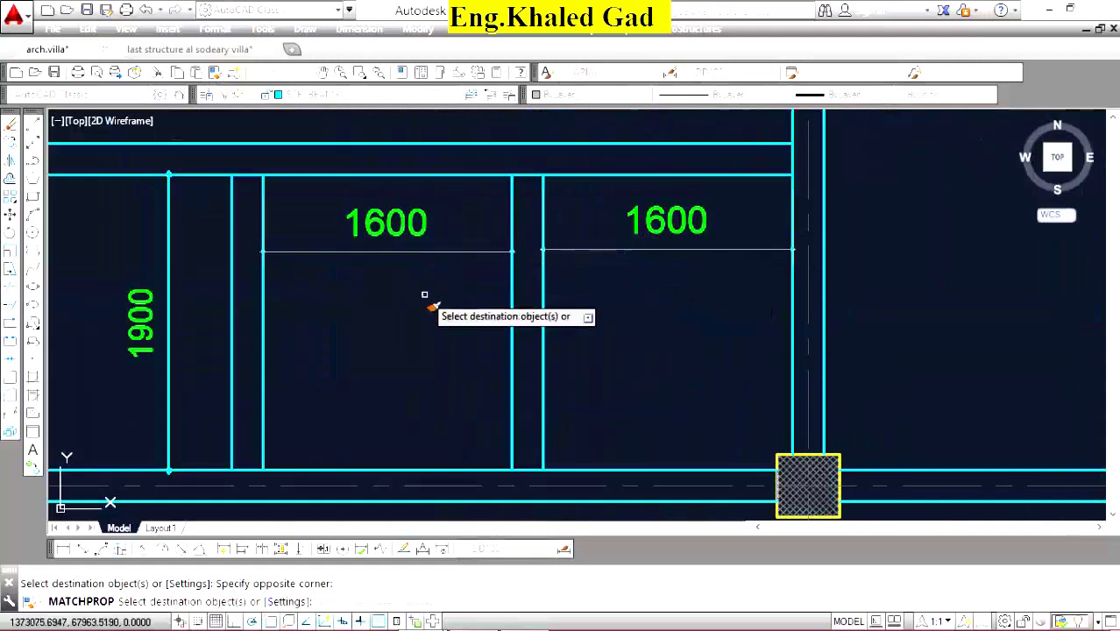
pyautogui.click(140, 333)
pyautogui.scroll(-5, 267, 309)
pyautogui.scroll(5, 645, 293)
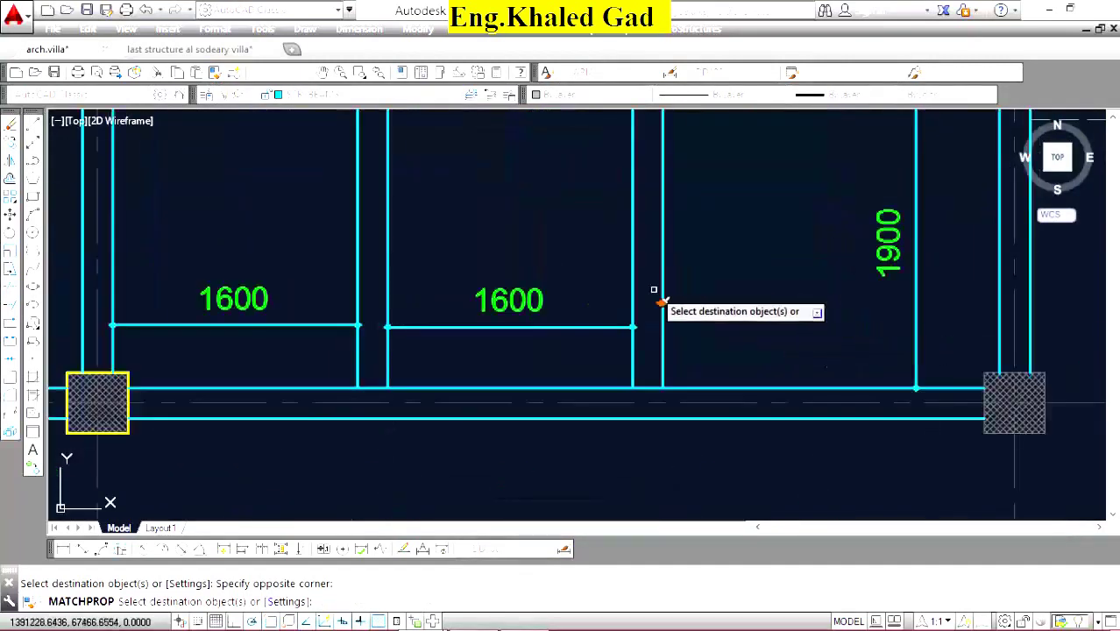
# Match the 1900 dimension to the same style and save the drawing.
pyautogui.click(328, 245)
pyautogui.click(268, 339)
pyautogui.click(932, 208)
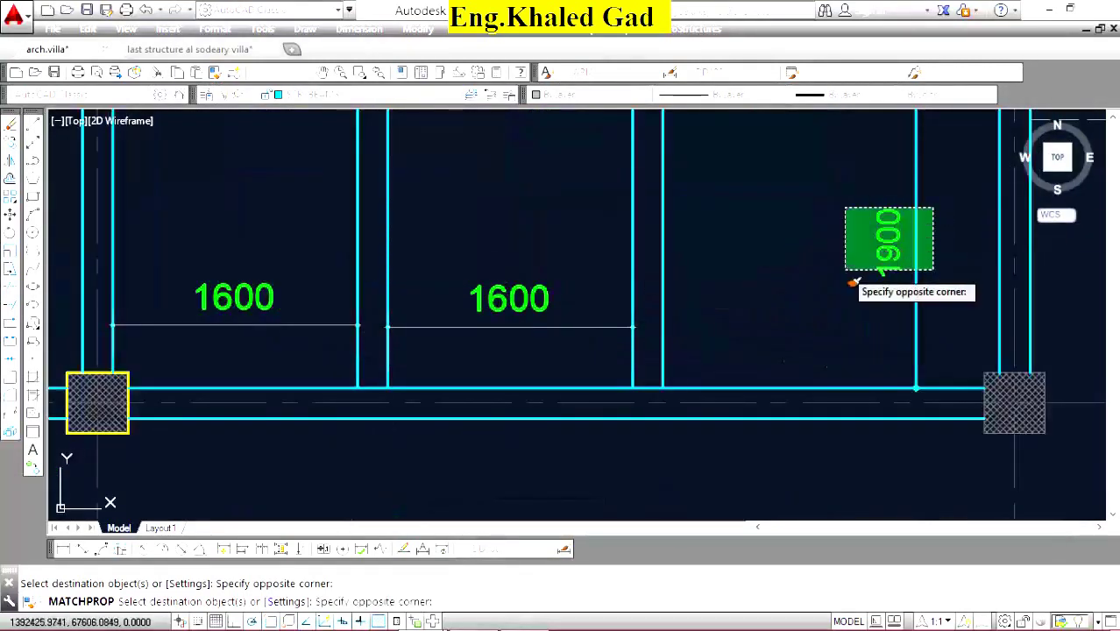
pyautogui.click(857, 283)
pyautogui.rightClick(790, 210)
pyautogui.click(815, 216)
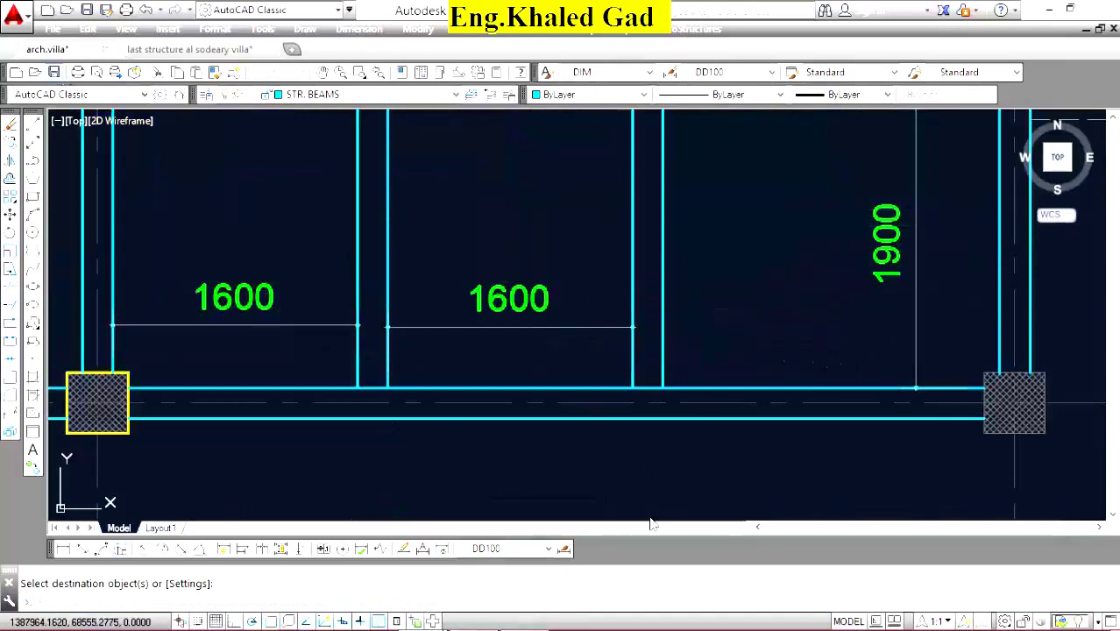
pyautogui.click(1060, 624)
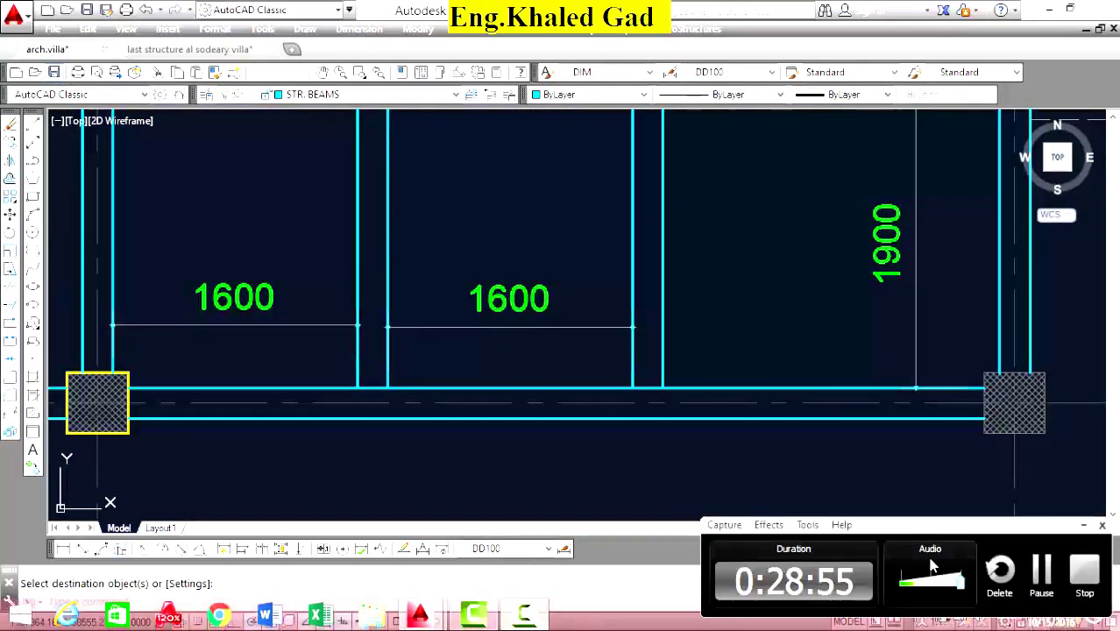
pyautogui.click(1057, 578)
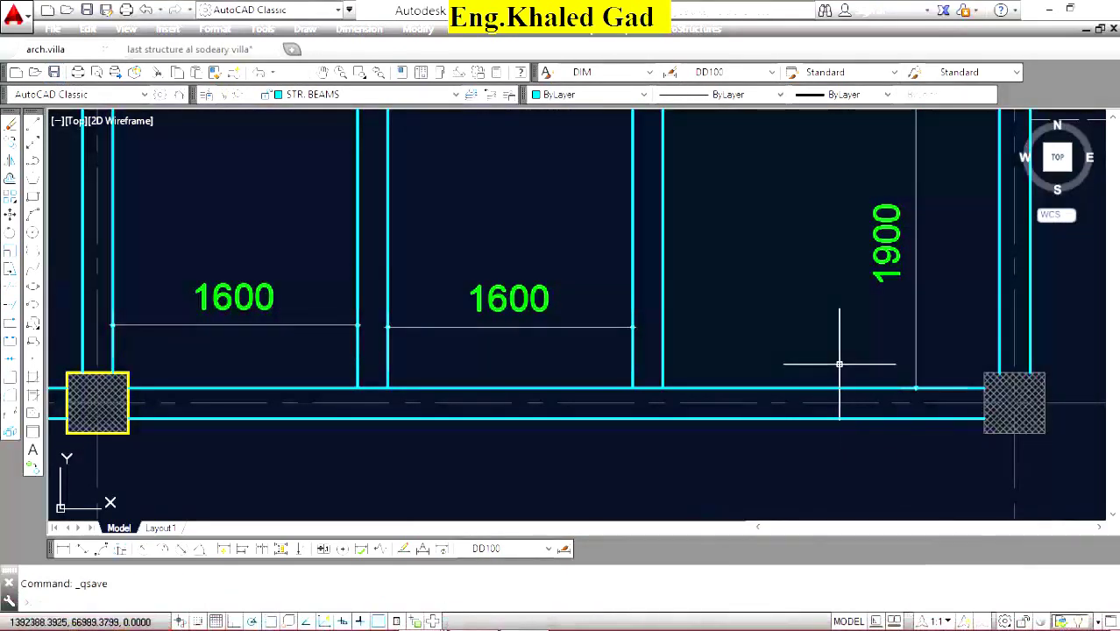
pyautogui.scroll(-8, 835, 271)
pyautogui.scroll(-5, 709, 282)
pyautogui.scroll(2, 680, 275)
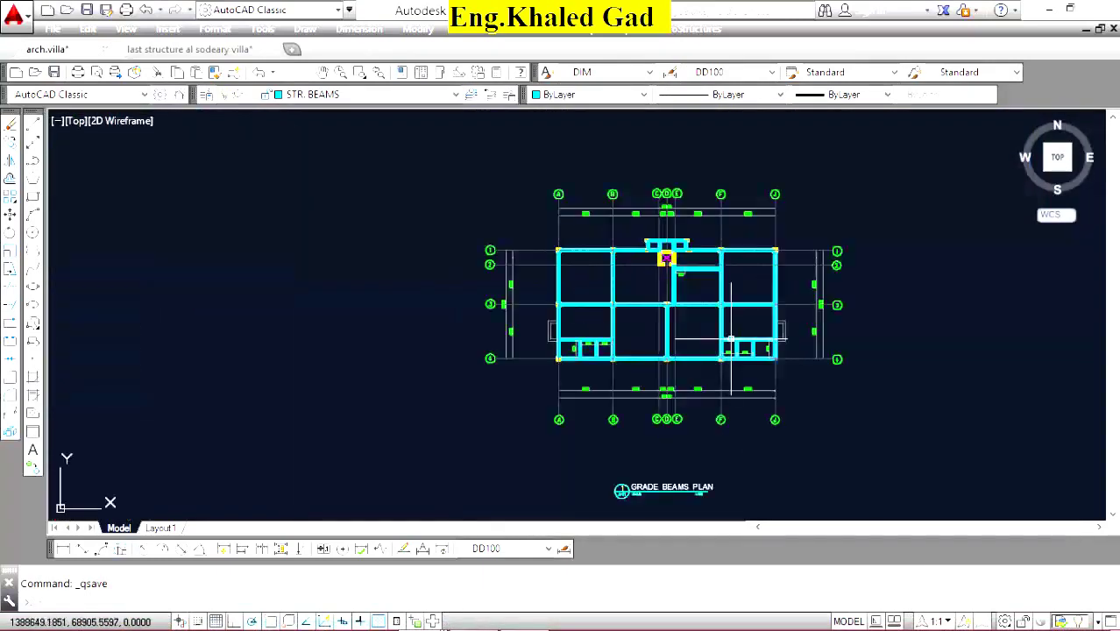
pyautogui.scroll(3, 692, 289)
pyautogui.scroll(4, 600, 166)
pyautogui.scroll(-2, 595, 175)
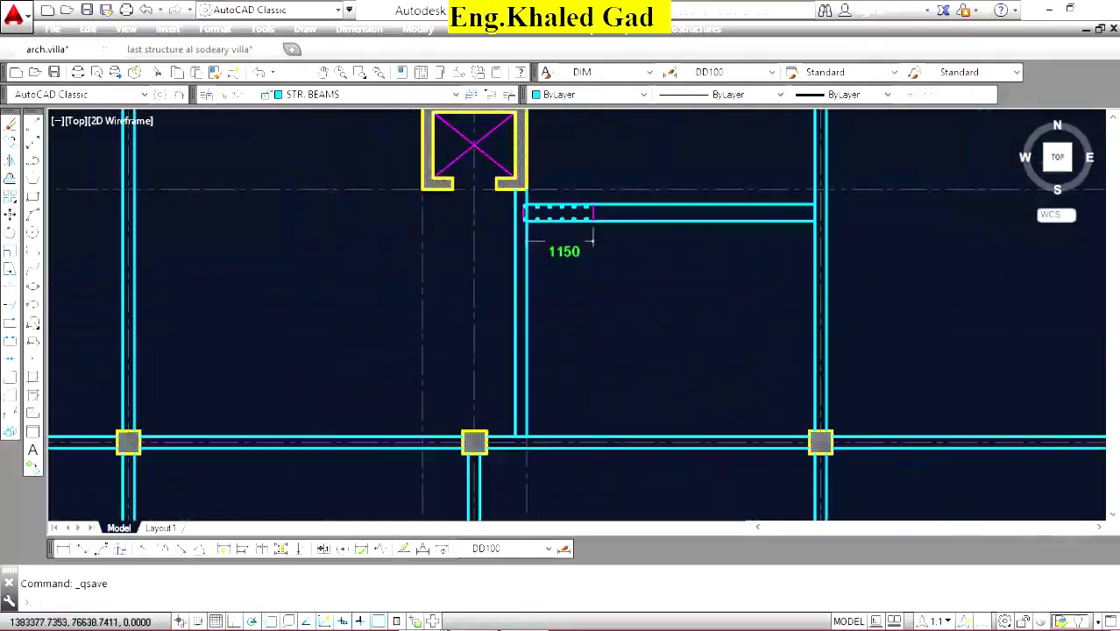
pyautogui.scroll(-4, 570, 206)
pyautogui.scroll(4, 545, 236)
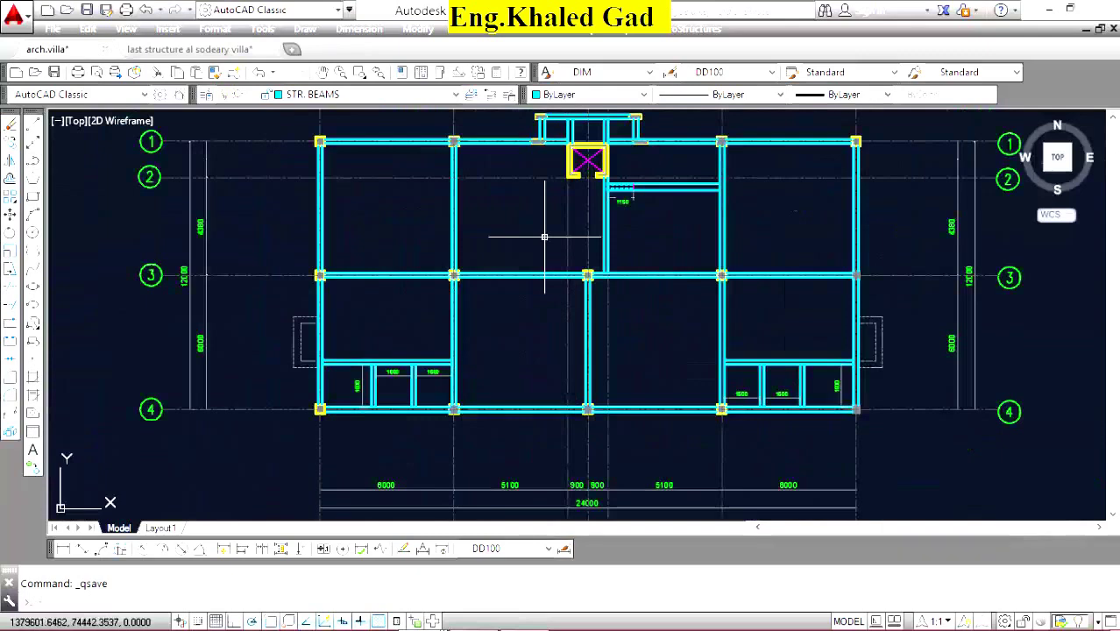
pyautogui.scroll(4, 591, 165)
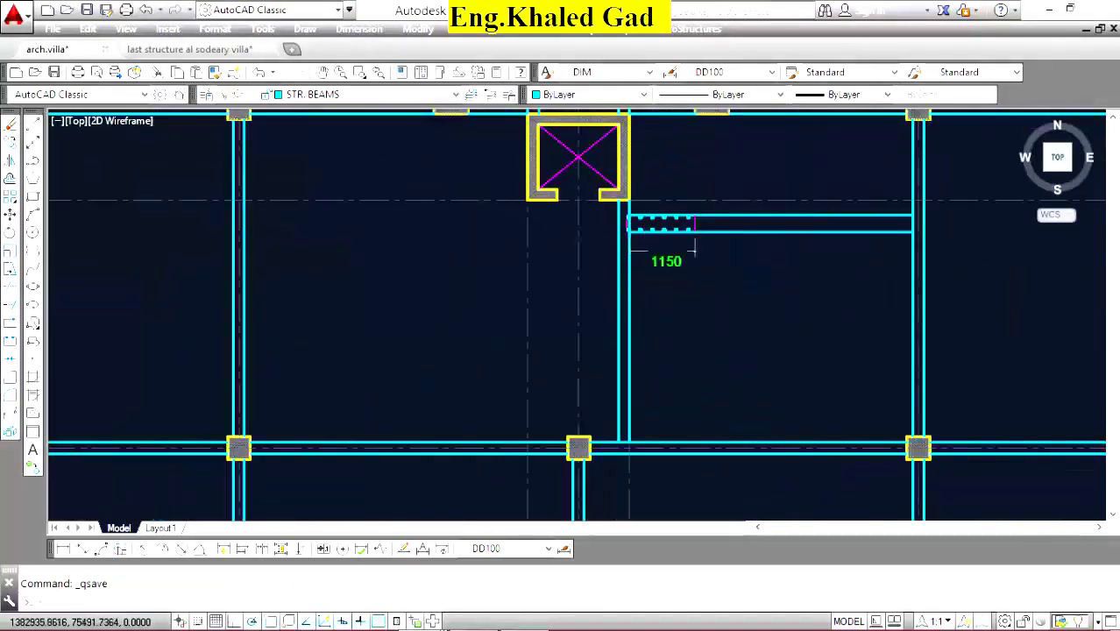
pyautogui.scroll(-5, 607, 278)
pyautogui.scroll(4, 600, 270)
pyautogui.scroll(4, 622, 237)
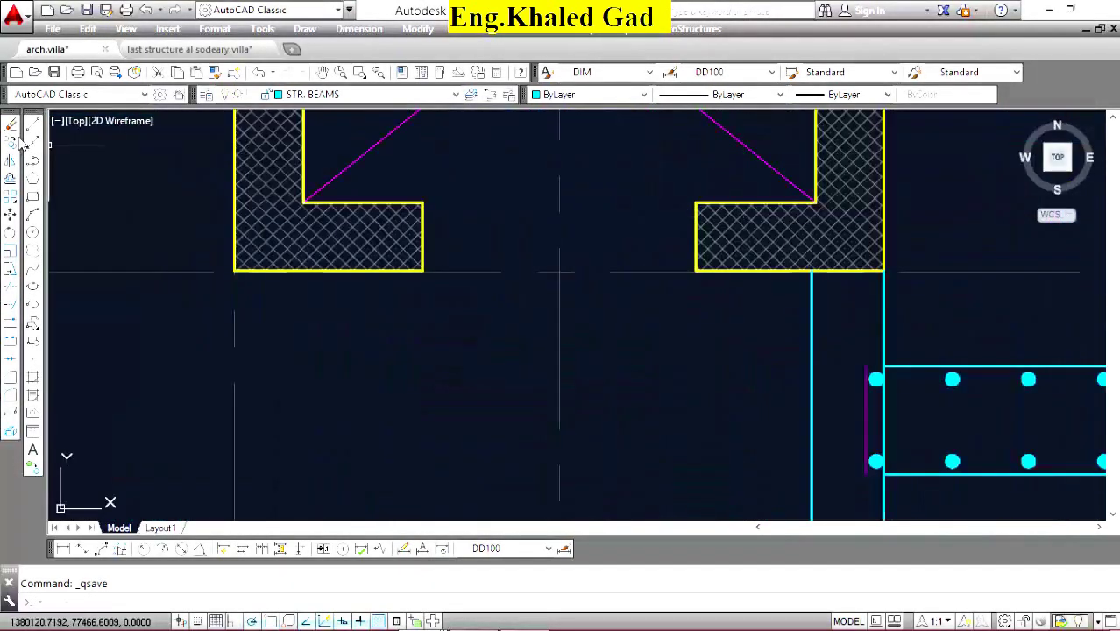
# Draw a beam line from the left core column corner to the right column corner.
pyautogui.click(422, 203)
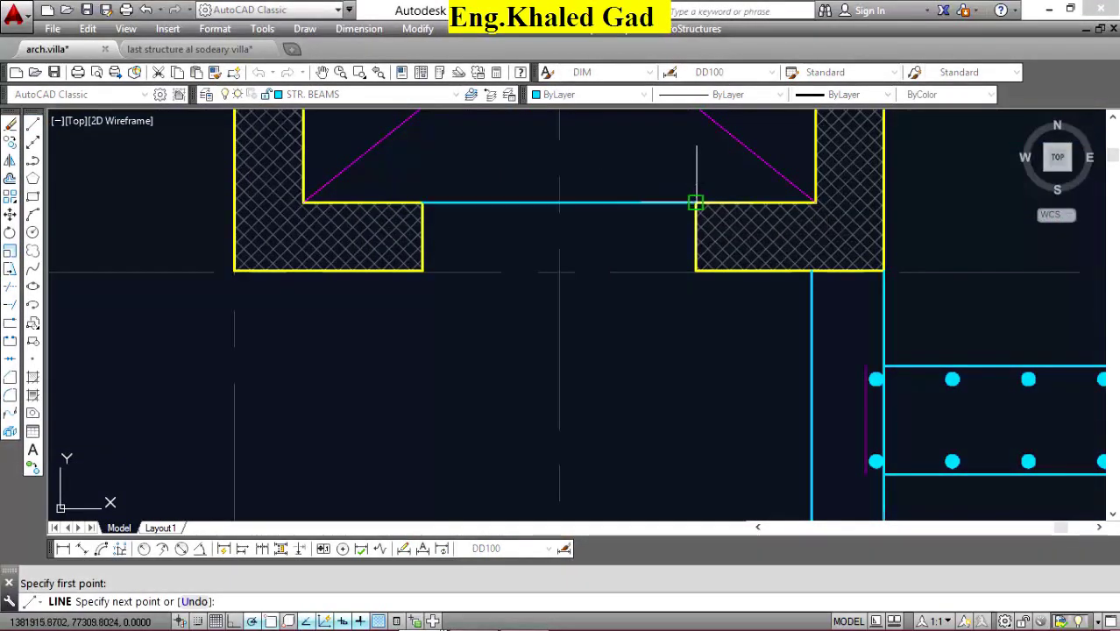
pyautogui.click(694, 202)
pyautogui.rightClick(637, 158)
pyautogui.click(675, 169)
# Copy the new beam line down to the core columns' bottom edge.
pyautogui.click(625, 203)
pyautogui.click(626, 241)
pyautogui.click(9, 143)
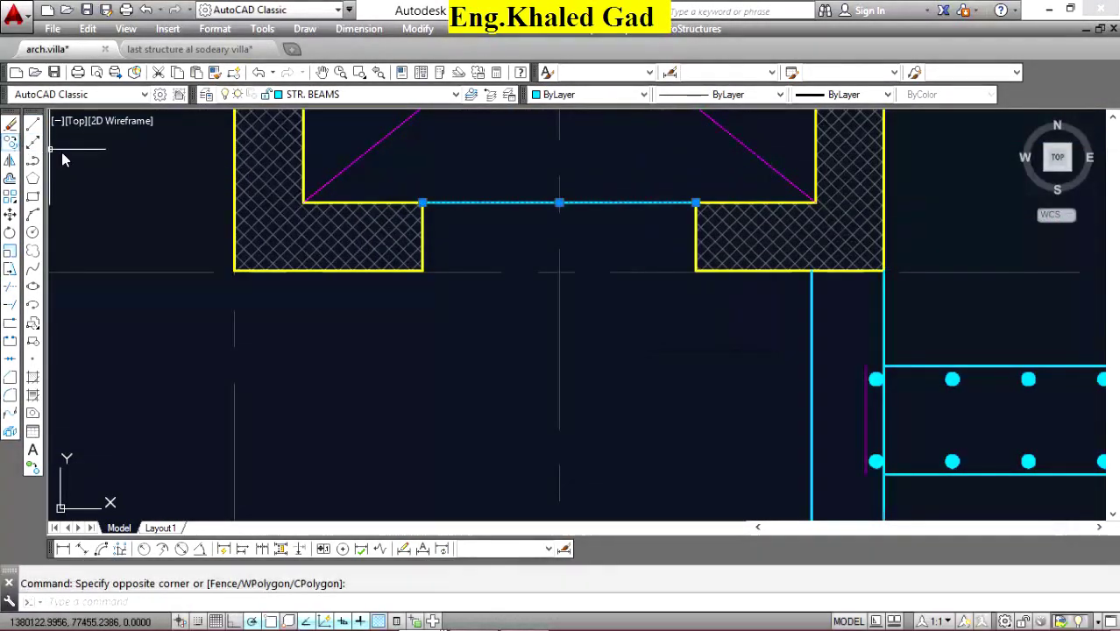
pyautogui.click(695, 203)
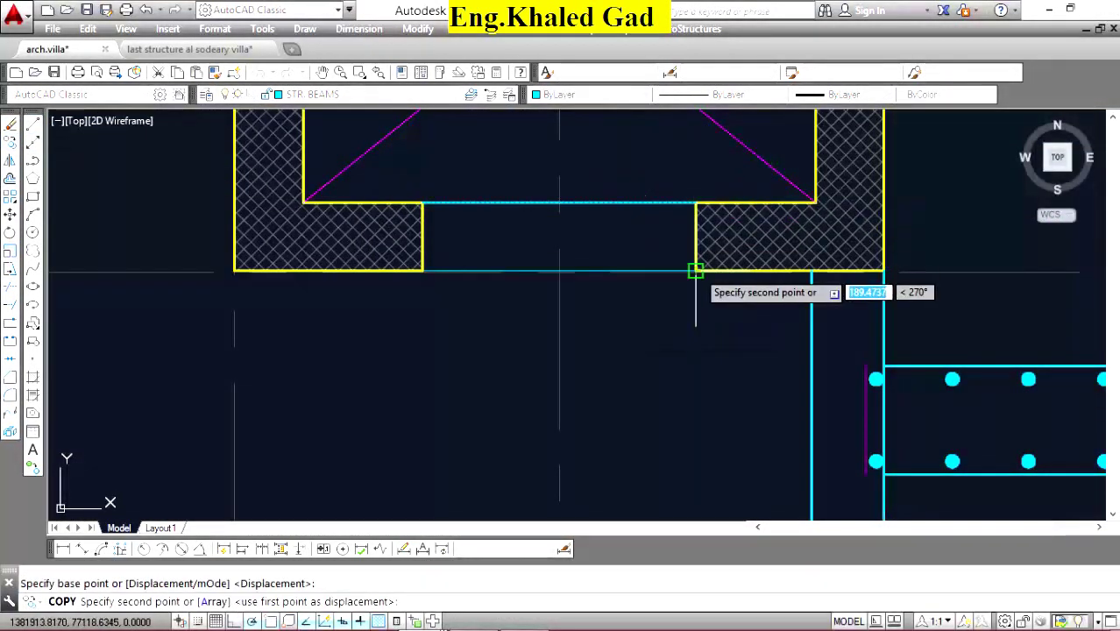
pyautogui.scroll(3, 695, 270)
pyautogui.click(650, 268)
pyautogui.scroll(-3, 724, 283)
pyautogui.rightClick(681, 256)
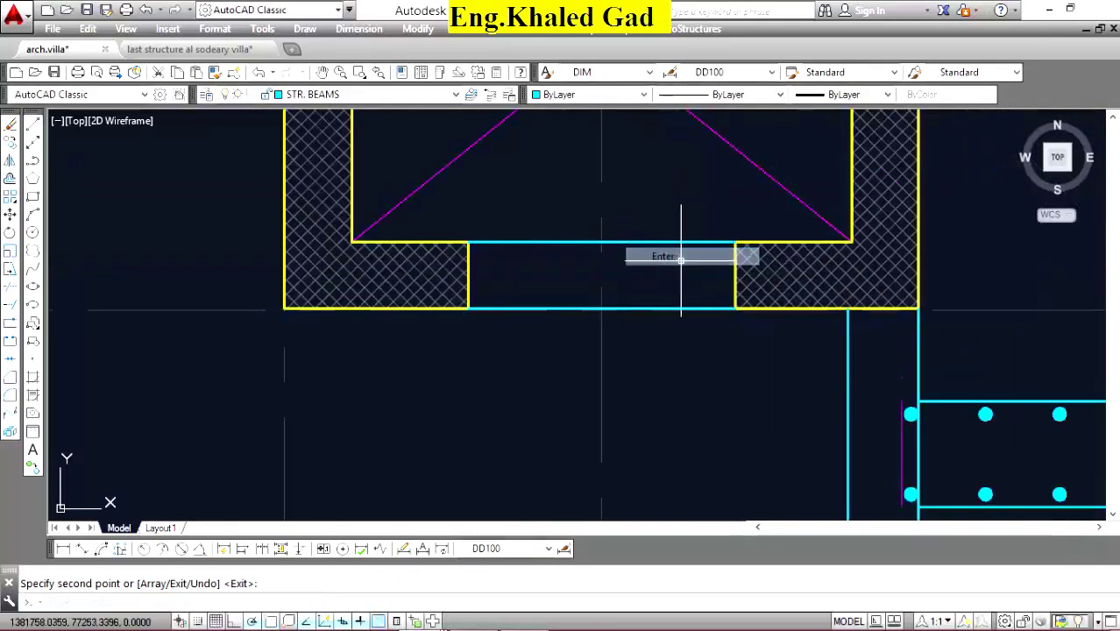
pyautogui.scroll(-4, 680, 257)
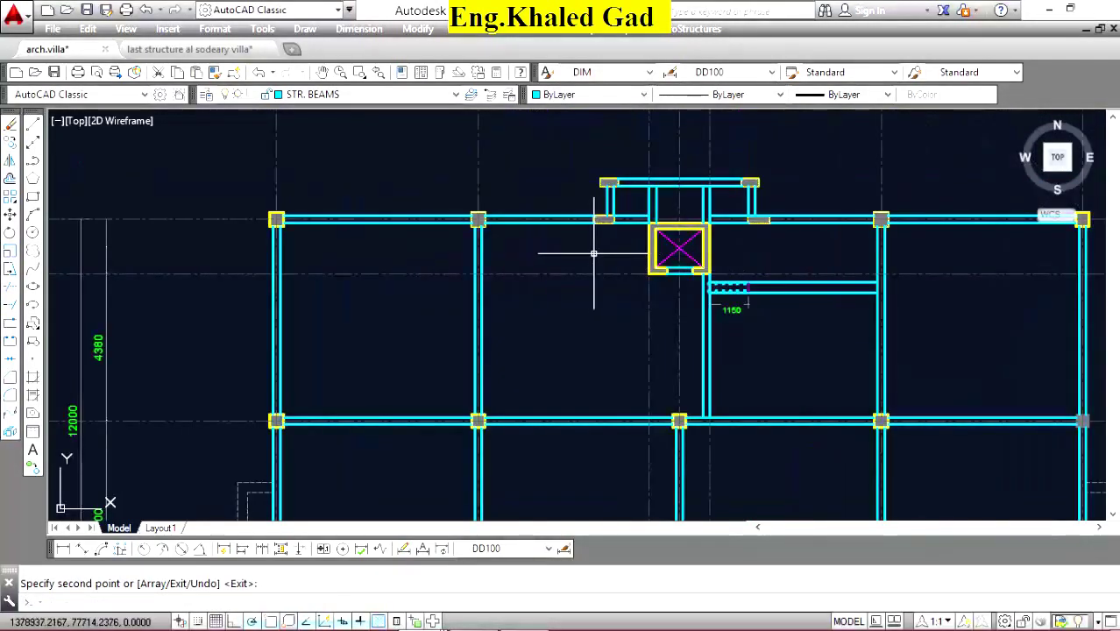
pyautogui.scroll(2, 635, 338)
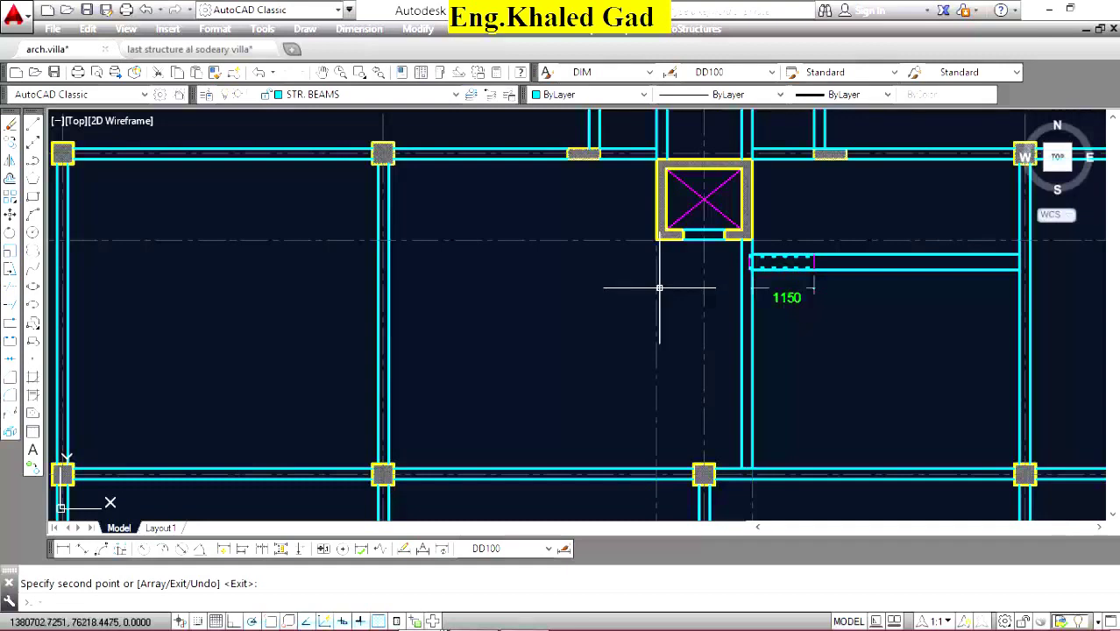
pyautogui.scroll(6, 745, 255)
pyautogui.scroll(2, 692, 278)
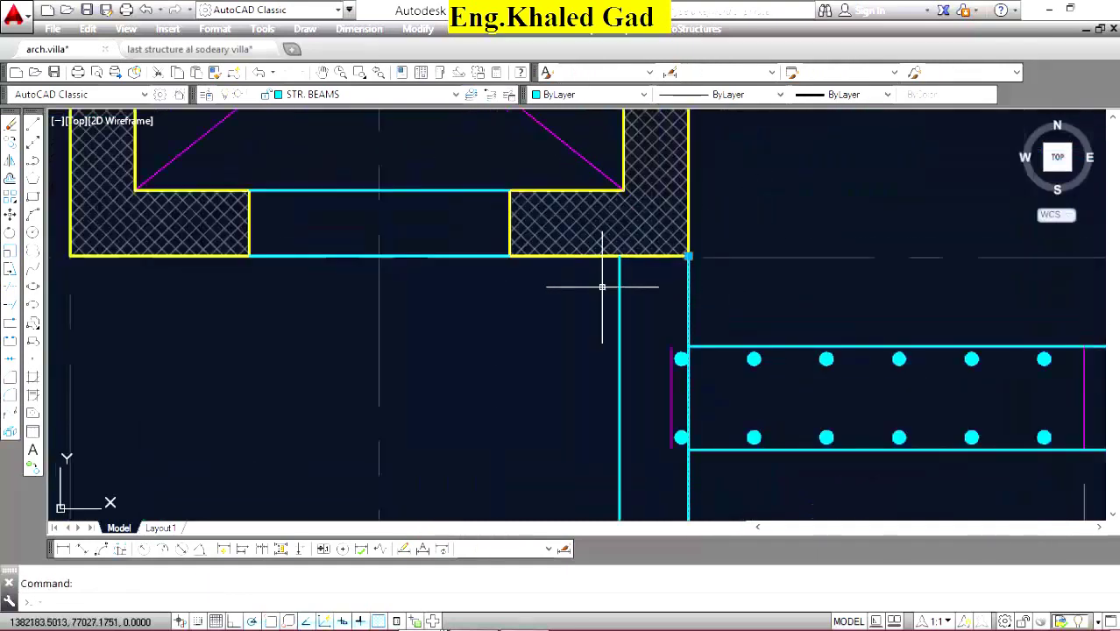
# Copy the vertical beam edge line 1600 to the left of the core column.
pyautogui.click(11, 149)
pyautogui.click(619, 256)
pyautogui.scroll(-2, 663, 304)
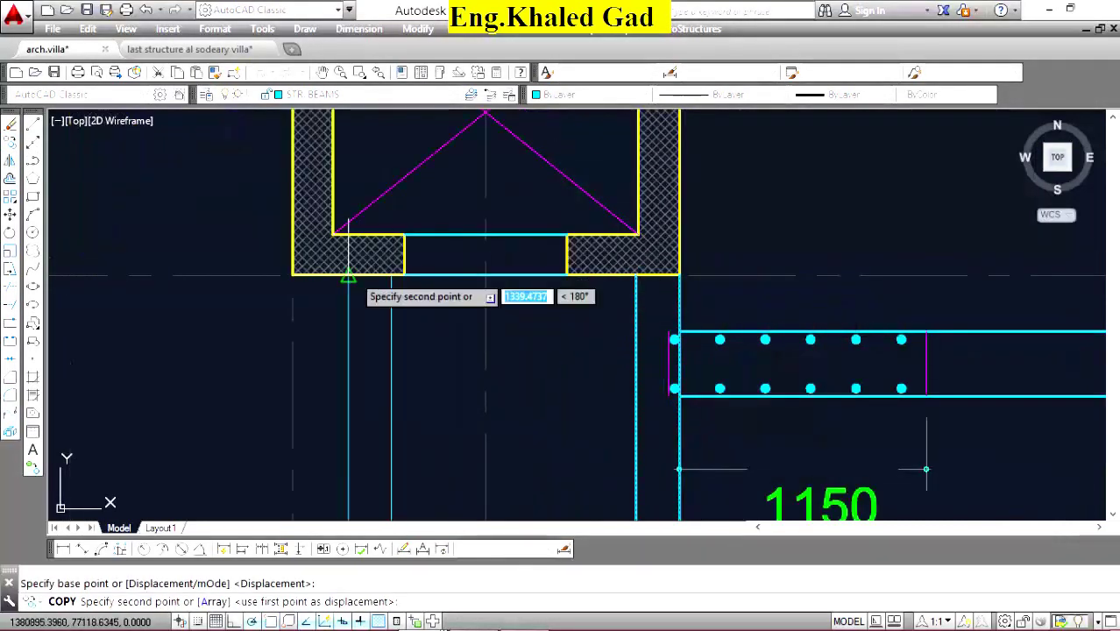
pyautogui.scroll(1, 348, 274)
pyautogui.scroll(2, 263, 274)
pyautogui.scroll(2, 226, 261)
pyautogui.click(215, 259)
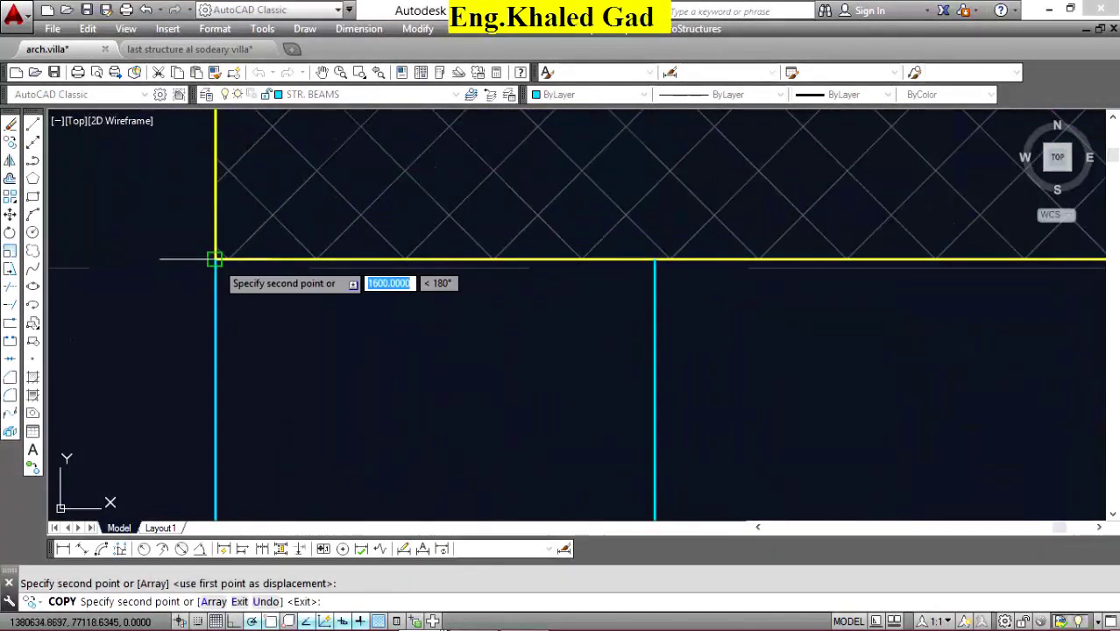
pyautogui.scroll(-2, 263, 262)
pyautogui.press('Return')
pyautogui.scroll(-4, 556, 310)
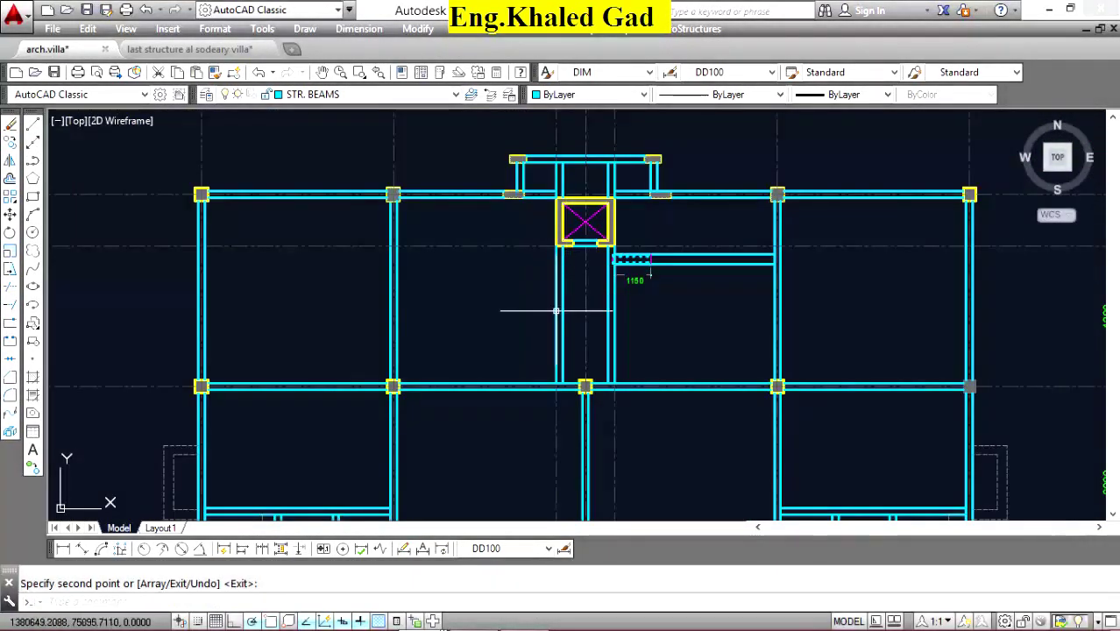
pyautogui.scroll(-5, 587, 254)
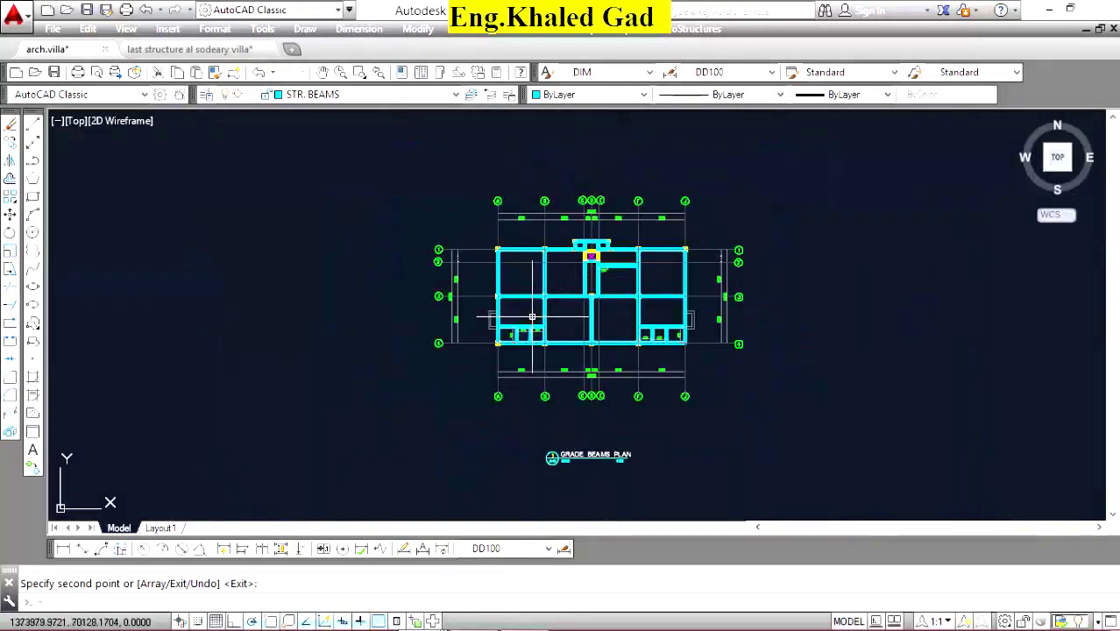
pyautogui.scroll(2, 532, 317)
# Switch to the 'last structure al sodeary villa' drawing and zoom to its slab note.
pyautogui.click(189, 49)
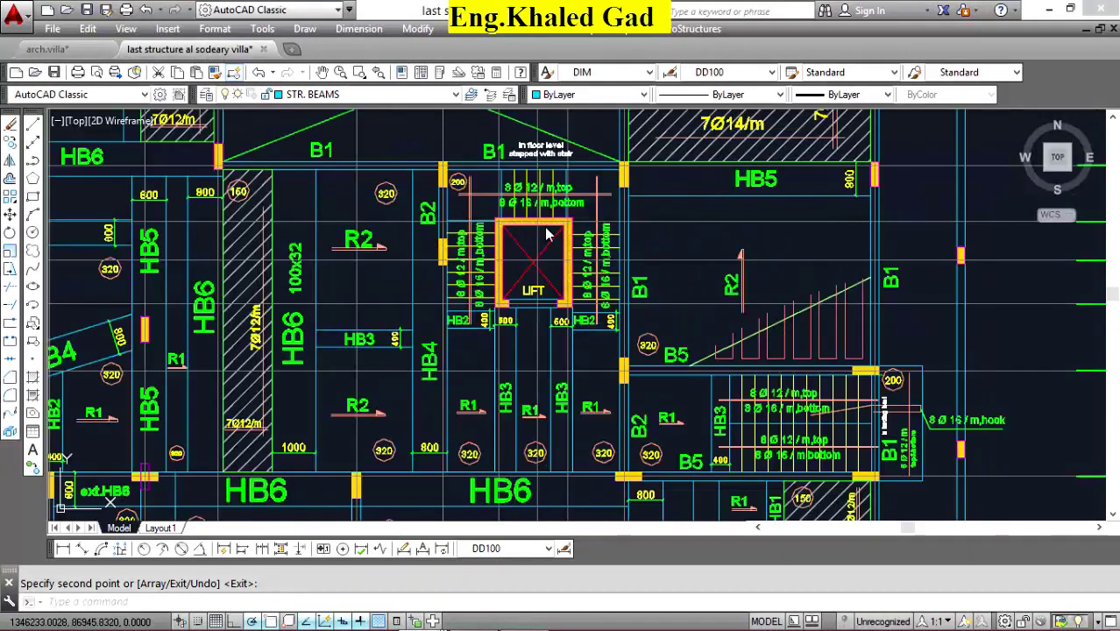
pyautogui.scroll(-5, 556, 325)
pyautogui.scroll(-5, 556, 325)
pyautogui.scroll(5, 560, 264)
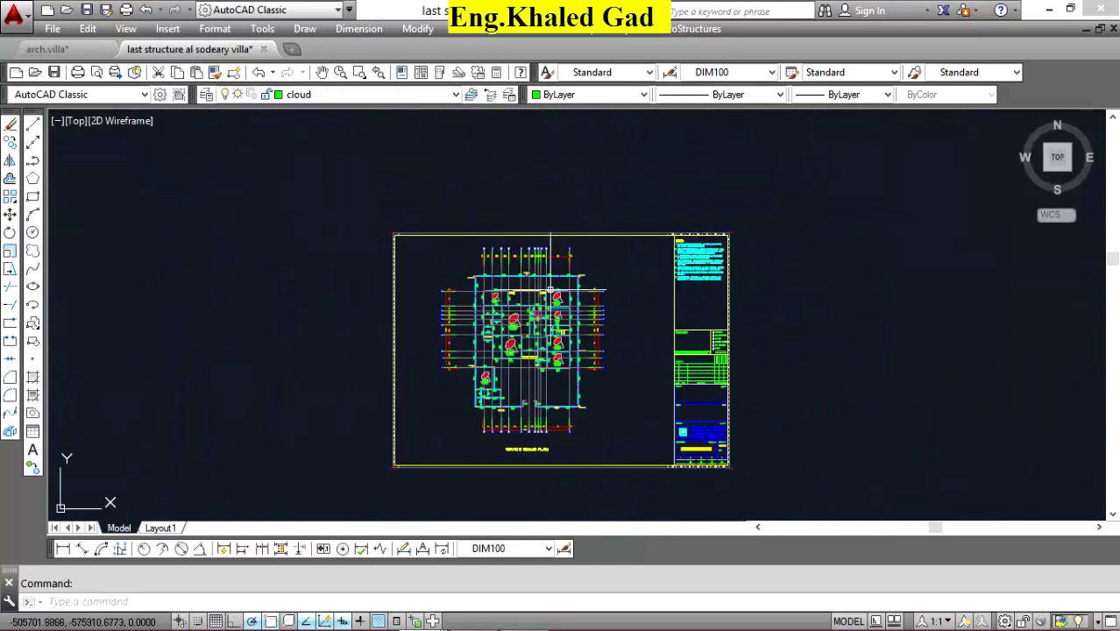
pyautogui.scroll(5, 578, 228)
pyautogui.scroll(3, 617, 164)
# Copy the 10 cm slab-on-grade hatched note to the clipboard with a base point.
pyautogui.rightClick(455, 160)
pyautogui.moveTo(506, 214)
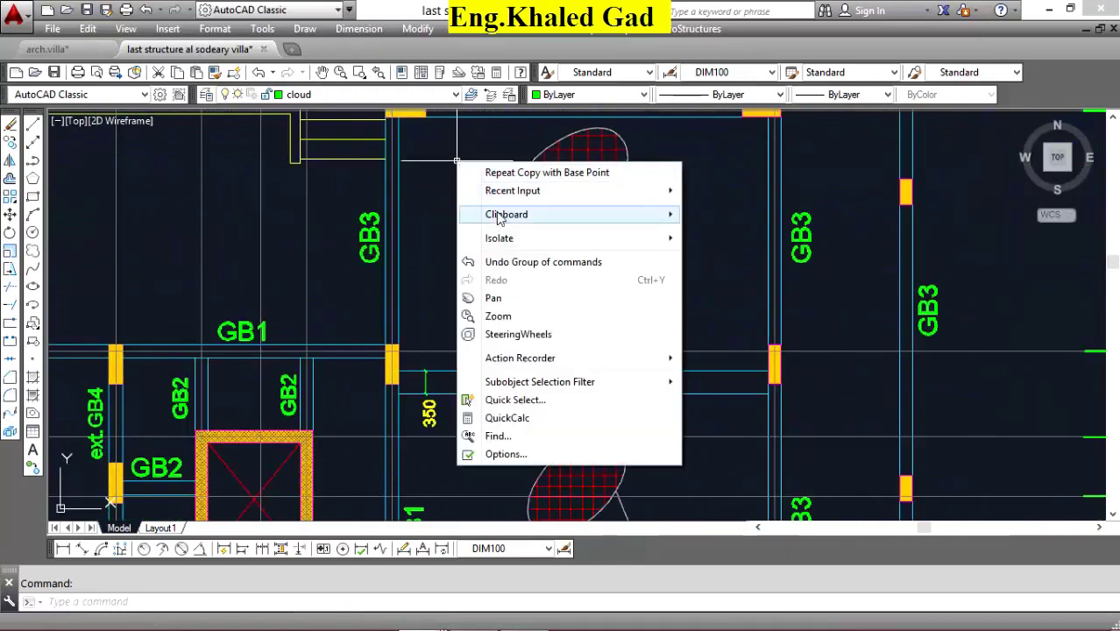
pyautogui.click(741, 250)
pyautogui.click(655, 219)
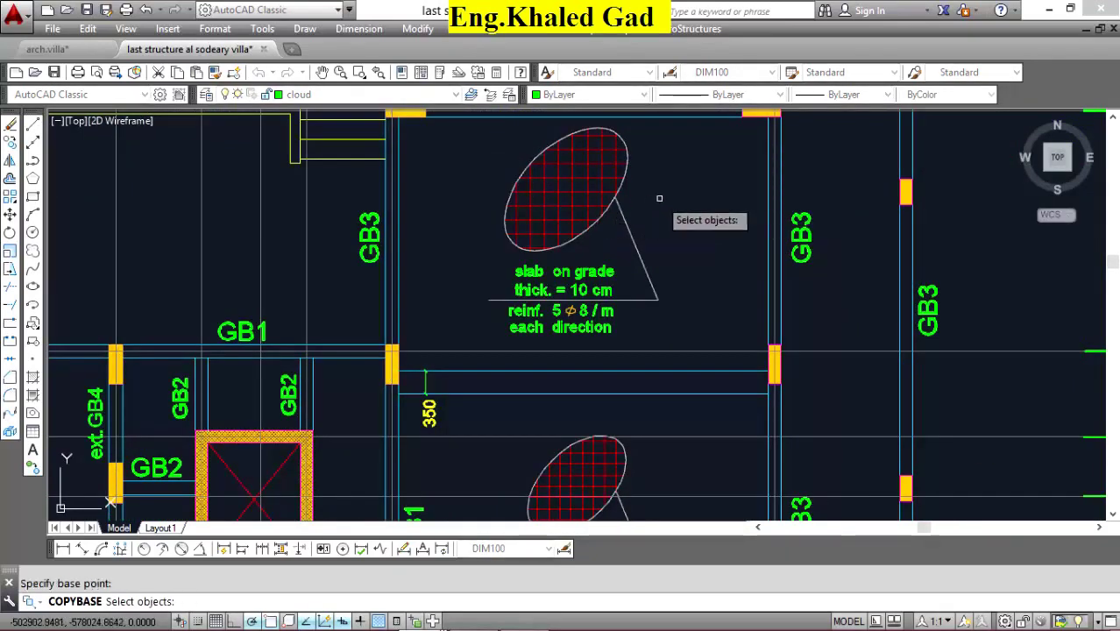
pyautogui.click(693, 175)
pyautogui.click(530, 280)
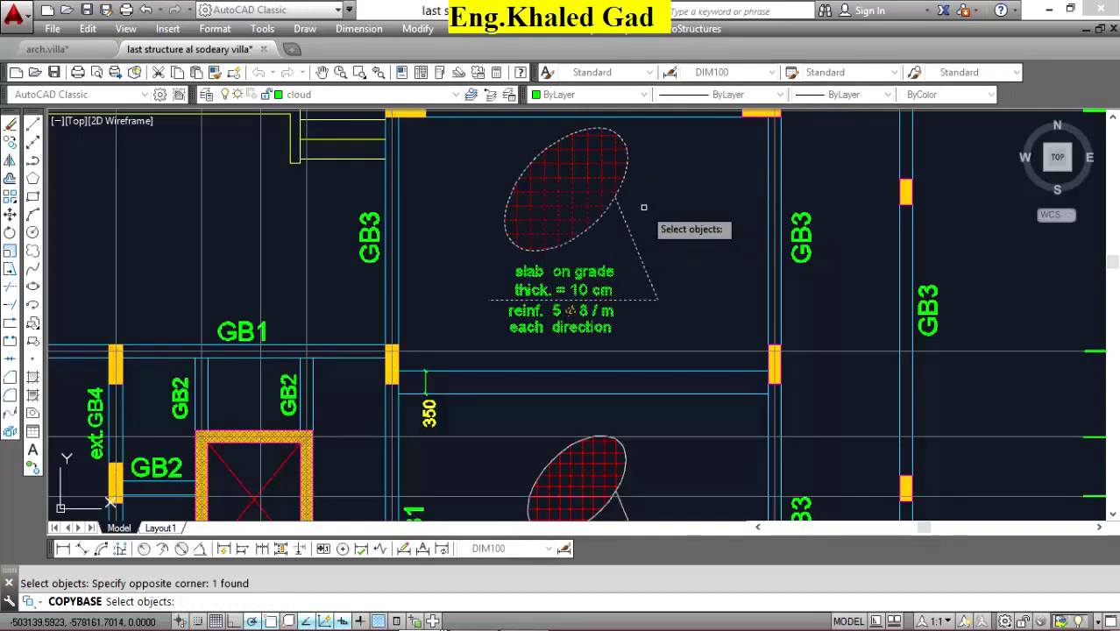
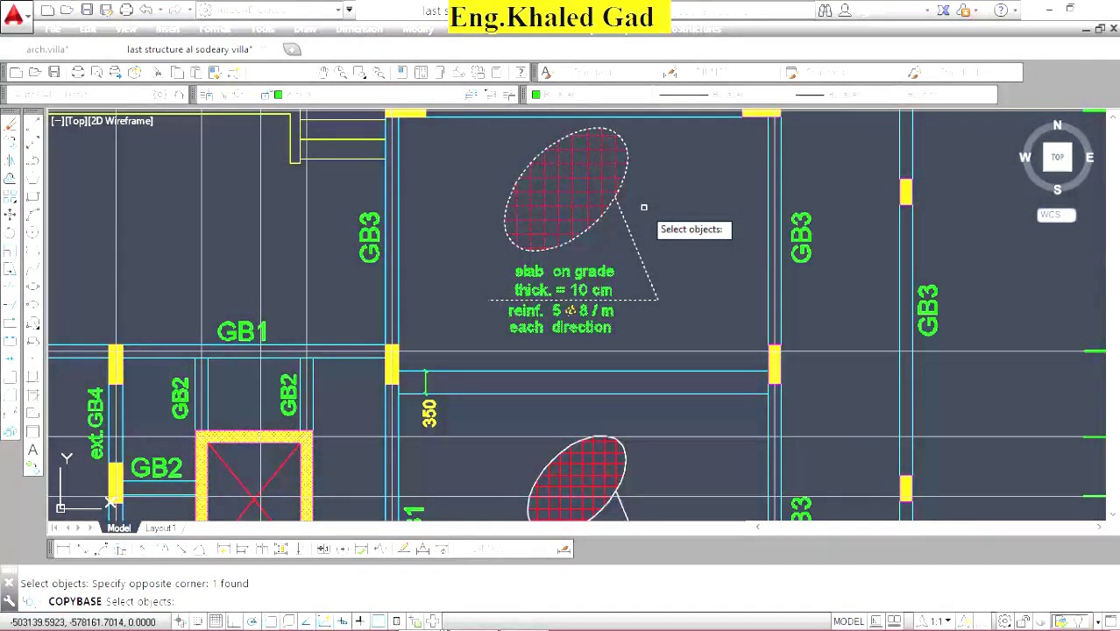
# Paste the copied slab-on-grade note (10 cm, 5 φ8 / m) into the arch.villa grade beams plan.
pyautogui.click(525, 616)
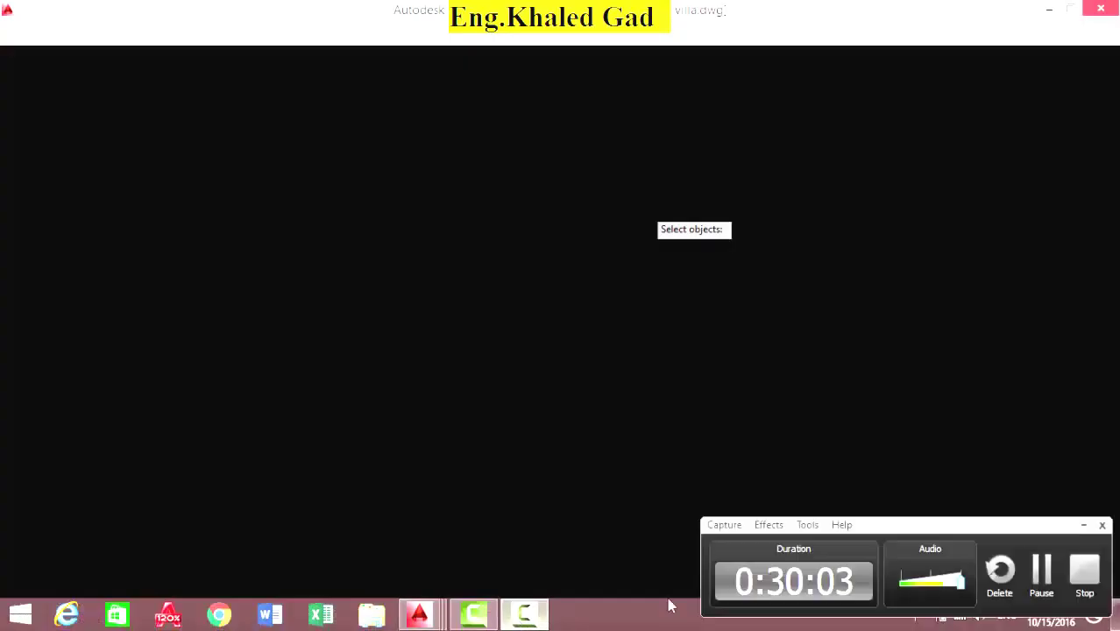
pyautogui.click(1039, 571)
pyautogui.click(86, 50)
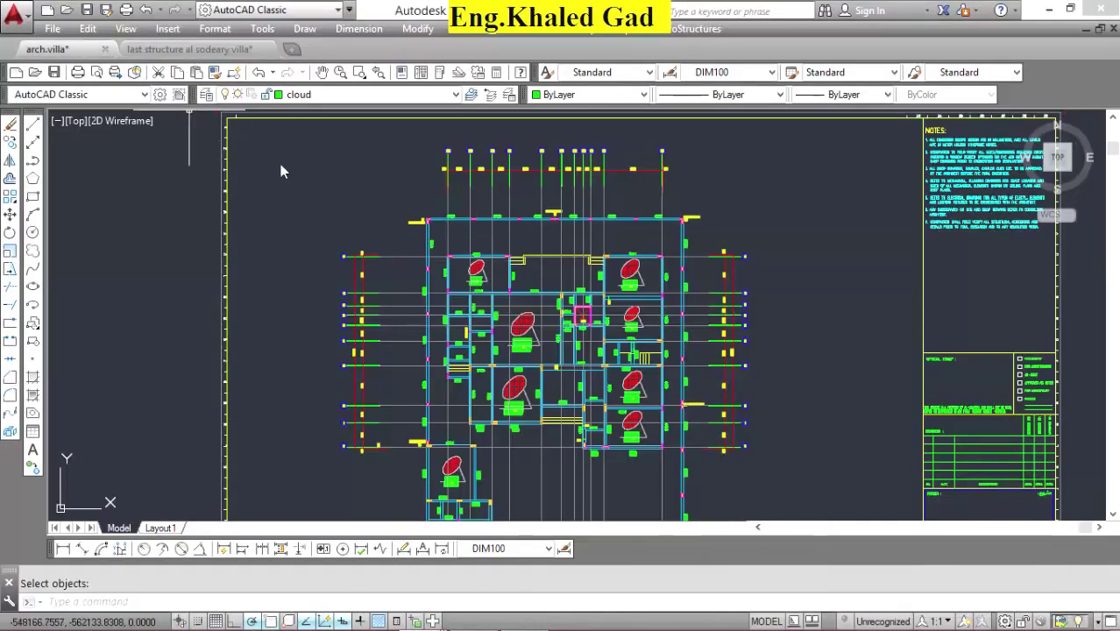
pyautogui.scroll(5, 746, 238)
pyautogui.rightClick(637, 205)
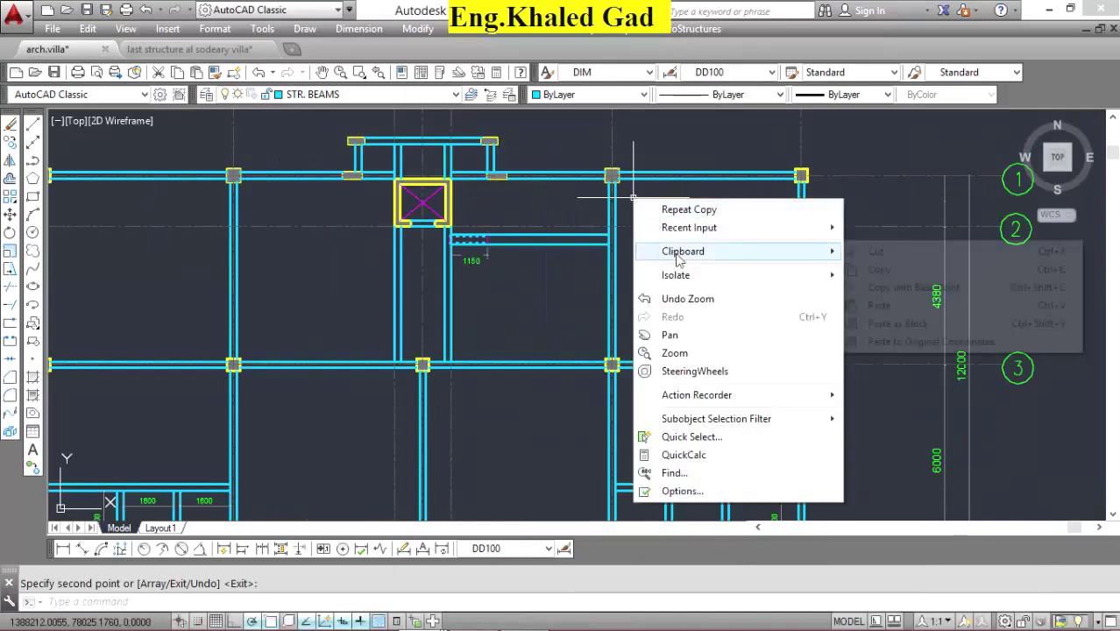
pyautogui.click(877, 302)
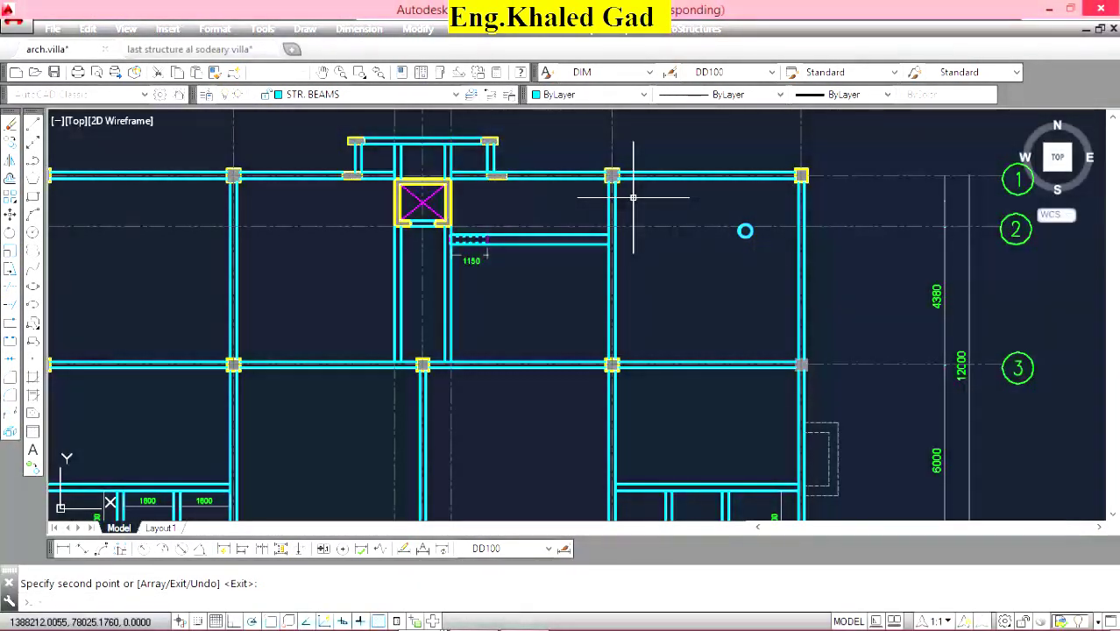
pyautogui.scroll(4, 730, 260)
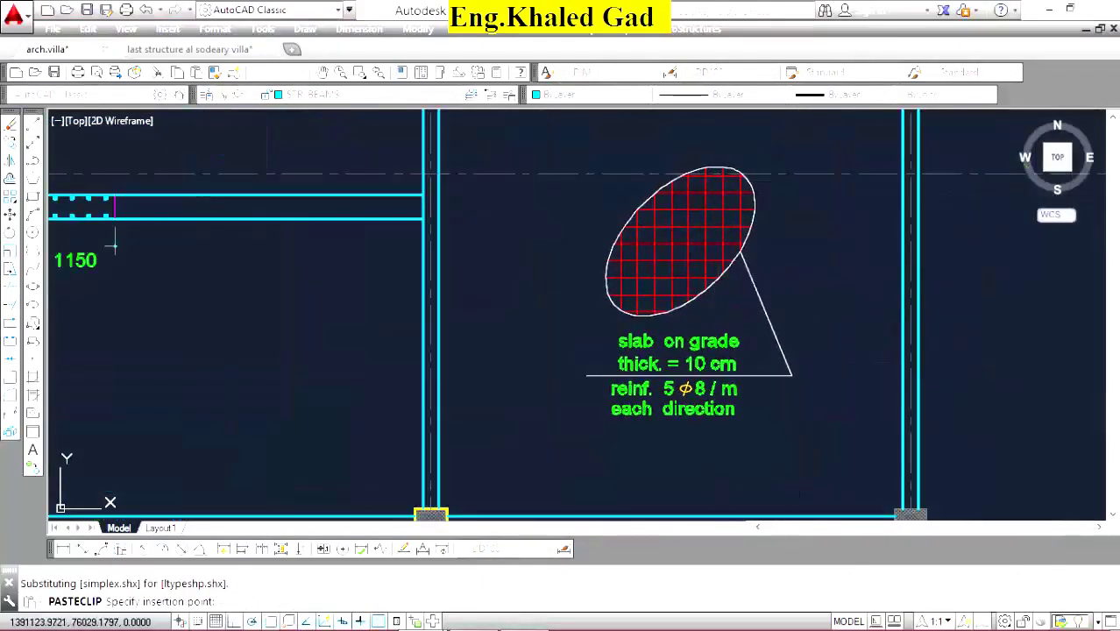
# Place the pasted slab note in its bay and select it.
pyautogui.click(730, 260)
pyautogui.click(794, 215)
pyautogui.click(714, 284)
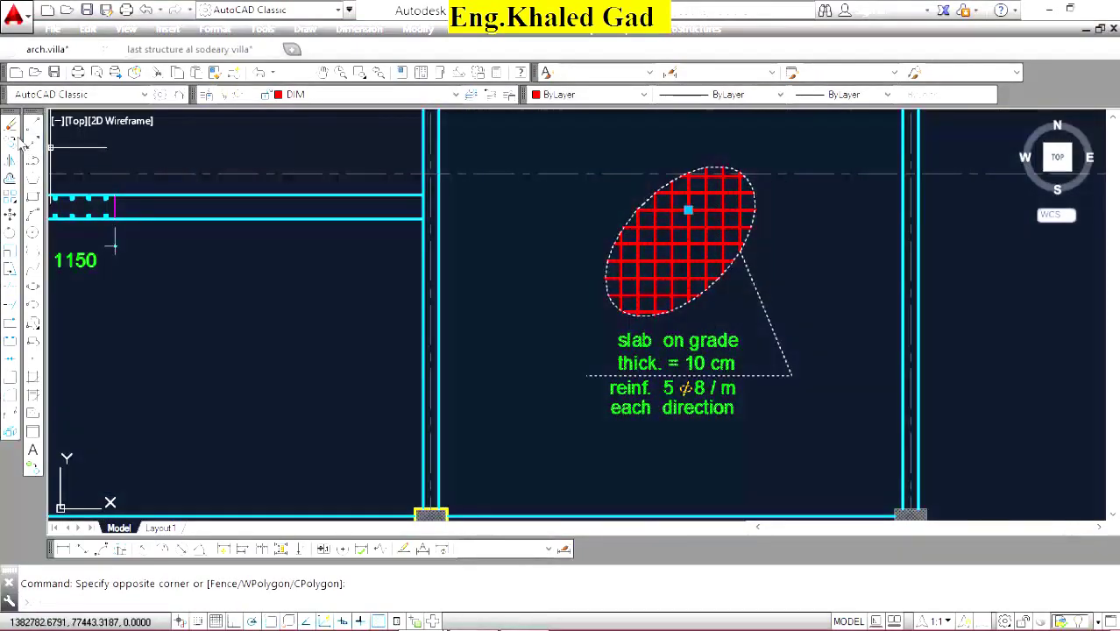
# Copy the slab note into the two lower middle bays of the plan.
pyautogui.click(18, 143)
pyautogui.click(688, 210)
pyautogui.scroll(-8, 867, 193)
pyautogui.scroll(3, 695, 195)
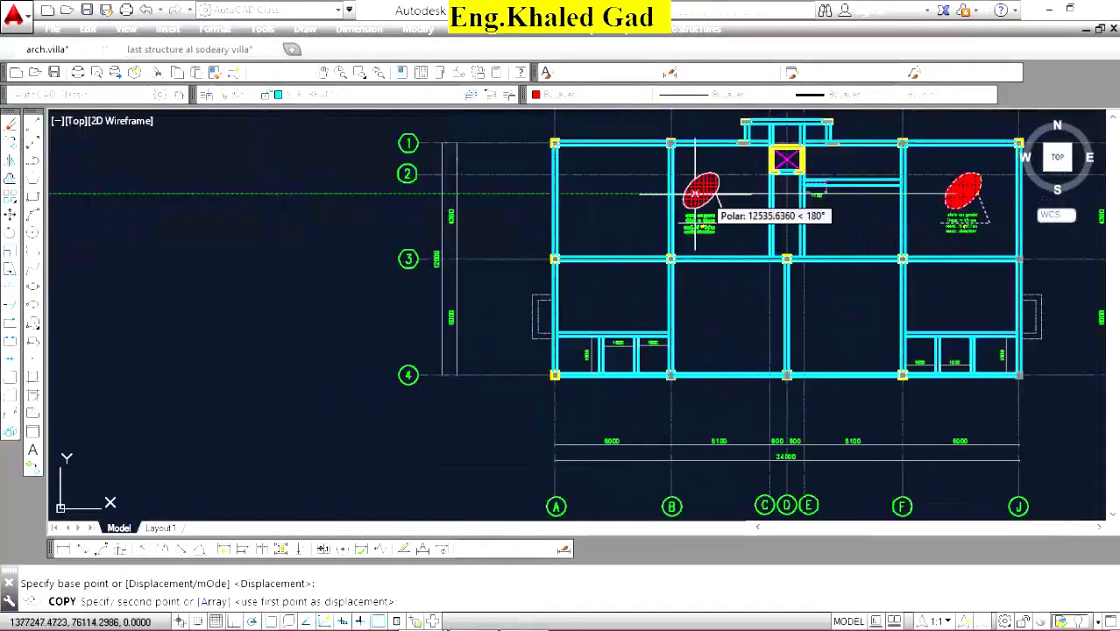
pyautogui.scroll(2, 695, 195)
pyautogui.click(743, 379)
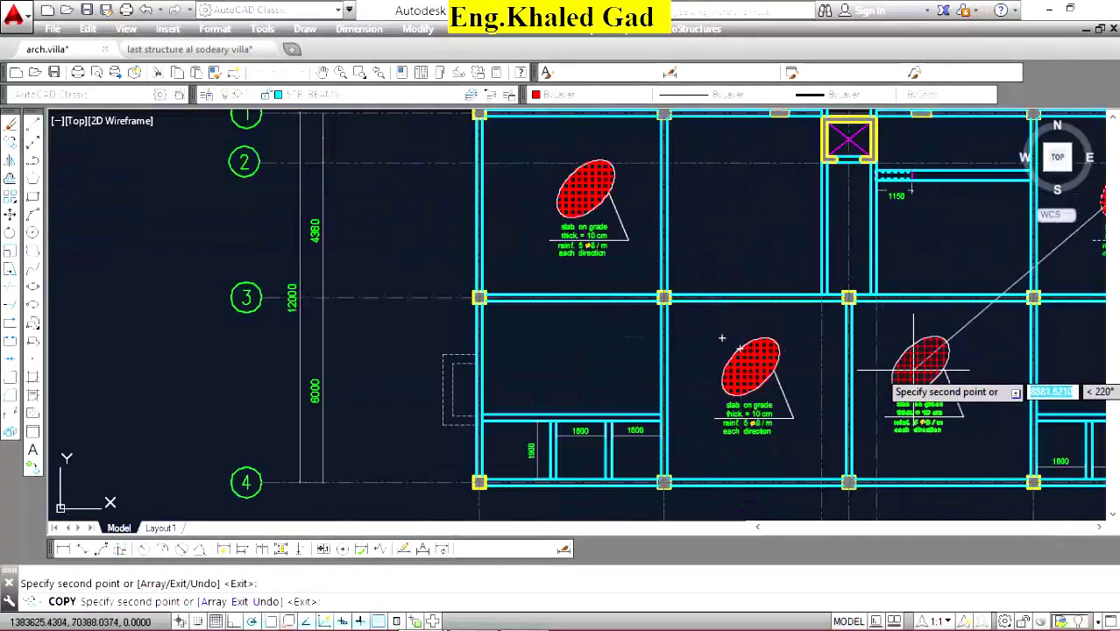
pyautogui.click(916, 368)
pyautogui.press('Return')
pyautogui.scroll(-5, 658, 296)
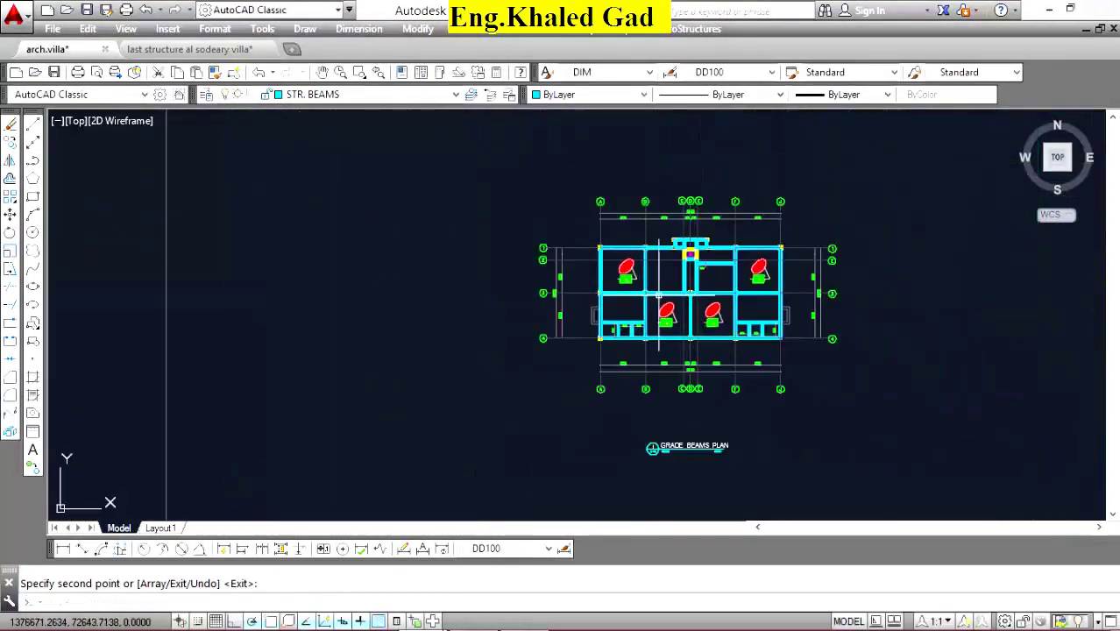
pyautogui.scroll(5, 693, 280)
pyautogui.scroll(1, 735, 228)
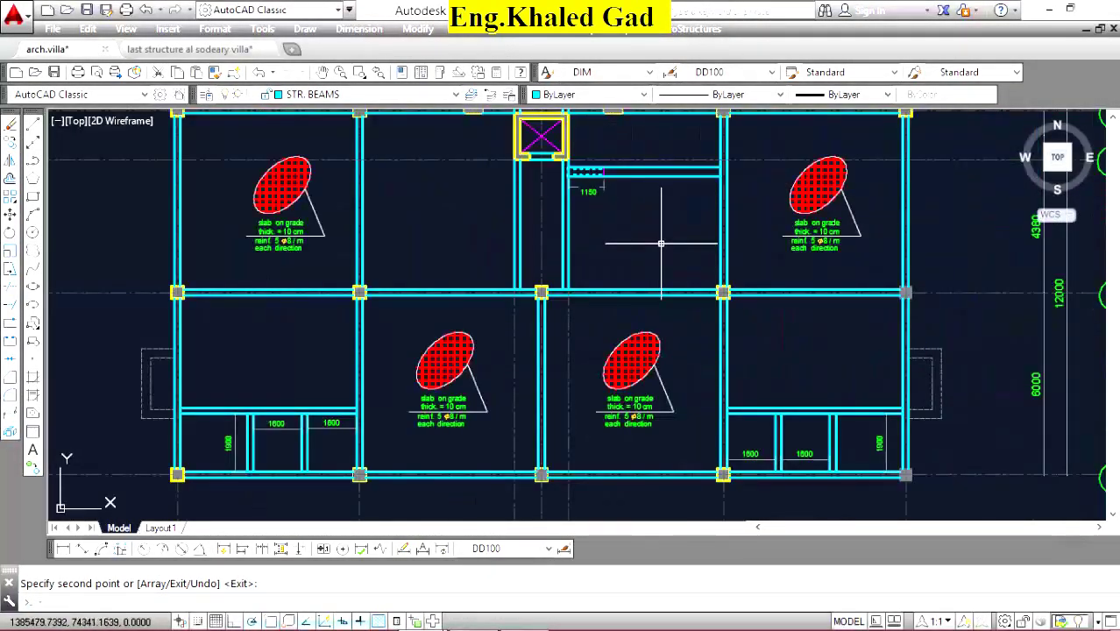
pyautogui.scroll(-2, 688, 290)
pyautogui.scroll(4, 536, 191)
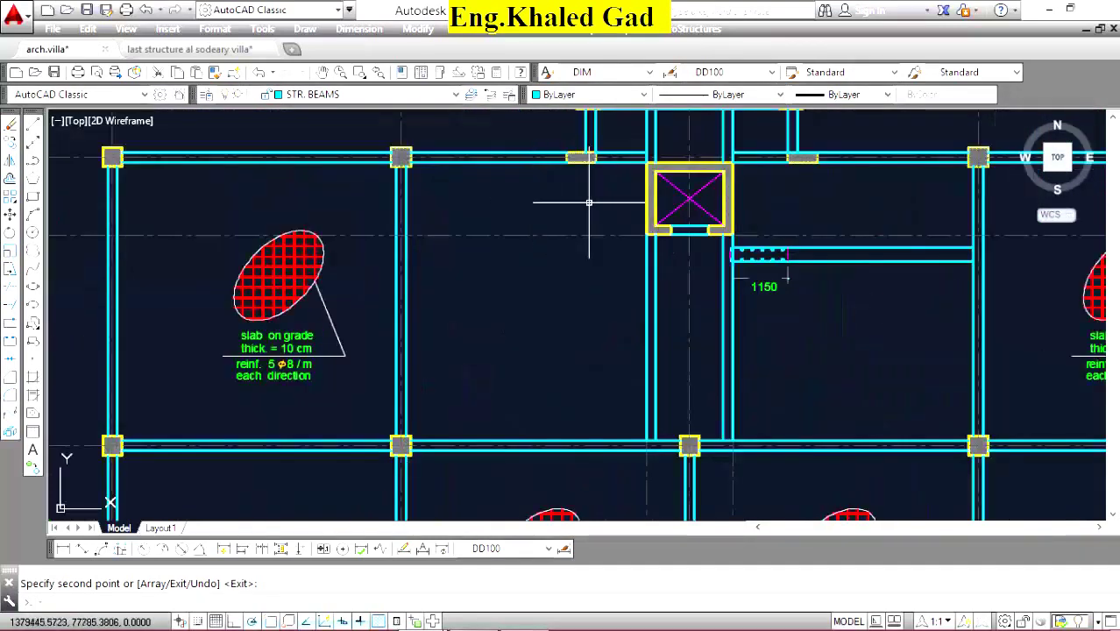
pyautogui.scroll(-5, 641, 227)
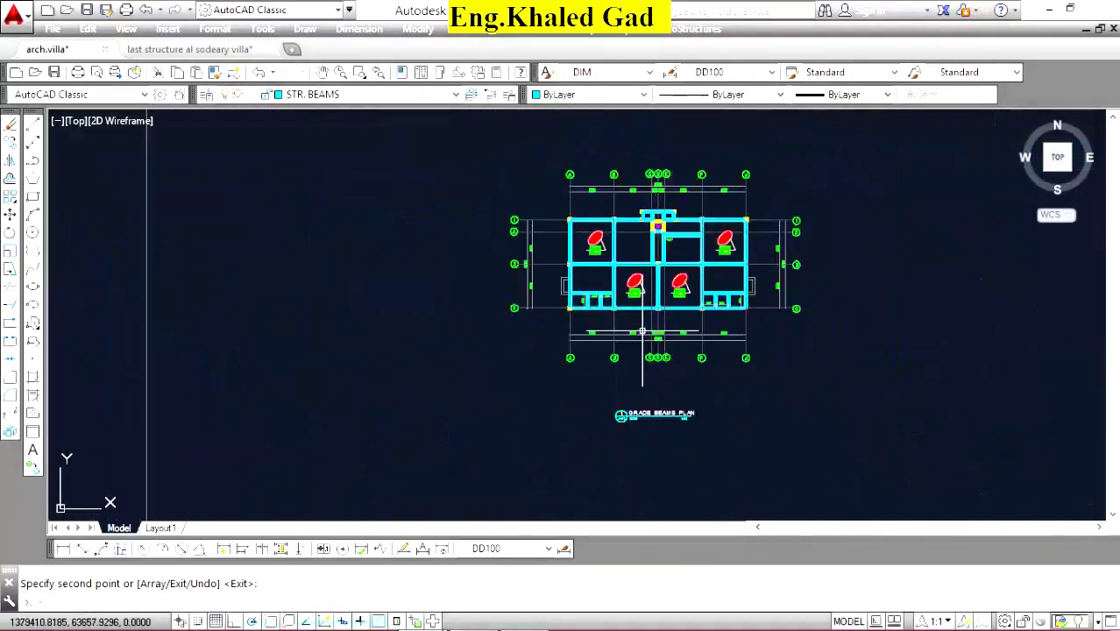
pyautogui.scroll(4, 627, 422)
# Move the GRADE BEAMS PLAN title up to sit just beneath the plan.
pyautogui.click(520, 456)
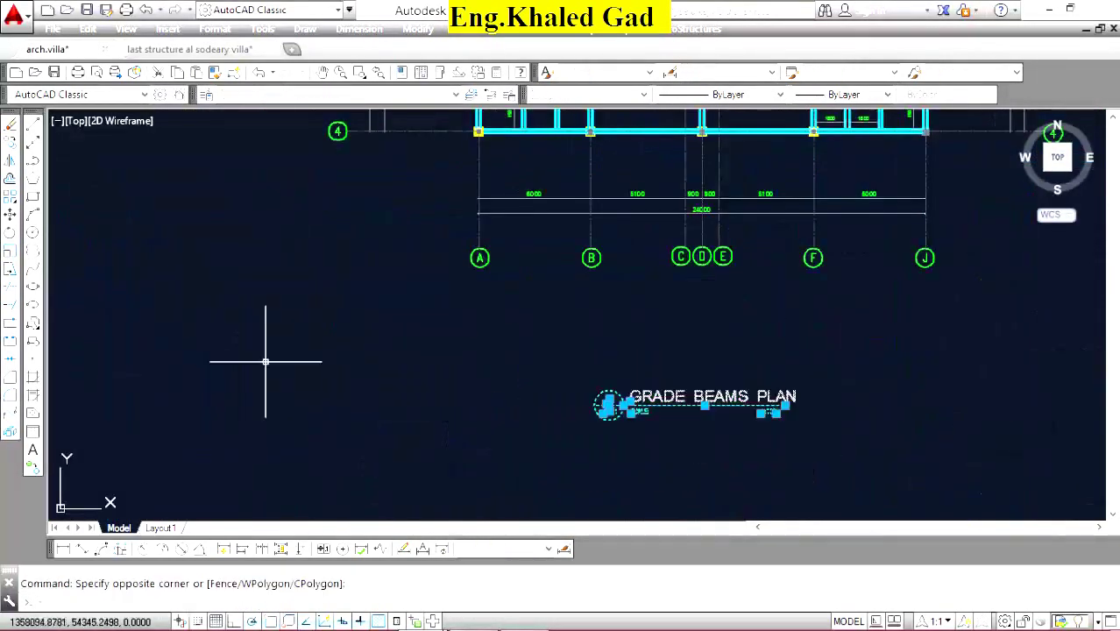
pyautogui.click(32, 214)
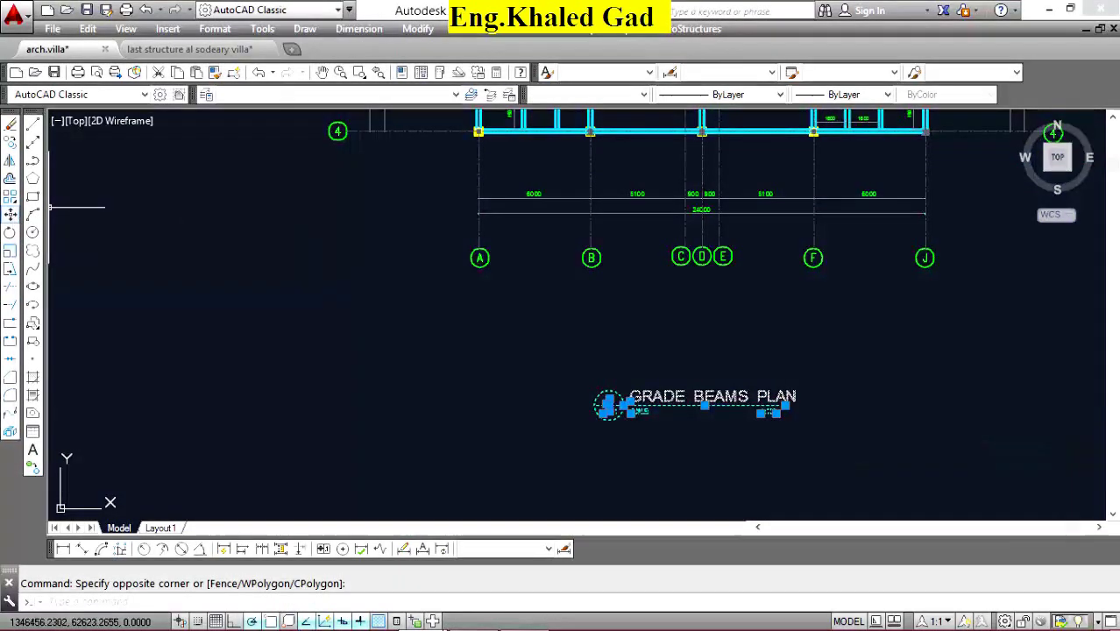
pyautogui.click(868, 393)
pyautogui.click(867, 294)
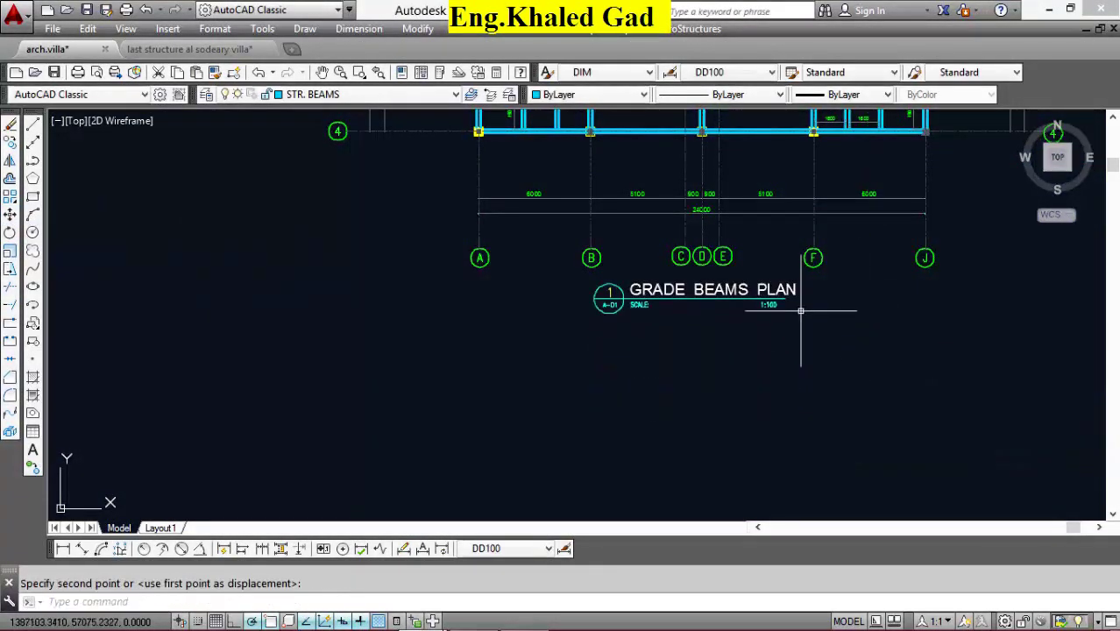
pyautogui.scroll(4, 762, 289)
# Stretch the title's underline so it extends past the title text.
pyautogui.click(859, 294)
pyautogui.click(828, 250)
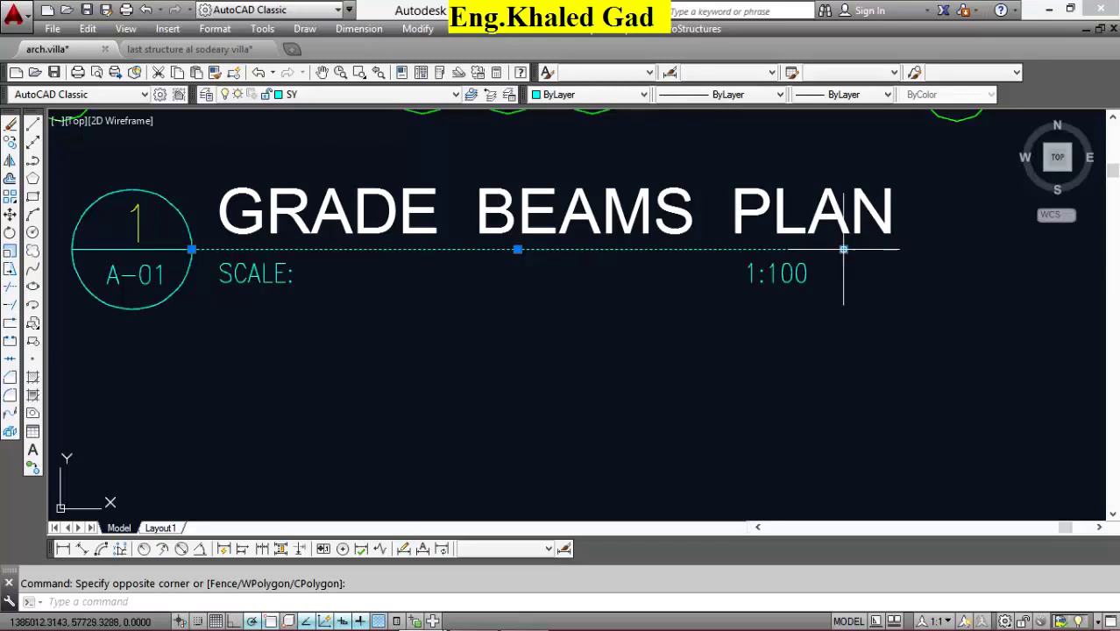
pyautogui.click(842, 249)
pyautogui.click(930, 248)
pyautogui.scroll(-2, 717, 337)
pyautogui.press('Escape')
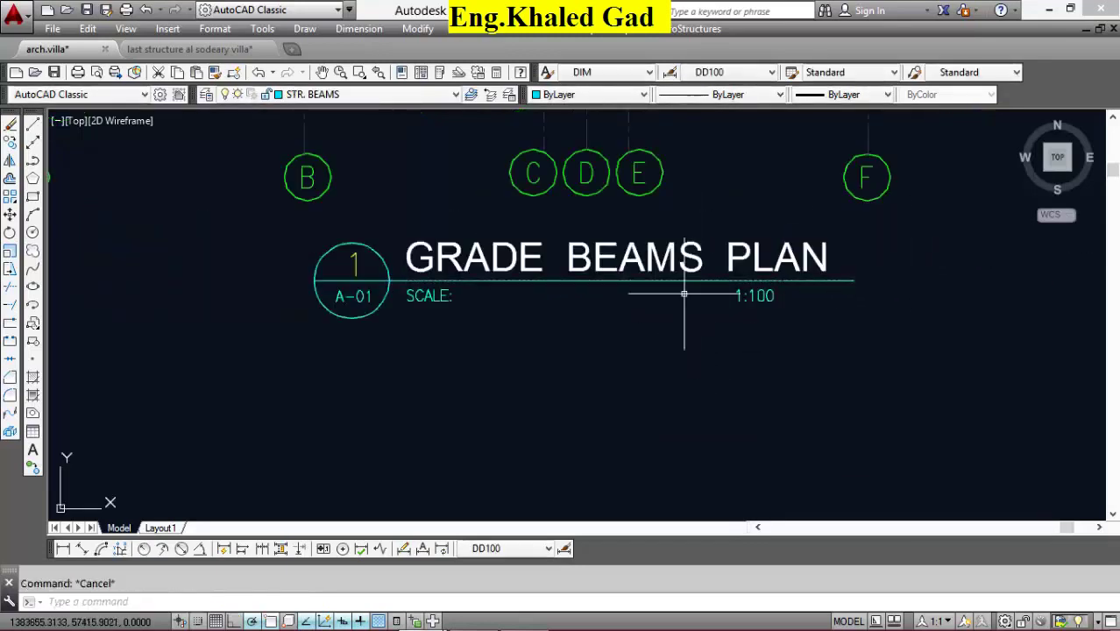
pyautogui.scroll(-8, 684, 294)
pyautogui.scroll(4, 653, 223)
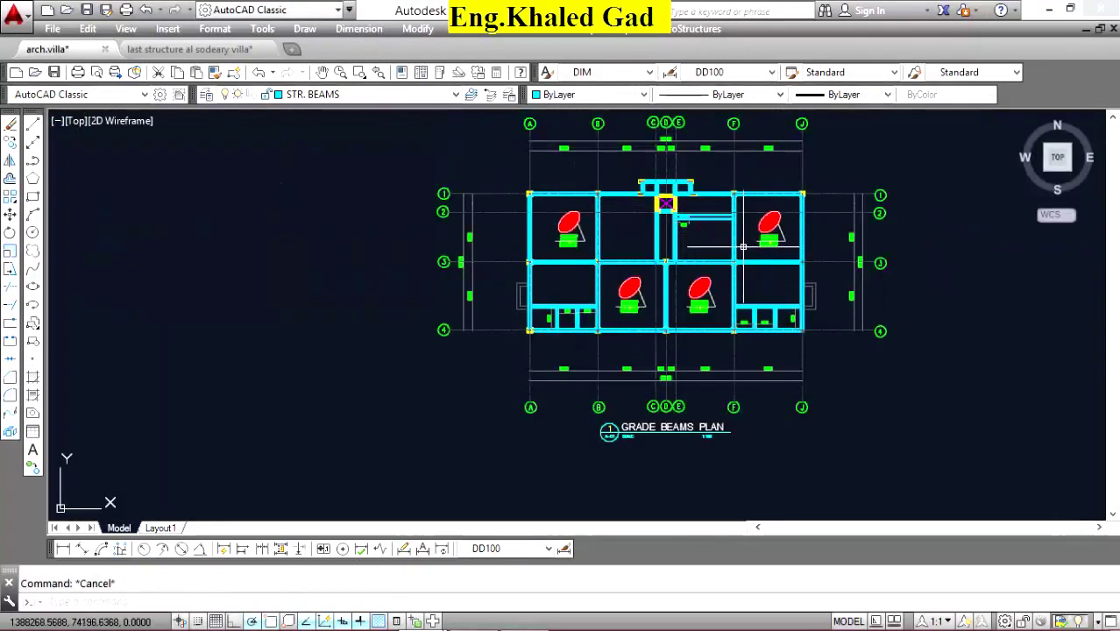
pyautogui.scroll(-8, 751, 275)
# Copy the whole grade beams plan, title and slab notes included, to a spot below the original.
pyautogui.scroll(2, 519, 326)
pyautogui.scroll(3, 526, 323)
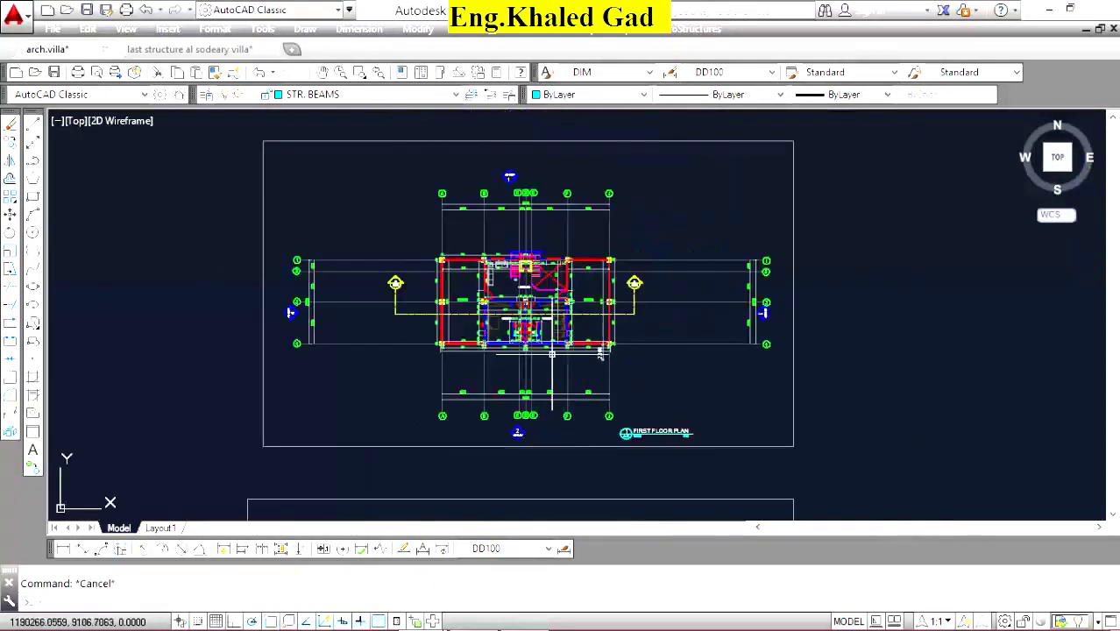
pyautogui.scroll(2, 524, 254)
pyautogui.scroll(-3, 653, 254)
pyautogui.scroll(3, 614, 263)
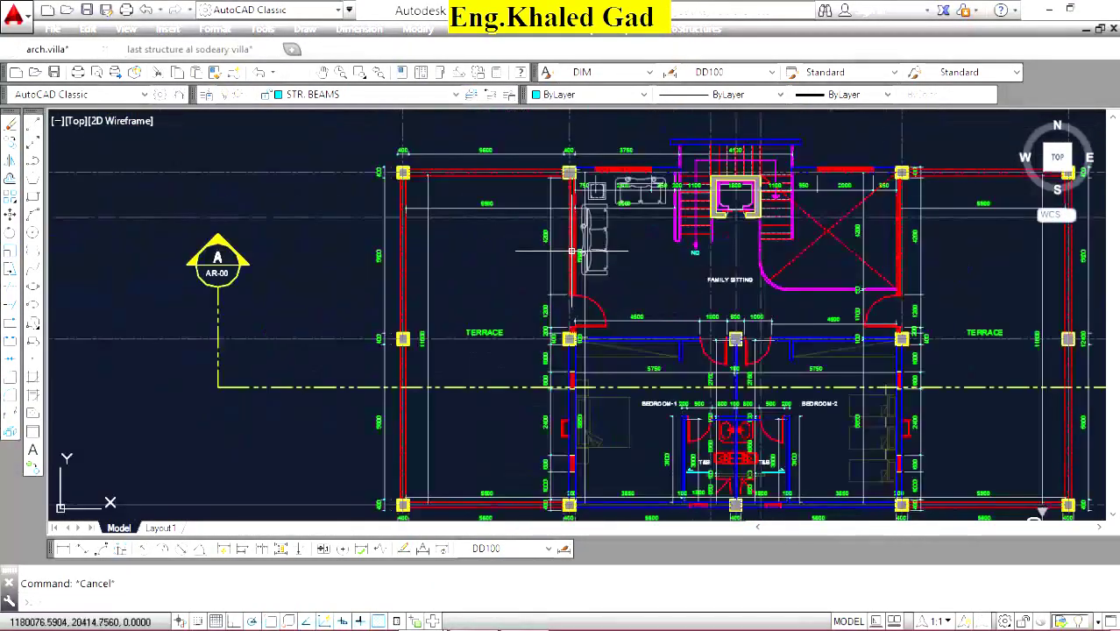
pyautogui.scroll(-3, 578, 263)
pyautogui.scroll(2, 570, 315)
pyautogui.scroll(2, 775, 403)
pyautogui.scroll(-4, 666, 307)
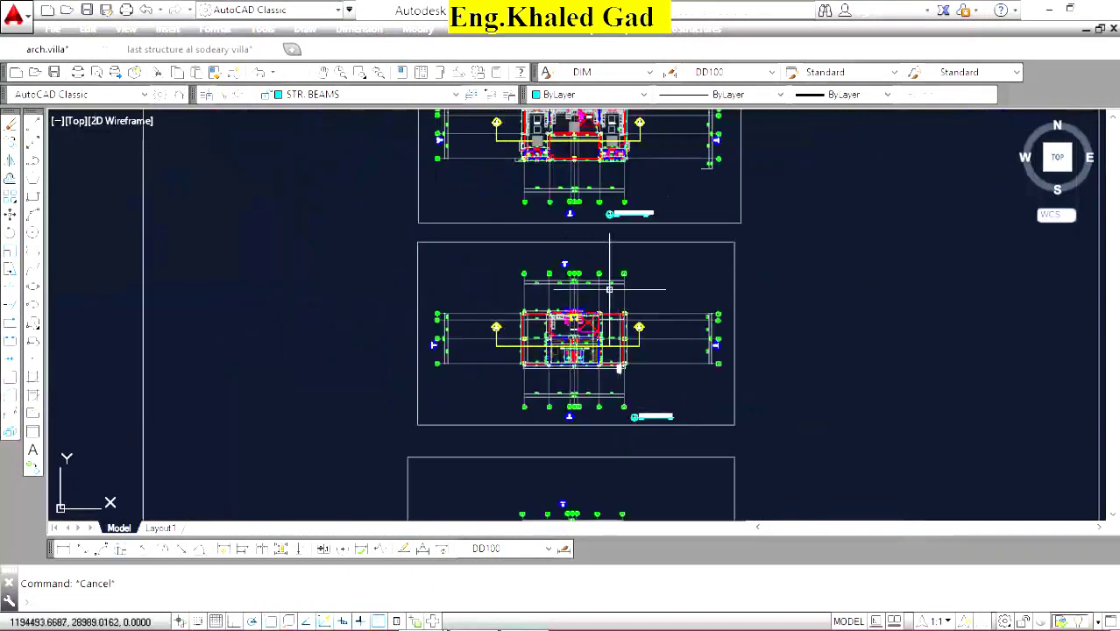
pyautogui.scroll(5, 573, 211)
pyautogui.scroll(-5, 573, 211)
pyautogui.scroll(4, 595, 345)
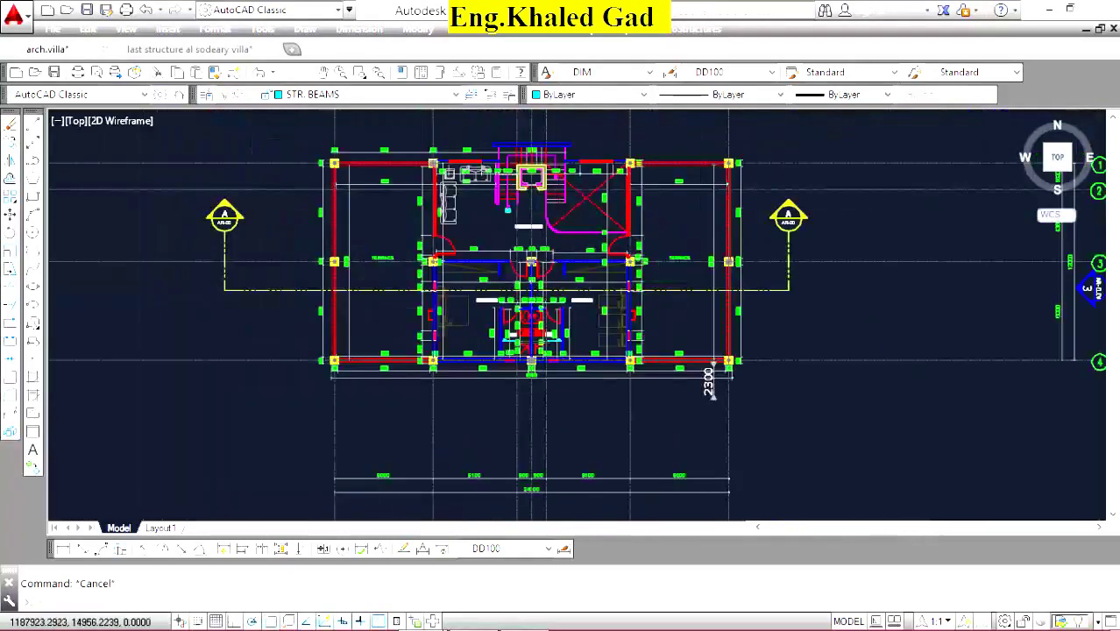
pyautogui.scroll(2, 637, 142)
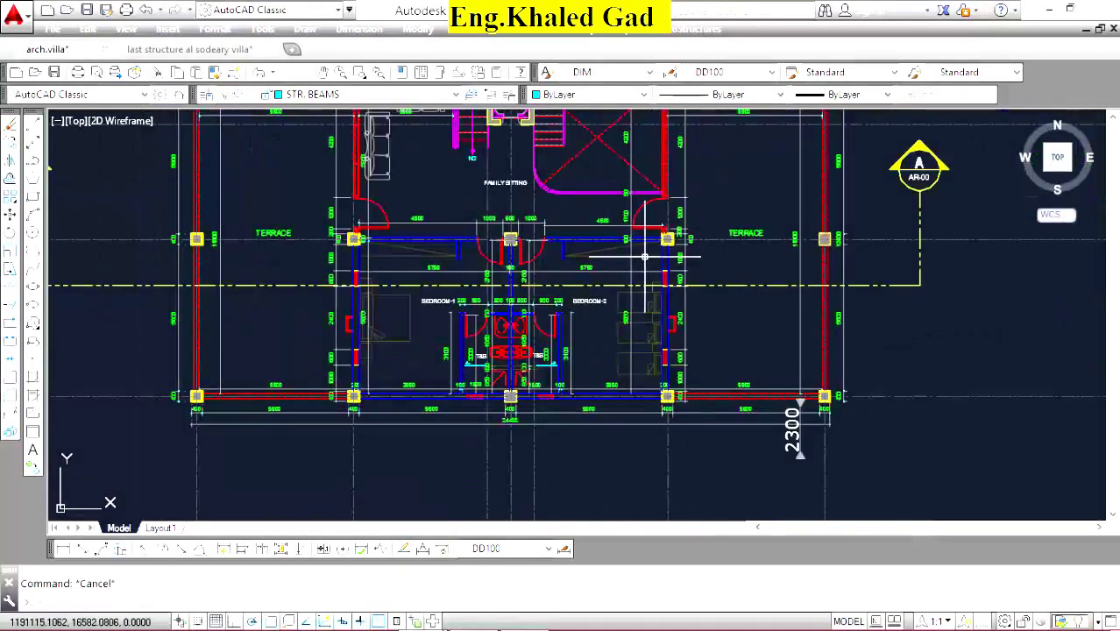
pyautogui.scroll(-3, 655, 254)
pyautogui.scroll(-3, 531, 293)
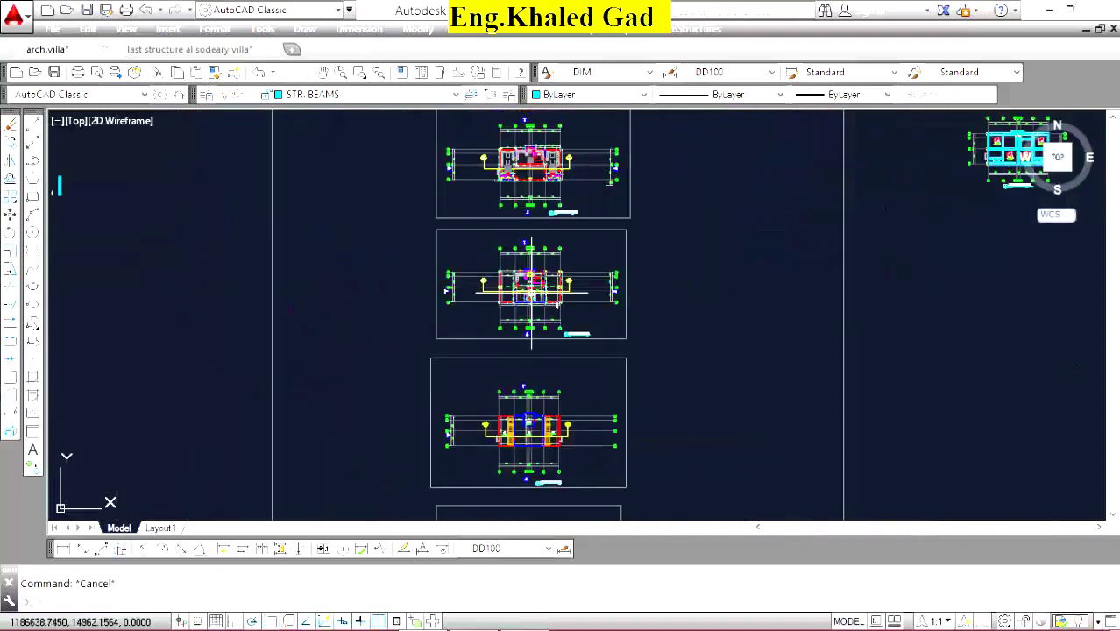
pyautogui.scroll(-2, 532, 298)
pyautogui.scroll(3, 665, 270)
pyautogui.scroll(2, 835, 226)
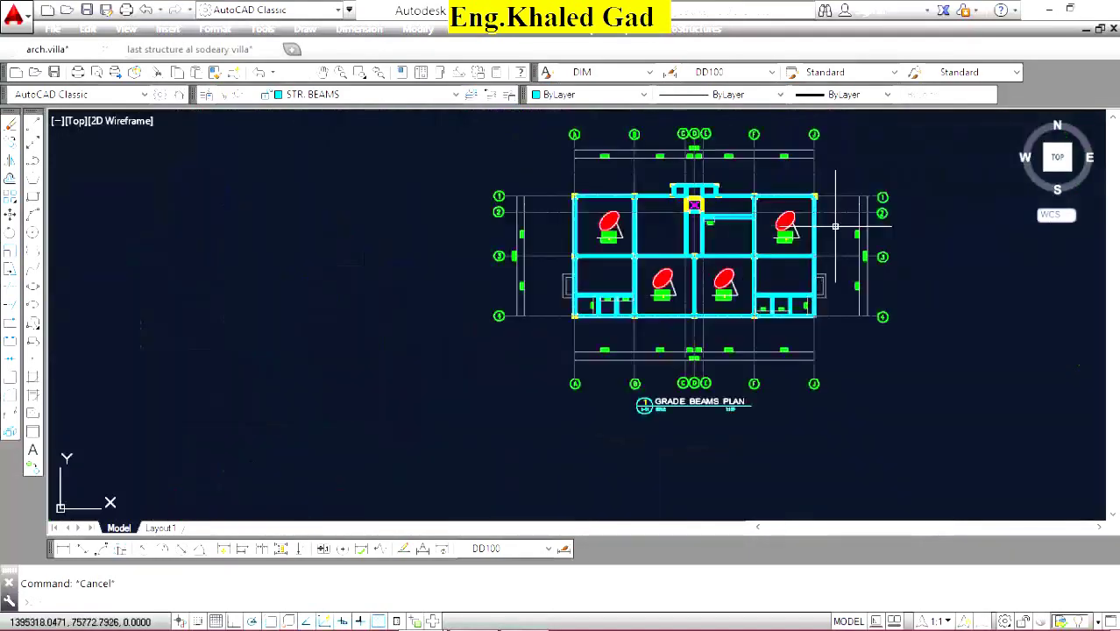
pyautogui.scroll(-2, 805, 175)
pyautogui.click(875, 149)
pyautogui.click(645, 288)
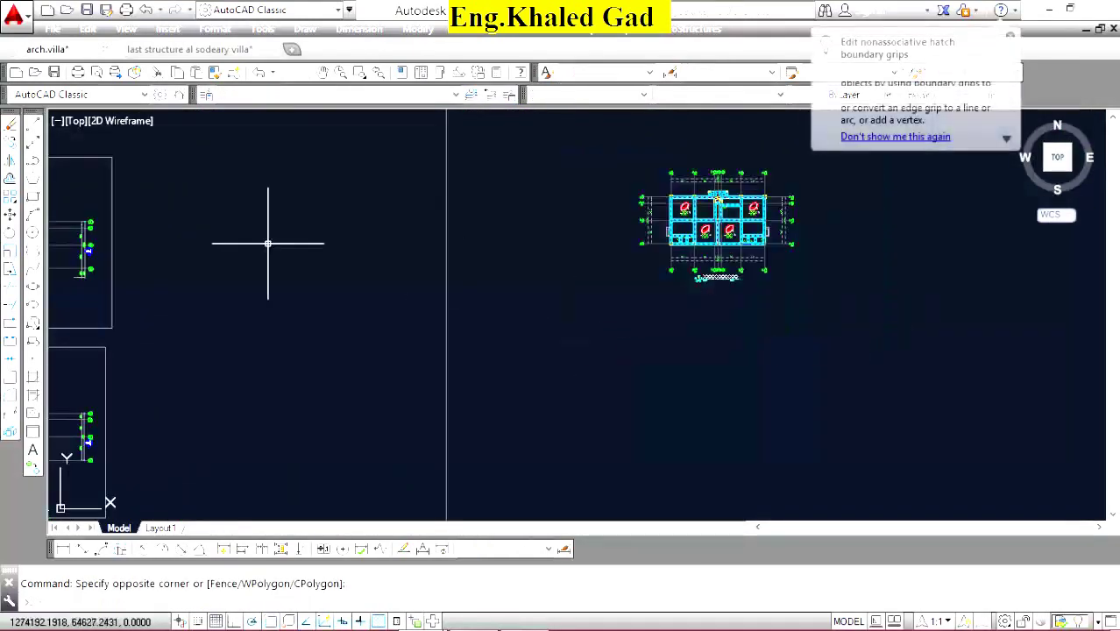
pyautogui.click(10, 142)
pyautogui.click(717, 203)
pyautogui.scroll(-2, 728, 230)
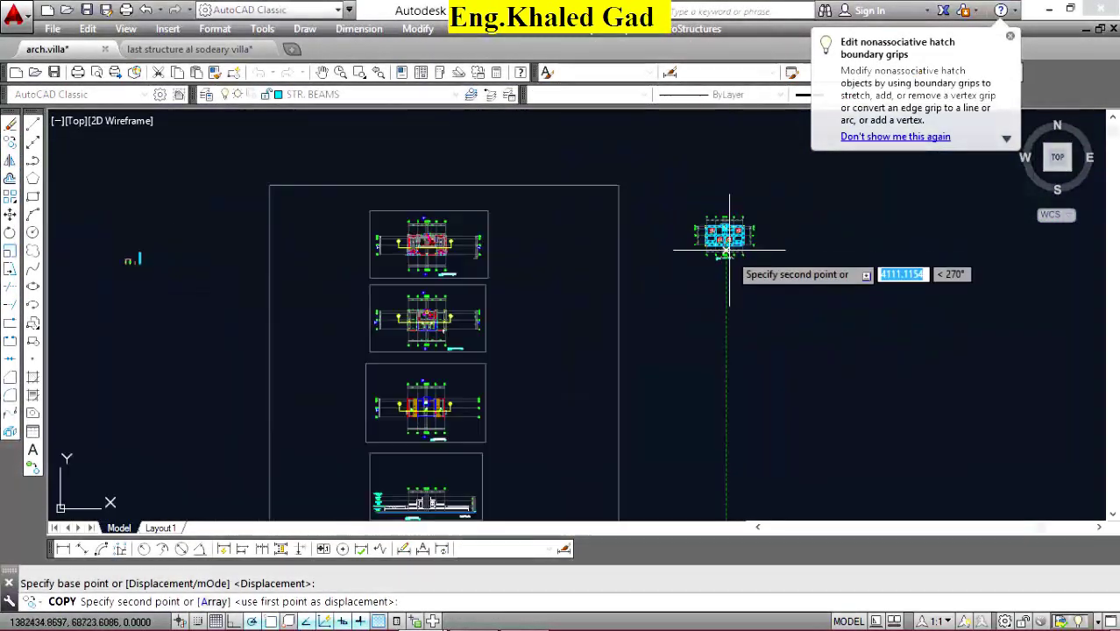
pyautogui.click(727, 317)
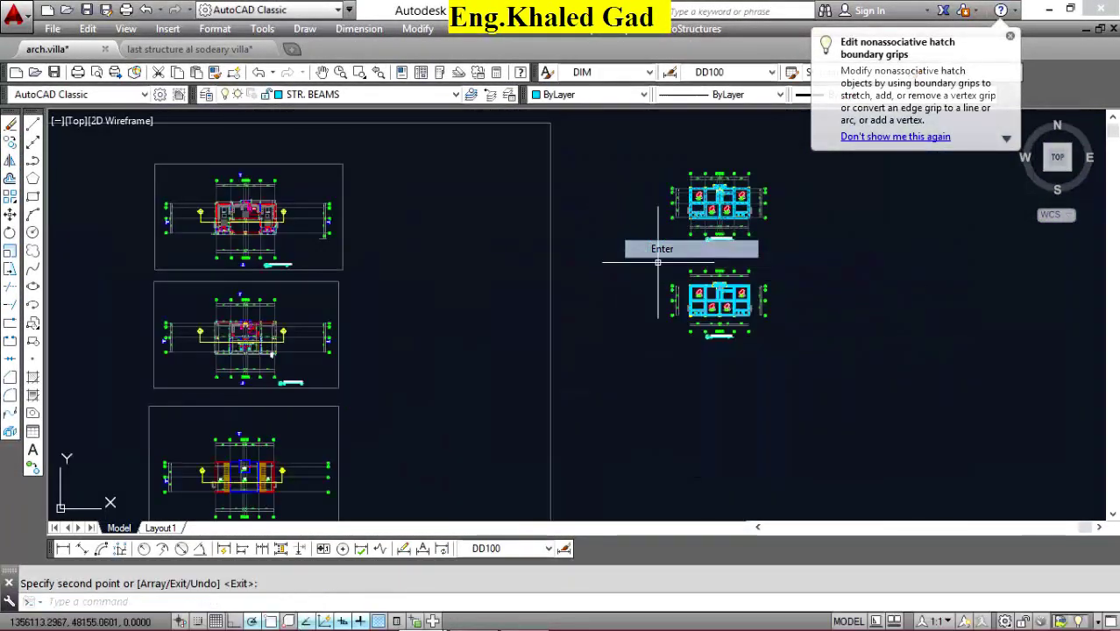
pyautogui.scroll(4, 675, 245)
pyautogui.scroll(5, 683, 333)
# Edit the copied plan's title text from GRADE BEAMS PLAN to GROUND FLOOR COVERING SLAB PLAN.
pyautogui.press('Return')
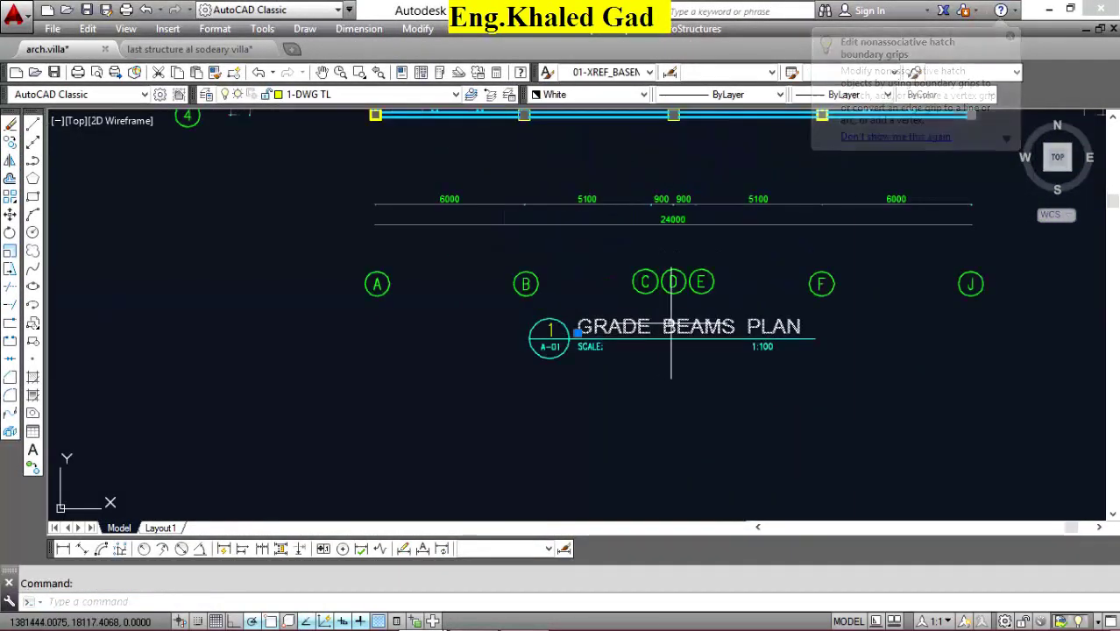
pyautogui.rightClick(673, 191)
pyautogui.click(708, 242)
pyautogui.click(682, 343)
pyautogui.scroll(4, 683, 343)
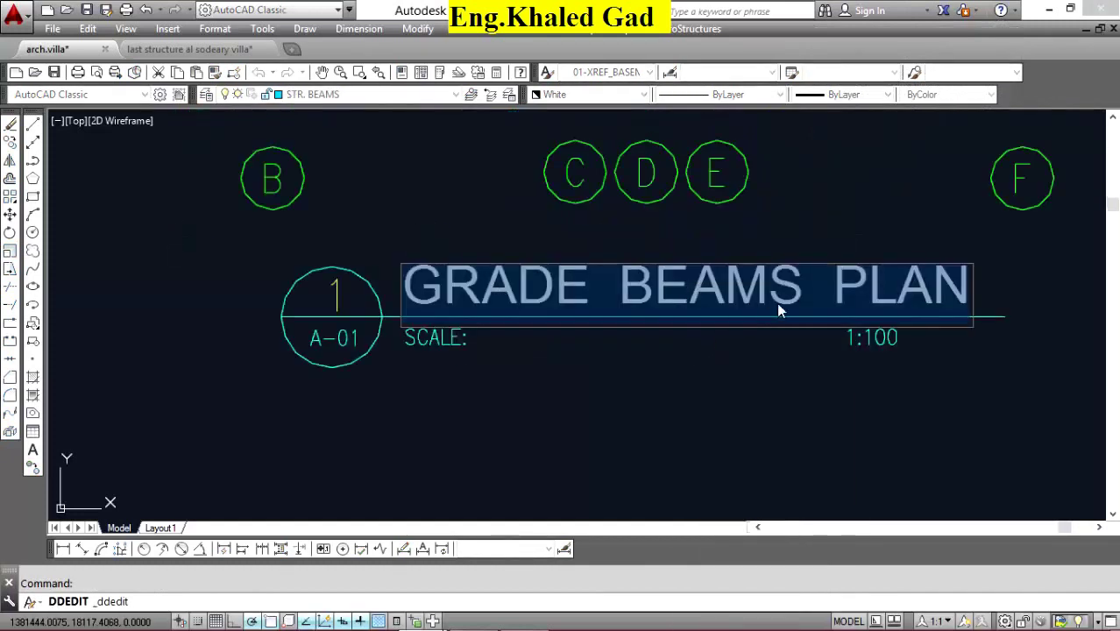
pyautogui.click(805, 303)
pyautogui.moveTo(805, 298); pyautogui.dragTo(403, 289)
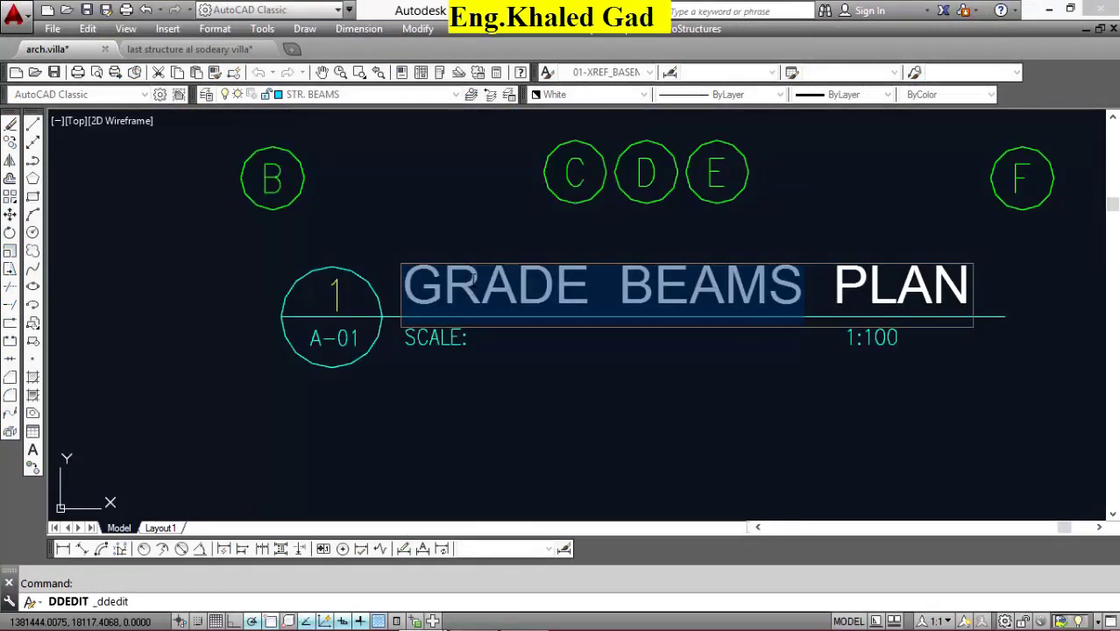
pyautogui.moveTo(478, 282); pyautogui.dragTo(799, 294)
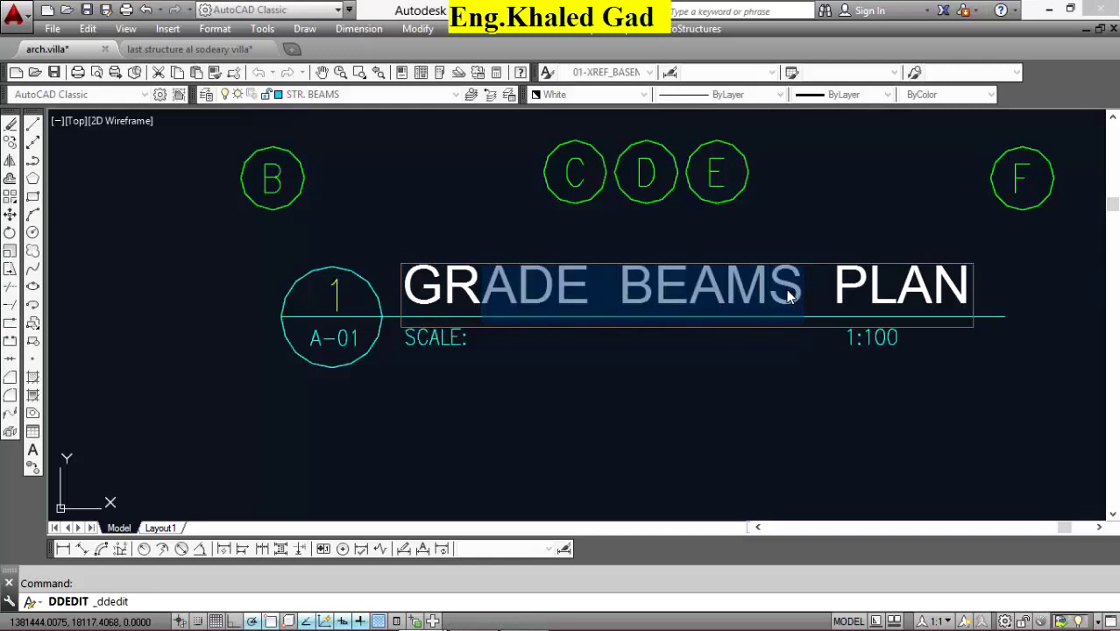
pyautogui.write('OUN')
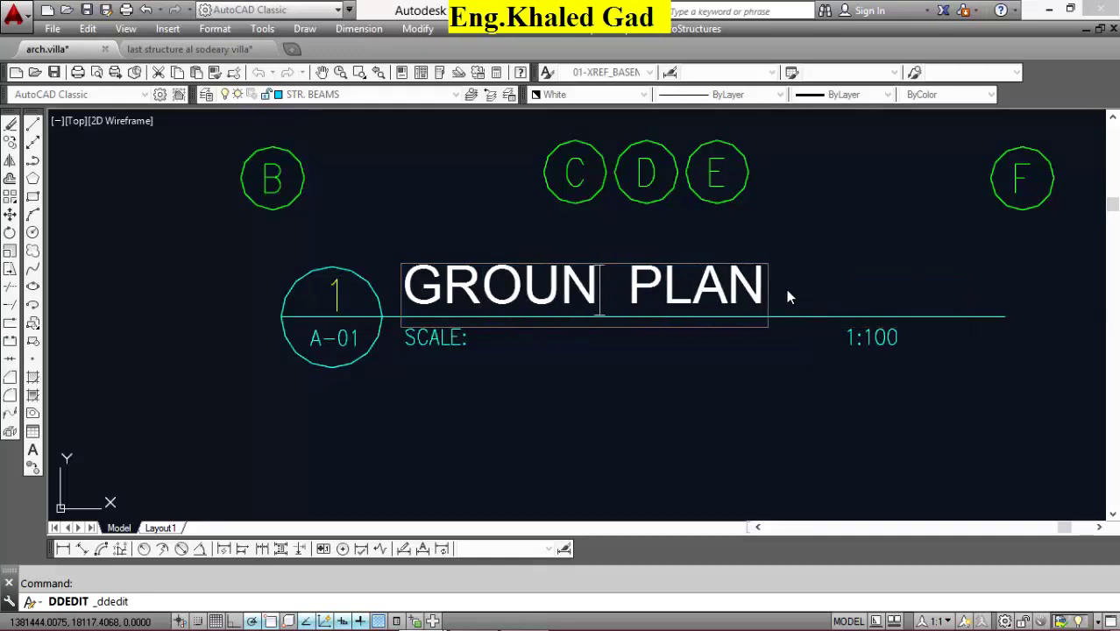
pyautogui.write('D FLOO')
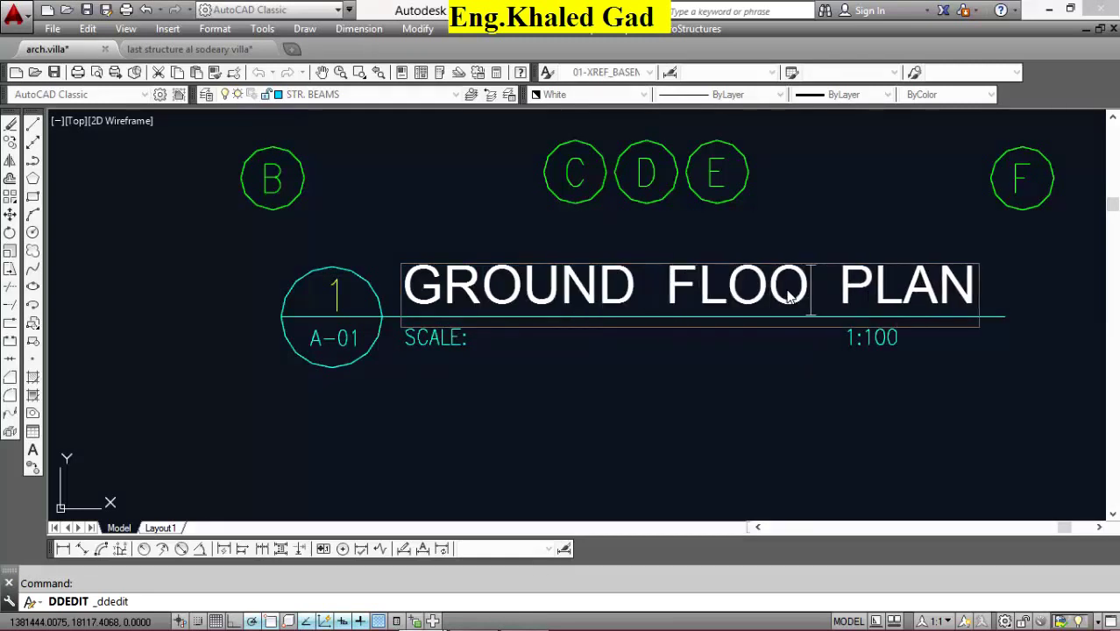
pyautogui.write('R CO')
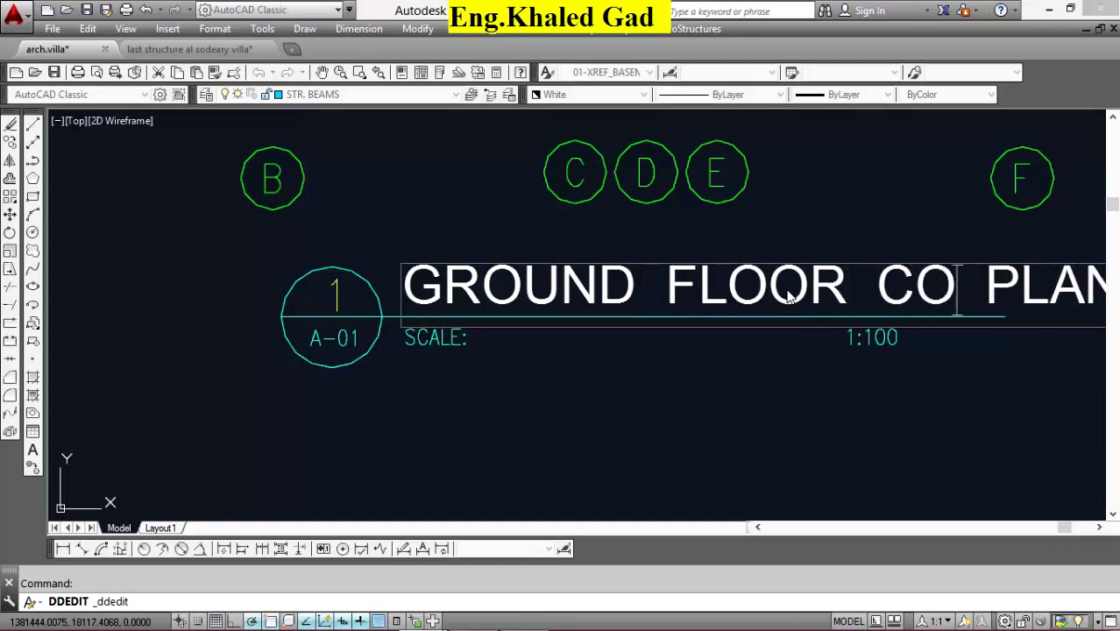
pyautogui.write('NG')
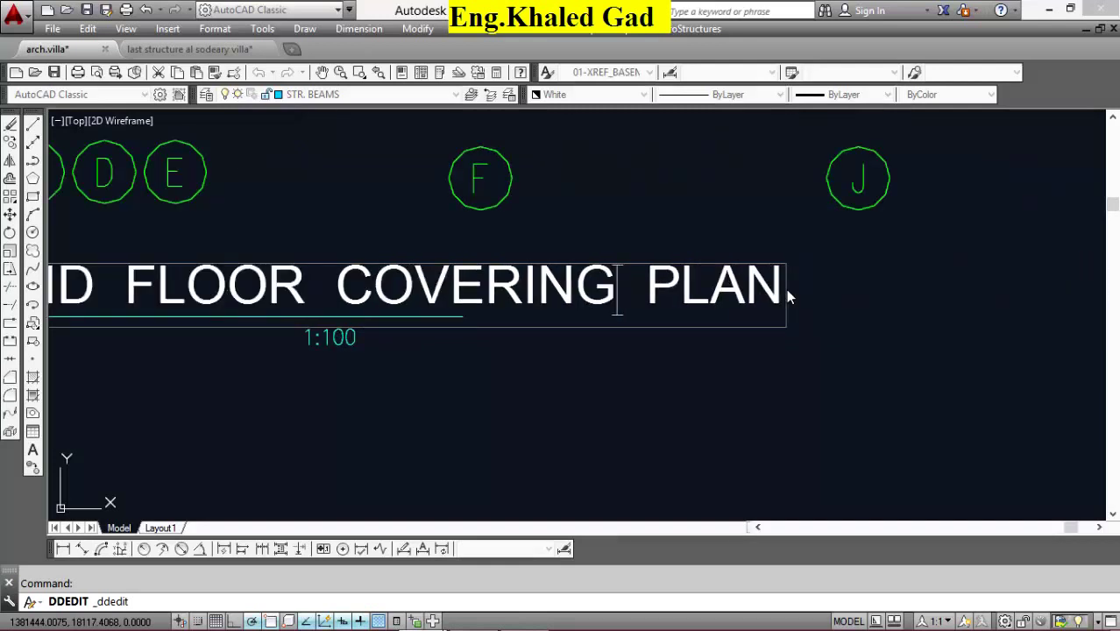
pyautogui.write(' SLAB')
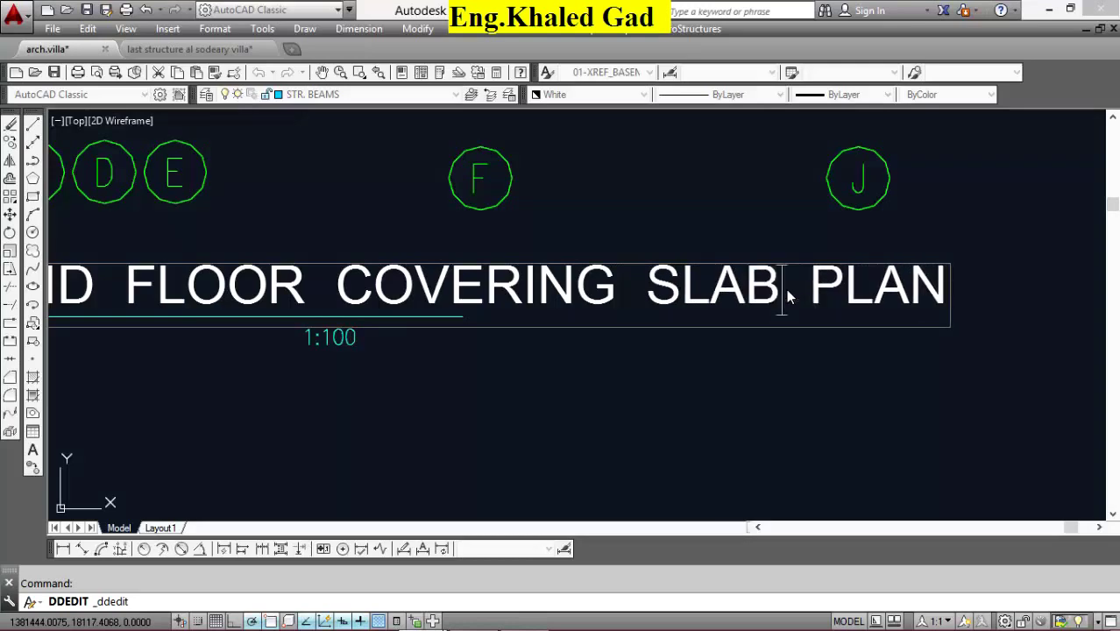
pyautogui.press('Return')
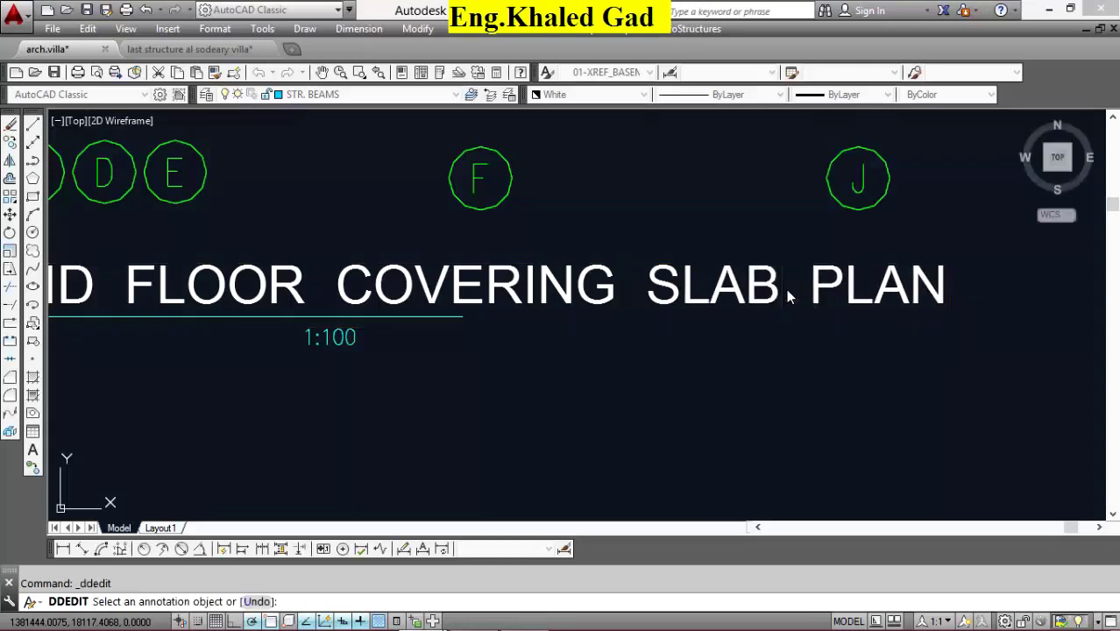
pyautogui.rightClick(494, 203)
pyautogui.click(528, 210)
# Scale the slab plan title by 0.7 about the quadrant of its circle.
pyautogui.scroll(-5, 513, 275)
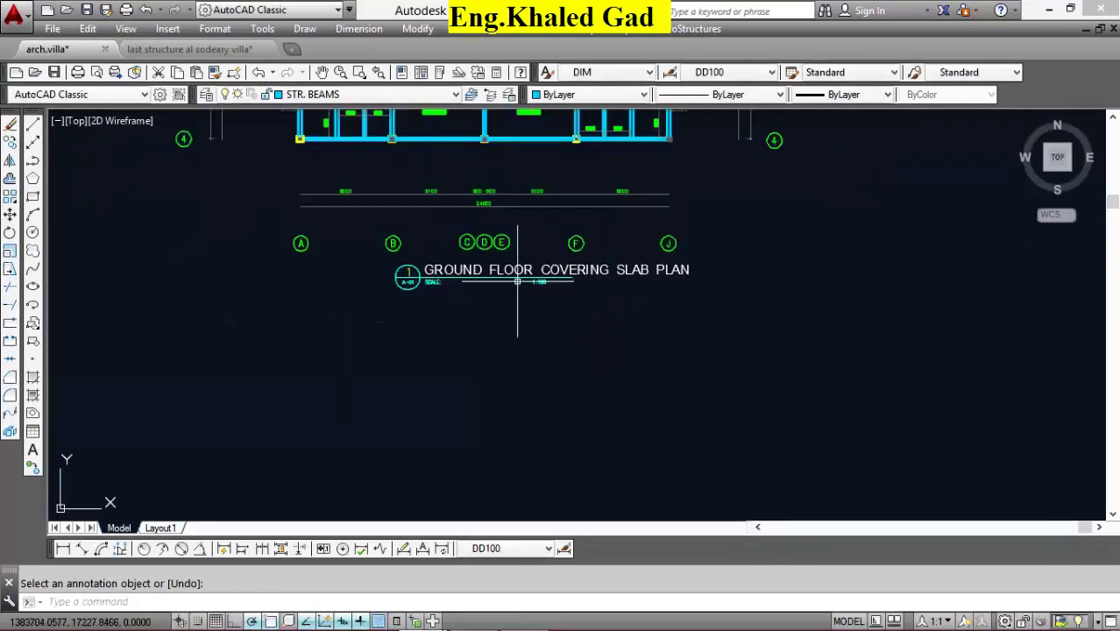
pyautogui.scroll(5, 513, 276)
pyautogui.click(318, 221)
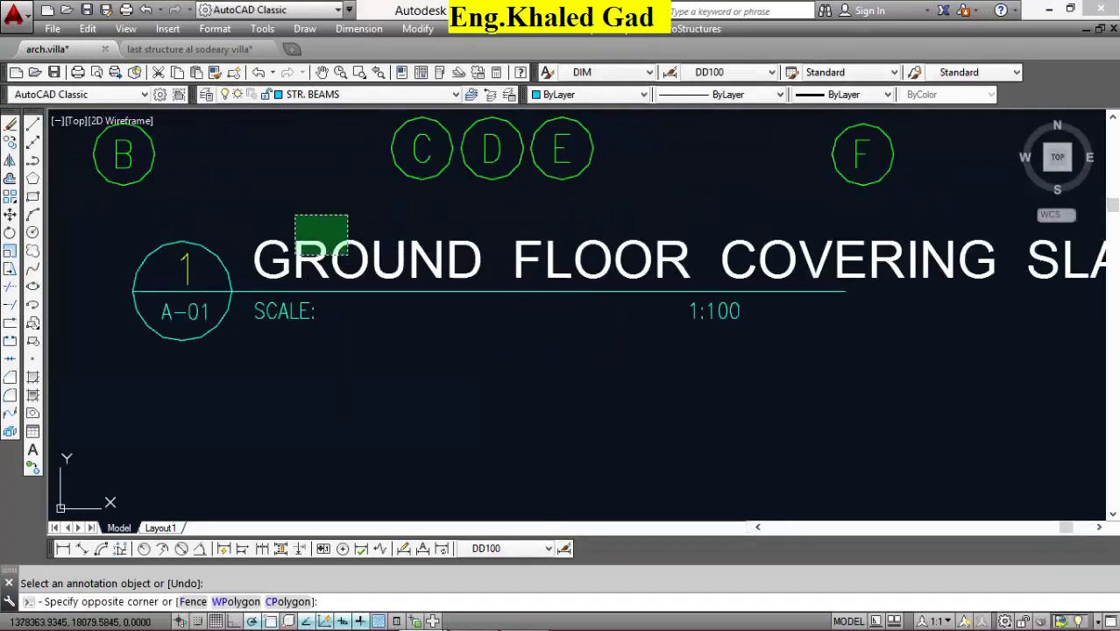
pyautogui.click(33, 251)
pyautogui.click(230, 291)
pyautogui.write('.7')
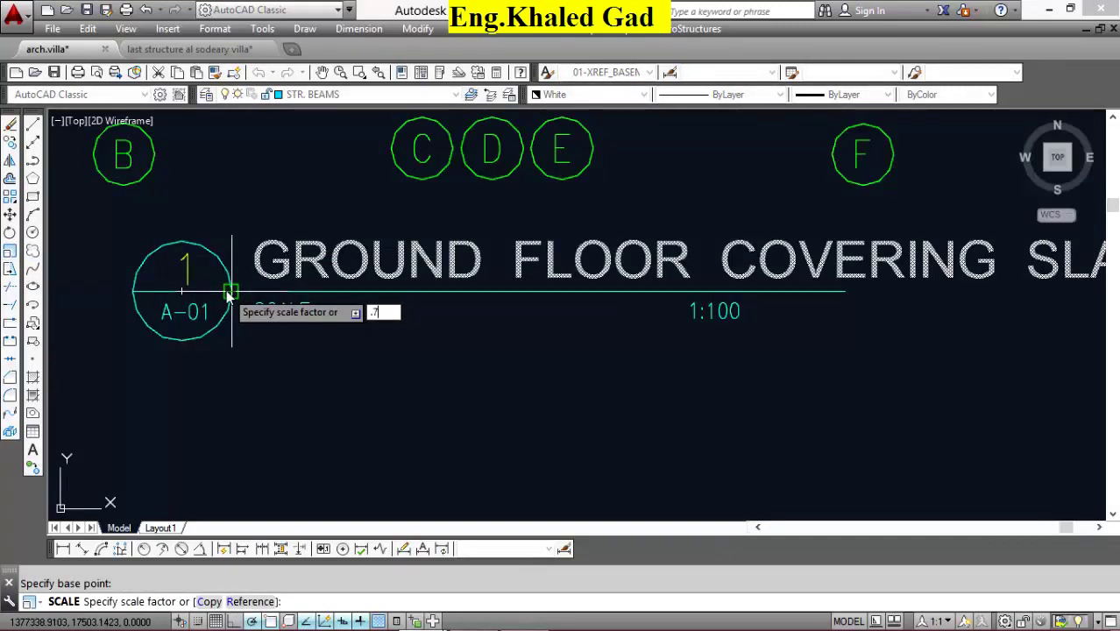
pyautogui.press('Return')
pyautogui.scroll(-5, 533, 243)
pyautogui.scroll(5, 616, 246)
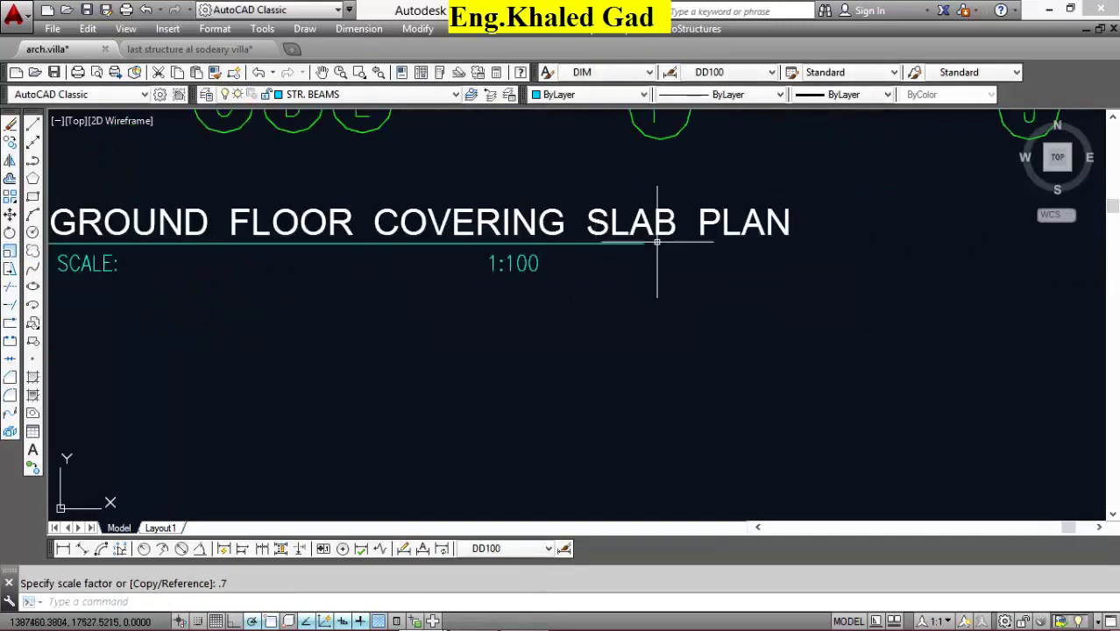
# Lengthen the title's underline to run past the end of the title text.
pyautogui.click(657, 241)
pyautogui.click(643, 243)
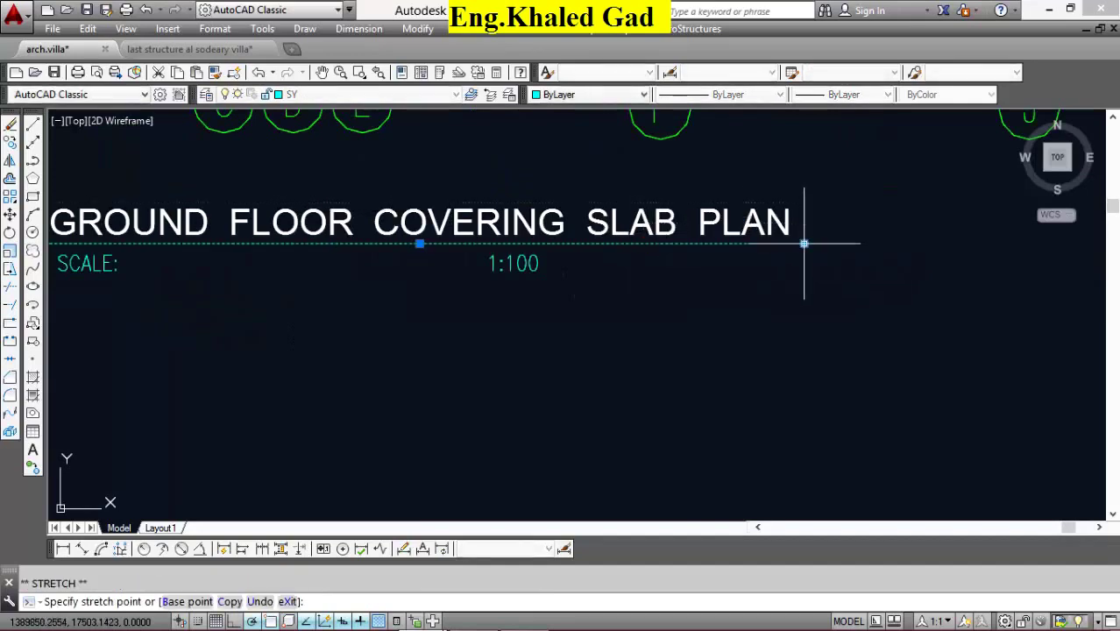
pyautogui.click(803, 243)
pyautogui.press('Escape')
pyautogui.scroll(-2, 802, 242)
pyautogui.scroll(-5, 682, 338)
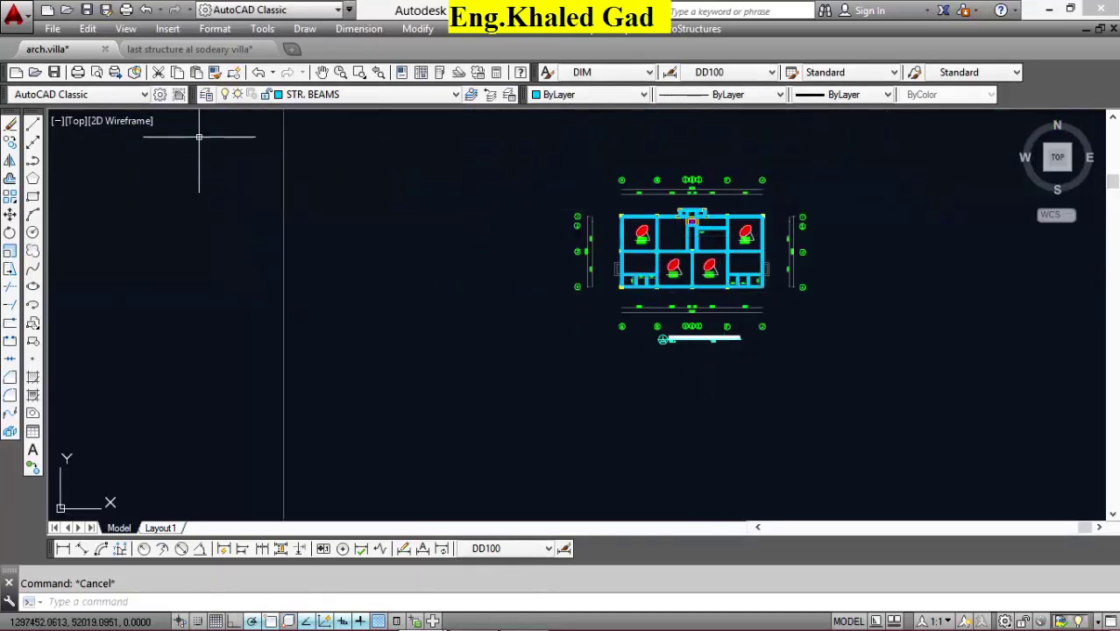
# Unlock the e_AXIS layer in the Layer Properties Manager, then close the palette.
pyautogui.click(208, 95)
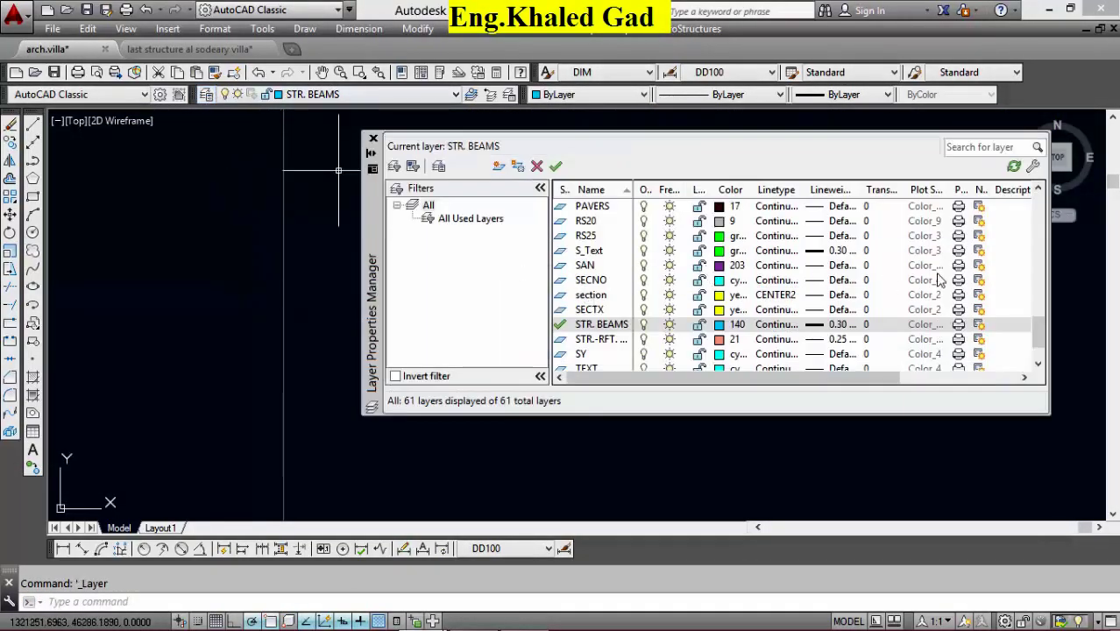
pyautogui.moveTo(1044, 342)
pyautogui.mouseDown()
pyautogui.moveTo(1039, 238)
pyautogui.moveTo(1040, 332)
pyautogui.moveTo(1048, 317)
pyautogui.mouseUp()
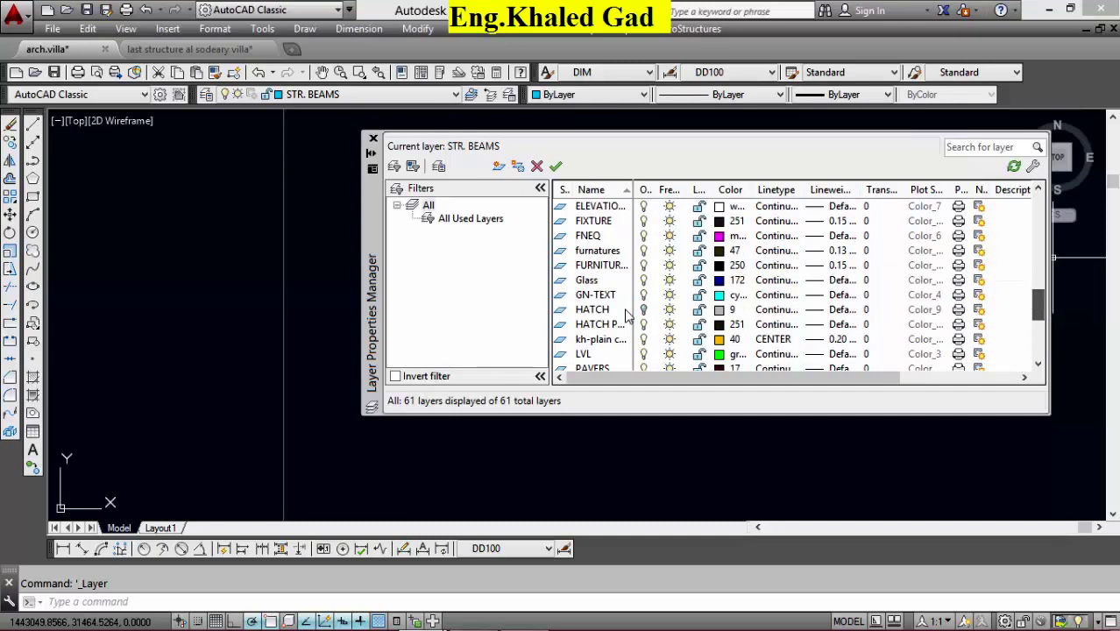
pyautogui.moveTo(1037, 307)
pyautogui.mouseDown()
pyautogui.moveTo(1055, 209)
pyautogui.moveTo(1058, 310)
pyautogui.mouseUp()
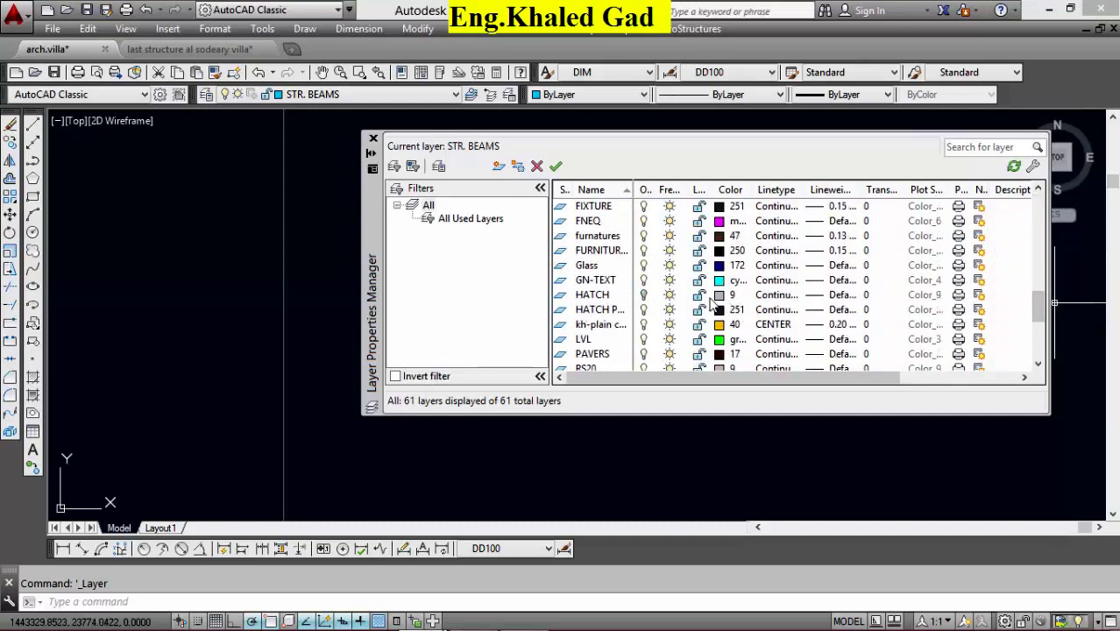
pyautogui.moveTo(1039, 316)
pyautogui.mouseDown()
pyautogui.moveTo(1039, 359)
pyautogui.moveTo(1038, 292)
pyautogui.mouseUp()
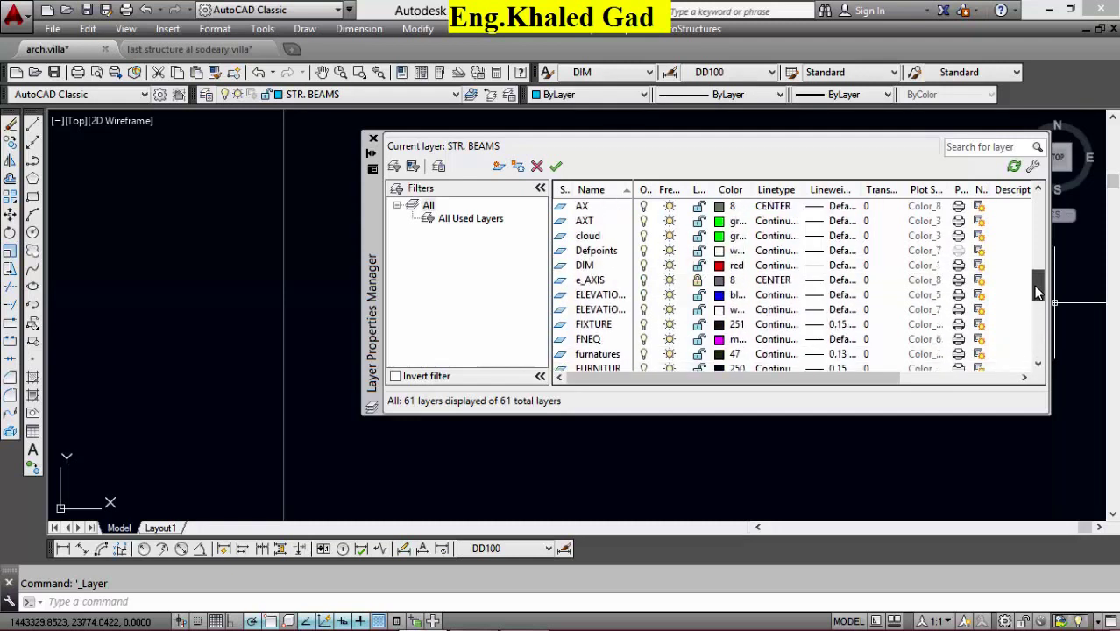
pyautogui.click(698, 282)
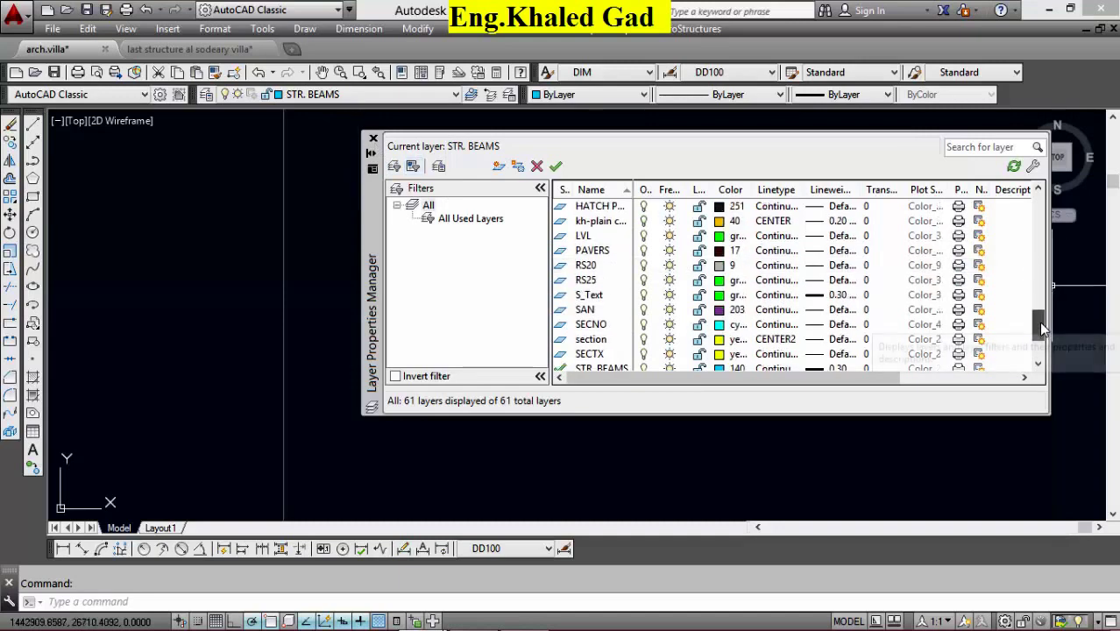
pyautogui.moveTo(1043, 288)
pyautogui.mouseDown()
pyautogui.moveTo(1041, 359)
pyautogui.moveTo(1040, 314)
pyautogui.mouseUp()
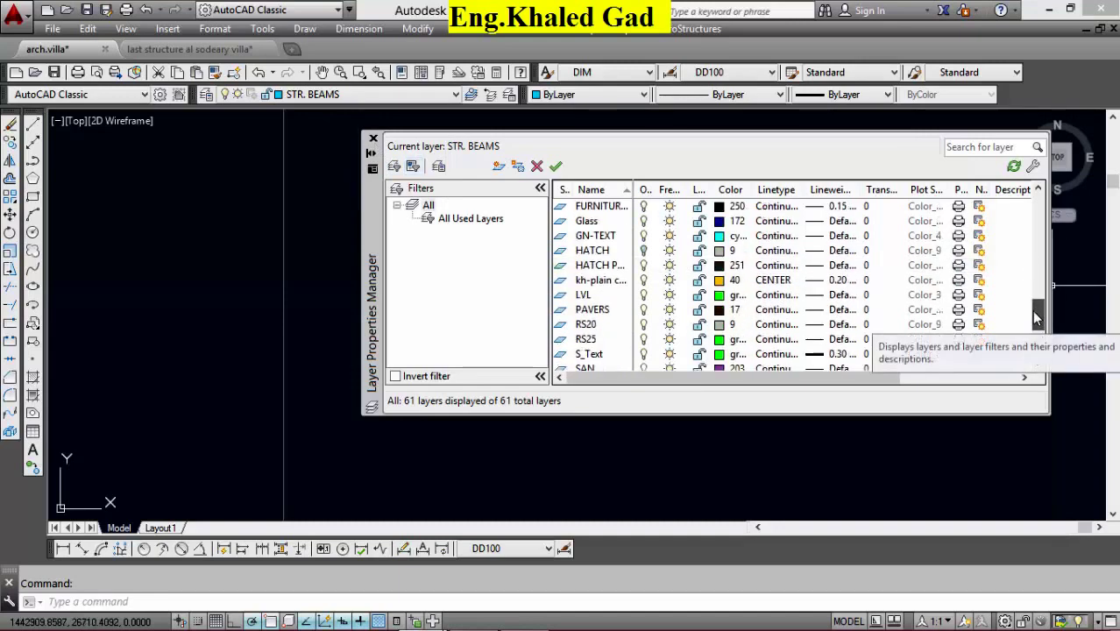
pyautogui.click(645, 252)
pyautogui.click(374, 140)
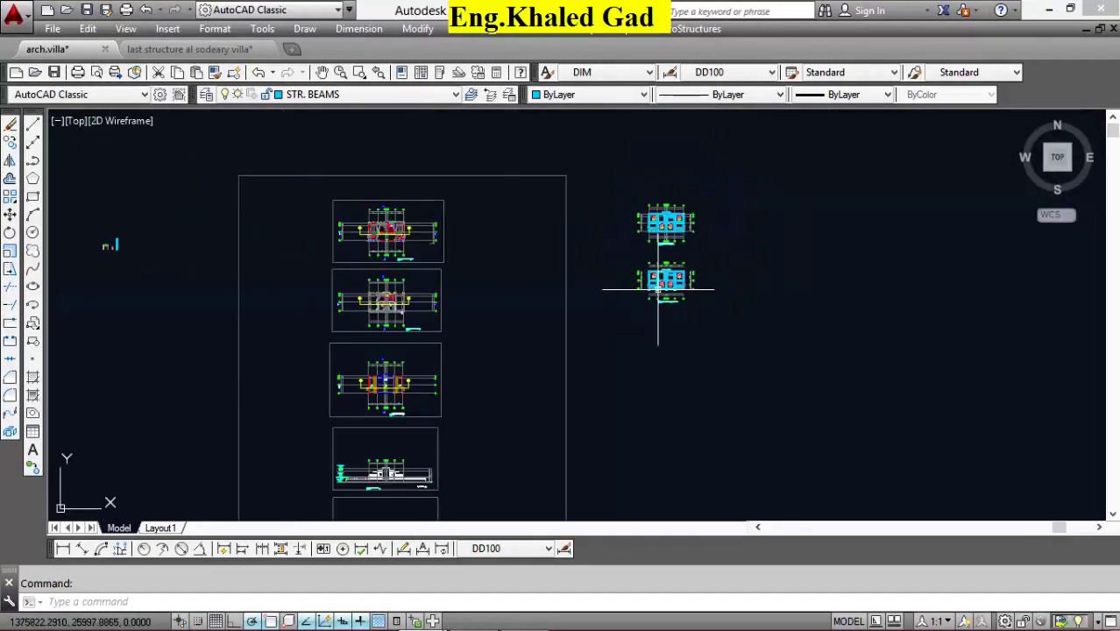
# Window-select the bottom, right, top and left dimension strings for a copy, then cancel it.
pyautogui.scroll(3, 668, 229)
pyautogui.scroll(3, 710, 250)
pyautogui.scroll(2, 600, 210)
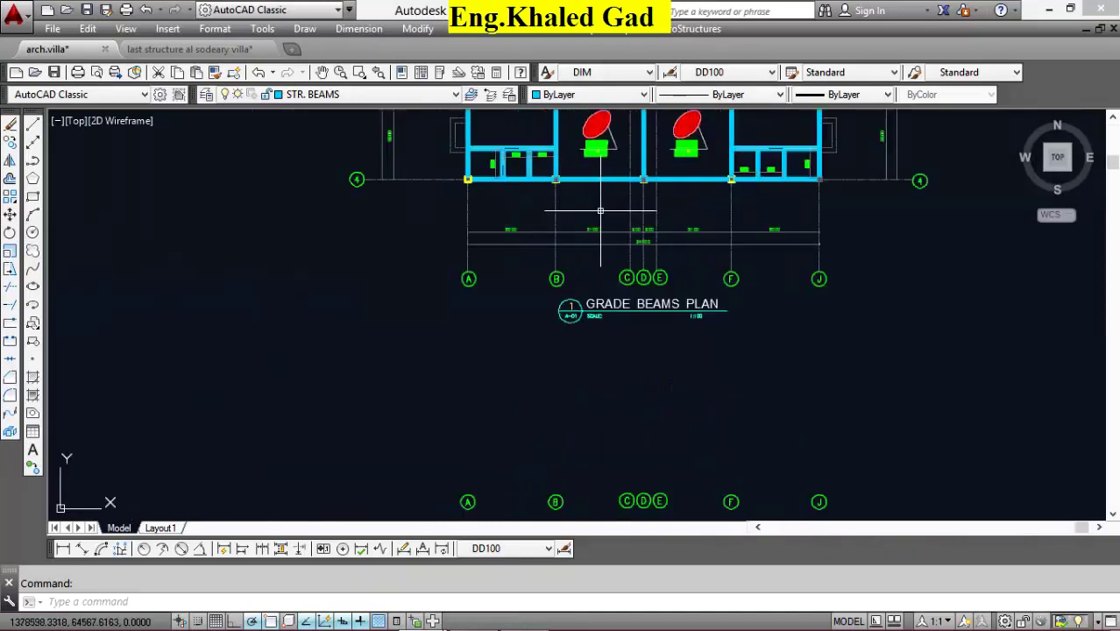
pyautogui.click(868, 221)
pyautogui.click(386, 252)
pyautogui.scroll(-5, 593, 305)
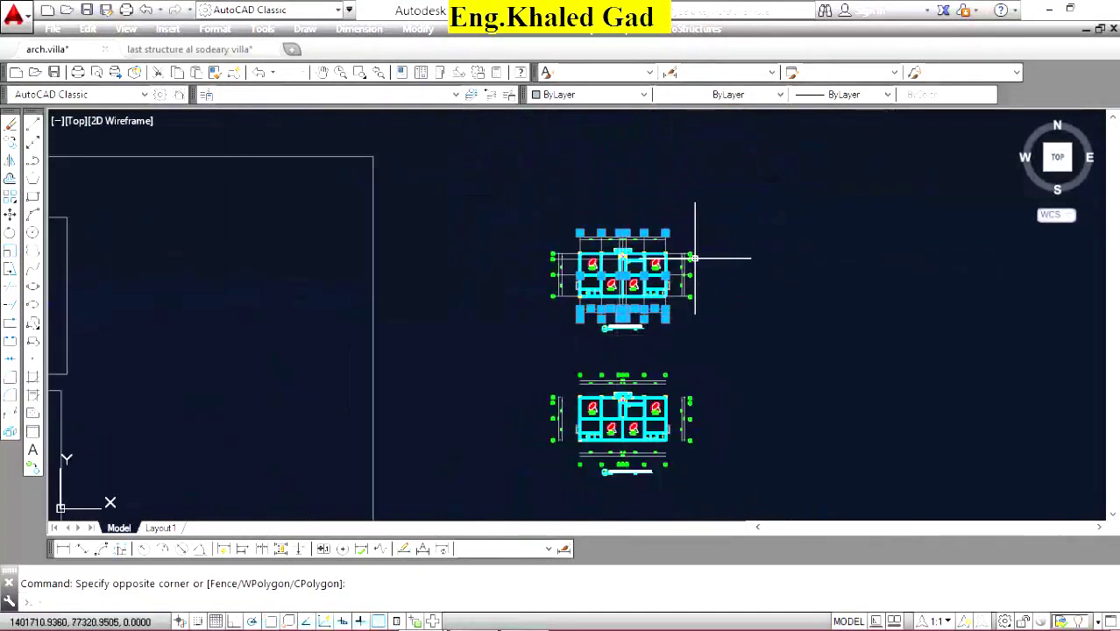
pyautogui.scroll(5, 689, 225)
pyautogui.click(717, 186)
pyautogui.click(682, 398)
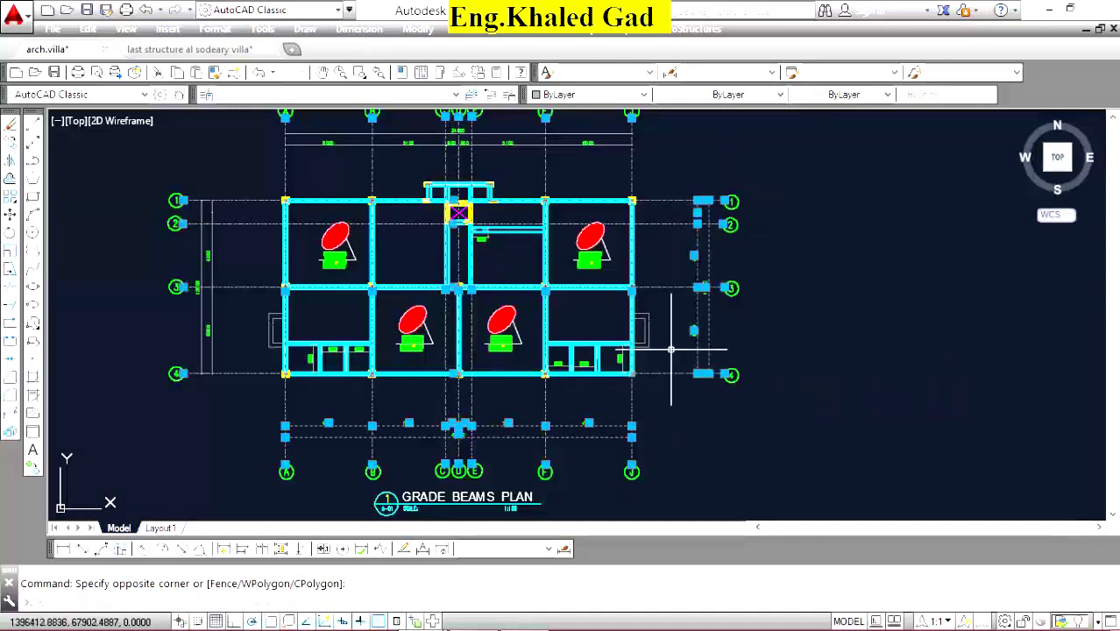
pyautogui.click(823, 118)
pyautogui.click(252, 138)
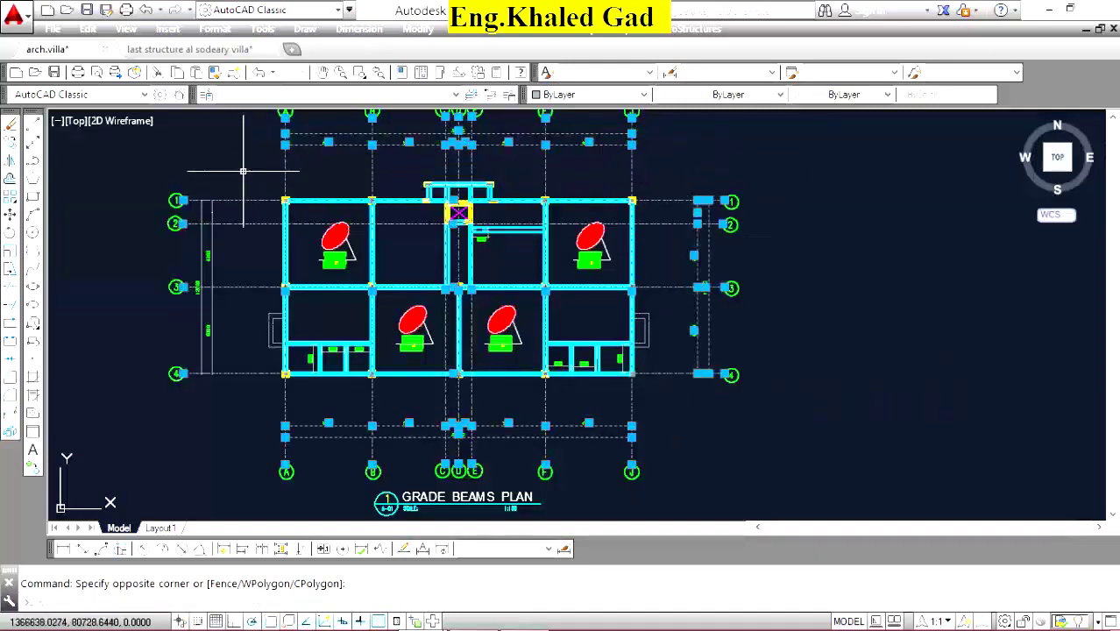
pyautogui.click(246, 175)
pyautogui.click(192, 388)
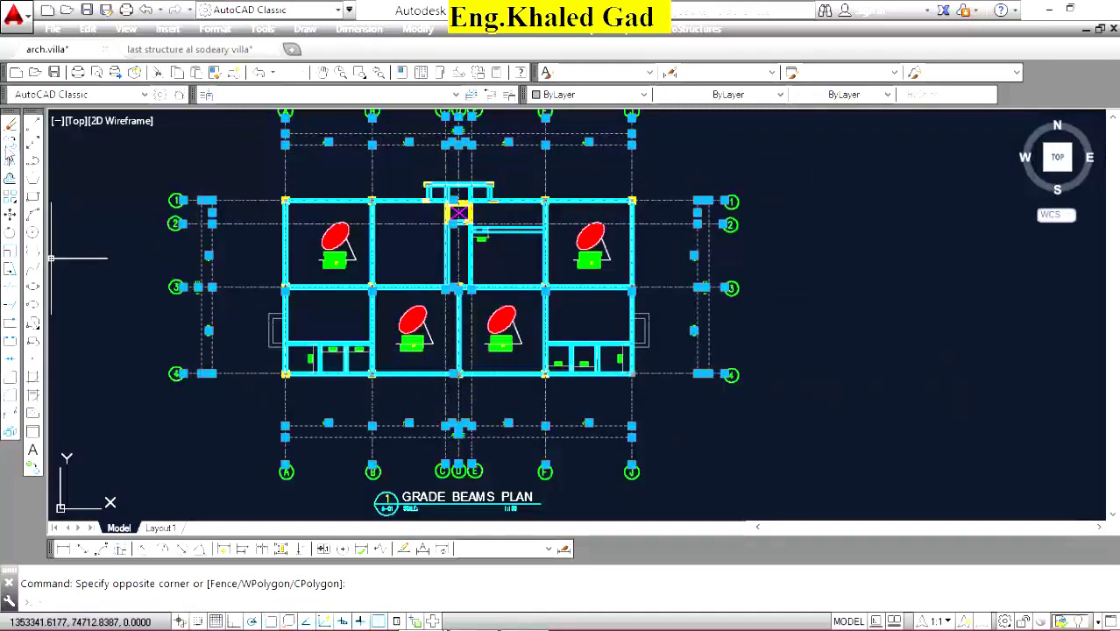
pyautogui.click(9, 144)
pyautogui.scroll(6, 439, 214)
pyautogui.click(672, 216)
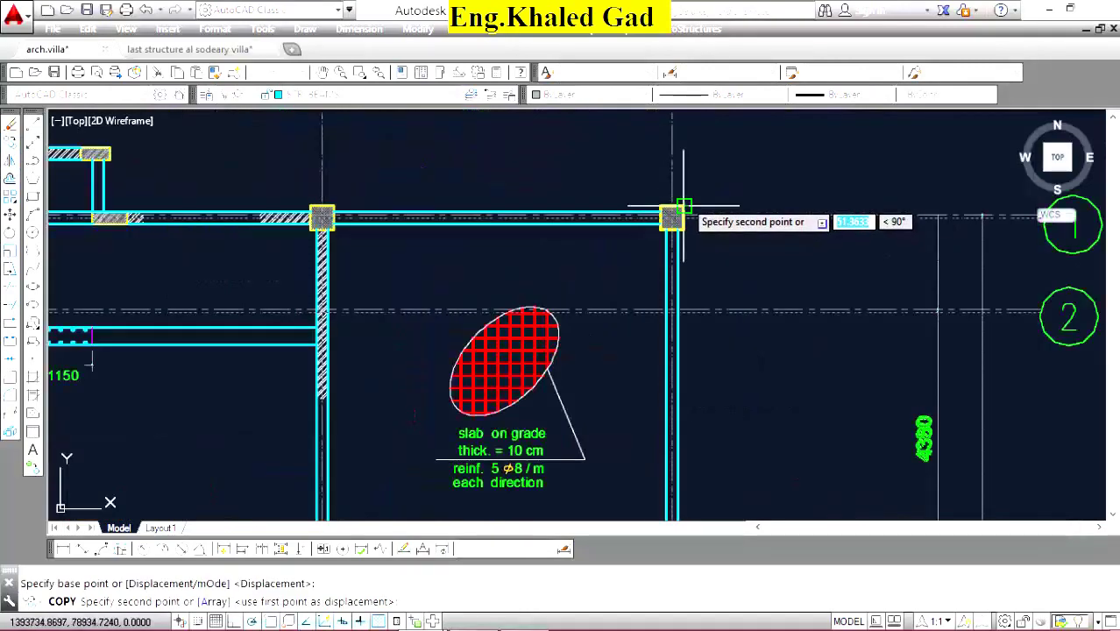
pyautogui.scroll(5, 679, 203)
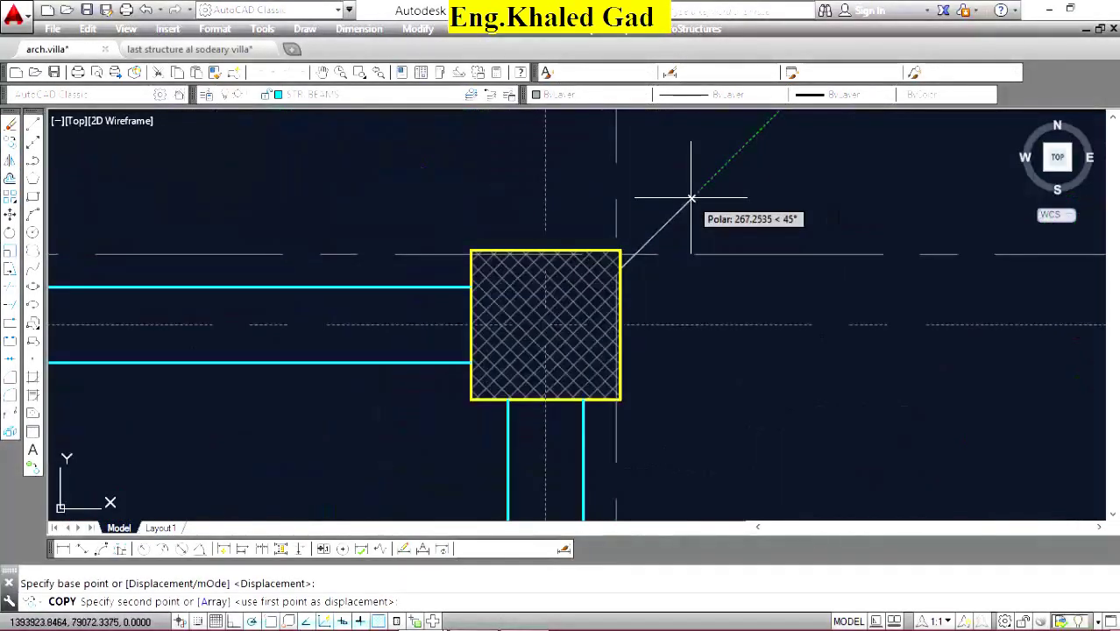
pyautogui.press('Escape')
pyautogui.scroll(-5, 691, 198)
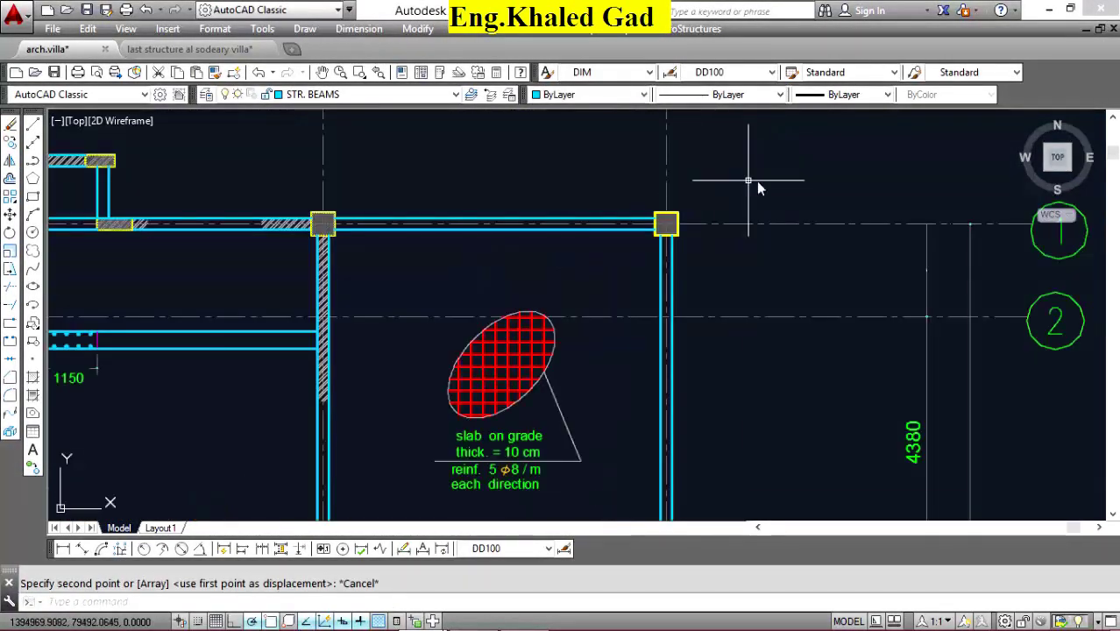
# Restart COPY with the grid bubbles and all dimension strings, based at the top-right column.
pyautogui.rightClick(759, 187)
pyautogui.click(784, 196)
pyautogui.scroll(-5, 793, 191)
pyautogui.click(829, 167)
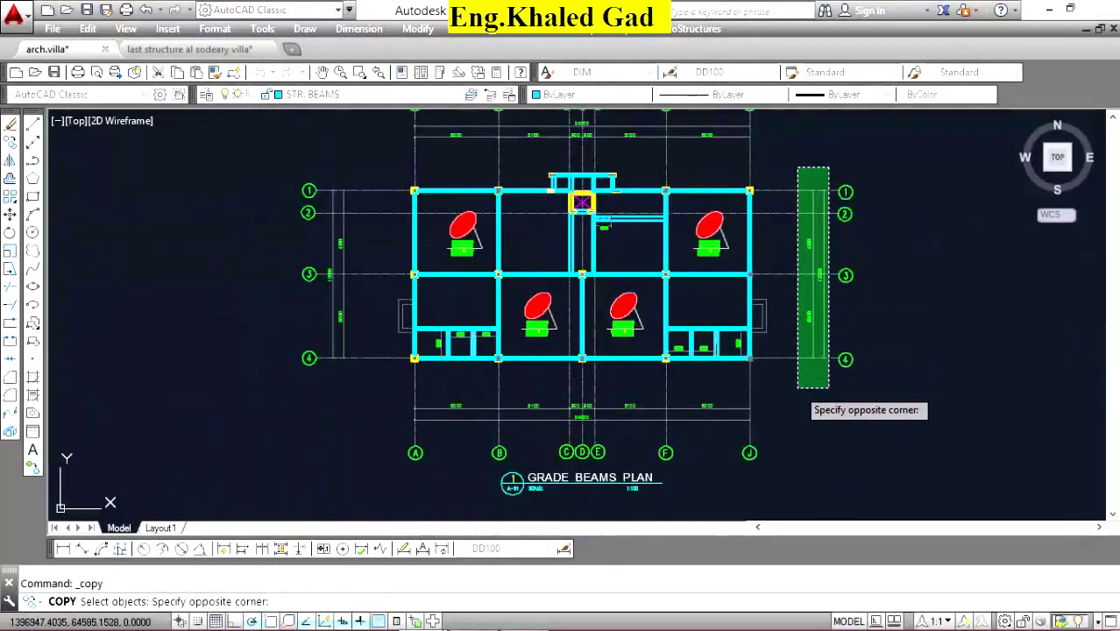
pyautogui.click(797, 387)
pyautogui.click(779, 389)
pyautogui.click(392, 440)
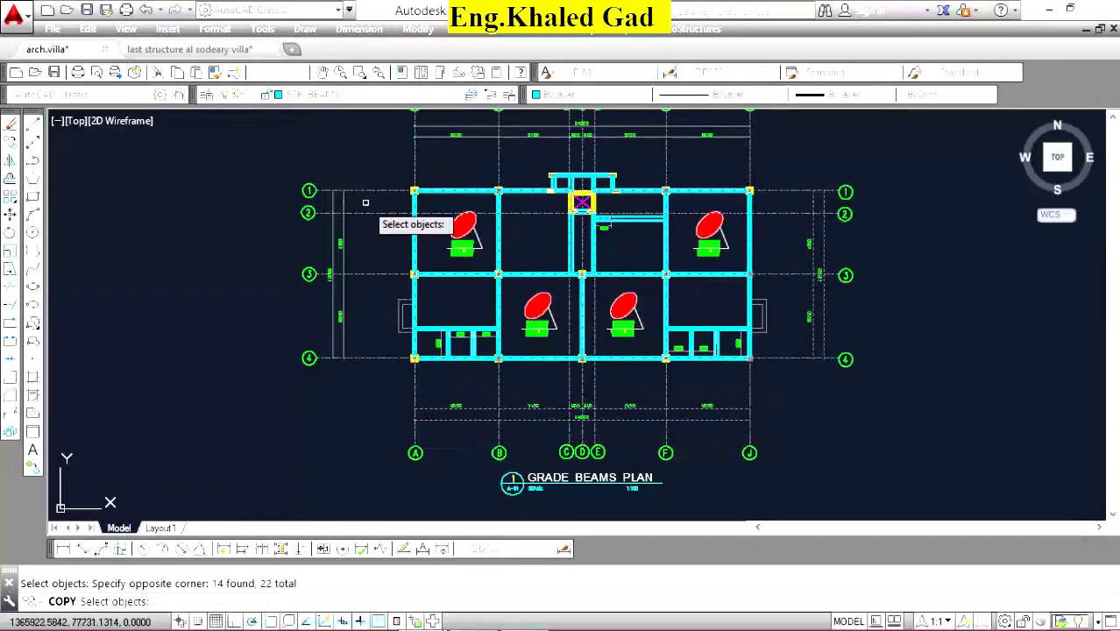
pyautogui.click(363, 159)
pyautogui.click(322, 354)
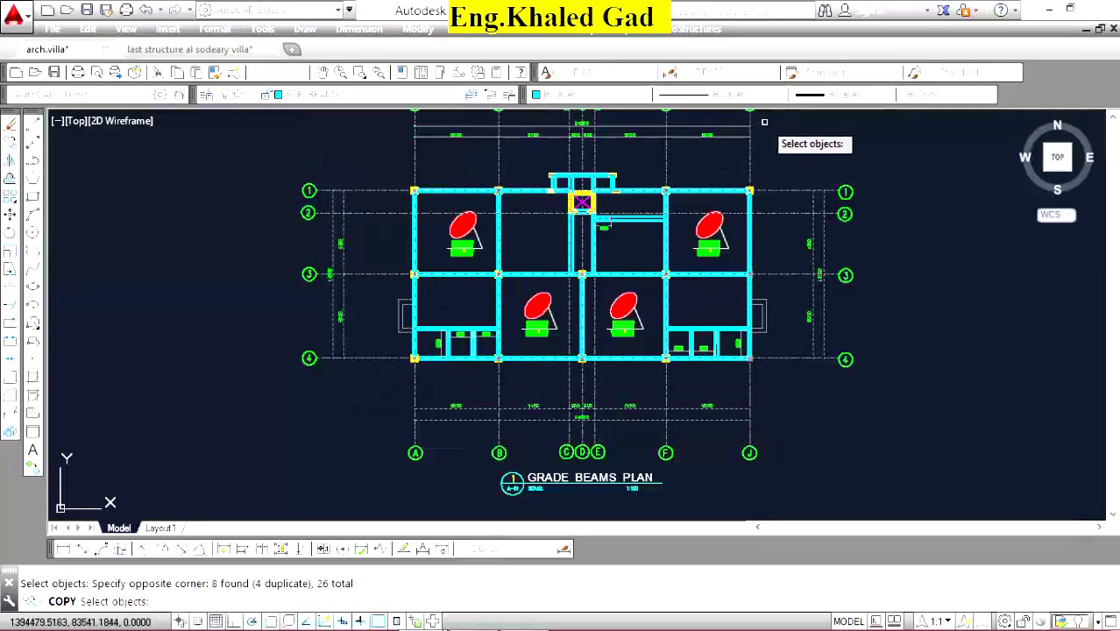
pyautogui.click(863, 120)
pyautogui.click(399, 164)
pyautogui.scroll(8, 747, 179)
pyautogui.rightClick(775, 241)
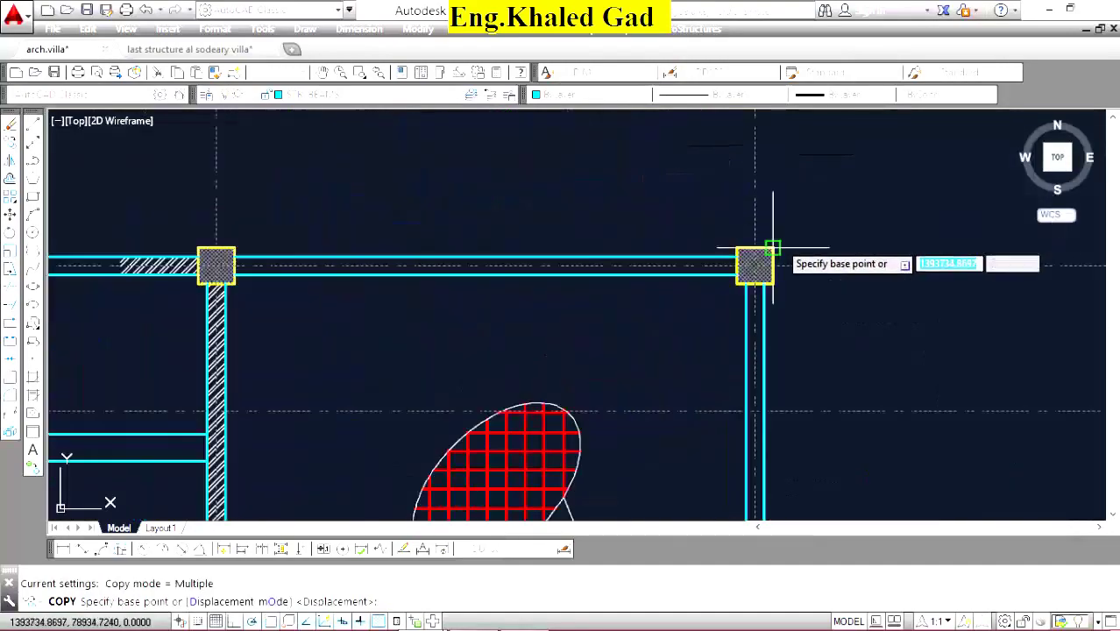
pyautogui.click(772, 249)
# Place the copy at the matching column so dimension strings 4380 and 12000 appear.
pyautogui.scroll(-5, 675, 175)
pyautogui.scroll(-3, 640, 245)
pyautogui.scroll(-3, 684, 330)
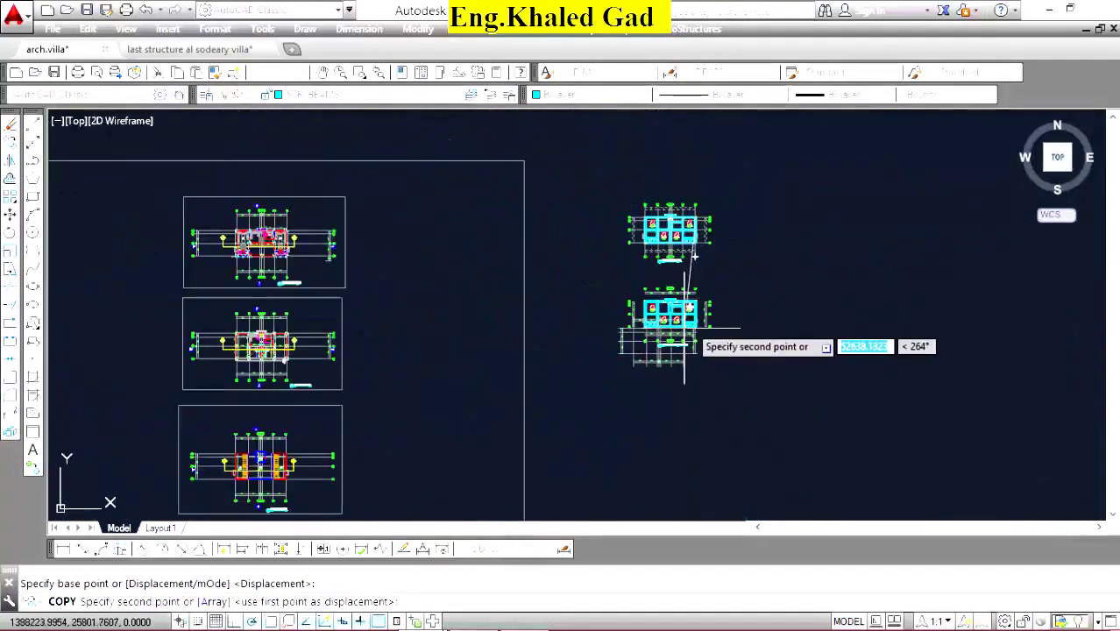
pyautogui.scroll(5, 685, 331)
pyautogui.scroll(3, 613, 245)
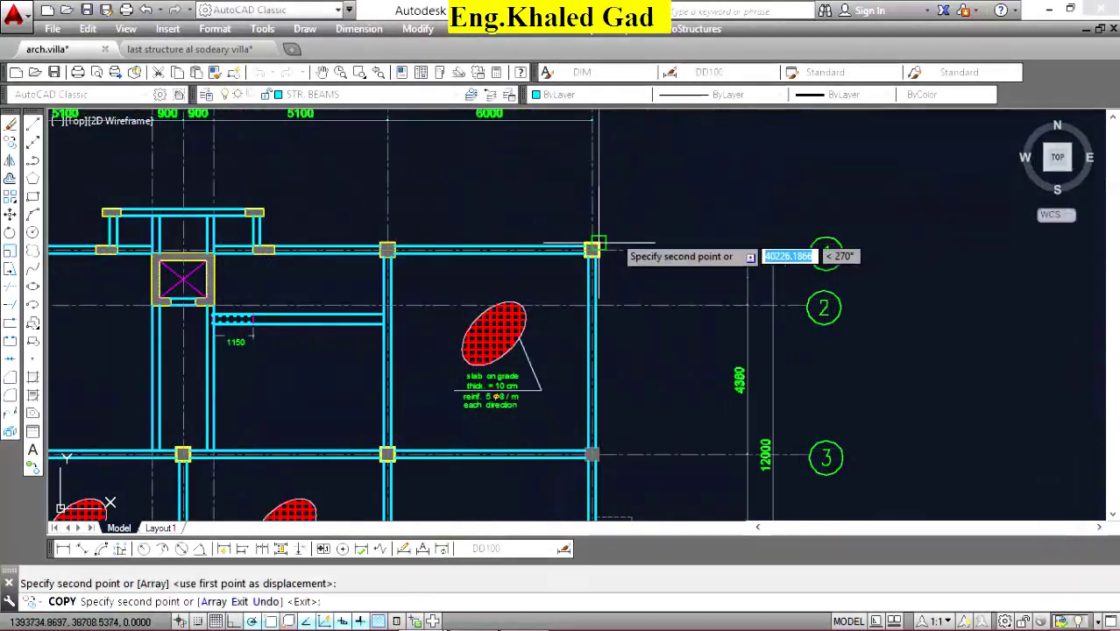
pyautogui.rightClick(652, 204)
pyautogui.click(675, 218)
pyautogui.scroll(-5, 675, 228)
pyautogui.scroll(5, 549, 259)
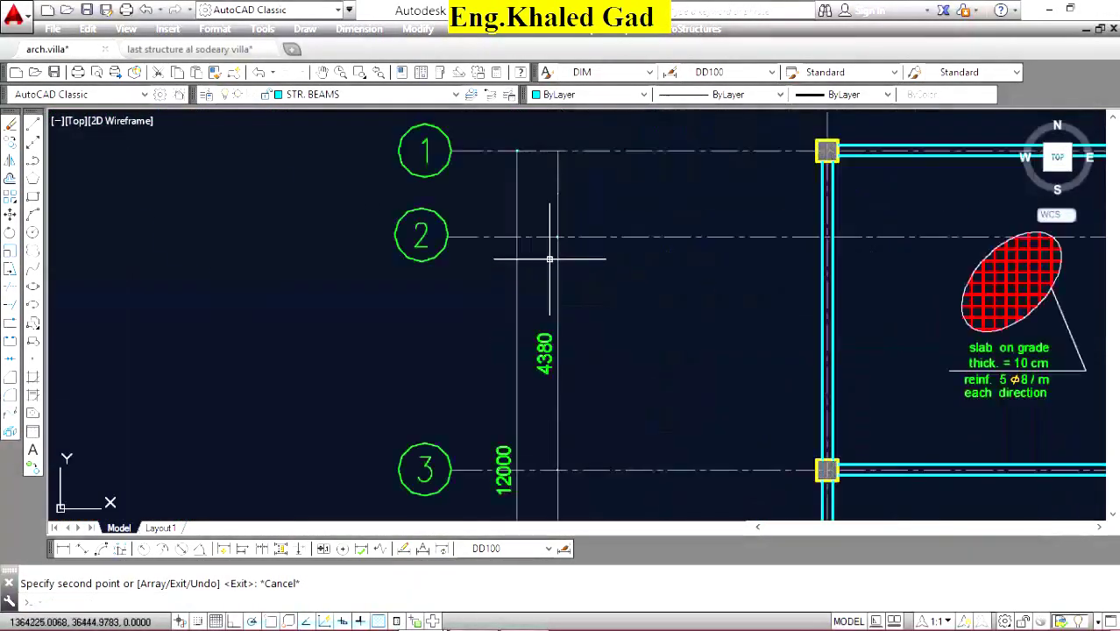
pyautogui.scroll(4, 550, 258)
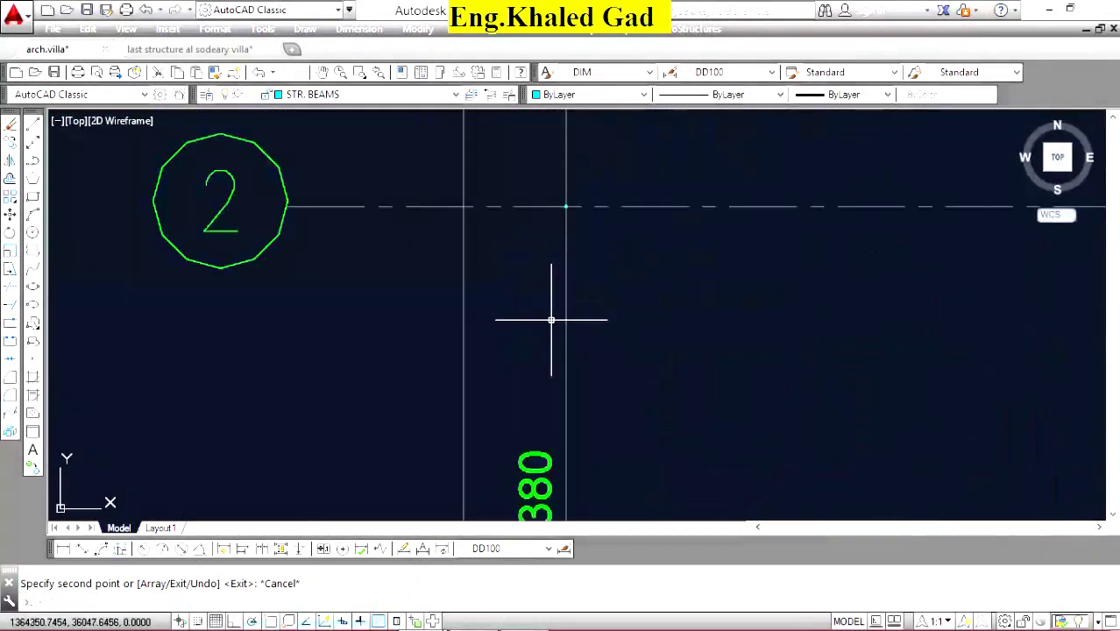
# Match the grid axis line's properties onto the 1620, 4380 and 12000 dimension lines near bubbles 1–2.
pyautogui.click(232, 73)
pyautogui.scroll(-3, 537, 229)
pyautogui.scroll(3, 516, 223)
pyautogui.click(580, 167)
pyautogui.click(500, 215)
pyautogui.scroll(-3, 447, 268)
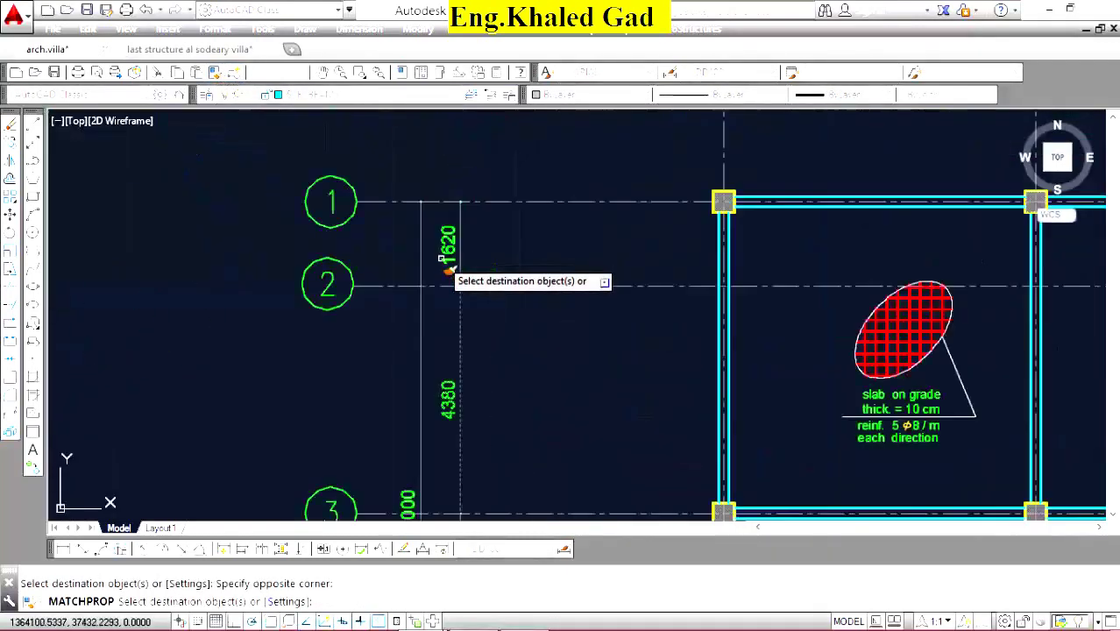
pyautogui.scroll(-5, 442, 258)
pyautogui.scroll(4, 959, 219)
pyautogui.click(982, 194)
pyautogui.click(905, 212)
pyautogui.scroll(-4, 765, 241)
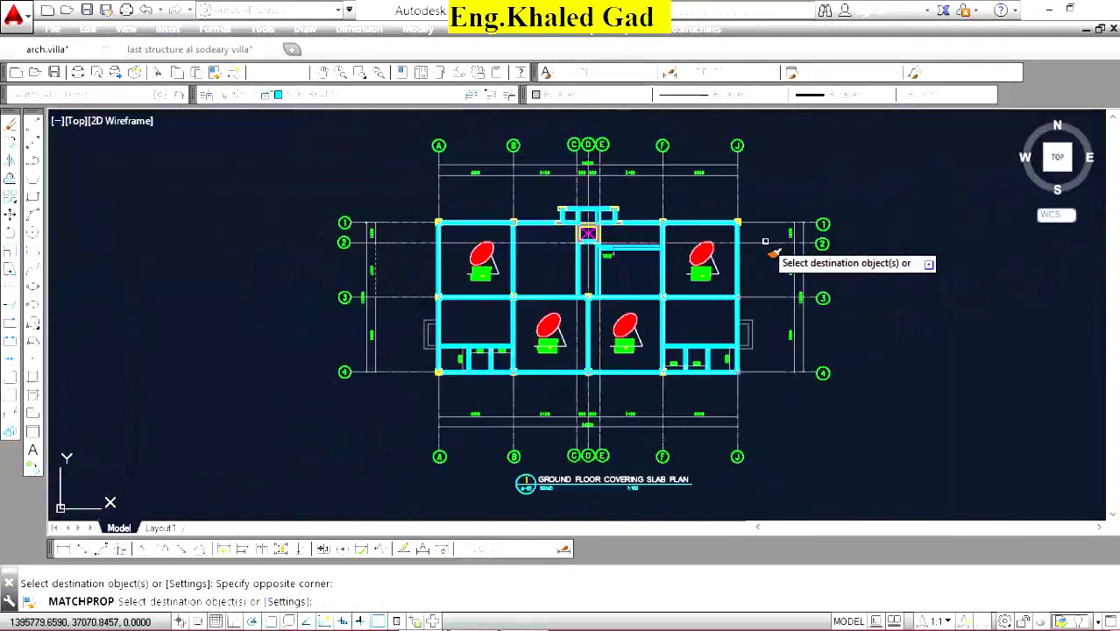
pyautogui.scroll(-3, 670, 430)
pyautogui.scroll(-3, 625, 358)
pyautogui.scroll(8, 705, 245)
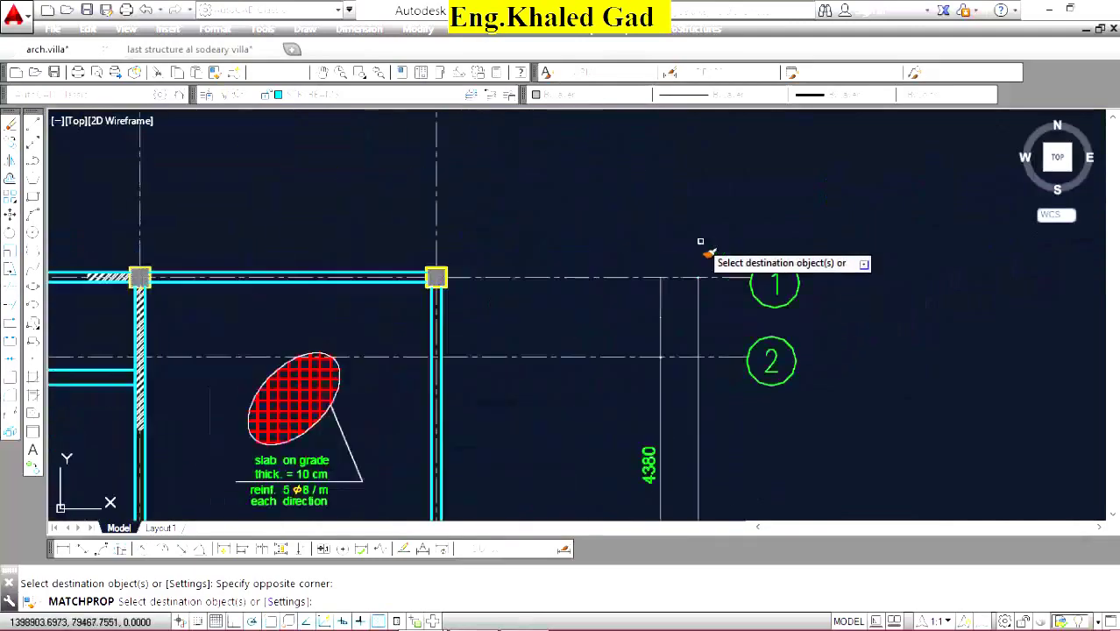
pyautogui.scroll(3, 677, 312)
pyautogui.scroll(-5, 701, 298)
pyautogui.scroll(5, 663, 295)
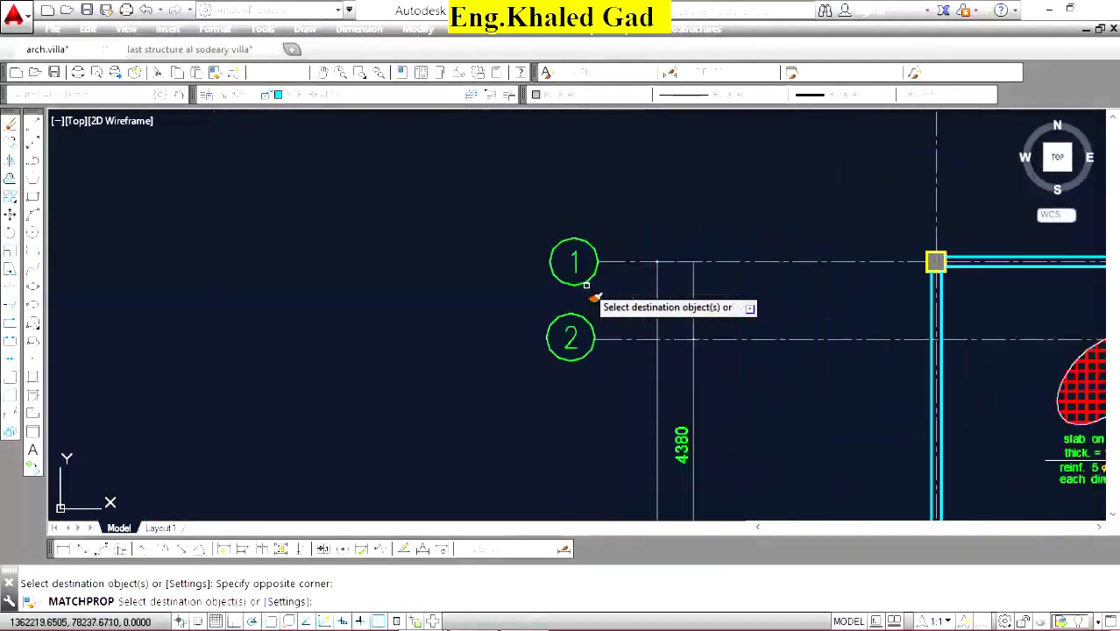
pyautogui.scroll(2, 762, 290)
pyautogui.scroll(-5, 607, 260)
pyautogui.rightClick(627, 175)
pyautogui.click(655, 185)
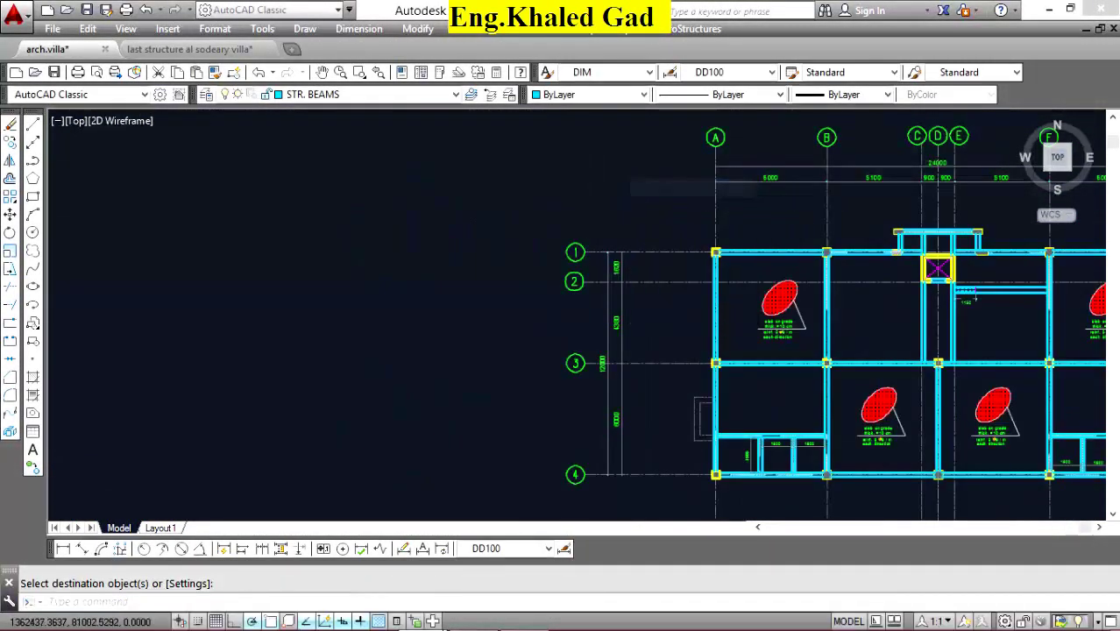
pyautogui.scroll(-4, 585, 215)
pyautogui.scroll(6, 613, 388)
pyautogui.scroll(-2, 614, 388)
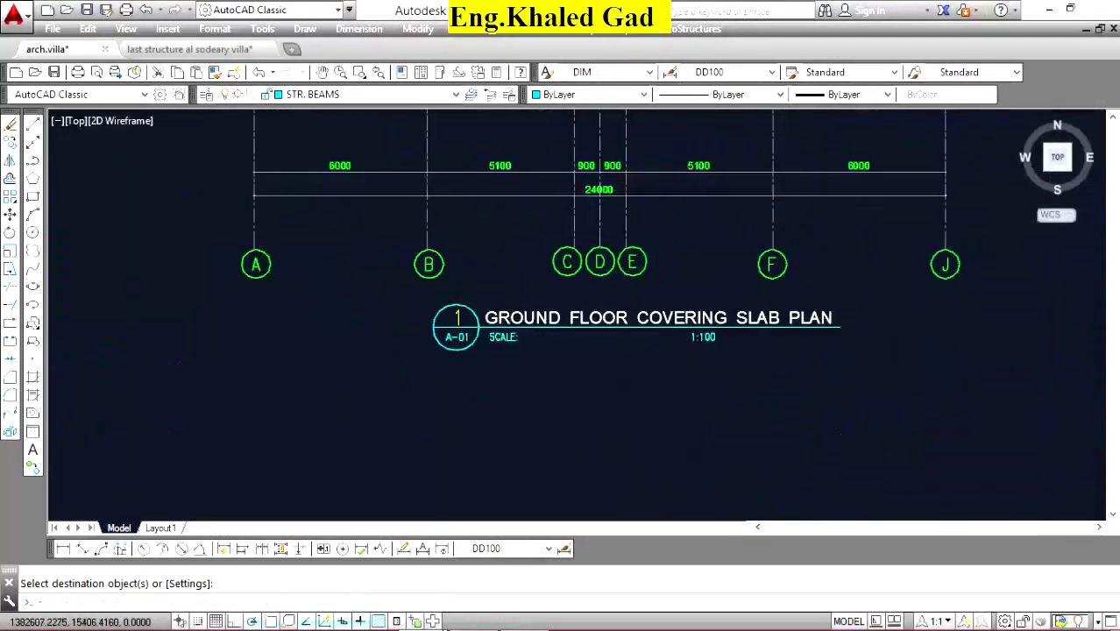
pyautogui.scroll(-3, 613, 388)
pyautogui.scroll(5, 667, 313)
pyautogui.scroll(4, 842, 238)
# Erase the top-right slab-on-grade hatch, the beam with its 1150 dimension, and small objects.
pyautogui.click(642, 263)
pyautogui.click(630, 367)
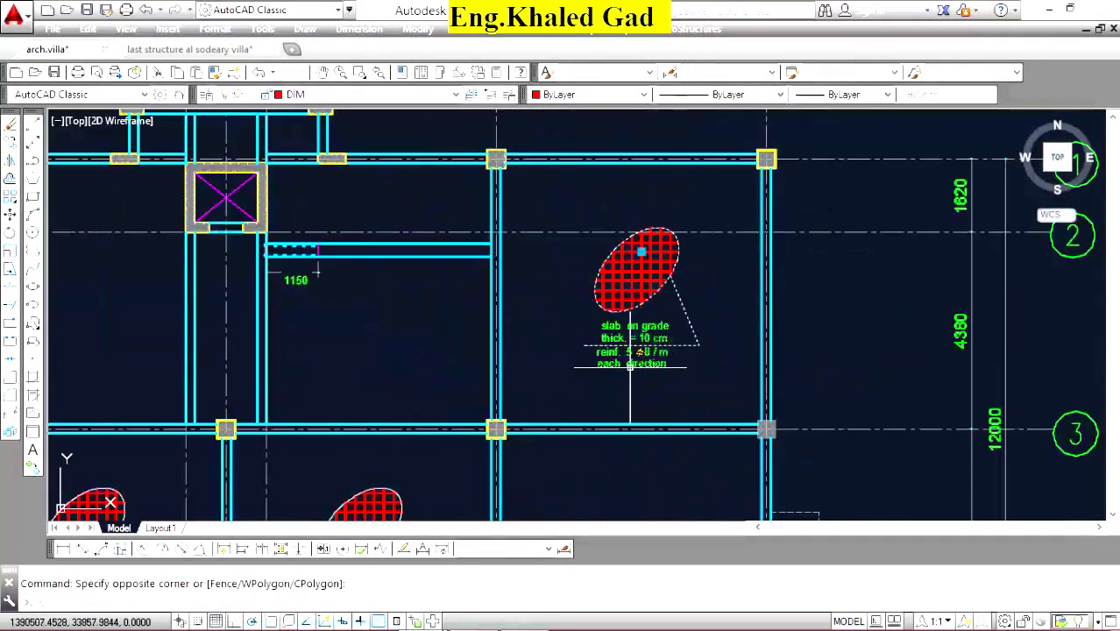
pyautogui.press('Delete')
pyautogui.scroll(4, 250, 251)
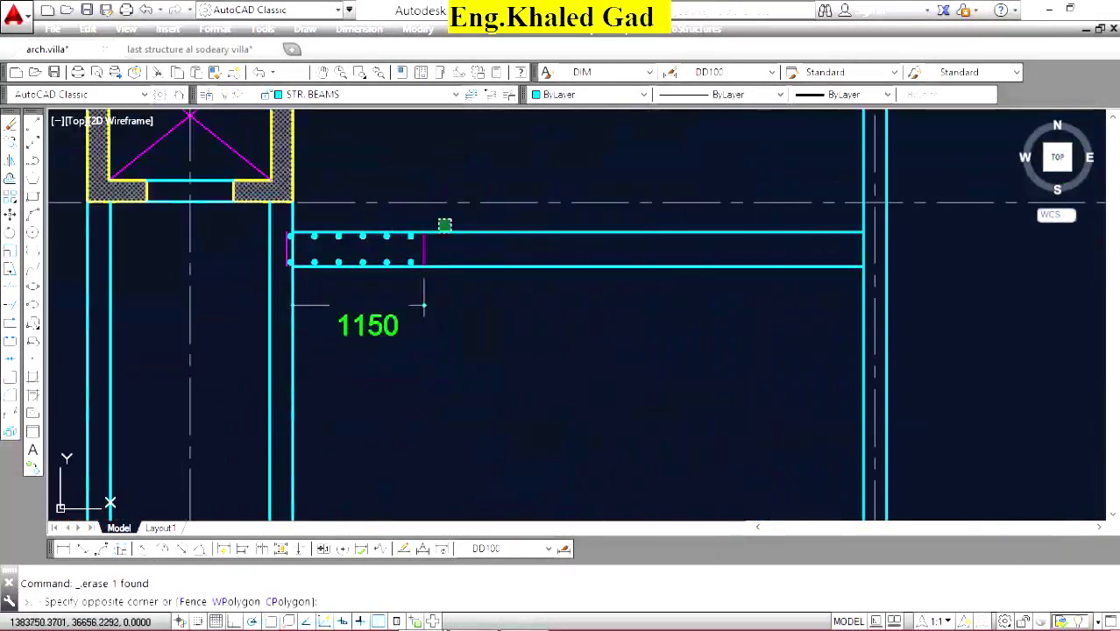
pyautogui.click(368, 223)
pyautogui.press('Delete')
pyautogui.scroll(-4, 534, 289)
pyautogui.scroll(5, 545, 280)
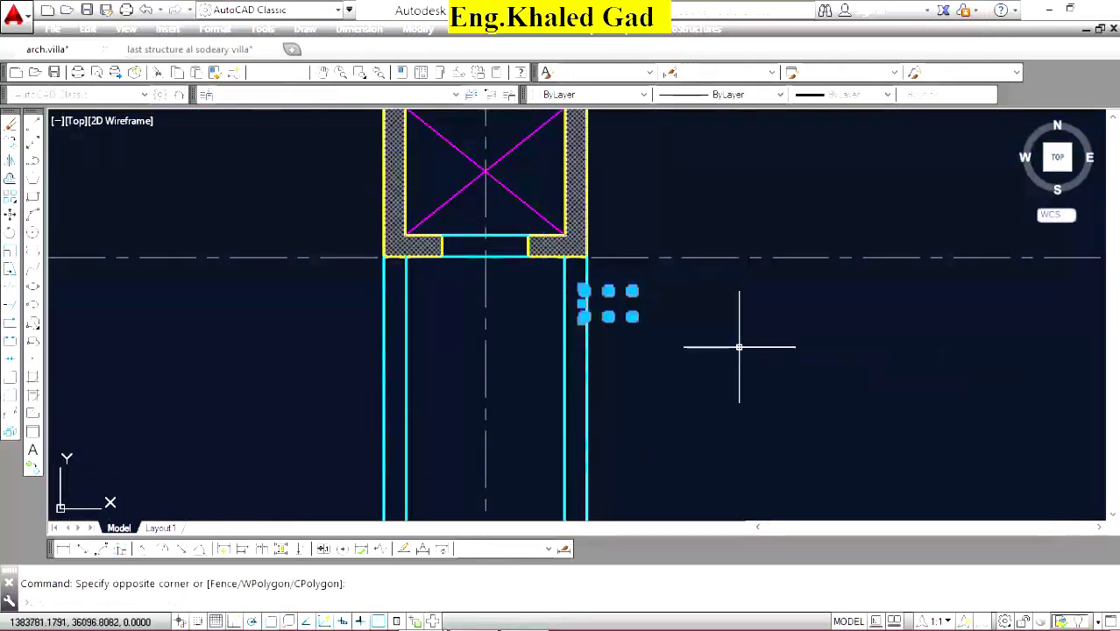
pyautogui.press('Delete')
pyautogui.scroll(4, 600, 287)
# Erase the right-side beam lines and the remaining stray beam lines.
pyautogui.click(605, 289)
pyautogui.click(512, 320)
pyautogui.press('Delete')
pyautogui.scroll(-5, 675, 296)
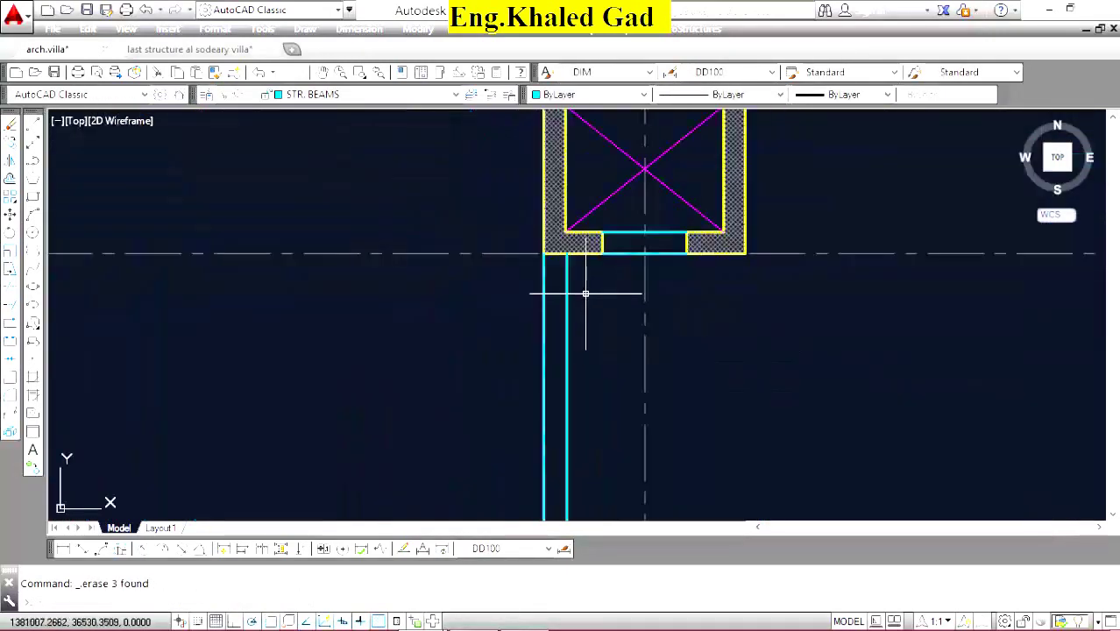
pyautogui.scroll(-5, 643, 303)
pyautogui.scroll(5, 641, 286)
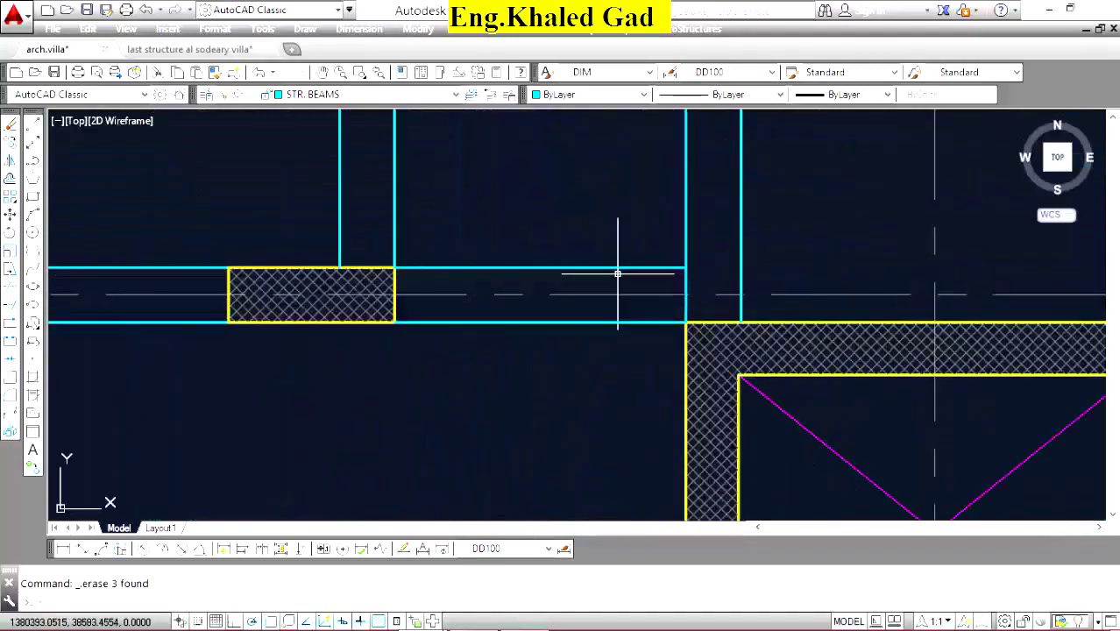
pyautogui.click(596, 257)
pyautogui.click(490, 281)
pyautogui.press('Delete')
pyautogui.moveTo(800, 180); pyautogui.dragTo(637, 283)
pyautogui.press('Delete')
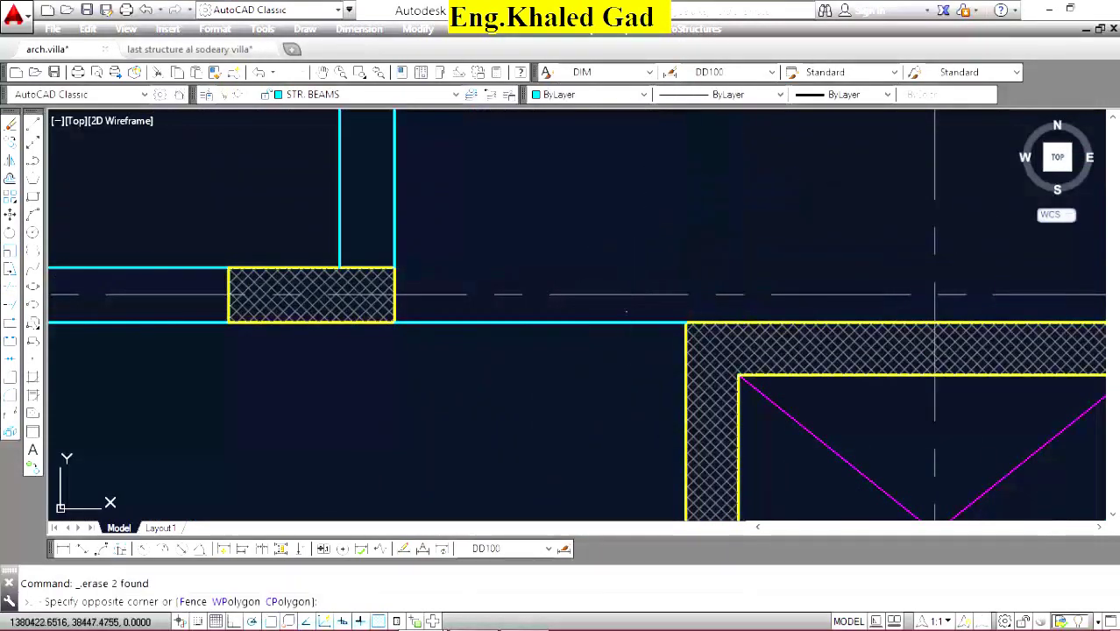
pyautogui.scroll(-5, 545, 217)
pyautogui.scroll(5, 613, 254)
# Erase the two short beam lines.
pyautogui.click(638, 226)
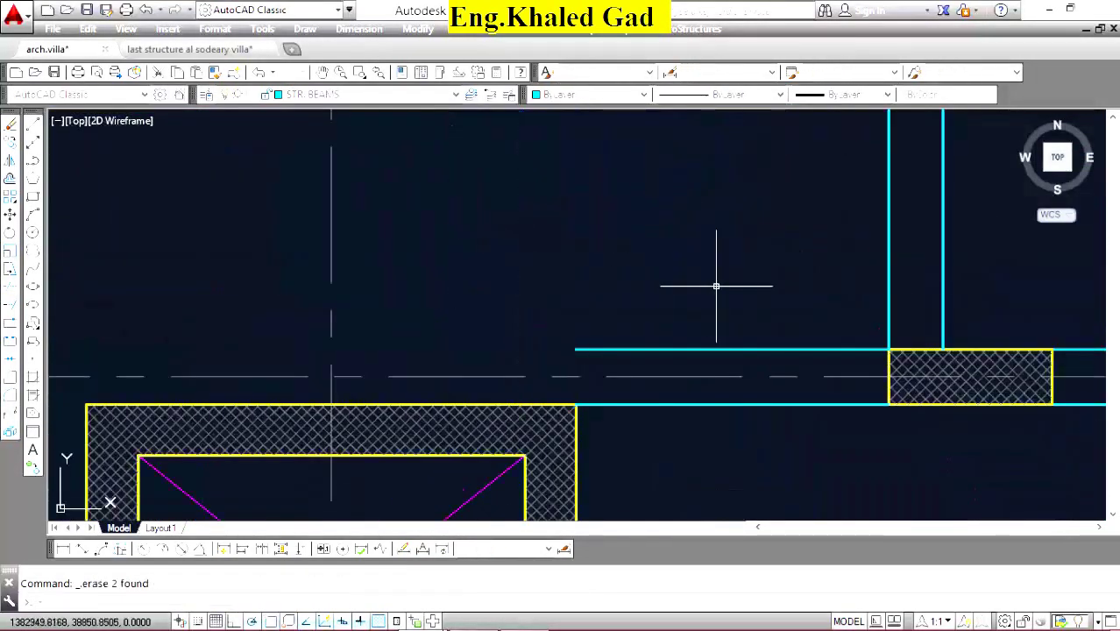
pyautogui.click(703, 337)
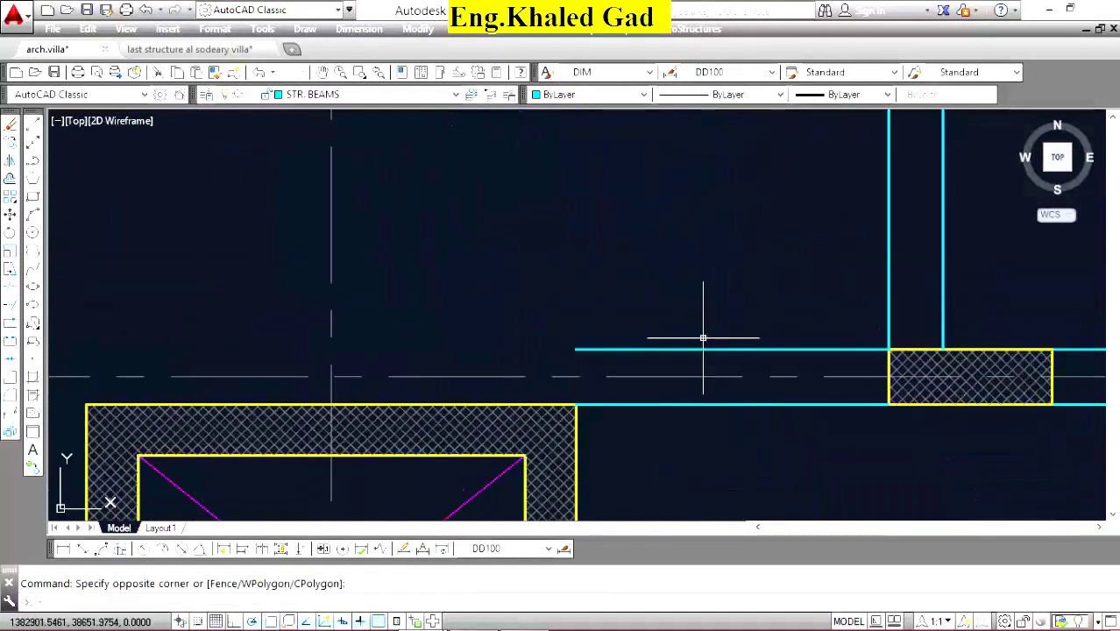
pyautogui.click(698, 444)
pyautogui.press('Delete')
pyautogui.scroll(-5, 698, 444)
pyautogui.scroll(3, 718, 233)
pyautogui.scroll(-3, 666, 242)
pyautogui.scroll(4, 560, 279)
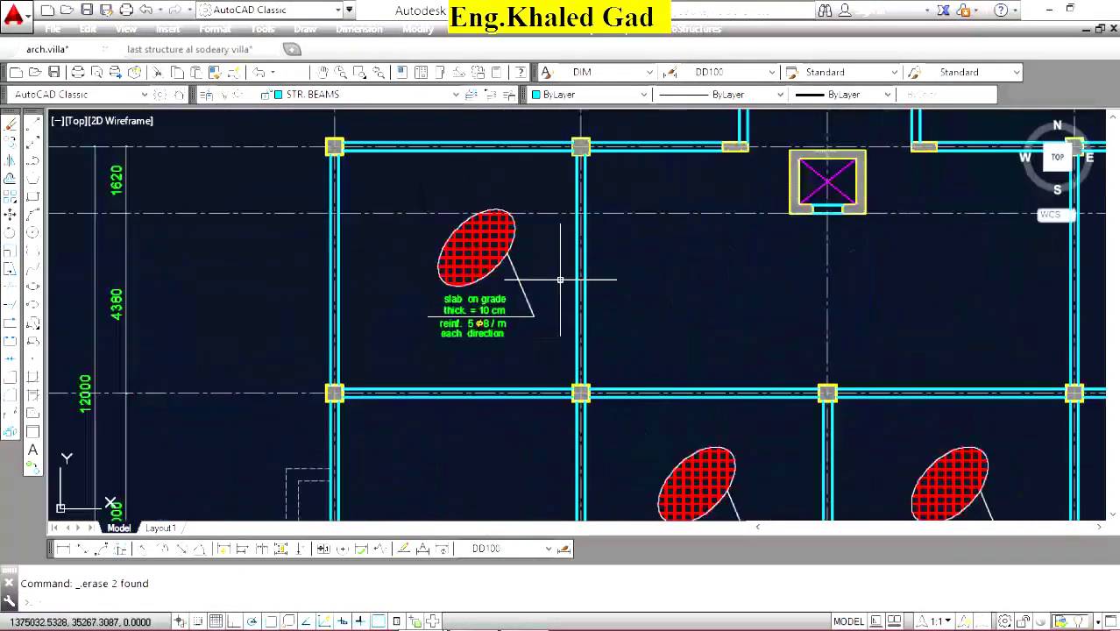
# Erase two slab-on-grade hatches with their notes and one leftover object.
pyautogui.click(495, 318)
pyautogui.press('Delete')
pyautogui.scroll(-5, 495, 317)
pyautogui.scroll(4, 555, 293)
pyautogui.click(554, 293)
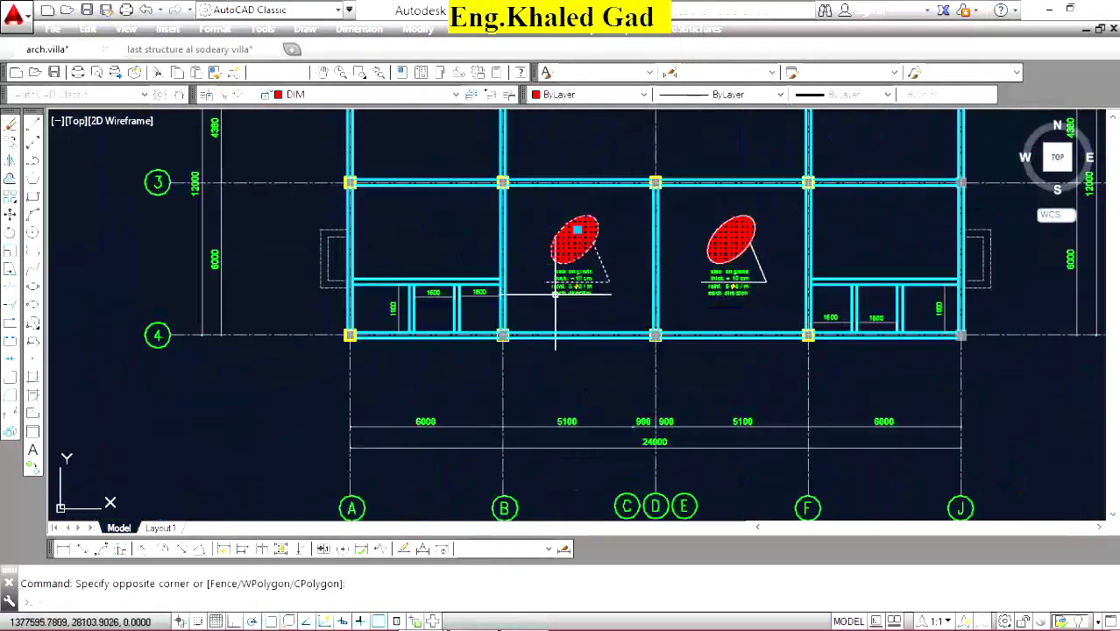
pyautogui.click(574, 281)
pyautogui.press('Delete')
pyautogui.click(730, 239)
pyautogui.press('Delete')
pyautogui.scroll(4, 530, 241)
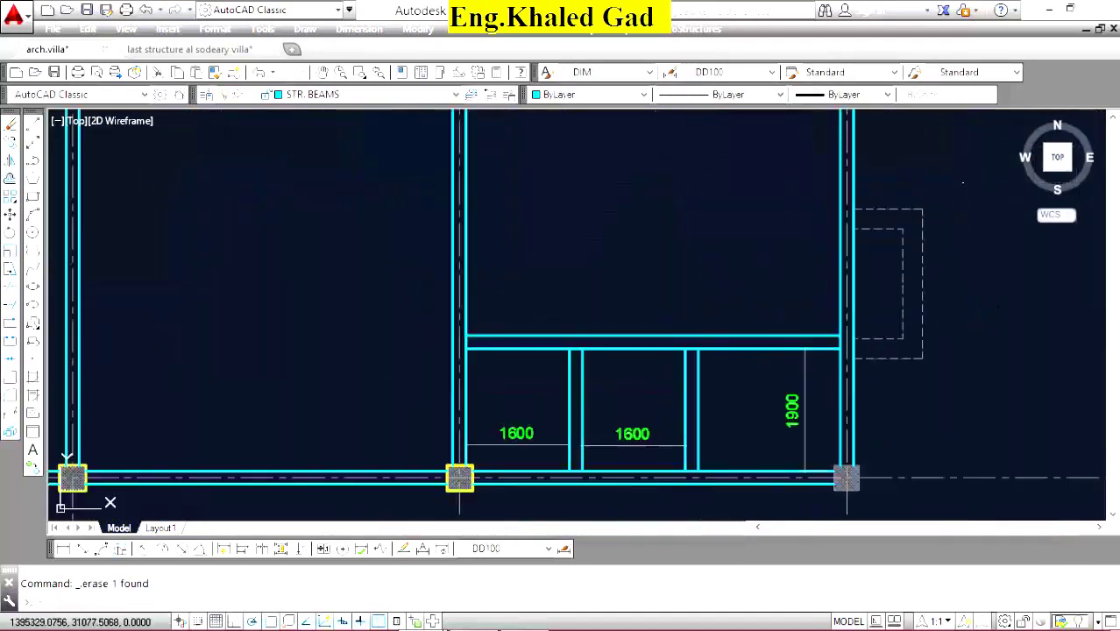
# Erase the dashed rectangle and the small partition beams.
pyautogui.click(962, 182)
pyautogui.click(885, 386)
pyautogui.press('Delete')
pyautogui.click(819, 310)
pyautogui.click(544, 447)
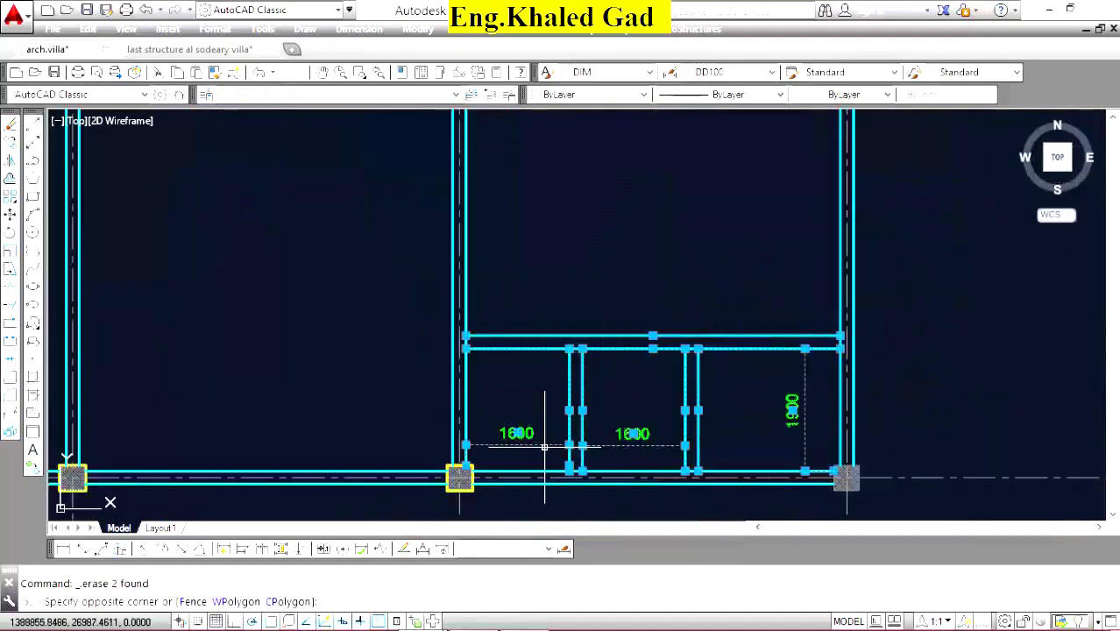
pyautogui.press('Delete')
pyautogui.scroll(-5, 762, 329)
# Erase the lower beams and their 1600/1900 dimensions, then zoom out.
pyautogui.click(499, 311)
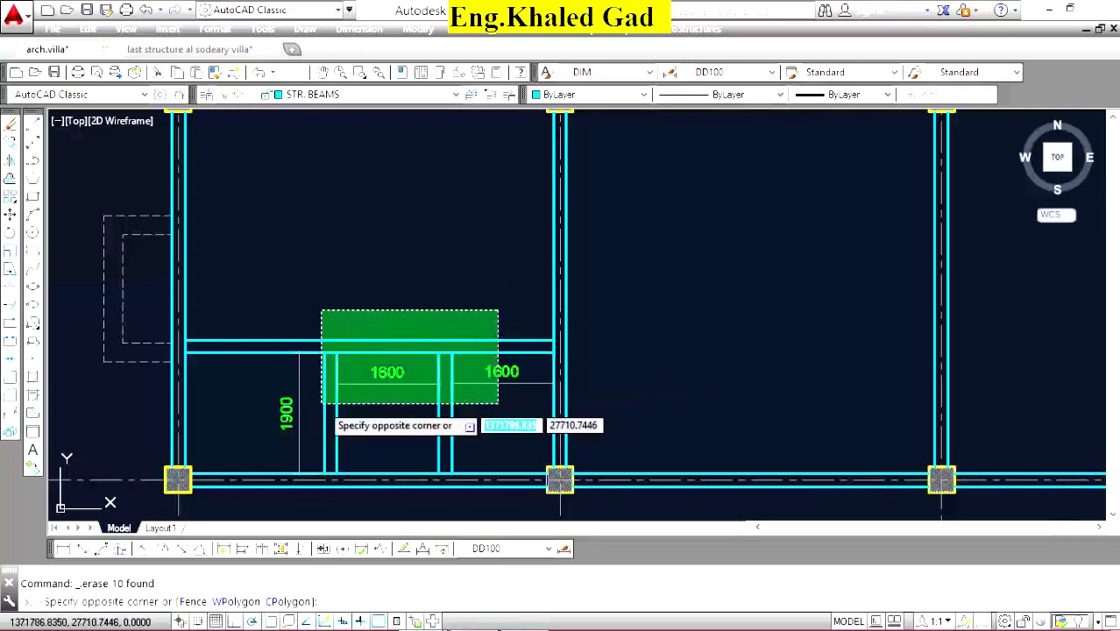
pyautogui.click(228, 373)
pyautogui.click(92, 375)
pyautogui.press('Delete')
pyautogui.scroll(-5, 507, 286)
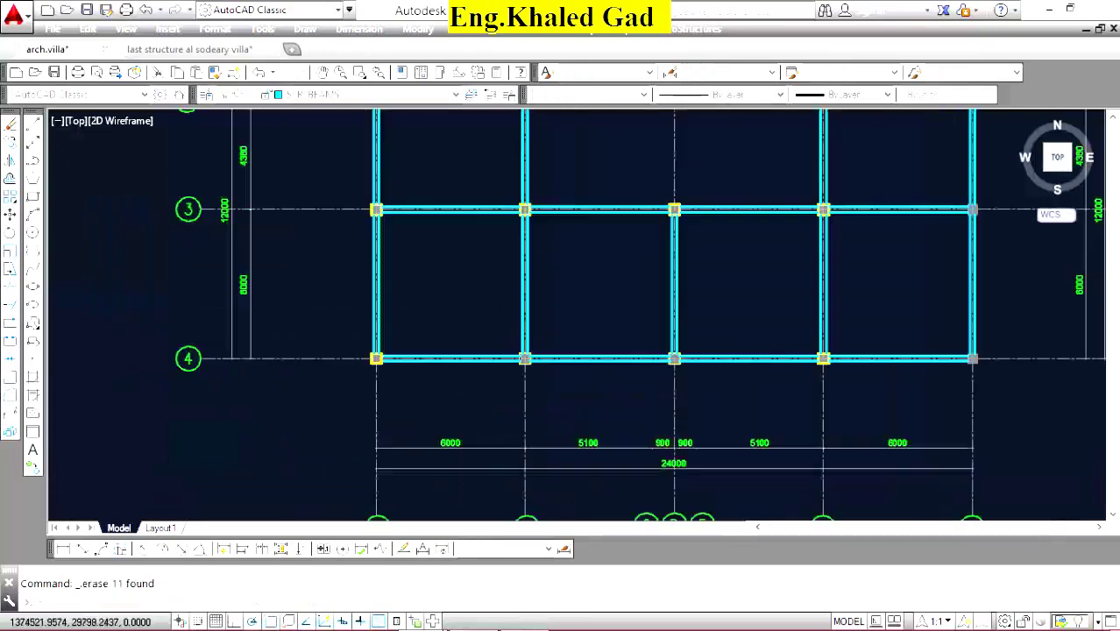
pyautogui.scroll(4, 541, 206)
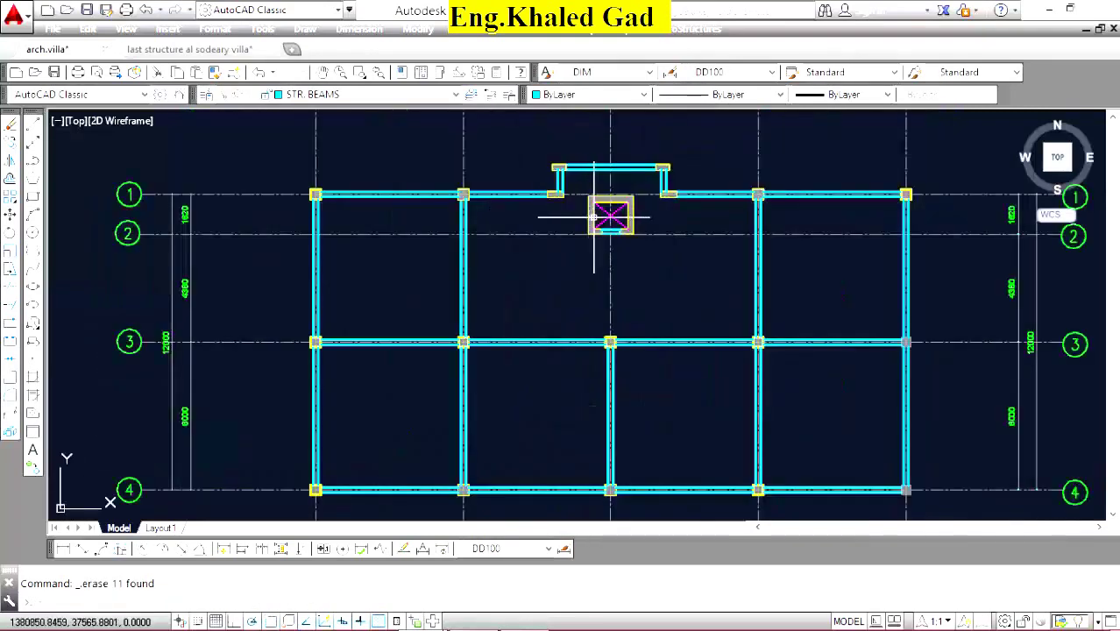
pyautogui.scroll(4, 594, 216)
pyautogui.scroll(-5, 665, 253)
# Zoom in on the stair core of the architectural plan and select the red dashed void diagonals.
pyautogui.moveTo(665, 253); pyautogui.dragTo(495, 271, button='middle')
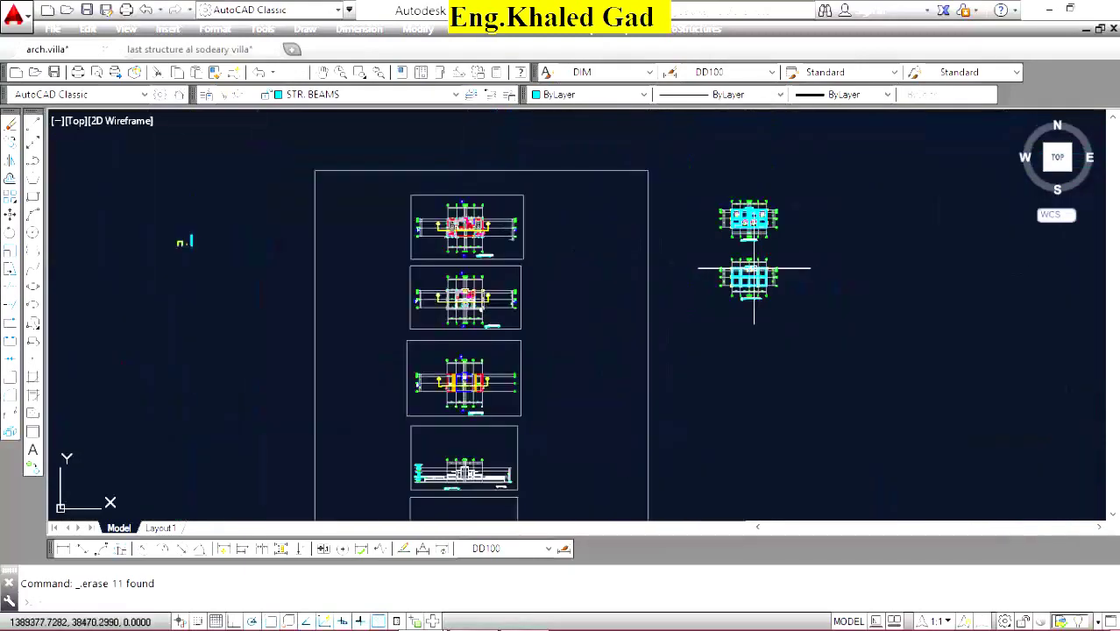
pyautogui.scroll(3, 495, 272)
pyautogui.scroll(2, 495, 272)
pyautogui.scroll(8, 340, 213)
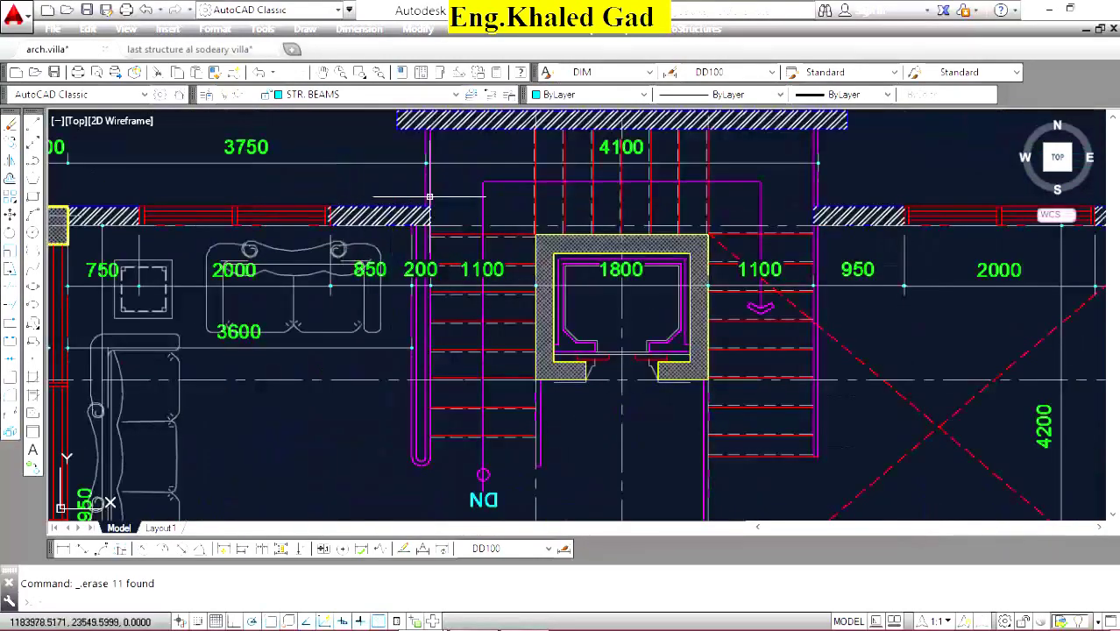
pyautogui.scroll(8, 759, 465)
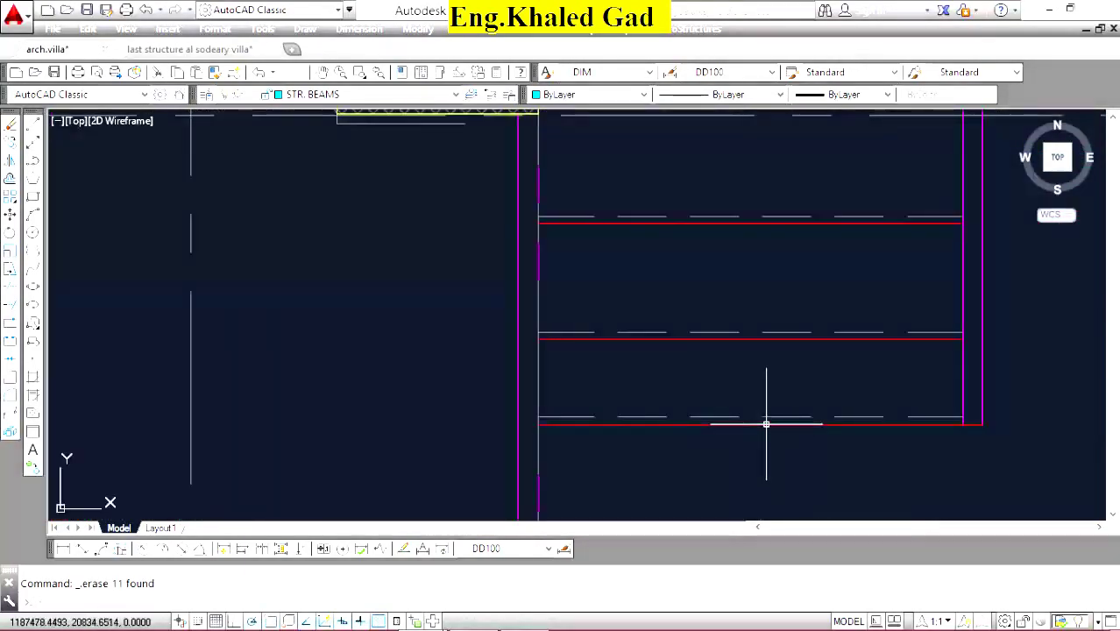
pyautogui.scroll(-3, 680, 320)
pyautogui.scroll(-3, 680, 320)
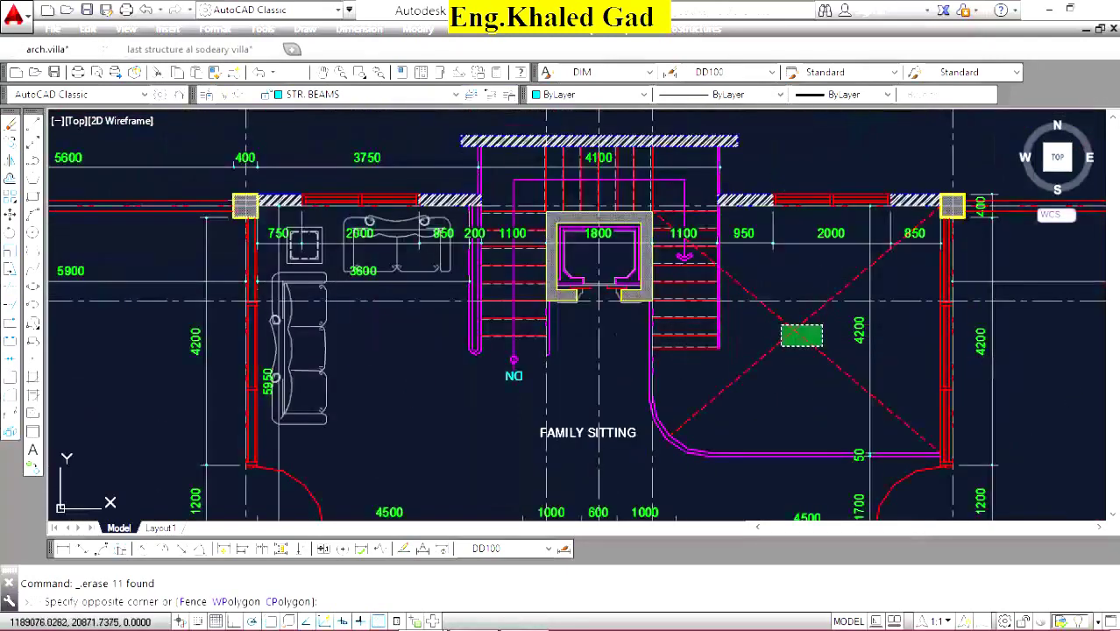
pyautogui.click(781, 346)
pyautogui.scroll(6, 987, 229)
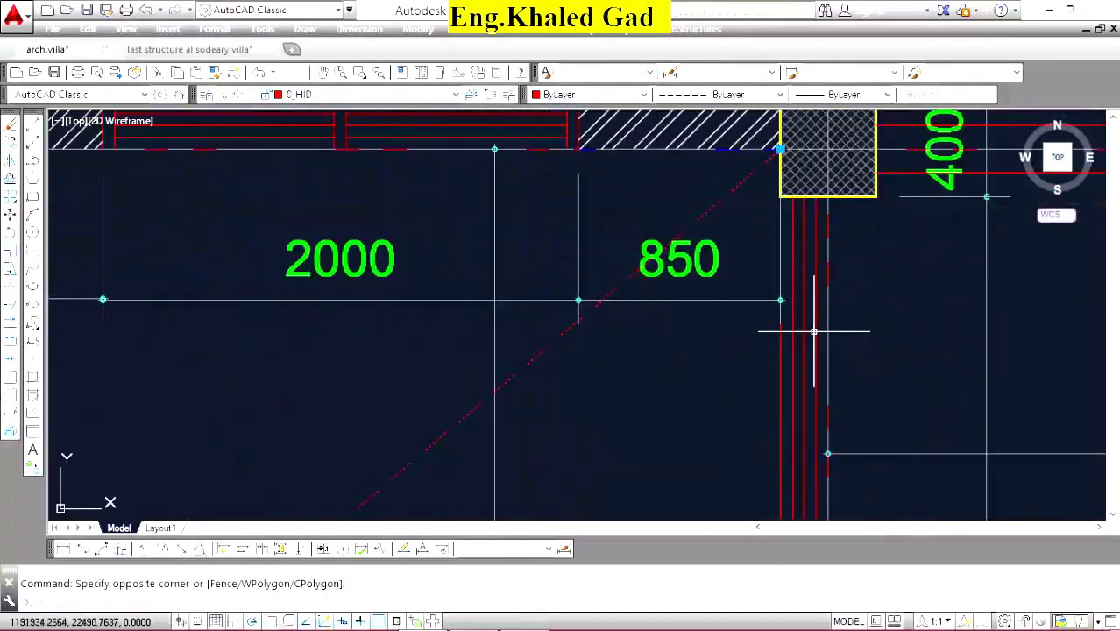
pyautogui.scroll(-5, 778, 348)
pyautogui.scroll(-2, 779, 348)
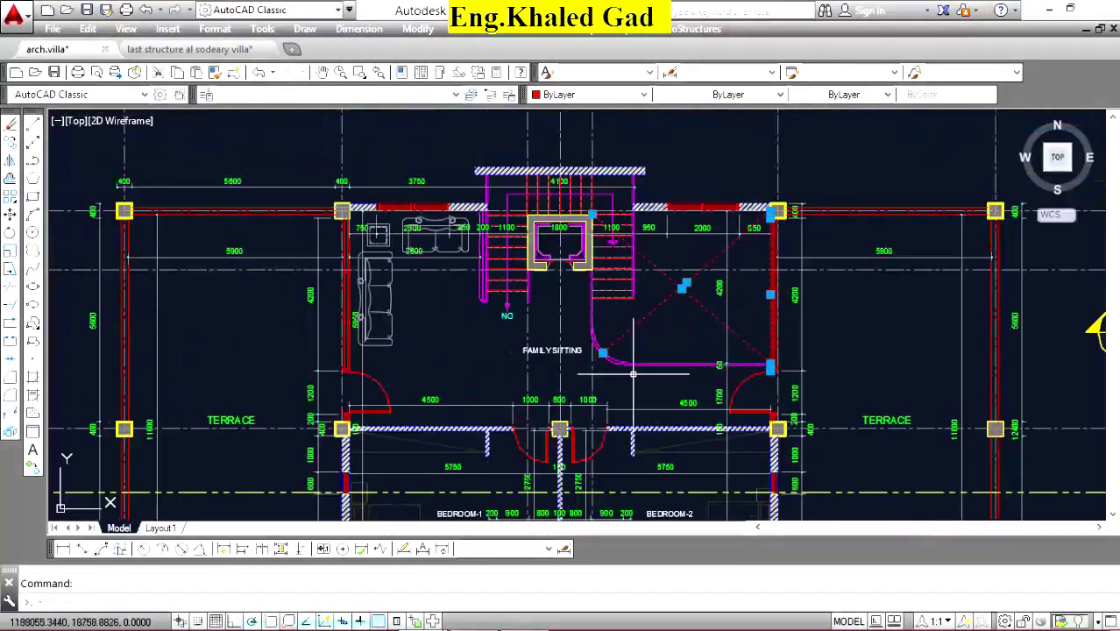
pyautogui.scroll(8, 645, 325)
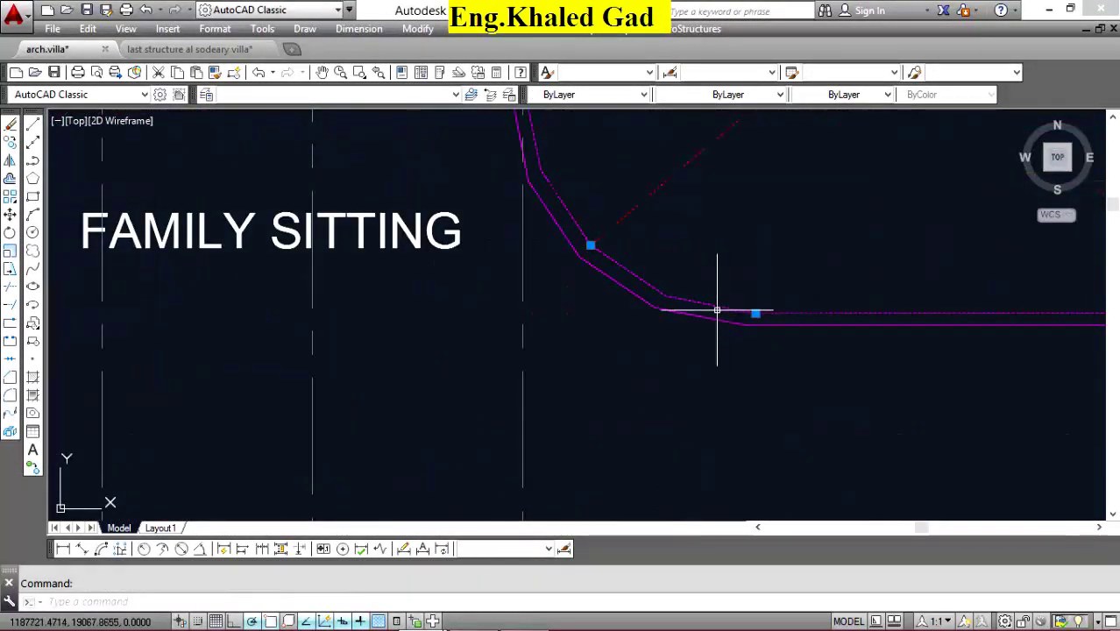
pyautogui.scroll(-4, 632, 290)
pyautogui.scroll(3, 613, 290)
pyautogui.scroll(3, 615, 274)
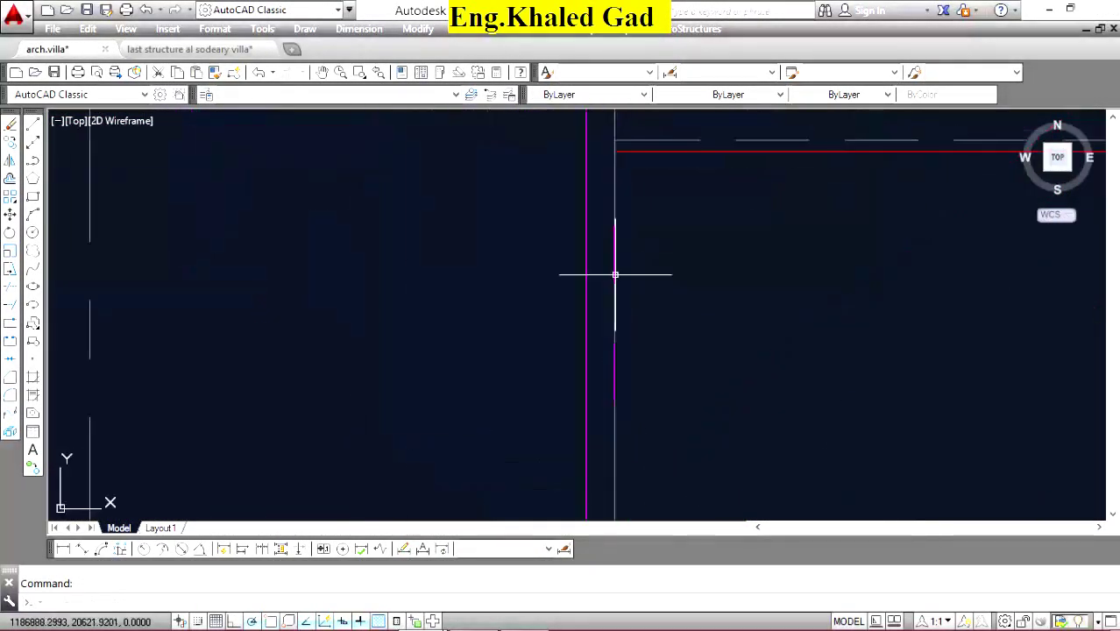
pyautogui.scroll(-3, 532, 263)
pyautogui.scroll(-4, 636, 278)
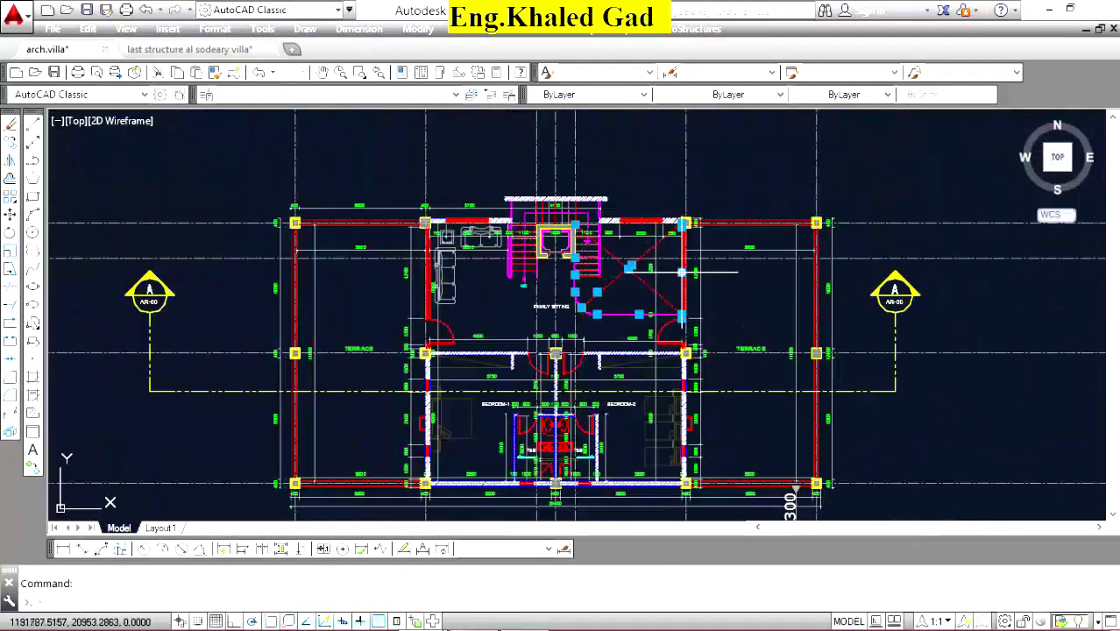
pyautogui.scroll(1, 682, 273)
pyautogui.scroll(2, 806, 220)
# Restart Copy and window-select the two red dashed void diagonals.
pyautogui.click(12, 143)
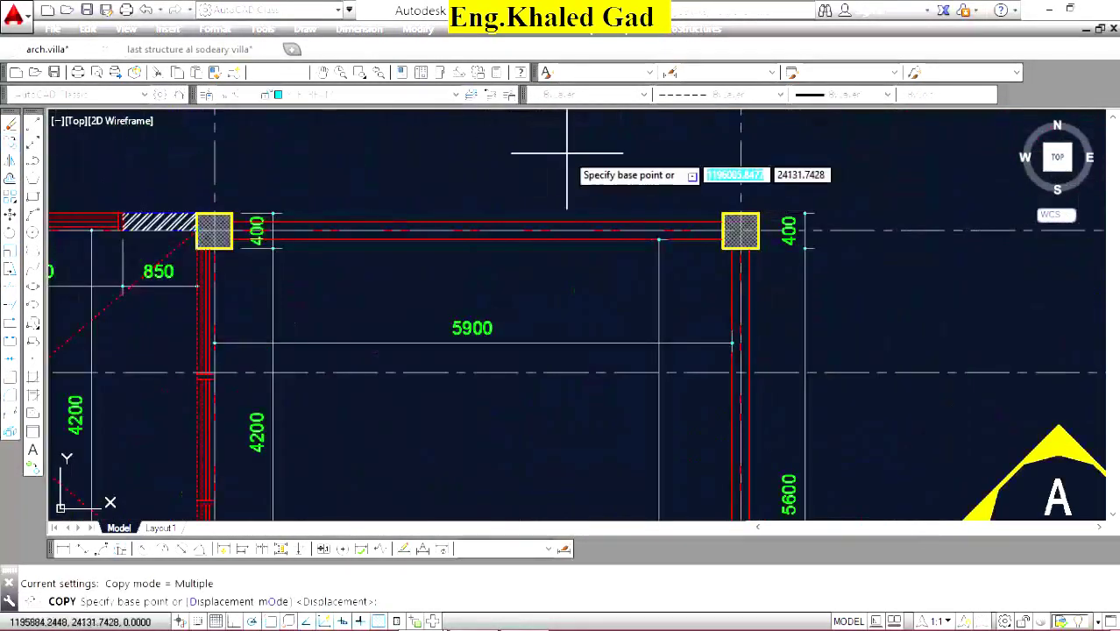
pyautogui.click(765, 213)
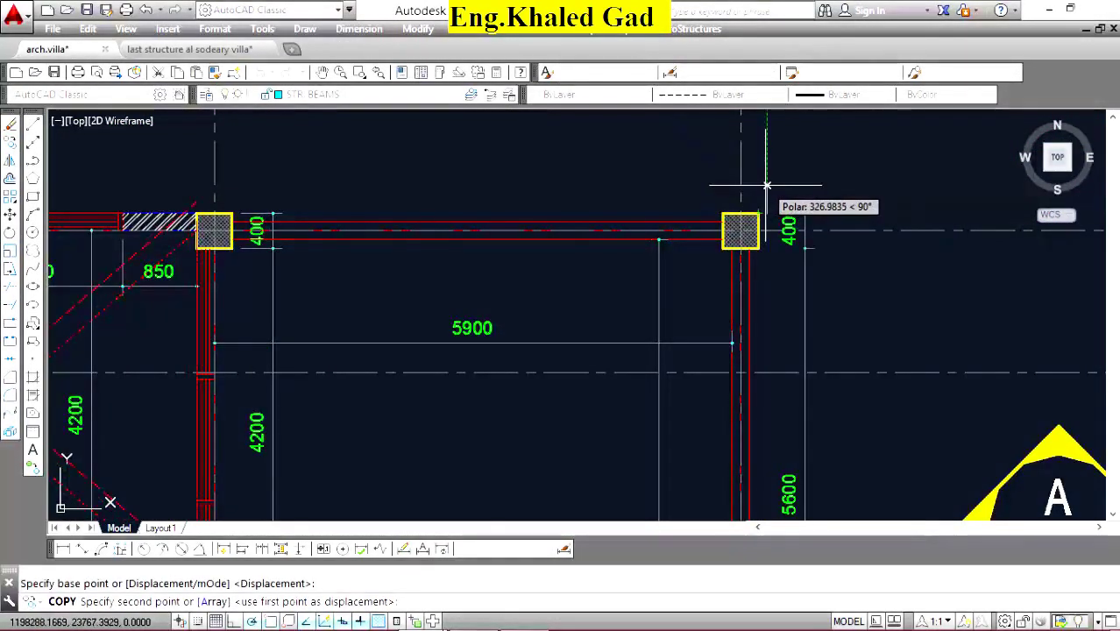
pyautogui.press('Escape')
pyautogui.scroll(-3, 794, 200)
pyautogui.scroll(2, 793, 210)
pyautogui.rightClick(550, 225)
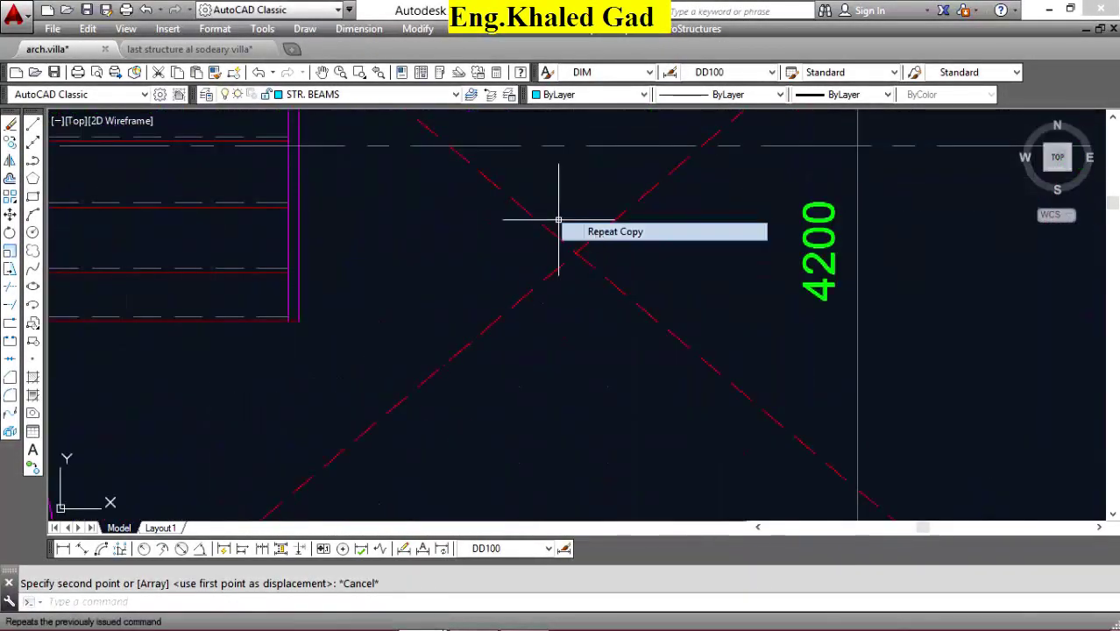
pyautogui.click(565, 230)
pyautogui.click(675, 220)
pyautogui.click(487, 313)
pyautogui.scroll(-3, 637, 253)
pyautogui.scroll(4, 561, 364)
# Add the two curved stair wall lines and the vertical stair wall line to the copy selection.
pyautogui.click(545, 368)
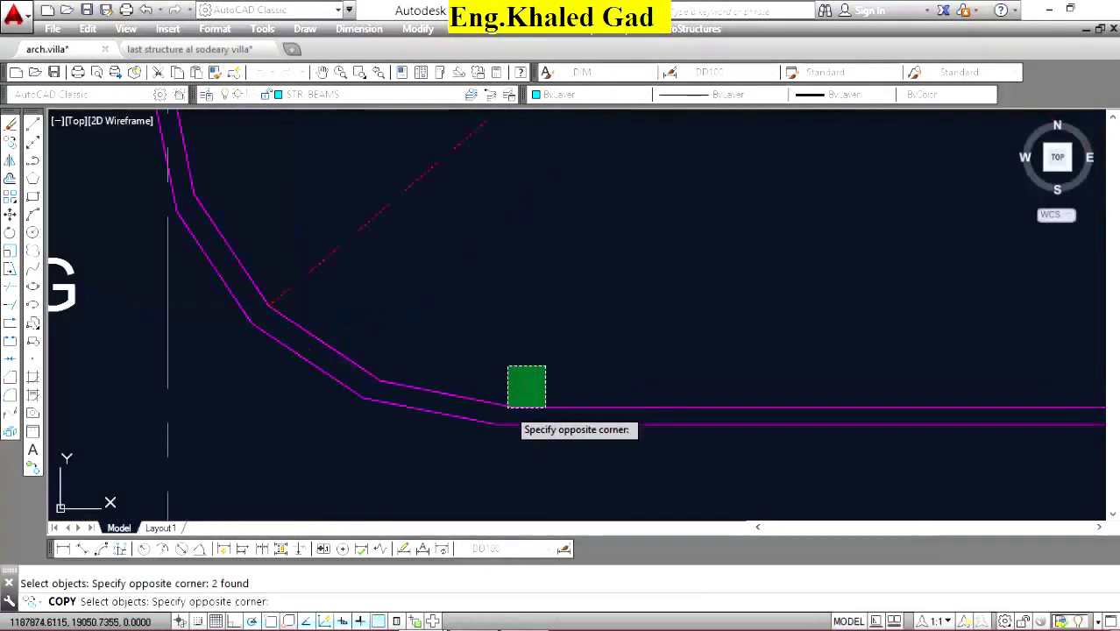
pyautogui.click(507, 405)
pyautogui.scroll(-3, 442, 282)
pyautogui.scroll(4, 458, 233)
pyautogui.scroll(-3, 457, 233)
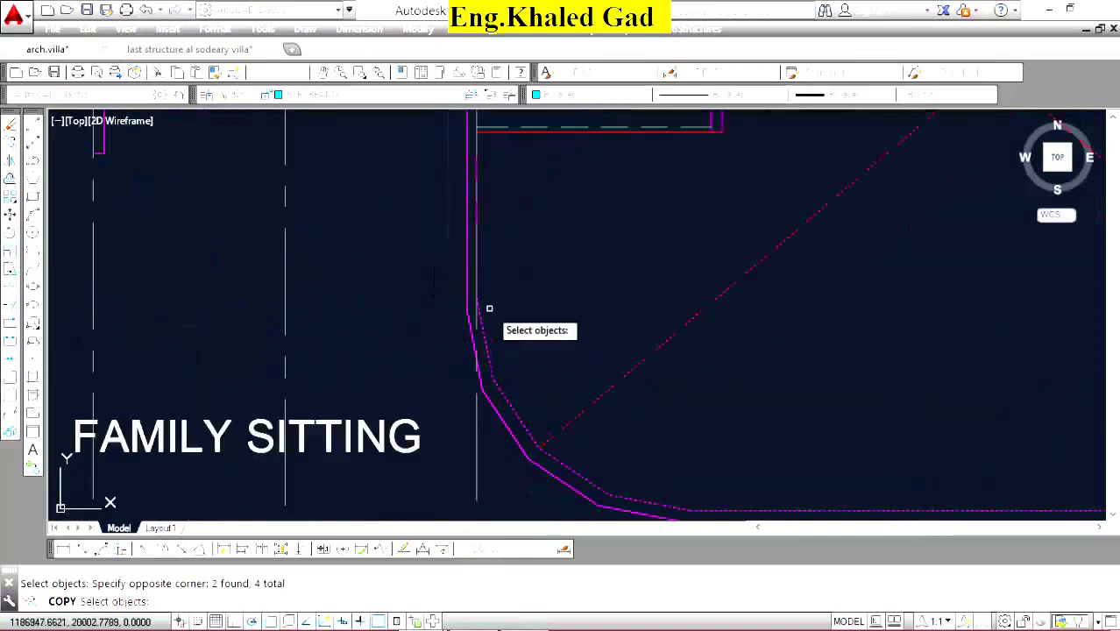
pyautogui.scroll(4, 472, 166)
pyautogui.click(478, 200)
pyautogui.scroll(-2, 517, 267)
pyautogui.scroll(-2, 661, 298)
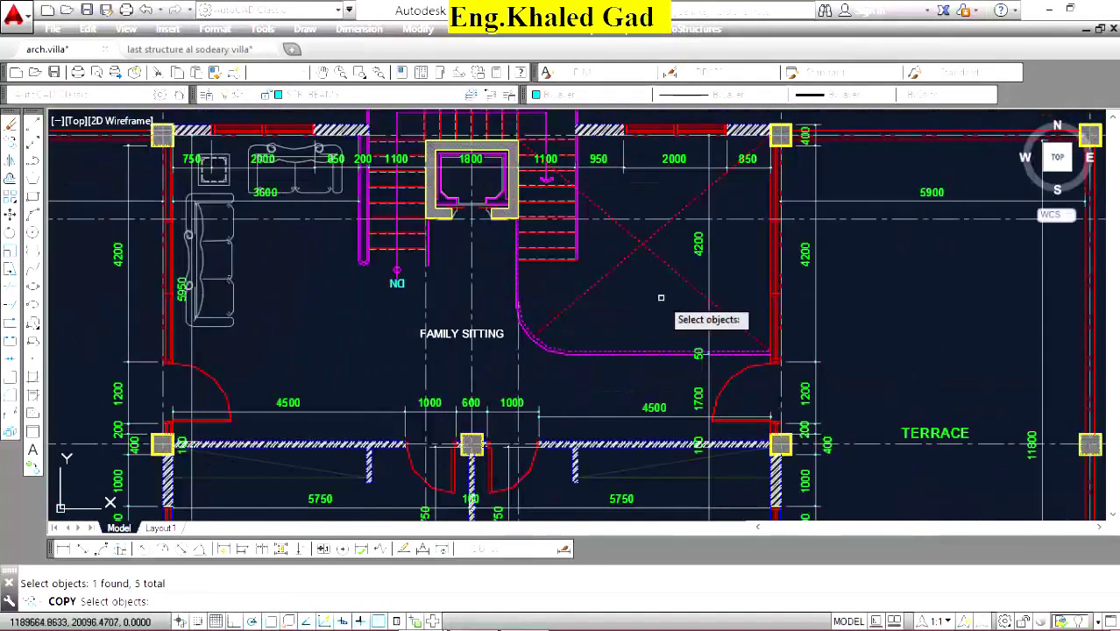
pyautogui.scroll(-3, 742, 172)
pyautogui.scroll(3, 720, 257)
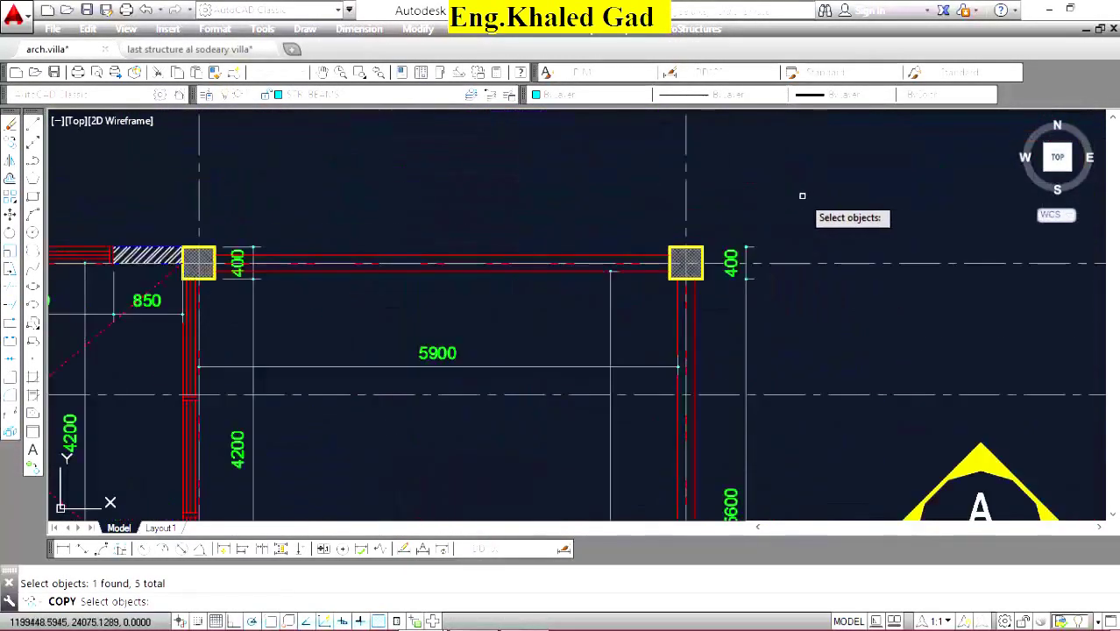
pyautogui.scroll(3, 688, 240)
pyautogui.press('Return')
# Place the copy from the column corner onto the matching column on the beam plan.
pyautogui.click(714, 254)
pyautogui.scroll(-5, 701, 289)
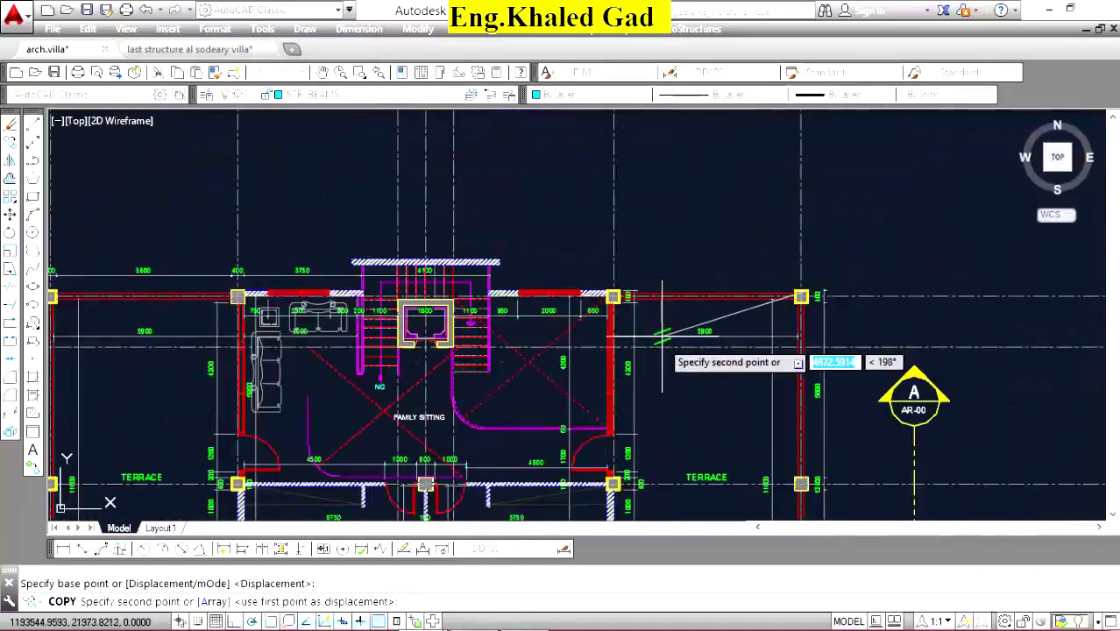
pyautogui.scroll(-4, 655, 343)
pyautogui.scroll(2, 666, 333)
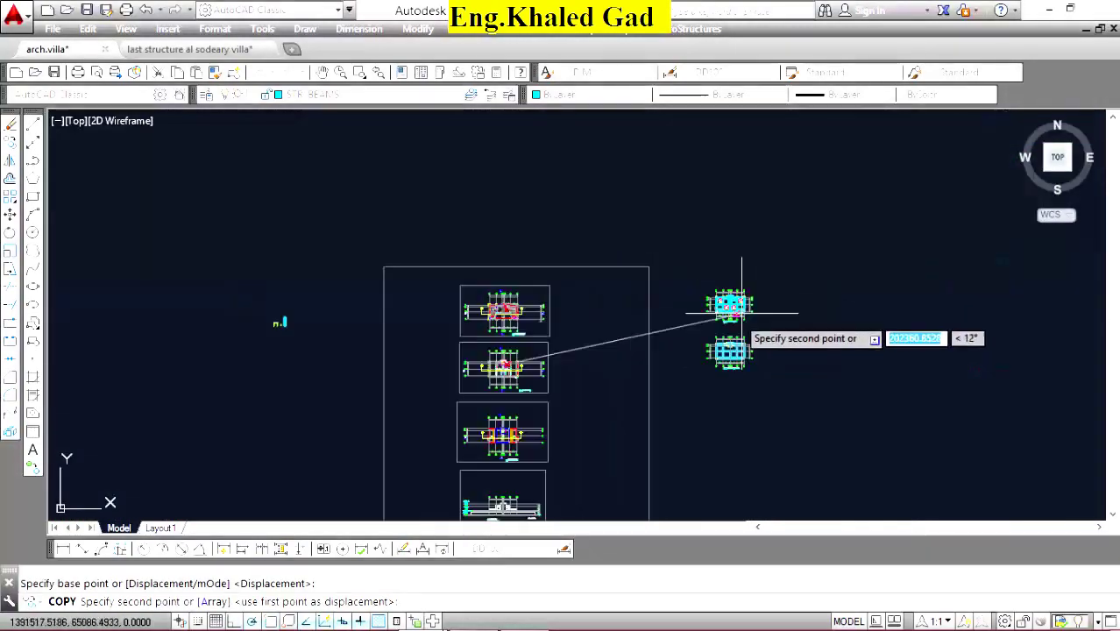
pyautogui.scroll(3, 763, 316)
pyautogui.scroll(3, 788, 368)
pyautogui.scroll(2, 784, 263)
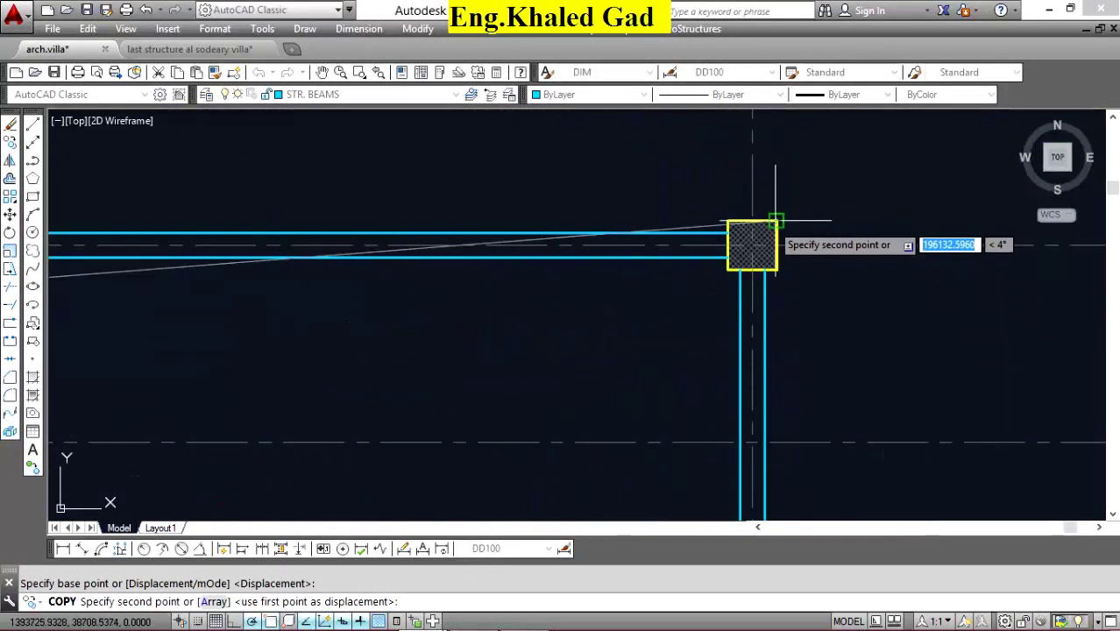
pyautogui.click(758, 229)
pyautogui.scroll(-5, 601, 277)
# Check the copied void and stair lines, then end the copy command.
pyautogui.scroll(3, 569, 276)
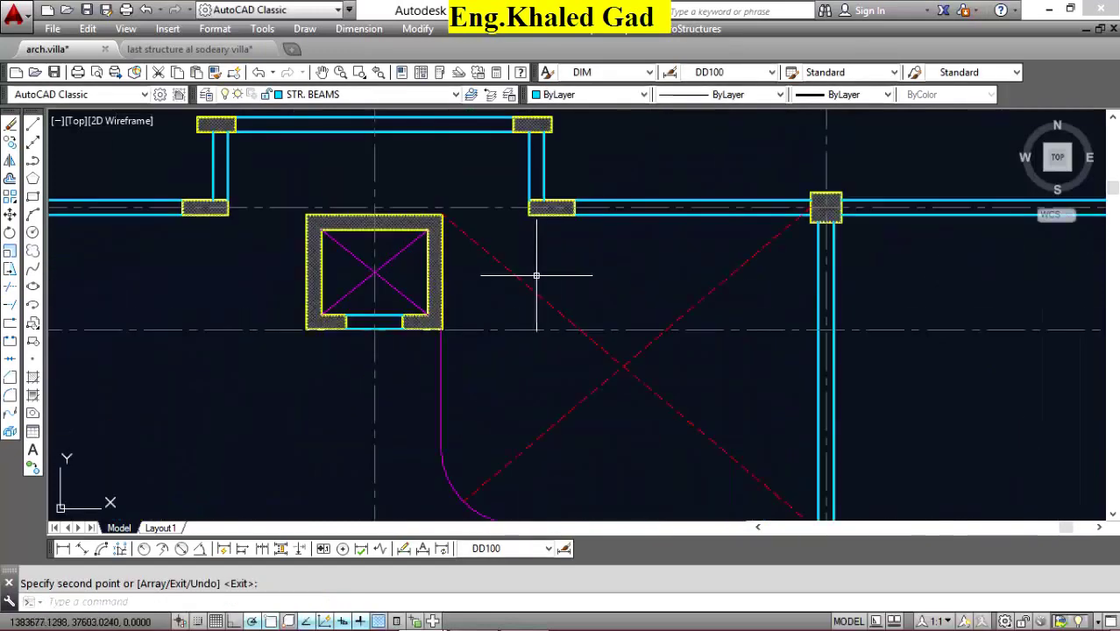
pyautogui.scroll(4, 569, 219)
pyautogui.scroll(-6, 627, 232)
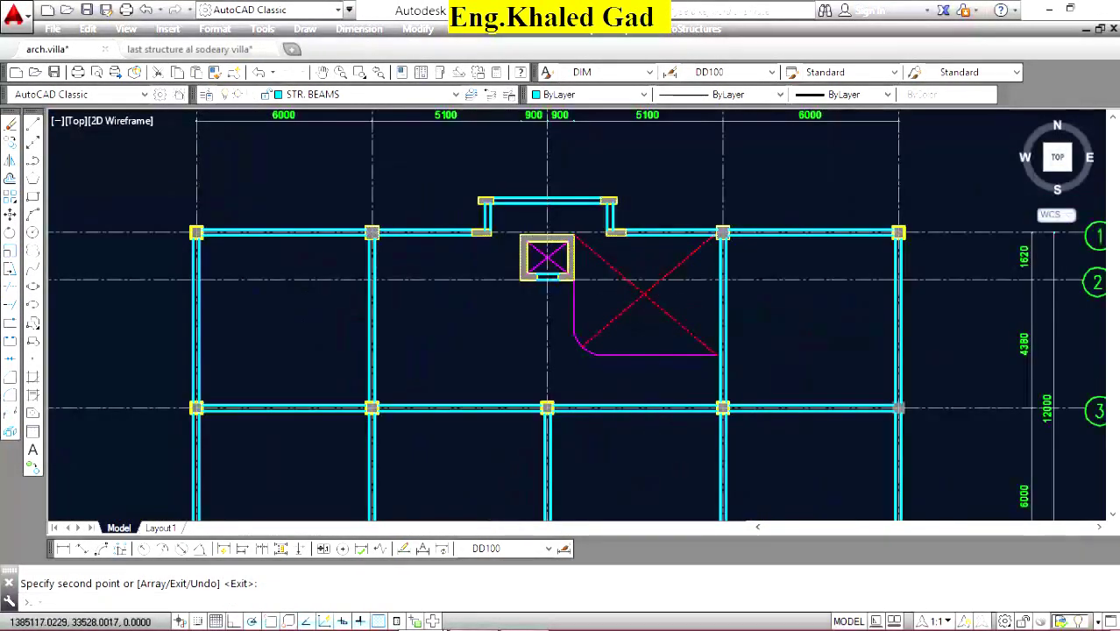
pyautogui.scroll(4, 753, 324)
pyautogui.scroll(4, 807, 315)
pyautogui.scroll(-4, 811, 290)
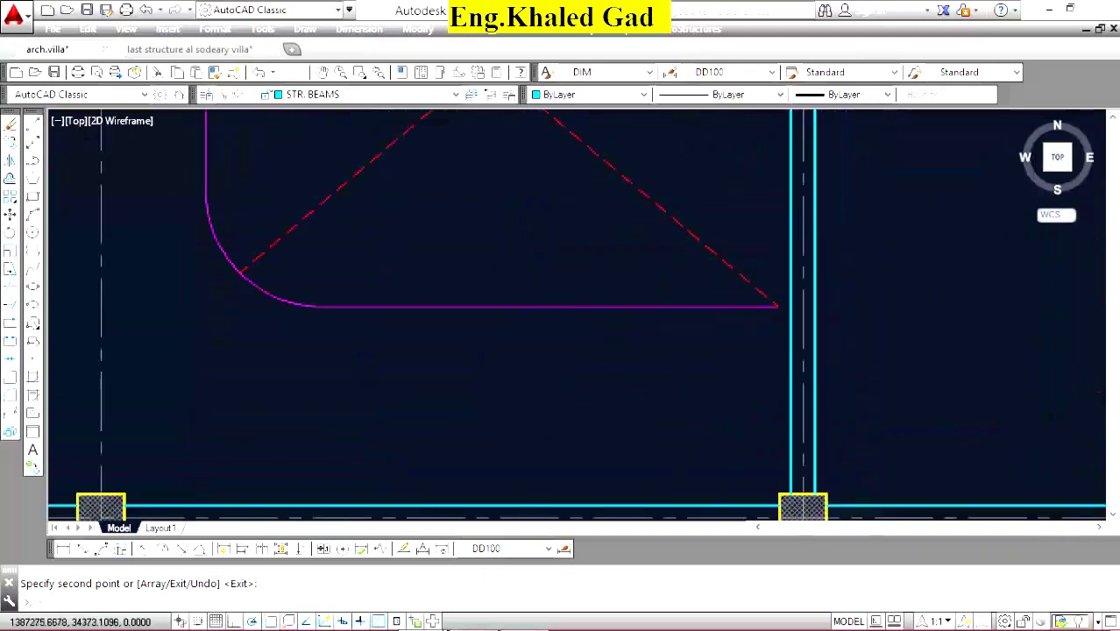
pyautogui.scroll(-4, 793, 302)
pyautogui.scroll(4, 771, 201)
pyautogui.scroll(4, 753, 205)
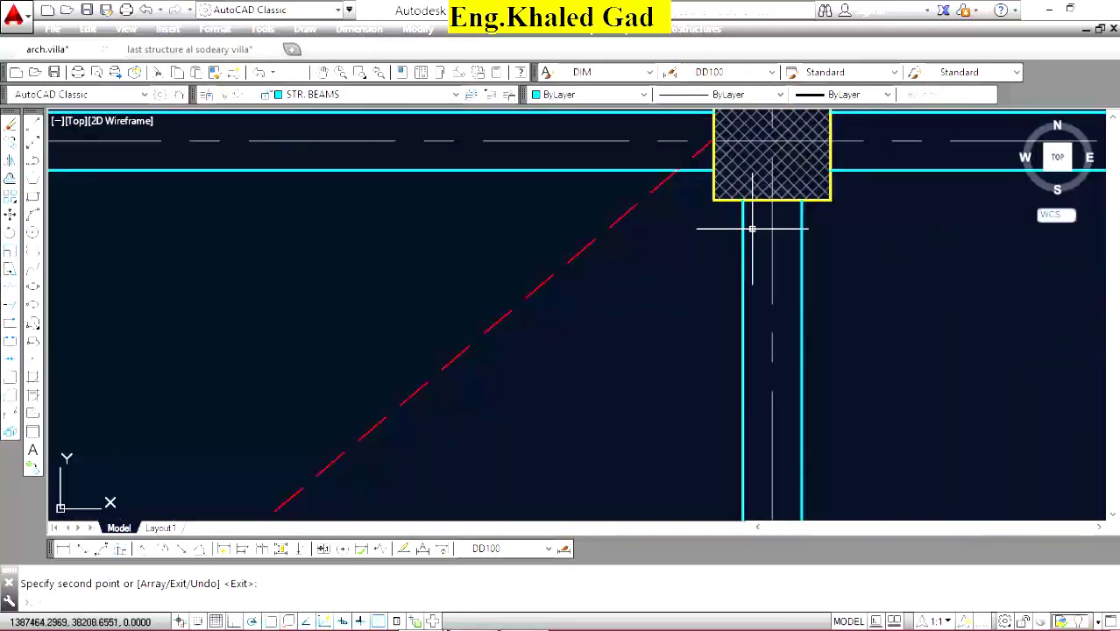
pyautogui.press('Escape')
pyautogui.scroll(-2, 697, 206)
pyautogui.scroll(-4, 692, 210)
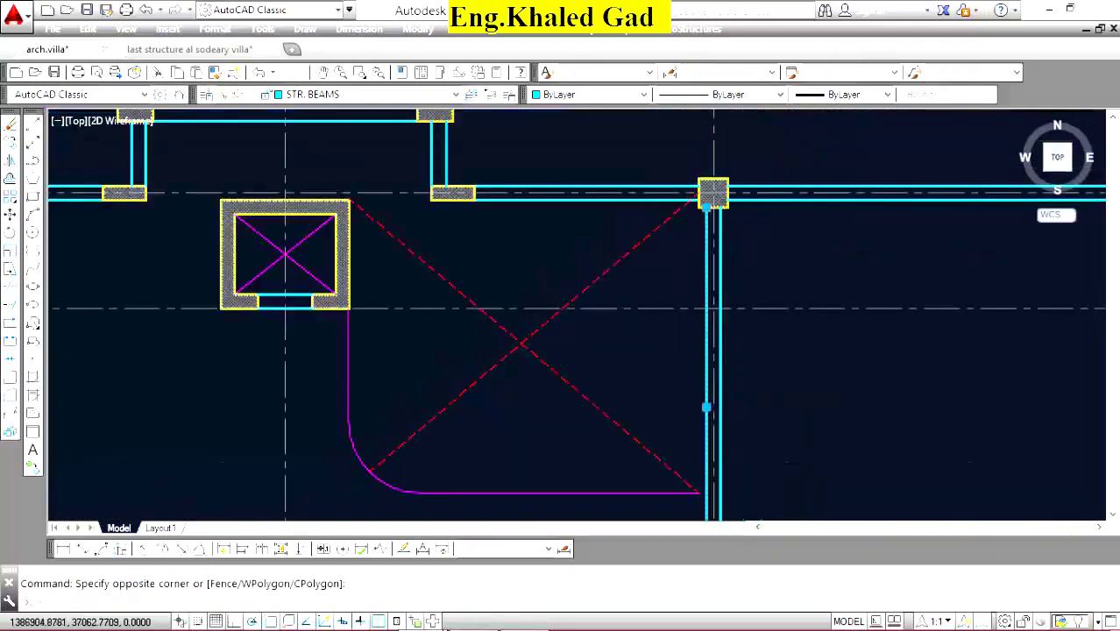
pyautogui.scroll(-2, 677, 328)
pyautogui.scroll(5, 672, 427)
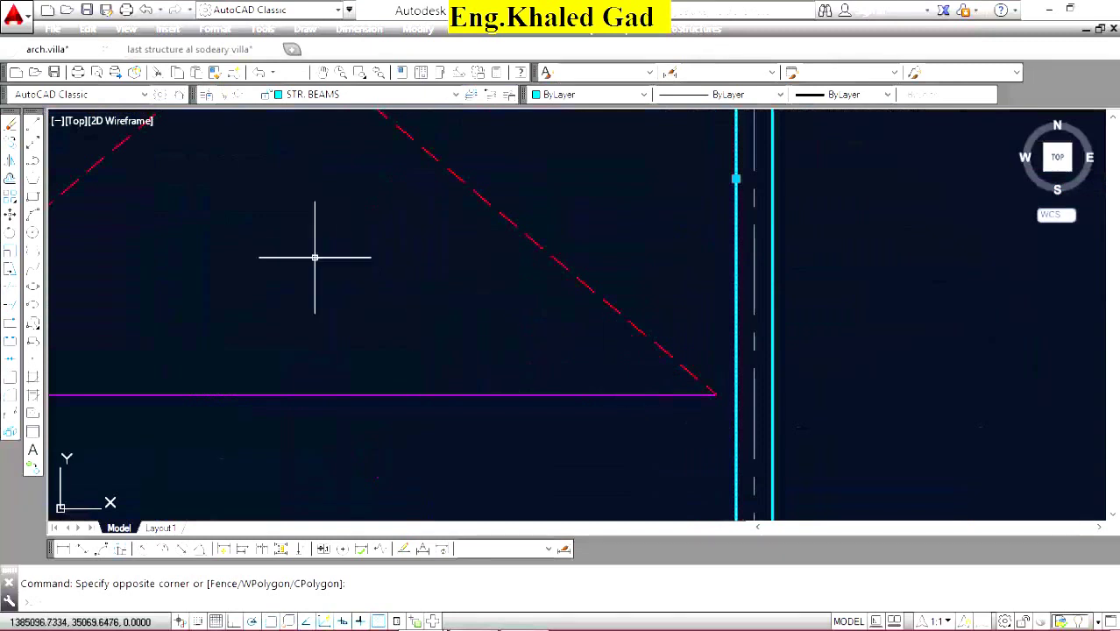
# Move the vertical beam line onto the end of the stair wall.
pyautogui.click(11, 214)
pyautogui.scroll(5, 679, 456)
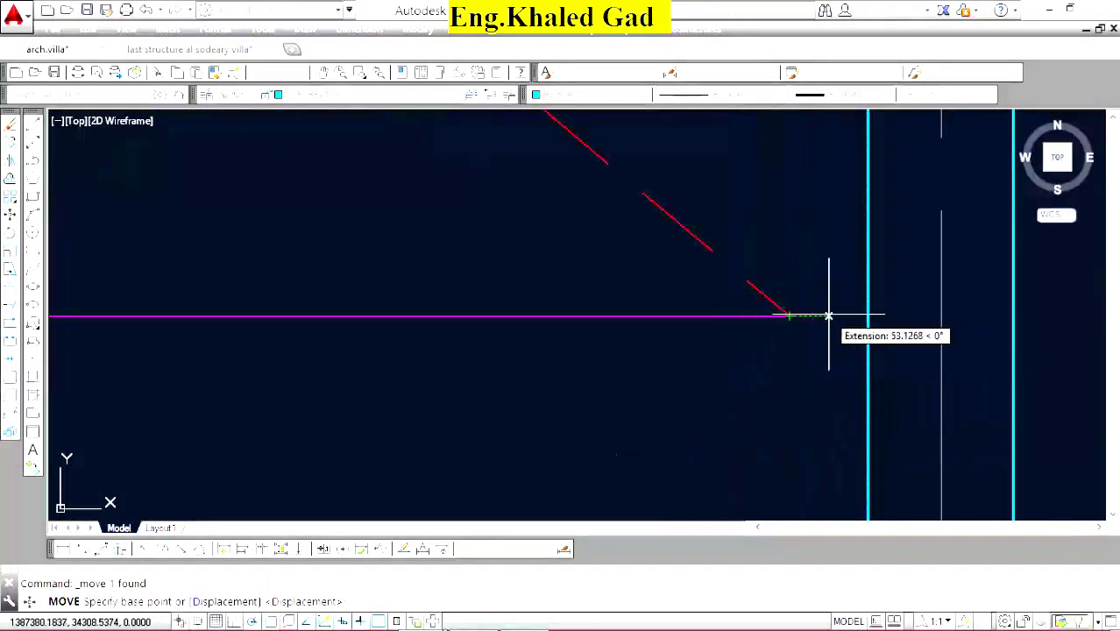
pyautogui.click(875, 316)
pyautogui.click(790, 316)
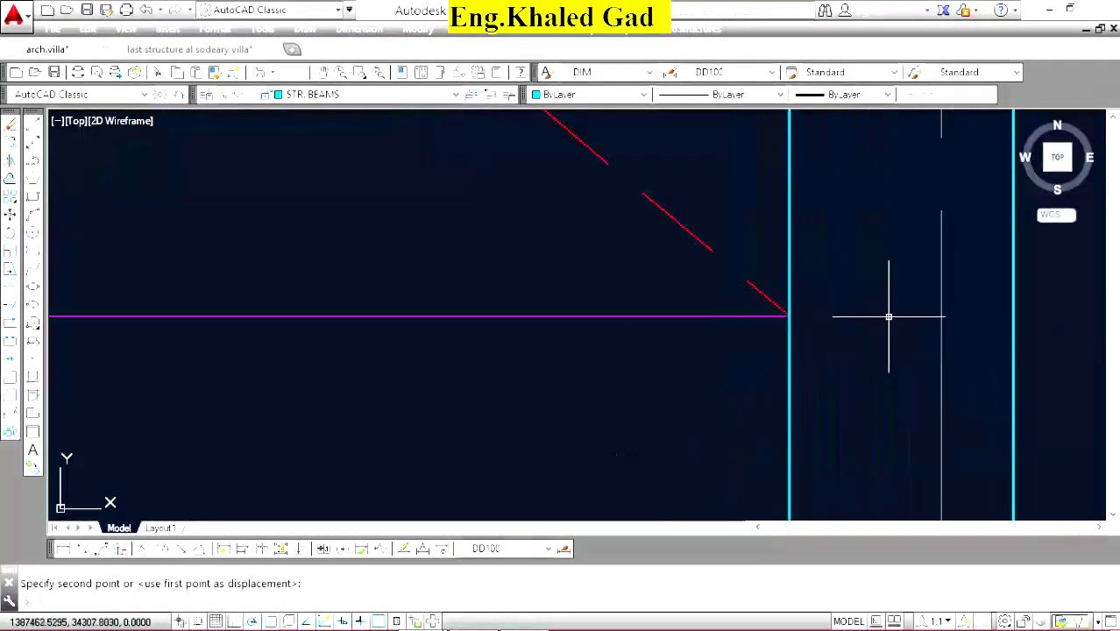
pyautogui.scroll(-3, 876, 307)
# Erase the stray vertical beam line and select the magenta shaft box as property source.
pyautogui.click(845, 280)
pyautogui.click(848, 282)
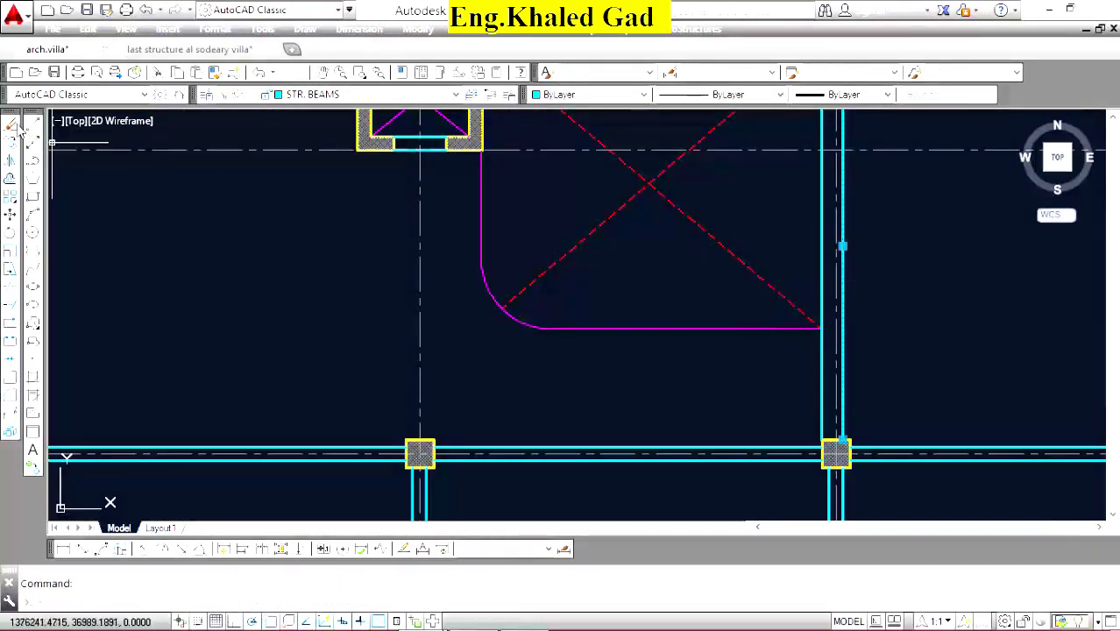
pyautogui.click(11, 125)
pyautogui.scroll(-3, 640, 299)
pyautogui.scroll(5, 653, 275)
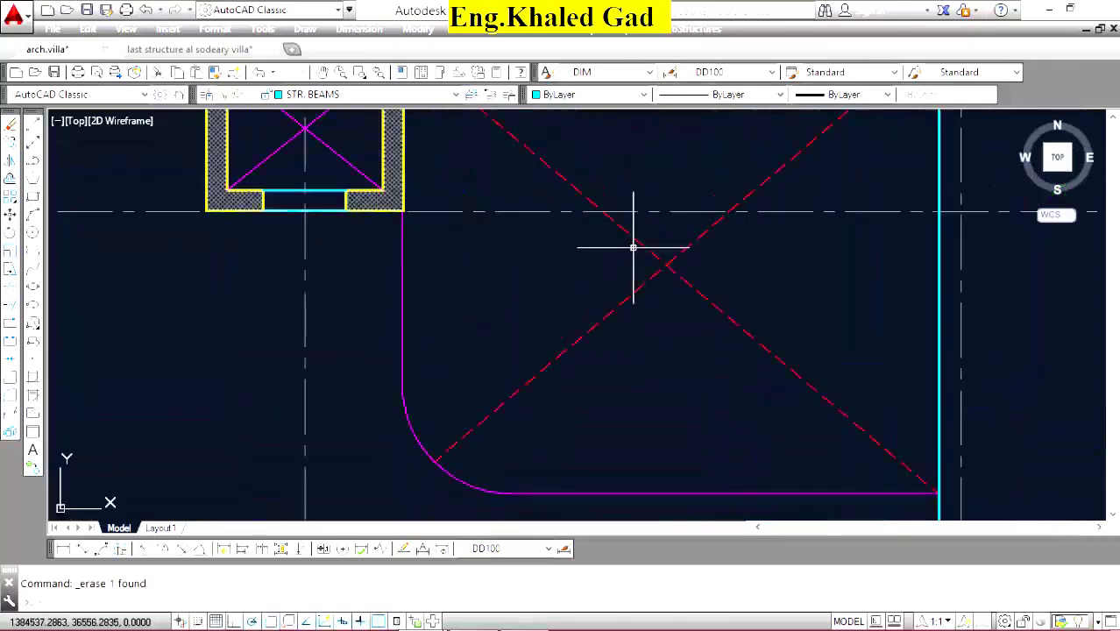
pyautogui.scroll(-5, 616, 290)
pyautogui.scroll(5, 645, 320)
pyautogui.scroll(2, 640, 318)
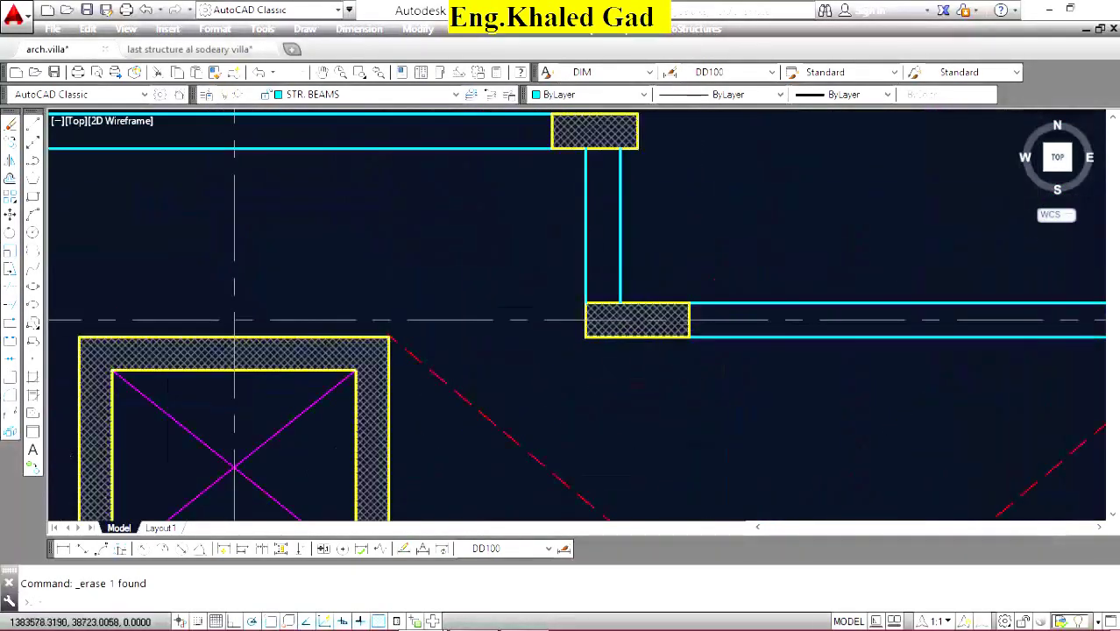
pyautogui.scroll(-4, 468, 342)
pyautogui.click(468, 341)
# Use MA to match the shaft box's properties onto the void cross, making it solid magenta.
pyautogui.write('ma')
pyautogui.press('Return')
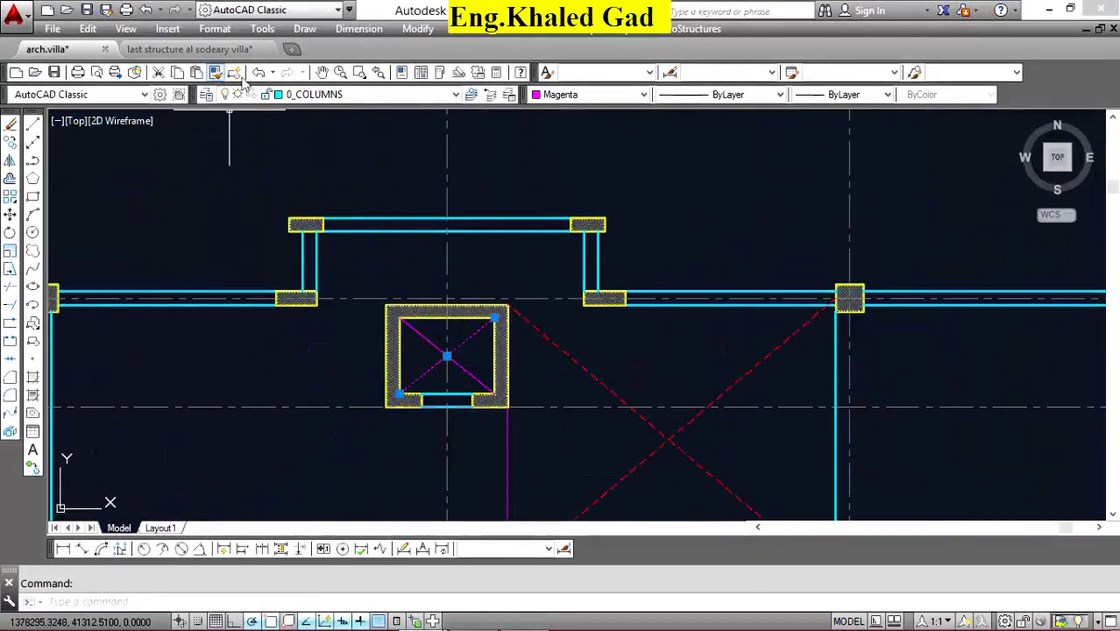
pyautogui.scroll(-2, 572, 292)
pyautogui.scroll(2, 613, 315)
pyautogui.moveTo(702, 343); pyautogui.dragTo(642, 322)
pyautogui.rightClick(662, 242)
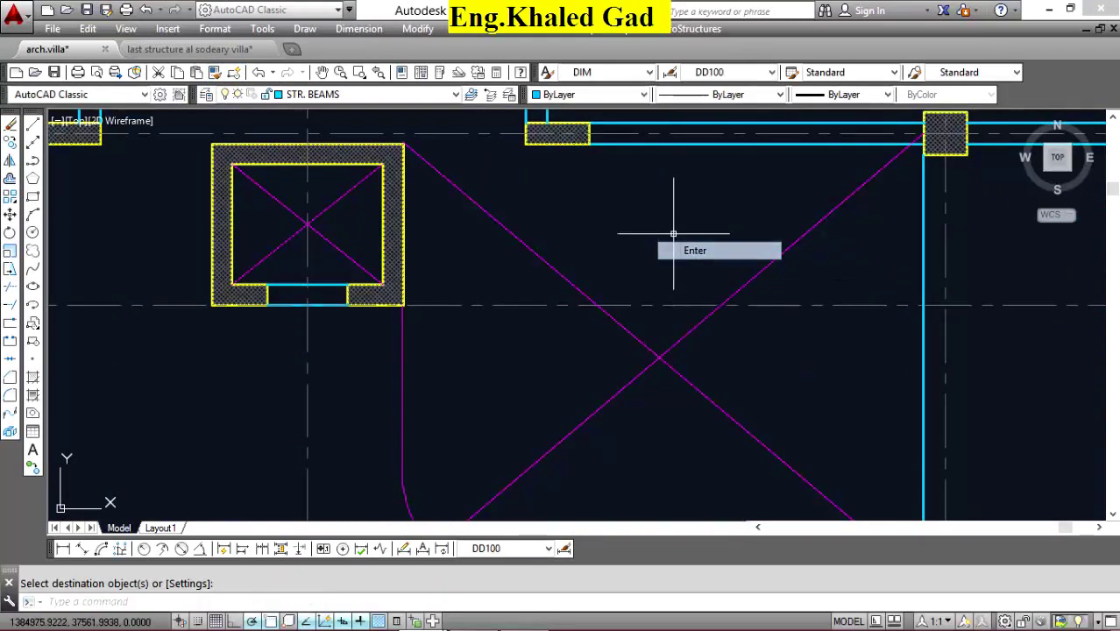
# Match a beam line's properties onto the curved void outline so it turns cyan.
pyautogui.rightClick(678, 205)
pyautogui.click(759, 215)
pyautogui.click(927, 295)
pyautogui.scroll(-3, 732, 261)
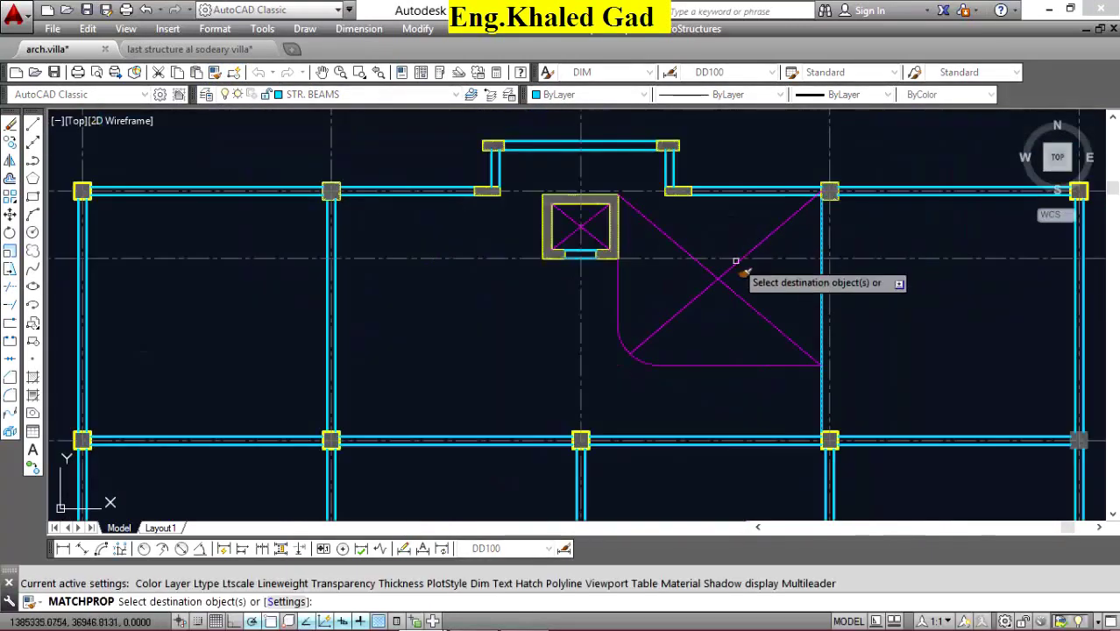
pyautogui.scroll(3, 682, 350)
pyautogui.moveTo(681, 350); pyautogui.dragTo(633, 380)
pyautogui.scroll(2, 655, 283)
pyautogui.scroll(-1, 583, 357)
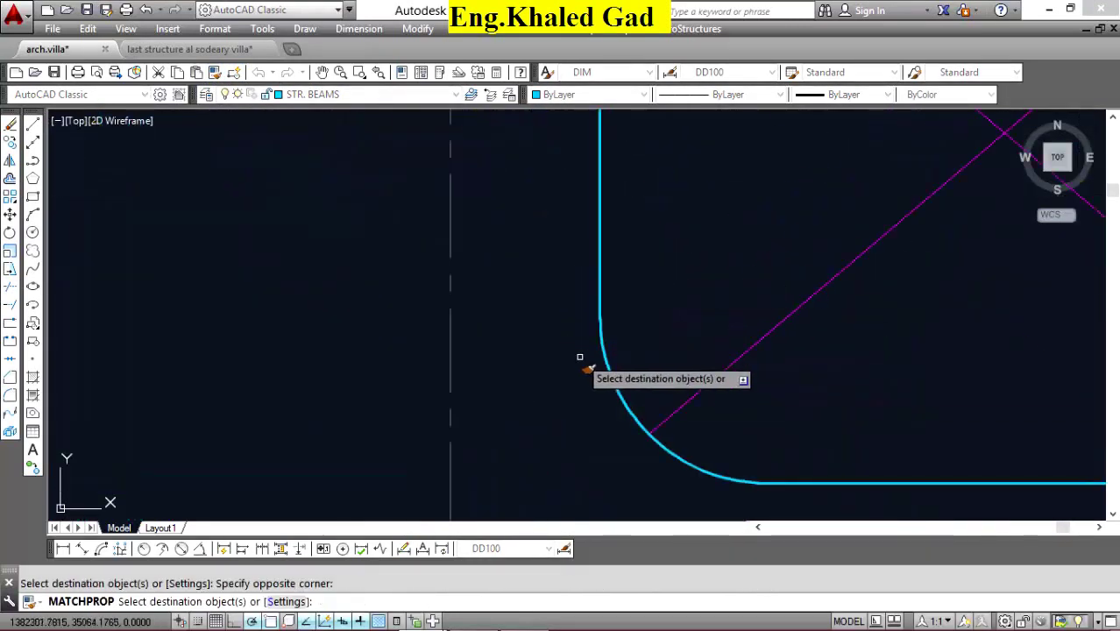
pyautogui.scroll(-1, 605, 315)
pyautogui.rightClick(626, 273)
pyautogui.click(647, 279)
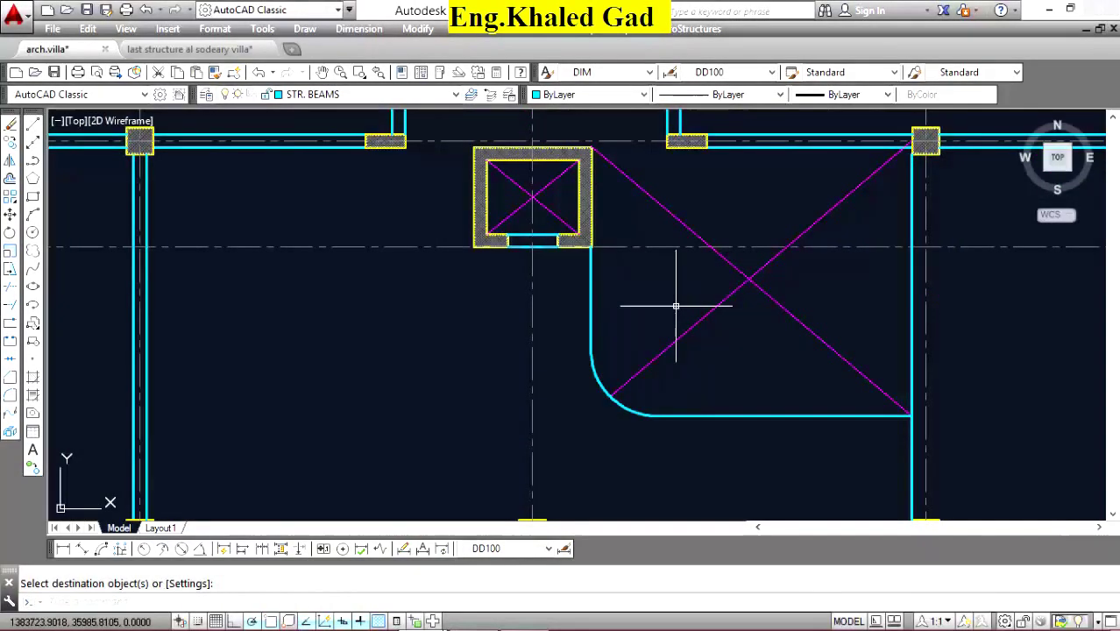
pyautogui.scroll(-3, 674, 305)
pyautogui.scroll(-3, 684, 324)
pyautogui.scroll(-2, 692, 338)
# Give the stair line the hidden stair linetype by matching properties.
pyautogui.scroll(-3, 670, 322)
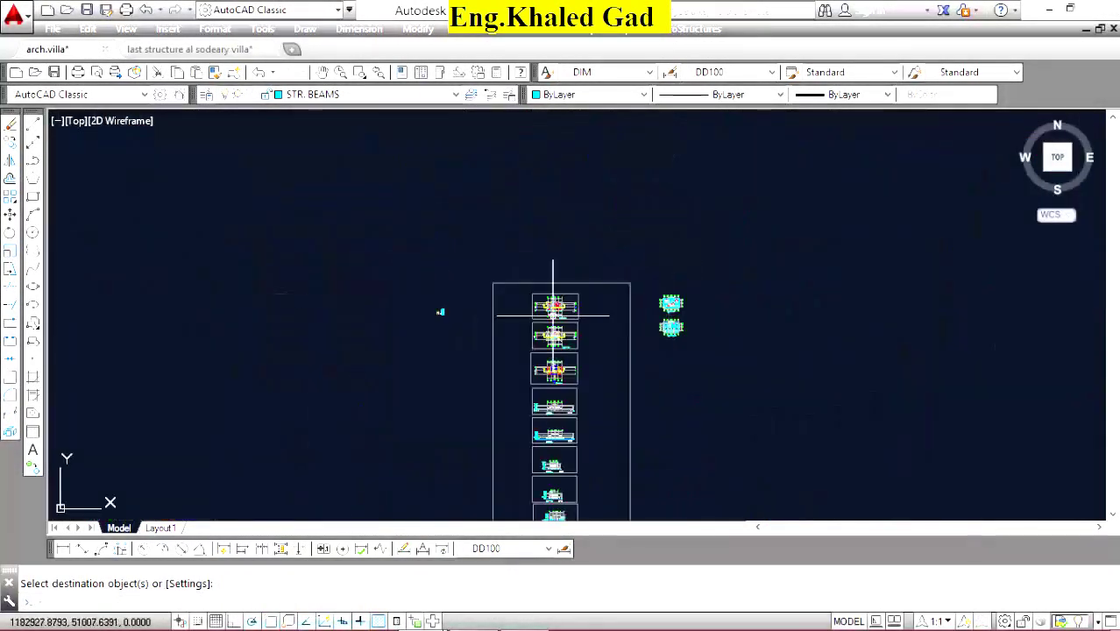
pyautogui.scroll(4, 556, 324)
pyautogui.scroll(3, 559, 262)
pyautogui.scroll(3, 557, 280)
pyautogui.scroll(6, 526, 254)
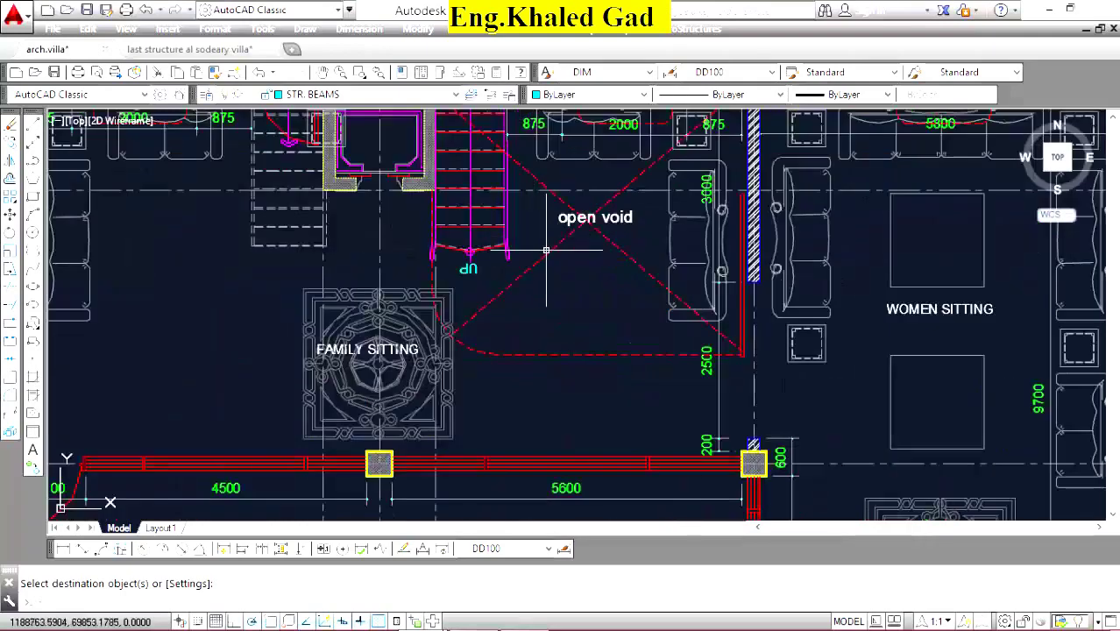
pyautogui.scroll(-3, 552, 350)
pyautogui.scroll(-1, 560, 386)
pyautogui.scroll(2, 574, 431)
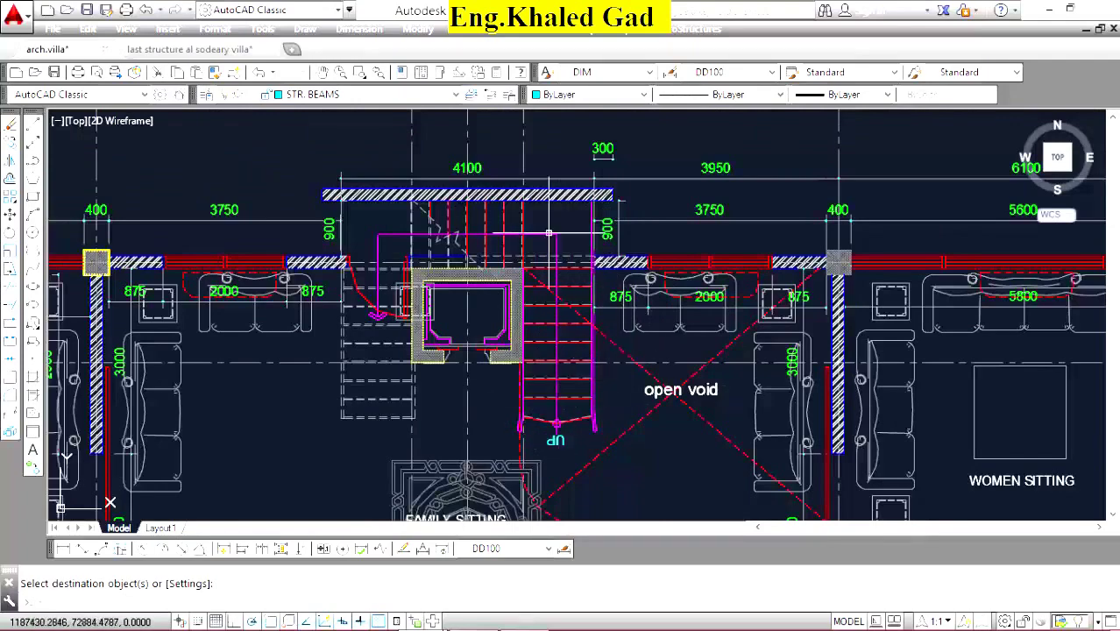
pyautogui.scroll(-8, 475, 238)
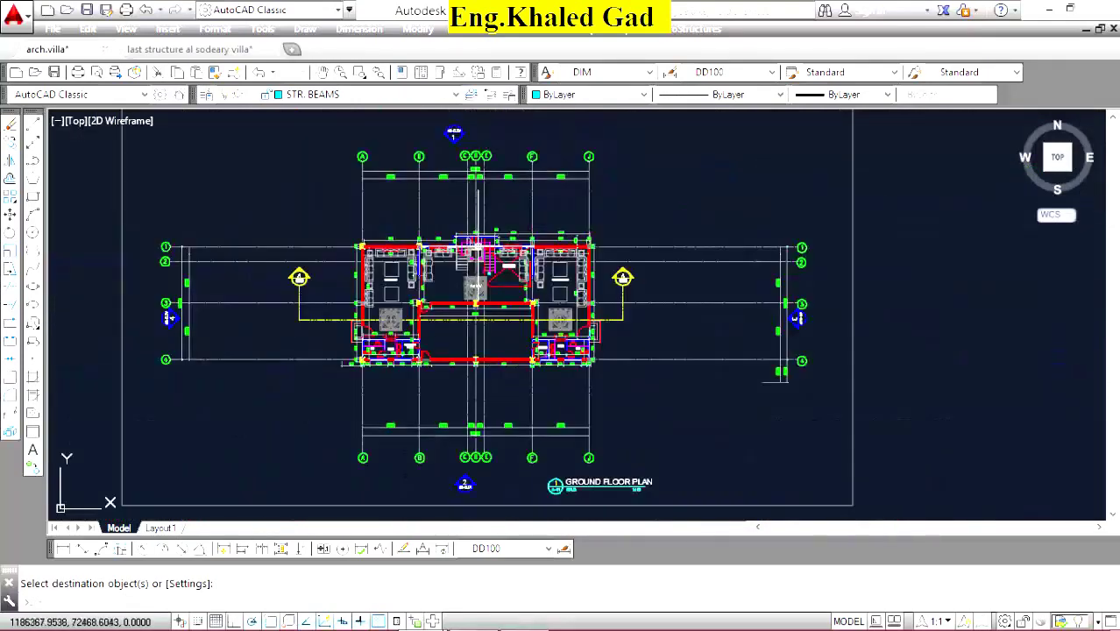
pyautogui.scroll(5, 475, 237)
pyautogui.scroll(2, 477, 229)
pyautogui.scroll(2, 478, 224)
pyautogui.scroll(4, 479, 219)
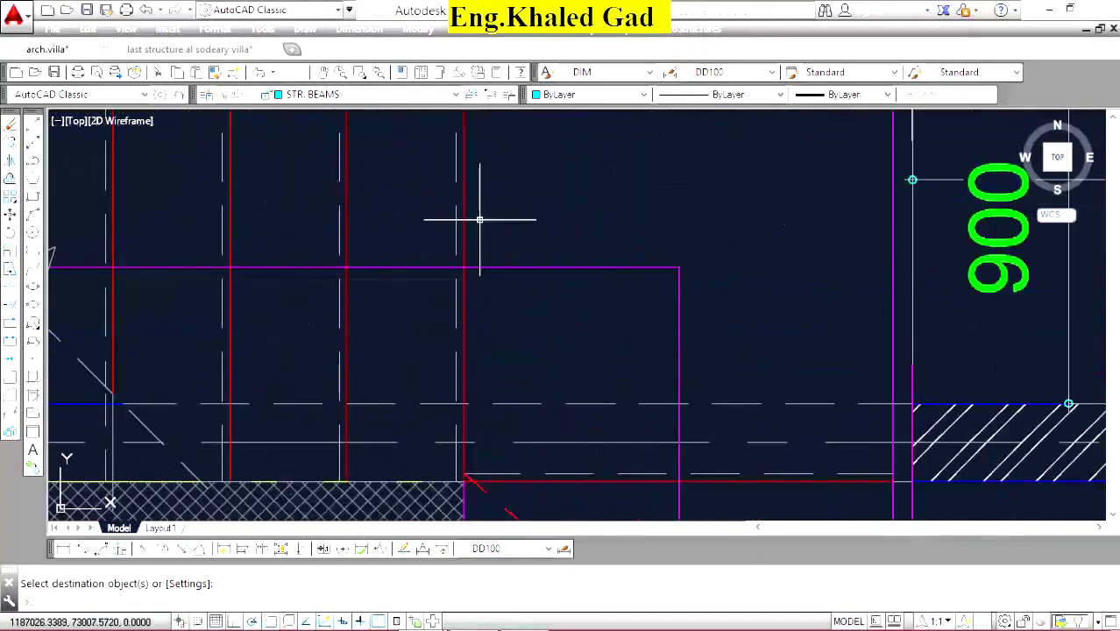
pyautogui.scroll(-5, 484, 221)
pyautogui.scroll(3, 563, 306)
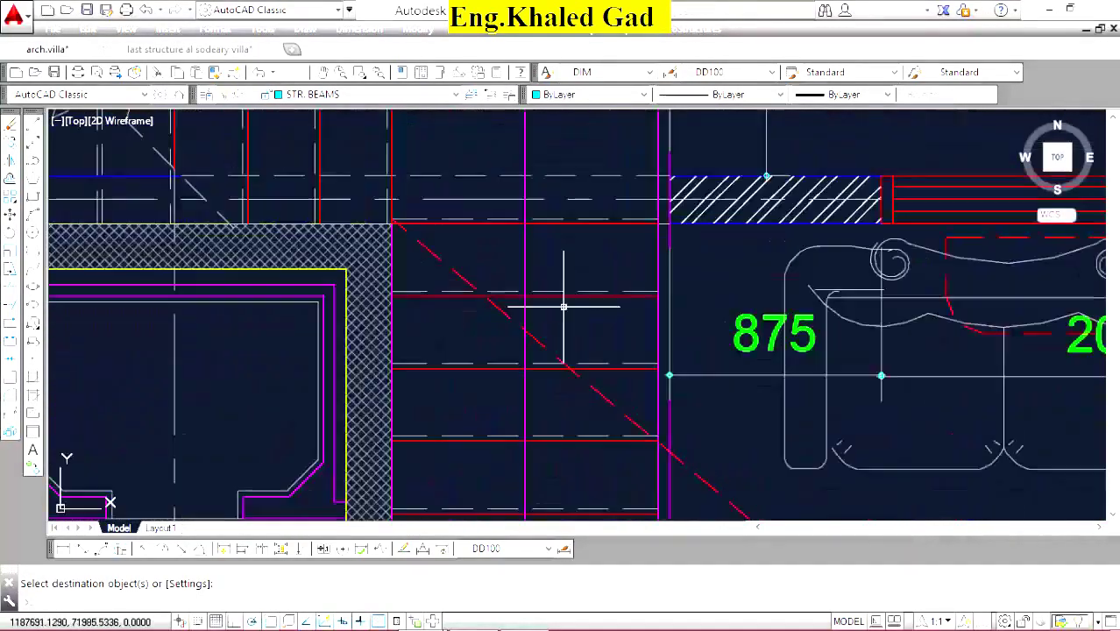
pyautogui.click(587, 219)
pyautogui.press('Return')
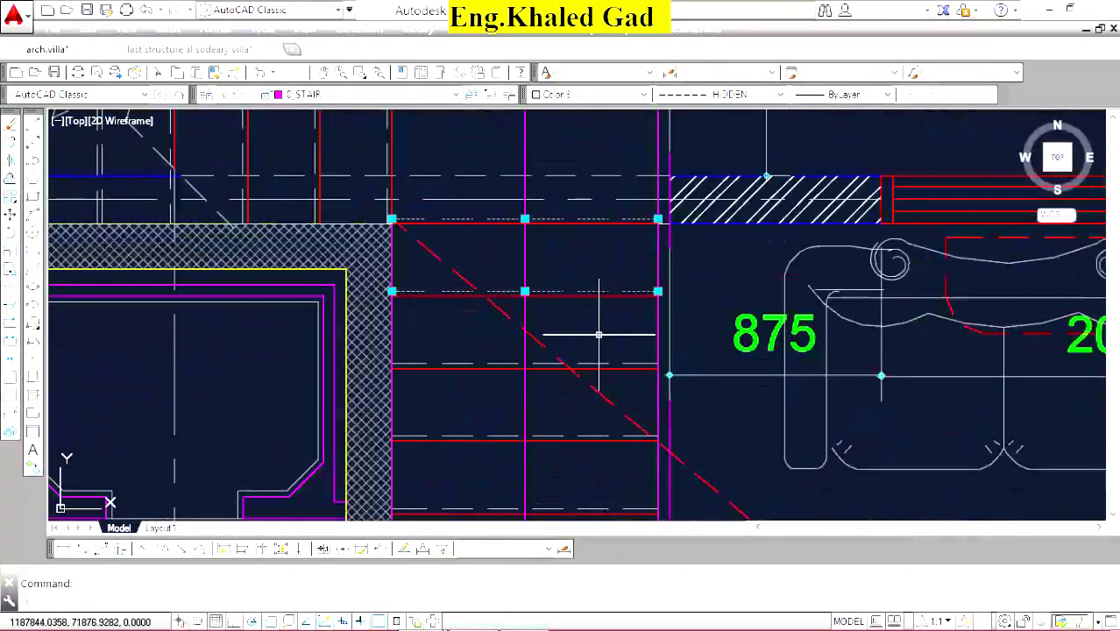
# Select the vertical stair line with a selection window.
pyautogui.scroll(-4, 620, 313)
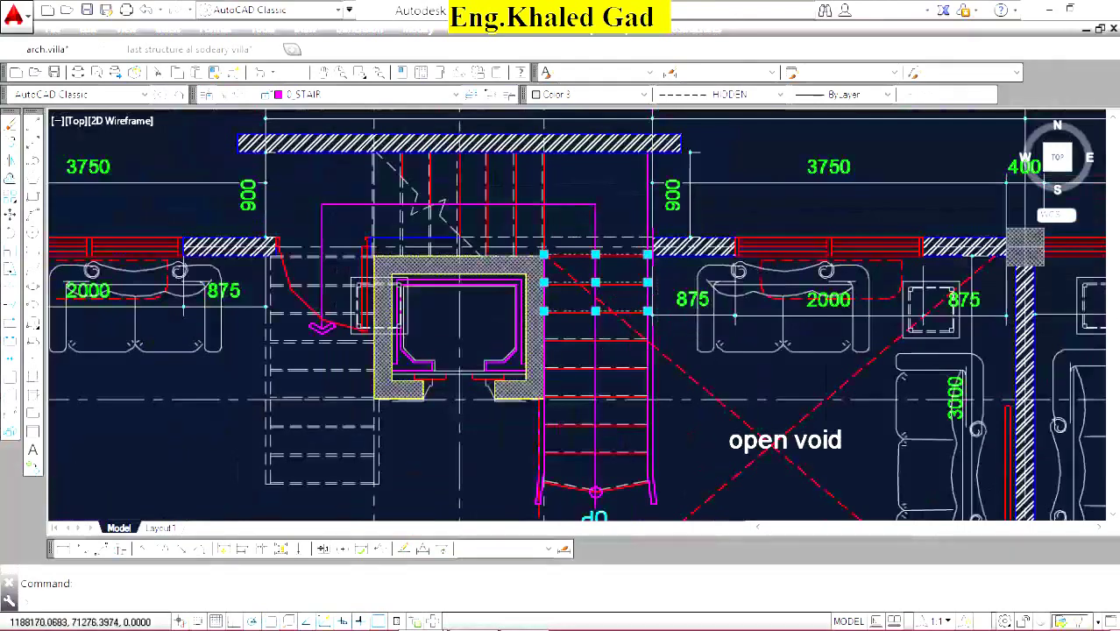
pyautogui.scroll(5, 644, 312)
pyautogui.scroll(-5, 635, 194)
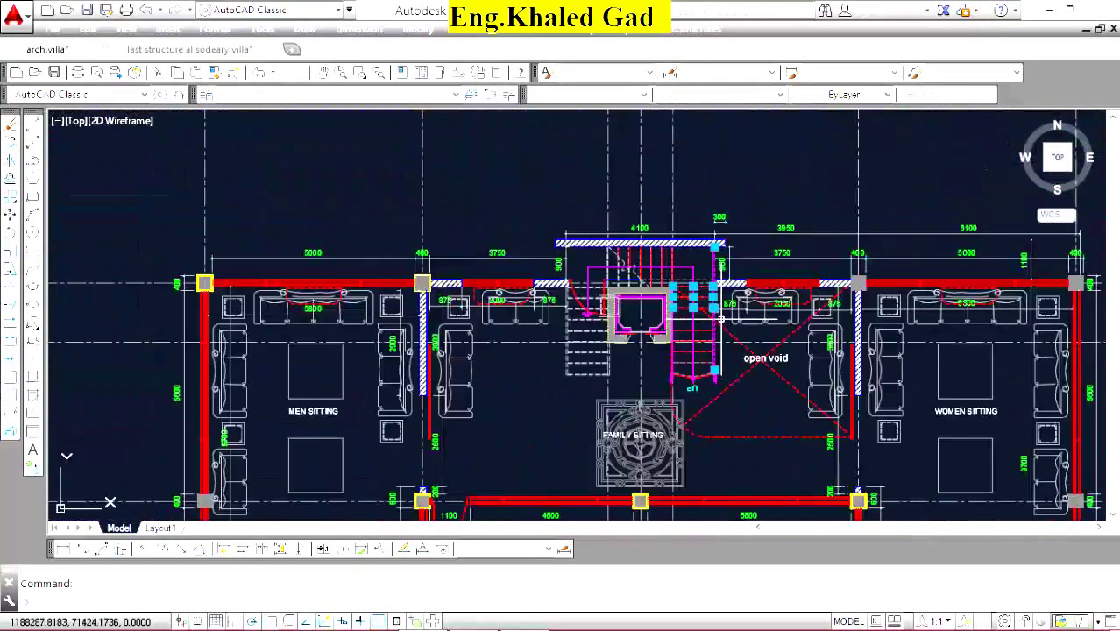
pyautogui.scroll(3, 604, 302)
pyautogui.scroll(4, 758, 236)
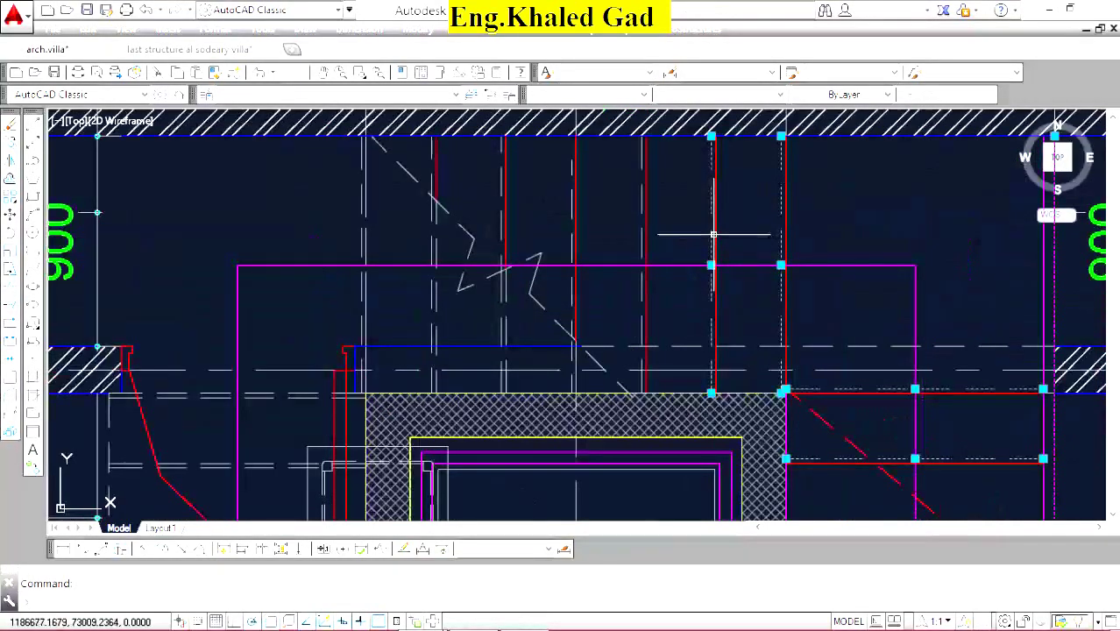
pyautogui.scroll(4, 640, 232)
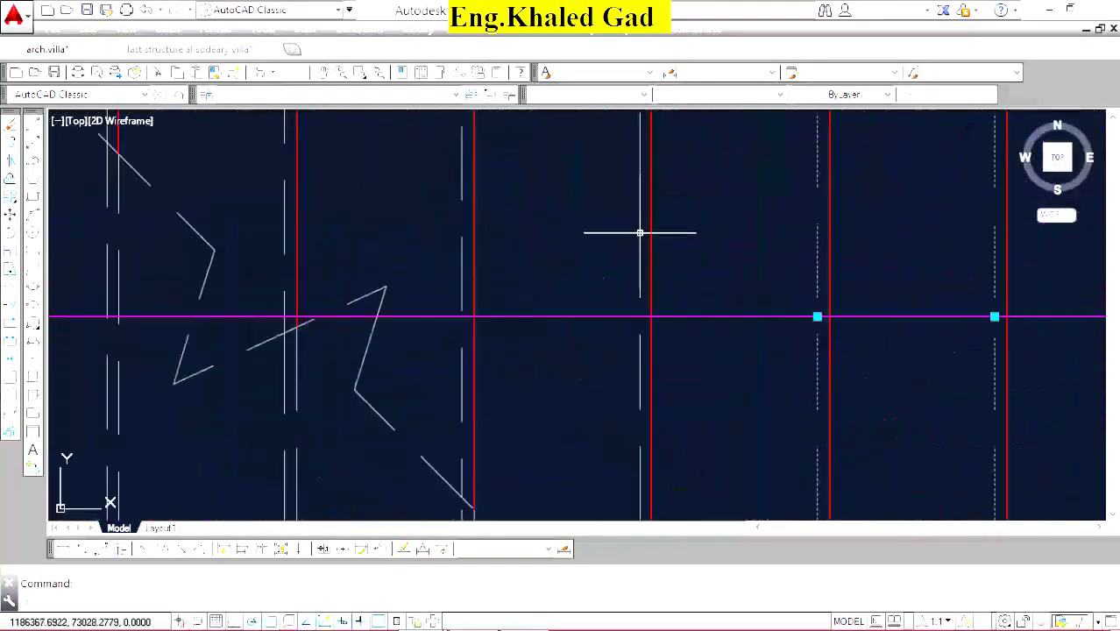
pyautogui.click(464, 246)
pyautogui.click(383, 248)
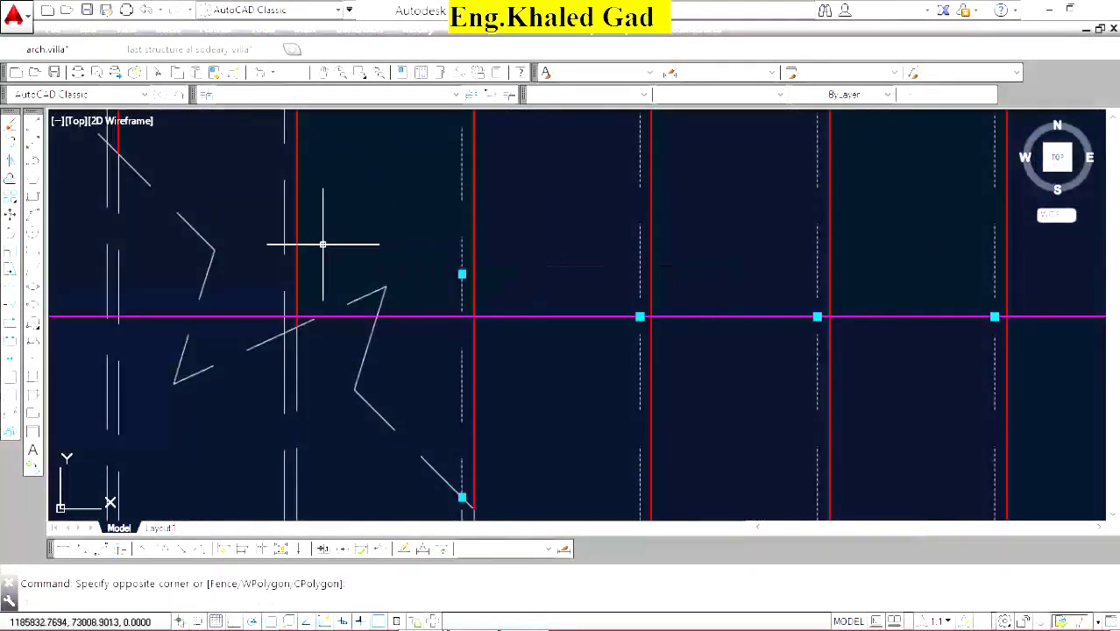
# Window-select the dashed stair lines, then clear the selection.
pyautogui.scroll(-6, 540, 245)
pyautogui.scroll(4, 541, 245)
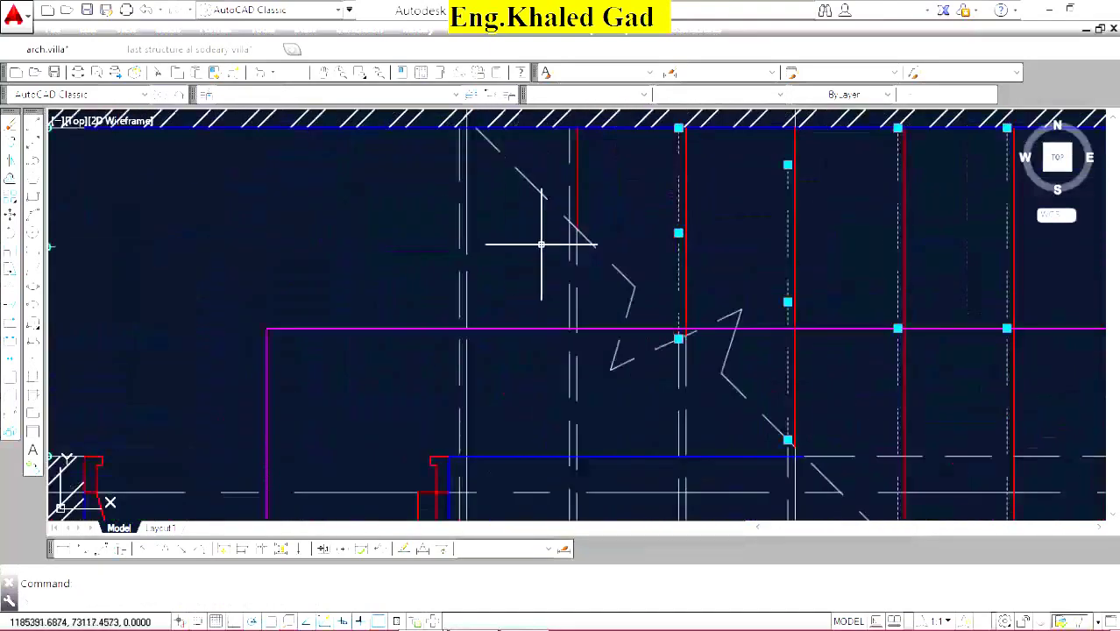
pyautogui.scroll(-5, 463, 230)
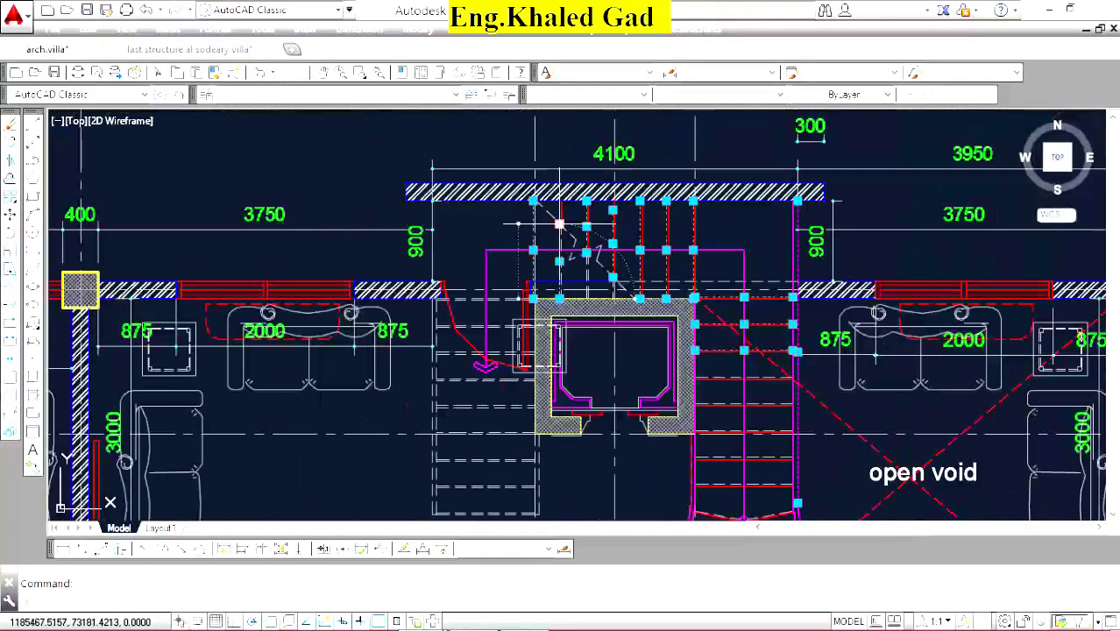
pyautogui.scroll(4, 477, 247)
pyautogui.scroll(2, 478, 247)
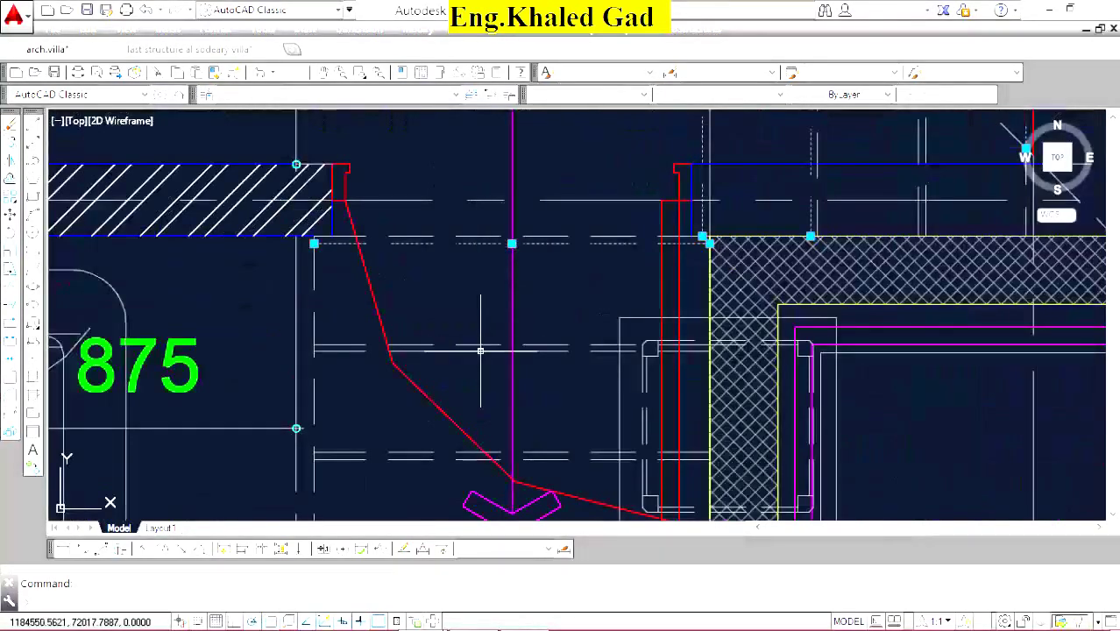
pyautogui.scroll(-3, 480, 351)
pyautogui.scroll(-2, 480, 350)
pyautogui.scroll(7, 485, 311)
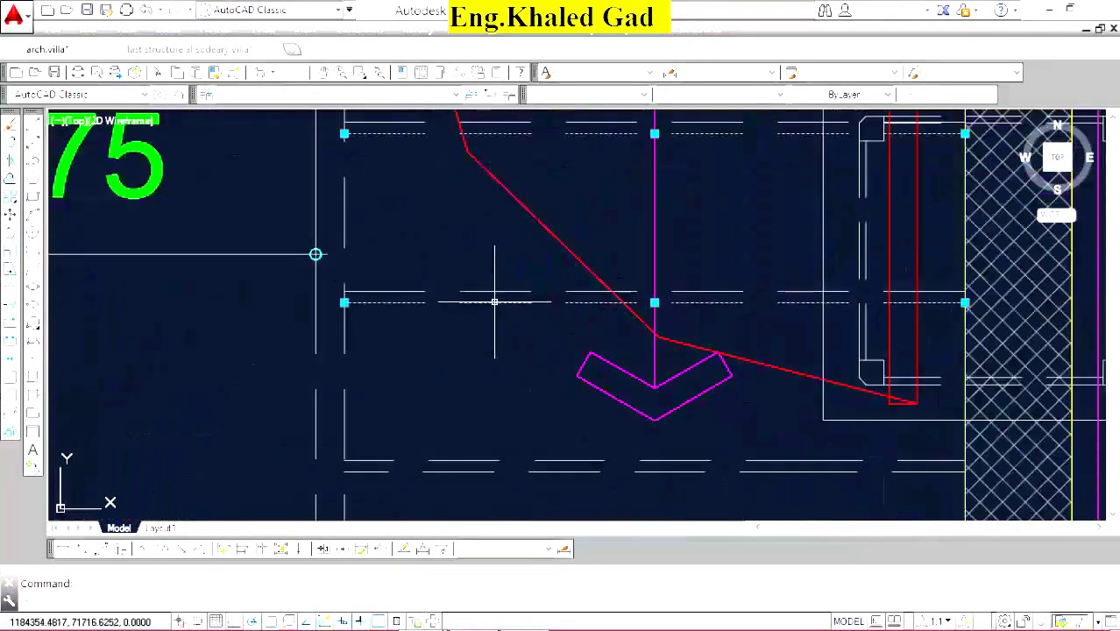
pyautogui.scroll(-5, 472, 364)
pyautogui.scroll(1, 491, 290)
pyautogui.scroll(3, 512, 252)
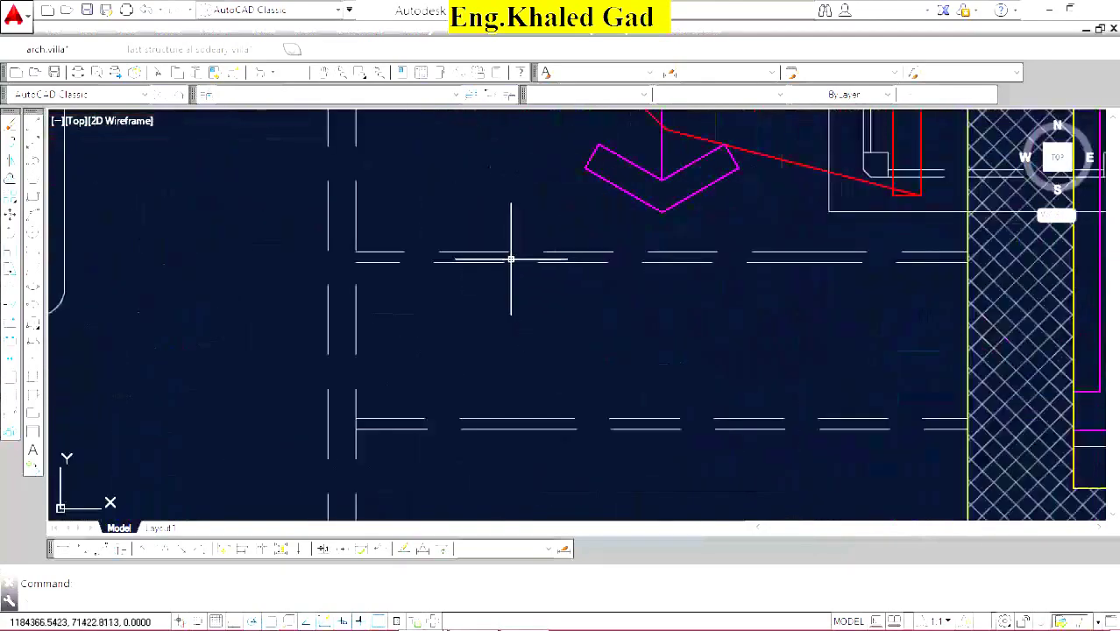
pyautogui.click(498, 275)
pyautogui.scroll(-4, 497, 275)
pyautogui.scroll(4, 532, 274)
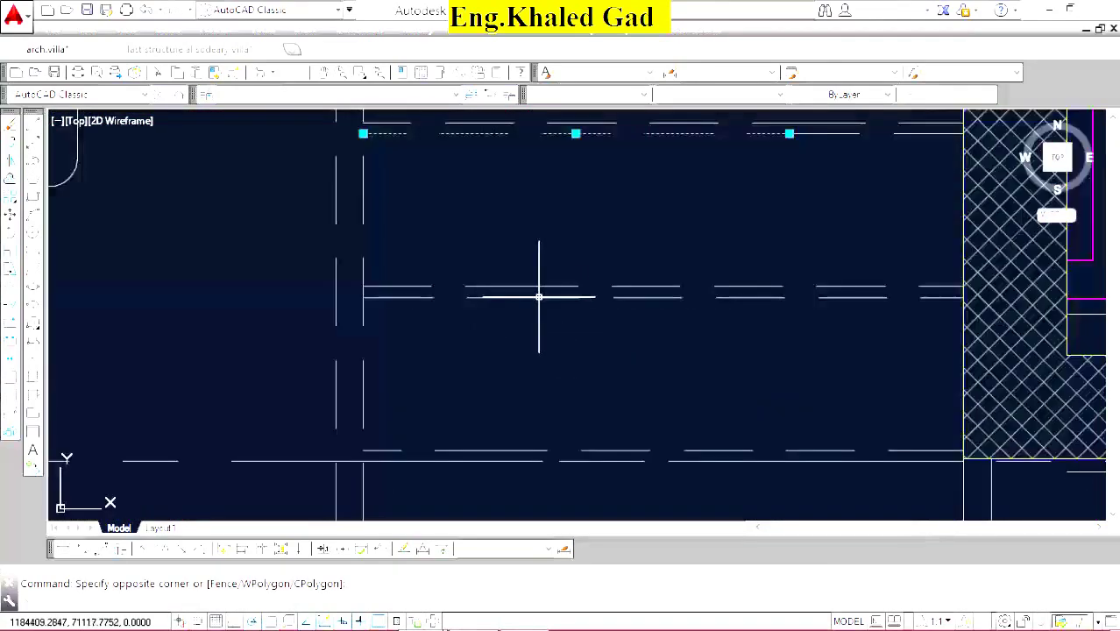
pyautogui.click(539, 296)
pyautogui.scroll(-4, 539, 297)
pyautogui.scroll(4, 521, 350)
pyautogui.press('Escape')
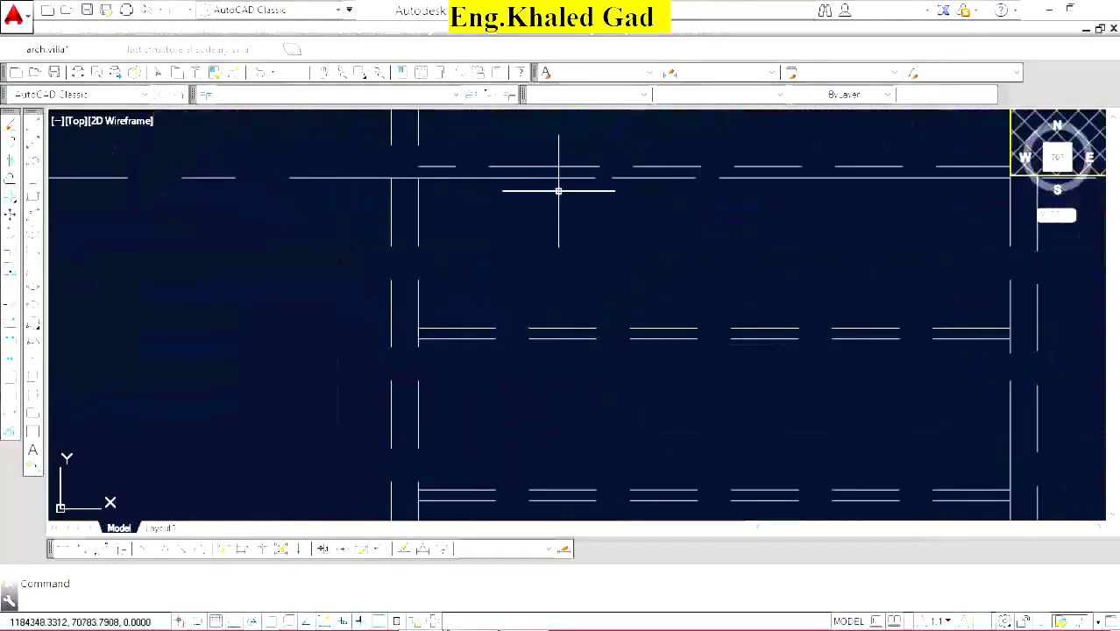
# Select the dashed lines beside the 400 column for copying.
pyautogui.scroll(-4, 577, 232)
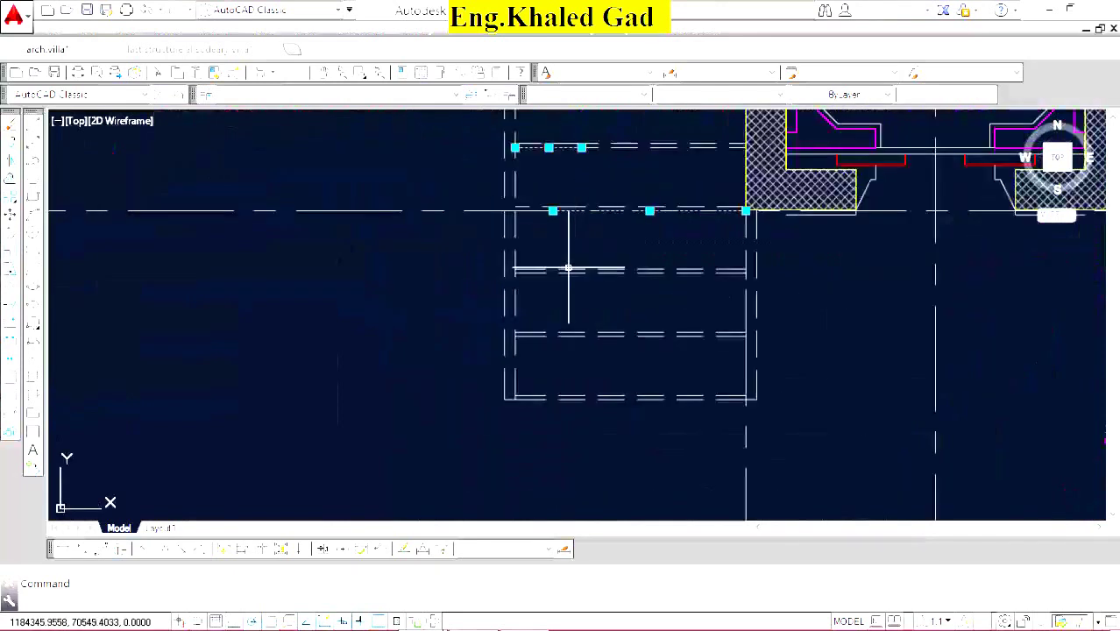
pyautogui.click(569, 274)
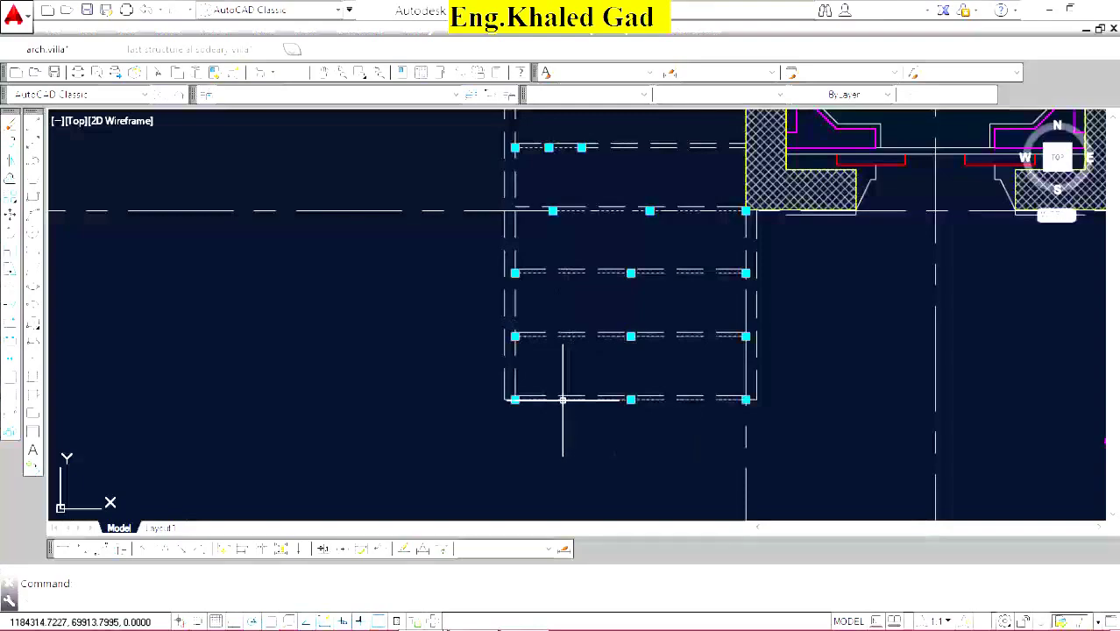
pyautogui.scroll(4, 515, 397)
pyautogui.click(508, 343)
pyautogui.scroll(-2, 543, 344)
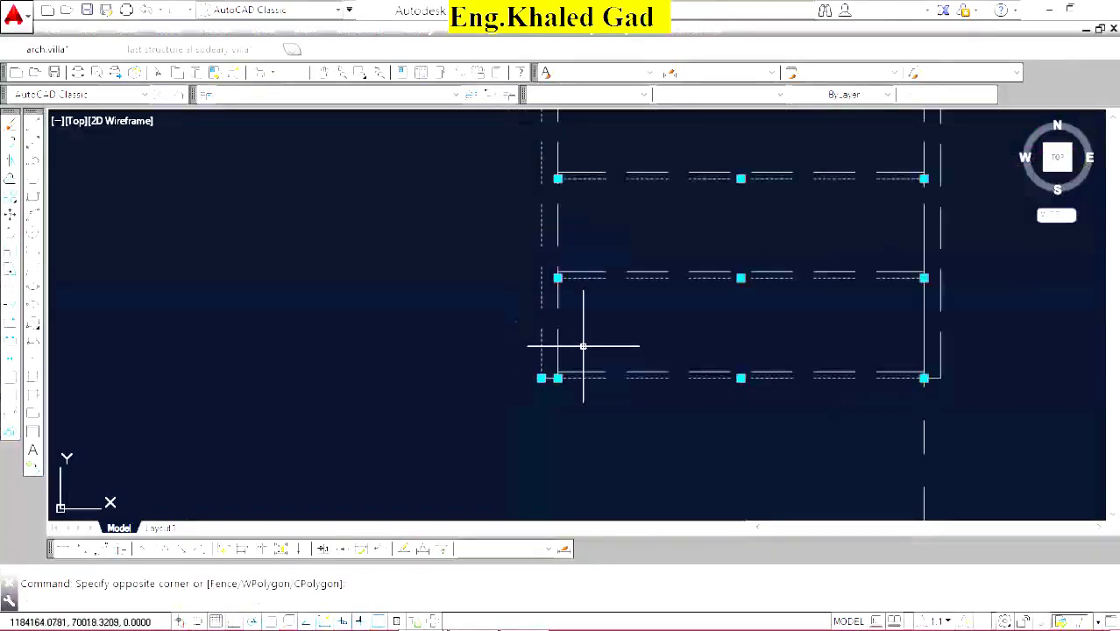
pyautogui.scroll(-3, 582, 345)
pyautogui.scroll(-2, 631, 324)
pyautogui.scroll(-4, 684, 305)
pyautogui.scroll(3, 685, 305)
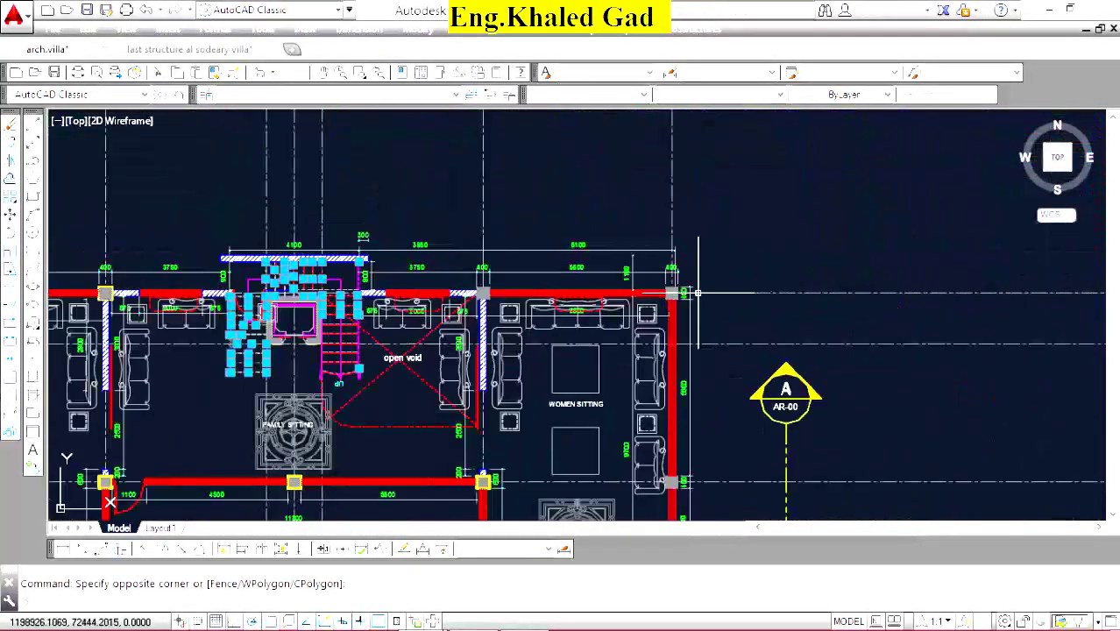
pyautogui.scroll(3, 687, 293)
pyautogui.scroll(2, 618, 303)
# Copy the column from its corner and place it at the beam corner.
pyautogui.click(26, 145)
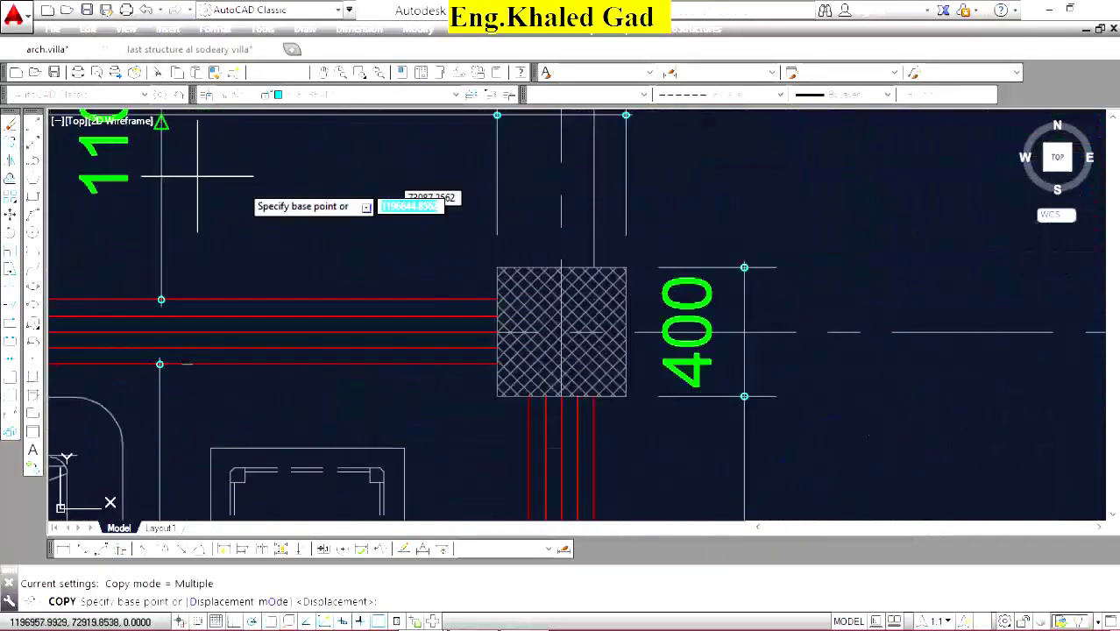
pyautogui.click(626, 267)
pyautogui.scroll(-6, 443, 219)
pyautogui.scroll(-3, 543, 341)
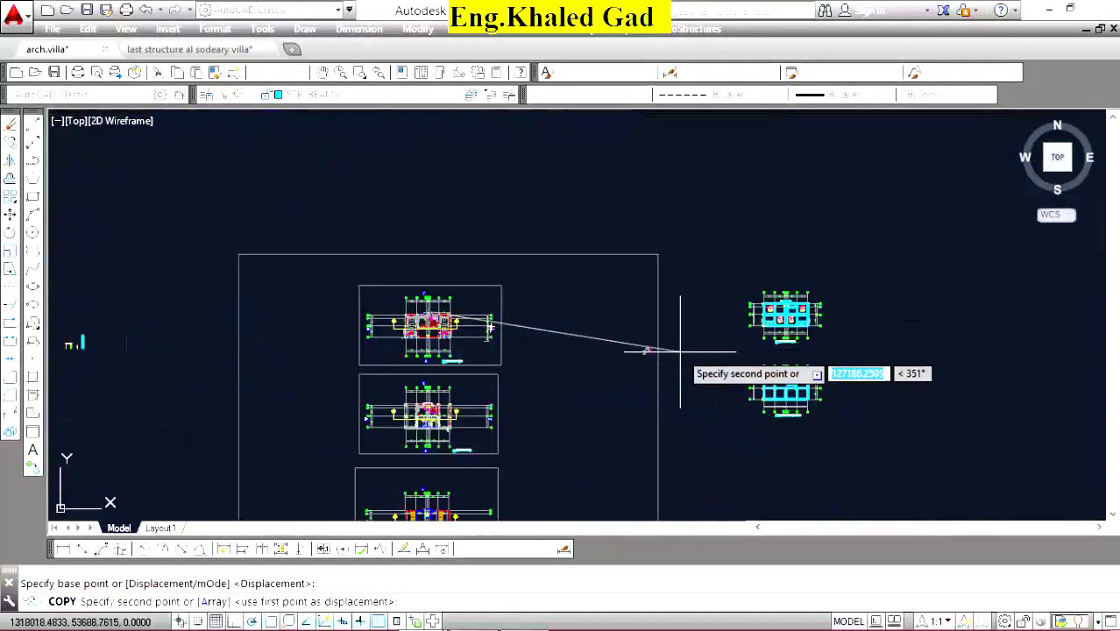
pyautogui.scroll(3, 812, 351)
pyautogui.scroll(3, 737, 307)
pyautogui.scroll(3, 699, 284)
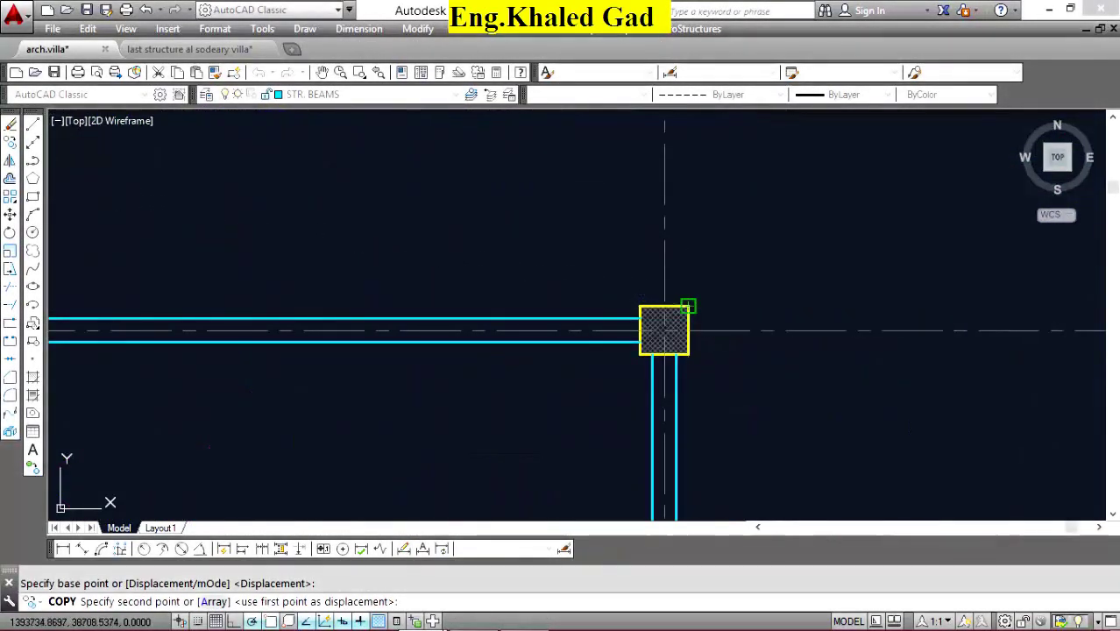
pyautogui.click(689, 306)
pyautogui.rightClick(743, 210)
pyautogui.click(771, 220)
# Stretch the dashed stair lines to lengthen them.
pyautogui.scroll(-5, 724, 342)
pyautogui.scroll(3, 723, 342)
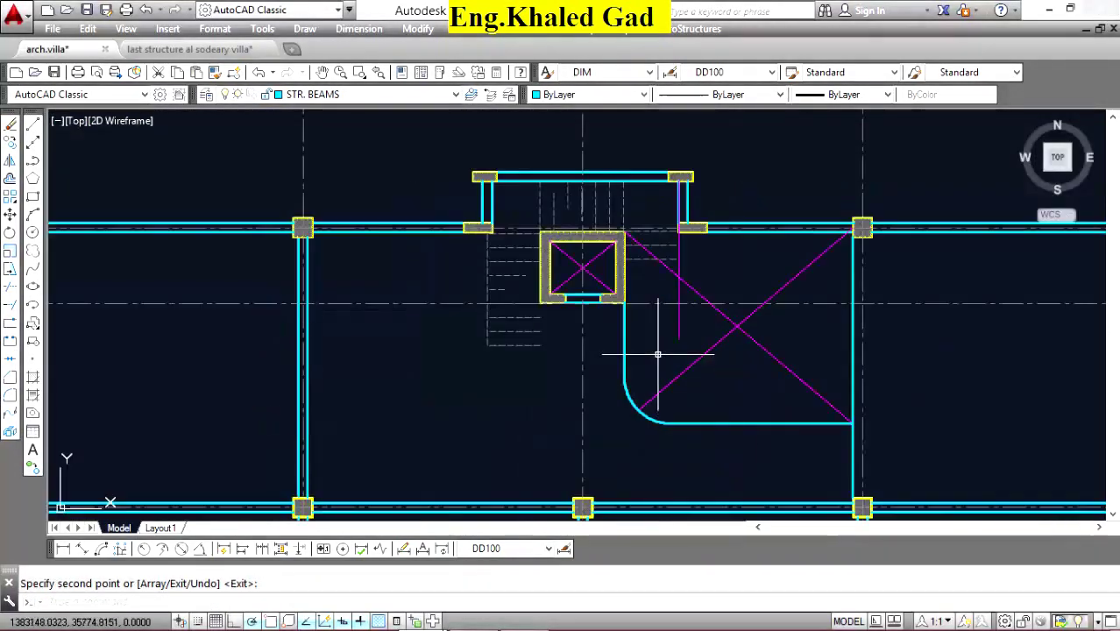
pyautogui.scroll(3, 655, 350)
pyautogui.scroll(2, 675, 288)
pyautogui.scroll(2, 703, 125)
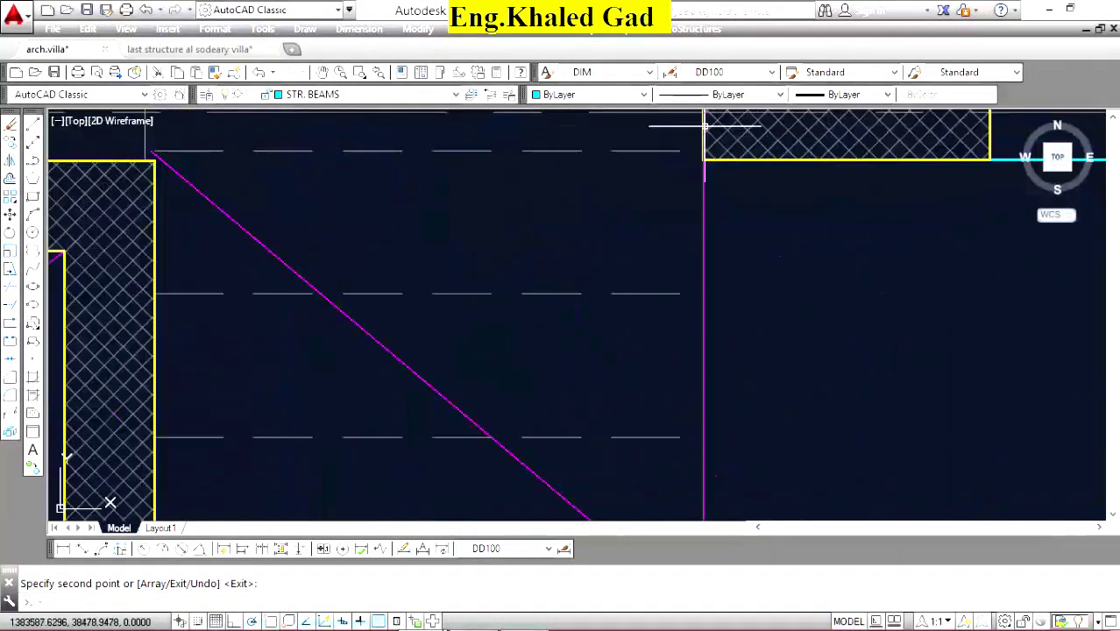
pyautogui.click(635, 473)
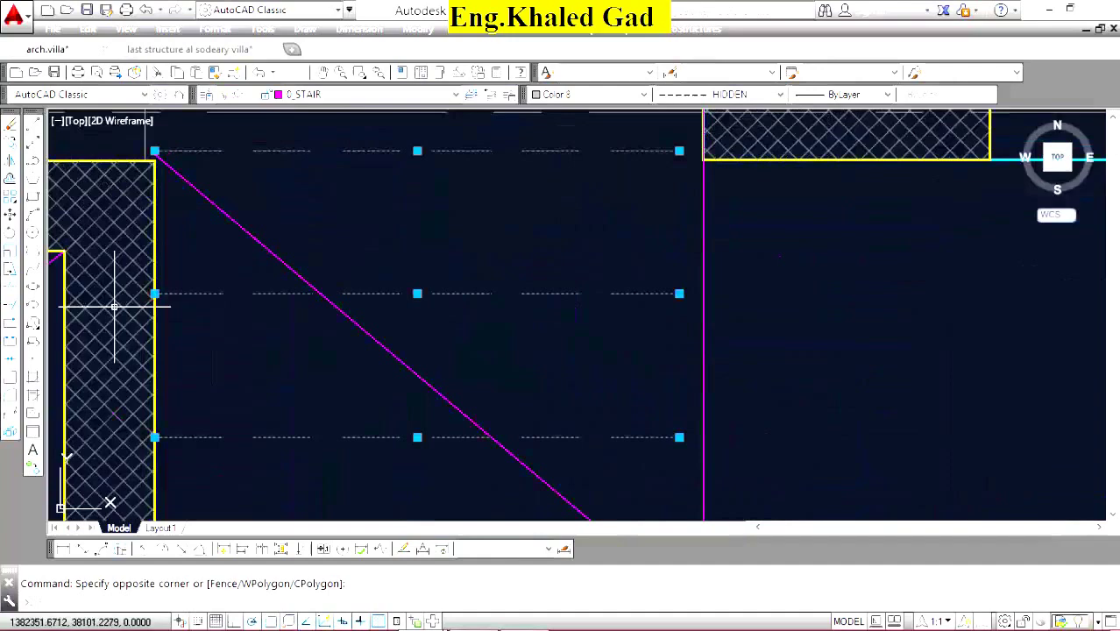
pyautogui.click(11, 271)
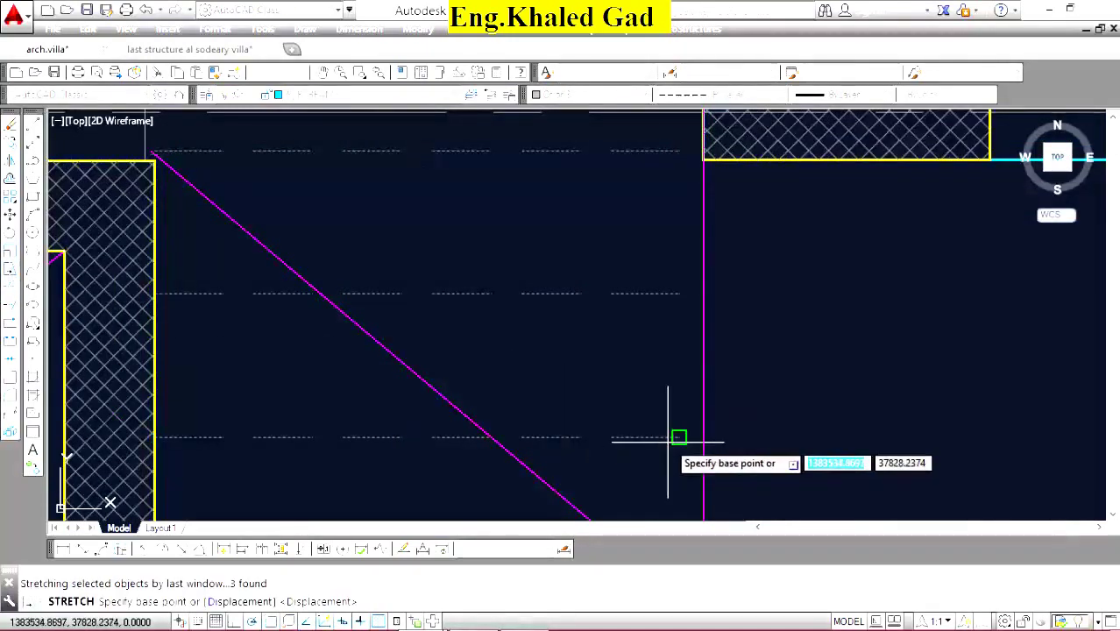
pyautogui.click(679, 437)
pyautogui.scroll(-5, 701, 349)
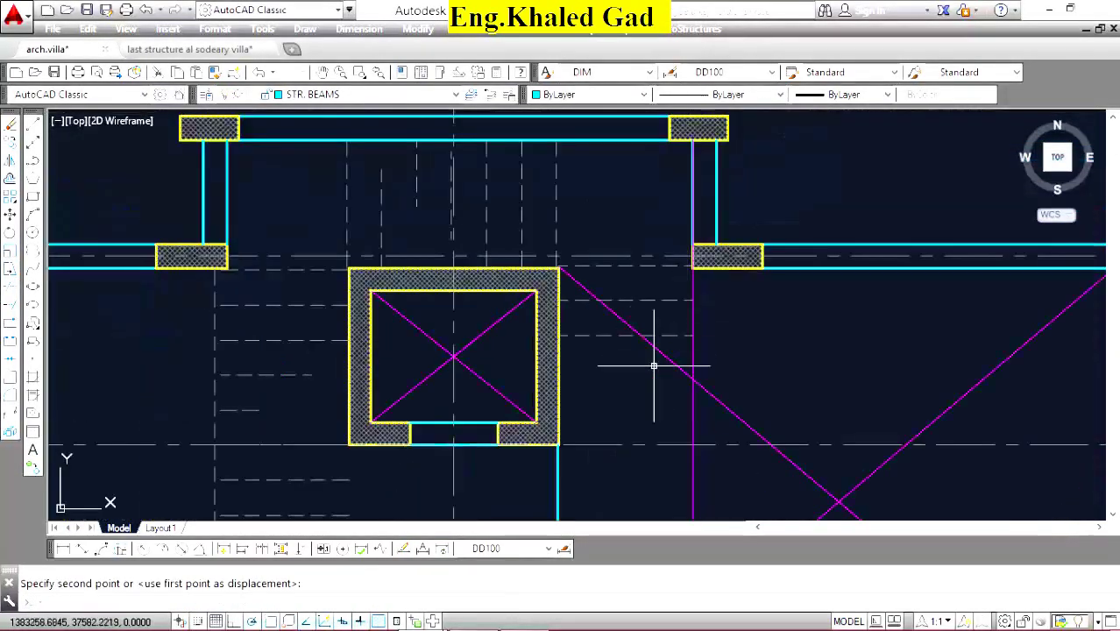
pyautogui.scroll(3, 655, 364)
# Draw a cyan line from inside the lift core across the void's magenta diagonal.
pyautogui.click(33, 126)
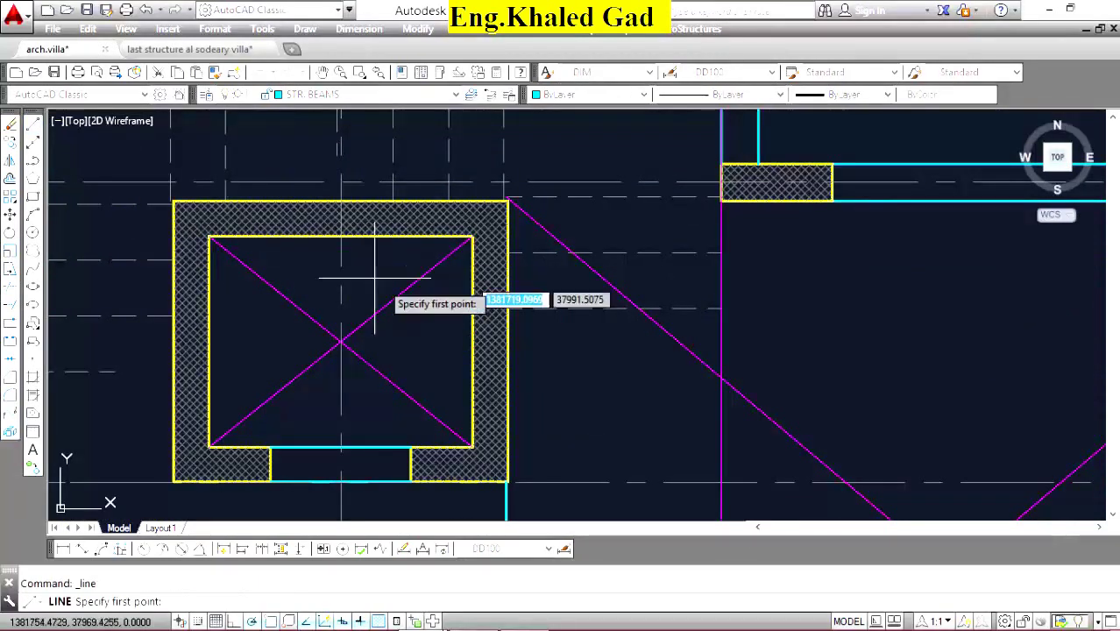
pyautogui.click(450, 325)
pyautogui.click(766, 374)
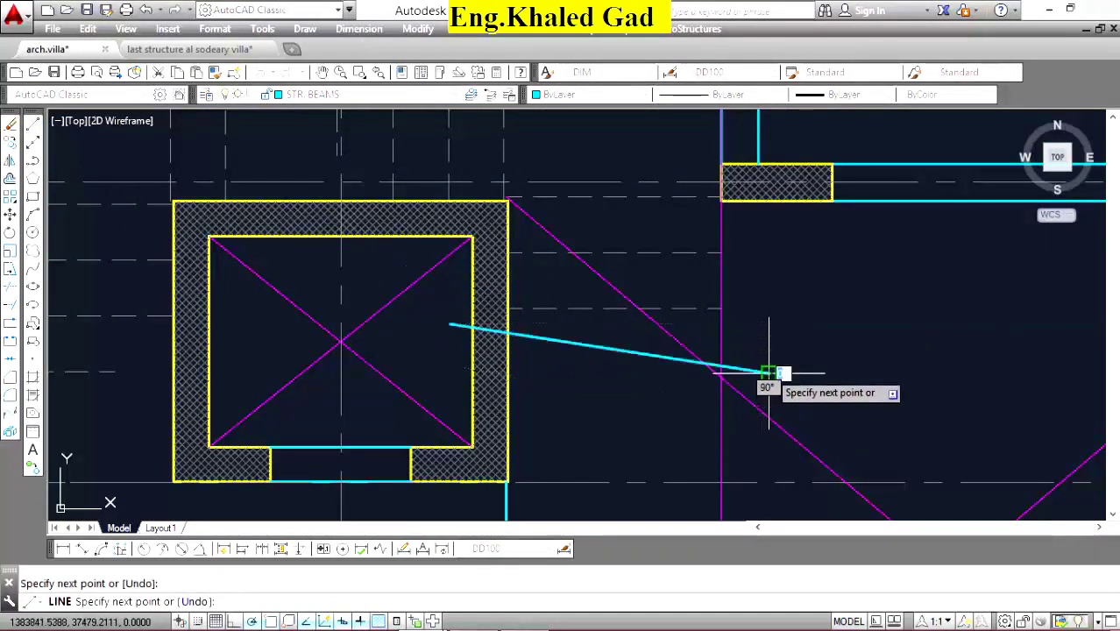
pyautogui.scroll(-2, 708, 313)
pyautogui.click(710, 515)
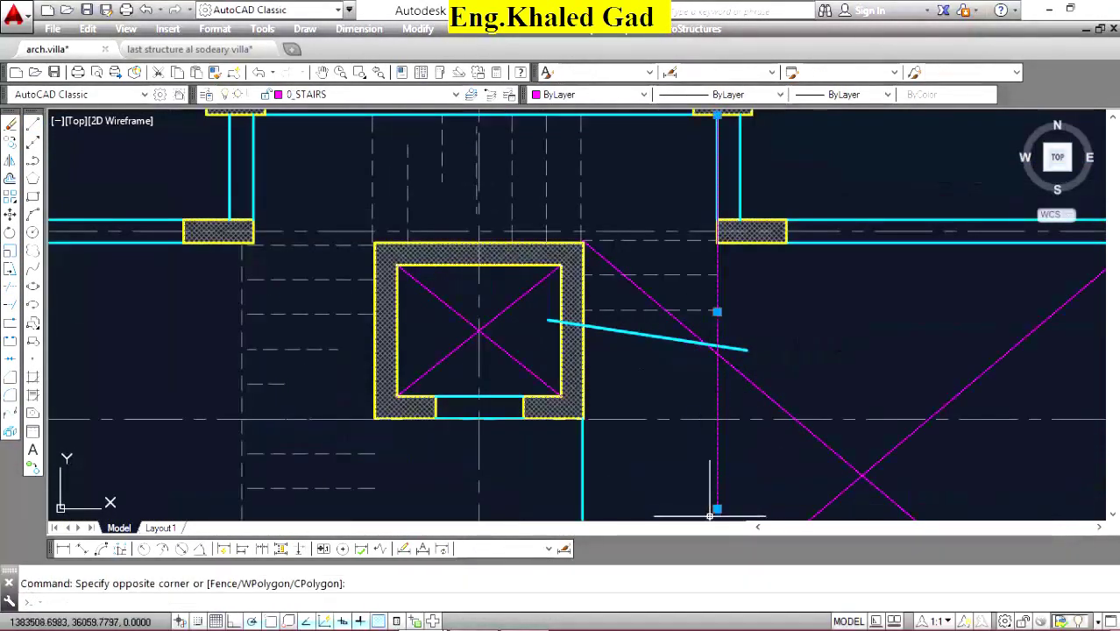
pyautogui.click(717, 508)
pyautogui.scroll(2, 714, 351)
pyautogui.scroll(2, 721, 324)
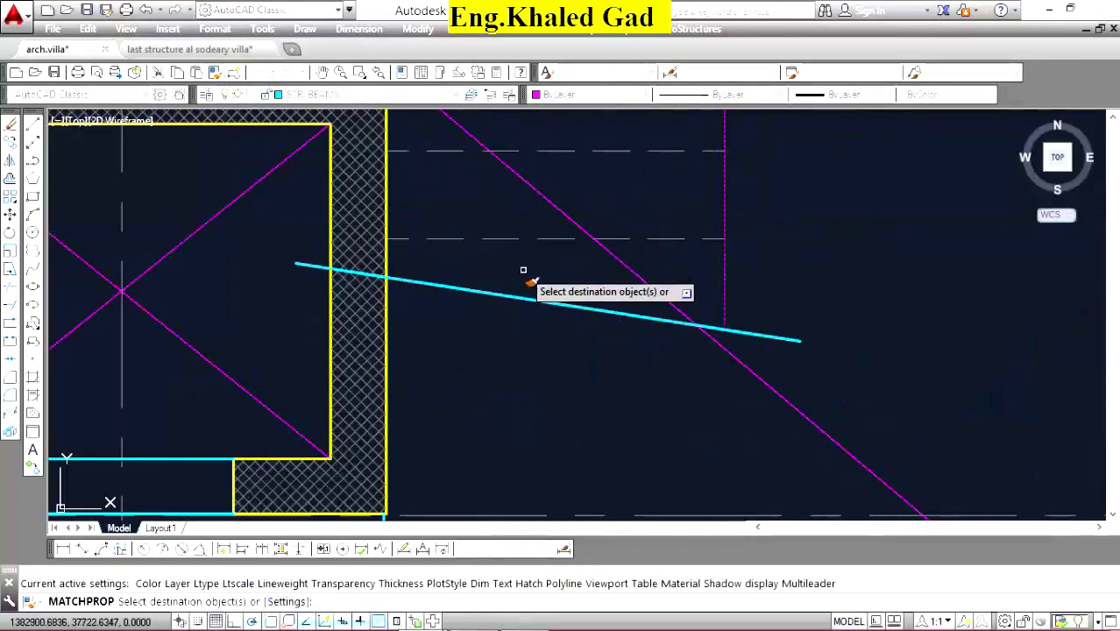
# Match the magenta stair line's properties onto the new cyan line.
pyautogui.click(545, 331)
pyautogui.scroll(-3, 614, 316)
pyautogui.press('Escape')
pyautogui.scroll(5, 614, 306)
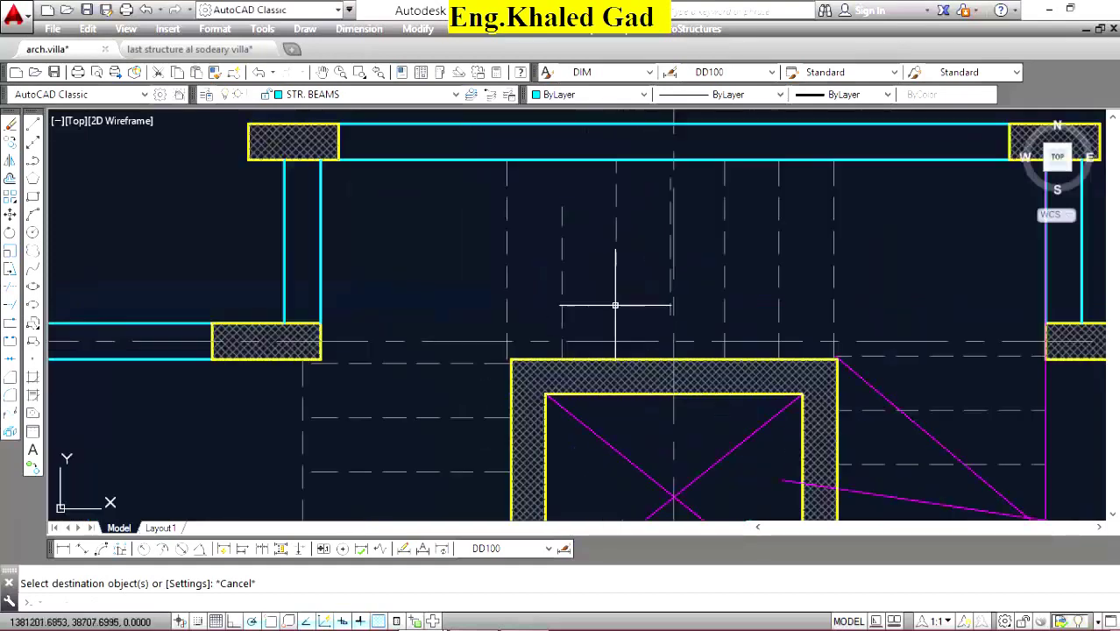
pyautogui.scroll(2, 675, 307)
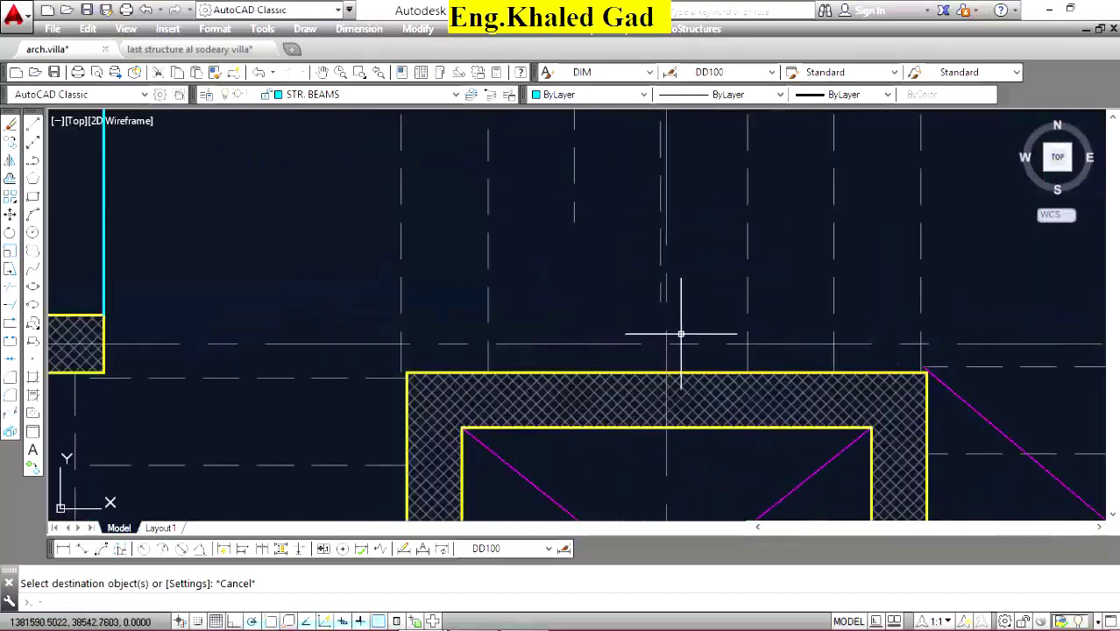
# Stretch two vertical dashed stair lines down to the wall edge.
pyautogui.click(658, 293)
pyautogui.click(659, 298)
pyautogui.click(660, 374)
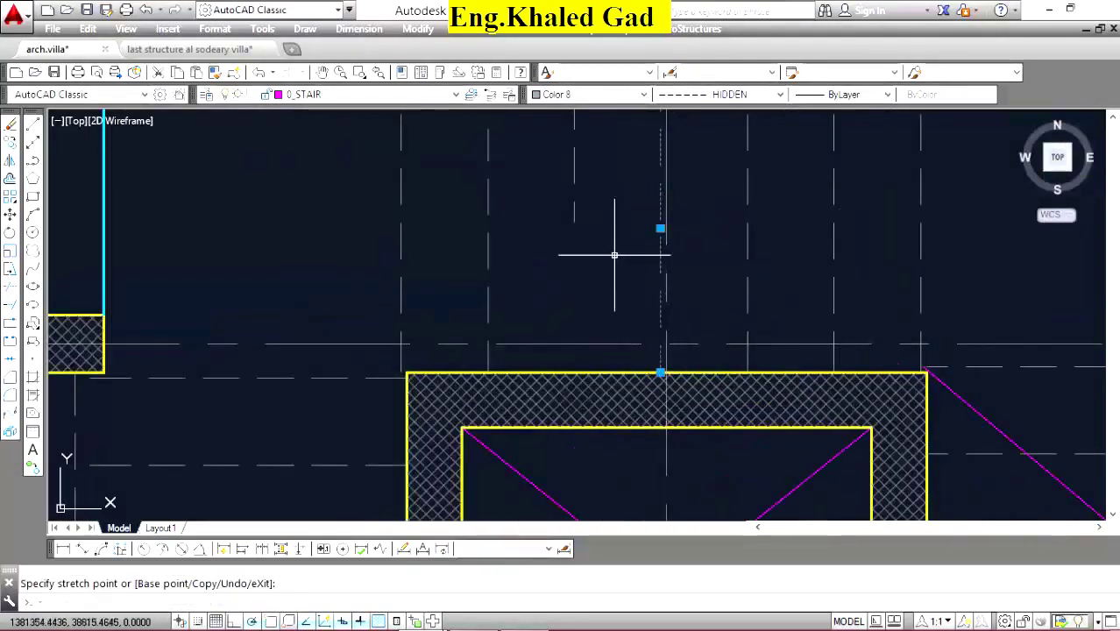
pyautogui.click(574, 214)
pyautogui.click(546, 252)
pyautogui.click(574, 222)
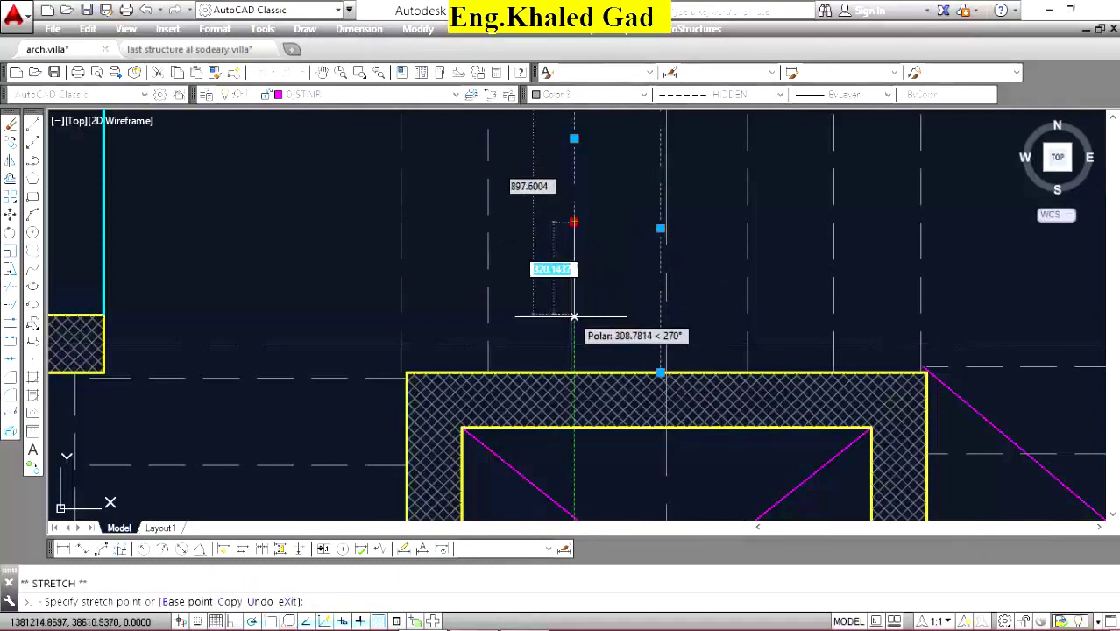
pyautogui.click(573, 373)
pyautogui.scroll(-4, 574, 394)
pyautogui.scroll(4, 524, 303)
# Stretch two more dashed stair lines to the beam edge.
pyautogui.click(552, 302)
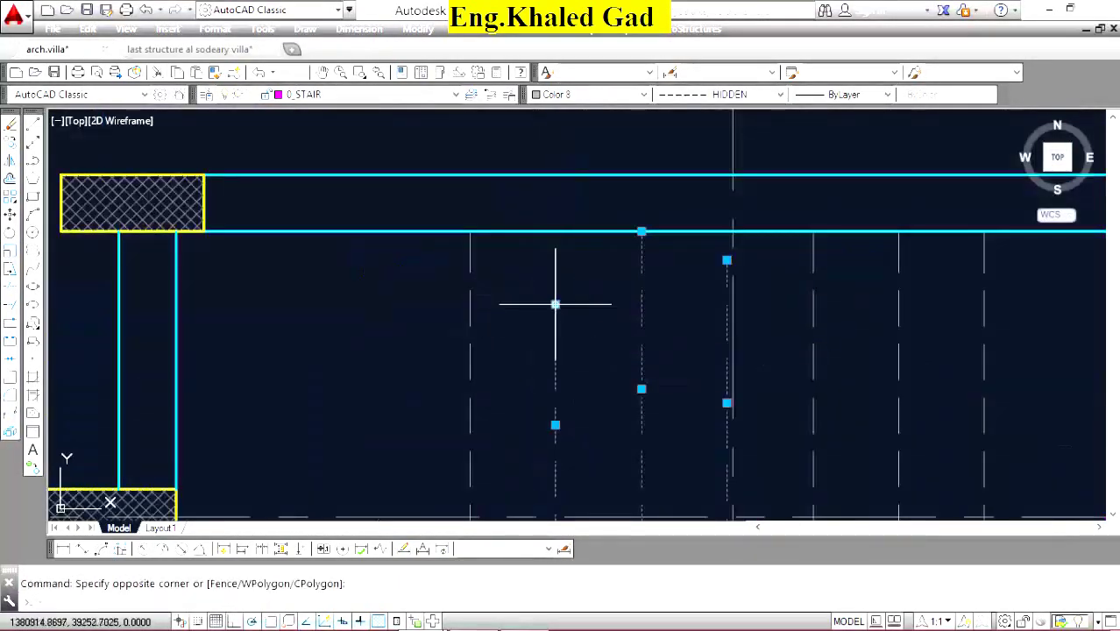
pyautogui.click(555, 304)
pyautogui.click(555, 232)
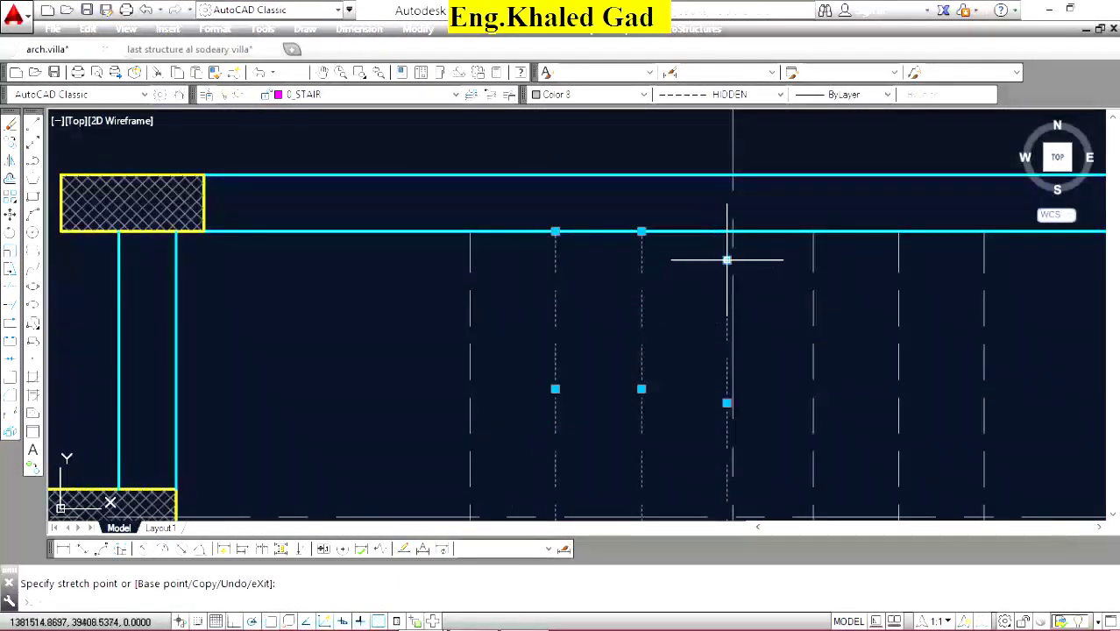
pyautogui.click(726, 231)
pyautogui.press('Escape')
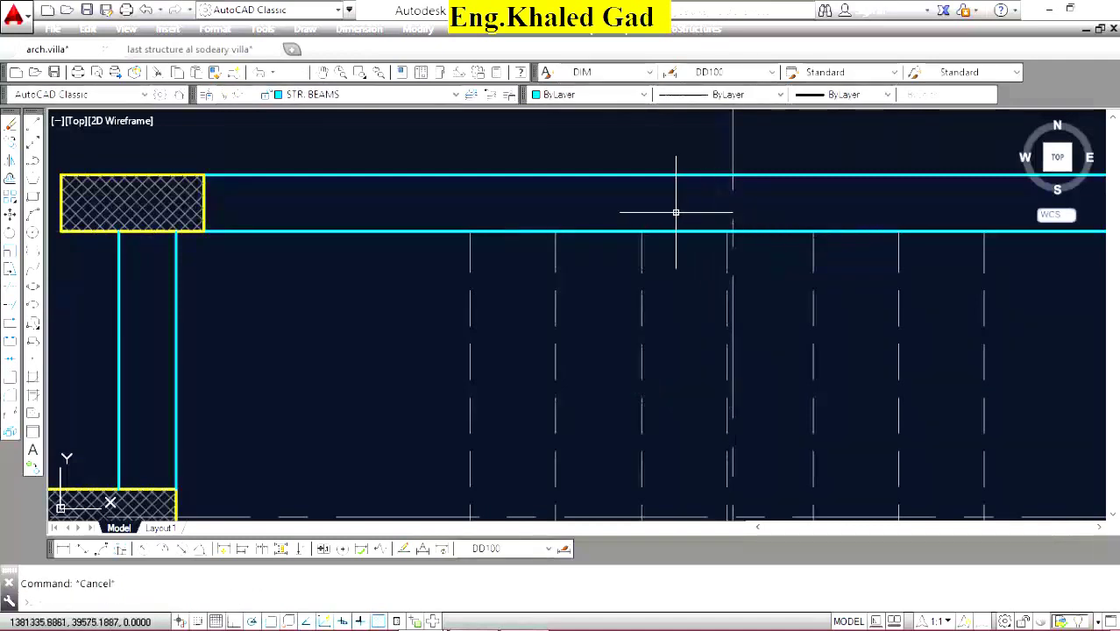
pyautogui.scroll(-3, 676, 212)
pyautogui.scroll(3, 616, 273)
pyautogui.scroll(-3, 638, 237)
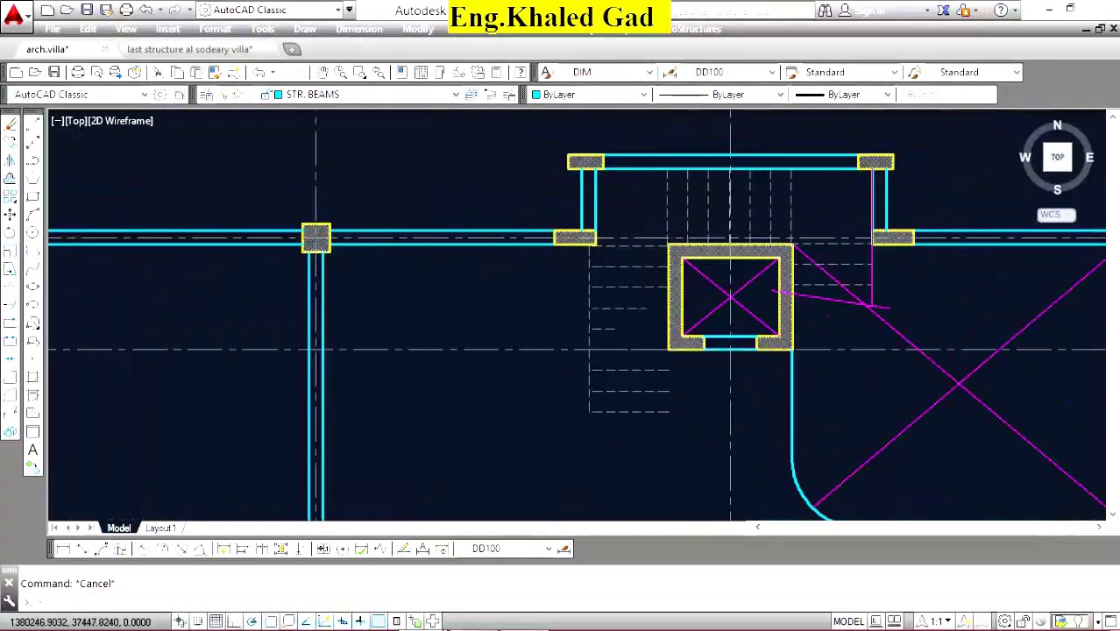
pyautogui.scroll(3, 636, 281)
pyautogui.click(634, 301)
pyautogui.click(634, 313)
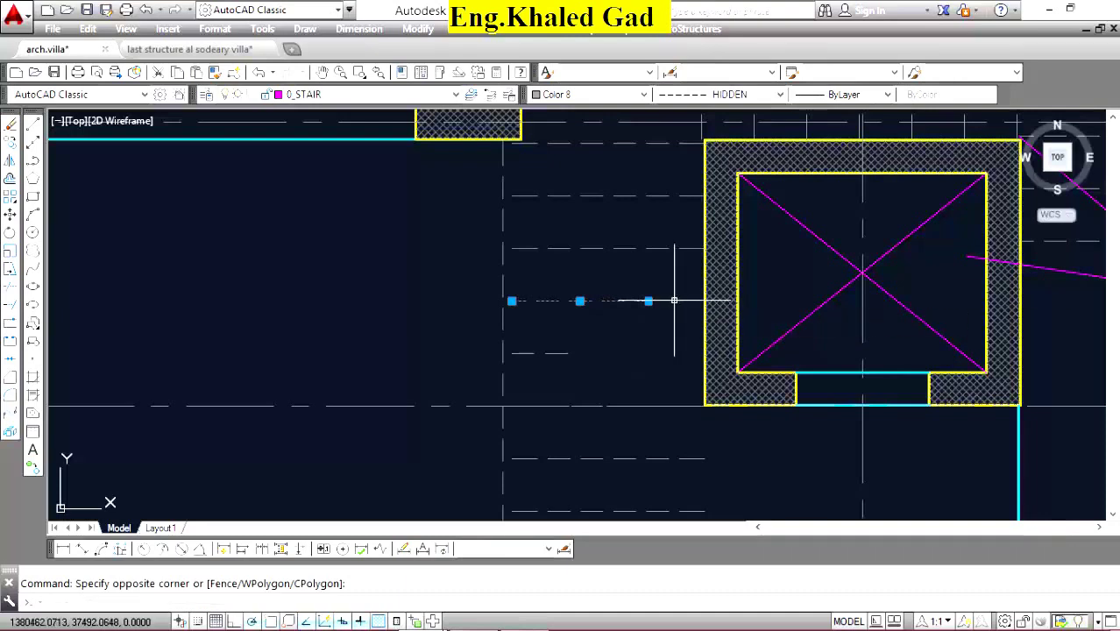
pyautogui.press('Escape')
# Stretch a pair of dashed stair lines from a picked base point.
pyautogui.click(549, 178)
pyautogui.click(507, 270)
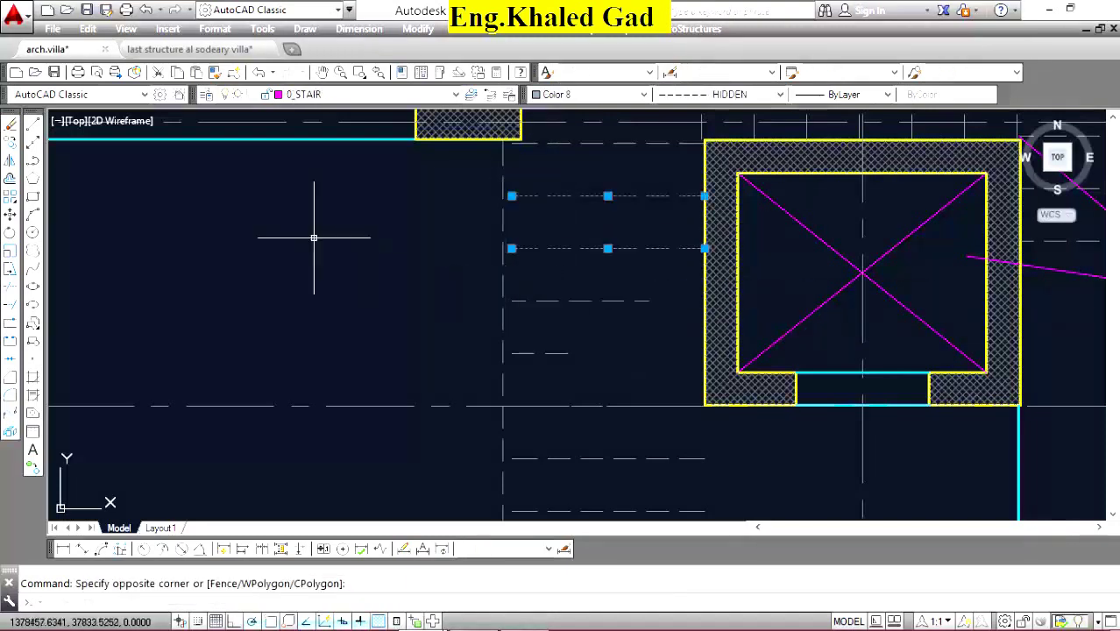
pyautogui.click(10, 270)
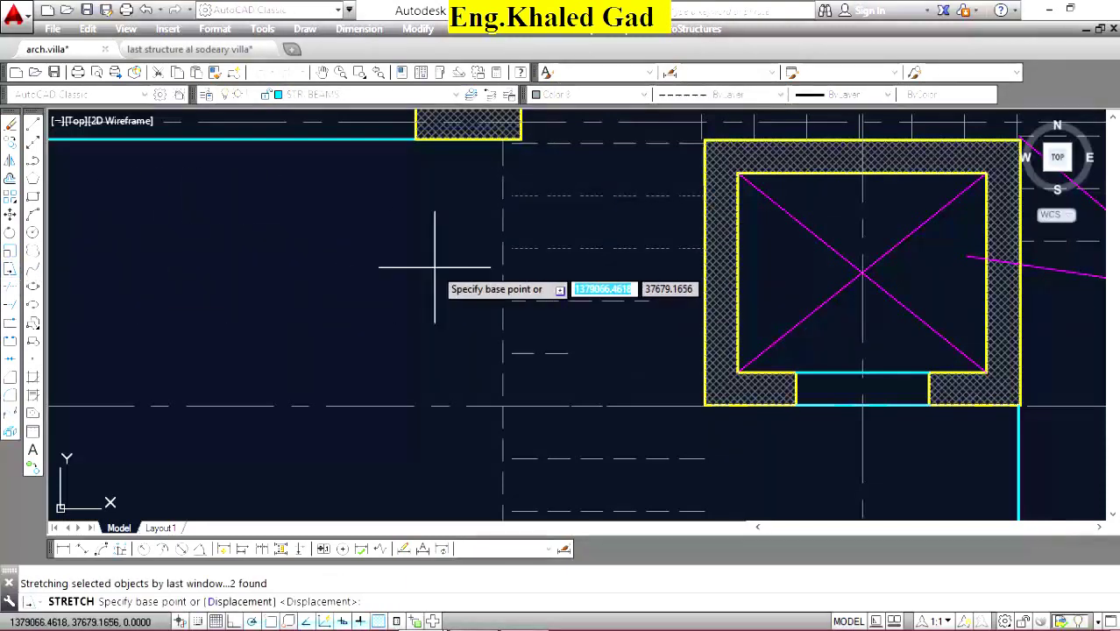
pyautogui.click(512, 248)
pyautogui.scroll(4, 520, 138)
pyautogui.scroll(3, 518, 138)
pyautogui.click(580, 172)
pyautogui.click(478, 173)
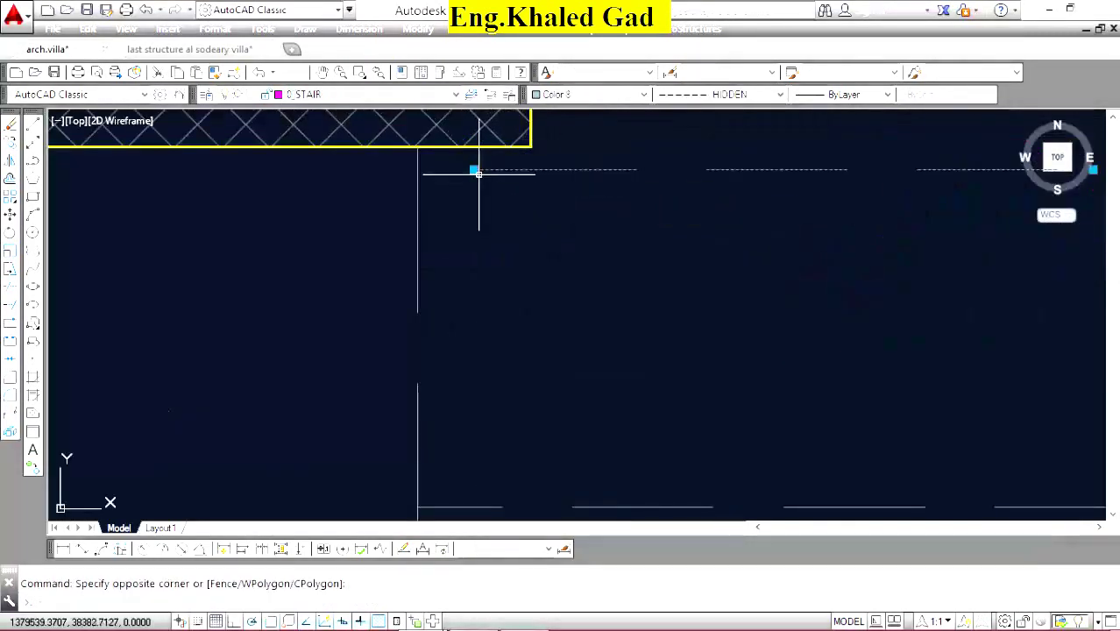
pyautogui.click(473, 169)
pyautogui.press('Escape')
pyautogui.scroll(-4, 583, 219)
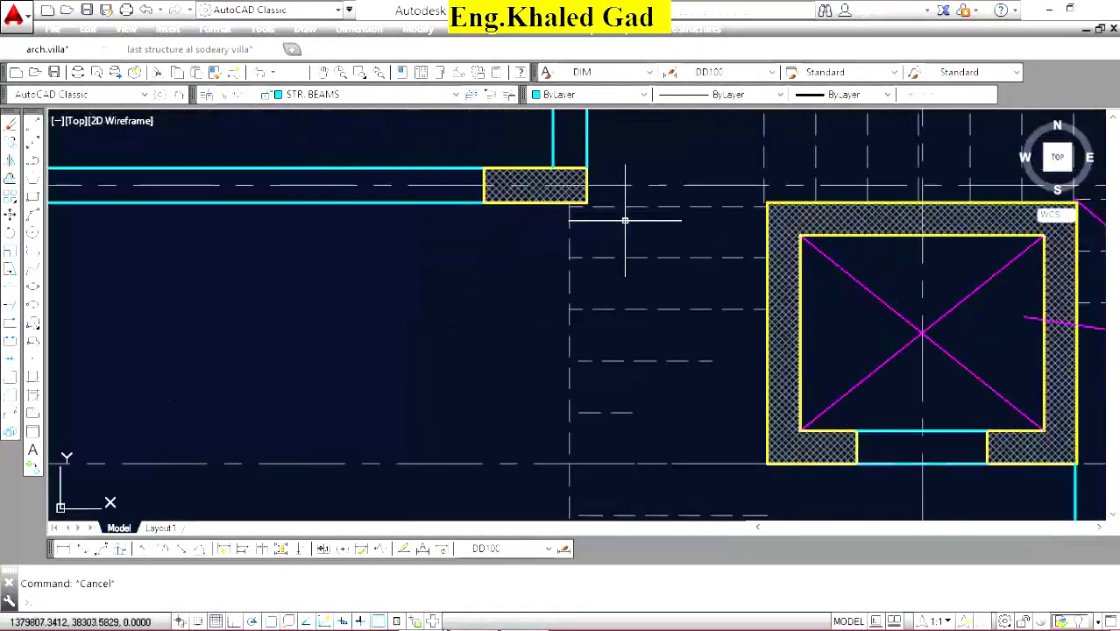
pyautogui.scroll(3, 697, 393)
pyautogui.scroll(2, 701, 184)
# Extend the dashed line beside the lift core to the shaft's outer wall.
pyautogui.click(747, 282)
pyautogui.click(710, 310)
pyautogui.click(727, 293)
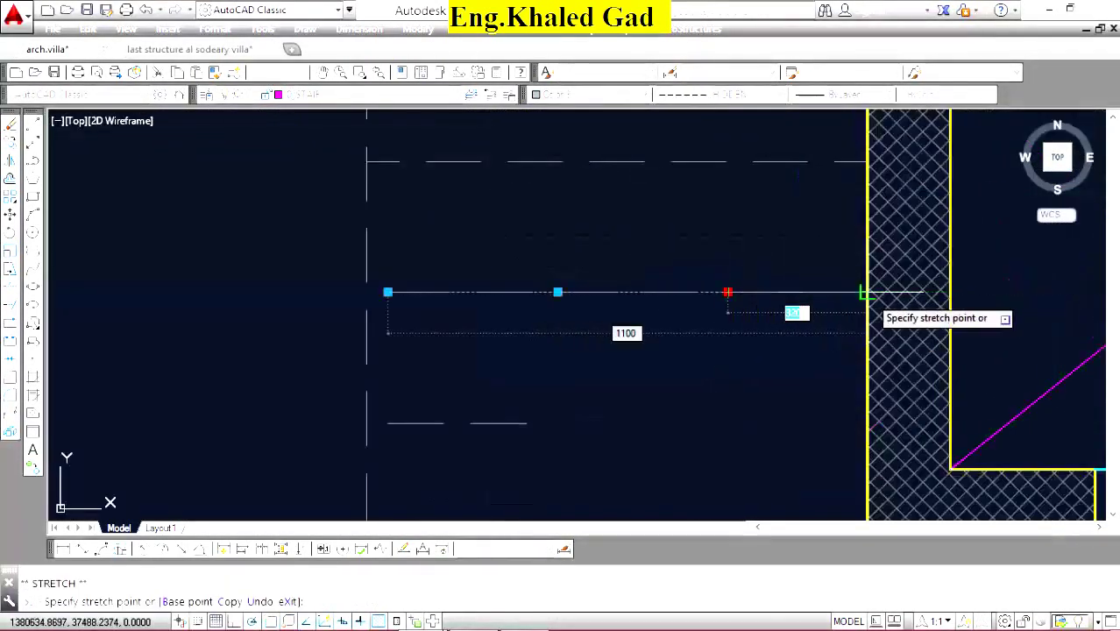
pyautogui.click(867, 292)
pyautogui.press('Escape')
pyautogui.scroll(-4, 571, 298)
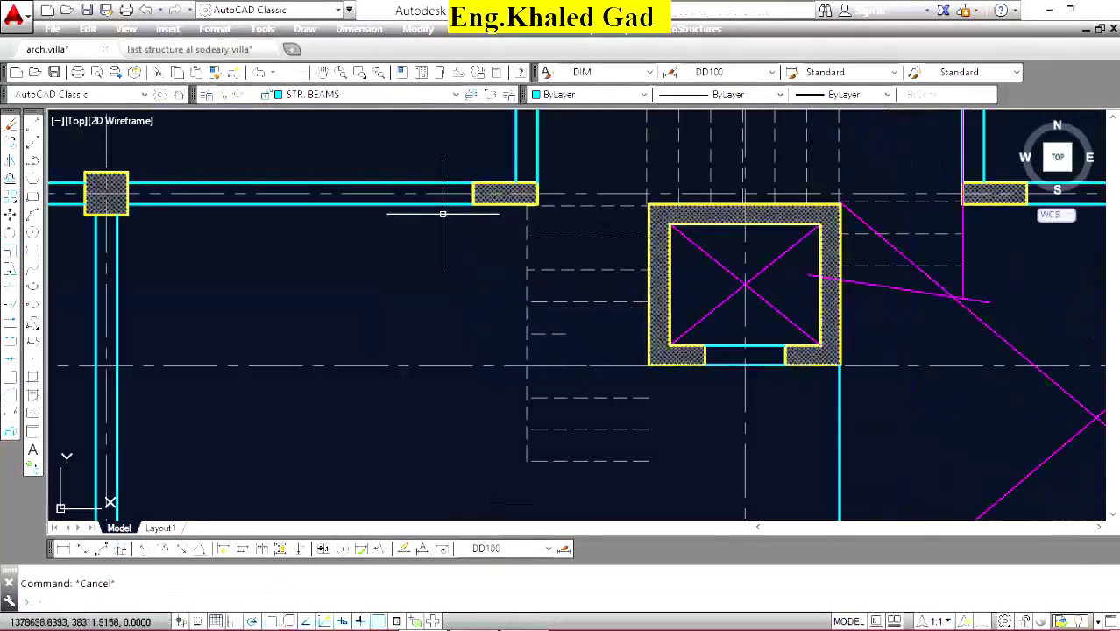
pyautogui.click(232, 75)
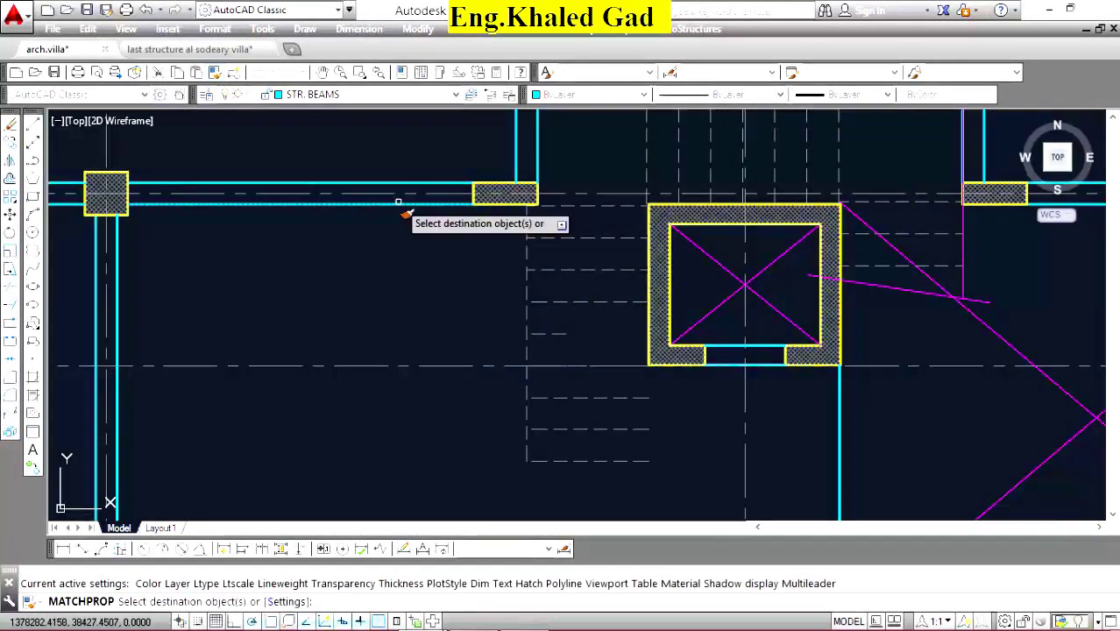
# Give the dashed stair line the STR. BEAMS beam properties with MATCHPROP.
pyautogui.click(562, 317)
pyautogui.click(507, 320)
pyautogui.scroll(-3, 674, 331)
pyautogui.scroll(5, 712, 345)
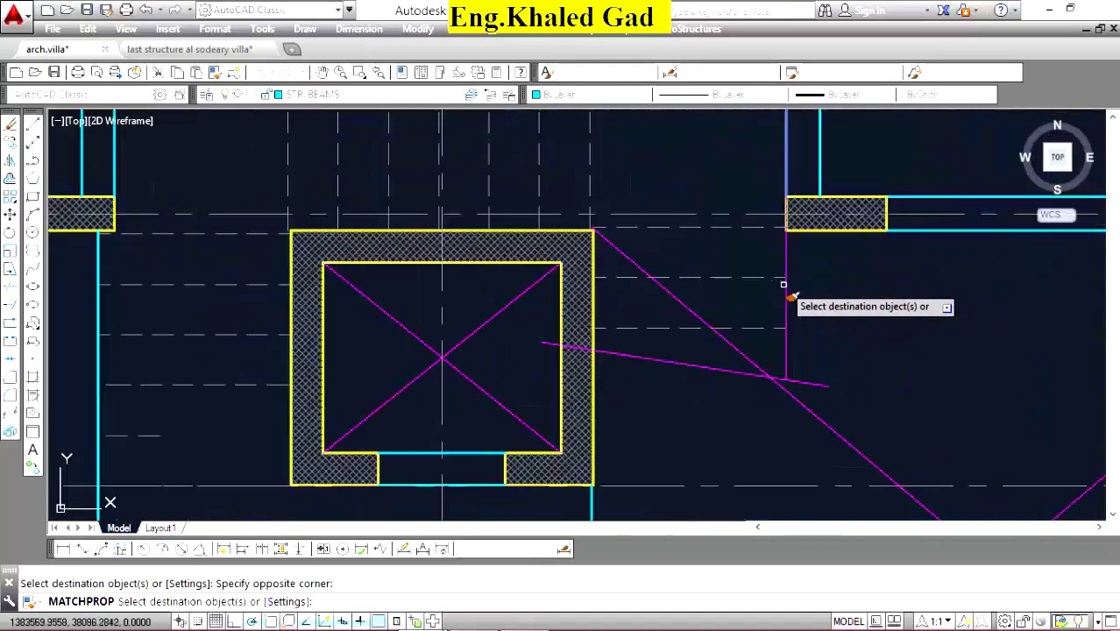
pyautogui.scroll(-4, 802, 319)
pyautogui.scroll(4, 715, 243)
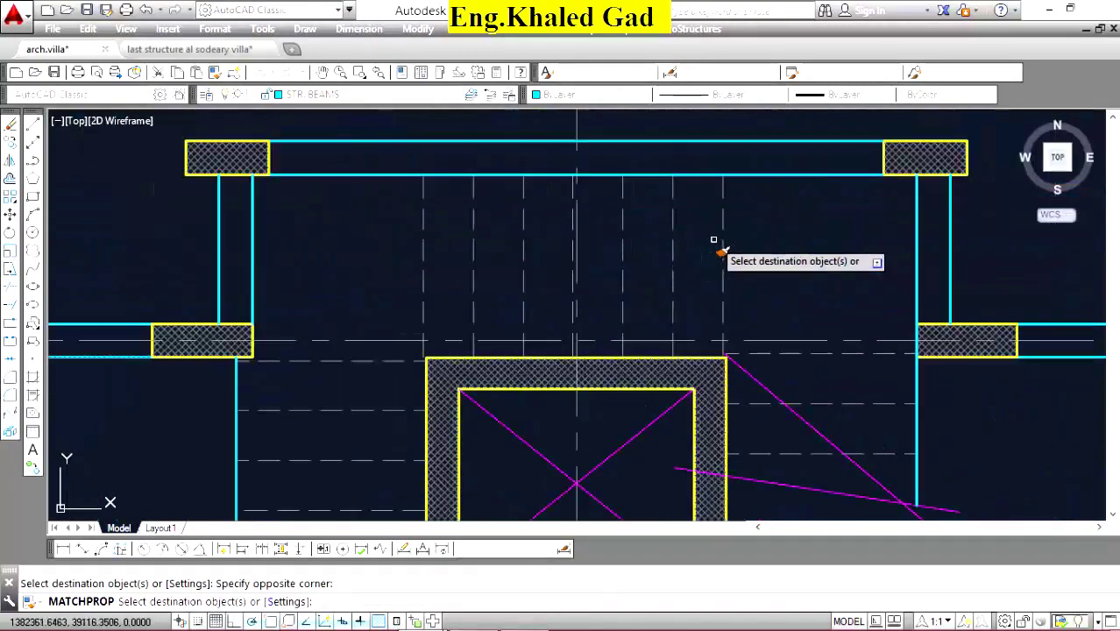
pyautogui.scroll(2, 500, 245)
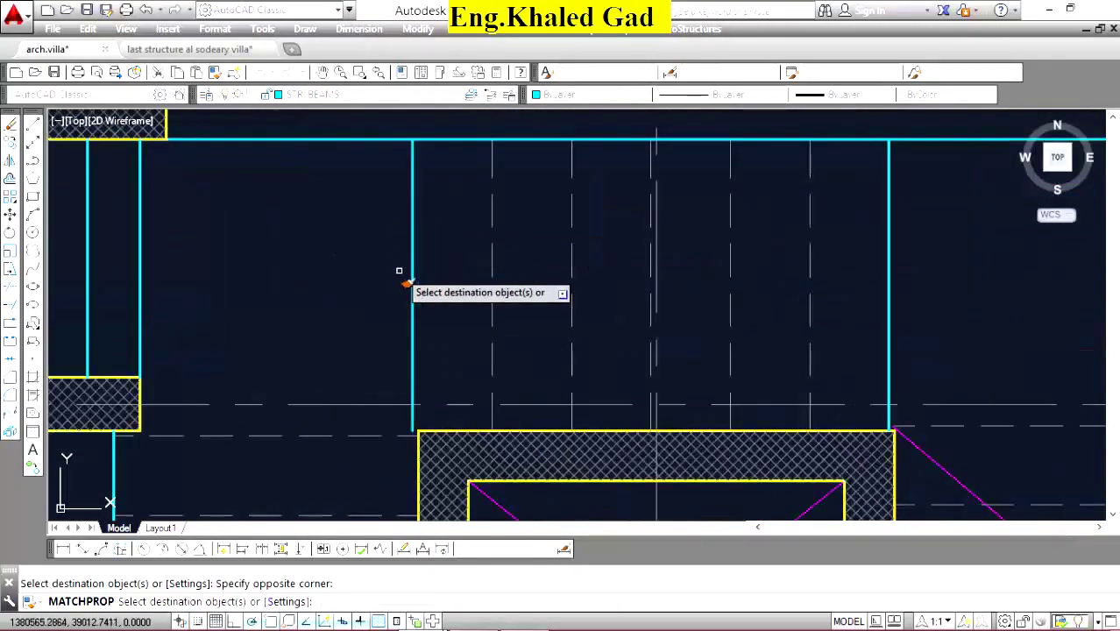
pyautogui.scroll(-4, 455, 254)
pyautogui.scroll(6, 605, 280)
pyautogui.click(708, 274)
pyautogui.click(683, 315)
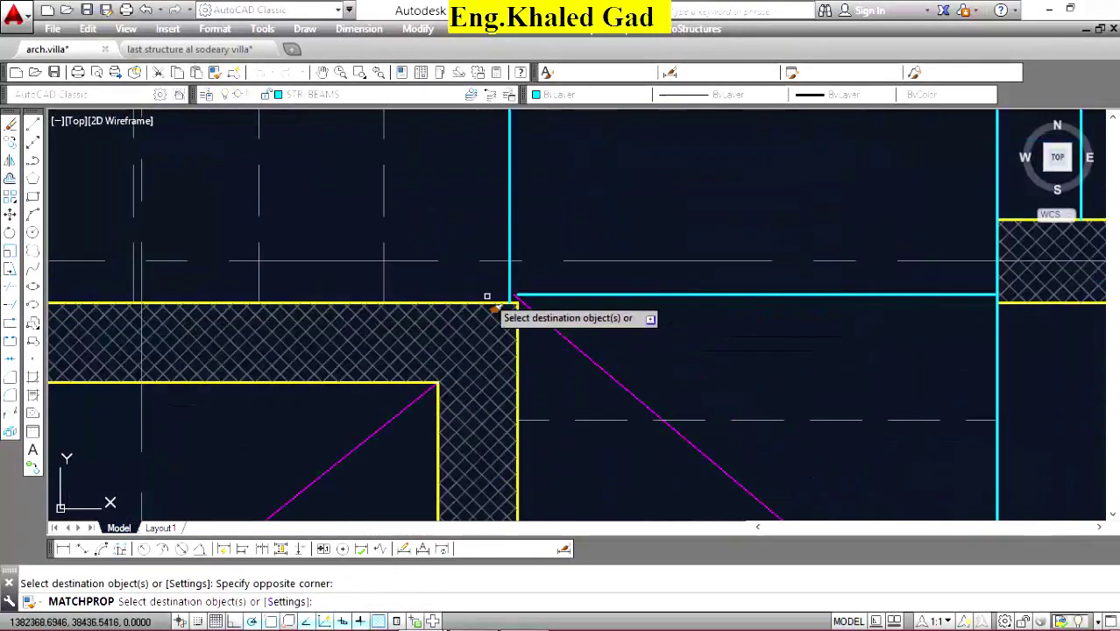
pyautogui.scroll(5, 520, 302)
pyautogui.click(536, 251)
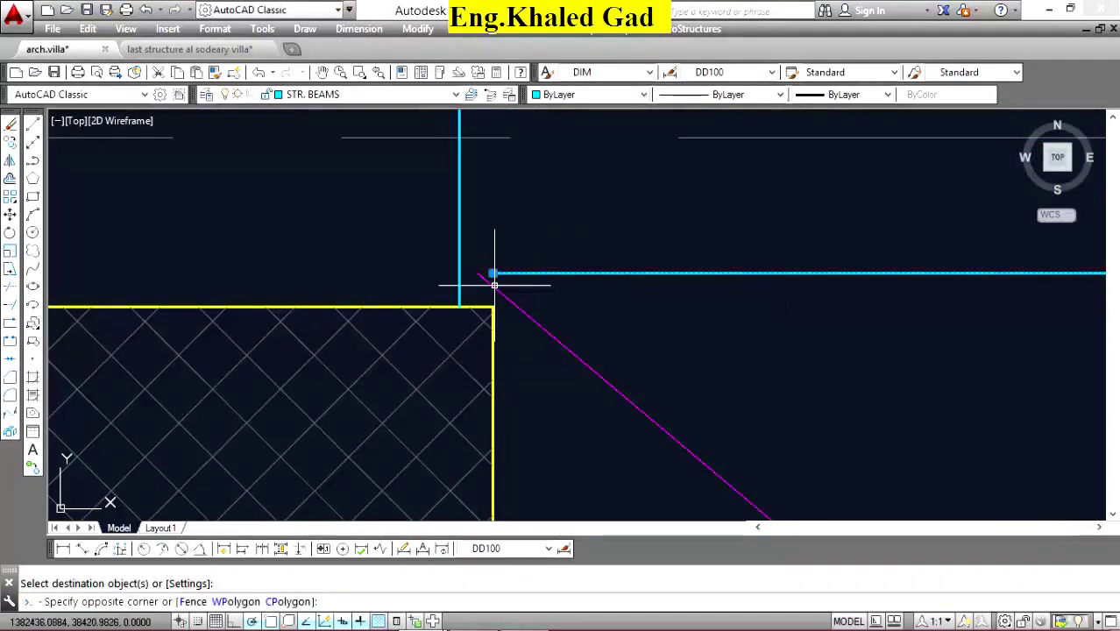
# Grip-stretch the new beam line's end back to the vertical line.
pyautogui.click(492, 274)
pyautogui.click(458, 273)
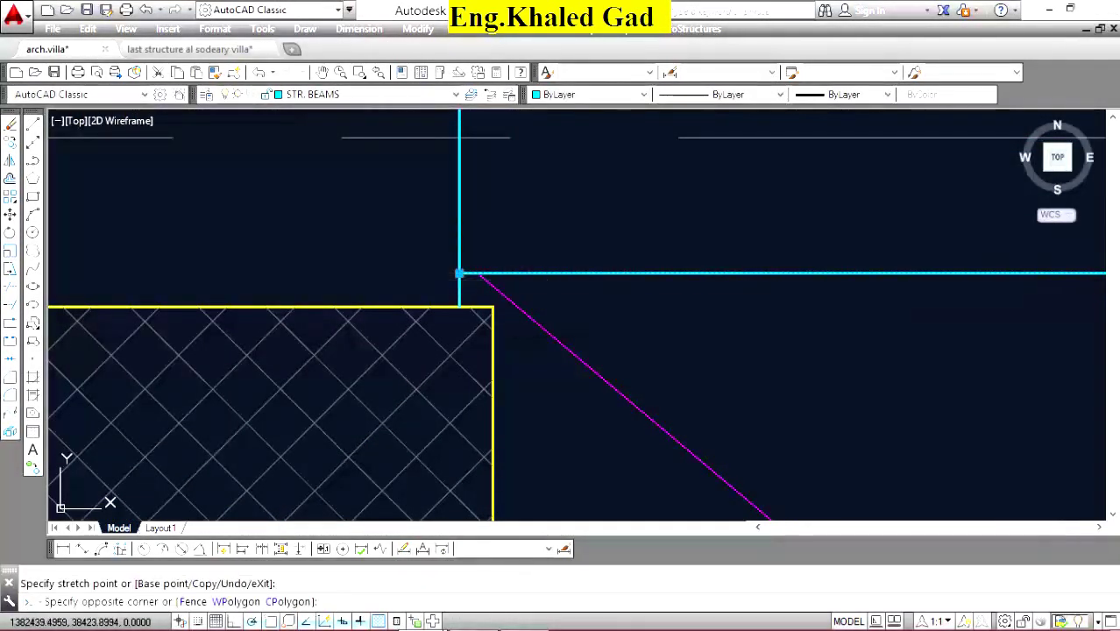
pyautogui.scroll(8, 473, 278)
pyautogui.press('Escape')
pyautogui.scroll(-8, 771, 288)
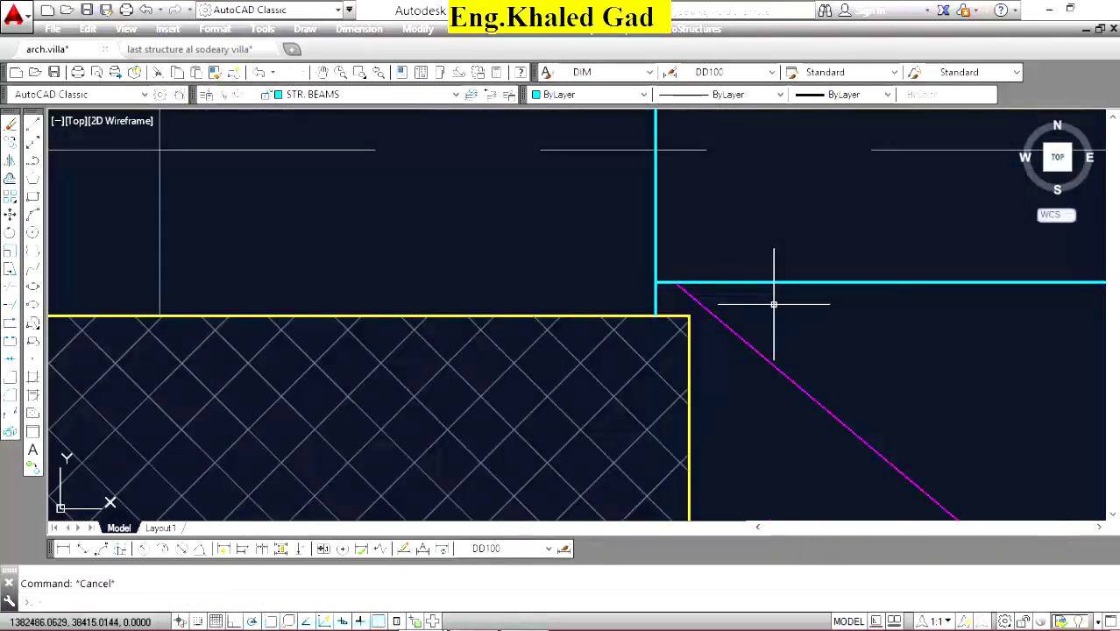
pyautogui.scroll(-5, 749, 302)
pyautogui.scroll(4, 442, 282)
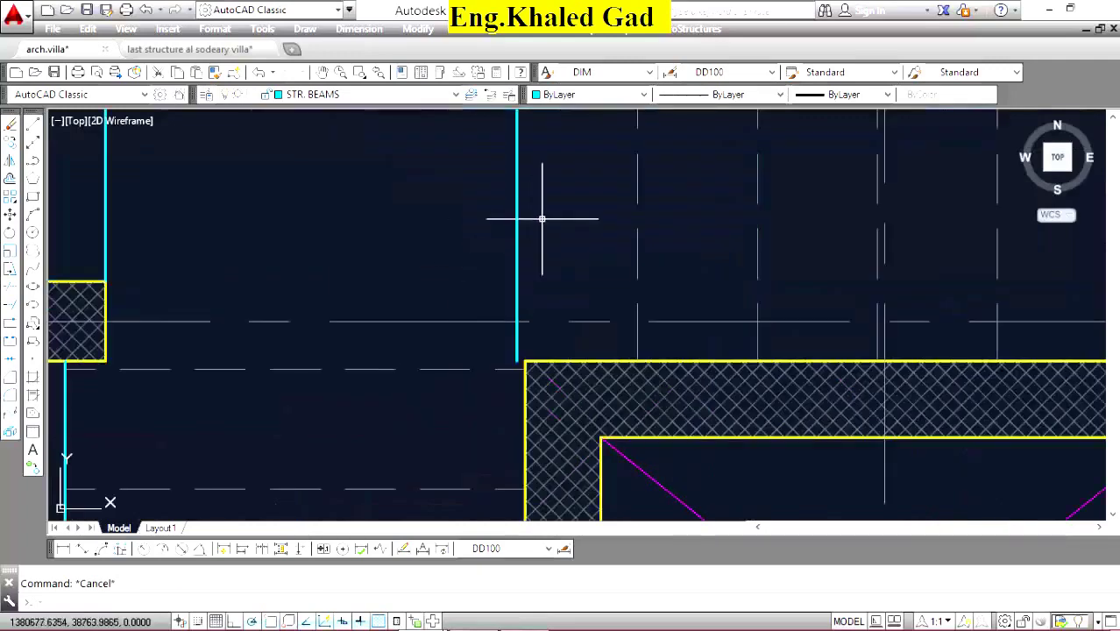
# Match the vertical beam line's properties onto the horizontal stair line.
pyautogui.click(517, 229)
pyautogui.click(488, 243)
pyautogui.click(215, 72)
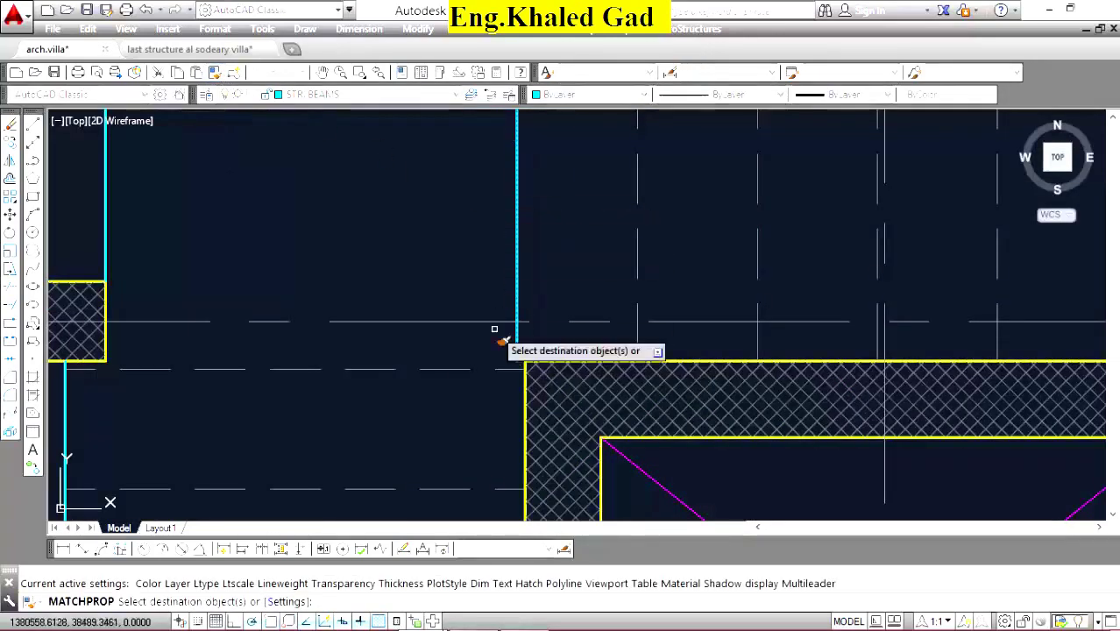
pyautogui.scroll(-3, 455, 331)
pyautogui.click(454, 331)
pyautogui.click(457, 382)
pyautogui.scroll(-3, 592, 263)
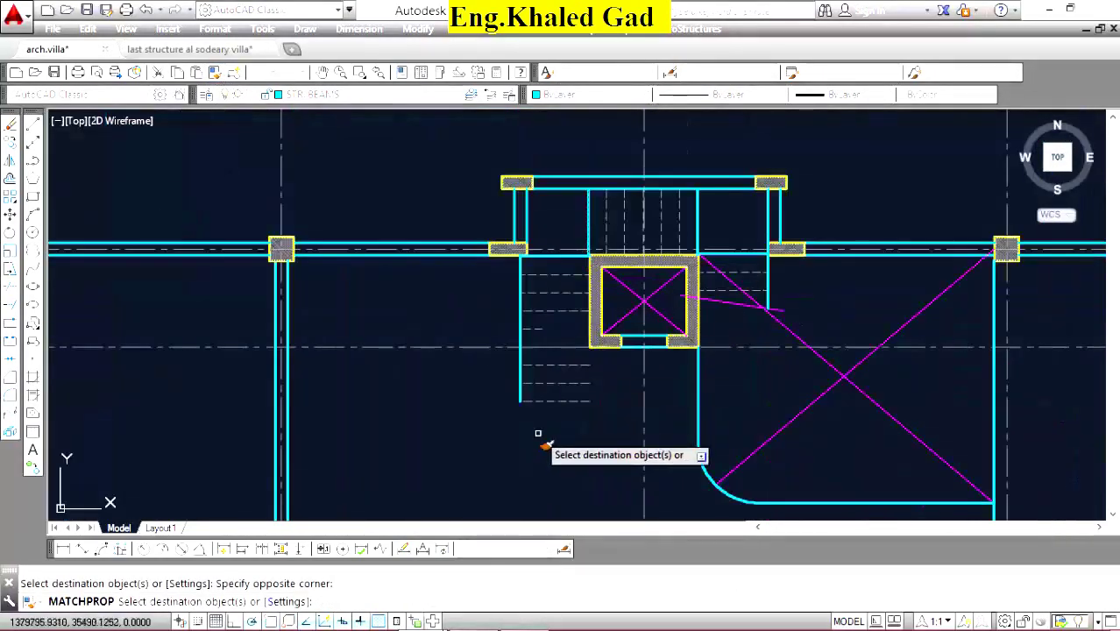
pyautogui.scroll(7, 538, 430)
pyautogui.scroll(-9, 494, 401)
pyautogui.scroll(2, 492, 400)
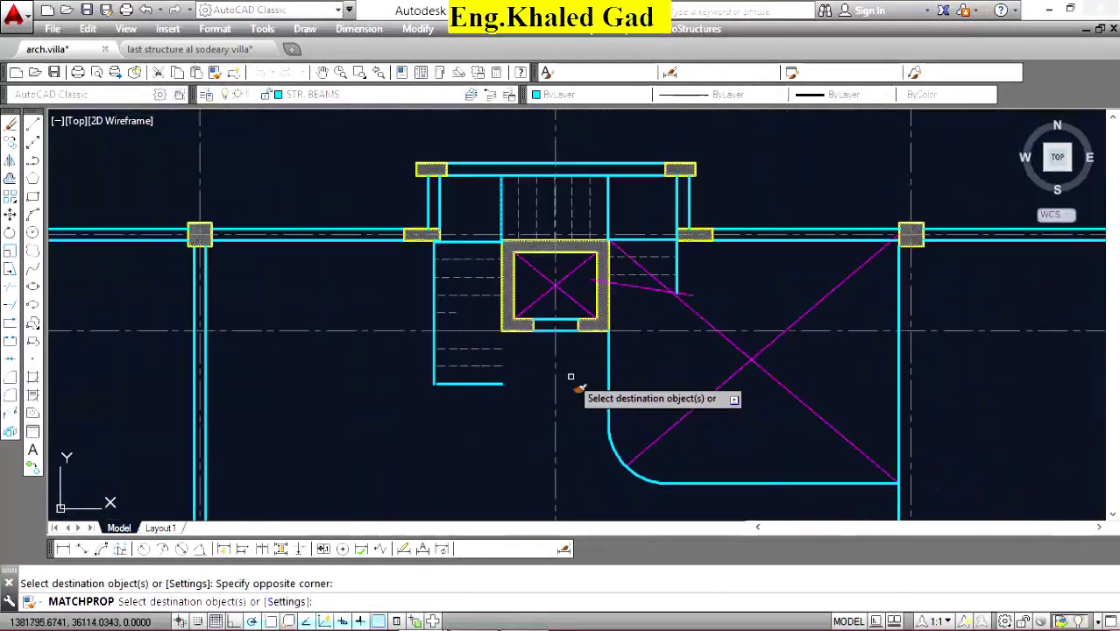
pyautogui.rightClick(590, 320)
pyautogui.click(626, 327)
pyautogui.scroll(8, 443, 275)
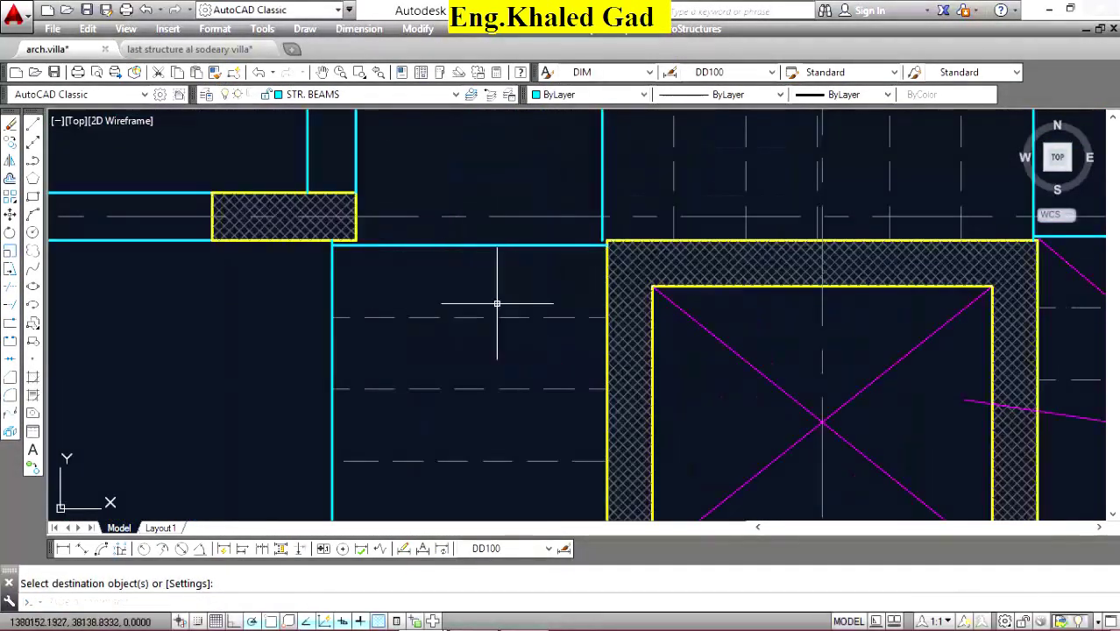
pyautogui.scroll(3, 598, 239)
# Adjust the ends of the beam lines near the corner and below the stairs.
pyautogui.click(613, 243)
pyautogui.click(610, 275)
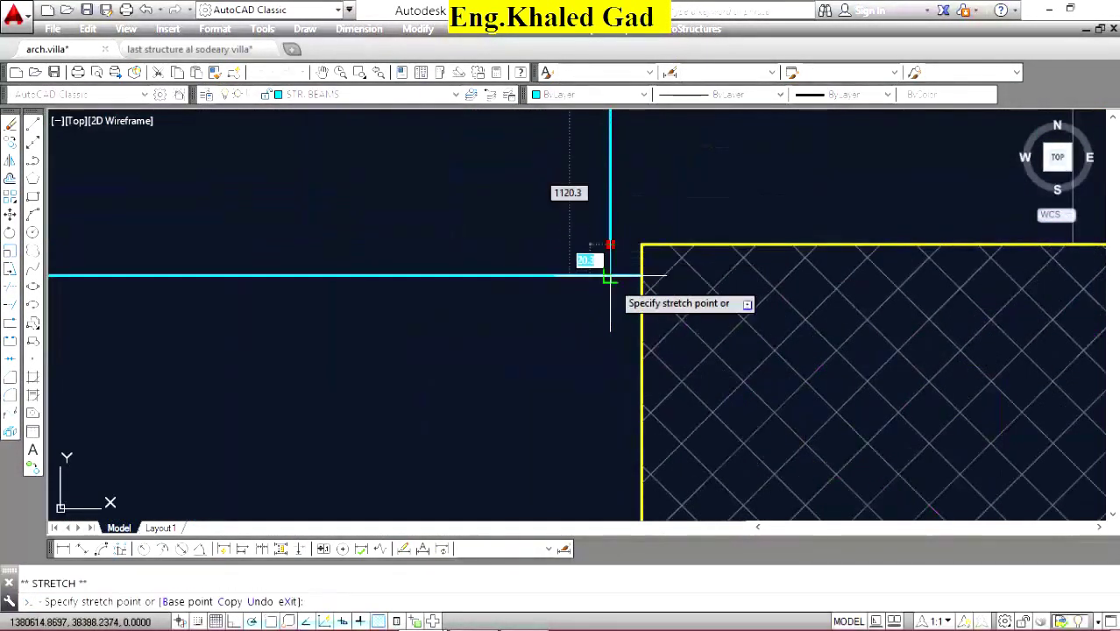
pyautogui.scroll(-3, 541, 226)
pyautogui.press('Escape')
pyautogui.scroll(-3, 552, 263)
pyautogui.scroll(-3, 563, 307)
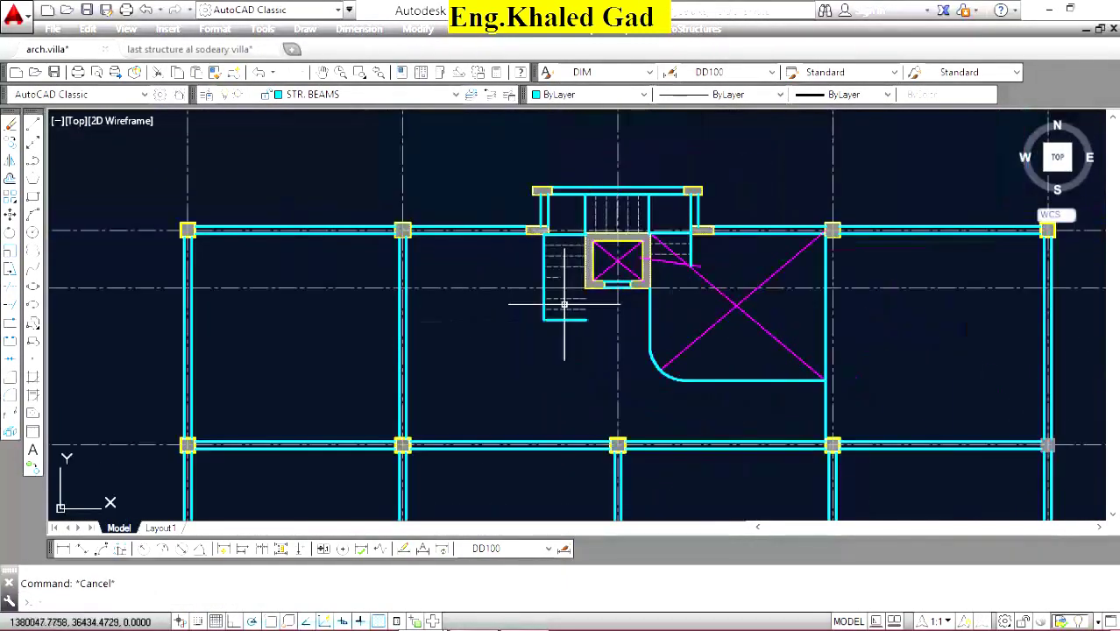
pyautogui.scroll(4, 575, 309)
pyautogui.scroll(5, 575, 308)
pyautogui.click(501, 330)
pyautogui.click(446, 357)
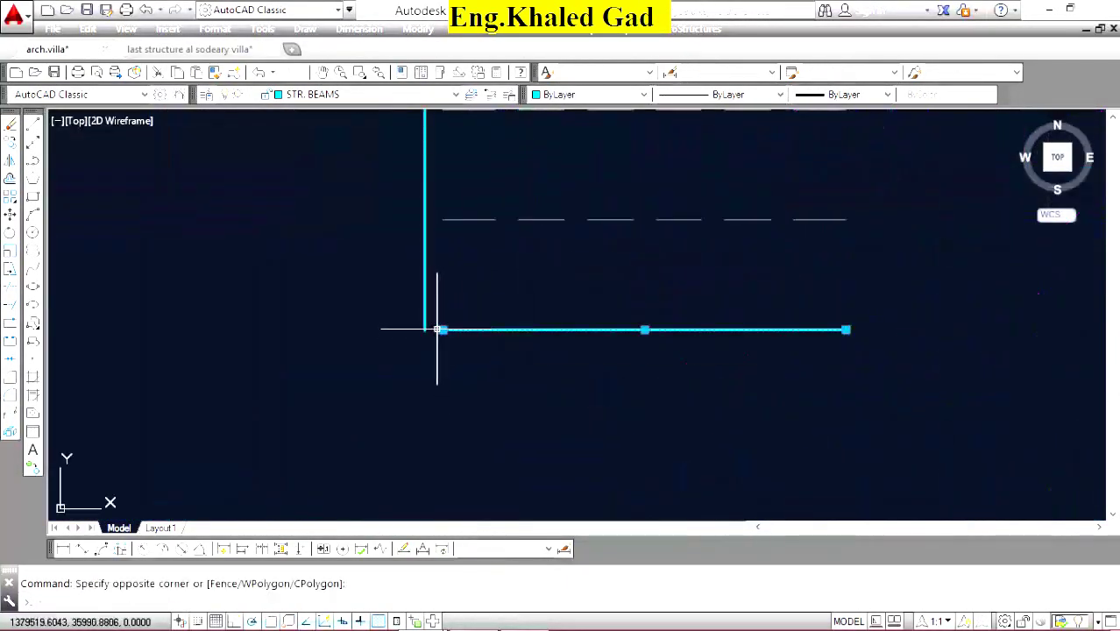
pyautogui.click(440, 329)
pyautogui.scroll(-5, 631, 346)
pyautogui.scroll(4, 666, 325)
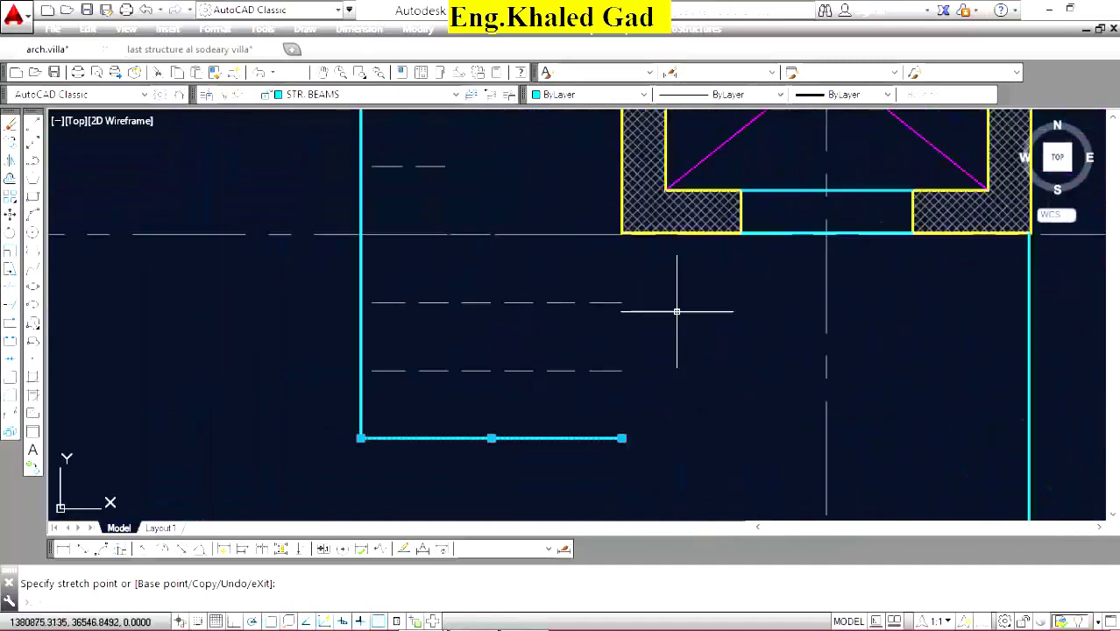
# Select the stair edge line in the architectural plan.
pyautogui.click(10, 123)
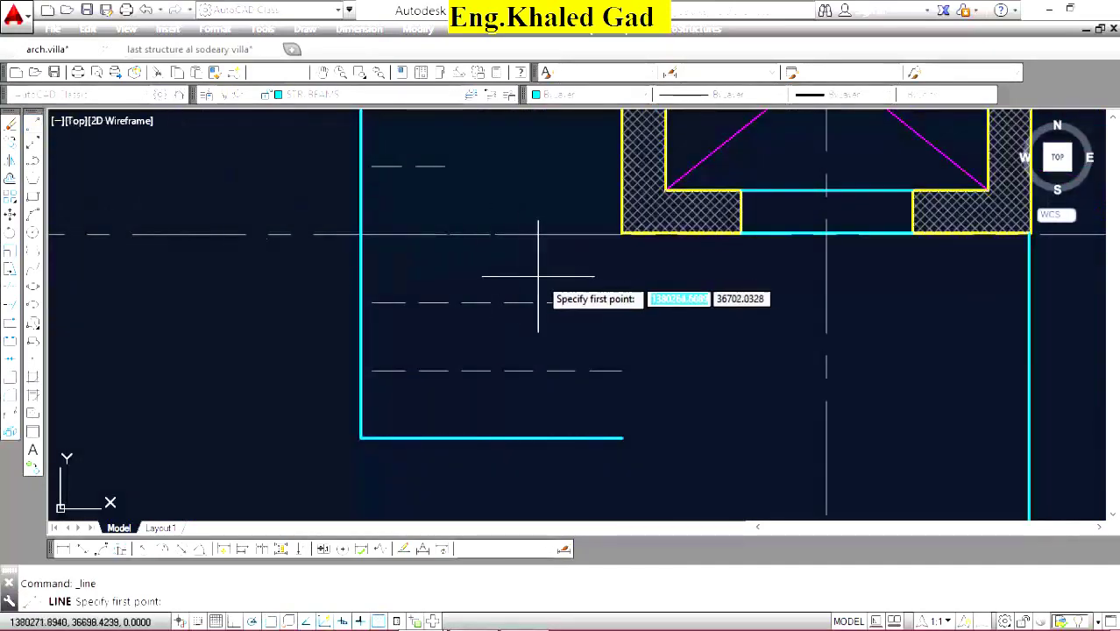
pyautogui.press('Escape')
pyautogui.scroll(-5, 605, 307)
pyautogui.scroll(-2, 605, 306)
pyautogui.scroll(2, 329, 355)
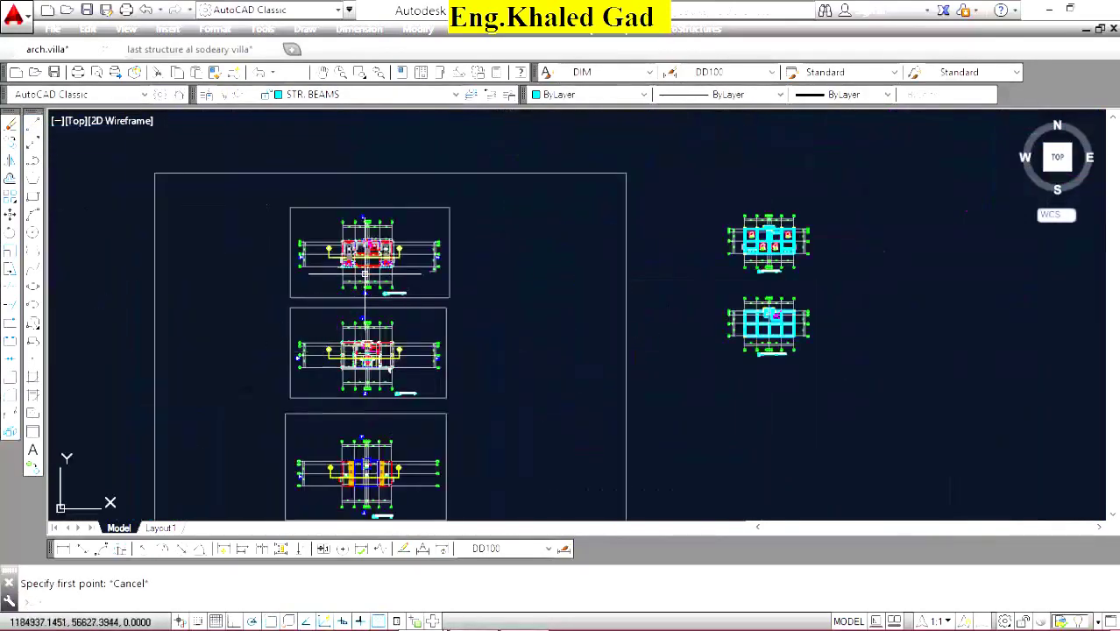
pyautogui.scroll(3, 386, 298)
pyautogui.scroll(3, 455, 236)
pyautogui.scroll(3, 515, 179)
pyautogui.scroll(2, 515, 179)
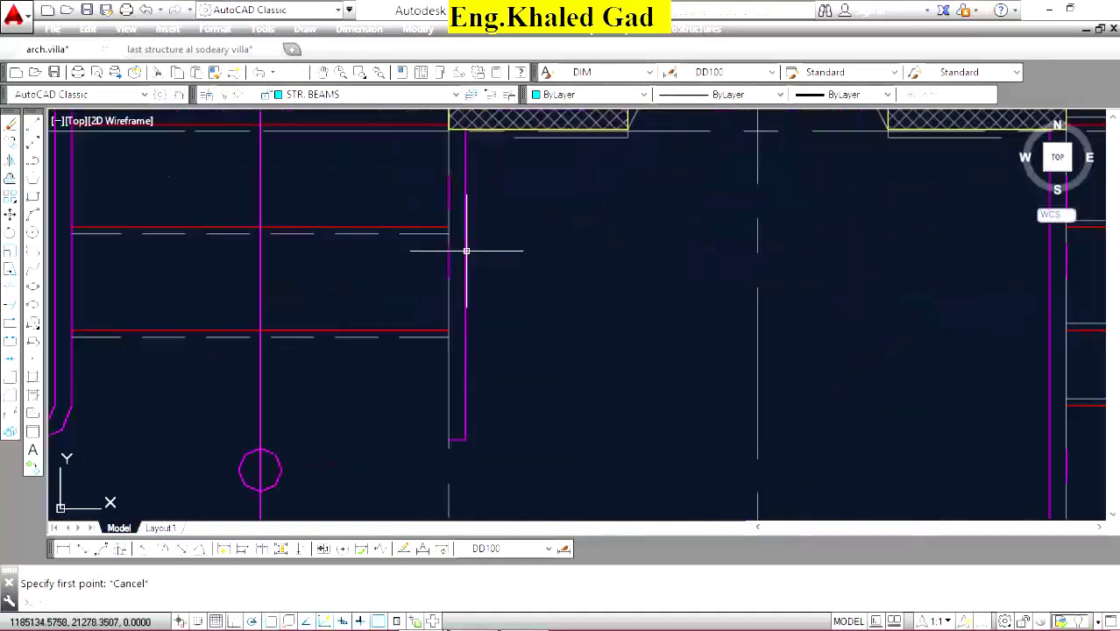
pyautogui.click(473, 263)
pyautogui.click(446, 267)
pyautogui.scroll(-4, 419, 322)
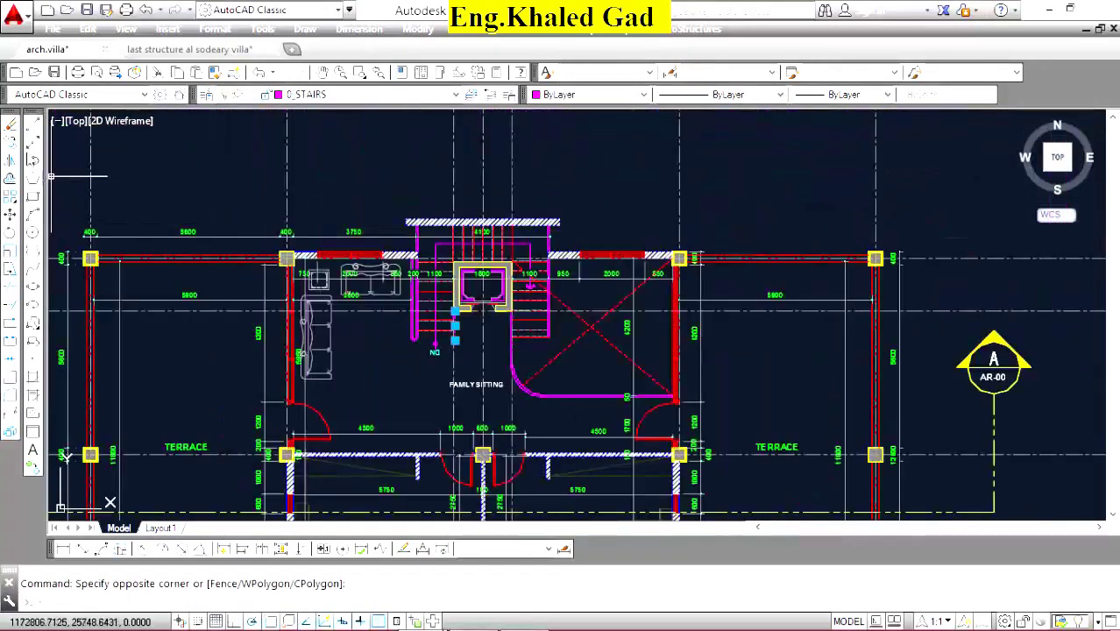
# Copy the stair edge line into the slab plan from column corner to matching column corner.
pyautogui.click(12, 143)
pyautogui.scroll(5, 876, 254)
pyautogui.click(876, 252)
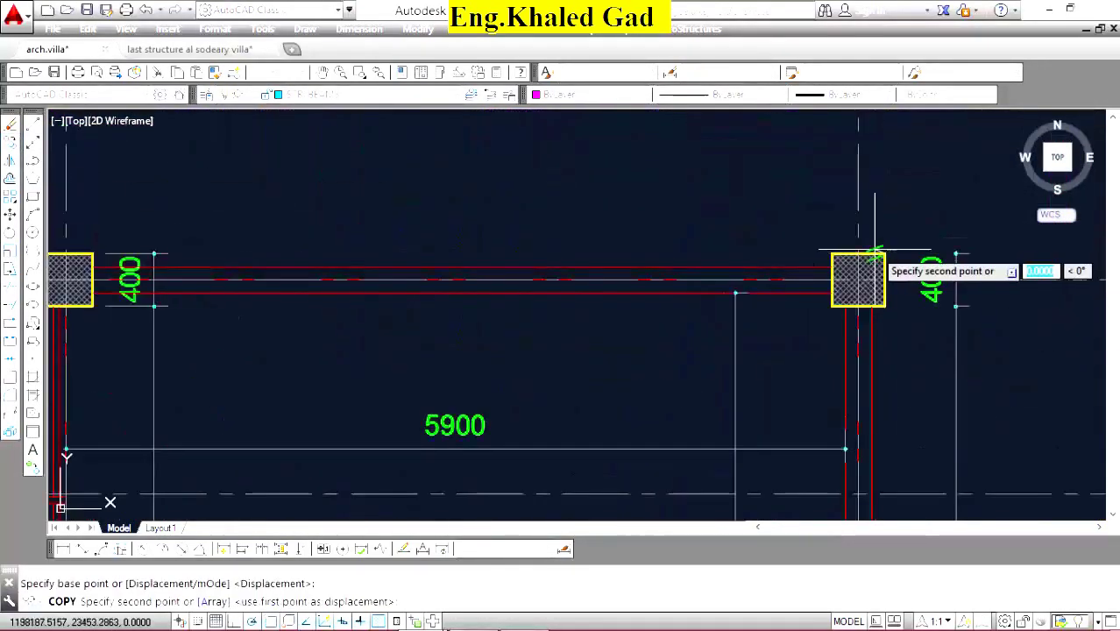
pyautogui.scroll(-8, 497, 250)
pyautogui.scroll(-5, 497, 250)
pyautogui.scroll(4, 661, 254)
pyautogui.scroll(3, 697, 192)
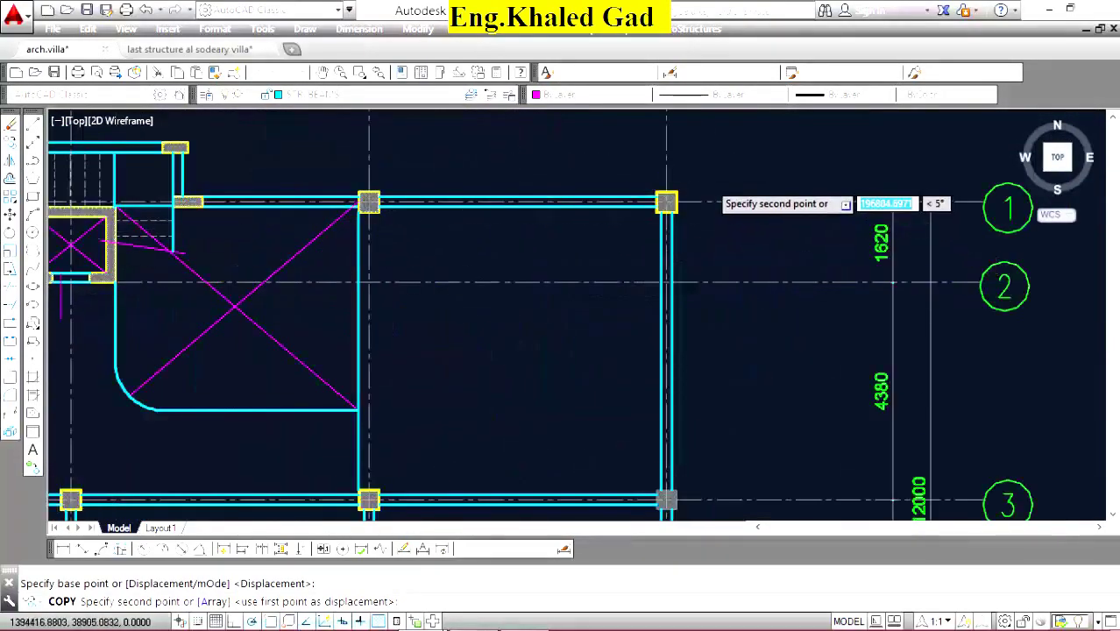
pyautogui.scroll(2, 596, 200)
pyautogui.click(620, 207)
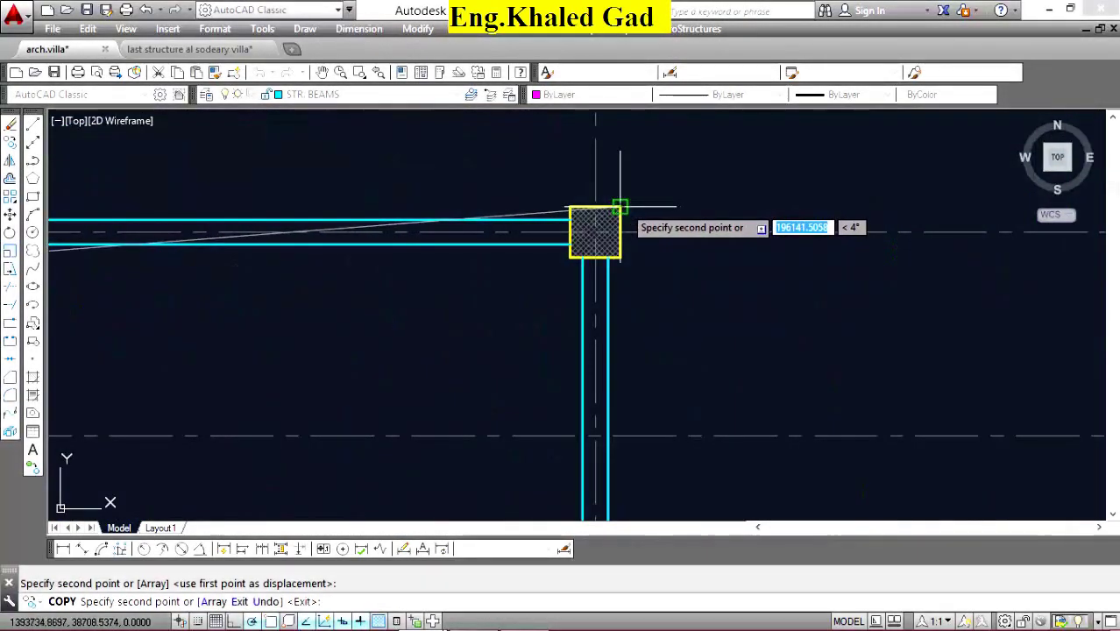
pyautogui.scroll(-4, 620, 207)
pyautogui.rightClick(666, 180)
pyautogui.click(696, 185)
pyautogui.scroll(3, 403, 175)
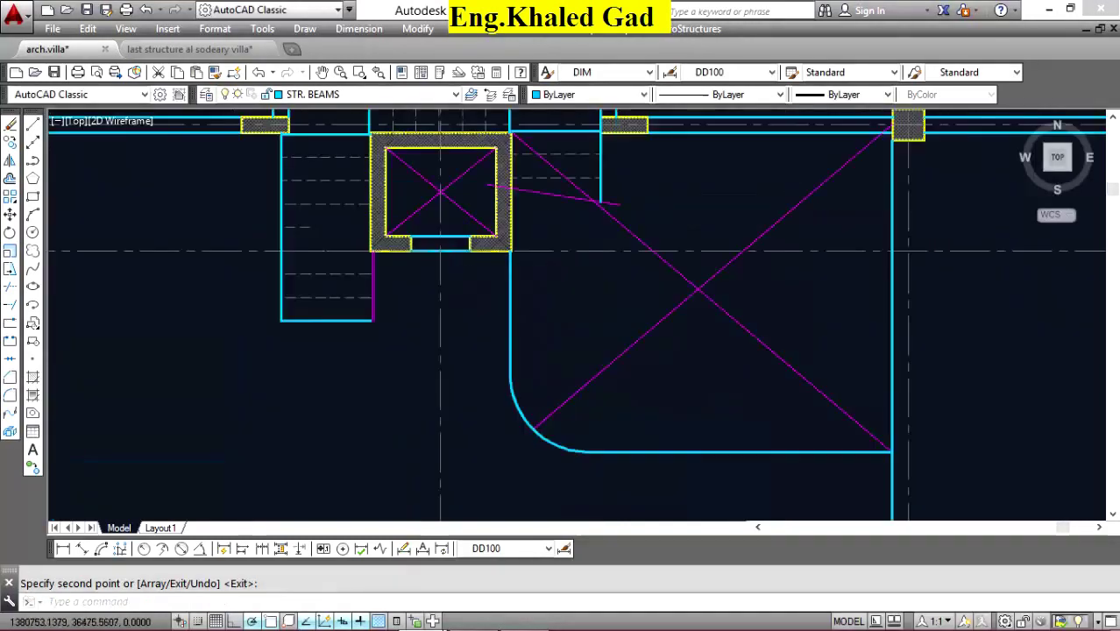
pyautogui.scroll(2, 365, 211)
pyautogui.scroll(2, 364, 212)
# Erase the duplicate magenta stair line and check the remaining line's end.
pyautogui.click(413, 210)
pyautogui.click(389, 221)
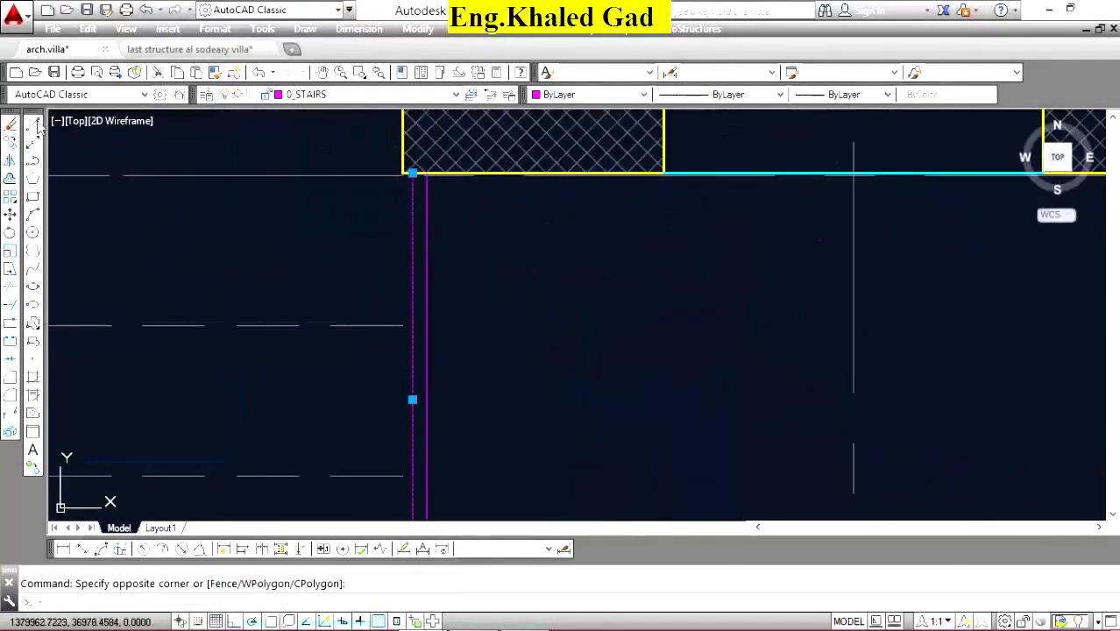
pyautogui.press('Delete')
pyautogui.click(286, 196)
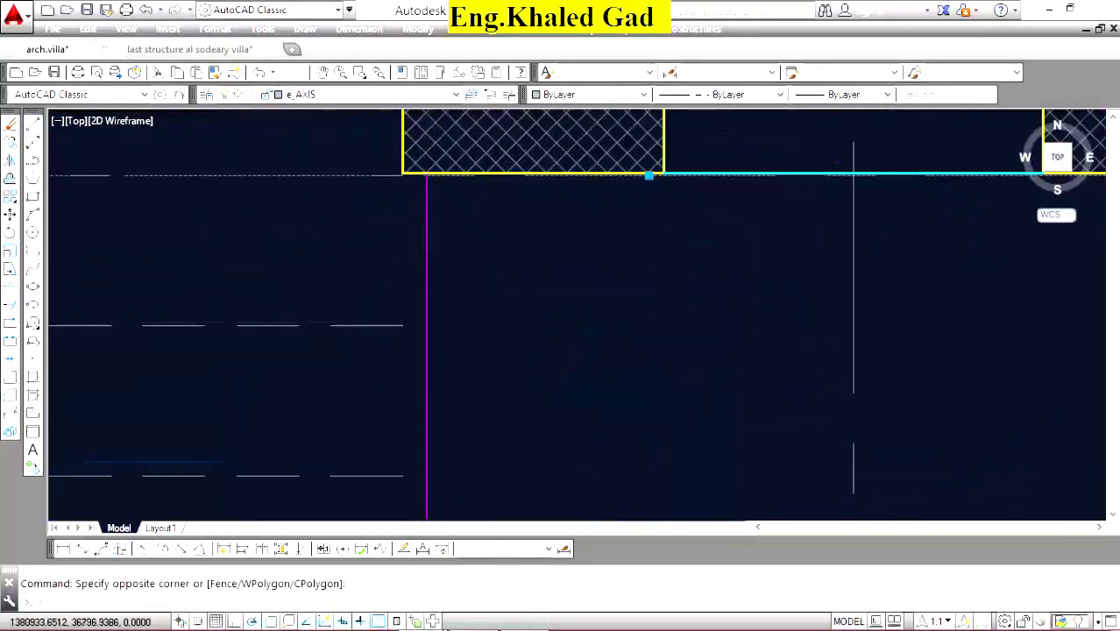
pyautogui.scroll(-3, 587, 208)
pyautogui.scroll(2, 377, 196)
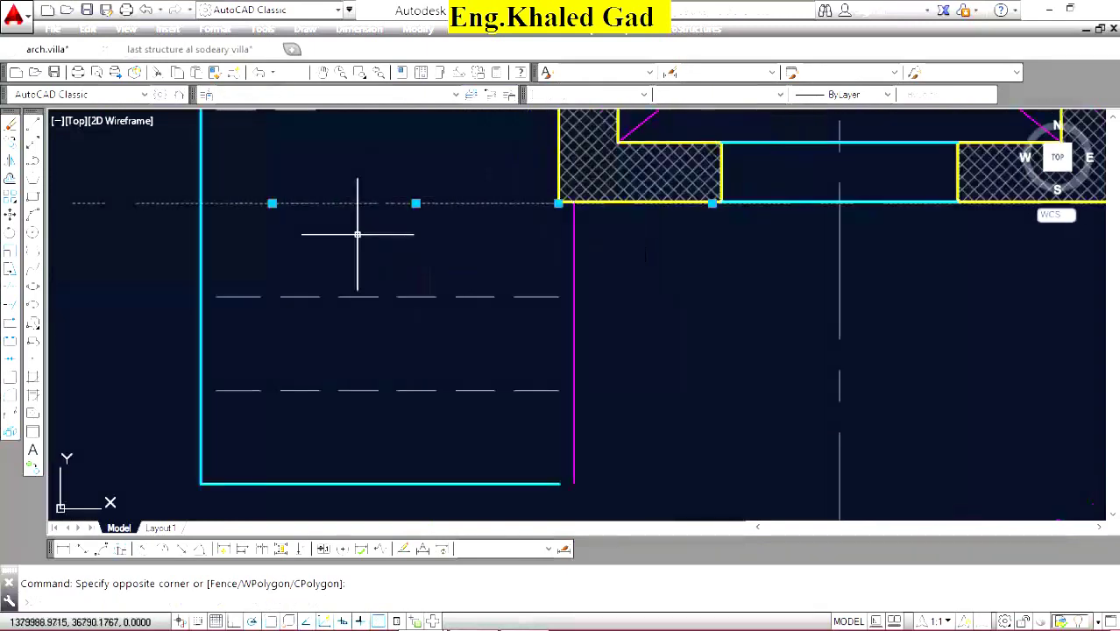
pyautogui.click(272, 203)
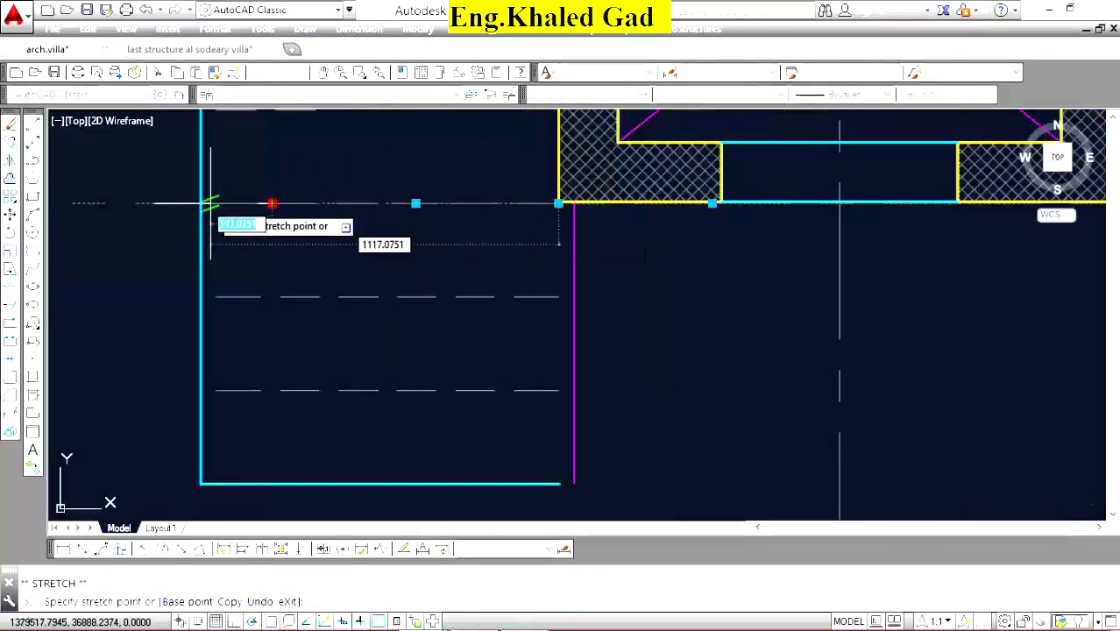
pyautogui.press('Escape')
pyautogui.scroll(-7, 474, 275)
pyautogui.scroll(6, 393, 258)
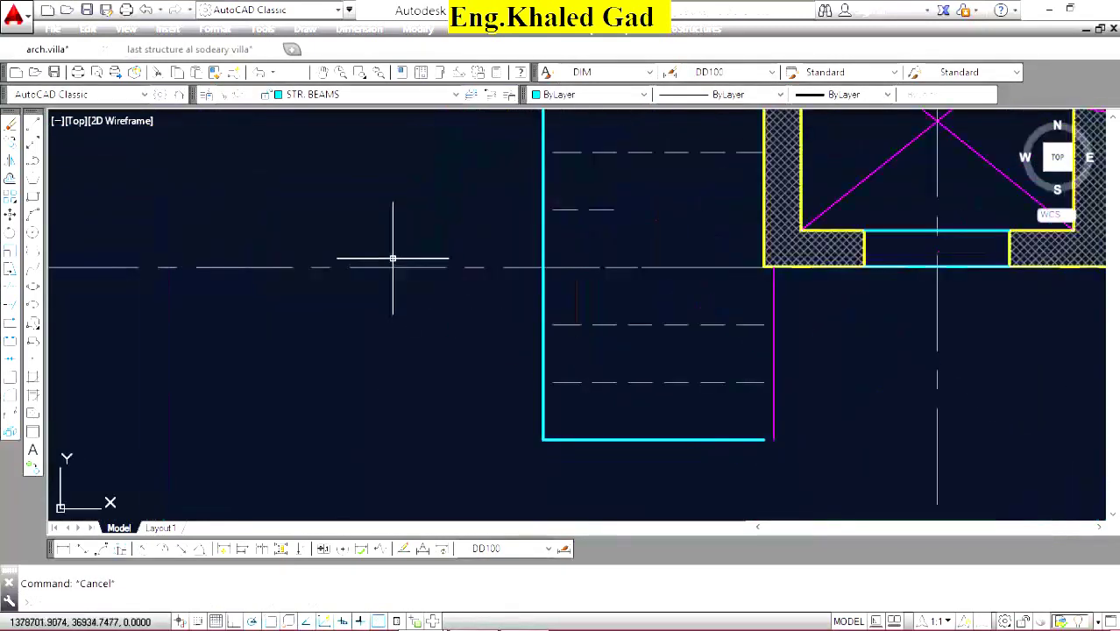
# Break the axis line at the wall using BREAK with the First point and @ options.
pyautogui.click(439, 266)
pyautogui.write('f')
pyautogui.press('Return')
pyautogui.click(539, 267)
pyautogui.write('@')
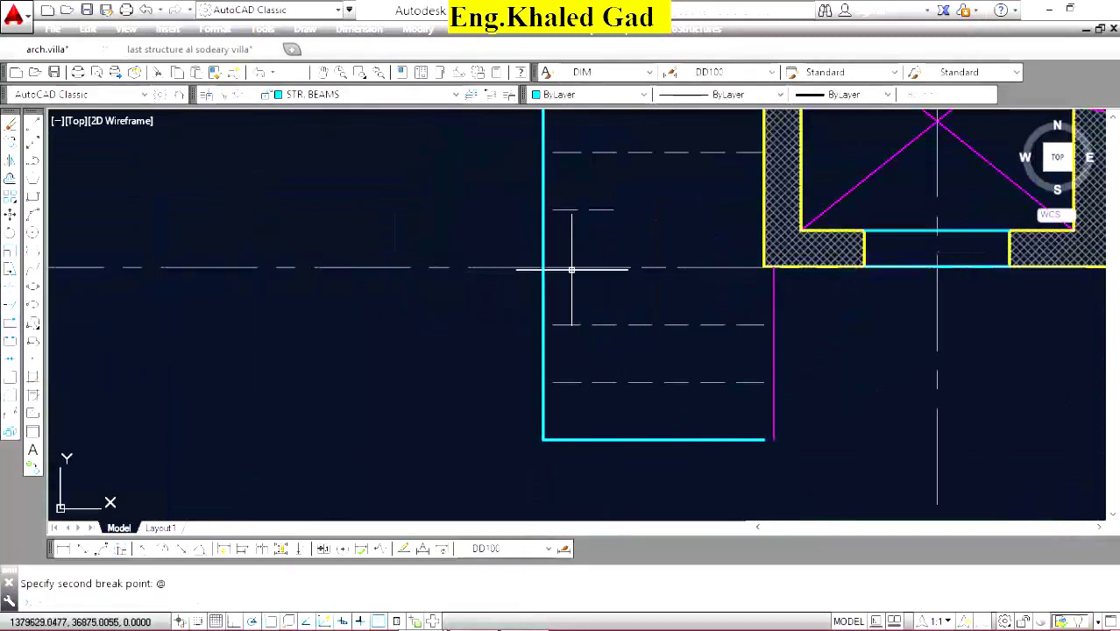
pyautogui.scroll(-5, 560, 270)
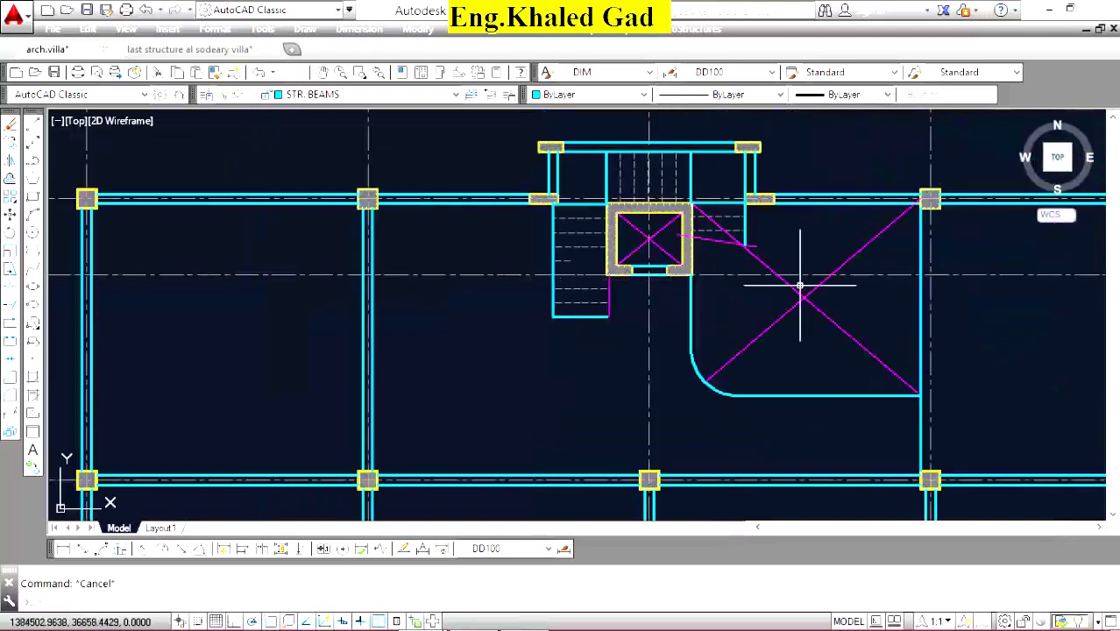
pyautogui.click(801, 288)
pyautogui.scroll(5, 585, 282)
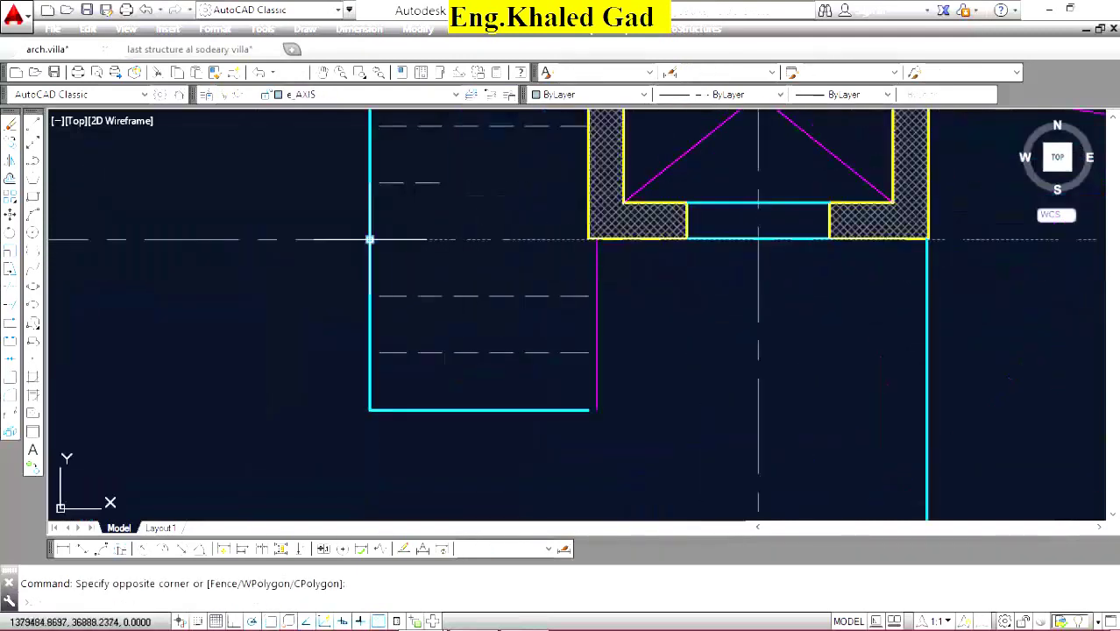
pyautogui.click(369, 238)
pyautogui.scroll(3, 601, 242)
pyautogui.scroll(2, 596, 243)
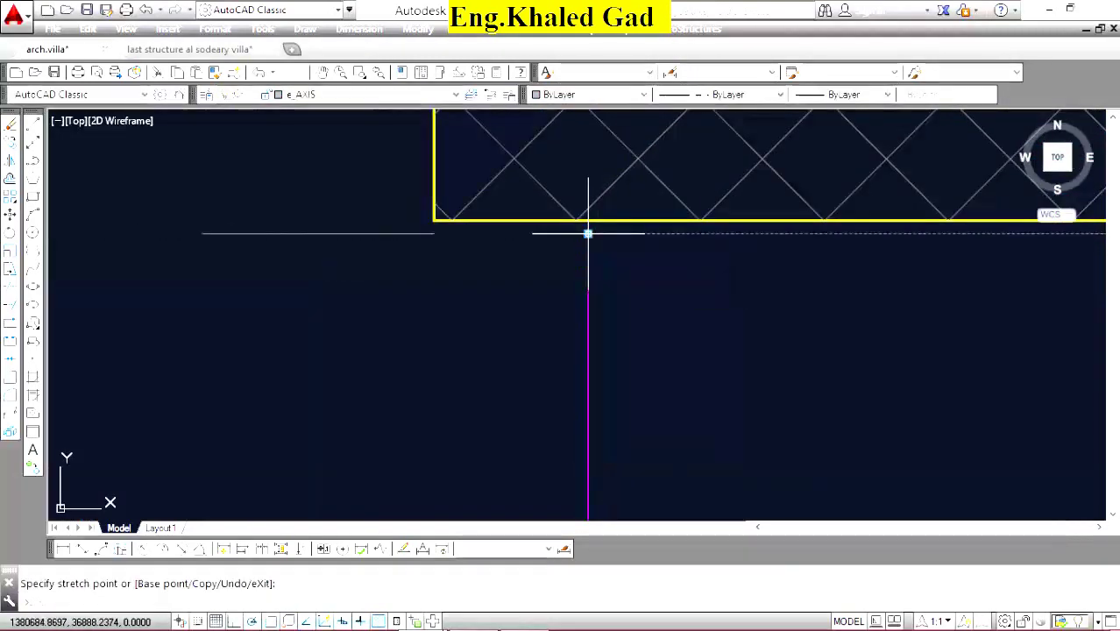
pyautogui.press('Escape')
# Turn the magenta wall line beside the stair into a beam line with MATCHPROP.
pyautogui.scroll(-4, 711, 298)
pyautogui.click(592, 270)
pyautogui.scroll(4, 691, 281)
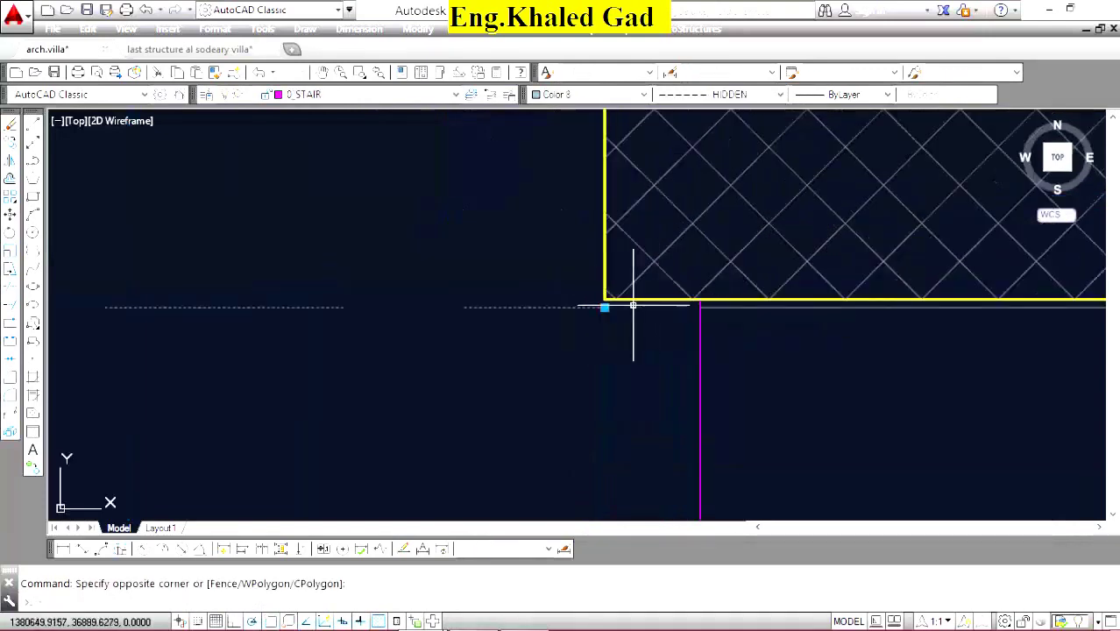
pyautogui.click(604, 307)
pyautogui.press('Escape')
pyautogui.scroll(-4, 606, 299)
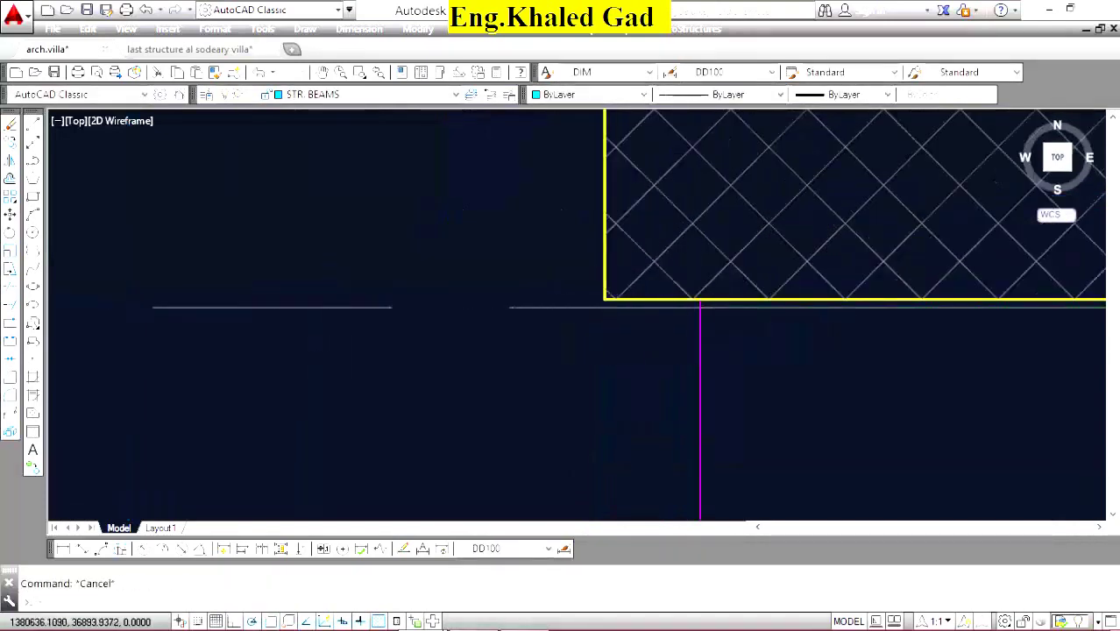
pyautogui.scroll(-4, 606, 299)
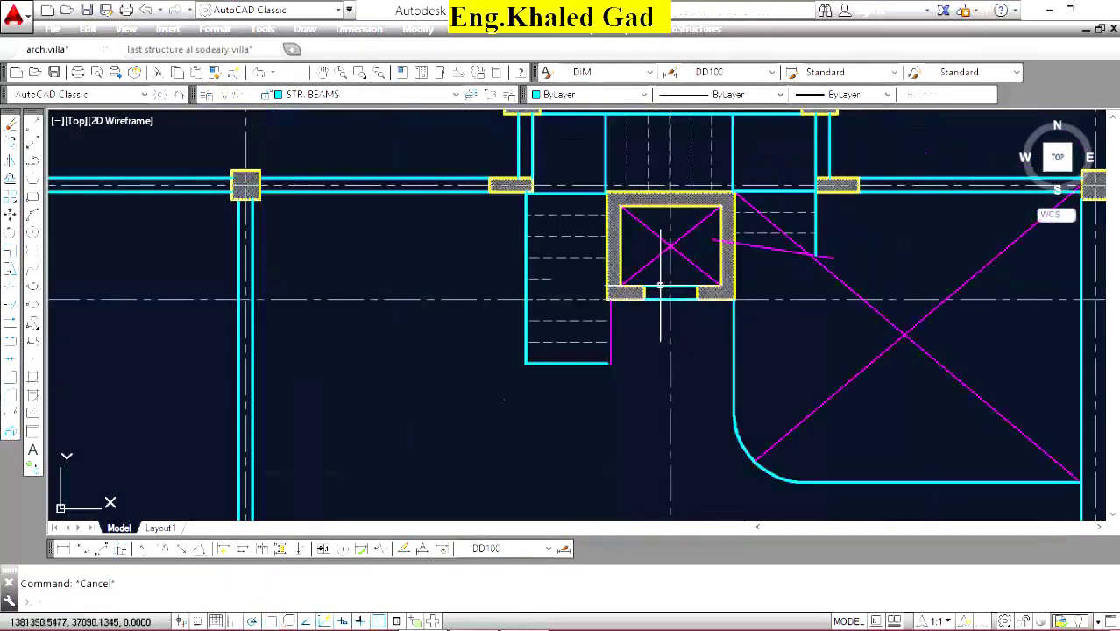
pyautogui.click(214, 72)
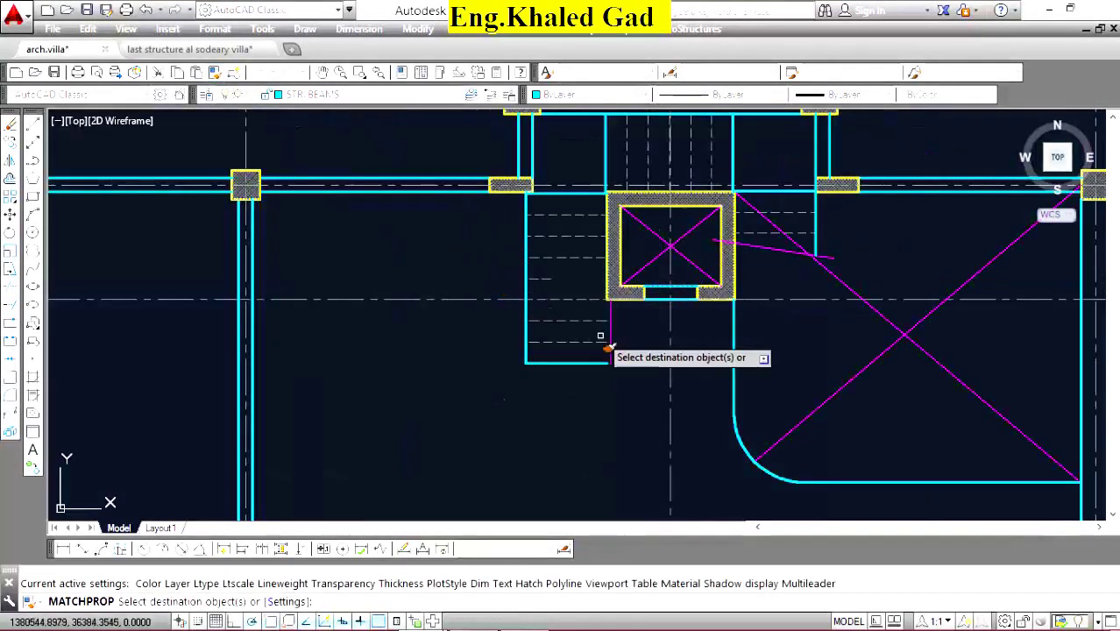
pyautogui.scroll(4, 613, 329)
pyautogui.moveTo(674, 313); pyautogui.dragTo(595, 311)
pyautogui.rightClick(604, 296)
pyautogui.click(623, 307)
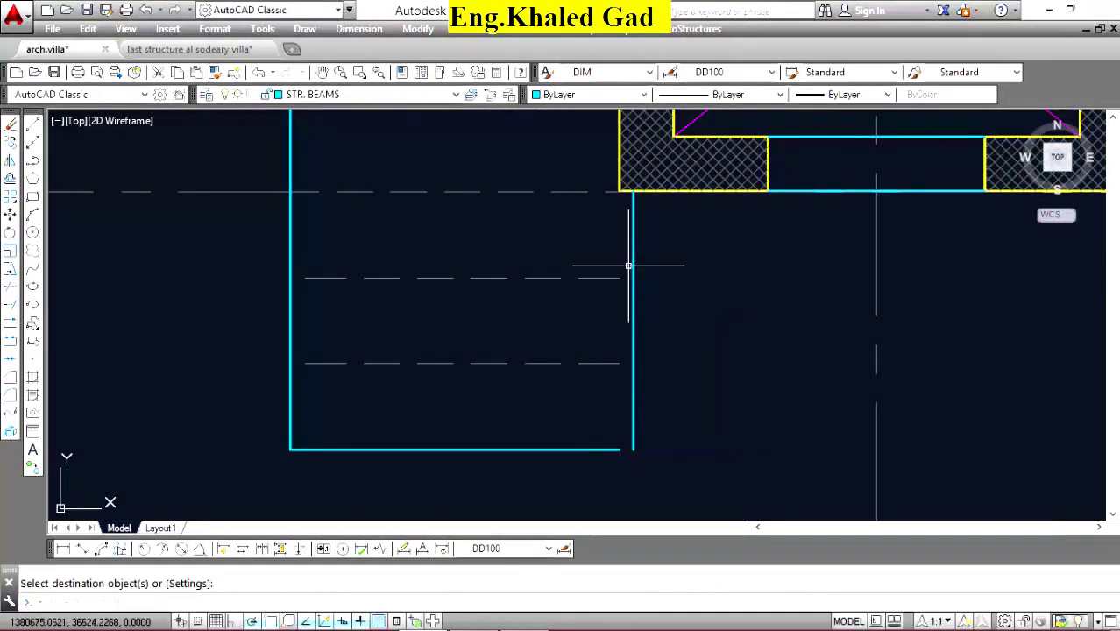
# STRETCH the dashed stair lines and bottom beam line from the bottom-right corner.
pyautogui.click(631, 242)
pyautogui.click(561, 484)
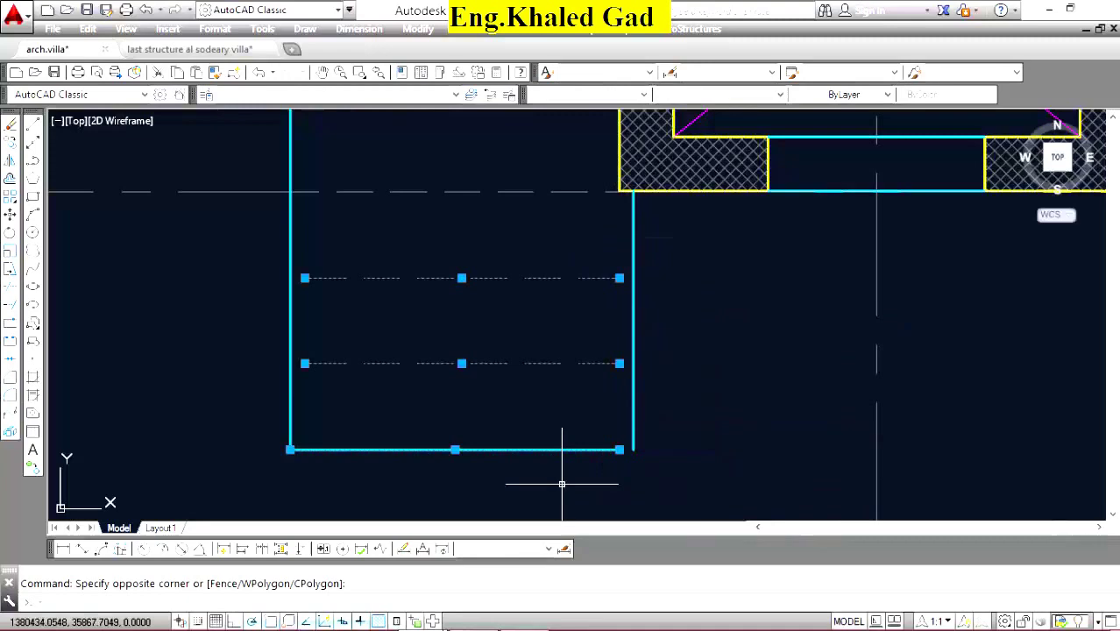
pyautogui.click(33, 269)
pyautogui.click(619, 450)
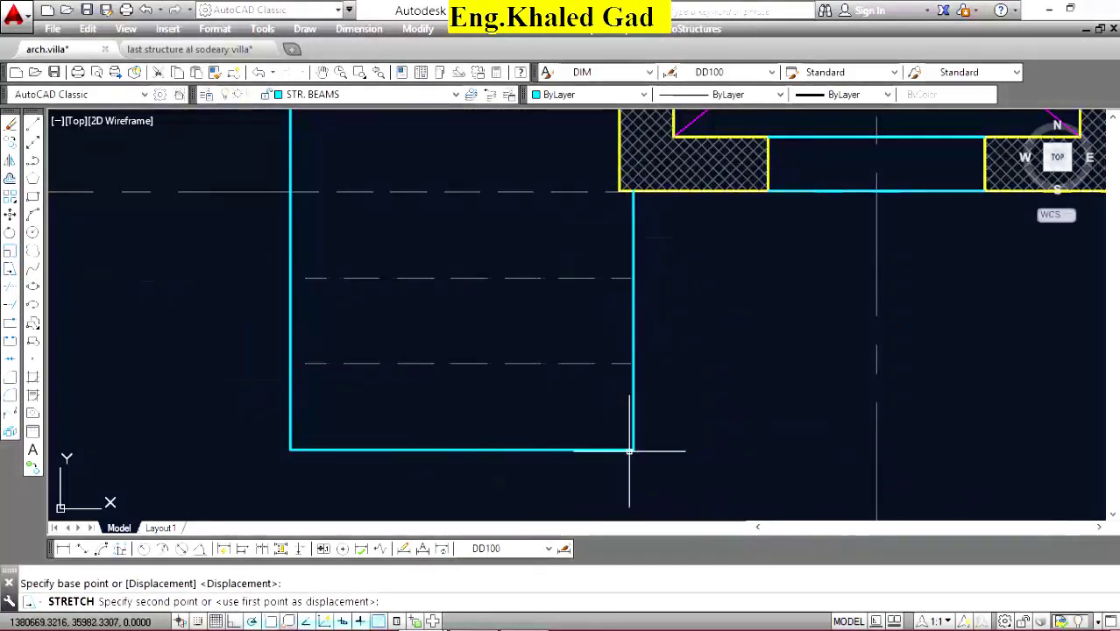
pyautogui.scroll(-4, 688, 415)
pyautogui.scroll(4, 543, 359)
# Repeat STRETCH on four more stair line ends.
pyautogui.press('Escape')
pyautogui.rightClick(548, 257)
pyautogui.click(578, 258)
pyautogui.click(549, 137)
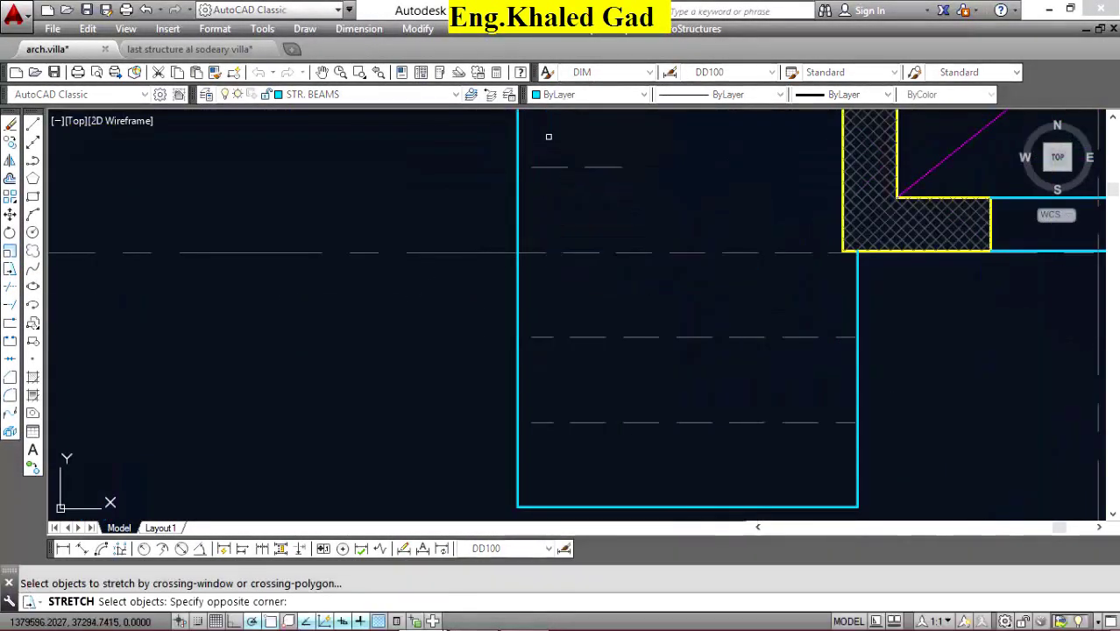
pyautogui.click(526, 438)
pyautogui.press('Return')
pyautogui.click(517, 422)
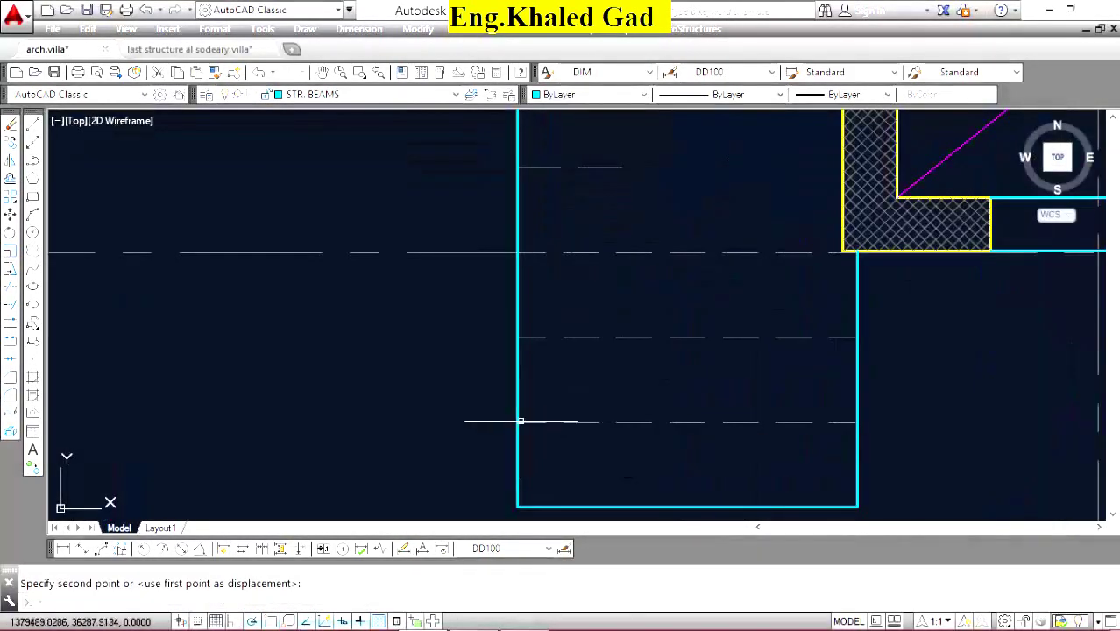
pyautogui.scroll(-3, 524, 338)
pyautogui.scroll(4, 524, 338)
pyautogui.press('Escape')
# Grip-stretch the dashed stair tread lines by the left wall to the cyan wall edge.
pyautogui.click(506, 321)
pyautogui.click(456, 350)
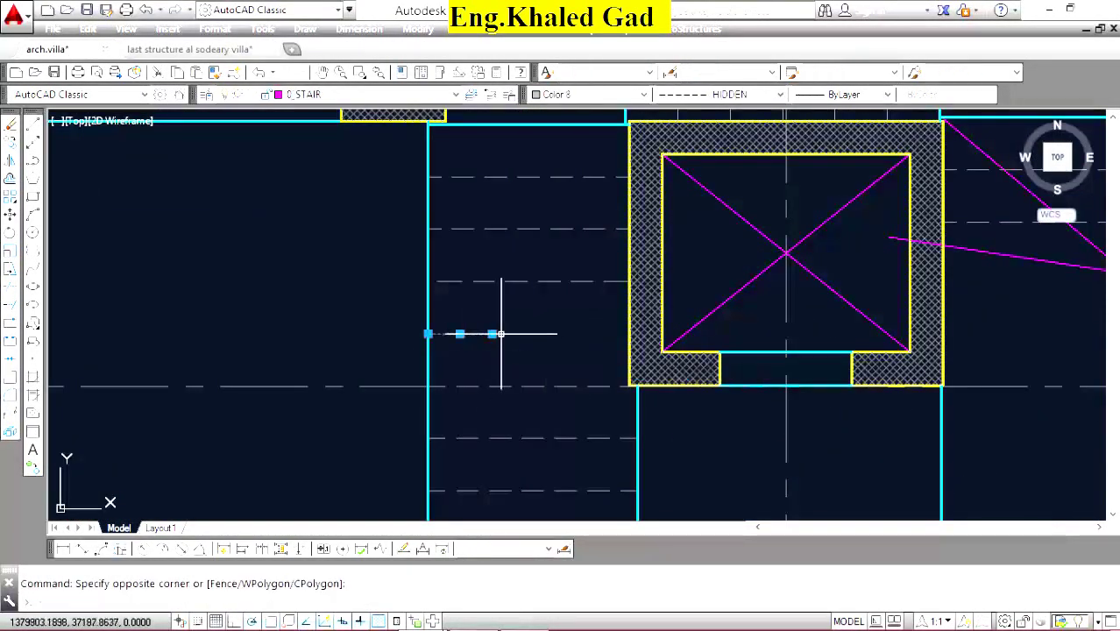
pyautogui.click(492, 334)
pyautogui.scroll(3, 484, 254)
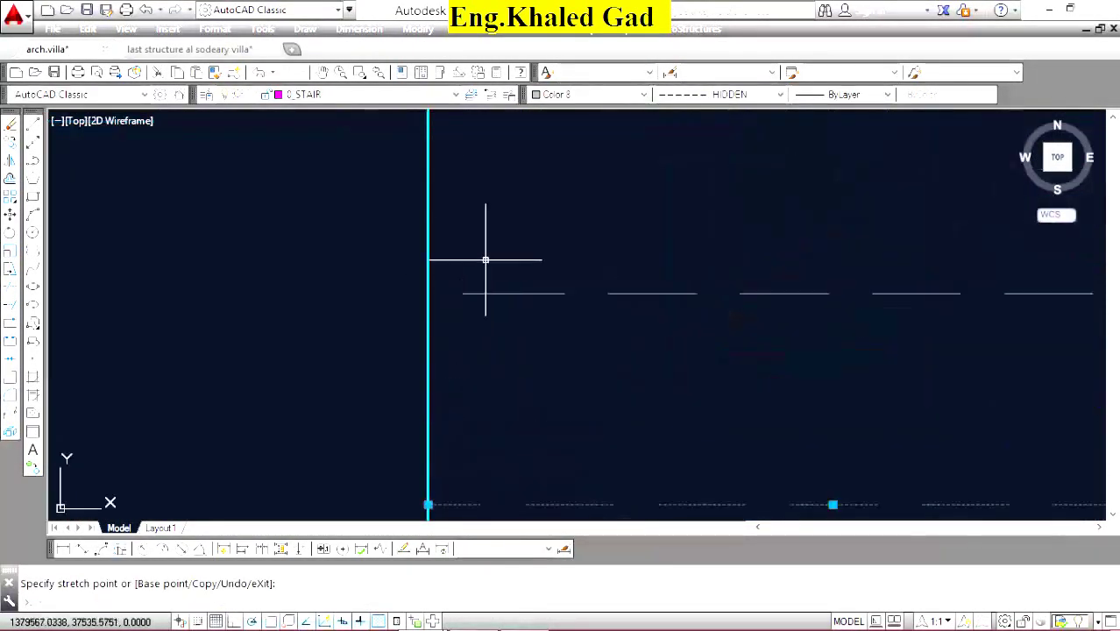
pyautogui.click(462, 293)
pyautogui.click(461, 307)
pyautogui.click(462, 293)
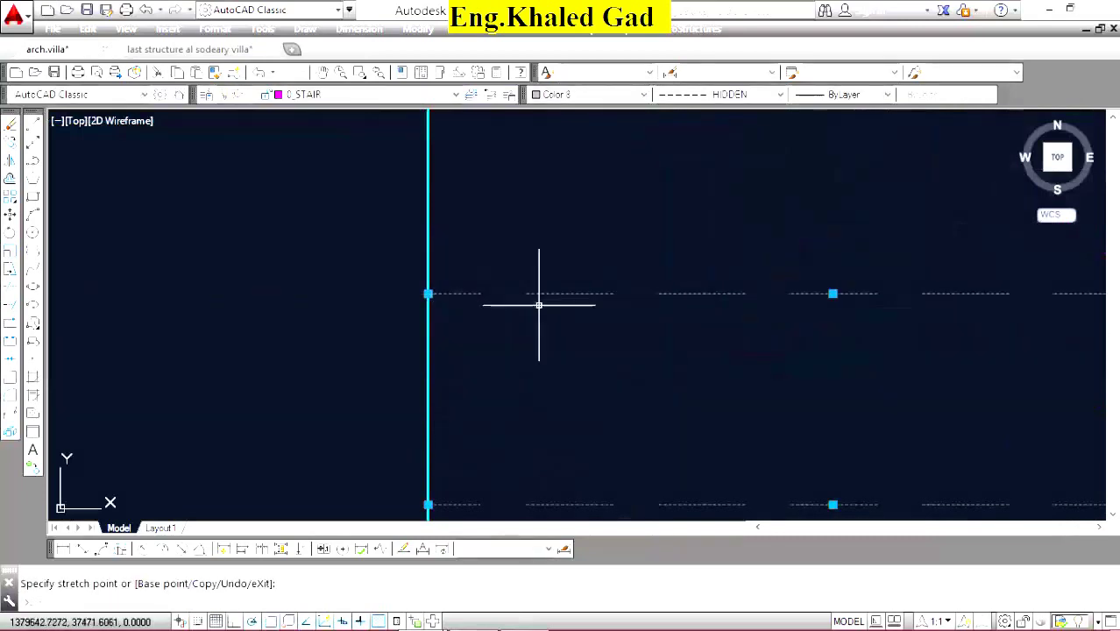
pyautogui.scroll(-5, 537, 303)
pyautogui.scroll(-3, 563, 274)
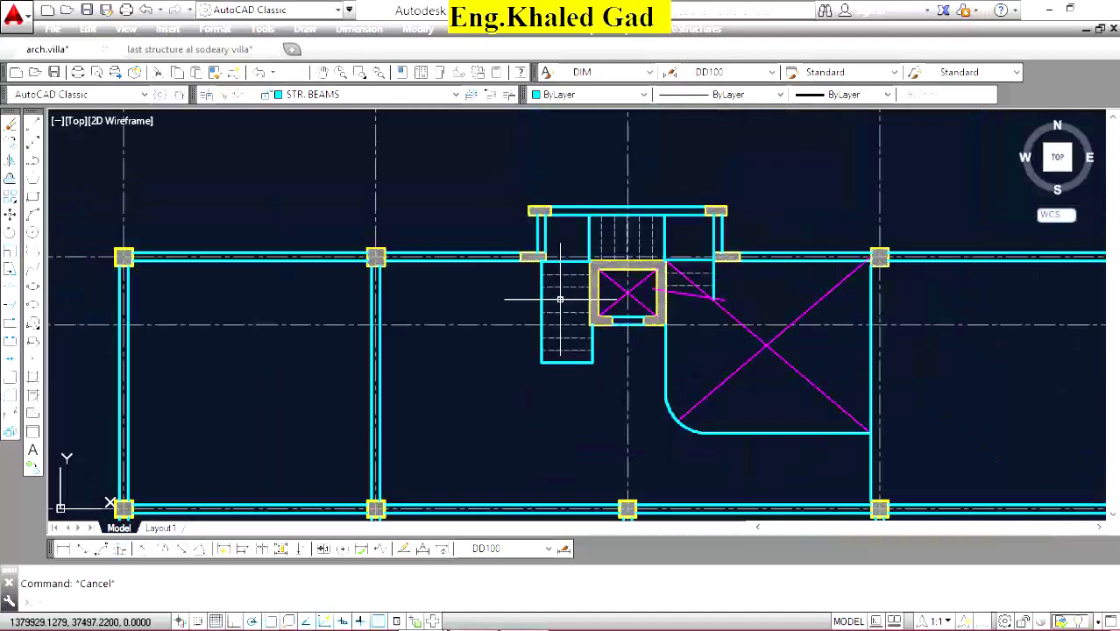
# Draw a rectangle on the section from the 200 slab corner around the beam drop below it.
pyautogui.scroll(-6, 572, 300)
pyautogui.scroll(2, 569, 316)
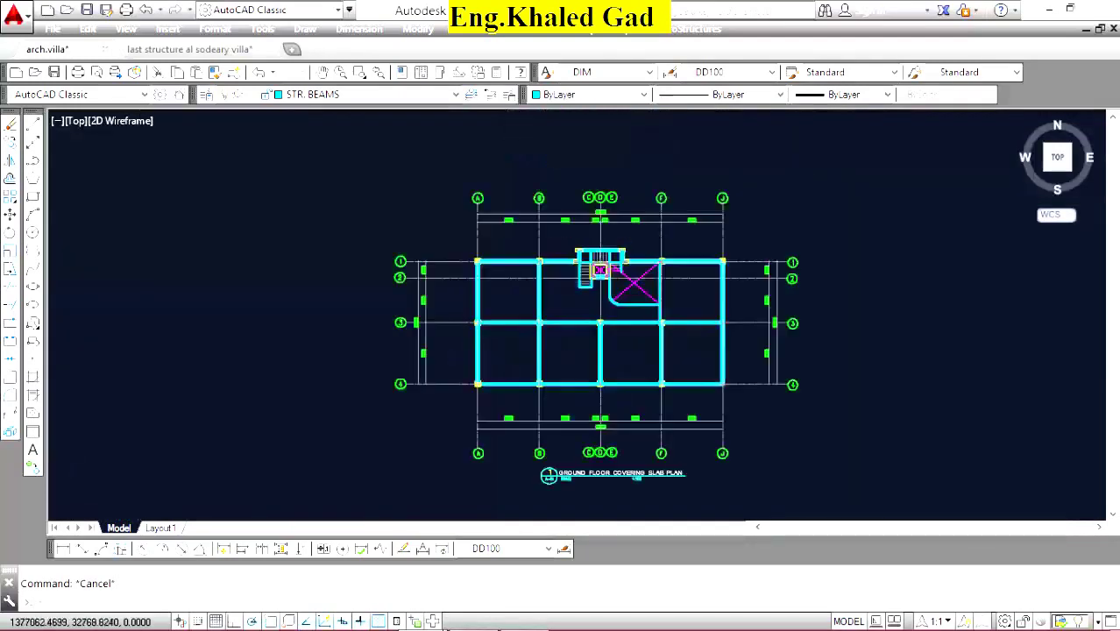
pyautogui.scroll(5, 582, 294)
pyautogui.scroll(-6, 582, 288)
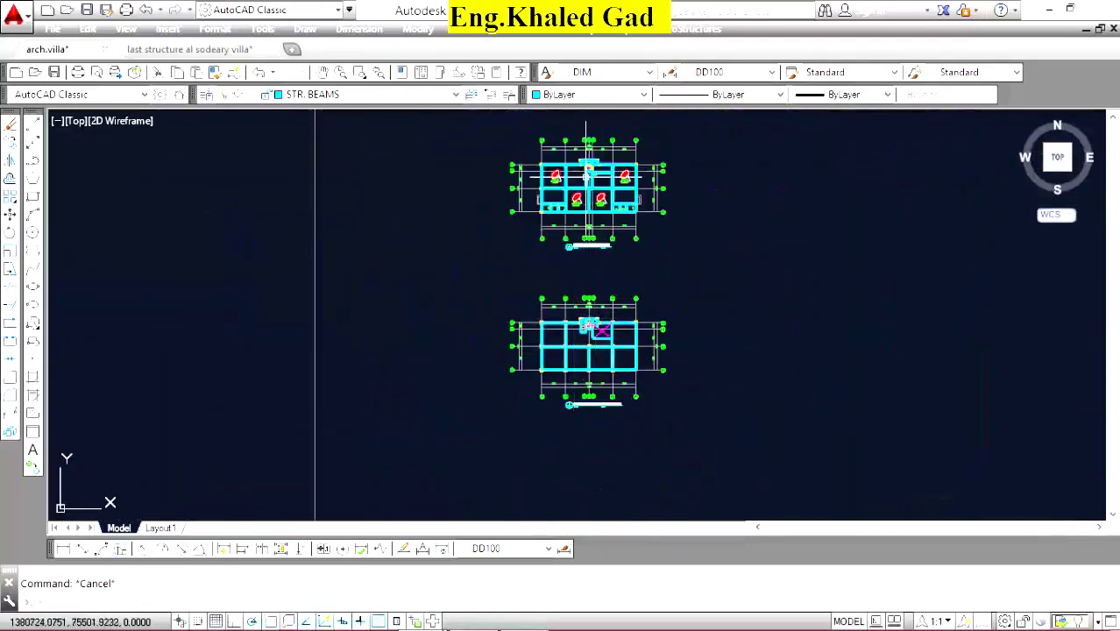
pyautogui.scroll(5, 586, 175)
pyautogui.scroll(-9, 618, 295)
pyautogui.scroll(-3, 403, 339)
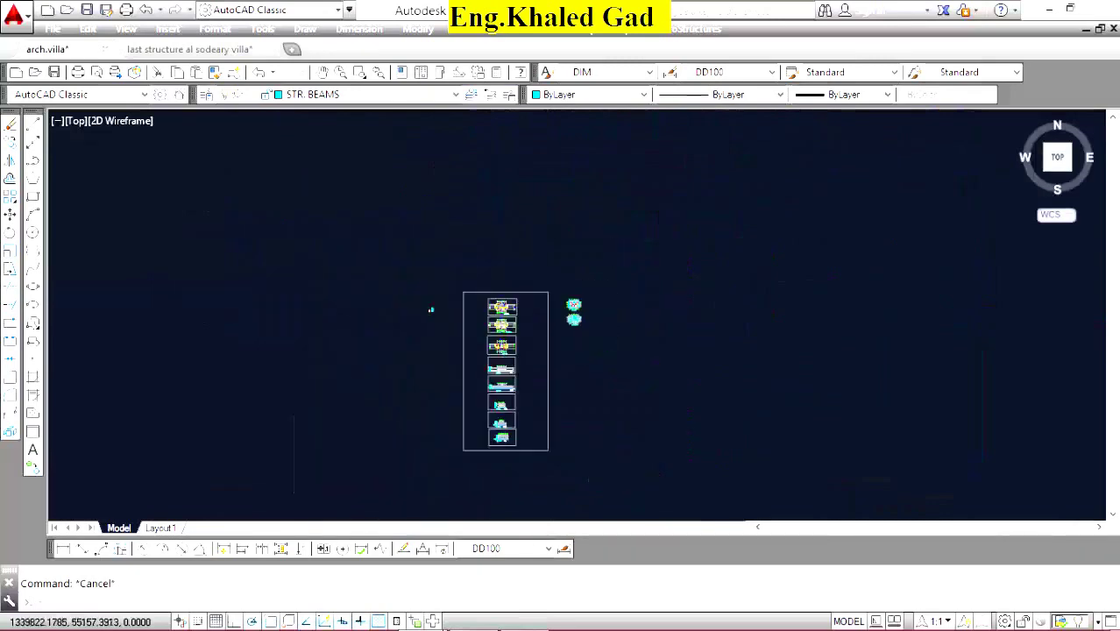
pyautogui.scroll(2, 526, 382)
pyautogui.scroll(4, 517, 385)
pyautogui.scroll(3, 493, 385)
pyautogui.scroll(3, 582, 333)
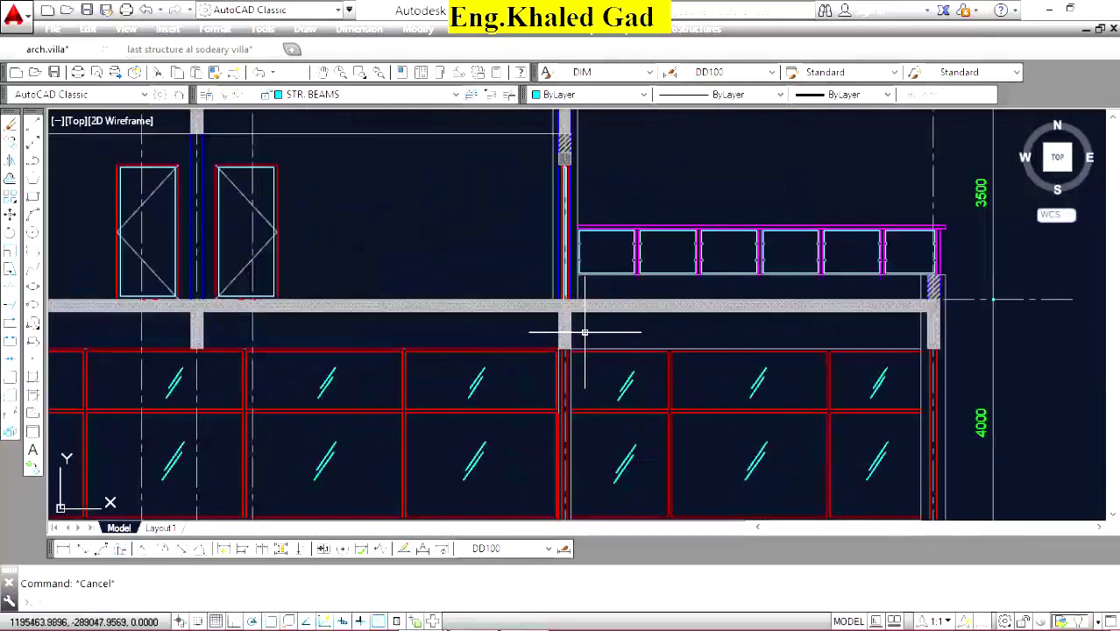
pyautogui.scroll(3, 565, 327)
pyautogui.scroll(-3, 537, 306)
pyautogui.scroll(-2, 491, 315)
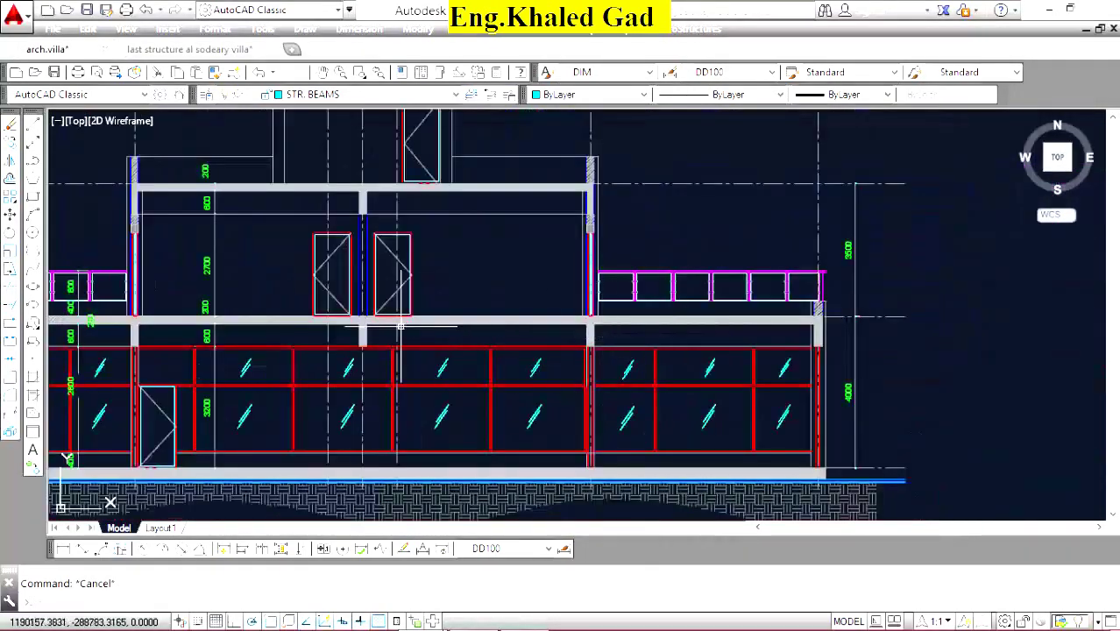
pyautogui.scroll(4, 404, 333)
pyautogui.scroll(-5, 570, 349)
pyautogui.scroll(4, 501, 341)
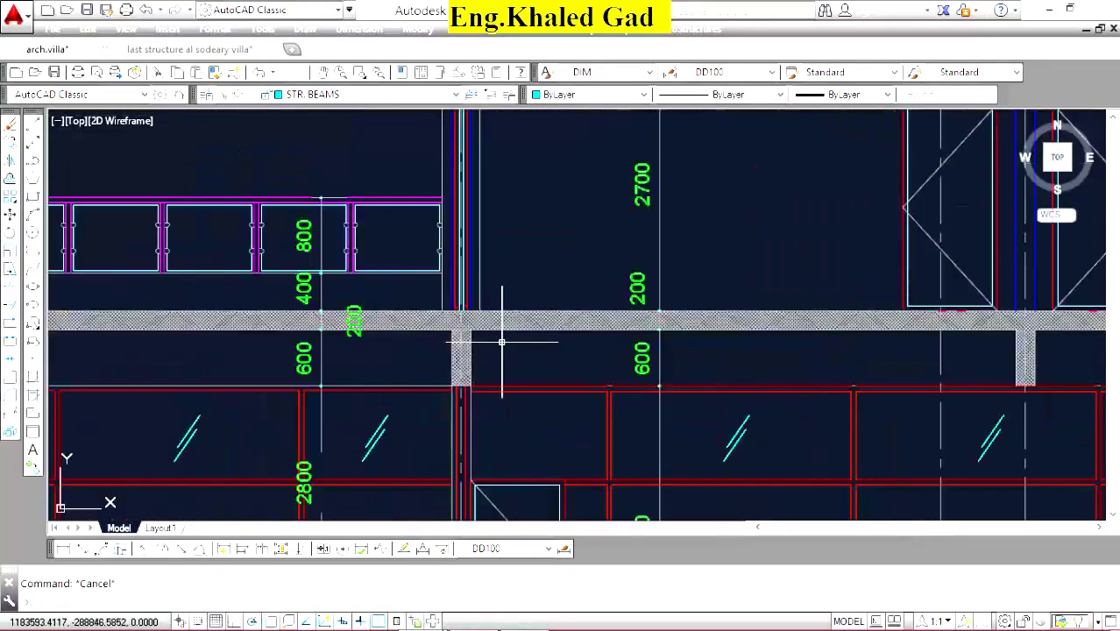
pyautogui.scroll(-5, 566, 355)
pyautogui.scroll(6, 562, 346)
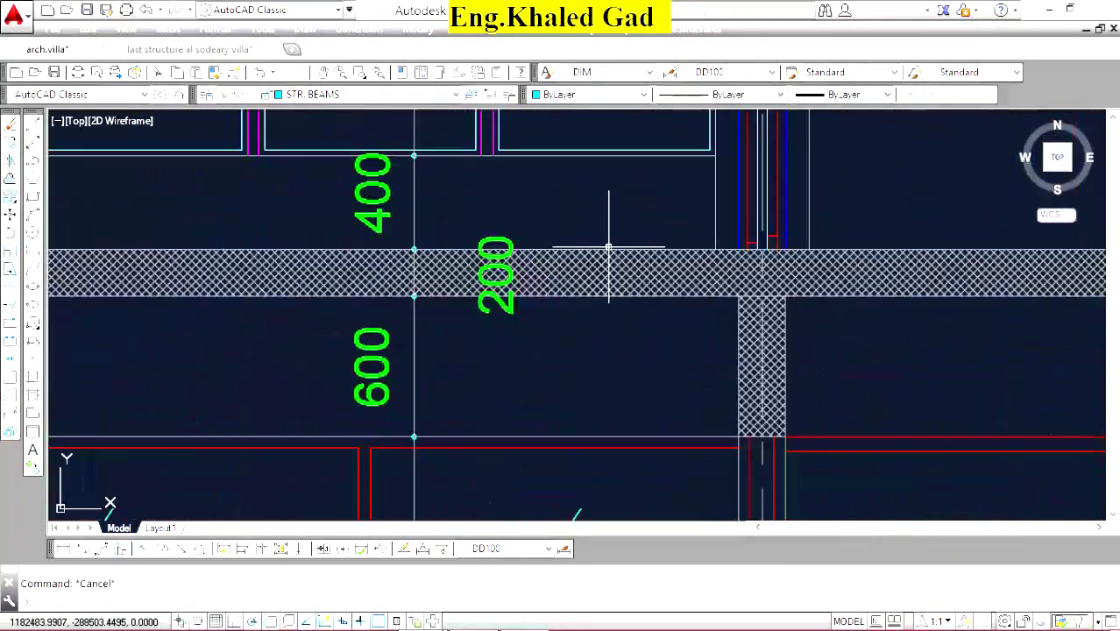
pyautogui.click(35, 214)
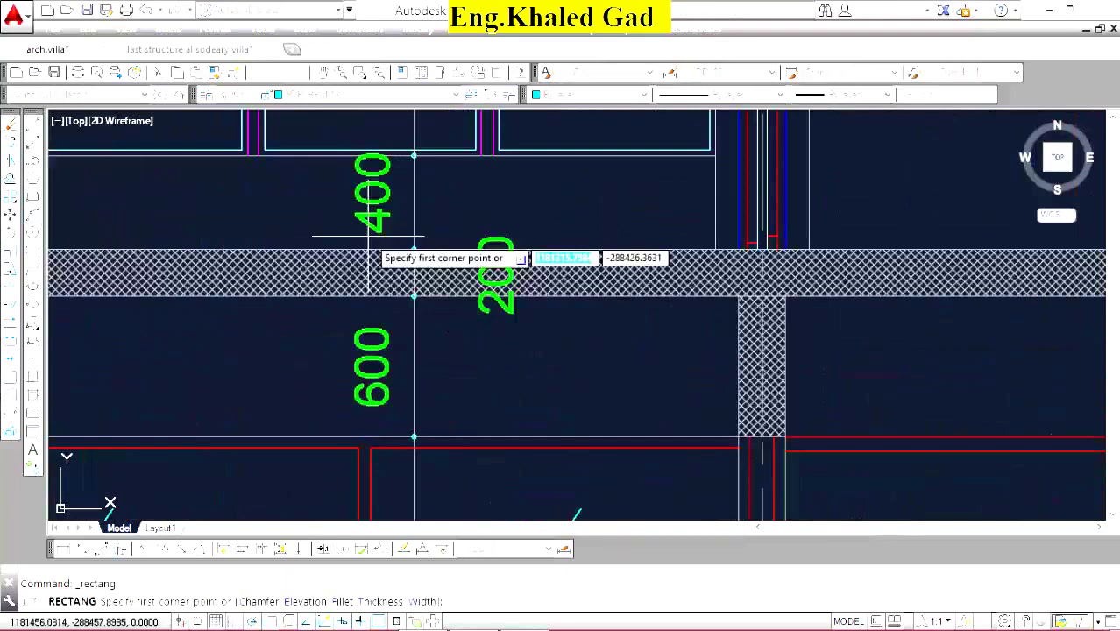
pyautogui.click(656, 250)
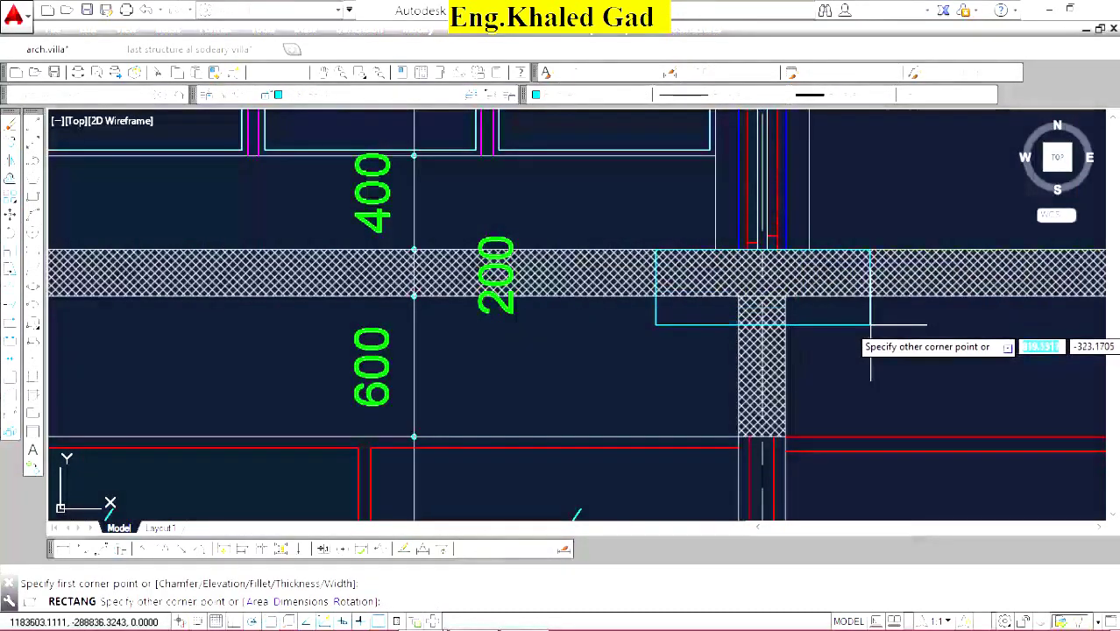
pyautogui.click(868, 323)
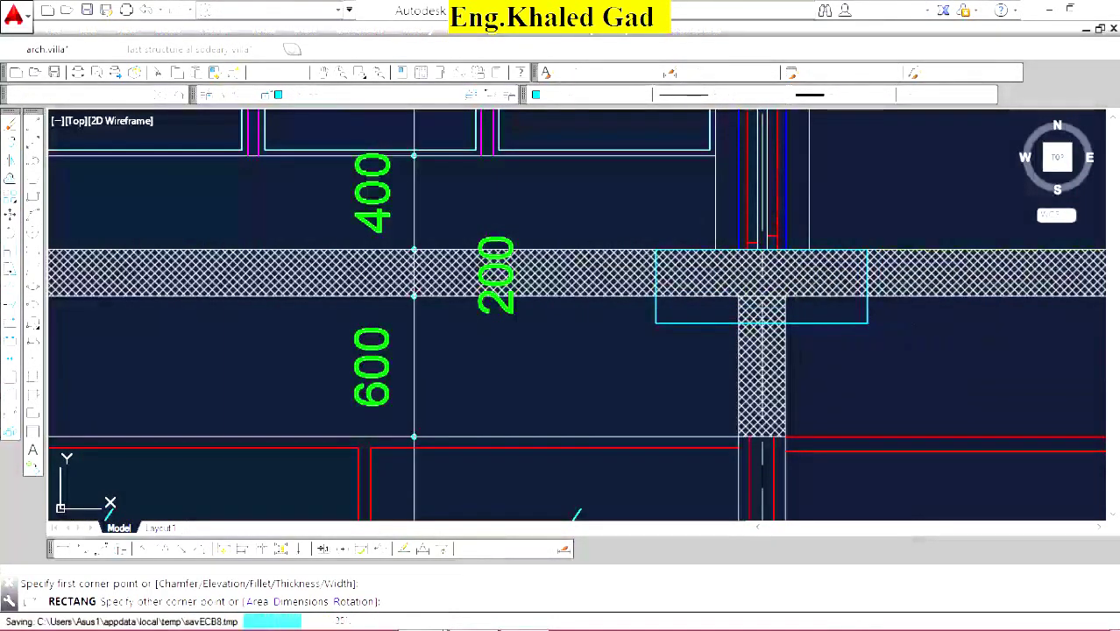
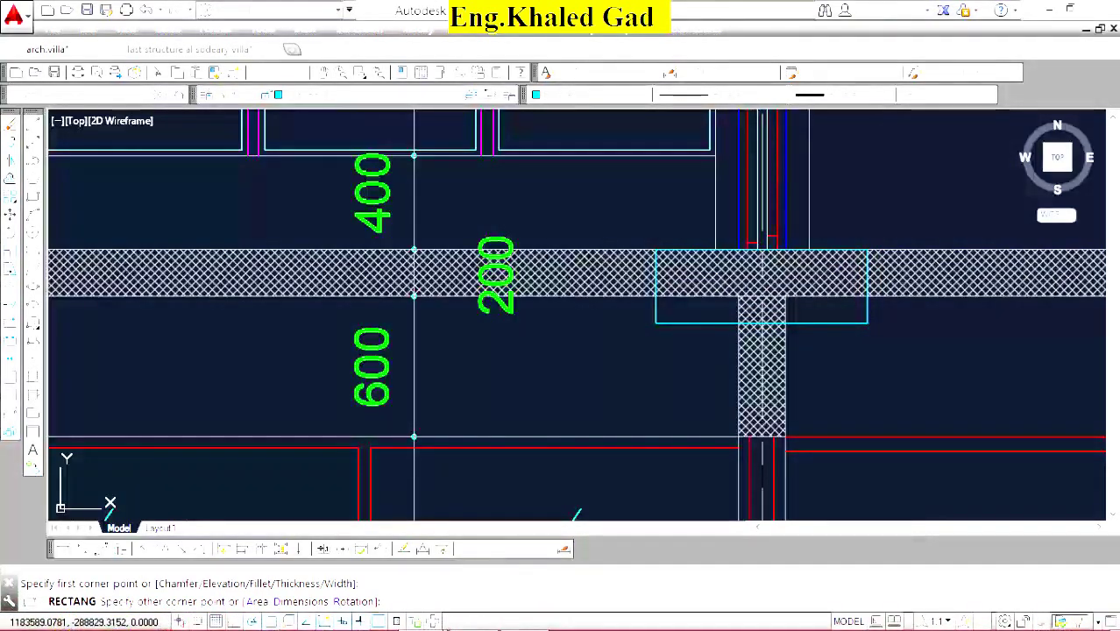
# Select the beam and wall lines around the column, then clear the selection.
pyautogui.scroll(3, 762, 267)
pyautogui.scroll(-5, 757, 295)
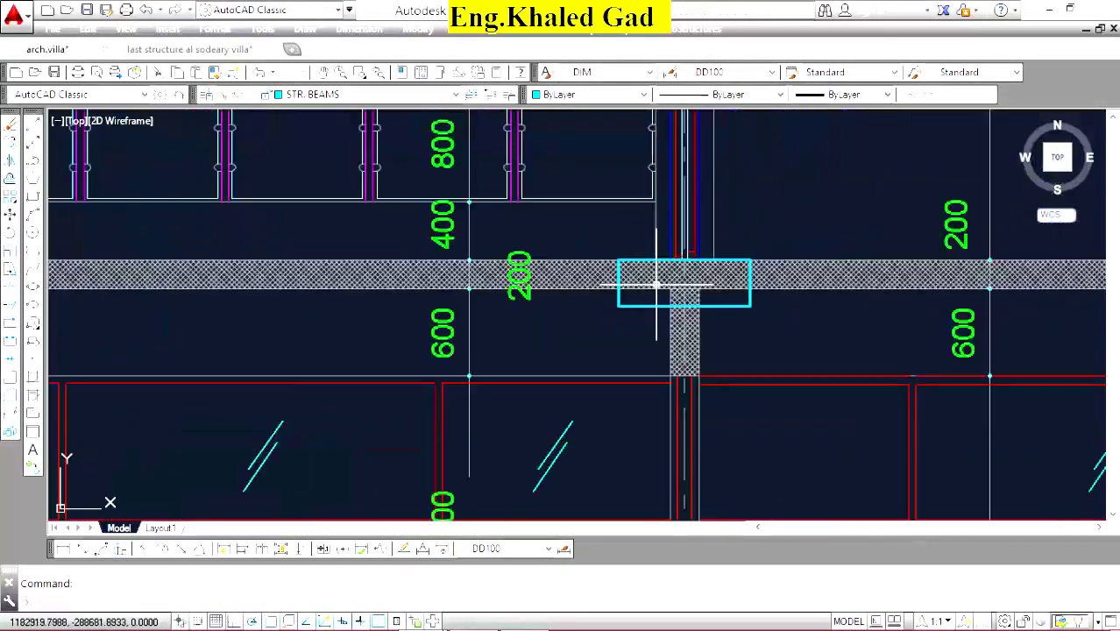
pyautogui.scroll(-4, 609, 299)
pyautogui.scroll(2, 620, 371)
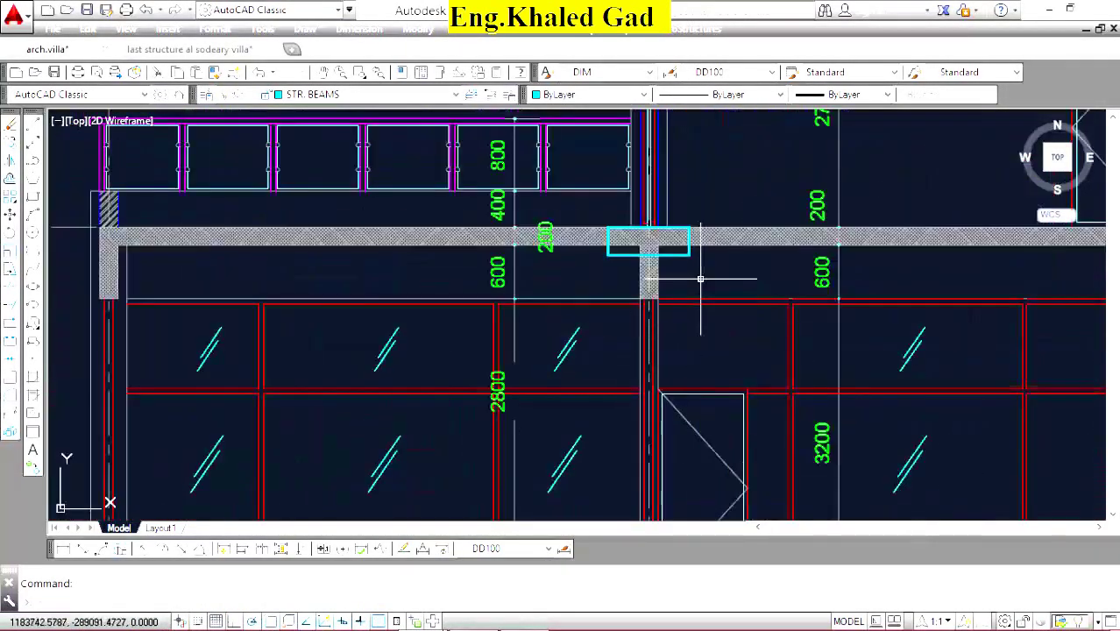
pyautogui.click(671, 277)
pyautogui.click(593, 466)
pyautogui.scroll(3, 645, 311)
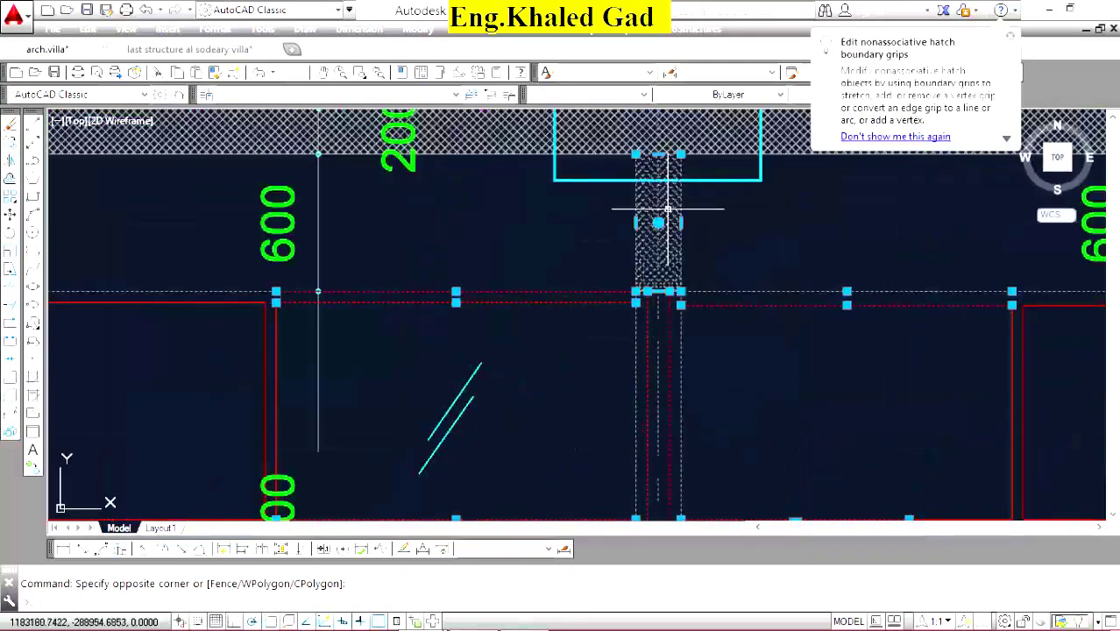
pyautogui.press('Escape')
# Window-select the whole first-floor plan.
pyautogui.scroll(-3, 533, 252)
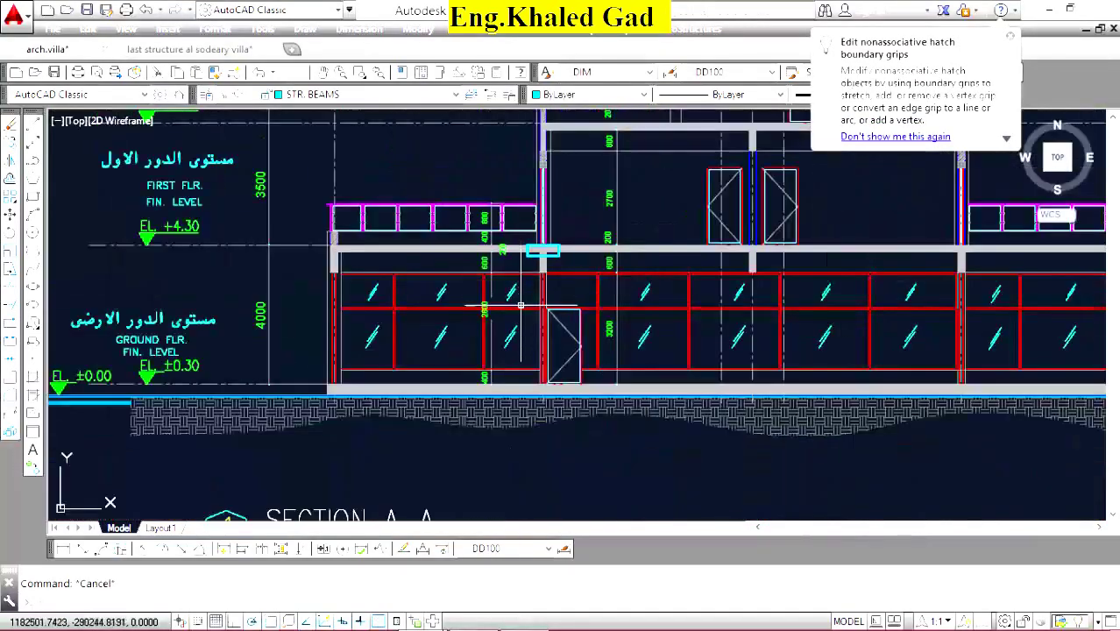
pyautogui.scroll(-3, 544, 333)
pyautogui.scroll(-2, 629, 251)
pyautogui.scroll(3, 629, 252)
pyautogui.scroll(3, 613, 219)
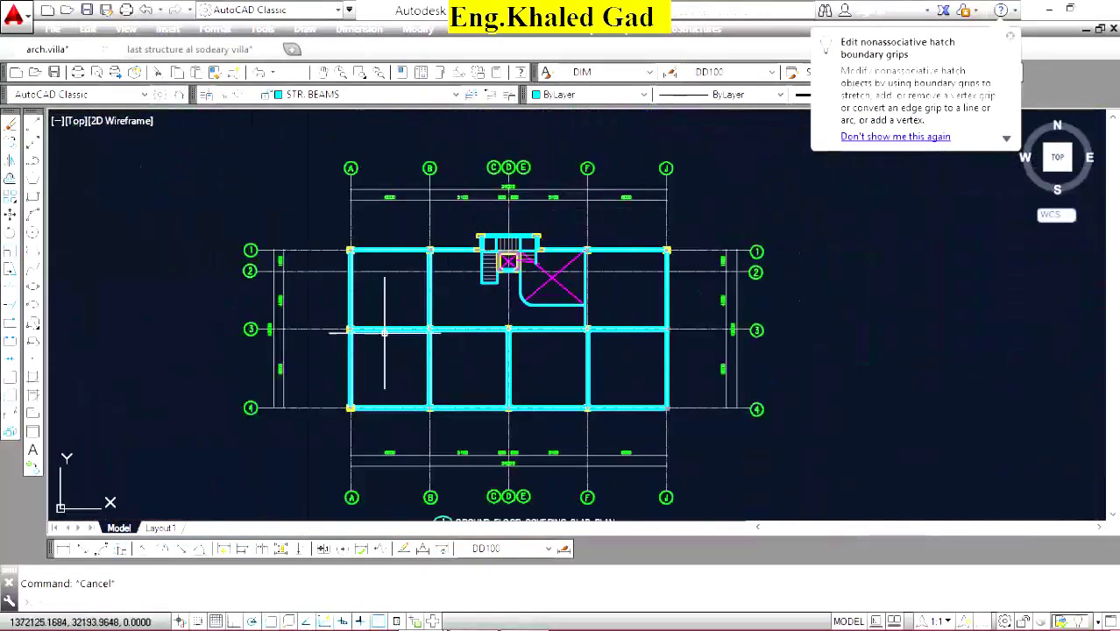
pyautogui.scroll(2, 516, 325)
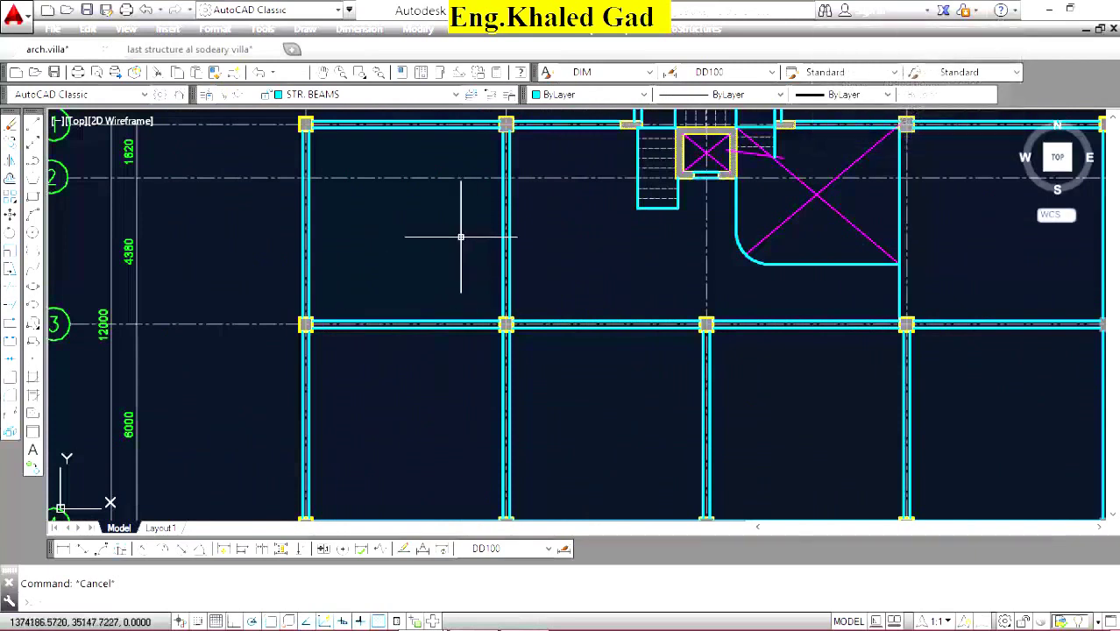
pyautogui.scroll(-3, 463, 237)
pyautogui.scroll(1, 524, 236)
pyautogui.scroll(2, 528, 222)
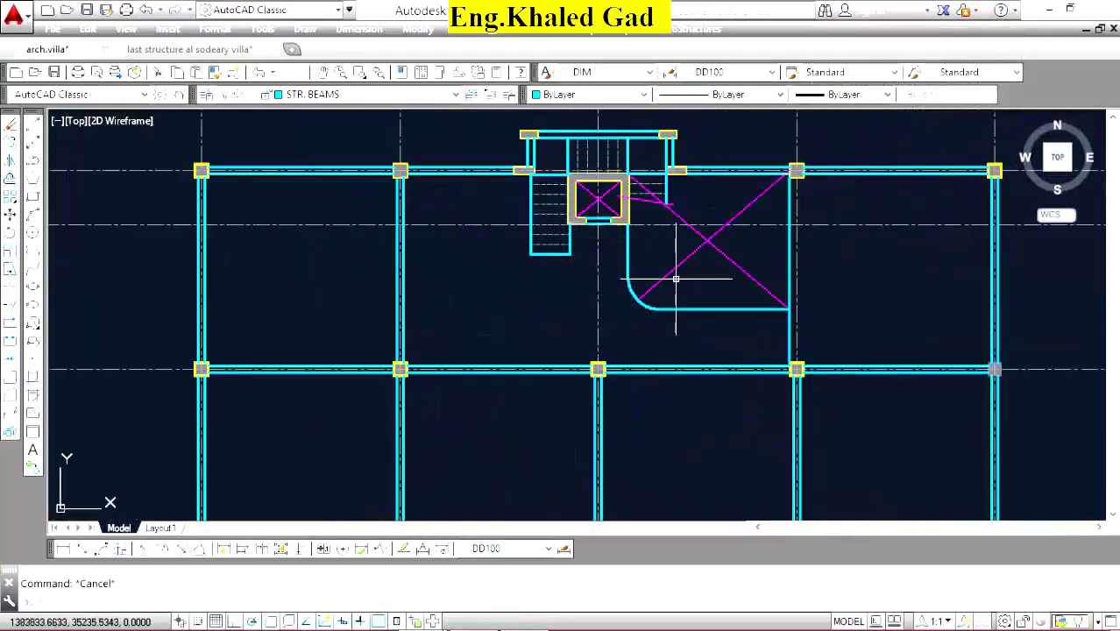
pyautogui.scroll(1, 532, 260)
pyautogui.scroll(-2, 552, 279)
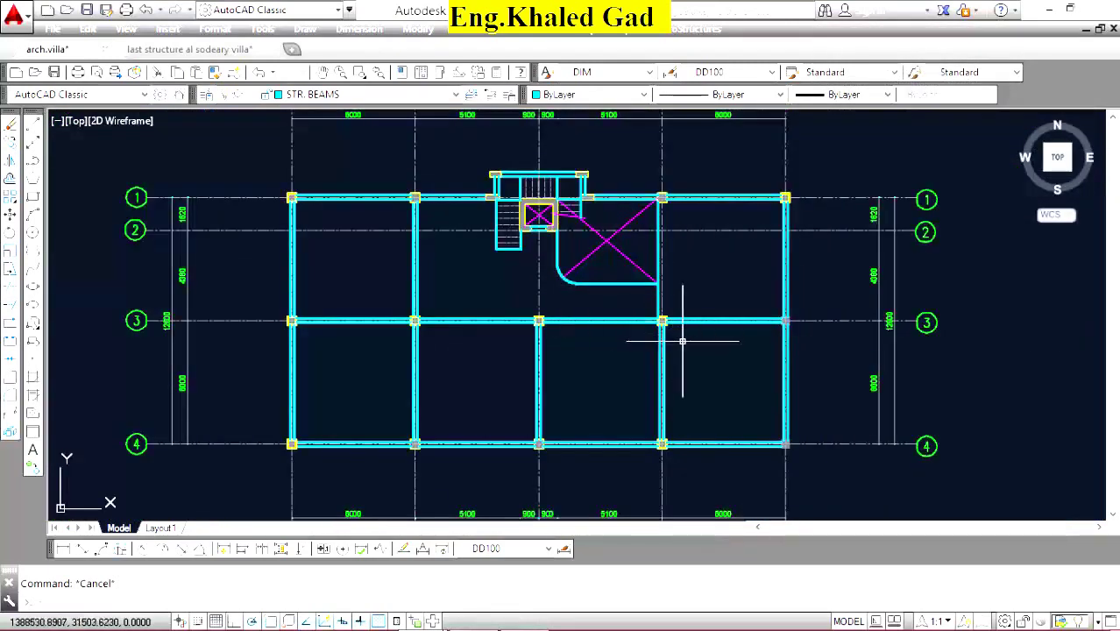
pyautogui.scroll(5, 630, 296)
pyautogui.scroll(-4, 630, 295)
pyautogui.scroll(-8, 526, 289)
pyautogui.scroll(-1, 403, 282)
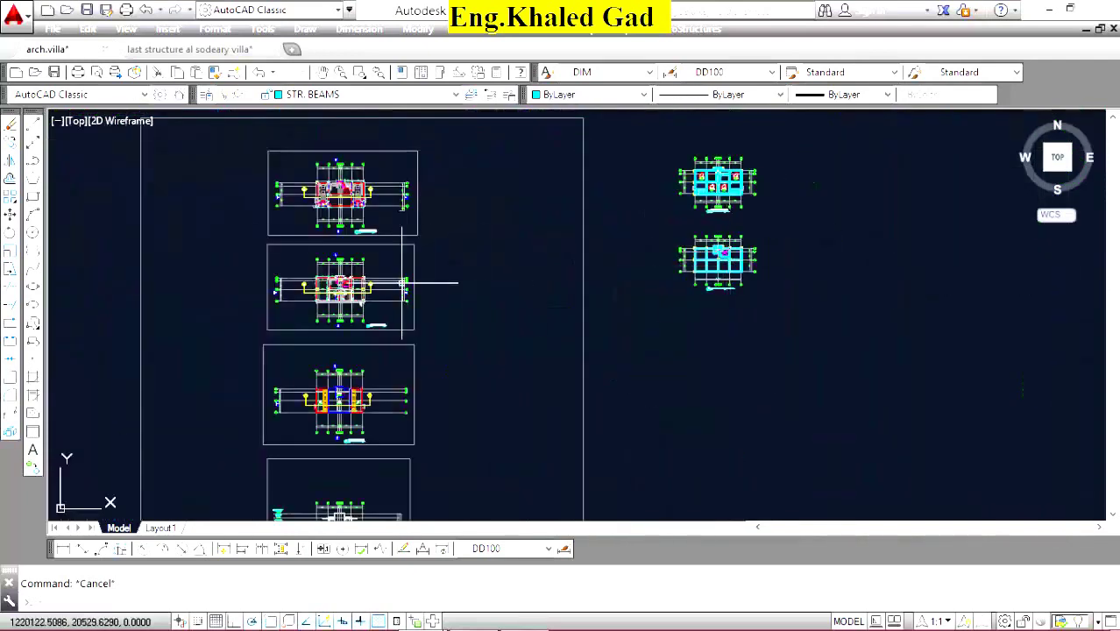
pyautogui.scroll(2, 307, 427)
pyautogui.scroll(4, 309, 438)
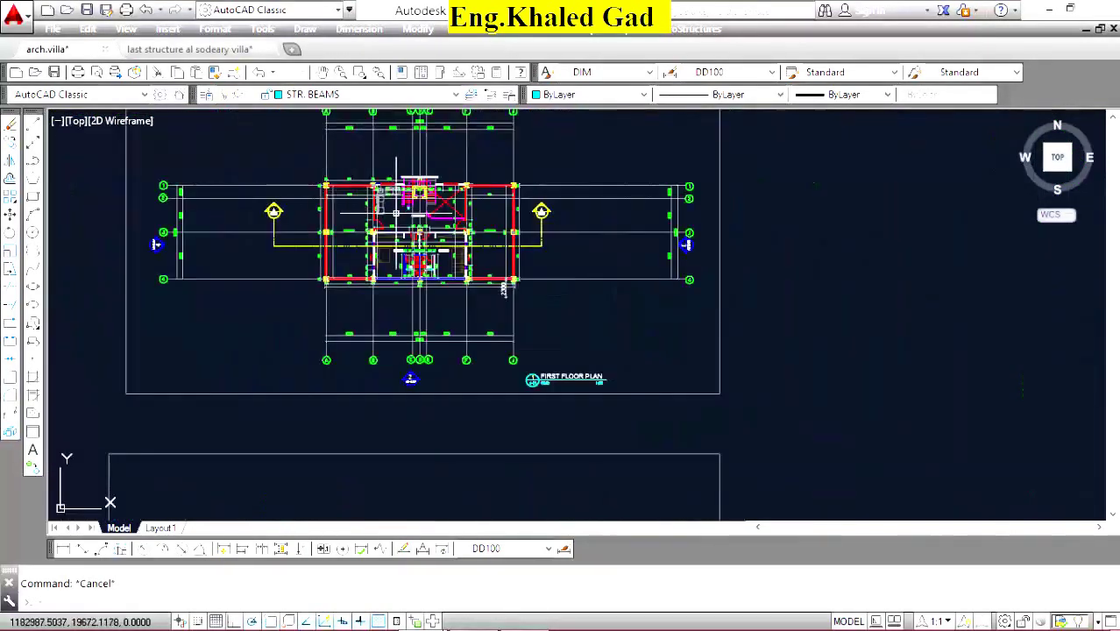
pyautogui.click(290, 165)
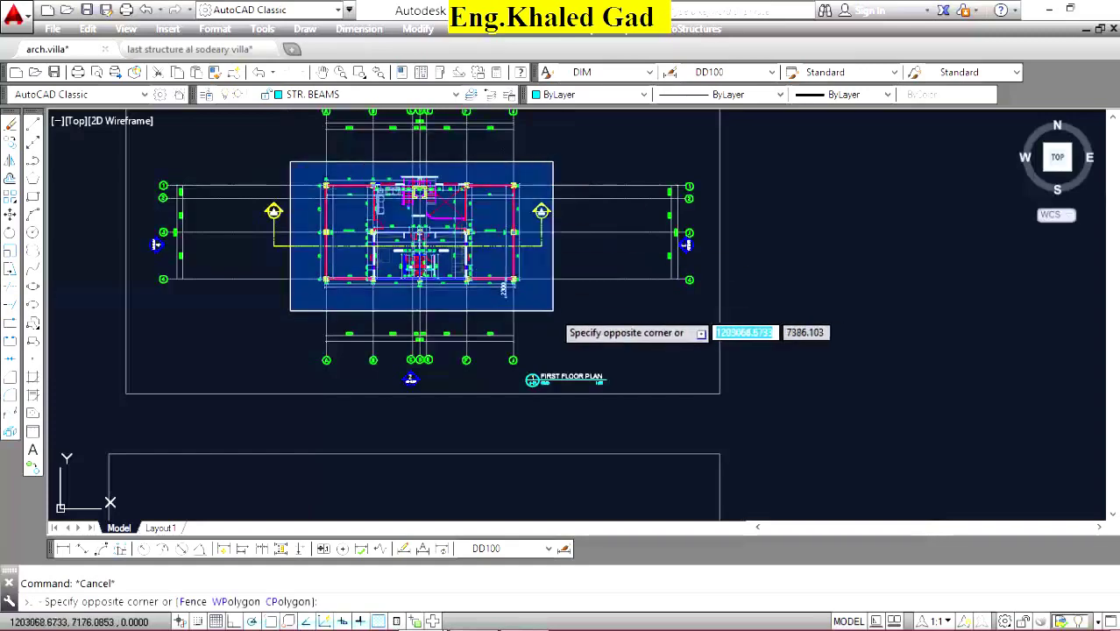
pyautogui.click(530, 318)
# Copy the first-floor plan with CO and place it right of the slab plan.
pyautogui.write('co')
pyautogui.press('Return')
pyautogui.click(358, 220)
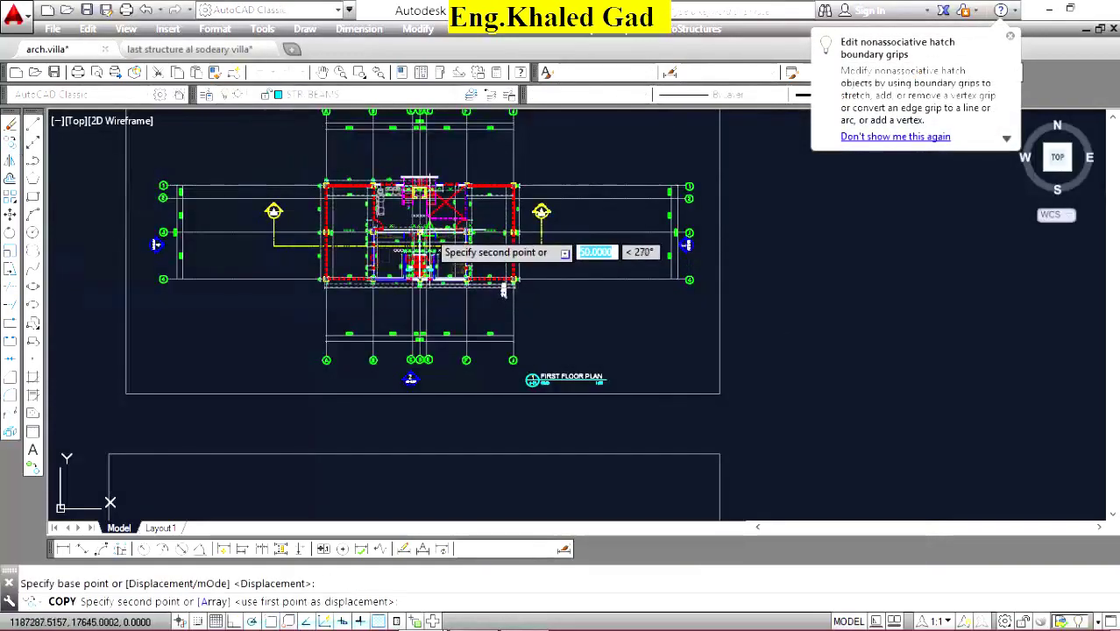
pyautogui.scroll(-3, 386, 263)
pyautogui.scroll(2, 412, 337)
pyautogui.scroll(2, 355, 337)
pyautogui.scroll(2, 368, 340)
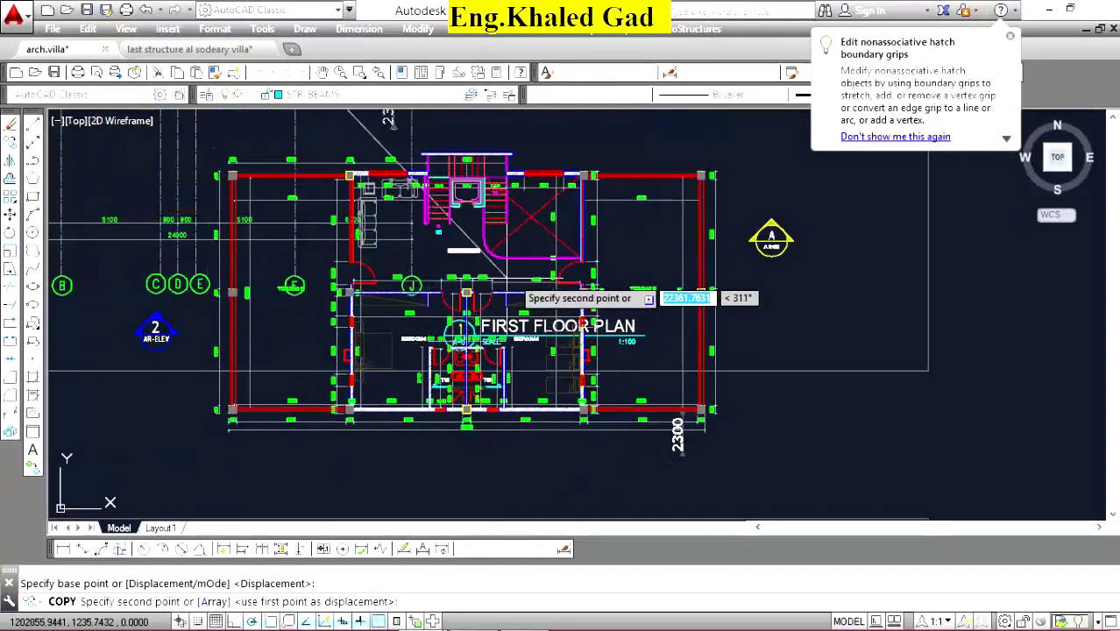
pyautogui.scroll(-4, 455, 289)
pyautogui.scroll(-2, 473, 346)
pyautogui.scroll(-3, 638, 282)
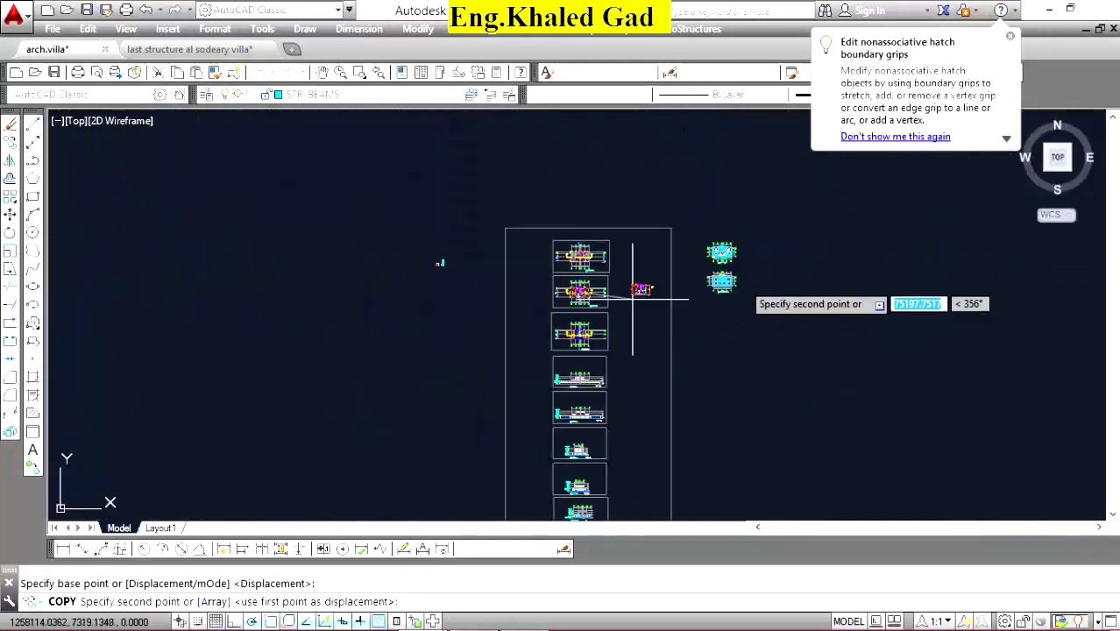
pyautogui.scroll(2, 787, 269)
pyautogui.scroll(2, 637, 295)
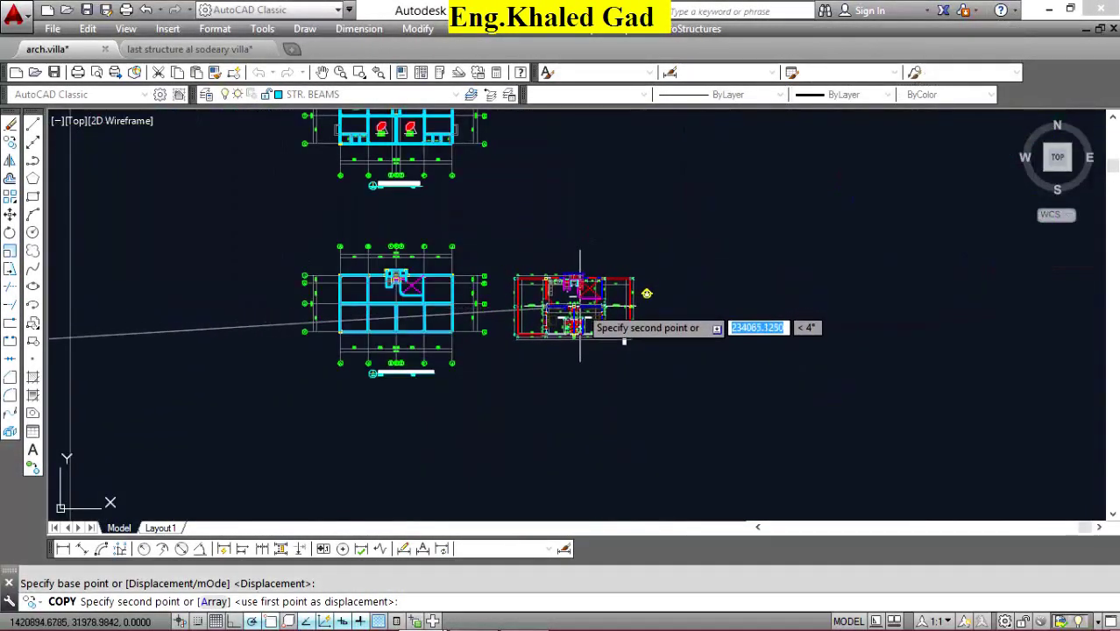
pyautogui.click(584, 309)
pyautogui.rightClick(473, 228)
pyautogui.click(508, 233)
pyautogui.scroll(3, 517, 302)
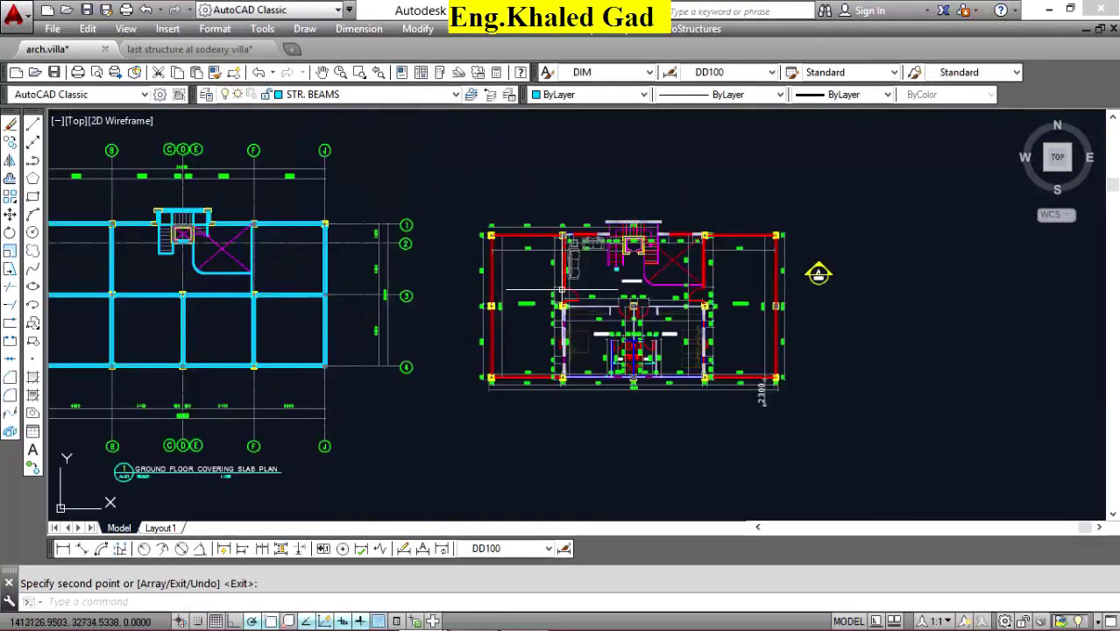
pyautogui.scroll(3, 525, 263)
pyautogui.scroll(-2, 537, 175)
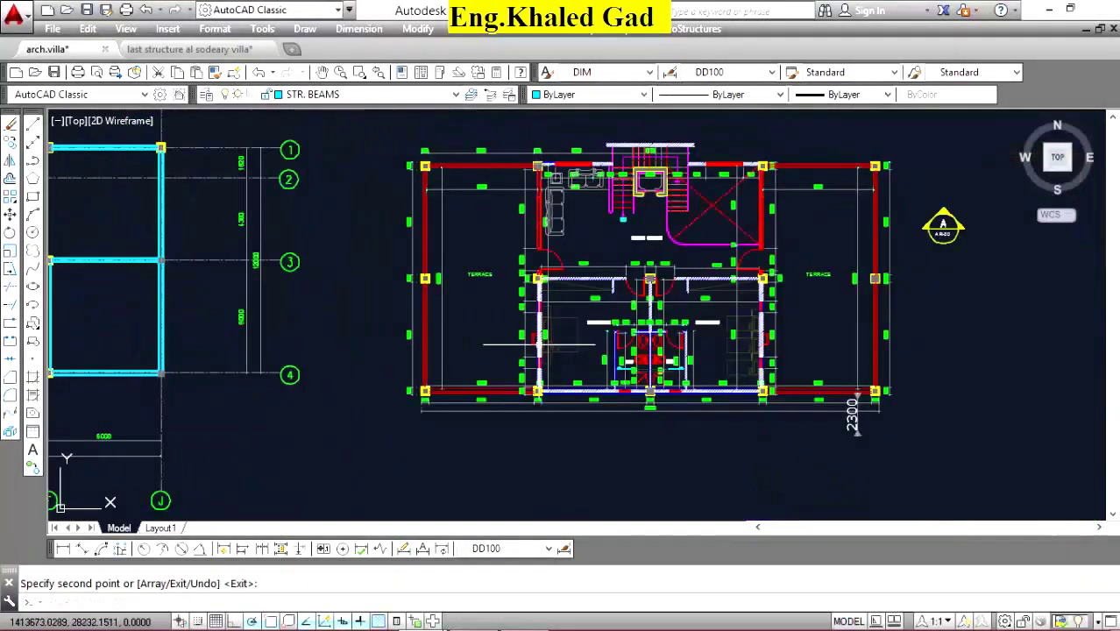
pyautogui.scroll(-3, 644, 342)
pyautogui.scroll(2, 491, 335)
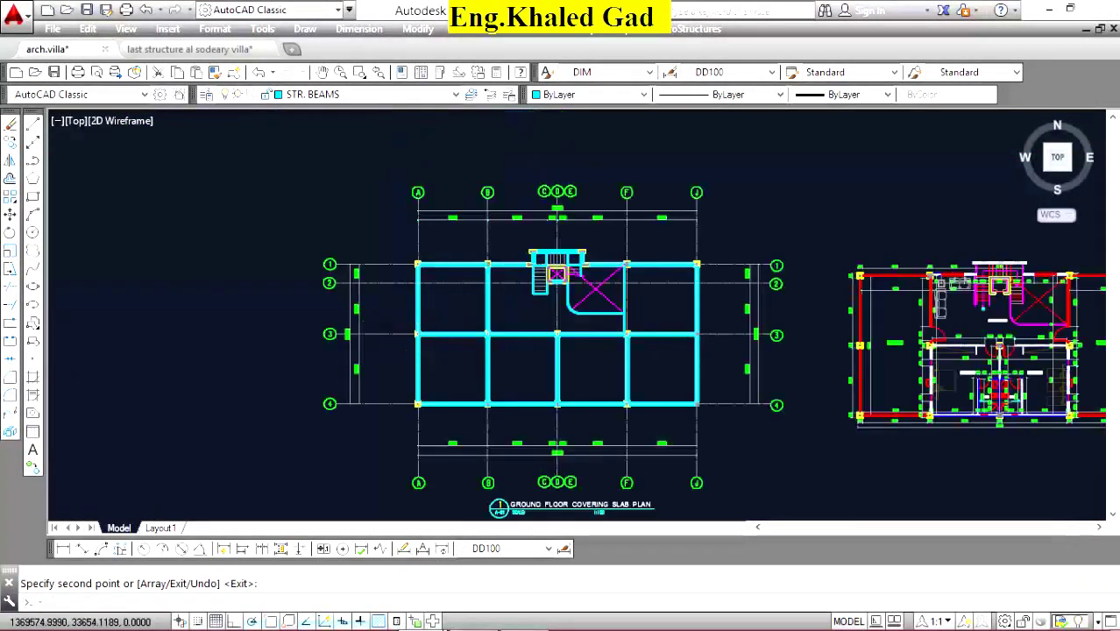
pyautogui.scroll(3, 531, 281)
# Offset both vertical beam edges 300 outward, one to each side.
pyautogui.click(10, 179)
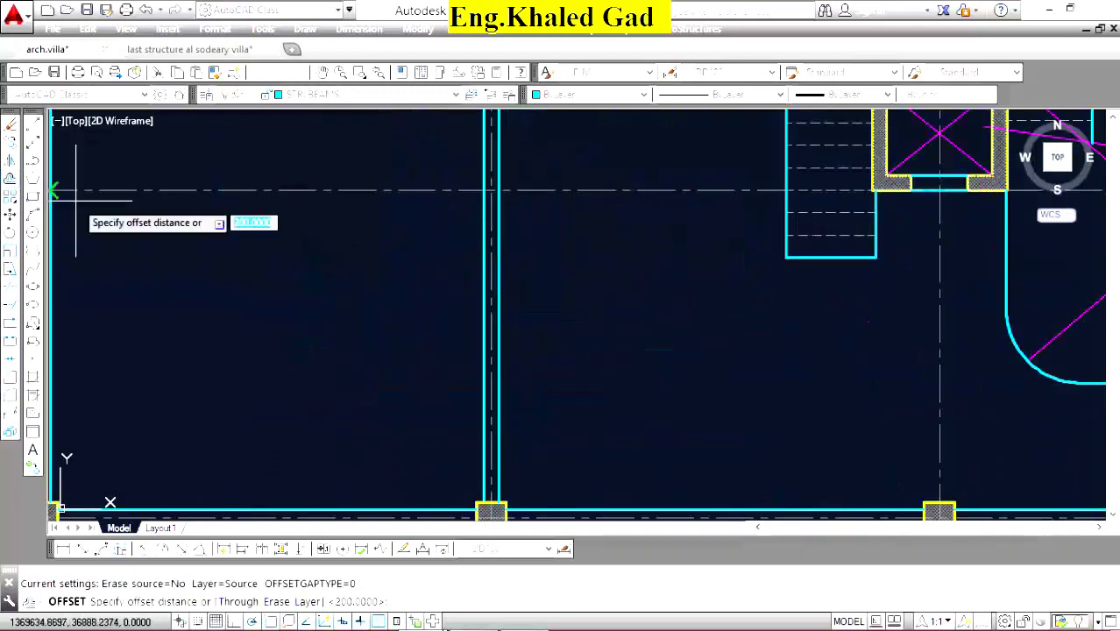
pyautogui.scroll(3, 491, 349)
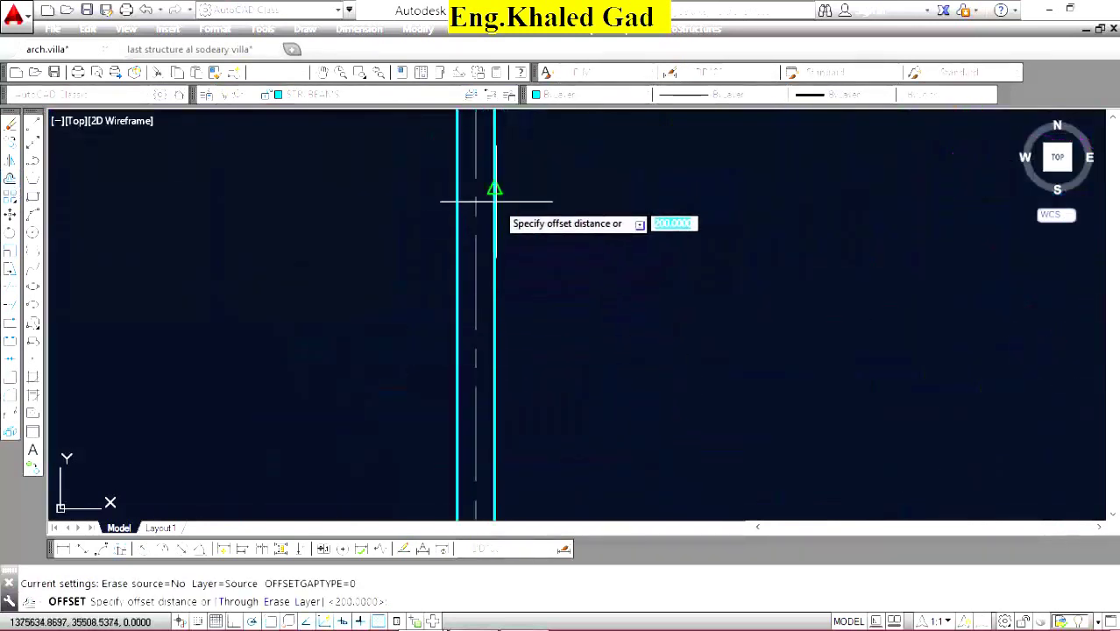
pyautogui.write('30')
pyautogui.press('Return')
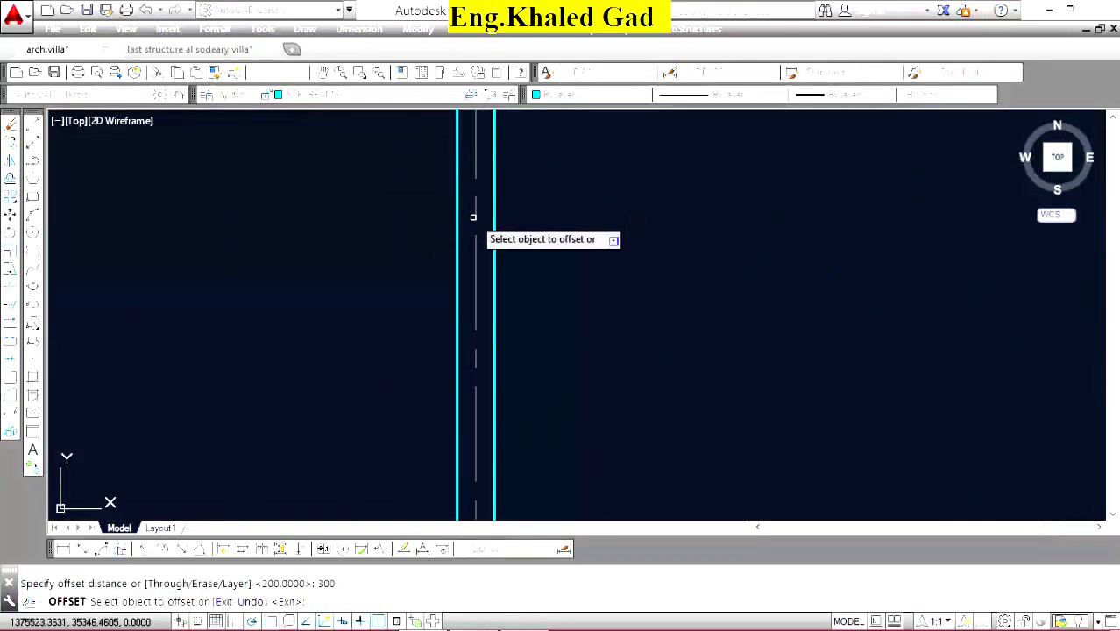
pyautogui.click(494, 237)
pyautogui.click(551, 230)
pyautogui.click(457, 226)
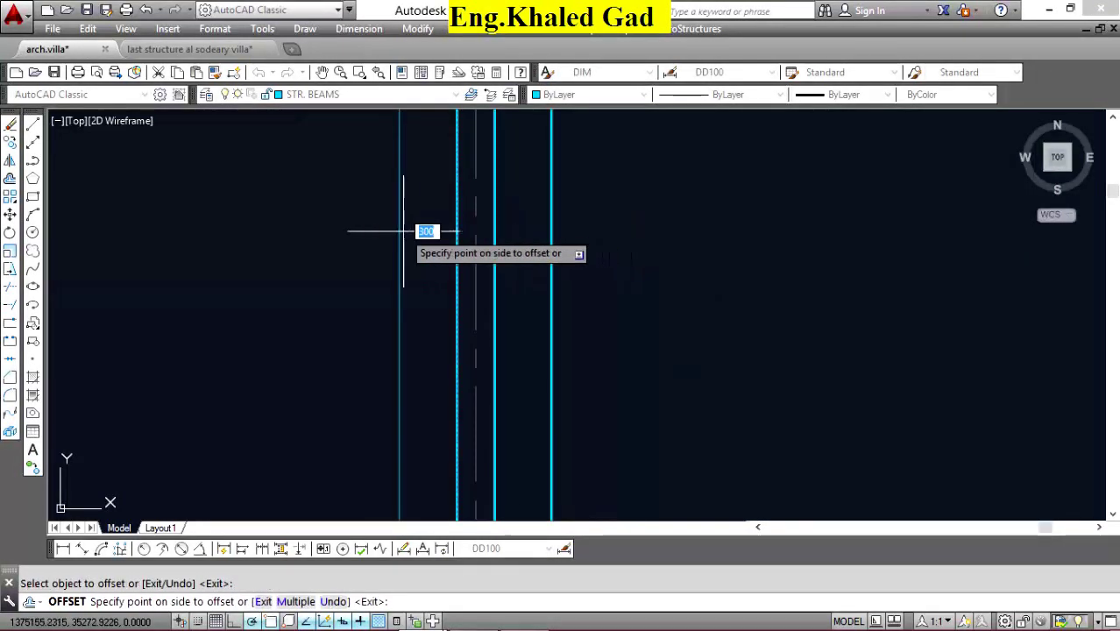
pyautogui.click(412, 230)
pyautogui.rightClick(412, 230)
# Delete the two original vertical beam edge lines.
pyautogui.click(443, 229)
pyautogui.click(491, 227)
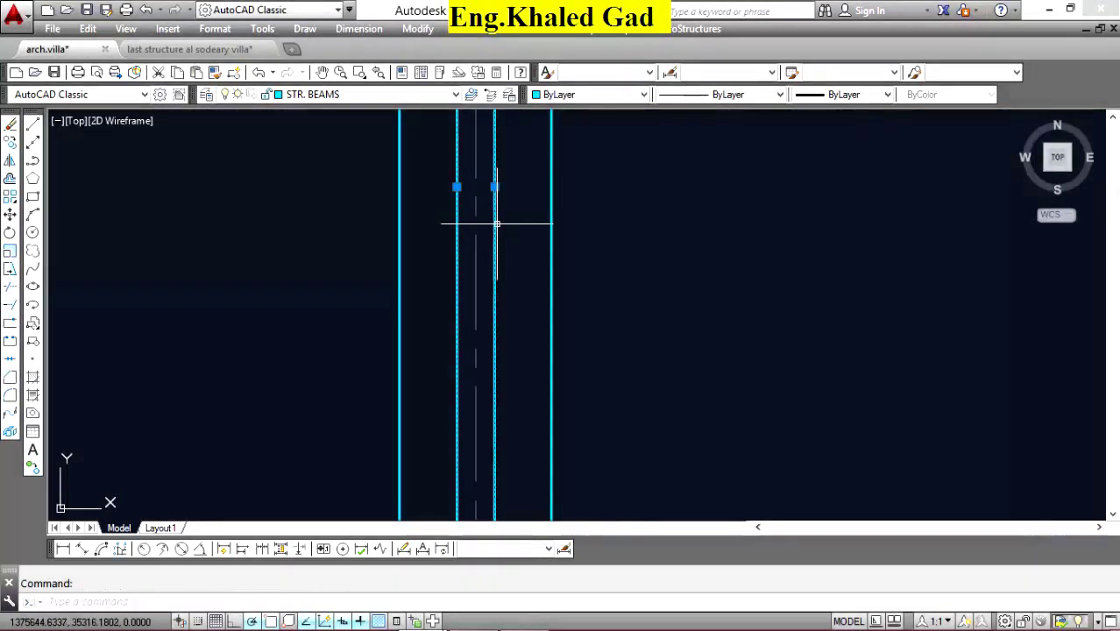
pyautogui.press('Delete')
pyautogui.scroll(-10, 592, 217)
pyautogui.scroll(8, 570, 277)
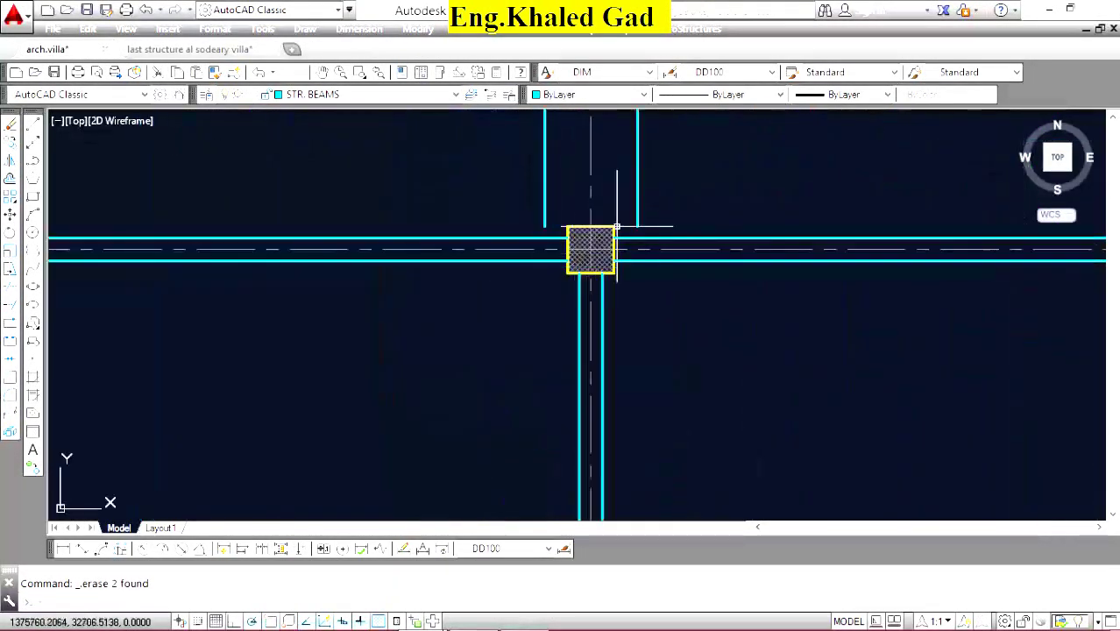
# Try grip-stretching the beam end near the column, then cancel the stretch.
pyautogui.click(637, 226)
pyautogui.scroll(-6, 637, 226)
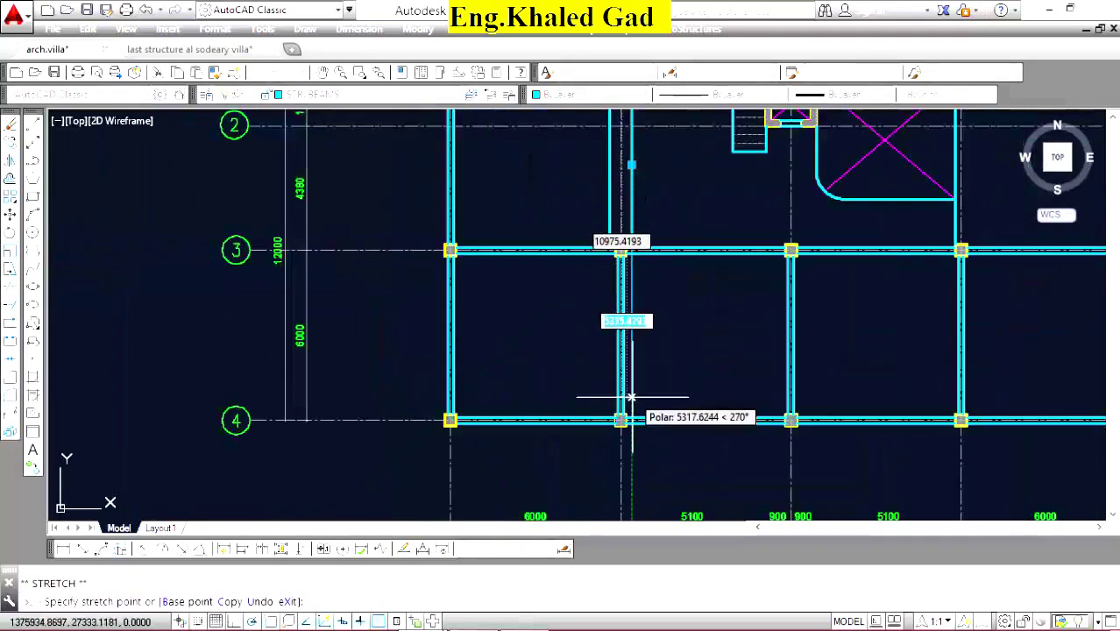
pyautogui.scroll(4, 618, 418)
pyautogui.scroll(-5, 621, 450)
pyautogui.scroll(5, 595, 313)
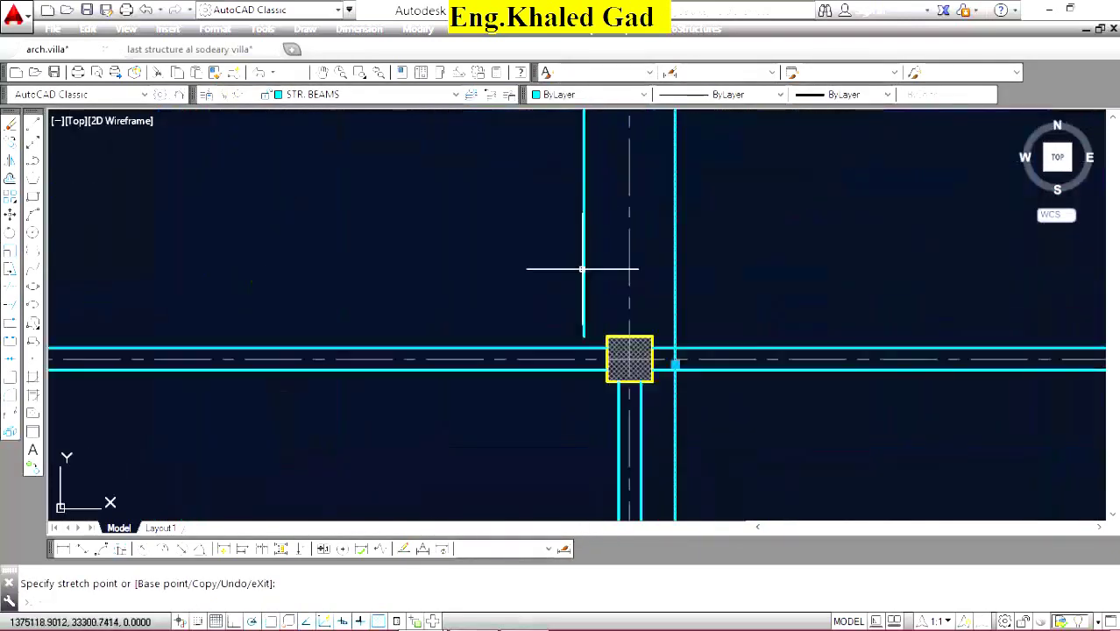
pyautogui.click(591, 332)
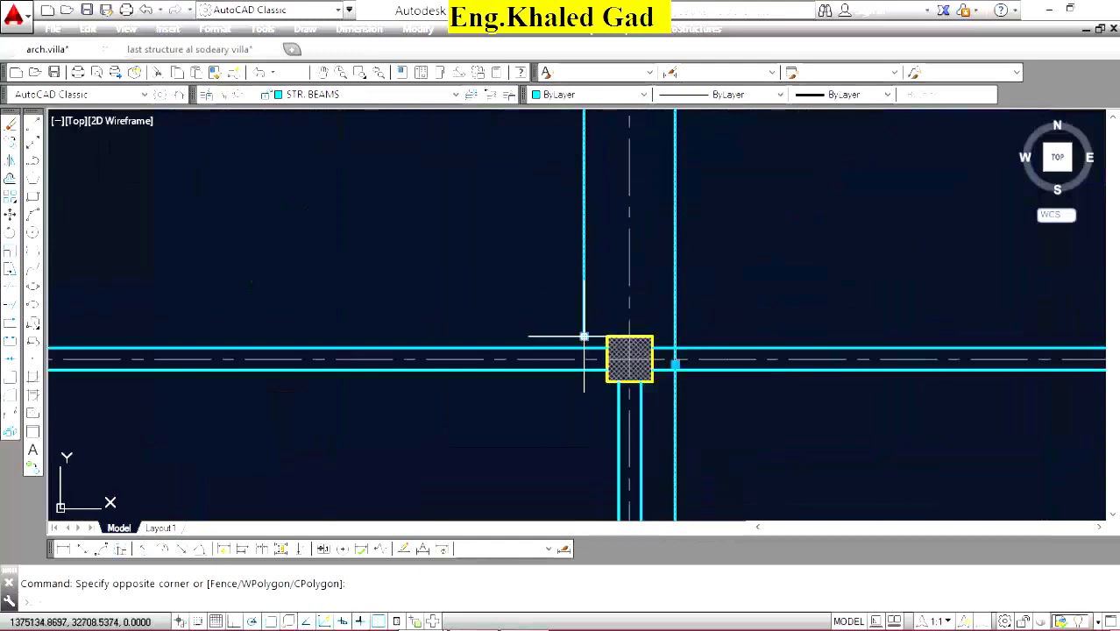
pyautogui.click(584, 337)
pyautogui.scroll(-3, 583, 280)
pyautogui.scroll(3, 587, 403)
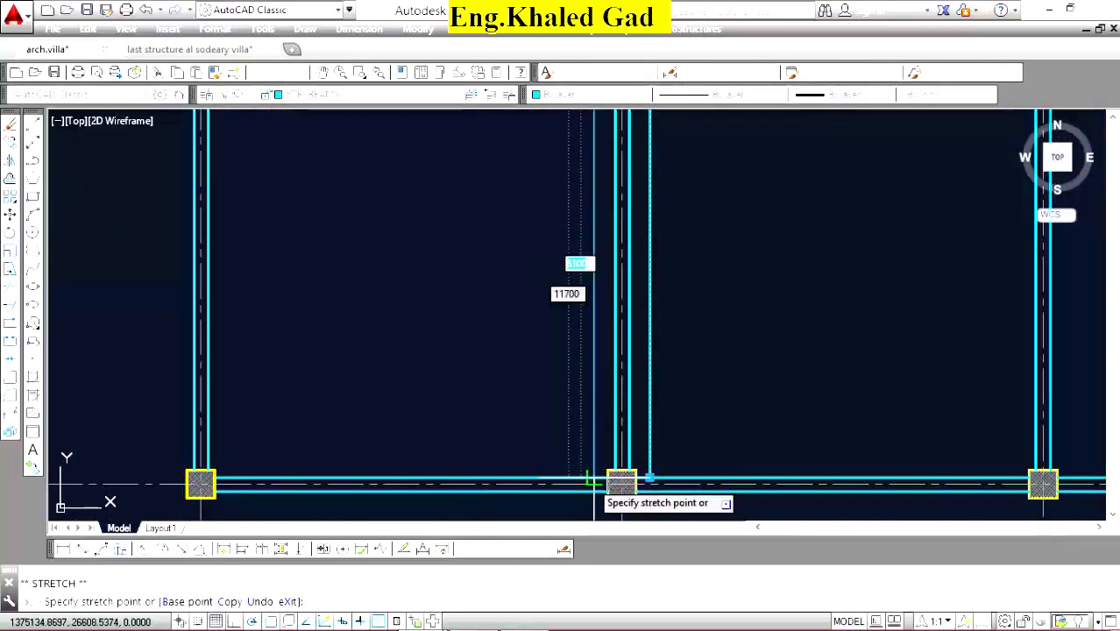
pyautogui.press('Escape')
pyautogui.scroll(-2, 560, 375)
pyautogui.scroll(-2, 560, 340)
pyautogui.scroll(4, 560, 340)
pyautogui.scroll(2, 589, 243)
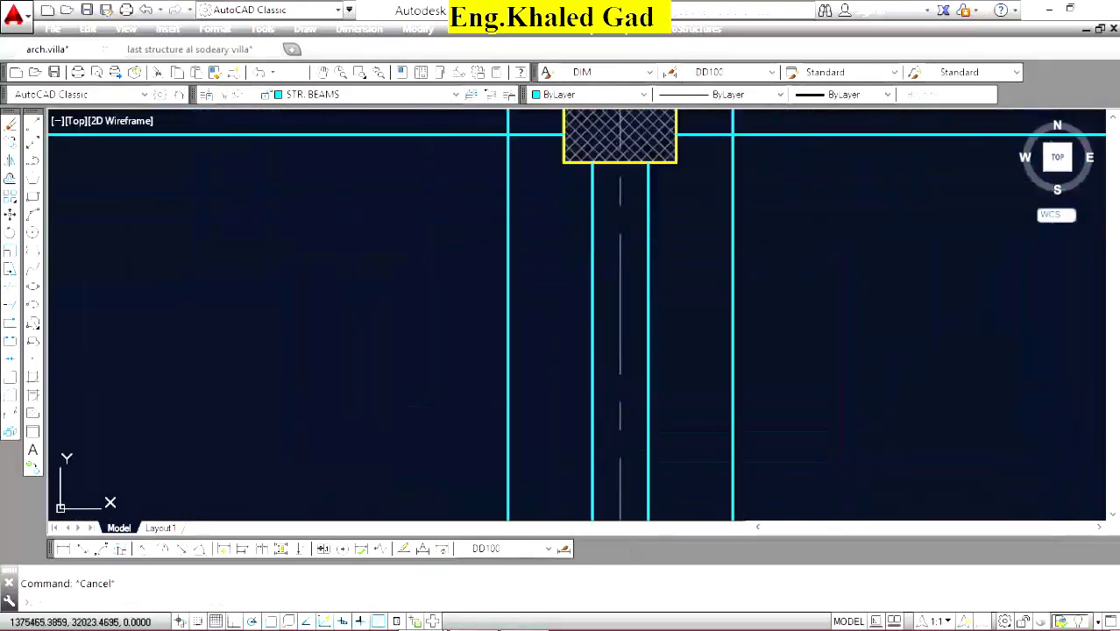
pyautogui.click(661, 230)
# Delete the two beam edge lines below the column and compare with the architectural plan.
pyautogui.click(580, 233)
pyautogui.press('Delete')
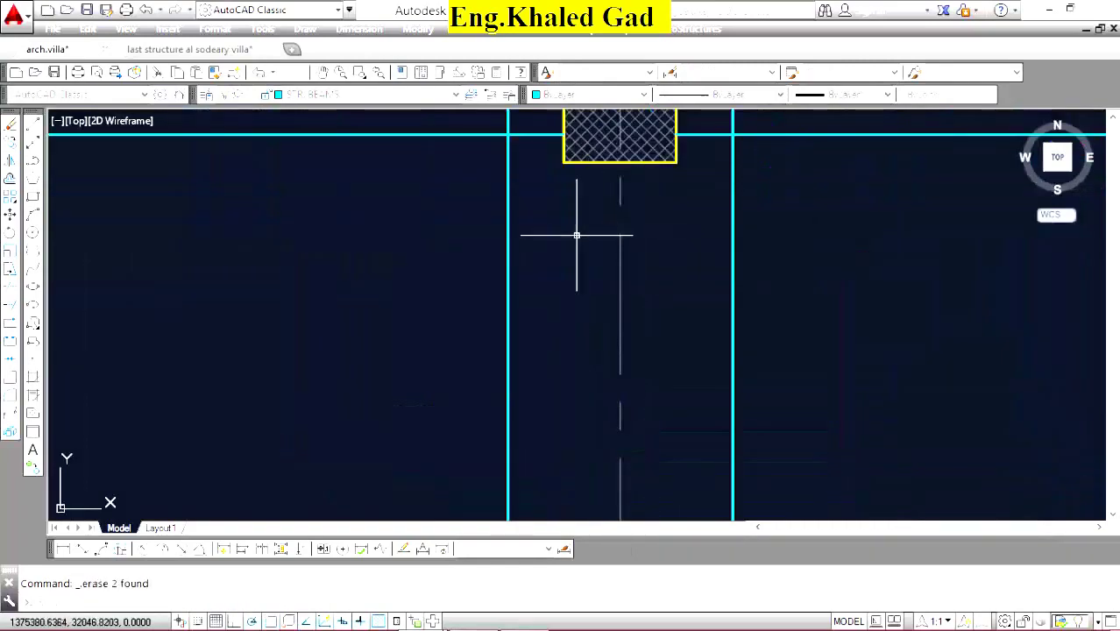
pyautogui.scroll(-4, 526, 271)
pyautogui.scroll(-2, 599, 314)
pyautogui.scroll(3, 755, 289)
pyautogui.scroll(3, 810, 205)
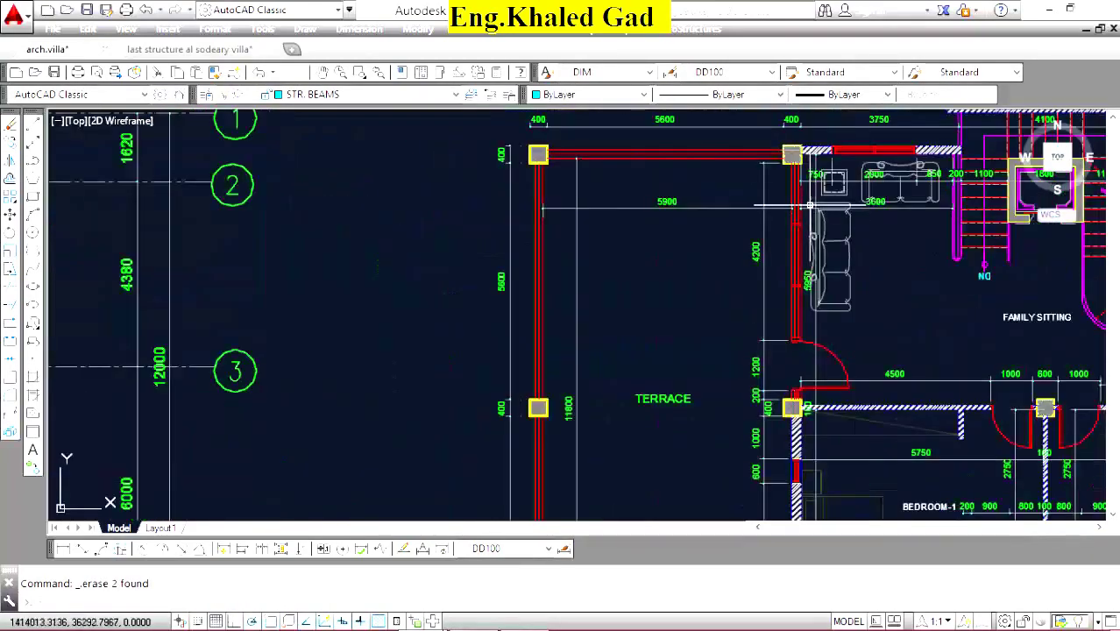
pyautogui.scroll(-4, 793, 298)
pyautogui.scroll(2, 790, 305)
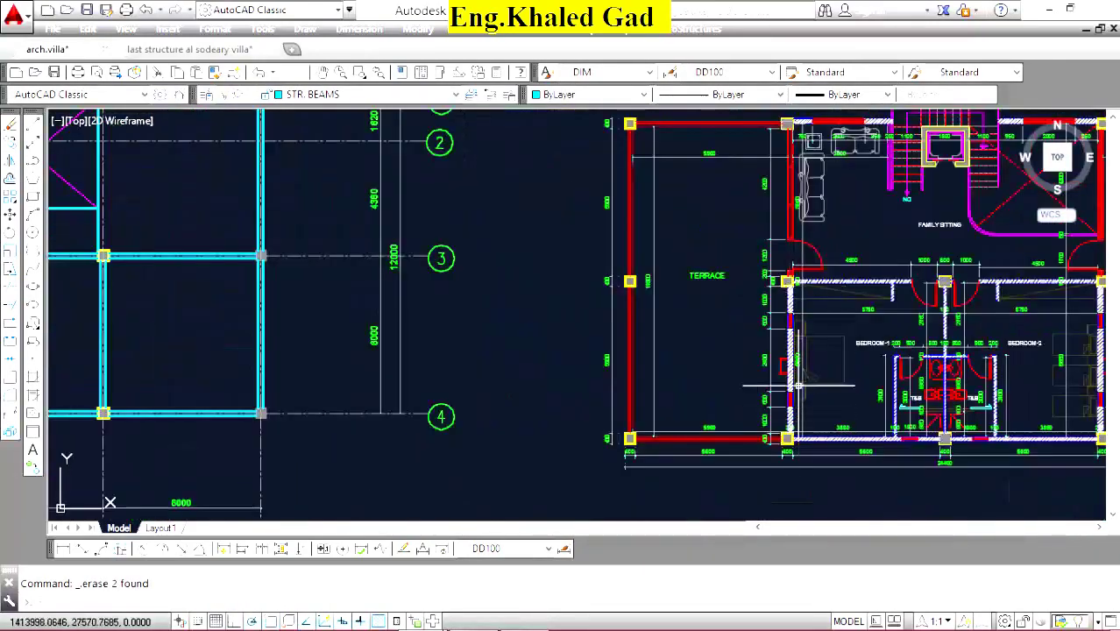
pyautogui.scroll(-3, 742, 230)
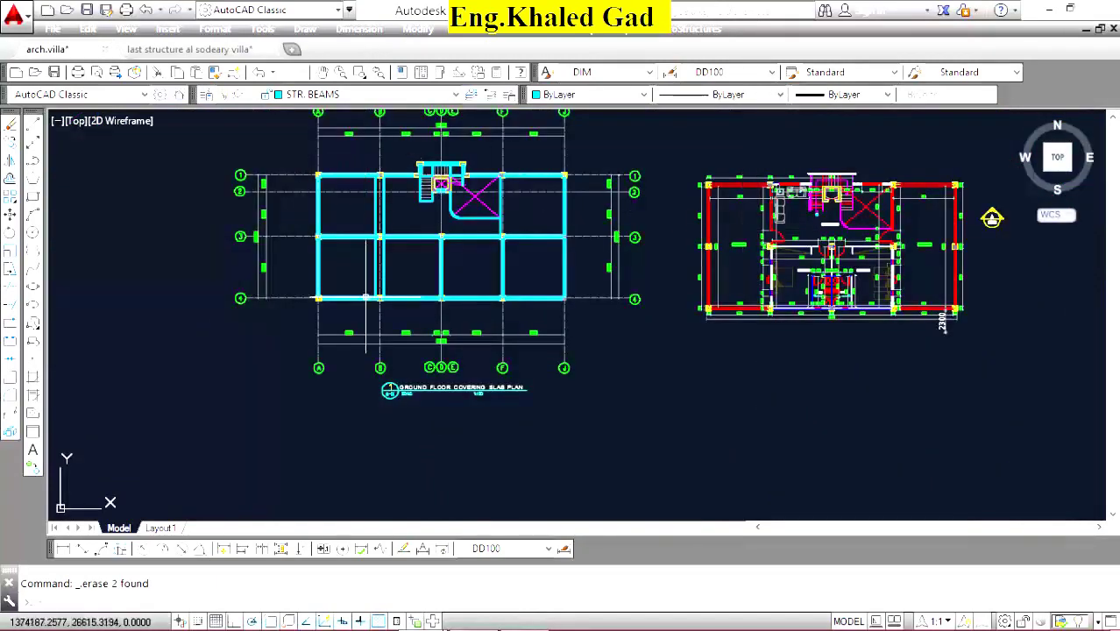
pyautogui.scroll(3, 773, 233)
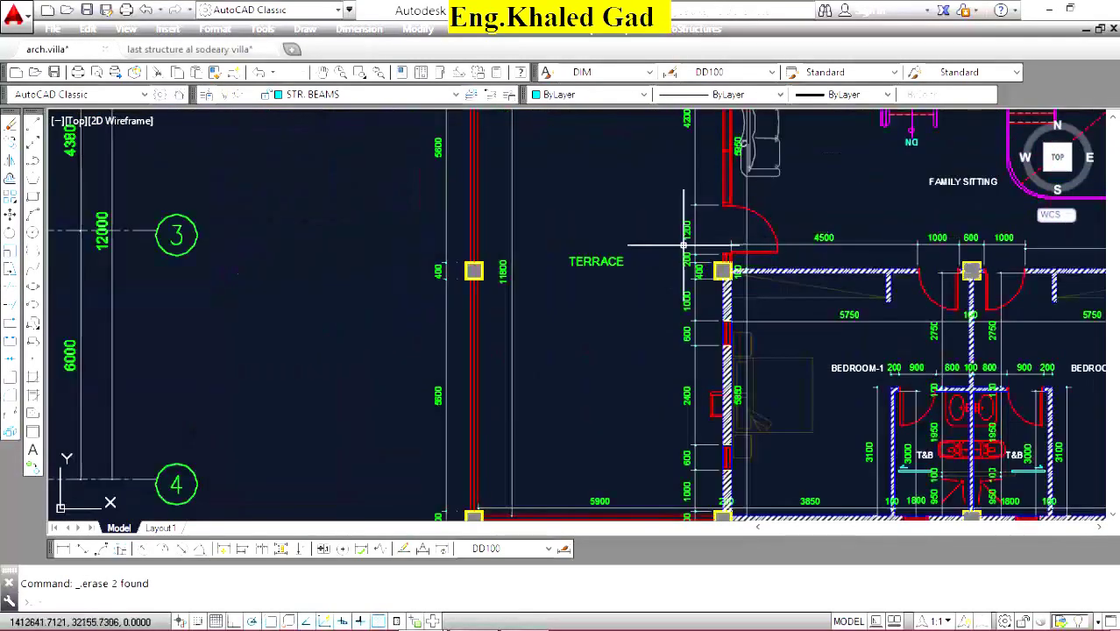
pyautogui.scroll(-4, 683, 246)
pyautogui.scroll(4, 867, 261)
pyautogui.scroll(2, 880, 263)
pyautogui.scroll(-1, 880, 263)
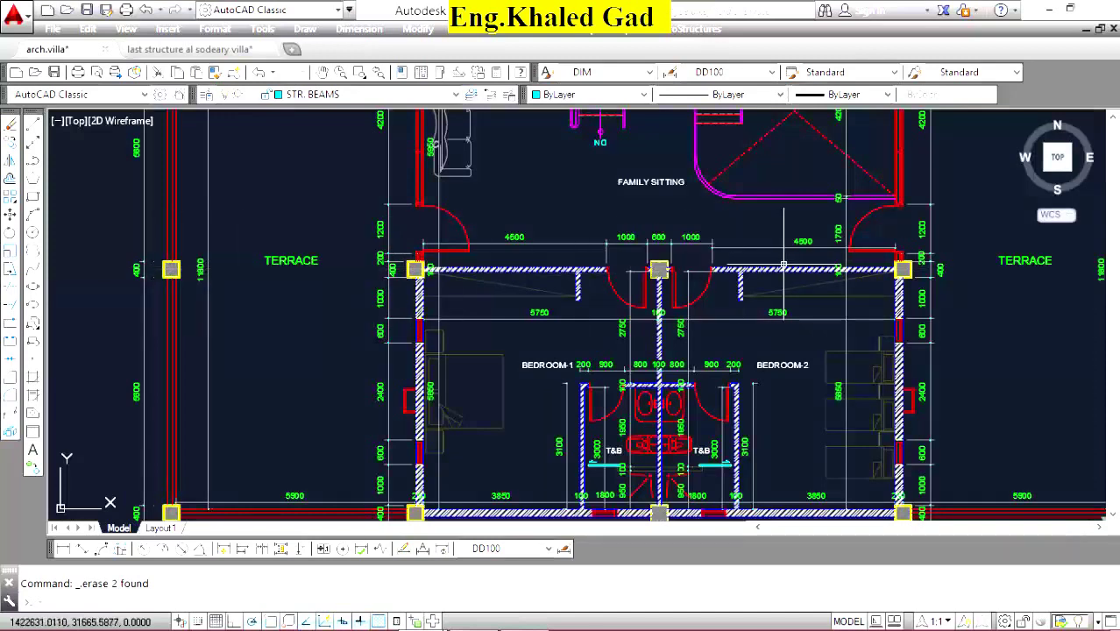
pyautogui.scroll(-3, 722, 272)
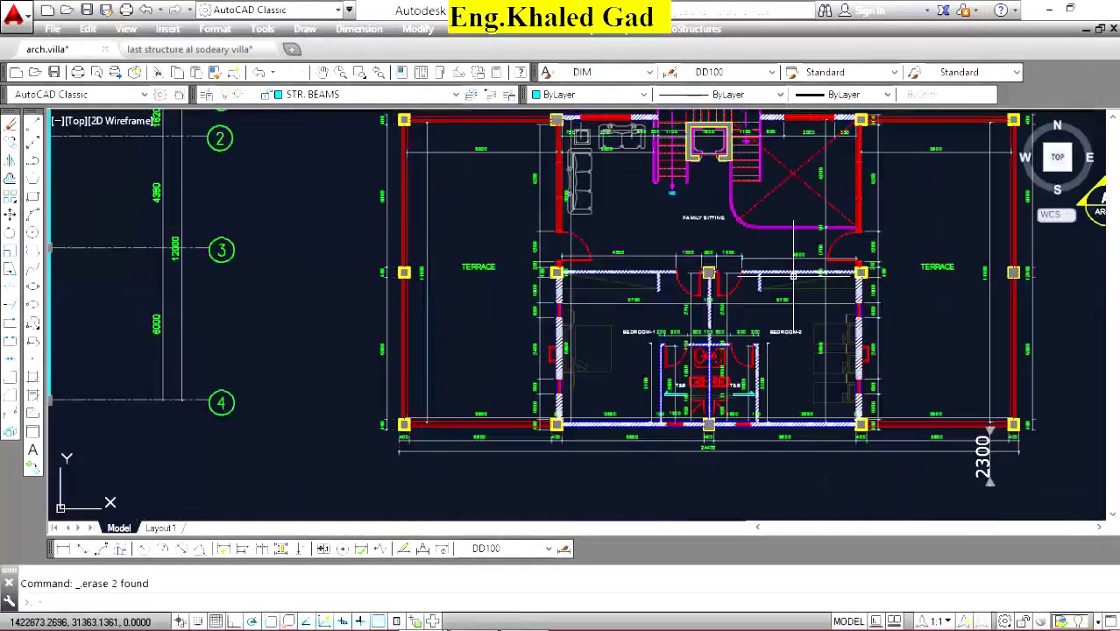
pyautogui.scroll(-2, 722, 271)
pyautogui.scroll(6, 406, 269)
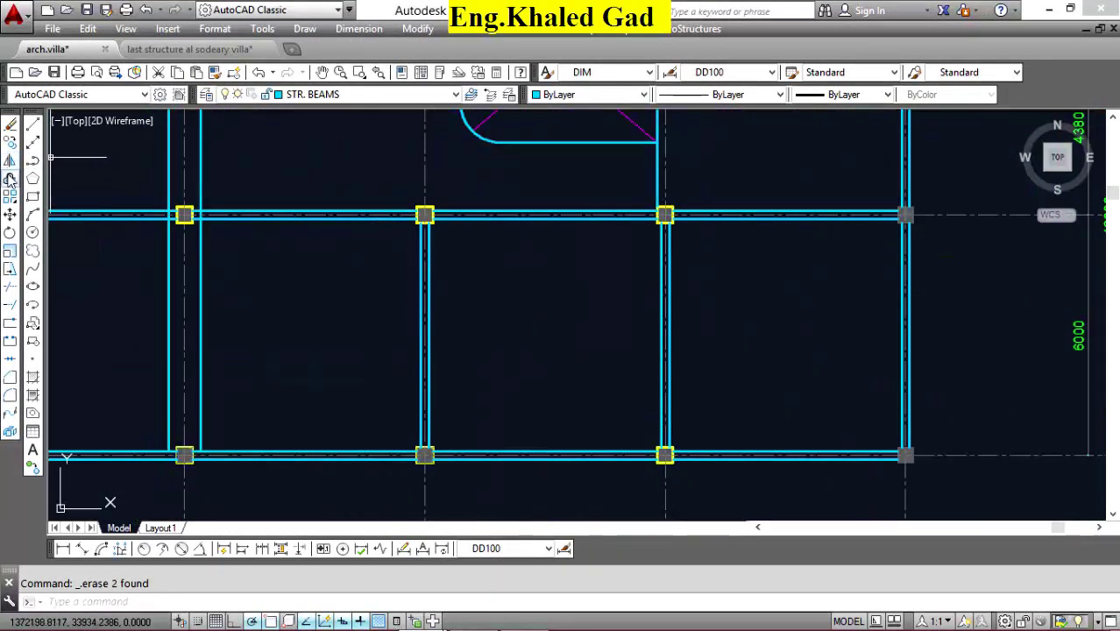
# Offset the top and bottom beam edges 300 outward and delete the old edges right of the column.
pyautogui.click(8, 179)
pyautogui.rightClick(325, 175)
pyautogui.click(367, 178)
pyautogui.scroll(5, 386, 193)
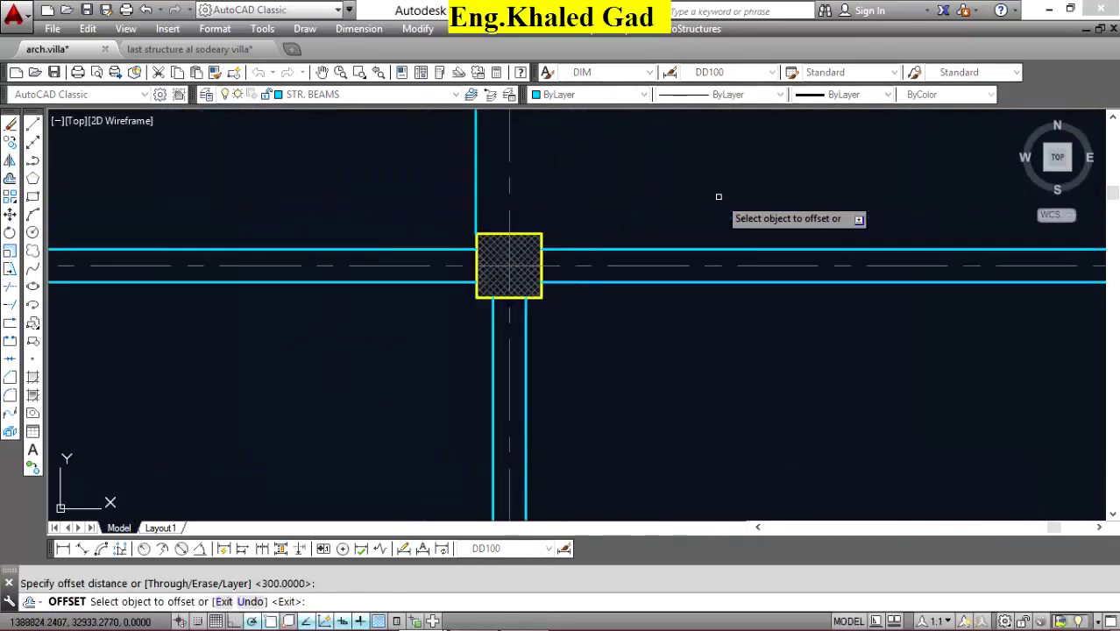
pyautogui.click(723, 249)
pyautogui.click(663, 187)
pyautogui.click(712, 280)
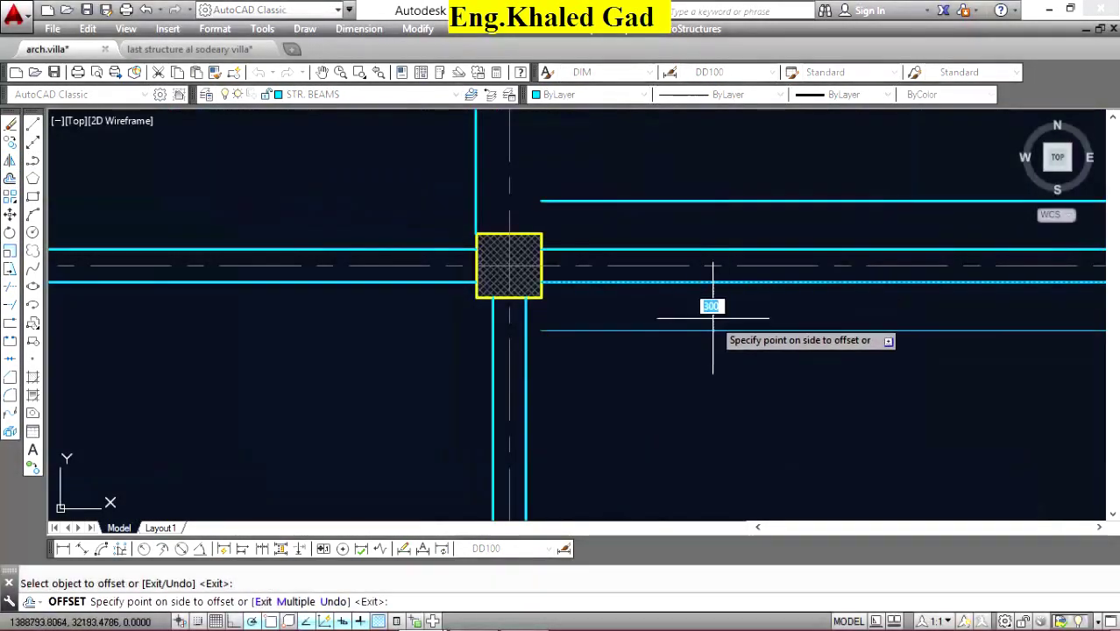
pyautogui.click(712, 315)
pyautogui.rightClick(710, 218)
pyautogui.click(717, 231)
pyautogui.click(736, 240)
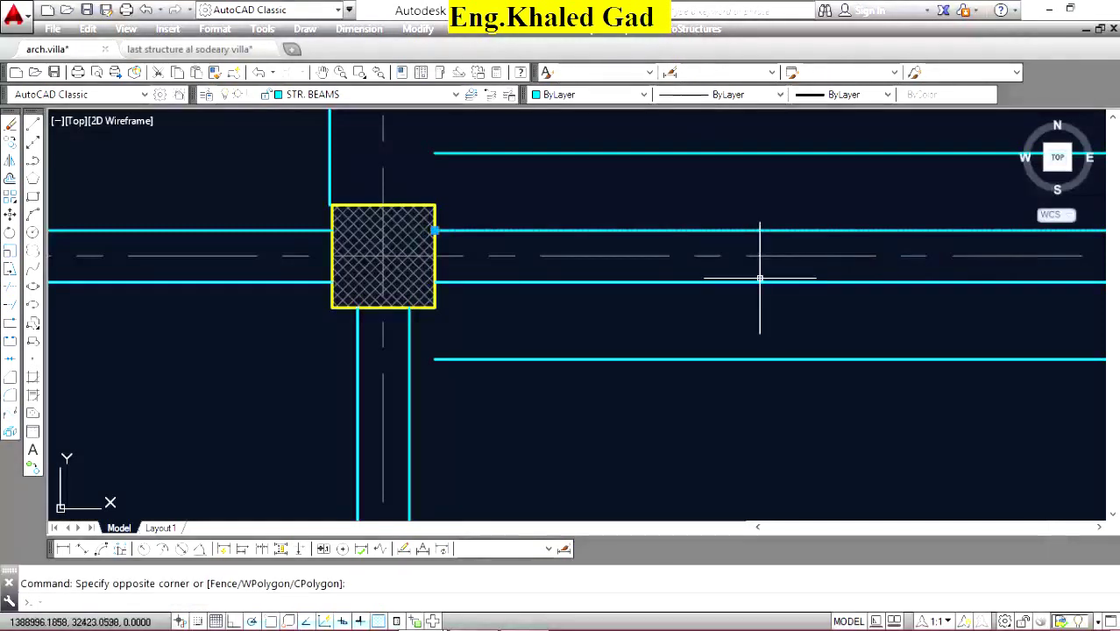
pyautogui.press('Delete')
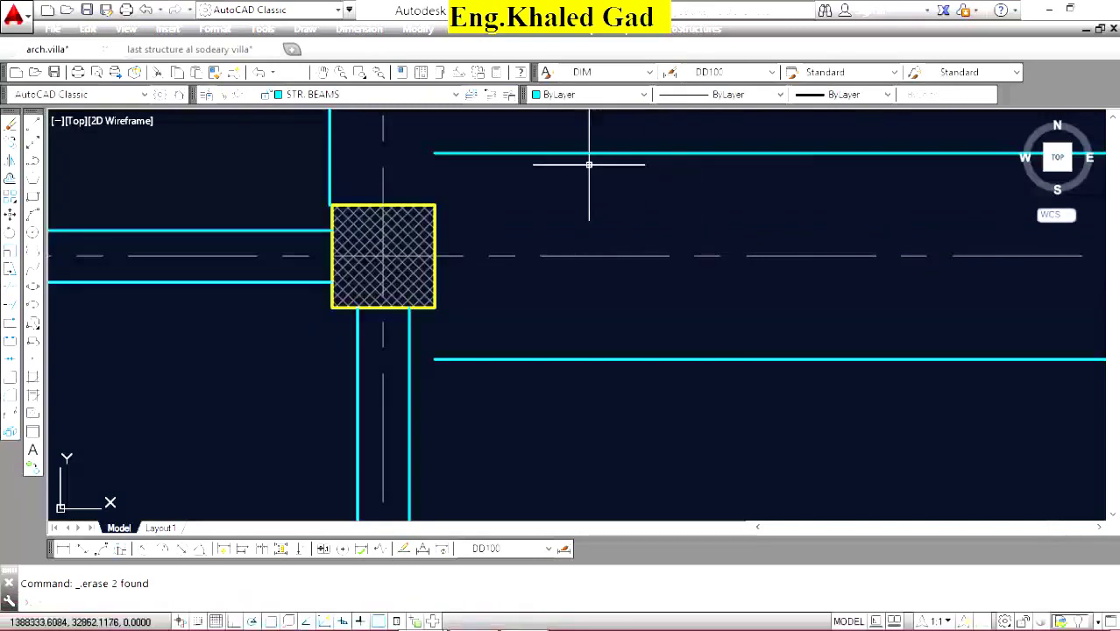
# Attempt to stretch a beam line endpoint, then cancel the stretch.
pyautogui.click(601, 138)
pyautogui.click(569, 180)
pyautogui.click(434, 154)
pyautogui.scroll(-5, 843, 245)
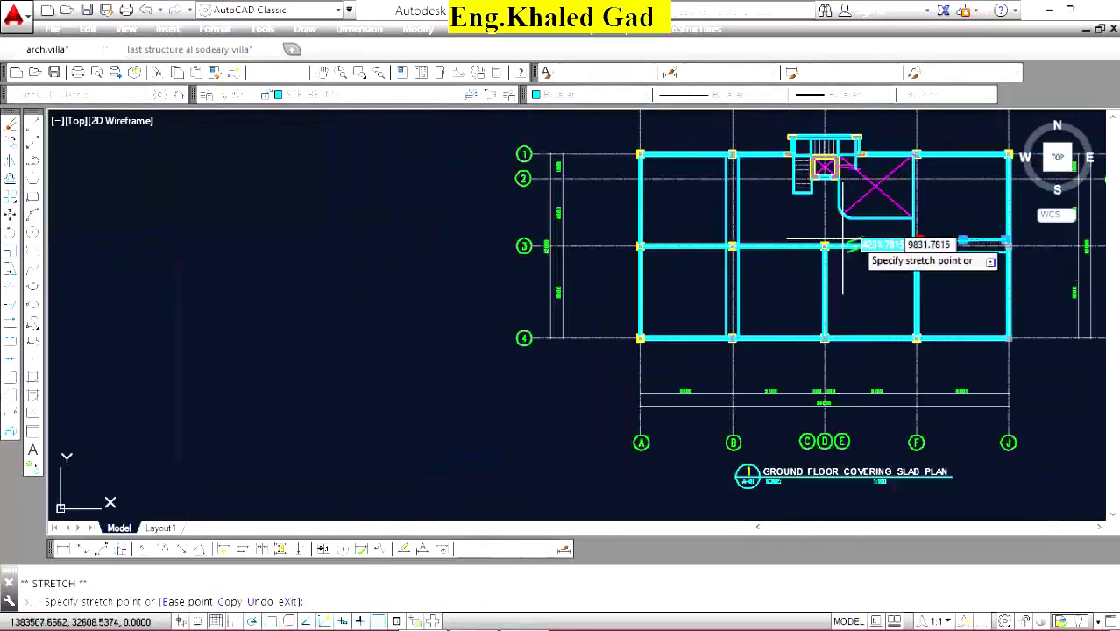
pyautogui.scroll(5, 678, 238)
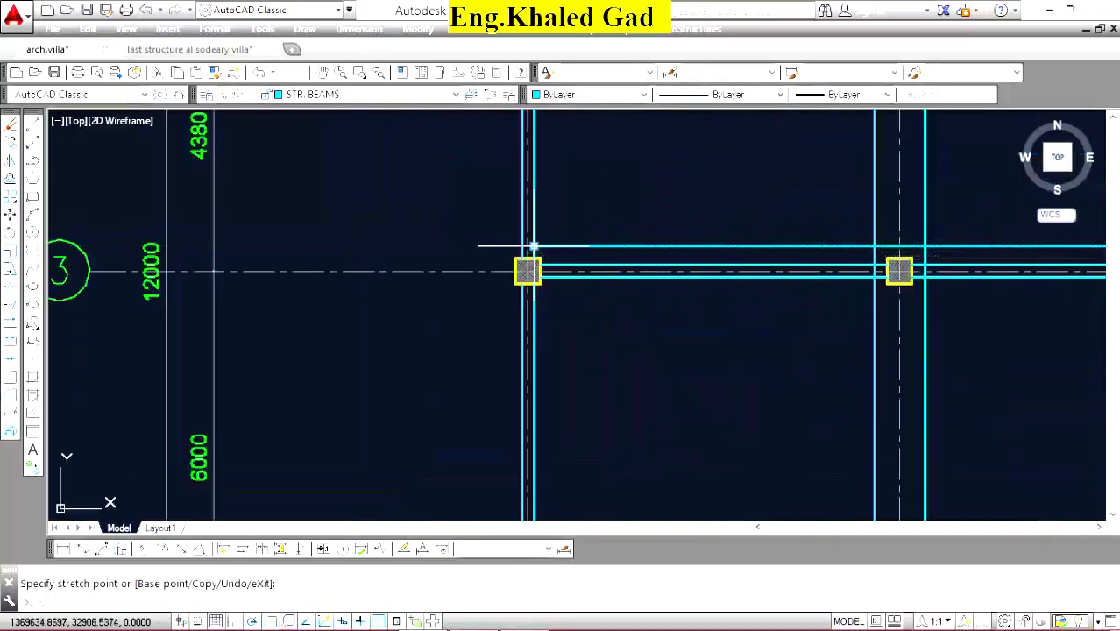
pyautogui.scroll(-5, 534, 247)
pyautogui.scroll(5, 724, 253)
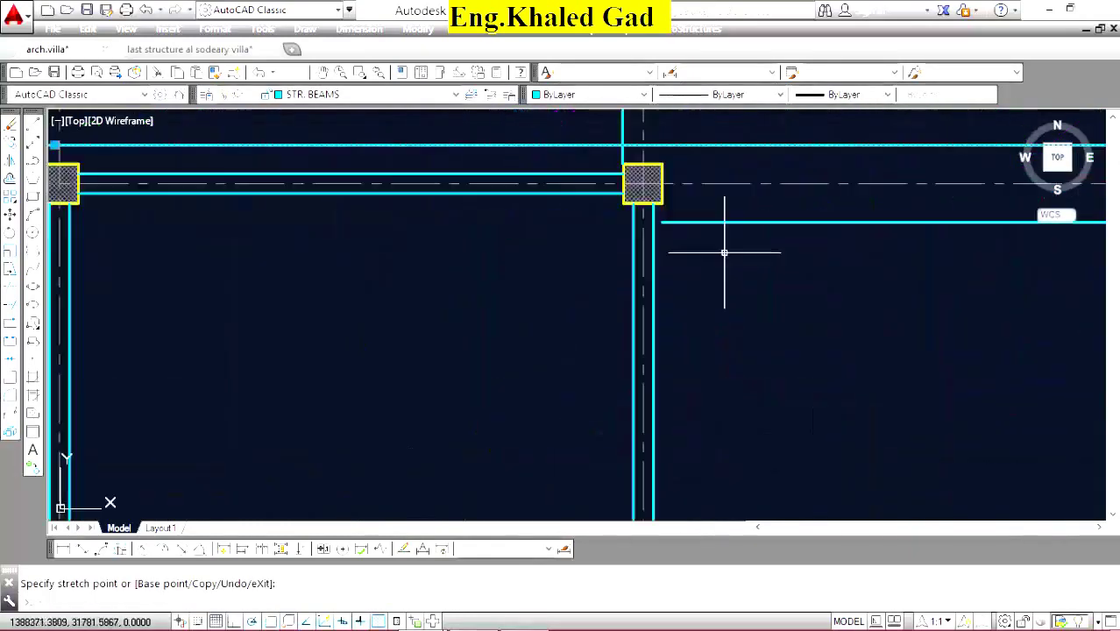
pyautogui.click(666, 224)
pyautogui.scroll(-5, 663, 237)
pyautogui.scroll(5, 525, 254)
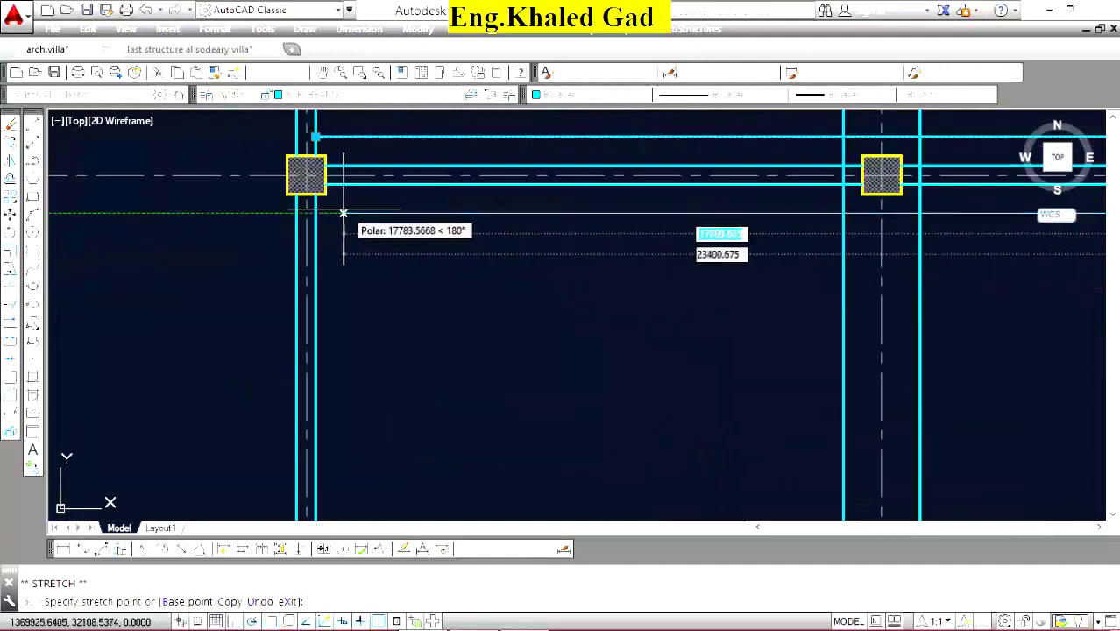
pyautogui.press('Escape')
pyautogui.scroll(3, 620, 162)
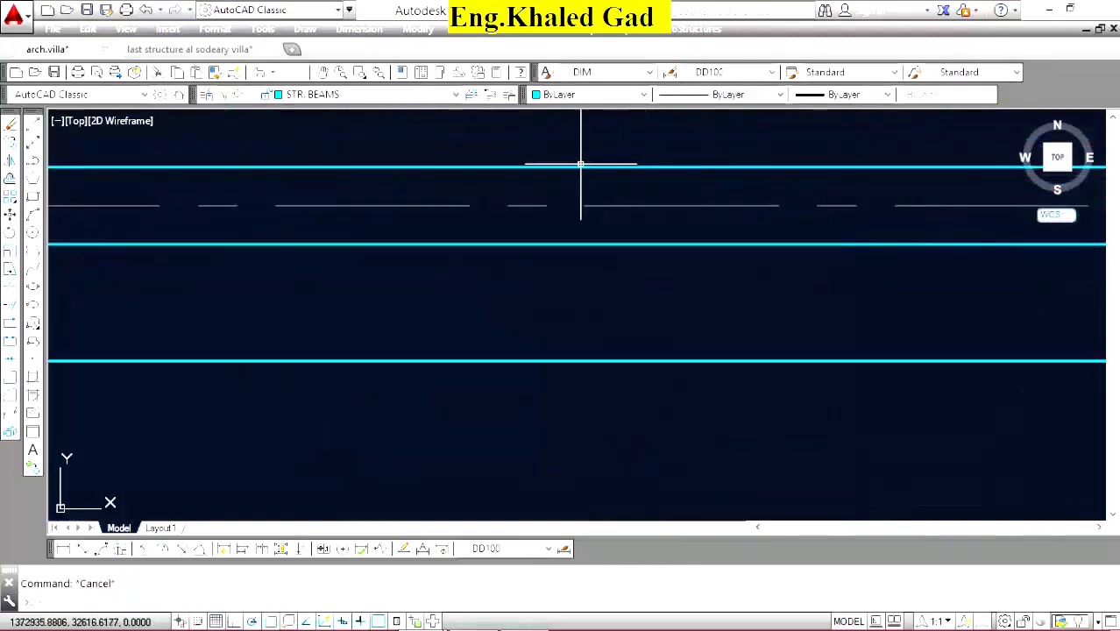
# Crossing-select and erase two more old beam edge lines.
pyautogui.click(578, 164)
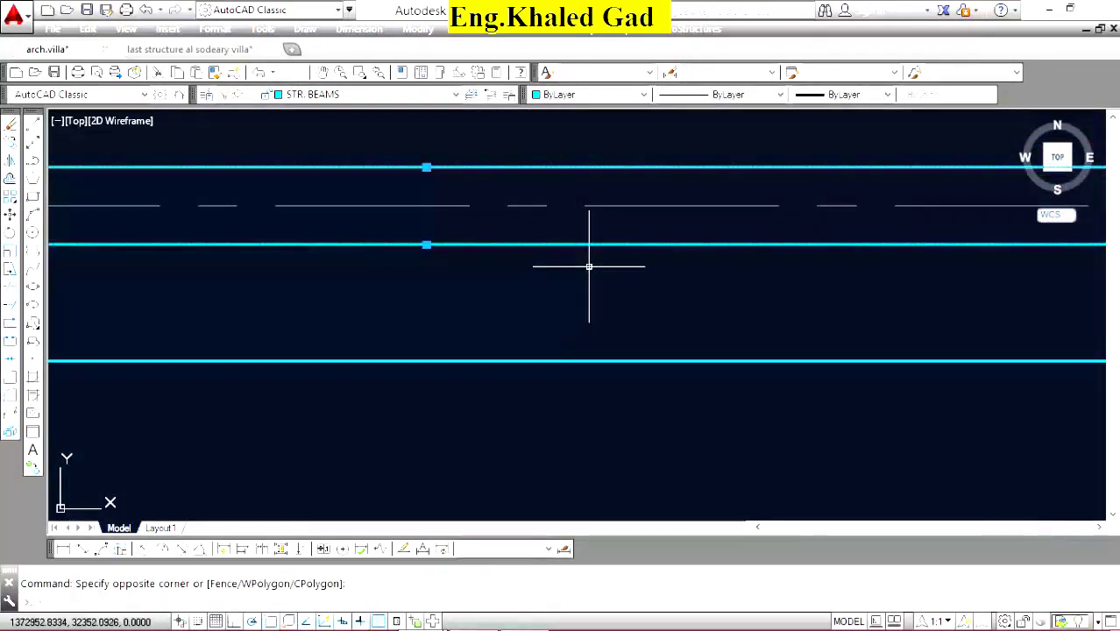
pyautogui.click(589, 267)
pyautogui.press('Delete')
pyautogui.scroll(-3, 669, 202)
pyautogui.scroll(3, 670, 202)
pyautogui.scroll(2, 669, 203)
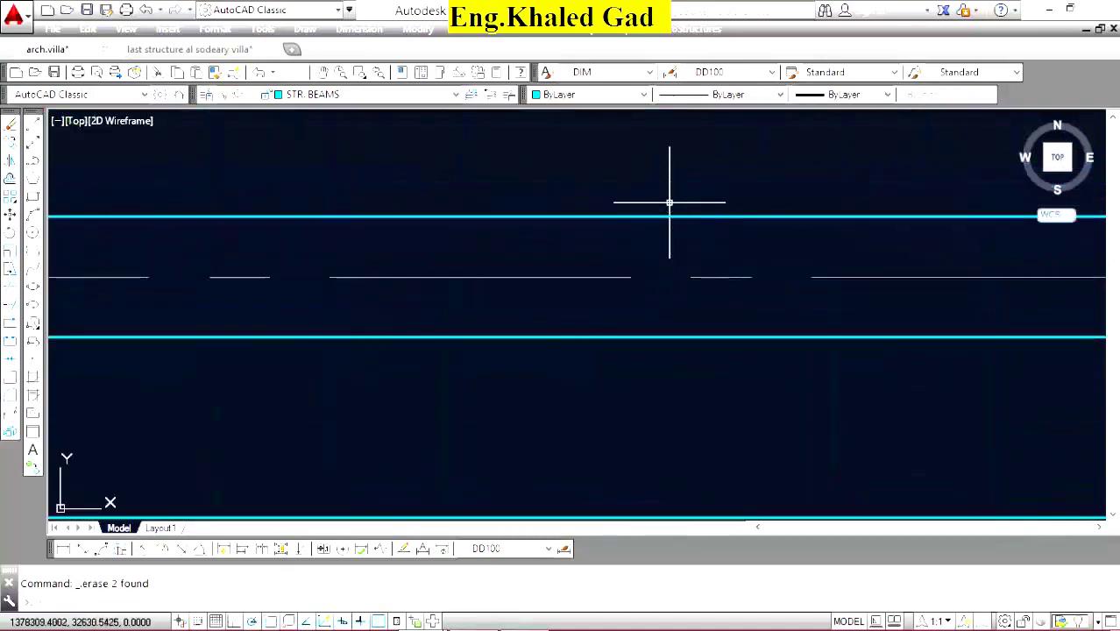
# Erase the remaining pair of horizontal beam edges, leaving only the centre line.
pyautogui.click(670, 202)
pyautogui.click(673, 385)
pyautogui.click(680, 190)
pyautogui.click(645, 338)
pyautogui.press('Delete')
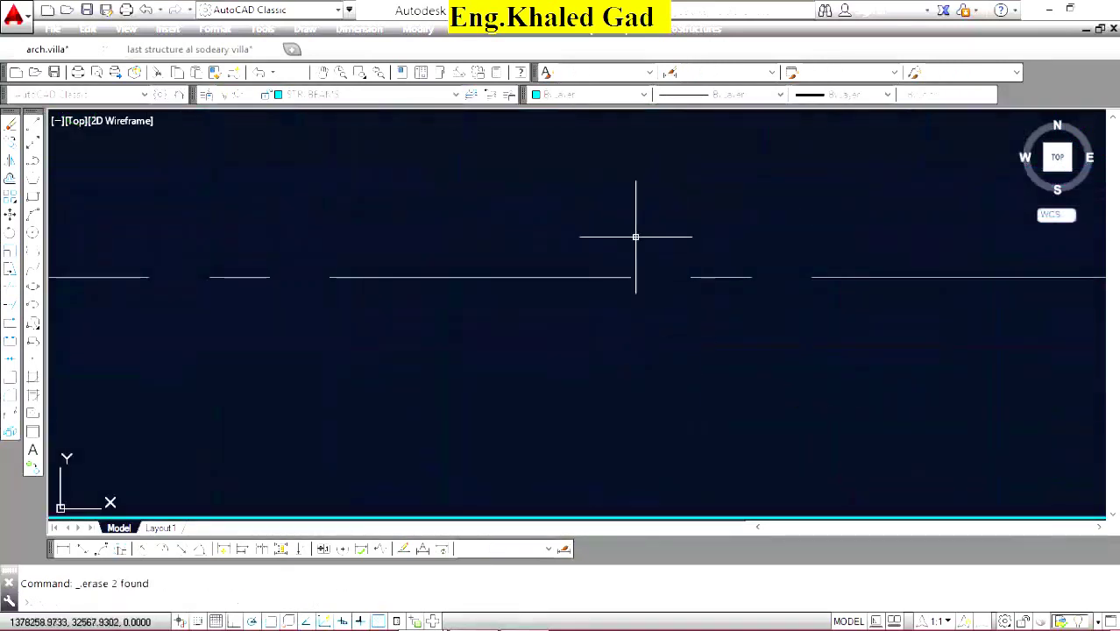
pyautogui.scroll(-2, 636, 237)
pyautogui.scroll(3, 741, 268)
pyautogui.click(743, 154)
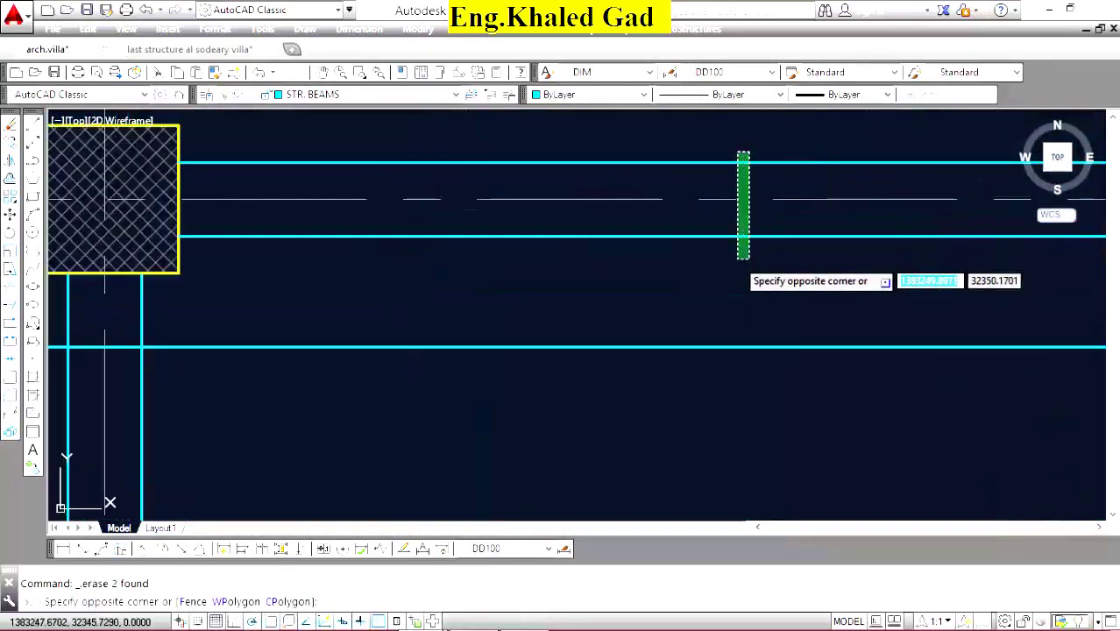
pyautogui.press('Escape')
pyautogui.scroll(-3, 663, 241)
pyautogui.scroll(-3, 668, 264)
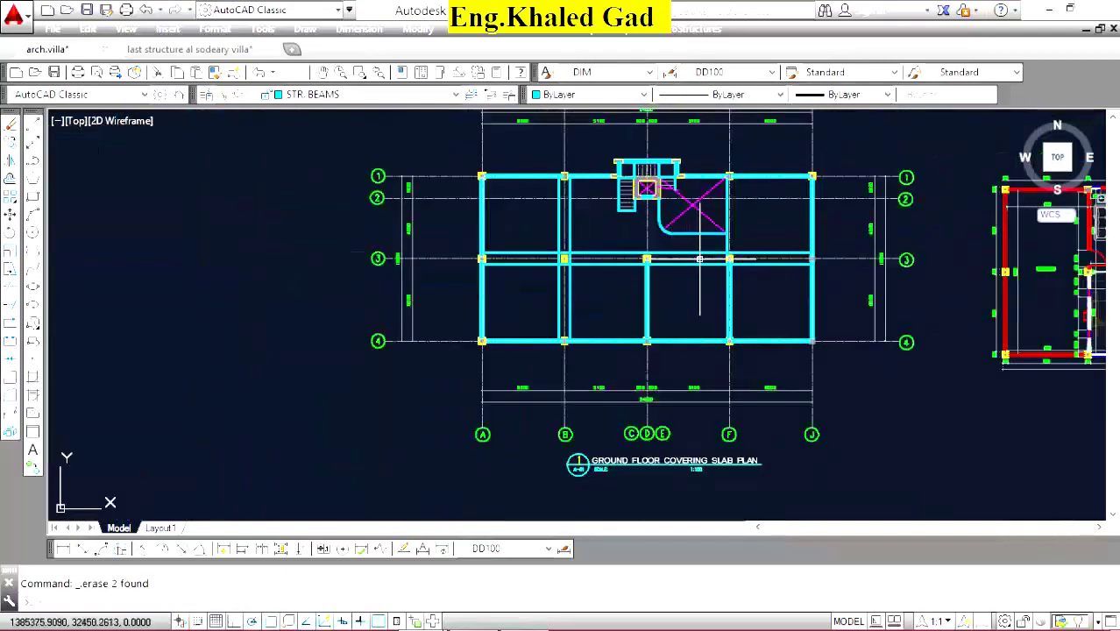
pyautogui.scroll(-2, 545, 266)
pyautogui.scroll(4, 824, 297)
pyautogui.scroll(2, 764, 255)
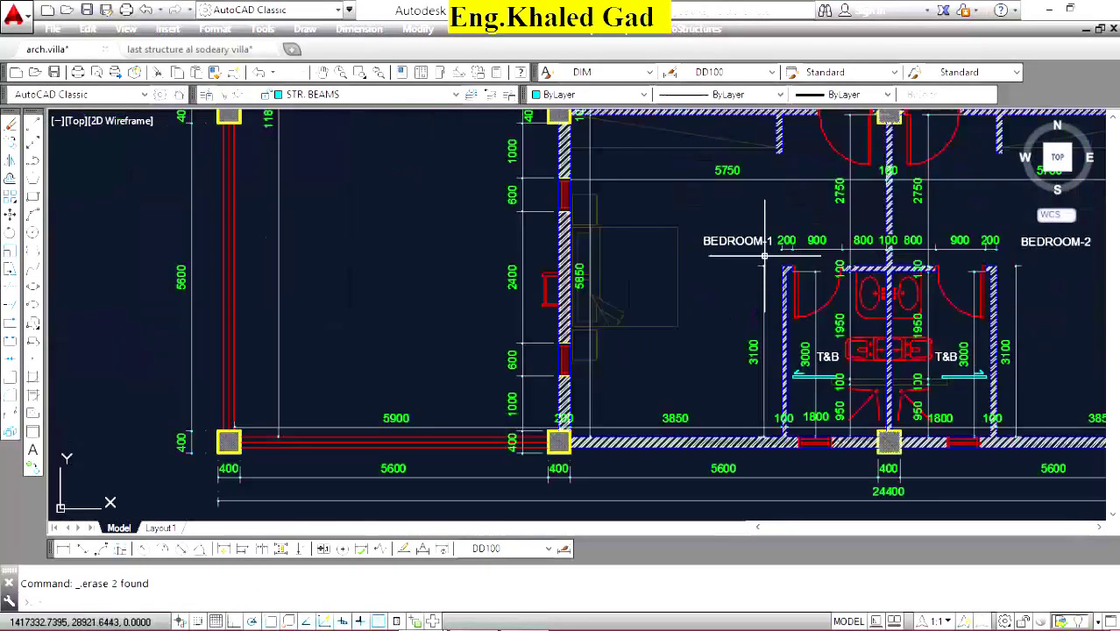
pyautogui.scroll(-3, 710, 239)
pyautogui.scroll(-1, 727, 219)
pyautogui.scroll(4, 763, 182)
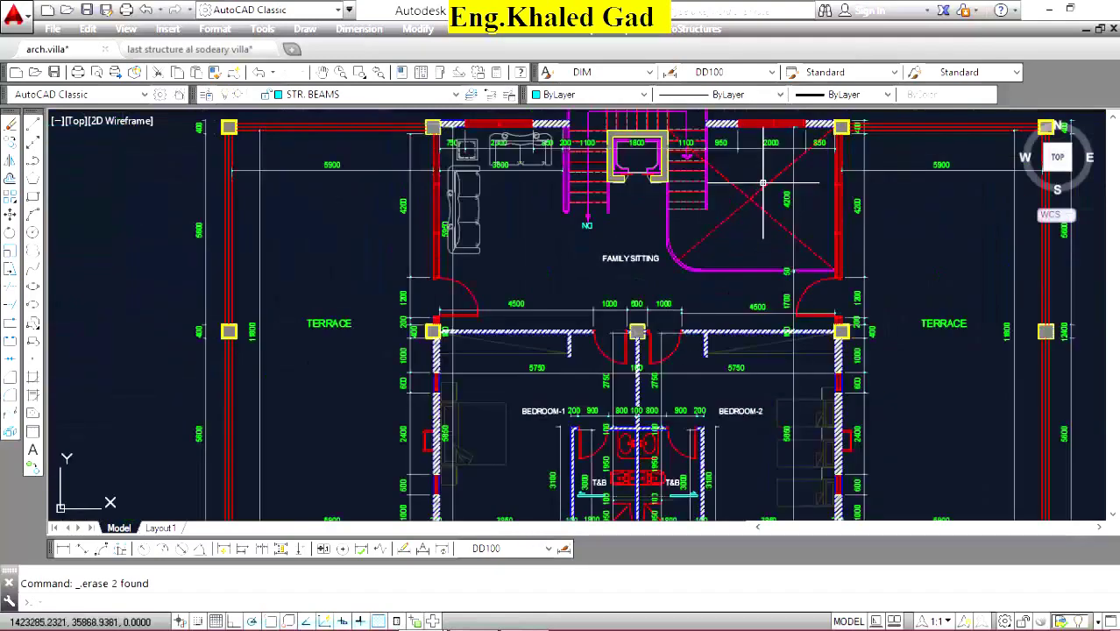
pyautogui.scroll(-3, 707, 257)
pyautogui.scroll(4, 606, 212)
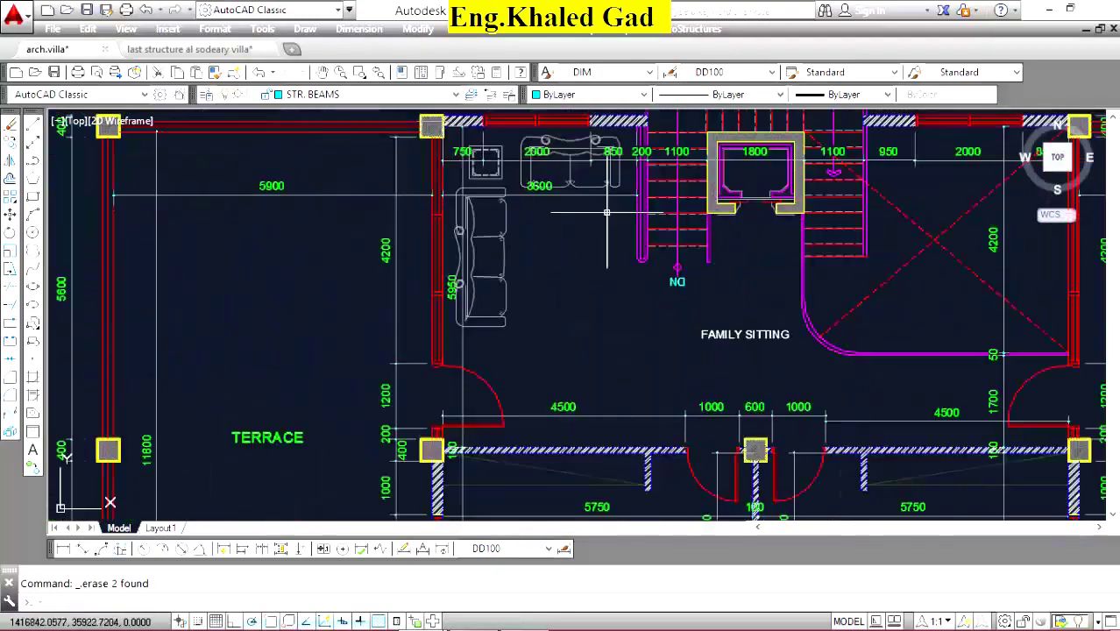
pyautogui.scroll(-3, 814, 198)
pyautogui.scroll(-2, 587, 242)
pyautogui.scroll(4, 605, 219)
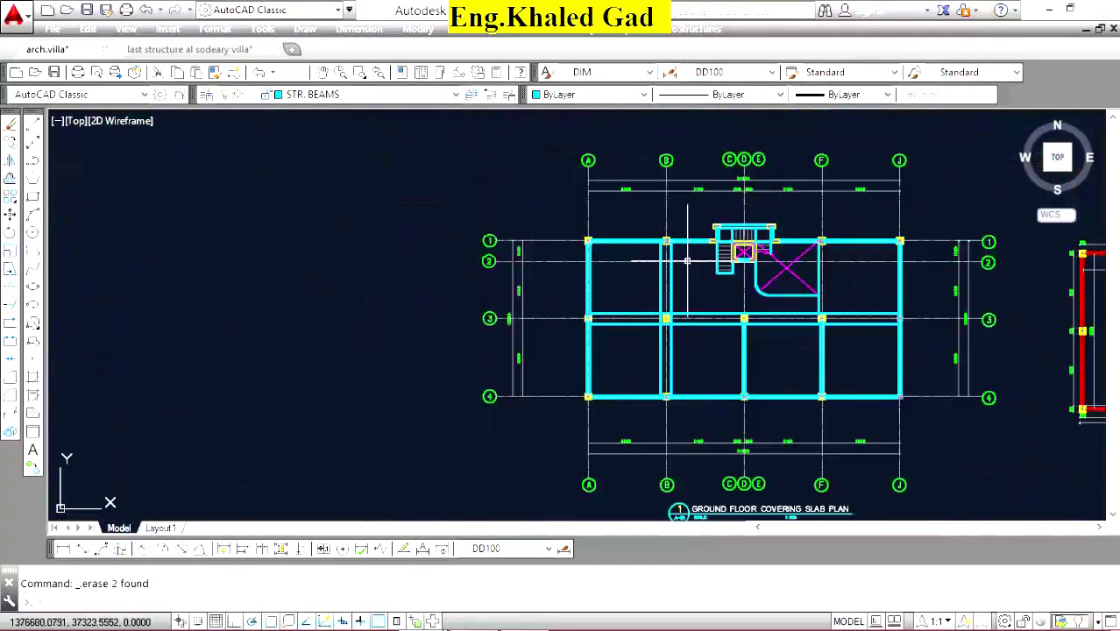
pyautogui.scroll(2, 756, 289)
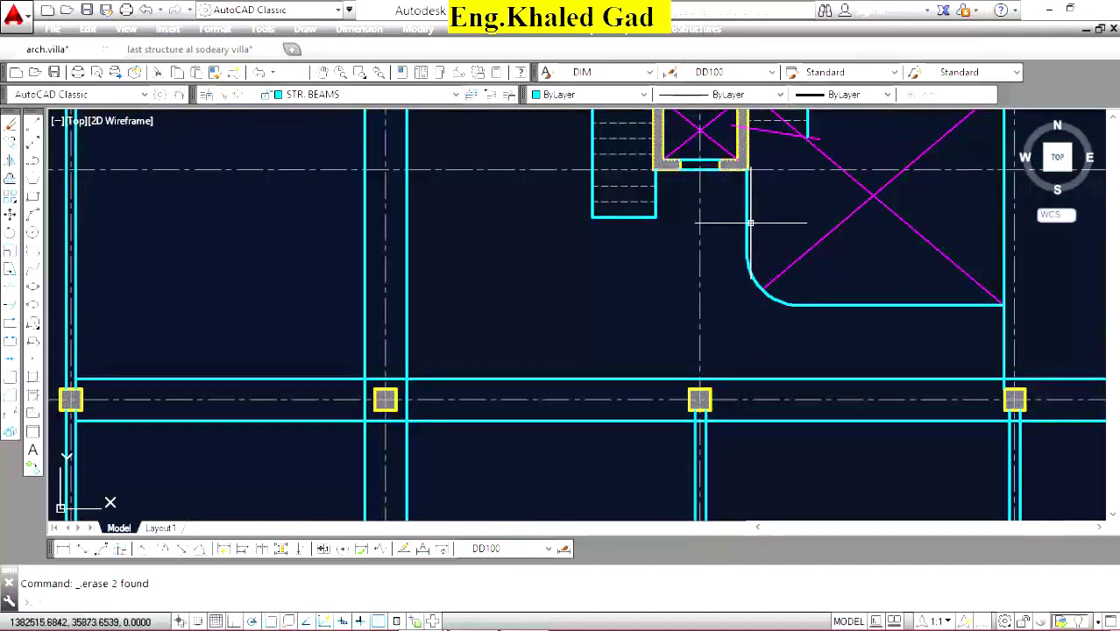
# Attempt an offset of the curved edge line, then cancel it.
pyautogui.click(746, 253)
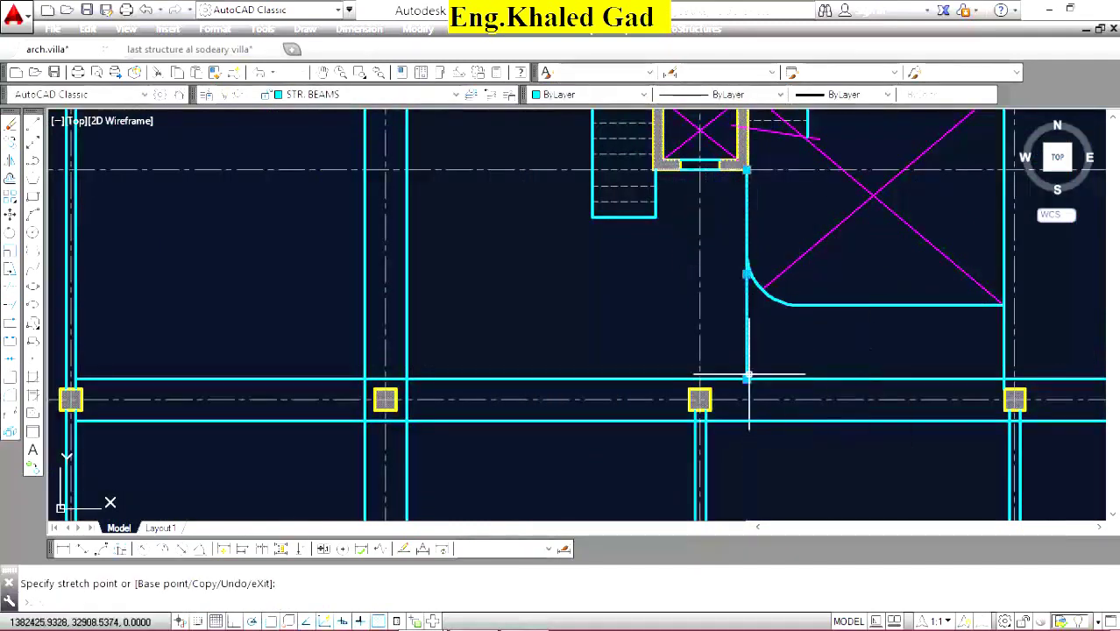
pyautogui.click(11, 181)
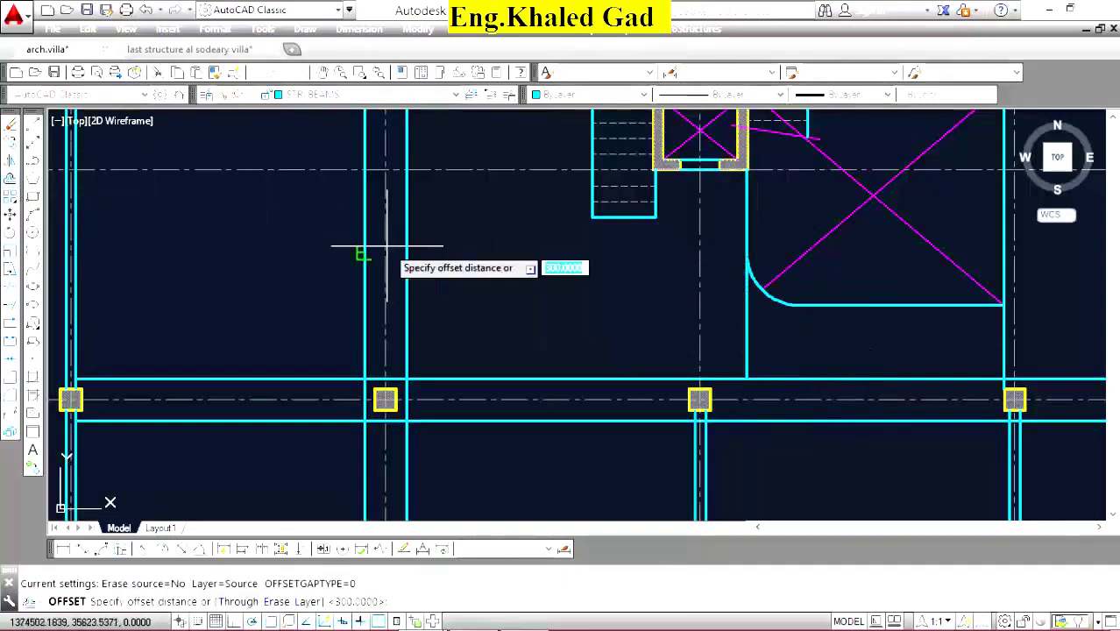
pyautogui.write('60')
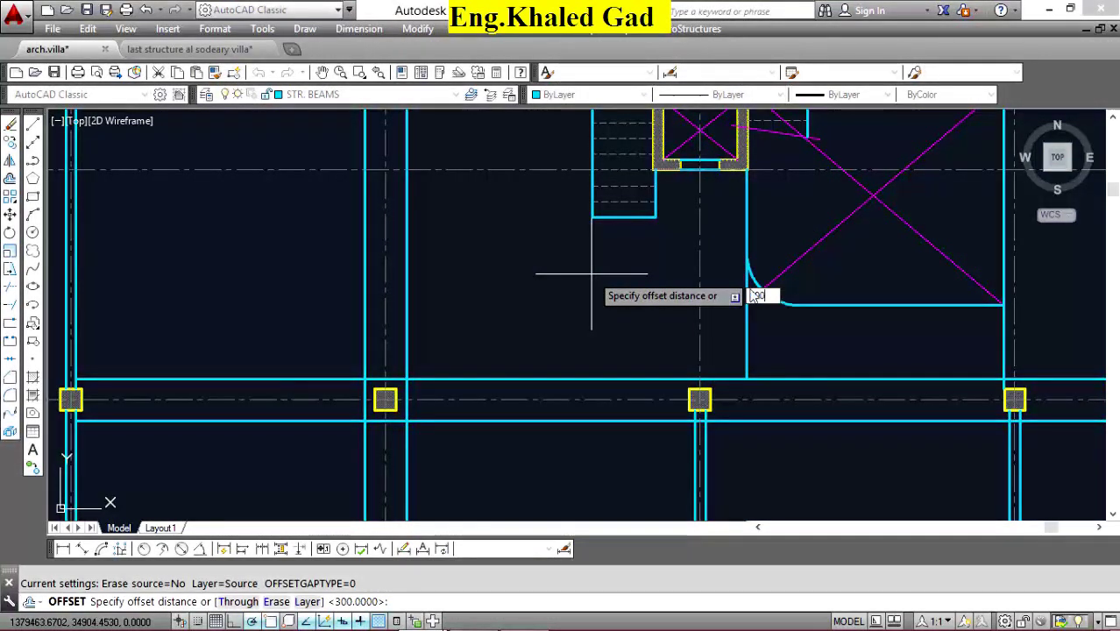
pyautogui.press('Return')
pyautogui.click(745, 263)
pyautogui.click(662, 294)
pyautogui.rightClick(636, 255)
pyautogui.click(679, 284)
pyautogui.scroll(2, 1000, 362)
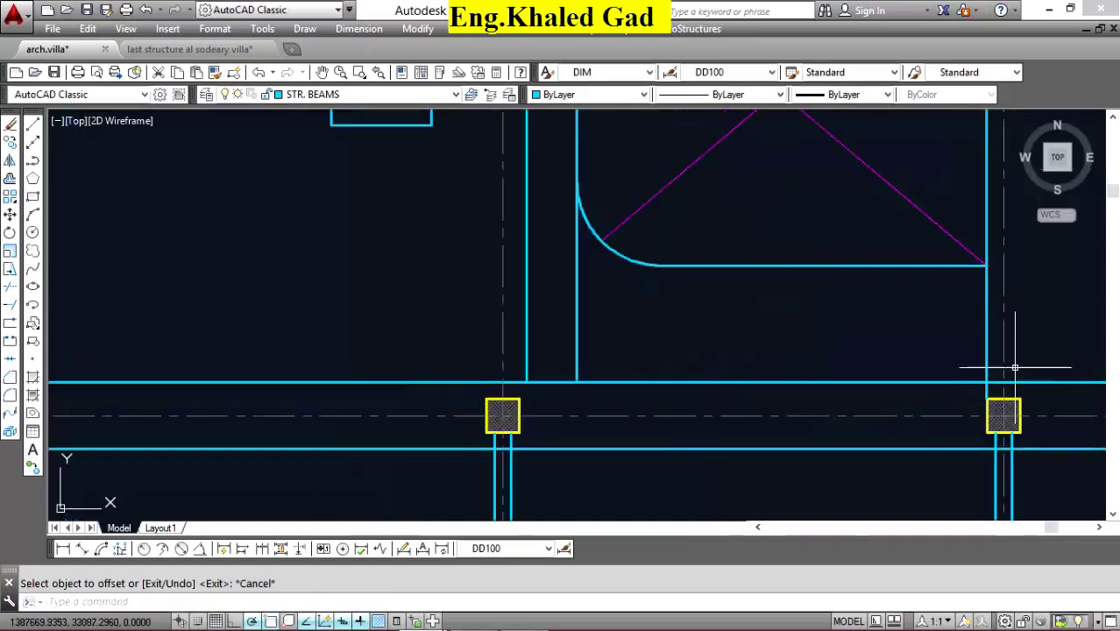
# Offset the bathroom's bottom edge 600 downward.
pyautogui.rightClick(724, 179)
pyautogui.click(740, 190)
pyautogui.press('Return')
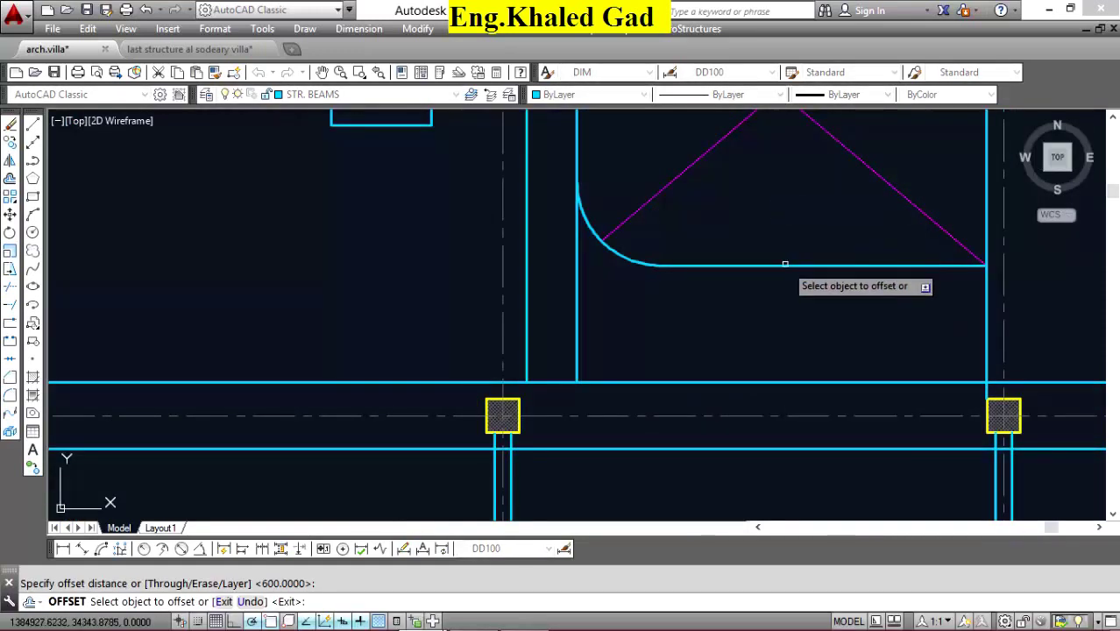
pyautogui.click(782, 267)
pyautogui.click(755, 282)
pyautogui.rightClick(755, 282)
# Stretch the new offset line's left end to the wall line.
pyautogui.click(688, 315)
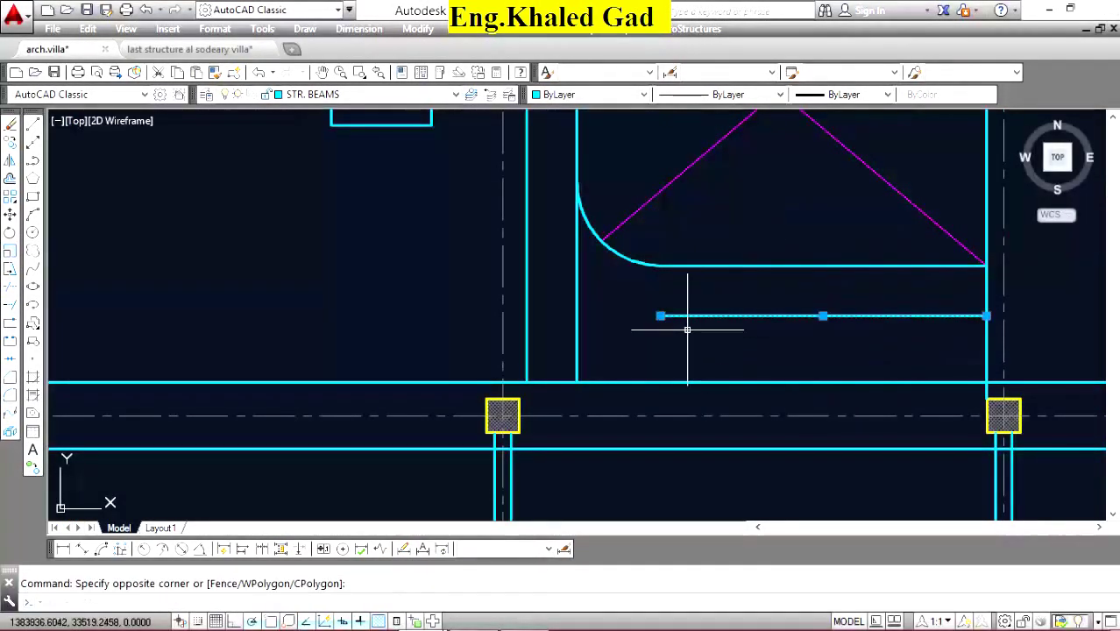
pyautogui.click(660, 316)
pyautogui.click(577, 315)
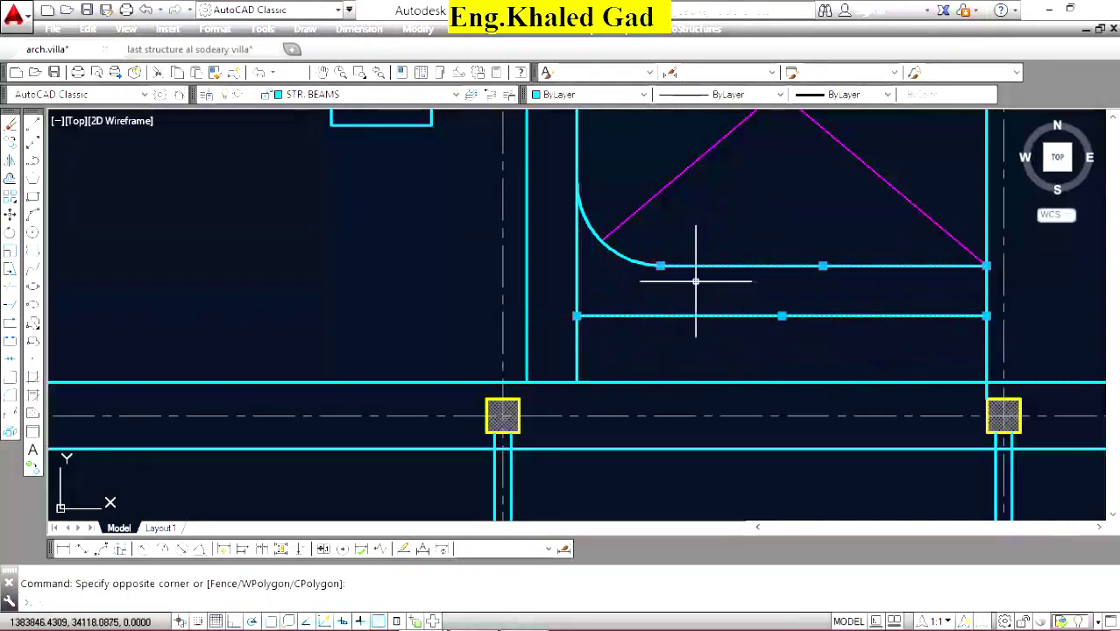
pyautogui.click(660, 265)
pyautogui.press('Escape')
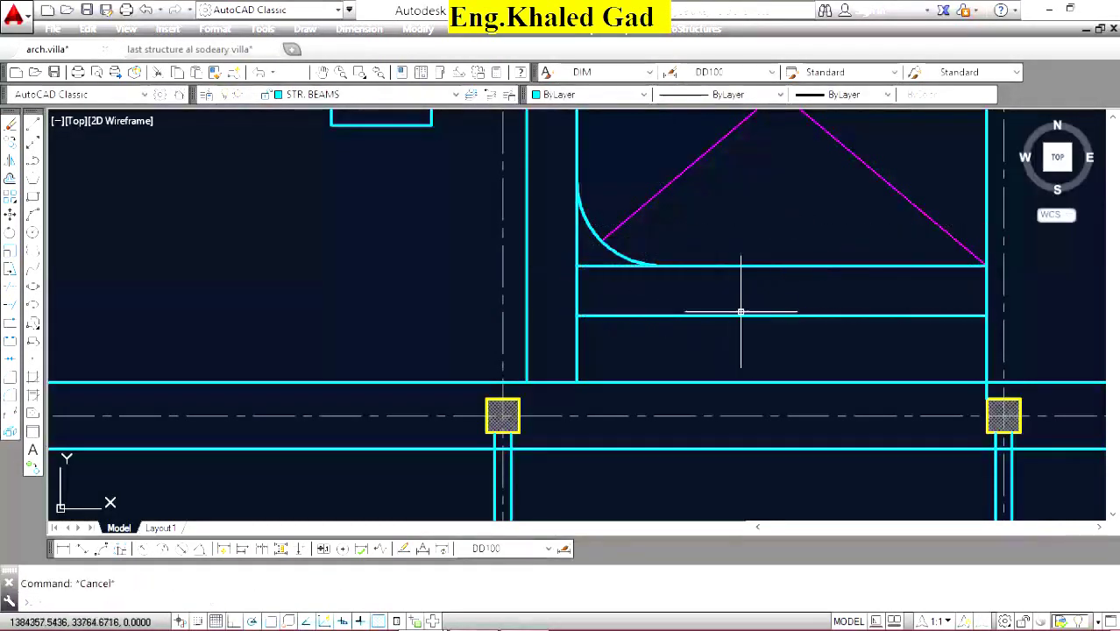
pyautogui.scroll(-6, 739, 313)
pyautogui.scroll(2, 681, 293)
pyautogui.scroll(2, 681, 293)
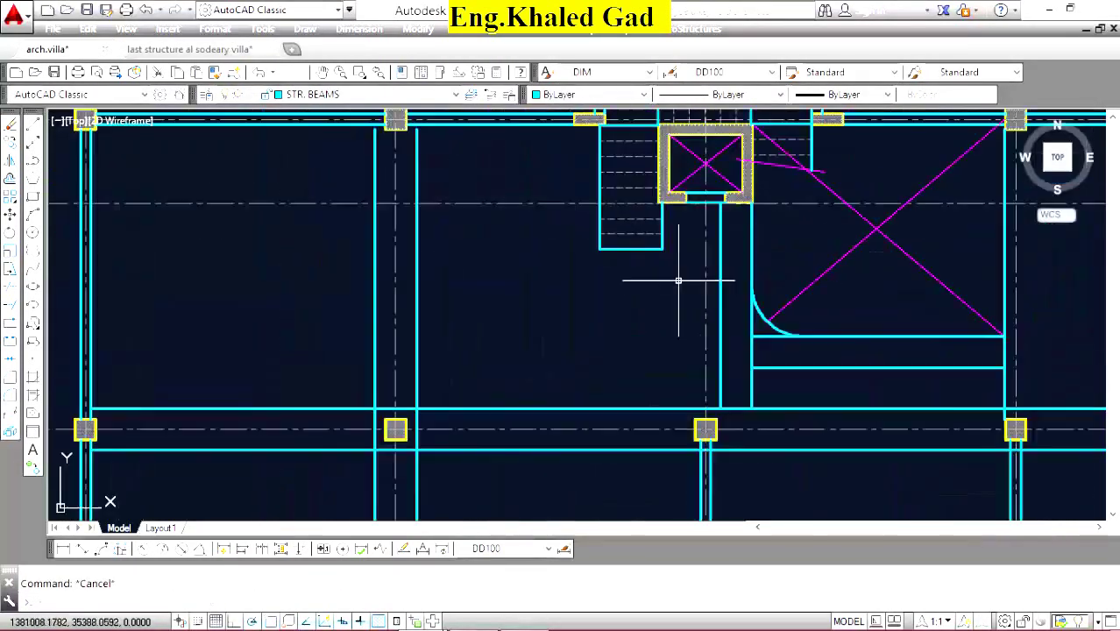
# Extend the vertical line down to the beam line and offset a copy 250 to the left.
pyautogui.click(599, 249)
pyautogui.click(600, 408)
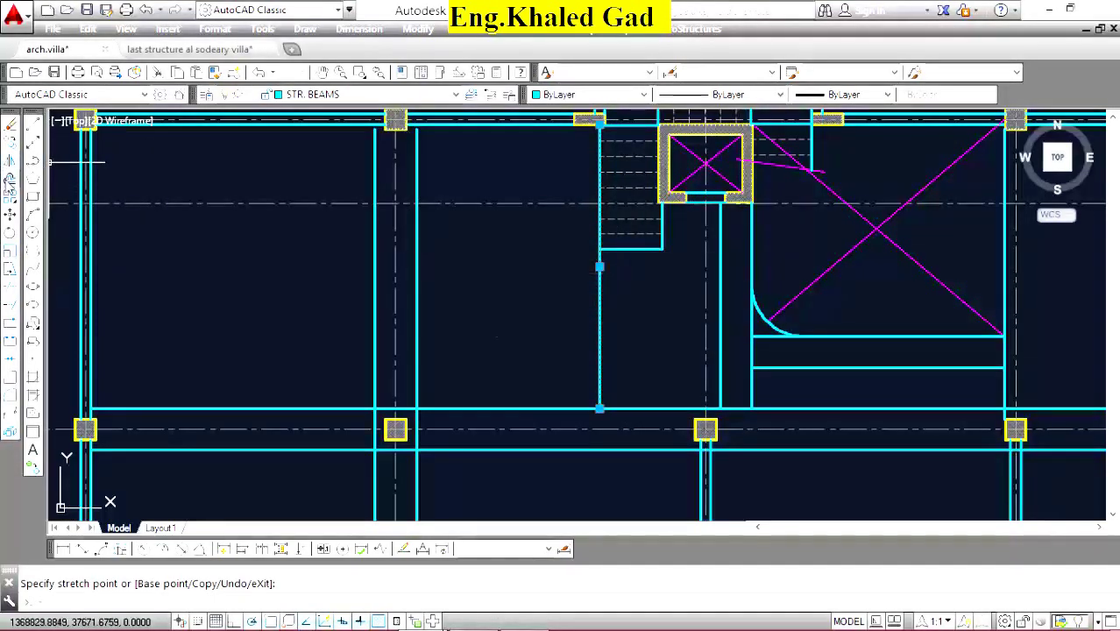
pyautogui.click(9, 179)
pyautogui.write('250')
pyautogui.press('Return')
pyautogui.click(600, 319)
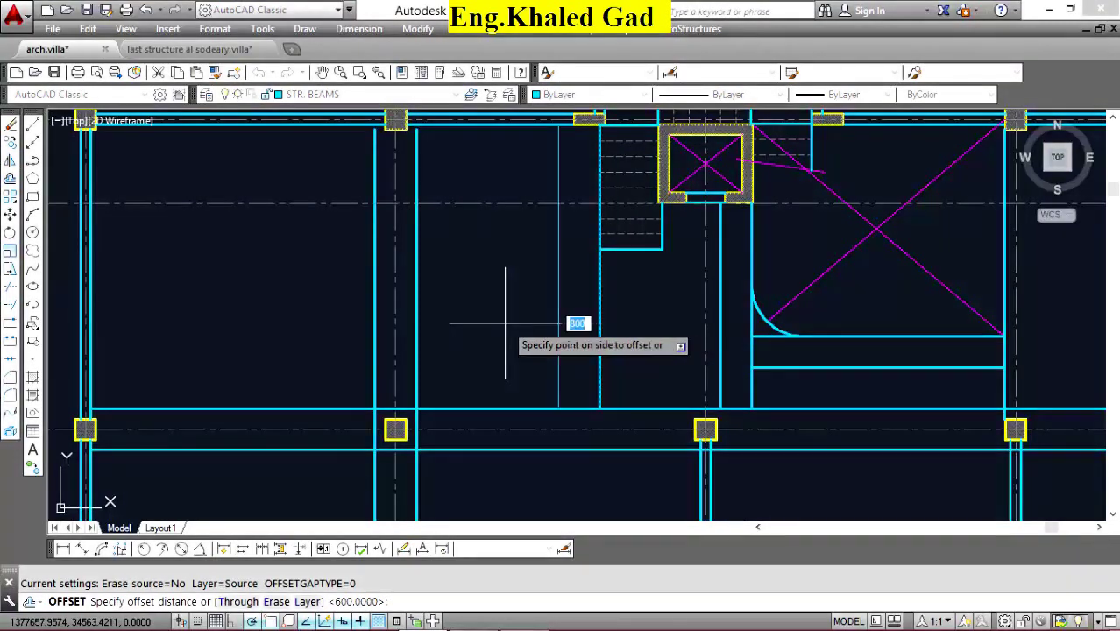
pyautogui.click(450, 319)
pyautogui.rightClick(530, 247)
pyautogui.click(573, 261)
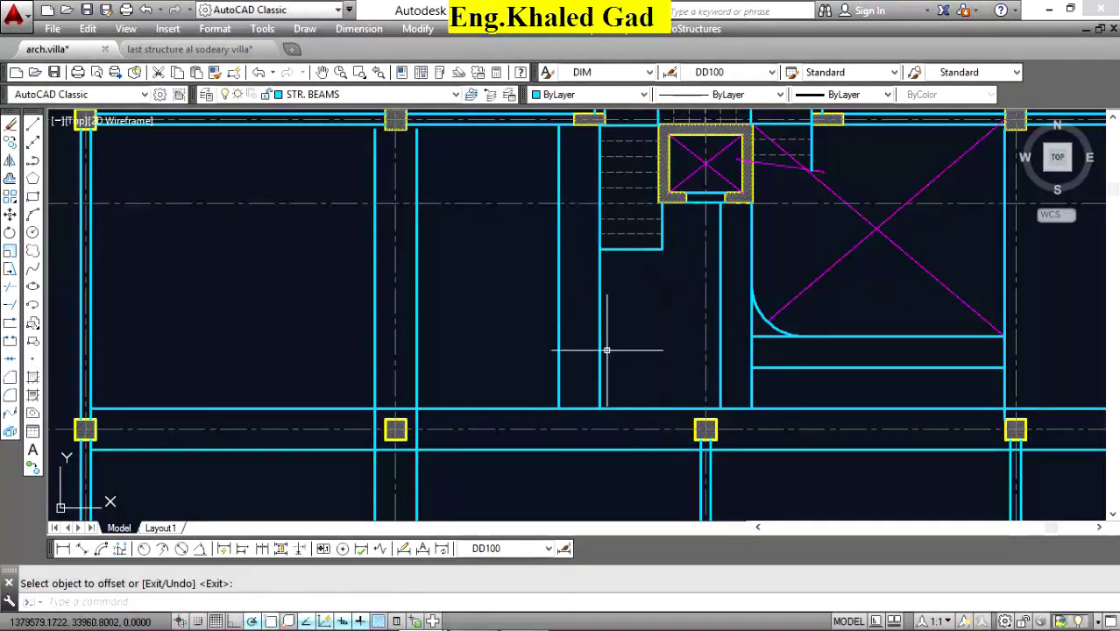
pyautogui.scroll(4, 675, 250)
# Stretch the vertical line beside the stair down to the bottom beam.
pyautogui.click(638, 210)
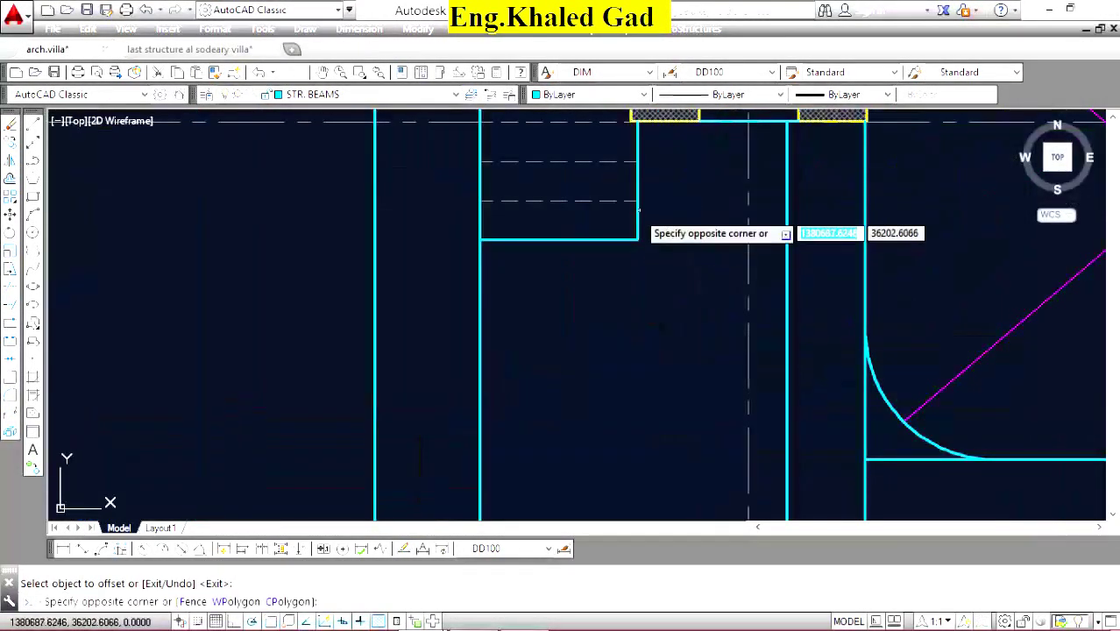
pyautogui.click(631, 225)
pyautogui.click(637, 239)
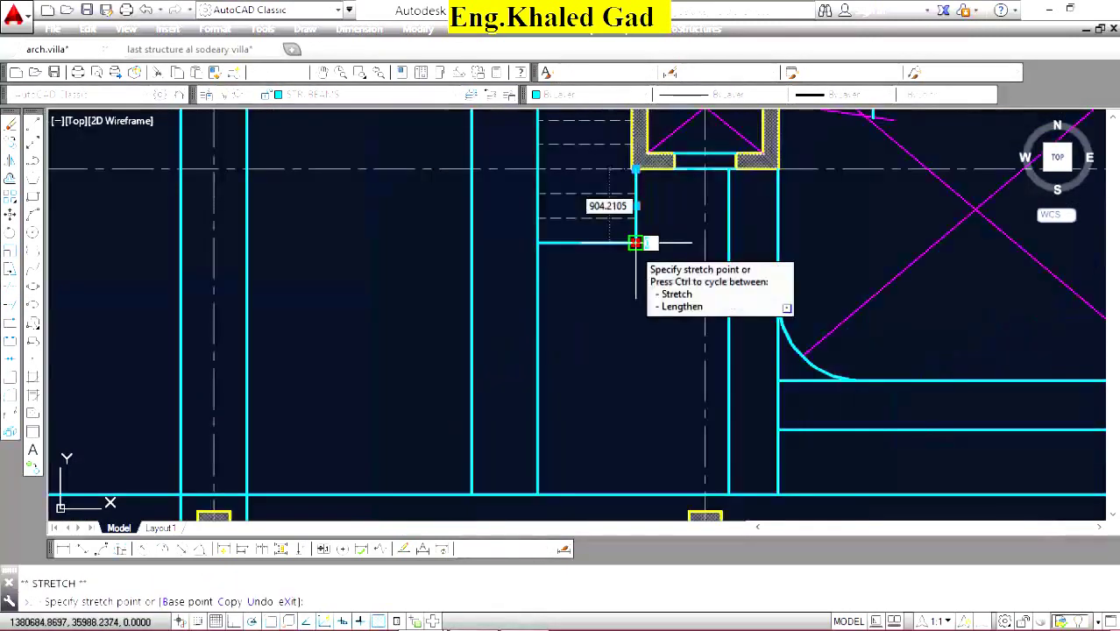
pyautogui.scroll(-2, 637, 240)
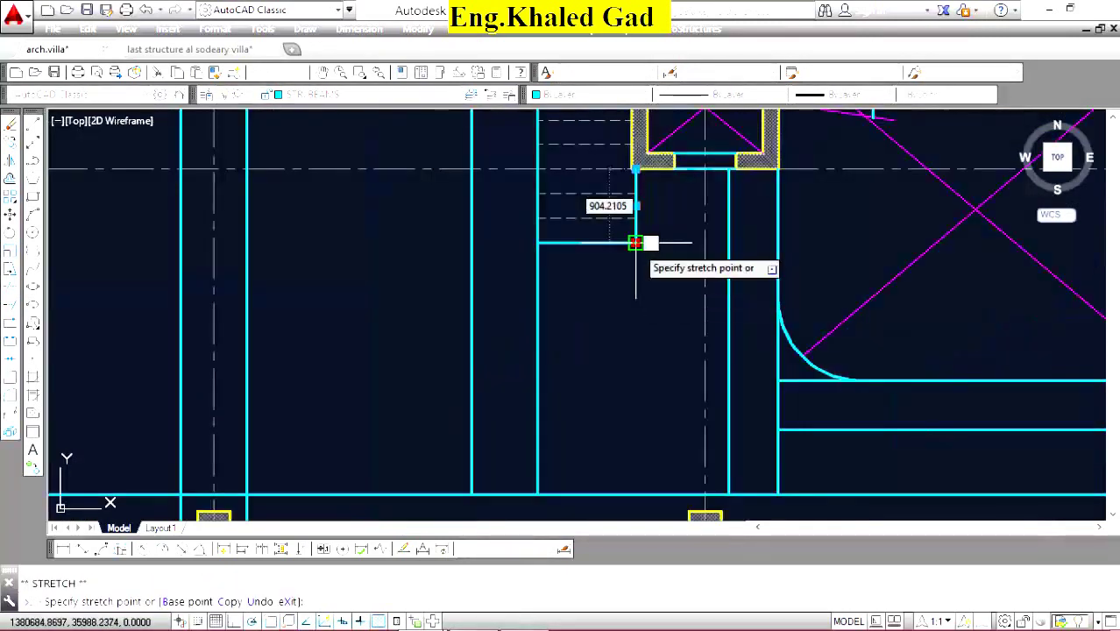
pyautogui.click(637, 495)
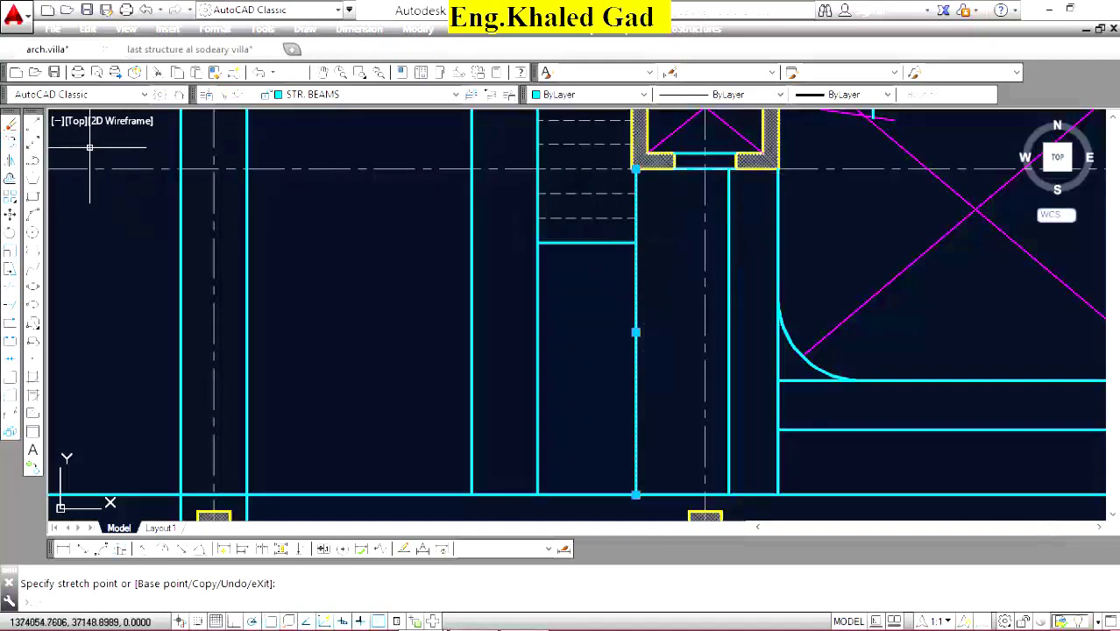
pyautogui.scroll(3, 732, 165)
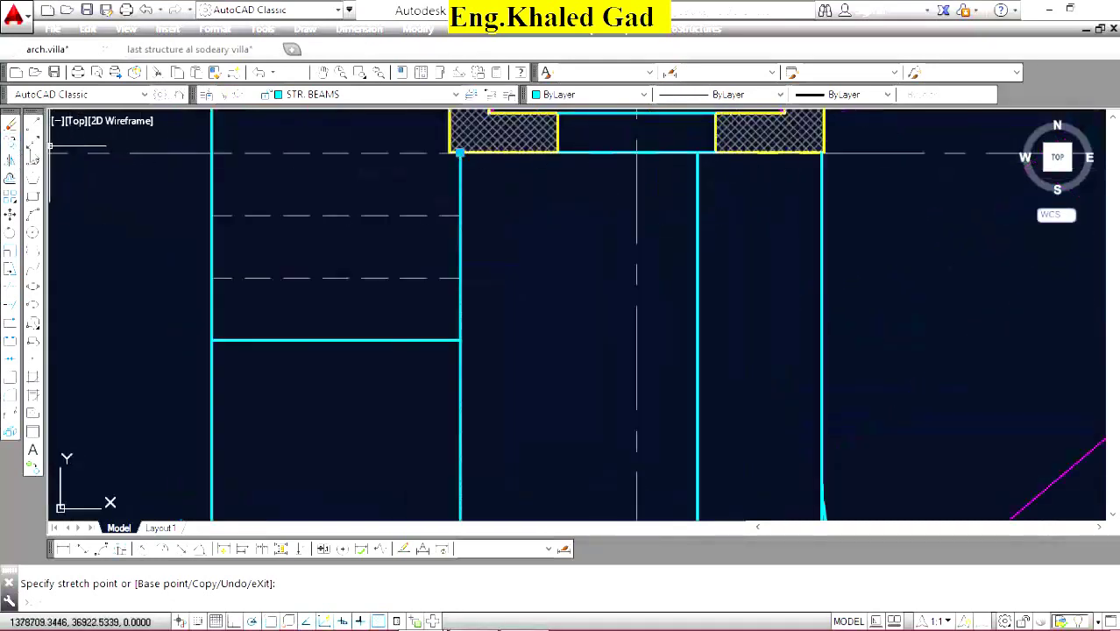
# Copy the vertical beam line to the column intersection with CO.
pyautogui.press('Escape')
pyautogui.write('co')
pyautogui.press('Return')
pyautogui.click(769, 153)
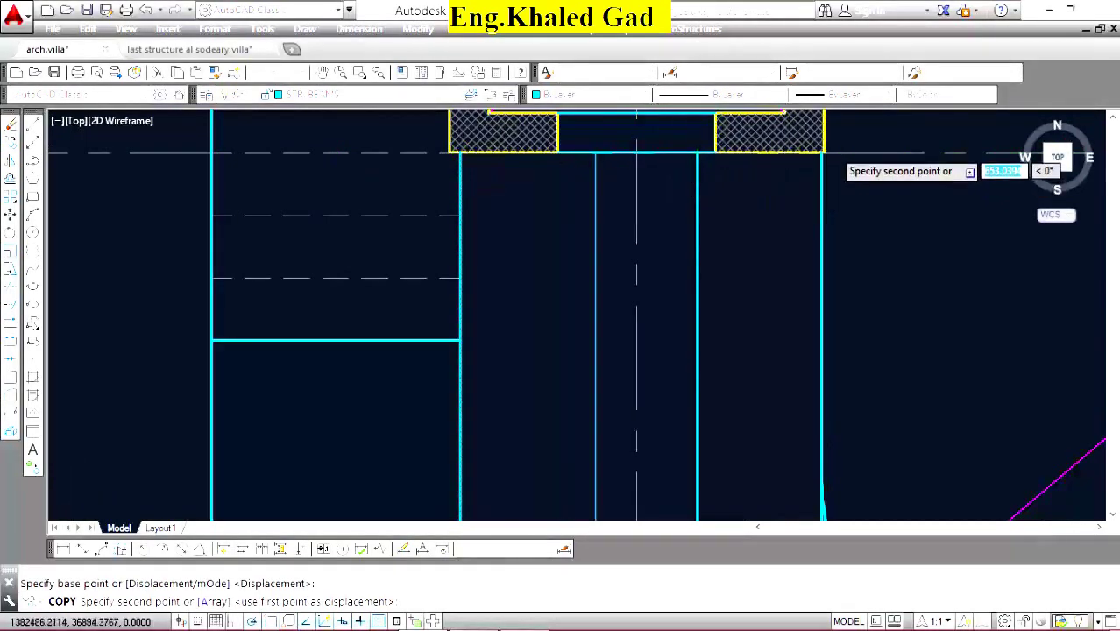
pyautogui.scroll(3, 758, 167)
pyautogui.click(698, 174)
pyautogui.scroll(-3, 812, 220)
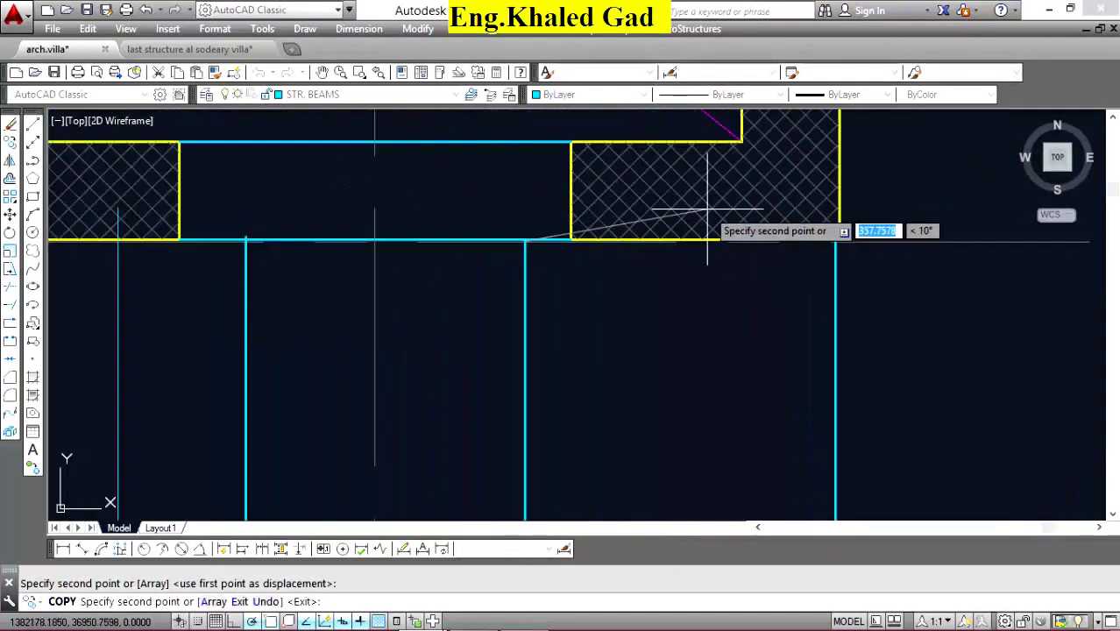
pyautogui.rightClick(707, 212)
pyautogui.click(755, 224)
pyautogui.scroll(2, 687, 238)
pyautogui.scroll(-4, 723, 241)
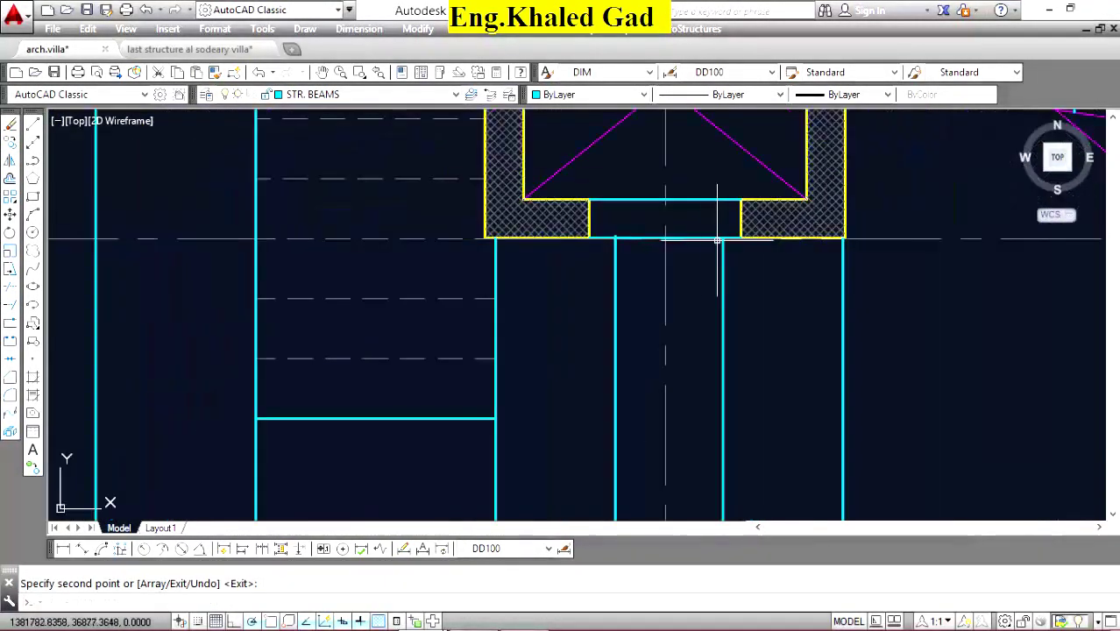
pyautogui.scroll(2, 715, 230)
pyautogui.scroll(3, 648, 226)
pyautogui.scroll(2, 674, 215)
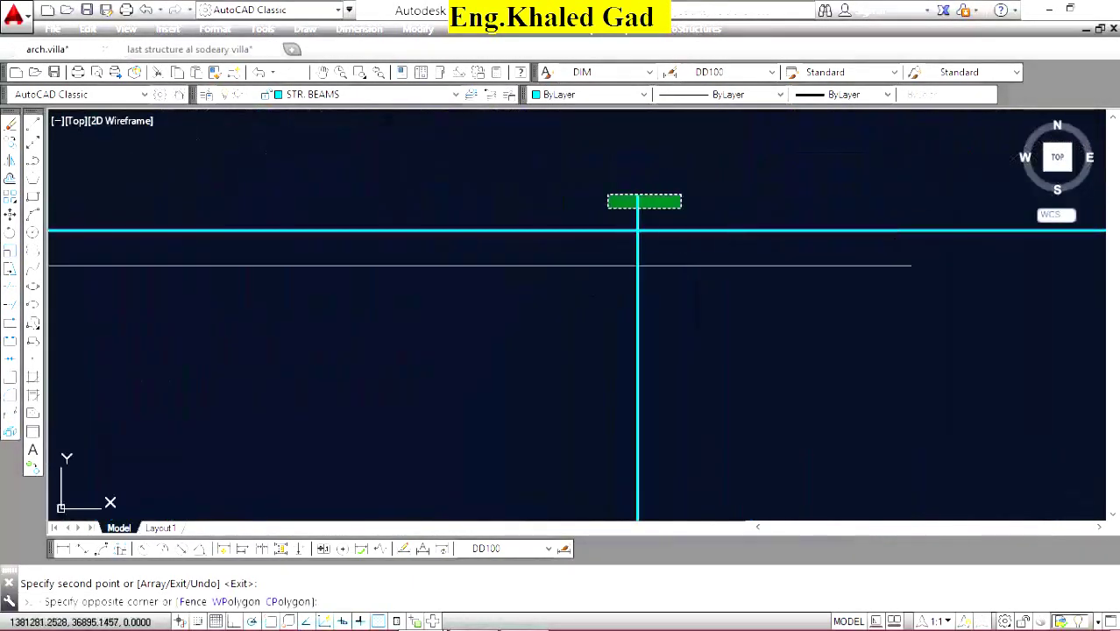
# Select the object at the corner and begin moving it from a base point.
pyautogui.click(608, 207)
pyautogui.click(32, 214)
pyautogui.click(637, 196)
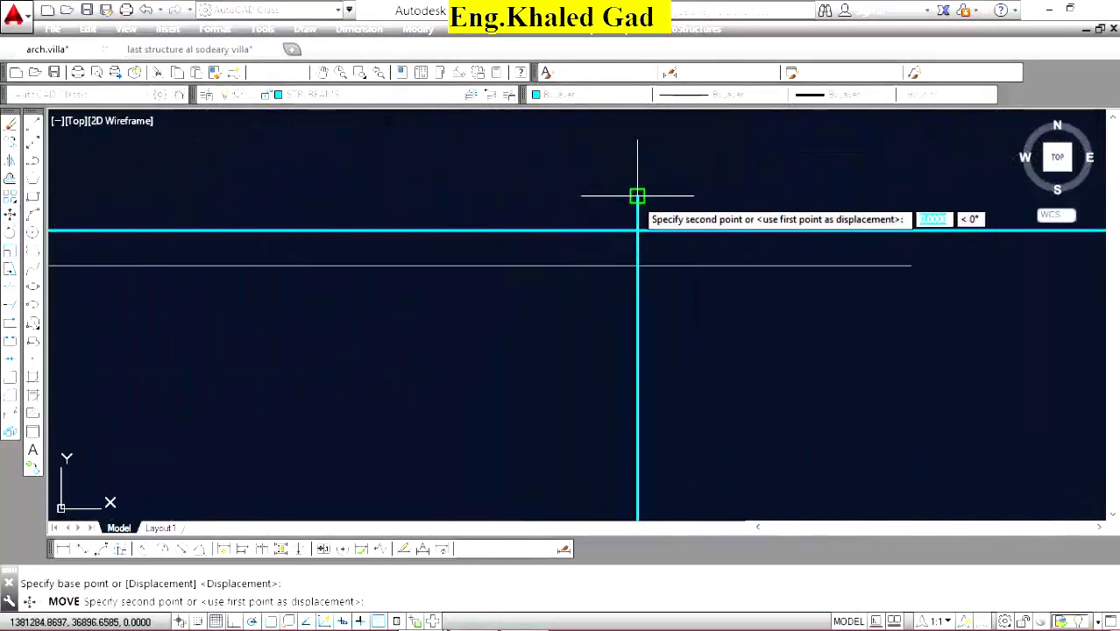
pyautogui.scroll(-2, 657, 210)
pyautogui.scroll(-3, 662, 179)
pyautogui.scroll(-2, 660, 254)
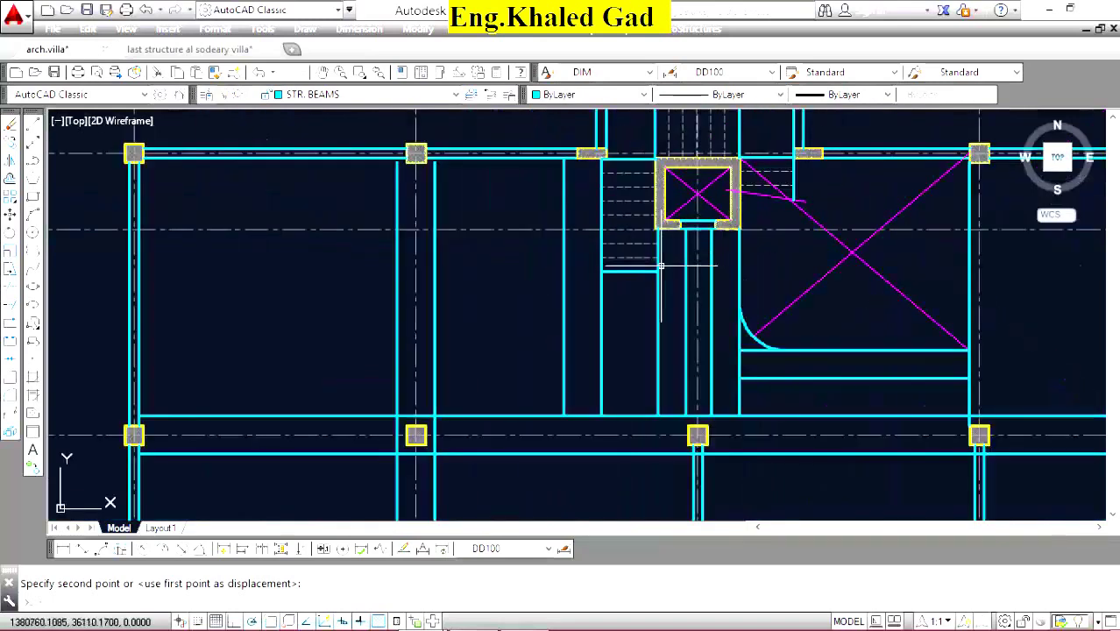
pyautogui.scroll(3, 660, 265)
pyautogui.scroll(-2, 595, 340)
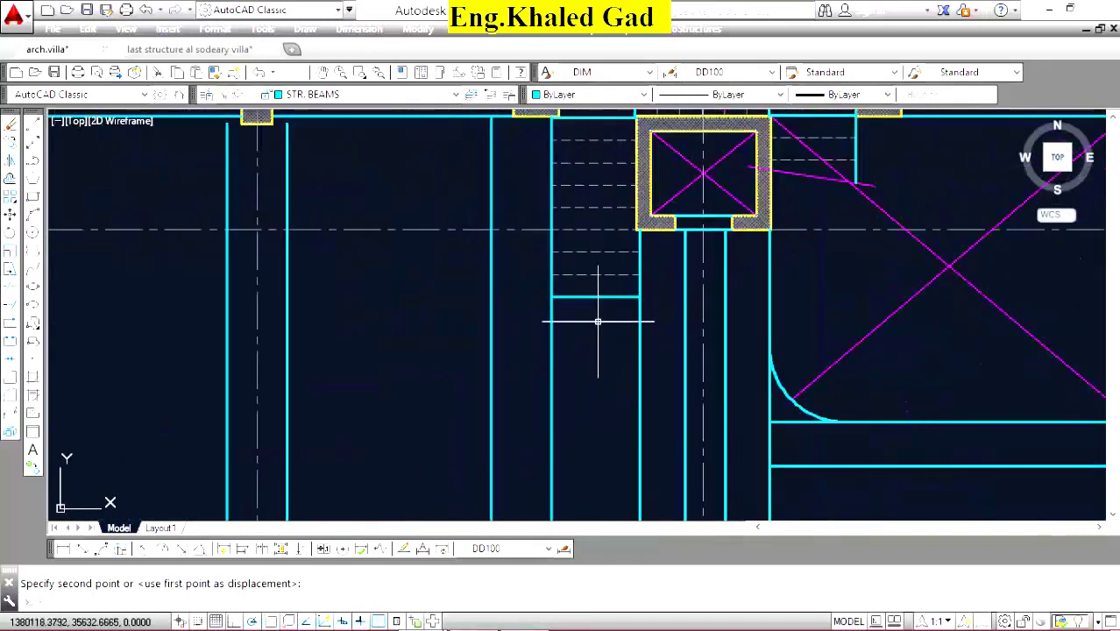
pyautogui.scroll(-2, 594, 274)
pyautogui.scroll(-2, 590, 298)
pyautogui.scroll(2, 588, 320)
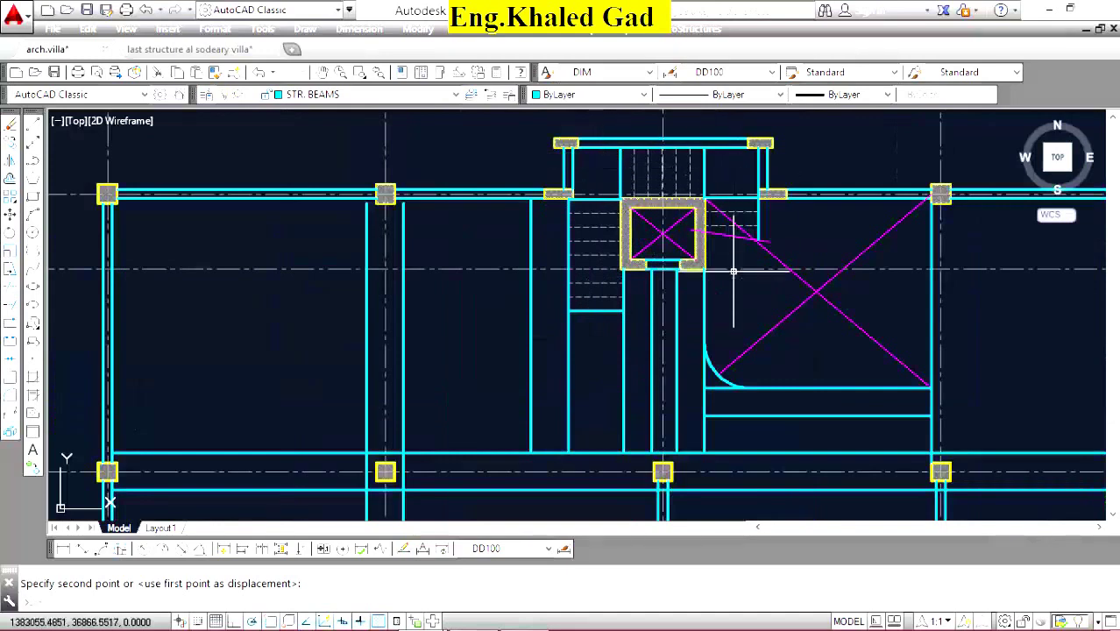
pyautogui.scroll(4, 613, 342)
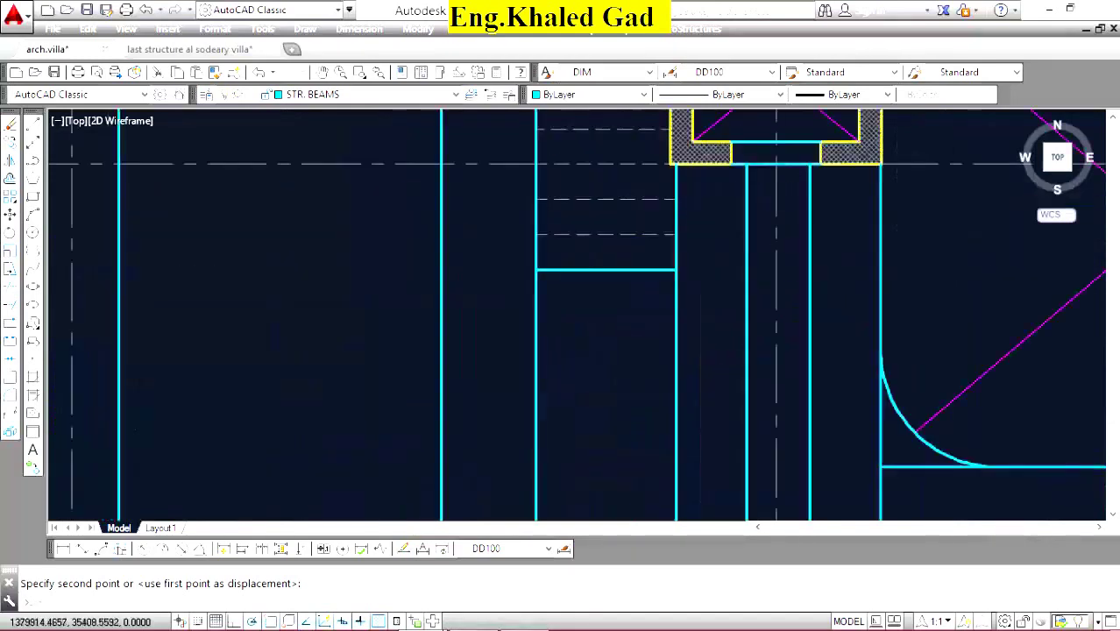
# Offset the stair's bottom edge line 400 downward.
pyautogui.click(37, 191)
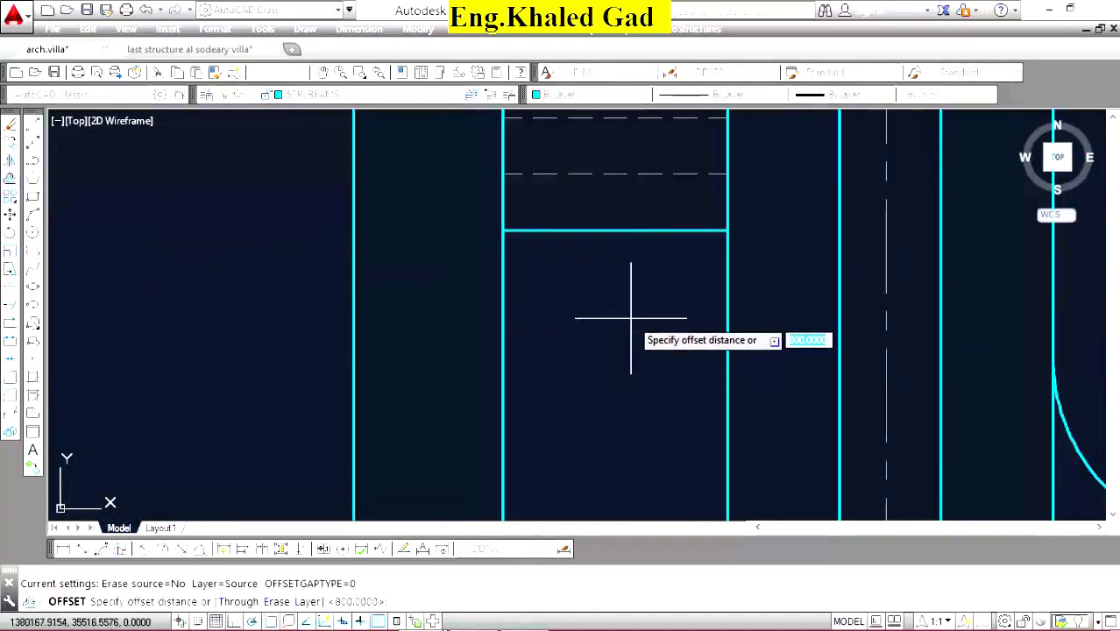
pyautogui.write('0')
pyautogui.press('Return')
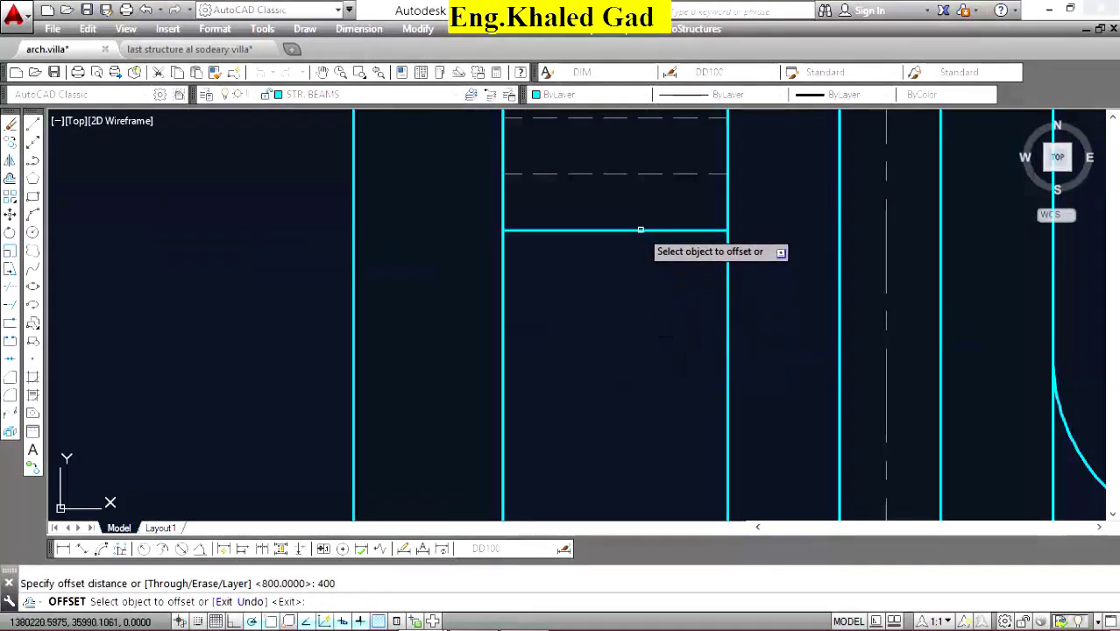
pyautogui.click(644, 231)
pyautogui.click(641, 298)
pyautogui.rightClick(644, 220)
pyautogui.click(668, 221)
pyautogui.scroll(-4, 648, 263)
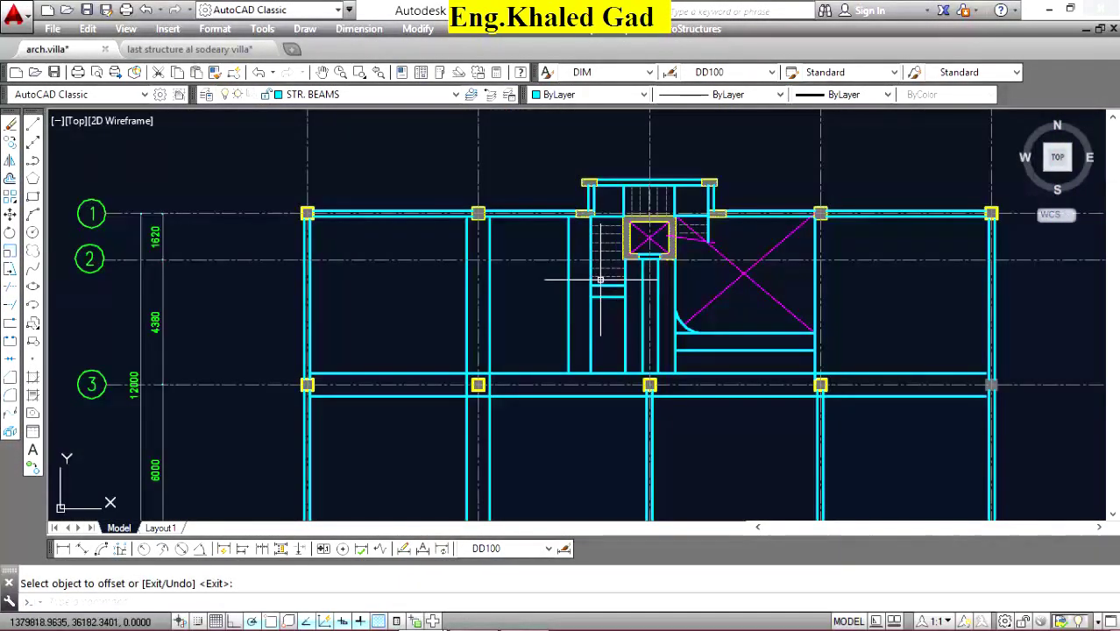
pyautogui.scroll(4, 544, 399)
# Dimension the 800 opening width and the 800 column width.
pyautogui.click(63, 548)
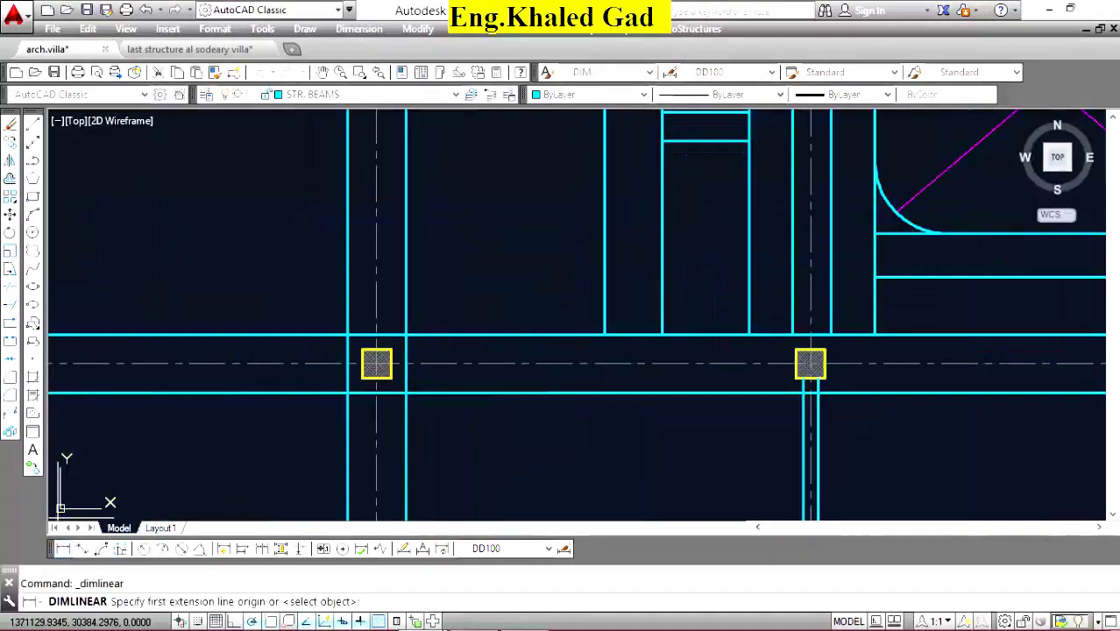
pyautogui.click(604, 334)
pyautogui.click(661, 334)
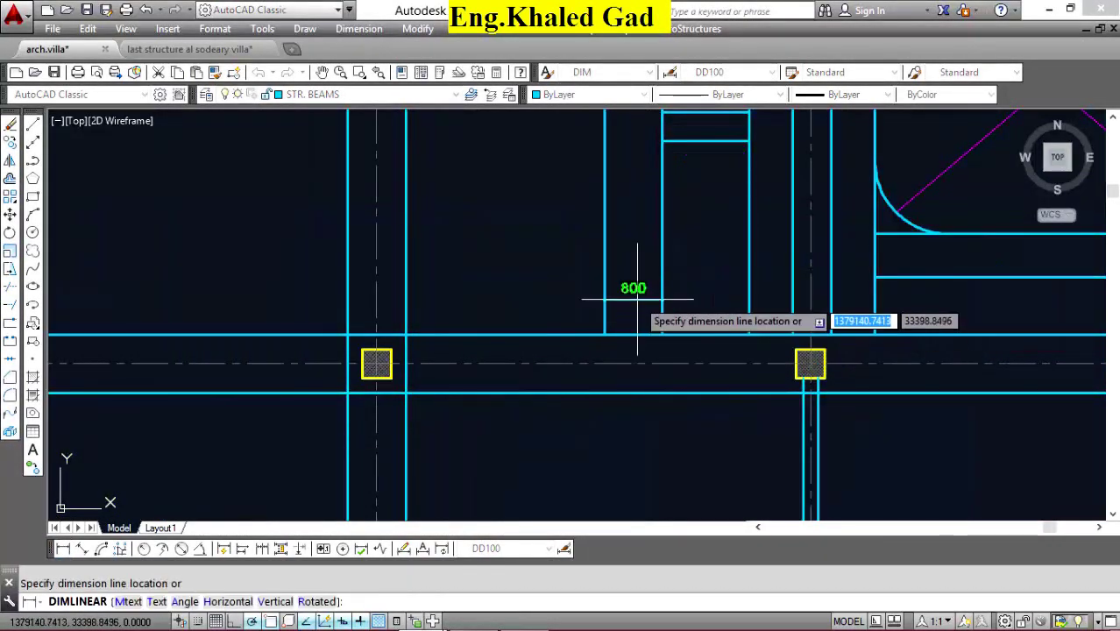
pyautogui.click(623, 299)
pyautogui.press('Return')
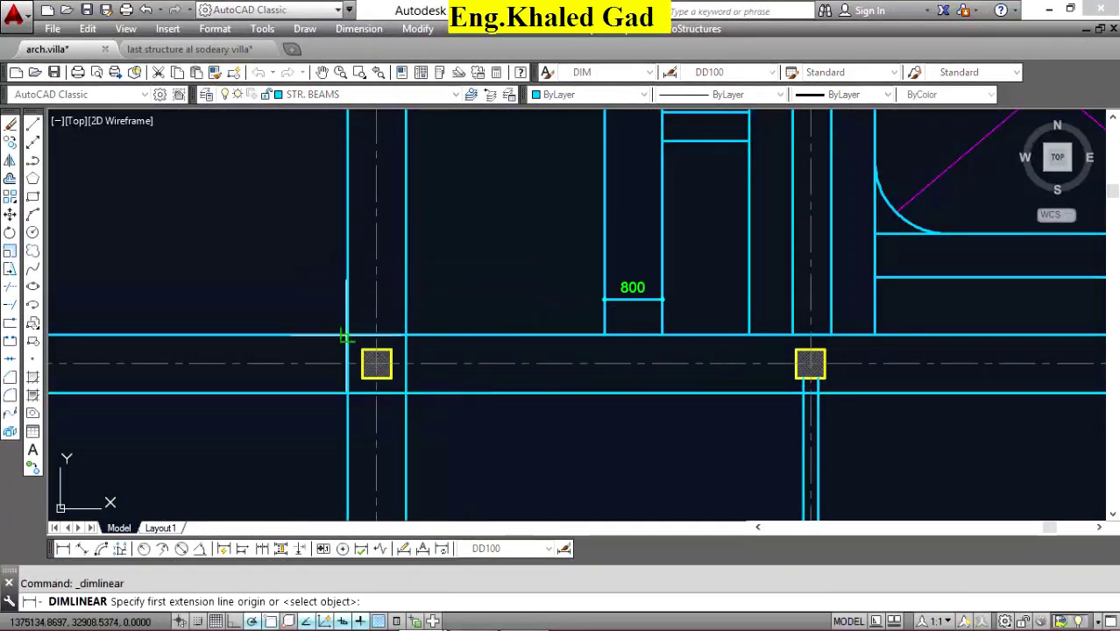
pyautogui.click(348, 334)
pyautogui.click(406, 334)
pyautogui.click(386, 317)
# Add an 800 dimension across the beam beside the left column.
pyautogui.scroll(5, 386, 316)
pyautogui.scroll(-10, 350, 262)
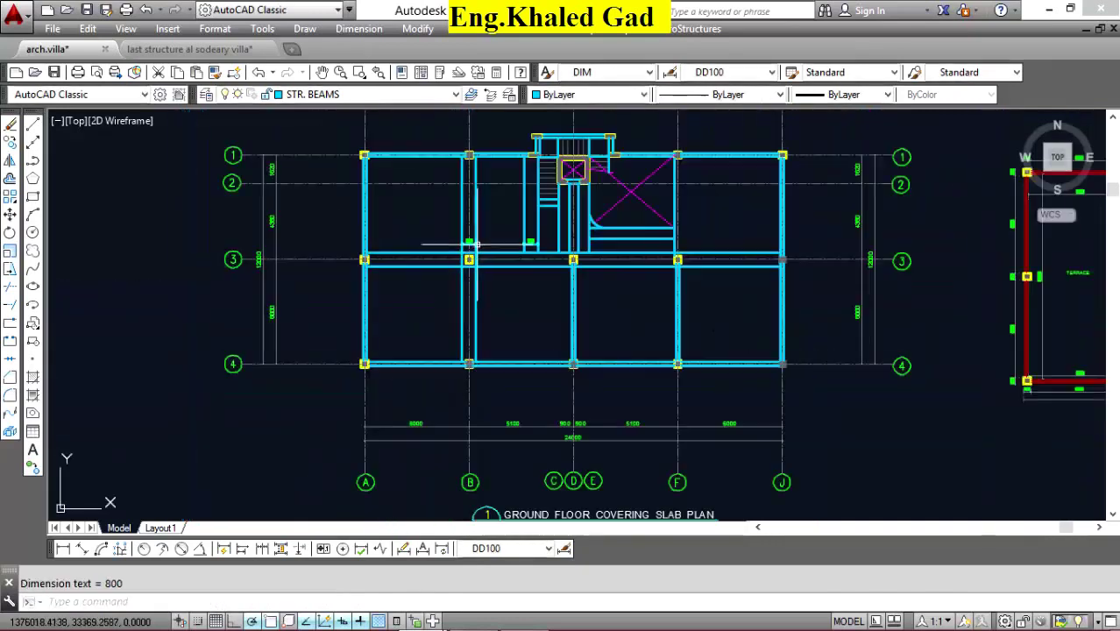
pyautogui.scroll(5, 294, 194)
pyautogui.rightClick(294, 195)
pyautogui.click(354, 209)
pyautogui.click(215, 251)
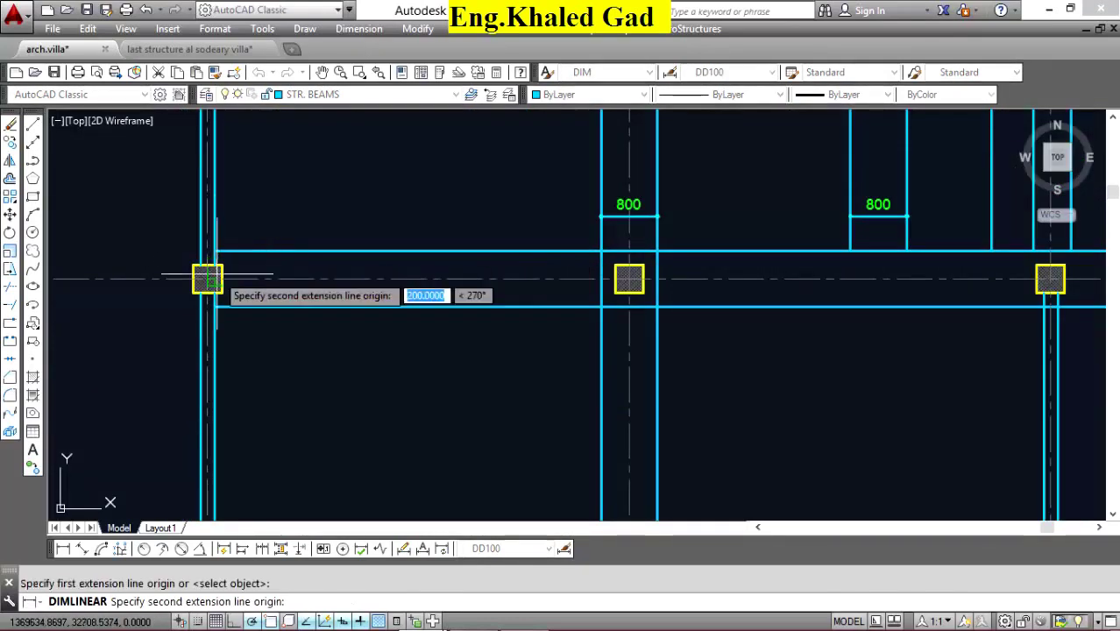
pyautogui.click(214, 306)
pyautogui.scroll(2, 250, 279)
pyautogui.click(243, 281)
pyautogui.scroll(-3, 243, 280)
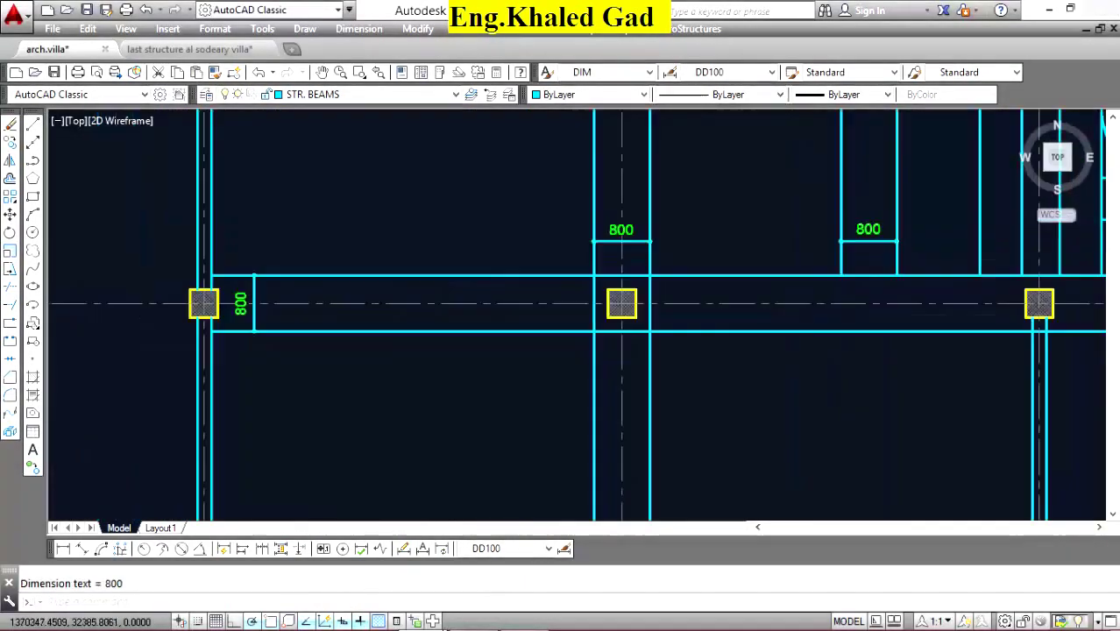
pyautogui.scroll(-5, 263, 298)
pyautogui.scroll(4, 312, 332)
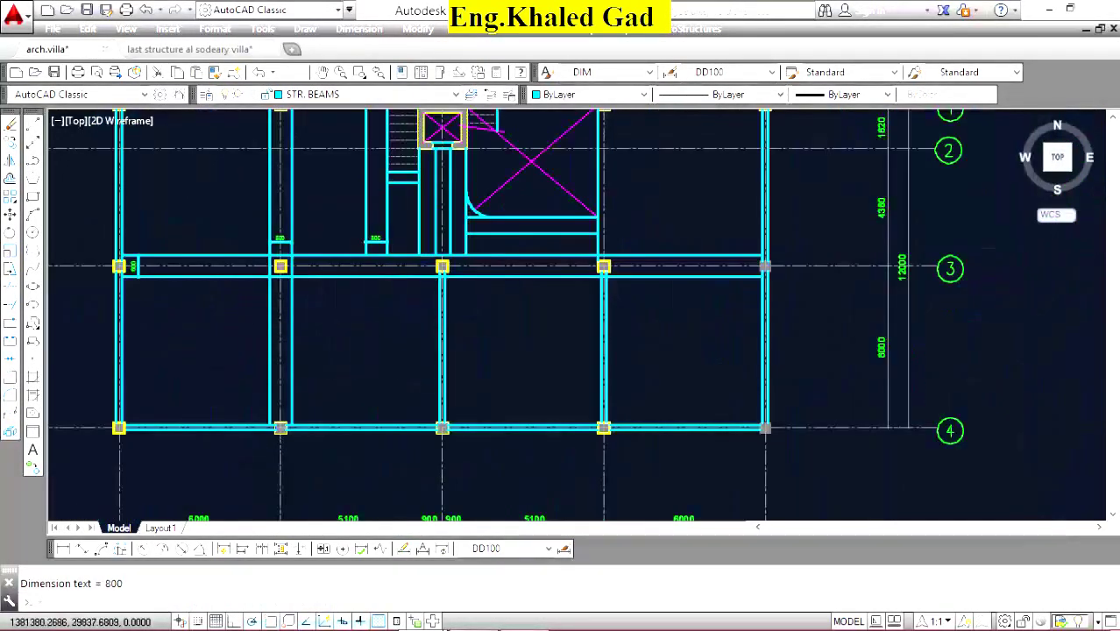
pyautogui.scroll(-5, 438, 315)
pyautogui.scroll(5, 395, 262)
pyautogui.scroll(-6, 438, 298)
pyautogui.scroll(3, 476, 322)
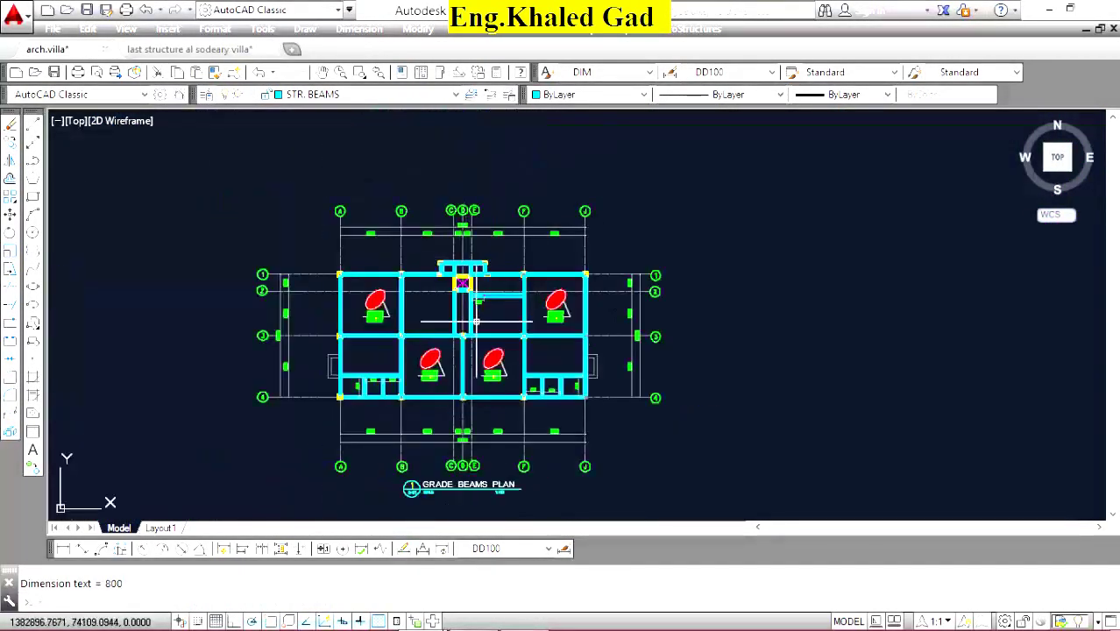
pyautogui.scroll(3, 476, 321)
pyautogui.scroll(3, 620, 413)
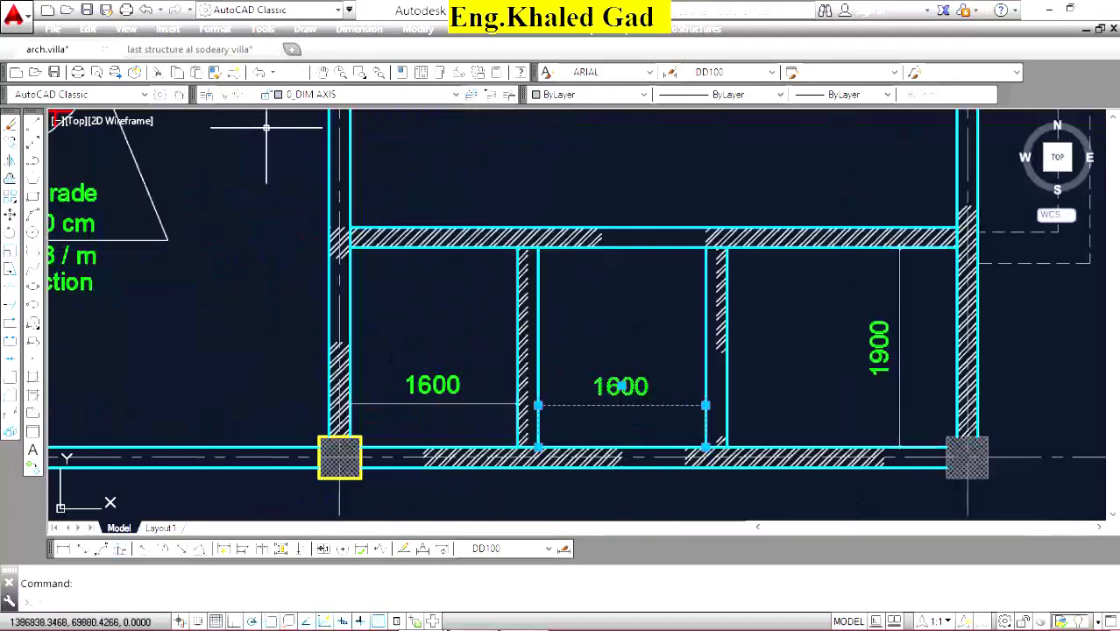
# Match the 1600 dimension's properties onto the 800 beam-width dimensions.
pyautogui.click(216, 74)
pyautogui.scroll(-3, 715, 316)
pyautogui.scroll(-3, 732, 316)
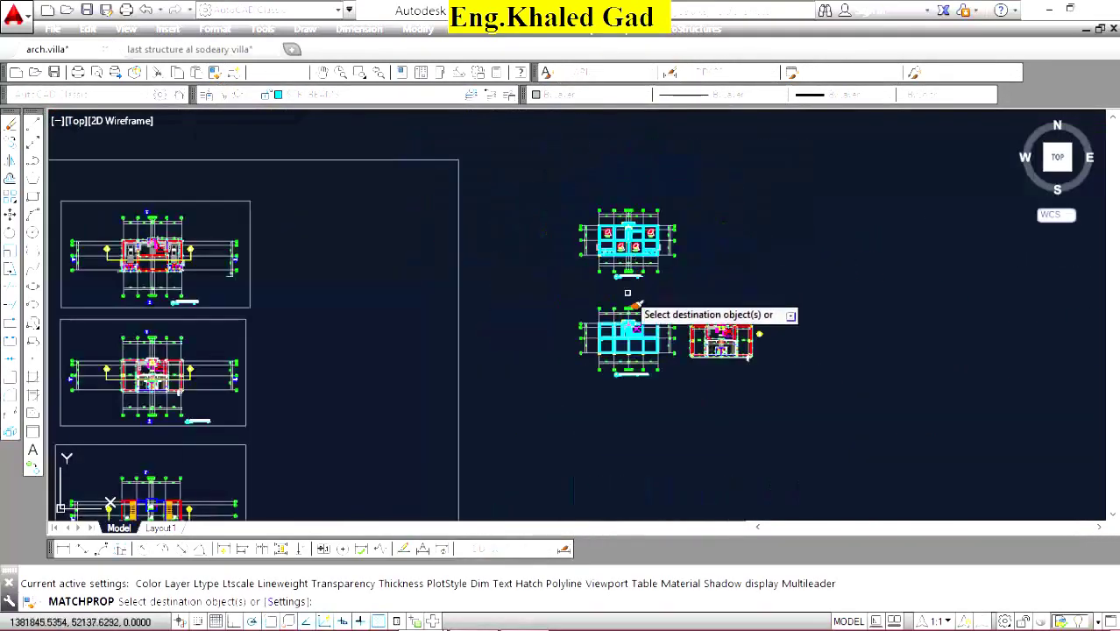
pyautogui.scroll(4, 613, 389)
pyautogui.scroll(5, 574, 391)
pyautogui.scroll(2, 430, 383)
pyautogui.click(433, 324)
pyautogui.click(375, 355)
pyautogui.scroll(-3, 430, 390)
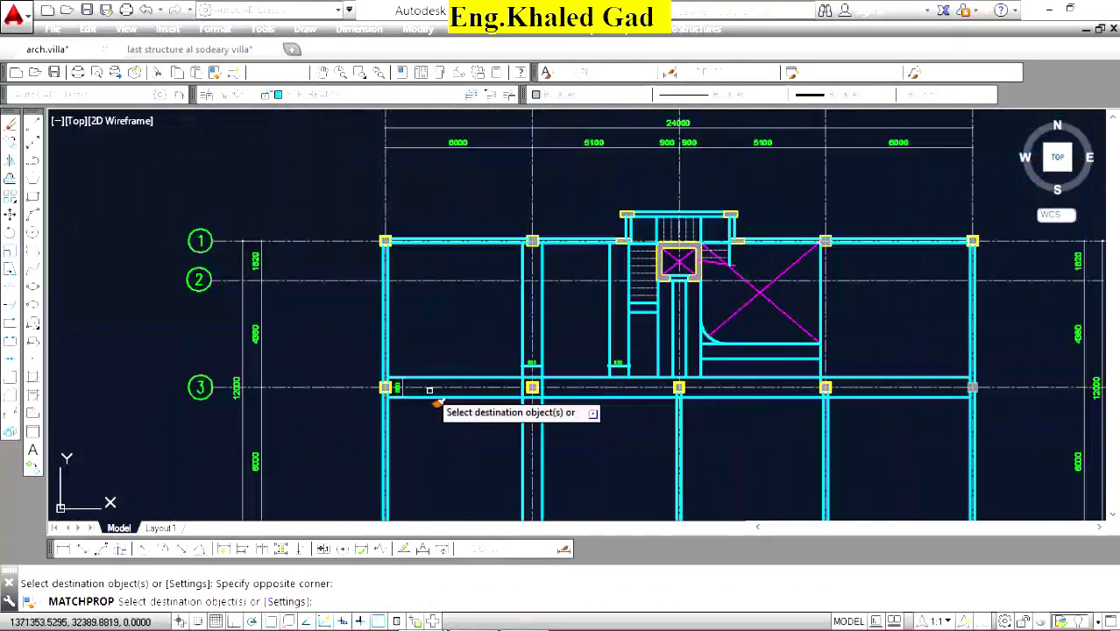
pyautogui.scroll(3, 596, 387)
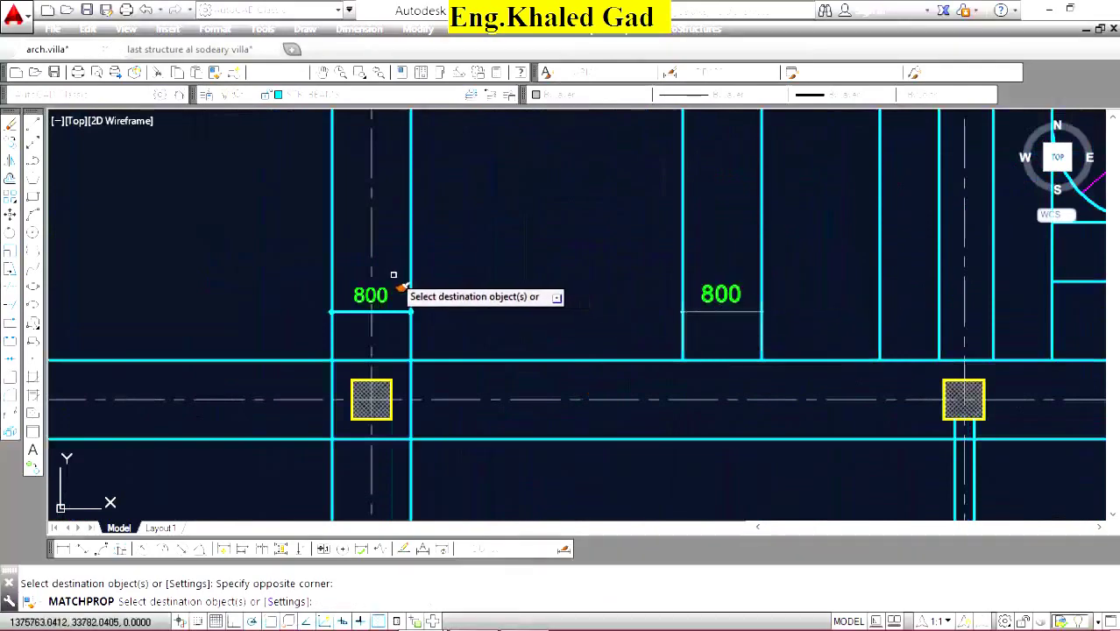
pyautogui.scroll(-3, 491, 368)
pyautogui.scroll(3, 614, 372)
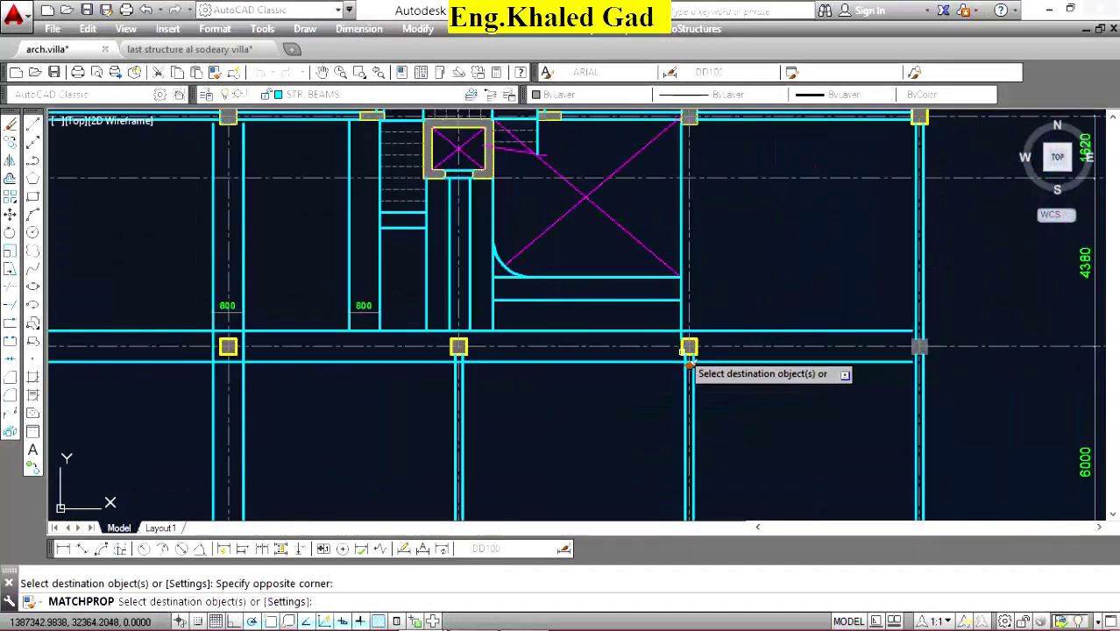
pyautogui.rightClick(578, 279)
pyautogui.click(614, 283)
pyautogui.scroll(-5, 571, 342)
pyautogui.scroll(5, 532, 168)
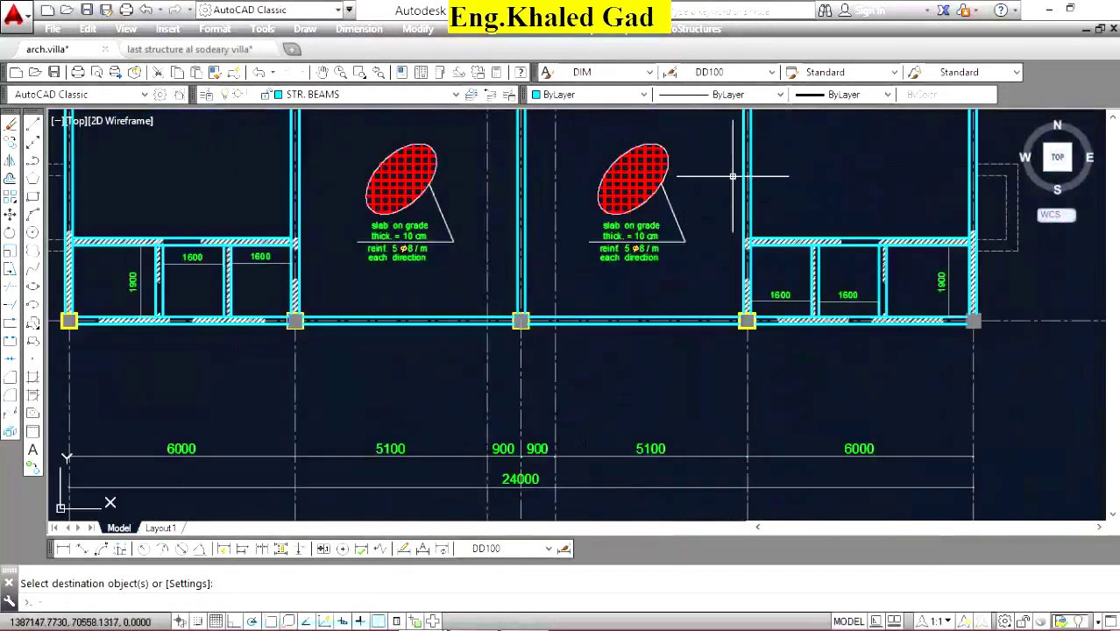
pyautogui.scroll(5, 966, 254)
# Erase the diagonal hatch on the right beam and select the next stray hatch.
pyautogui.press('Escape')
pyautogui.click(800, 238)
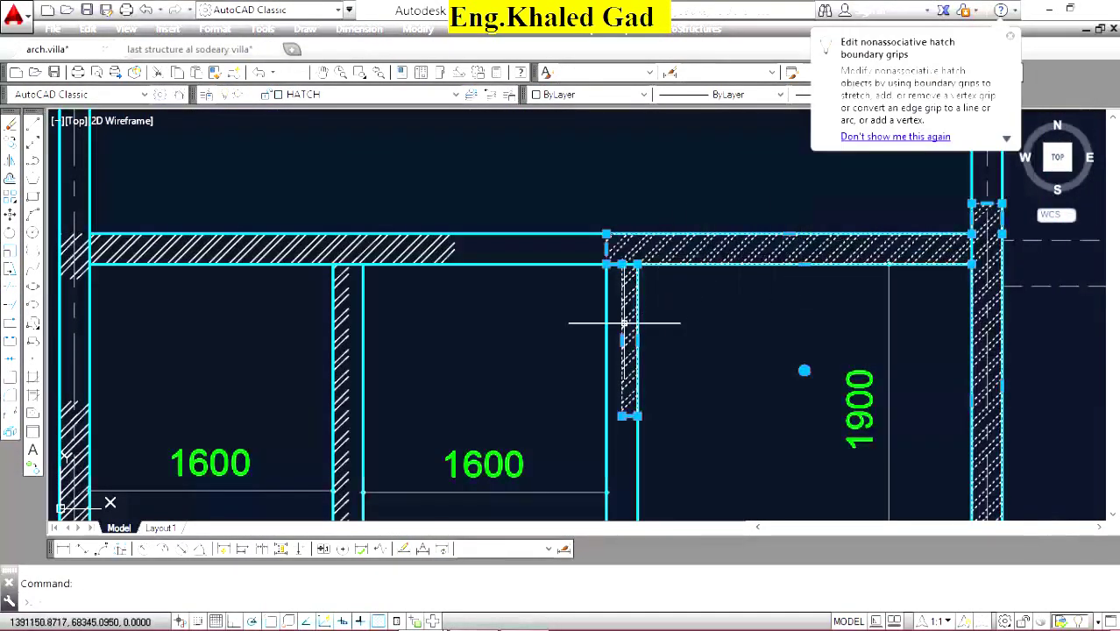
pyautogui.press('Delete')
pyautogui.click(438, 237)
pyautogui.scroll(-5, 399, 286)
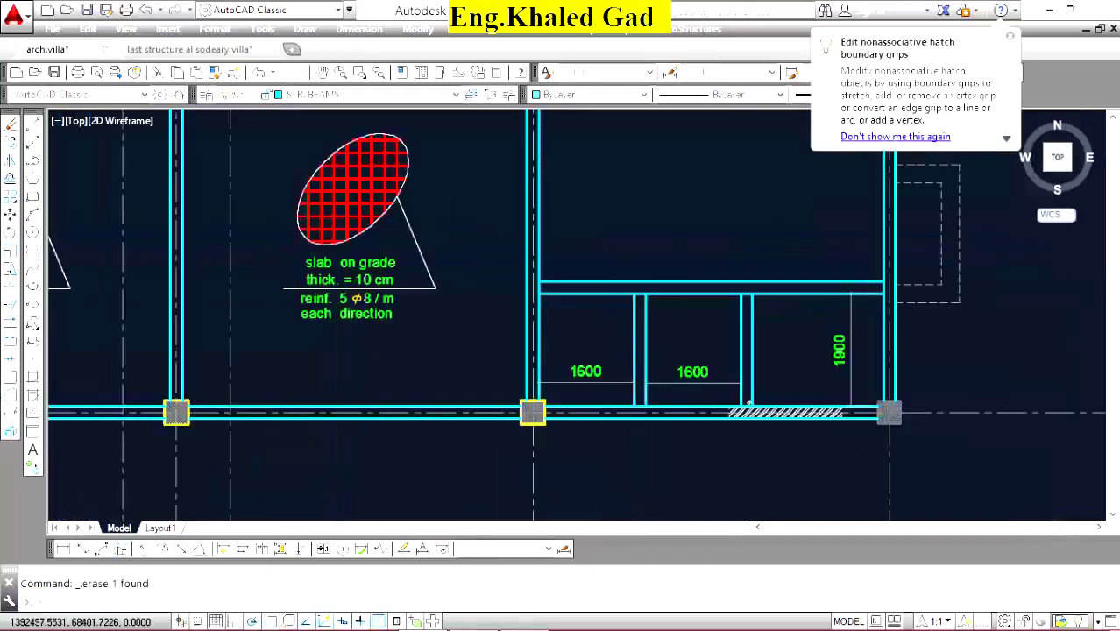
pyautogui.scroll(3, 362, 315)
pyautogui.scroll(2, 421, 232)
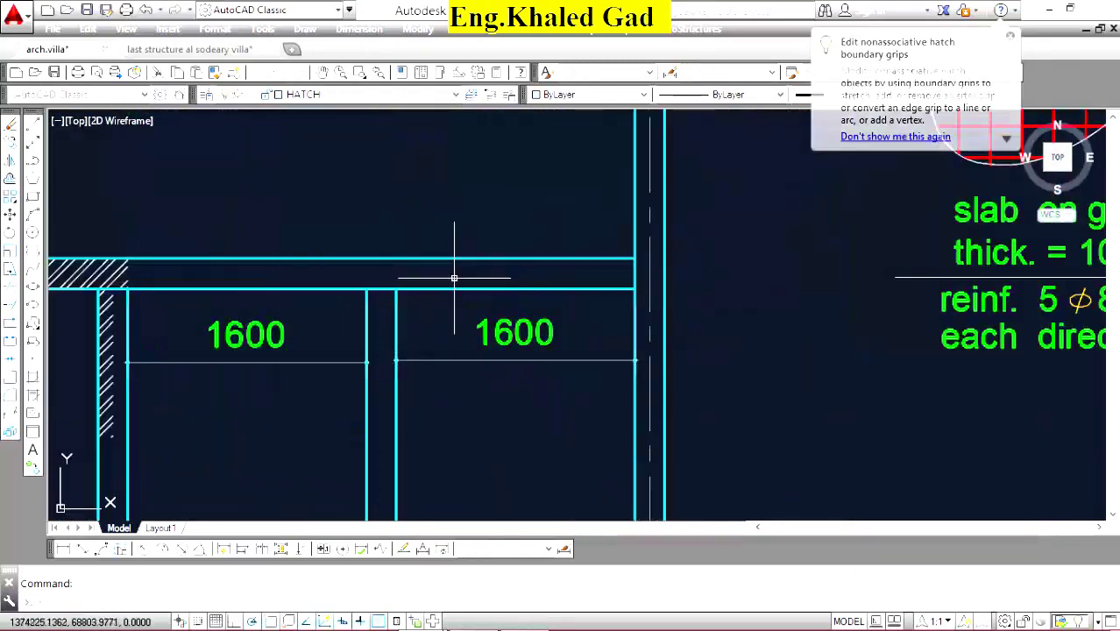
pyautogui.scroll(-3, 618, 331)
pyautogui.scroll(5, 619, 331)
# Window-select and delete the L-shaped hatch at the beam corner.
pyautogui.click(616, 305)
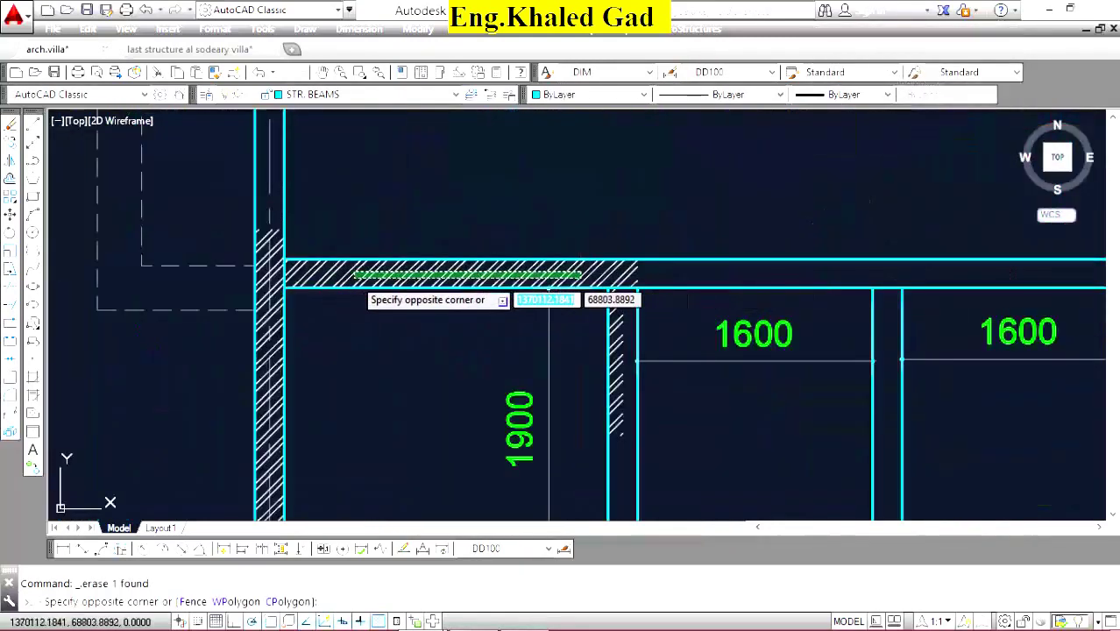
pyautogui.click(278, 273)
pyautogui.press('Delete')
pyautogui.scroll(-5, 475, 243)
pyautogui.scroll(-3, 561, 263)
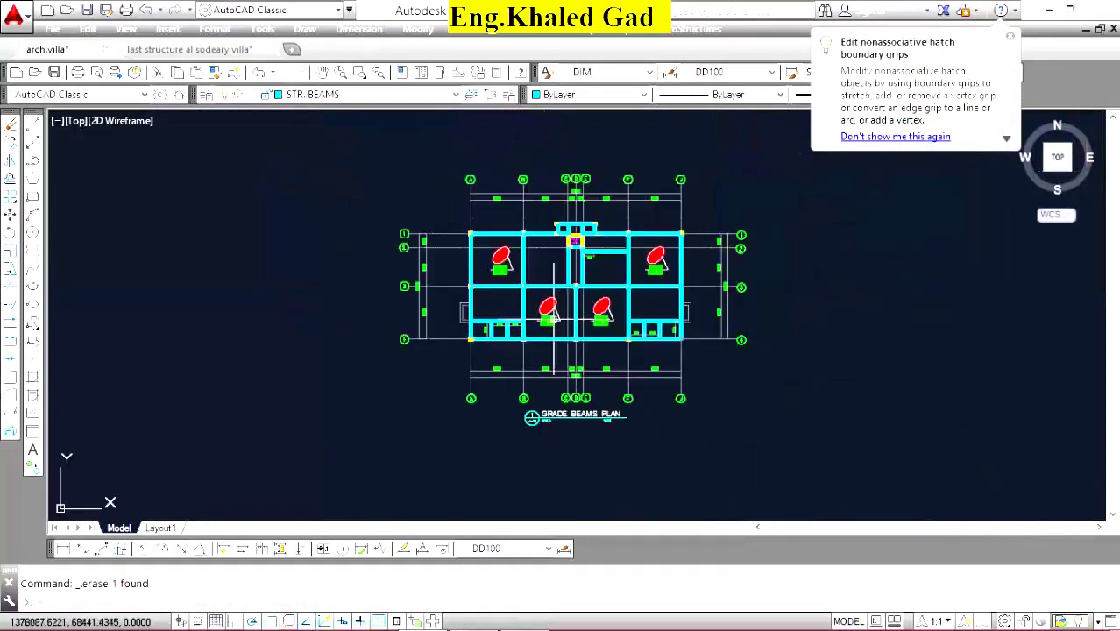
pyautogui.scroll(2, 642, 232)
pyautogui.scroll(5, 517, 279)
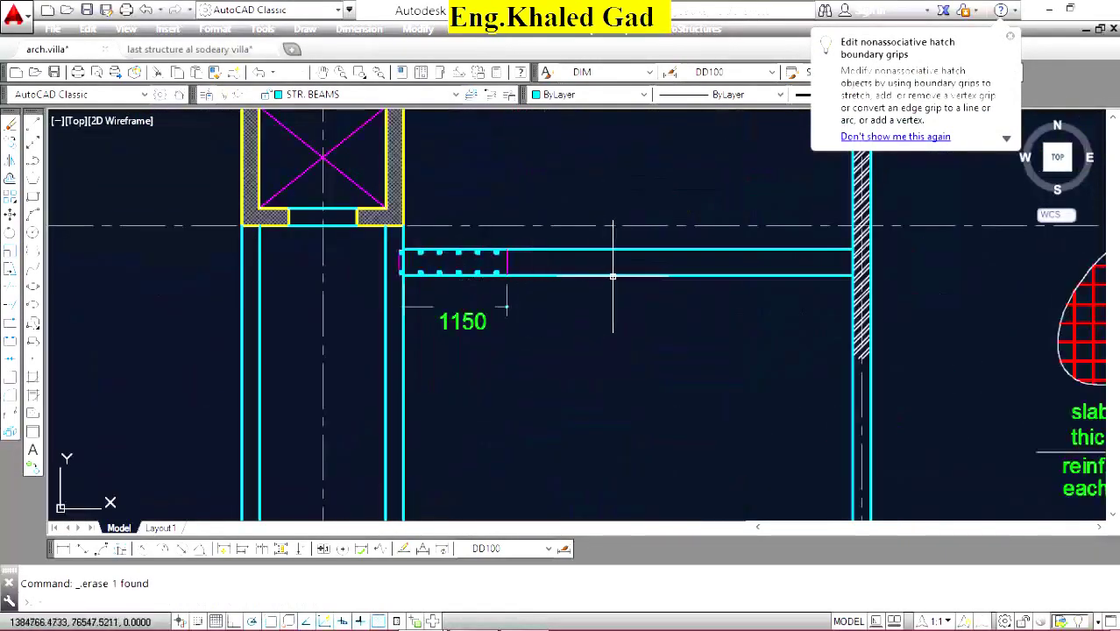
pyautogui.scroll(-5, 612, 276)
pyautogui.scroll(5, 596, 263)
pyautogui.scroll(3, 638, 281)
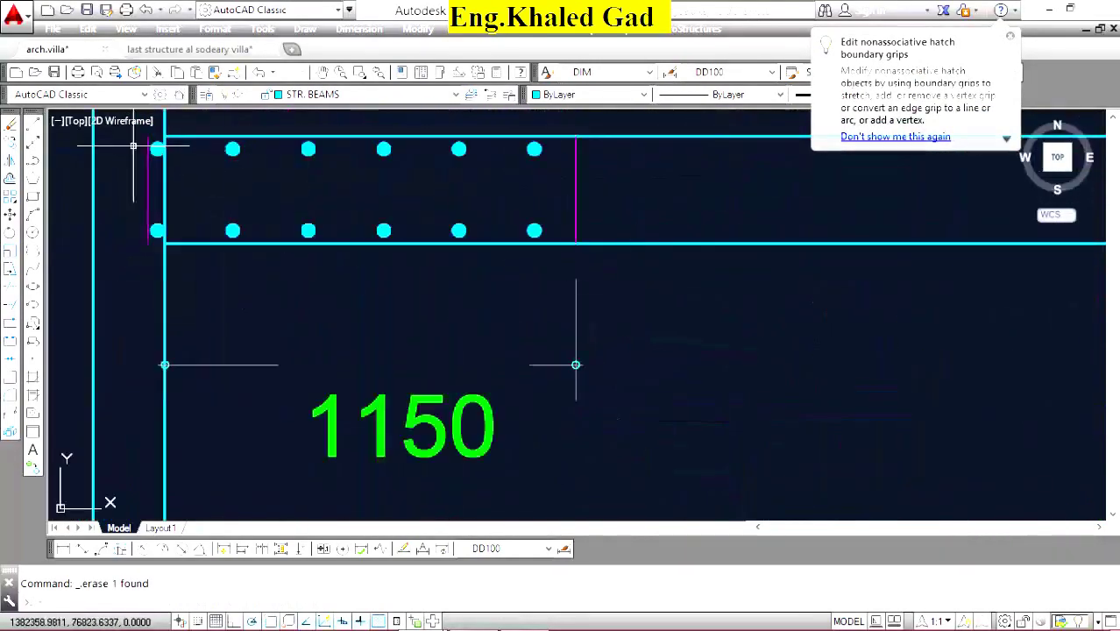
# Draw the leader from the top dowel bar down to a bend and back to the lower dowel bar.
pyautogui.click(10, 123)
pyautogui.click(535, 148)
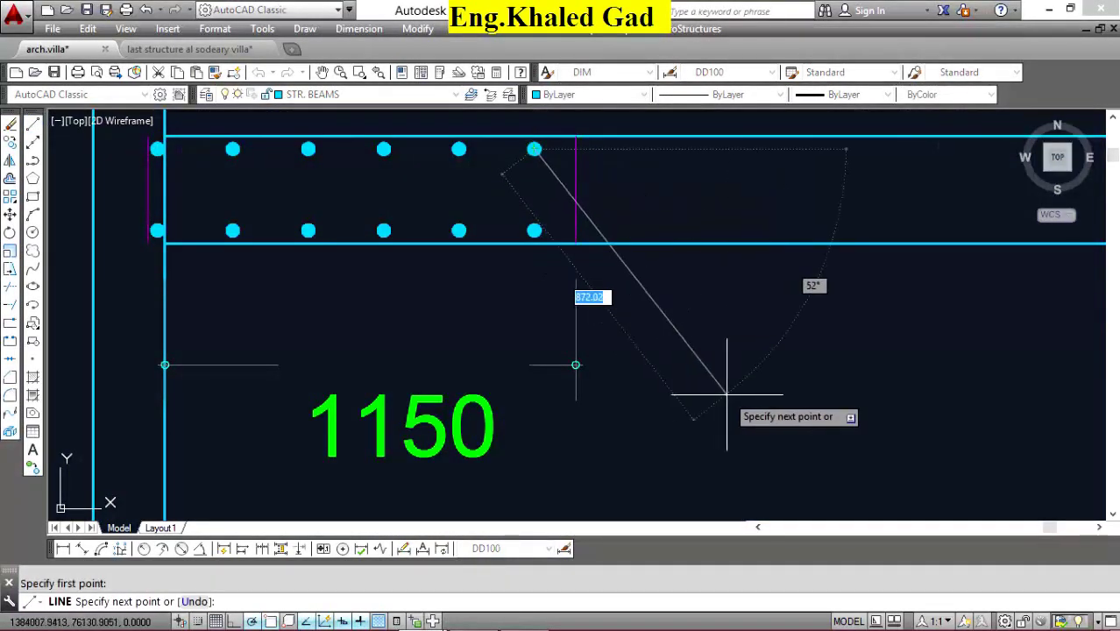
pyautogui.click(726, 394)
pyautogui.click(535, 231)
pyautogui.rightClick(463, 200)
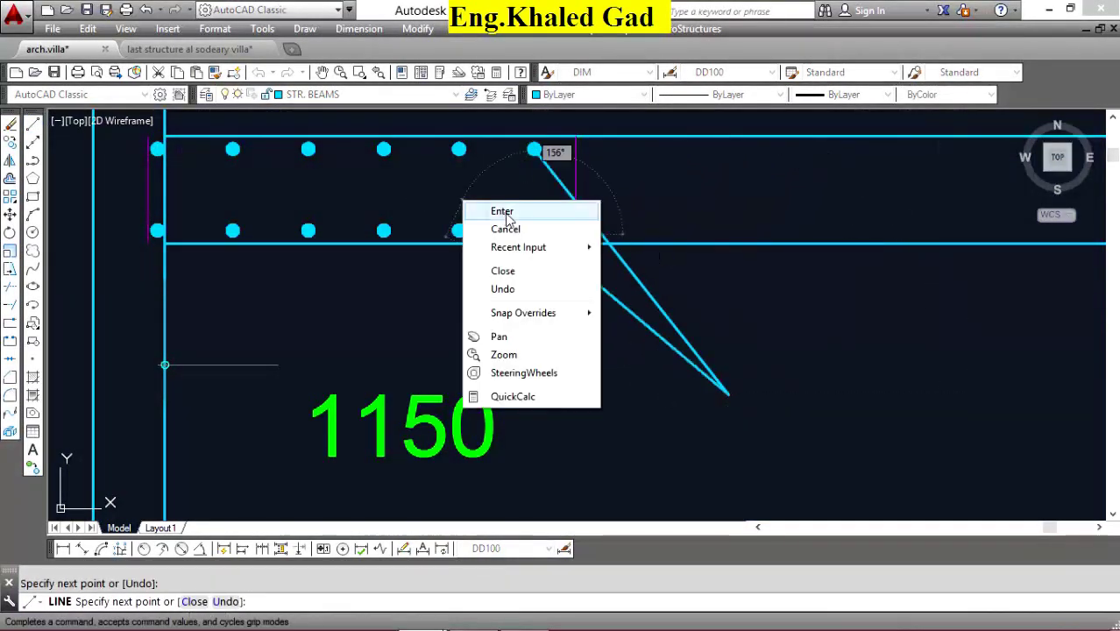
pyautogui.click(506, 213)
# Add a short horizontal landing line starting at the leader's bend.
pyautogui.rightClick(507, 214)
pyautogui.click(537, 223)
pyautogui.click(727, 395)
pyautogui.scroll(-4, 725, 390)
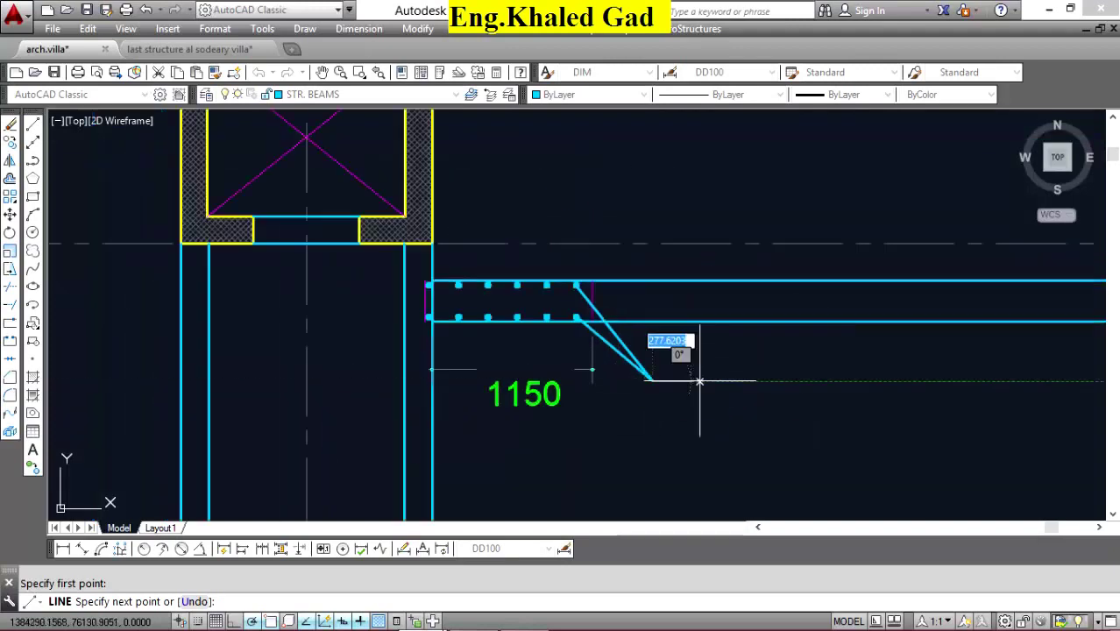
pyautogui.rightClick(680, 235)
pyautogui.click(697, 247)
pyautogui.scroll(-3, 666, 350)
pyautogui.scroll(-2, 662, 368)
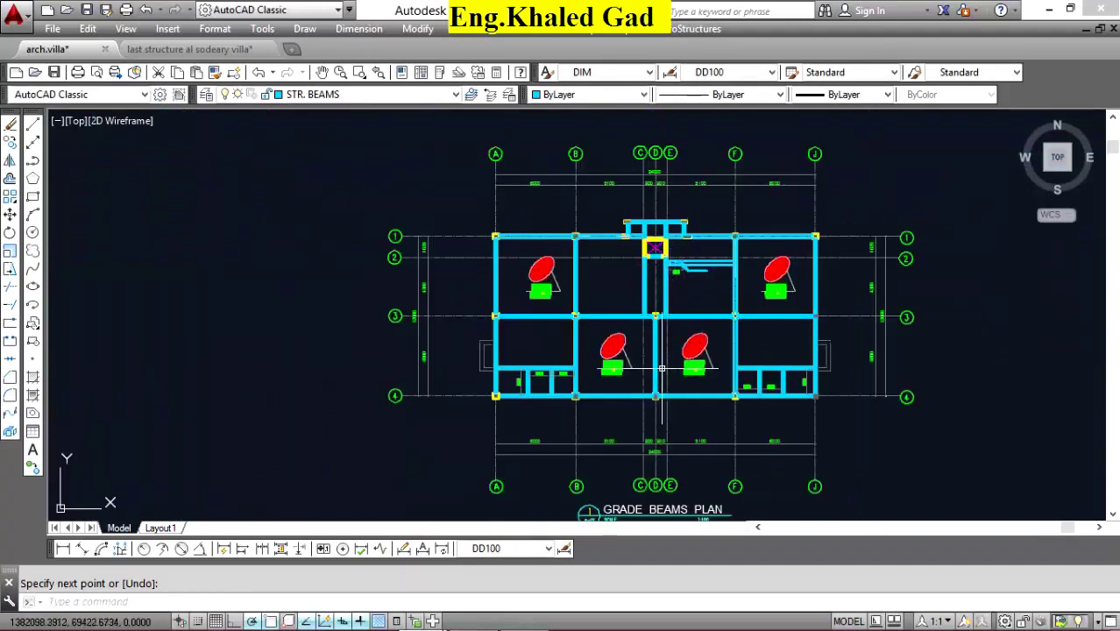
pyautogui.press('Escape')
pyautogui.click(656, 504)
# Copy the GRADE BEAMS PLAN title to a spot near the stair dowel leader.
pyautogui.scroll(5, 646, 544)
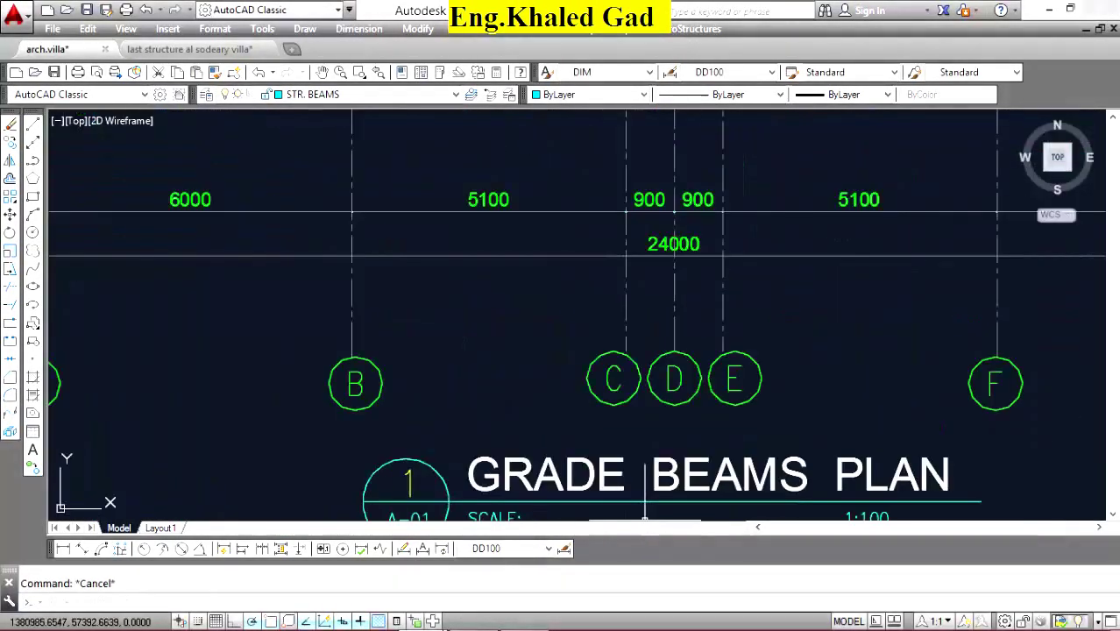
pyautogui.click(712, 479)
pyautogui.click(74, 137)
pyautogui.click(32, 142)
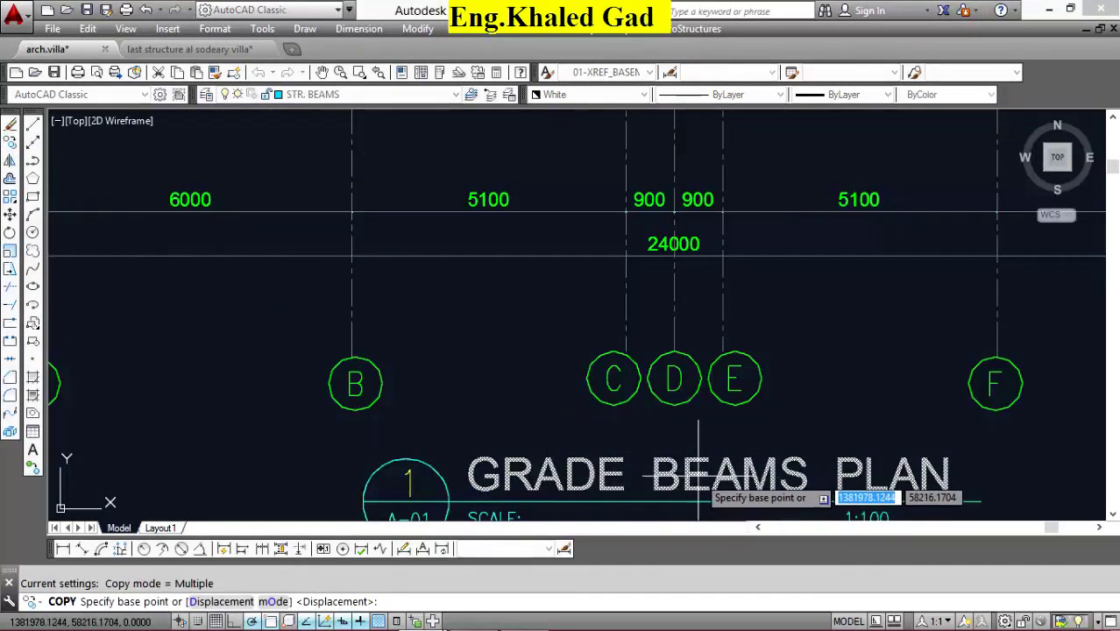
pyautogui.click(701, 410)
pyautogui.scroll(-3, 613, 410)
pyautogui.scroll(5, 776, 279)
pyautogui.rightClick(757, 248)
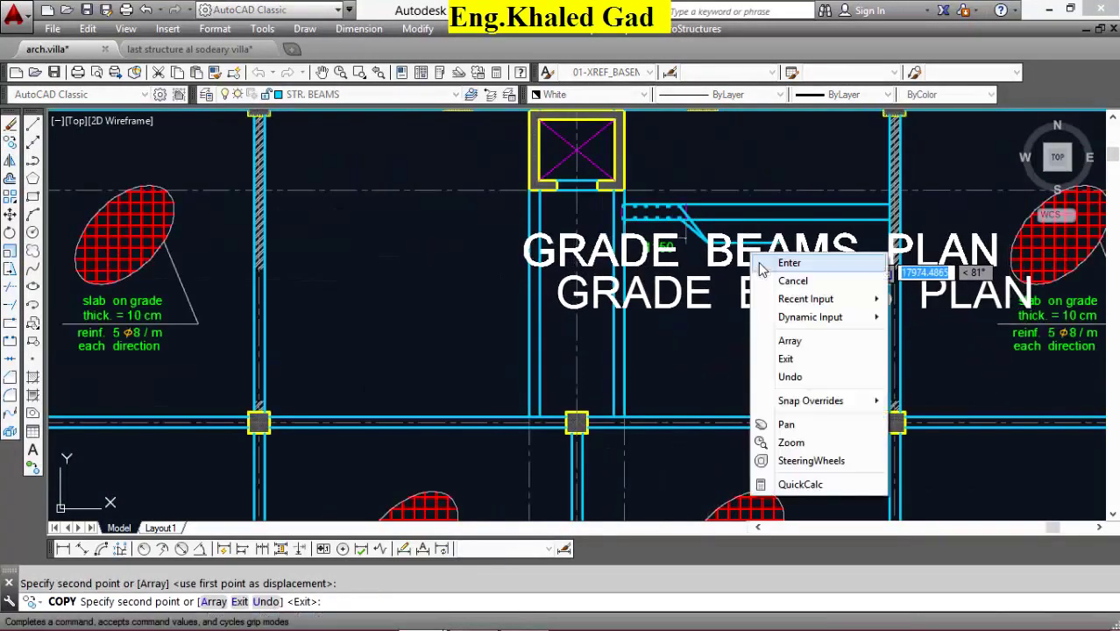
pyautogui.click(782, 258)
pyautogui.press('Return')
# Change the copied title's wording to STAIR DEWELLS.
pyautogui.click(666, 293)
pyautogui.rightClick(759, 190)
pyautogui.click(798, 241)
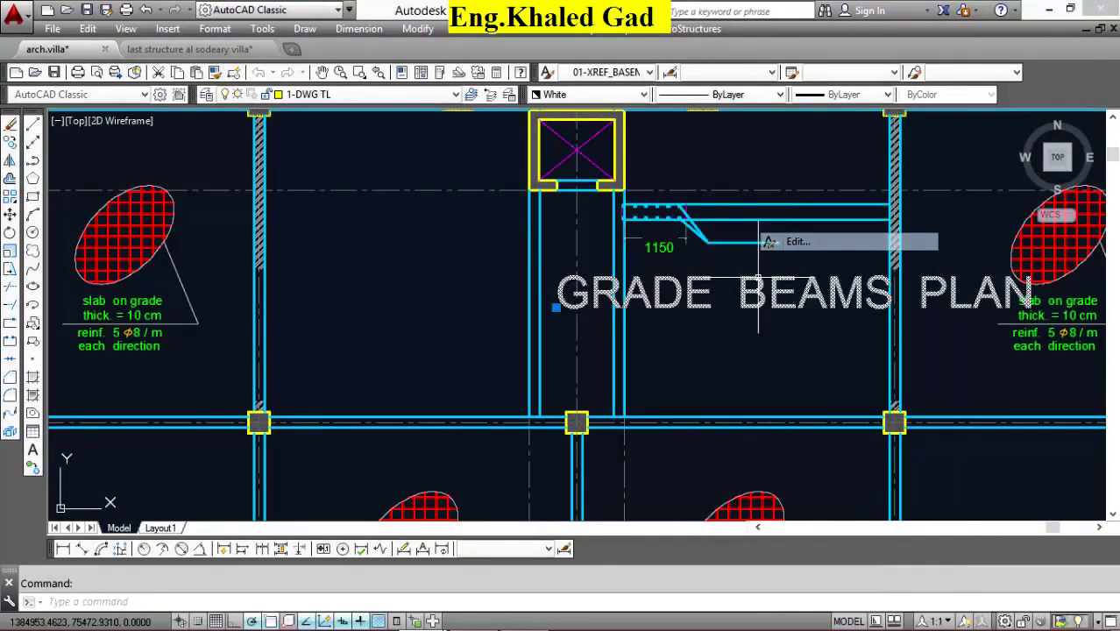
pyautogui.write('STAIR DEWELLS')
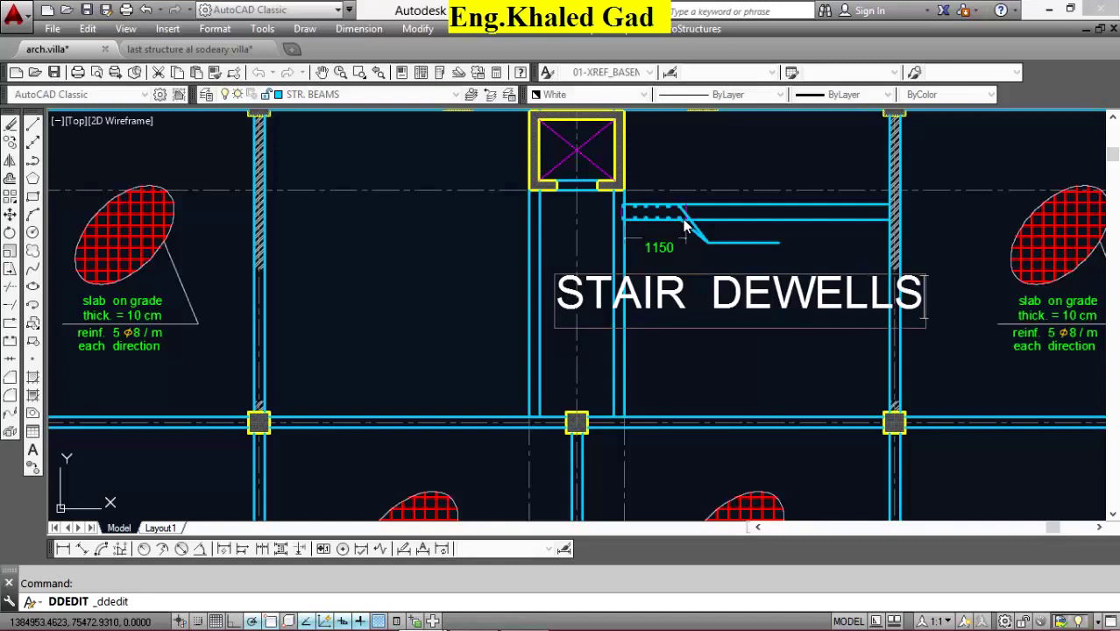
pyautogui.click(685, 226)
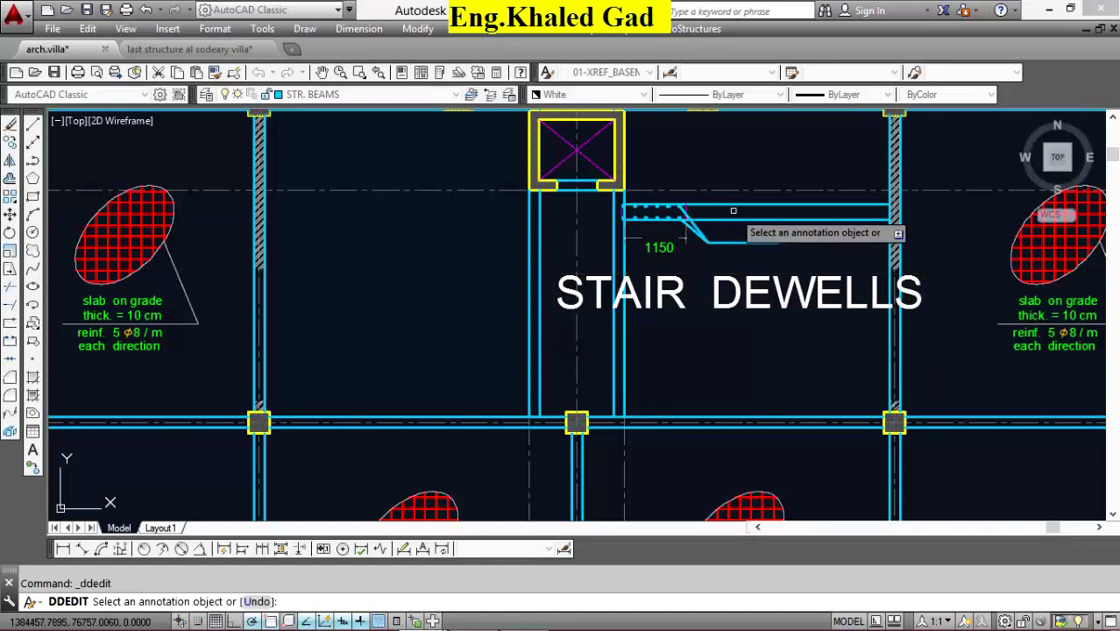
pyautogui.scroll(3, 750, 263)
pyautogui.press('Return')
# Scale the STAIR DEWELLS text down to 0.3 of its size.
pyautogui.click(655, 354)
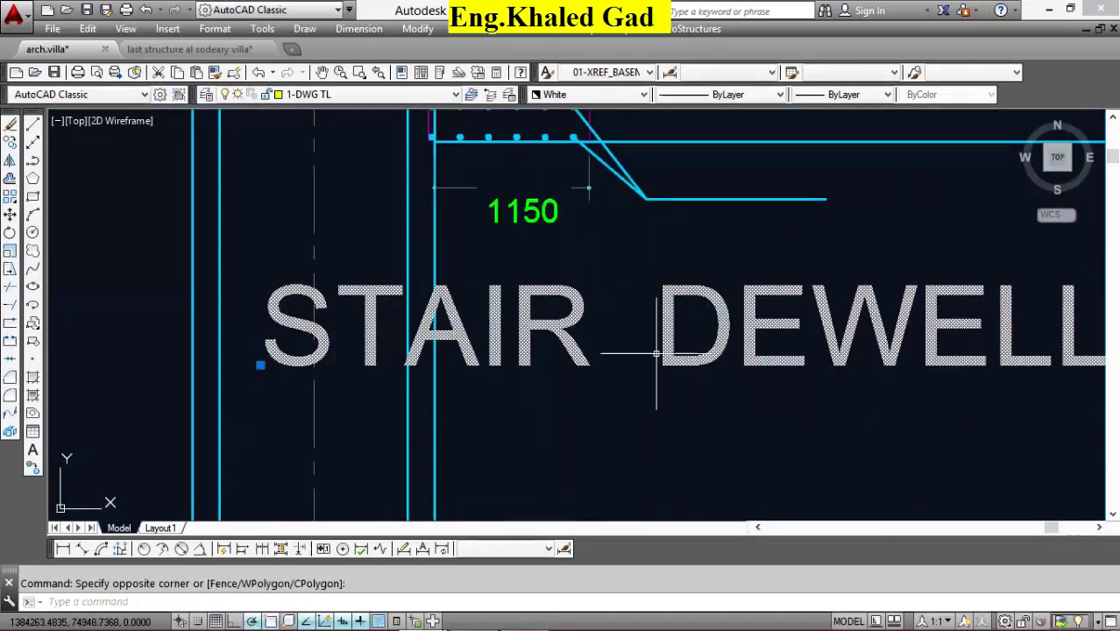
pyautogui.click(10, 252)
pyautogui.click(683, 258)
pyautogui.press('Return')
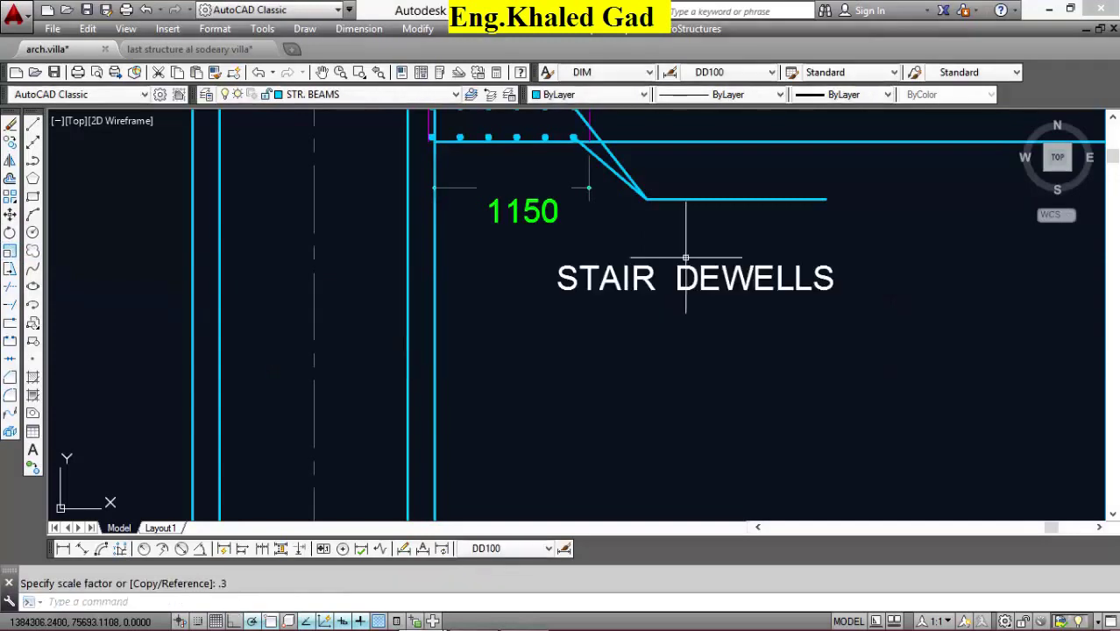
# Move the STAIR DEWELLS text beneath the leader's landing.
pyautogui.click(750, 252)
pyautogui.click(706, 305)
pyautogui.click(11, 233)
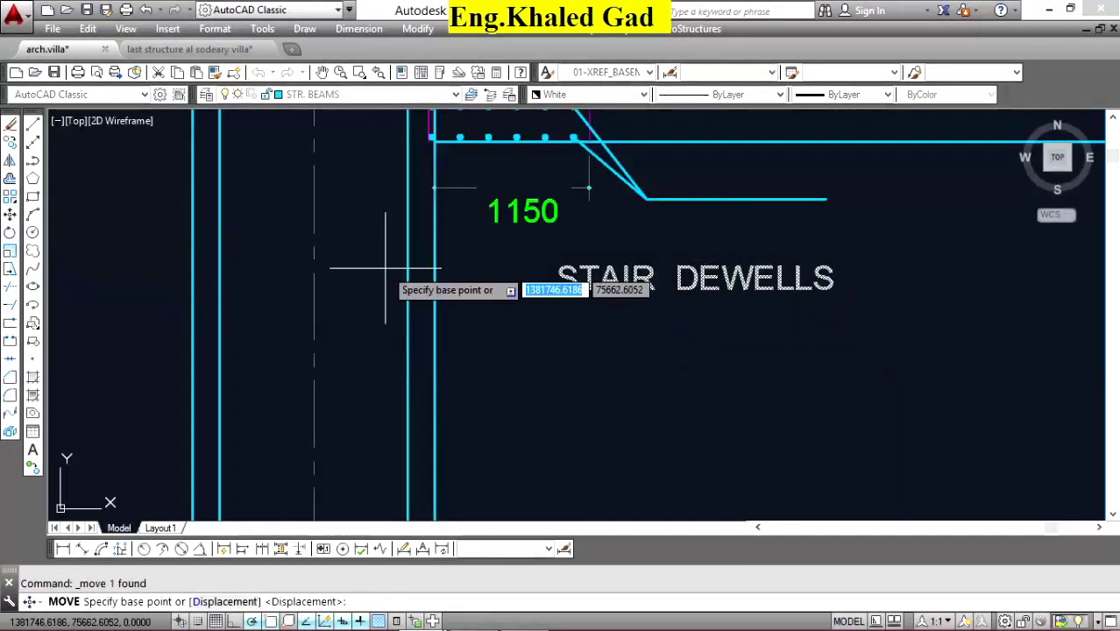
pyautogui.click(749, 295)
pyautogui.scroll(-4, 656, 292)
pyautogui.scroll(-1, 655, 292)
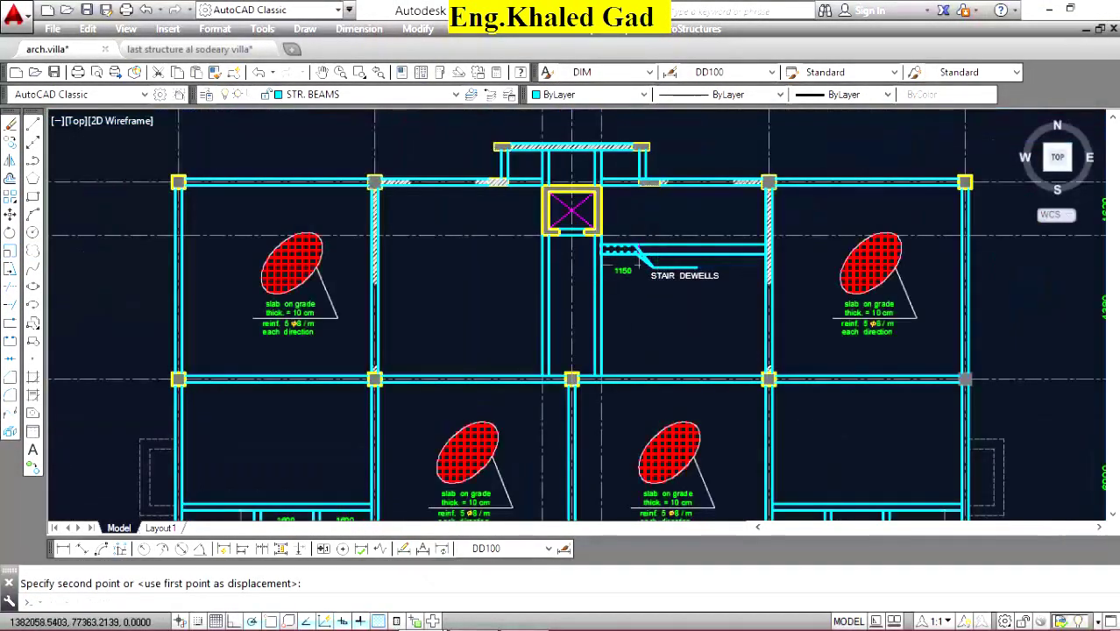
pyautogui.scroll(6, 624, 233)
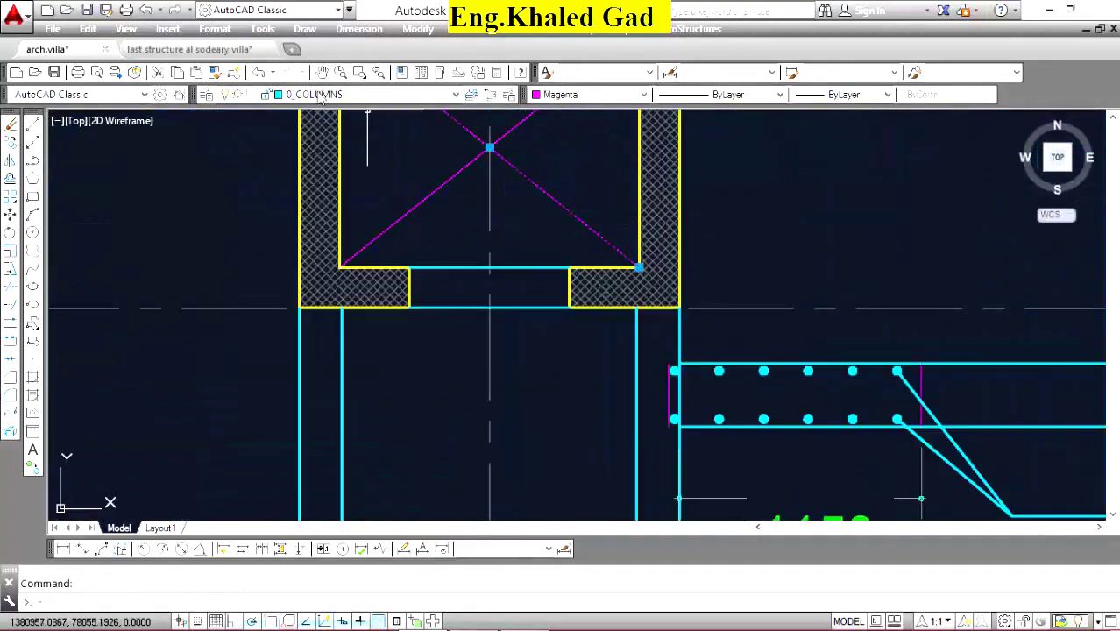
# Match the leader lines to the magenta reference line's properties with MATCHPROP.
pyautogui.click(215, 72)
pyautogui.scroll(-5, 566, 215)
pyautogui.scroll(6, 726, 326)
pyautogui.click(716, 365)
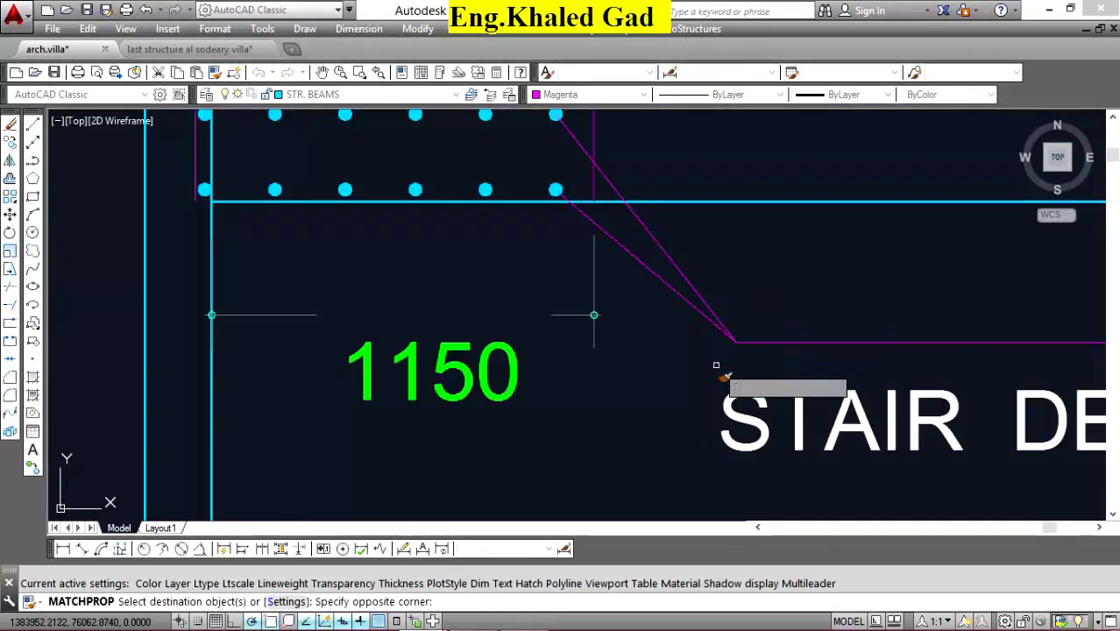
pyautogui.rightClick(734, 255)
pyautogui.scroll(-3, 644, 230)
pyautogui.scroll(-2, 644, 231)
pyautogui.scroll(1, 653, 238)
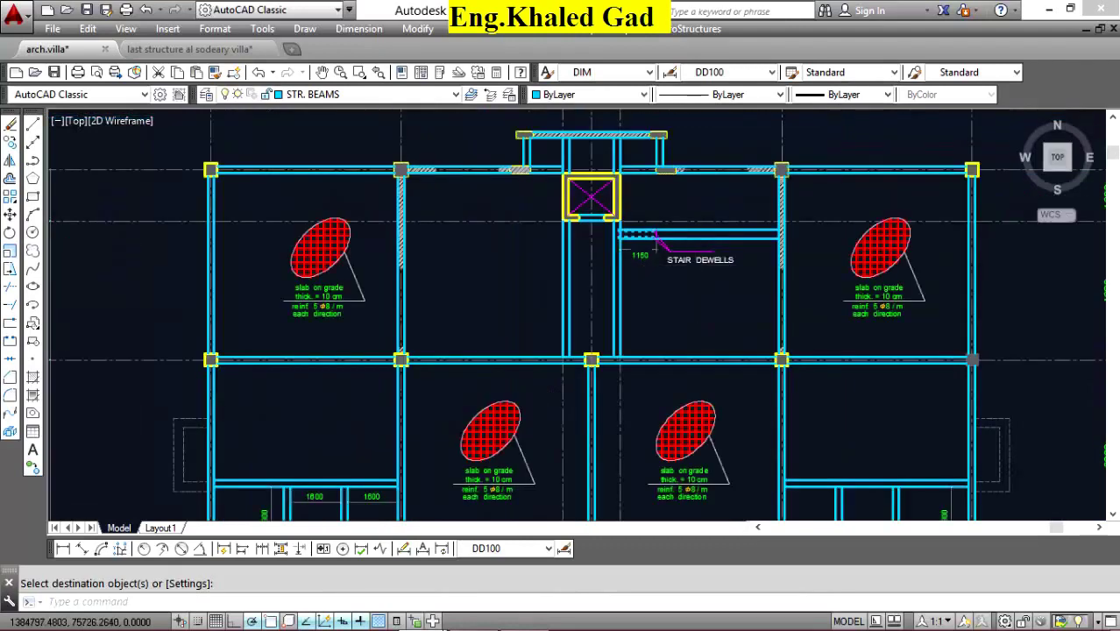
pyautogui.scroll(-2, 729, 256)
pyautogui.scroll(8, 767, 260)
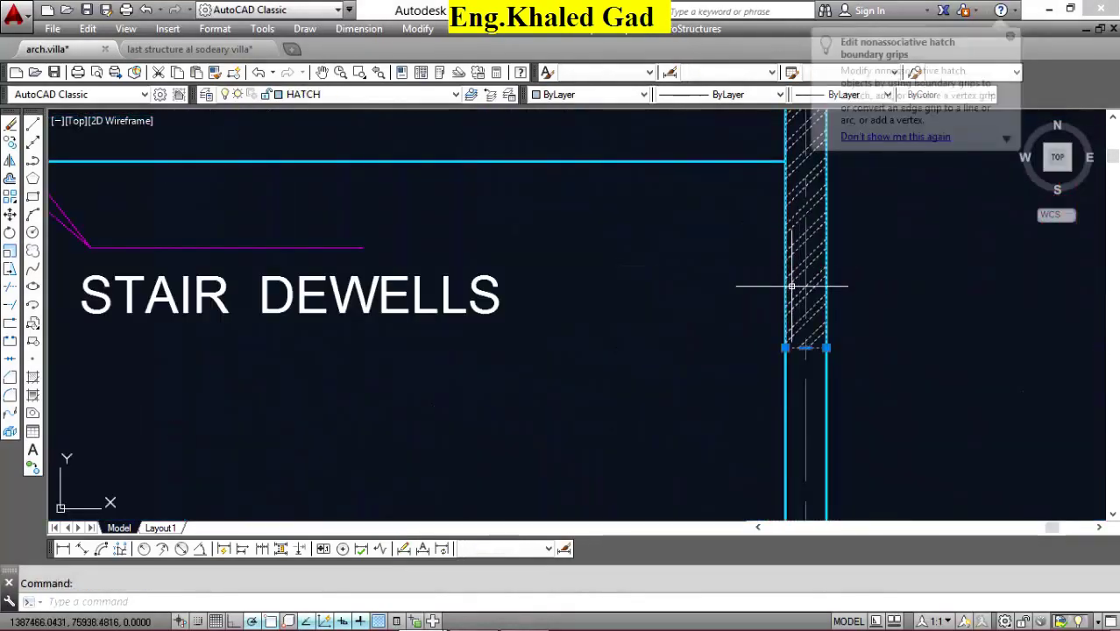
# Erase the stray diagonal hatch on the beam right of the STAIR DEWELLS label.
pyautogui.press('Delete')
pyautogui.scroll(-3, 737, 263)
pyautogui.scroll(2, 720, 266)
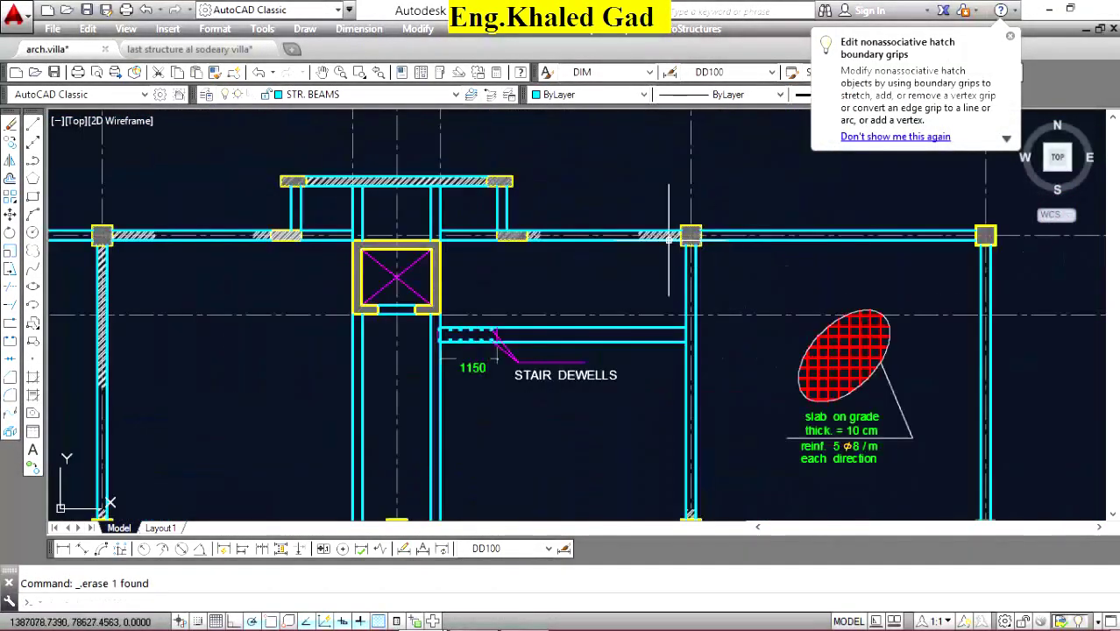
pyautogui.scroll(6, 653, 228)
pyautogui.scroll(-6, 644, 251)
pyautogui.scroll(3, 644, 251)
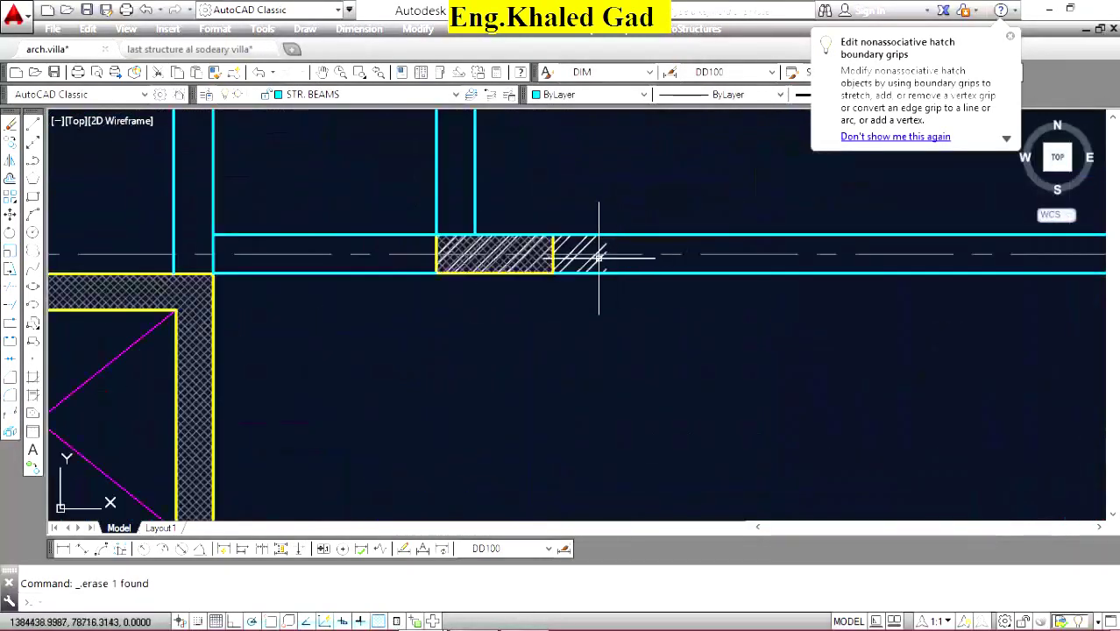
pyautogui.click(591, 251)
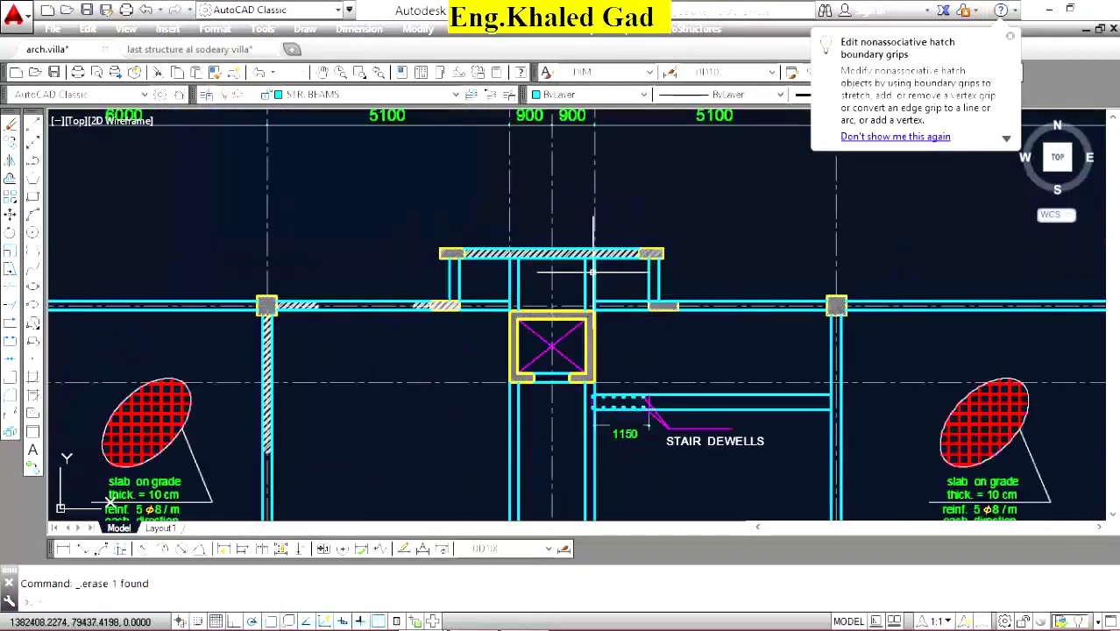
pyautogui.scroll(-5, 705, 248)
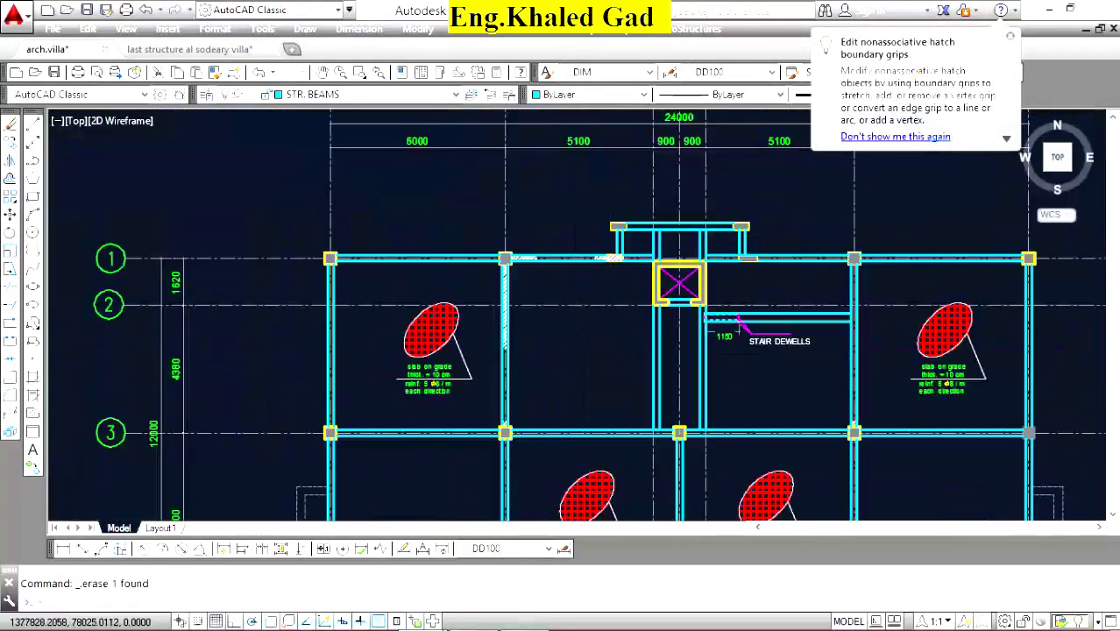
pyautogui.scroll(5, 591, 284)
pyautogui.scroll(4, 671, 180)
pyautogui.scroll(-3, 613, 203)
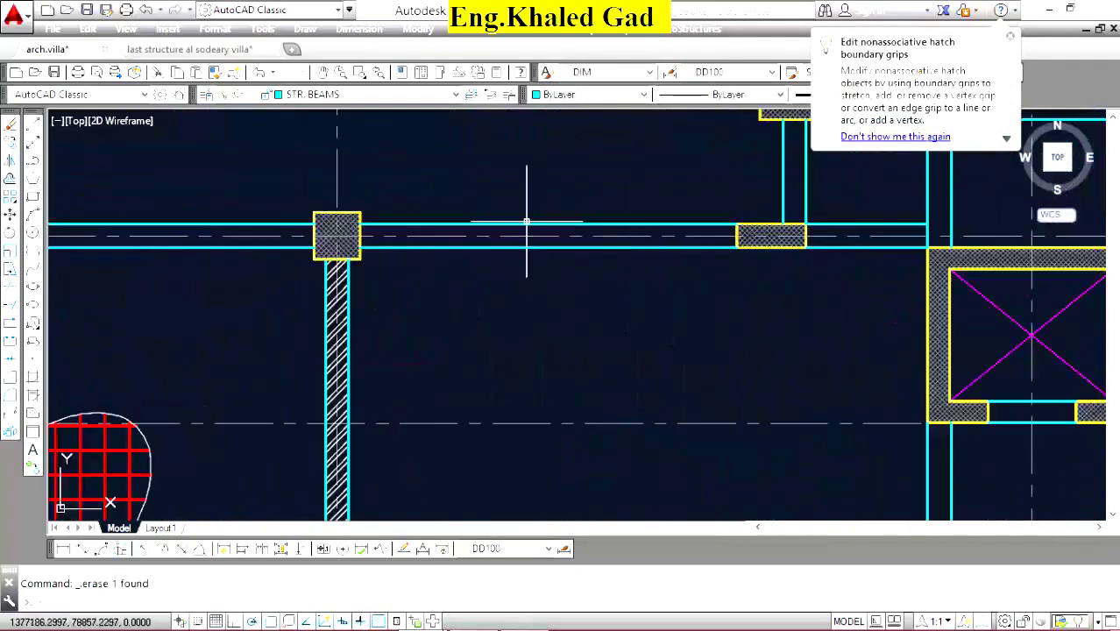
pyautogui.scroll(3, 524, 187)
pyautogui.scroll(2, 517, 201)
pyautogui.scroll(-3, 510, 216)
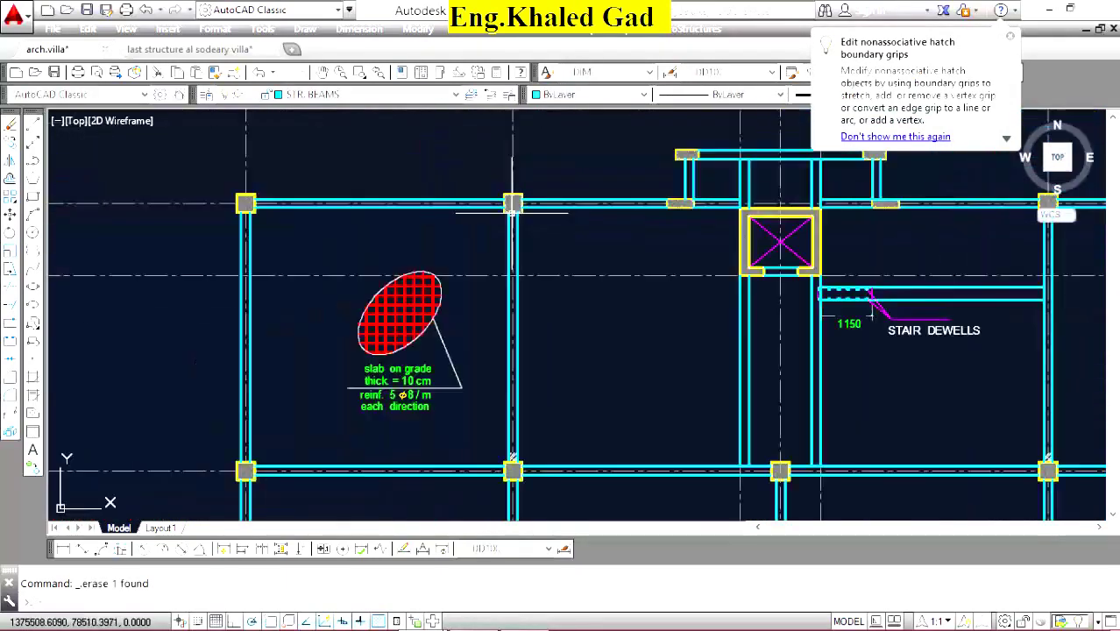
pyautogui.scroll(-2, 510, 193)
pyautogui.scroll(3, 504, 215)
pyautogui.scroll(2, 457, 178)
pyautogui.scroll(-5, 456, 178)
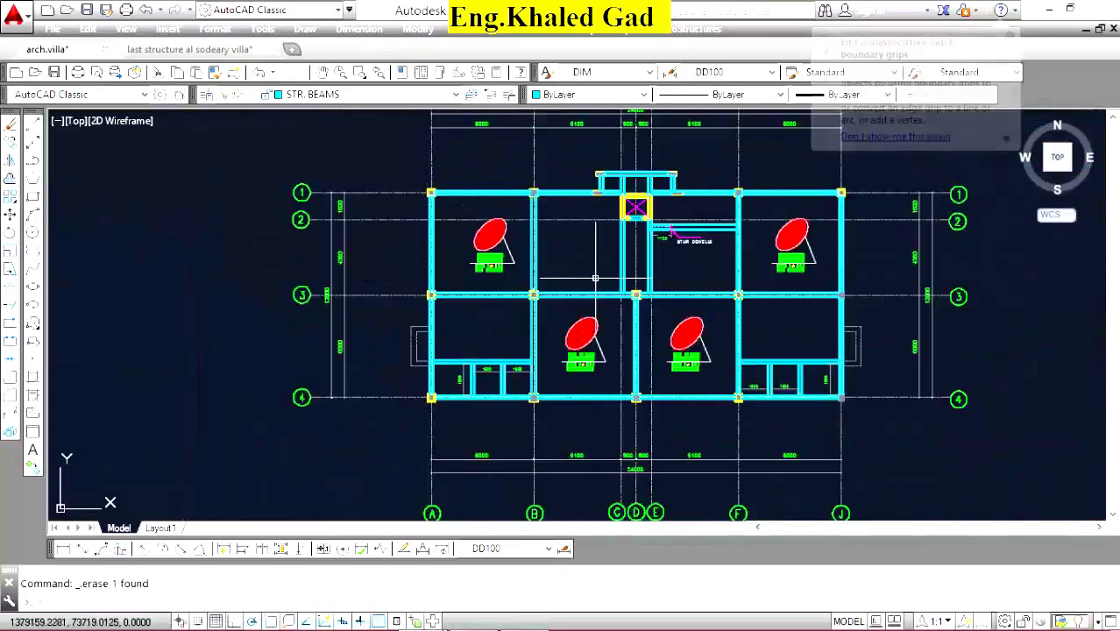
pyautogui.scroll(3, 618, 241)
pyautogui.scroll(-3, 613, 293)
pyautogui.scroll(5, 515, 298)
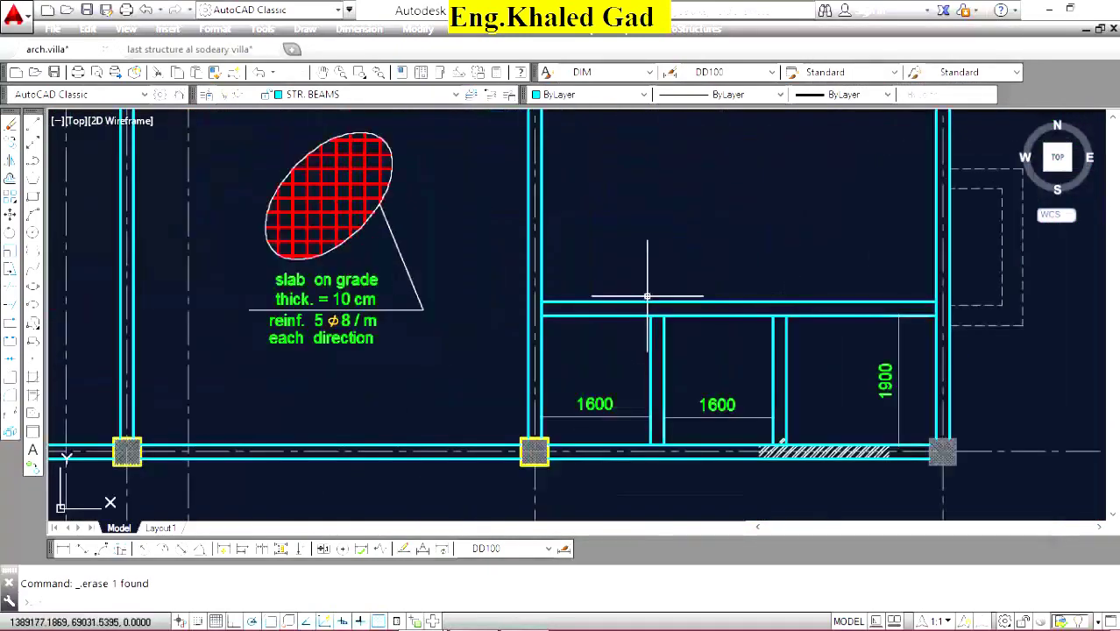
pyautogui.scroll(5, 782, 443)
pyautogui.click(867, 317)
pyautogui.scroll(-10, 772, 414)
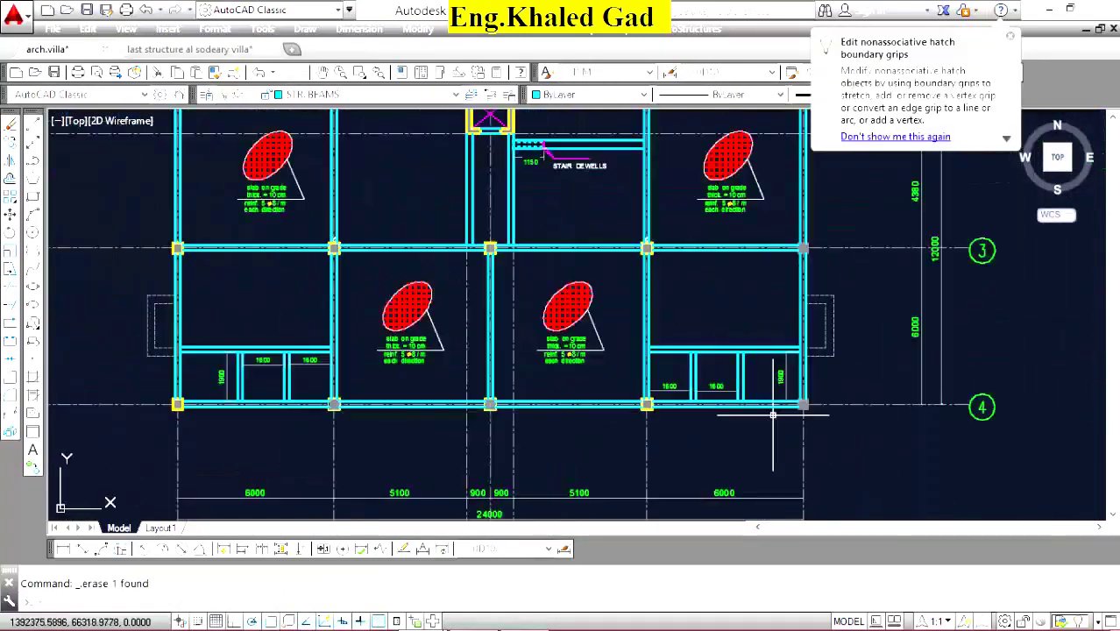
pyautogui.scroll(5, 793, 359)
pyautogui.scroll(-5, 771, 360)
pyautogui.scroll(4, 770, 243)
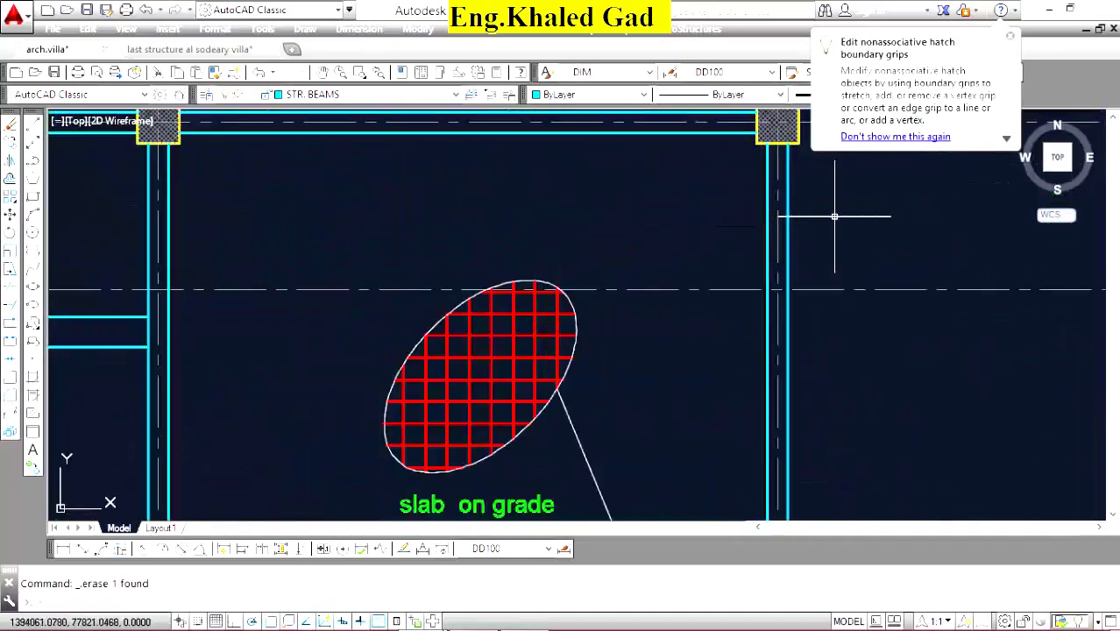
pyautogui.scroll(-5, 833, 217)
pyautogui.scroll(5, 635, 313)
pyautogui.scroll(-5, 542, 267)
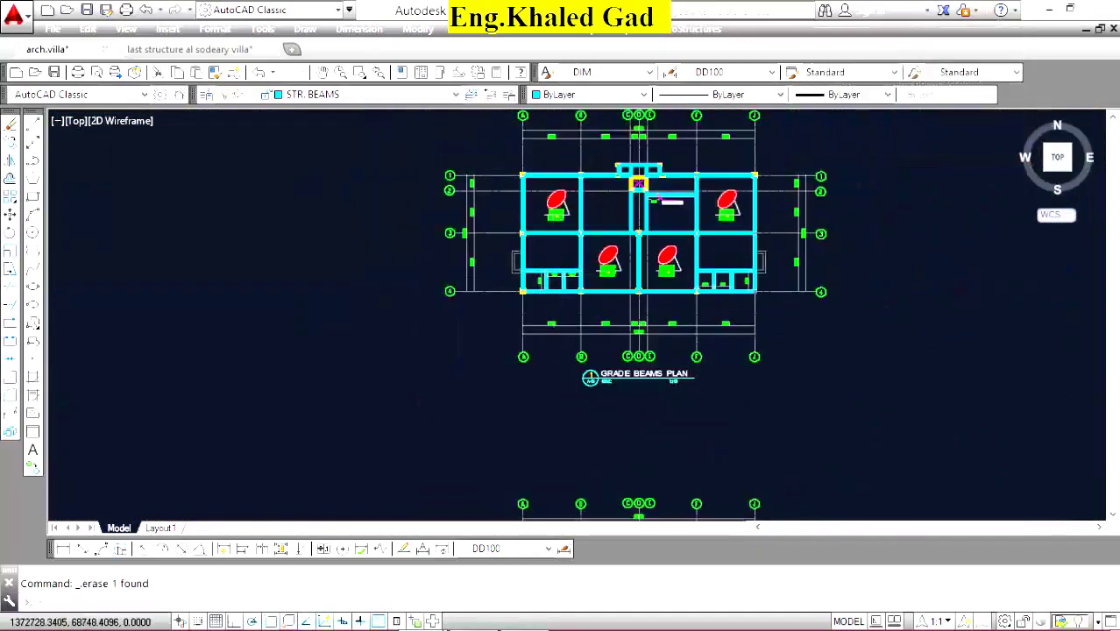
pyautogui.scroll(-2, 545, 280)
pyautogui.scroll(3, 534, 289)
pyautogui.scroll(2, 528, 289)
pyautogui.scroll(2, 526, 280)
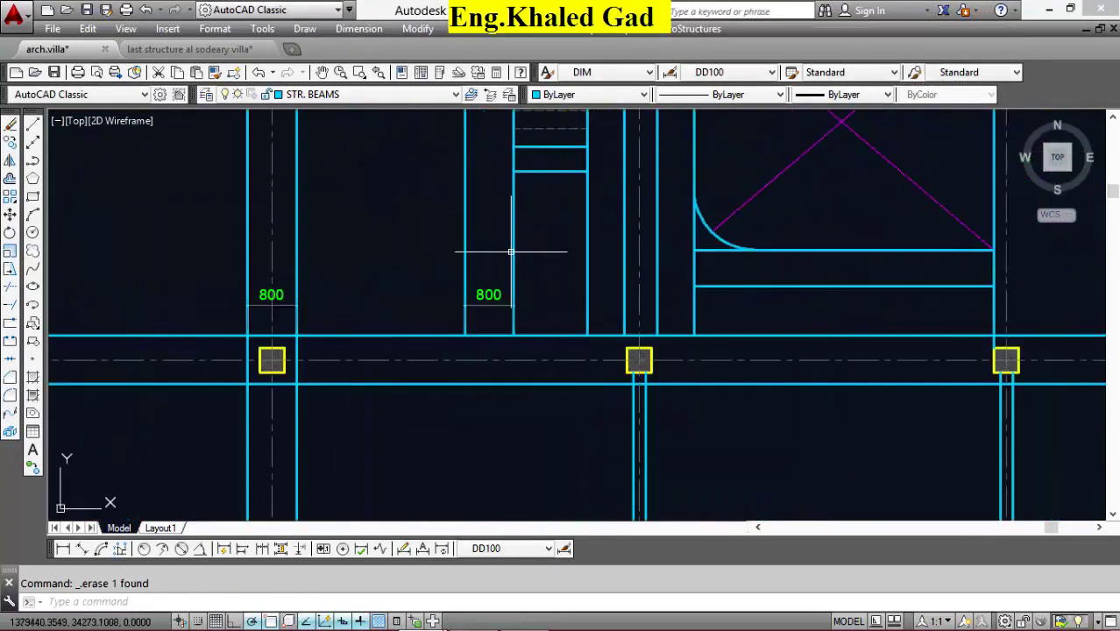
# Make e_AXIS the current layer and dimension the 400 wall opening.
pyautogui.click(454, 95)
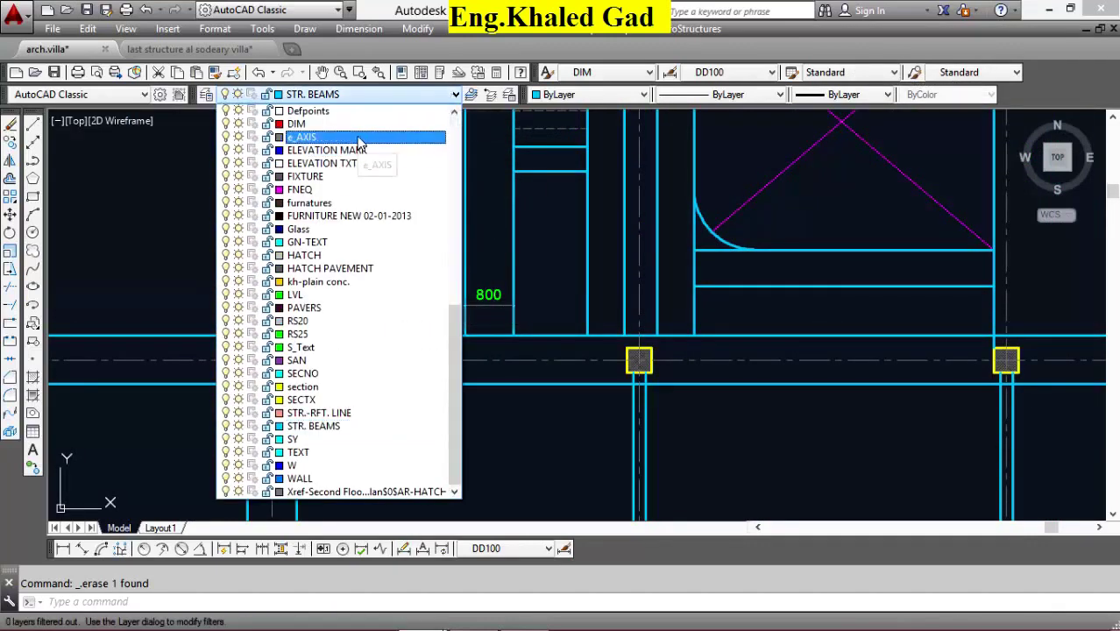
pyautogui.click(359, 137)
pyautogui.click(62, 548)
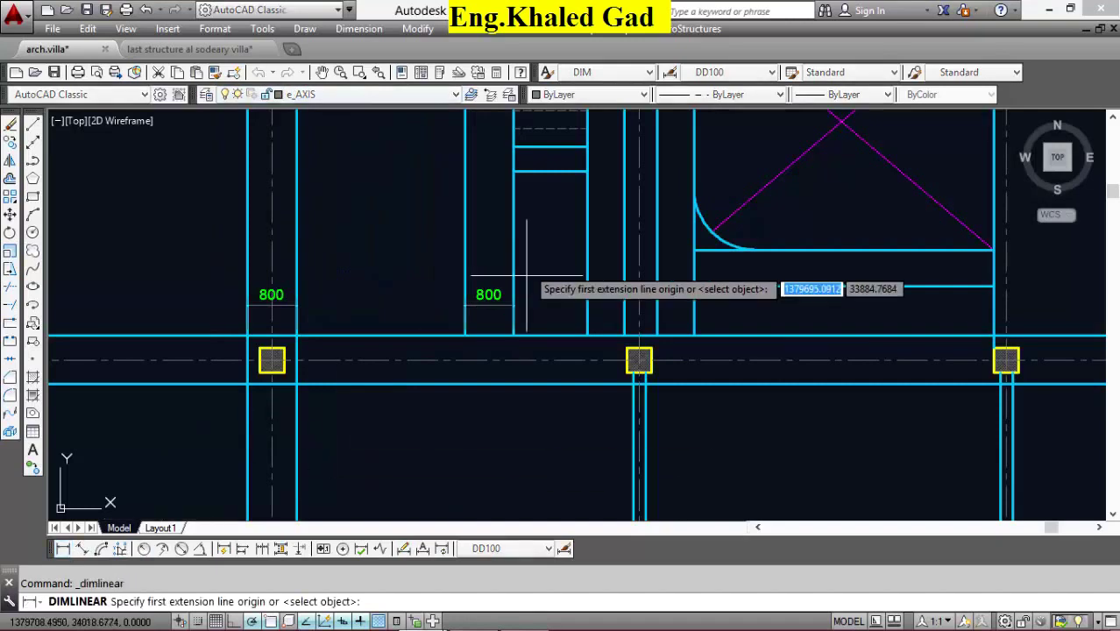
pyautogui.scroll(3, 570, 156)
pyautogui.click(664, 143)
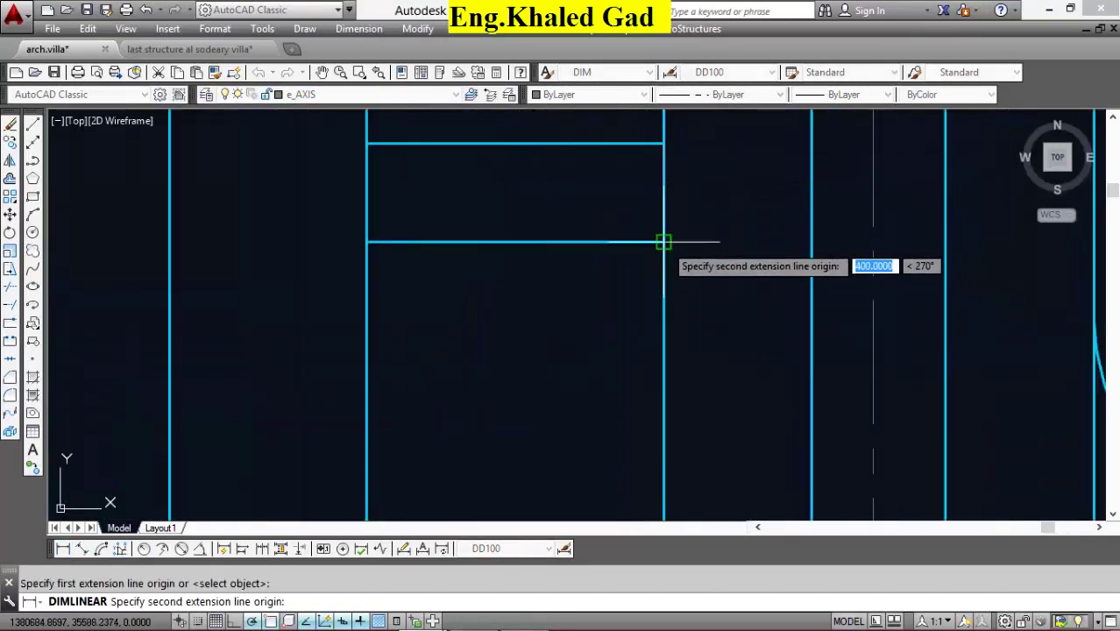
pyautogui.click(663, 243)
pyautogui.click(644, 205)
pyautogui.scroll(-3, 602, 368)
pyautogui.scroll(3, 589, 217)
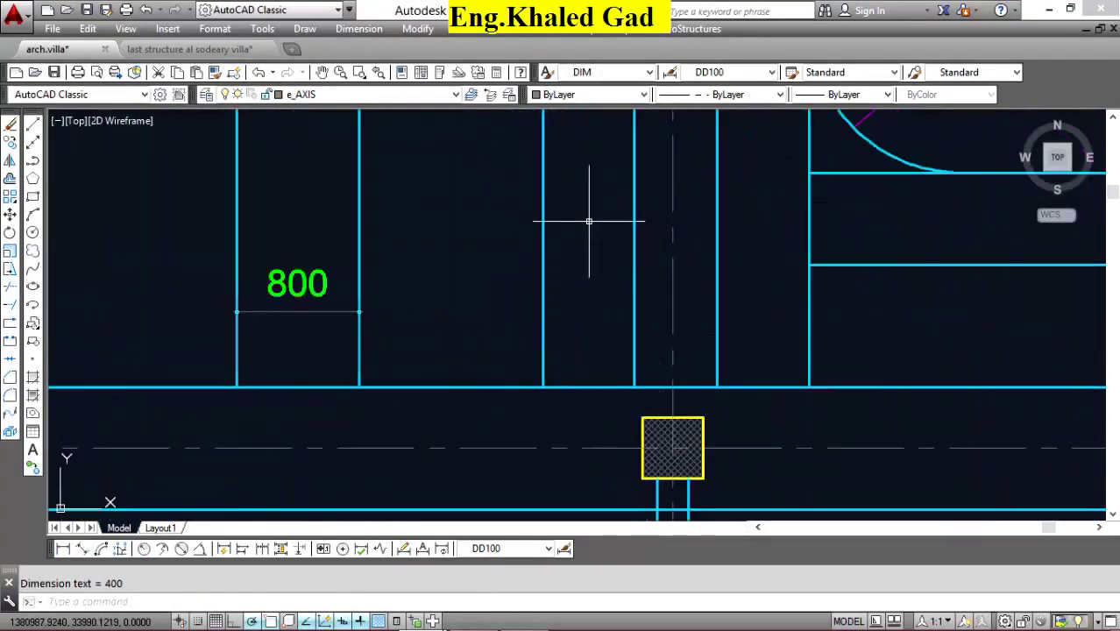
# Add the two horizontal 600 dimensions across the stair wall openings.
pyautogui.press('Return')
pyautogui.click(542, 387)
pyautogui.click(634, 386)
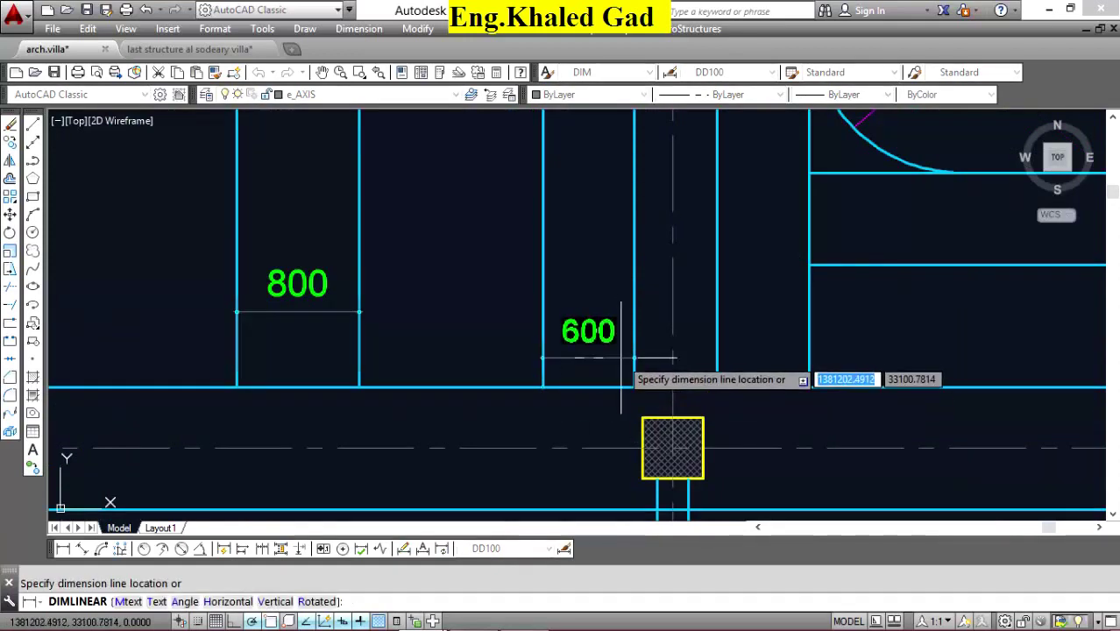
pyautogui.click(556, 343)
pyautogui.scroll(-3, 519, 309)
pyautogui.scroll(3, 580, 228)
pyautogui.rightClick(580, 221)
pyautogui.click(614, 232)
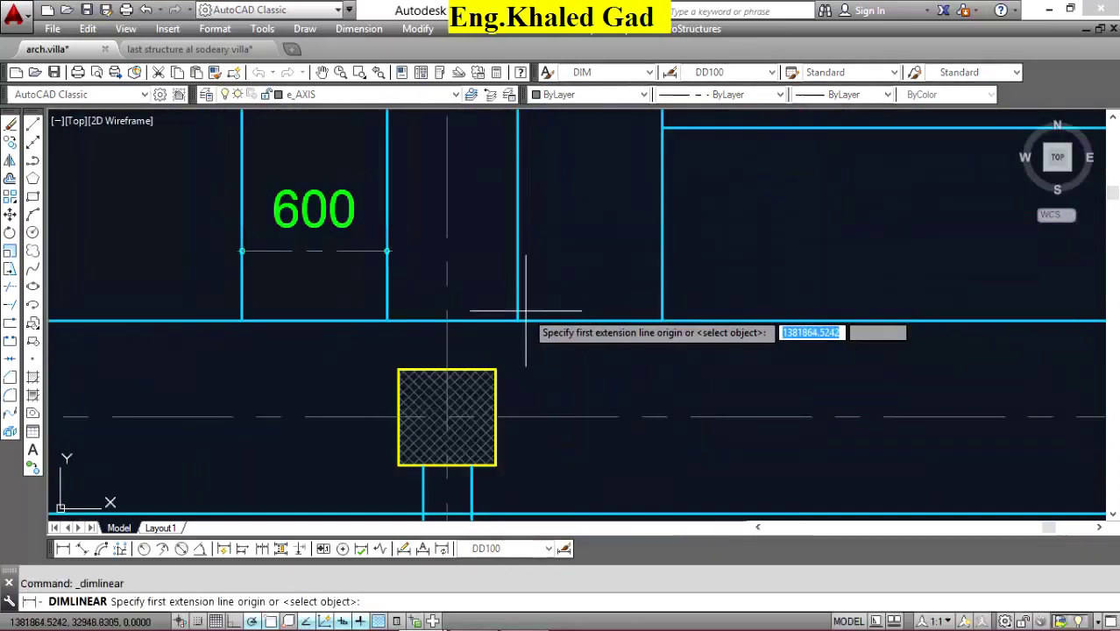
pyautogui.click(517, 321)
pyautogui.click(662, 321)
pyautogui.click(587, 254)
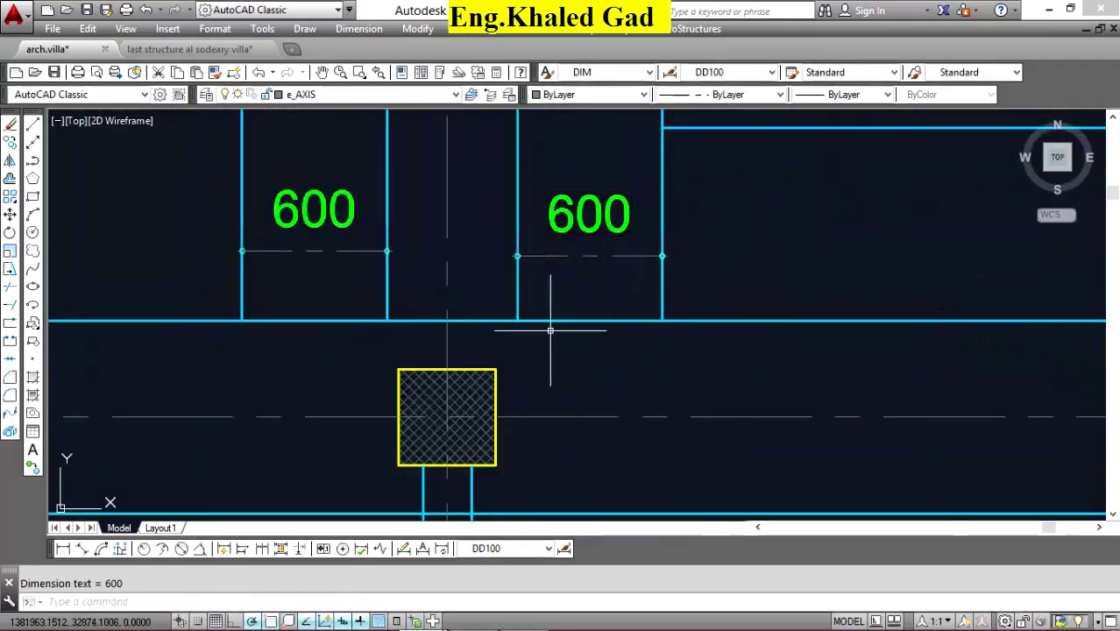
pyautogui.scroll(-2, 579, 280)
# Add the vertical 600 dimension at the wall corner.
pyautogui.rightClick(554, 252)
pyautogui.click(580, 260)
pyautogui.click(520, 261)
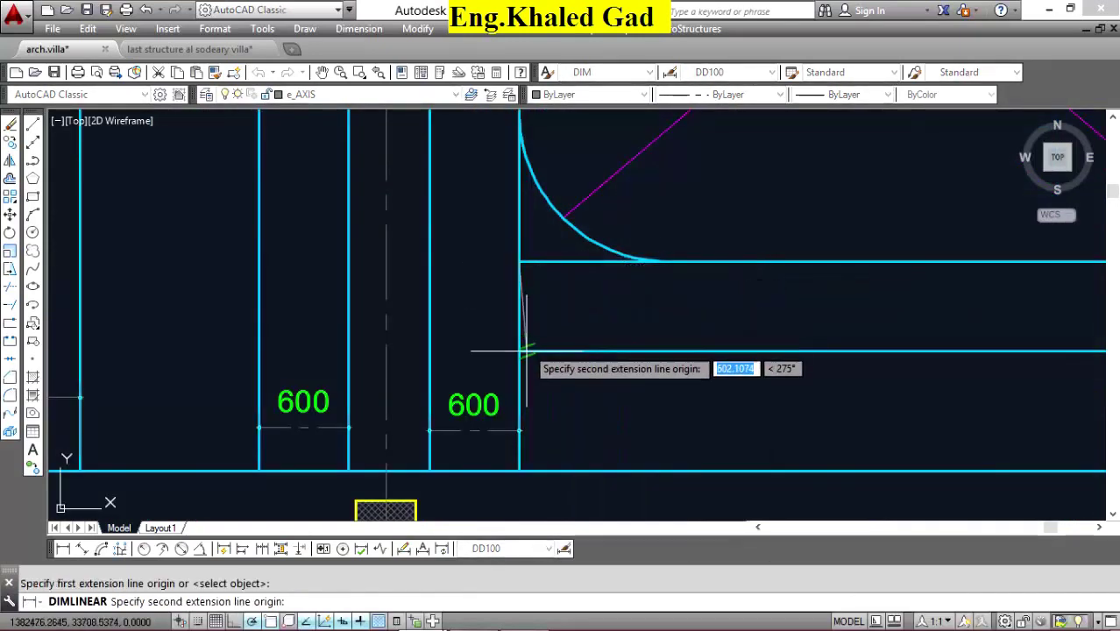
pyautogui.click(520, 351)
pyautogui.click(547, 306)
# Offset the vertical beam line by 300 below the grid 3 column.
pyautogui.scroll(-5, 631, 294)
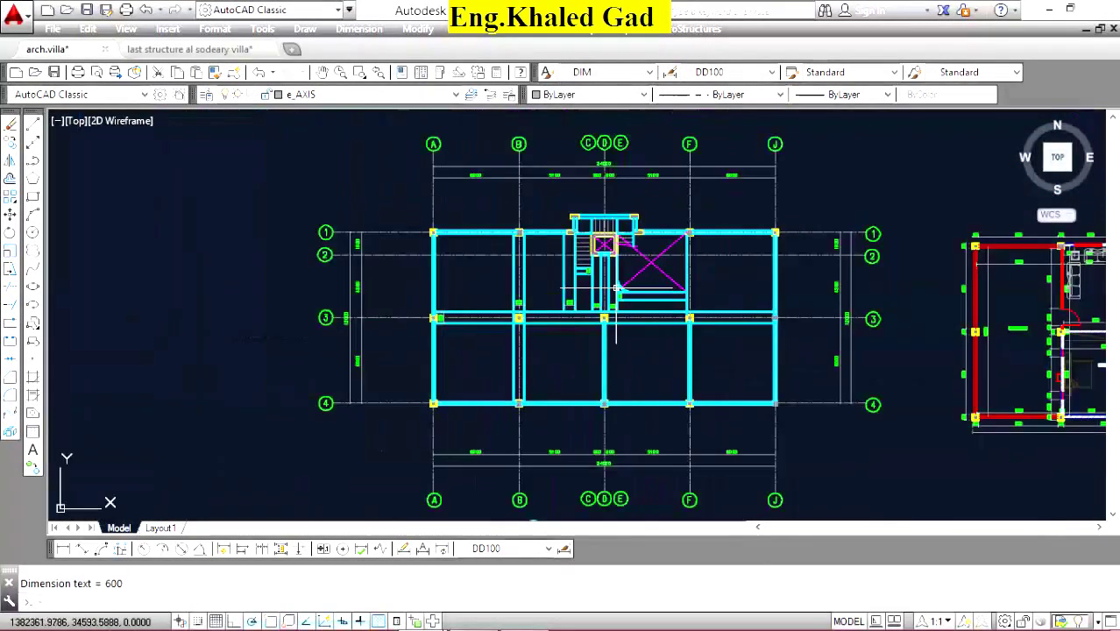
pyautogui.scroll(5, 628, 296)
pyautogui.scroll(-3, 372, 297)
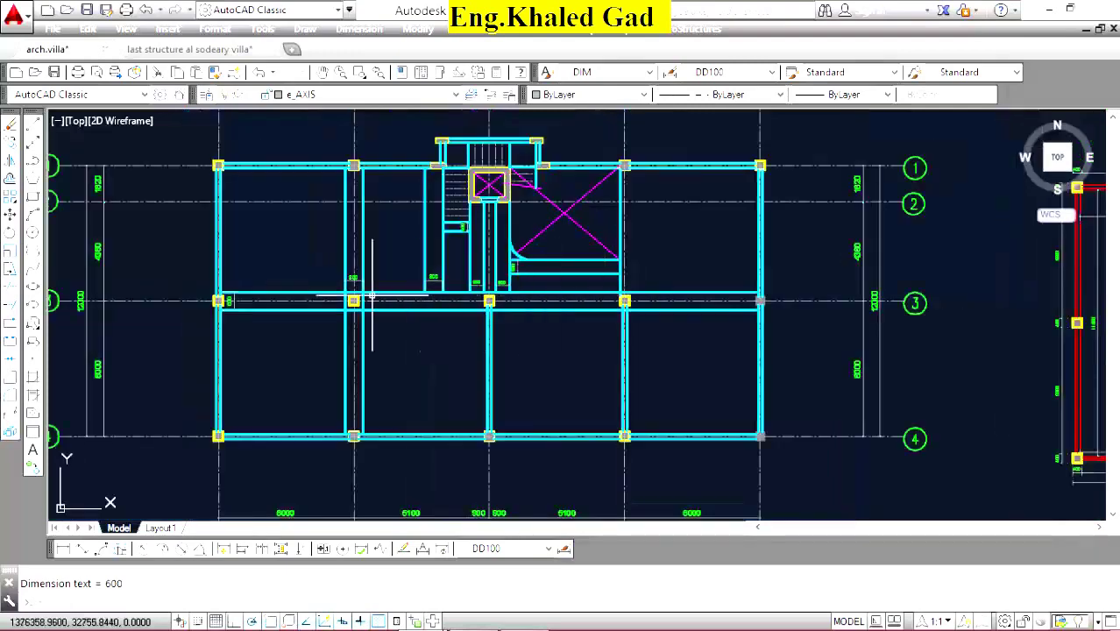
pyautogui.scroll(-3, 559, 332)
pyautogui.scroll(2, 606, 276)
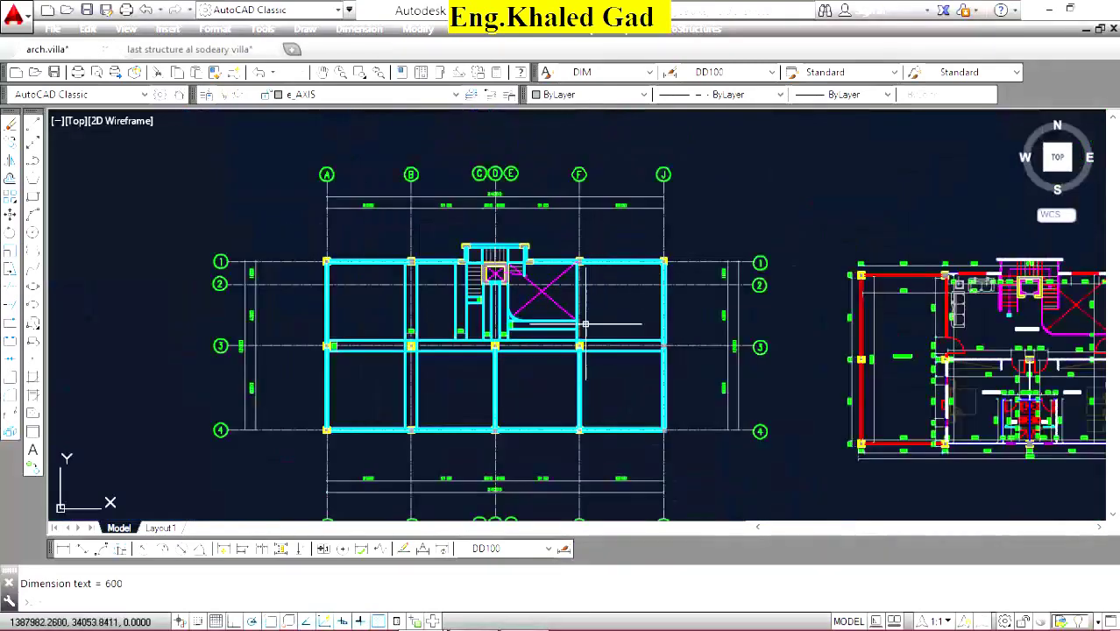
pyautogui.scroll(-2, 532, 307)
pyautogui.scroll(4, 955, 324)
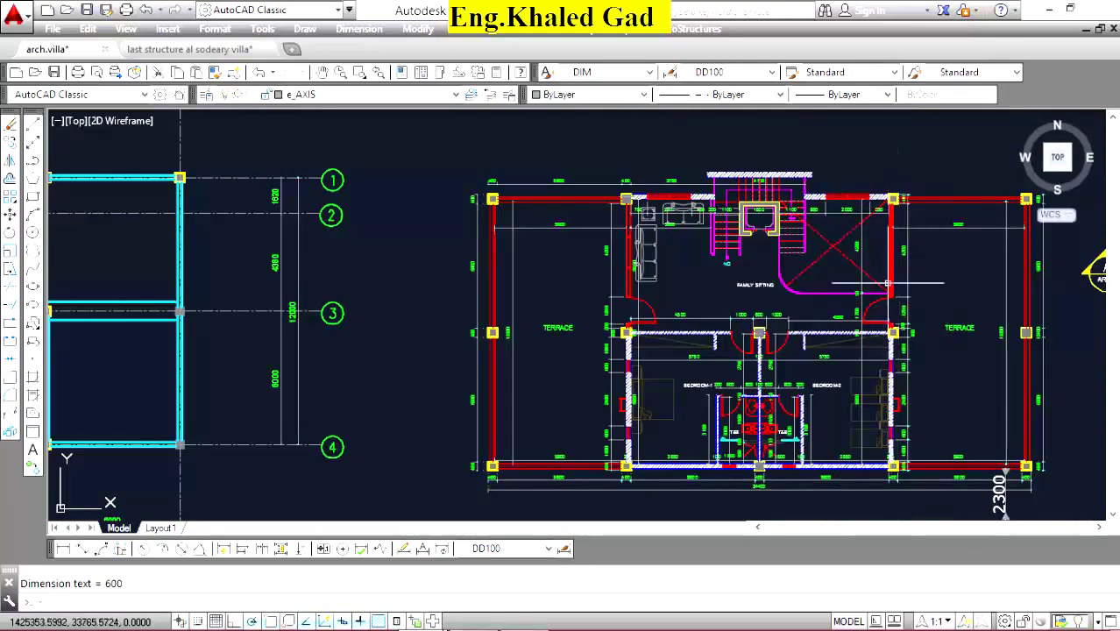
pyautogui.scroll(-3, 843, 298)
pyautogui.scroll(5, 320, 258)
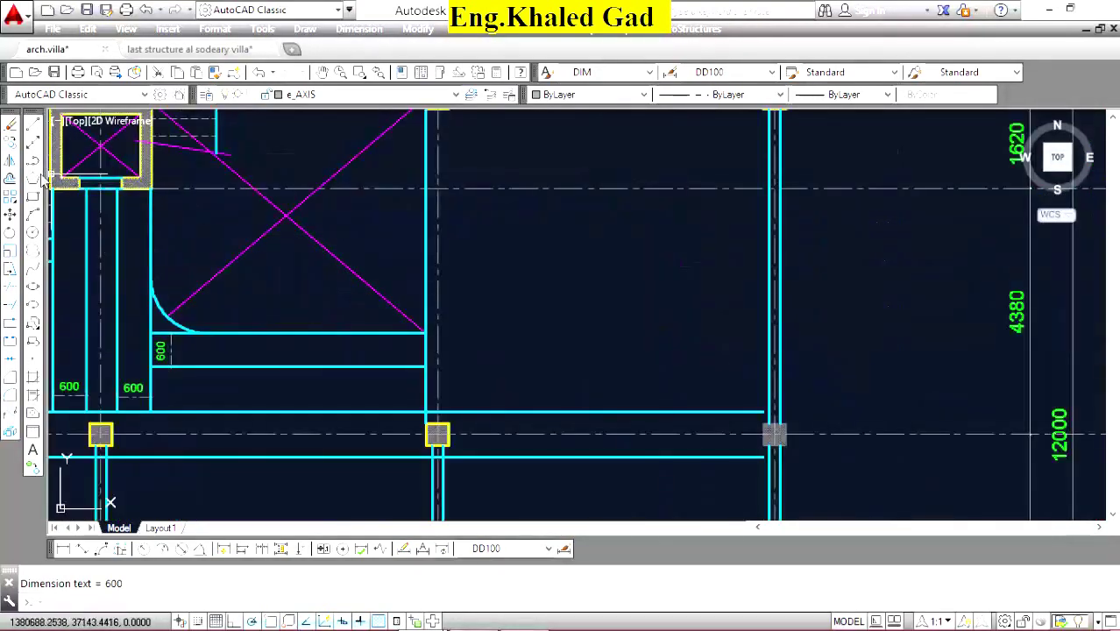
pyautogui.click(10, 179)
pyautogui.write('300')
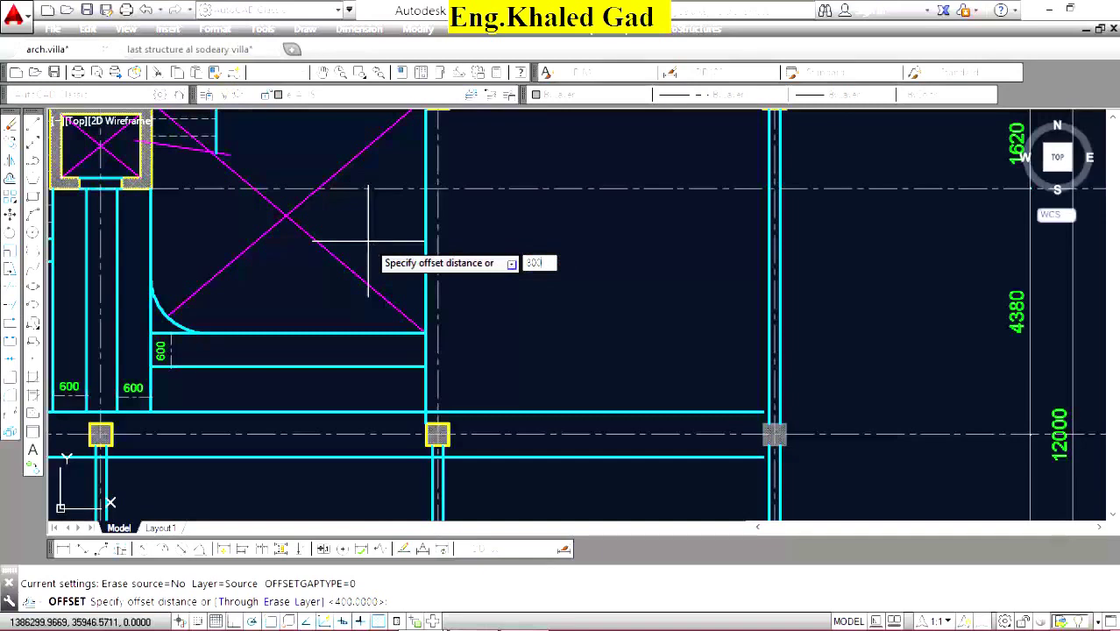
pyautogui.press('Return')
pyautogui.scroll(4, 424, 263)
pyautogui.click(425, 265)
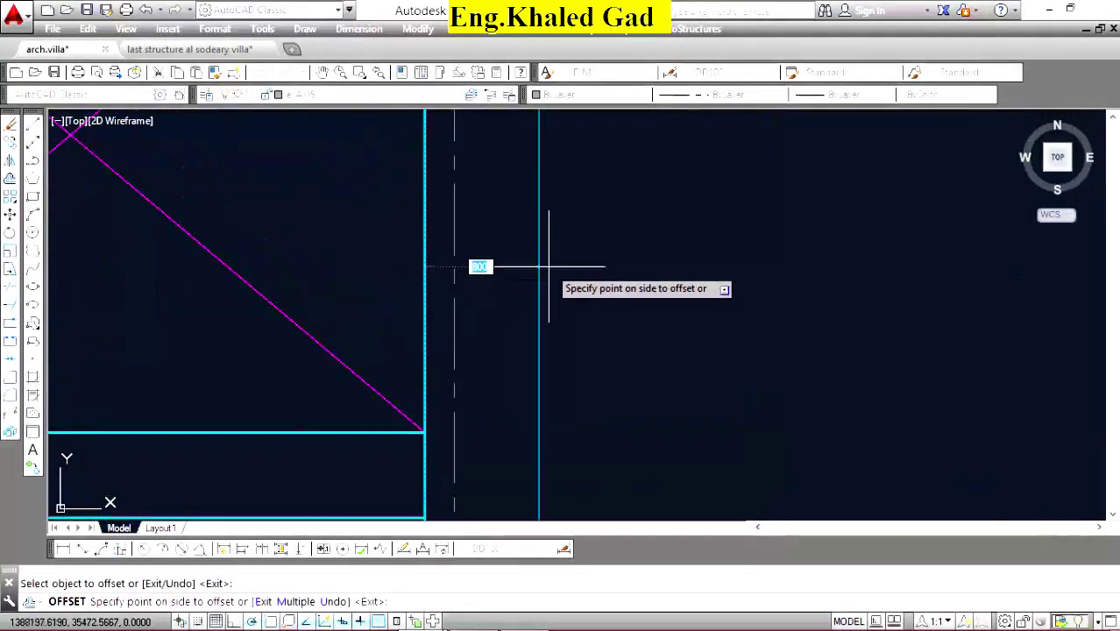
pyautogui.rightClick(598, 202)
pyautogui.click(638, 214)
pyautogui.scroll(-4, 623, 220)
pyautogui.moveTo(579, 429); pyautogui.dragTo(606, 340, button='middle')
pyautogui.scroll(3, 606, 340)
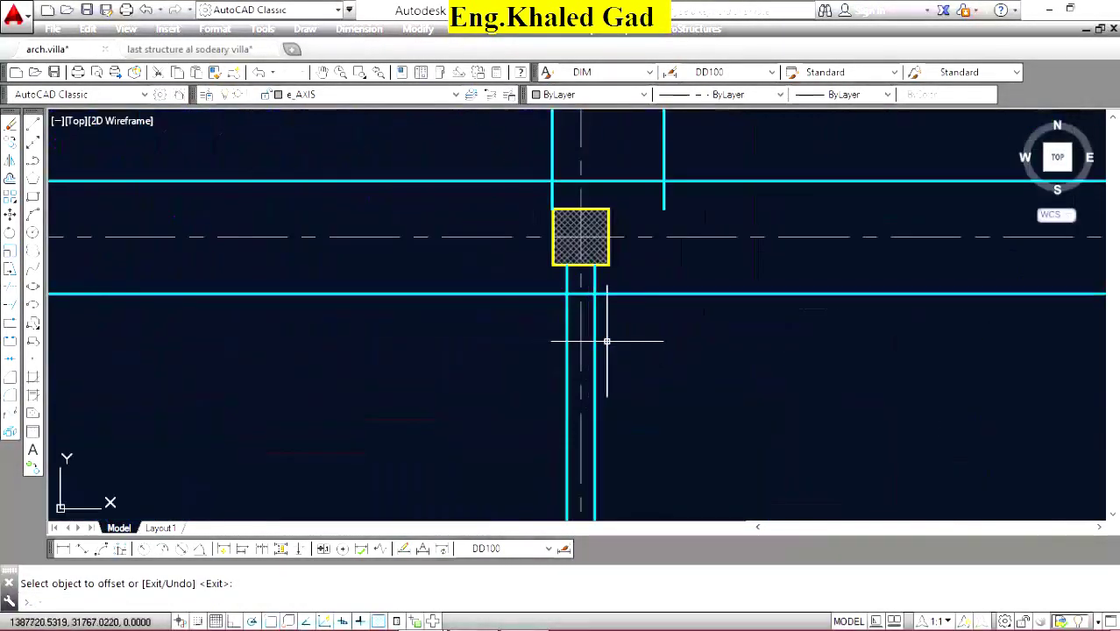
pyautogui.press('Escape')
# Erase the two old beam edge lines around the column.
pyautogui.scroll(4, 625, 350)
pyautogui.click(625, 350)
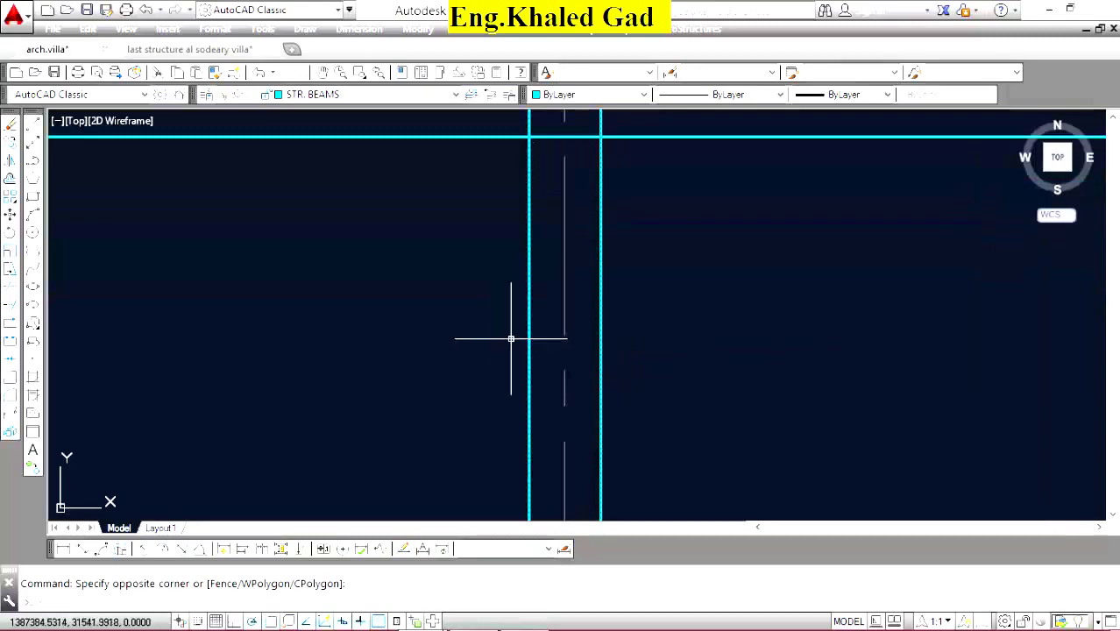
pyautogui.click(511, 339)
pyautogui.press('Delete')
pyautogui.scroll(-3, 646, 324)
# Stretch the two new beam lines' endpoints to meet the column corner.
pyautogui.click(664, 287)
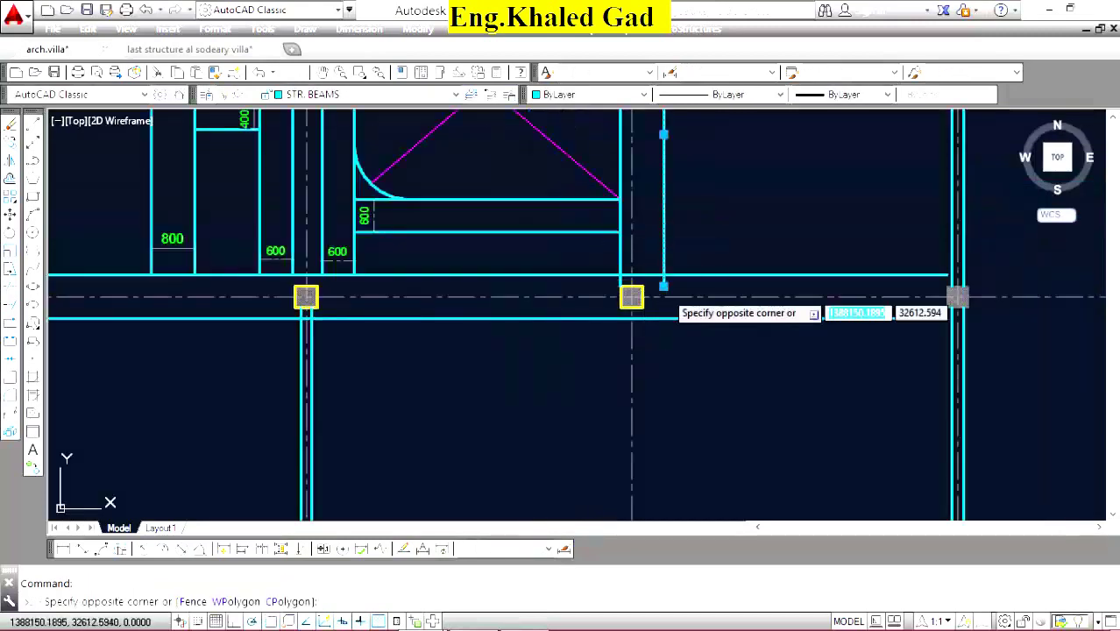
pyautogui.click(673, 281)
pyautogui.click(662, 287)
pyautogui.scroll(-3, 658, 322)
pyautogui.scroll(3, 658, 401)
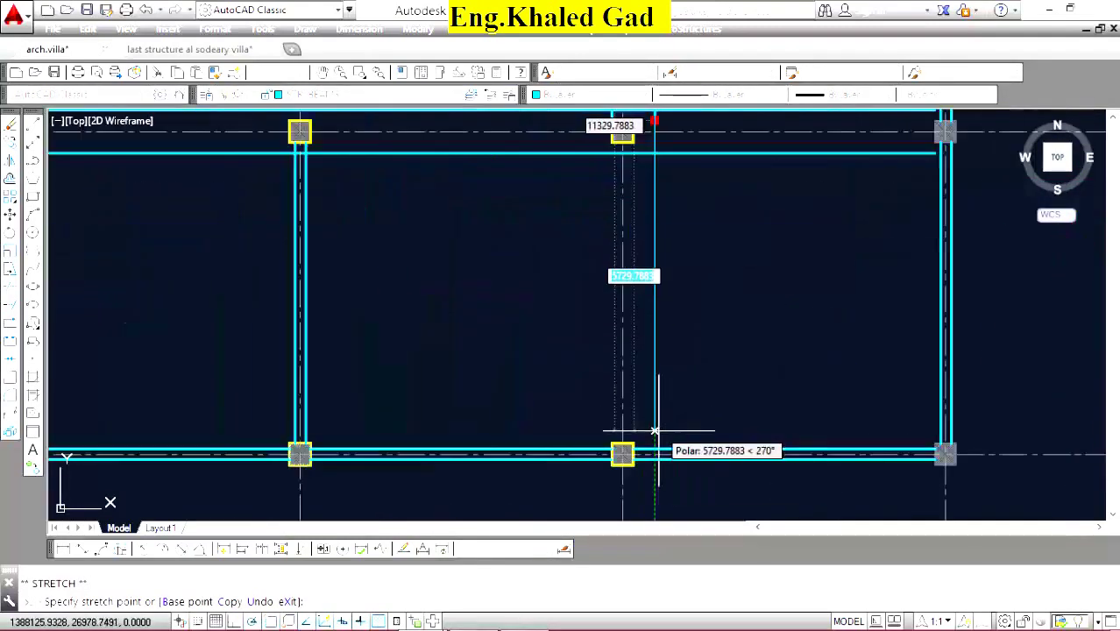
pyautogui.scroll(4, 622, 131)
pyautogui.click(591, 155)
pyautogui.click(590, 136)
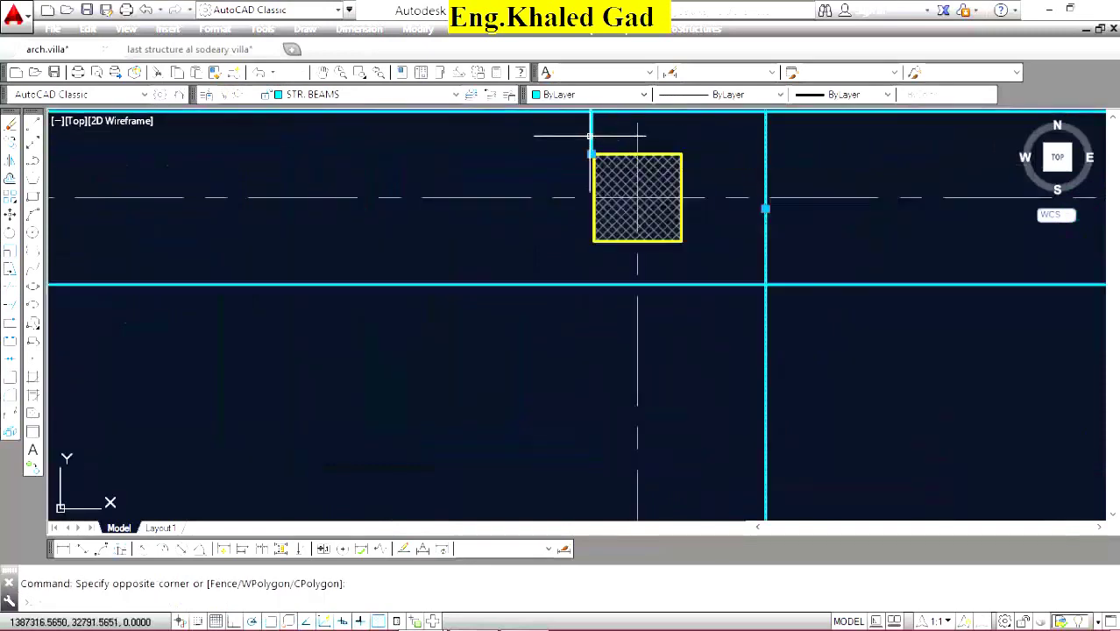
pyautogui.click(591, 155)
pyautogui.scroll(-3, 589, 175)
pyautogui.click(582, 192)
pyautogui.scroll(-2, 583, 429)
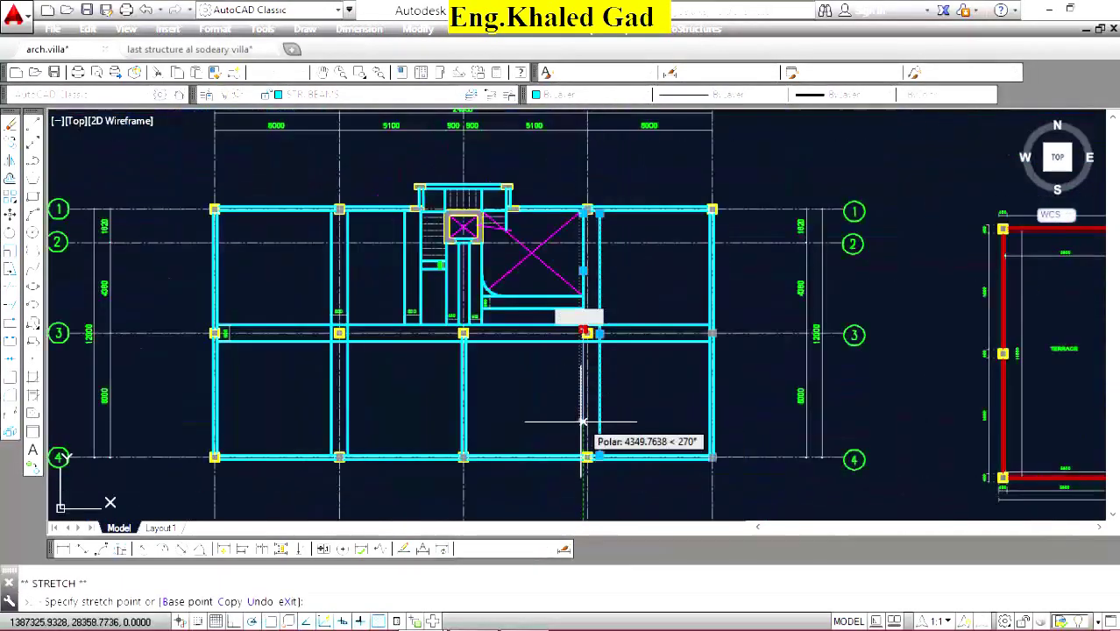
pyautogui.scroll(3, 580, 438)
pyautogui.scroll(5, 585, 412)
pyautogui.scroll(4, 598, 311)
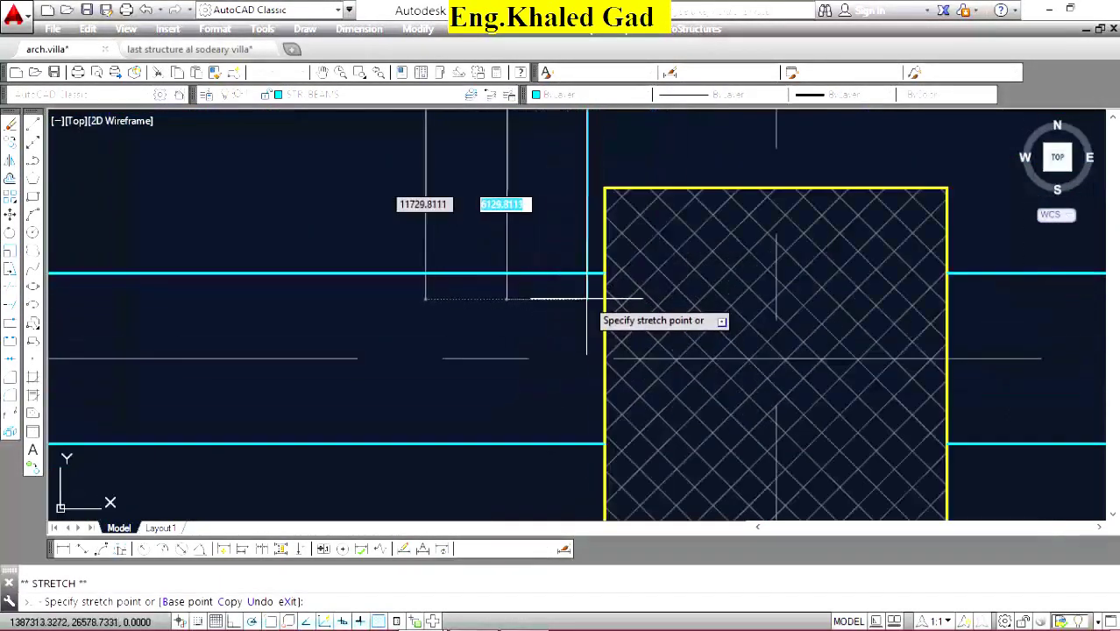
pyautogui.scroll(-5, 666, 315)
# Offset the right and left beam lines outward by 300.
pyautogui.press('Escape')
pyautogui.scroll(-4, 764, 379)
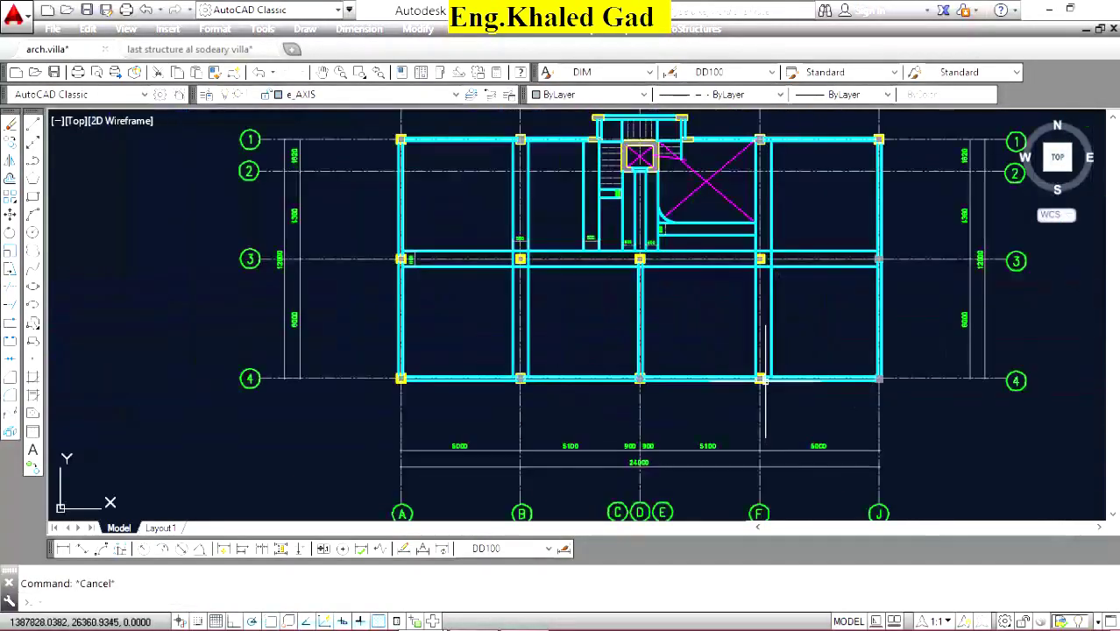
pyautogui.scroll(4, 627, 270)
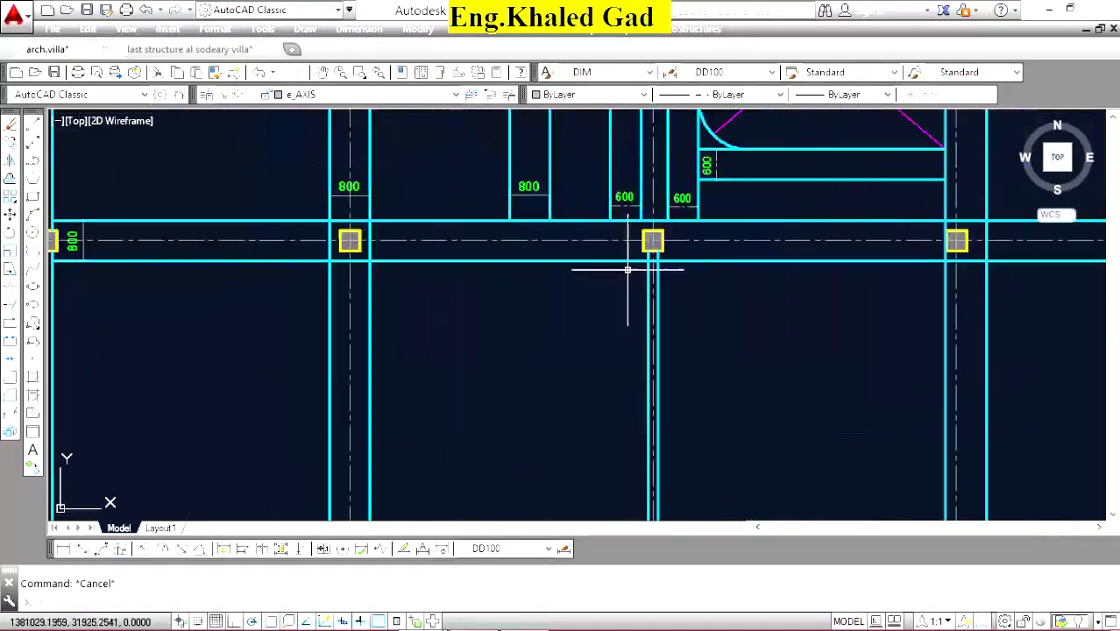
pyautogui.scroll(5, 642, 276)
pyautogui.click(644, 272)
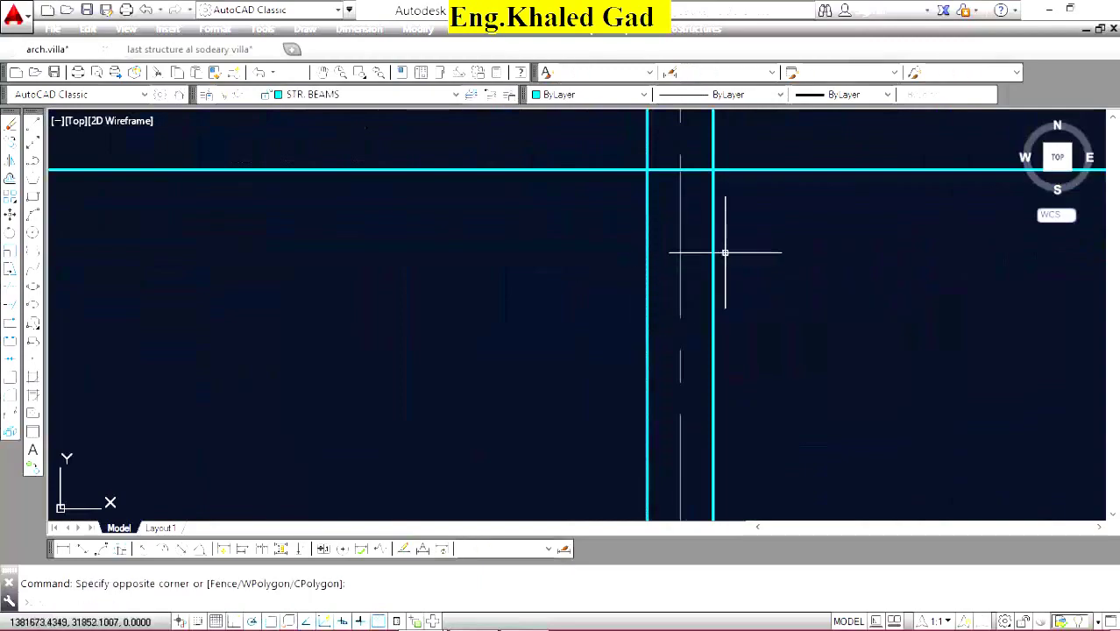
pyautogui.scroll(-3, 568, 238)
pyautogui.press('Escape')
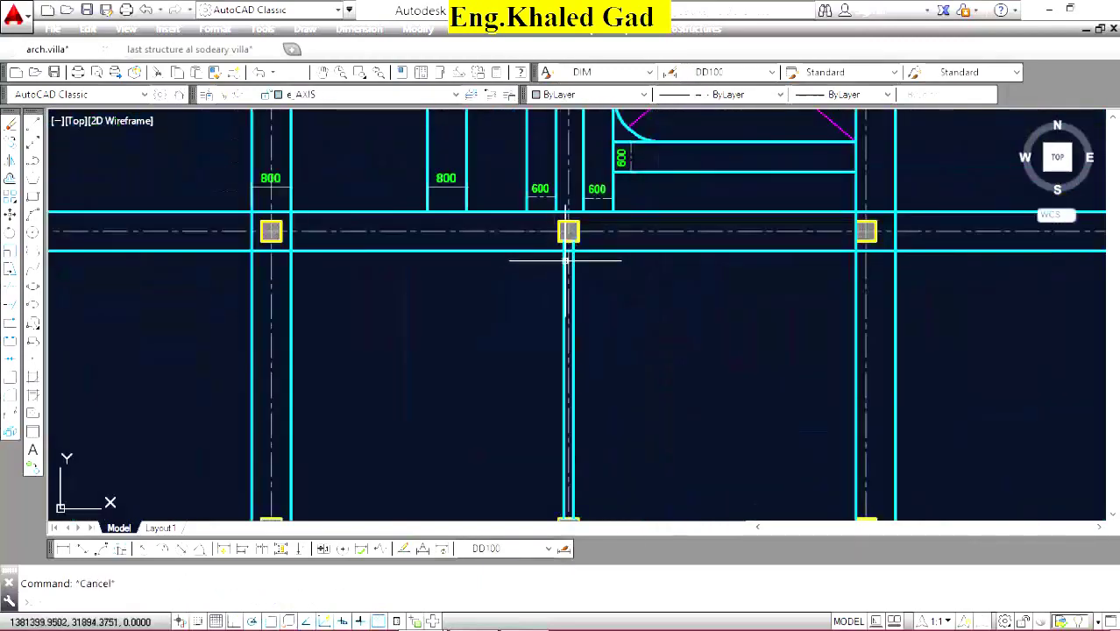
pyautogui.scroll(-4, 568, 250)
pyautogui.scroll(6, 679, 266)
pyautogui.scroll(3, 721, 222)
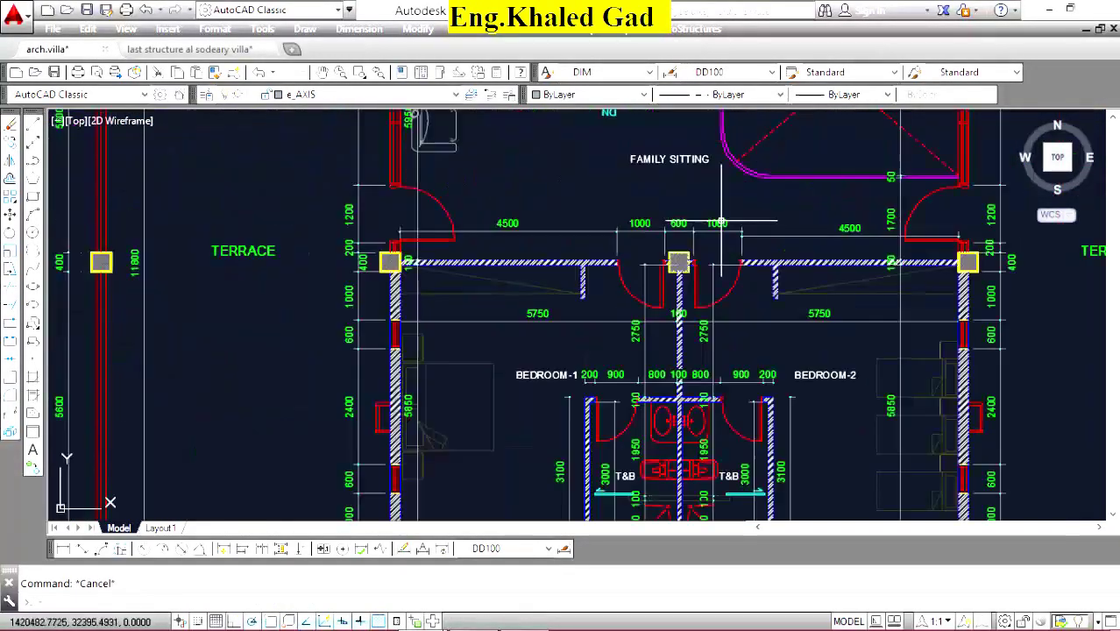
pyautogui.scroll(-5, 631, 297)
pyautogui.scroll(5, 635, 340)
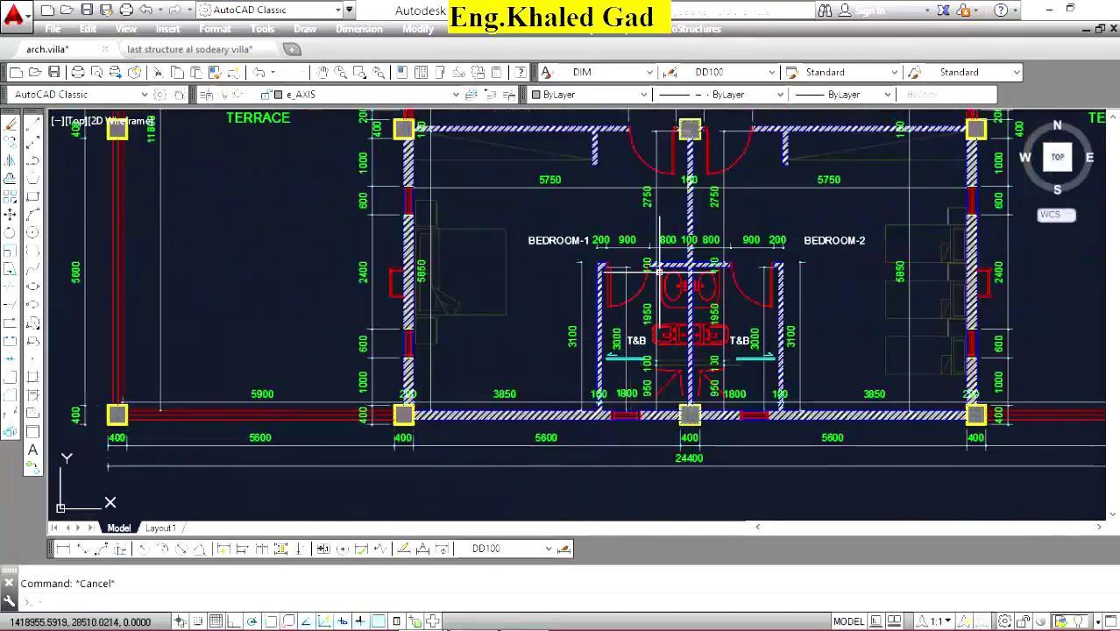
pyautogui.scroll(4, 595, 133)
pyautogui.scroll(-4, 605, 200)
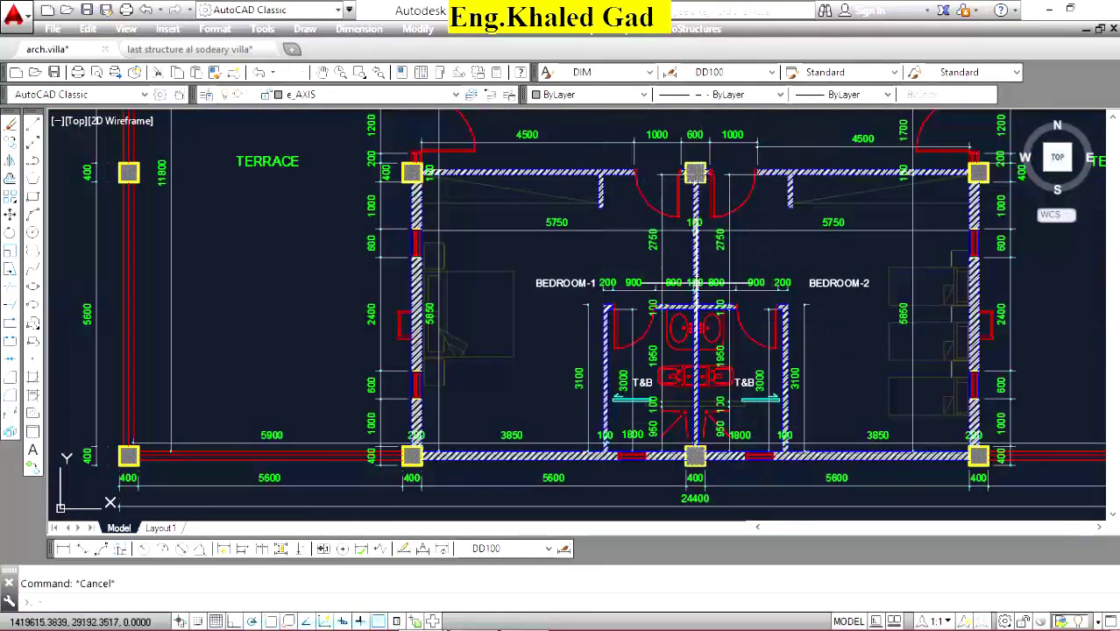
pyautogui.scroll(-5, 744, 314)
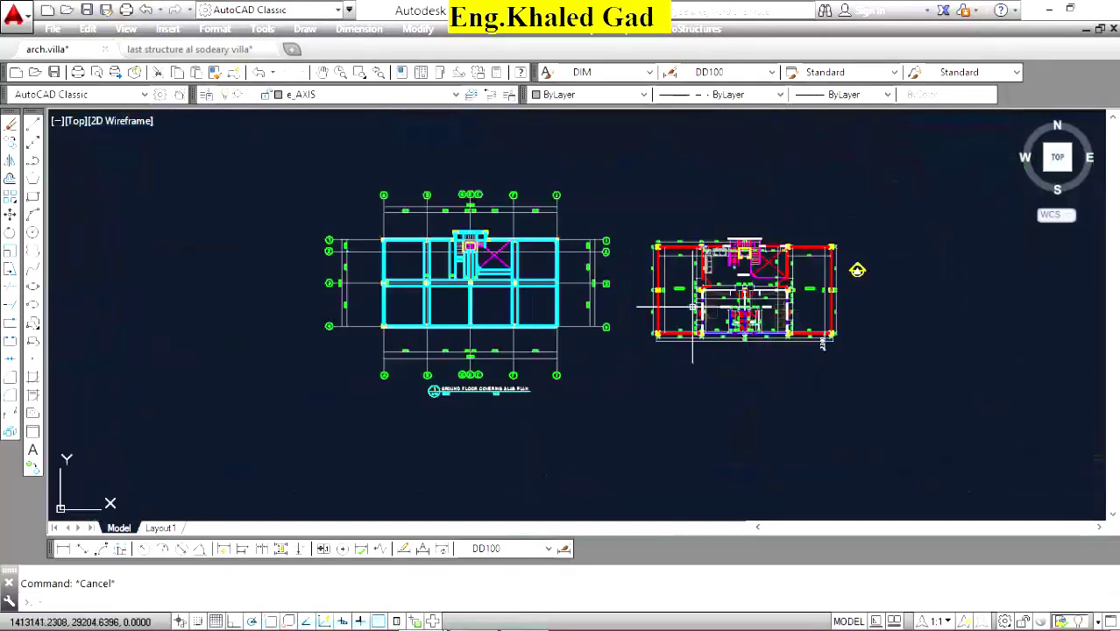
pyautogui.scroll(6, 434, 289)
pyautogui.scroll(4, 609, 259)
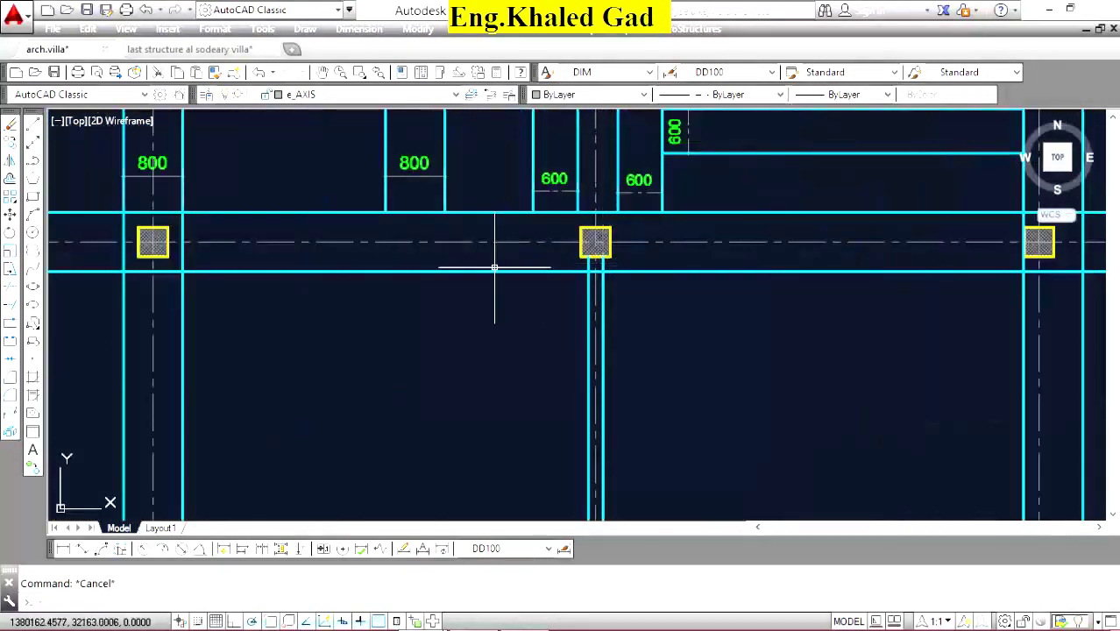
pyautogui.click(11, 199)
pyautogui.write('300')
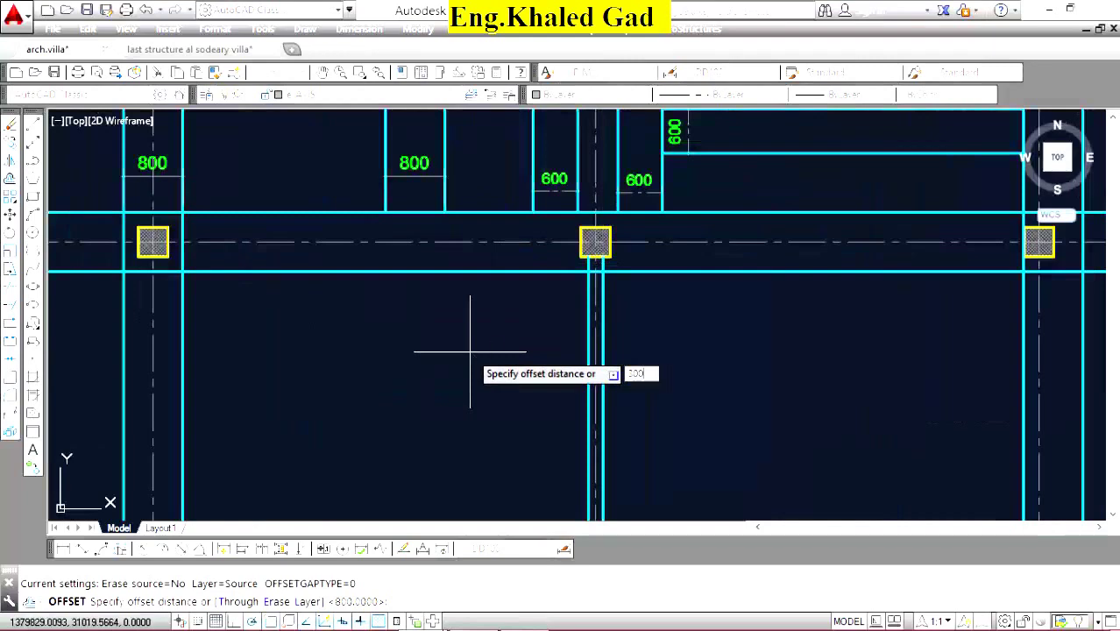
pyautogui.press('Return')
pyautogui.scroll(6, 598, 285)
pyautogui.click(612, 289)
pyautogui.click(642, 292)
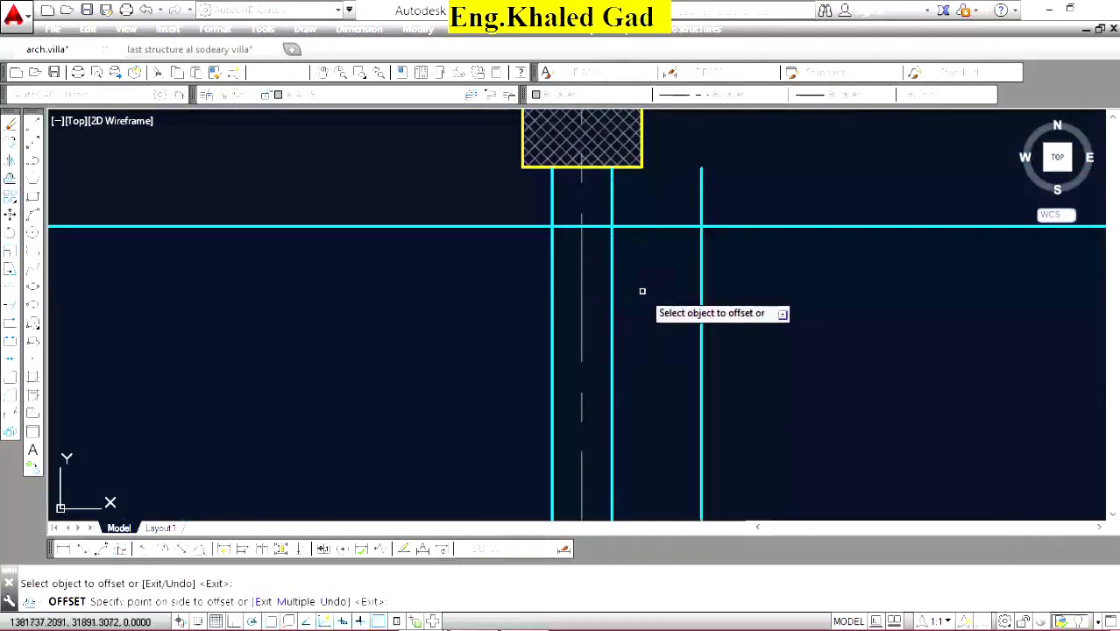
pyautogui.click(552, 293)
pyautogui.click(536, 293)
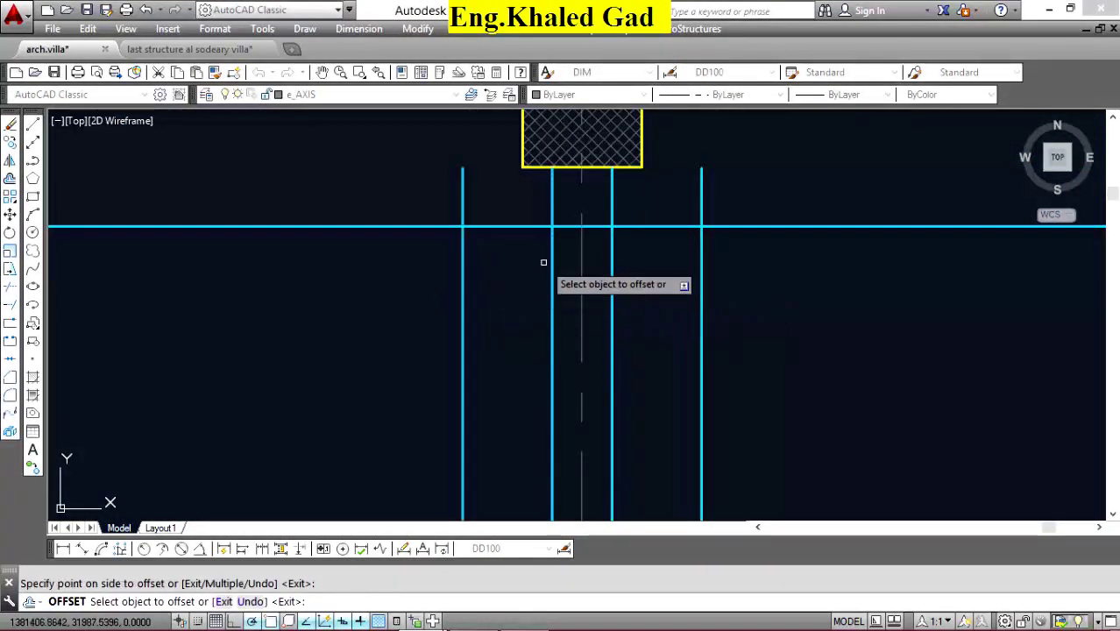
pyautogui.press('Return')
# Delete the two old beam lines and pull the vertical beam line ends down to the beam edge.
pyautogui.click(527, 369)
pyautogui.click(680, 260)
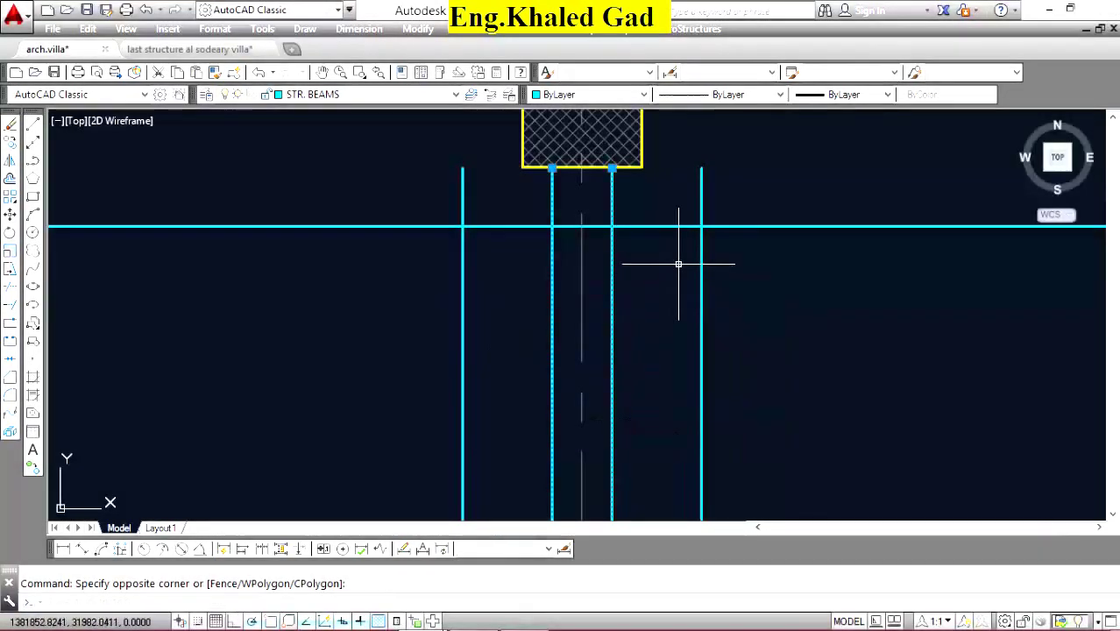
pyautogui.press('Delete')
pyautogui.scroll(-10, 680, 283)
pyautogui.scroll(7, 677, 270)
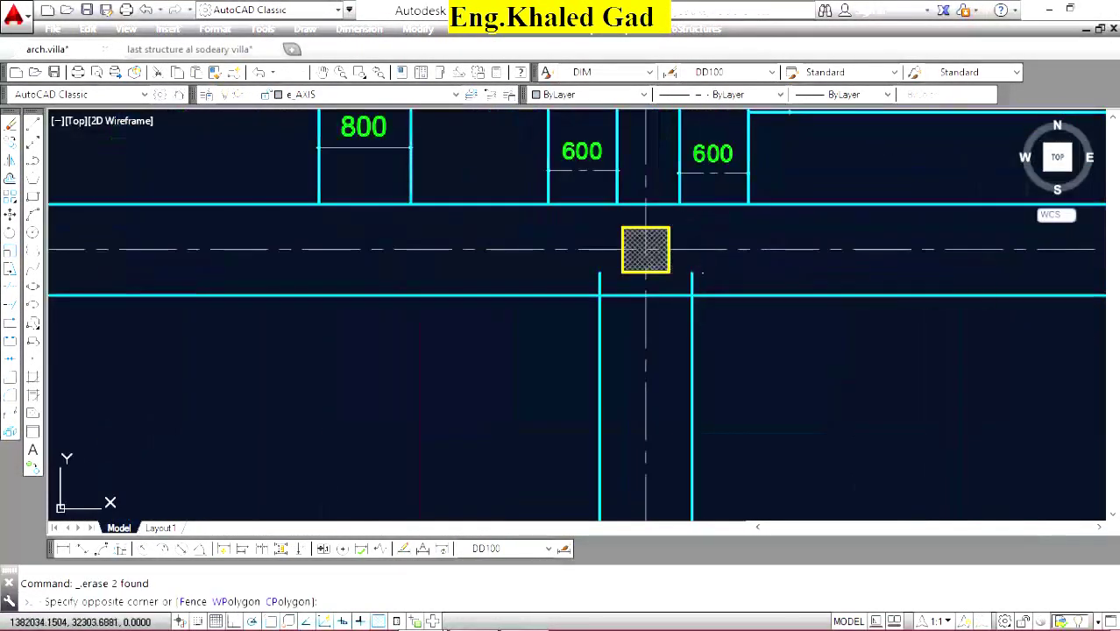
pyautogui.click(689, 270)
pyautogui.click(691, 273)
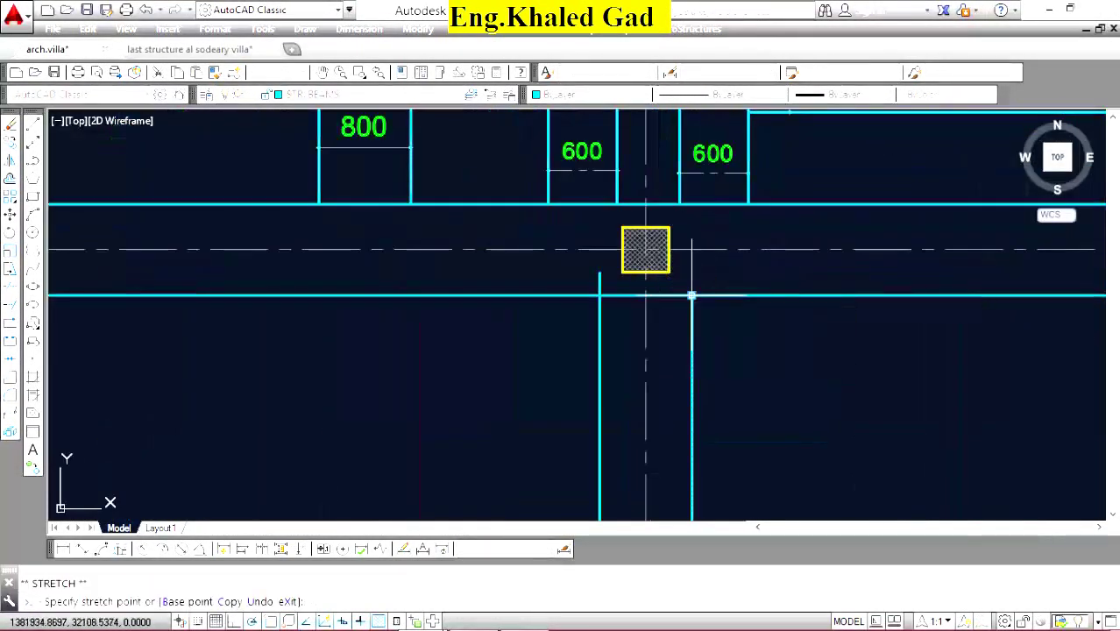
pyautogui.press('Escape')
pyautogui.click(600, 271)
pyautogui.click(597, 276)
pyautogui.click(599, 273)
pyautogui.click(599, 296)
pyautogui.press('Escape')
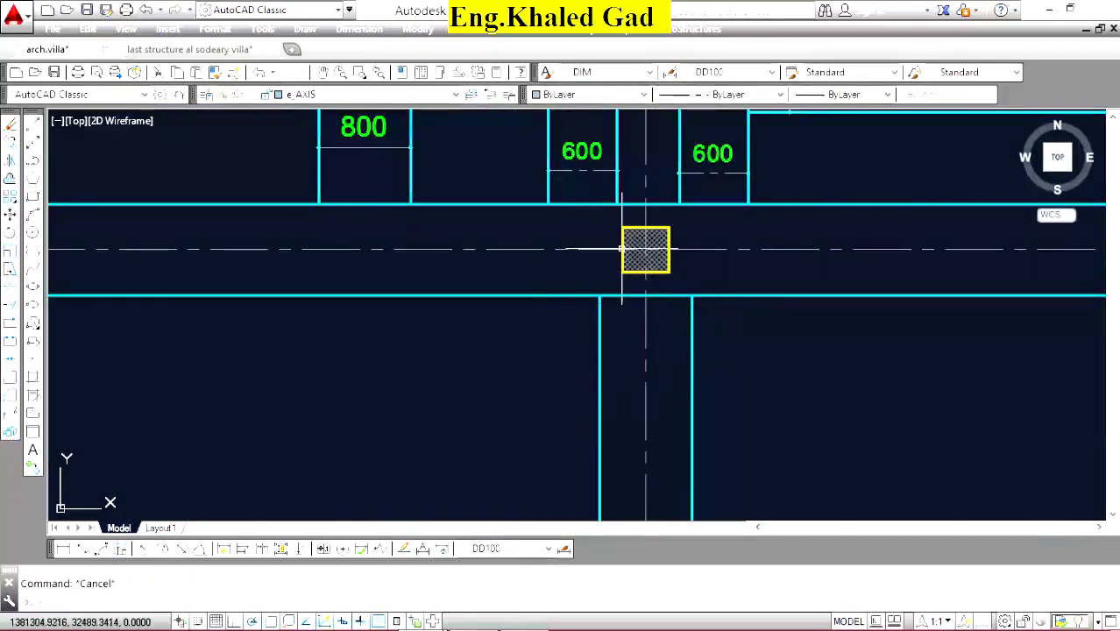
# Window-select the T&B bathroom wall lines in the architectural plan and start a copy with CO.
pyautogui.scroll(-8, 621, 249)
pyautogui.scroll(-5, 627, 272)
pyautogui.scroll(4, 824, 286)
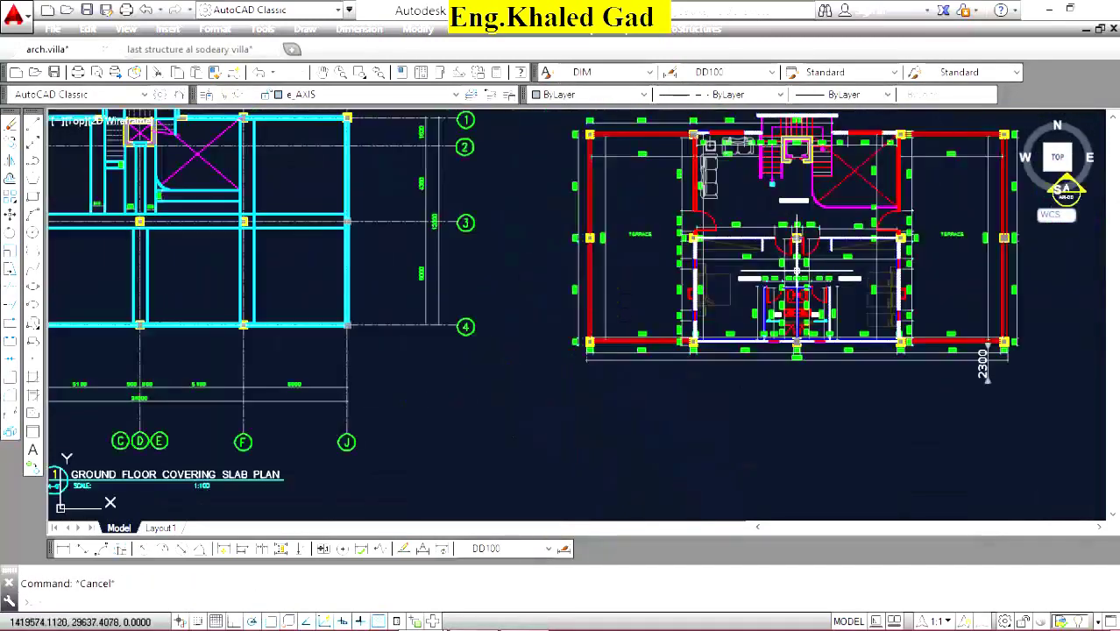
pyautogui.scroll(2, 824, 287)
pyautogui.scroll(6, 828, 298)
pyautogui.scroll(2, 827, 298)
pyautogui.click(795, 280)
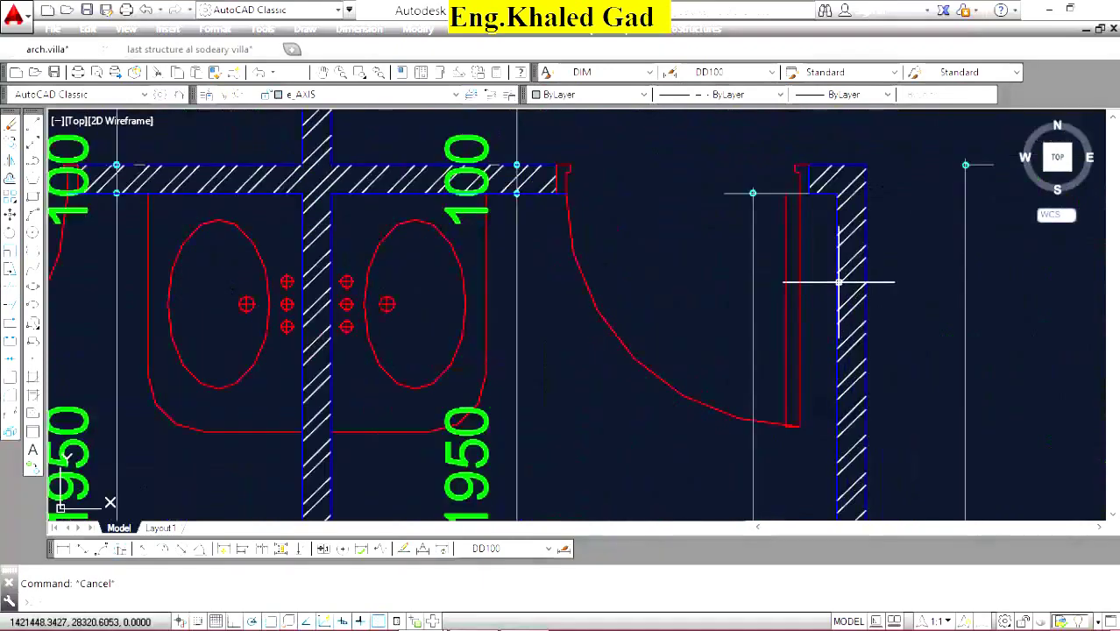
pyautogui.scroll(5, 815, 207)
pyautogui.click(803, 205)
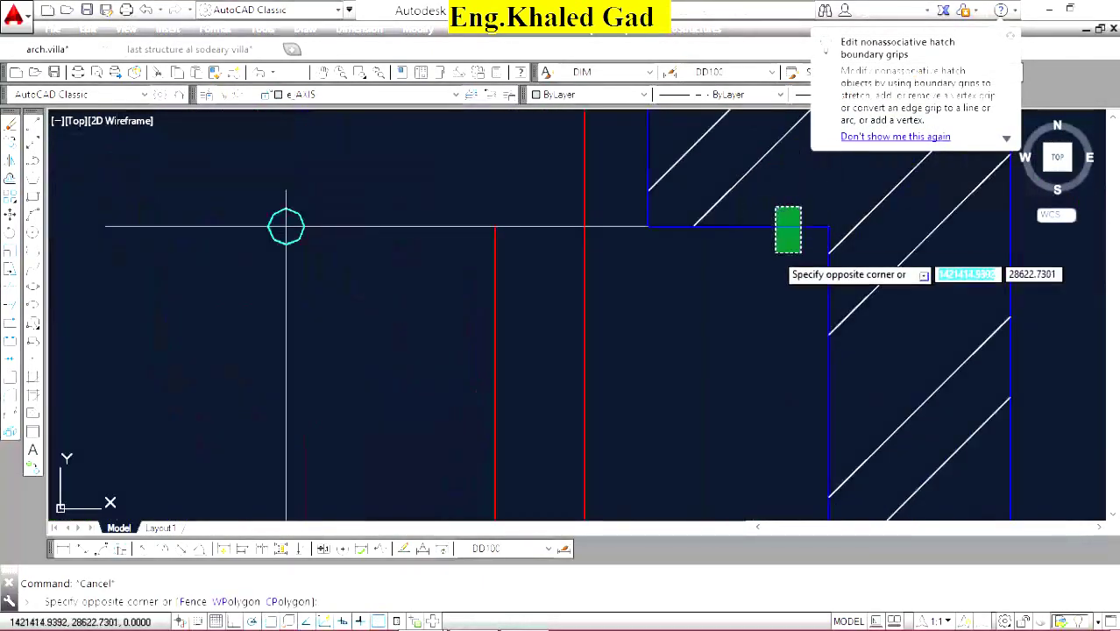
pyautogui.click(771, 255)
pyautogui.scroll(-4, 802, 241)
pyautogui.scroll(-2, 795, 237)
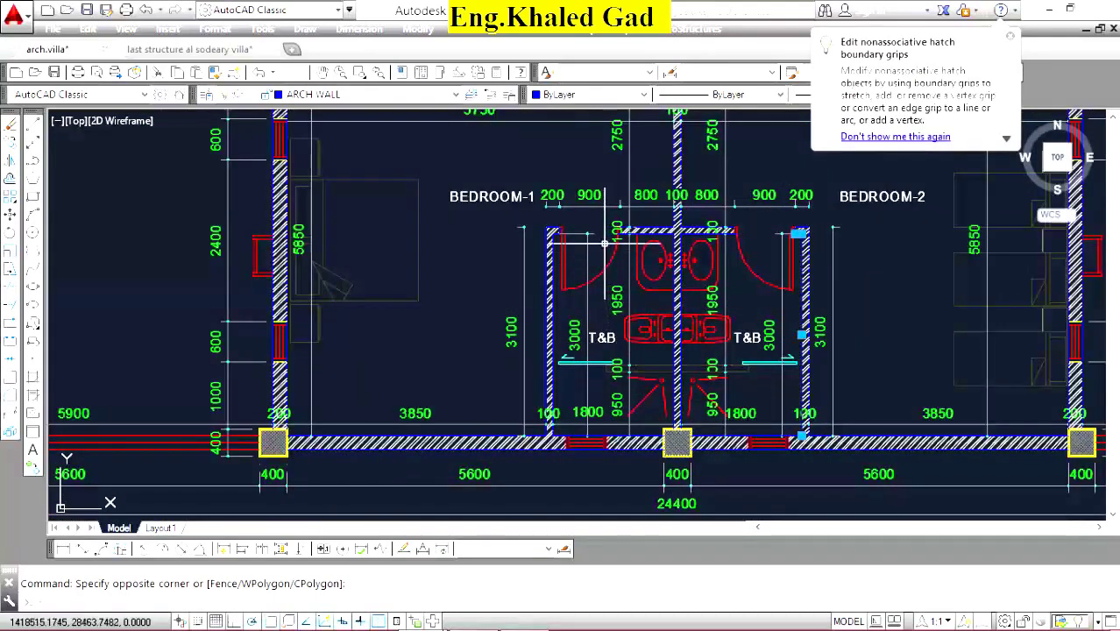
pyautogui.scroll(8, 605, 243)
pyautogui.scroll(4, 604, 243)
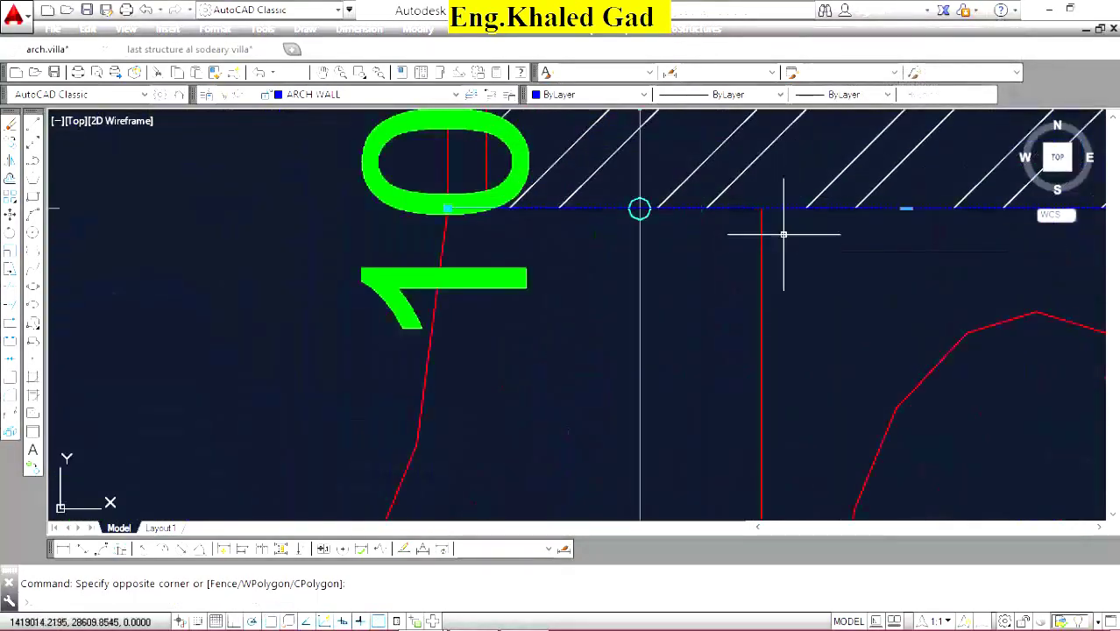
pyautogui.scroll(-8, 746, 209)
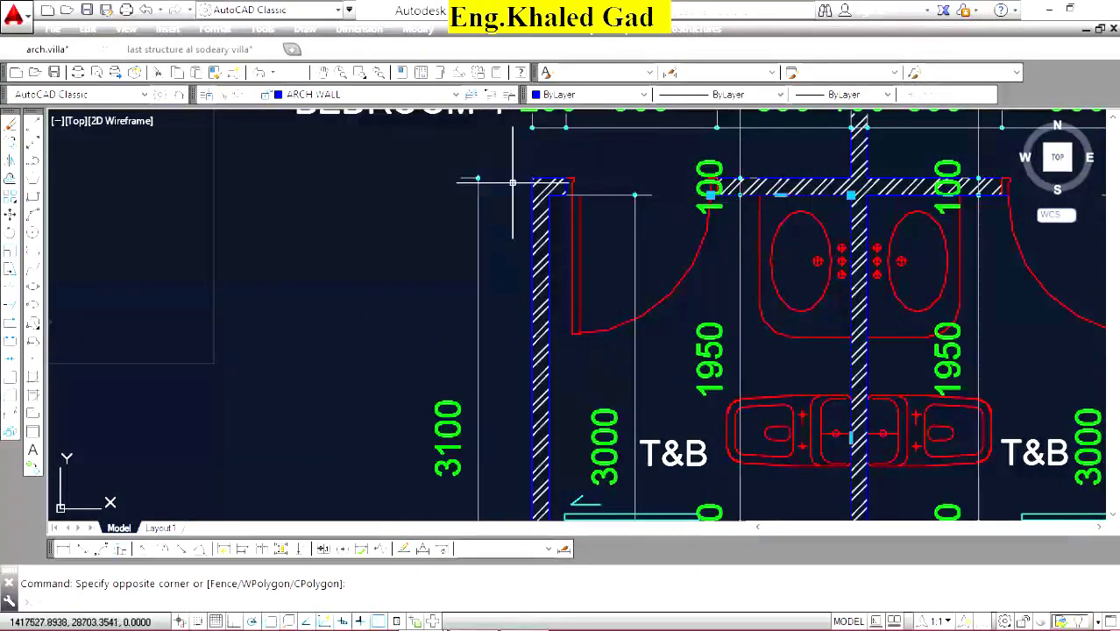
pyautogui.scroll(5, 513, 183)
pyautogui.scroll(-5, 554, 225)
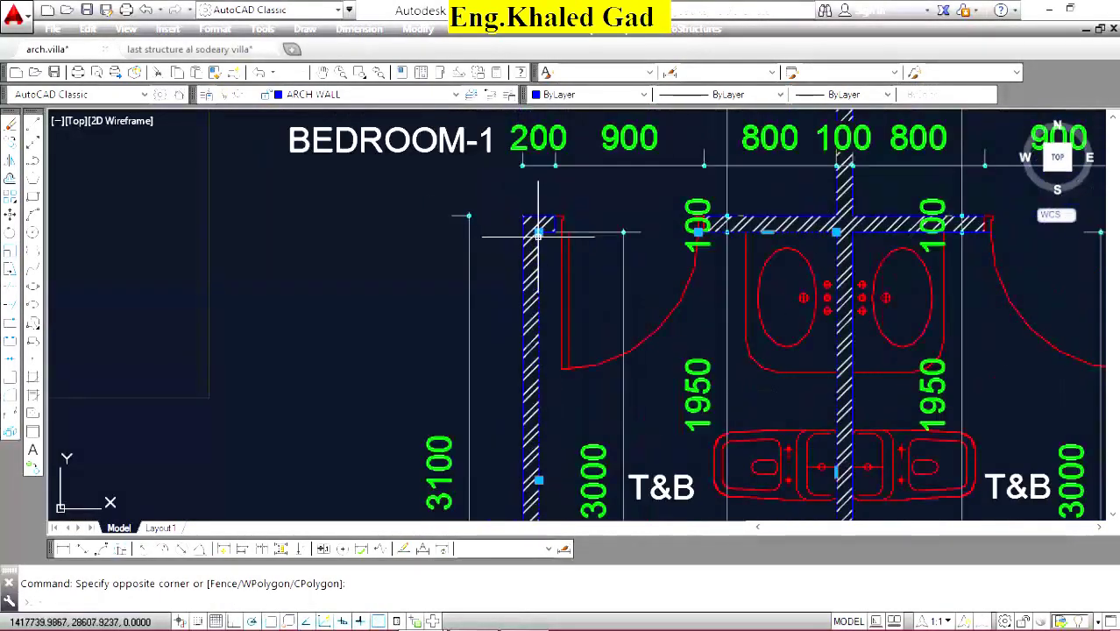
pyautogui.scroll(-8, 538, 235)
pyautogui.scroll(-2, 537, 235)
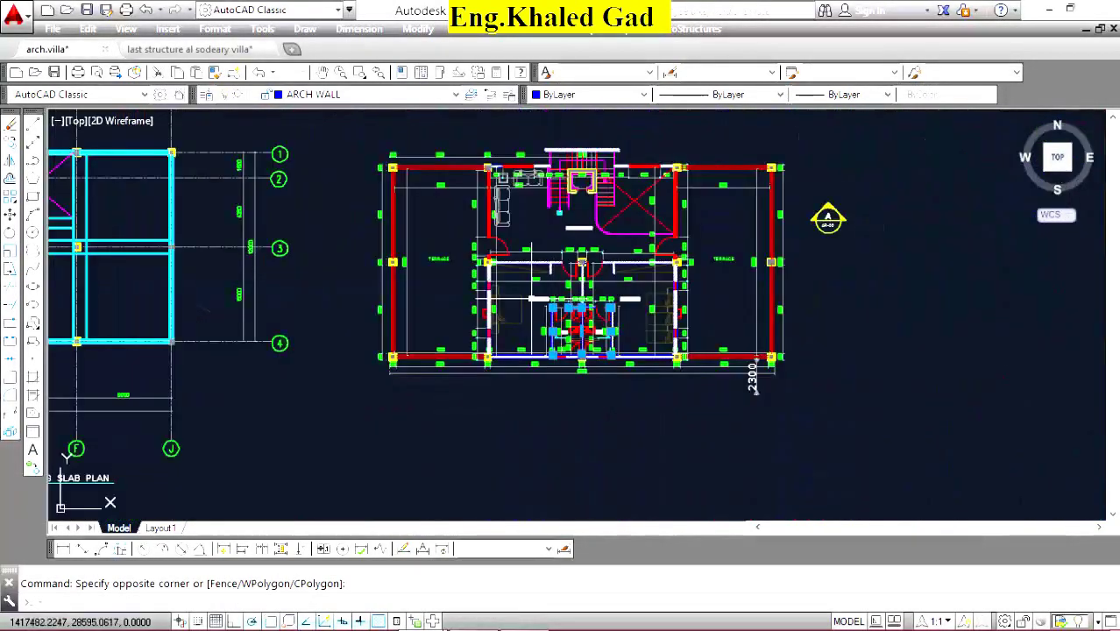
pyautogui.click(12, 149)
pyautogui.write('co')
pyautogui.press('Return')
pyautogui.scroll(5, 782, 170)
# Copy the bathroom walls from the column corner to the matching column in the slab plan.
pyautogui.click(659, 180)
pyautogui.scroll(-2, 880, 238)
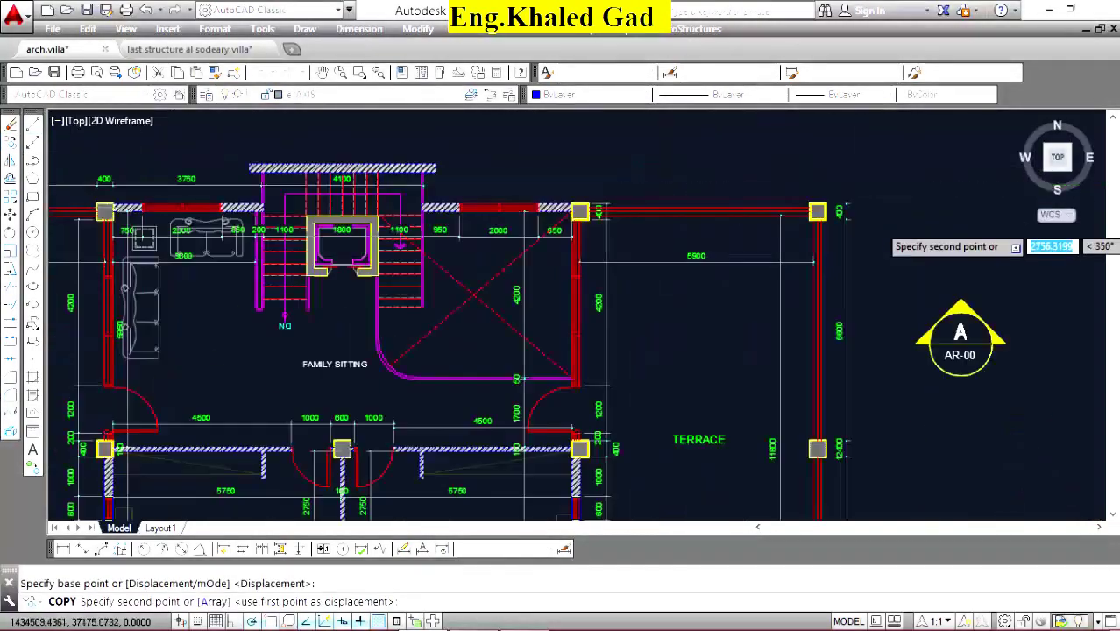
pyautogui.scroll(-3, 872, 230)
pyautogui.scroll(3, 490, 224)
pyautogui.scroll(4, 539, 224)
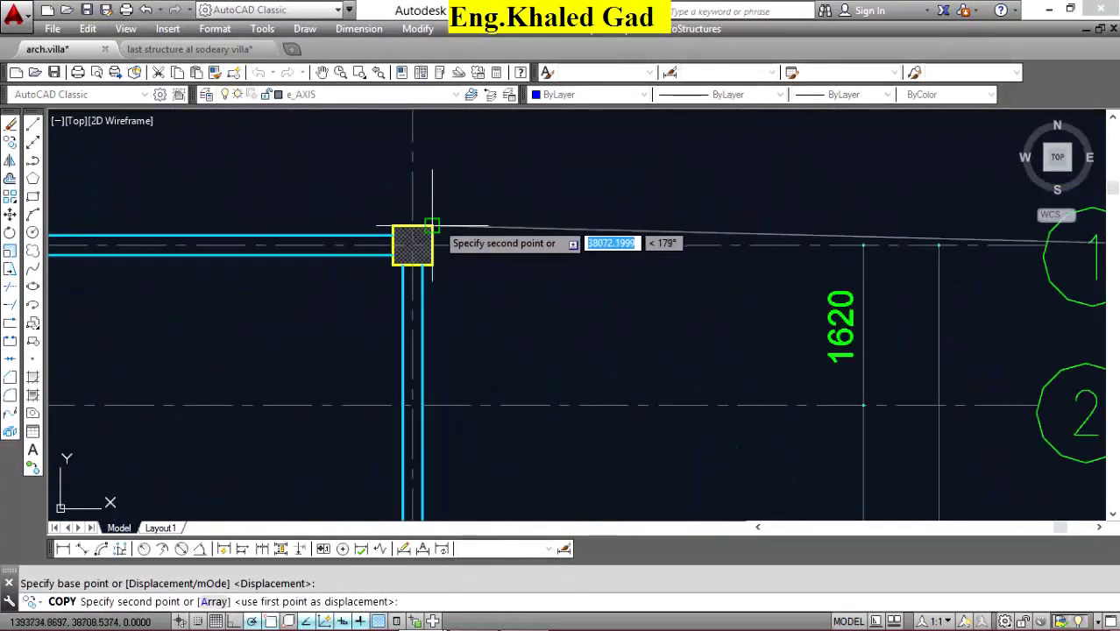
pyautogui.click(520, 155)
pyautogui.scroll(-3, 675, 220)
pyautogui.scroll(1, 675, 220)
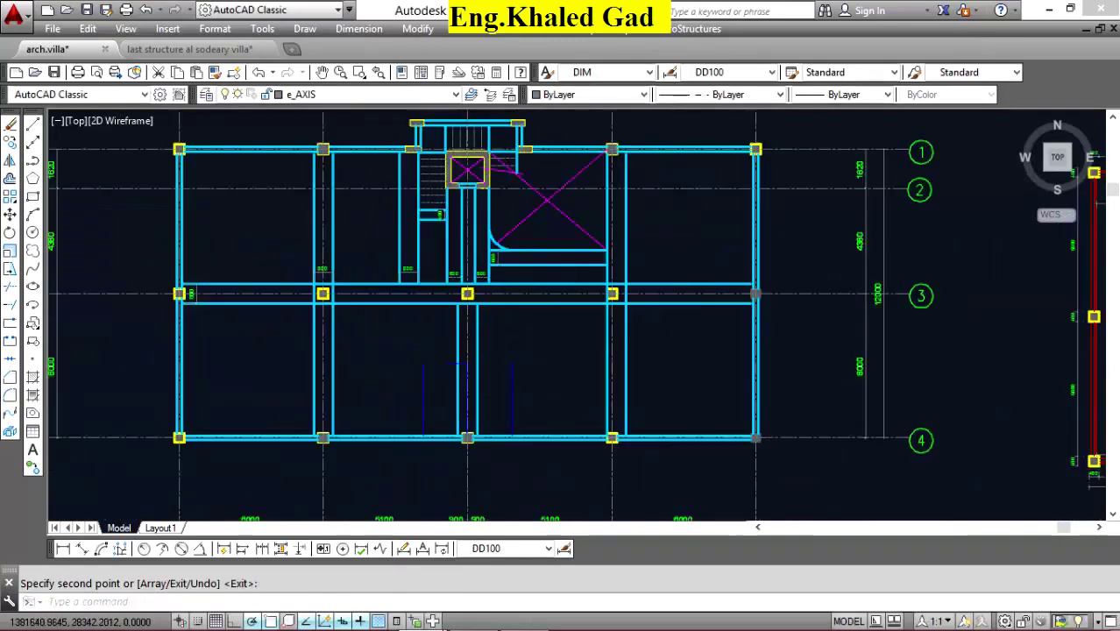
pyautogui.scroll(2, 509, 368)
pyautogui.scroll(2, 508, 364)
pyautogui.scroll(2, 517, 358)
pyautogui.scroll(2, 568, 331)
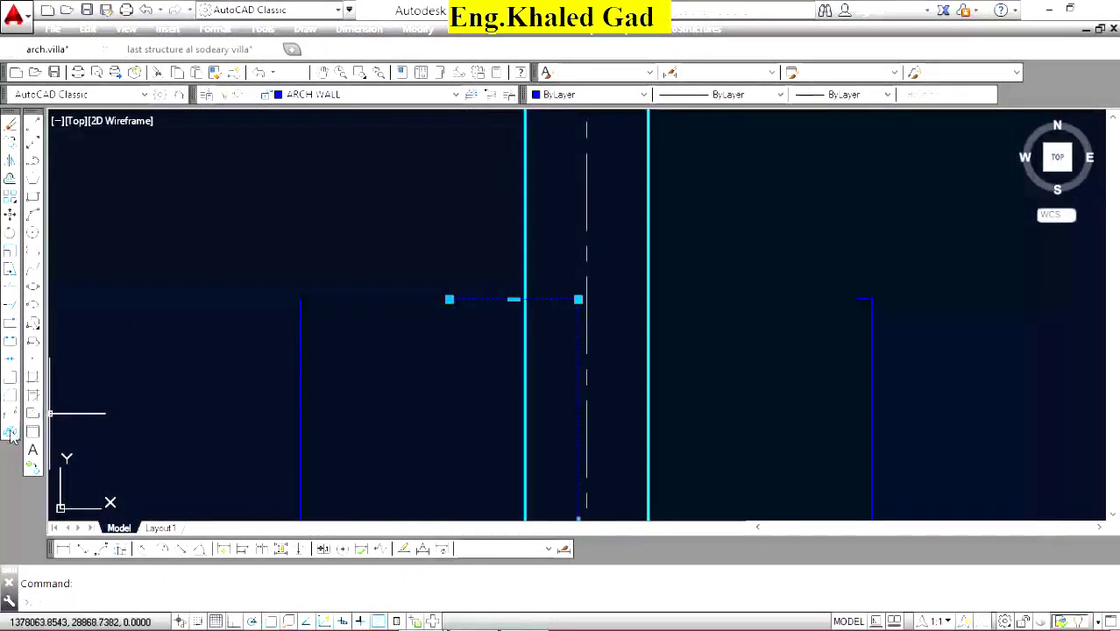
pyautogui.scroll(3, 596, 325)
# Window-select and delete the stray copied wall line.
pyautogui.click(544, 311)
pyautogui.click(507, 329)
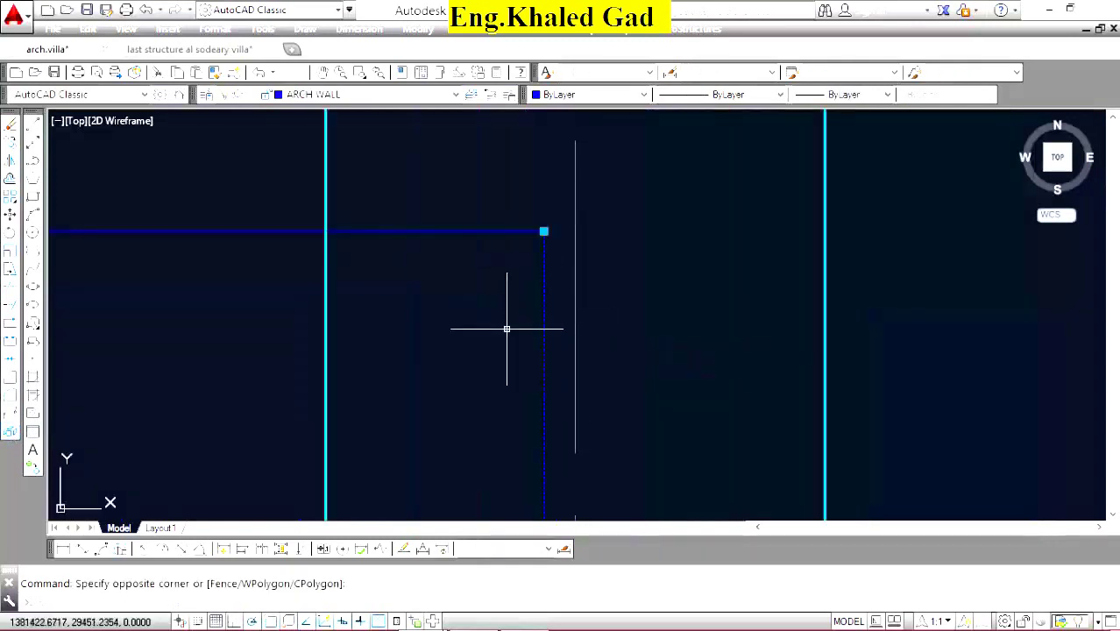
pyautogui.click(677, 273)
pyautogui.press('Delete')
pyautogui.scroll(-1, 666, 263)
pyautogui.scroll(-1, 639, 254)
pyautogui.scroll(-1, 618, 241)
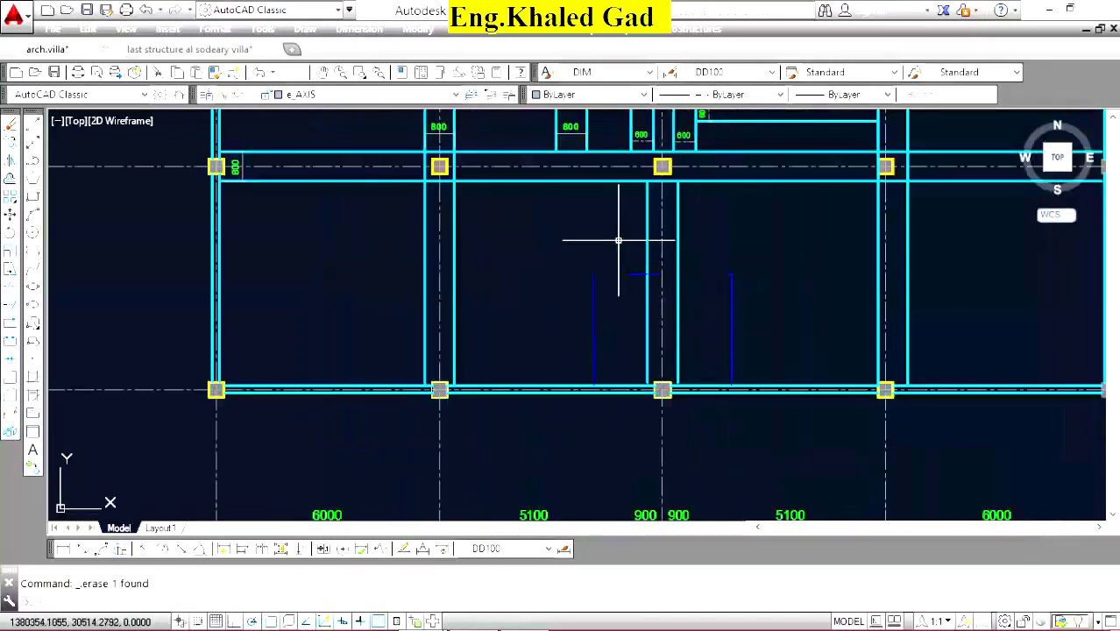
pyautogui.scroll(2, 606, 269)
pyautogui.scroll(2, 614, 267)
# Select the short blue wall line and the blue vertical line and grab their ends to stretch.
pyautogui.click(666, 274)
pyautogui.click(624, 300)
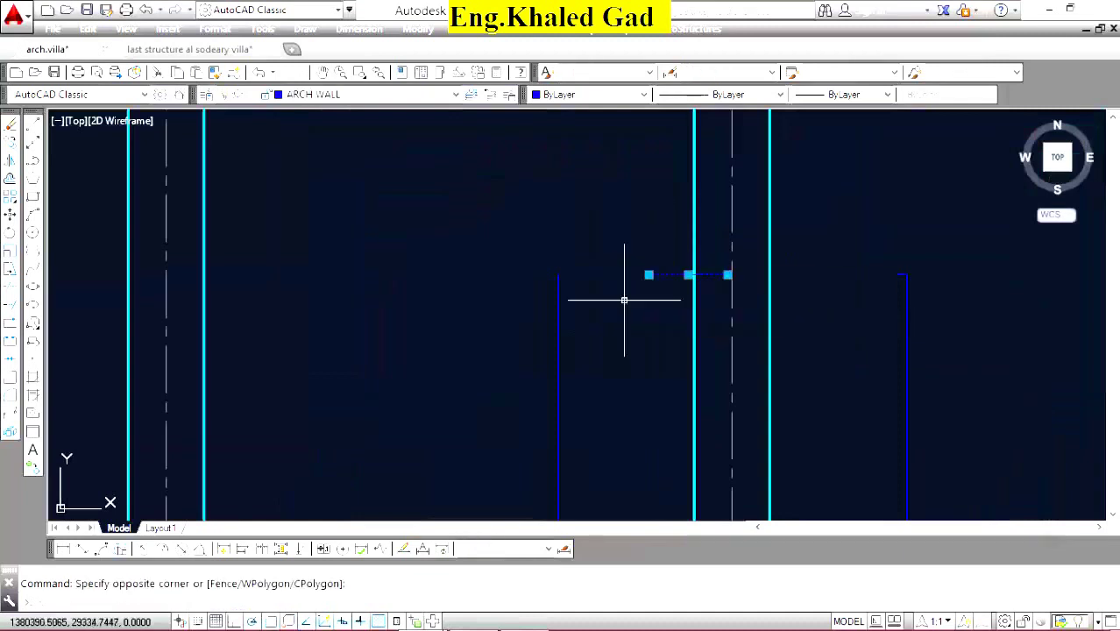
pyautogui.click(649, 274)
pyautogui.scroll(-2, 646, 275)
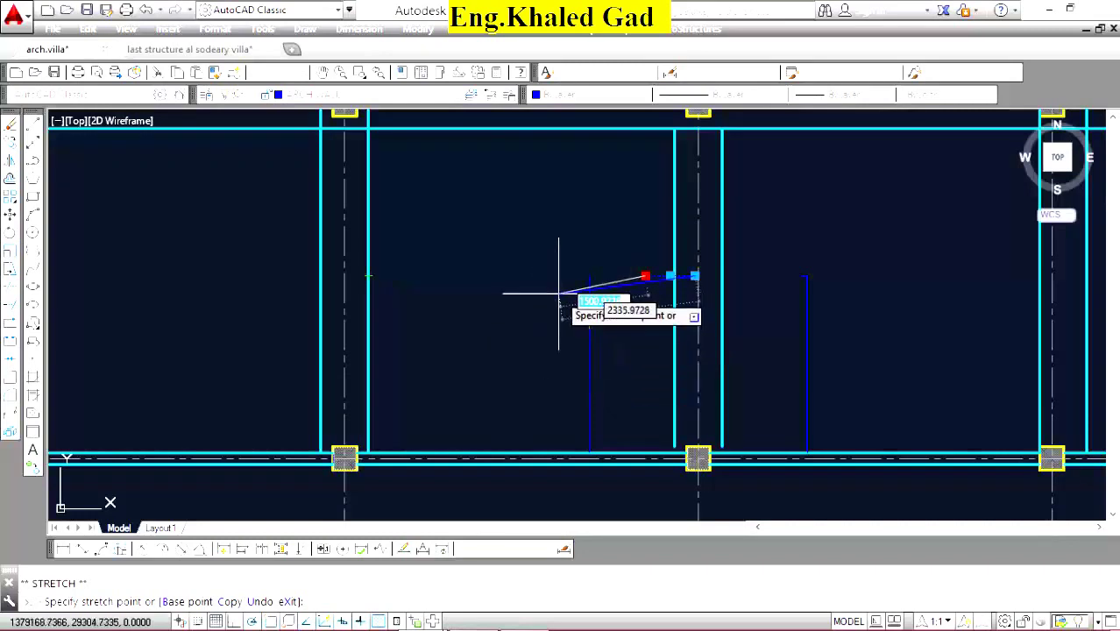
pyautogui.press('Escape')
pyautogui.press('Escape')
pyautogui.scroll(-3, 593, 303)
pyautogui.scroll(2, 591, 310)
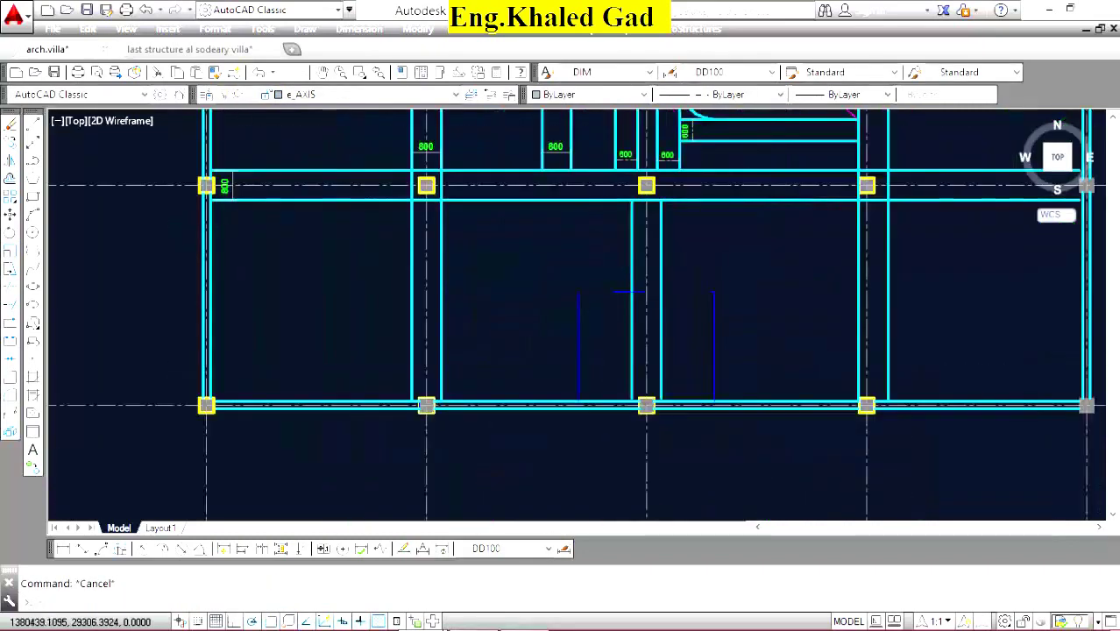
pyautogui.scroll(4, 591, 309)
pyautogui.click(570, 233)
pyautogui.click(528, 283)
pyautogui.click(531, 272)
pyautogui.scroll(-3, 531, 273)
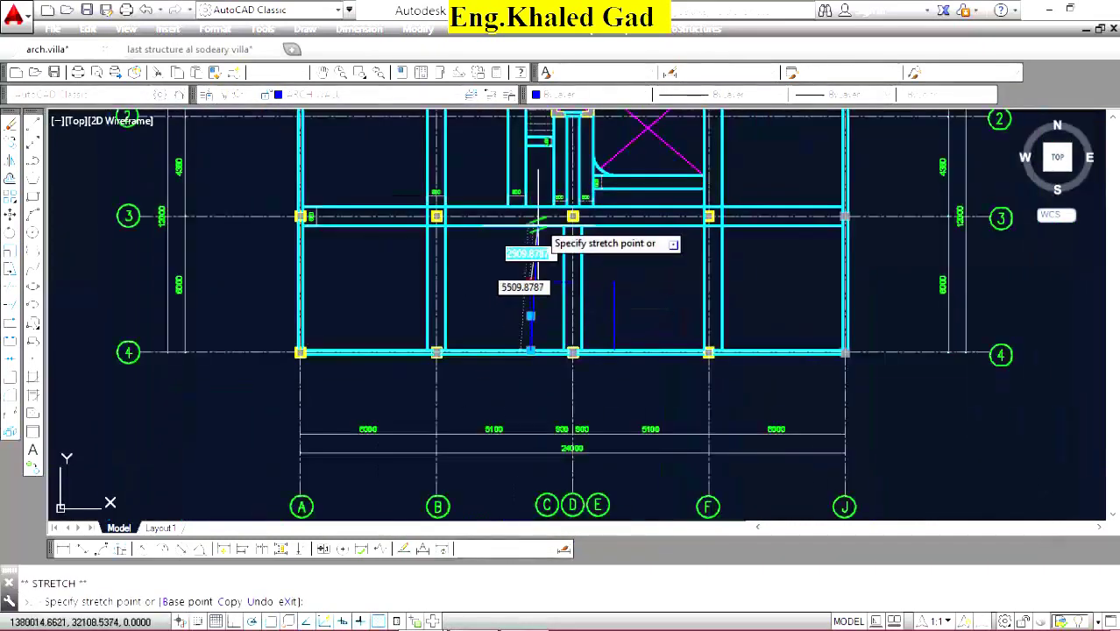
pyautogui.scroll(3, 524, 249)
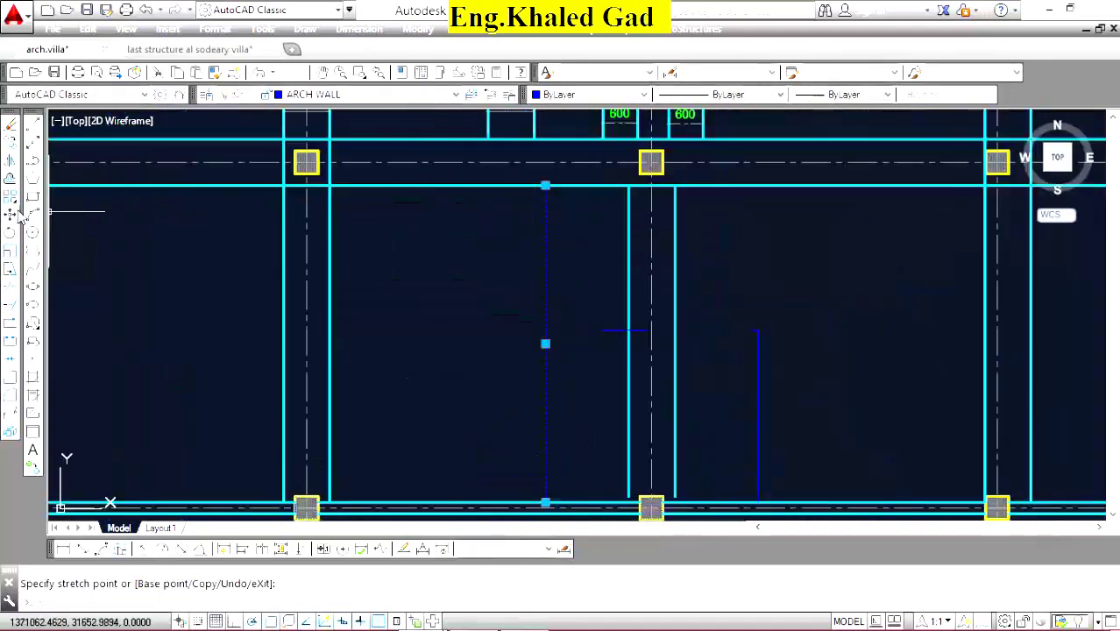
# Offset a wall line by 800 to add a parallel line.
pyautogui.click(33, 178)
pyautogui.write('8')
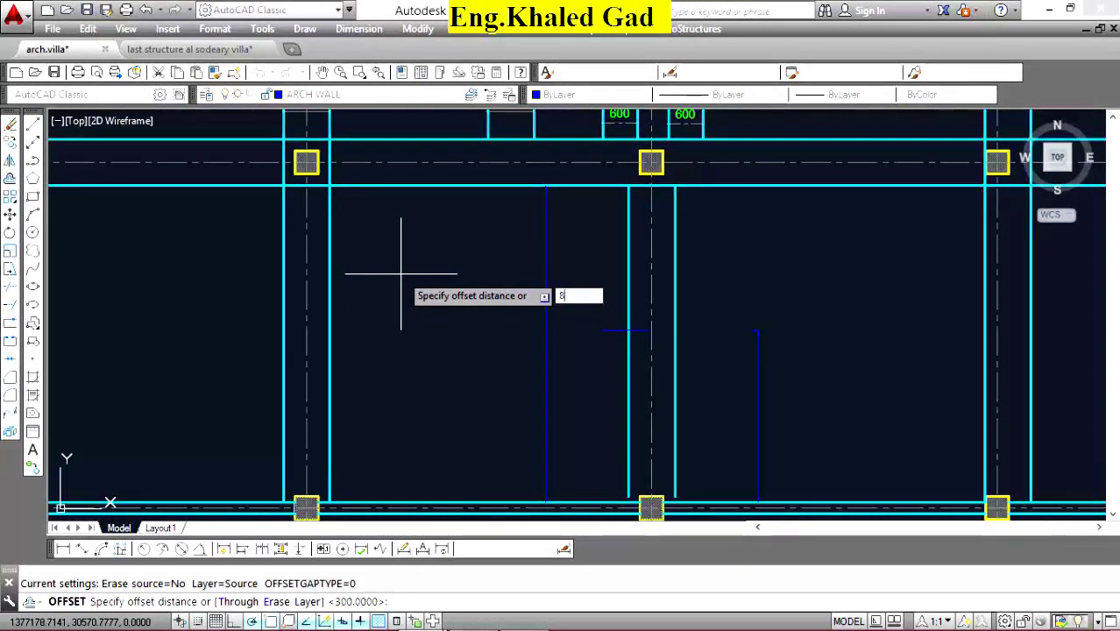
pyautogui.write('00')
pyautogui.press('Return')
pyautogui.click(546, 271)
pyautogui.click(530, 254)
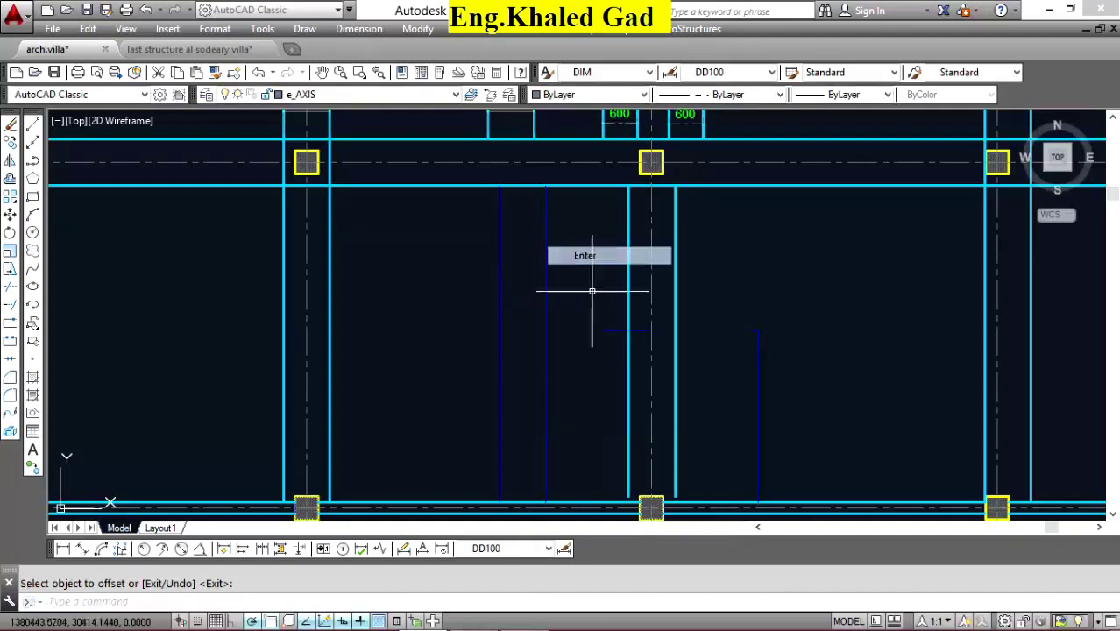
pyautogui.scroll(3, 617, 311)
pyautogui.press('Escape')
# Select the short horizontal blue line and grab its left end to stretch it.
pyautogui.moveTo(618, 311); pyautogui.dragTo(592, 367)
pyautogui.click(600, 346)
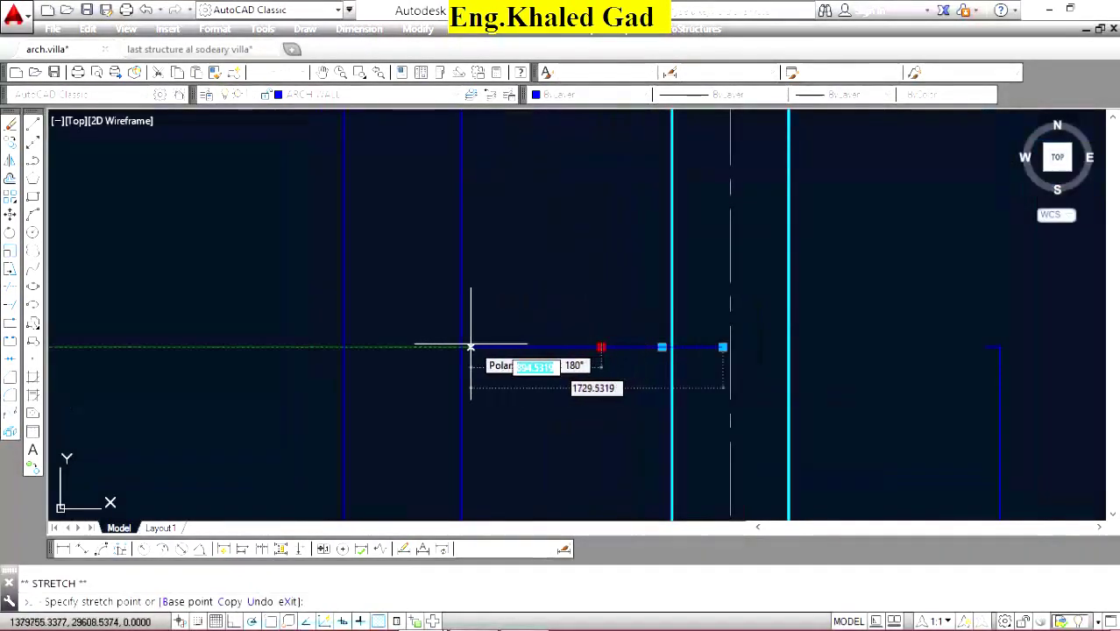
pyautogui.scroll(-5, 574, 362)
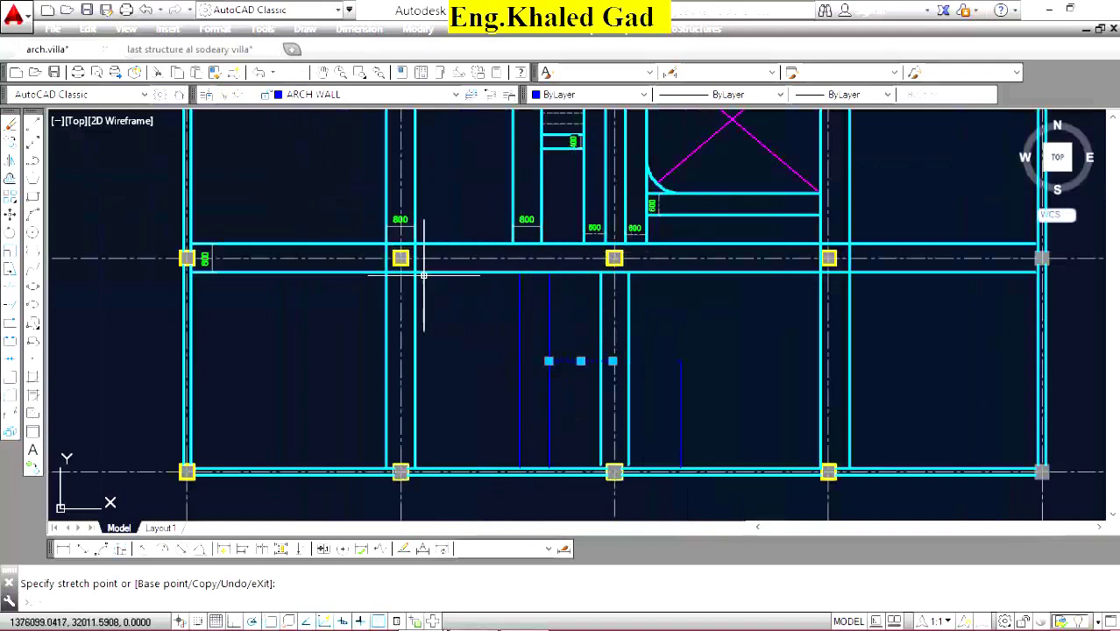
pyautogui.scroll(2, 451, 377)
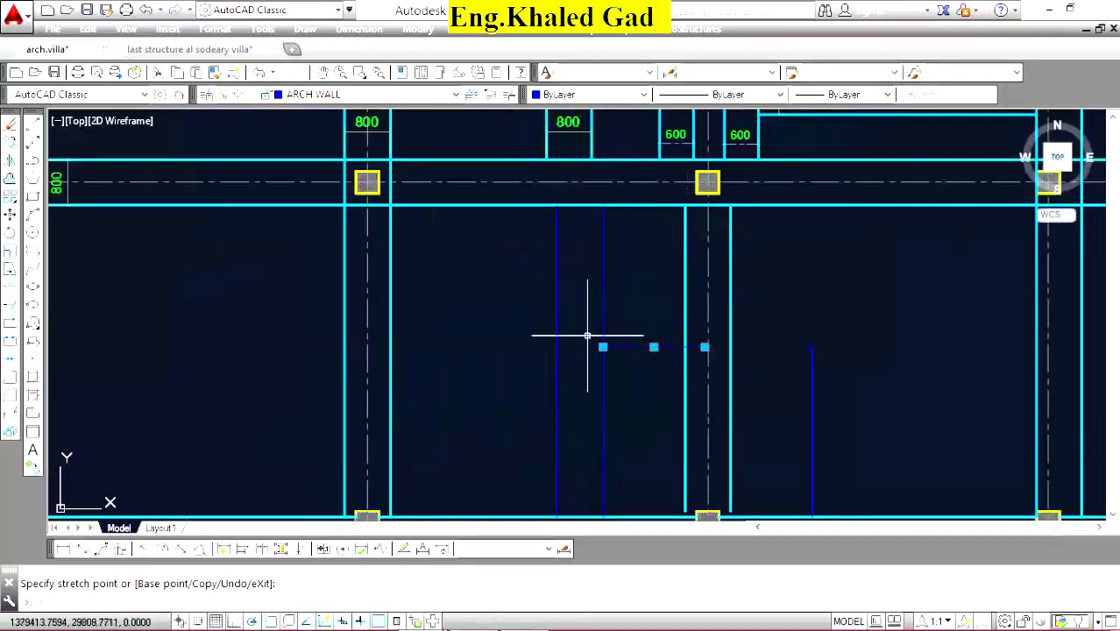
pyautogui.scroll(-4, 578, 333)
pyautogui.scroll(4, 555, 277)
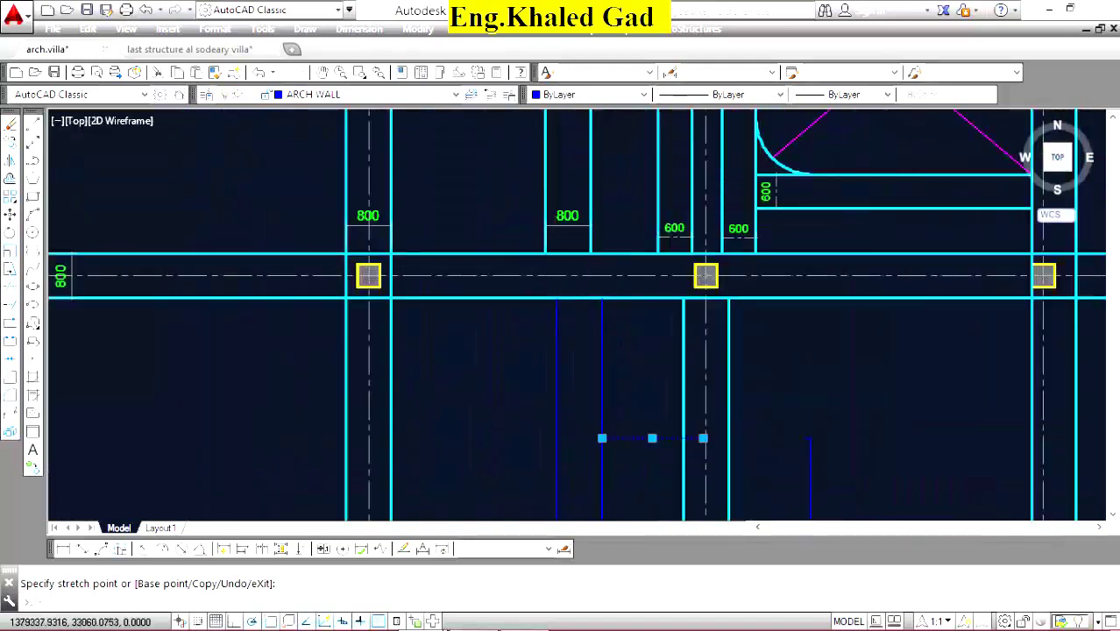
pyautogui.scroll(-4, 582, 244)
# Grip-stretch the horizontal wall line's end out to the beam edge.
pyautogui.press('Escape')
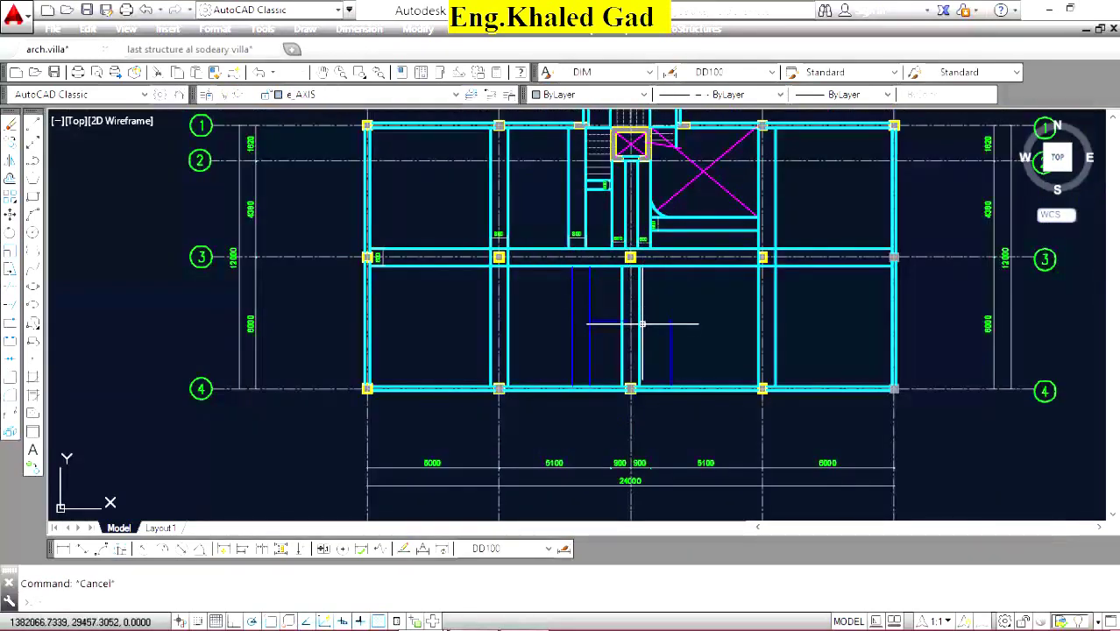
pyautogui.scroll(5, 632, 321)
pyautogui.scroll(3, 632, 321)
pyautogui.click(569, 324)
pyautogui.click(584, 327)
pyautogui.click(590, 322)
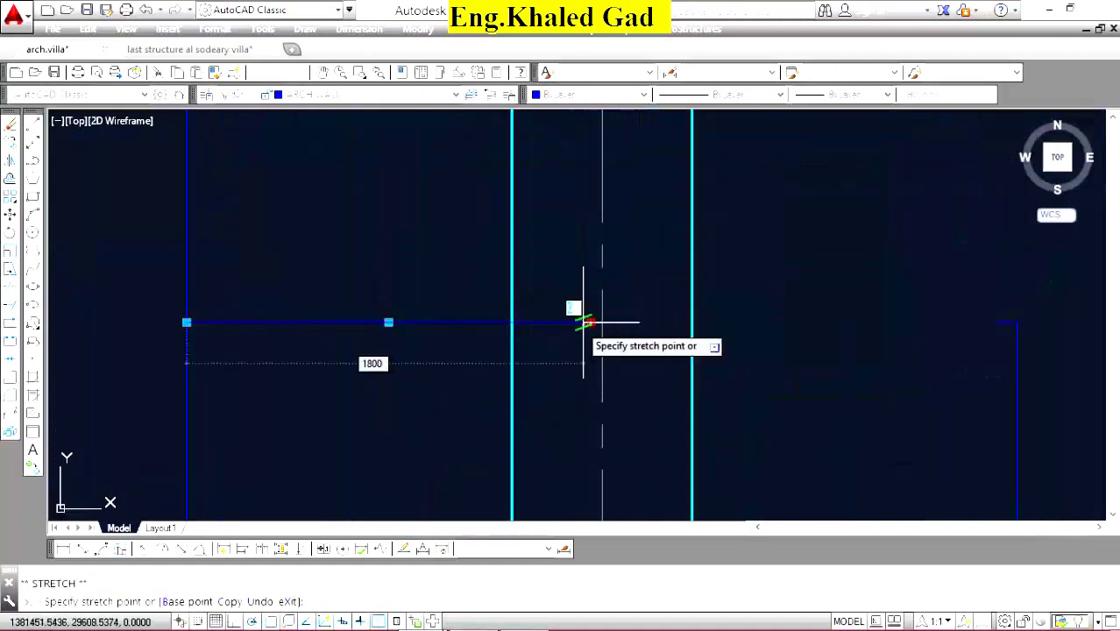
pyautogui.scroll(-4, 525, 315)
pyautogui.scroll(2, 641, 311)
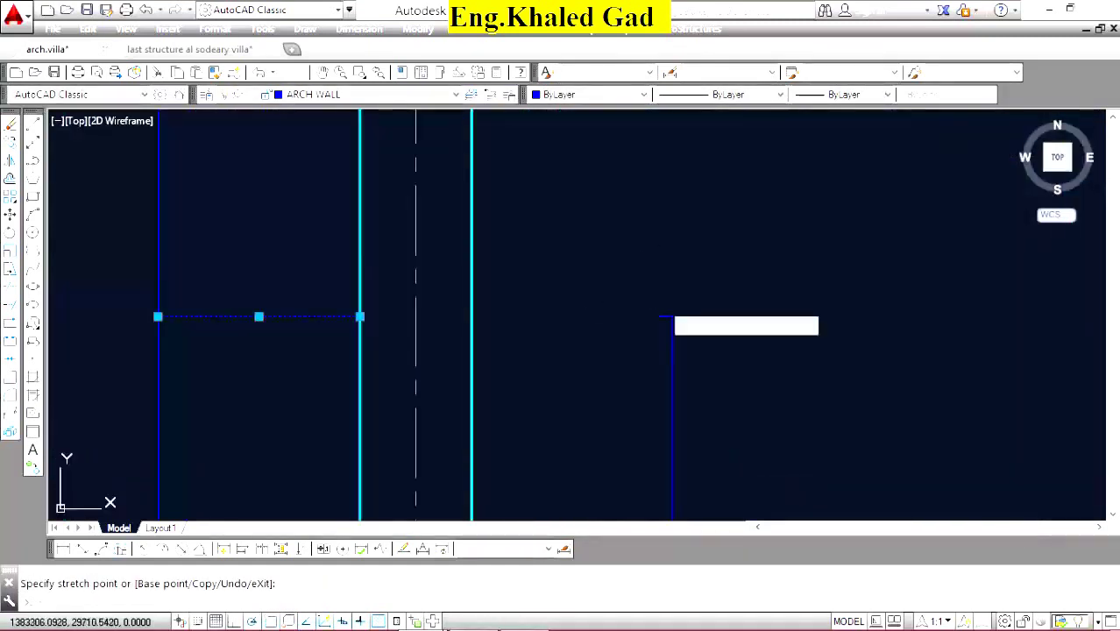
pyautogui.press('Escape')
pyautogui.click(653, 307)
pyautogui.click(682, 328)
pyautogui.click(672, 317)
pyautogui.click(471, 317)
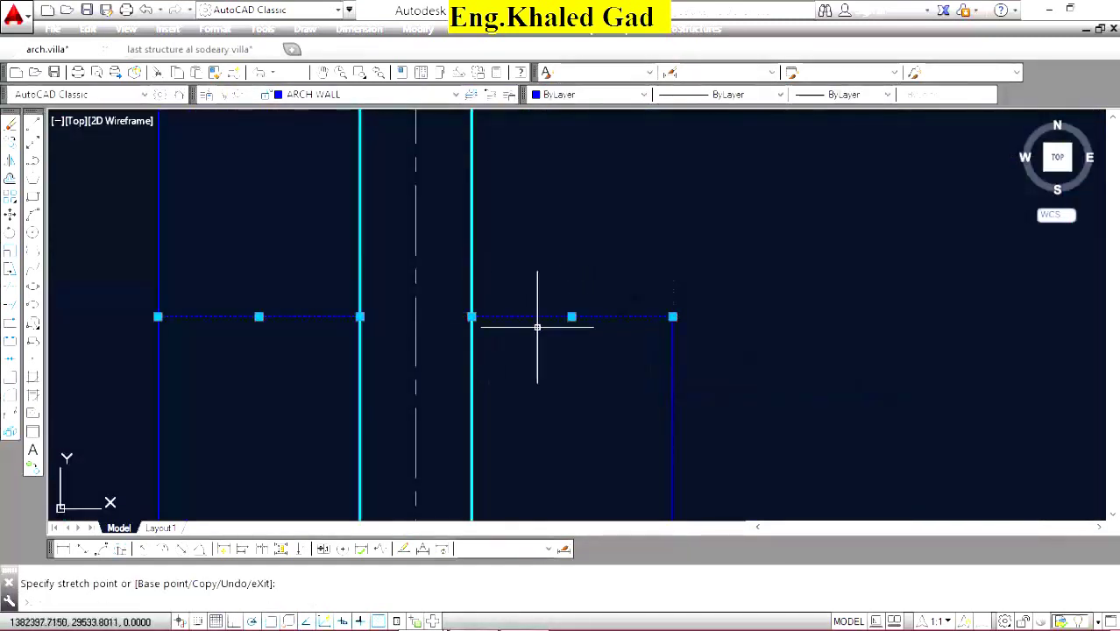
pyautogui.press('Escape')
# Extend the left and right vertical lines down to the beam.
pyautogui.scroll(-4, 537, 327)
pyautogui.scroll(-2, 654, 278)
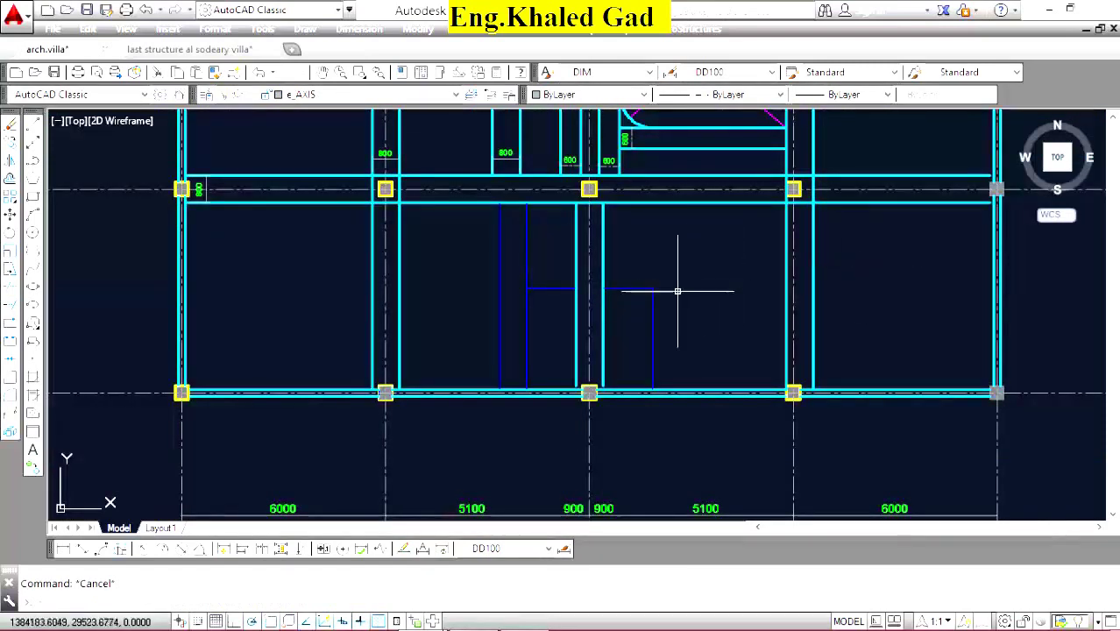
pyautogui.scroll(5, 588, 388)
pyautogui.scroll(3, 588, 387)
pyautogui.click(724, 375)
pyautogui.click(741, 348)
pyautogui.click(733, 359)
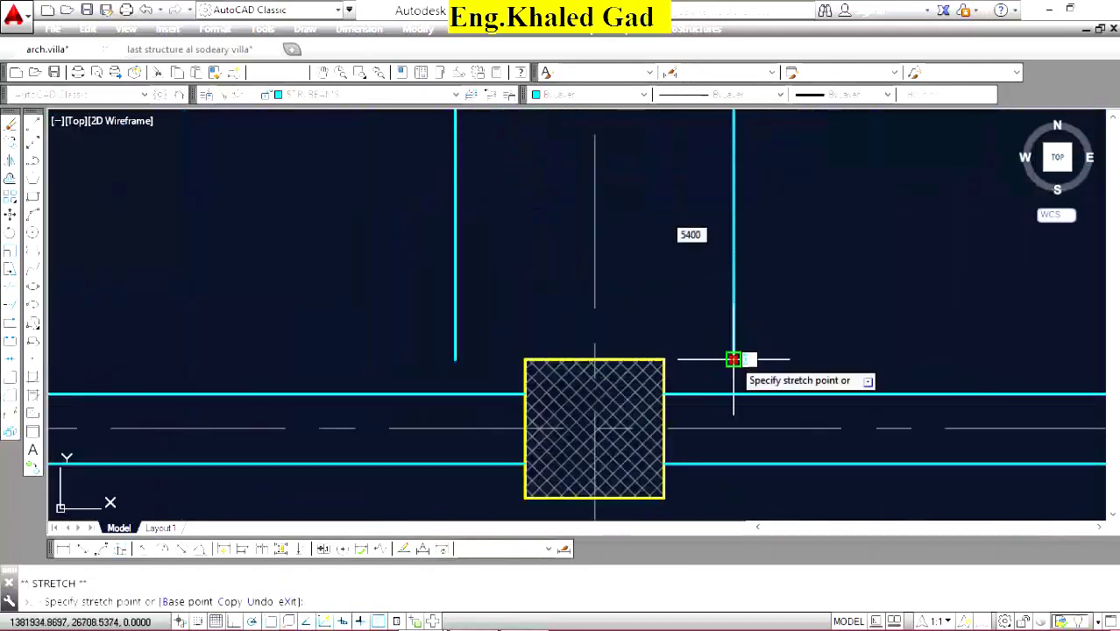
pyautogui.click(734, 394)
pyautogui.click(455, 359)
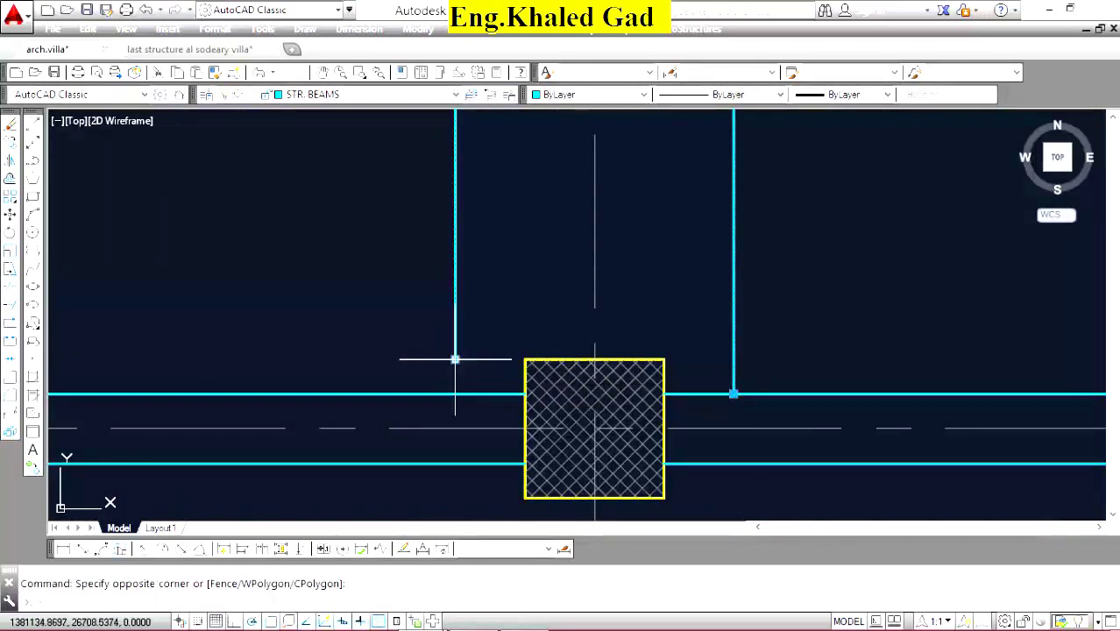
pyautogui.click(455, 359)
pyautogui.click(454, 394)
pyautogui.press('Escape')
# Stretch the blue horizontal line's end left to the wall.
pyautogui.scroll(-4, 455, 394)
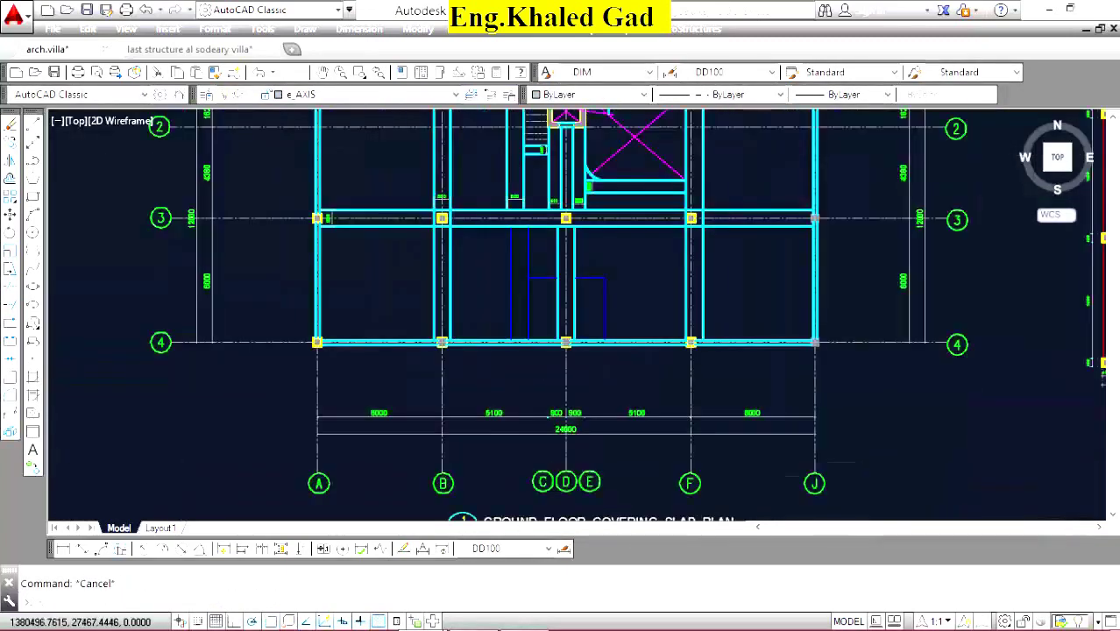
pyautogui.scroll(-4, 545, 323)
pyautogui.scroll(3, 546, 297)
pyautogui.scroll(-3, 546, 297)
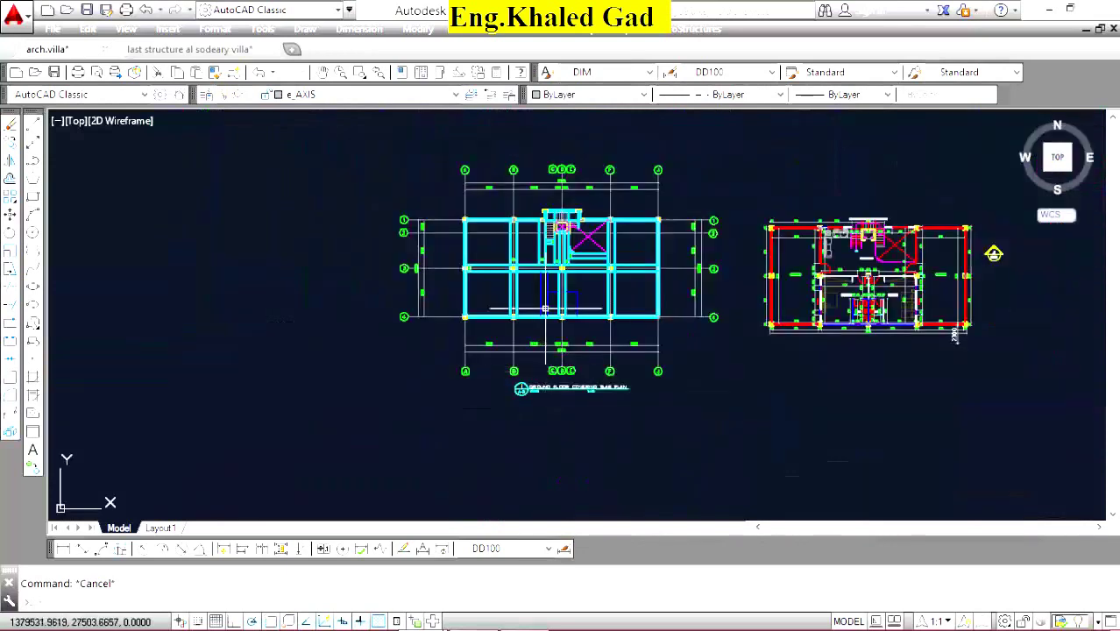
pyautogui.scroll(5, 547, 297)
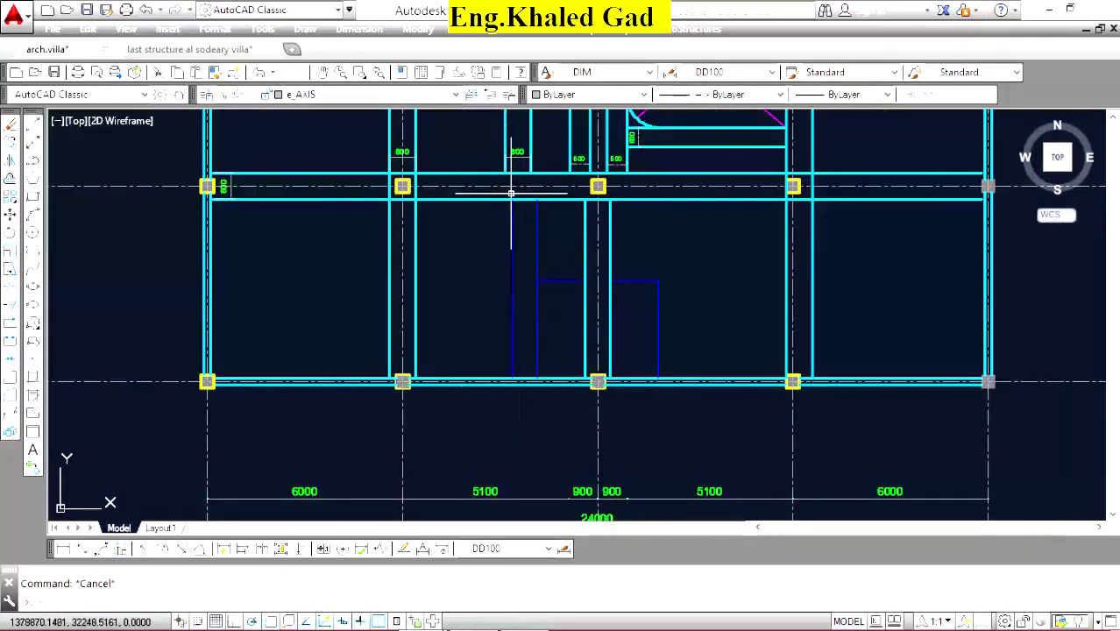
pyautogui.scroll(4, 493, 271)
pyautogui.click(690, 258)
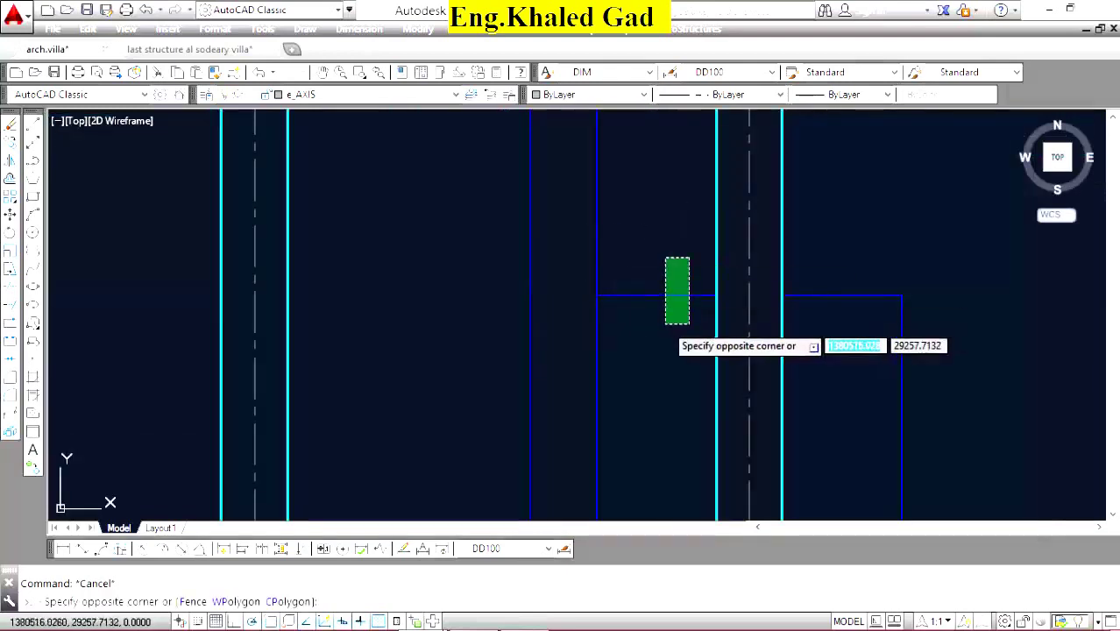
pyautogui.click(668, 320)
pyautogui.click(596, 296)
pyautogui.click(286, 295)
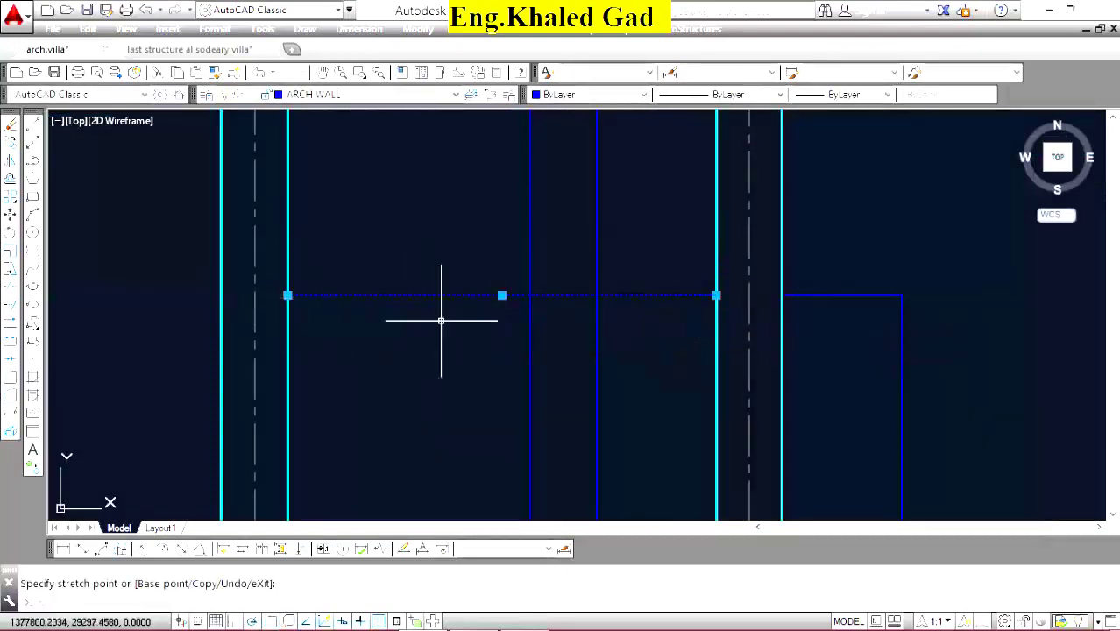
pyautogui.scroll(-3, 440, 315)
pyautogui.scroll(-2, 441, 302)
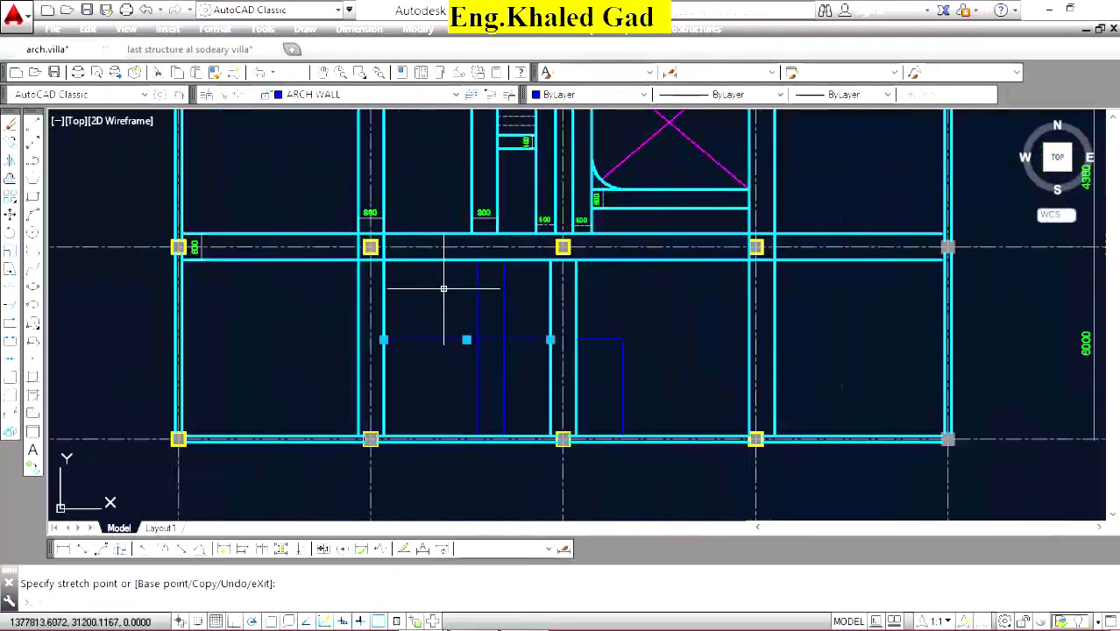
# Offset a line 800 and trim the new right vertical line down to the horizontal line.
pyautogui.click(11, 180)
pyautogui.scroll(5, 442, 299)
pyautogui.write('400')
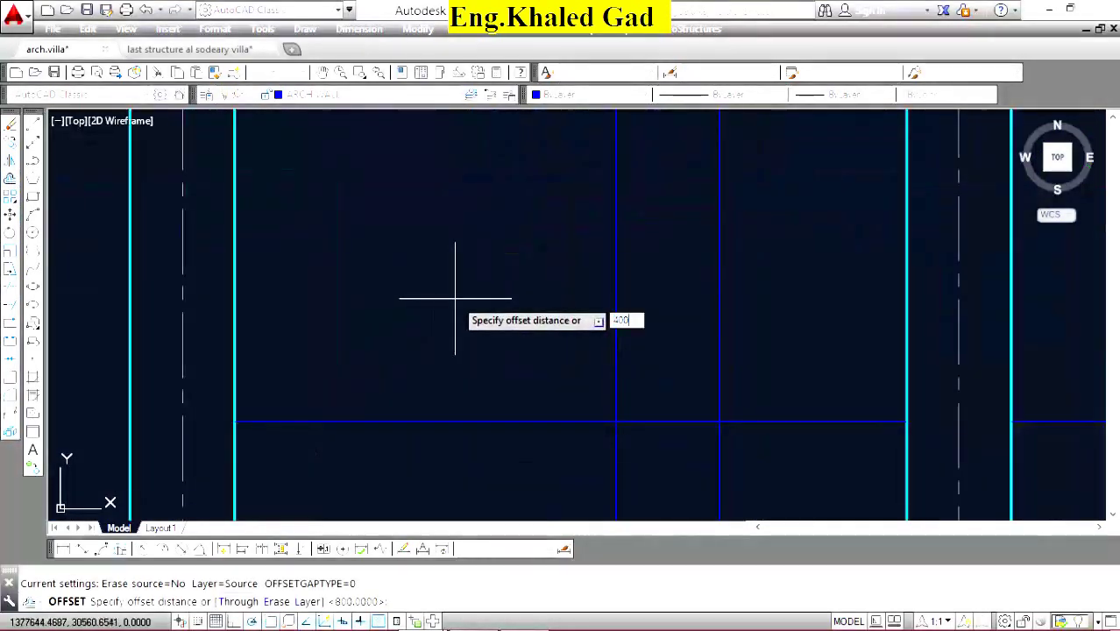
pyautogui.press('BackSpace')
pyautogui.press('BackSpace')
pyautogui.write('00')
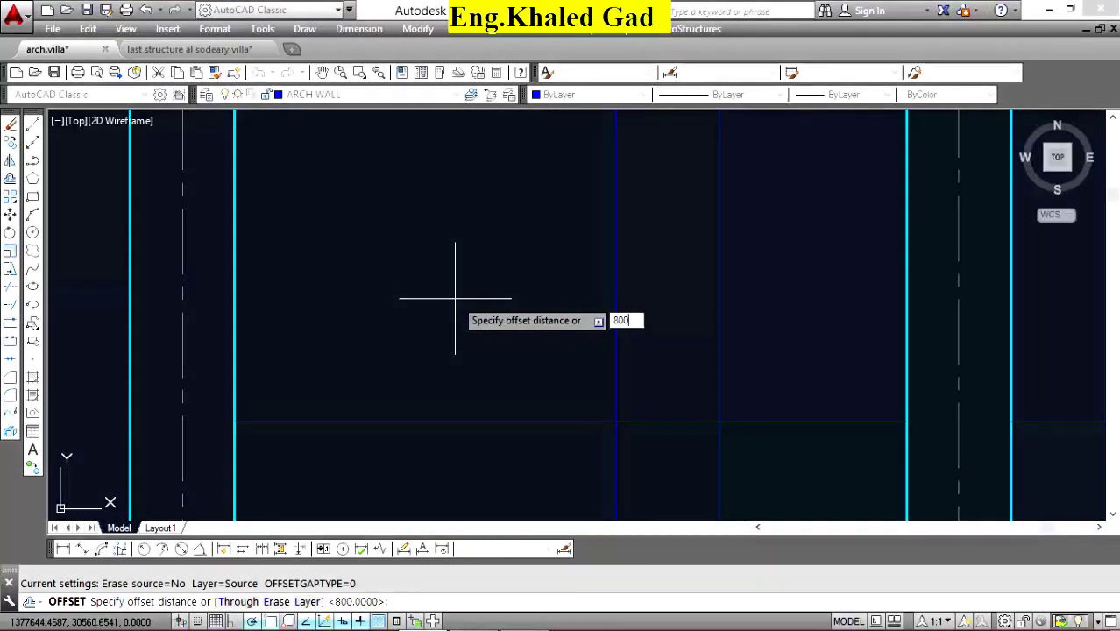
pyautogui.press('Return')
pyautogui.click(456, 421)
pyautogui.click(473, 298)
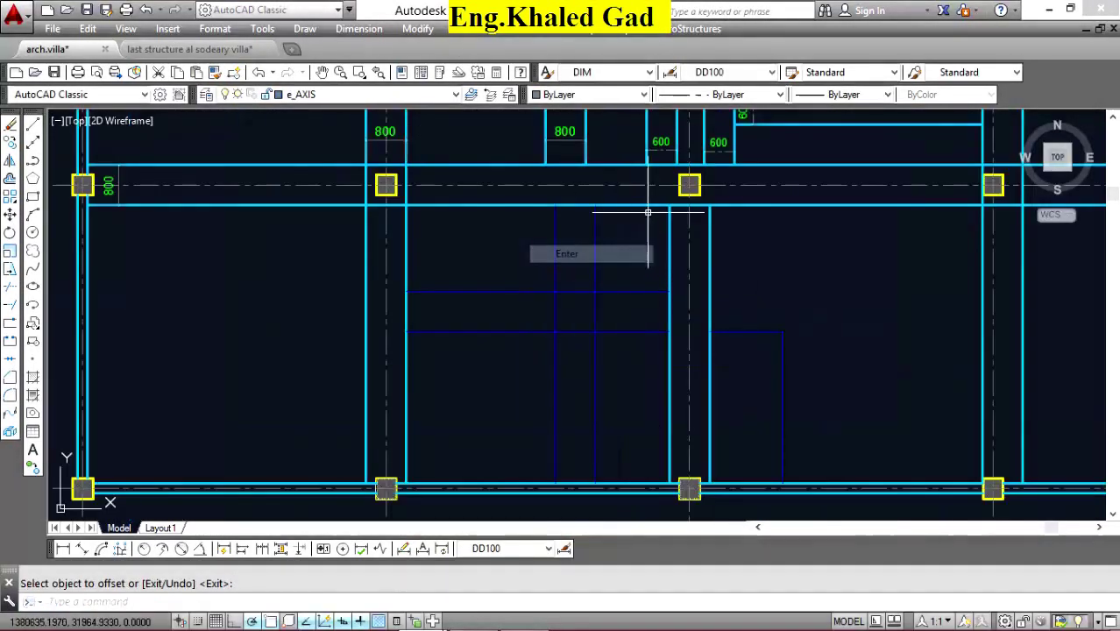
pyautogui.press('Escape')
pyautogui.click(610, 220)
pyautogui.click(544, 219)
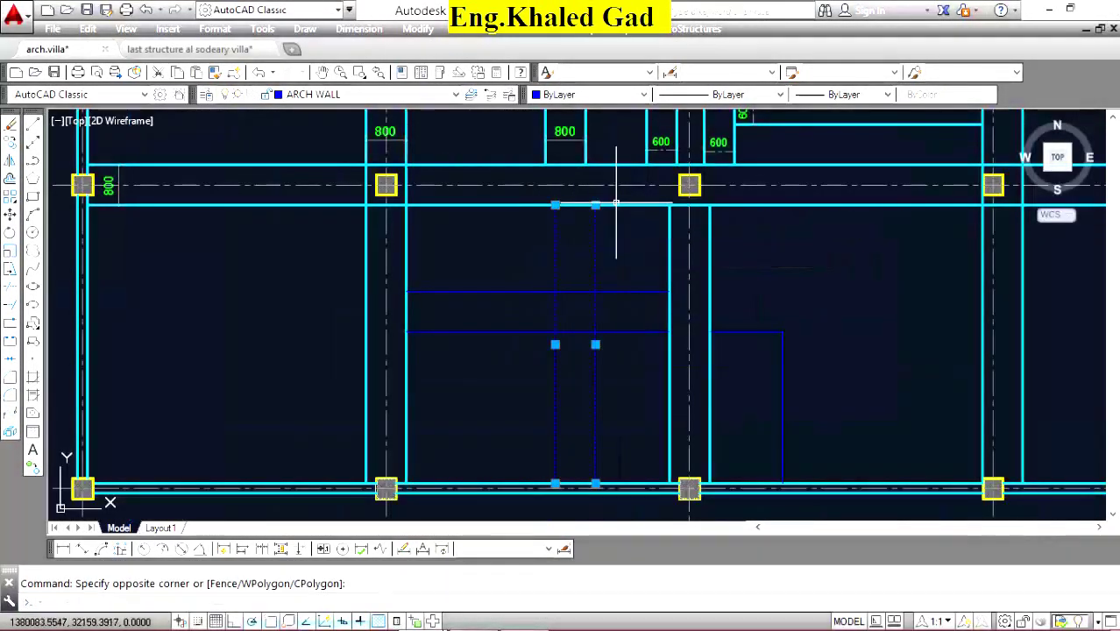
pyautogui.click(595, 204)
pyautogui.click(594, 333)
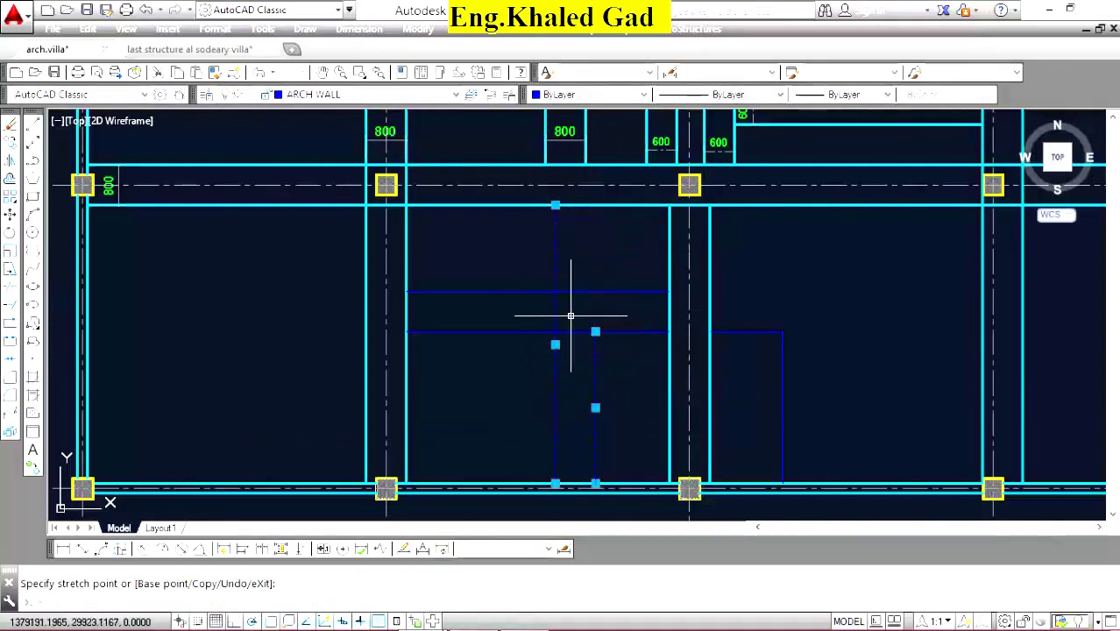
pyautogui.click(535, 314)
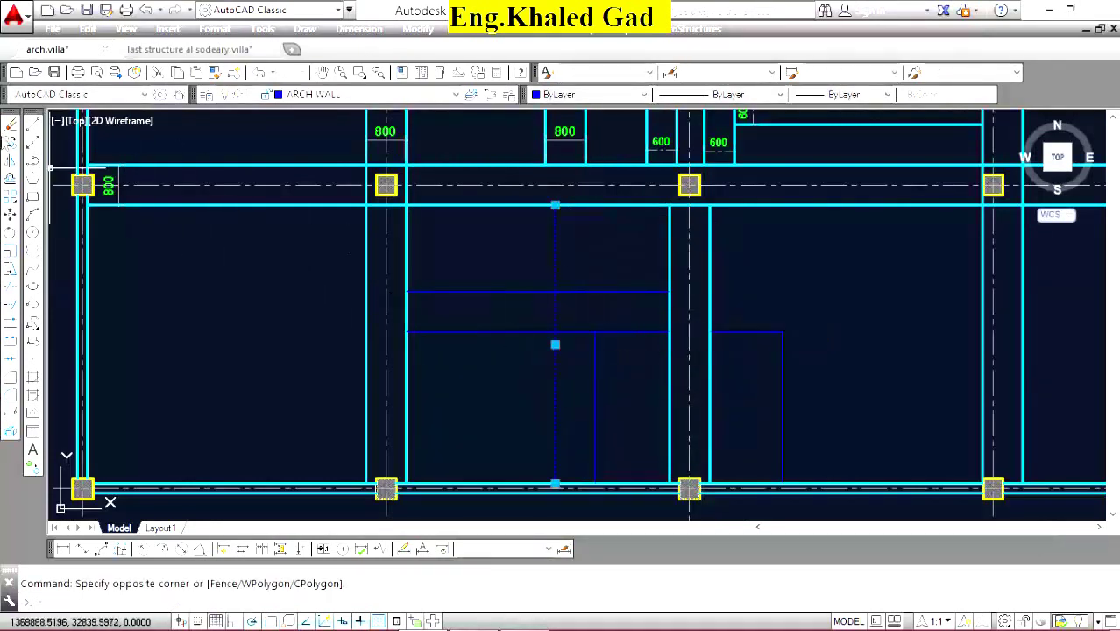
# Offset a line 400 to the inside of the bathroom.
pyautogui.click(11, 179)
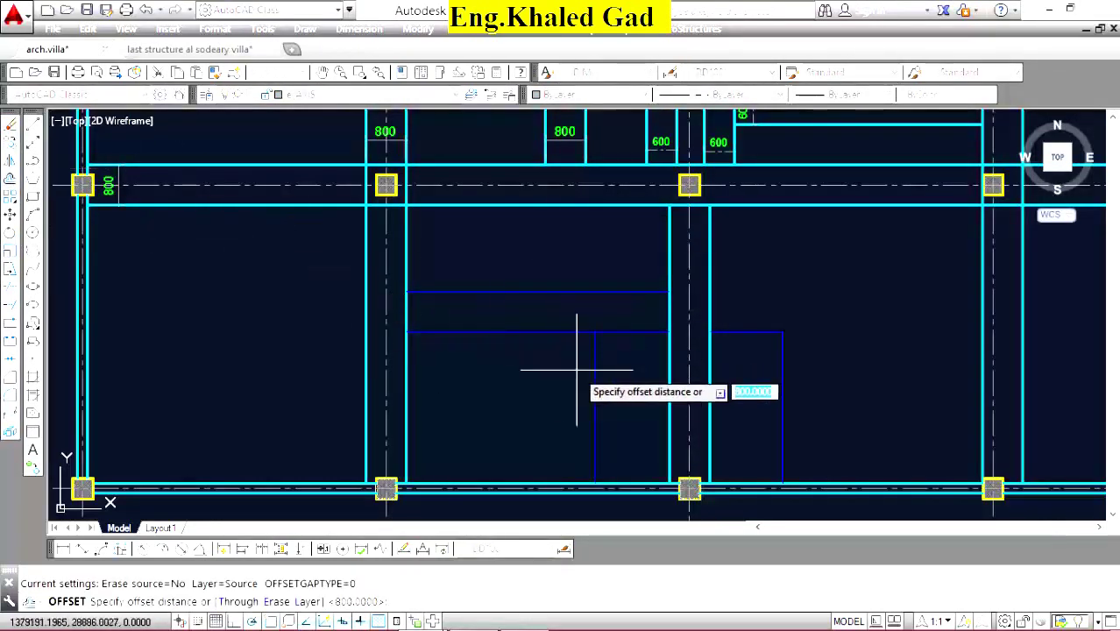
pyautogui.scroll(2, 579, 350)
pyautogui.write('400')
pyautogui.press('Return')
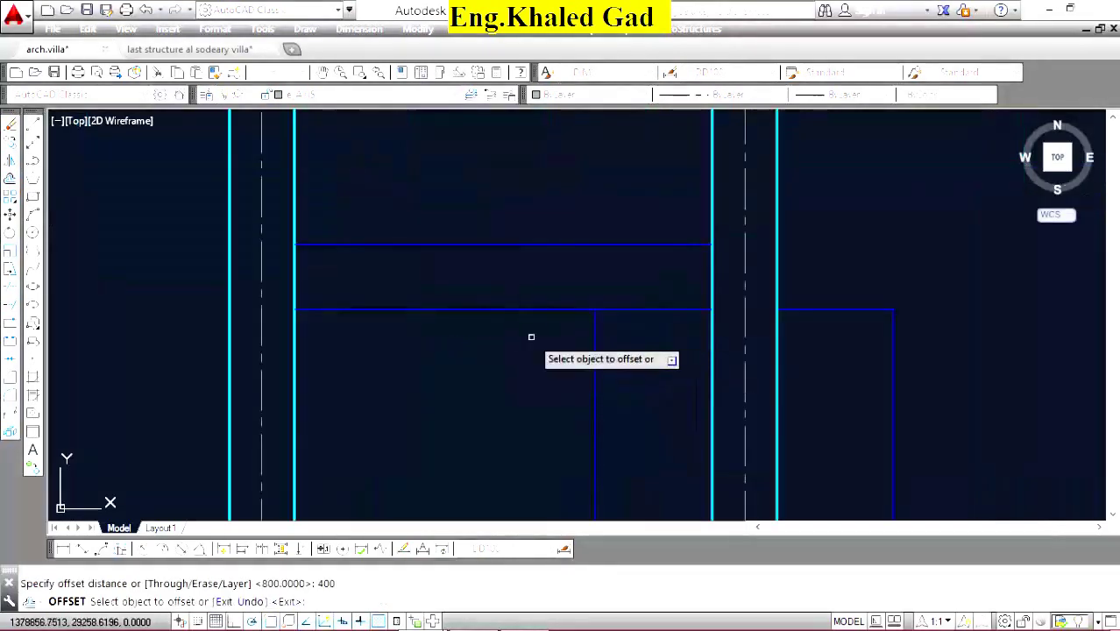
pyautogui.scroll(3, 530, 332)
pyautogui.click(650, 331)
pyautogui.click(600, 283)
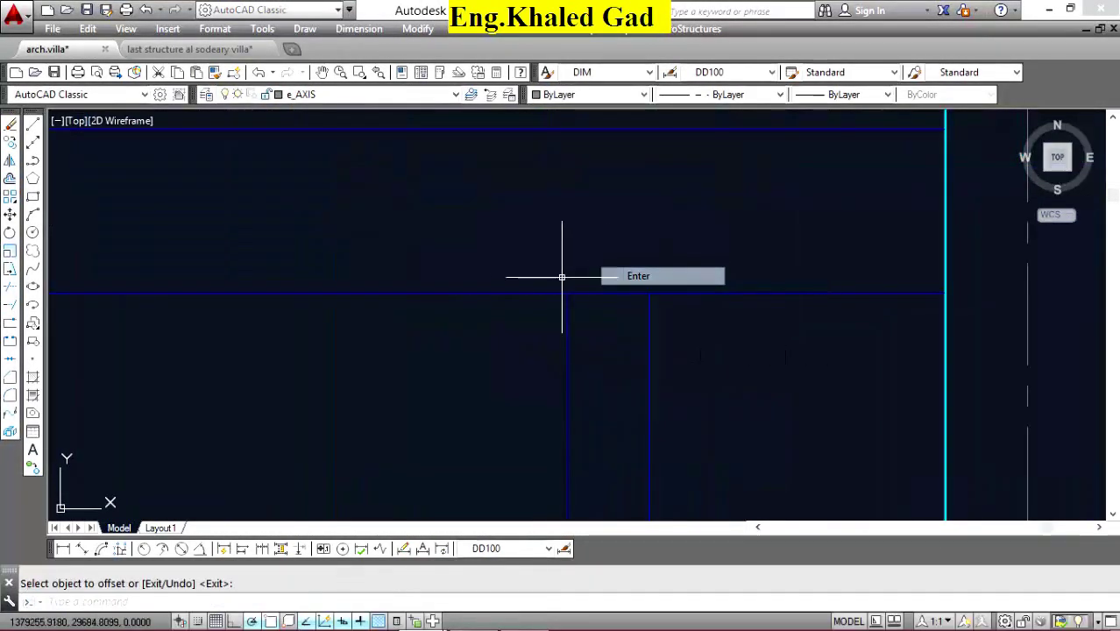
pyautogui.scroll(-5, 620, 316)
pyautogui.scroll(3, 579, 257)
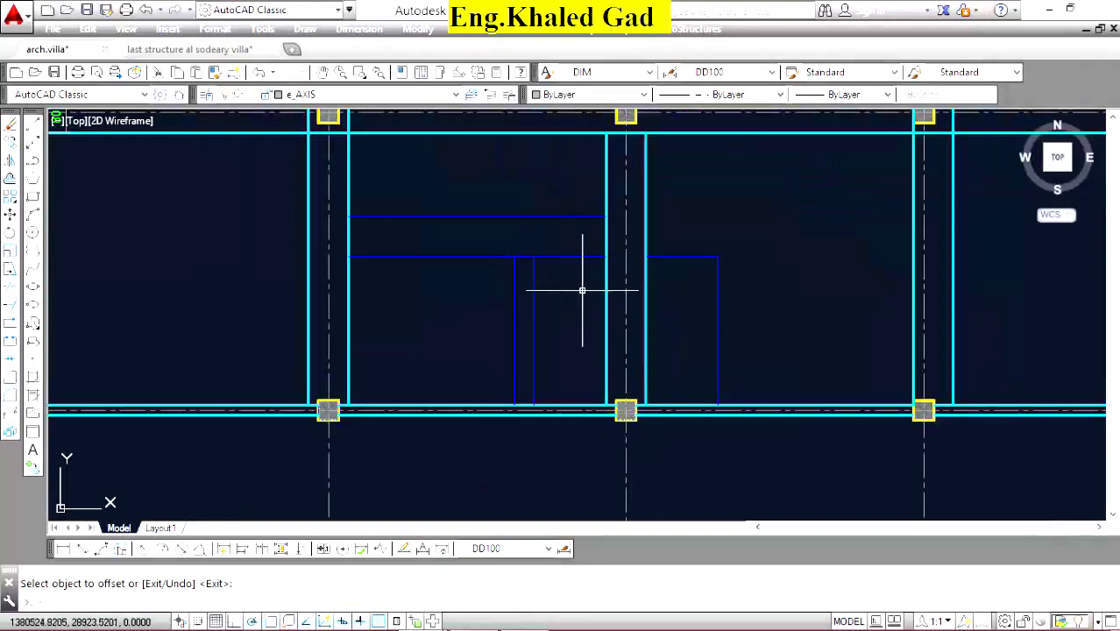
# Extend the short blue line right to the next beam.
pyautogui.click(697, 268)
pyautogui.click(717, 257)
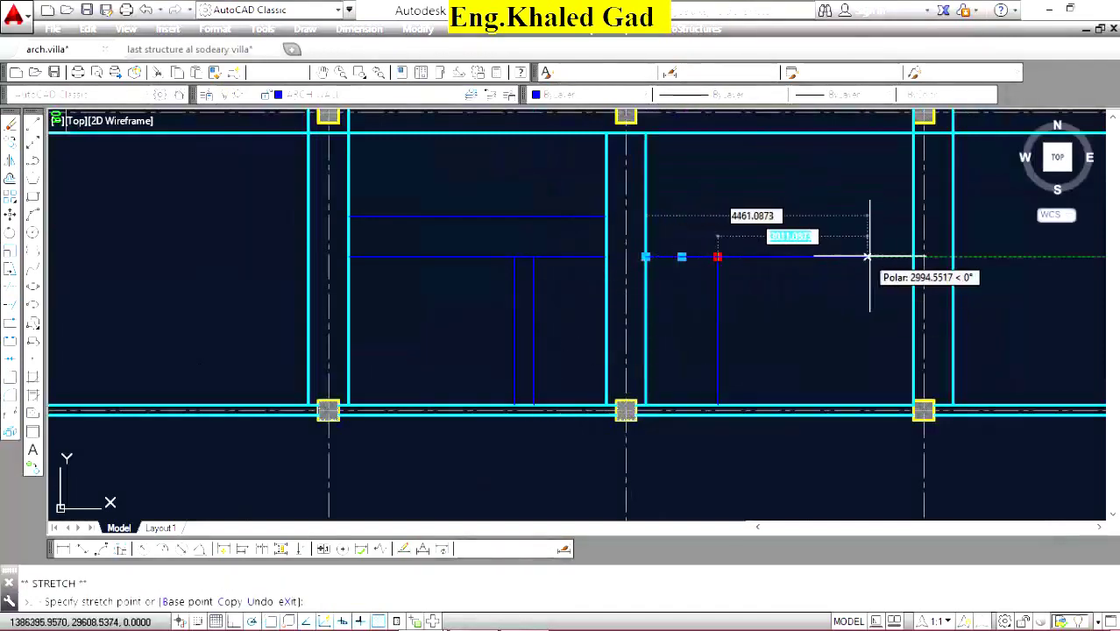
pyautogui.click(912, 257)
pyautogui.scroll(-4, 627, 287)
pyautogui.scroll(4, 627, 286)
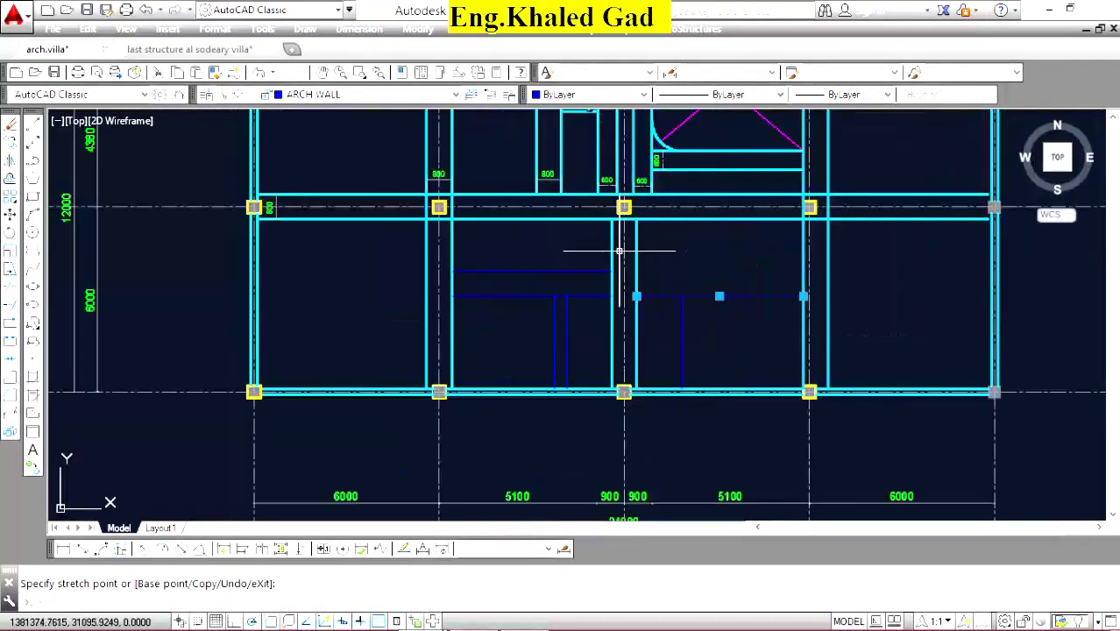
pyautogui.scroll(4, 635, 288)
pyautogui.scroll(-4, 594, 272)
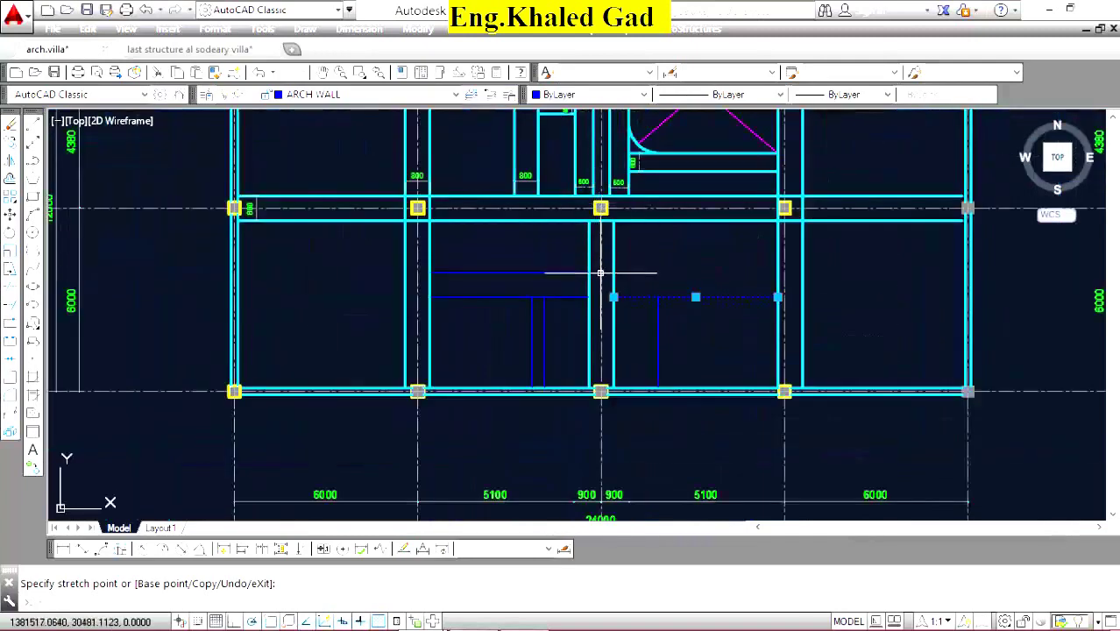
pyautogui.scroll(4, 604, 303)
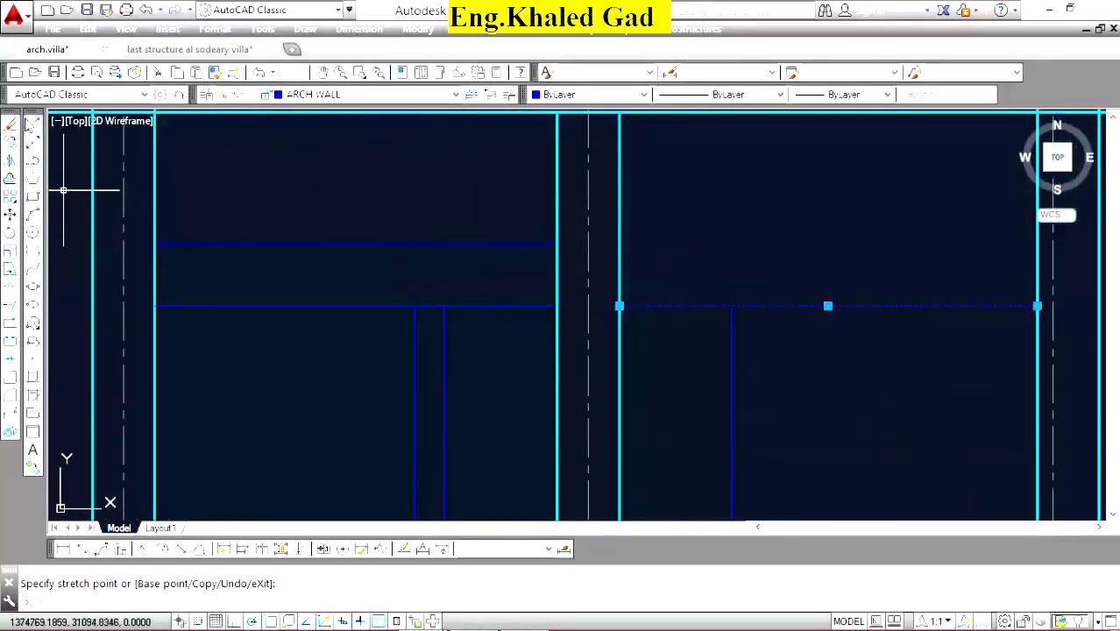
# Draw a horizontal line across the right bathroom bay between the beams.
pyautogui.click(620, 242)
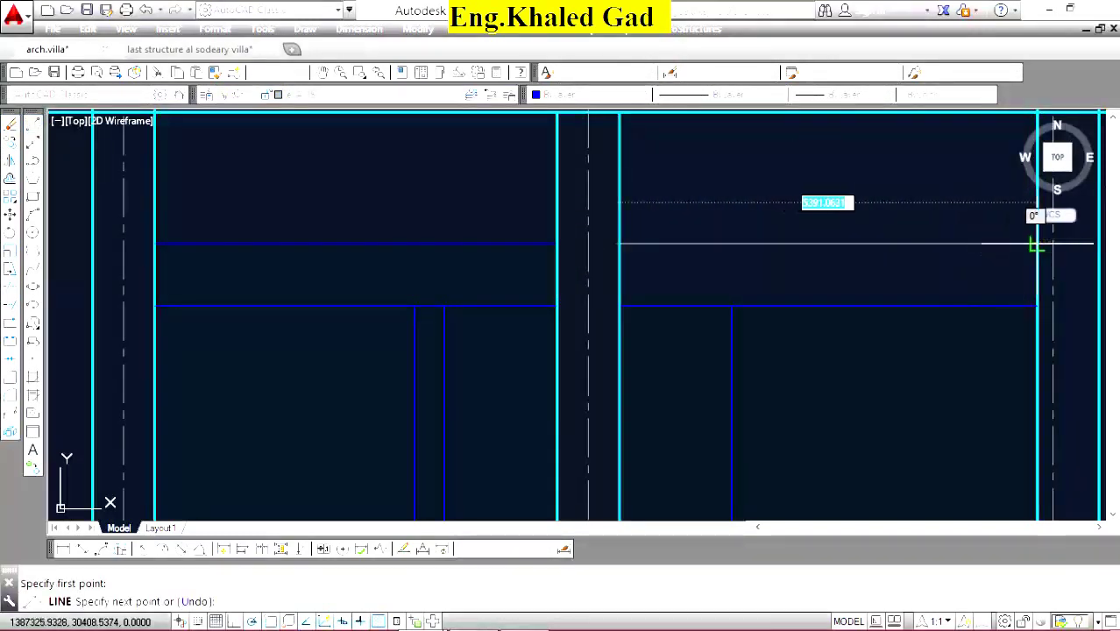
pyautogui.rightClick(752, 211)
pyautogui.scroll(-4, 702, 217)
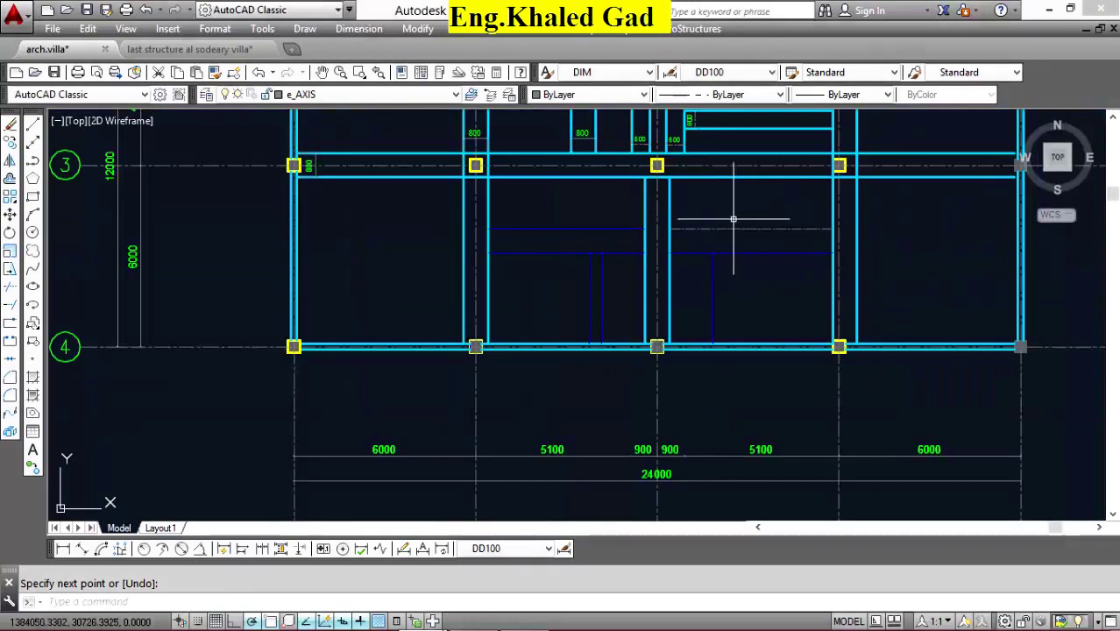
pyautogui.scroll(2, 709, 220)
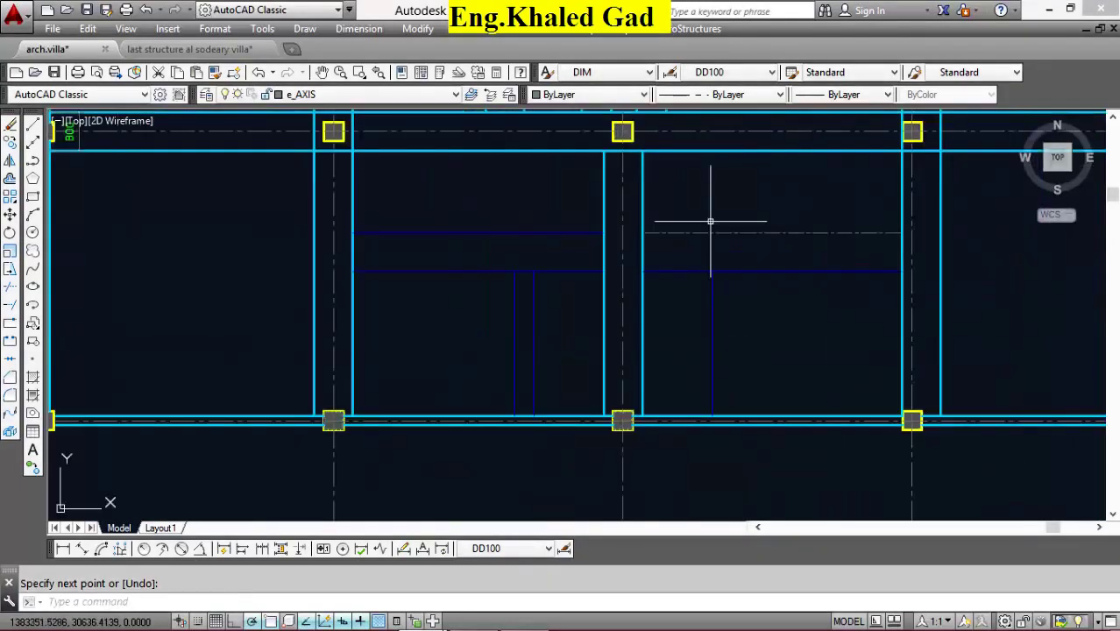
# Make Continuous the current linetype and select the blue wall line in the right bay.
pyautogui.click(728, 95)
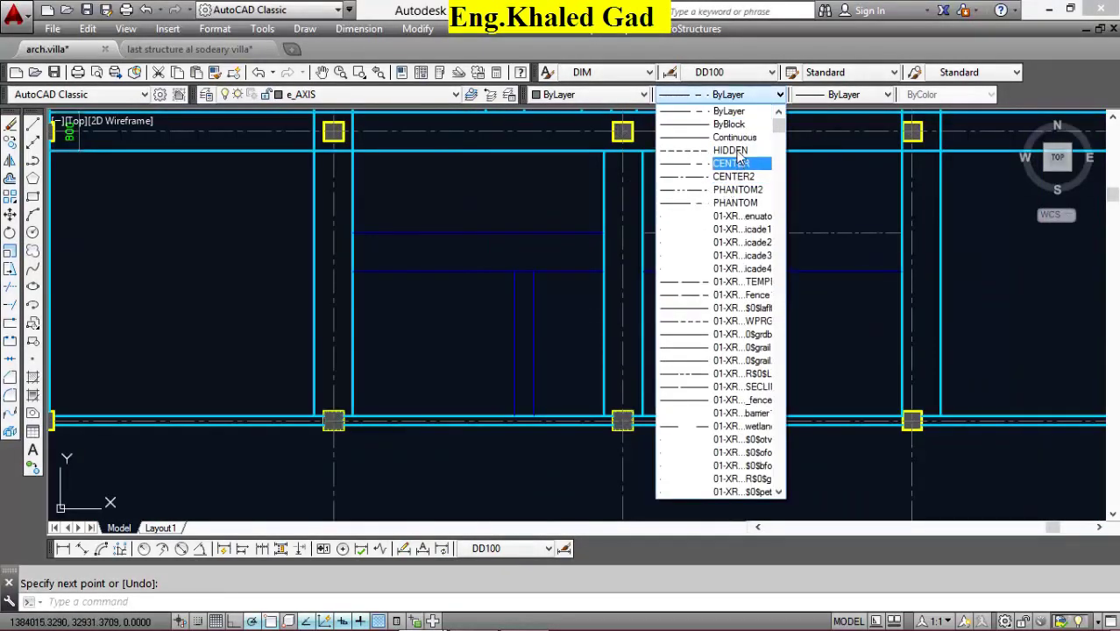
pyautogui.click(734, 137)
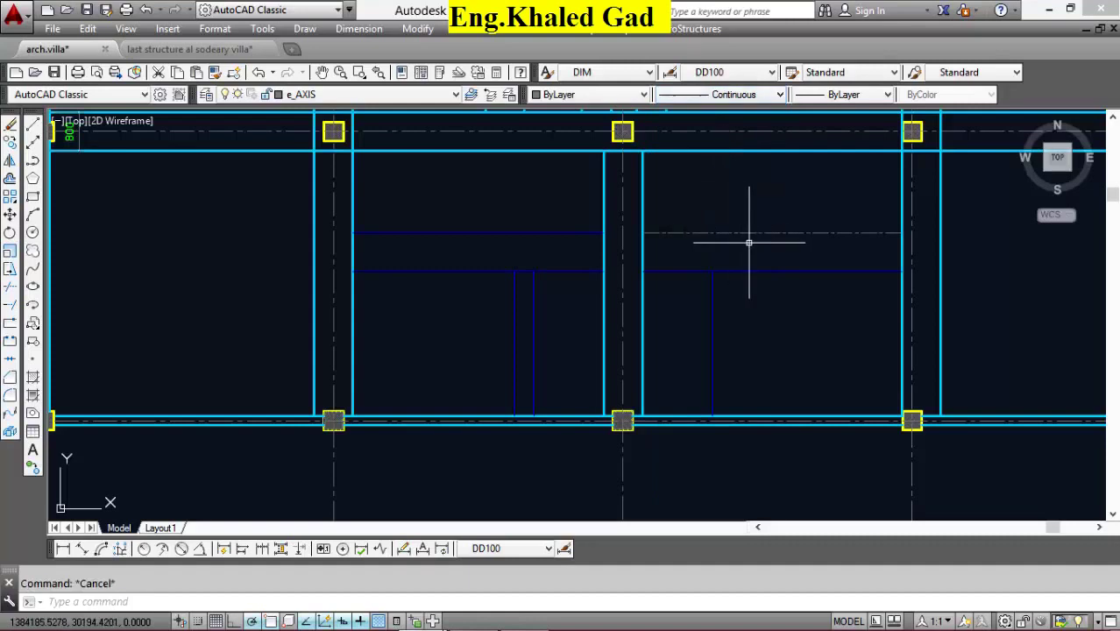
pyautogui.scroll(-2, 549, 299)
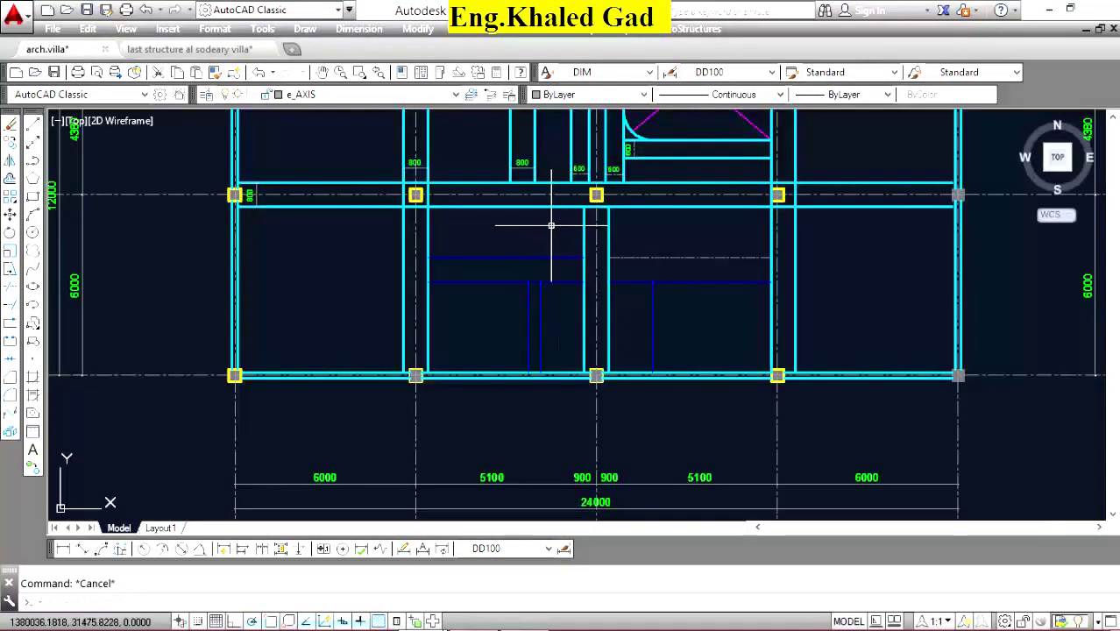
pyautogui.scroll(2, 552, 225)
pyautogui.scroll(-2, 553, 225)
pyautogui.scroll(-2, 561, 228)
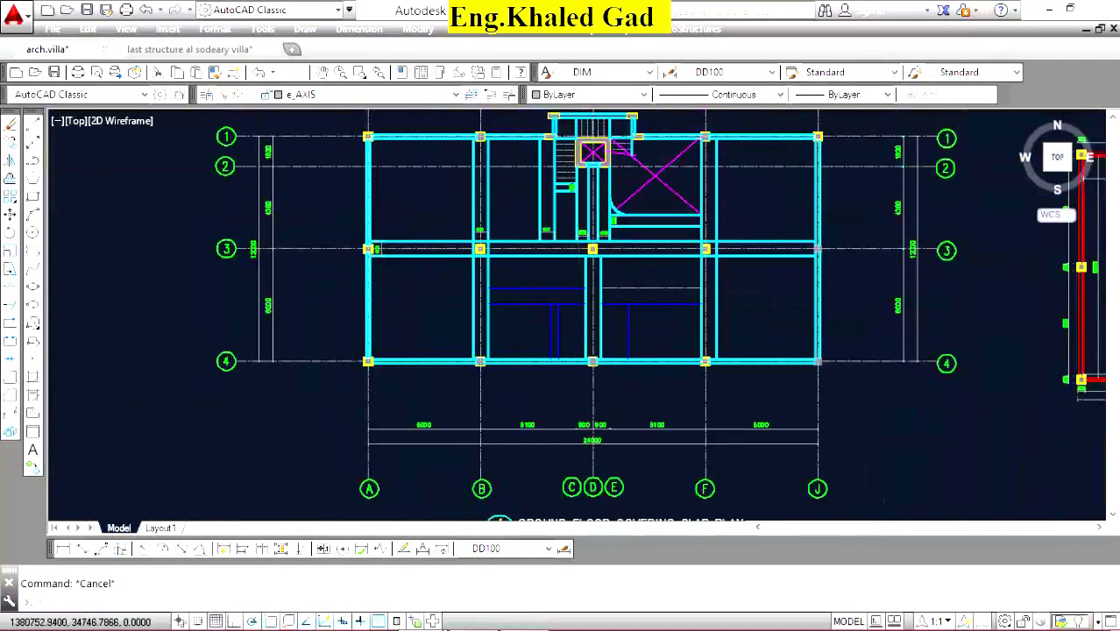
pyautogui.scroll(4, 580, 205)
pyautogui.scroll(-4, 585, 237)
pyautogui.scroll(4, 597, 326)
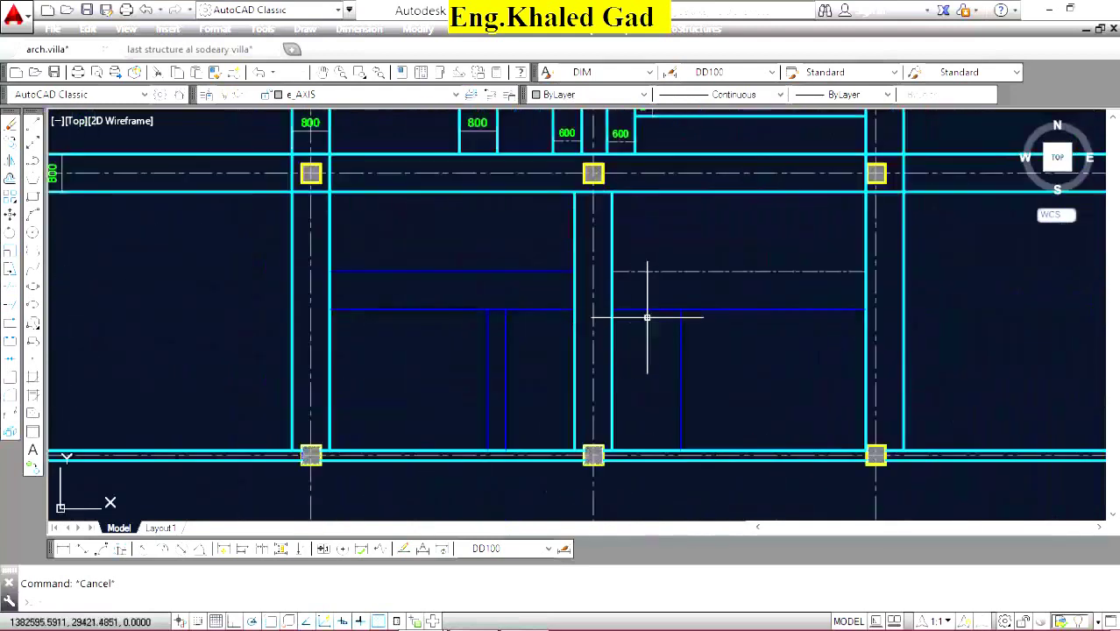
pyautogui.click(735, 307)
pyautogui.click(708, 323)
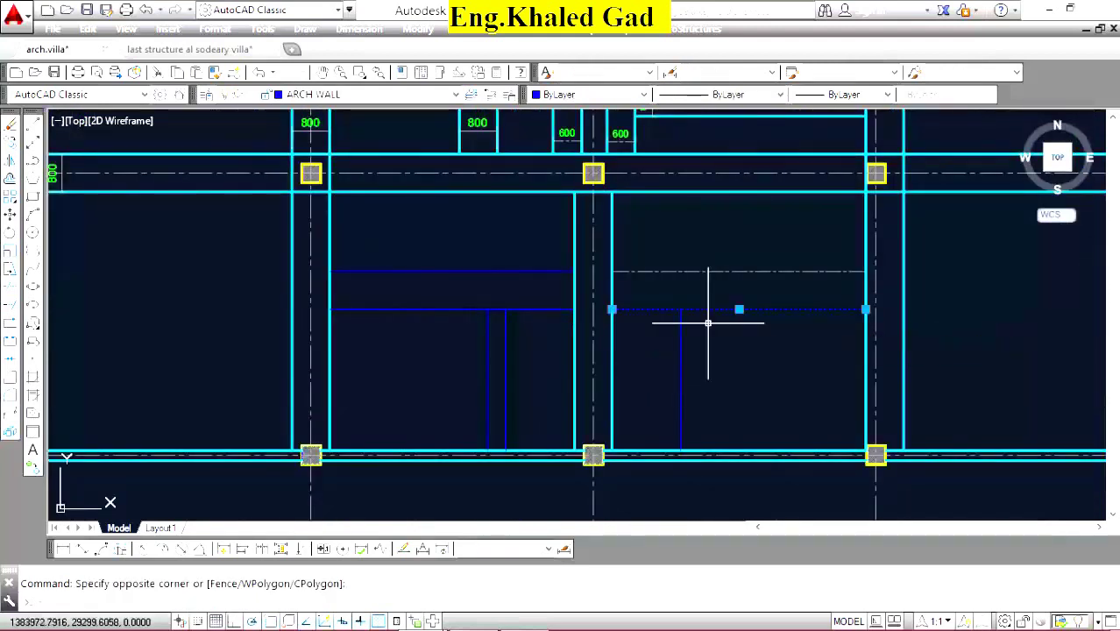
# Match the dash-dot line to the blue wall line's properties.
pyautogui.click(214, 71)
pyautogui.click(742, 218)
pyautogui.click(705, 346)
pyautogui.rightClick(740, 234)
pyautogui.click(750, 240)
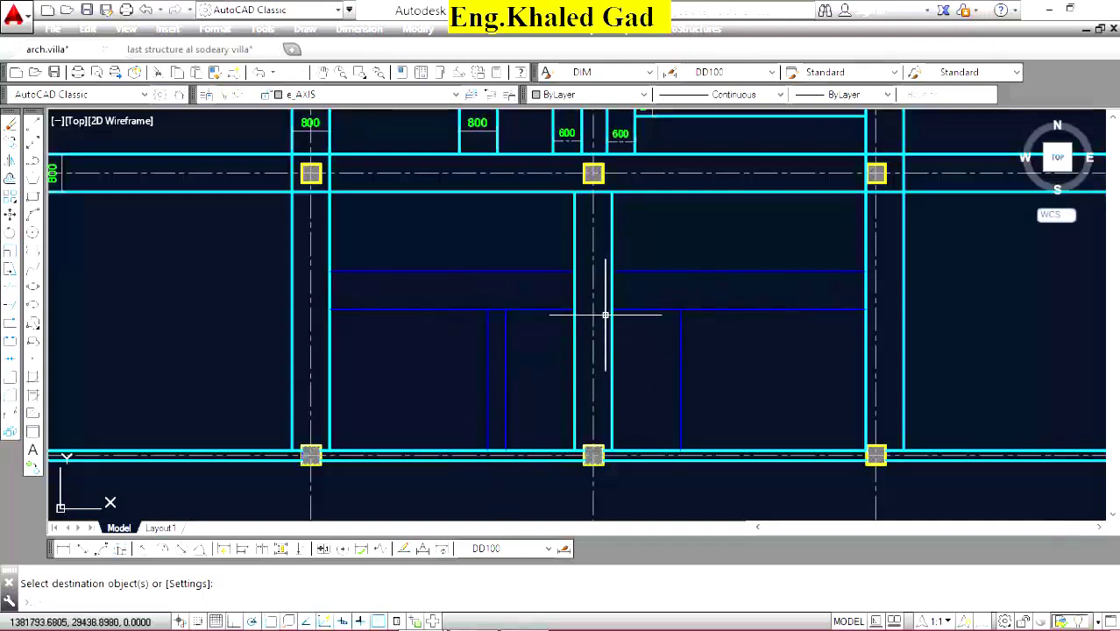
pyautogui.scroll(2, 655, 365)
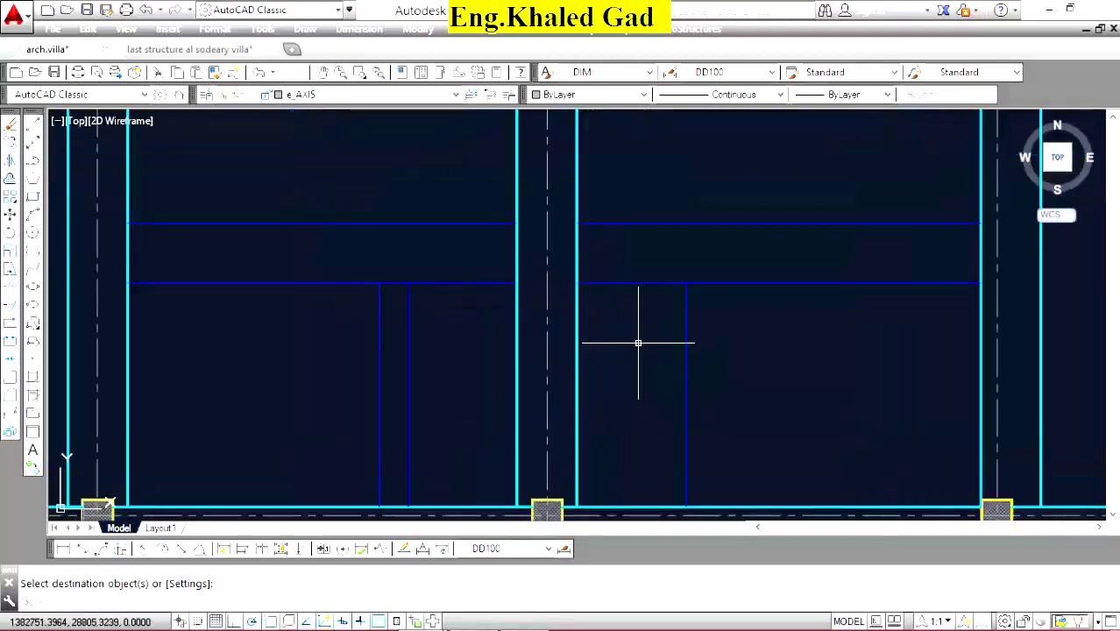
# Offset the vertical line 400 to its right.
pyautogui.click(11, 181)
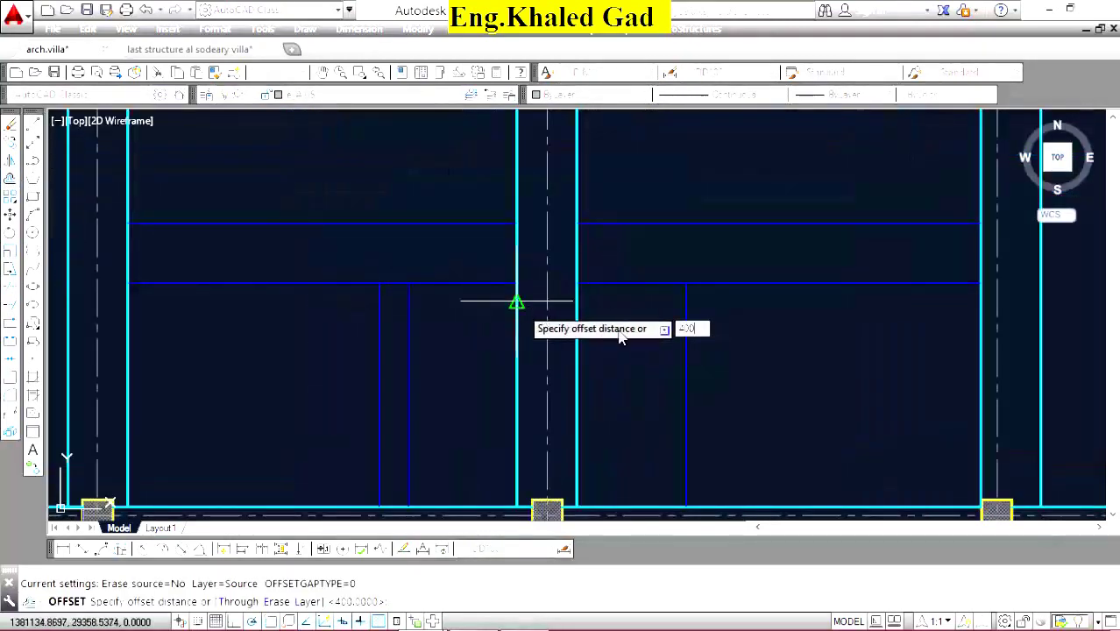
pyautogui.press('Return')
pyautogui.scroll(2, 619, 337)
pyautogui.scroll(2, 653, 269)
pyautogui.click(759, 338)
pyautogui.click(821, 241)
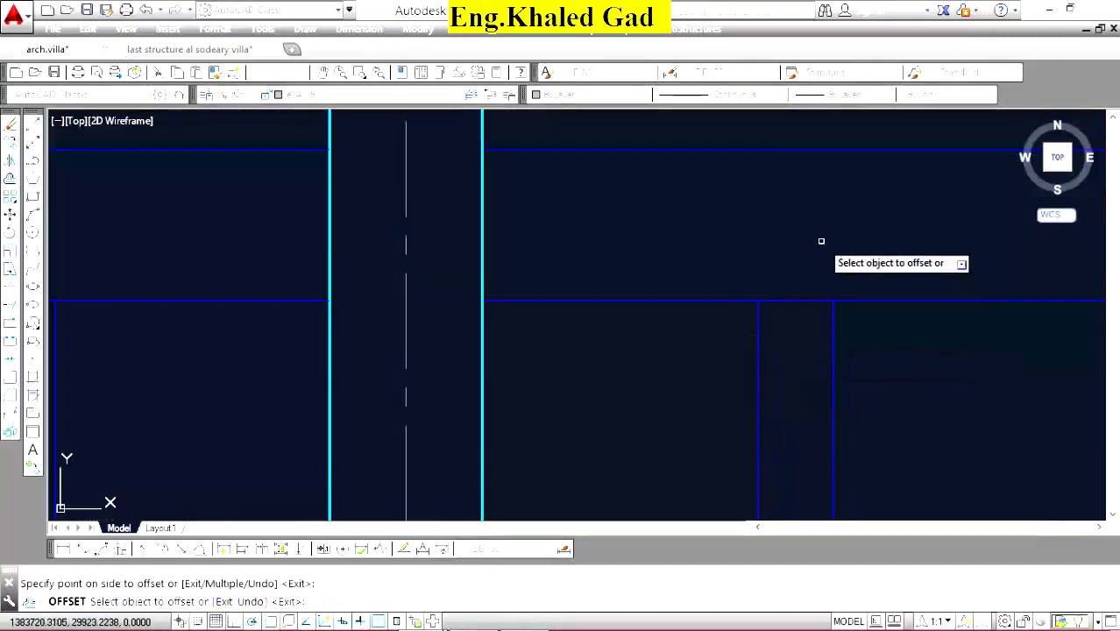
pyautogui.scroll(-5, 655, 304)
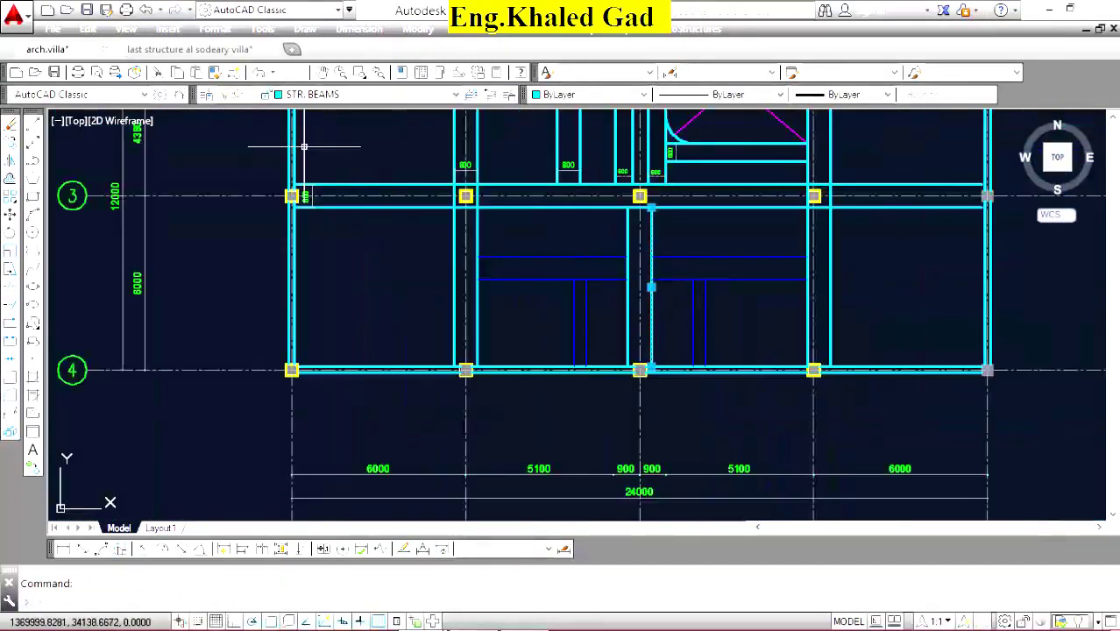
# Match the blue lines between axes 3 and 4 to a cyan beam line.
pyautogui.click(213, 72)
pyautogui.click(730, 233)
pyautogui.click(688, 298)
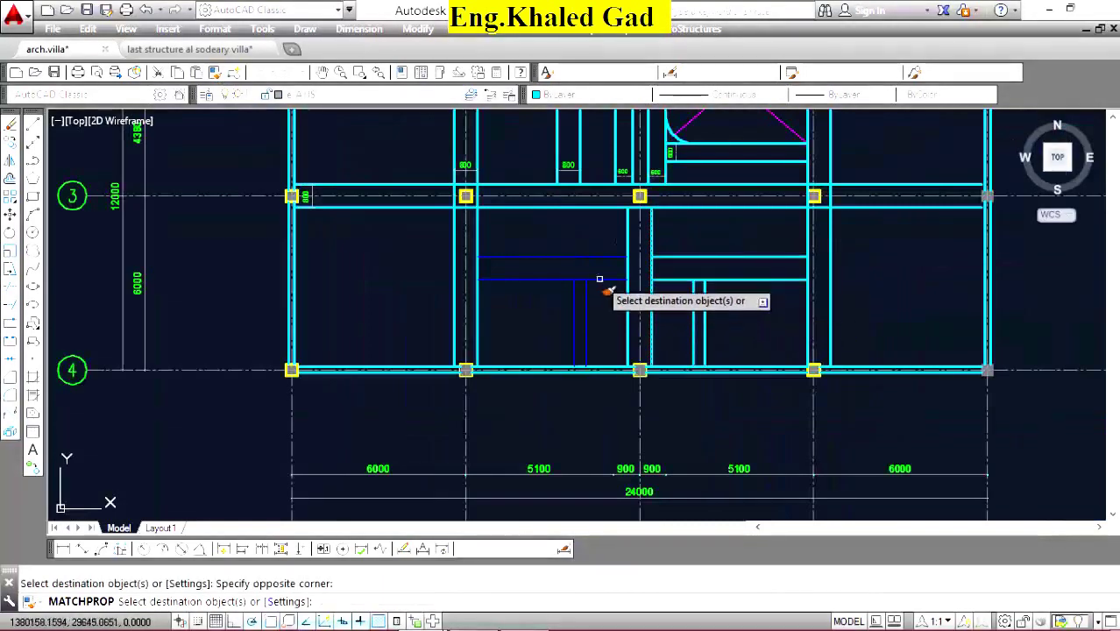
pyautogui.click(589, 241)
pyautogui.click(593, 268)
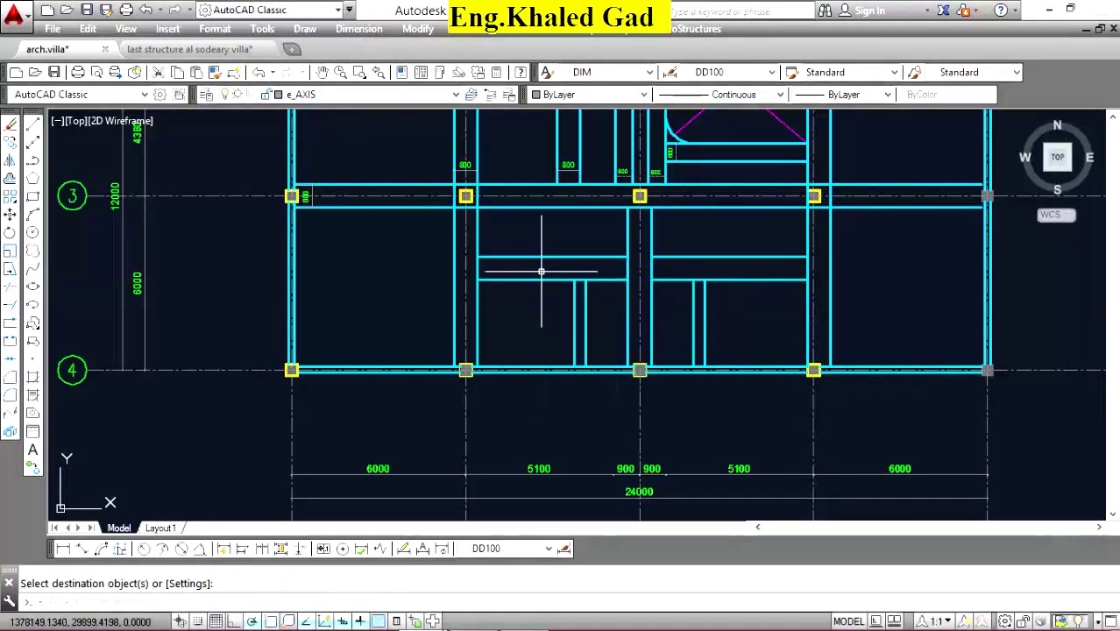
pyautogui.scroll(4, 602, 353)
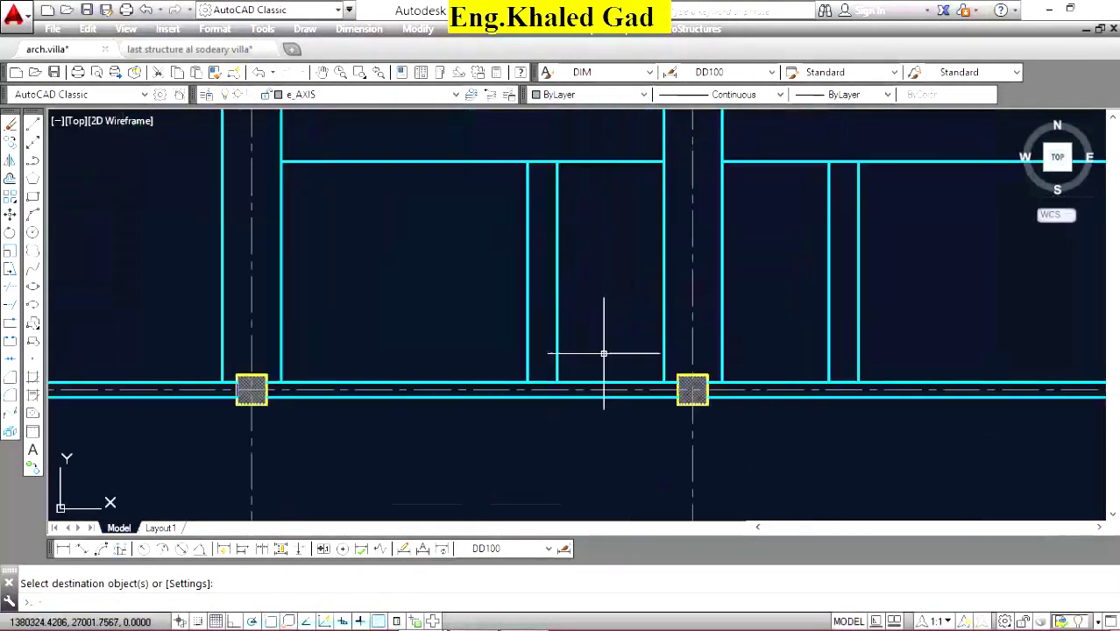
# Draw the vertical bar line and a horizontal bar line in the left bay.
pyautogui.click(34, 127)
pyautogui.click(639, 180)
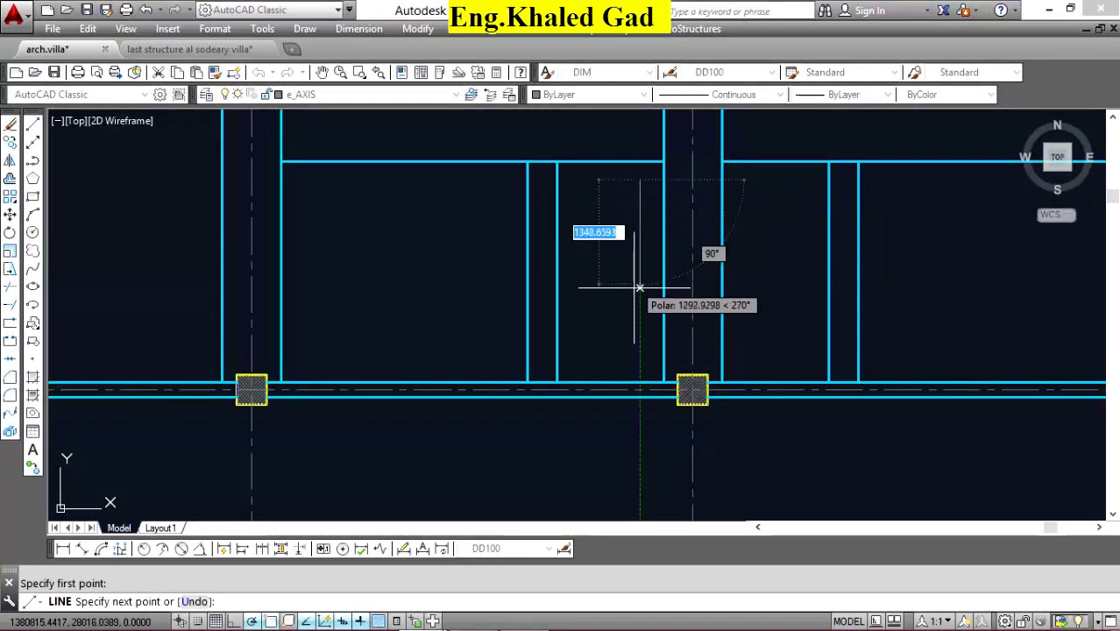
pyautogui.click(645, 351)
pyautogui.rightClick(574, 249)
pyautogui.click(596, 253)
pyautogui.scroll(5, 607, 357)
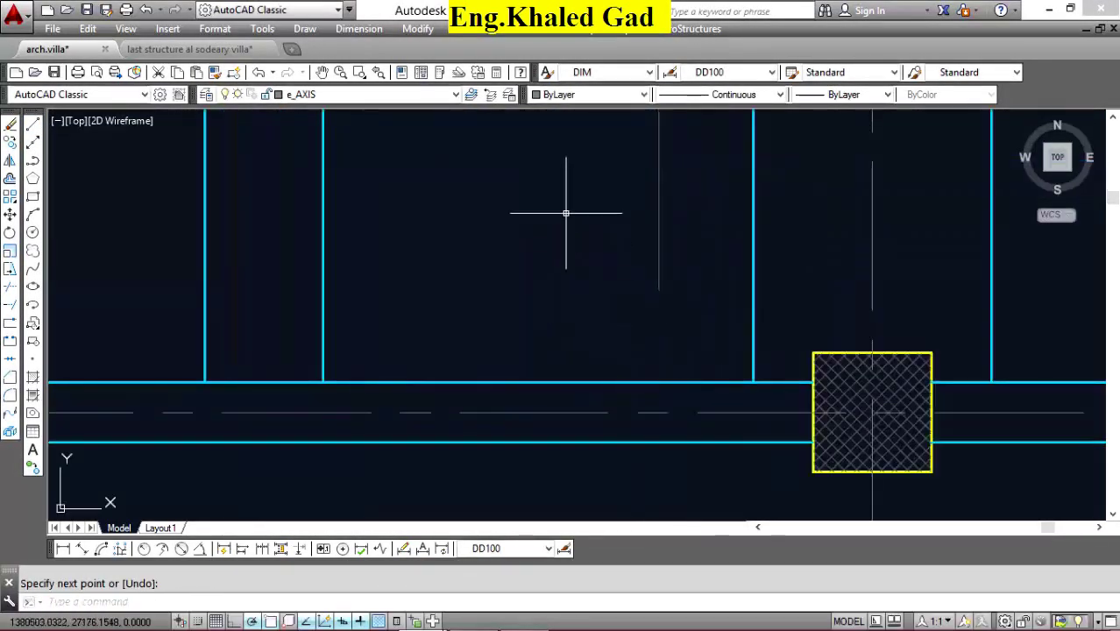
pyautogui.press('Return')
pyautogui.click(684, 261)
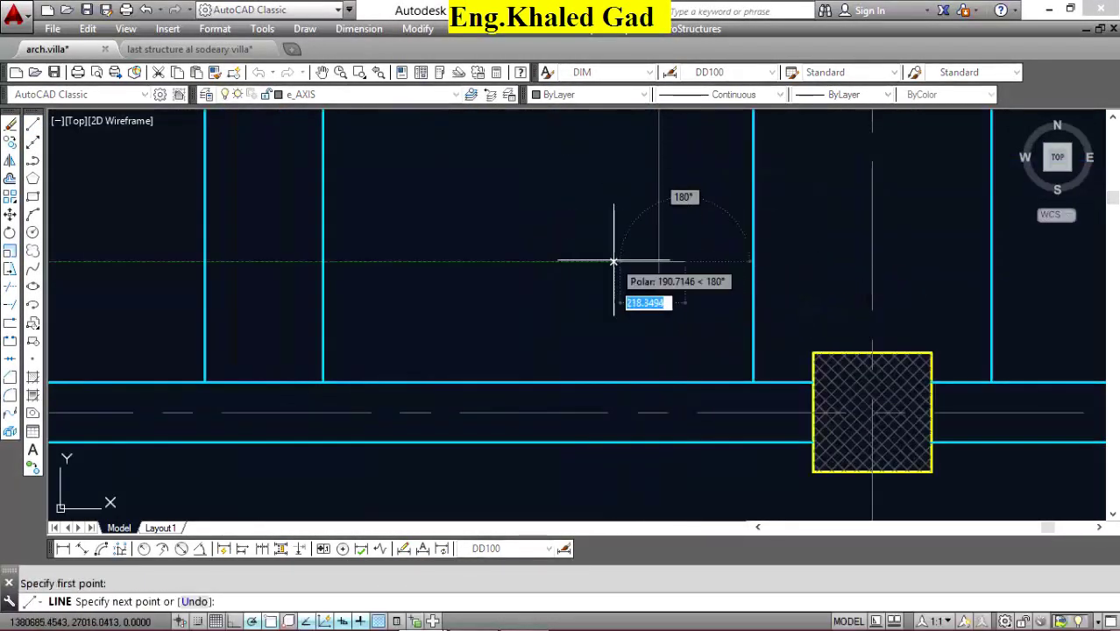
pyautogui.click(367, 262)
pyautogui.rightClick(527, 174)
pyautogui.click(561, 177)
pyautogui.click(506, 307)
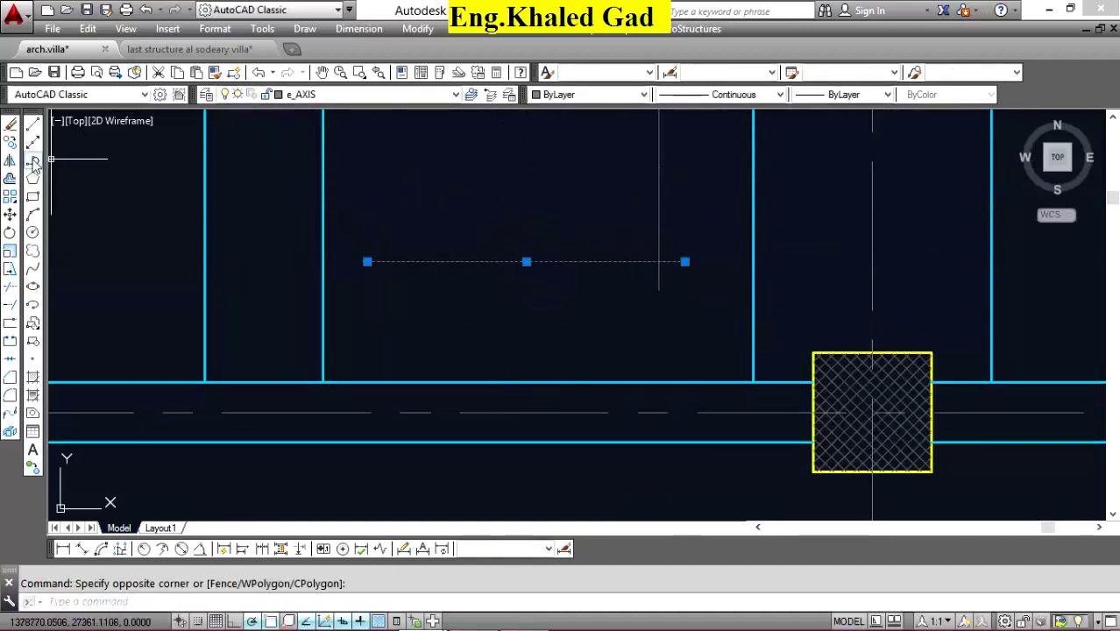
# Copy the horizontal bar slightly upward to make it a double bar.
pyautogui.click(10, 142)
pyautogui.click(517, 205)
pyautogui.click(517, 191)
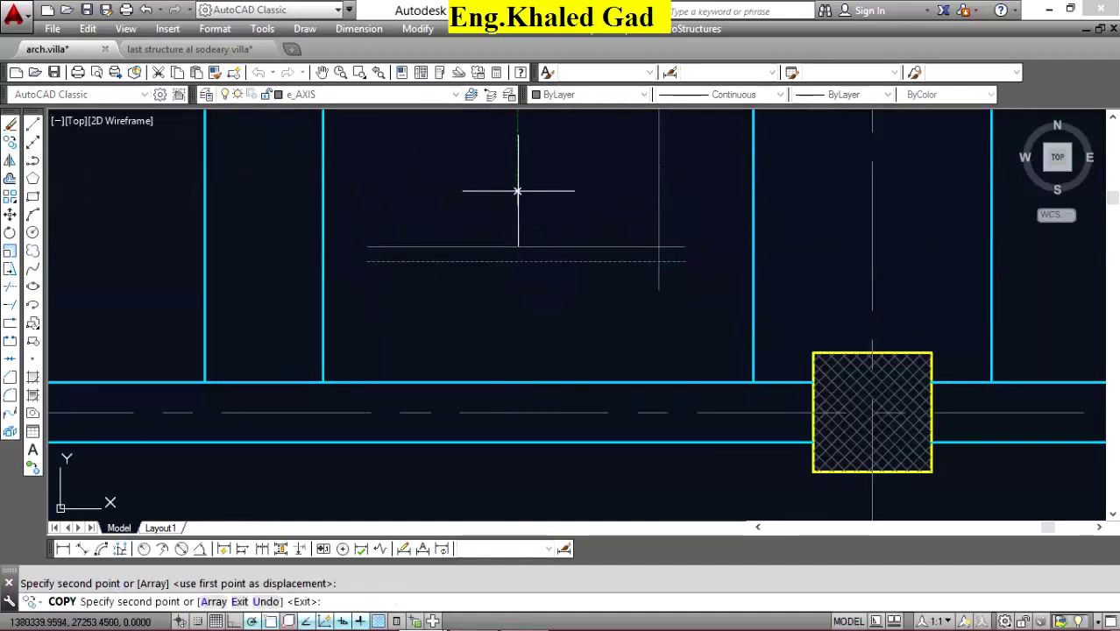
pyautogui.rightClick(421, 175)
pyautogui.click(473, 184)
pyautogui.scroll(-6, 509, 271)
# Mirror the rebar mark about the column centreline into the right bay, keeping the original.
pyautogui.click(565, 249)
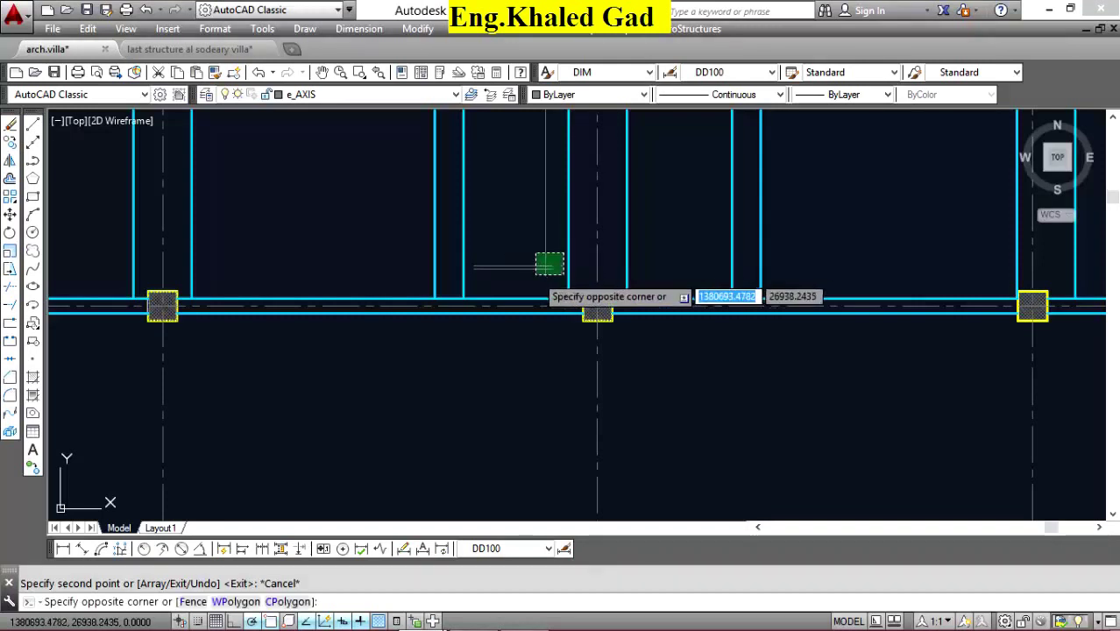
pyautogui.click(535, 278)
pyautogui.click(9, 161)
pyautogui.scroll(4, 619, 337)
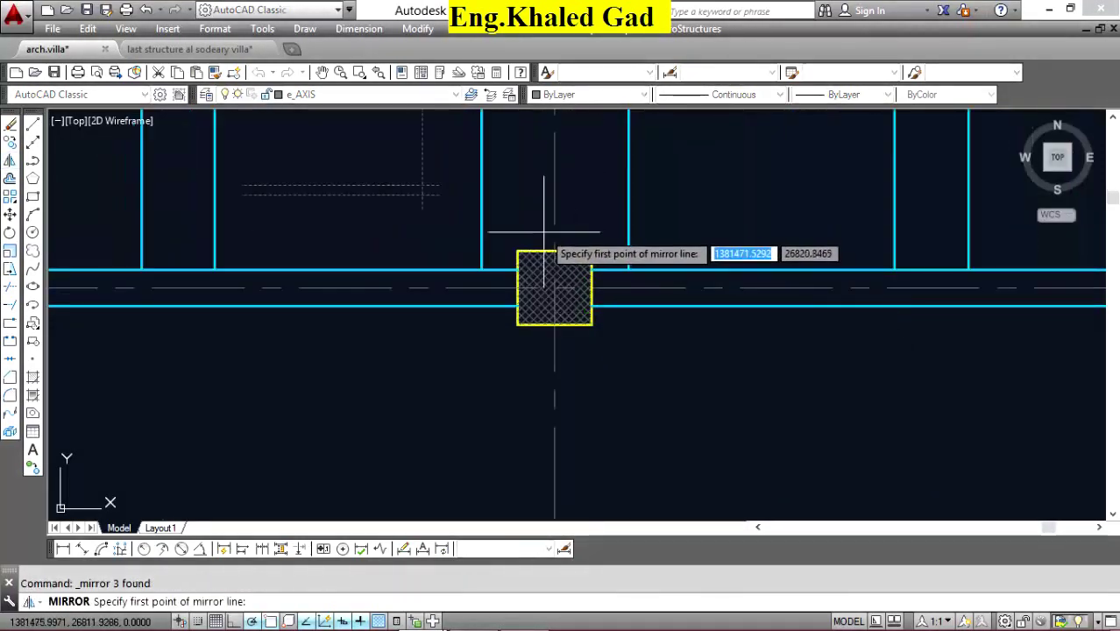
pyautogui.click(552, 262)
pyautogui.click(552, 190)
pyautogui.rightClick(552, 190)
pyautogui.click(578, 199)
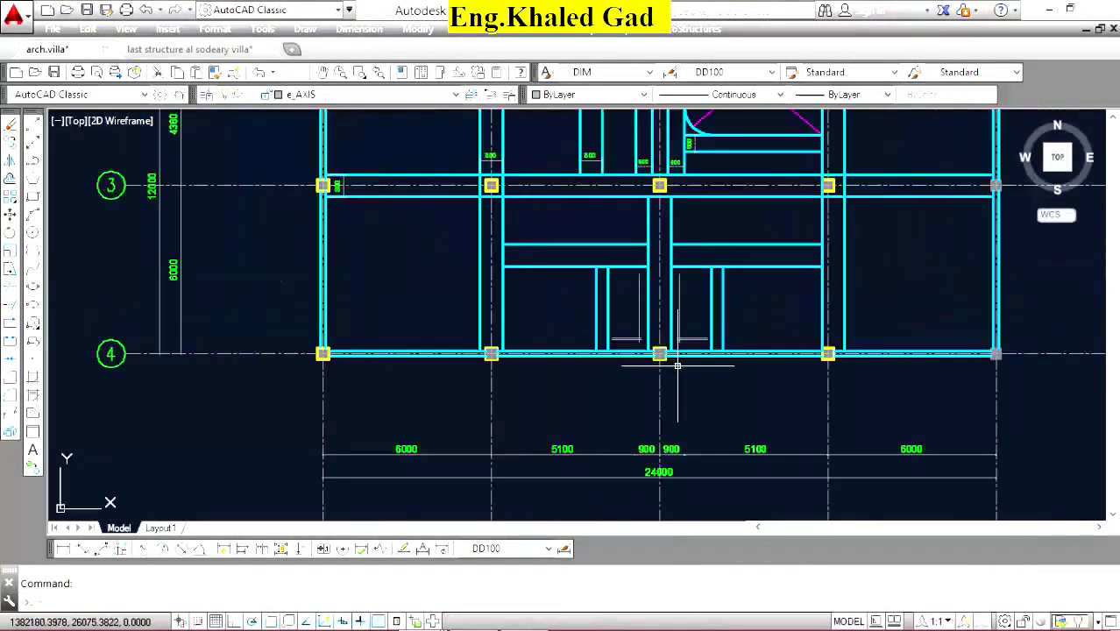
# Start Match Properties using the R2 bar line as the source.
pyautogui.scroll(-5, 420, 316)
pyautogui.scroll(-2, 512, 323)
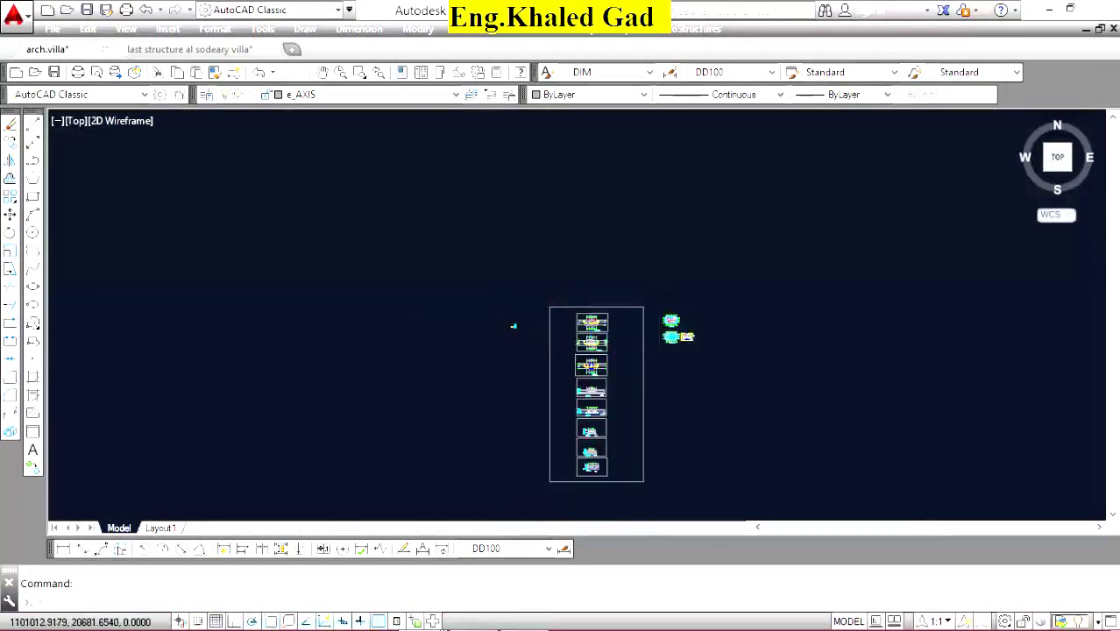
pyautogui.scroll(3, 449, 288)
pyautogui.scroll(4, 481, 208)
pyautogui.scroll(3, 481, 209)
pyautogui.scroll(3, 489, 220)
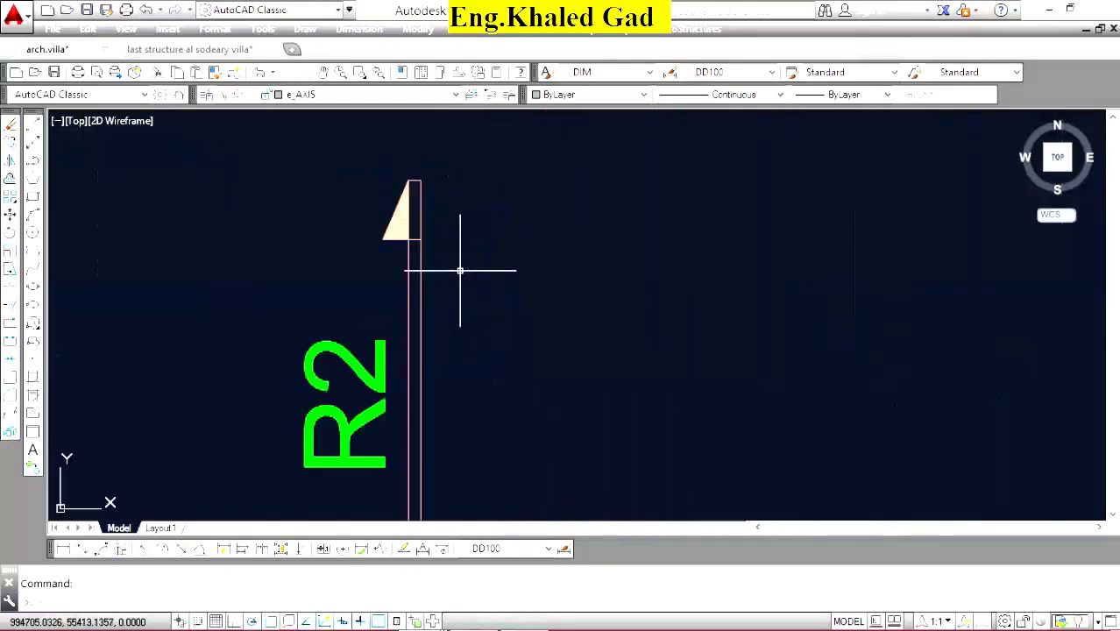
pyautogui.moveTo(543, 336); pyautogui.dragTo(327, 265)
pyautogui.click(215, 72)
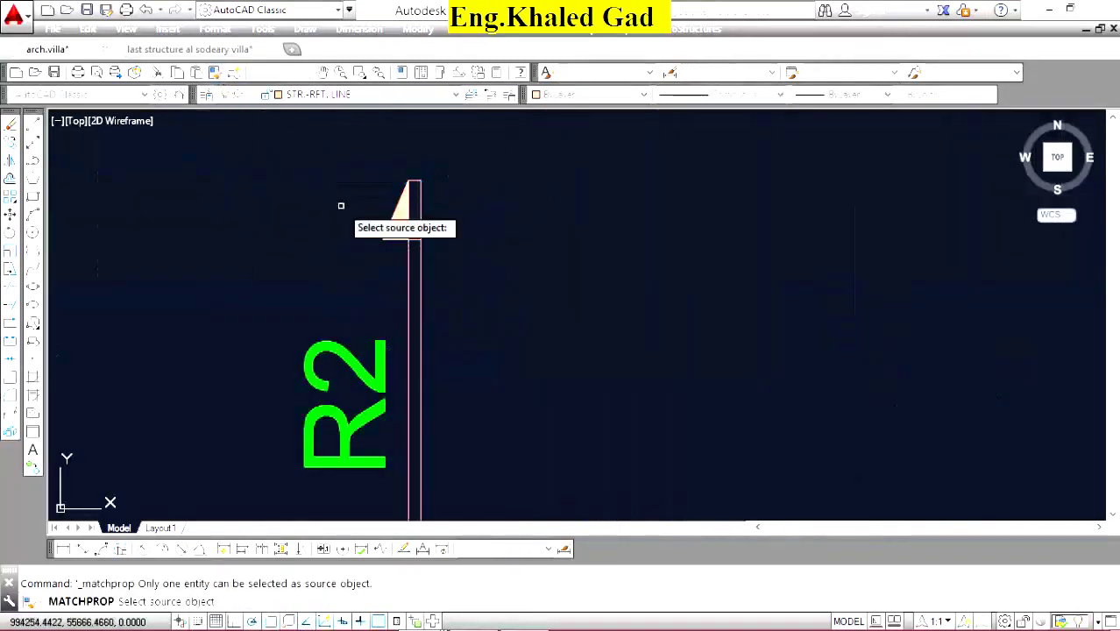
pyautogui.click(423, 274)
# Apply the R2 bar's reddish line properties to both new rebar marks.
pyautogui.scroll(-5, 421, 222)
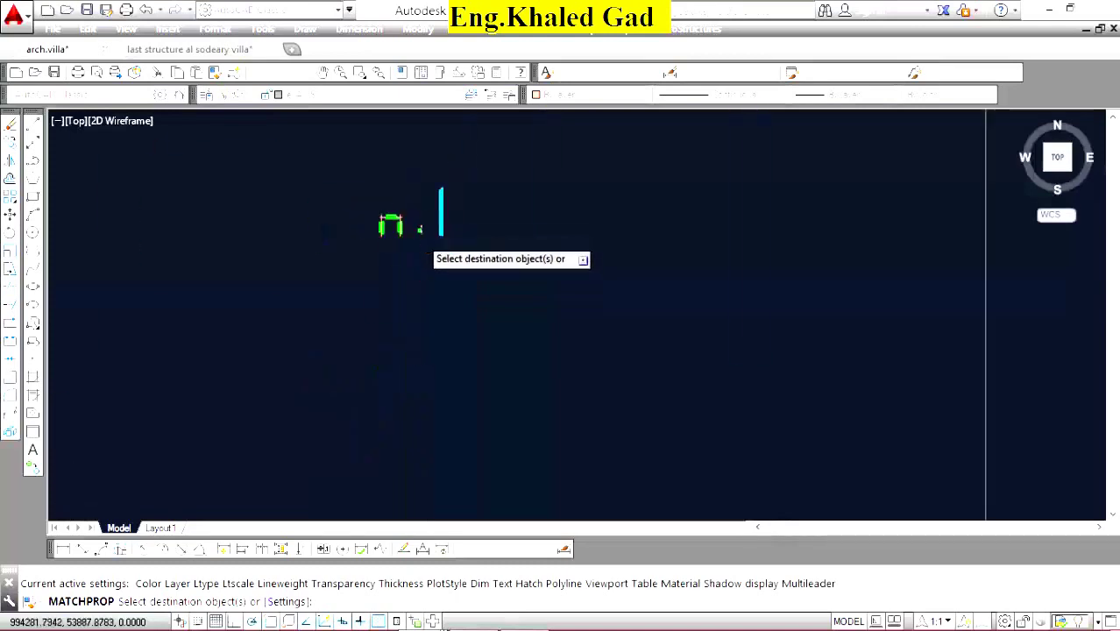
pyautogui.scroll(-5, 580, 287)
pyautogui.scroll(2, 538, 230)
pyautogui.scroll(5, 526, 224)
pyautogui.scroll(3, 517, 220)
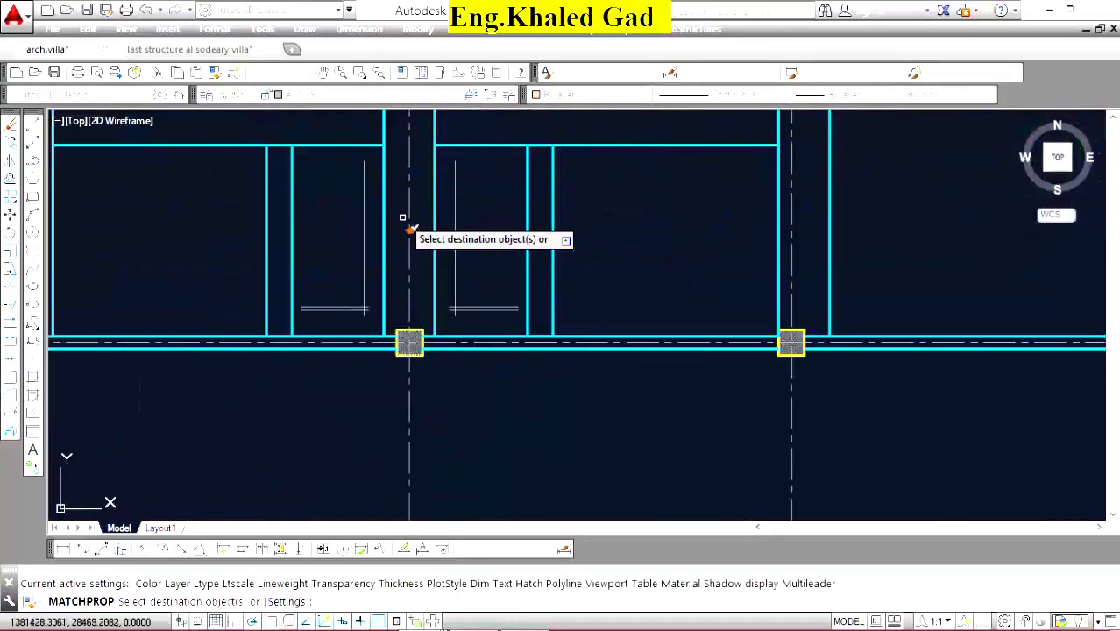
pyautogui.scroll(2, 408, 220)
pyautogui.click(488, 222)
pyautogui.click(427, 326)
pyautogui.scroll(-5, 525, 330)
pyautogui.scroll(5, 493, 293)
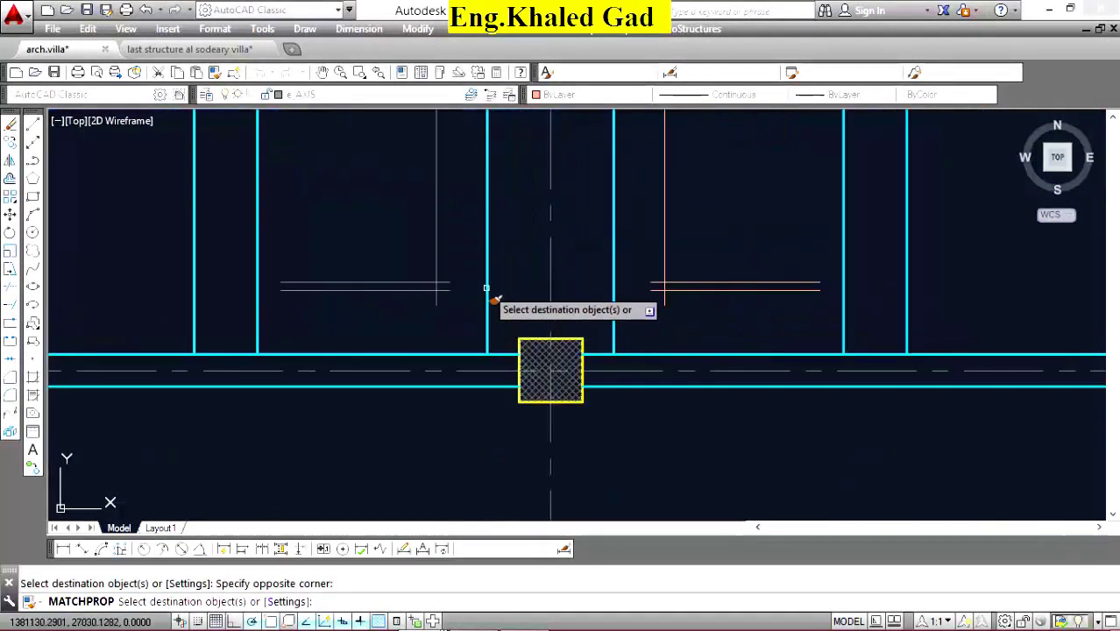
pyautogui.rightClick(381, 228)
pyautogui.click(395, 244)
pyautogui.scroll(-5, 394, 244)
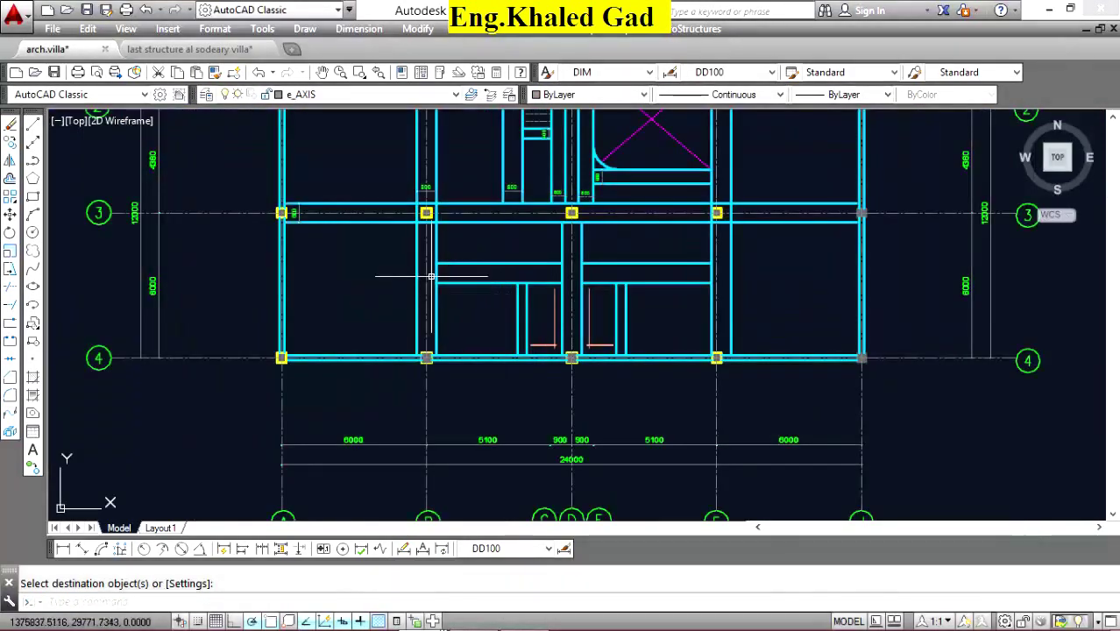
# Draw a rectangle around the first bathroom slab area, snapped to the beam corners.
pyautogui.scroll(-2, 527, 288)
pyautogui.scroll(4, 539, 271)
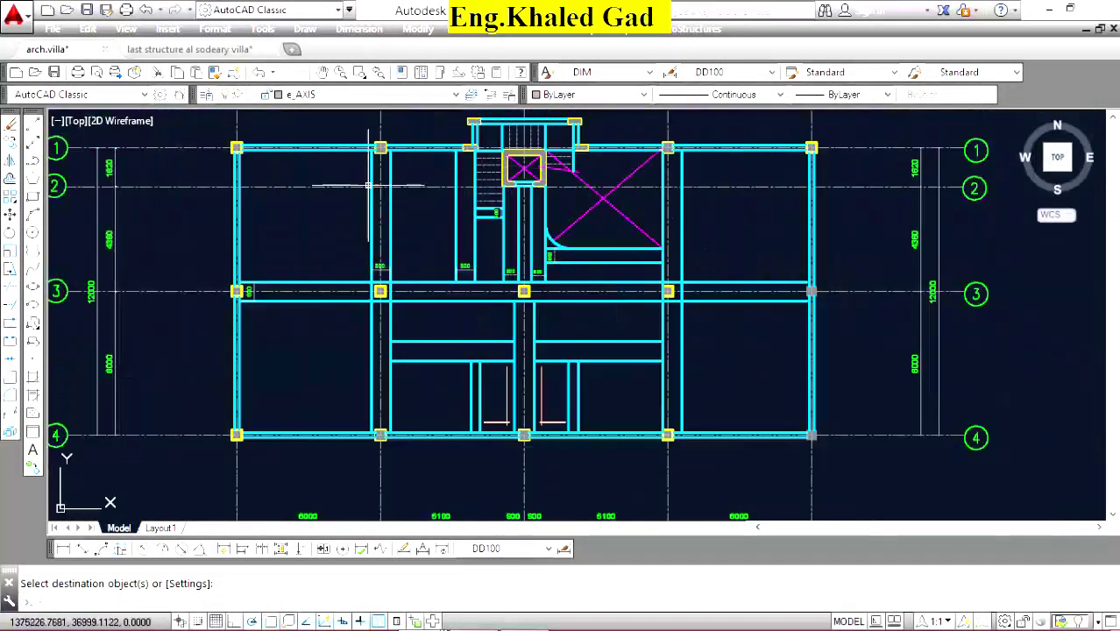
pyautogui.scroll(6, 525, 403)
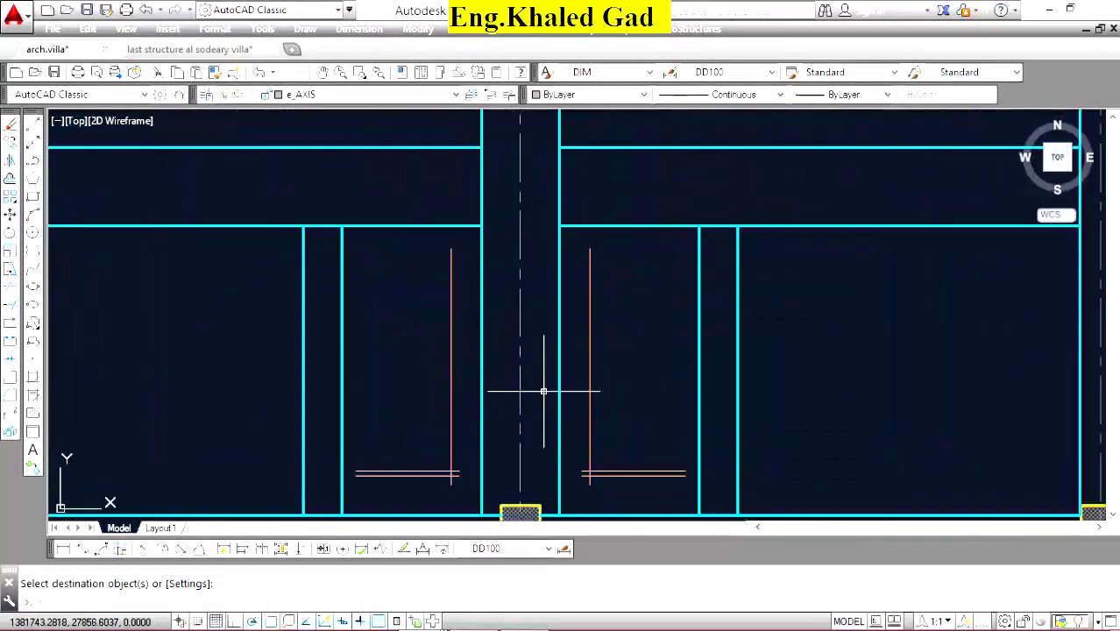
pyautogui.click(33, 197)
pyautogui.click(559, 226)
pyautogui.scroll(-2, 578, 281)
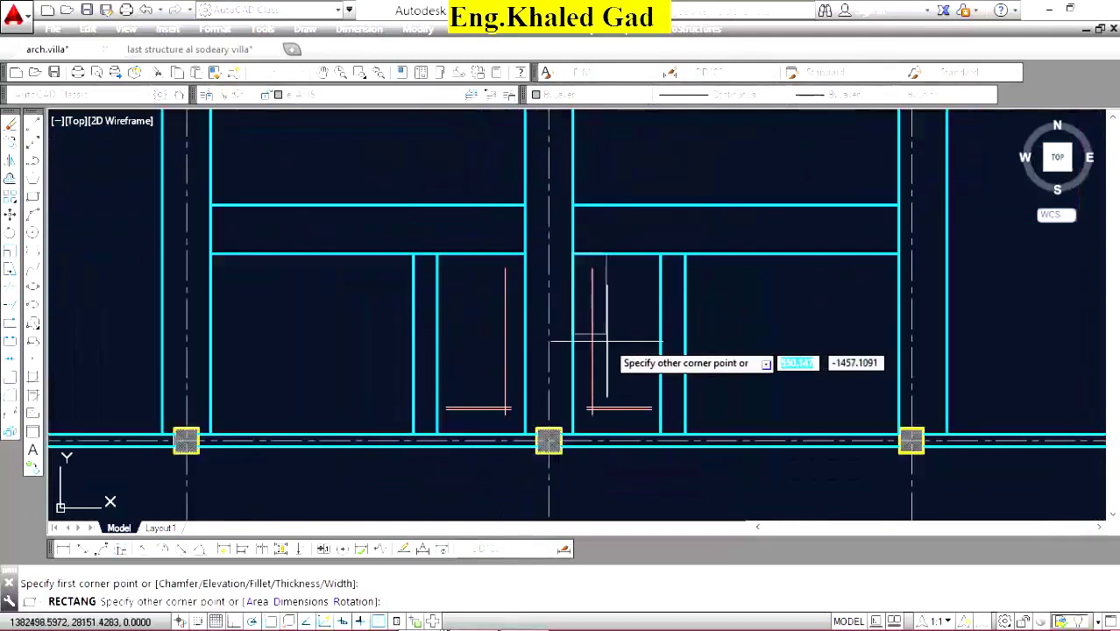
pyautogui.scroll(4, 613, 394)
pyautogui.click(684, 429)
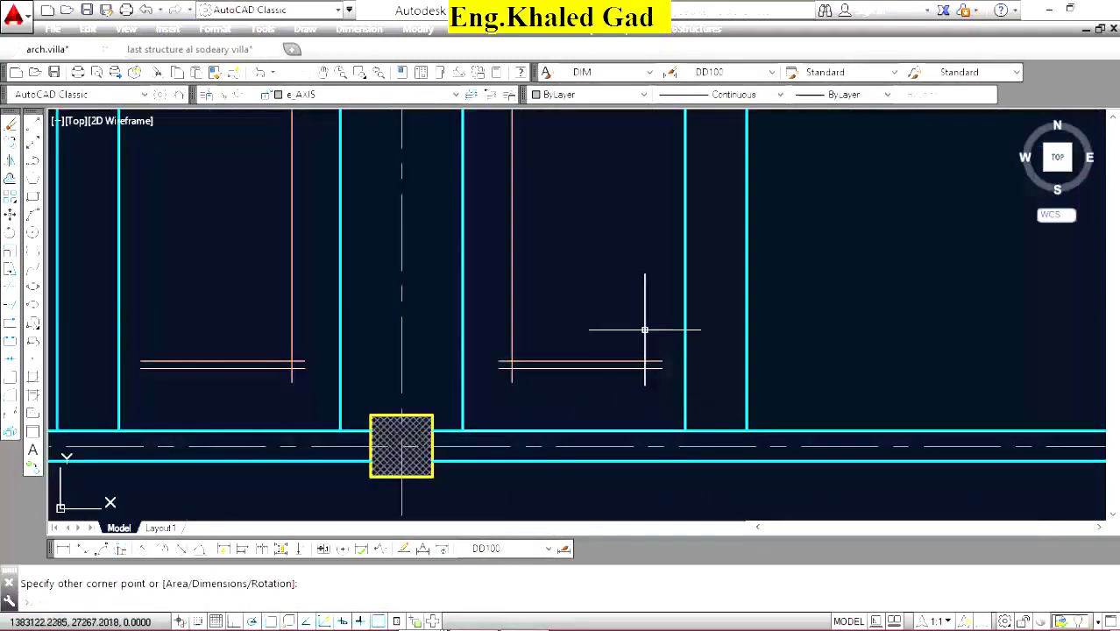
# Draw a second rectangle around the other bathroom slab area along axis 4.
pyautogui.scroll(2, 666, 368)
pyautogui.scroll(-3, 742, 370)
pyautogui.scroll(-1, 642, 353)
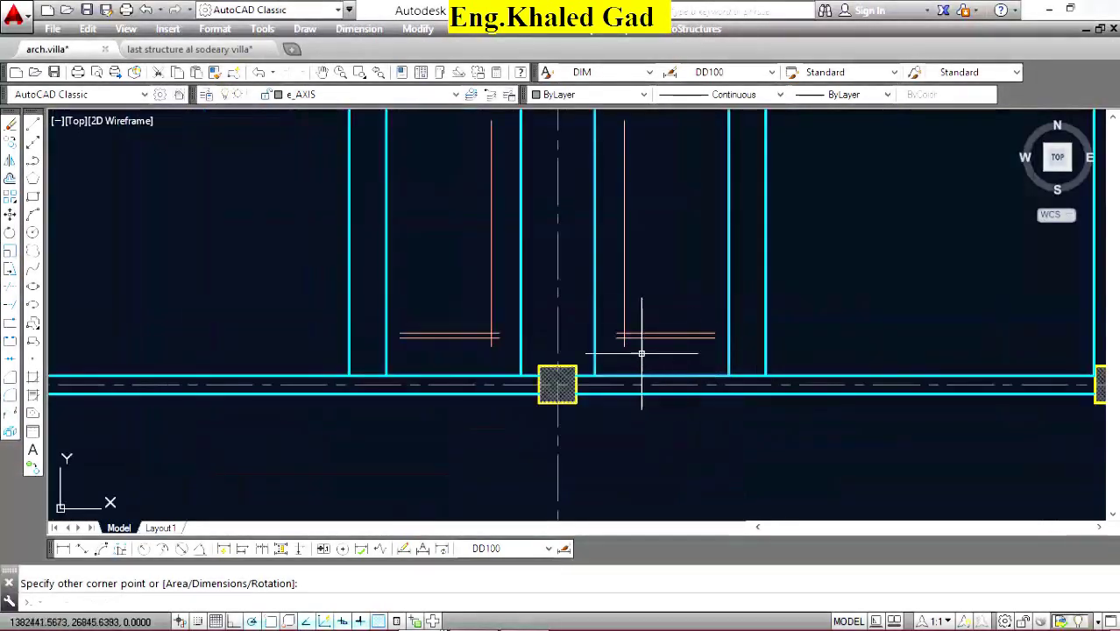
pyautogui.scroll(-3, 641, 353)
pyautogui.scroll(5, 632, 282)
pyautogui.rightClick(590, 258)
pyautogui.click(617, 260)
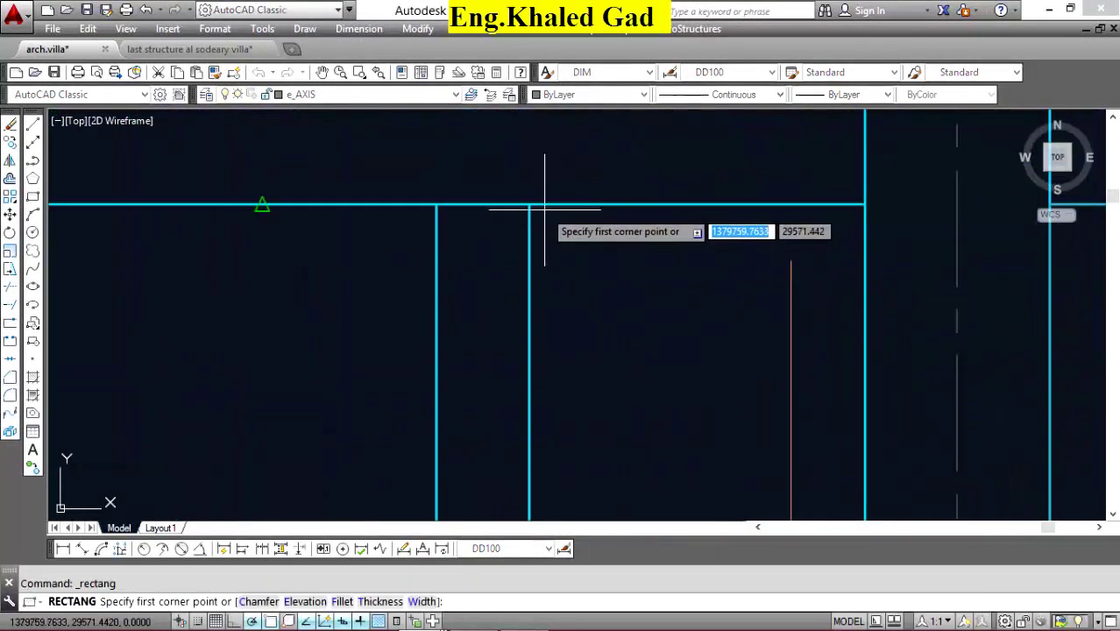
pyautogui.click(534, 208)
pyautogui.scroll(-3, 570, 262)
pyautogui.scroll(3, 637, 357)
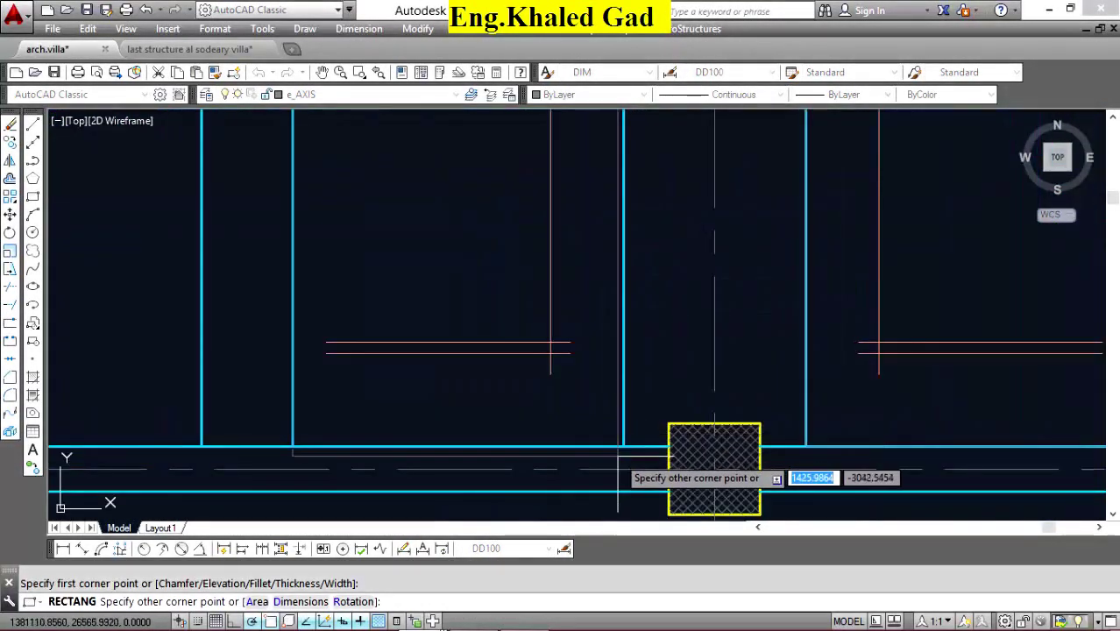
pyautogui.click(618, 453)
pyautogui.scroll(-4, 500, 330)
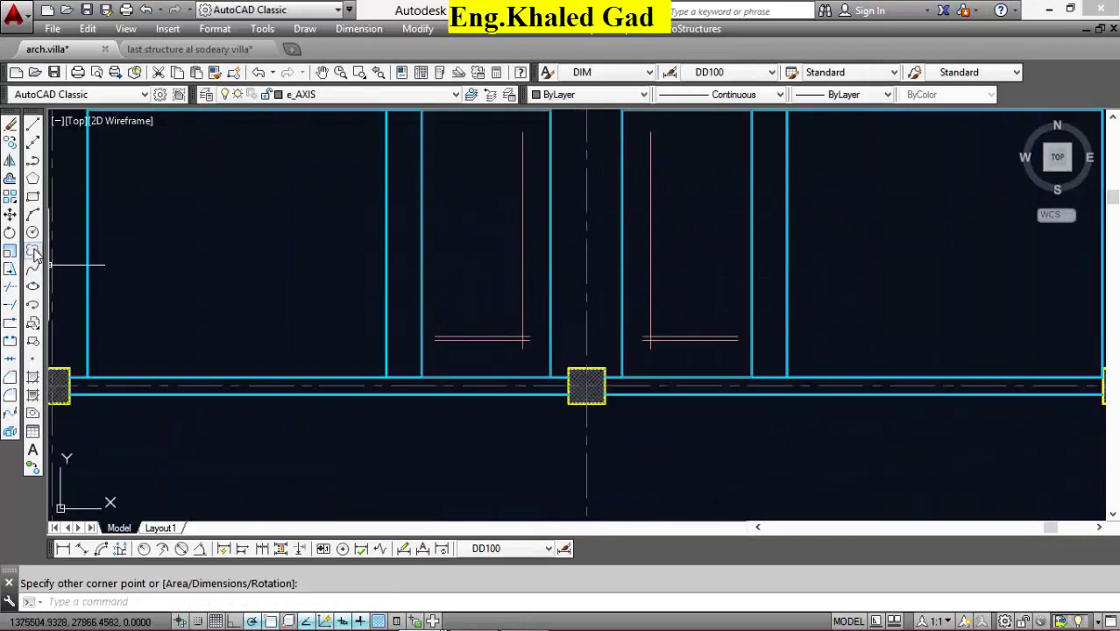
# Choose the ANSI31 diagonal hatch pattern for the bathroom areas.
pyautogui.click(33, 378)
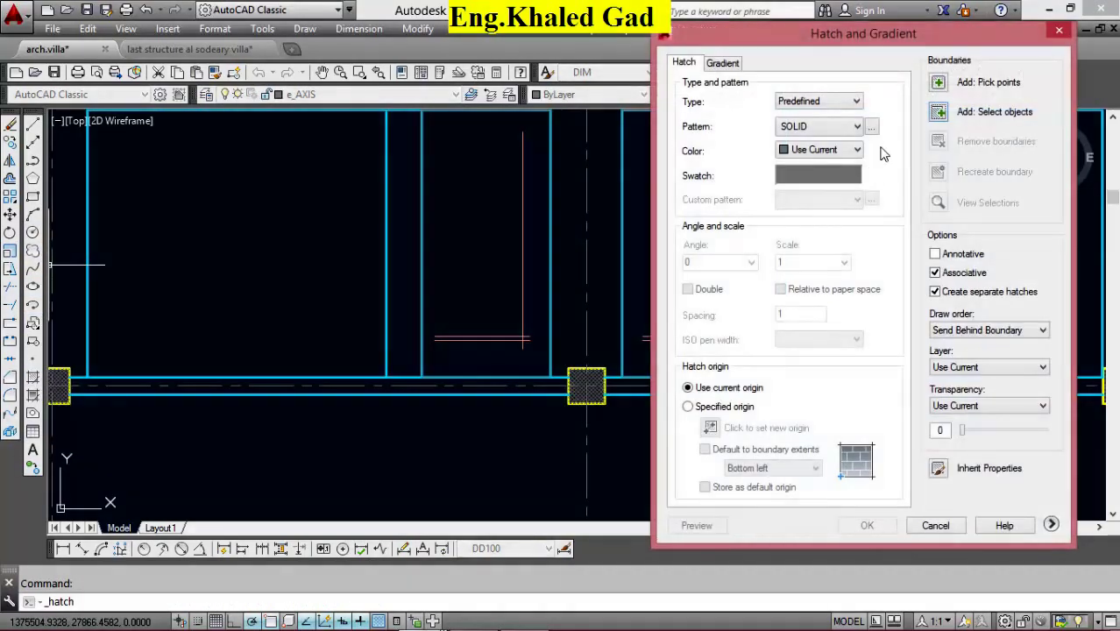
pyautogui.click(870, 127)
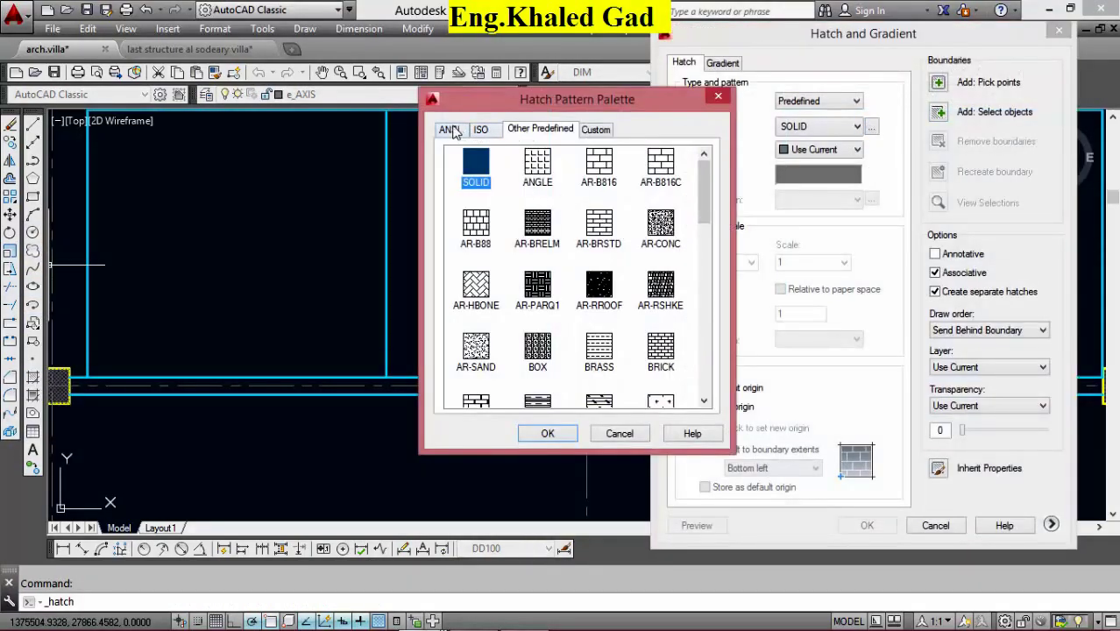
pyautogui.click(448, 130)
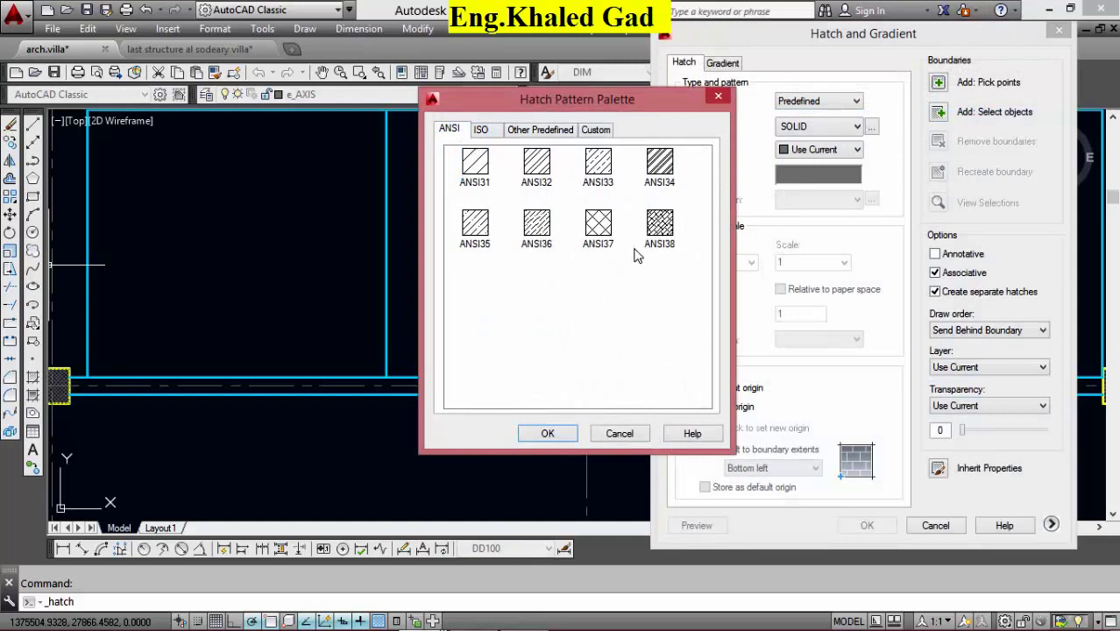
pyautogui.click(545, 433)
pyautogui.click(946, 112)
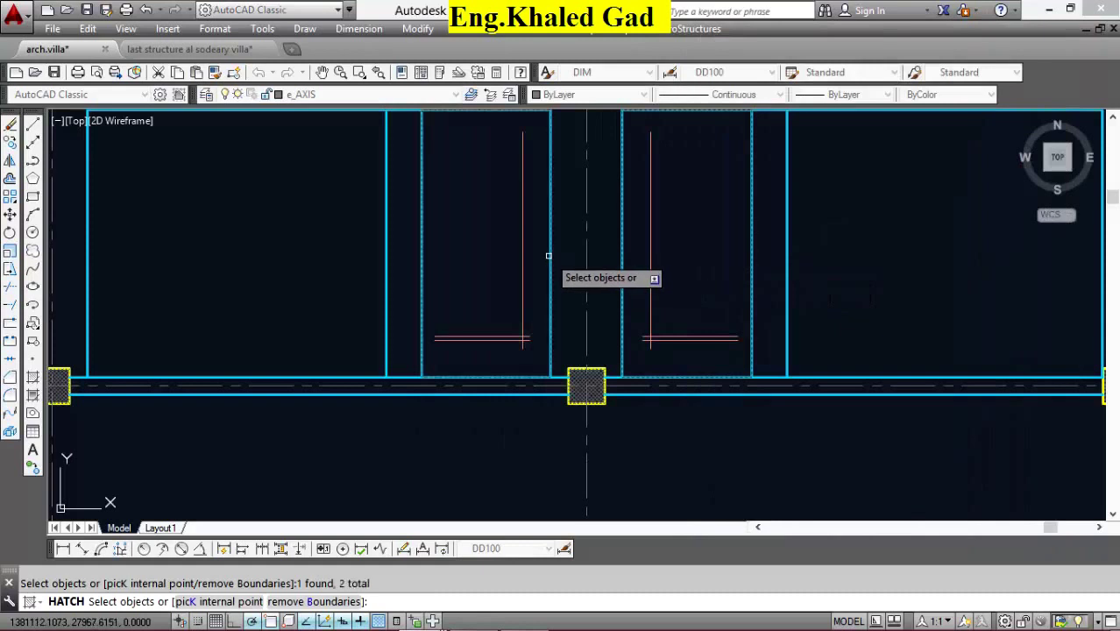
# Preview the ANSI31 hatch at scale 100 and accept it in both rectangles.
pyautogui.rightClick(589, 230)
pyautogui.click(648, 462)
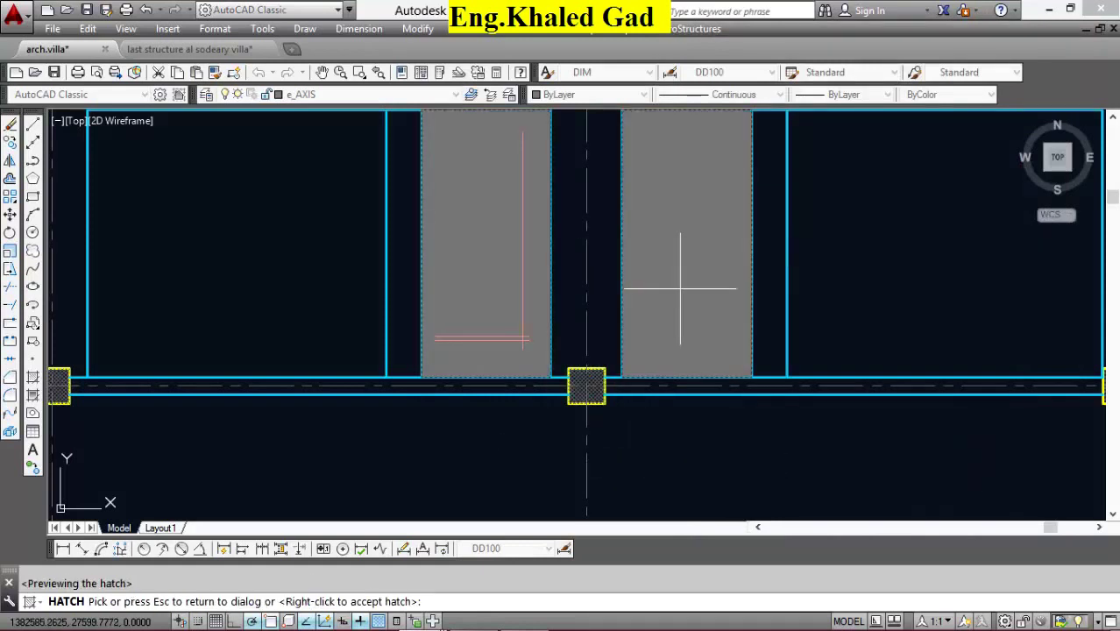
pyautogui.press('Escape')
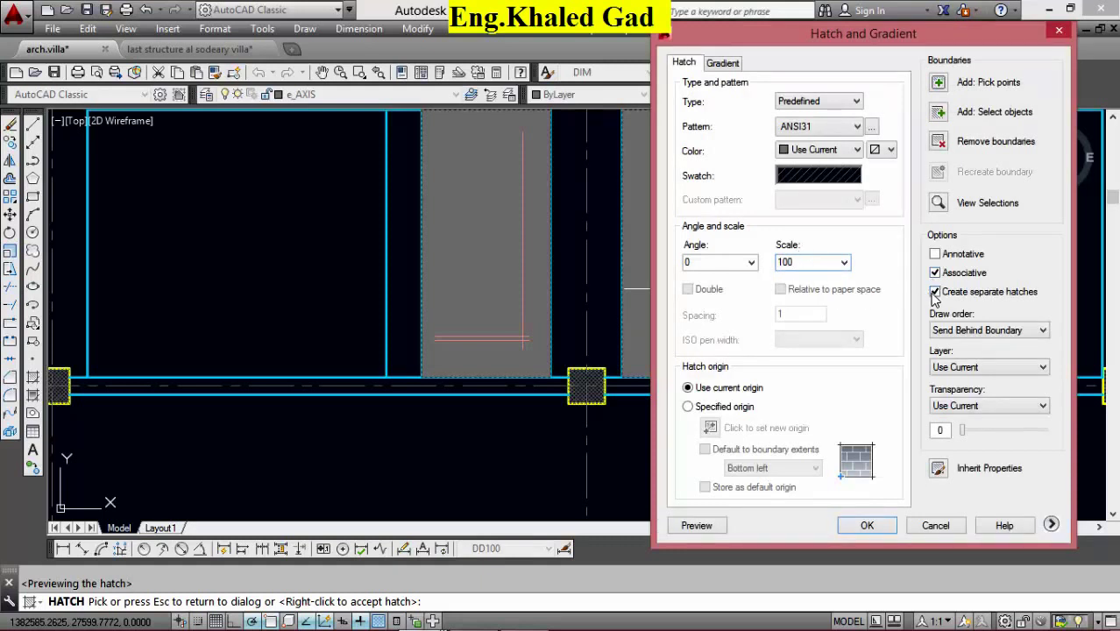
pyautogui.click(720, 527)
pyautogui.rightClick(695, 250)
# Select the 8 Ø 12 / m,top label and copy it from a base point.
pyautogui.scroll(-5, 700, 280)
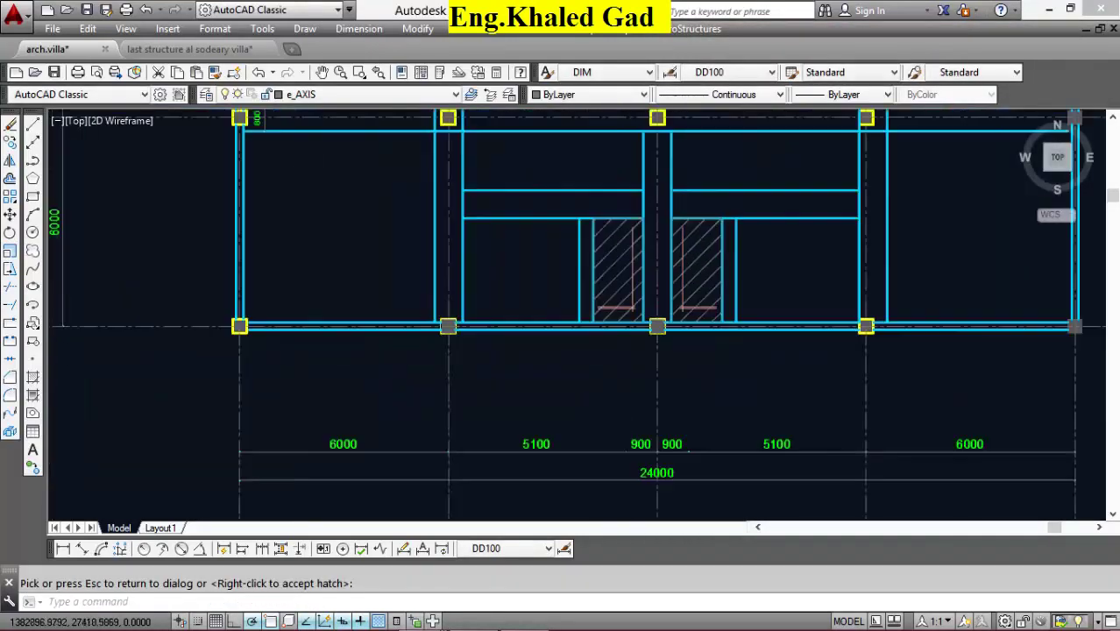
pyautogui.scroll(-2, 751, 283)
pyautogui.scroll(-3, 686, 313)
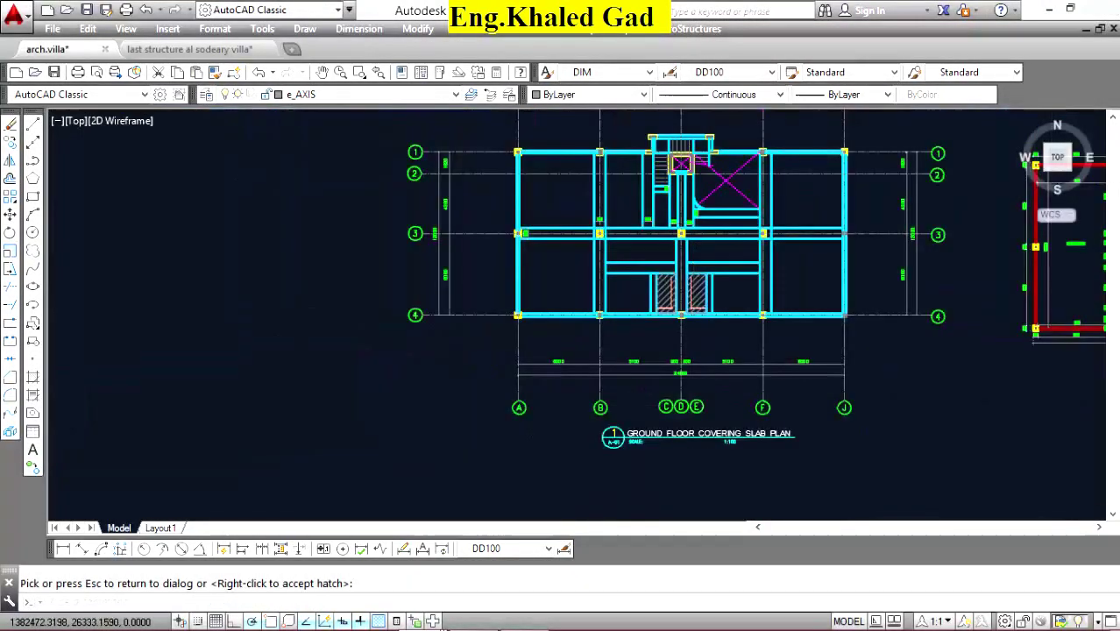
pyautogui.scroll(-3, 688, 316)
pyautogui.scroll(-2, 693, 321)
pyautogui.scroll(5, 292, 200)
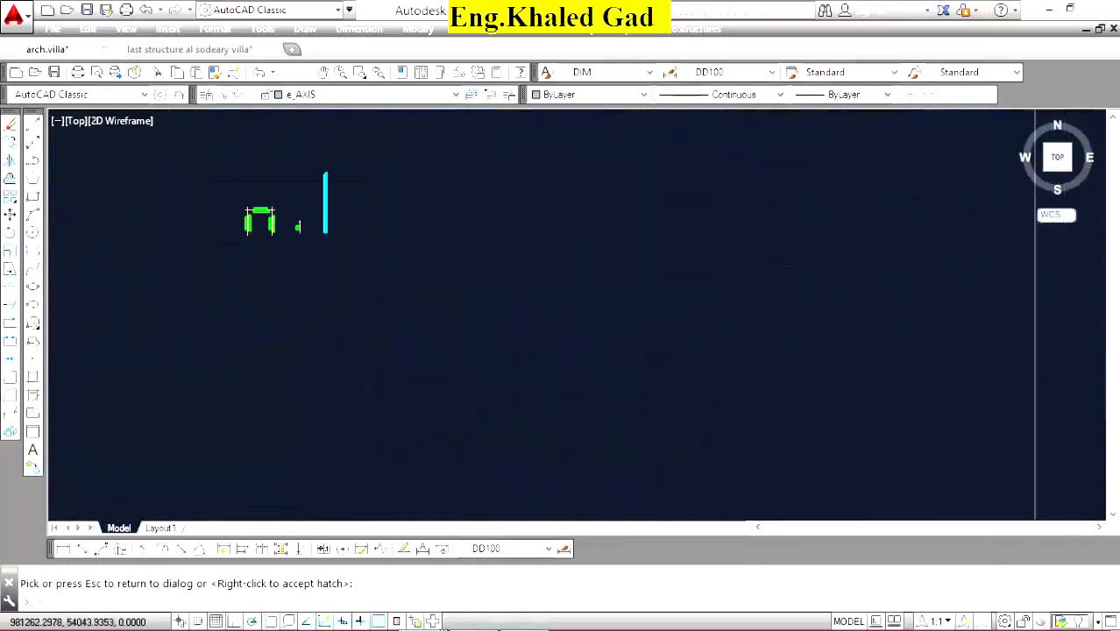
pyautogui.scroll(3, 292, 199)
pyautogui.scroll(3, 474, 175)
pyautogui.click(429, 233)
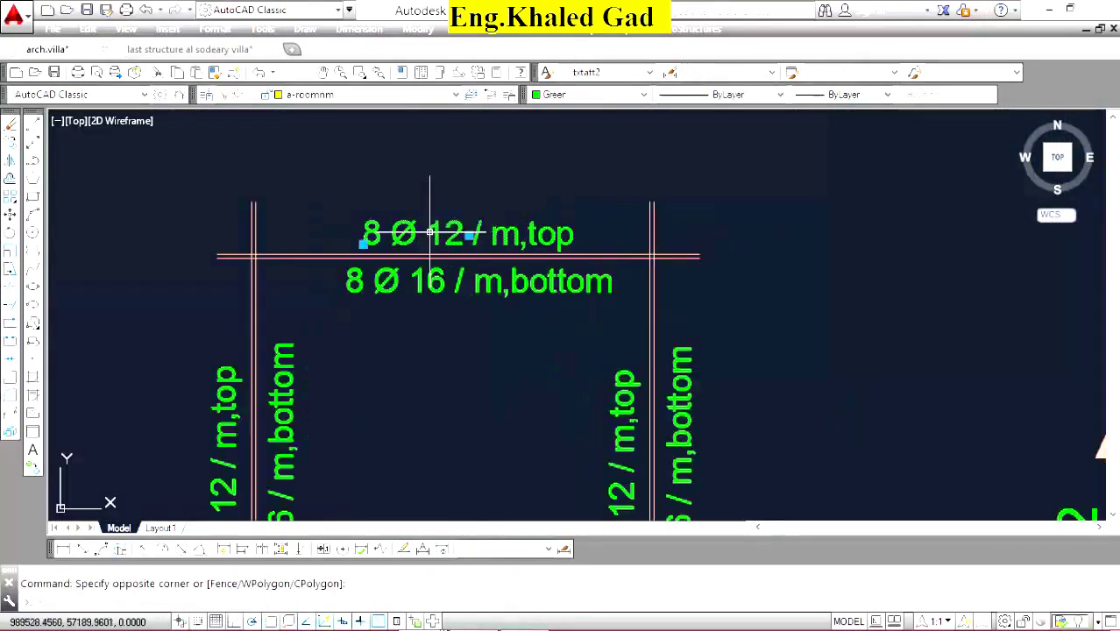
pyautogui.click(11, 143)
pyautogui.click(449, 245)
# Place the copied label inside the hatched bathroom slab.
pyautogui.scroll(-3, 412, 232)
pyautogui.scroll(-3, 489, 333)
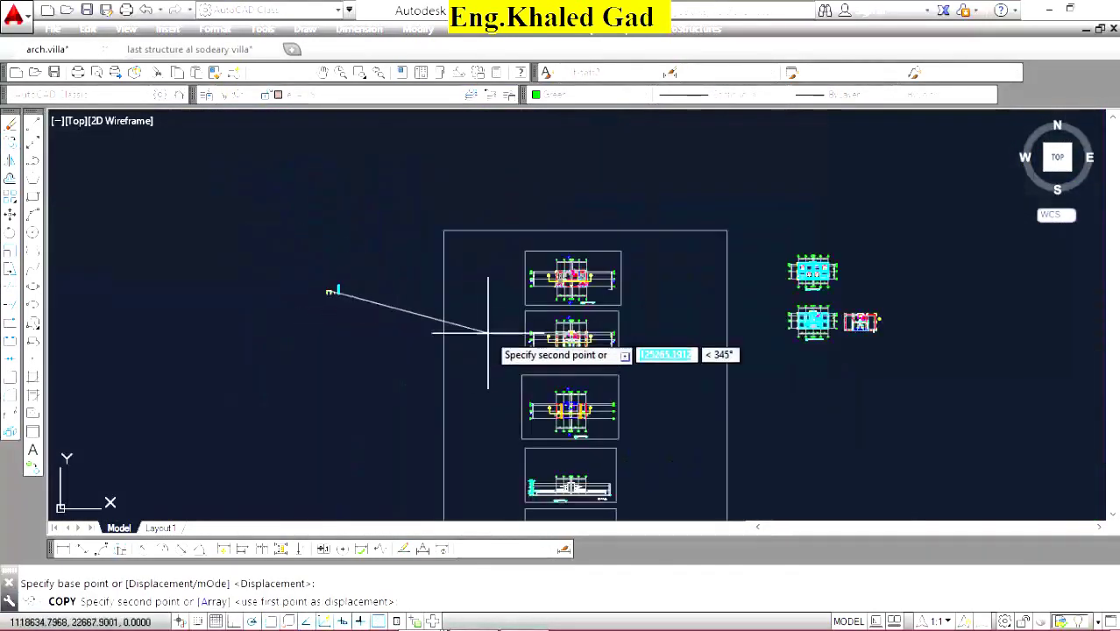
pyautogui.scroll(3, 873, 342)
pyautogui.scroll(3, 592, 243)
pyautogui.scroll(2, 712, 302)
pyautogui.scroll(2, 812, 286)
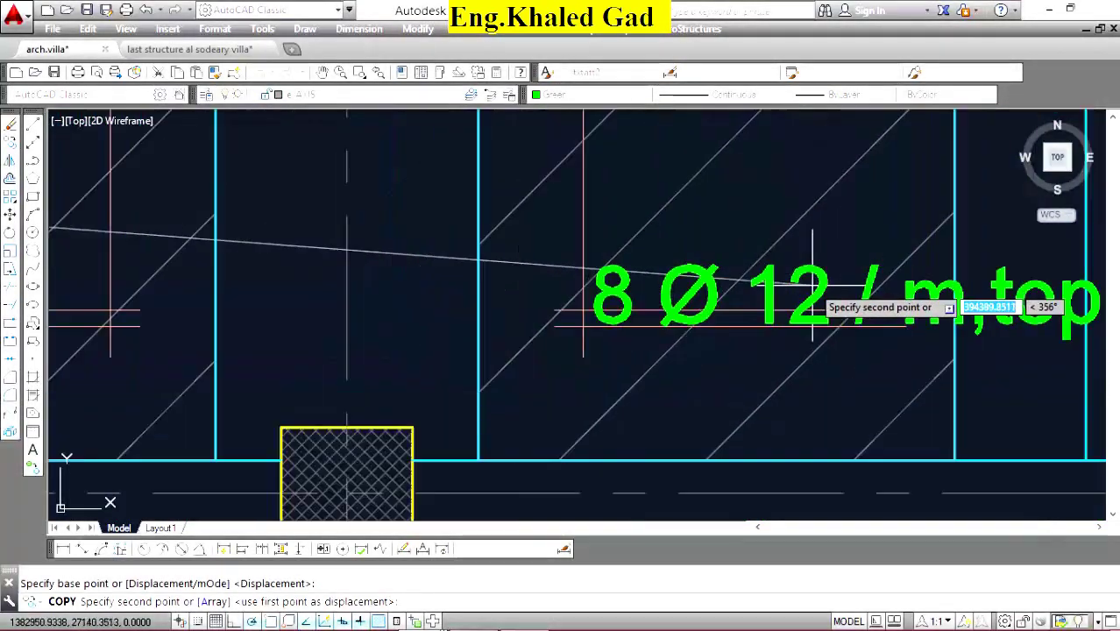
pyautogui.click(823, 280)
pyautogui.rightClick(712, 210)
pyautogui.click(736, 212)
pyautogui.scroll(-3, 724, 260)
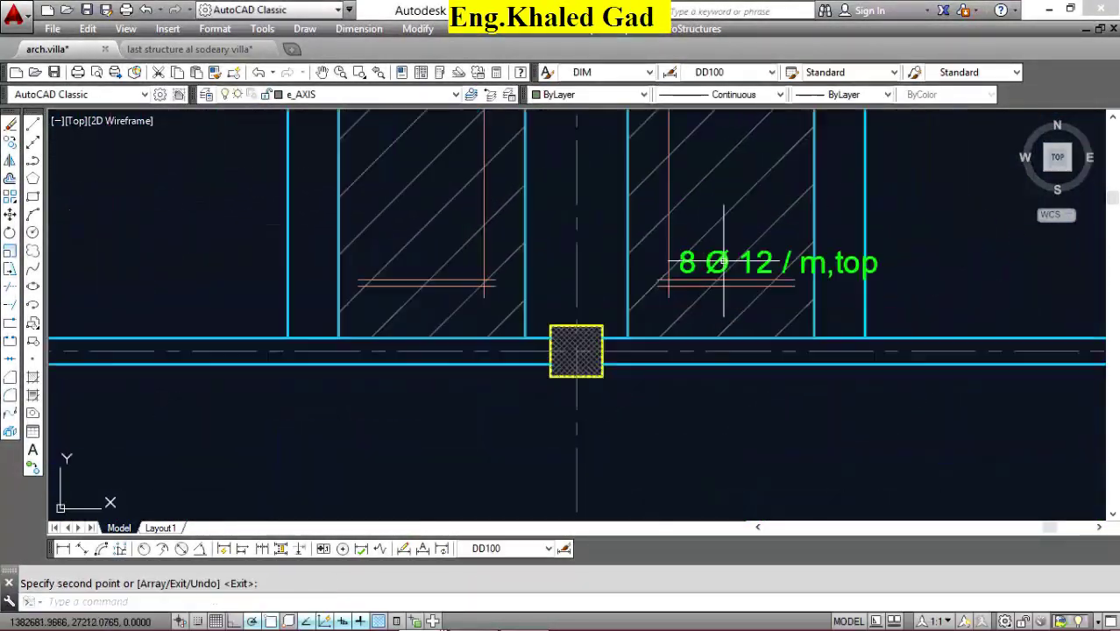
pyautogui.scroll(-5, 724, 260)
pyautogui.scroll(7, 701, 259)
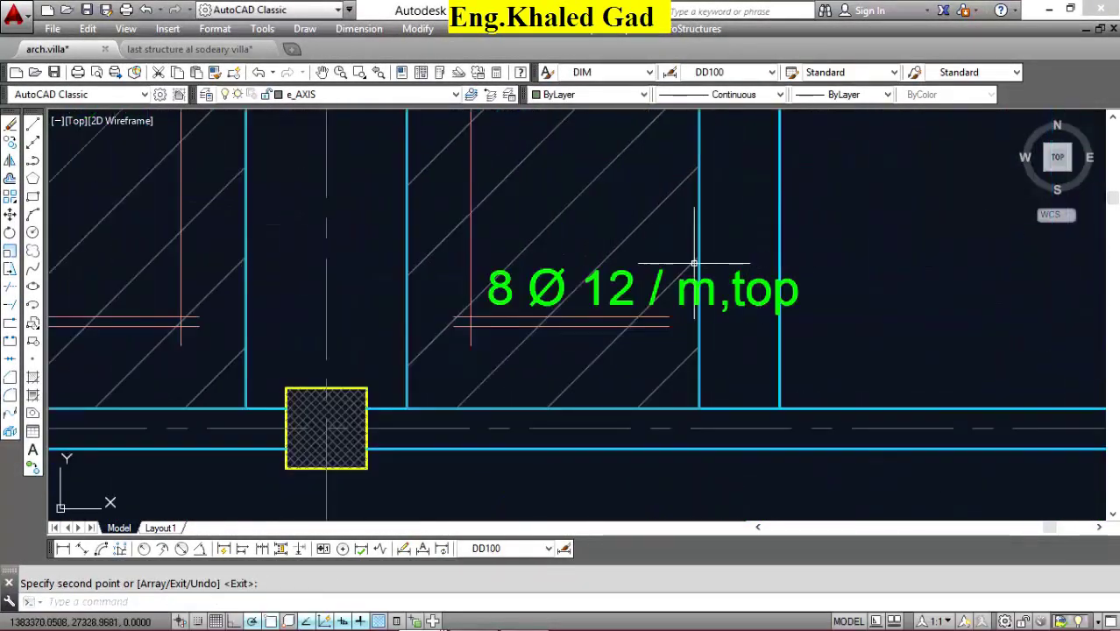
# Edit the copied label from '8 Ø 12 / m,top' to '6 Ø 12 / m'.
pyautogui.rightClick(655, 283)
pyautogui.click(688, 238)
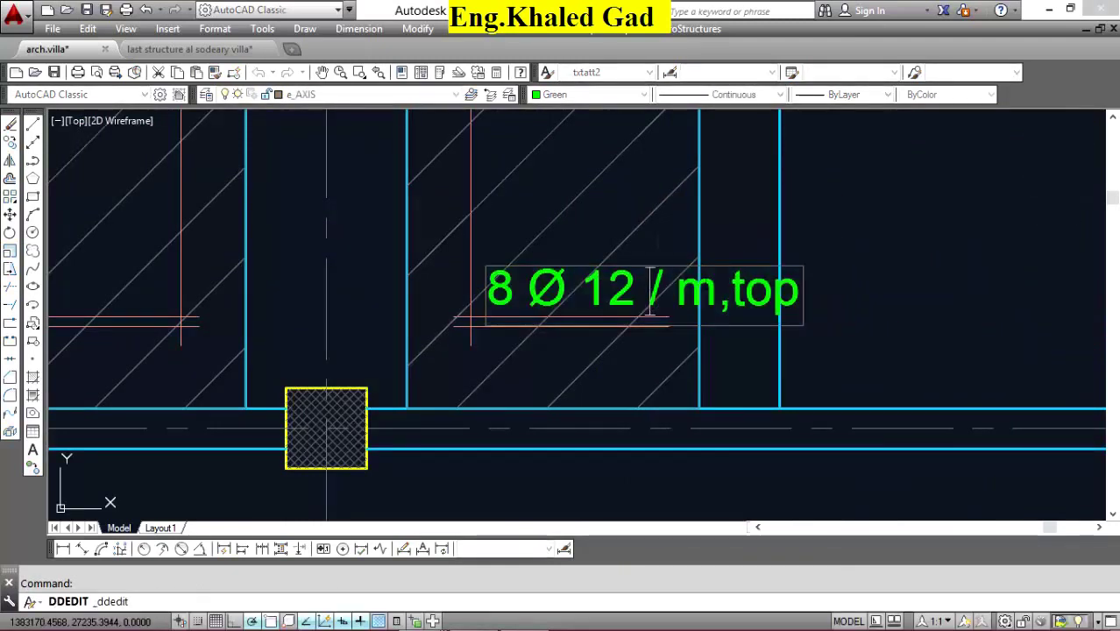
pyautogui.moveTo(718, 294); pyautogui.dragTo(924, 294)
pyautogui.press('Delete')
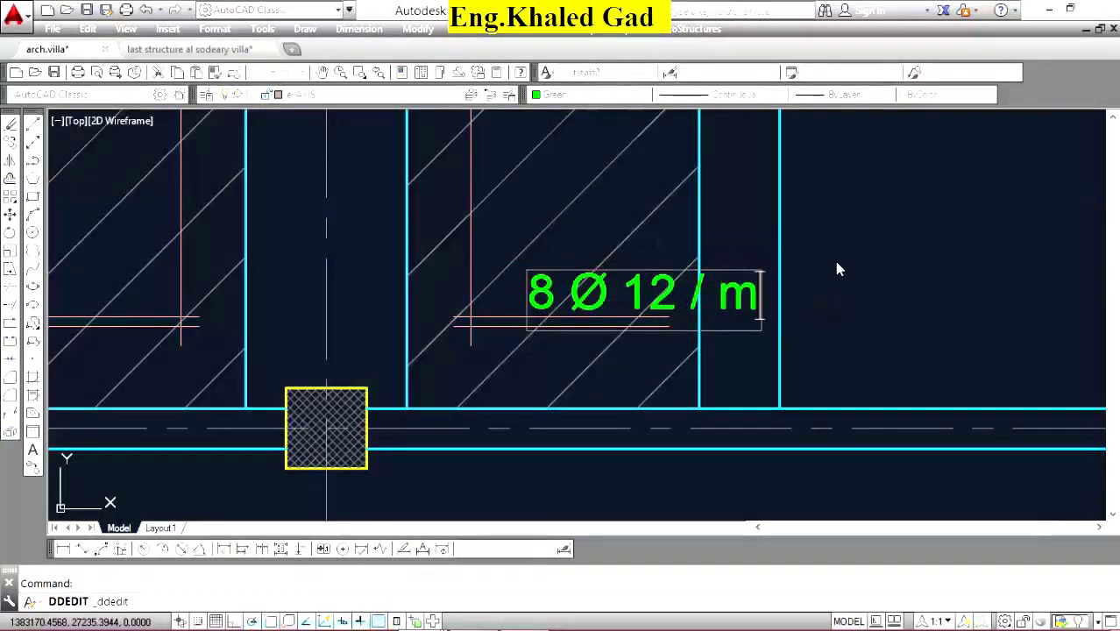
pyautogui.click(835, 261)
pyautogui.click(537, 285)
pyautogui.click(554, 294)
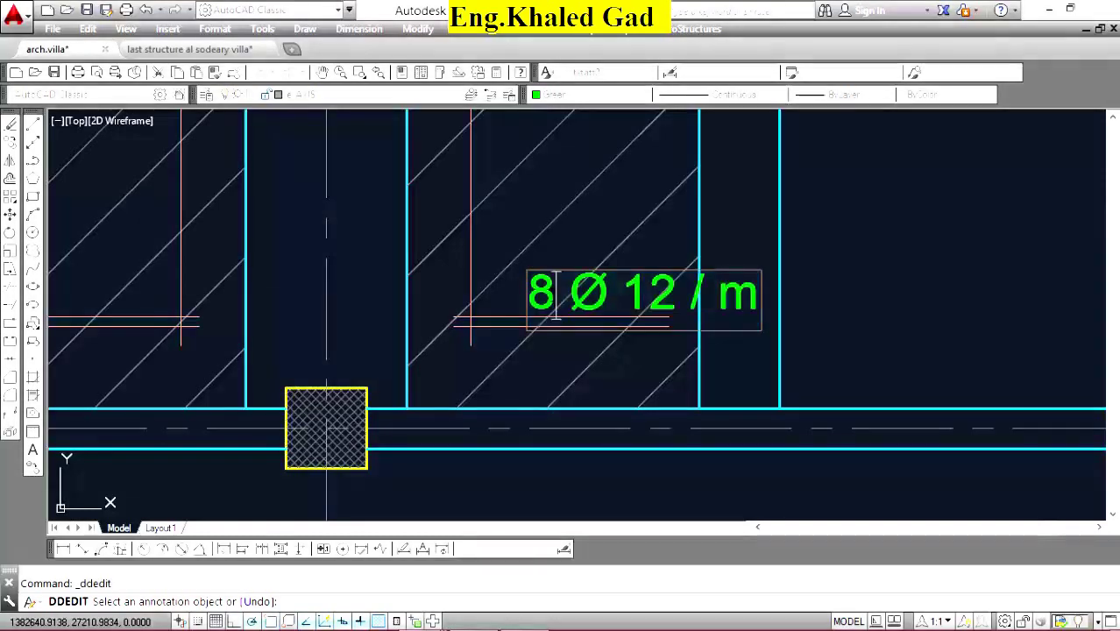
pyautogui.press('BackSpace')
pyautogui.write('6')
pyautogui.rightClick(530, 231)
pyautogui.click(543, 240)
# Move the 6 Ø 12 / m label just above the red bar lines.
pyautogui.scroll(3, 539, 263)
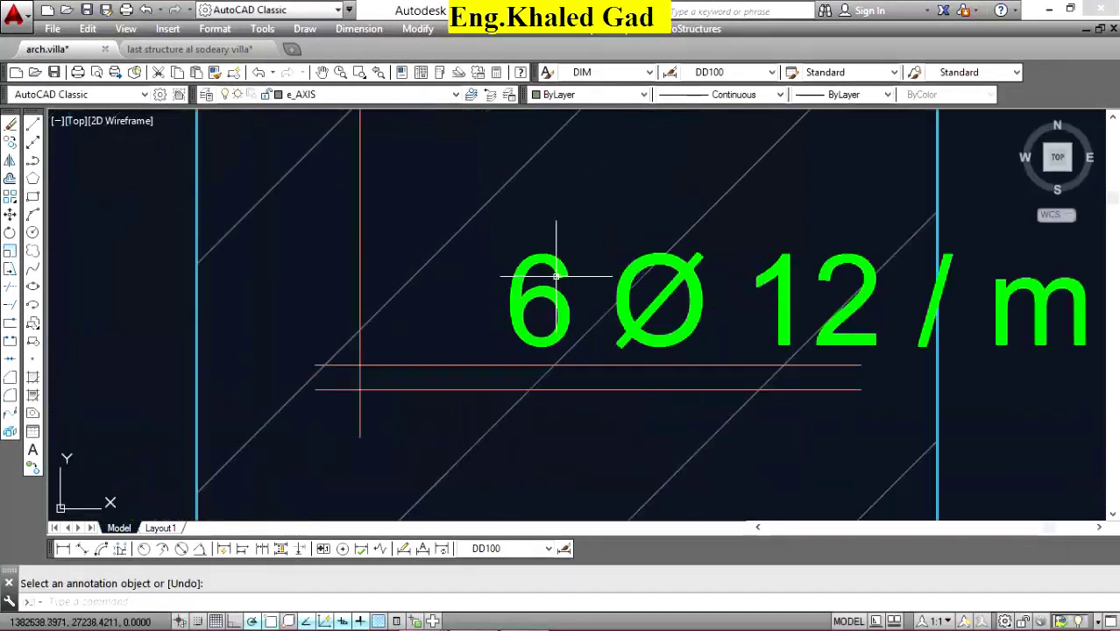
pyautogui.click(512, 307)
pyautogui.click(62, 284)
pyautogui.click(10, 214)
pyautogui.click(388, 250)
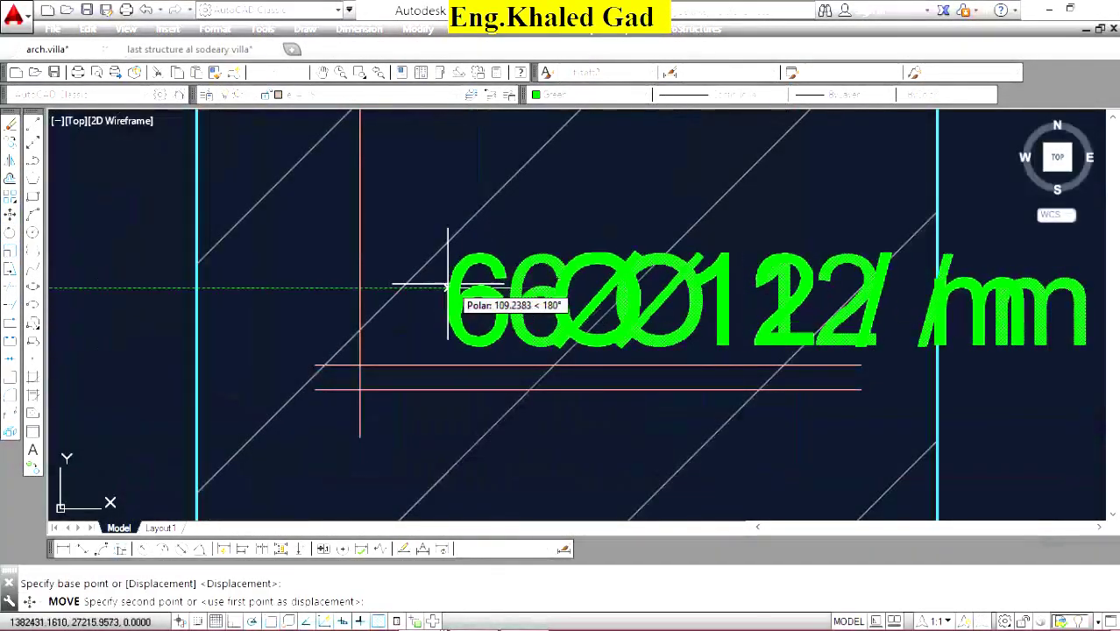
pyautogui.click(472, 275)
# Scale the label down by a factor of 0.7.
pyautogui.click(292, 297)
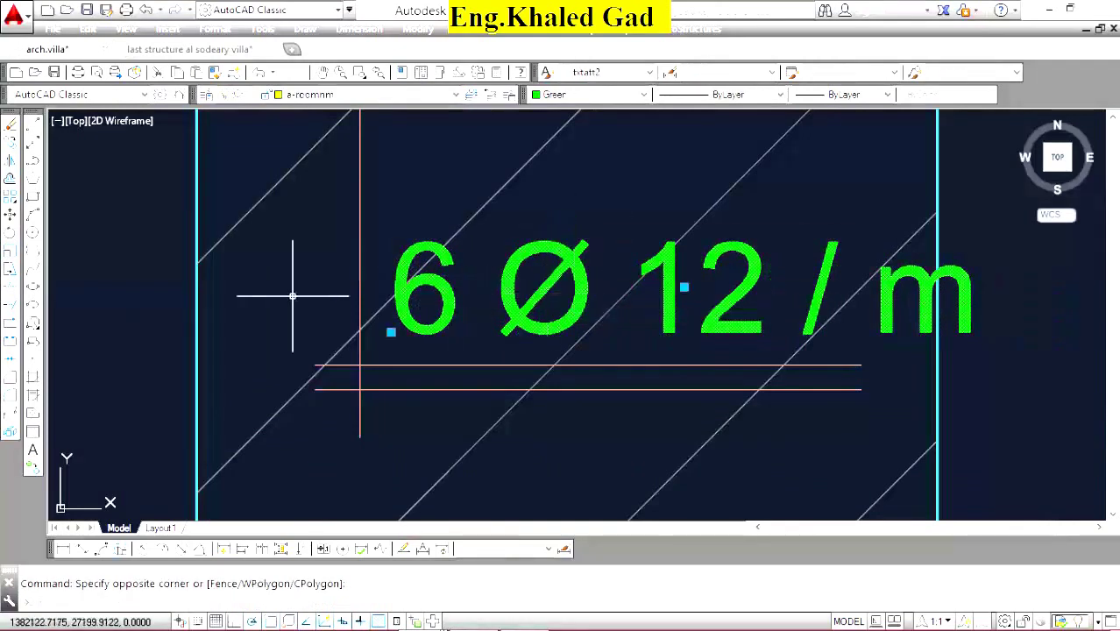
pyautogui.click(30, 283)
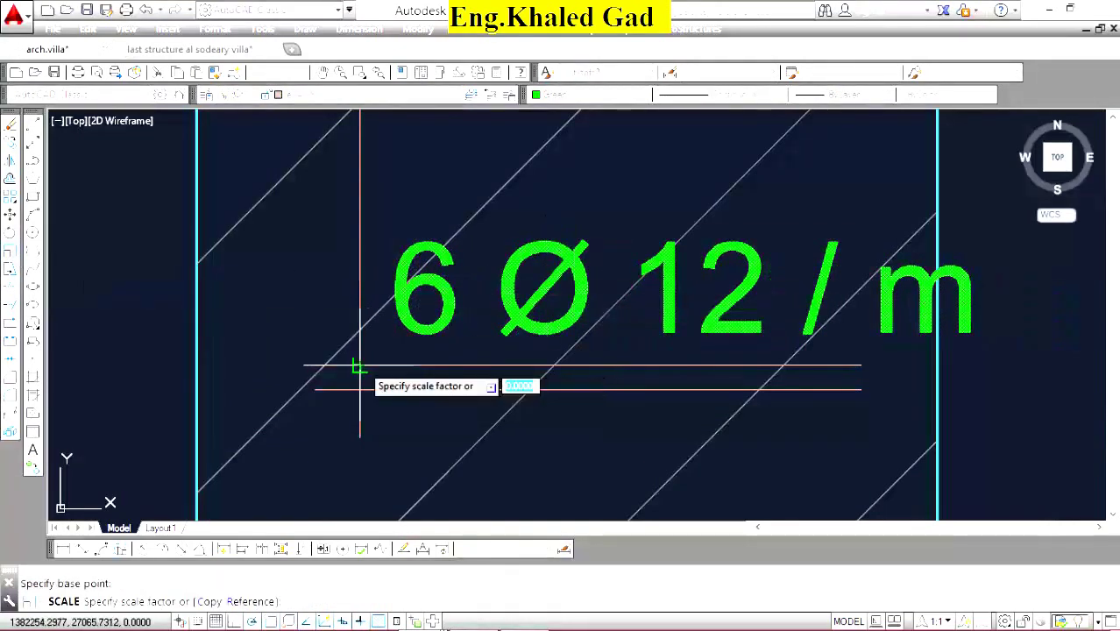
pyautogui.write('.7')
pyautogui.press('Return')
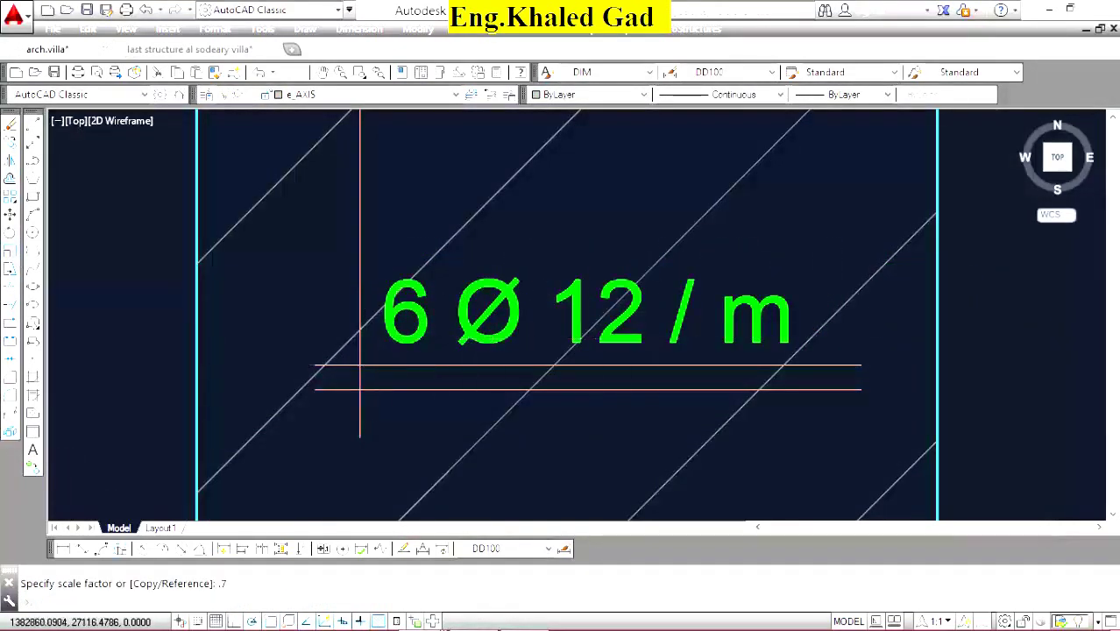
pyautogui.scroll(-7, 665, 403)
pyautogui.scroll(7, 651, 334)
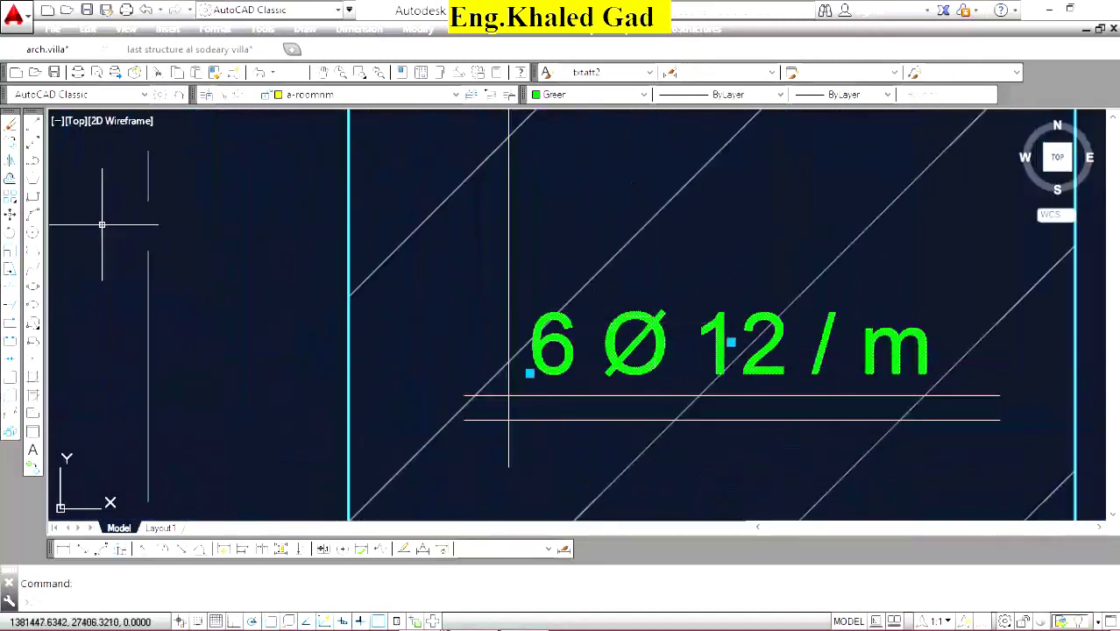
# Shift the 6 Ø 12 / m label slightly to the right.
pyautogui.click(10, 214)
pyautogui.scroll(2, 711, 358)
pyautogui.click(712, 375)
pyautogui.click(692, 263)
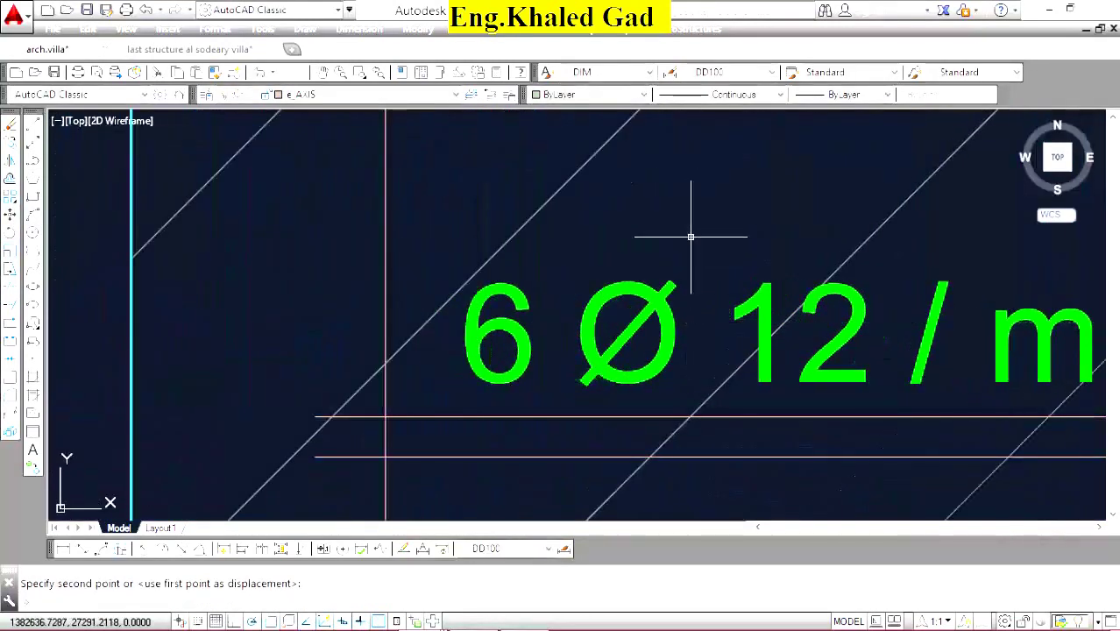
# Copy the 6 Ø 12 / m label into the other bathroom slab.
pyautogui.click(267, 228)
pyautogui.write('co')
pyautogui.press('Return')
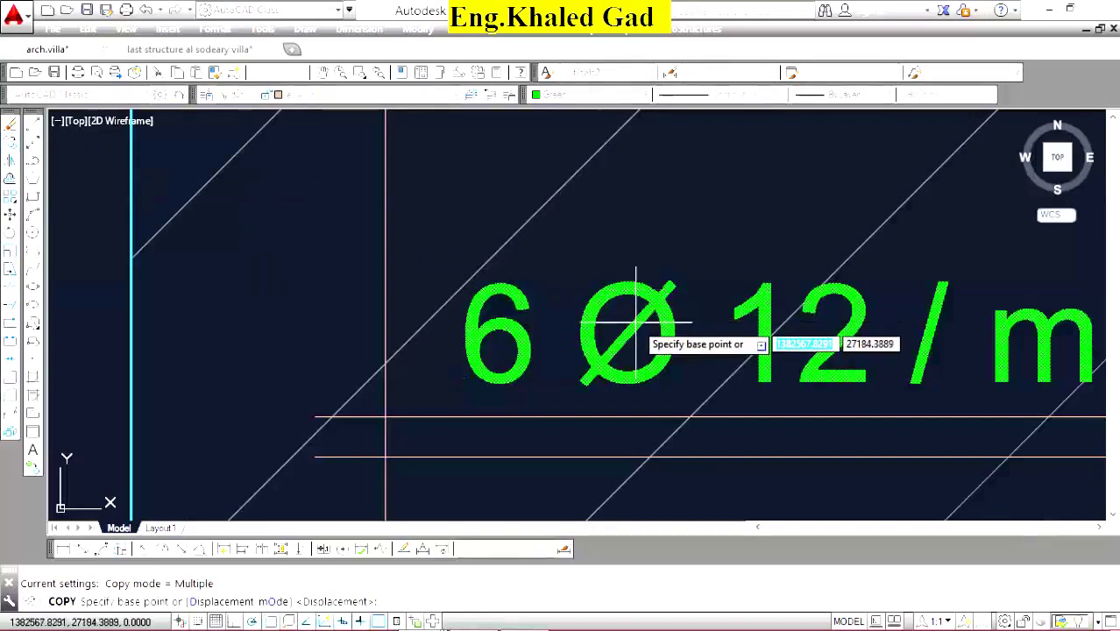
pyautogui.click(645, 345)
pyautogui.scroll(-3, 645, 346)
pyautogui.scroll(3, 587, 337)
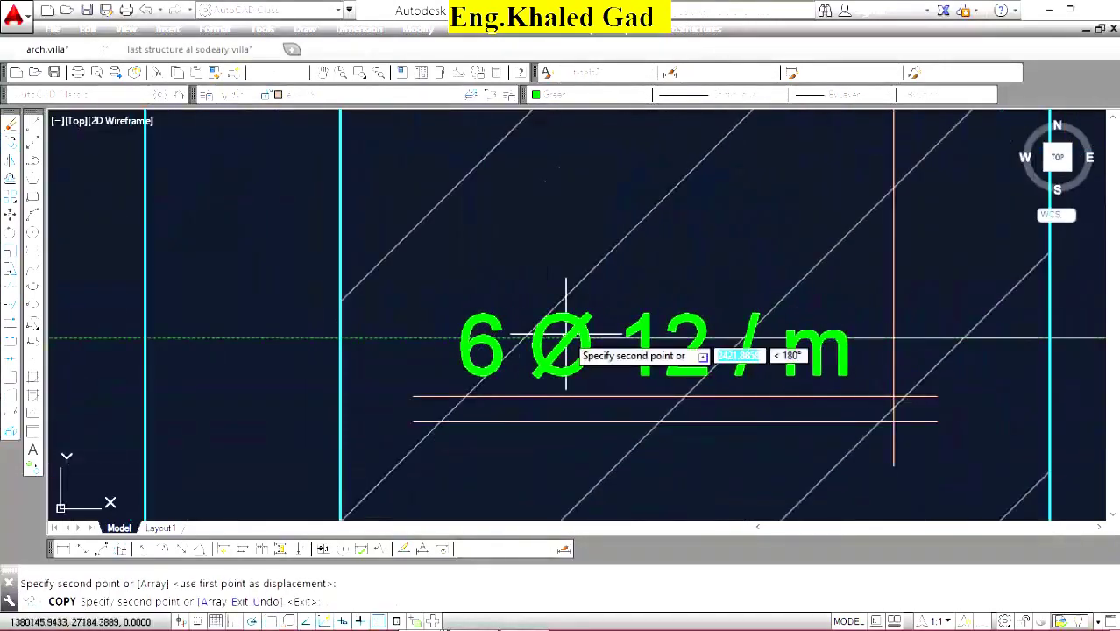
pyautogui.scroll(-3, 614, 350)
pyautogui.scroll(3, 666, 333)
pyautogui.click(657, 289)
pyautogui.rightClick(654, 277)
pyautogui.click(696, 301)
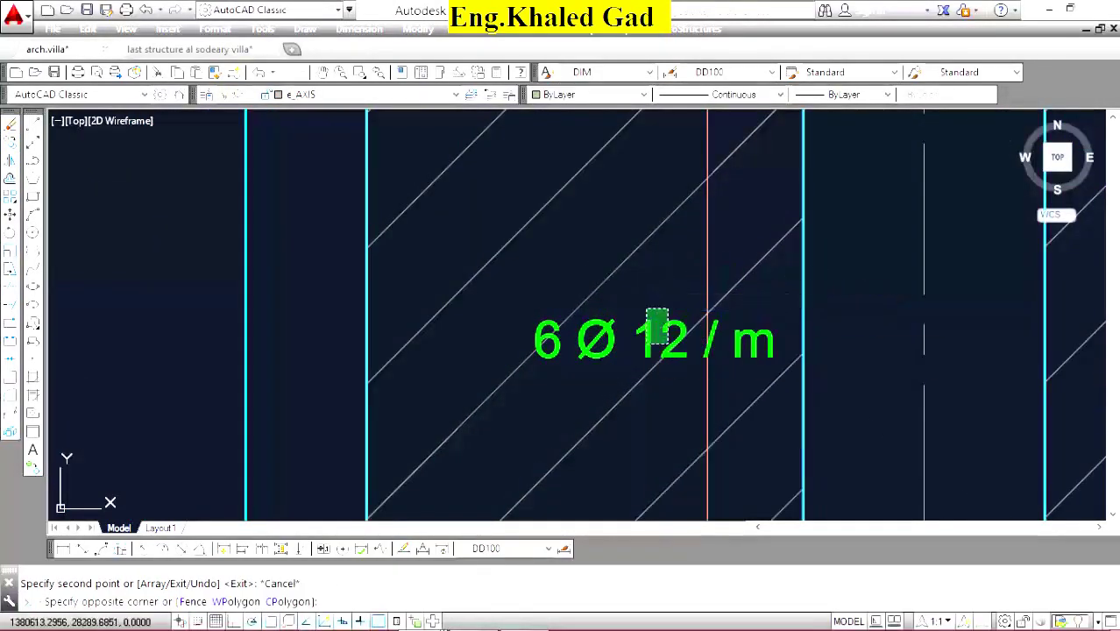
# Rotate the copied label 90° so it reads vertically.
pyautogui.click(654, 324)
pyautogui.write('ro')
pyautogui.press('Return')
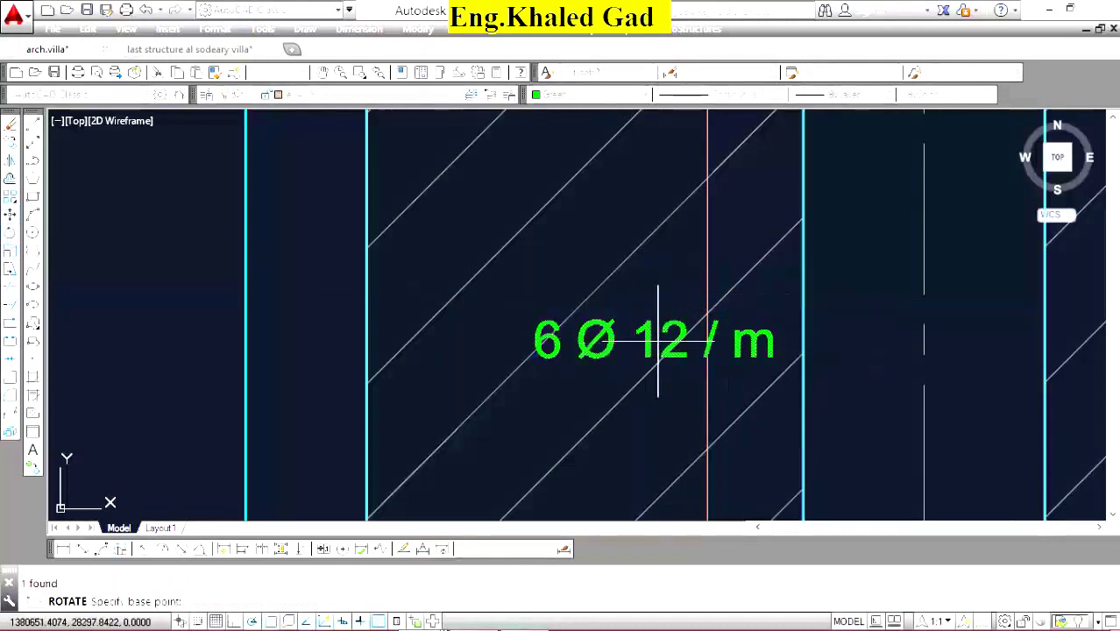
pyautogui.click(654, 339)
pyautogui.click(657, 302)
# Move the vertical label slightly lower right and begin scaling it.
pyautogui.click(682, 296)
pyautogui.click(655, 334)
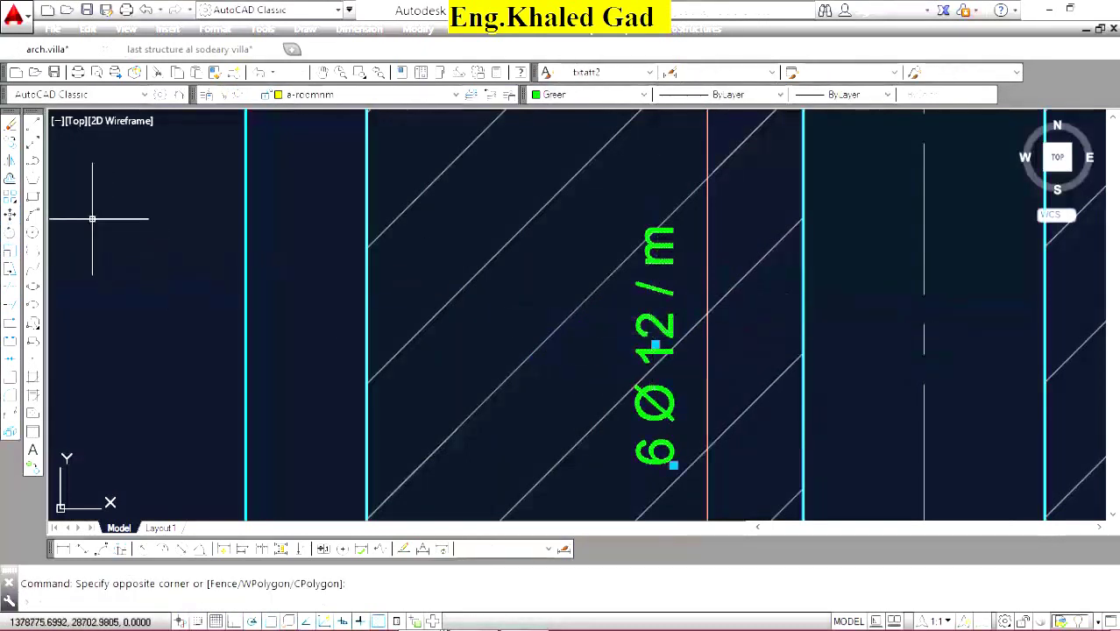
pyautogui.click(11, 219)
pyautogui.click(619, 320)
pyautogui.click(664, 421)
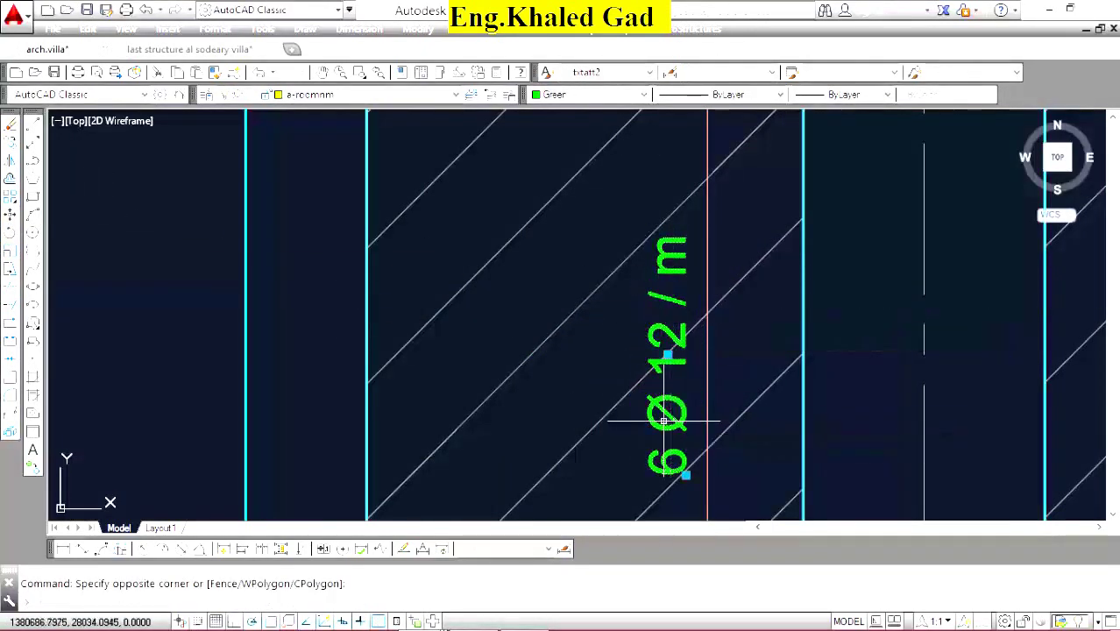
pyautogui.click(11, 255)
pyautogui.scroll(3, 693, 414)
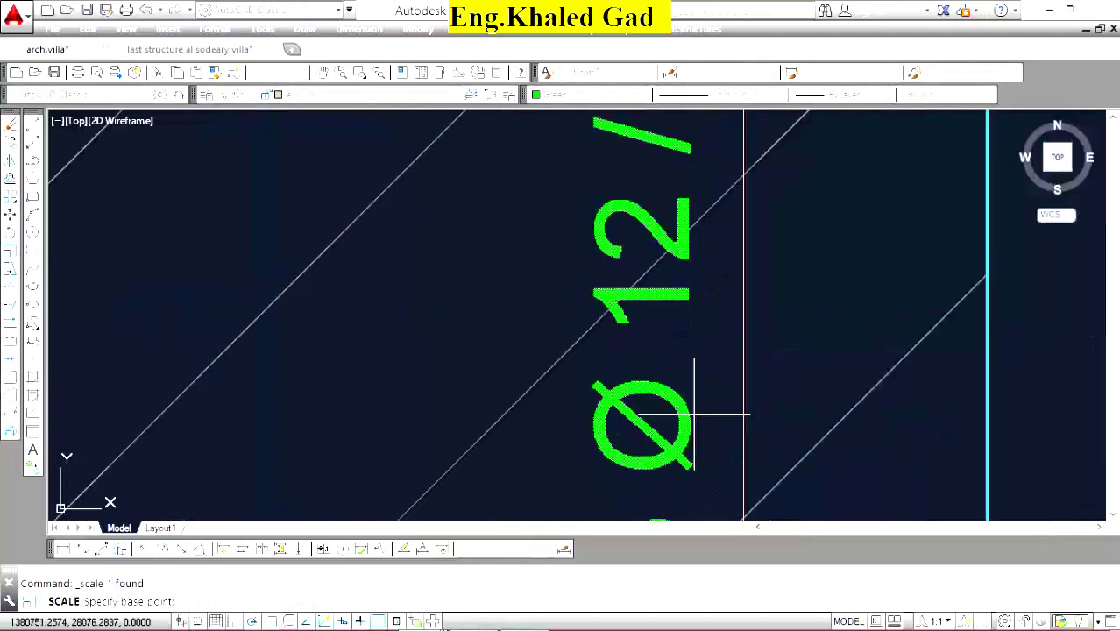
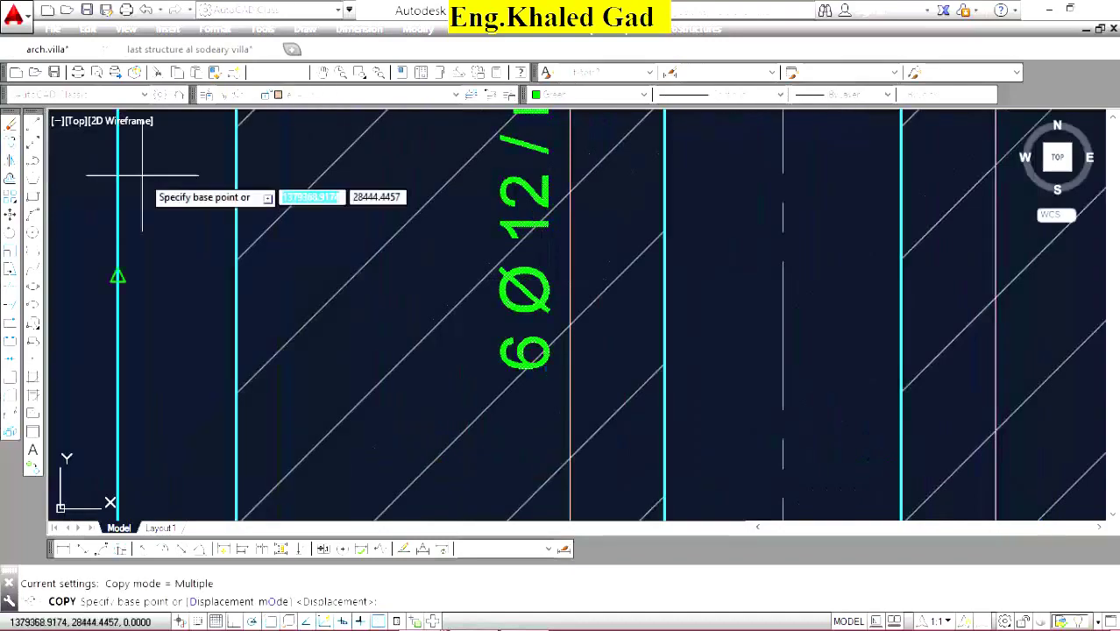
# Copy the 6 Ø 12 / m rebar label into the adjacent hatched slab panel.
pyautogui.click(524, 293)
pyautogui.scroll(-3, 570, 311)
pyautogui.scroll(2, 624, 308)
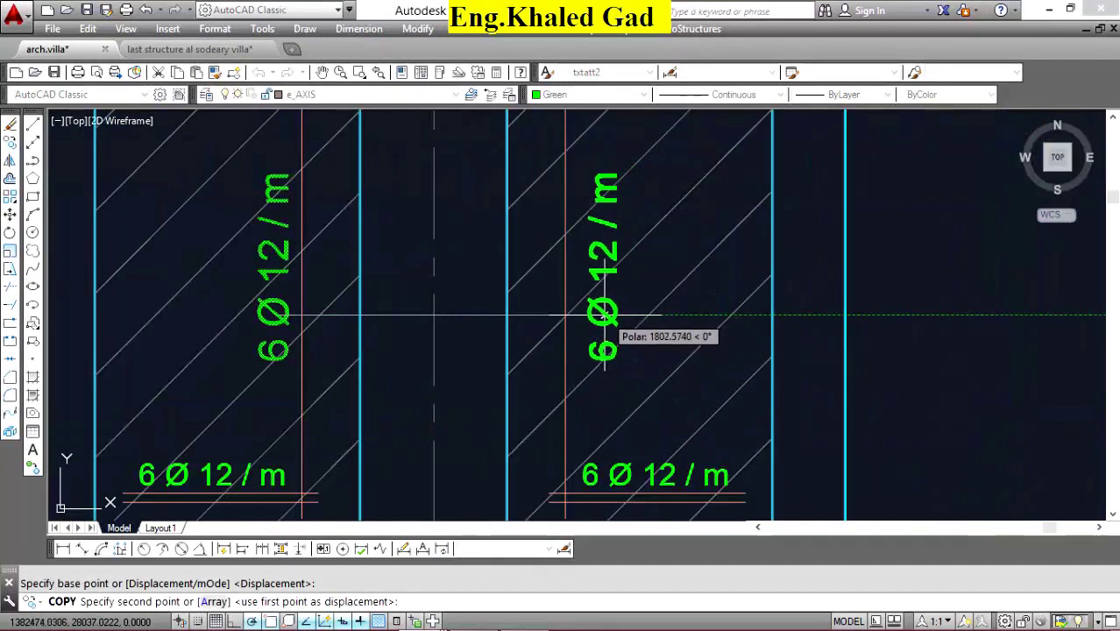
pyautogui.click(601, 314)
pyautogui.scroll(-3, 690, 250)
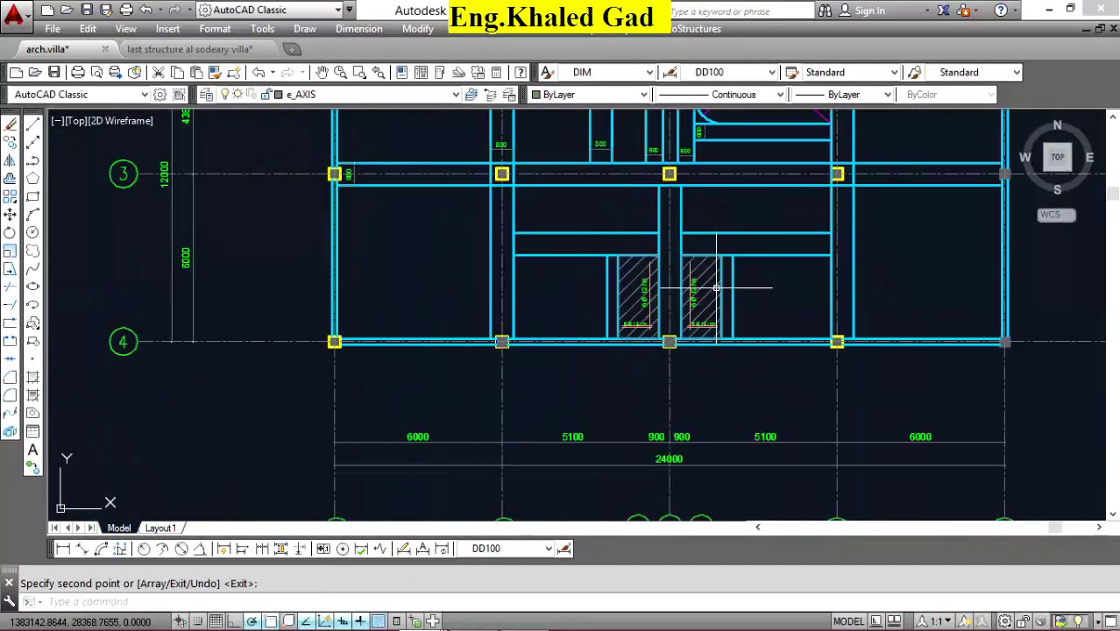
pyautogui.scroll(-3, 947, 277)
pyautogui.scroll(-2, 745, 280)
pyautogui.scroll(3, 456, 263)
pyautogui.scroll(2, 491, 267)
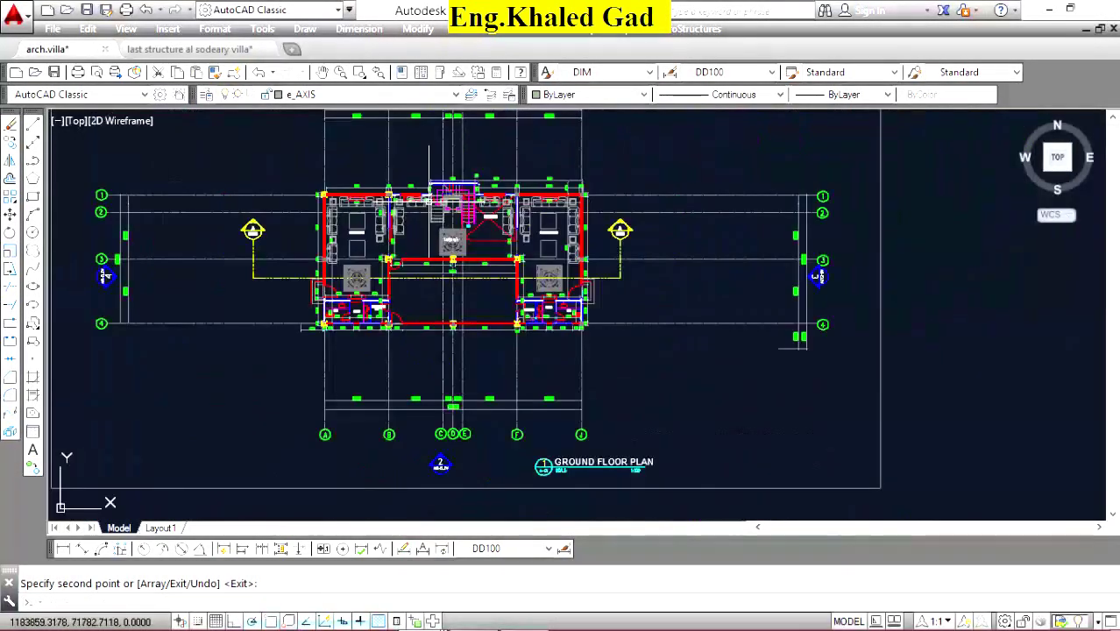
pyautogui.scroll(1, 504, 267)
pyautogui.scroll(-5, 434, 285)
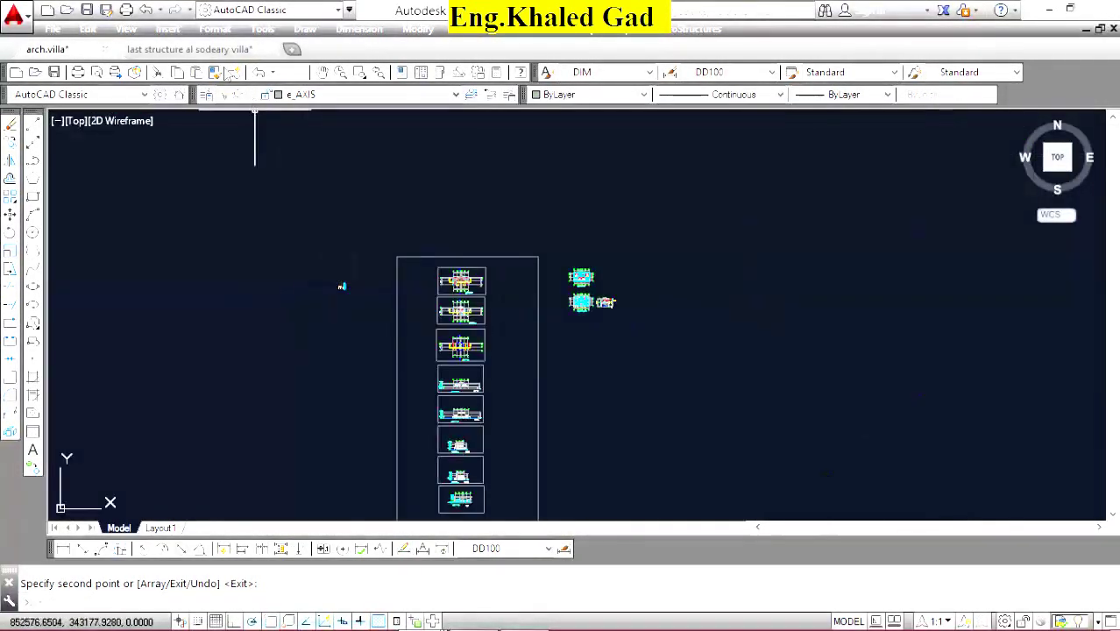
# Switch to the structure villa drawing and zoom to its slab tags.
pyautogui.click(188, 50)
pyautogui.scroll(-5, 565, 254)
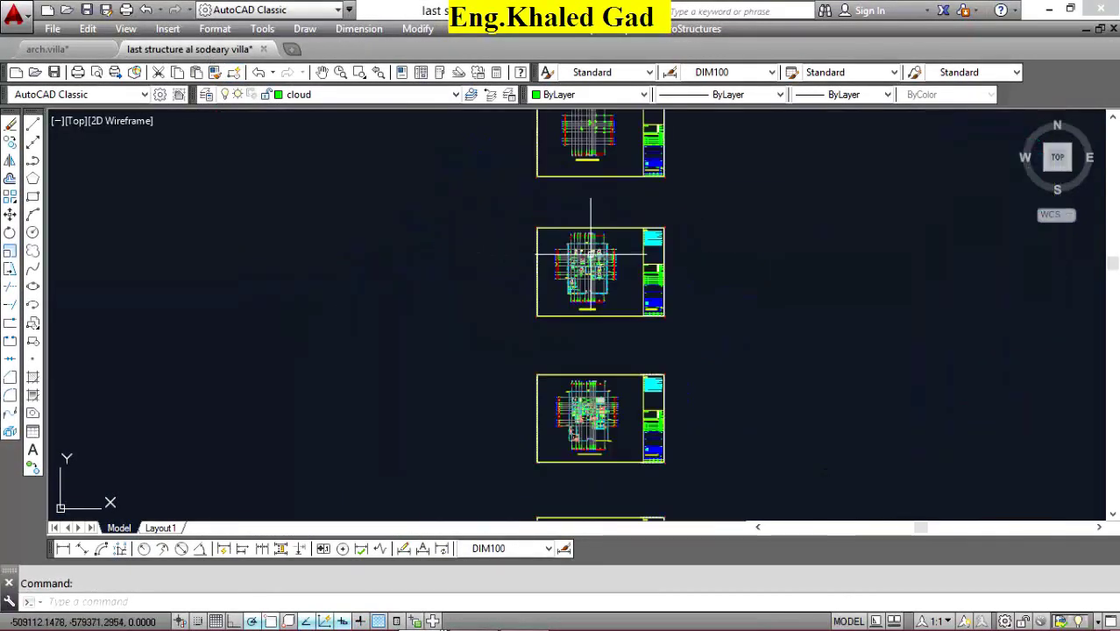
pyautogui.scroll(3, 585, 438)
pyautogui.scroll(3, 587, 420)
pyautogui.scroll(5, 703, 201)
pyautogui.scroll(4, 571, 231)
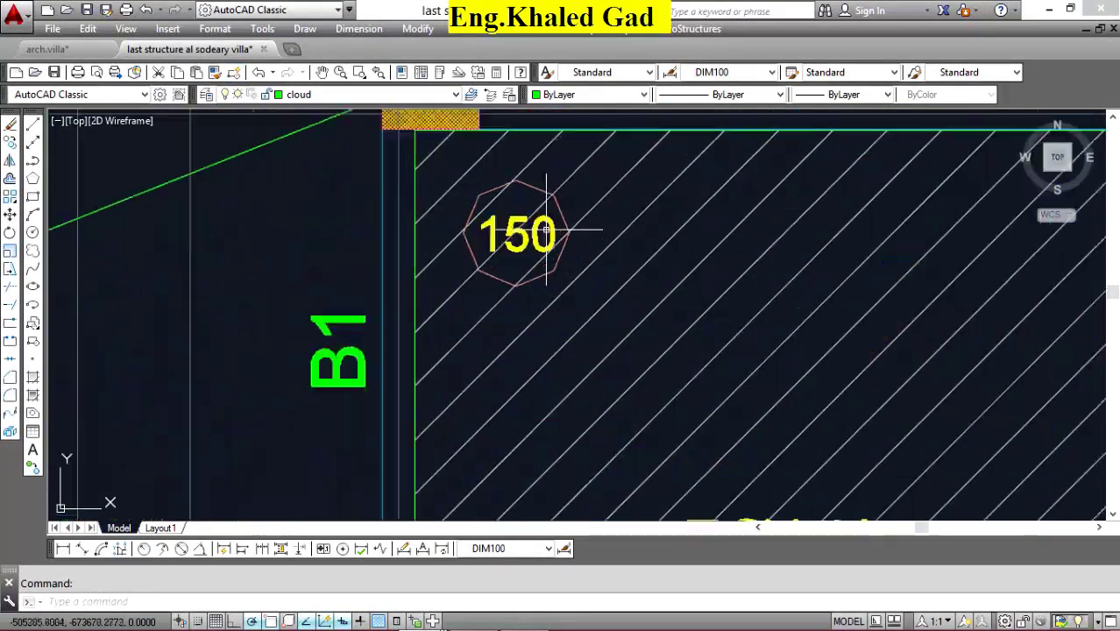
# Copy the 150 and 320 slab tags to the clipboard with a base point.
pyautogui.rightClick(545, 180)
pyautogui.click(810, 271)
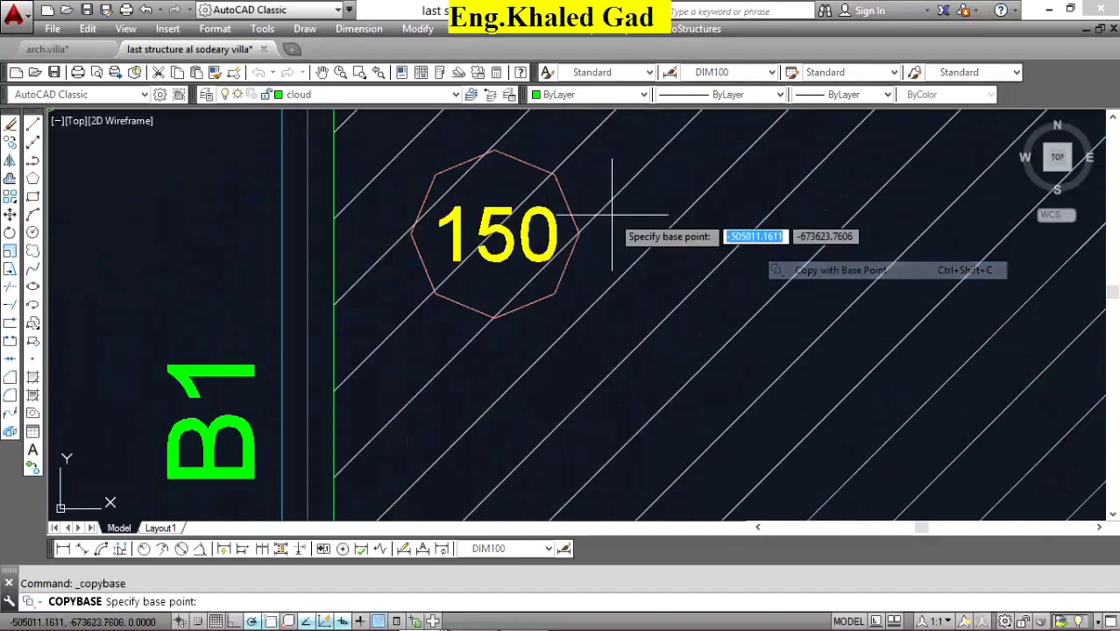
pyautogui.click(474, 216)
pyautogui.scroll(-3, 655, 206)
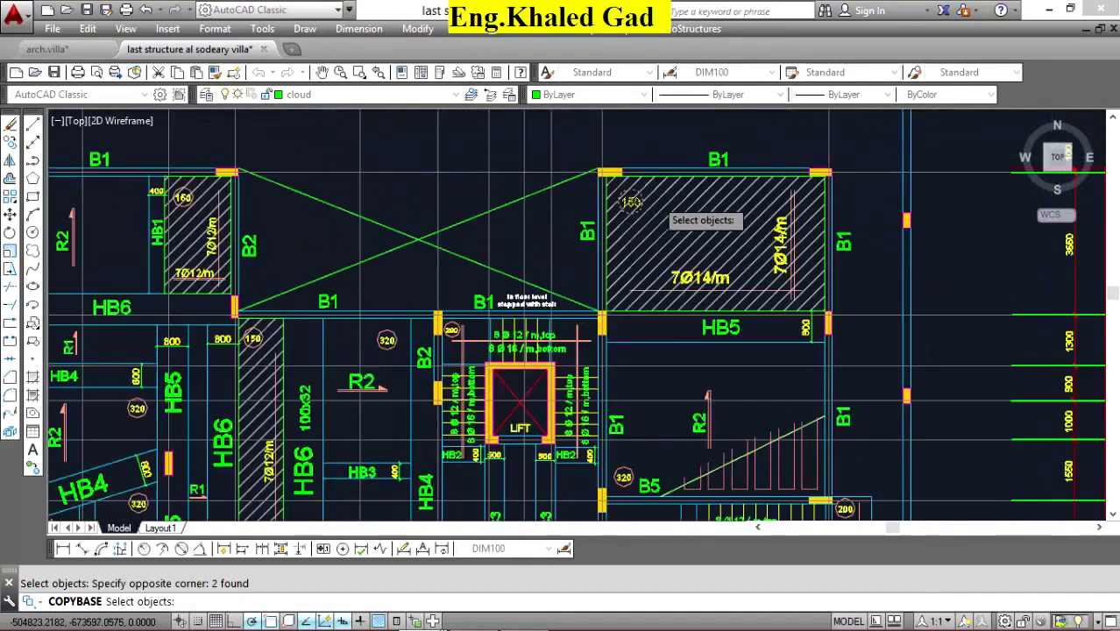
pyautogui.scroll(-2, 635, 206)
pyautogui.scroll(3, 538, 260)
pyautogui.scroll(2, 613, 204)
pyautogui.moveTo(620, 180); pyautogui.dragTo(587, 225)
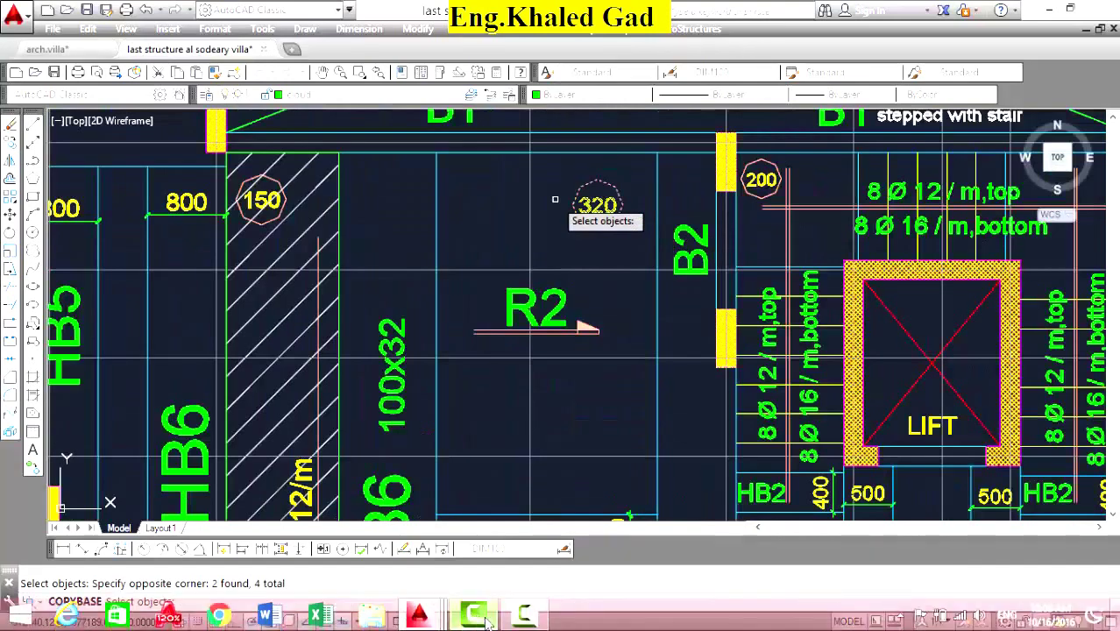
pyautogui.click(485, 617)
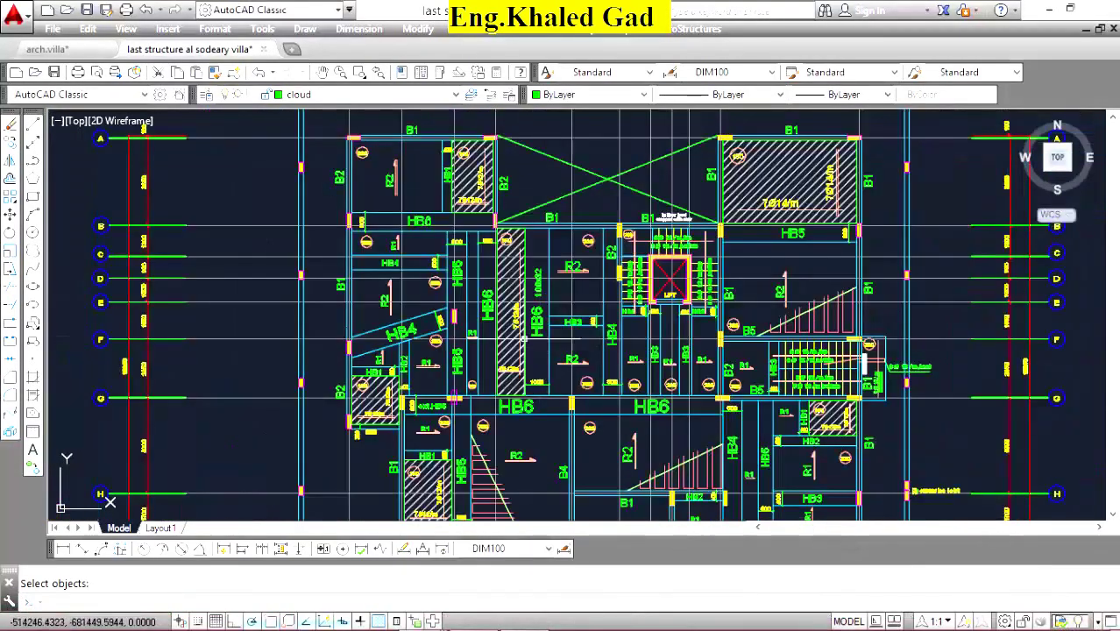
pyautogui.click(536, 621)
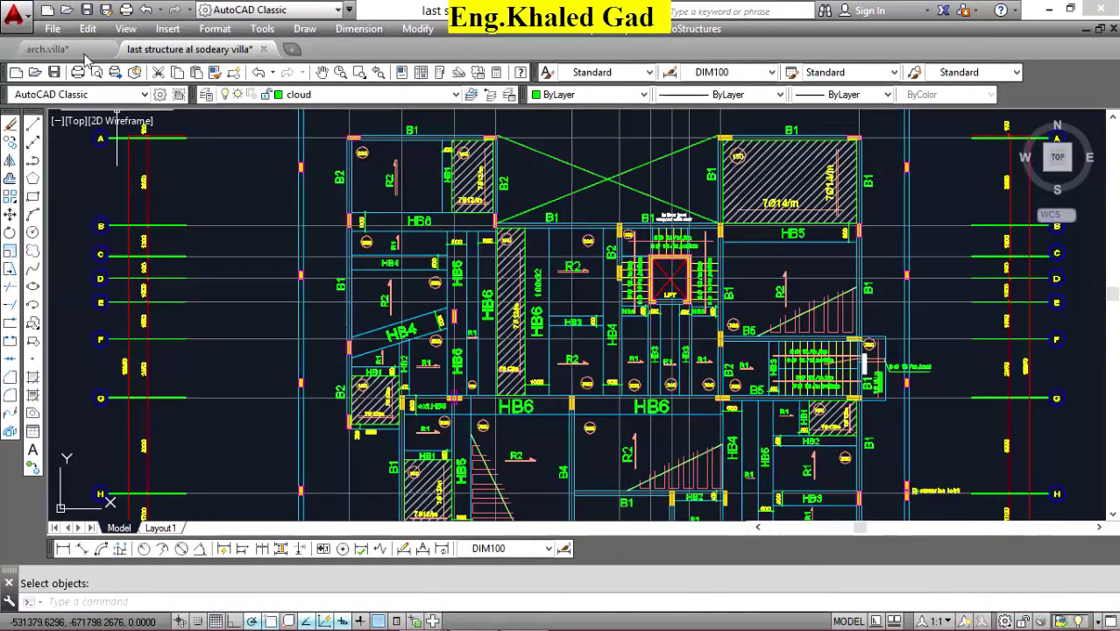
# Return to the arch.villa drawing and bring up its right-click menu for pasting.
pyautogui.click(53, 49)
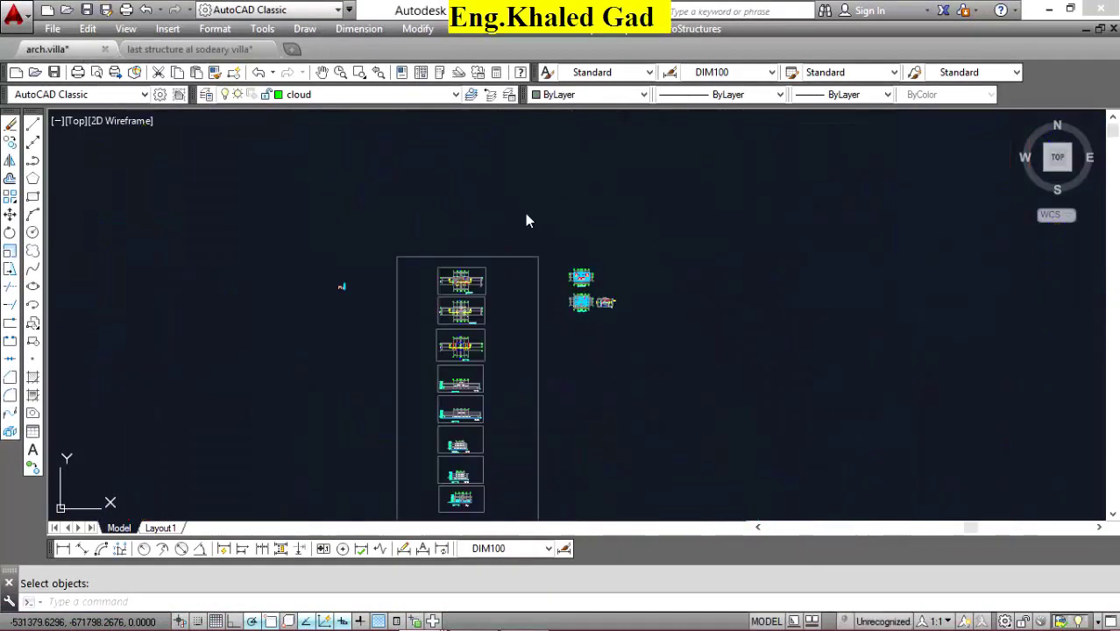
pyautogui.scroll(-2, 644, 250)
pyautogui.scroll(2, 645, 250)
pyautogui.scroll(2, 631, 263)
pyautogui.rightClick(628, 161)
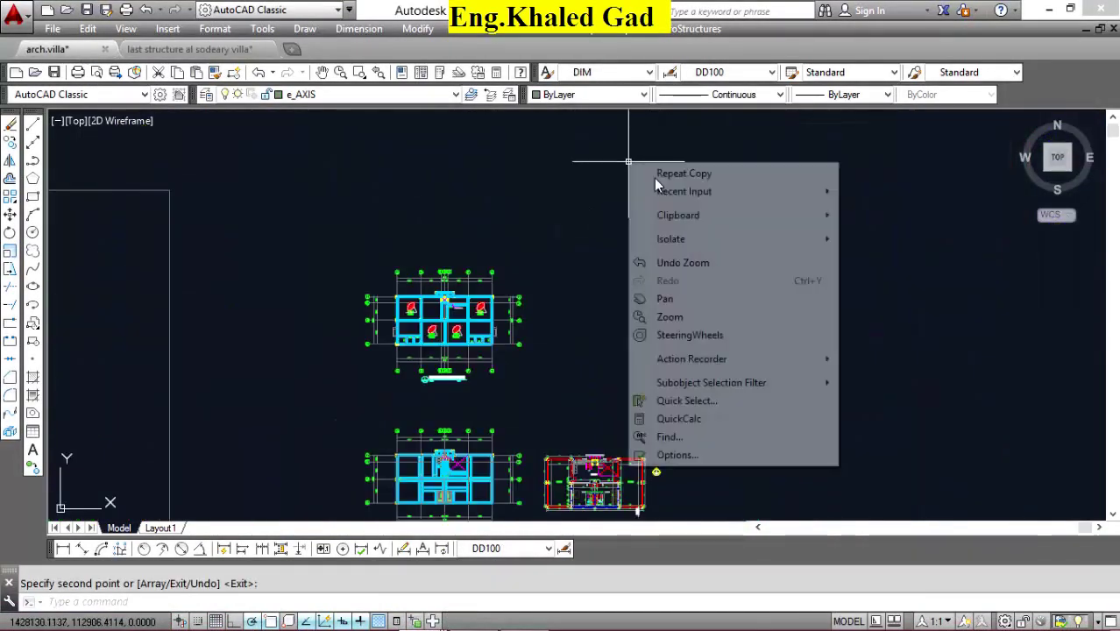
# Paste the slab tags and move the 150 tag into the hatched slab beside the rebar label.
pyautogui.click(876, 269)
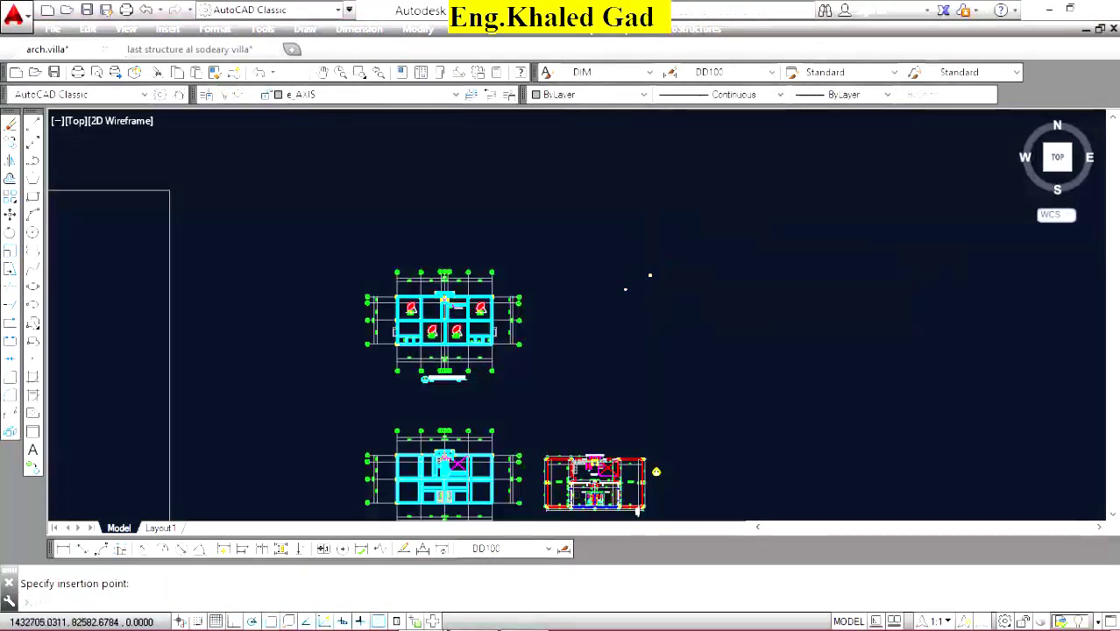
pyautogui.scroll(5, 649, 275)
pyautogui.moveTo(701, 216); pyautogui.dragTo(523, 348)
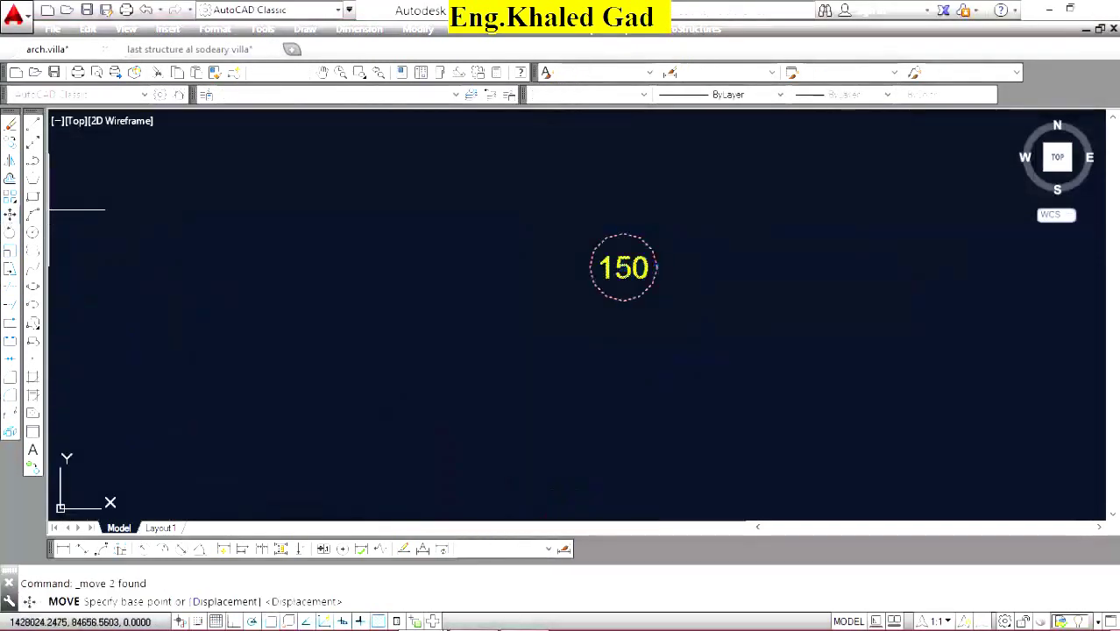
pyautogui.click(657, 267)
pyautogui.scroll(-5, 745, 206)
pyautogui.scroll(3, 605, 385)
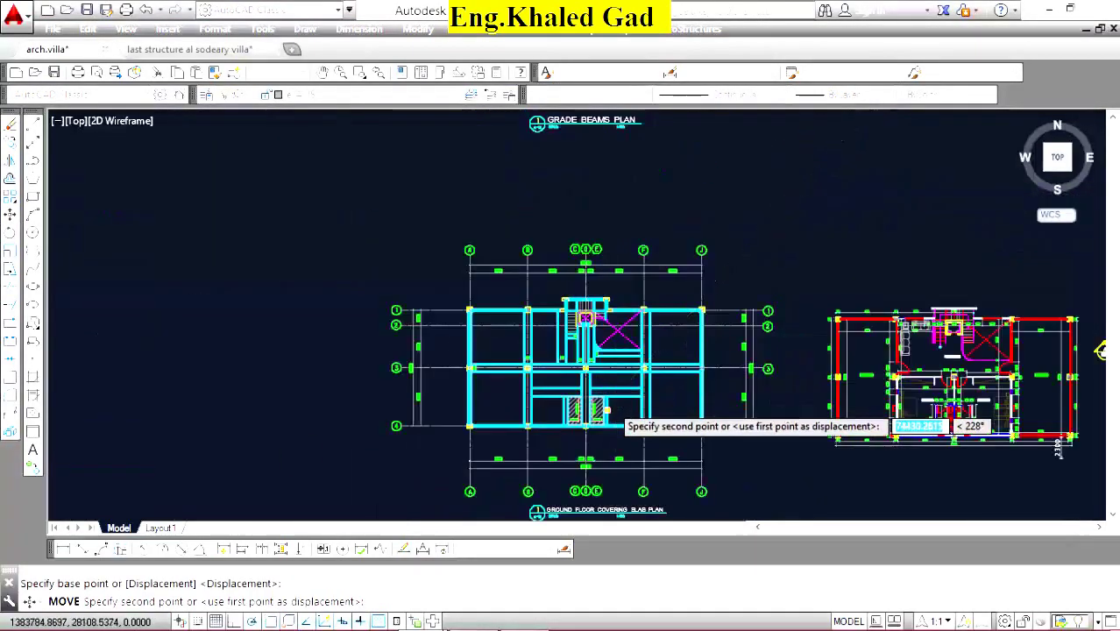
pyautogui.scroll(6, 605, 406)
pyautogui.scroll(4, 605, 406)
pyautogui.click(574, 335)
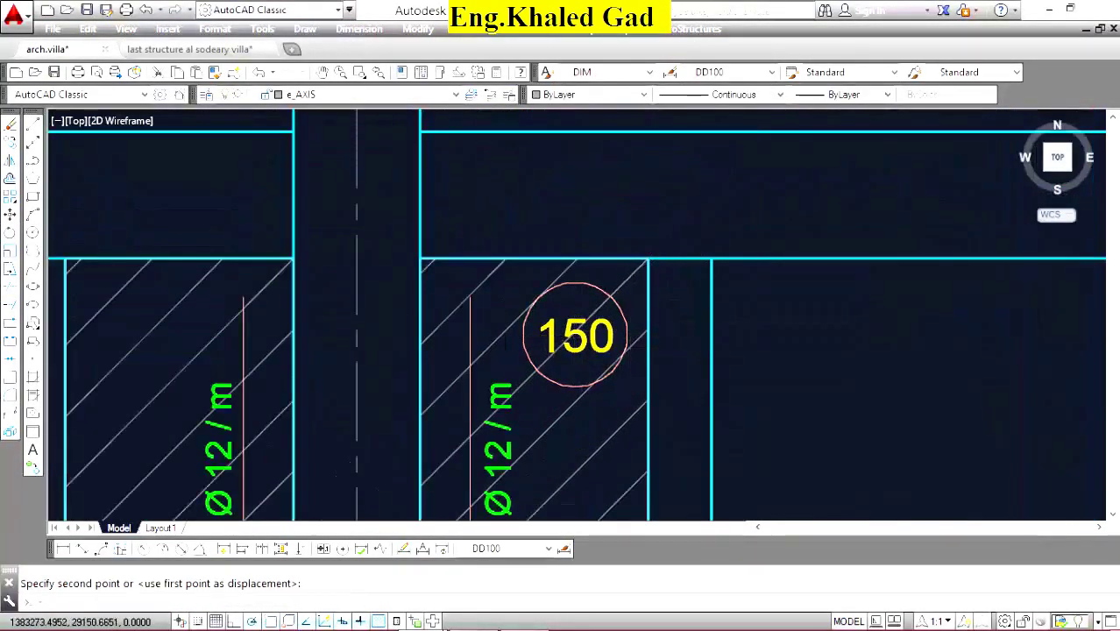
pyautogui.scroll(4, 630, 341)
pyautogui.click(626, 324)
pyautogui.click(75, 211)
# Copy the 150 tag into the second hatched slab using CO.
pyautogui.write('co')
pyautogui.press('Return')
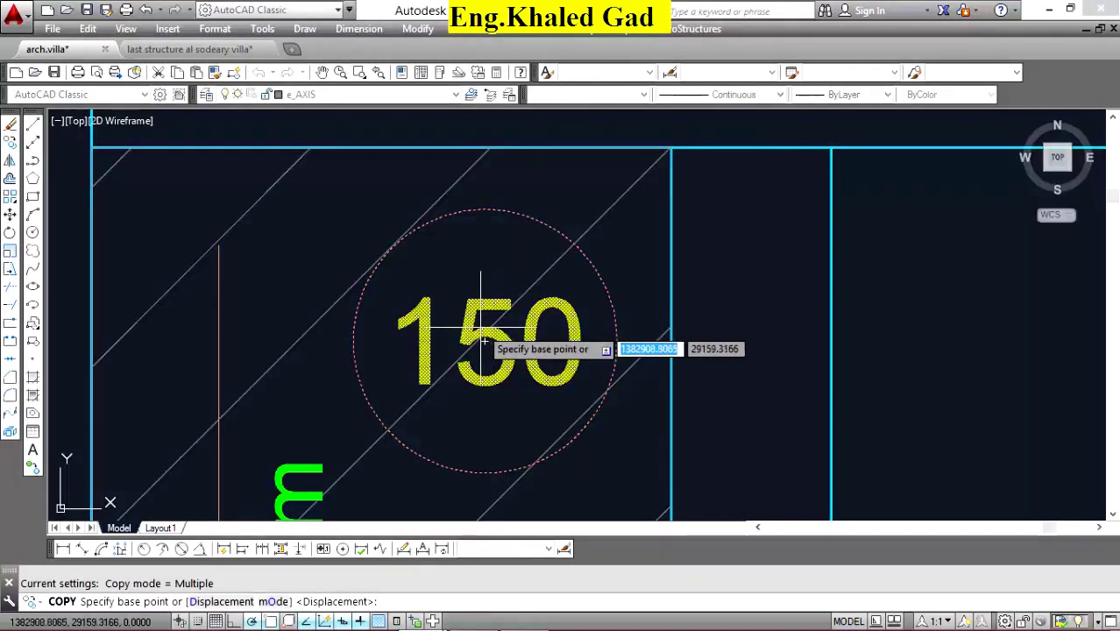
pyautogui.click(482, 340)
pyautogui.scroll(-5, 483, 342)
pyautogui.scroll(2, 635, 338)
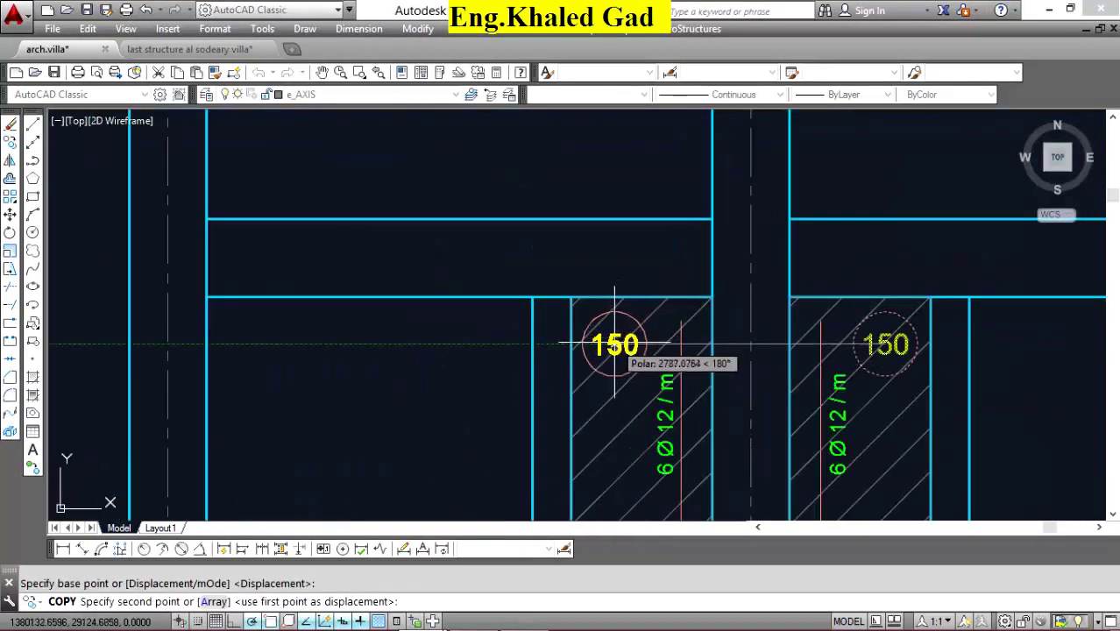
pyautogui.click(615, 345)
pyautogui.press('Return')
# Copy the 320 slab tag into the bay beside the top-left column.
pyautogui.rightClick(579, 222)
pyautogui.click(614, 222)
pyautogui.scroll(-8, 605, 361)
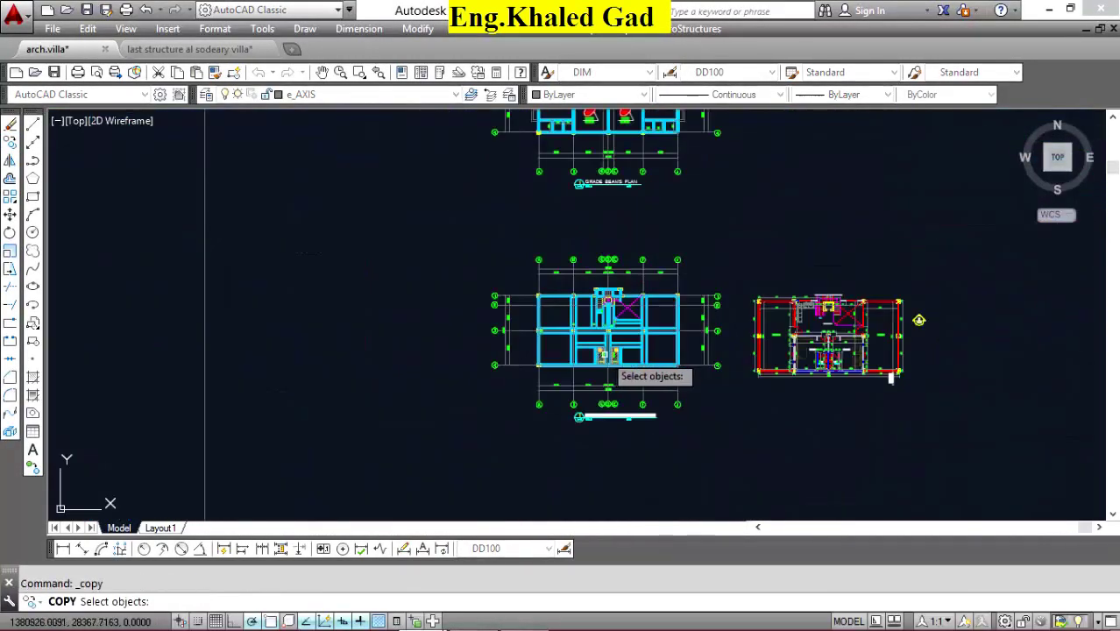
pyautogui.scroll(3, 749, 302)
pyautogui.scroll(-3, 736, 347)
pyautogui.scroll(-2, 793, 188)
pyautogui.scroll(5, 799, 166)
pyautogui.click(802, 163)
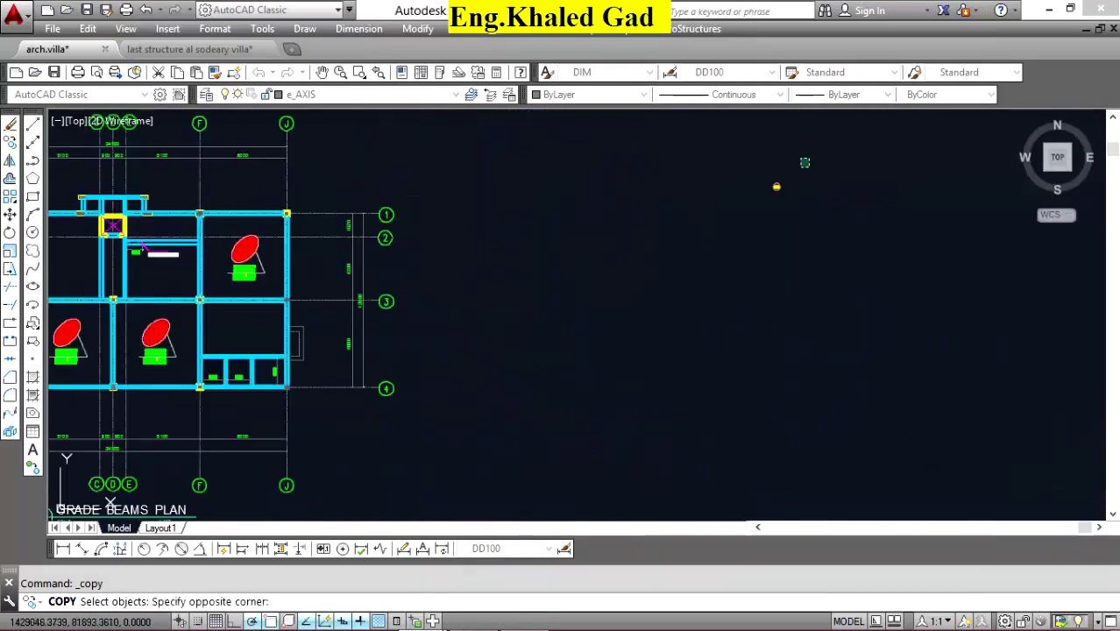
pyautogui.click(776, 186)
pyautogui.press('Return')
pyautogui.click(775, 200)
pyautogui.scroll(-4, 839, 188)
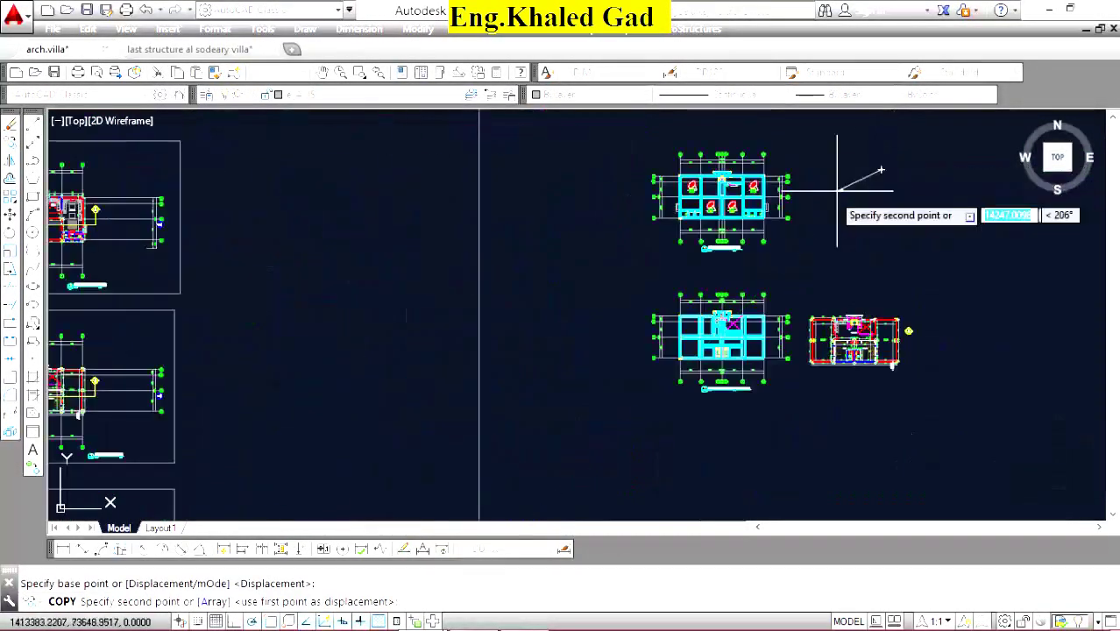
pyautogui.scroll(3, 738, 322)
pyautogui.scroll(3, 600, 333)
pyautogui.scroll(2, 468, 251)
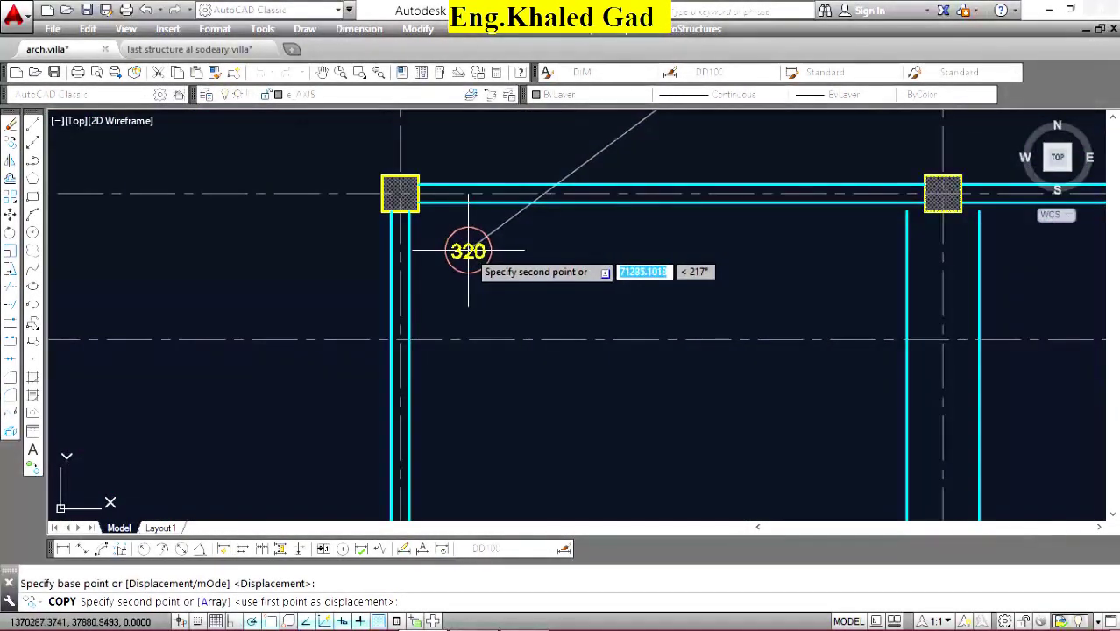
pyautogui.click(532, 235)
pyautogui.rightClick(533, 235)
# Select the newly placed 320 tag and start scaling it.
pyautogui.click(561, 243)
pyautogui.scroll(2, 502, 220)
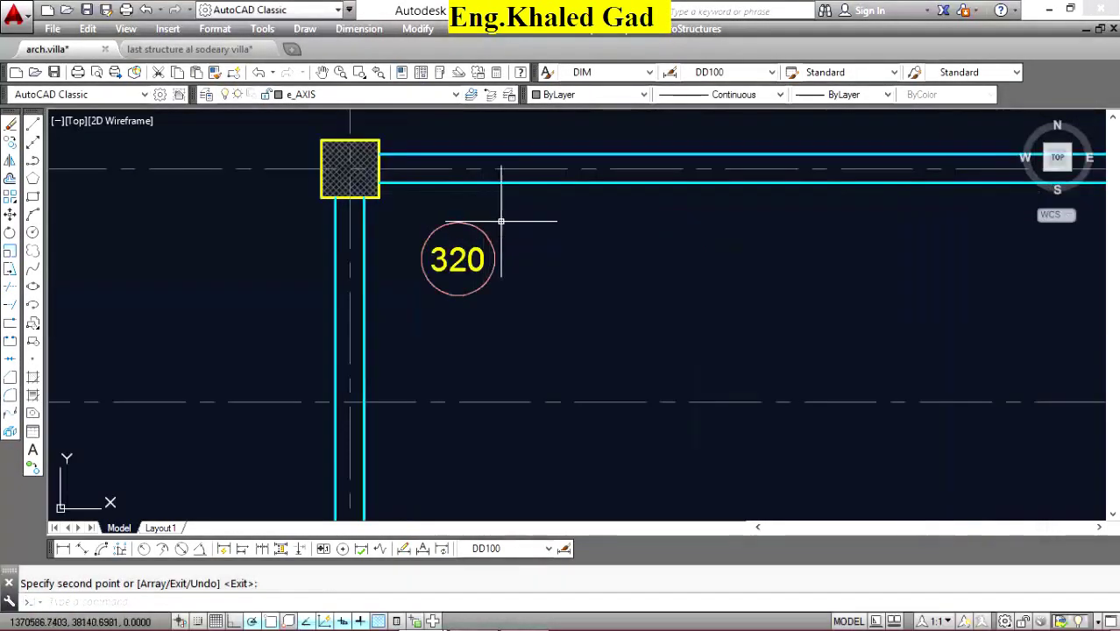
pyautogui.click(411, 307)
pyautogui.click(10, 252)
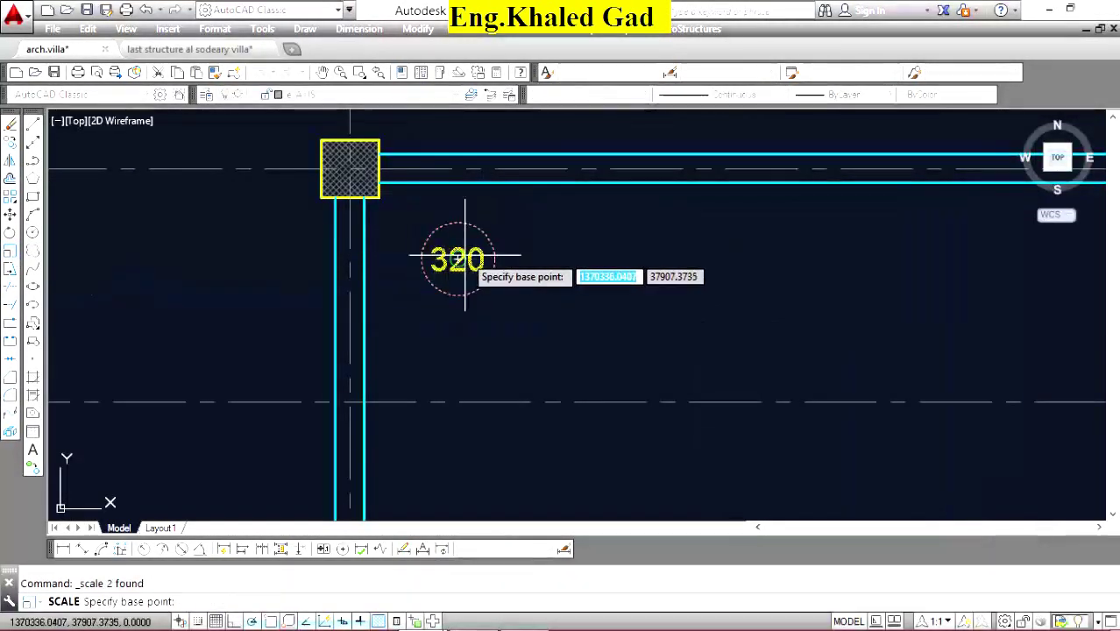
# Enlarge the 320 tag by a factor of 1.2 about its centre.
pyautogui.click(464, 257)
pyautogui.press('Return')
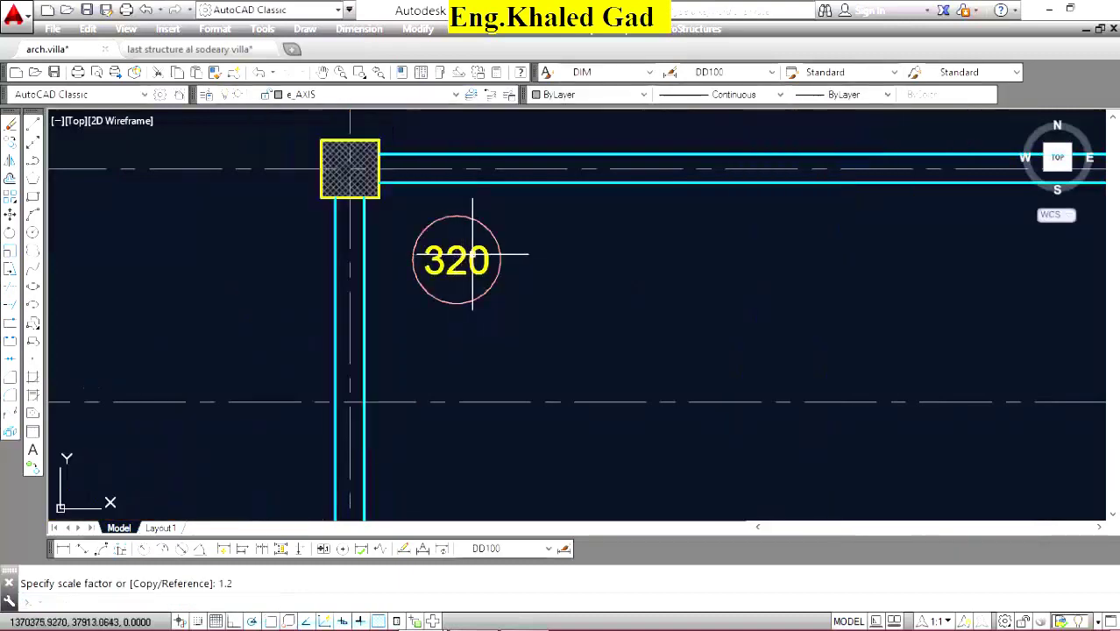
pyautogui.scroll(-5, 501, 259)
pyautogui.scroll(4, 501, 259)
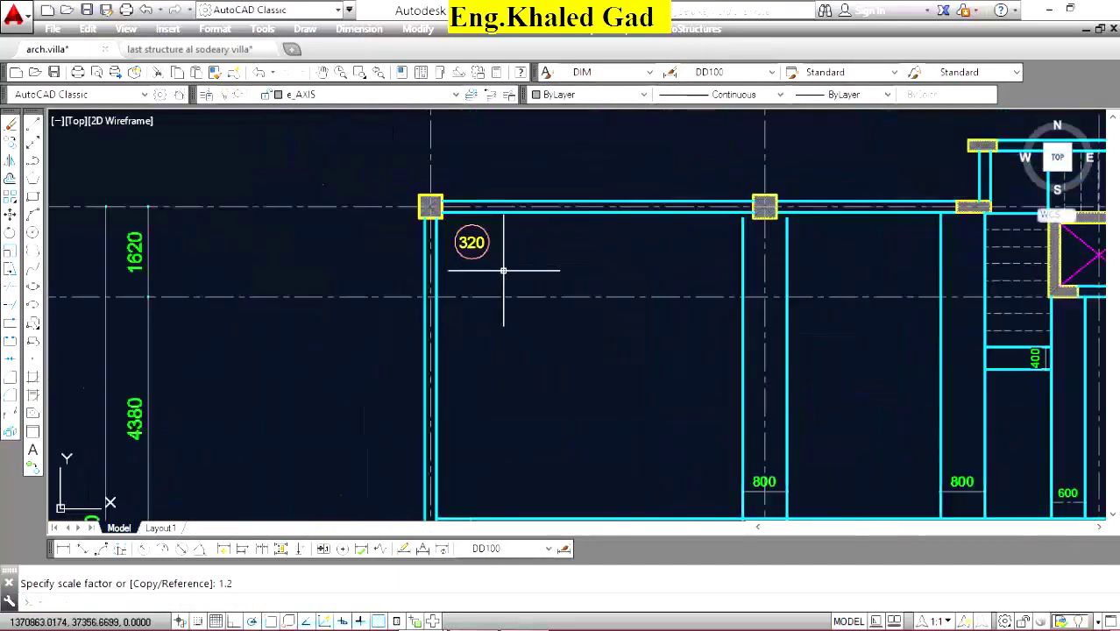
pyautogui.scroll(5, 478, 241)
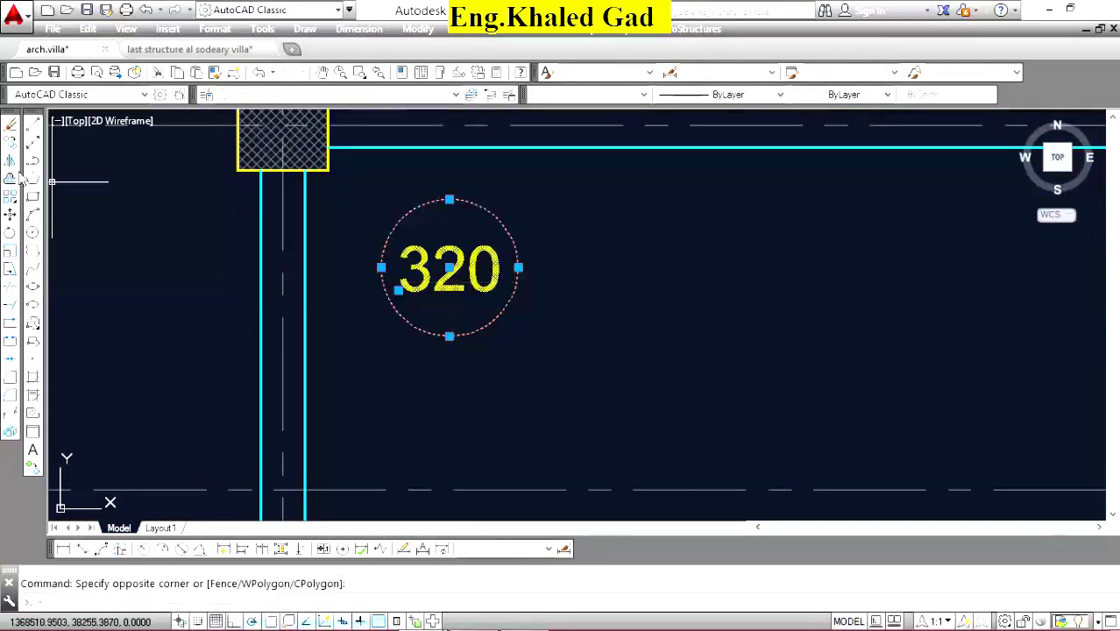
# Place copies of the 320 tag into the remaining slab panels of the plan.
pyautogui.click(449, 265)
pyautogui.scroll(-5, 533, 320)
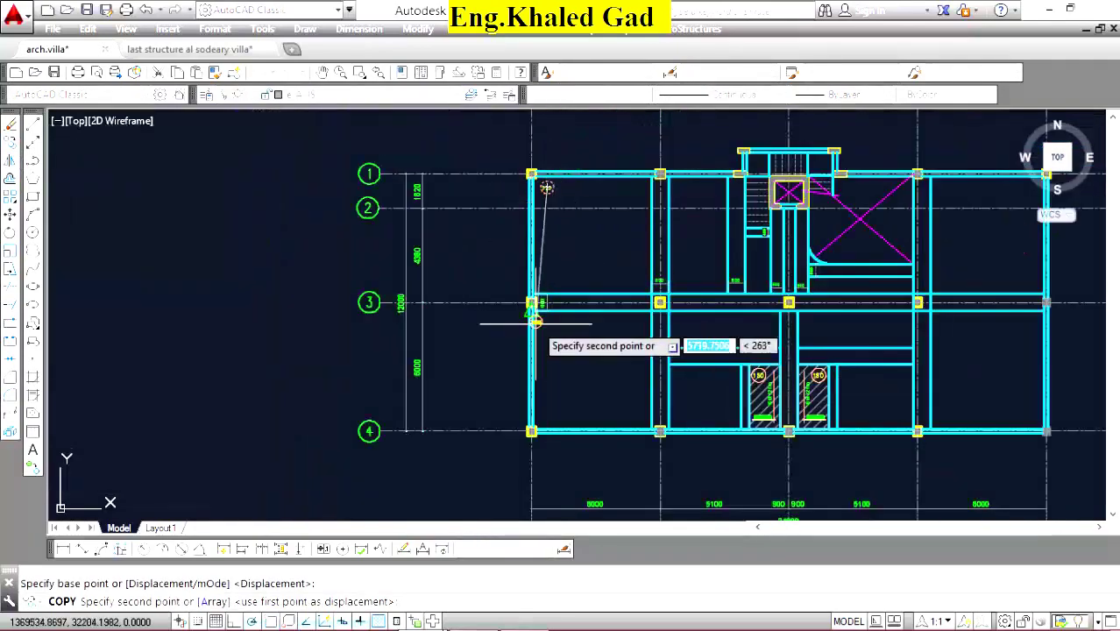
pyautogui.scroll(5, 543, 316)
pyautogui.scroll(-5, 515, 312)
pyautogui.scroll(5, 579, 347)
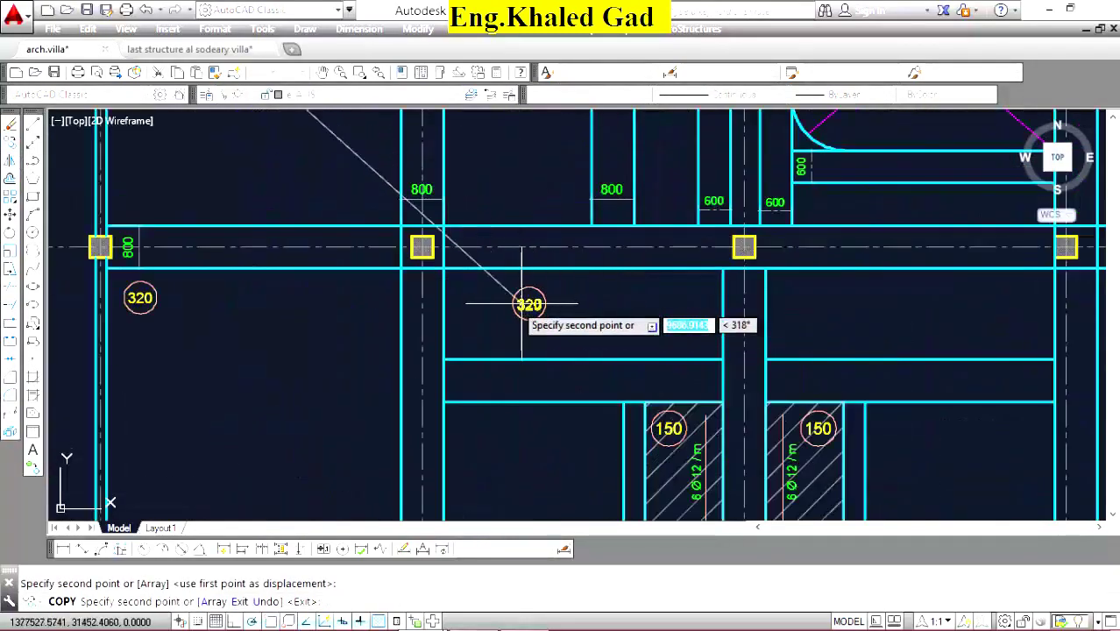
pyautogui.scroll(-5, 631, 281)
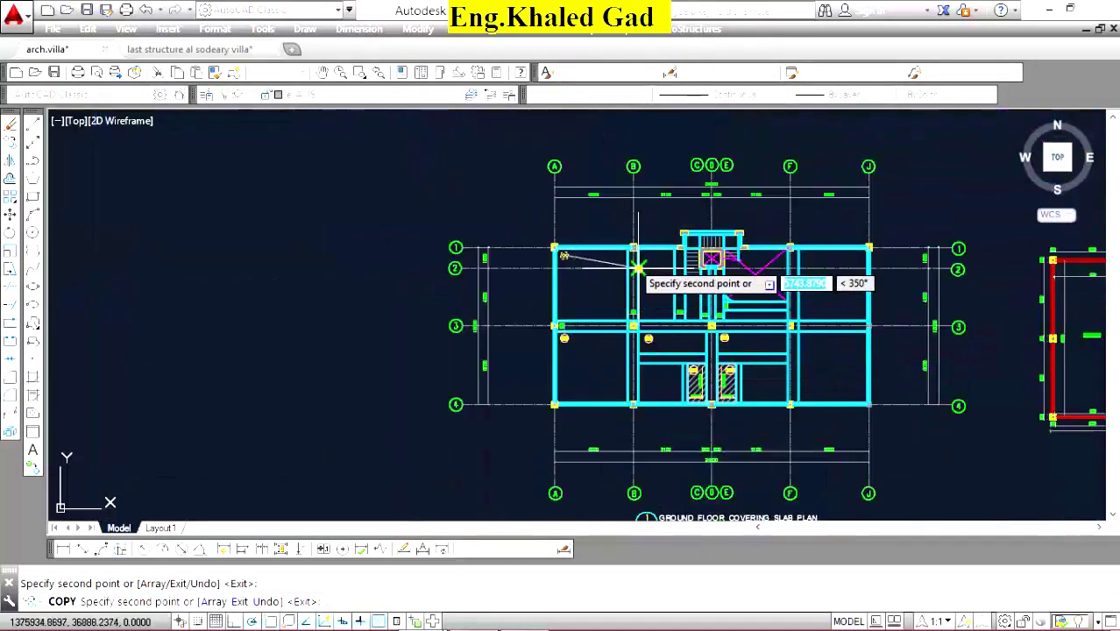
pyautogui.scroll(5, 692, 263)
pyautogui.scroll(-5, 624, 261)
pyautogui.scroll(5, 700, 315)
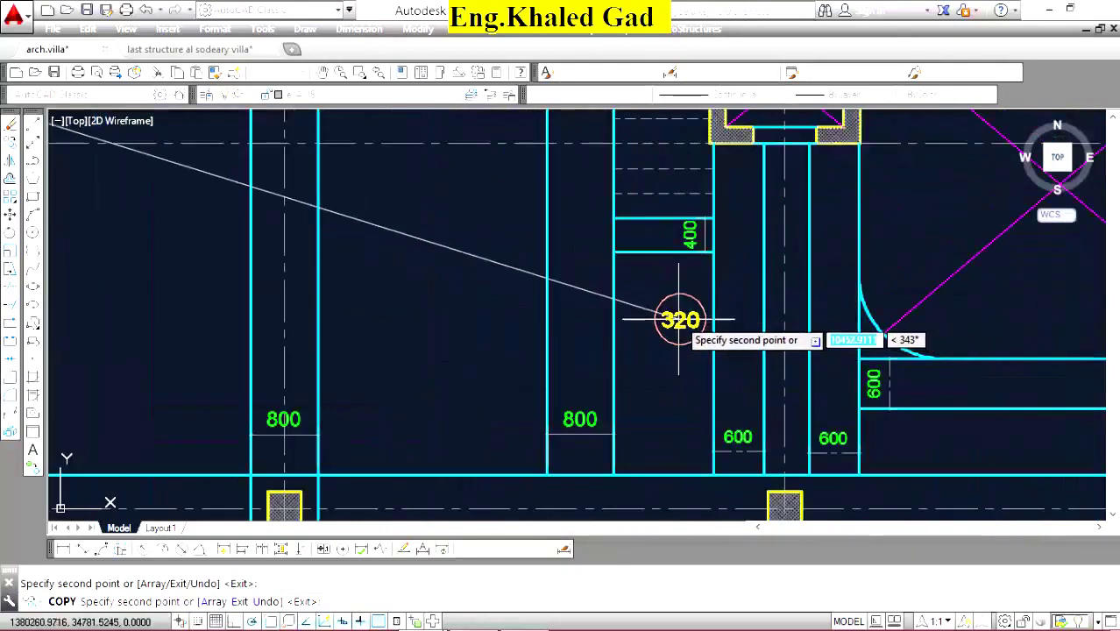
pyautogui.scroll(-5, 564, 306)
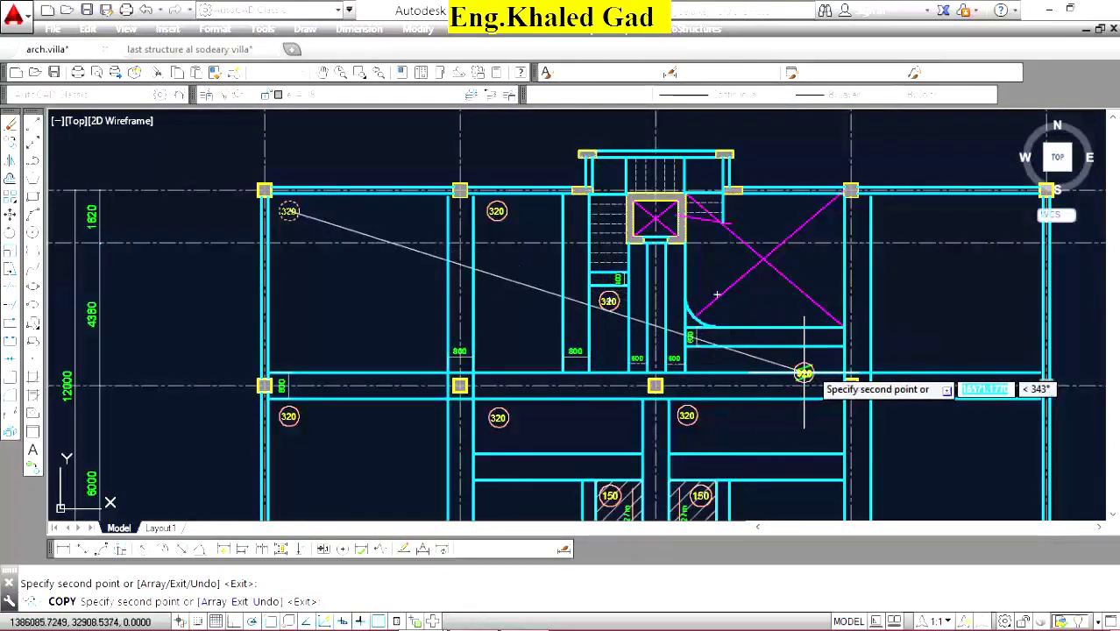
pyautogui.scroll(5, 805, 376)
pyautogui.scroll(-5, 655, 300)
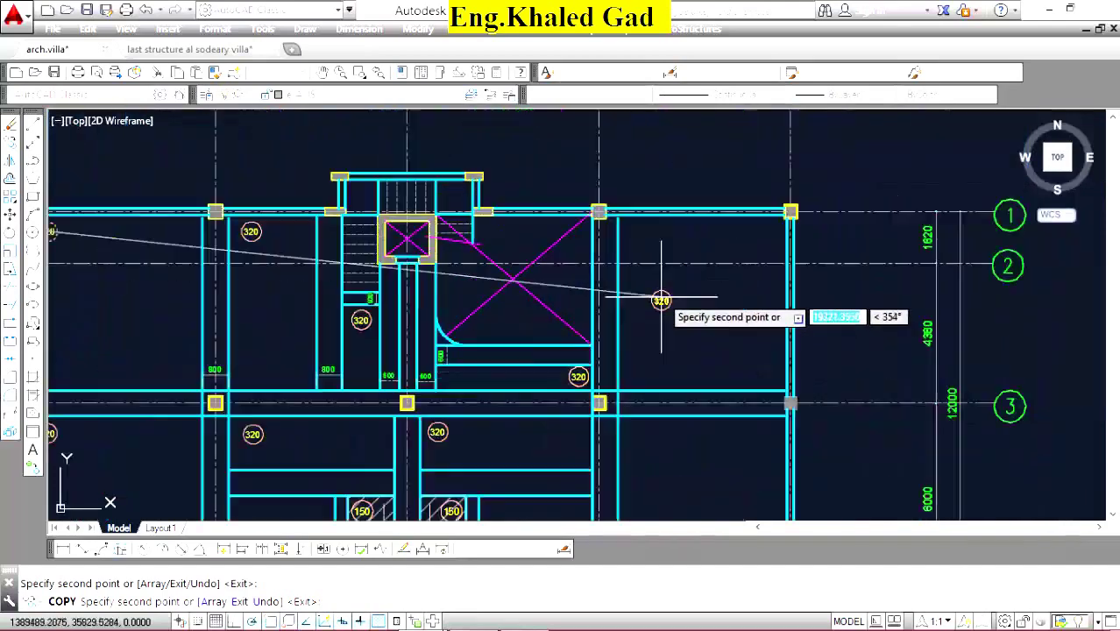
pyautogui.scroll(5, 608, 198)
pyautogui.scroll(-5, 649, 255)
pyautogui.scroll(5, 648, 289)
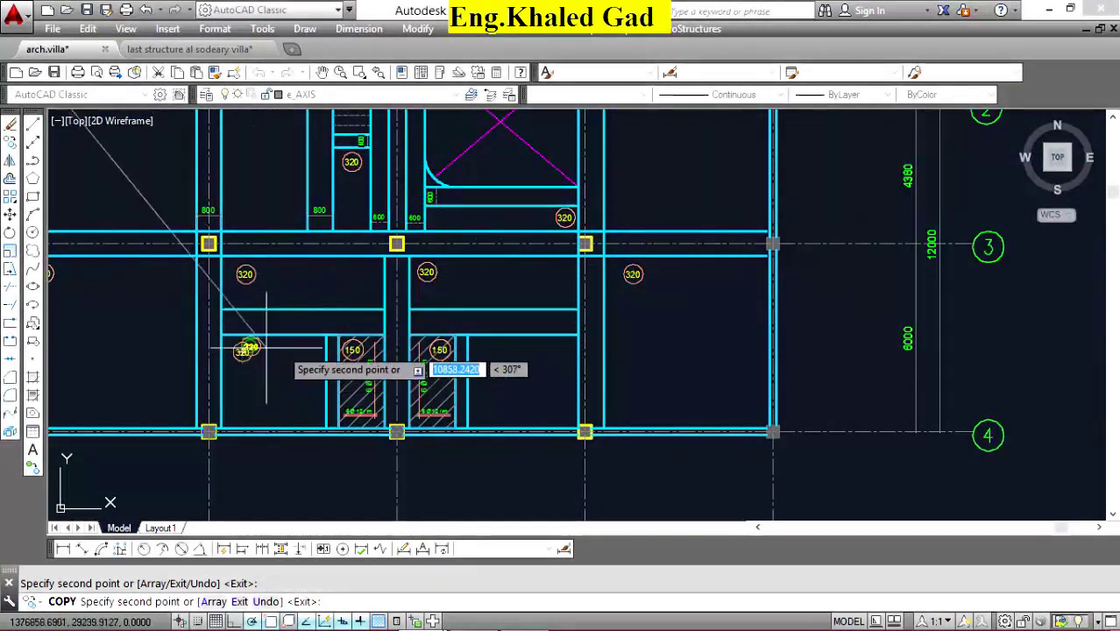
pyautogui.click(242, 351)
pyautogui.rightClick(492, 352)
# End the tag copying and grip-stretch the beam edge line to lengthen it.
pyautogui.click(525, 305)
pyautogui.scroll(-5, 525, 305)
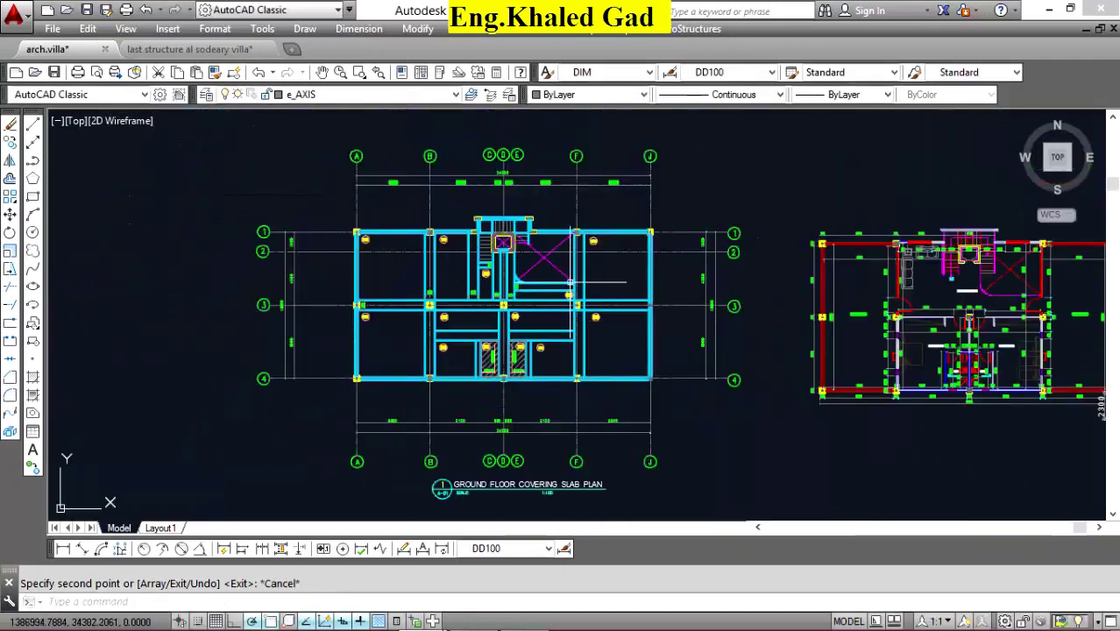
pyautogui.scroll(3, 525, 305)
pyautogui.scroll(3, 524, 305)
pyautogui.scroll(2, 598, 258)
pyautogui.click(567, 287)
pyautogui.click(507, 343)
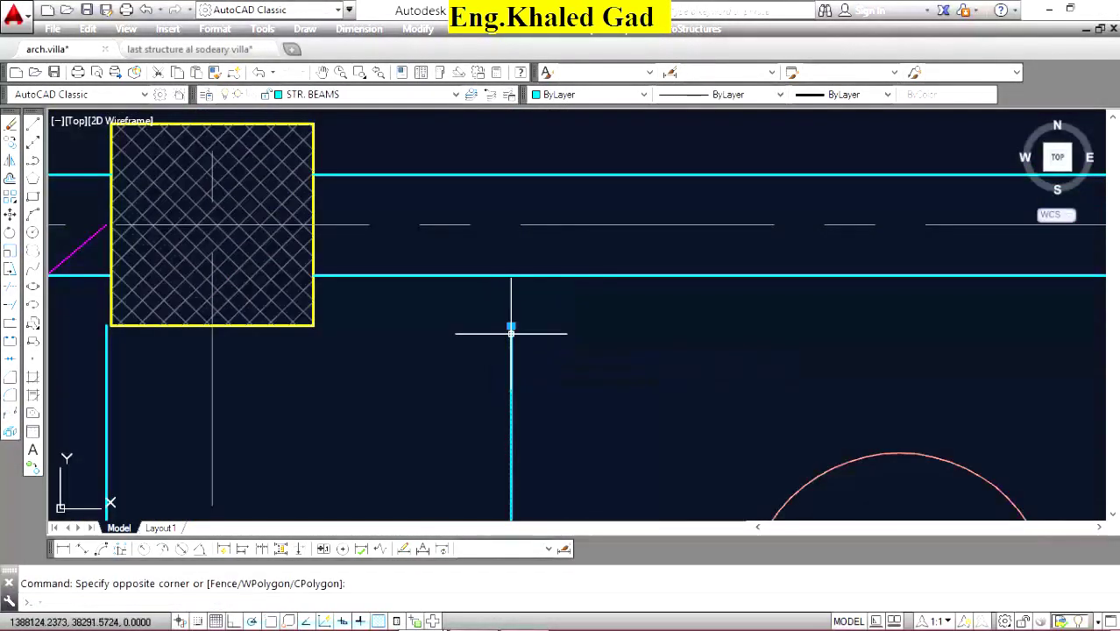
pyautogui.click(509, 325)
pyautogui.scroll(-5, 657, 274)
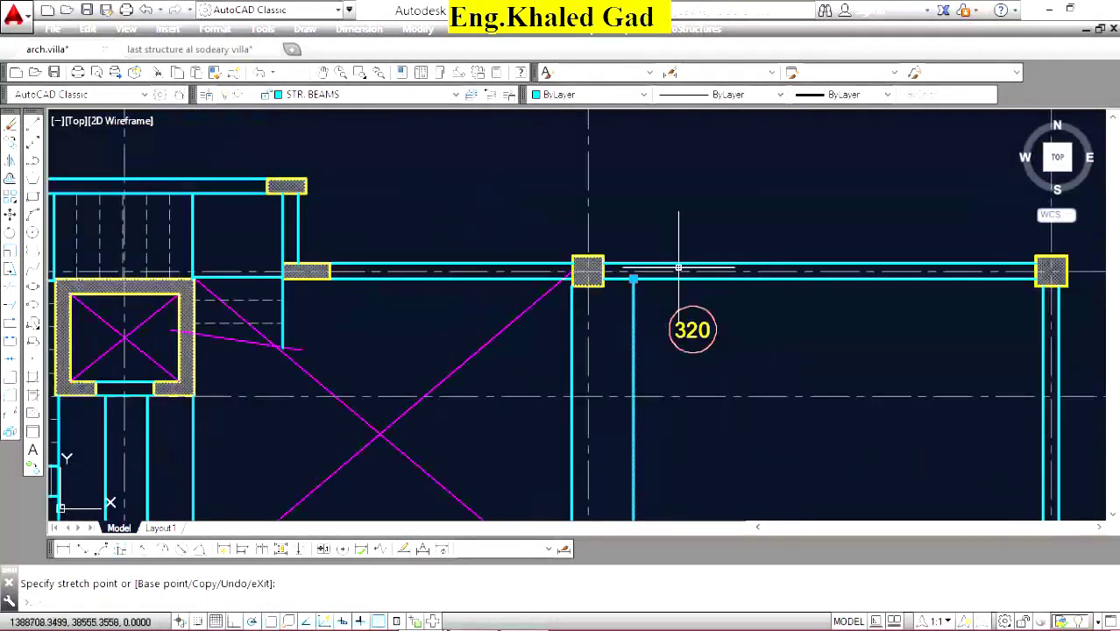
pyautogui.scroll(-5, 692, 265)
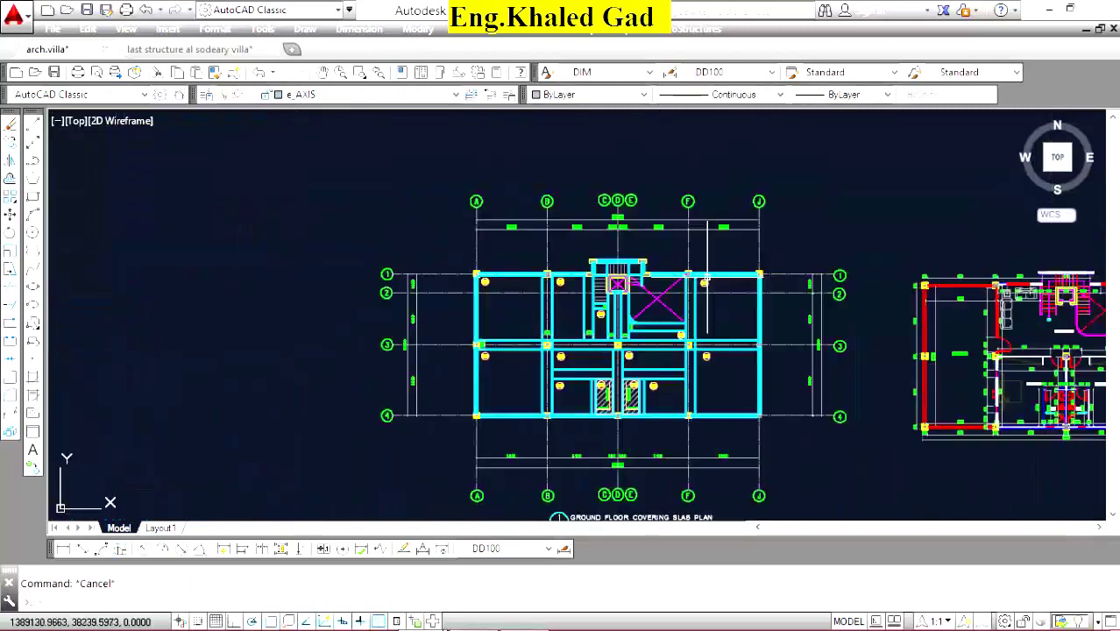
pyautogui.scroll(5, 661, 314)
pyautogui.scroll(-2, 631, 285)
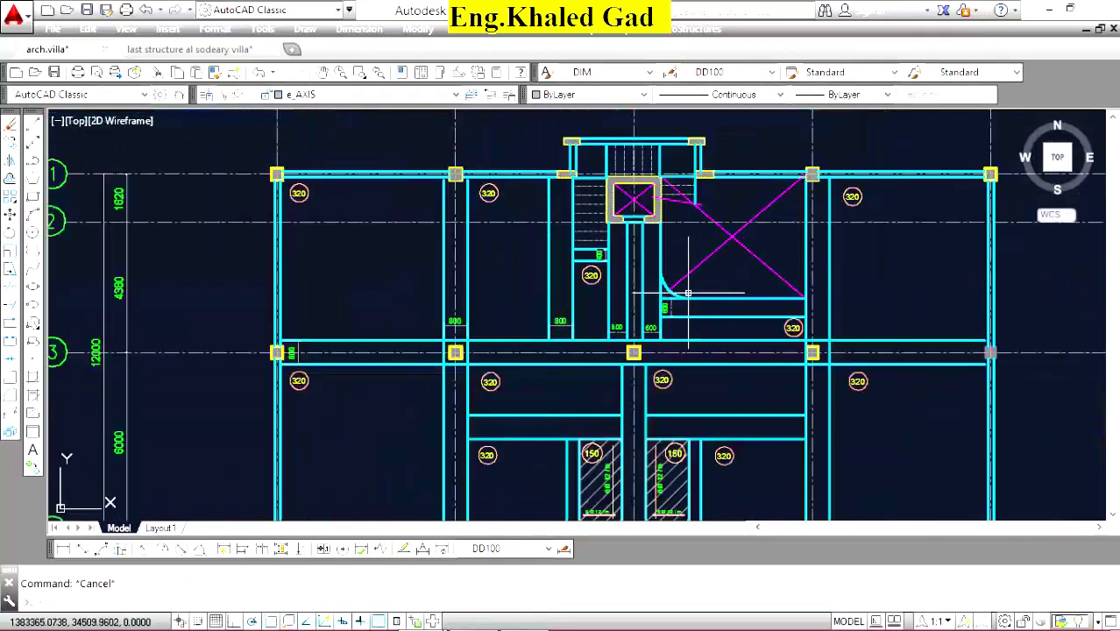
pyautogui.scroll(5, 630, 285)
pyautogui.scroll(-5, 531, 341)
pyautogui.scroll(5, 474, 381)
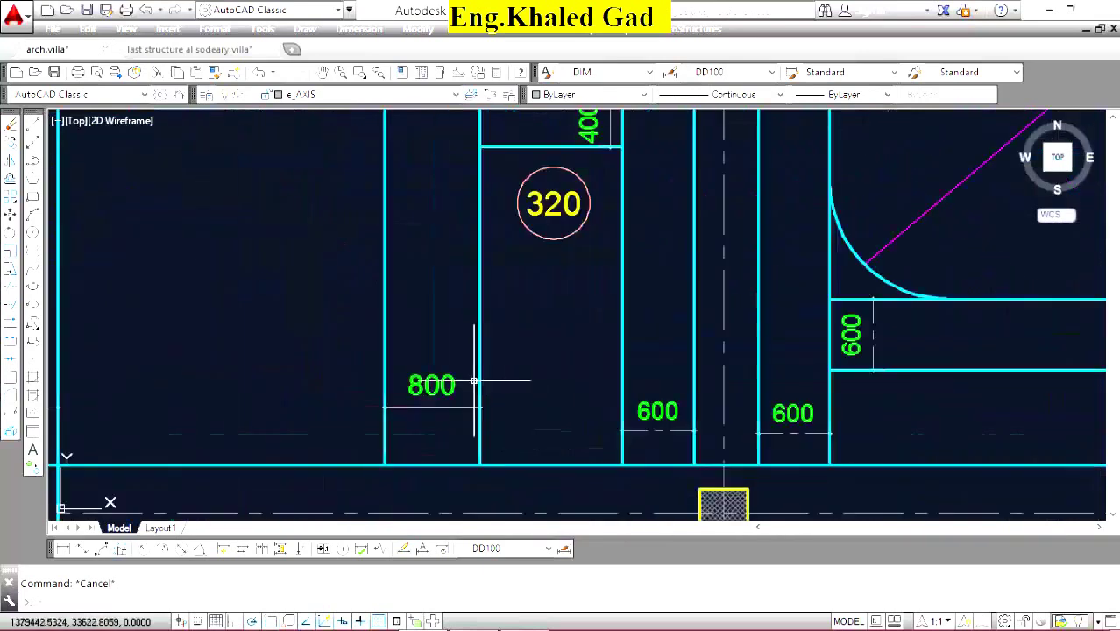
# Match the 600 beam-width dimension's style to the 800 dimension.
pyautogui.click(233, 73)
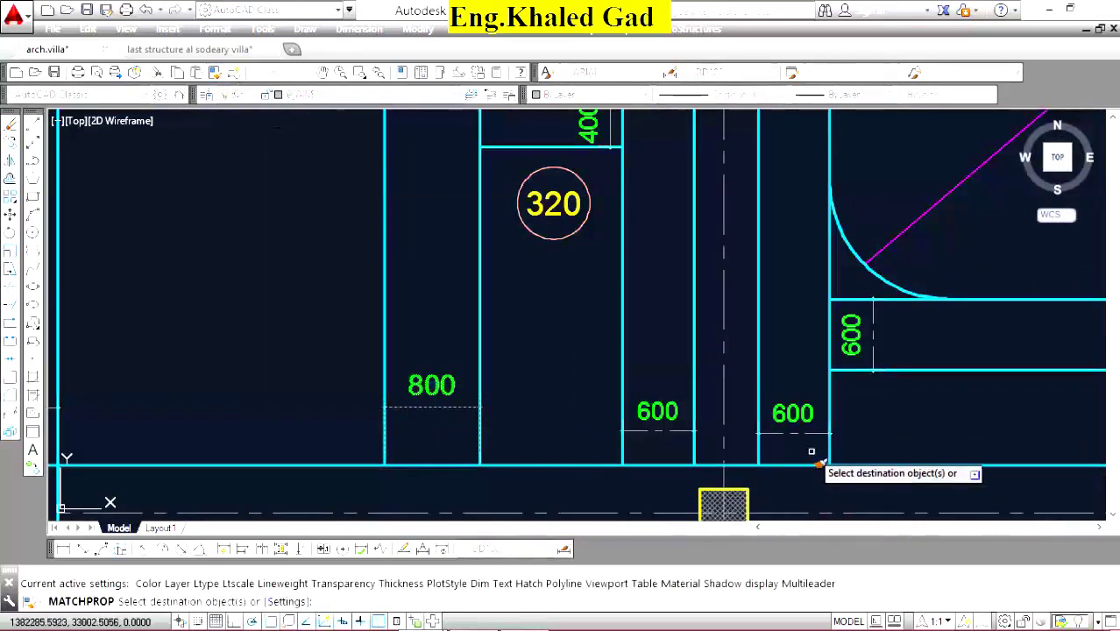
pyautogui.click(785, 439)
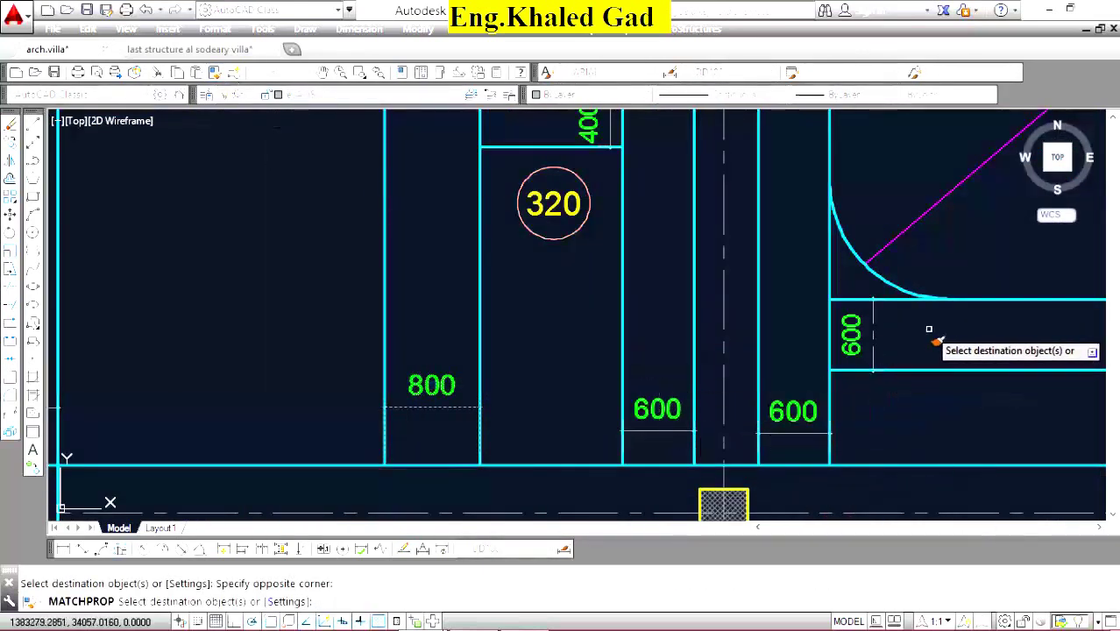
pyautogui.scroll(-4, 718, 354)
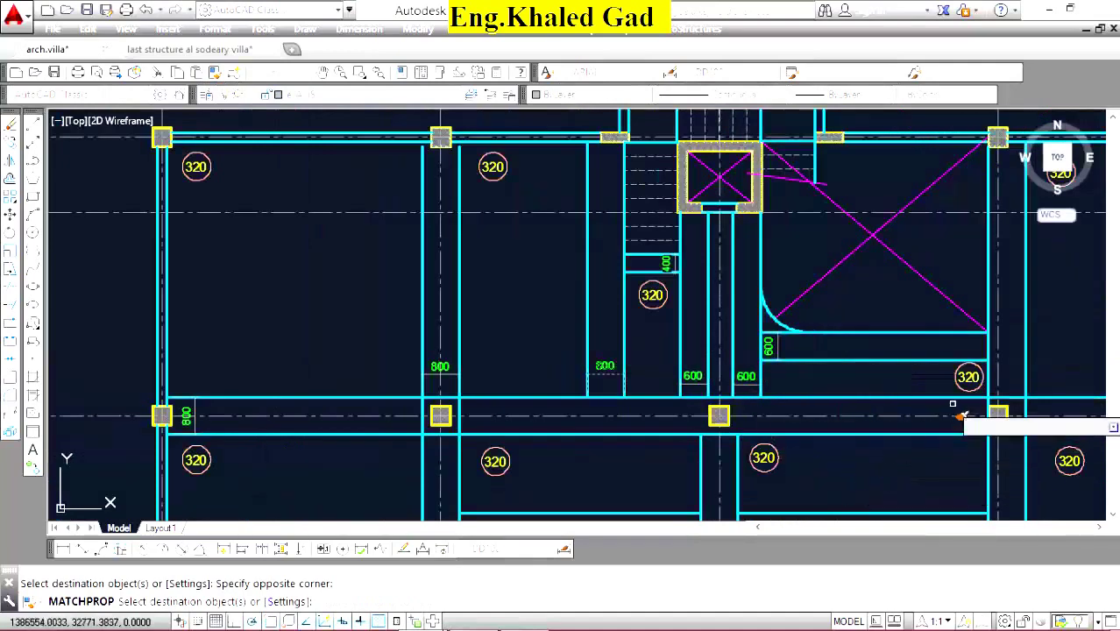
pyautogui.scroll(-5, 804, 232)
pyautogui.scroll(3, 850, 325)
pyautogui.scroll(3, 800, 313)
pyautogui.press('Return')
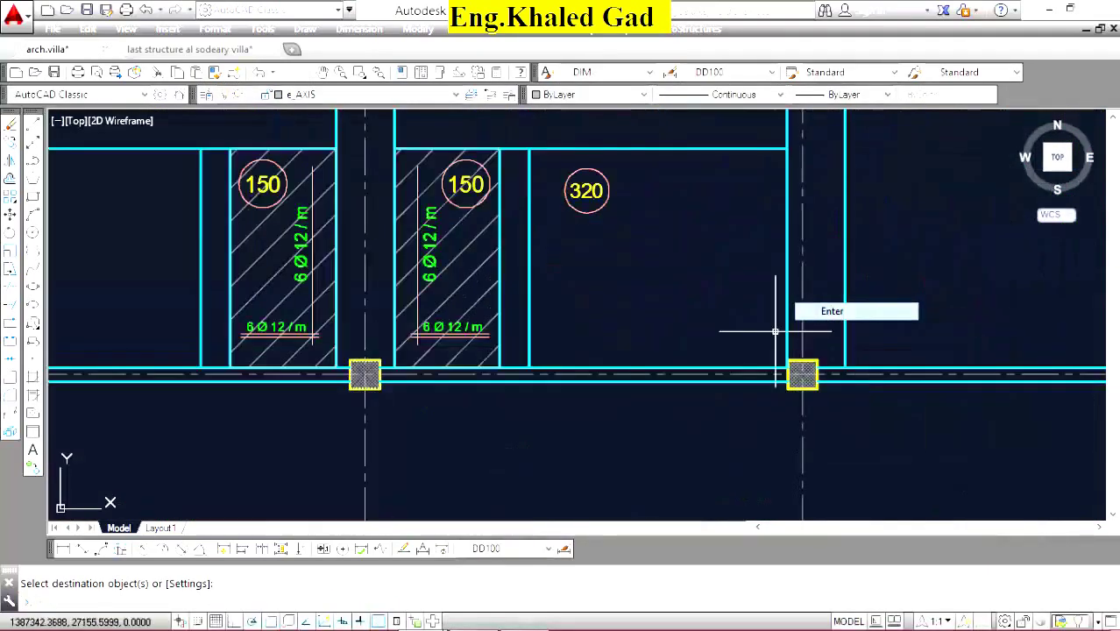
# Add an 800 linear beam-width dimension beside the column on grid line 4.
pyautogui.click(63, 547)
pyautogui.scroll(2, 832, 368)
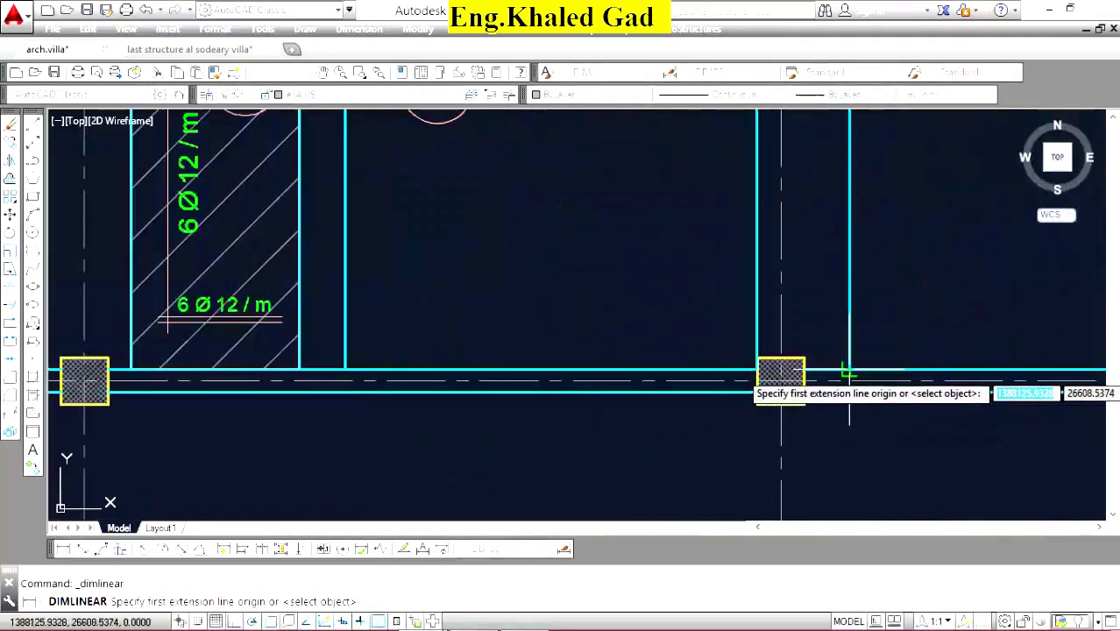
pyautogui.click(764, 332)
pyautogui.click(786, 317)
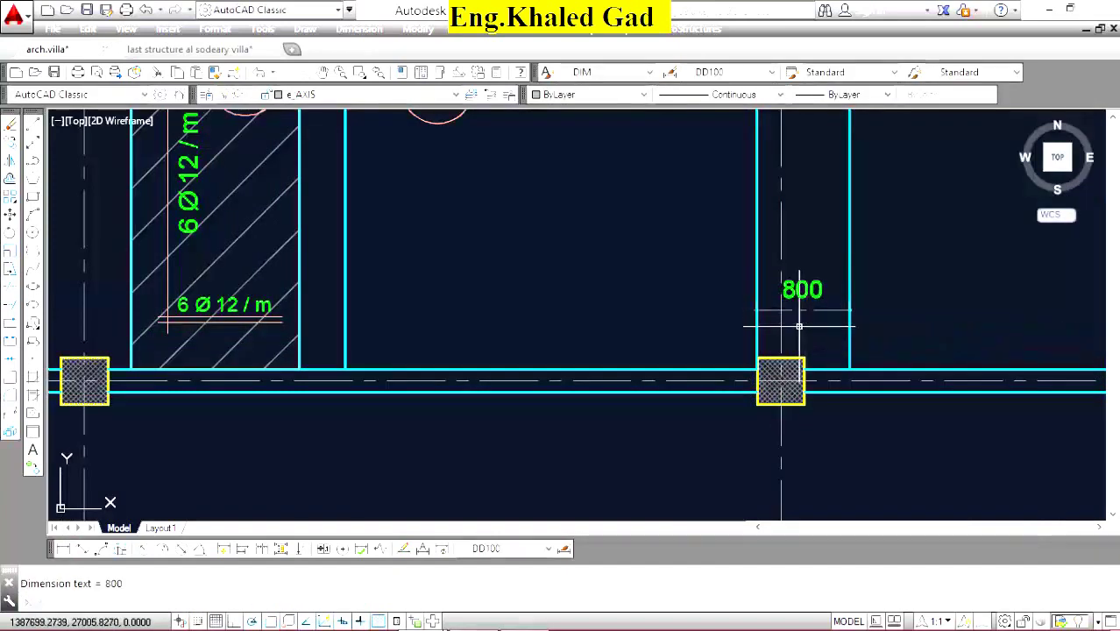
pyautogui.scroll(-7, 770, 362)
pyautogui.scroll(2, 721, 305)
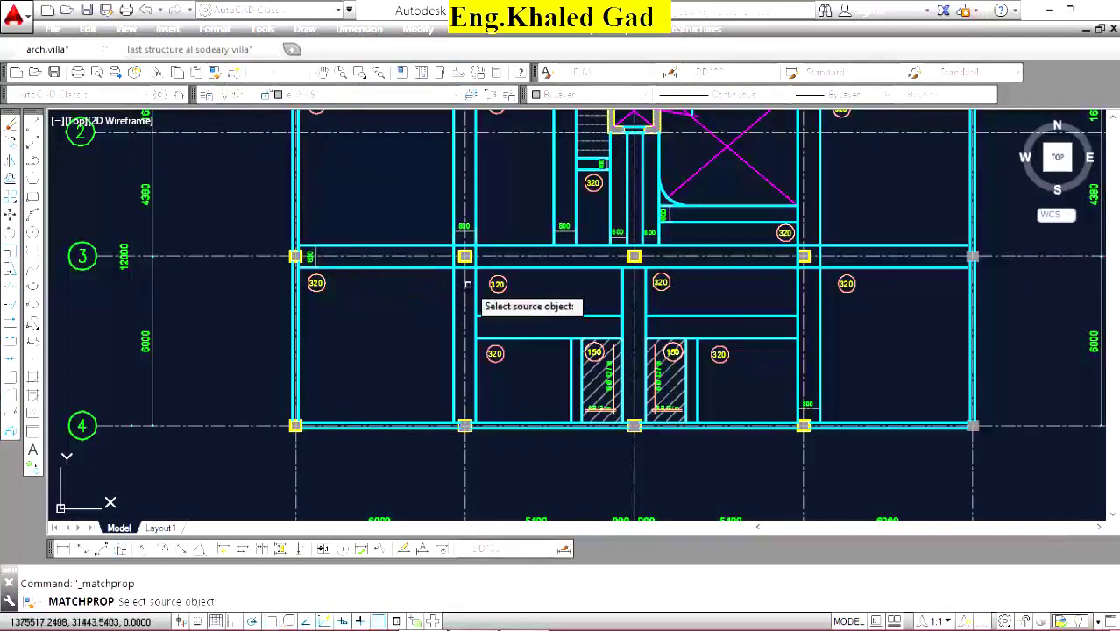
# Start matching properties from the 800 dimension, then cancel the match.
pyautogui.scroll(6, 468, 285)
pyautogui.click(373, 166)
pyautogui.scroll(-5, 451, 250)
pyautogui.scroll(3, 610, 326)
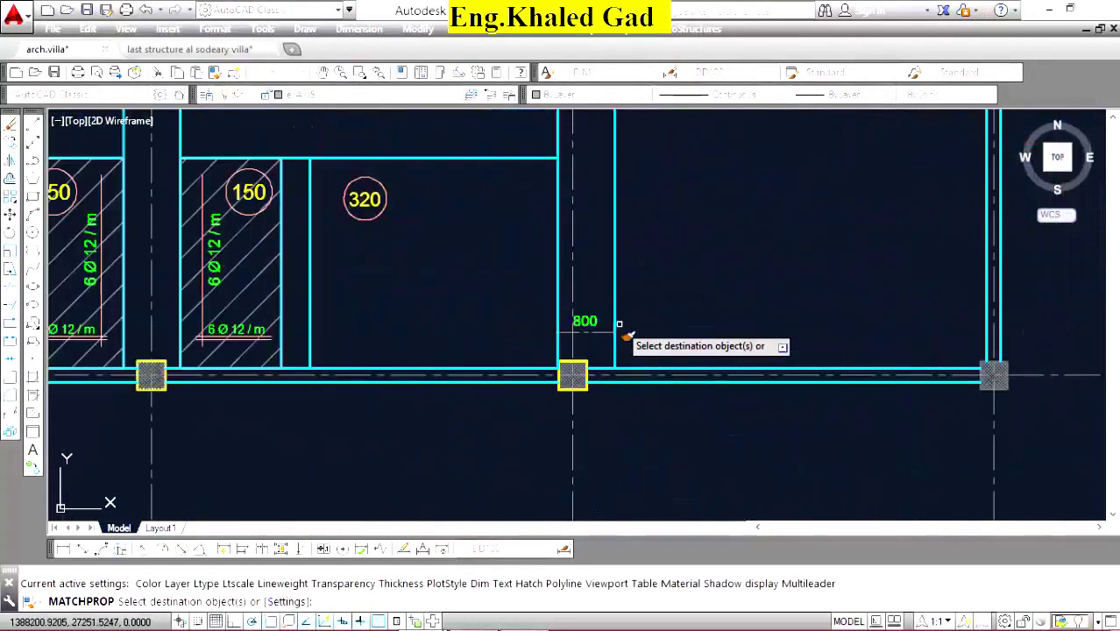
pyautogui.scroll(6, 622, 290)
pyautogui.press('Escape')
# Stretch the bottom beam line's end out to the column edge.
pyautogui.scroll(-5, 698, 377)
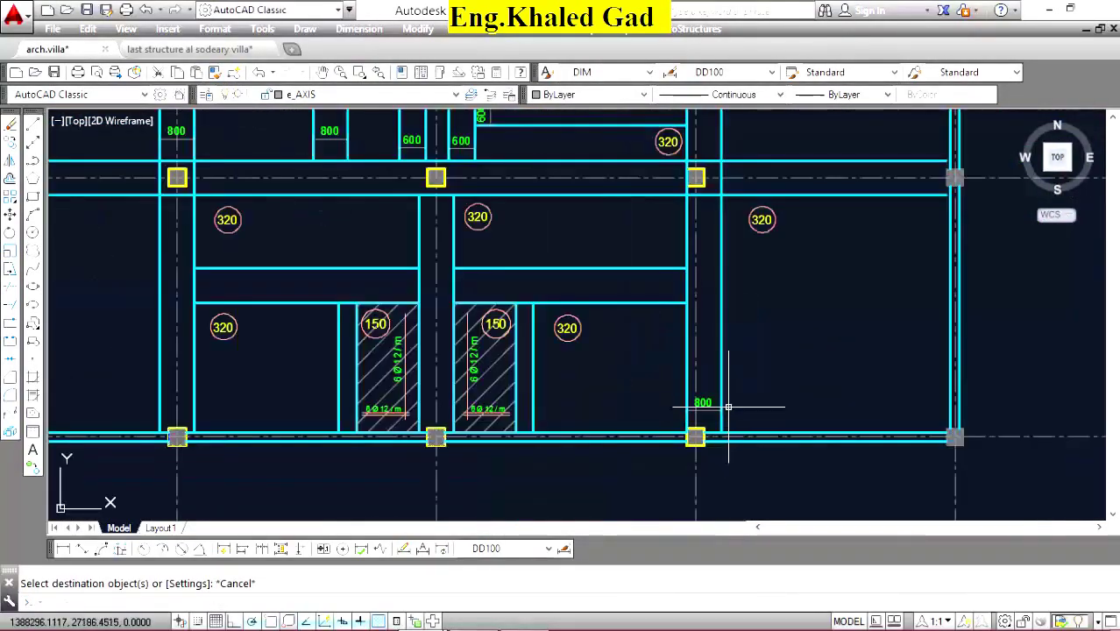
pyautogui.scroll(-4, 748, 338)
pyautogui.scroll(2, 750, 180)
pyautogui.scroll(5, 710, 210)
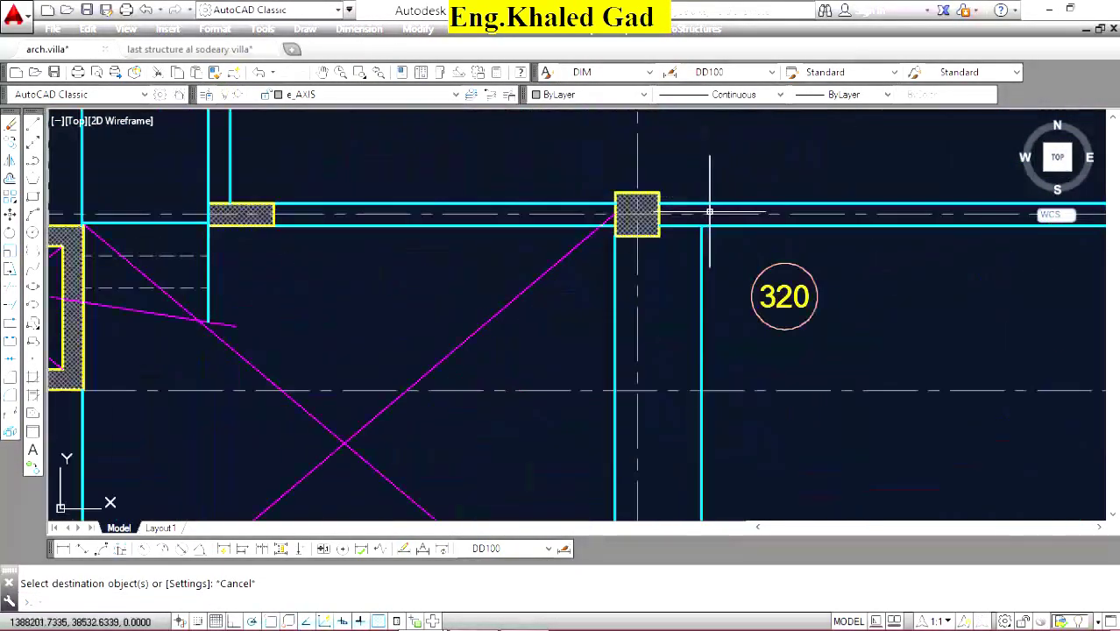
pyautogui.scroll(-3, 727, 263)
pyautogui.scroll(-2, 728, 420)
pyautogui.moveTo(728, 420); pyautogui.dragTo(750, 305, button='middle')
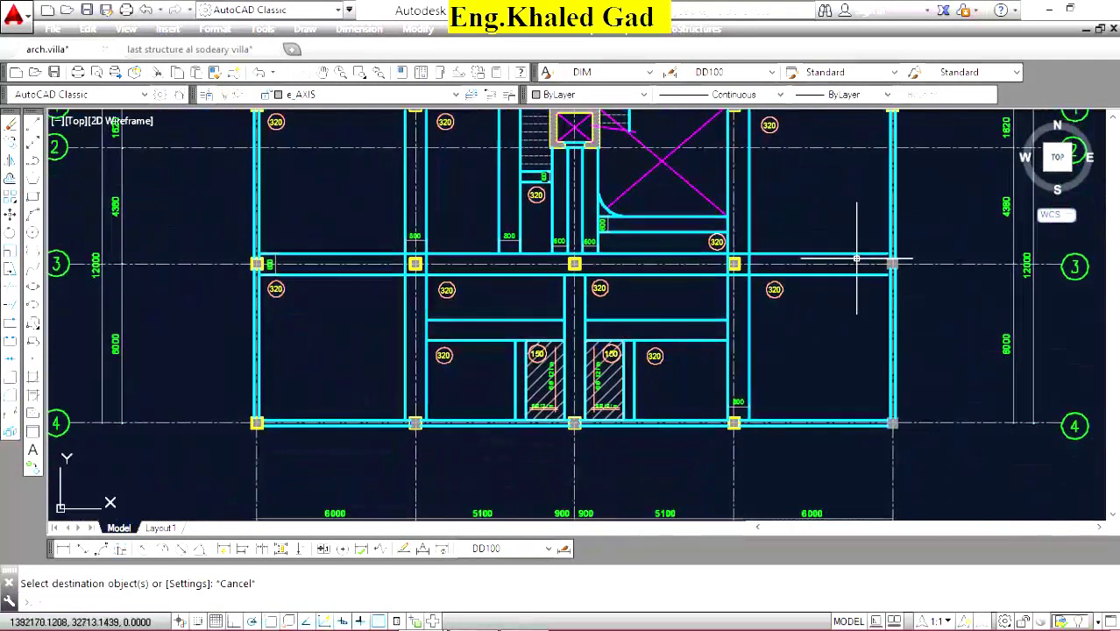
pyautogui.scroll(4, 841, 262)
pyautogui.scroll(2, 666, 246)
pyautogui.click(589, 223)
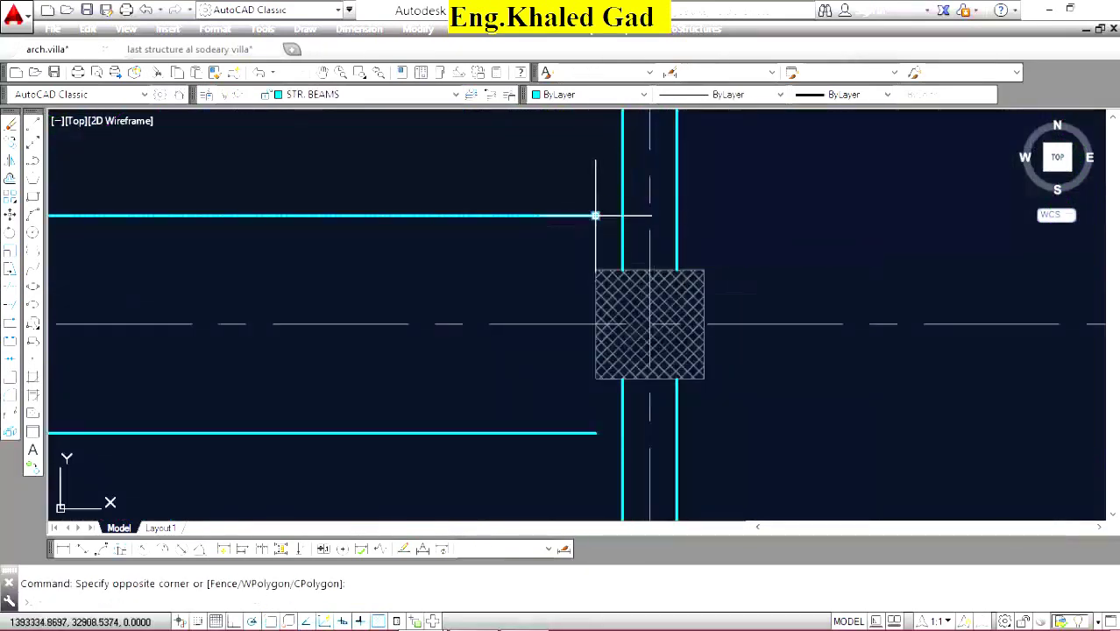
pyautogui.click(595, 214)
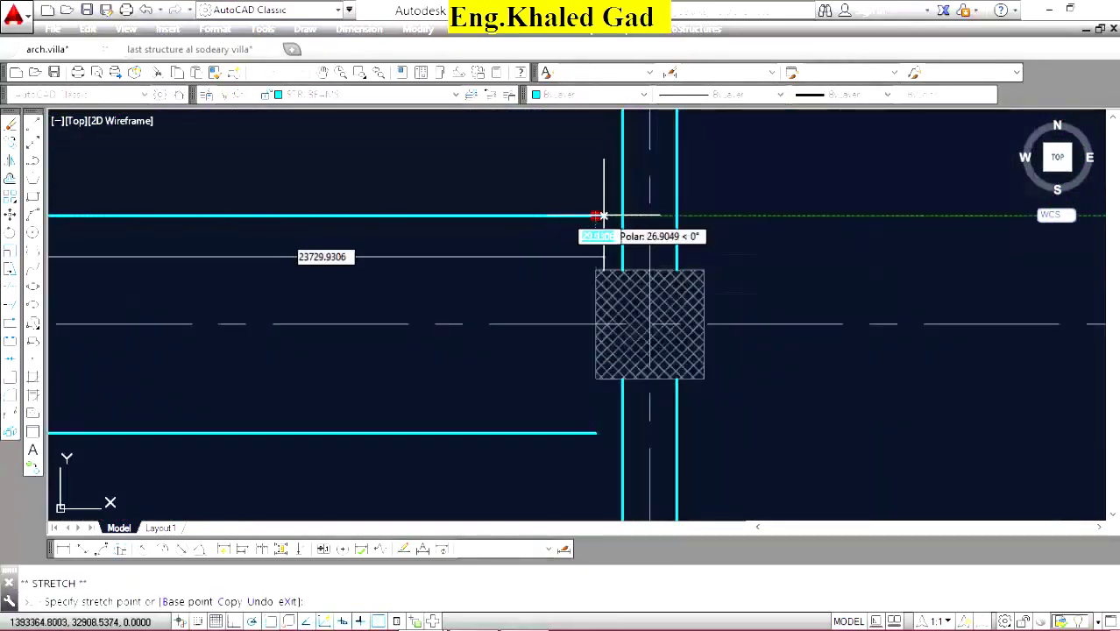
pyautogui.click(595, 433)
pyautogui.click(595, 433)
pyautogui.click(622, 433)
pyautogui.press('Escape')
# Match the column hatch pattern onto another slab region.
pyautogui.scroll(2, 614, 353)
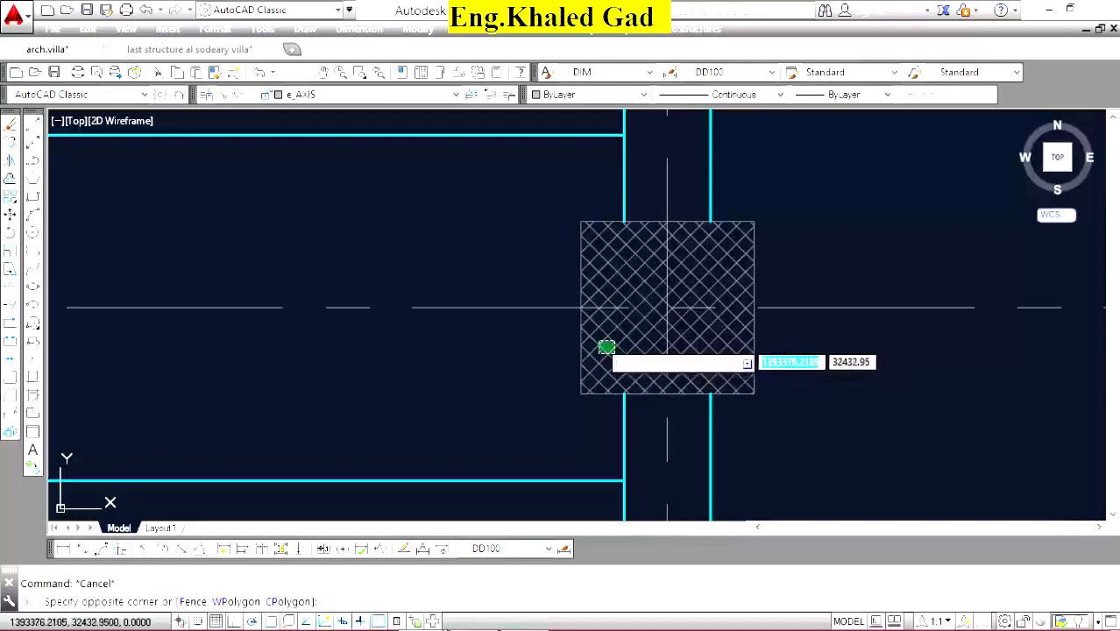
pyautogui.click(612, 354)
pyautogui.press('Escape')
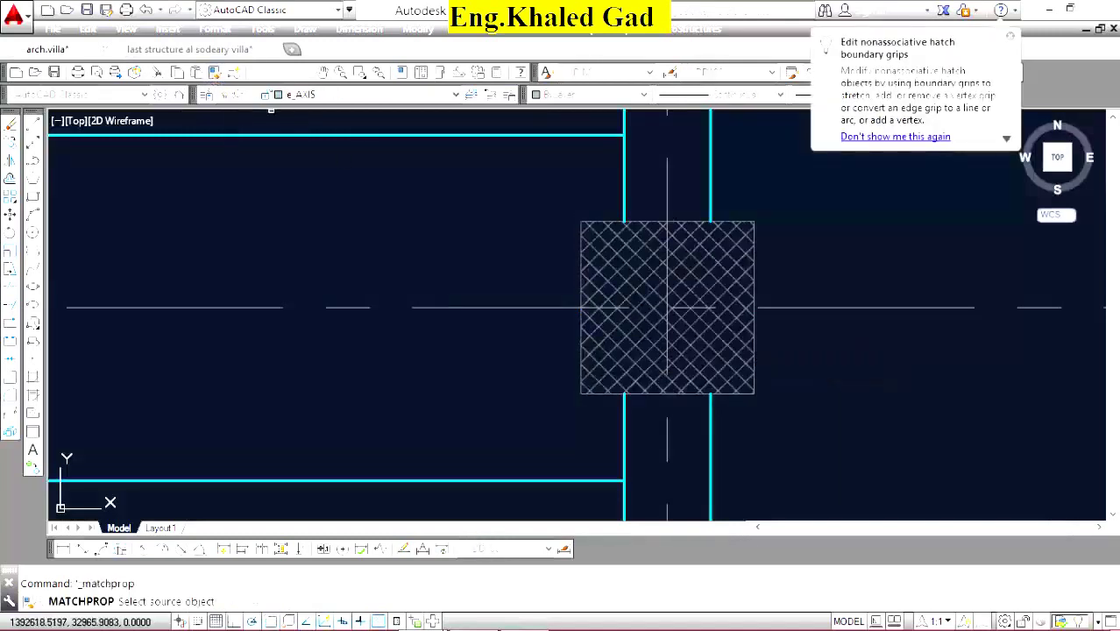
pyautogui.scroll(-2, 652, 337)
pyautogui.scroll(2, 315, 320)
pyautogui.scroll(2, 228, 315)
pyautogui.click(229, 321)
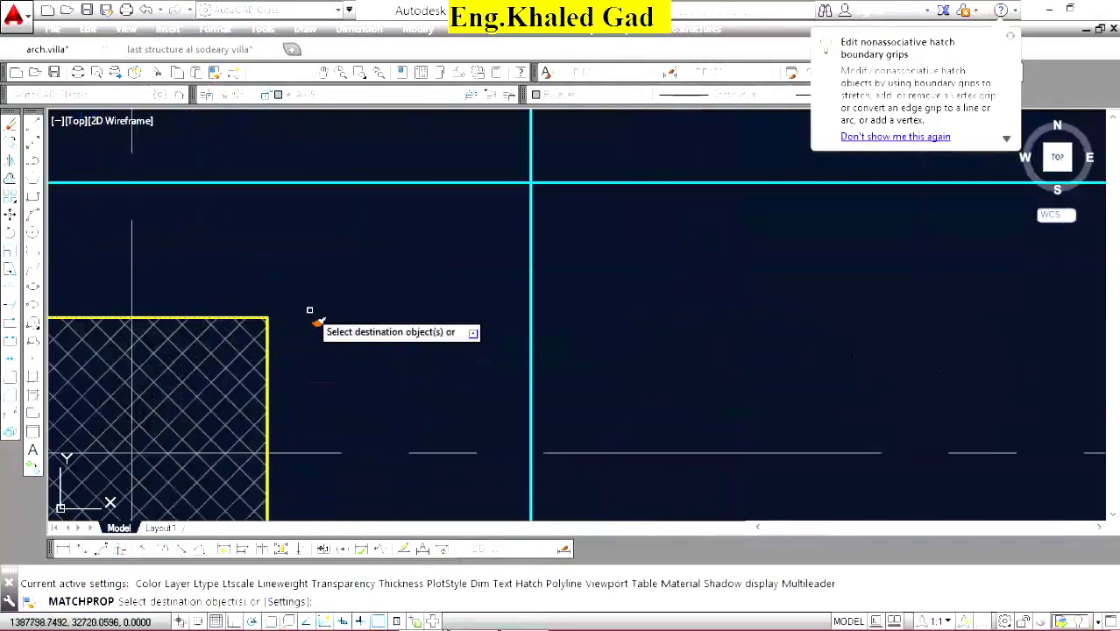
pyautogui.scroll(-5, 310, 315)
pyautogui.scroll(4, 605, 324)
pyautogui.scroll(3, 657, 237)
pyautogui.click(651, 269)
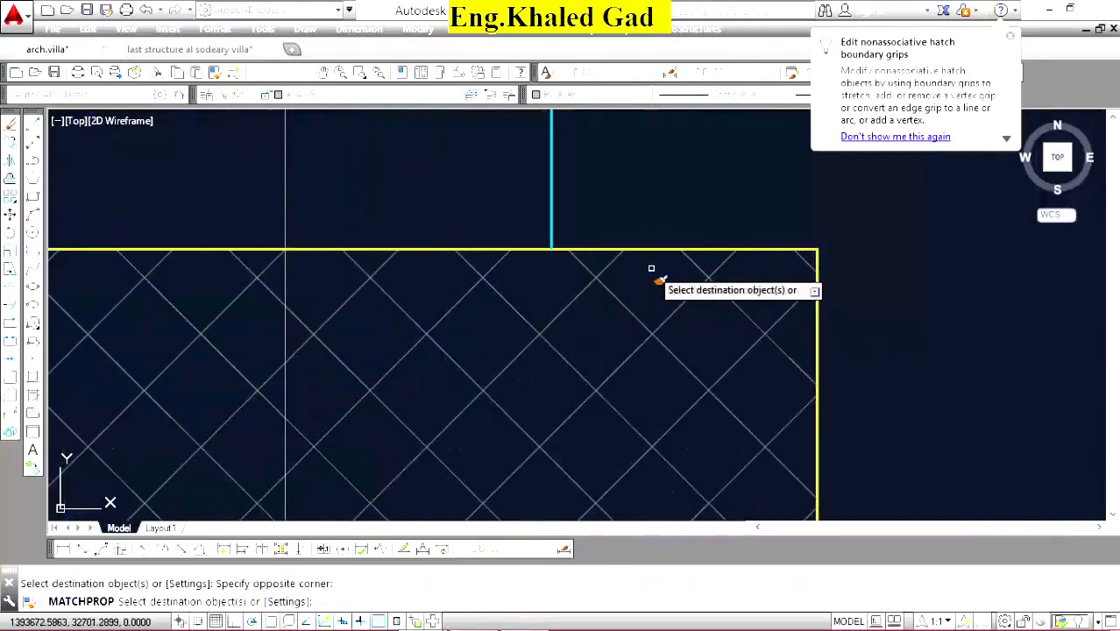
# Give the small column piece the same matched column hatch.
pyautogui.scroll(-3, 697, 354)
pyautogui.scroll(-3, 674, 449)
pyautogui.scroll(-2, 692, 380)
pyautogui.scroll(2, 574, 490)
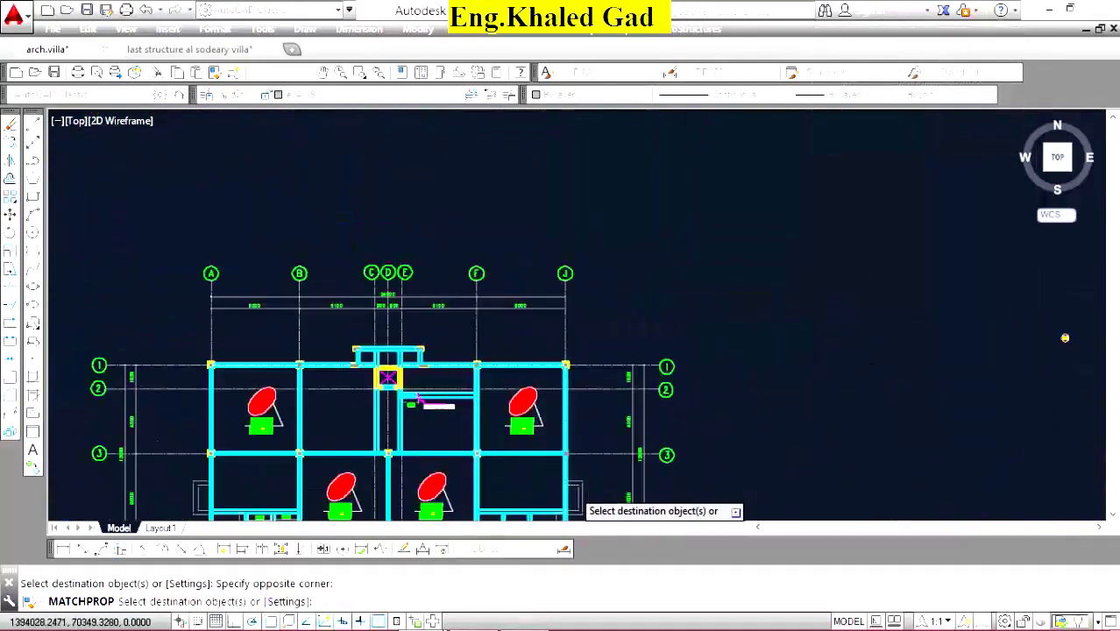
pyautogui.scroll(4, 473, 429)
pyautogui.scroll(2, 570, 395)
pyautogui.scroll(2, 578, 315)
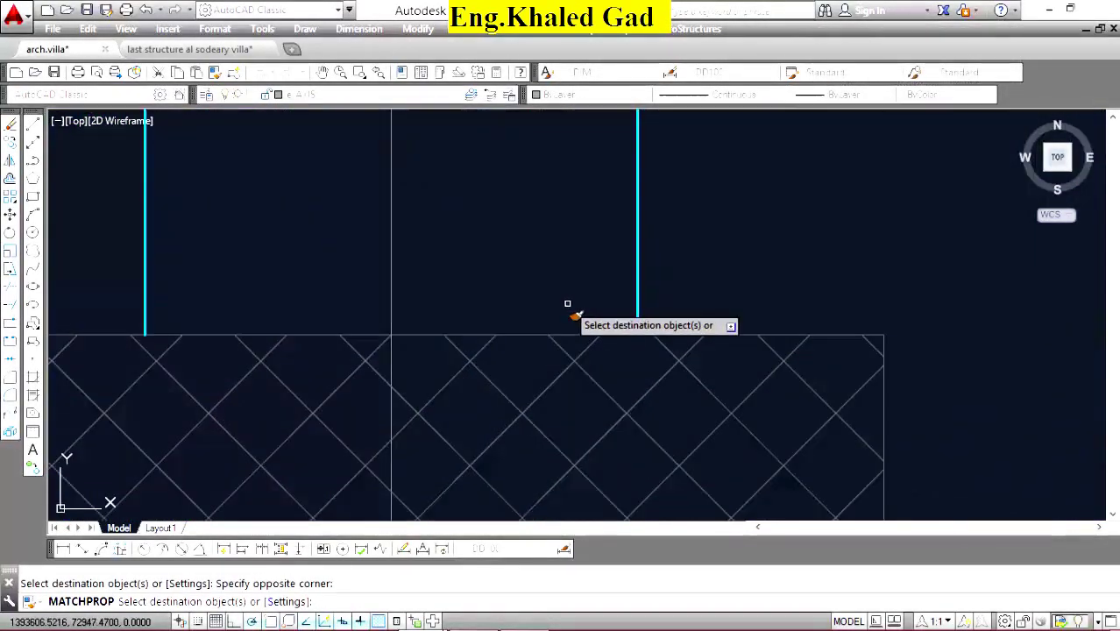
pyautogui.click(532, 367)
pyautogui.rightClick(543, 268)
pyautogui.click(569, 277)
# Erase the two stray objects from the drawing.
pyautogui.scroll(-6, 613, 263)
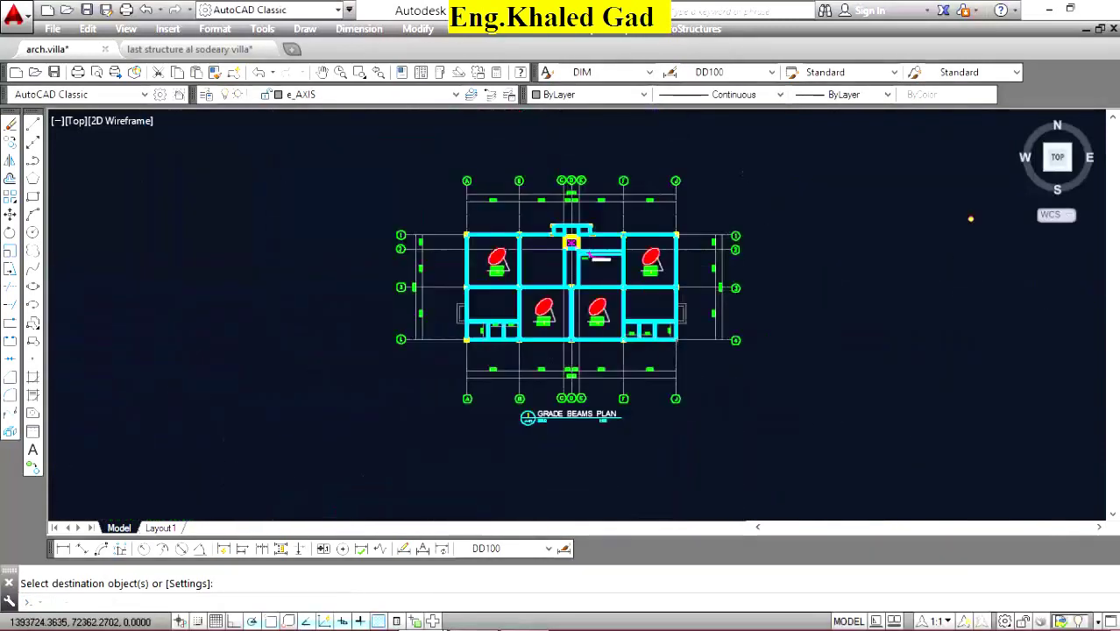
pyautogui.scroll(-4, 813, 237)
pyautogui.press('Escape')
pyautogui.click(500, 233)
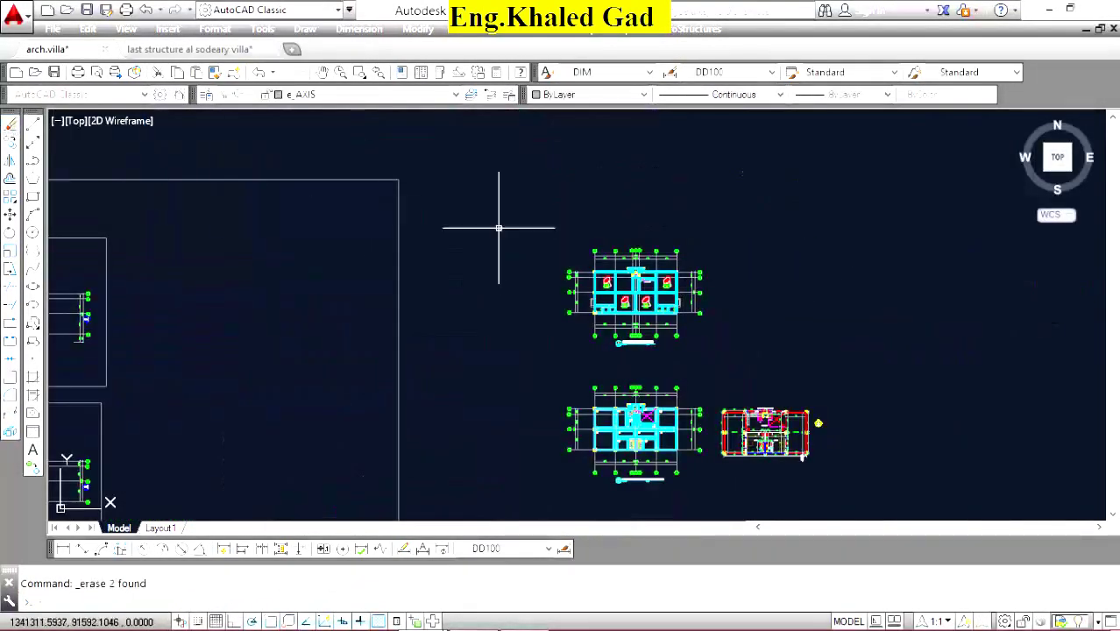
pyautogui.scroll(4, 596, 412)
pyautogui.scroll(4, 565, 371)
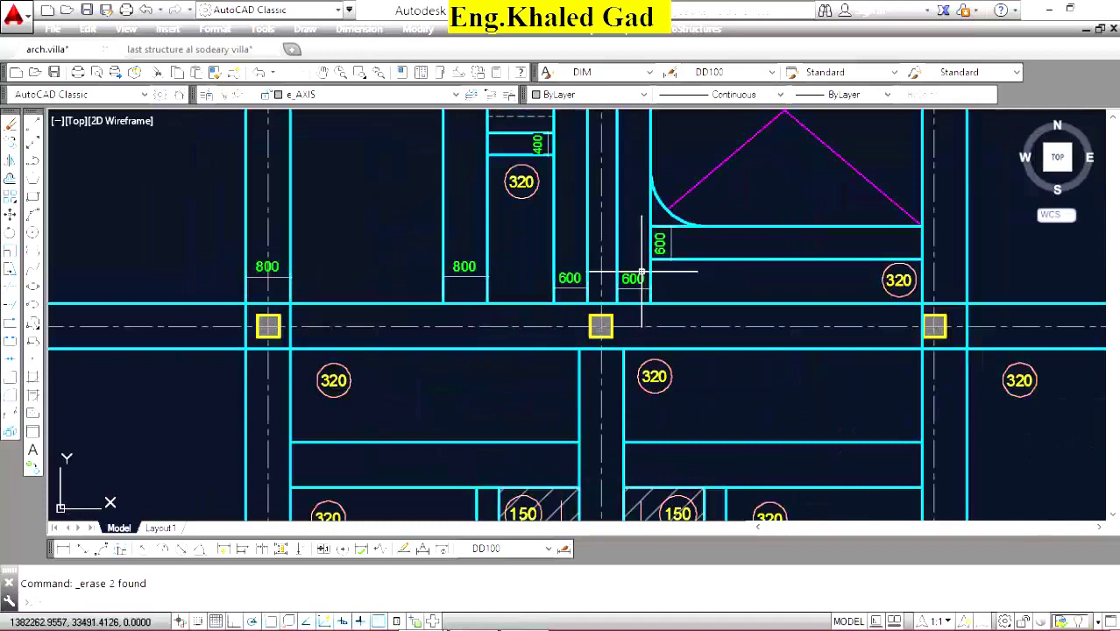
pyautogui.scroll(-5, 611, 294)
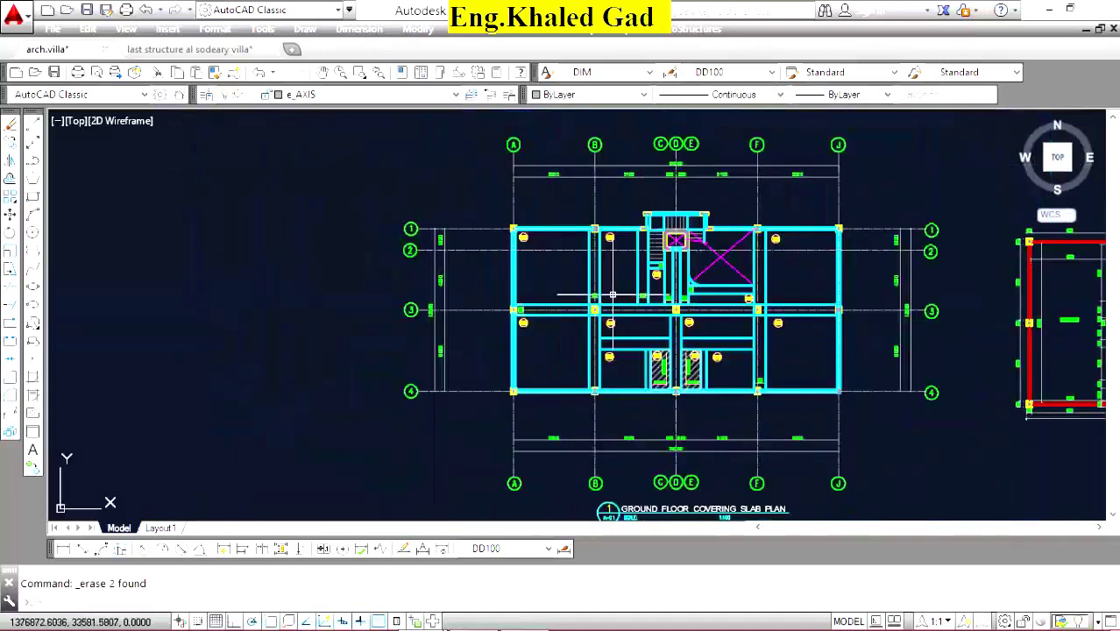
pyautogui.scroll(2, 523, 251)
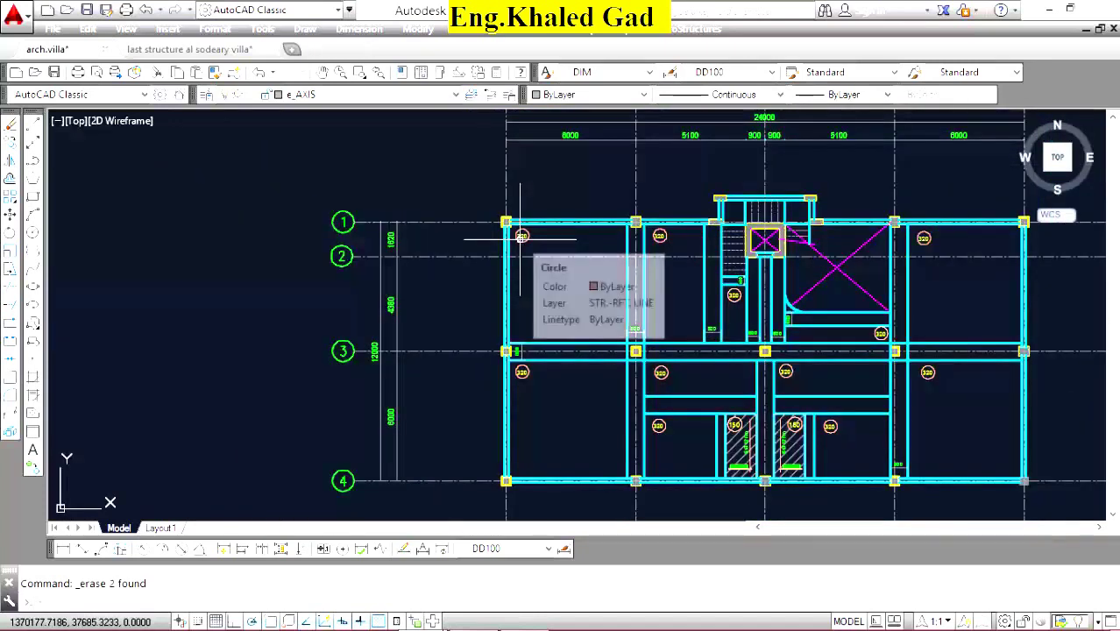
pyautogui.scroll(2, 549, 323)
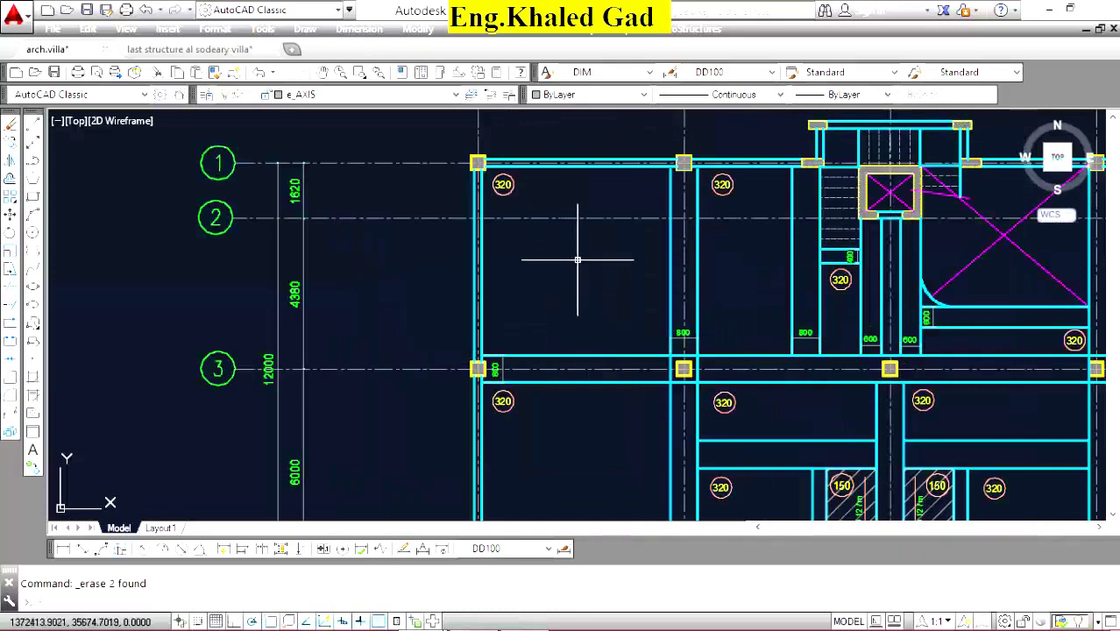
pyautogui.scroll(-4, 579, 263)
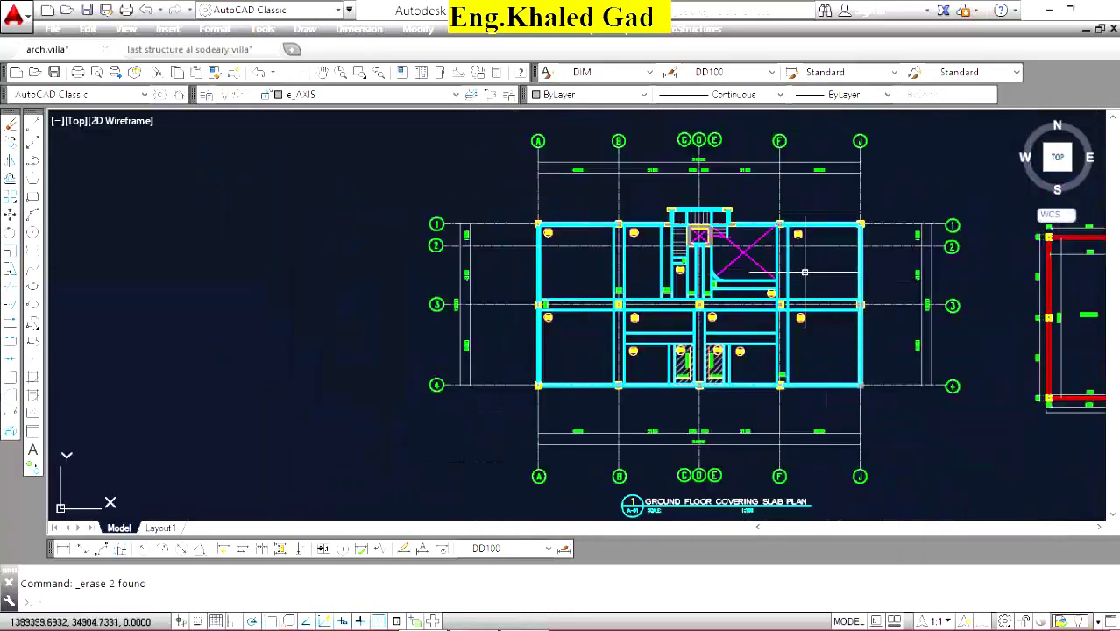
pyautogui.scroll(4, 804, 273)
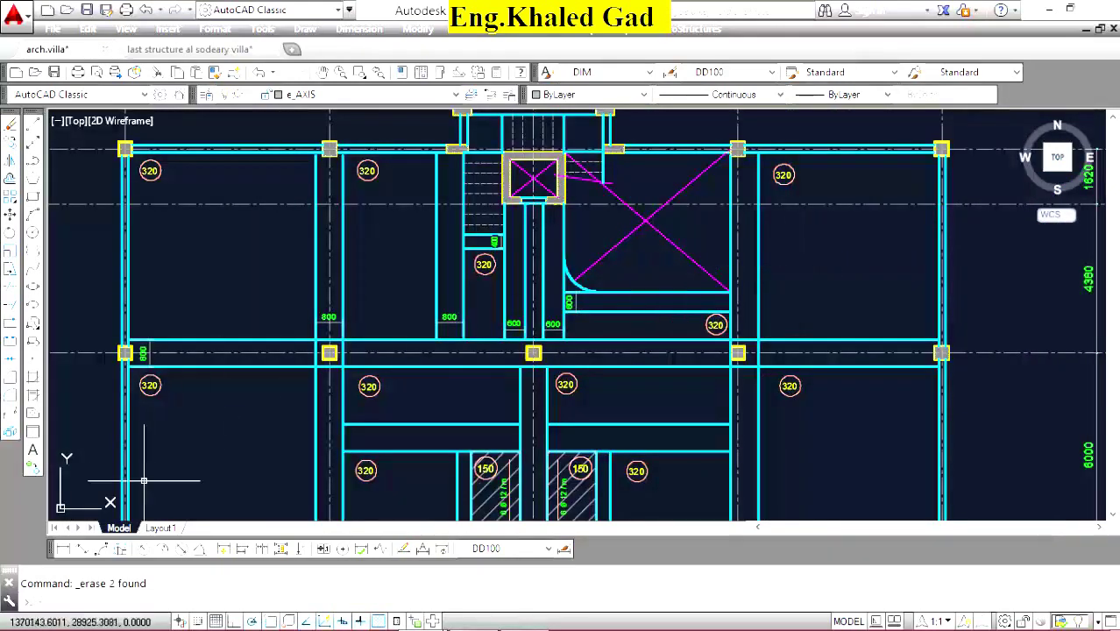
pyautogui.click(62, 549)
pyautogui.click(839, 149)
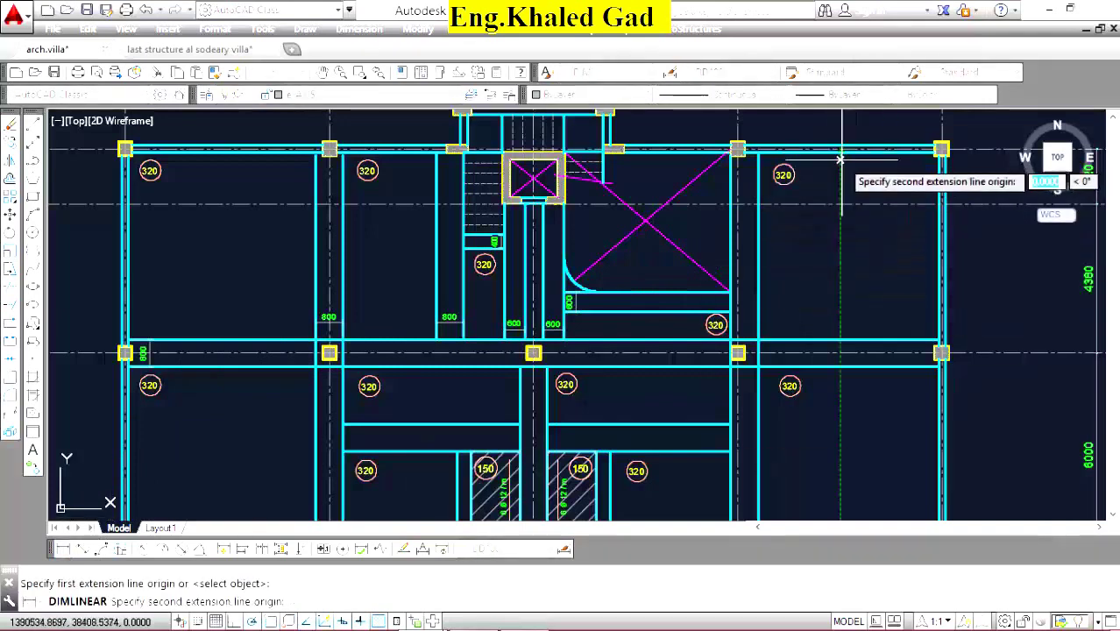
pyautogui.click(839, 344)
pyautogui.click(849, 243)
pyautogui.scroll(4, 885, 244)
pyautogui.rightClick(771, 241)
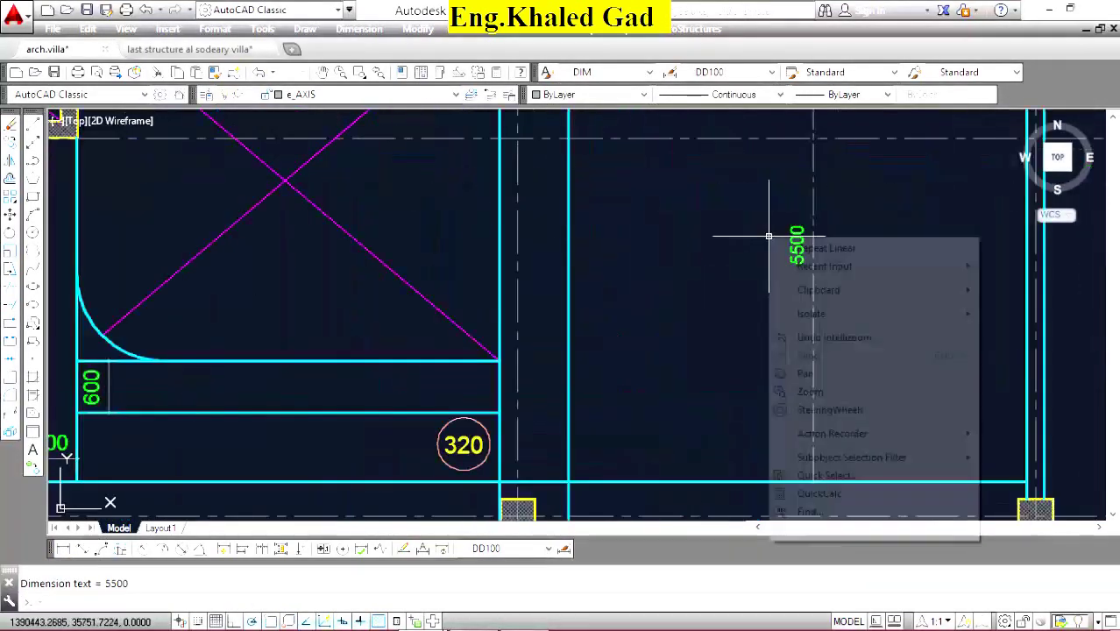
pyautogui.click(832, 248)
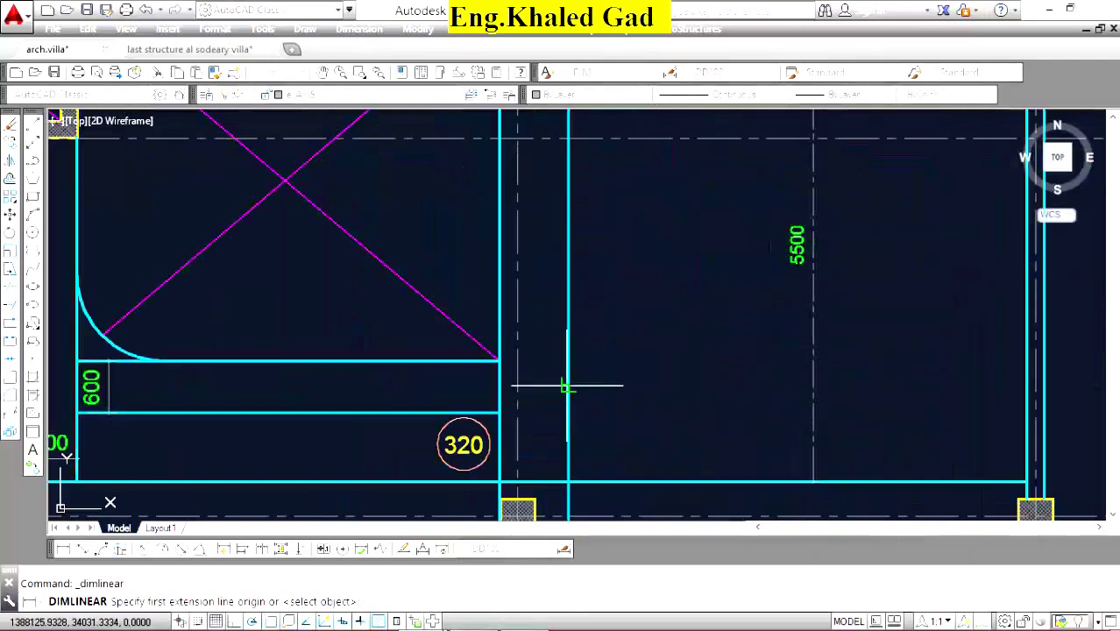
pyautogui.click(570, 384)
pyautogui.click(1034, 386)
pyautogui.click(925, 331)
pyautogui.scroll(-3, 766, 259)
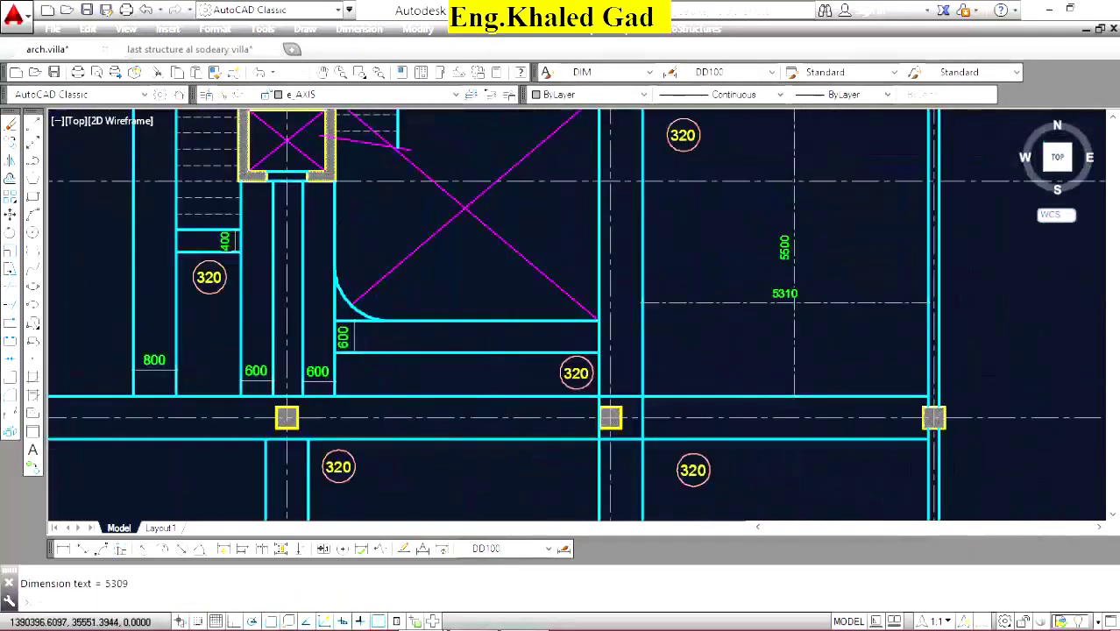
pyautogui.scroll(2, 780, 270)
pyautogui.click(805, 264)
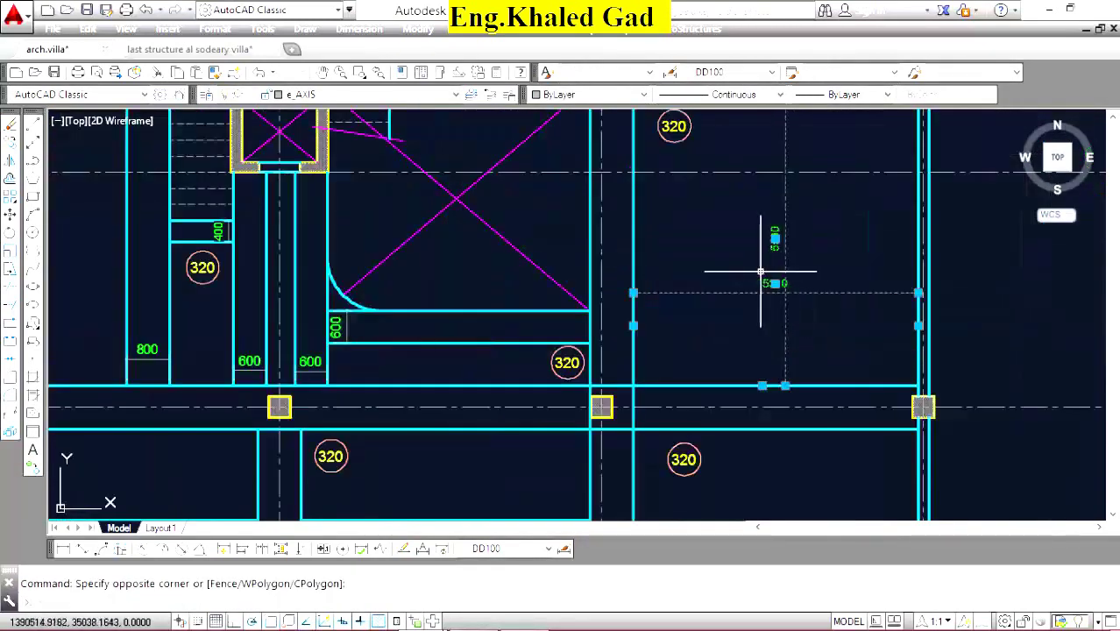
pyautogui.scroll(2, 761, 272)
pyautogui.scroll(-3, 839, 286)
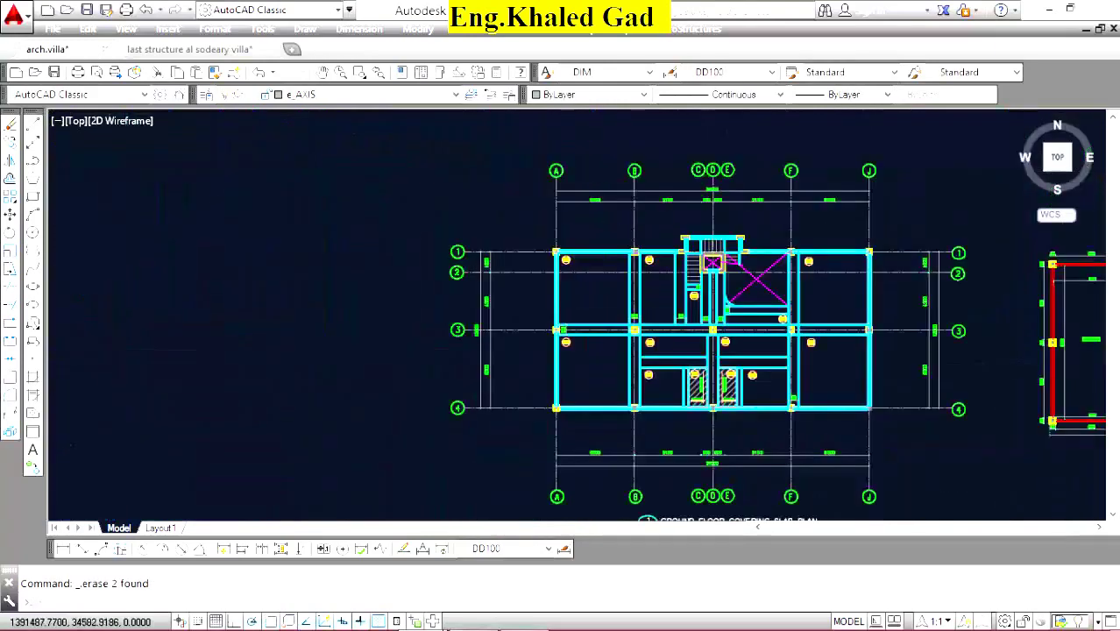
pyautogui.scroll(-2, 824, 298)
# Move the R2 rebar arrow symbol into the slab plan panel.
pyautogui.scroll(-2, 819, 305)
pyautogui.scroll(-2, 520, 291)
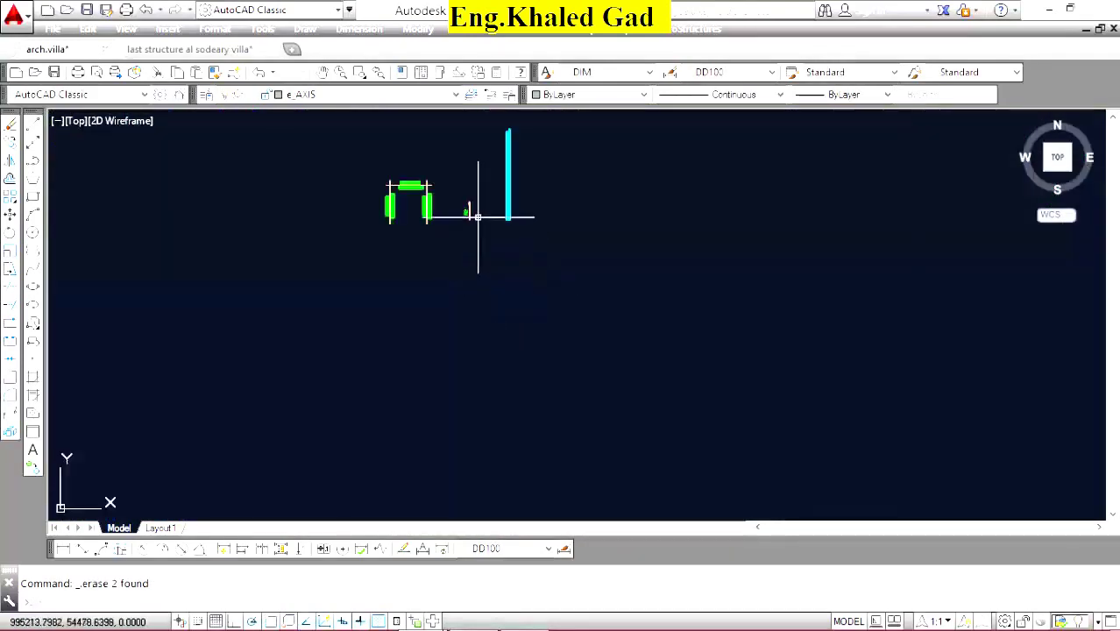
pyautogui.scroll(5, 478, 217)
pyautogui.scroll(5, 413, 297)
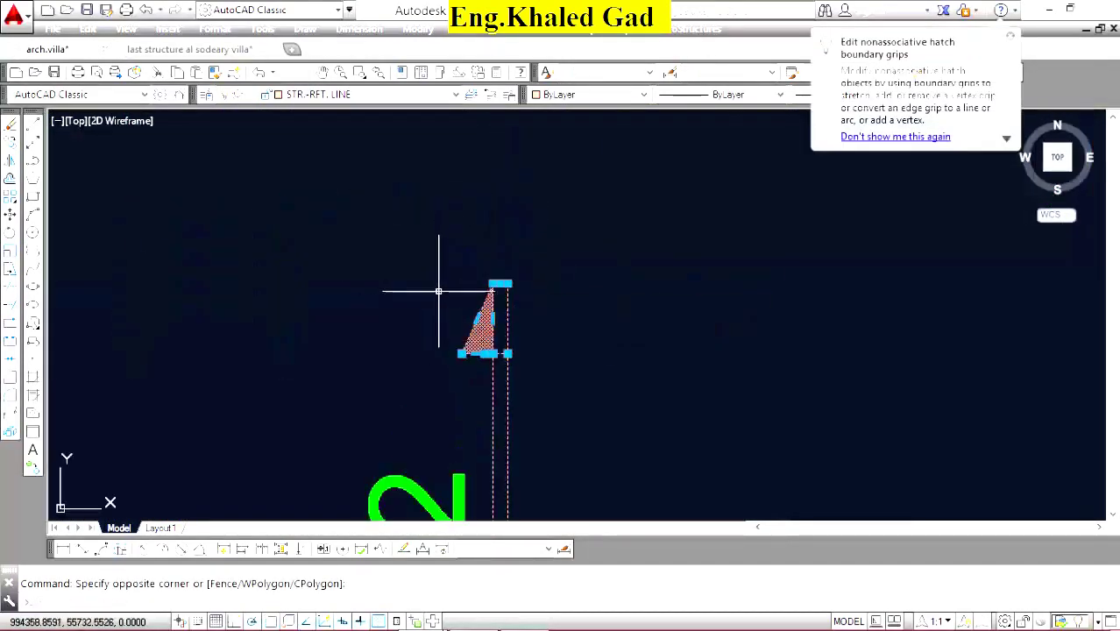
pyautogui.click(11, 214)
pyautogui.scroll(-2, 506, 326)
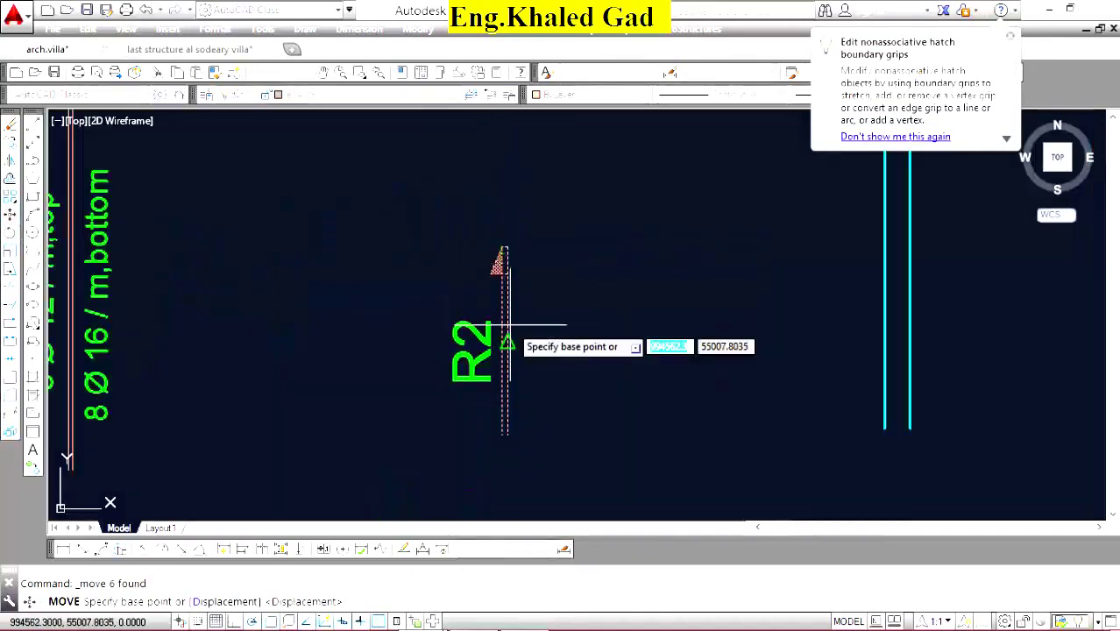
pyautogui.click(506, 340)
pyautogui.scroll(-2, 464, 333)
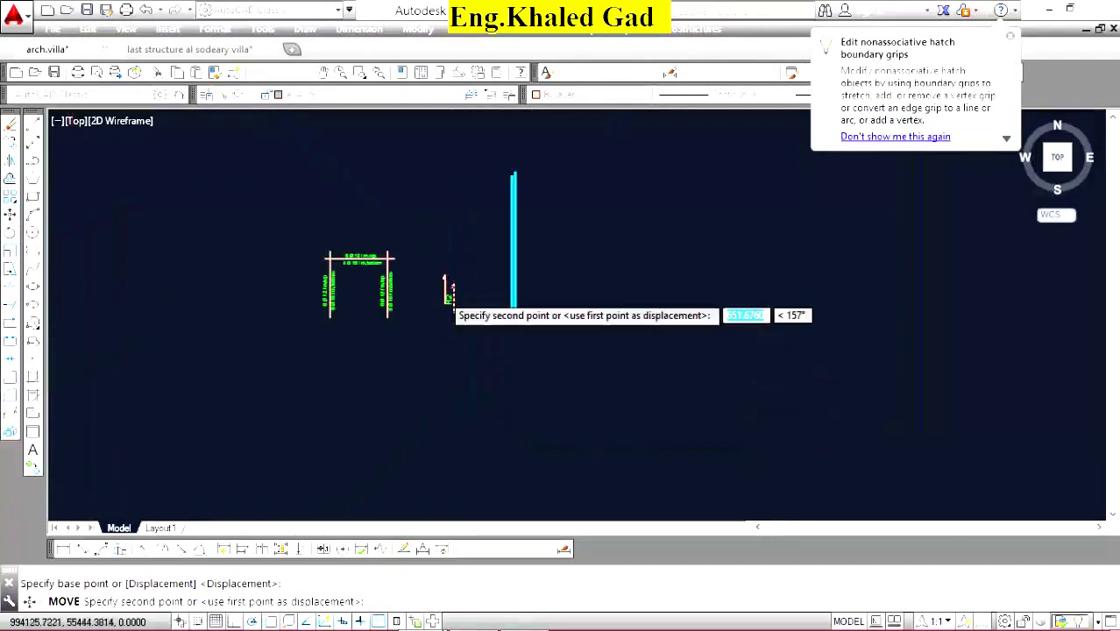
pyautogui.scroll(-2, 477, 344)
pyautogui.scroll(-3, 480, 337)
pyautogui.scroll(3, 661, 343)
pyautogui.scroll(3, 611, 305)
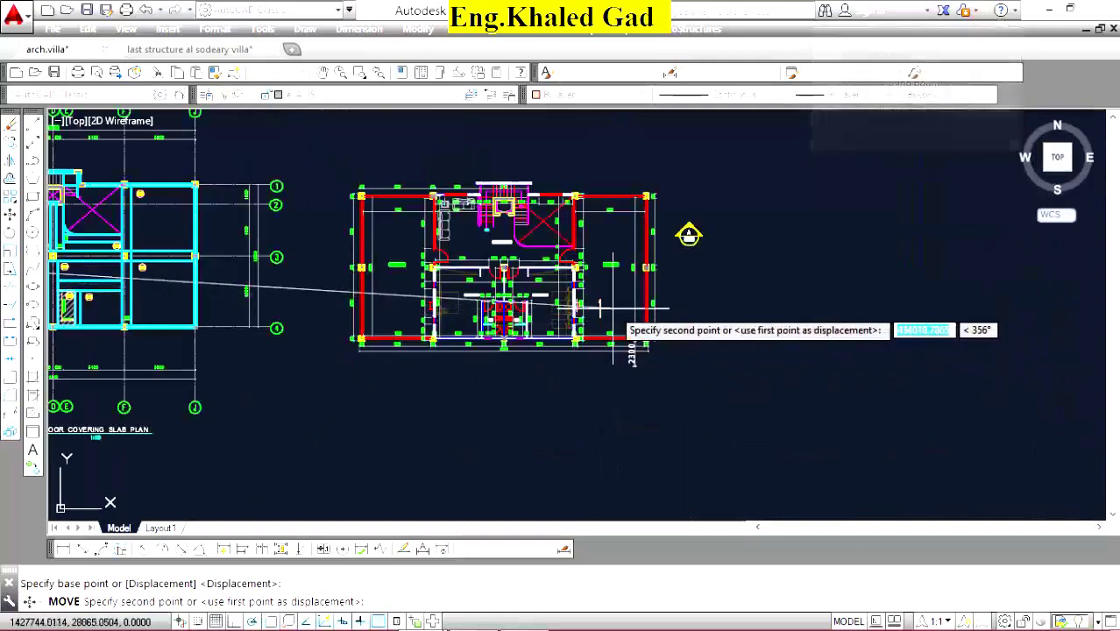
pyautogui.scroll(-2, 484, 302)
pyautogui.scroll(3, 485, 302)
pyautogui.scroll(3, 400, 247)
pyautogui.click(402, 252)
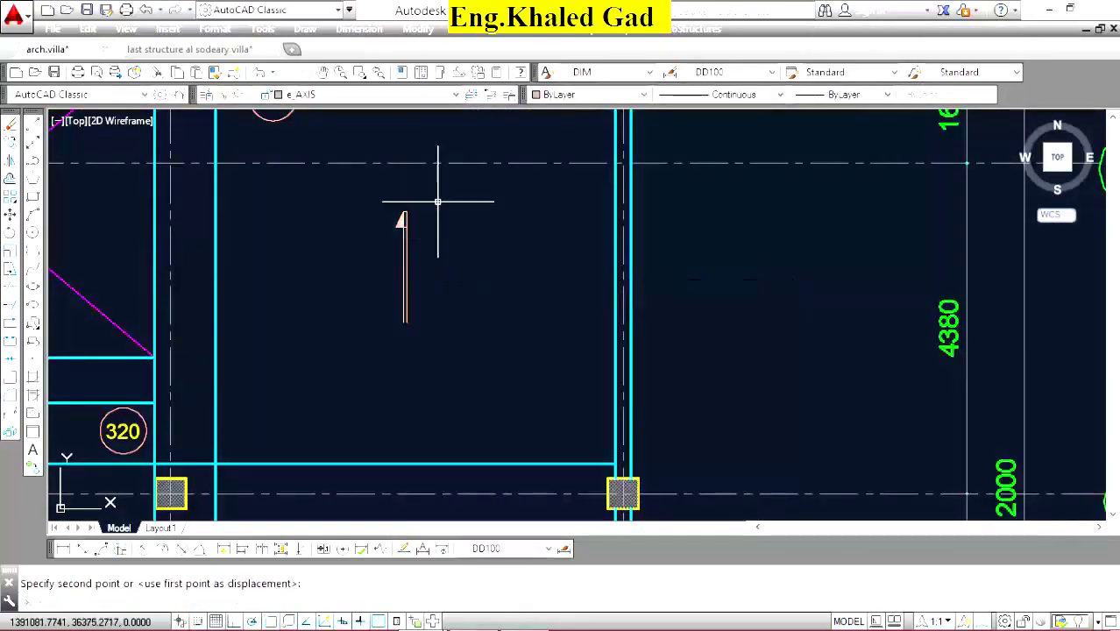
# Rotate the placed rebar arrow so it lies horizontal.
pyautogui.moveTo(437, 202); pyautogui.dragTo(368, 325)
pyautogui.click(32, 232)
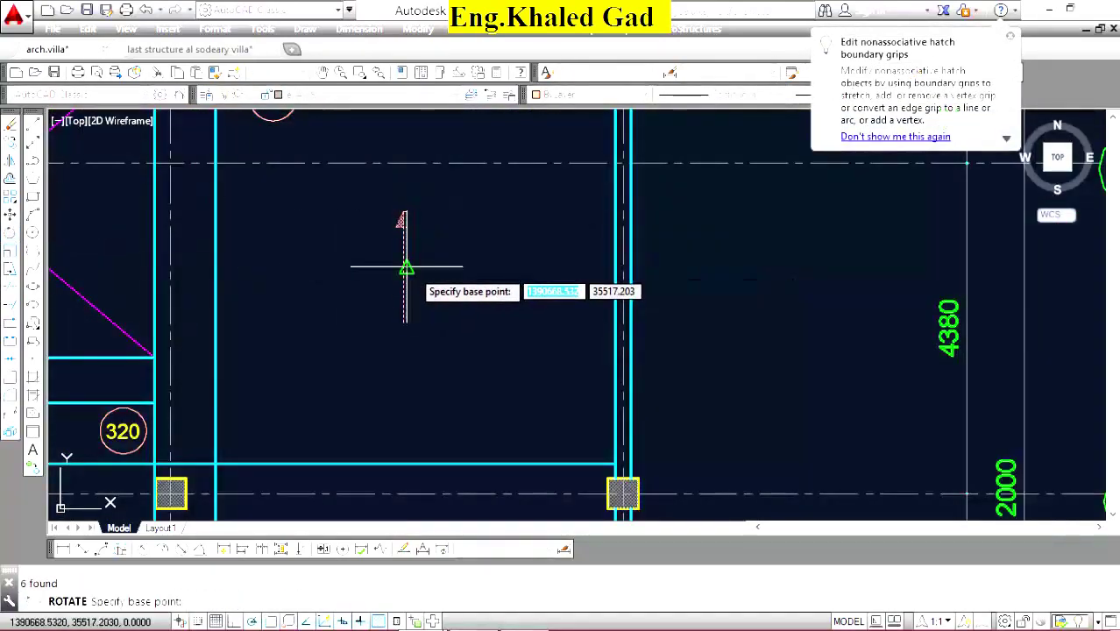
pyautogui.click(492, 227)
pyautogui.click(229, 258)
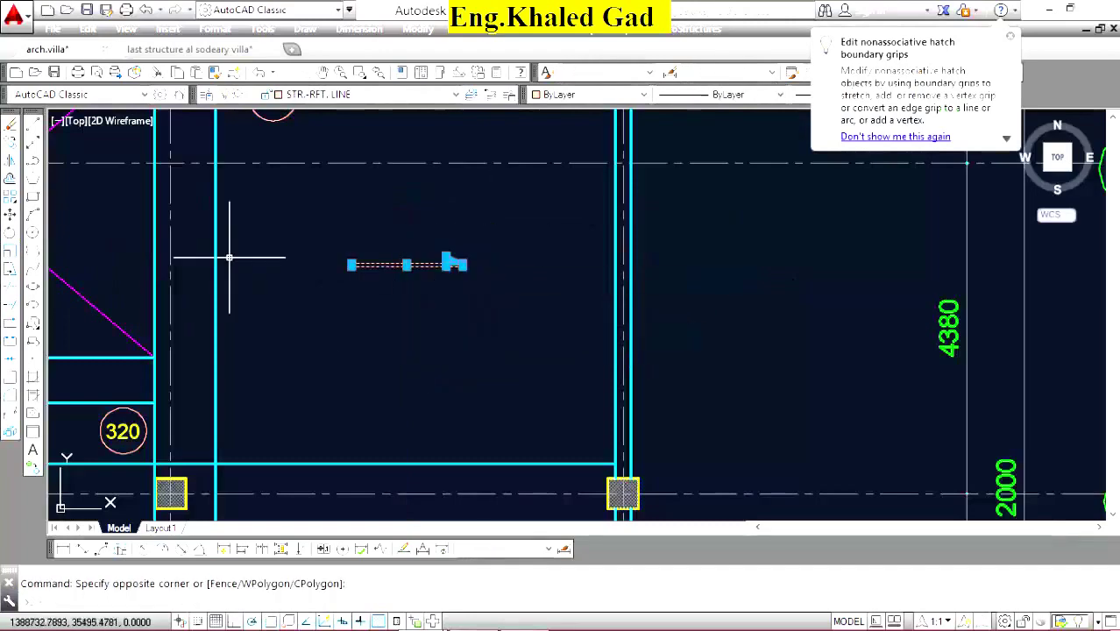
# Begin copying the arrow from a base point on it.
pyautogui.click(32, 141)
pyautogui.click(406, 263)
pyautogui.scroll(-5, 438, 202)
# Place two copies of the rebar arrow in other slab panels.
pyautogui.scroll(5, 453, 324)
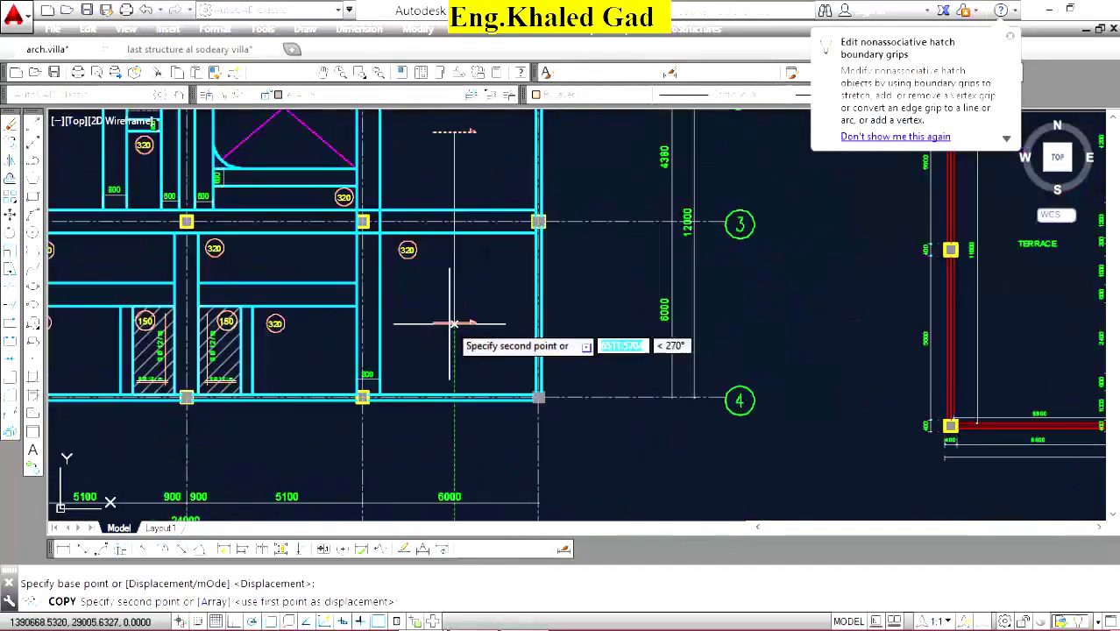
pyautogui.click(451, 325)
pyautogui.scroll(-3, 525, 333)
pyautogui.scroll(-2, 399, 296)
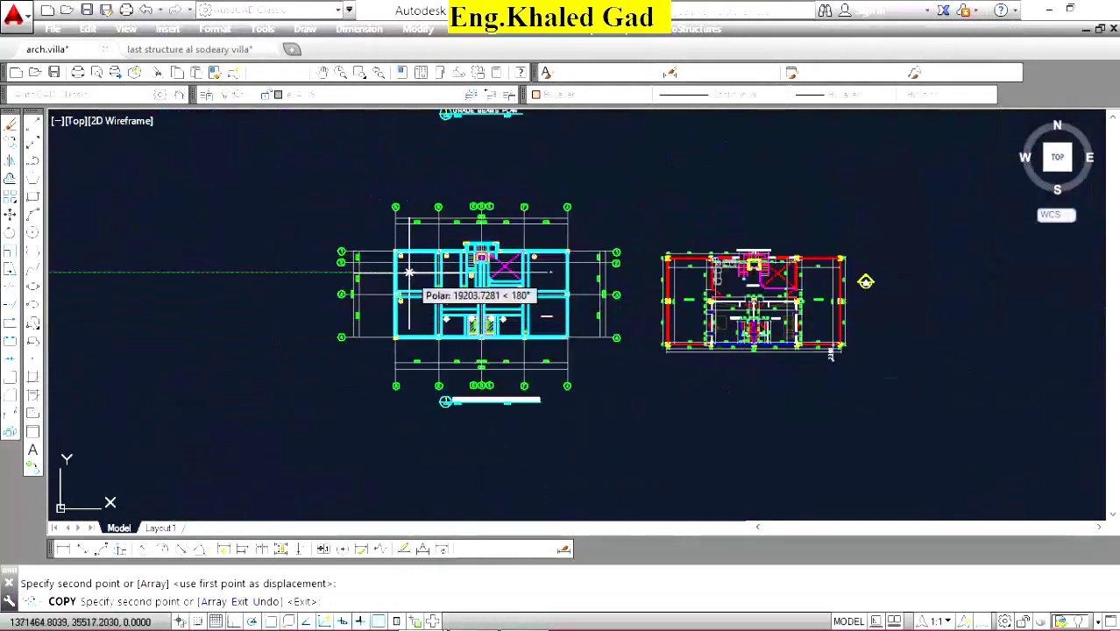
pyautogui.scroll(5, 433, 277)
pyautogui.scroll(-3, 425, 289)
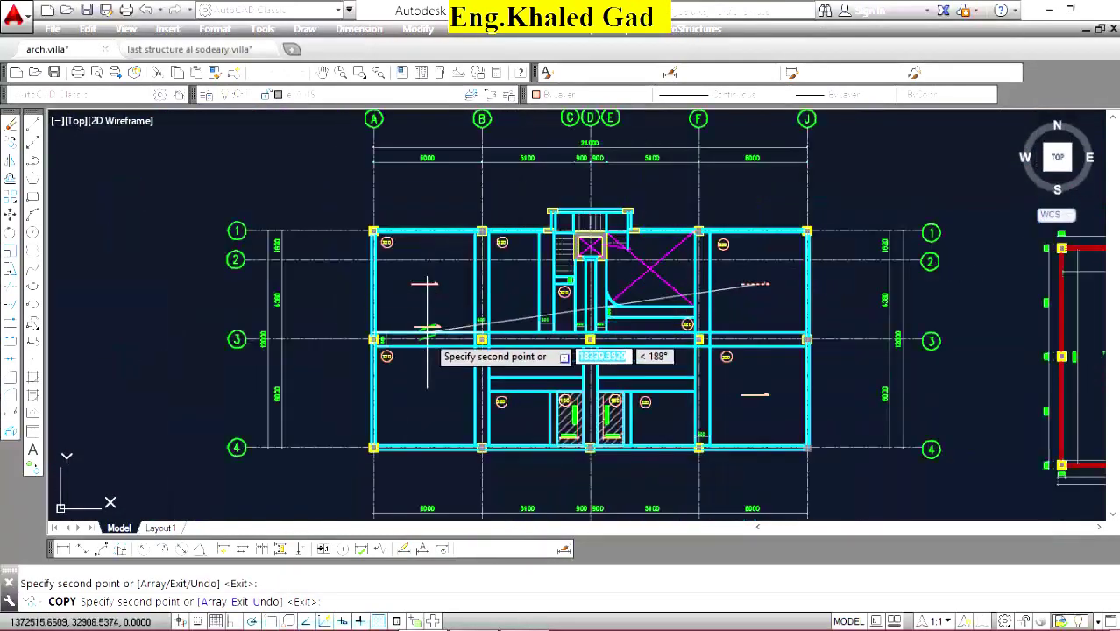
pyautogui.scroll(5, 425, 368)
pyautogui.scroll(-6, 579, 342)
pyautogui.scroll(5, 585, 315)
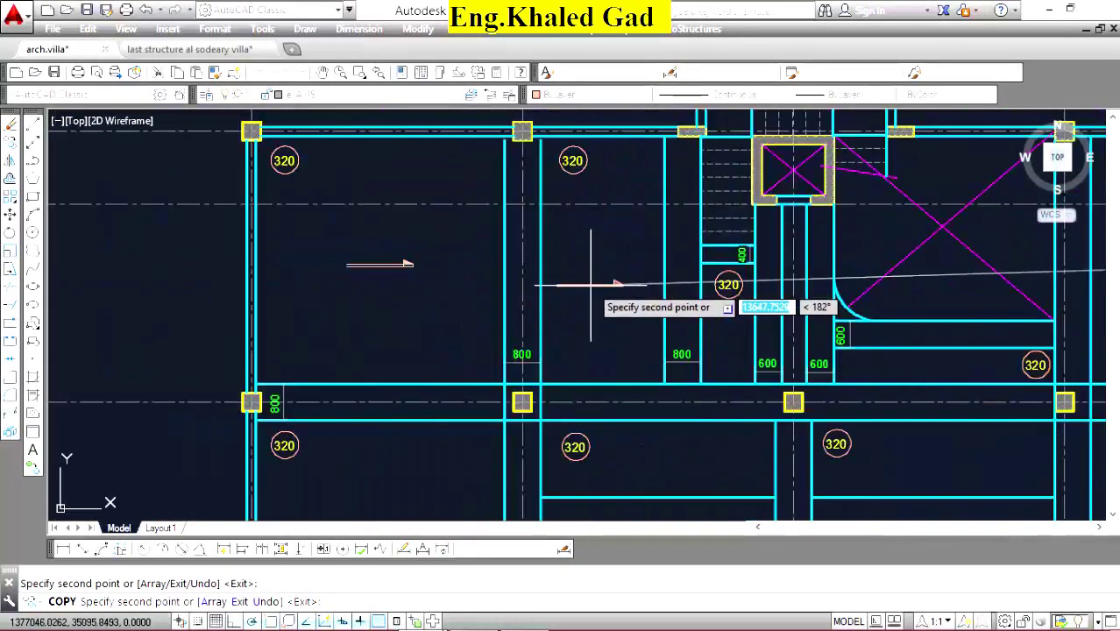
pyautogui.scroll(-3, 601, 269)
pyautogui.scroll(4, 592, 380)
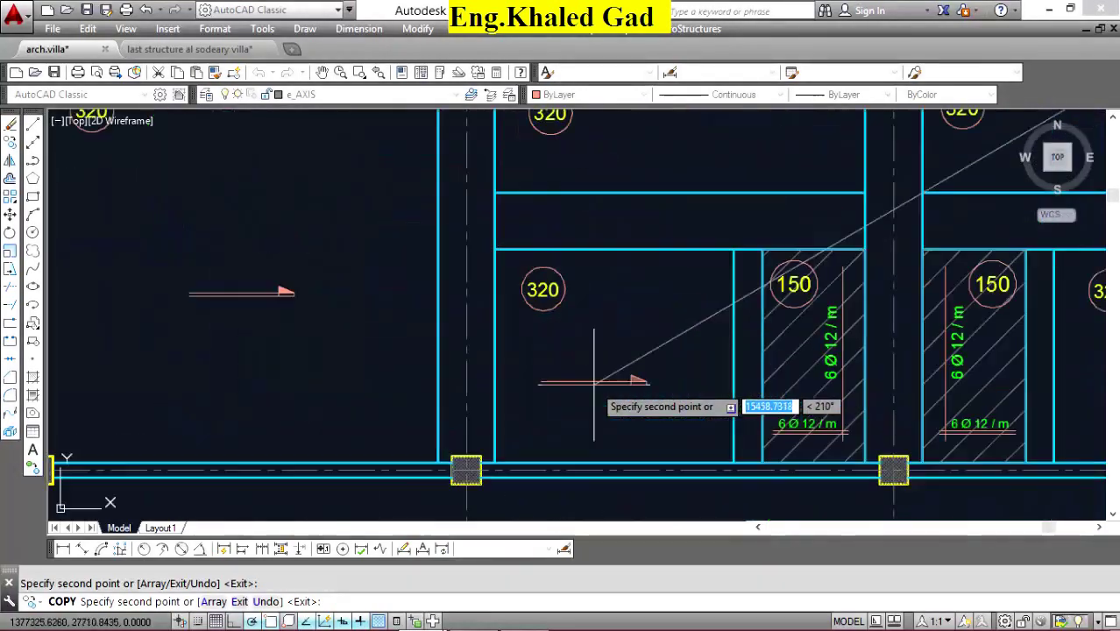
pyautogui.click(619, 349)
pyautogui.press('Escape')
# Rotate the copied arrow about its middle to run vertically.
pyautogui.moveTo(688, 322); pyautogui.dragTo(552, 359)
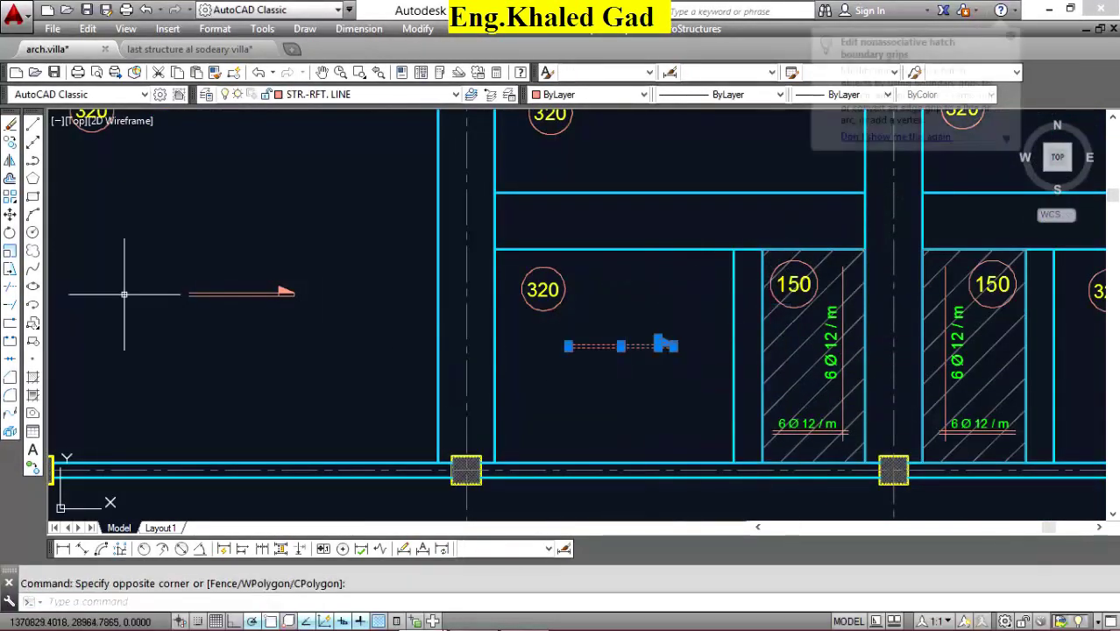
pyautogui.click(10, 232)
pyautogui.click(620, 345)
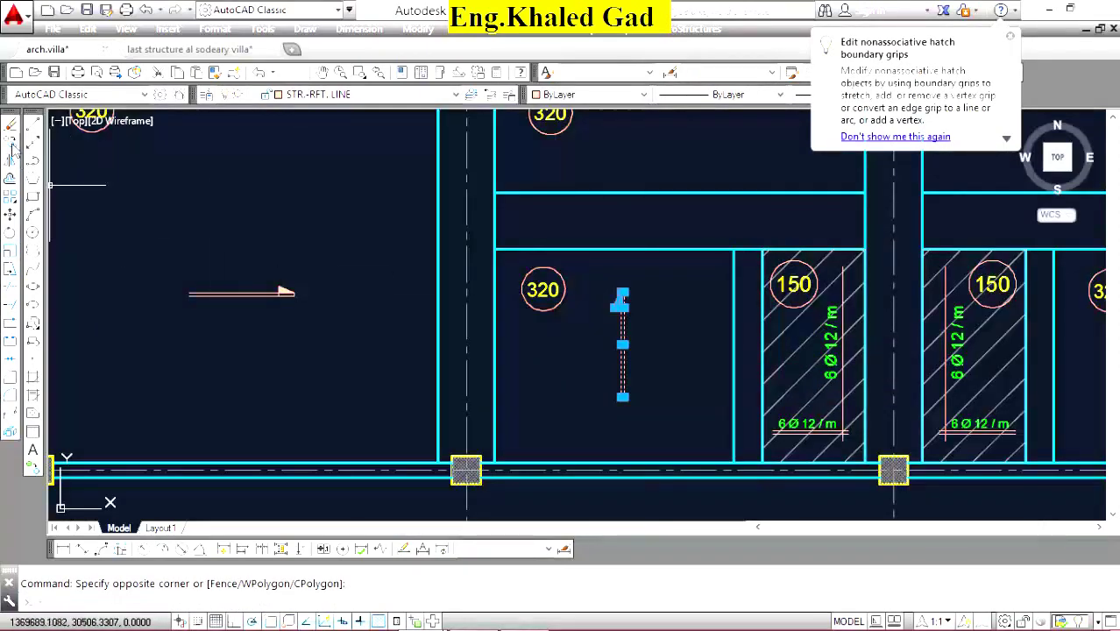
pyautogui.click(620, 345)
pyautogui.scroll(-3, 620, 345)
pyautogui.scroll(4, 526, 377)
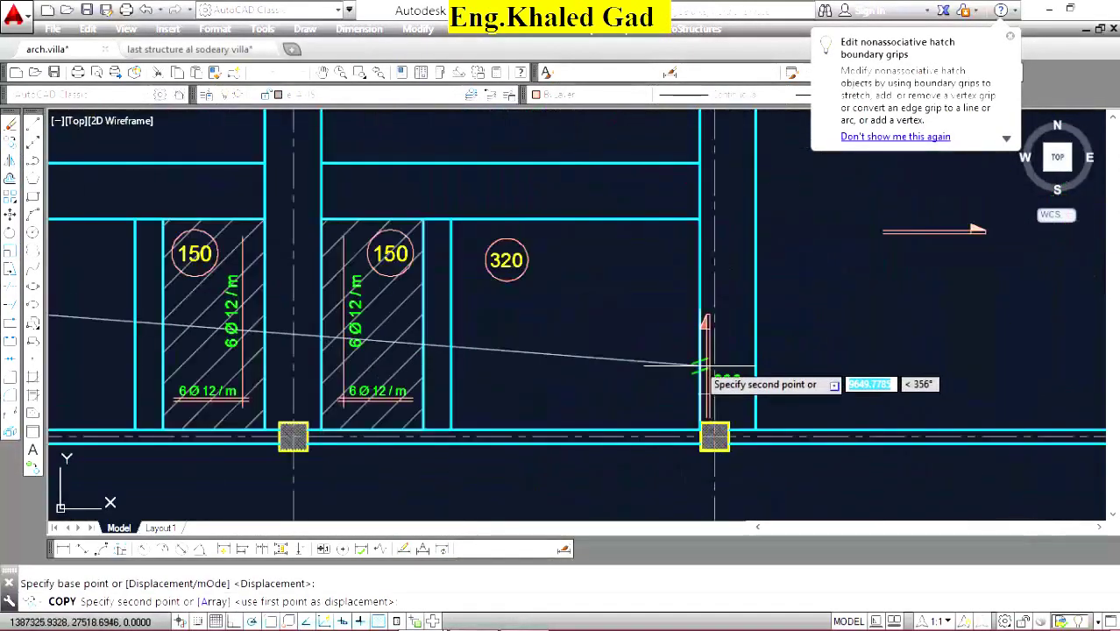
pyautogui.scroll(-4, 592, 325)
pyautogui.scroll(5, 605, 293)
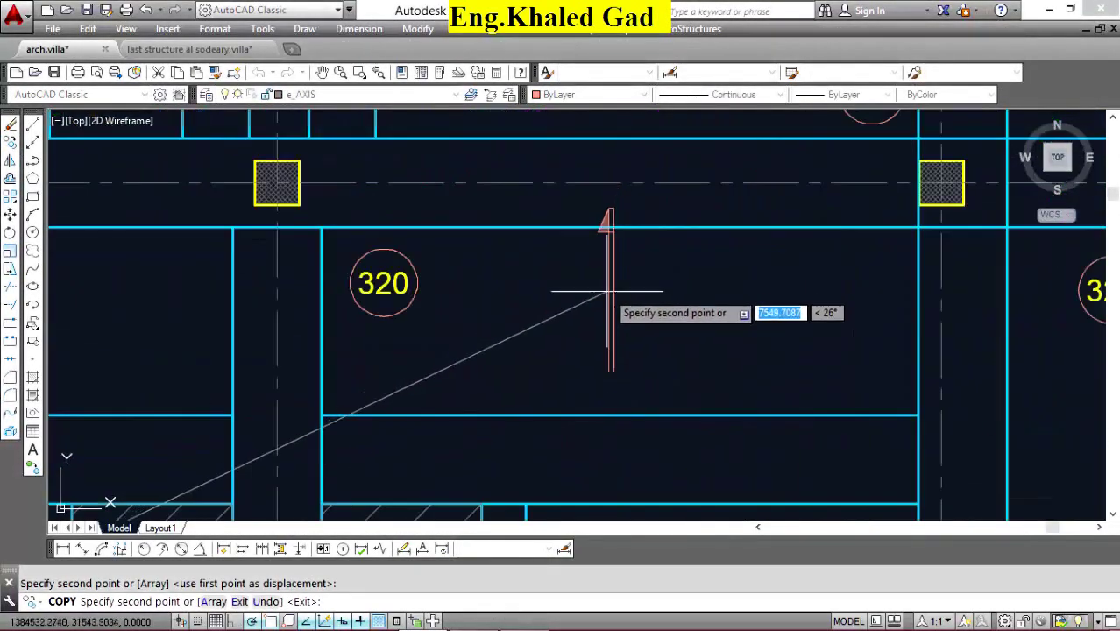
pyautogui.press('Escape')
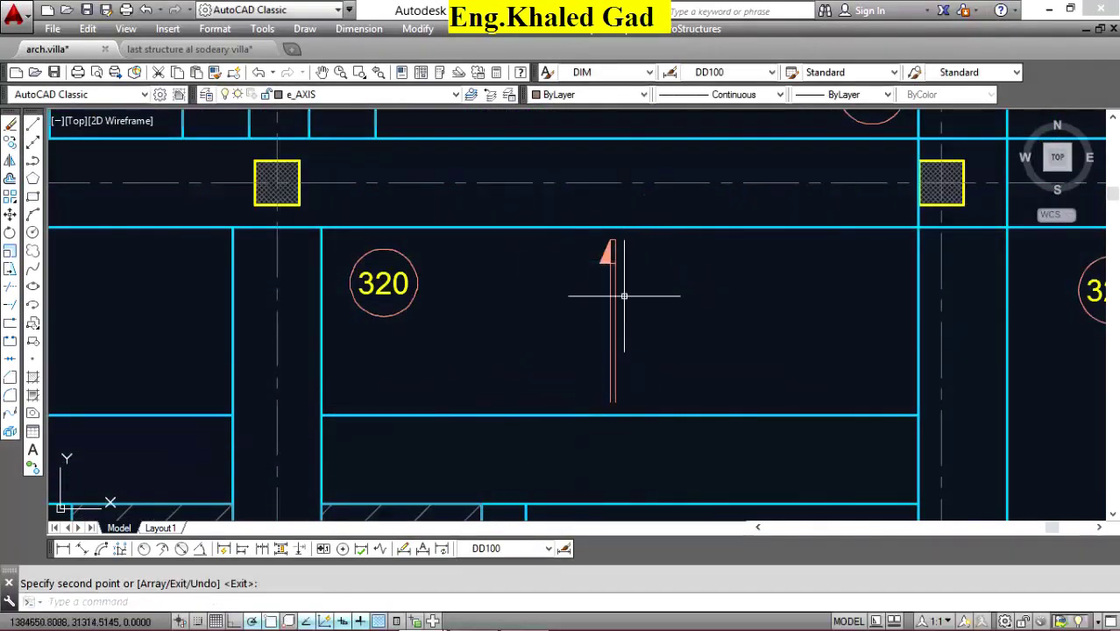
# Stretch the arrow in the 320 panel and nudge it up and left.
pyautogui.click(625, 240)
pyautogui.click(596, 254)
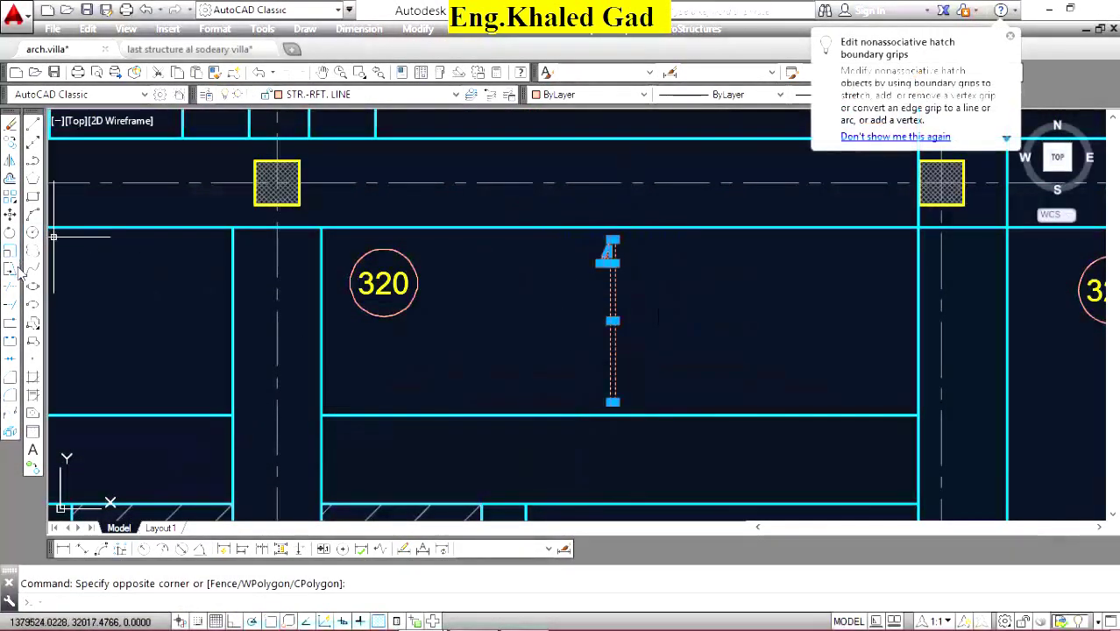
pyautogui.click(12, 271)
pyautogui.click(645, 313)
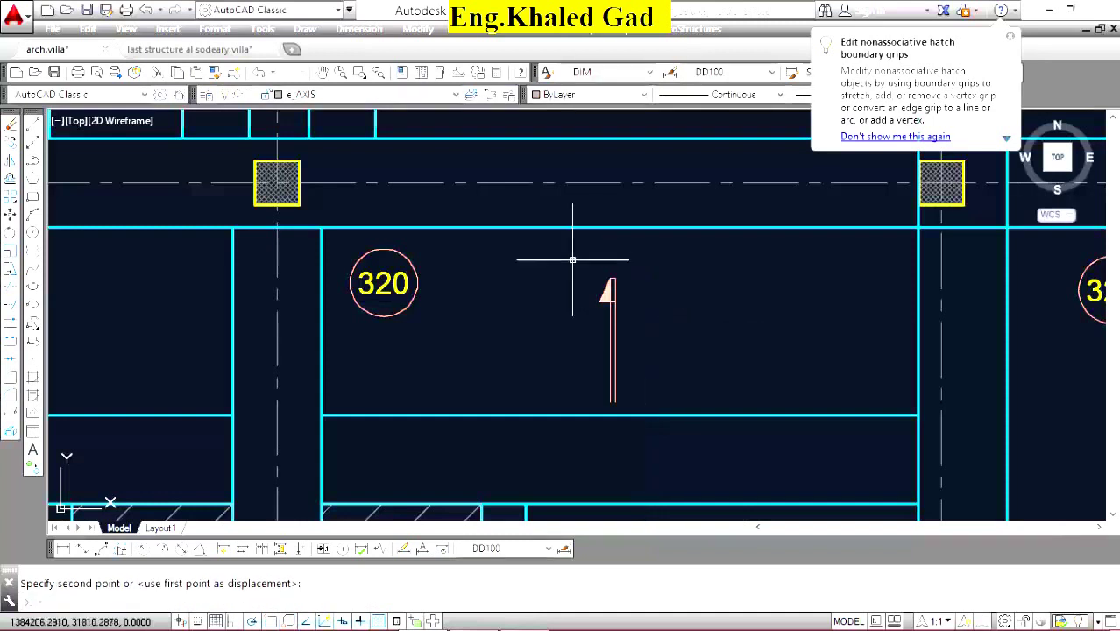
pyautogui.moveTo(575, 250); pyautogui.dragTo(668, 448)
pyautogui.click(11, 217)
pyautogui.click(607, 342)
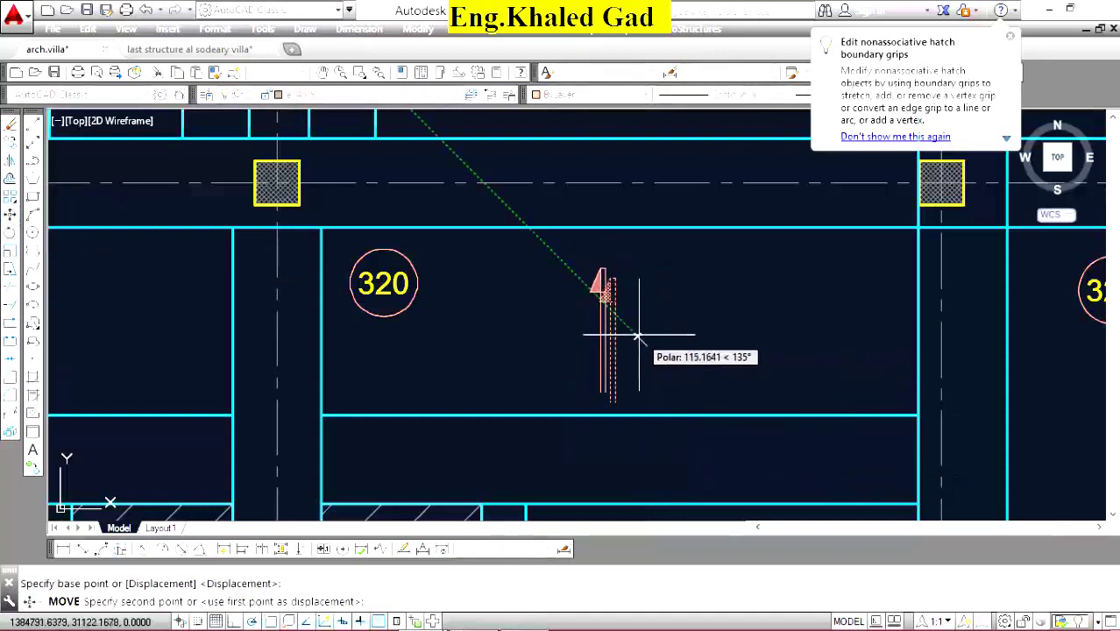
pyautogui.click(595, 331)
# Copy the vertical arrow into two more panels, including below the 320 circle.
pyautogui.moveTo(689, 187); pyautogui.dragTo(573, 299)
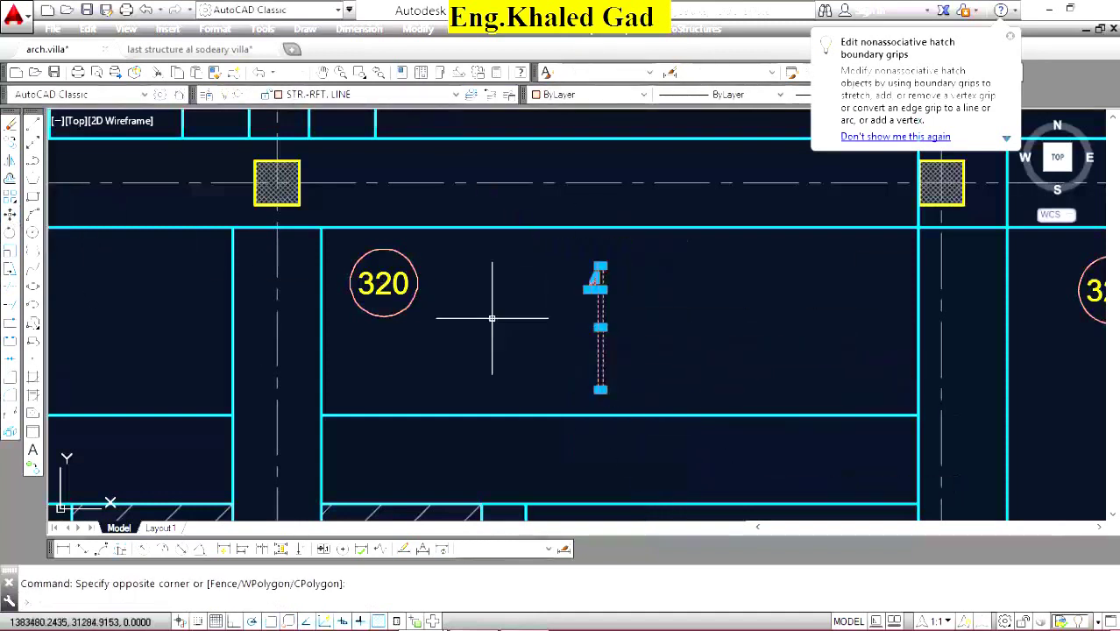
pyautogui.click(14, 145)
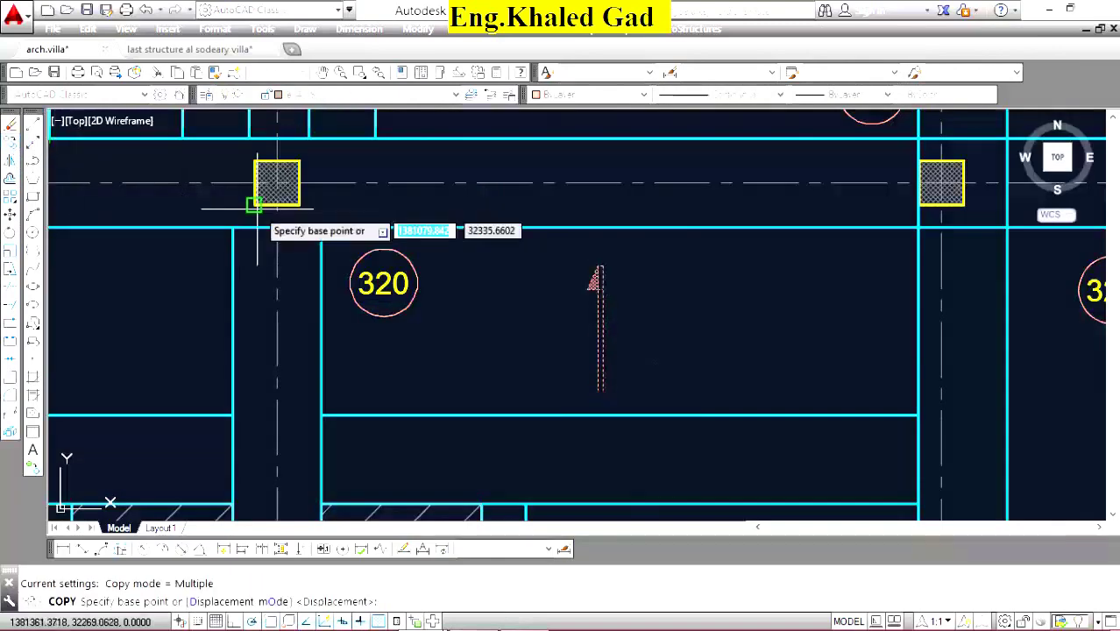
pyautogui.click(600, 325)
pyautogui.scroll(-4, 600, 325)
pyautogui.scroll(2, 583, 324)
pyautogui.click(591, 342)
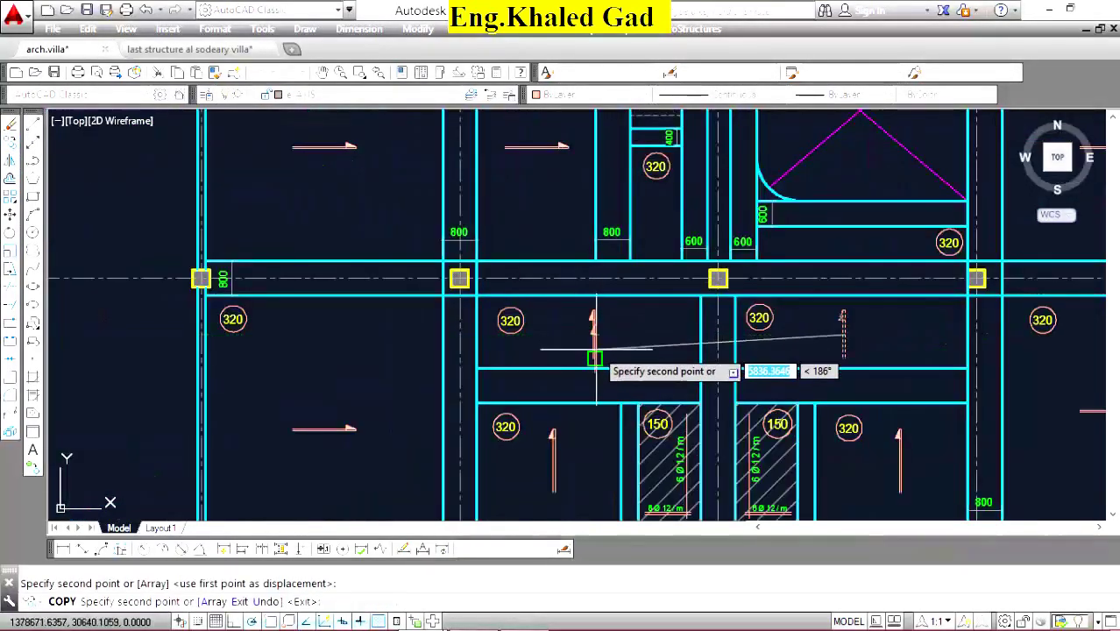
pyautogui.scroll(-3, 653, 316)
pyautogui.scroll(5, 626, 273)
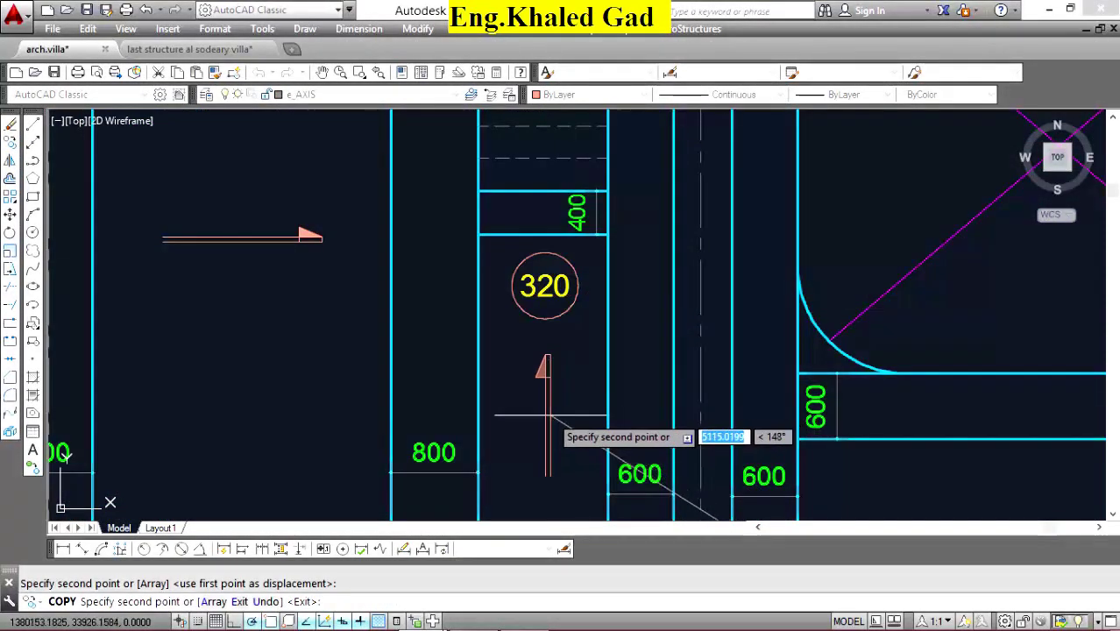
pyautogui.click(547, 427)
pyautogui.rightClick(600, 349)
pyautogui.scroll(-4, 600, 350)
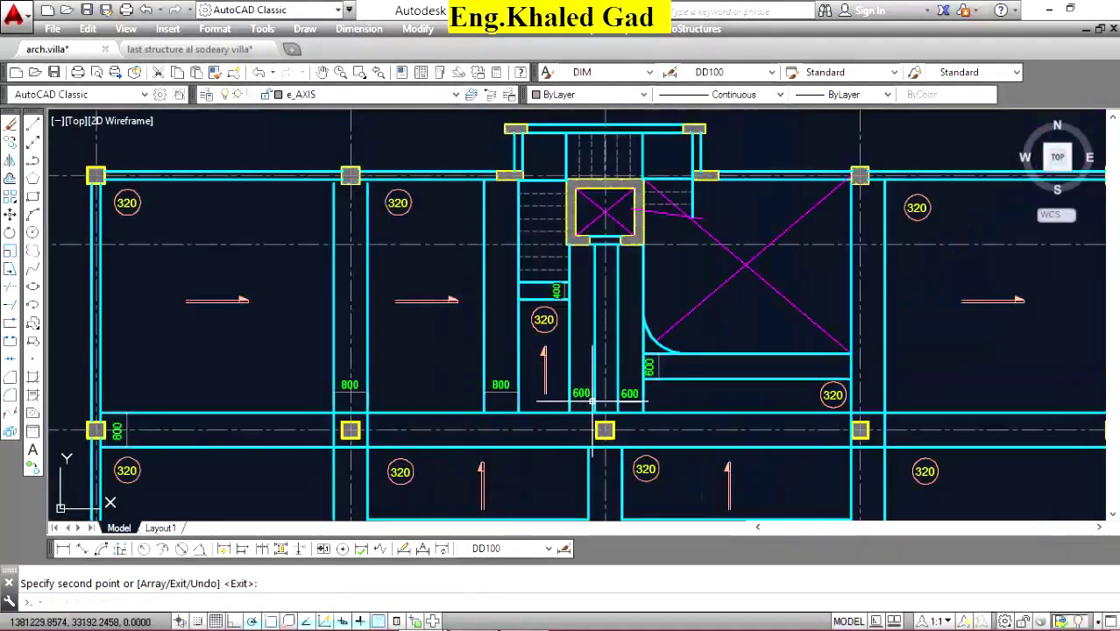
pyautogui.scroll(4, 560, 333)
# Copy the newly placed rebar arrow into the neighbouring slab panel.
pyautogui.click(547, 295)
pyautogui.click(501, 344)
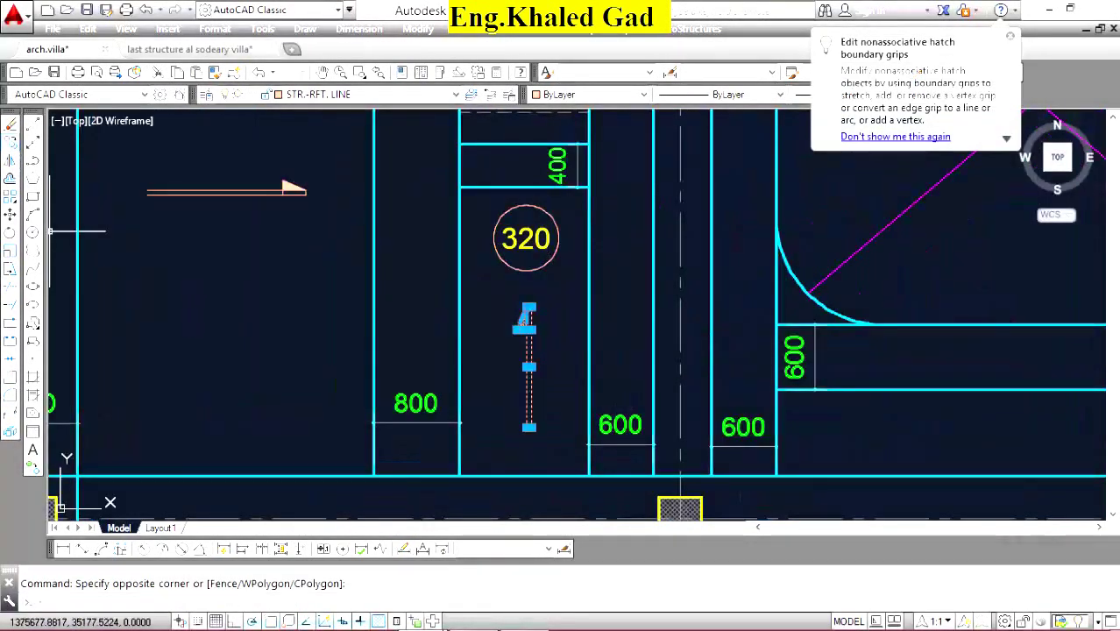
pyautogui.click(10, 142)
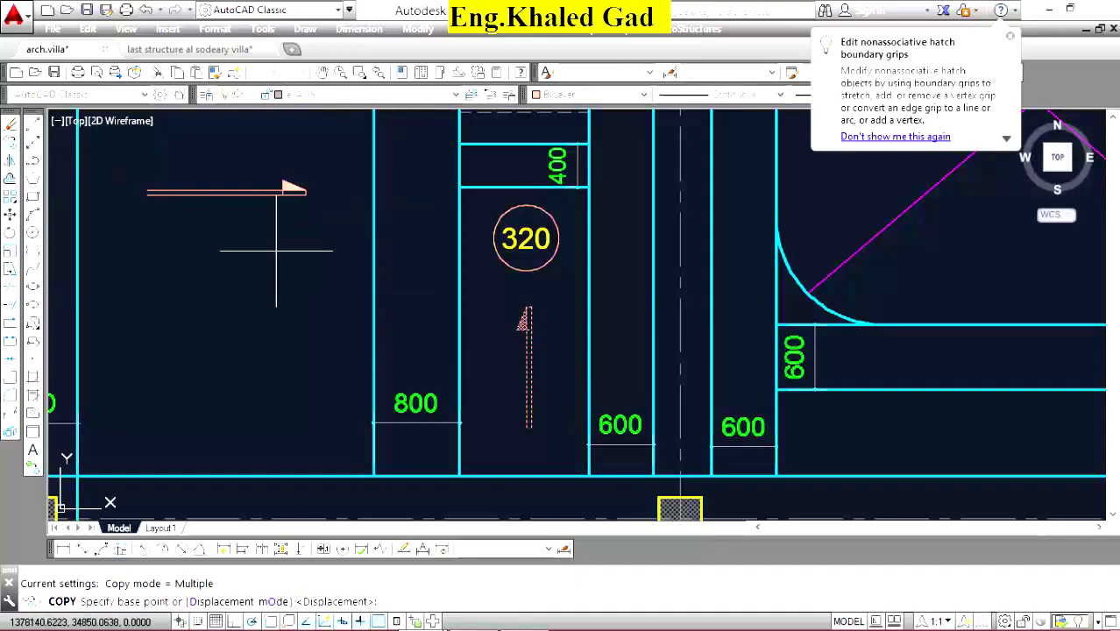
pyautogui.click(528, 366)
pyautogui.scroll(-4, 449, 313)
pyautogui.scroll(5, 587, 339)
pyautogui.click(575, 278)
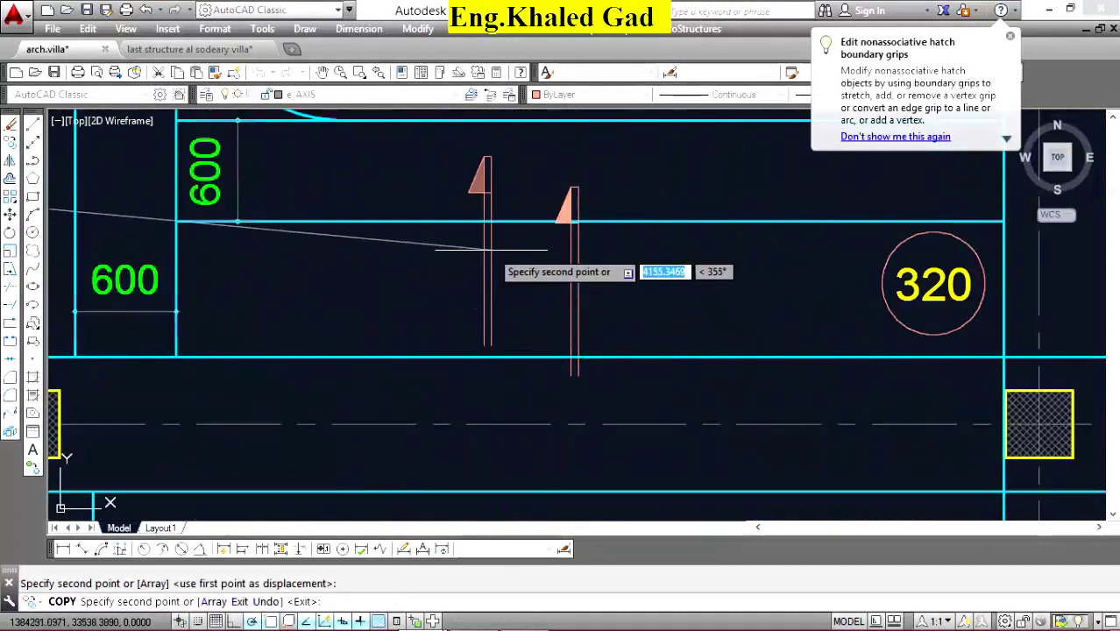
pyautogui.rightClick(492, 247)
# Scale the copied rebar arrow down to half size (factor 0.5).
pyautogui.click(526, 256)
pyautogui.click(608, 418)
pyautogui.click(11, 249)
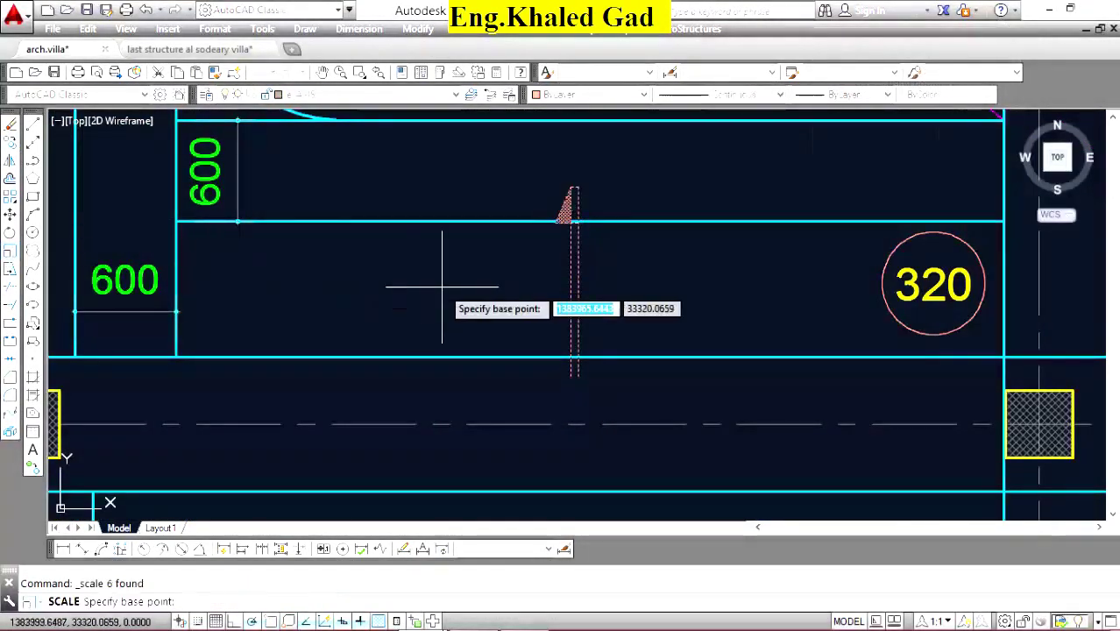
pyautogui.click(574, 221)
pyautogui.write('.5')
pyautogui.press('Return')
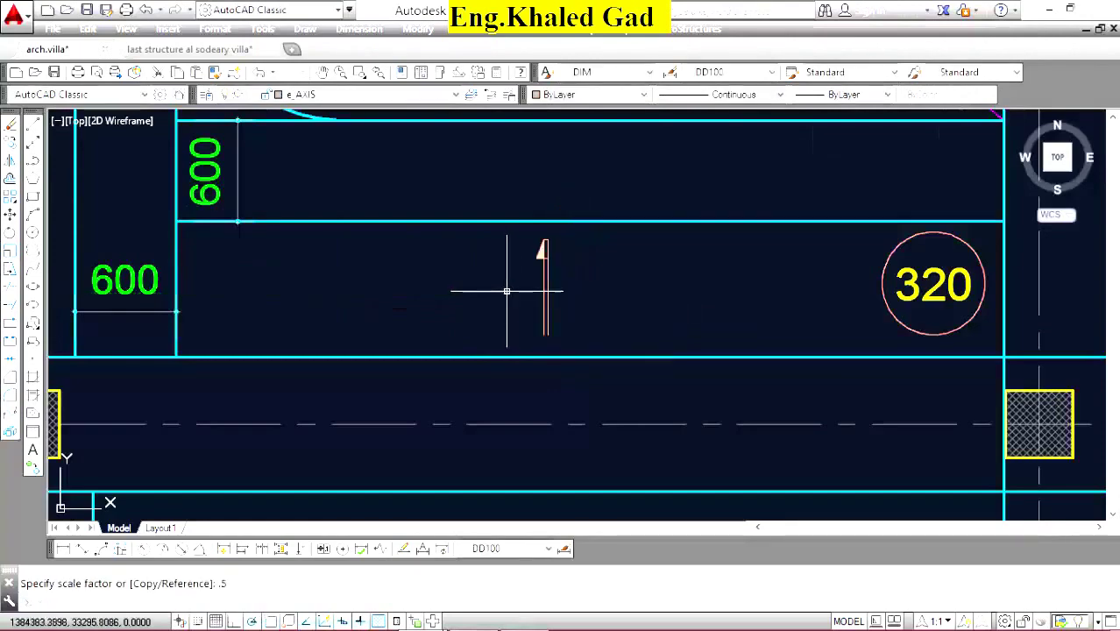
pyautogui.scroll(-4, 730, 301)
pyautogui.scroll(4, 526, 229)
# Rotate the arrow below the 320 circle so it lies horizontal.
pyautogui.click(457, 333)
pyautogui.click(487, 241)
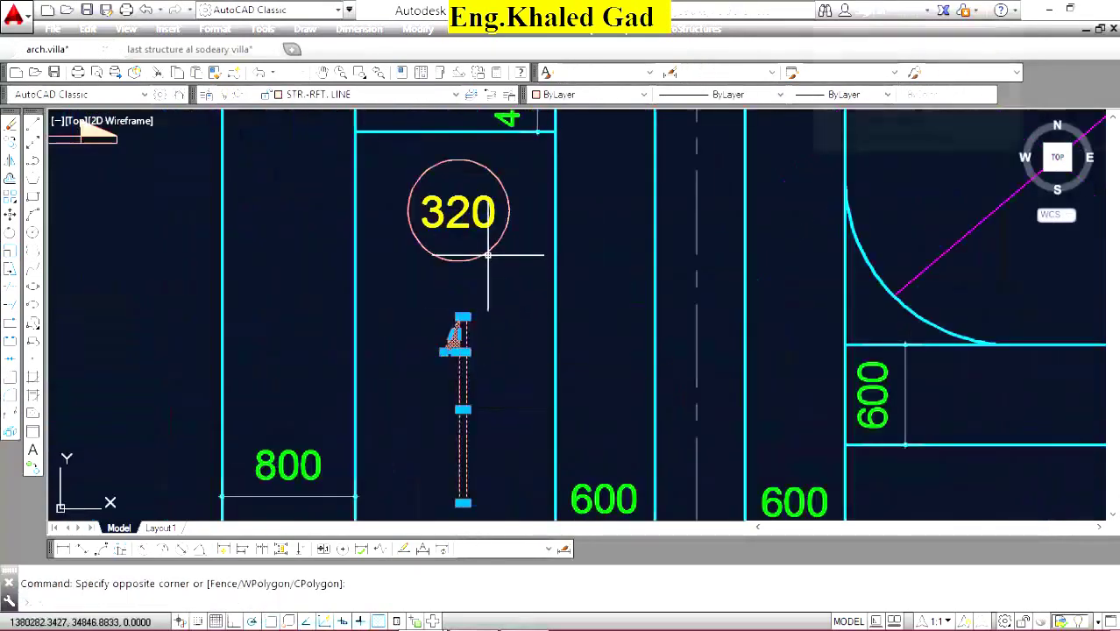
pyautogui.scroll(-3, 487, 241)
pyautogui.scroll(3, 55, 255)
pyautogui.click(11, 233)
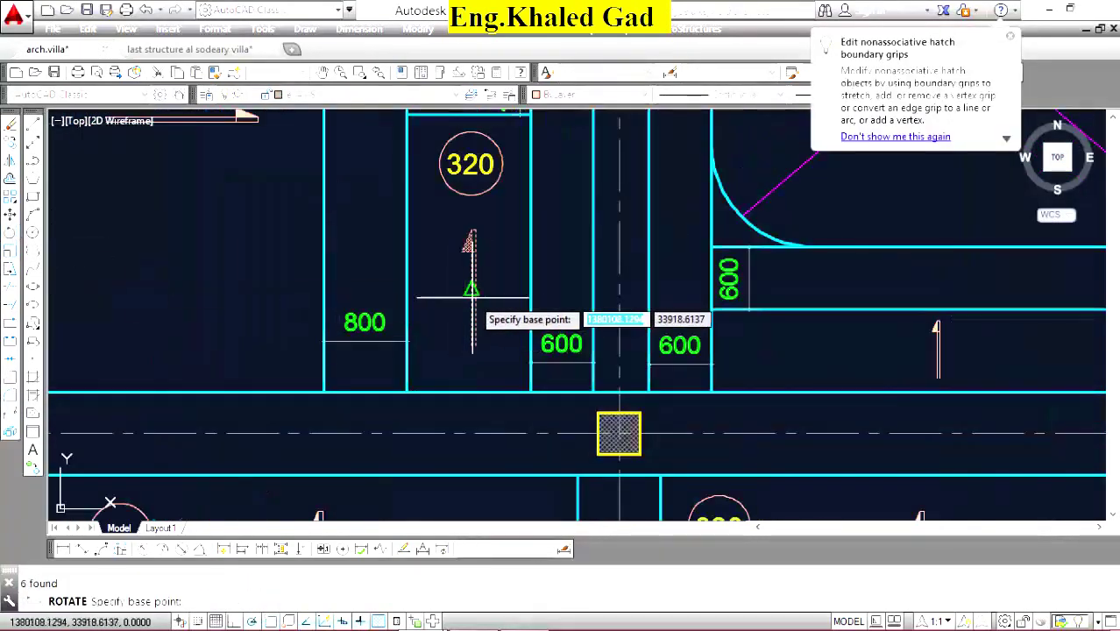
pyautogui.click(474, 287)
pyautogui.click(378, 227)
# Scale the horizontal rebar arrow down by a factor of 0.7.
pyautogui.click(560, 314)
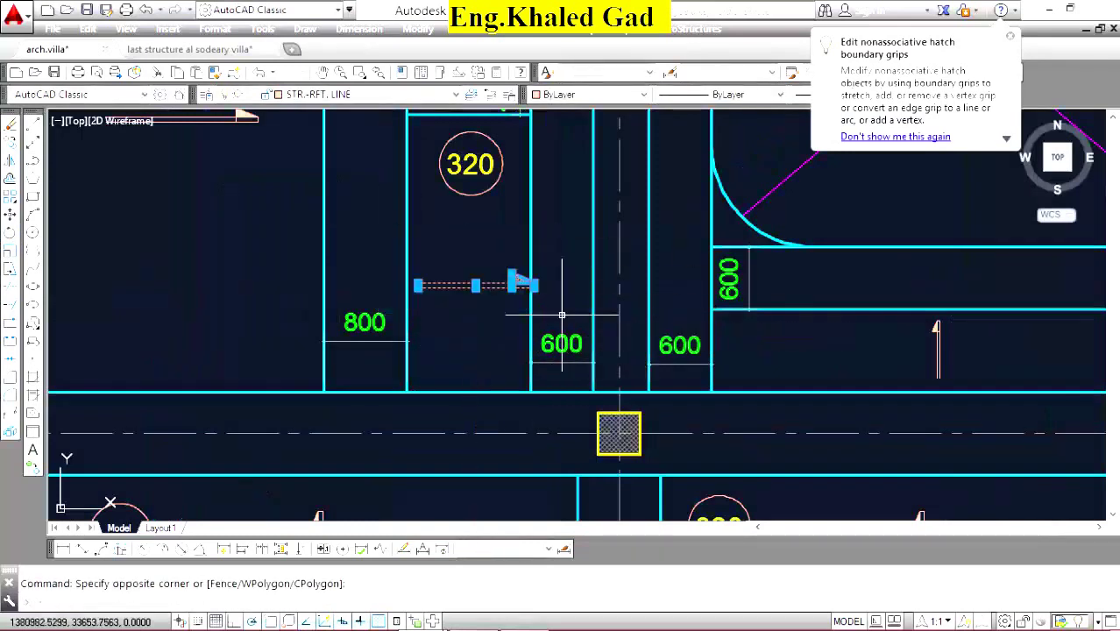
pyautogui.click(10, 252)
pyautogui.scroll(2, 413, 283)
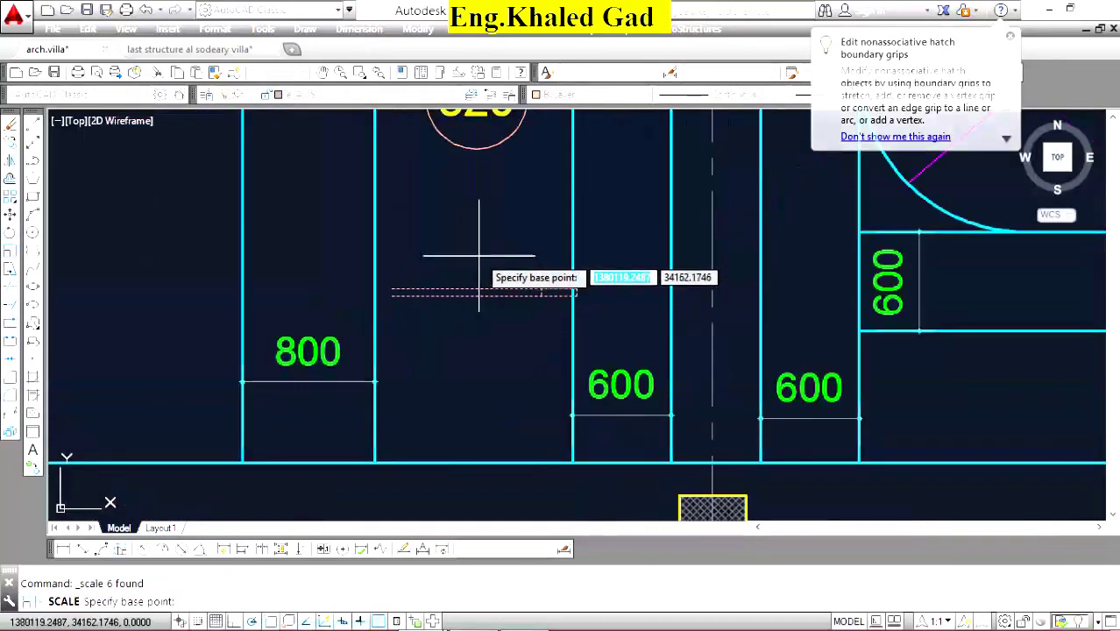
pyautogui.click(451, 283)
pyautogui.press('Return')
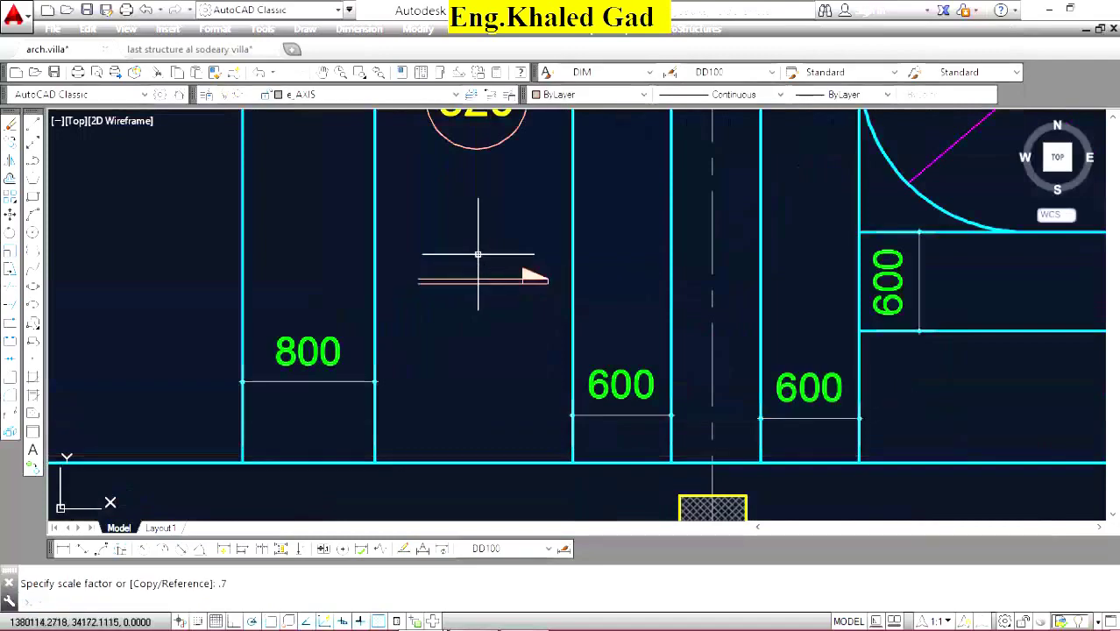
pyautogui.scroll(-5, 513, 289)
pyautogui.scroll(4, 478, 283)
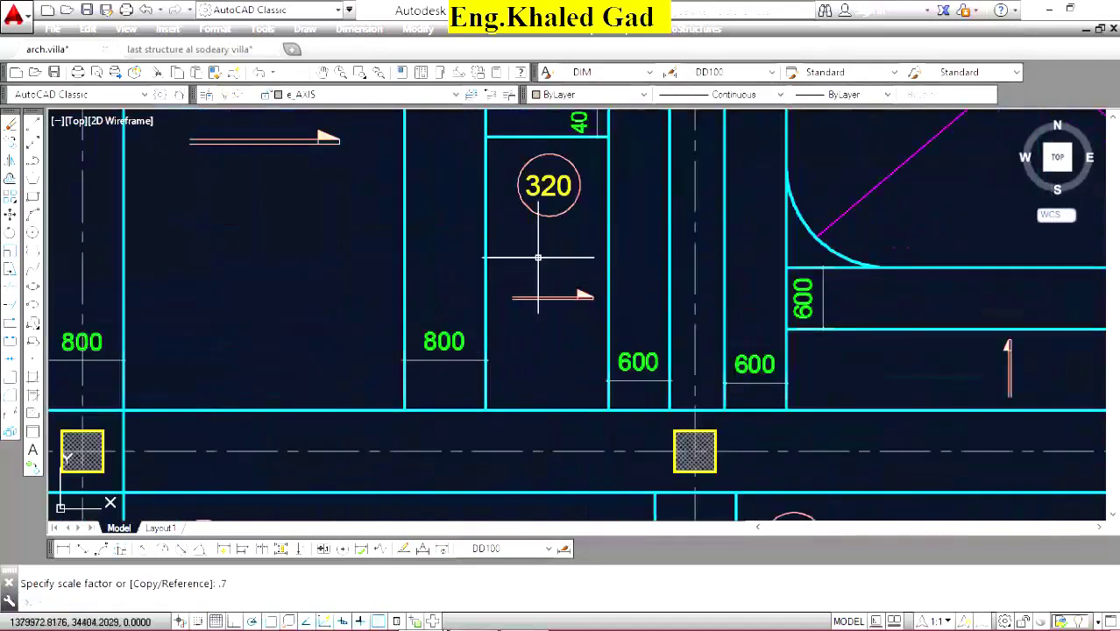
pyautogui.scroll(-4, 551, 264)
pyautogui.scroll(4, 558, 290)
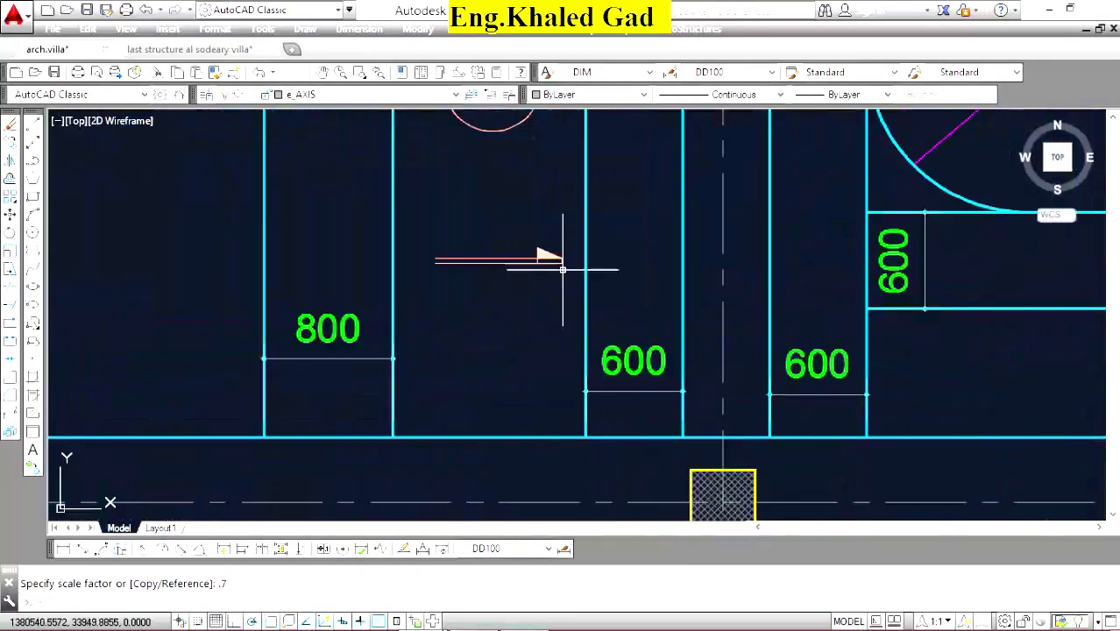
# Copy the horizontal rebar arrow into the upper right slab panel.
pyautogui.click(572, 227)
pyautogui.click(536, 265)
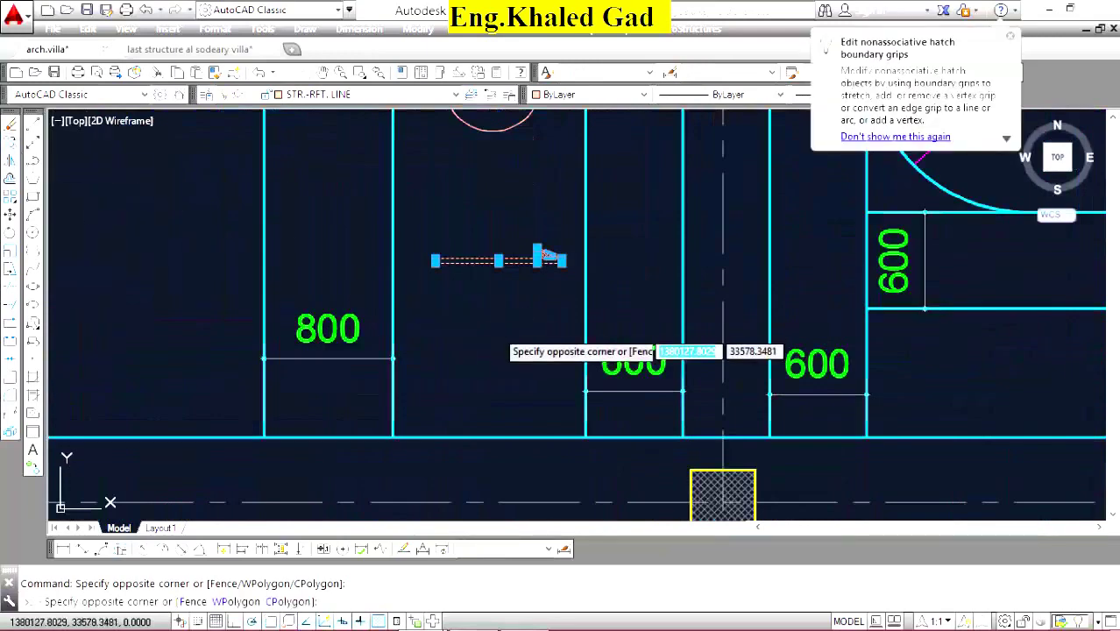
pyautogui.click(10, 142)
pyautogui.click(502, 312)
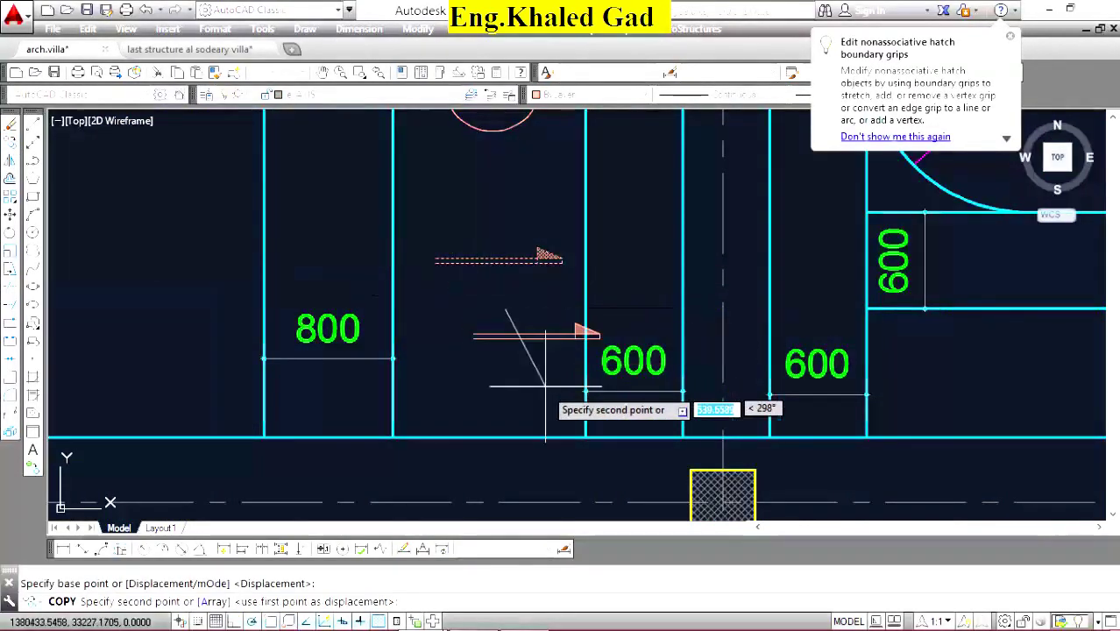
pyautogui.scroll(-4, 575, 375)
pyautogui.scroll(4, 617, 283)
pyautogui.scroll(2, 620, 284)
pyautogui.scroll(2, 604, 308)
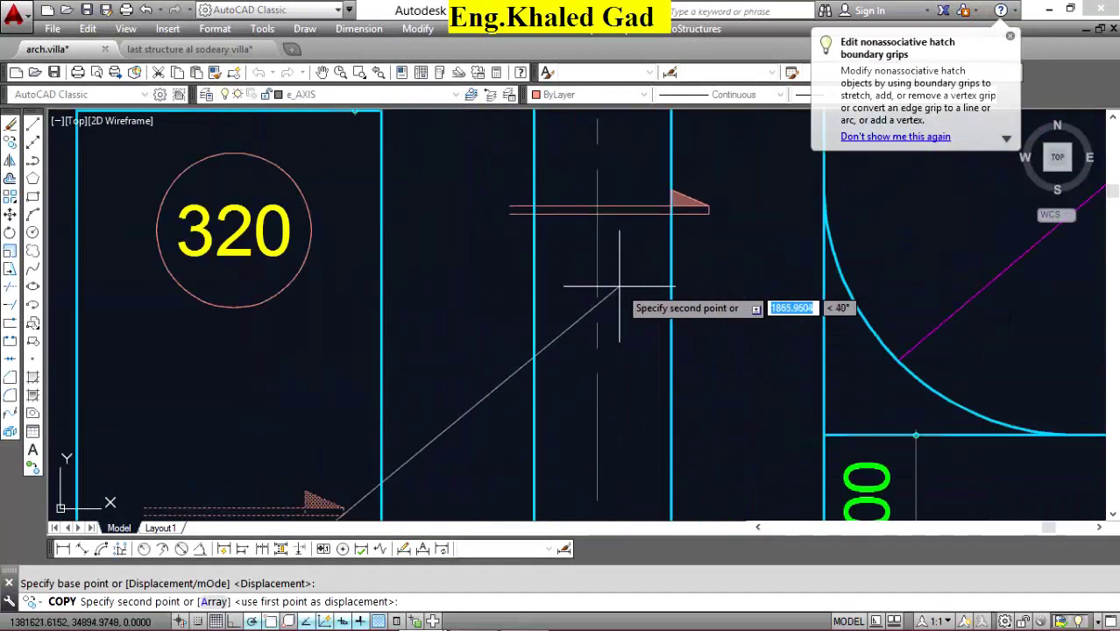
pyautogui.click(596, 189)
pyautogui.press('Return')
# Scale the copied horizontal arrow down by 0.7.
pyautogui.click(508, 169)
pyautogui.click(734, 270)
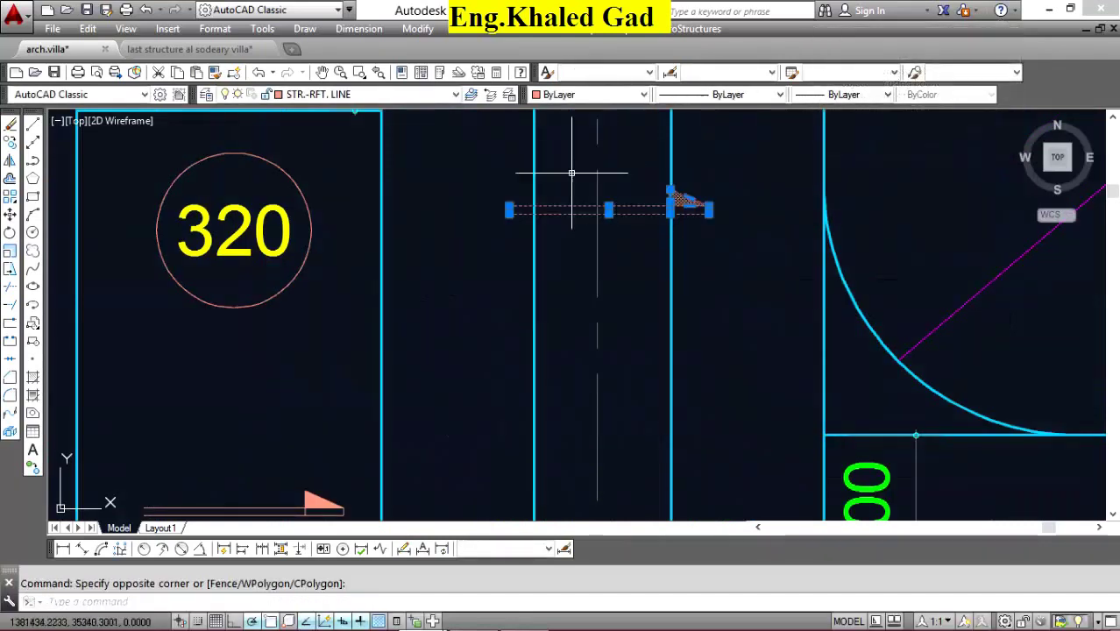
pyautogui.click(11, 252)
pyautogui.scroll(2, 534, 236)
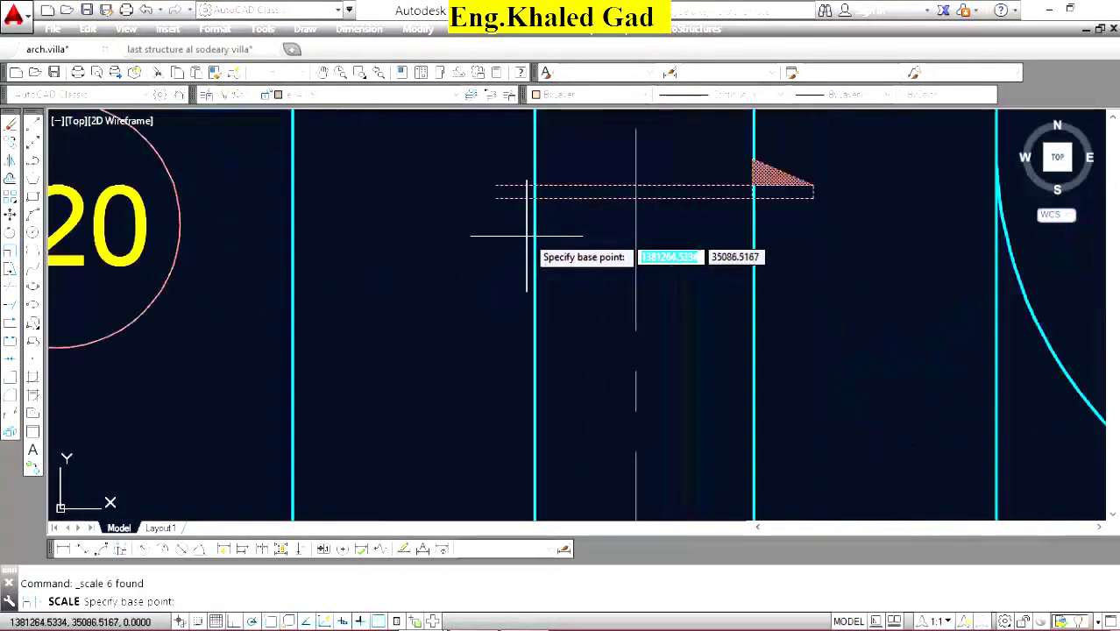
pyautogui.scroll(2, 533, 237)
pyautogui.click(671, 208)
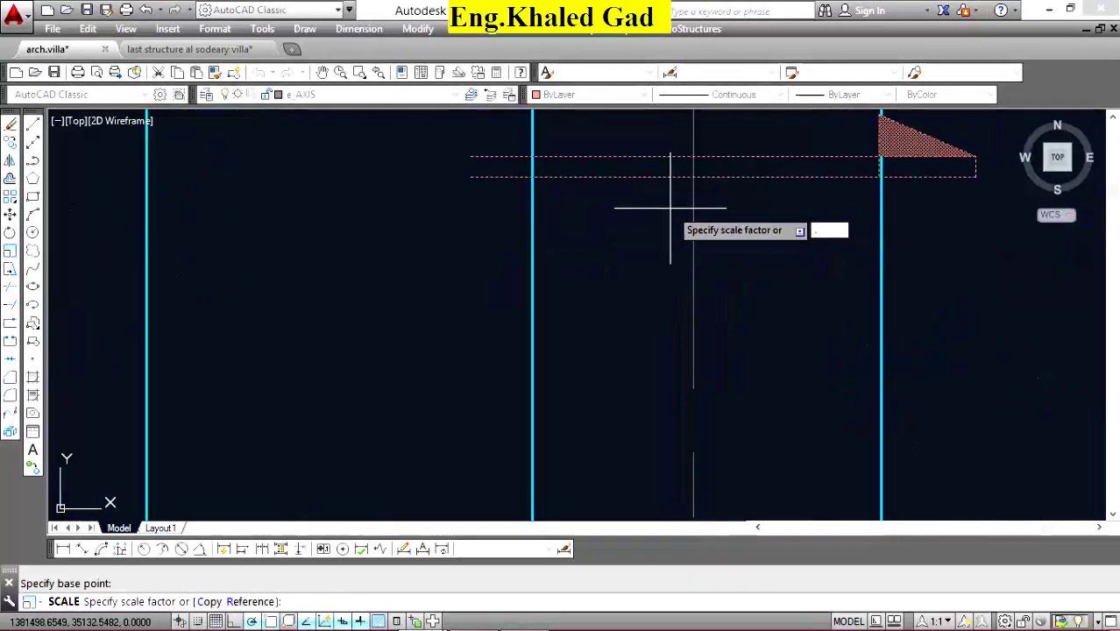
pyautogui.write('.7')
pyautogui.press('Return')
pyautogui.scroll(-4, 670, 237)
pyautogui.scroll(4, 676, 191)
# Repeat SCALE on another rebar arrow and set its base point.
pyautogui.rightClick(624, 164)
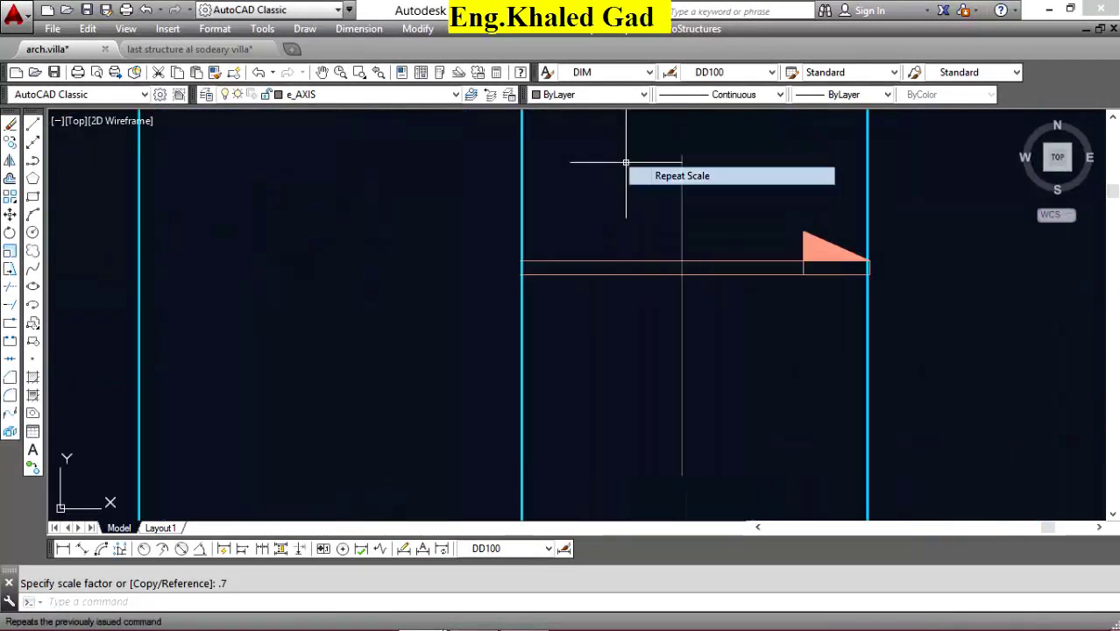
pyautogui.click(670, 174)
pyautogui.click(452, 177)
pyautogui.click(965, 325)
pyautogui.press('Return')
pyautogui.click(719, 309)
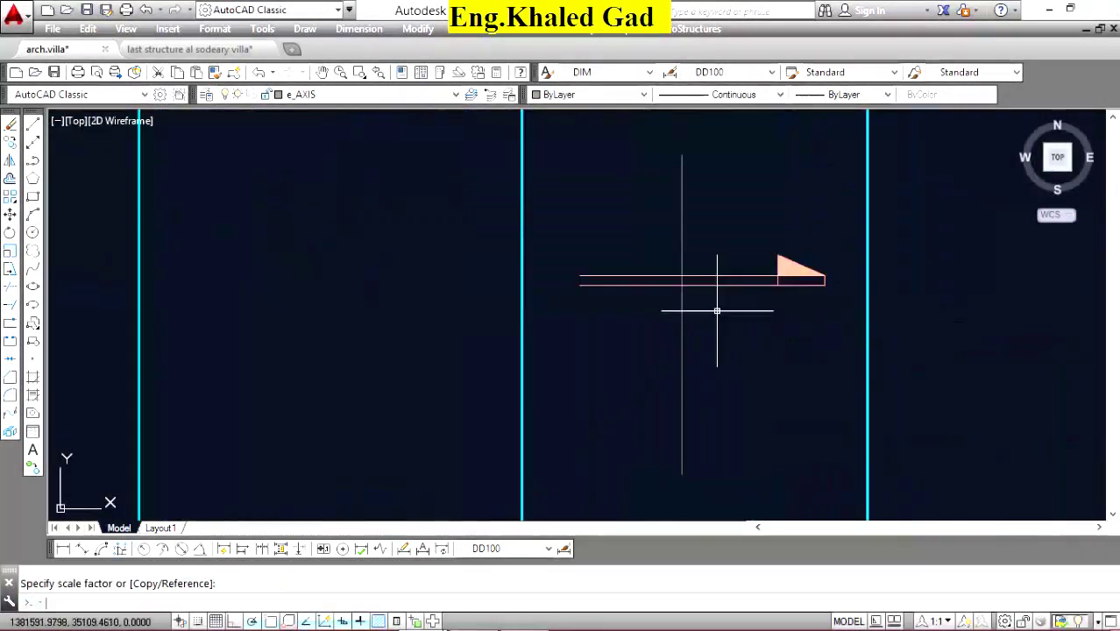
pyautogui.scroll(-2, 701, 289)
pyautogui.scroll(-2, 661, 252)
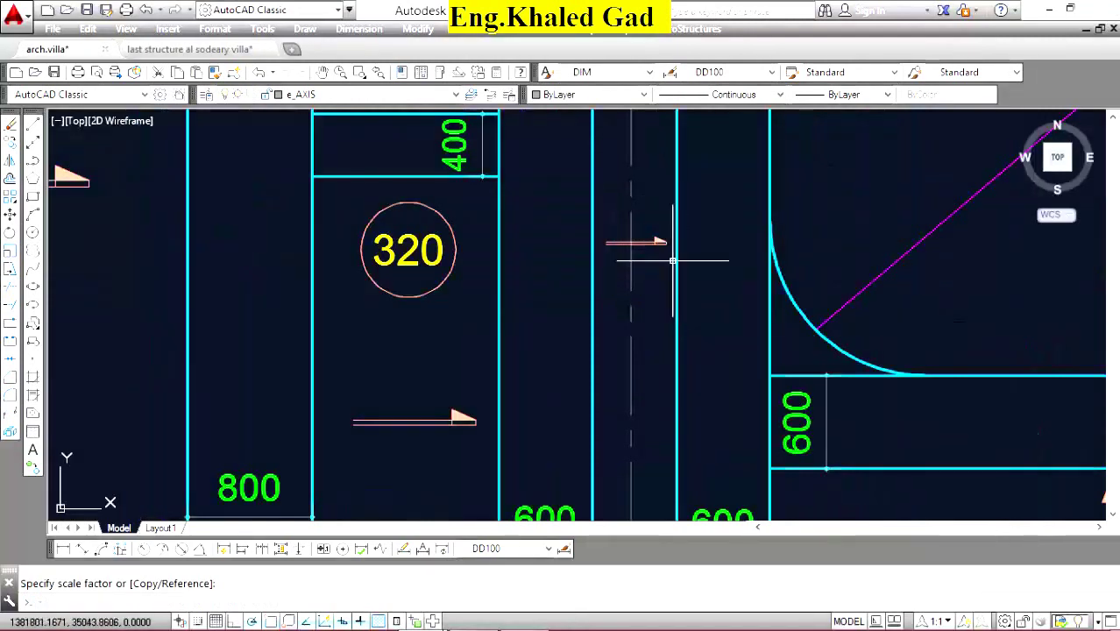
pyautogui.scroll(-5, 697, 276)
# Add a linear dimension from the beam to the column, reading 5310.
pyautogui.scroll(-1, 728, 274)
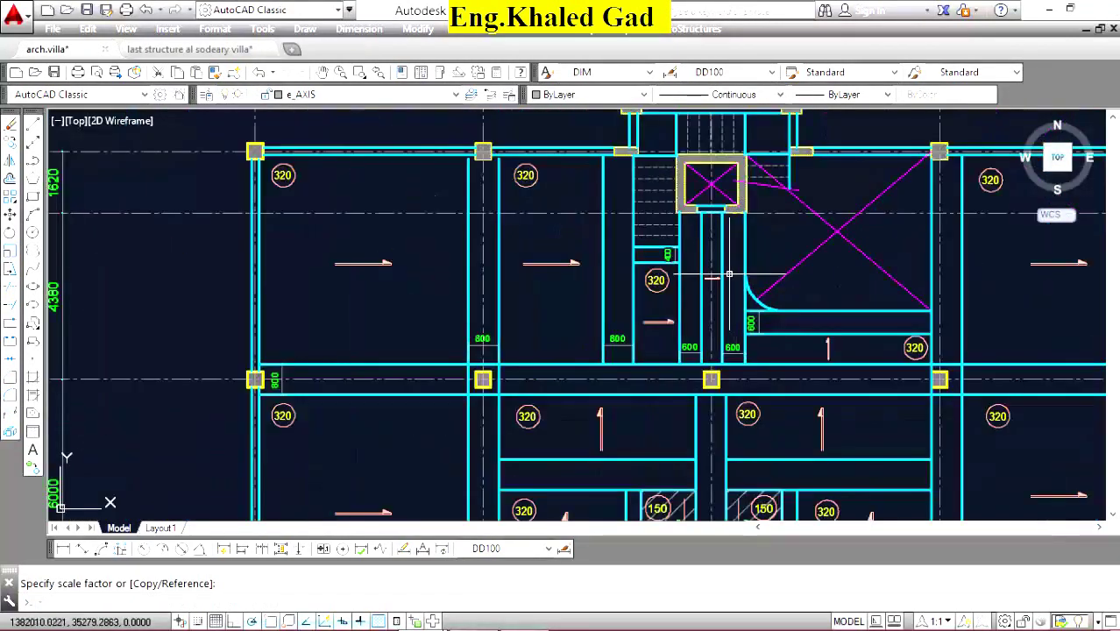
pyautogui.scroll(-2, 666, 277)
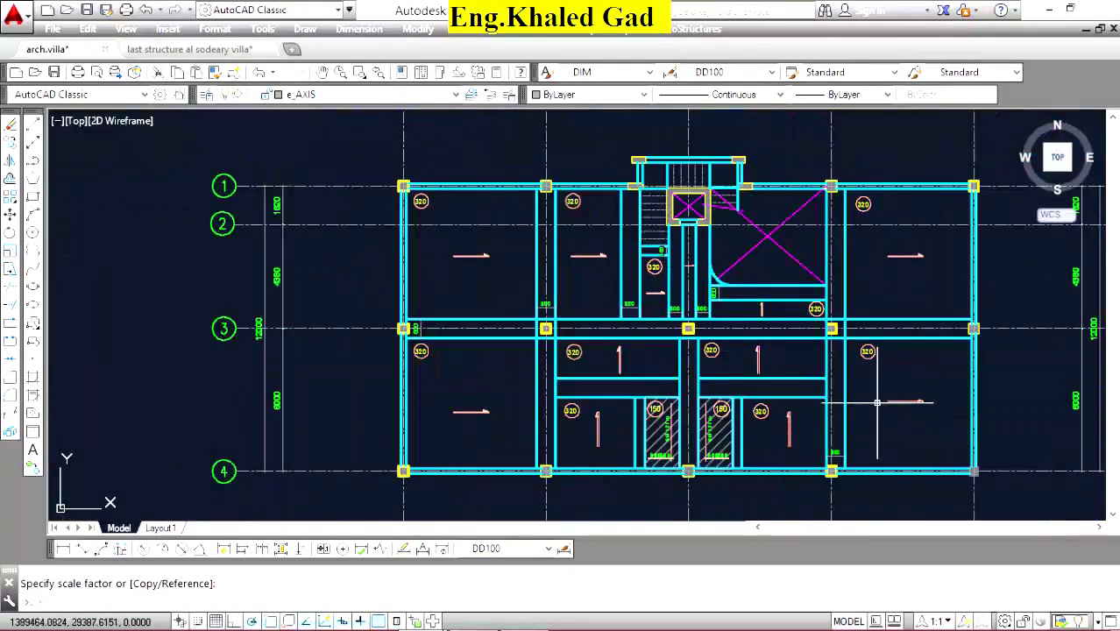
pyautogui.scroll(4, 876, 425)
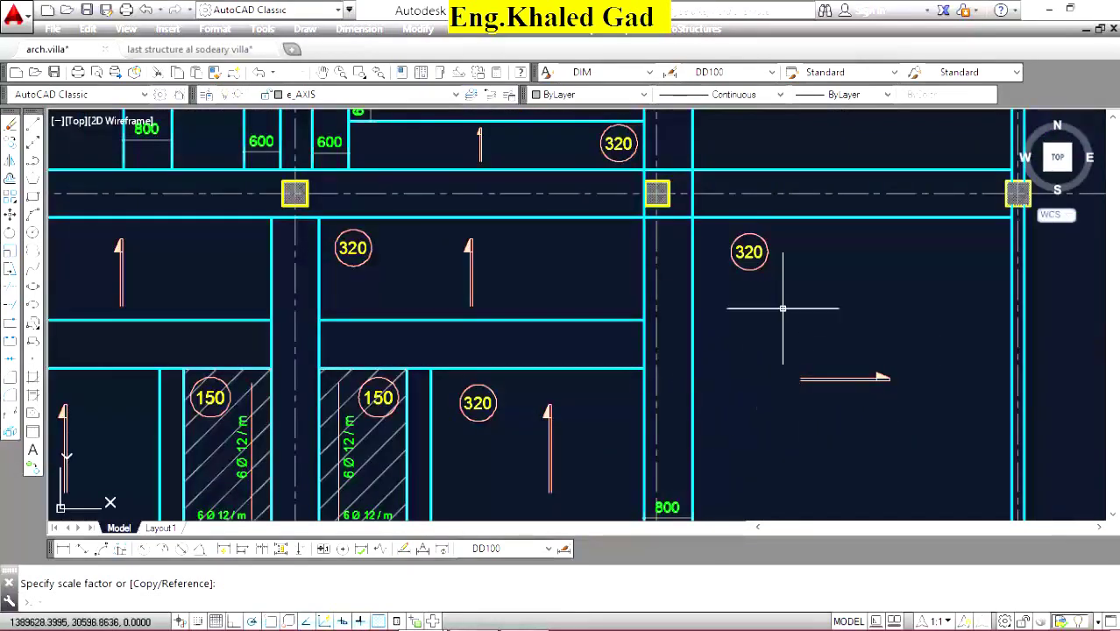
pyautogui.scroll(-2, 782, 305)
pyautogui.scroll(-4, 785, 326)
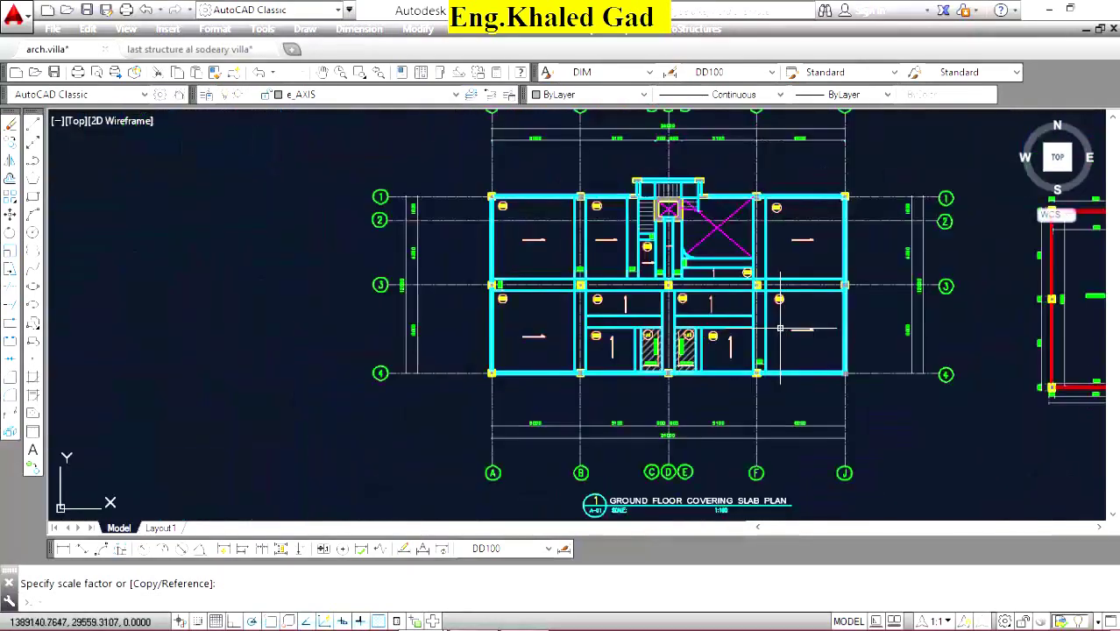
pyautogui.scroll(2, 794, 261)
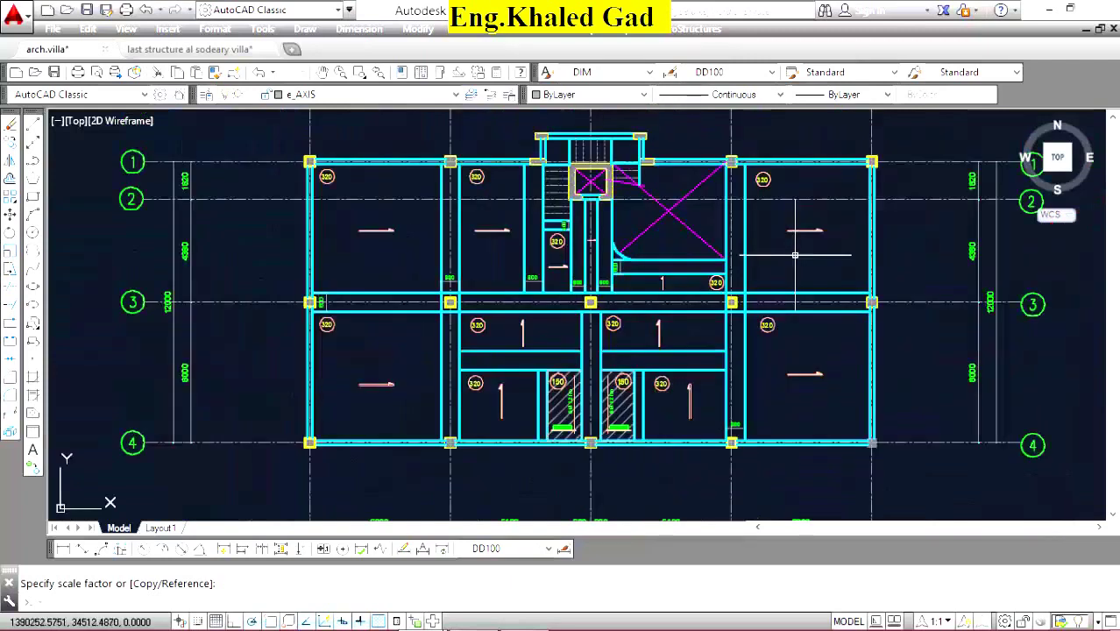
pyautogui.scroll(4, 839, 206)
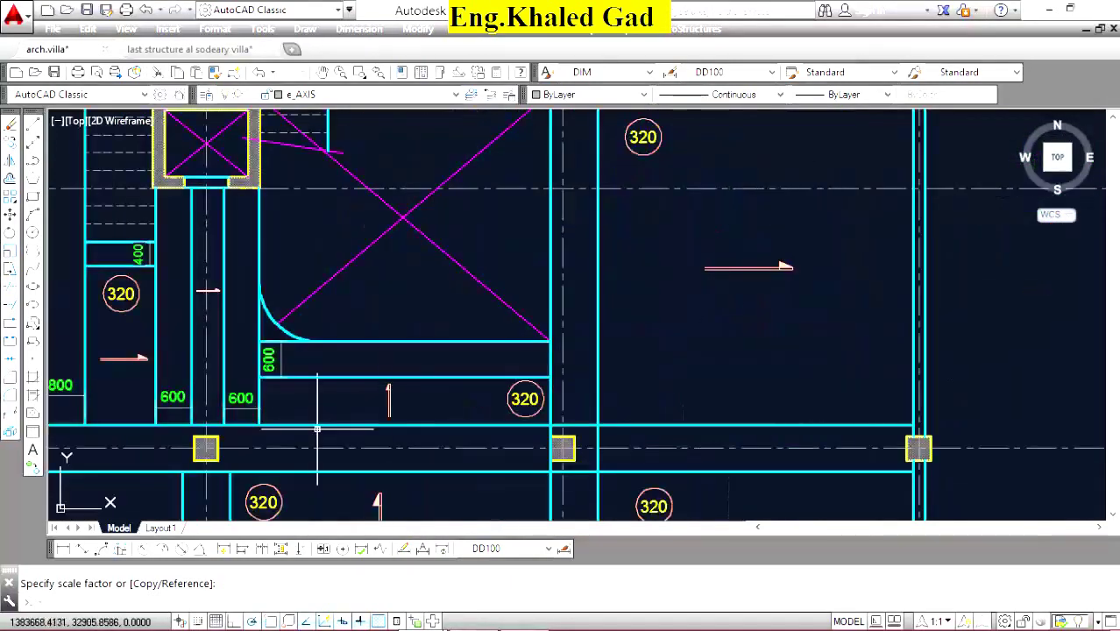
pyautogui.click(62, 548)
pyautogui.click(599, 425)
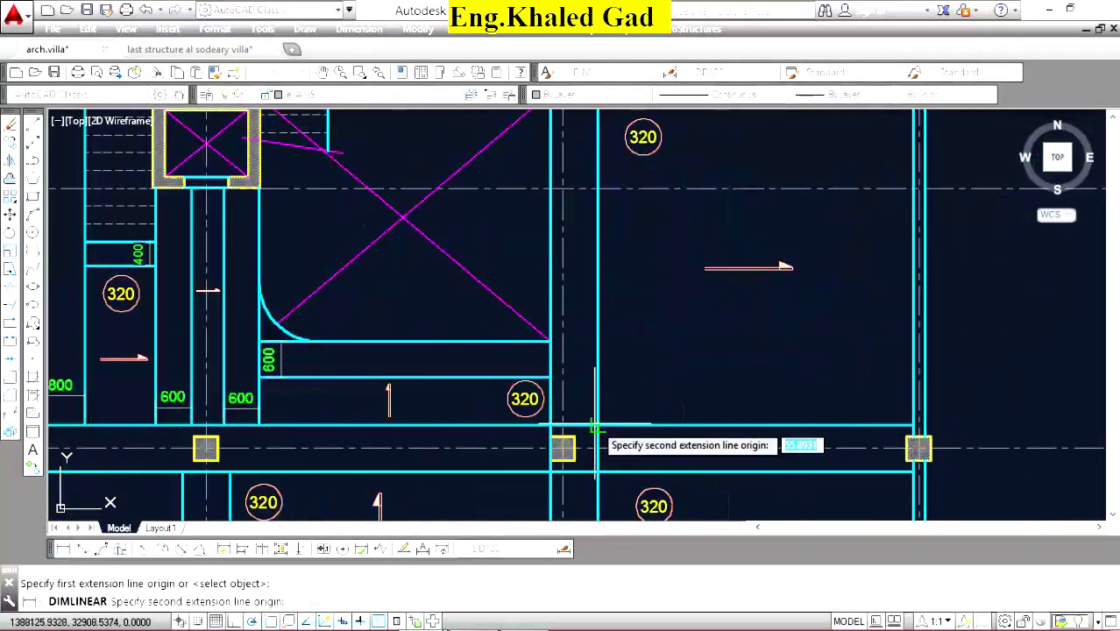
pyautogui.click(917, 443)
pyautogui.scroll(3, 782, 383)
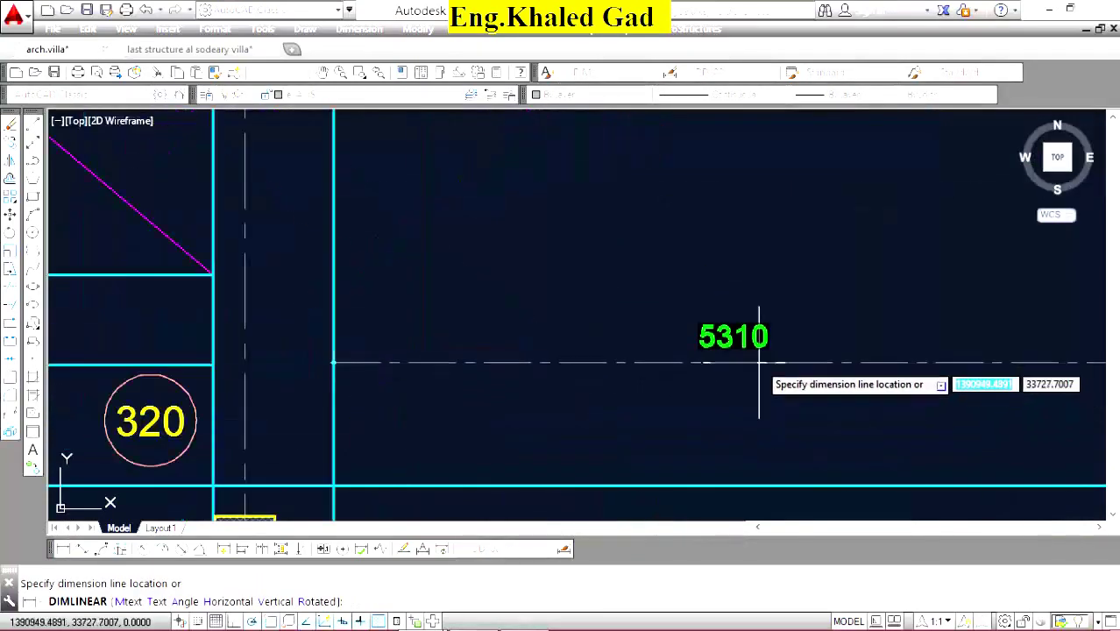
pyautogui.click(733, 362)
# Draw a guide line starting at the 5310 dimension.
pyautogui.click(33, 129)
pyautogui.click(732, 361)
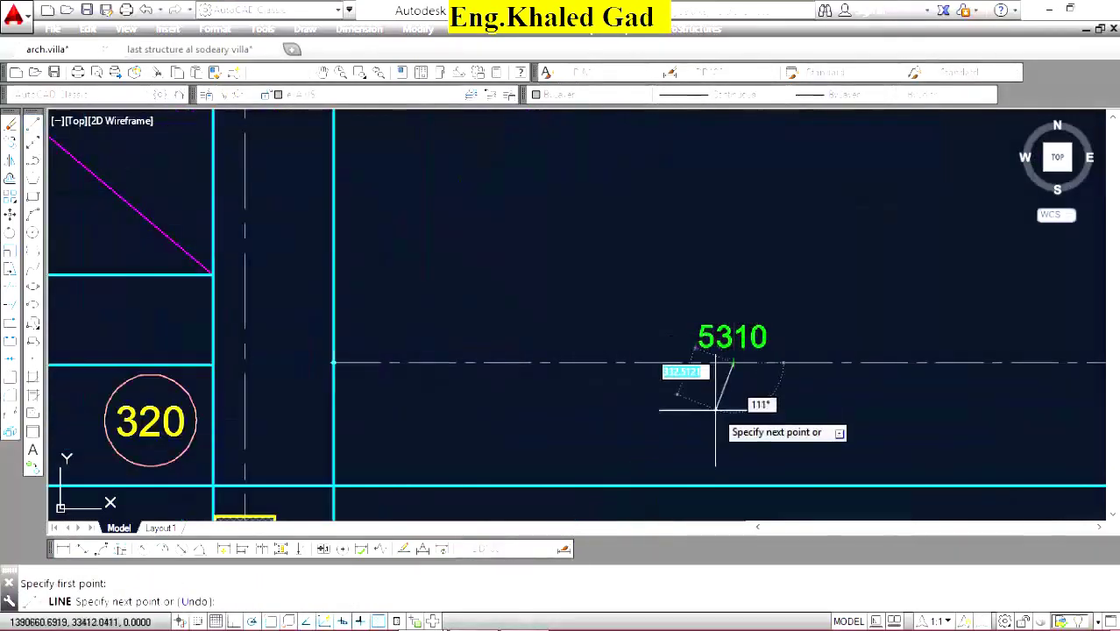
pyautogui.scroll(-6, 720, 400)
pyautogui.scroll(2, 720, 270)
pyautogui.rightClick(655, 220)
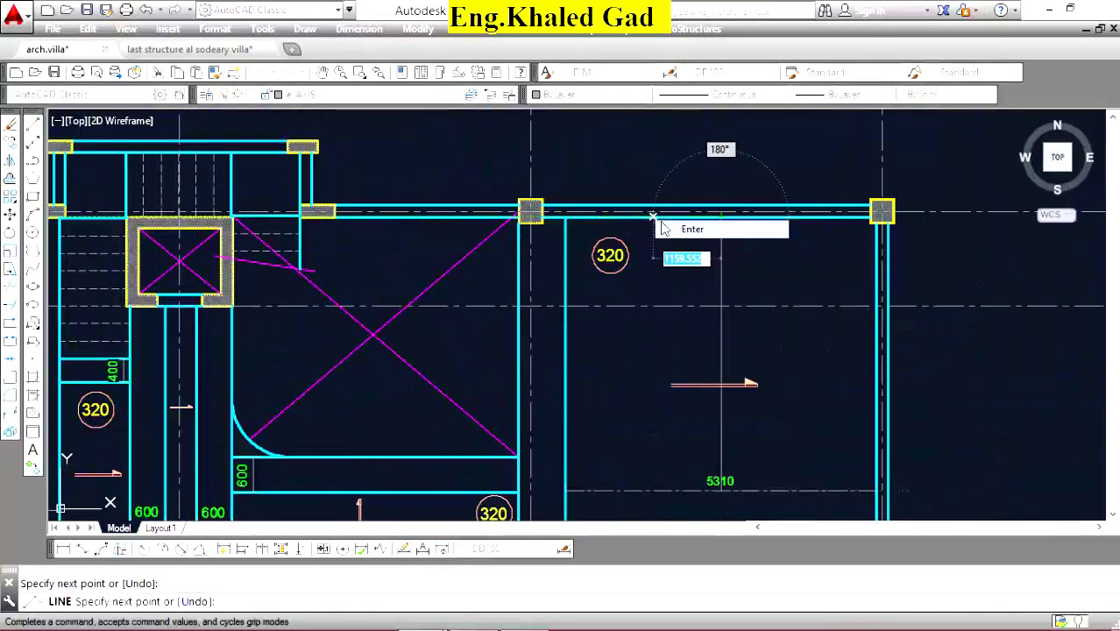
pyautogui.click(683, 230)
pyautogui.scroll(-5, 683, 230)
pyautogui.scroll(7, 700, 283)
# Stretch the 5310 dimension's grip to a new spot, then erase the dimension.
pyautogui.click(721, 175)
pyautogui.click(688, 179)
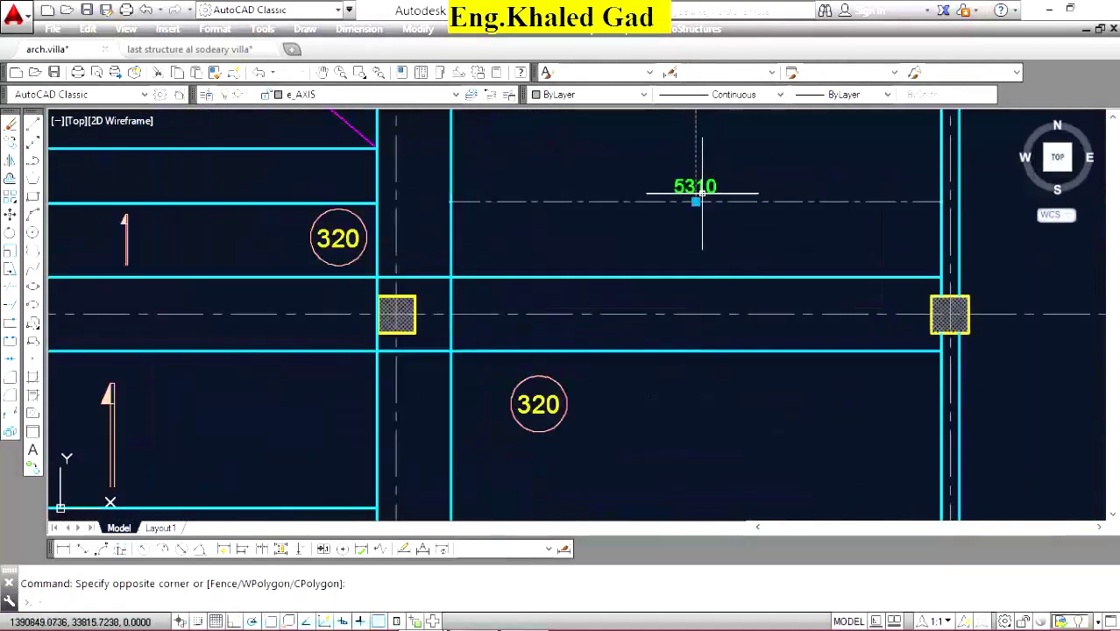
pyautogui.click(695, 202)
pyautogui.click(695, 278)
pyautogui.click(612, 171)
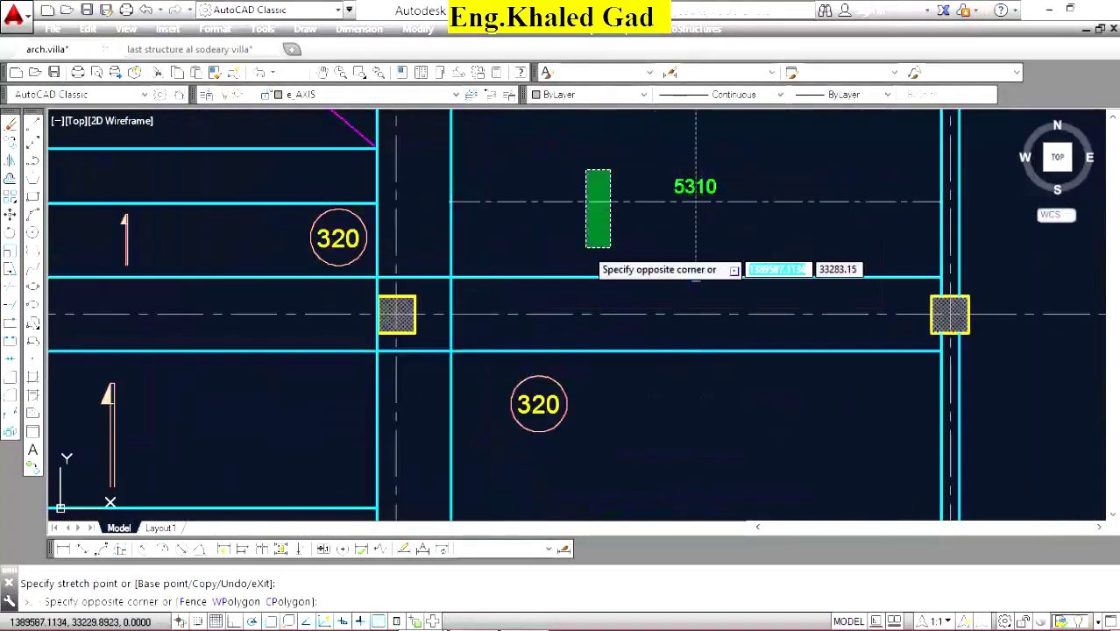
pyautogui.press('Escape')
pyautogui.click(645, 155)
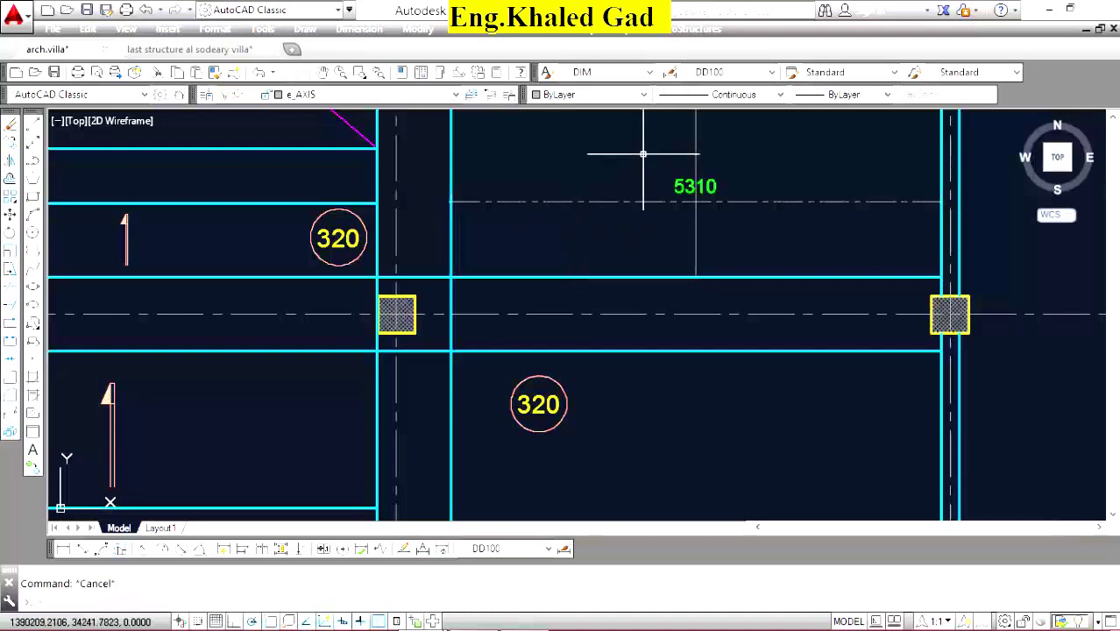
pyautogui.click(12, 125)
# Draw a new vertical line starting from a point on the beam.
pyautogui.scroll(-5, 148, 132)
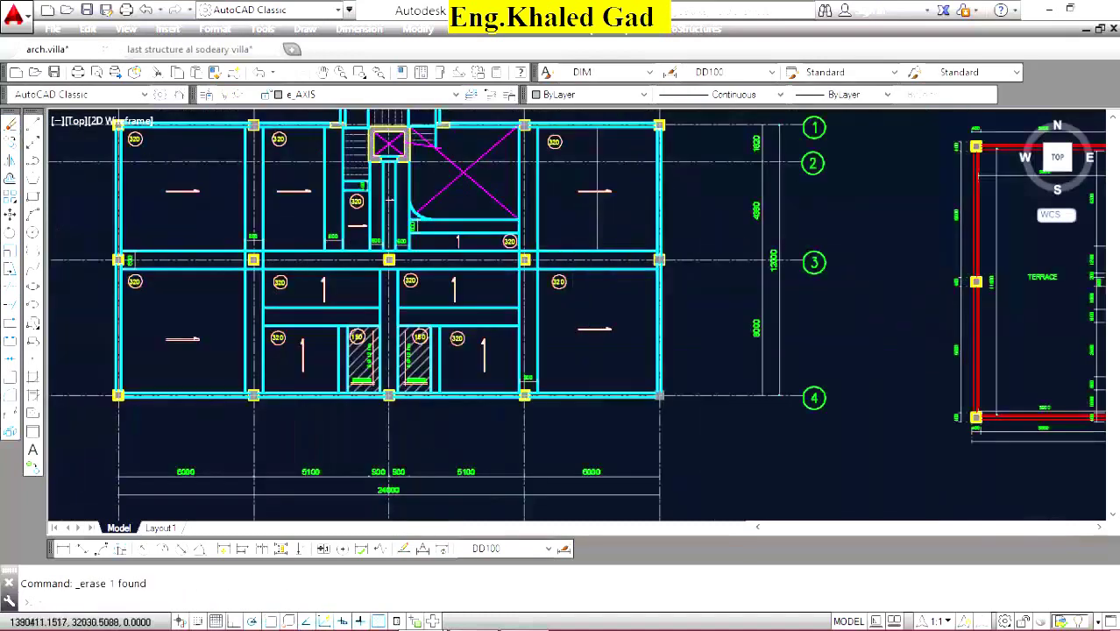
pyautogui.scroll(5, 147, 131)
pyautogui.click(11, 125)
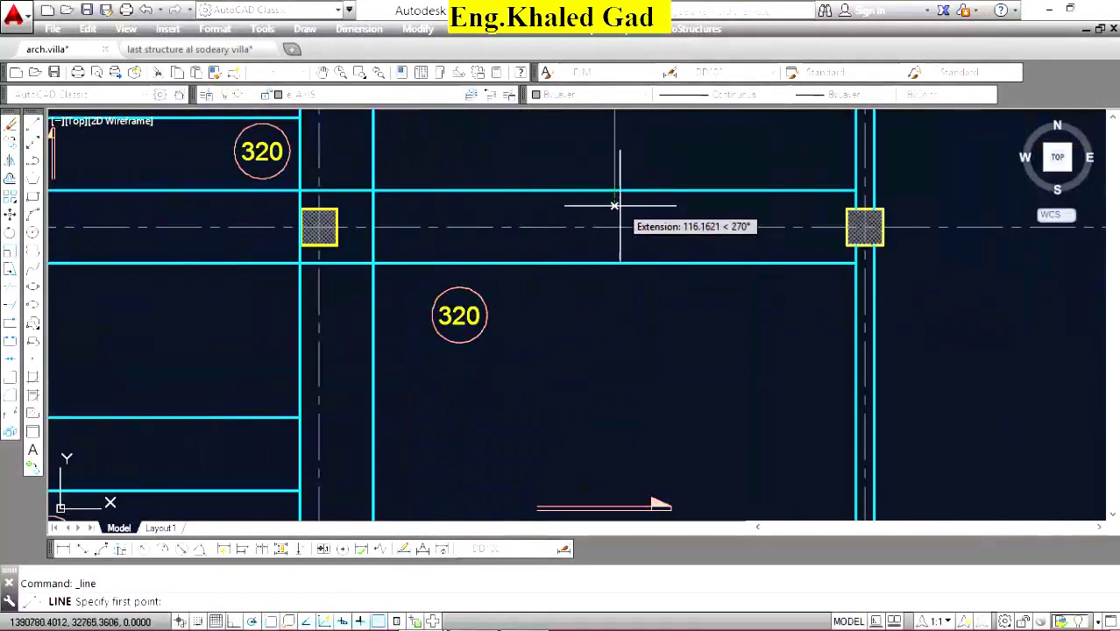
pyautogui.click(613, 260)
pyautogui.scroll(-2, 612, 260)
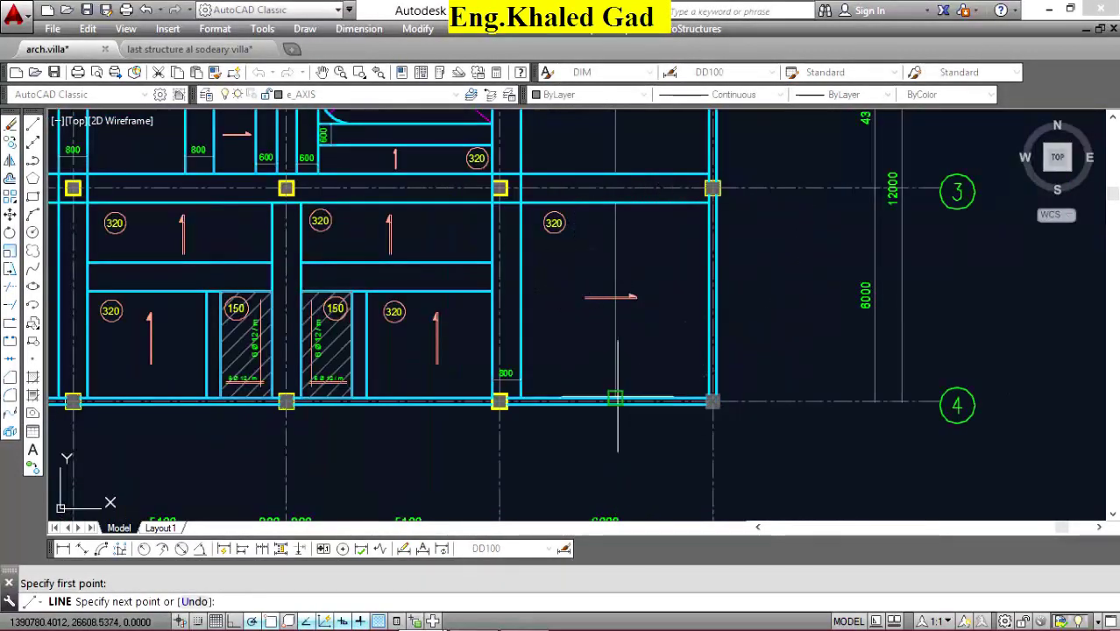
pyautogui.rightClick(557, 302)
pyautogui.click(592, 321)
pyautogui.scroll(-4, 668, 360)
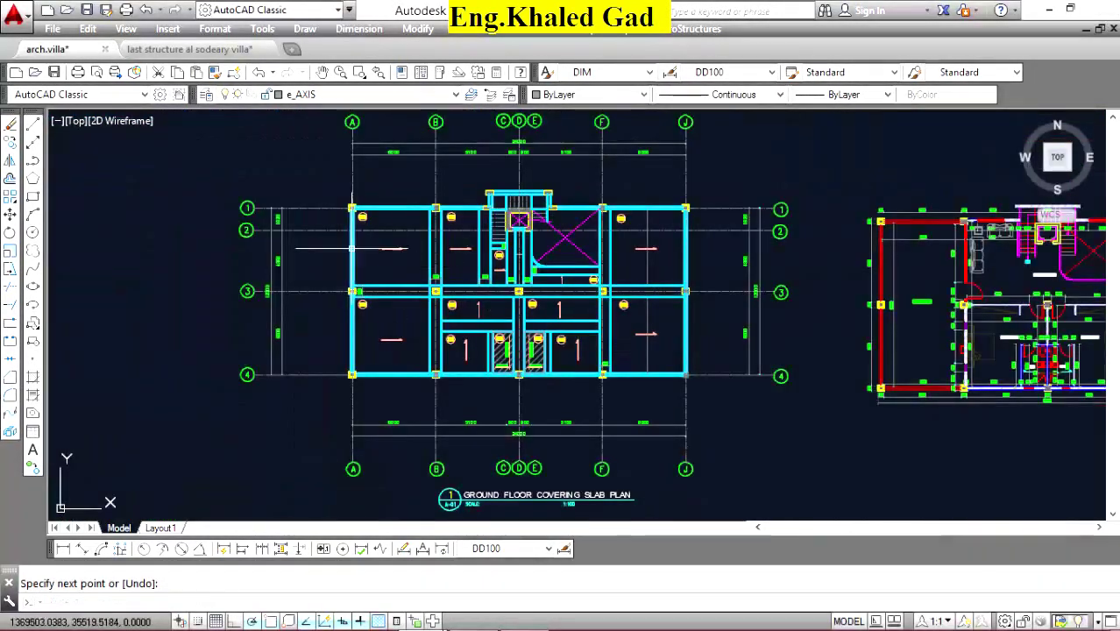
pyautogui.scroll(3, 353, 252)
pyautogui.scroll(-3, 473, 261)
pyautogui.scroll(3, 547, 229)
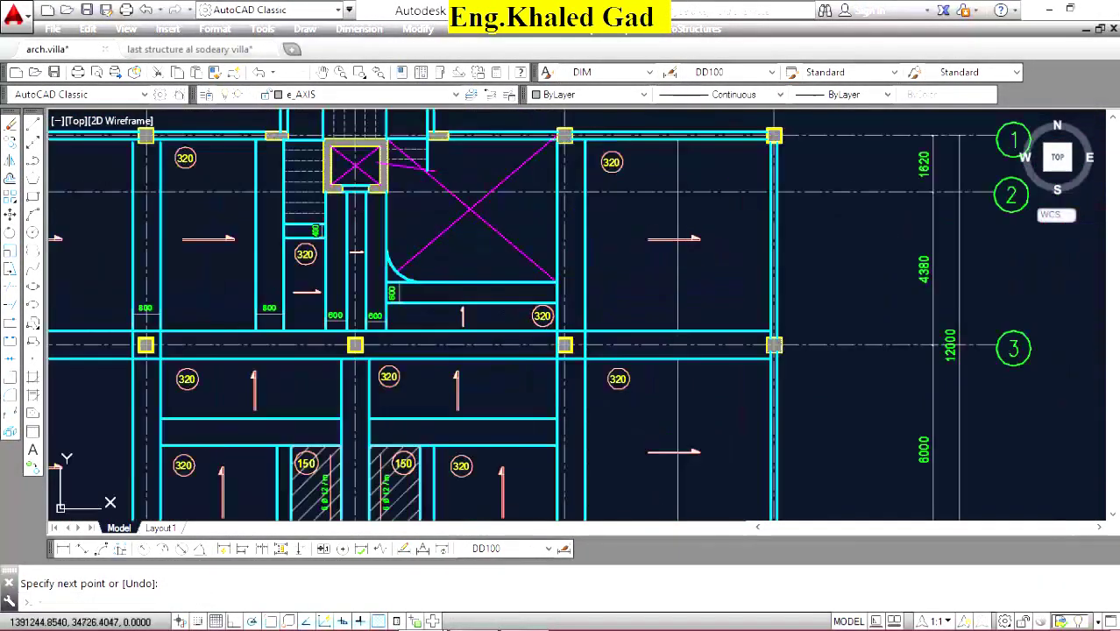
pyautogui.press('Escape')
pyautogui.click(604, 175)
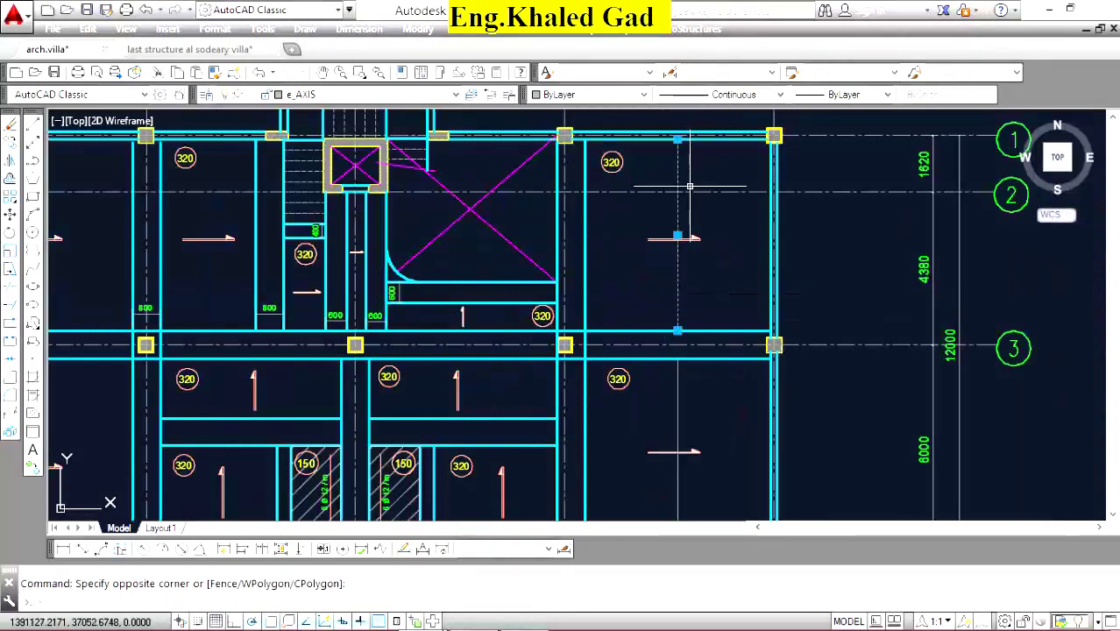
pyautogui.press('Escape')
# Give the new vertical line the rebar arrow's layer and style, with the HIDDEN dashed linetype.
pyautogui.scroll(3, 675, 237)
pyautogui.click(657, 235)
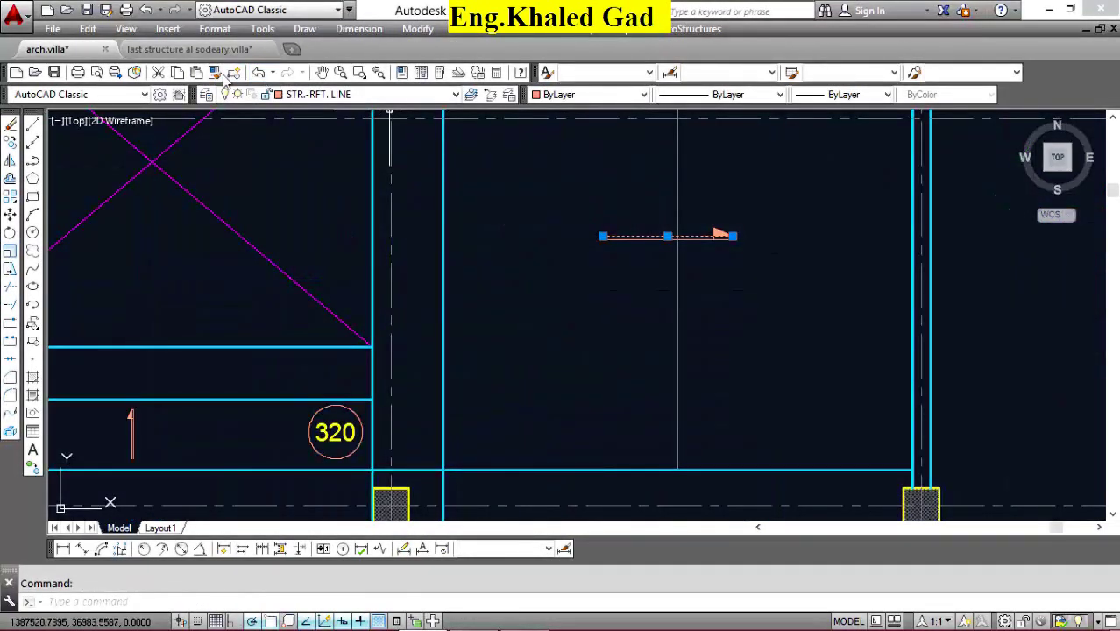
pyautogui.click(215, 72)
pyautogui.click(682, 298)
pyautogui.rightClick(654, 295)
pyautogui.click(725, 287)
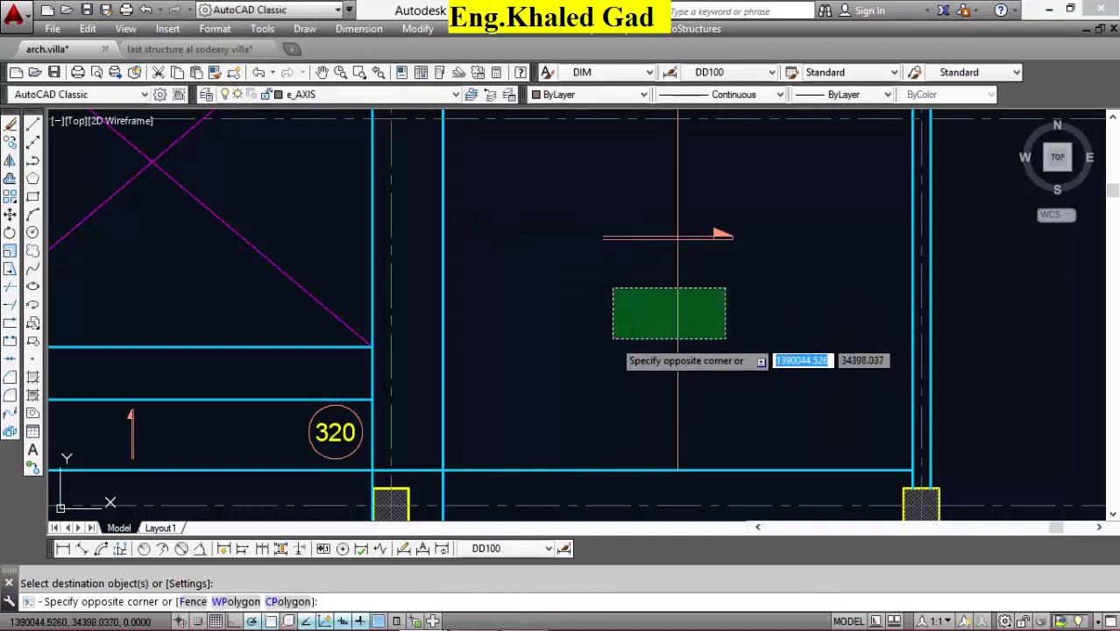
pyautogui.click(612, 339)
pyautogui.press('Return')
pyautogui.click(750, 96)
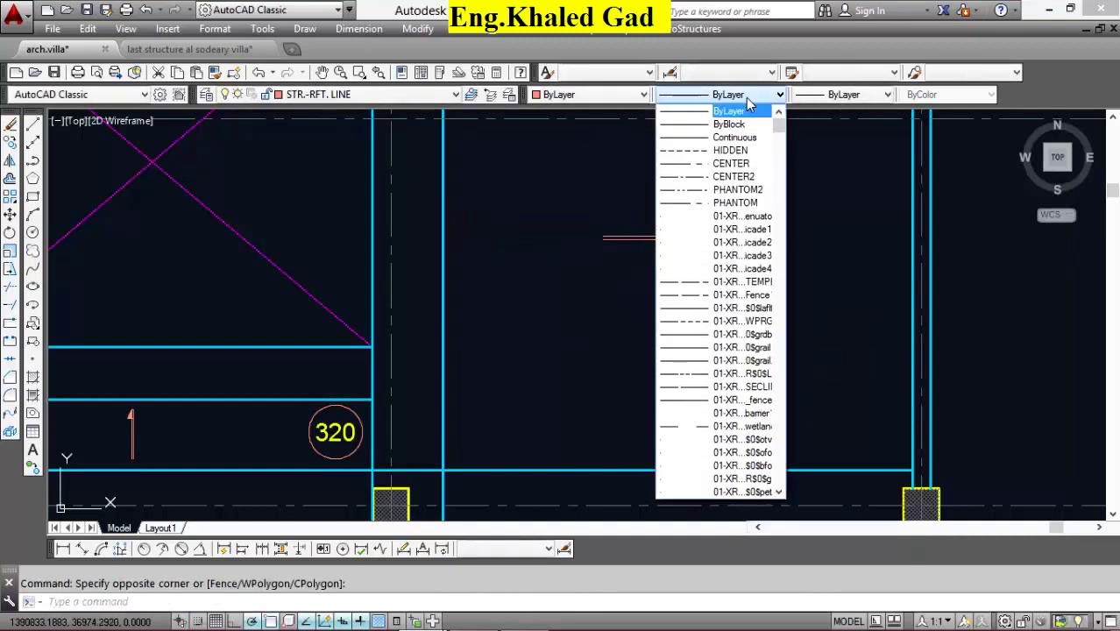
pyautogui.click(737, 151)
pyautogui.press('Escape')
# Check the dashed line's properties and match them onto the other reinforcement lines.
pyautogui.scroll(-2, 702, 159)
pyautogui.click(737, 265)
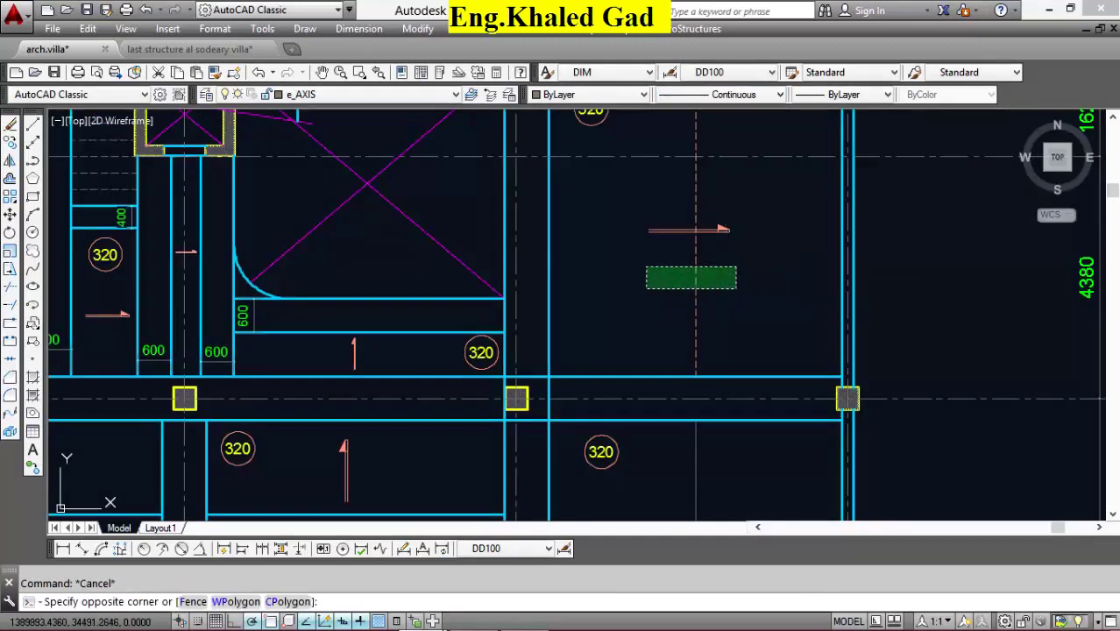
pyautogui.click(645, 281)
pyautogui.click(214, 72)
pyautogui.click(683, 466)
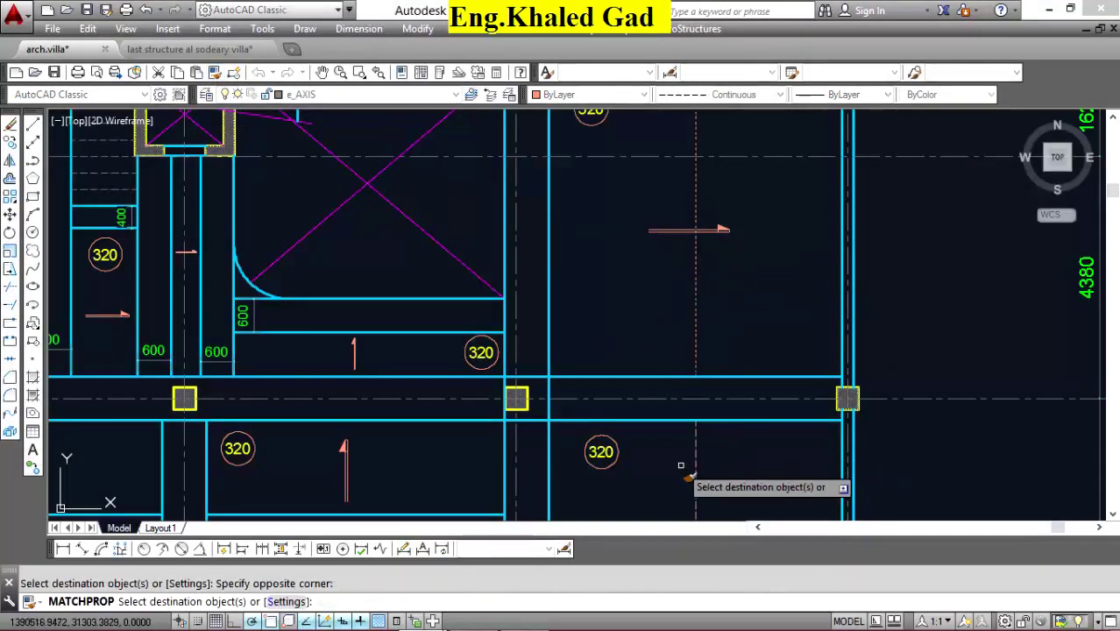
pyautogui.scroll(-5, 716, 354)
pyautogui.scroll(5, 716, 354)
pyautogui.click(684, 320)
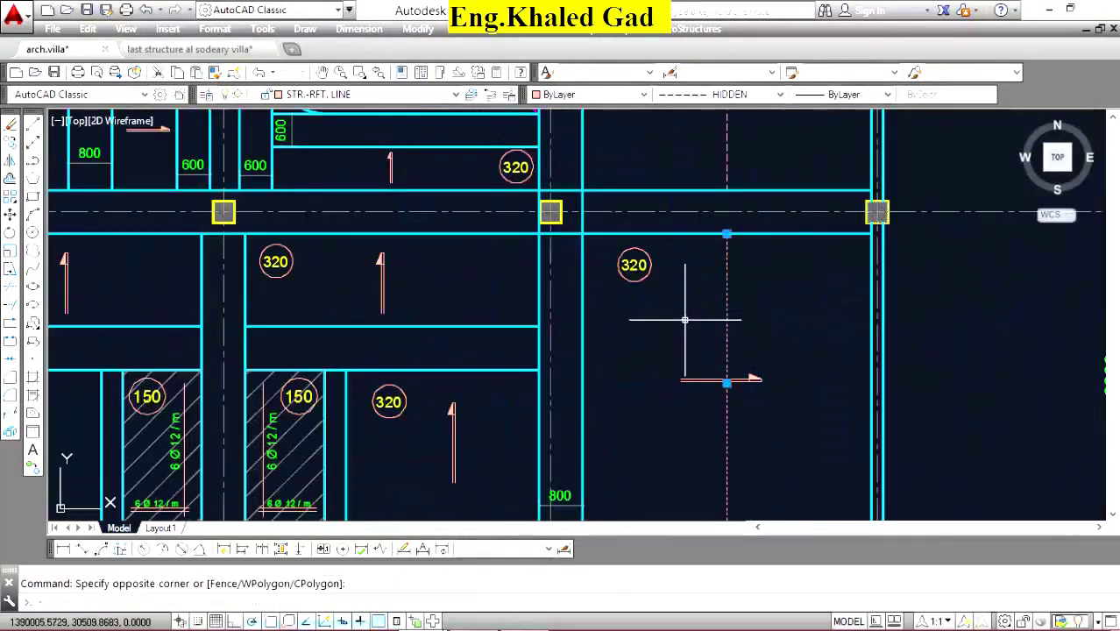
pyautogui.click(402, 73)
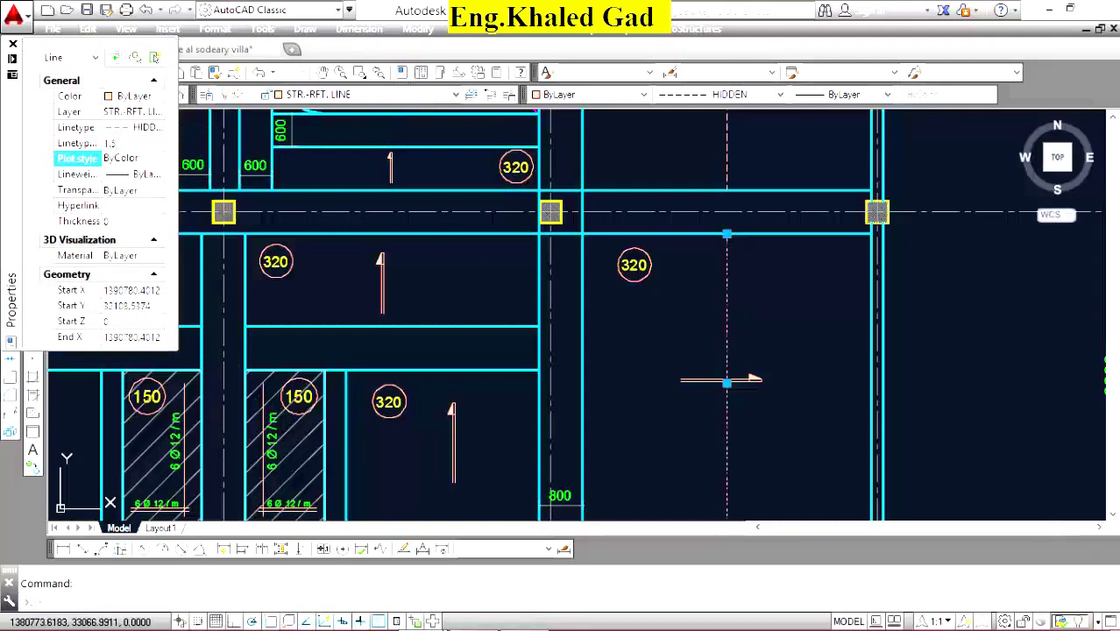
pyautogui.click(12, 45)
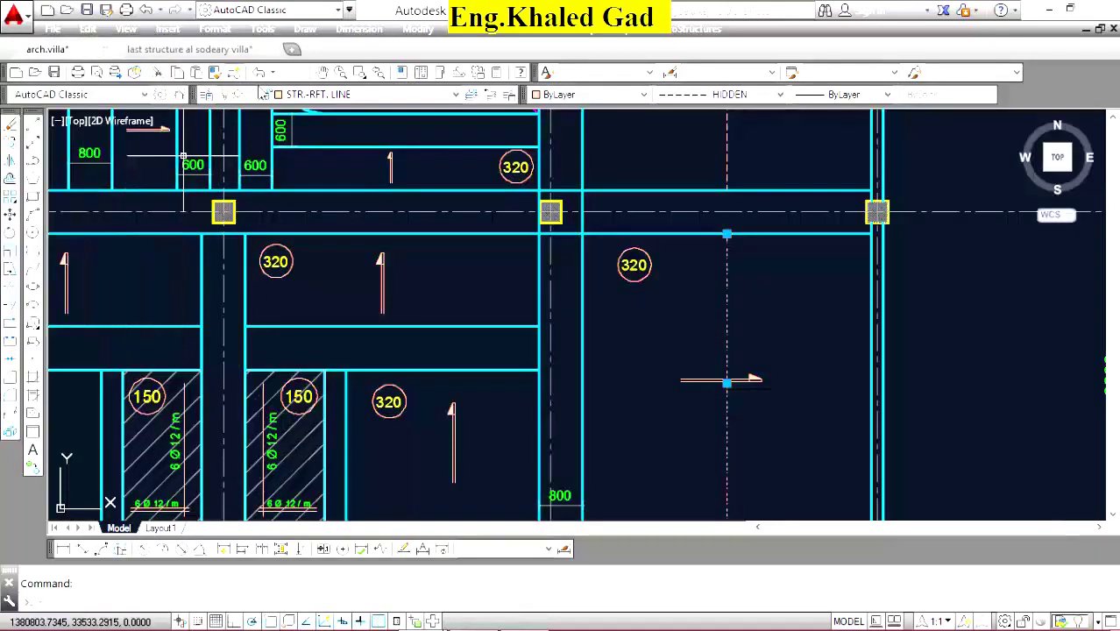
pyautogui.click(215, 73)
pyautogui.scroll(5, 701, 263)
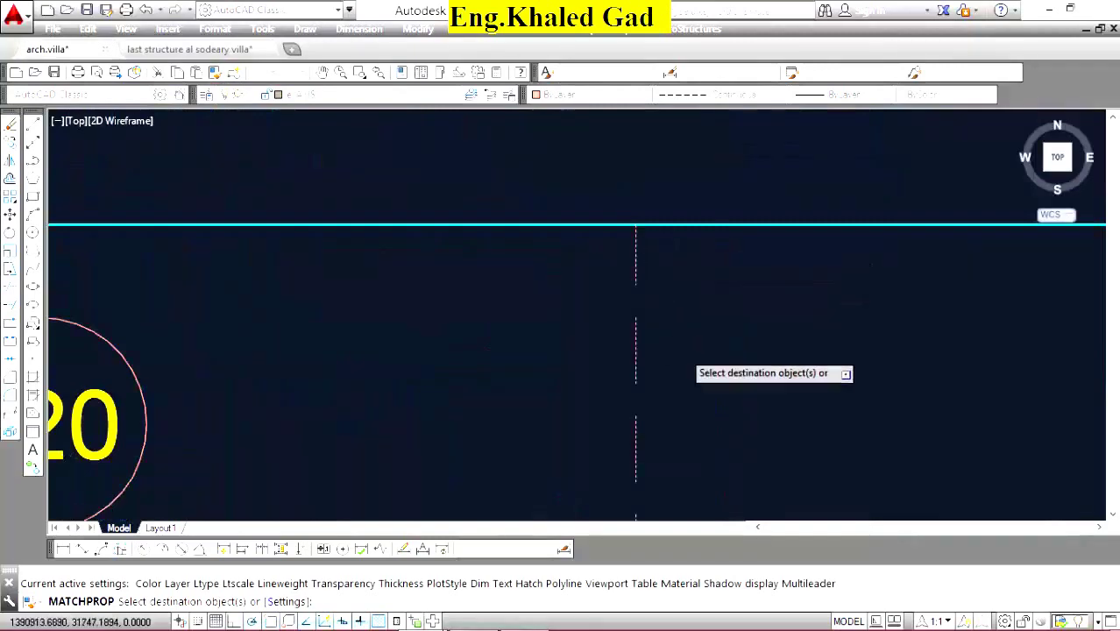
pyautogui.scroll(-7, 688, 368)
pyautogui.rightClick(670, 258)
pyautogui.click(706, 267)
# Stretch the dashed line's end point to a new position.
pyautogui.scroll(-3, 709, 270)
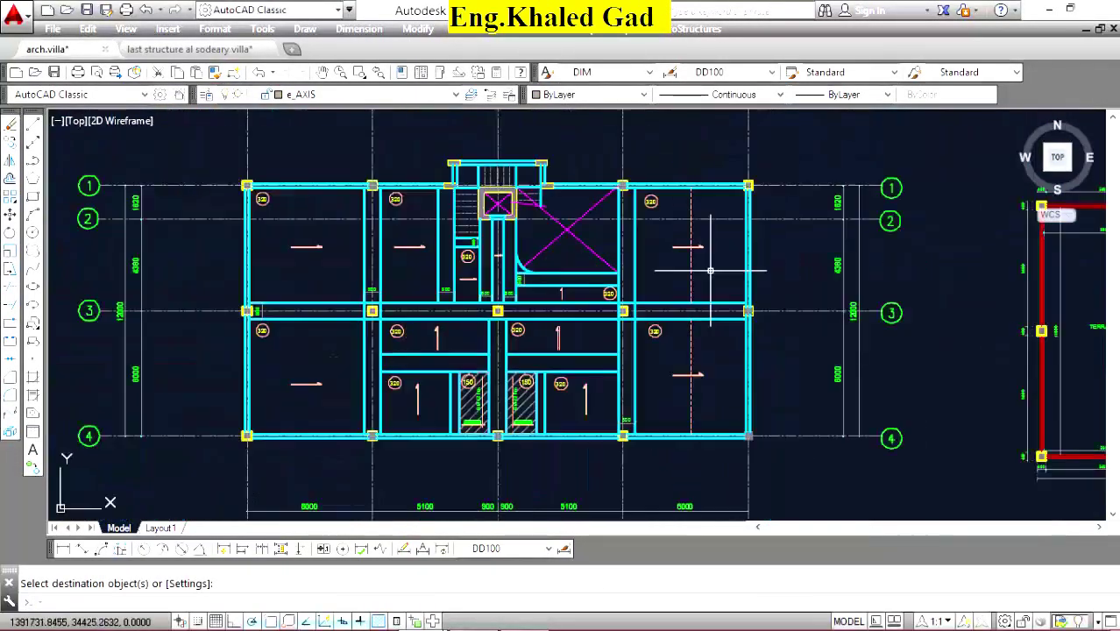
pyautogui.scroll(2, 281, 213)
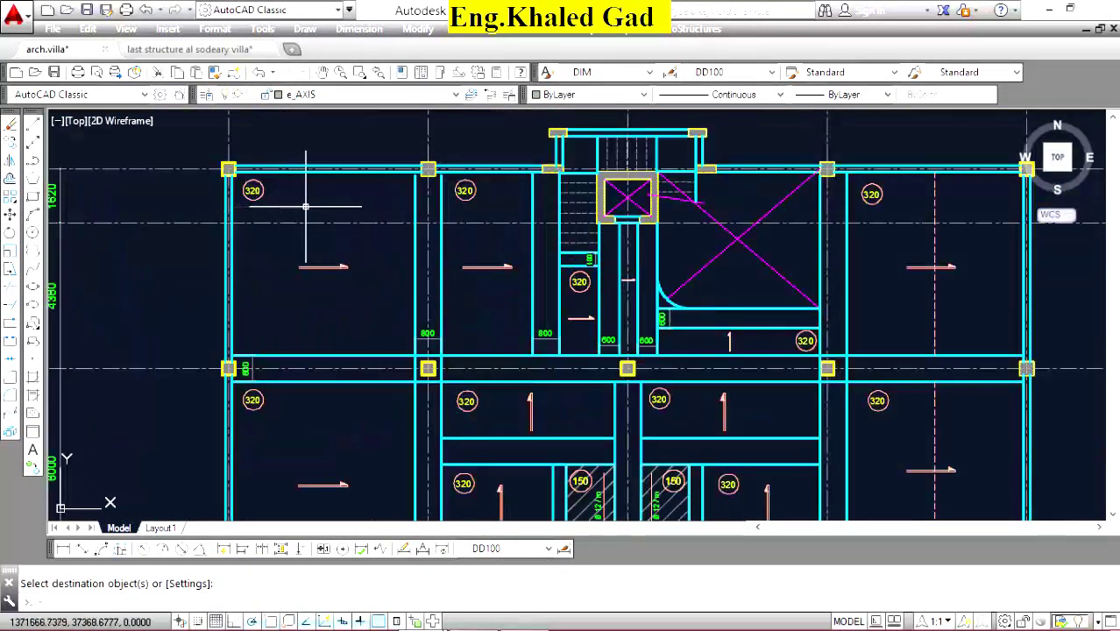
pyautogui.scroll(5, 391, 171)
pyautogui.scroll(3, 438, 215)
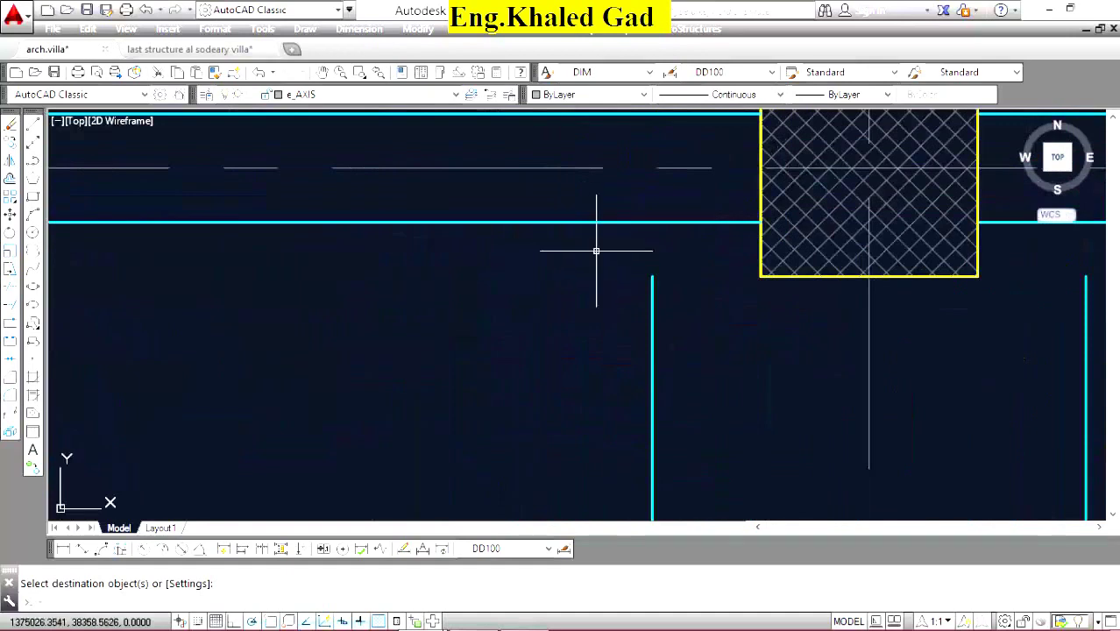
pyautogui.click(652, 277)
pyautogui.scroll(-4, 648, 268)
pyautogui.scroll(3, 692, 280)
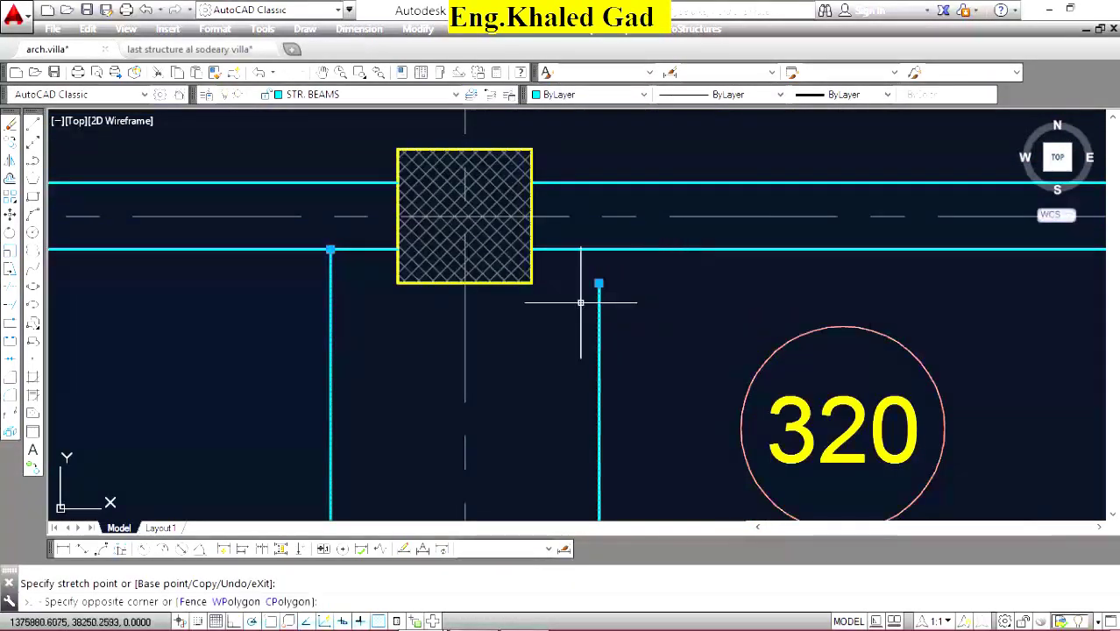
pyautogui.click(596, 280)
pyautogui.click(596, 281)
pyautogui.press('Escape')
# Mirror the upper and lower dashed lines of the right bay about a vertical axis, keeping the originals.
pyautogui.scroll(-5, 597, 249)
pyautogui.scroll(-2, 611, 220)
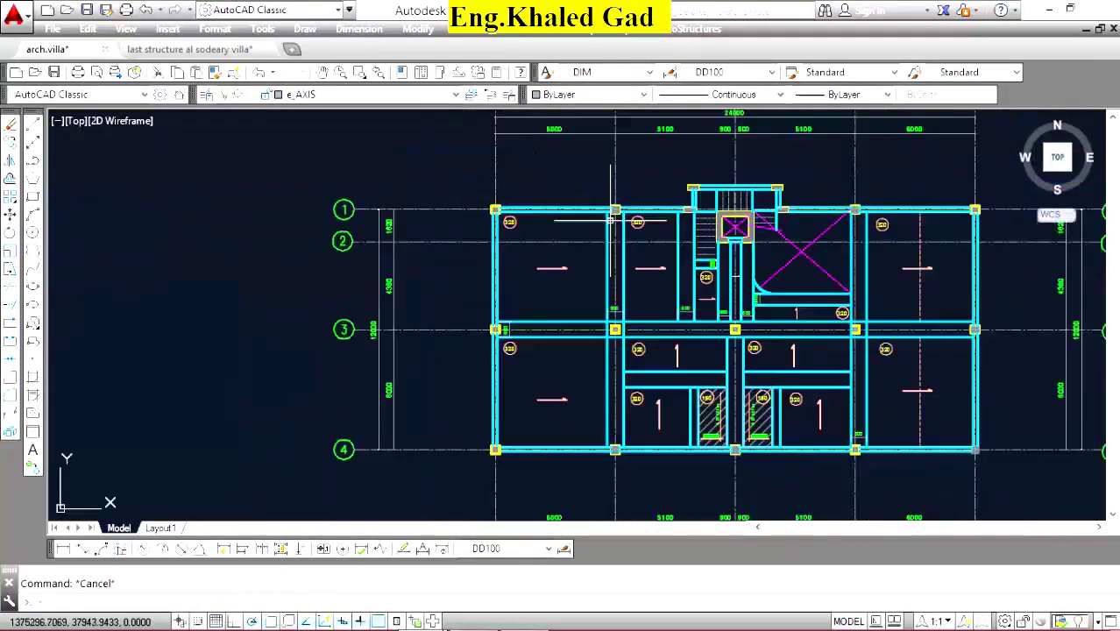
pyautogui.scroll(-1, 611, 220)
pyautogui.scroll(3, 774, 230)
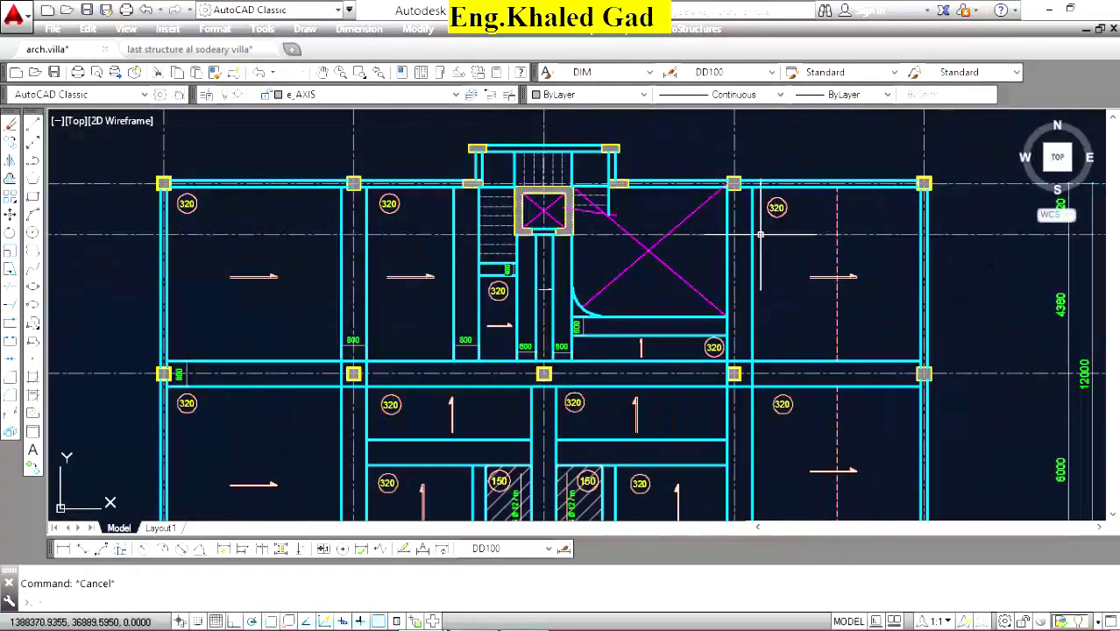
pyautogui.scroll(-2, 754, 243)
pyautogui.scroll(4, 463, 276)
pyautogui.scroll(2, 411, 290)
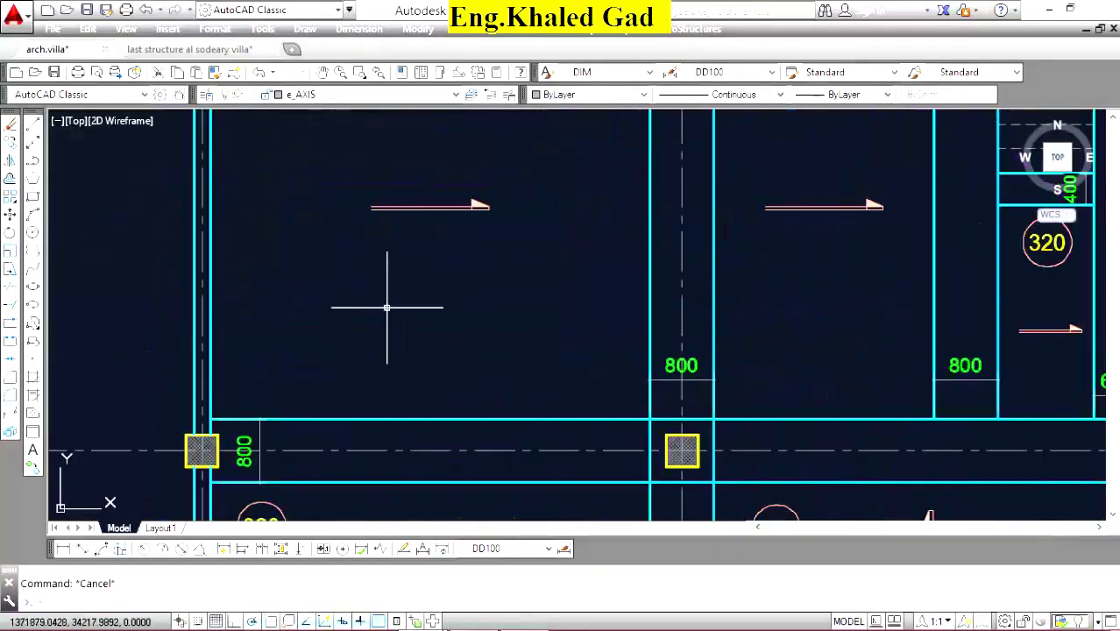
pyautogui.scroll(-2, 488, 295)
pyautogui.scroll(-2, 458, 317)
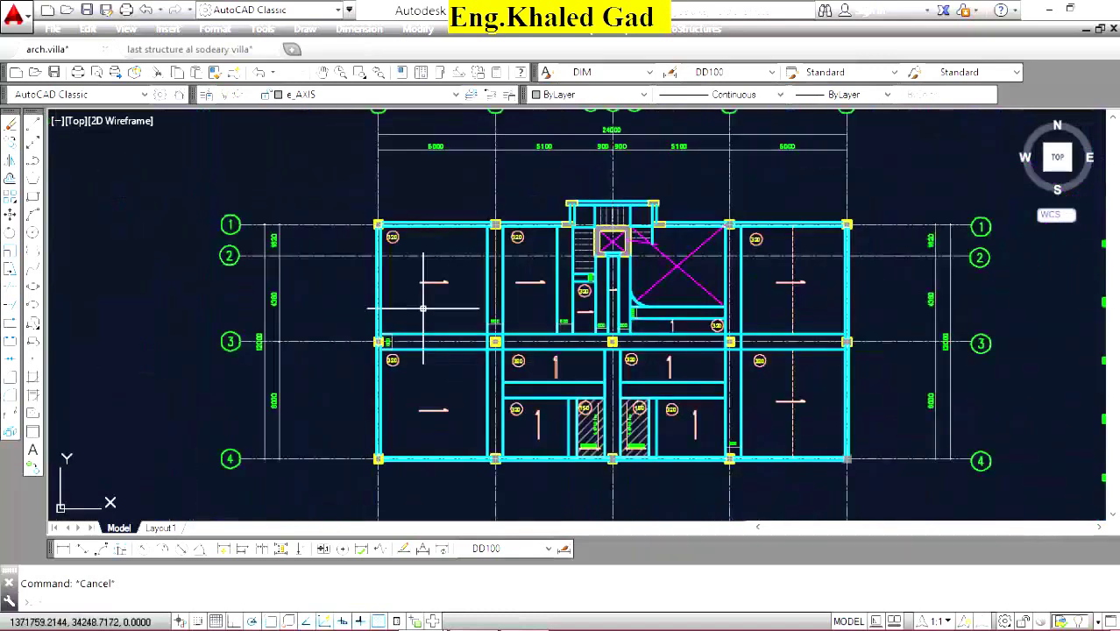
pyautogui.click(796, 350)
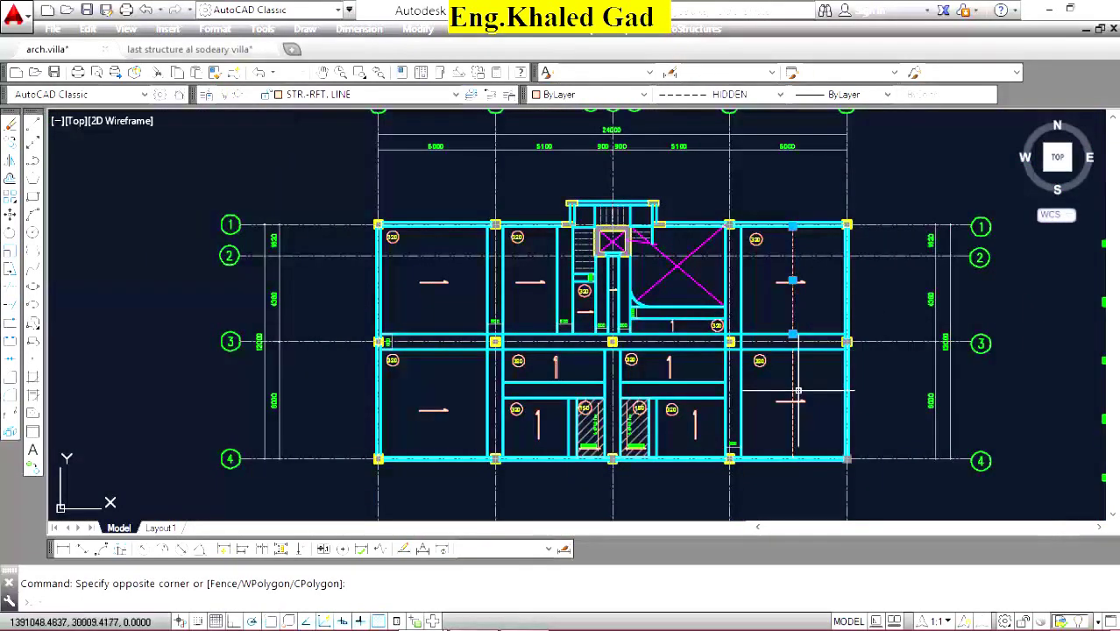
pyautogui.click(794, 389)
pyautogui.click(11, 170)
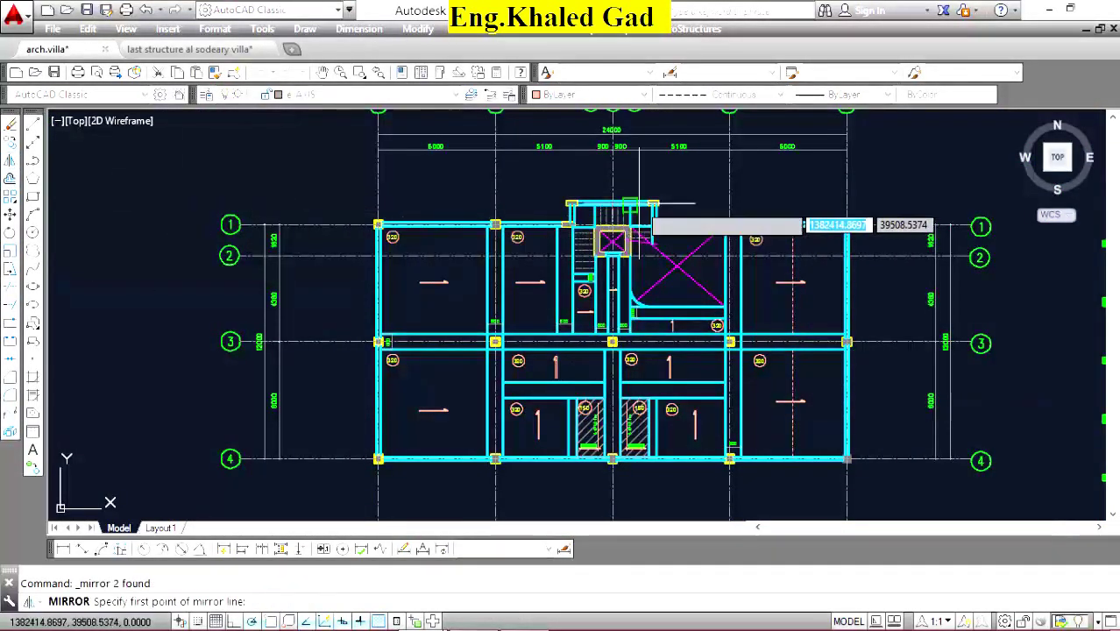
pyautogui.scroll(5, 645, 200)
pyautogui.click(509, 203)
pyautogui.click(509, 164)
pyautogui.rightClick(509, 164)
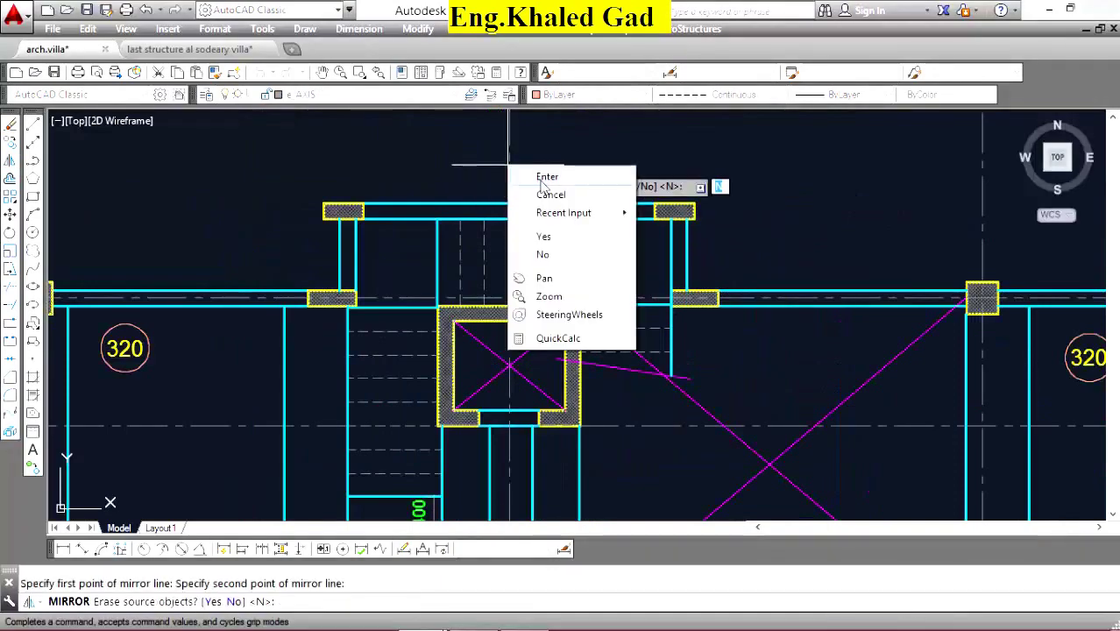
pyautogui.press('Escape')
pyautogui.scroll(-6, 496, 230)
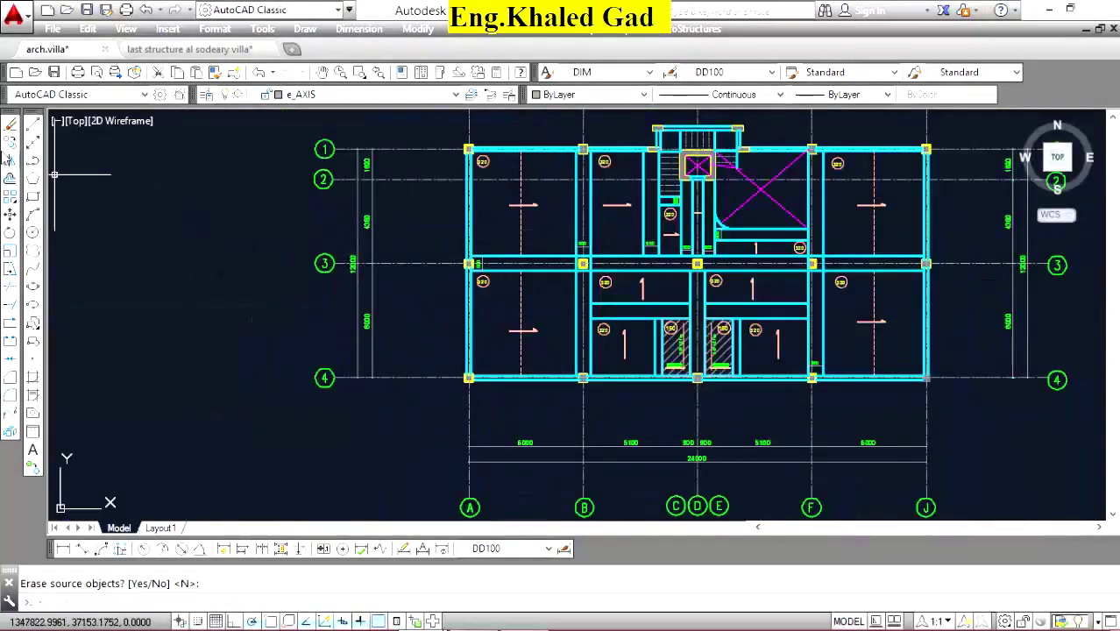
# Copy the '6 Ø 12 / m' rebar label into the left bay.
pyautogui.click(11, 150)
pyautogui.scroll(6, 648, 342)
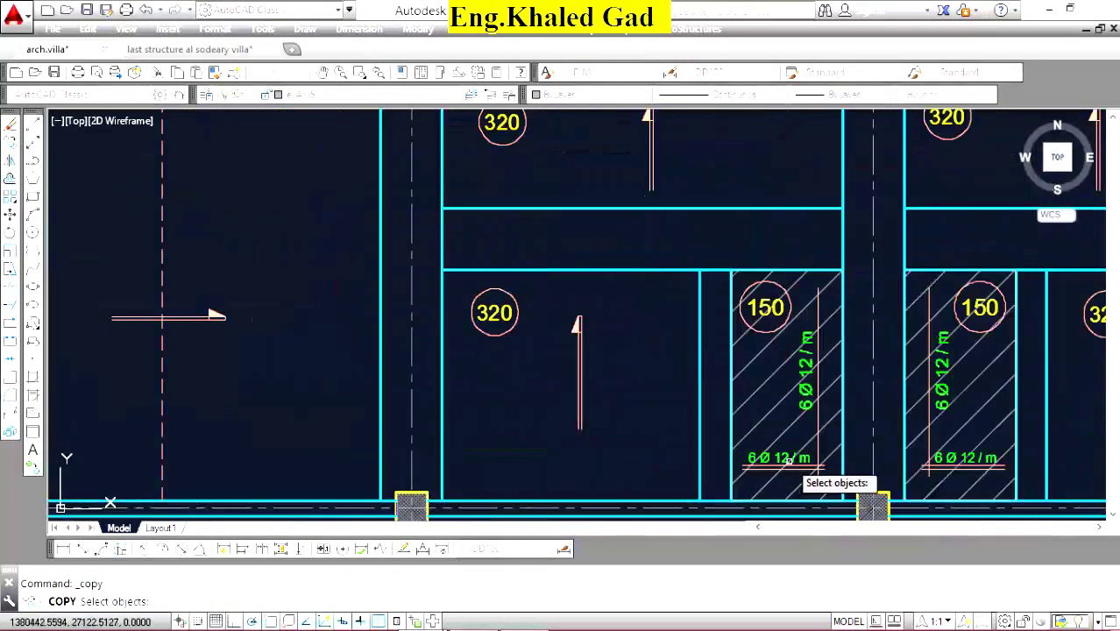
pyautogui.press('Return')
pyautogui.click(738, 446)
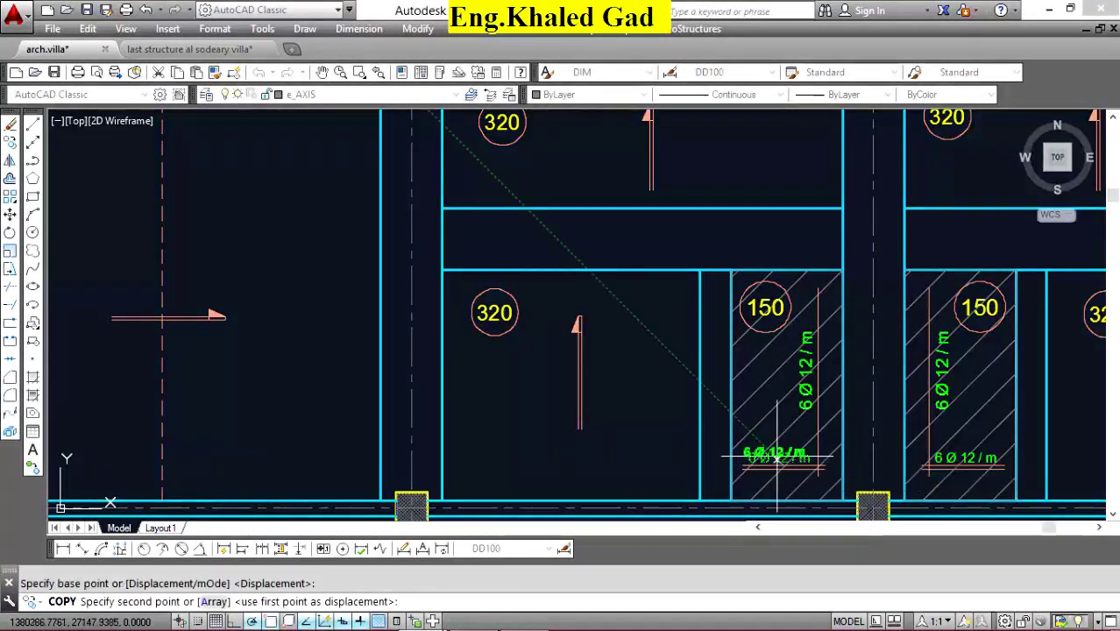
pyautogui.scroll(-4, 670, 413)
pyautogui.scroll(5, 464, 391)
pyautogui.click(413, 350)
pyautogui.rightClick(408, 296)
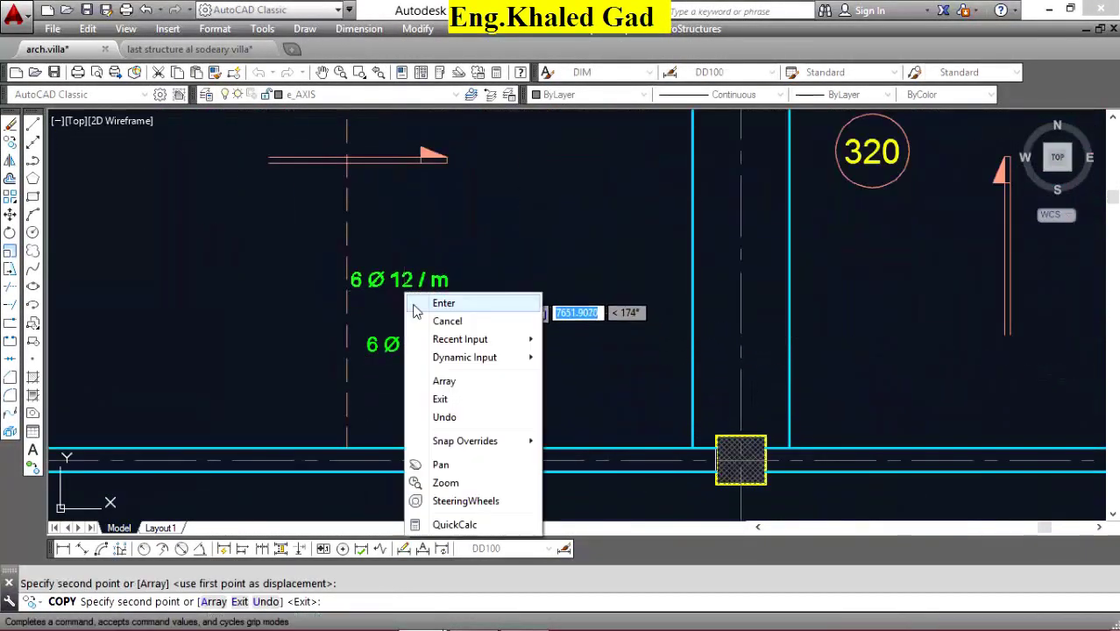
pyautogui.click(446, 320)
# Change the copied label's text to 'C.R.'.
pyautogui.click(415, 339)
pyautogui.rightClick(415, 339)
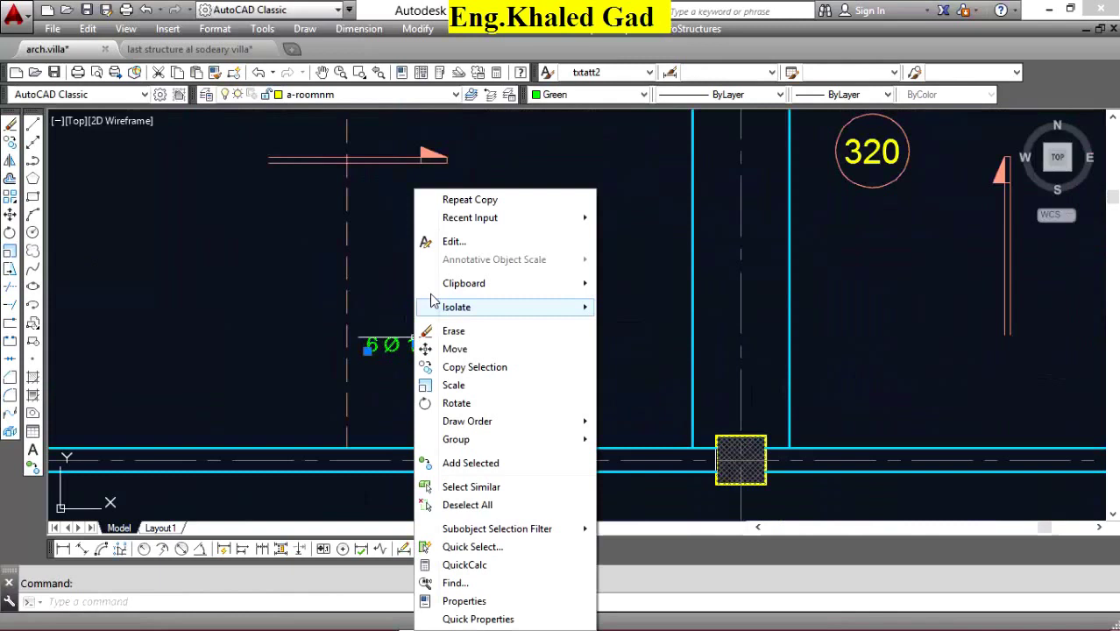
pyautogui.click(441, 239)
pyautogui.write('C')
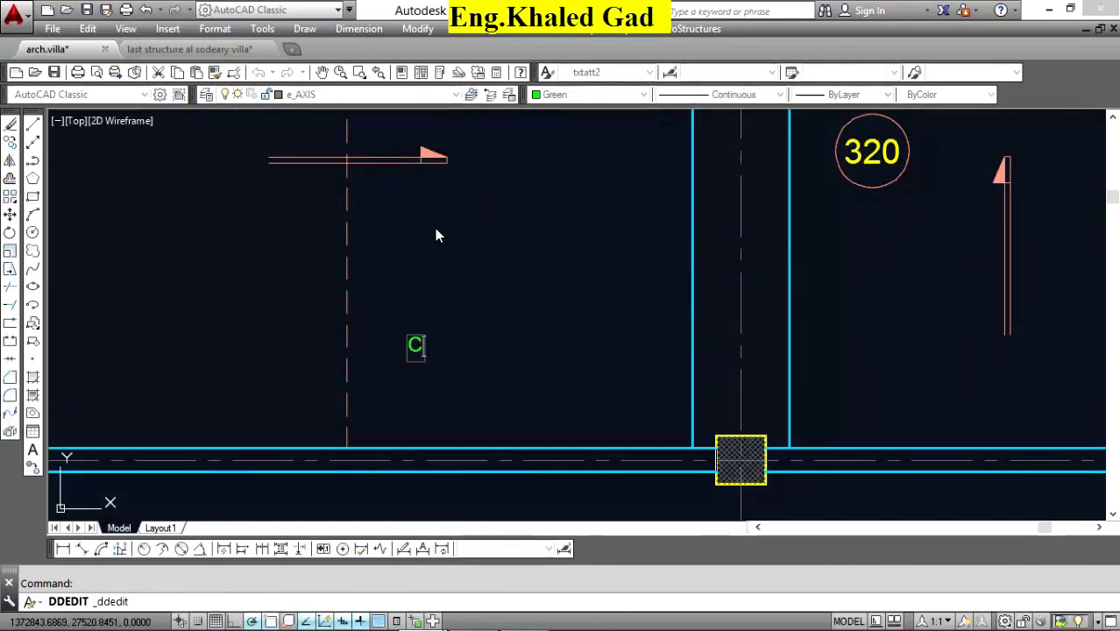
pyautogui.write('.R')
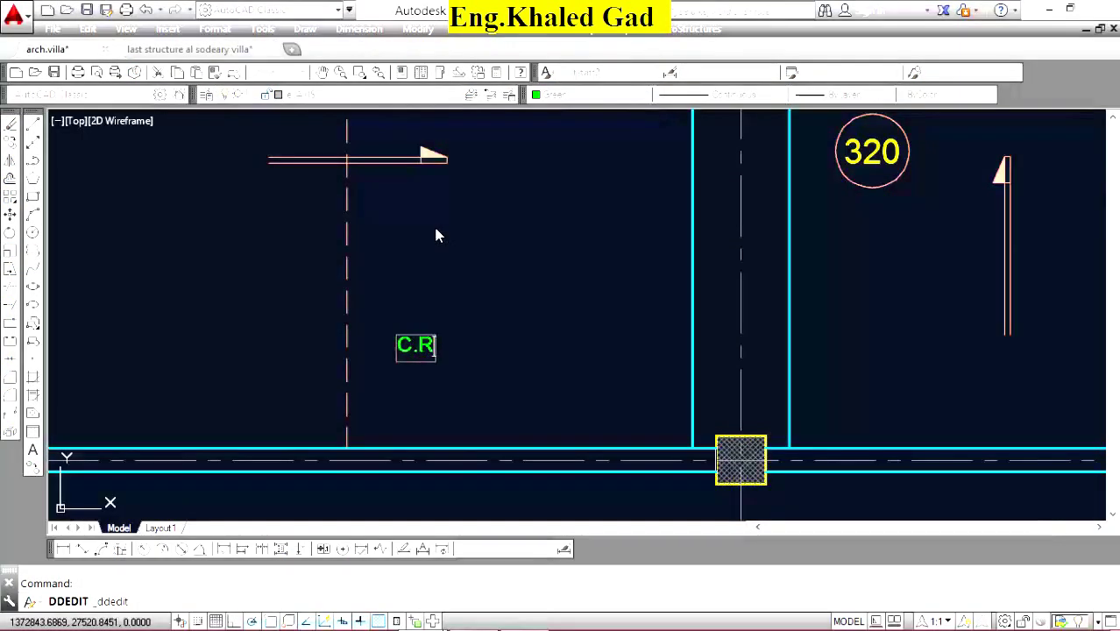
pyautogui.write('.')
pyautogui.press('Return')
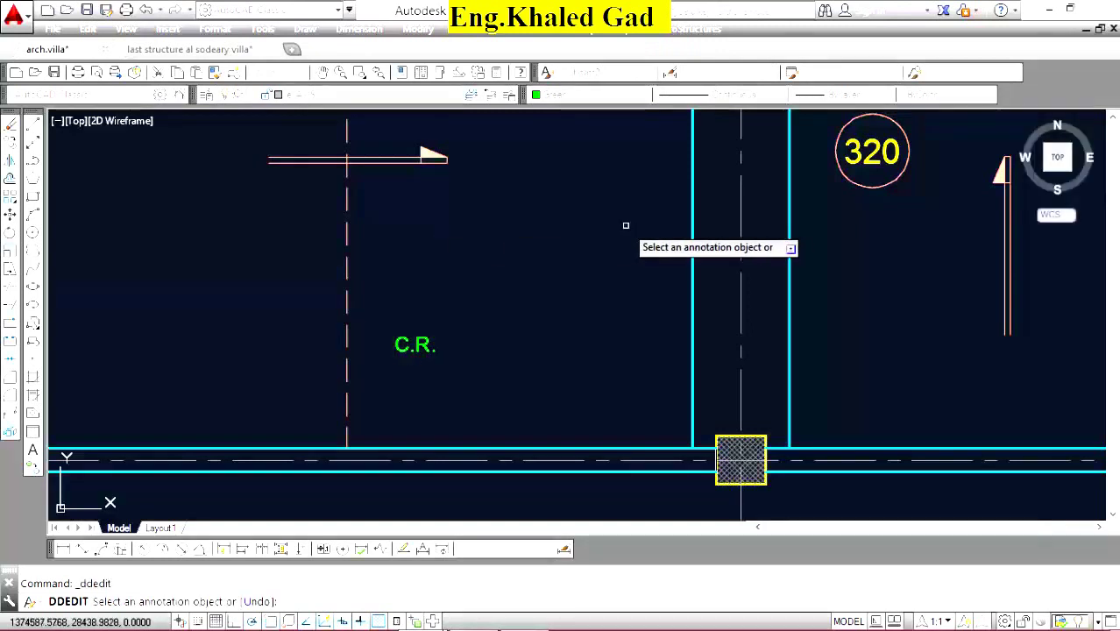
pyautogui.rightClick(490, 216)
pyautogui.click(504, 223)
# Rotate the C.R. label 90° so it reads vertically.
pyautogui.click(10, 232)
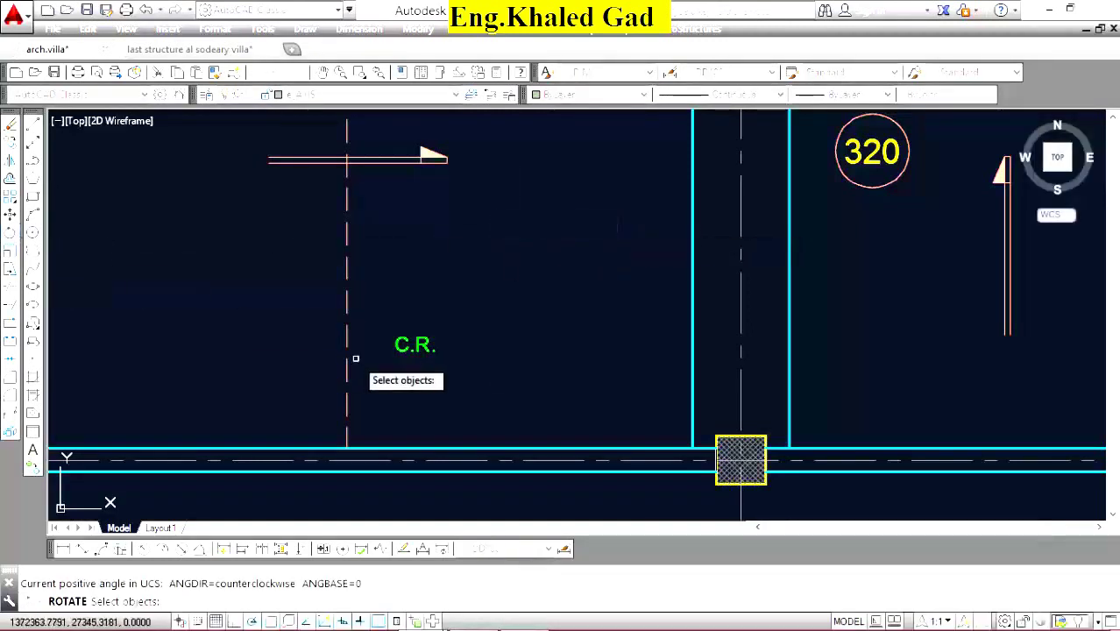
pyautogui.scroll(3, 406, 351)
pyautogui.click(530, 260)
pyautogui.click(455, 333)
pyautogui.press('Return')
pyautogui.click(428, 351)
pyautogui.click(431, 299)
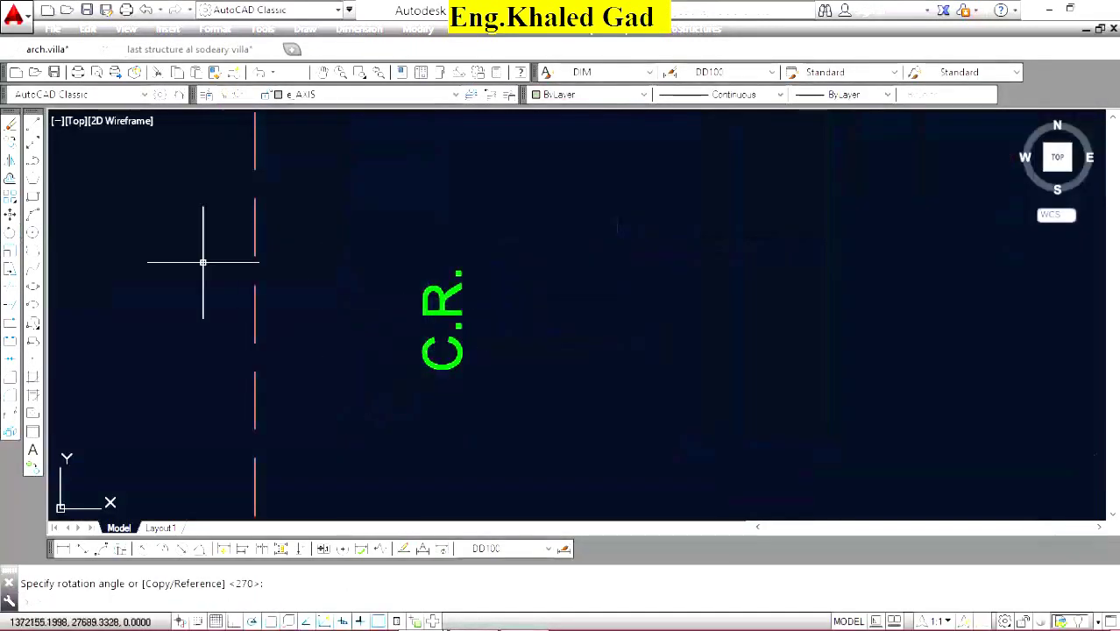
# Move the C.R. label beside the dashed reinforcement line.
pyautogui.click(10, 215)
pyautogui.click(478, 250)
pyautogui.click(437, 380)
pyautogui.press('Return')
pyautogui.click(437, 313)
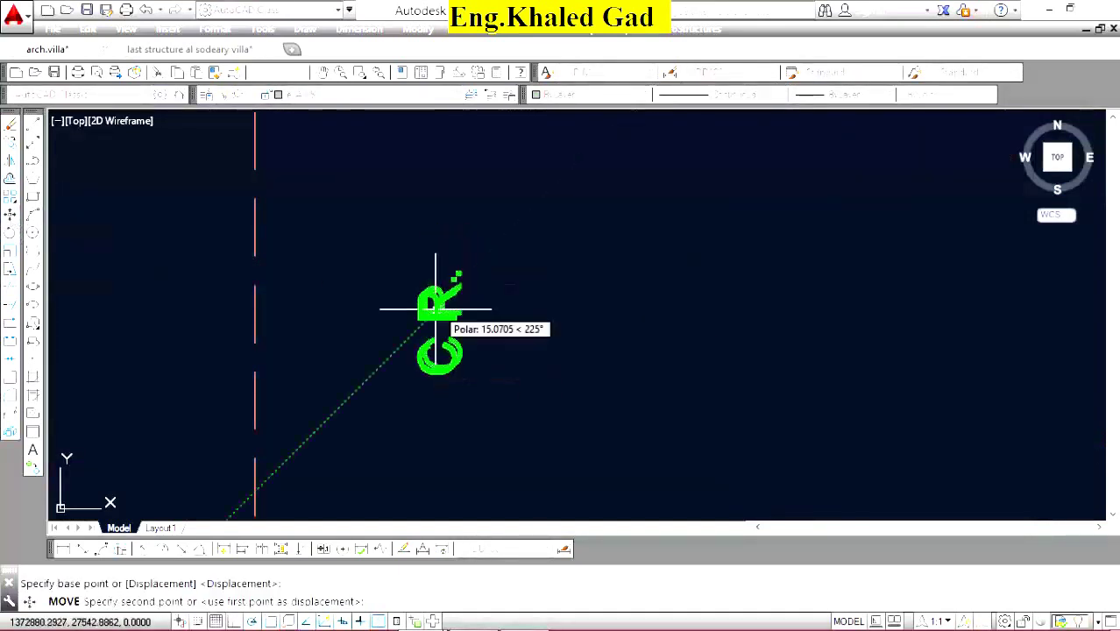
pyautogui.click(289, 375)
# Scale the C.R. label by a factor of 1.3.
pyautogui.click(295, 391)
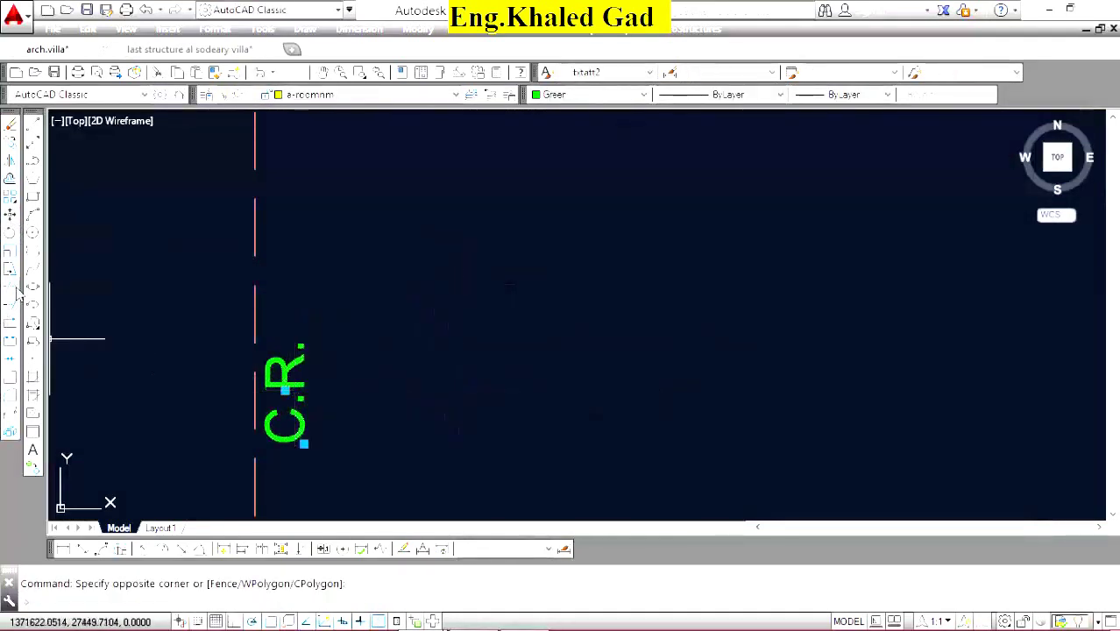
pyautogui.click(48, 337)
pyautogui.click(11, 250)
pyautogui.click(226, 375)
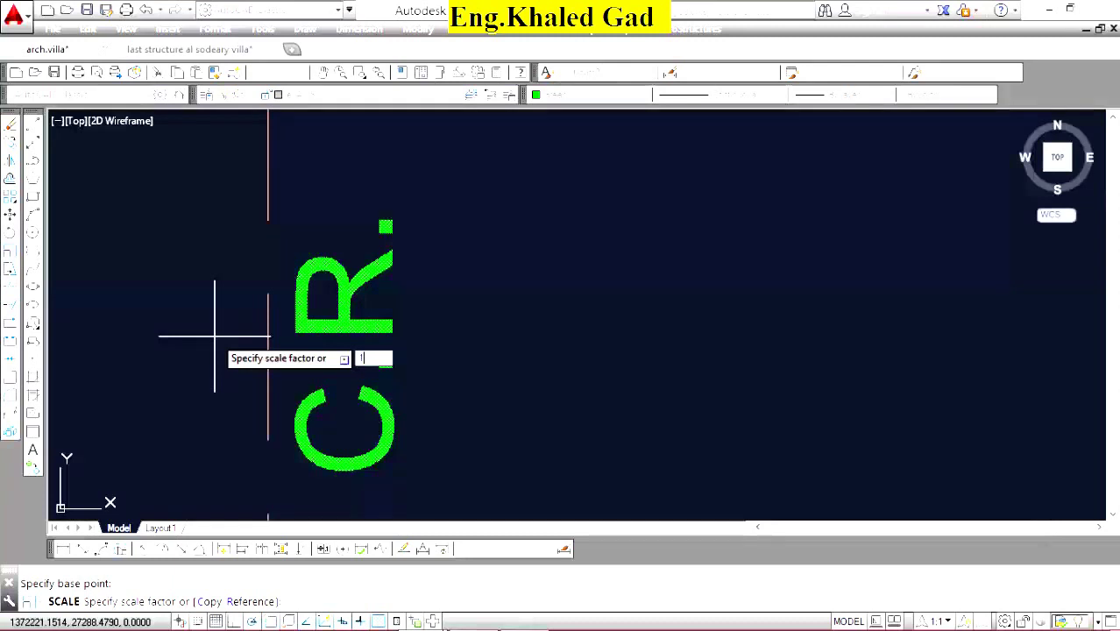
pyautogui.write('3')
pyautogui.press('Return')
pyautogui.scroll(-5, 582, 311)
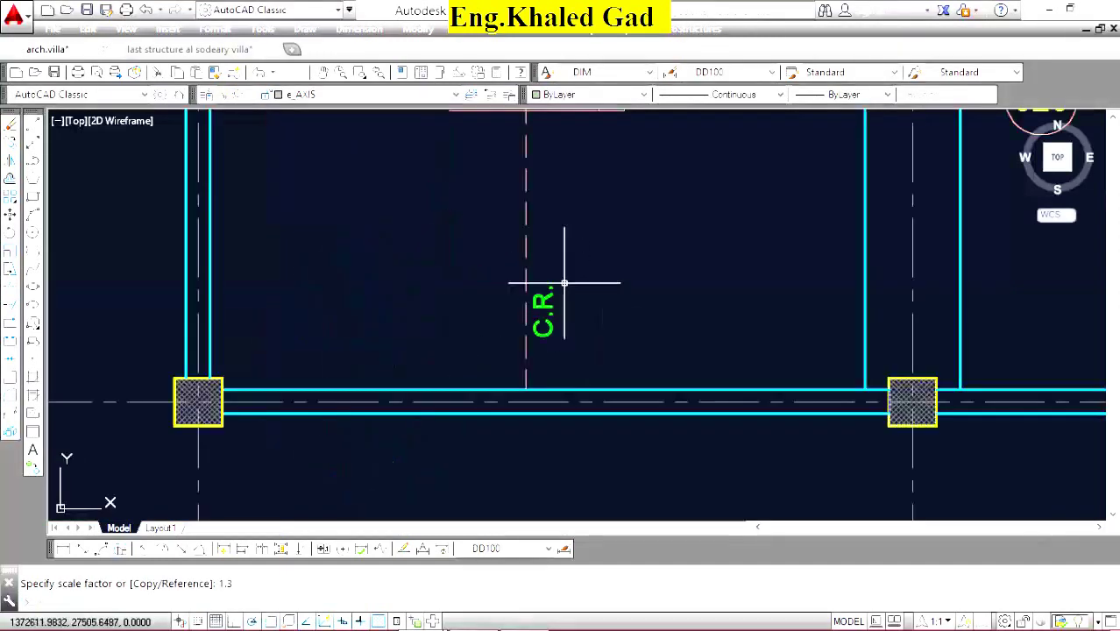
# Copy the C.R. label into three more bays, including the right and lower-right bays.
pyautogui.click(549, 306)
pyautogui.click(32, 142)
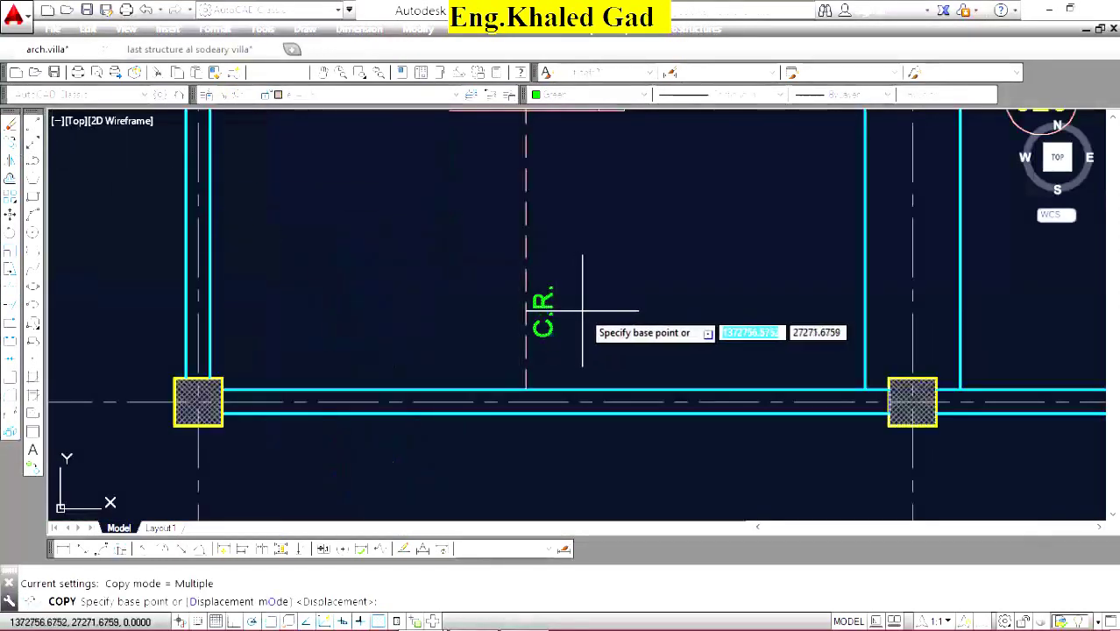
pyautogui.click(544, 308)
pyautogui.scroll(-6, 575, 390)
pyautogui.scroll(5, 569, 177)
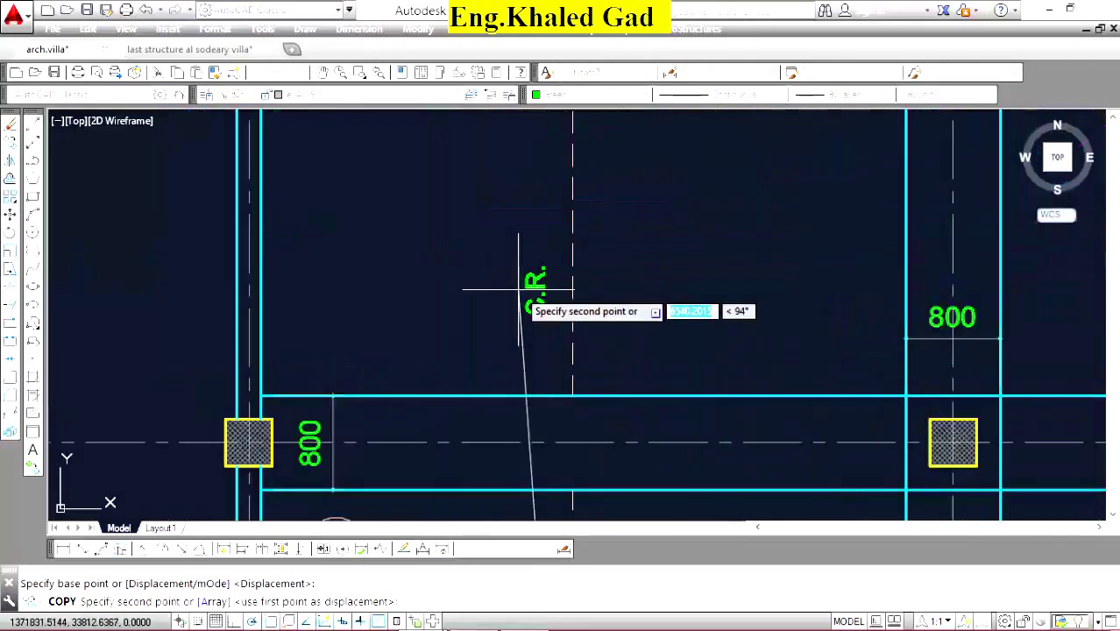
pyautogui.click(550, 325)
pyautogui.scroll(-7, 325, 295)
pyautogui.scroll(5, 562, 346)
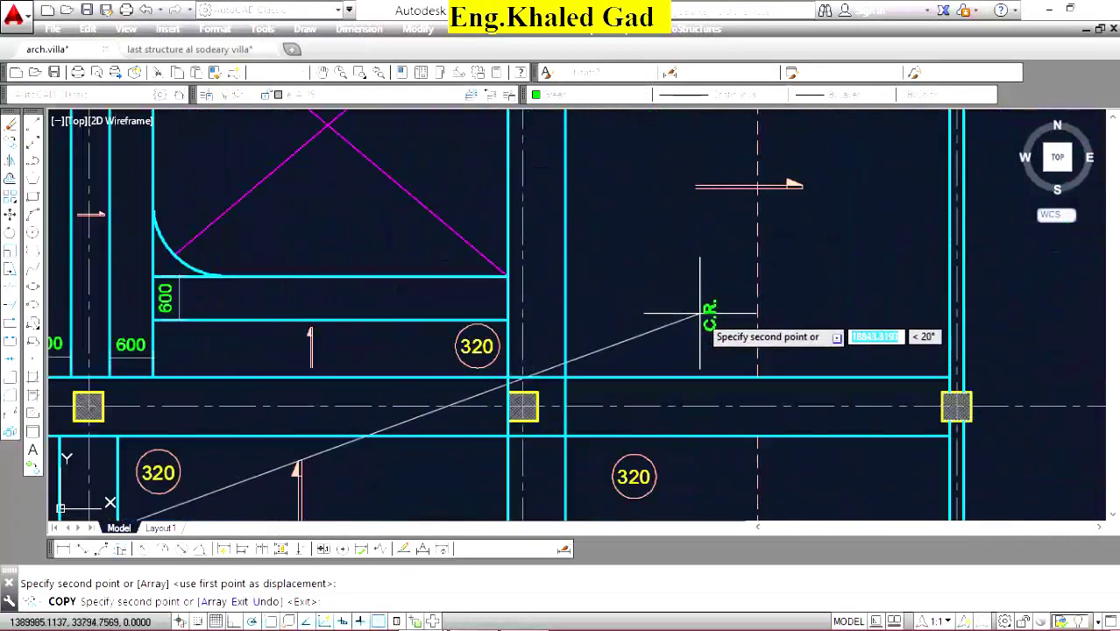
pyautogui.click(739, 267)
pyautogui.scroll(-6, 658, 298)
pyautogui.scroll(5, 680, 405)
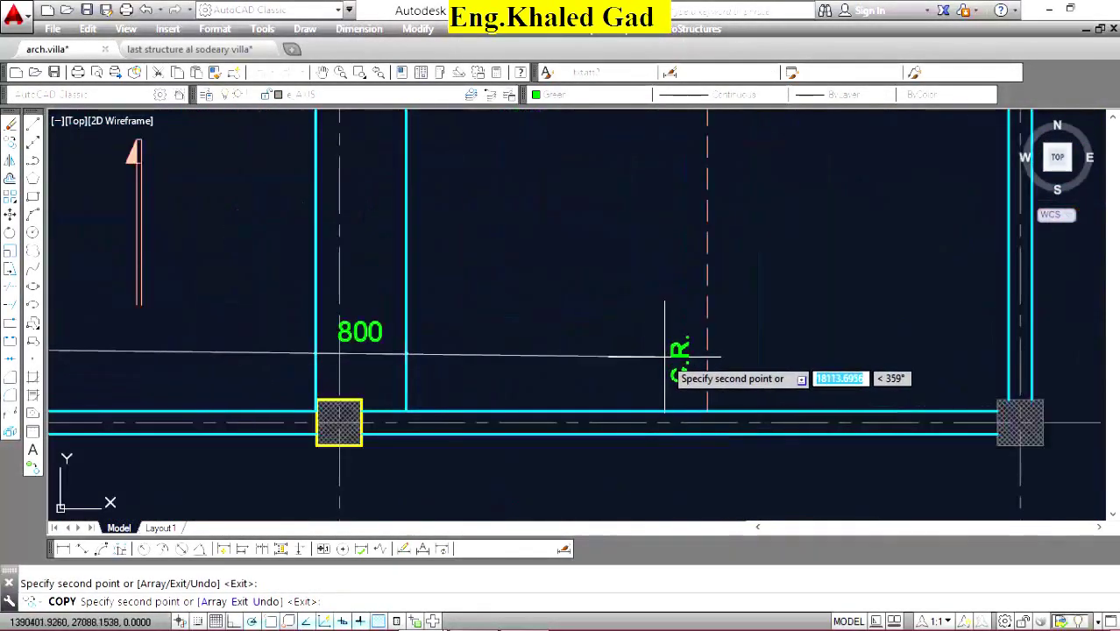
pyautogui.click(675, 306)
pyautogui.scroll(-6, 675, 306)
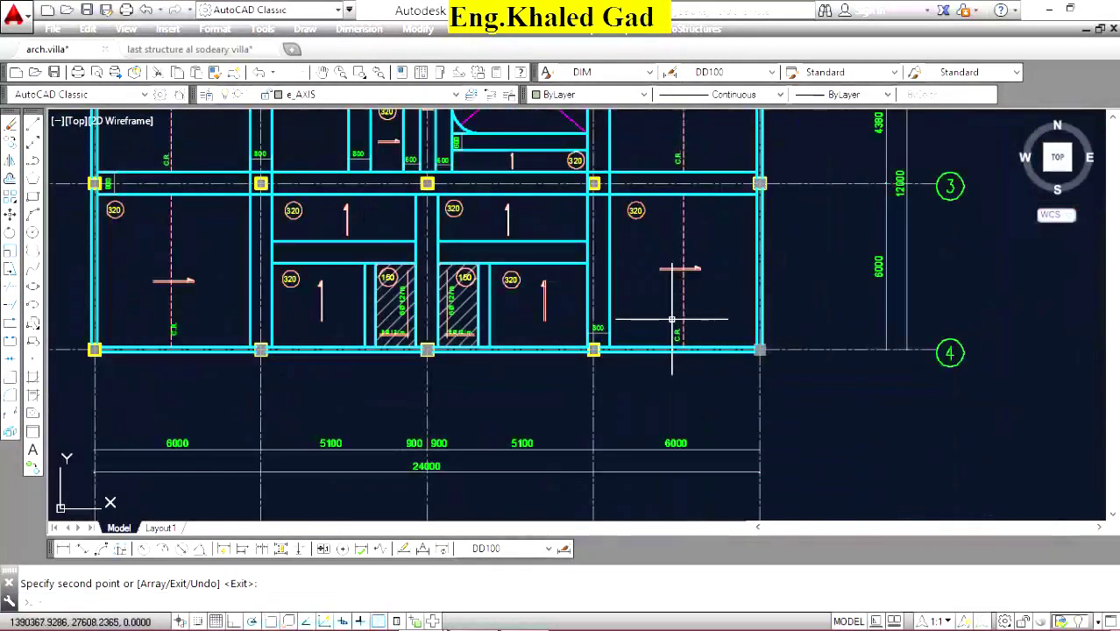
pyautogui.scroll(4, 674, 259)
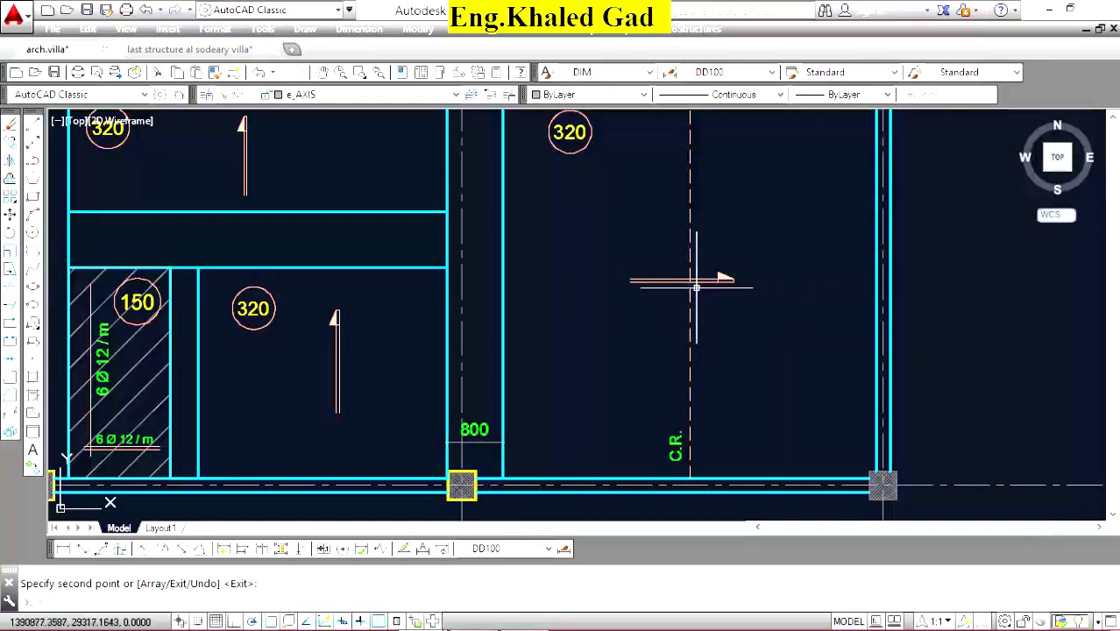
pyautogui.scroll(-5, 696, 288)
pyautogui.scroll(4, 504, 320)
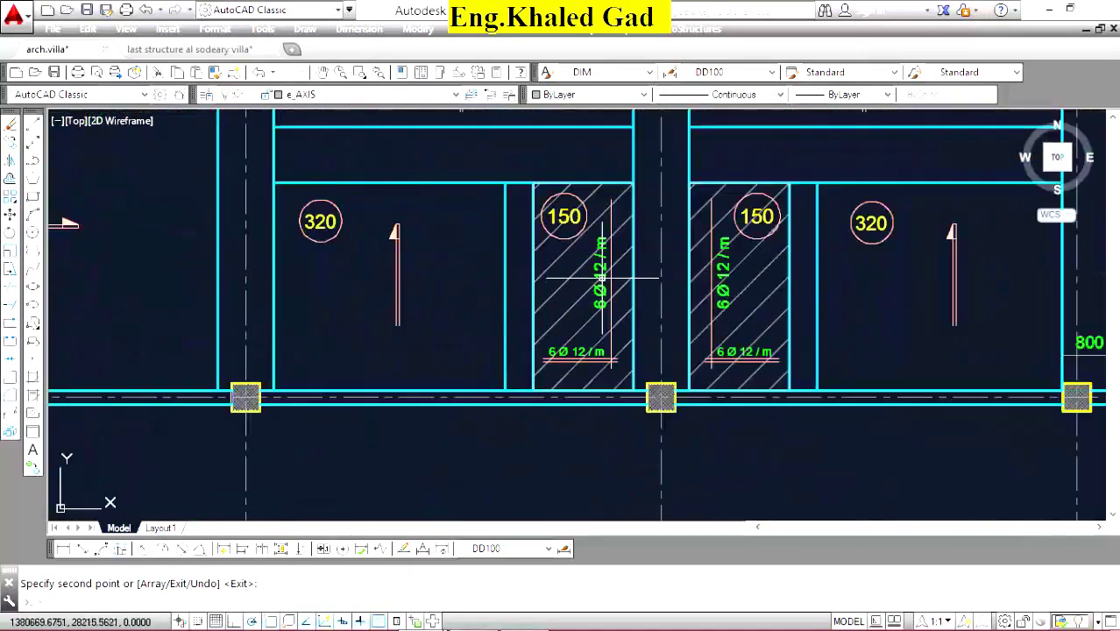
pyautogui.scroll(4, 503, 320)
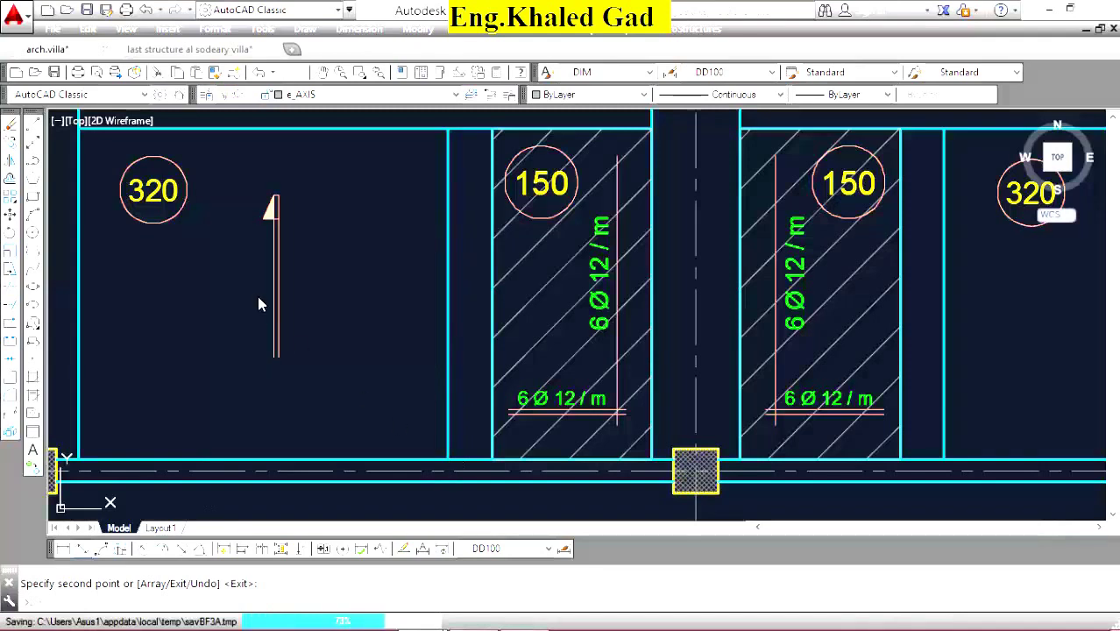
# Dimension the beams beside the hatched slabs with 400 width dimensions.
pyautogui.click(447, 458)
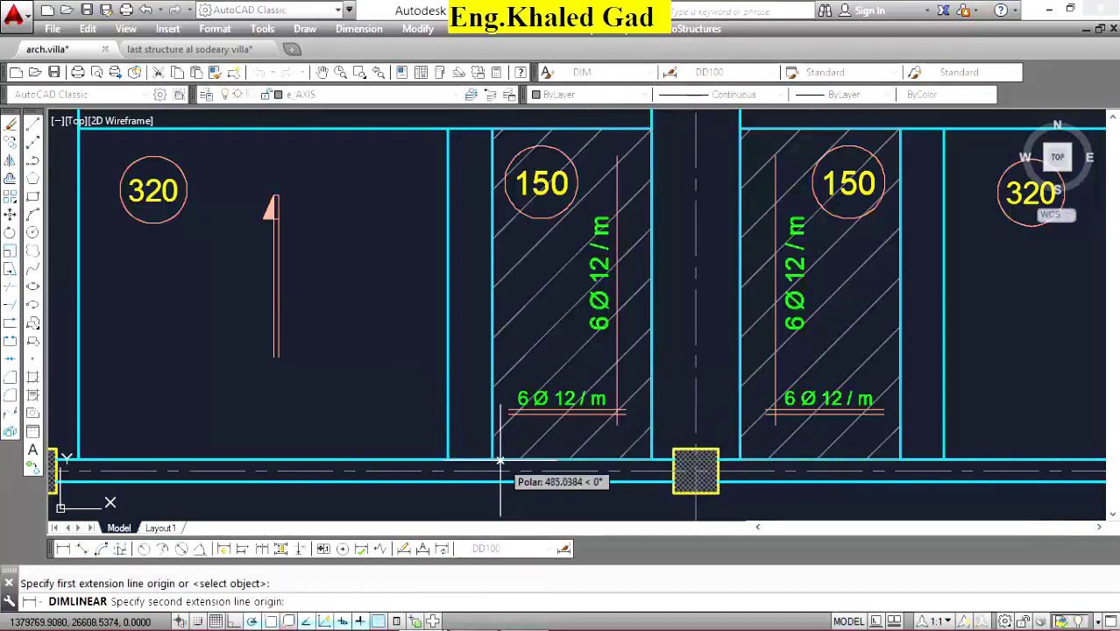
pyautogui.click(491, 458)
pyautogui.scroll(4, 480, 457)
pyautogui.scroll(-5, 617, 370)
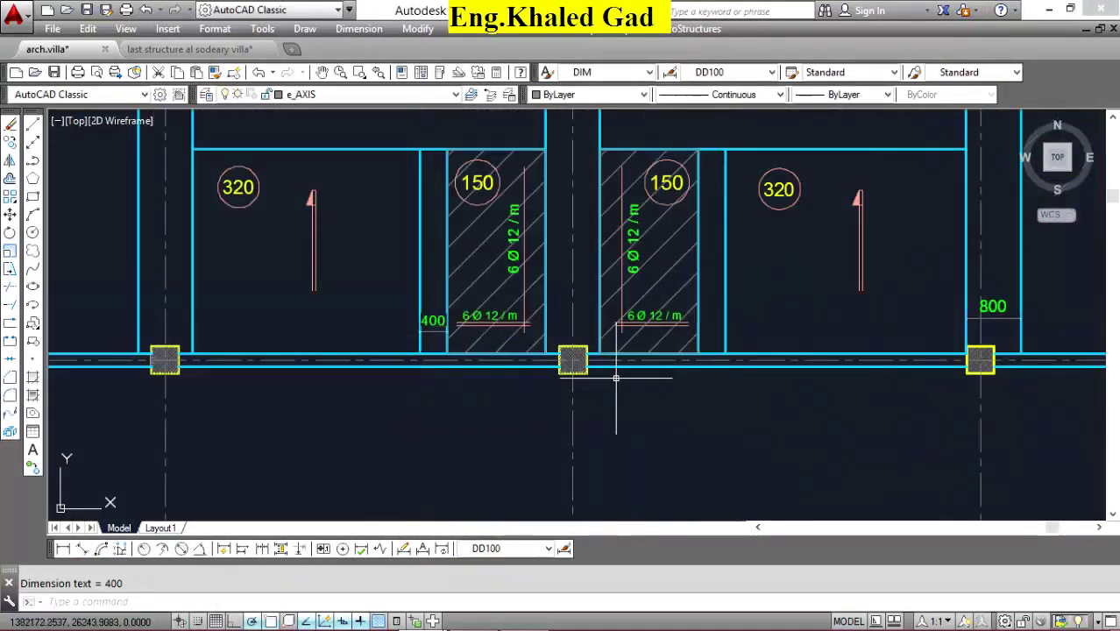
pyautogui.scroll(3, 683, 333)
pyautogui.rightClick(723, 295)
pyautogui.click(775, 305)
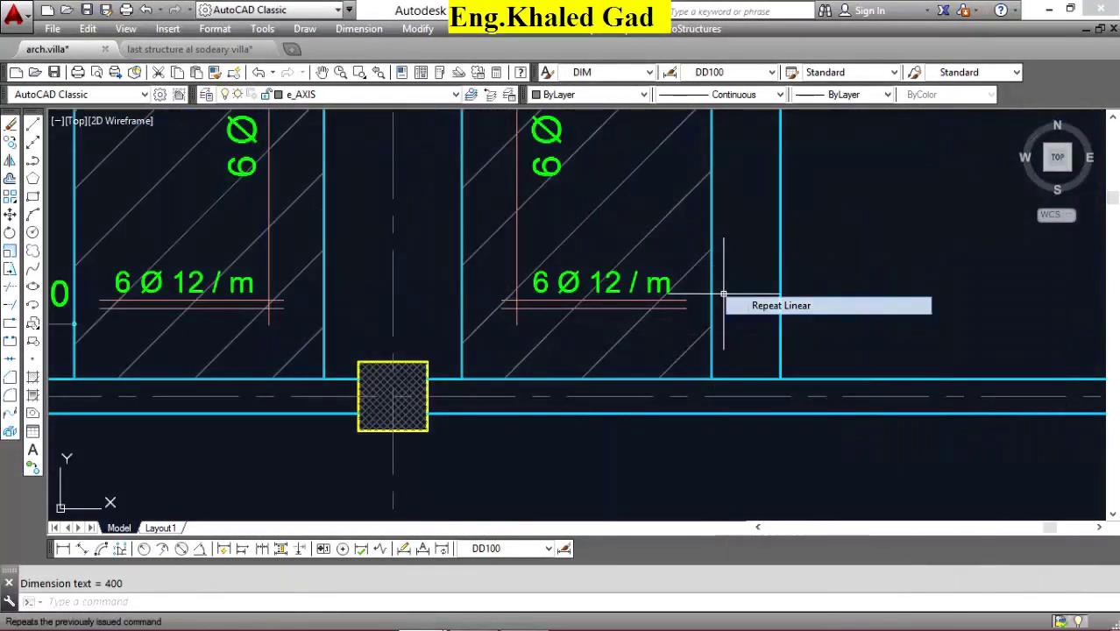
pyautogui.click(711, 377)
pyautogui.click(780, 378)
pyautogui.click(771, 331)
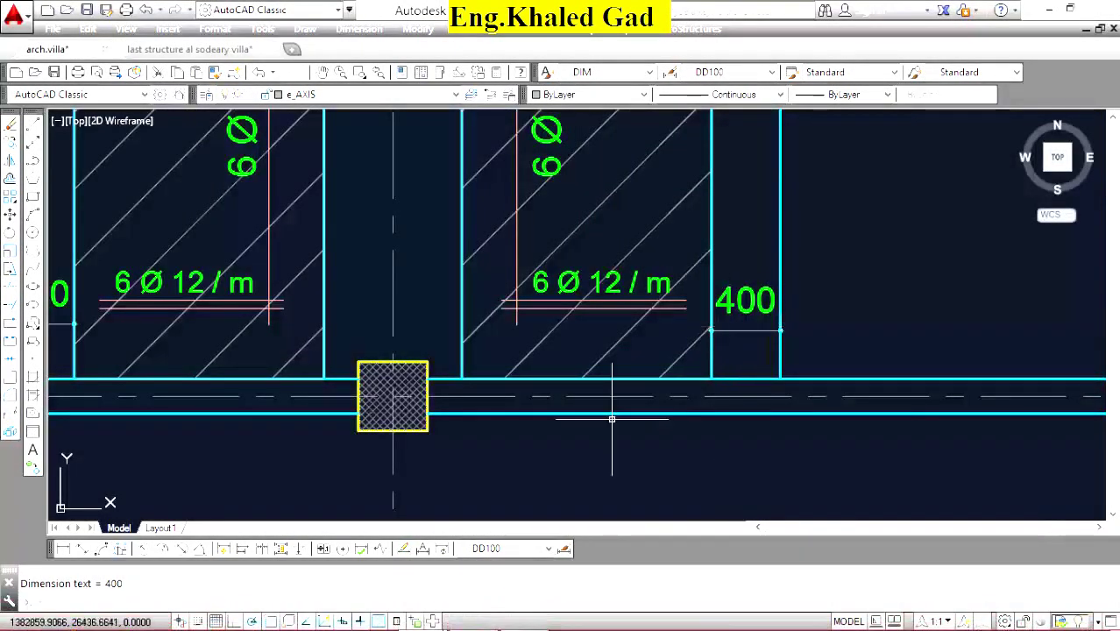
pyautogui.click(524, 614)
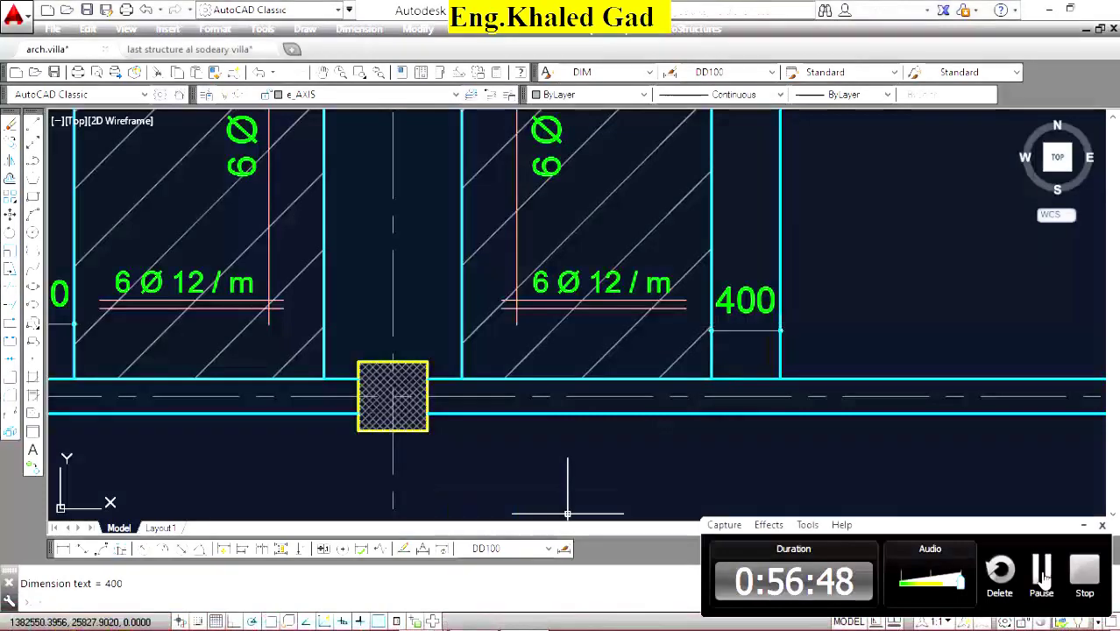
# Add a horizontal 800 dimension across the central beam.
pyautogui.scroll(-3, 641, 372)
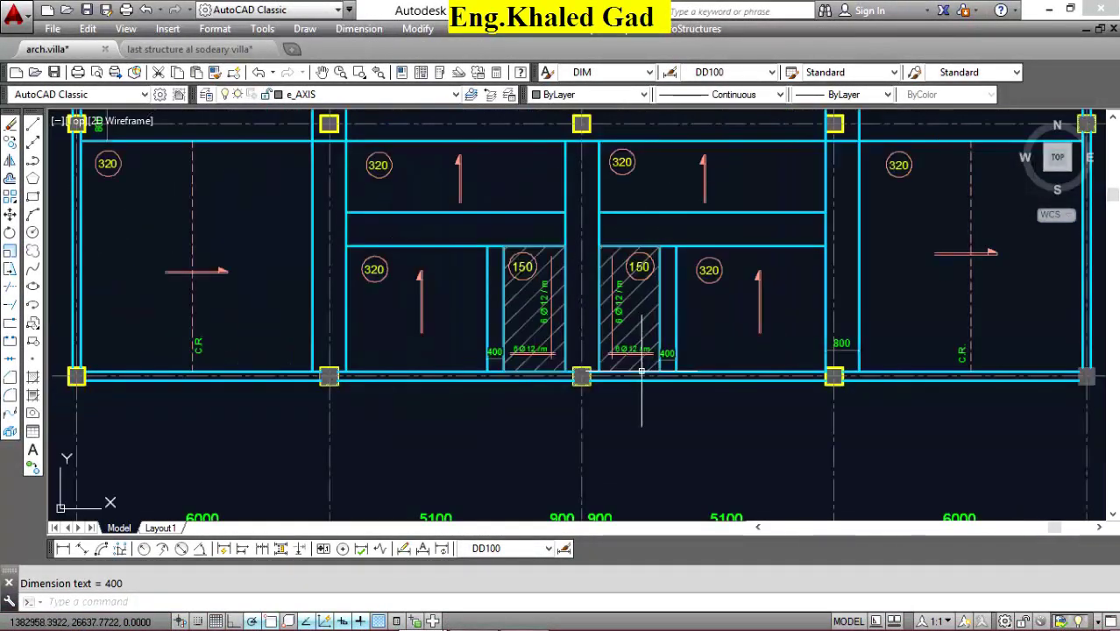
pyautogui.scroll(4, 556, 240)
pyautogui.rightClick(574, 196)
pyautogui.click(613, 210)
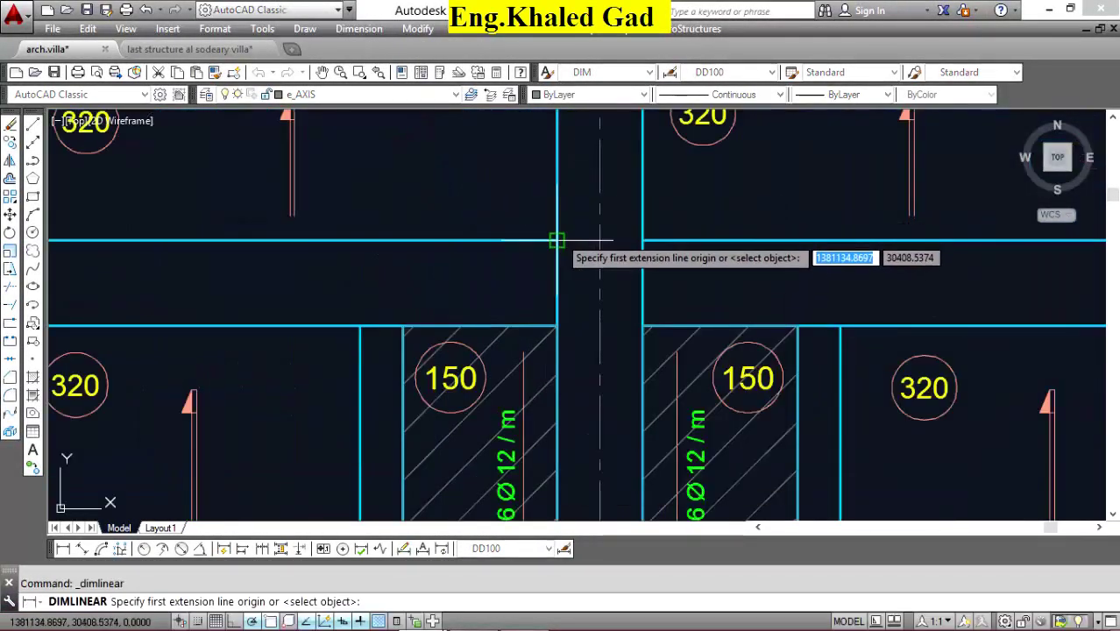
pyautogui.click(557, 239)
pyautogui.click(629, 240)
pyautogui.scroll(3, 611, 217)
pyautogui.click(631, 194)
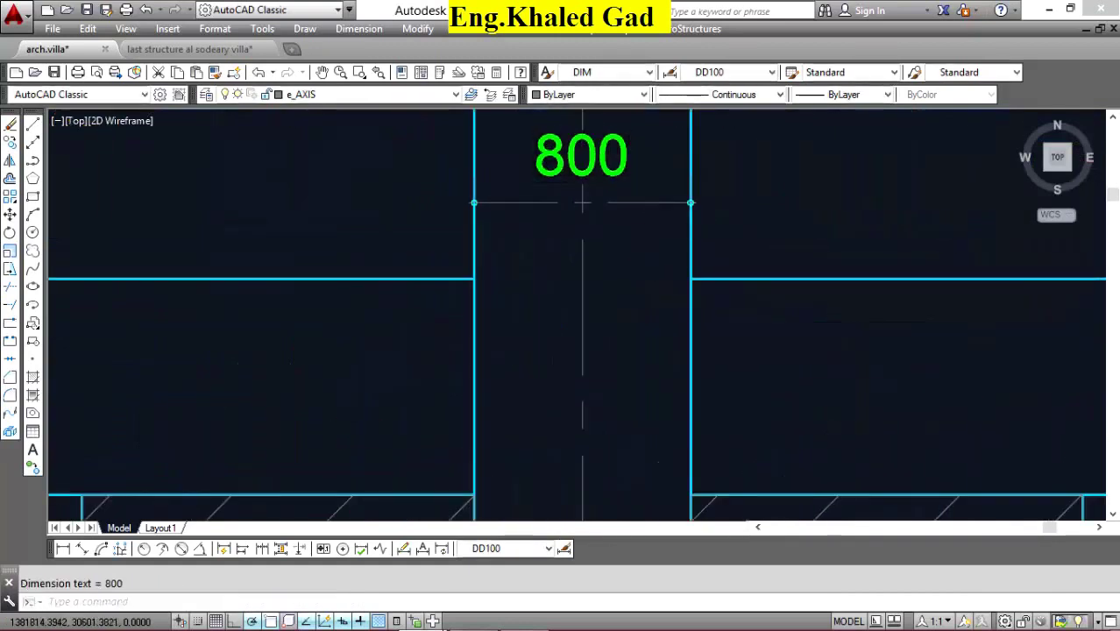
pyautogui.scroll(-3, 658, 234)
# Add two vertical 800 dimensions across the cross beams above the hatched slabs.
pyautogui.rightClick(534, 257)
pyautogui.click(578, 269)
pyautogui.click(586, 249)
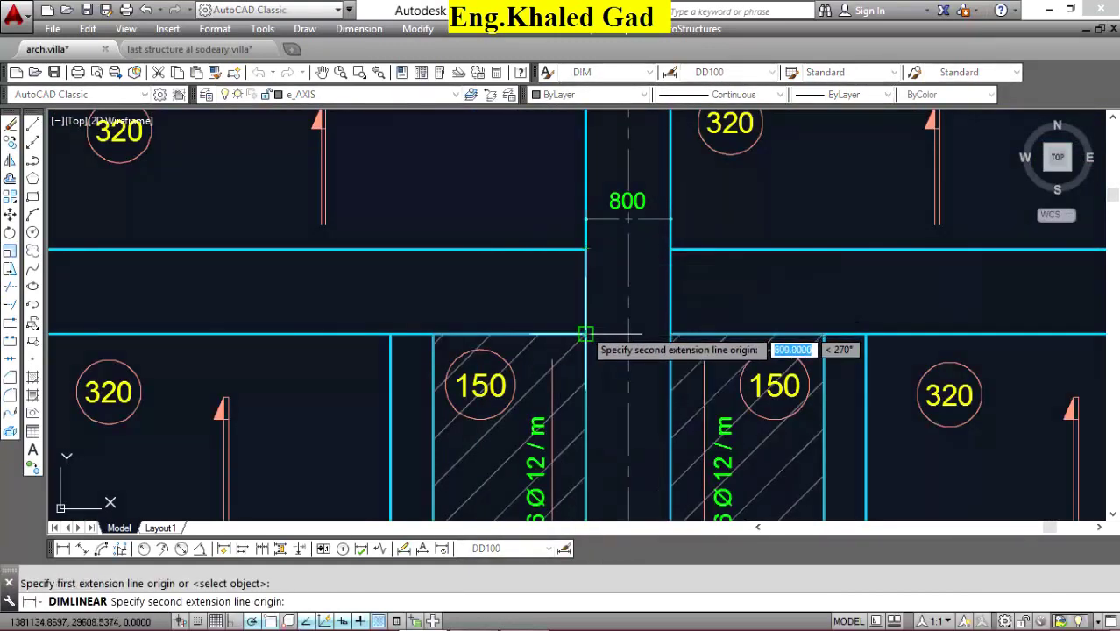
pyautogui.click(585, 334)
pyautogui.click(542, 299)
pyautogui.scroll(3, 545, 298)
pyautogui.scroll(-5, 589, 260)
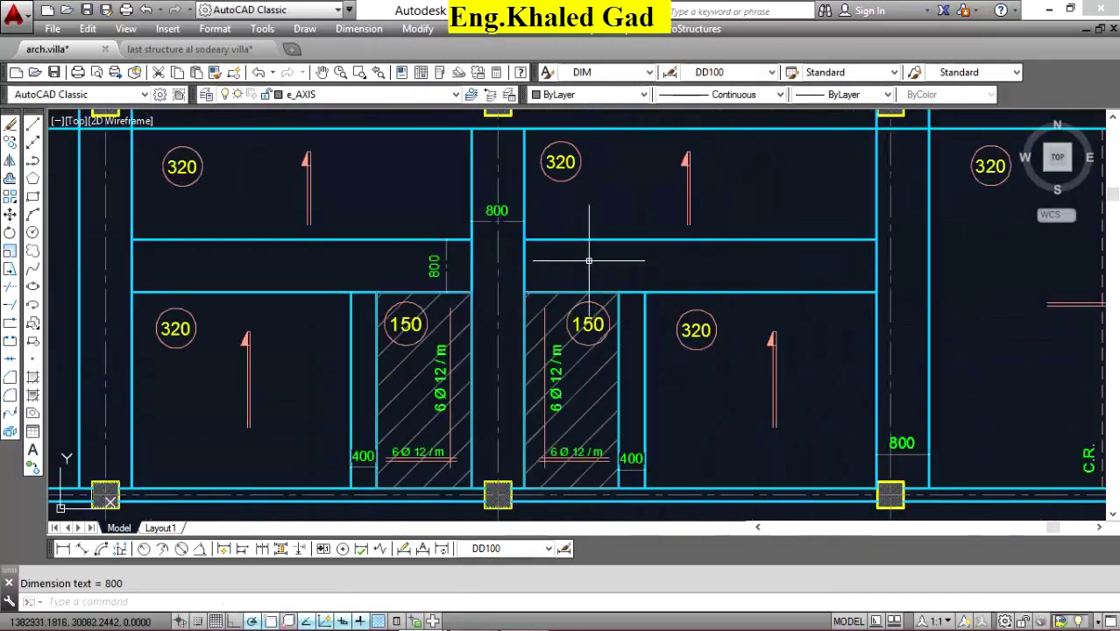
pyautogui.rightClick(538, 247)
pyautogui.click(550, 257)
pyautogui.click(524, 239)
pyautogui.click(525, 292)
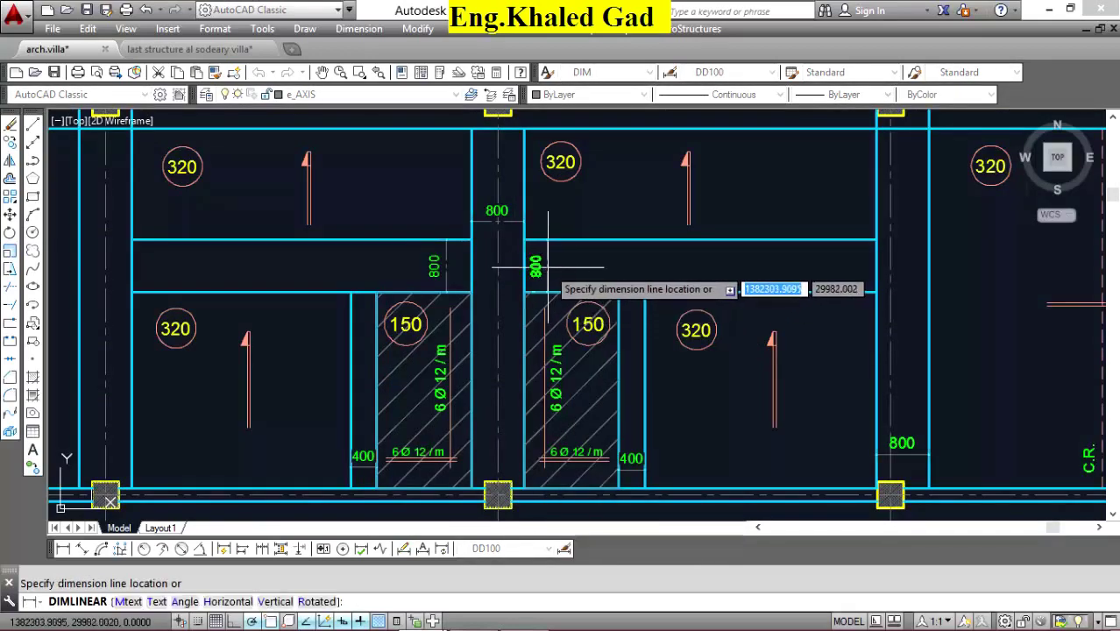
pyautogui.scroll(2, 548, 267)
pyautogui.click(547, 267)
pyautogui.scroll(-5, 801, 306)
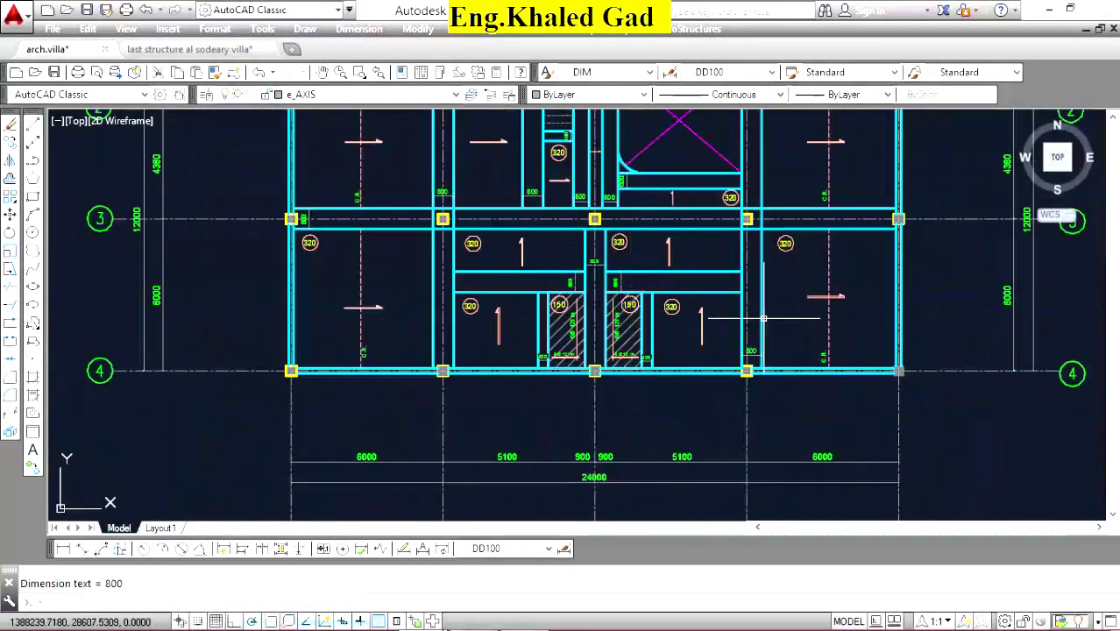
pyautogui.scroll(4, 764, 319)
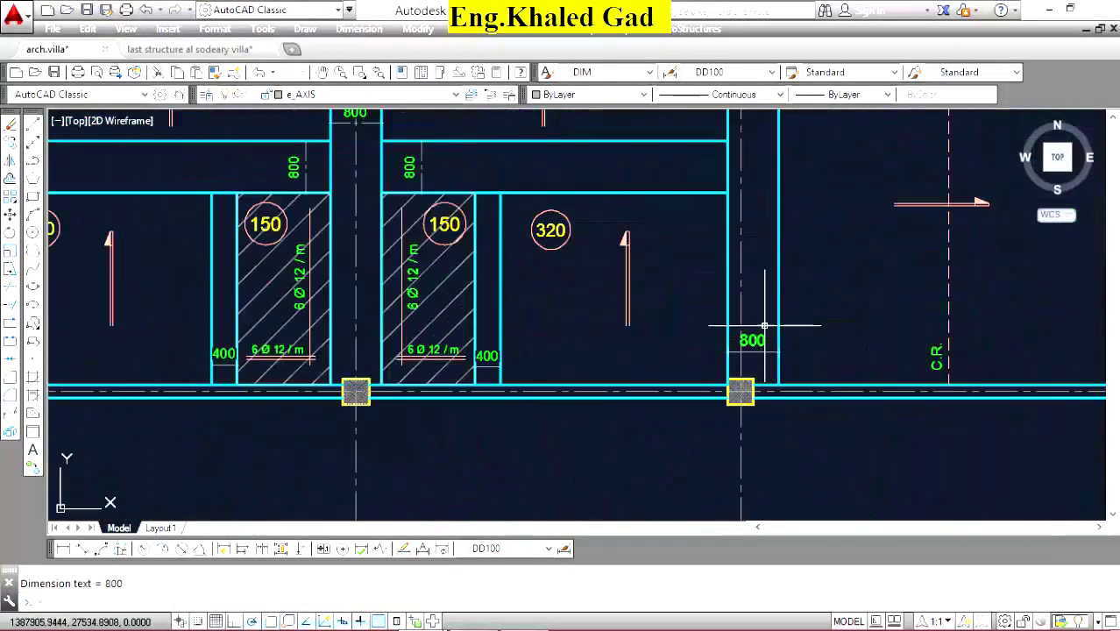
# Match an existing dimension's style onto the new 800 and 400 dimensions.
pyautogui.click(214, 72)
pyautogui.scroll(2, 421, 182)
pyautogui.moveTo(465, 176); pyautogui.dragTo(583, 220)
pyautogui.scroll(-3, 478, 233)
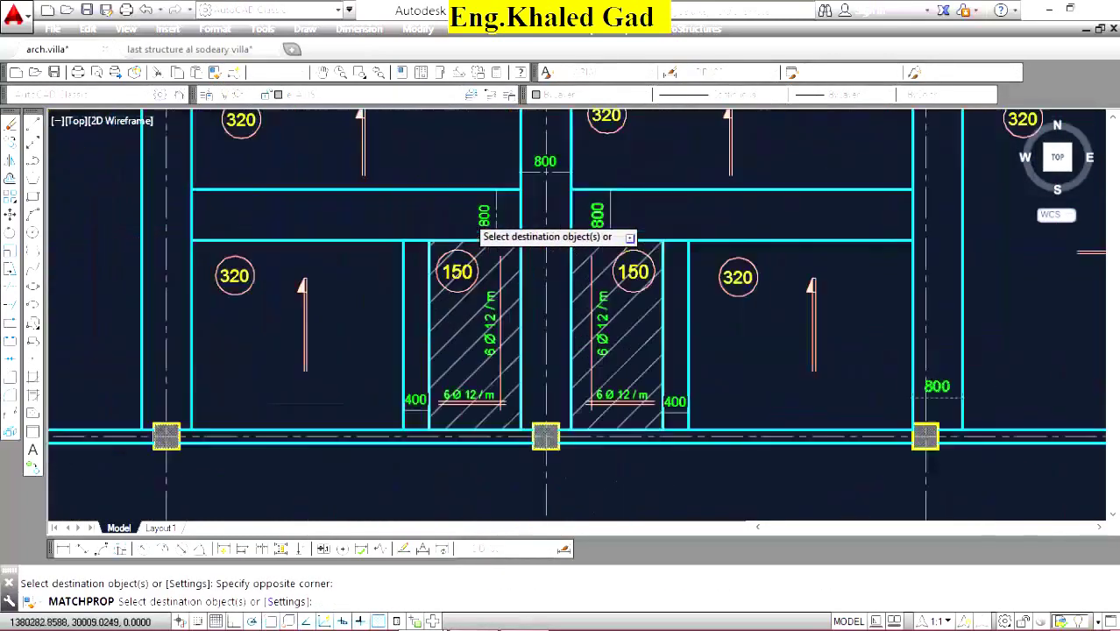
pyautogui.scroll(3, 477, 226)
pyautogui.scroll(-1, 570, 229)
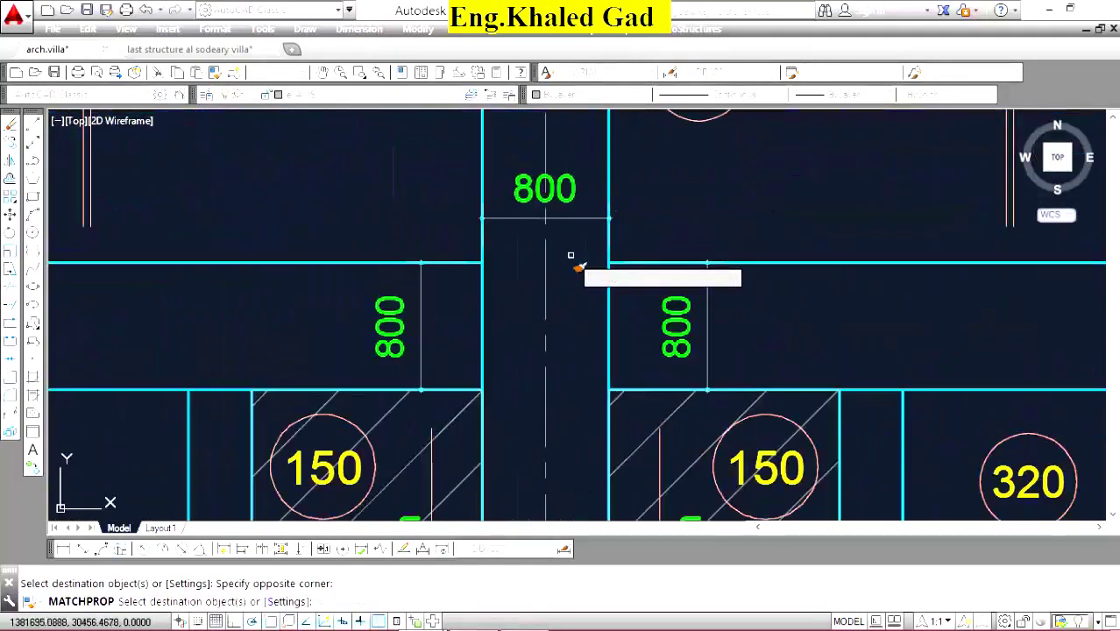
pyautogui.scroll(-6, 578, 219)
pyautogui.scroll(4, 613, 254)
pyautogui.scroll(2, 671, 307)
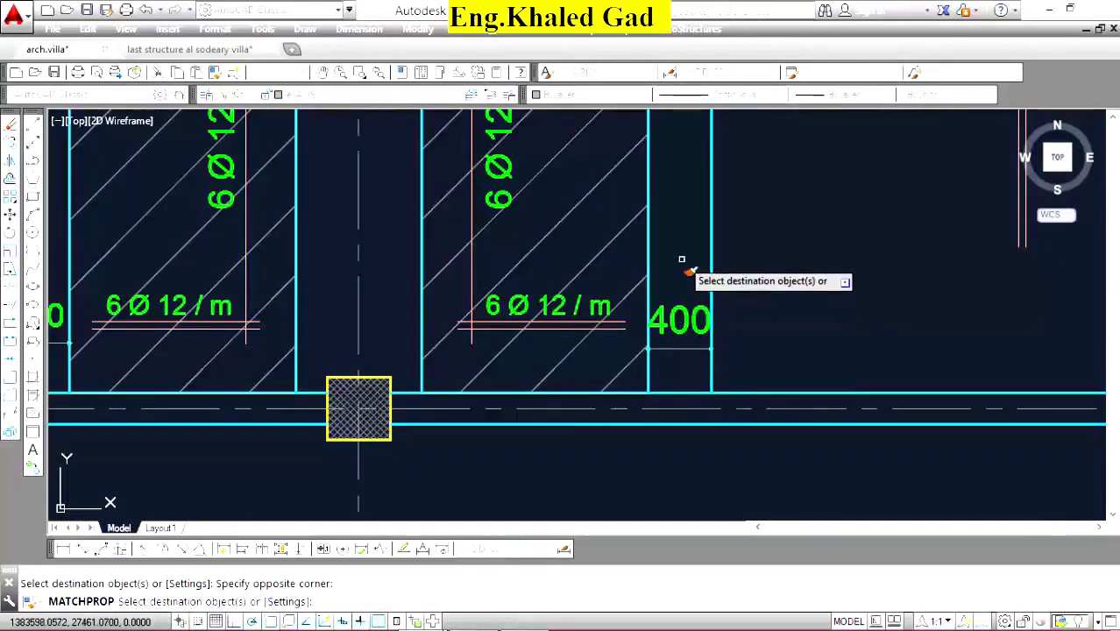
pyautogui.scroll(-4, 570, 280)
pyautogui.scroll(6, 445, 289)
pyautogui.rightClick(445, 208)
pyautogui.click(456, 208)
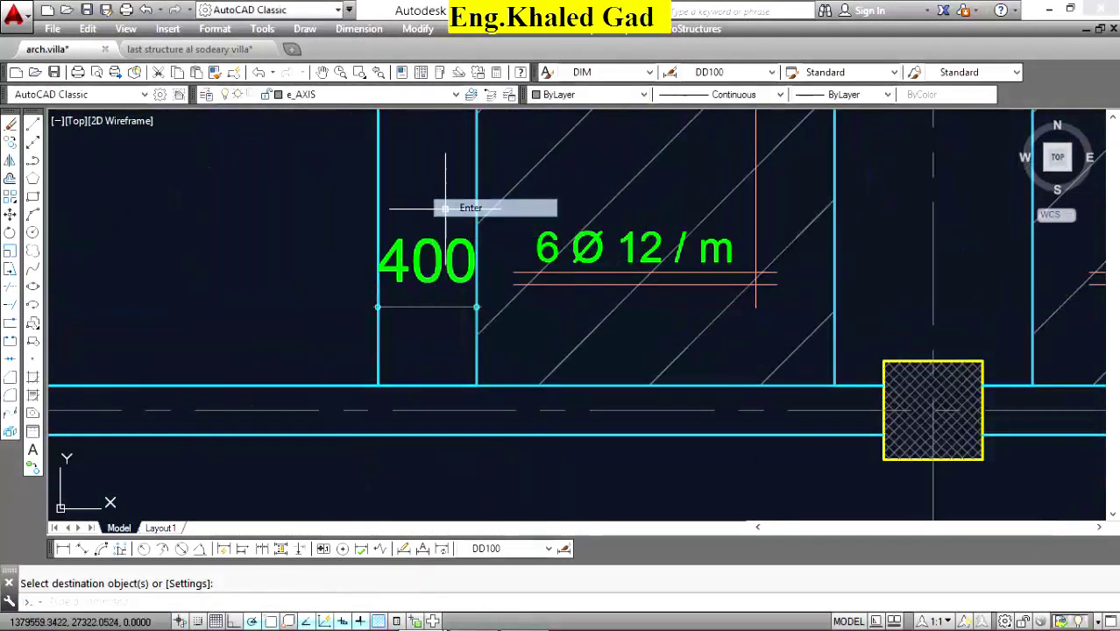
pyautogui.click(445, 208)
# Set the 400 dimension's text height to 150 in the Properties palette.
pyautogui.click(429, 258)
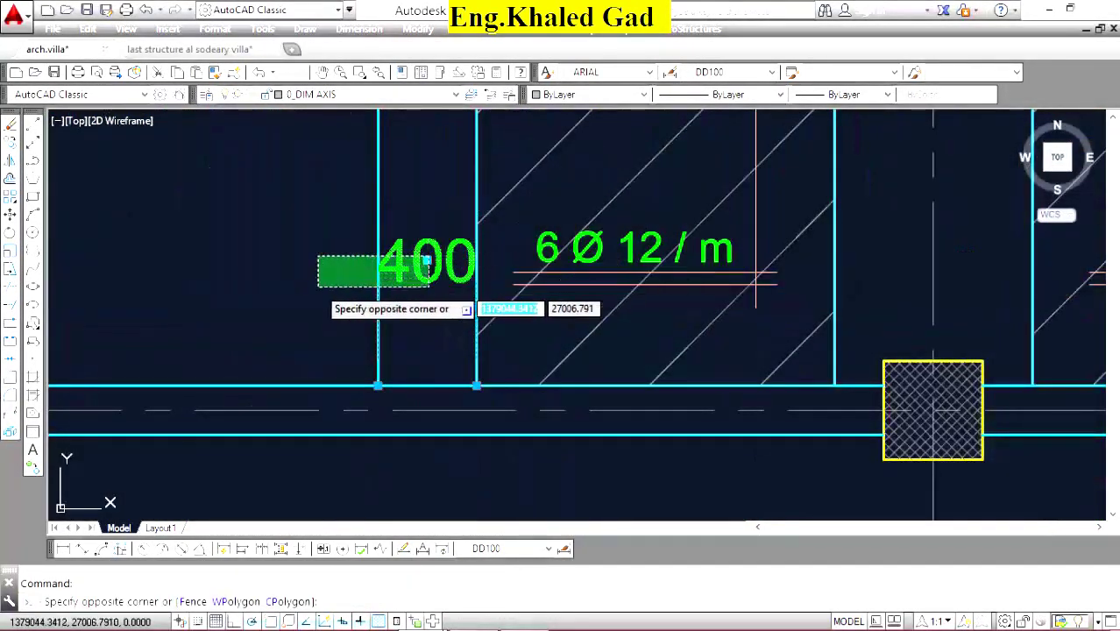
pyautogui.click(318, 286)
pyautogui.click(401, 72)
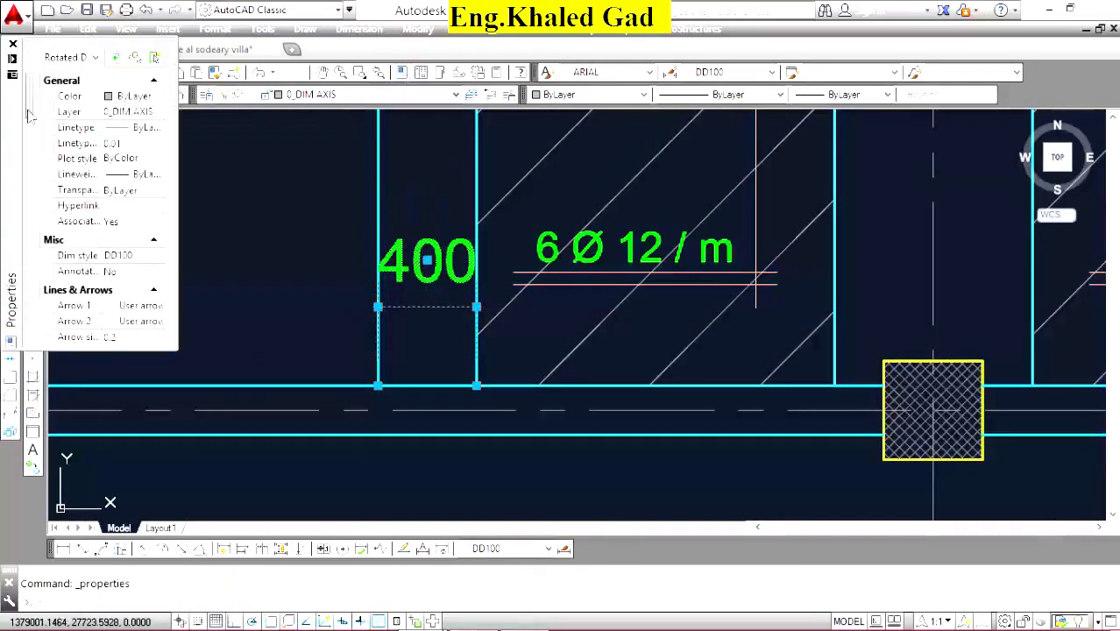
pyautogui.scroll(-5, 105, 193)
pyautogui.scroll(-4, 128, 226)
pyautogui.scroll(-2, 128, 226)
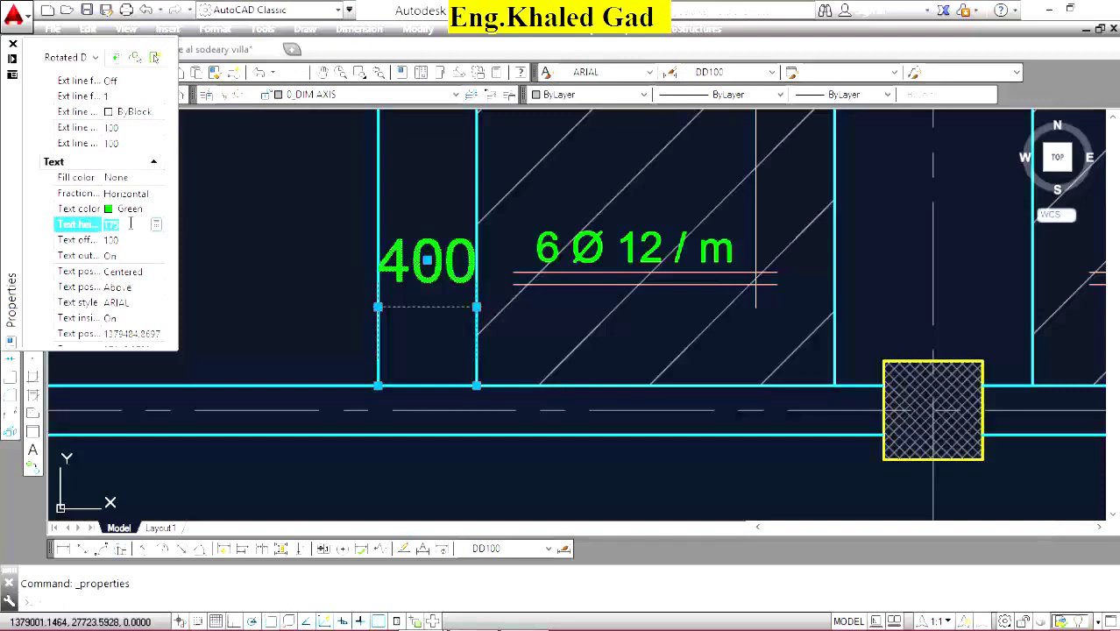
pyautogui.press('Tab')
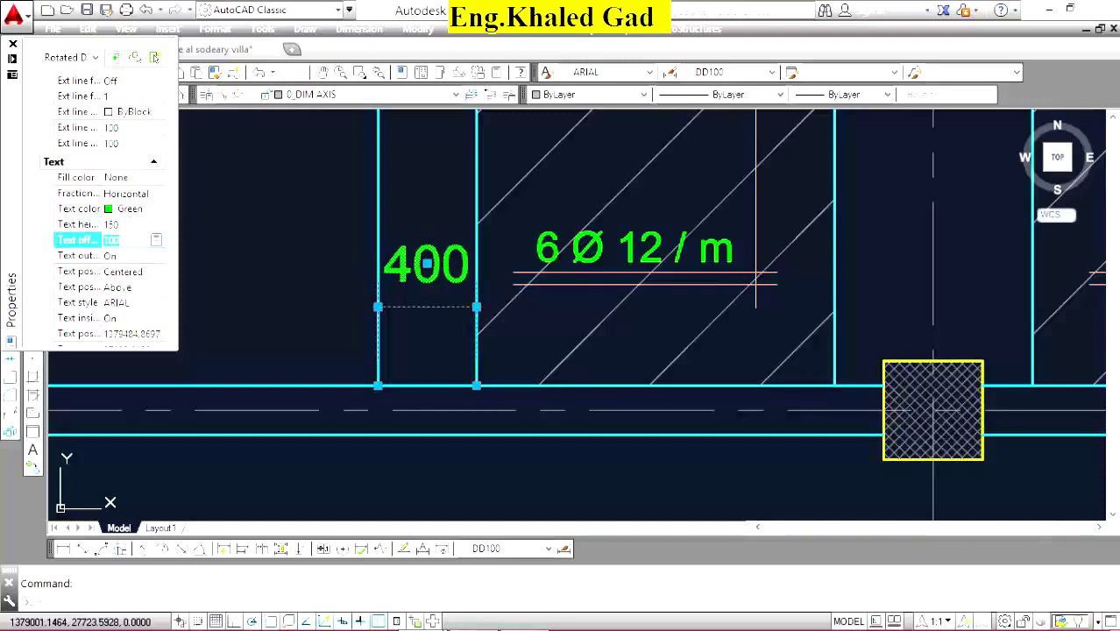
pyautogui.hotkey('ctrl', '1')
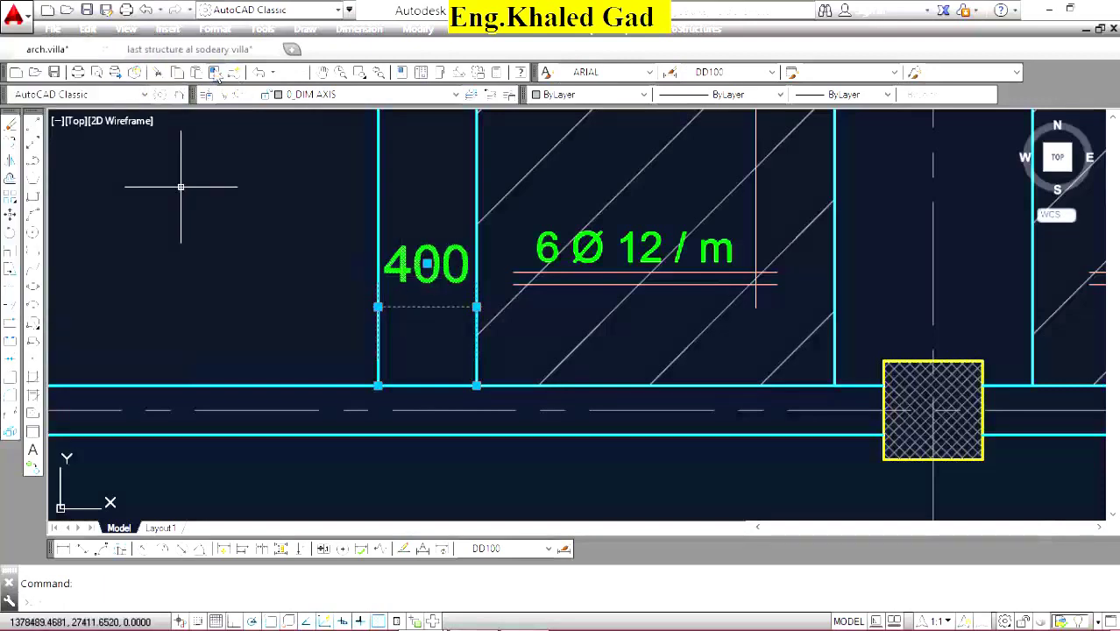
# Match the 150-text-height style onto another 400 dimension.
pyautogui.click(215, 72)
pyautogui.scroll(-5, 561, 290)
pyautogui.scroll(4, 561, 263)
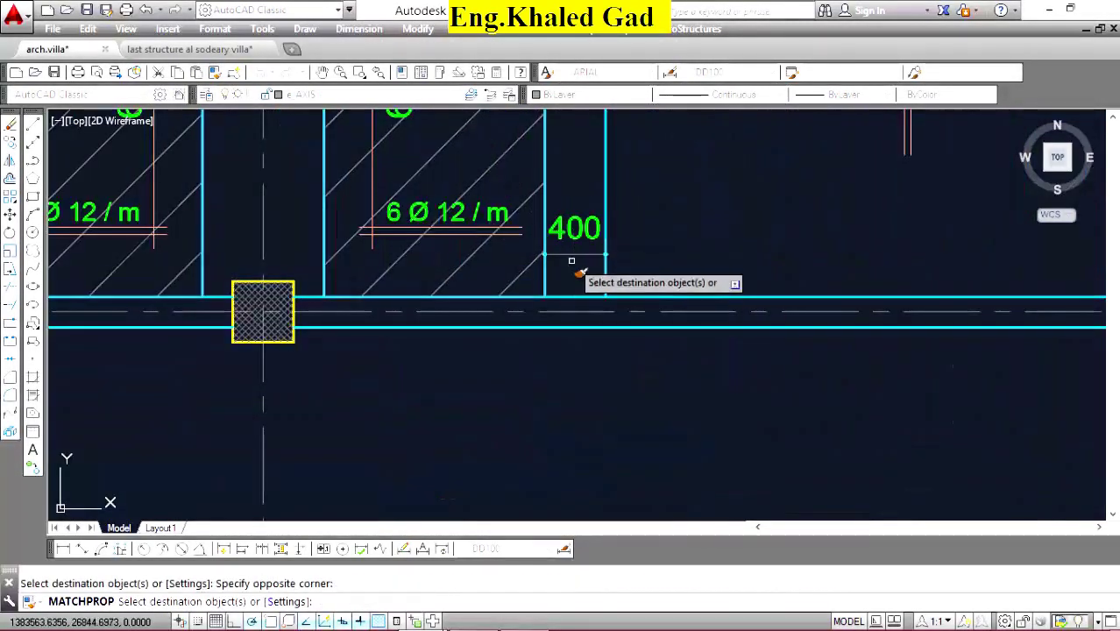
pyautogui.scroll(-3, 578, 274)
pyautogui.rightClick(637, 255)
pyautogui.click(653, 257)
pyautogui.scroll(-2, 611, 331)
# Zoom onto the lower beam and its 6000, 5100, 900, 900, 5100 (24000) dimension string.
pyautogui.scroll(-2, 611, 332)
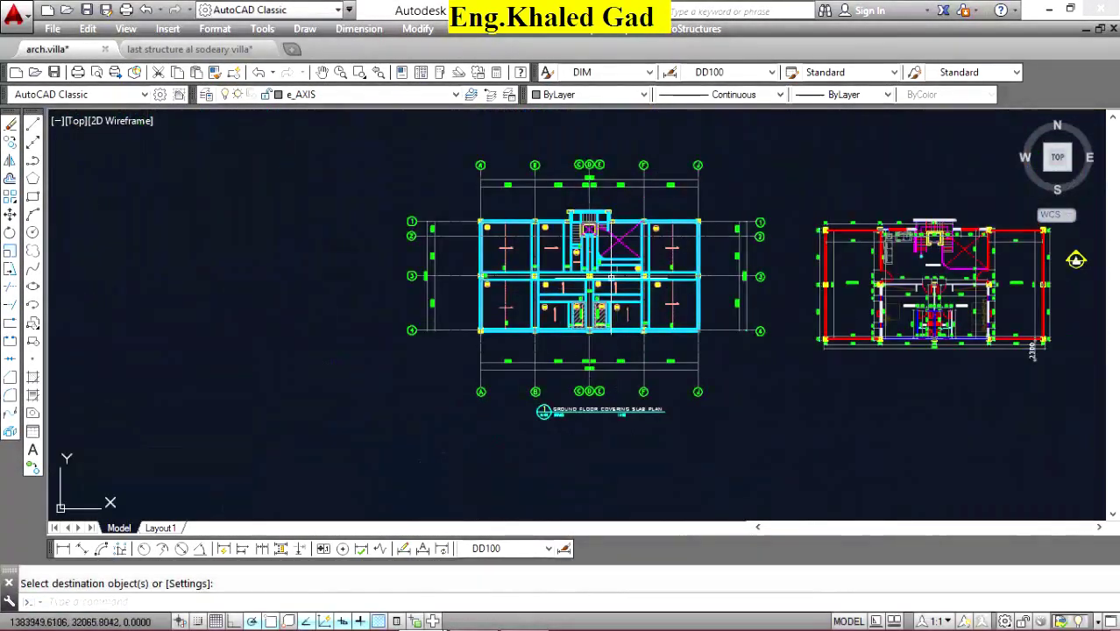
pyautogui.scroll(4, 609, 276)
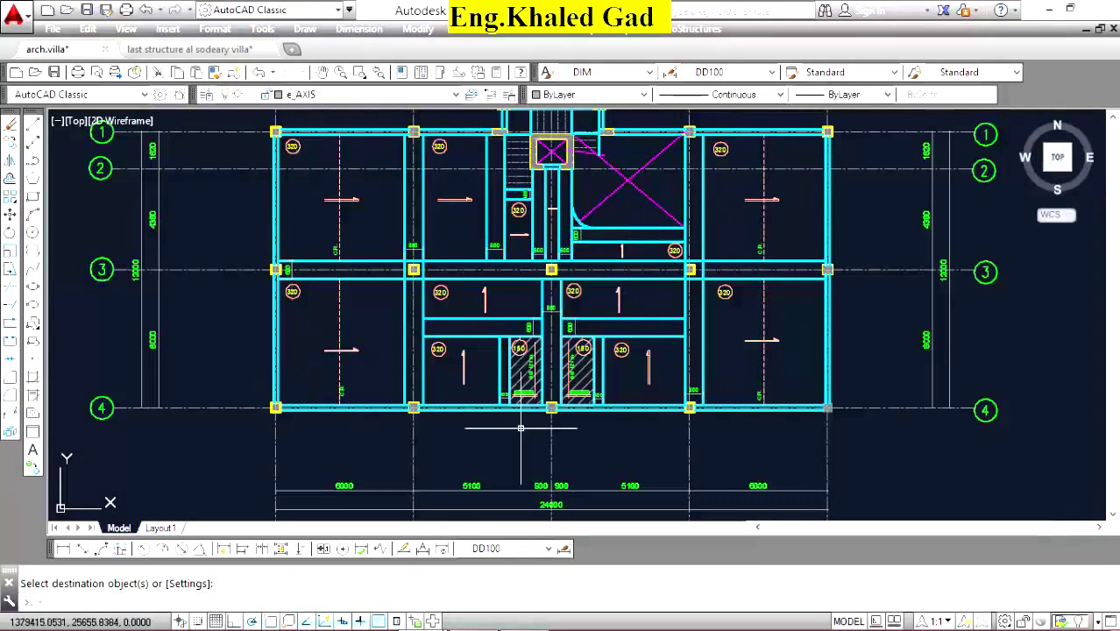
pyautogui.scroll(-2, 724, 186)
pyautogui.scroll(-1, 613, 220)
pyautogui.scroll(1, 548, 254)
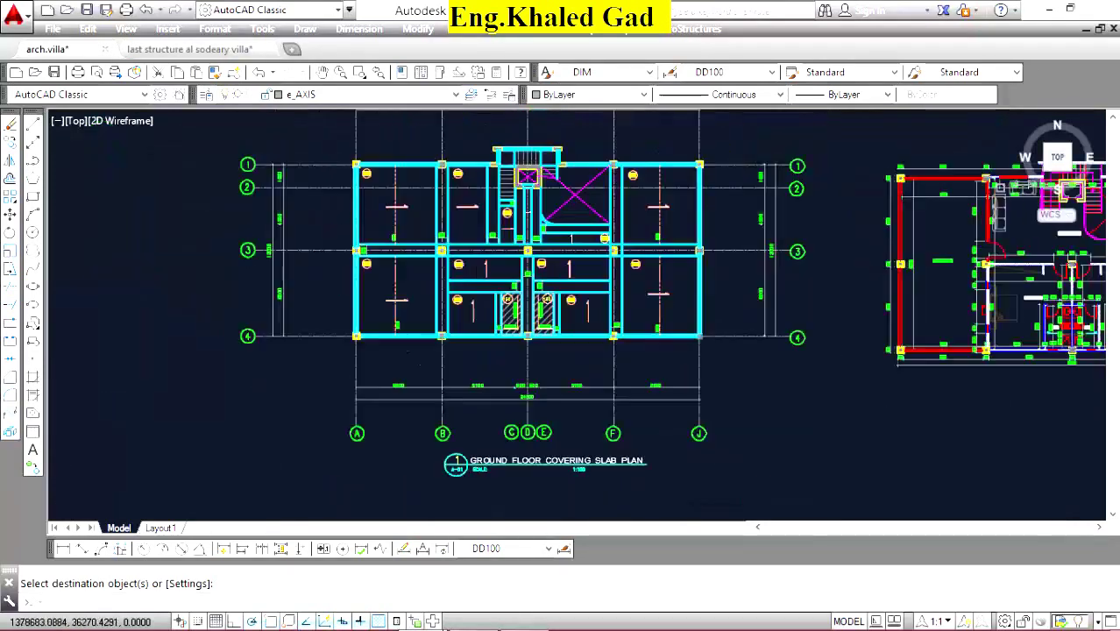
pyautogui.scroll(2, 547, 254)
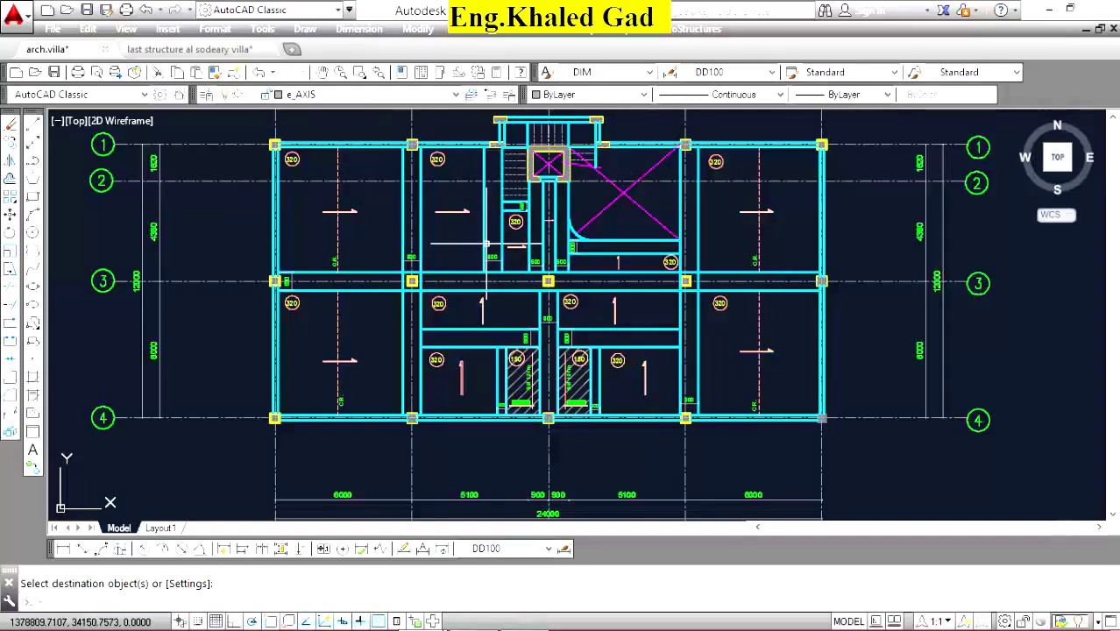
pyautogui.scroll(5, 518, 406)
pyautogui.scroll(-3, 269, 362)
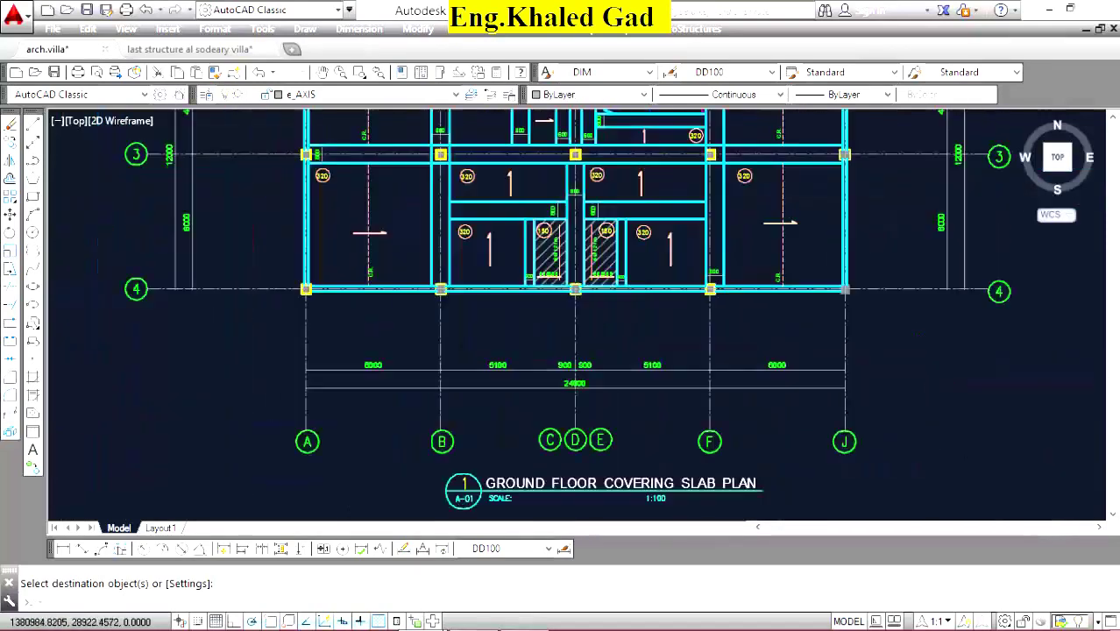
pyautogui.scroll(-1, 263, 350)
pyautogui.scroll(5, 193, 220)
# Draw a vertical helper line from the beam edge and a horizontal line leftward.
pyautogui.click(33, 124)
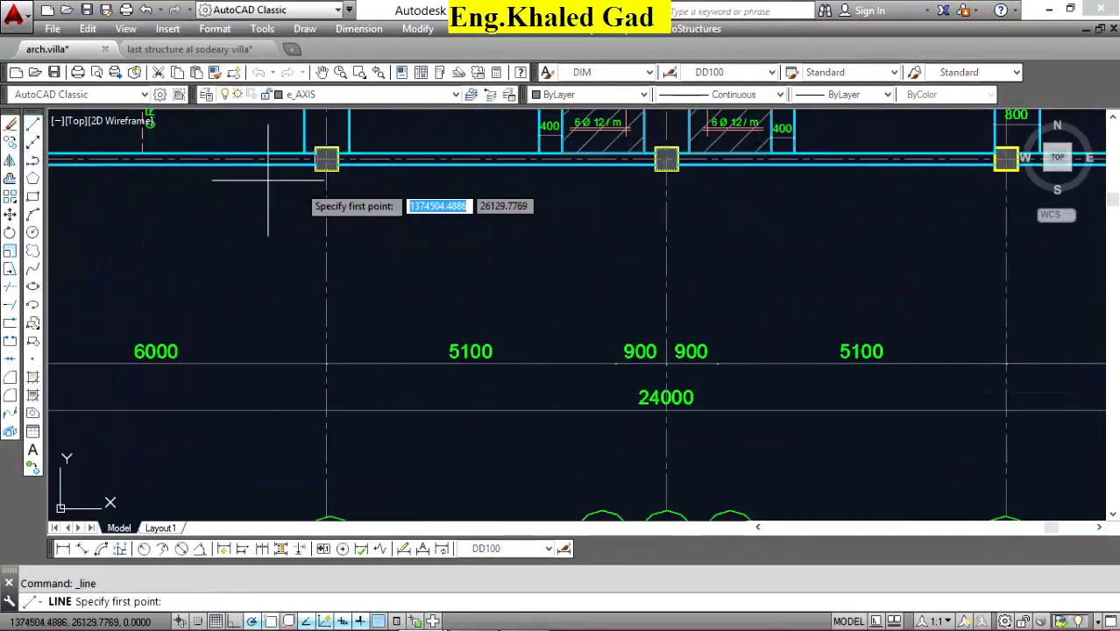
pyautogui.click(562, 163)
pyautogui.click(562, 285)
pyautogui.rightClick(532, 243)
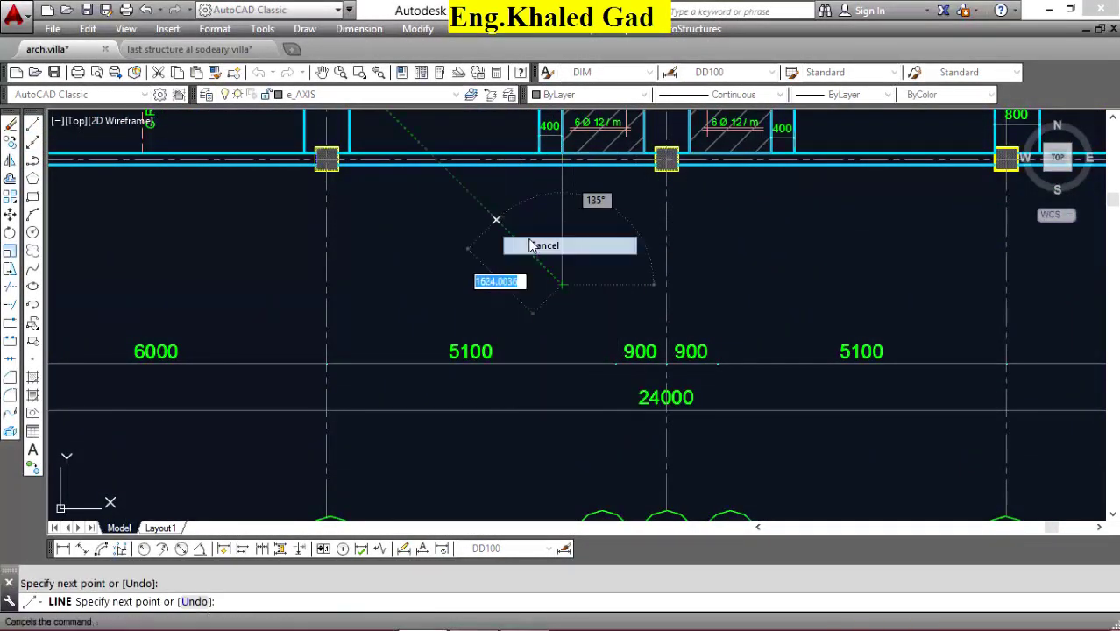
pyautogui.click(539, 242)
pyautogui.rightClick(528, 238)
pyautogui.click(570, 248)
pyautogui.click(562, 285)
pyautogui.click(426, 285)
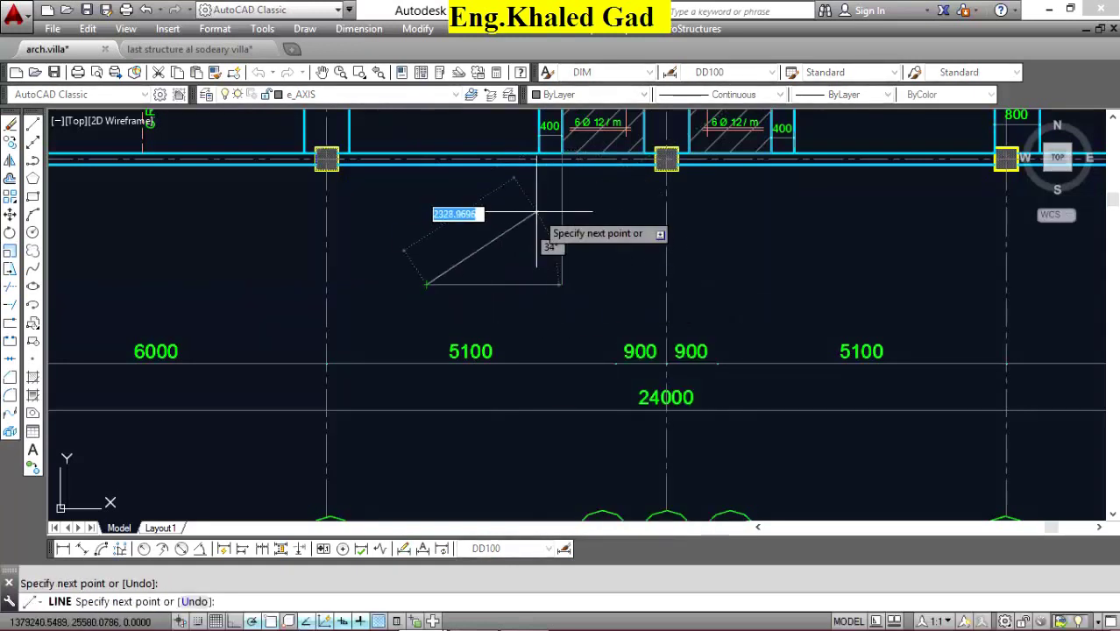
pyautogui.press('Escape')
pyautogui.click(493, 285)
pyautogui.click(538, 245)
# Copy the horizontal helper line lower down.
pyautogui.click(11, 143)
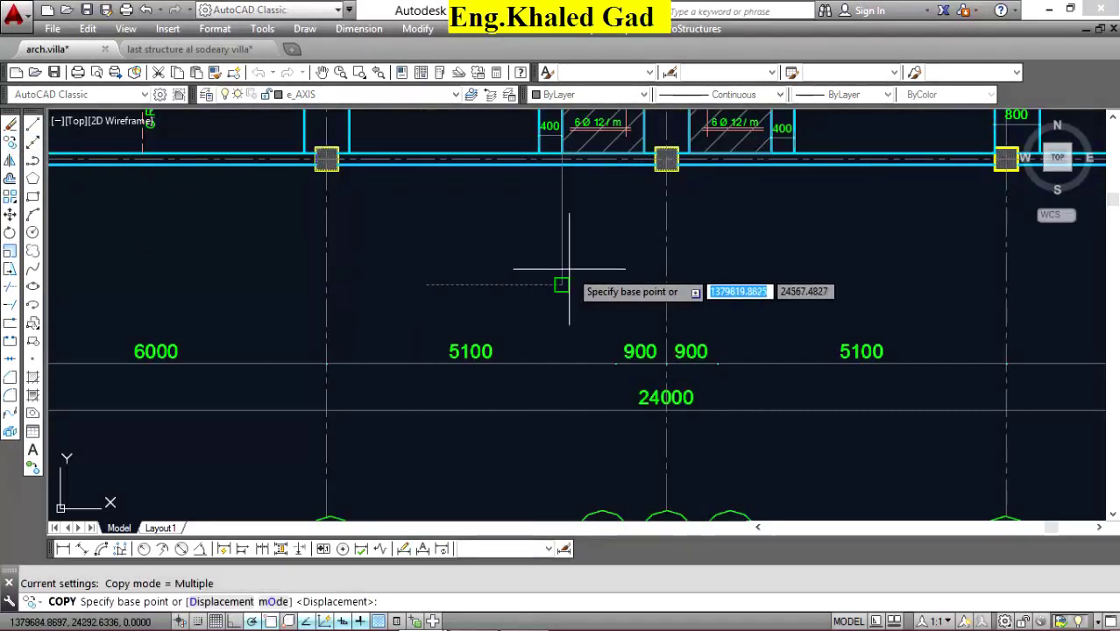
pyautogui.scroll(4, 578, 272)
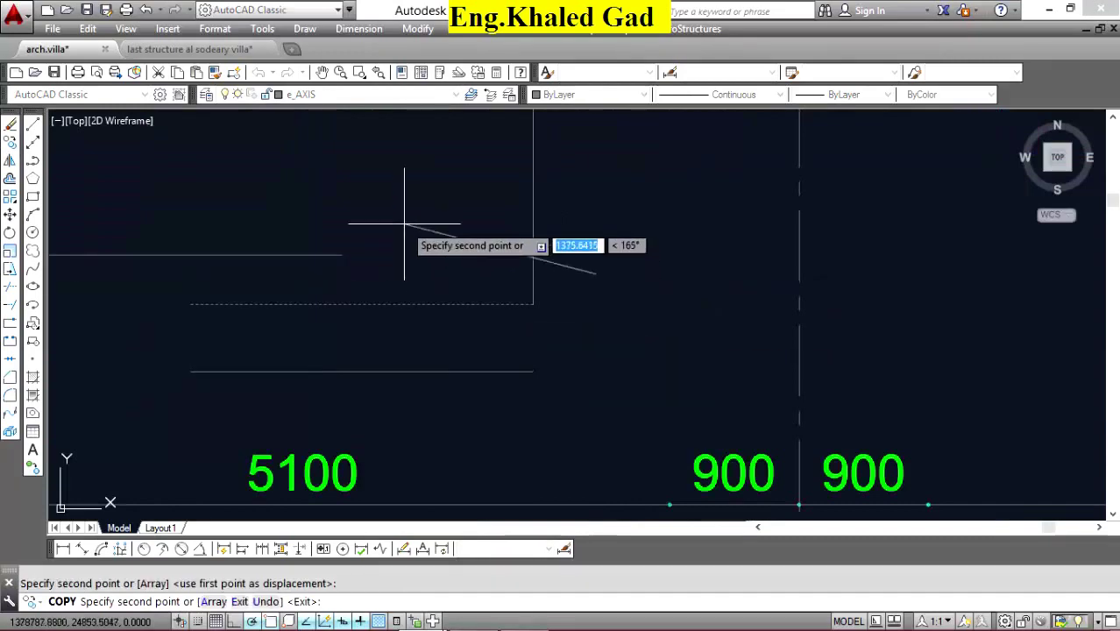
pyautogui.click(492, 333)
pyautogui.scroll(-5, 492, 333)
pyautogui.scroll(3, 495, 324)
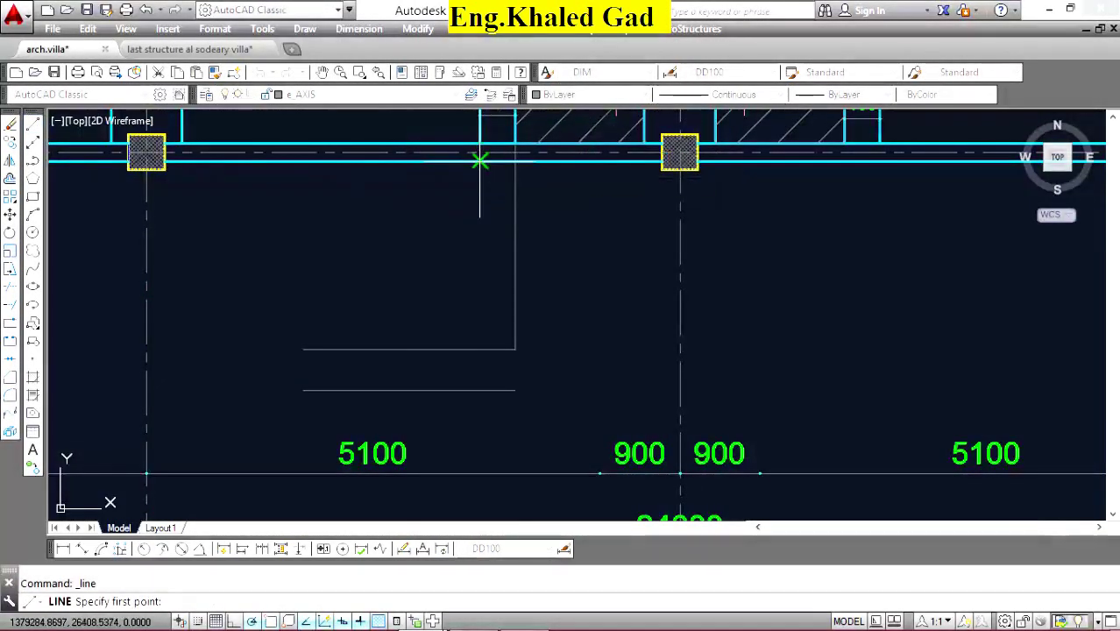
# Draw another helper line running down and then right below the beam.
pyautogui.click(480, 349)
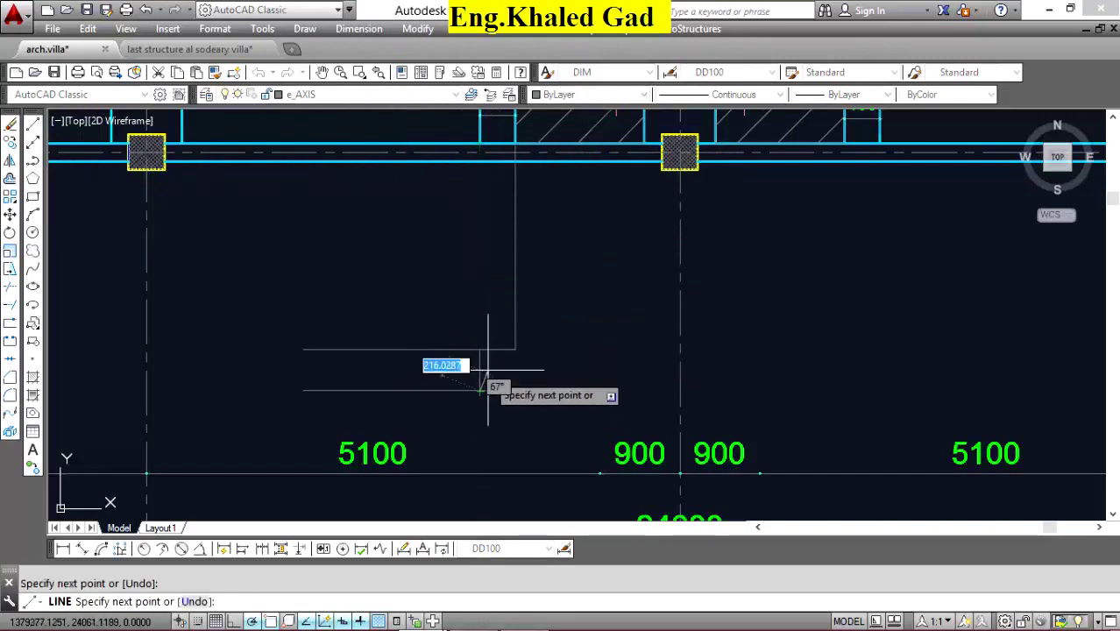
pyautogui.rightClick(516, 305)
pyautogui.click(569, 317)
pyautogui.click(514, 349)
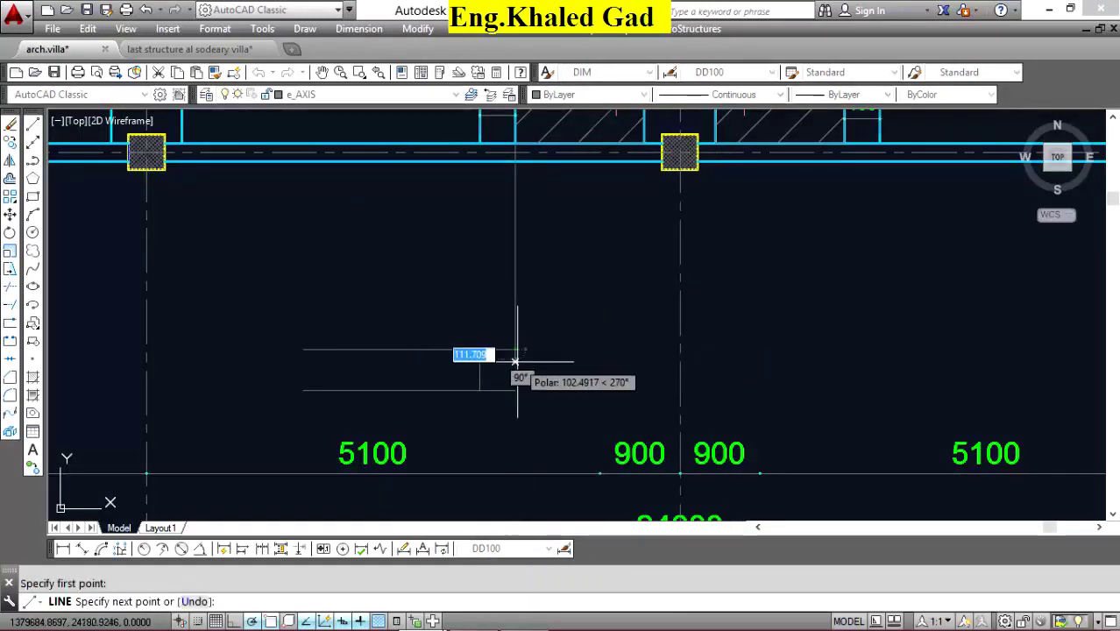
pyautogui.scroll(4, 517, 355)
pyautogui.click(504, 374)
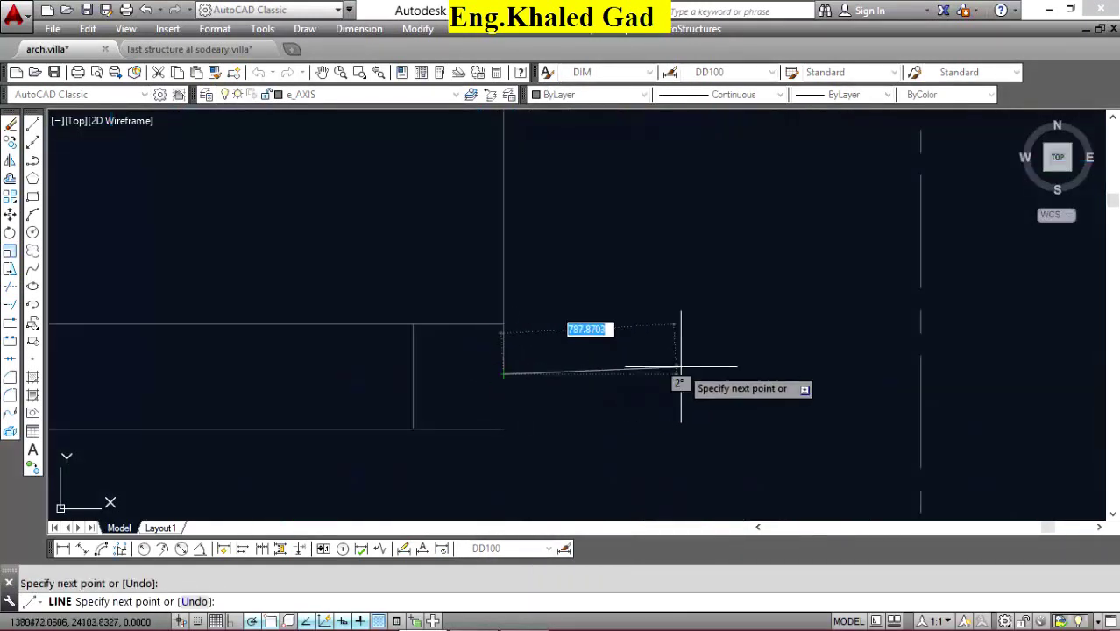
pyautogui.click(846, 374)
pyautogui.rightClick(653, 265)
pyautogui.click(693, 294)
# Stretch the lower horizontal line further right by its end grip.
pyautogui.click(528, 435)
pyautogui.click(501, 423)
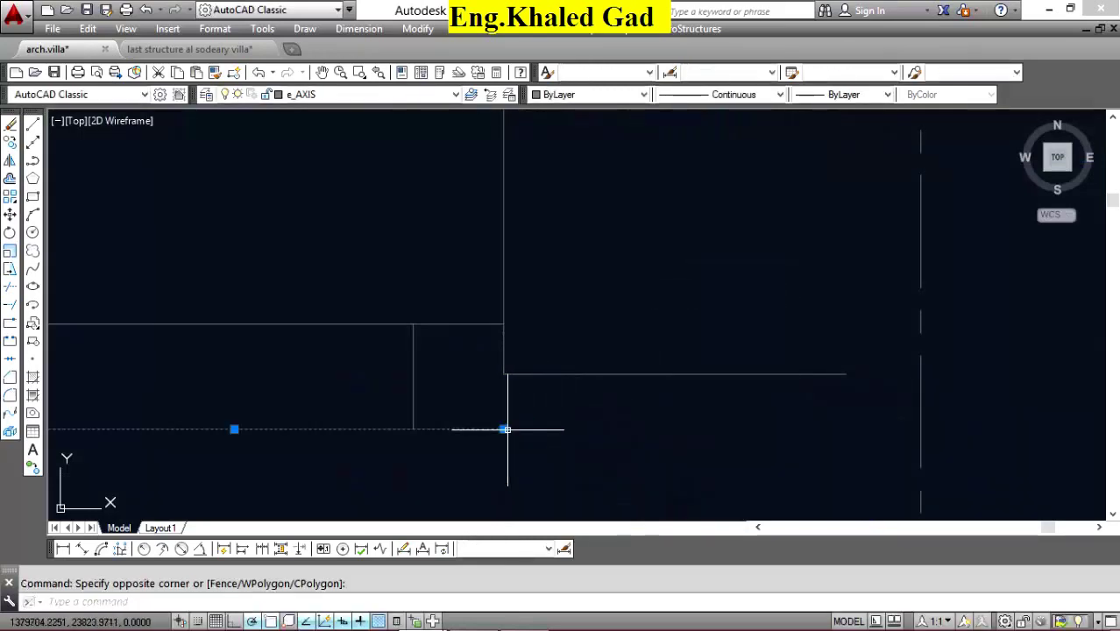
pyautogui.click(504, 429)
pyautogui.click(850, 428)
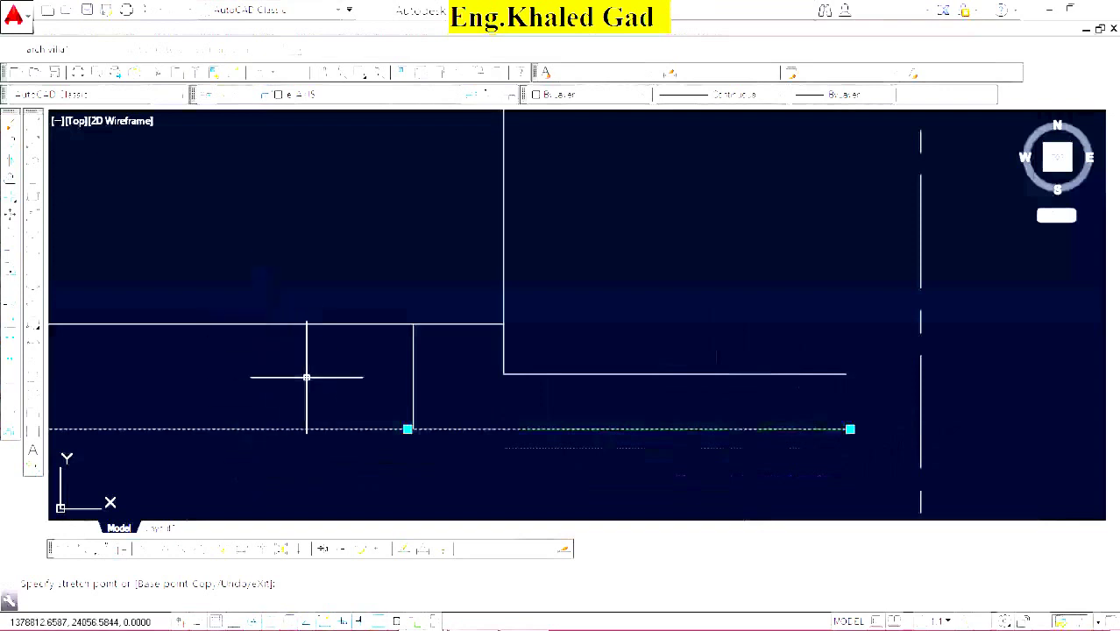
# Start a circle on the sketch, cancel it, and begin window-selecting the sketch.
pyautogui.click(9, 230)
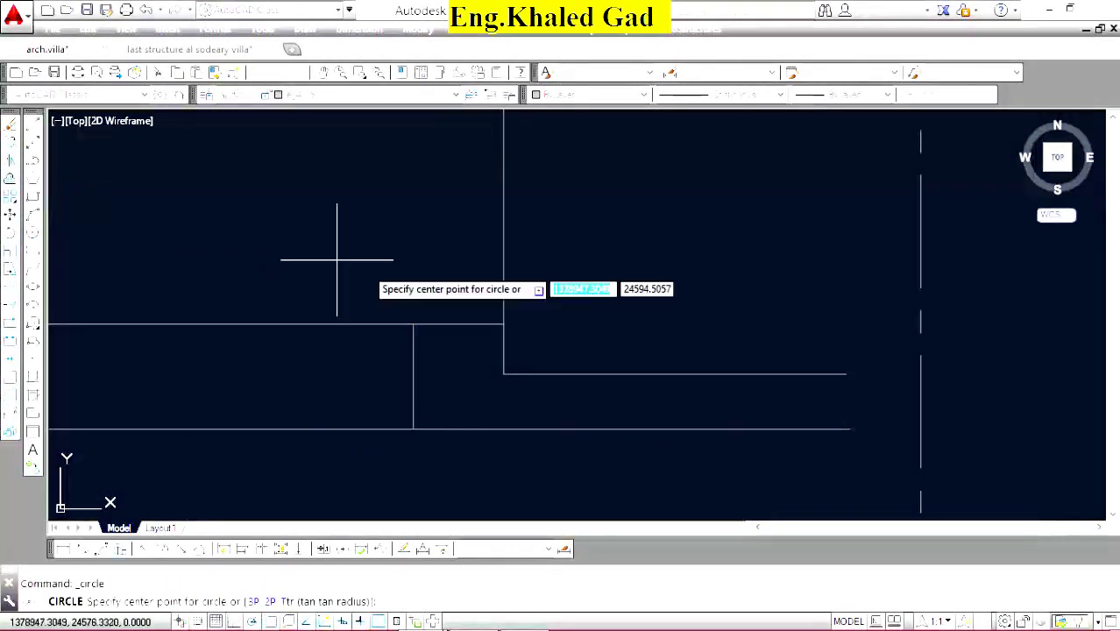
pyautogui.scroll(4, 562, 353)
pyautogui.click(561, 351)
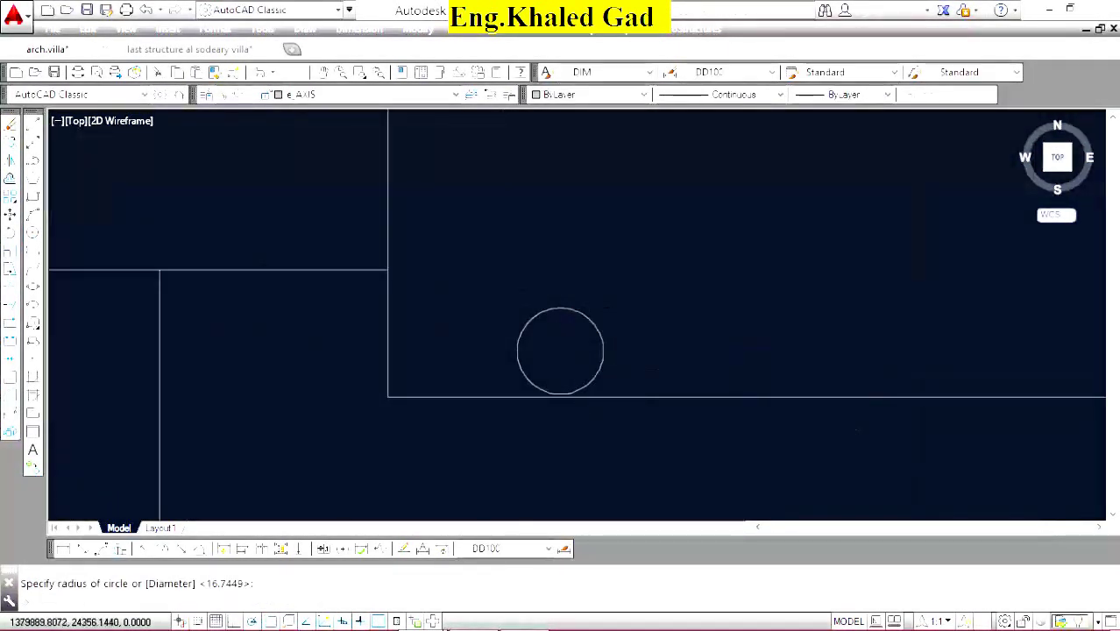
pyautogui.scroll(-3, 575, 253)
pyautogui.scroll(-2, 580, 260)
pyautogui.press('Escape')
pyautogui.click(580, 292)
# Erase the seven temporary sketch objects above the 5100 span and check the plan.
pyautogui.click(412, 201)
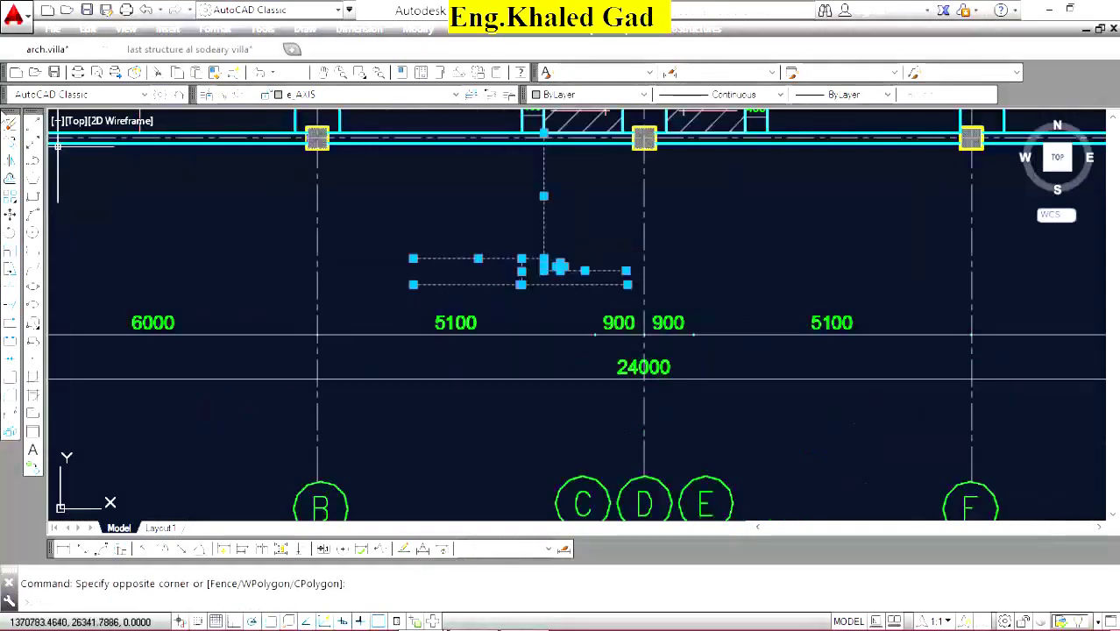
pyautogui.click(10, 126)
pyautogui.scroll(-5, 558, 305)
pyautogui.scroll(5, 560, 241)
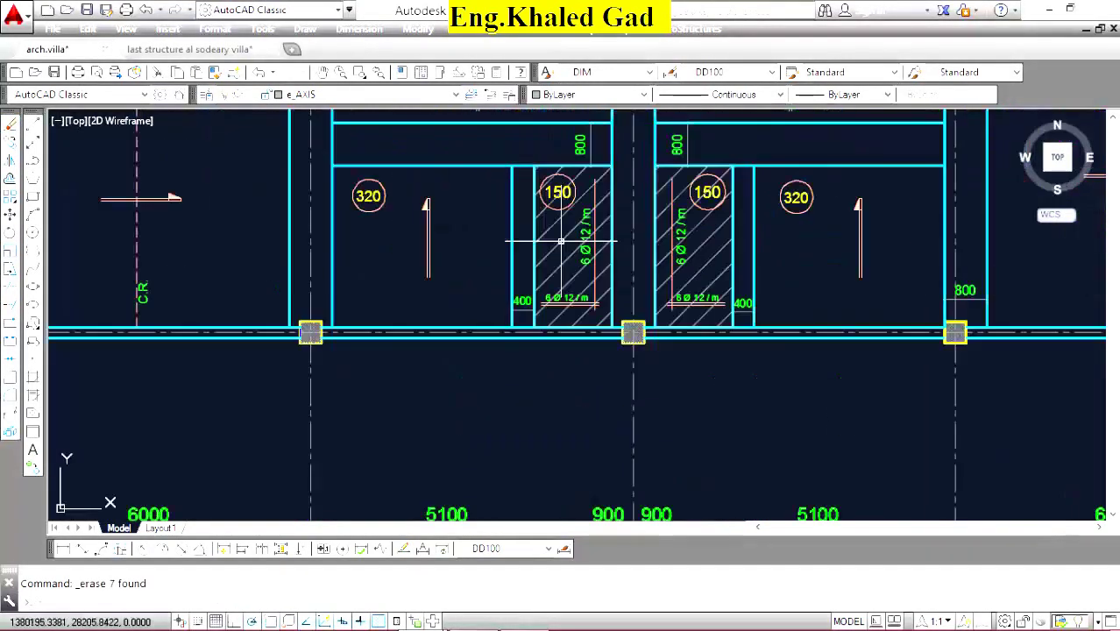
pyautogui.scroll(2, 551, 237)
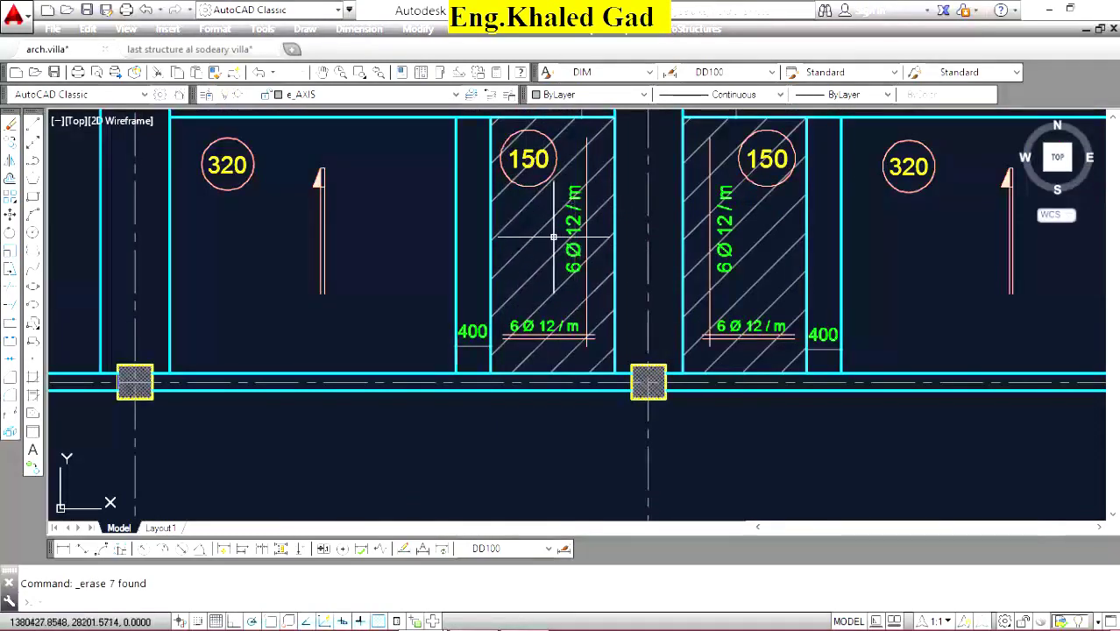
pyautogui.scroll(-5, 536, 260)
pyautogui.scroll(-1, 529, 303)
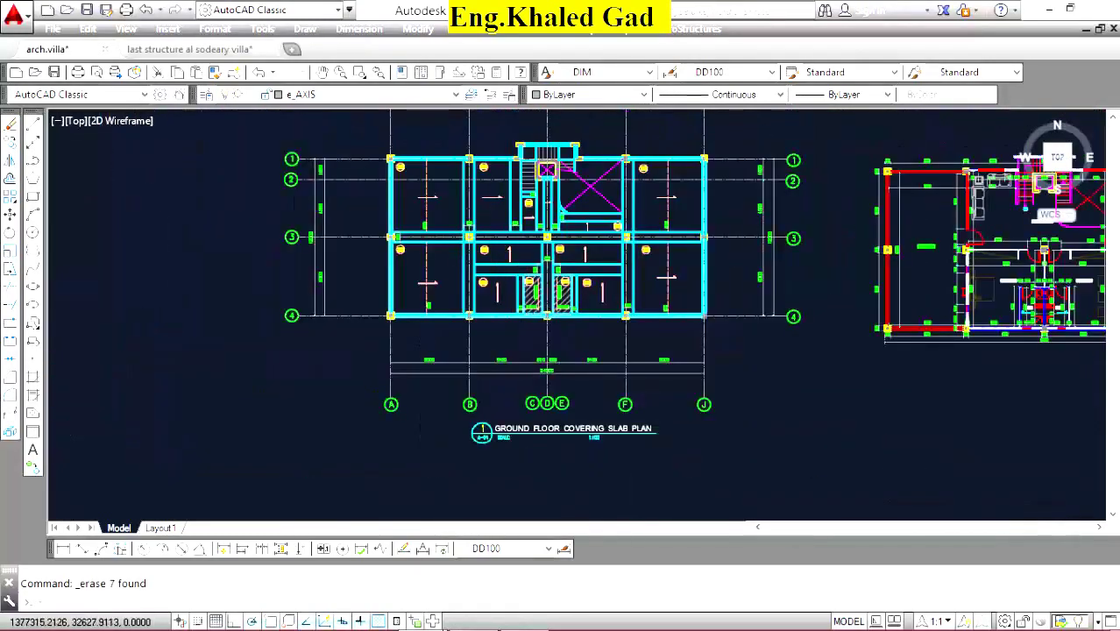
pyautogui.scroll(8, 501, 276)
pyautogui.scroll(2, 412, 351)
pyautogui.scroll(-6, 501, 299)
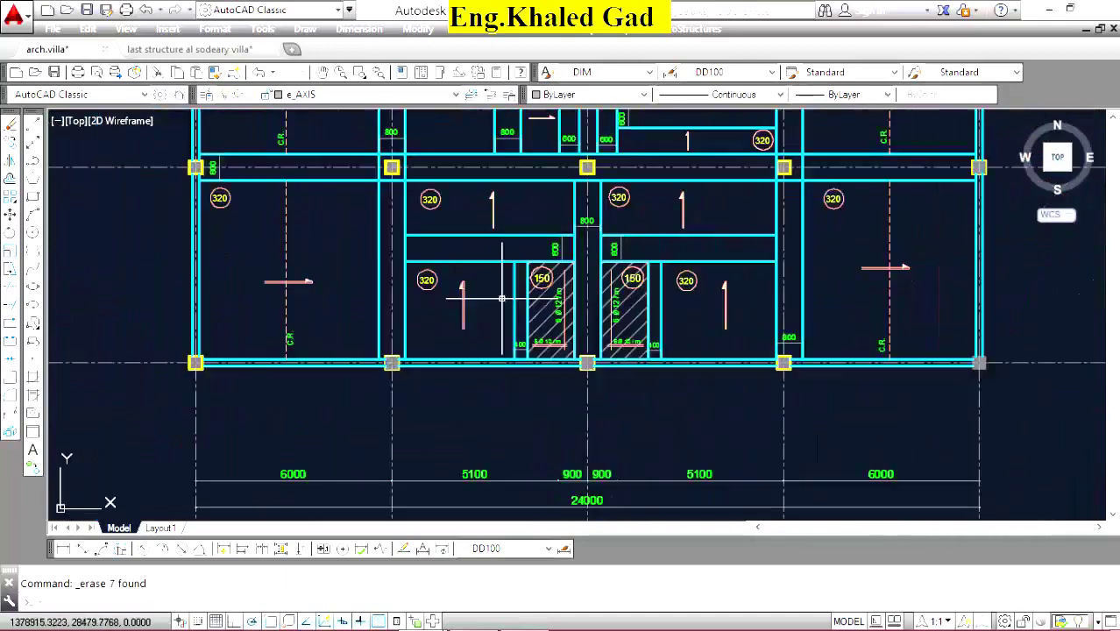
pyautogui.scroll(-6, 561, 248)
pyautogui.scroll(4, 561, 248)
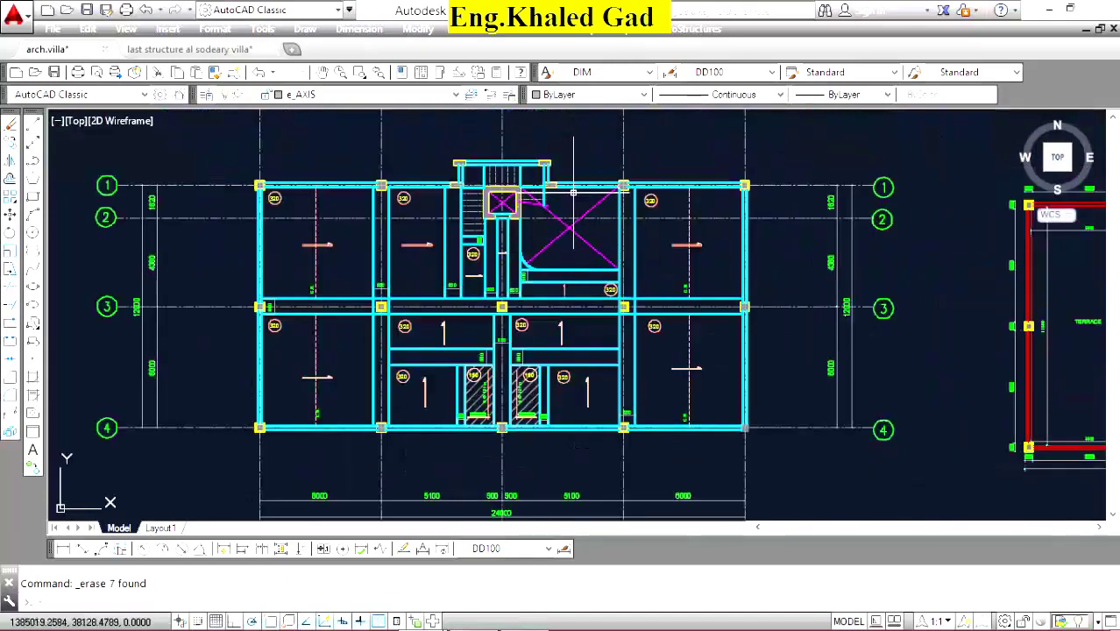
pyautogui.scroll(-3, 473, 193)
pyautogui.scroll(-2, 698, 206)
pyautogui.scroll(3, 771, 210)
# Delete the 533-object reference plan beside the slab plan and launch Purge.
pyautogui.click(793, 160)
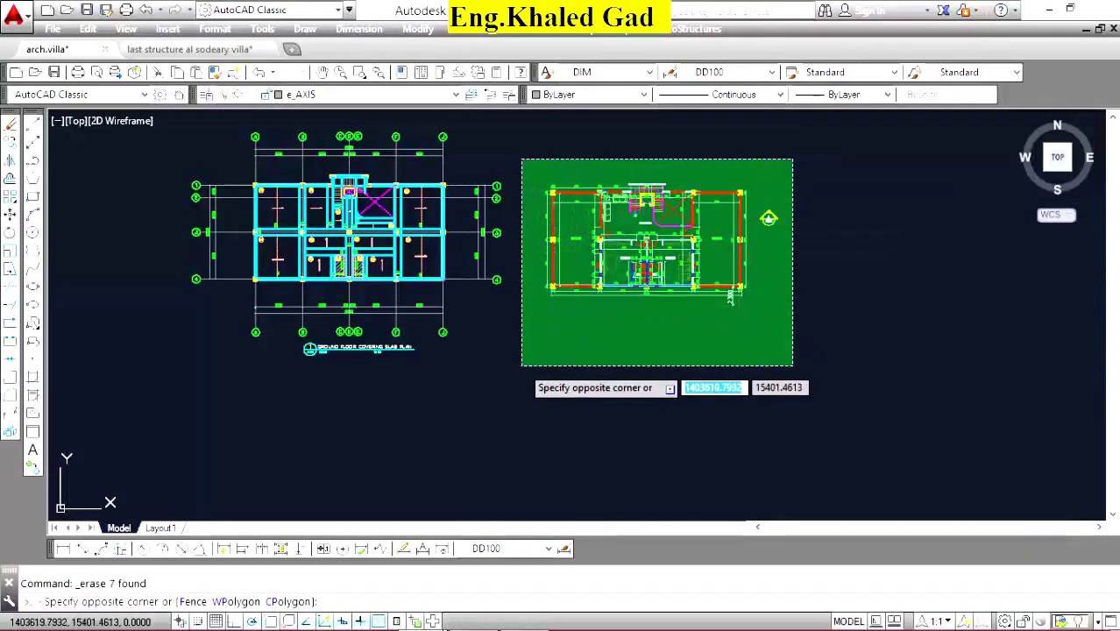
pyautogui.click(521, 365)
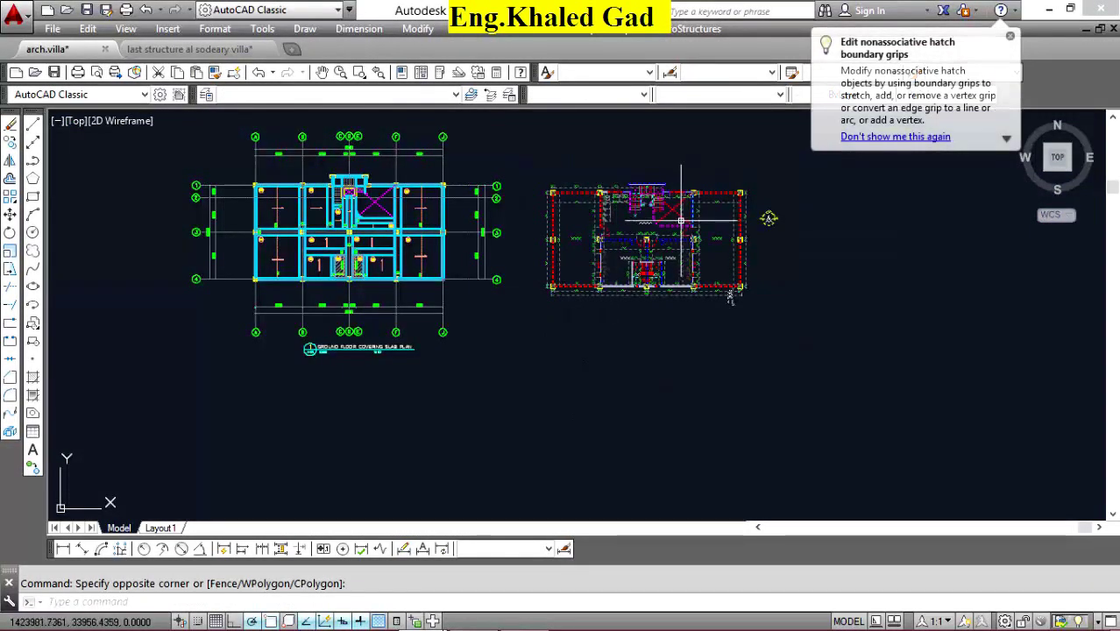
pyautogui.press('Delete')
pyautogui.click(54, 29)
pyautogui.moveTo(99, 510)
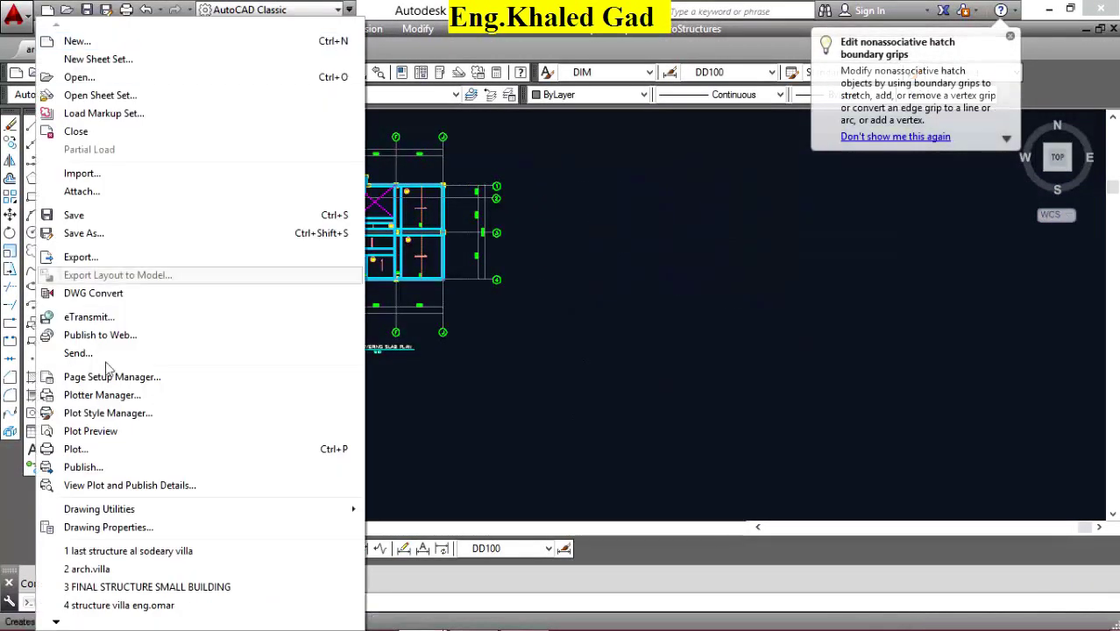
pyautogui.click(422, 613)
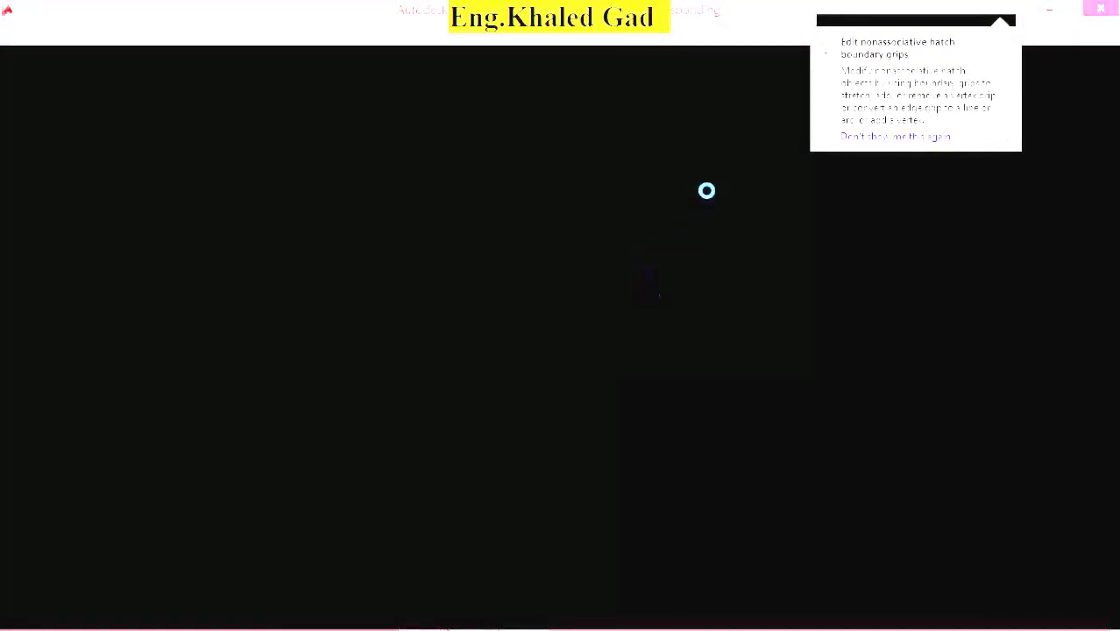
# Minimize the frozen AutoCAD window and refresh the Windows desktop several times.
pyautogui.click(1049, 12)
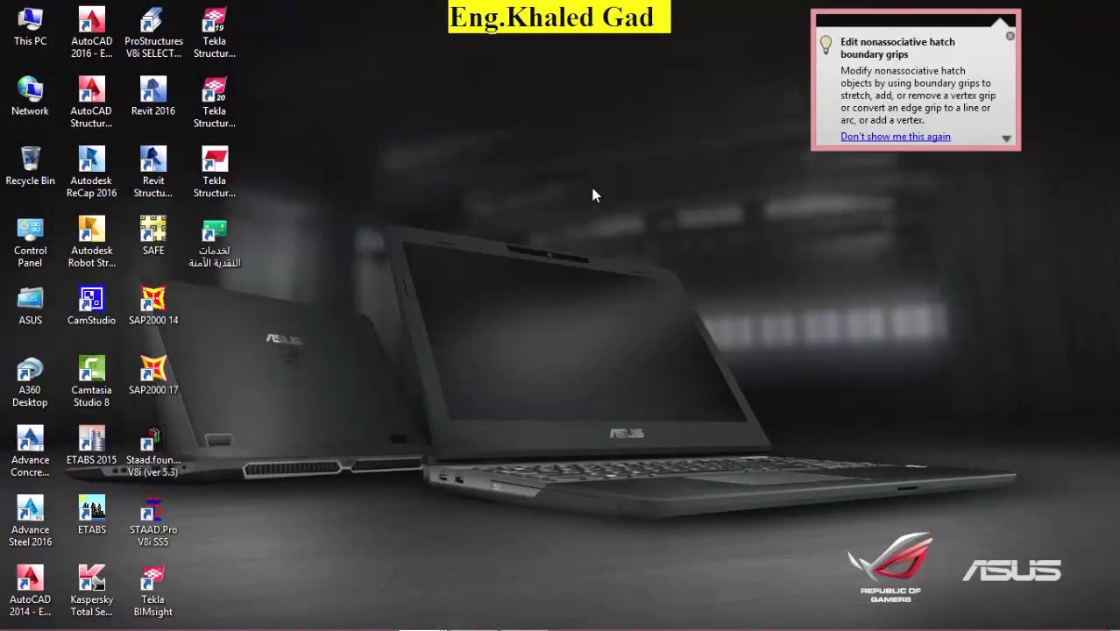
pyautogui.rightClick(594, 194)
pyautogui.click(636, 235)
pyautogui.rightClick(575, 137)
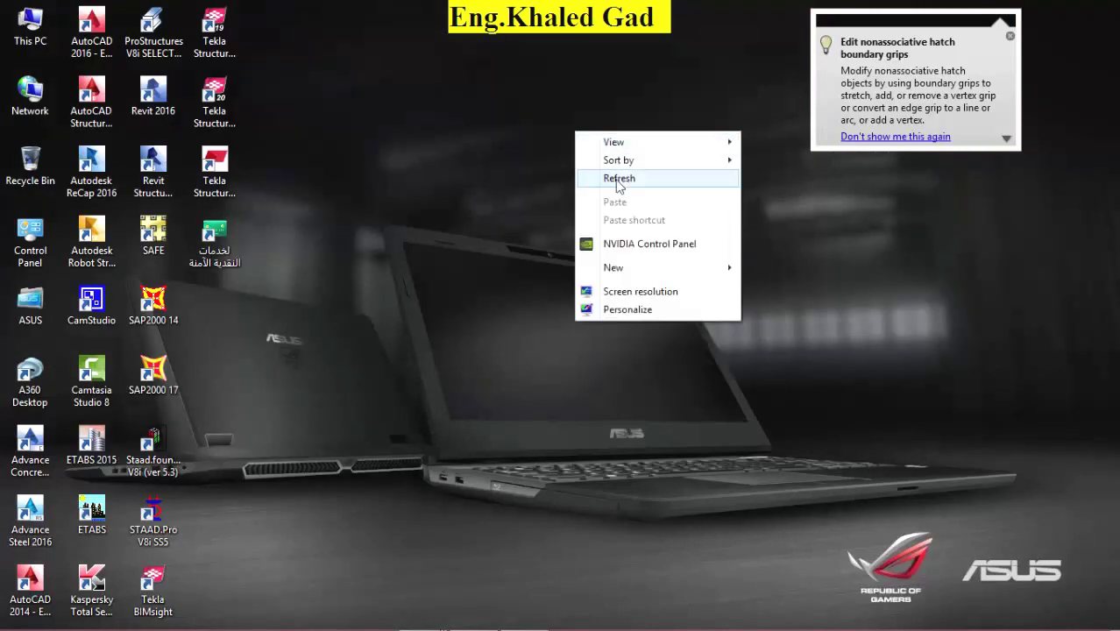
pyautogui.click(619, 179)
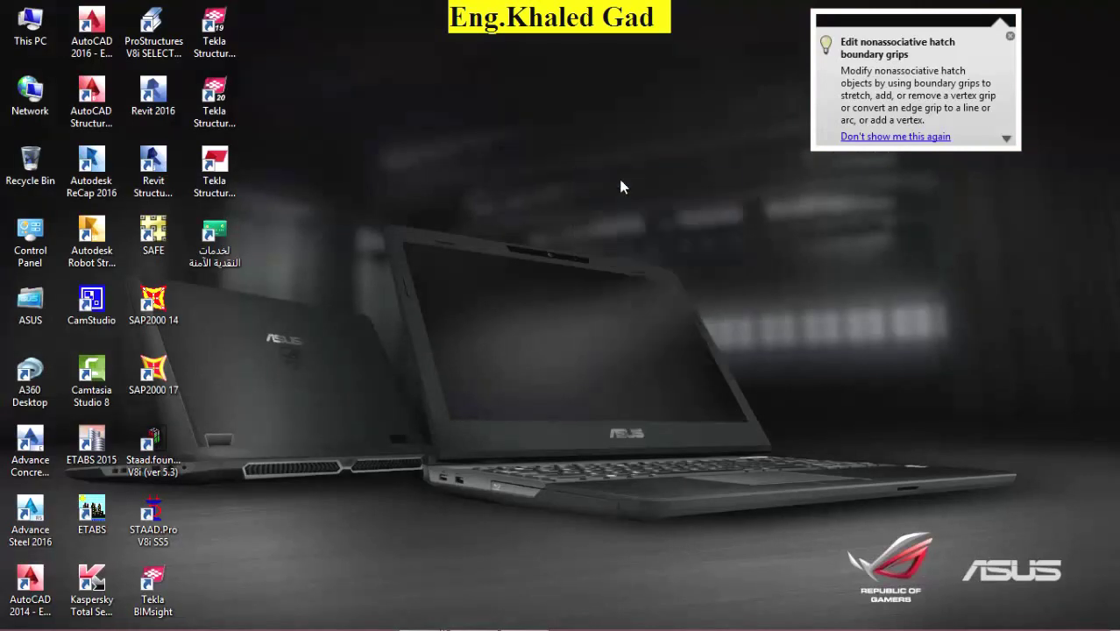
pyautogui.rightClick(542, 182)
pyautogui.click(585, 219)
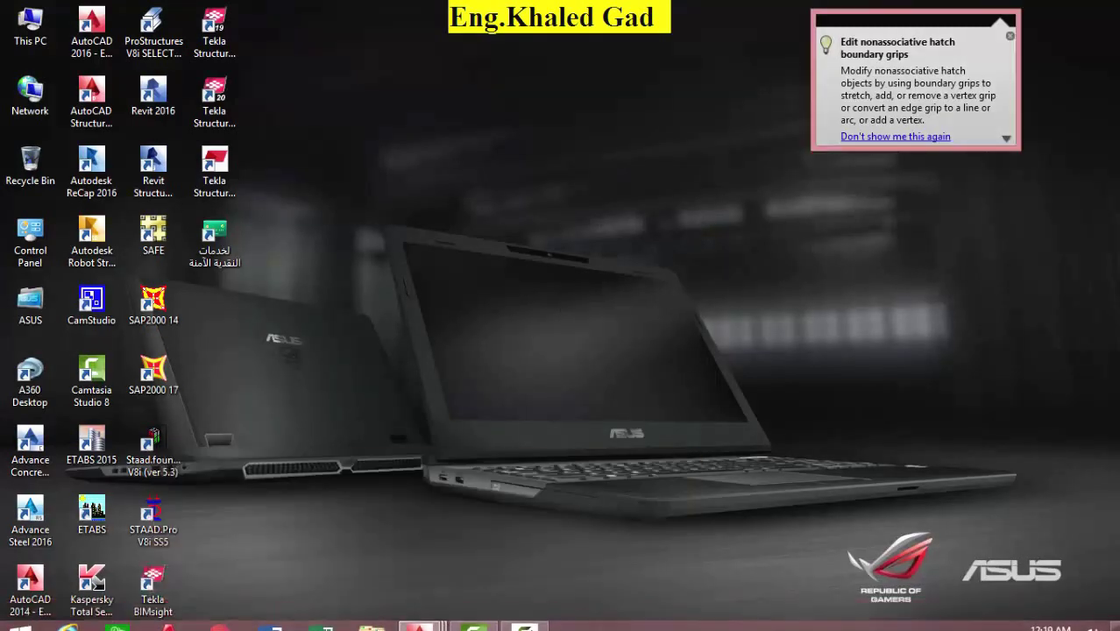
# Restore the Purge dialog from the taskbar and purge all unused items, confirming for every item.
pyautogui.click(532, 618)
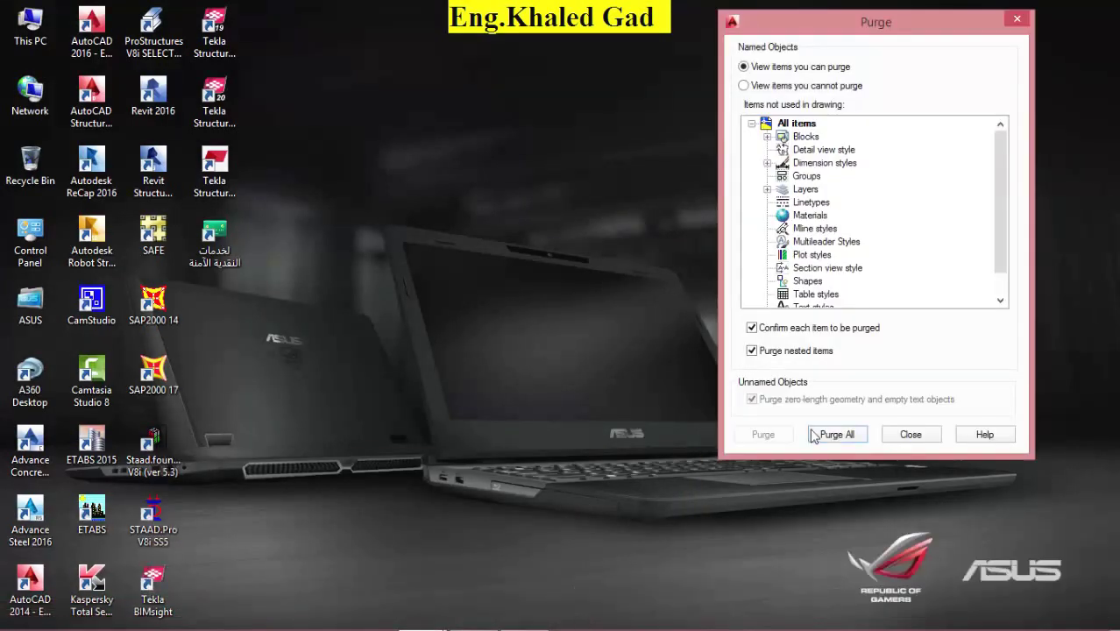
pyautogui.click(837, 434)
pyautogui.click(543, 320)
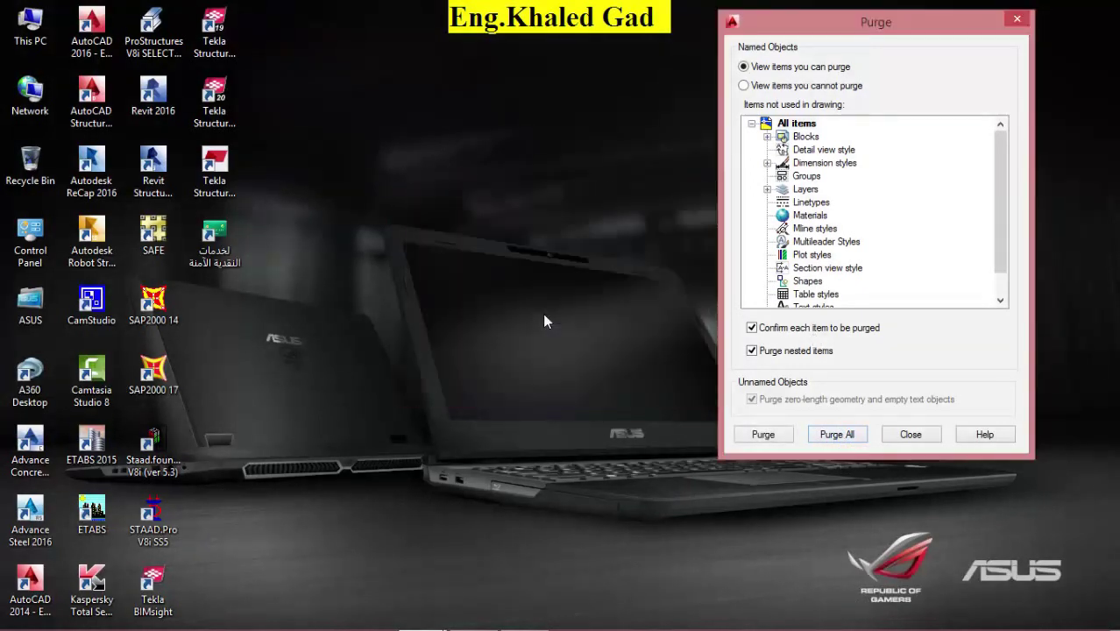
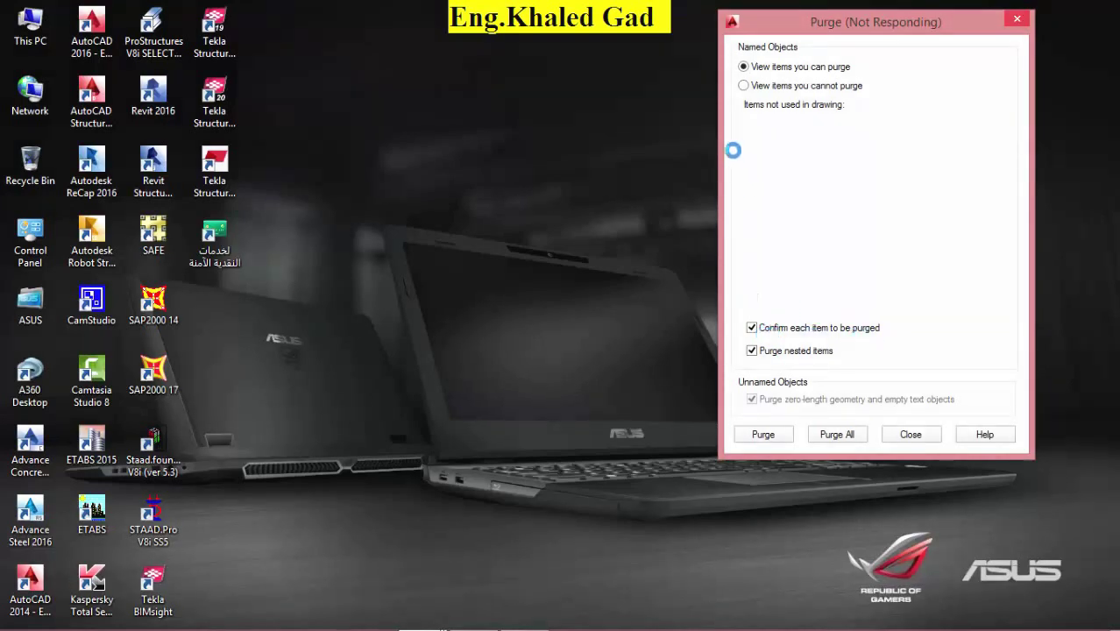
# Close the Purge dialog and the structure drawing, answering its save prompt, so arch.villa remains open.
pyautogui.click(909, 436)
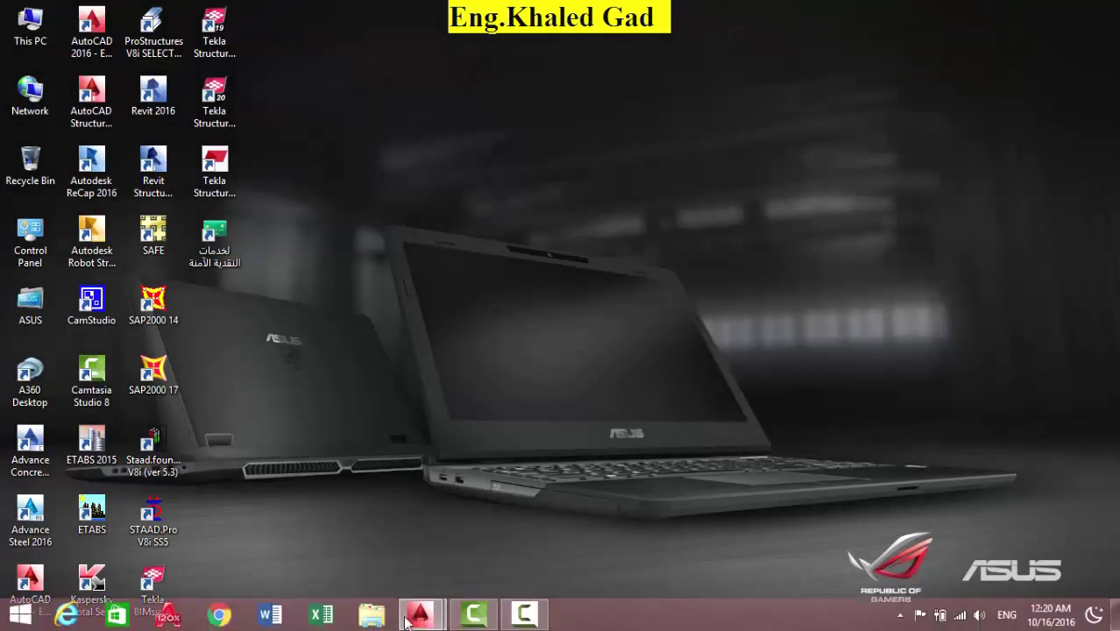
pyautogui.click(421, 613)
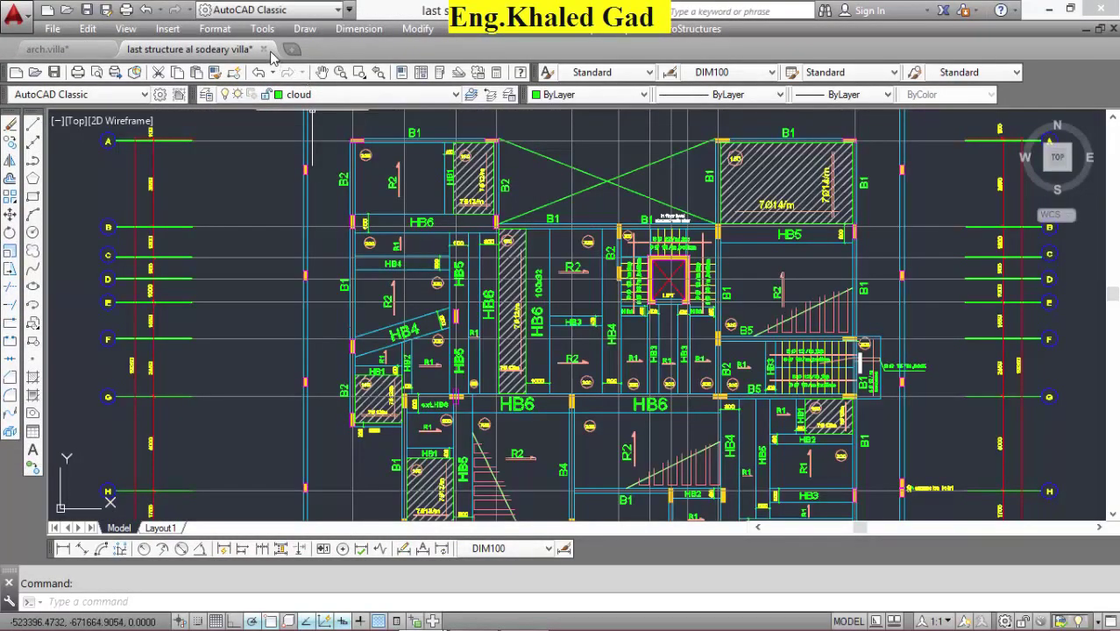
pyautogui.click(263, 49)
pyautogui.click(633, 361)
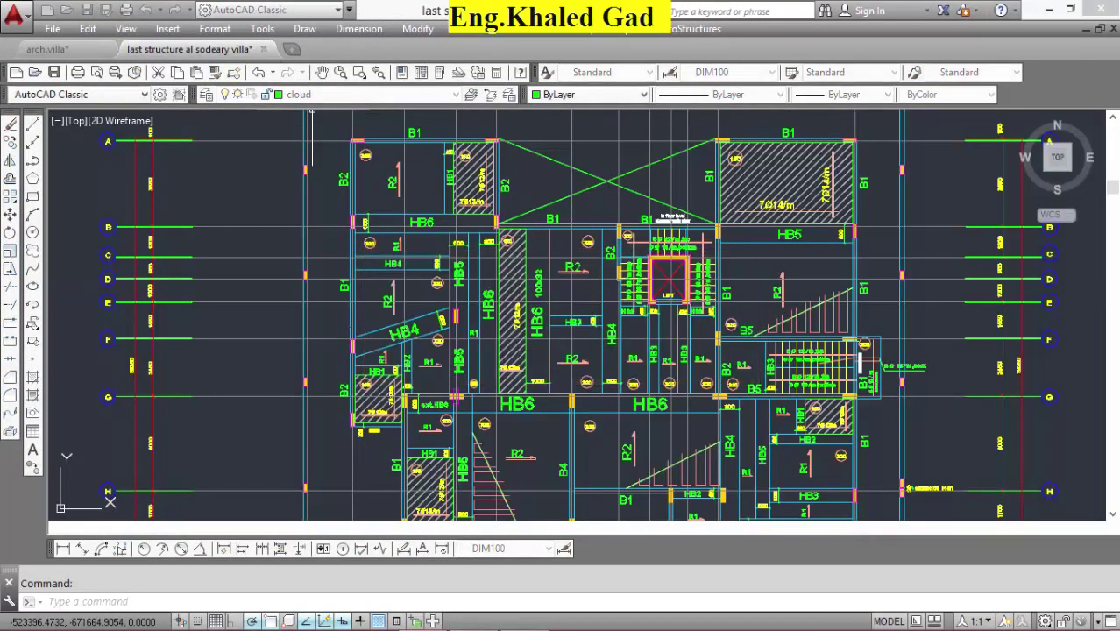
pyautogui.scroll(-3, 500, 248)
pyautogui.scroll(-3, 537, 280)
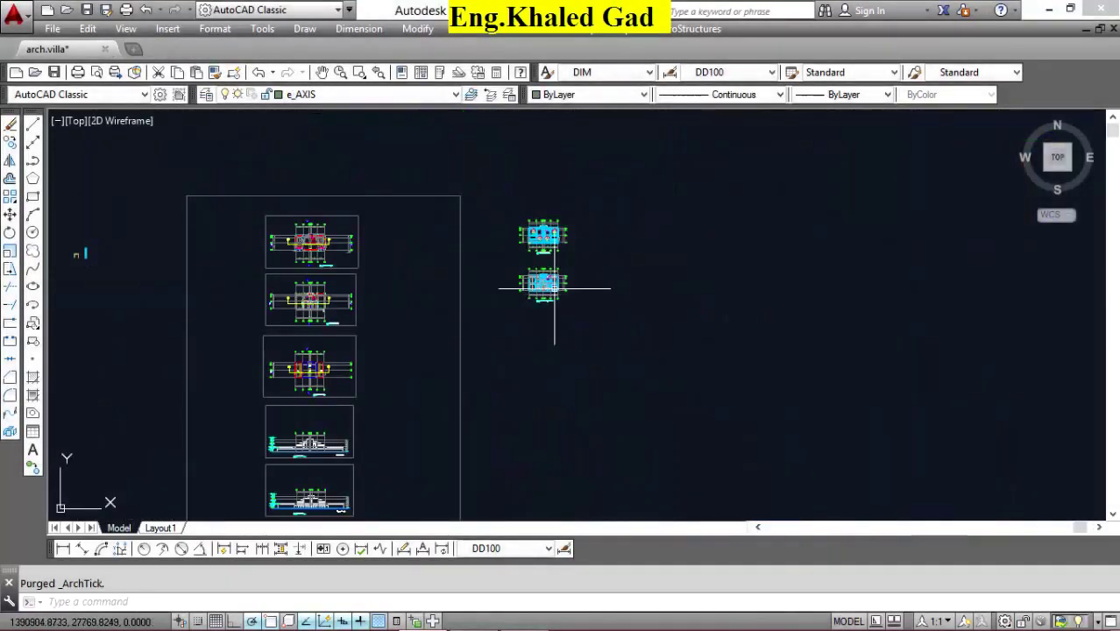
pyautogui.scroll(3, 529, 278)
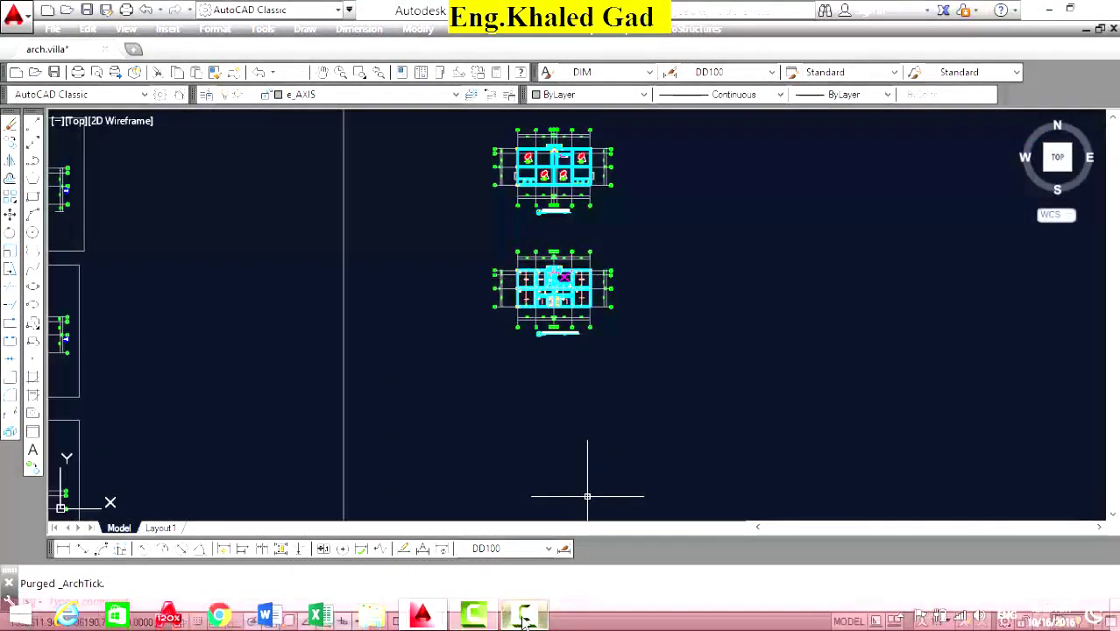
pyautogui.click(524, 618)
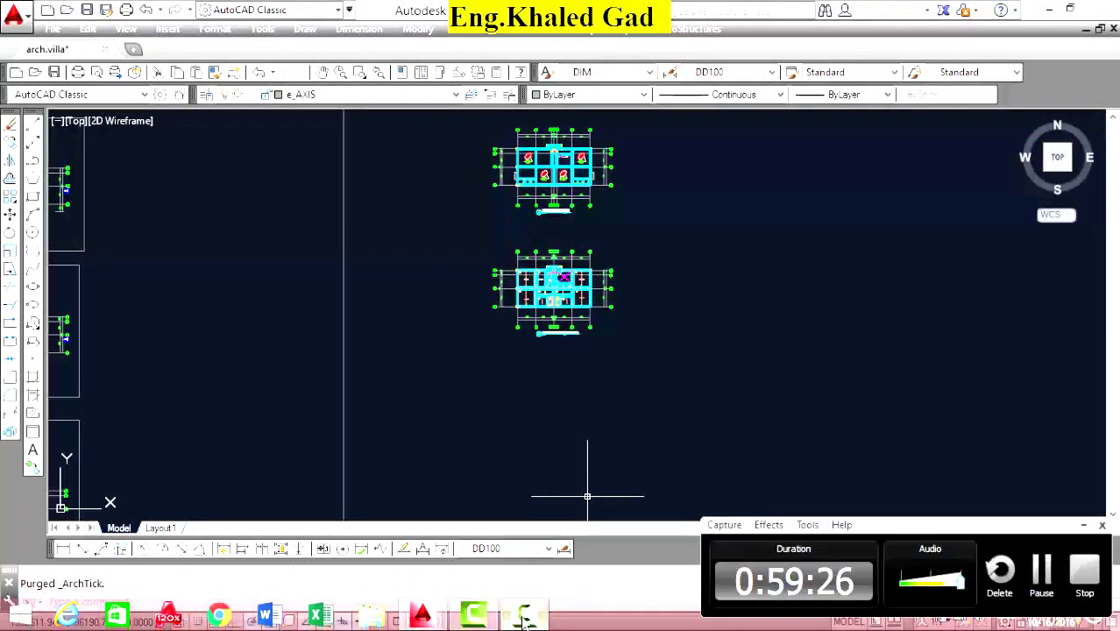
# Copy the lower floor plan with COPY and place the duplicate directly beneath it.
pyautogui.click(1081, 527)
pyautogui.scroll(4, 561, 316)
pyautogui.scroll(-3, 593, 265)
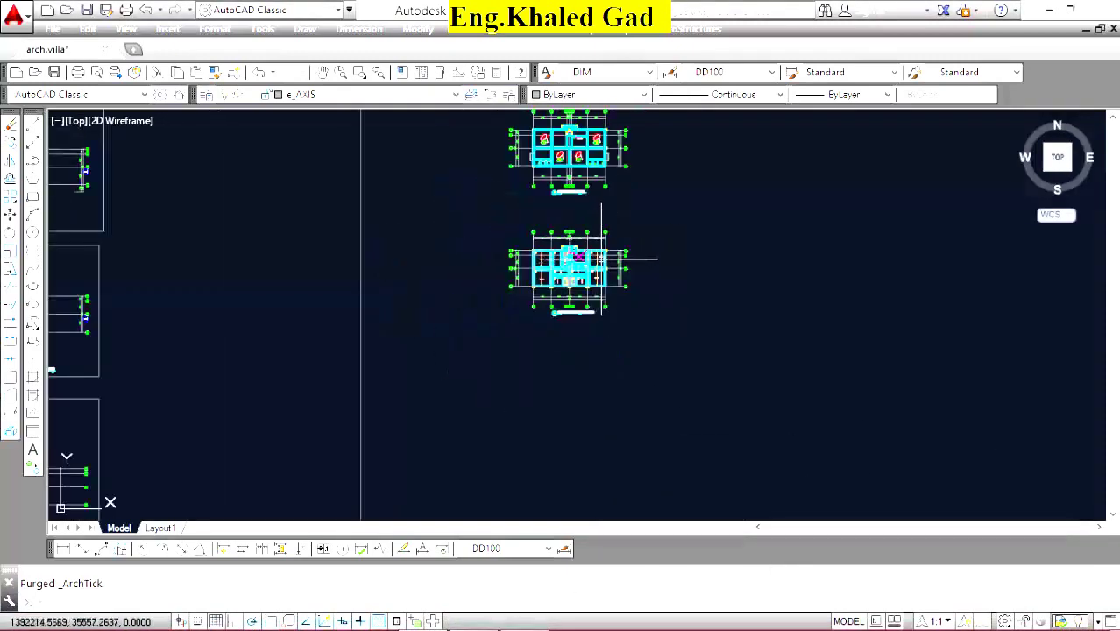
pyautogui.click(657, 220)
pyautogui.click(531, 314)
pyautogui.click(11, 141)
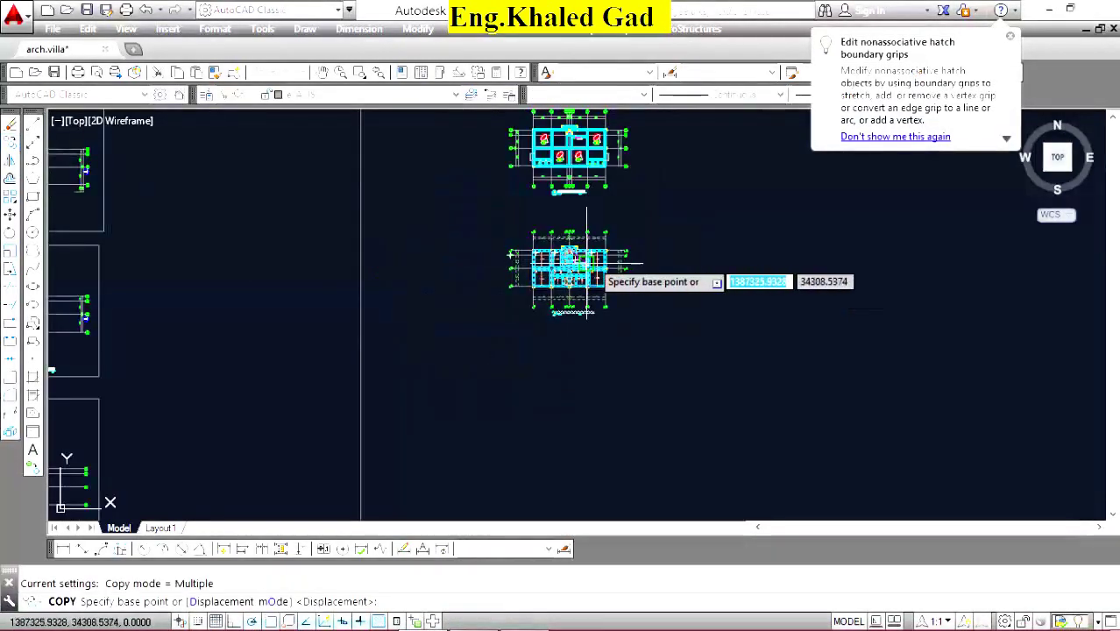
pyautogui.click(649, 269)
pyautogui.click(649, 371)
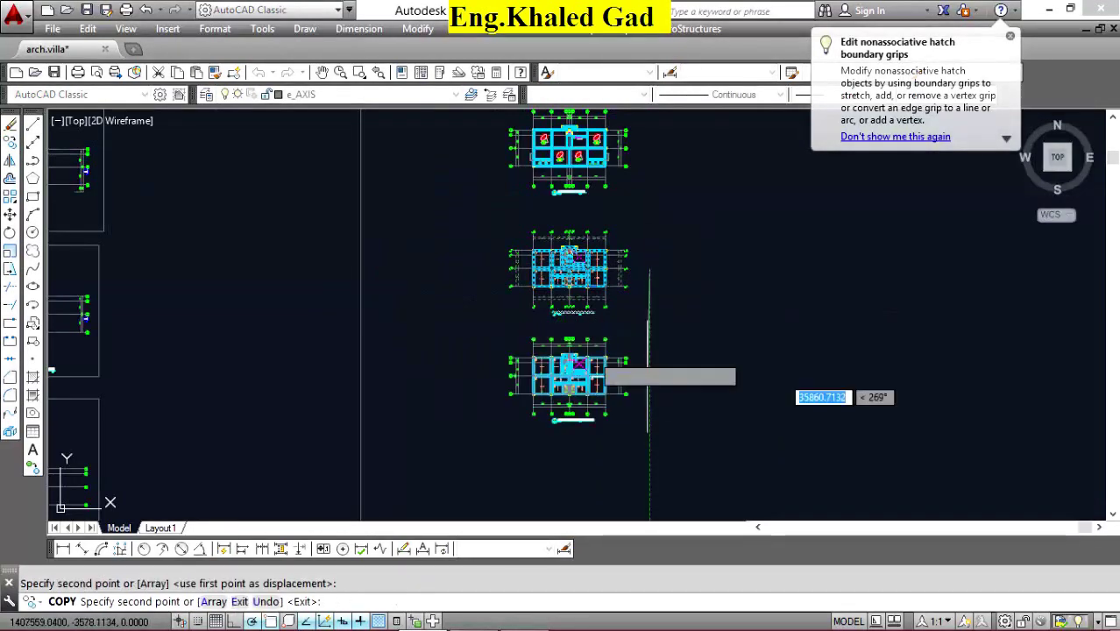
pyautogui.rightClick(457, 273)
pyautogui.press('Escape')
pyautogui.scroll(4, 578, 364)
pyautogui.scroll(5, 555, 315)
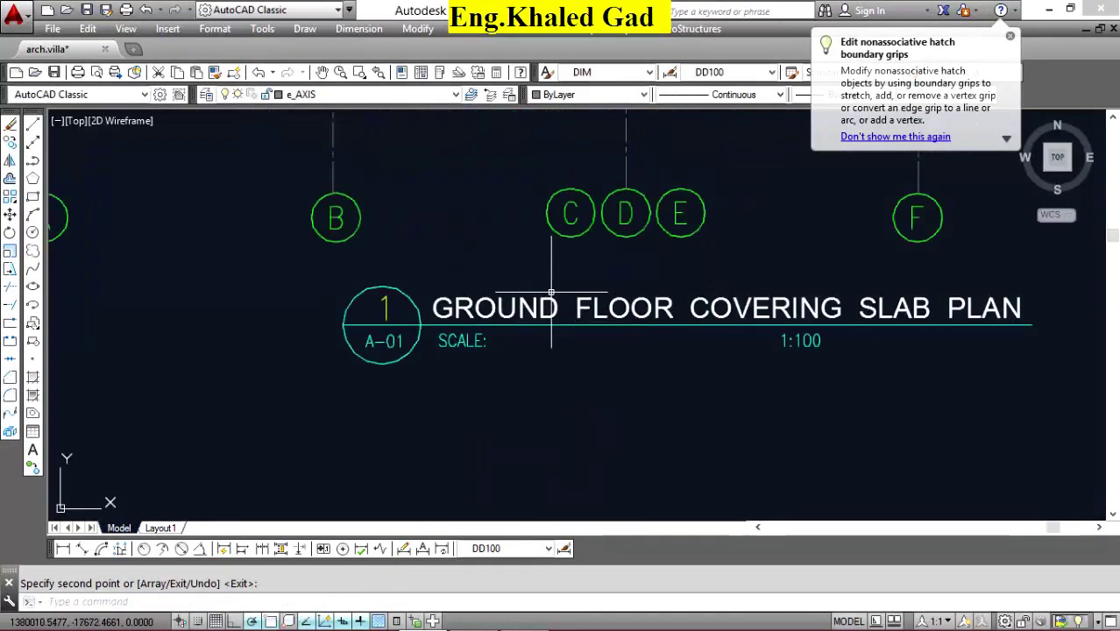
pyautogui.press('Escape')
pyautogui.scroll(5, 521, 293)
# Change the copied plan's title from GROUND to 'FIRST FLOOR COVERING SLAB PLAN'.
pyautogui.rightClick(525, 289)
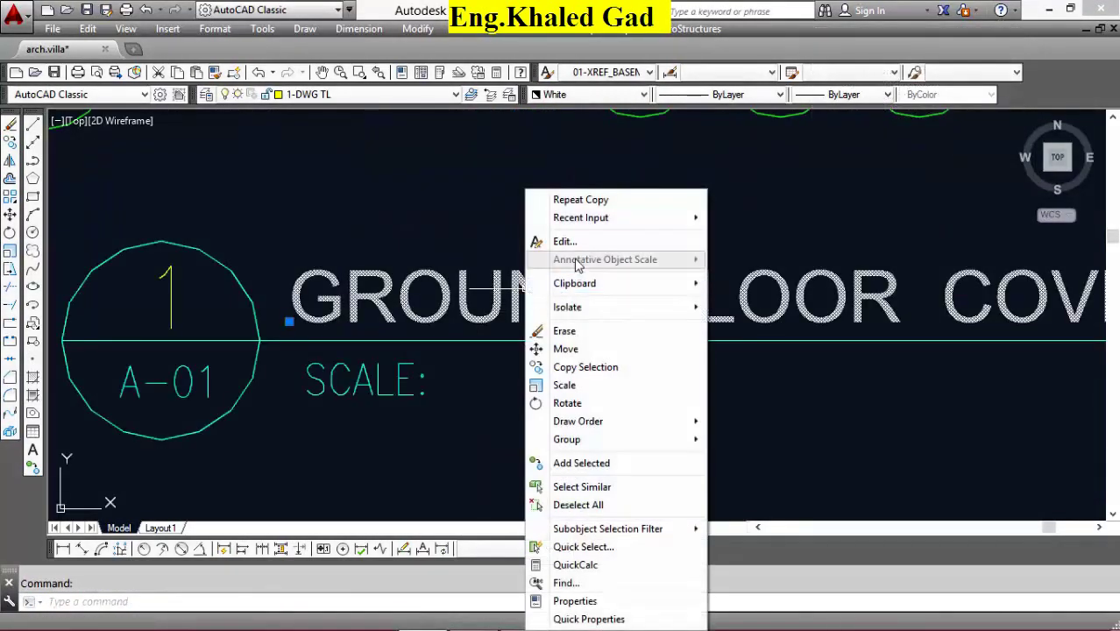
pyautogui.click(552, 240)
pyautogui.click(612, 300)
pyautogui.moveTo(612, 300); pyautogui.dragTo(322, 297)
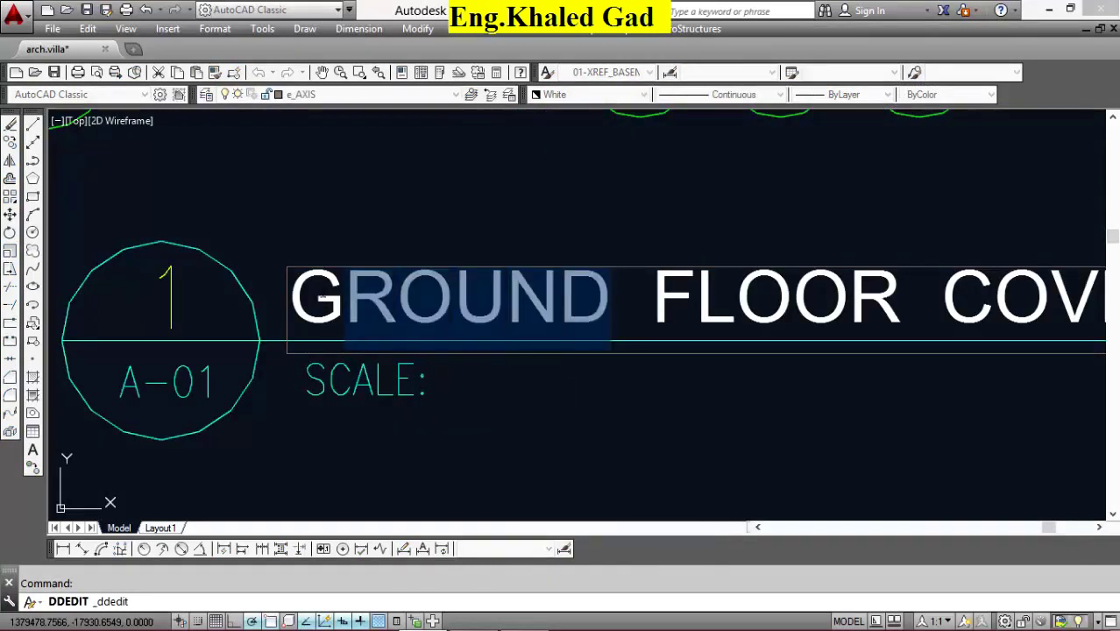
pyautogui.write('F')
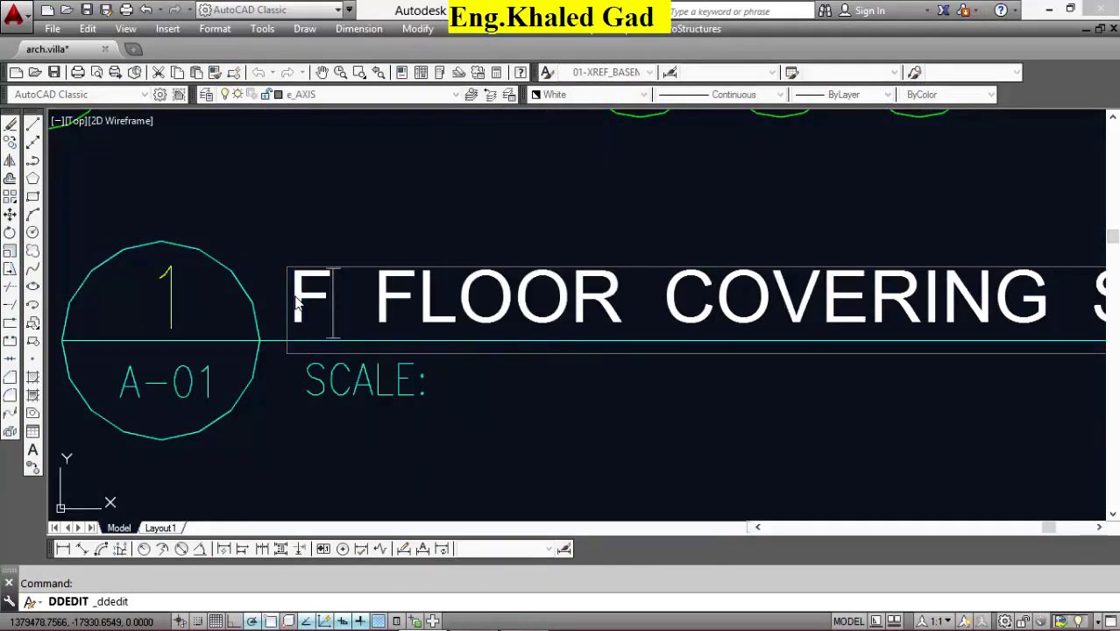
pyautogui.write('IRST')
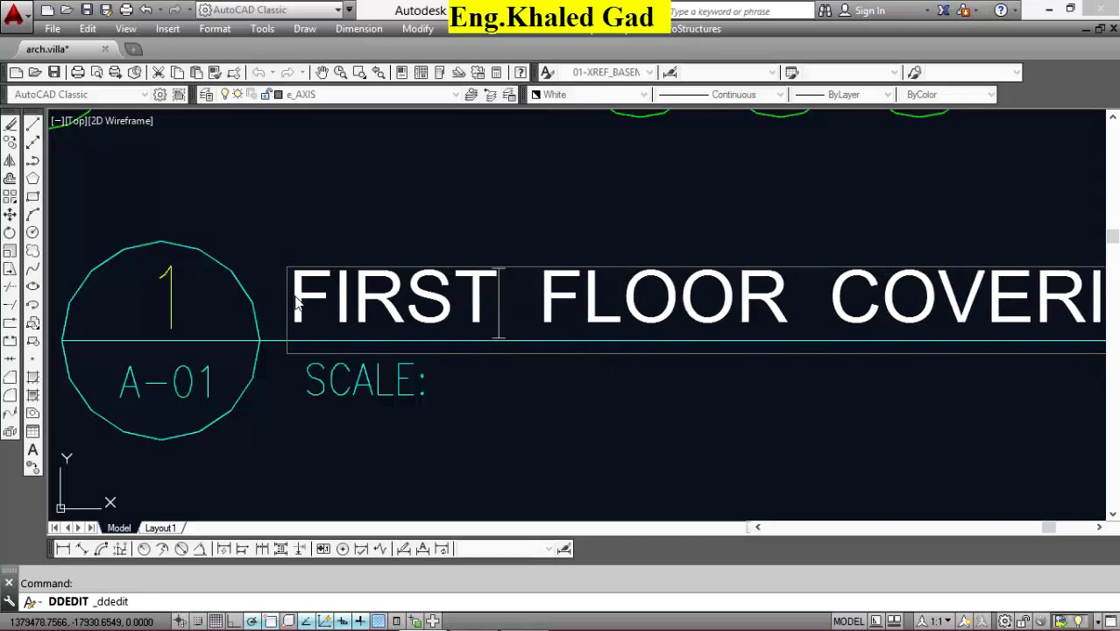
pyautogui.click(488, 216)
pyautogui.scroll(-5, 500, 280)
pyautogui.rightClick(520, 257)
pyautogui.click(552, 265)
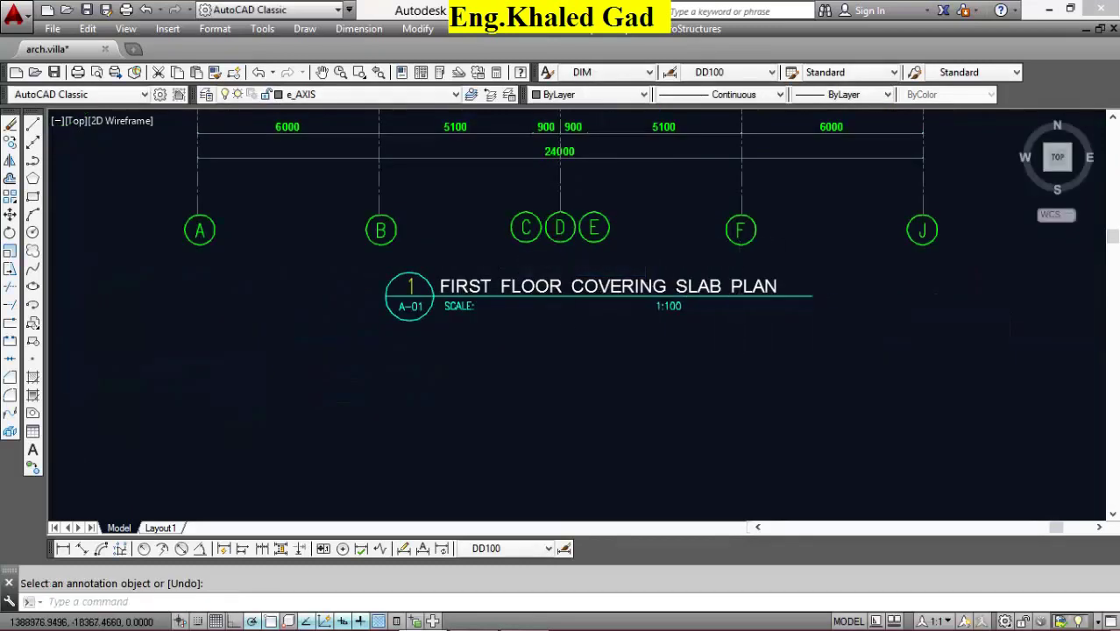
pyautogui.scroll(4, 826, 273)
# Shorten the title underline so it ends with the new title text.
pyautogui.click(821, 295)
pyautogui.click(818, 310)
pyautogui.click(837, 296)
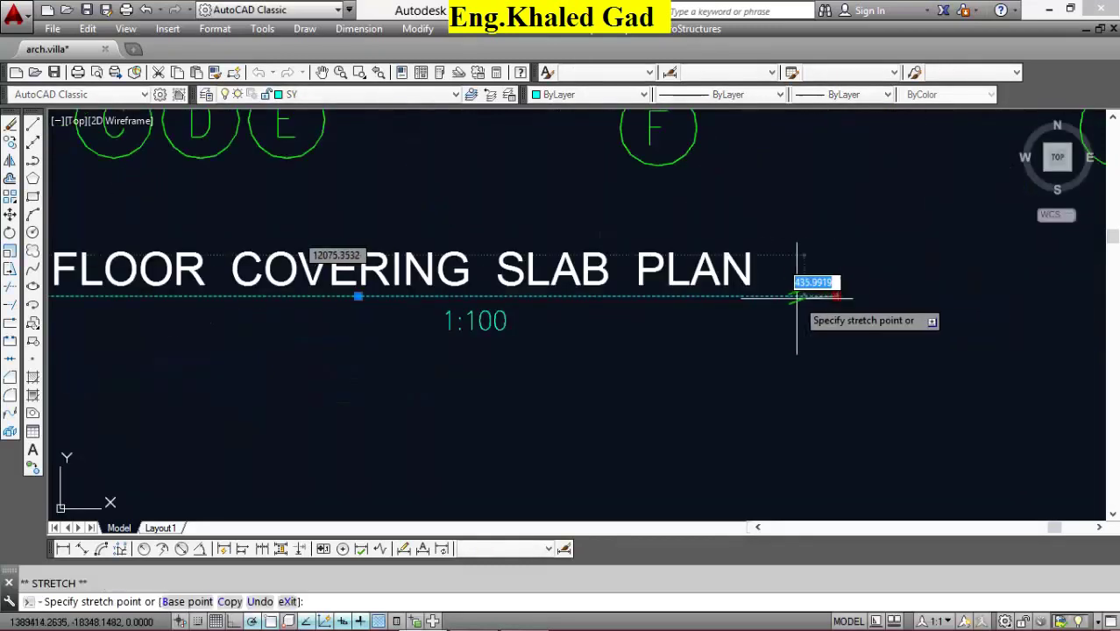
pyautogui.click(787, 296)
pyautogui.press('Escape')
pyautogui.scroll(-3, 719, 325)
pyautogui.scroll(-3, 645, 375)
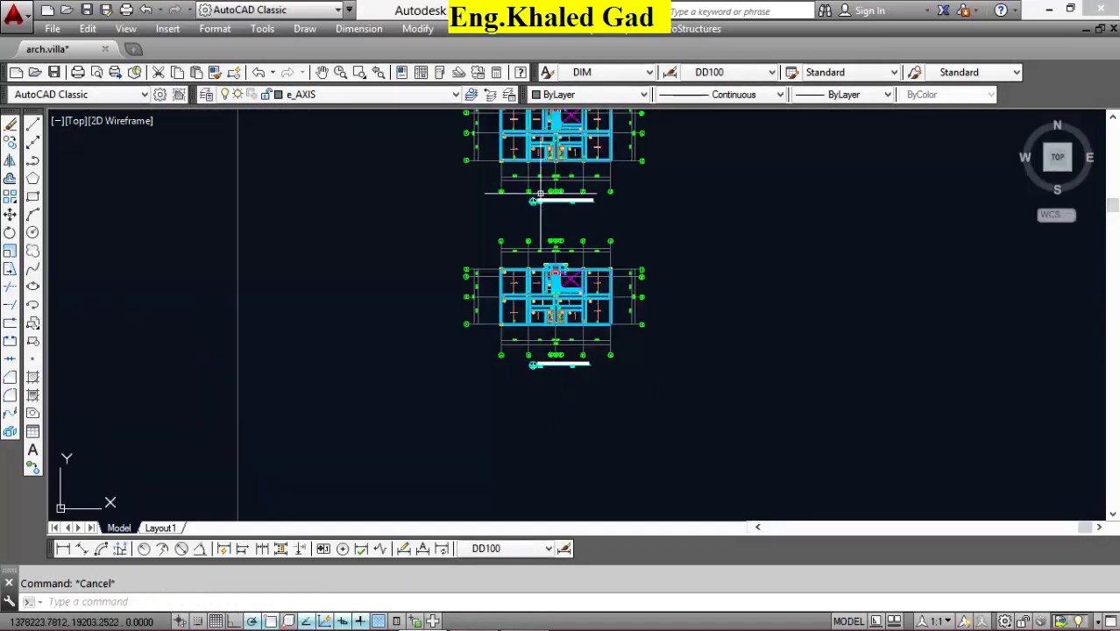
pyautogui.scroll(4, 540, 193)
pyautogui.scroll(4, 337, 188)
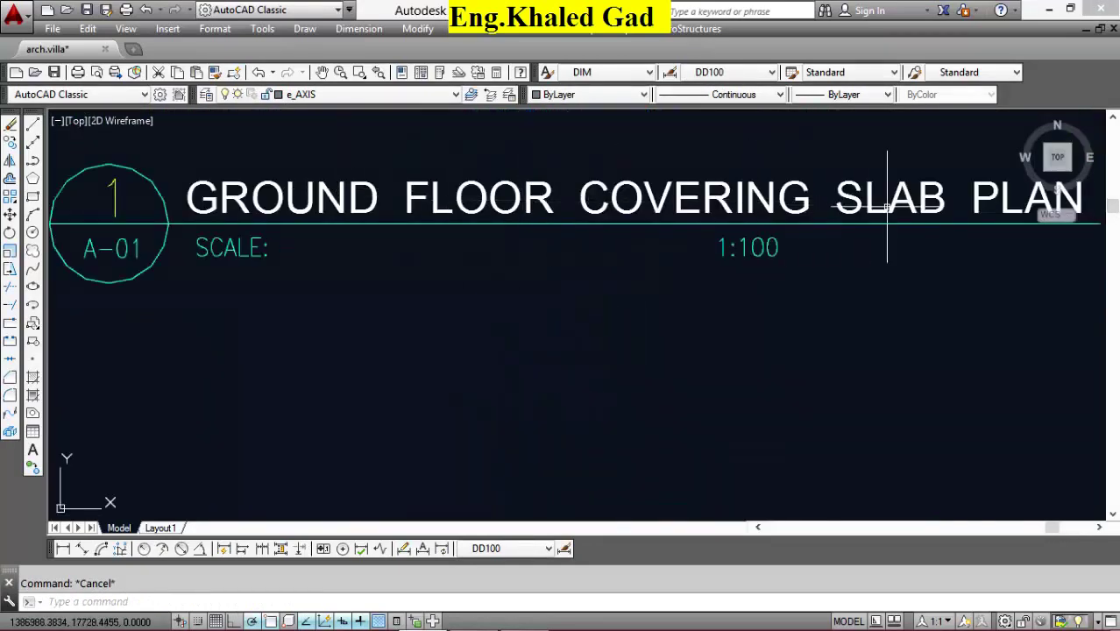
pyautogui.scroll(-8, 777, 201)
pyautogui.scroll(-3, 695, 308)
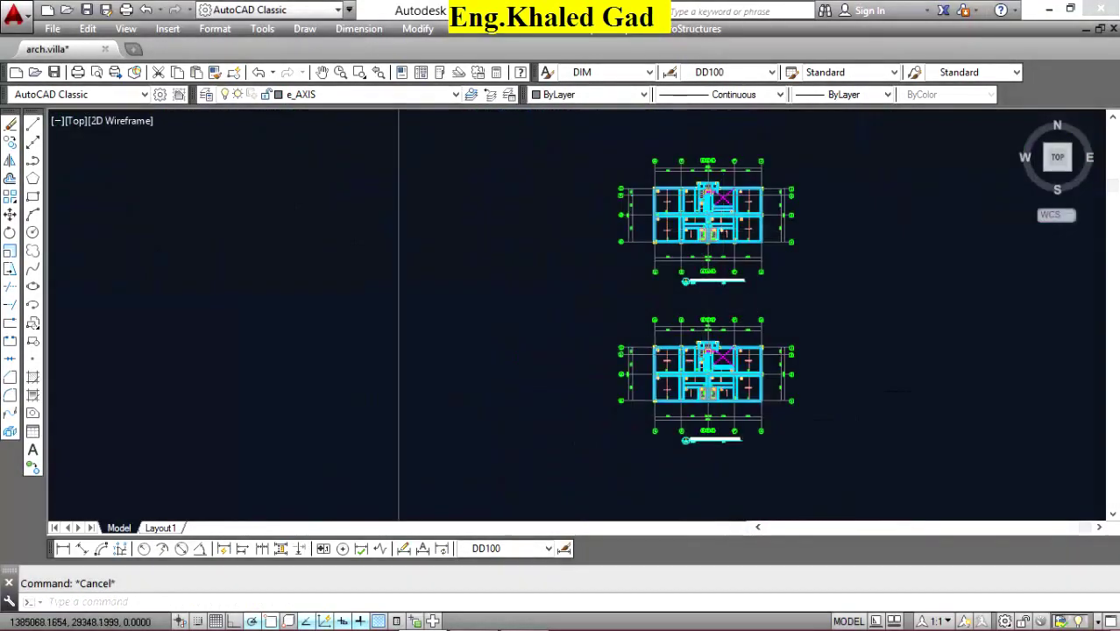
pyautogui.scroll(3, 771, 263)
pyautogui.scroll(-3, 695, 191)
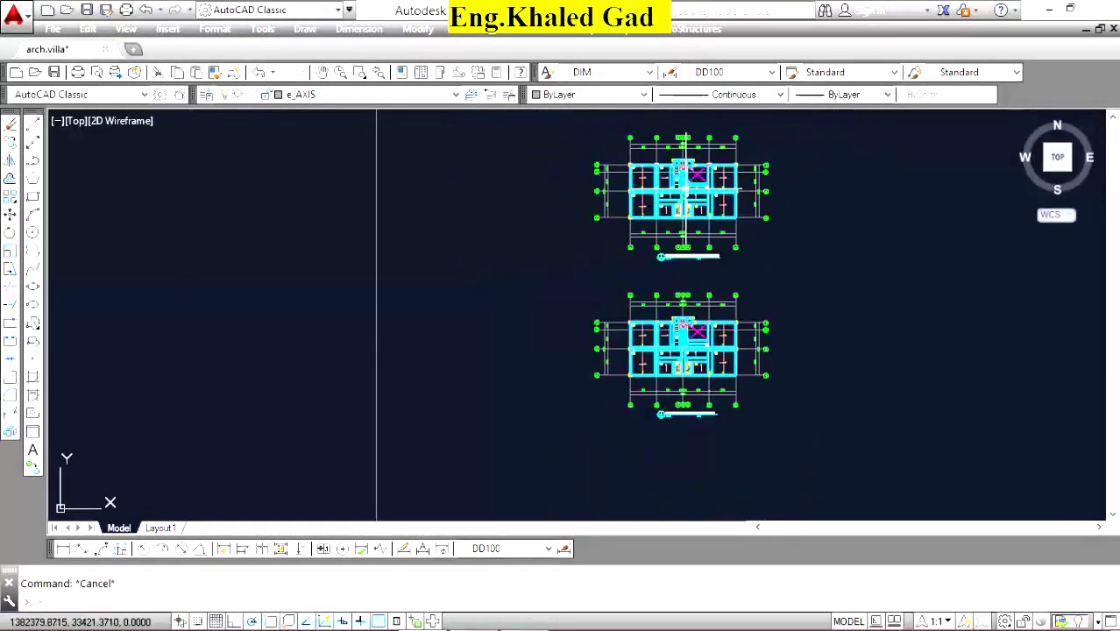
pyautogui.scroll(5, 686, 348)
pyautogui.scroll(-9, 733, 285)
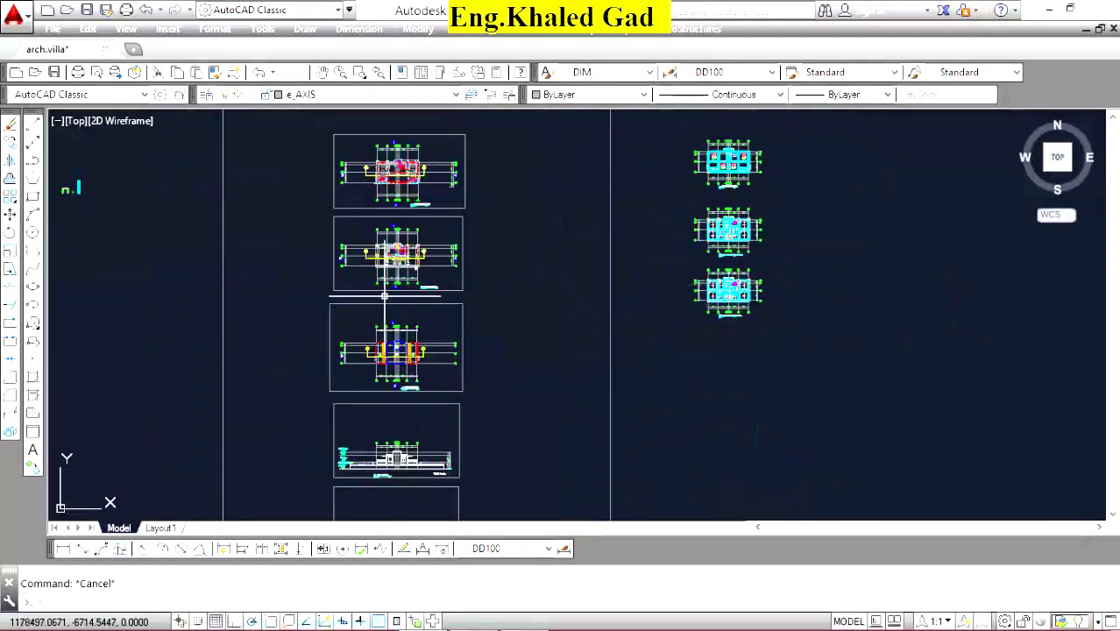
pyautogui.scroll(3, 383, 296)
pyautogui.scroll(3, 405, 327)
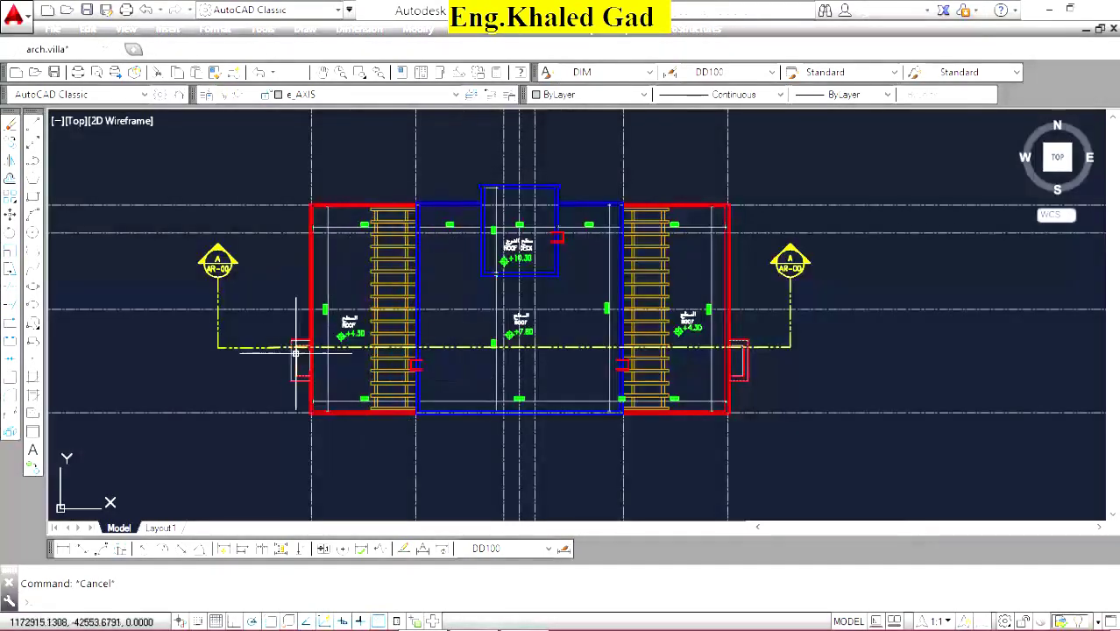
pyautogui.scroll(5, 348, 212)
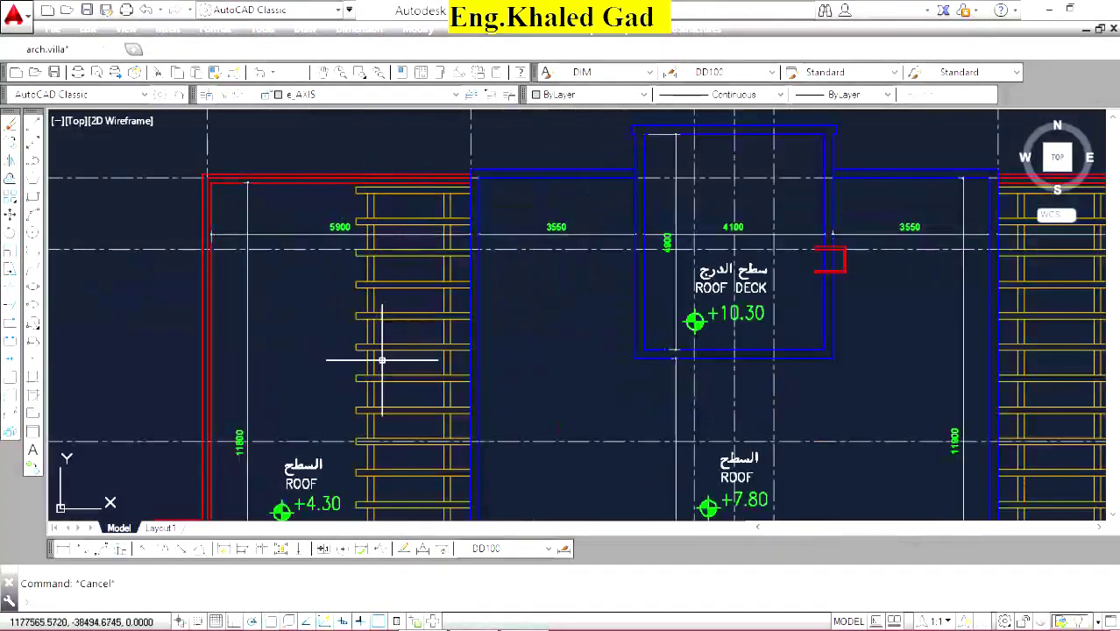
pyautogui.scroll(-5, 397, 258)
pyautogui.scroll(4, 614, 244)
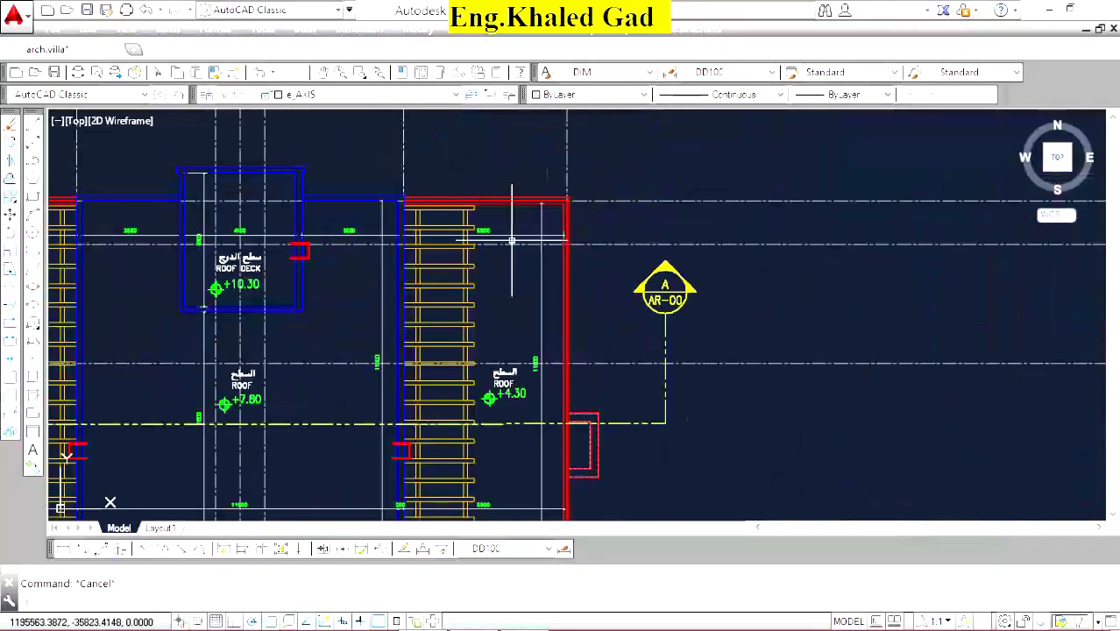
pyautogui.scroll(6, 411, 219)
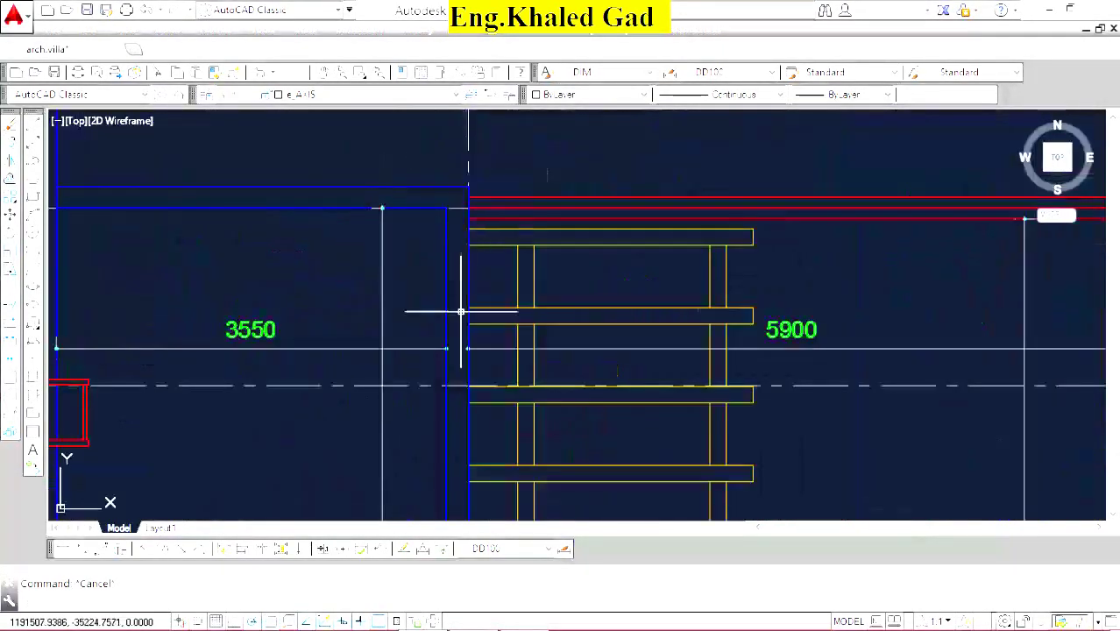
pyautogui.scroll(-5, 460, 311)
pyautogui.scroll(-2, 460, 311)
pyautogui.scroll(5, 578, 263)
pyautogui.scroll(3, 590, 275)
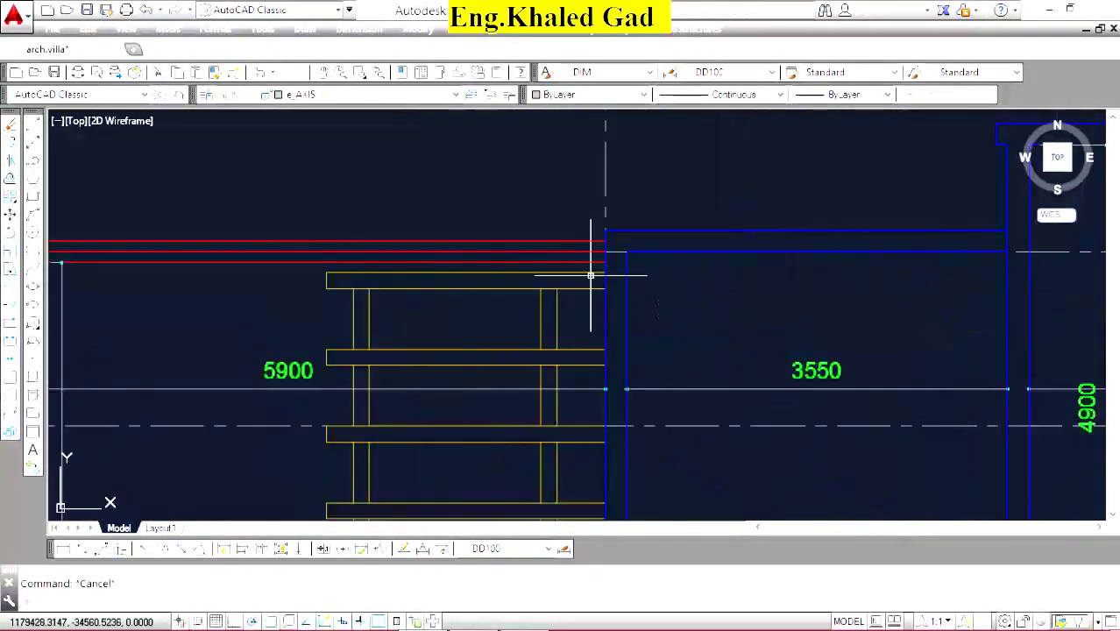
pyautogui.scroll(-5, 541, 248)
pyautogui.scroll(-5, 481, 254)
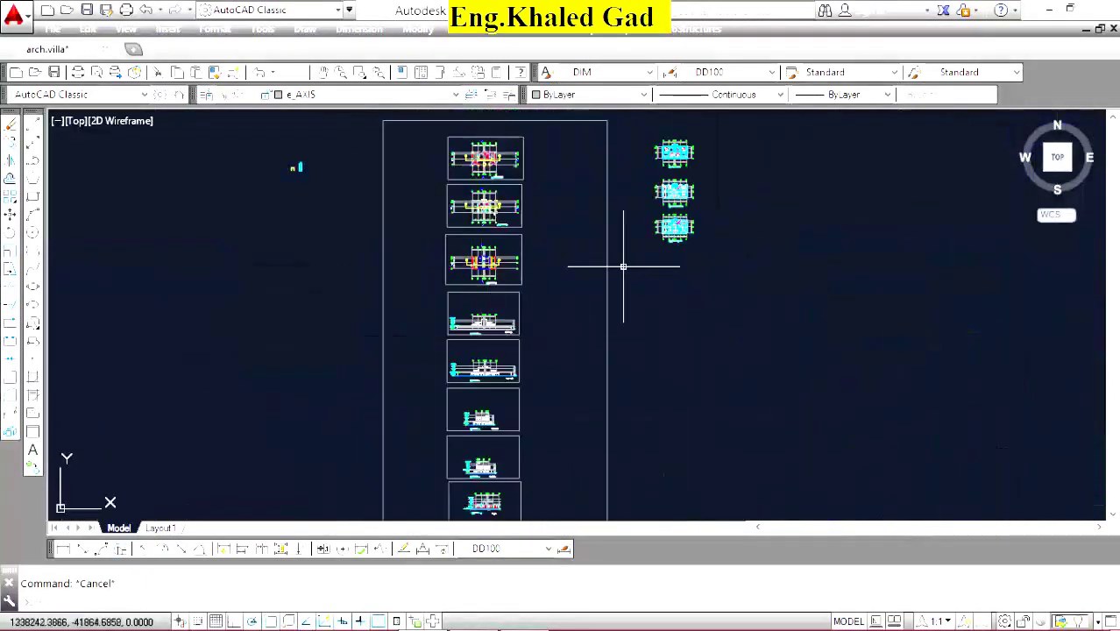
pyautogui.scroll(3, 623, 266)
pyautogui.scroll(4, 649, 263)
pyautogui.scroll(3, 670, 254)
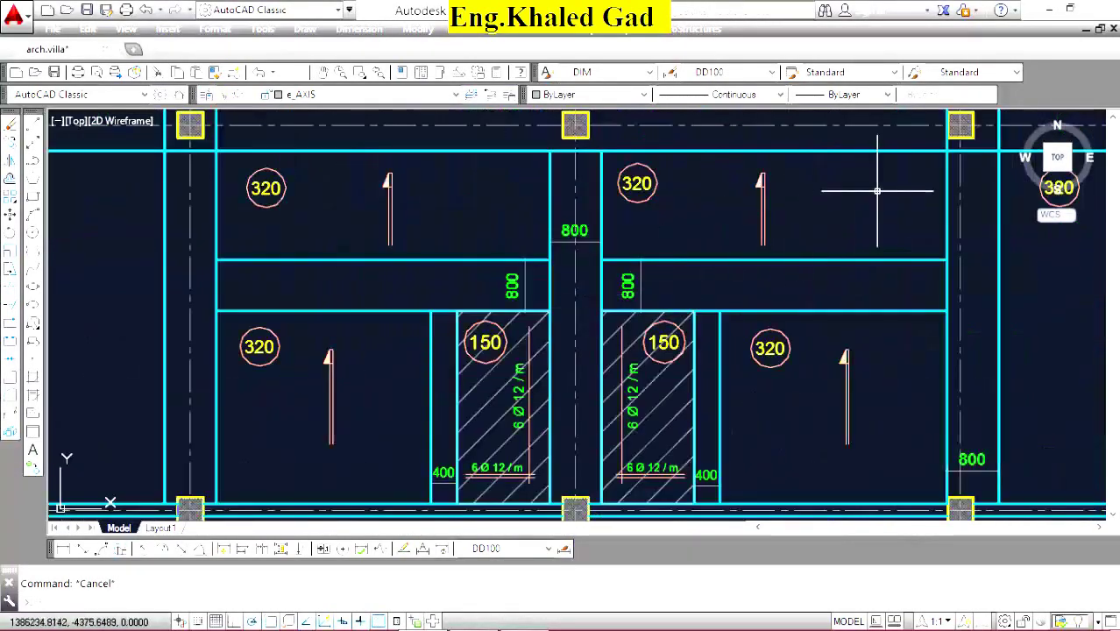
# Erase the hatch, panel labels and span arrows from the central stair-area bays.
pyautogui.click(904, 170)
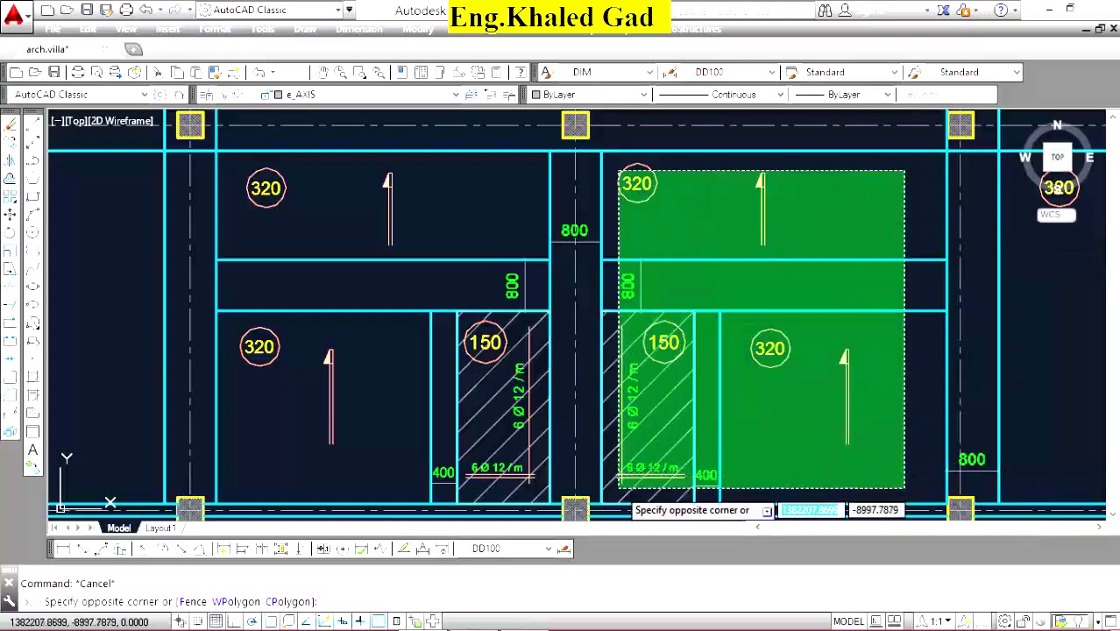
pyautogui.click(619, 488)
pyautogui.press('Delete')
pyautogui.scroll(-5, 720, 261)
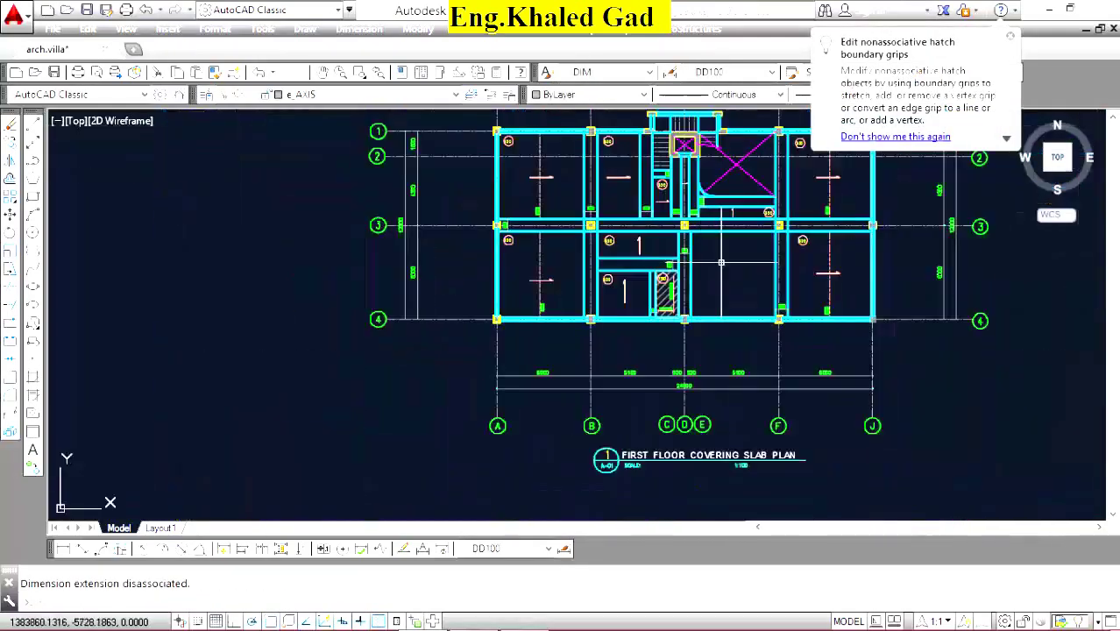
pyautogui.scroll(4, 720, 262)
pyautogui.click(671, 210)
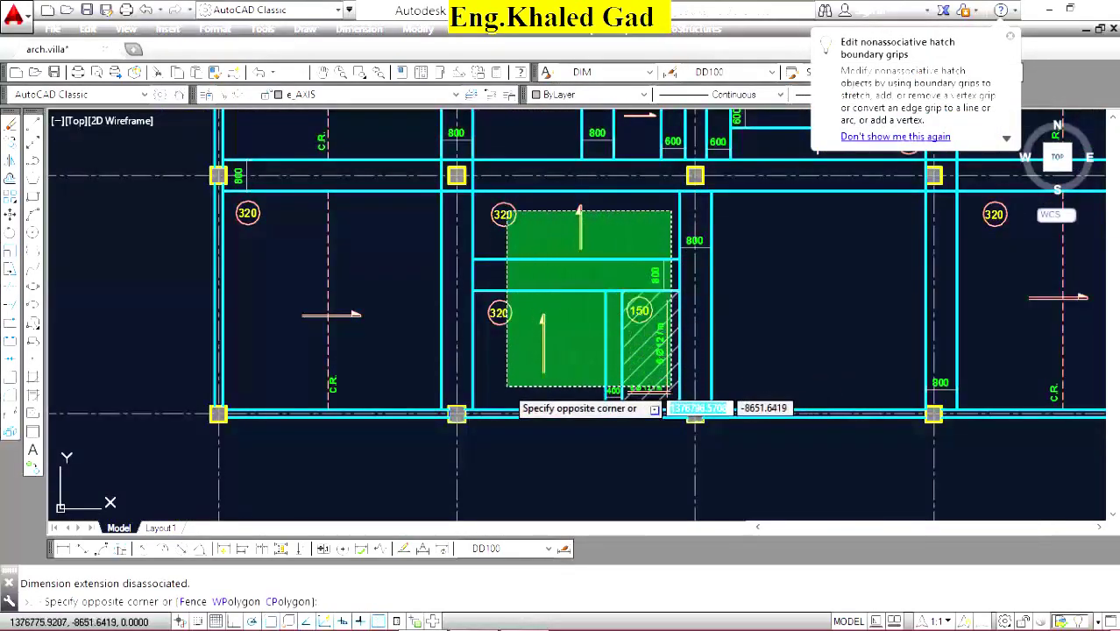
pyautogui.click(492, 396)
pyautogui.press('Delete')
# Erase the small leftover arrow and another stray object in the central bays.
pyautogui.click(663, 364)
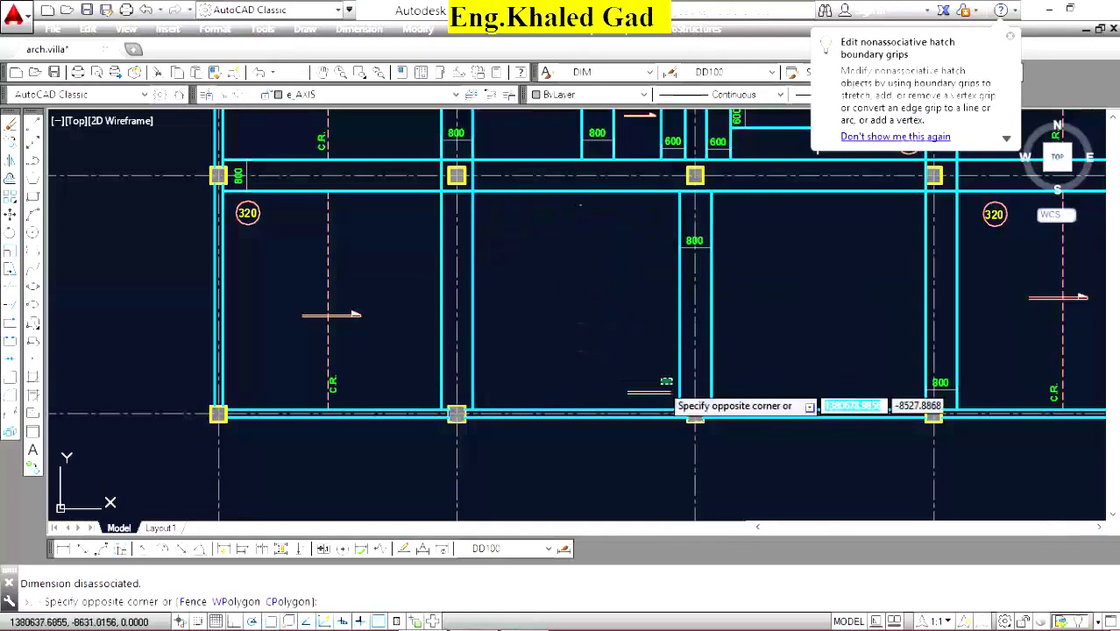
pyautogui.click(624, 401)
pyautogui.press('Delete')
pyautogui.click(580, 205)
pyautogui.click(553, 235)
pyautogui.press('Delete')
# Move the vertical beam line over so it sits against the column.
pyautogui.scroll(-5, 609, 334)
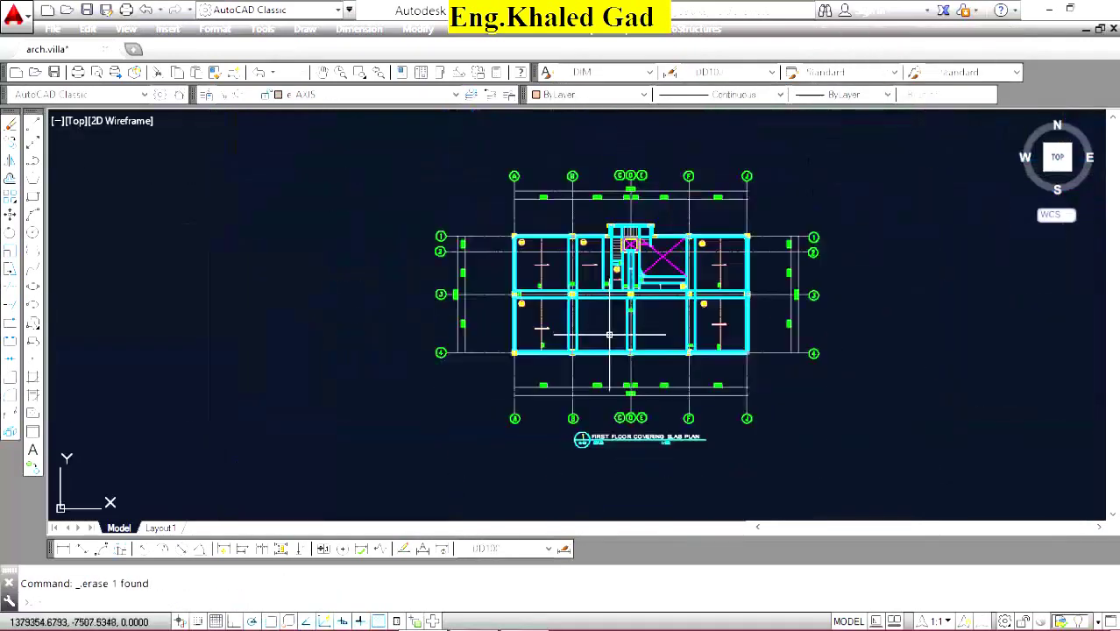
pyautogui.scroll(4, 578, 282)
pyautogui.scroll(4, 586, 261)
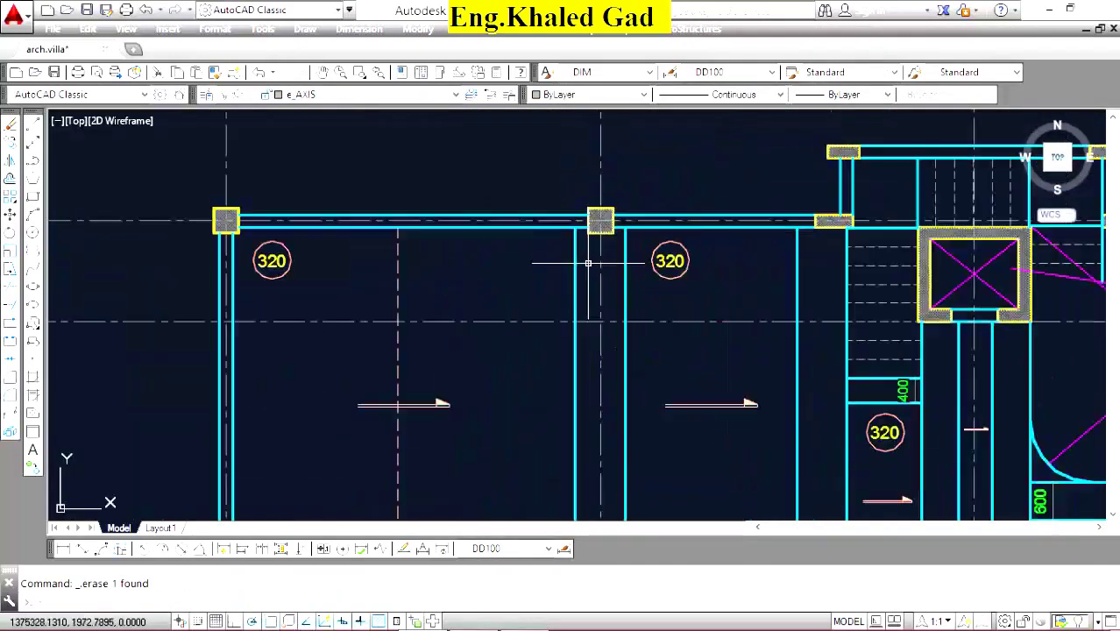
pyautogui.scroll(-4, 609, 208)
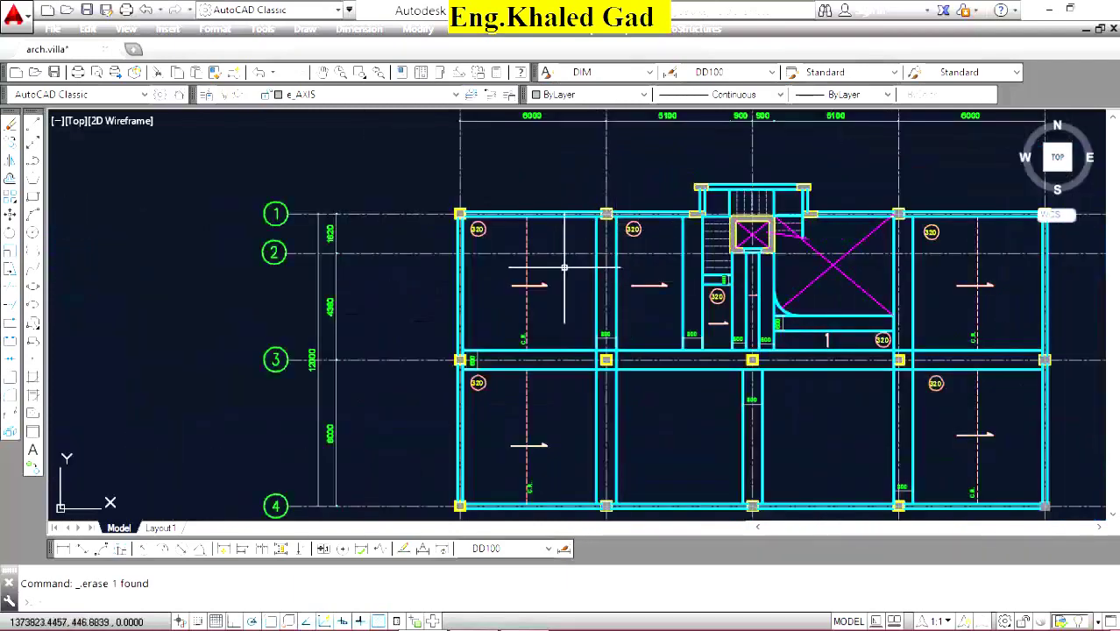
pyautogui.scroll(-2, 564, 268)
pyautogui.scroll(-5, 565, 267)
pyautogui.scroll(-2, 613, 280)
pyautogui.scroll(8, 526, 305)
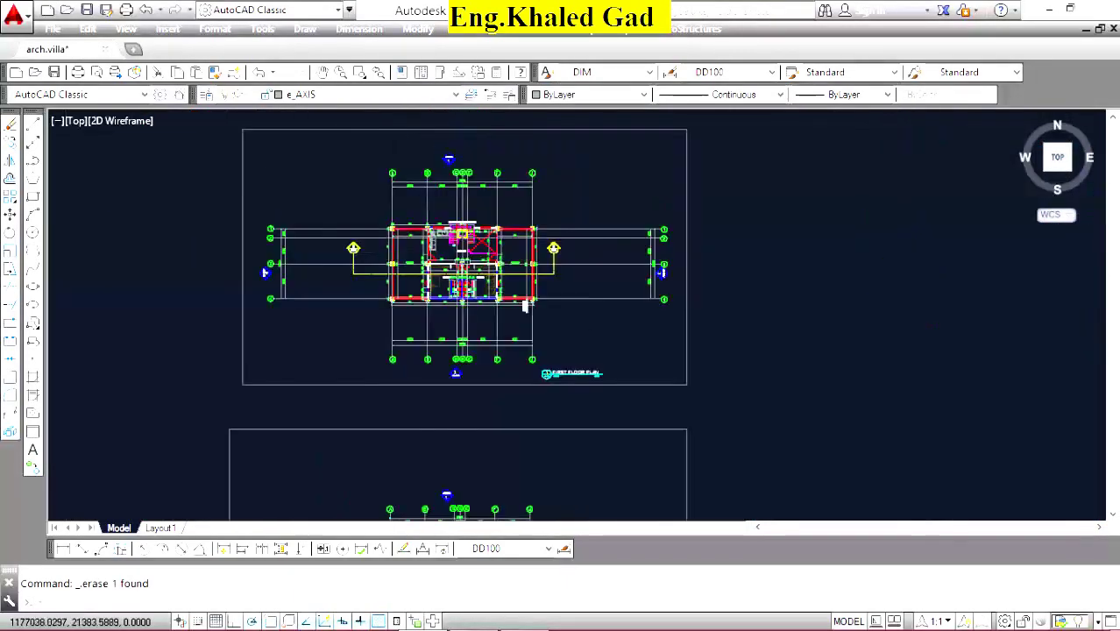
pyautogui.scroll(5, 525, 305)
pyautogui.scroll(3, 504, 245)
pyautogui.scroll(2, 476, 180)
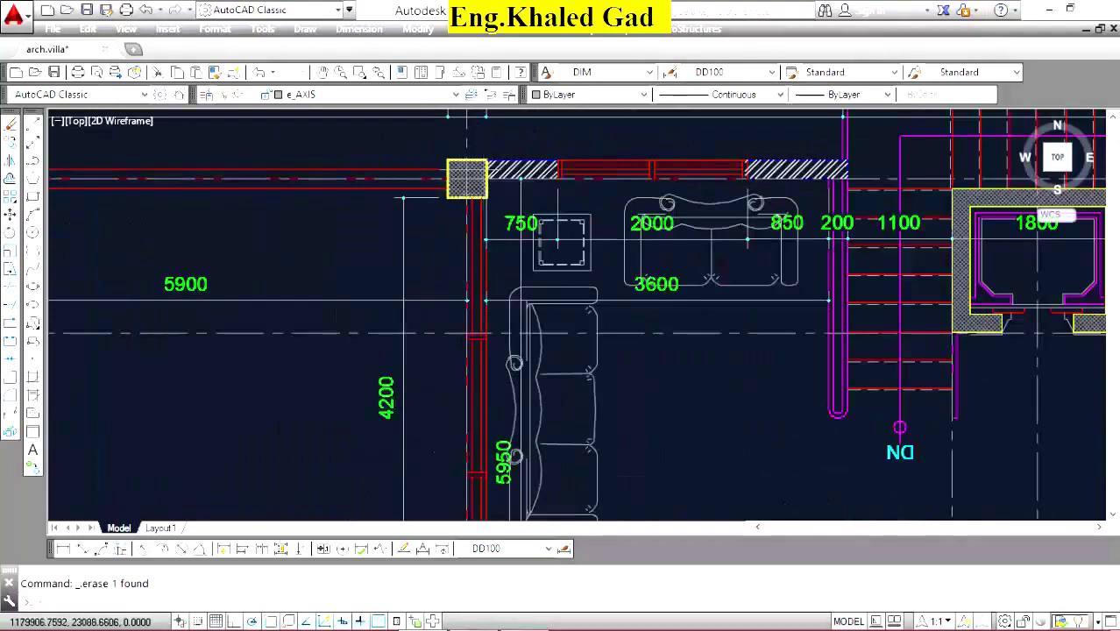
pyautogui.scroll(5, 464, 184)
pyautogui.scroll(-4, 508, 252)
pyautogui.scroll(2, 508, 253)
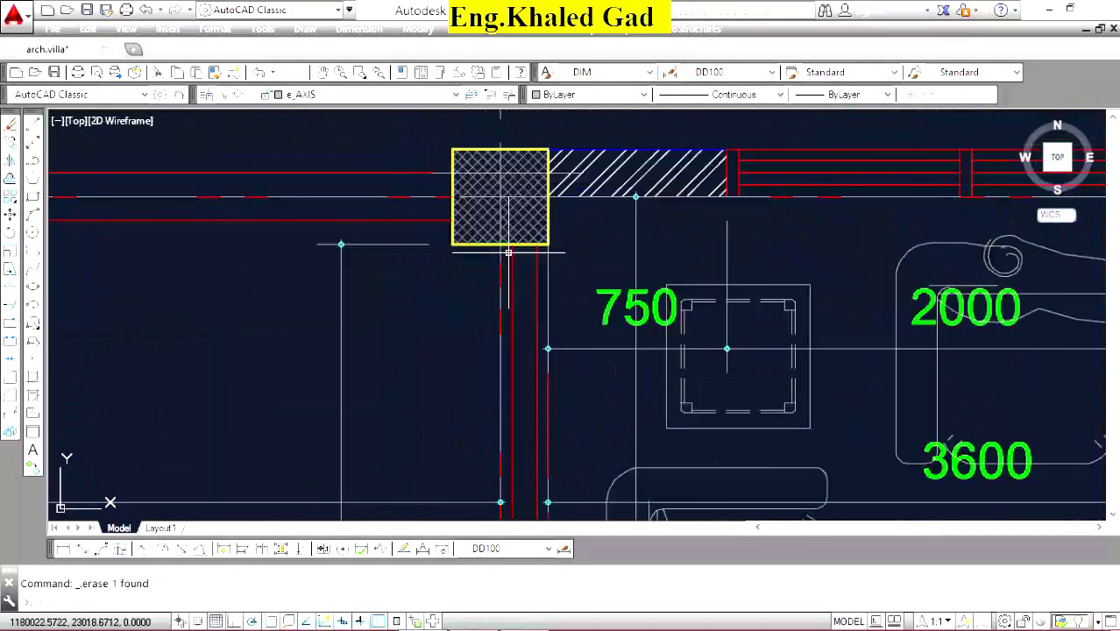
pyautogui.scroll(-5, 550, 238)
pyautogui.scroll(-3, 540, 237)
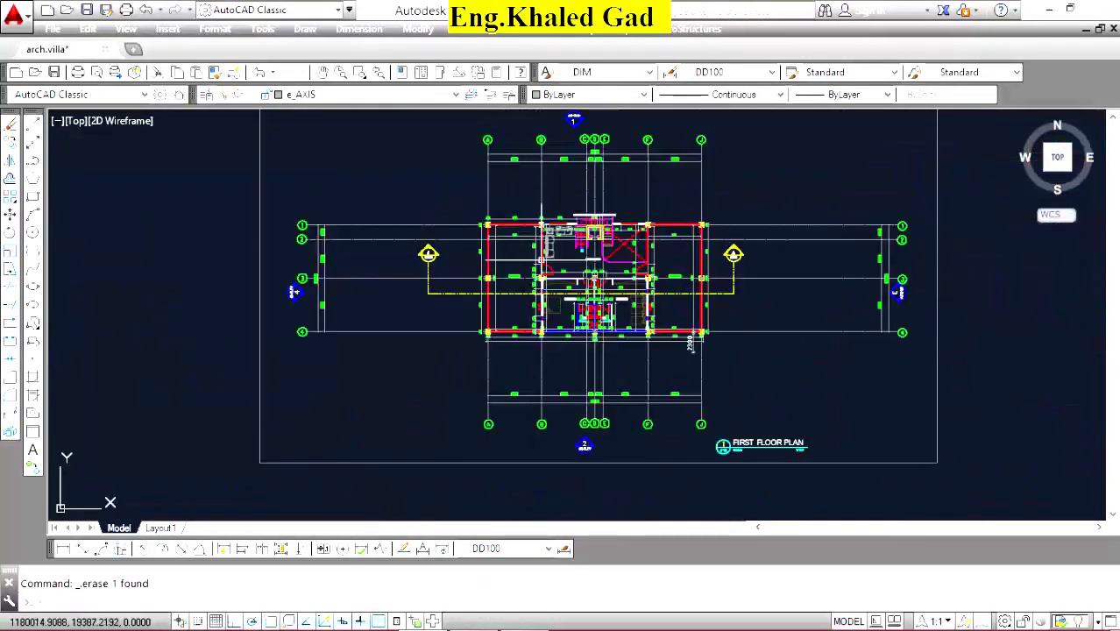
pyautogui.scroll(5, 549, 278)
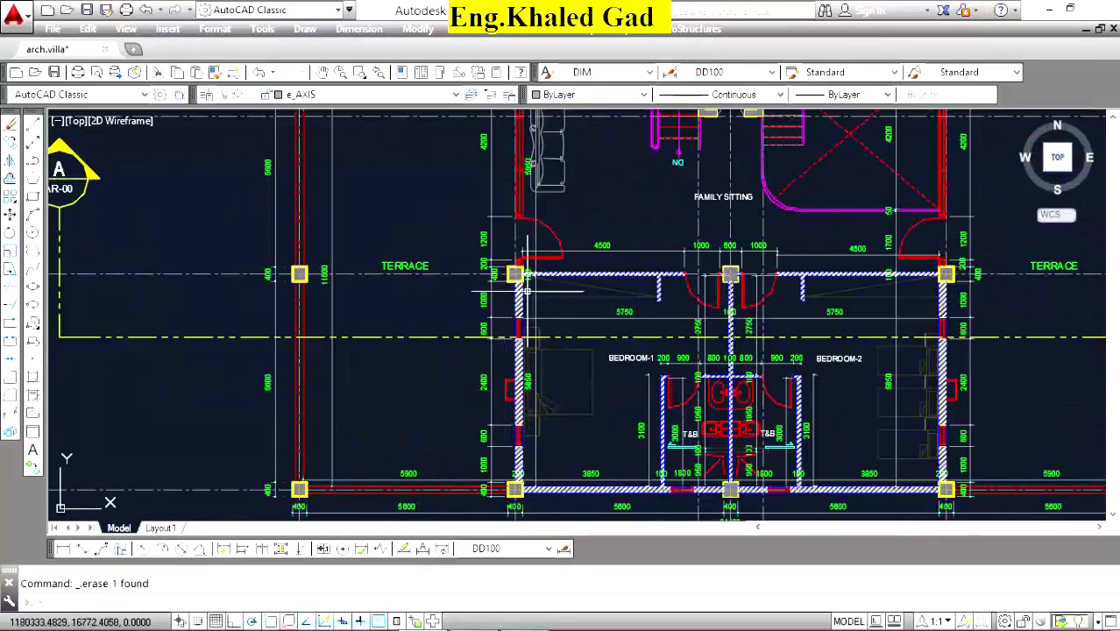
pyautogui.scroll(-4, 527, 289)
pyautogui.scroll(-5, 558, 317)
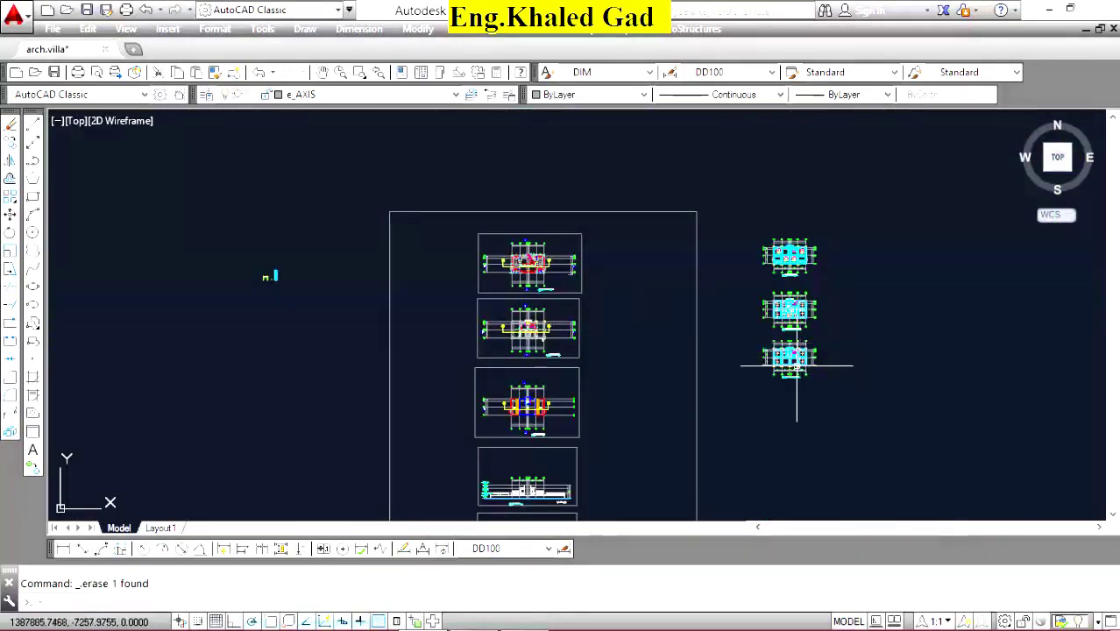
pyautogui.scroll(3, 797, 366)
pyautogui.scroll(2, 771, 333)
pyautogui.scroll(2, 736, 289)
pyautogui.scroll(2, 699, 257)
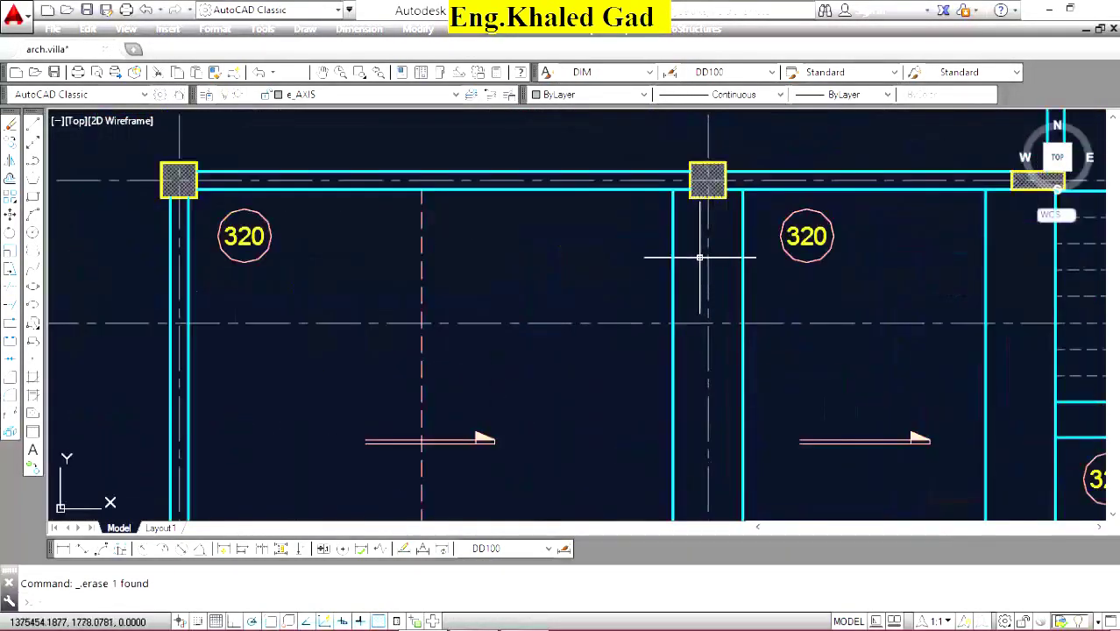
pyautogui.scroll(-2, 646, 264)
pyautogui.scroll(-3, 644, 271)
pyautogui.scroll(3, 653, 279)
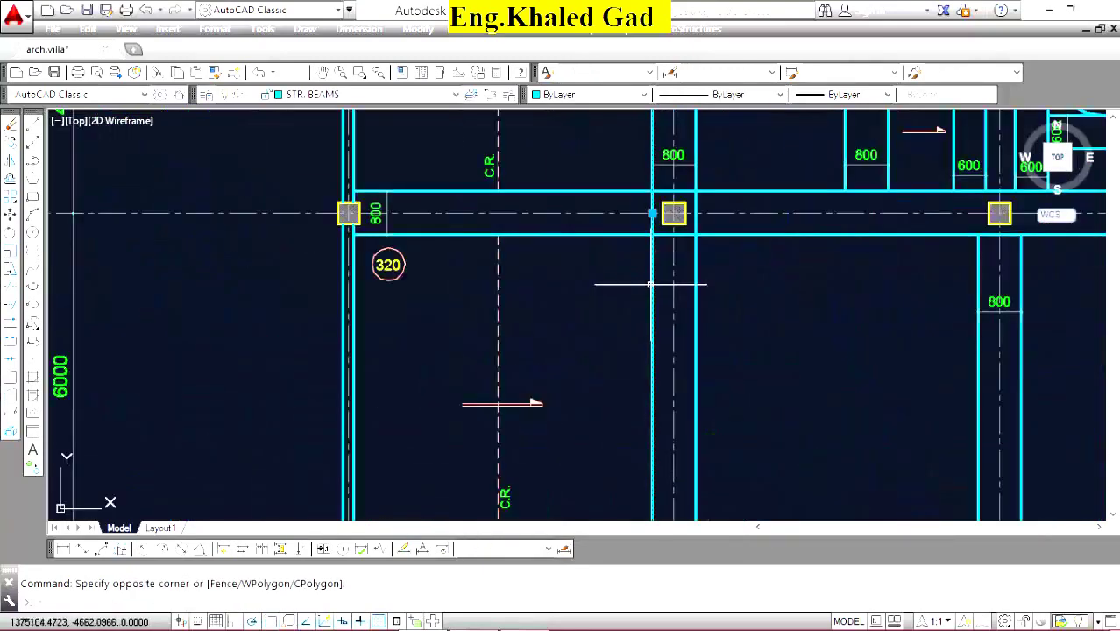
pyautogui.scroll(-3, 625, 364)
pyautogui.scroll(4, 625, 364)
pyautogui.scroll(5, 606, 254)
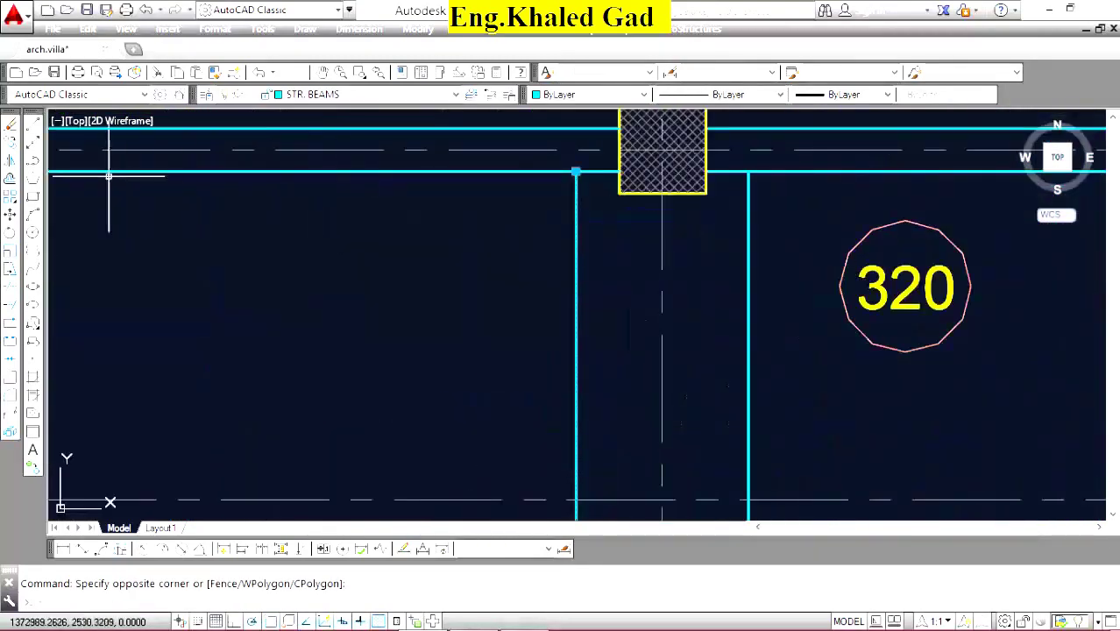
pyautogui.click(12, 210)
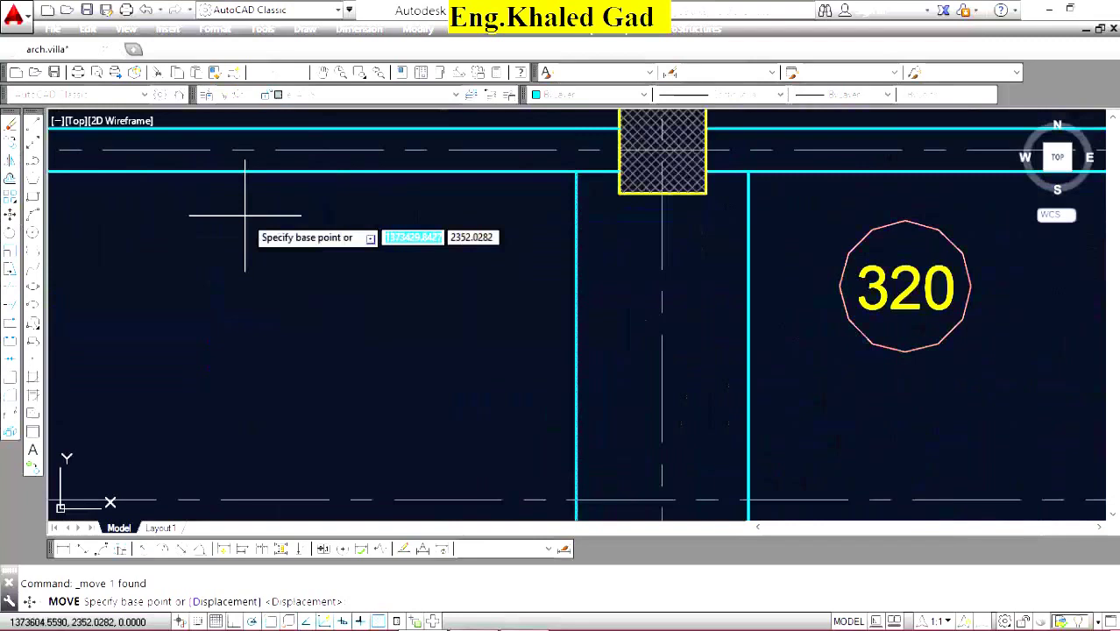
pyautogui.click(575, 170)
pyautogui.click(660, 173)
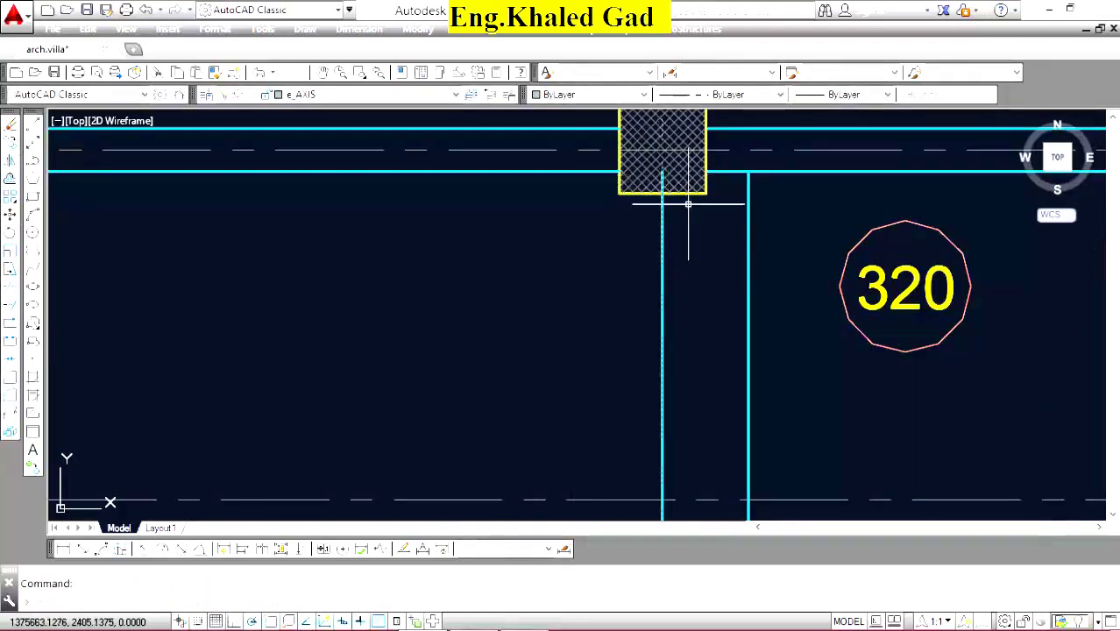
# Erase the extra beam line to the right below the column.
pyautogui.click(678, 216)
pyautogui.click(661, 172)
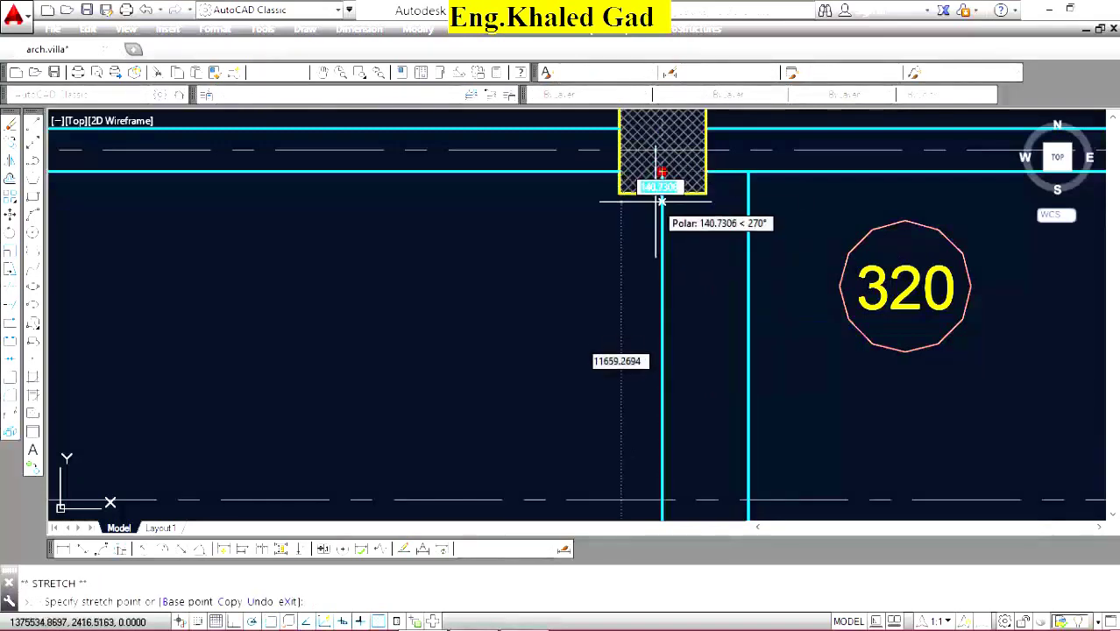
pyautogui.press('Escape')
pyautogui.click(781, 219)
pyautogui.click(724, 235)
pyautogui.press('Delete')
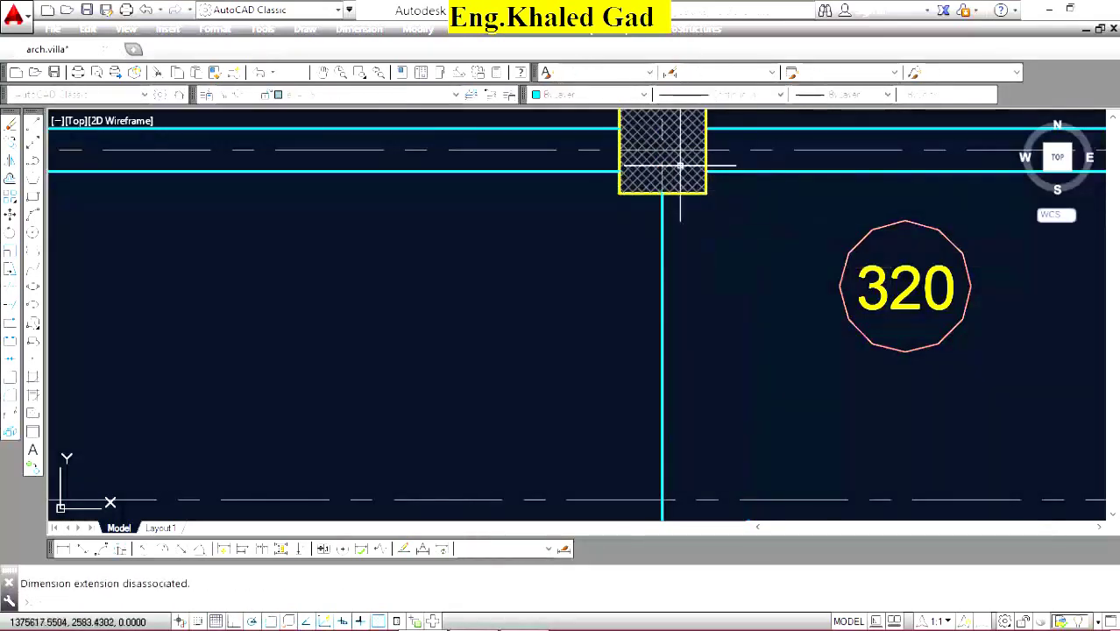
pyautogui.scroll(-5, 657, 172)
# Erase the bay's eight labels and arrows, plus the 320 circle label and its arrow.
pyautogui.click(596, 243)
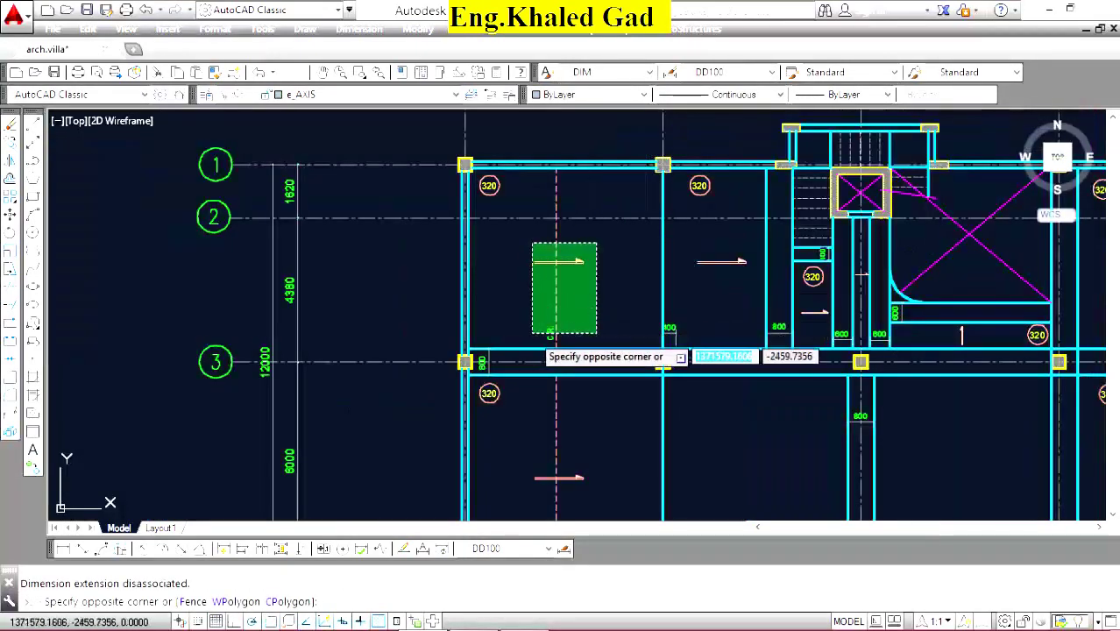
pyautogui.click(545, 337)
pyautogui.press('Delete')
pyautogui.scroll(2, 513, 176)
pyautogui.click(502, 178)
pyautogui.click(454, 208)
pyautogui.press('Delete')
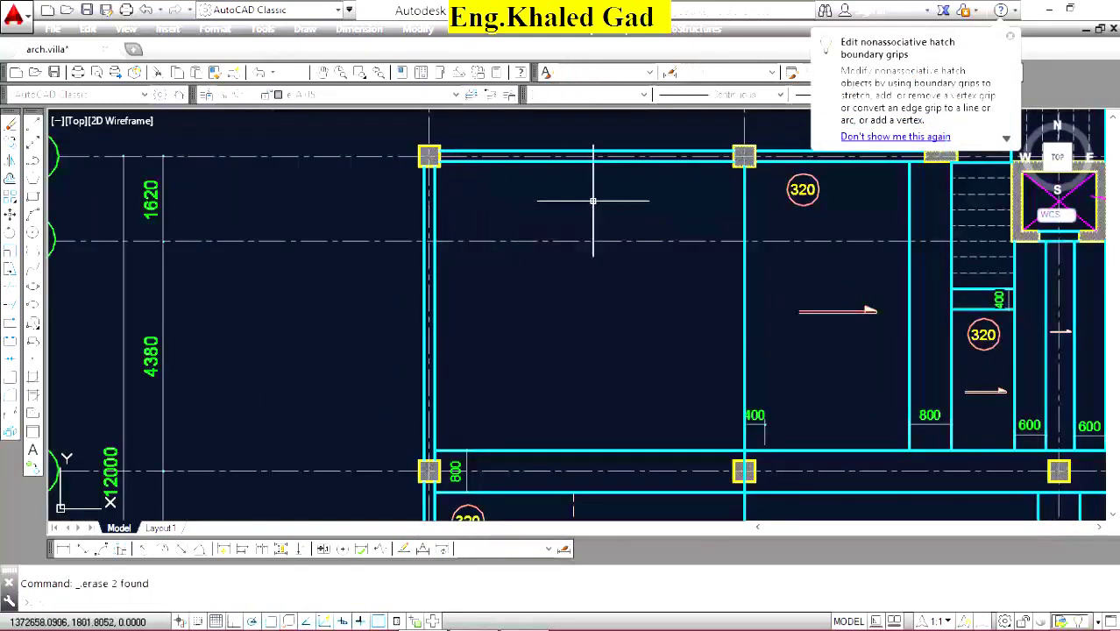
pyautogui.scroll(-3, 601, 225)
pyautogui.scroll(5, 626, 327)
pyautogui.scroll(-3, 789, 259)
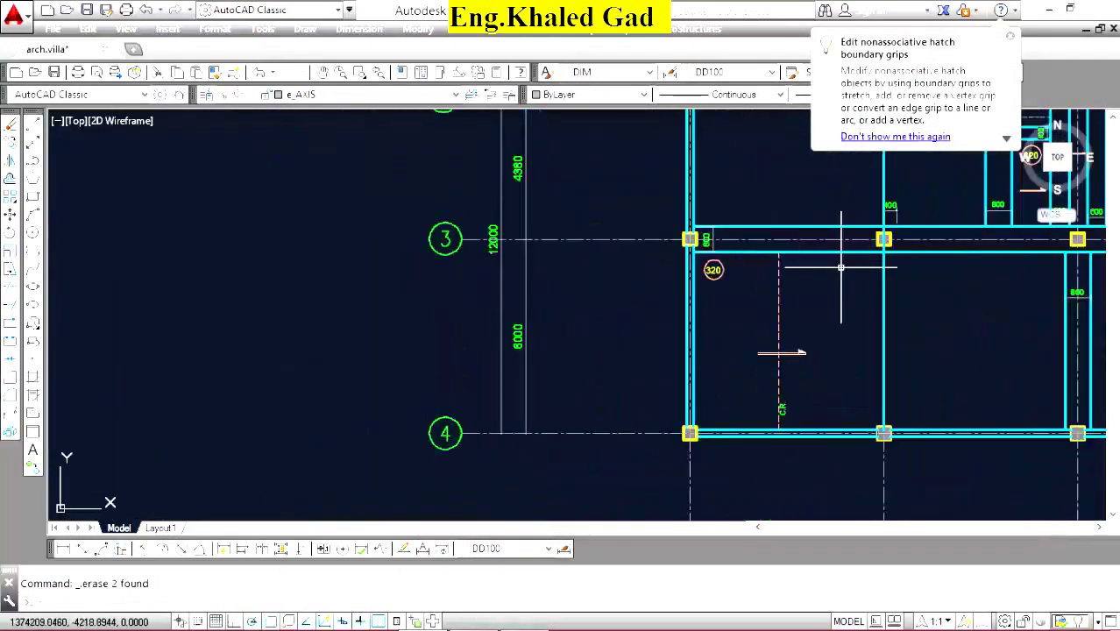
# Start a selection window over the lower-left bay's label and arrows.
pyautogui.click(887, 264)
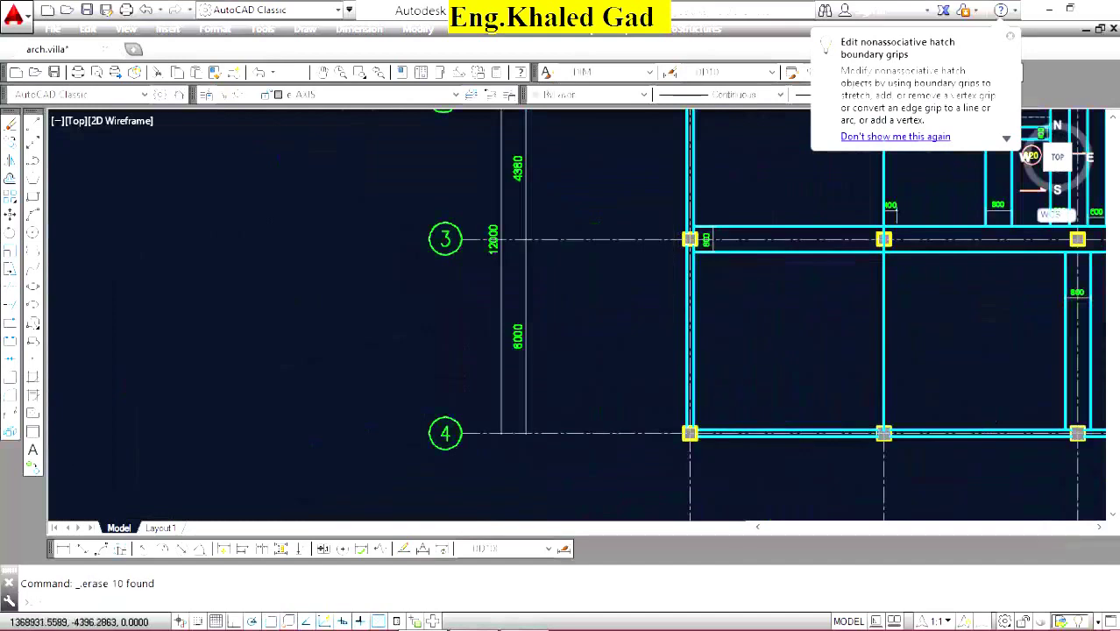
pyautogui.scroll(-3, 679, 249)
pyautogui.scroll(5, 705, 255)
pyautogui.scroll(-4, 614, 248)
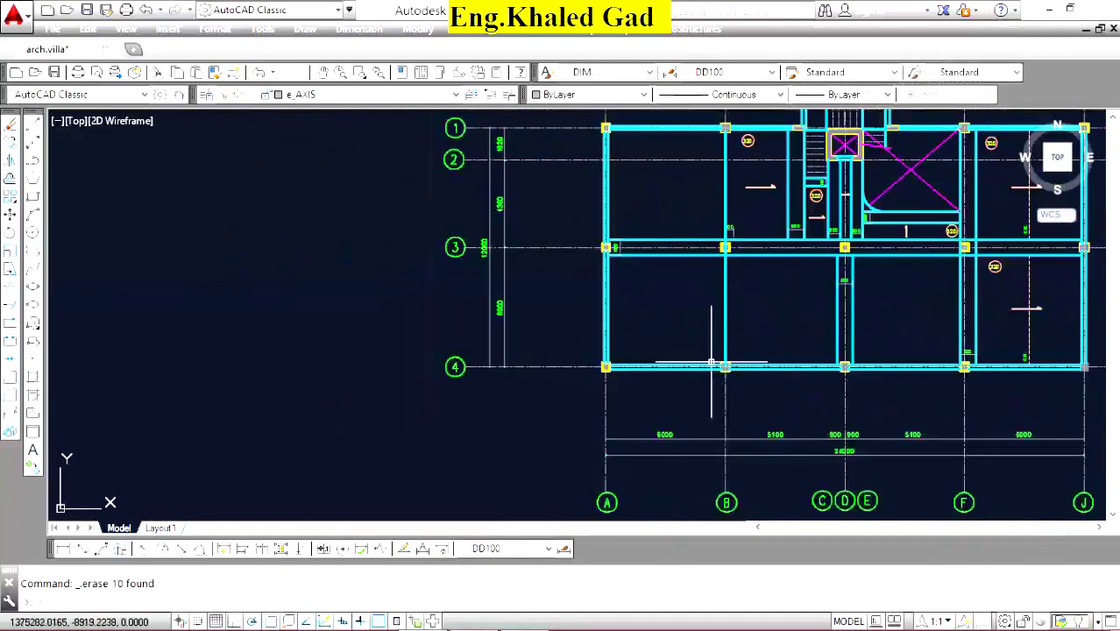
pyautogui.scroll(3, 710, 362)
# Select the column hatch and try its grips, cancelling to leave the column unchanged.
pyautogui.scroll(3, 775, 333)
pyautogui.click(846, 251)
pyautogui.click(775, 368)
pyautogui.click(774, 341)
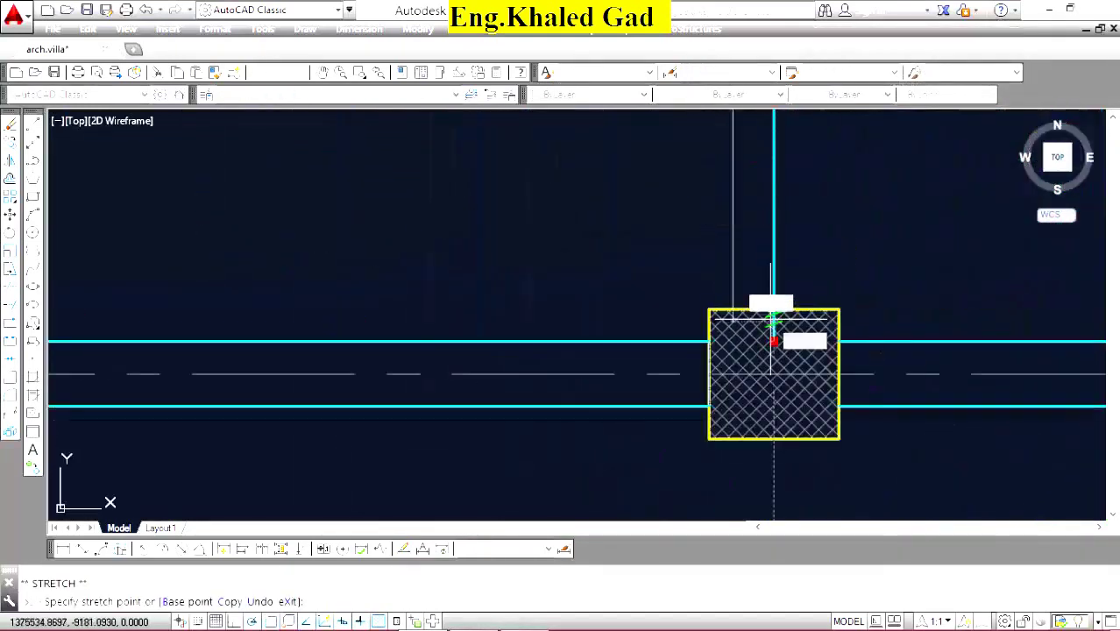
pyautogui.press('Escape')
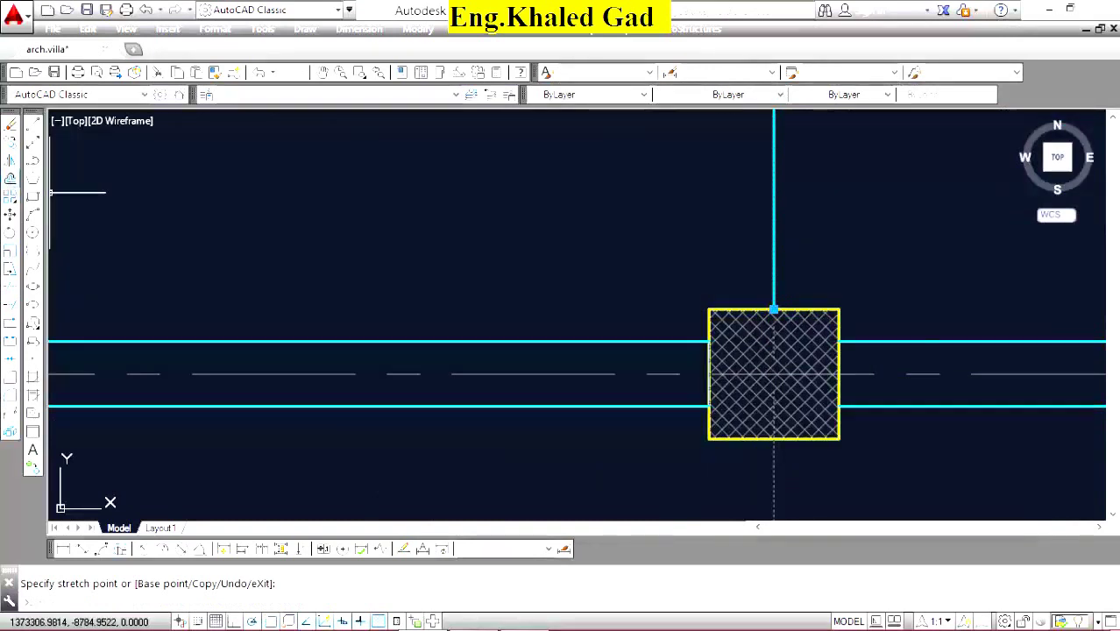
# Offset the column's vertical line by 200 to the side of the column.
pyautogui.click(10, 178)
pyautogui.press('Return')
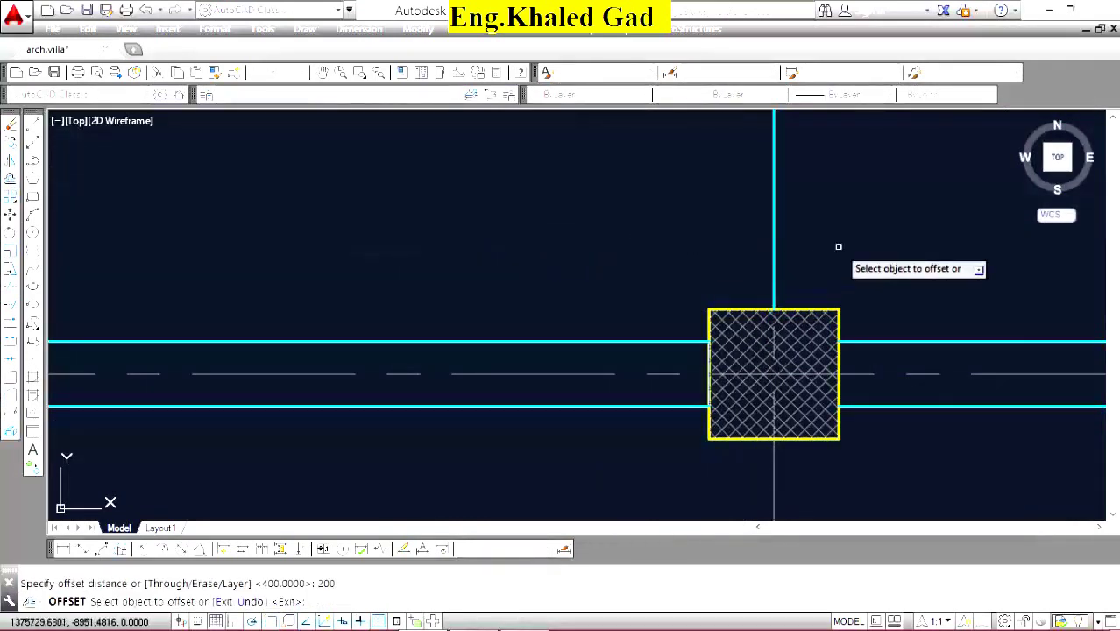
pyautogui.click(773, 234)
pyautogui.click(824, 256)
pyautogui.rightClick(793, 233)
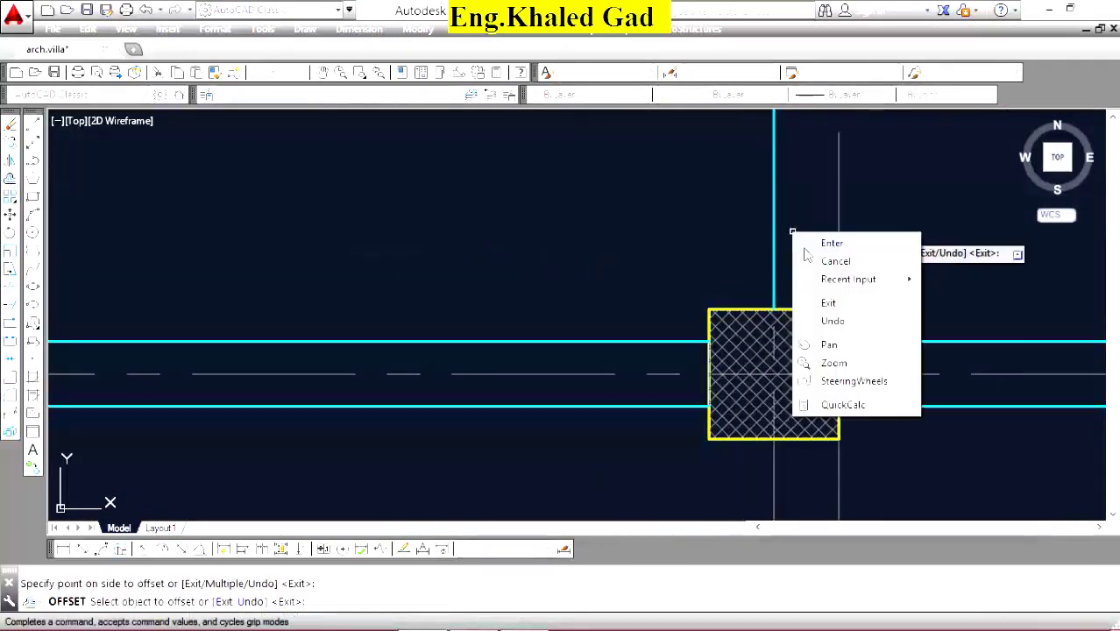
pyautogui.click(823, 243)
# Draw a line from the column's corner along the beam, then cancel the command.
pyautogui.click(10, 124)
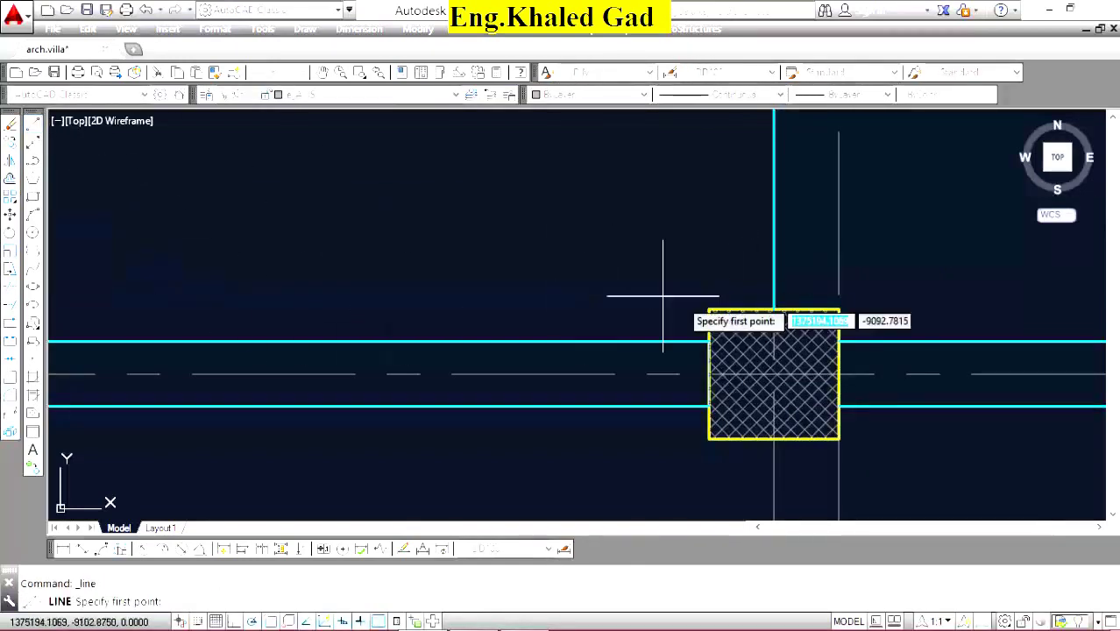
pyautogui.click(838, 309)
pyautogui.scroll(-5, 763, 438)
pyautogui.scroll(5, 783, 382)
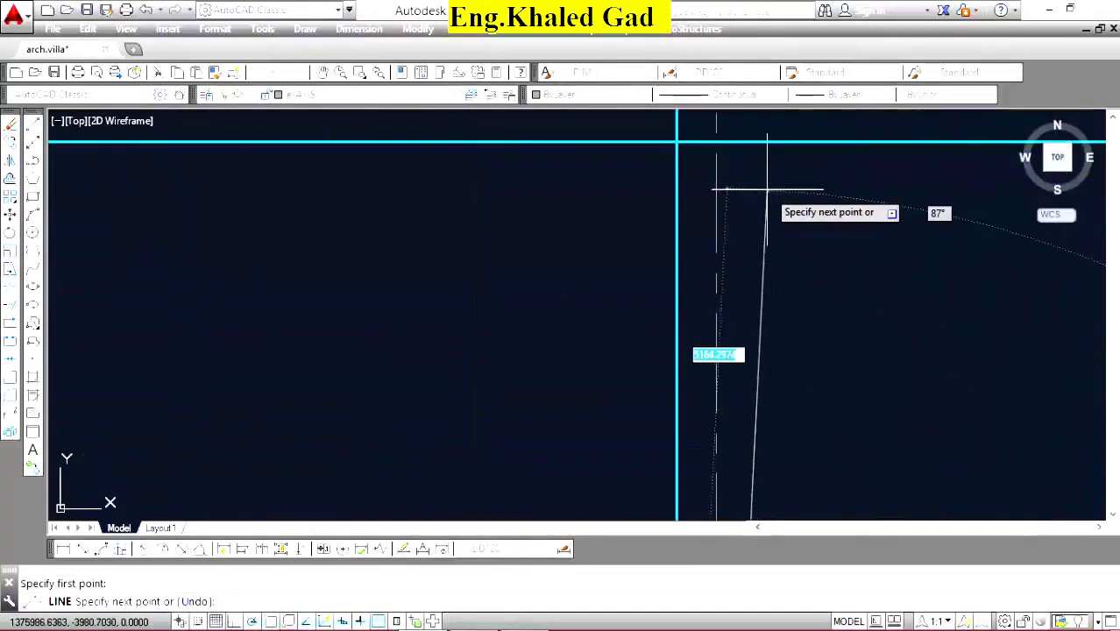
pyautogui.scroll(3, 701, 250)
pyautogui.scroll(2, 700, 205)
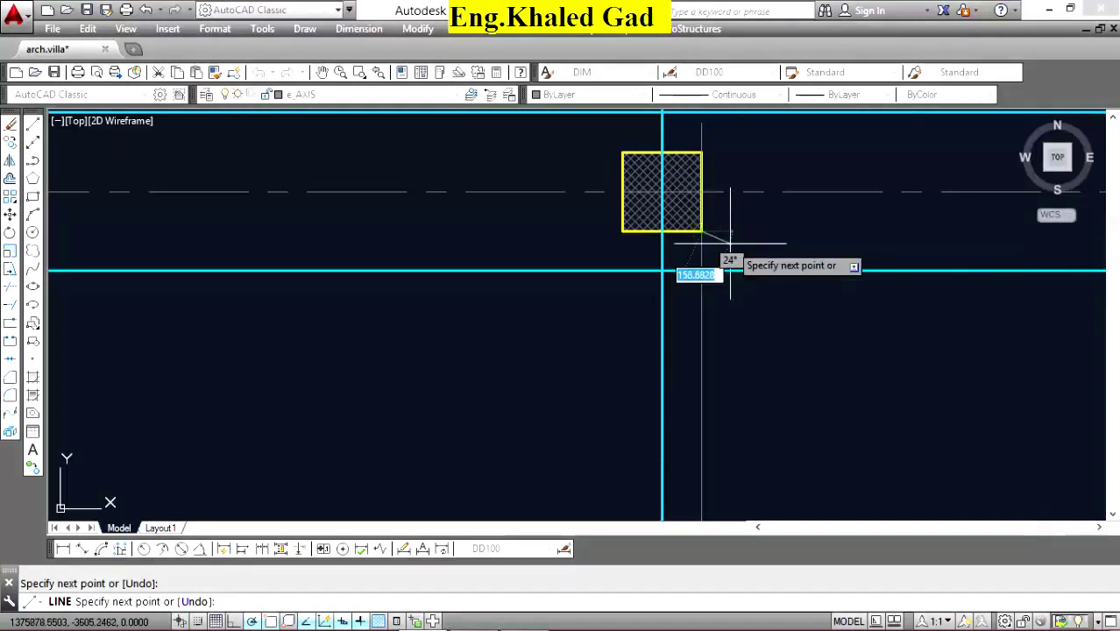
pyautogui.rightClick(742, 210)
pyautogui.click(764, 233)
pyautogui.scroll(-3, 747, 251)
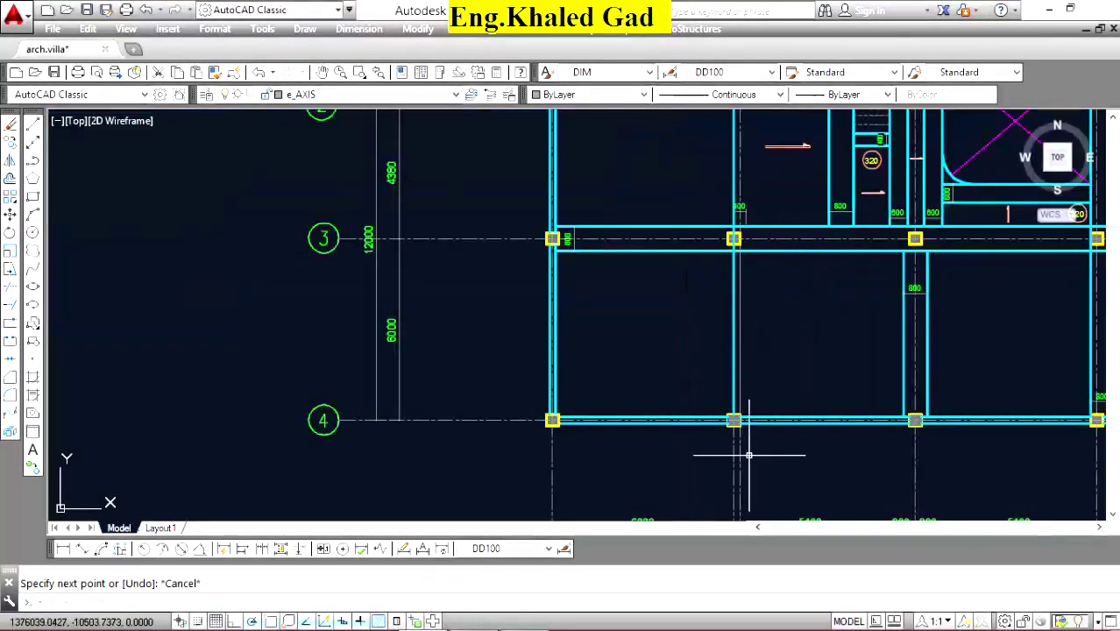
pyautogui.scroll(5, 741, 447)
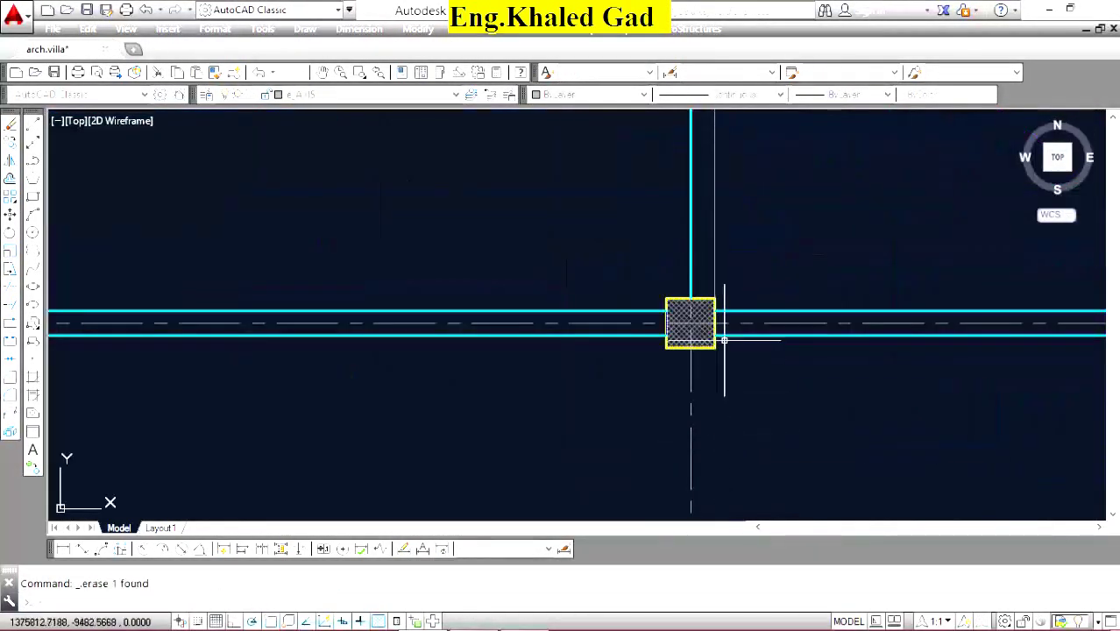
pyautogui.scroll(4, 689, 259)
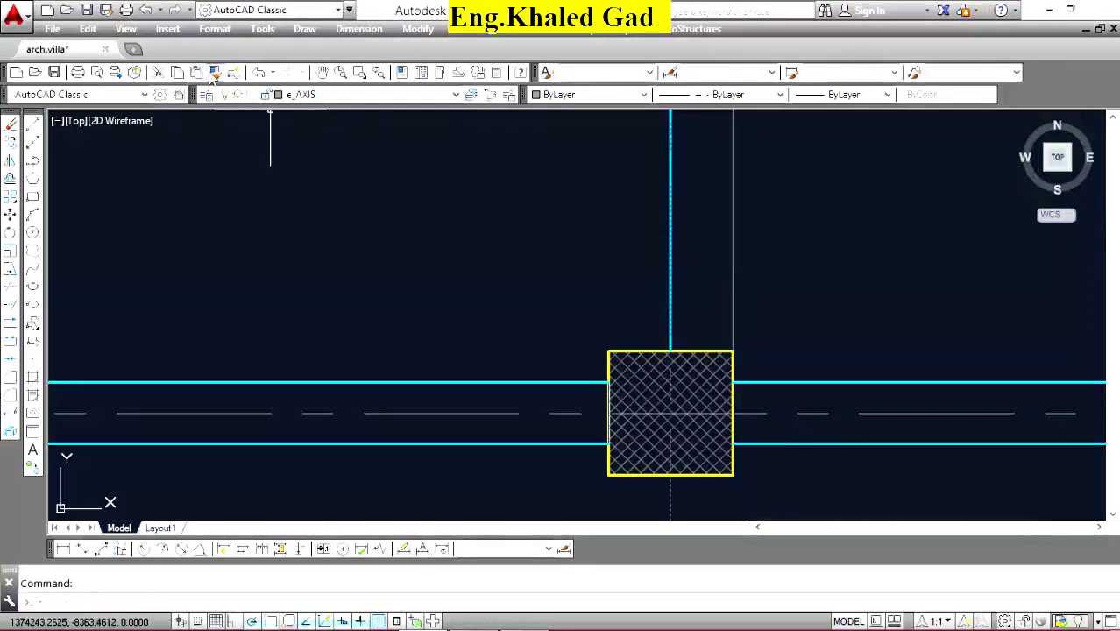
# Match Properties from the axis line onto the beam lines beside the column.
pyautogui.click(234, 72)
pyautogui.click(670, 208)
pyautogui.click(726, 240)
pyautogui.scroll(-5, 727, 240)
pyautogui.rightClick(716, 248)
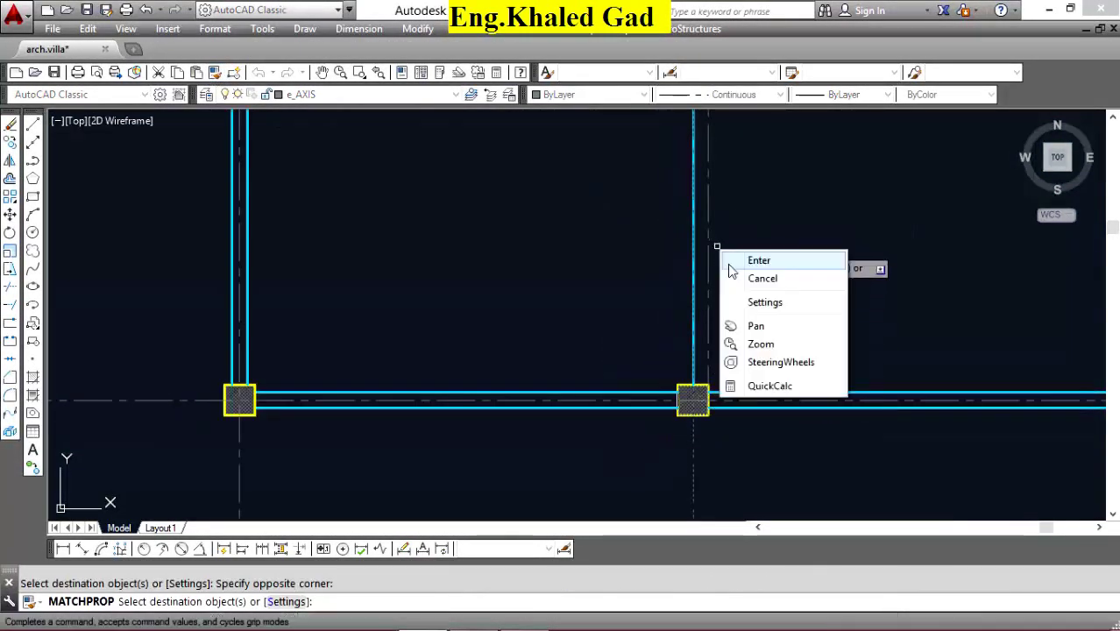
pyautogui.click(749, 256)
pyautogui.rightClick(695, 232)
pyautogui.click(771, 237)
pyautogui.click(692, 399)
pyautogui.scroll(2, 701, 368)
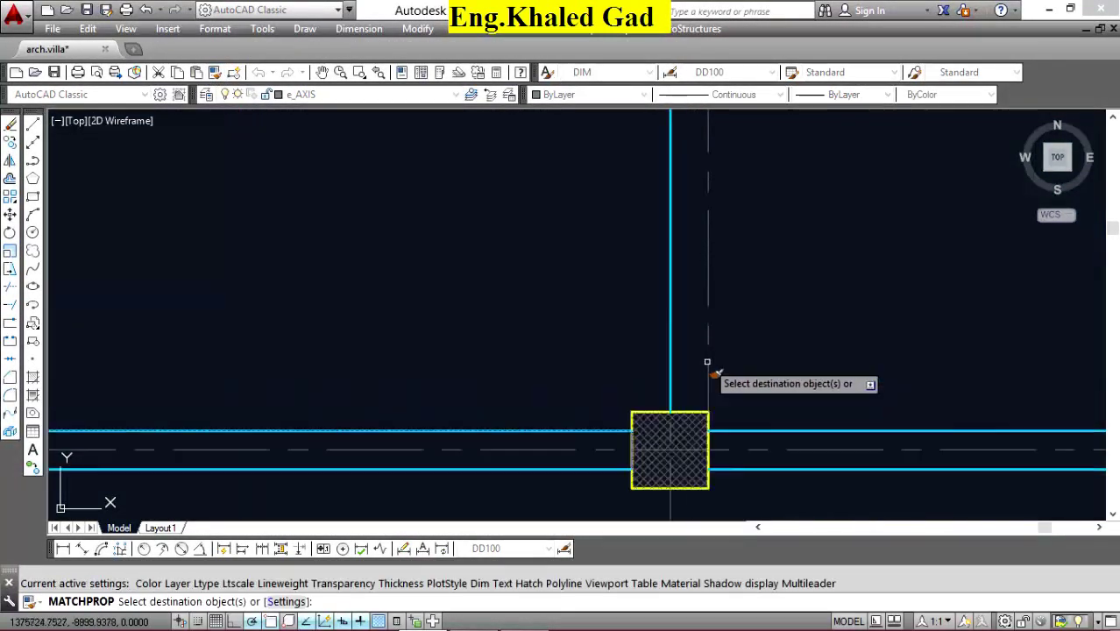
pyautogui.scroll(2, 701, 350)
pyautogui.click(738, 242)
pyautogui.rightClick(735, 269)
pyautogui.click(749, 287)
pyautogui.scroll(-3, 725, 338)
pyautogui.scroll(-2, 684, 324)
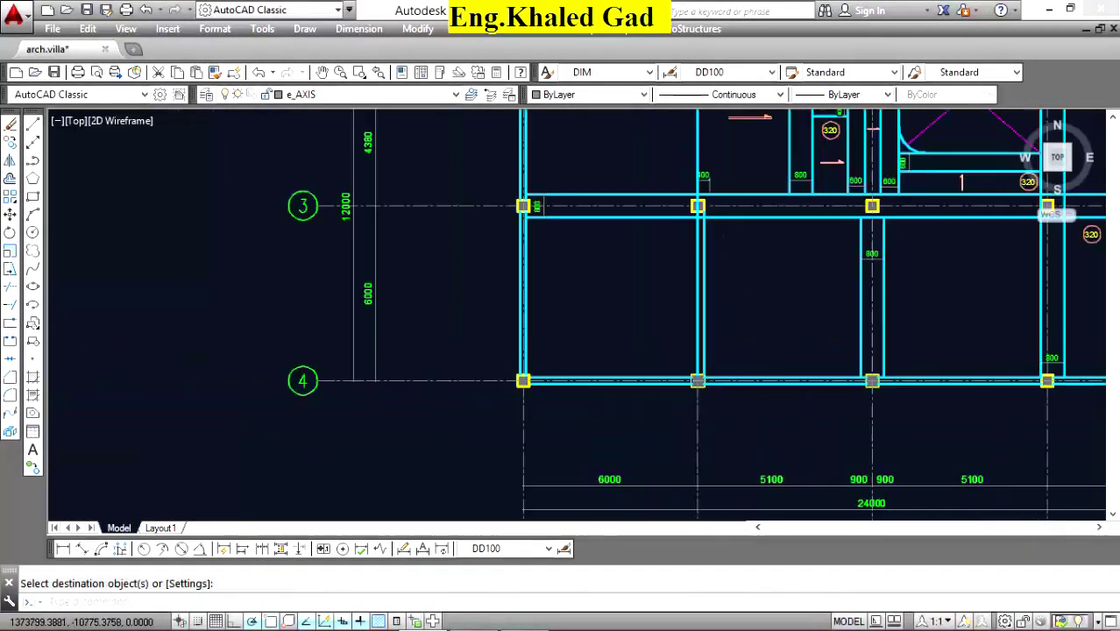
pyautogui.scroll(-2, 645, 313)
pyautogui.scroll(4, 663, 286)
pyautogui.scroll(3, 771, 272)
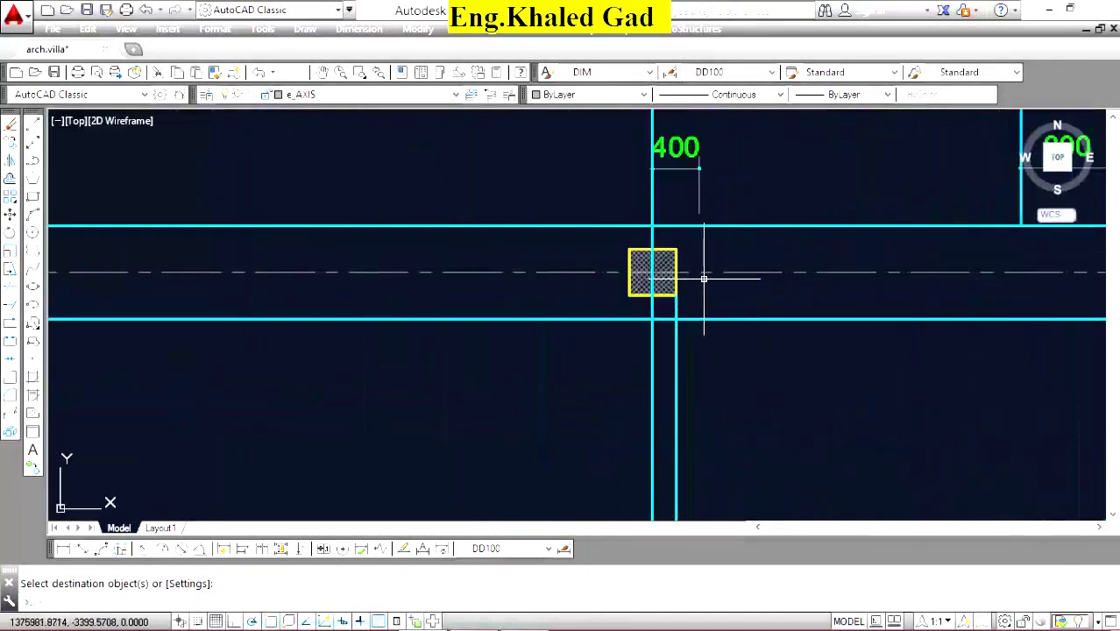
pyautogui.scroll(4, 692, 268)
# Draw a vertical line running down from the column corner along the beam.
pyautogui.click(9, 125)
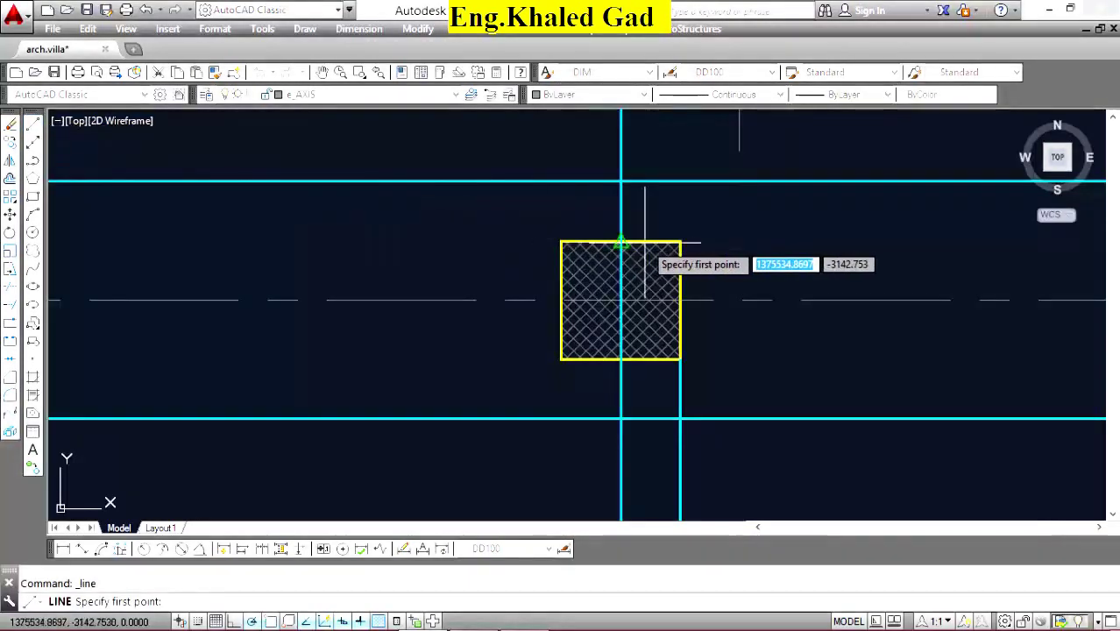
pyautogui.click(679, 241)
pyautogui.scroll(-4, 680, 289)
pyautogui.scroll(4, 670, 145)
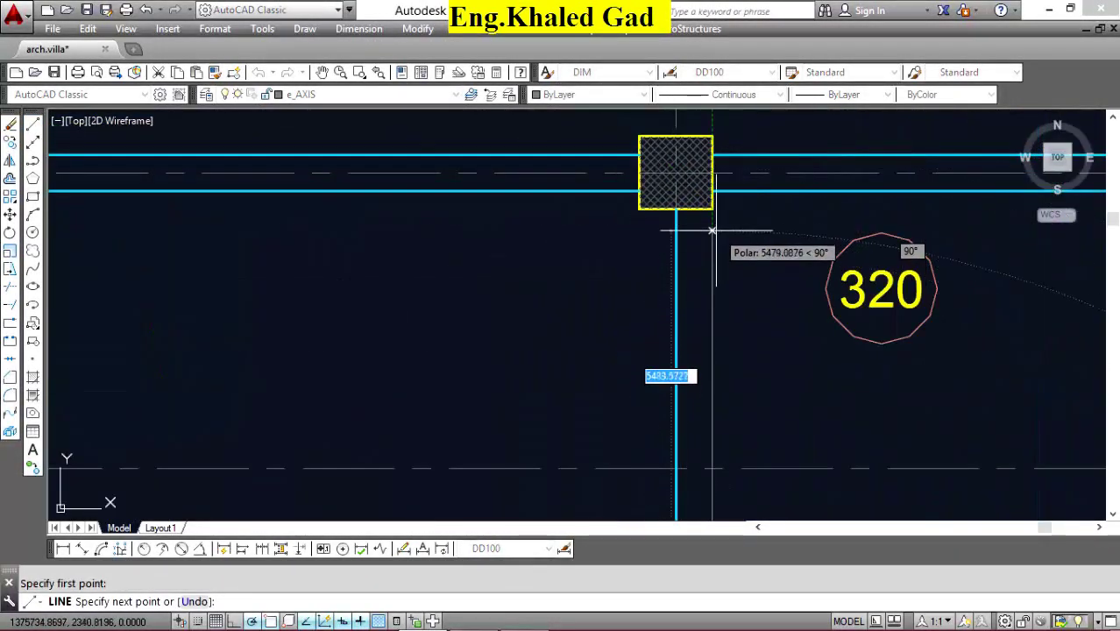
pyautogui.rightClick(751, 214)
pyautogui.click(783, 233)
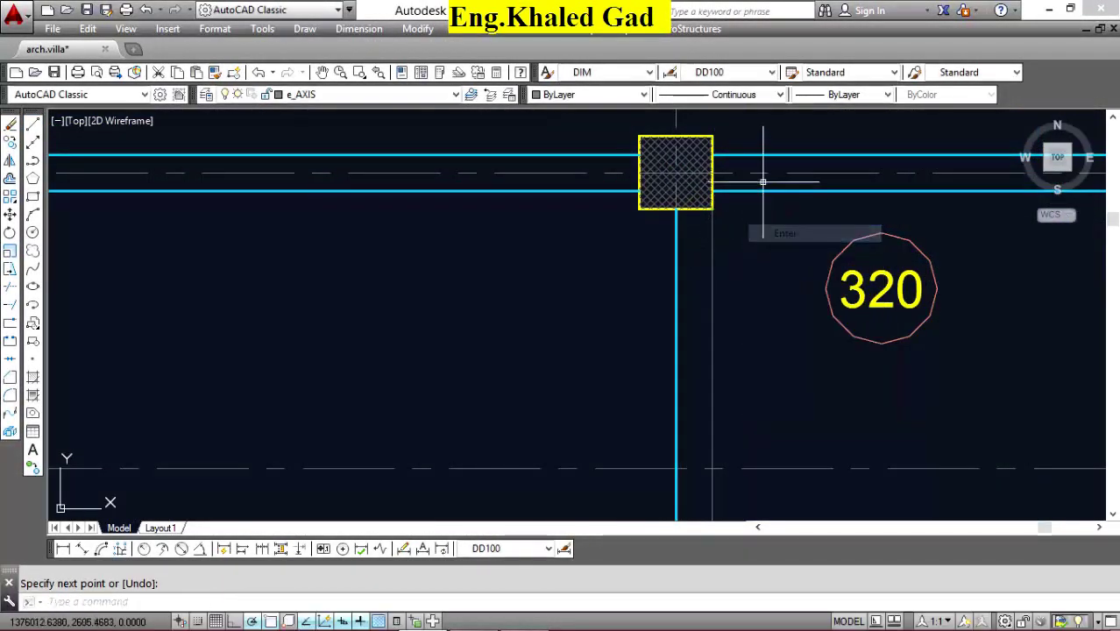
# Match the new vertical line's properties to the existing beam line.
pyautogui.click(214, 71)
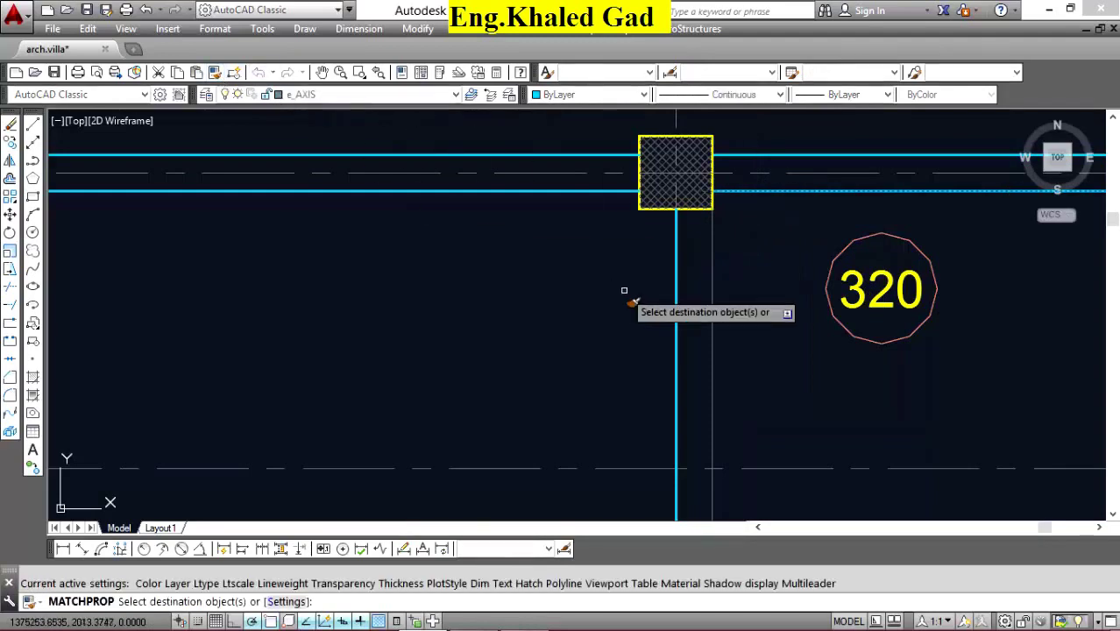
pyautogui.click(732, 268)
pyautogui.click(700, 259)
pyautogui.rightClick(752, 241)
pyautogui.scroll(-5, 753, 241)
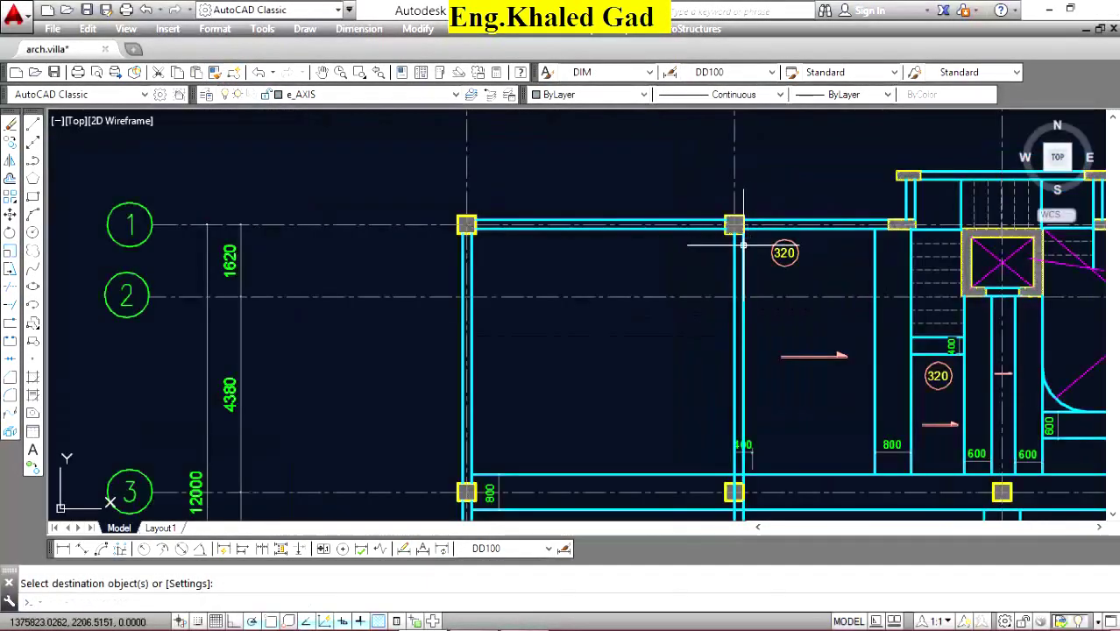
pyautogui.scroll(2, 595, 268)
# Draw the first diagonal from a top column corner to the opposite lower column corner.
pyautogui.click(10, 125)
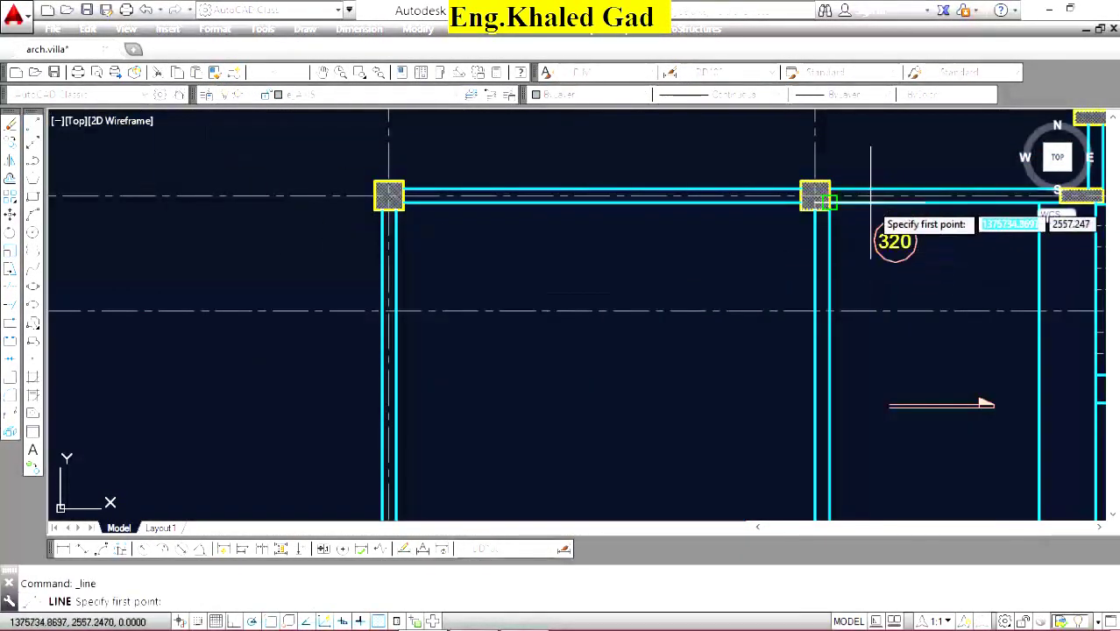
pyautogui.scroll(4, 872, 219)
pyautogui.click(695, 209)
pyautogui.scroll(-8, 789, 219)
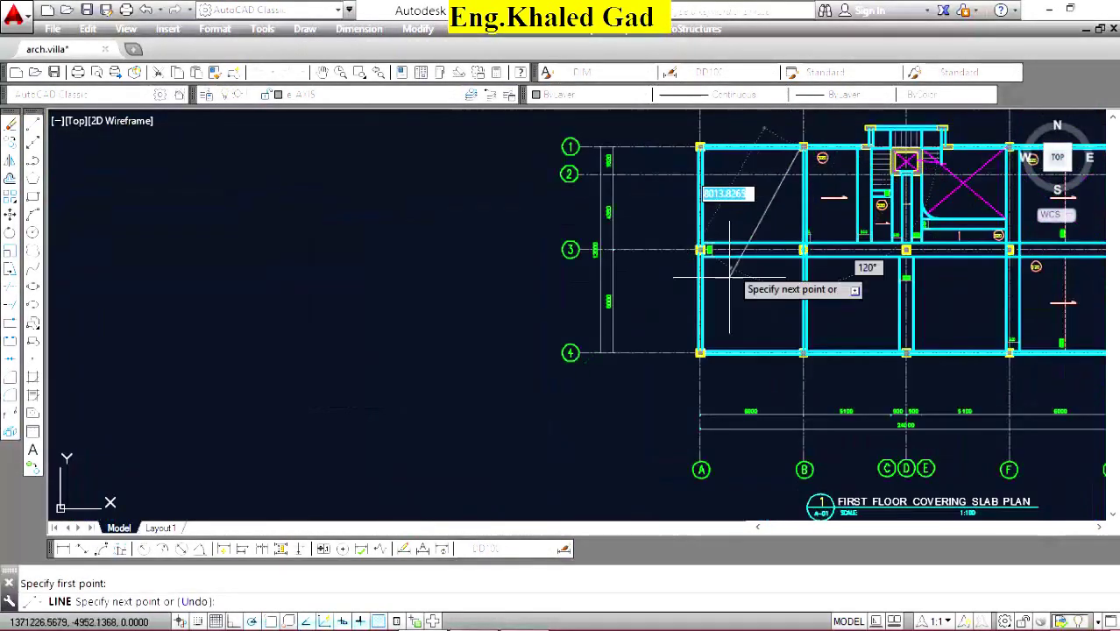
pyautogui.scroll(3, 692, 350)
pyautogui.scroll(6, 649, 373)
pyautogui.click(649, 372)
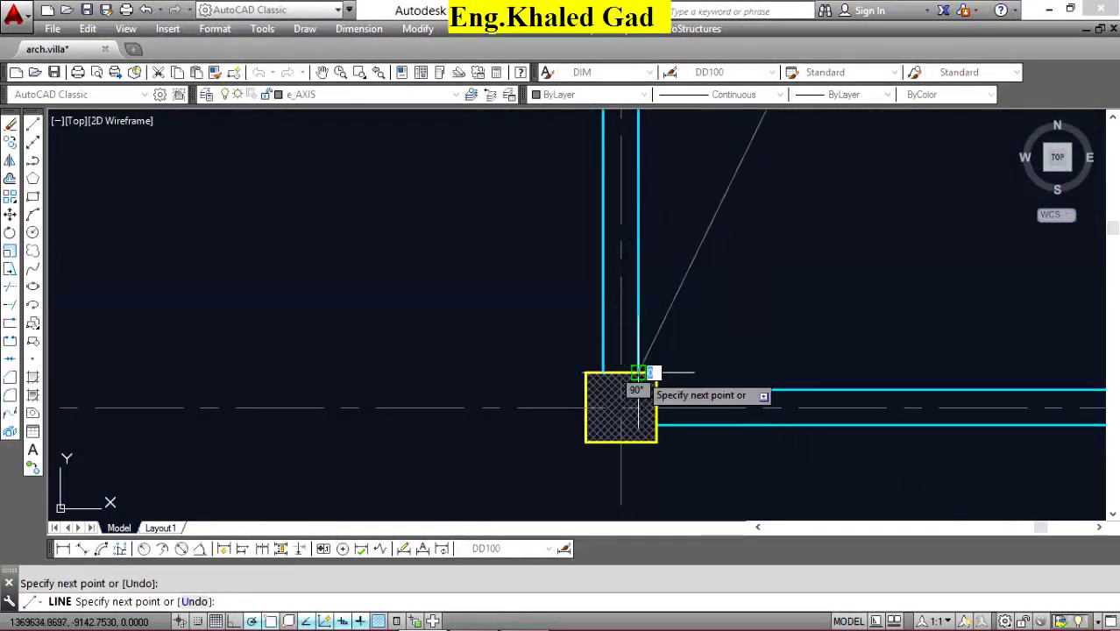
pyautogui.rightClick(679, 243)
pyautogui.click(706, 257)
# Draw the second diagonal from the lower column corner up to the top corner, completing the X.
pyautogui.rightClick(701, 250)
pyautogui.click(756, 261)
pyautogui.scroll(-5, 712, 275)
pyautogui.scroll(4, 782, 333)
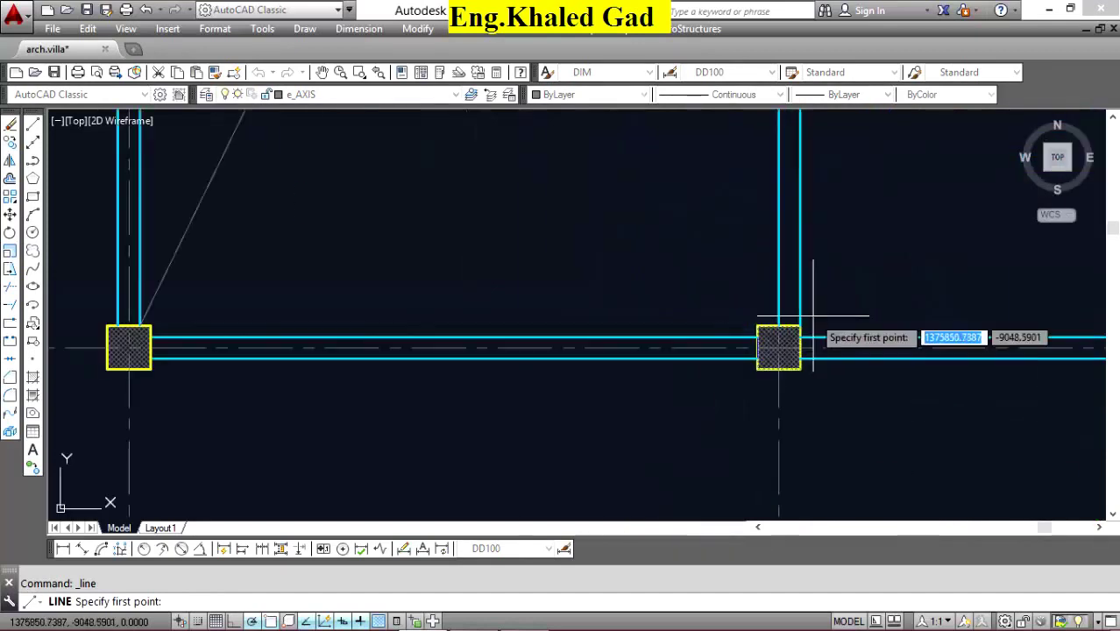
pyautogui.scroll(3, 758, 351)
pyautogui.click(757, 360)
pyautogui.scroll(-5, 755, 427)
pyautogui.scroll(-5, 755, 426)
pyautogui.scroll(5, 757, 320)
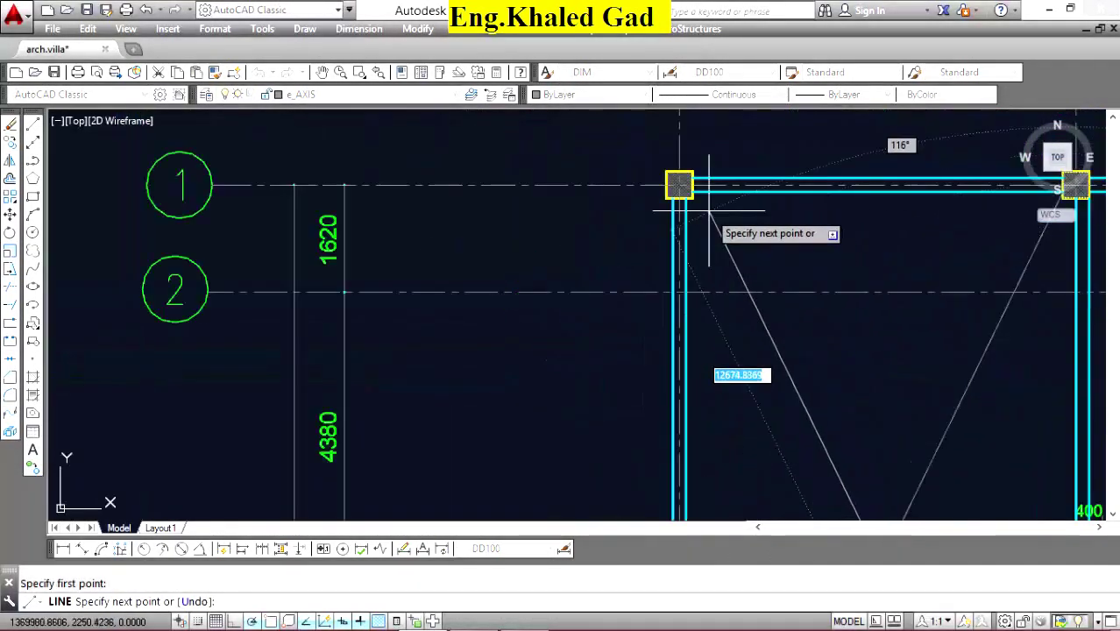
pyautogui.scroll(3, 707, 220)
pyautogui.click(638, 163)
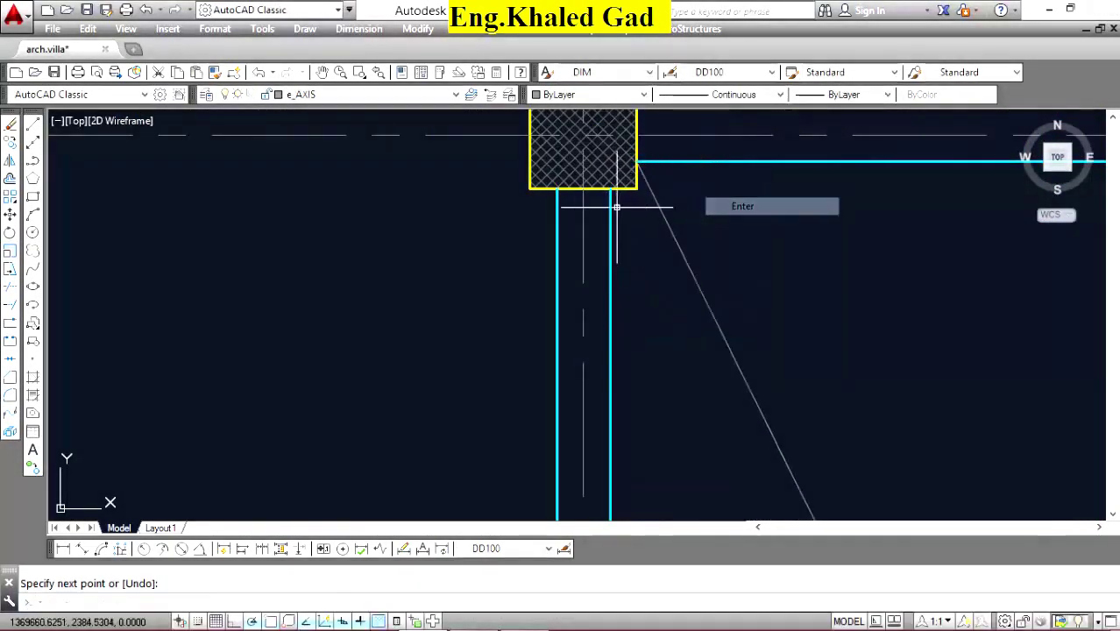
pyautogui.scroll(-3, 612, 200)
pyautogui.scroll(-4, 836, 279)
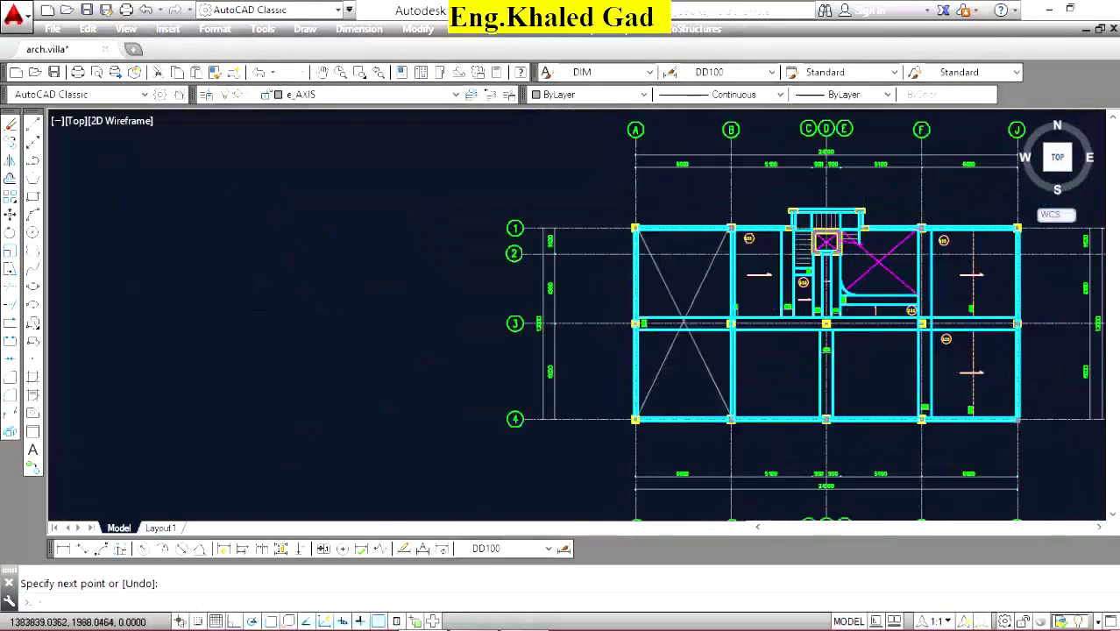
pyautogui.scroll(5, 837, 279)
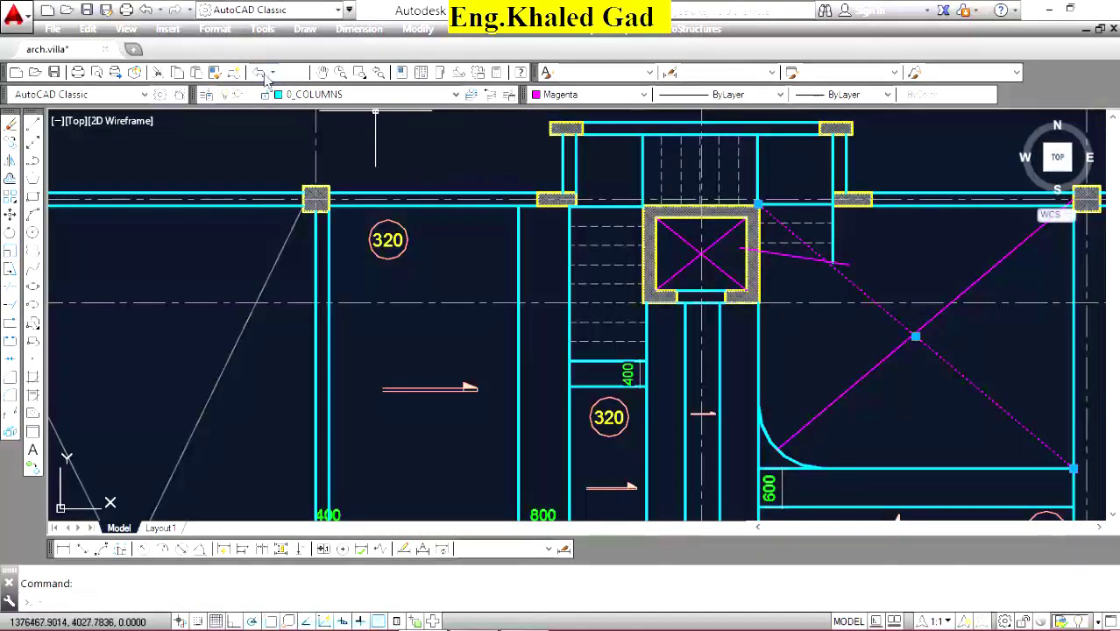
# Apply the stair-void X's magenta properties to the grey diagonals in bay A–B.
pyautogui.click(223, 76)
pyautogui.scroll(-3, 661, 232)
pyautogui.scroll(3, 549, 296)
pyautogui.click(550, 276)
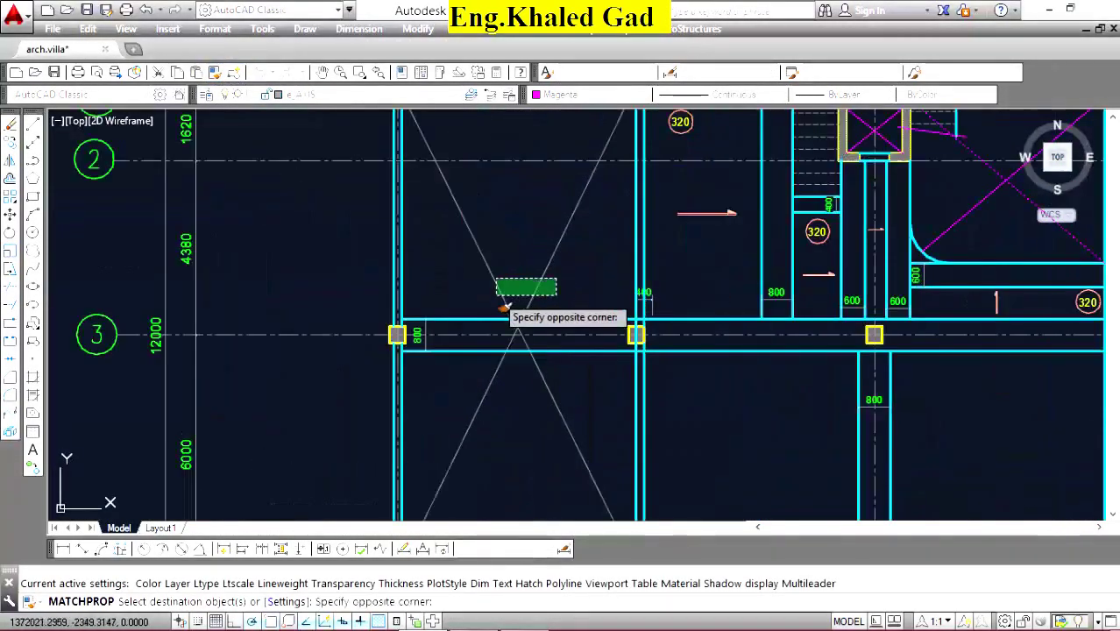
pyautogui.rightClick(492, 245)
pyautogui.click(517, 256)
pyautogui.scroll(2, 403, 386)
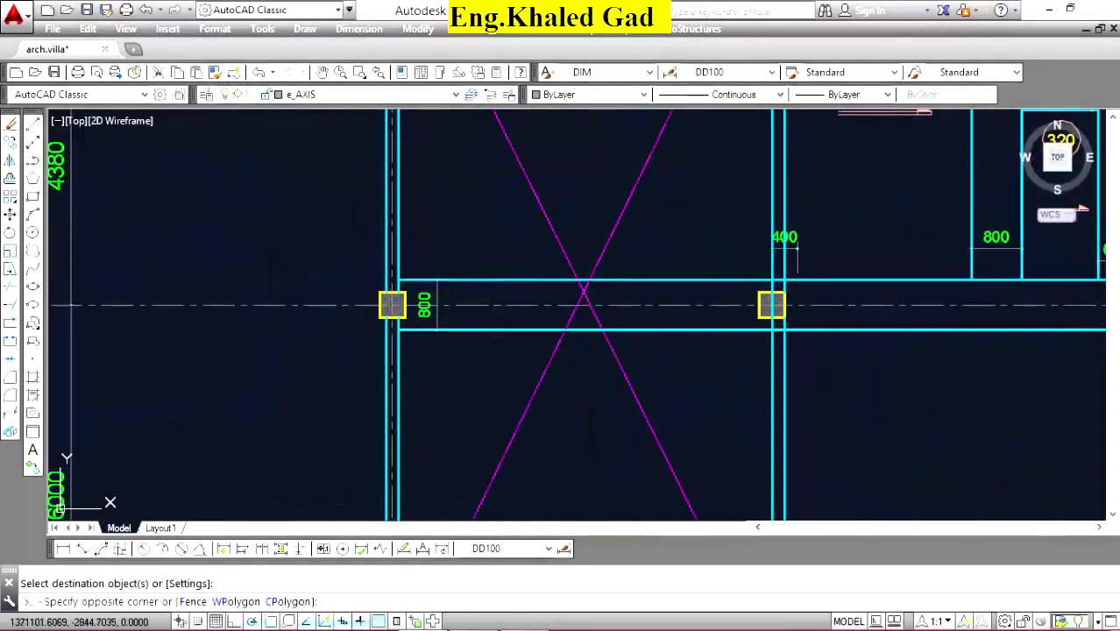
# Stretch the axis-3 beam edge's left end back to the B column.
pyautogui.click(397, 281)
pyautogui.click(398, 281)
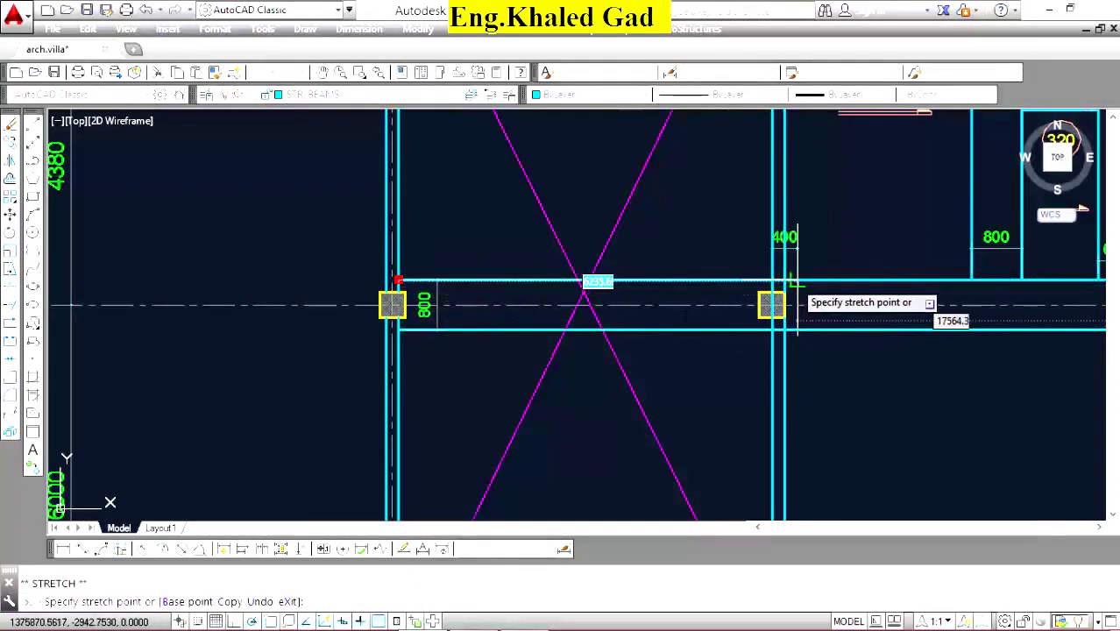
pyautogui.click(782, 280)
pyautogui.click(455, 352)
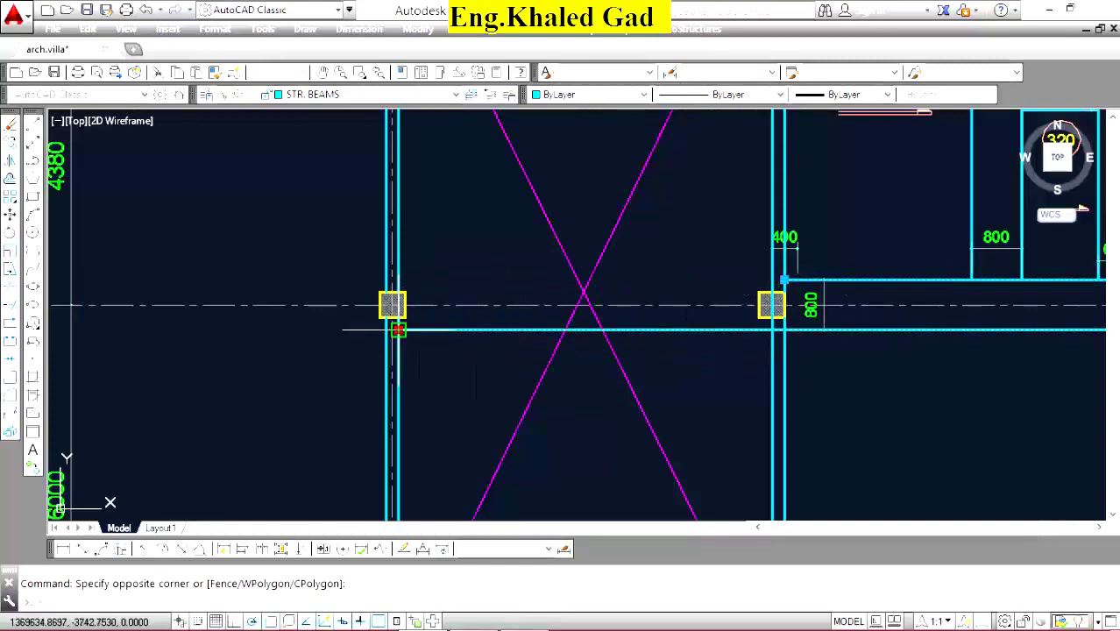
pyautogui.click(398, 329)
pyautogui.press('Escape')
pyautogui.scroll(-3, 581, 278)
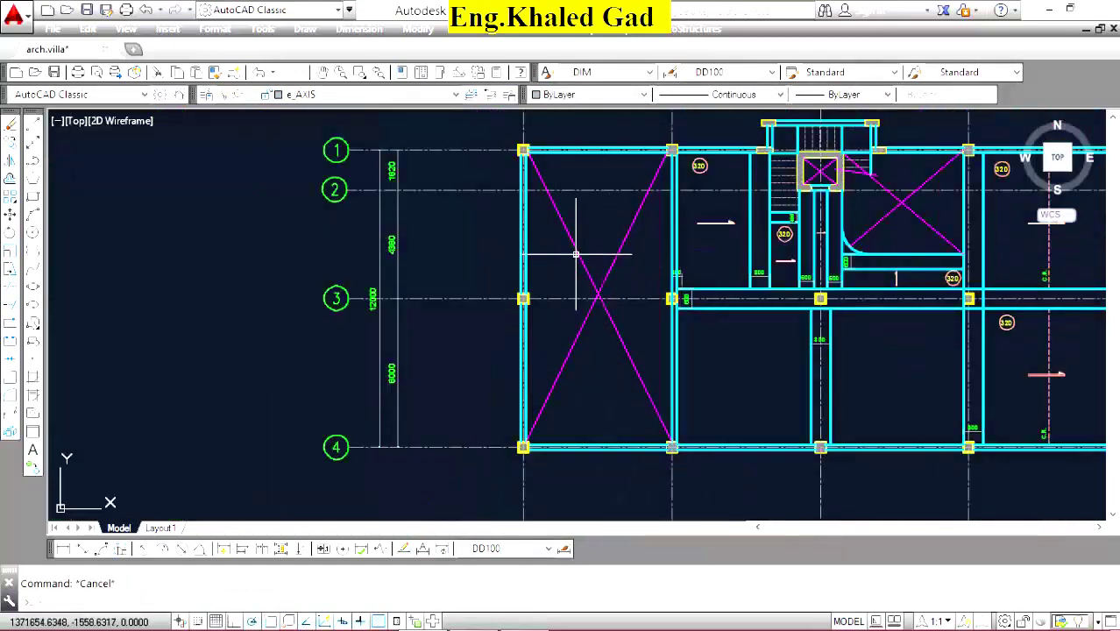
pyautogui.scroll(-4, 574, 251)
# Draw a line starting at the column beside the C.R. line.
pyautogui.scroll(2, 757, 290)
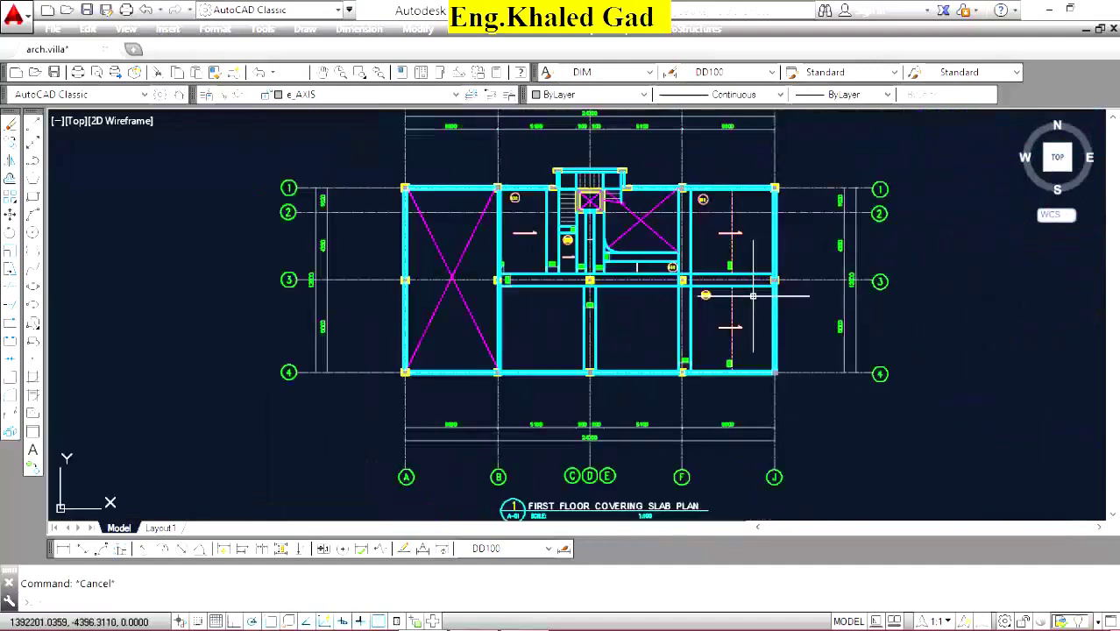
pyautogui.scroll(2, 757, 291)
pyautogui.scroll(2, 757, 291)
pyautogui.scroll(2, 757, 290)
pyautogui.click(759, 289)
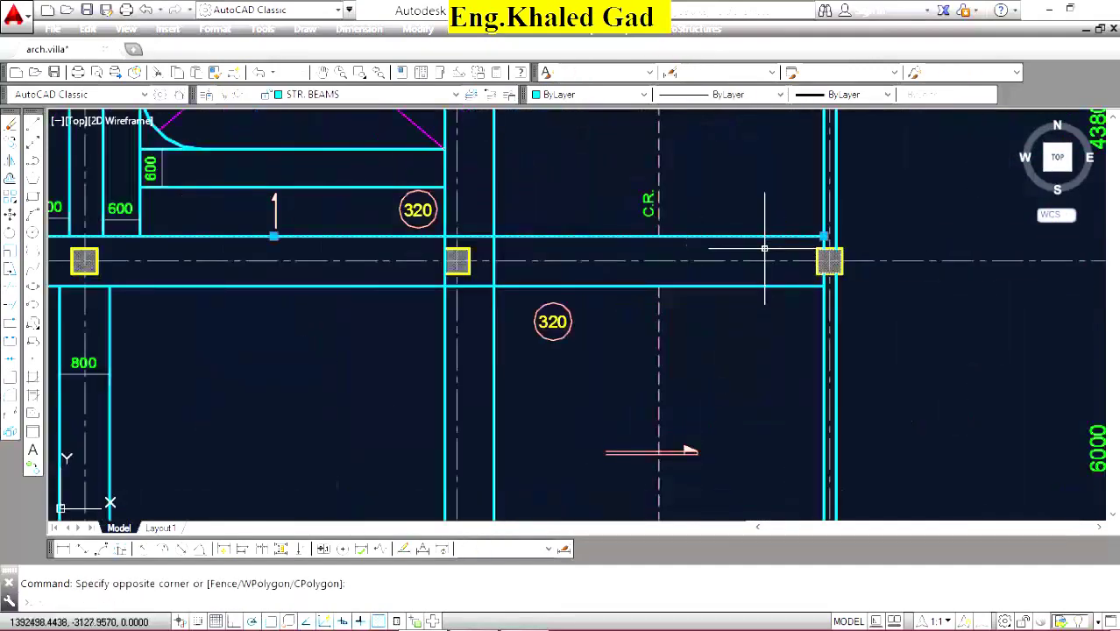
pyautogui.press('Escape')
pyautogui.scroll(-5, 751, 250)
pyautogui.scroll(3, 343, 233)
pyautogui.scroll(1, 343, 234)
pyautogui.scroll(6, 711, 199)
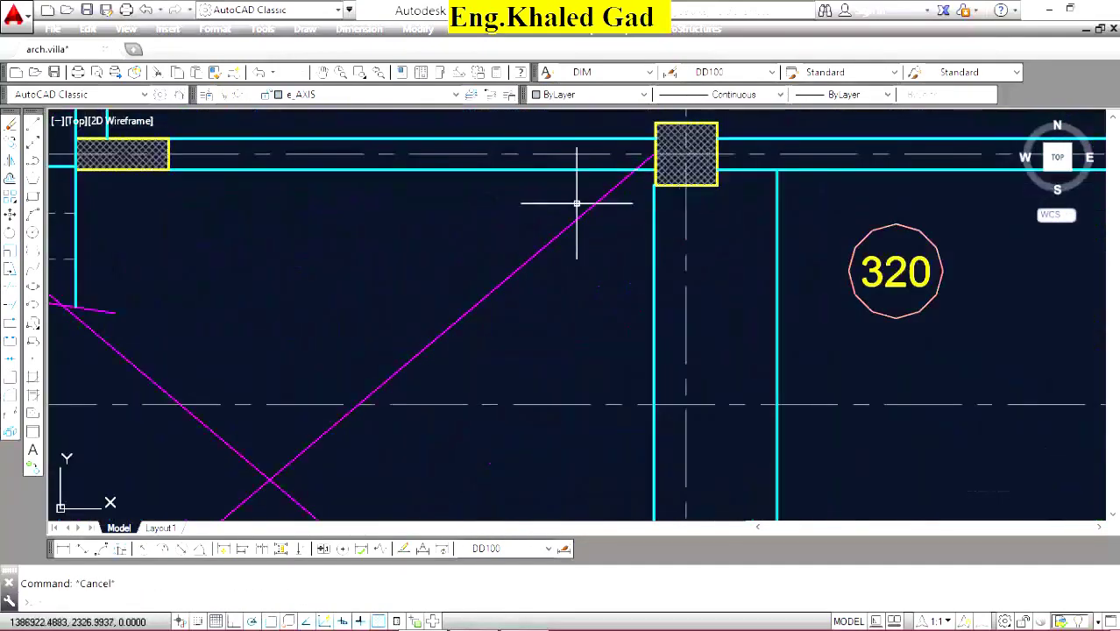
pyautogui.click(10, 124)
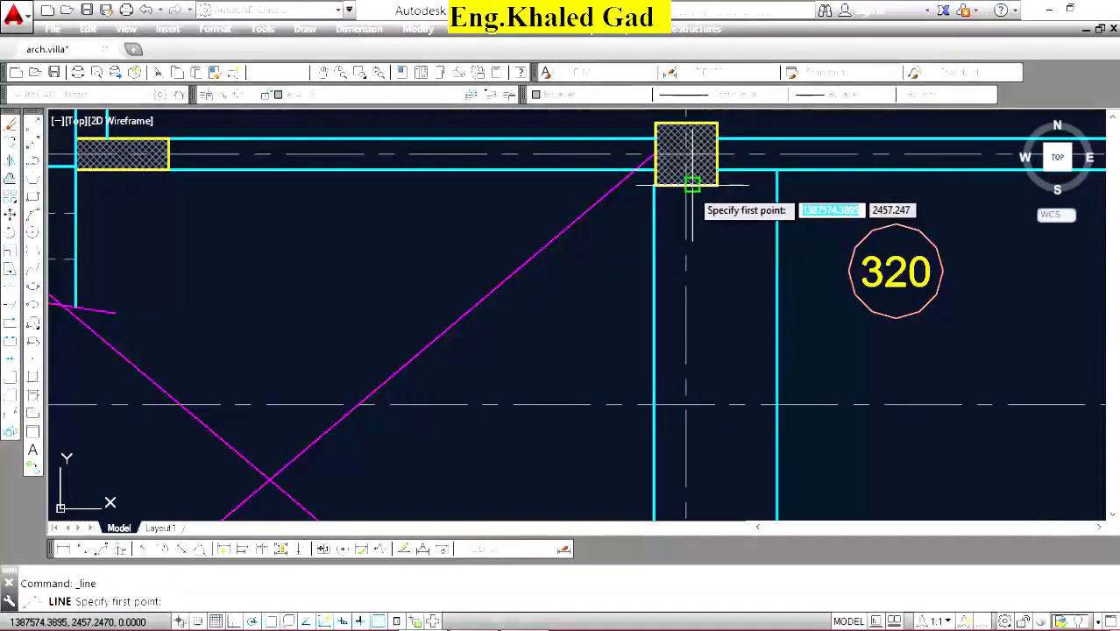
pyautogui.click(688, 181)
pyautogui.scroll(-8, 672, 142)
pyautogui.scroll(4, 674, 256)
pyautogui.scroll(4, 674, 256)
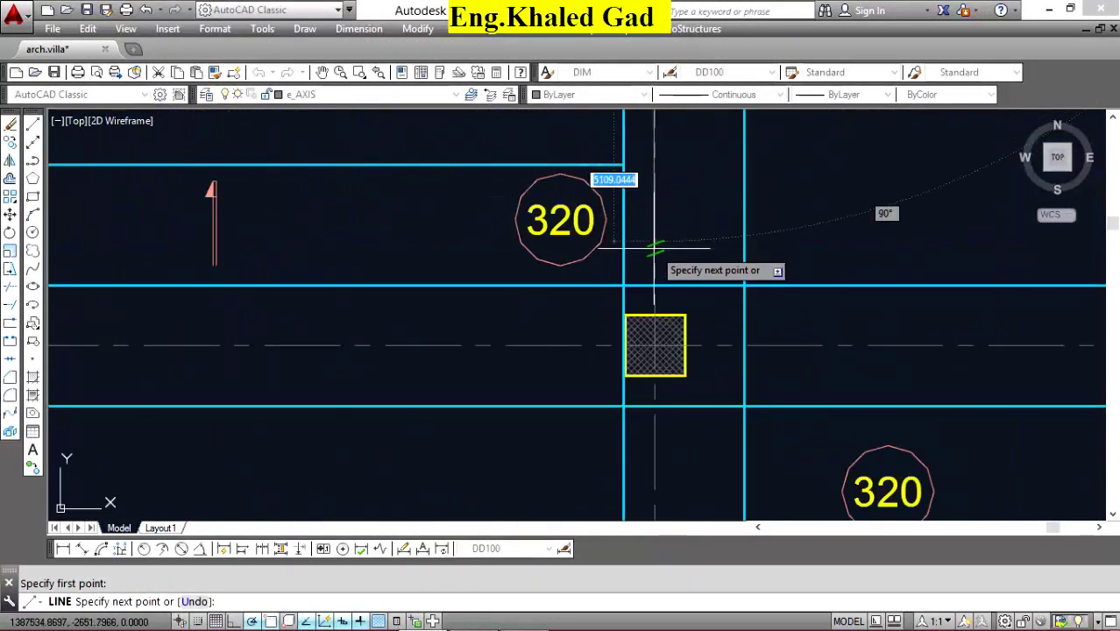
pyautogui.rightClick(672, 226)
pyautogui.click(682, 230)
# Draw another line from the column's bottom to the other column's top.
pyautogui.rightClick(680, 219)
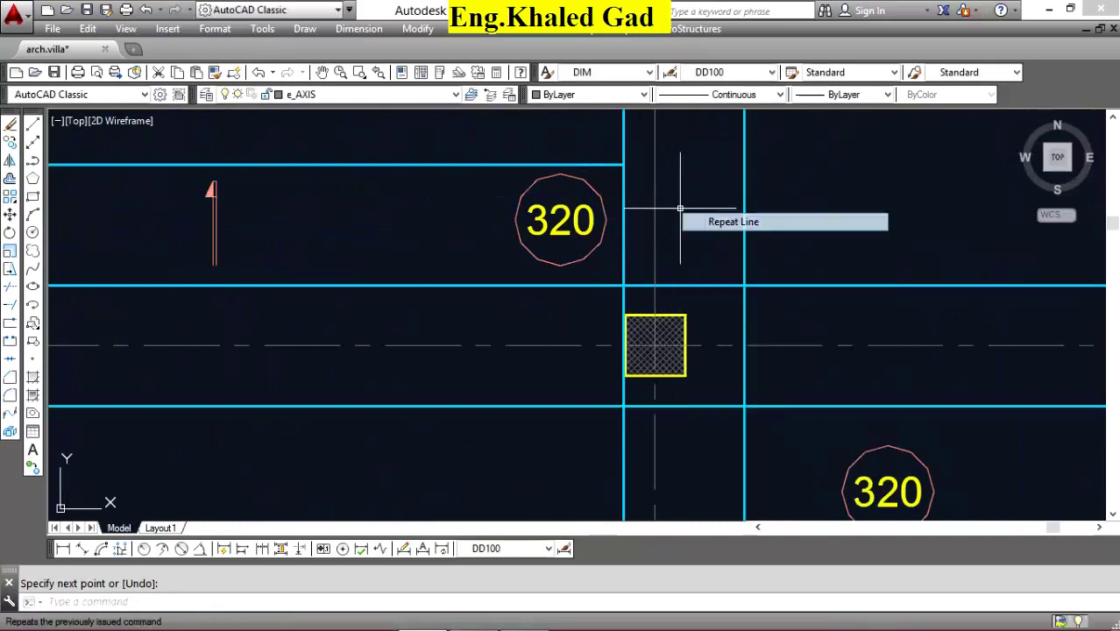
pyautogui.click(685, 223)
pyautogui.click(655, 375)
pyautogui.scroll(-6, 689, 300)
pyautogui.scroll(6, 671, 305)
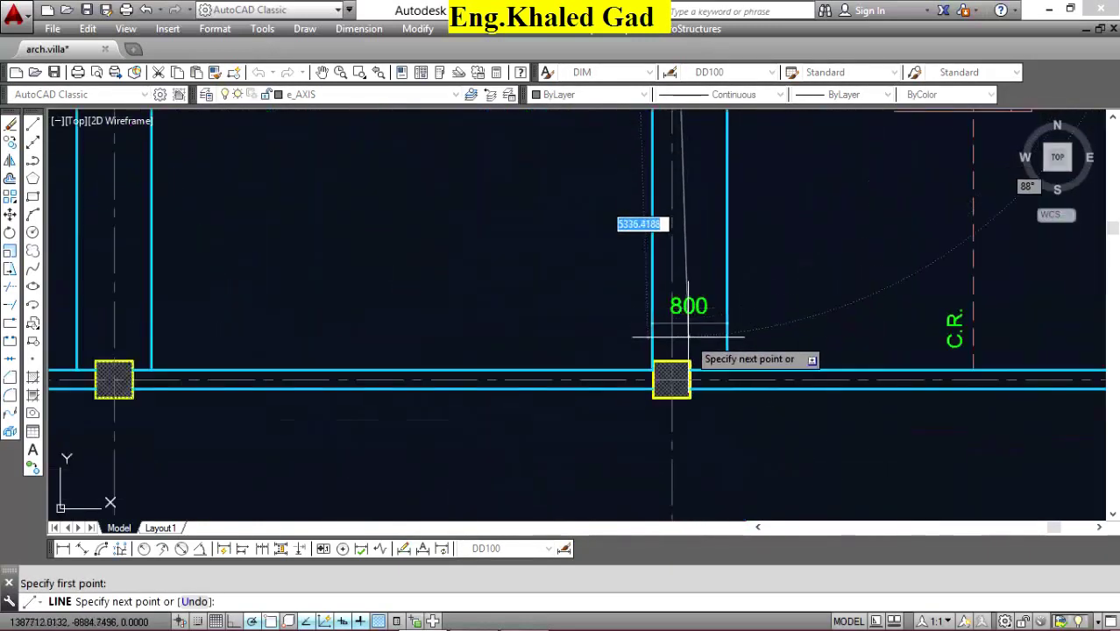
pyautogui.click(671, 361)
pyautogui.rightClick(613, 263)
pyautogui.click(666, 268)
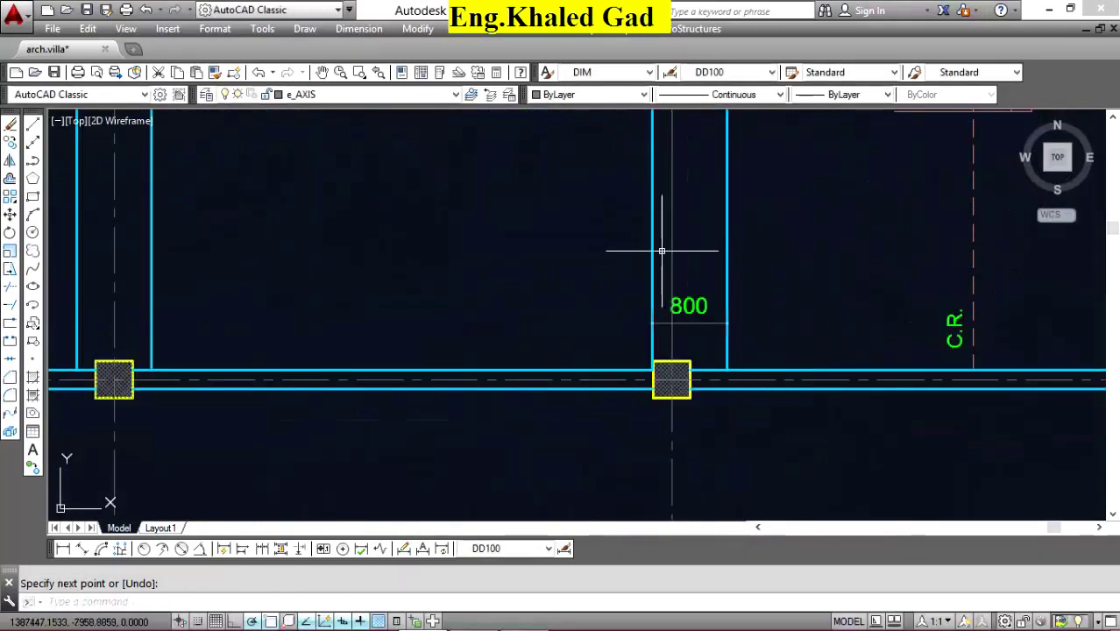
# Erase the beam edge line next to the 800 dimension.
pyautogui.click(635, 255)
pyautogui.click(650, 383)
pyautogui.press('Delete')
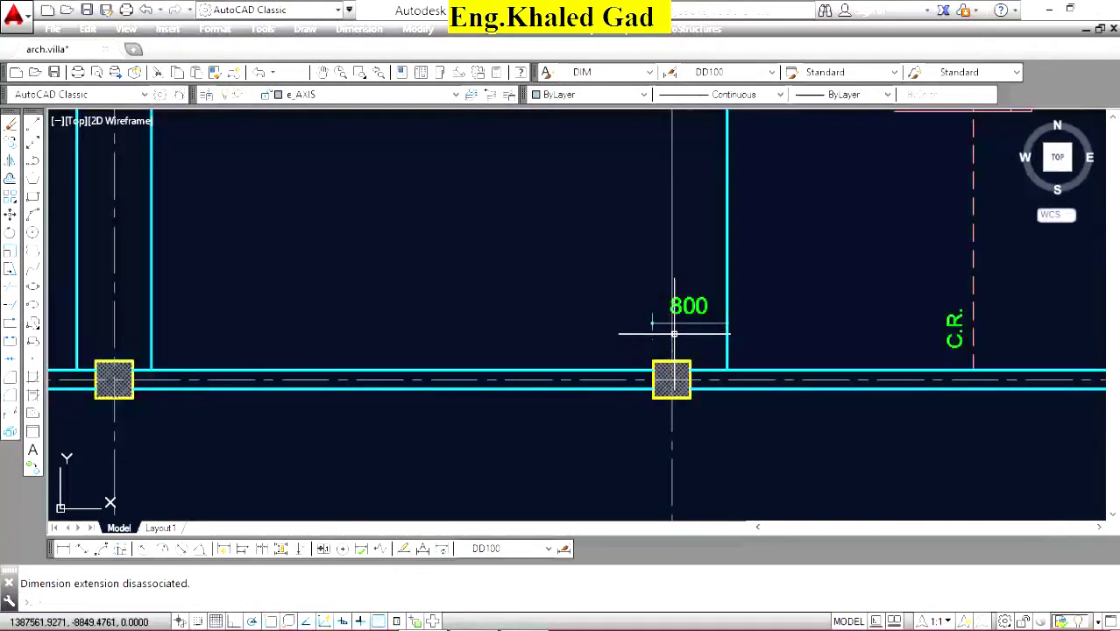
pyautogui.scroll(4, 675, 331)
pyautogui.click(850, 263)
# Erase the 800 dimension and leftover line, then offset the axis line 200 to the left.
pyautogui.click(791, 333)
pyautogui.press('Delete')
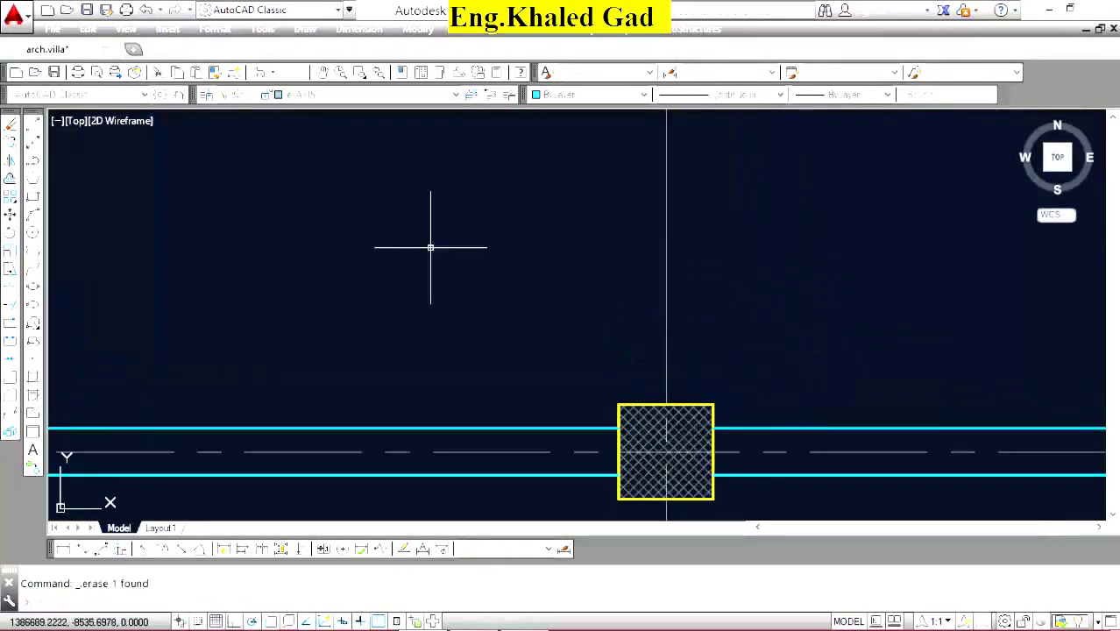
pyautogui.click(33, 179)
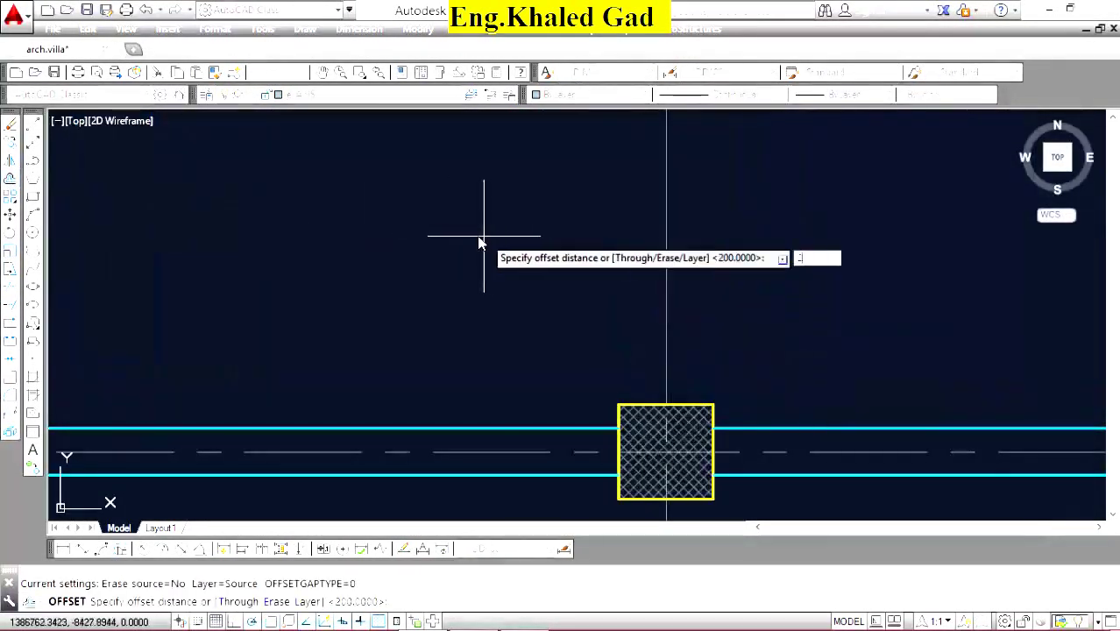
pyautogui.write('200')
pyautogui.press('Return')
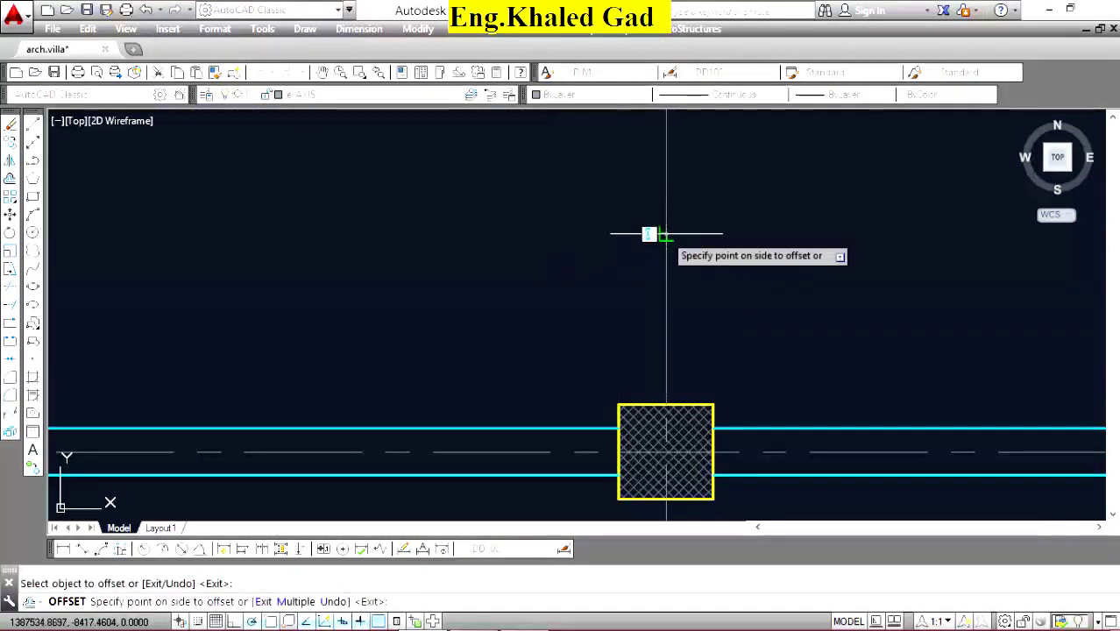
pyautogui.click(649, 234)
pyautogui.rightClick(623, 215)
pyautogui.click(671, 228)
pyautogui.press('Escape')
# Give the new offset line the cyan beam line's properties.
pyautogui.click(796, 430)
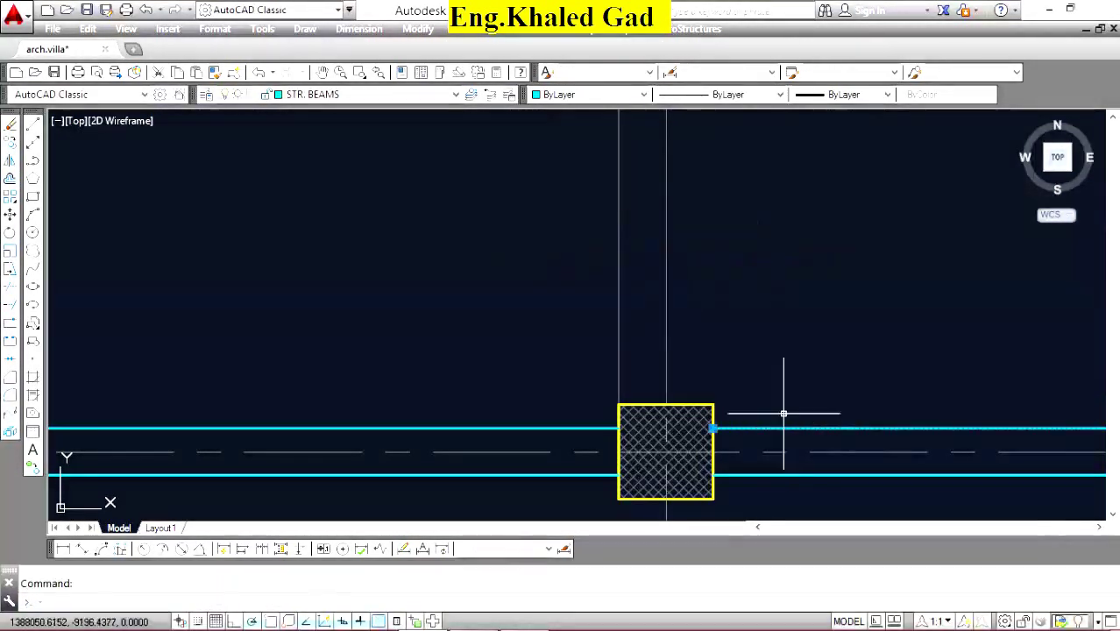
pyautogui.click(215, 73)
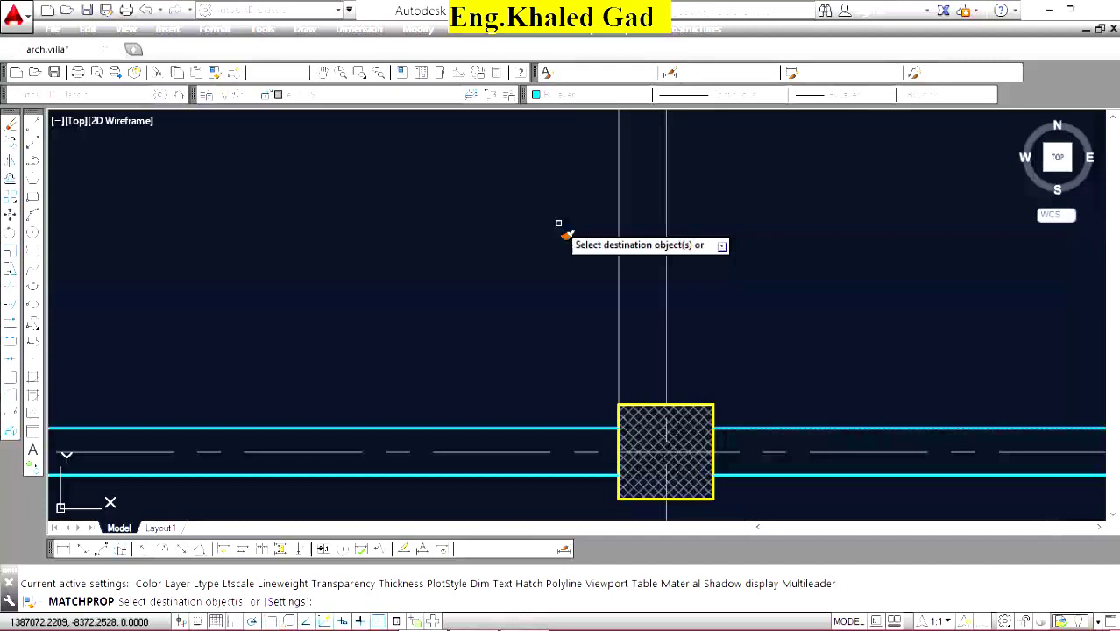
pyautogui.click(617, 246)
pyautogui.click(666, 254)
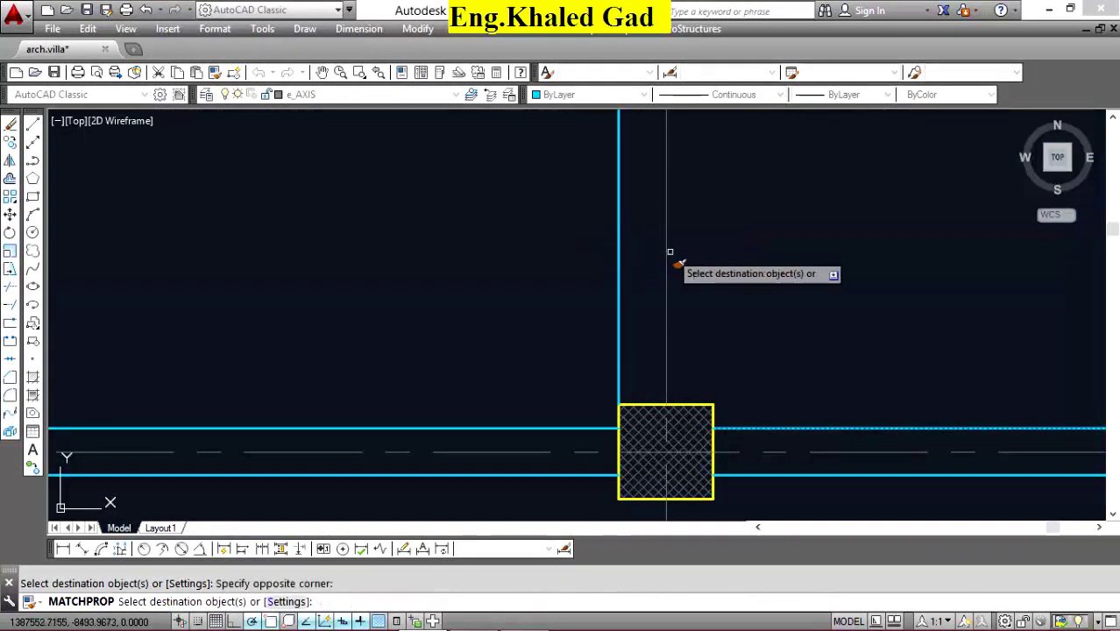
pyautogui.rightClick(712, 256)
pyautogui.click(750, 266)
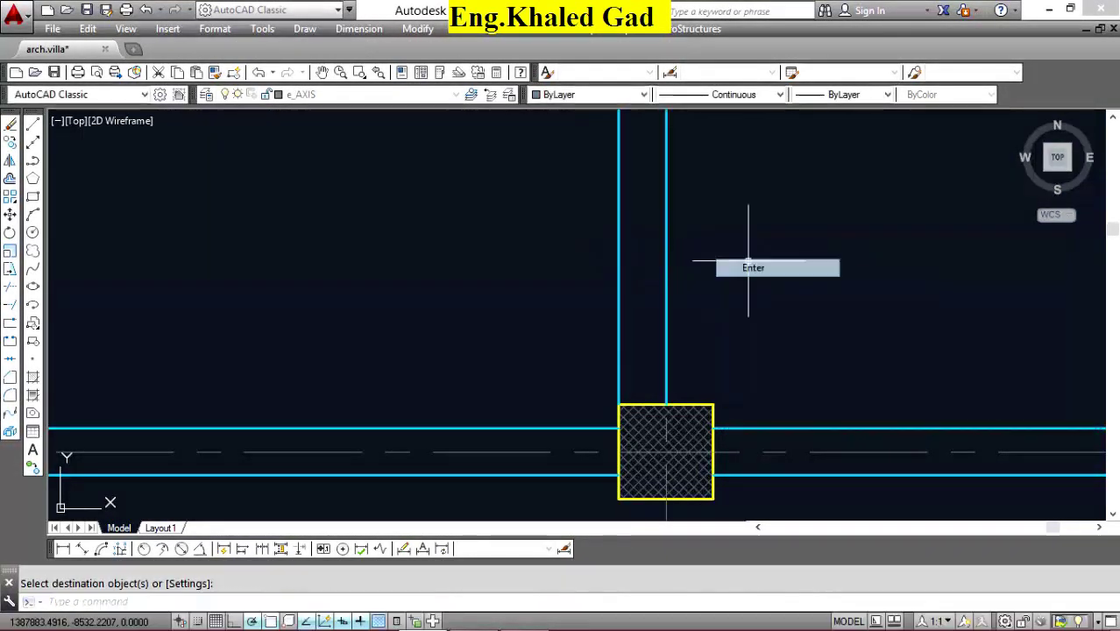
# Delete the C.R. line, its label and leftover lines from the right bay.
pyautogui.scroll(-5, 688, 344)
pyautogui.scroll(-2, 688, 344)
pyautogui.click(727, 281)
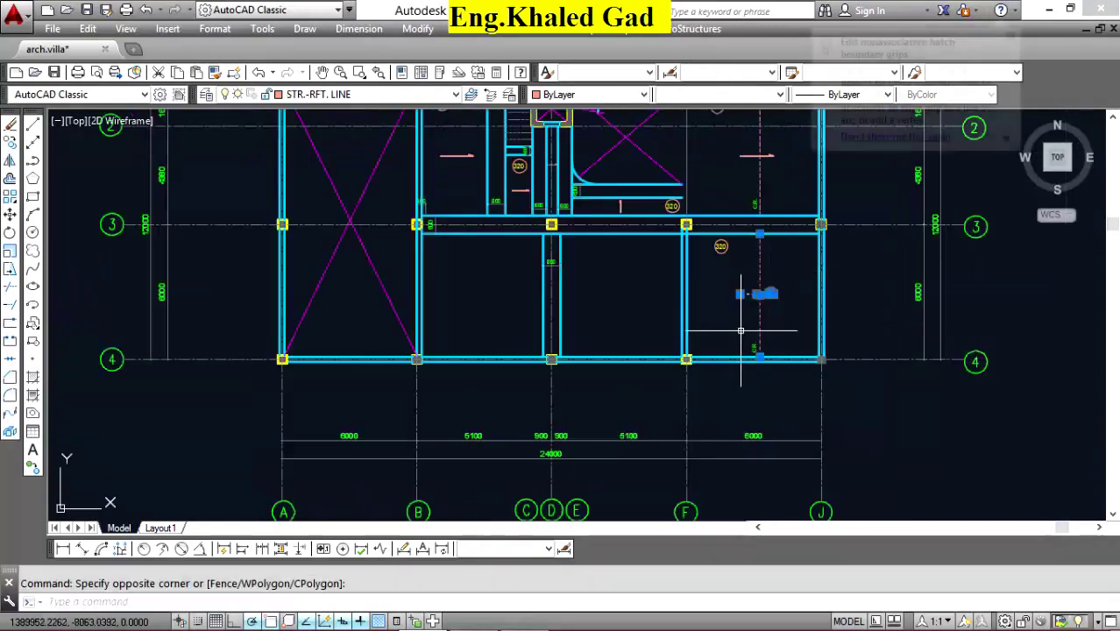
pyautogui.click(753, 302)
pyautogui.press('Delete')
pyautogui.scroll(4, 765, 332)
pyautogui.click(765, 332)
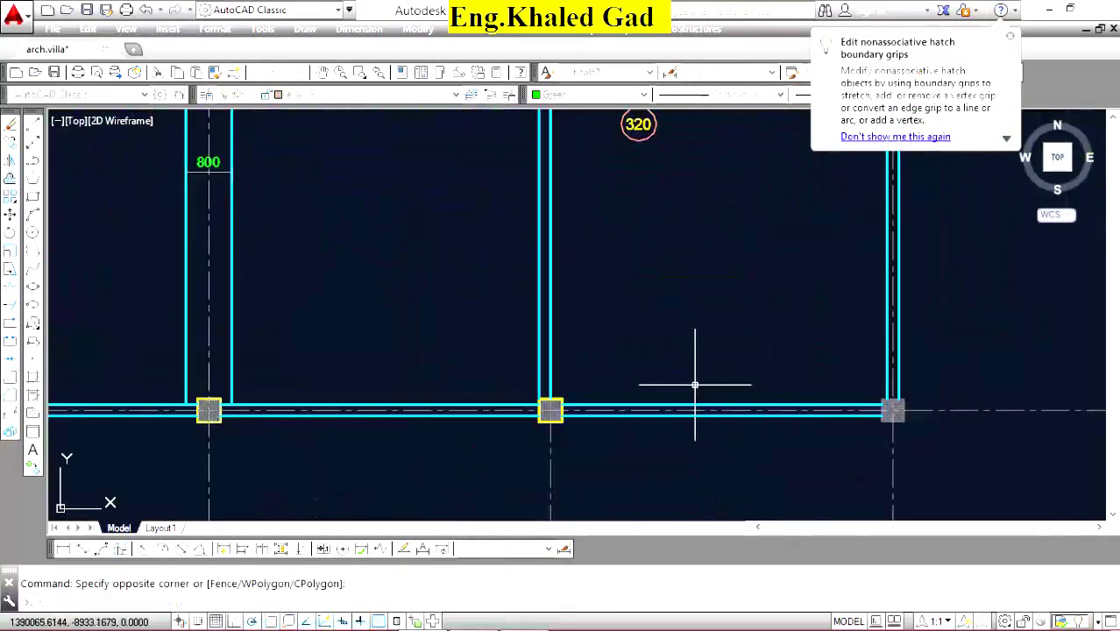
pyautogui.click(688, 387)
pyautogui.press('Delete')
pyautogui.scroll(-4, 688, 388)
pyautogui.scroll(4, 707, 326)
pyautogui.scroll(4, 750, 243)
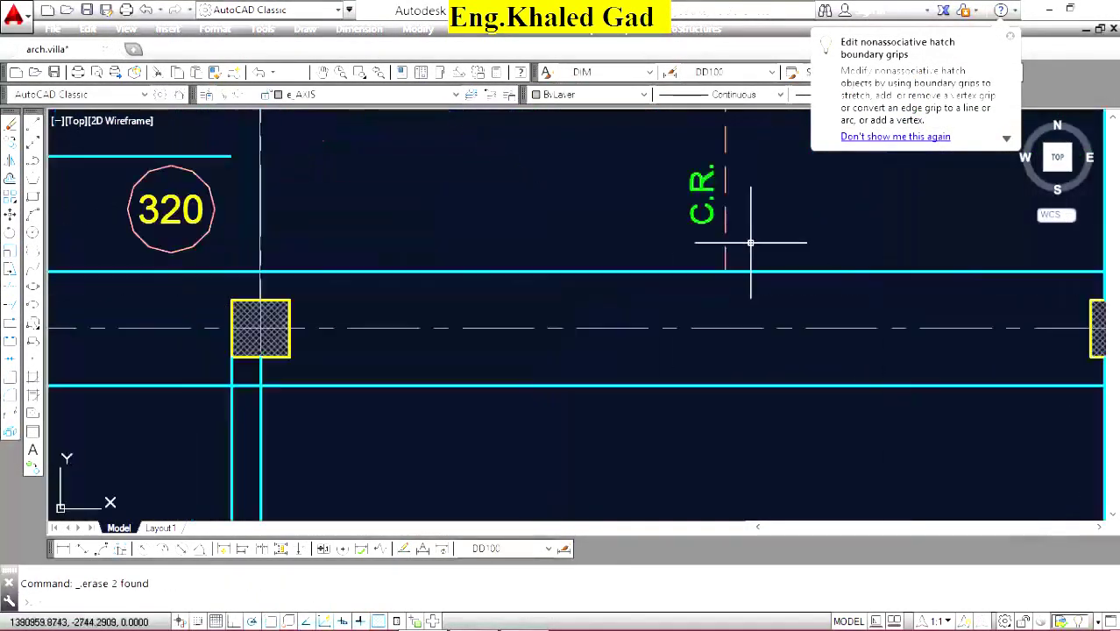
# Select the lines near the column and try stretching the column hatch corner, then cancel.
pyautogui.click(714, 285)
pyautogui.scroll(-4, 713, 283)
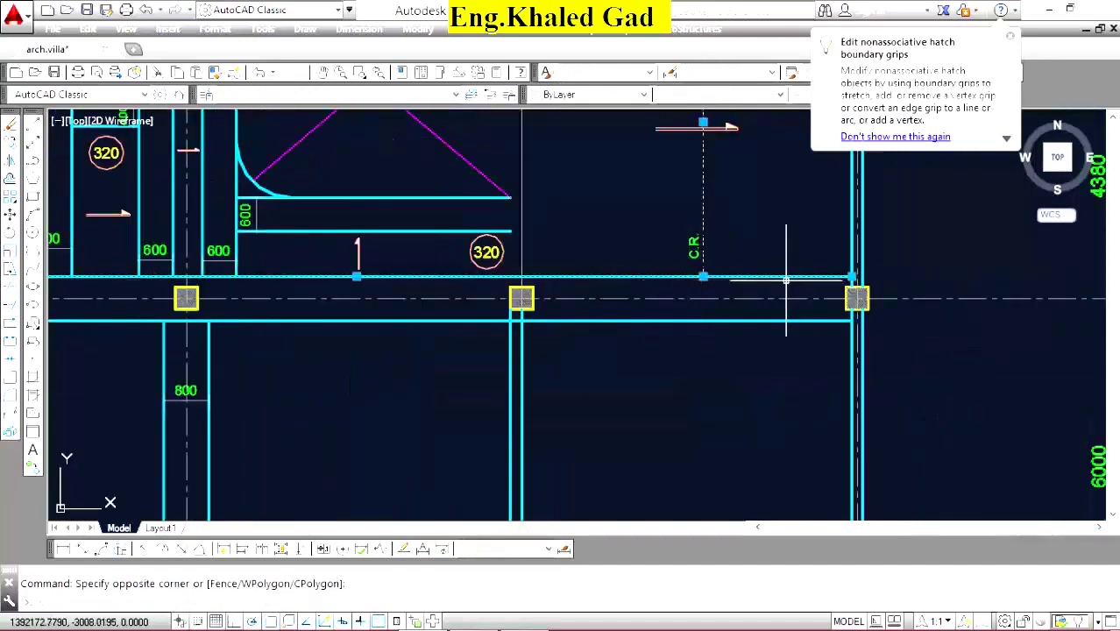
pyautogui.click(846, 287)
pyautogui.scroll(4, 848, 285)
pyautogui.scroll(4, 491, 320)
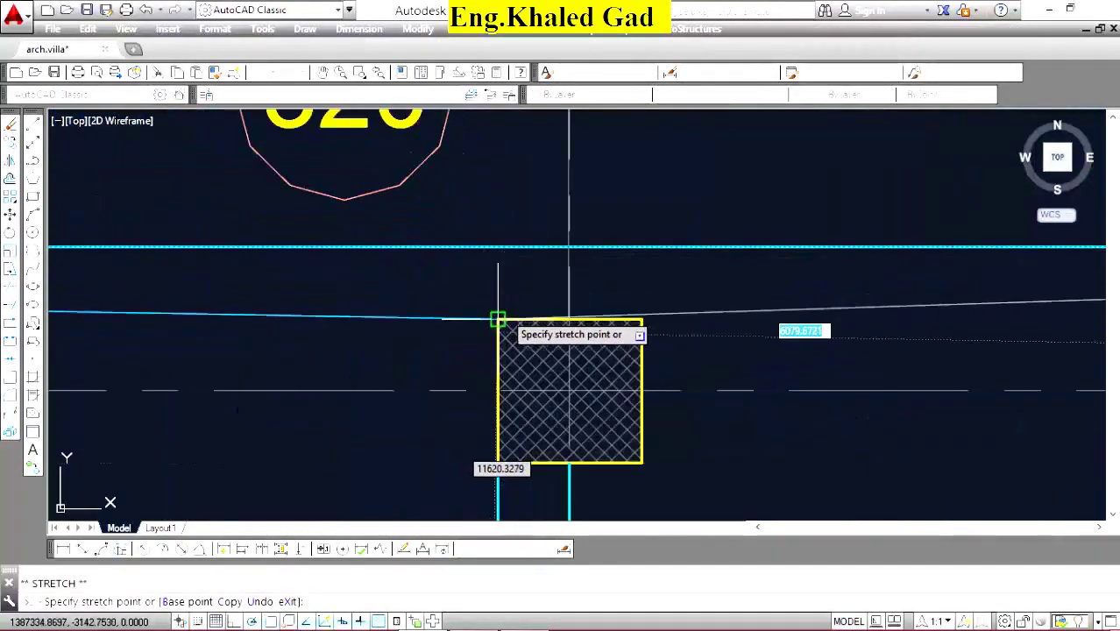
pyautogui.press('Escape')
pyautogui.scroll(-4, 497, 243)
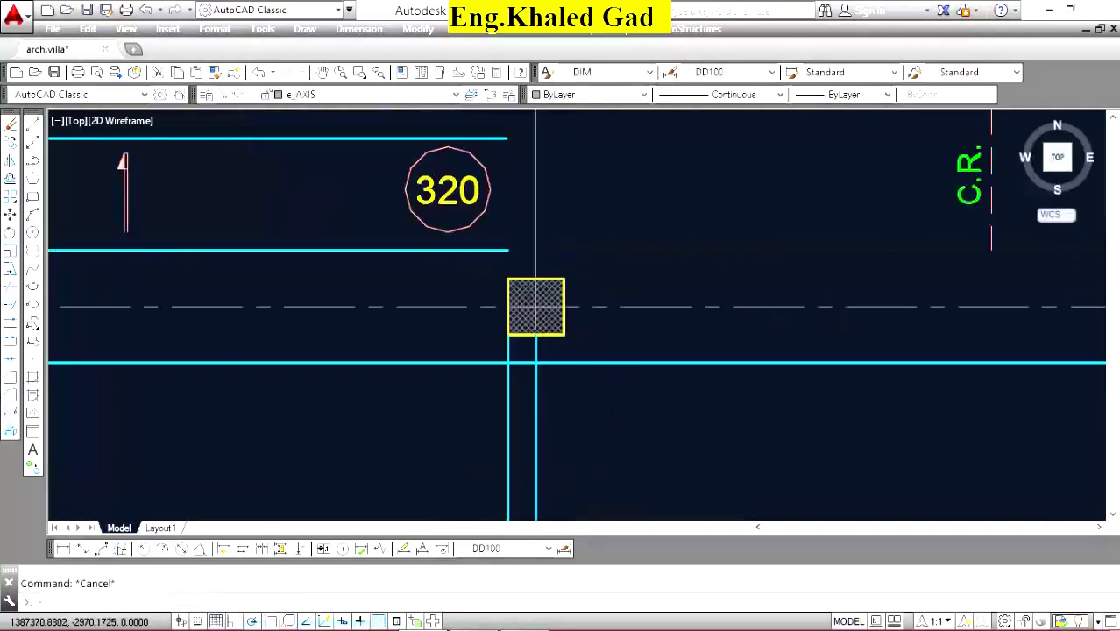
pyautogui.scroll(-4, 526, 280)
pyautogui.click(670, 236)
# Delete the six selected objects and the 320 panel tag.
pyautogui.click(678, 259)
pyautogui.press('Delete')
pyautogui.scroll(-4, 700, 253)
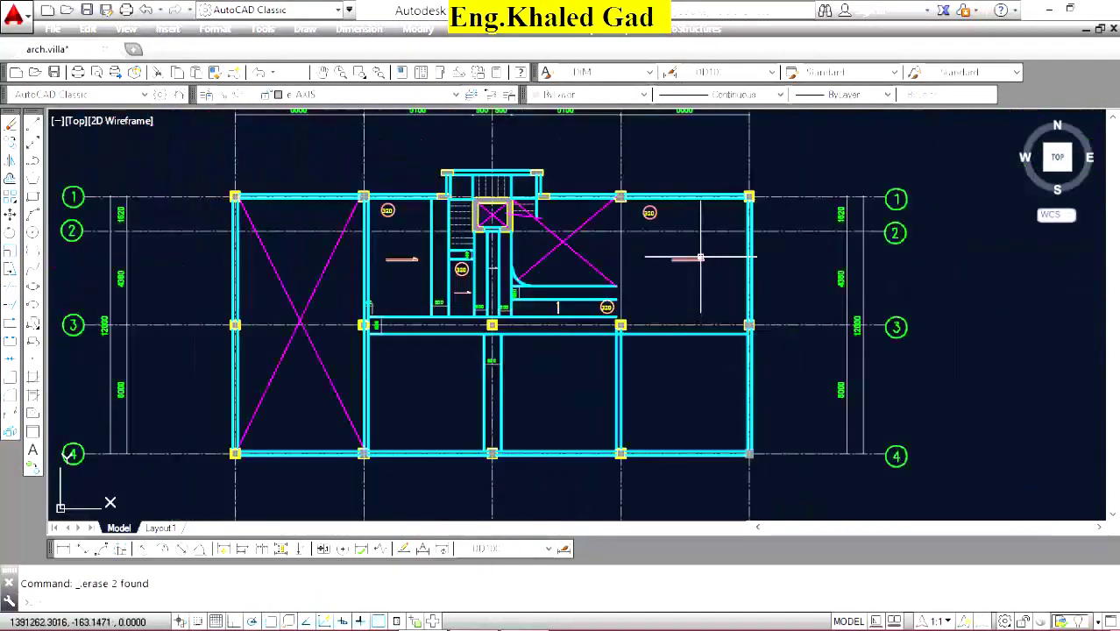
pyautogui.scroll(4, 690, 275)
pyautogui.scroll(-3, 613, 272)
pyautogui.scroll(4, 585, 250)
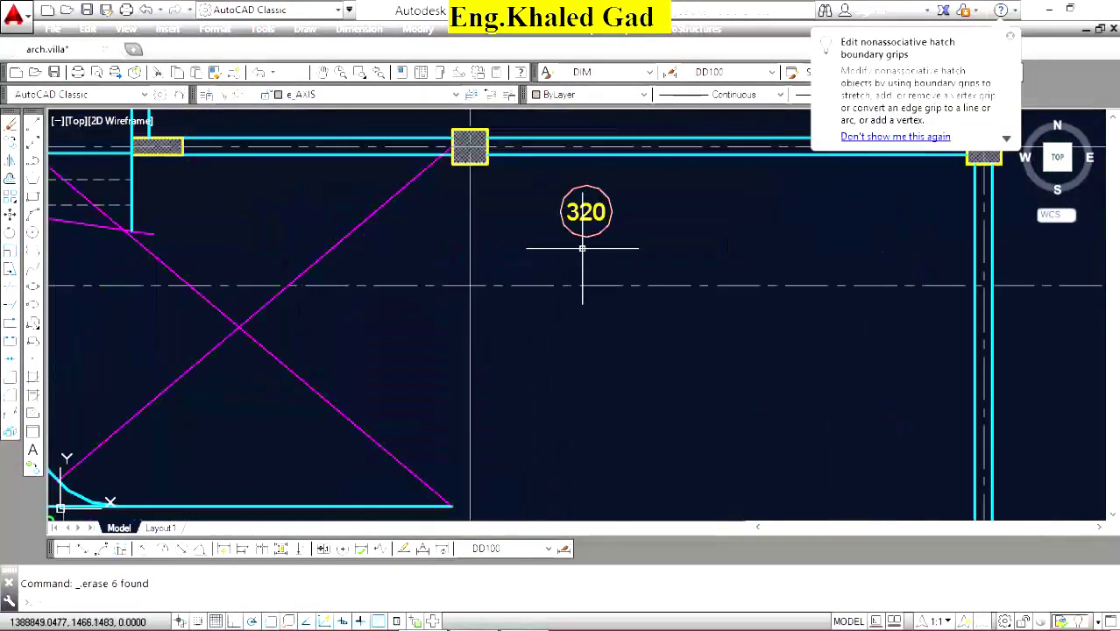
pyautogui.click(586, 212)
pyautogui.press('Delete')
# Offset the axis line 200 to the left.
pyautogui.click(9, 179)
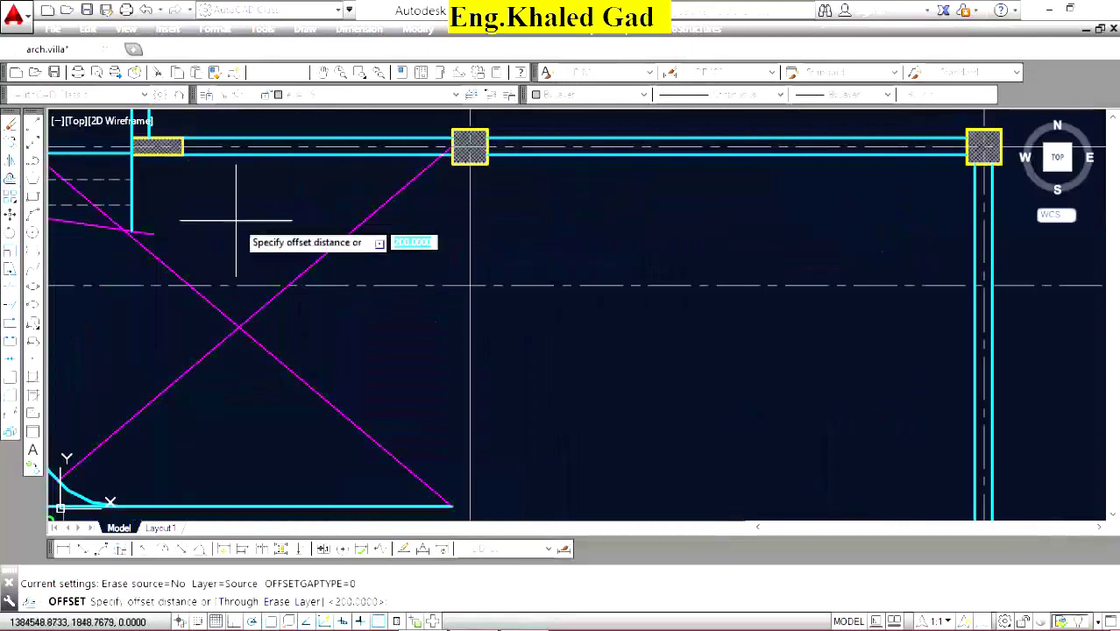
pyautogui.write('200')
pyautogui.press('Return')
pyautogui.scroll(4, 483, 206)
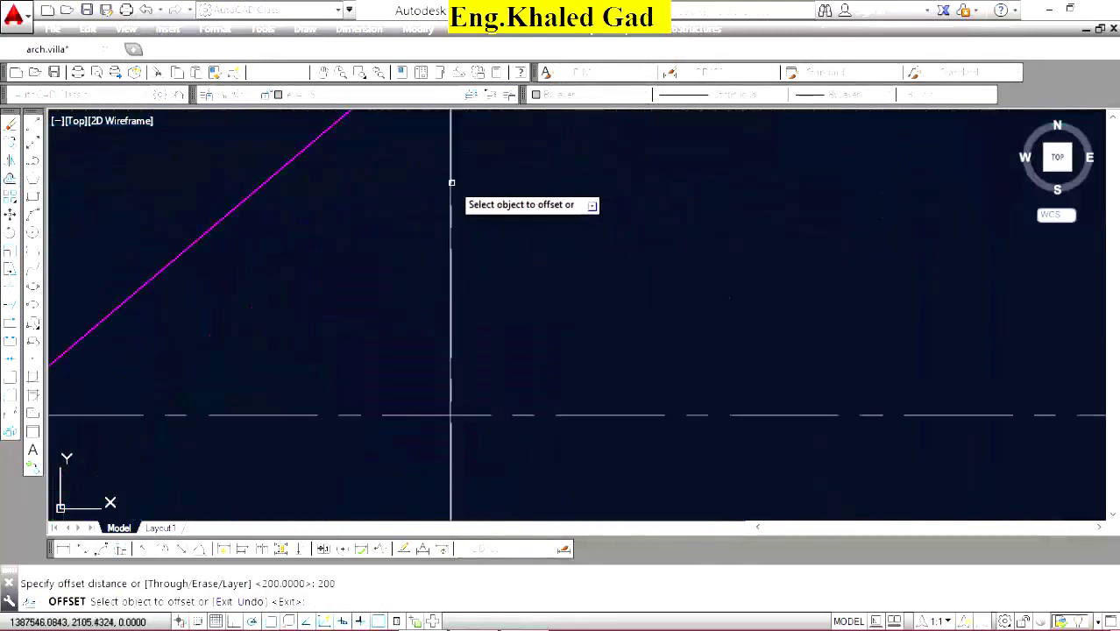
pyautogui.click(449, 193)
pyautogui.click(414, 202)
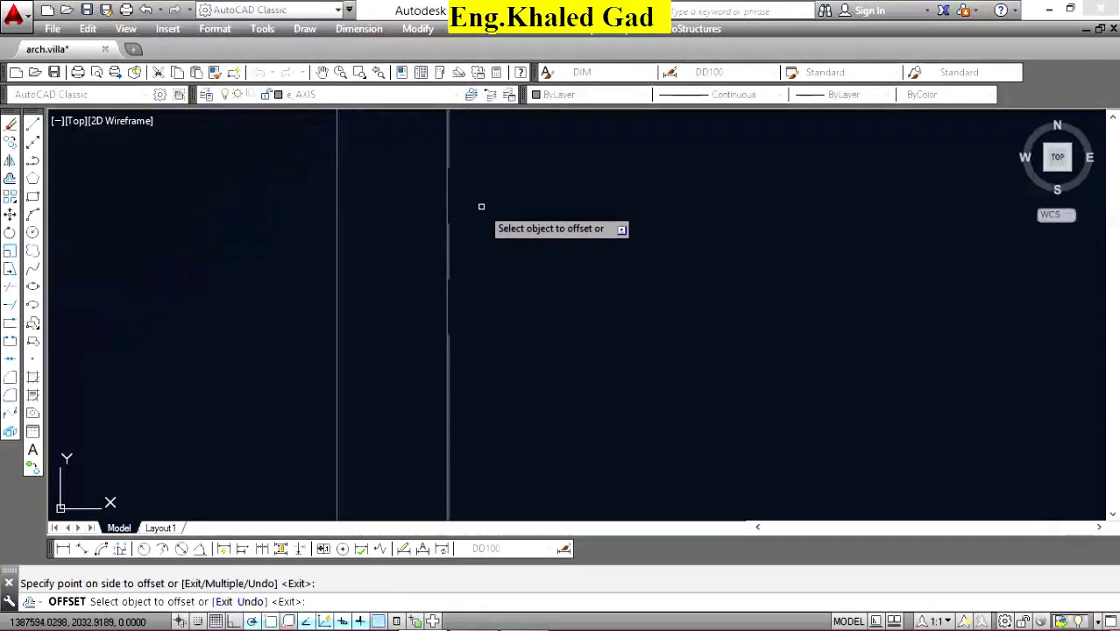
pyautogui.rightClick(480, 189)
pyautogui.click(504, 200)
# Move the new offset line so its endpoint snaps to the column corner.
pyautogui.click(337, 205)
pyautogui.scroll(-3, 442, 238)
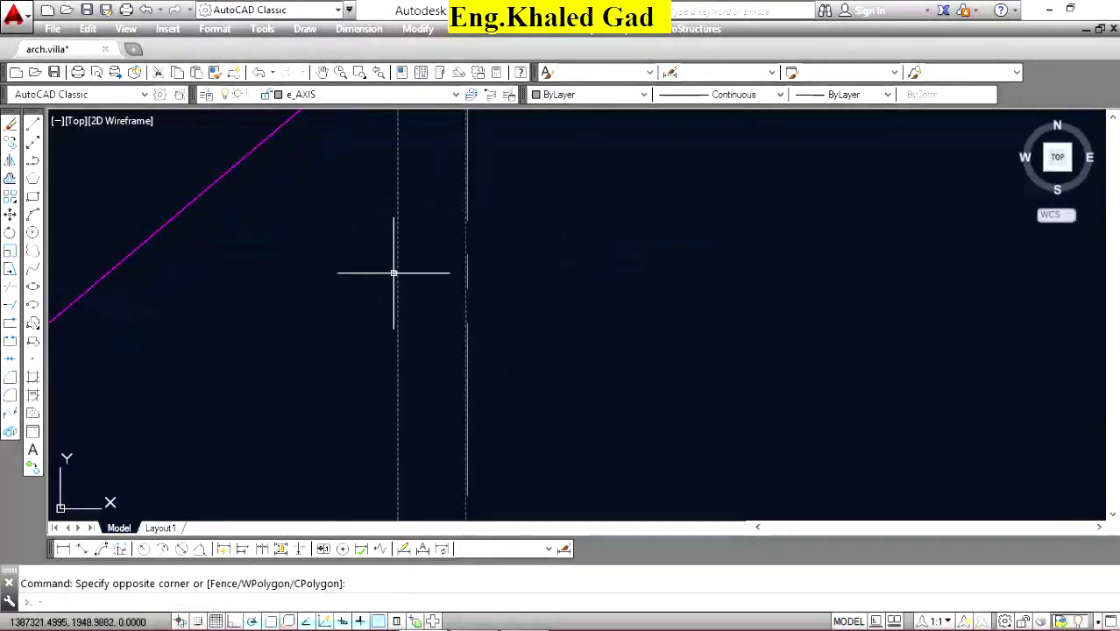
pyautogui.scroll(-5, 440, 222)
pyautogui.scroll(7, 441, 262)
pyautogui.scroll(4, 372, 445)
pyautogui.scroll(3, 452, 289)
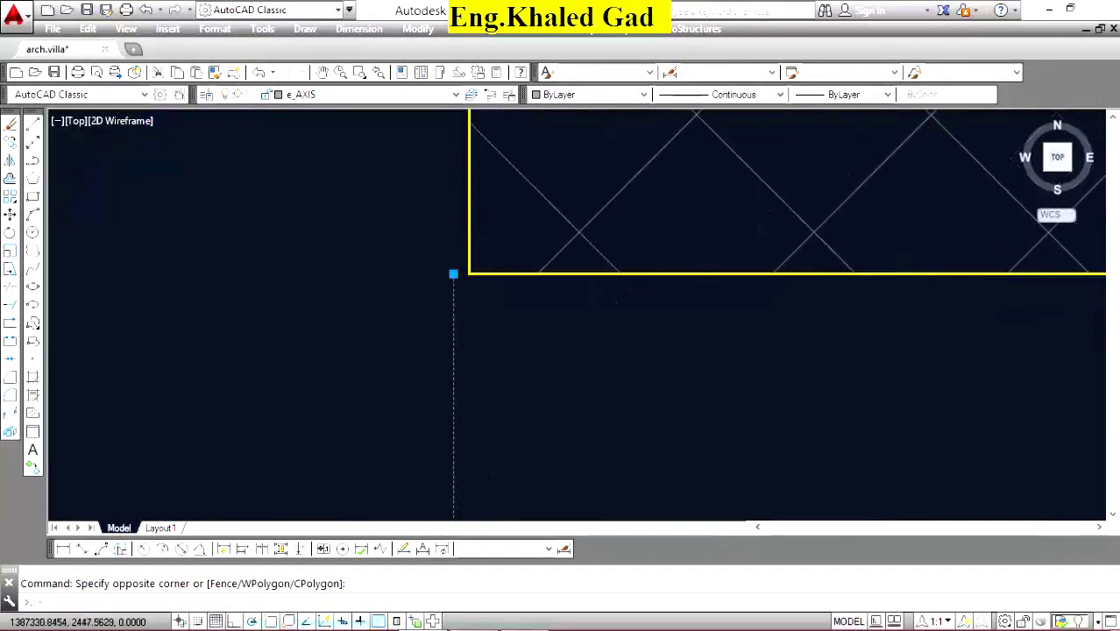
pyautogui.scroll(1, 81, 198)
pyautogui.click(9, 215)
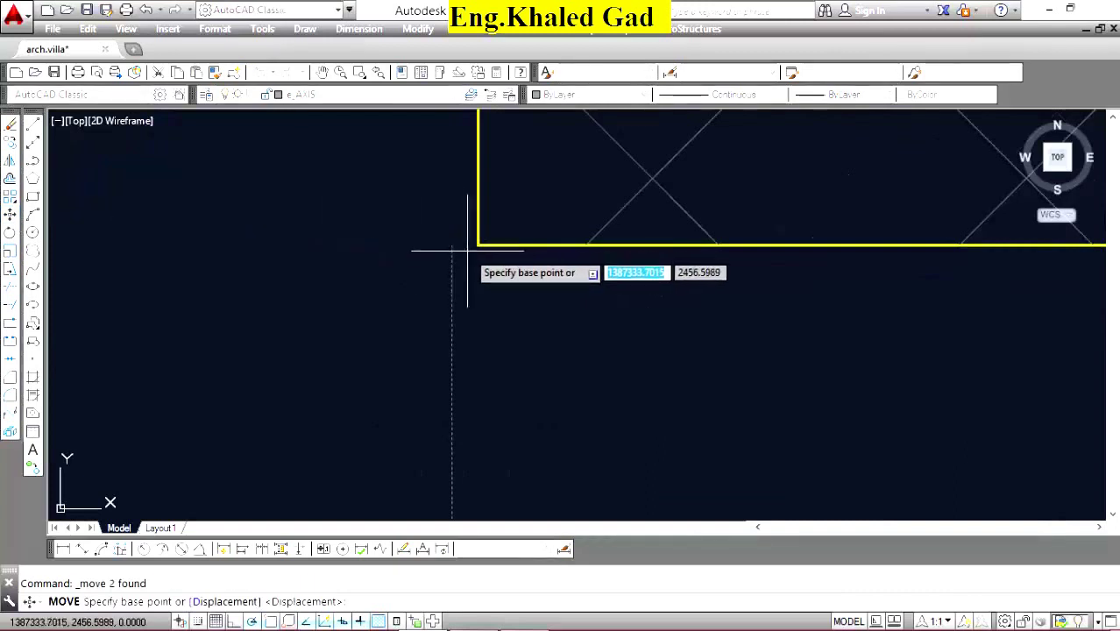
pyautogui.click(451, 245)
pyautogui.click(476, 244)
pyautogui.scroll(-3, 554, 225)
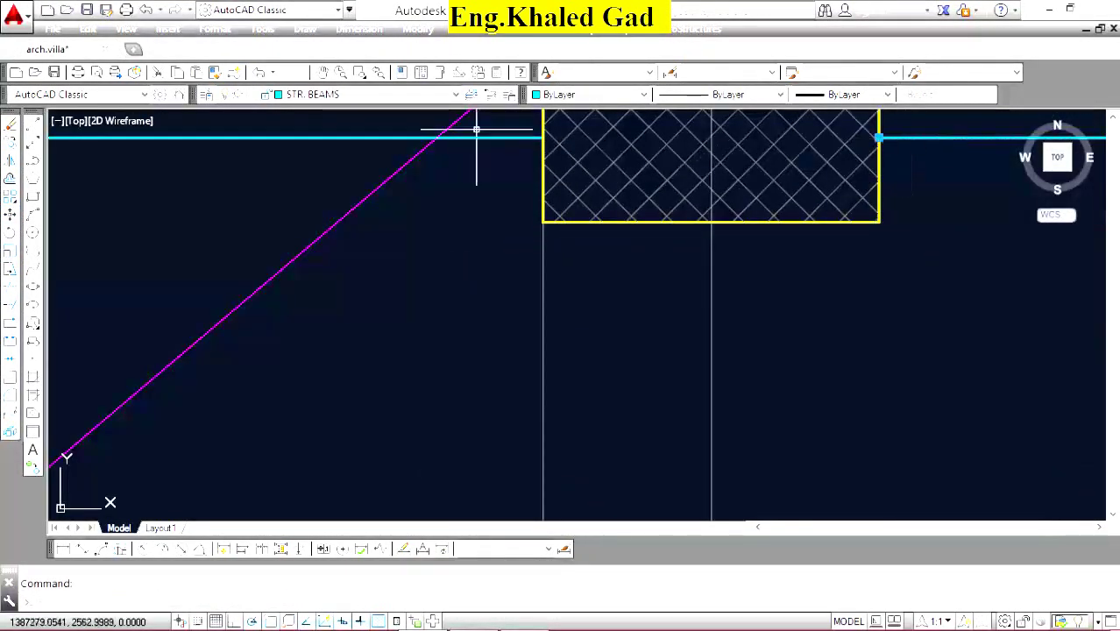
# Match the cyan beam line's properties onto the vertical lines under the column.
pyautogui.click(243, 78)
pyautogui.click(710, 294)
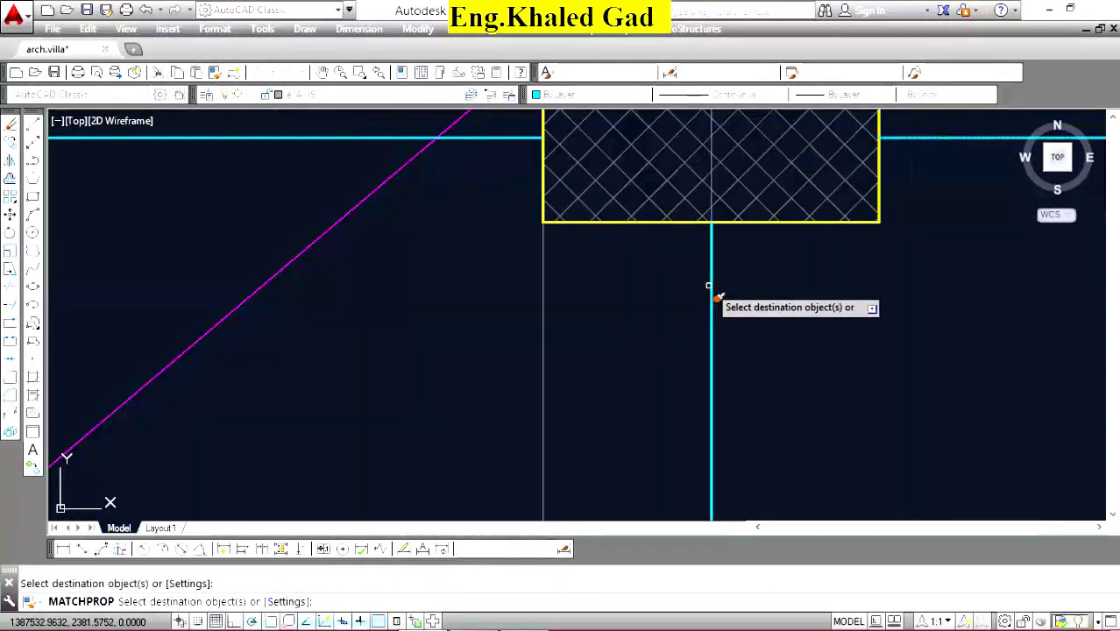
pyautogui.moveTo(716, 289); pyautogui.dragTo(512, 329)
pyautogui.scroll(-5, 647, 215)
# Select the horizontal beam line near the column and try stretching its end, then cancel.
pyautogui.scroll(-10, 682, 232)
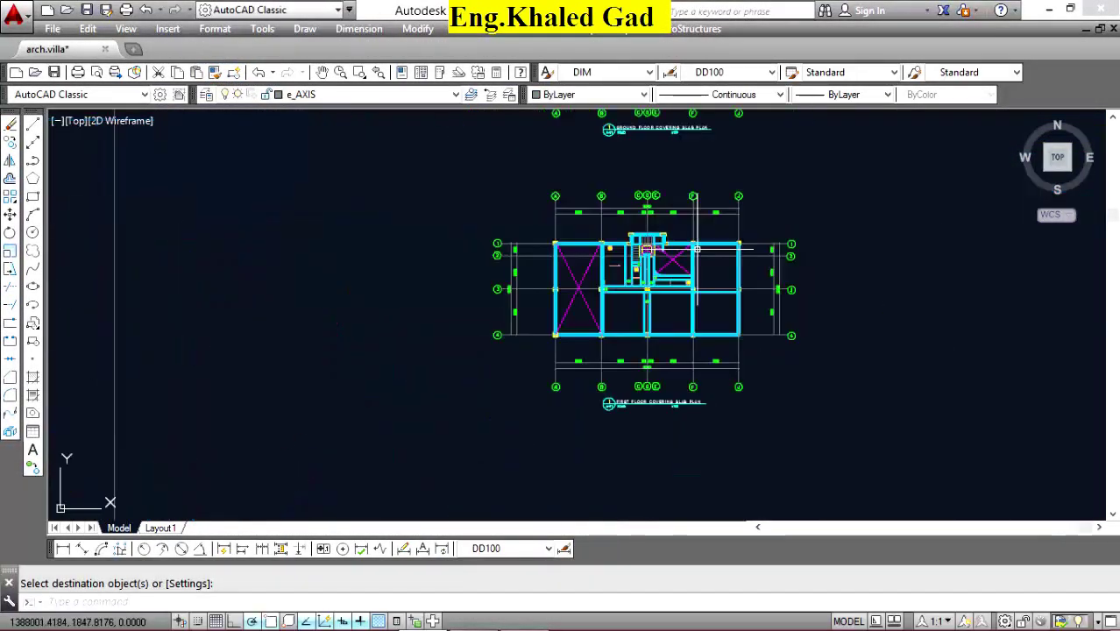
pyautogui.scroll(3, 666, 235)
pyautogui.scroll(5, 660, 235)
pyautogui.click(660, 236)
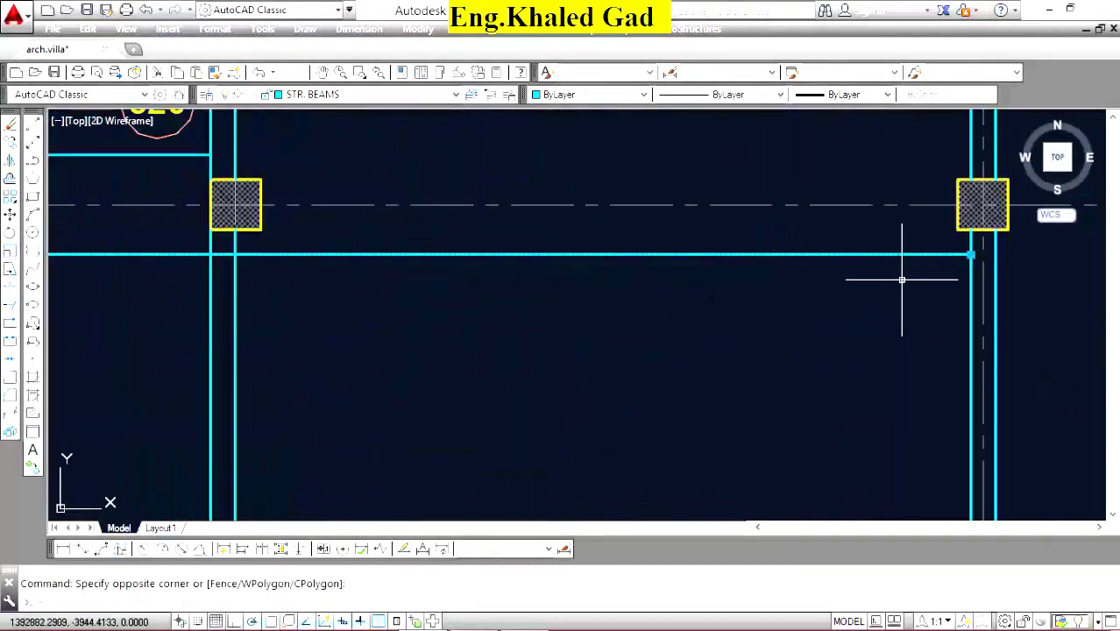
pyautogui.click(971, 254)
pyautogui.press('Escape')
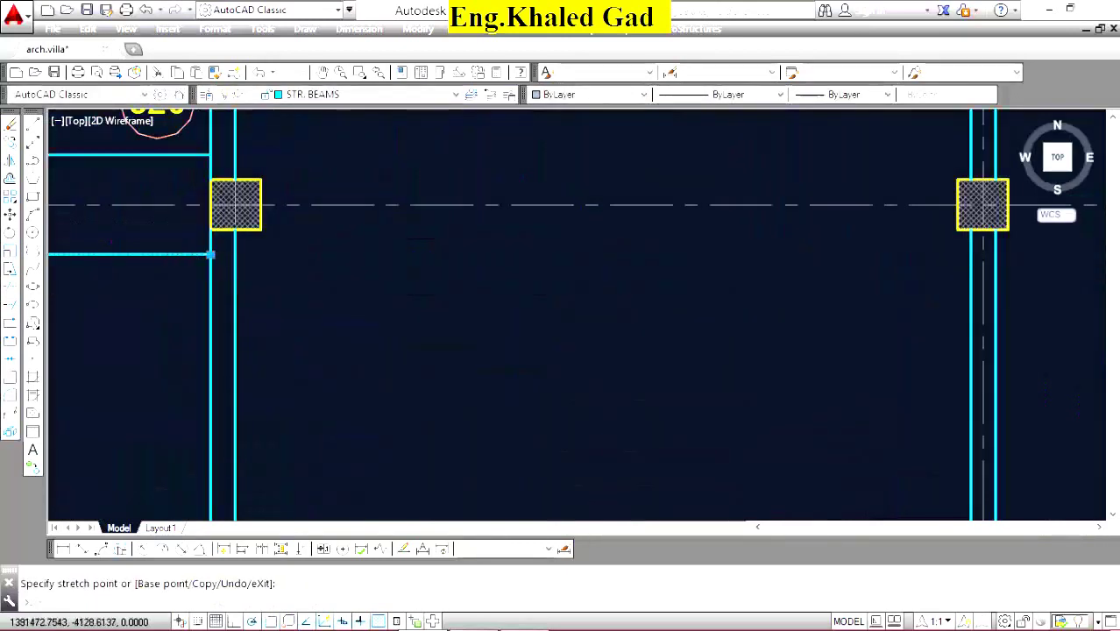
pyautogui.scroll(-8, 738, 321)
pyautogui.scroll(2, 666, 267)
pyautogui.scroll(2, 655, 254)
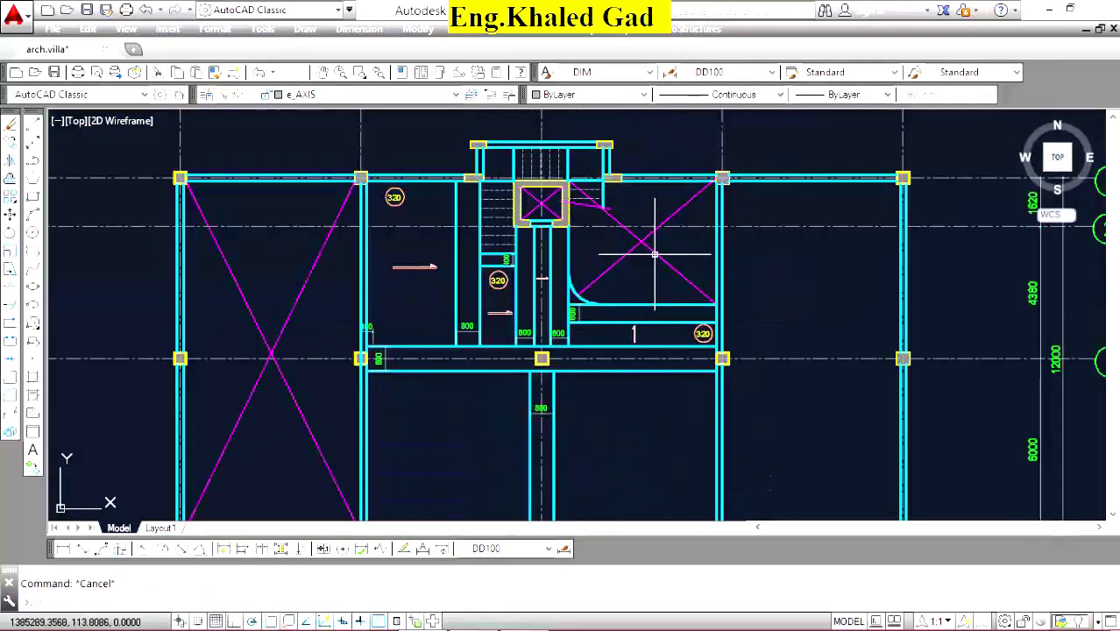
pyautogui.scroll(-4, 628, 238)
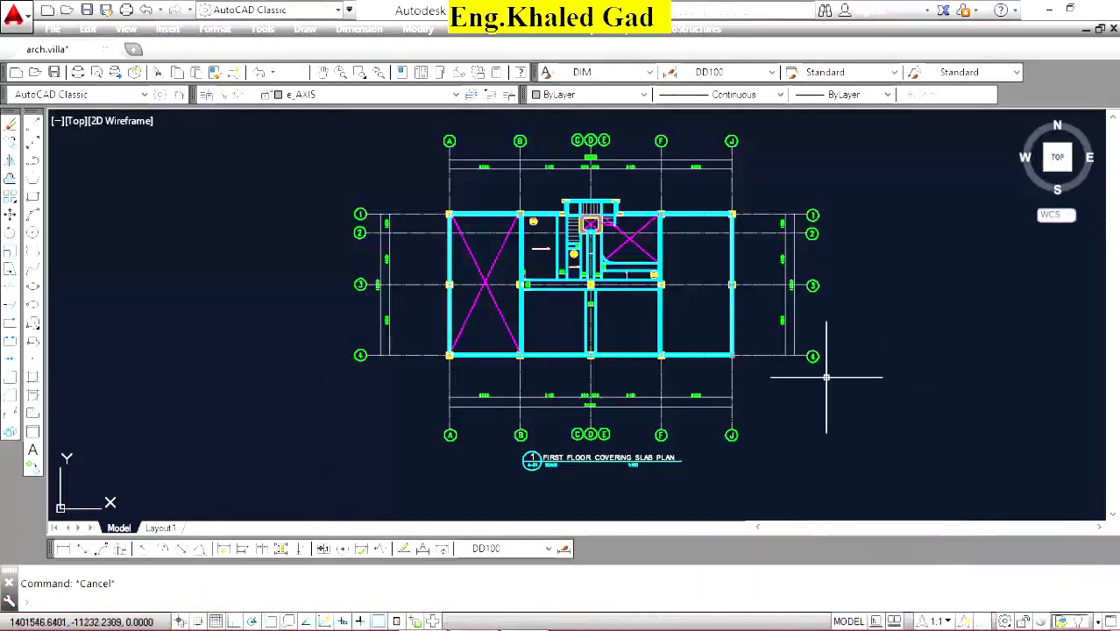
pyautogui.scroll(2, 513, 263)
pyautogui.scroll(2, 512, 263)
pyautogui.click(513, 263)
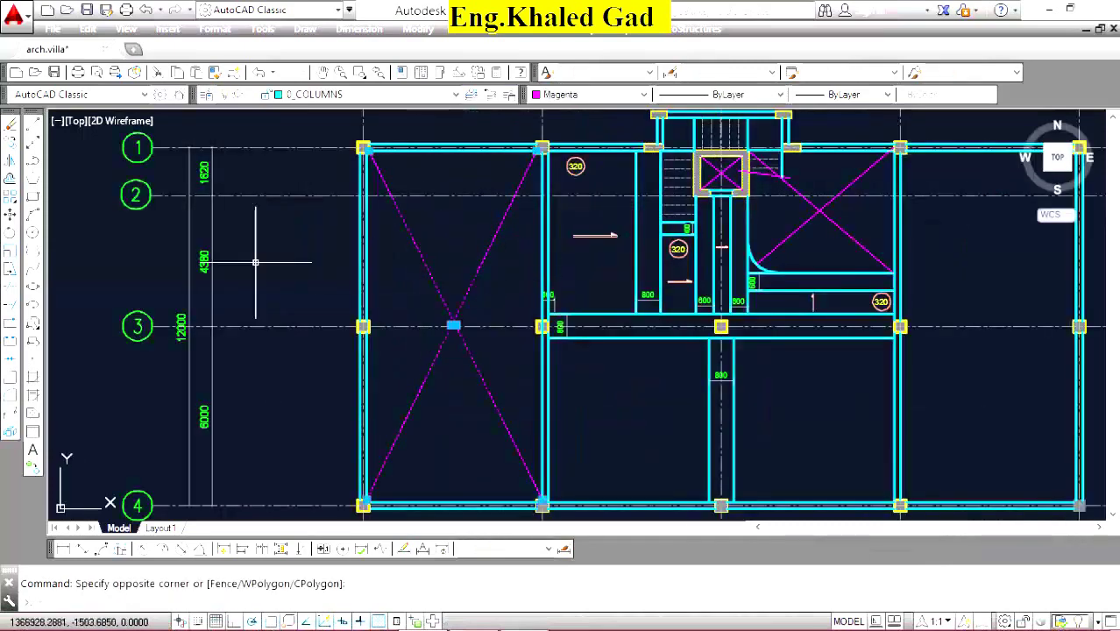
pyautogui.press('Escape')
pyautogui.scroll(-3, 273, 185)
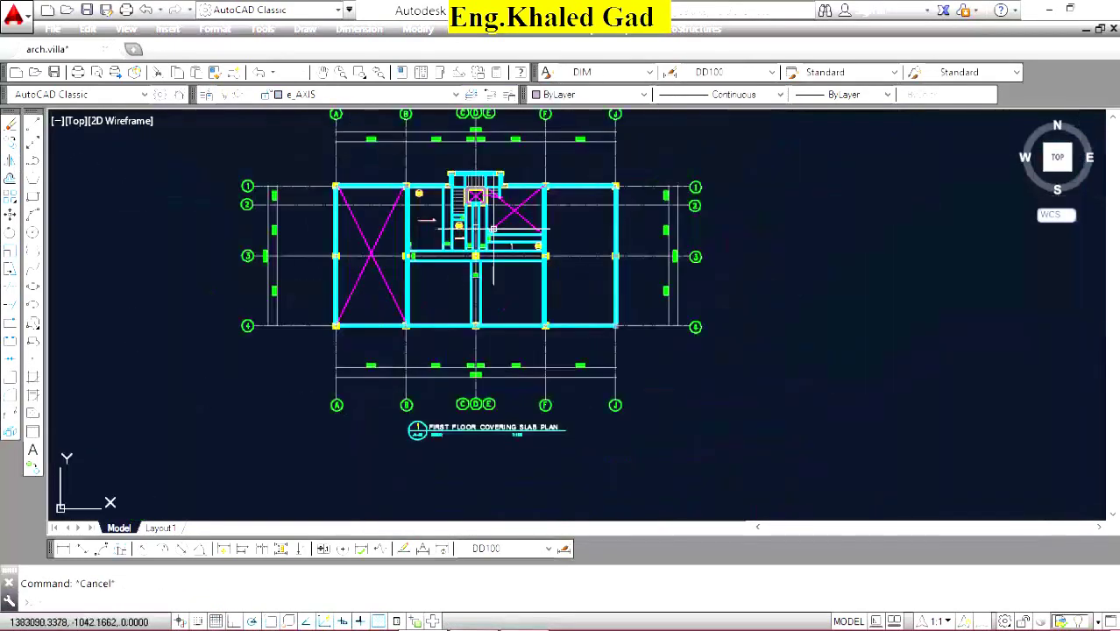
pyautogui.scroll(4, 625, 180)
pyautogui.scroll(3, 596, 189)
# Draw two diagonal lines between the right bay's corner columns.
pyautogui.click(11, 125)
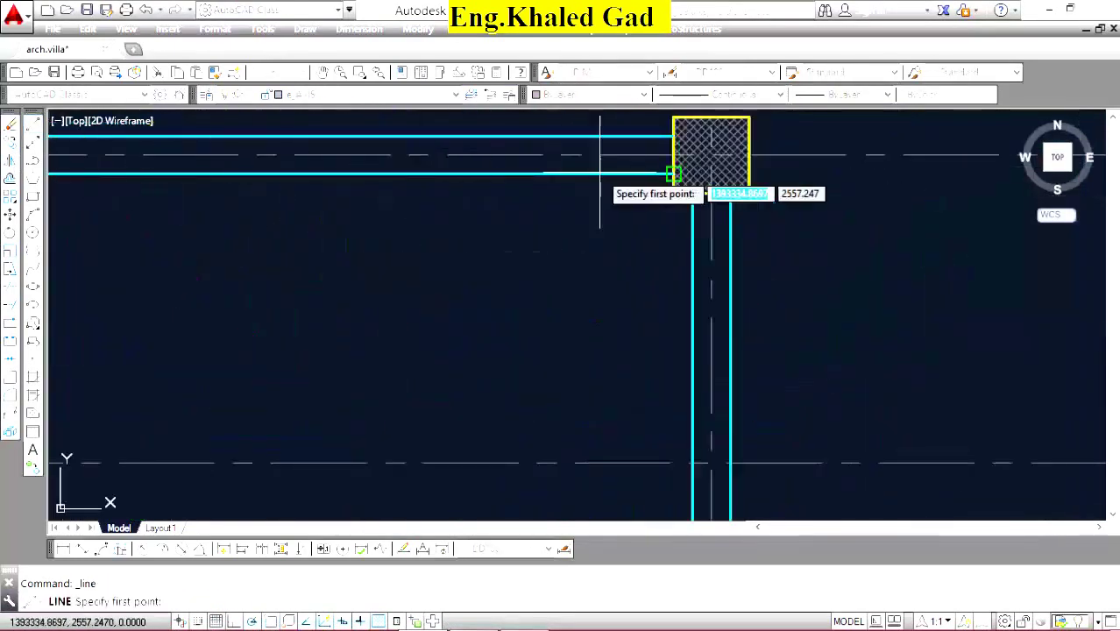
pyautogui.click(655, 180)
pyautogui.scroll(-5, 663, 288)
pyautogui.scroll(5, 612, 337)
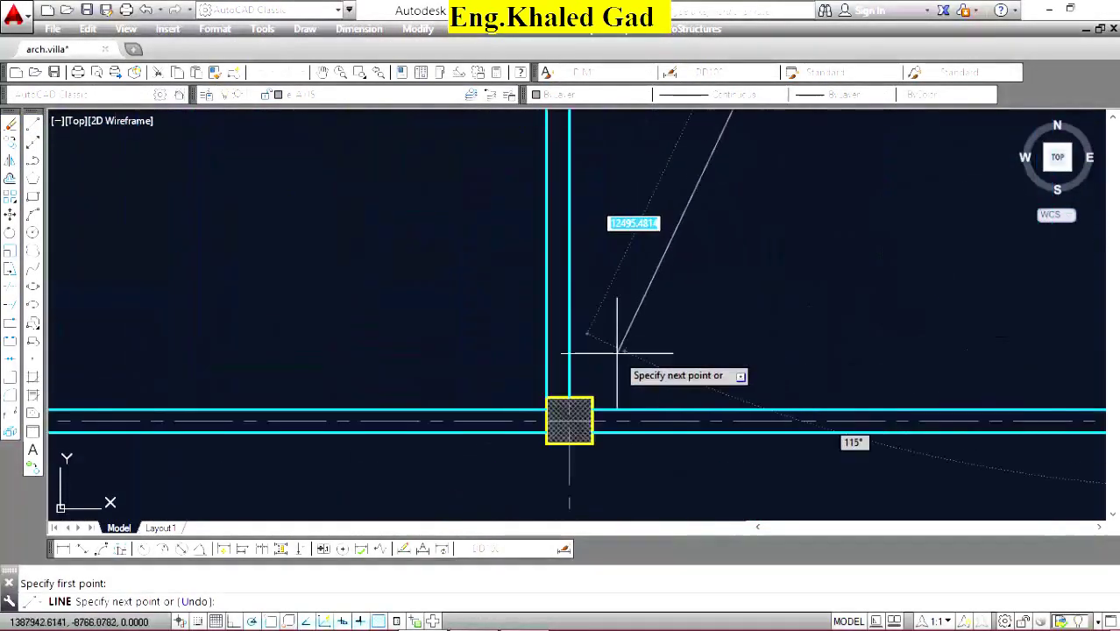
pyautogui.click(580, 396)
pyautogui.rightClick(631, 226)
pyautogui.click(649, 232)
pyautogui.scroll(-2, 588, 250)
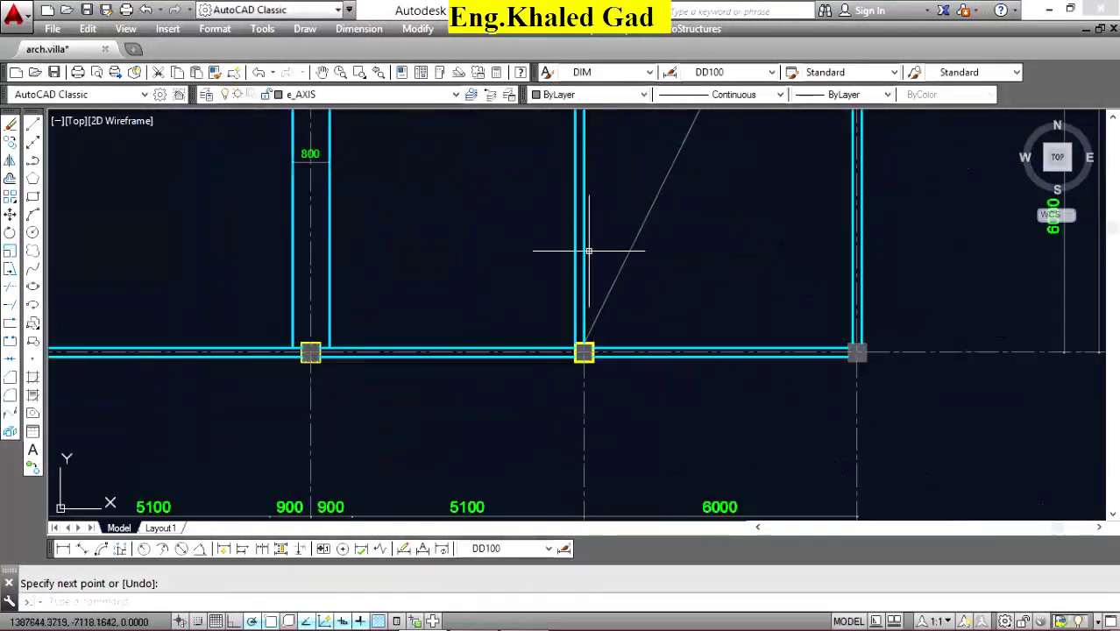
pyautogui.rightClick(777, 290)
pyautogui.click(800, 278)
pyautogui.scroll(5, 843, 351)
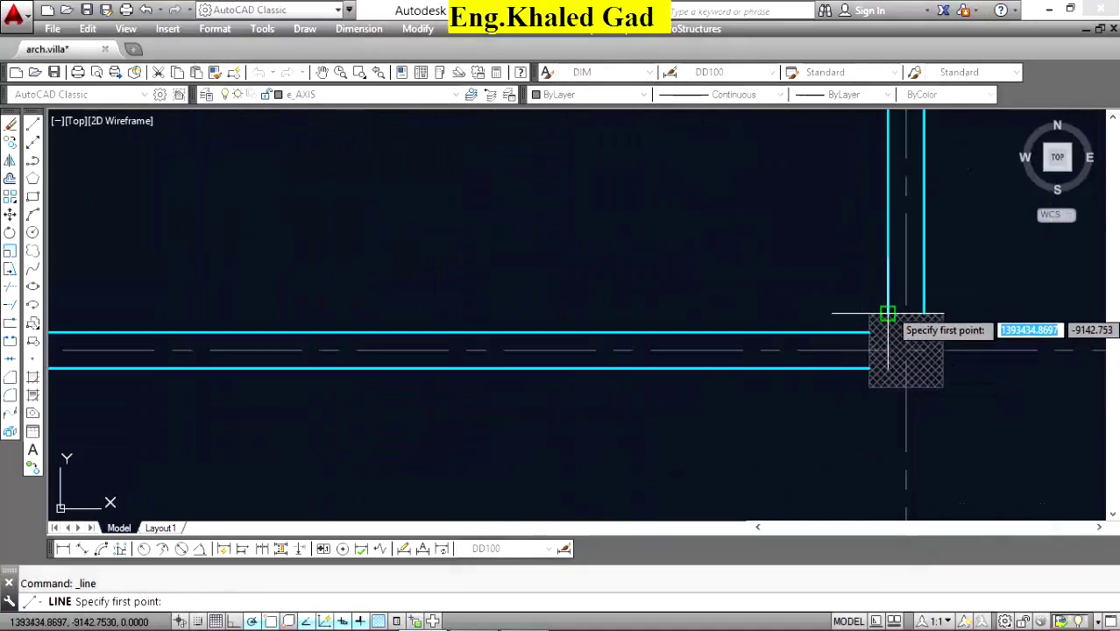
pyautogui.scroll(-5, 888, 429)
pyautogui.scroll(5, 820, 263)
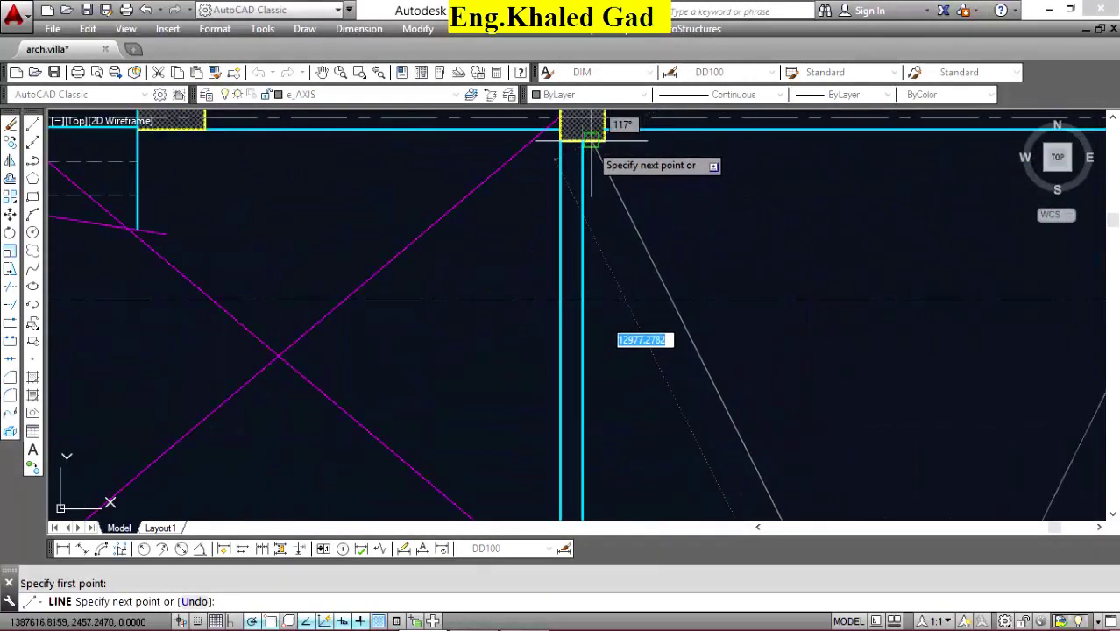
pyautogui.rightClick(670, 156)
pyautogui.click(712, 178)
# Match the left bay's magenta diagonal properties onto the two new diagonals.
pyautogui.scroll(-3, 712, 178)
pyautogui.scroll(-2, 614, 289)
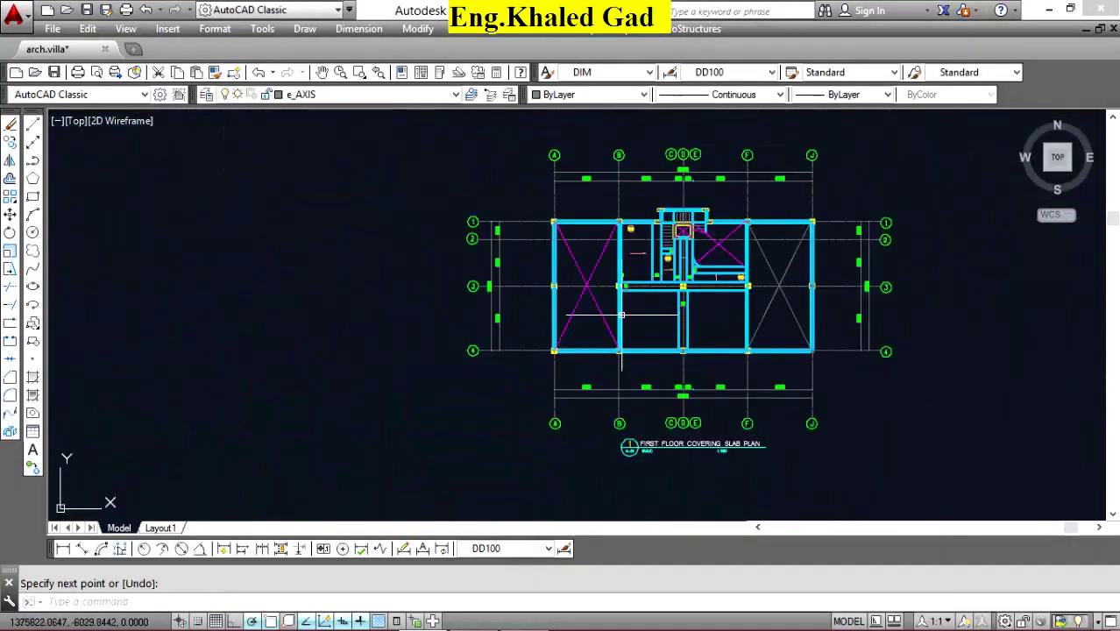
pyautogui.scroll(5, 609, 295)
pyautogui.click(659, 279)
pyautogui.click(620, 324)
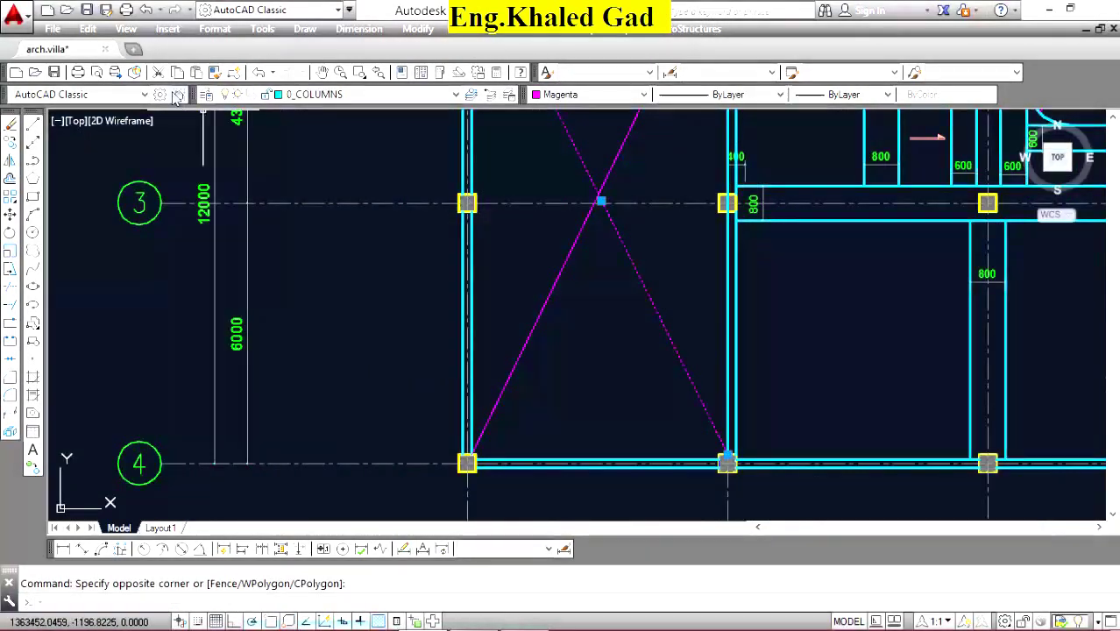
pyautogui.click(213, 72)
pyautogui.scroll(-3, 467, 287)
pyautogui.scroll(3, 613, 263)
pyautogui.click(524, 210)
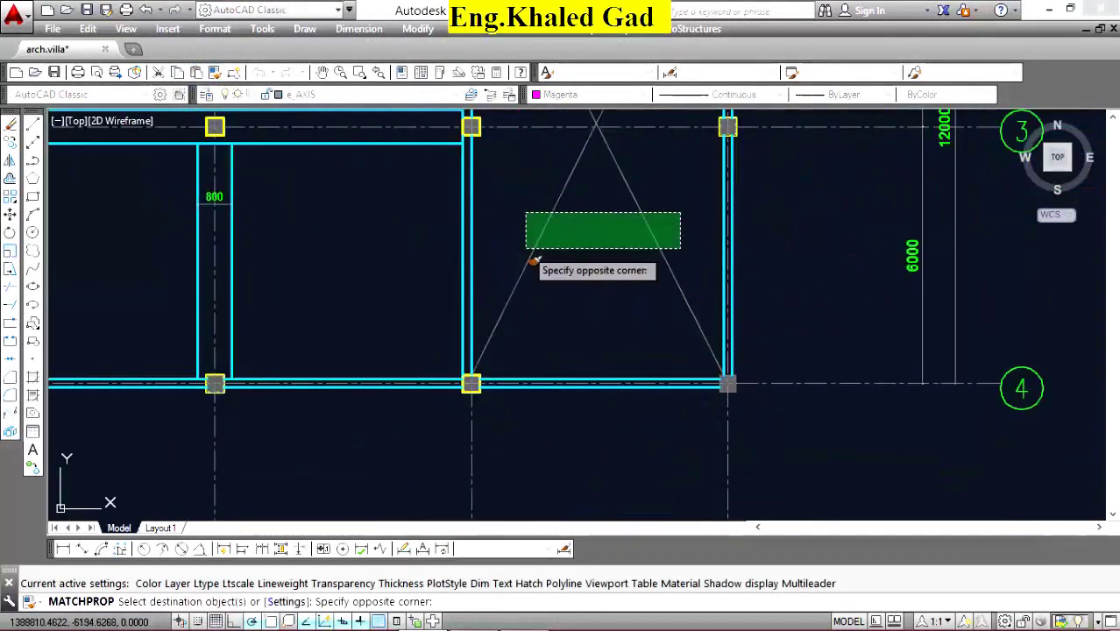
pyautogui.click(594, 236)
pyautogui.rightClick(594, 237)
pyautogui.click(631, 250)
pyautogui.scroll(-4, 700, 330)
pyautogui.scroll(2, 615, 278)
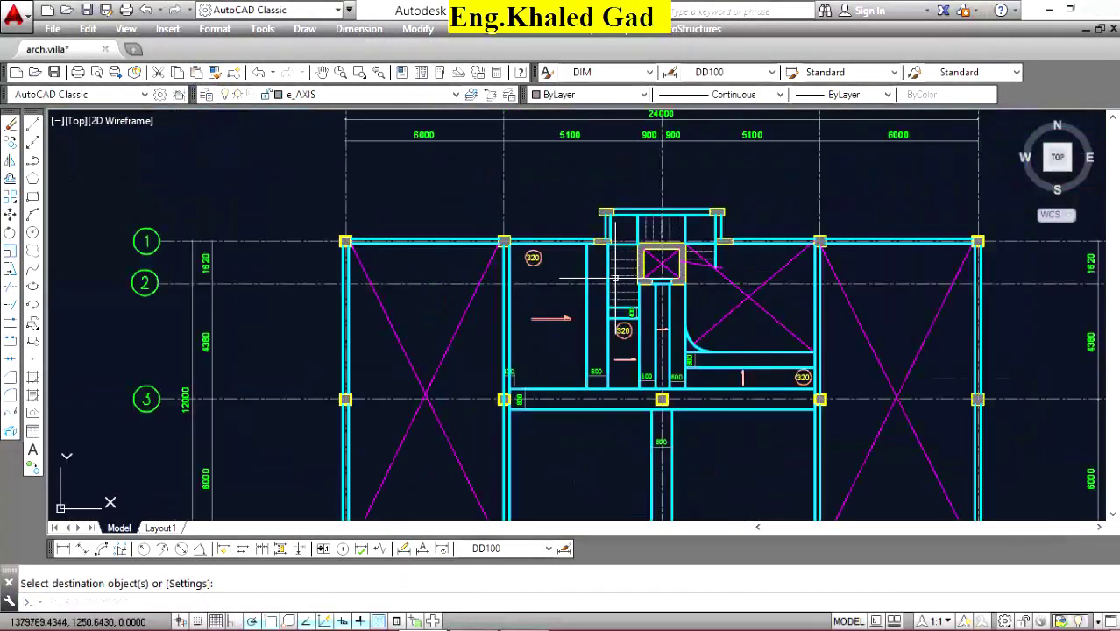
pyautogui.scroll(-1, 705, 241)
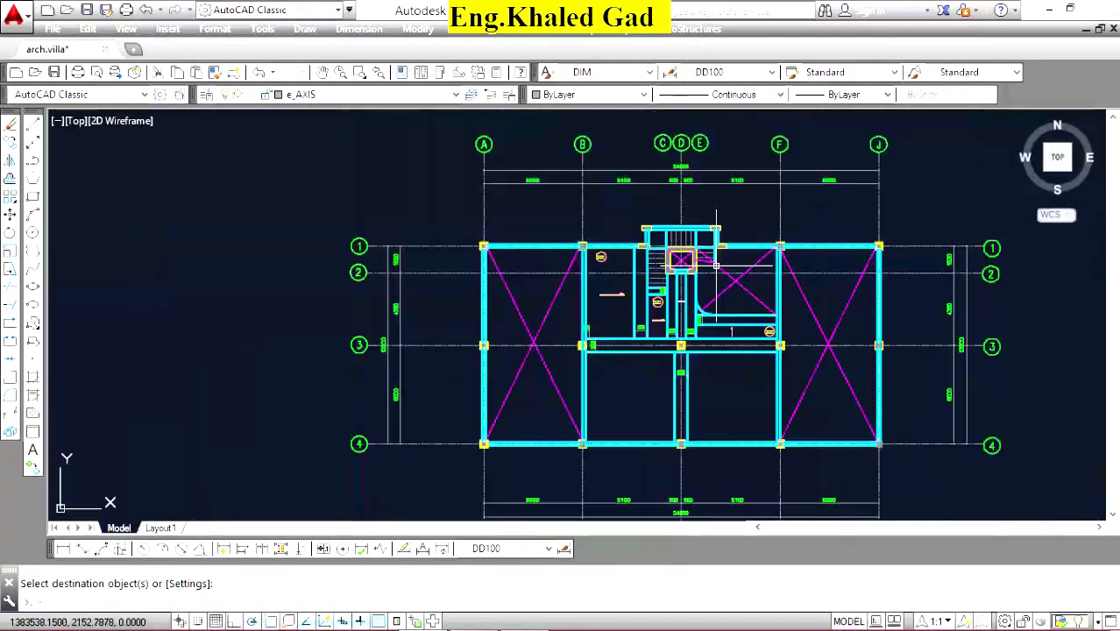
pyautogui.scroll(-6, 717, 273)
pyautogui.scroll(-2, 649, 285)
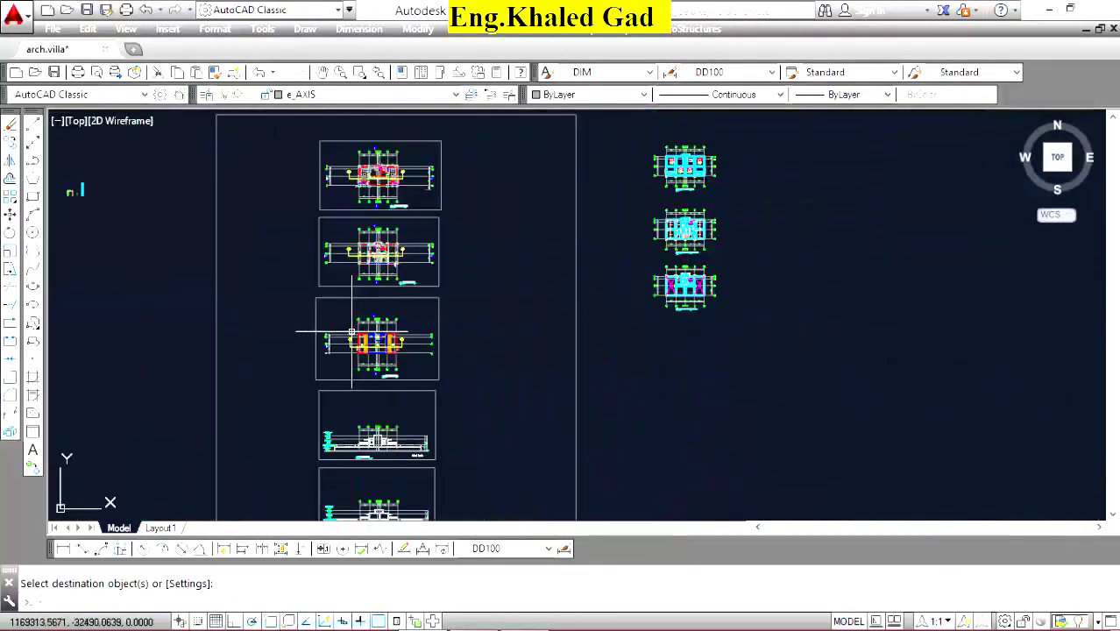
pyautogui.scroll(6, 351, 332)
pyautogui.scroll(-1, 398, 215)
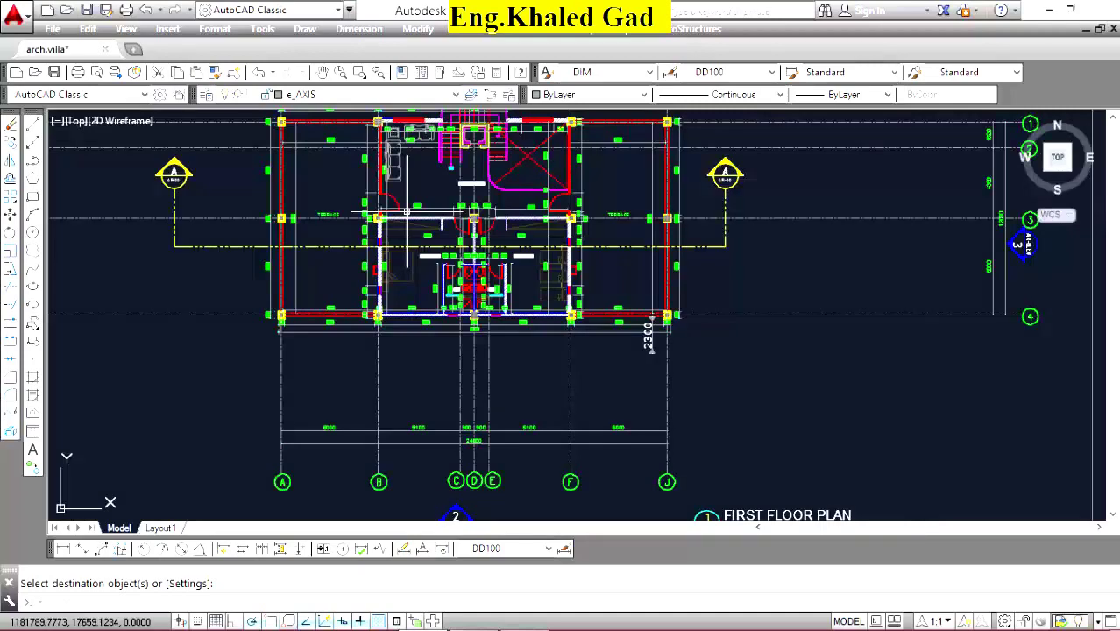
pyautogui.scroll(2, 525, 201)
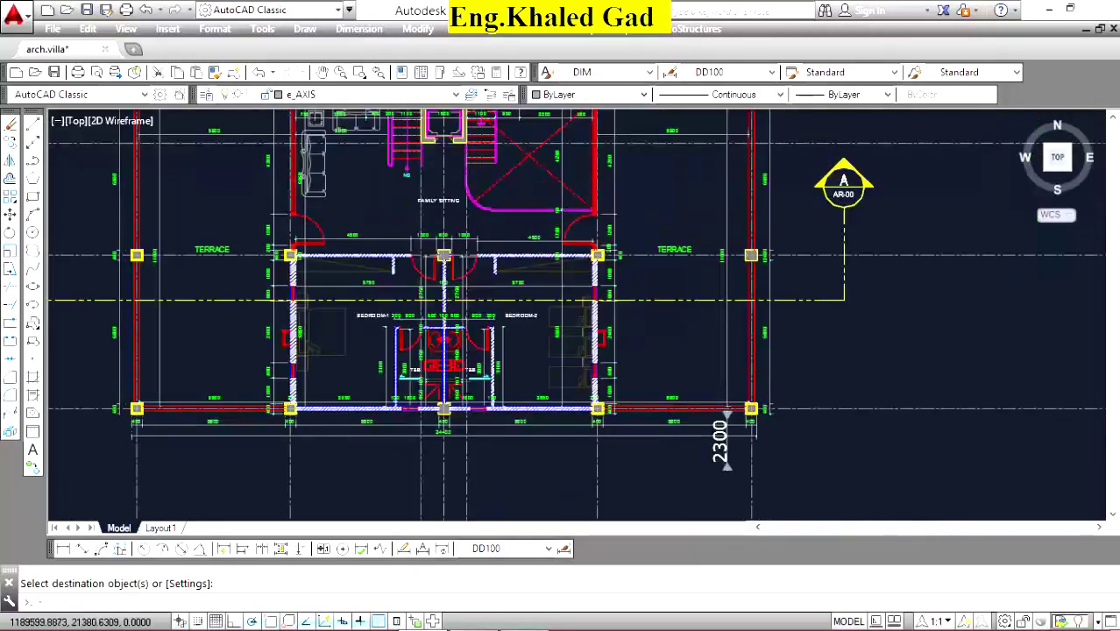
pyautogui.scroll(-4, 526, 201)
pyautogui.scroll(-1, 526, 201)
pyautogui.scroll(5, 507, 408)
pyautogui.scroll(2, 508, 407)
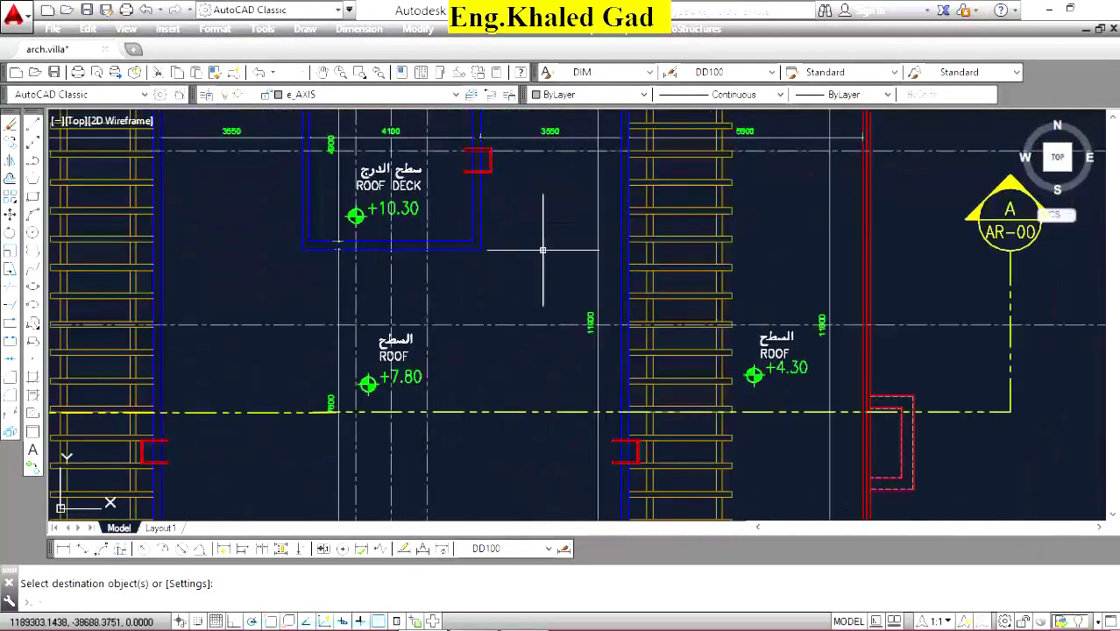
pyautogui.scroll(-5, 500, 361)
pyautogui.scroll(4, 447, 263)
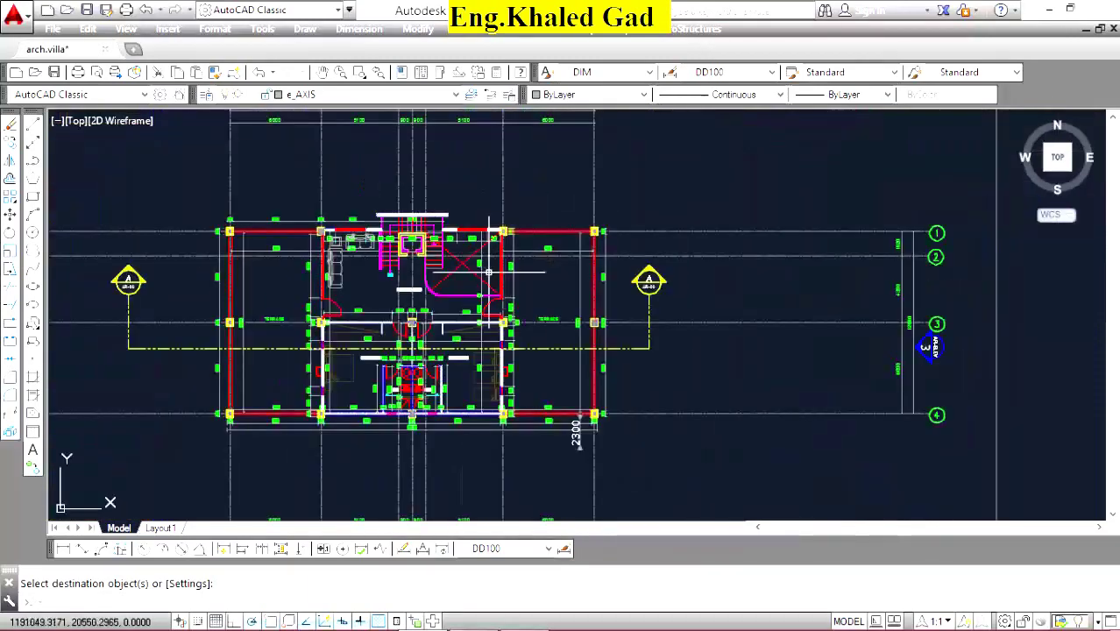
pyautogui.scroll(2, 444, 253)
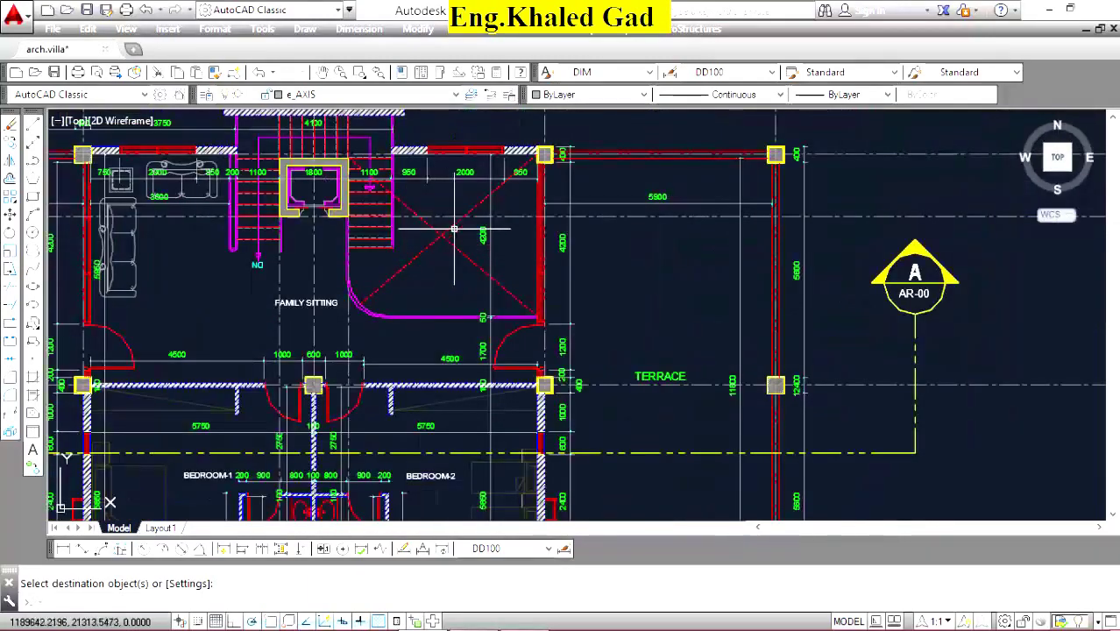
pyautogui.scroll(-3, 445, 258)
pyautogui.scroll(-2, 595, 280)
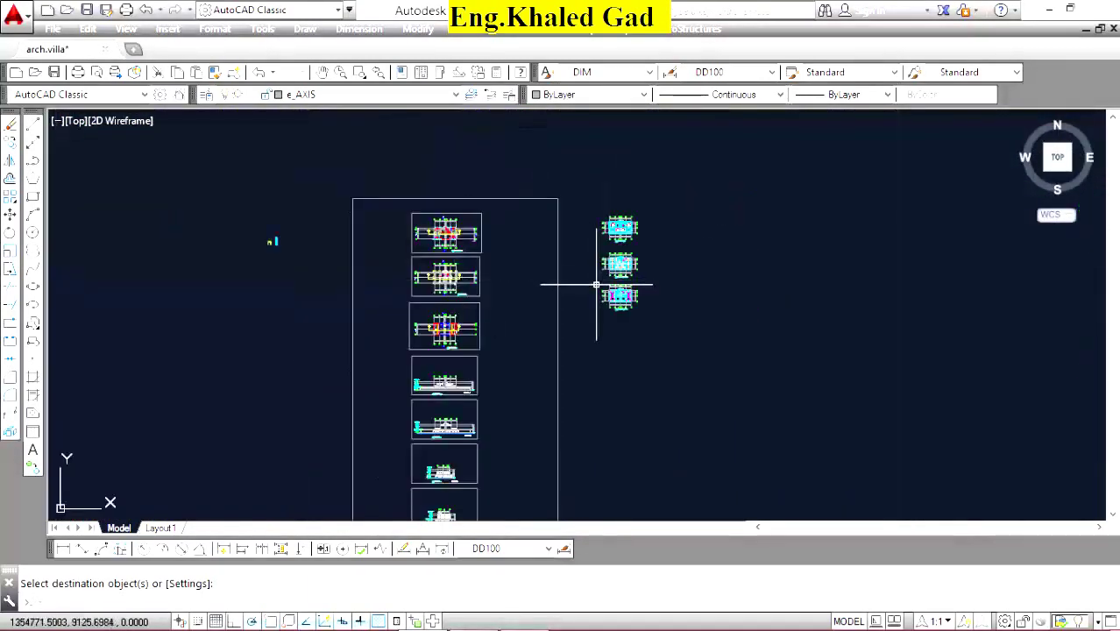
pyautogui.scroll(3, 595, 281)
pyautogui.scroll(2, 565, 283)
pyautogui.scroll(2, 421, 206)
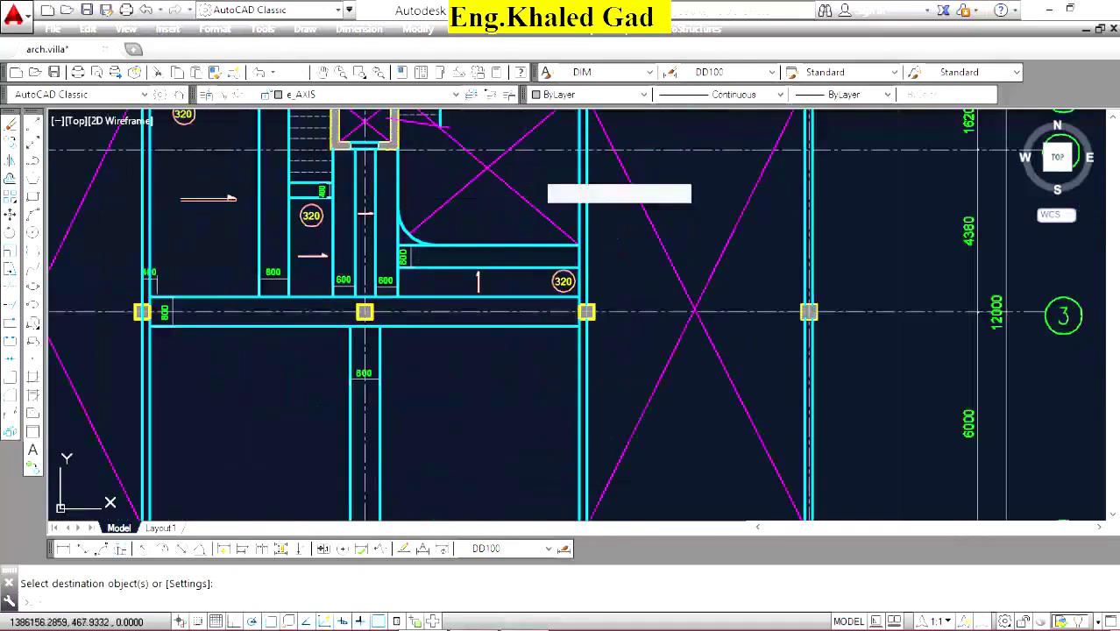
# Erase the lines and arrow to the right of the fillet.
pyautogui.click(461, 200)
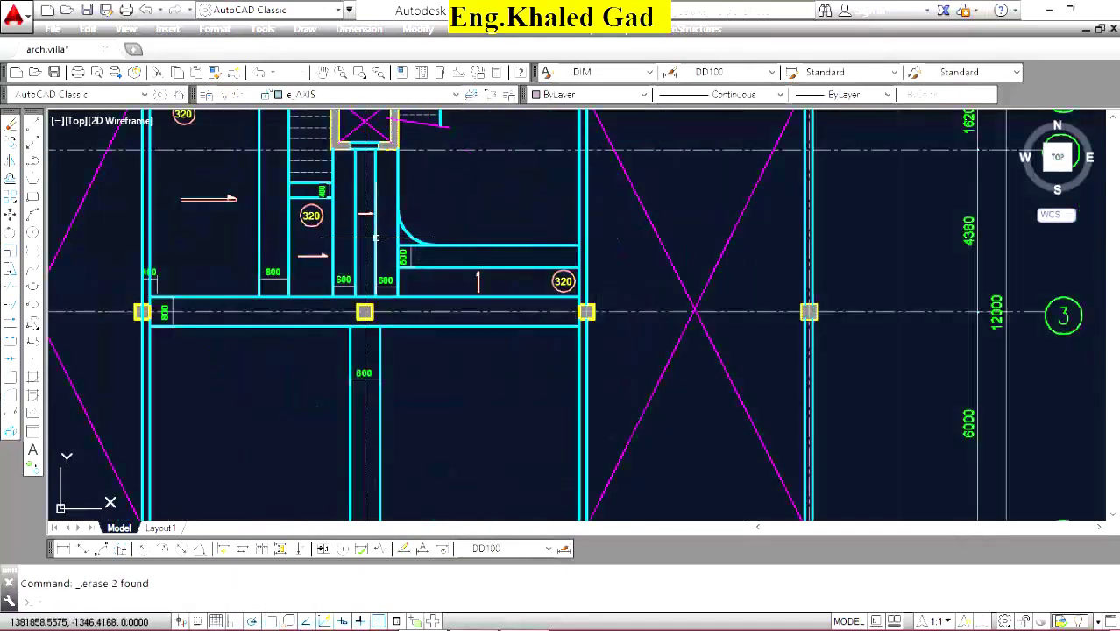
pyautogui.scroll(4, 375, 237)
pyautogui.click(724, 178)
pyautogui.click(555, 351)
pyautogui.press('Delete')
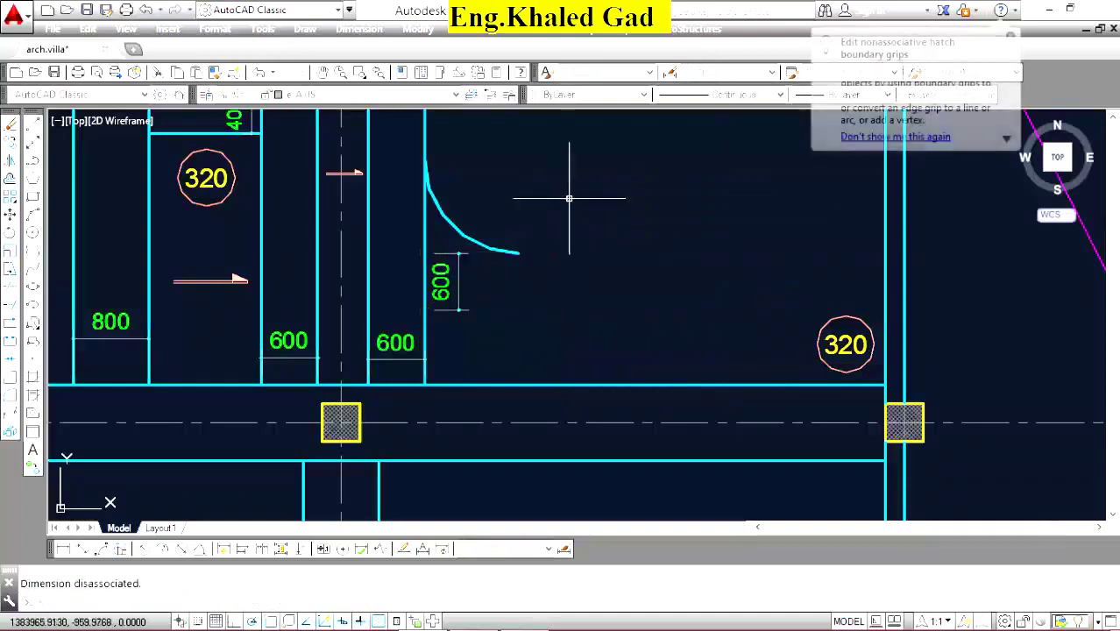
# Select the leftover arc, stray lines and remaining stair line near the opening.
pyautogui.click(558, 188)
pyautogui.click(426, 347)
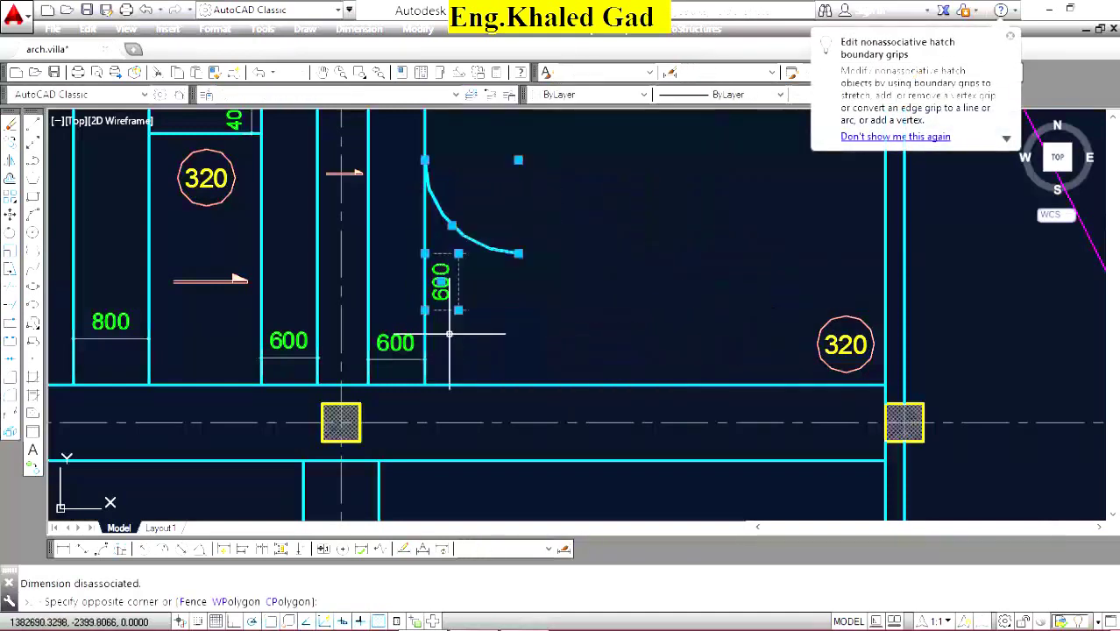
pyautogui.scroll(-5, 563, 297)
pyautogui.scroll(4, 564, 296)
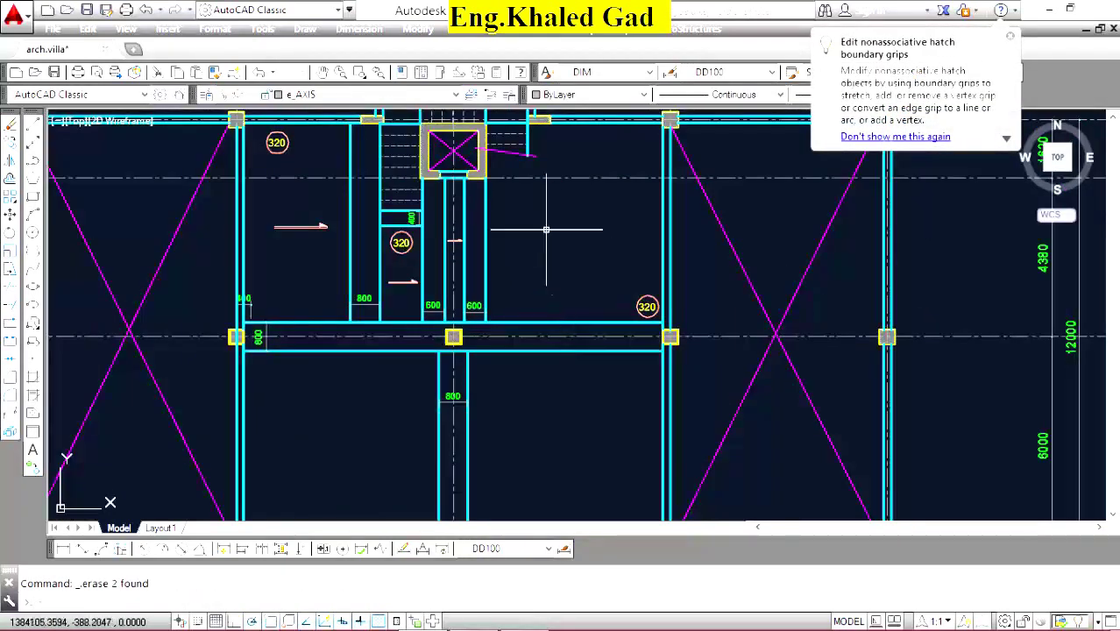
pyautogui.scroll(2, 600, 220)
pyautogui.scroll(-2, 601, 236)
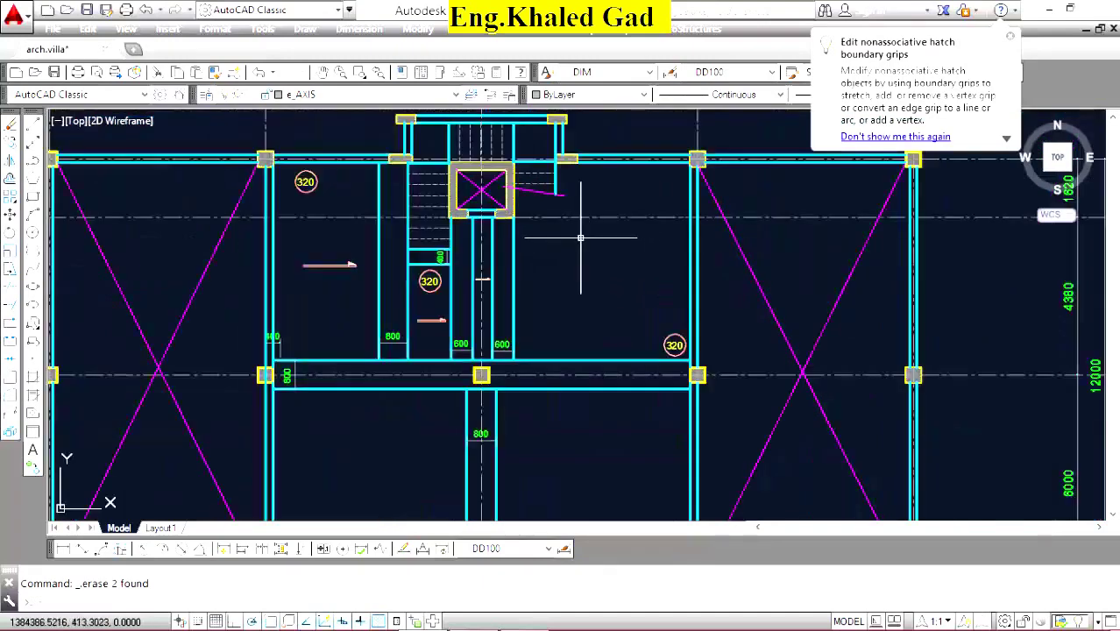
pyautogui.scroll(4, 581, 237)
pyautogui.click(592, 210)
pyautogui.click(577, 260)
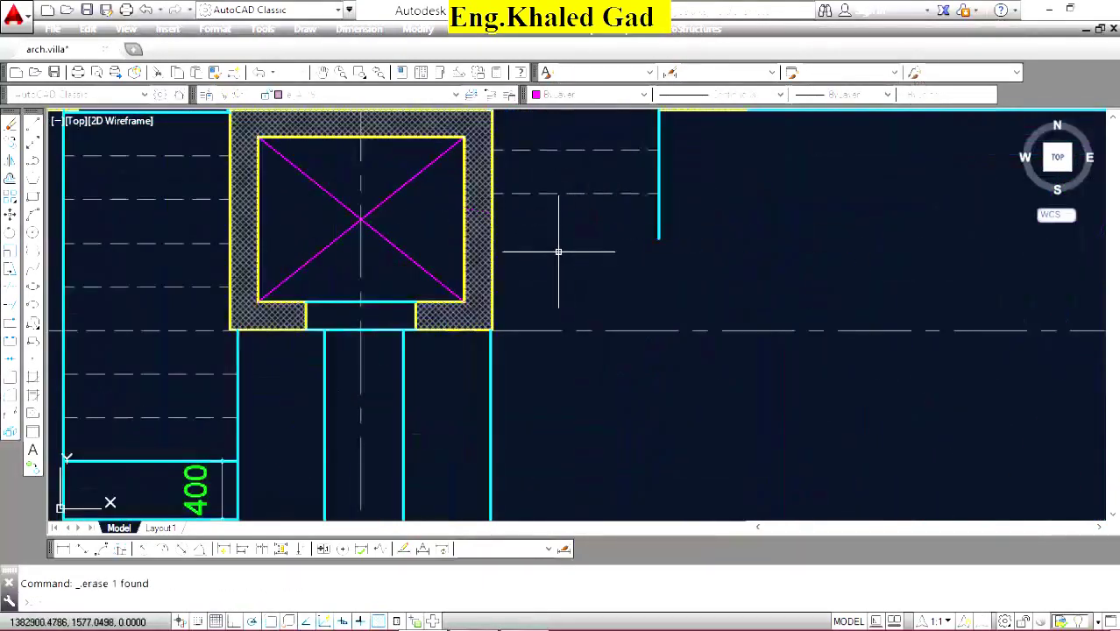
pyautogui.scroll(-5, 558, 252)
pyautogui.scroll(3, 498, 268)
pyautogui.scroll(3, 531, 184)
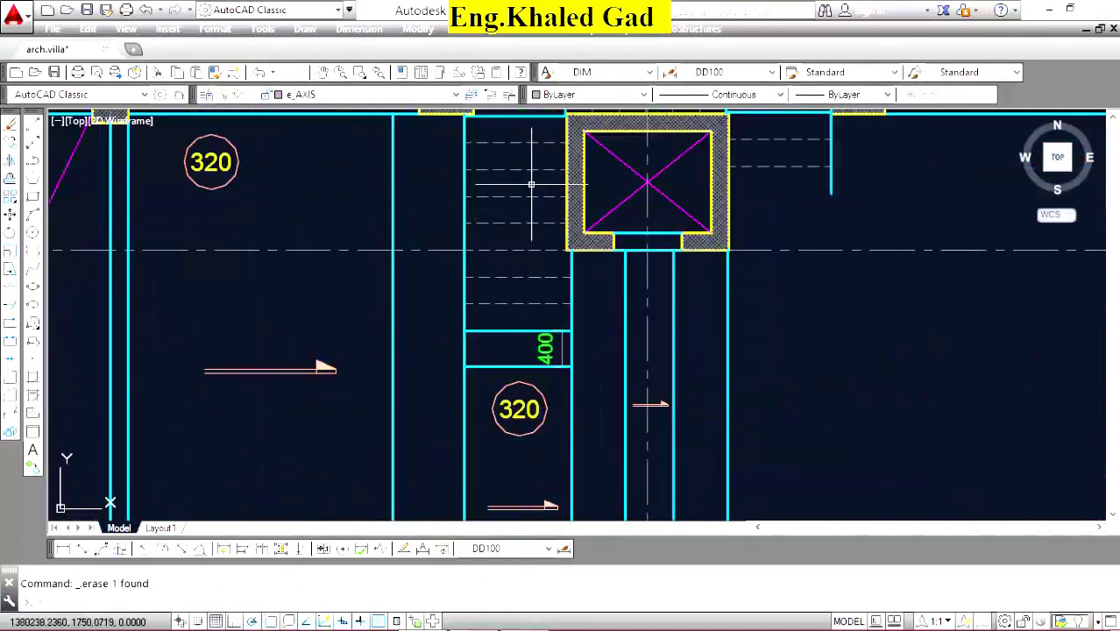
# Window-select the stair tread lines, panel lines and the 400 dimension.
pyautogui.click(526, 136)
pyautogui.click(500, 230)
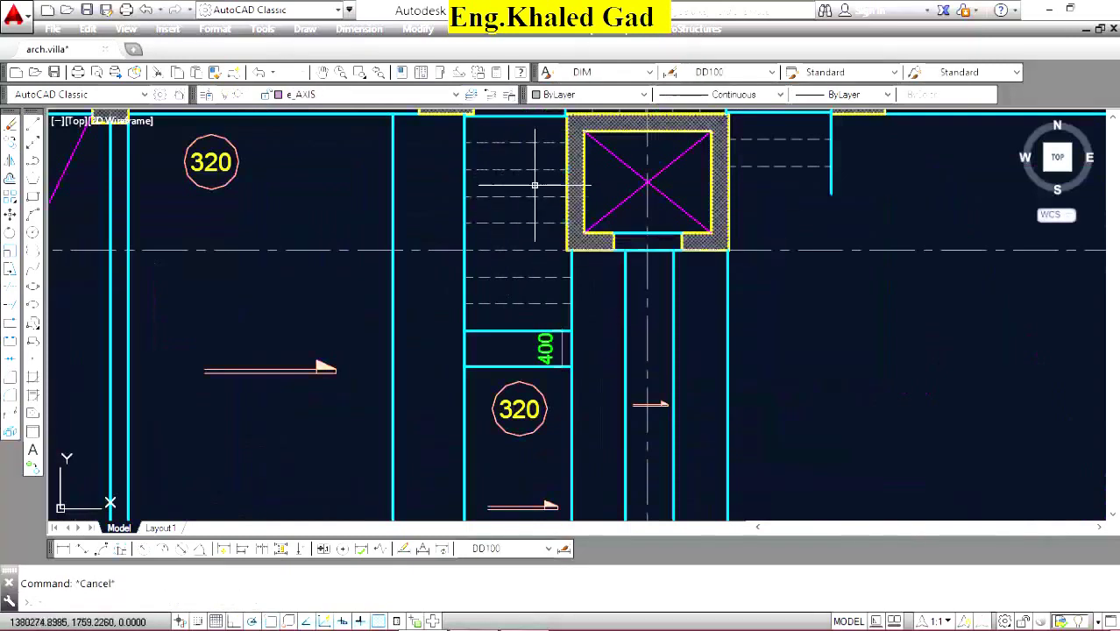
pyautogui.click(535, 185)
pyautogui.click(504, 247)
pyautogui.scroll(4, 510, 254)
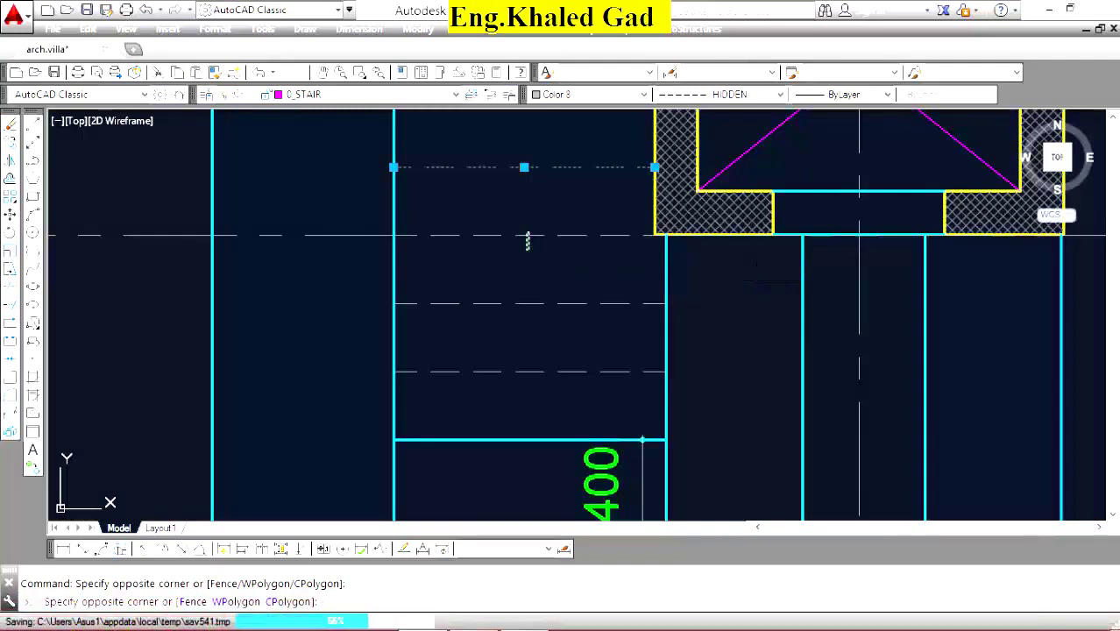
pyautogui.click(527, 241)
pyautogui.scroll(-2, 369, 248)
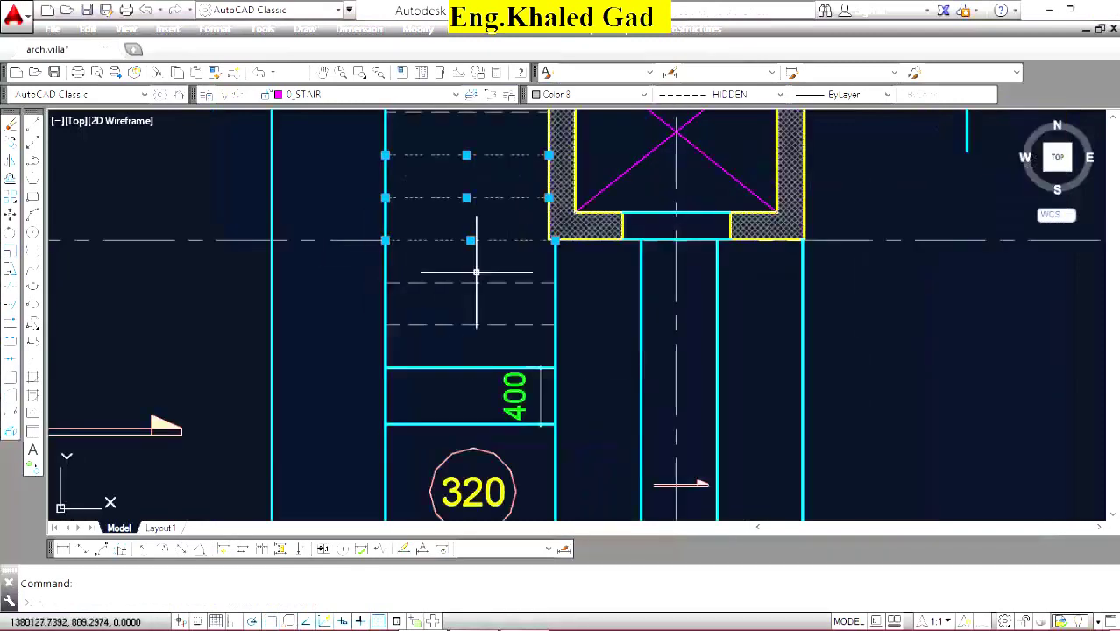
pyautogui.click(533, 266)
pyautogui.click(452, 419)
pyautogui.scroll(-5, 456, 412)
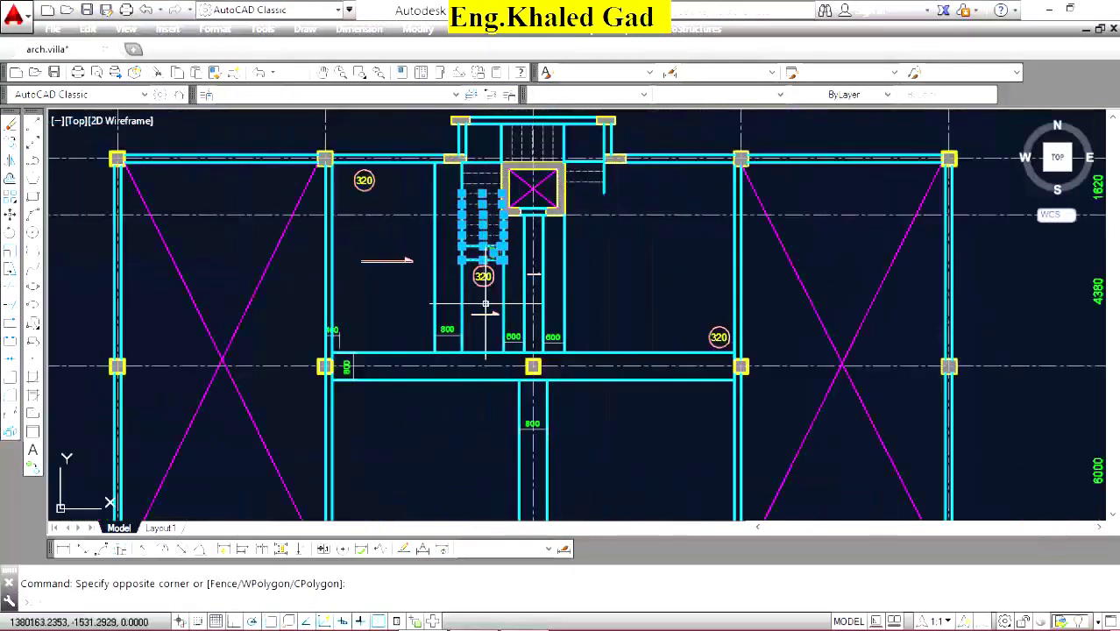
pyautogui.scroll(4, 488, 239)
pyautogui.scroll(-3, 500, 326)
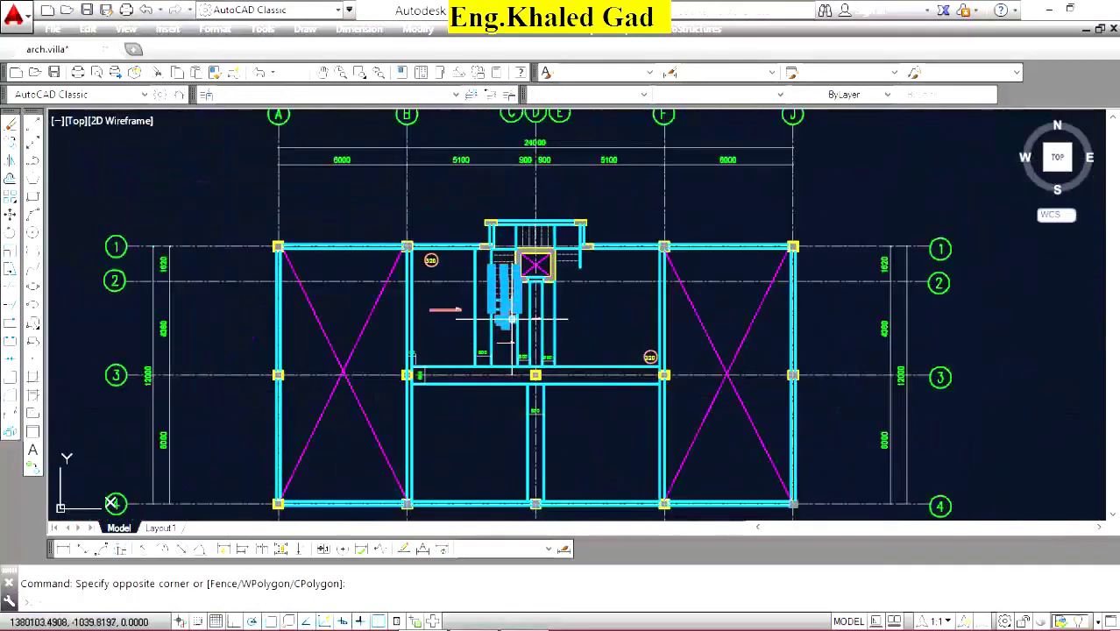
pyautogui.scroll(2, 542, 213)
# Mirror the selected stair-side panel about the stair centreline, keeping the original objects.
pyautogui.click(11, 168)
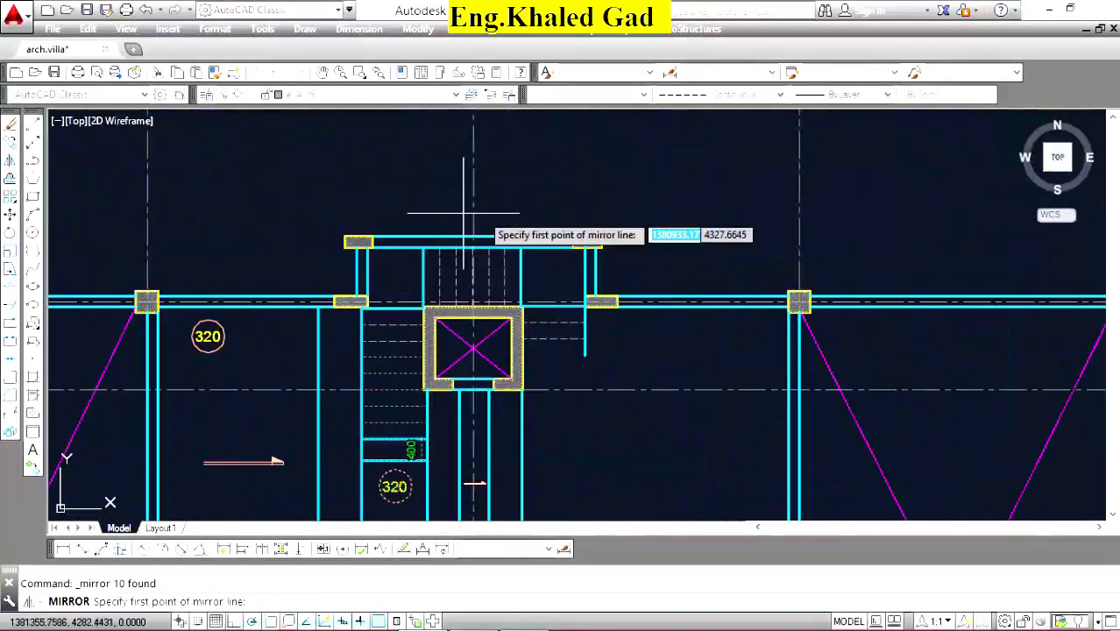
pyautogui.click(473, 236)
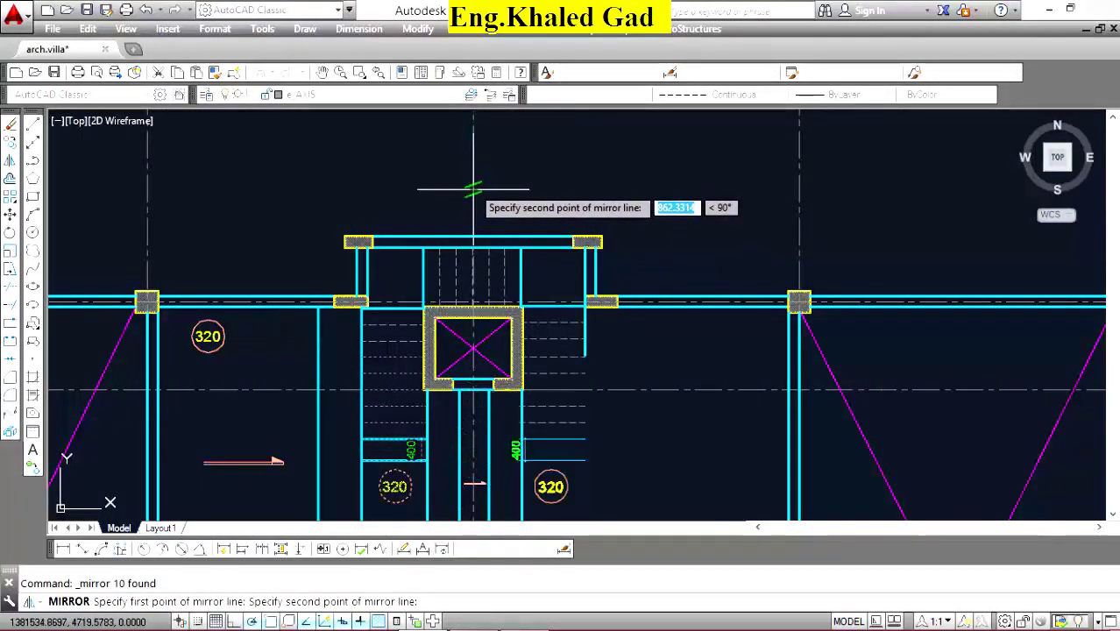
pyautogui.click(473, 195)
pyautogui.rightClick(480, 187)
pyautogui.click(566, 198)
pyautogui.scroll(-3, 566, 198)
pyautogui.scroll(2, 589, 277)
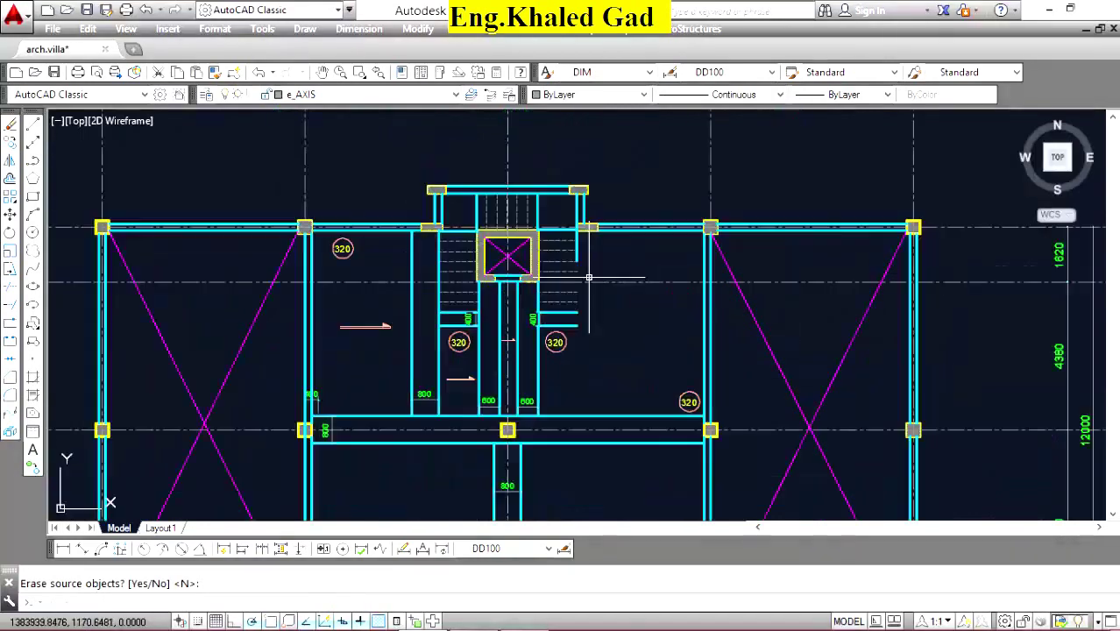
pyautogui.scroll(4, 589, 279)
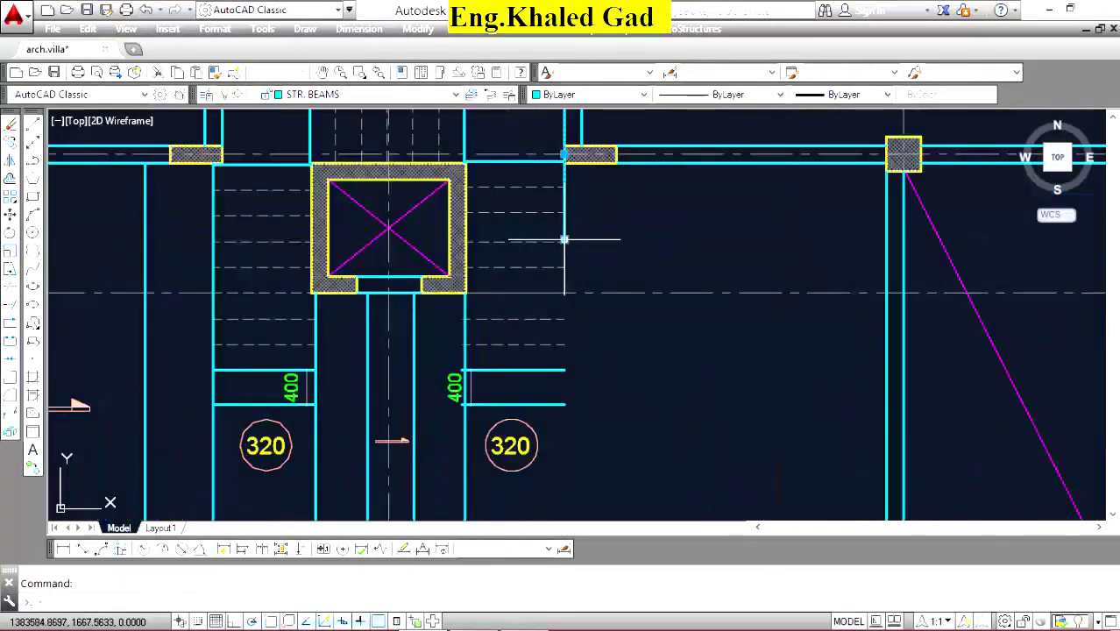
# Copy the panel's vertical line to the right and adjust its end with grips.
pyautogui.click(564, 238)
pyautogui.scroll(-2, 604, 218)
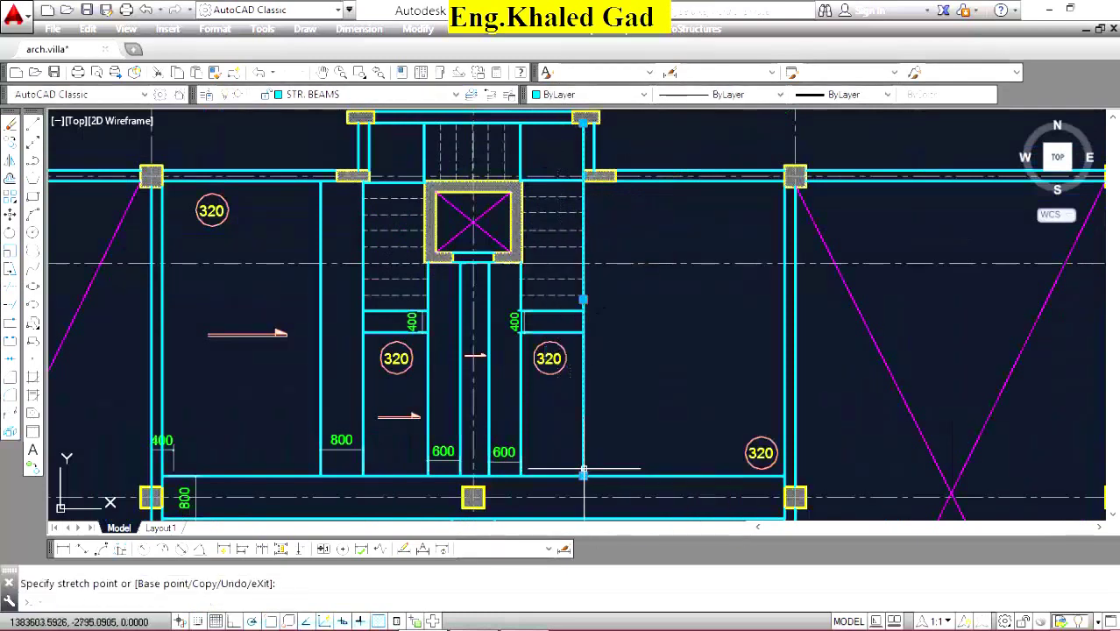
pyautogui.click(32, 142)
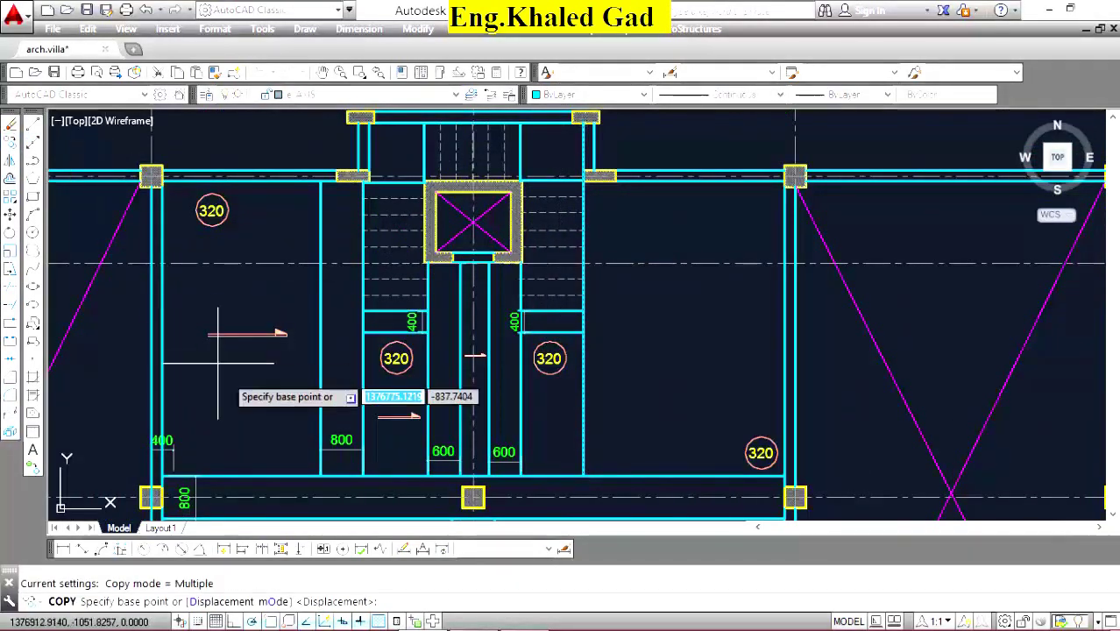
pyautogui.click(321, 475)
pyautogui.press('Return')
pyautogui.press('Return')
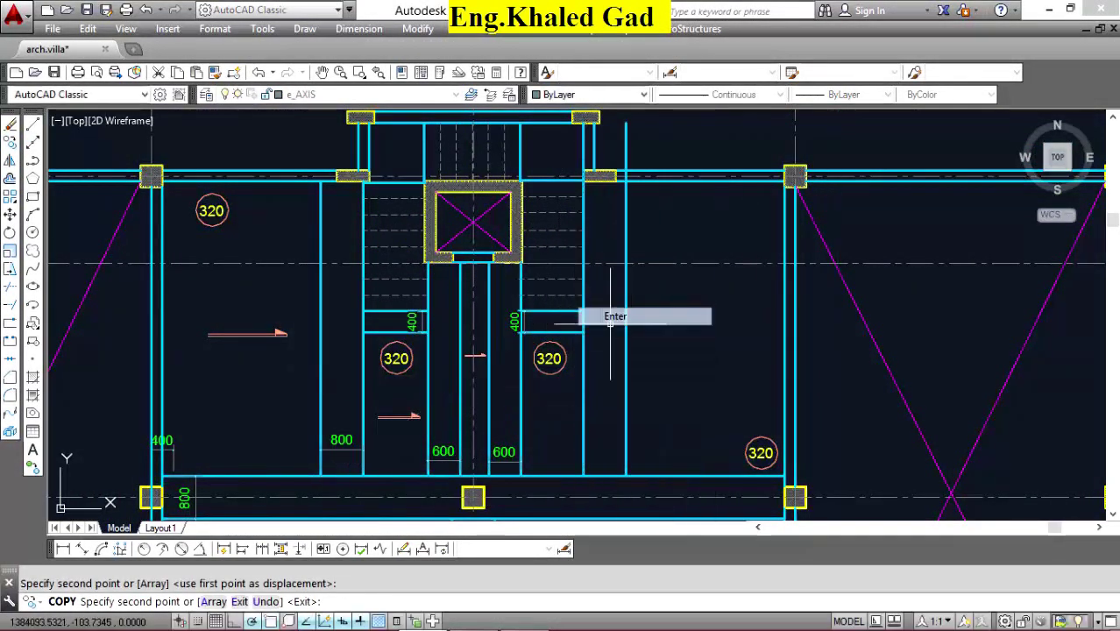
pyautogui.click(675, 316)
pyautogui.click(617, 134)
pyautogui.click(625, 123)
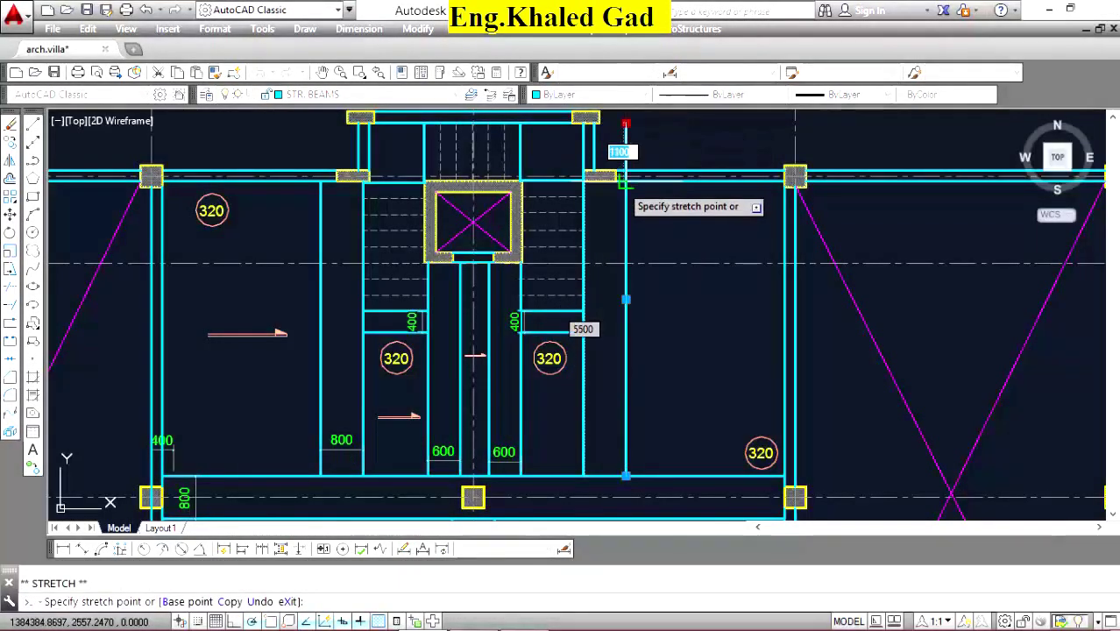
pyautogui.press('Escape')
# Move the mirrored 400 dimension and its lines further to the right.
pyautogui.scroll(-4, 650, 211)
pyautogui.scroll(3, 613, 305)
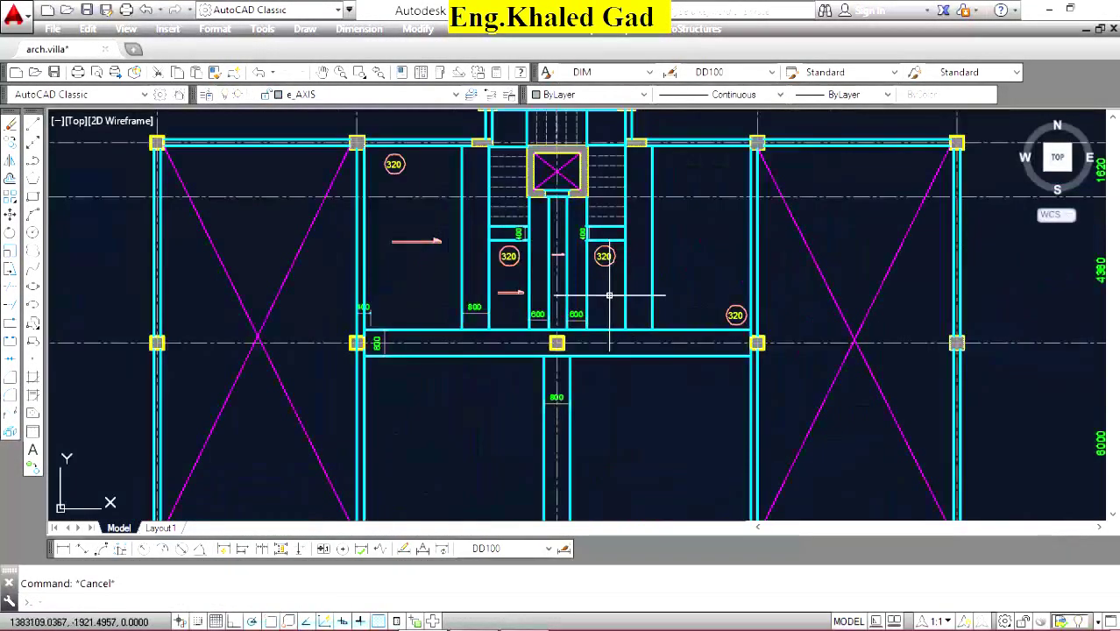
pyautogui.scroll(3, 604, 263)
pyautogui.scroll(3, 587, 219)
pyautogui.scroll(2, 578, 197)
pyautogui.click(579, 197)
pyautogui.click(513, 209)
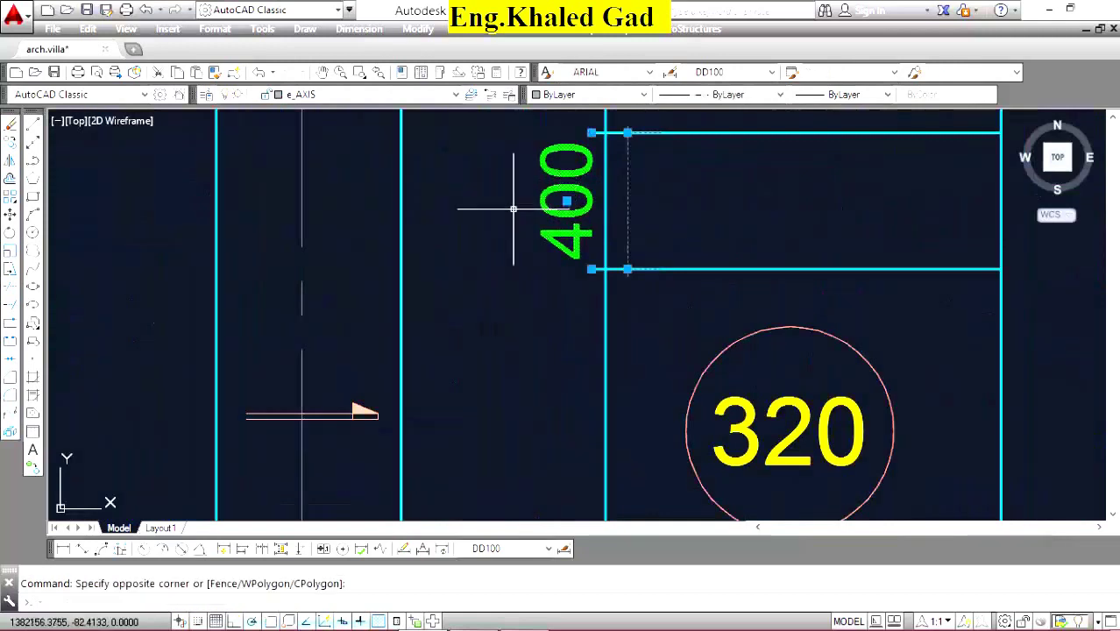
pyautogui.click(12, 217)
pyautogui.click(650, 188)
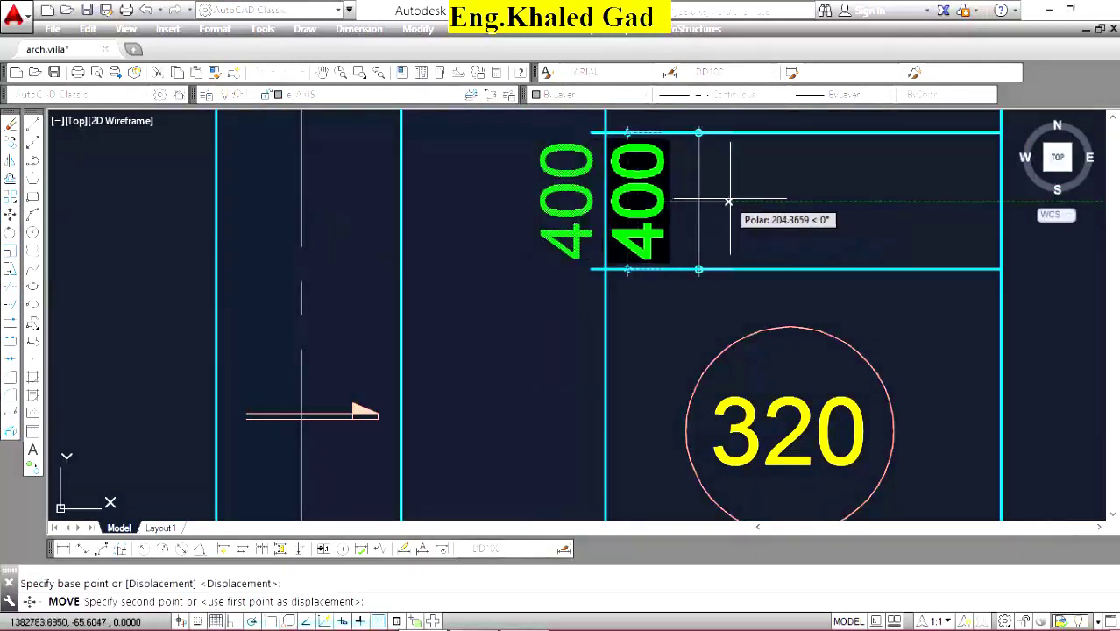
pyautogui.click(735, 195)
# Adjust the new panel line ends with grip stretches.
pyautogui.scroll(4, 605, 125)
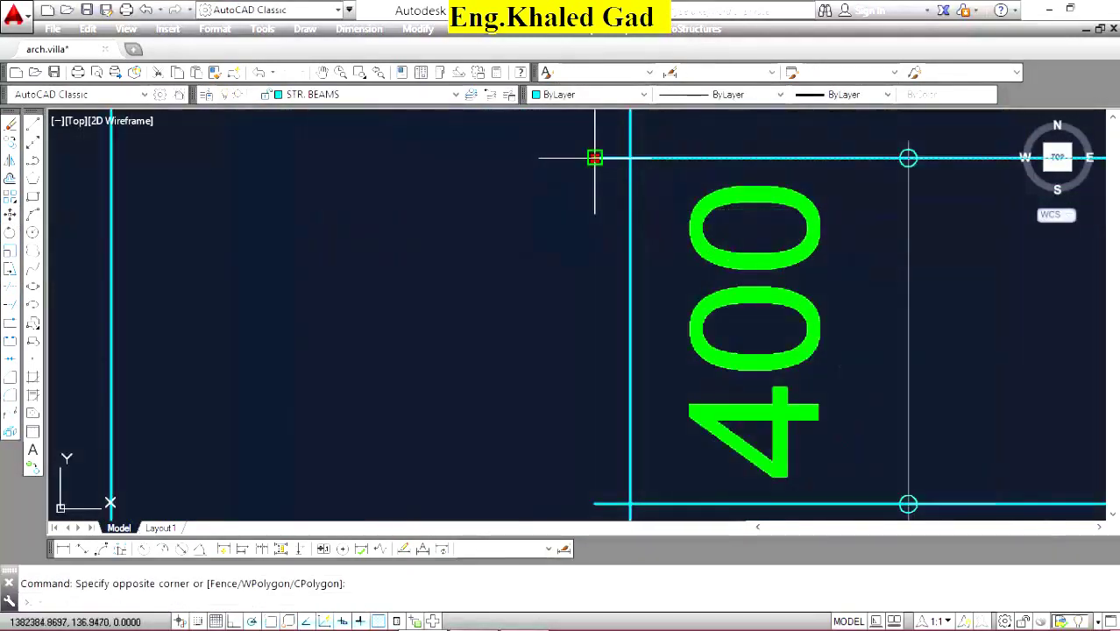
pyautogui.click(594, 157)
pyautogui.scroll(-4, 526, 219)
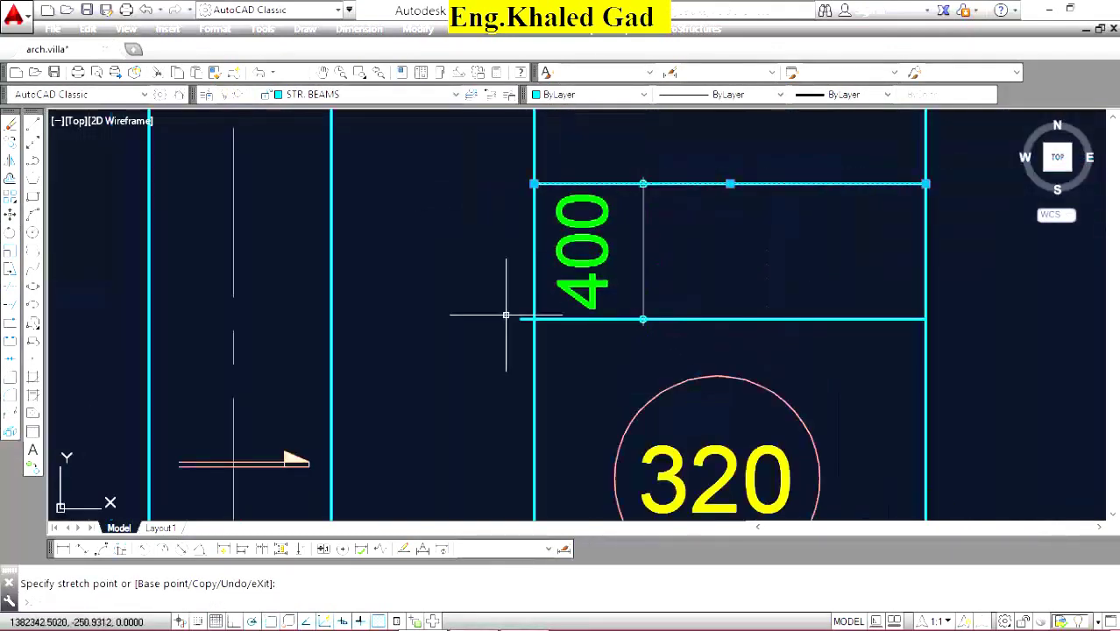
pyautogui.scroll(2, 506, 314)
pyautogui.click(526, 319)
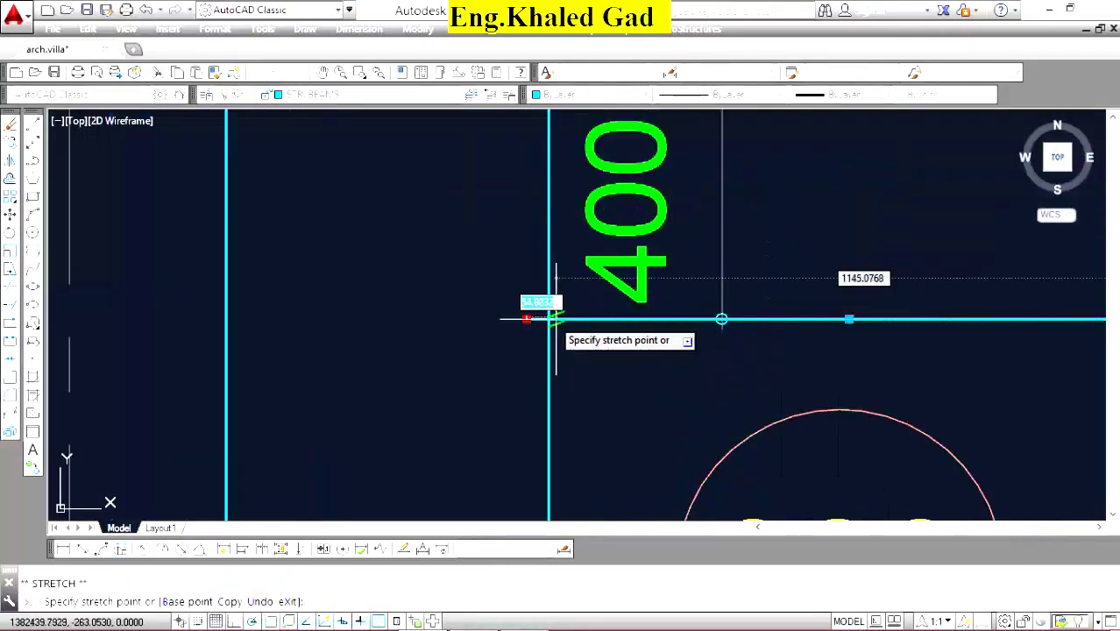
pyautogui.press('Escape')
pyautogui.scroll(-10, 595, 262)
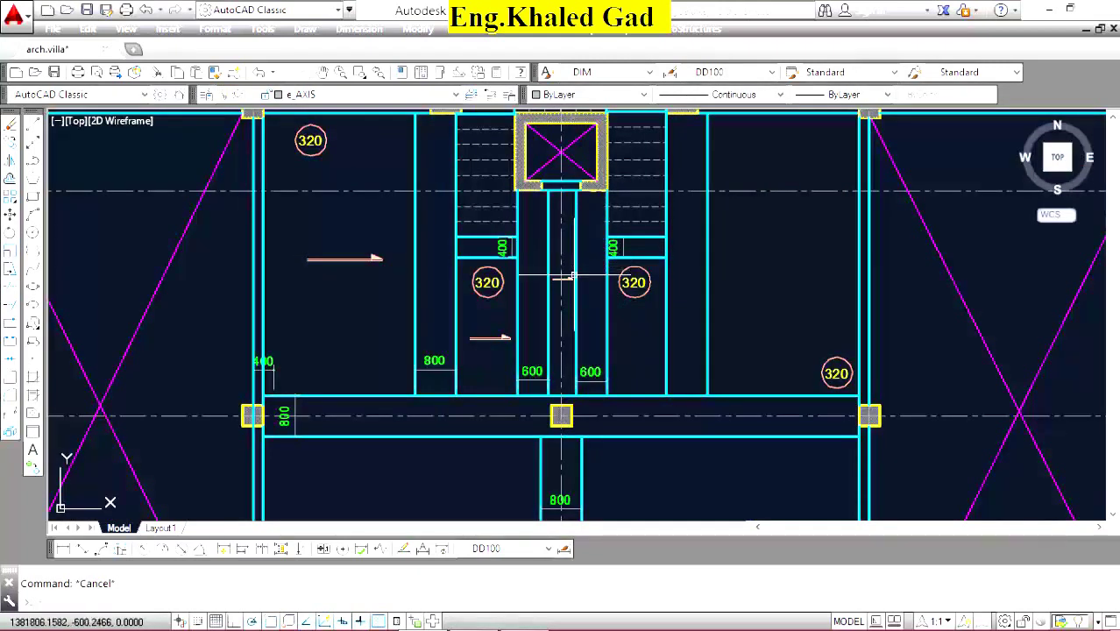
pyautogui.scroll(-2, 569, 277)
pyautogui.scroll(5, 522, 323)
# Select the span arrow and start copying it with CO from a base point.
pyautogui.click(447, 230)
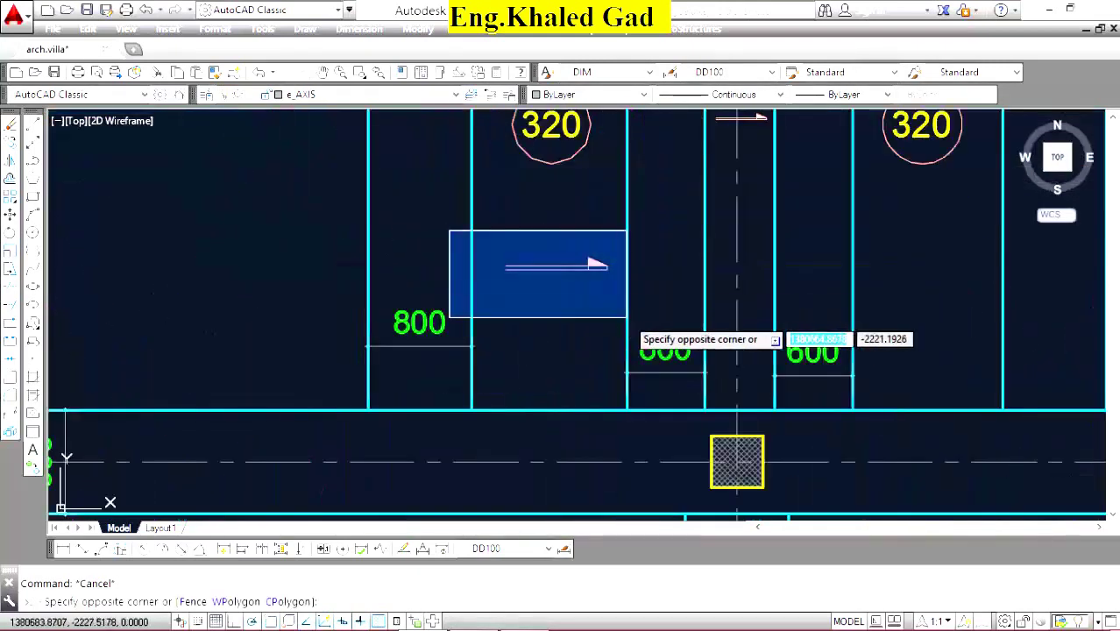
pyautogui.click(628, 317)
pyautogui.write('co')
pyautogui.press('Return')
pyautogui.click(538, 304)
pyautogui.scroll(-5, 538, 305)
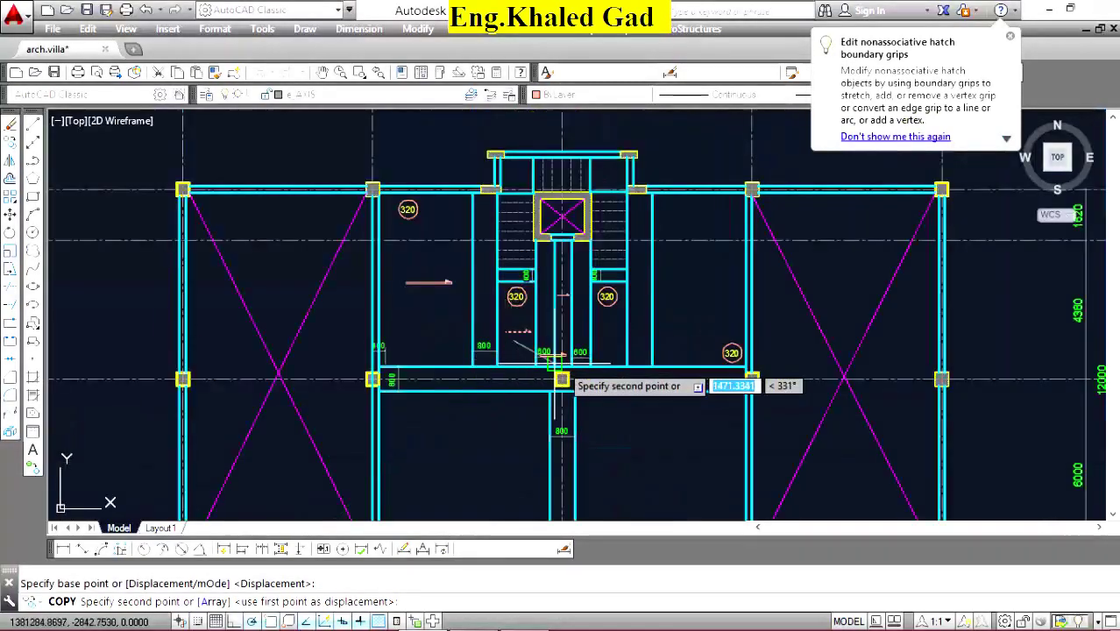
pyautogui.scroll(5, 551, 375)
# Copy the reinforcement arrow into the stair-area panel.
pyautogui.press('Escape')
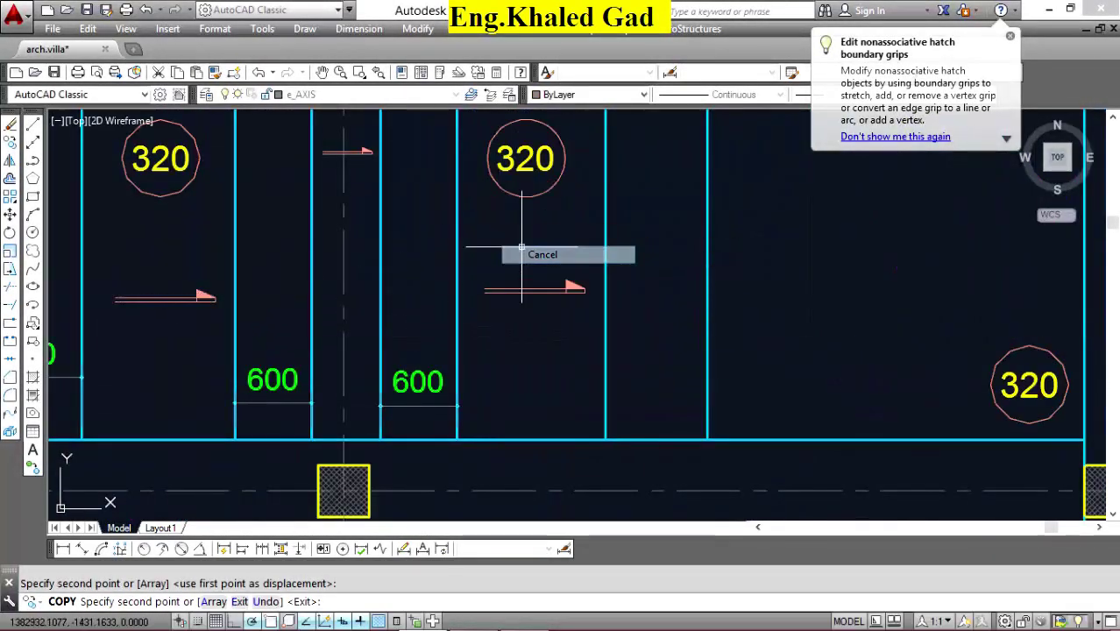
pyautogui.scroll(-5, 663, 296)
pyautogui.scroll(2, 599, 226)
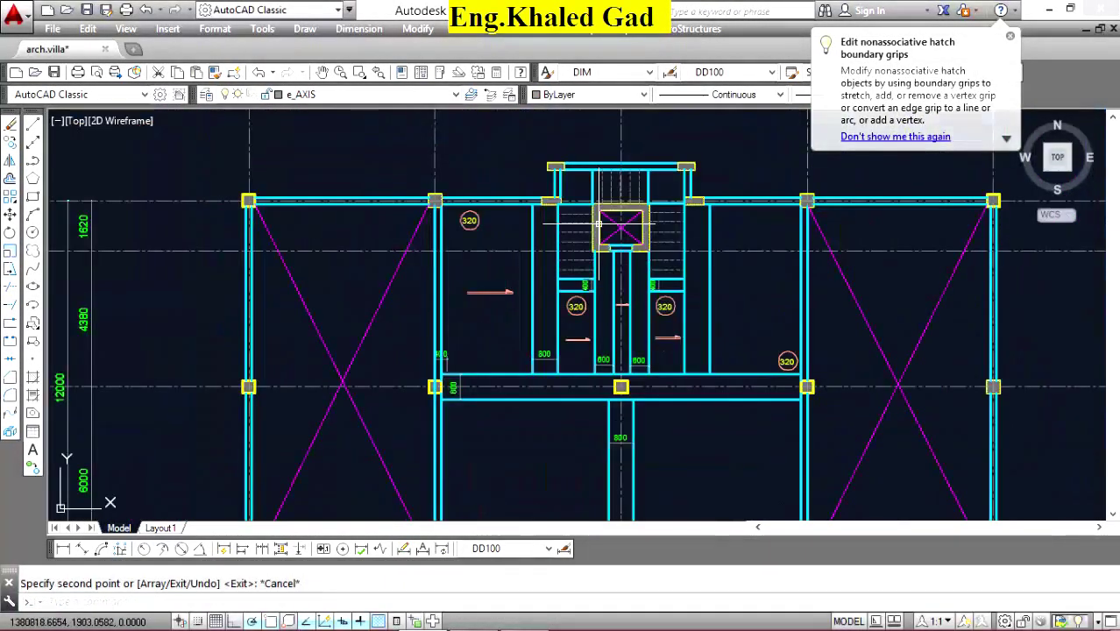
pyautogui.scroll(3, 515, 291)
pyautogui.click(478, 236)
pyautogui.click(451, 300)
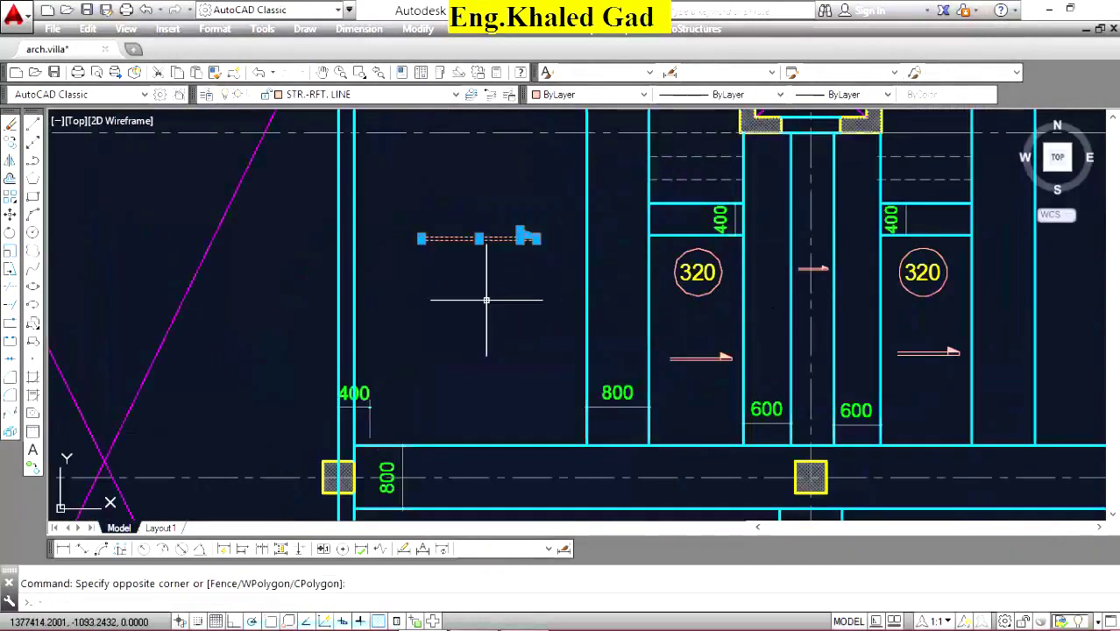
pyautogui.click(32, 142)
pyautogui.click(498, 263)
pyautogui.scroll(-3, 451, 306)
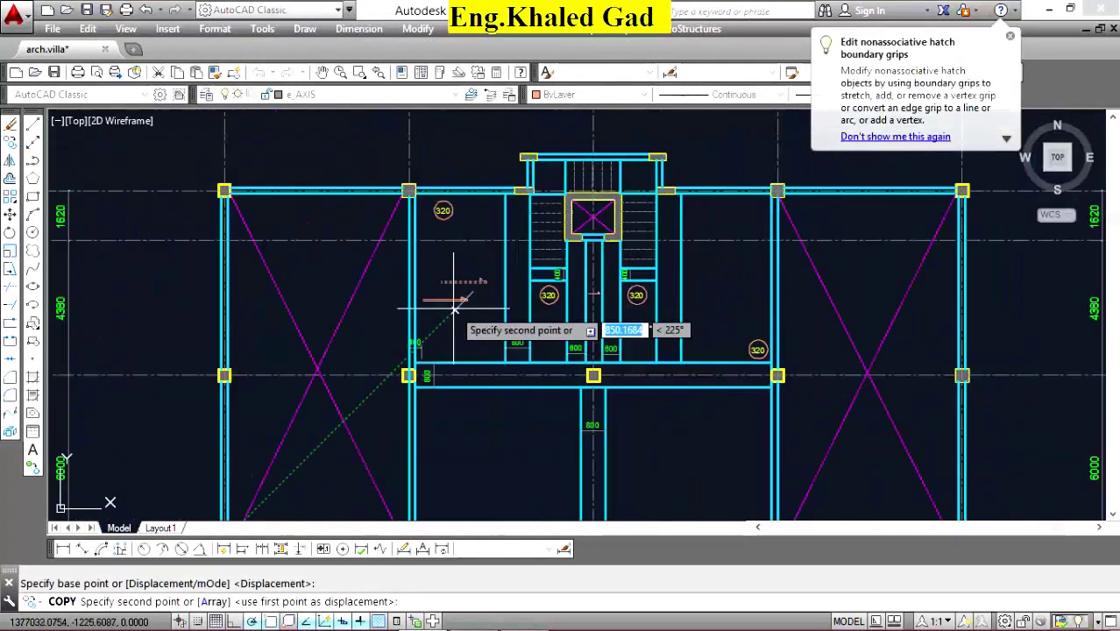
pyautogui.scroll(3, 745, 298)
pyautogui.click(724, 279)
pyautogui.rightClick(657, 232)
pyautogui.click(692, 258)
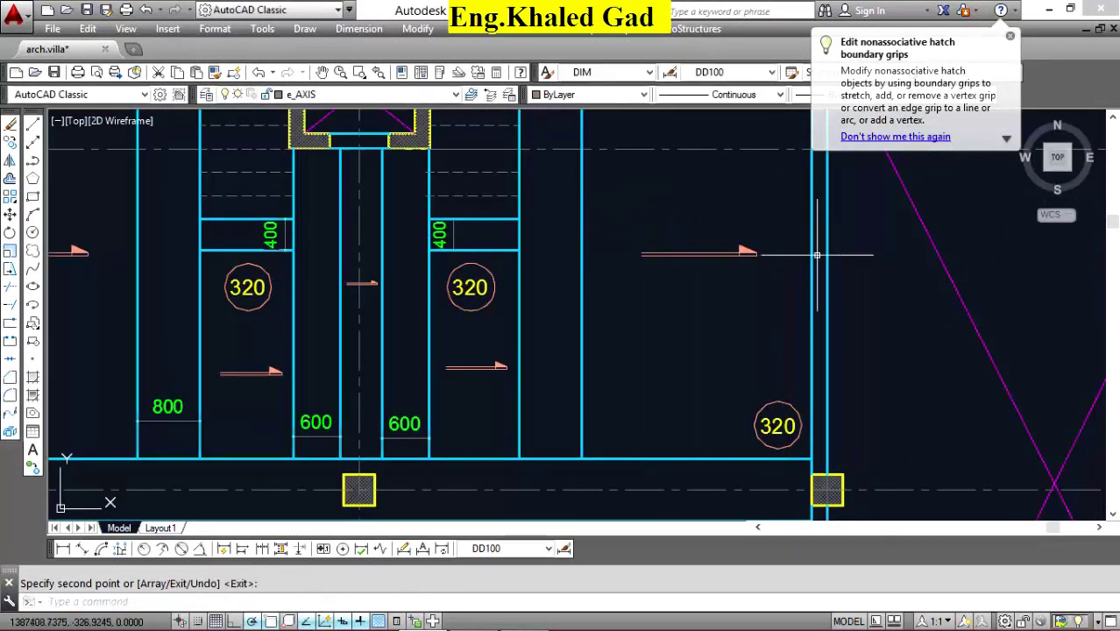
# Delete the 400 dimension beside the left column.
pyautogui.scroll(-5, 645, 240)
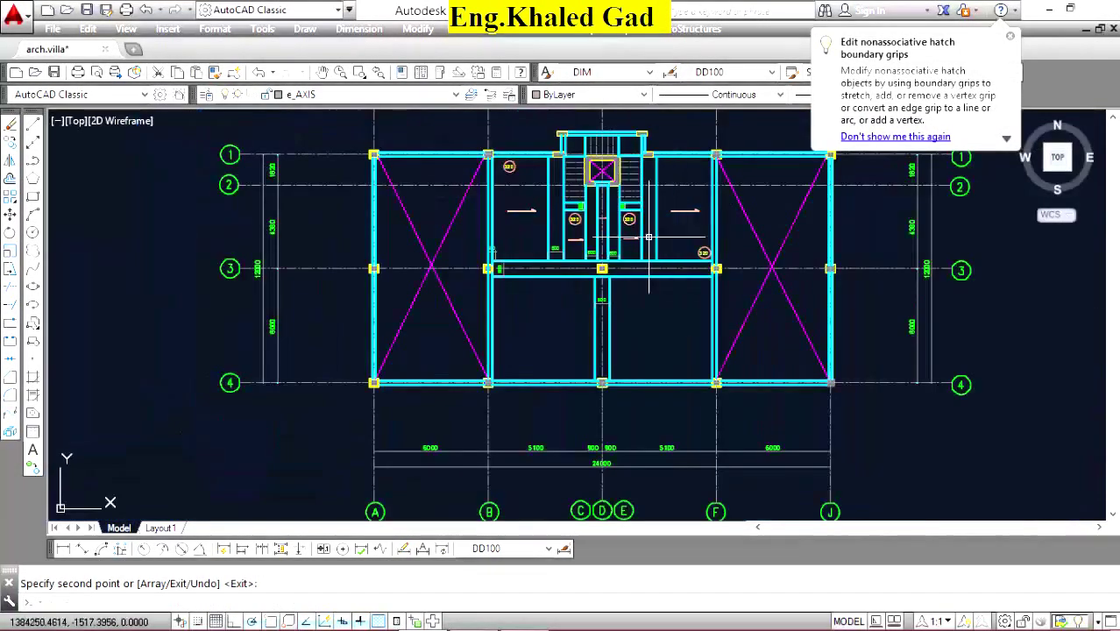
pyautogui.scroll(3, 495, 292)
pyautogui.scroll(3, 476, 232)
pyautogui.click(450, 311)
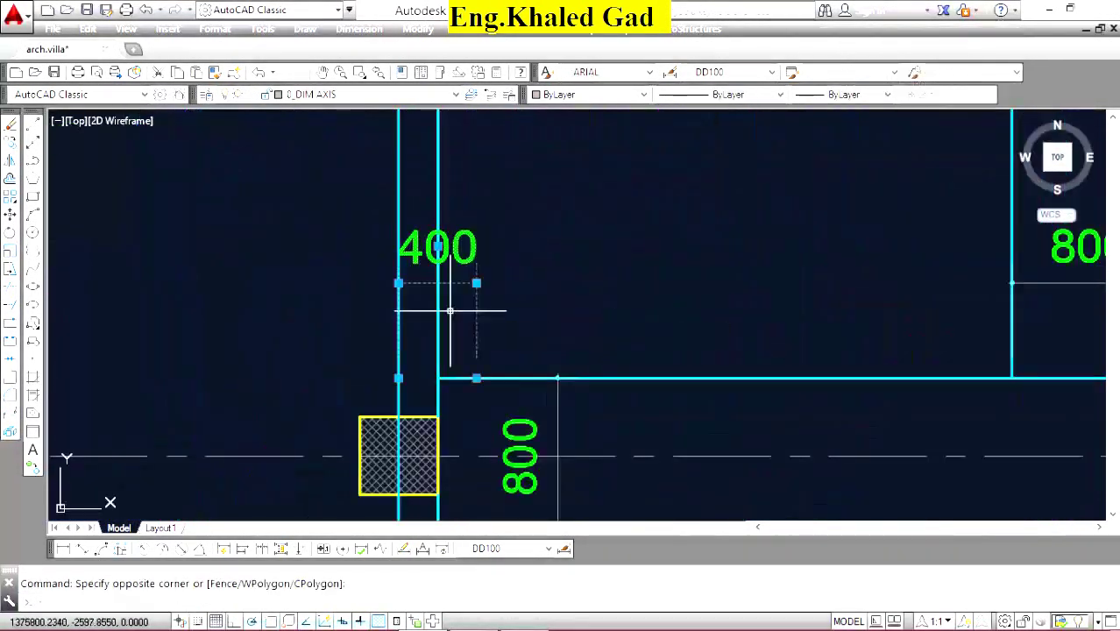
pyautogui.click(593, 234)
pyautogui.press('Delete')
pyautogui.scroll(-4, 457, 271)
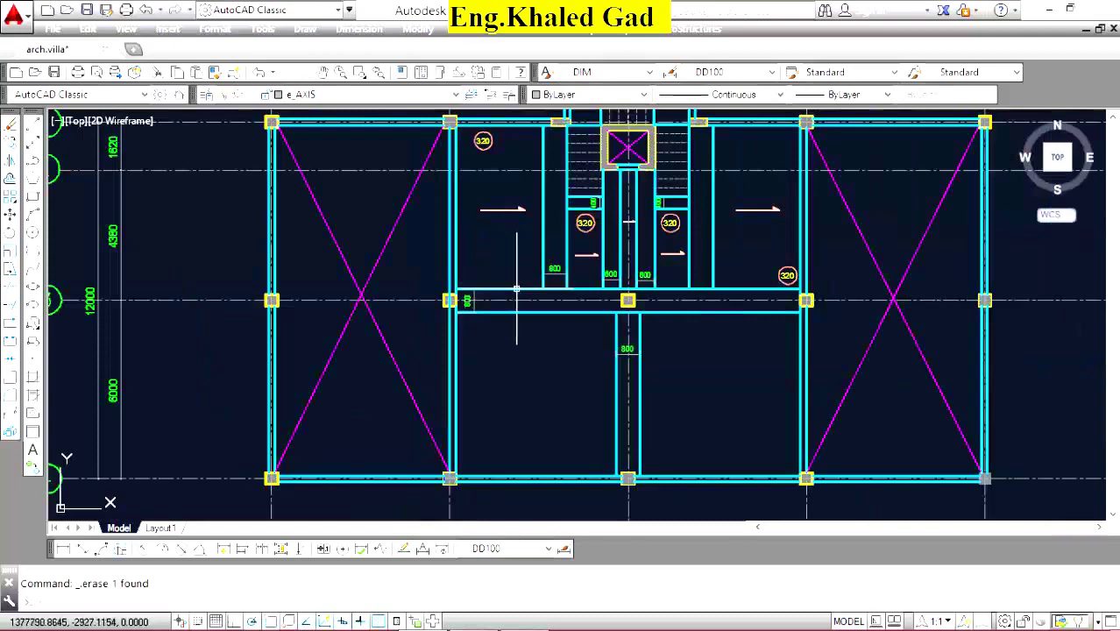
pyautogui.scroll(4, 515, 515)
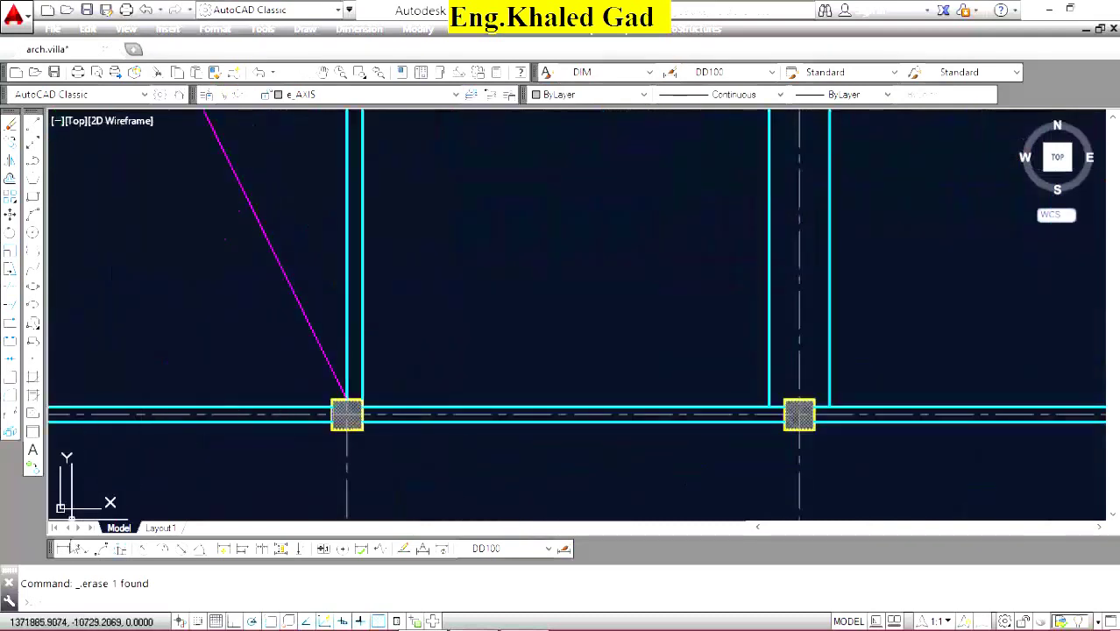
pyautogui.click(63, 548)
pyautogui.click(768, 407)
pyautogui.scroll(-4, 745, 390)
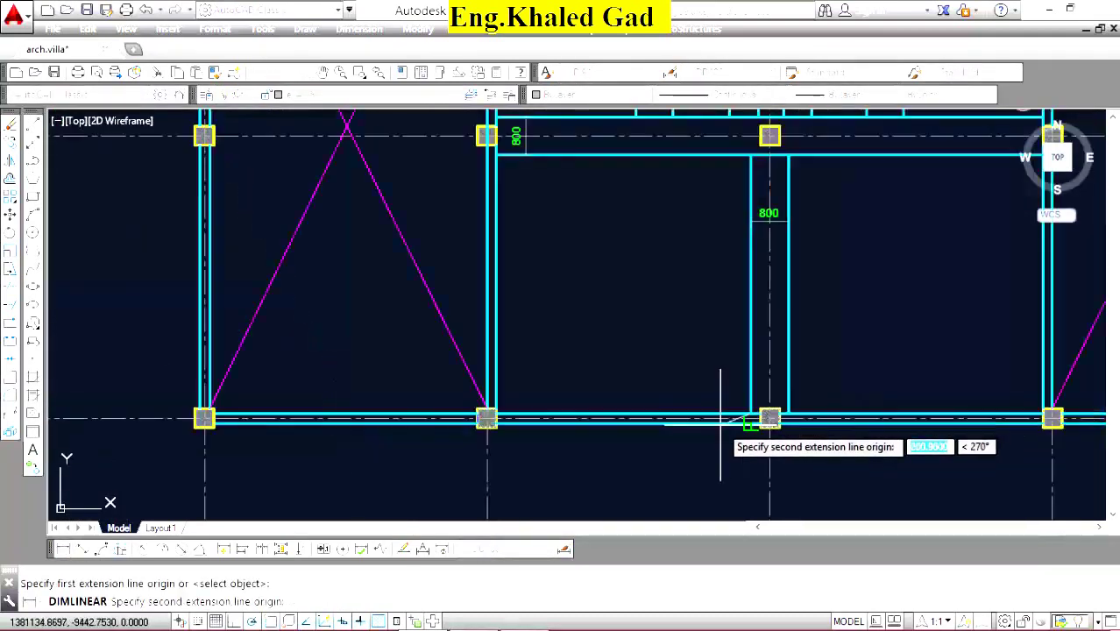
pyautogui.scroll(4, 732, 445)
pyautogui.scroll(3, 758, 444)
pyautogui.scroll(-4, 777, 437)
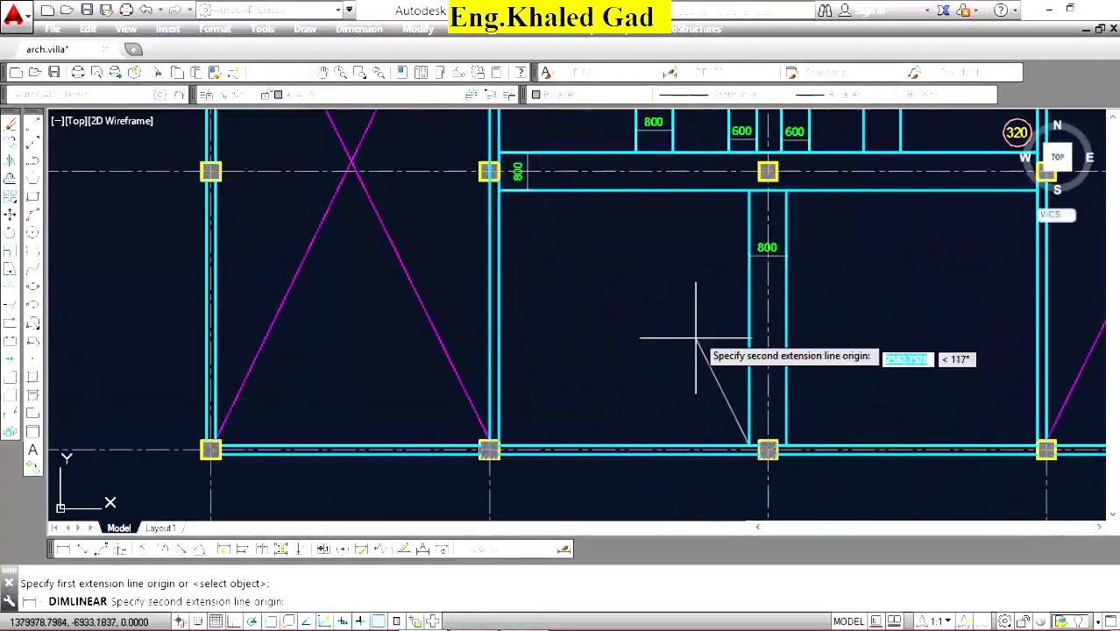
pyautogui.click(747, 190)
pyautogui.click(681, 249)
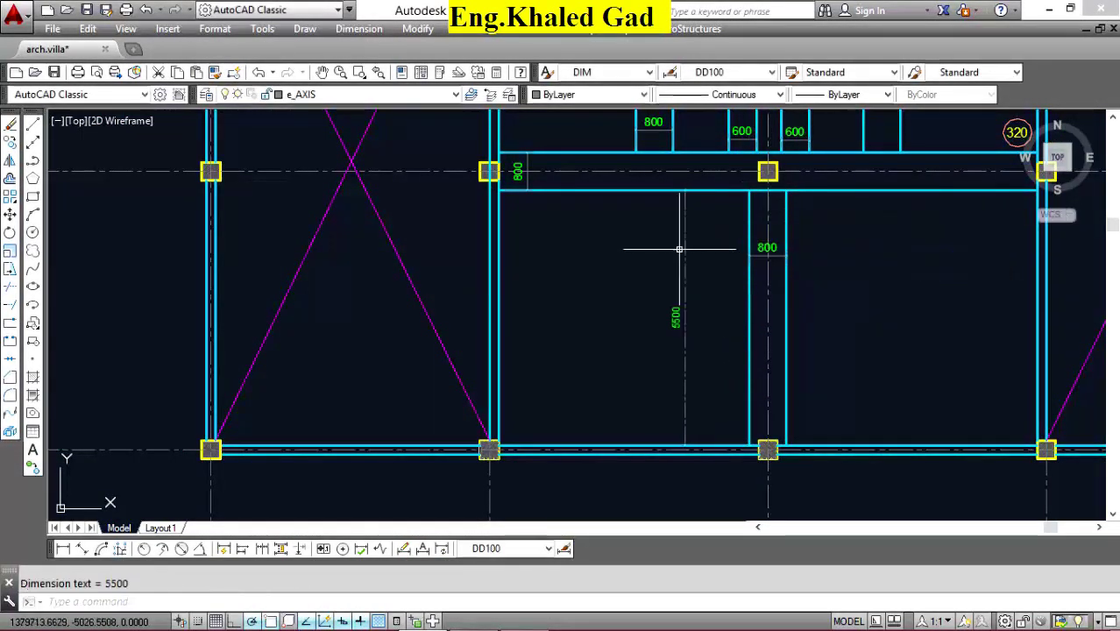
pyautogui.rightClick(653, 252)
pyautogui.click(692, 260)
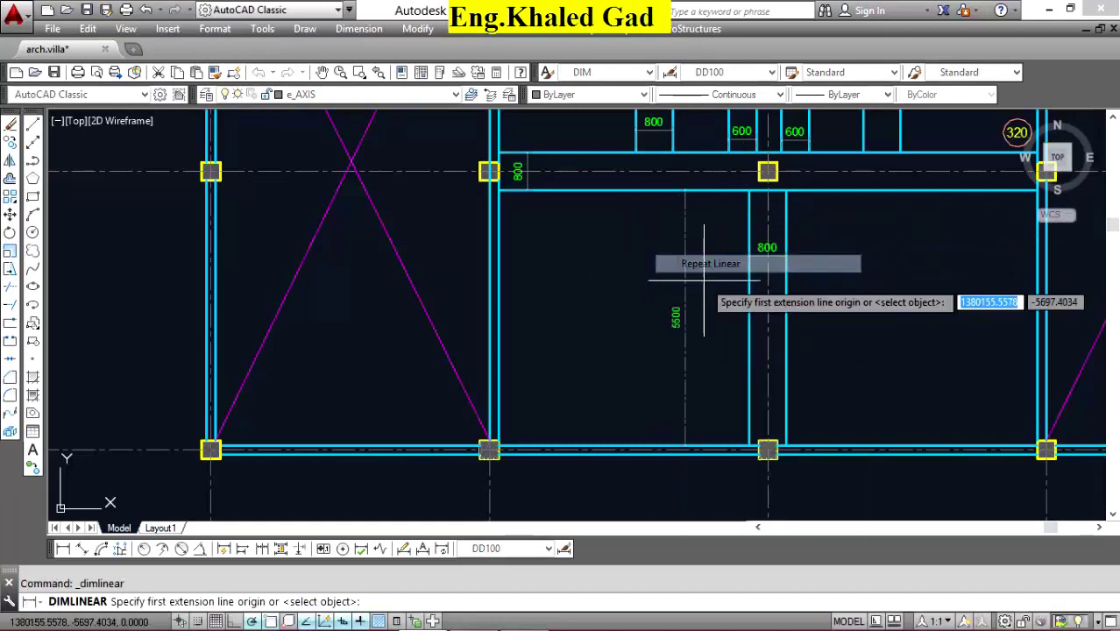
pyautogui.click(749, 317)
pyautogui.click(497, 317)
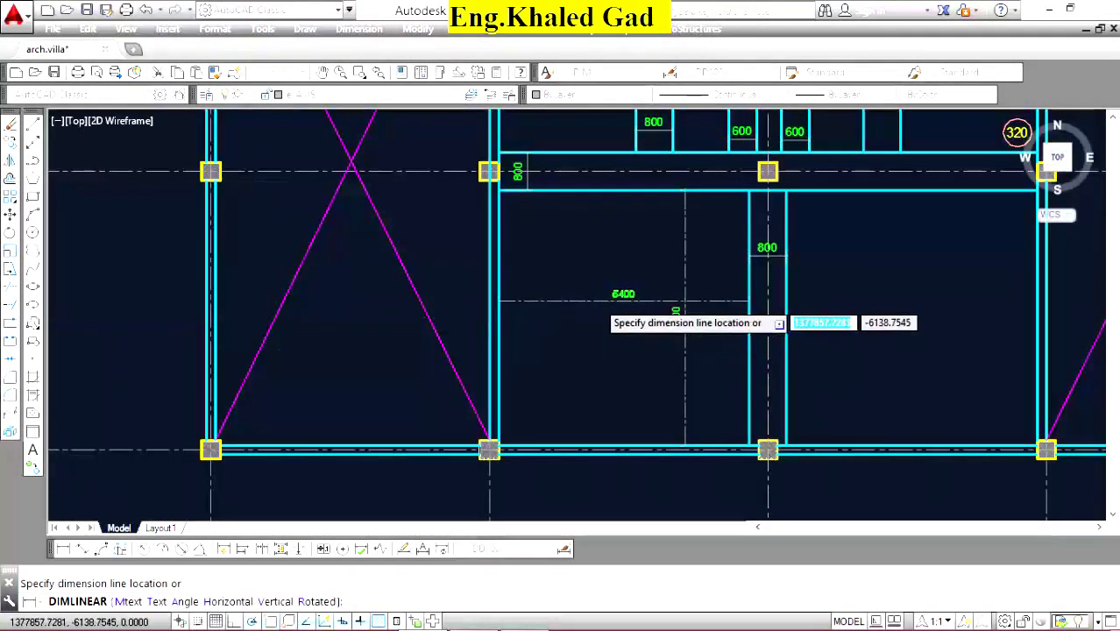
pyautogui.click(601, 314)
pyautogui.scroll(4, 600, 314)
pyautogui.scroll(-5, 517, 279)
pyautogui.scroll(2, 557, 295)
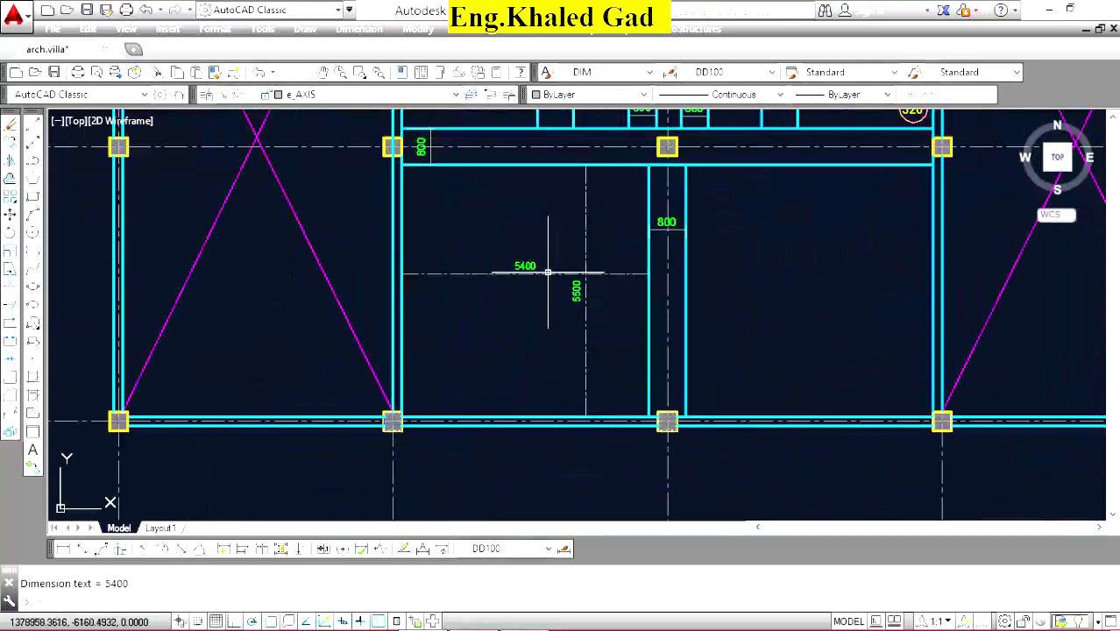
pyautogui.scroll(-2, 568, 331)
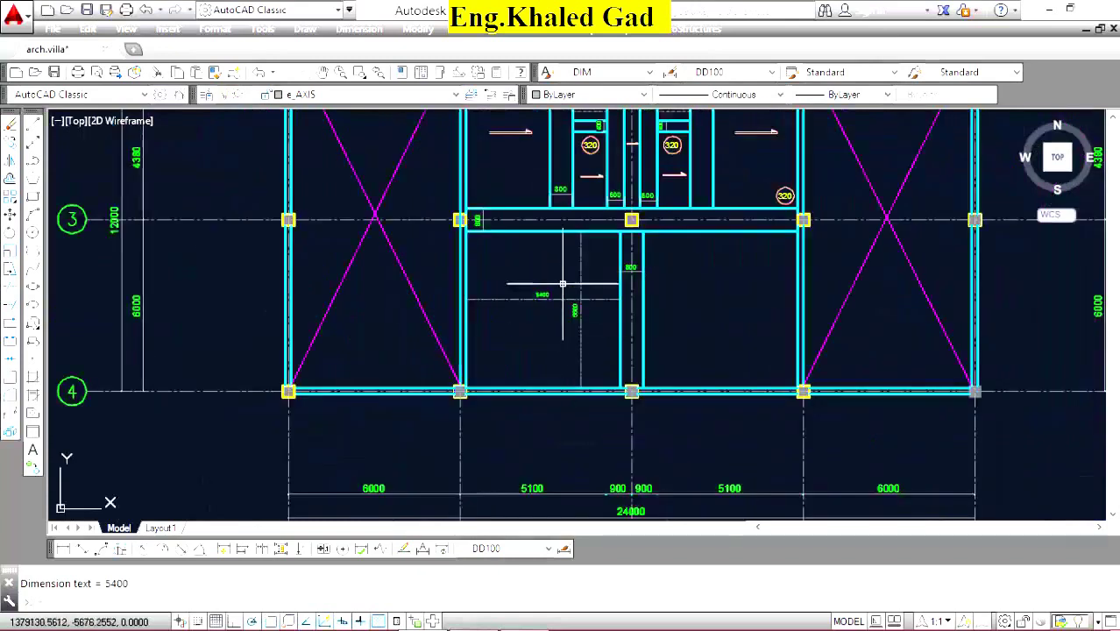
pyautogui.scroll(2, 563, 264)
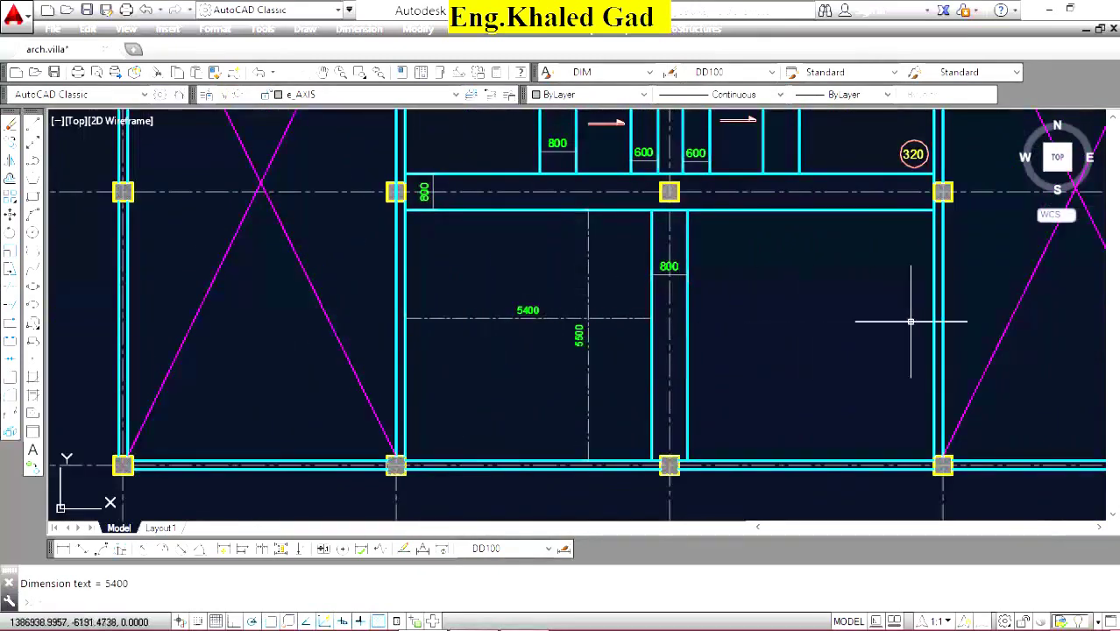
pyautogui.click(627, 287)
pyautogui.click(582, 338)
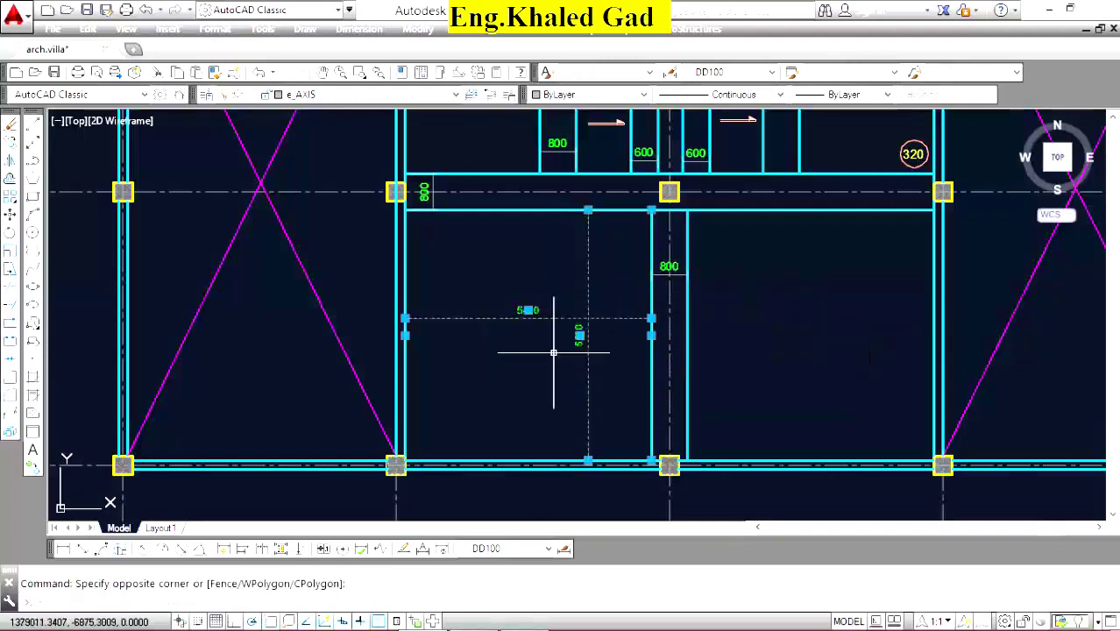
pyautogui.scroll(4, 565, 315)
pyautogui.click(10, 128)
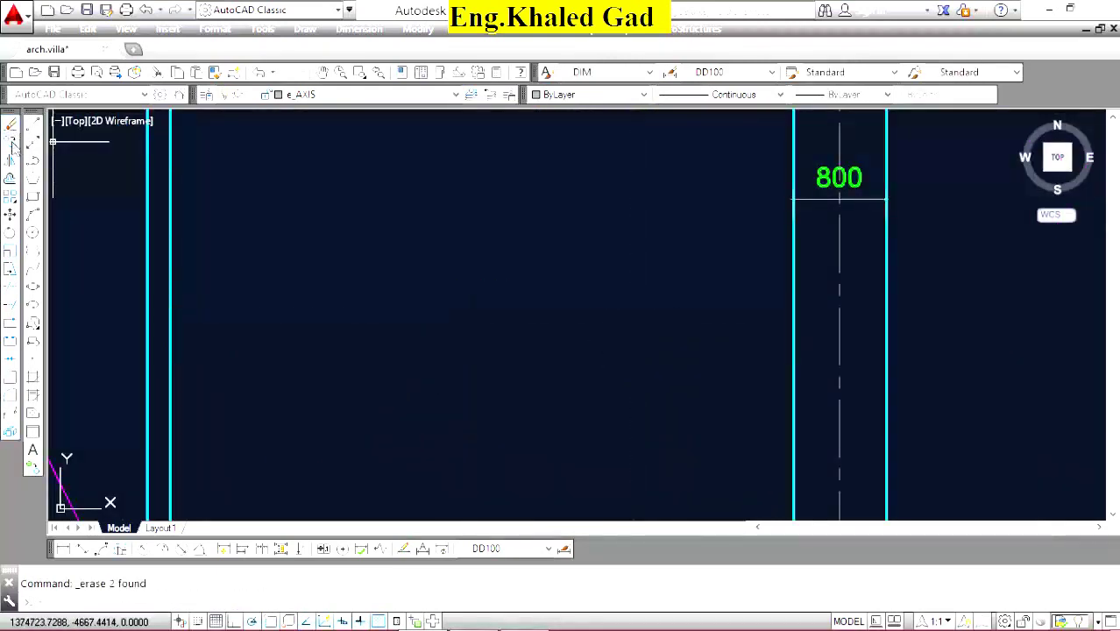
pyautogui.scroll(-5, 509, 315)
pyautogui.scroll(4, 513, 196)
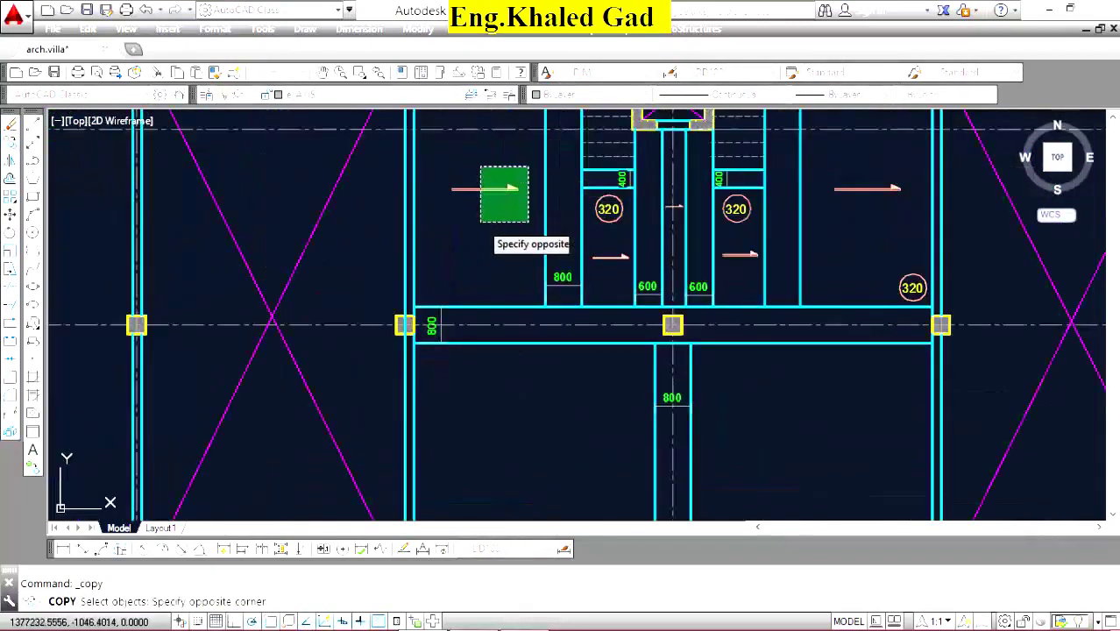
# Copy the reinforcement arrow into the lower panel below the stair.
pyautogui.click(528, 222)
pyautogui.press('Return')
pyautogui.click(499, 188)
pyautogui.scroll(-2, 525, 228)
pyautogui.scroll(2, 570, 270)
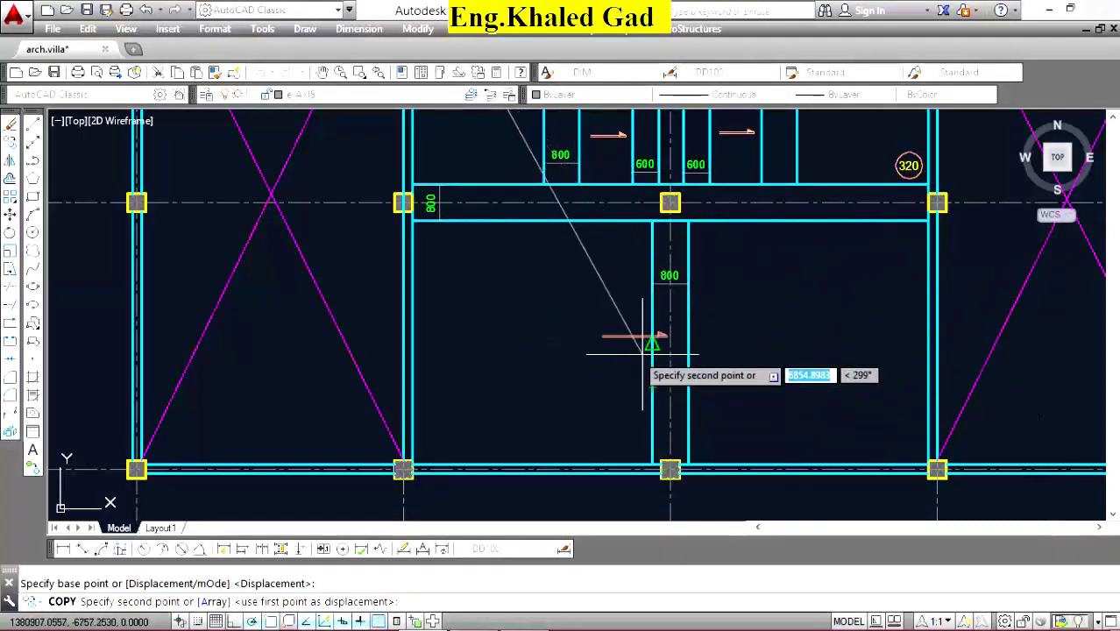
pyautogui.scroll(2, 587, 342)
pyautogui.click(520, 345)
pyautogui.press('Escape')
pyautogui.click(545, 350)
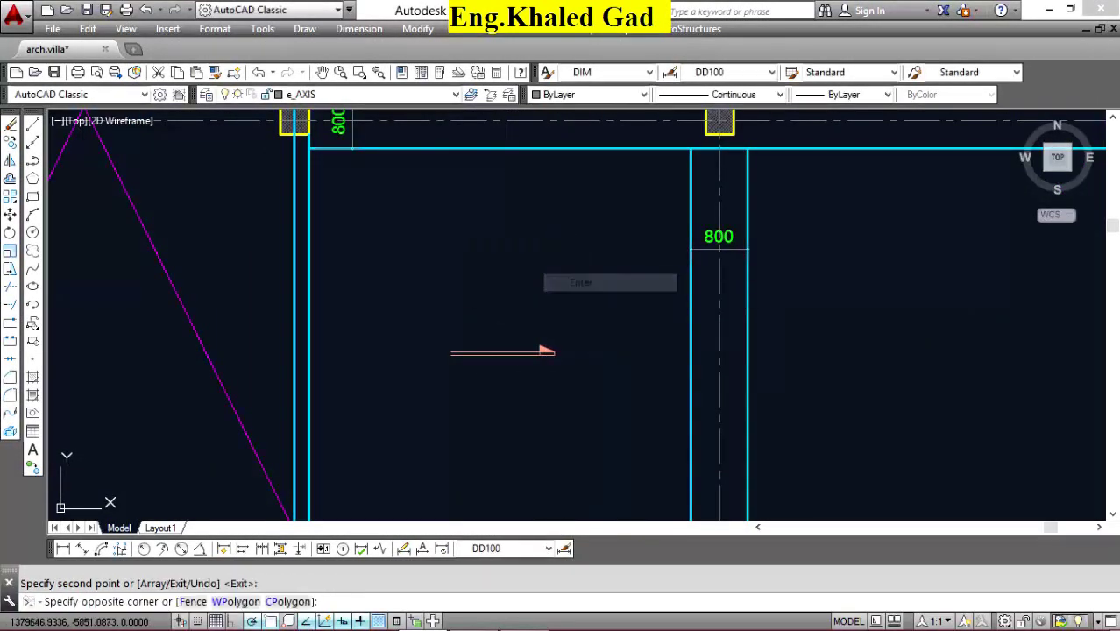
# Rotate the copied arrow 90° so it runs vertically.
pyautogui.click(556, 294)
pyautogui.scroll(-3, 557, 294)
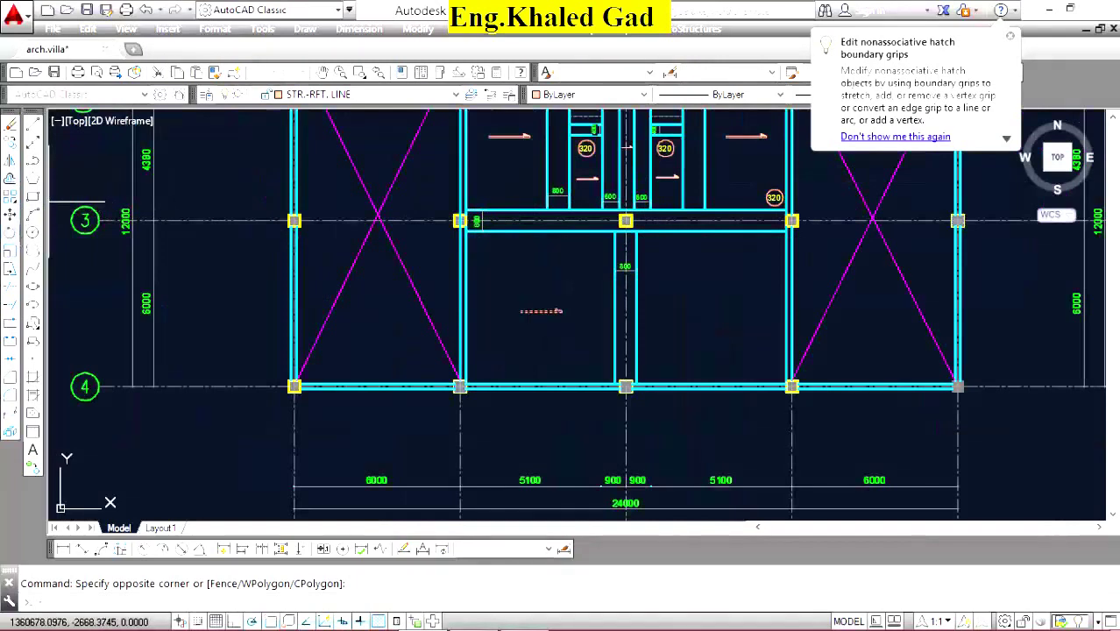
pyautogui.write('ro')
pyautogui.press('Return')
pyautogui.scroll(4, 499, 324)
pyautogui.click(606, 290)
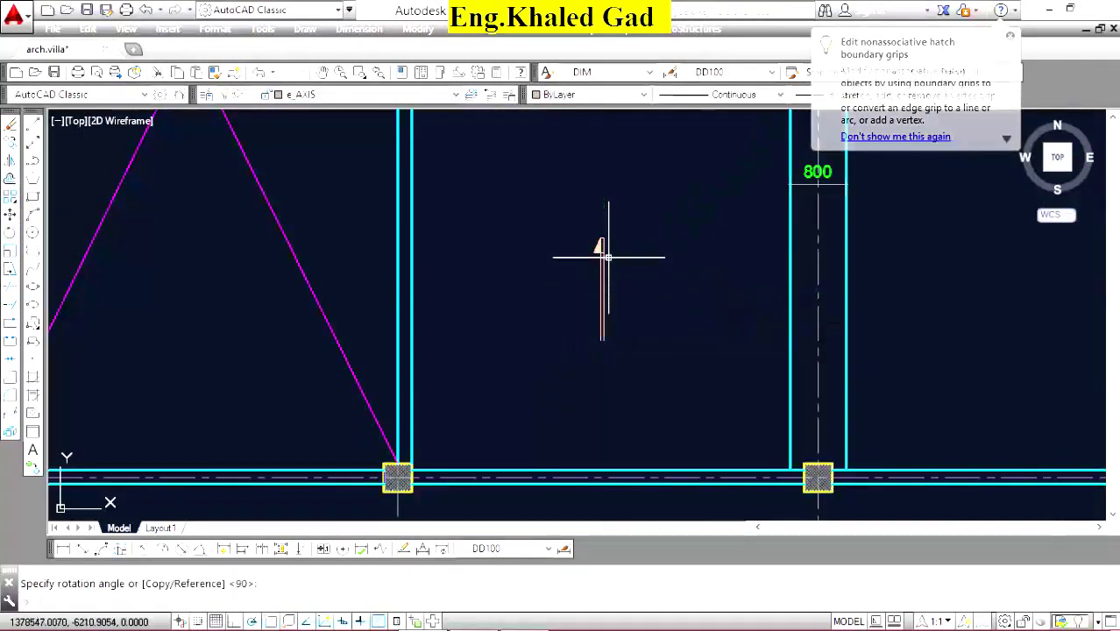
pyautogui.press('Return')
pyautogui.click(550, 298)
# Copy the vertical arrow into the right-hand panel.
pyautogui.write('co')
pyautogui.press('Return')
pyautogui.scroll(-3, 473, 271)
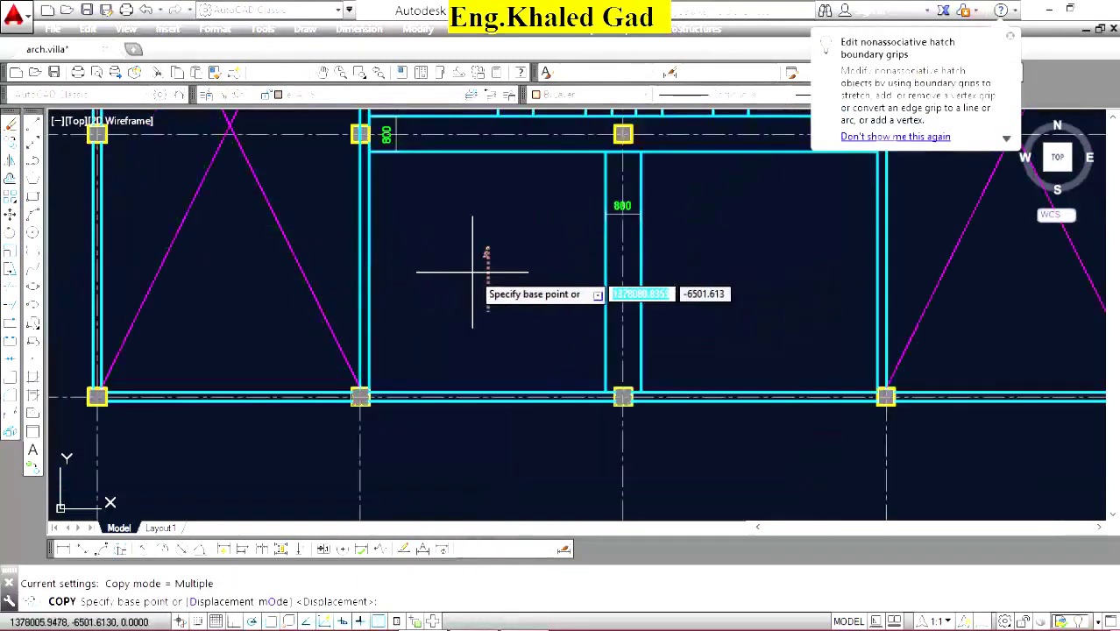
pyautogui.click(516, 272)
pyautogui.click(781, 271)
pyautogui.rightClick(701, 212)
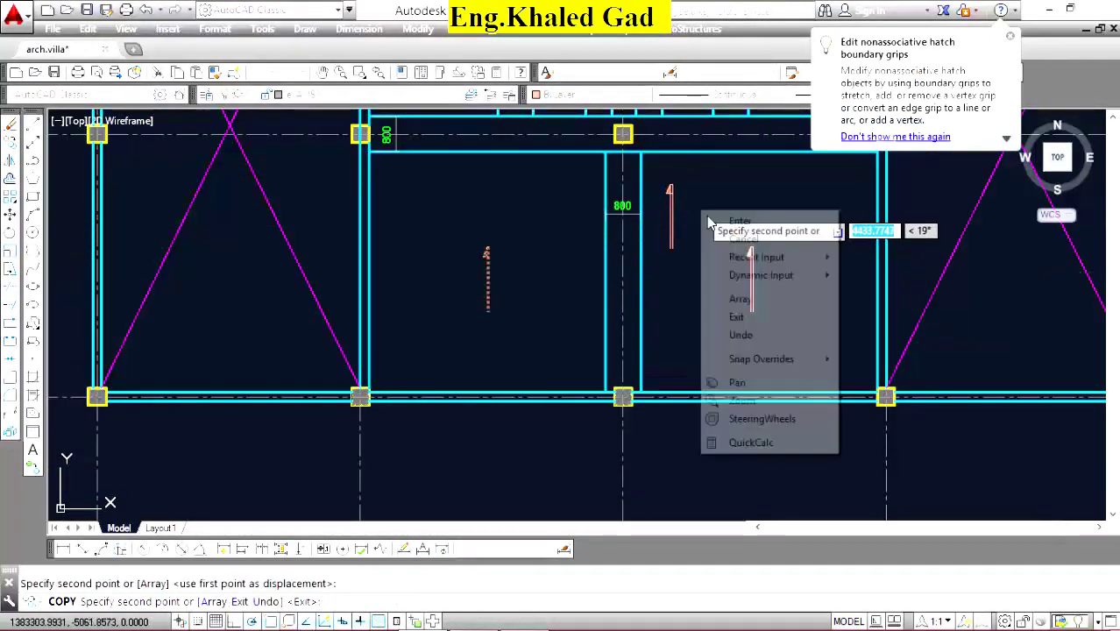
pyautogui.click(722, 229)
# Add a 5500 linear dimension for the panel span between the arrows.
pyautogui.click(63, 548)
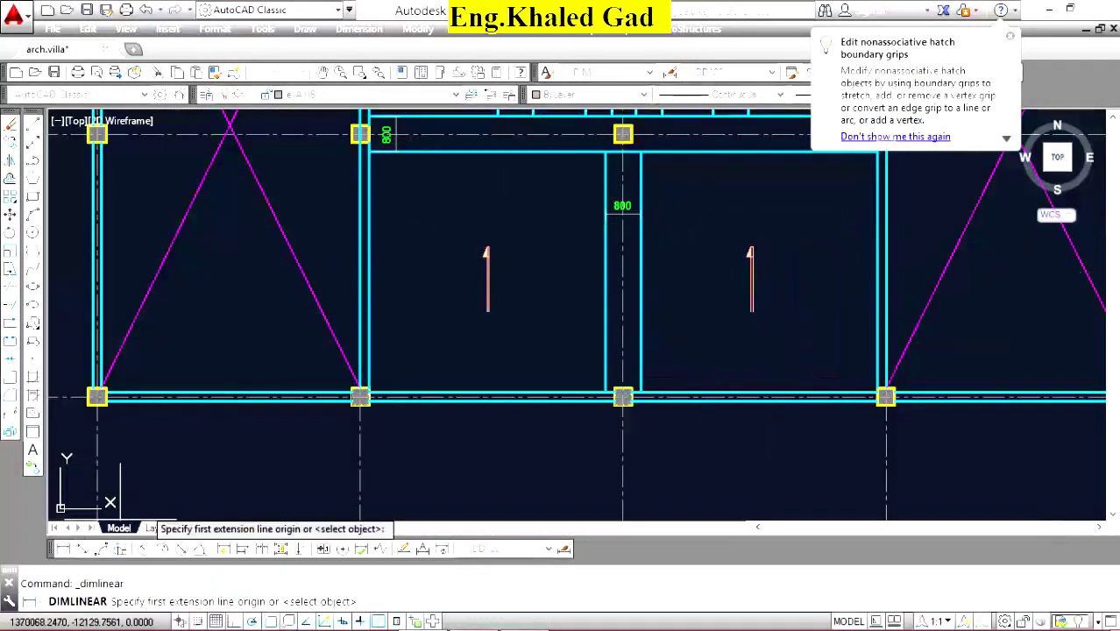
pyautogui.click(606, 152)
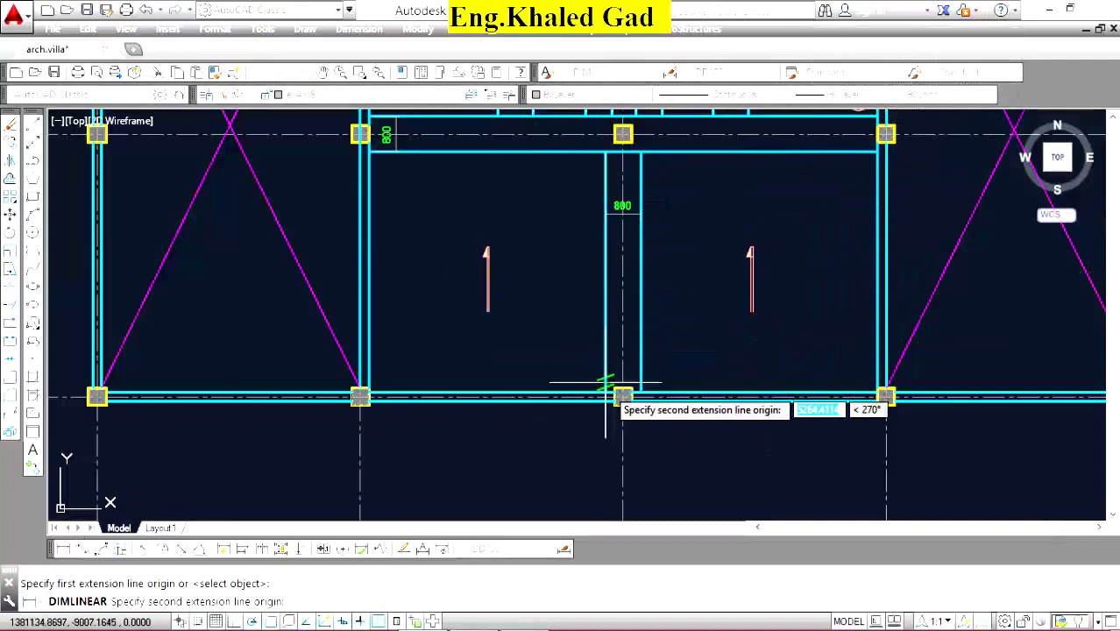
pyautogui.click(606, 391)
pyautogui.scroll(4, 570, 307)
pyautogui.click(525, 307)
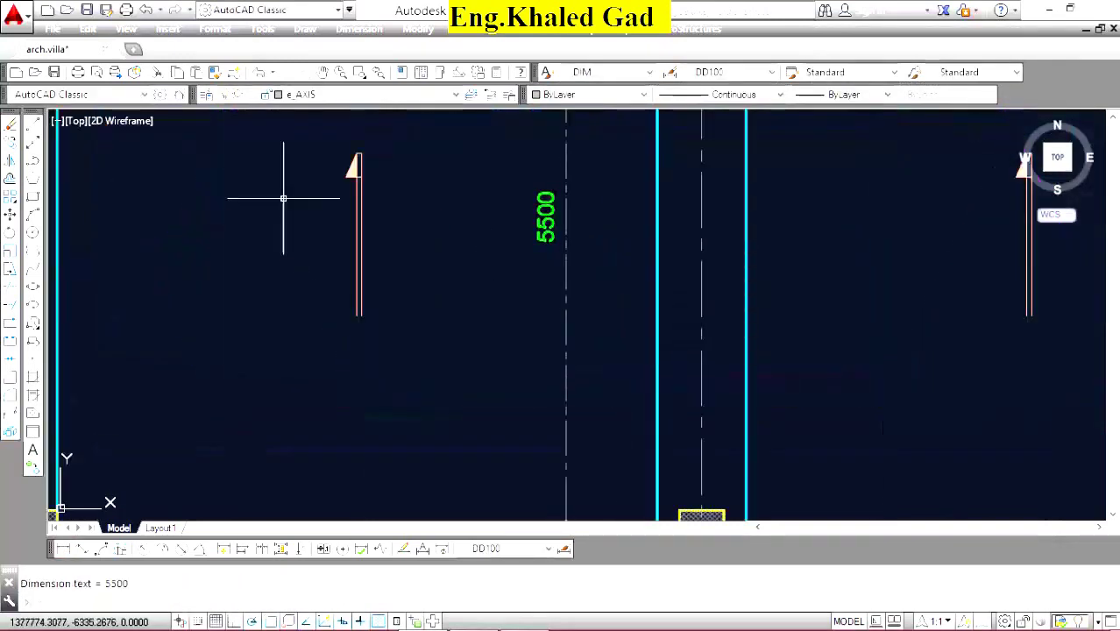
# Draw a horizontal reinforcement line beside the 5500 dimension and stretch its right end to the wall.
pyautogui.click(33, 128)
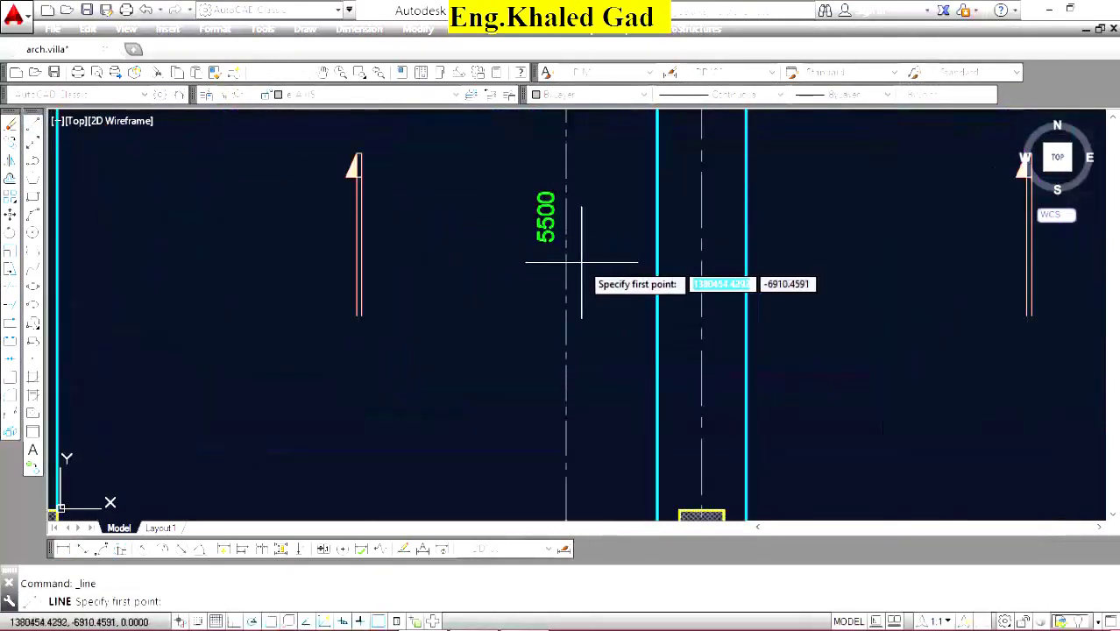
pyautogui.click(566, 215)
pyautogui.scroll(-5, 687, 259)
pyautogui.scroll(2, 569, 248)
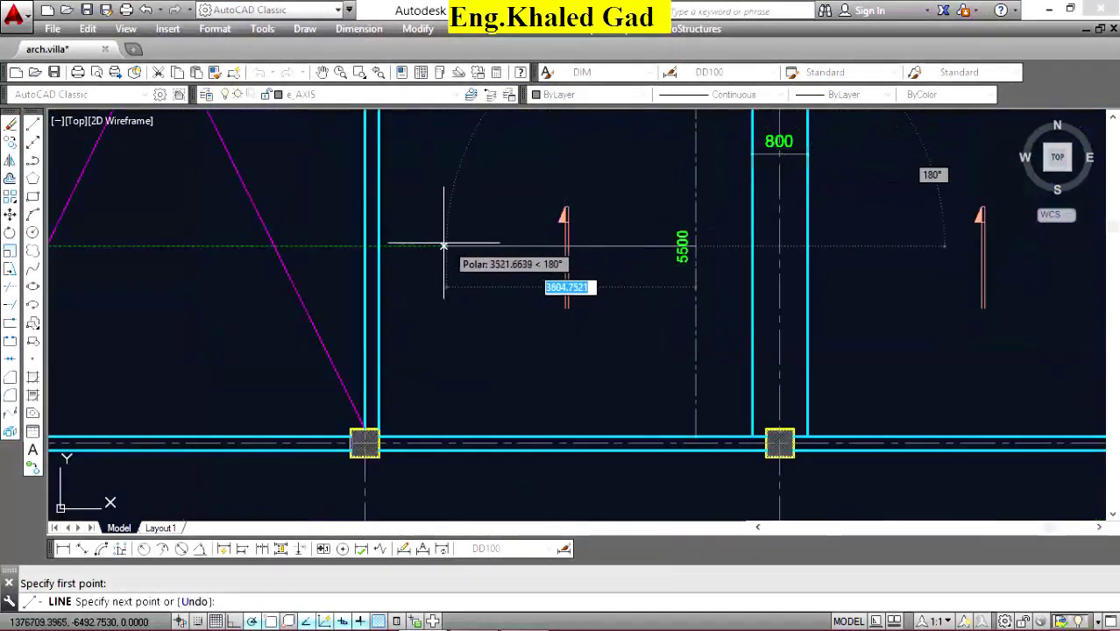
pyautogui.click(378, 246)
pyautogui.rightClick(495, 190)
pyautogui.click(512, 200)
pyautogui.click(516, 212)
pyautogui.click(493, 256)
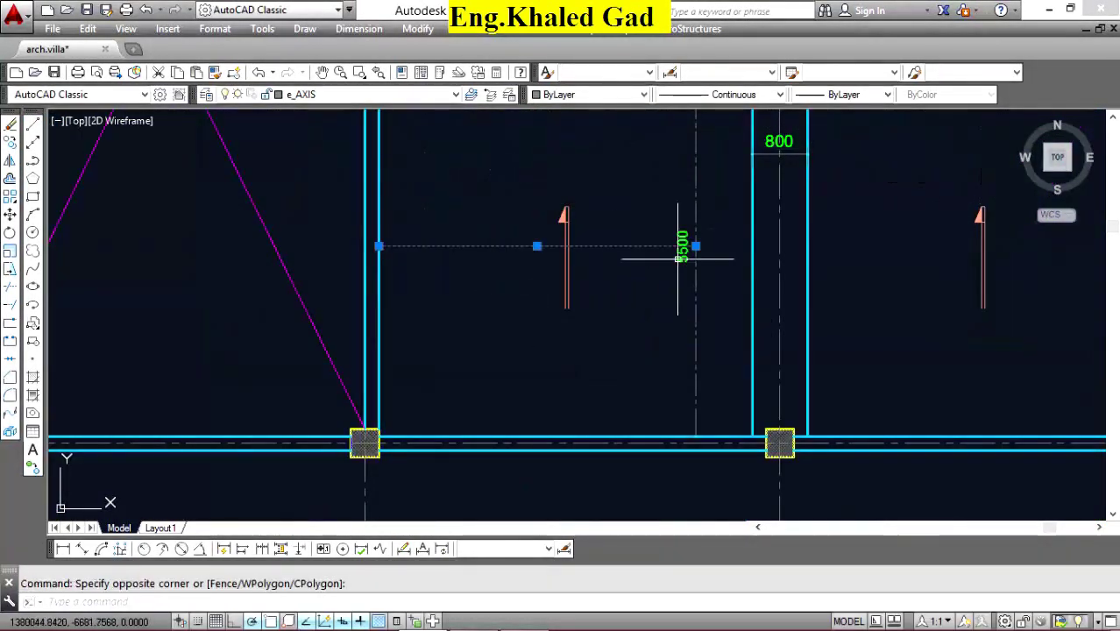
pyautogui.scroll(2, 695, 241)
pyautogui.click(695, 241)
pyautogui.click(786, 241)
pyautogui.press('Escape')
# Copy the reinforcement line across the 800 beam into the neighbouring panel.
pyautogui.click(740, 281)
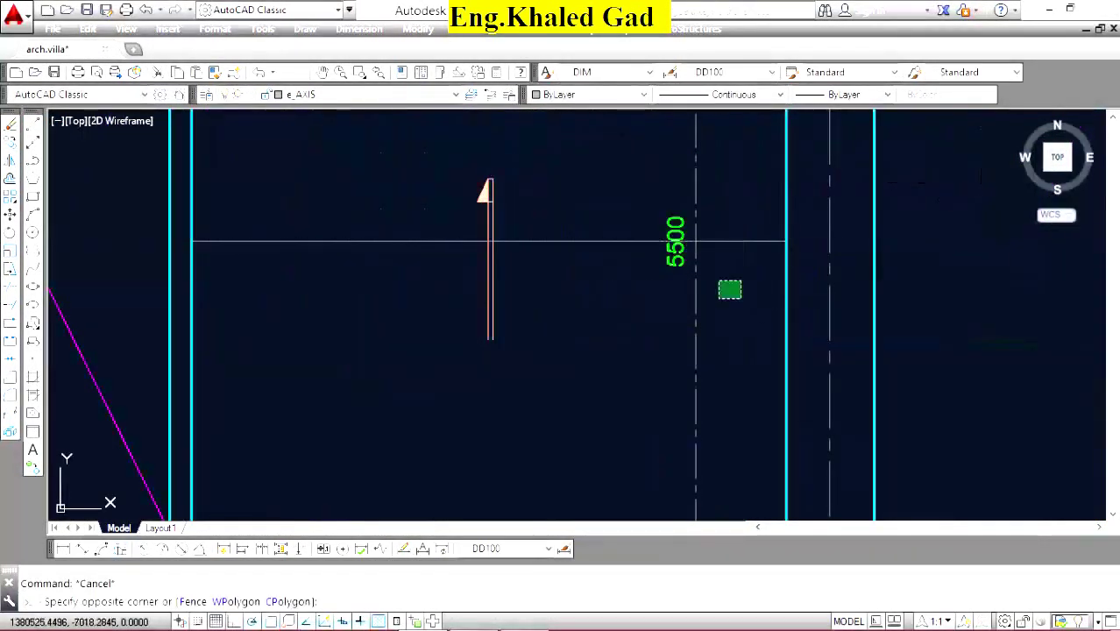
pyautogui.click(644, 221)
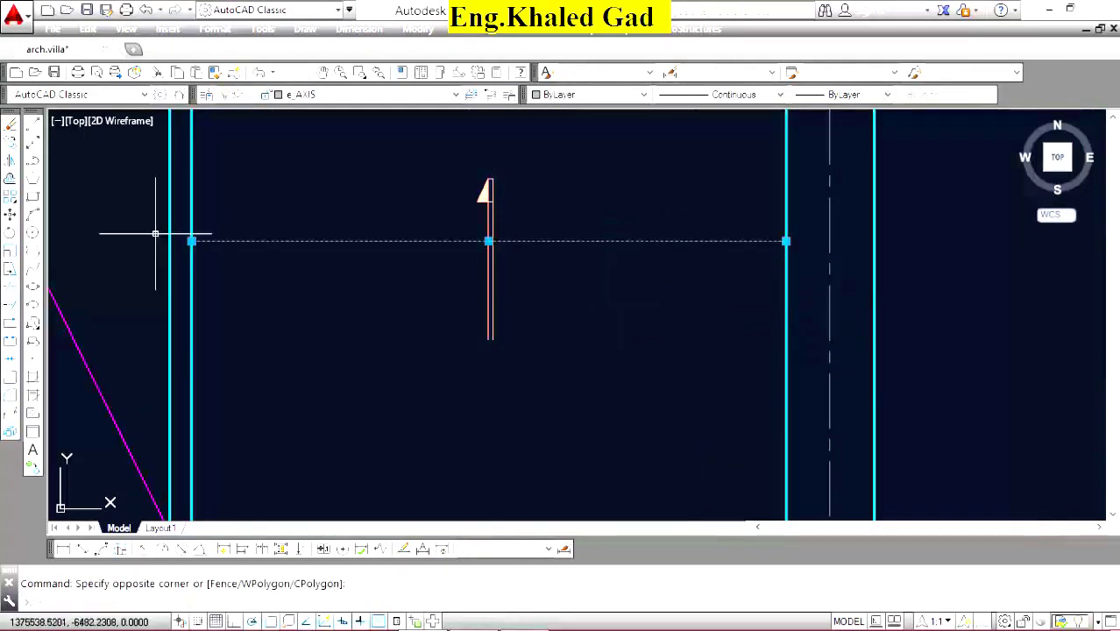
pyautogui.click(10, 143)
pyautogui.click(190, 239)
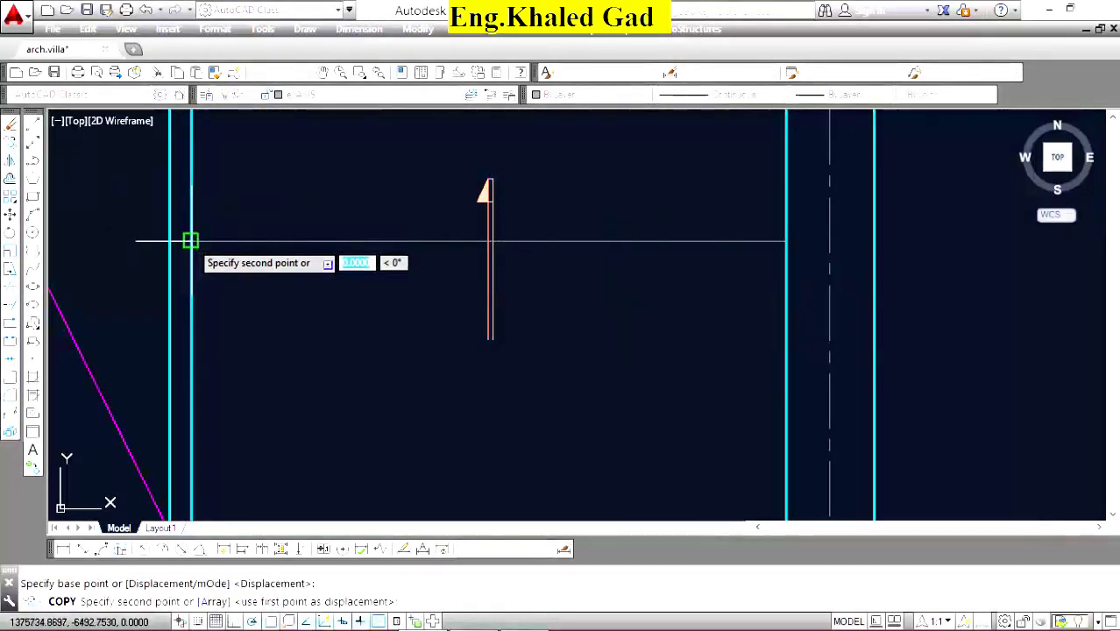
pyautogui.scroll(-3, 462, 263)
pyautogui.scroll(3, 489, 242)
pyautogui.rightClick(477, 243)
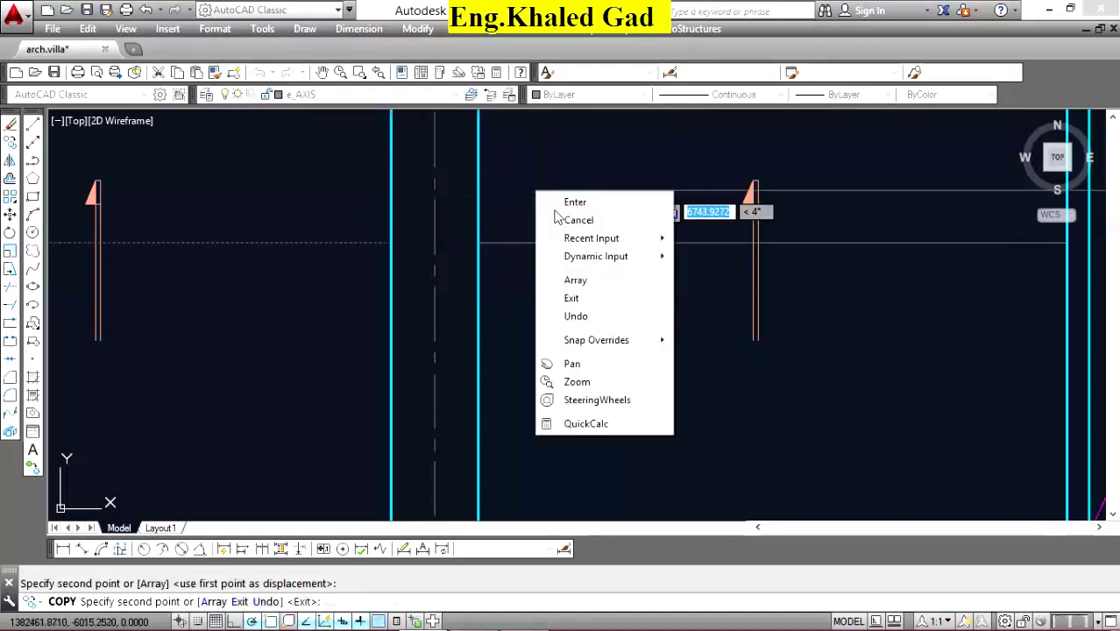
pyautogui.click(561, 199)
pyautogui.scroll(-5, 701, 298)
pyautogui.scroll(-5, 685, 297)
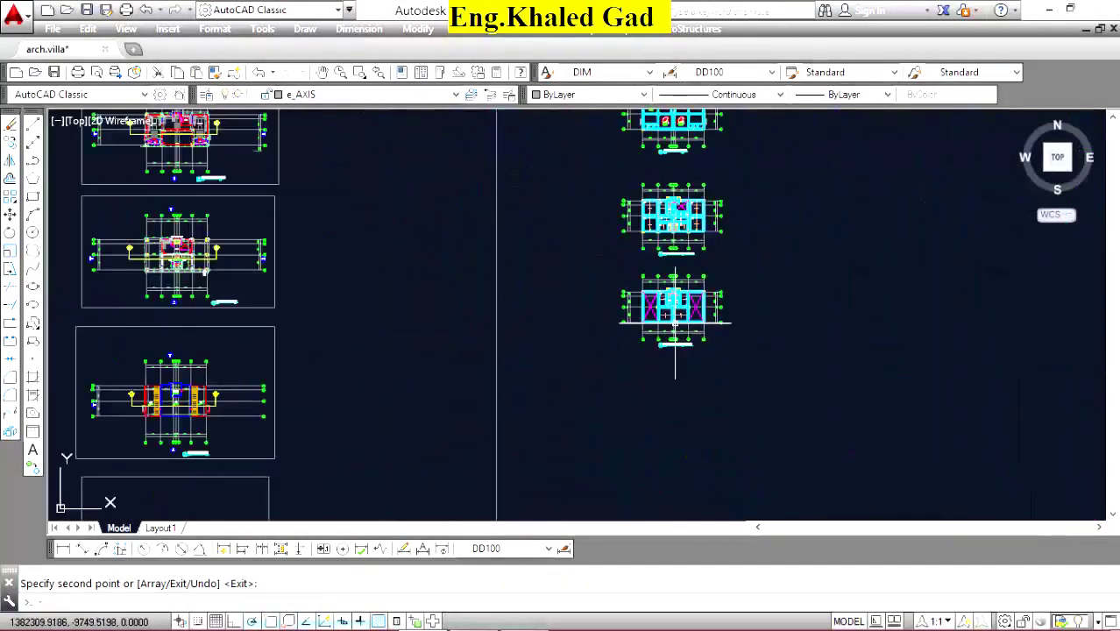
pyautogui.scroll(5, 670, 220)
pyautogui.scroll(5, 855, 229)
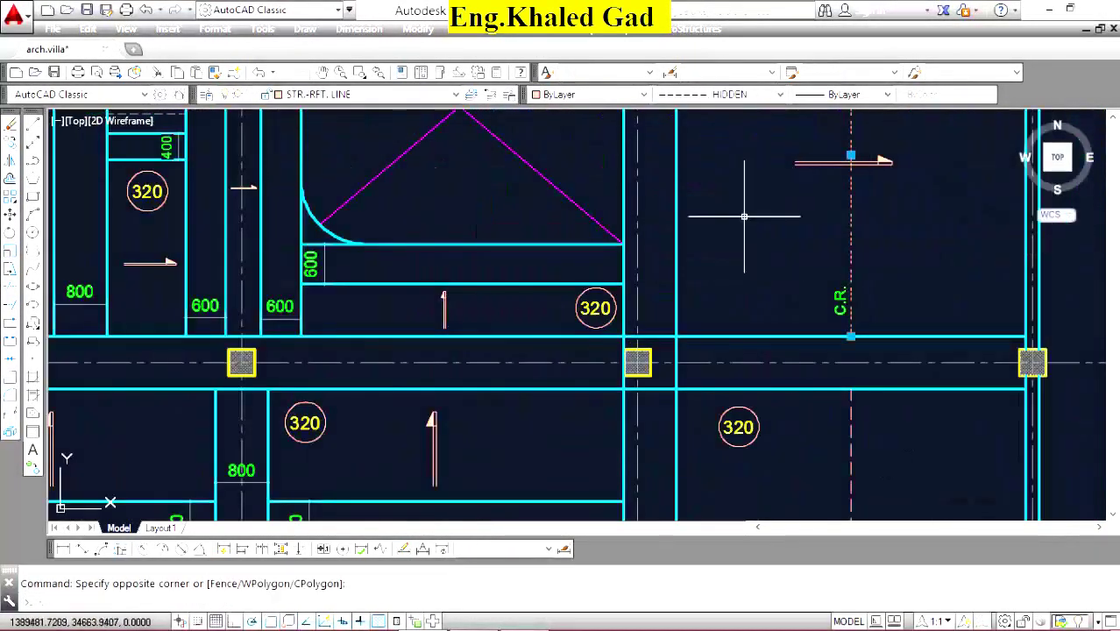
# Use MATCHPROP to give both lines the dashed STR.-RFT. LINE hidden linetype.
pyautogui.write('ma')
pyautogui.press('Return')
pyautogui.scroll(-5, 674, 210)
pyautogui.scroll(3, 631, 277)
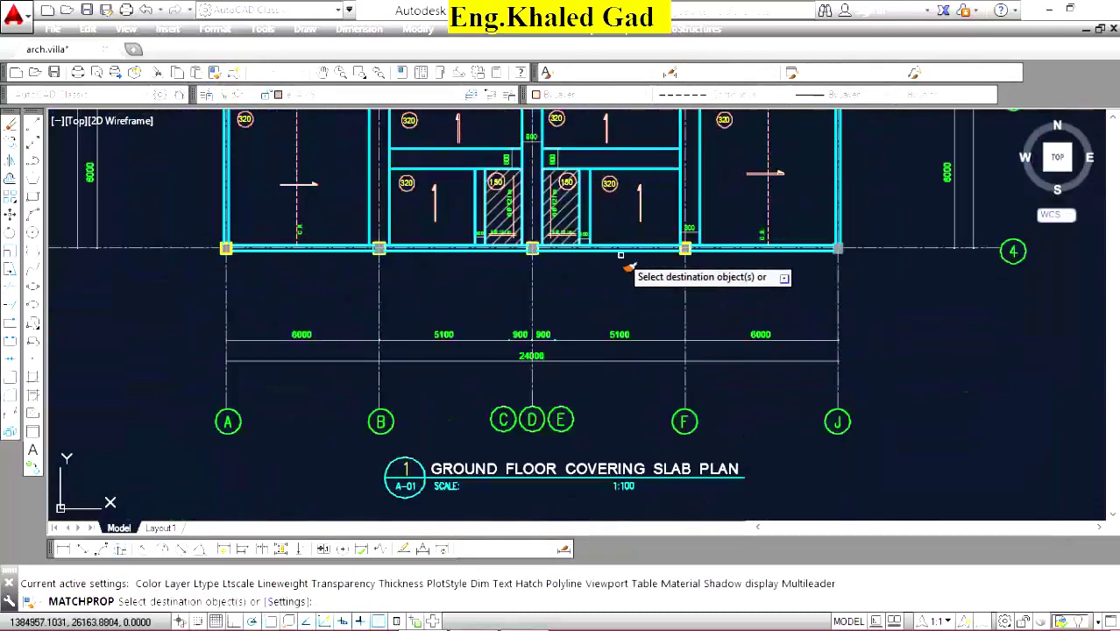
pyautogui.scroll(-3, 675, 242)
pyautogui.scroll(5, 601, 464)
pyautogui.scroll(3, 718, 387)
pyautogui.click(750, 225)
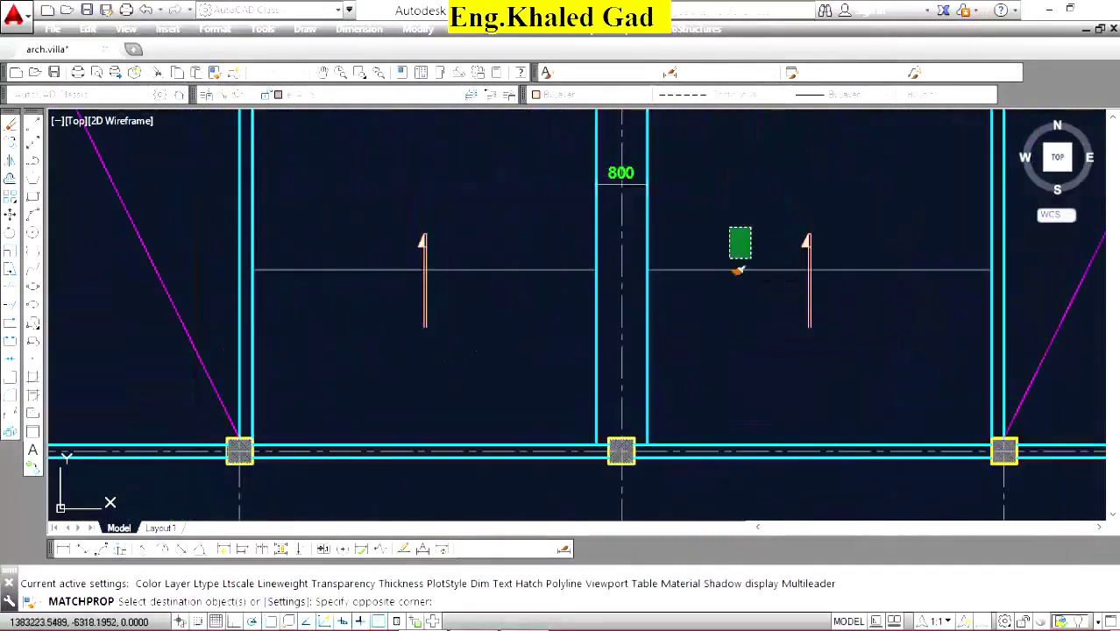
pyautogui.click(740, 258)
pyautogui.rightClick(533, 223)
pyautogui.click(571, 234)
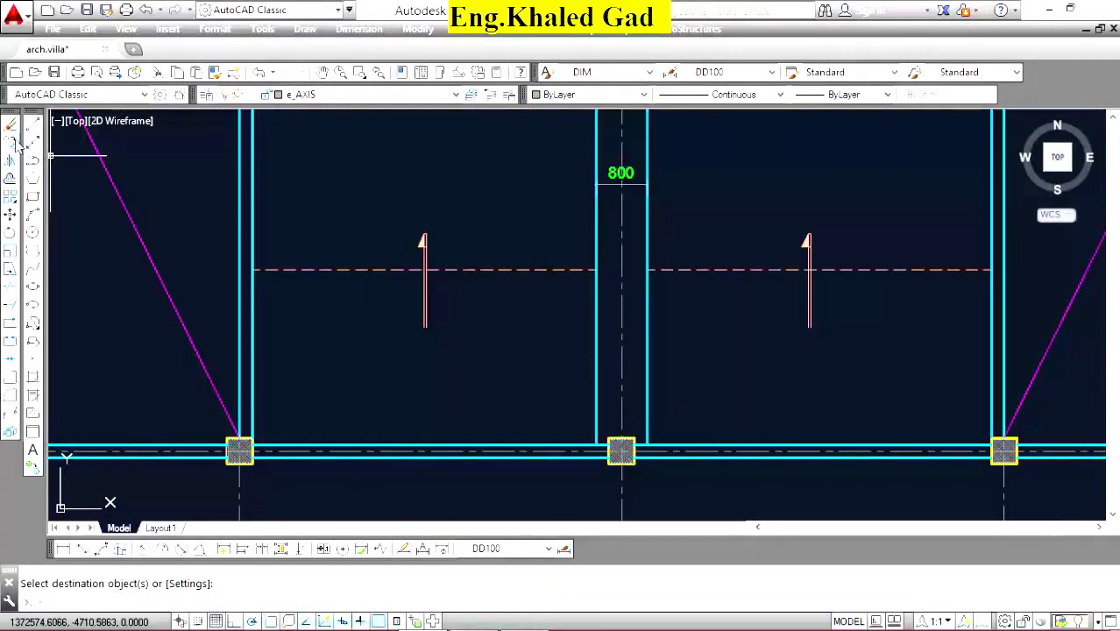
pyautogui.scroll(-5, 631, 262)
pyautogui.scroll(2, 715, 156)
pyautogui.scroll(-2, 726, 156)
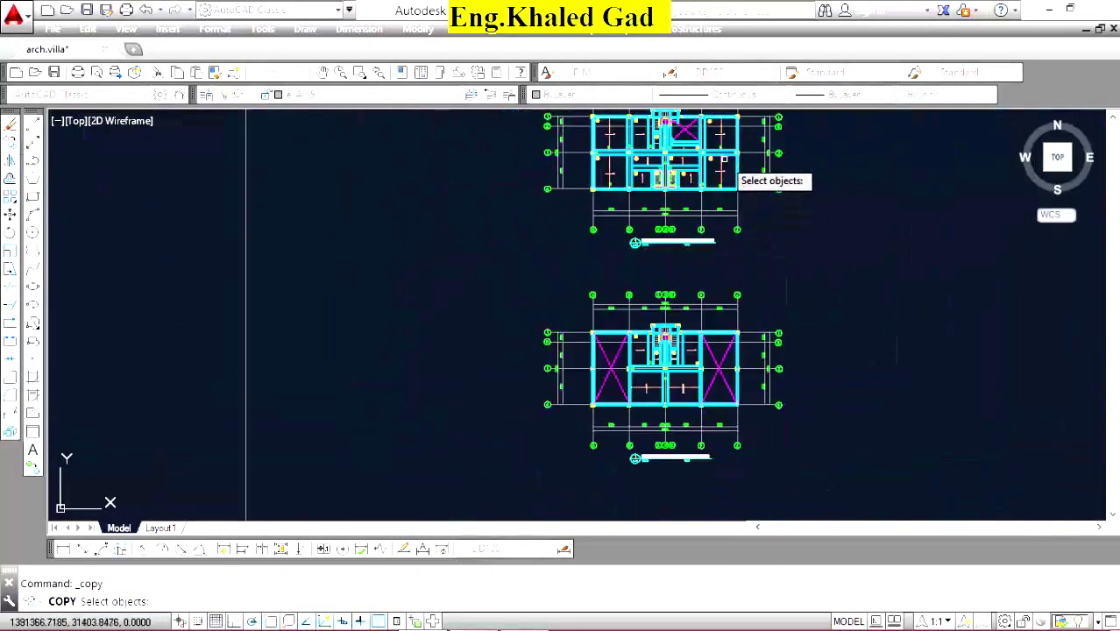
pyautogui.scroll(5, 690, 287)
pyautogui.scroll(5, 690, 288)
# Select the C.R. label and pick a base point for copying it.
pyautogui.click(700, 156)
pyautogui.click(600, 275)
pyautogui.press('Return')
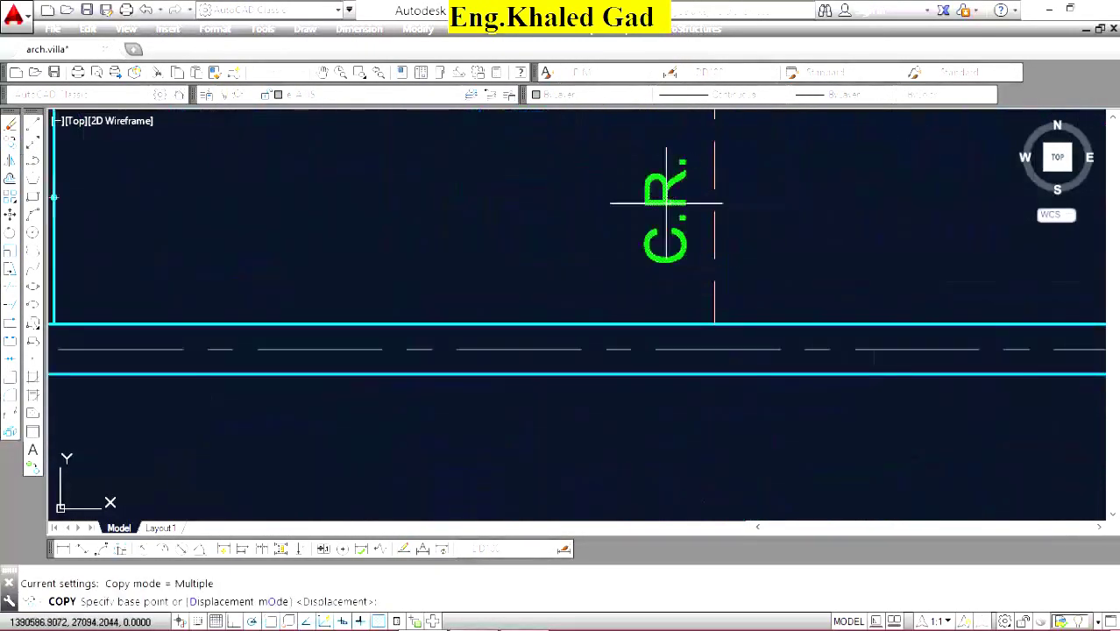
pyautogui.click(718, 199)
pyautogui.scroll(-8, 782, 155)
pyautogui.scroll(-3, 645, 250)
pyautogui.scroll(4, 674, 287)
# Place the copied C.R. label near the new dashed line.
pyautogui.scroll(4, 501, 225)
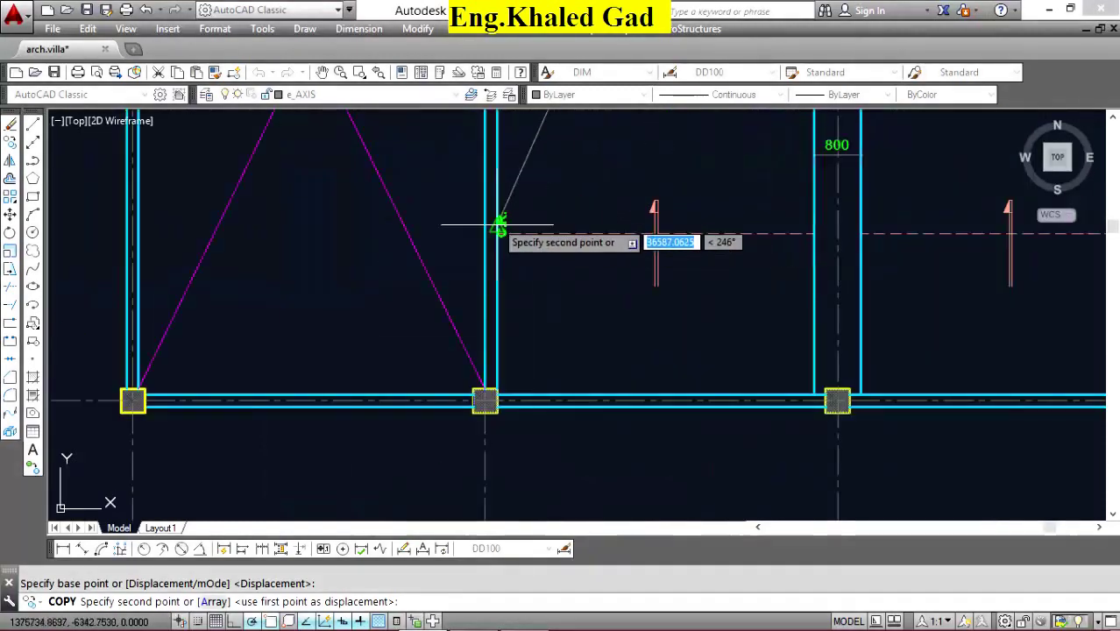
pyautogui.scroll(2, 533, 215)
pyautogui.click(533, 214)
pyautogui.rightClick(583, 180)
pyautogui.click(603, 187)
# Rotate the new C.R. label so it reads horizontally.
pyautogui.click(607, 175)
pyautogui.click(525, 240)
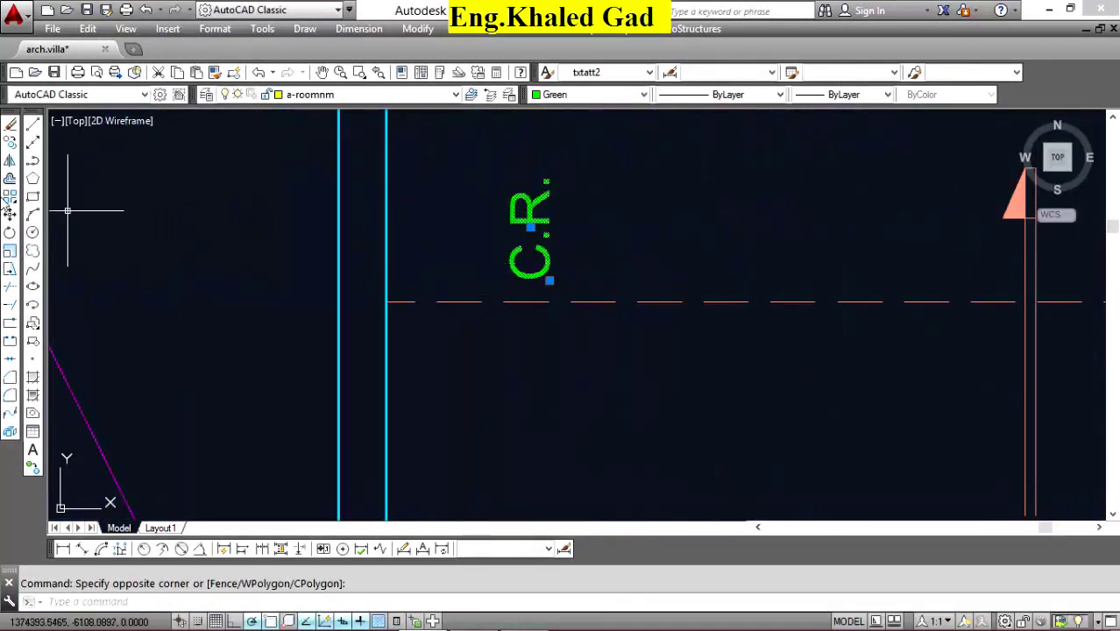
pyautogui.click(9, 232)
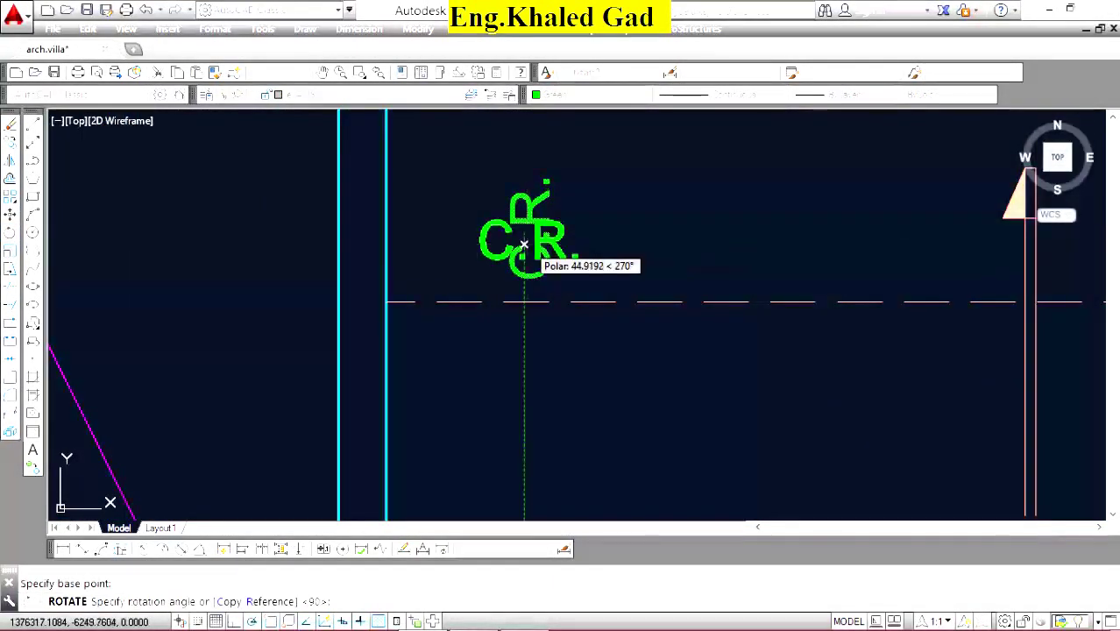
pyautogui.press('Escape')
pyautogui.click(602, 197)
# Move the C.R. label to sit just above the dashed line's end.
pyautogui.click(477, 266)
pyautogui.click(10, 215)
pyautogui.scroll(2, 592, 244)
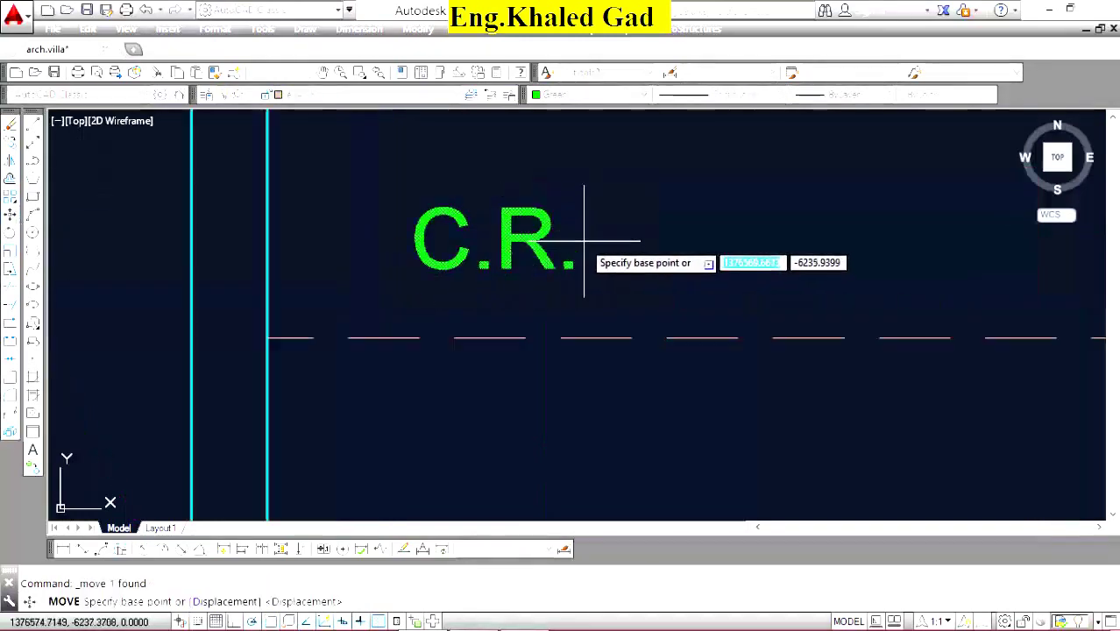
pyautogui.click(496, 238)
pyautogui.click(454, 281)
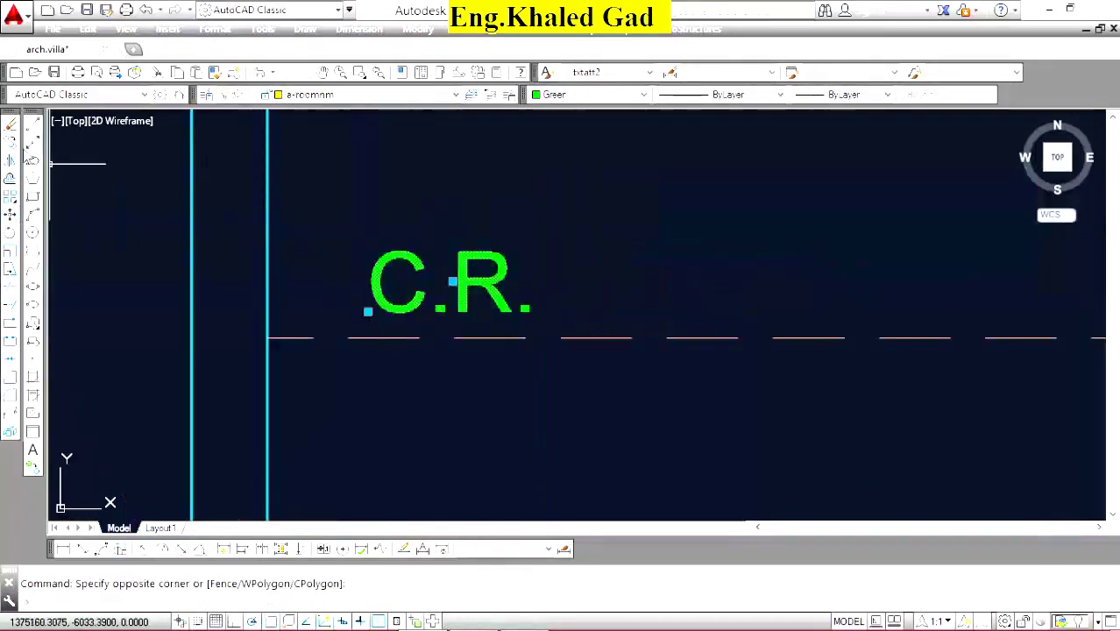
# Copy the C.R. label to the other end of the dashed line.
pyautogui.click(31, 158)
pyautogui.click(452, 282)
pyautogui.scroll(-3, 437, 283)
pyautogui.scroll(3, 980, 302)
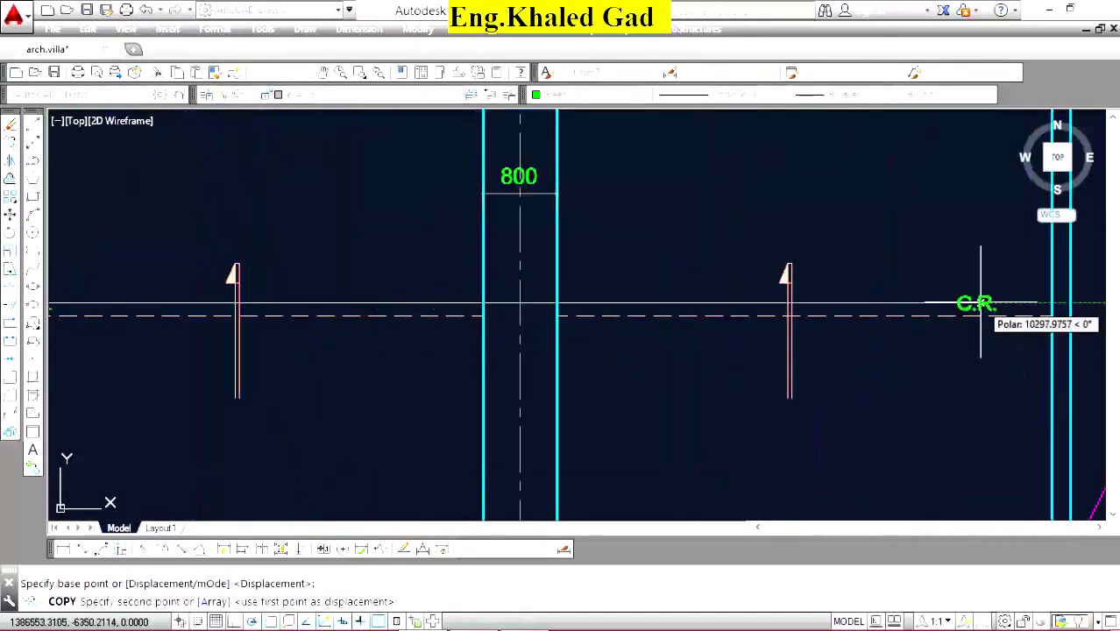
pyautogui.rightClick(795, 226)
pyautogui.click(860, 252)
# Draw a horizontal reinforcement line above the stair core.
pyautogui.scroll(-3, 666, 327)
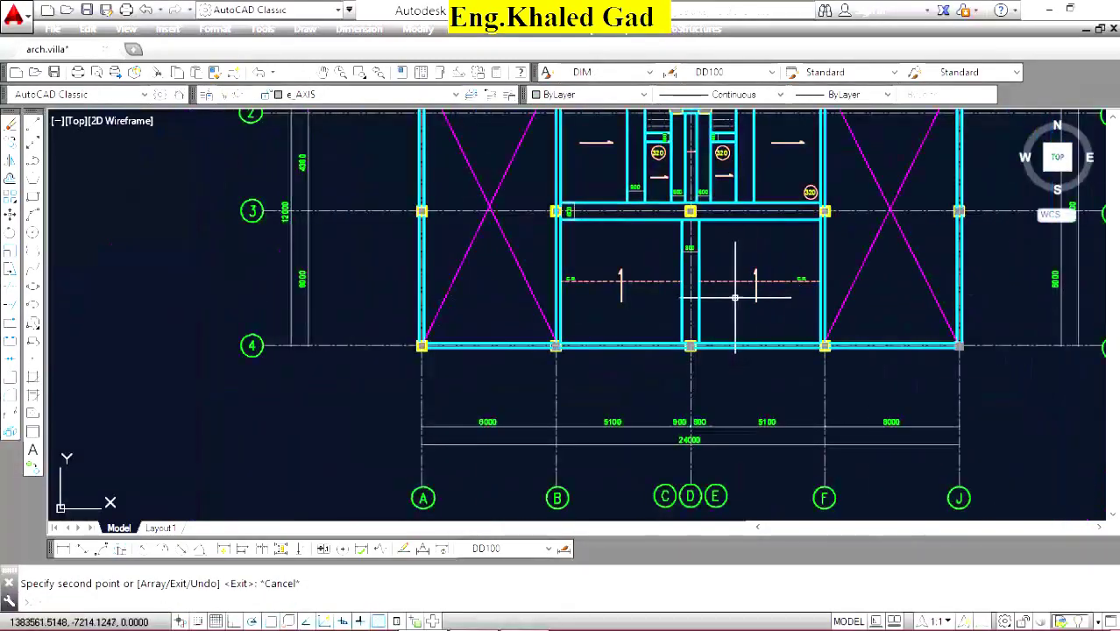
pyautogui.scroll(-2, 666, 326)
pyautogui.scroll(4, 666, 327)
pyautogui.scroll(1, 669, 258)
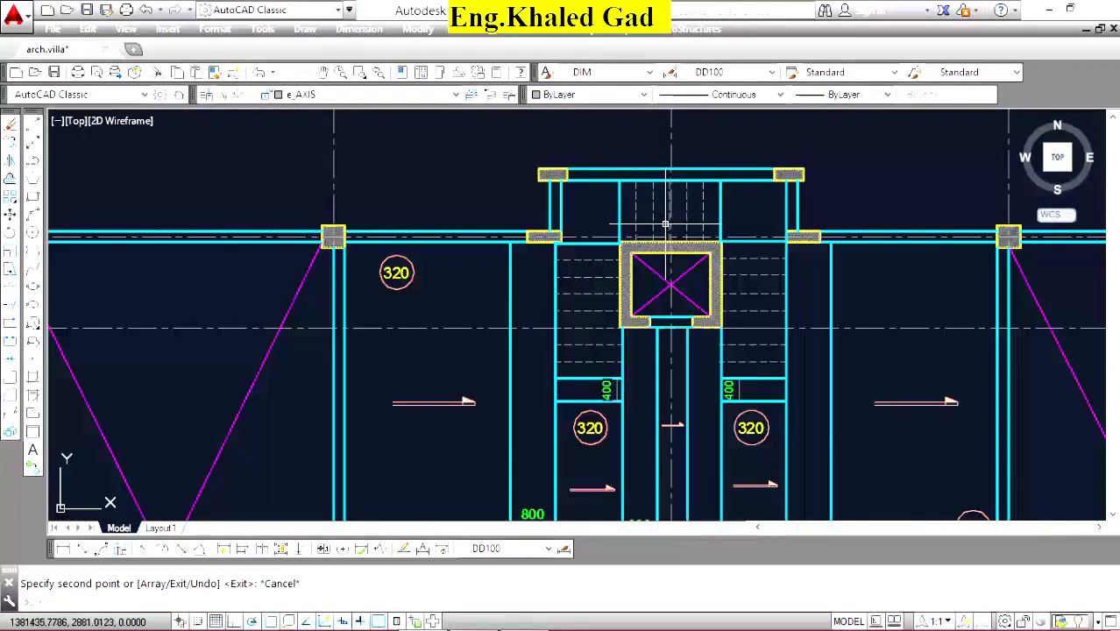
pyautogui.scroll(-2, 666, 224)
pyautogui.scroll(-2, 666, 224)
pyautogui.scroll(2, 614, 175)
pyautogui.scroll(3, 565, 133)
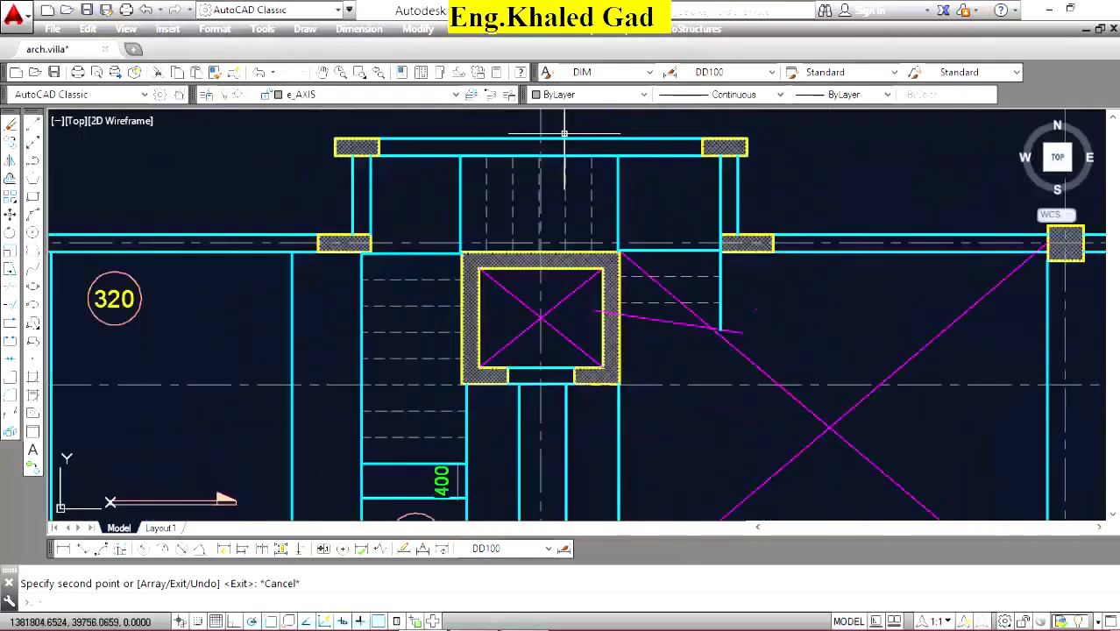
pyautogui.click(35, 125)
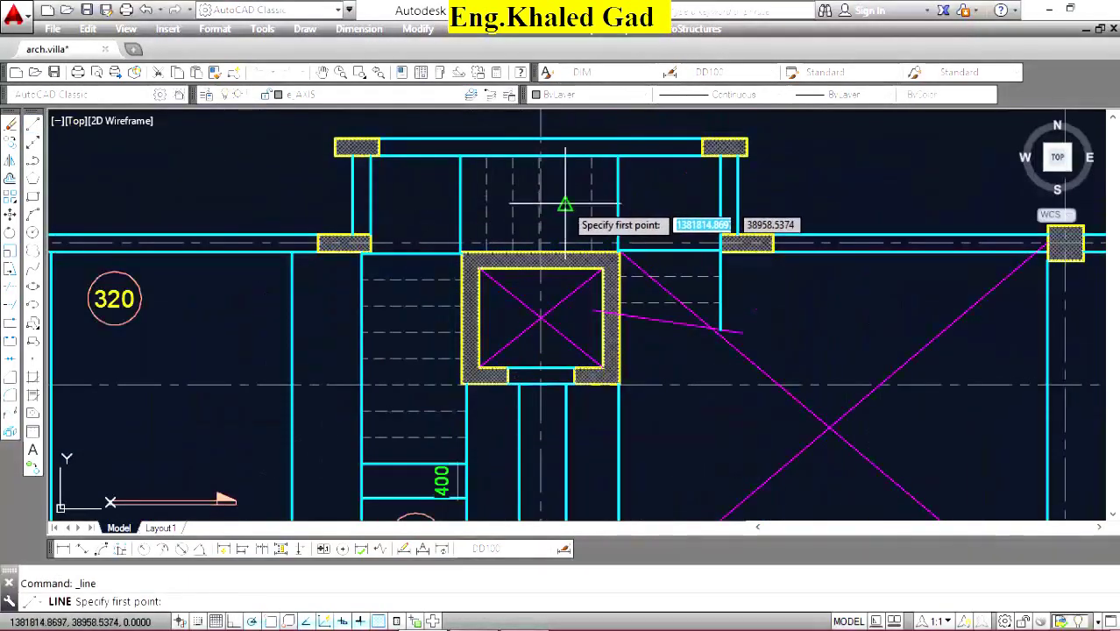
pyautogui.click(398, 204)
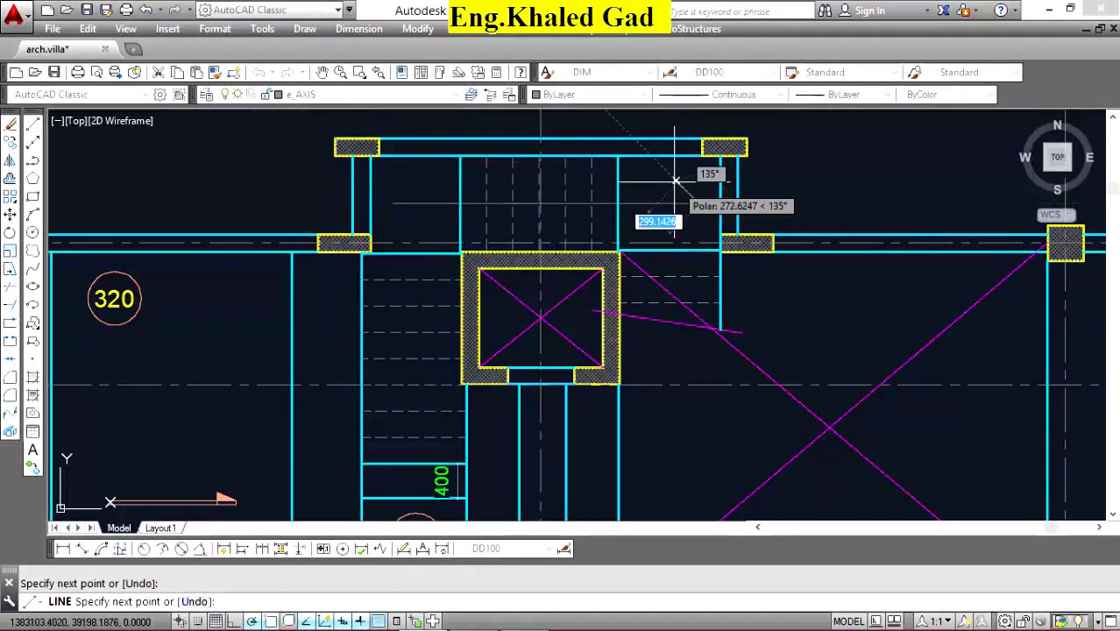
pyautogui.rightClick(675, 180)
pyautogui.click(681, 185)
# Copy the horizontal line to sit just below the original.
pyautogui.scroll(4, 678, 198)
pyautogui.click(663, 210)
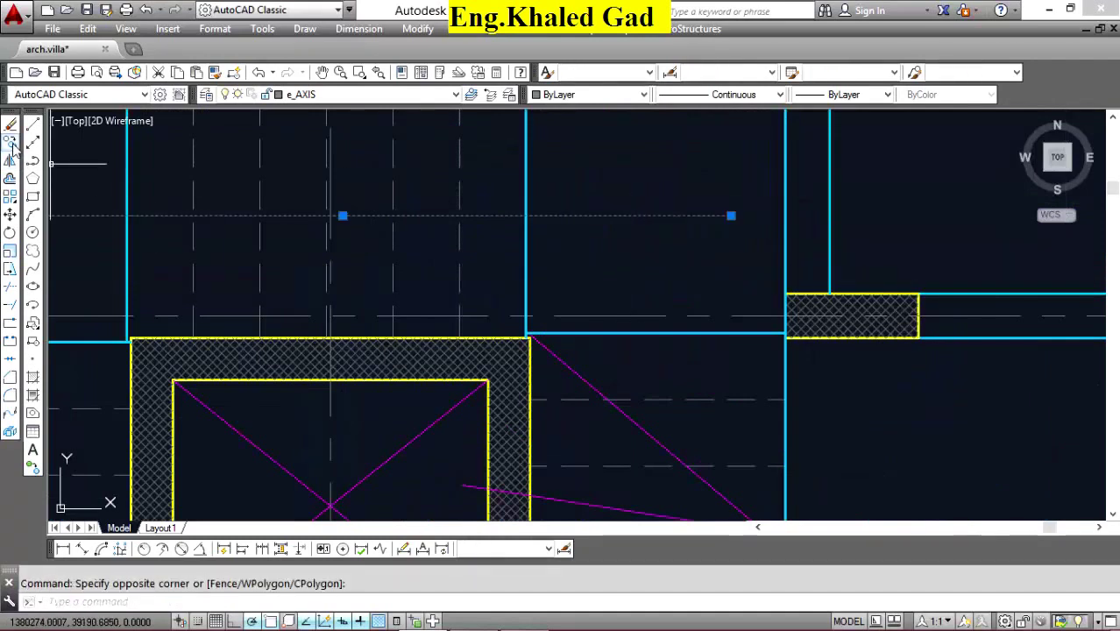
pyautogui.click(10, 142)
pyautogui.click(600, 178)
pyautogui.click(600, 183)
pyautogui.rightClick(604, 151)
pyautogui.click(640, 156)
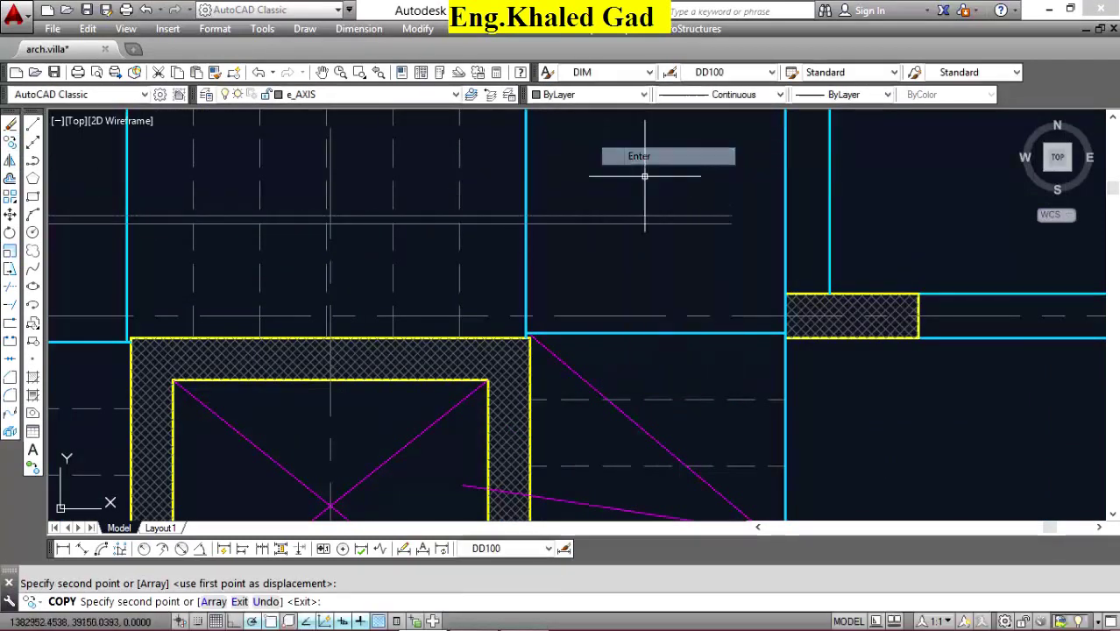
pyautogui.scroll(-3, 644, 176)
pyautogui.scroll(2, 325, 205)
# Draw a vertical bar line running down through the stair.
pyautogui.click(10, 125)
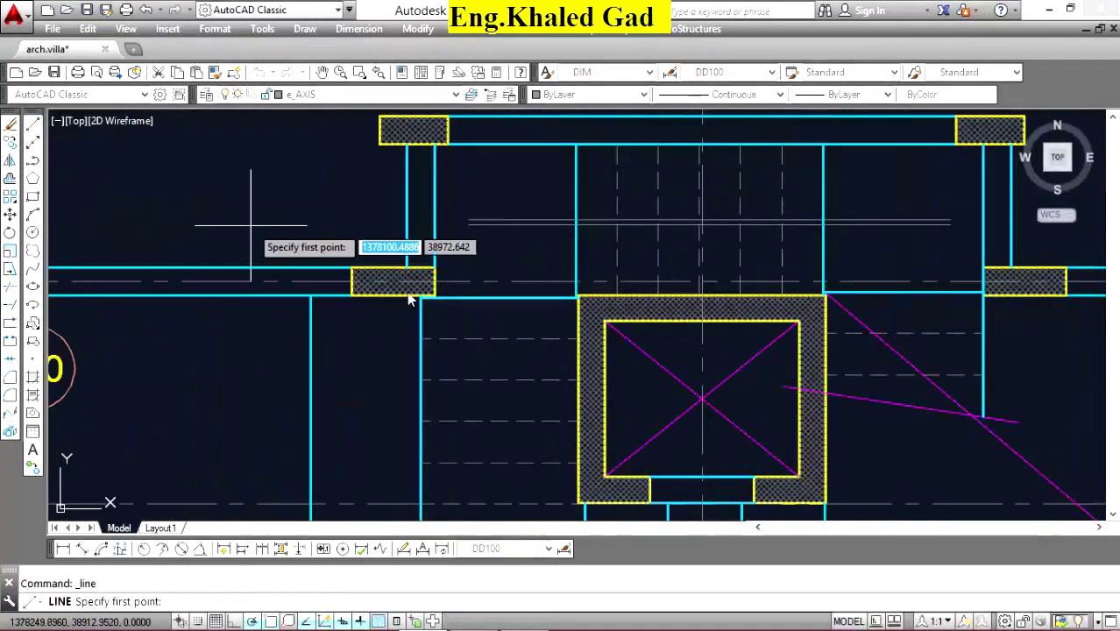
pyautogui.click(498, 176)
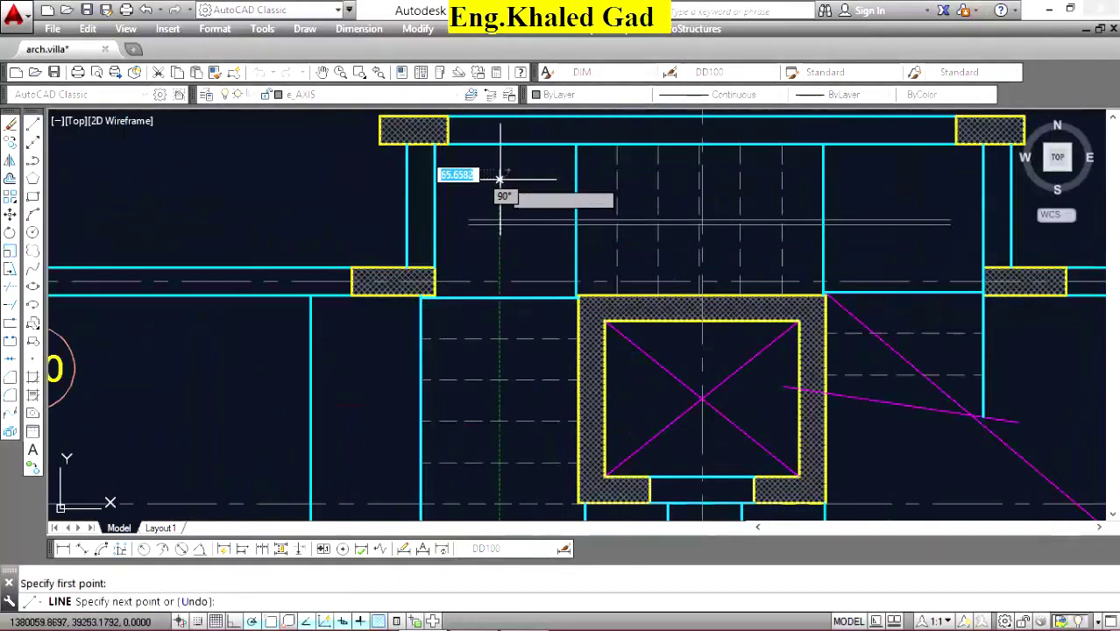
pyautogui.scroll(-2, 526, 228)
pyautogui.scroll(3, 464, 385)
pyautogui.click(492, 408)
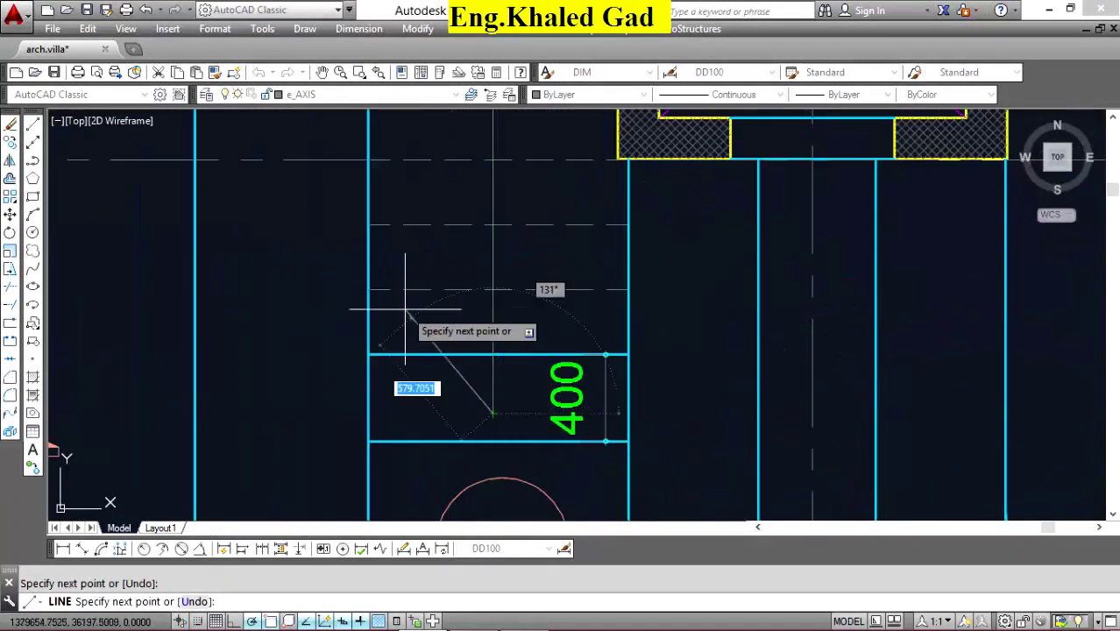
pyautogui.press('Escape')
# Copy the vertical bar line to a new position beside the stair.
pyautogui.click(517, 249)
pyautogui.click(455, 263)
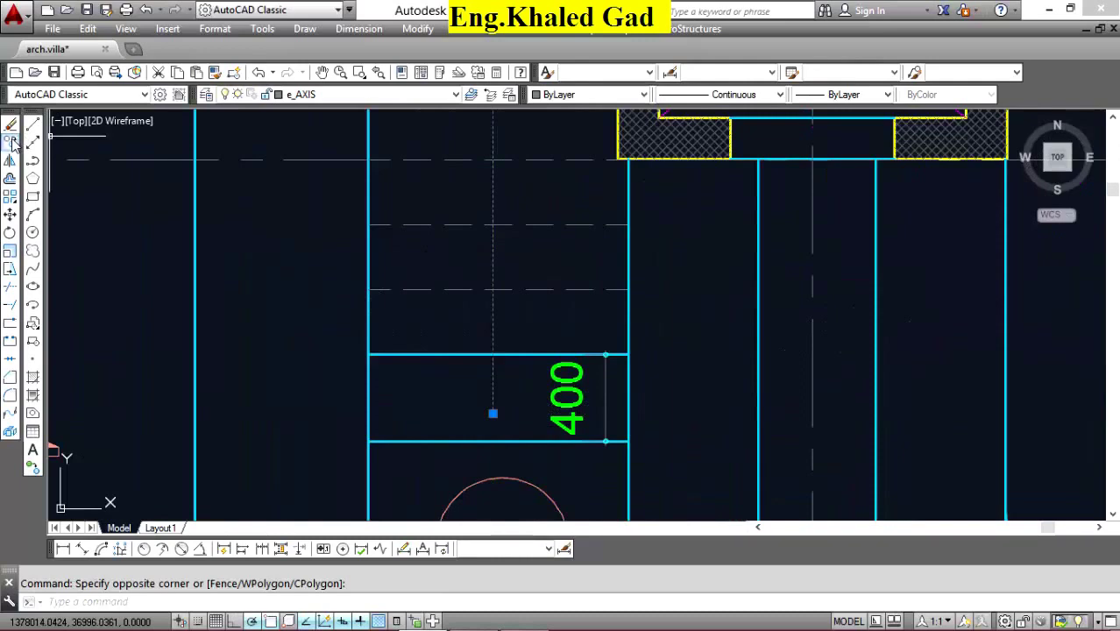
pyautogui.click(10, 141)
pyautogui.click(446, 263)
pyautogui.click(412, 220)
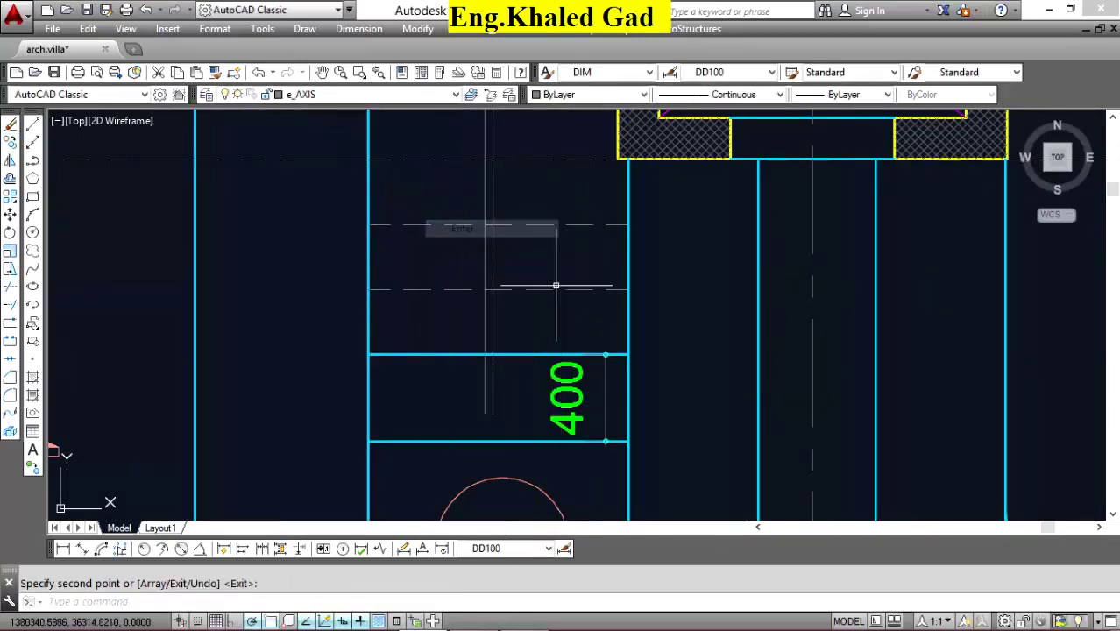
pyautogui.scroll(-3, 555, 285)
pyautogui.press('Escape')
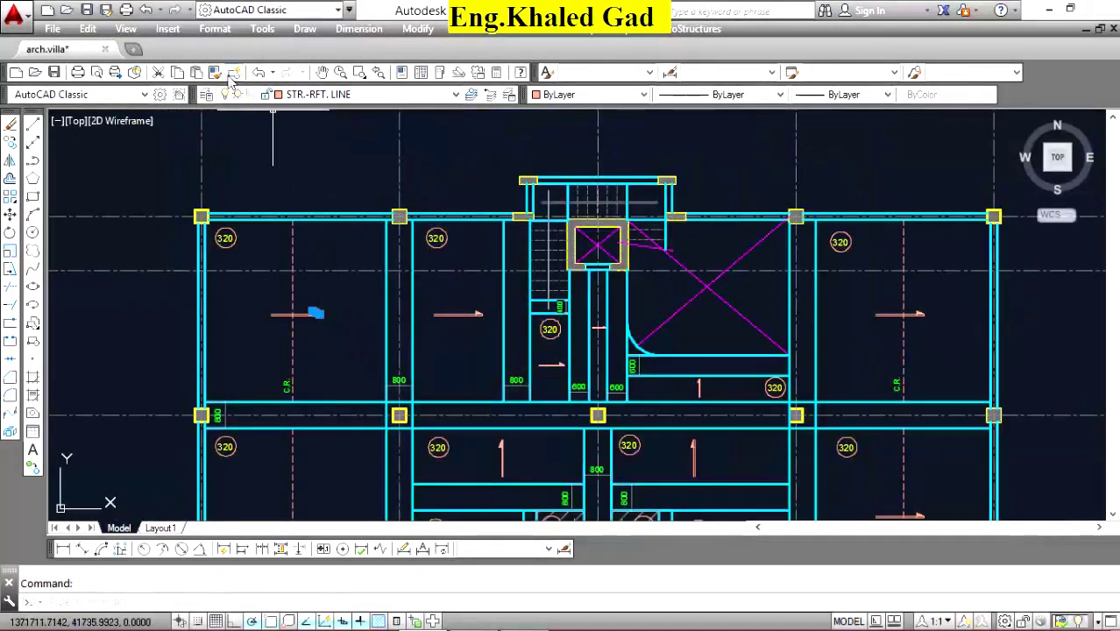
# Match the new lines to the dashed STR.-RFT. LINE properties with MATCHPROP.
pyautogui.click(214, 72)
pyautogui.scroll(2, 554, 219)
pyautogui.scroll(2, 561, 219)
pyautogui.click(531, 191)
pyautogui.click(487, 235)
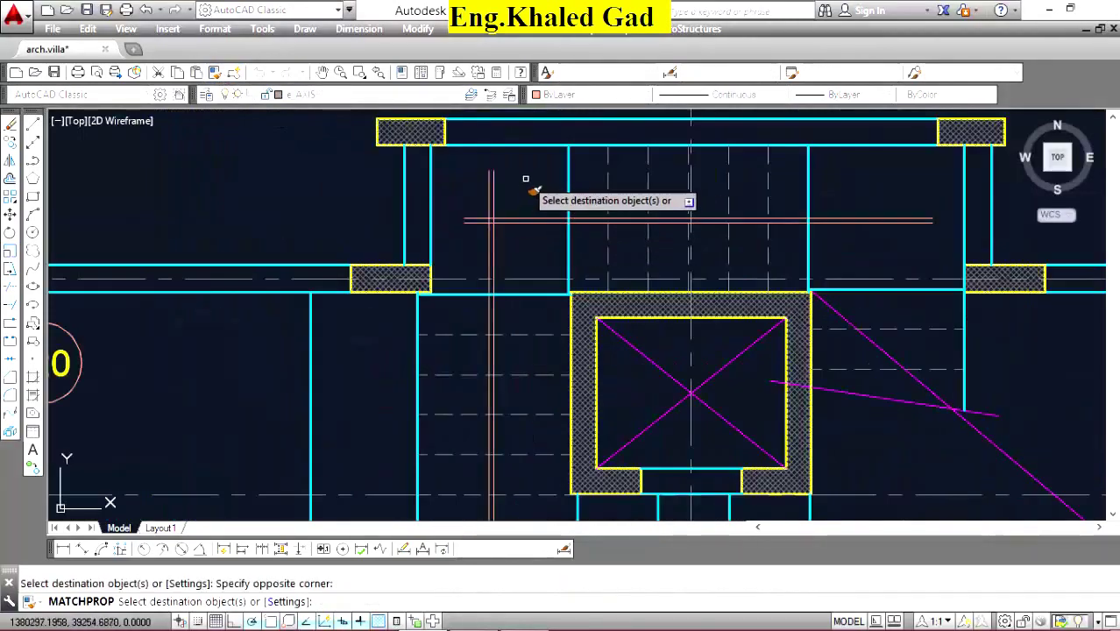
pyautogui.rightClick(529, 180)
pyautogui.scroll(-2, 673, 213)
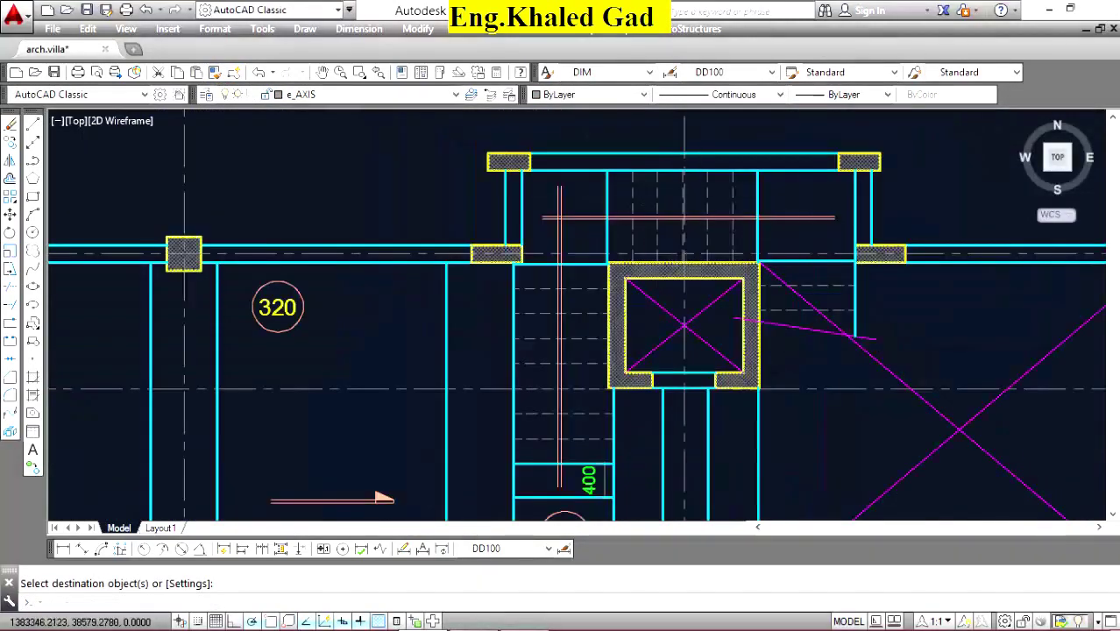
pyautogui.scroll(3, 724, 219)
pyautogui.scroll(-3, 724, 219)
# Mirror the vertical reinforcement line into the bay right of the stair core, keeping the original.
pyautogui.click(516, 212)
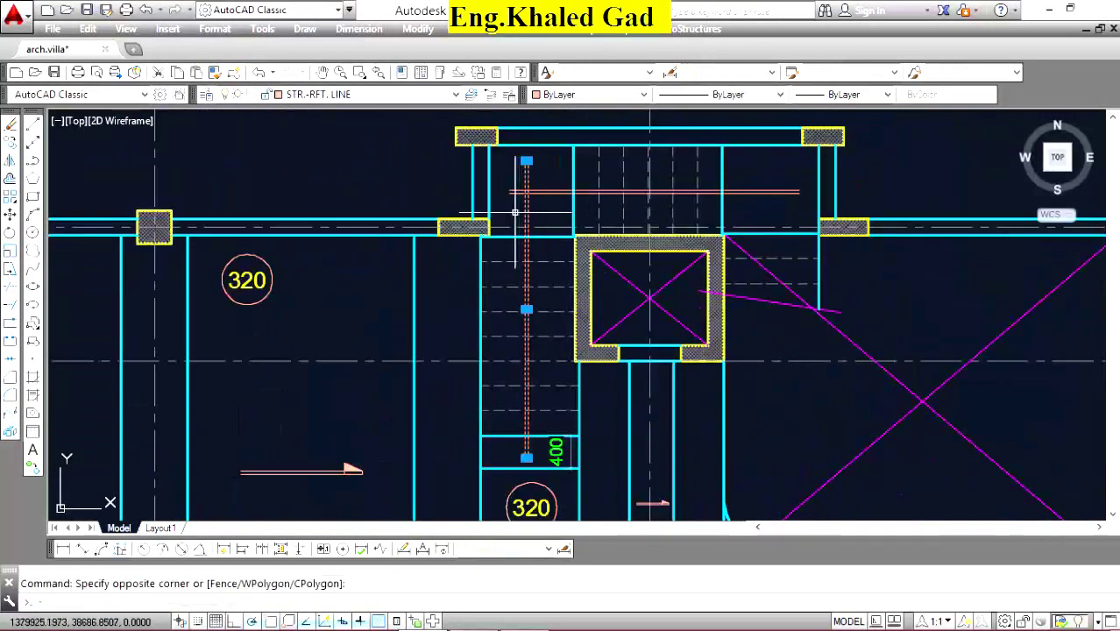
pyautogui.click(11, 173)
pyautogui.scroll(-2, 627, 328)
pyautogui.scroll(4, 636, 198)
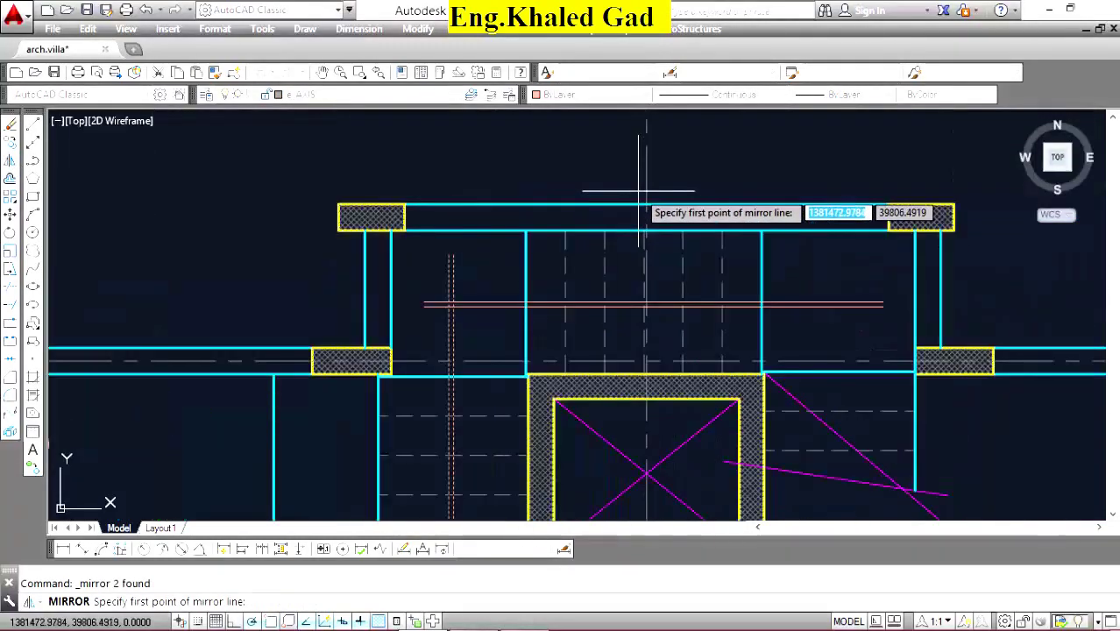
pyautogui.click(646, 204)
pyautogui.click(655, 150)
pyautogui.rightClick(663, 147)
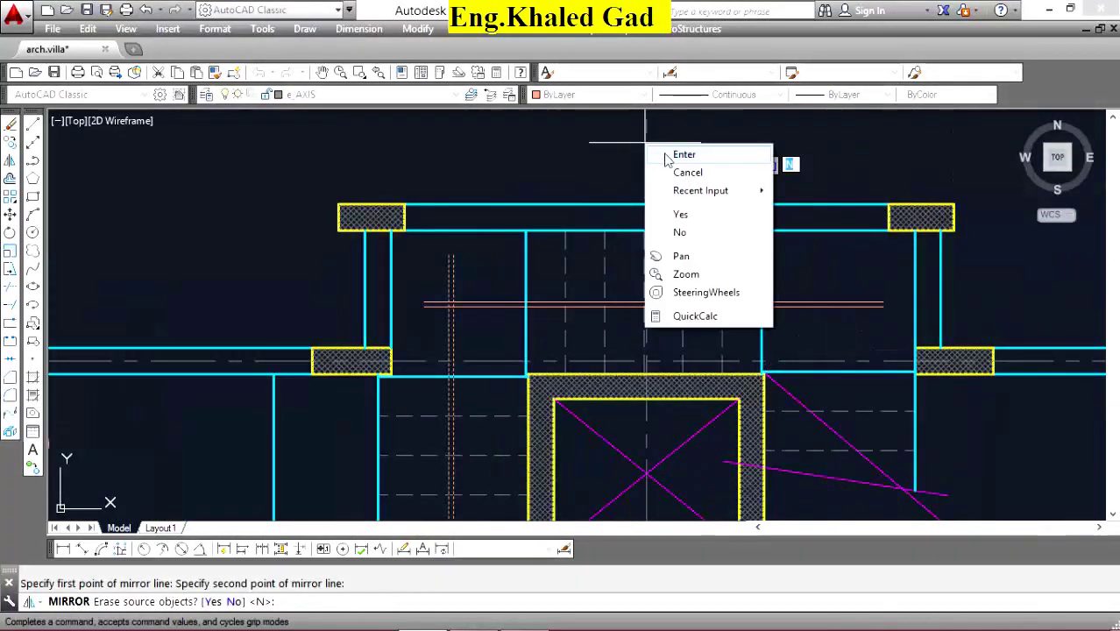
pyautogui.click(682, 155)
pyautogui.scroll(-4, 695, 177)
pyautogui.press('Return')
pyautogui.scroll(3, 777, 353)
# Stretch the mirrored line's end up to the magenta diagonal.
pyautogui.click(731, 346)
pyautogui.click(708, 387)
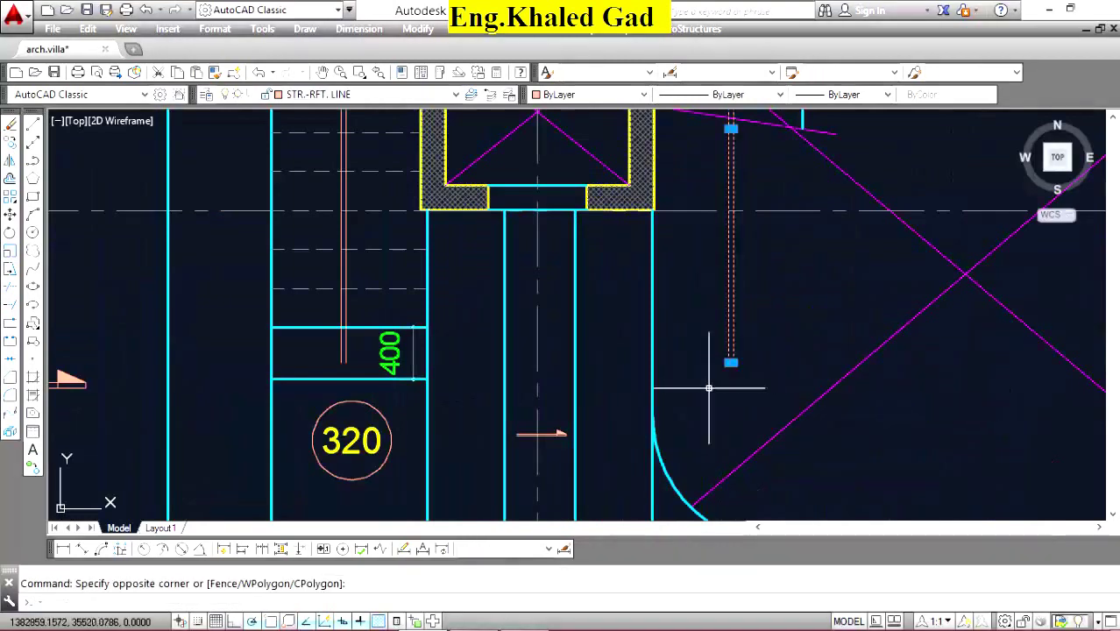
pyautogui.click(732, 362)
pyautogui.scroll(2, 733, 362)
pyautogui.scroll(2, 640, 155)
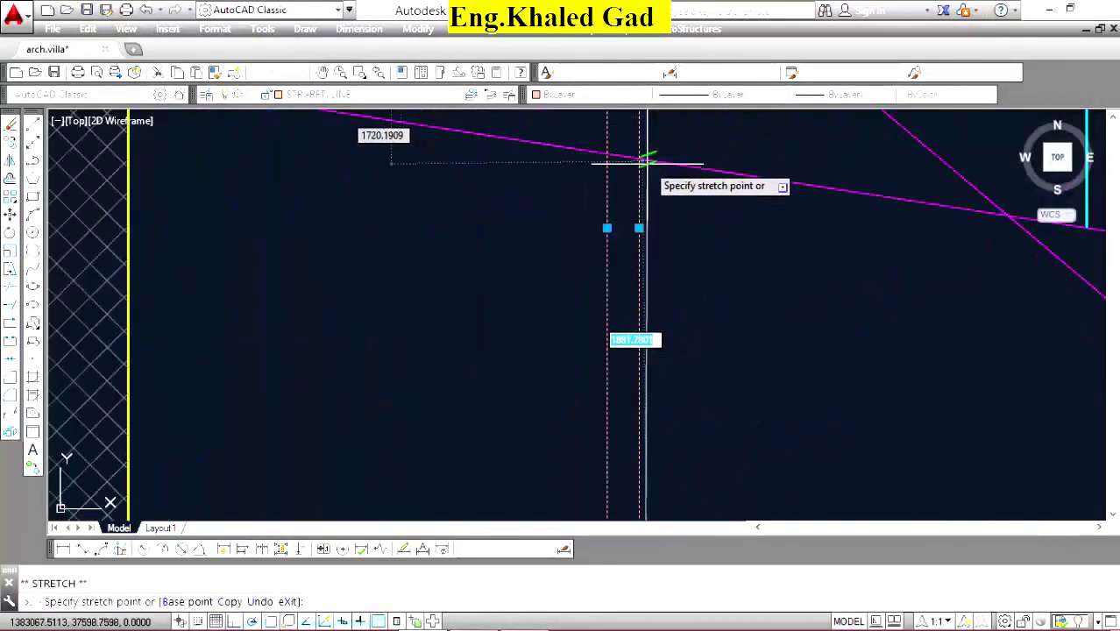
pyautogui.scroll(-1, 640, 155)
pyautogui.scroll(-4, 671, 216)
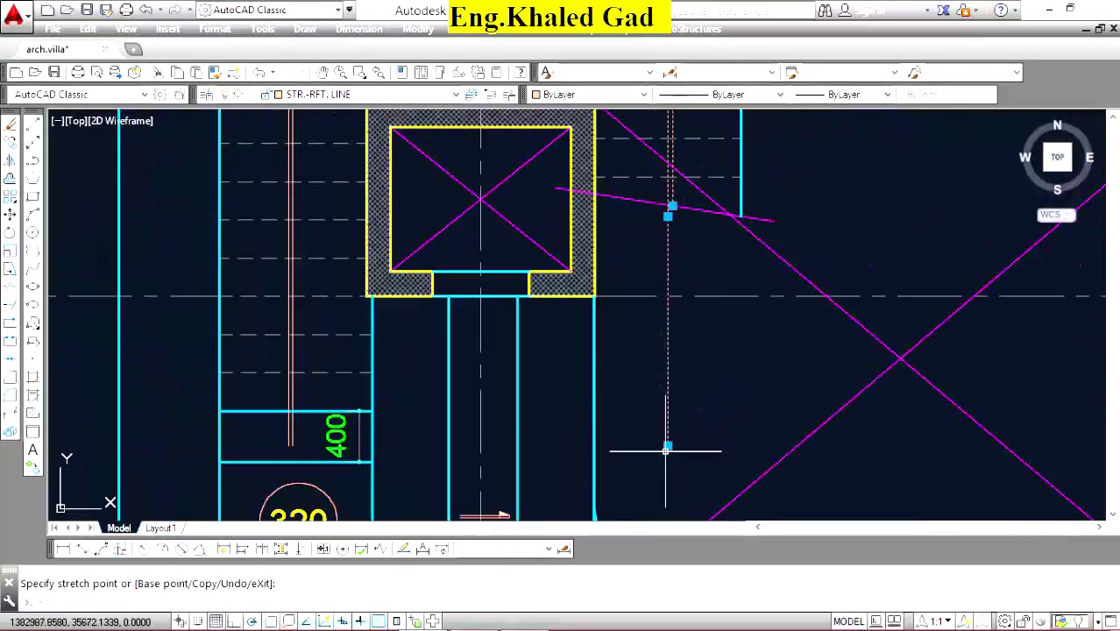
pyautogui.scroll(5, 674, 207)
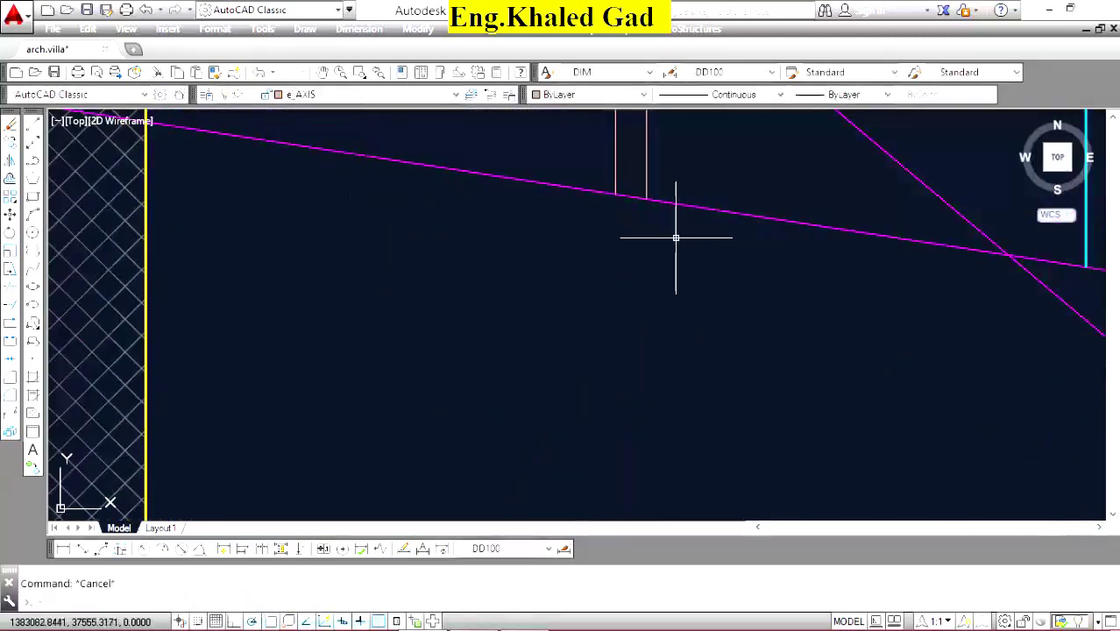
pyautogui.scroll(-3, 676, 238)
# Copy the 8 Ø 12 / m,top and 8 Ø 16 / m,bottom bar labels into the stair area.
pyautogui.scroll(-3, 692, 226)
pyautogui.scroll(-5, 688, 219)
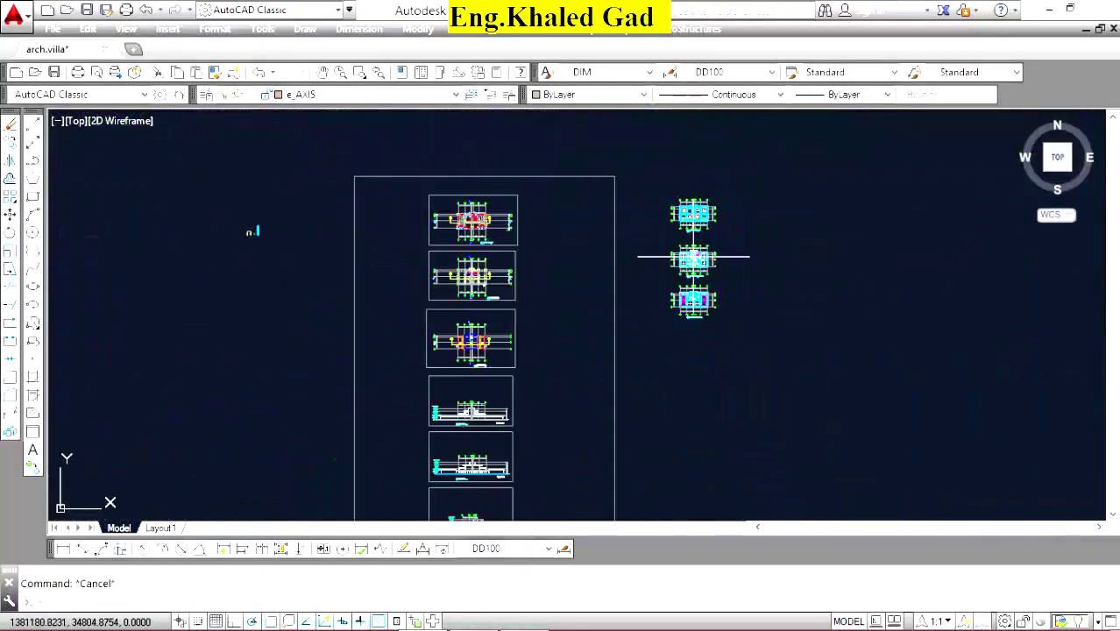
pyautogui.scroll(3, 212, 233)
pyautogui.scroll(3, 349, 205)
pyautogui.scroll(3, 288, 212)
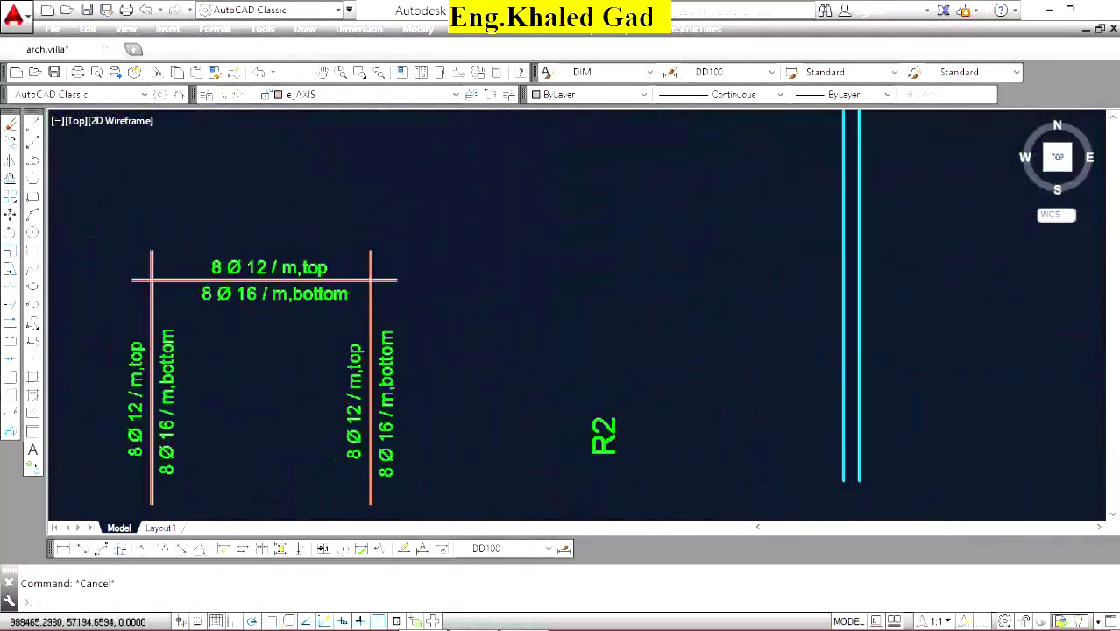
pyautogui.scroll(2, 478, 206)
pyautogui.moveTo(479, 206); pyautogui.dragTo(355, 331)
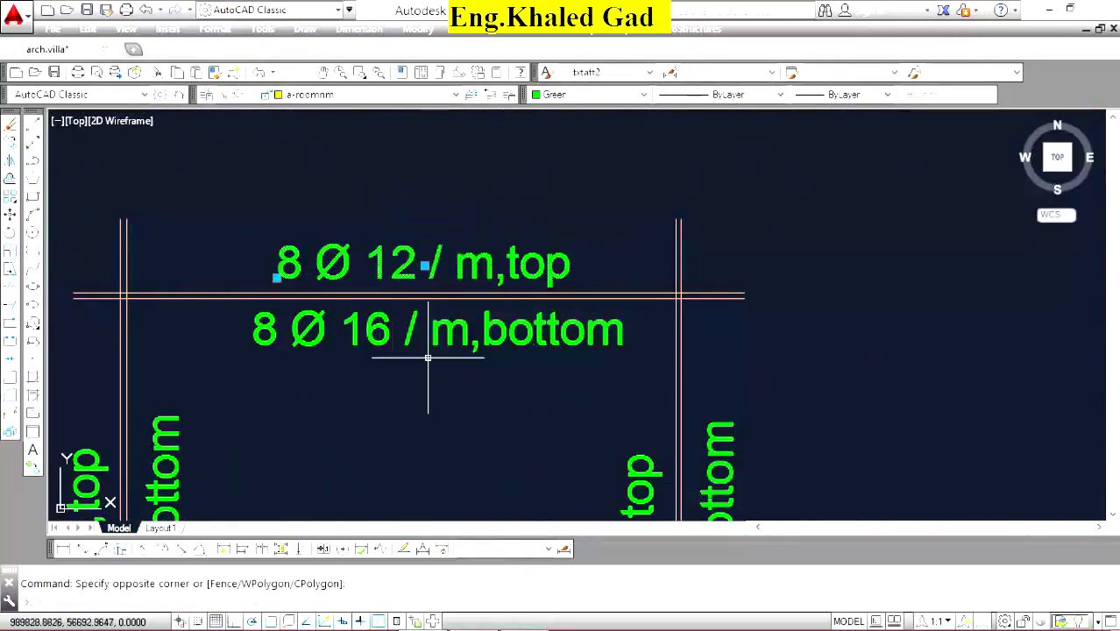
pyautogui.click(26, 158)
pyautogui.click(408, 295)
pyautogui.scroll(-3, 207, 233)
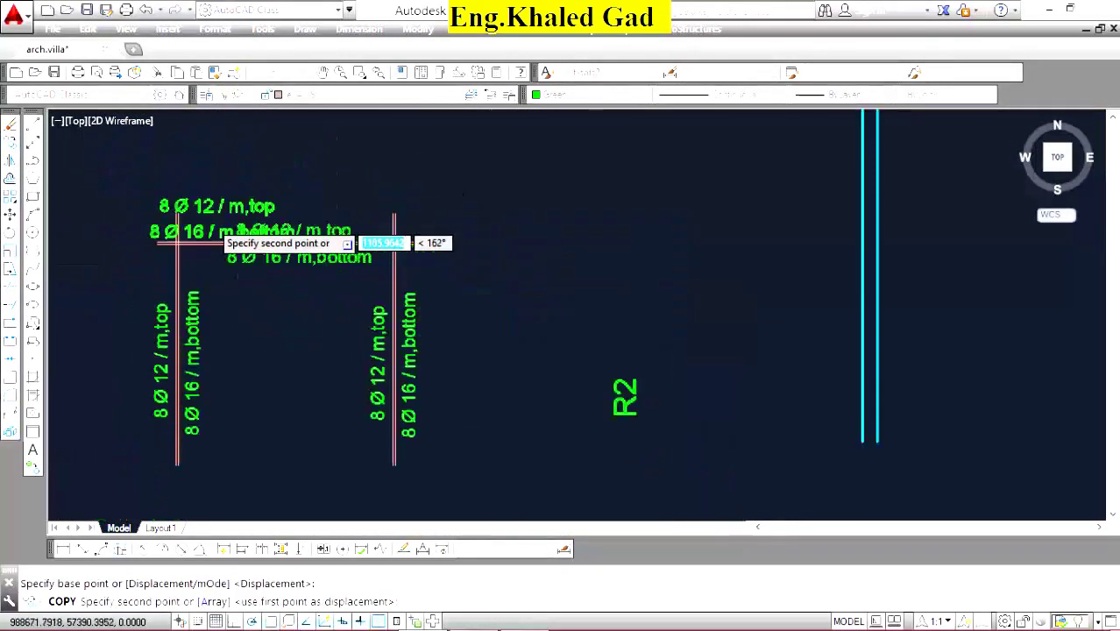
pyautogui.scroll(-5, 287, 293)
pyautogui.scroll(3, 780, 283)
pyautogui.scroll(-3, 727, 306)
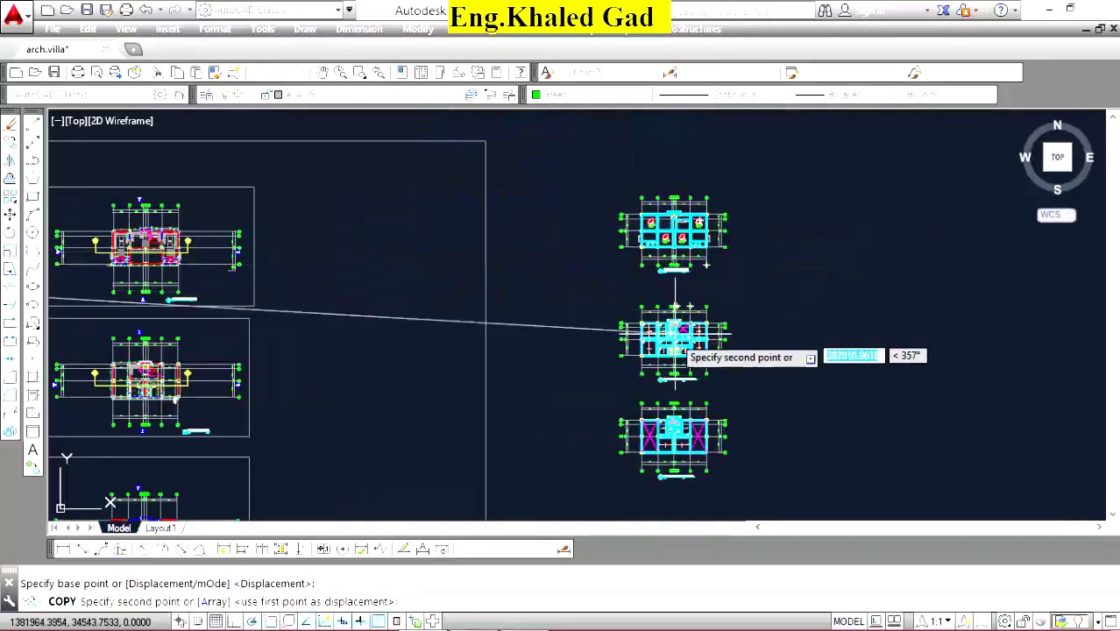
pyautogui.scroll(5, 667, 276)
pyautogui.scroll(3, 696, 167)
pyautogui.scroll(-2, 692, 209)
pyautogui.scroll(3, 596, 247)
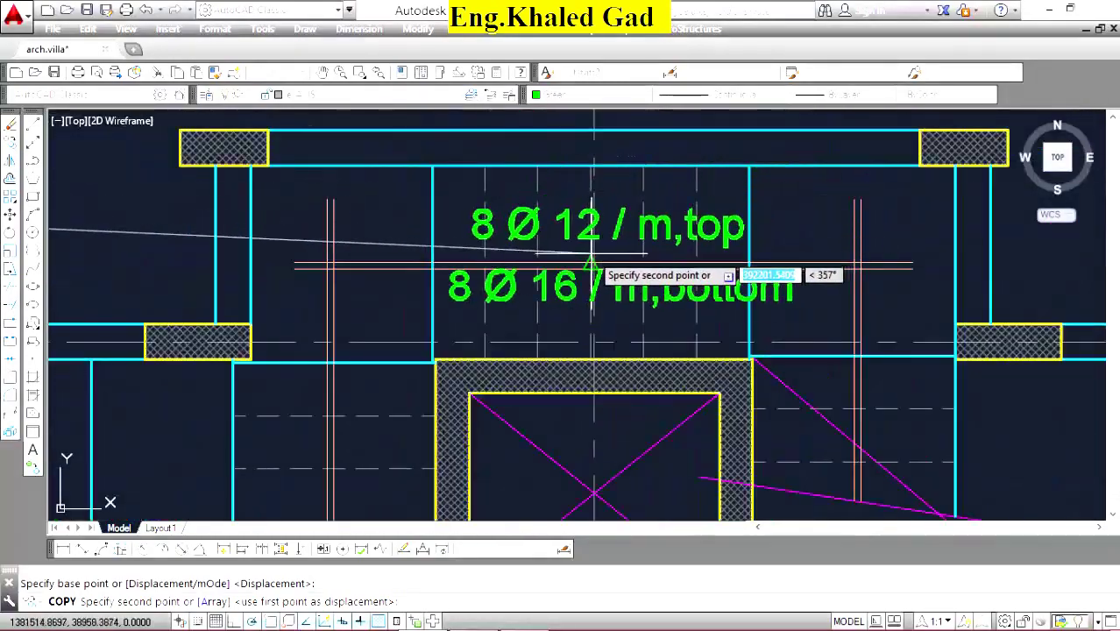
pyautogui.scroll(2, 580, 260)
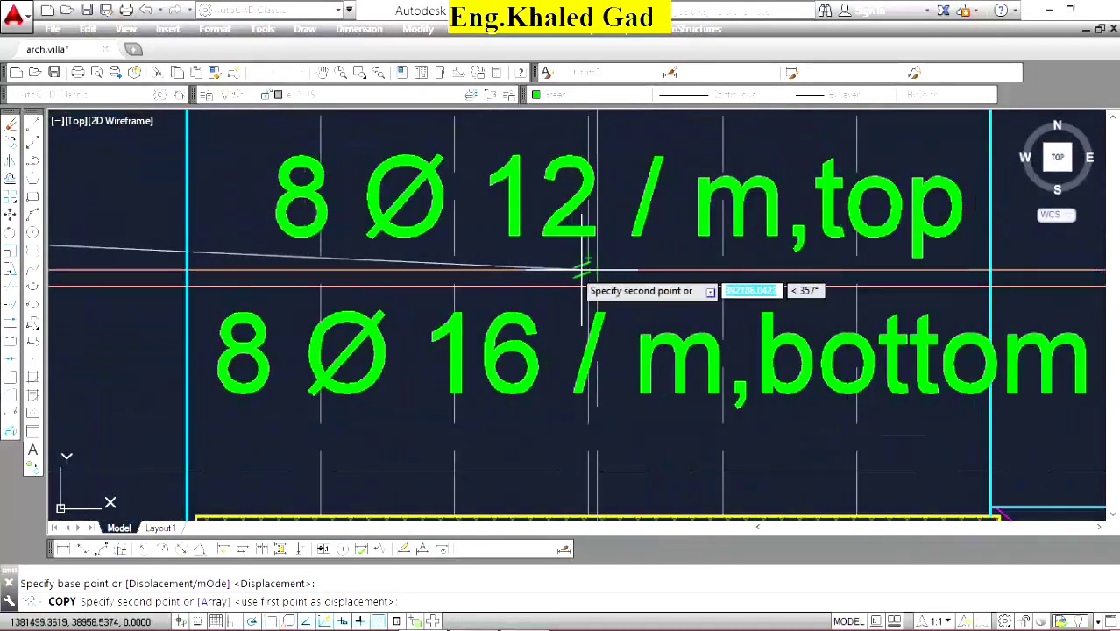
pyautogui.scroll(-1, 560, 263)
pyautogui.scroll(-5, 591, 229)
pyautogui.scroll(-2, 602, 201)
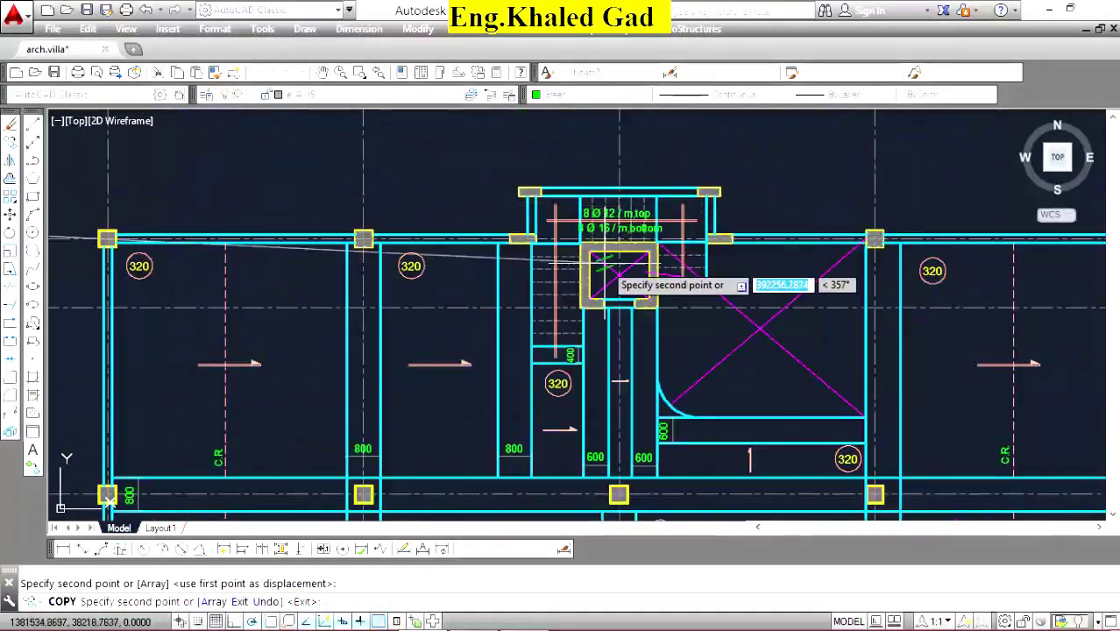
pyautogui.scroll(4, 603, 260)
pyautogui.scroll(-3, 529, 260)
pyautogui.scroll(3, 608, 294)
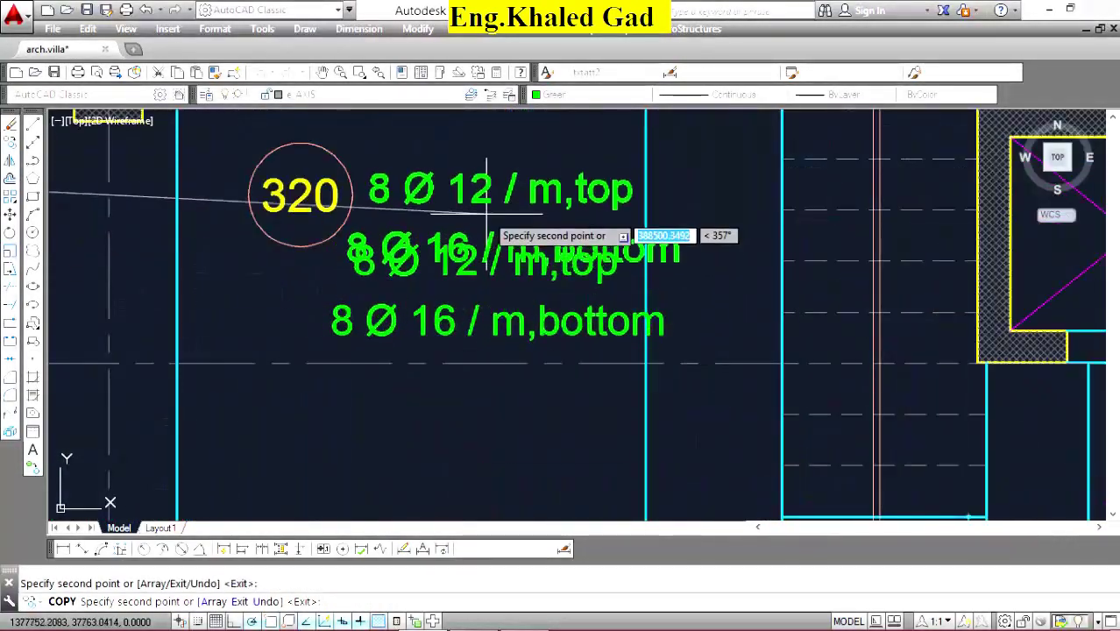
pyautogui.press('Escape')
# Rotate one copied label pair 90° so it reads vertically.
pyautogui.click(459, 326)
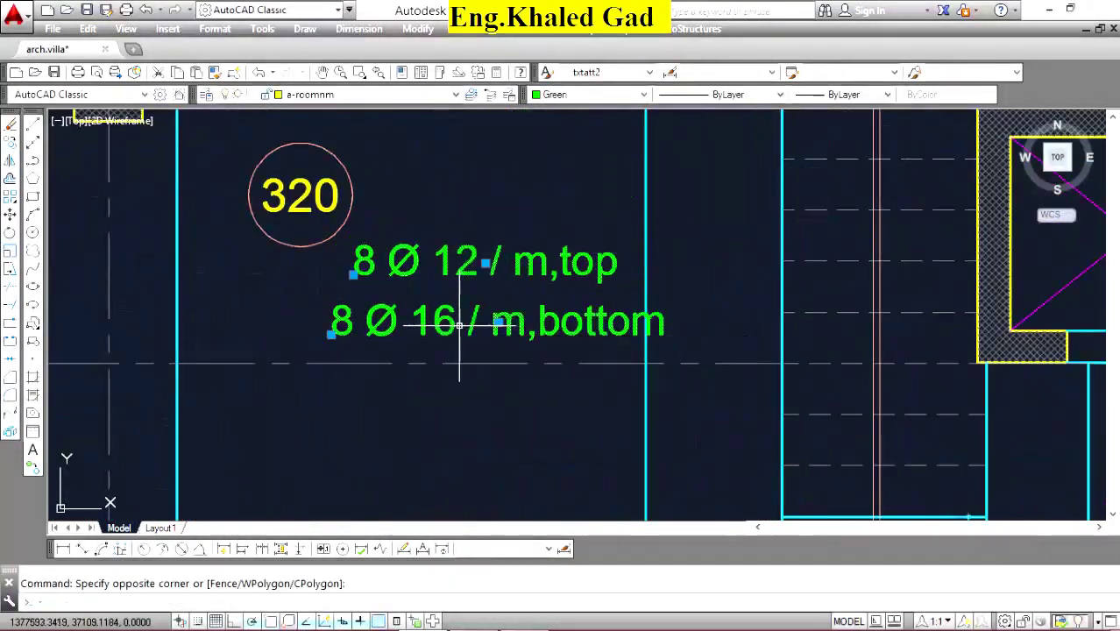
pyautogui.click(11, 232)
pyautogui.click(490, 288)
pyautogui.click(491, 219)
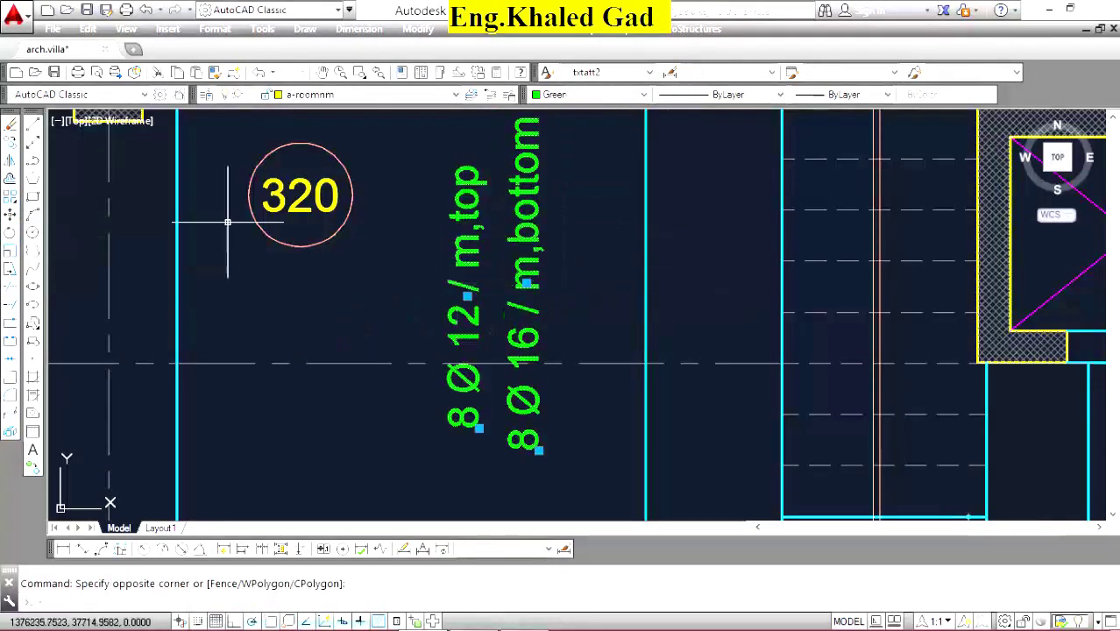
# Move the vertical labels beside the vertical bar in the bay left of the stair core.
pyautogui.press('m')
pyautogui.press('Return')
pyautogui.click(547, 274)
pyautogui.scroll(-3, 561, 302)
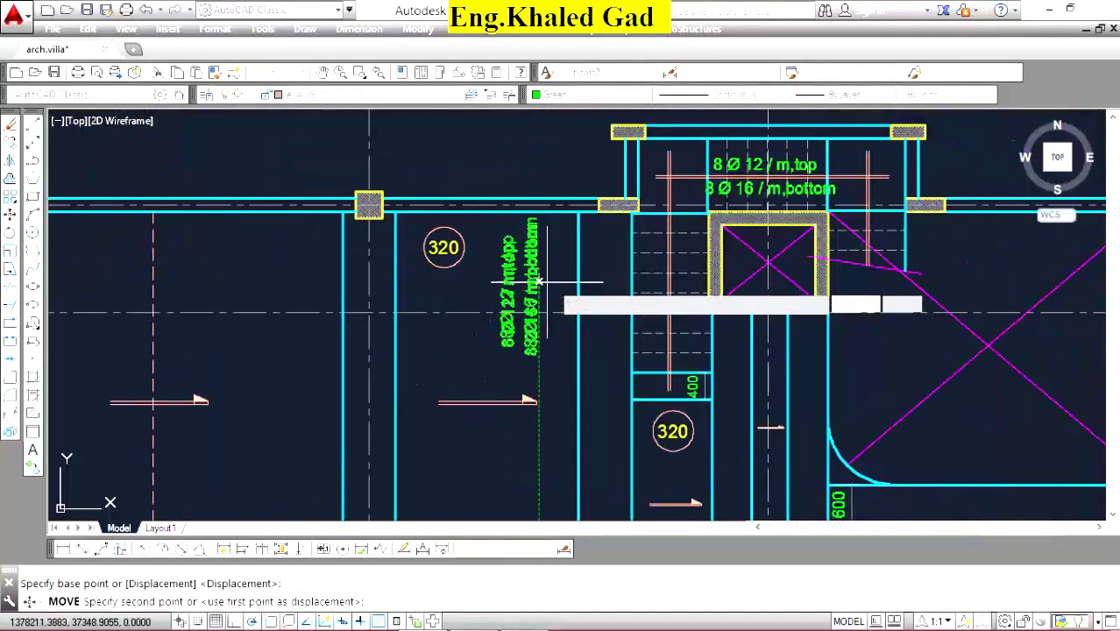
pyautogui.scroll(3, 653, 280)
pyautogui.scroll(2, 653, 276)
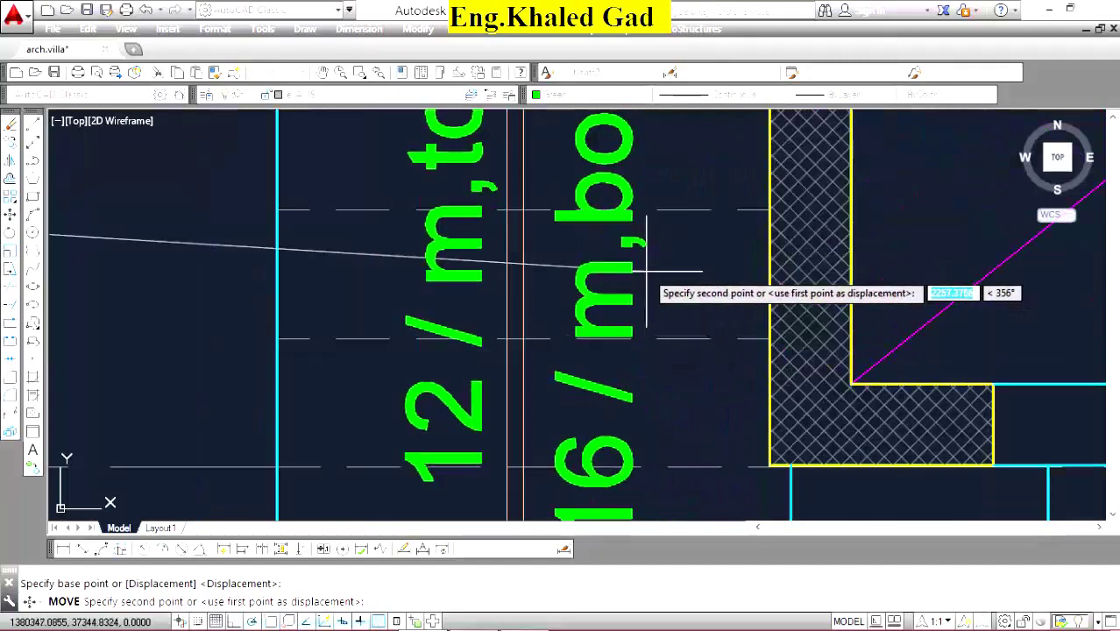
pyautogui.click(512, 237)
pyautogui.scroll(-4, 581, 238)
pyautogui.scroll(-3, 561, 306)
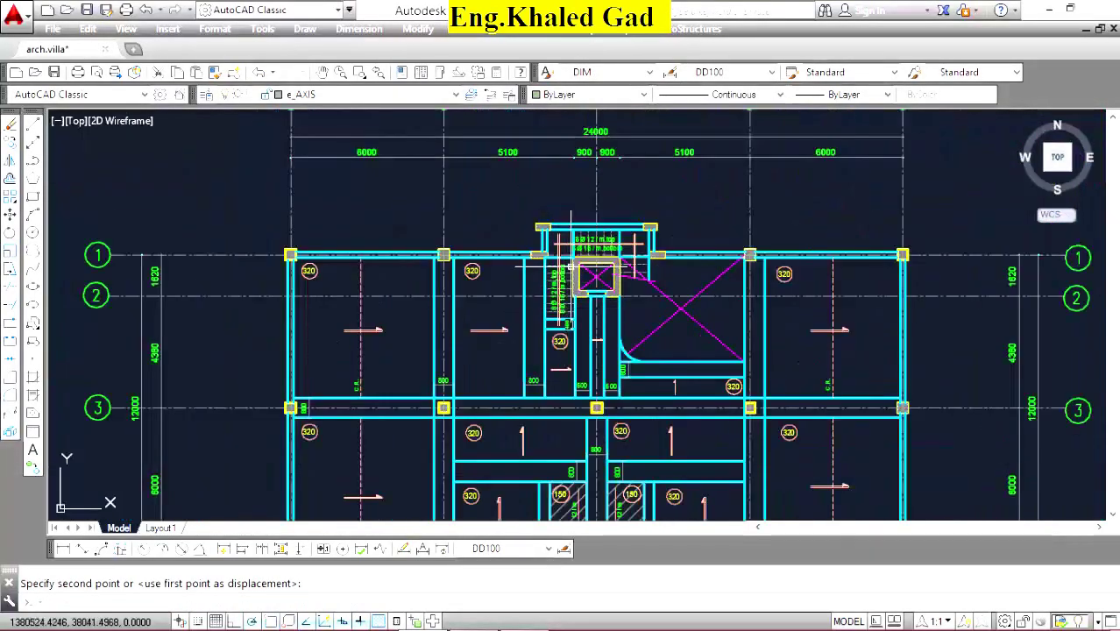
pyautogui.scroll(5, 605, 239)
pyautogui.scroll(2, 605, 239)
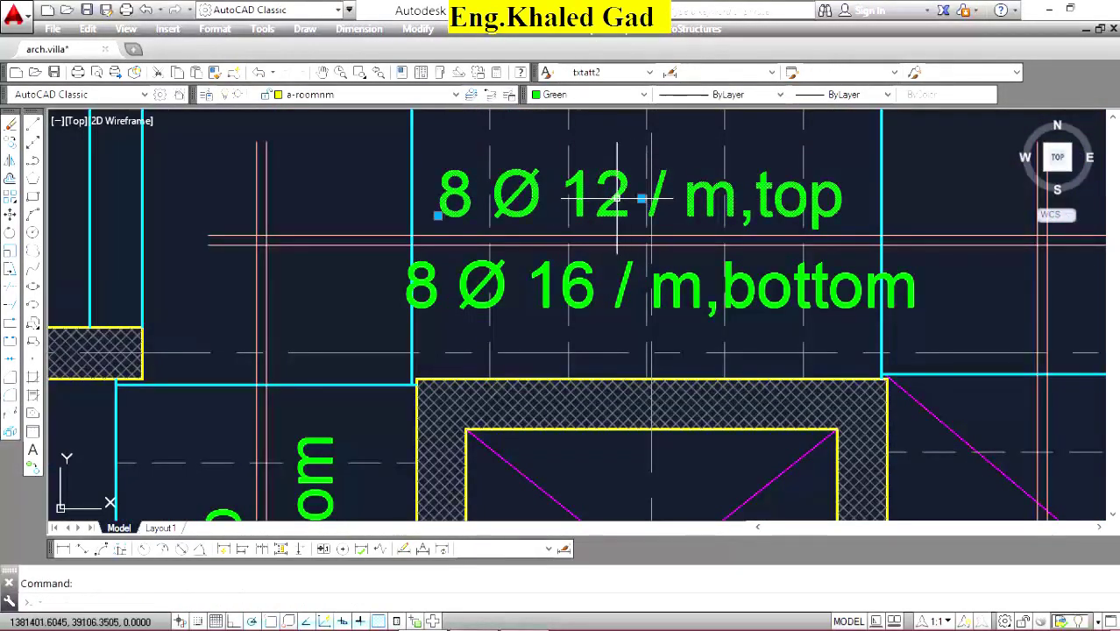
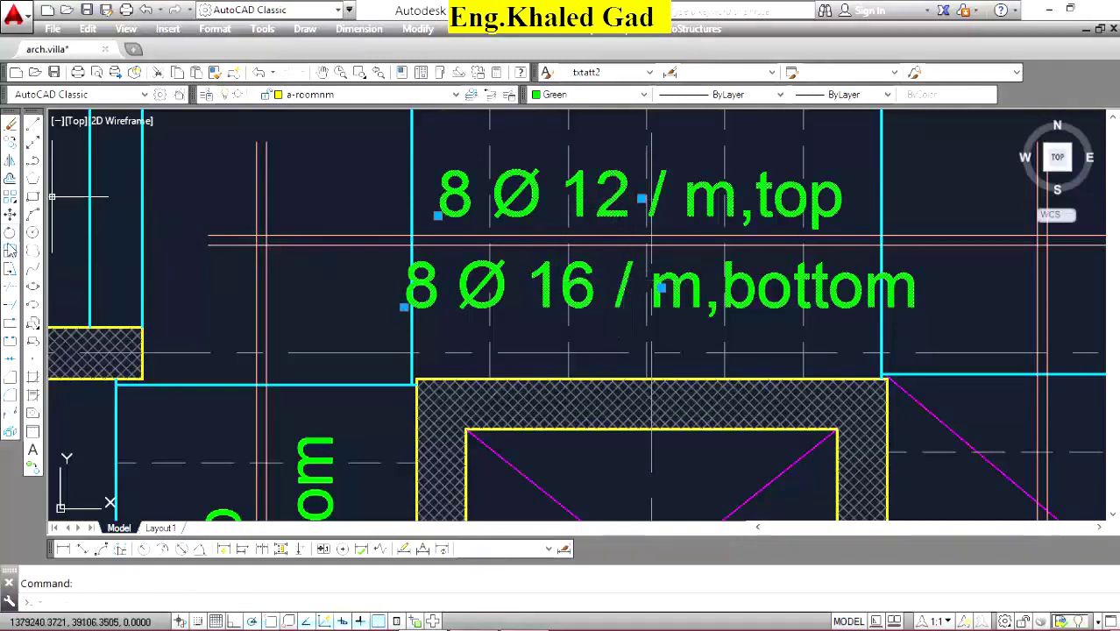
# Scale the two stair-core rebar notes down by a factor of 0.85.
pyautogui.click(10, 249)
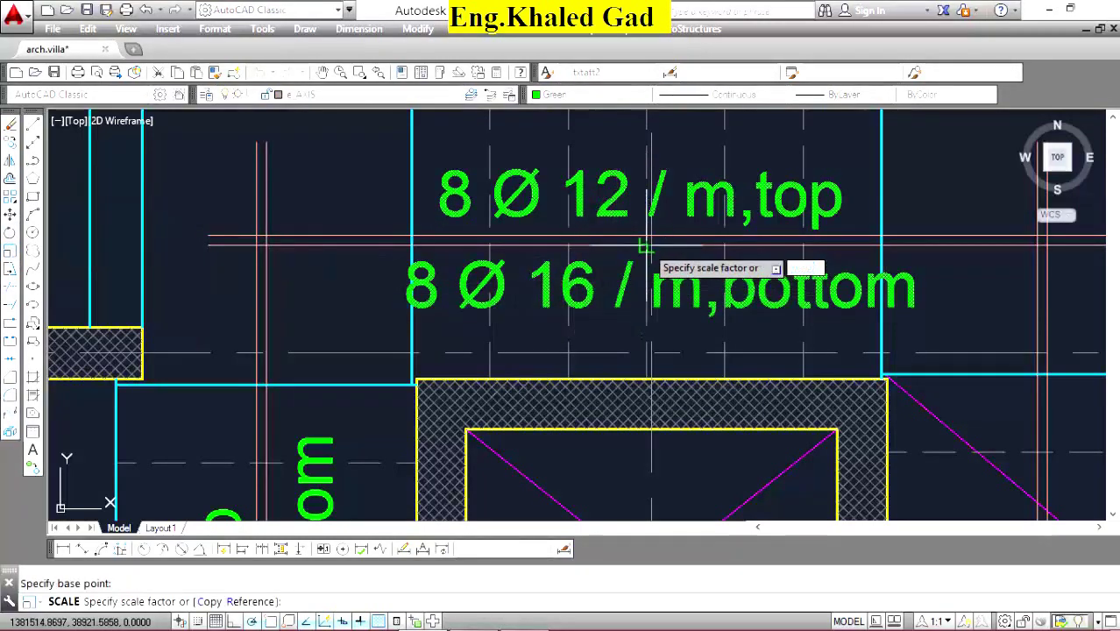
pyautogui.write('5')
pyautogui.press('Return')
pyautogui.scroll(-2, 643, 250)
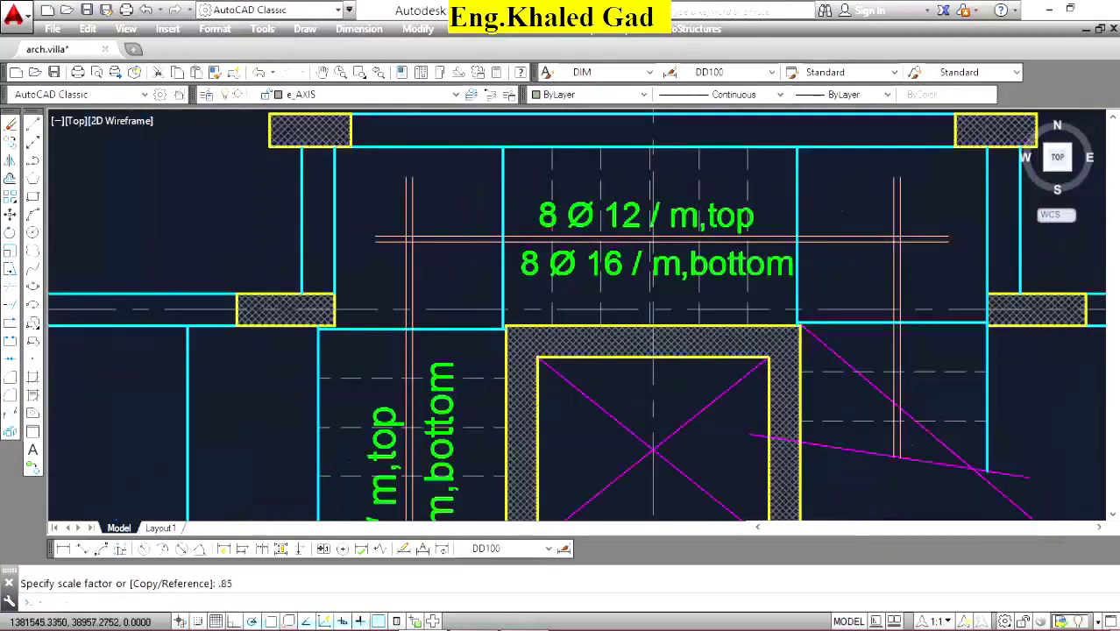
pyautogui.scroll(-2, 552, 263)
pyautogui.scroll(5, 506, 232)
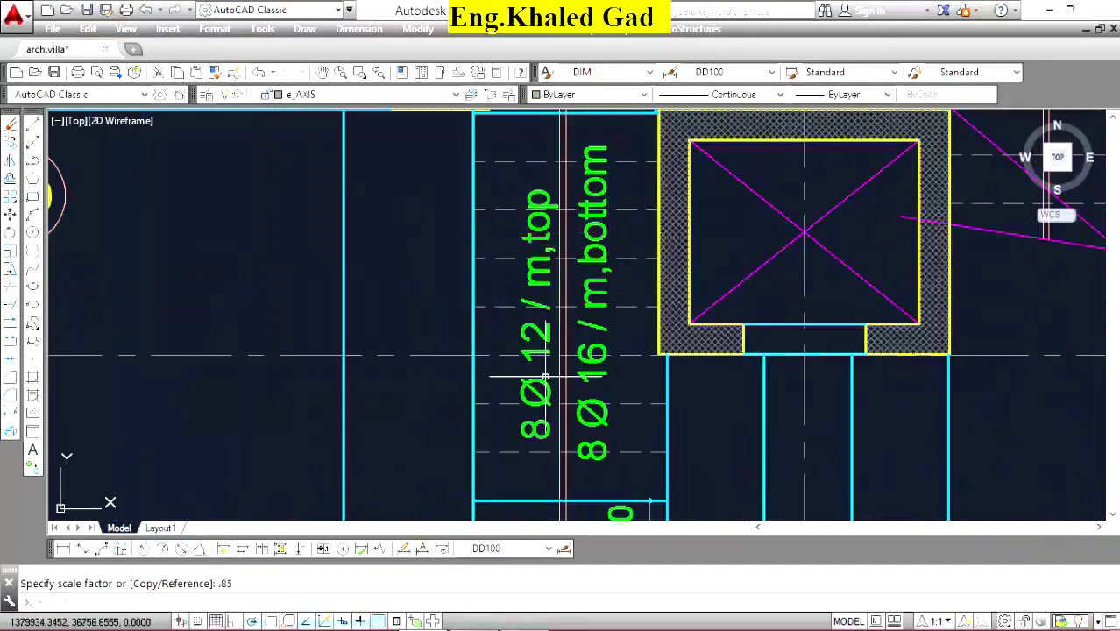
pyautogui.scroll(-4, 589, 282)
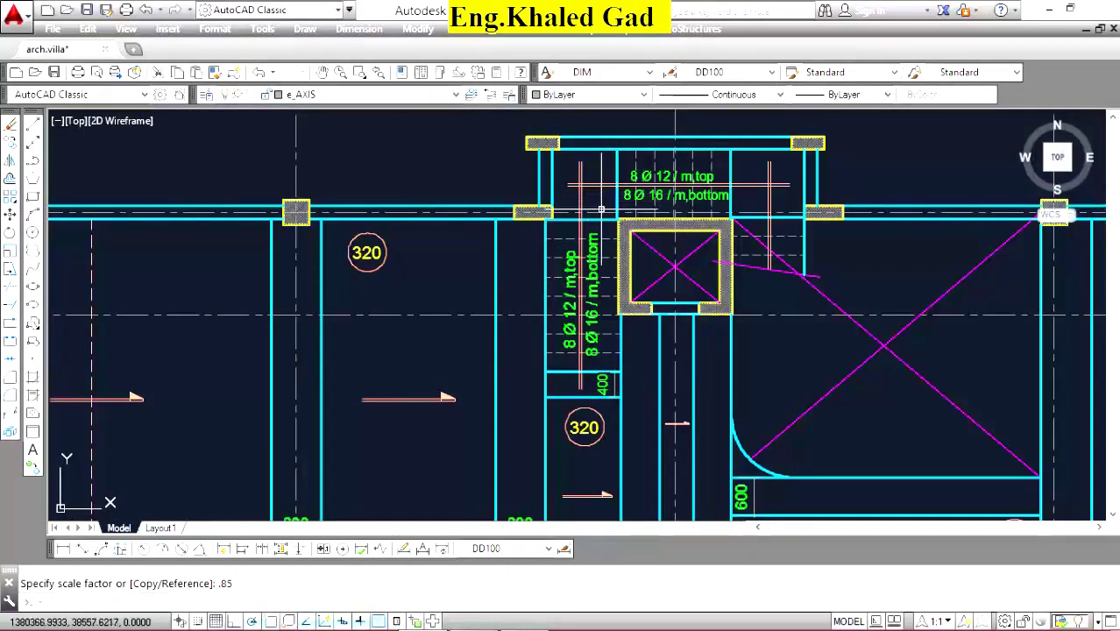
pyautogui.scroll(-4, 530, 272)
pyautogui.scroll(5, 306, 466)
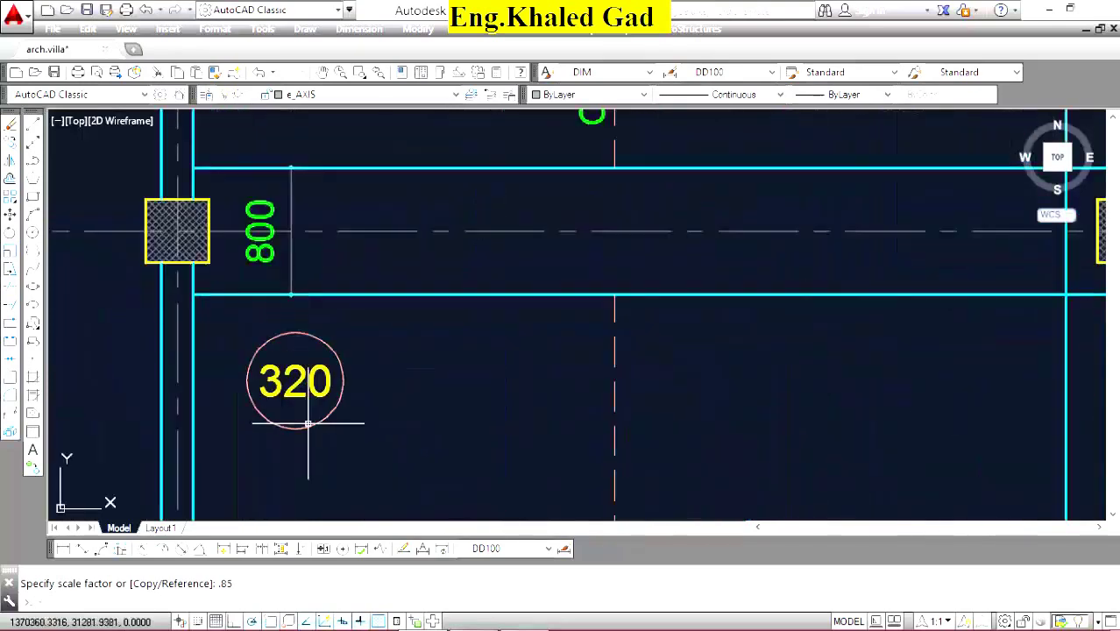
# Copy the 320 slab-thickness bubble to beside the top rebar notes near the top landing.
pyautogui.click(387, 345)
pyautogui.click(322, 394)
pyautogui.click(32, 142)
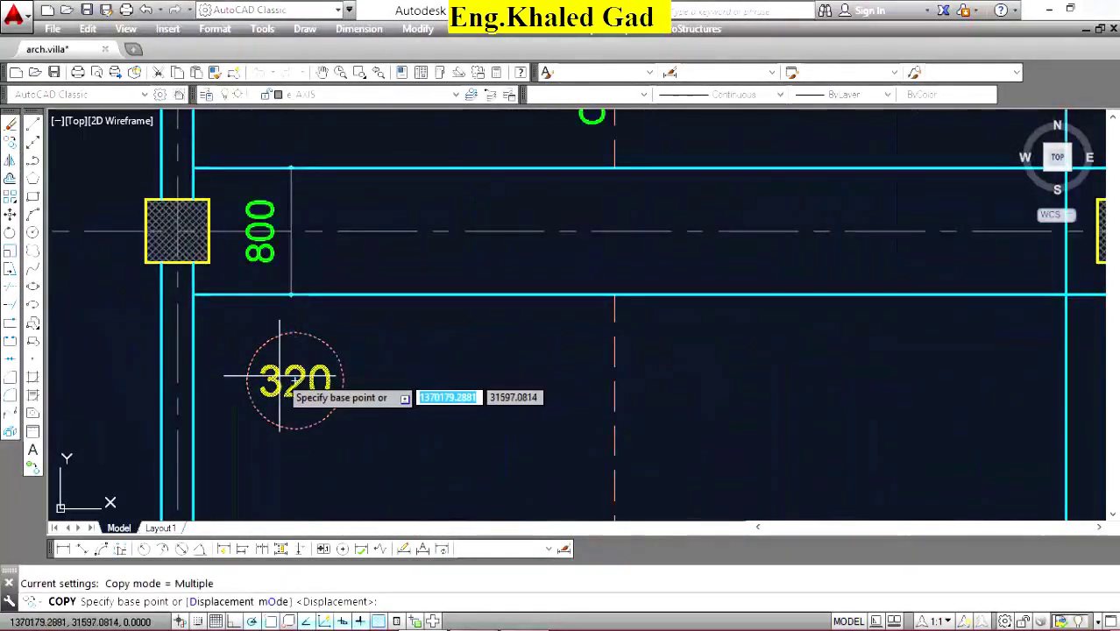
pyautogui.click(294, 382)
pyautogui.scroll(-5, 346, 407)
pyautogui.scroll(5, 517, 254)
pyautogui.scroll(4, 513, 247)
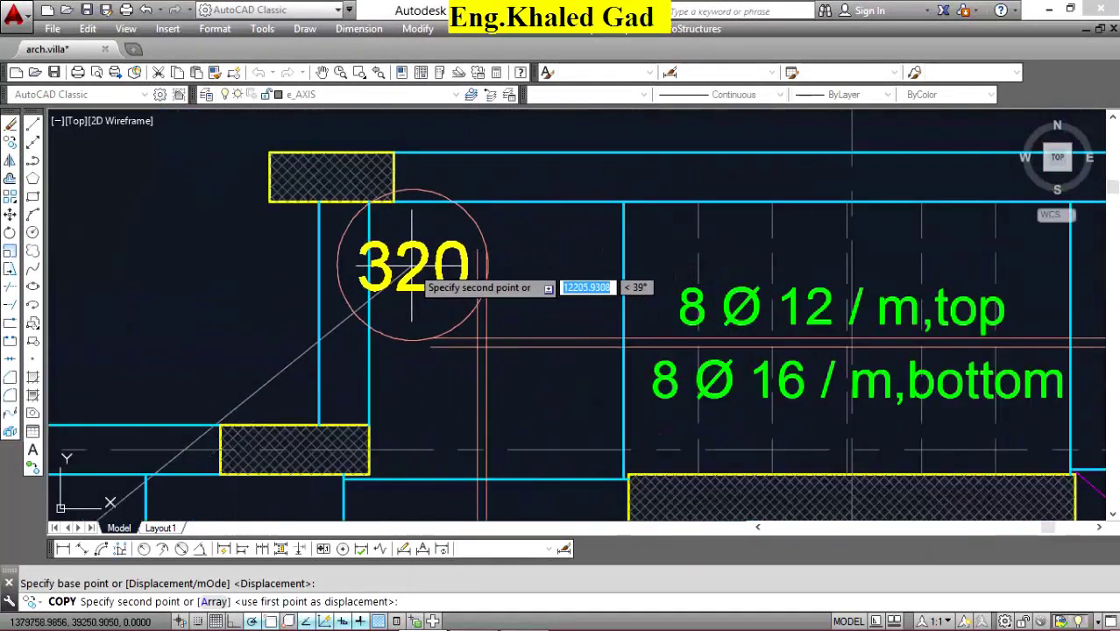
pyautogui.click(408, 263)
pyautogui.press('Escape')
# Change the copied bubble's text from 320 to 200.
pyautogui.rightClick(410, 254)
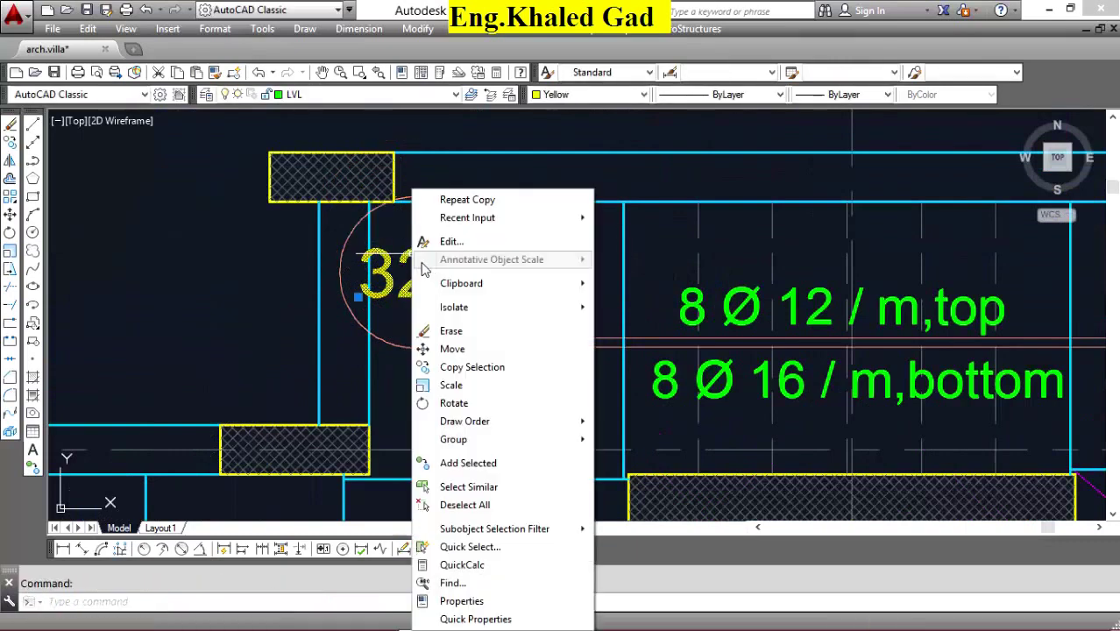
pyautogui.click(451, 241)
pyautogui.write('20')
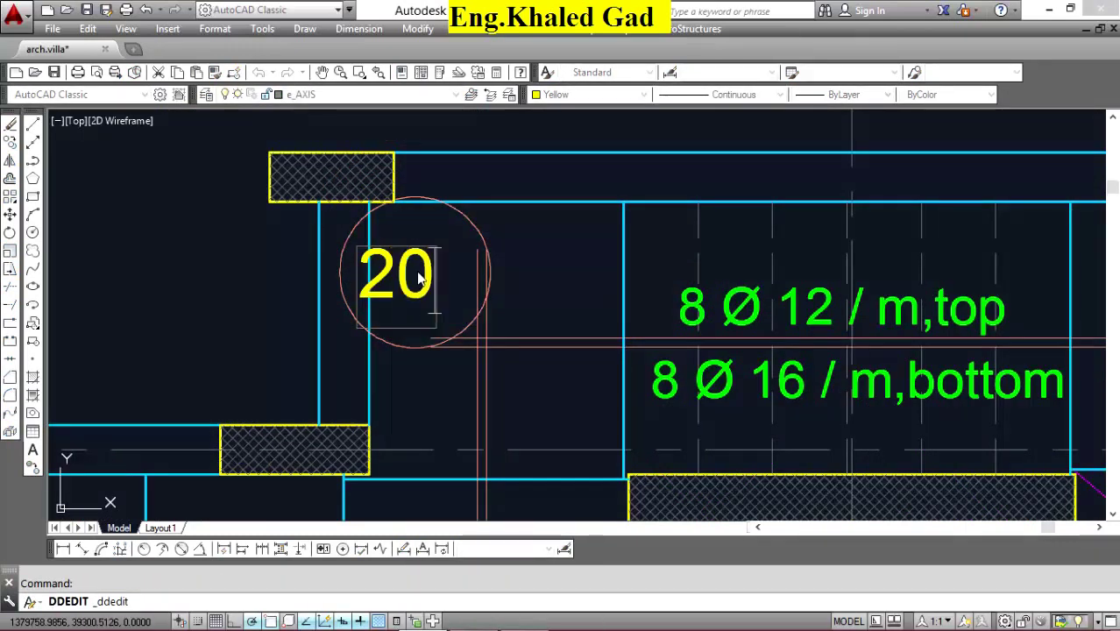
pyautogui.write('0')
pyautogui.press('Return')
# Scale the 200 bubble by 0.8 about its centre.
pyautogui.scroll(2, 431, 242)
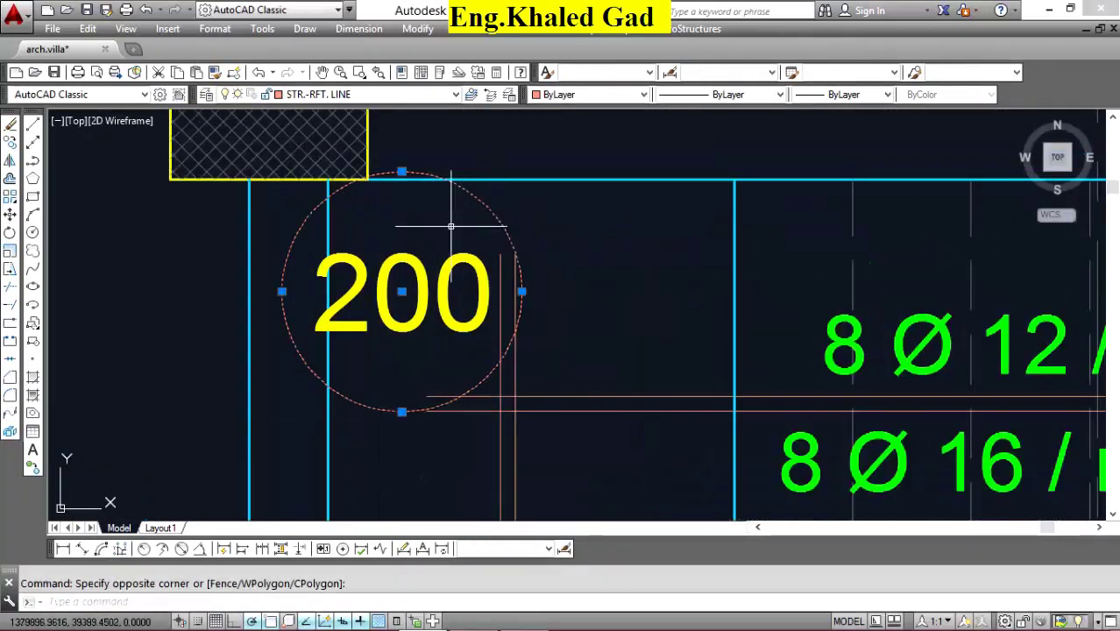
pyautogui.click(402, 304)
pyautogui.click(8, 233)
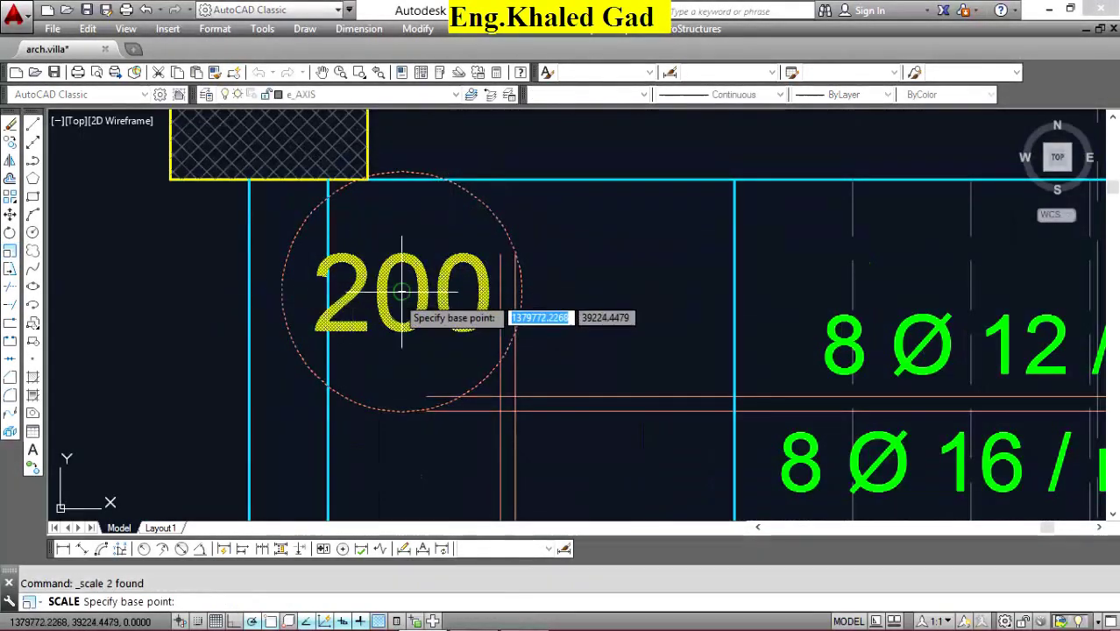
pyautogui.click(398, 299)
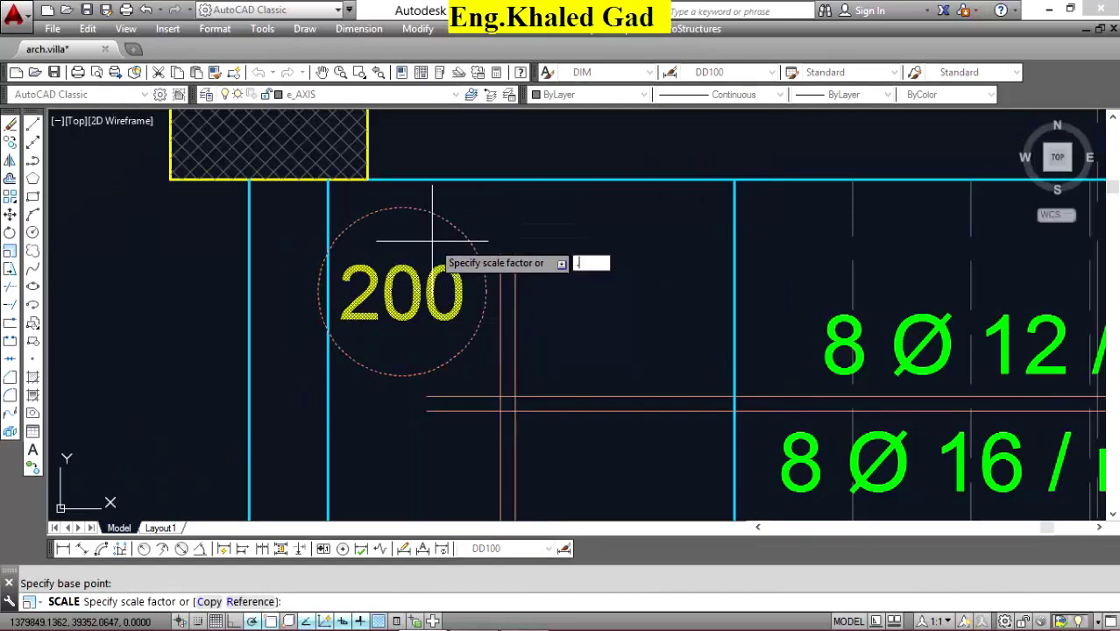
pyautogui.write('.8')
pyautogui.press('Return')
pyautogui.scroll(-5, 536, 236)
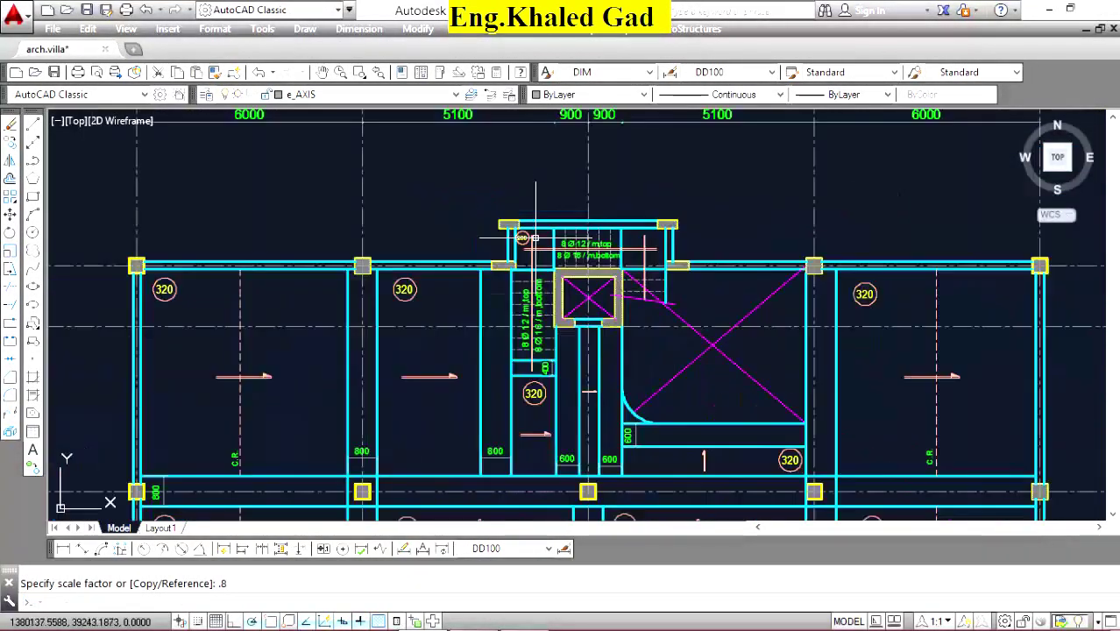
pyautogui.scroll(2, 535, 311)
pyautogui.scroll(-7, 645, 247)
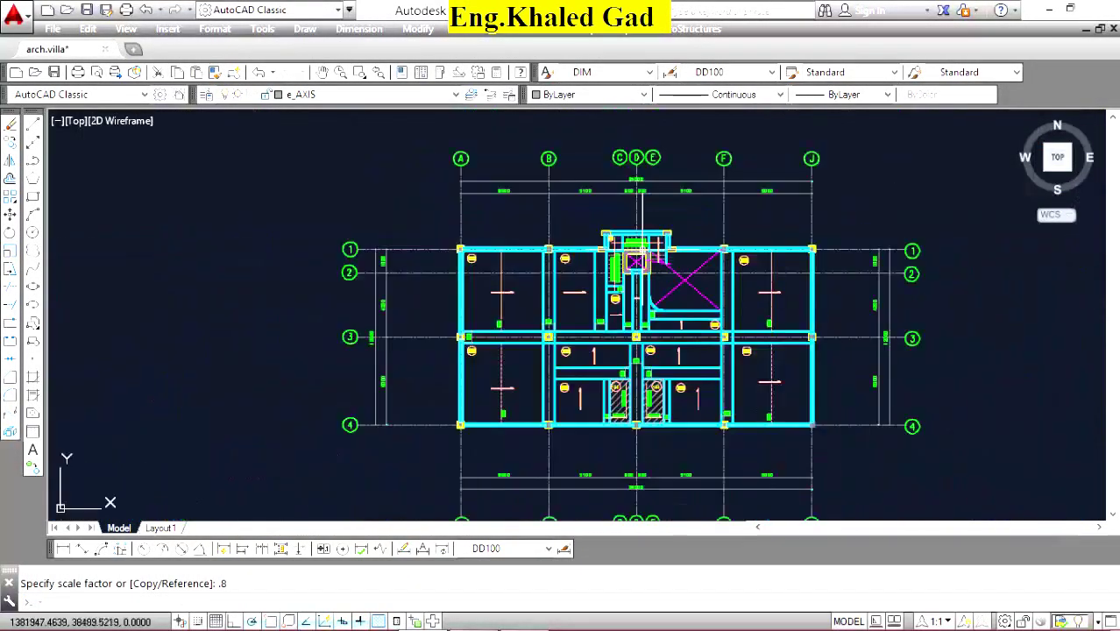
pyautogui.scroll(5, 605, 408)
pyautogui.scroll(-3, 622, 351)
pyautogui.scroll(-3, 620, 228)
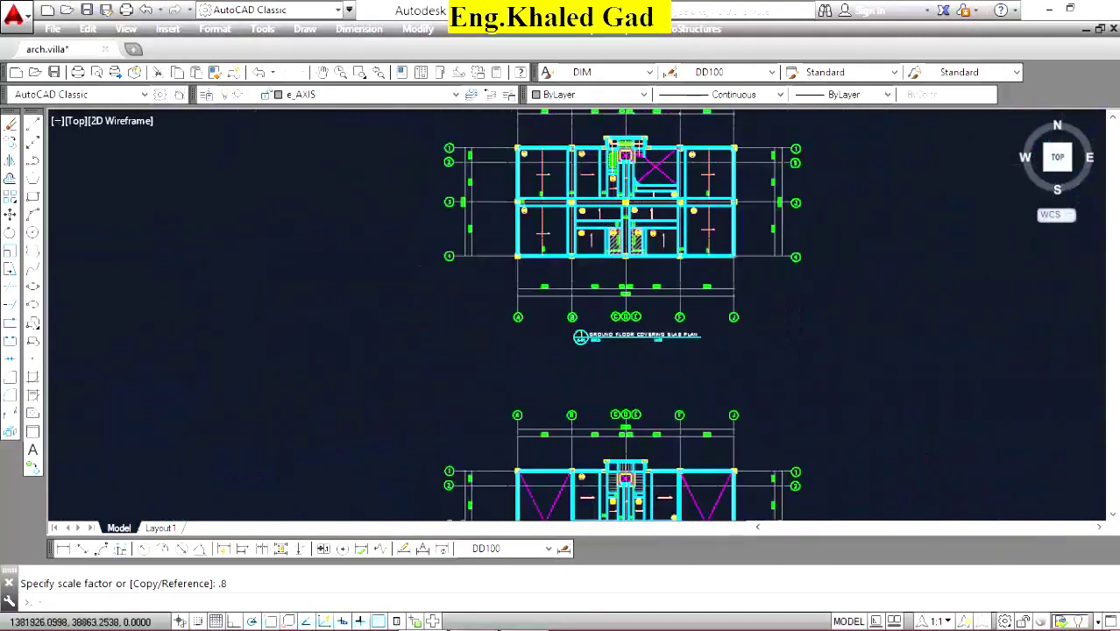
pyautogui.scroll(8, 625, 277)
pyautogui.scroll(2, 465, 131)
pyautogui.click(463, 123)
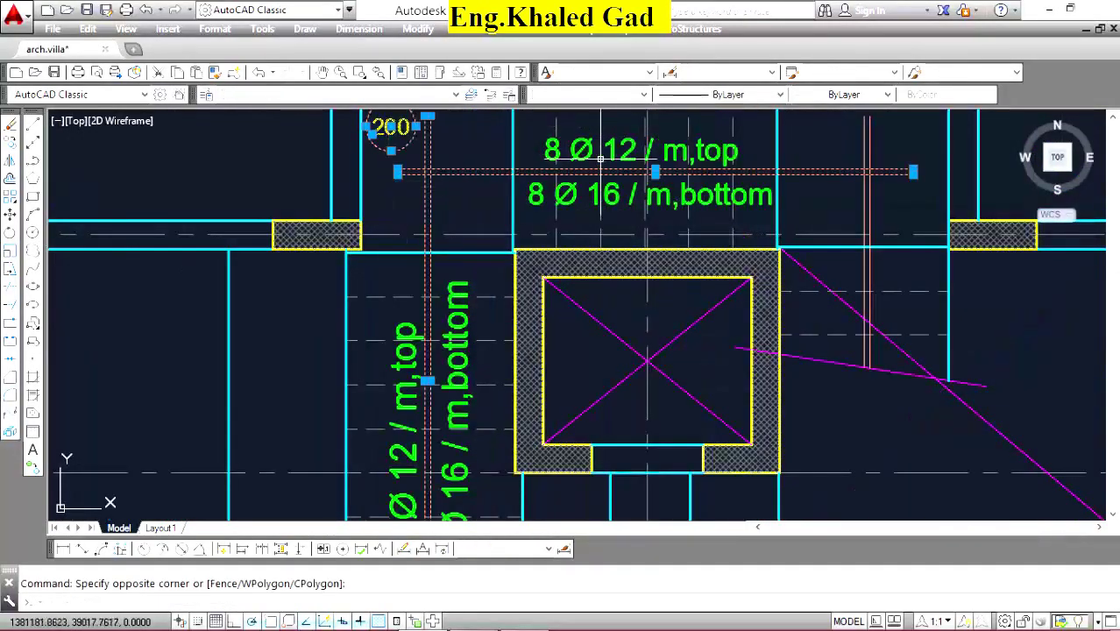
# Select the top rebar note and start a copy, then cancel it.
pyautogui.scroll(5, 648, 122)
pyautogui.click(649, 147)
pyautogui.scroll(-5, 578, 271)
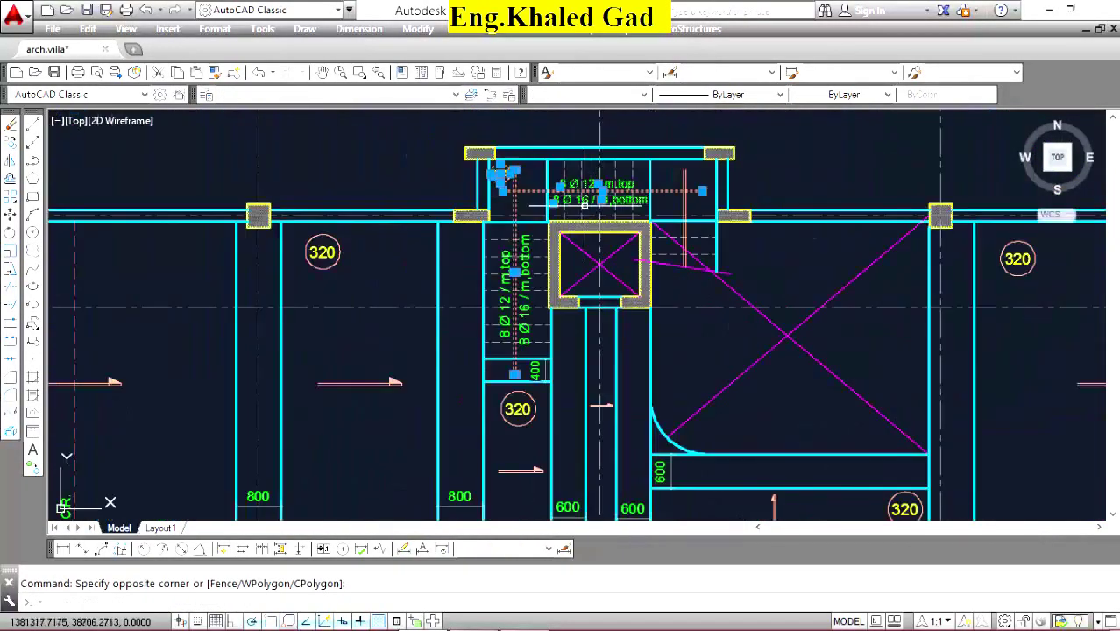
pyautogui.scroll(3, 580, 273)
pyautogui.scroll(2, 584, 274)
pyautogui.scroll(-2, 475, 286)
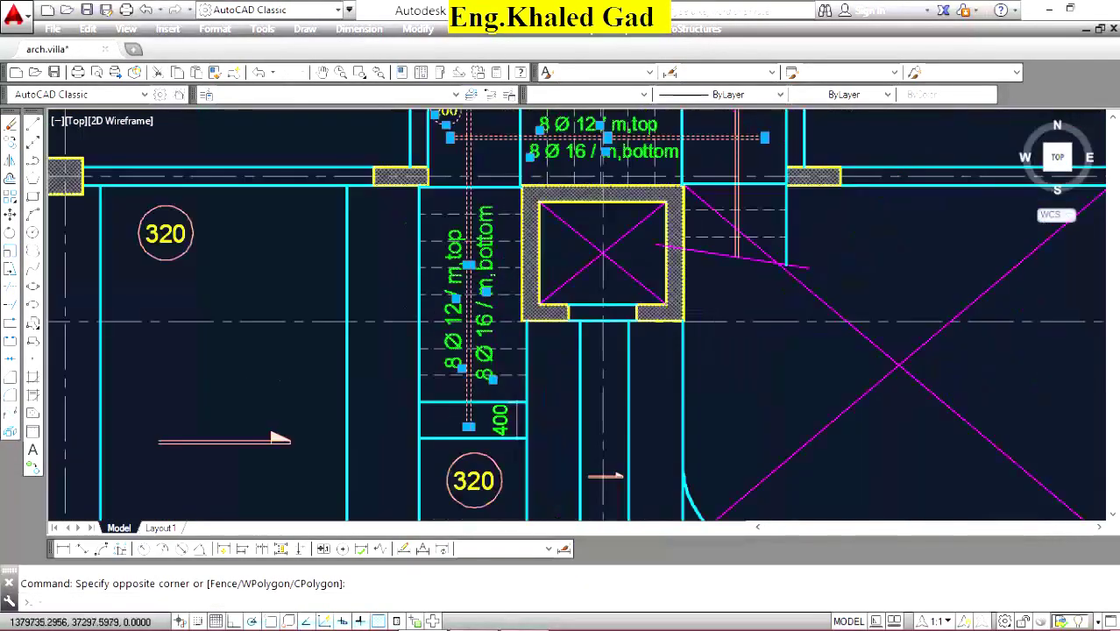
pyautogui.scroll(-3, 475, 286)
pyautogui.scroll(5, 931, 226)
pyautogui.click(10, 157)
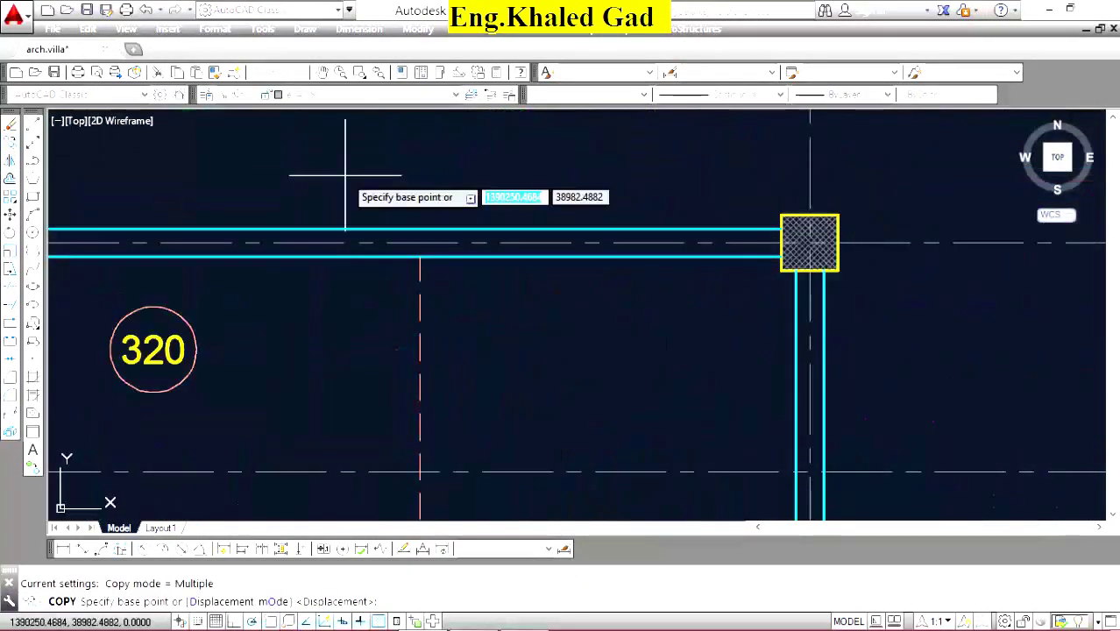
pyautogui.click(838, 213)
pyautogui.scroll(-5, 603, 131)
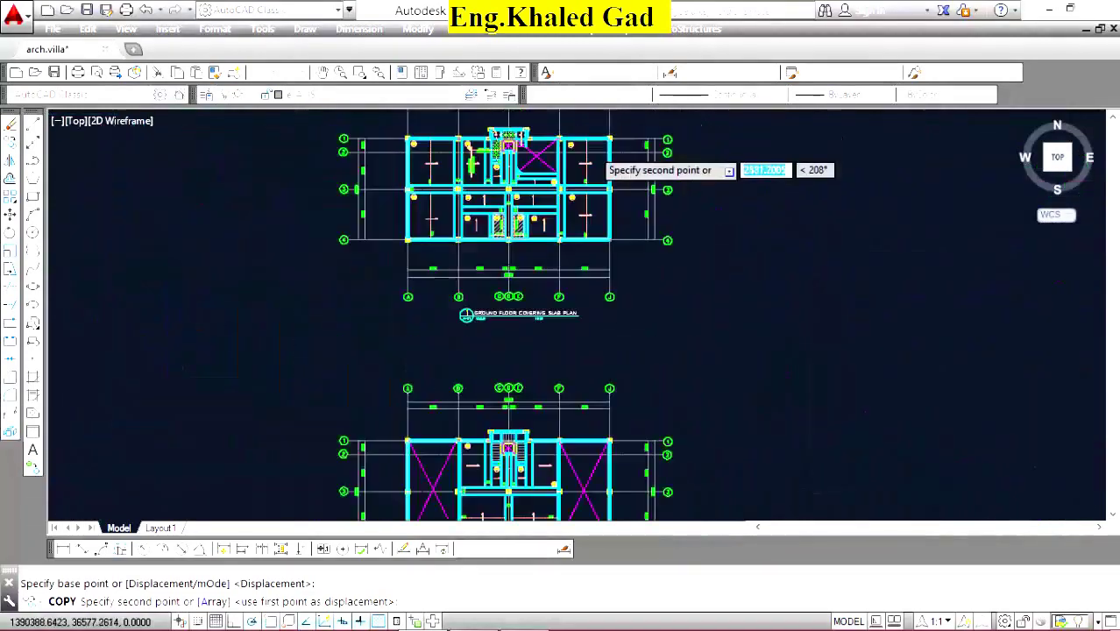
pyautogui.scroll(2, 587, 192)
pyautogui.scroll(3, 650, 289)
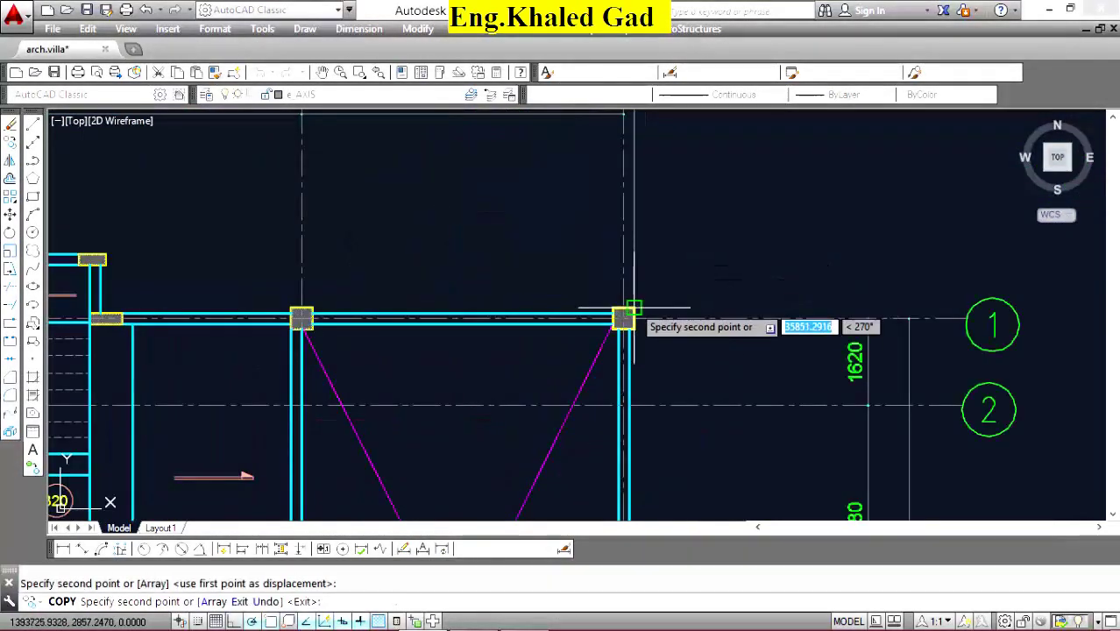
pyautogui.rightClick(701, 229)
pyautogui.click(722, 243)
# Mirror the vertical rebar notes and bubble to the opposite stair flight, keeping the originals.
pyautogui.scroll(-5, 720, 271)
pyautogui.scroll(4, 550, 282)
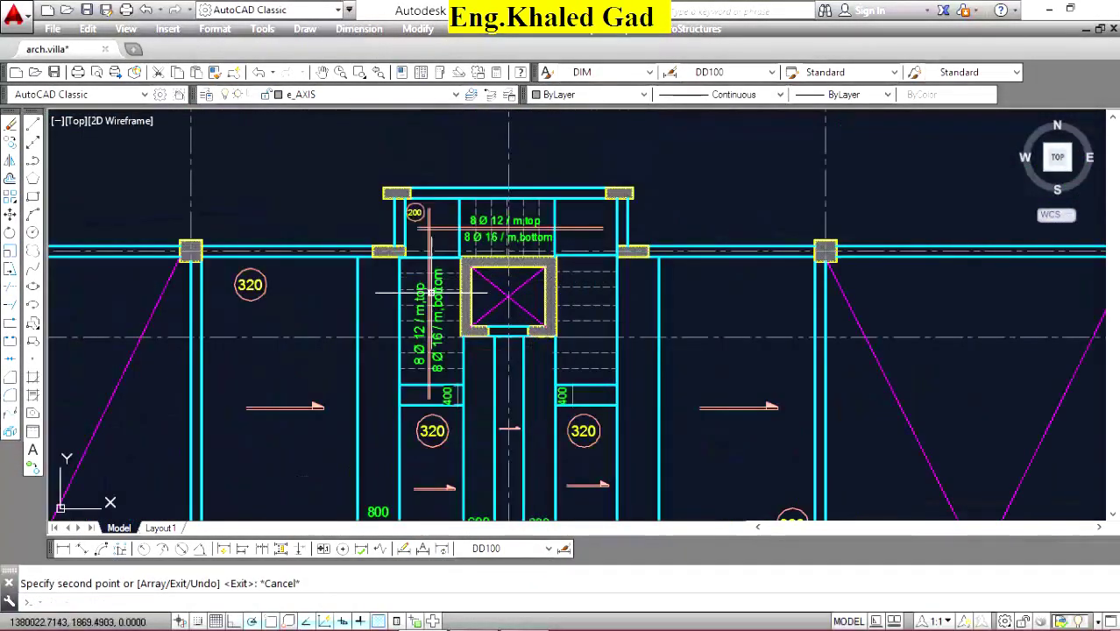
pyautogui.scroll(5, 470, 329)
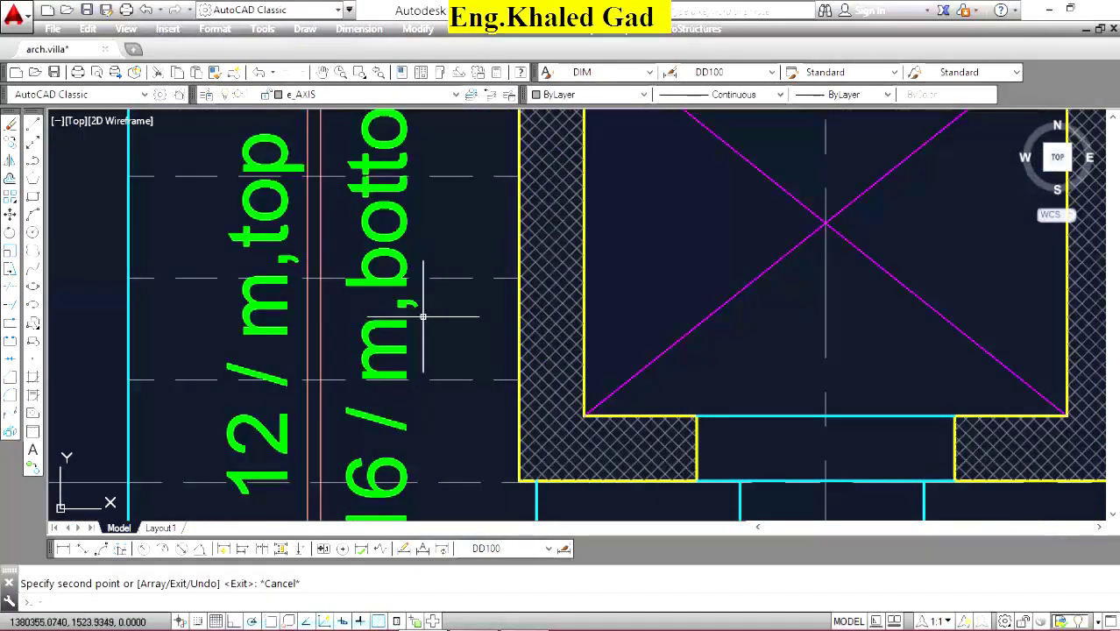
pyautogui.scroll(-2, 422, 317)
pyautogui.click(422, 316)
pyautogui.scroll(-3, 445, 358)
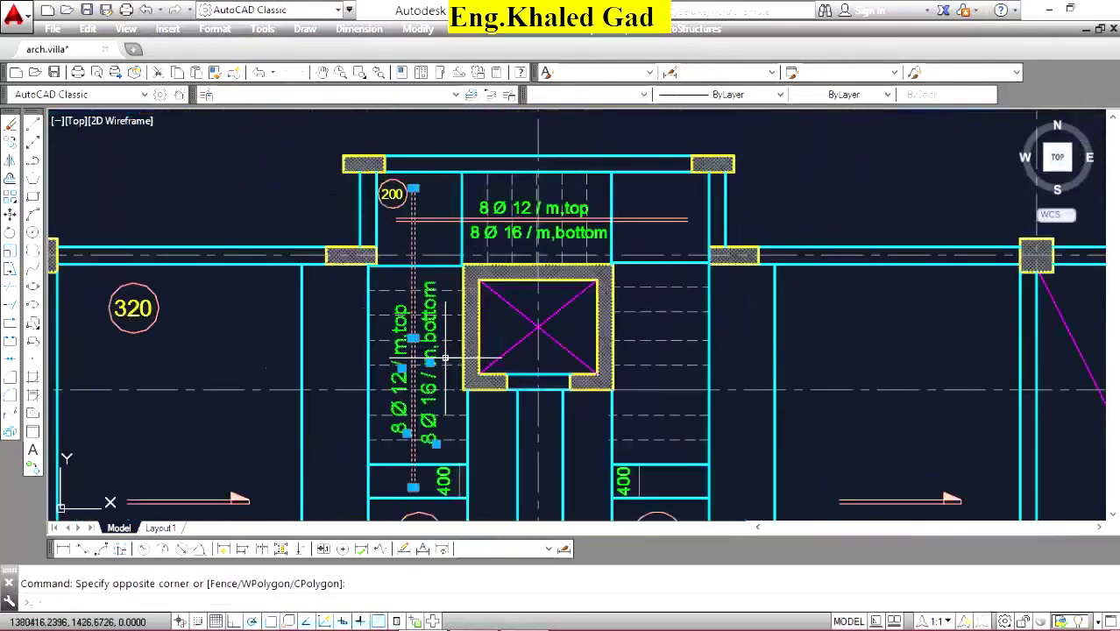
pyautogui.click(12, 172)
pyautogui.scroll(3, 445, 189)
pyautogui.click(445, 194)
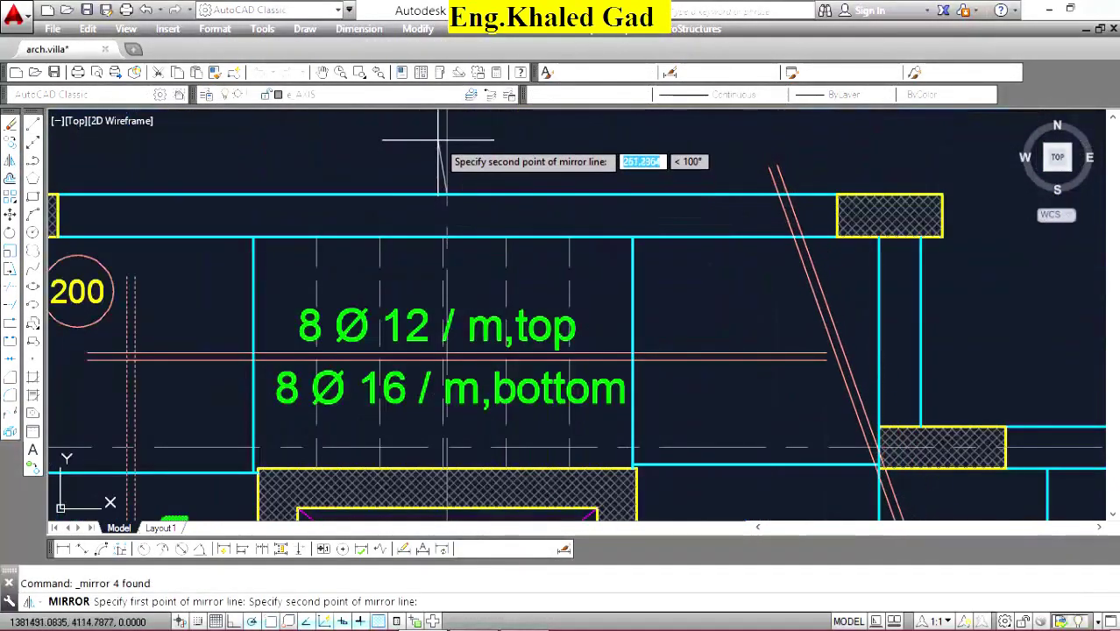
pyautogui.click(443, 139)
pyautogui.scroll(-4, 542, 180)
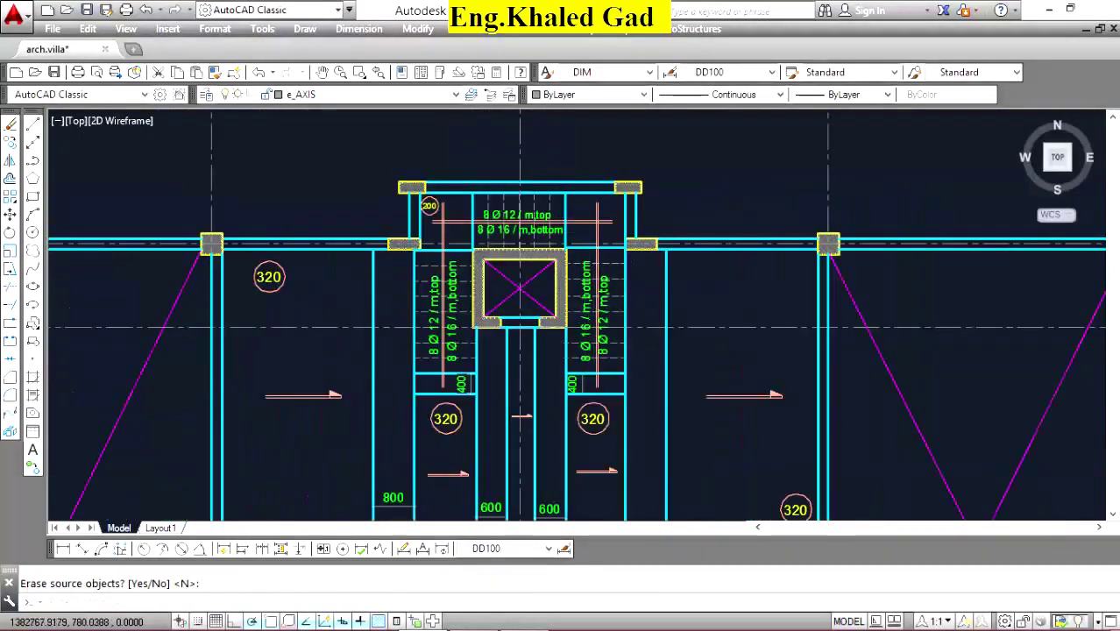
pyautogui.scroll(4, 597, 329)
pyautogui.press('Return')
# Move the vertical green rebar text label to its new position on the slab plan.
pyautogui.scroll(3, 613, 254)
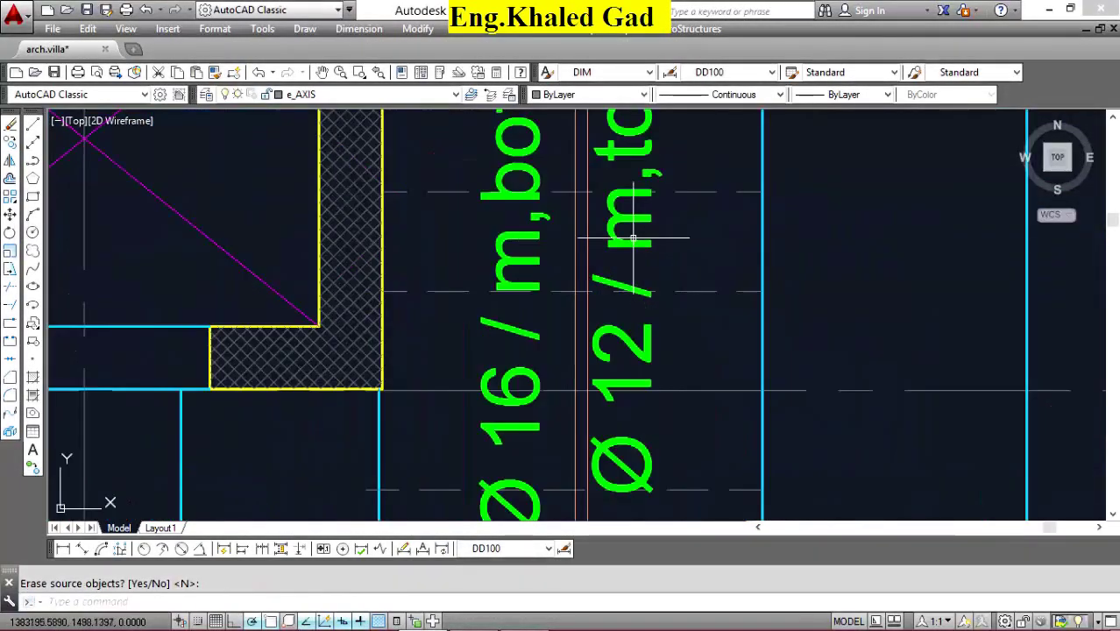
pyautogui.click(624, 263)
pyautogui.click(11, 215)
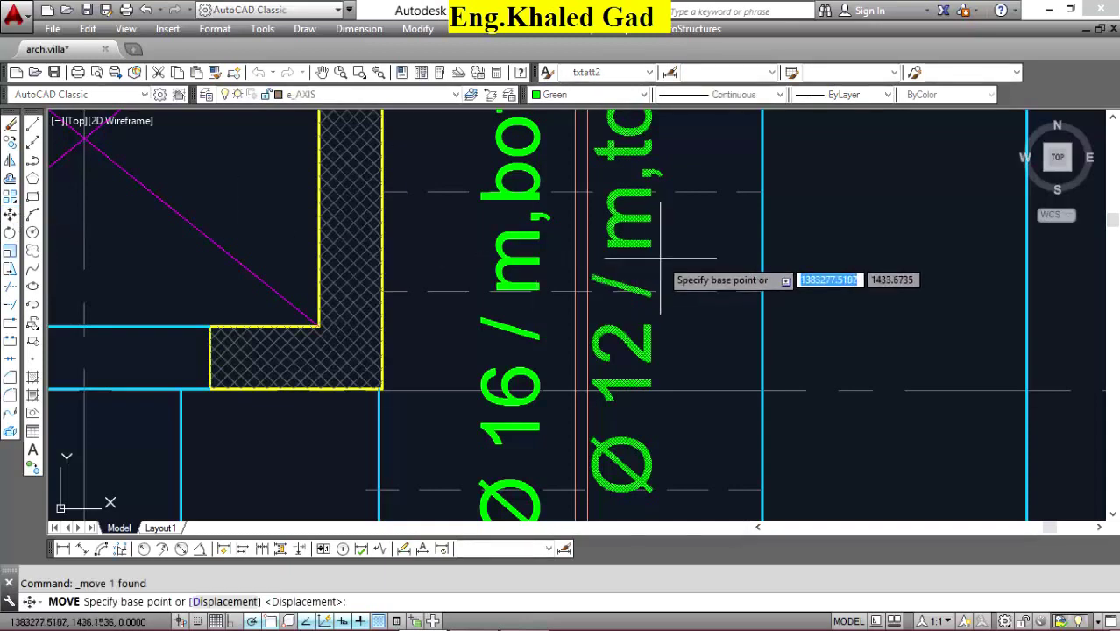
pyautogui.click(653, 267)
pyautogui.rightClick(557, 211)
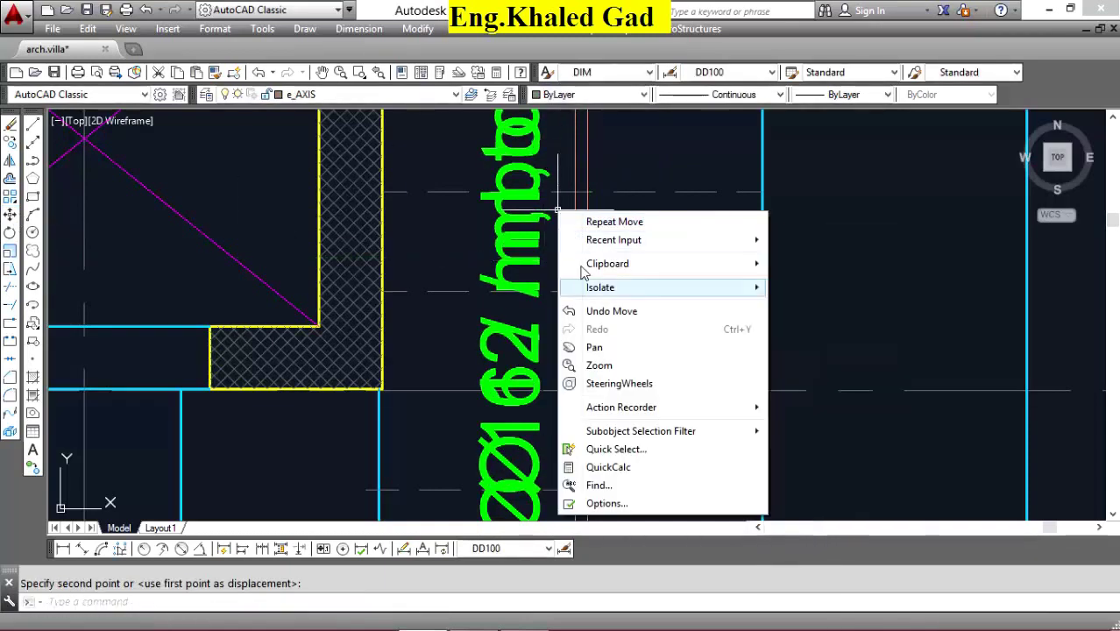
pyautogui.click(613, 222)
pyautogui.scroll(4, 518, 382)
pyautogui.click(522, 354)
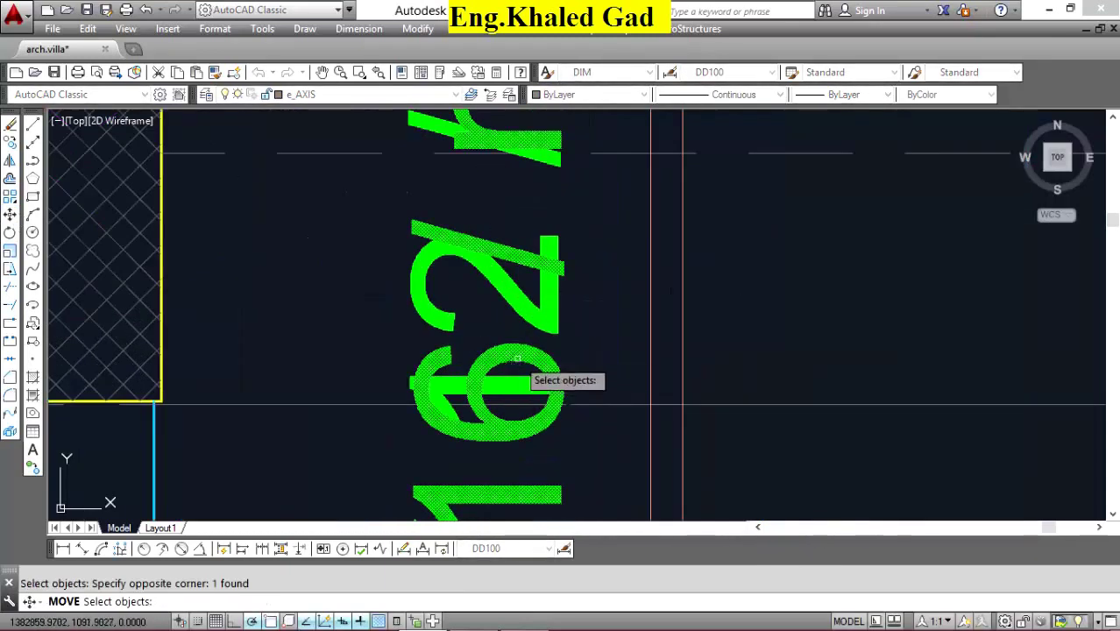
pyautogui.press('Return')
pyautogui.click(543, 355)
pyautogui.scroll(-4, 544, 355)
pyautogui.scroll(-1, 677, 357)
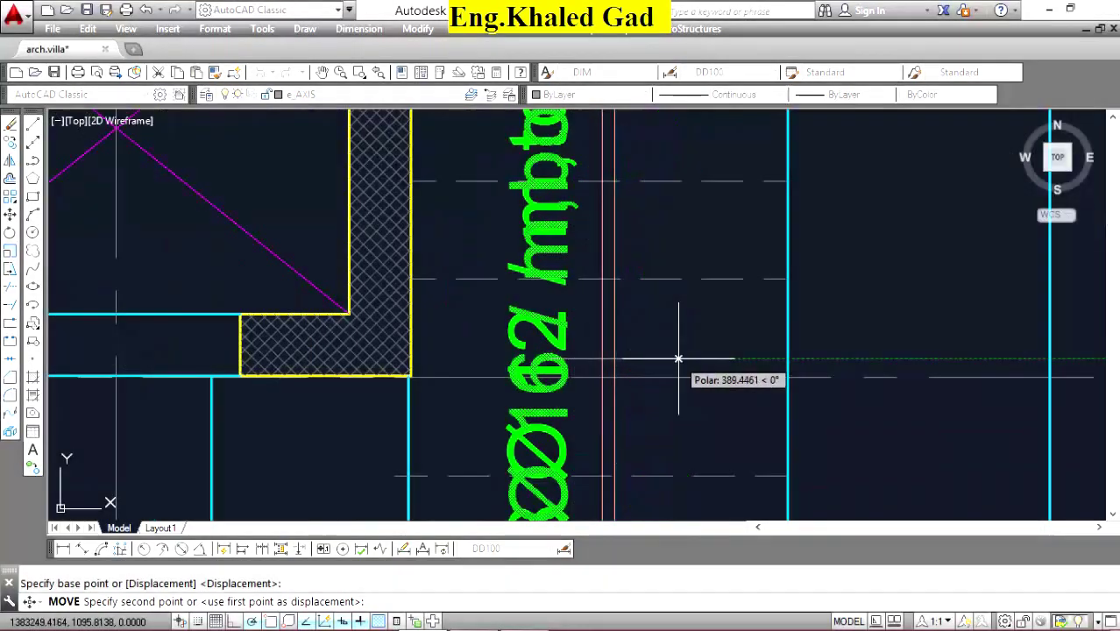
pyautogui.click(680, 372)
pyautogui.scroll(-4, 624, 241)
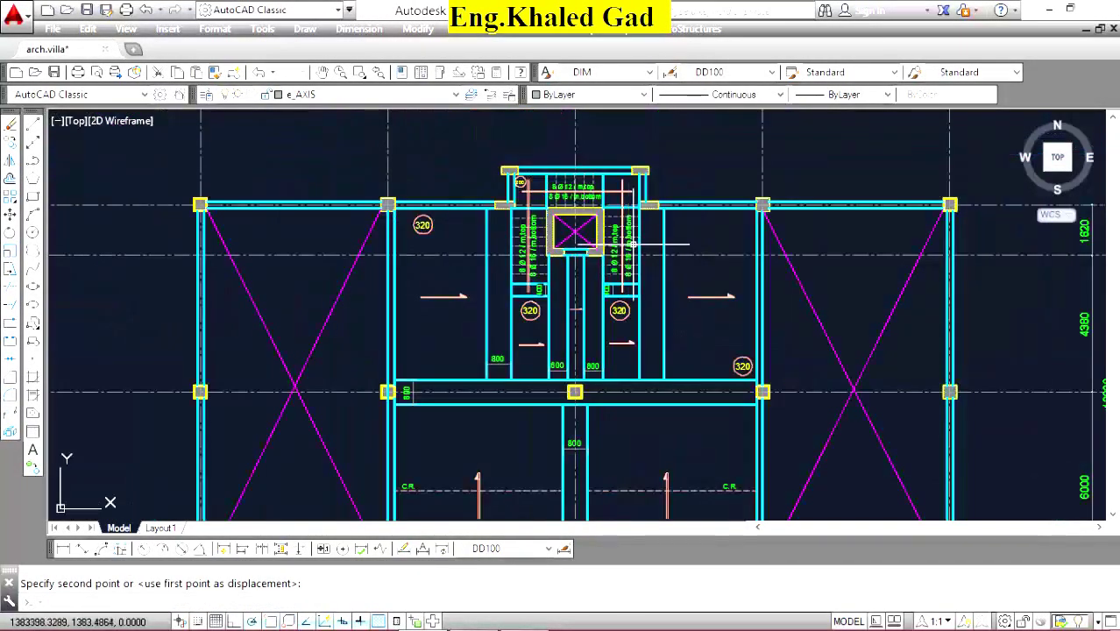
pyautogui.scroll(-4, 576, 224)
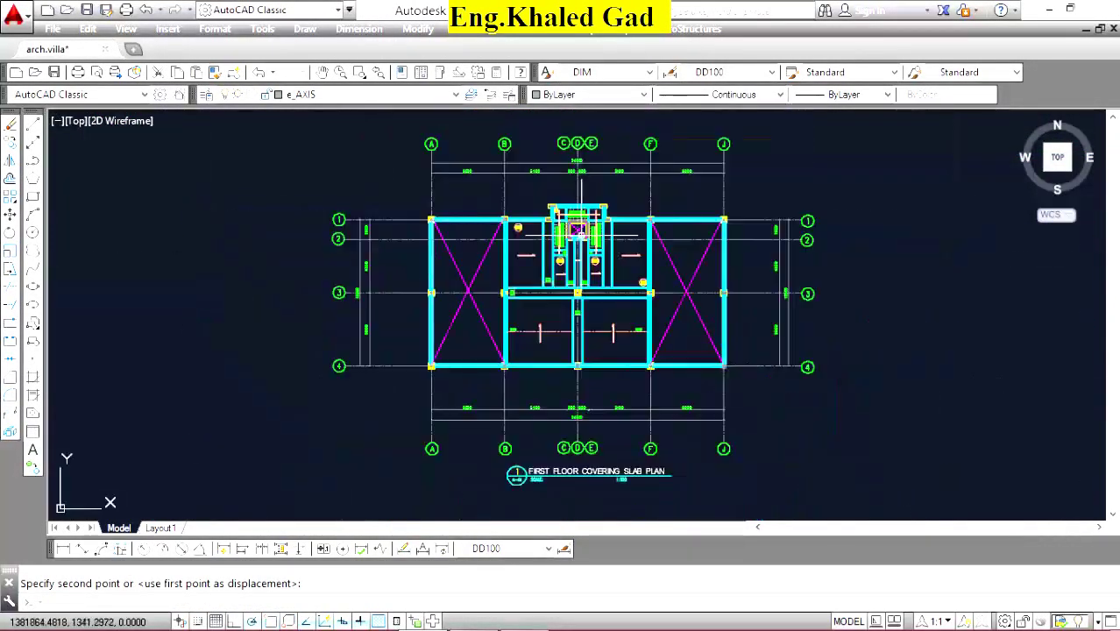
pyautogui.scroll(2, 596, 281)
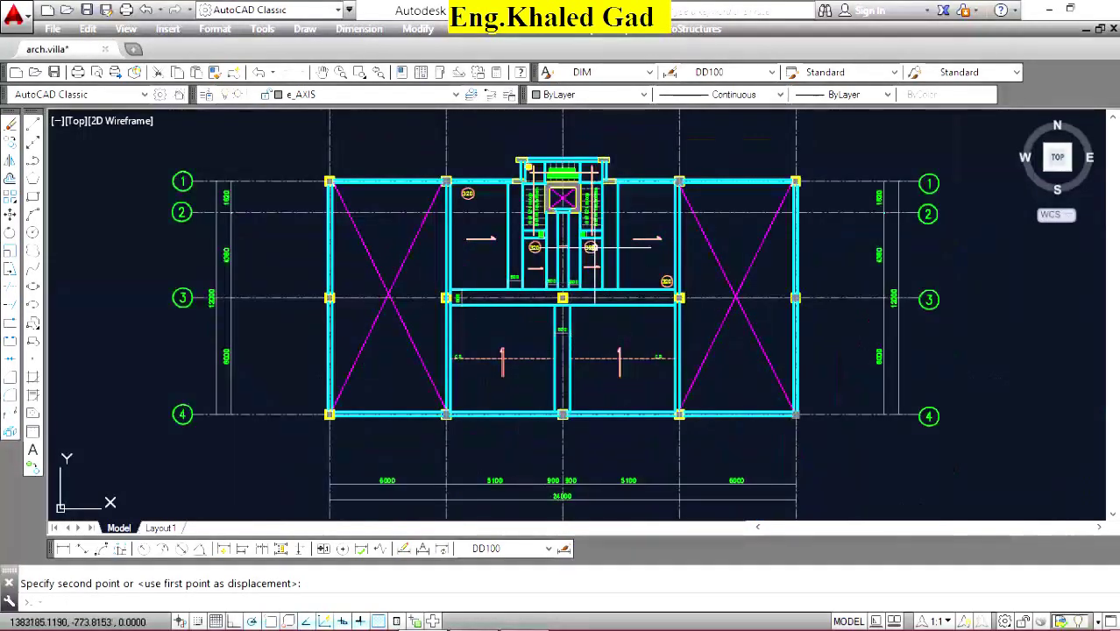
pyautogui.scroll(-2, 594, 247)
pyautogui.scroll(3, 582, 366)
pyautogui.scroll(2, 582, 366)
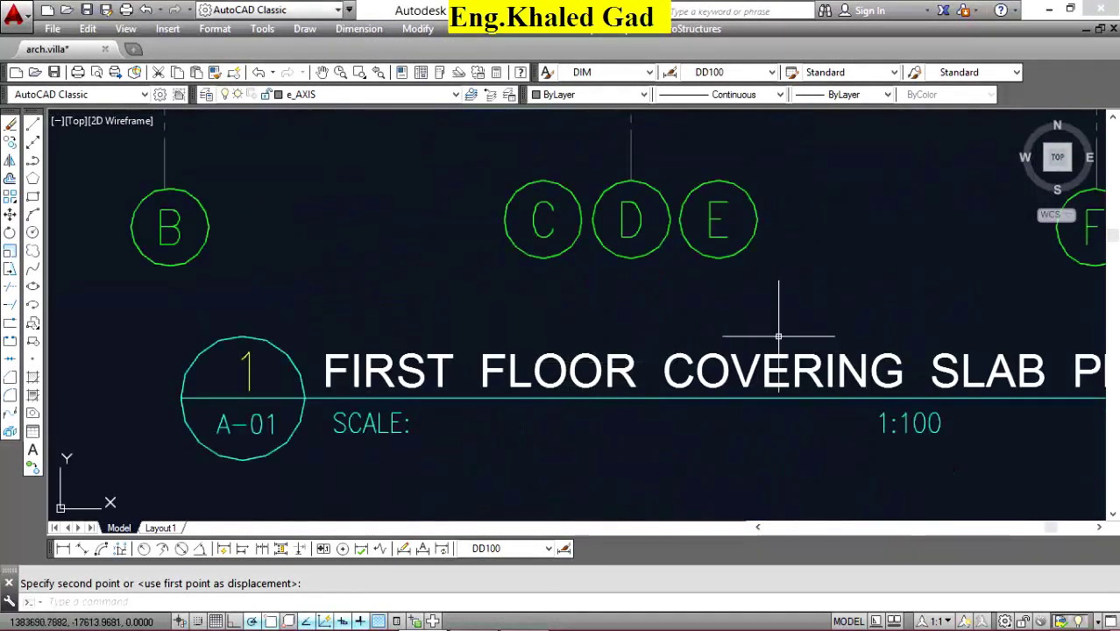
pyautogui.scroll(-4, 665, 324)
pyautogui.scroll(-2, 636, 298)
pyautogui.scroll(3, 622, 195)
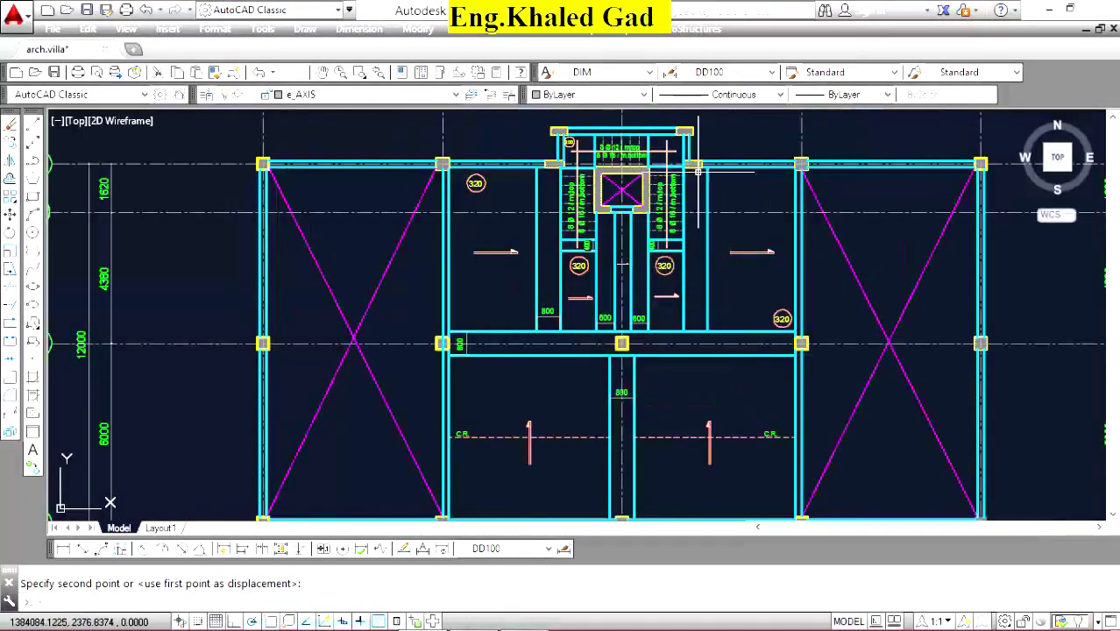
pyautogui.scroll(-3, 622, 263)
pyautogui.scroll(-4, 655, 298)
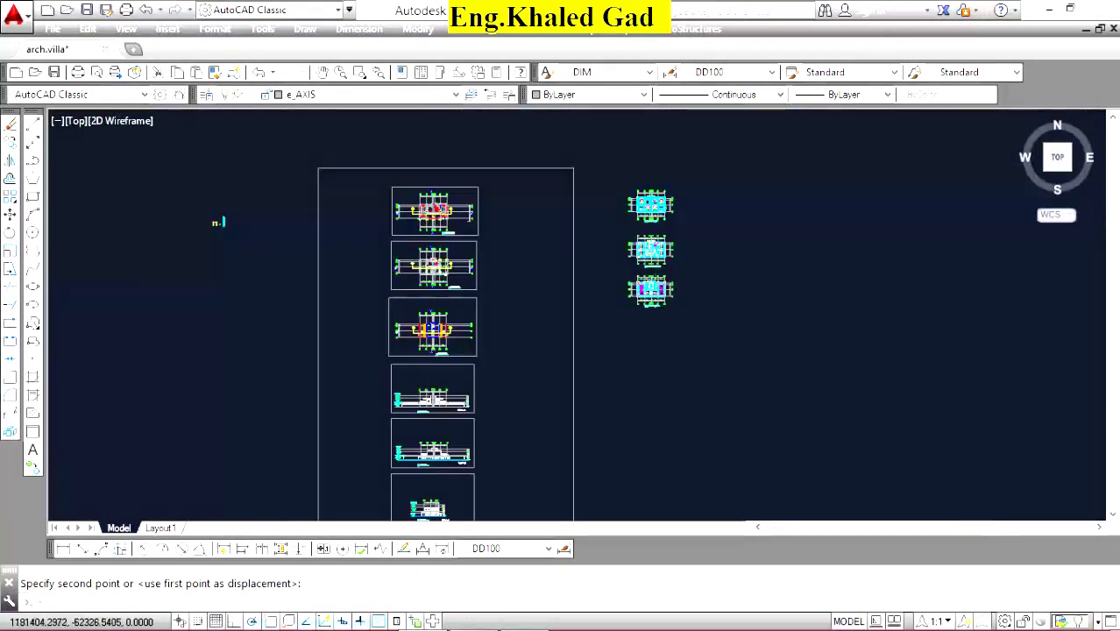
pyautogui.scroll(4, 433, 208)
pyautogui.scroll(2, 550, 178)
pyautogui.scroll(-3, 541, 348)
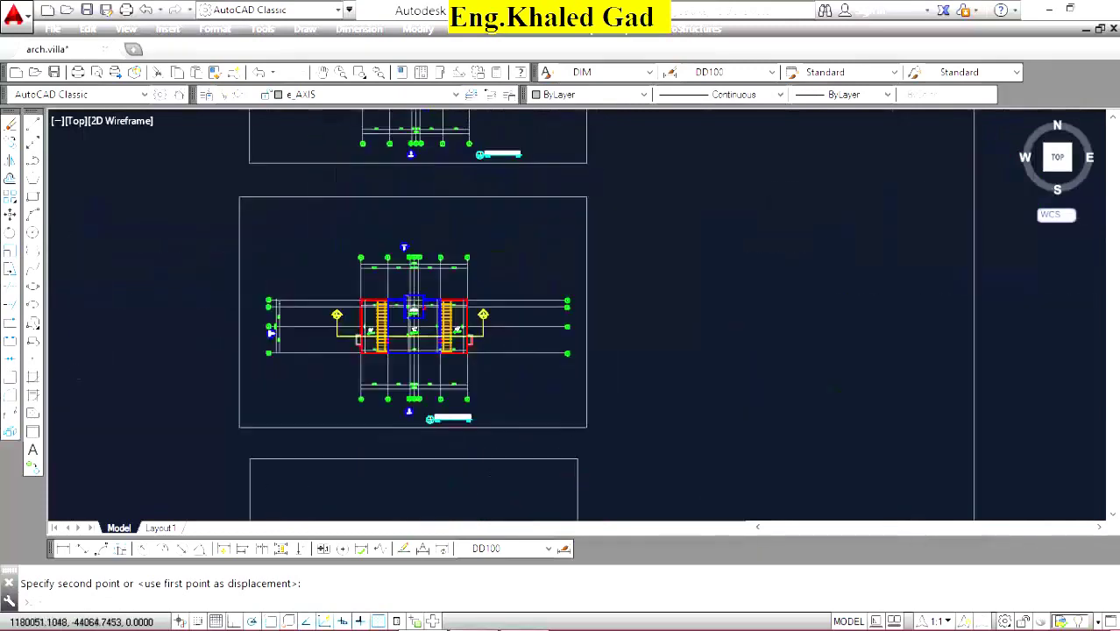
pyautogui.scroll(-3, 561, 333)
pyautogui.scroll(4, 666, 246)
pyautogui.scroll(2, 642, 233)
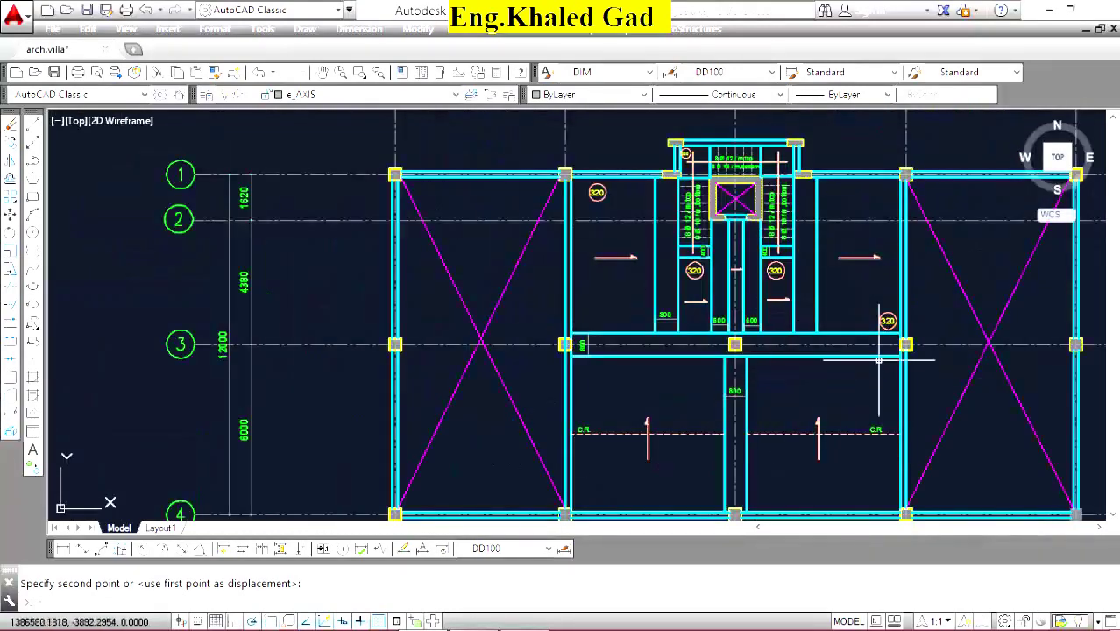
pyautogui.scroll(4, 753, 237)
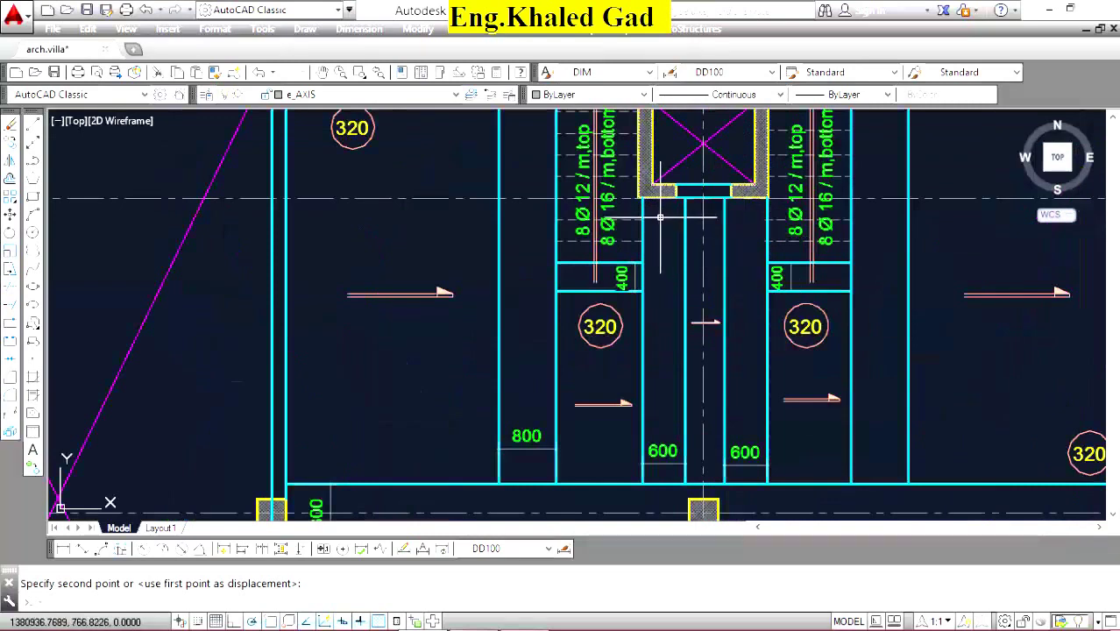
pyautogui.scroll(-4, 642, 218)
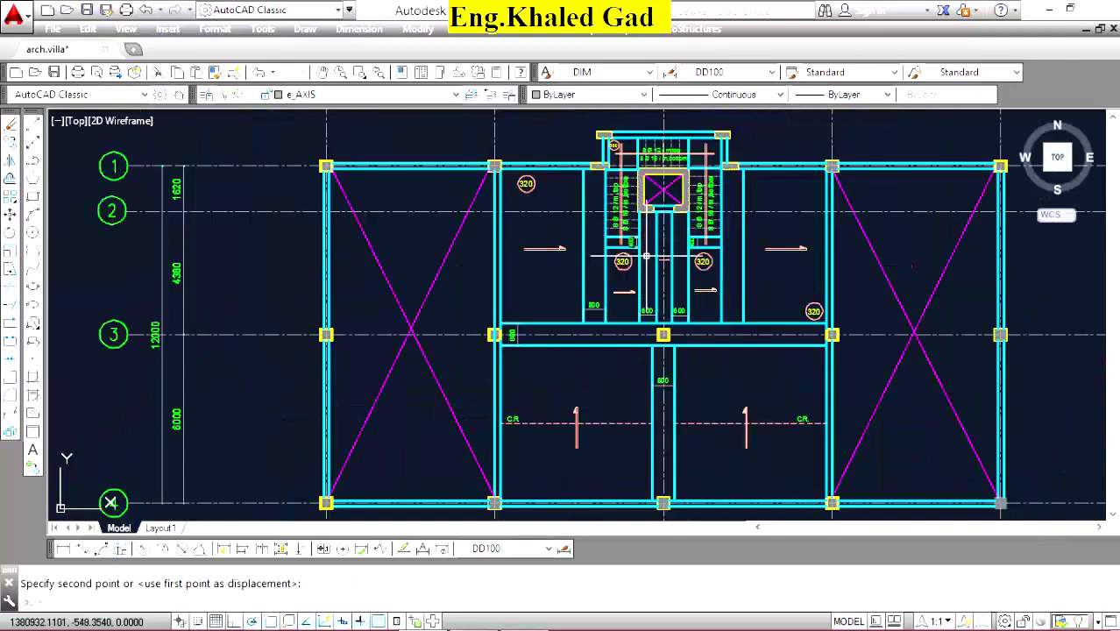
pyautogui.scroll(6, 312, 162)
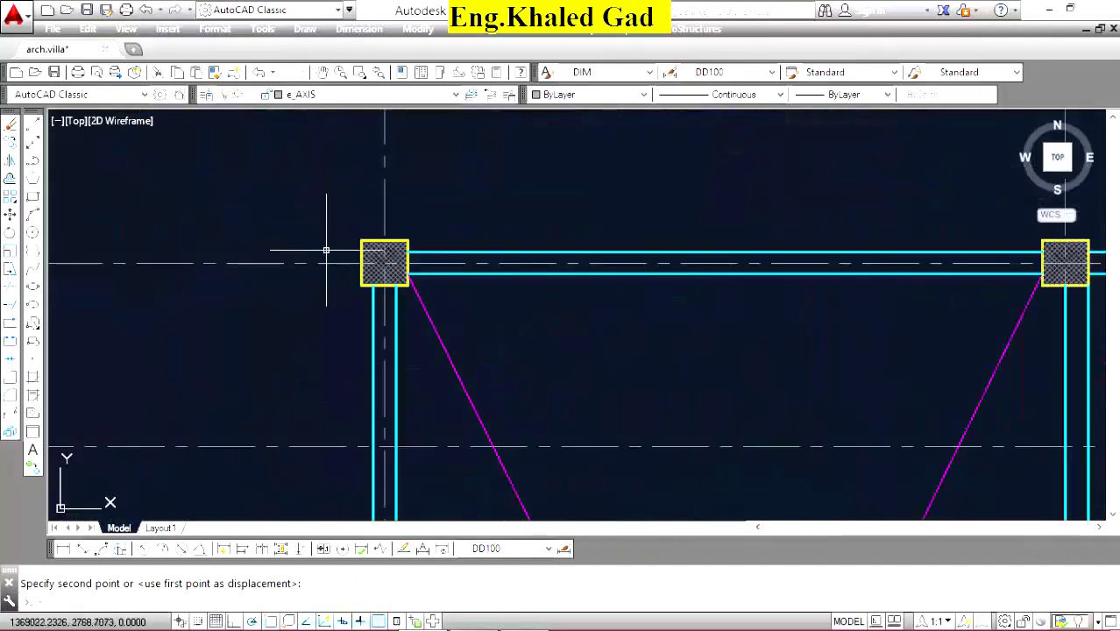
pyautogui.scroll(4, 341, 250)
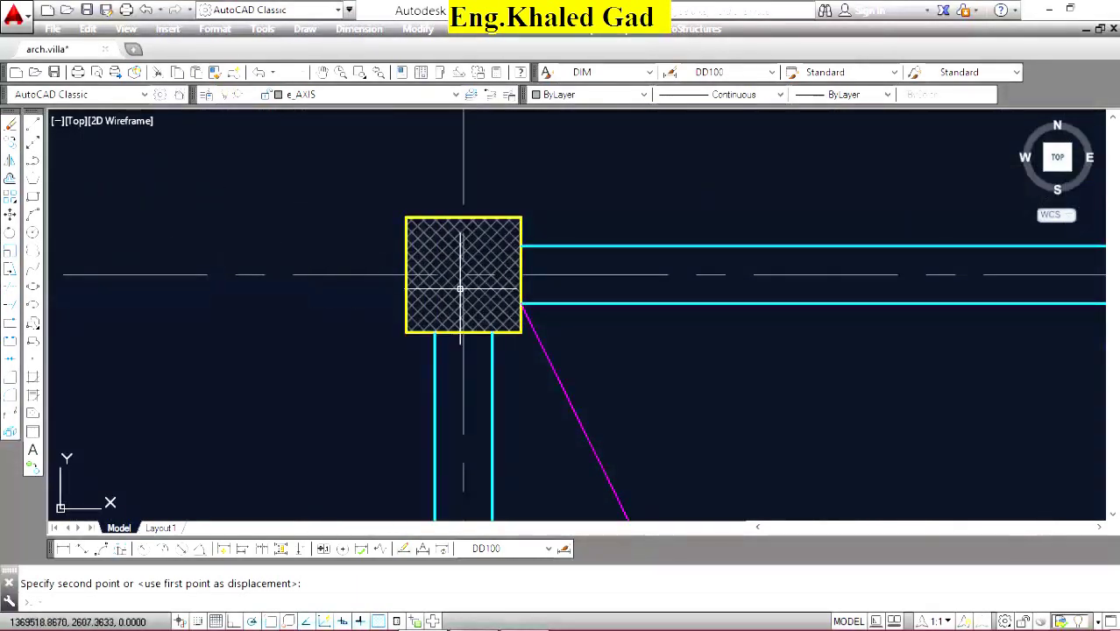
pyautogui.scroll(2, 534, 254)
# Stretch the horizontal and vertical beam edges so they meet at the first column corner.
pyautogui.click(517, 234)
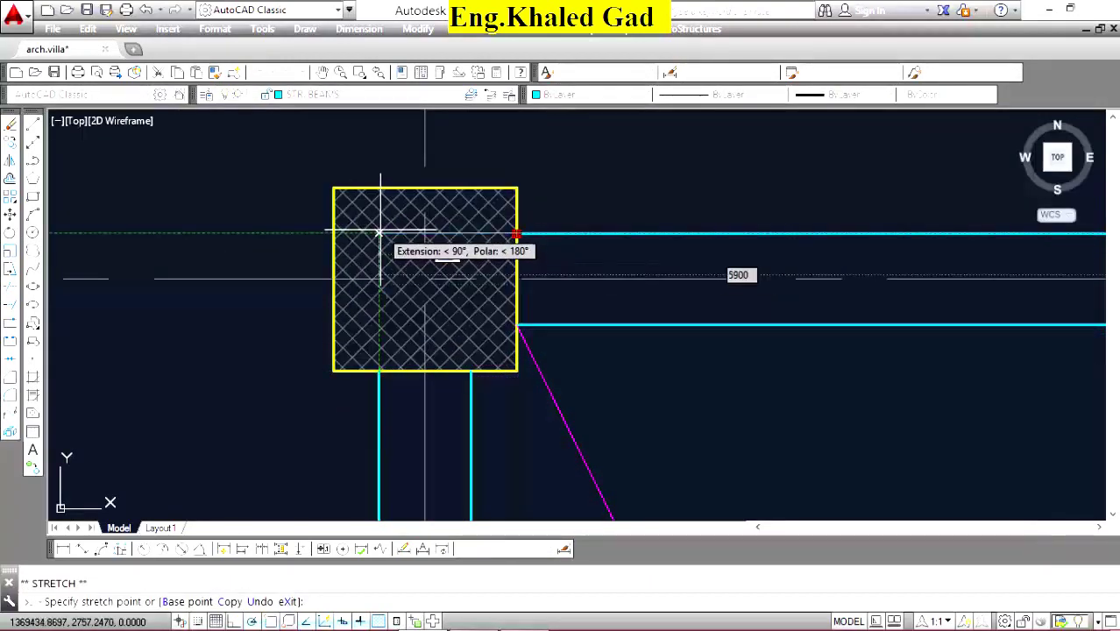
pyautogui.click(377, 234)
pyautogui.click(378, 369)
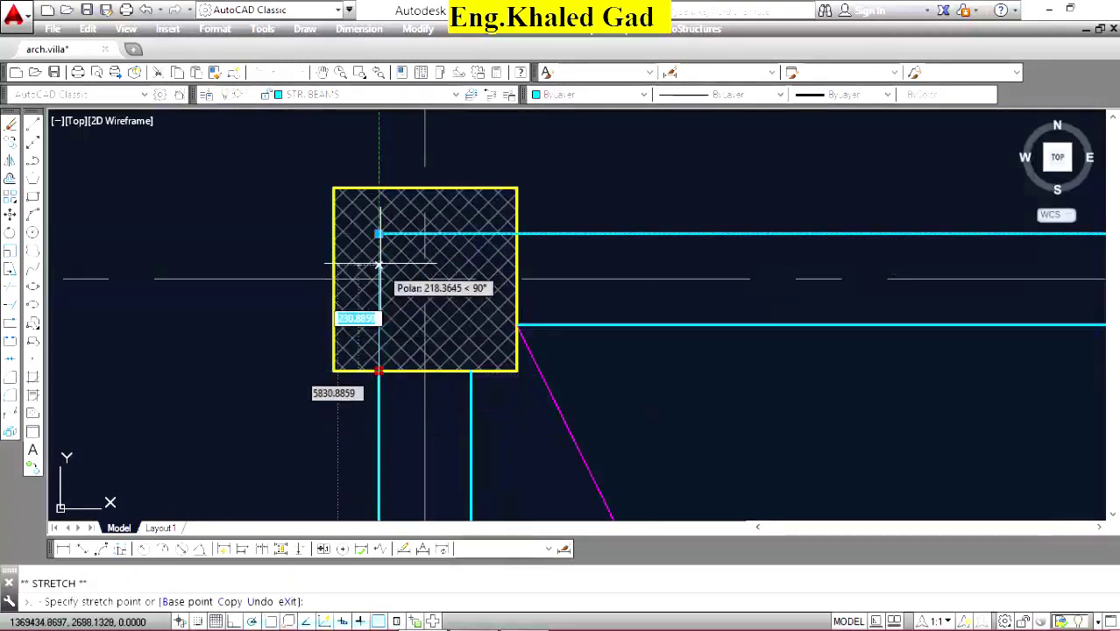
pyautogui.click(378, 234)
# Stretch the inner beam edges so they meet at the column corner.
pyautogui.click(518, 324)
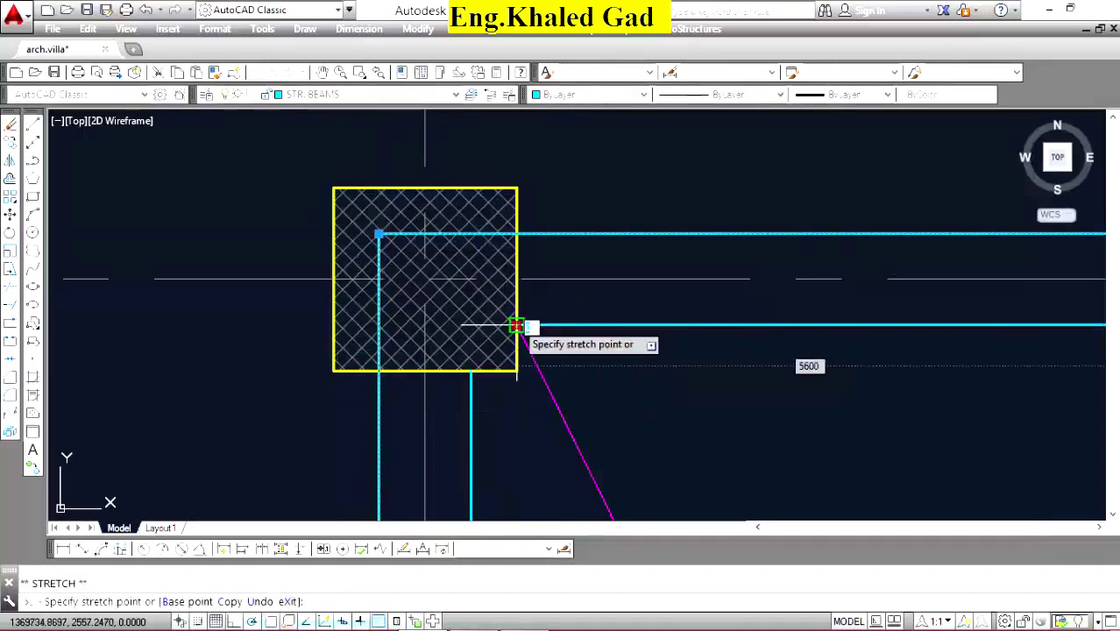
pyautogui.scroll(2, 470, 349)
pyautogui.click(469, 311)
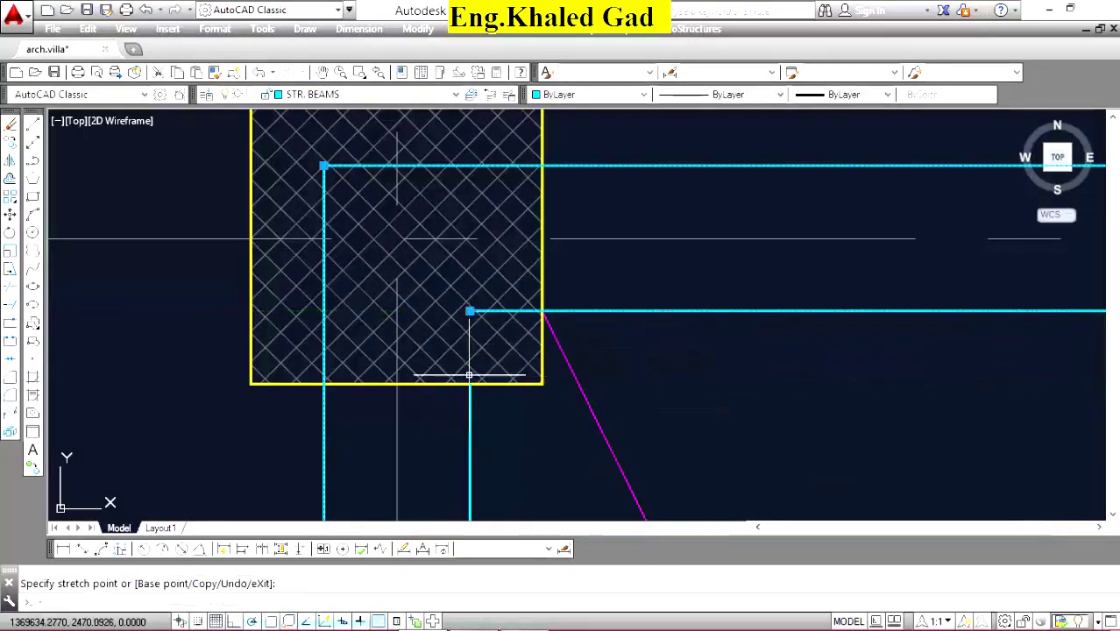
pyautogui.click(469, 383)
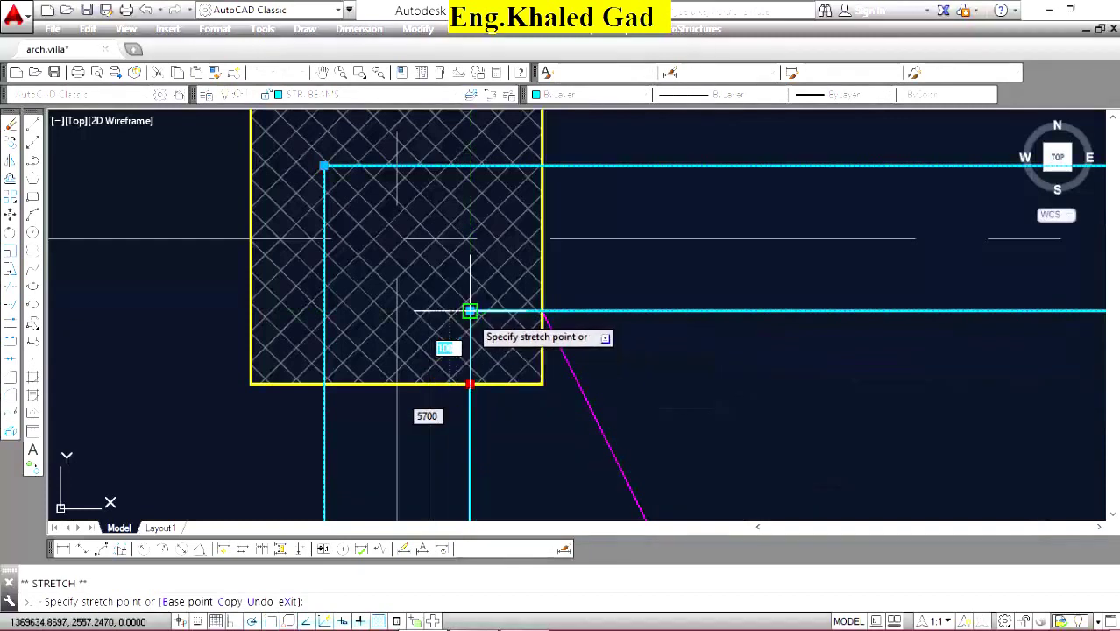
pyautogui.click(470, 311)
pyautogui.press('Escape')
# Erase the hatched column with a window selection.
pyautogui.scroll(-3, 473, 315)
pyautogui.click(545, 215)
pyautogui.click(445, 288)
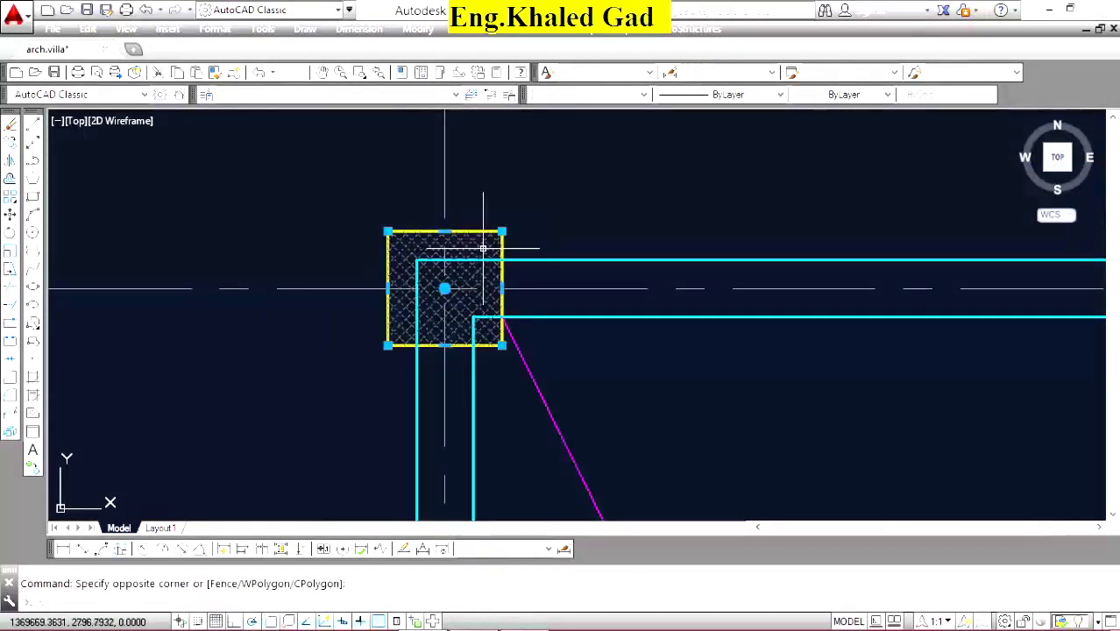
pyautogui.press('Delete')
# Select the magenta diagonal line and pick up its endpoint, then cancel without moving it.
pyautogui.scroll(4, 501, 320)
pyautogui.click(553, 414)
pyautogui.click(500, 300)
pyautogui.click(496, 303)
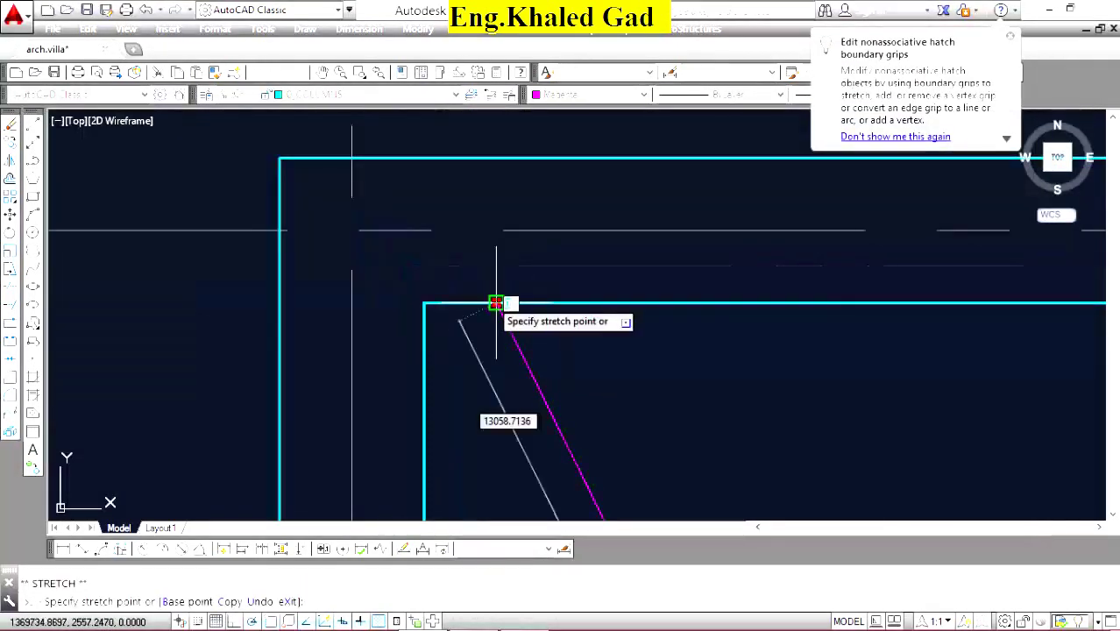
pyautogui.scroll(-2, 515, 222)
pyautogui.scroll(-3, 516, 222)
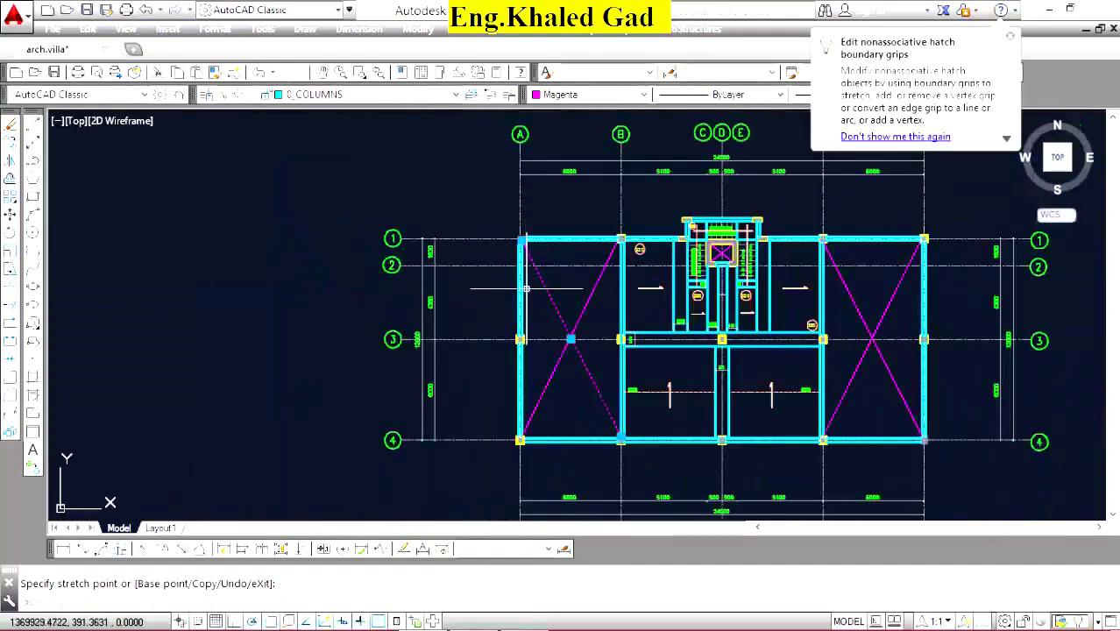
pyautogui.scroll(5, 517, 342)
pyautogui.scroll(2, 513, 349)
pyautogui.press('Escape')
# Delete the next column's hatch fill.
pyautogui.click(568, 335)
pyautogui.click(664, 415)
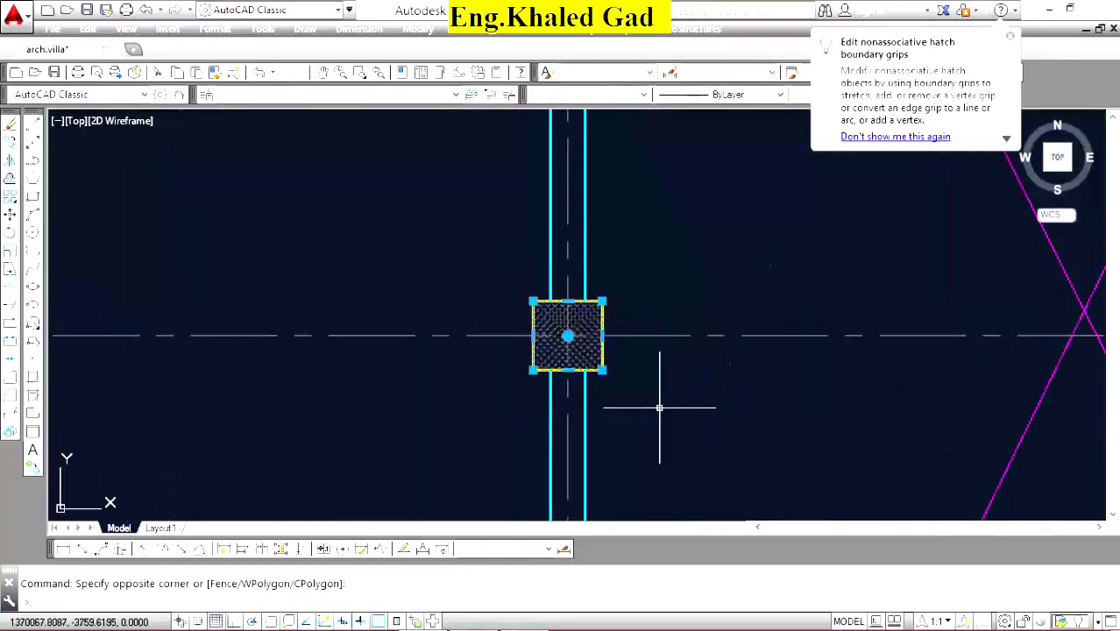
pyautogui.press('Delete')
# Stretch that column's beam edges across the column gap.
pyautogui.click(520, 332)
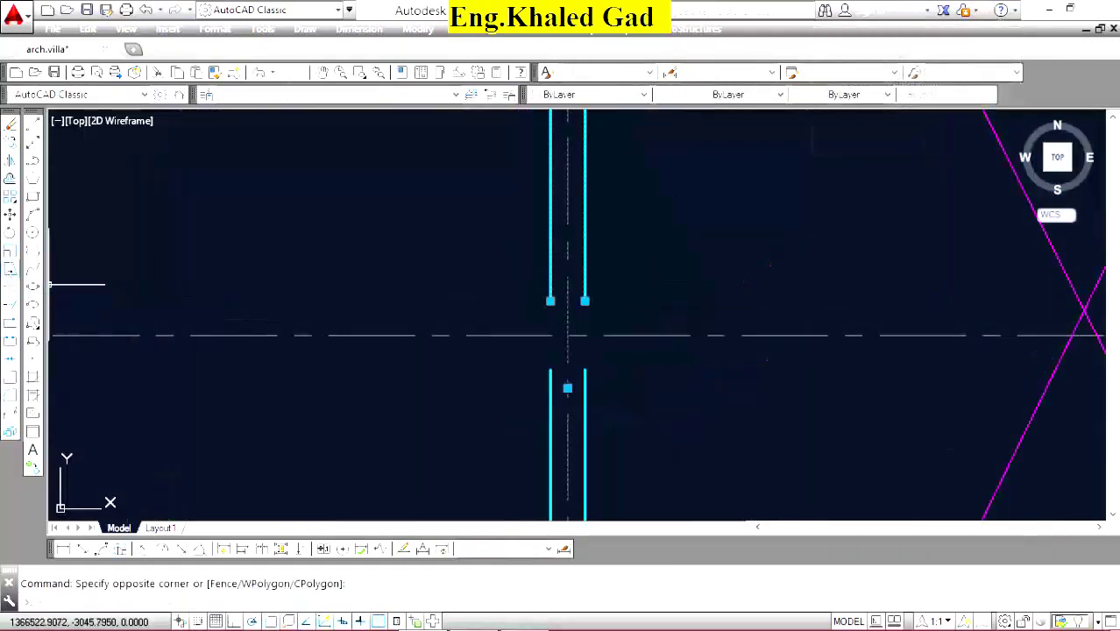
pyautogui.click(32, 268)
pyautogui.click(585, 301)
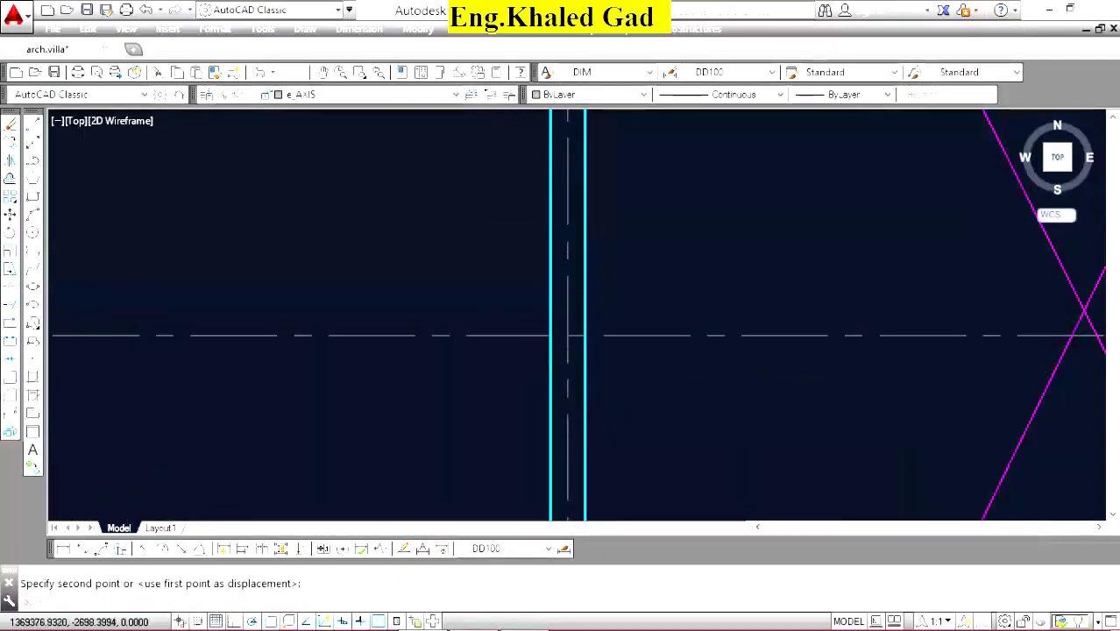
pyautogui.scroll(-5, 545, 388)
pyautogui.scroll(5, 545, 388)
# Erase the corner column with a window selection.
pyautogui.click(520, 295)
pyautogui.click(512, 233)
pyautogui.click(684, 403)
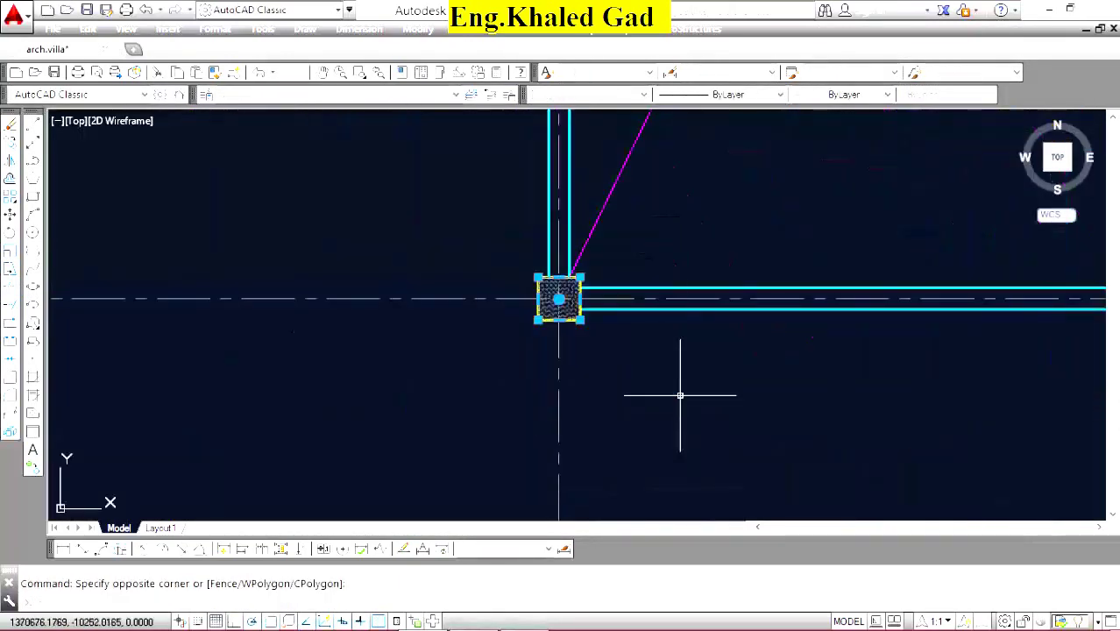
pyautogui.click(679, 396)
pyautogui.press('Delete')
# Extend the vertical beam edge down to the horizontal edge at the corner.
pyautogui.scroll(5, 558, 270)
pyautogui.click(525, 293)
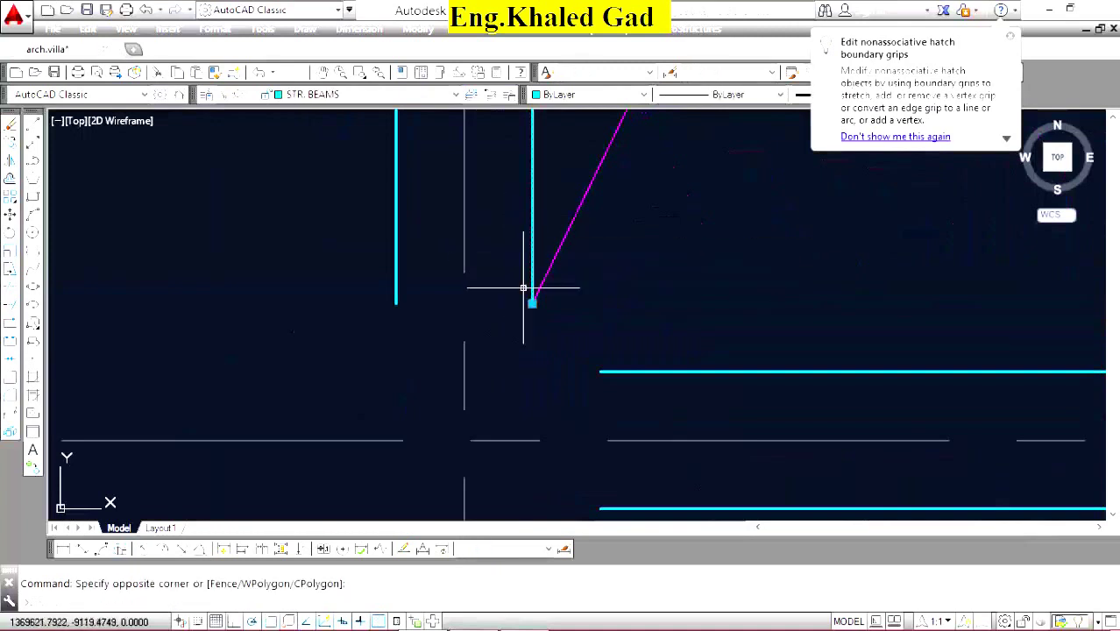
pyautogui.click(537, 306)
pyautogui.click(532, 303)
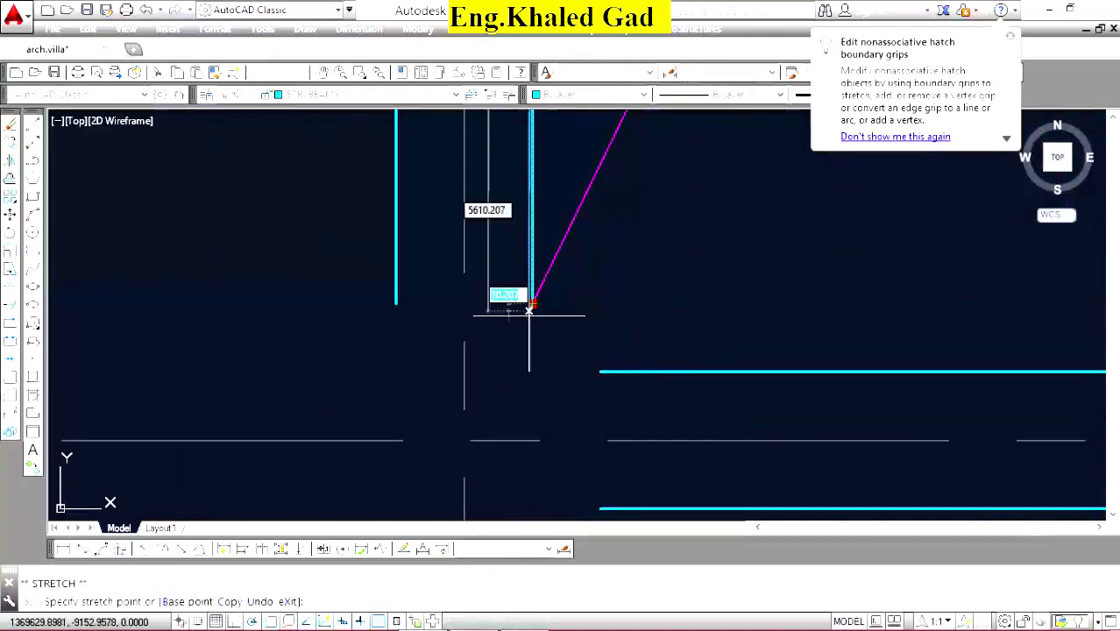
pyautogui.click(532, 371)
pyautogui.click(599, 371)
pyautogui.click(532, 371)
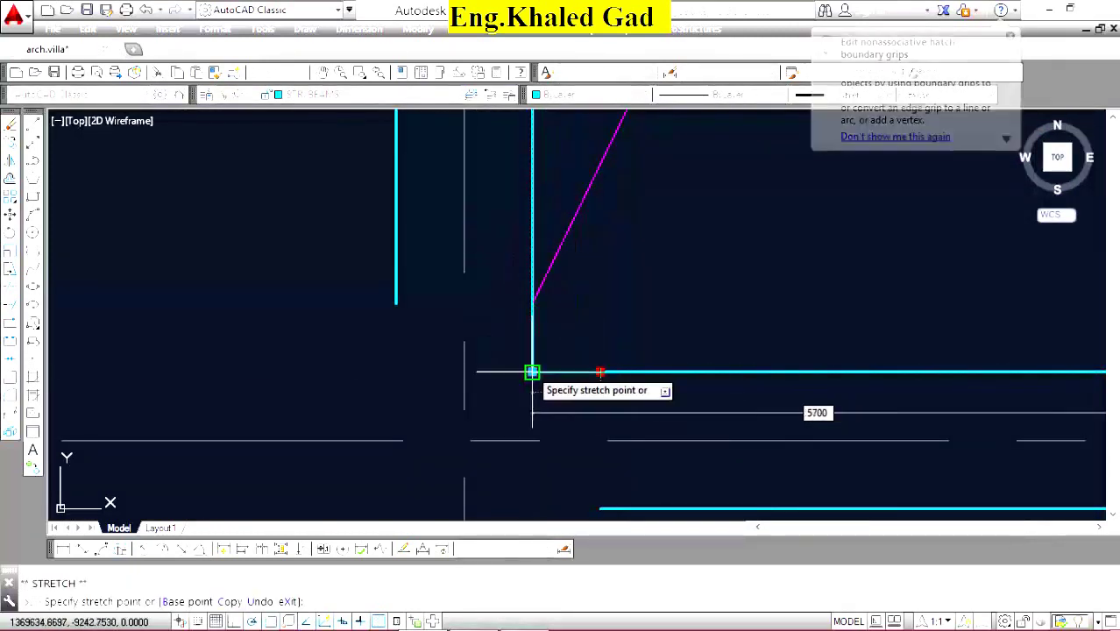
# Stretch the outer vertical beam line downward, then undo that stretch.
pyautogui.click(396, 306)
pyautogui.scroll(-4, 386, 377)
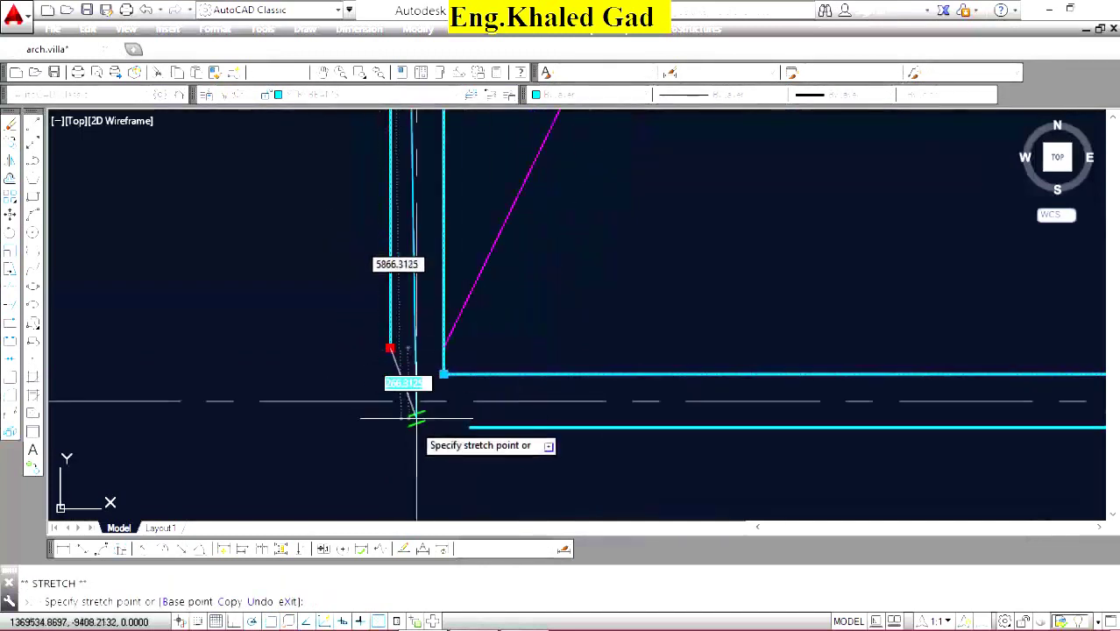
pyautogui.click(380, 427)
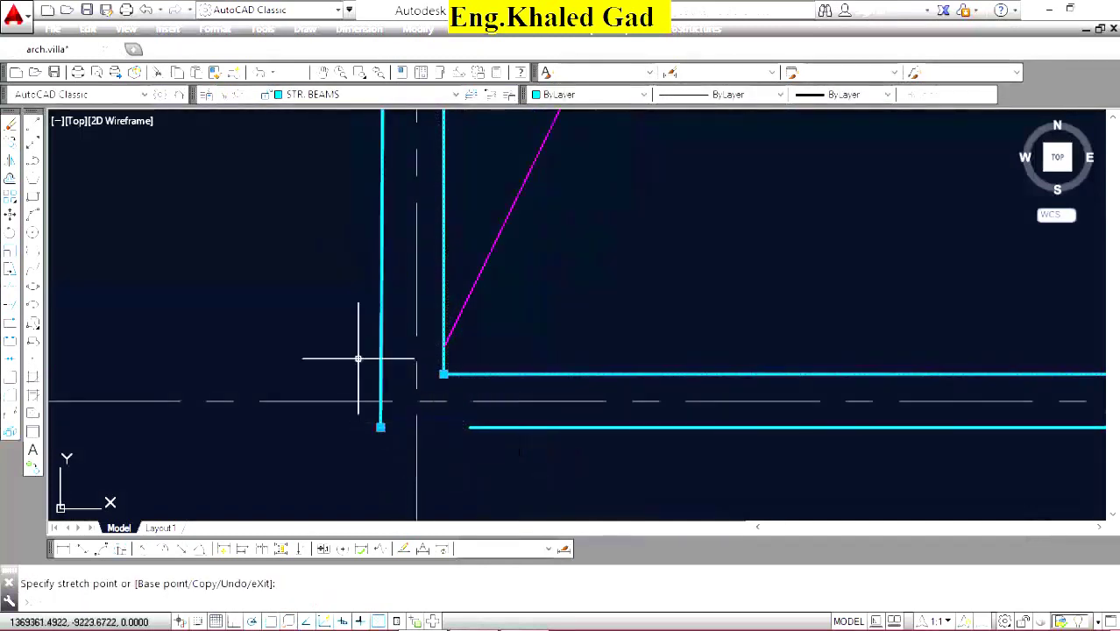
pyautogui.click(258, 73)
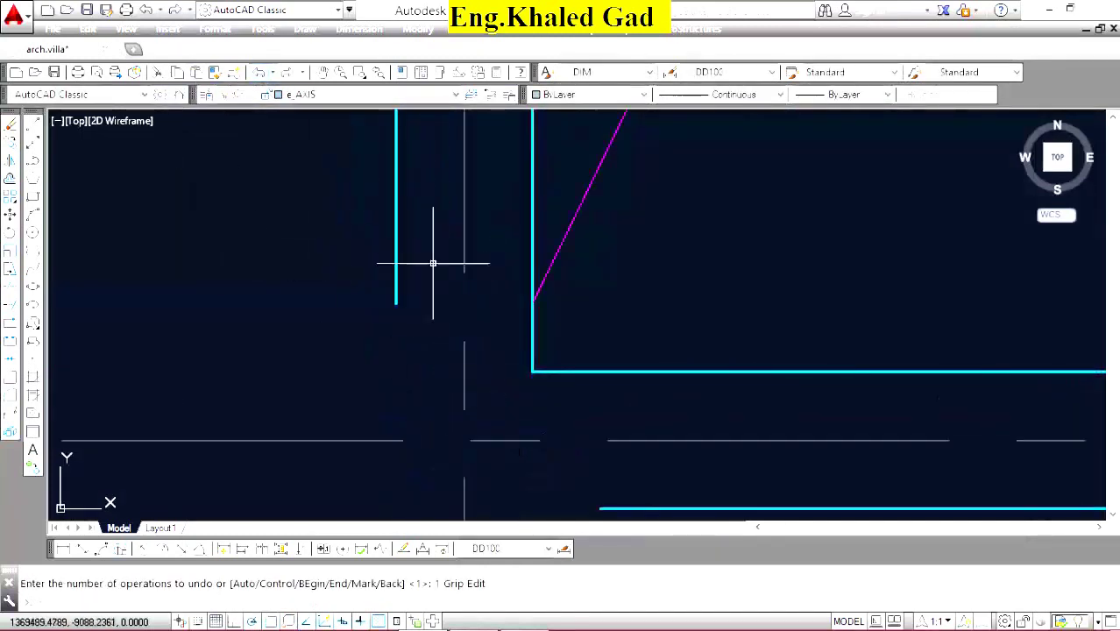
# Stretch the outer vertical and horizontal beam lines so they meet at the lower corner.
pyautogui.click(396, 289)
pyautogui.click(384, 309)
pyautogui.click(396, 304)
pyautogui.scroll(-2, 396, 341)
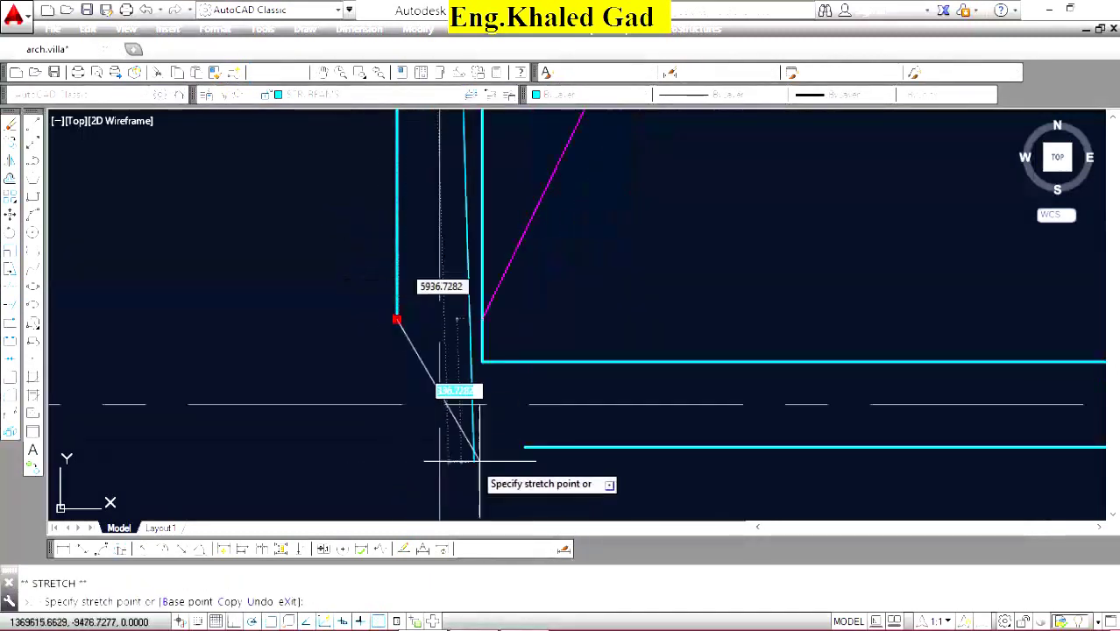
pyautogui.click(397, 447)
pyautogui.click(554, 431)
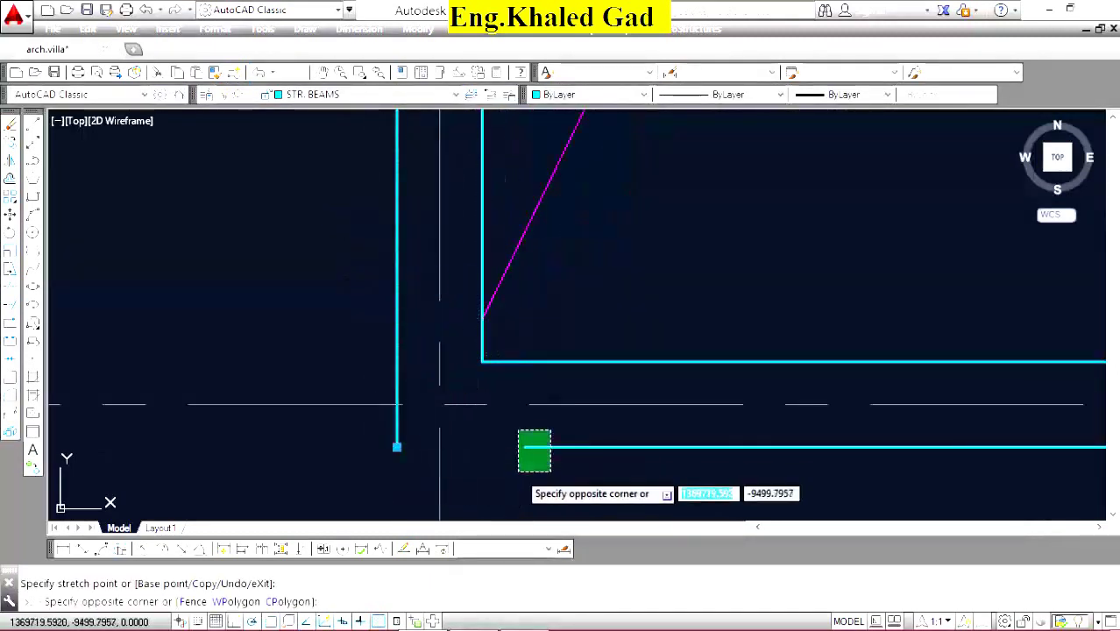
pyautogui.click(519, 469)
pyautogui.click(524, 447)
pyautogui.click(397, 447)
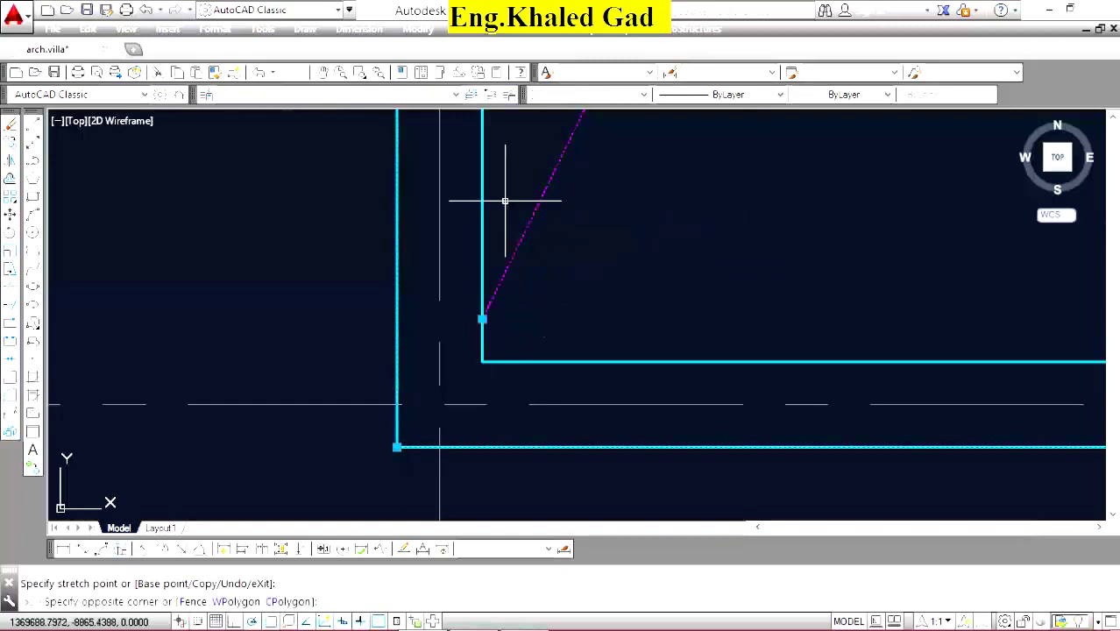
# Move the magenta diagonal's endpoint onto the wall corner.
pyautogui.click(490, 323)
pyautogui.click(482, 319)
pyautogui.click(482, 361)
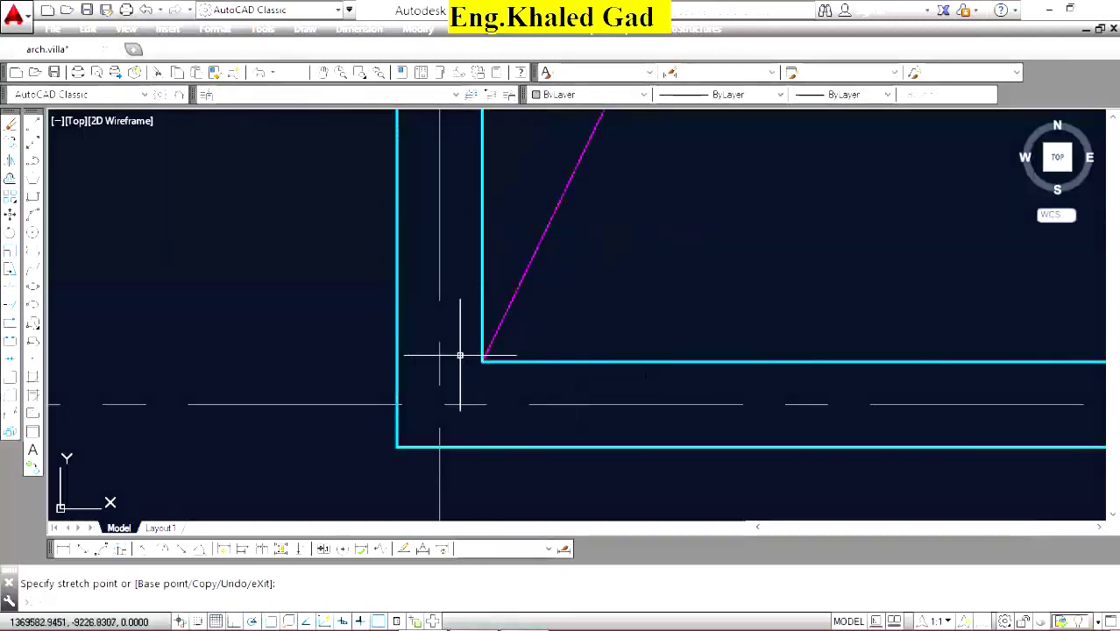
pyautogui.press('Escape')
pyautogui.scroll(-3, 453, 389)
pyautogui.scroll(-4, 509, 398)
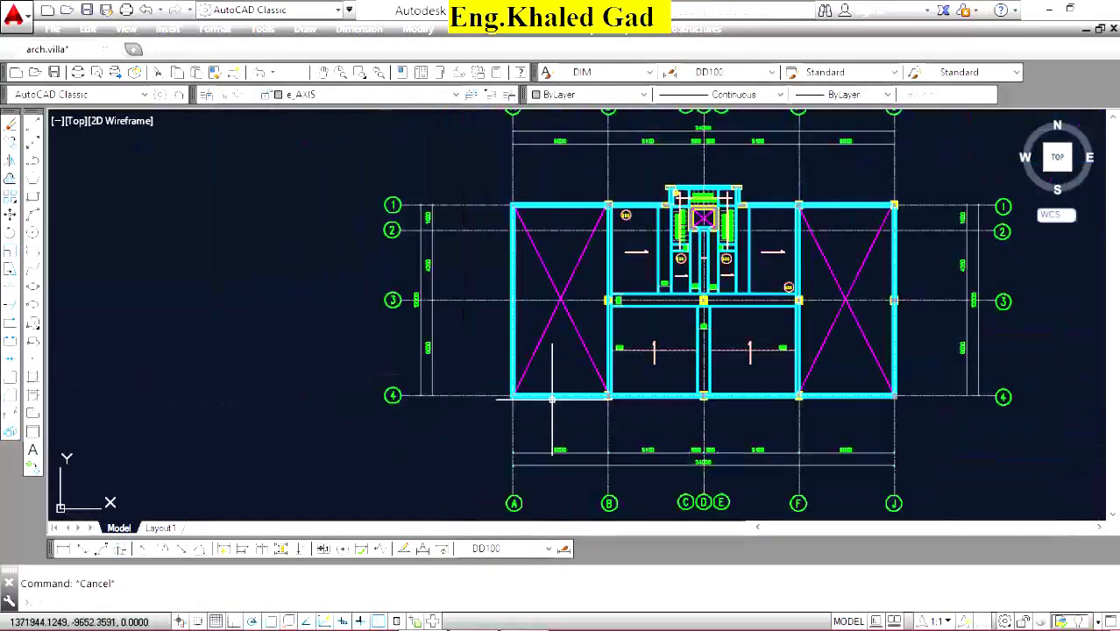
# Window-select and delete the stray objects near the upper-right column.
pyautogui.scroll(4, 788, 188)
pyautogui.click(751, 200)
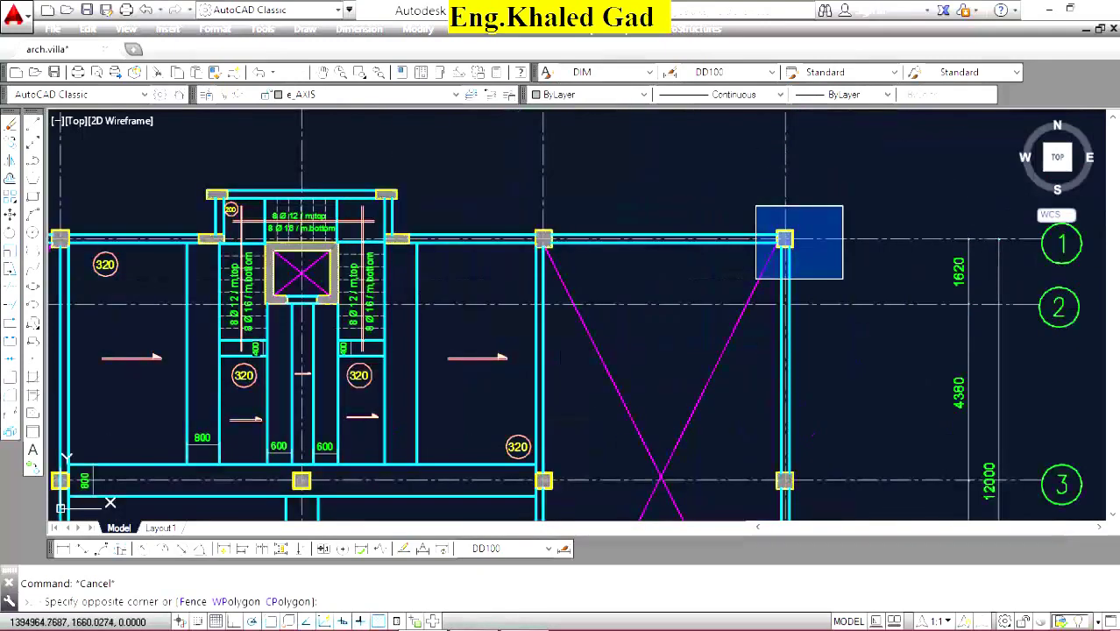
pyautogui.scroll(-3, 670, 298)
pyautogui.scroll(1, 670, 297)
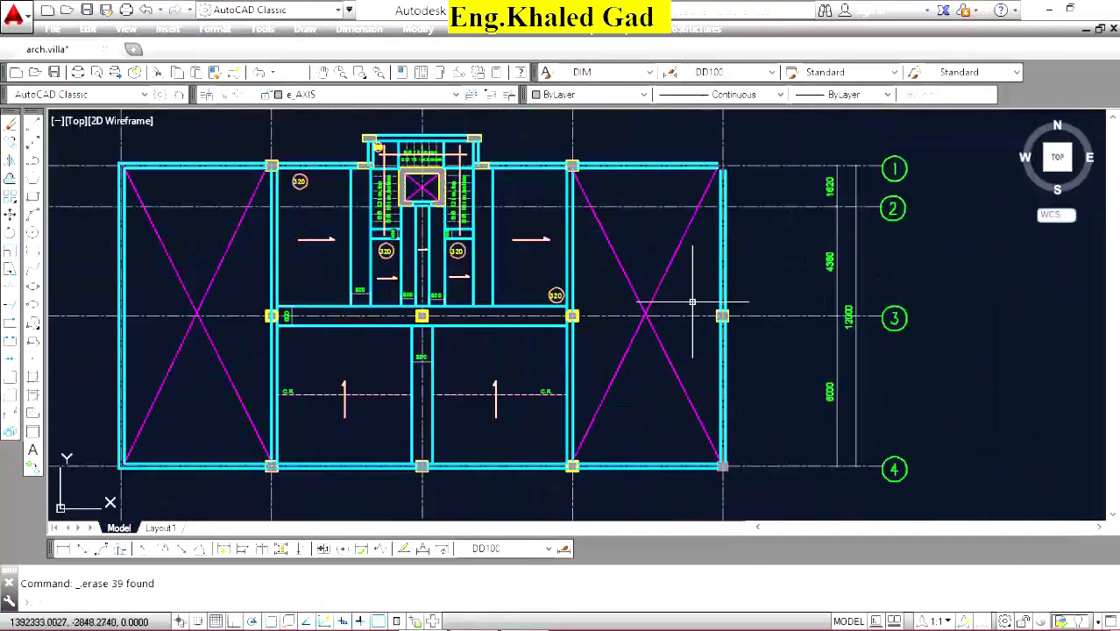
pyautogui.click(692, 302)
pyautogui.click(750, 343)
pyautogui.press('Delete')
# Stretch the vertical line and upper horizontal line to meet at the upper-right corner.
pyautogui.scroll(2, 701, 490)
pyautogui.scroll(2, 737, 441)
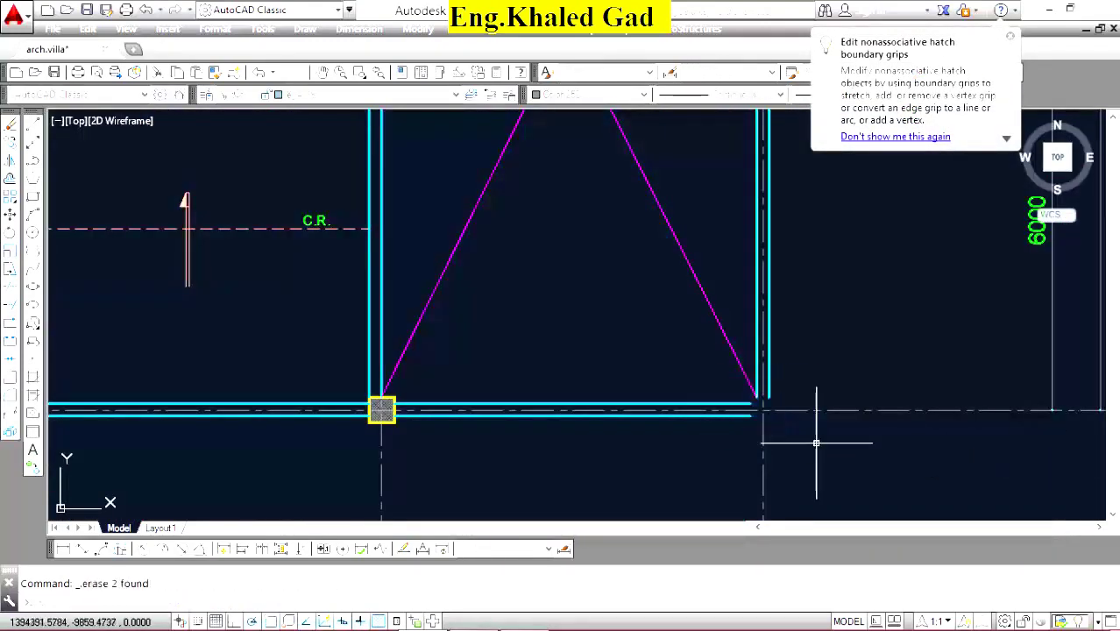
pyautogui.scroll(1, 788, 438)
pyautogui.scroll(3, 768, 431)
pyautogui.scroll(2, 730, 369)
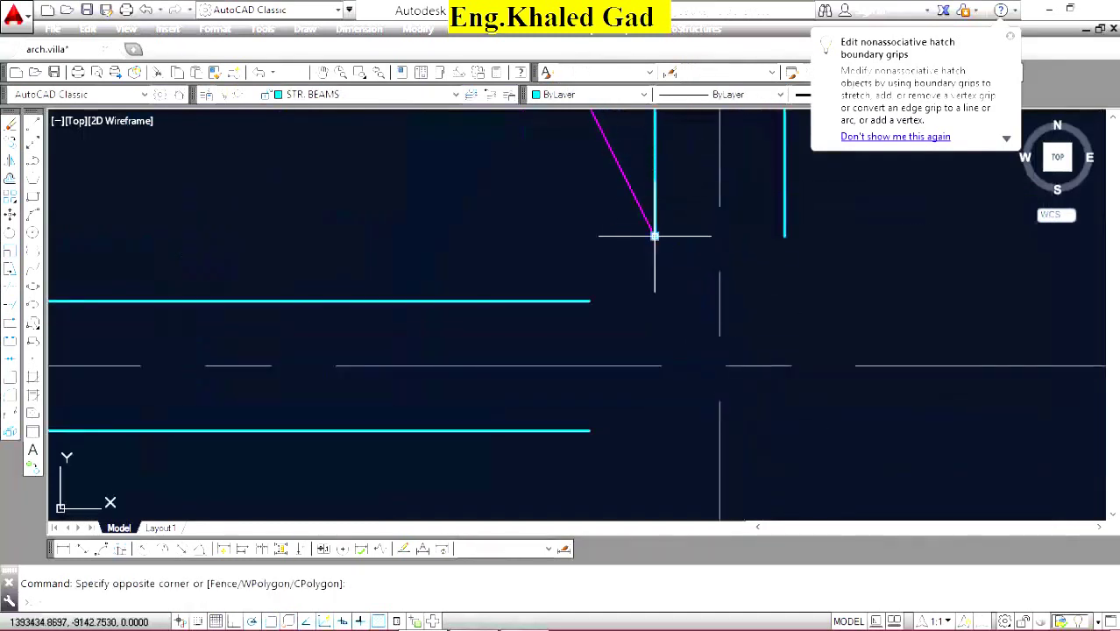
pyautogui.click(655, 235)
pyautogui.click(588, 300)
pyautogui.click(602, 282)
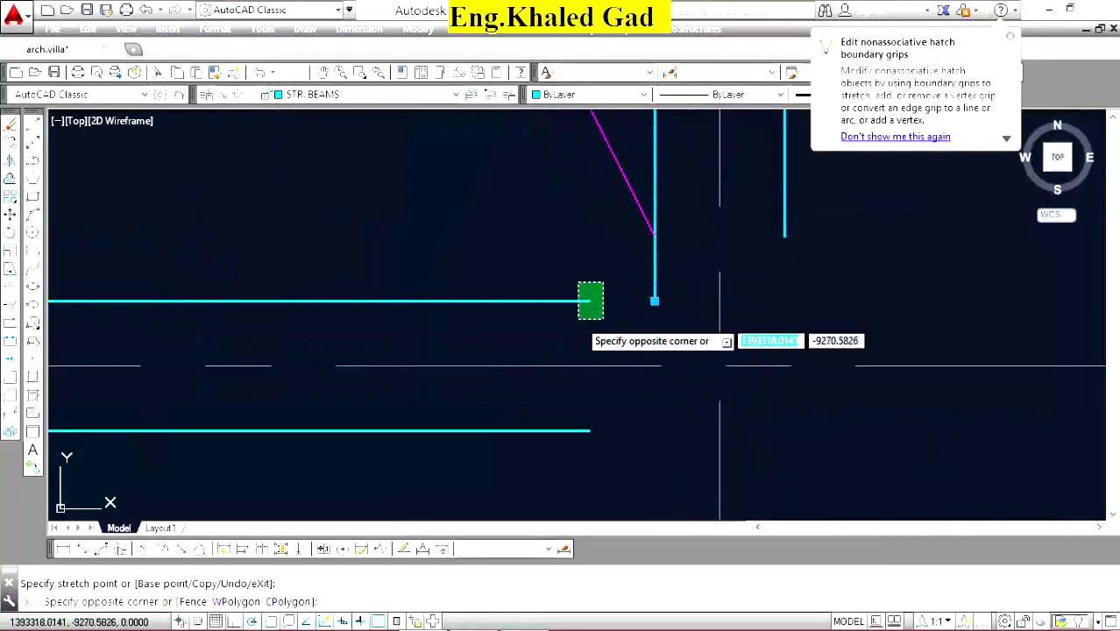
pyautogui.click(578, 319)
pyautogui.click(587, 300)
pyautogui.click(654, 301)
pyautogui.press('Escape')
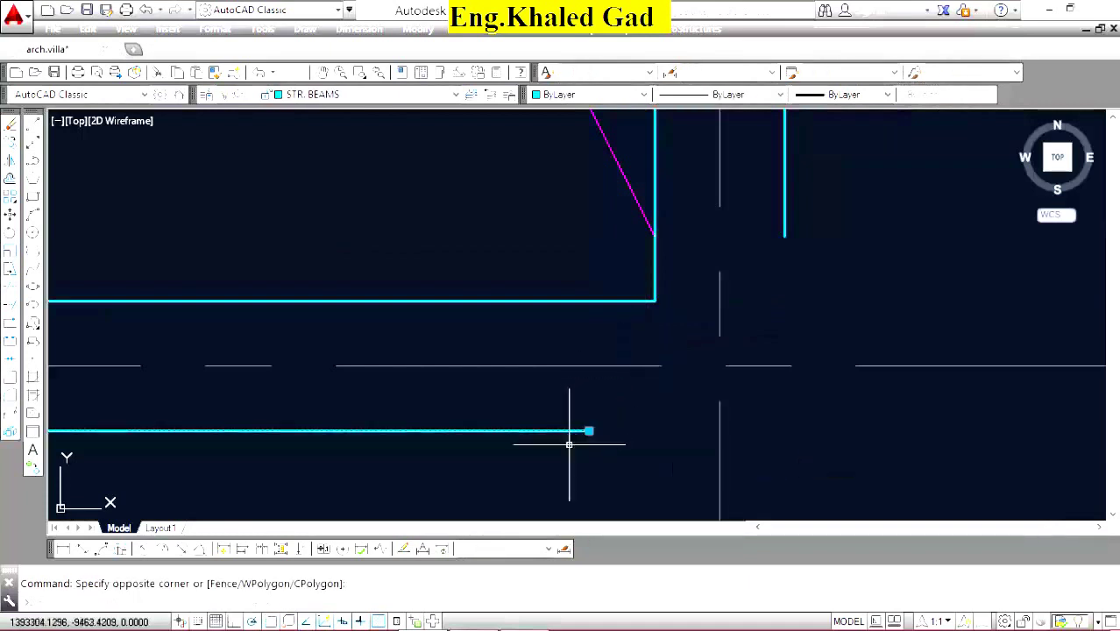
# Extend the lower beam line to the right wall and the right vertical line down to that corner.
pyautogui.click(588, 430)
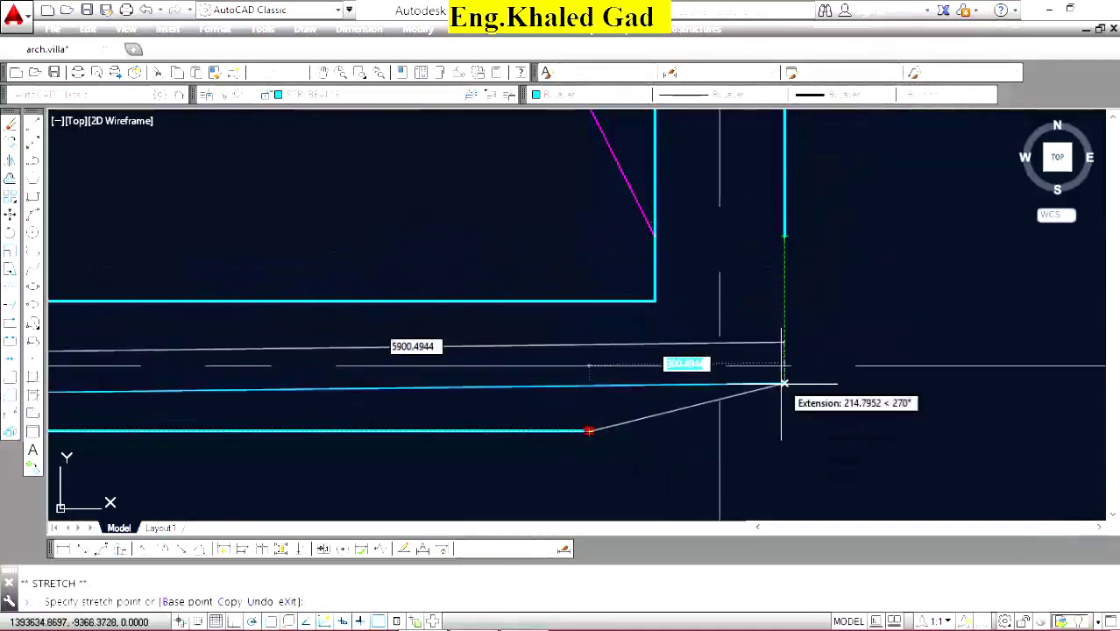
pyautogui.click(783, 424)
pyautogui.click(823, 200)
pyautogui.click(758, 278)
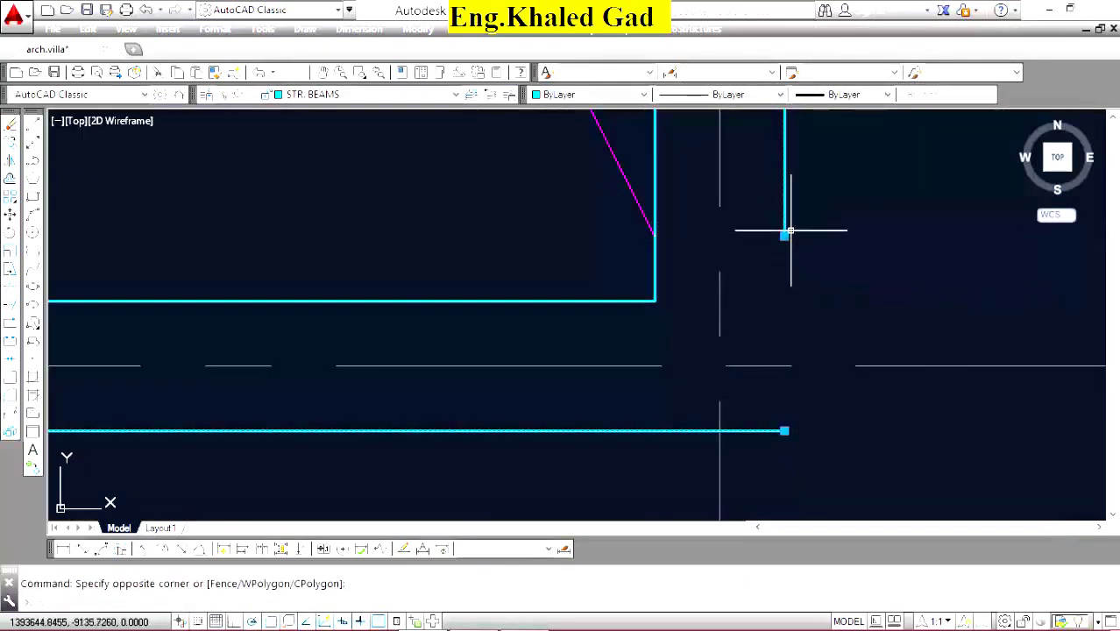
pyautogui.click(783, 235)
pyautogui.click(783, 430)
# Pick up the magenta diagonal's endpoint, then cancel without changing it.
pyautogui.click(648, 242)
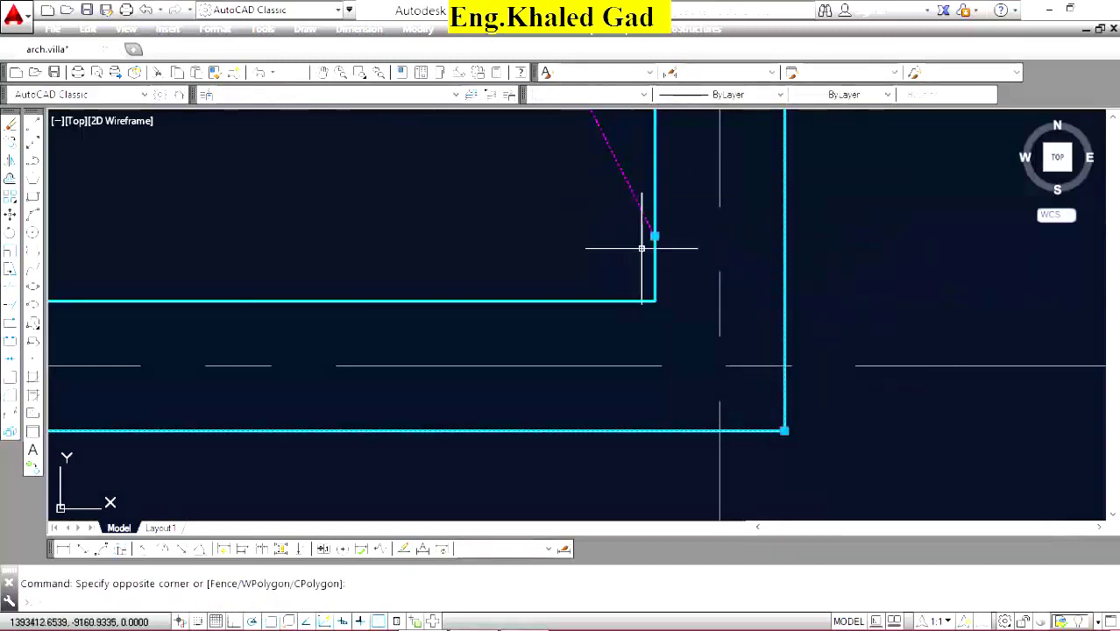
pyautogui.click(653, 235)
pyautogui.press('Escape')
pyautogui.scroll(-3, 561, 315)
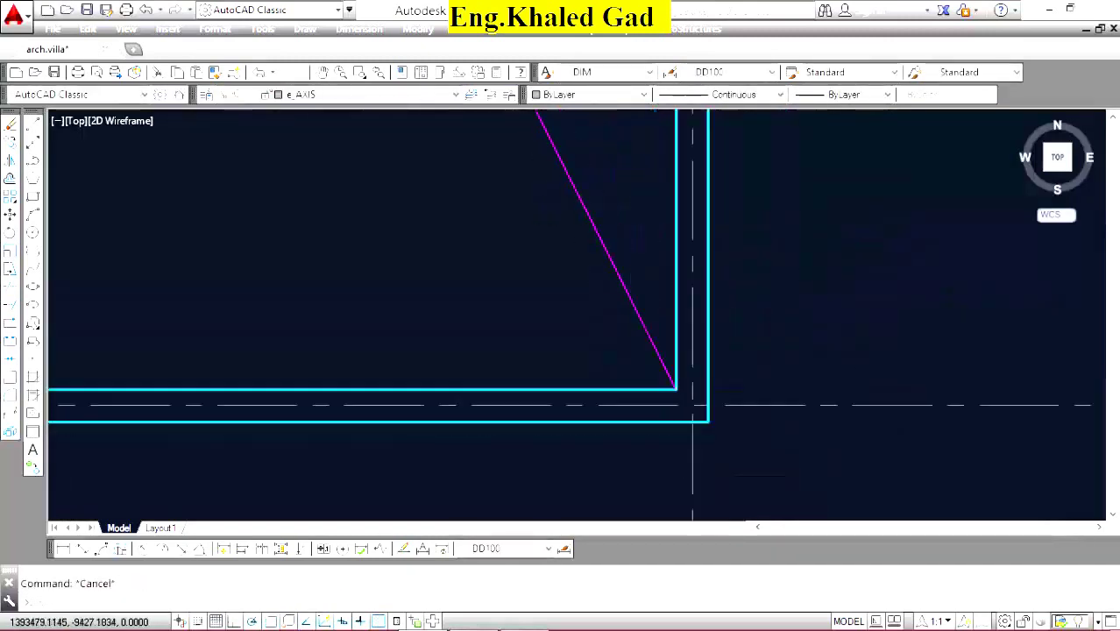
pyautogui.scroll(-3, 561, 315)
pyautogui.scroll(5, 683, 281)
pyautogui.scroll(2, 706, 260)
# Window-select the lower ends of the right walls and stretch them from a base point.
pyautogui.click(700, 257)
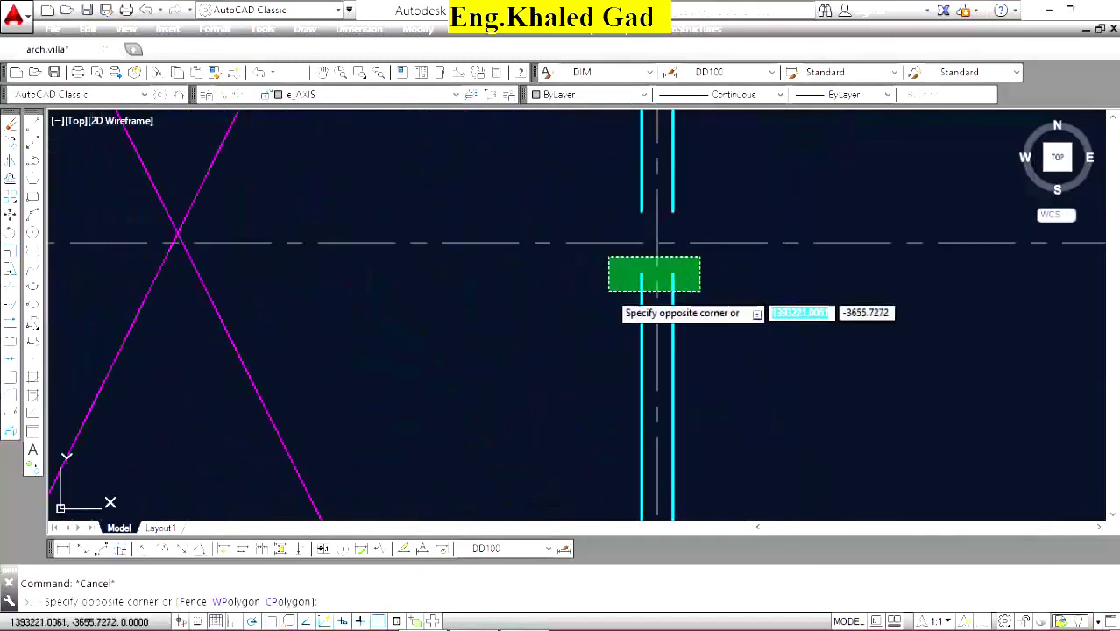
pyautogui.click(557, 292)
pyautogui.click(51, 243)
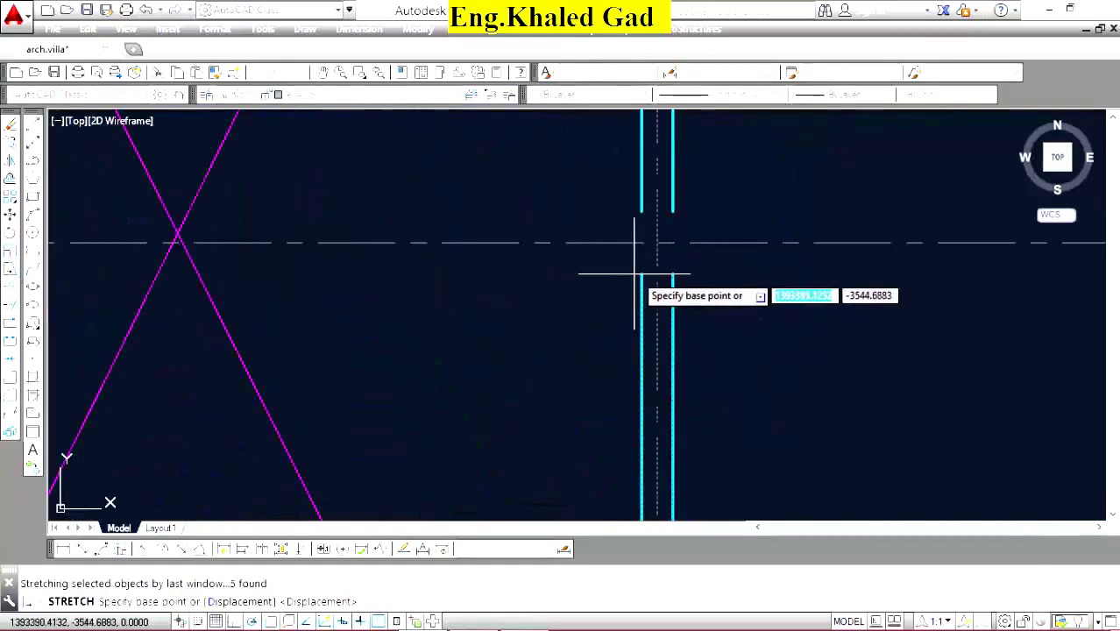
pyautogui.click(637, 275)
pyautogui.scroll(-3, 643, 205)
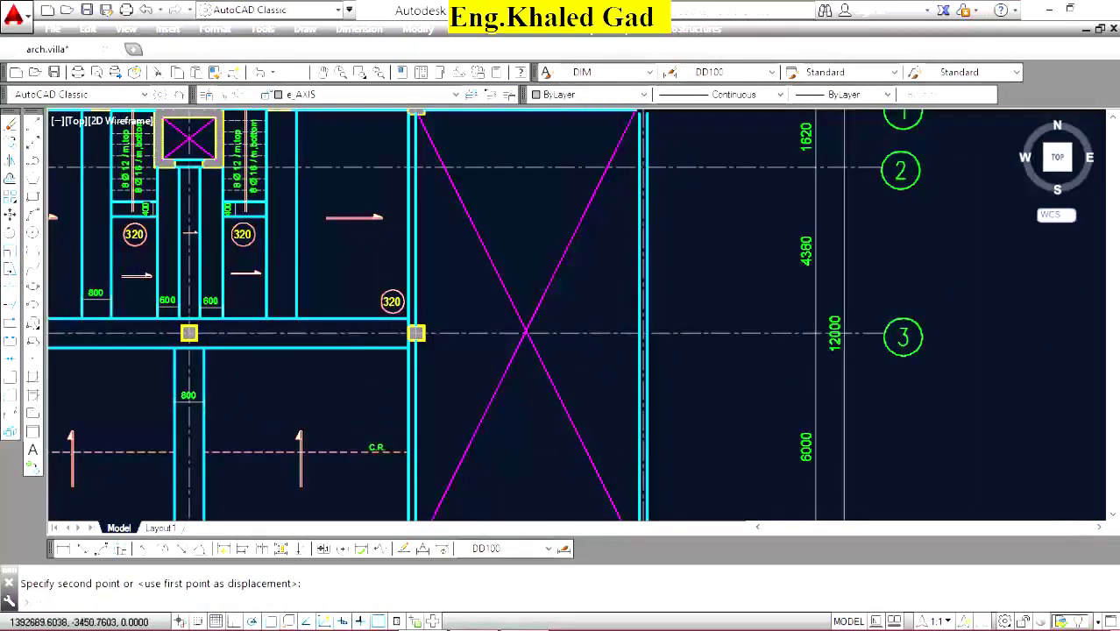
pyautogui.scroll(3, 671, 201)
pyautogui.scroll(2, 674, 260)
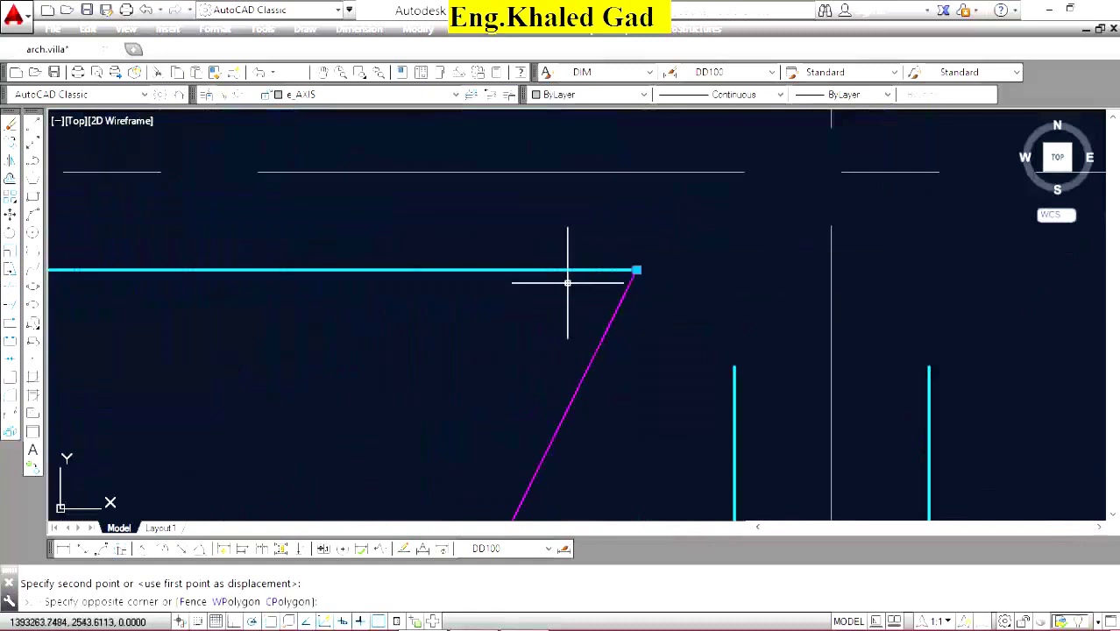
# Extend the horizontal wall line right and the vertical wall up so they meet at the corner.
pyautogui.click(636, 269)
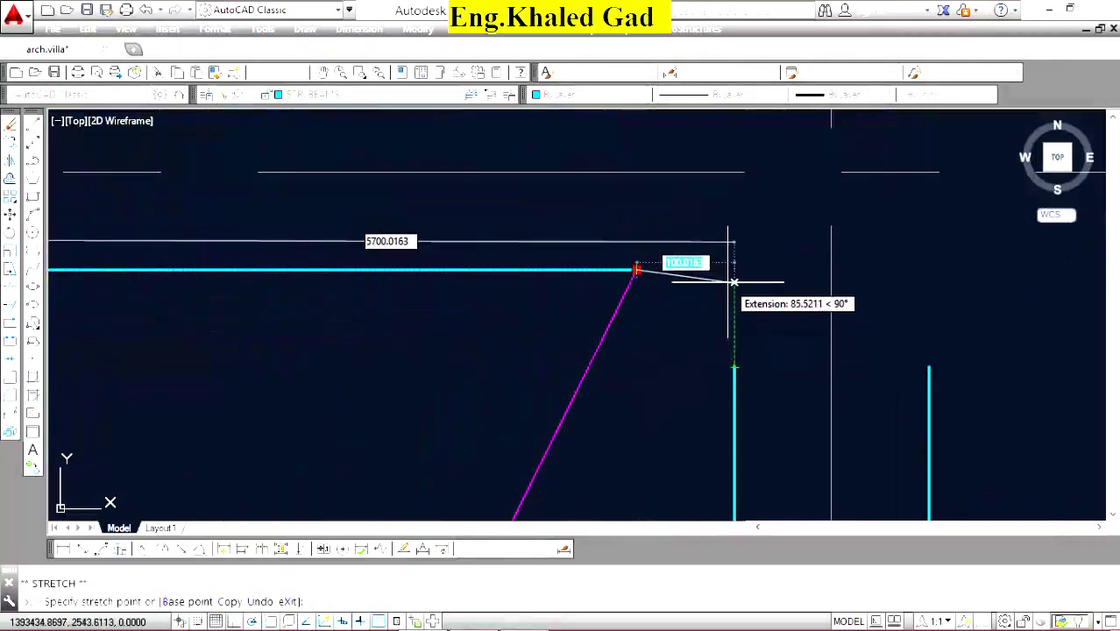
pyautogui.click(733, 282)
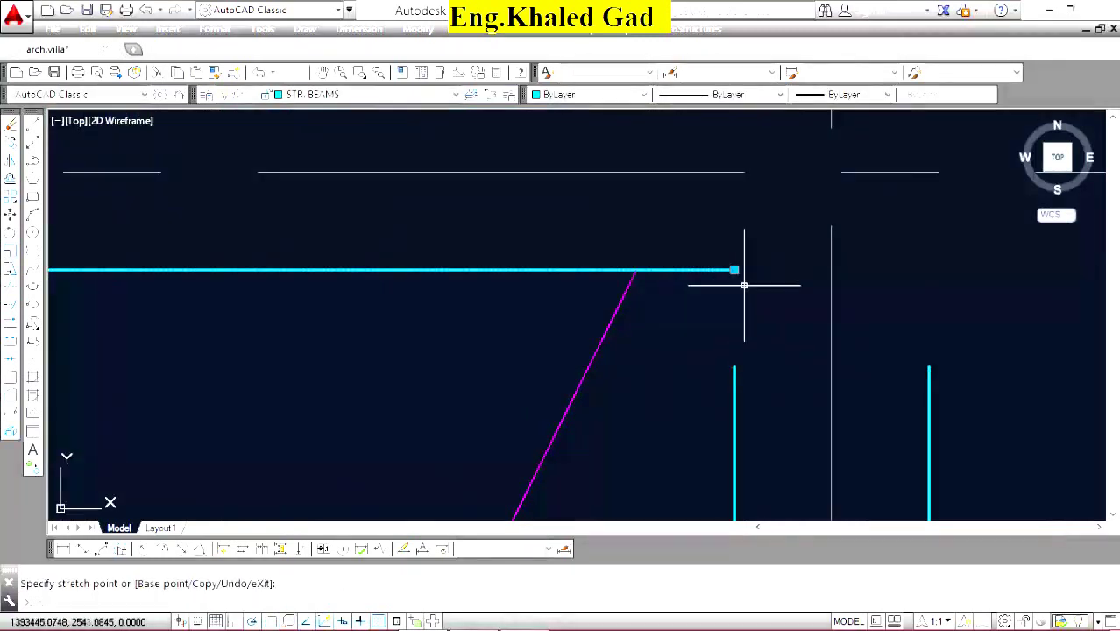
pyautogui.click(734, 366)
pyautogui.click(734, 270)
# Extend the right wall up to the upper beam level and the upper line across to meet it.
pyautogui.click(940, 317)
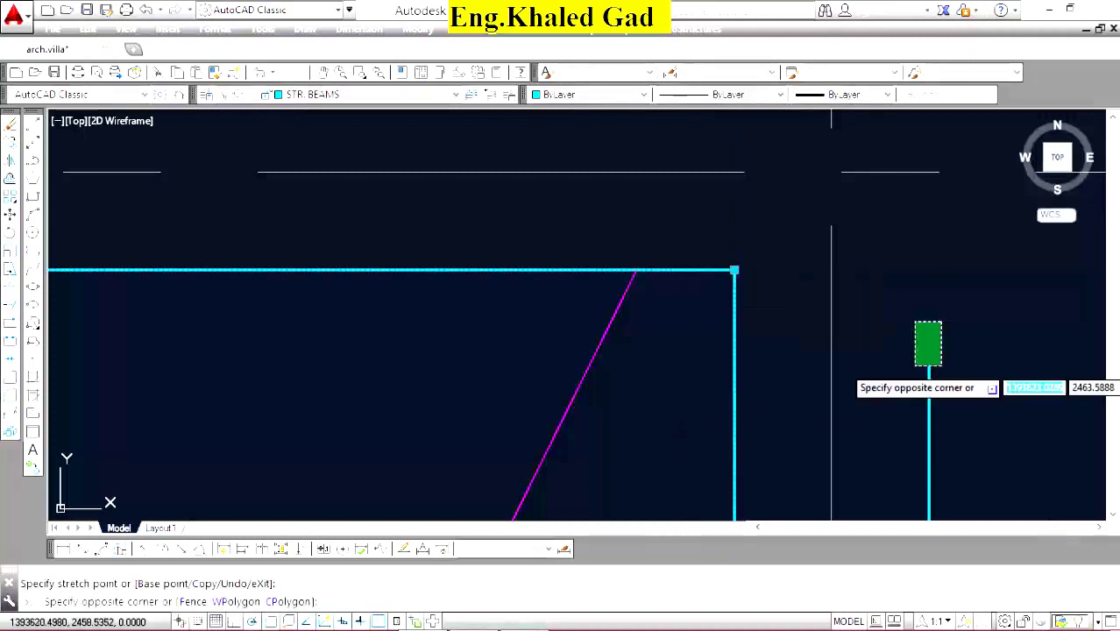
pyautogui.click(915, 367)
pyautogui.click(930, 367)
pyautogui.scroll(-3, 903, 368)
pyautogui.scroll(4, 896, 299)
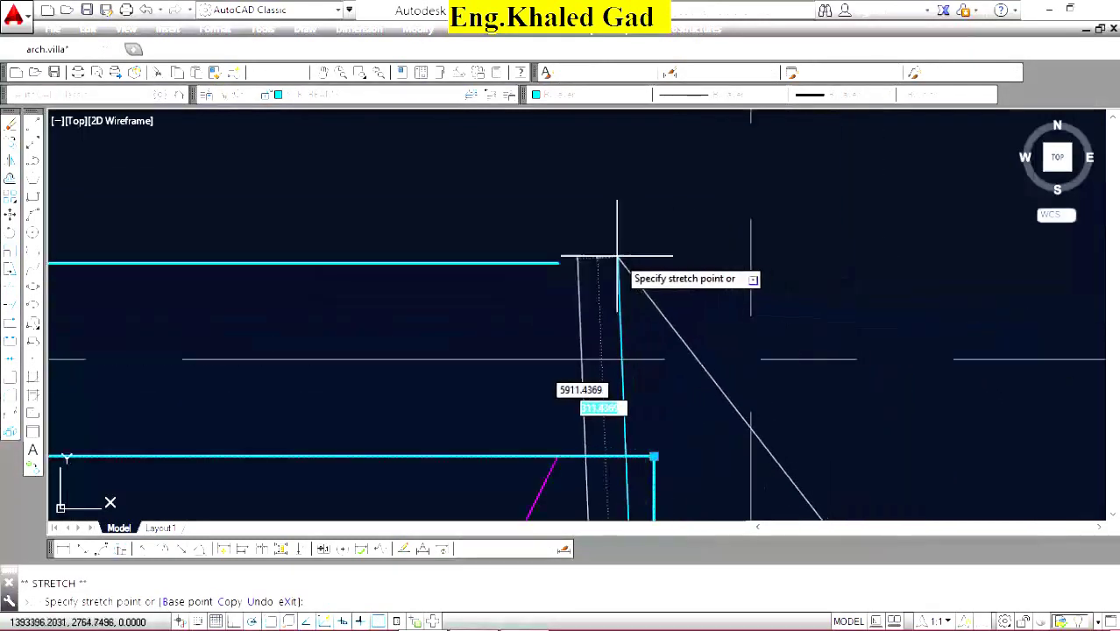
pyautogui.click(846, 263)
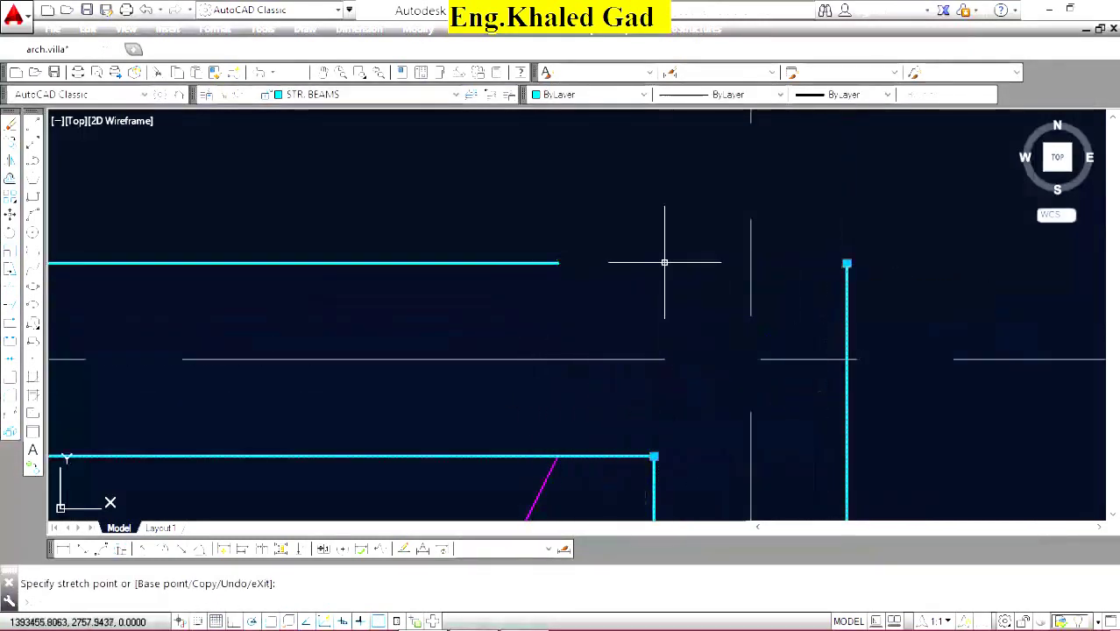
pyautogui.click(557, 263)
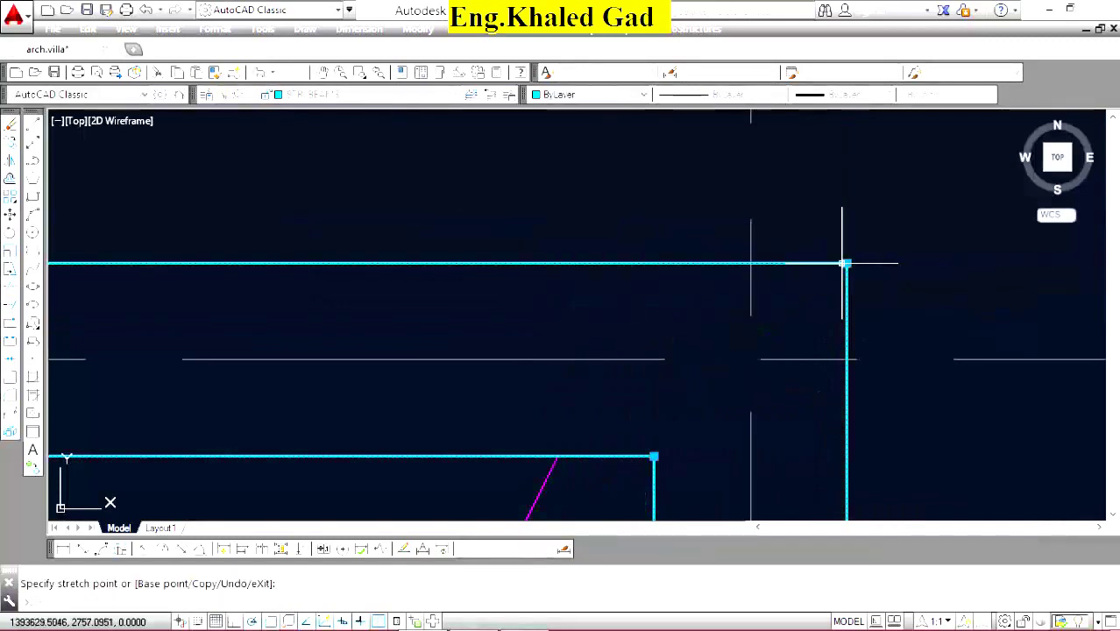
# Select the lower wall's endpoint, then cancel the stretch and zoom out.
pyautogui.click(549, 454)
pyautogui.click(654, 455)
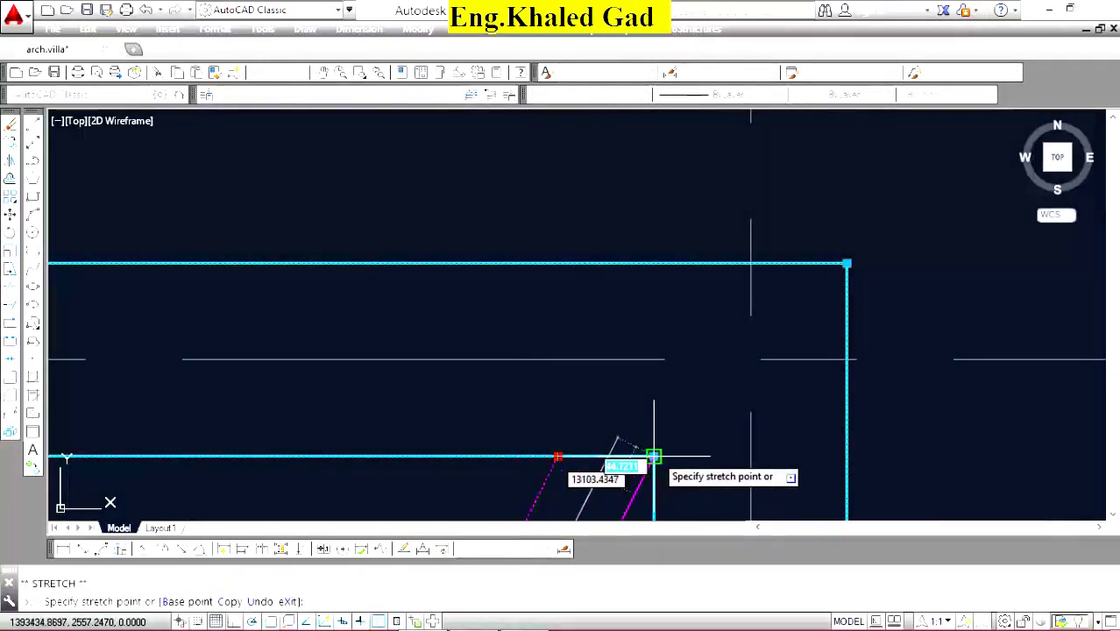
pyautogui.press('Escape')
pyautogui.press('Escape')
pyautogui.scroll(-1, 712, 277)
pyautogui.scroll(-5, 712, 277)
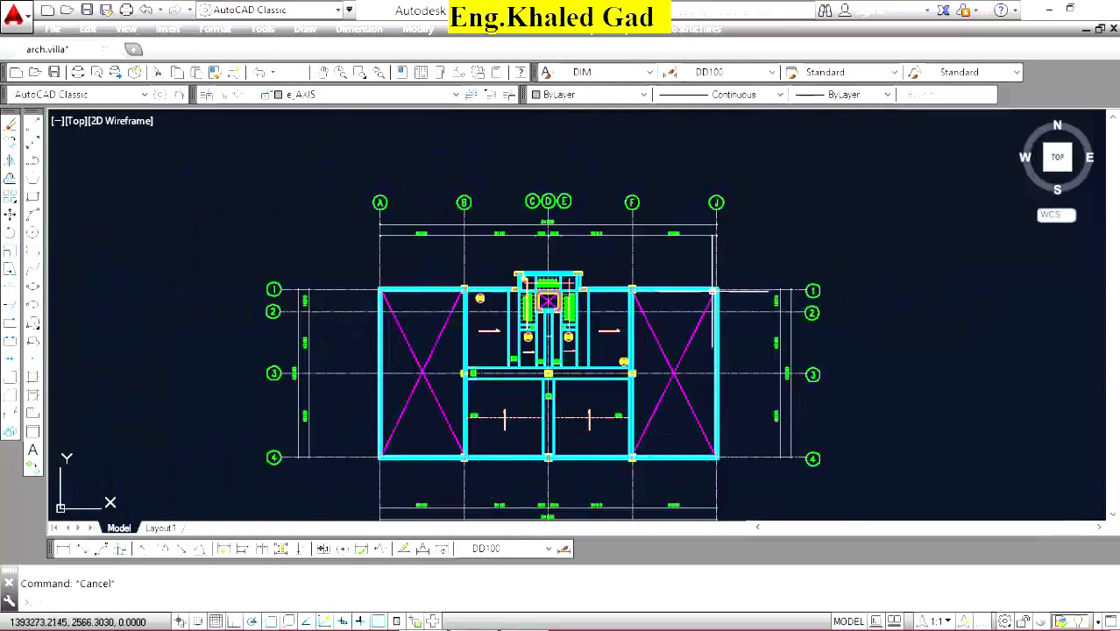
pyautogui.scroll(4, 662, 425)
pyautogui.scroll(-6, 685, 341)
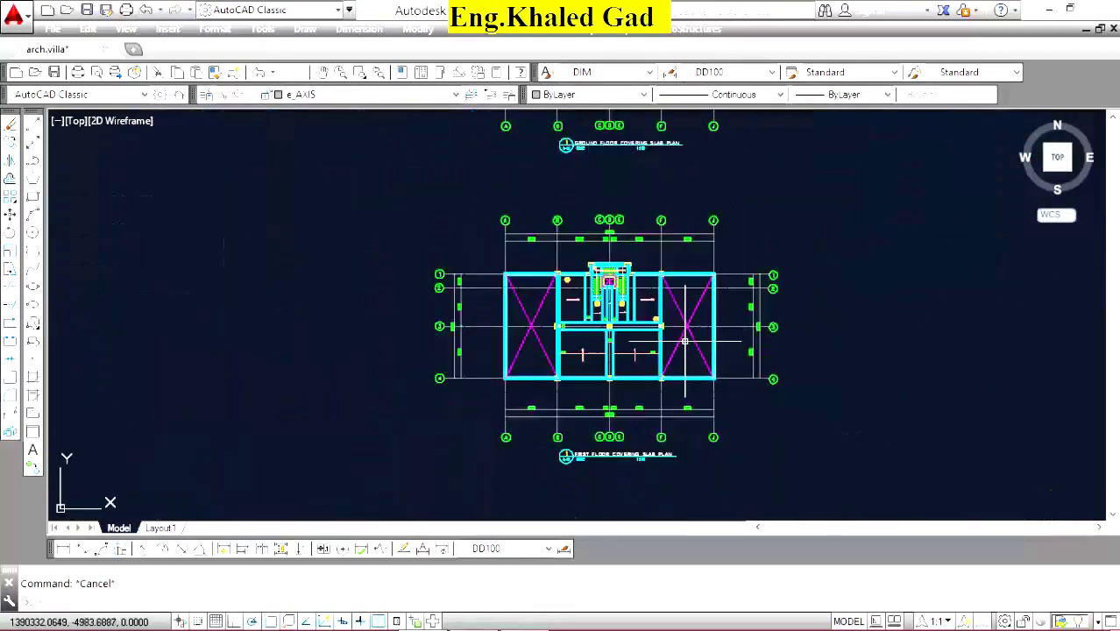
# Start matching properties from the pink reinforcement arrow and window the first beam edge lines.
pyautogui.scroll(7, 582, 306)
pyautogui.scroll(3, 582, 307)
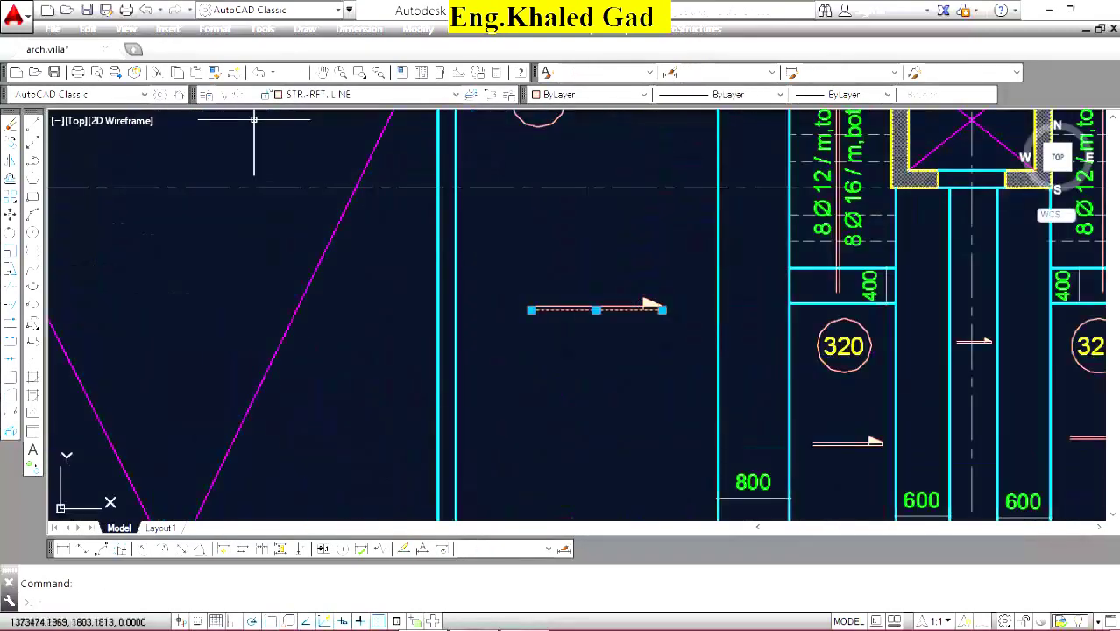
pyautogui.click(215, 71)
pyautogui.scroll(-5, 574, 320)
pyautogui.scroll(4, 445, 240)
pyautogui.scroll(3, 487, 214)
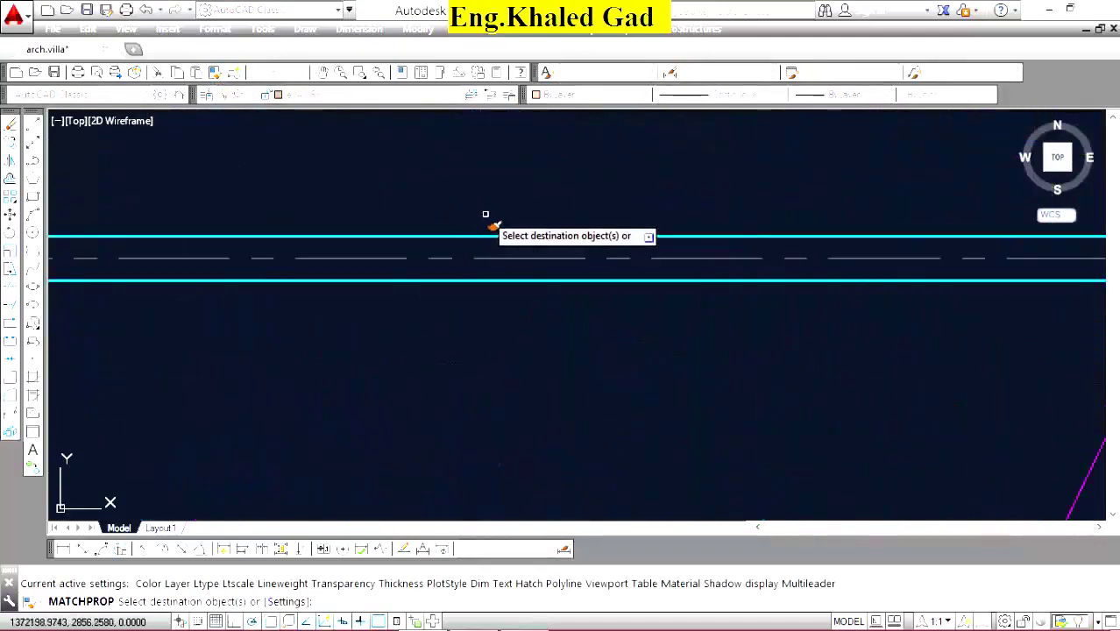
pyautogui.click(499, 277)
pyautogui.scroll(-3, 549, 241)
pyautogui.scroll(3, 474, 287)
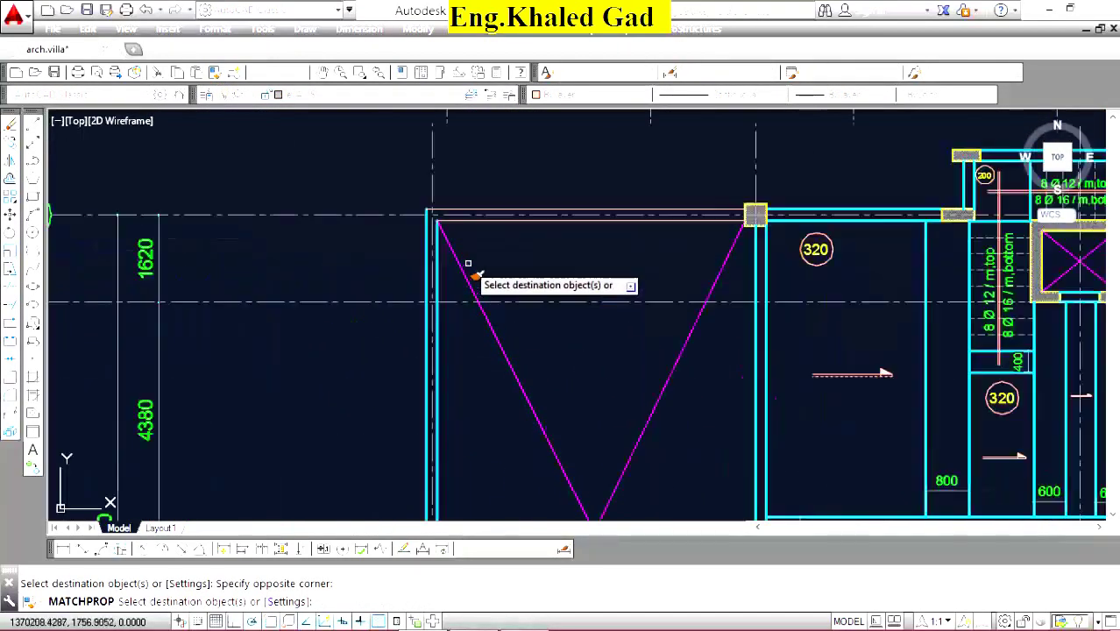
pyautogui.scroll(2, 389, 283)
pyautogui.click(333, 299)
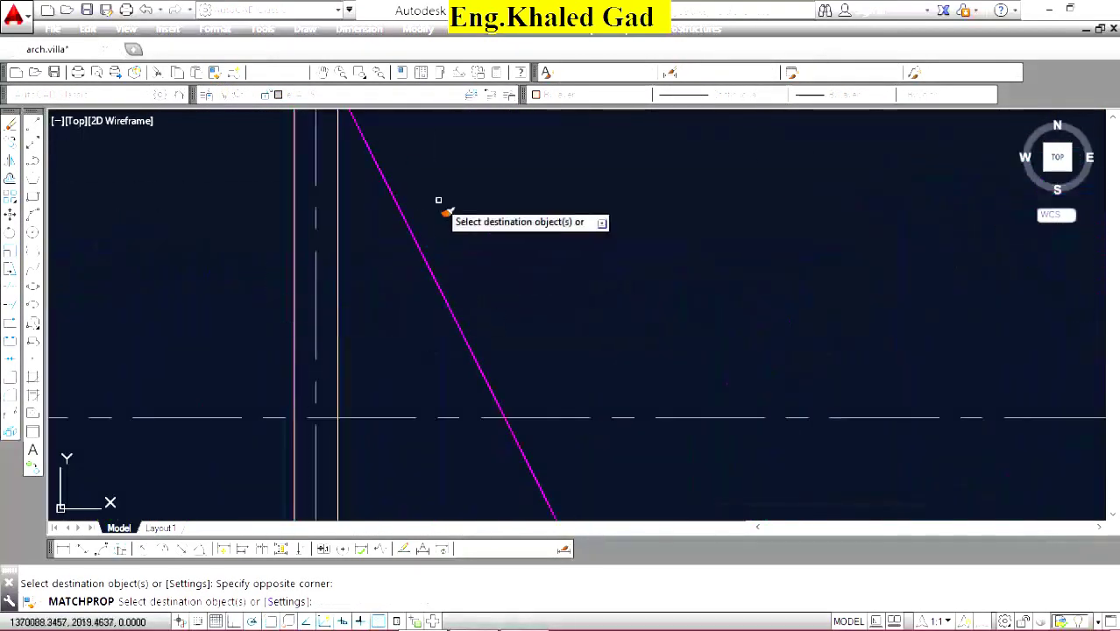
pyautogui.scroll(-3, 457, 295)
pyautogui.scroll(3, 463, 341)
pyautogui.scroll(5, 388, 210)
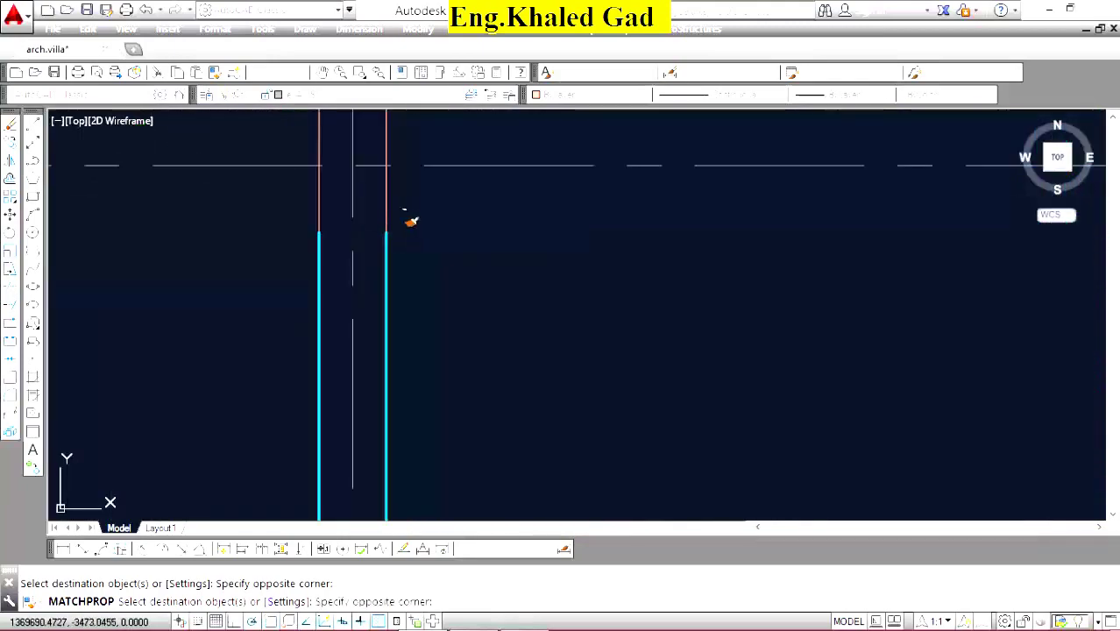
pyautogui.scroll(-3, 368, 245)
pyautogui.scroll(3, 442, 280)
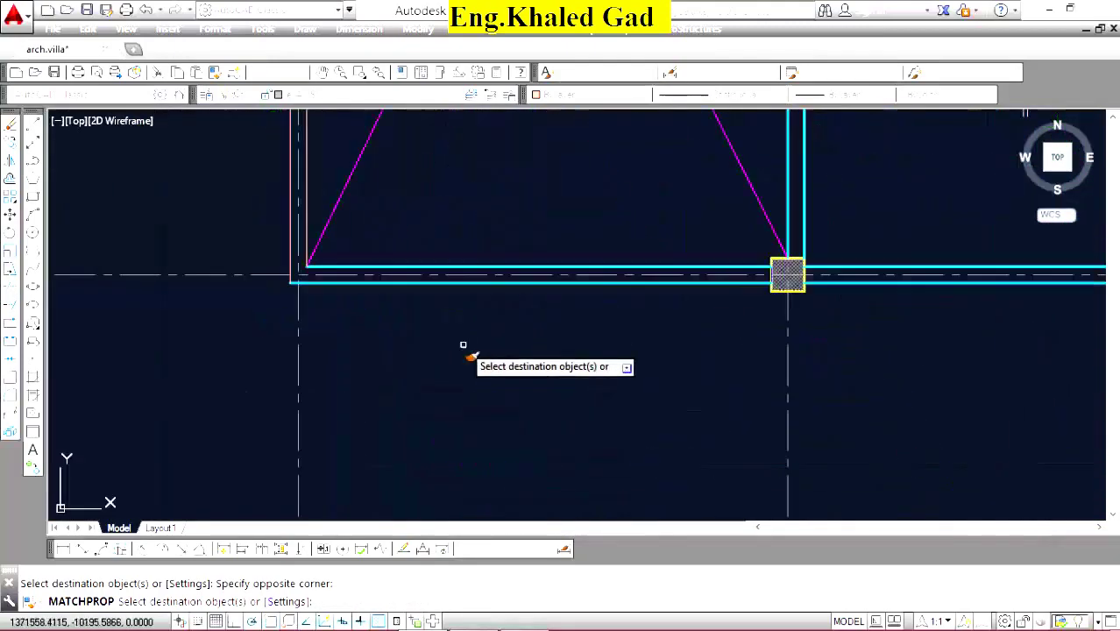
pyautogui.scroll(2, 464, 355)
# Give the next beam edge lines around the bays the arrow's pink properties.
pyautogui.click(537, 220)
pyautogui.scroll(4, 535, 241)
pyautogui.click(540, 245)
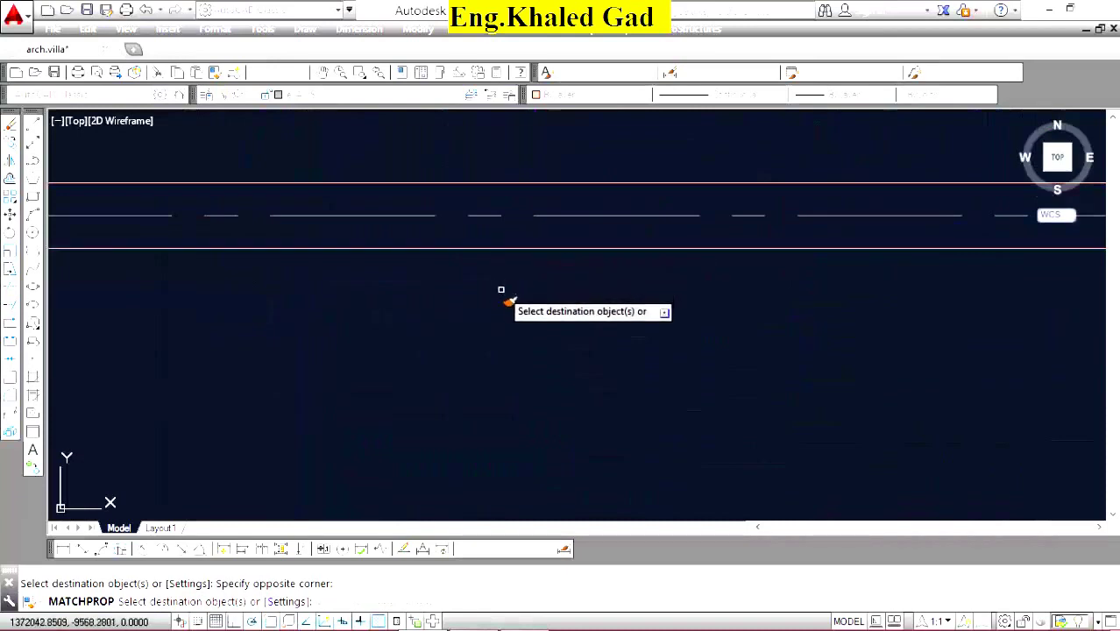
pyautogui.scroll(-4, 526, 285)
pyautogui.scroll(3, 742, 270)
pyautogui.click(719, 234)
pyautogui.click(614, 285)
pyautogui.click(679, 342)
pyautogui.click(609, 379)
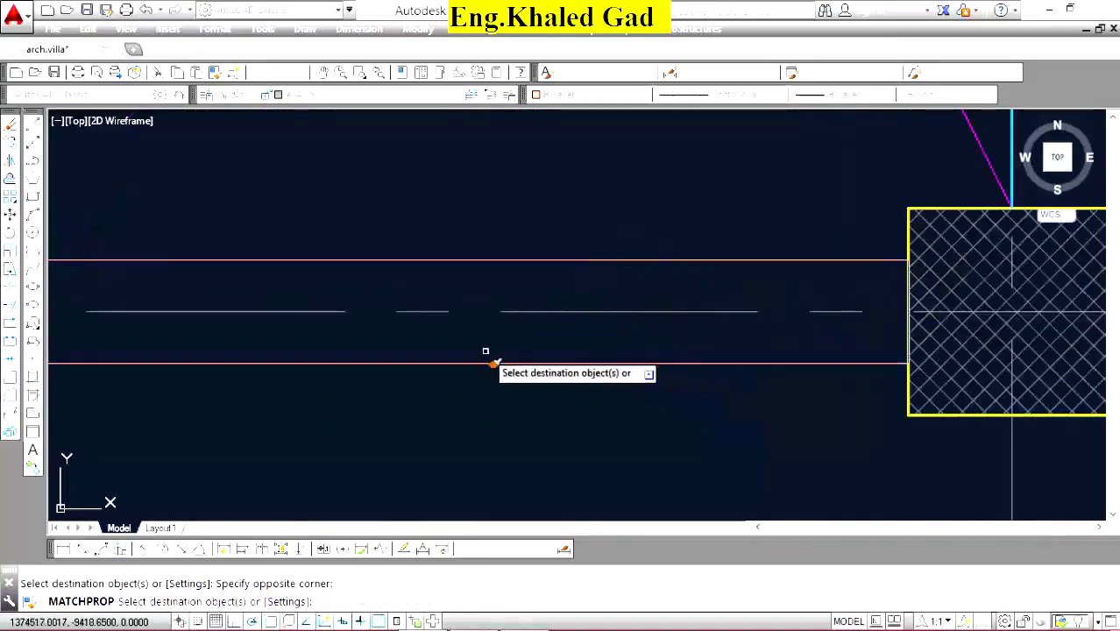
pyautogui.scroll(-3, 569, 359)
pyautogui.scroll(-5, 646, 370)
pyautogui.scroll(5, 800, 355)
pyautogui.scroll(2, 800, 355)
# Match the bottom, vertical and top beam edge lines to the arrow as well.
pyautogui.click(770, 337)
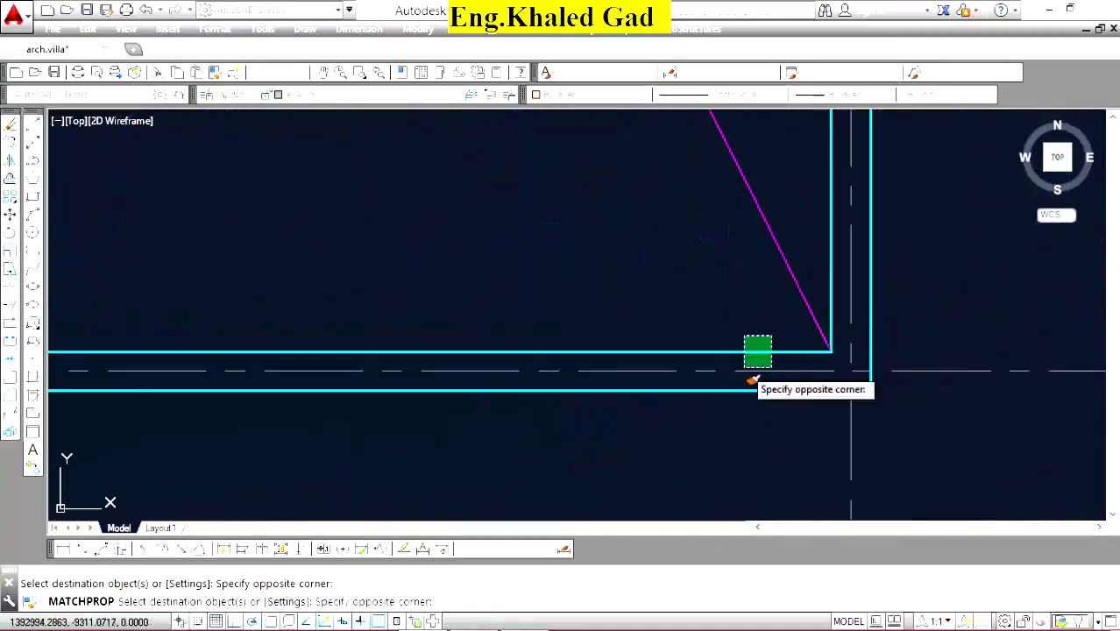
pyautogui.click(747, 383)
pyautogui.click(832, 299)
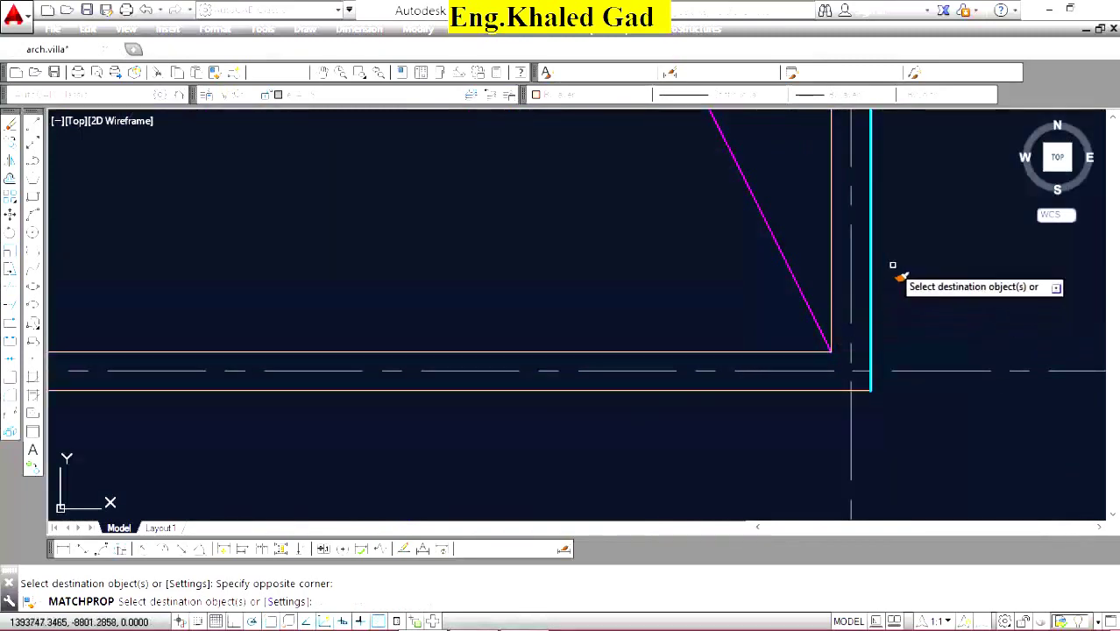
pyautogui.scroll(-5, 800, 463)
pyautogui.scroll(3, 799, 343)
pyautogui.scroll(3, 839, 296)
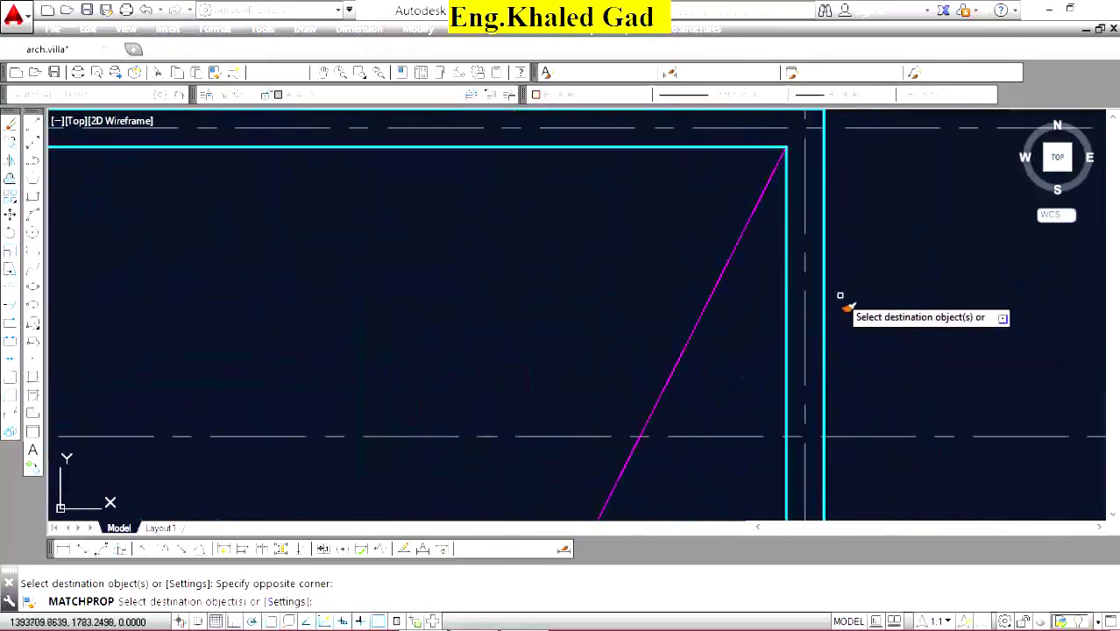
pyautogui.click(842, 245)
pyautogui.click(820, 270)
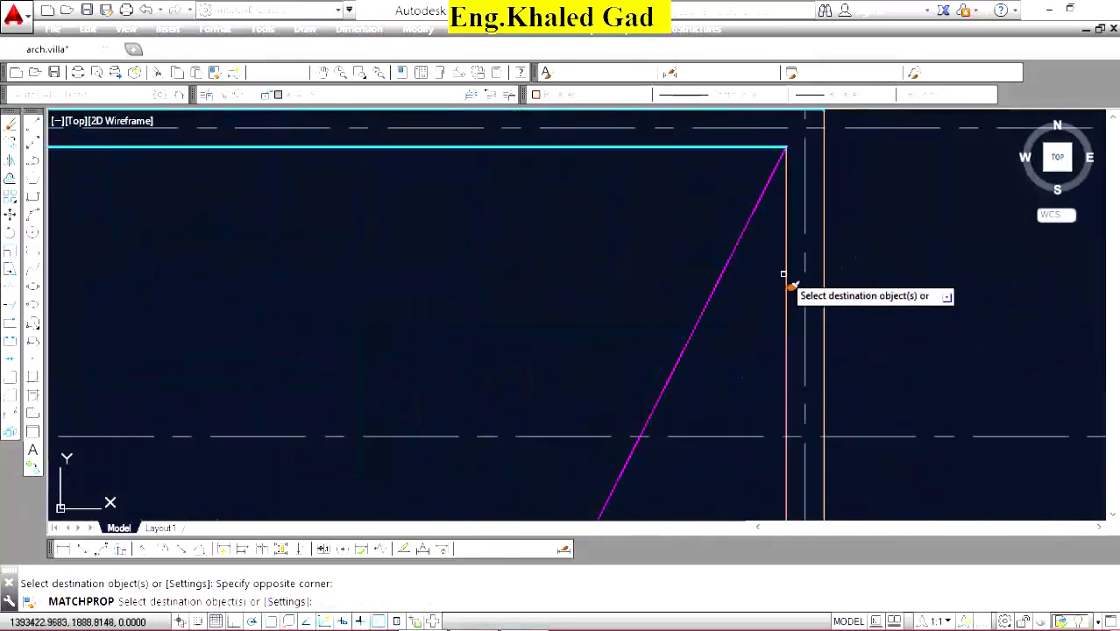
pyautogui.click(692, 147)
pyautogui.scroll(3, 708, 270)
pyautogui.click(684, 202)
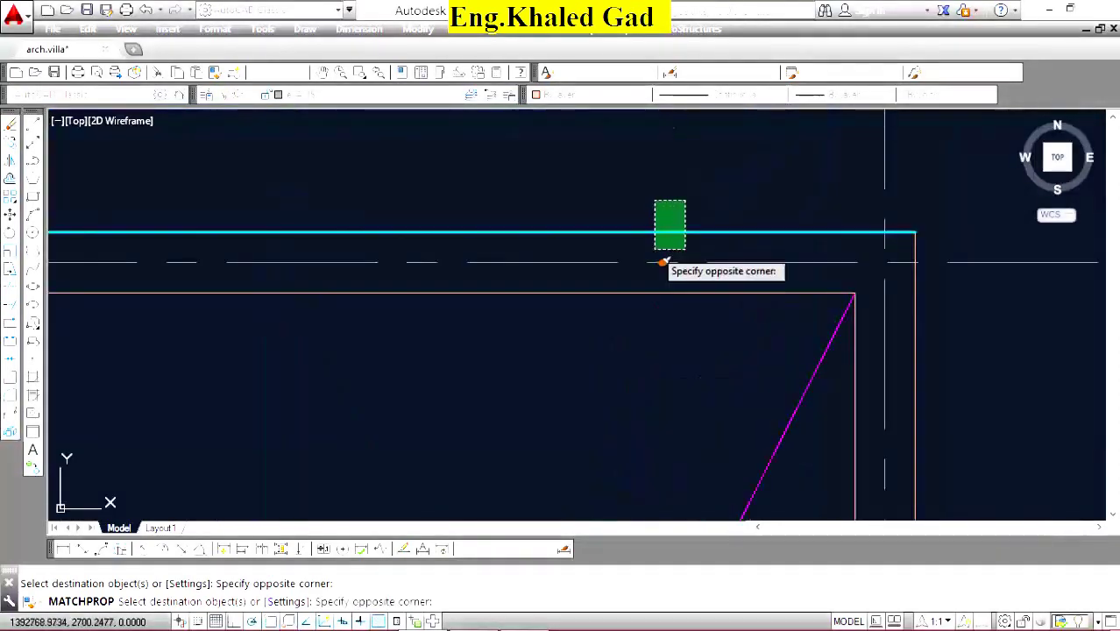
pyautogui.rightClick(645, 179)
pyautogui.scroll(2, 119, 225)
pyautogui.scroll(-3, 120, 224)
pyautogui.scroll(-2, 789, 245)
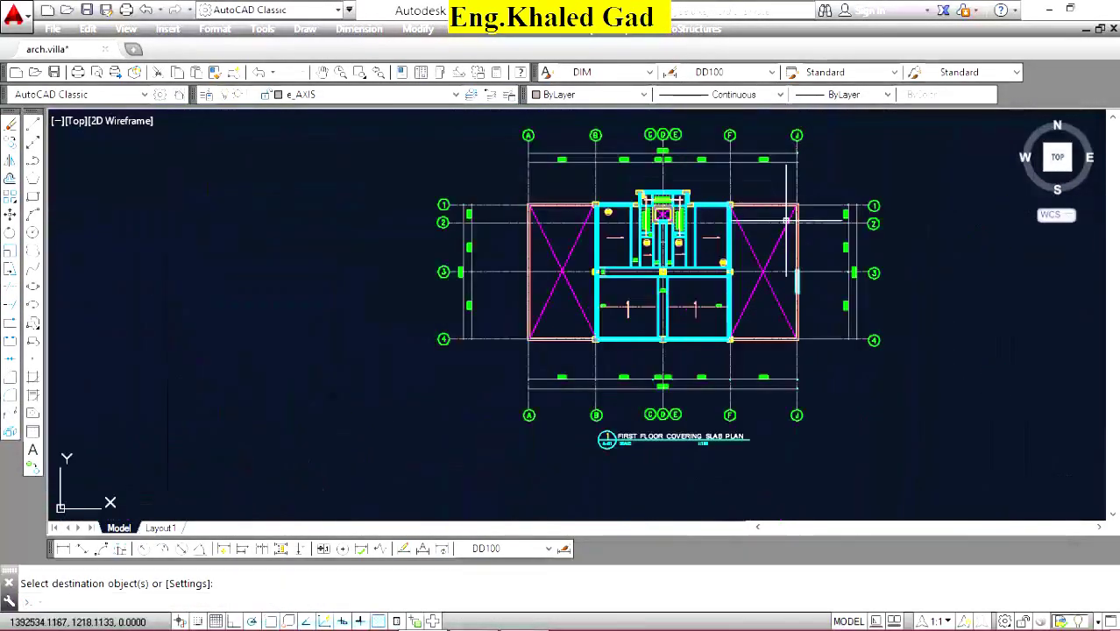
pyautogui.scroll(5, 809, 263)
pyautogui.click(811, 240)
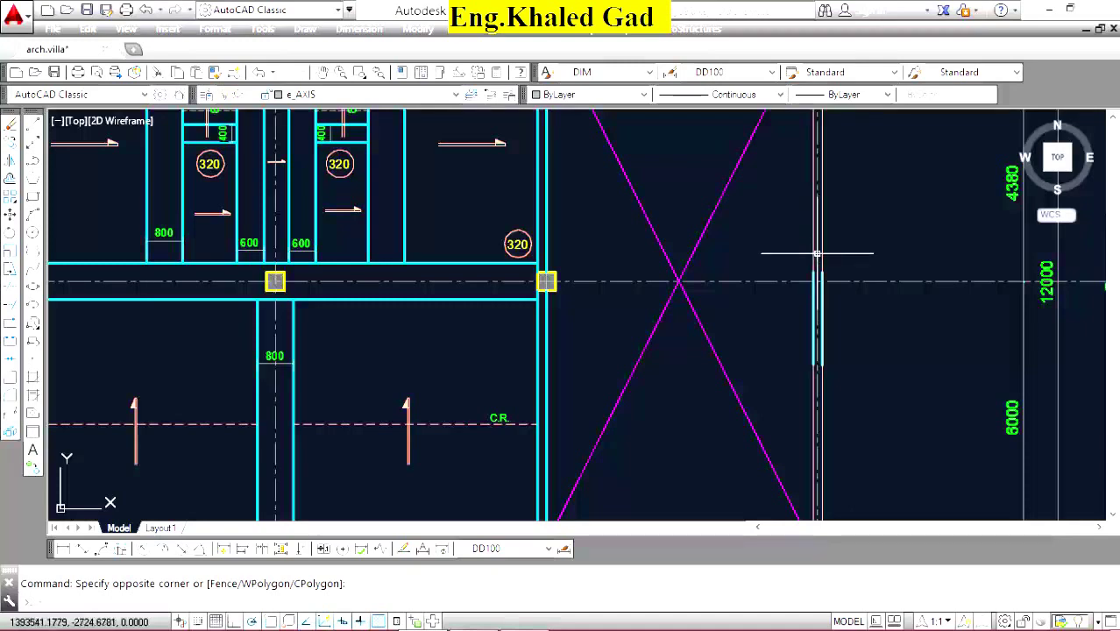
pyautogui.click(214, 74)
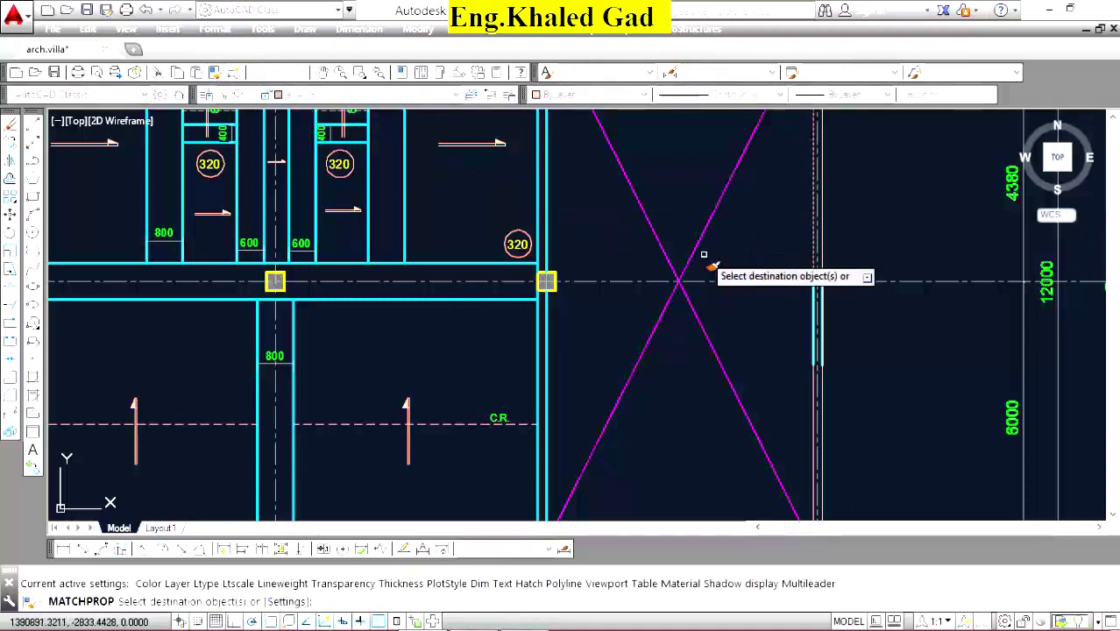
pyautogui.rightClick(850, 233)
pyautogui.scroll(-5, 789, 246)
pyautogui.scroll(3, 753, 262)
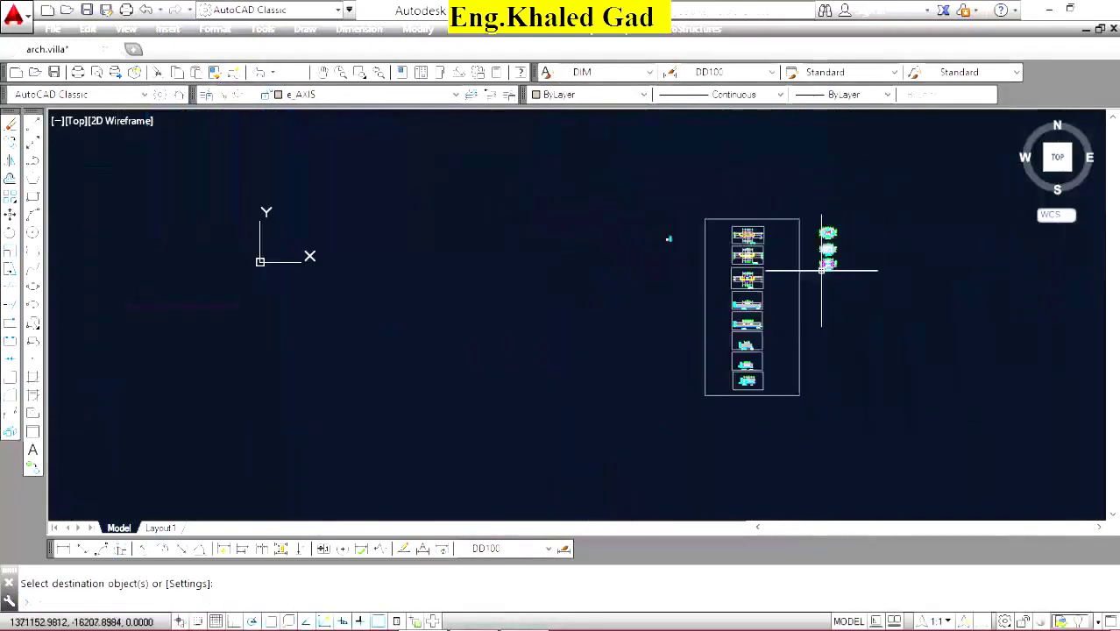
pyautogui.scroll(3, 750, 175)
pyautogui.scroll(3, 749, 364)
pyautogui.scroll(3, 683, 289)
pyautogui.scroll(2, 490, 281)
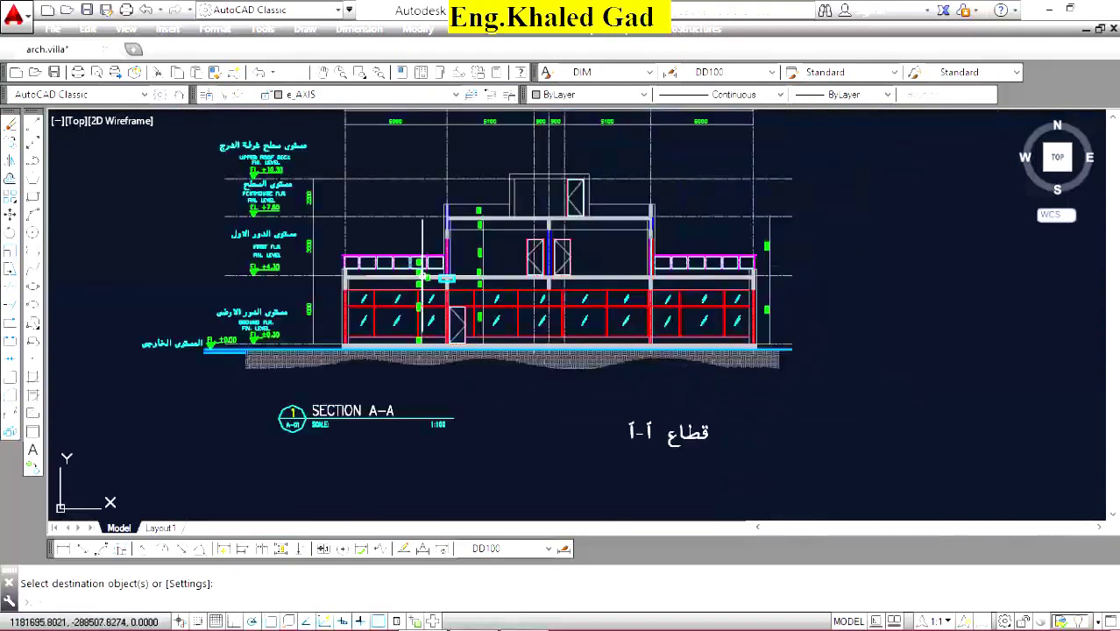
pyautogui.scroll(3, 321, 268)
pyautogui.scroll(3, 400, 273)
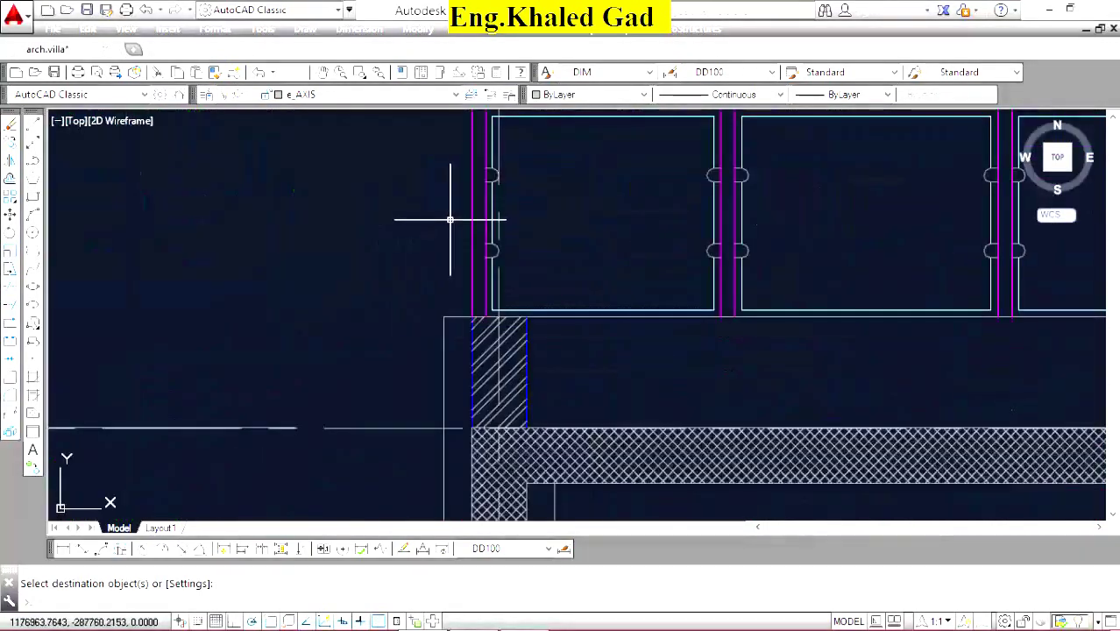
pyautogui.scroll(-2, 471, 232)
pyautogui.scroll(2, 482, 324)
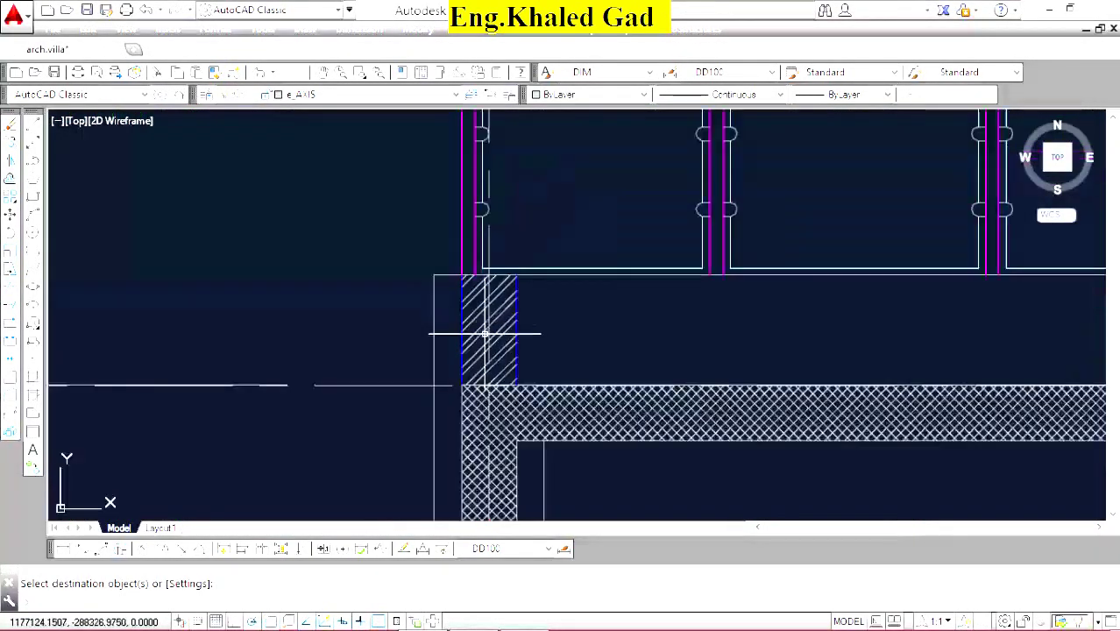
pyautogui.scroll(2, 517, 373)
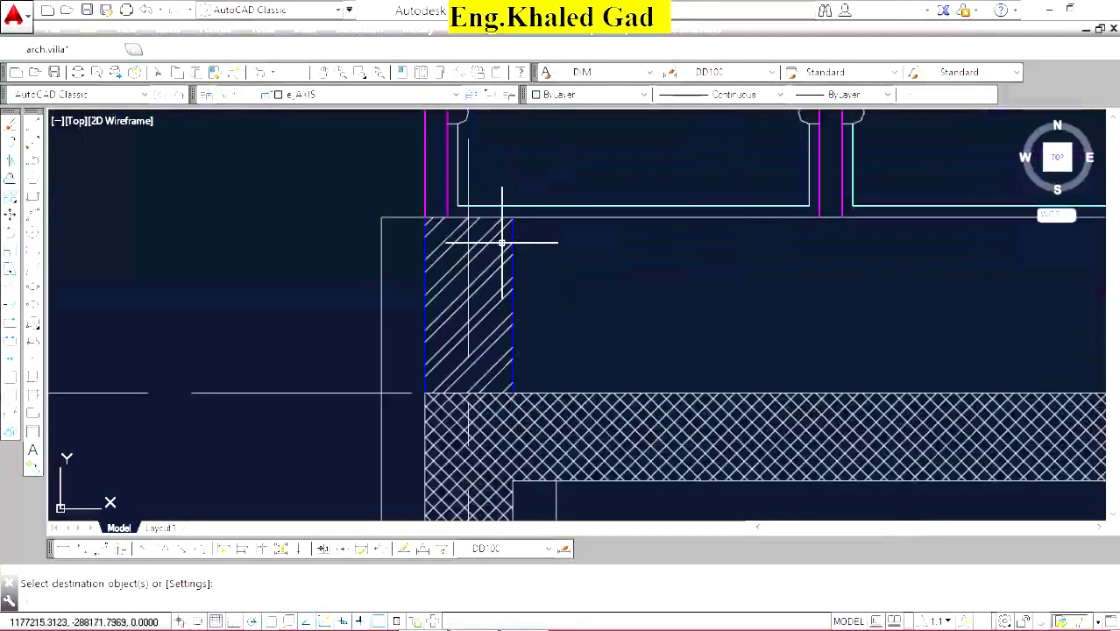
pyautogui.scroll(-3, 422, 375)
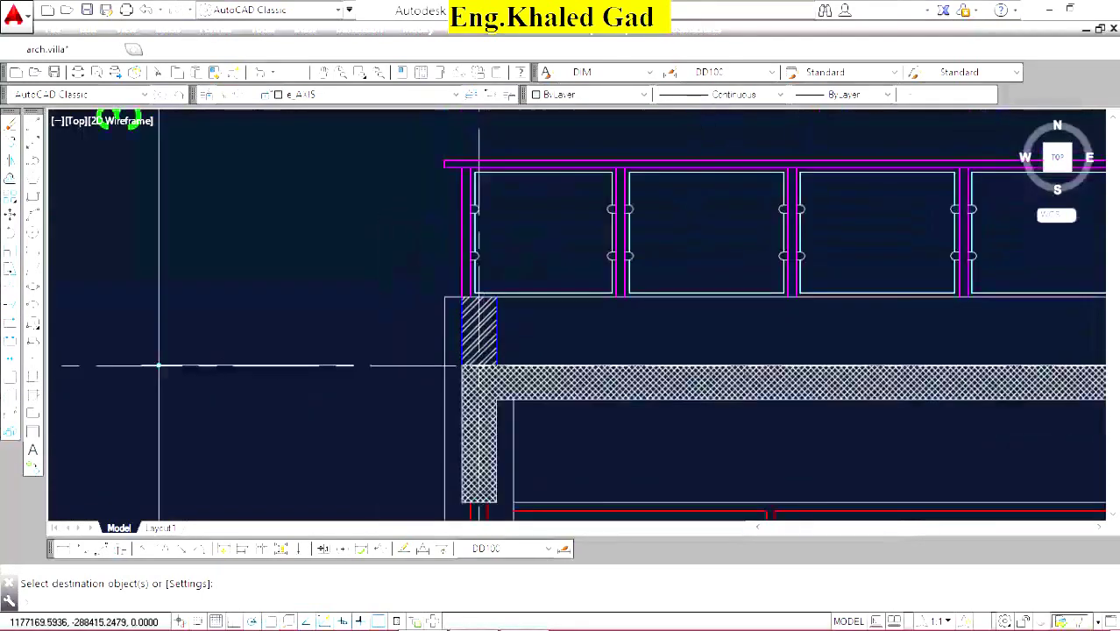
pyautogui.scroll(-2, 513, 351)
pyautogui.scroll(2, 633, 375)
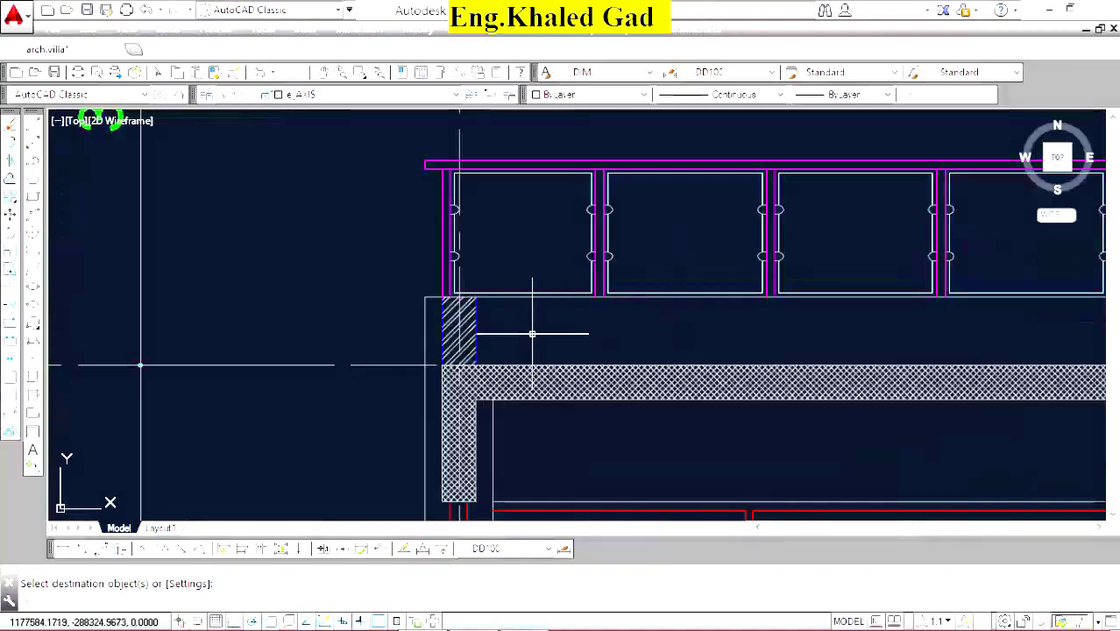
pyautogui.scroll(2, 512, 351)
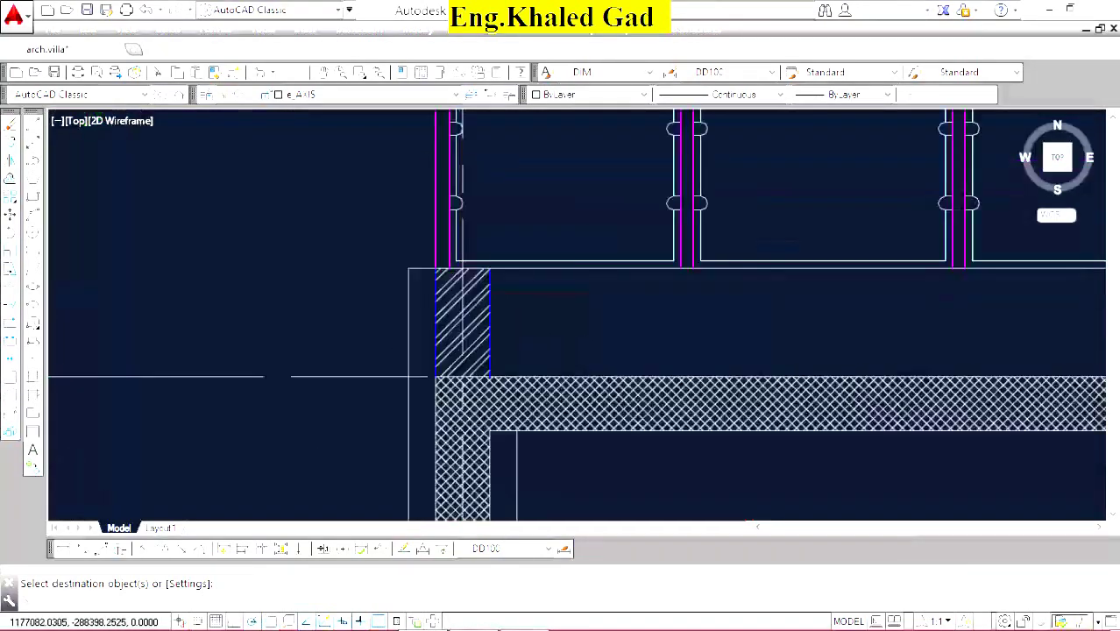
pyautogui.scroll(2, 411, 313)
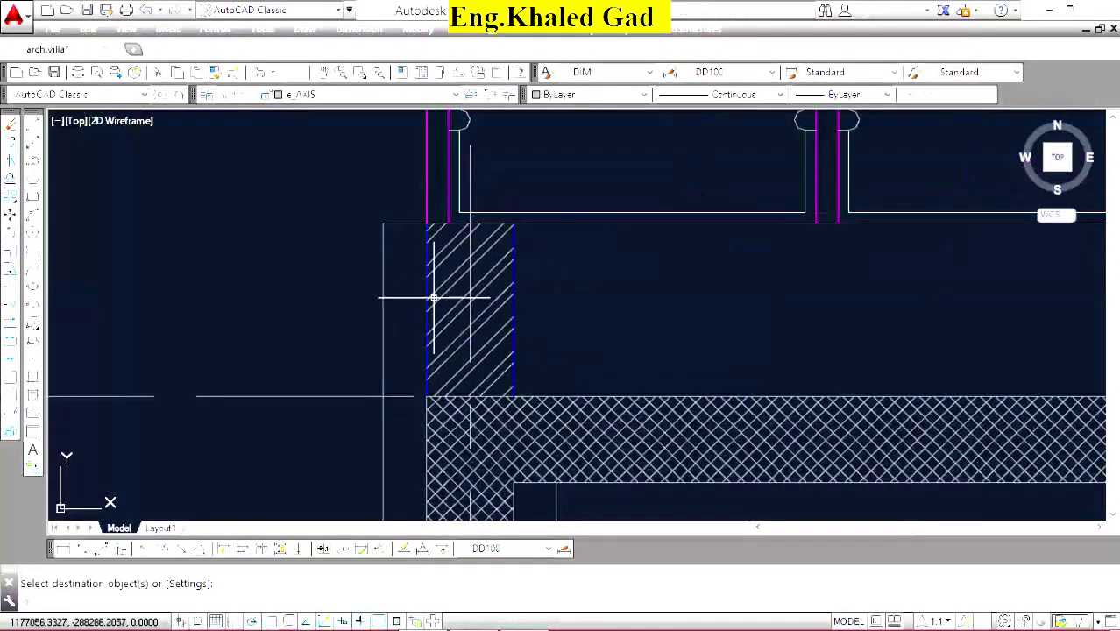
pyautogui.scroll(-3, 433, 298)
pyautogui.scroll(-3, 432, 298)
pyautogui.scroll(-3, 474, 367)
pyautogui.scroll(3, 499, 298)
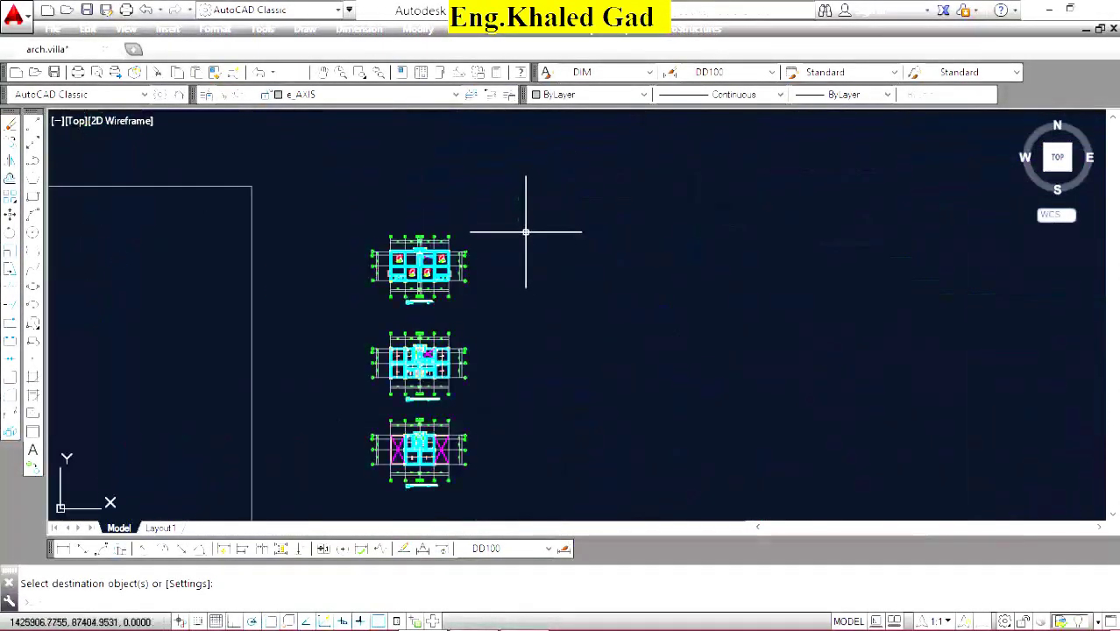
pyautogui.scroll(5, 386, 276)
pyautogui.scroll(-5, 526, 203)
pyautogui.scroll(4, 577, 350)
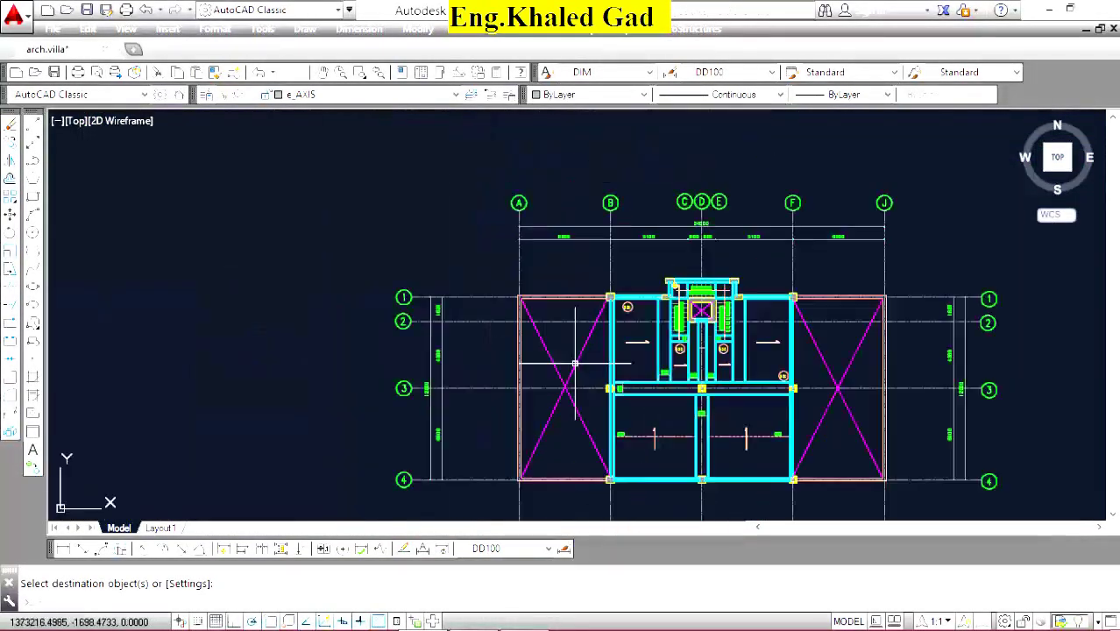
pyautogui.scroll(3, 577, 324)
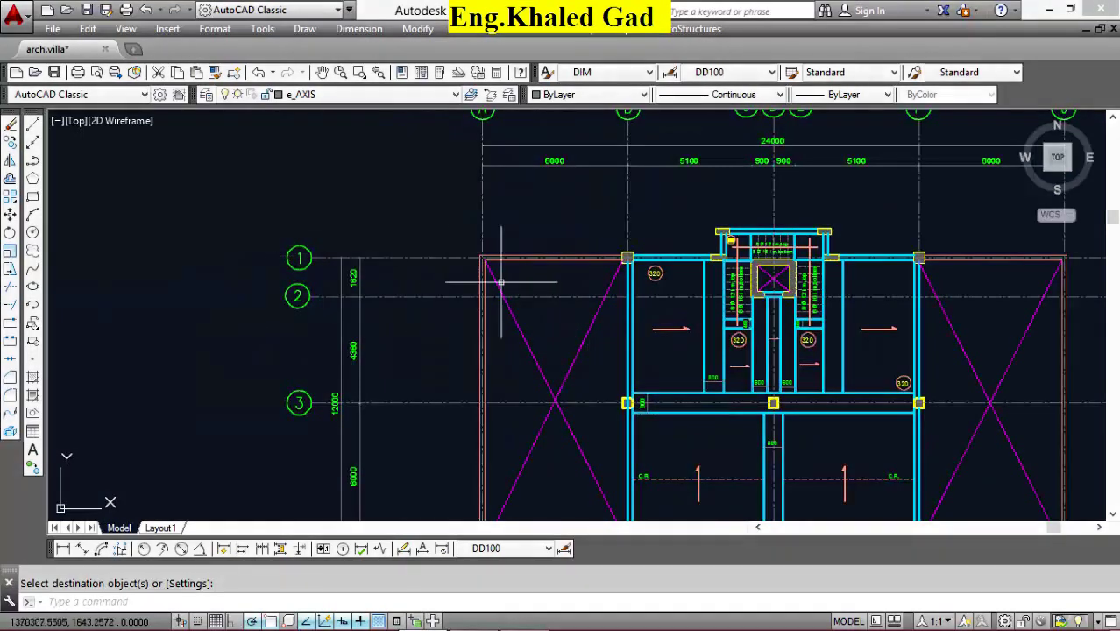
pyautogui.scroll(5, 506, 275)
pyautogui.scroll(5, 531, 229)
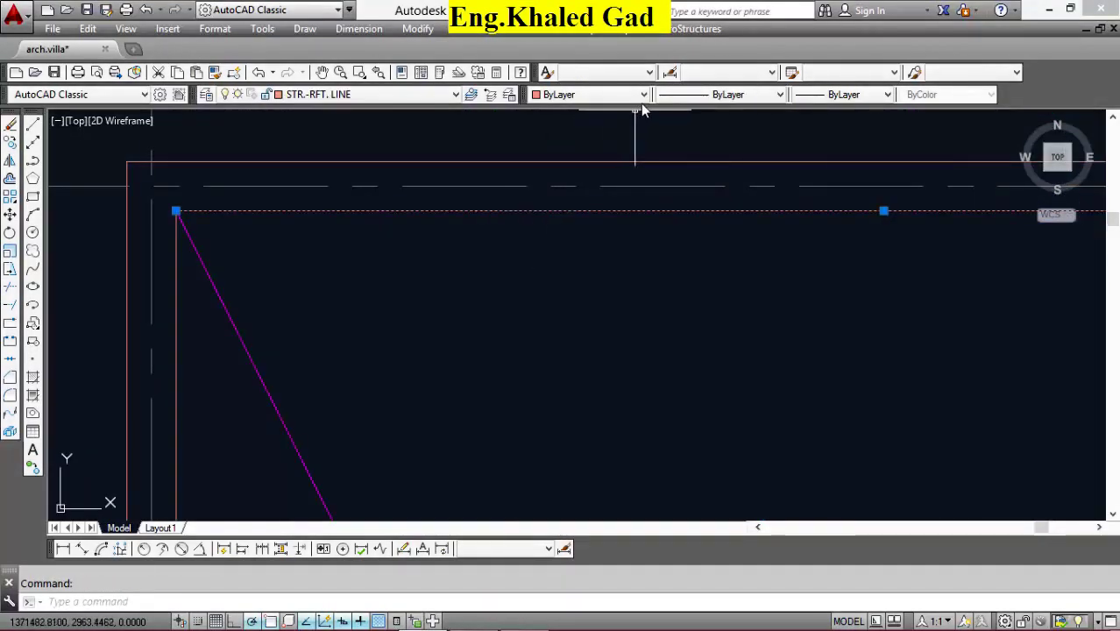
# Set the slab edge line to HIDDEN linetype and match the diagonal line to it.
pyautogui.click(719, 95)
pyautogui.click(701, 150)
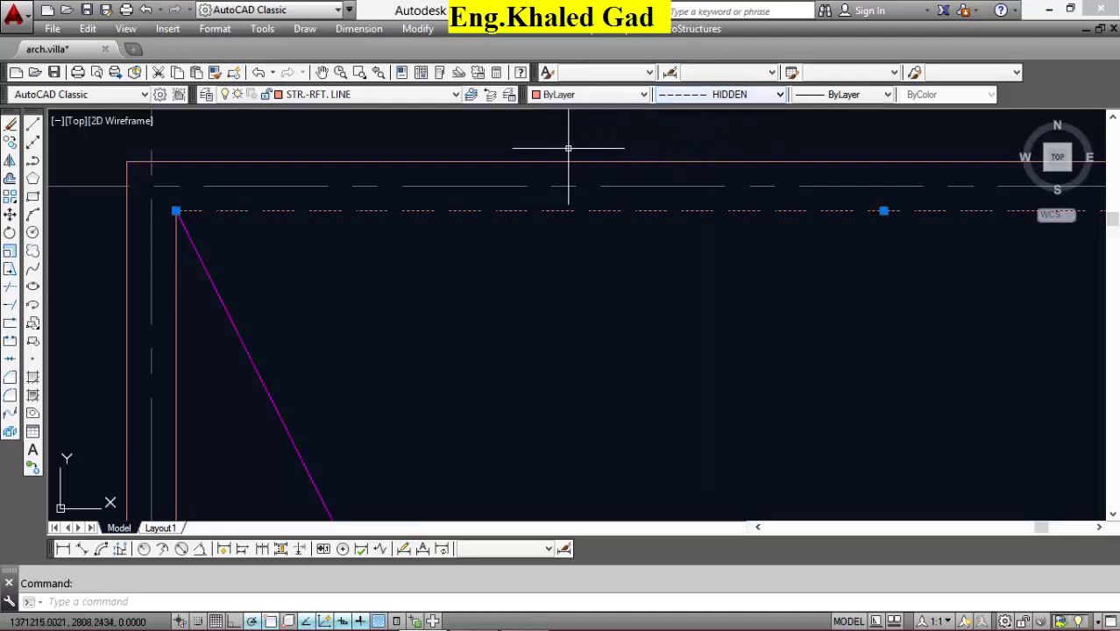
pyautogui.click(214, 74)
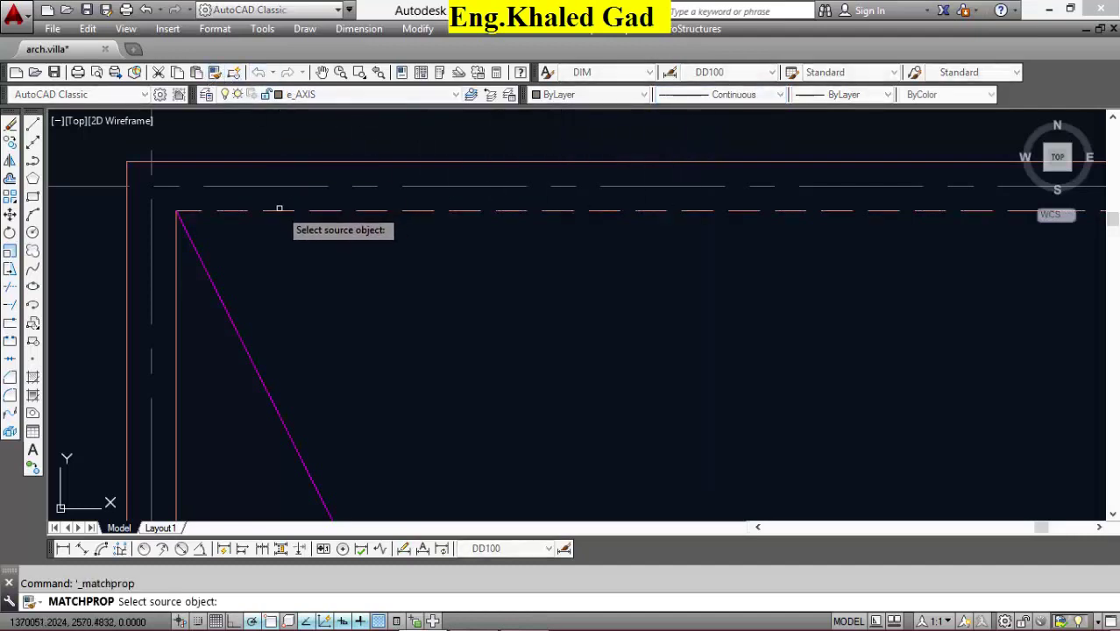
pyautogui.click(275, 211)
pyautogui.scroll(2, 218, 251)
pyautogui.click(217, 251)
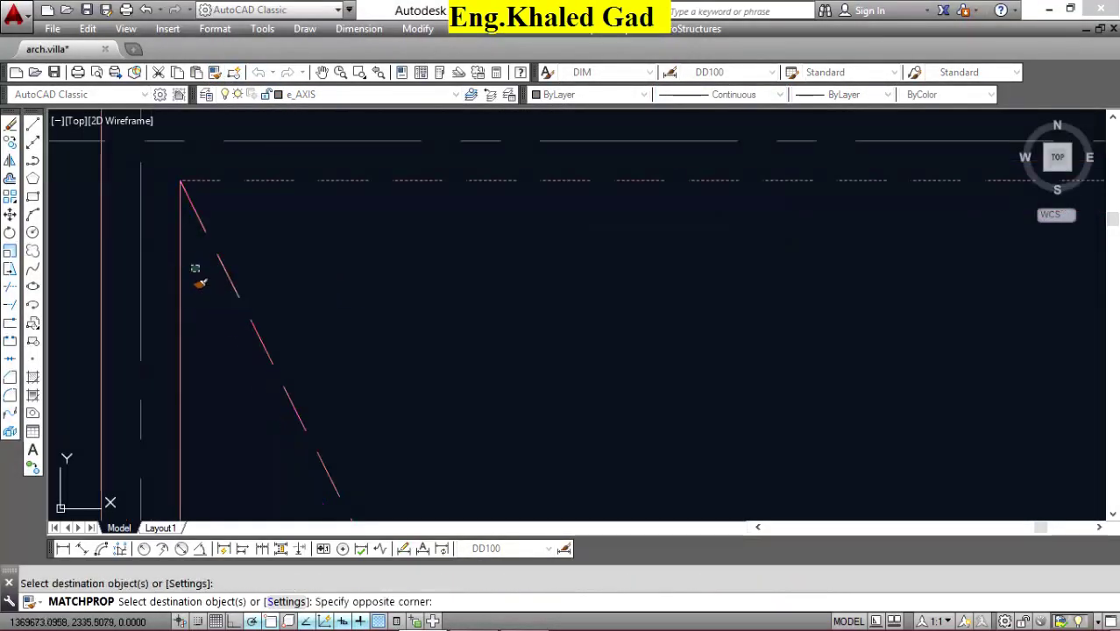
pyautogui.scroll(-5, 425, 233)
pyautogui.scroll(5, 412, 223)
pyautogui.press('Escape')
# Pick the dashed line again as a match source, then cancel with Esc.
pyautogui.rightClick(405, 221)
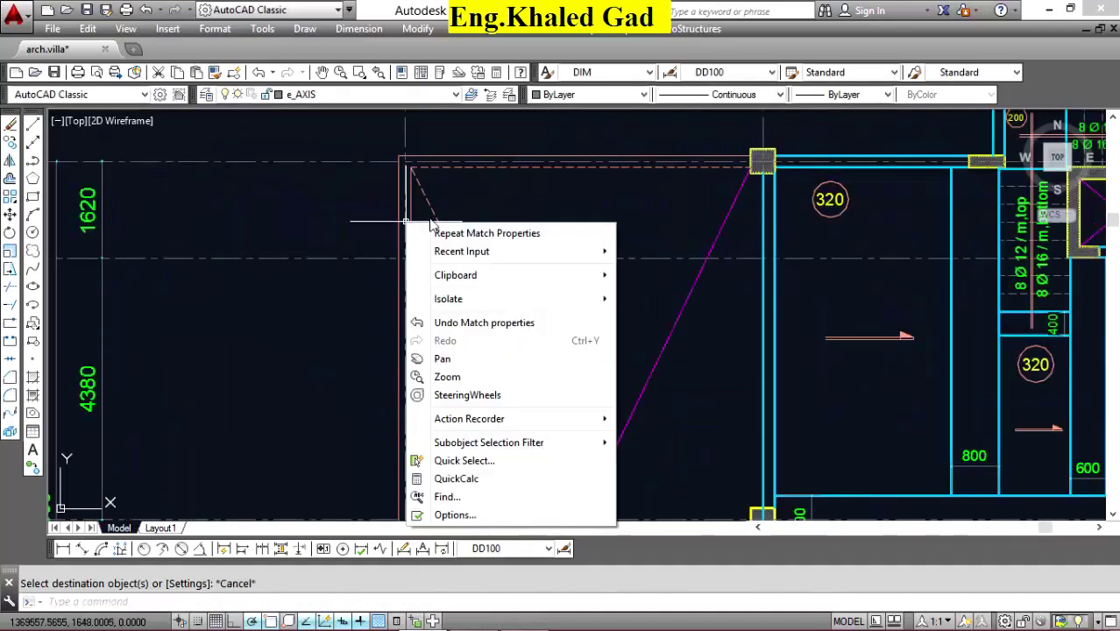
pyautogui.press('Escape')
pyautogui.scroll(2, 417, 202)
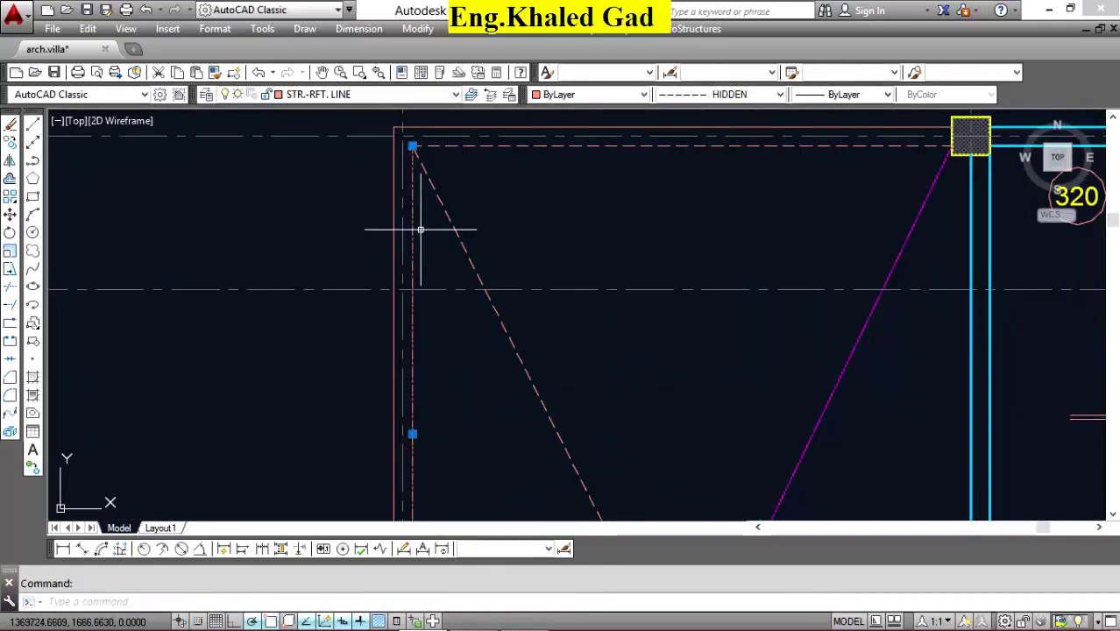
pyautogui.scroll(-3, 456, 225)
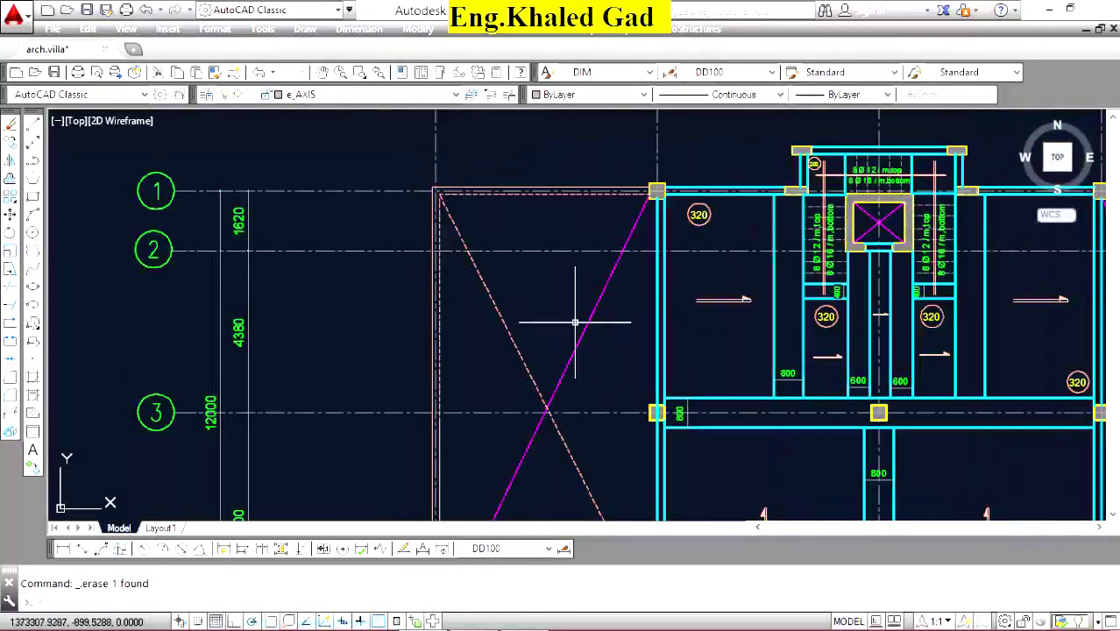
pyautogui.click(216, 74)
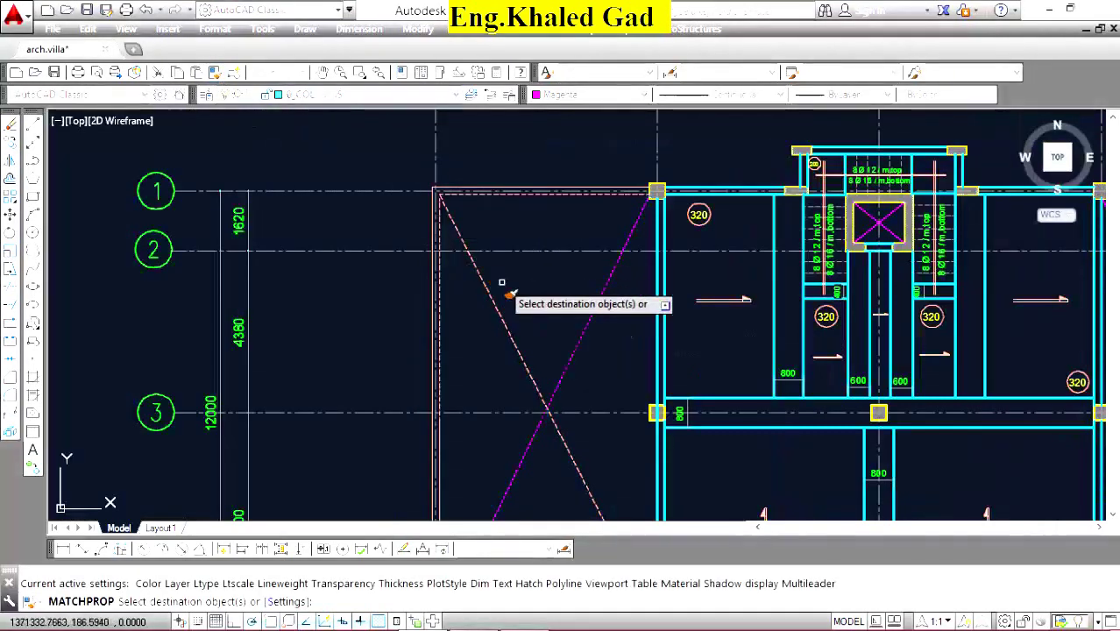
pyautogui.click(484, 288)
pyautogui.press('Escape')
pyautogui.scroll(-4, 462, 236)
pyautogui.scroll(3, 463, 406)
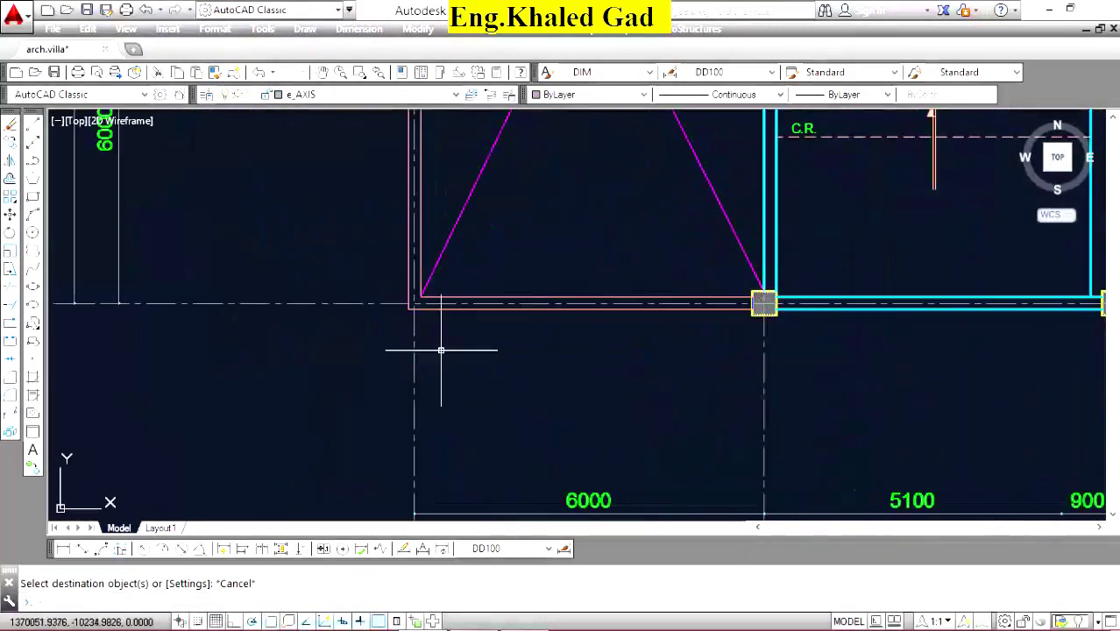
pyautogui.scroll(2, 440, 345)
pyautogui.scroll(-2, 428, 267)
pyautogui.scroll(3, 438, 368)
pyautogui.scroll(-3, 439, 275)
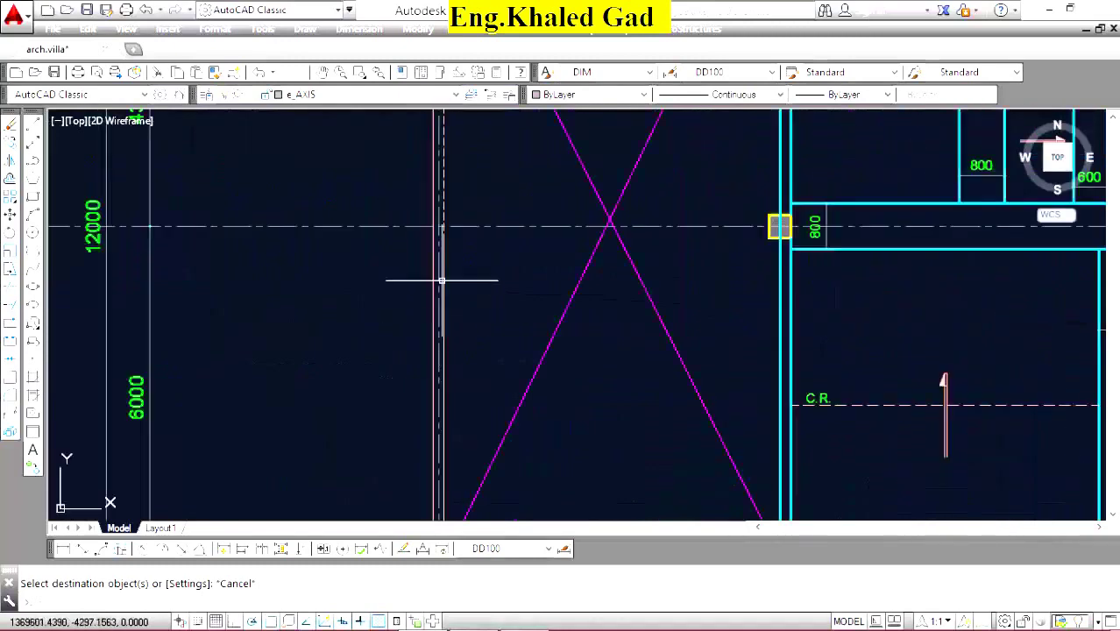
pyautogui.scroll(3, 439, 197)
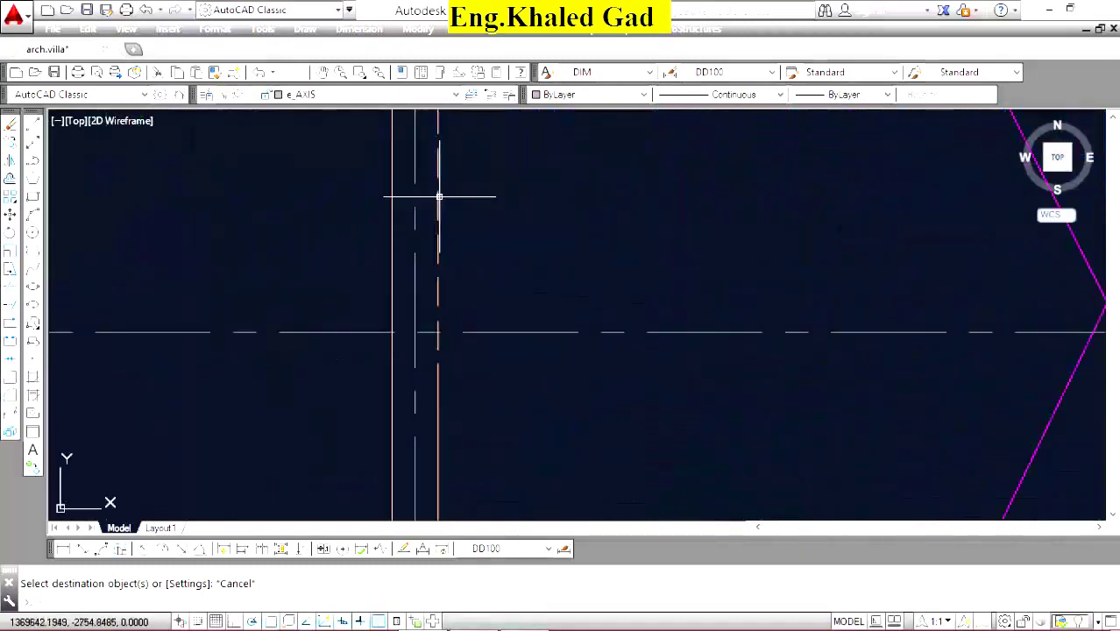
# Window-select the lower slab boundary lines and give them the dashed hidden style.
pyautogui.click(216, 74)
pyautogui.moveTo(468, 425); pyautogui.dragTo(428, 437)
pyautogui.scroll(-3, 470, 253)
pyautogui.scroll(-2, 474, 266)
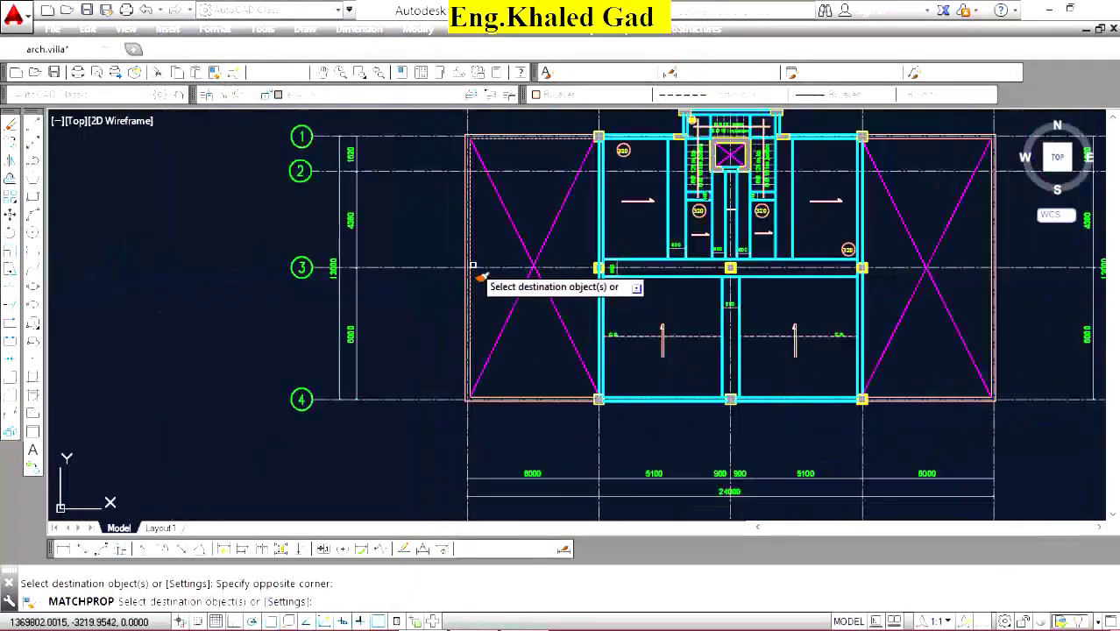
pyautogui.scroll(2, 480, 394)
pyautogui.scroll(4, 427, 343)
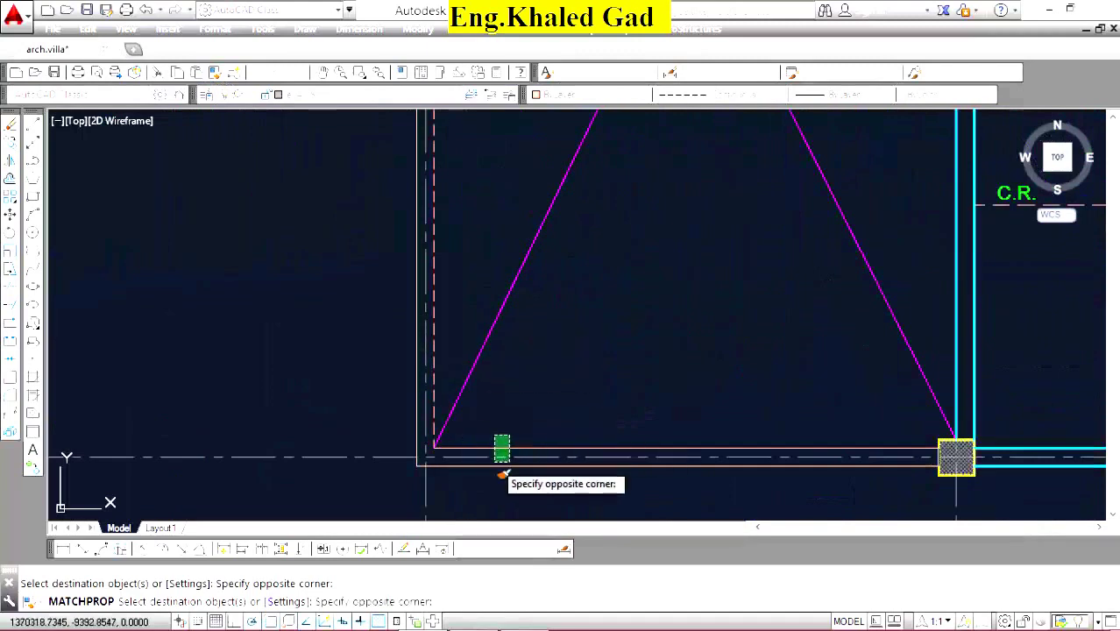
pyautogui.scroll(-3, 495, 394)
pyautogui.scroll(5, 697, 383)
pyautogui.scroll(4, 771, 368)
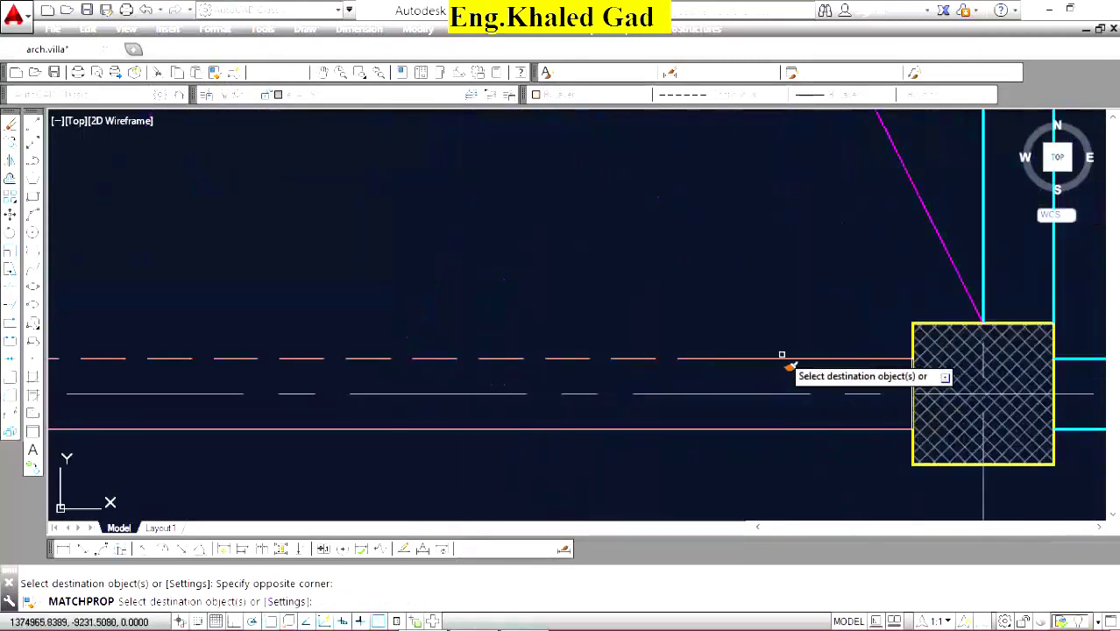
pyautogui.scroll(-5, 709, 379)
pyautogui.scroll(-5, 613, 420)
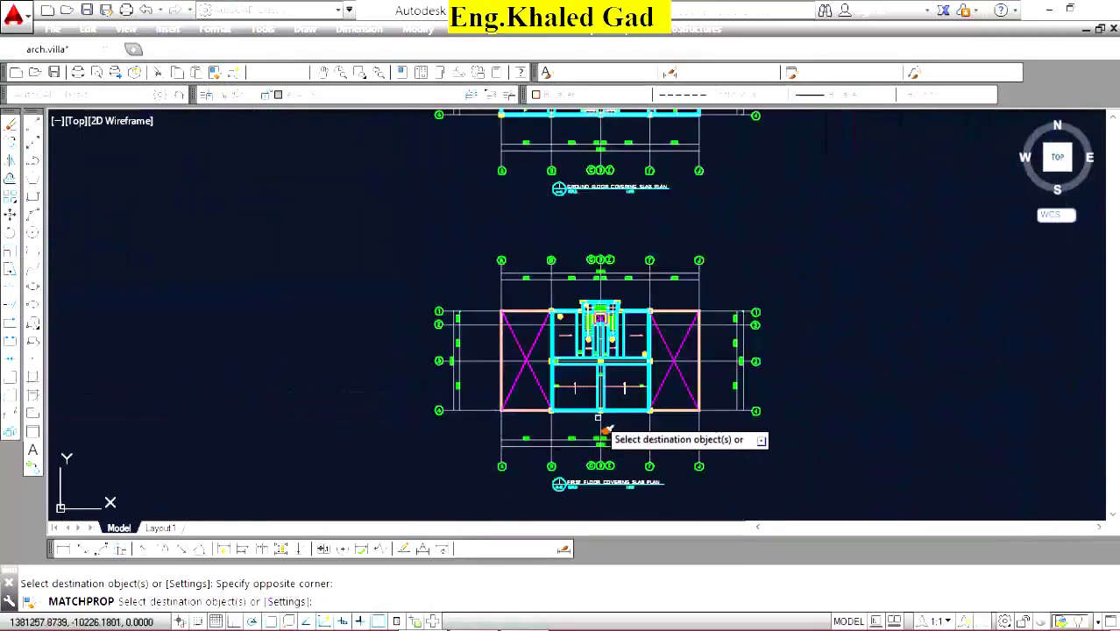
pyautogui.scroll(4, 710, 395)
pyautogui.scroll(3, 730, 376)
pyautogui.click(671, 431)
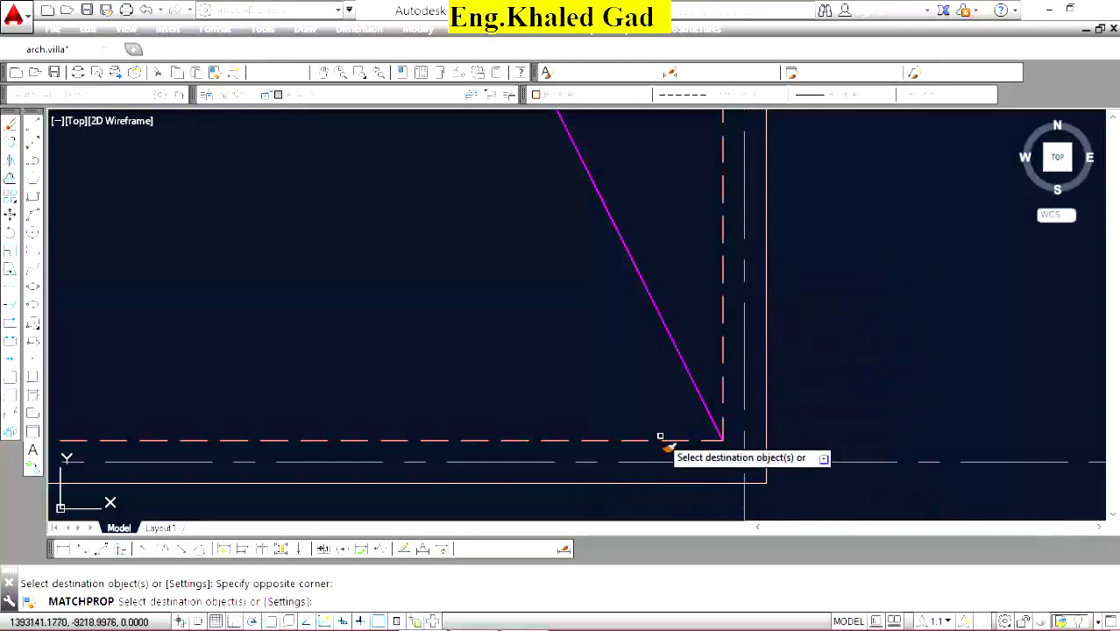
pyautogui.scroll(-2, 663, 473)
pyautogui.scroll(-2, 668, 367)
pyautogui.scroll(3, 648, 307)
pyautogui.scroll(3, 626, 298)
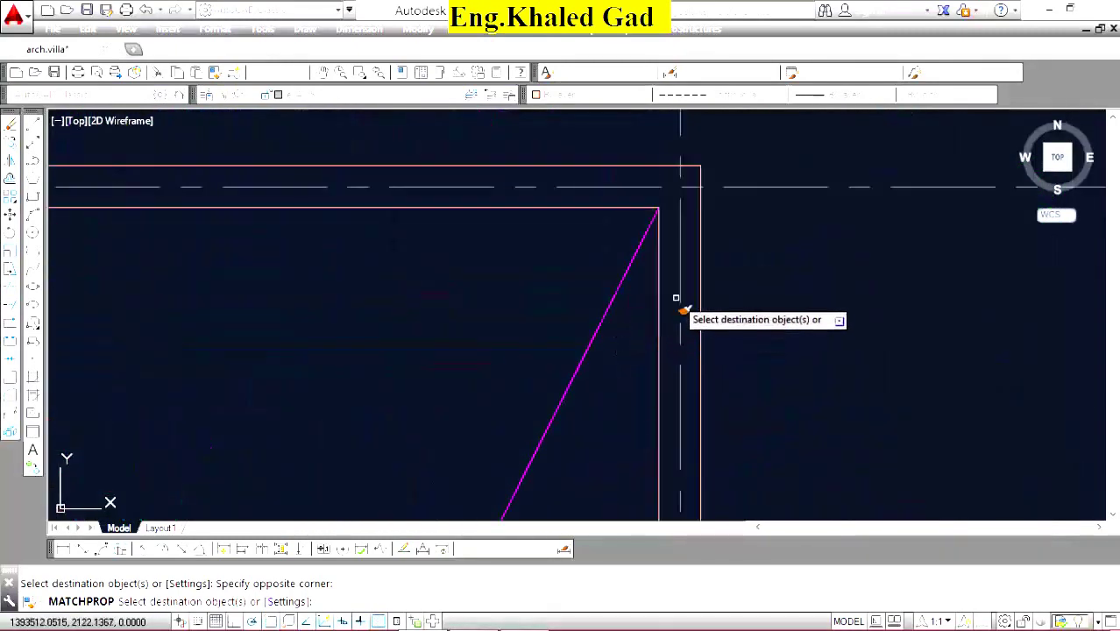
pyautogui.scroll(3, 622, 263)
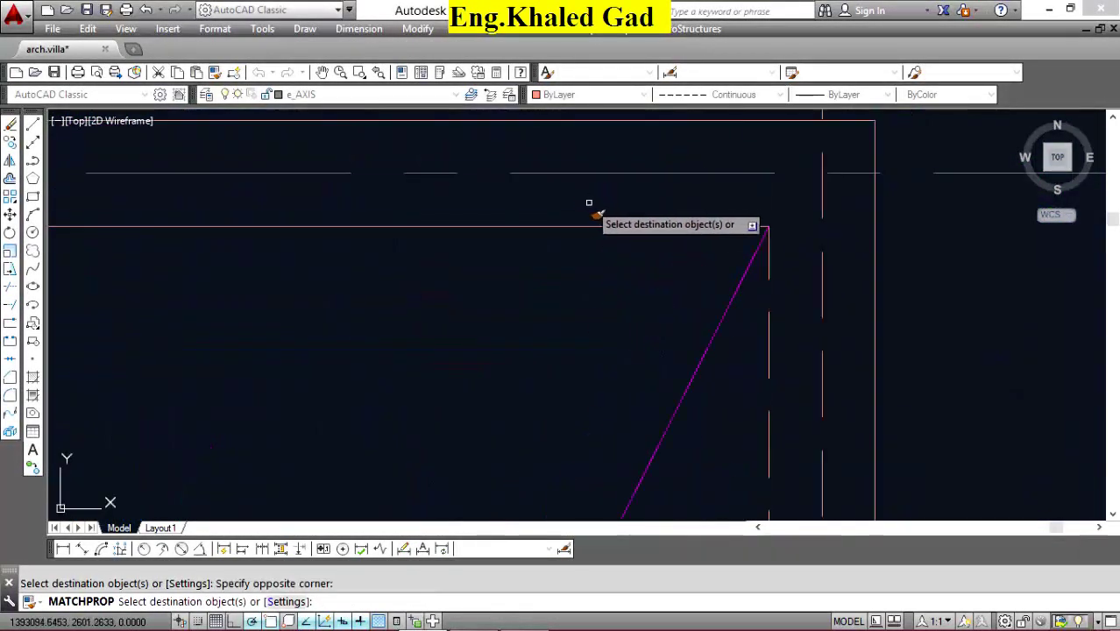
# Match the lines near the slab corner to the horizontal dashed edge line.
pyautogui.click(615, 258)
pyautogui.press('Escape')
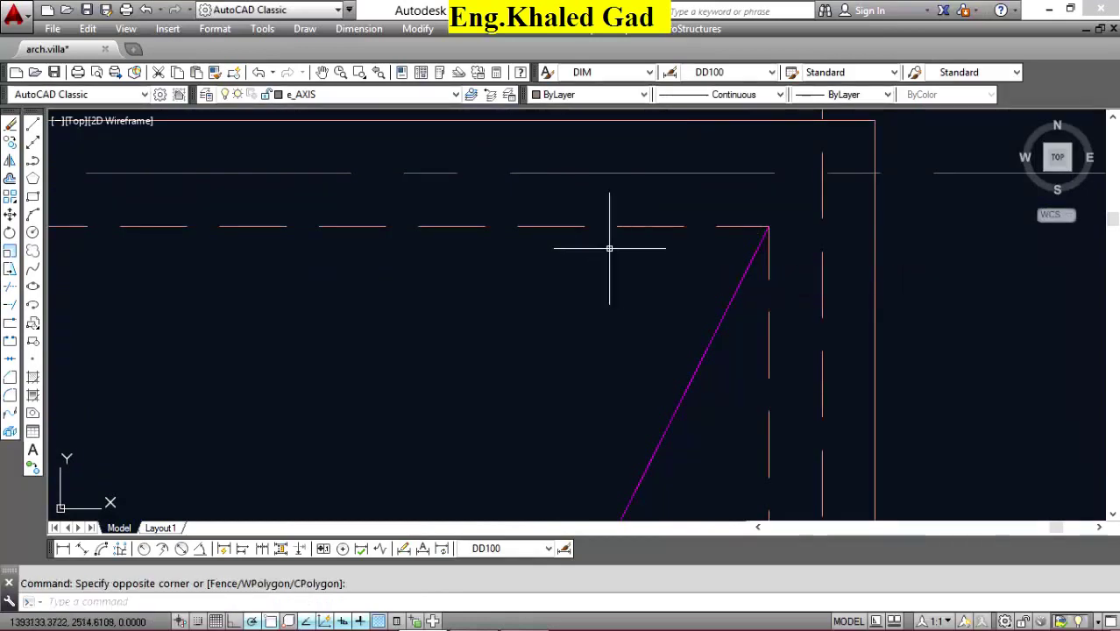
pyautogui.rightClick(607, 246)
pyautogui.click(613, 253)
pyautogui.click(945, 172)
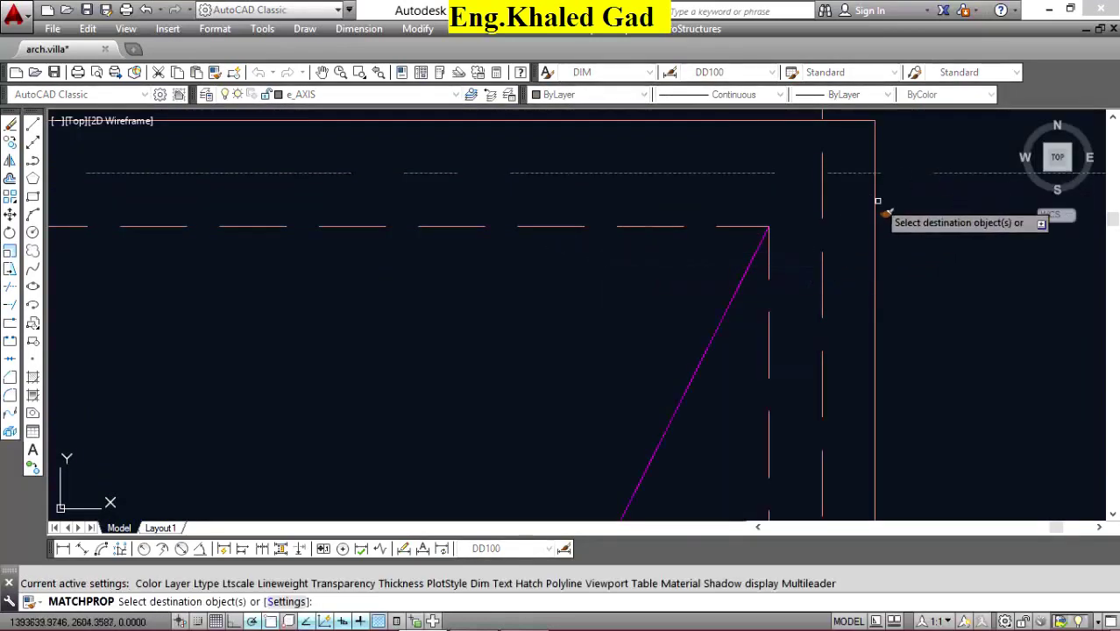
pyautogui.moveTo(847, 298); pyautogui.dragTo(806, 362)
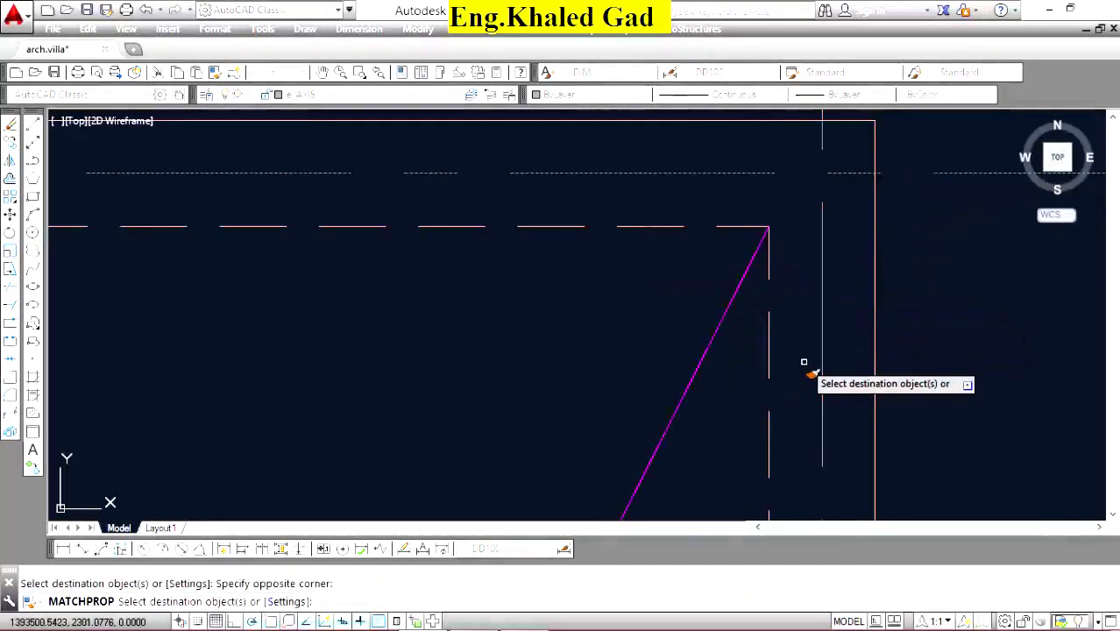
pyautogui.rightClick(783, 247)
pyautogui.scroll(-2, 717, 219)
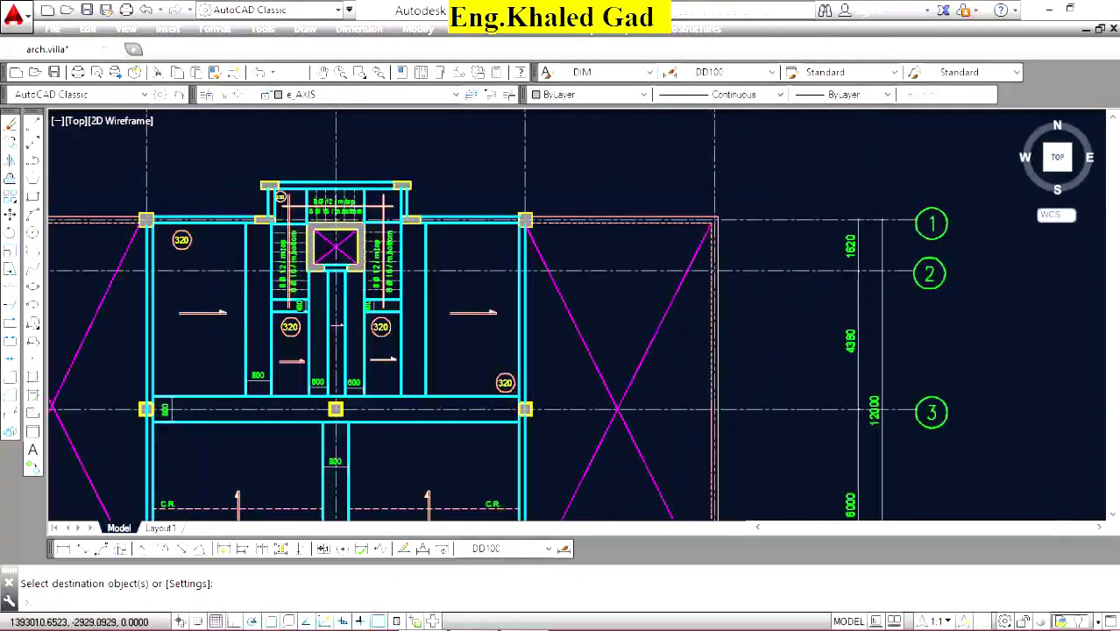
pyautogui.scroll(3, 714, 219)
pyautogui.scroll(2, 727, 246)
# Make the right slab edge dashed by matching it to the dashed edge line.
pyautogui.click(697, 255)
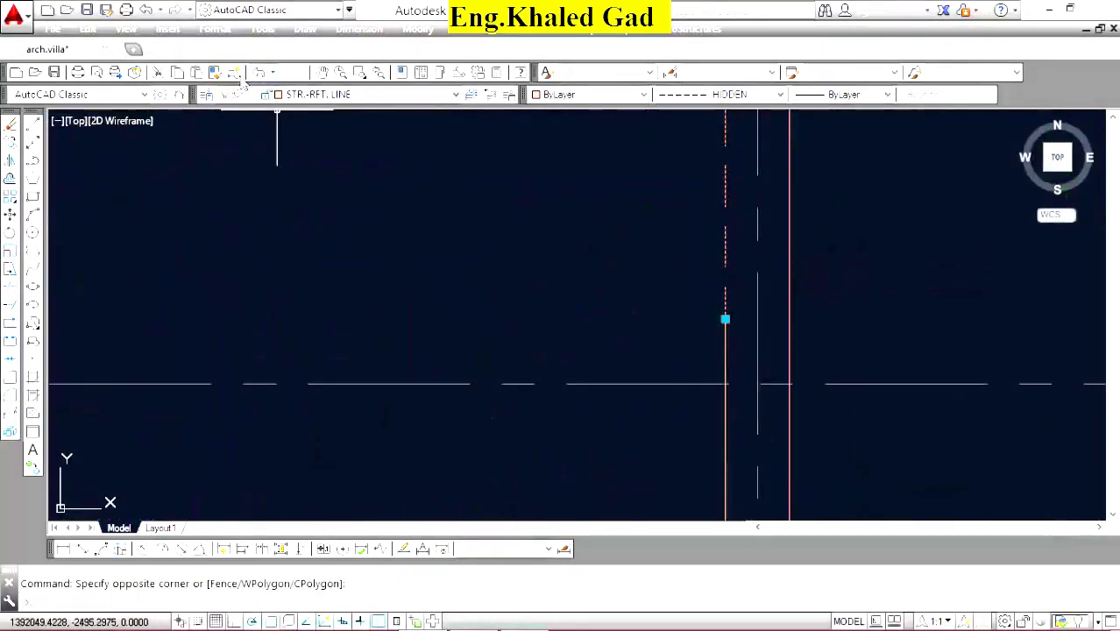
pyautogui.click(215, 73)
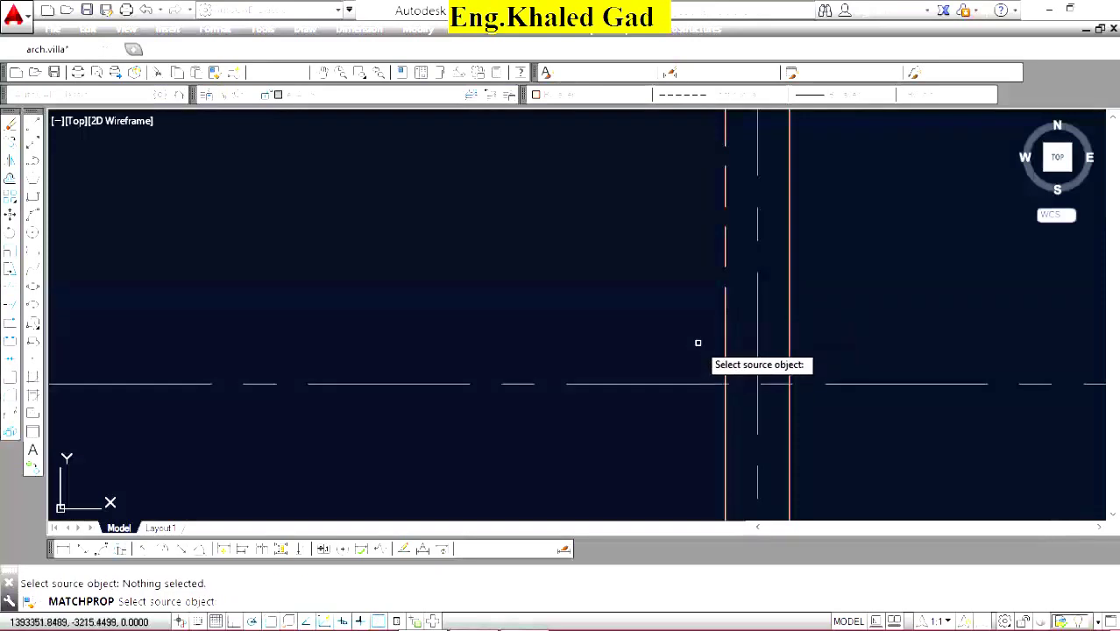
pyautogui.click(725, 238)
pyautogui.click(728, 336)
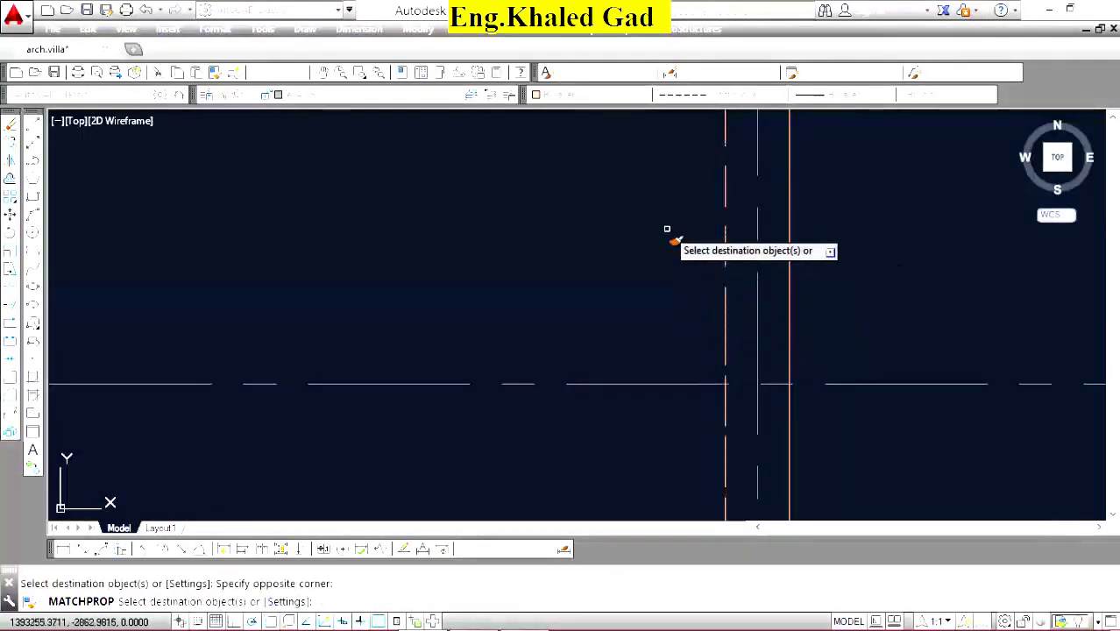
pyautogui.scroll(-3, 674, 245)
pyautogui.rightClick(671, 250)
pyautogui.click(702, 279)
pyautogui.scroll(5, 684, 294)
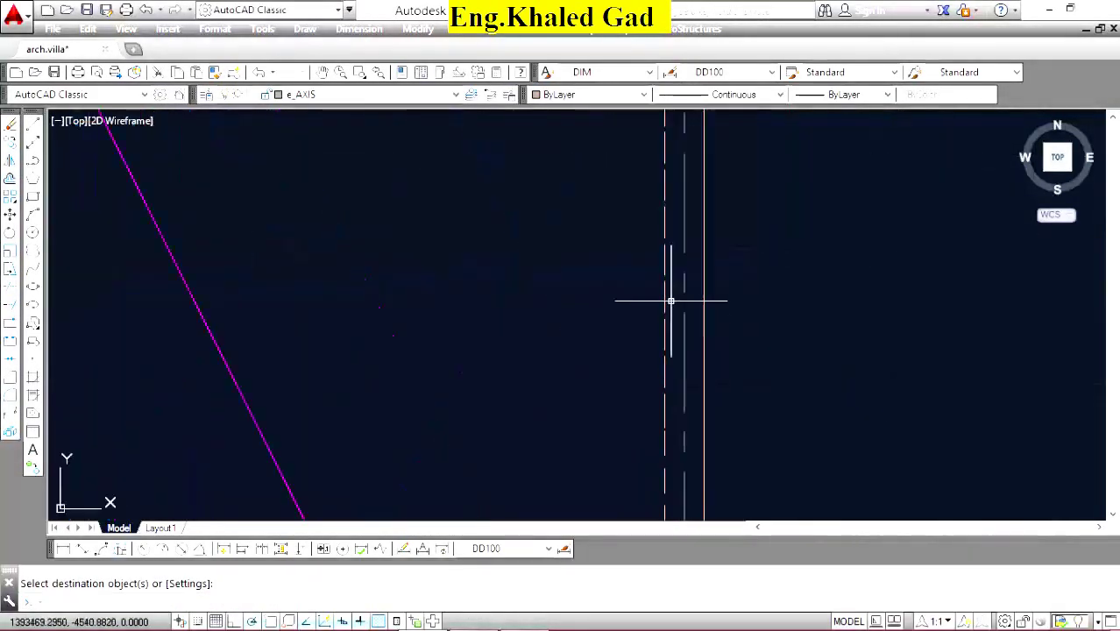
pyautogui.scroll(-1, 701, 263)
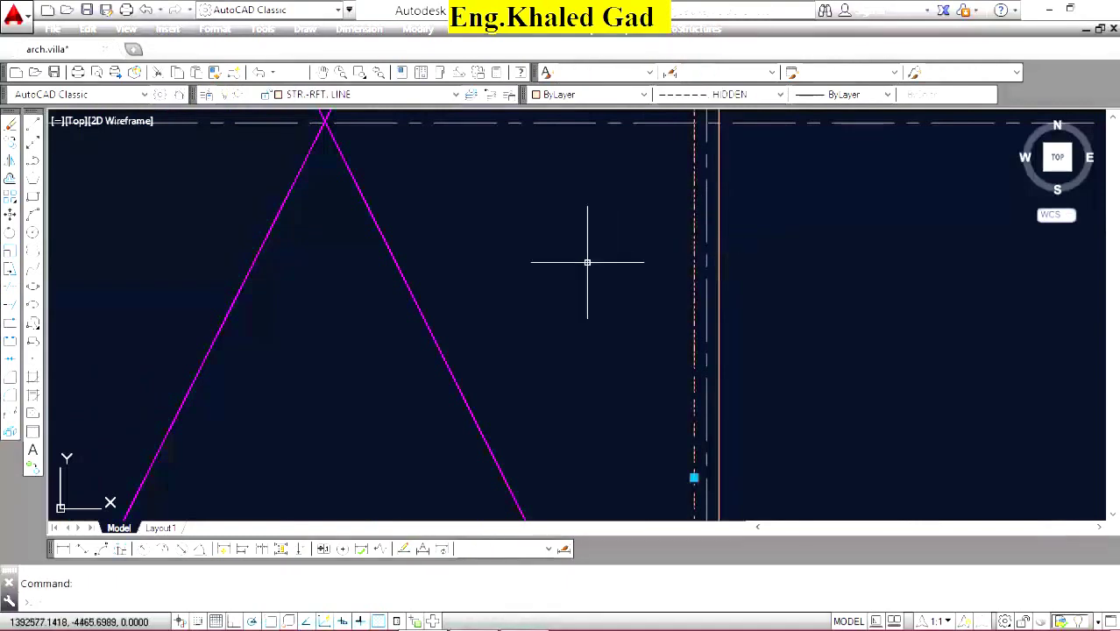
pyautogui.scroll(-5, 608, 302)
pyautogui.scroll(3, 617, 324)
pyautogui.scroll(2, 677, 278)
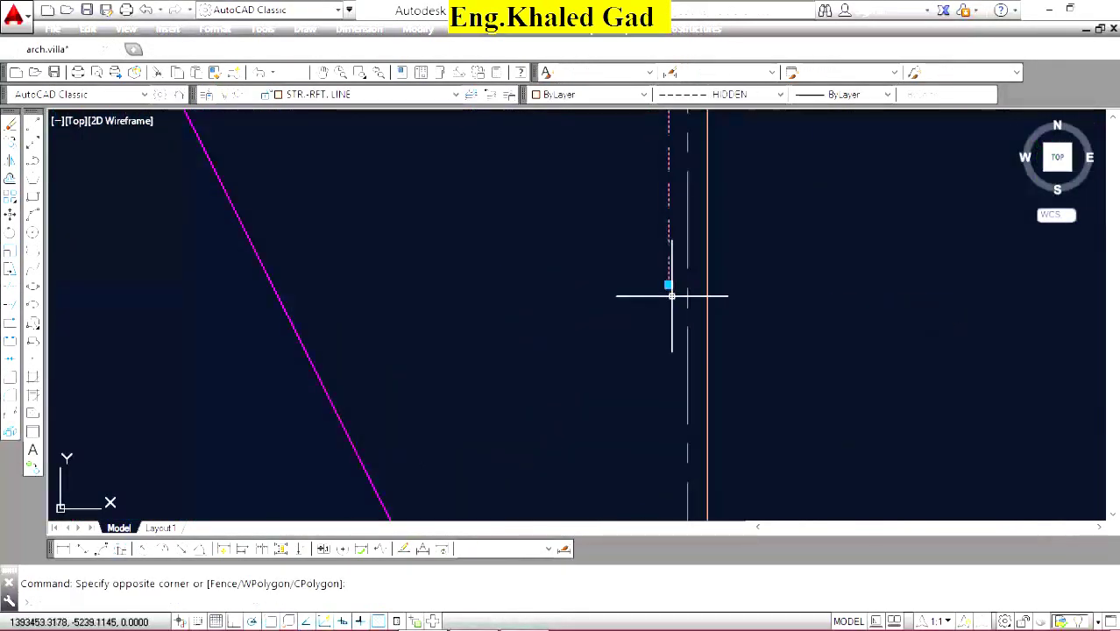
# Grab a slab edge line's endpoint for stretching, then cancel the stretch.
pyautogui.click(671, 296)
pyautogui.click(668, 285)
pyautogui.scroll(-3, 670, 294)
pyautogui.scroll(3, 669, 351)
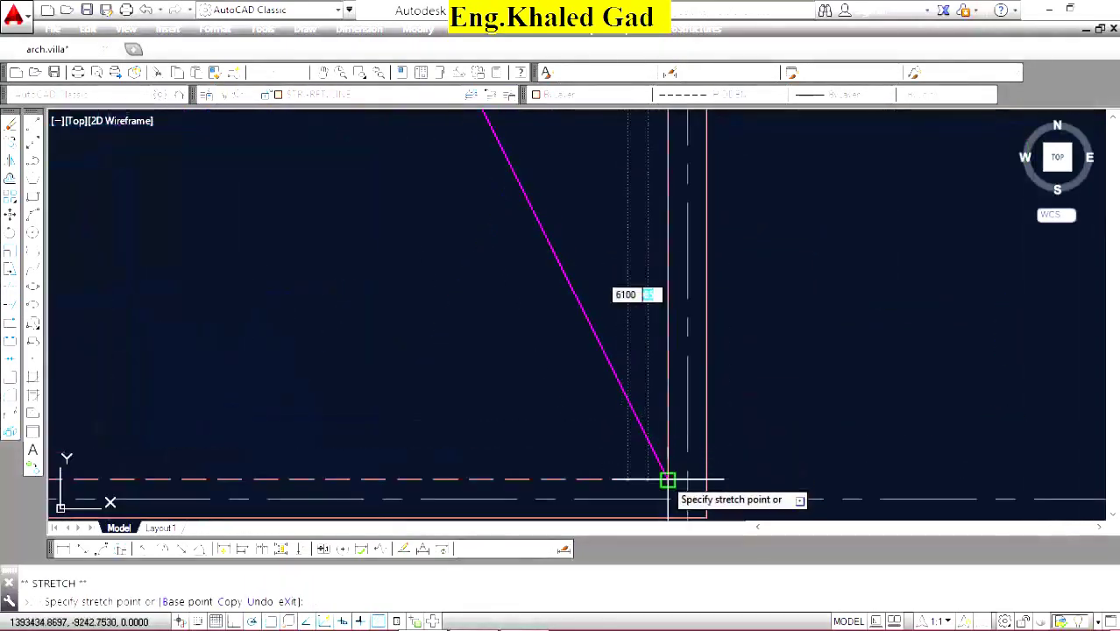
pyautogui.press('Escape')
pyautogui.scroll(-5, 754, 386)
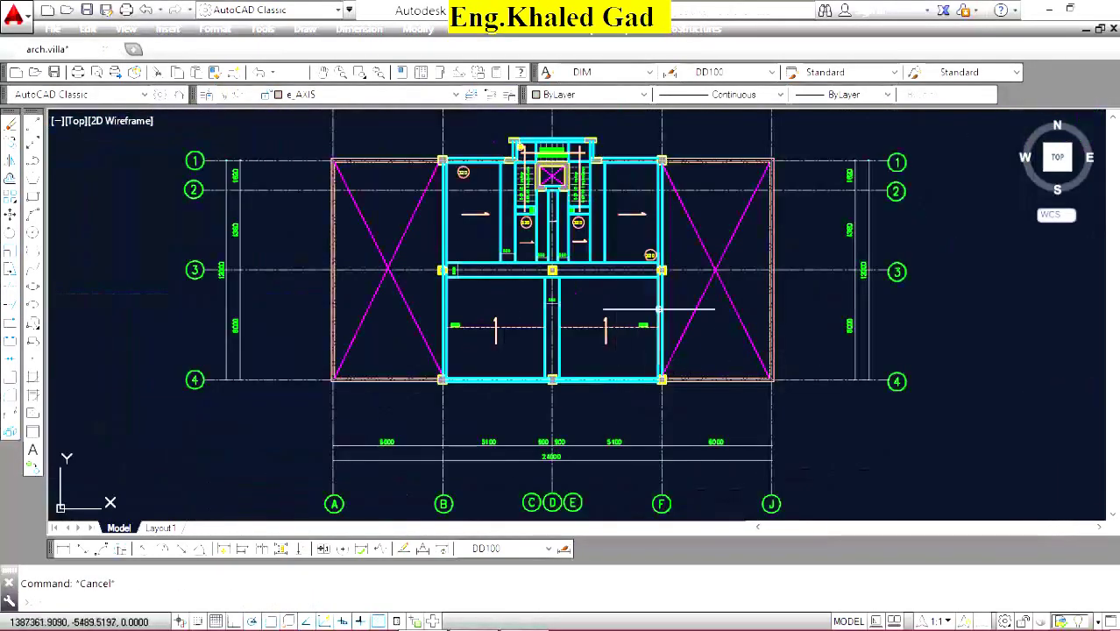
pyautogui.scroll(3, 658, 308)
# Select the C.R. label and start a COPY, then abandon it without placing anything.
pyautogui.scroll(2, 639, 313)
pyautogui.click(560, 326)
pyautogui.click(283, 267)
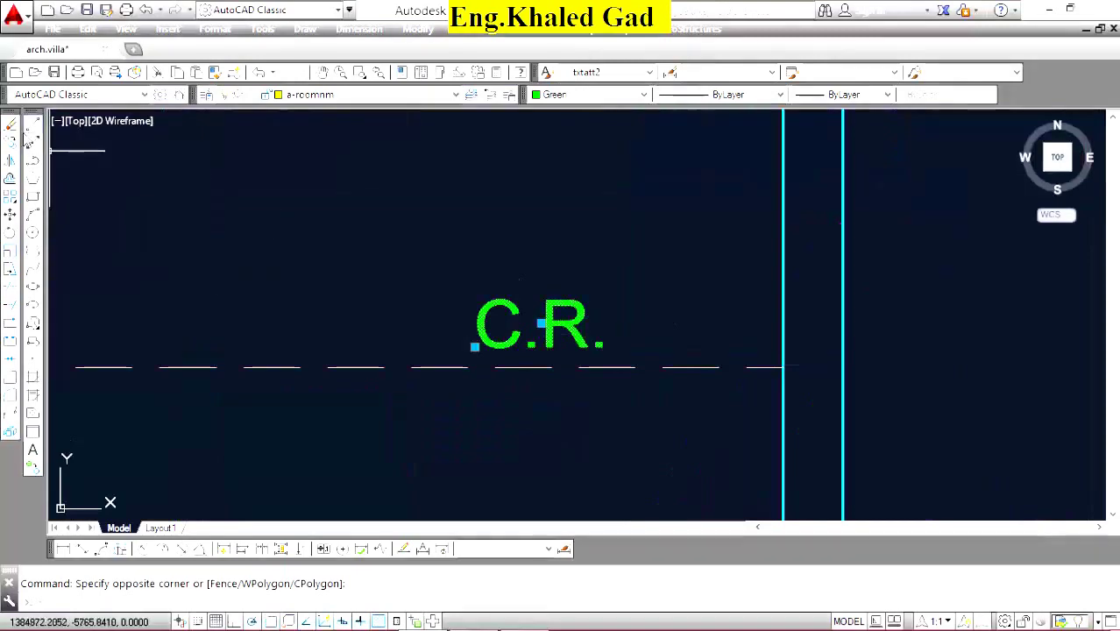
pyautogui.write('co')
pyautogui.press('Return')
pyautogui.click(547, 368)
pyautogui.scroll(-3, 525, 220)
pyautogui.scroll(3, 708, 314)
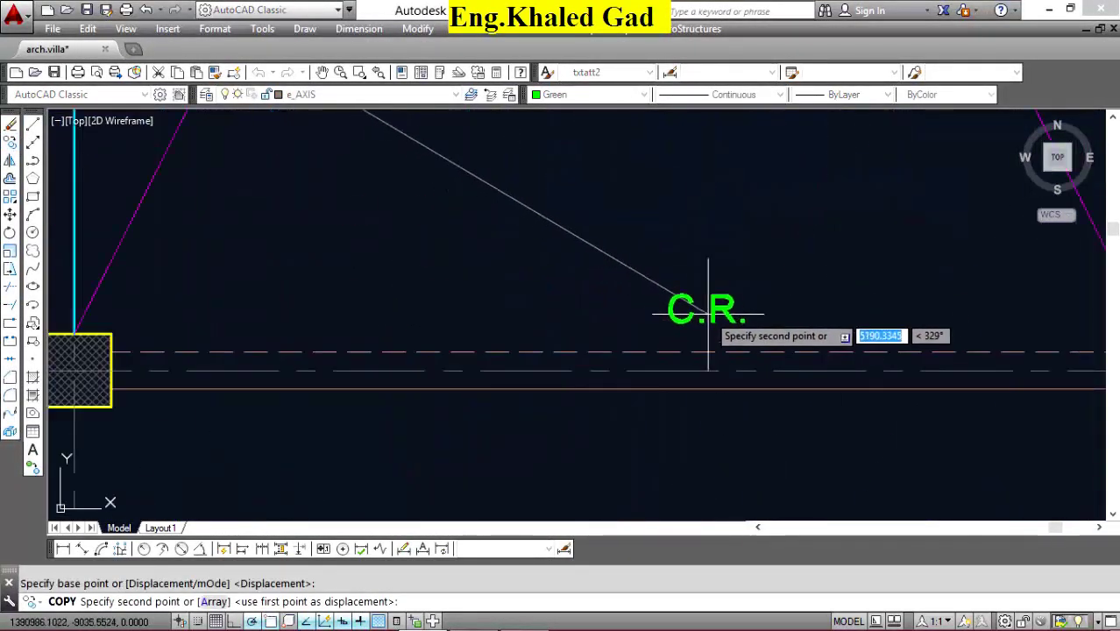
pyautogui.rightClick(682, 254)
# Retype the C.R. label text as INVERTED BEAM.
pyautogui.click(718, 254)
pyautogui.rightClick(697, 306)
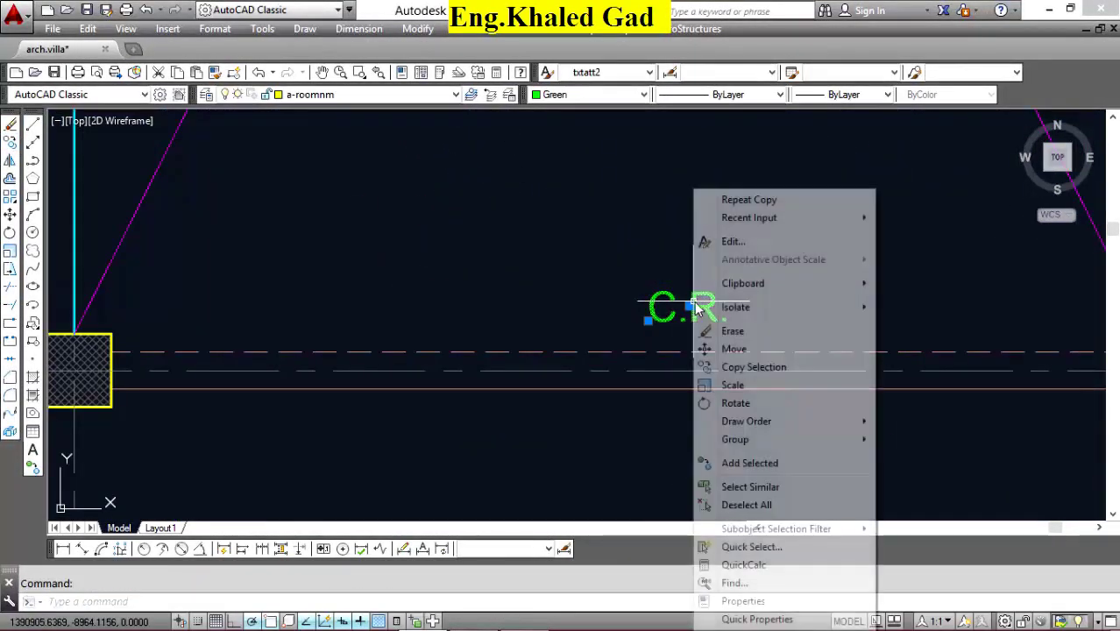
pyautogui.click(733, 240)
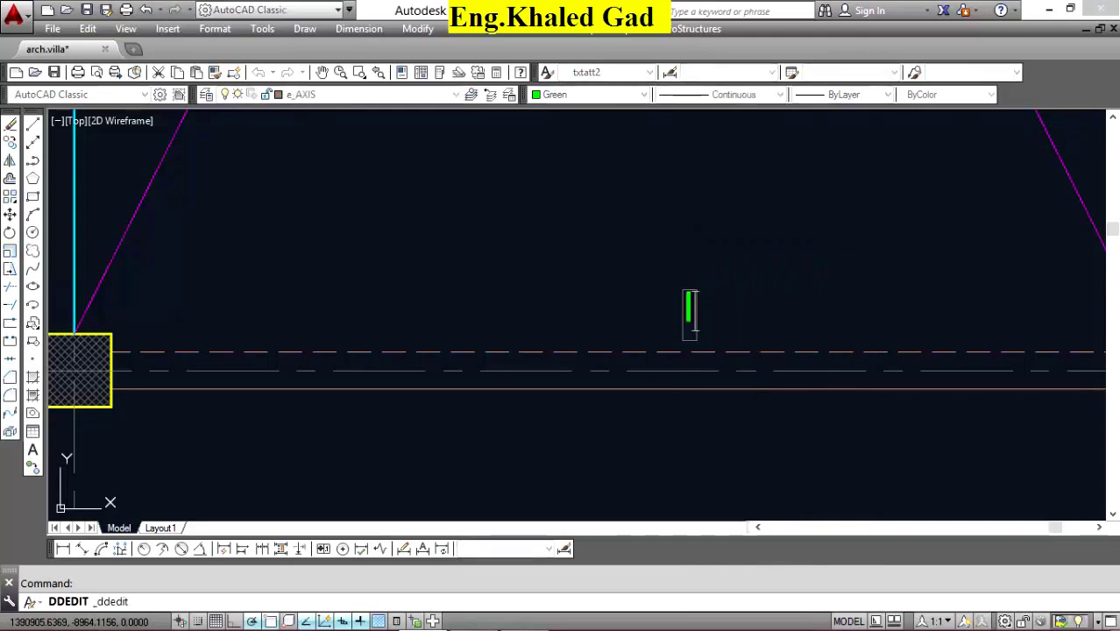
pyautogui.click(689, 315)
pyautogui.write('INVERTED ')
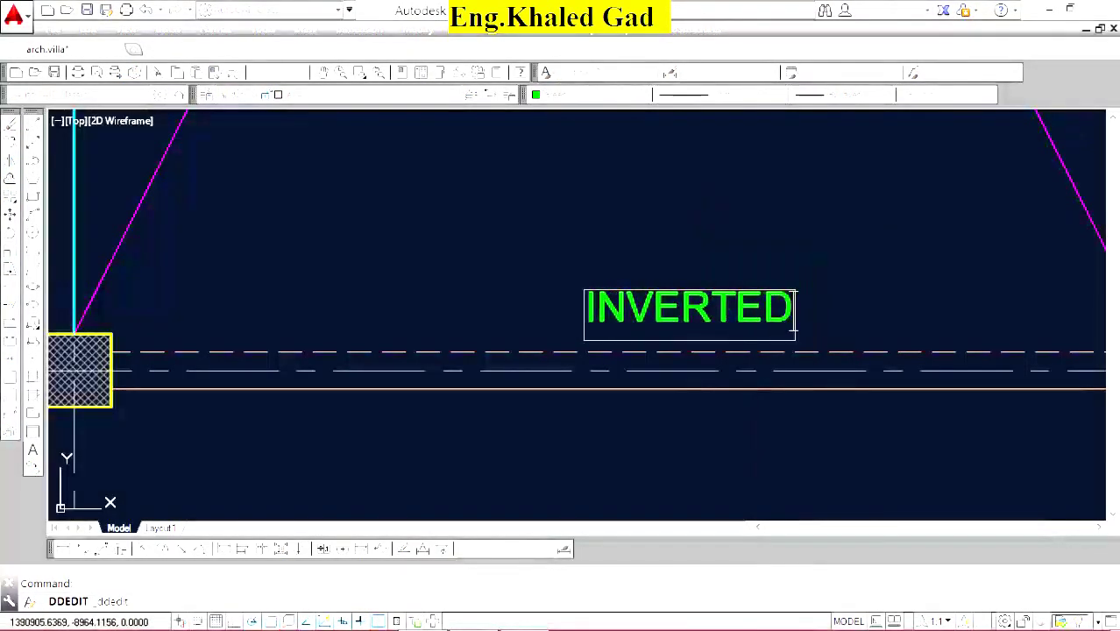
pyautogui.write('BEAM')
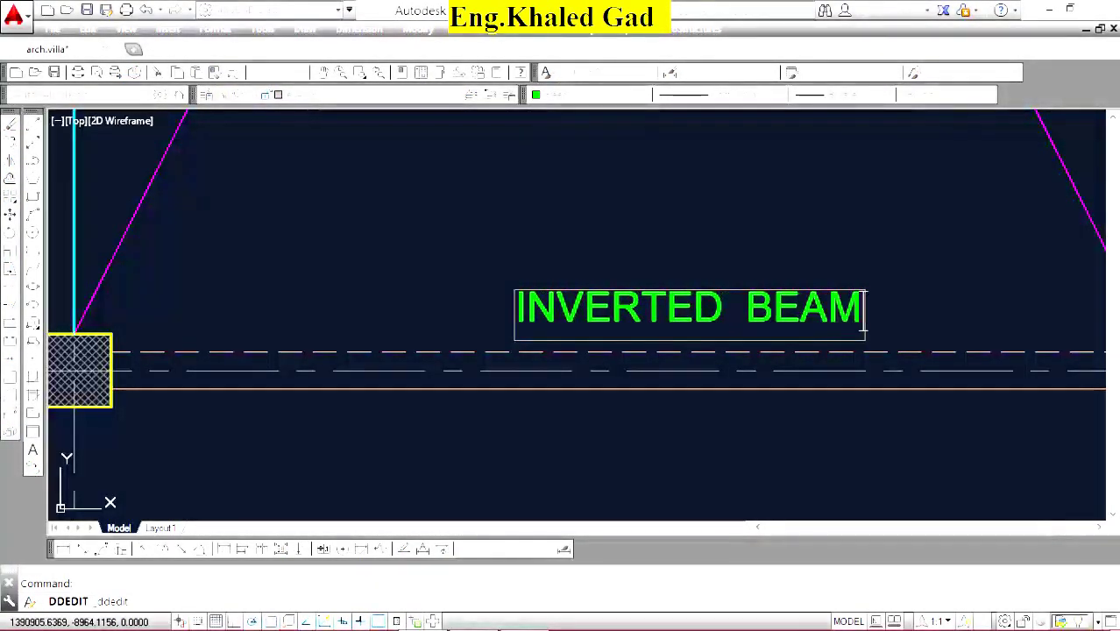
pyautogui.press('Return')
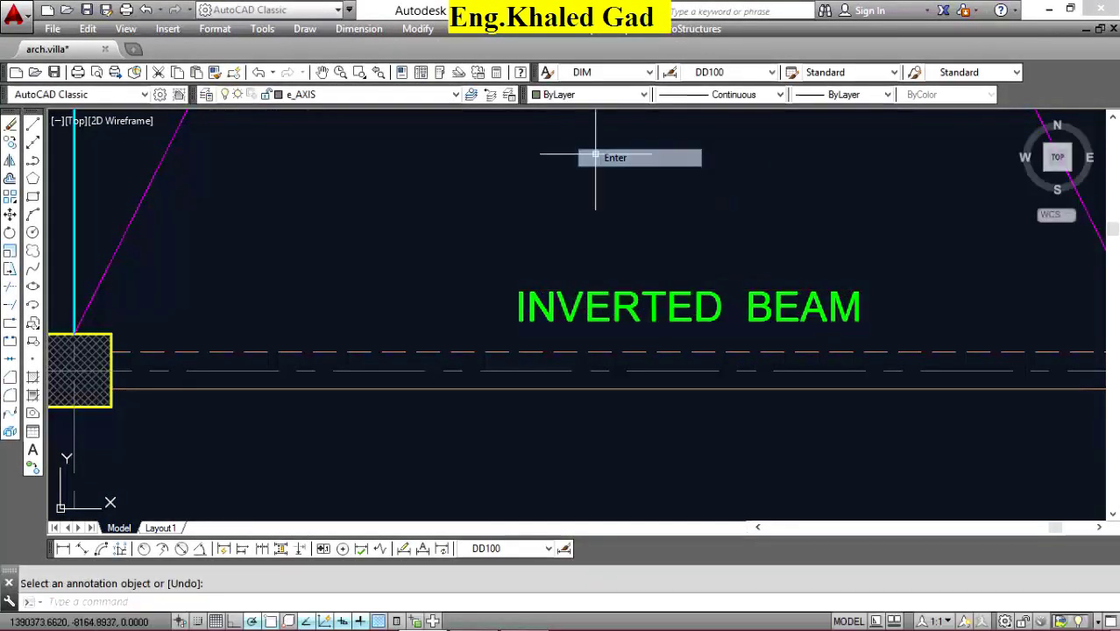
pyautogui.scroll(-4, 631, 175)
pyautogui.press('Return')
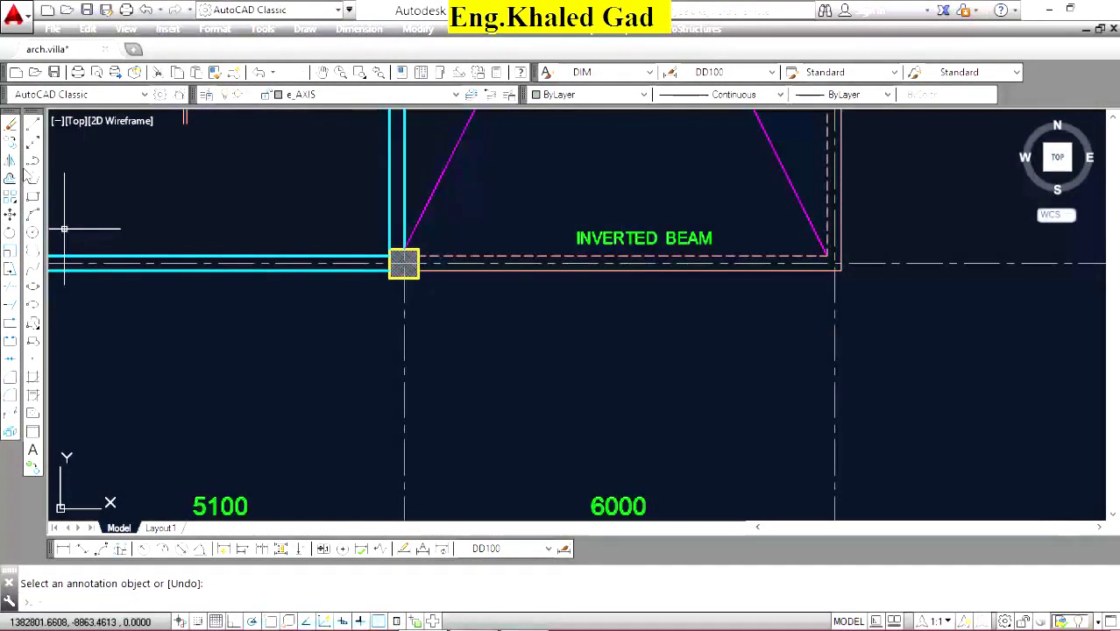
# Copy the INVERTED BEAM label to the other bay's edge beam.
pyautogui.click(32, 141)
pyautogui.scroll(2, 679, 246)
pyautogui.click(639, 150)
pyautogui.click(535, 241)
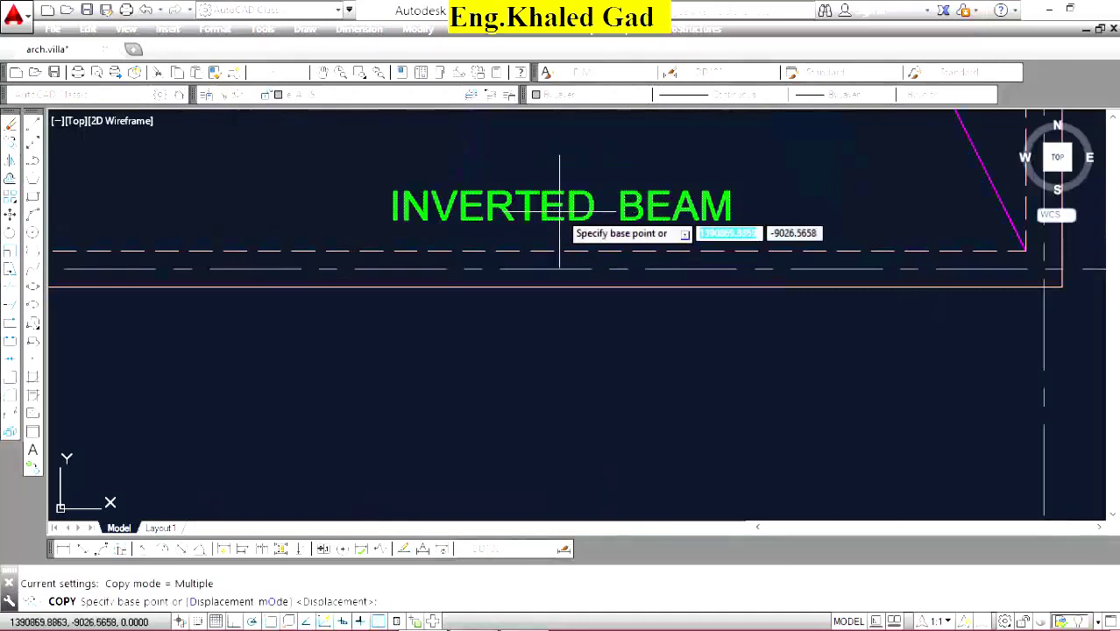
pyautogui.click(519, 225)
pyautogui.scroll(-4, 819, 355)
pyautogui.scroll(-2, 820, 355)
pyautogui.scroll(7, 509, 373)
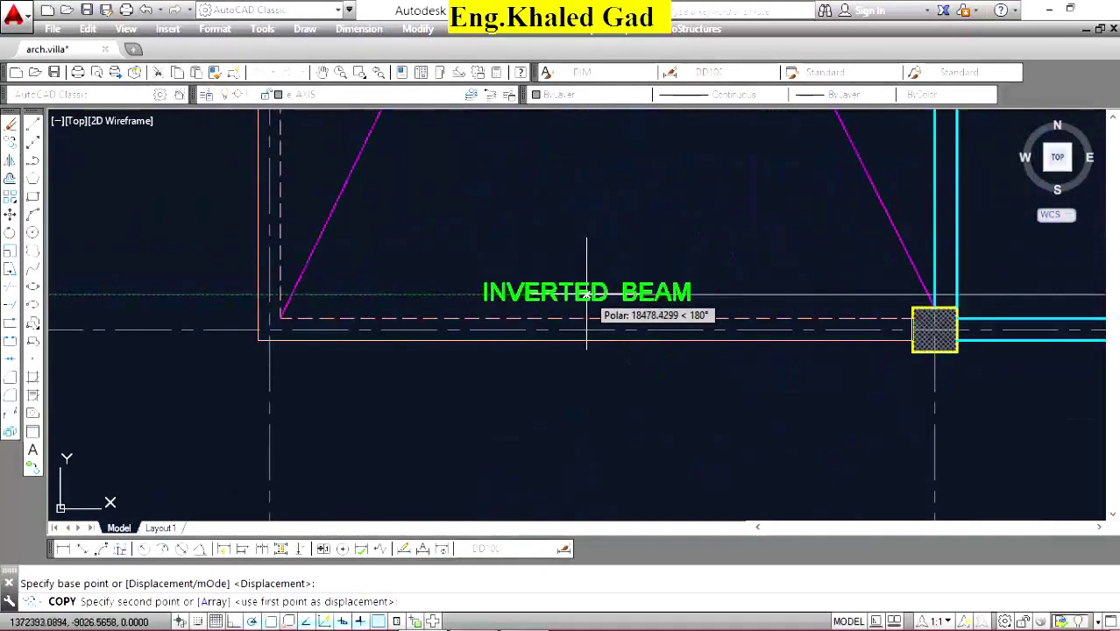
pyautogui.rightClick(562, 219)
pyautogui.click(580, 229)
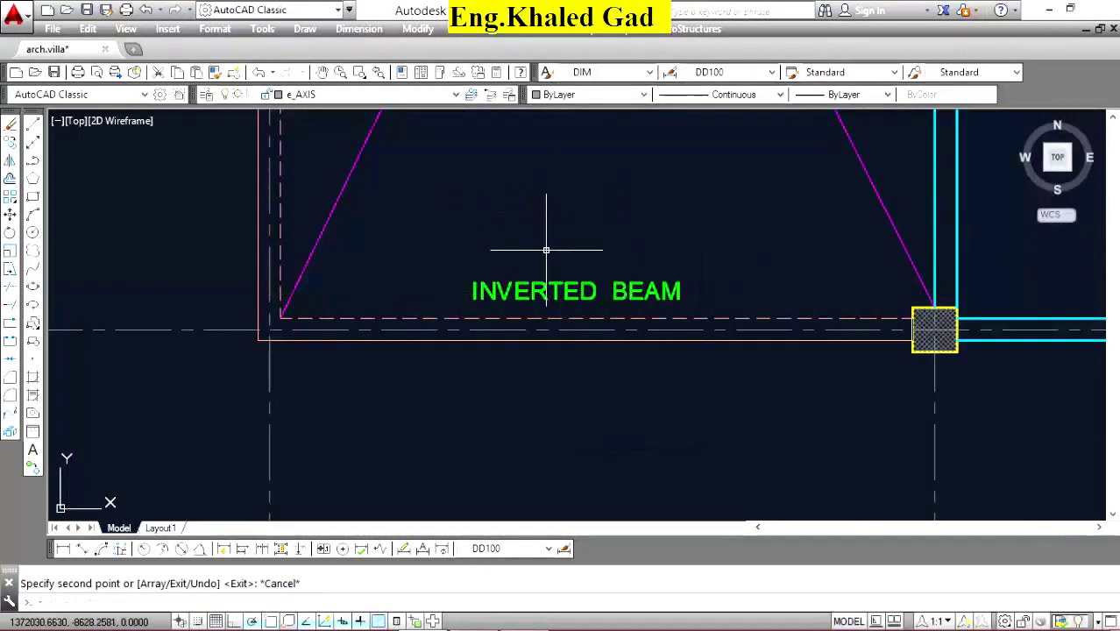
# Zoom in on the parapet wall corner in Section A-A.
pyautogui.scroll(-5, 538, 301)
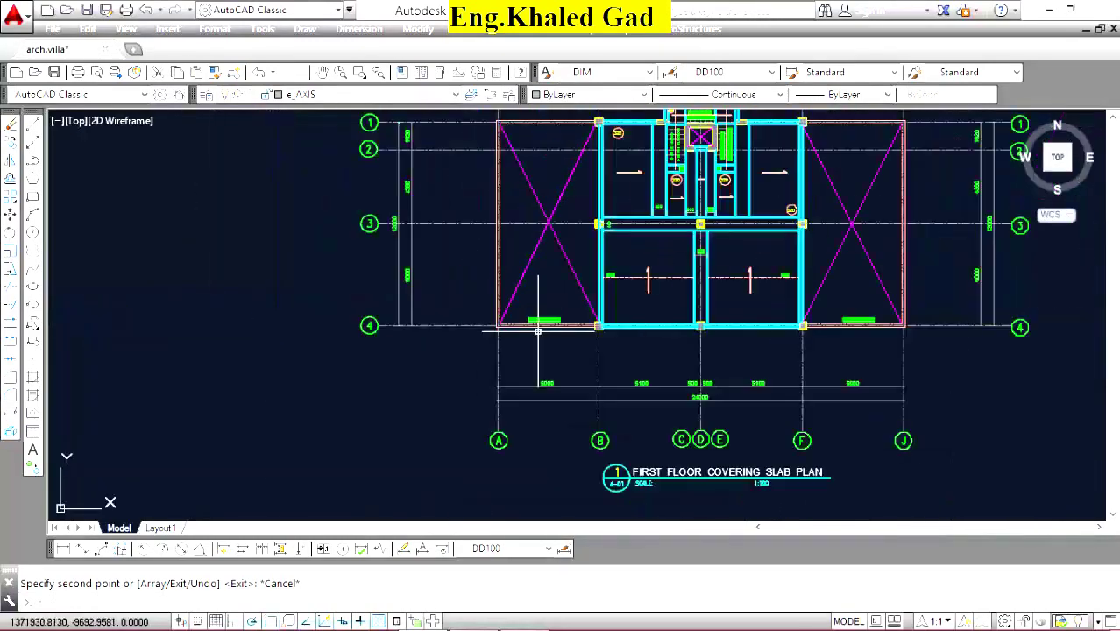
pyautogui.scroll(4, 538, 333)
pyautogui.scroll(1, 536, 349)
pyautogui.scroll(-5, 397, 413)
pyautogui.scroll(-3, 397, 413)
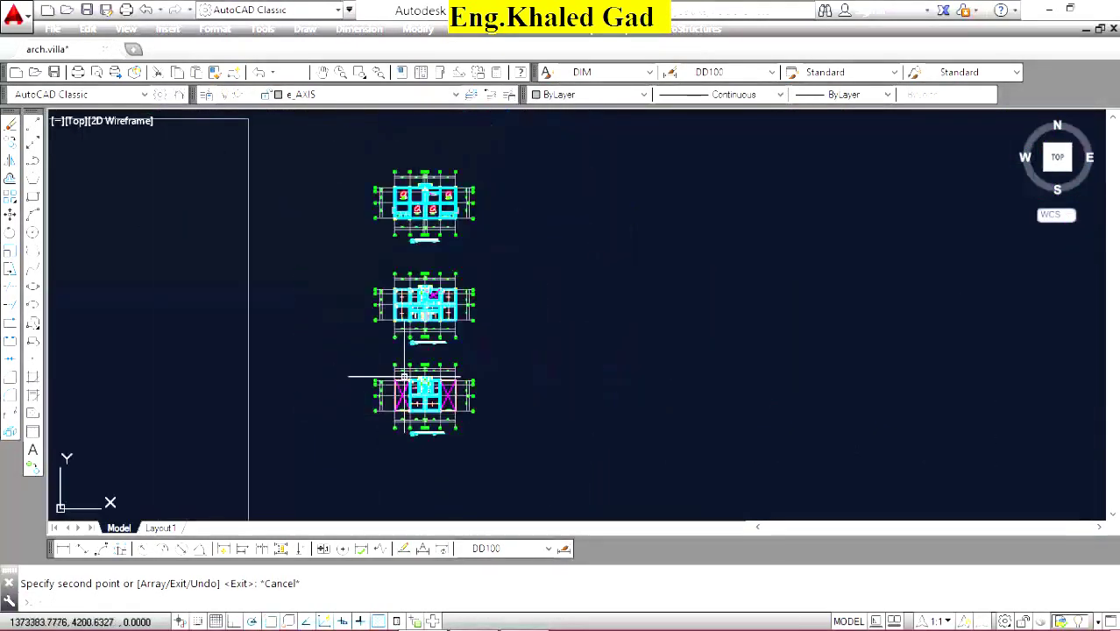
pyautogui.scroll(4, 386, 374)
pyautogui.scroll(3, 349, 246)
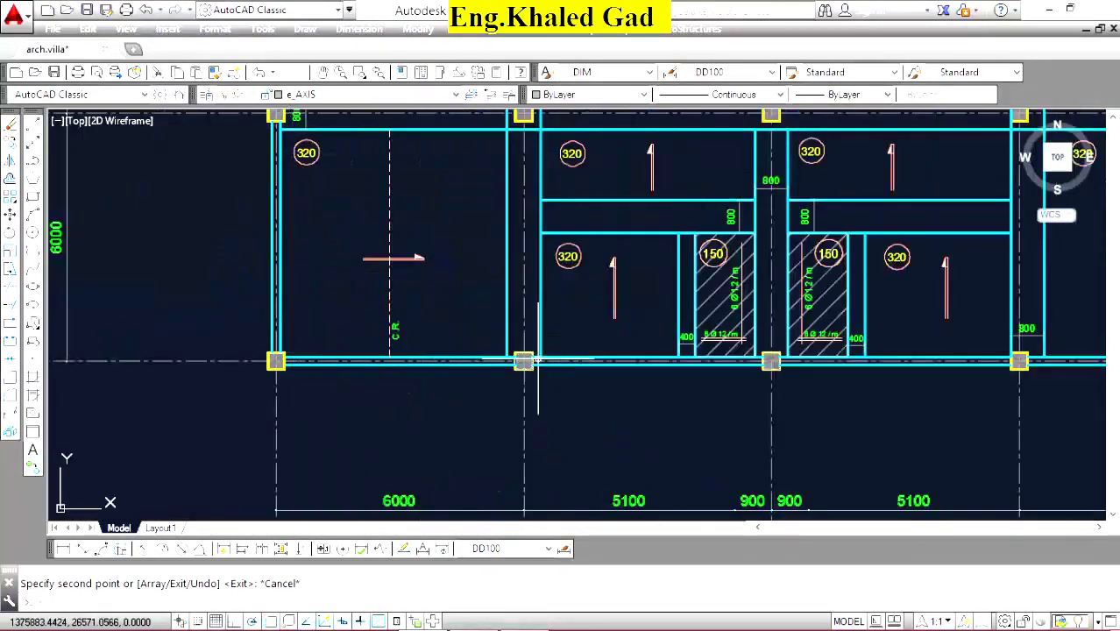
pyautogui.scroll(-4, 391, 258)
pyautogui.scroll(-4, 463, 260)
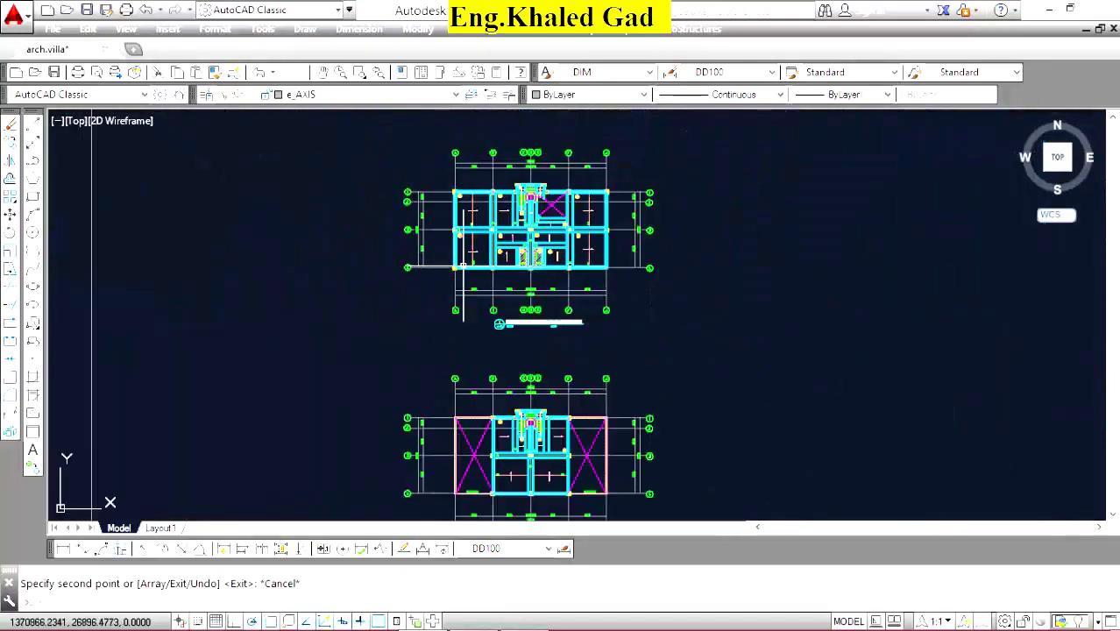
pyautogui.scroll(-5, 600, 376)
pyautogui.scroll(3, 522, 501)
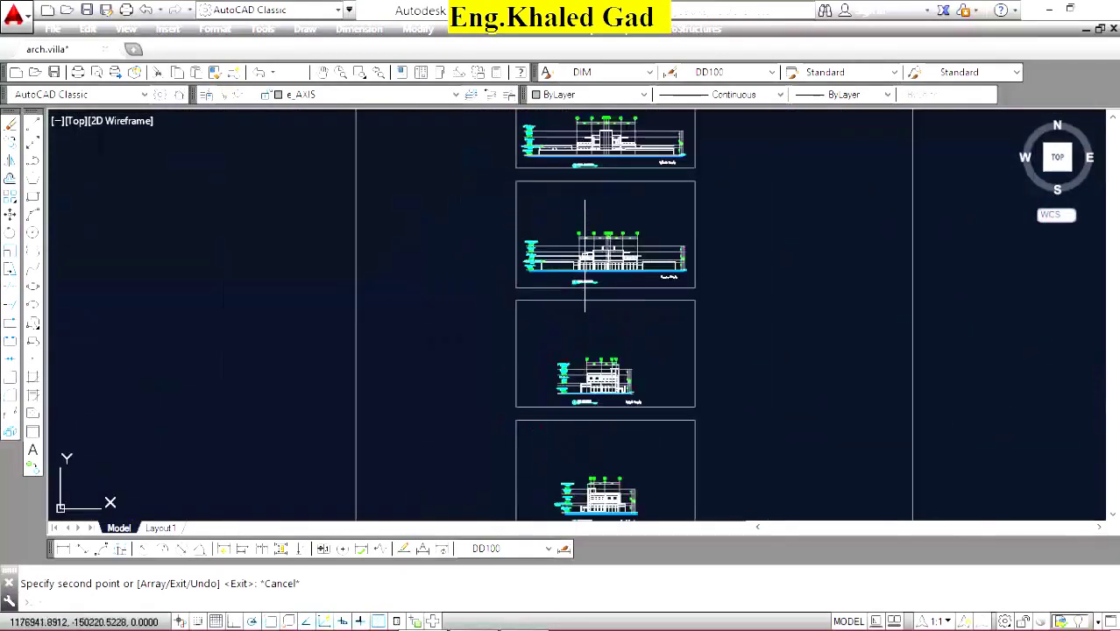
pyautogui.scroll(-4, 556, 332)
pyautogui.scroll(5, 568, 445)
pyautogui.scroll(3, 568, 350)
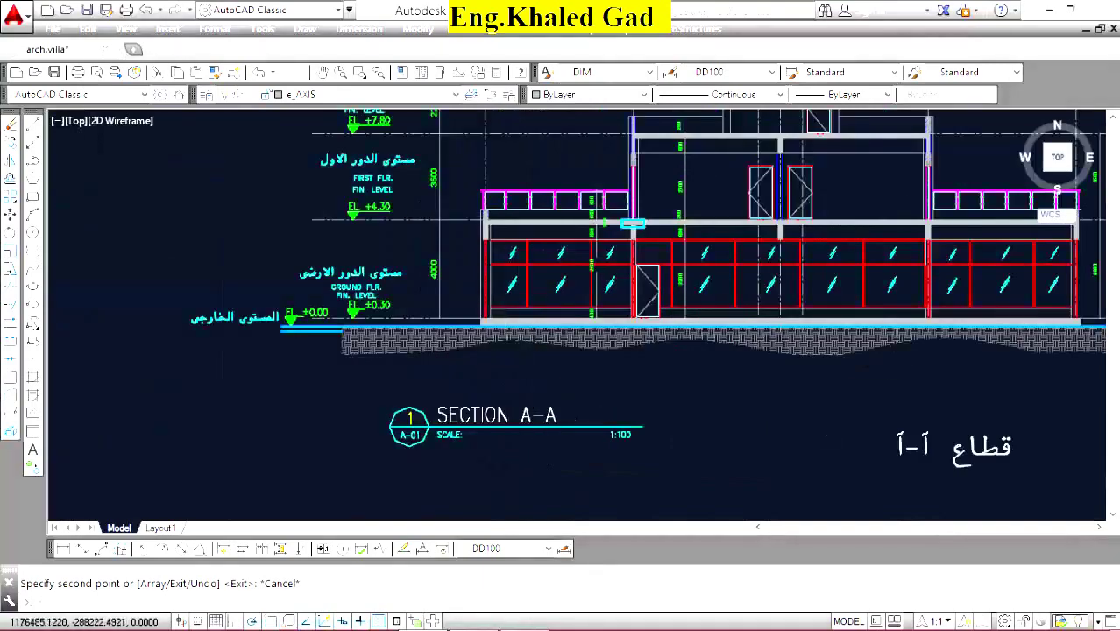
pyautogui.scroll(4, 570, 254)
pyautogui.scroll(-5, 539, 272)
pyautogui.scroll(-2, 1079, 275)
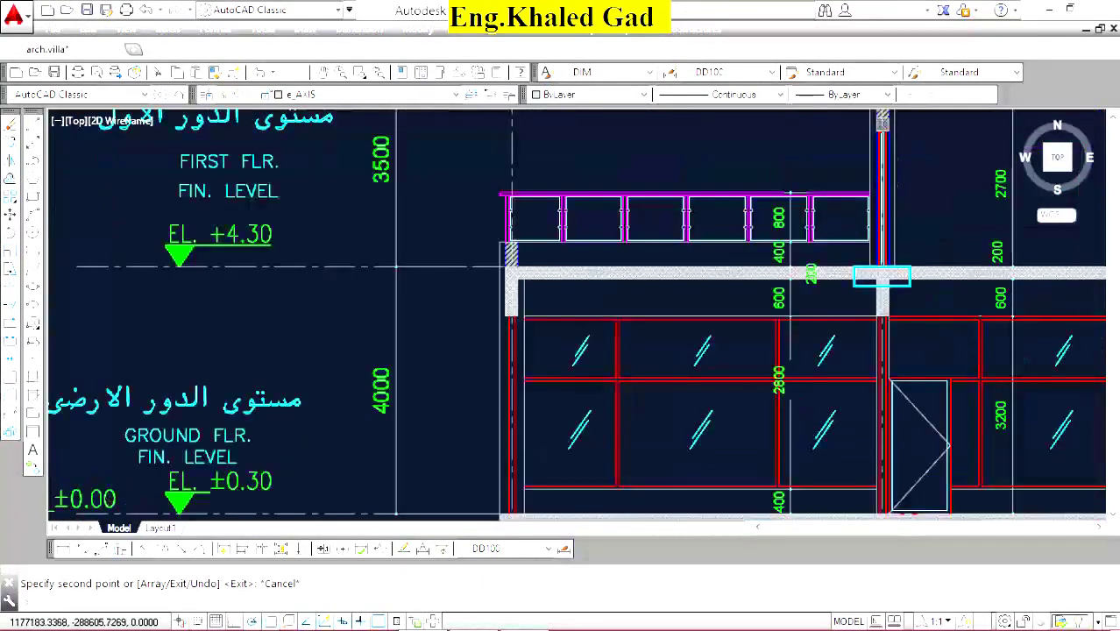
pyautogui.scroll(10, 476, 261)
pyautogui.scroll(-3, 462, 408)
pyautogui.scroll(3, 478, 333)
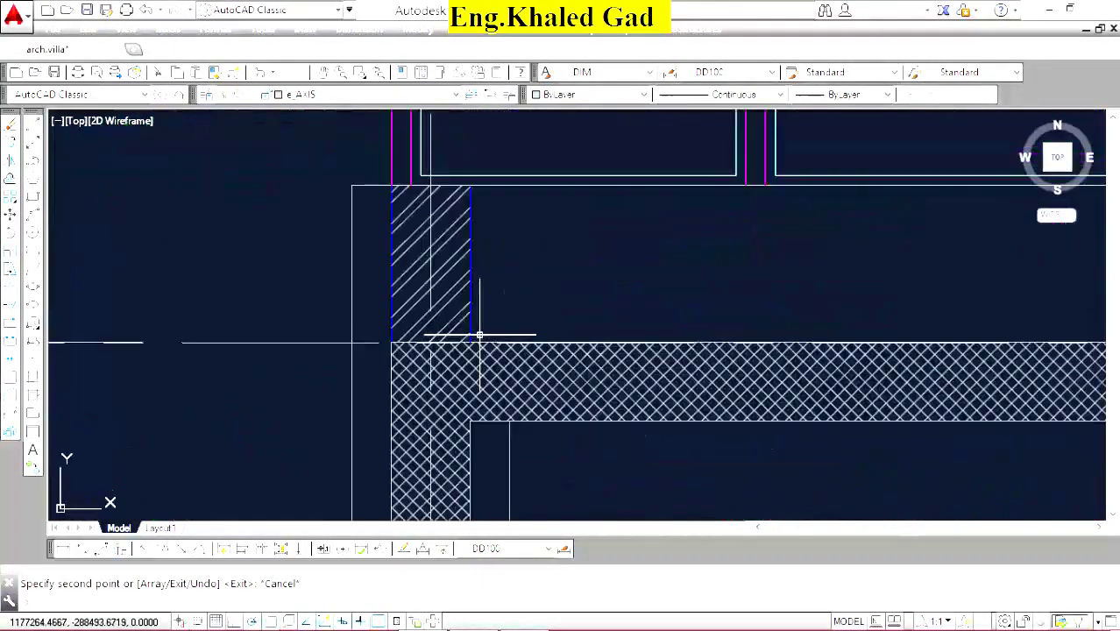
# Dimension the wall from slab top to parapet top as a vertical 400, placed left of the wall.
pyautogui.click(62, 550)
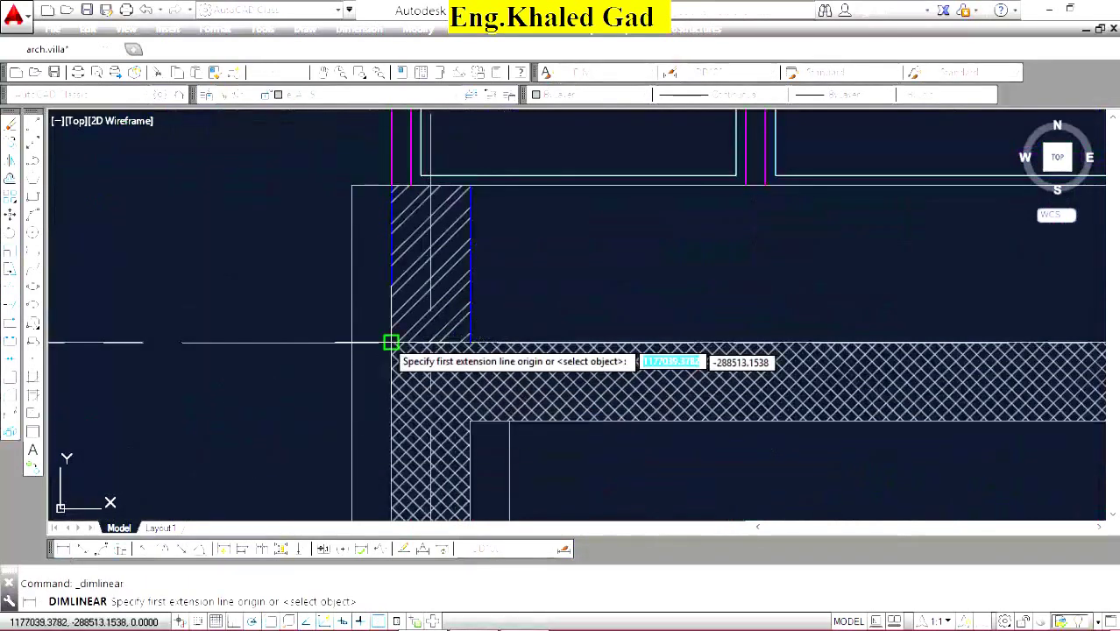
pyautogui.click(392, 342)
pyautogui.click(393, 184)
pyautogui.click(263, 233)
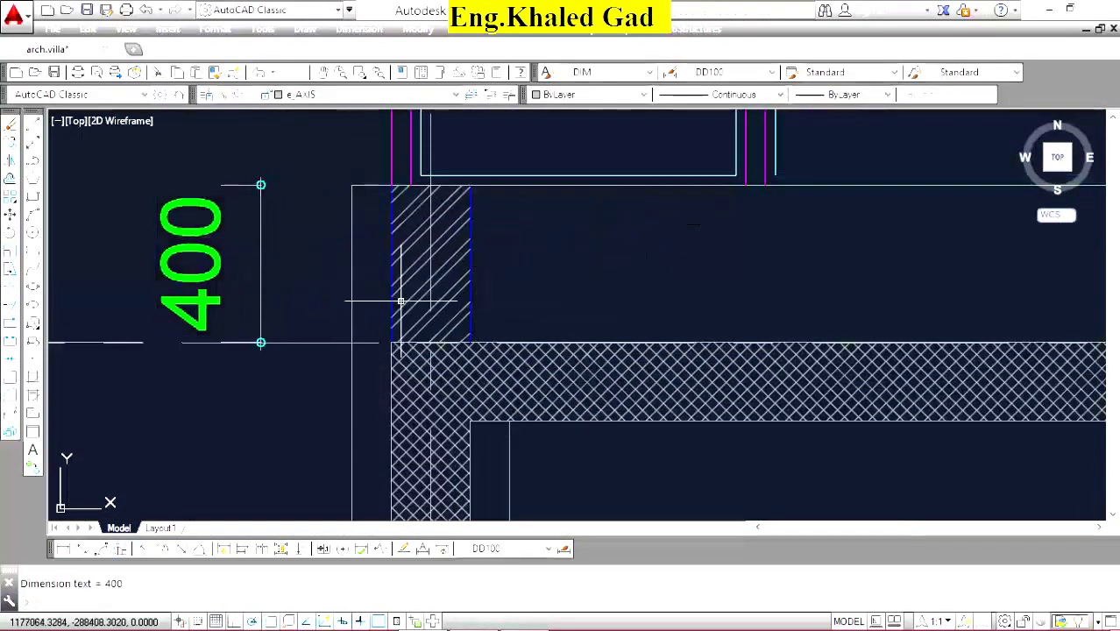
pyautogui.scroll(-5, 400, 299)
pyautogui.scroll(2, 434, 279)
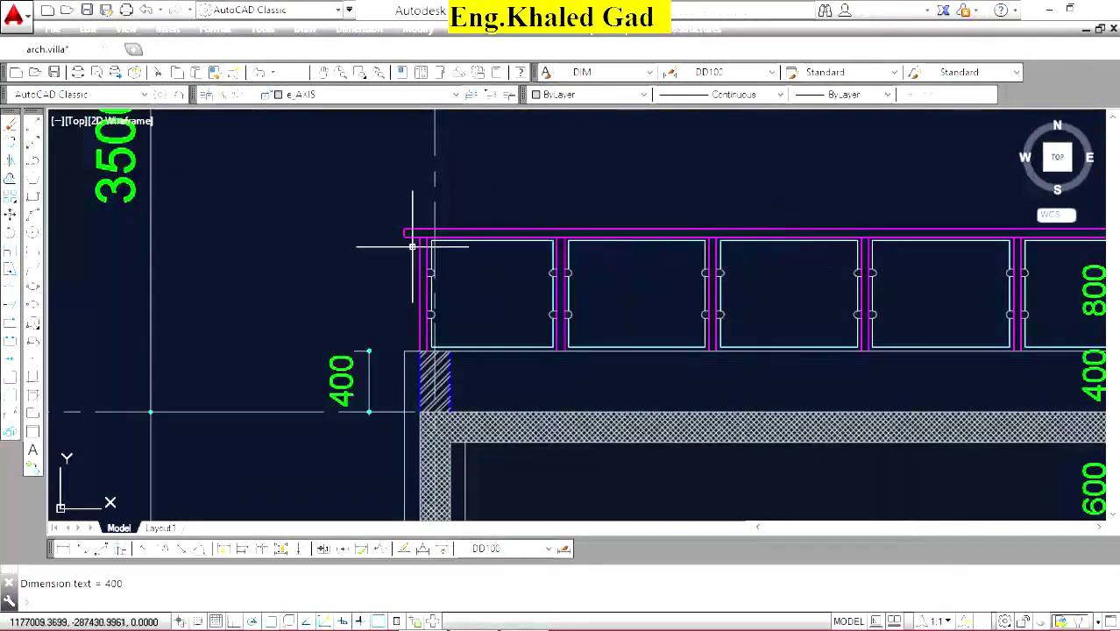
pyautogui.scroll(-3, 411, 246)
pyautogui.scroll(-3, 429, 281)
pyautogui.scroll(-3, 465, 315)
pyautogui.scroll(3, 491, 327)
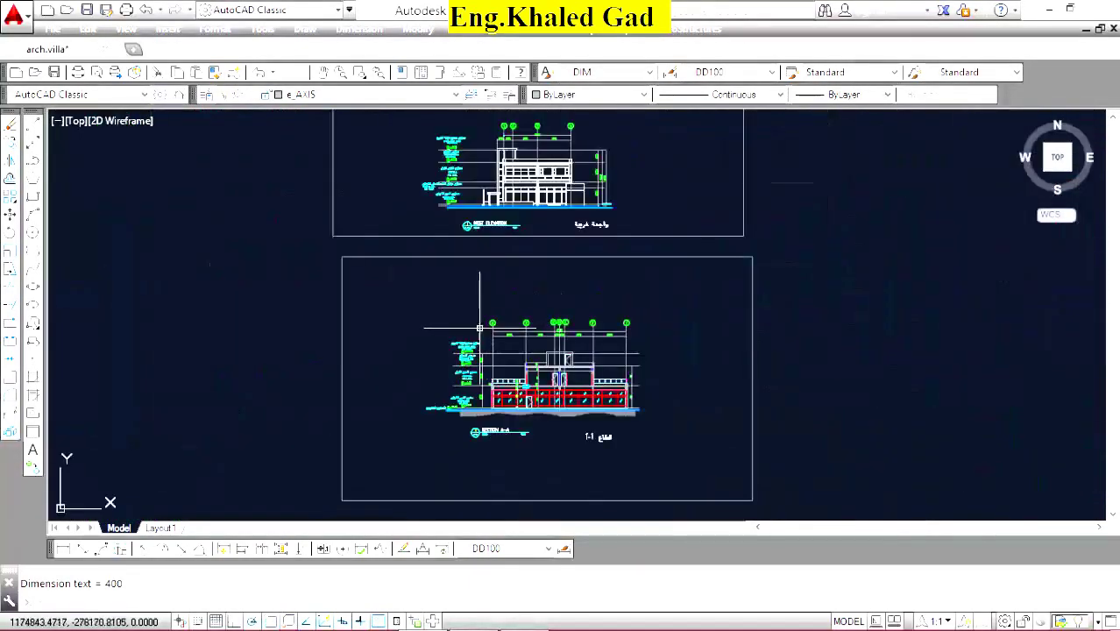
pyautogui.scroll(4, 480, 328)
pyautogui.scroll(4, 490, 334)
pyautogui.scroll(3, 504, 342)
pyautogui.scroll(-1, 515, 348)
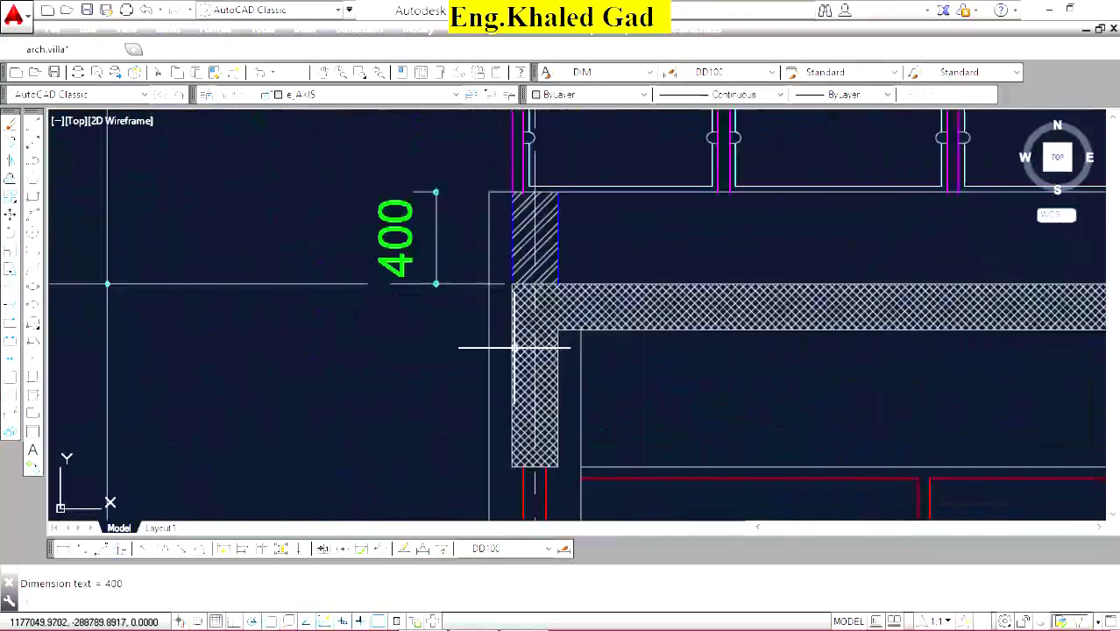
pyautogui.scroll(2, 560, 200)
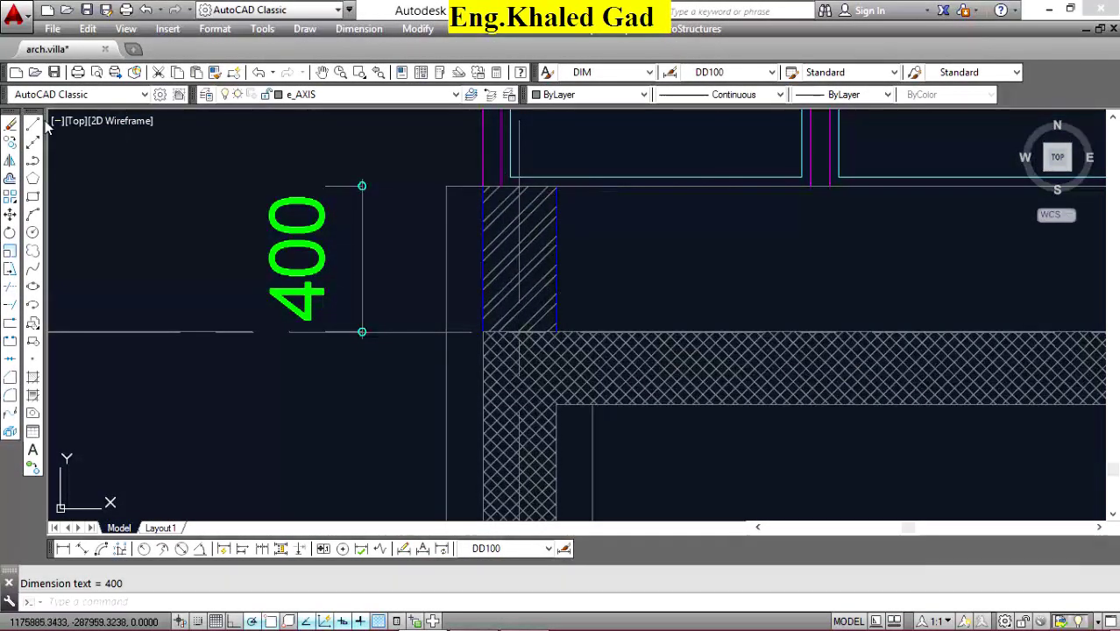
# Draw two short lines starting at the outline corner and the wall-top corner.
pyautogui.click(33, 124)
pyautogui.scroll(4, 526, 184)
pyautogui.click(273, 199)
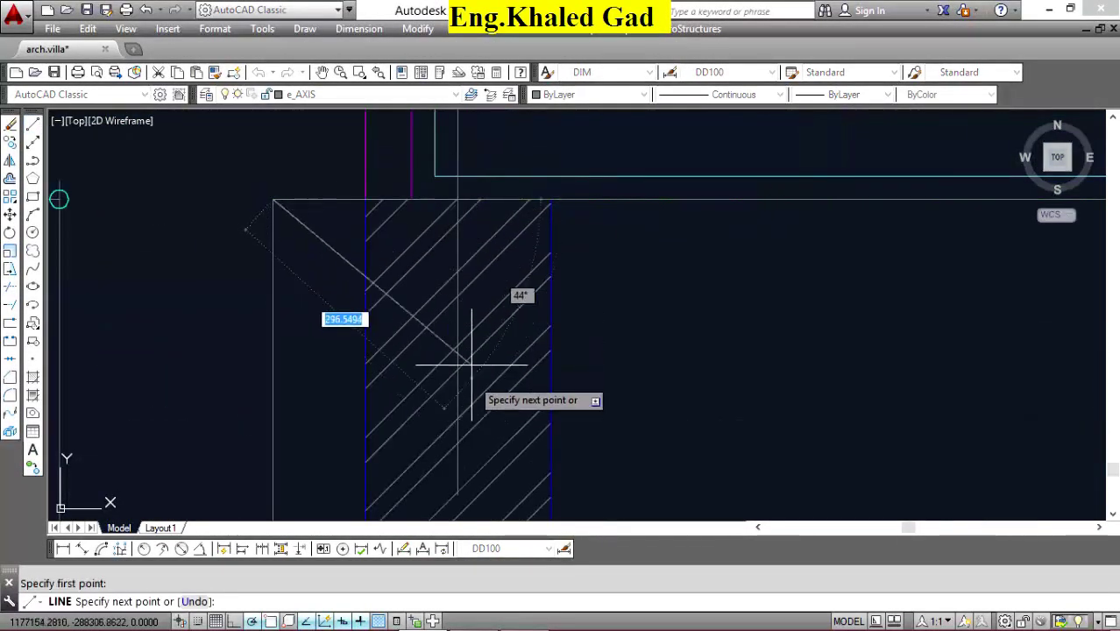
pyautogui.rightClick(480, 268)
pyautogui.click(508, 279)
pyautogui.press('Return')
pyautogui.click(457, 200)
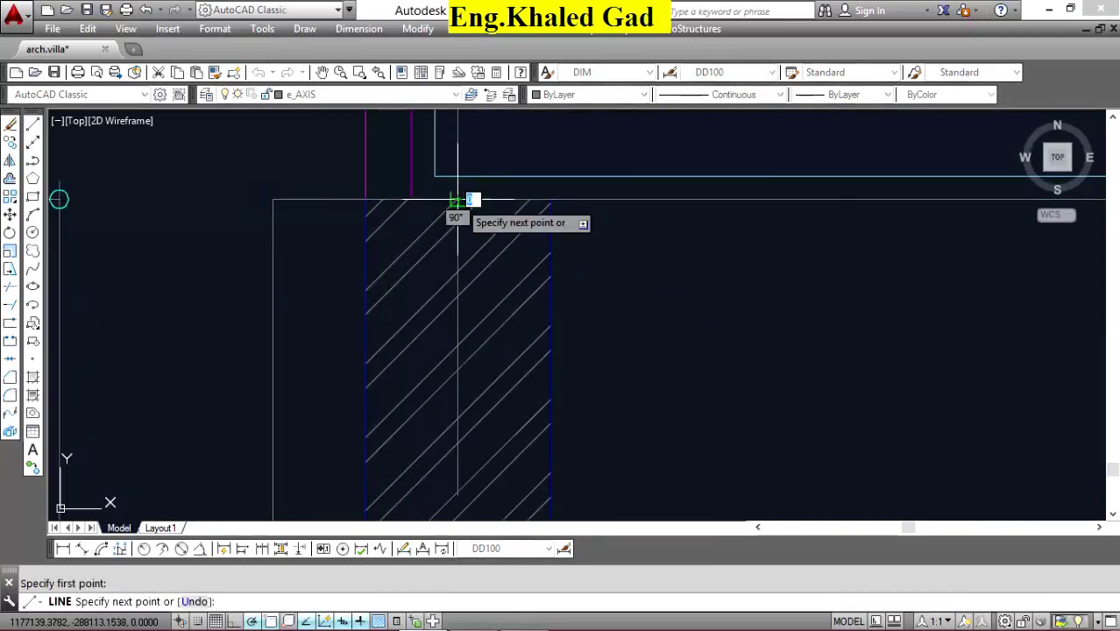
pyautogui.rightClick(530, 314)
pyautogui.click(543, 325)
# Zoom out and back in to frame the FIRST FLOOR COVERING SLAB PLAN with its crossed corner bays.
pyautogui.scroll(-5, 452, 271)
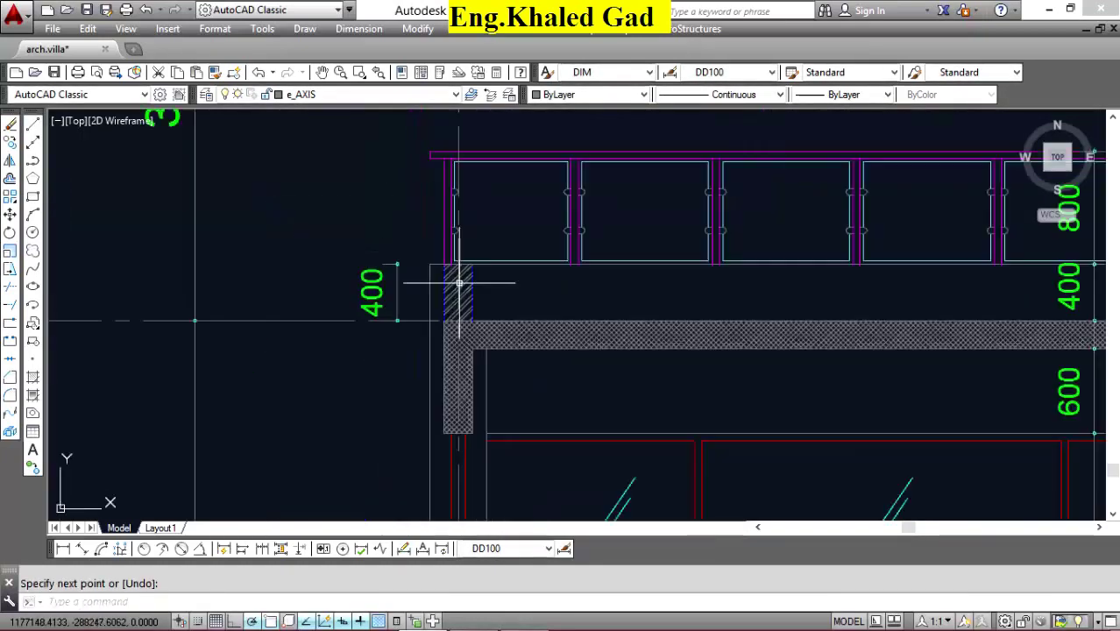
pyautogui.scroll(-5, 458, 282)
pyautogui.scroll(-5, 463, 350)
pyautogui.scroll(-3, 537, 313)
pyautogui.scroll(3, 531, 277)
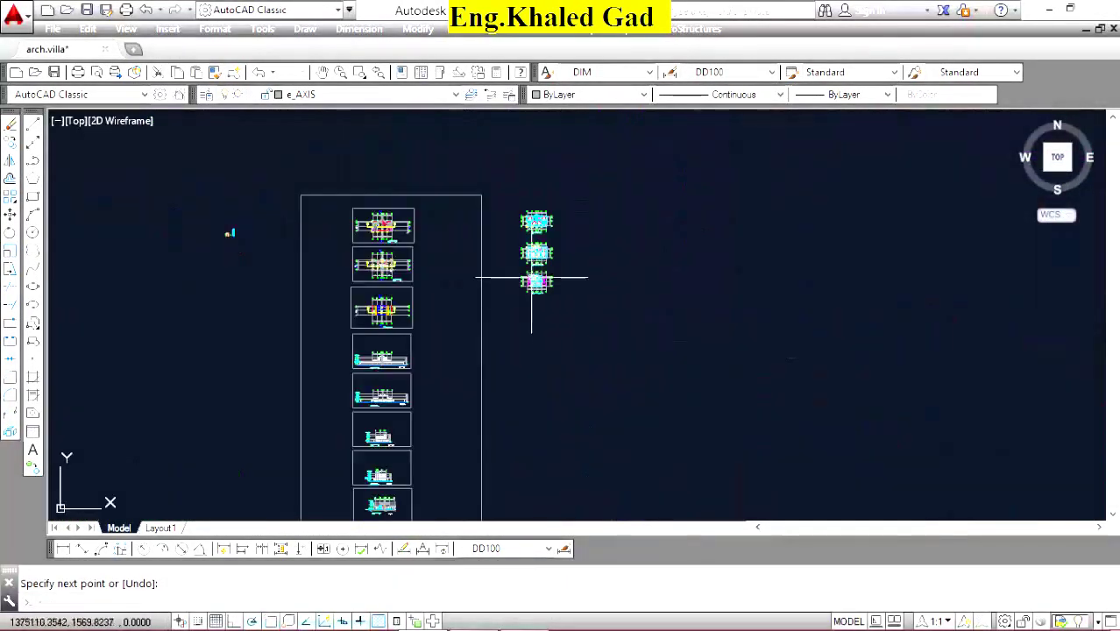
pyautogui.scroll(3, 531, 277)
pyautogui.scroll(3, 529, 363)
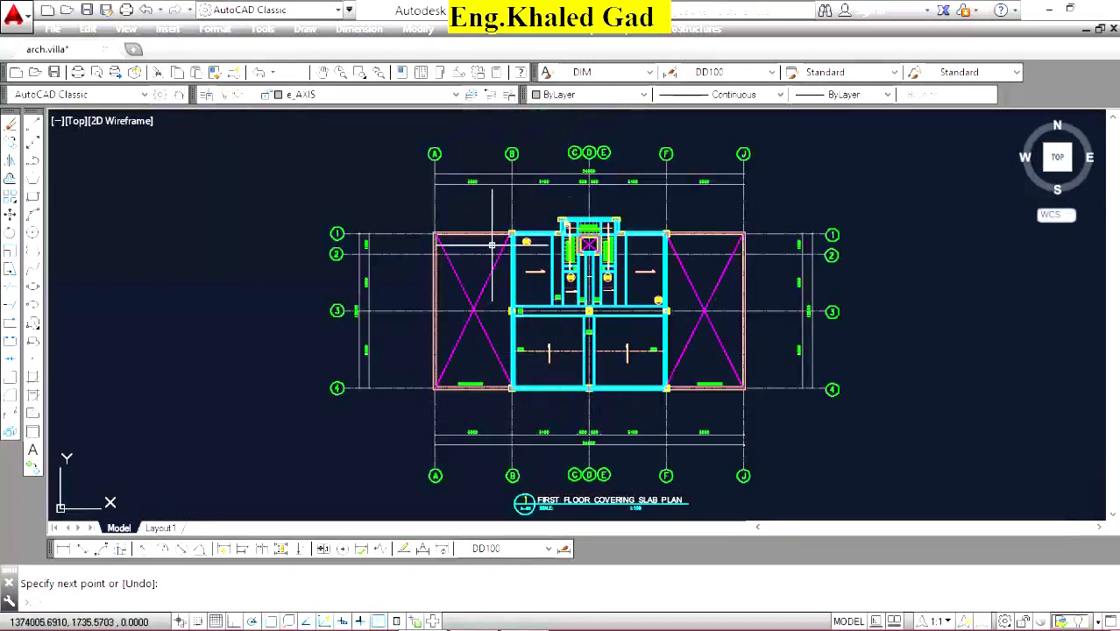
pyautogui.scroll(8, 492, 245)
pyautogui.scroll(-2, 491, 212)
pyautogui.scroll(-4, 491, 212)
pyautogui.scroll(6, 461, 209)
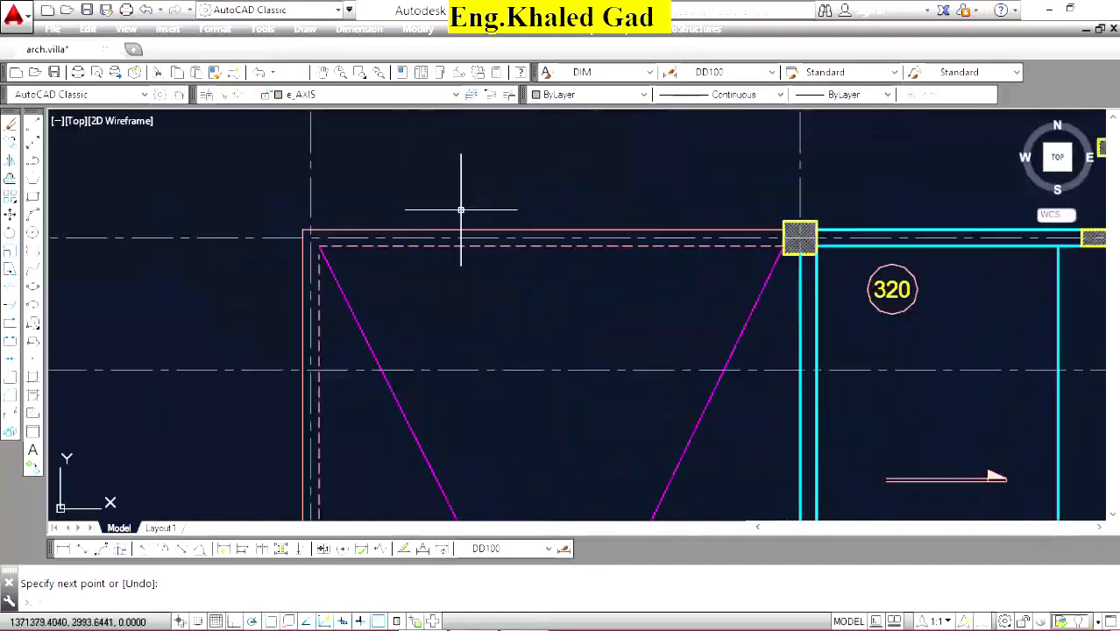
pyautogui.scroll(-3, 461, 210)
pyautogui.scroll(-3, 461, 209)
pyautogui.scroll(-2, 613, 237)
pyautogui.scroll(-2, 640, 245)
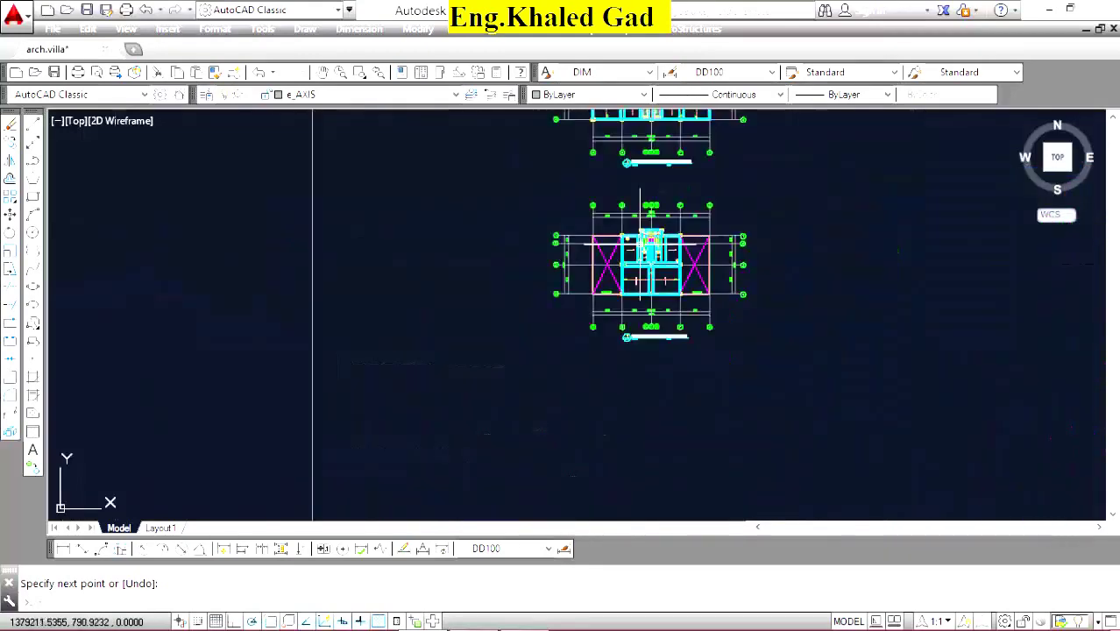
pyautogui.scroll(5, 707, 278)
pyautogui.scroll(-6, 789, 280)
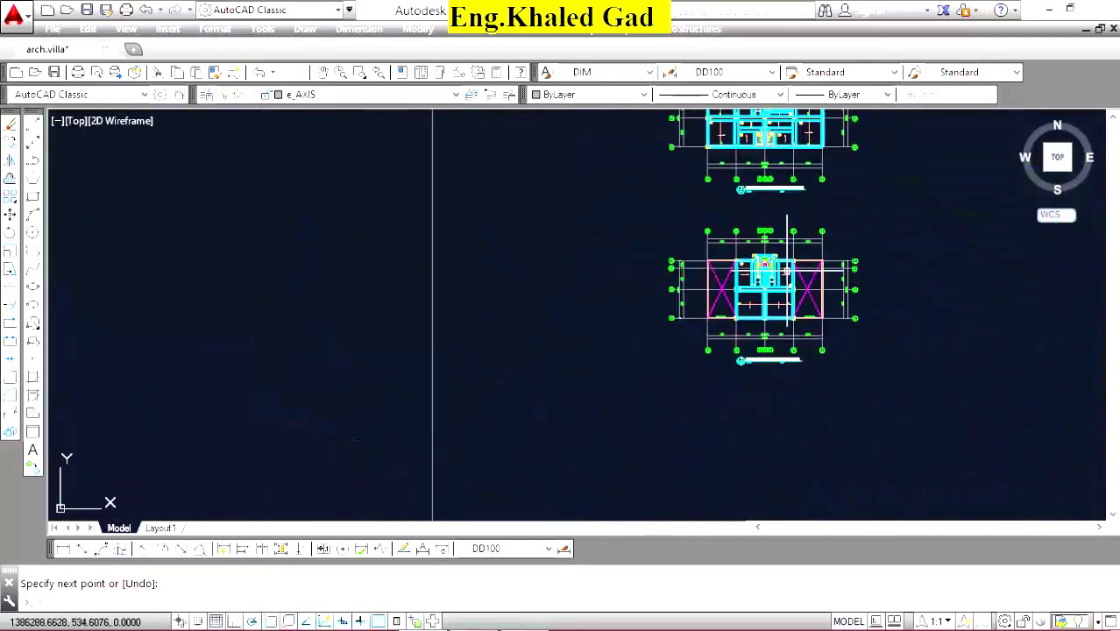
pyautogui.scroll(-2, 810, 282)
pyautogui.scroll(3, 810, 282)
pyautogui.scroll(2, 744, 263)
pyautogui.scroll(3, 718, 254)
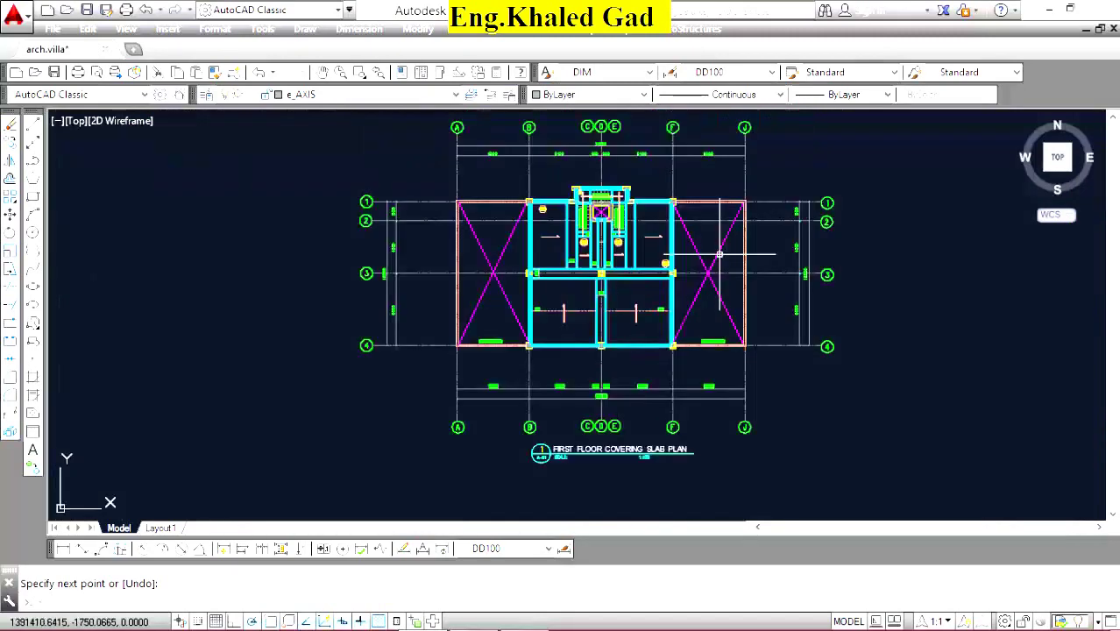
pyautogui.scroll(-2, 715, 253)
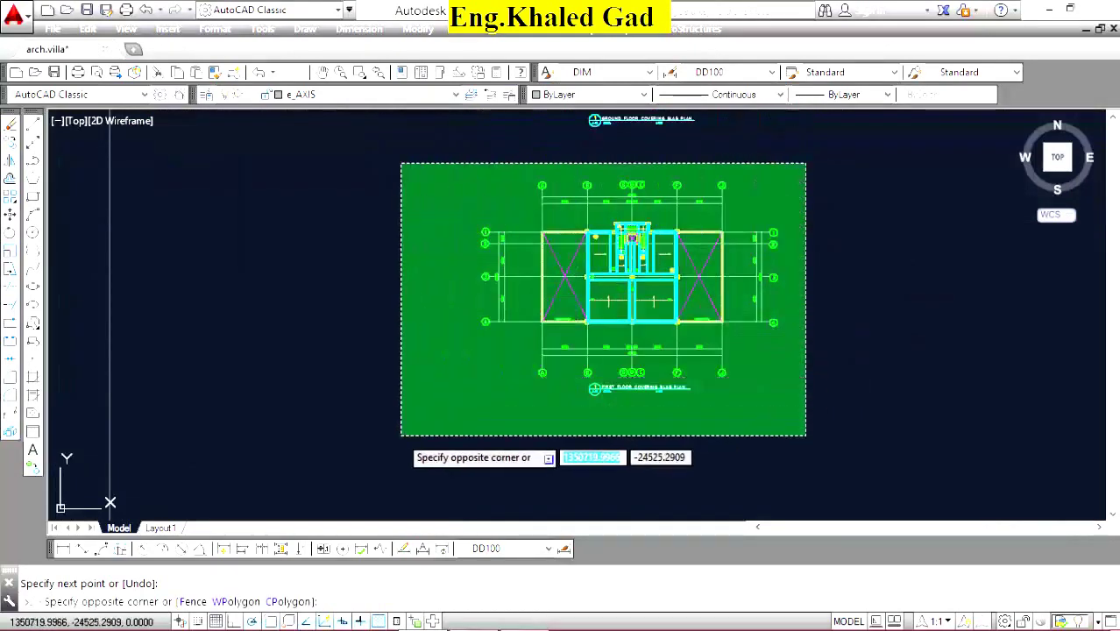
# Window-select the first floor covering slab plan and copy it below the existing plans.
pyautogui.click(400, 435)
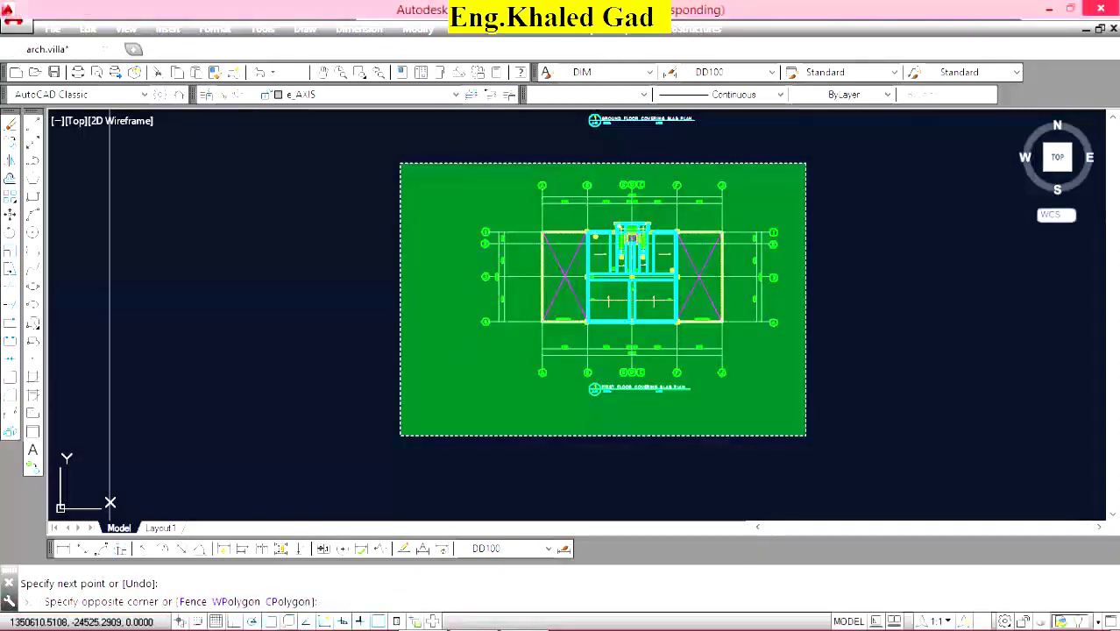
pyautogui.click(400, 435)
pyautogui.click(32, 142)
pyautogui.scroll(-1, 486, 188)
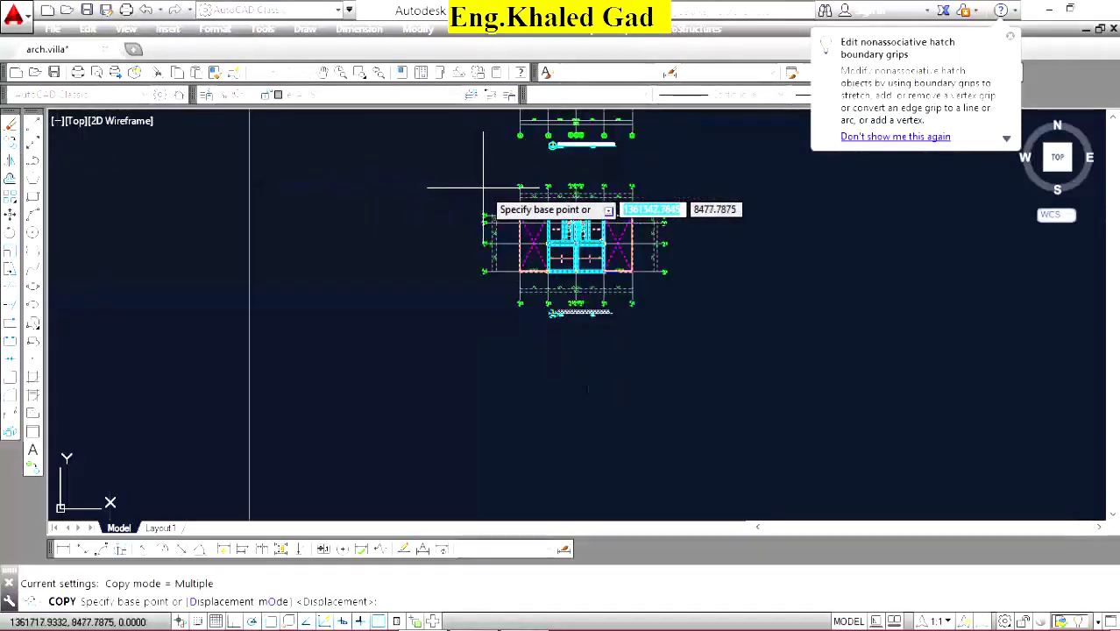
pyautogui.click(709, 225)
pyautogui.click(709, 392)
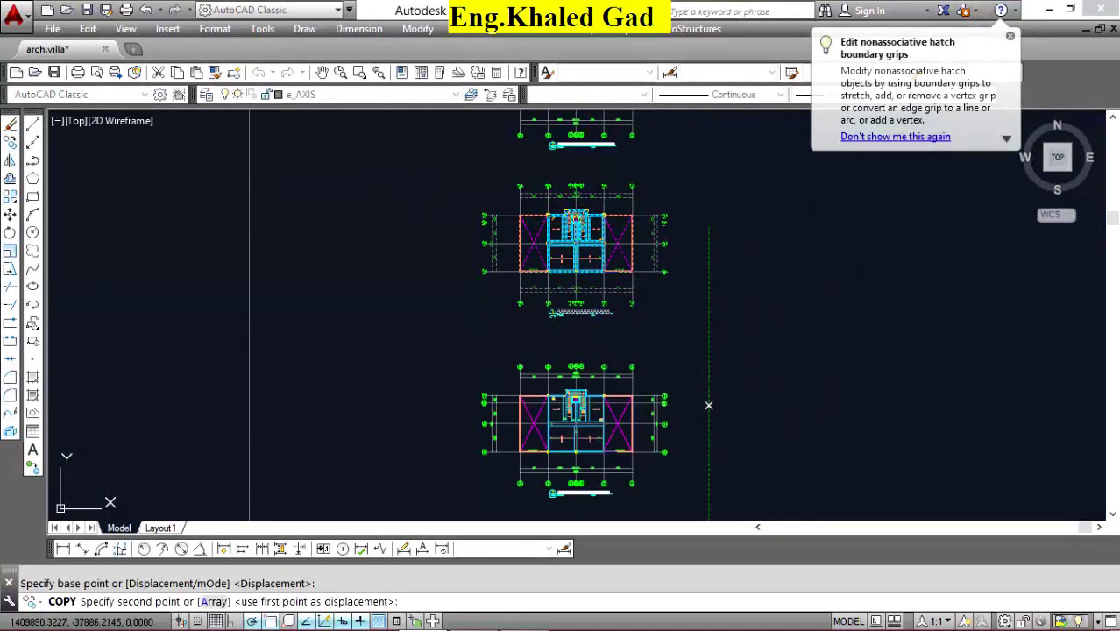
pyautogui.rightClick(413, 258)
pyautogui.click(449, 290)
pyautogui.scroll(5, 540, 408)
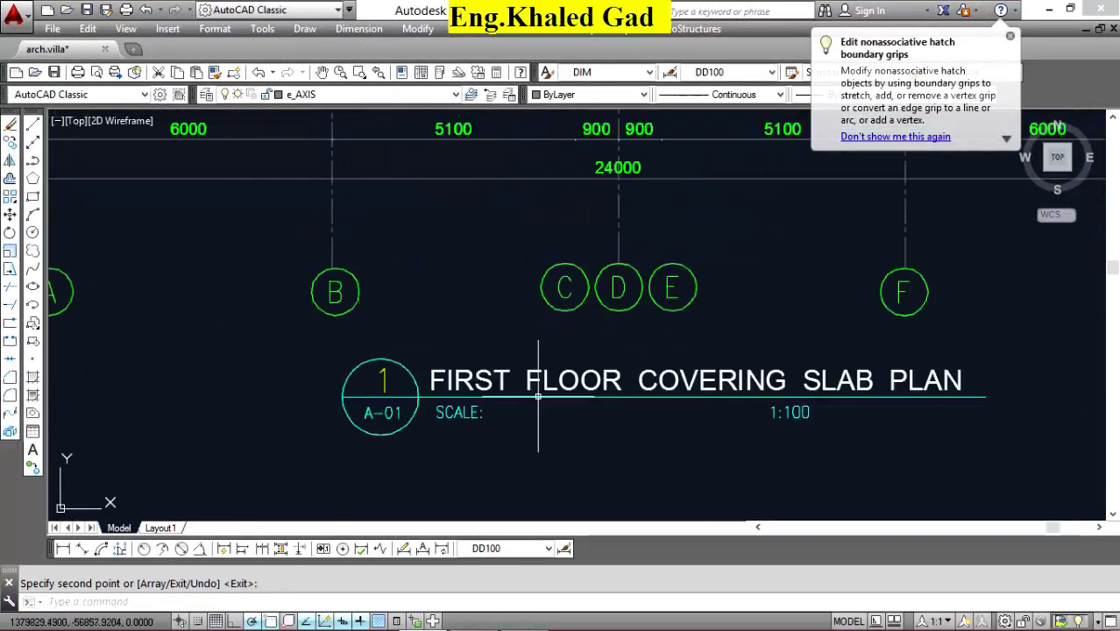
pyautogui.press('Return')
# Change the copied plan's title from FIRST to ROOF FLOOR COVERING SLAB PLAN.
pyautogui.click(563, 380)
pyautogui.rightClick(563, 380)
pyautogui.click(603, 241)
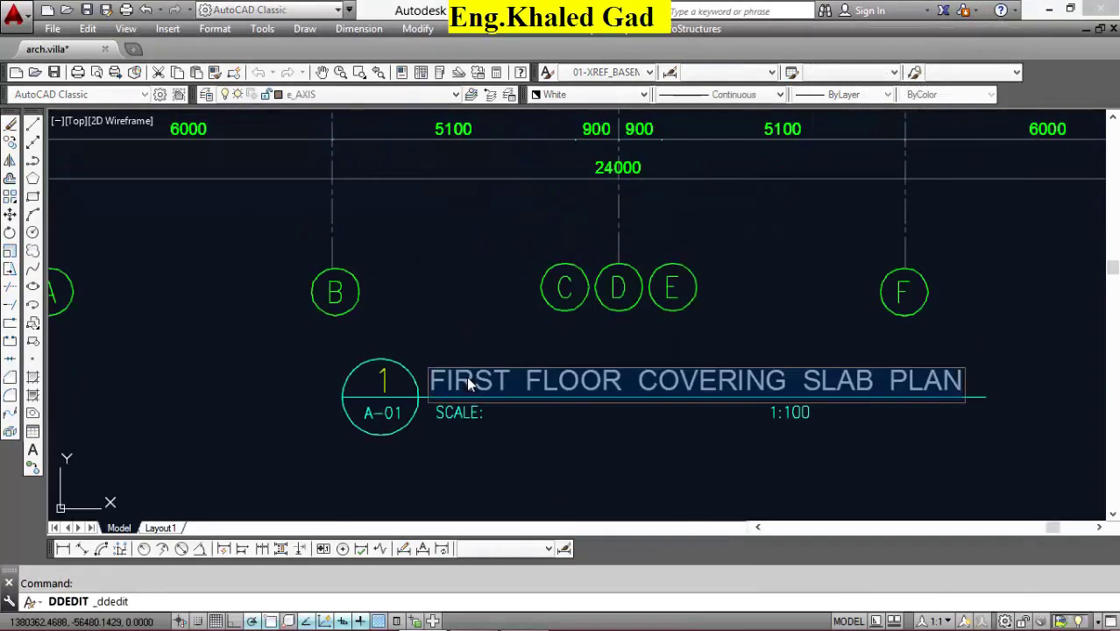
pyautogui.scroll(3, 474, 377)
pyautogui.scroll(1, 535, 377)
pyautogui.click(571, 390)
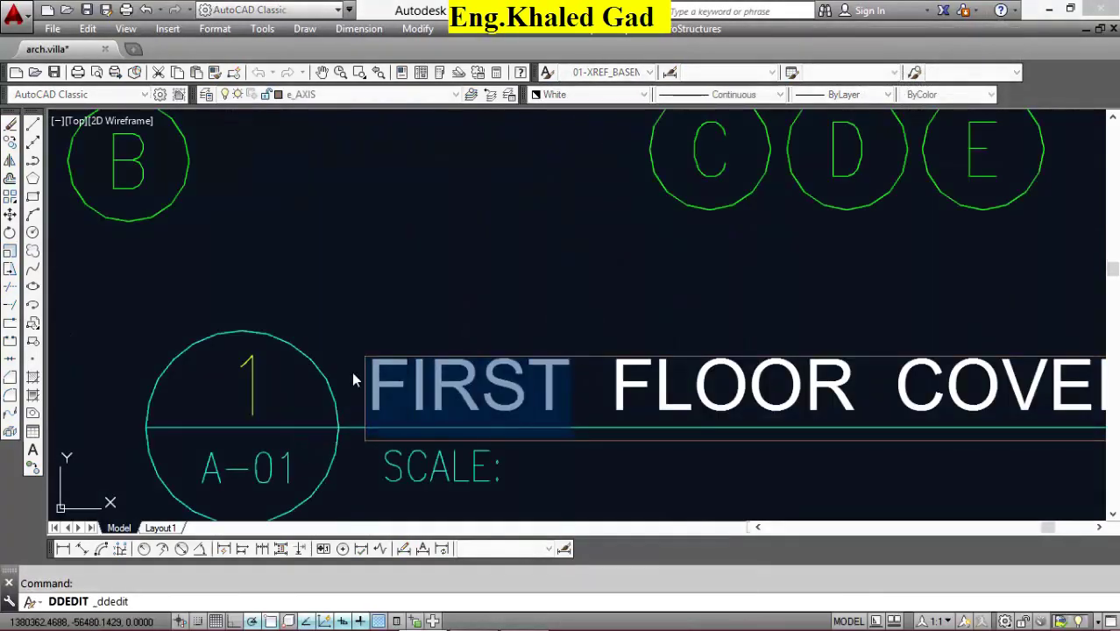
pyautogui.write('ROO')
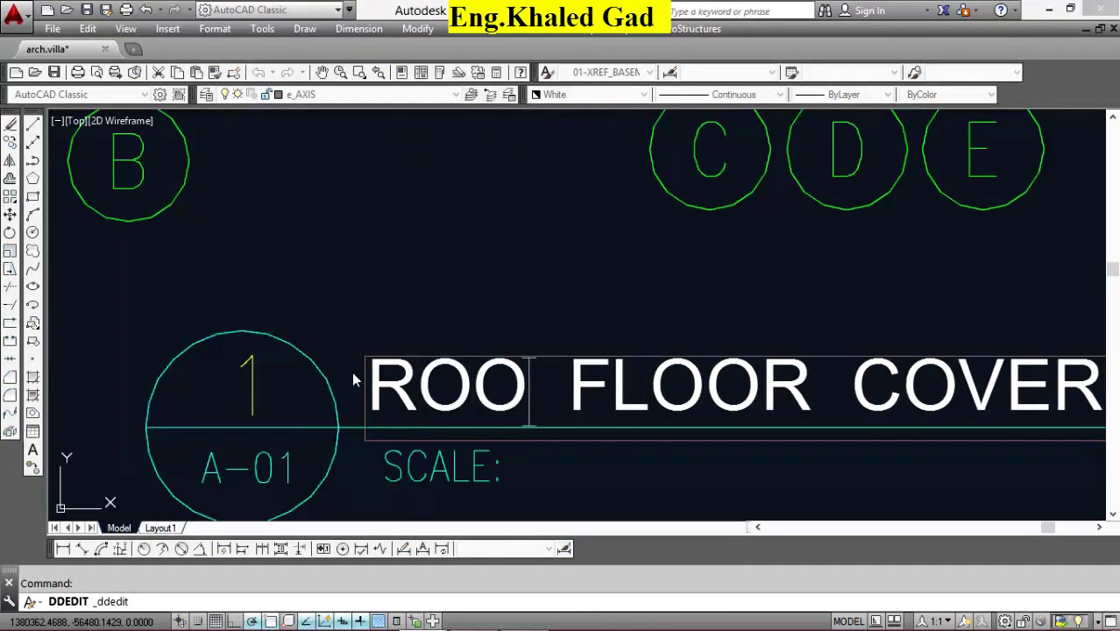
pyautogui.write('F')
pyautogui.click(512, 318)
pyautogui.scroll(-4, 512, 317)
pyautogui.rightClick(529, 294)
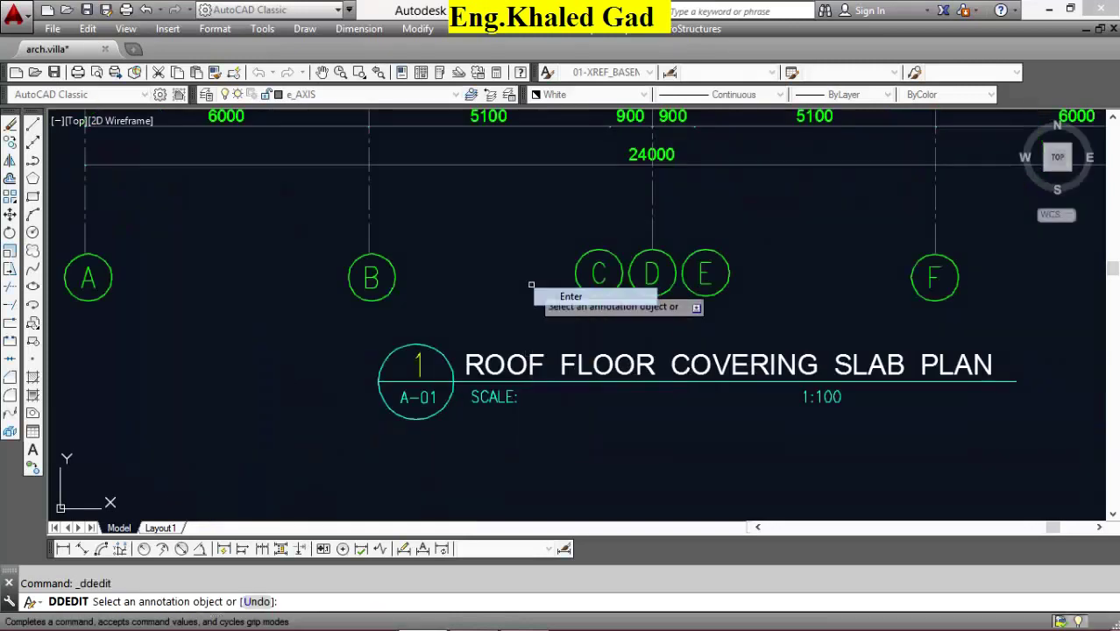
pyautogui.click(575, 344)
pyautogui.scroll(-3, 618, 353)
pyautogui.scroll(-2, 631, 386)
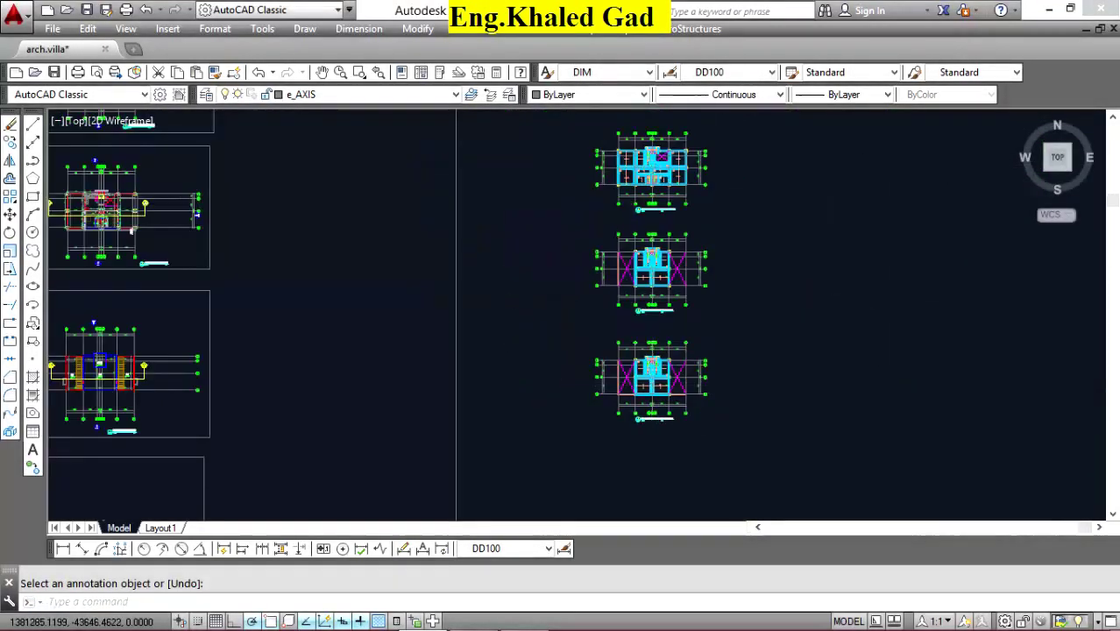
pyautogui.scroll(3, 640, 377)
pyautogui.scroll(2, 647, 355)
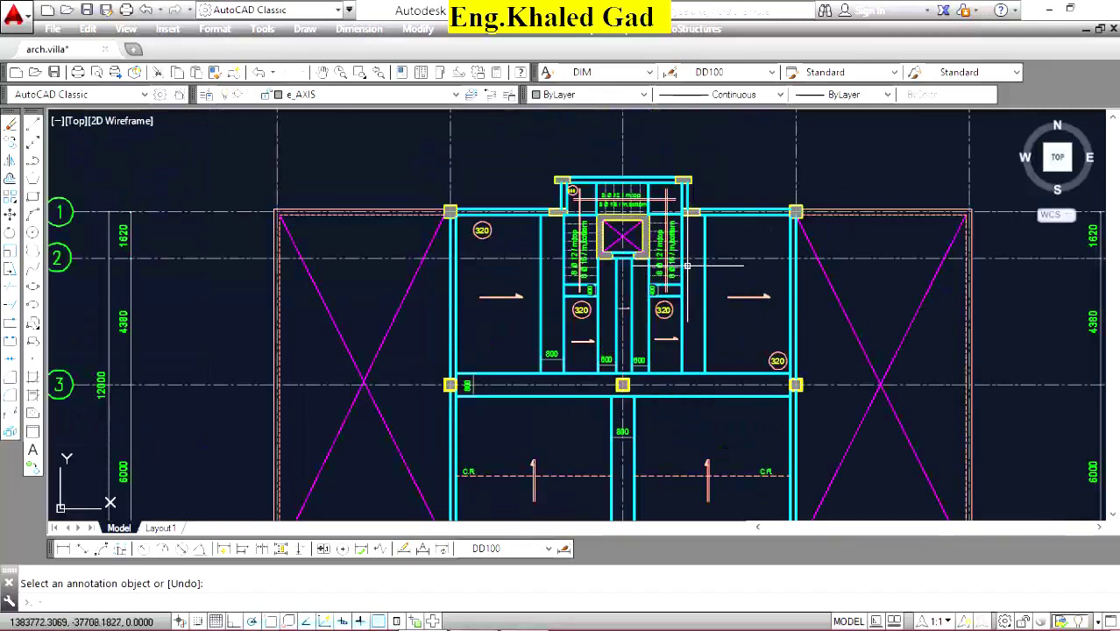
# Zoom to the architectural ROOF FLOOR PLAN showing the +10.30 roof deck and +7.80/+4.30 roofs.
pyautogui.scroll(-3, 666, 255)
pyautogui.scroll(-2, 684, 236)
pyautogui.scroll(2, 709, 219)
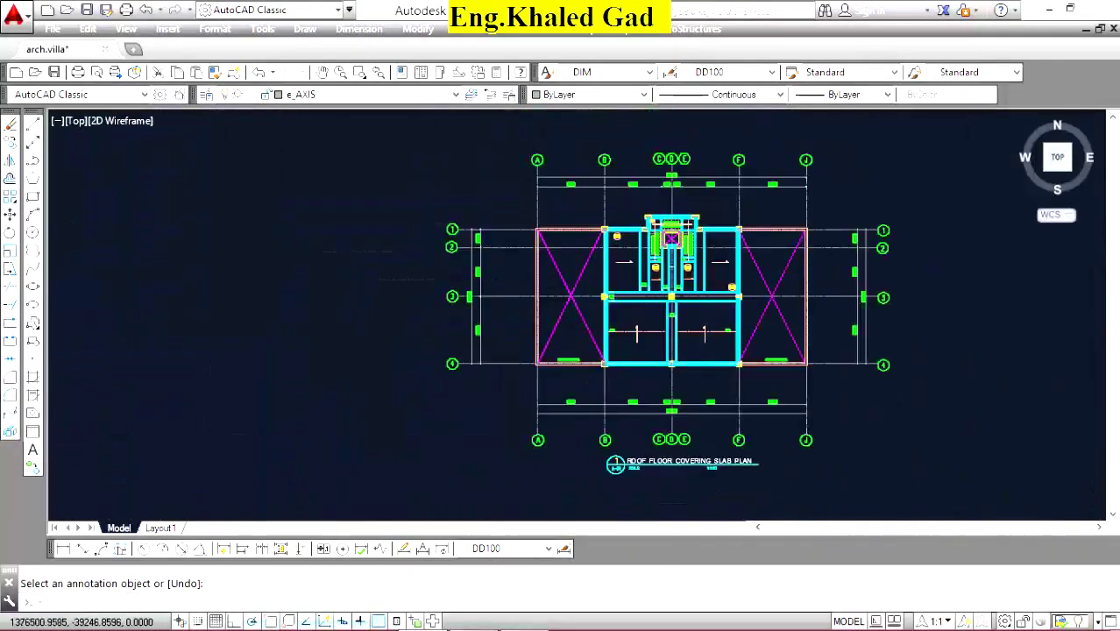
pyautogui.scroll(2, 732, 202)
pyautogui.scroll(3, 613, 211)
pyautogui.scroll(-4, 596, 241)
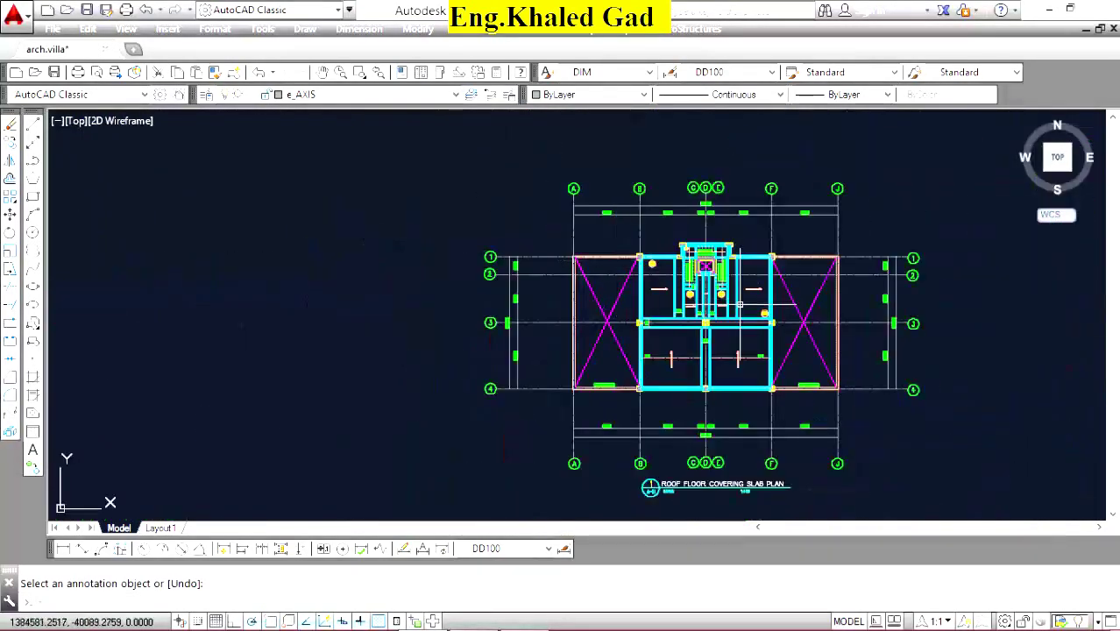
pyautogui.scroll(-3, 740, 305)
pyautogui.scroll(-2, 480, 251)
pyautogui.scroll(3, 613, 380)
pyautogui.scroll(2, 578, 219)
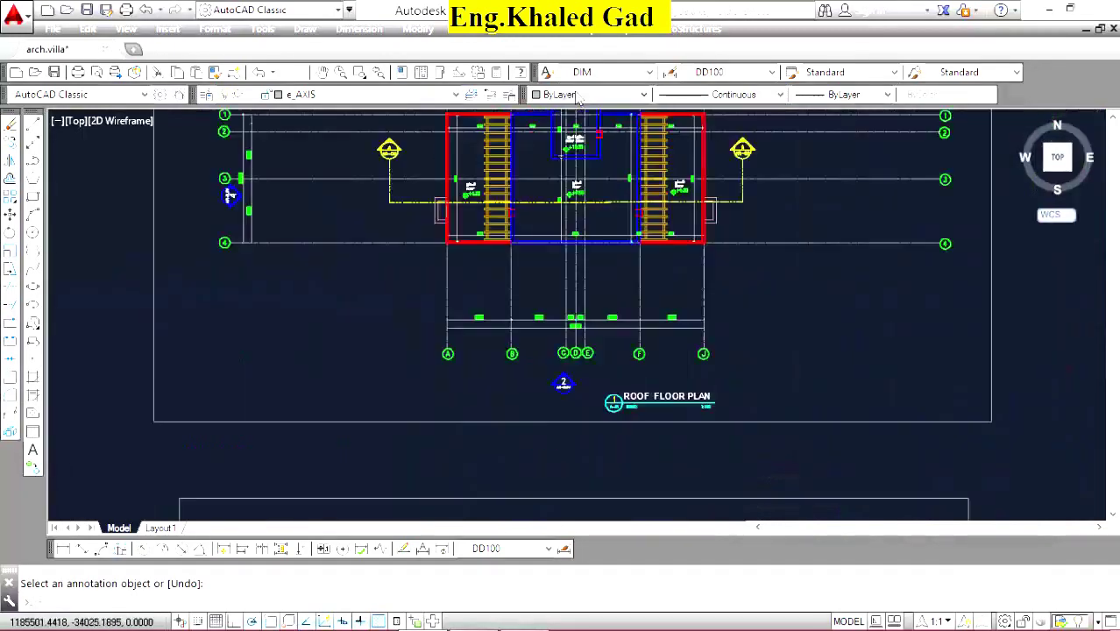
pyautogui.scroll(2, 574, 176)
pyautogui.scroll(2, 549, 226)
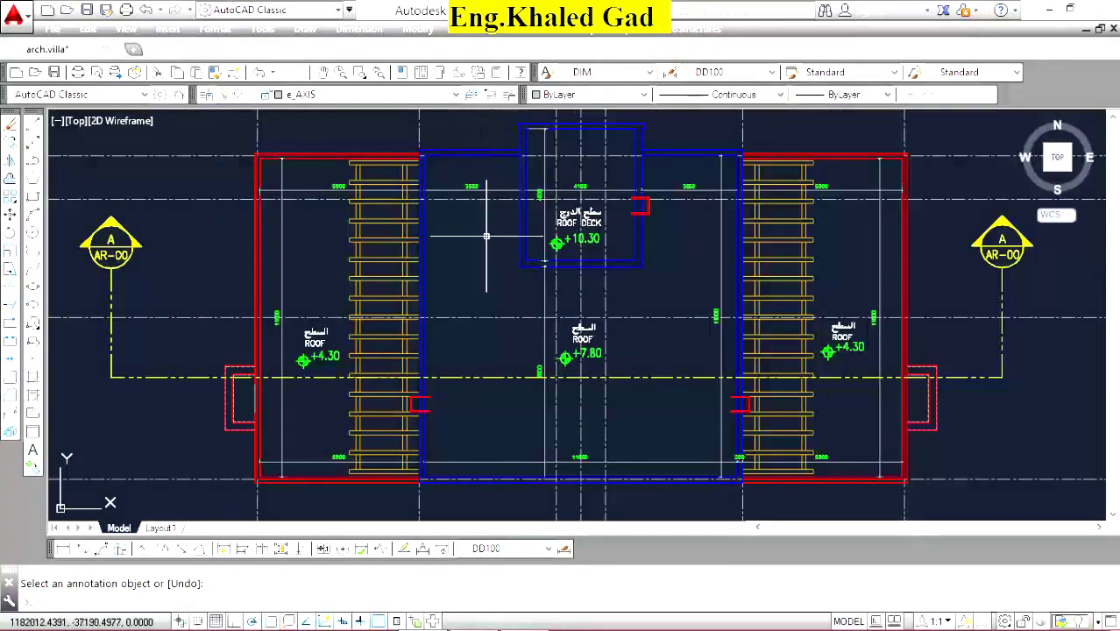
pyautogui.scroll(1, 527, 123)
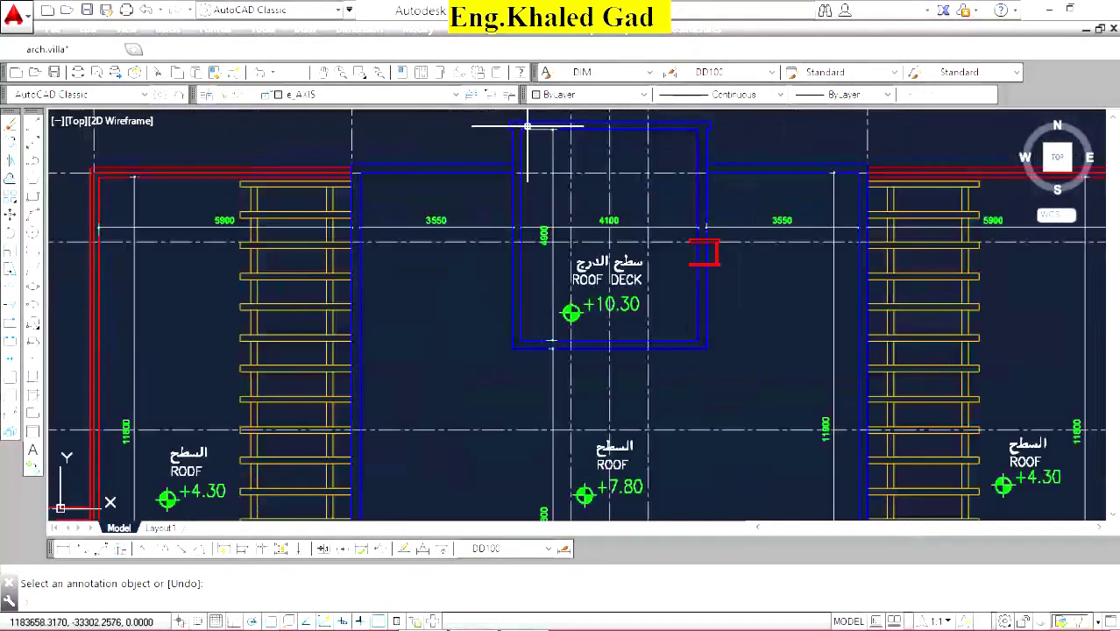
pyautogui.scroll(2, 662, 374)
pyautogui.scroll(2, 740, 323)
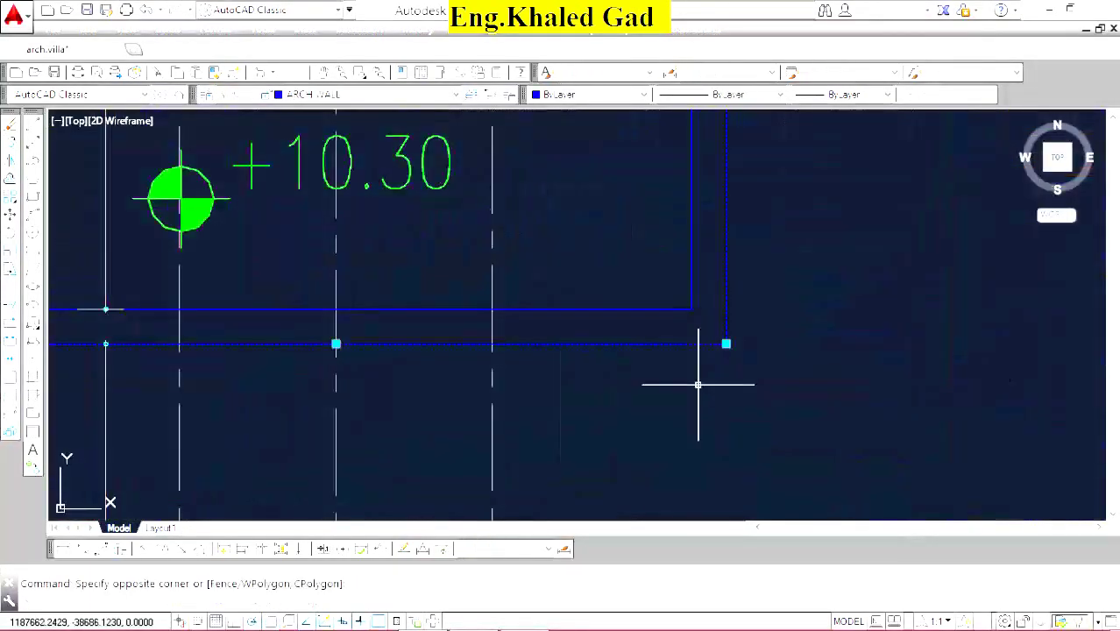
pyautogui.scroll(-3, 684, 375)
pyautogui.scroll(2, 507, 332)
pyautogui.scroll(2, 569, 325)
pyautogui.scroll(-3, 422, 329)
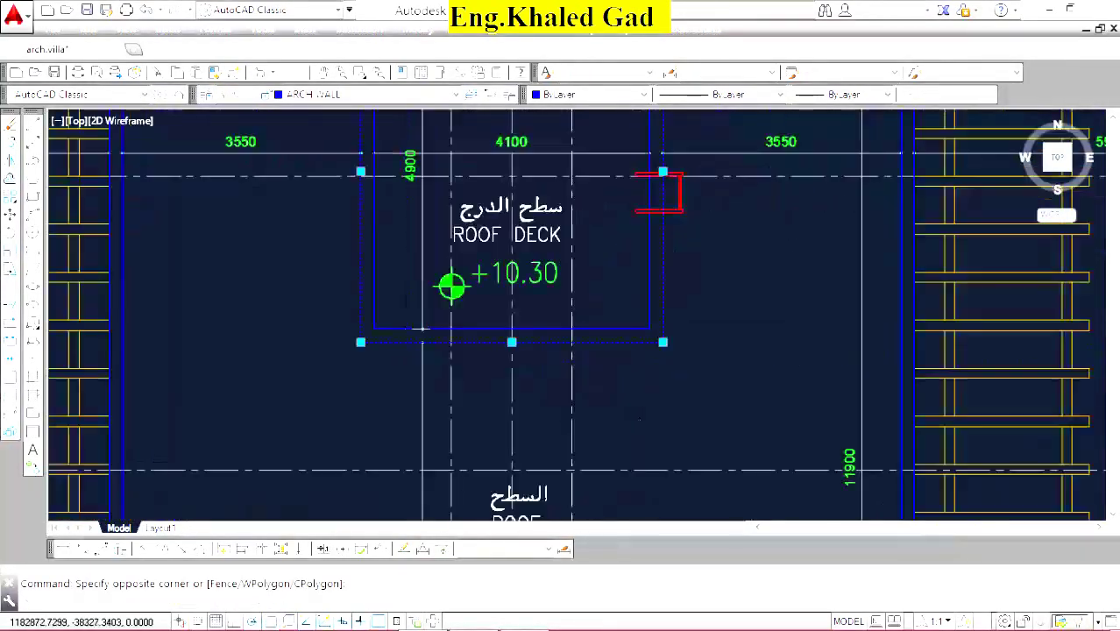
pyautogui.scroll(-4, 422, 330)
pyautogui.scroll(3, 543, 283)
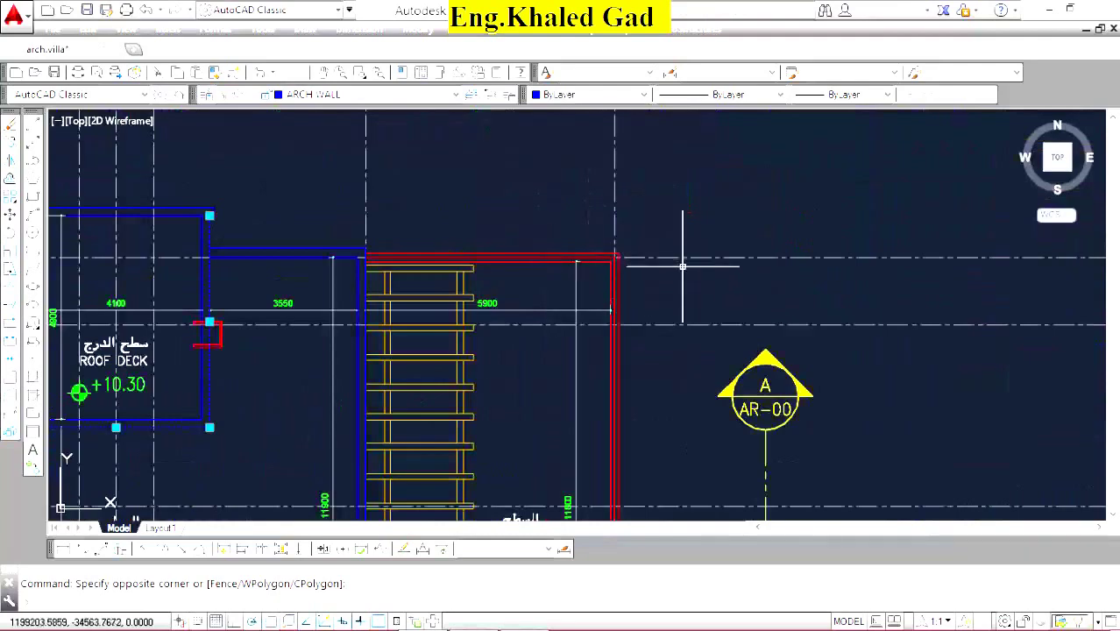
pyautogui.scroll(-4, 683, 266)
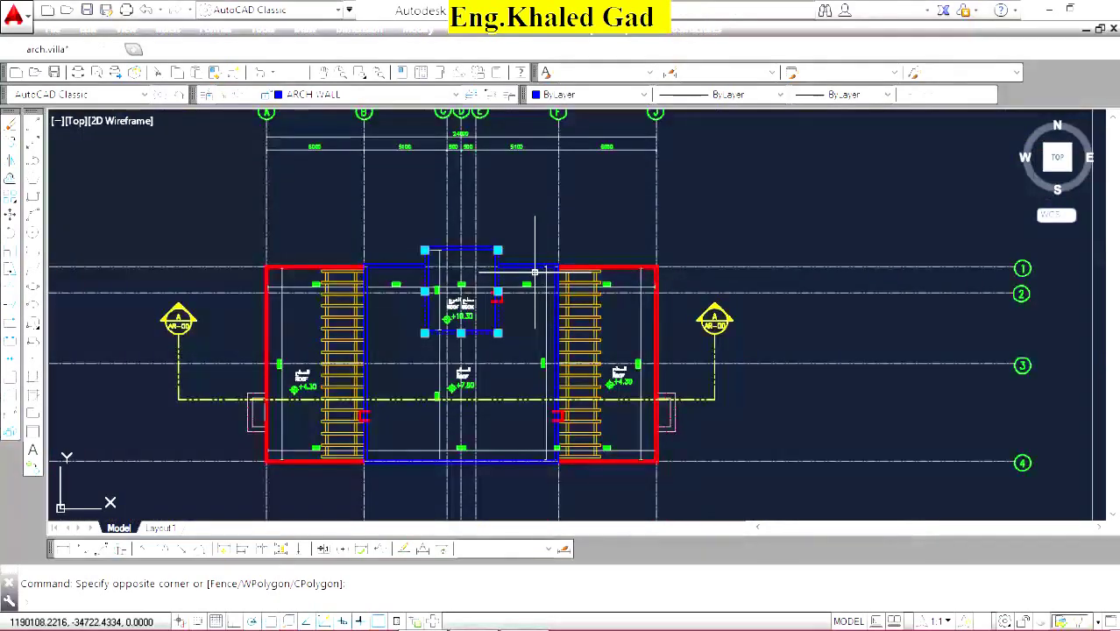
pyautogui.scroll(5, 443, 350)
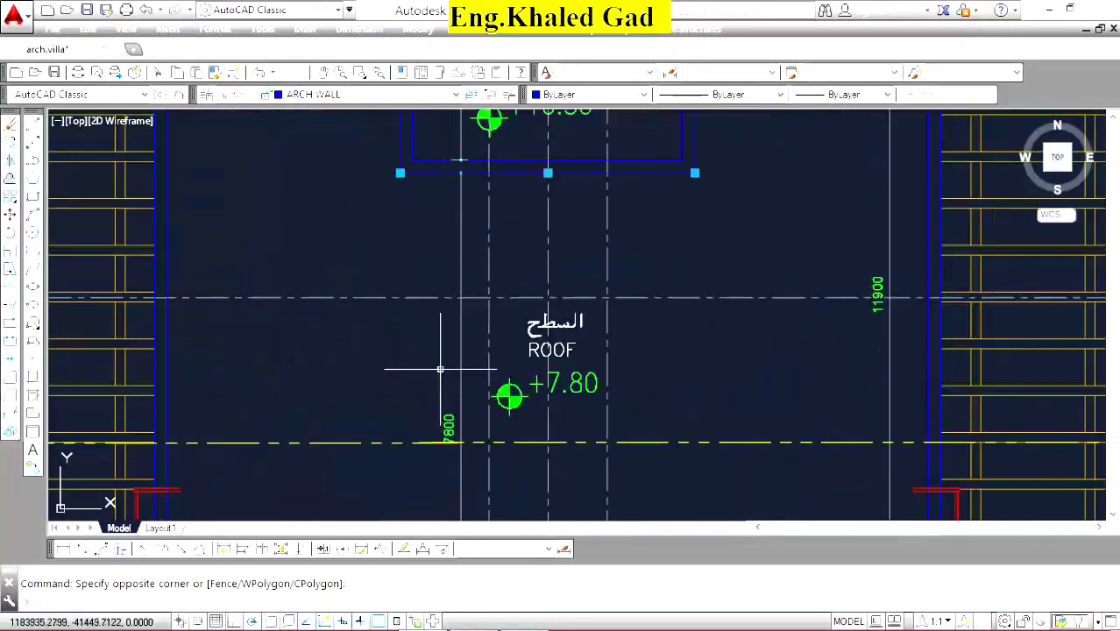
# Copy the selected roof deck outline from a grid intersection onto the matching point of the slab plan.
pyautogui.click(11, 156)
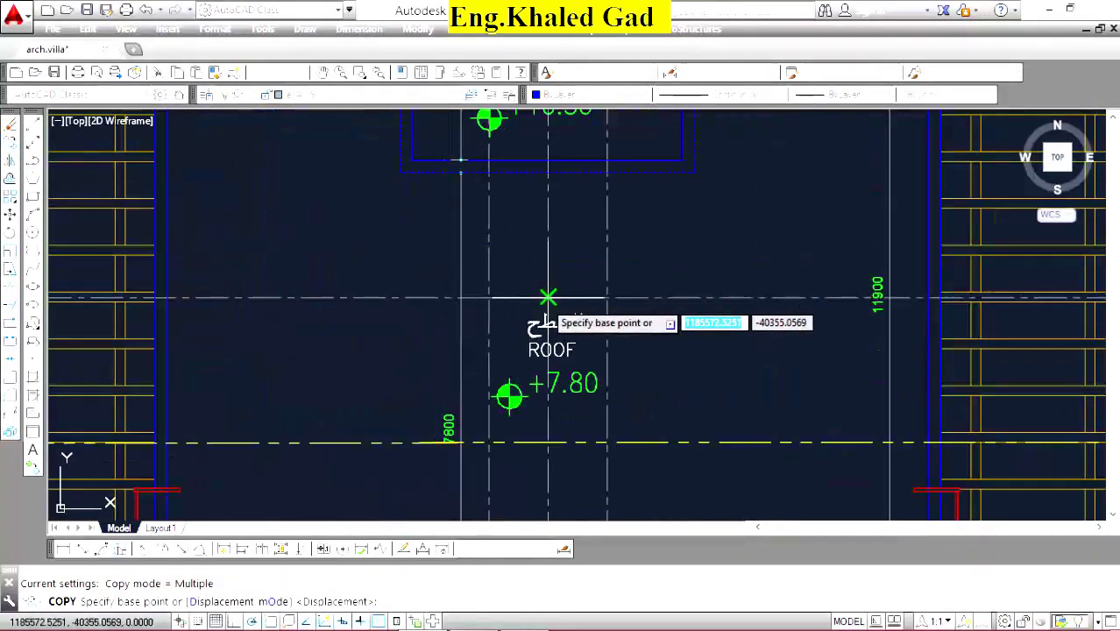
pyautogui.click(547, 297)
pyautogui.scroll(-3, 400, 307)
pyautogui.scroll(-3, 398, 329)
pyautogui.scroll(-3, 412, 360)
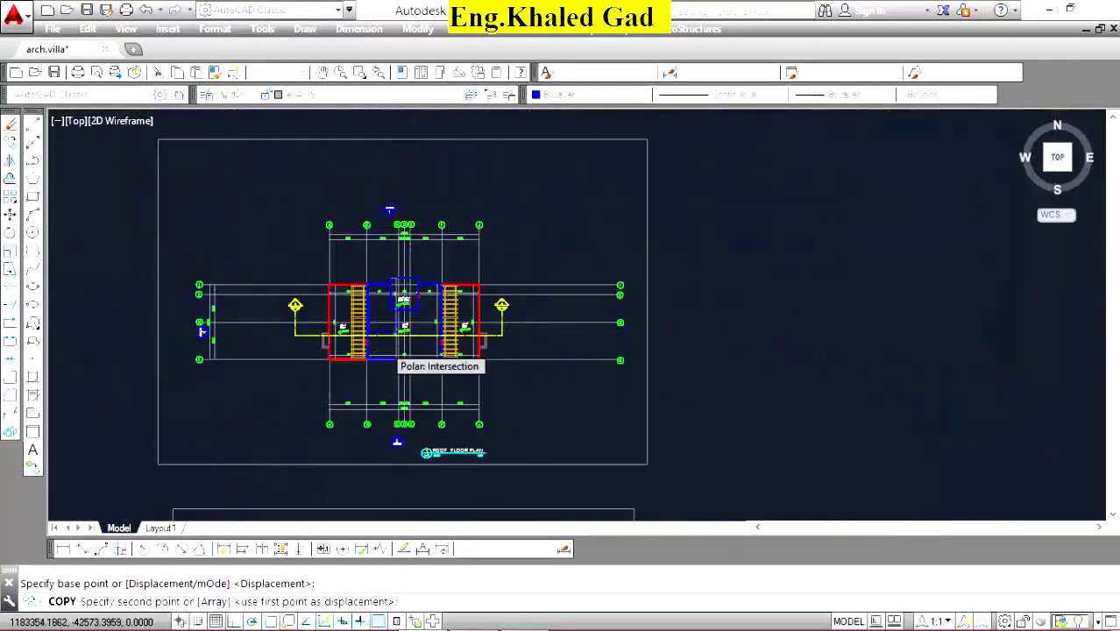
pyautogui.scroll(-3, 526, 372)
pyautogui.scroll(4, 675, 351)
pyautogui.scroll(3, 668, 278)
pyautogui.scroll(4, 669, 278)
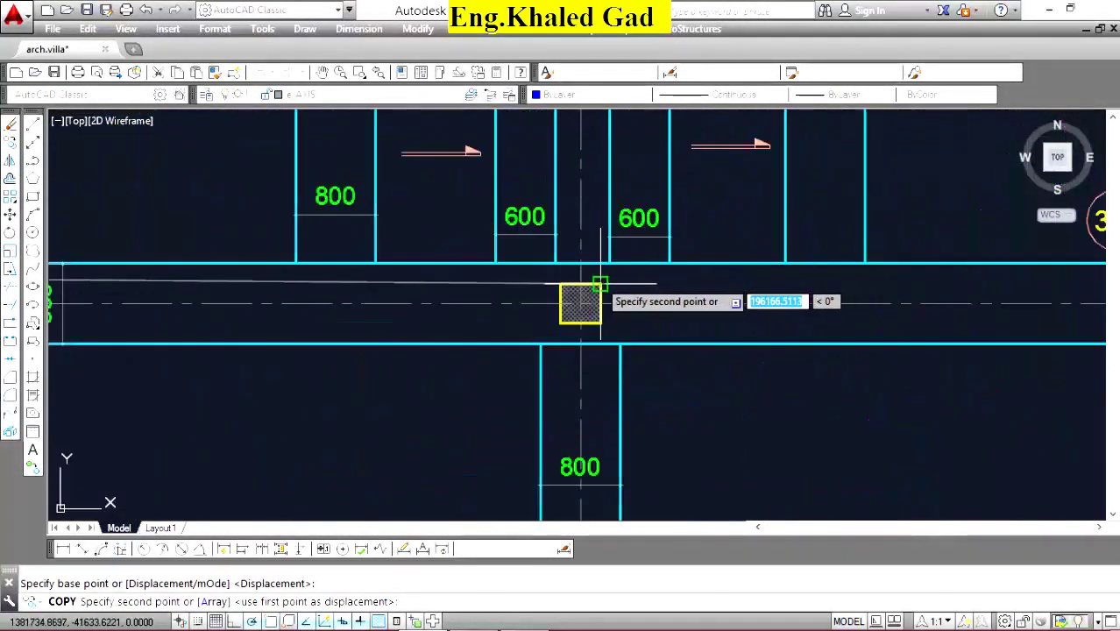
pyautogui.scroll(2, 578, 302)
pyautogui.scroll(-3, 569, 313)
pyautogui.scroll(-2, 605, 372)
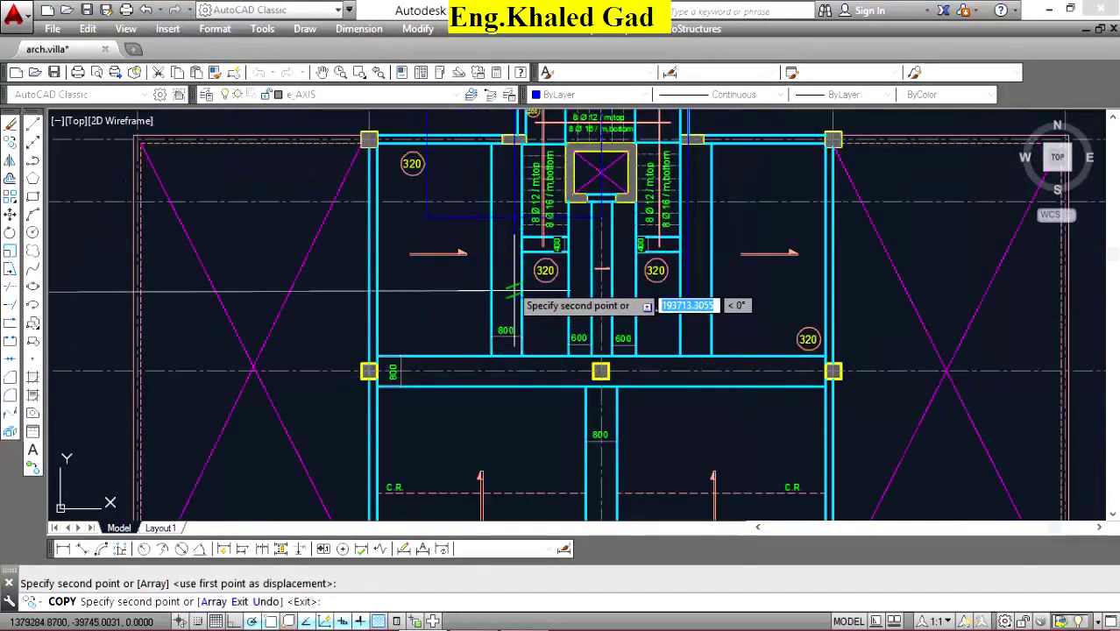
pyautogui.press('Escape')
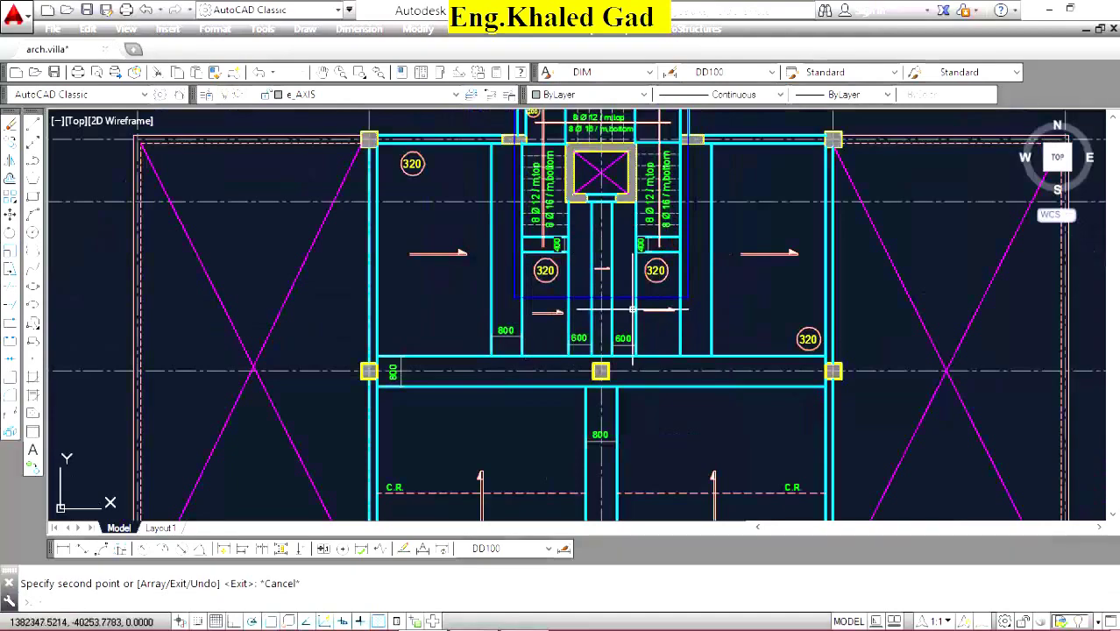
pyautogui.scroll(2, 530, 154)
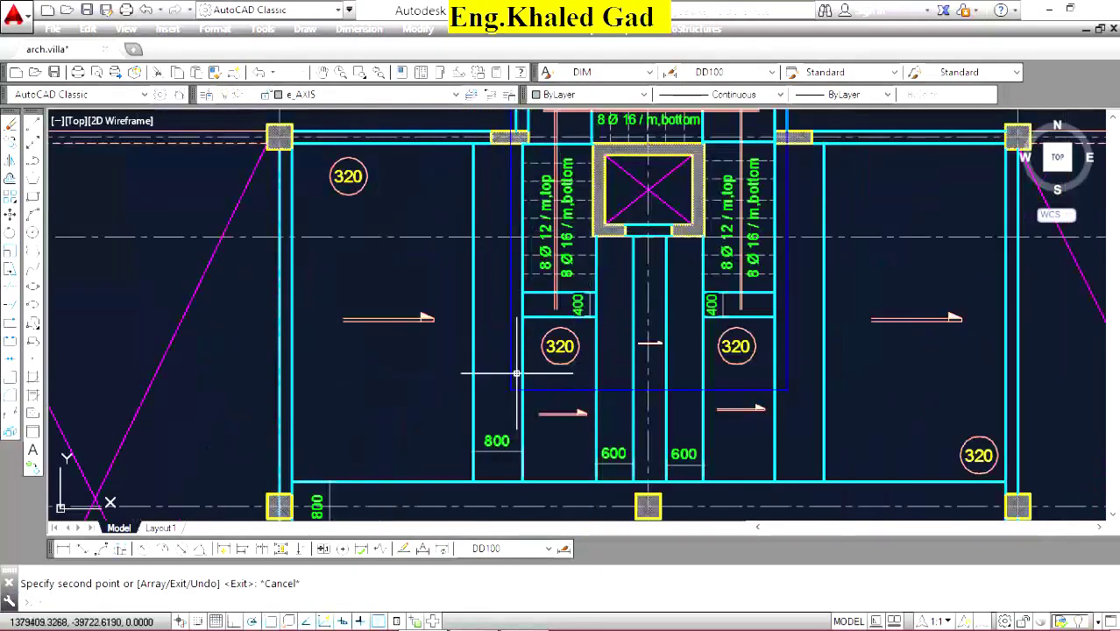
pyautogui.scroll(5, 570, 355)
pyautogui.scroll(-8, 554, 370)
pyautogui.scroll(6, 580, 237)
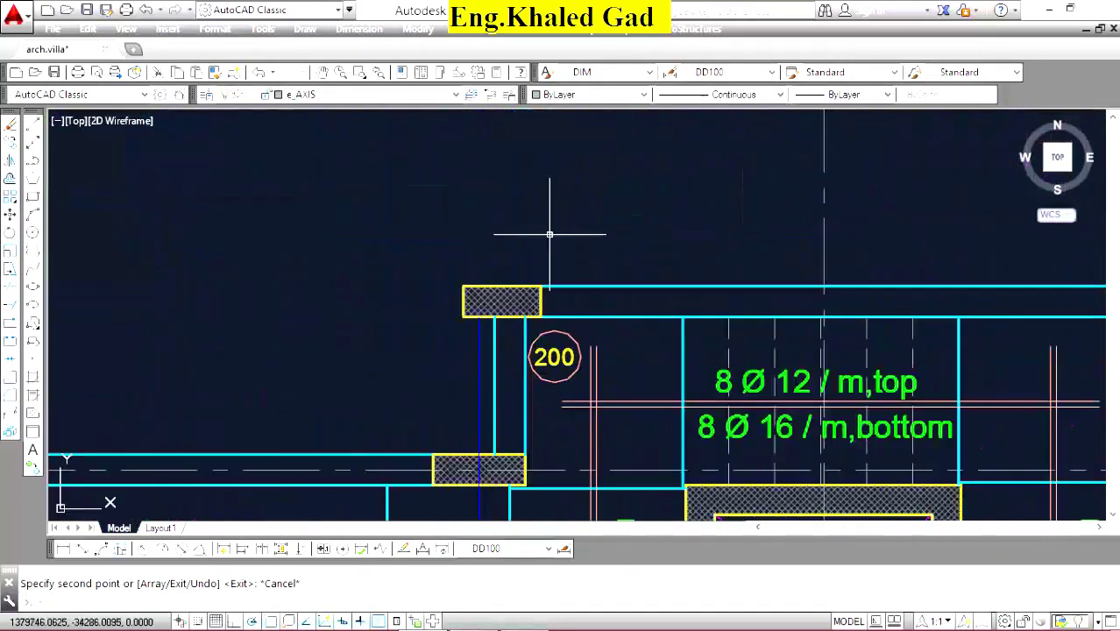
pyautogui.scroll(5, 531, 286)
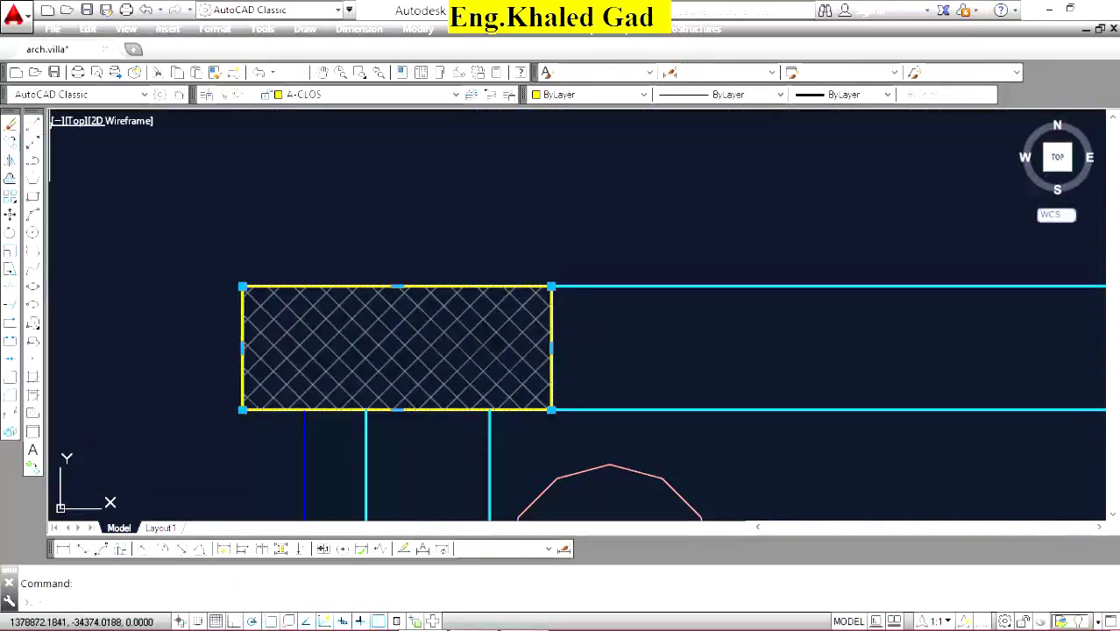
# Copy the hatched column rectangle into the villa slab plan.
pyautogui.click(150, 220)
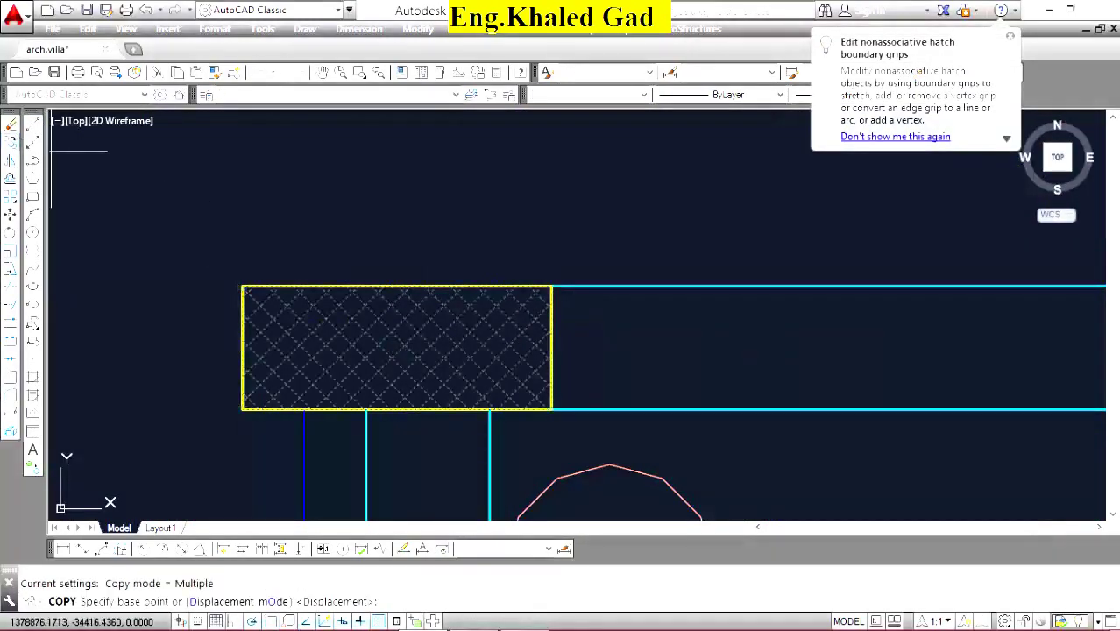
pyautogui.click(477, 385)
pyautogui.scroll(-3, 580, 213)
pyautogui.scroll(3, 552, 499)
pyautogui.scroll(-2, 566, 279)
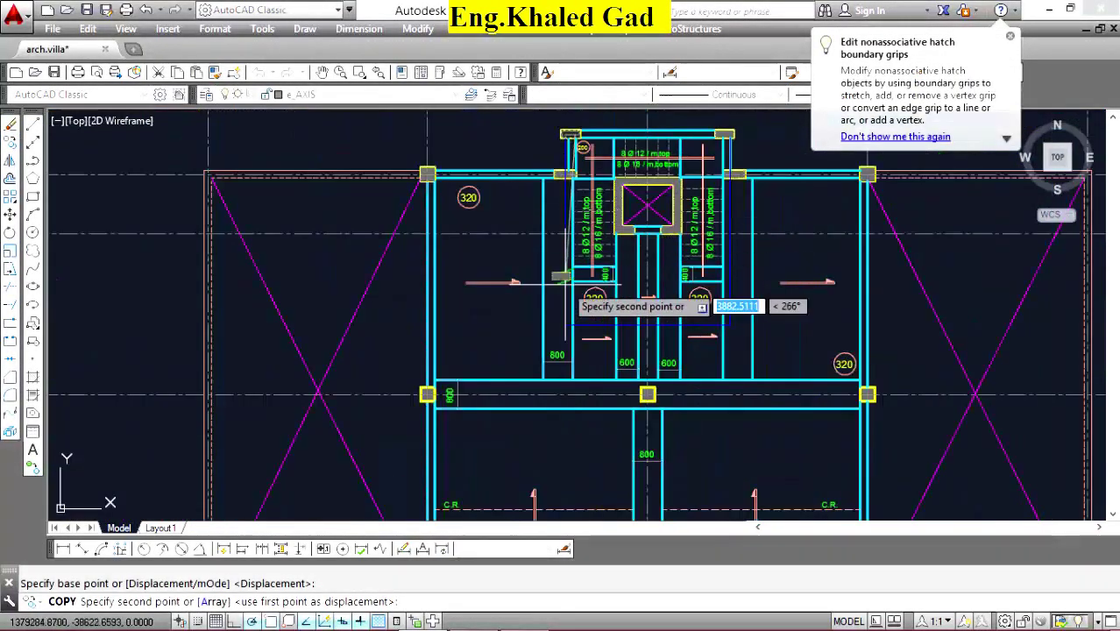
pyautogui.scroll(3, 565, 278)
pyautogui.scroll(2, 491, 302)
pyautogui.click(484, 280)
pyautogui.rightClick(473, 233)
pyautogui.click(506, 254)
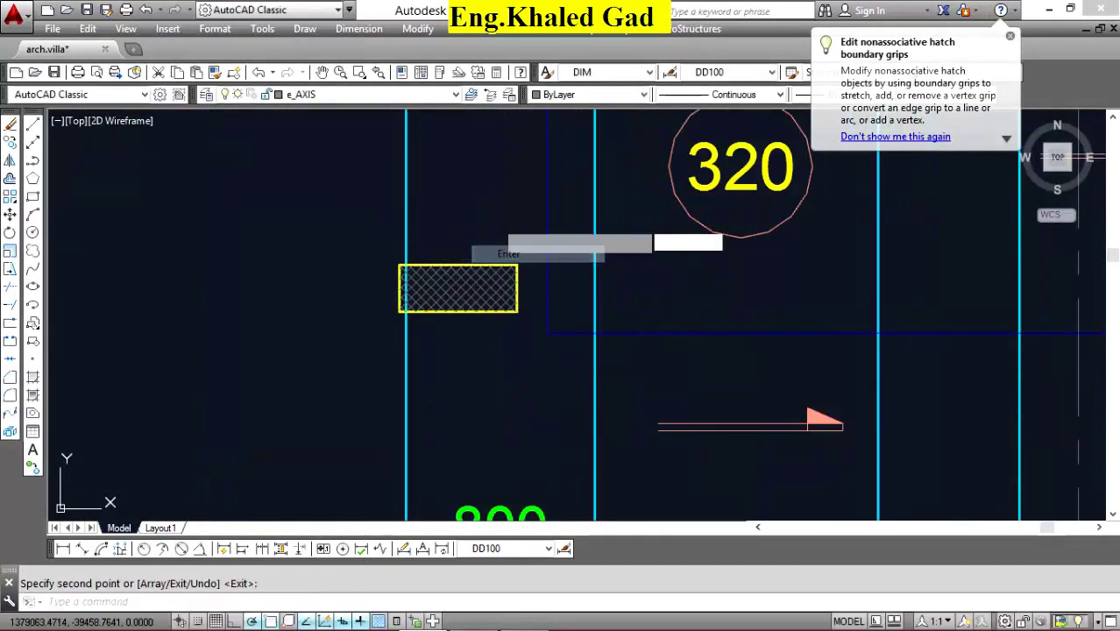
# Rotate the copied column 90° with ROTATE so it stands upright.
pyautogui.click(457, 289)
pyautogui.click(112, 237)
pyautogui.write('ro')
pyautogui.press('Return')
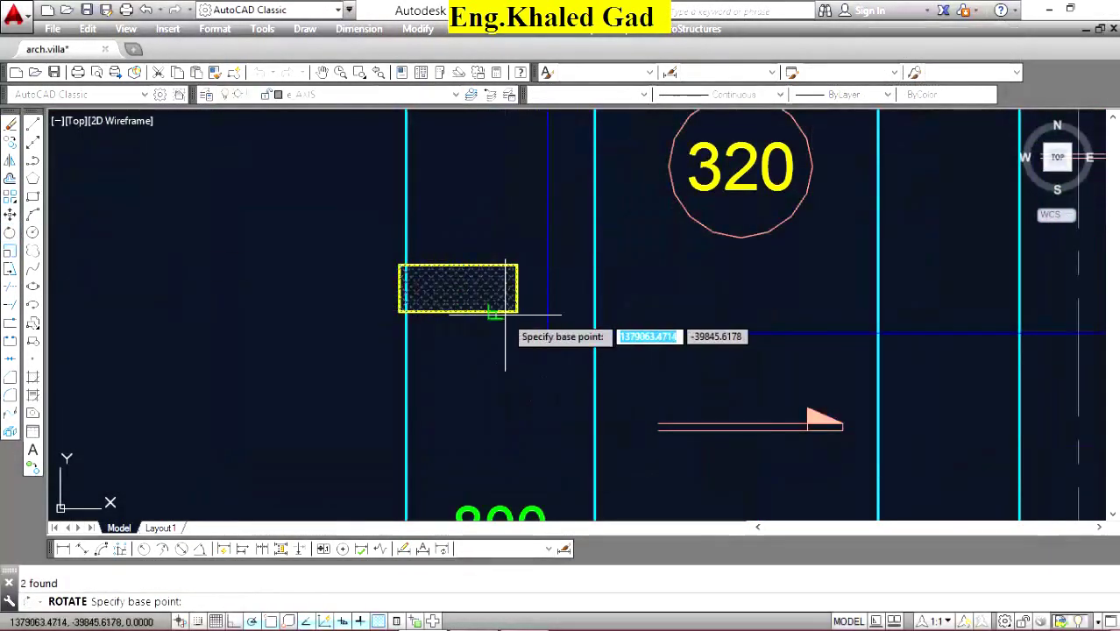
pyautogui.click(517, 291)
pyautogui.click(517, 309)
# Move the upright column by its corner so it sits against the beam line.
pyautogui.click(522, 282)
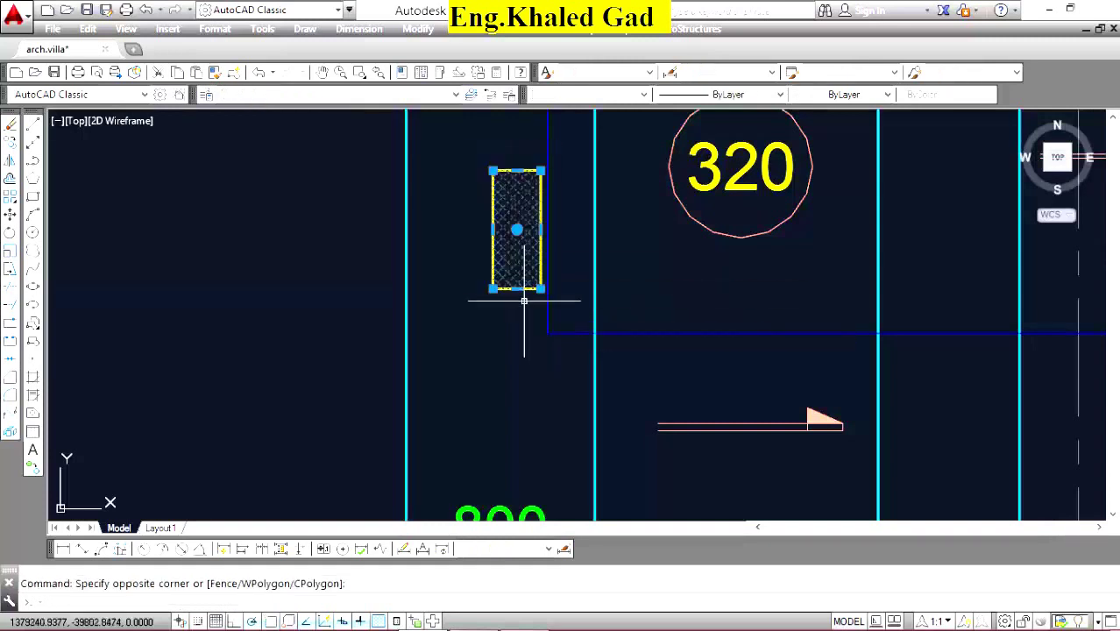
pyautogui.click(9, 214)
pyautogui.click(492, 287)
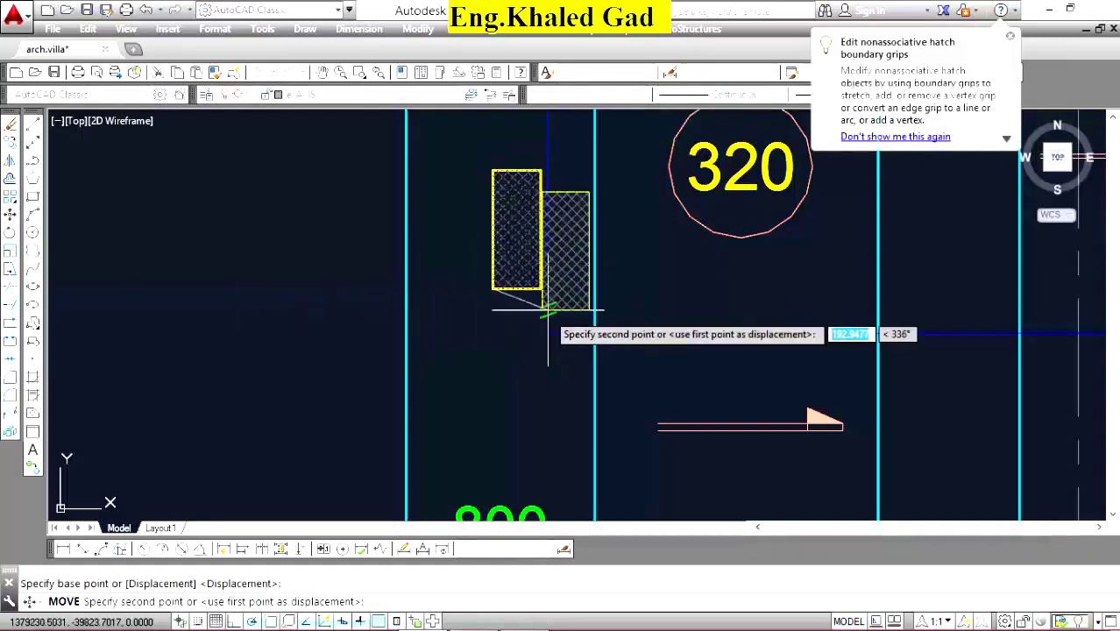
pyautogui.click(545, 332)
pyautogui.click(629, 356)
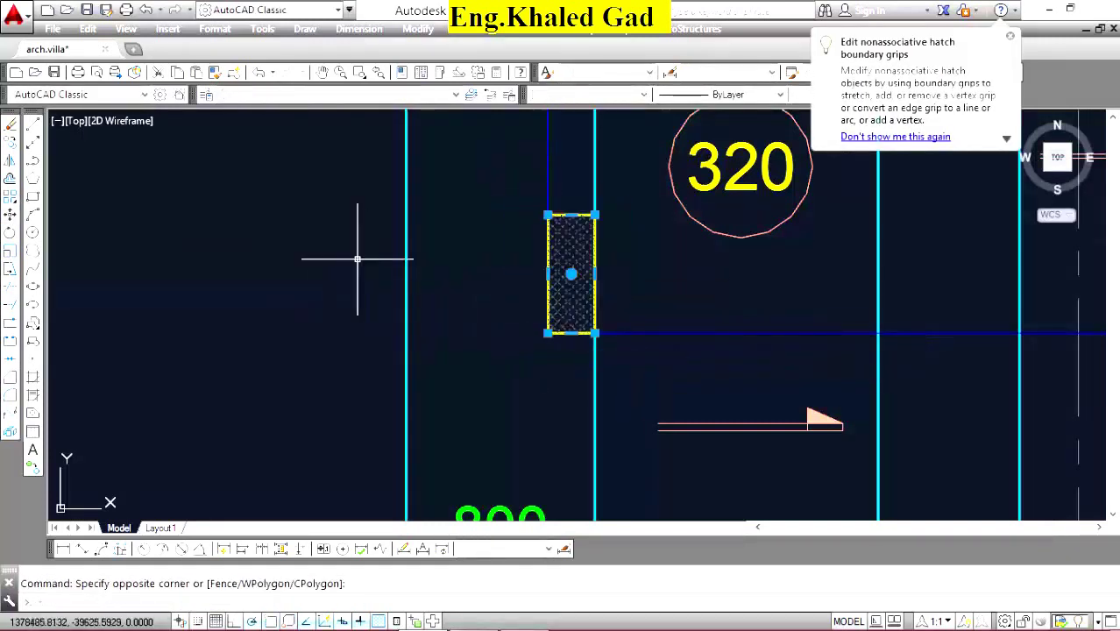
# Start a second copy of the column from its corner, then cancel it.
pyautogui.click(10, 143)
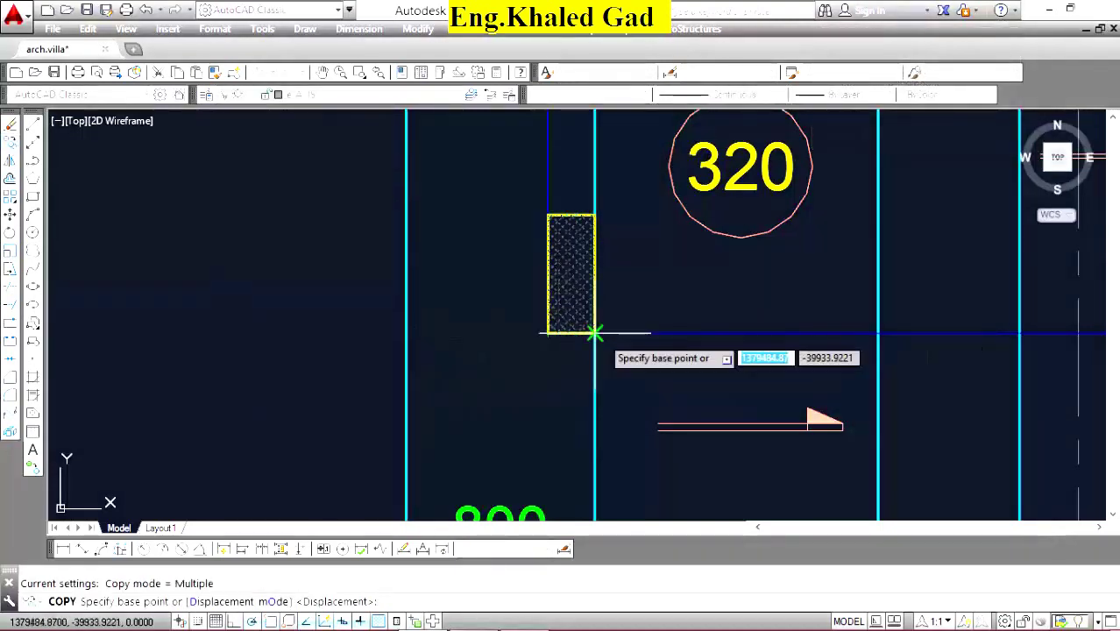
pyautogui.click(594, 333)
pyautogui.scroll(-3, 400, 368)
pyautogui.scroll(-2, 613, 375)
pyautogui.scroll(3, 550, 351)
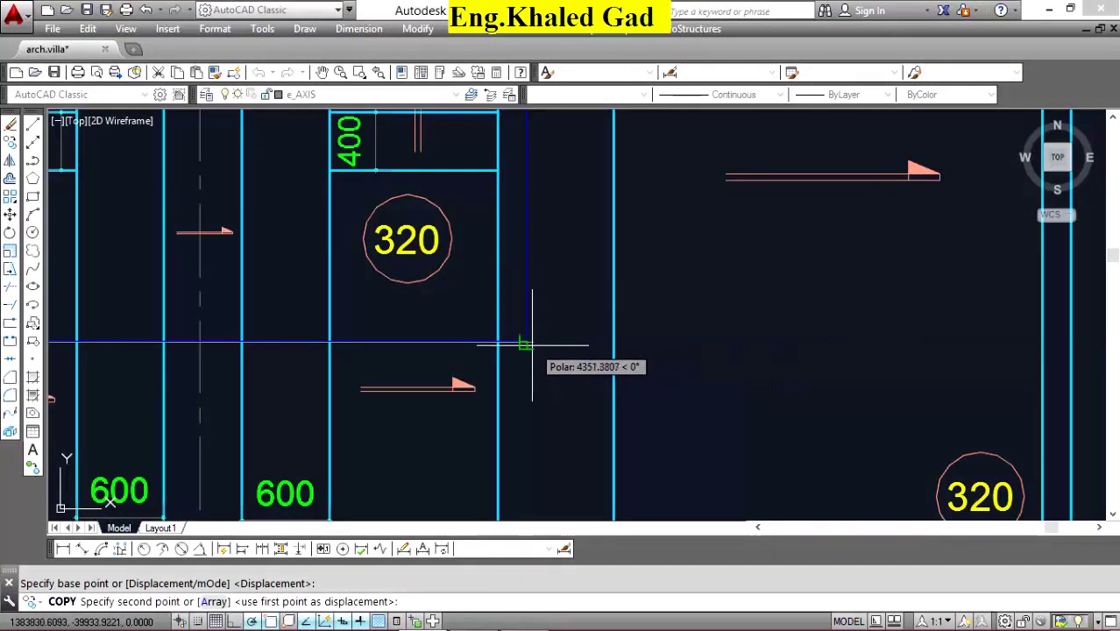
pyautogui.press('Escape')
pyautogui.scroll(-4, 672, 311)
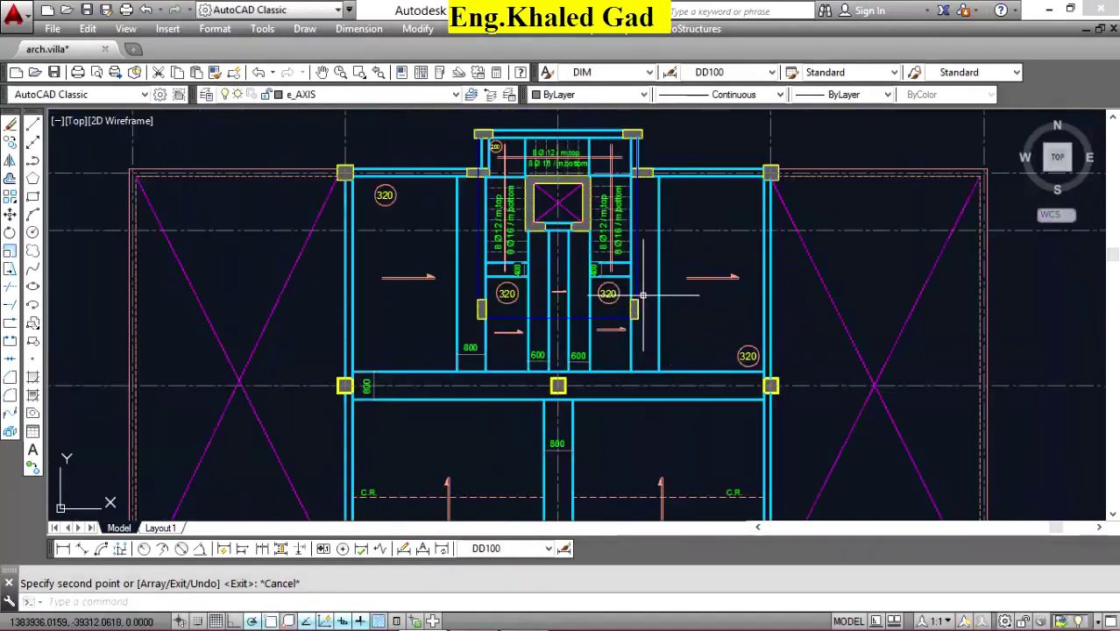
pyautogui.scroll(2, 642, 295)
pyautogui.scroll(-6, 580, 311)
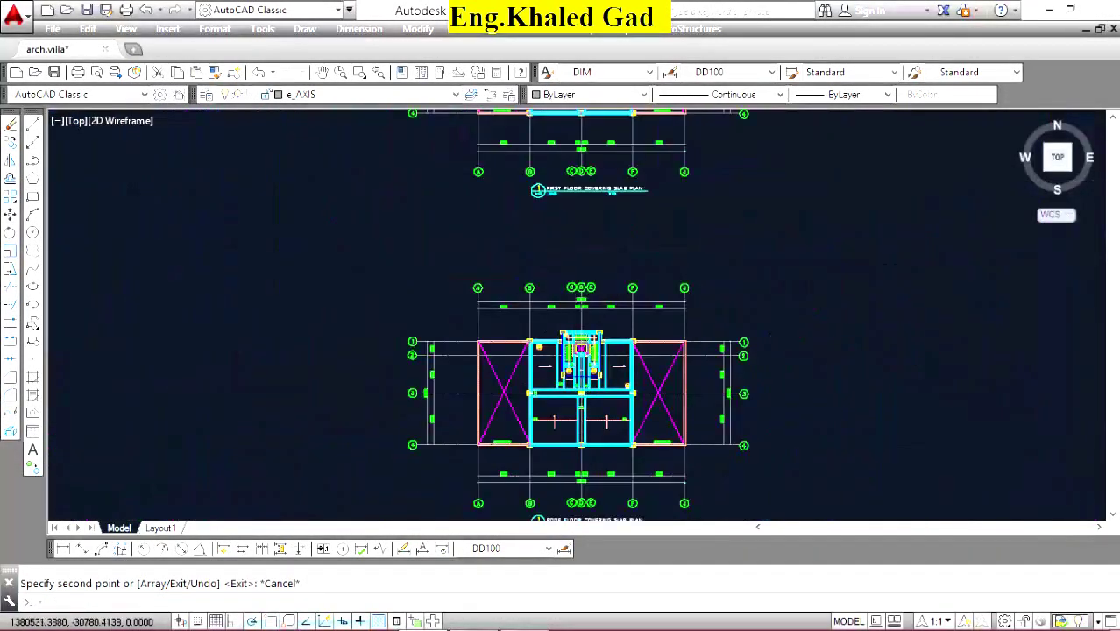
pyautogui.scroll(-2, 581, 347)
pyautogui.scroll(2, 552, 263)
pyautogui.scroll(3, 613, 263)
# Scale the first 320 label and its circle by 0.7.
pyautogui.scroll(3, 659, 267)
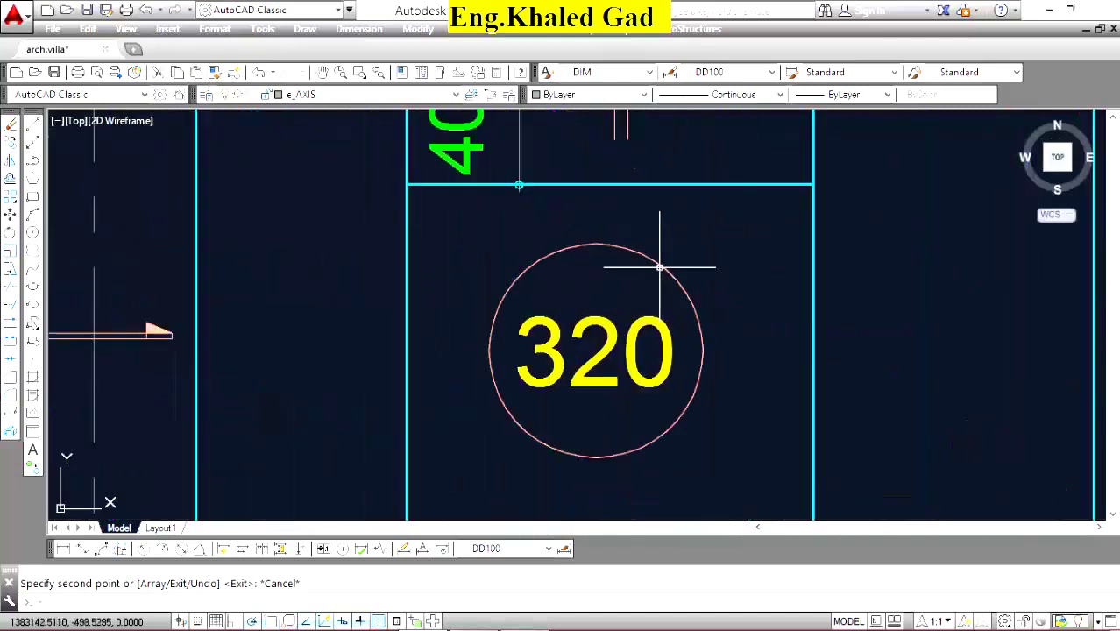
pyautogui.click(659, 267)
pyautogui.click(554, 373)
pyautogui.click(9, 252)
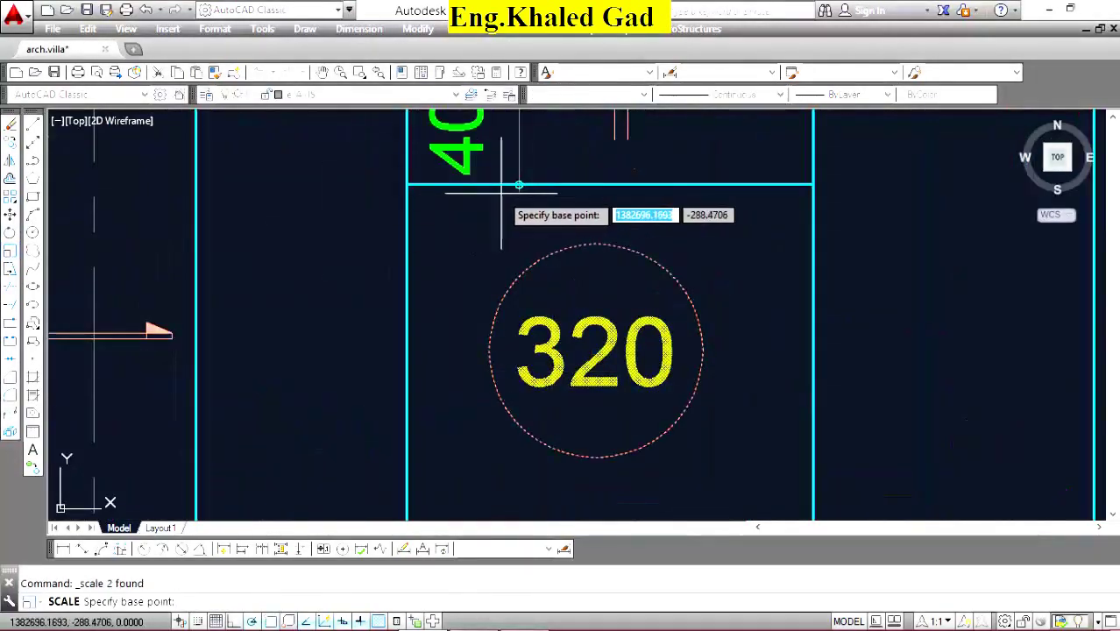
pyautogui.click(519, 185)
pyautogui.press('Return')
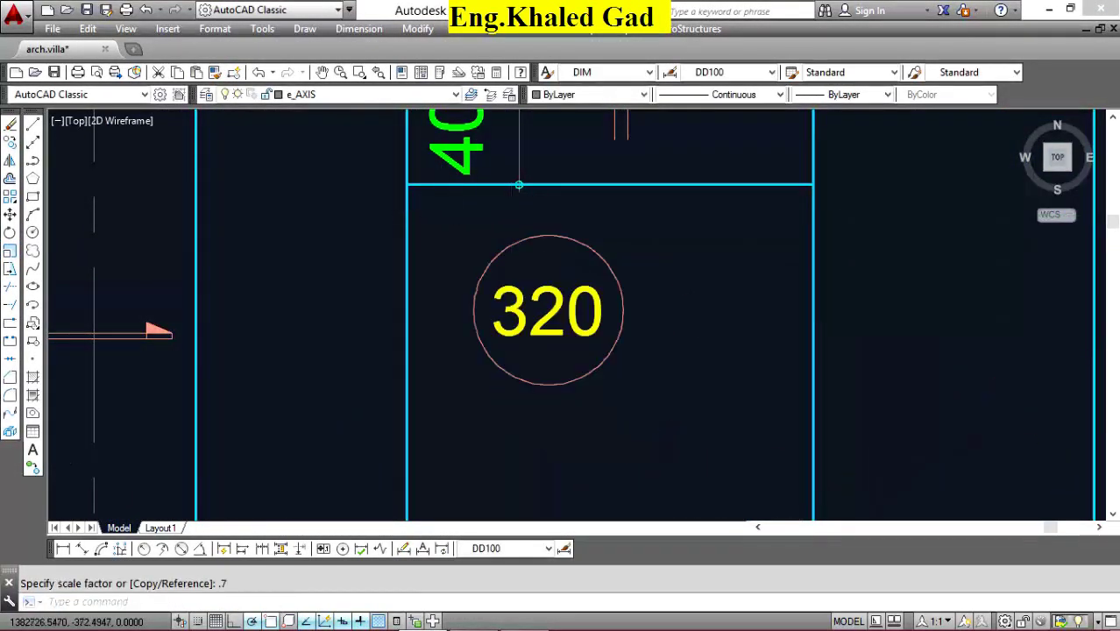
# Begin scaling a second 320 label and circle from a chosen base point.
pyautogui.scroll(-3, 441, 226)
pyautogui.scroll(3, 261, 171)
pyautogui.rightClick(260, 171)
pyautogui.click(298, 181)
pyautogui.click(342, 244)
pyautogui.click(270, 342)
pyautogui.press('Return')
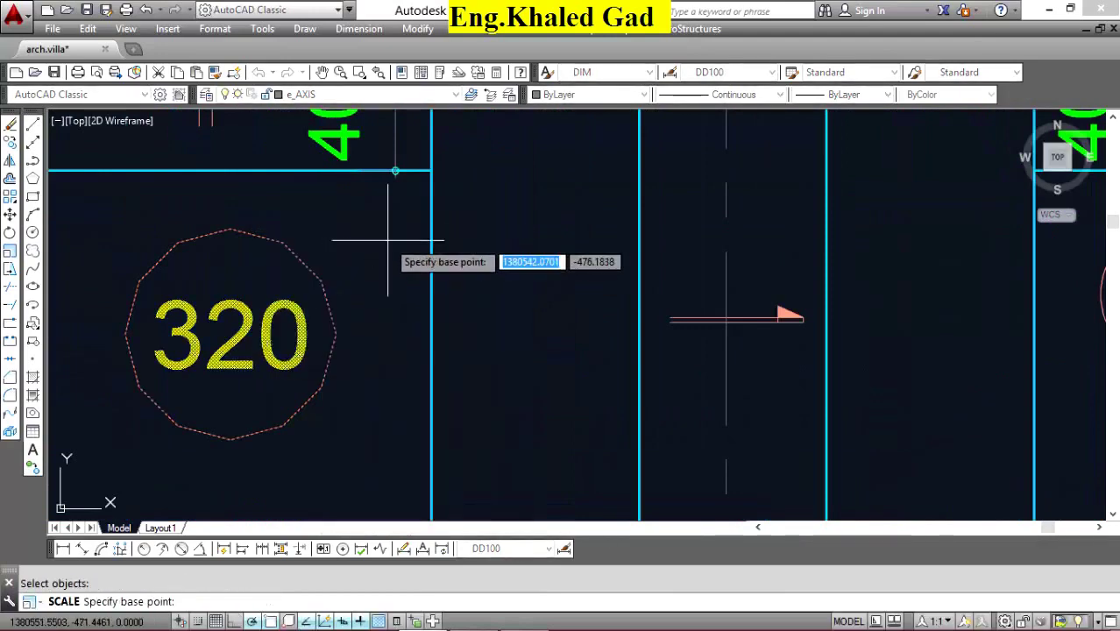
pyautogui.click(230, 333)
pyautogui.scroll(-3, 530, 205)
pyautogui.scroll(-2, 532, 430)
pyautogui.scroll(8, 531, 429)
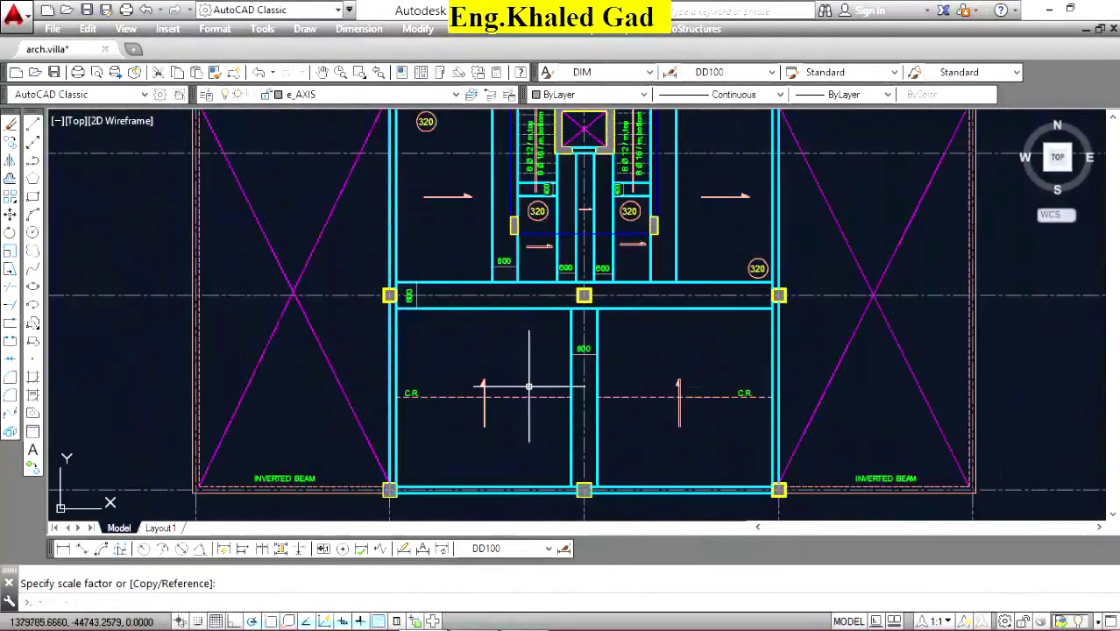
pyautogui.scroll(-2, 548, 265)
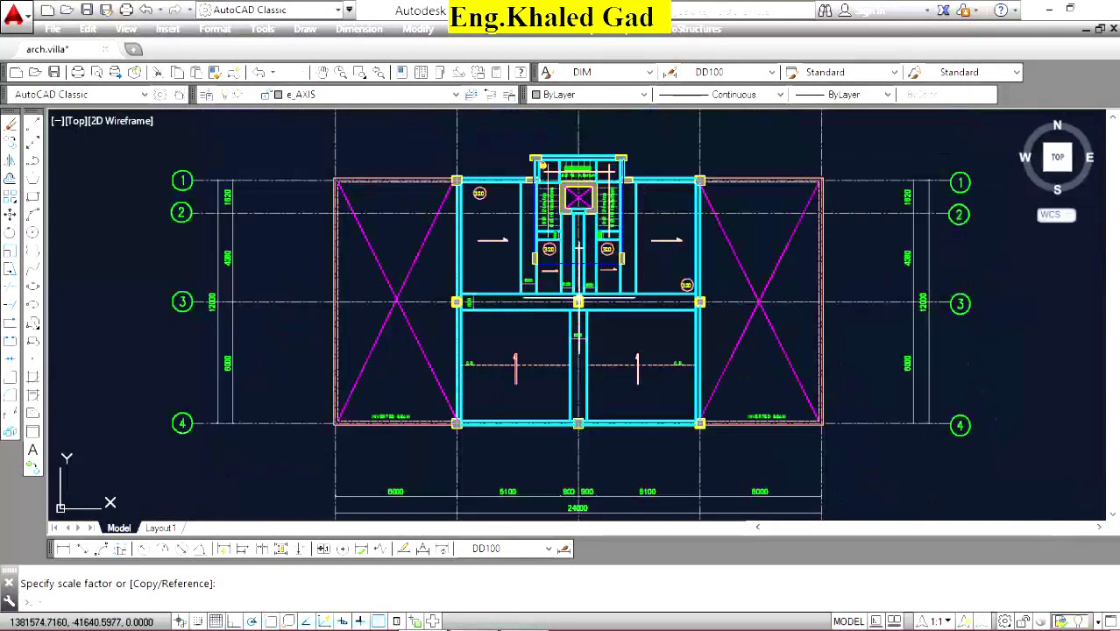
pyautogui.scroll(4, 662, 256)
pyautogui.scroll(-4, 657, 259)
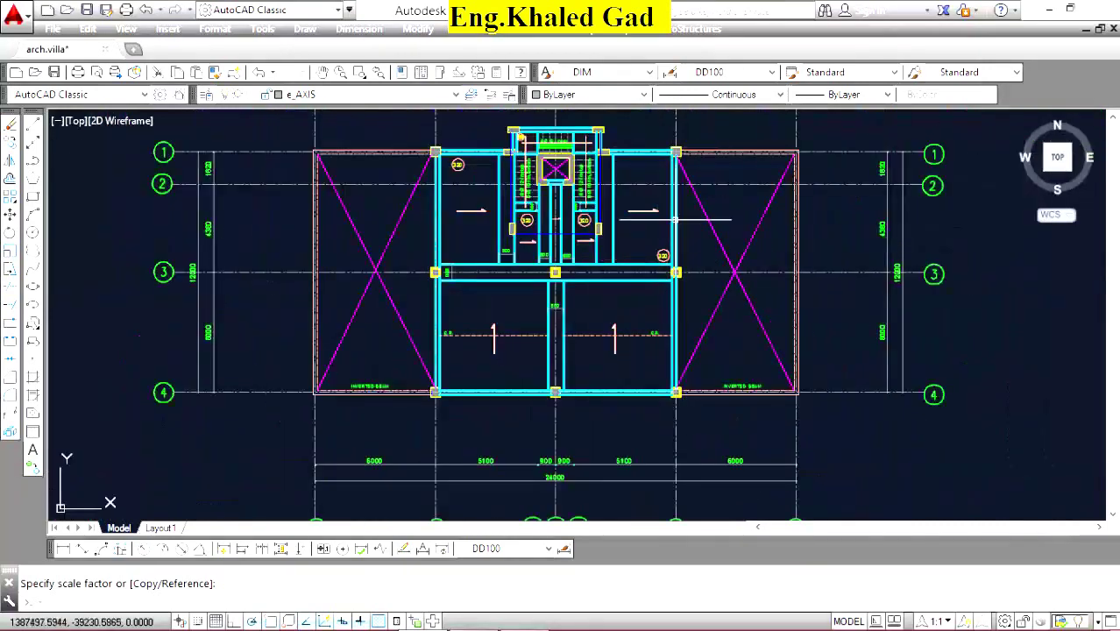
pyautogui.scroll(4, 786, 194)
pyautogui.scroll(3, 781, 184)
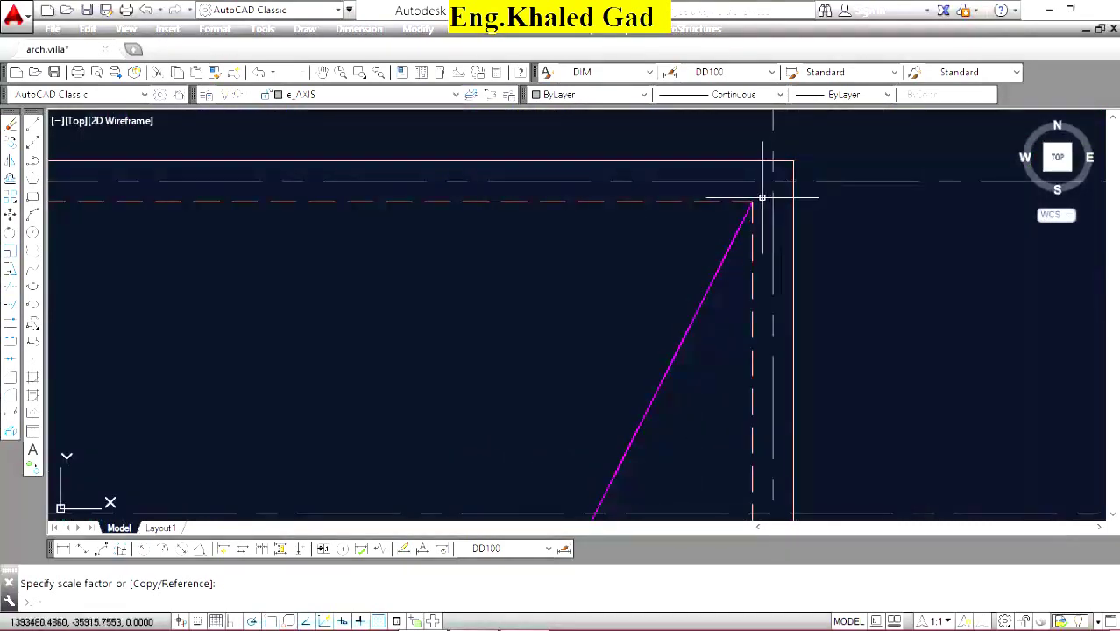
# Erase the extra corner lines and the leftover diagonal line on the plan's right side.
pyautogui.press('Escape')
pyautogui.click(732, 242)
pyautogui.click(751, 213)
pyautogui.press('Delete')
pyautogui.scroll(-3, 745, 246)
pyautogui.scroll(-3, 704, 327)
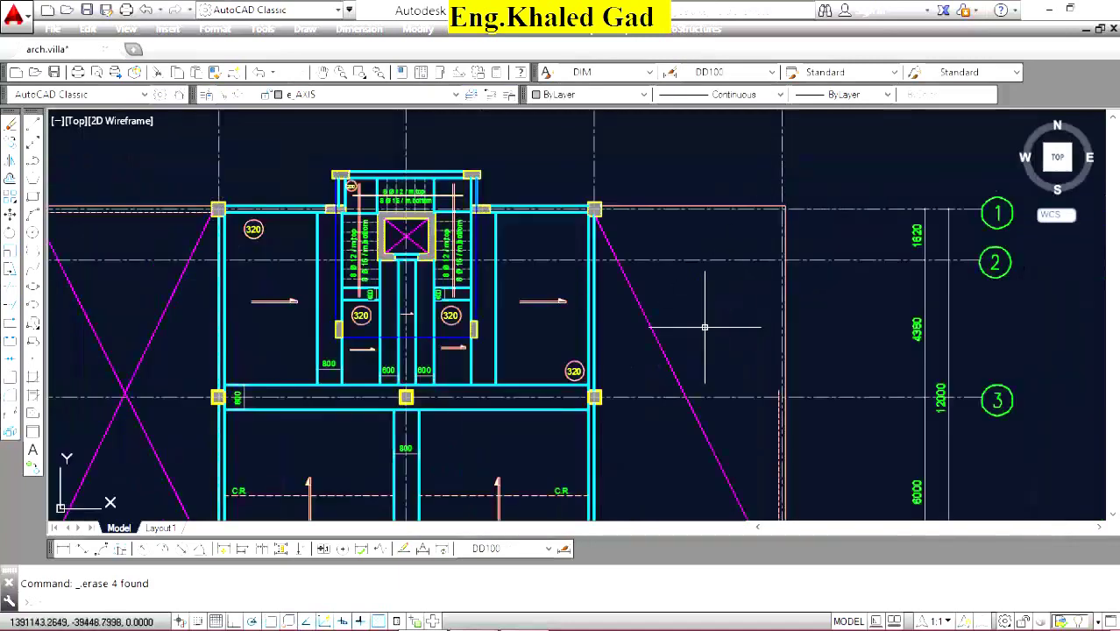
pyautogui.click(640, 372)
pyautogui.press('Delete')
pyautogui.scroll(-3, 707, 257)
pyautogui.scroll(3, 732, 296)
pyautogui.scroll(3, 718, 264)
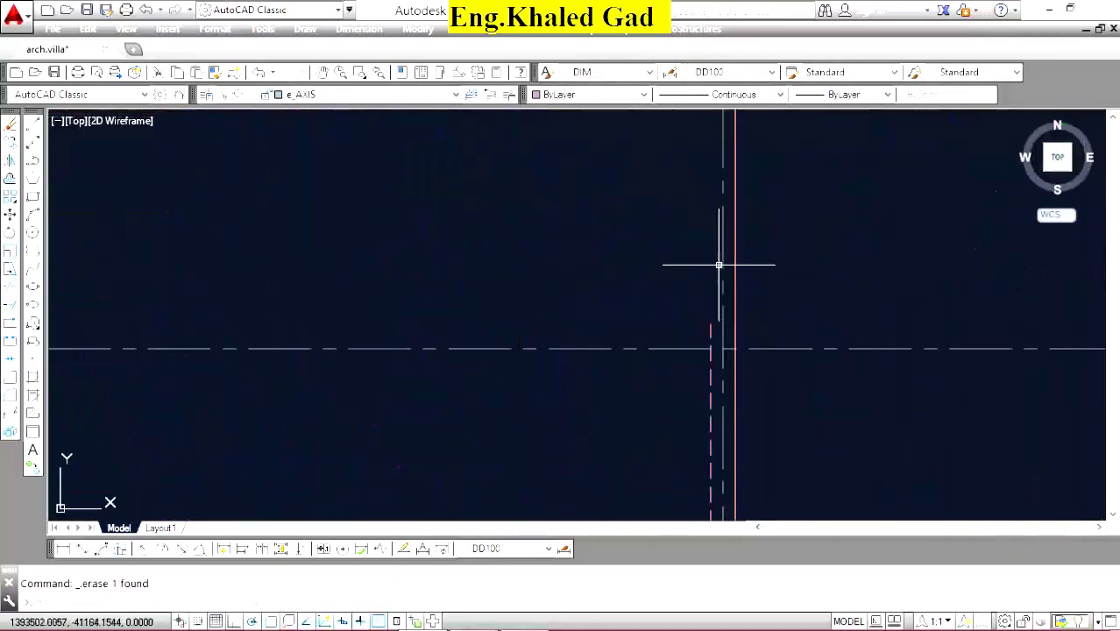
# Match the pink dashed STR-RFT LINE hidden-line properties onto the slab edge lines.
pyautogui.click(712, 326)
pyautogui.click(697, 339)
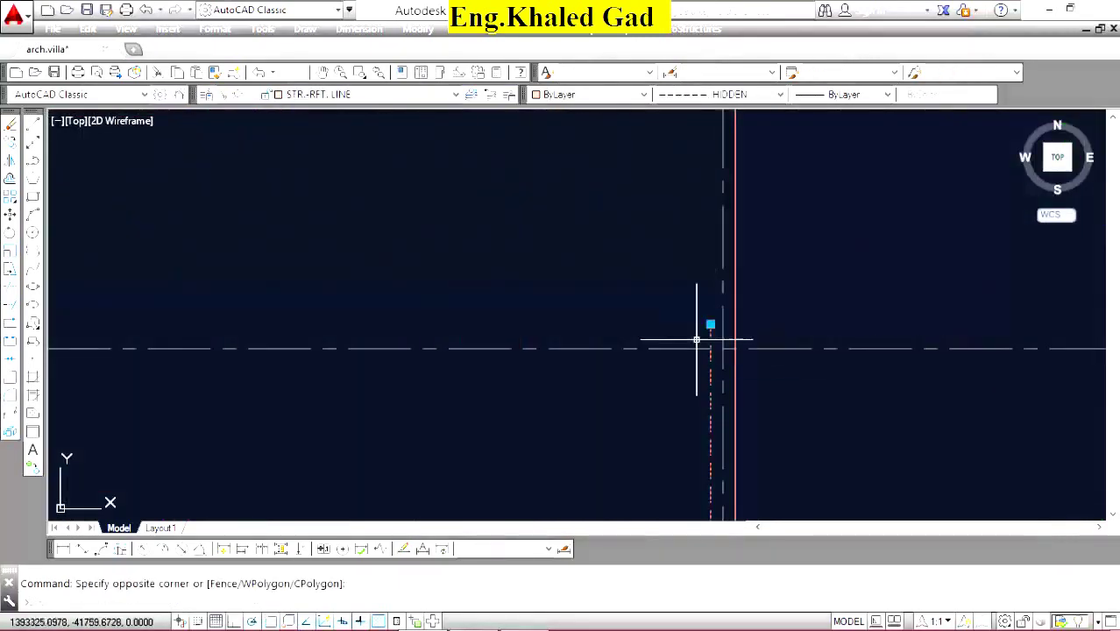
pyautogui.click(214, 72)
pyautogui.click(856, 247)
pyautogui.click(791, 283)
pyautogui.scroll(-3, 794, 357)
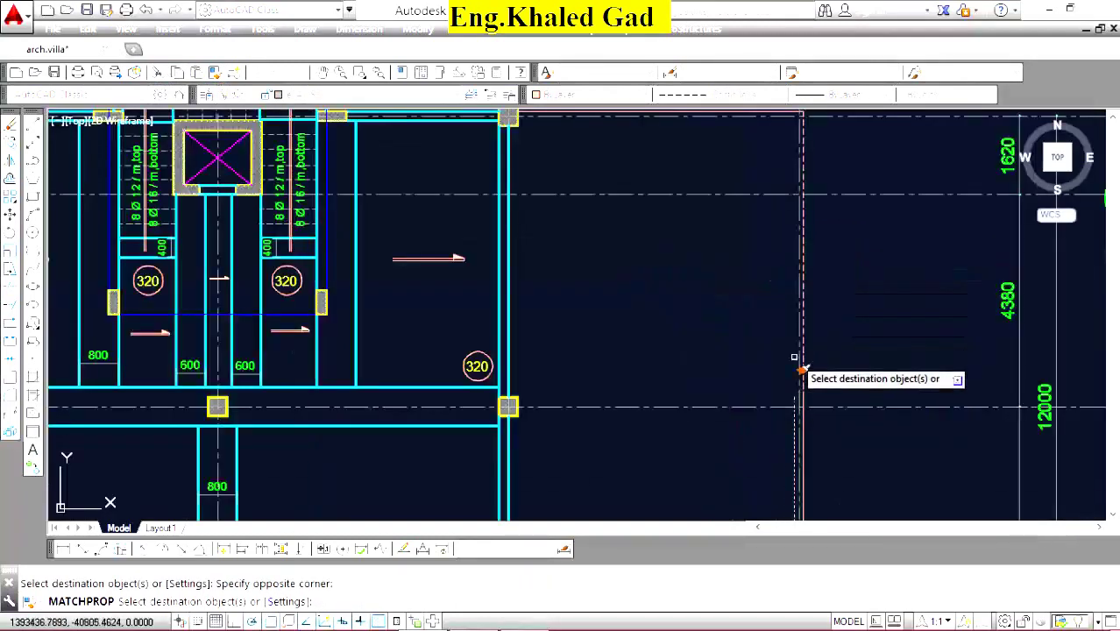
pyautogui.scroll(3, 762, 186)
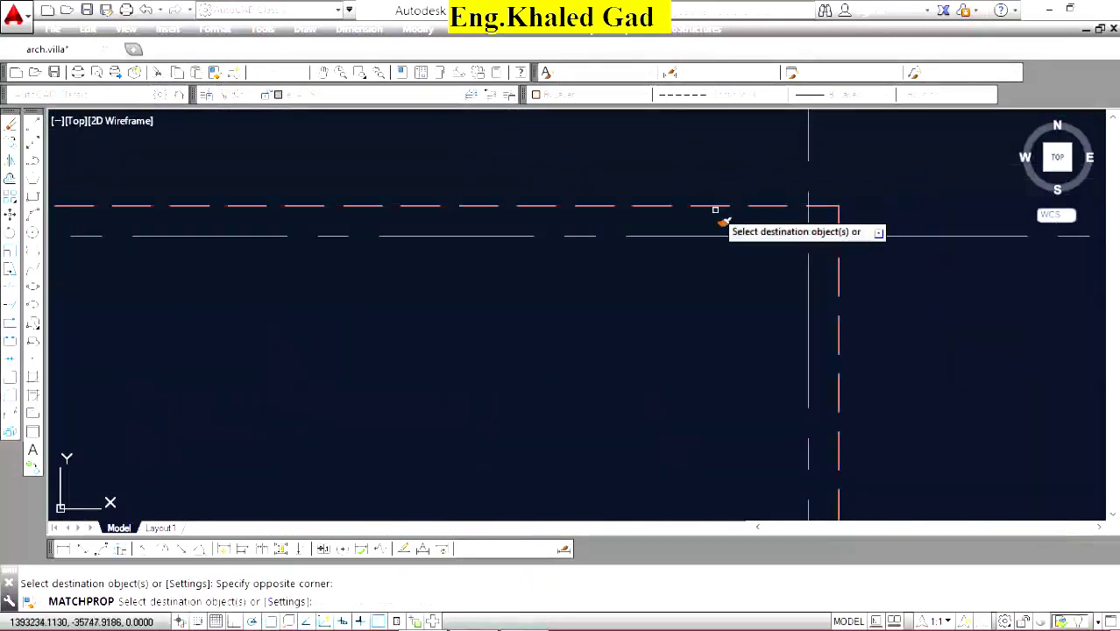
pyautogui.scroll(-5, 715, 211)
pyautogui.scroll(3, 720, 263)
pyautogui.scroll(2, 720, 269)
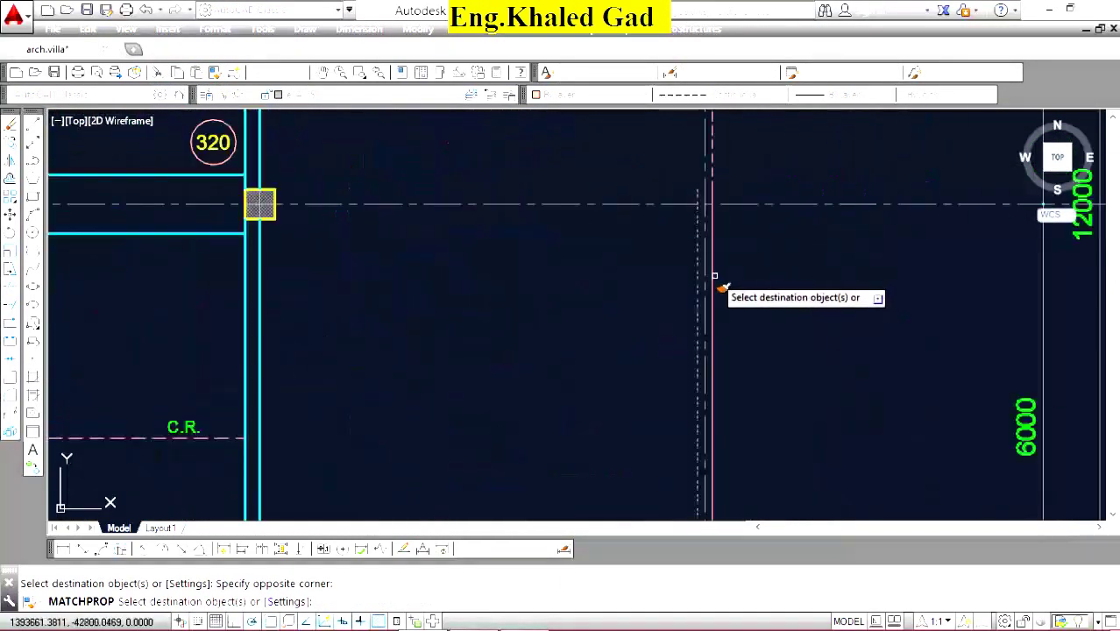
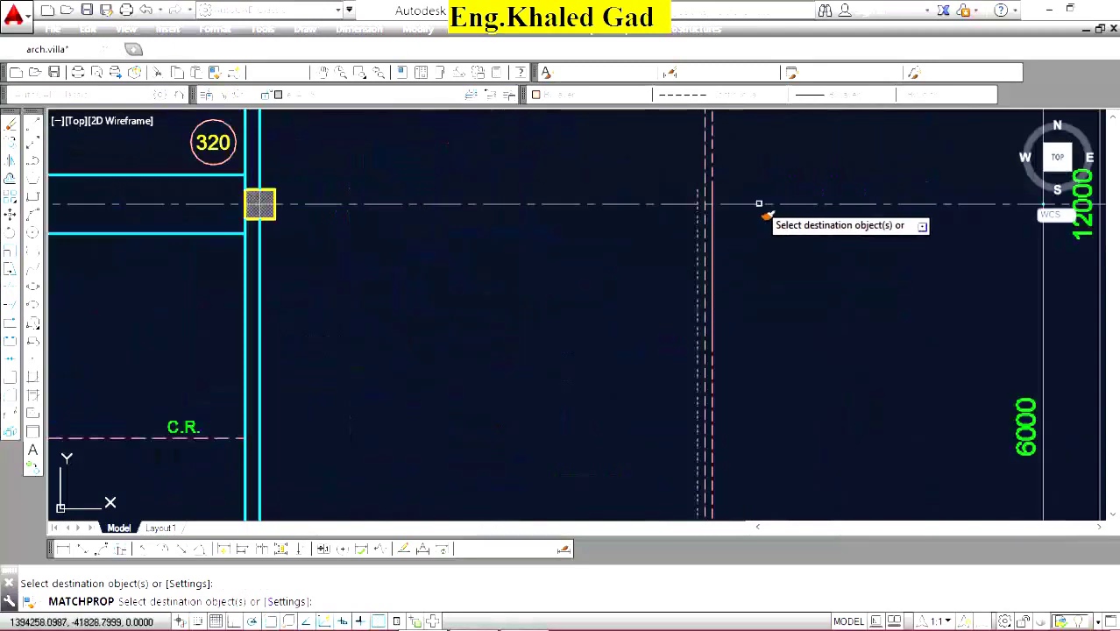
# Match the dashed STR.-RFT. LINE beam style onto the first edge beam lines.
pyautogui.scroll(2, 718, 230)
pyautogui.scroll(-4, 690, 265)
pyautogui.scroll(1, 925, 199)
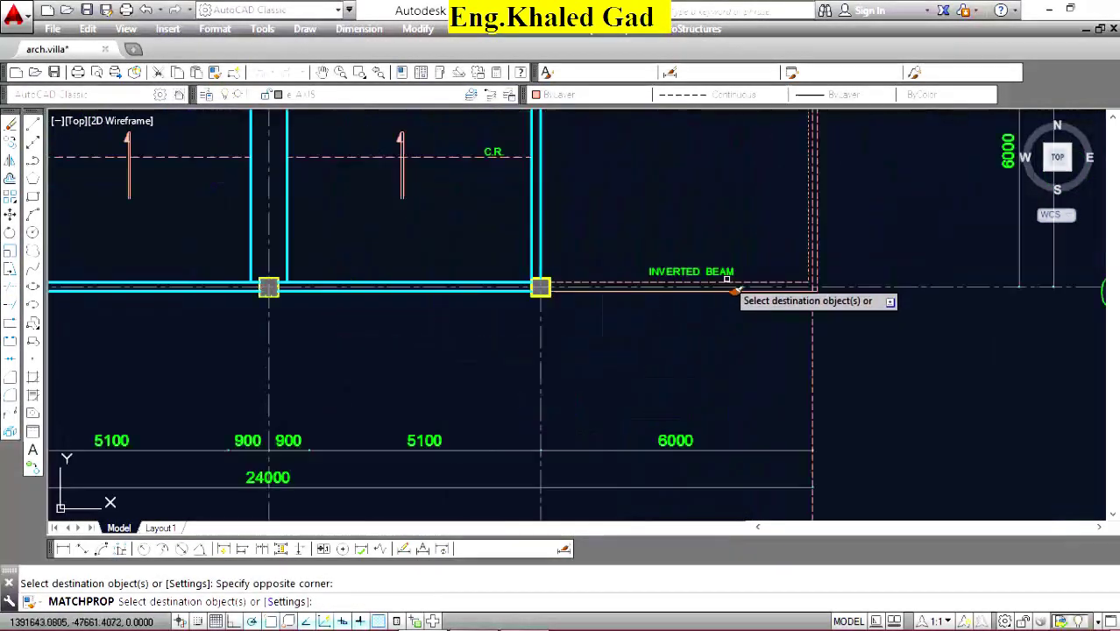
pyautogui.scroll(3, 732, 301)
pyautogui.click(807, 338)
pyautogui.rightClick(736, 226)
pyautogui.click(753, 237)
pyautogui.rightClick(757, 233)
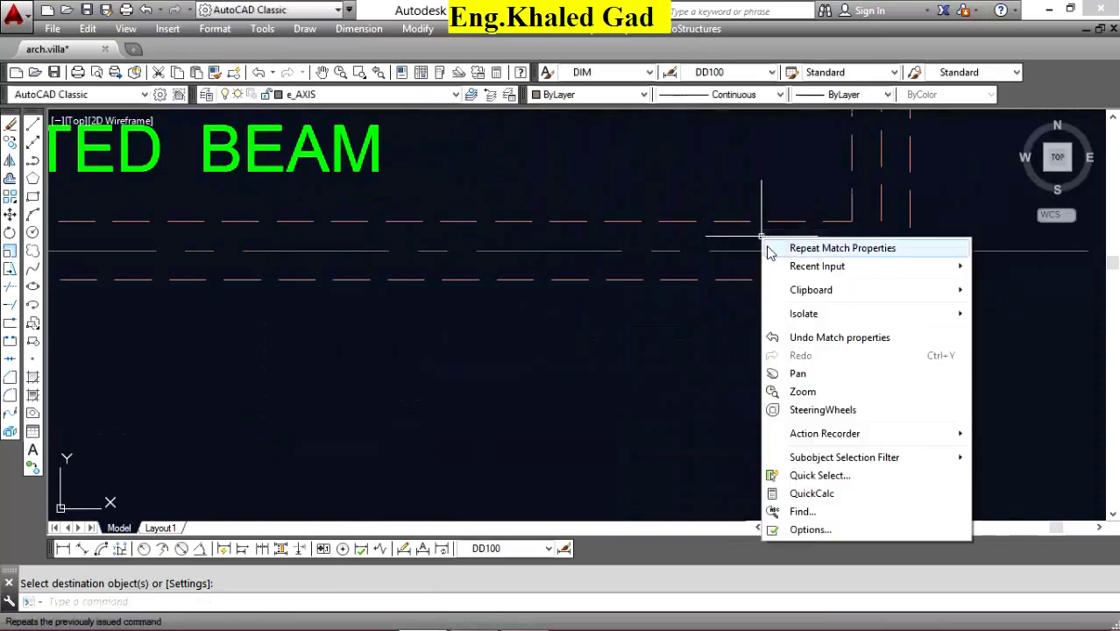
pyautogui.click(771, 248)
pyautogui.click(745, 251)
pyautogui.scroll(2, 894, 250)
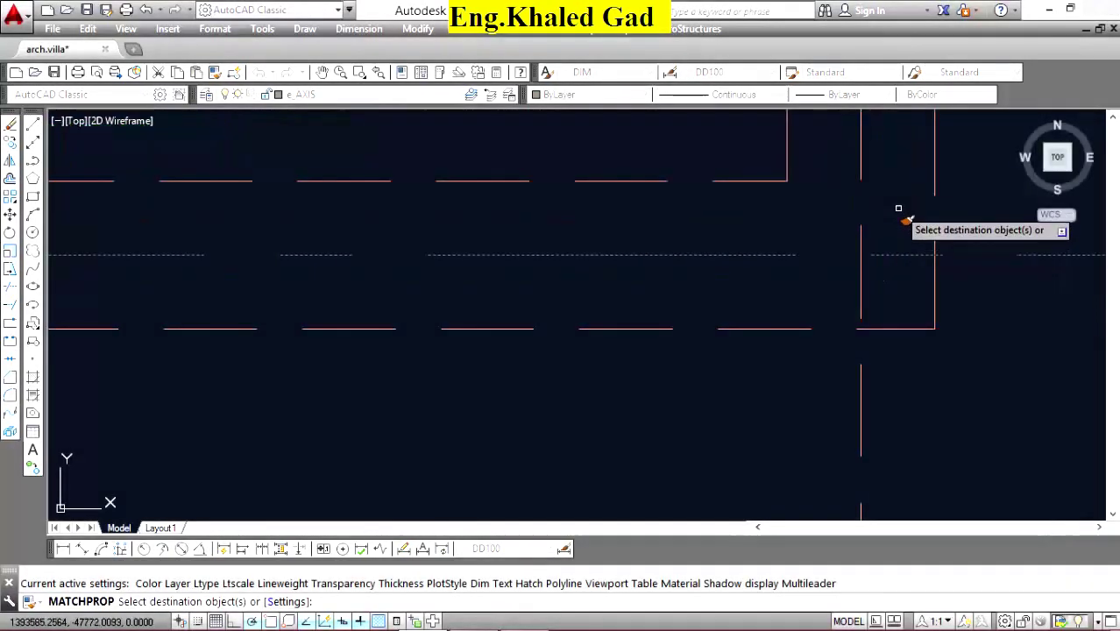
pyautogui.click(845, 242)
pyautogui.scroll(-3, 724, 201)
pyautogui.rightClick(724, 202)
# Delete the INVERTED BEAM label and the stray blue line near the column.
pyautogui.click(509, 239)
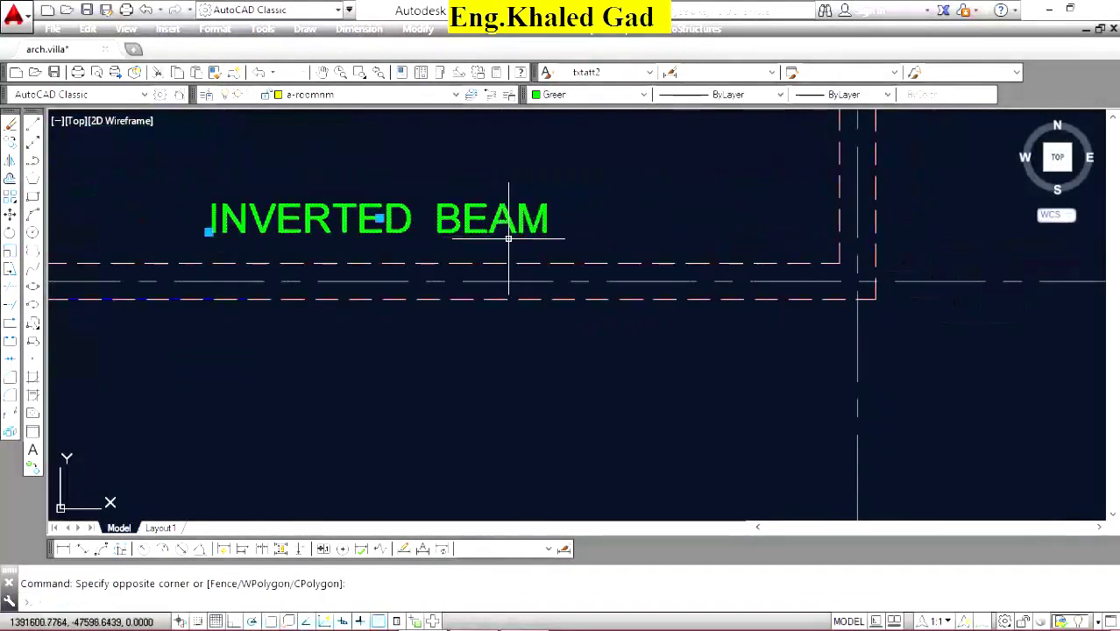
pyautogui.press('Delete')
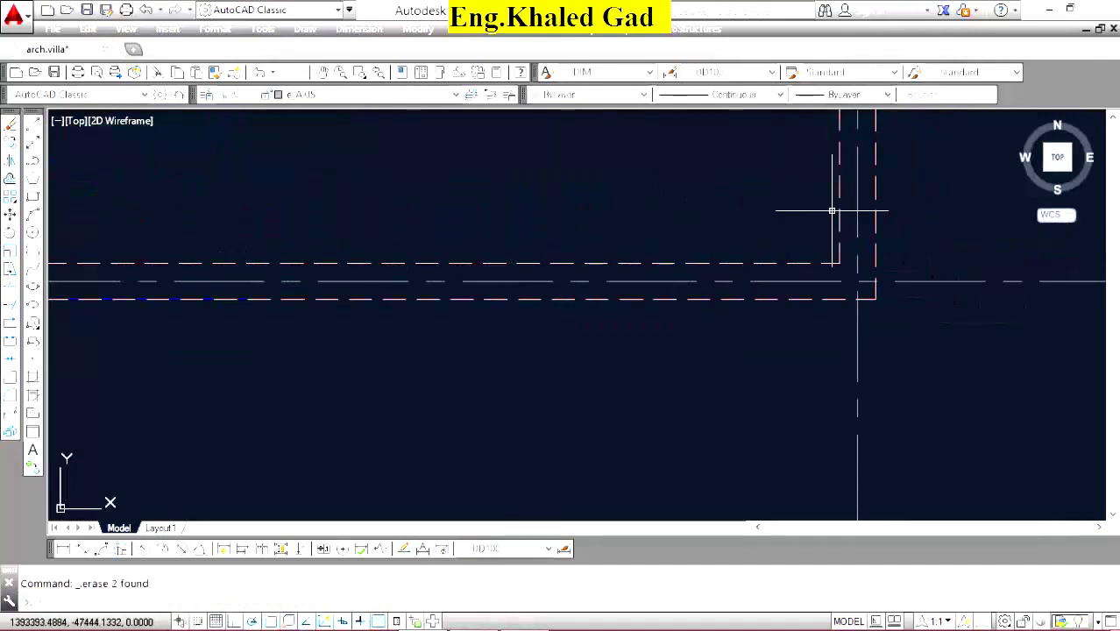
pyautogui.click(841, 237)
pyautogui.scroll(-5, 816, 251)
pyautogui.scroll(-2, 750, 258)
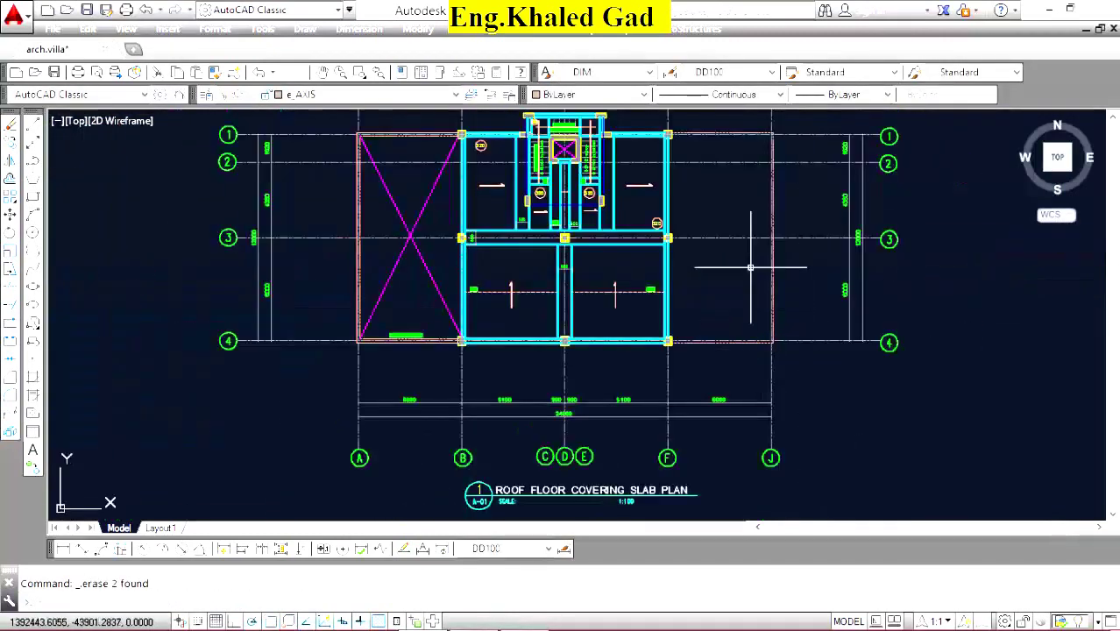
pyautogui.scroll(6, 745, 176)
pyautogui.scroll(-3, 803, 240)
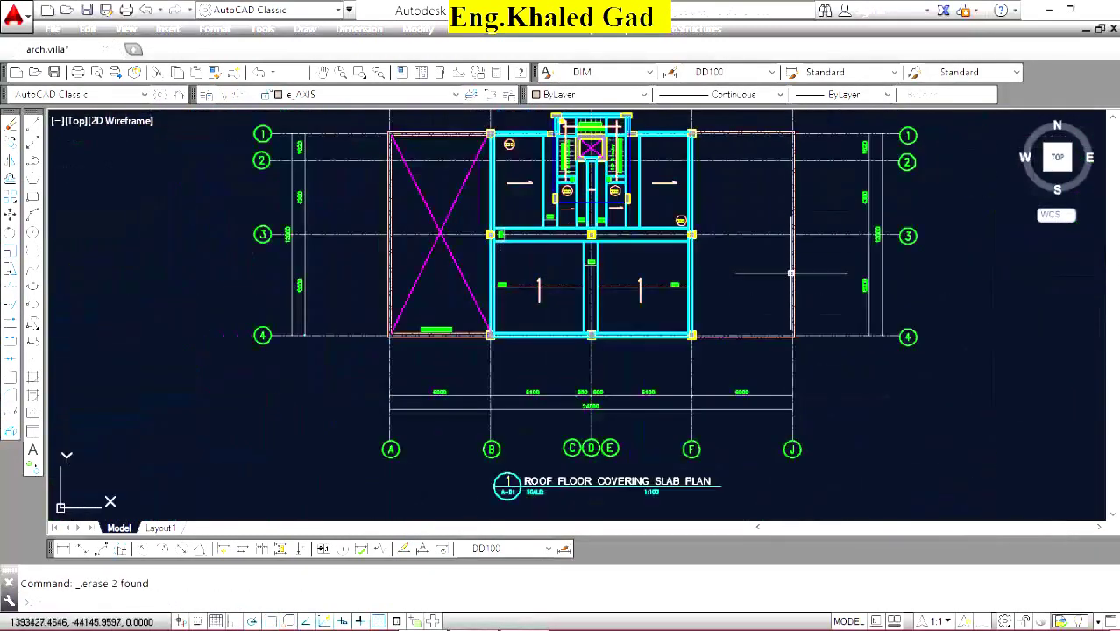
pyautogui.scroll(4, 803, 240)
pyautogui.scroll(-3, 676, 303)
pyautogui.scroll(6, 545, 388)
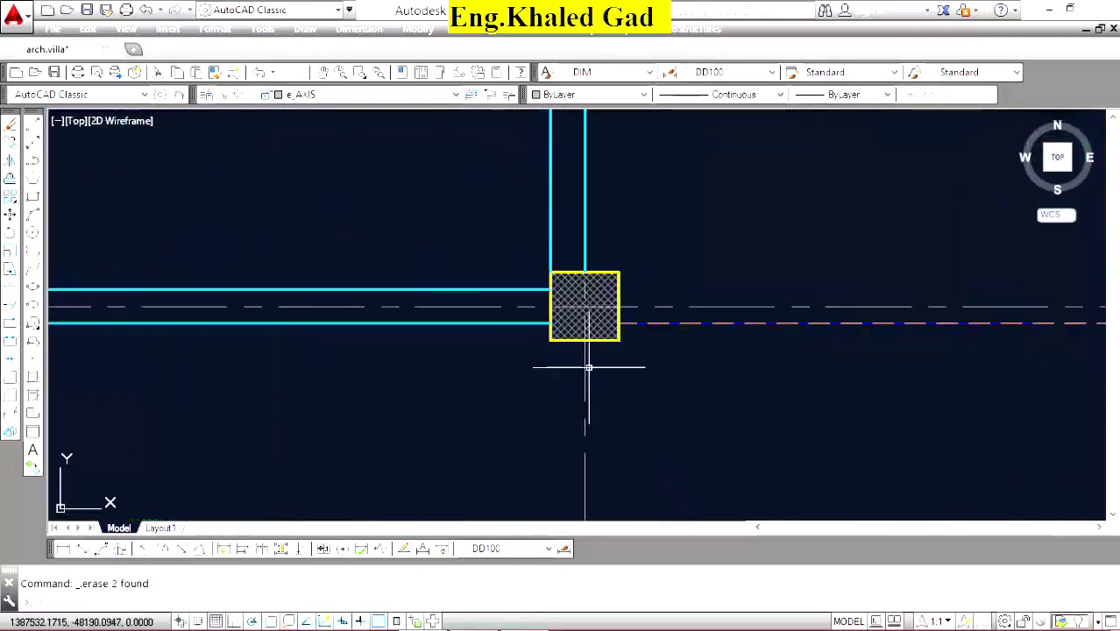
pyautogui.scroll(-2, 723, 334)
pyautogui.scroll(2, 745, 333)
pyautogui.scroll(-2, 566, 313)
pyautogui.click(787, 401)
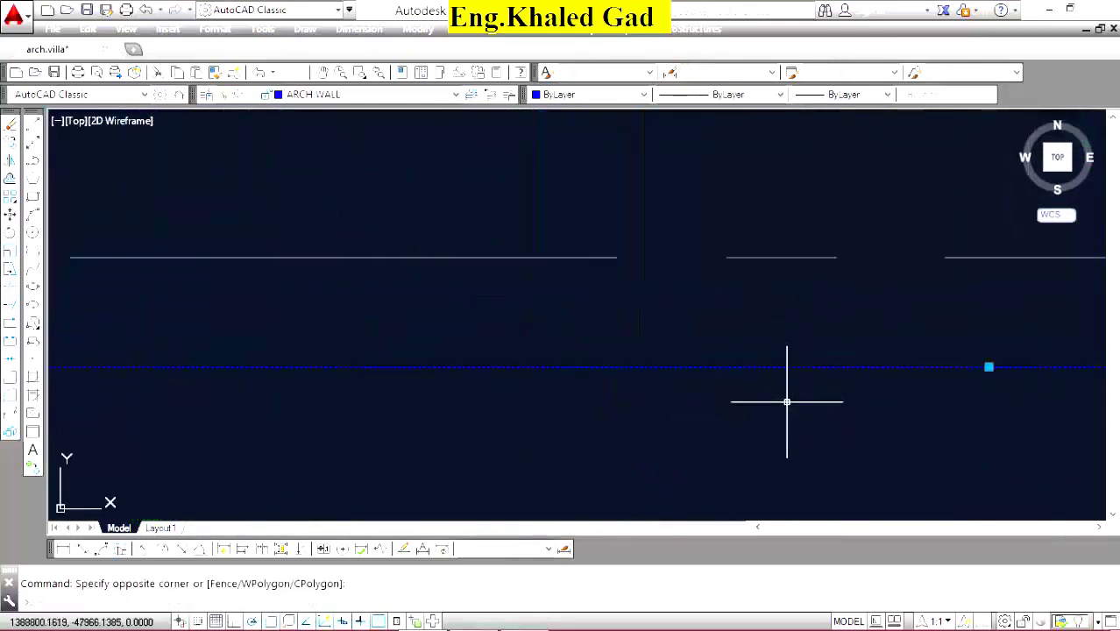
pyautogui.click(680, 319)
pyautogui.press('Delete')
# Erase the X cross lines at the slab corner.
pyautogui.scroll(-2, 666, 350)
pyautogui.scroll(-2, 657, 359)
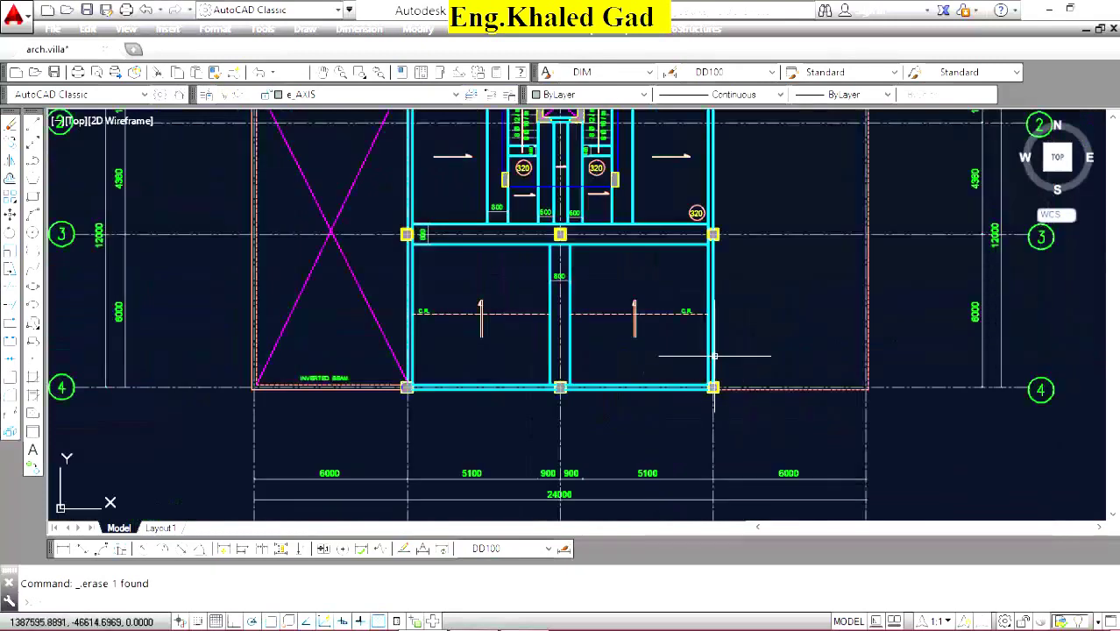
pyautogui.scroll(-1, 645, 375)
pyautogui.scroll(3, 399, 190)
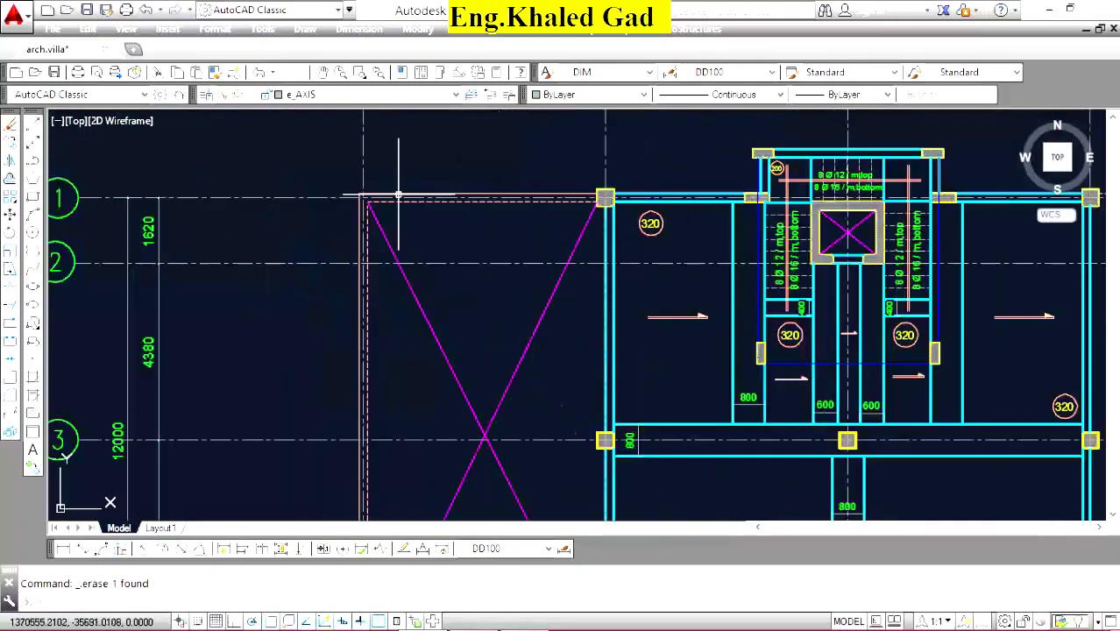
pyautogui.scroll(2, 445, 165)
pyautogui.scroll(2, 367, 178)
pyautogui.click(267, 191)
pyautogui.click(343, 315)
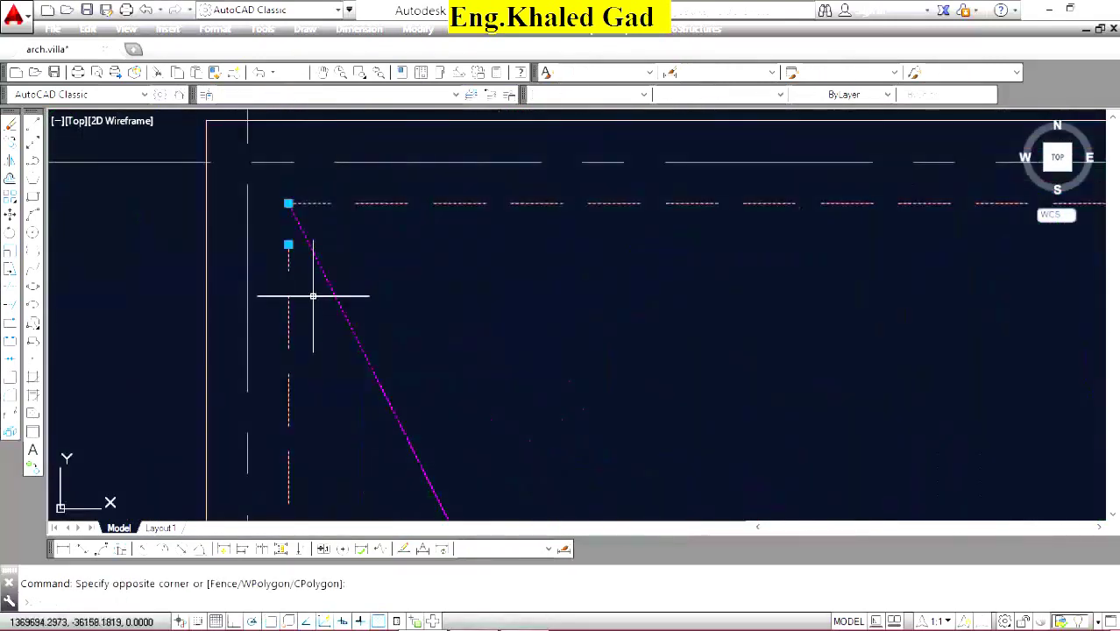
pyautogui.click(32, 125)
# Select the leftover lines at the wall corner and the lower corner.
pyautogui.scroll(-3, 405, 263)
pyautogui.scroll(-2, 406, 263)
pyautogui.scroll(5, 405, 197)
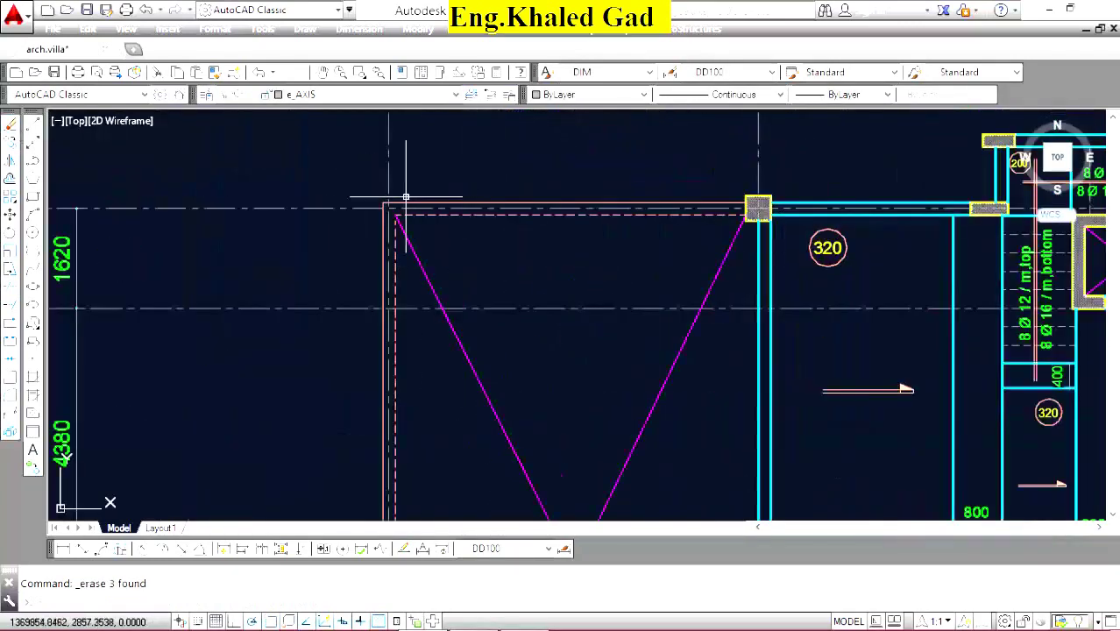
pyautogui.scroll(3, 406, 197)
pyautogui.scroll(2, 443, 298)
pyautogui.click(434, 310)
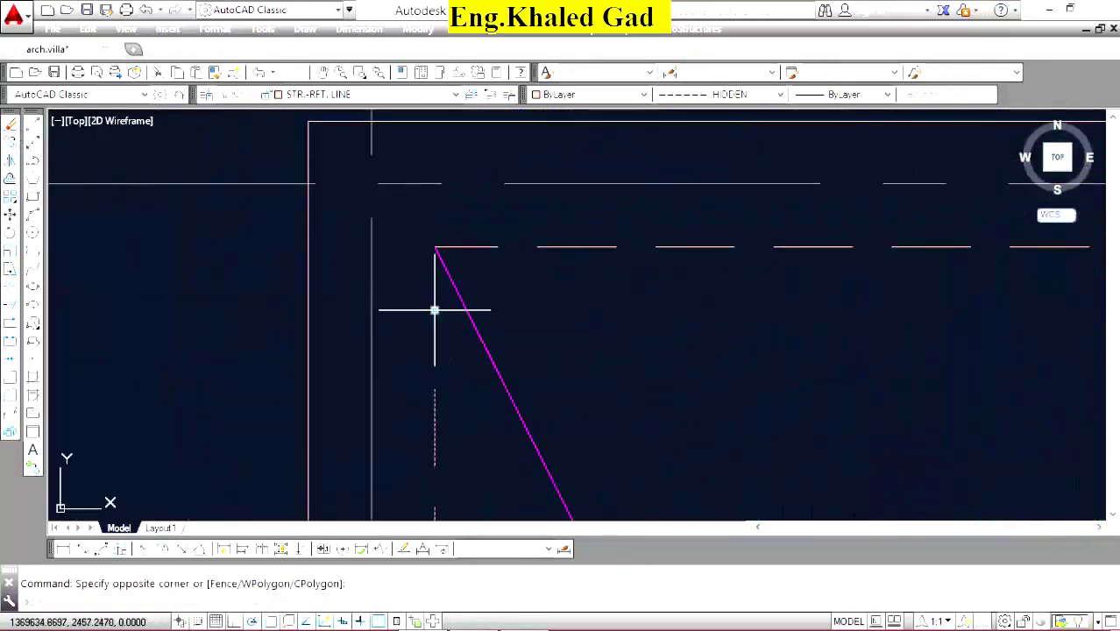
pyautogui.click(473, 280)
pyautogui.click(434, 248)
pyautogui.press('Escape')
pyautogui.scroll(-5, 467, 188)
pyautogui.scroll(-3, 482, 299)
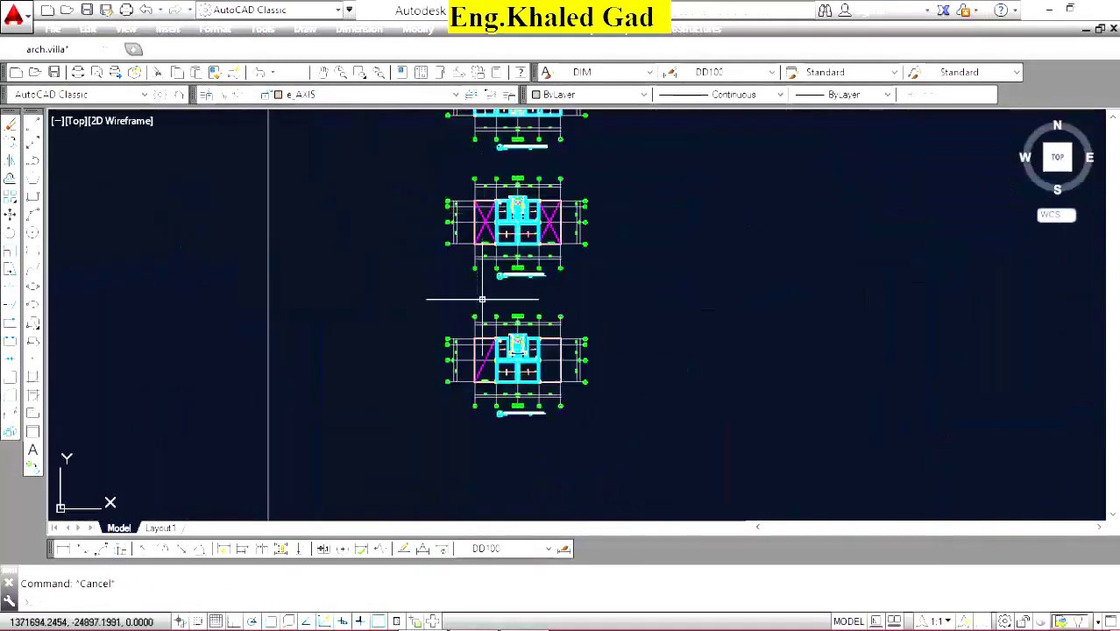
pyautogui.scroll(4, 482, 300)
pyautogui.scroll(4, 469, 413)
pyautogui.scroll(2, 518, 327)
pyautogui.click(540, 289)
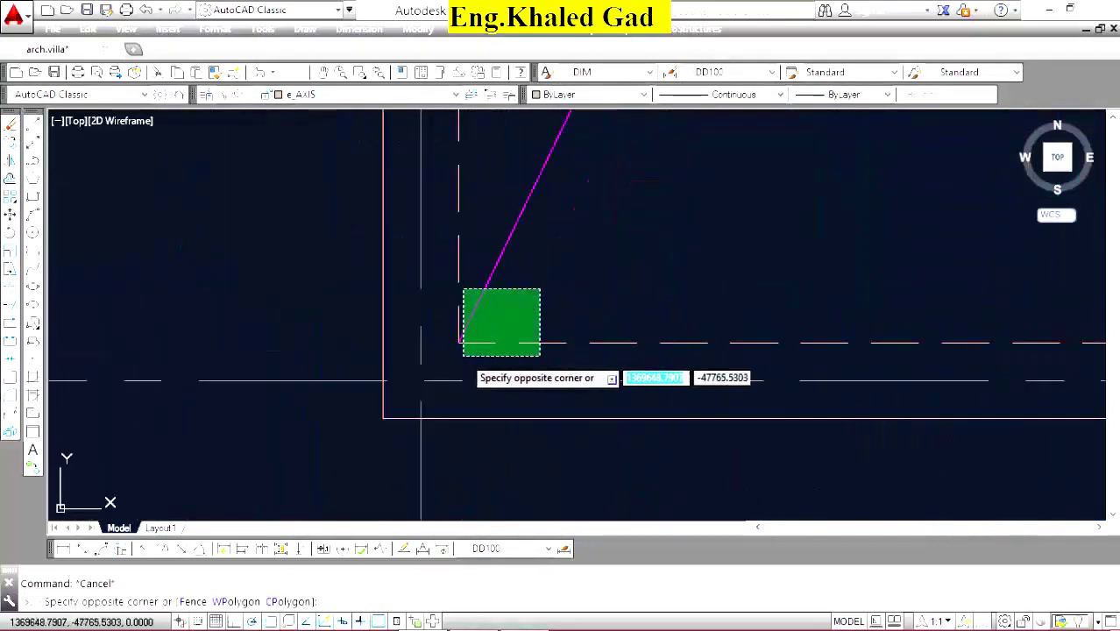
pyautogui.click(463, 356)
# Delete the second INVERTED BEAM label and the dashed line by the column.
pyautogui.scroll(3, 650, 375)
pyautogui.click(664, 300)
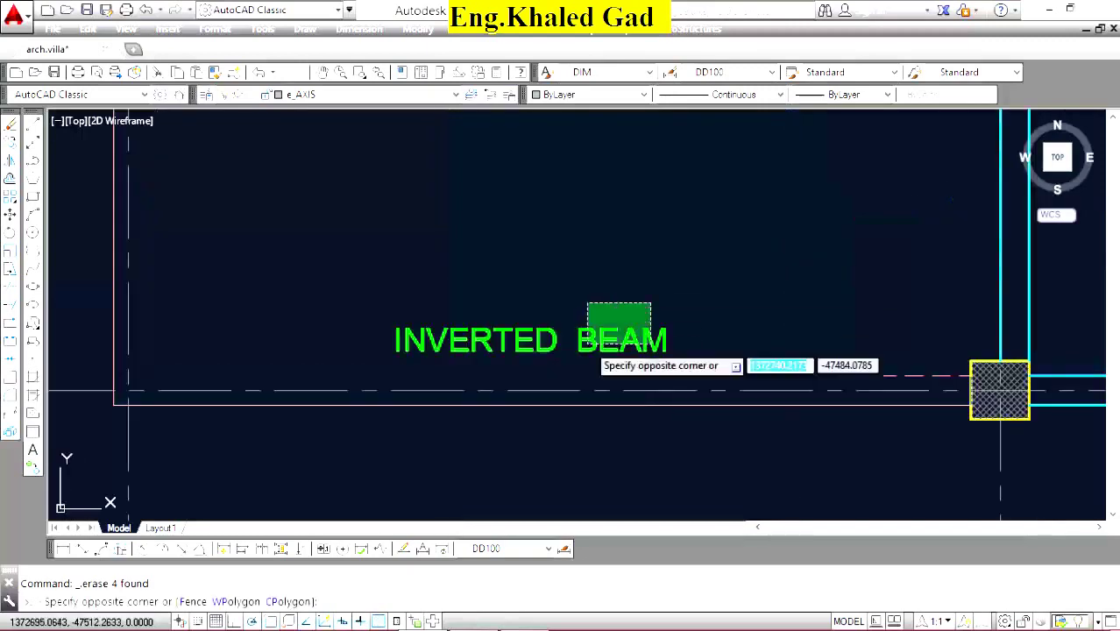
pyautogui.click(577, 350)
pyautogui.press('Delete')
pyautogui.scroll(-3, 649, 395)
pyautogui.scroll(6, 641, 397)
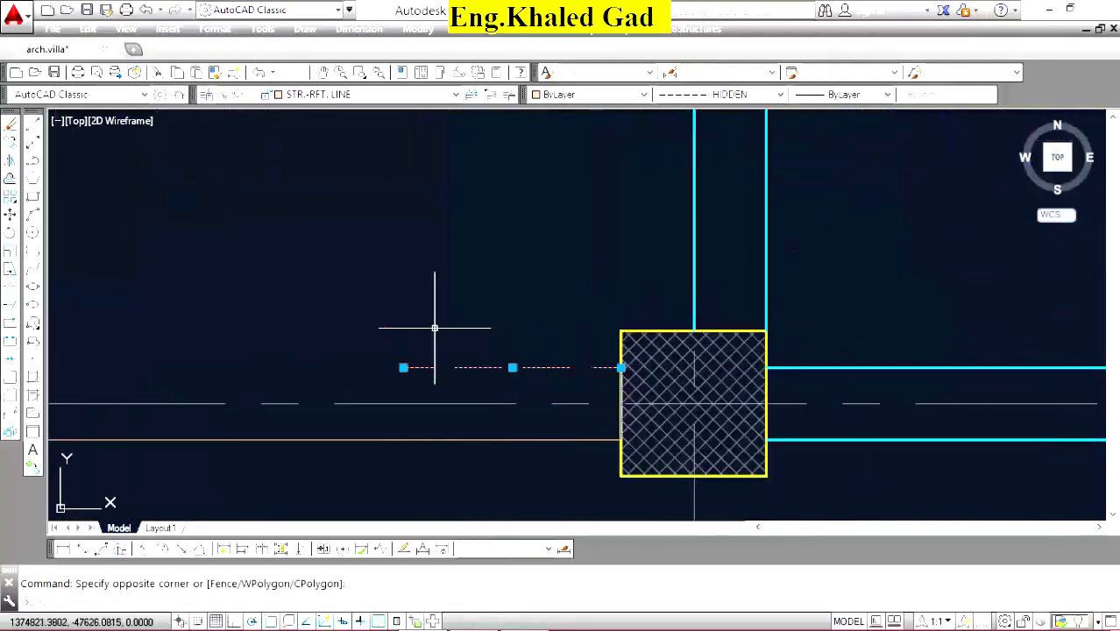
pyautogui.click(434, 327)
pyautogui.press('Delete')
# Match the dashed hidden beam style onto the remaining outer beam lines.
pyautogui.scroll(-5, 434, 328)
pyautogui.scroll(-3, 526, 351)
pyautogui.scroll(6, 563, 298)
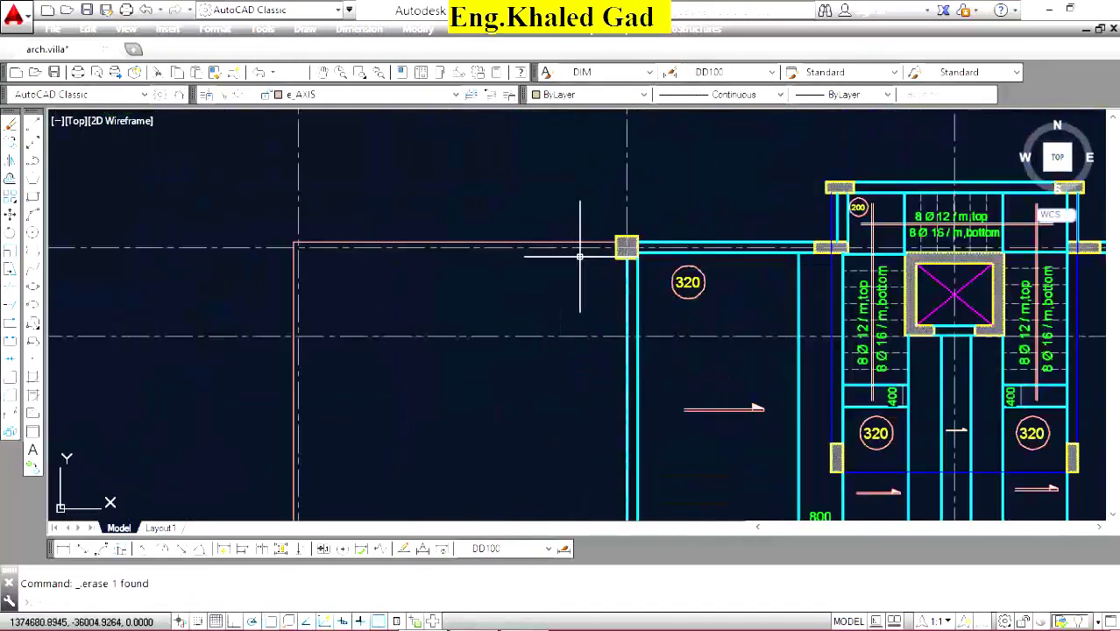
pyautogui.scroll(-5, 625, 283)
pyautogui.scroll(4, 613, 246)
pyautogui.scroll(3, 631, 205)
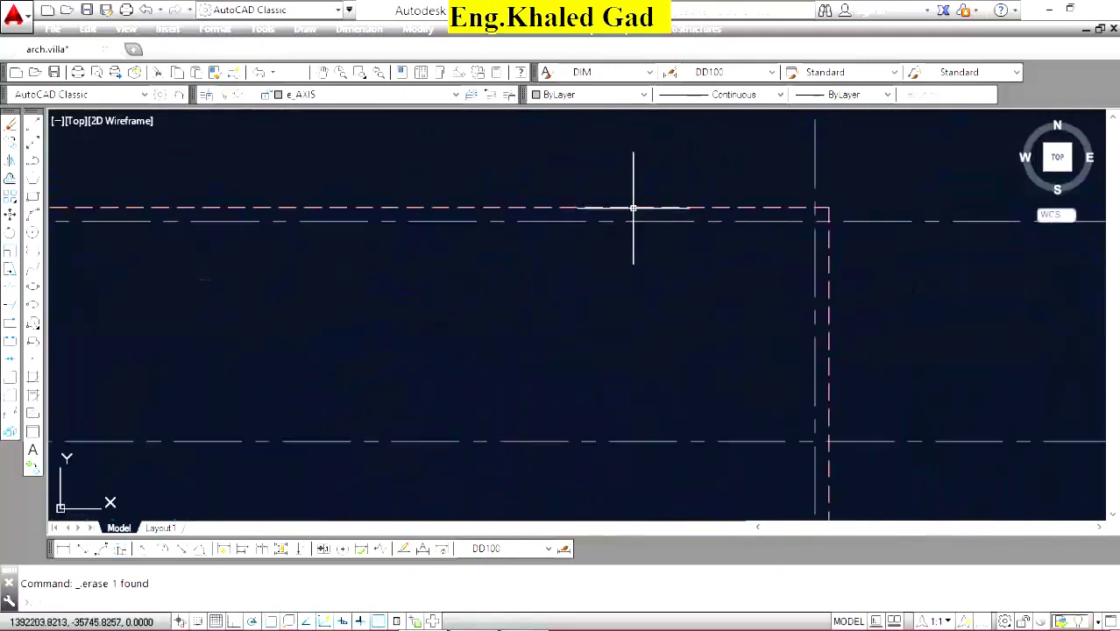
pyautogui.click(633, 208)
pyautogui.click(508, 169)
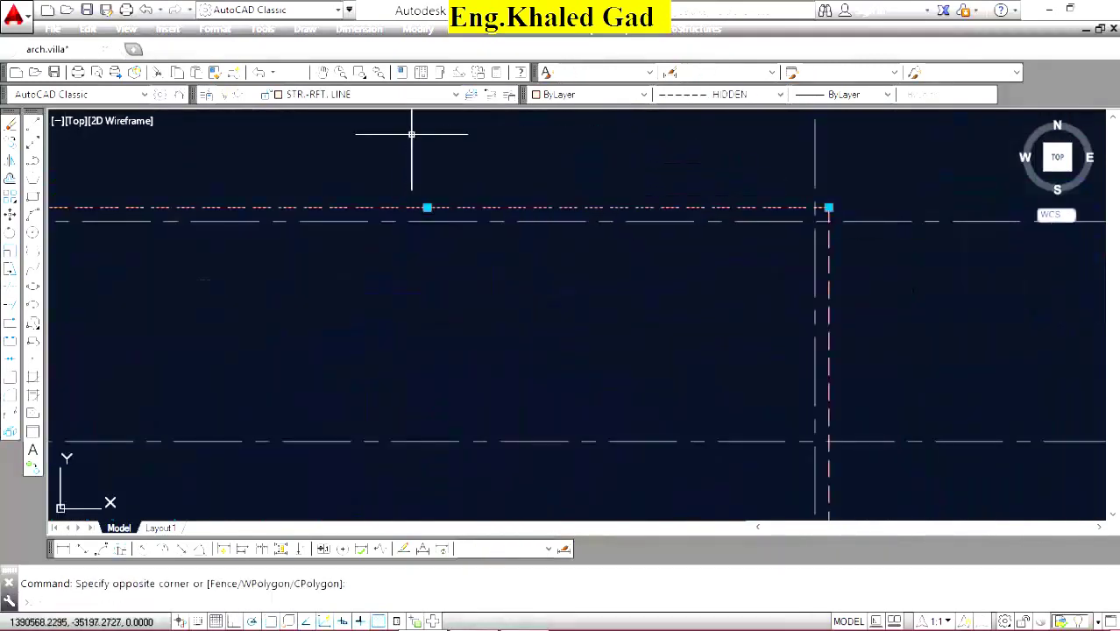
pyautogui.click(233, 72)
pyautogui.scroll(-4, 676, 253)
pyautogui.scroll(-3, 575, 250)
pyautogui.scroll(6, 430, 247)
pyautogui.scroll(1, 463, 287)
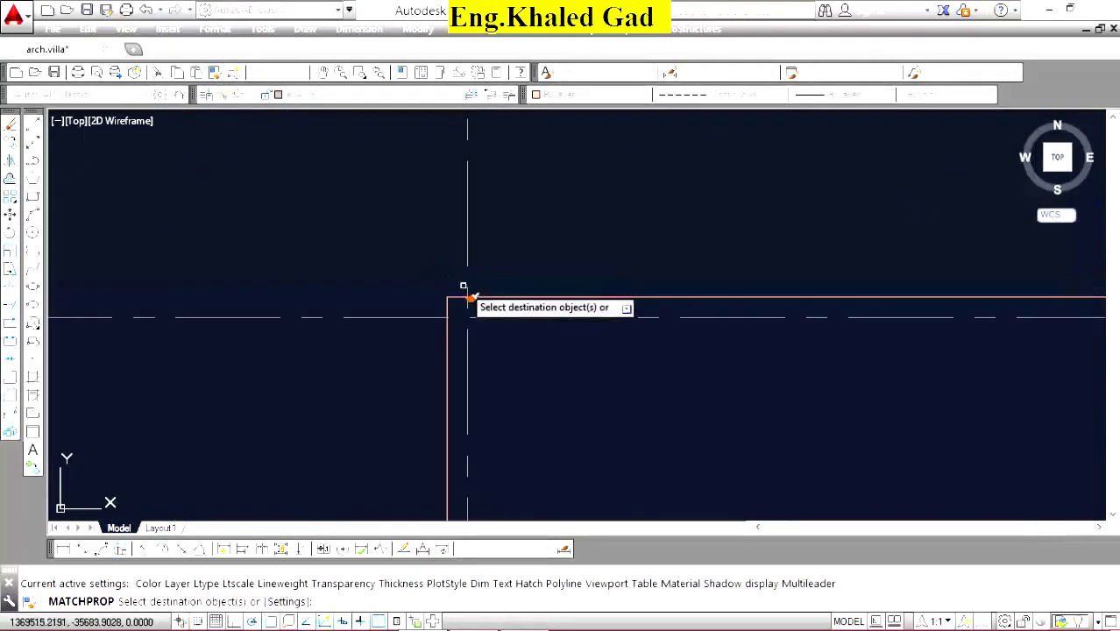
pyautogui.click(464, 287)
pyautogui.scroll(-5, 513, 212)
pyautogui.scroll(5, 505, 351)
pyautogui.scroll(2, 481, 379)
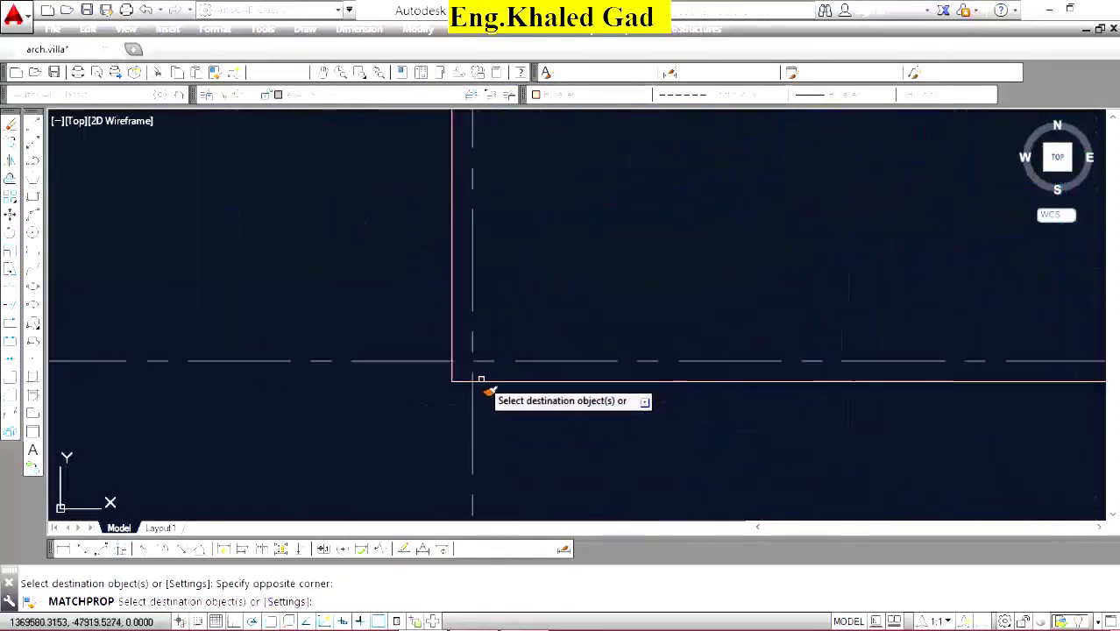
pyautogui.rightClick(405, 300)
pyautogui.click(438, 325)
pyautogui.scroll(-3, 550, 369)
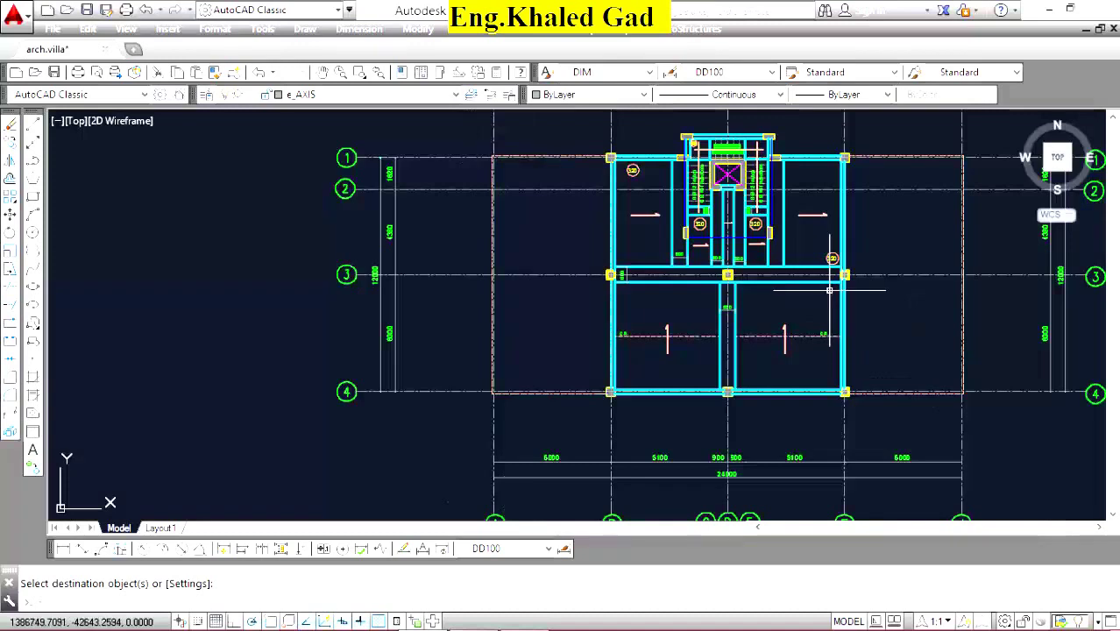
# Delete the stair hatch, stair lines and stray lines in the lower bay.
pyautogui.scroll(4, 711, 189)
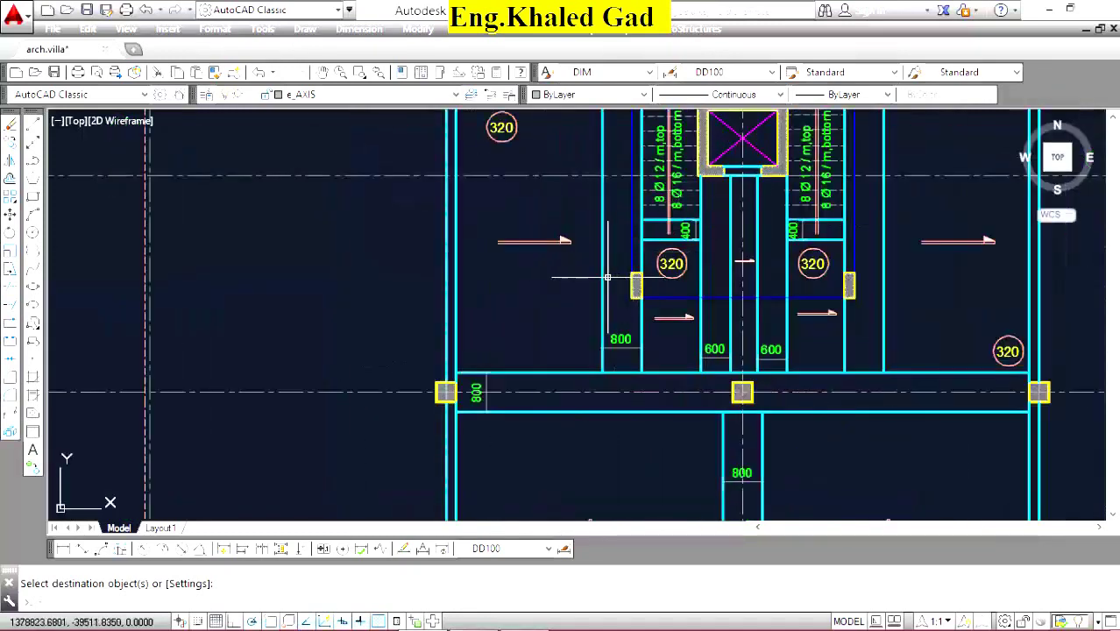
pyautogui.click(612, 209)
pyautogui.click(546, 343)
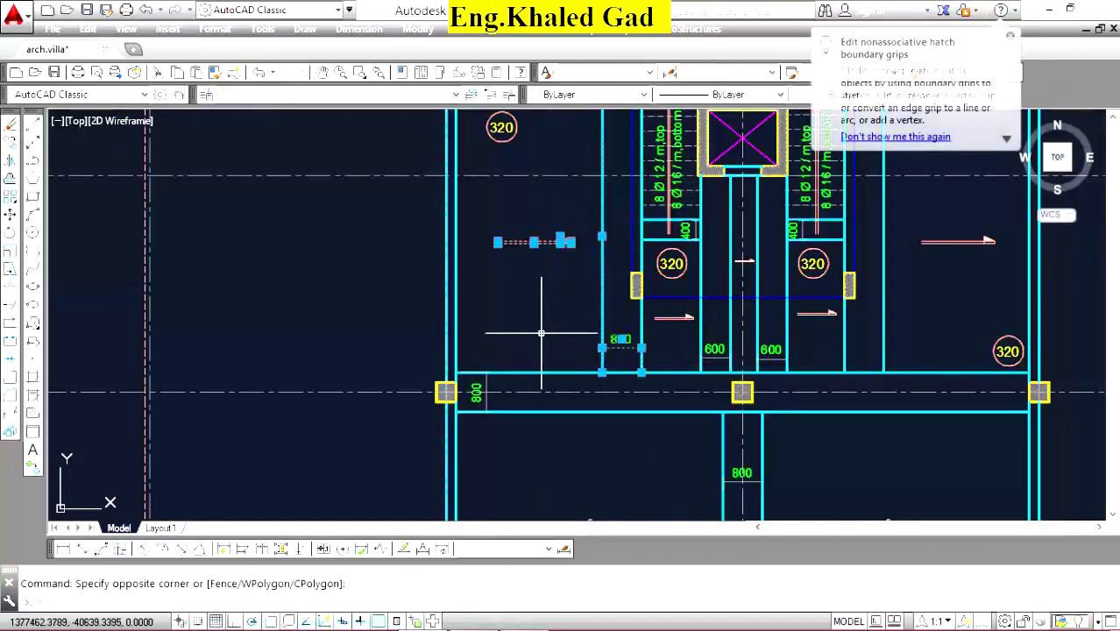
pyautogui.press('Delete')
pyautogui.click(499, 229)
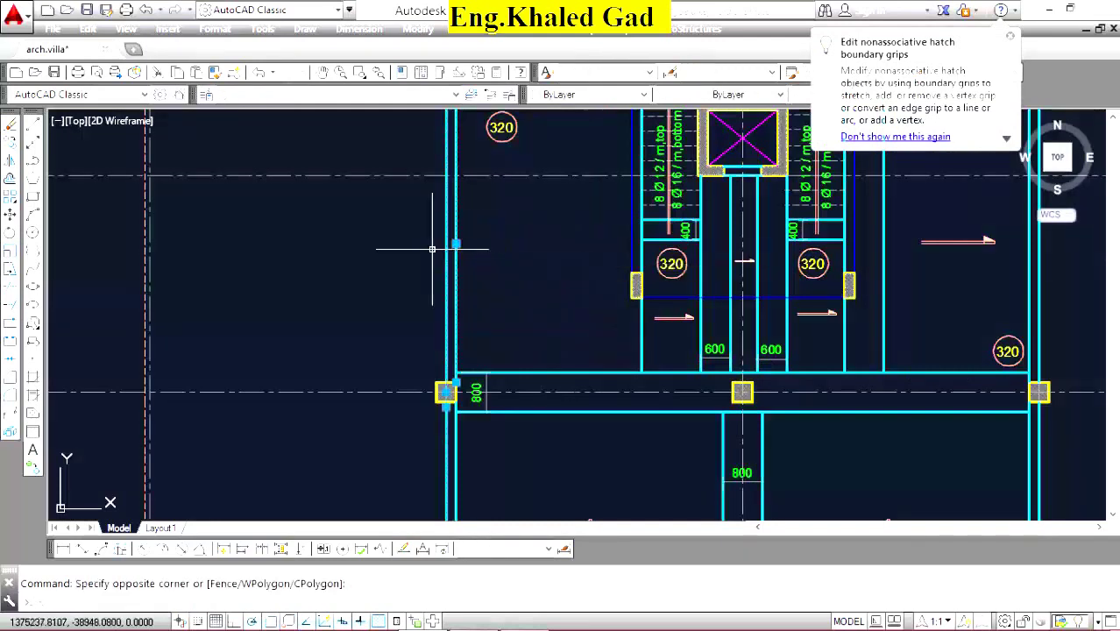
pyautogui.press('Escape')
pyautogui.scroll(-5, 483, 263)
pyautogui.scroll(5, 451, 262)
pyautogui.scroll(3, 451, 261)
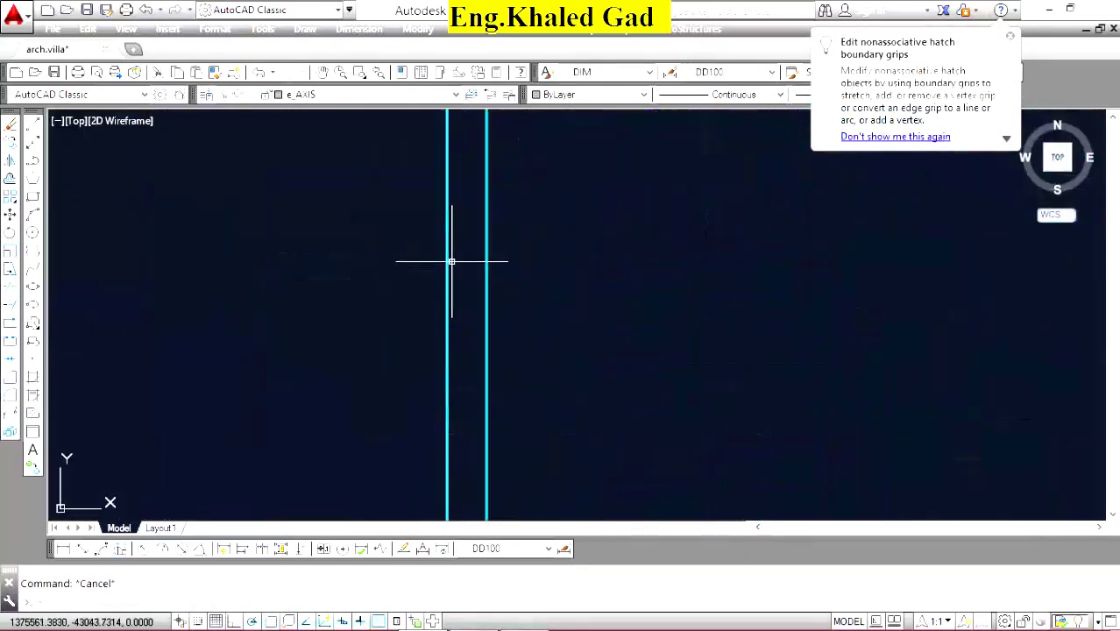
pyautogui.click(488, 269)
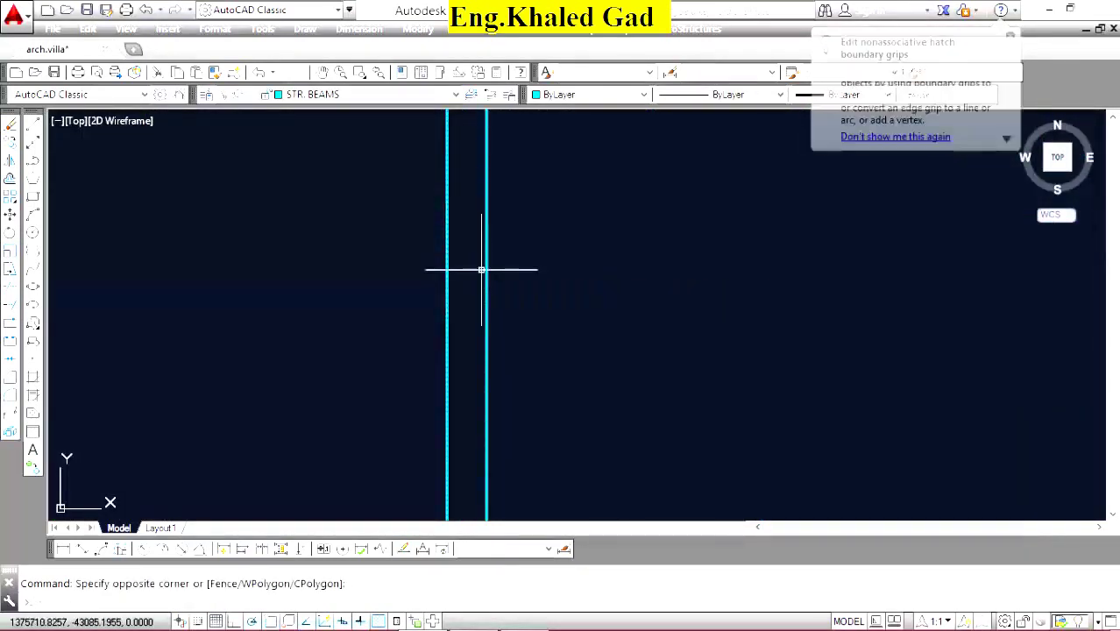
pyautogui.click(488, 289)
pyautogui.press('Delete')
pyautogui.scroll(-3, 493, 307)
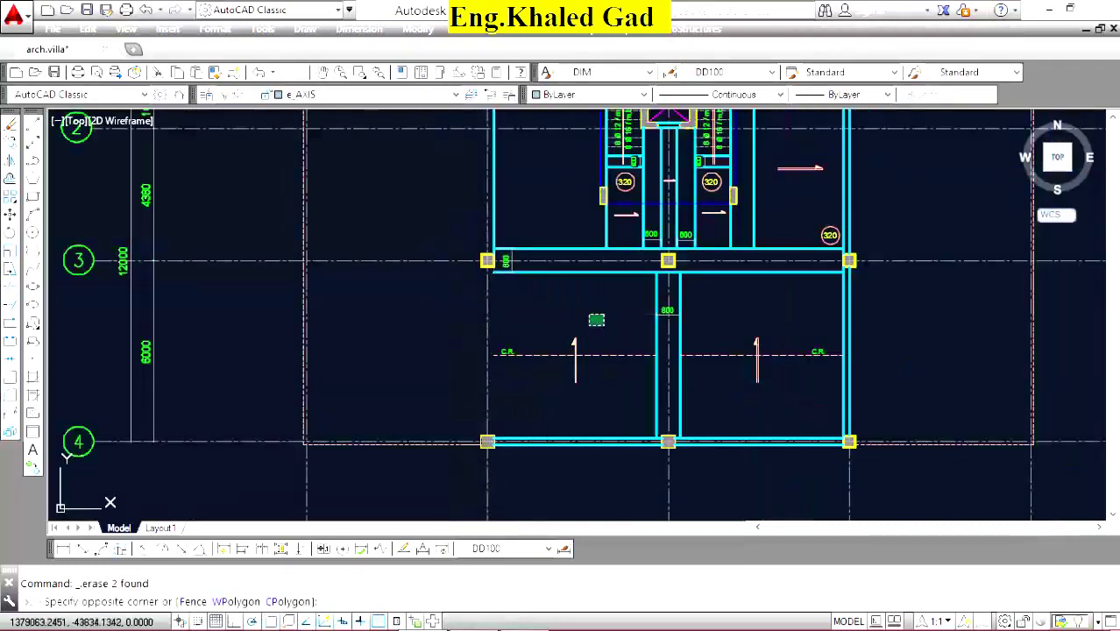
# Erase the left and right C.R. labels with their slab arrows.
pyautogui.click(495, 412)
pyautogui.press('Delete')
pyautogui.scroll(2, 755, 350)
pyautogui.click(870, 292)
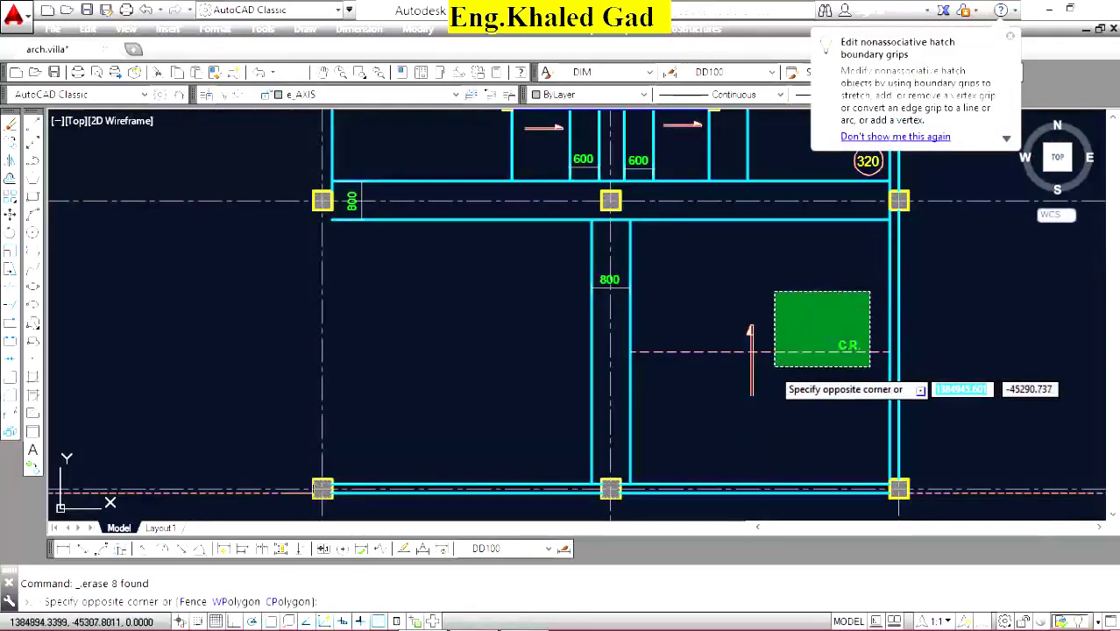
pyautogui.click(774, 366)
pyautogui.press('Delete')
# Erase the middle column on axis 3 and the interior beam lines with their 800 label.
pyautogui.scroll(2, 583, 176)
pyautogui.click(793, 328)
pyautogui.press('Delete')
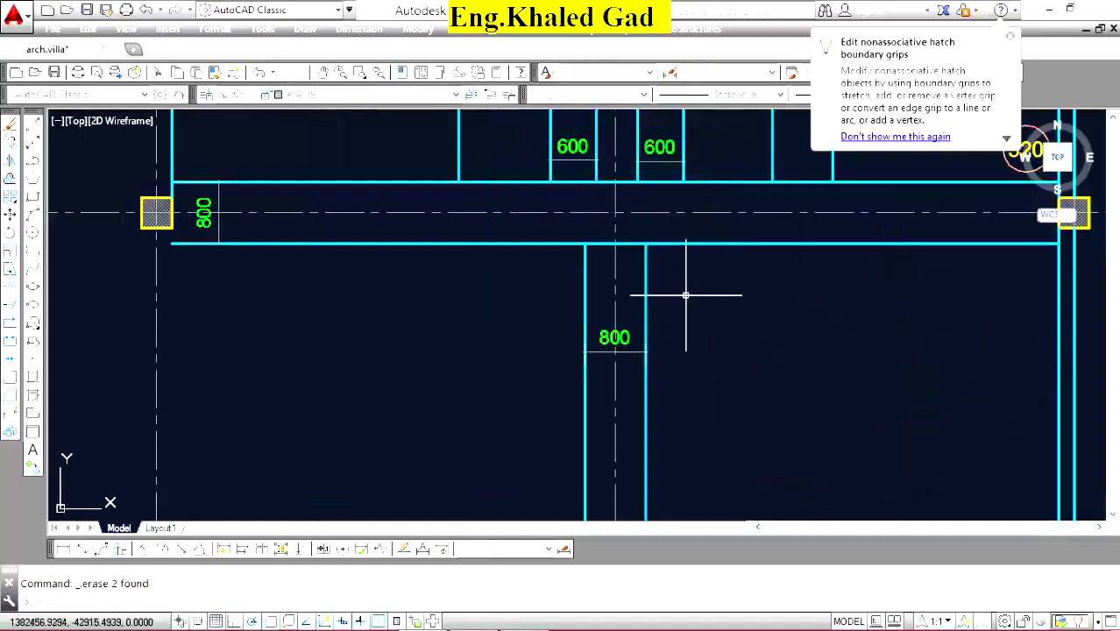
pyautogui.click(676, 300)
pyautogui.click(561, 350)
pyautogui.click(600, 314)
pyautogui.click(599, 342)
pyautogui.press('Delete')
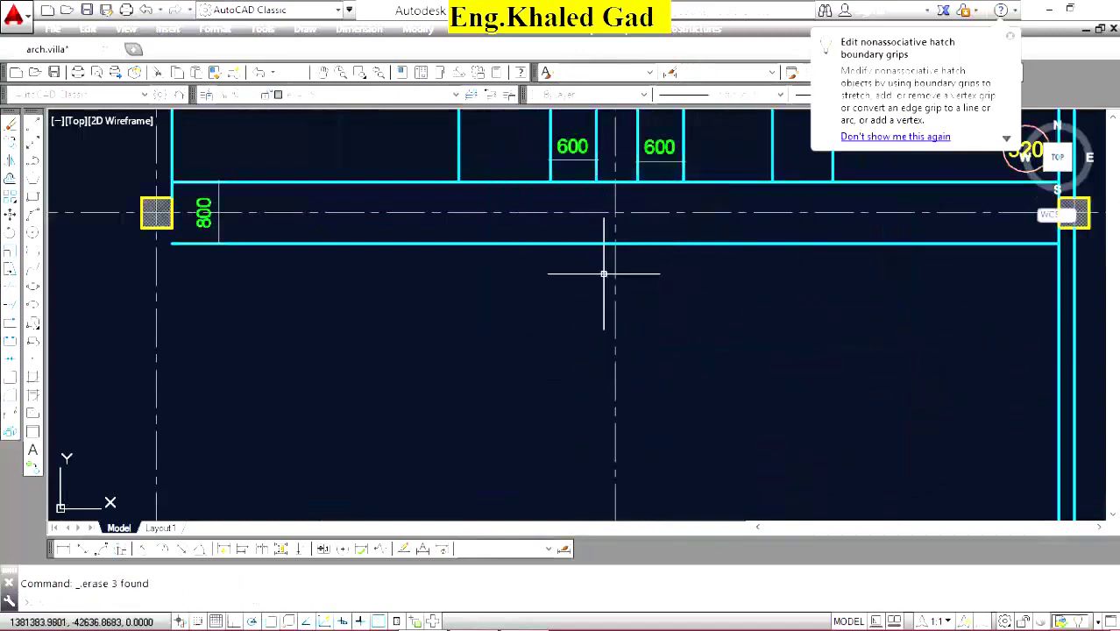
pyautogui.scroll(-3, 605, 267)
pyautogui.scroll(3, 580, 375)
pyautogui.scroll(2, 512, 351)
pyautogui.scroll(2, 340, 315)
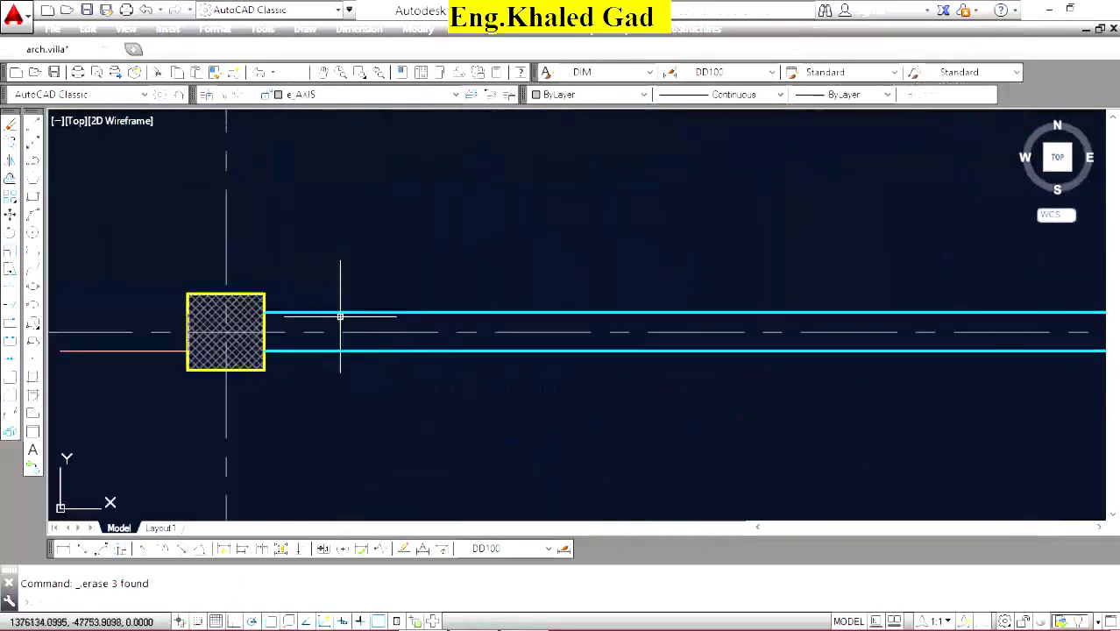
pyautogui.scroll(-5, 420, 351)
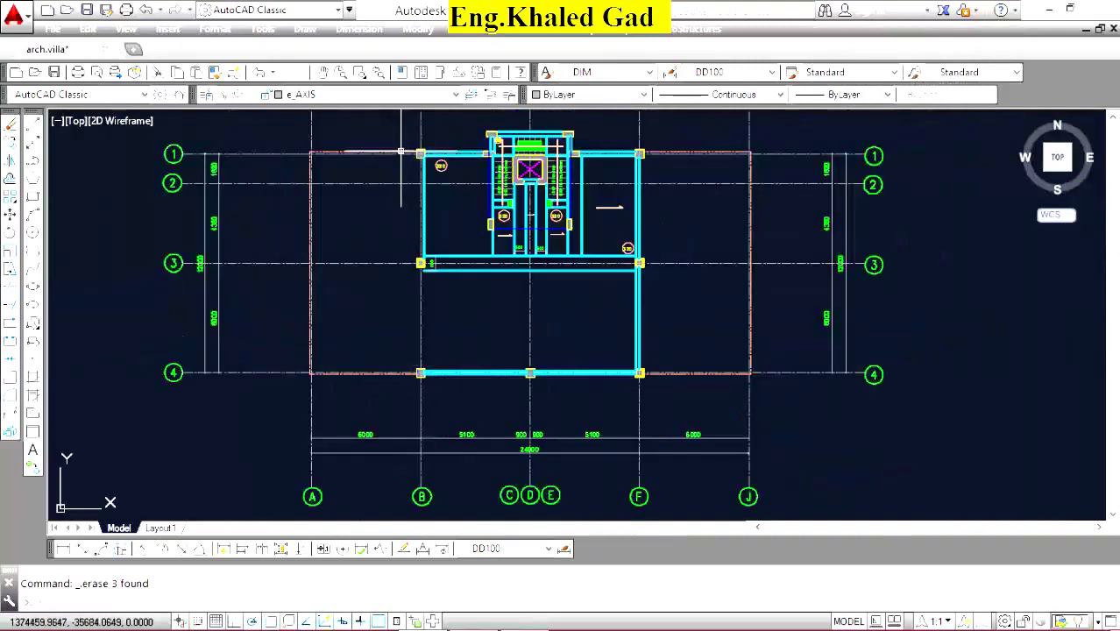
pyautogui.scroll(4, 401, 153)
pyautogui.scroll(2, 447, 167)
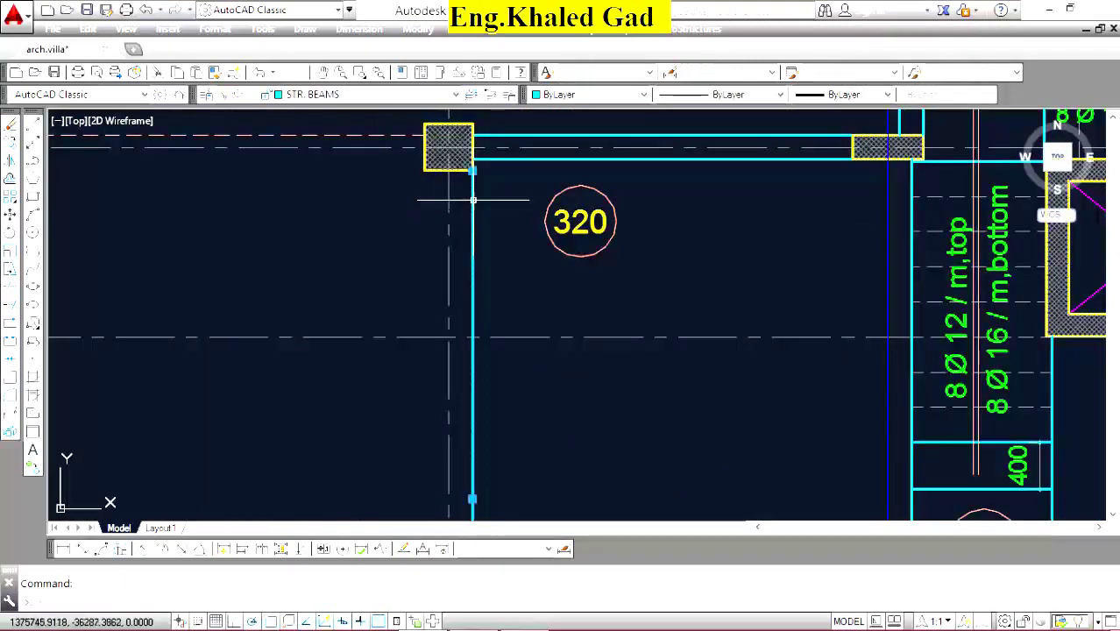
pyautogui.scroll(-3, 472, 200)
# Offset a beam edge line by 200 toward the inner side of the bay.
pyautogui.click(474, 325)
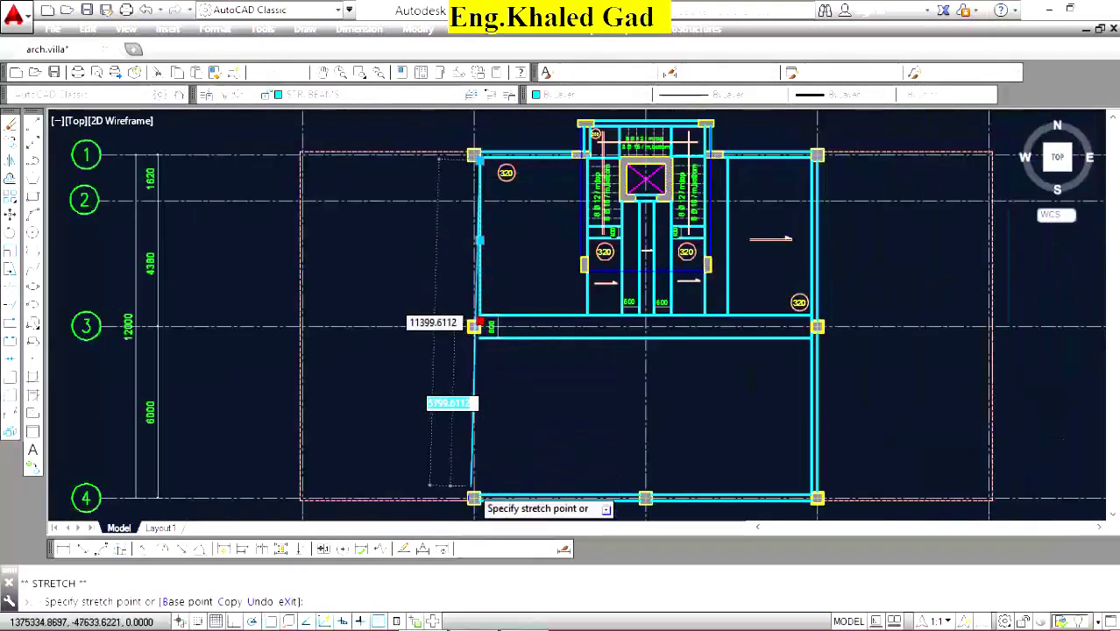
pyautogui.scroll(5, 478, 508)
pyautogui.scroll(2, 496, 508)
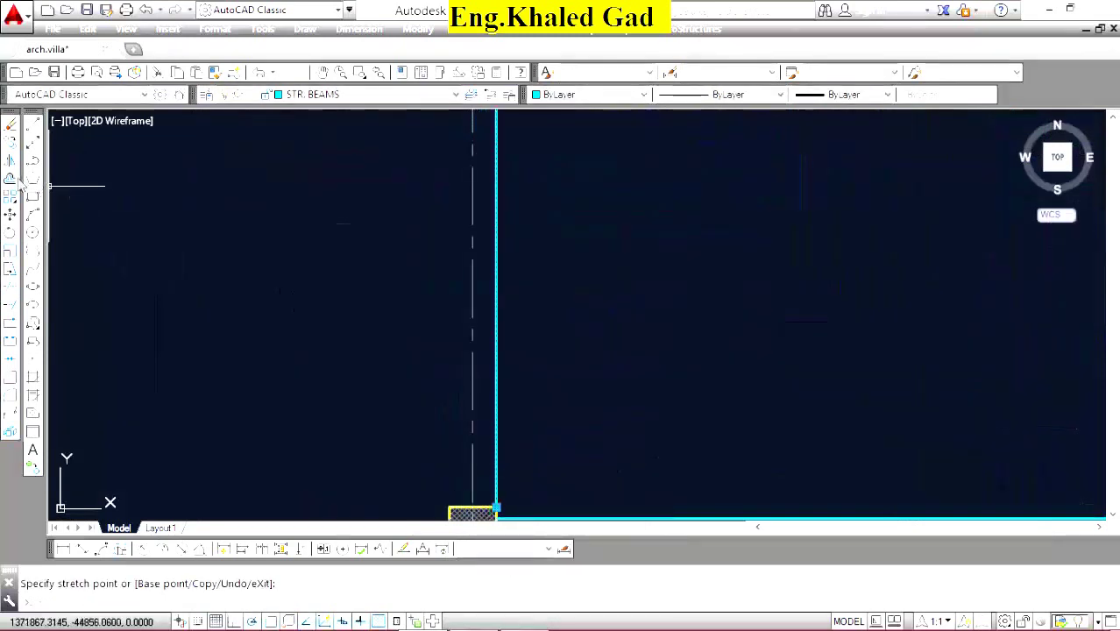
pyautogui.click(11, 179)
pyautogui.press('Return')
pyautogui.click(473, 270)
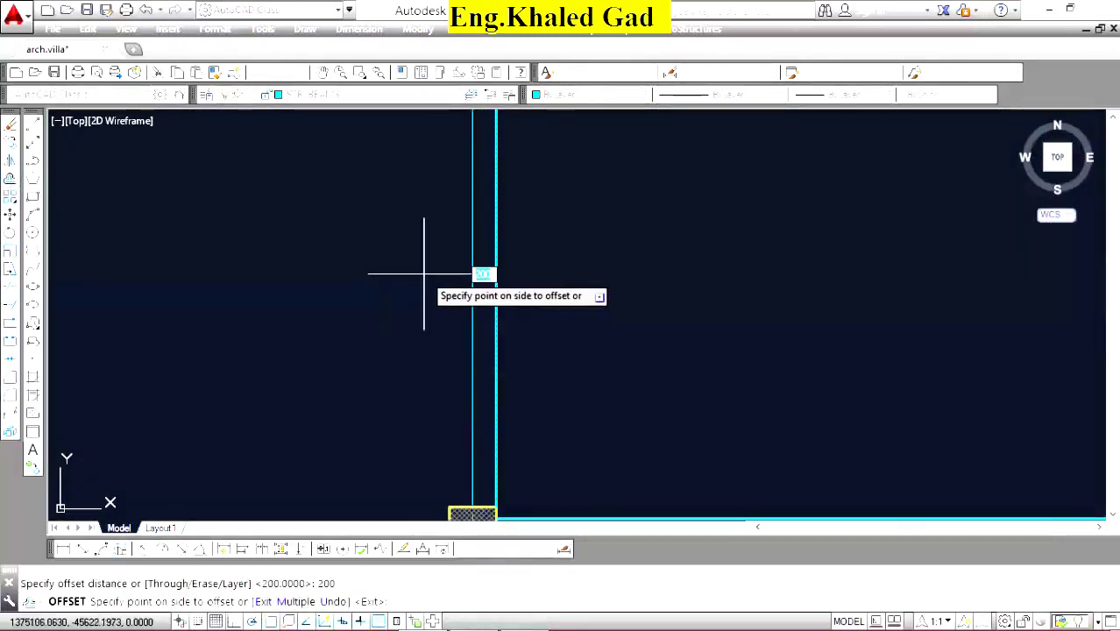
pyautogui.click(438, 267)
pyautogui.scroll(-5, 432, 321)
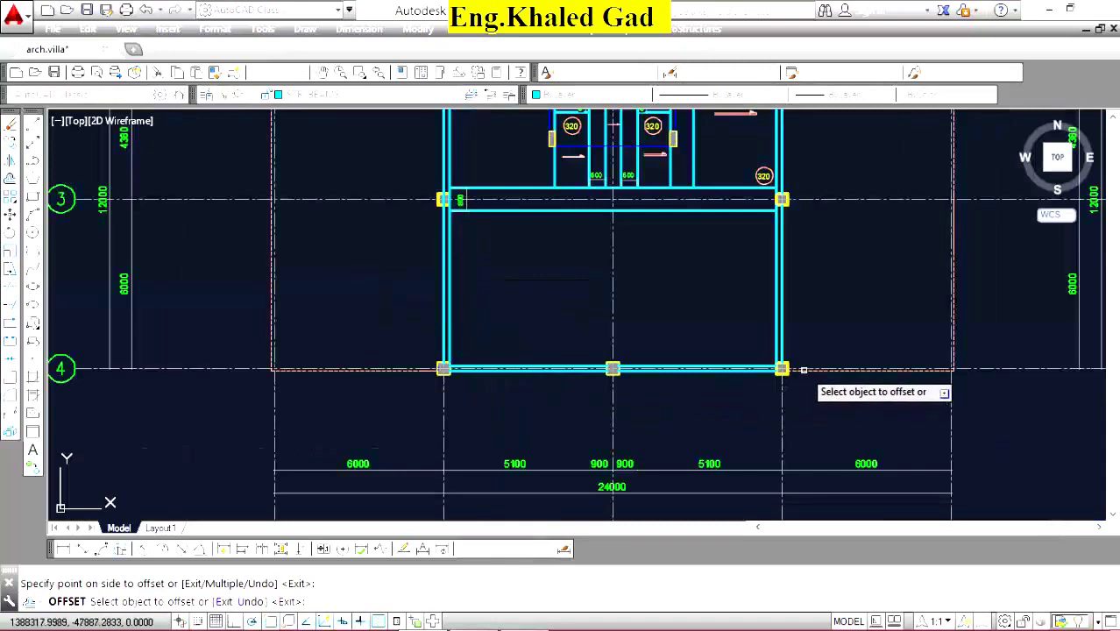
pyautogui.scroll(-4, 670, 380)
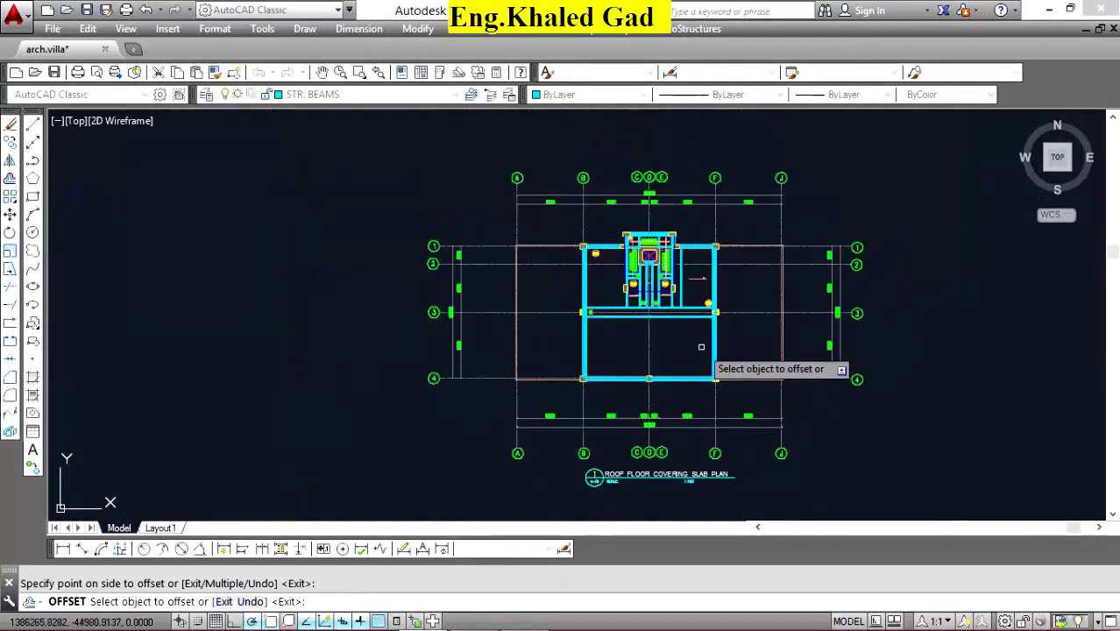
pyautogui.scroll(4, 694, 234)
pyautogui.rightClick(680, 216)
pyautogui.click(701, 221)
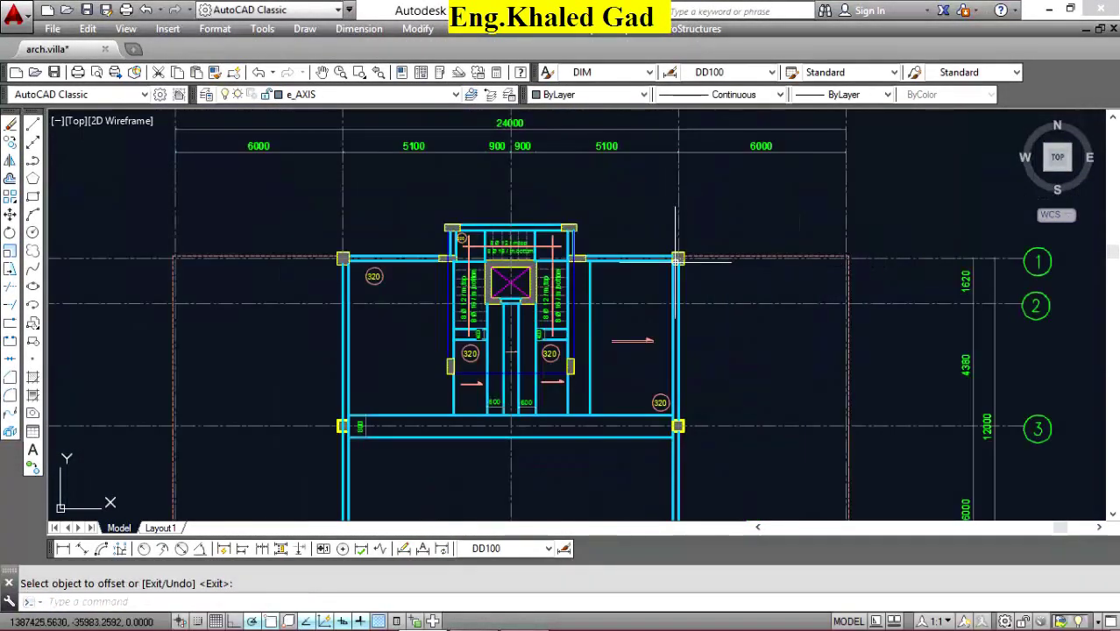
# Grip-stretch the beam edge line near the column out to the column corner.
pyautogui.scroll(3, 678, 260)
pyautogui.scroll(4, 654, 219)
pyautogui.click(643, 244)
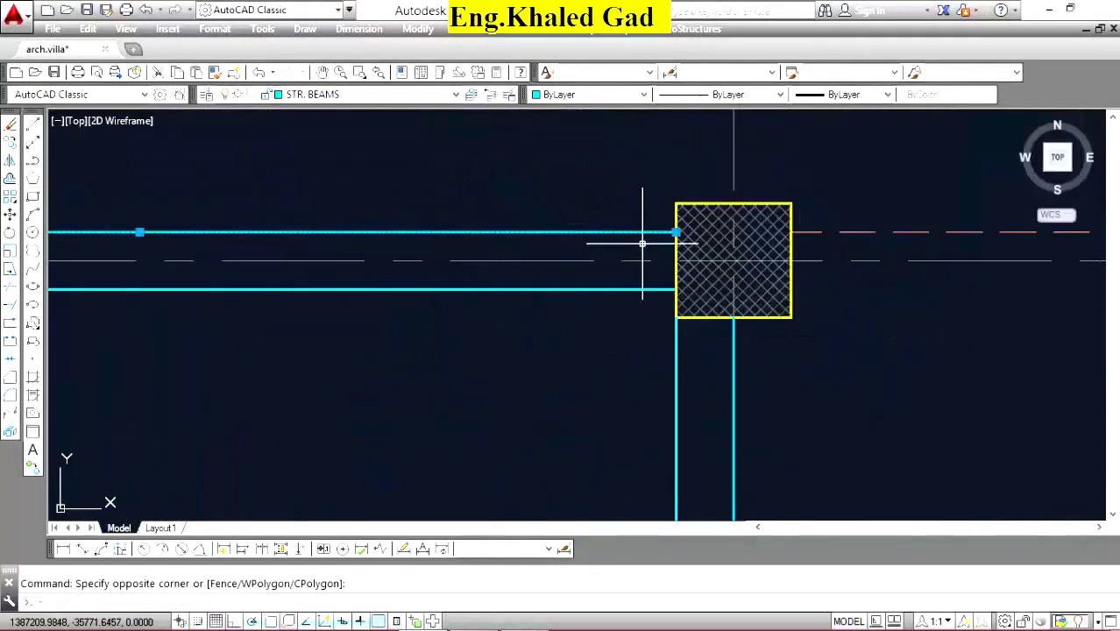
pyautogui.click(676, 231)
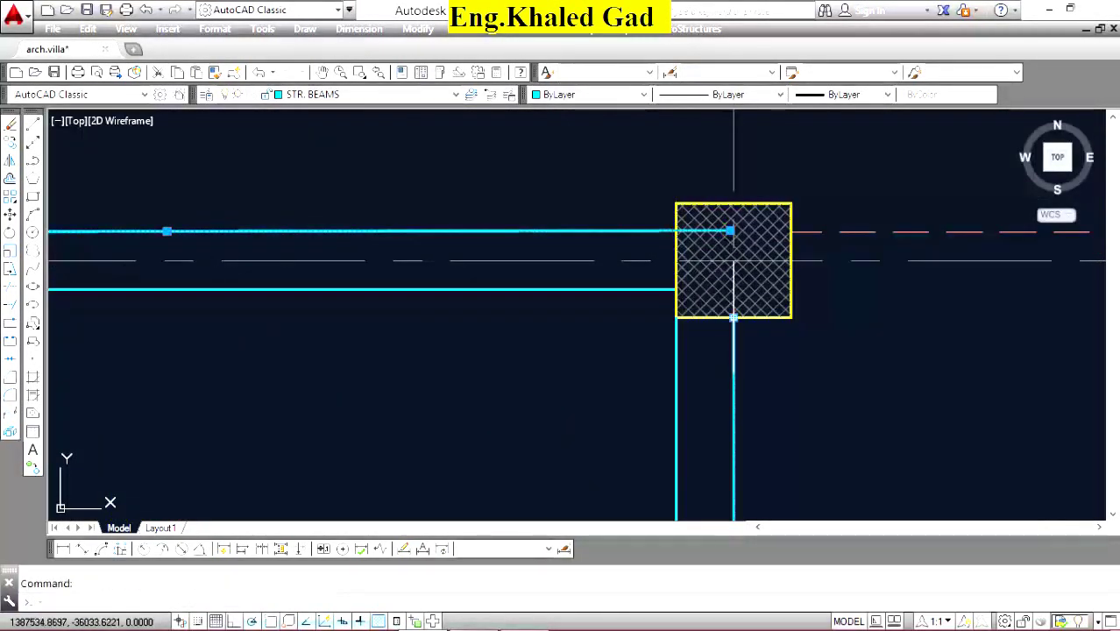
pyautogui.click(730, 232)
pyautogui.press('Escape')
# Erase the corner column, including its hatch and leftover line pieces.
pyautogui.click(820, 292)
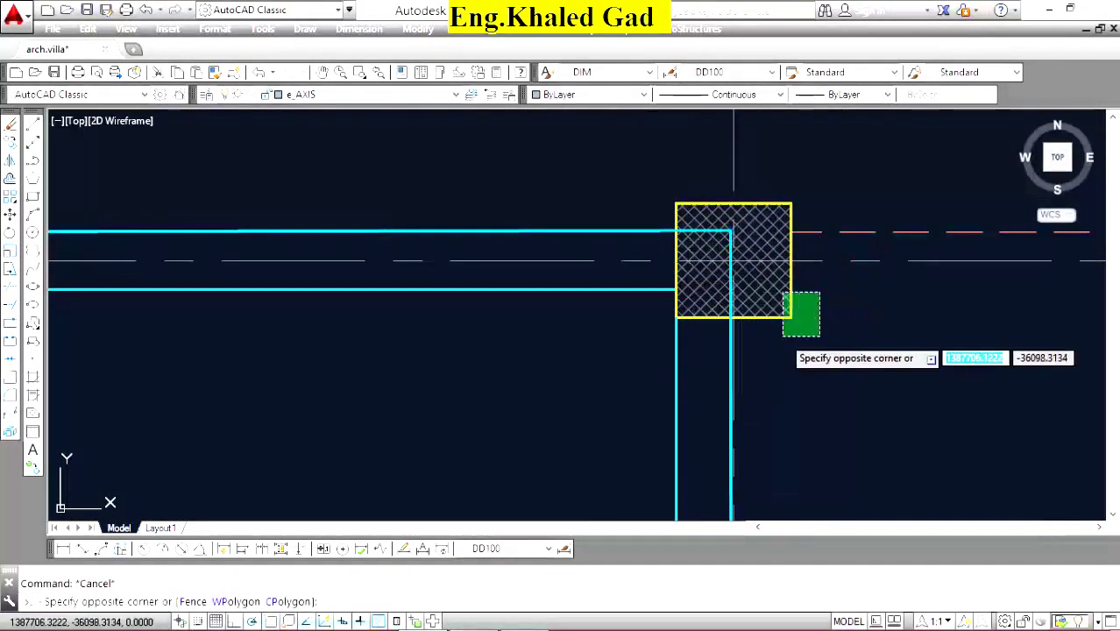
pyautogui.click(779, 336)
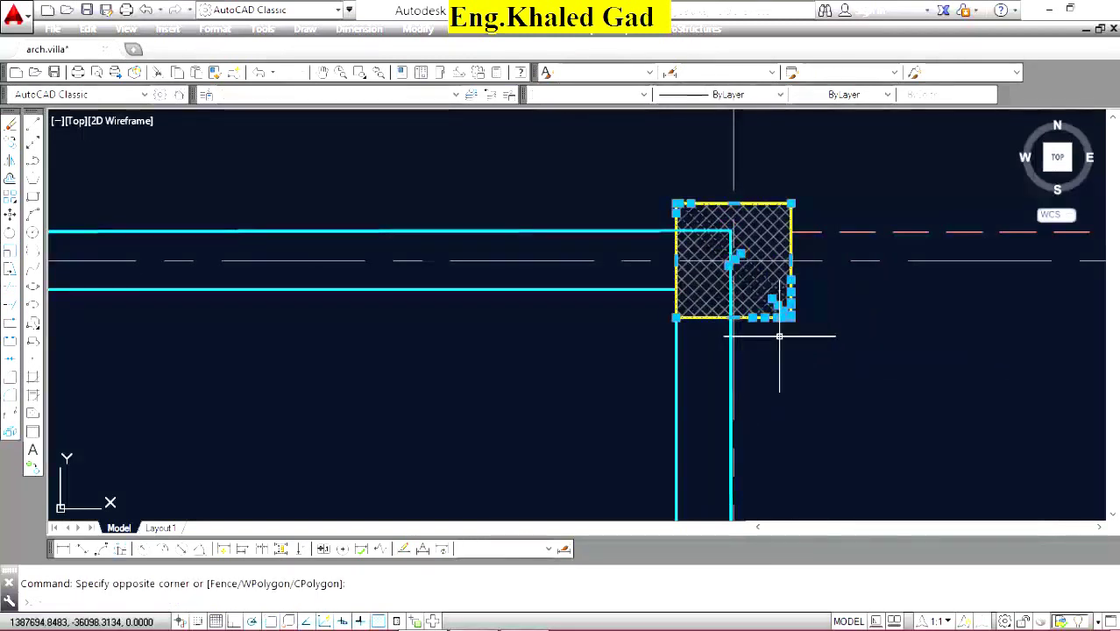
pyautogui.press('Delete')
pyautogui.click(776, 211)
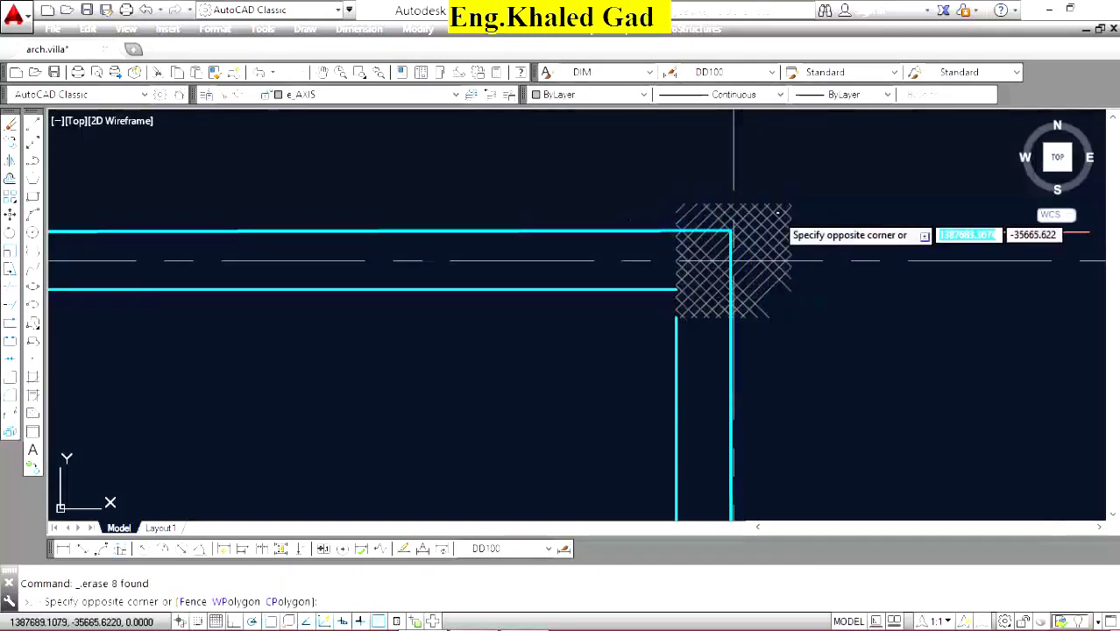
pyautogui.click(701, 147)
pyautogui.click(574, 167)
pyautogui.click(789, 319)
pyautogui.press('Delete')
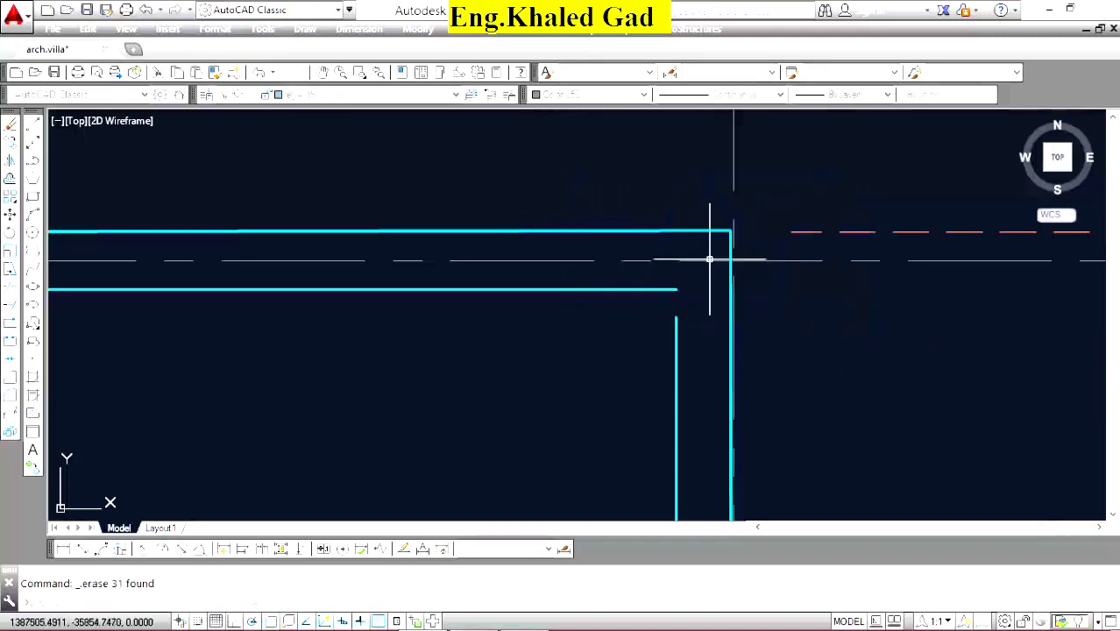
pyautogui.scroll(-3, 669, 208)
pyautogui.scroll(3, 668, 208)
# Erase the right corner column hatch after abandoning a beam-end stretch.
pyautogui.click(664, 302)
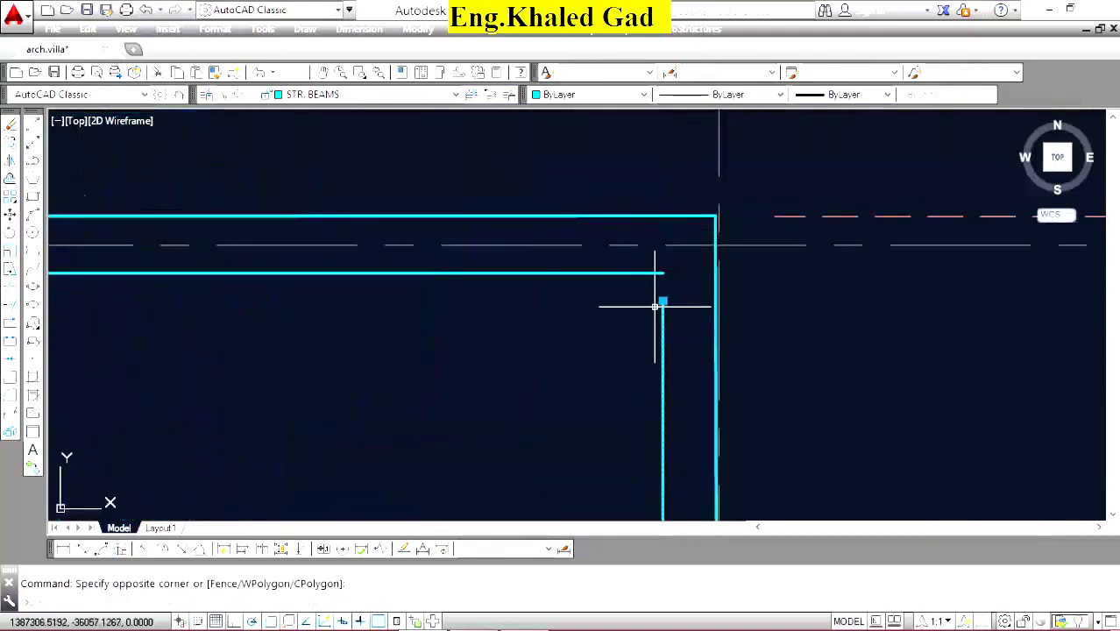
pyautogui.click(631, 254)
pyautogui.click(662, 274)
pyautogui.press('Escape')
pyautogui.scroll(-3, 656, 215)
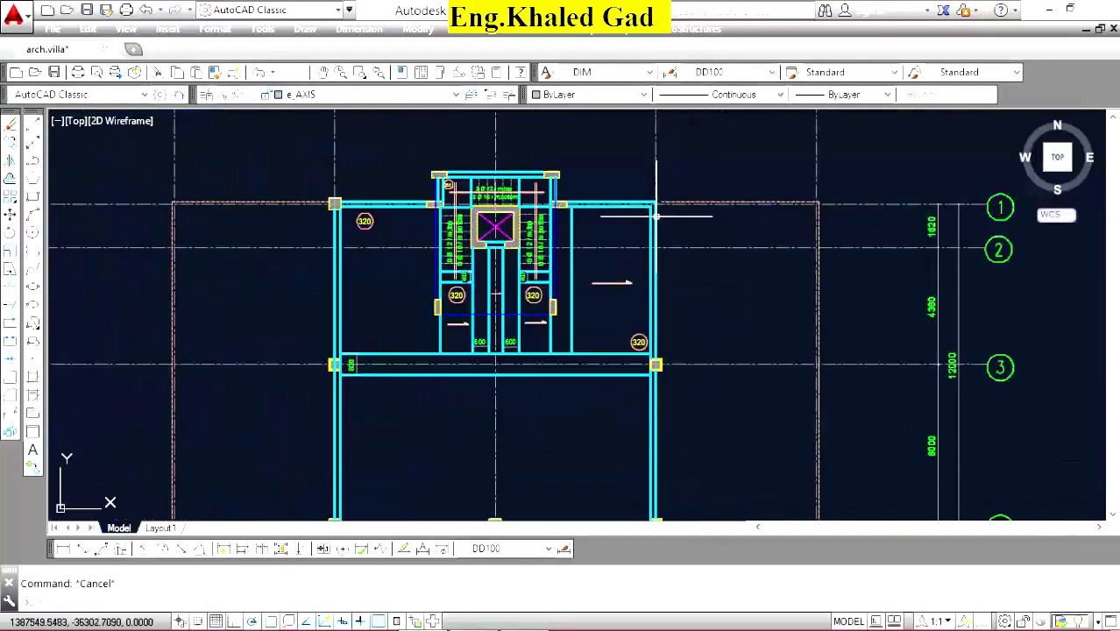
pyautogui.scroll(3, 656, 363)
pyautogui.scroll(2, 663, 350)
pyautogui.click(662, 346)
pyautogui.click(744, 392)
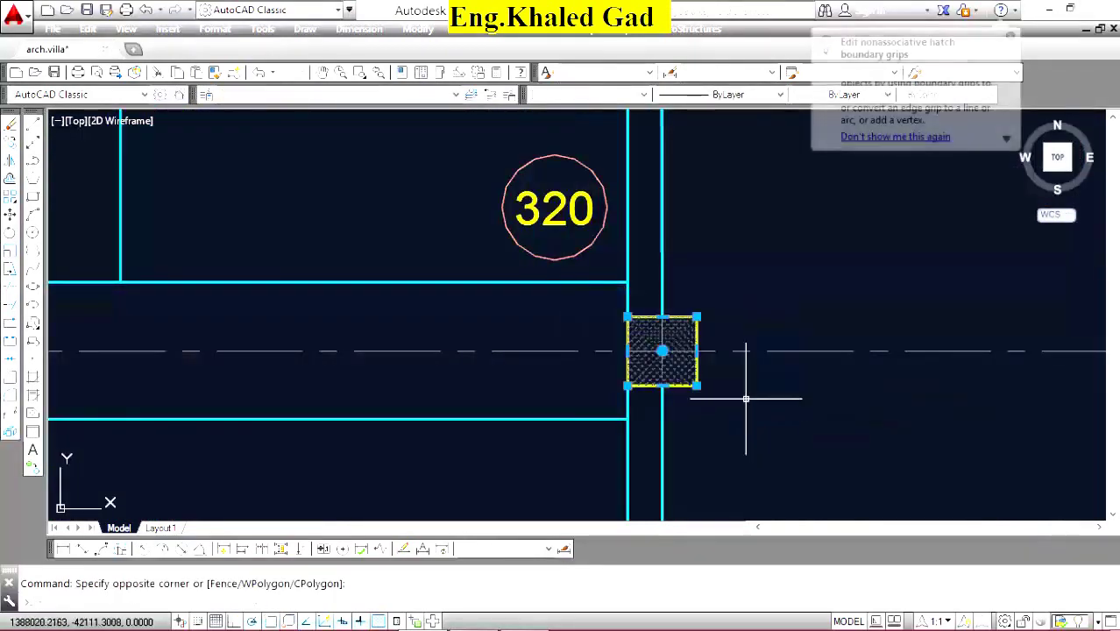
pyautogui.press('Delete')
# Delete the beam lines at that corner and the 320 label.
pyautogui.scroll(2, 575, 262)
pyautogui.click(579, 294)
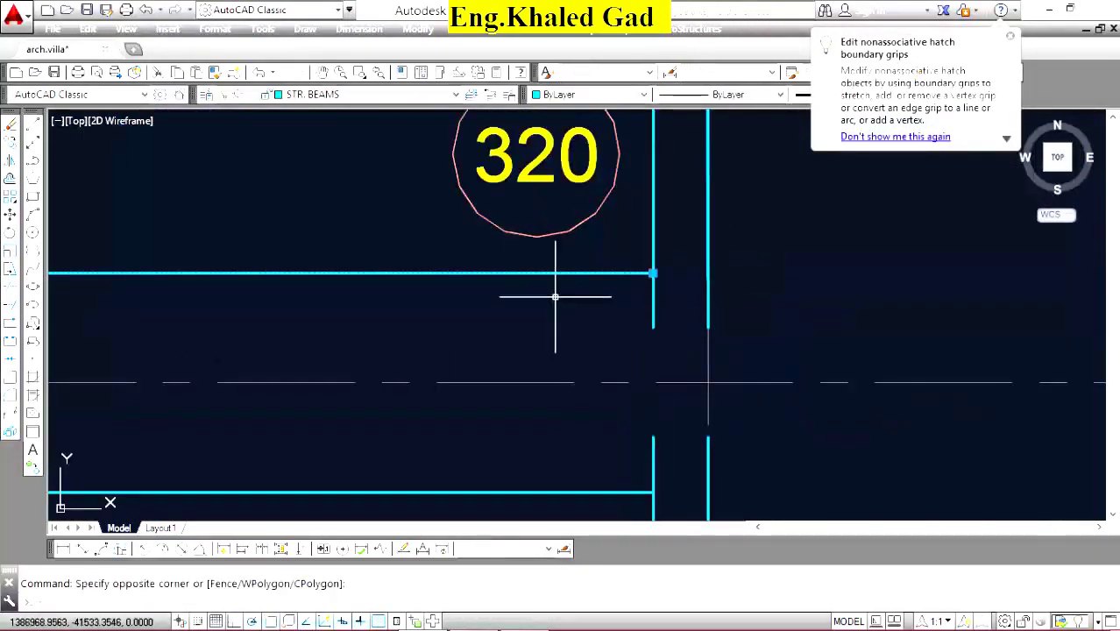
pyautogui.click(544, 254)
pyautogui.press('Delete')
pyautogui.click(529, 163)
pyautogui.press('Delete')
pyautogui.scroll(-3, 559, 243)
pyautogui.scroll(-2, 570, 305)
pyautogui.scroll(4, 561, 307)
# Stretch the window-selected beam ends to their new end point.
pyautogui.click(555, 278)
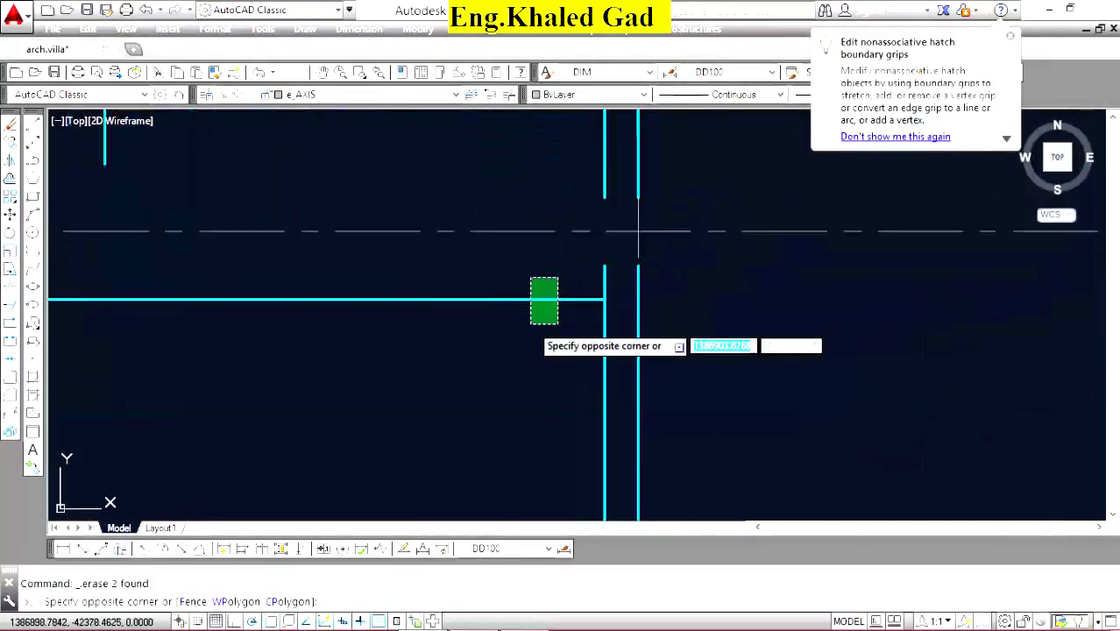
pyautogui.click(661, 252)
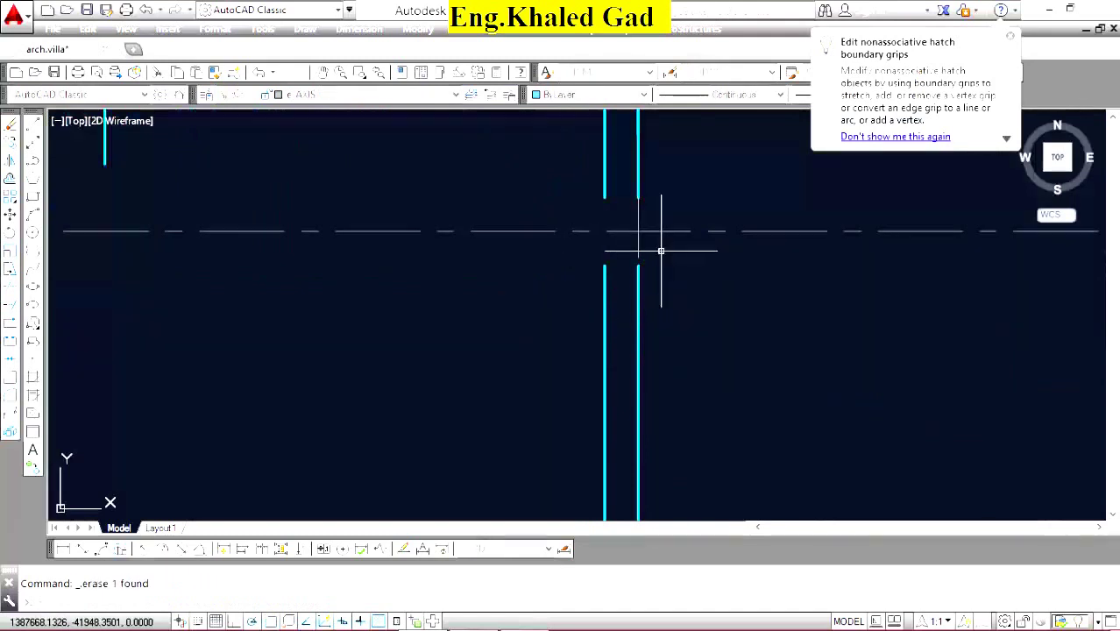
pyautogui.click(15, 291)
pyautogui.click(603, 264)
pyautogui.scroll(3, 605, 201)
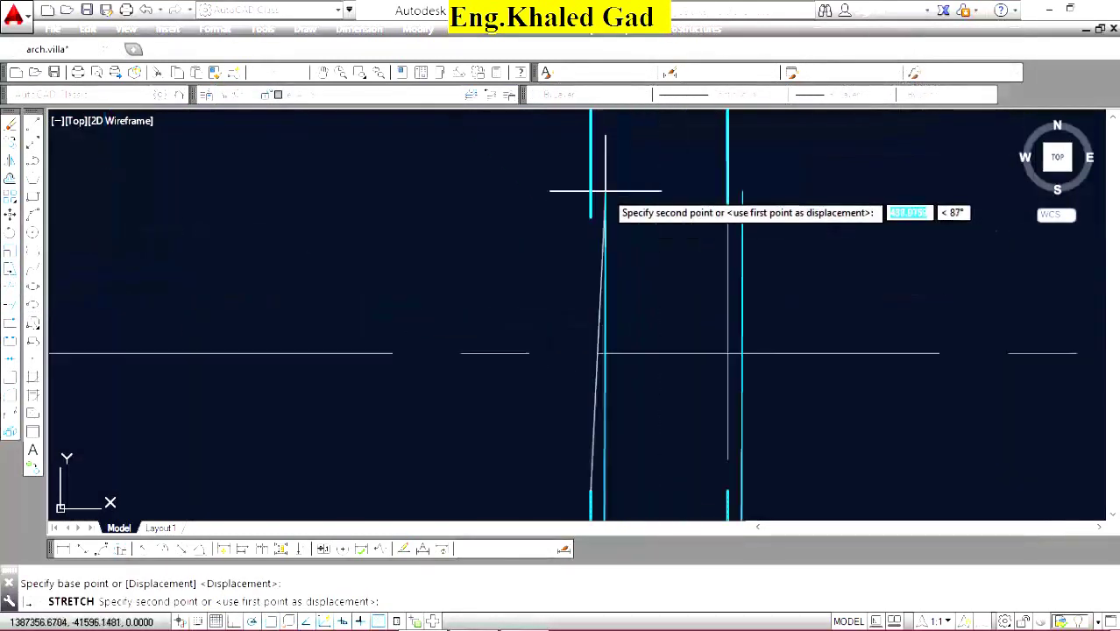
pyautogui.click(589, 223)
pyautogui.scroll(-3, 770, 258)
pyautogui.scroll(-3, 776, 287)
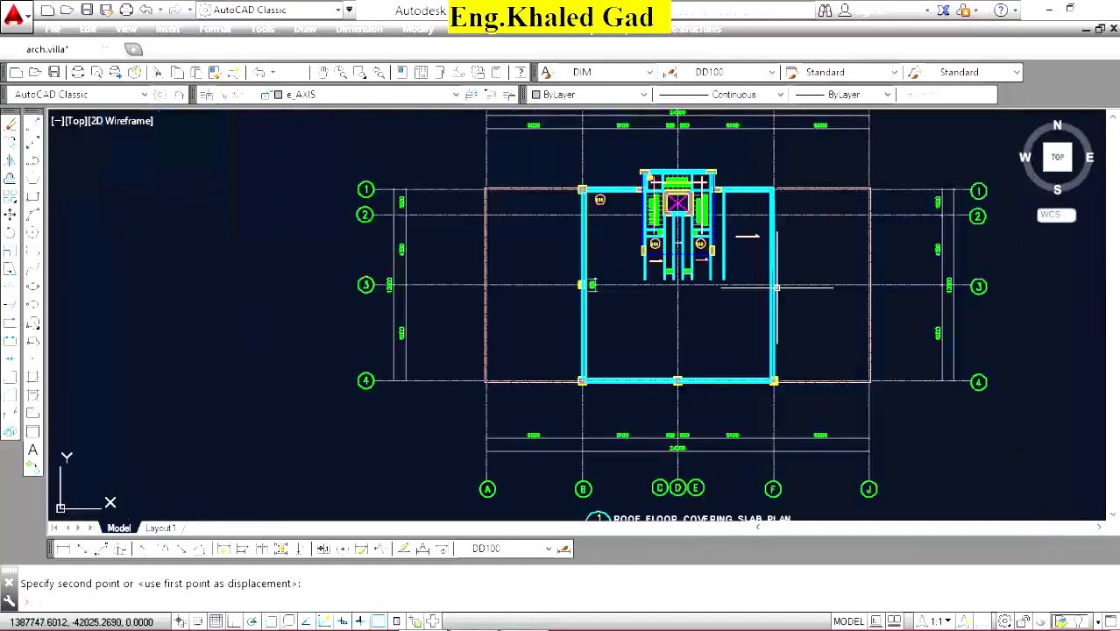
pyautogui.scroll(4, 662, 369)
# Select the middle and right columns along the slab's bottom edge.
pyautogui.click(644, 292)
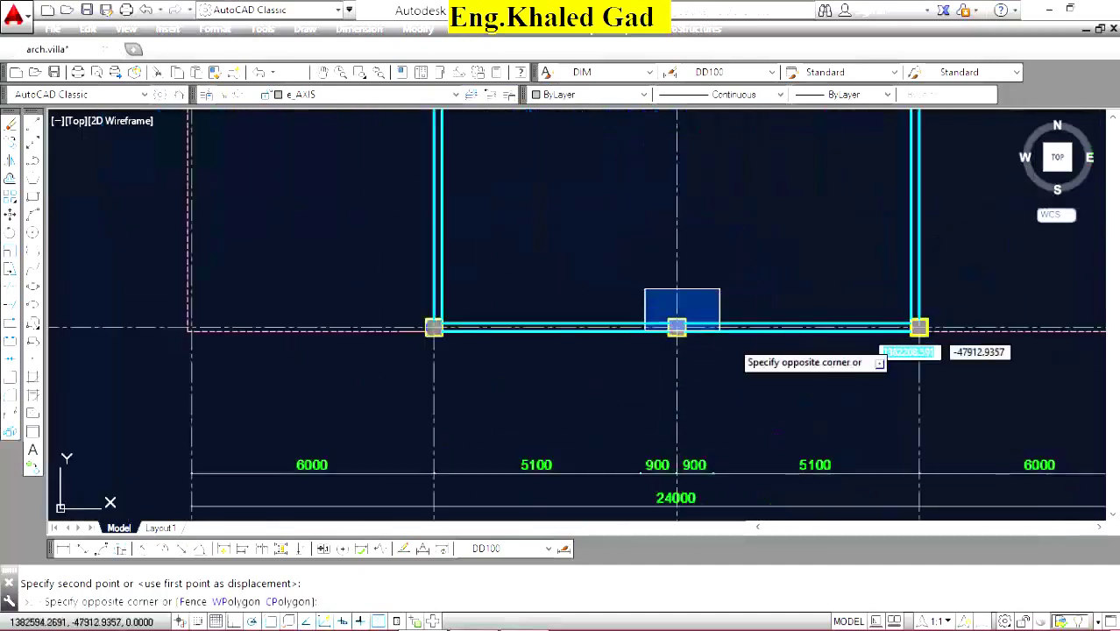
pyautogui.click(725, 332)
pyautogui.click(867, 307)
pyautogui.click(942, 381)
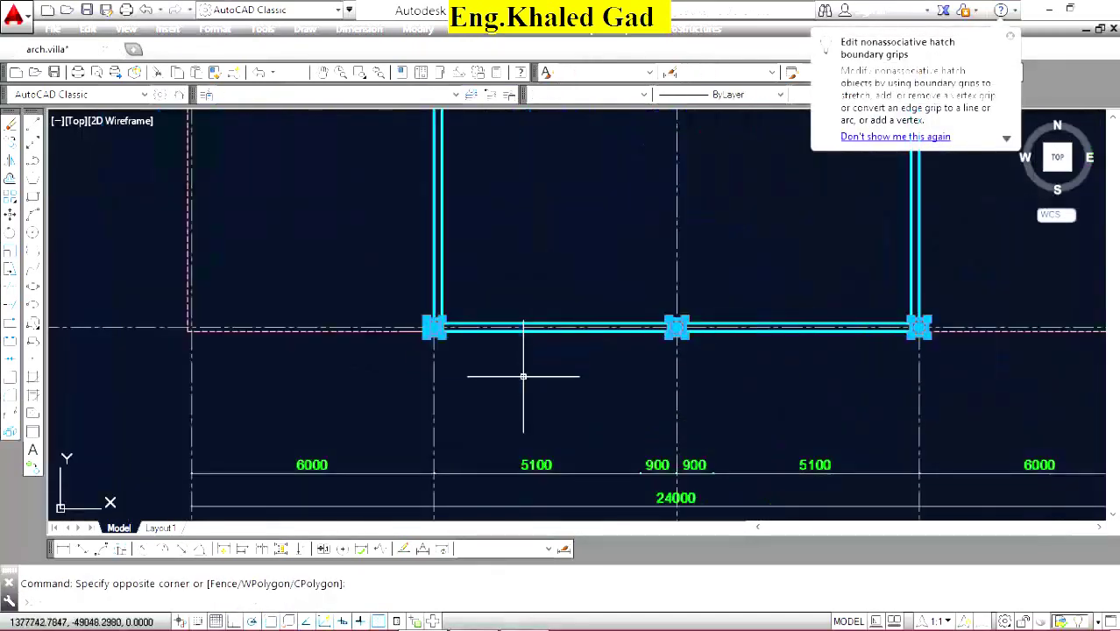
pyautogui.scroll(2, 676, 330)
pyautogui.scroll(2, 430, 375)
# Stretch the right beam line to the corner and extend the left beam downward.
pyautogui.click(536, 269)
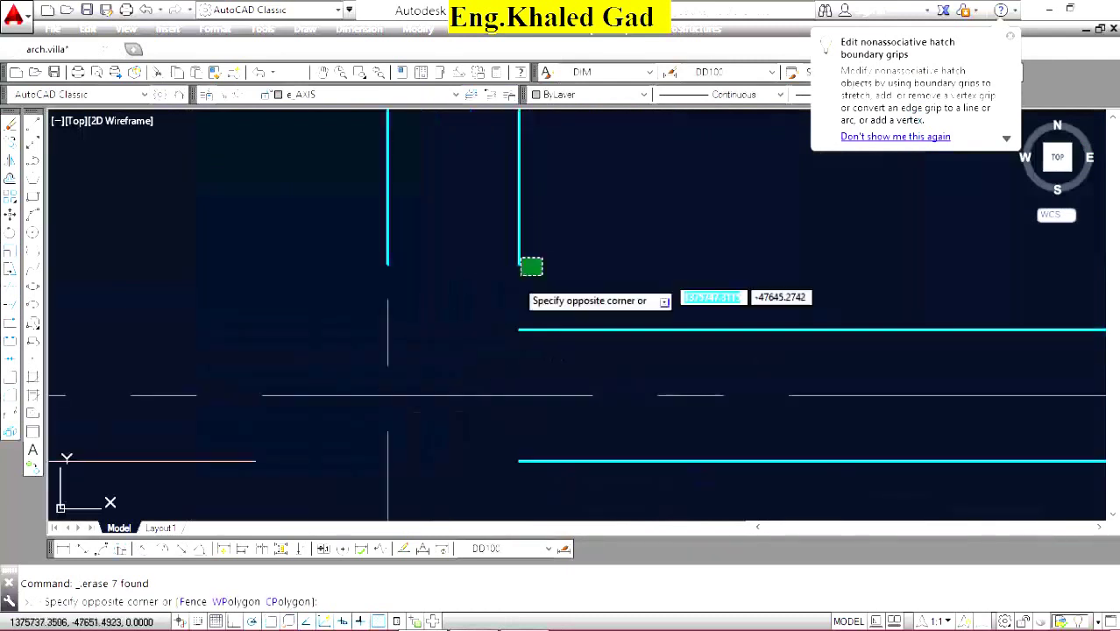
pyautogui.click(517, 254)
pyautogui.click(520, 263)
pyautogui.click(519, 330)
pyautogui.click(396, 240)
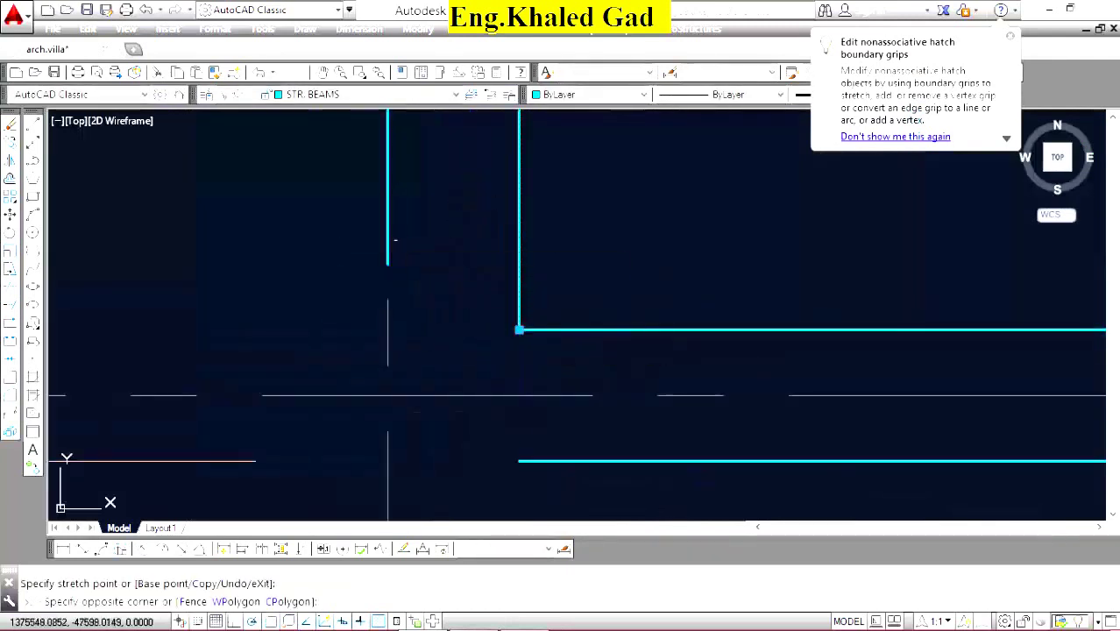
pyautogui.click(372, 281)
pyautogui.click(387, 263)
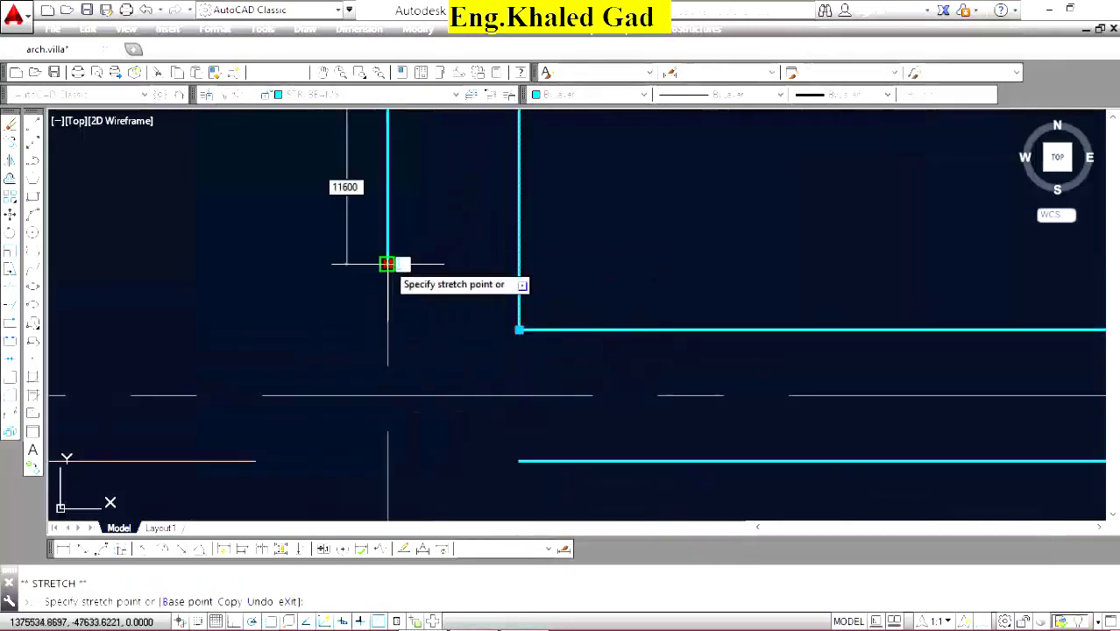
pyautogui.click(387, 460)
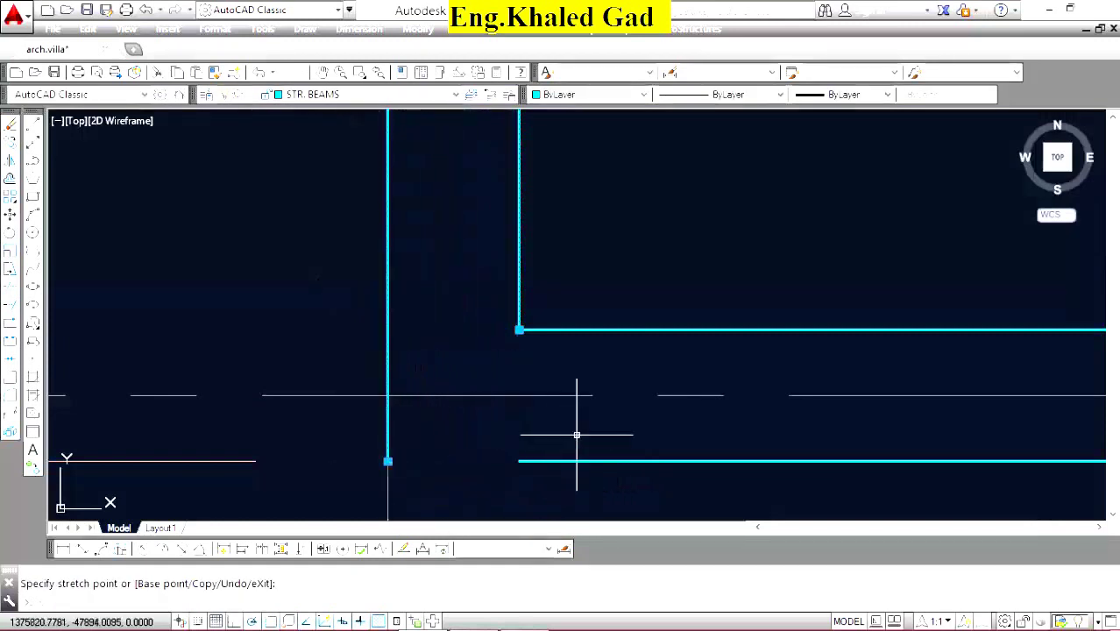
# Shorten the bottom horizontal line so it ends at the left beam corner.
pyautogui.click(504, 464)
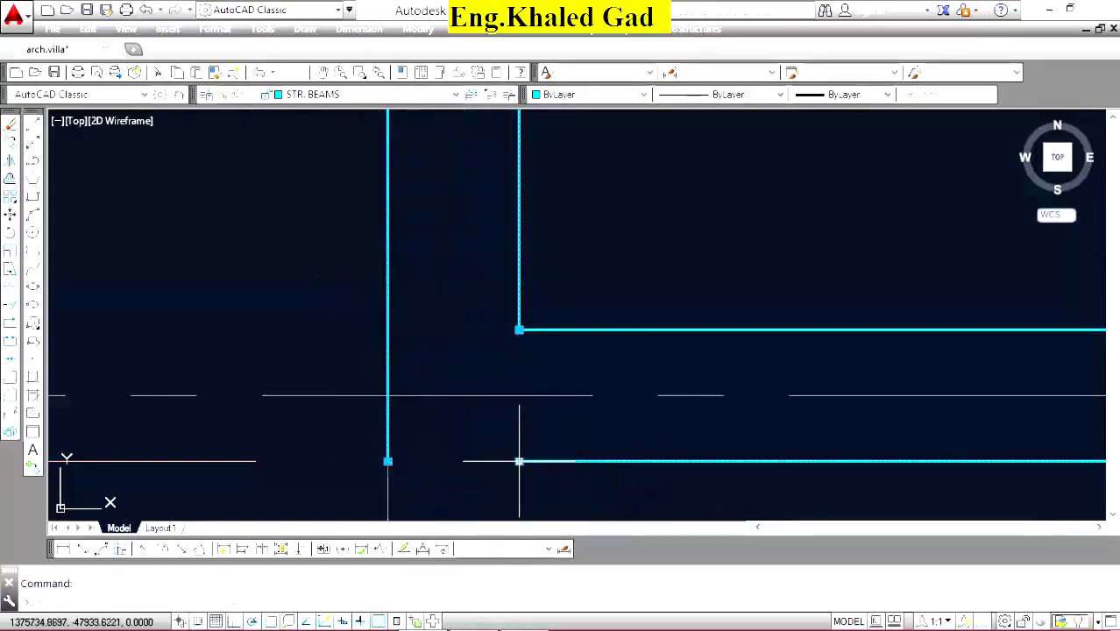
pyautogui.click(519, 461)
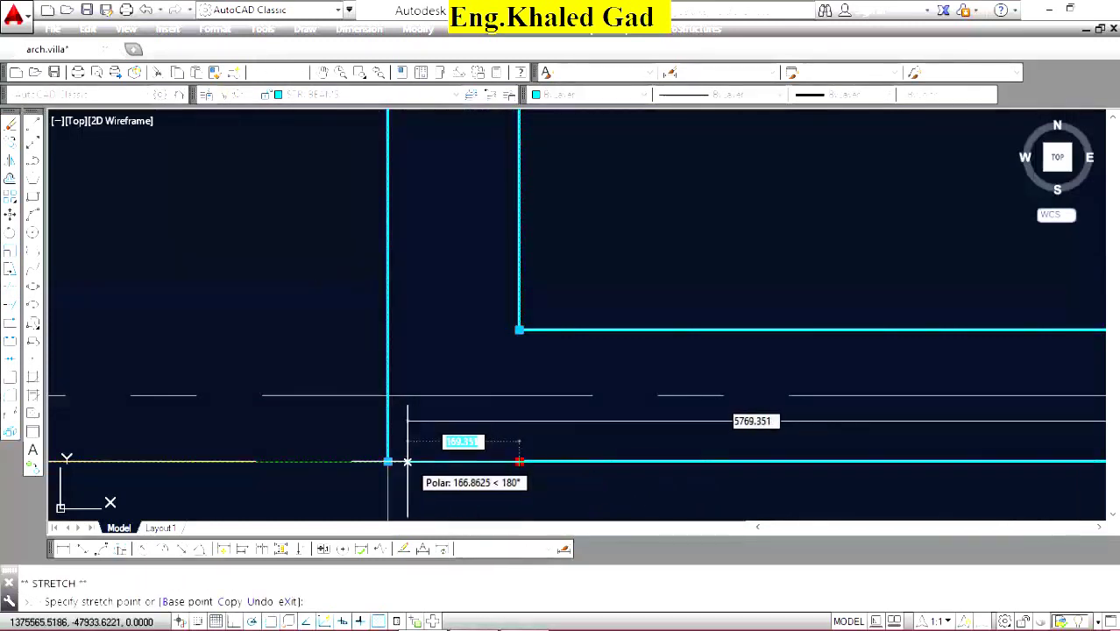
pyautogui.click(255, 460)
pyautogui.click(387, 460)
pyautogui.press('Escape')
pyautogui.scroll(3, 419, 420)
# Stretch the vertical beam's end downward.
pyautogui.scroll(-10, 375, 381)
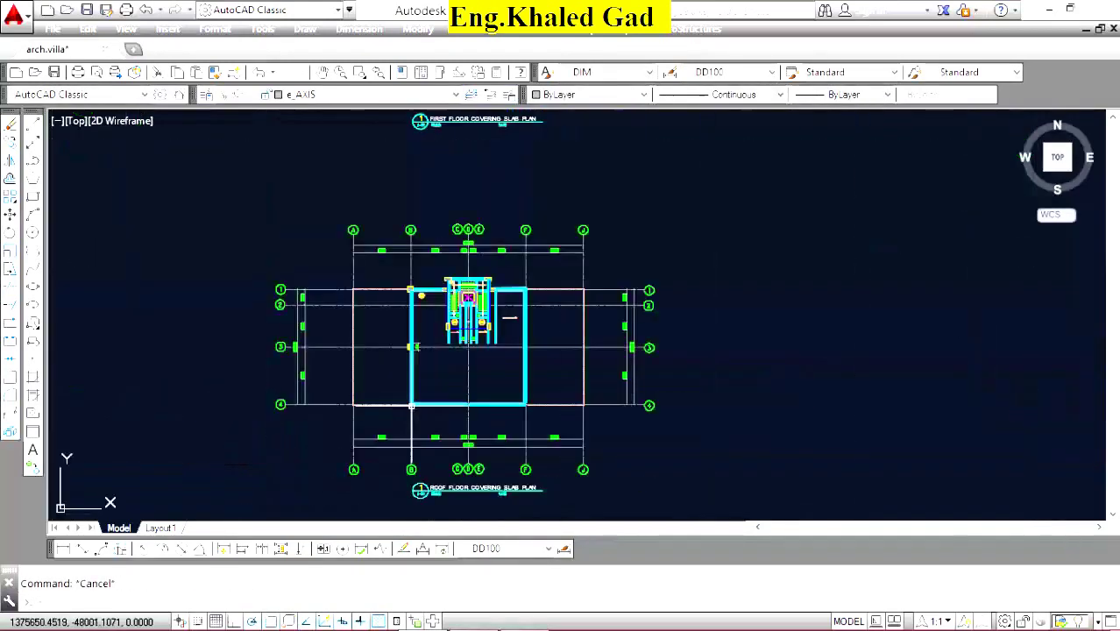
pyautogui.scroll(5, 408, 406)
pyautogui.scroll(6, 408, 397)
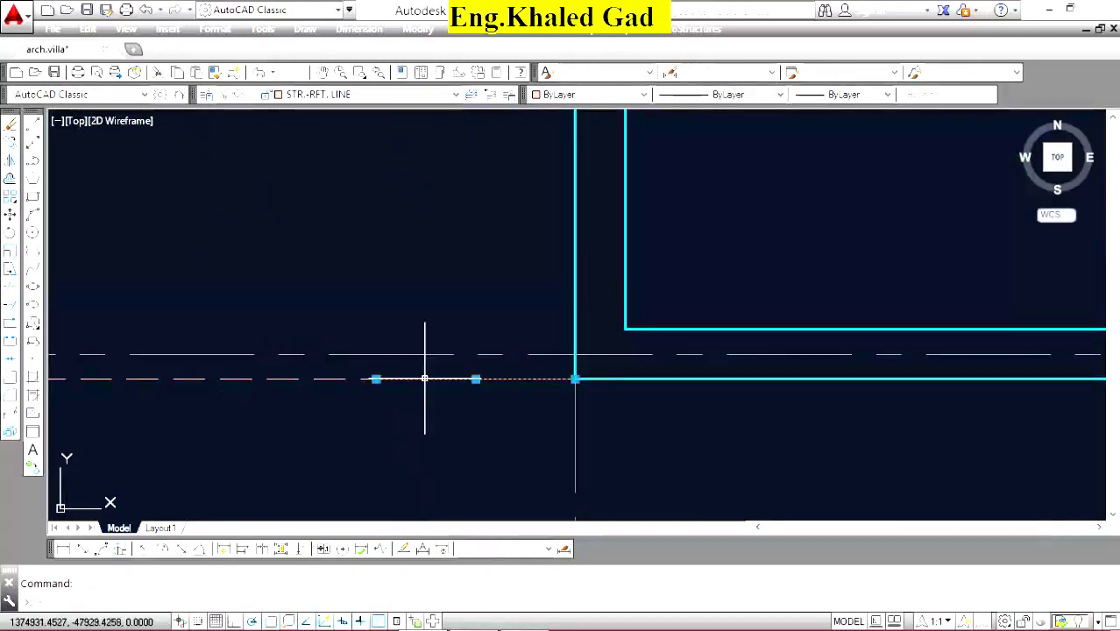
pyautogui.scroll(-4, 491, 333)
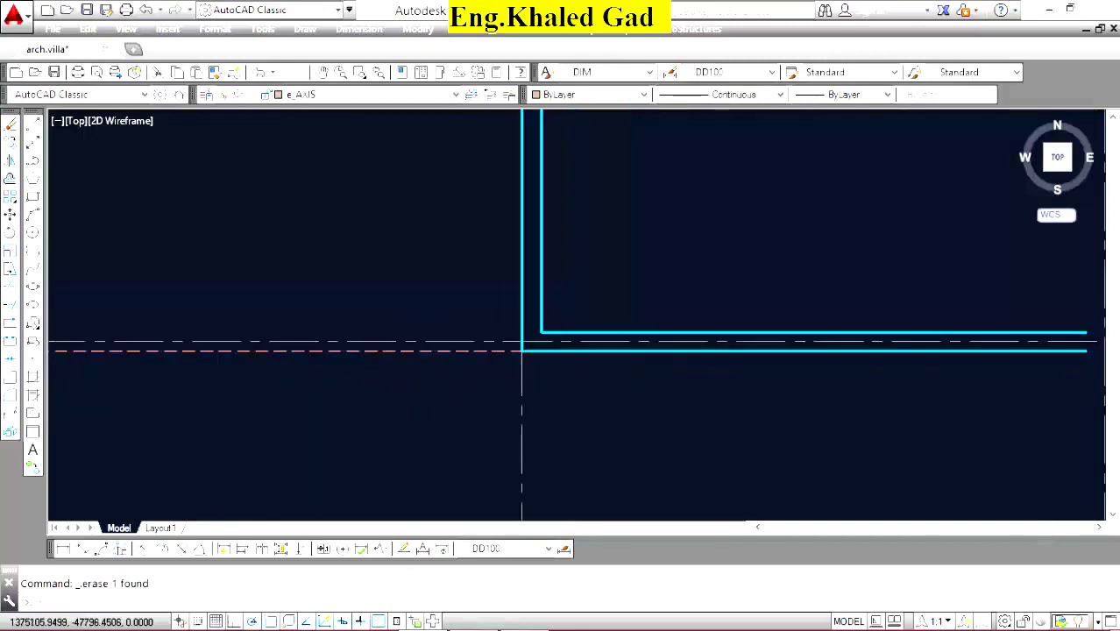
pyautogui.scroll(-8, 490, 342)
pyautogui.scroll(8, 554, 375)
pyautogui.scroll(4, 347, 372)
pyautogui.scroll(4, 203, 372)
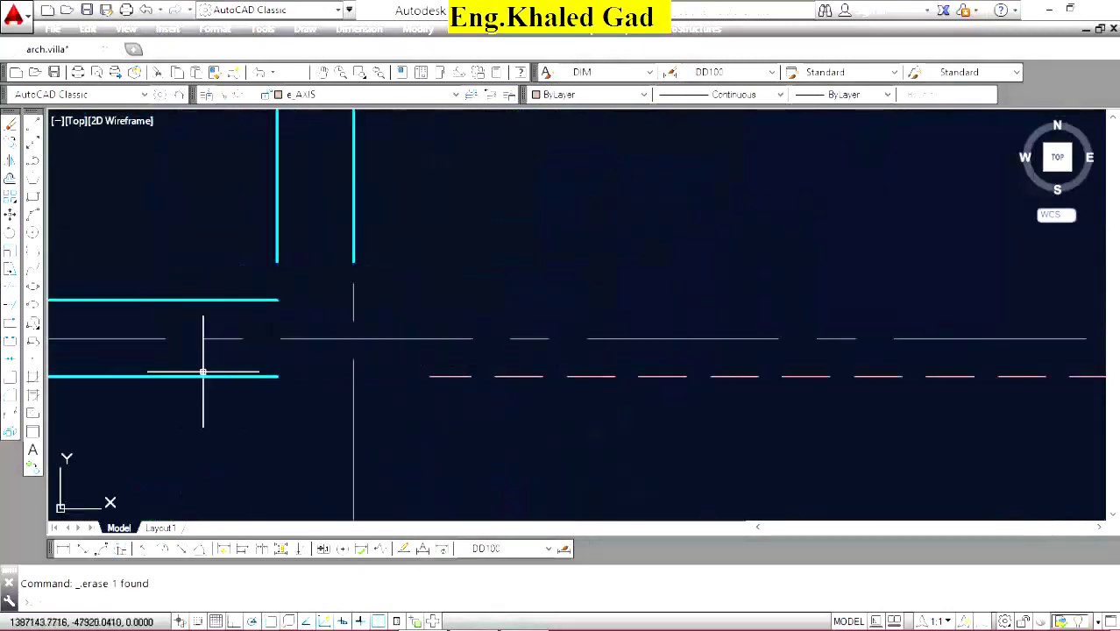
pyautogui.click(353, 263)
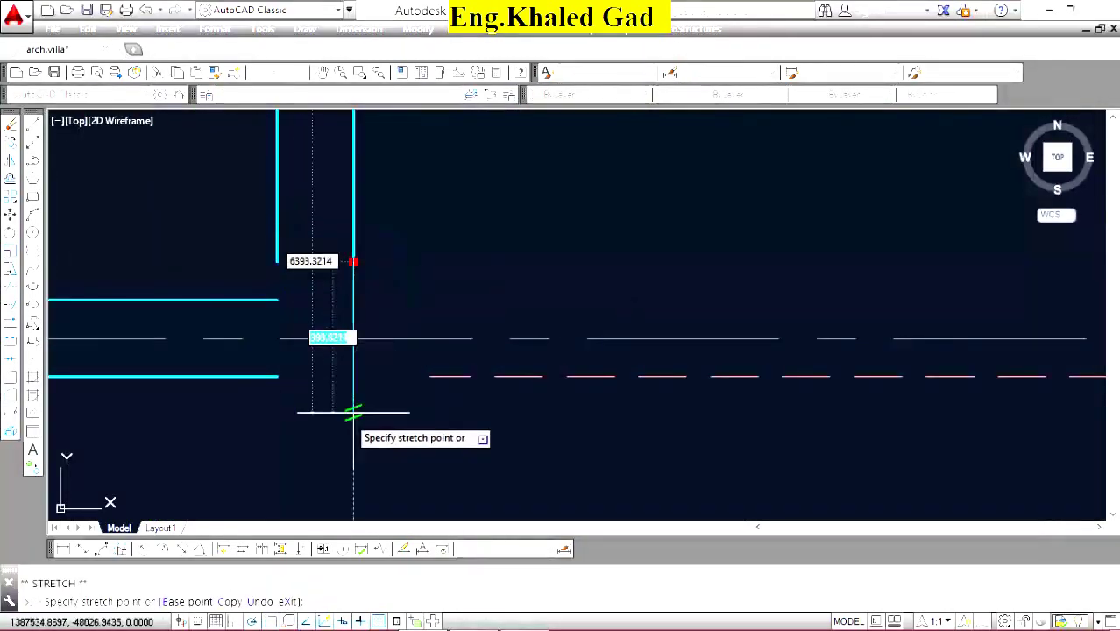
pyautogui.click(353, 420)
# Extend the horizontal beam to the vertical beam and bring the other vertical beam down to it.
pyautogui.click(277, 377)
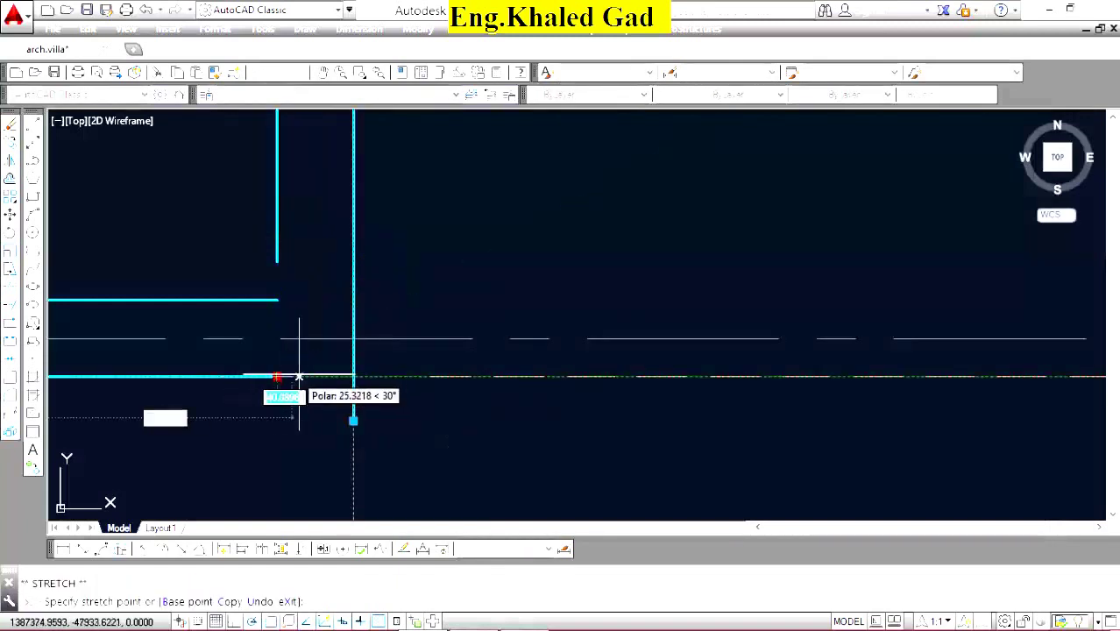
pyautogui.click(353, 377)
pyautogui.click(276, 261)
pyautogui.click(277, 300)
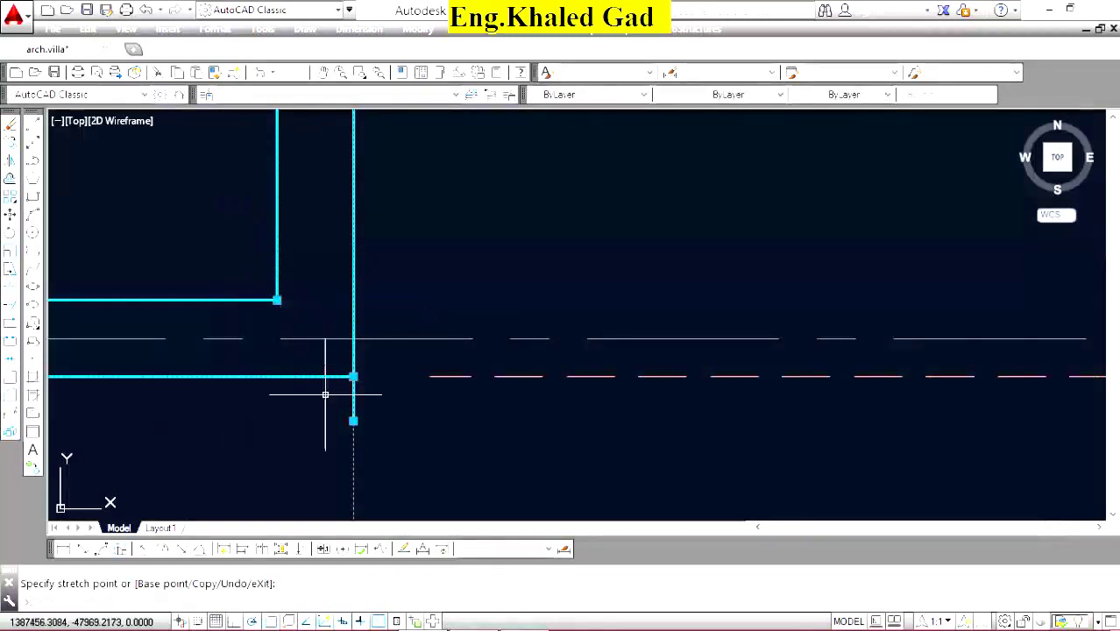
pyautogui.click(354, 376)
pyautogui.press('Escape')
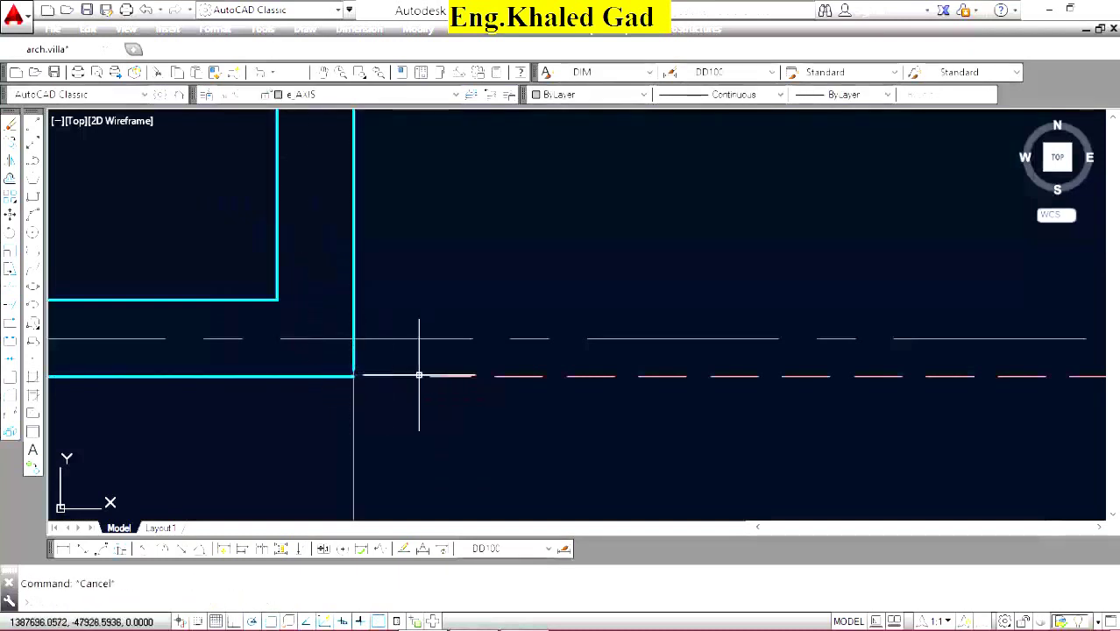
# Pull the dashed hidden line back to the vertical beam and stretch that beam to the corner.
pyautogui.click(429, 376)
pyautogui.click(429, 377)
pyautogui.scroll(4, 367, 387)
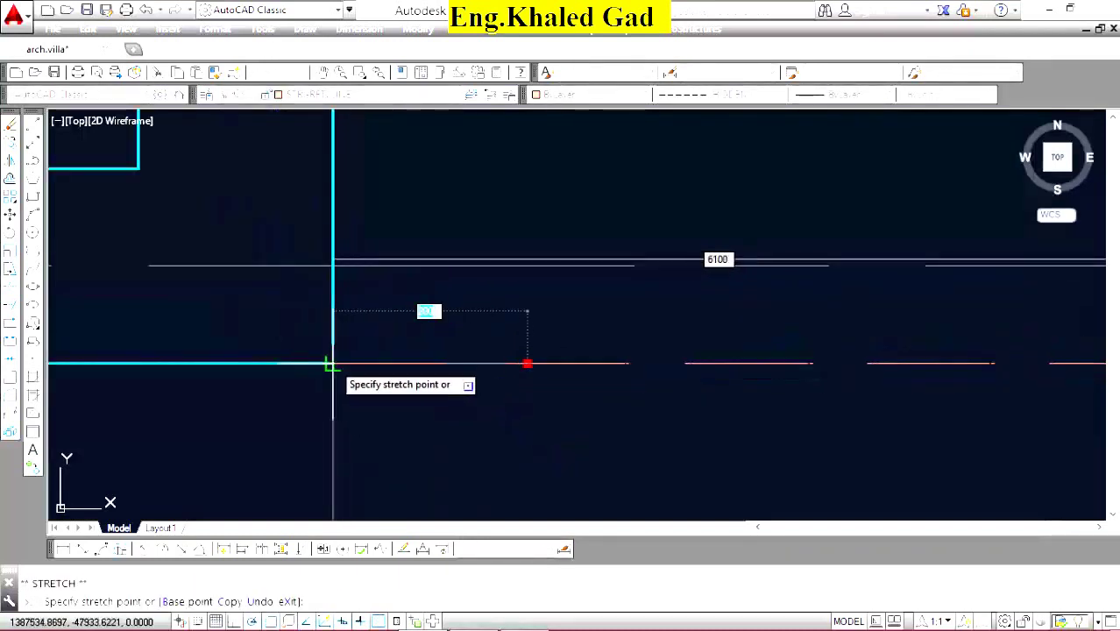
pyautogui.click(332, 363)
pyautogui.click(332, 342)
pyautogui.click(332, 363)
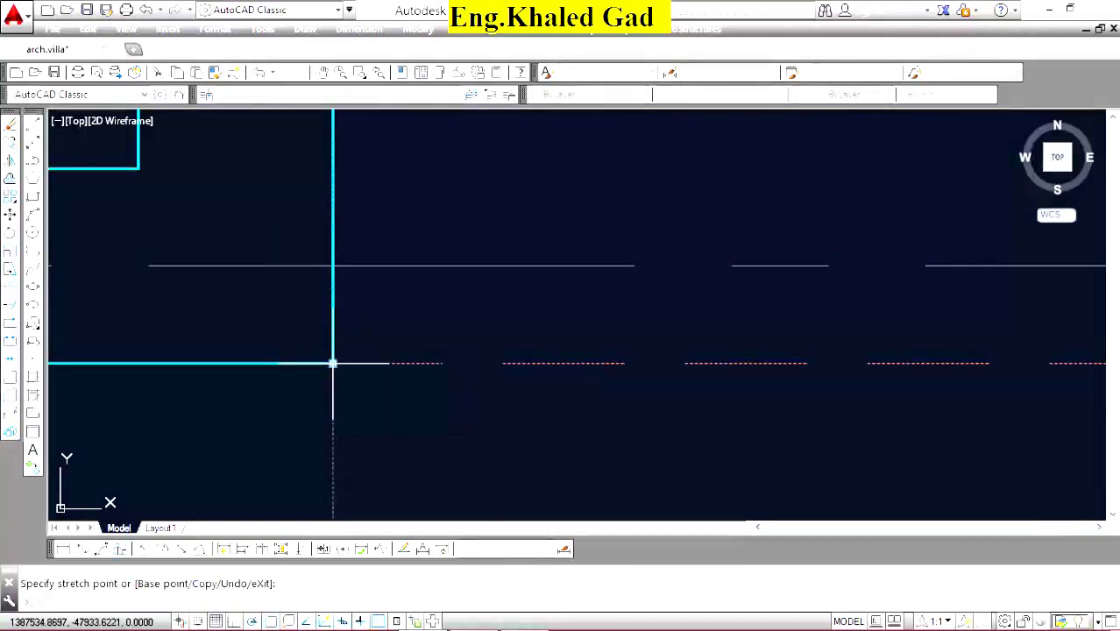
pyautogui.press('Escape')
# On the plan's right side, stretch the window-selected beam line ends to the new point.
pyautogui.moveTo(371, 366); pyautogui.dragTo(571, 376, button='middle')
pyautogui.scroll(-5, 644, 309)
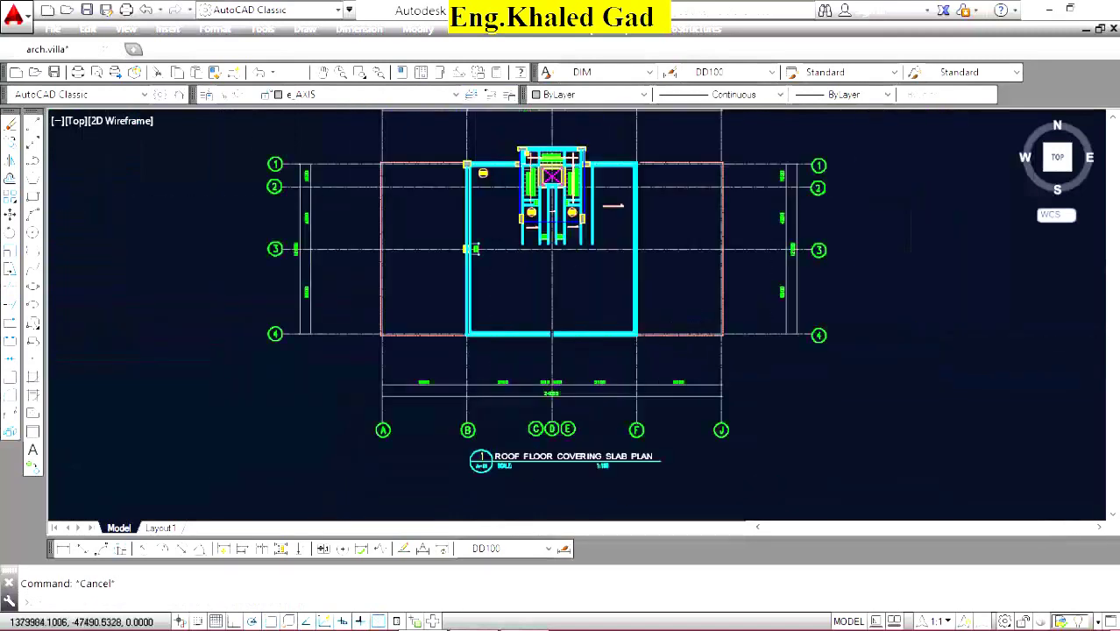
pyautogui.scroll(5, 654, 370)
pyautogui.scroll(1, 613, 263)
pyautogui.click(604, 217)
pyautogui.click(484, 365)
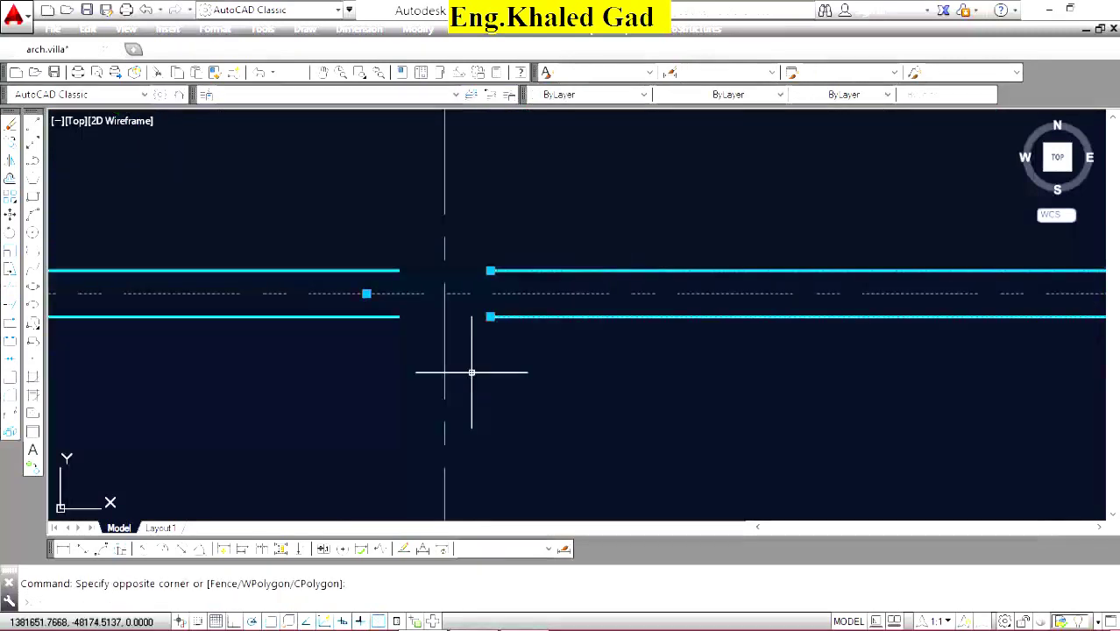
pyautogui.click(35, 274)
pyautogui.click(490, 270)
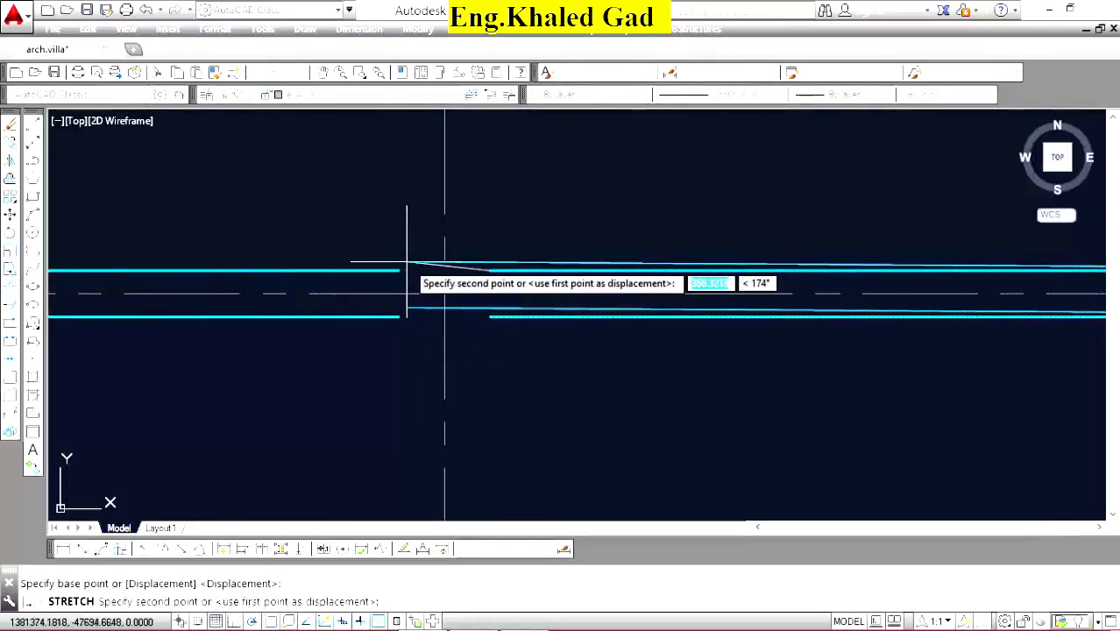
# Select the dashed line at the corner, then start and cancel Match Properties.
pyautogui.click(399, 272)
pyautogui.scroll(-4, 399, 289)
pyautogui.scroll(4, 394, 307)
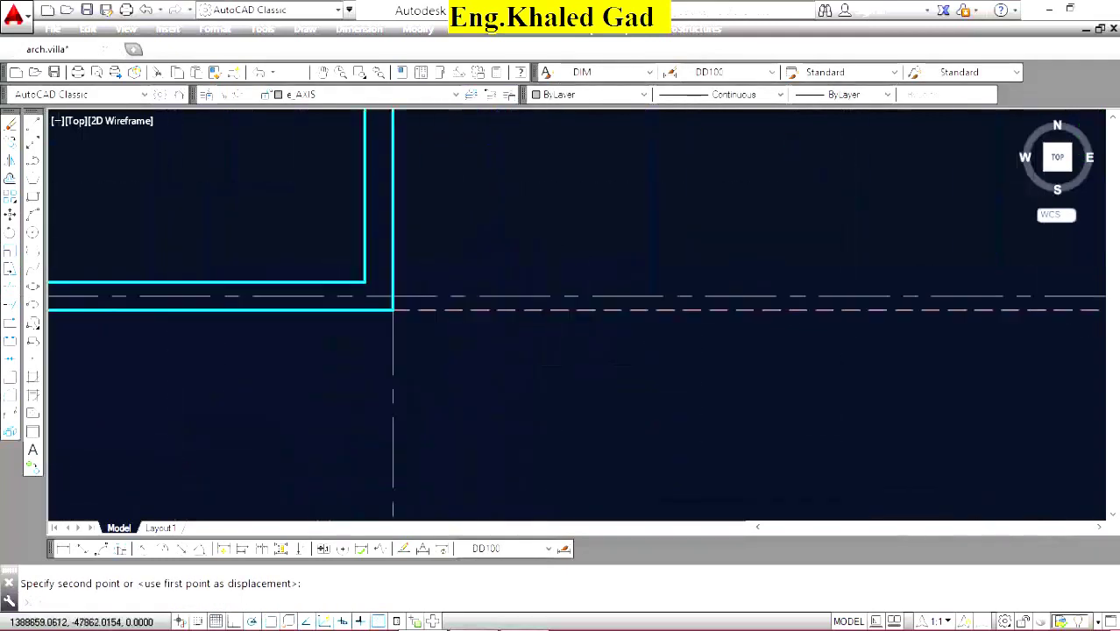
pyautogui.click(531, 305)
pyautogui.click(266, 205)
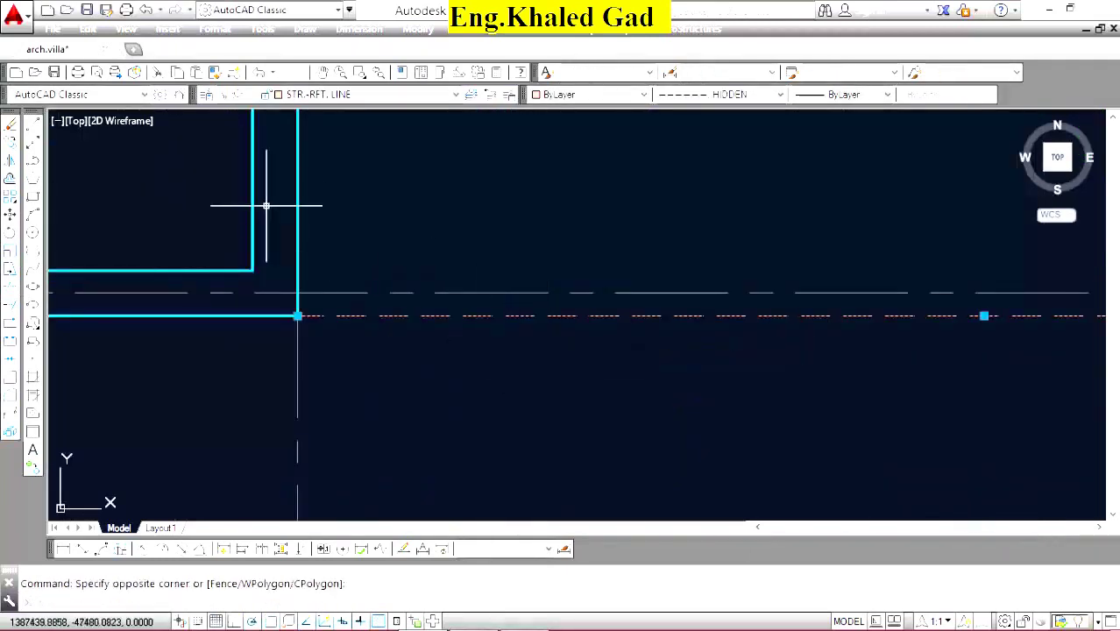
pyautogui.click(216, 75)
pyautogui.press('Escape')
pyautogui.scroll(-5, 584, 340)
# Erase the stray dashed lines near the stair core.
pyautogui.scroll(-3, 579, 347)
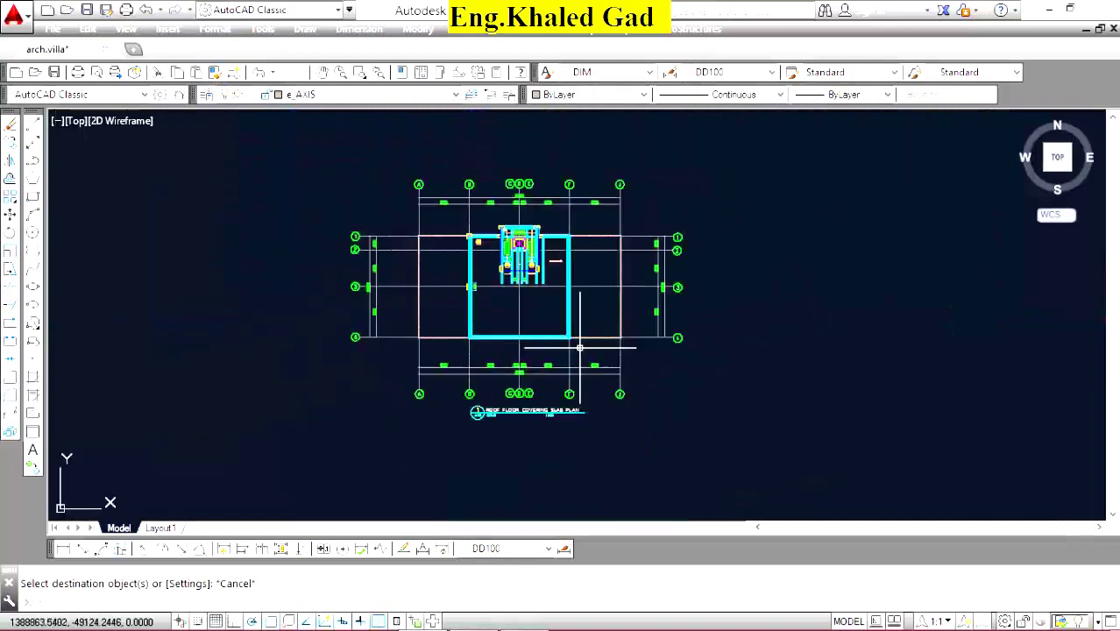
pyautogui.scroll(3, 579, 348)
pyautogui.scroll(3, 592, 263)
pyautogui.click(555, 230)
pyautogui.click(492, 290)
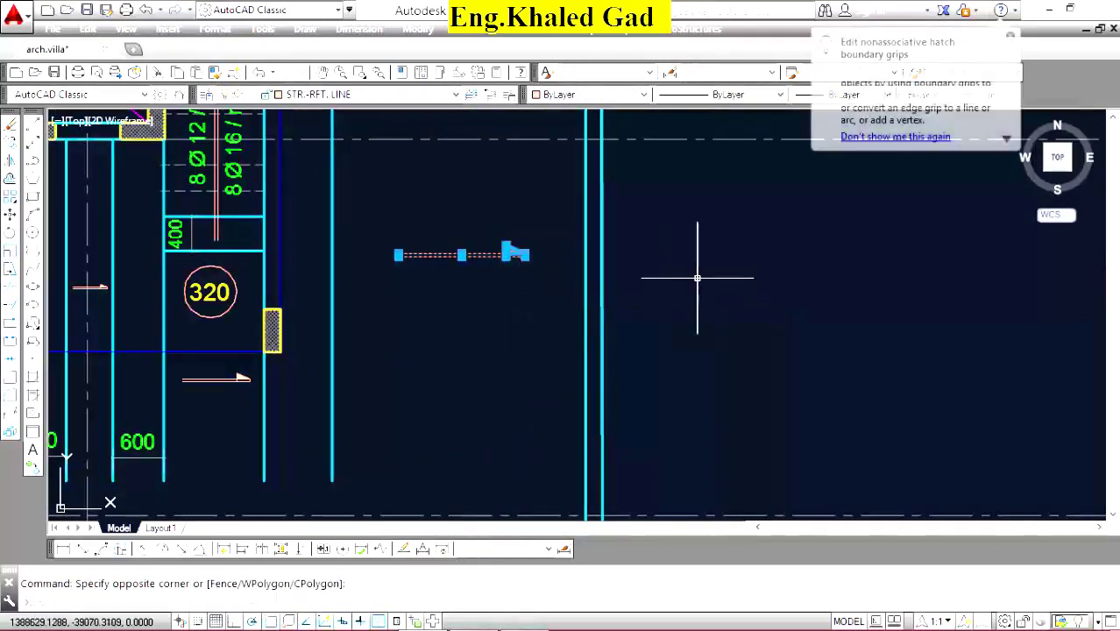
pyautogui.press('Delete')
# Erase the right 600 dimension together with its lines.
pyautogui.scroll(-5, 688, 283)
pyautogui.scroll(3, 654, 305)
pyautogui.scroll(2, 685, 316)
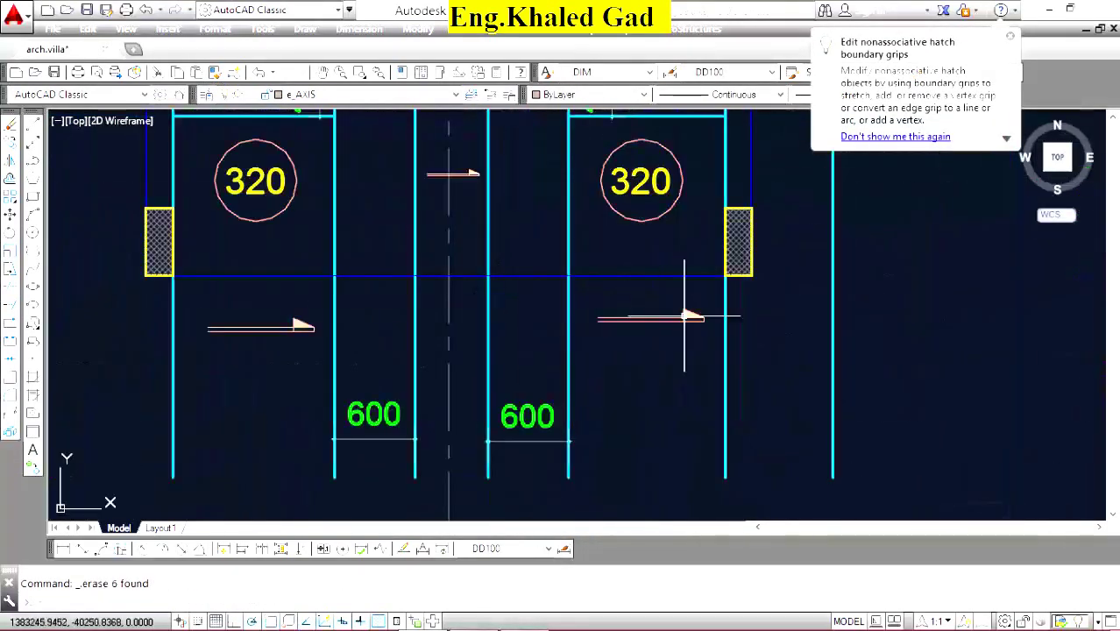
pyautogui.click(713, 295)
pyautogui.click(571, 428)
pyautogui.click(594, 395)
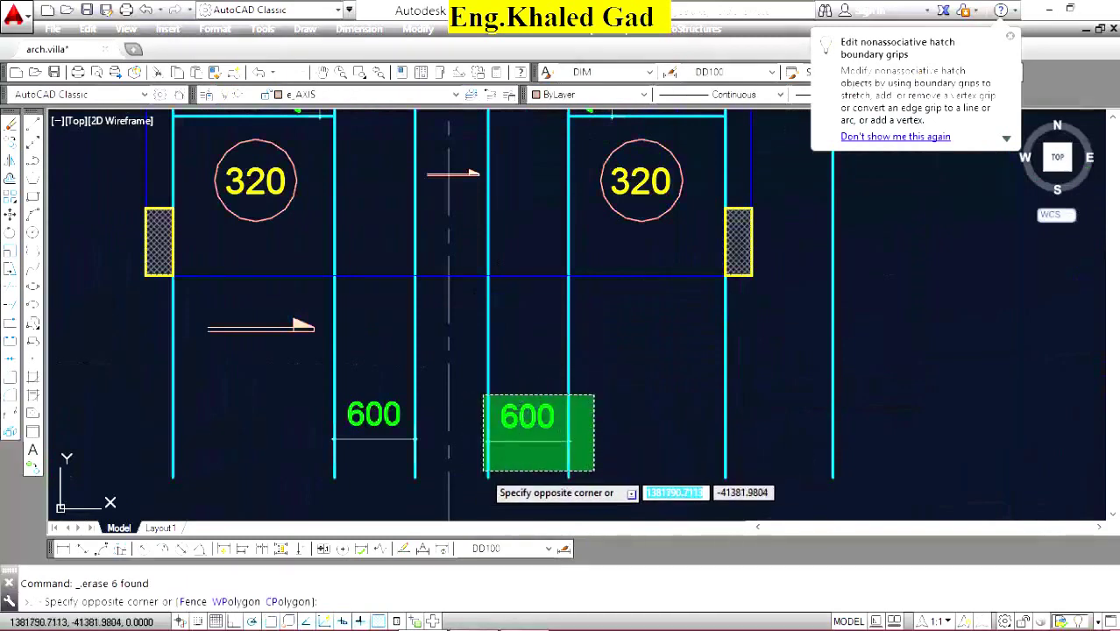
pyautogui.click(485, 470)
pyautogui.press('Delete')
# Select the left vertical beam line near the lower-left arrow.
pyautogui.click(337, 442)
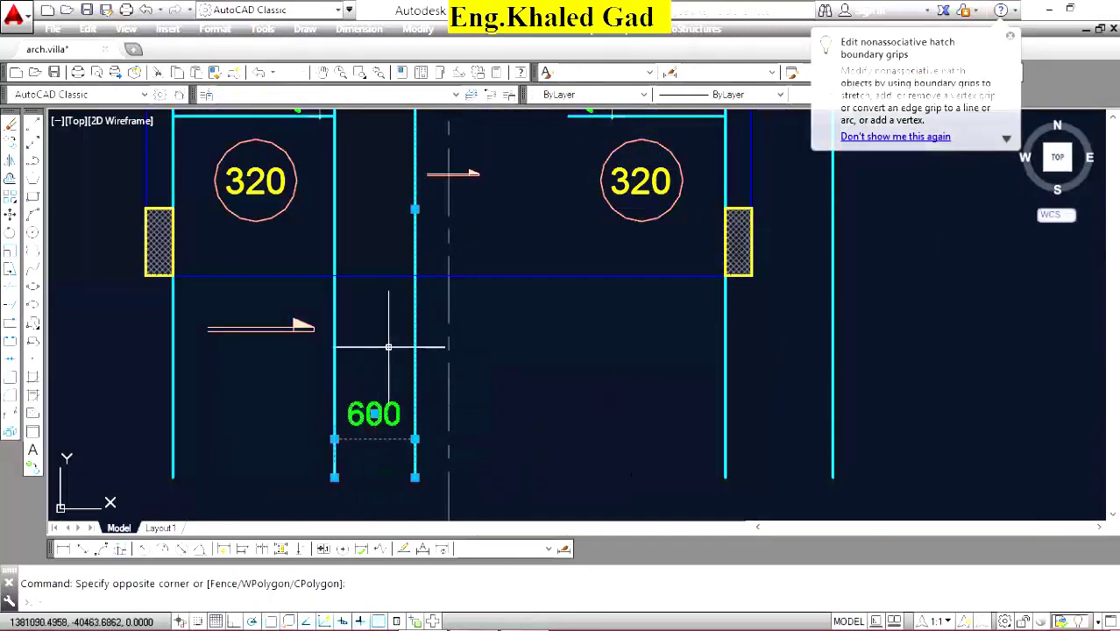
pyautogui.scroll(-4, 486, 375)
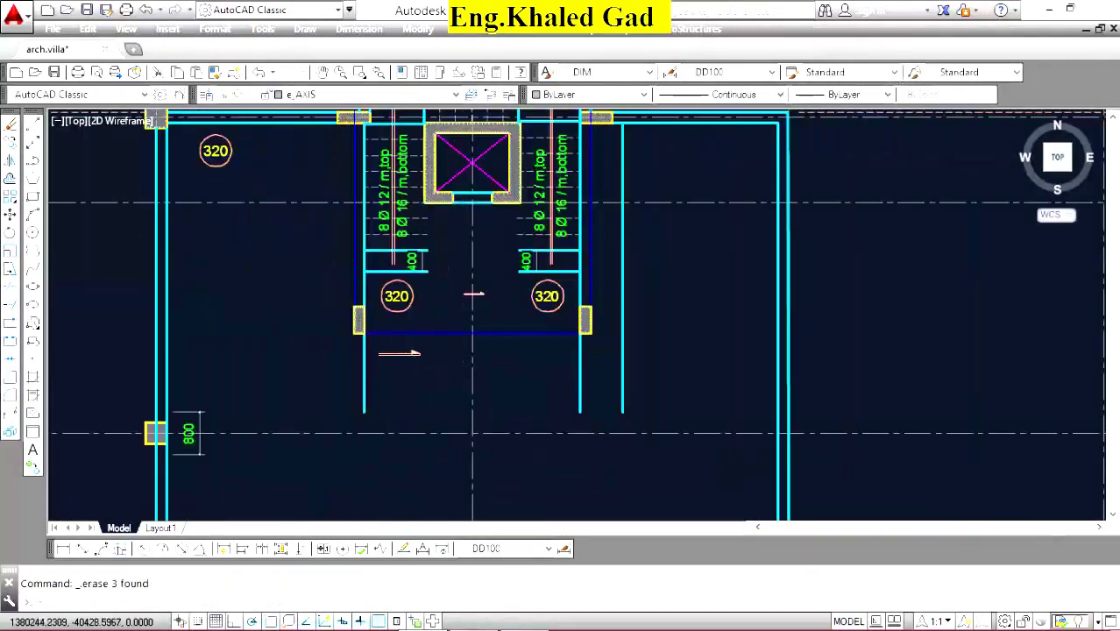
pyautogui.scroll(2, 411, 355)
pyautogui.click(435, 336)
pyautogui.click(339, 386)
pyautogui.click(318, 394)
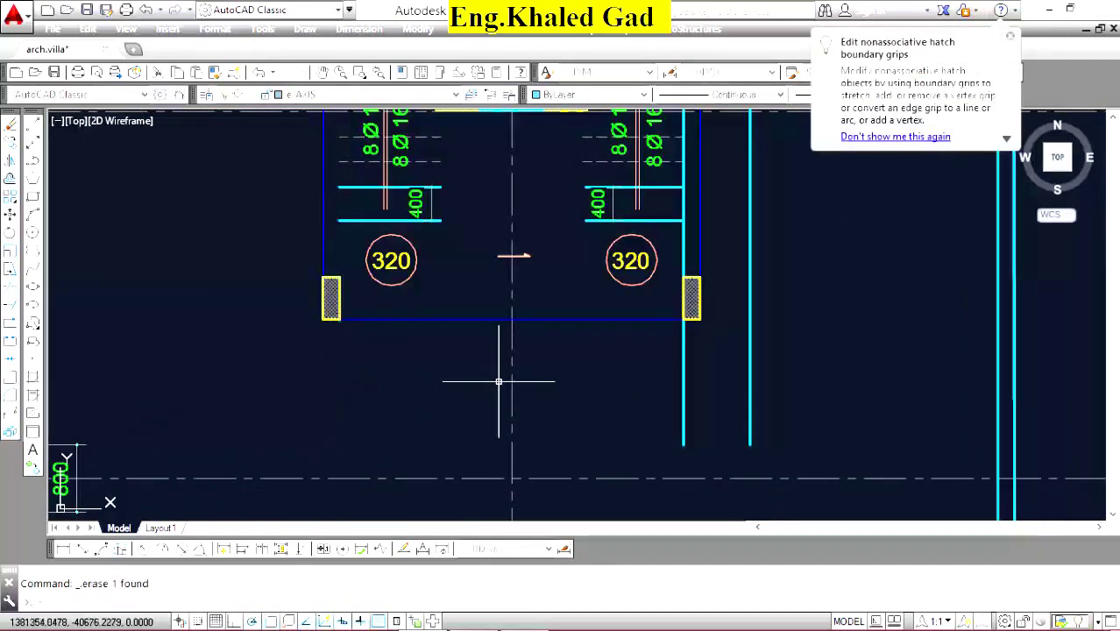
# Erase the rebar labels and 320 circle to the right of the stair core.
pyautogui.scroll(-3, 658, 362)
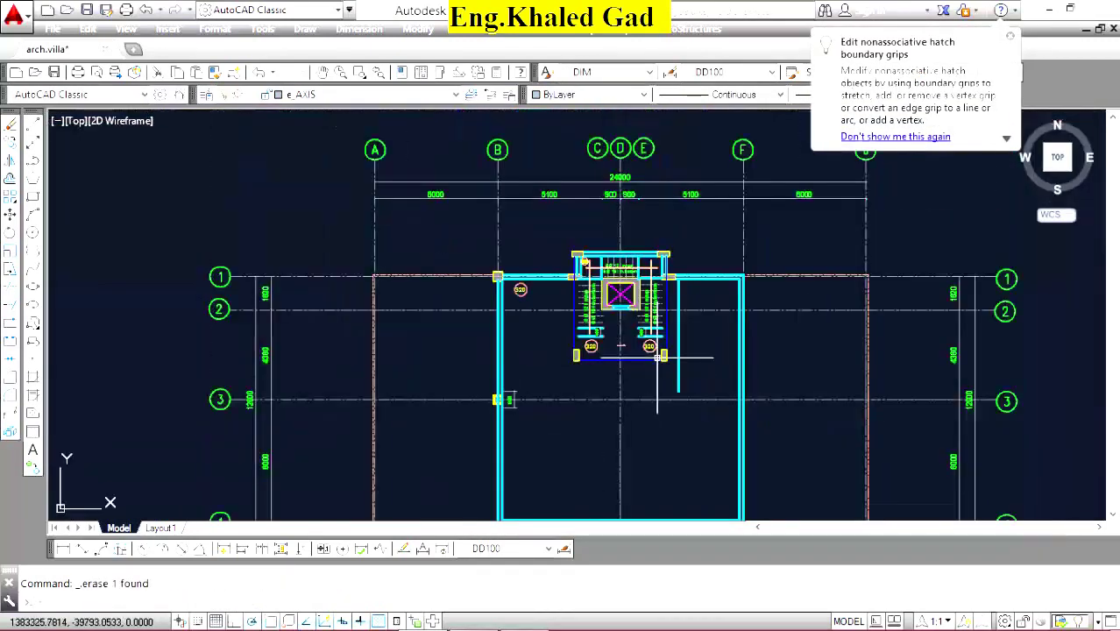
pyautogui.scroll(3, 675, 371)
pyautogui.click(707, 370)
pyautogui.click(637, 297)
pyautogui.scroll(3, 632, 251)
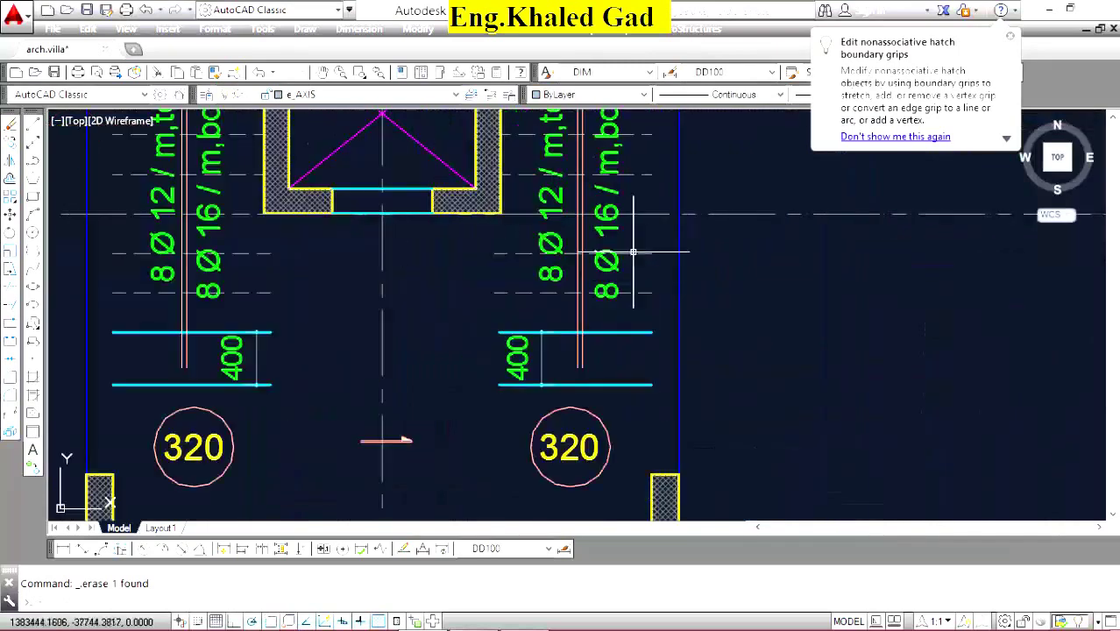
pyautogui.click(672, 253)
pyautogui.click(545, 387)
pyautogui.press('Return')
# Erase the red slab arrow and the 320 column and rebar labels.
pyautogui.click(478, 368)
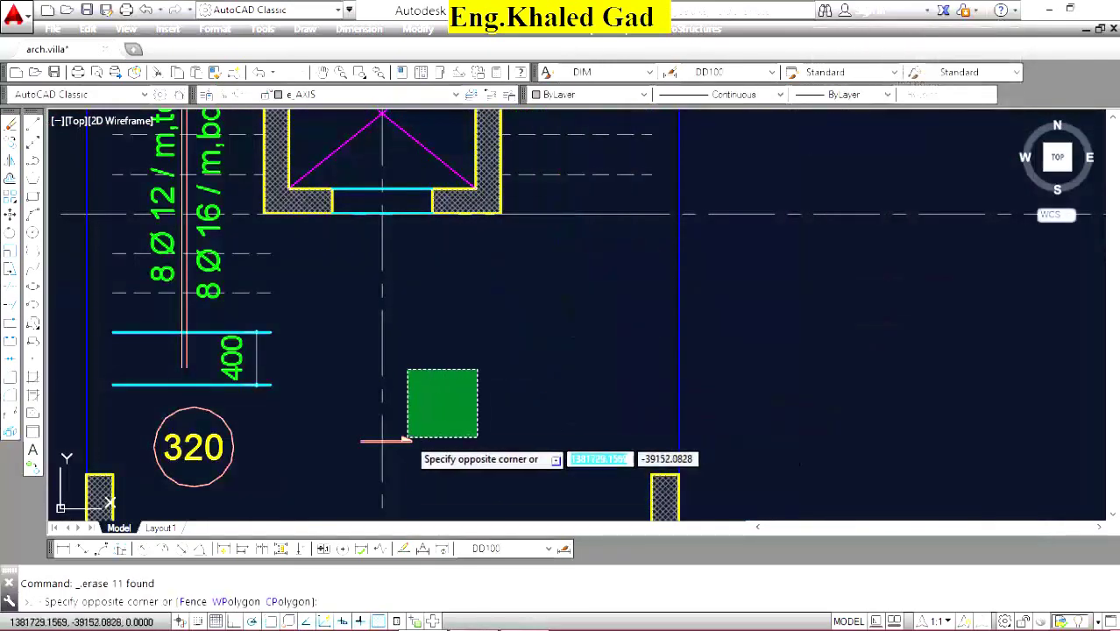
pyautogui.click(401, 455)
pyautogui.press('Delete')
pyautogui.click(301, 238)
pyautogui.click(170, 469)
pyautogui.press('Delete')
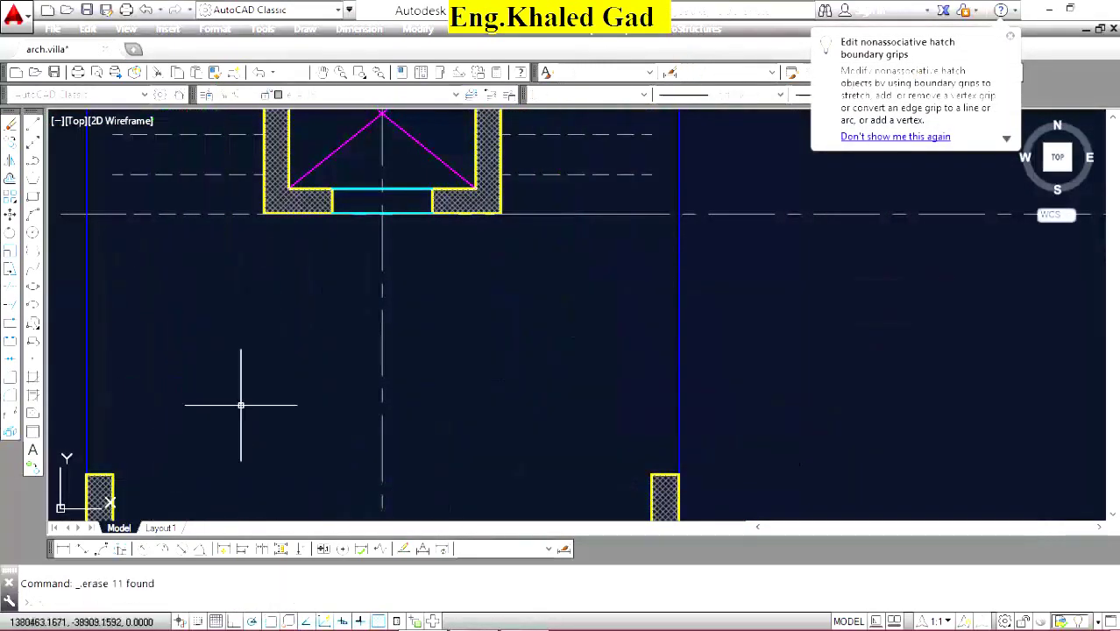
# Erase the unwanted items by the elevator core and a small stray item.
pyautogui.scroll(-5, 478, 319)
pyautogui.scroll(3, 479, 319)
pyautogui.scroll(2, 478, 319)
pyautogui.click(580, 250)
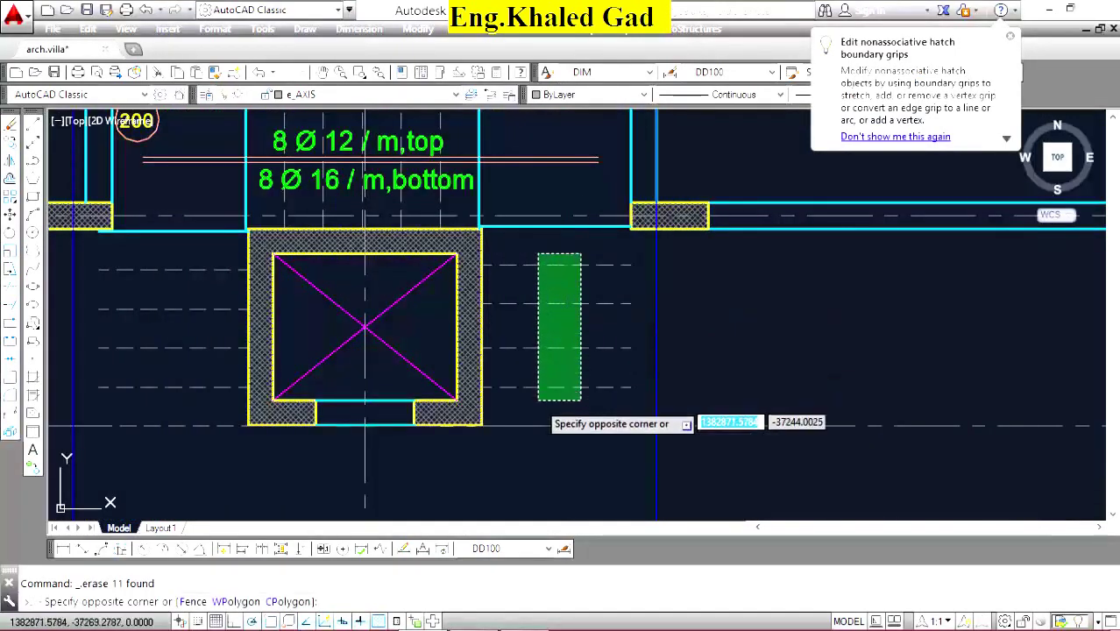
pyautogui.click(537, 399)
pyautogui.press('Delete')
pyautogui.scroll(2, 605, 233)
pyautogui.click(582, 233)
pyautogui.click(565, 262)
pyautogui.press('Delete')
# Erase the rebar text and the leftover items beside it.
pyautogui.scroll(-3, 565, 263)
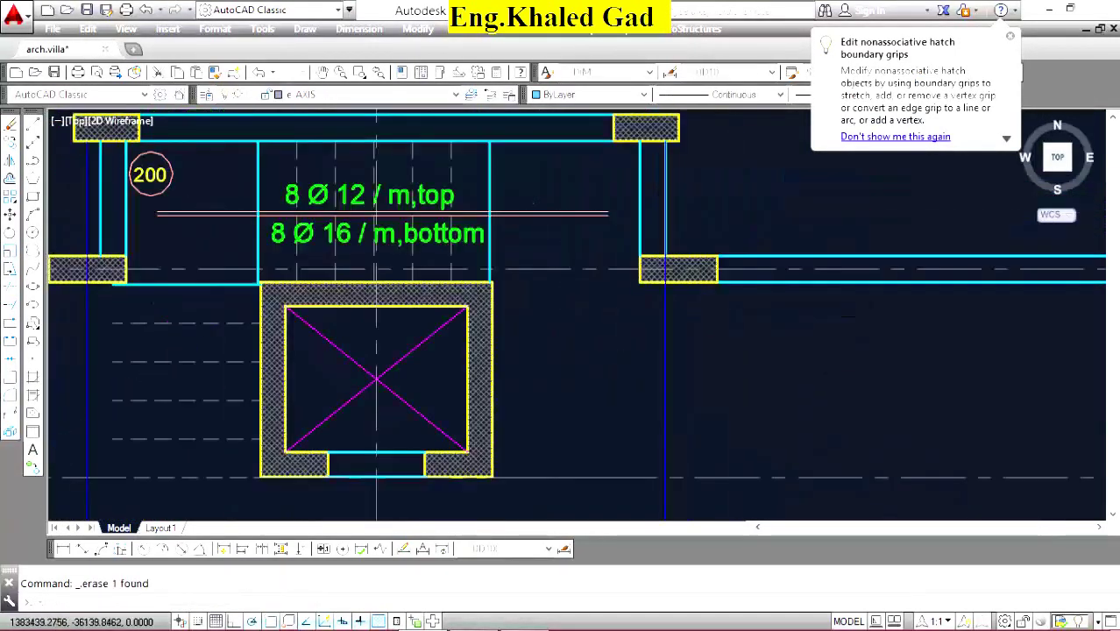
pyautogui.scroll(-2, 565, 263)
pyautogui.scroll(2, 566, 256)
pyautogui.click(616, 270)
pyautogui.click(487, 342)
pyautogui.press('Delete')
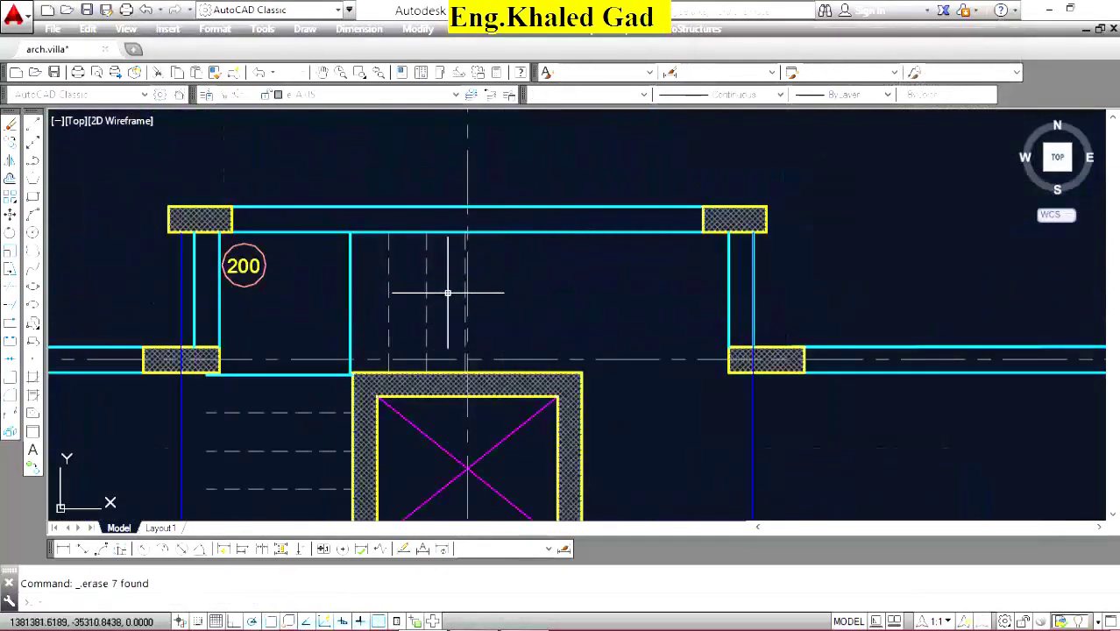
pyautogui.scroll(5, 473, 288)
pyautogui.click(439, 287)
pyautogui.click(214, 350)
pyautogui.press('Delete')
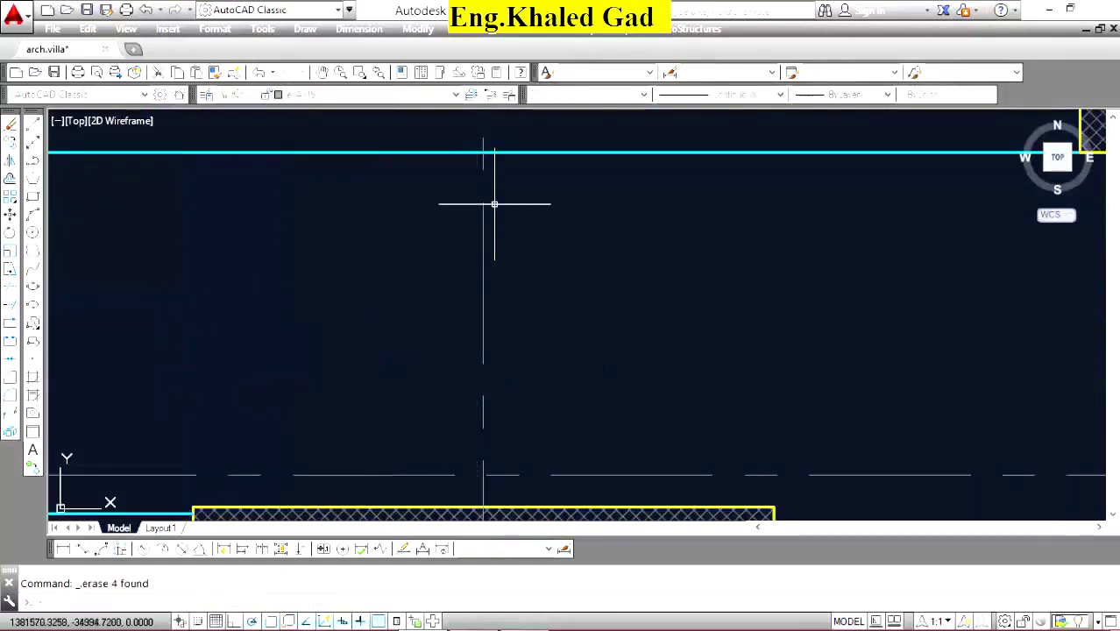
# Erase the dashed lines left of the core, leaving the axis line below untouched.
pyautogui.scroll(-5, 495, 193)
pyautogui.scroll(1, 445, 274)
pyautogui.click(473, 237)
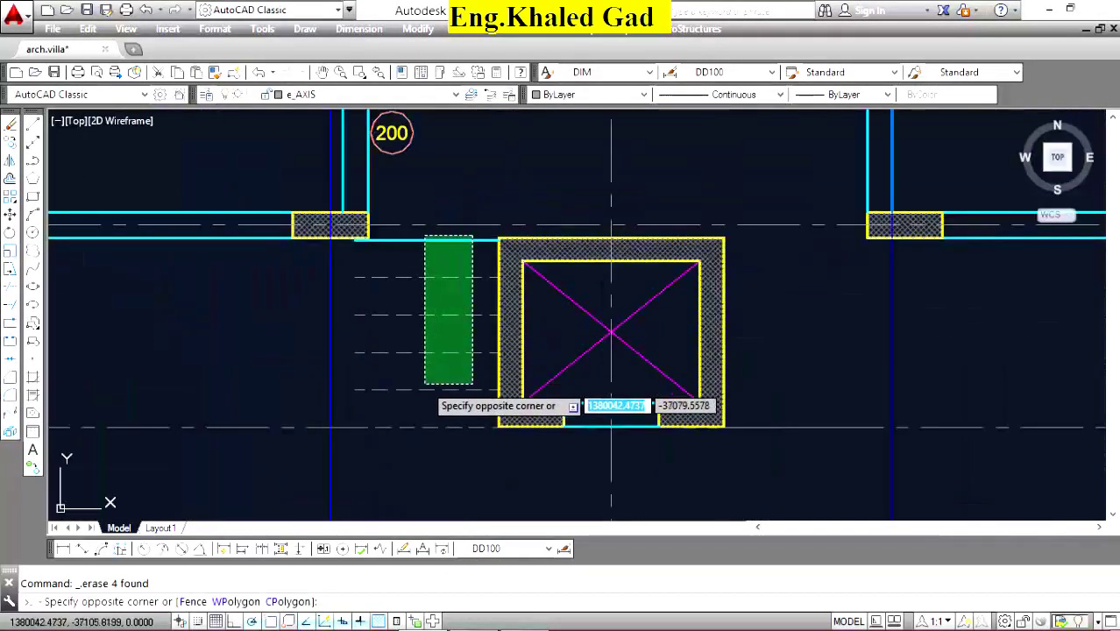
pyautogui.click(425, 389)
pyautogui.press('Delete')
pyautogui.click(424, 435)
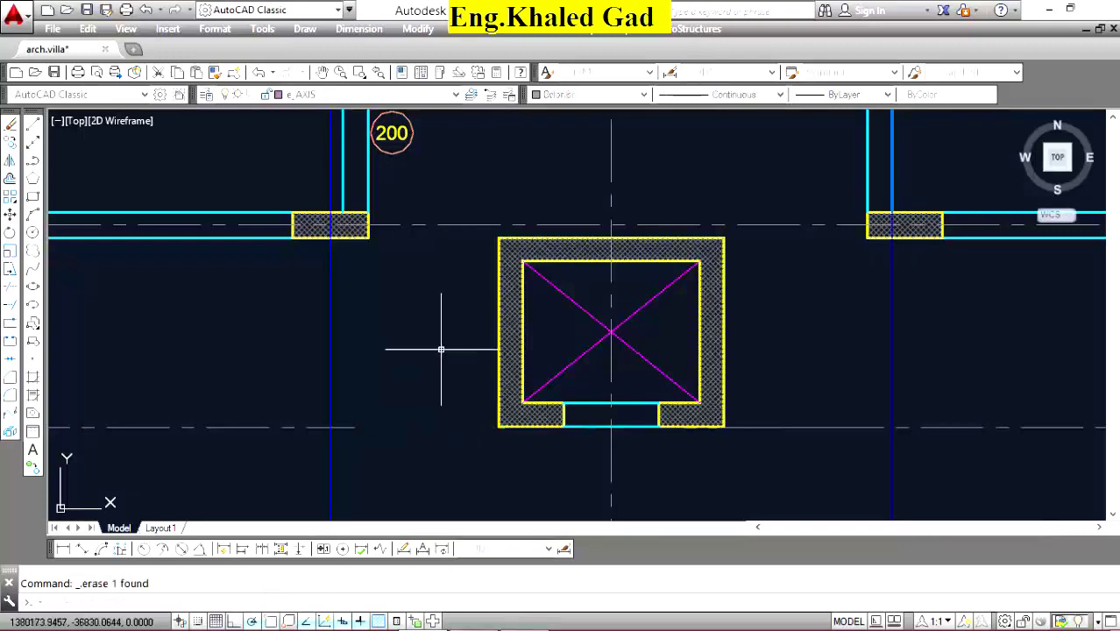
pyautogui.click(354, 427)
pyautogui.click(347, 451)
pyautogui.click(354, 426)
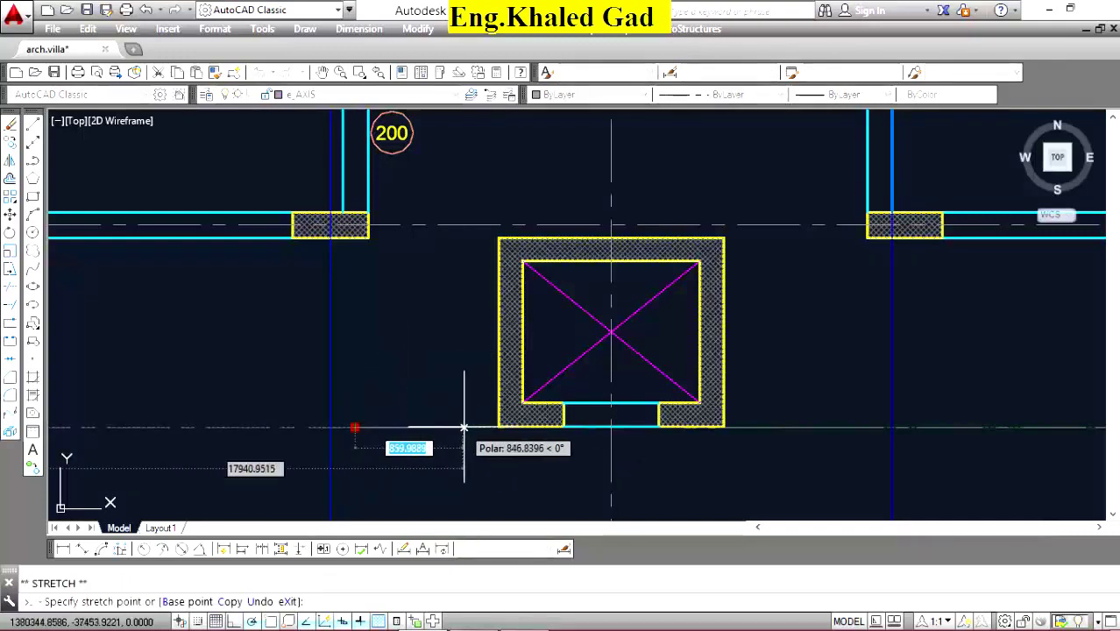
pyautogui.press('Escape')
# Erase the crossed lines inside the elevator shaft and the 200 bubble.
pyautogui.scroll(-5, 539, 279)
pyautogui.scroll(5, 540, 285)
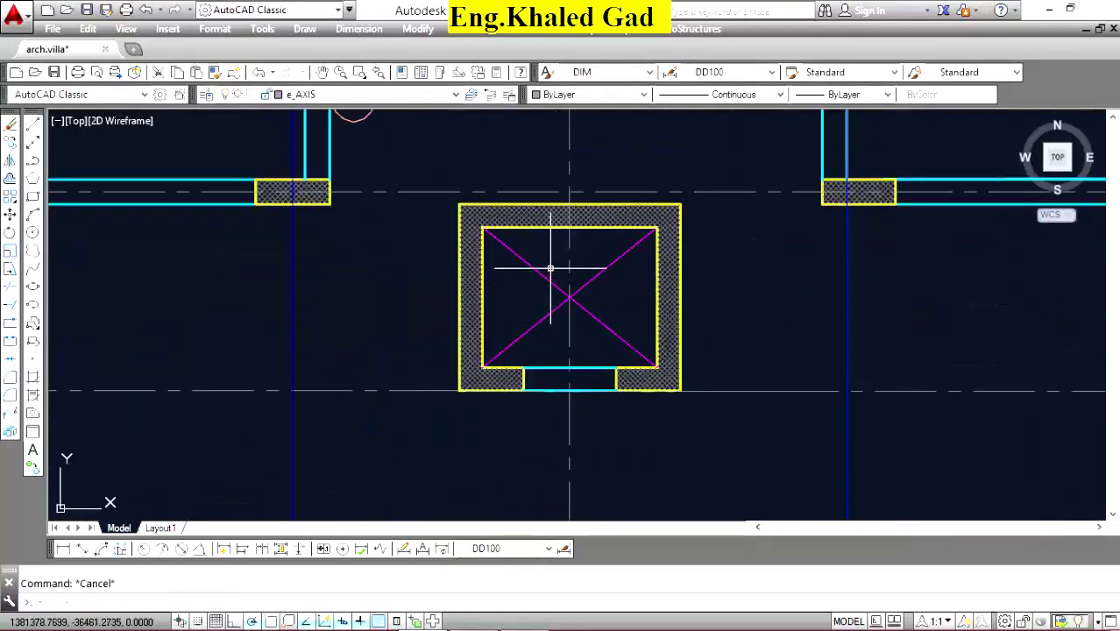
pyautogui.click(535, 325)
pyautogui.press('Delete')
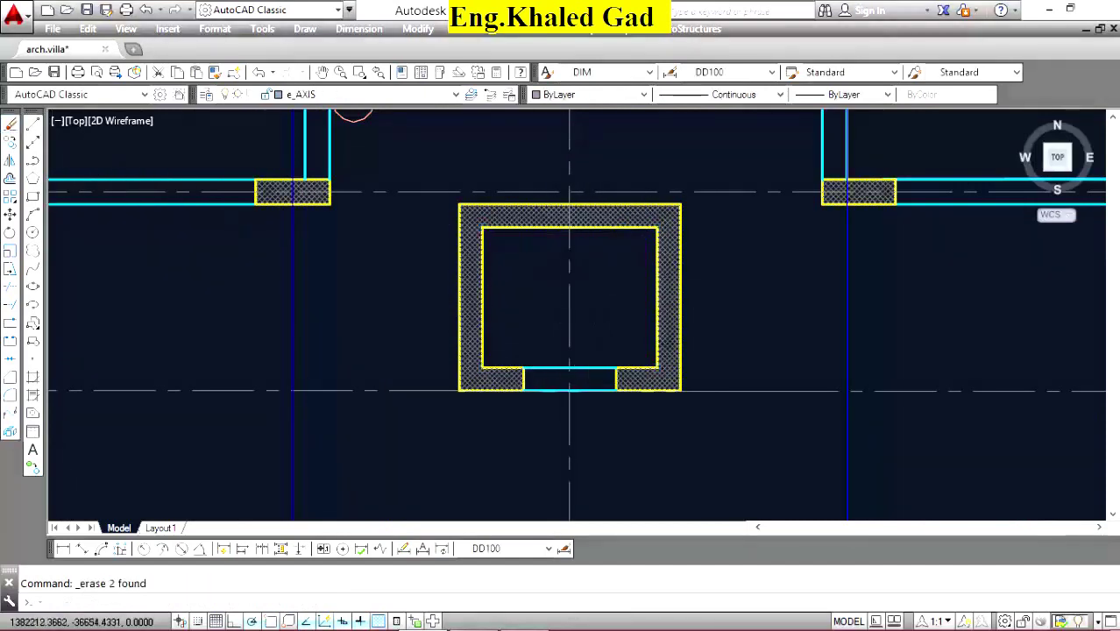
pyautogui.scroll(-5, 640, 295)
pyautogui.scroll(7, 303, 273)
pyautogui.click(471, 259)
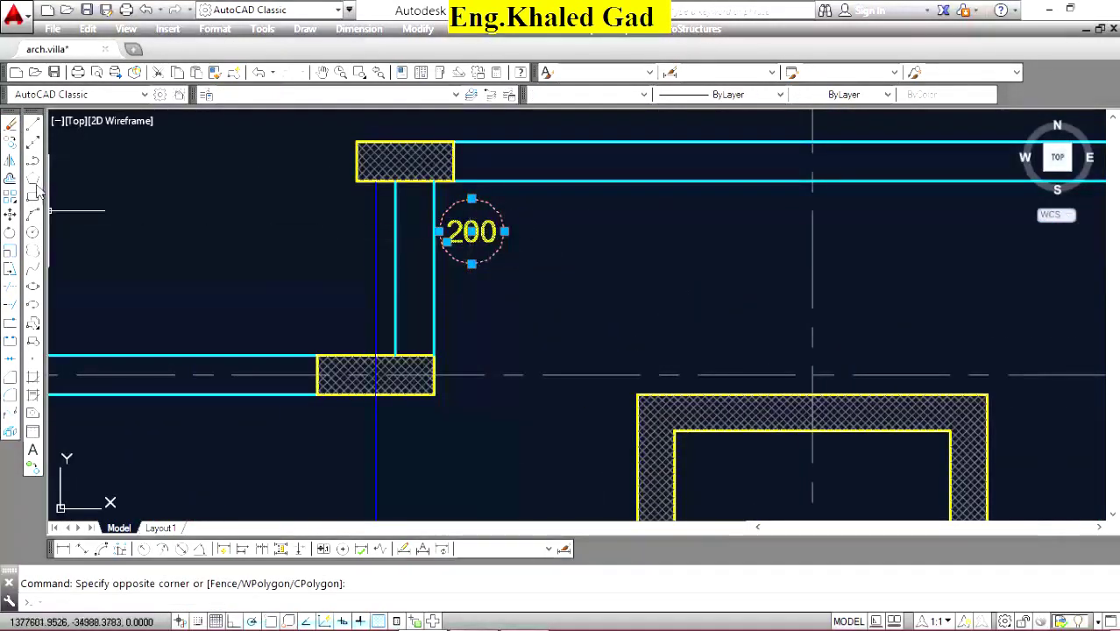
pyautogui.press('Delete')
# Erase the 320 bubble and the 800 dimension.
pyautogui.scroll(-5, 613, 245)
pyautogui.scroll(5, 575, 220)
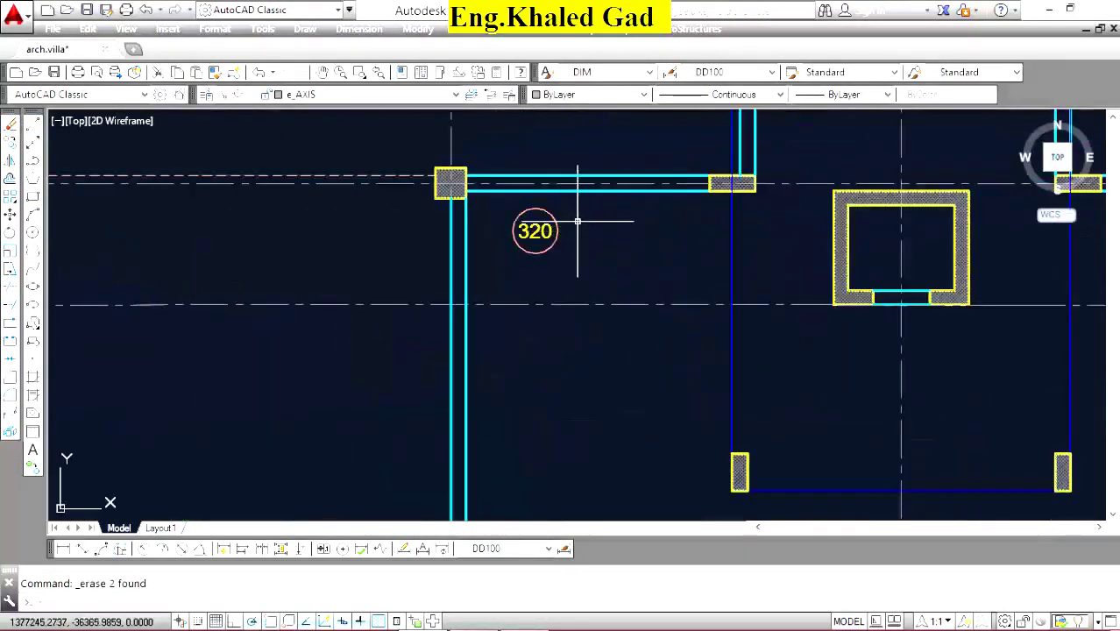
pyautogui.click(540, 255)
pyautogui.press('Delete')
pyautogui.scroll(-5, 543, 306)
pyautogui.scroll(4, 545, 287)
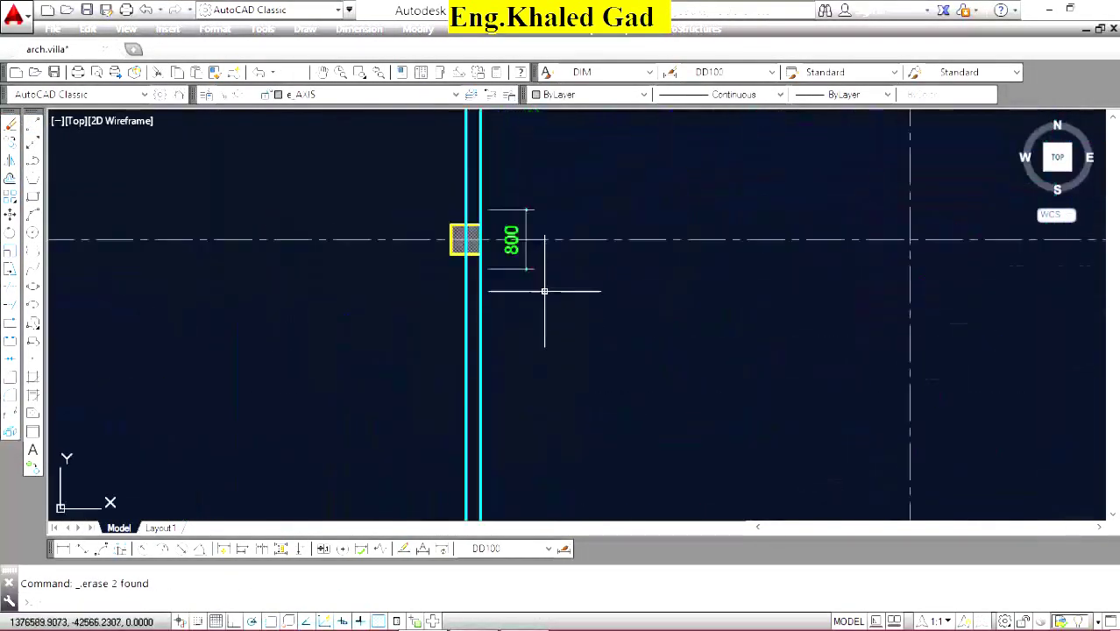
pyautogui.scroll(2, 538, 127)
pyautogui.press('Delete')
# Erase the leftover element on the core's left wall.
pyautogui.scroll(-5, 502, 301)
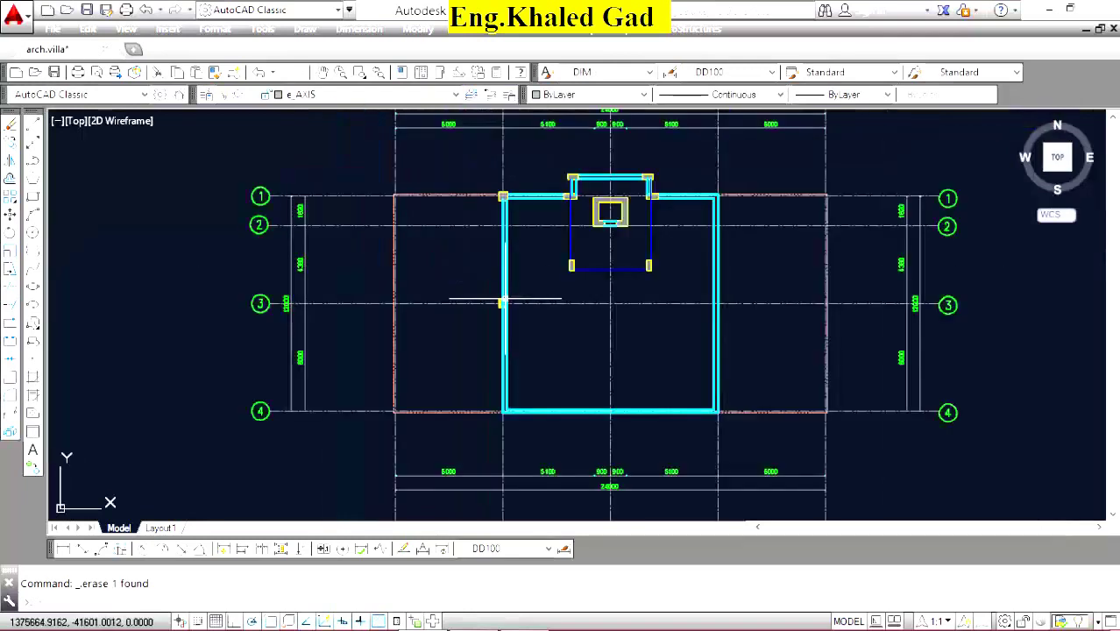
pyautogui.scroll(4, 509, 289)
pyautogui.click(553, 312)
pyautogui.press('Delete')
pyautogui.scroll(-4, 585, 350)
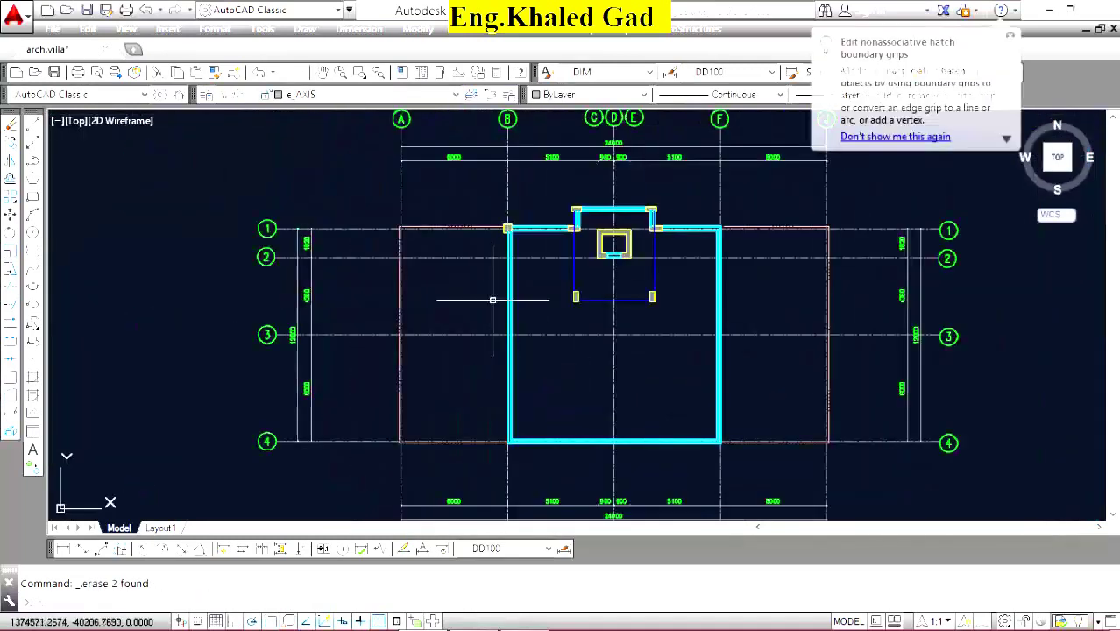
pyautogui.scroll(5, 491, 201)
pyautogui.scroll(5, 527, 216)
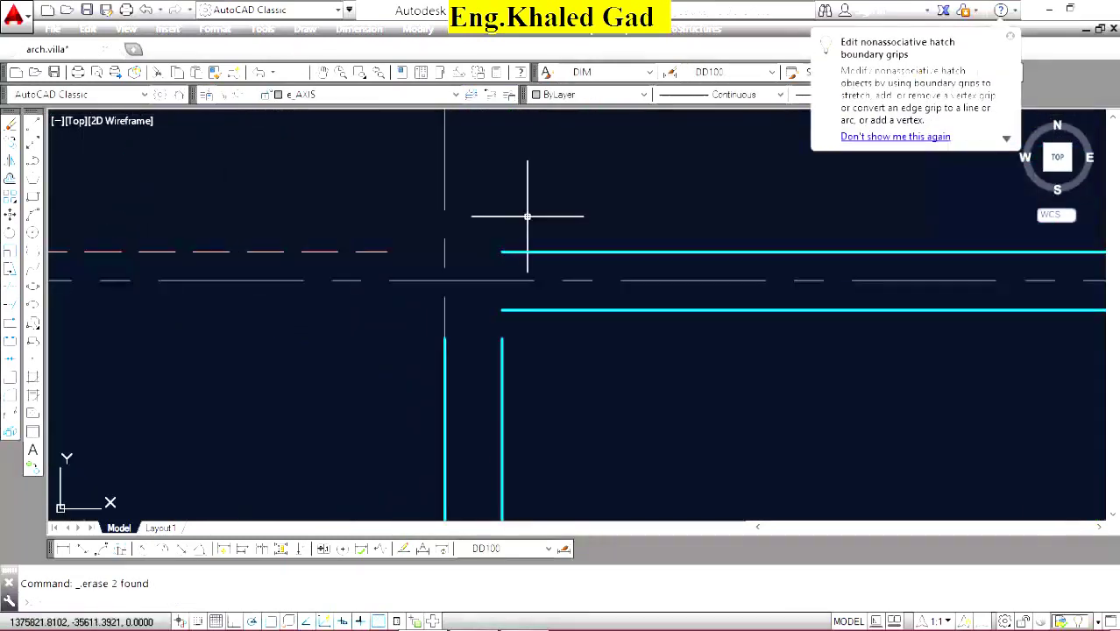
# Stretch the top, vertical and inner cyan beam edges to meet at the top-left corner.
pyautogui.click(500, 252)
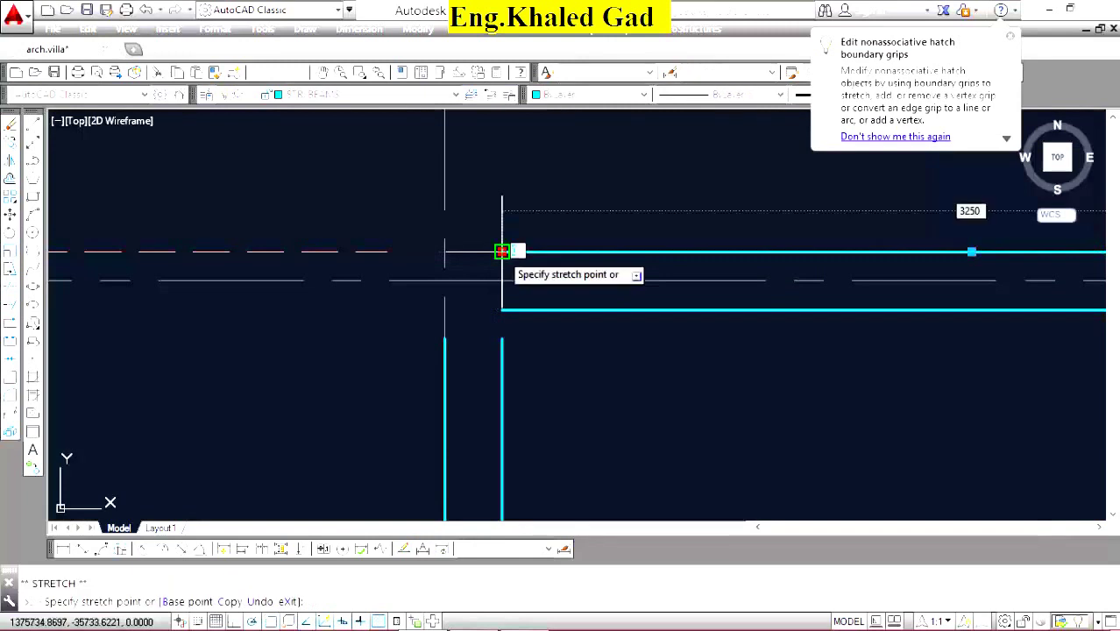
pyautogui.click(444, 253)
pyautogui.click(459, 326)
pyautogui.click(438, 351)
pyautogui.click(444, 338)
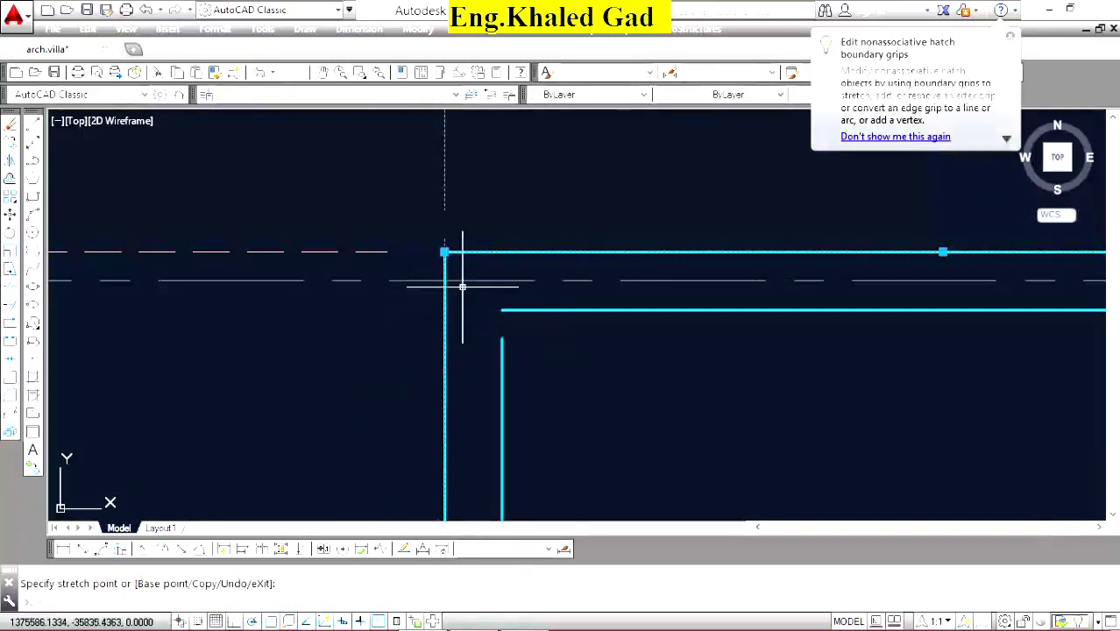
pyautogui.click(461, 286)
pyautogui.click(504, 333)
pyautogui.click(501, 338)
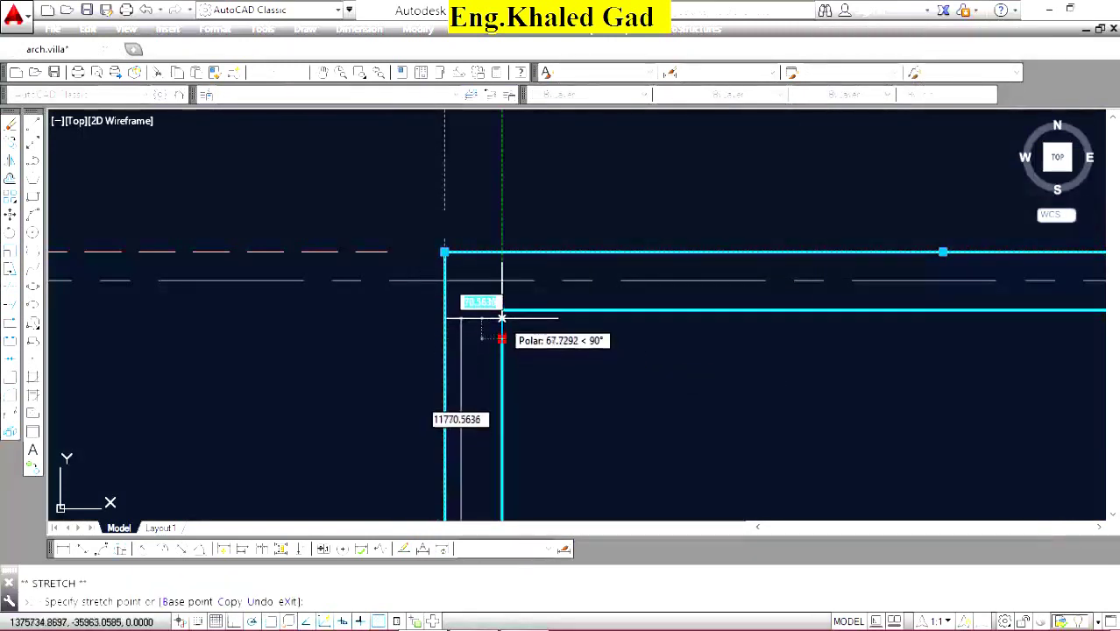
pyautogui.click(501, 311)
# Stretch the dashed line on the left to the beam corner.
pyautogui.click(407, 257)
pyautogui.click(377, 232)
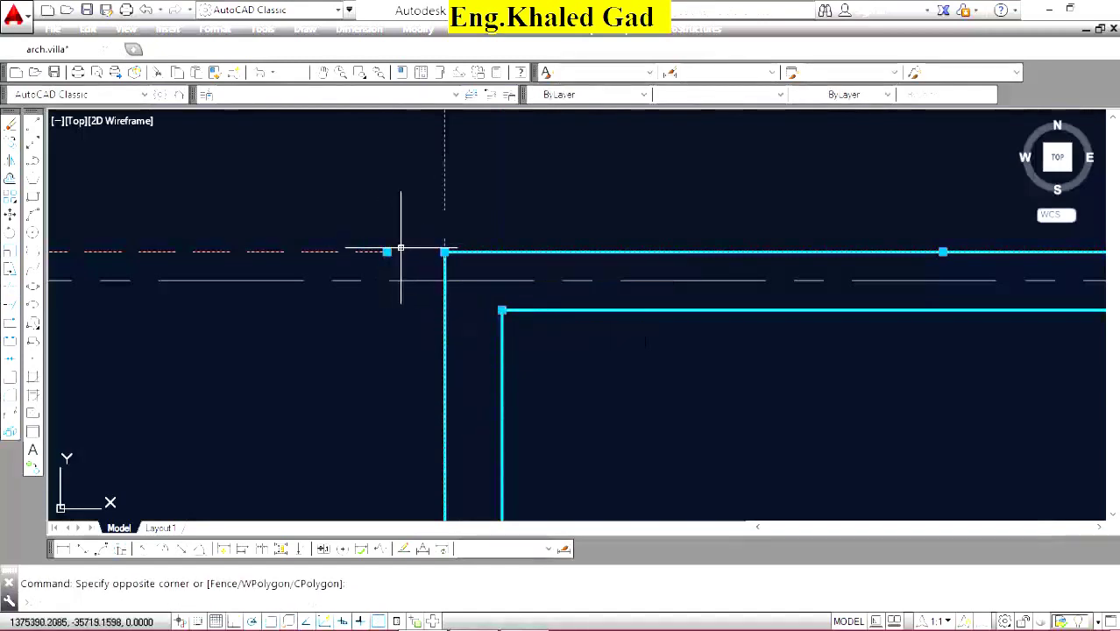
pyautogui.click(386, 252)
pyautogui.click(444, 253)
pyautogui.press('Escape')
# Start stretching the dashed line at another corner, then cancel it.
pyautogui.scroll(-5, 557, 237)
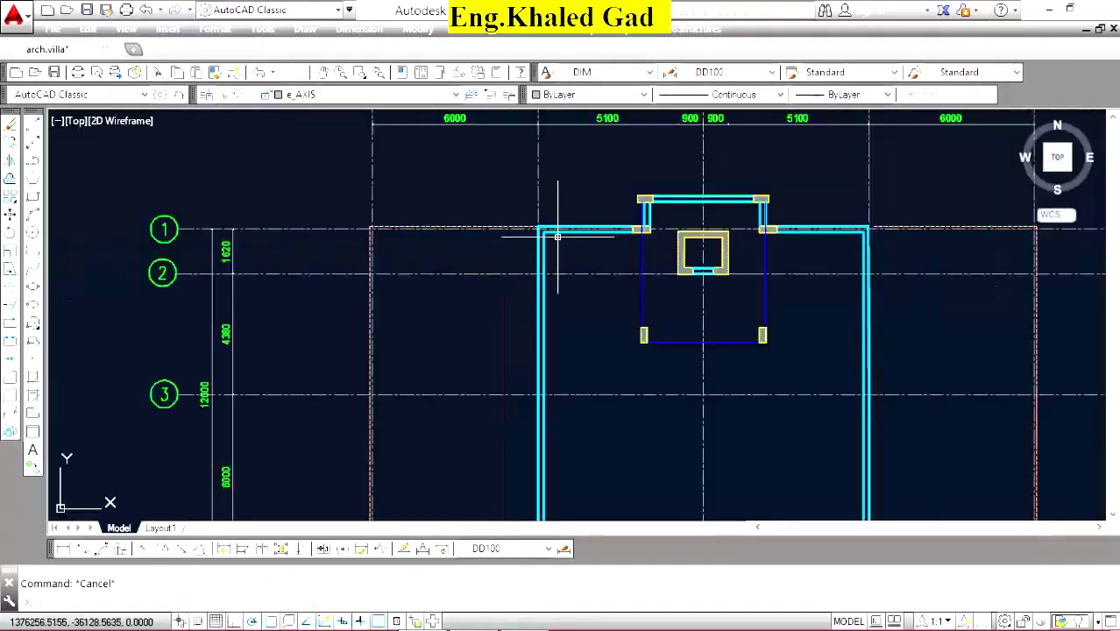
pyautogui.scroll(-4, 561, 261)
pyautogui.scroll(4, 683, 220)
pyautogui.scroll(3, 650, 232)
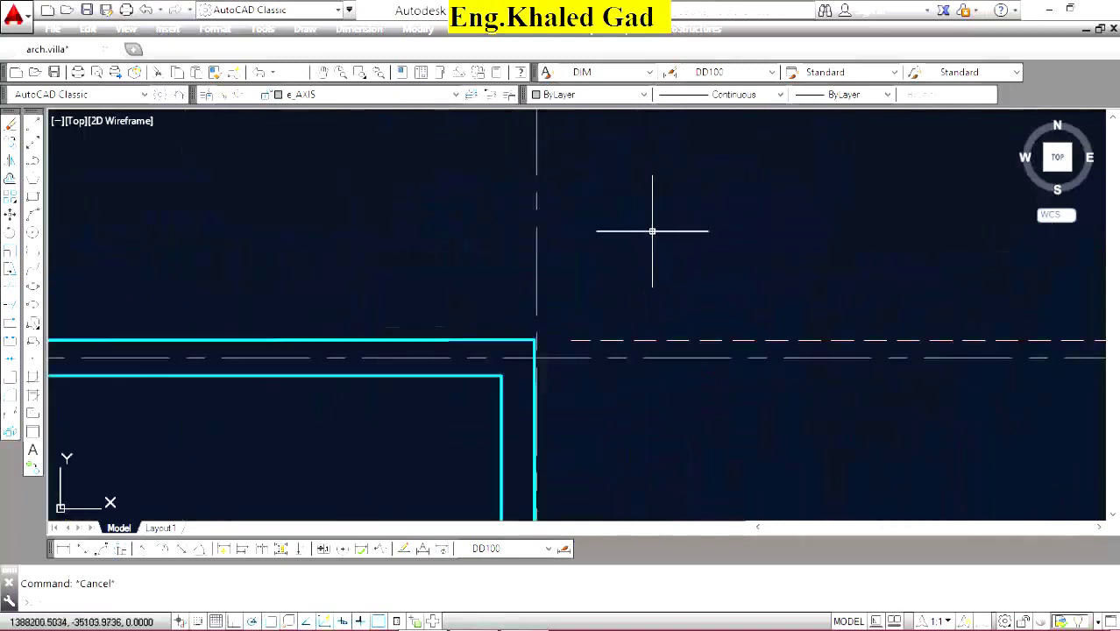
pyautogui.click(584, 361)
pyautogui.click(570, 340)
pyautogui.scroll(-3, 525, 337)
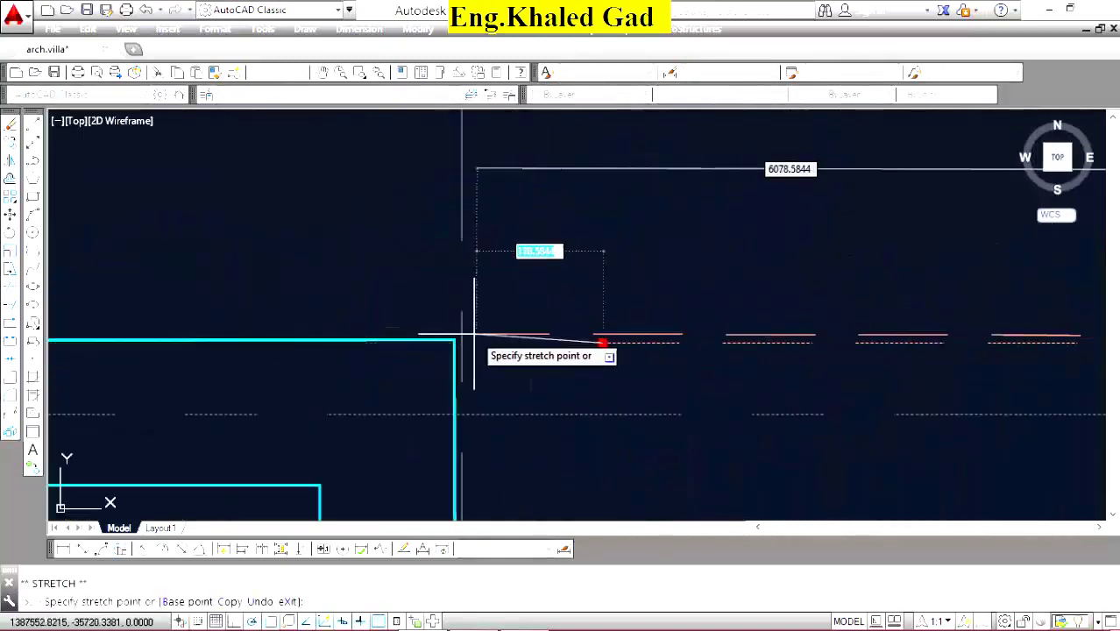
pyautogui.scroll(3, 613, 245)
pyautogui.scroll(-3, 666, 350)
pyautogui.scroll(-2, 663, 362)
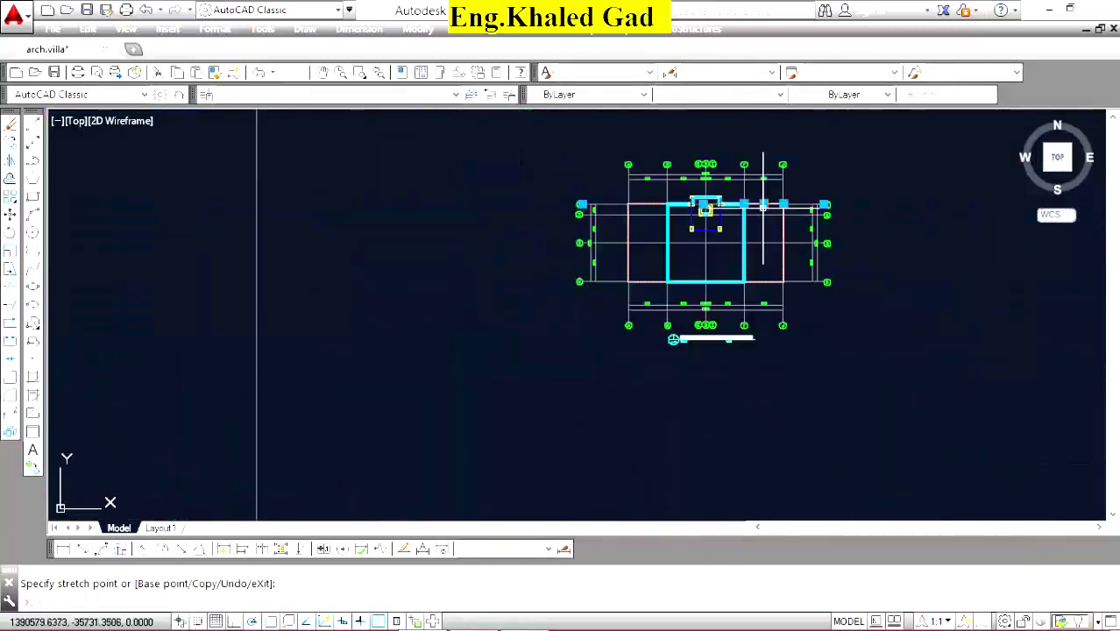
pyautogui.scroll(2, 701, 306)
pyautogui.scroll(3, 749, 292)
pyautogui.press('Escape')
# Pan over to the first-floor covering slab plan.
pyautogui.scroll(-4, 715, 334)
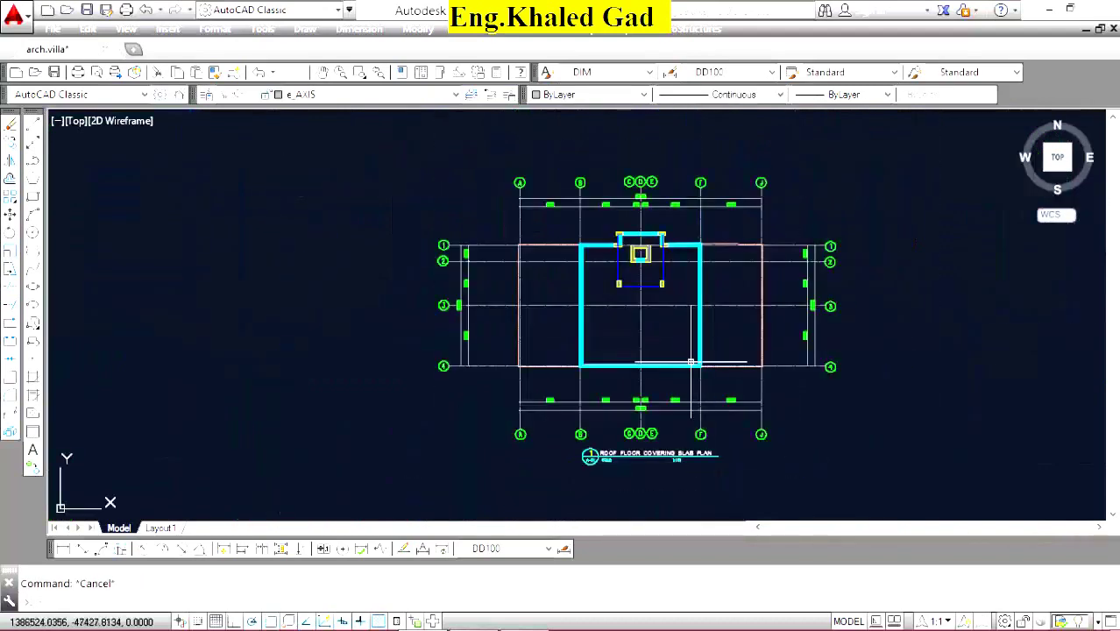
pyautogui.scroll(5, 639, 254)
pyautogui.scroll(-3, 609, 253)
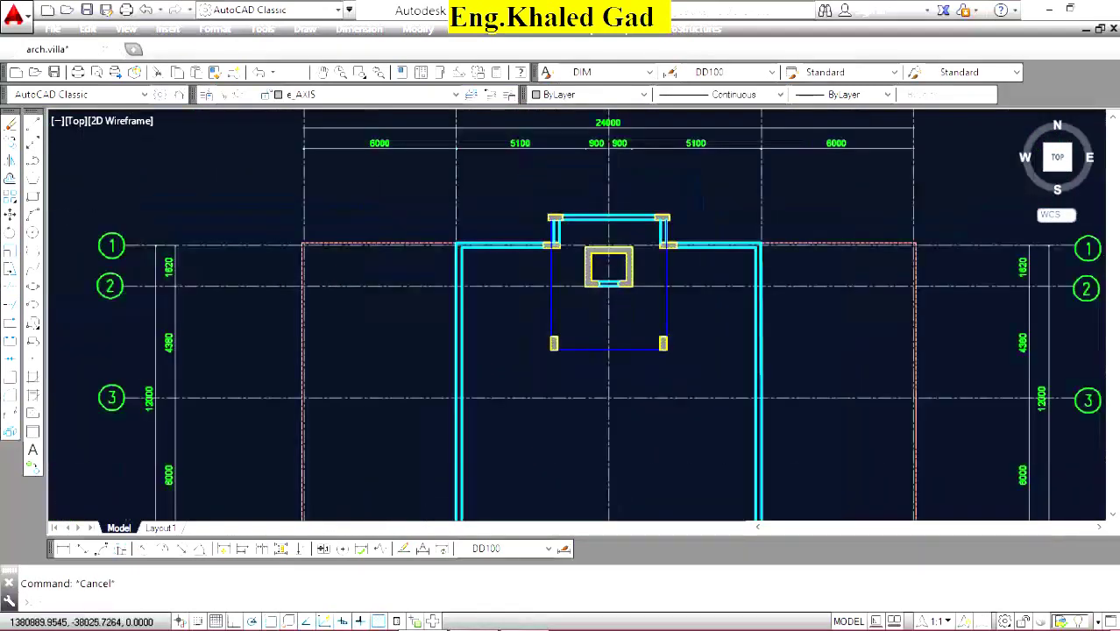
pyautogui.scroll(-2, 600, 295)
pyautogui.moveTo(601, 295); pyautogui.dragTo(636, 119, button='middle')
pyautogui.scroll(5, 635, 119)
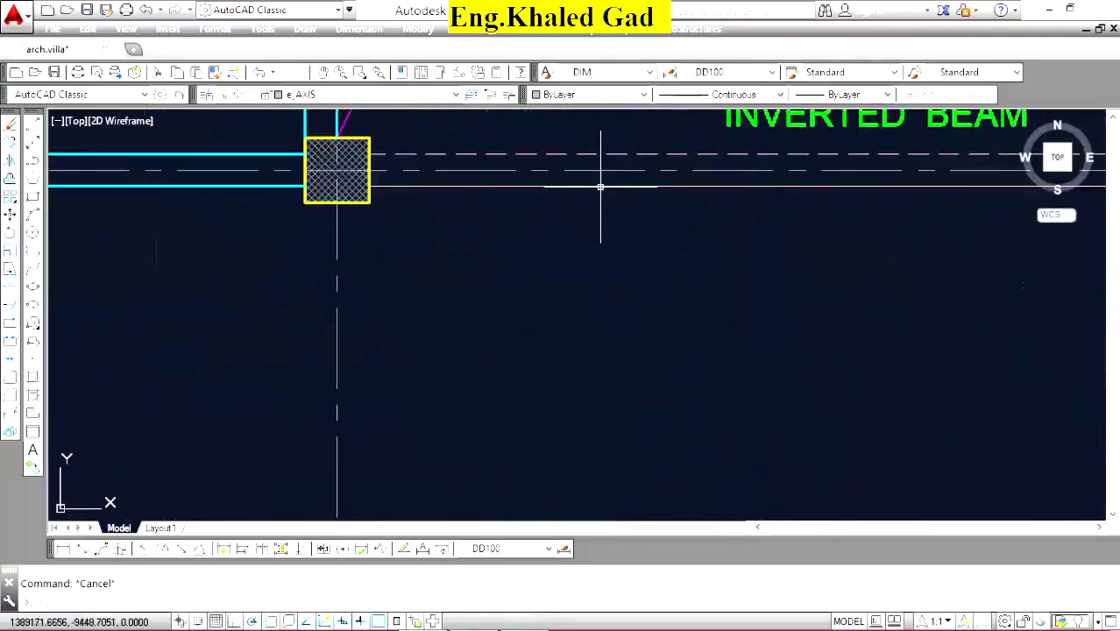
# Start Match Properties from a red beam line and restyle the first crossed cyan beam lines.
pyautogui.click(219, 77)
pyautogui.scroll(-3, 588, 149)
pyautogui.scroll(-3, 552, 195)
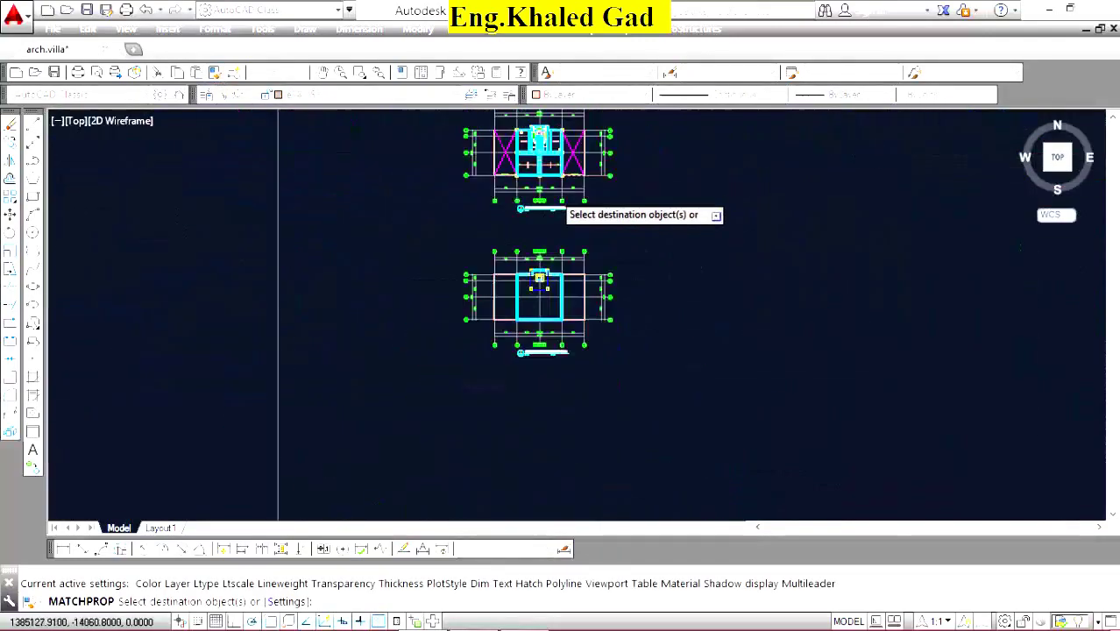
pyautogui.scroll(3, 522, 248)
pyautogui.scroll(2, 567, 189)
pyautogui.scroll(3, 479, 272)
pyautogui.click(600, 182)
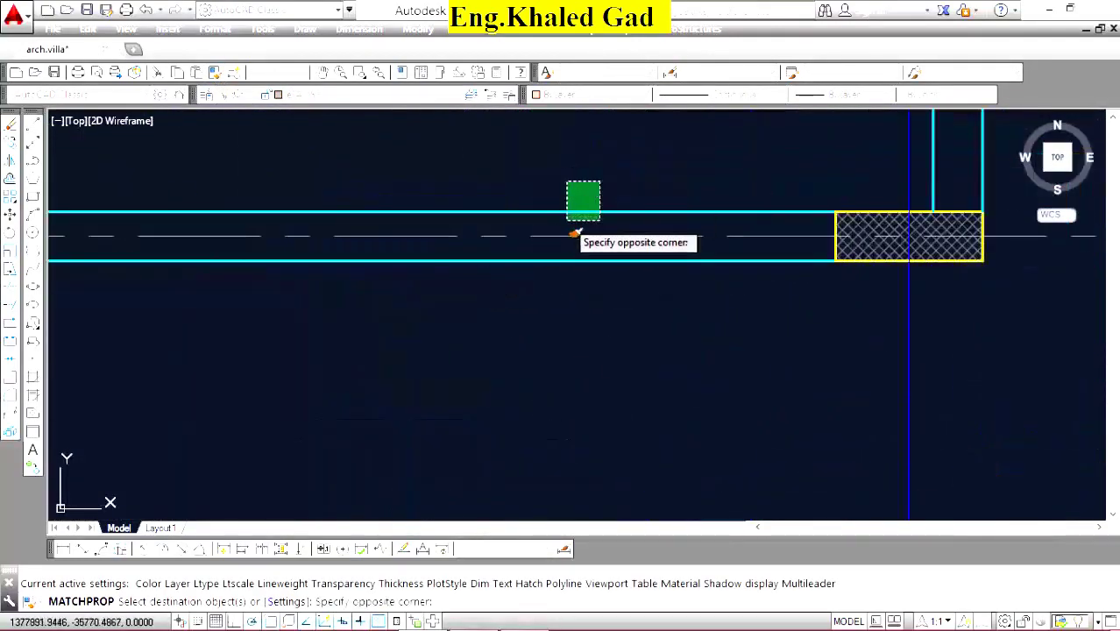
pyautogui.click(571, 261)
pyautogui.scroll(-3, 470, 243)
pyautogui.scroll(2, 525, 233)
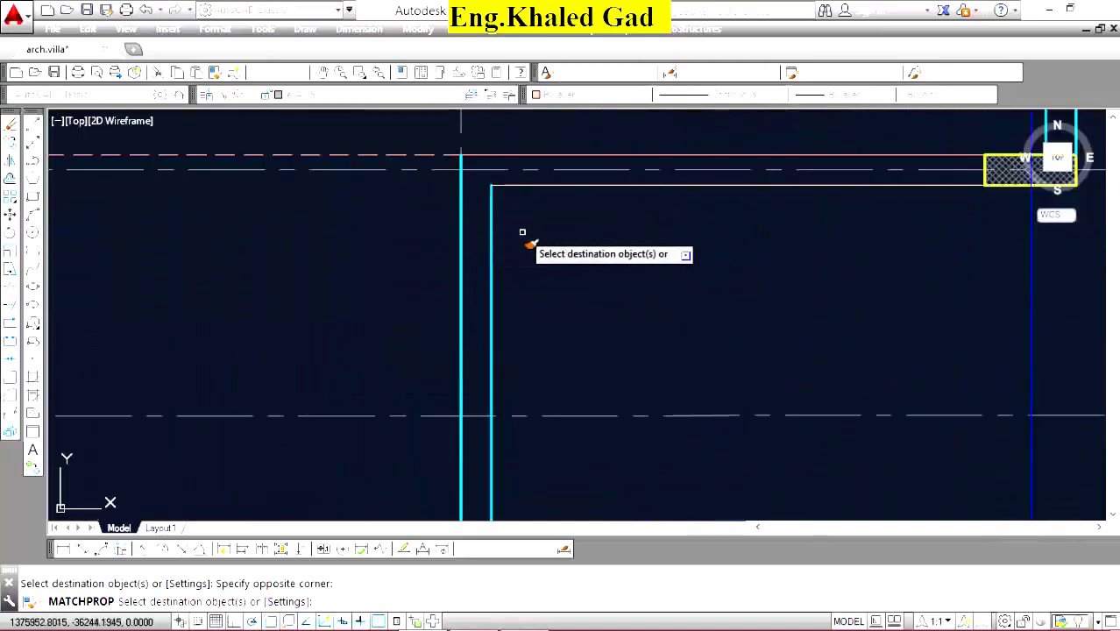
pyautogui.scroll(-2, 491, 206)
pyautogui.scroll(-2, 518, 176)
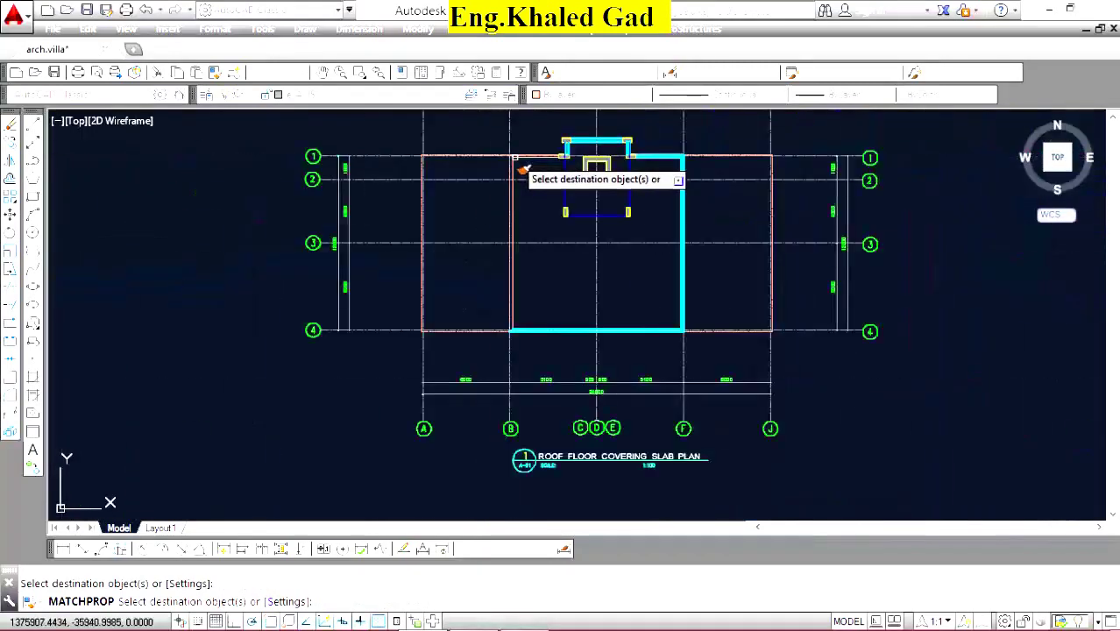
pyautogui.scroll(3, 520, 333)
pyautogui.scroll(1, 590, 273)
# Restyle the upper and lower cyan beam lines on both sides of the central bay to red.
pyautogui.click(570, 302)
pyautogui.click(551, 329)
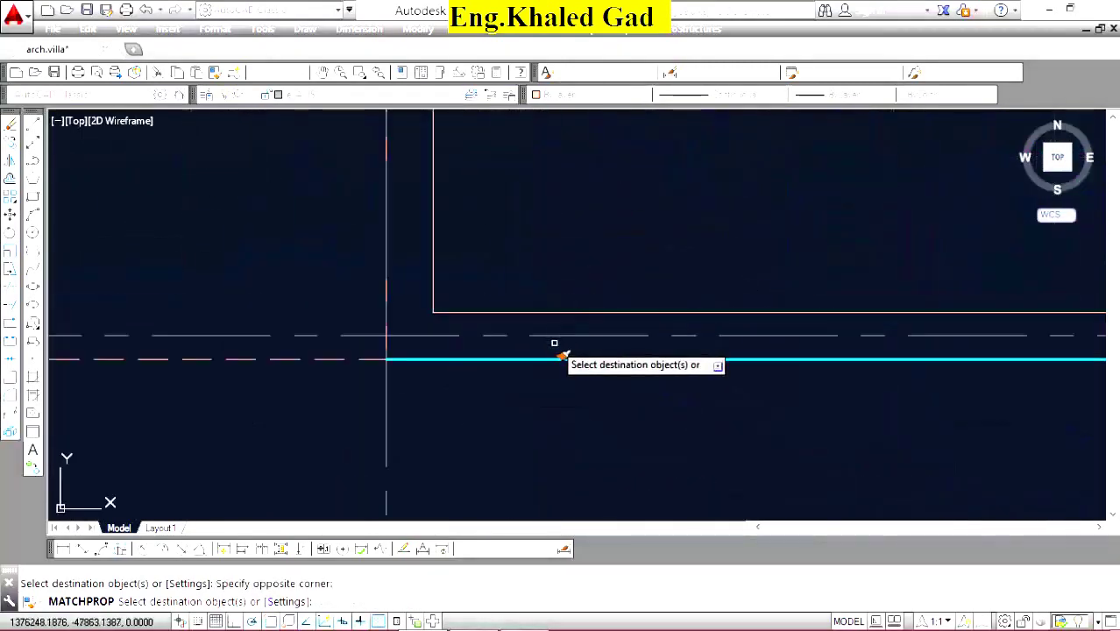
pyautogui.click(556, 346)
pyautogui.click(548, 369)
pyautogui.scroll(-3, 476, 316)
pyautogui.scroll(4, 666, 307)
pyautogui.click(695, 261)
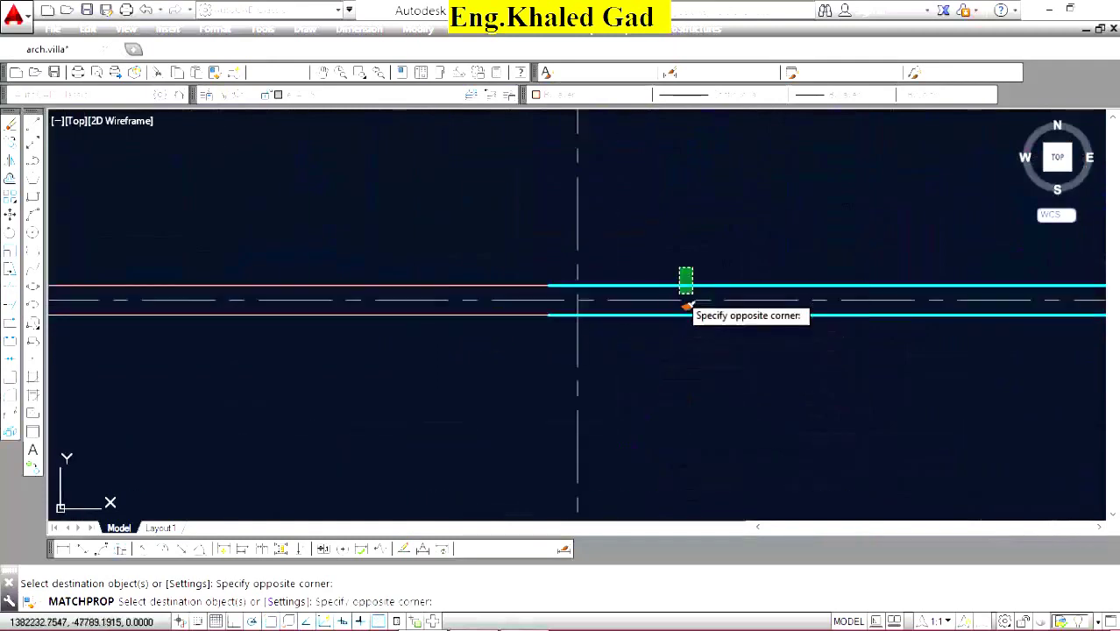
pyautogui.click(680, 298)
pyautogui.click(698, 307)
pyautogui.click(662, 359)
pyautogui.scroll(-3, 666, 377)
pyautogui.scroll(3, 771, 392)
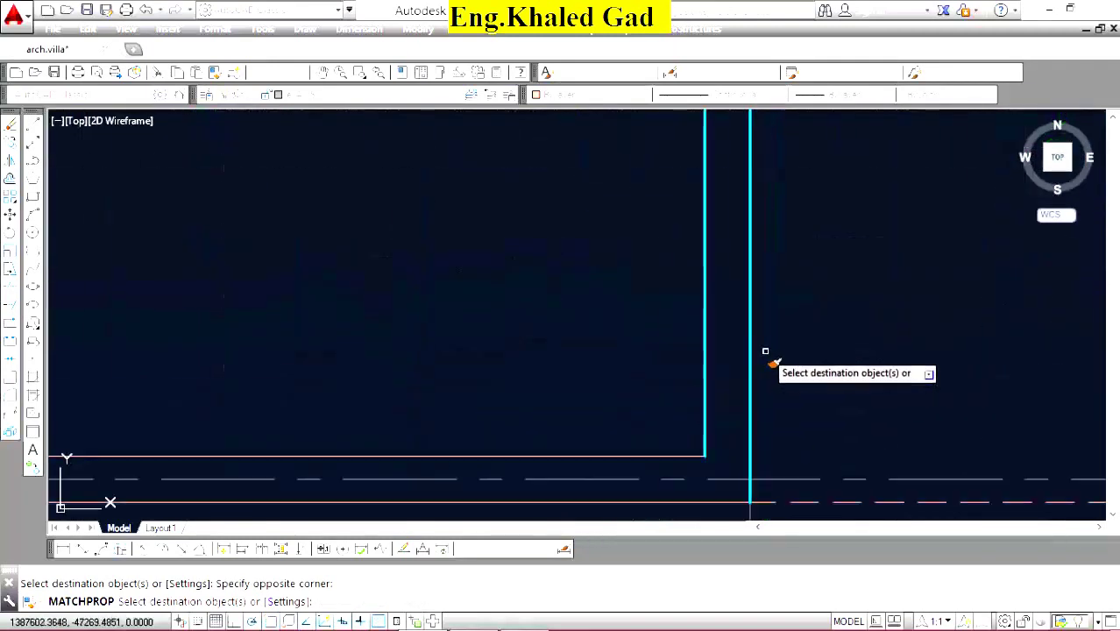
pyautogui.scroll(2, 765, 352)
# Restyle the remaining vertical and upper horizontal cyan beam lines red and finish matching.
pyautogui.click(737, 332)
pyautogui.click(730, 319)
pyautogui.click(650, 333)
pyautogui.scroll(-3, 717, 388)
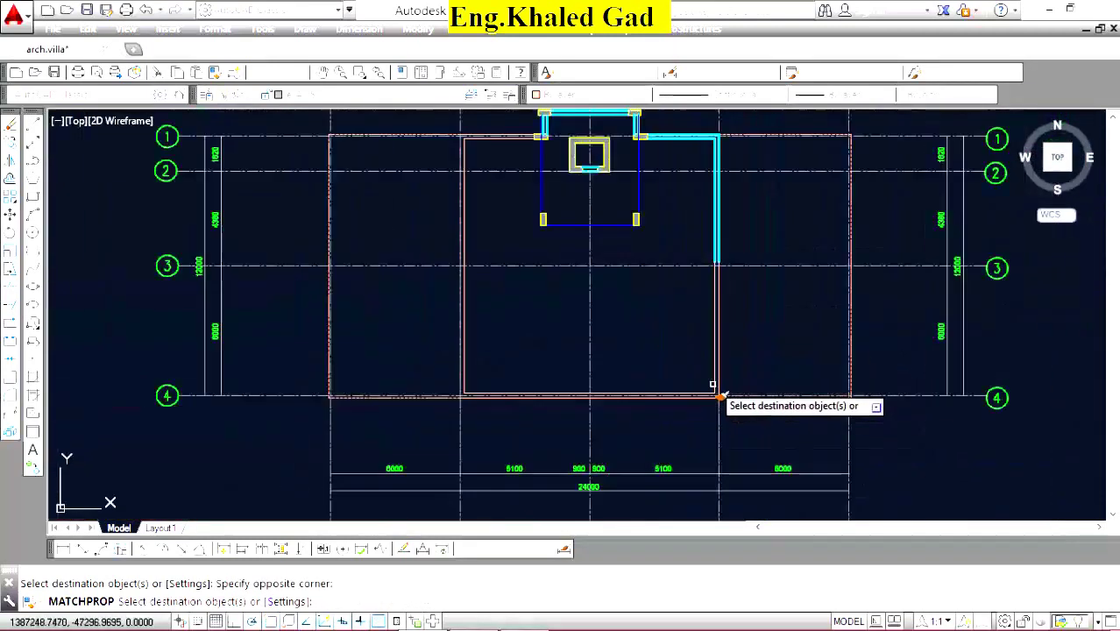
pyautogui.scroll(-2, 727, 258)
pyautogui.scroll(4, 692, 350)
pyautogui.scroll(4, 673, 427)
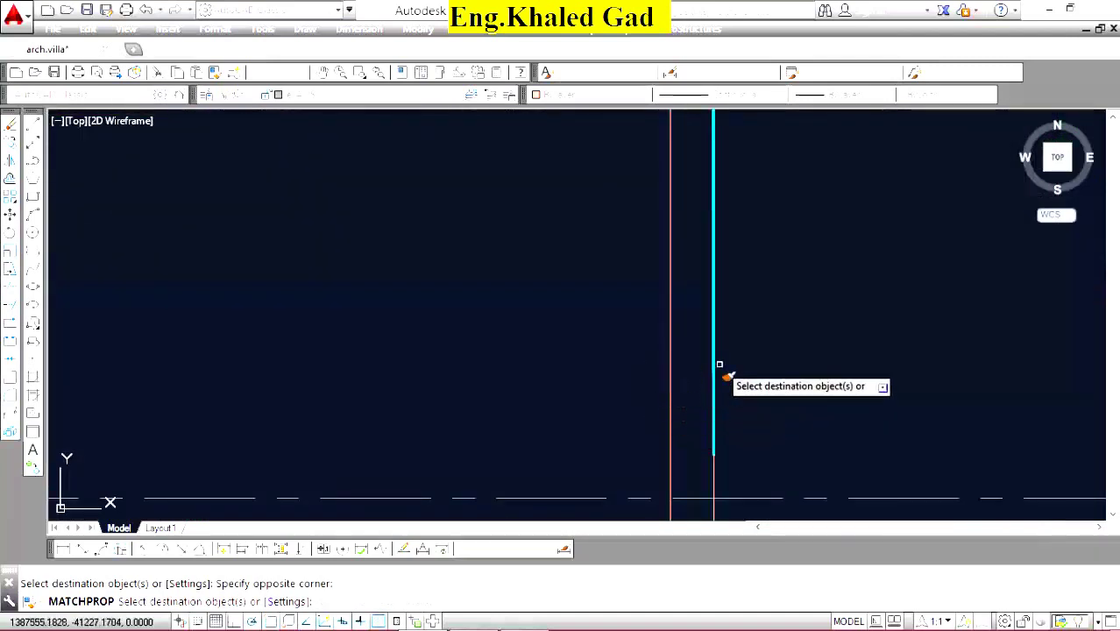
pyautogui.click(717, 361)
pyautogui.scroll(-3, 721, 375)
pyautogui.scroll(4, 680, 229)
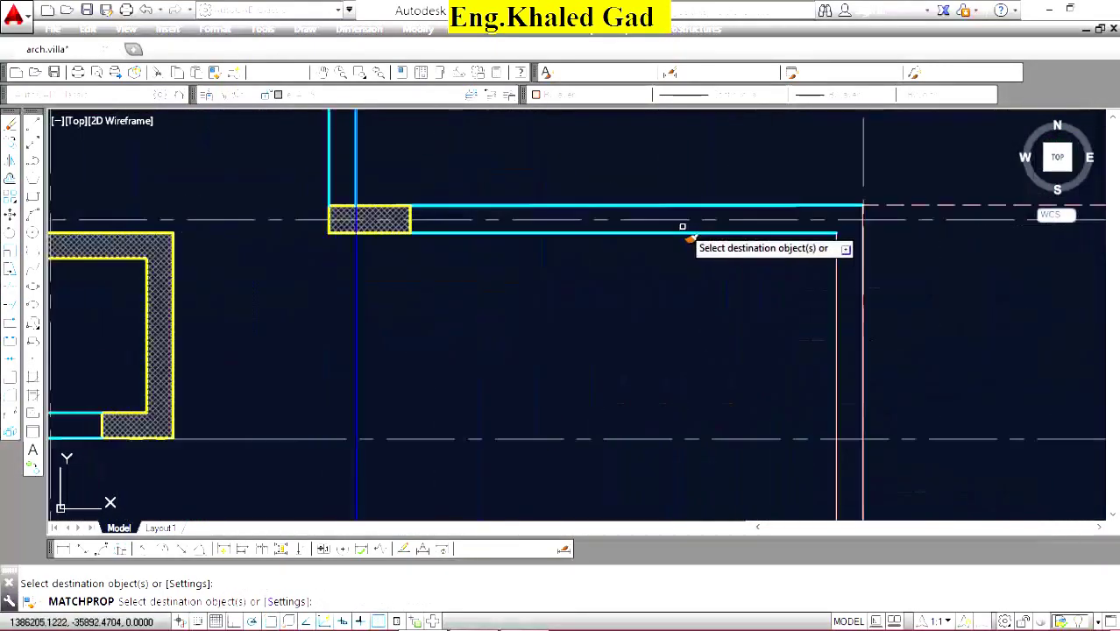
pyautogui.click(675, 205)
pyautogui.click(676, 233)
pyautogui.scroll(-3, 719, 245)
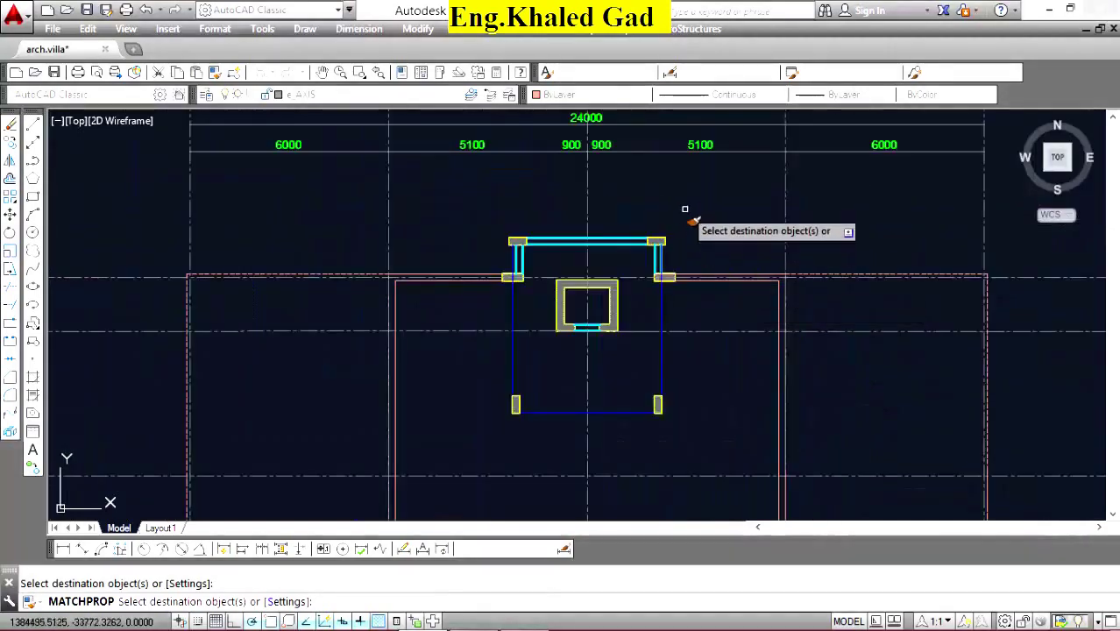
pyautogui.rightClick(677, 210)
# Add a 700 linear dimension along the hatched column edge, next to the 200 dimension.
pyautogui.scroll(-3, 567, 195)
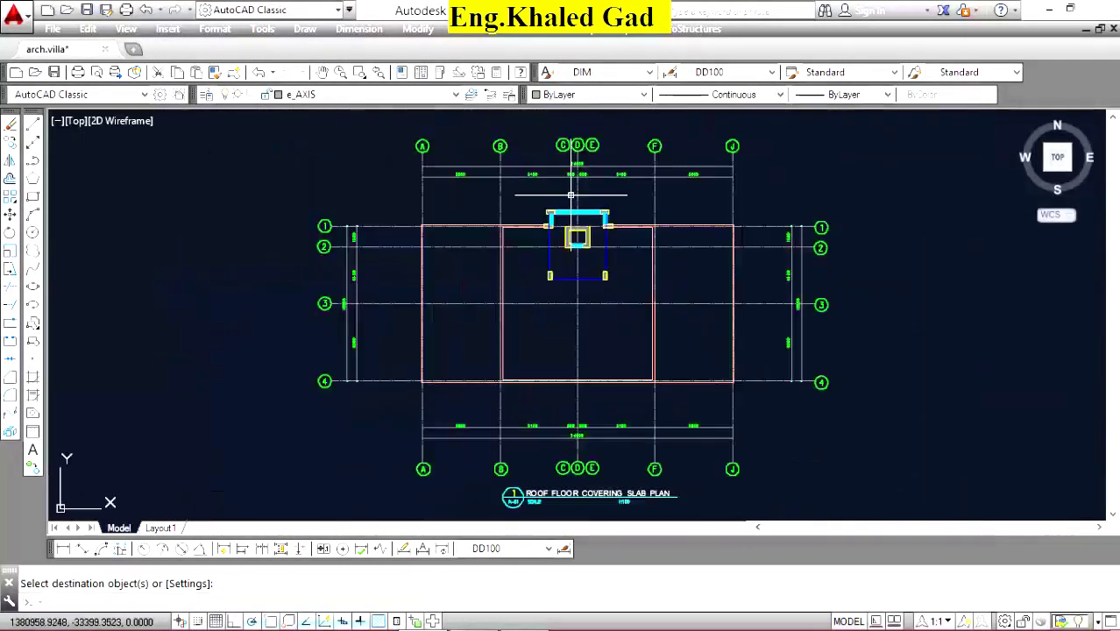
pyautogui.scroll(3, 503, 249)
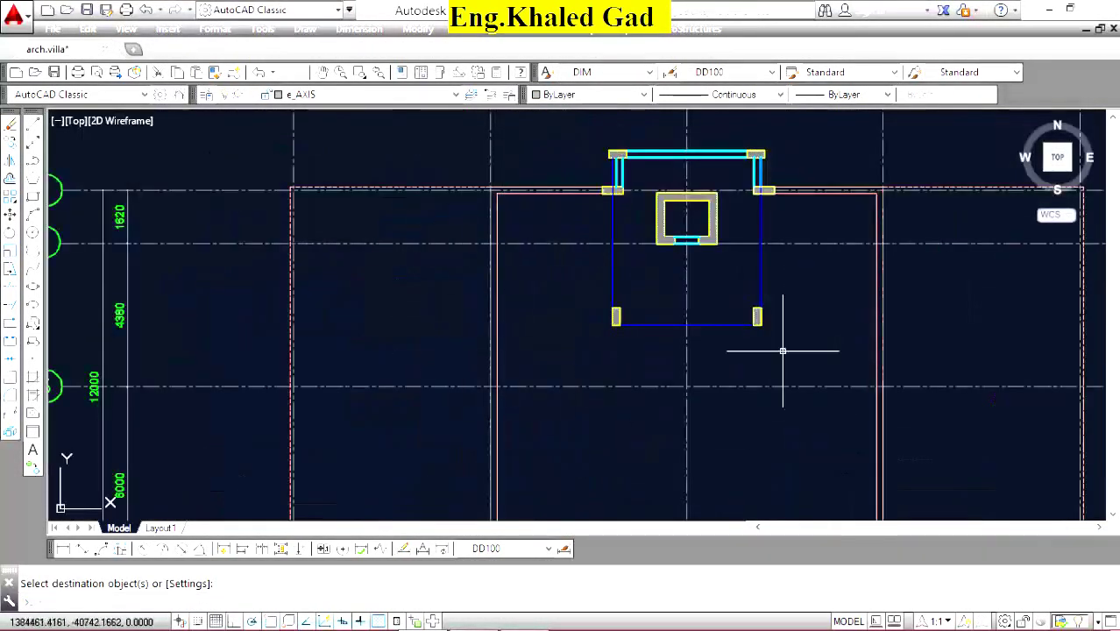
pyautogui.scroll(-2, 570, 213)
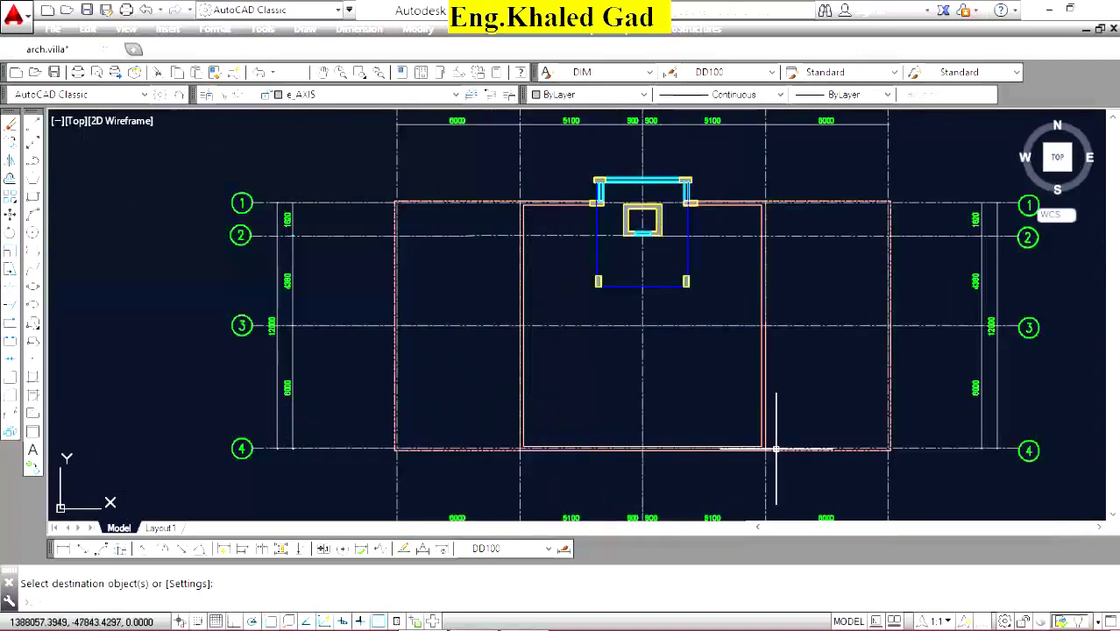
pyautogui.scroll(-3, 748, 306)
pyautogui.scroll(-2, 666, 368)
pyautogui.scroll(3, 654, 407)
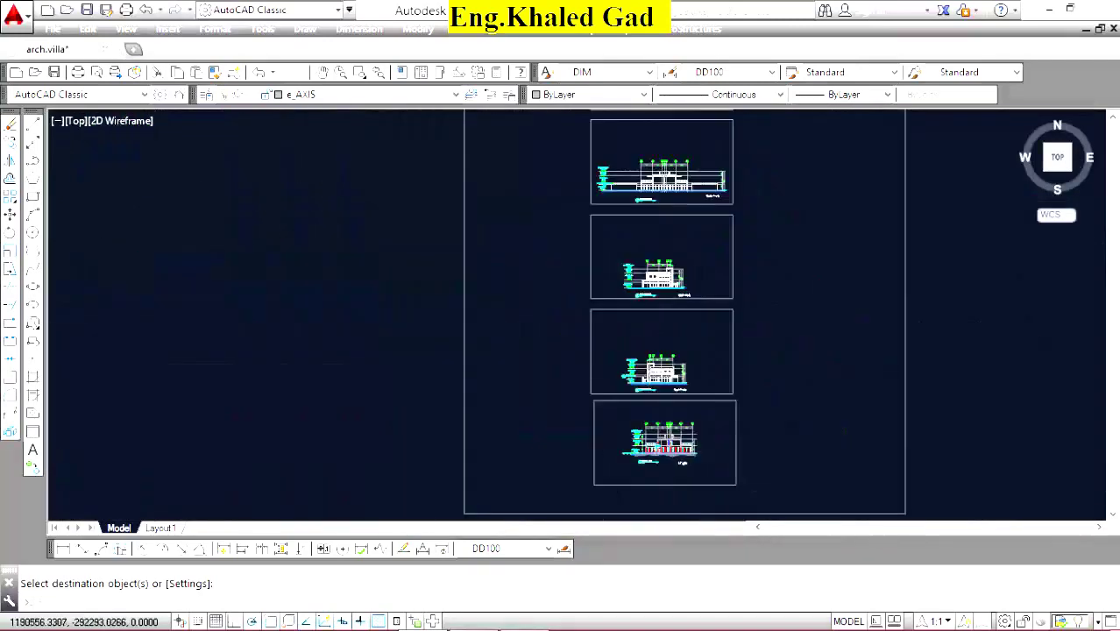
pyautogui.scroll(2, 648, 412)
pyautogui.scroll(3, 648, 412)
pyautogui.scroll(3, 692, 351)
pyautogui.scroll(1, 708, 249)
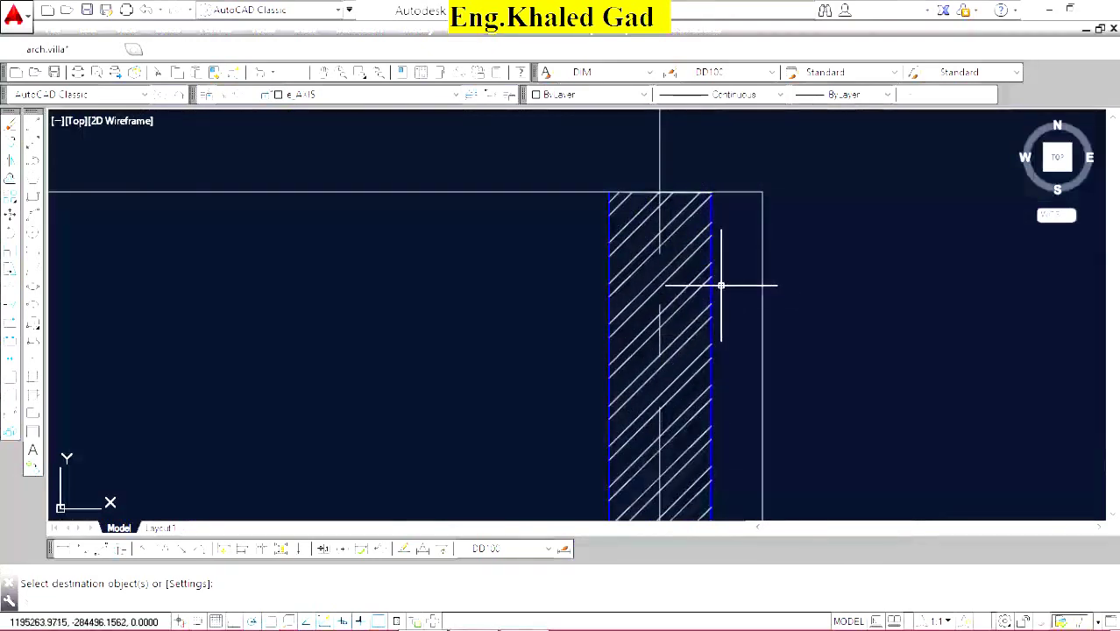
pyautogui.scroll(-4, 670, 307)
pyautogui.scroll(-4, 708, 296)
pyautogui.scroll(4, 280, 312)
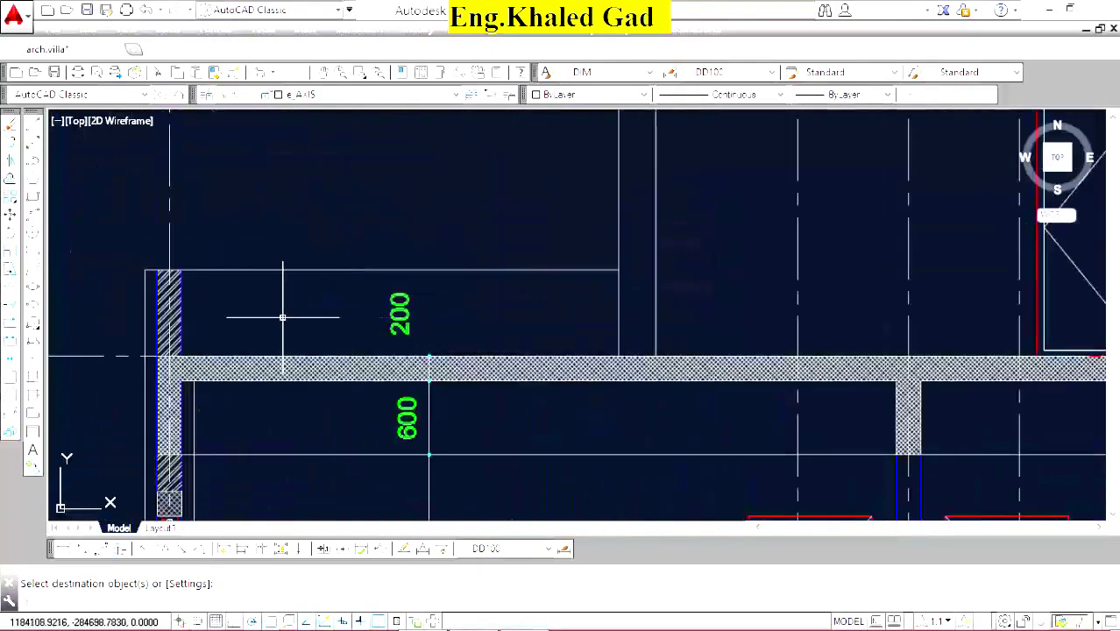
pyautogui.click(62, 549)
pyautogui.click(182, 269)
pyautogui.click(182, 382)
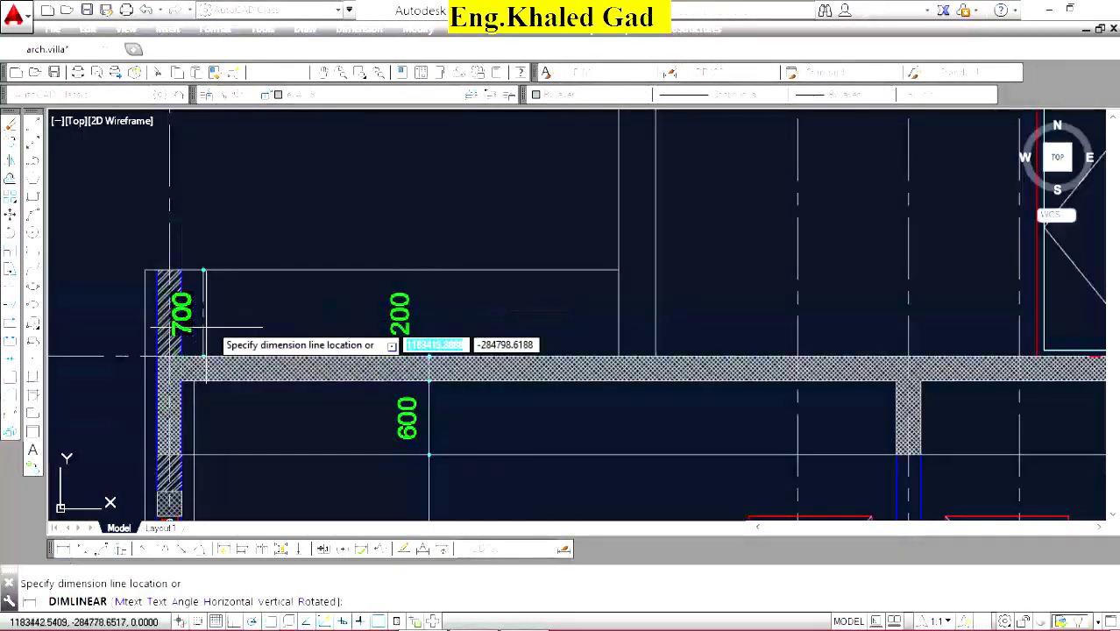
pyautogui.click(205, 329)
pyautogui.scroll(1, 115, 297)
pyautogui.scroll(2, 118, 297)
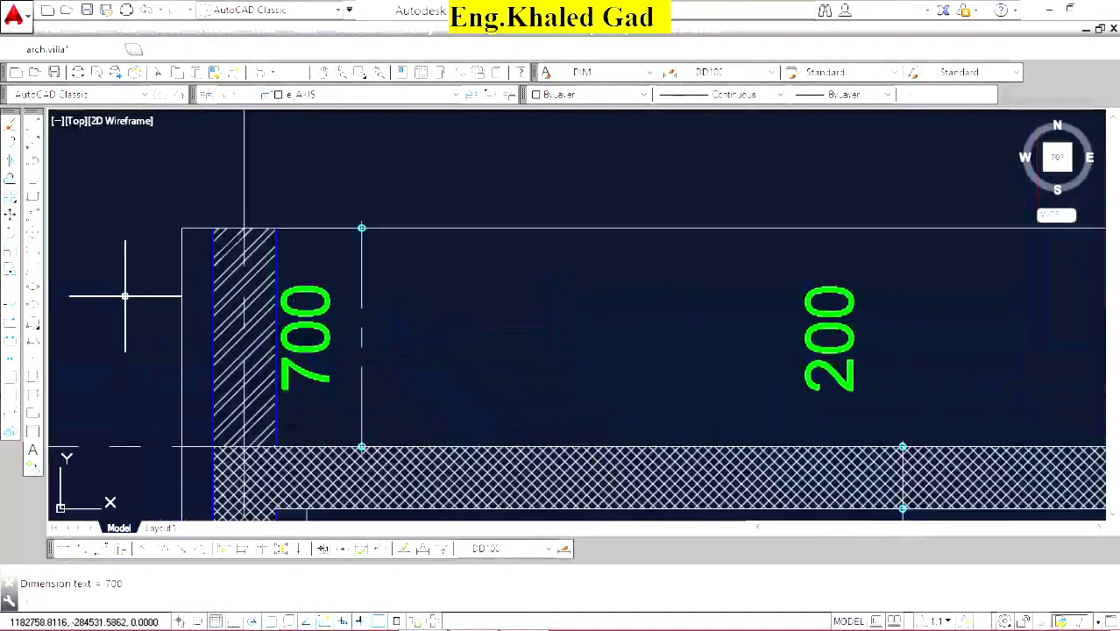
pyautogui.scroll(-5, 379, 294)
pyautogui.scroll(4, 350, 289)
pyautogui.scroll(4, 346, 286)
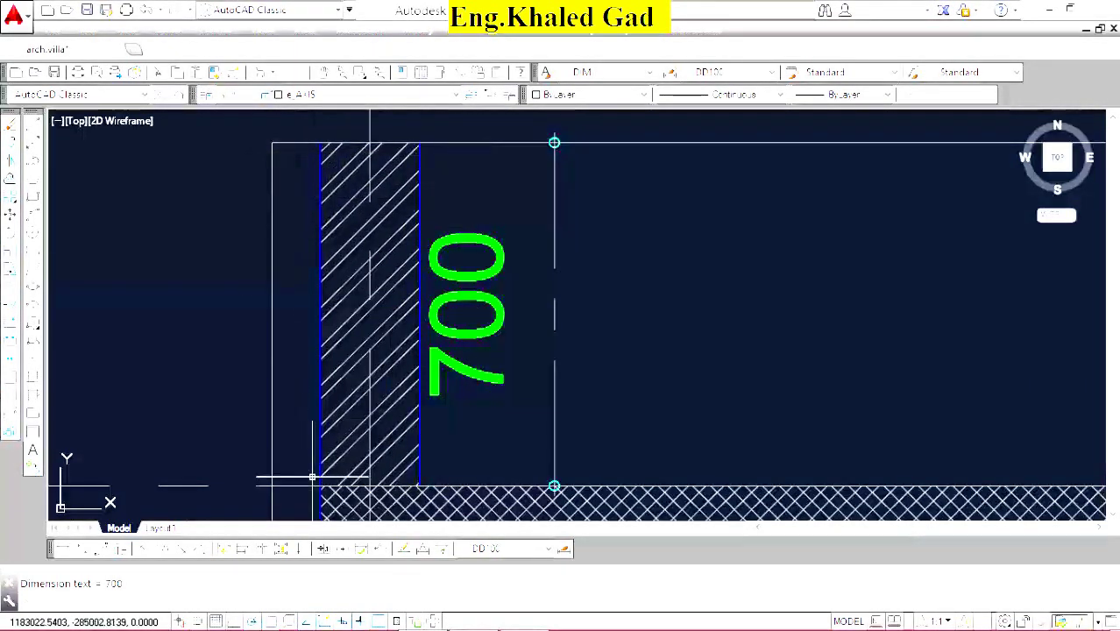
pyautogui.scroll(-3, 312, 478)
pyautogui.scroll(-3, 395, 412)
pyautogui.scroll(-3, 526, 333)
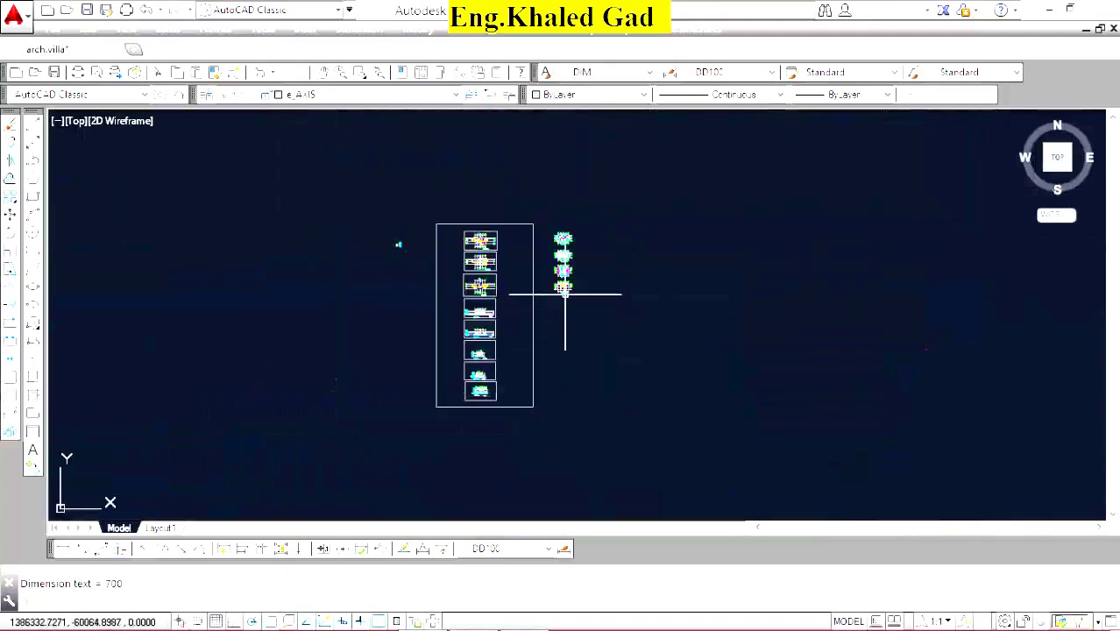
pyautogui.scroll(3, 565, 293)
pyautogui.scroll(3, 535, 238)
pyautogui.scroll(2, 630, 298)
# Copy the dashed STR-RFT.LINE beam style onto the windowed beam lines near the grid corner.
pyautogui.scroll(2, 686, 312)
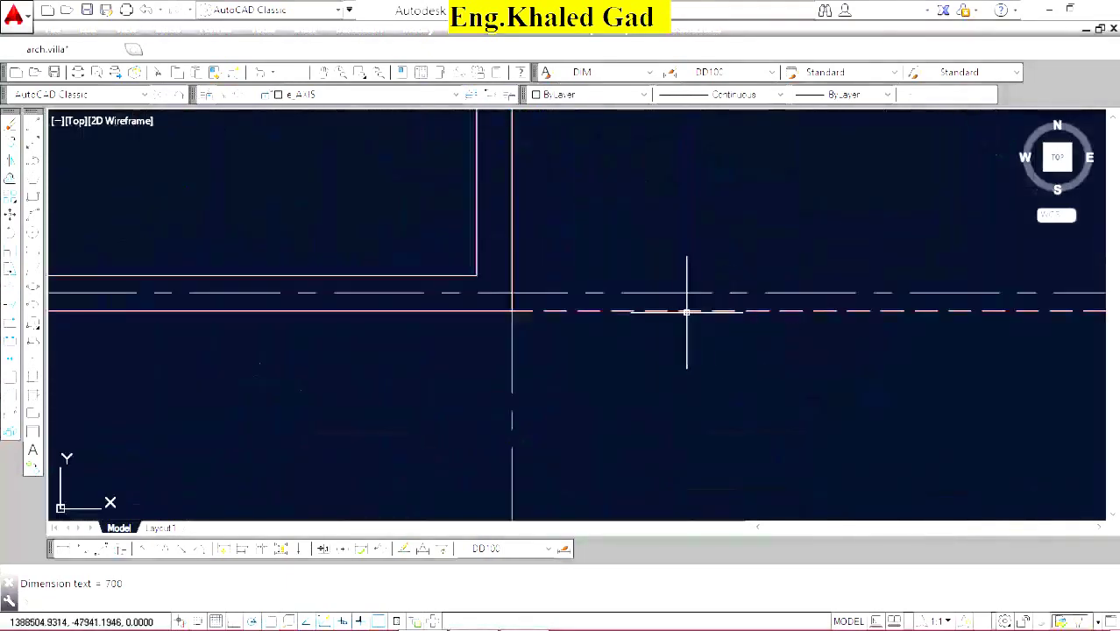
pyautogui.click(215, 72)
pyautogui.click(473, 263)
pyautogui.click(483, 271)
pyautogui.scroll(-2, 483, 271)
pyautogui.click(623, 448)
pyautogui.scroll(-2, 613, 434)
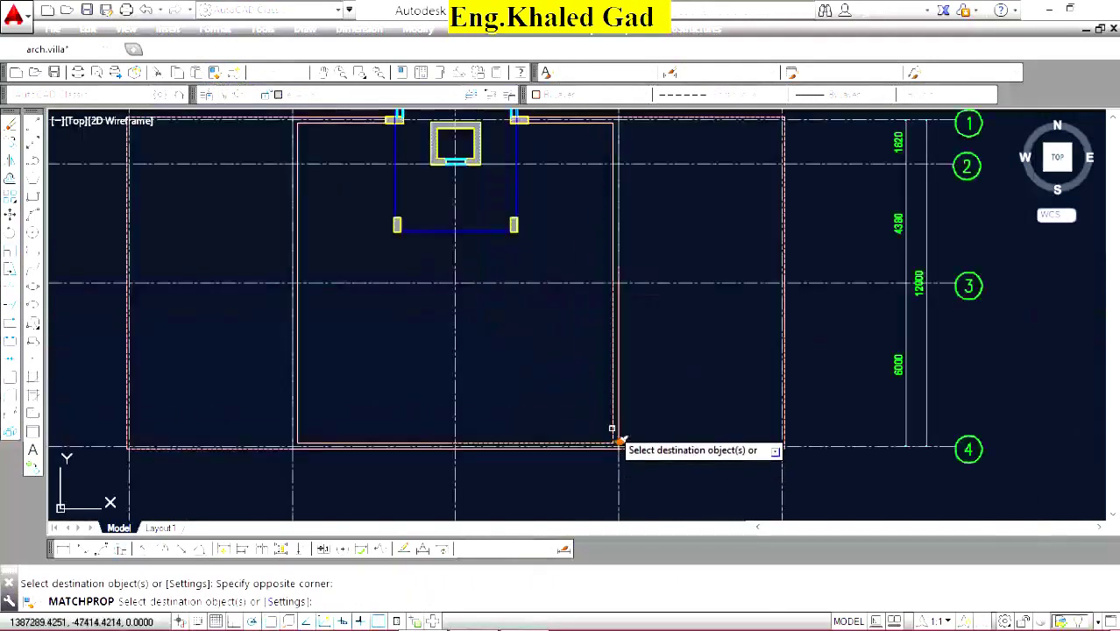
pyautogui.scroll(3, 613, 118)
pyautogui.scroll(-4, 632, 252)
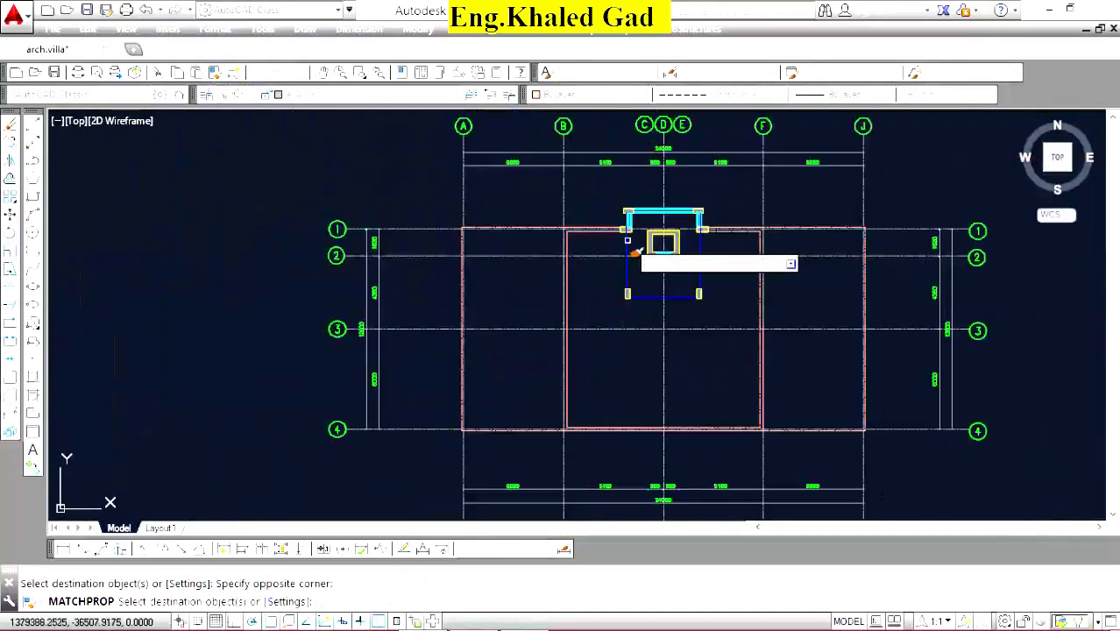
pyautogui.scroll(3, 634, 252)
pyautogui.scroll(-3, 540, 263)
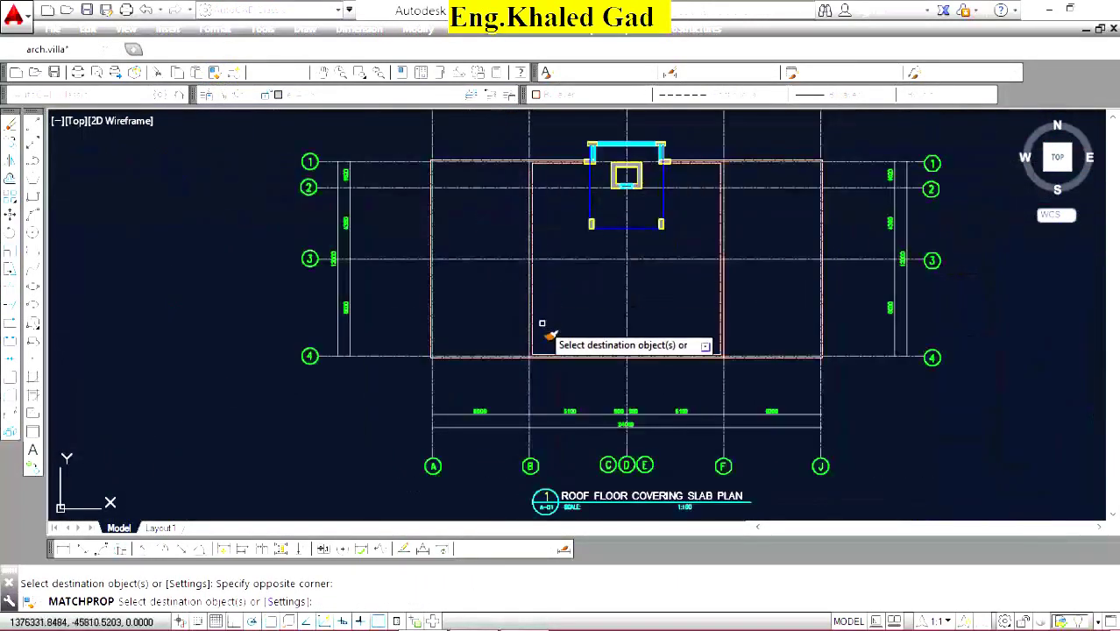
pyautogui.scroll(3, 541, 323)
pyautogui.scroll(1, 515, 280)
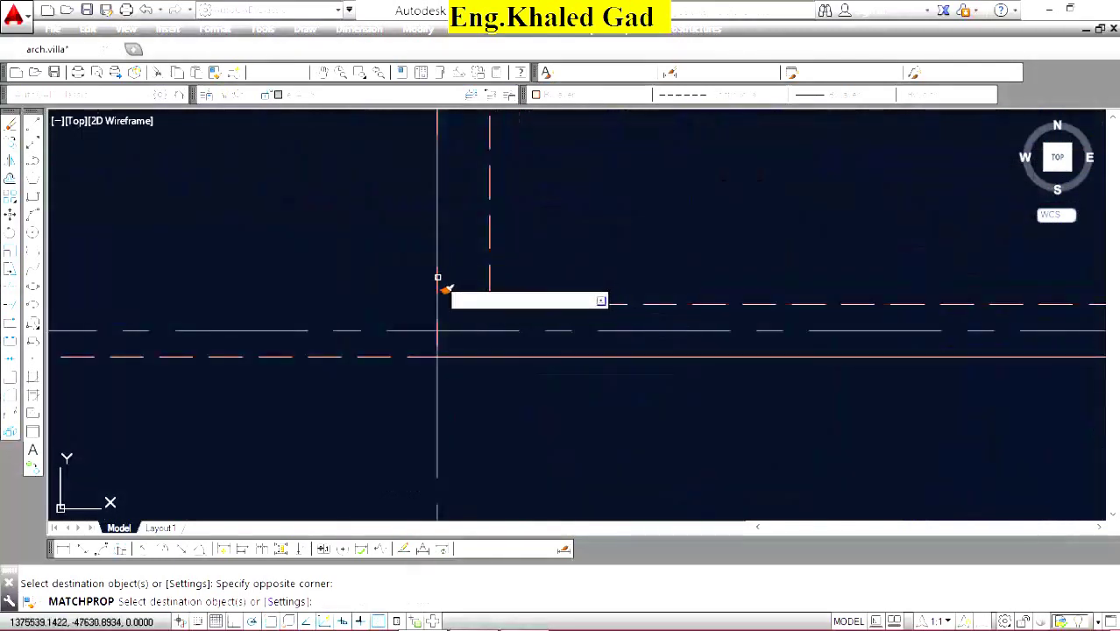
pyautogui.rightClick(448, 256)
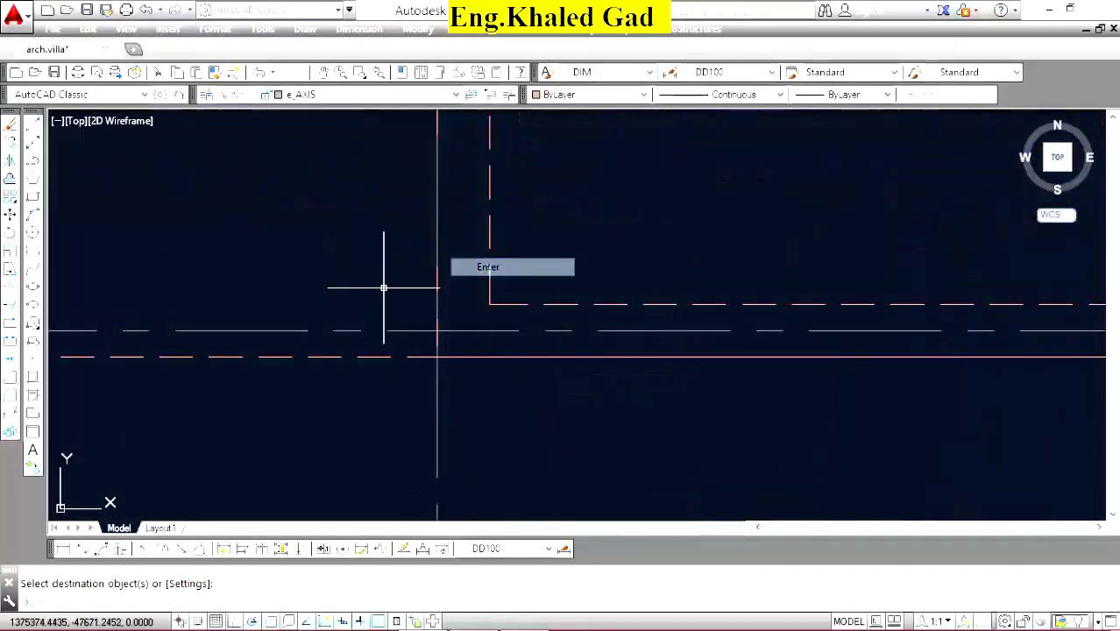
pyautogui.click(10, 340)
pyautogui.scroll(3, 455, 346)
# Break the vertical line in the bay between axes 3 and 4 at its lower point.
pyautogui.click(342, 217)
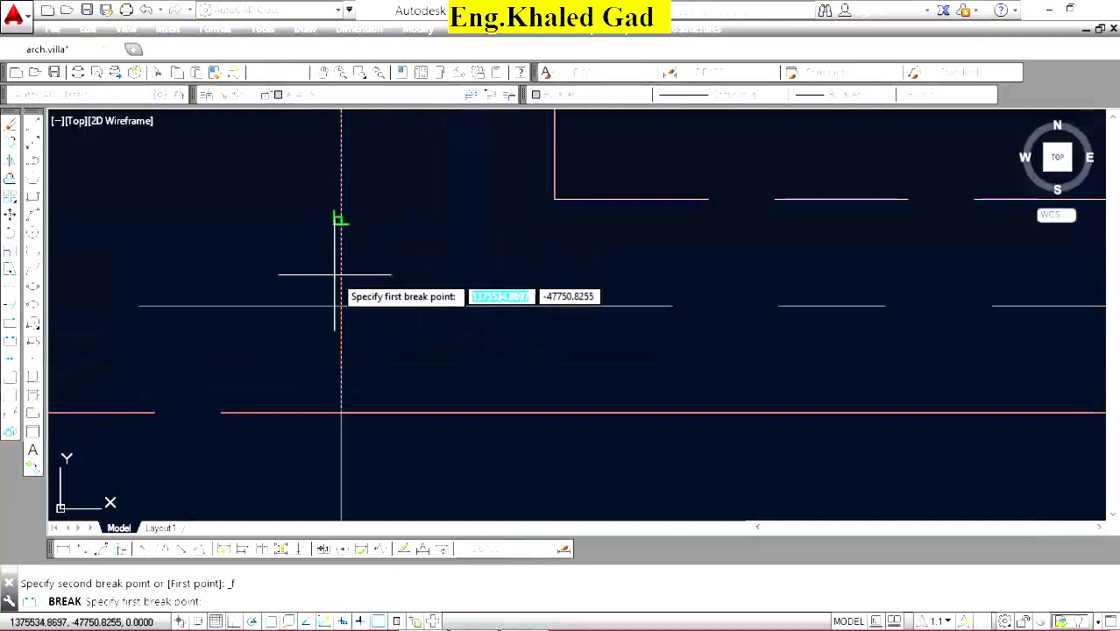
pyautogui.click(342, 412)
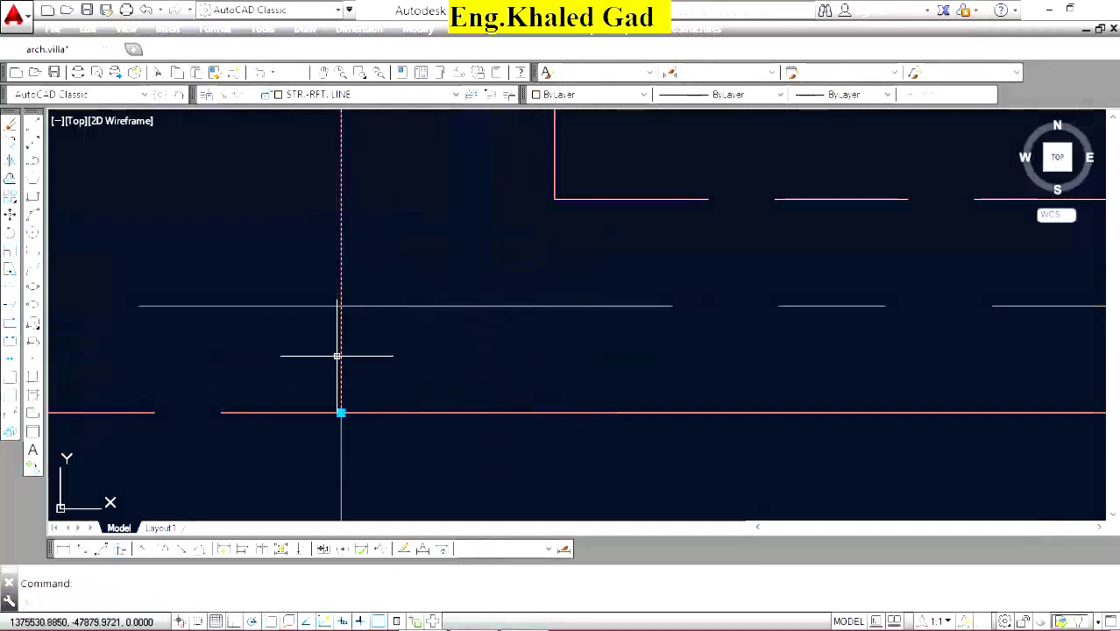
pyautogui.click(342, 412)
pyautogui.scroll(3, 516, 451)
pyautogui.press('Escape')
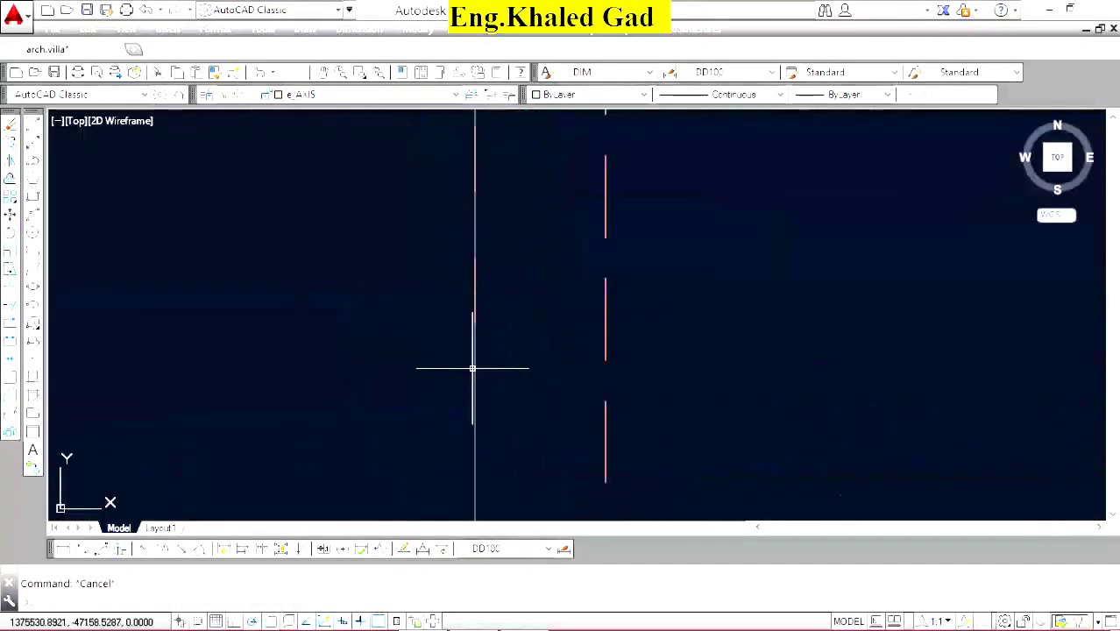
# Stretch the selected beam line endpoints to the axis intersections at the slab corner.
pyautogui.click(474, 370)
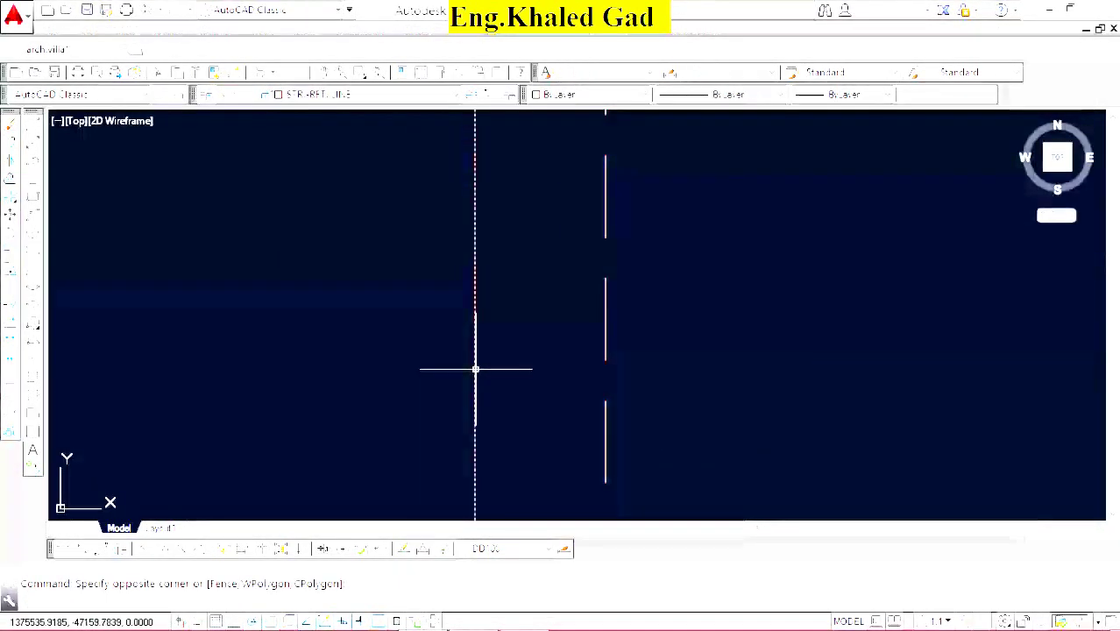
pyautogui.click(505, 293)
pyautogui.click(471, 313)
pyautogui.scroll(-2, 480, 342)
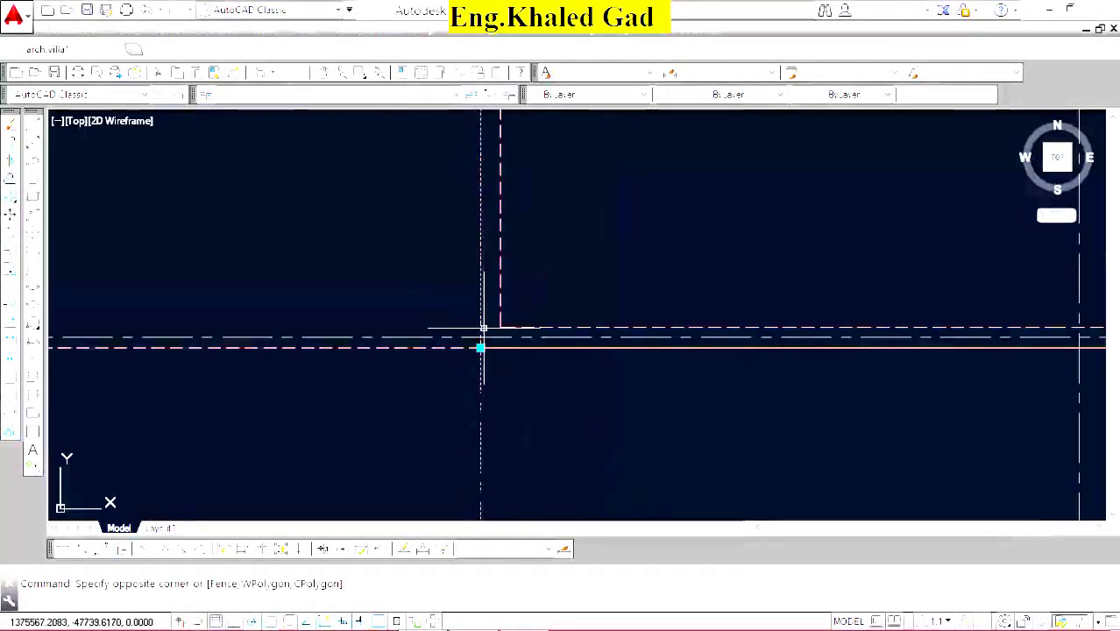
pyautogui.click(481, 348)
pyautogui.click(431, 276)
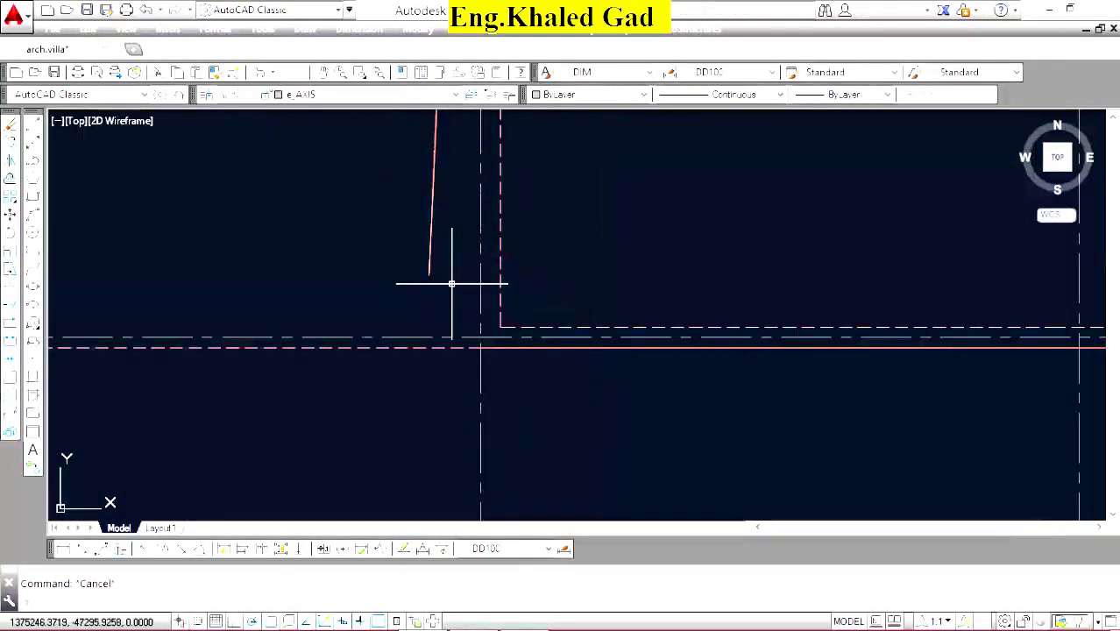
pyautogui.click(447, 272)
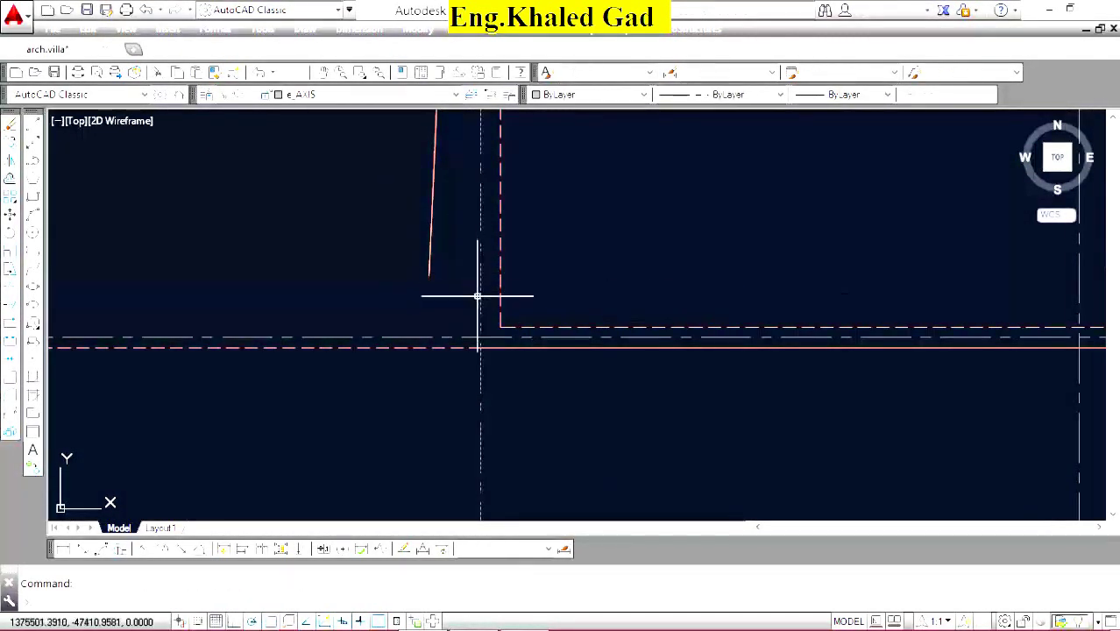
pyautogui.click(410, 289)
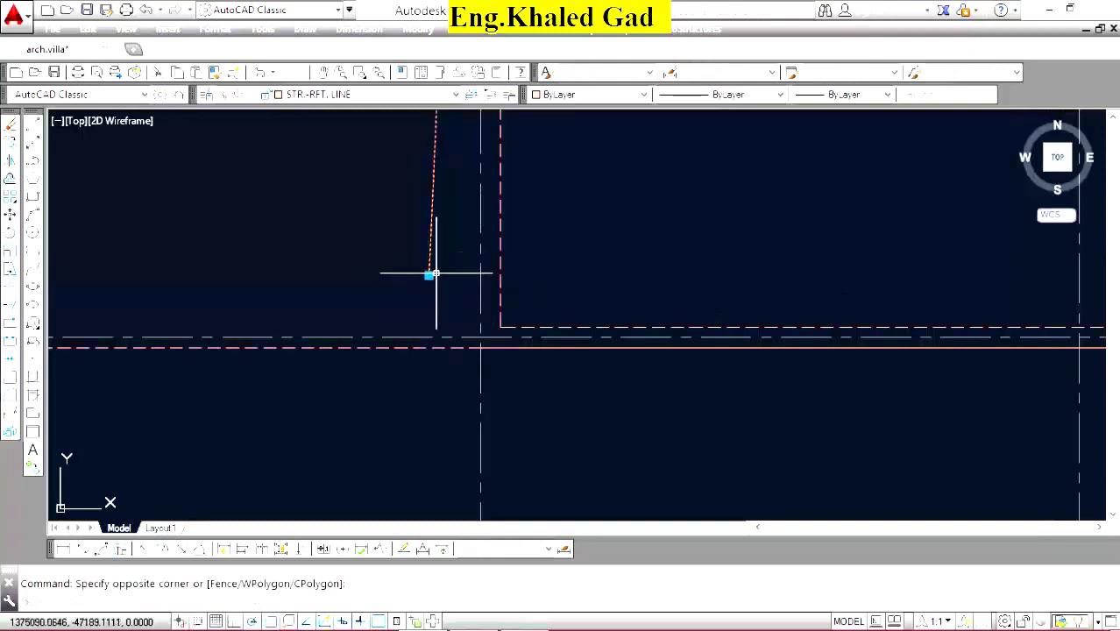
pyautogui.click(430, 271)
pyautogui.click(480, 348)
pyautogui.press('Escape')
pyautogui.scroll(-3, 487, 383)
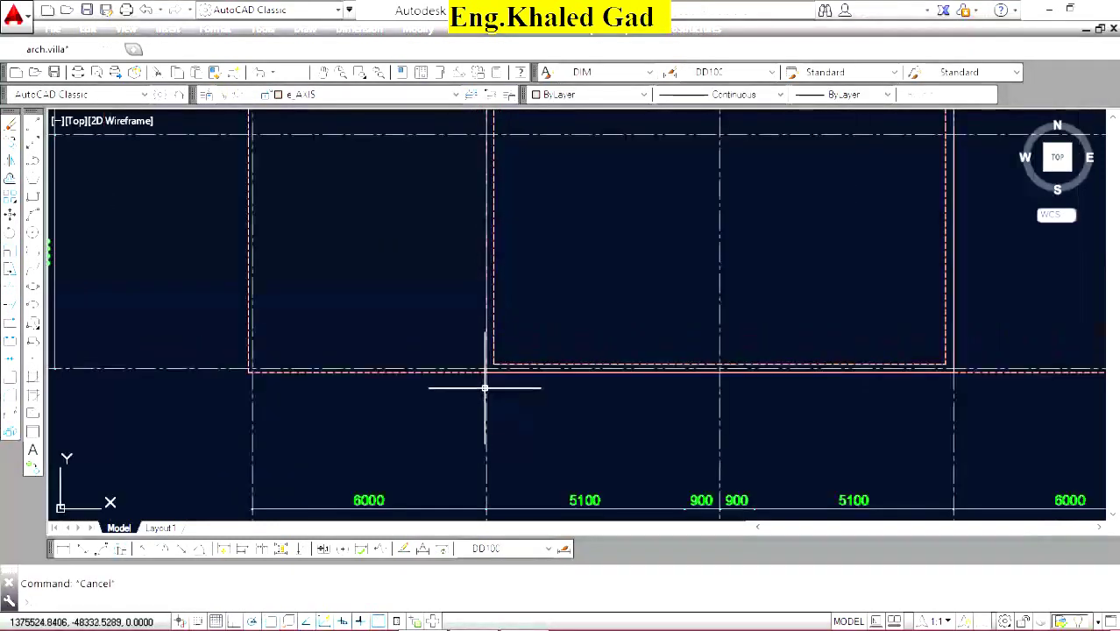
pyautogui.scroll(4, 88, 249)
# Cut off the overhanging piece of the vertical beam line and begin stretching its end.
pyautogui.click(13, 344)
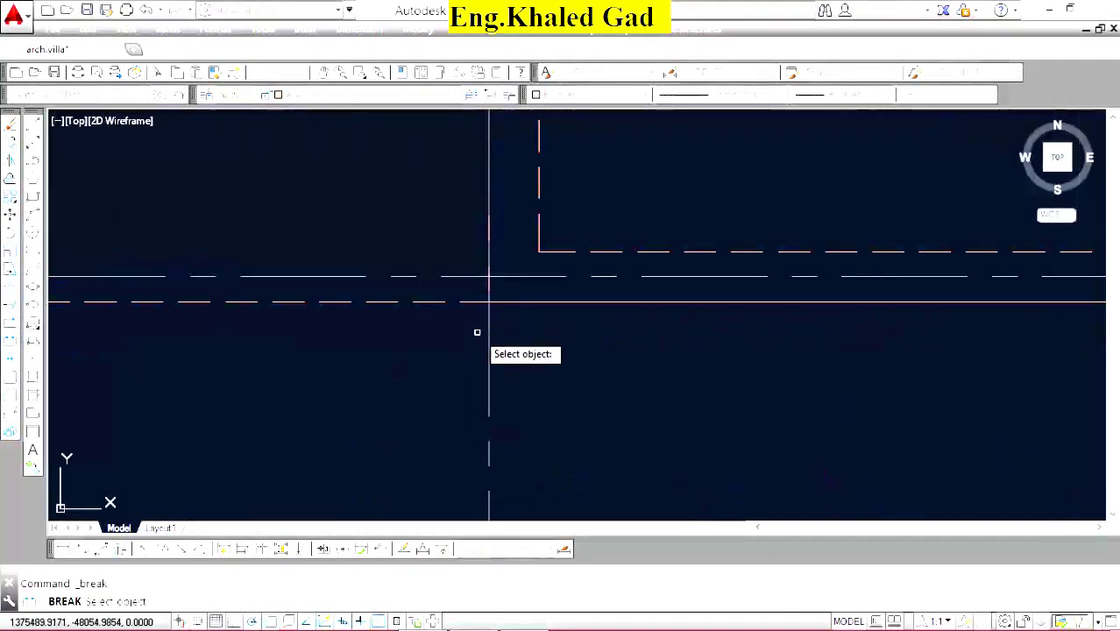
pyautogui.scroll(2, 484, 328)
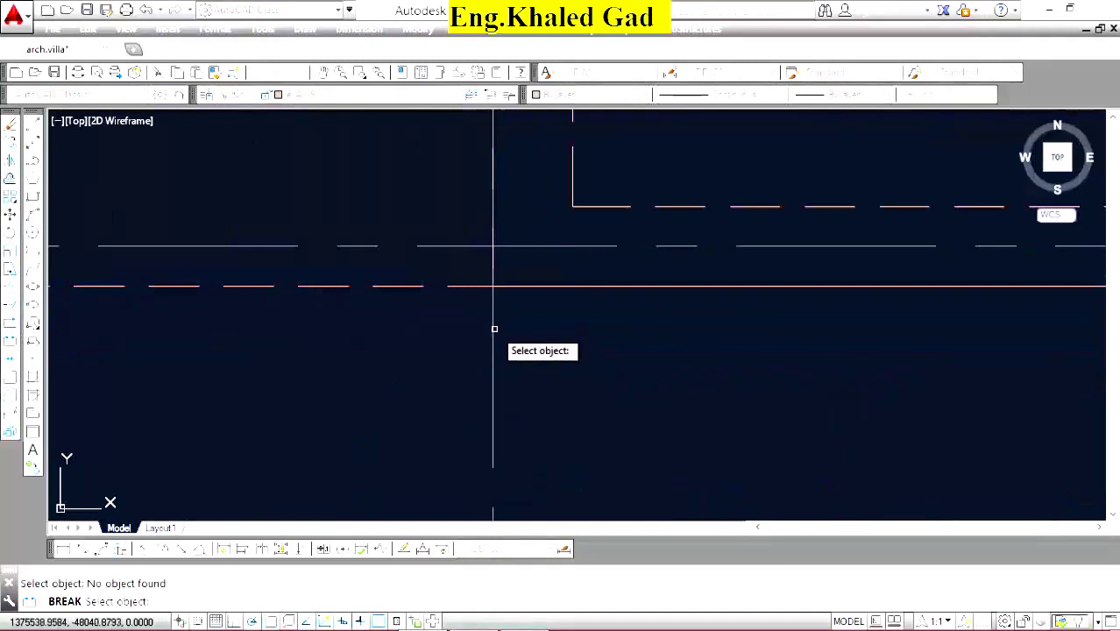
pyautogui.click(493, 285)
pyautogui.click(493, 247)
pyautogui.click(491, 330)
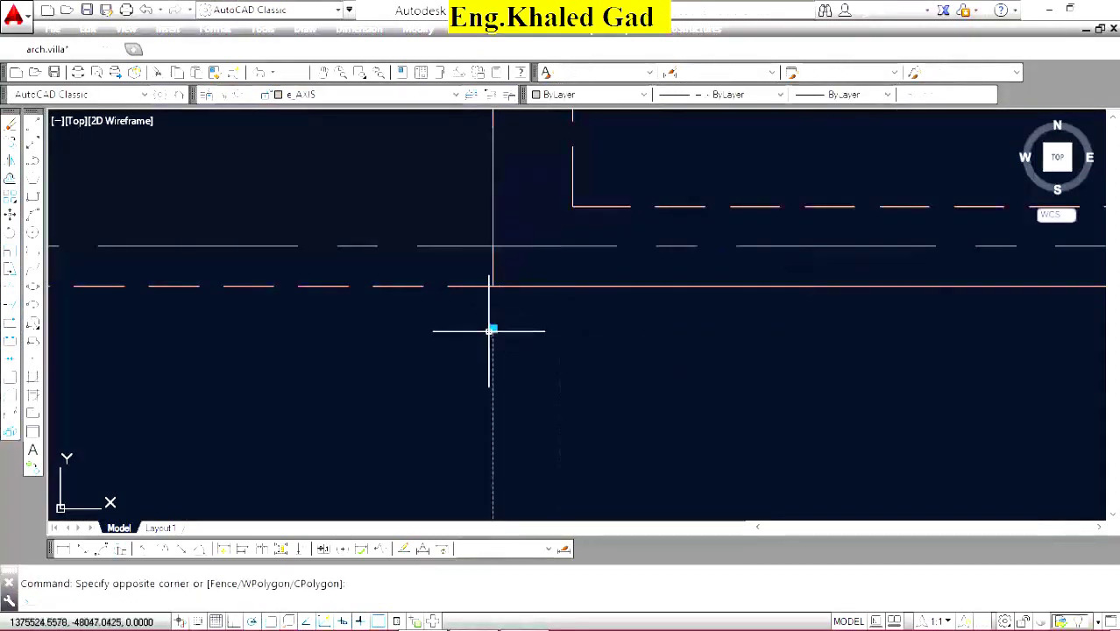
pyautogui.click(490, 330)
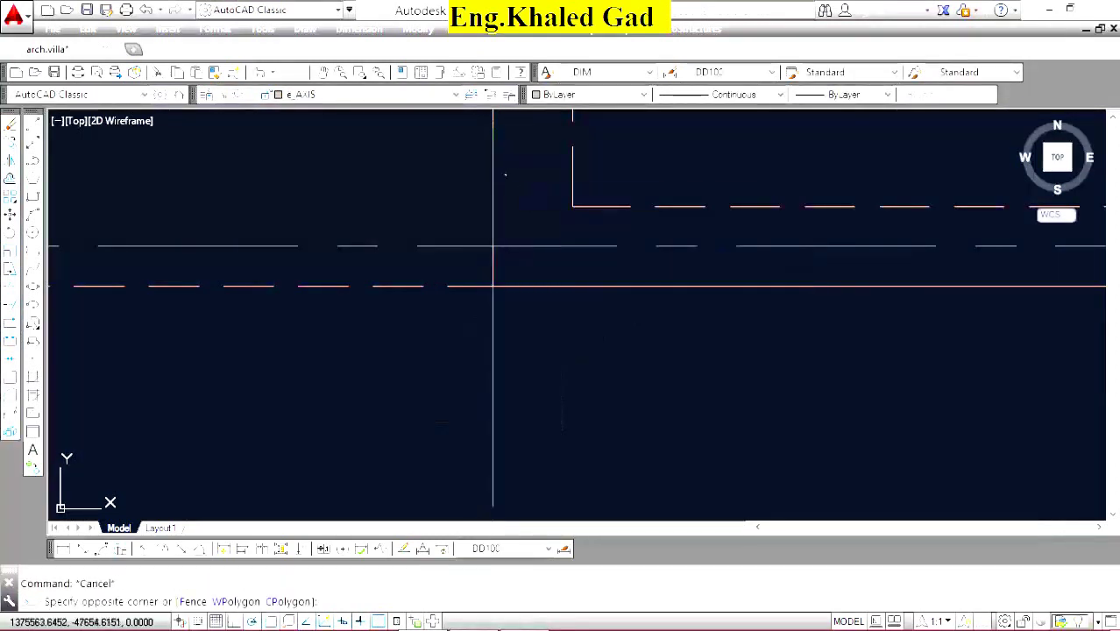
pyautogui.click(495, 197)
pyautogui.click(492, 247)
# Use MA to match the dashed beam line's style onto the stretched vertical line.
pyautogui.scroll(-3, 601, 357)
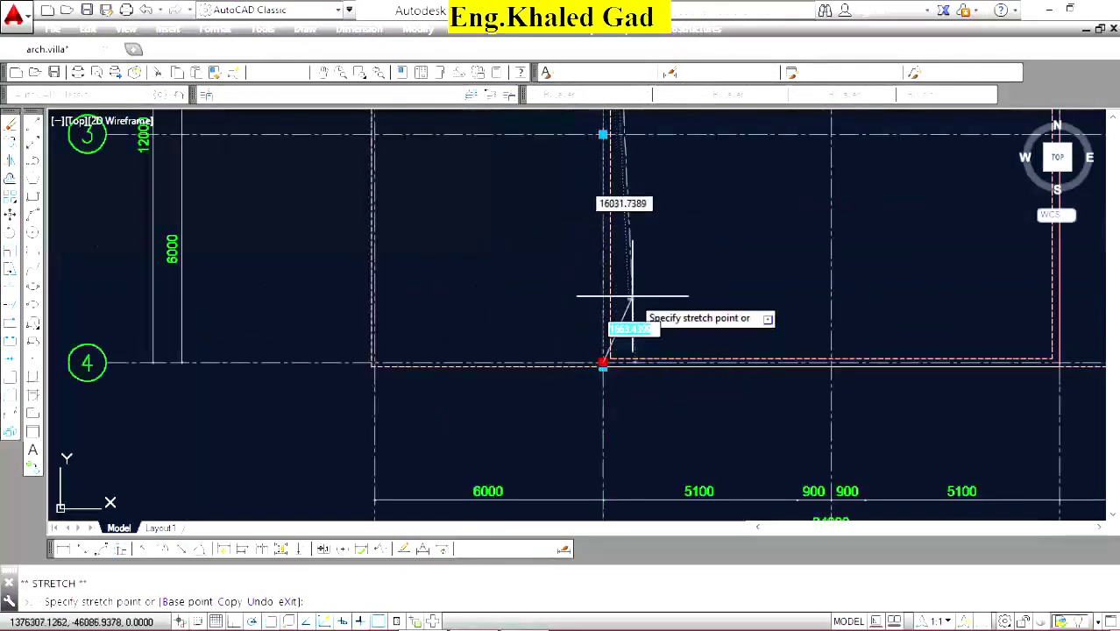
pyautogui.scroll(-4, 605, 386)
pyautogui.scroll(4, 603, 263)
pyautogui.scroll(3, 537, 295)
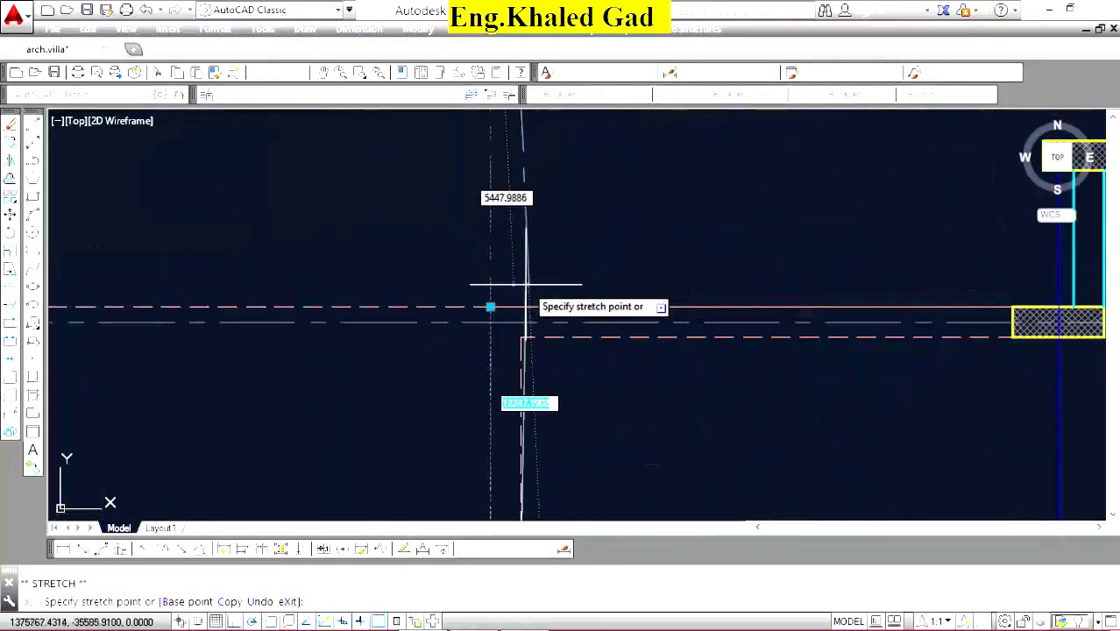
pyautogui.scroll(-3, 562, 212)
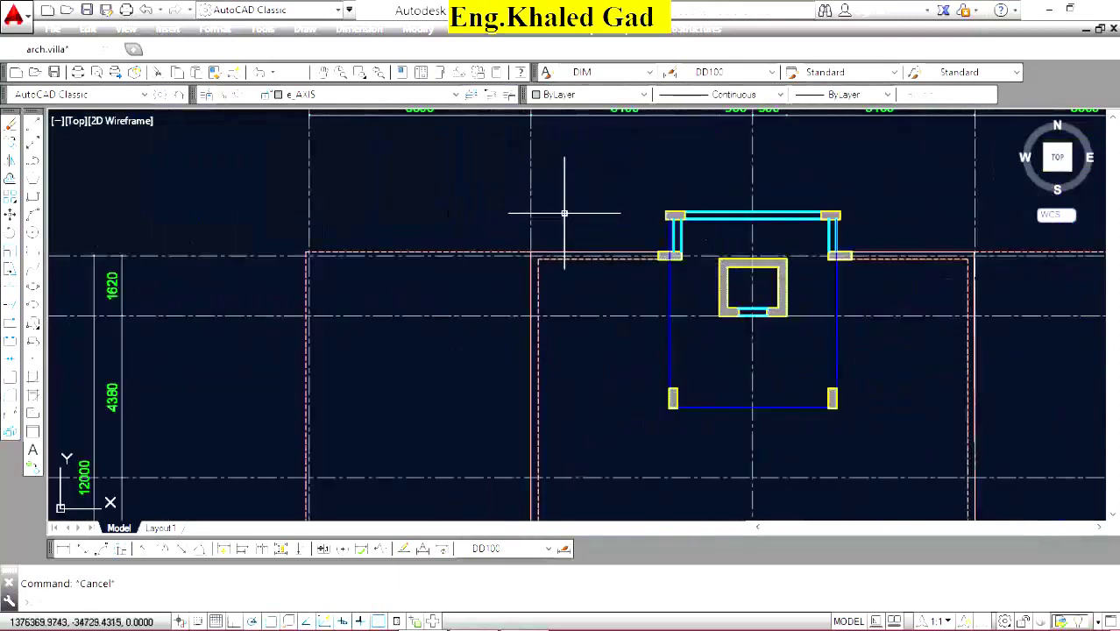
pyautogui.scroll(3, 513, 280)
pyautogui.click(562, 251)
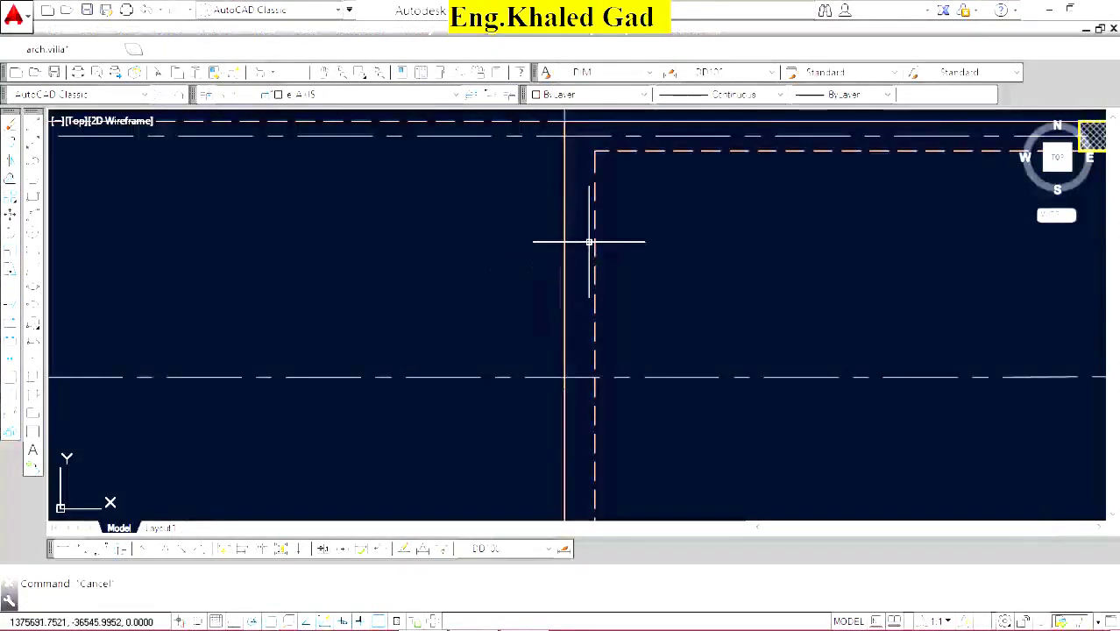
pyautogui.write('ma')
pyautogui.press('Return')
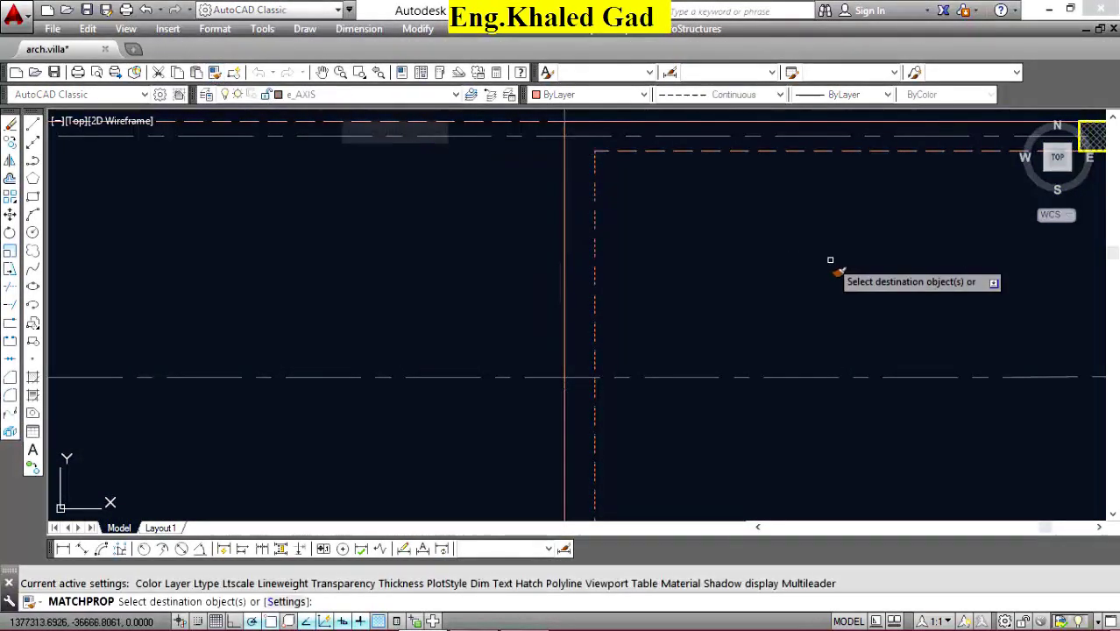
pyautogui.click(830, 261)
pyautogui.click(467, 253)
pyautogui.click(549, 208)
pyautogui.scroll(-5, 570, 185)
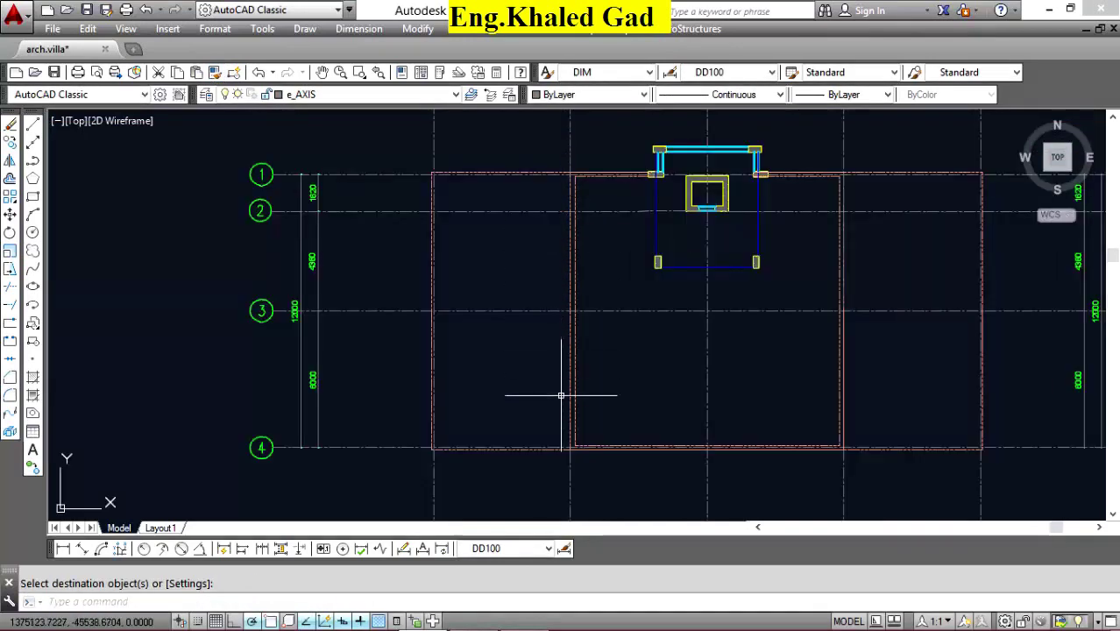
pyautogui.scroll(5, 560, 395)
# Repeat Match Properties from another beam line, then cancel it.
pyautogui.rightClick(618, 266)
pyautogui.click(701, 277)
pyautogui.click(624, 346)
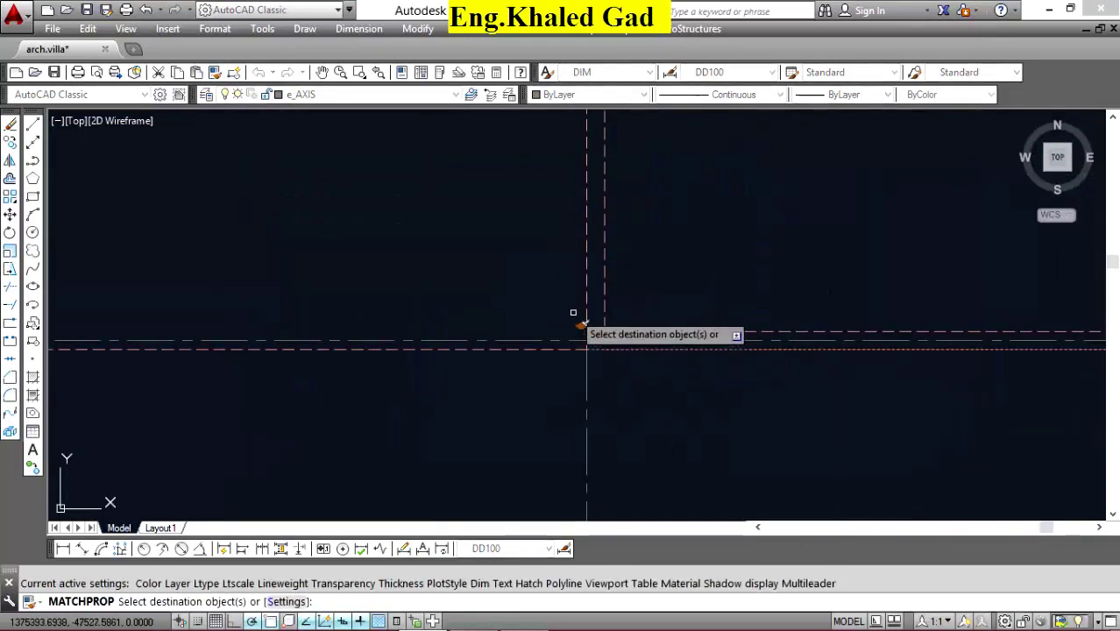
pyautogui.scroll(5, 580, 324)
pyautogui.click(545, 282)
pyautogui.press('Escape')
pyautogui.scroll(-5, 592, 453)
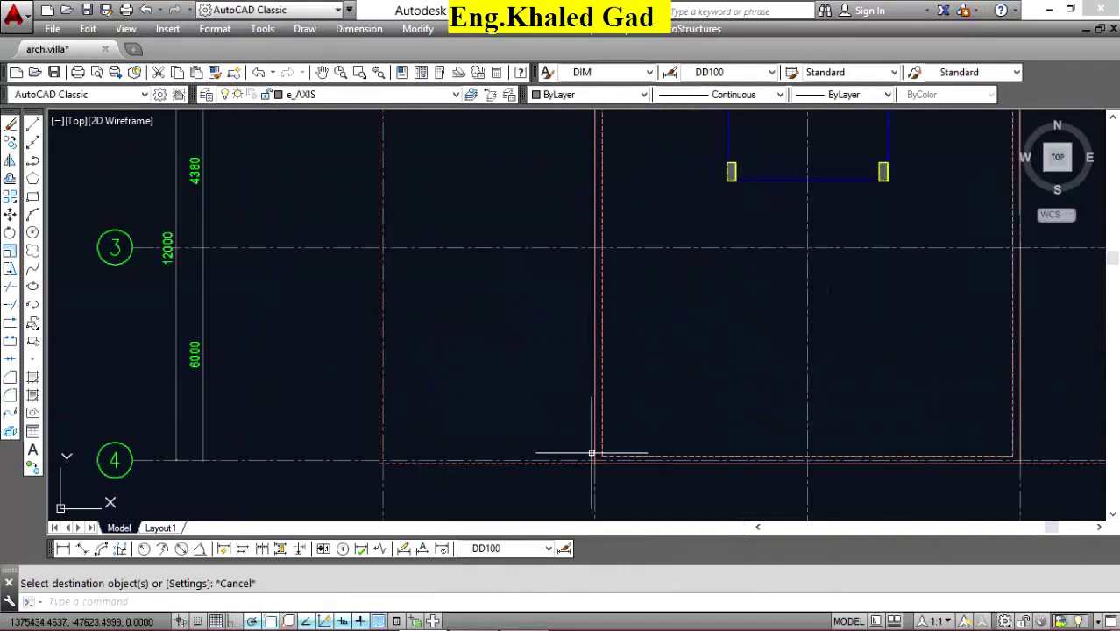
pyautogui.scroll(-3, 592, 453)
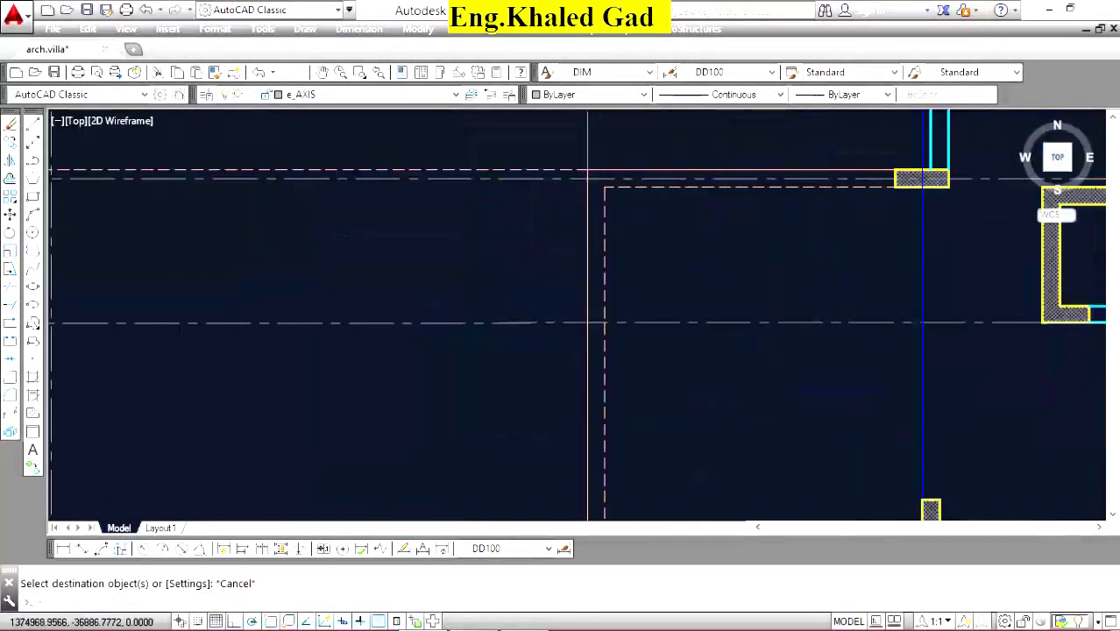
pyautogui.scroll(-6, 503, 457)
# Copy the INVERTED BEAM label to a new spot on the plan.
pyautogui.scroll(4, 569, 298)
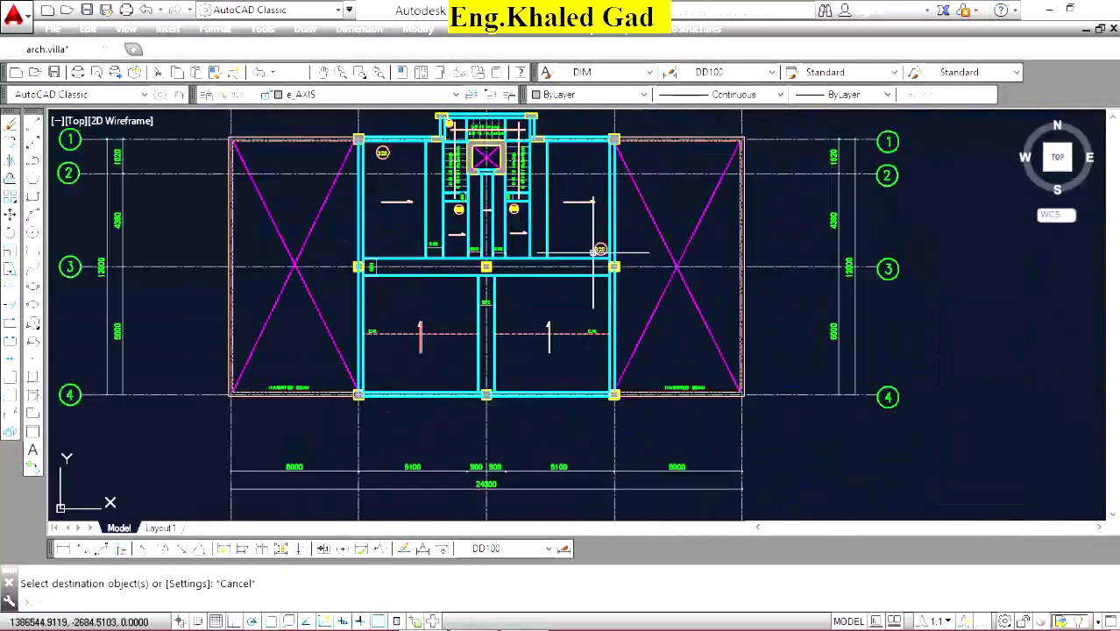
pyautogui.scroll(4, 403, 342)
pyautogui.scroll(3, 745, 226)
pyautogui.click(477, 362)
pyautogui.click(173, 203)
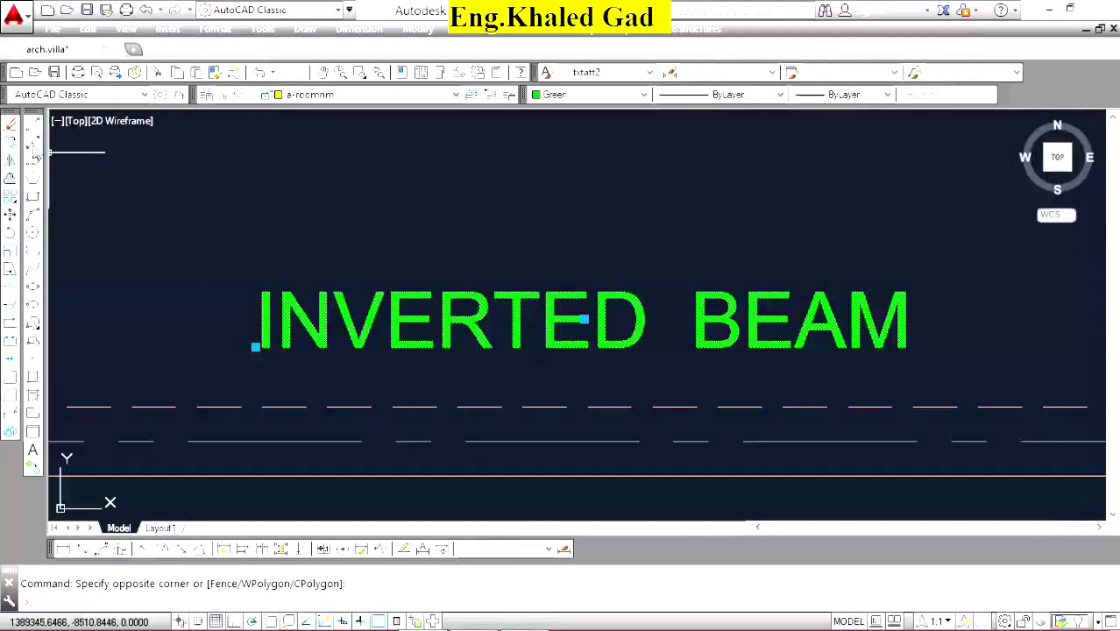
pyautogui.click(32, 144)
pyautogui.click(566, 323)
pyautogui.scroll(-5, 666, 171)
pyautogui.scroll(-3, 596, 303)
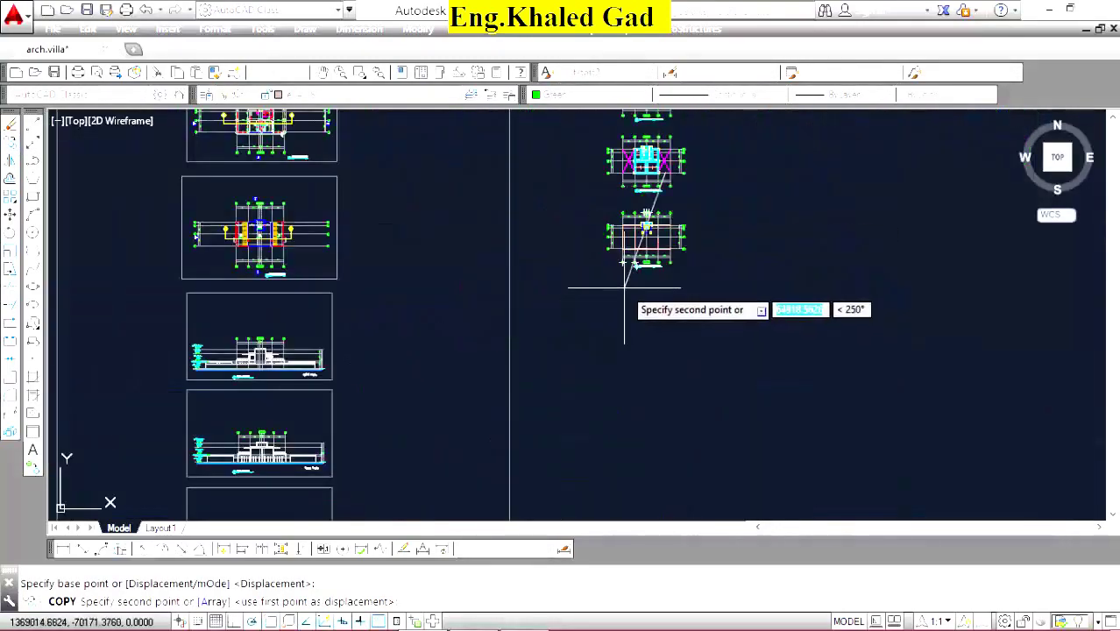
pyautogui.scroll(3, 656, 271)
pyautogui.scroll(4, 587, 316)
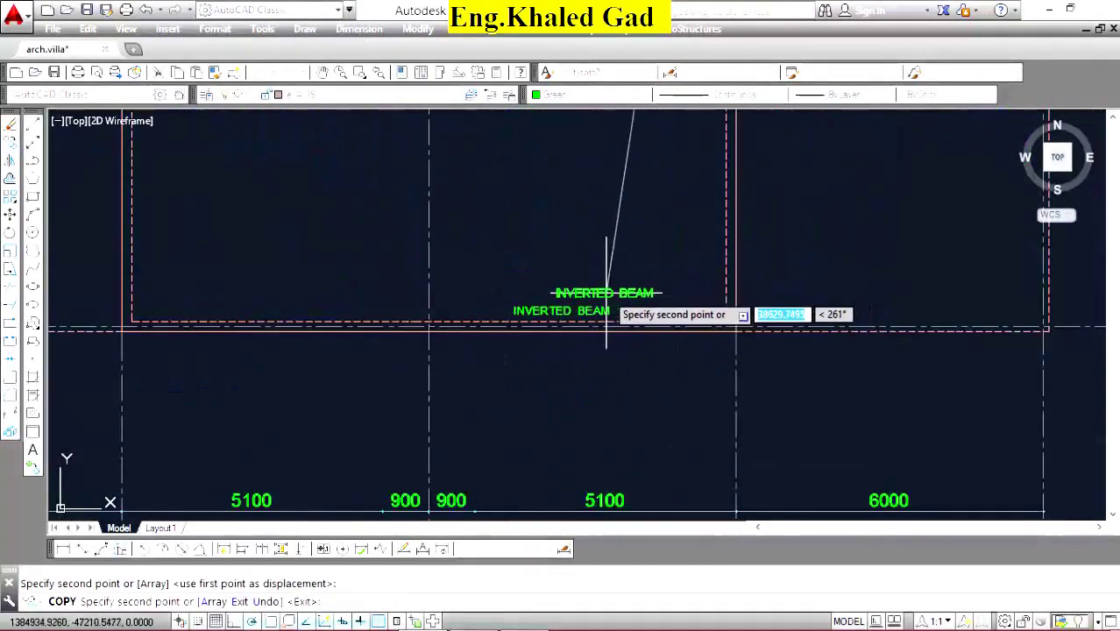
pyautogui.scroll(-3, 561, 302)
pyautogui.scroll(4, 490, 254)
pyautogui.click(434, 301)
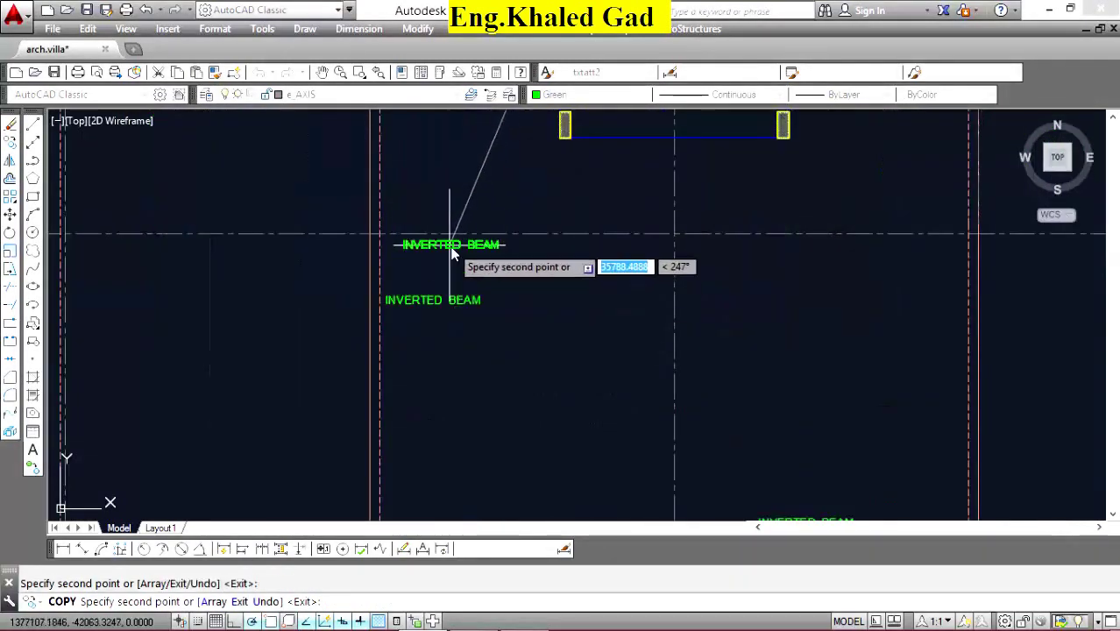
pyautogui.press('Escape')
# Rotate the copied INVERTED BEAM label 90° so it reads vertically.
pyautogui.click(462, 257)
pyautogui.click(120, 212)
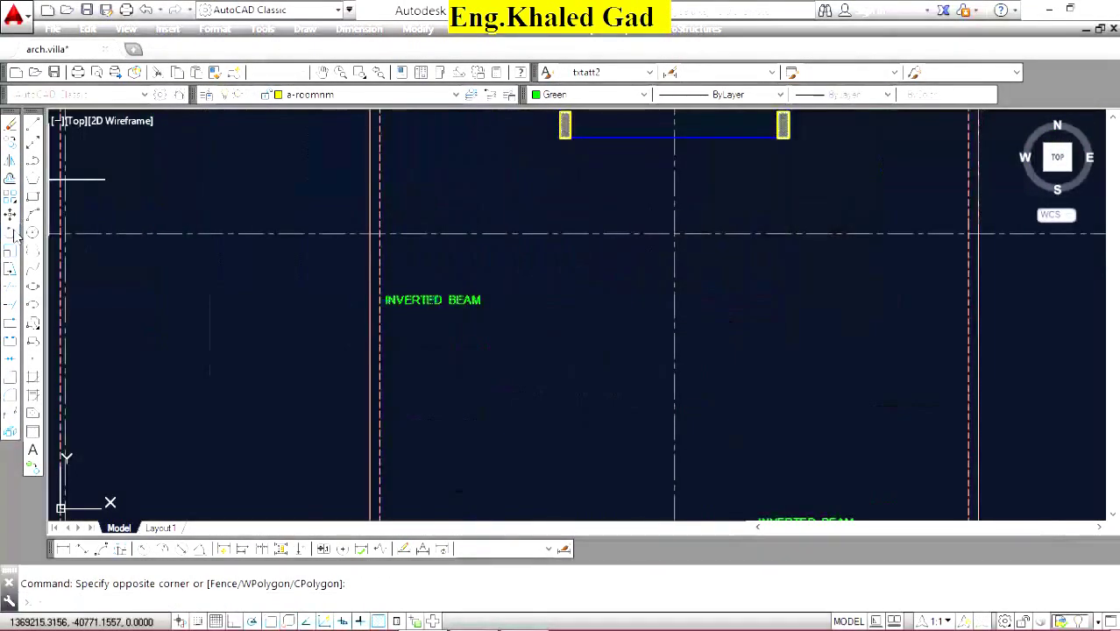
pyautogui.click(10, 231)
pyautogui.scroll(2, 414, 313)
pyautogui.click(413, 313)
pyautogui.click(488, 201)
# Move the vertical label alongside the vertical beam line near axis B.
pyautogui.click(138, 203)
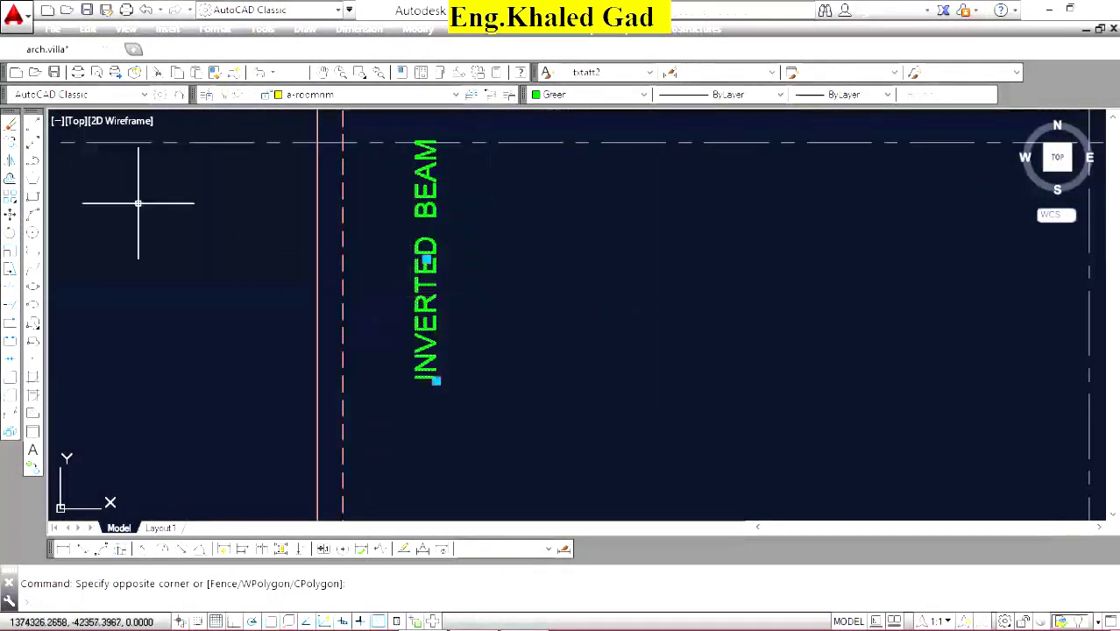
pyautogui.click(12, 216)
pyautogui.click(425, 259)
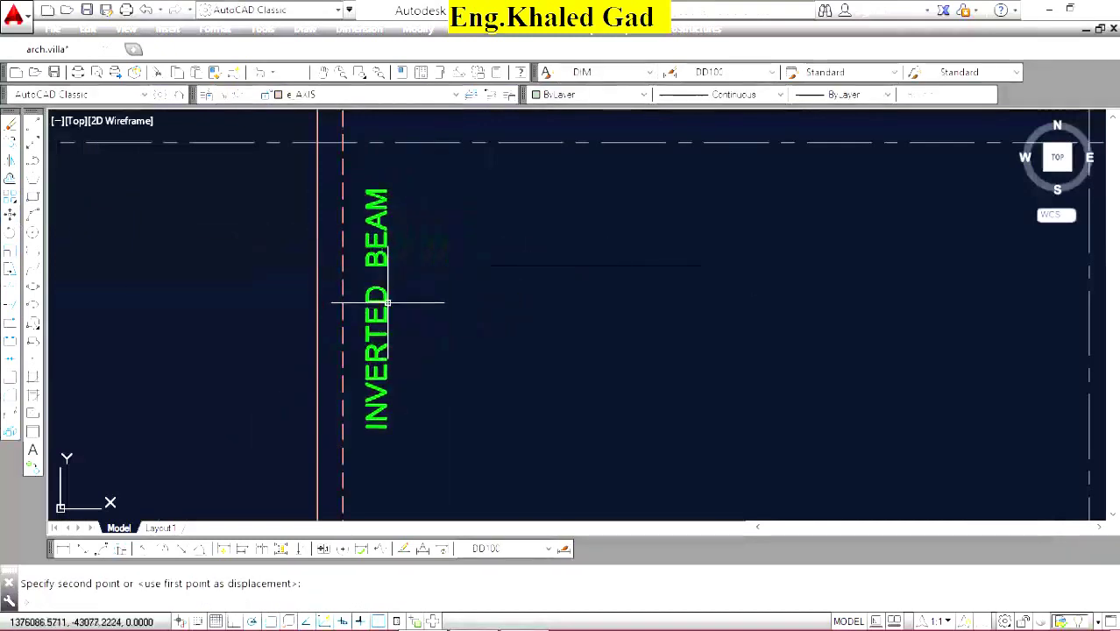
pyautogui.scroll(-5, 525, 278)
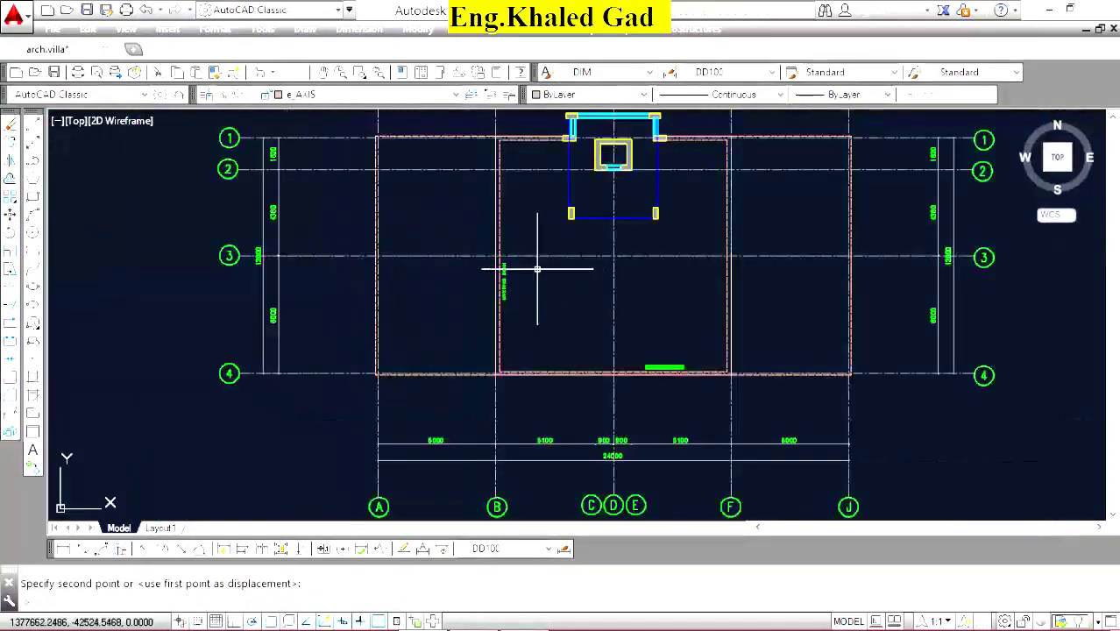
pyautogui.scroll(2, 552, 150)
pyautogui.scroll(4, 545, 155)
pyautogui.click(599, 329)
pyautogui.click(600, 329)
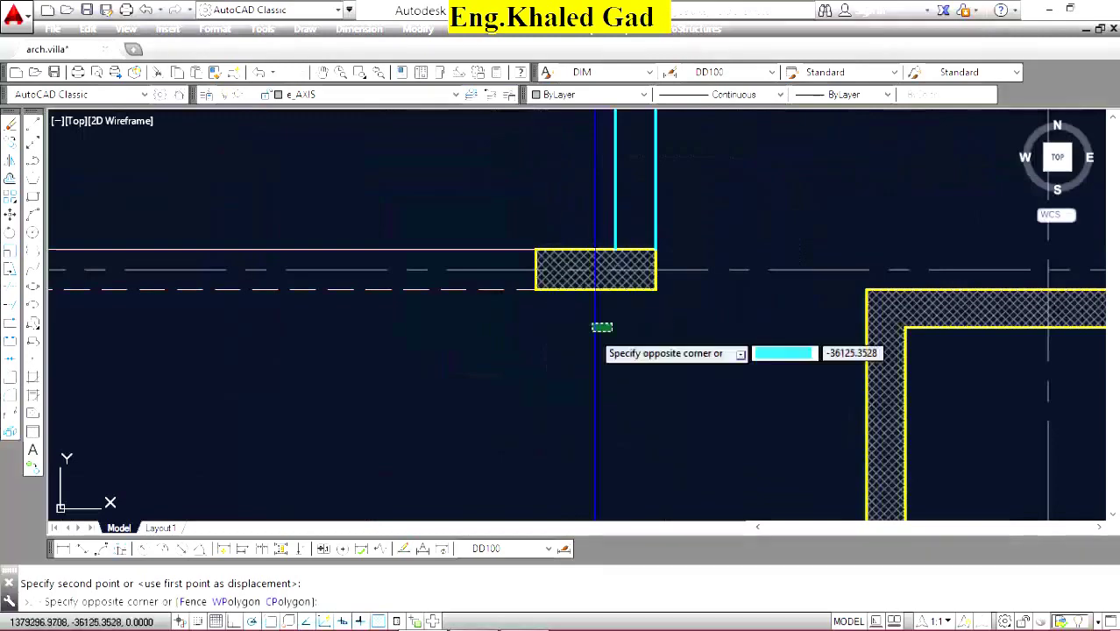
pyautogui.scroll(-2, 578, 226)
pyautogui.click(574, 208)
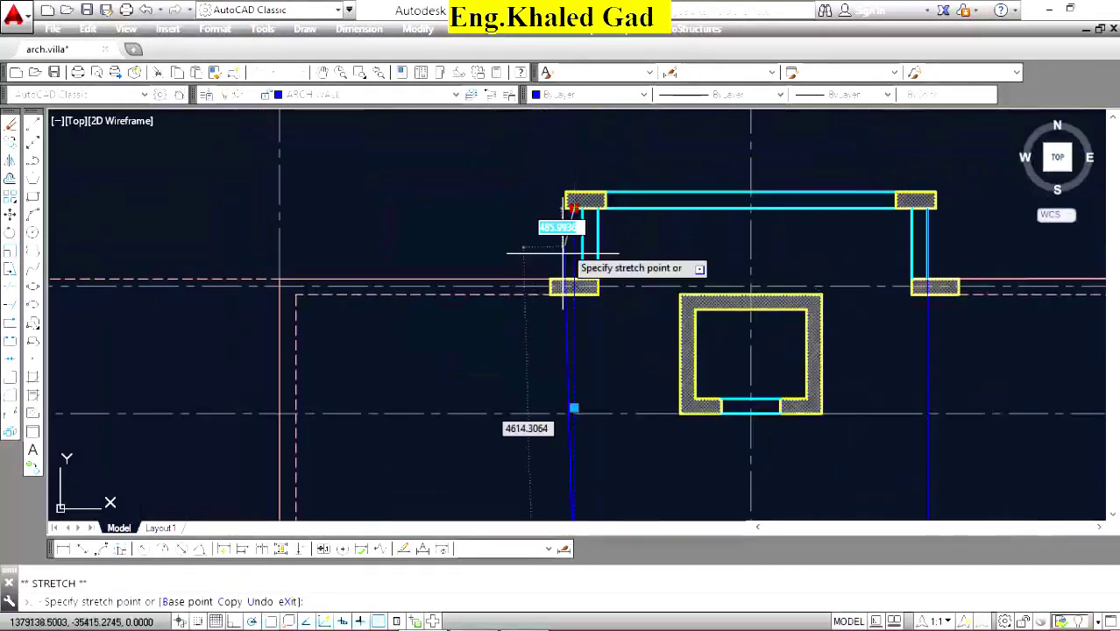
pyautogui.scroll(3, 578, 272)
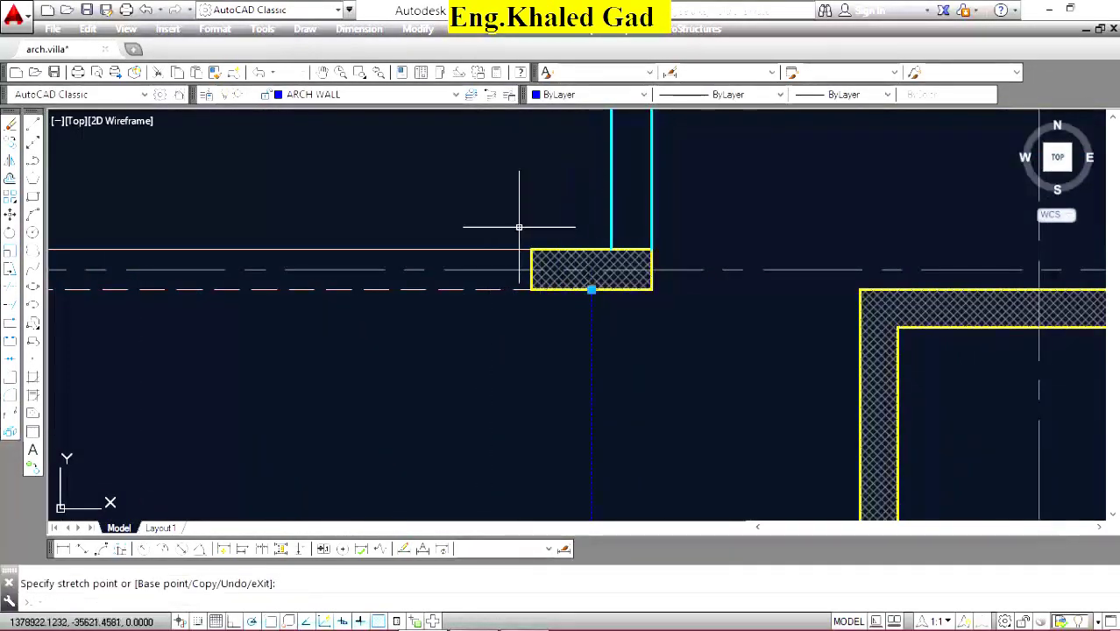
pyautogui.scroll(-5, 517, 225)
pyautogui.scroll(3, 613, 243)
pyautogui.scroll(4, 610, 243)
pyautogui.click(610, 242)
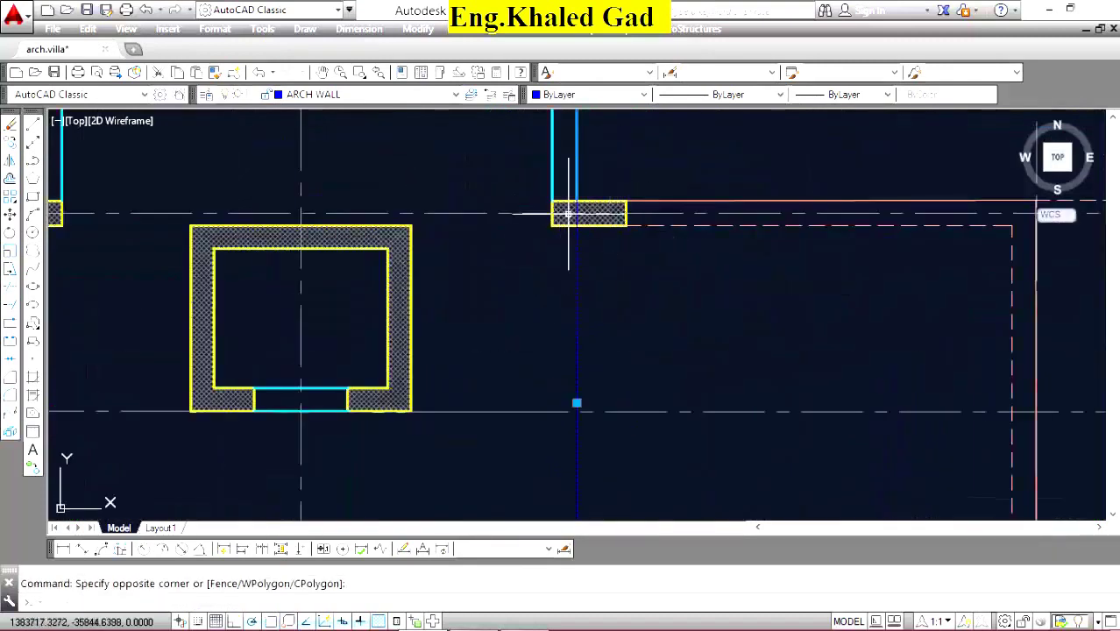
pyautogui.scroll(-2, 622, 308)
pyautogui.click(594, 171)
pyautogui.click(599, 248)
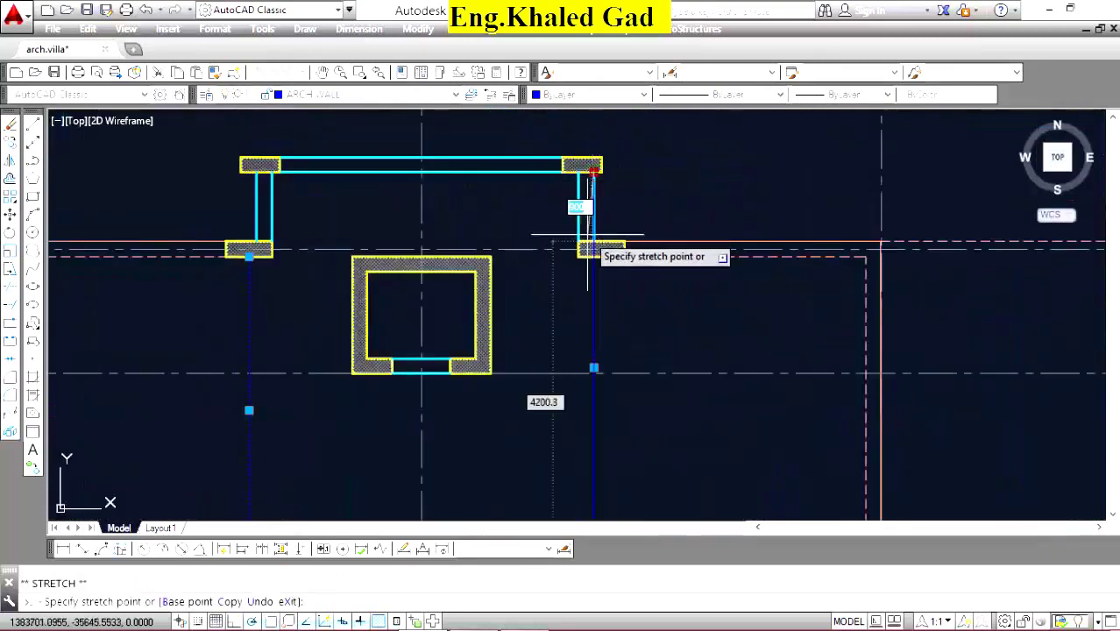
pyautogui.scroll(3, 591, 251)
pyautogui.press('Escape')
pyautogui.scroll(-3, 638, 211)
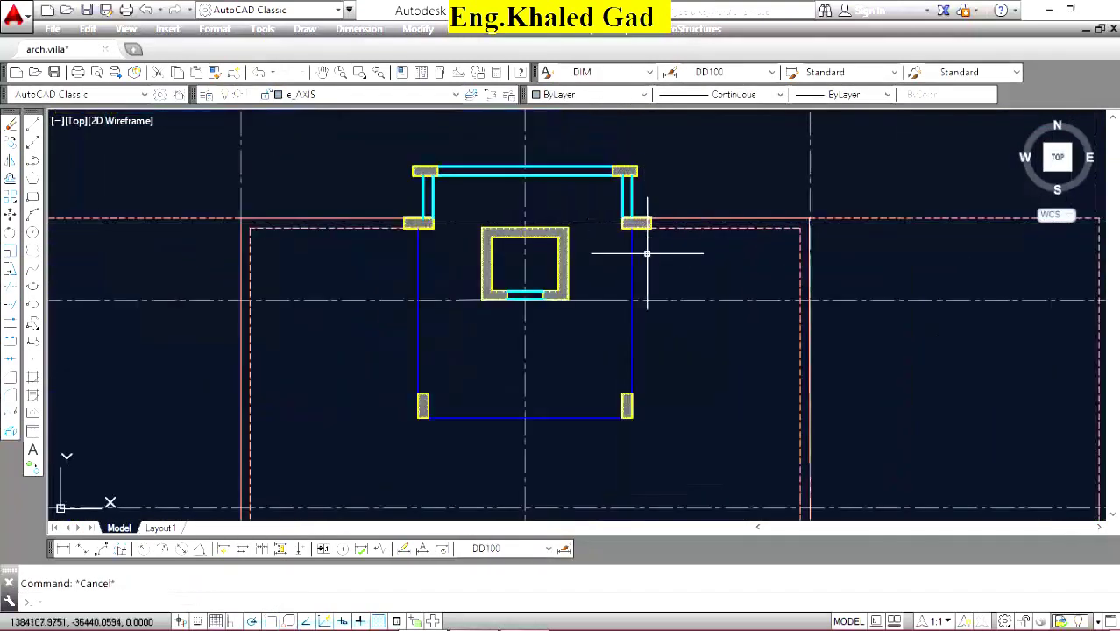
pyautogui.scroll(2, 599, 333)
pyautogui.scroll(-2, 583, 333)
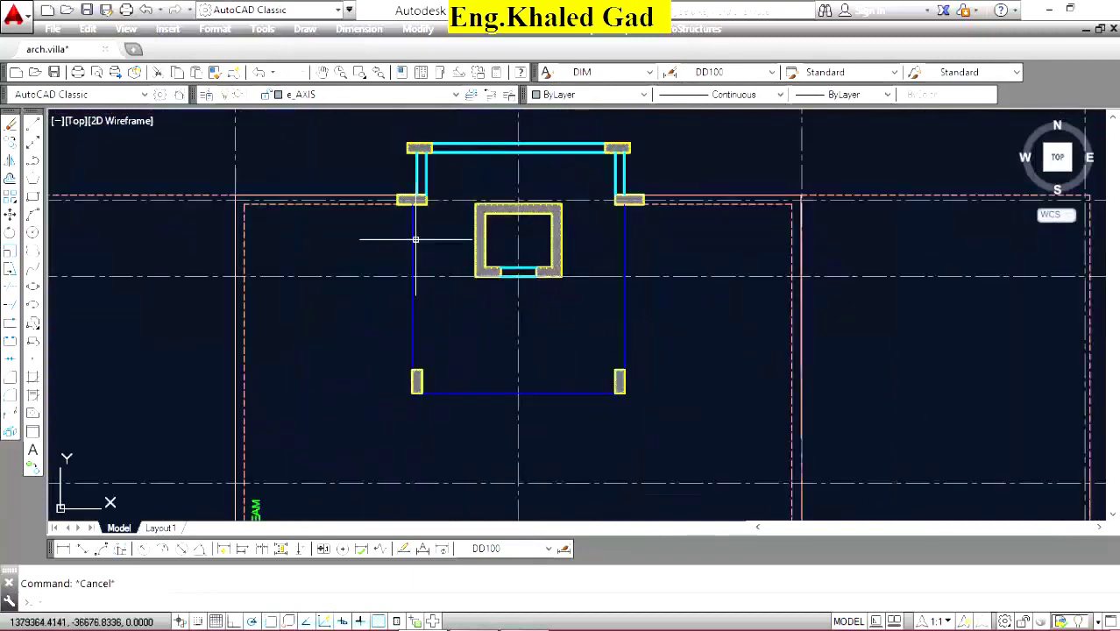
pyautogui.scroll(5, 410, 205)
pyautogui.scroll(-5, 526, 238)
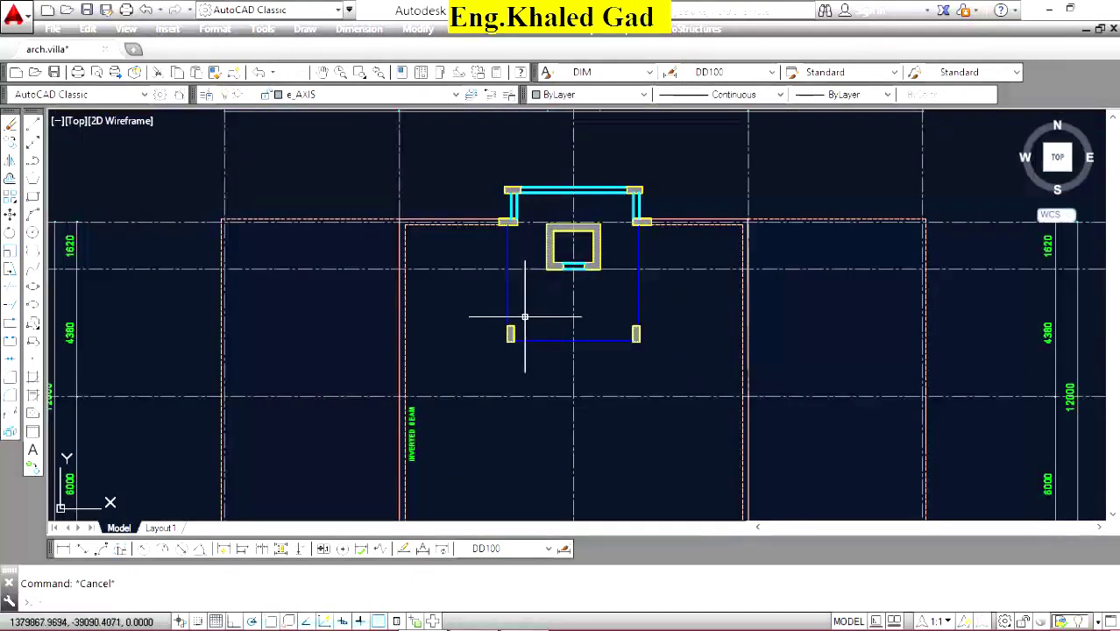
pyautogui.scroll(5, 524, 317)
pyautogui.scroll(-4, 510, 365)
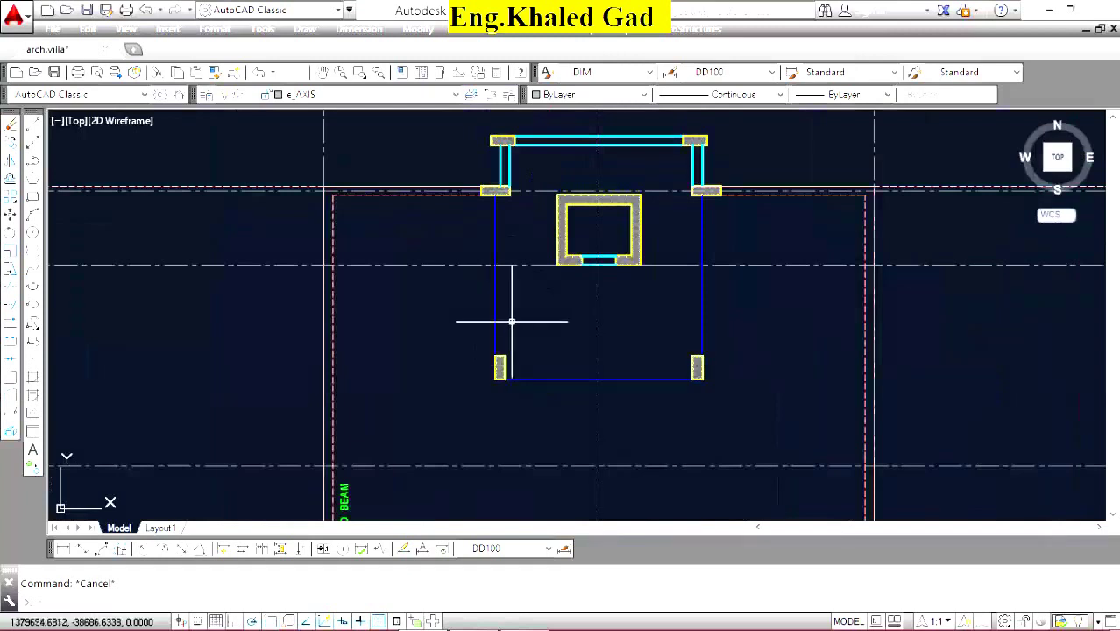
# Offset the left and right stair-core lines 200 inward to form beam edges.
pyautogui.click(11, 179)
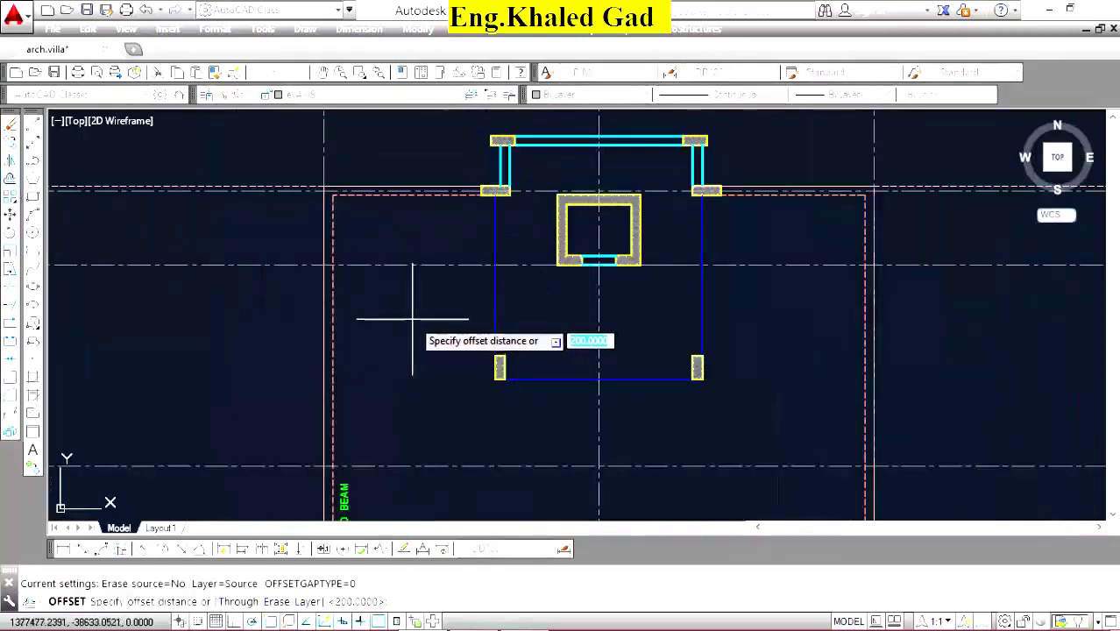
pyautogui.write('200')
pyautogui.press('Return')
pyautogui.scroll(2, 480, 321)
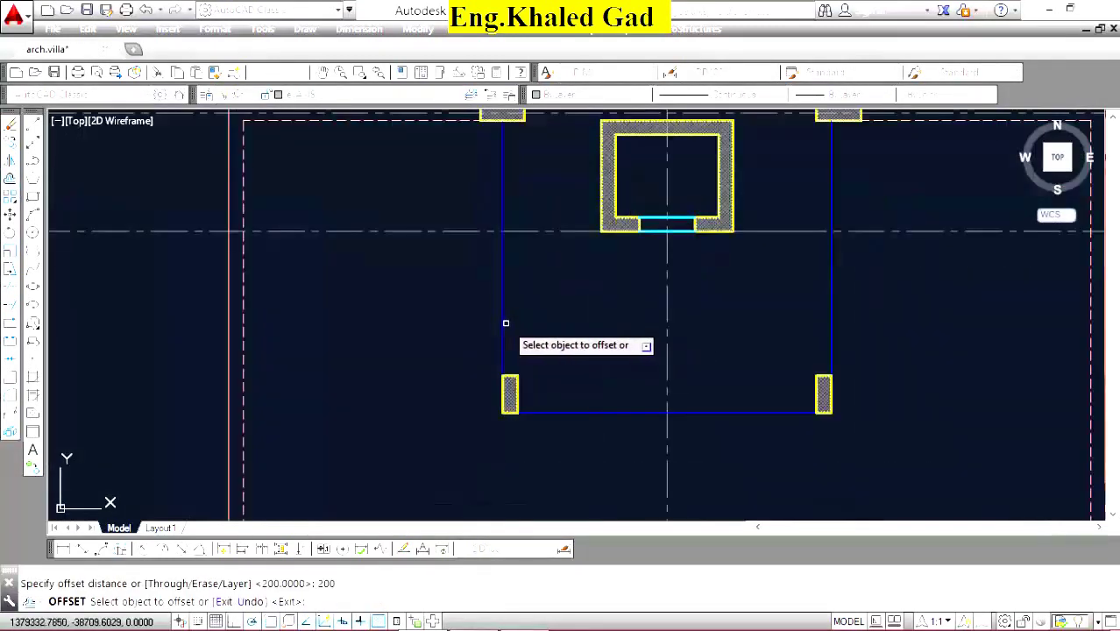
pyautogui.click(506, 323)
pyautogui.click(534, 338)
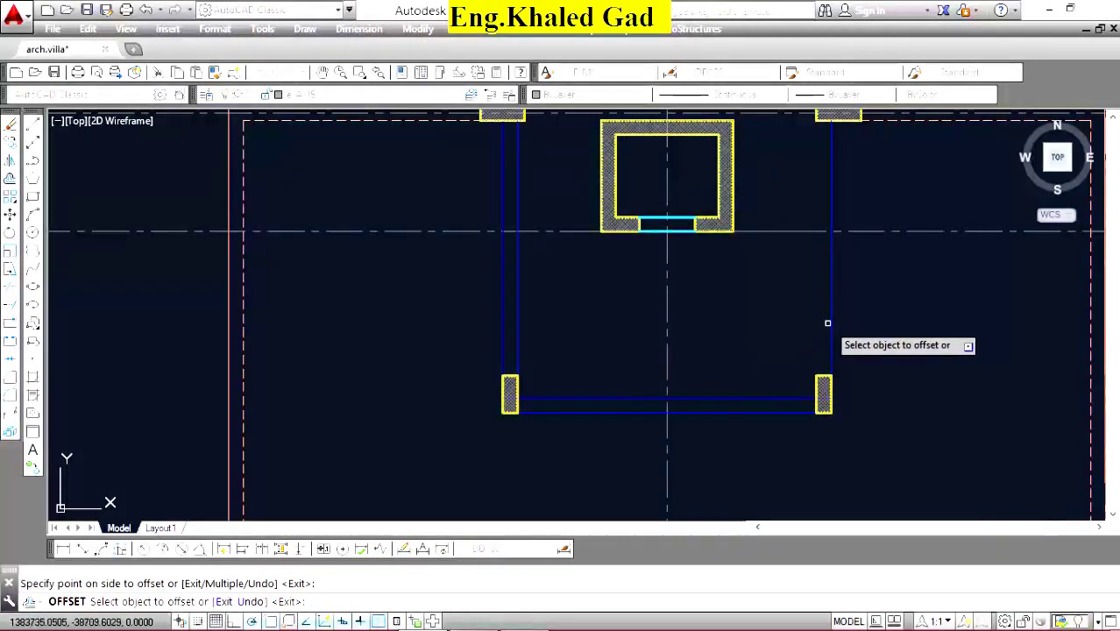
pyautogui.click(827, 322)
pyautogui.click(780, 322)
pyautogui.press('Escape')
# Match the cyan beam's properties onto the stair-core beam lines.
pyautogui.scroll(-4, 656, 335)
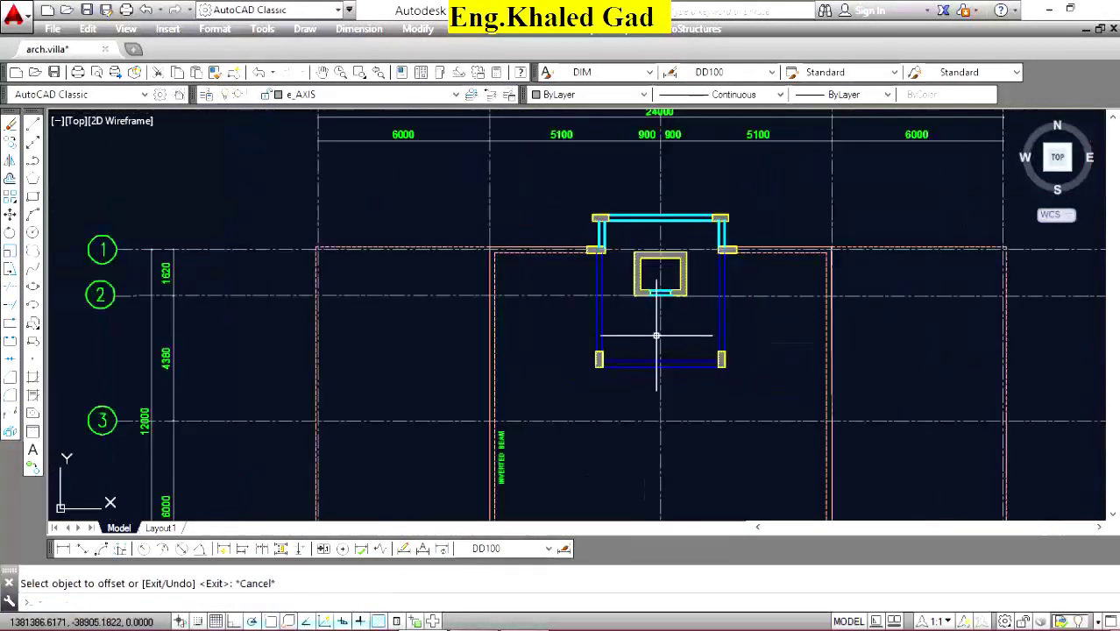
pyautogui.scroll(5, 612, 252)
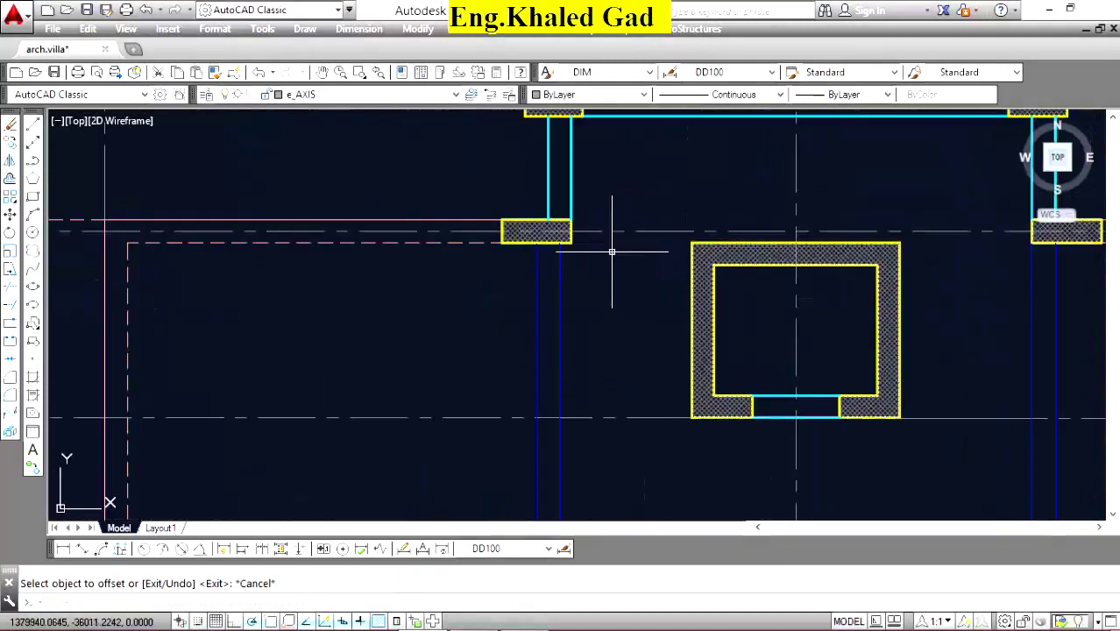
pyautogui.click(214, 72)
pyautogui.click(481, 312)
pyautogui.scroll(-3, 562, 225)
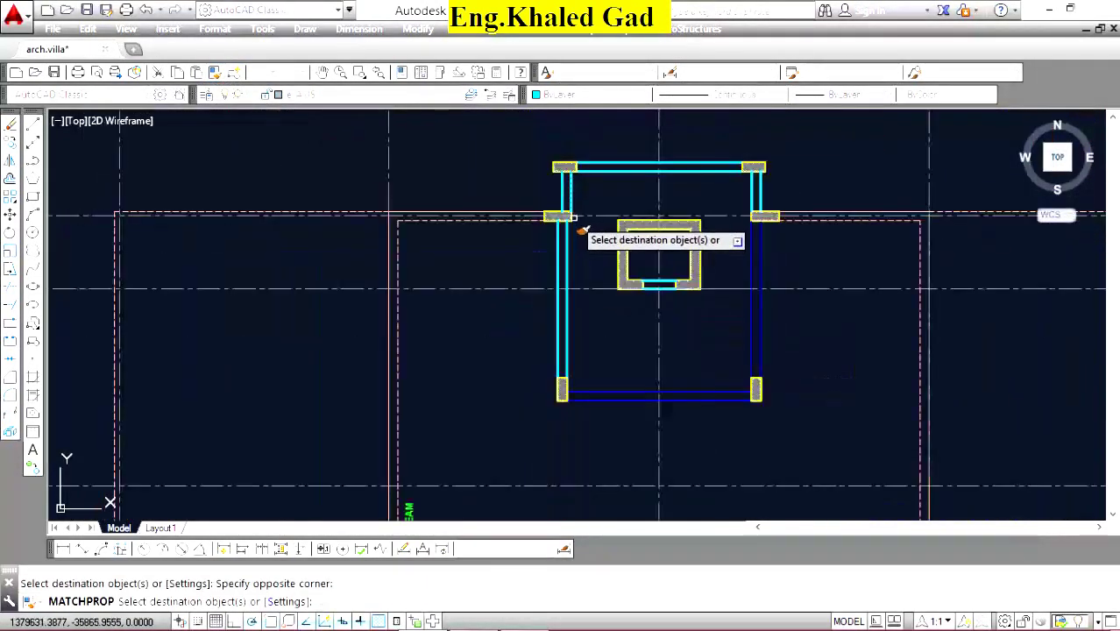
pyautogui.scroll(2, 616, 405)
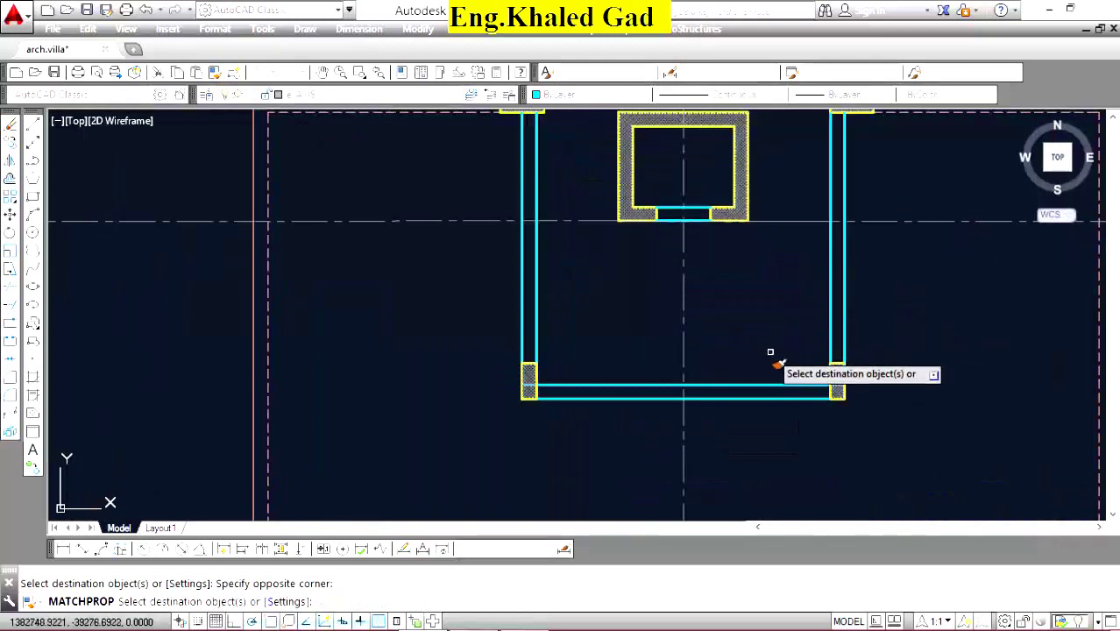
pyautogui.scroll(-2, 771, 353)
pyautogui.press('Return')
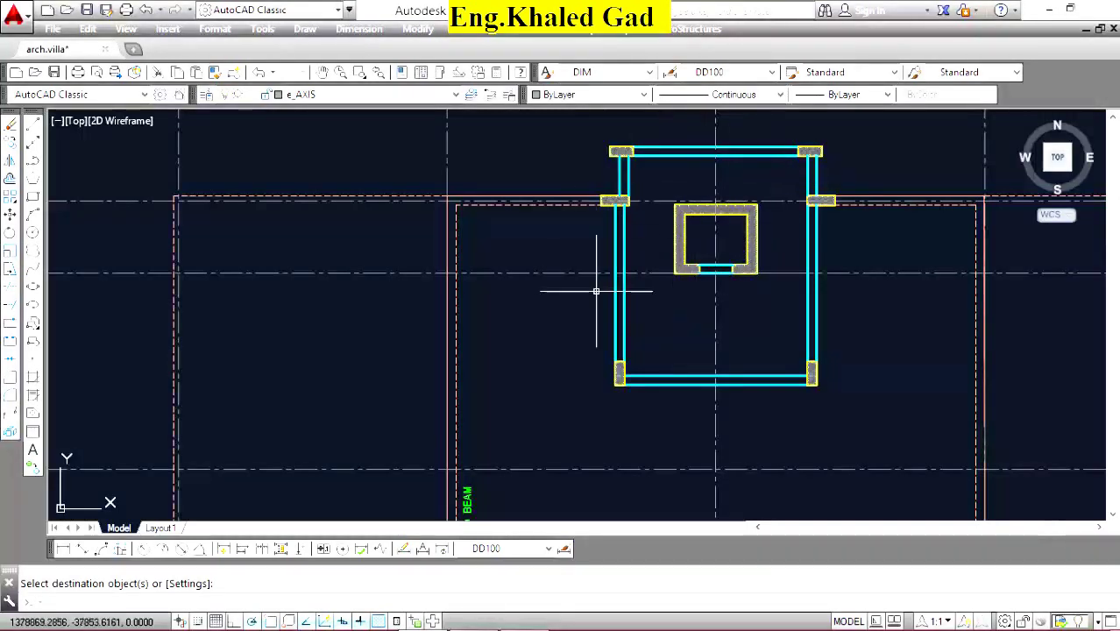
pyautogui.scroll(5, 677, 250)
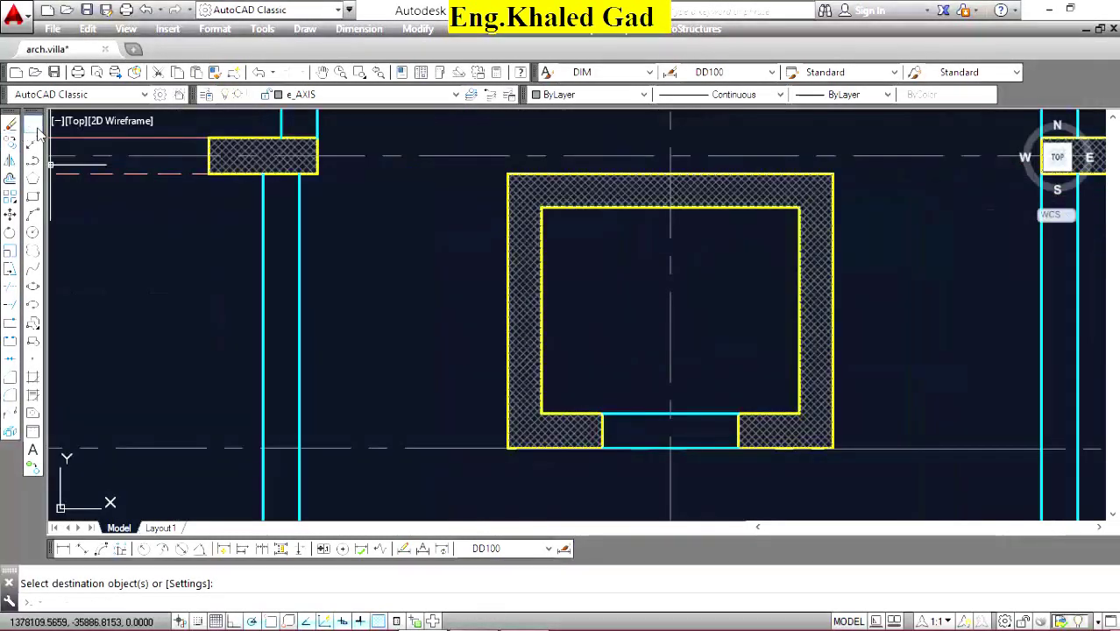
# Draw a vertical line inside the small core opening.
pyautogui.click(10, 124)
pyautogui.click(758, 230)
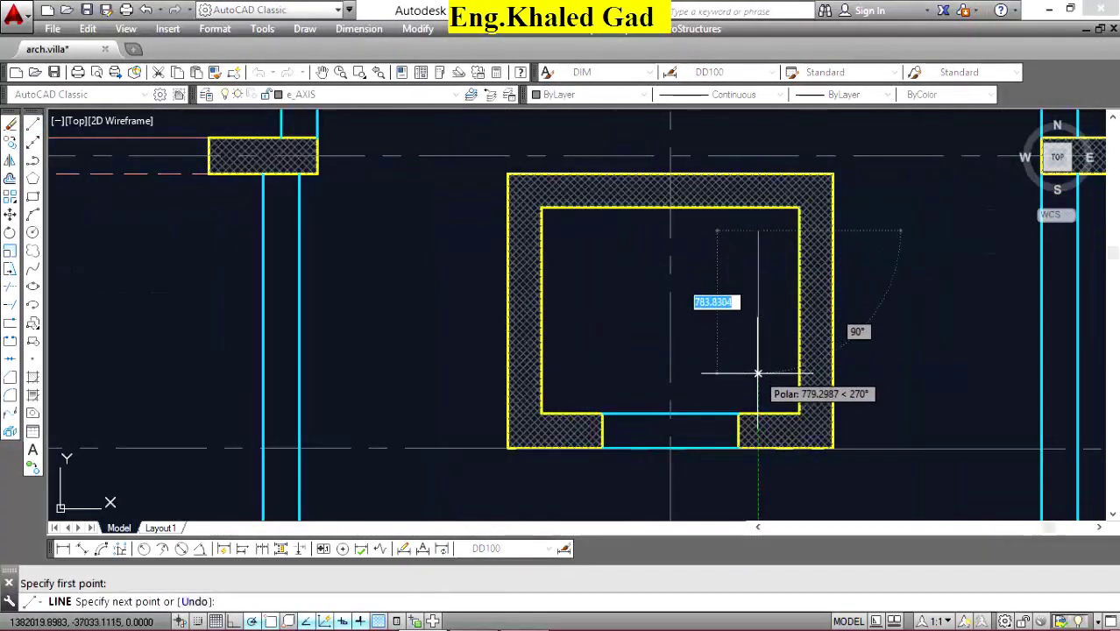
pyautogui.click(758, 383)
pyautogui.rightClick(701, 255)
pyautogui.click(737, 260)
# Copy the vertical core line to sit just beside the original.
pyautogui.click(10, 143)
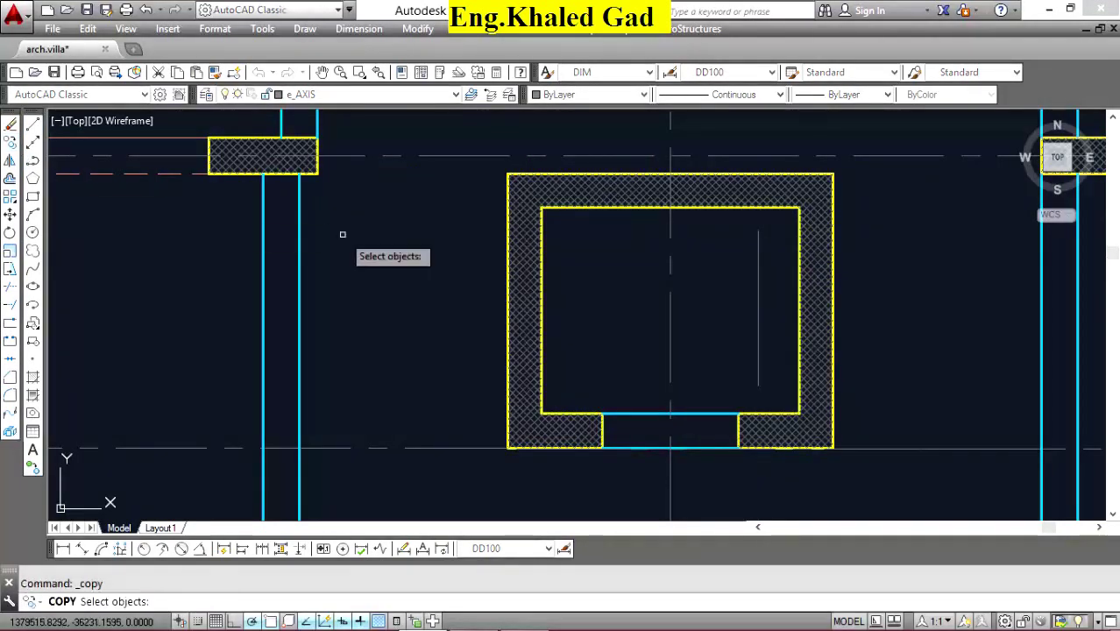
pyautogui.scroll(2, 788, 248)
pyautogui.click(778, 243)
pyautogui.click(680, 252)
pyautogui.press('Return')
pyautogui.click(681, 255)
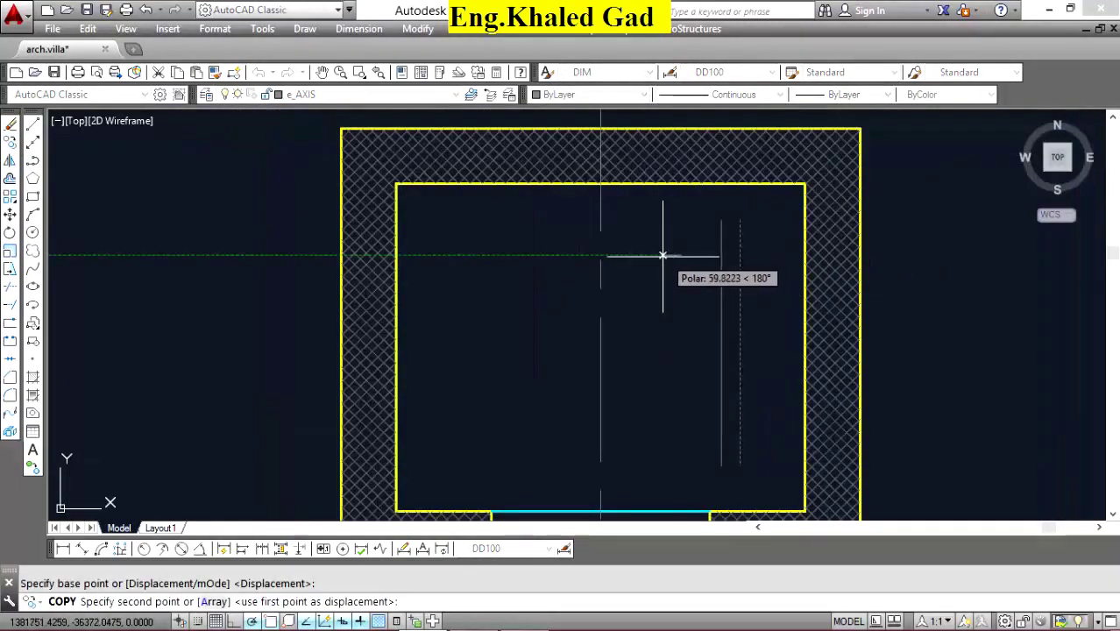
pyautogui.click(663, 254)
pyautogui.press('Escape')
# Draw a horizontal line along the bottom of the core opening.
pyautogui.click(10, 125)
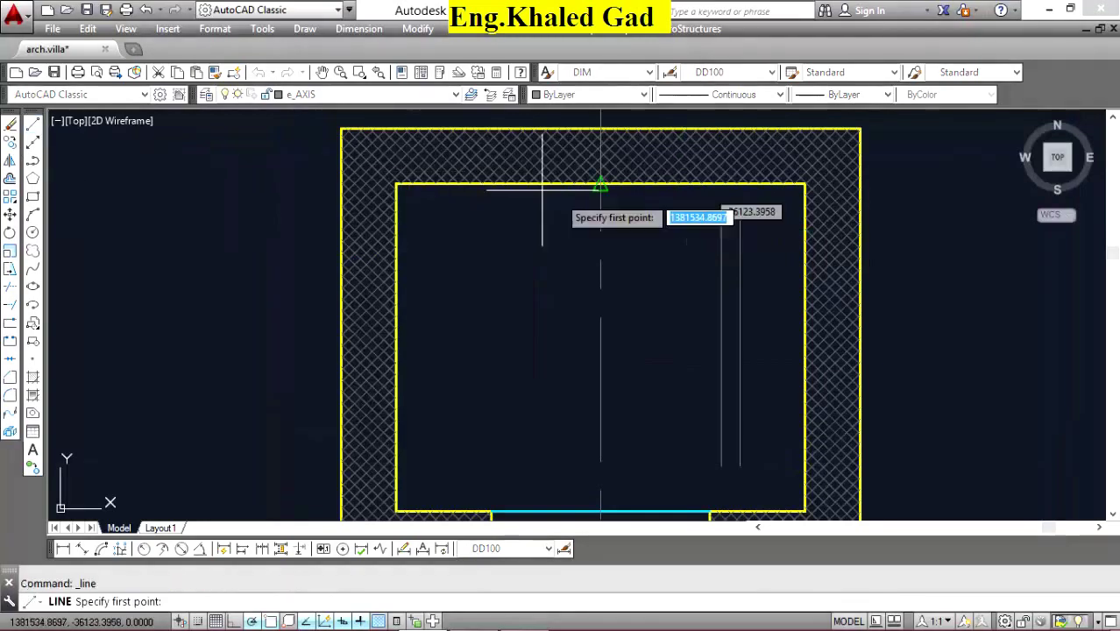
pyautogui.scroll(-2, 662, 140)
pyautogui.scroll(2, 681, 246)
pyautogui.click(752, 383)
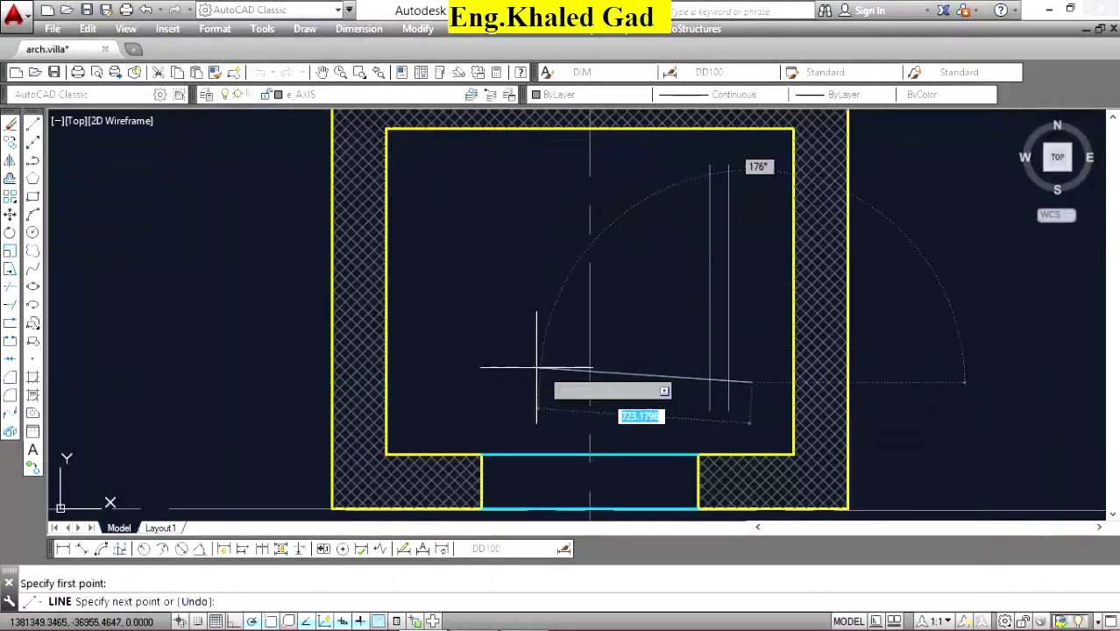
pyautogui.click(435, 383)
pyautogui.rightClick(499, 263)
pyautogui.click(540, 280)
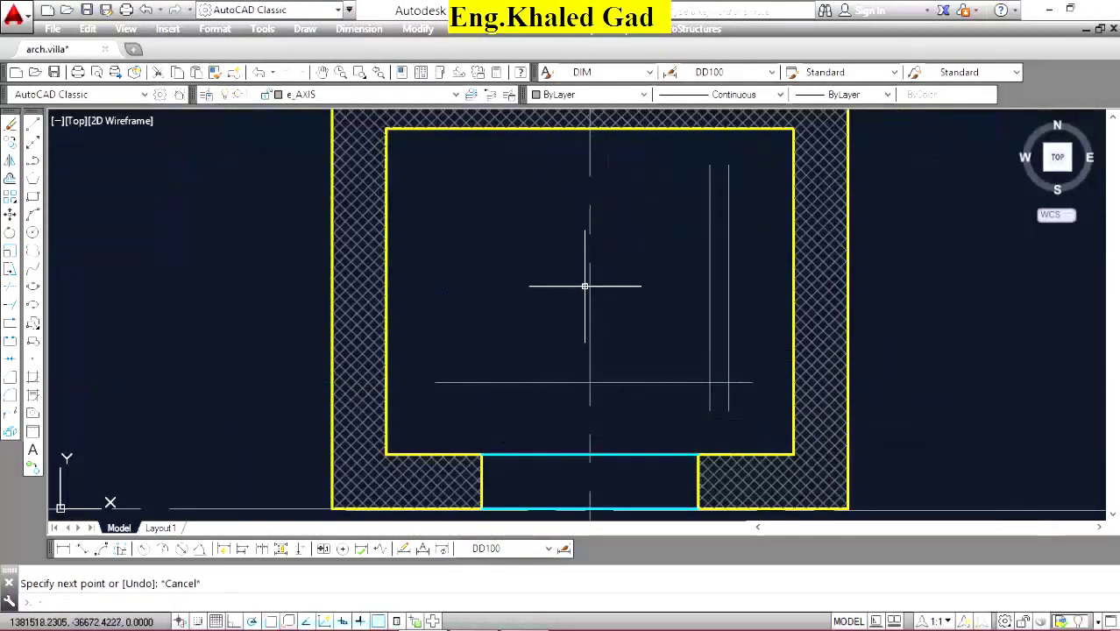
pyautogui.scroll(-8, 586, 286)
pyautogui.scroll(-7, 591, 364)
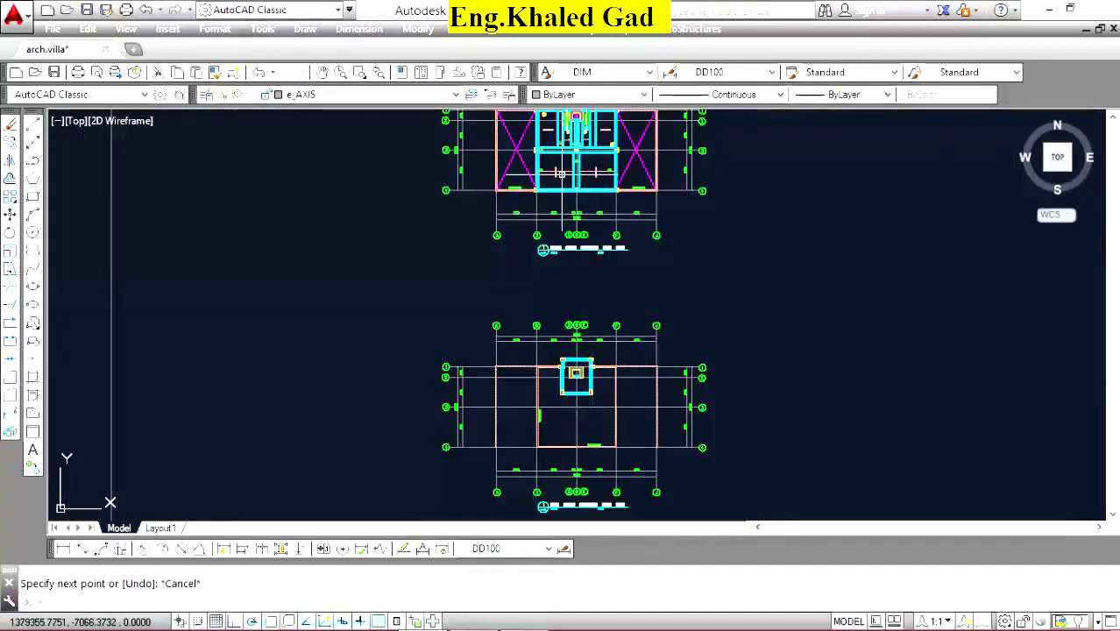
pyautogui.scroll(6, 562, 173)
pyautogui.scroll(5, 716, 351)
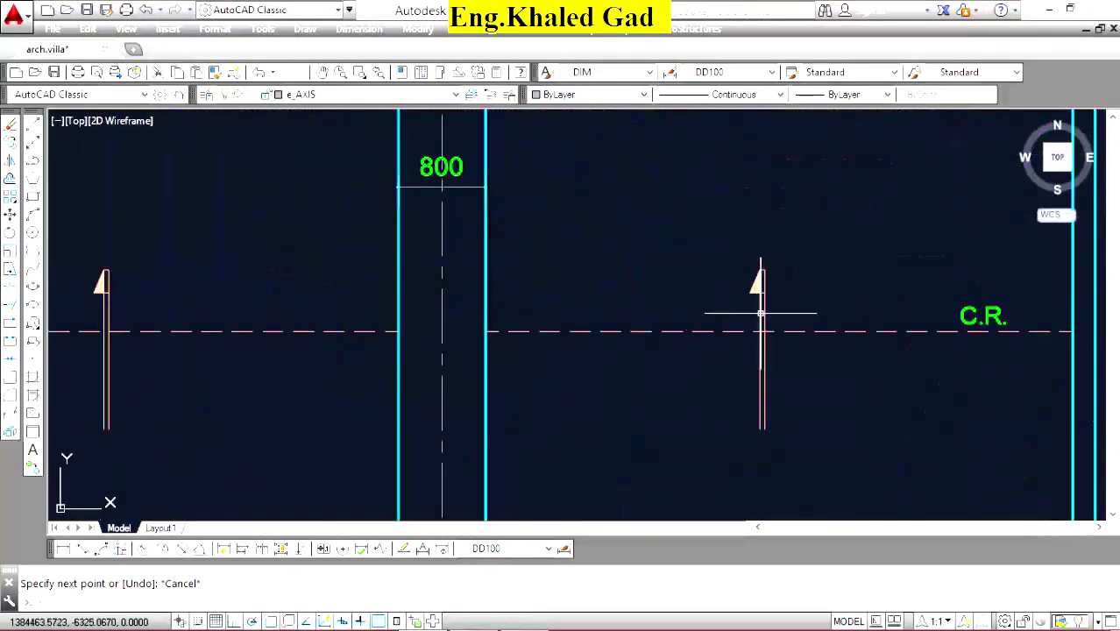
# Match a slab arrow's salmon reinforcement style onto the new core lines.
pyautogui.press('Escape')
pyautogui.scroll(-5, 456, 211)
pyautogui.scroll(3, 612, 242)
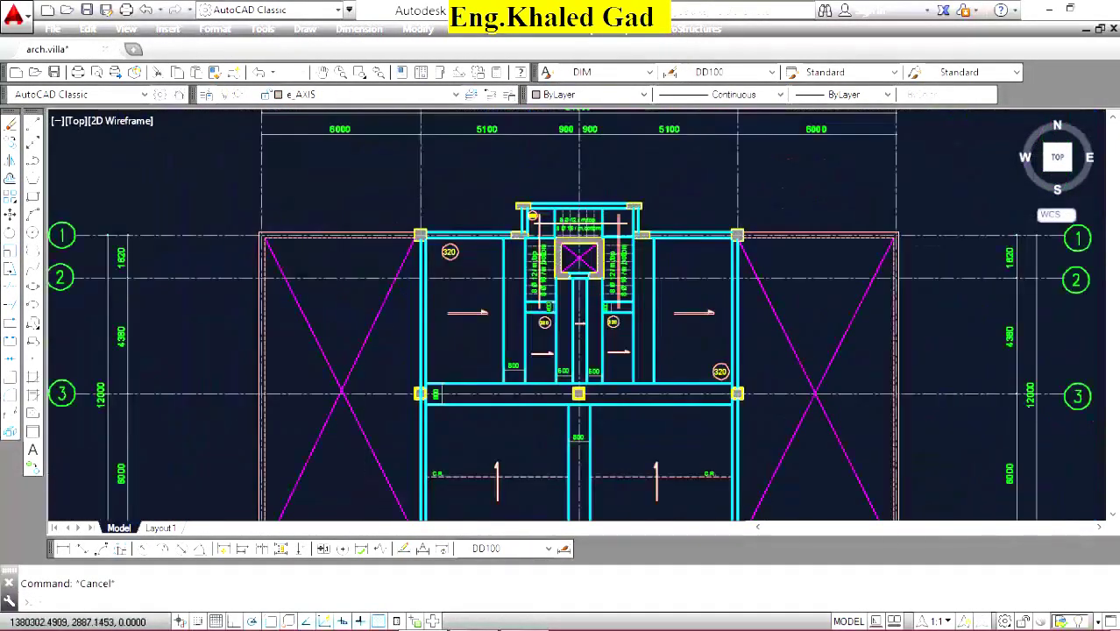
pyautogui.scroll(2, 611, 242)
pyautogui.click(338, 426)
pyautogui.click(324, 435)
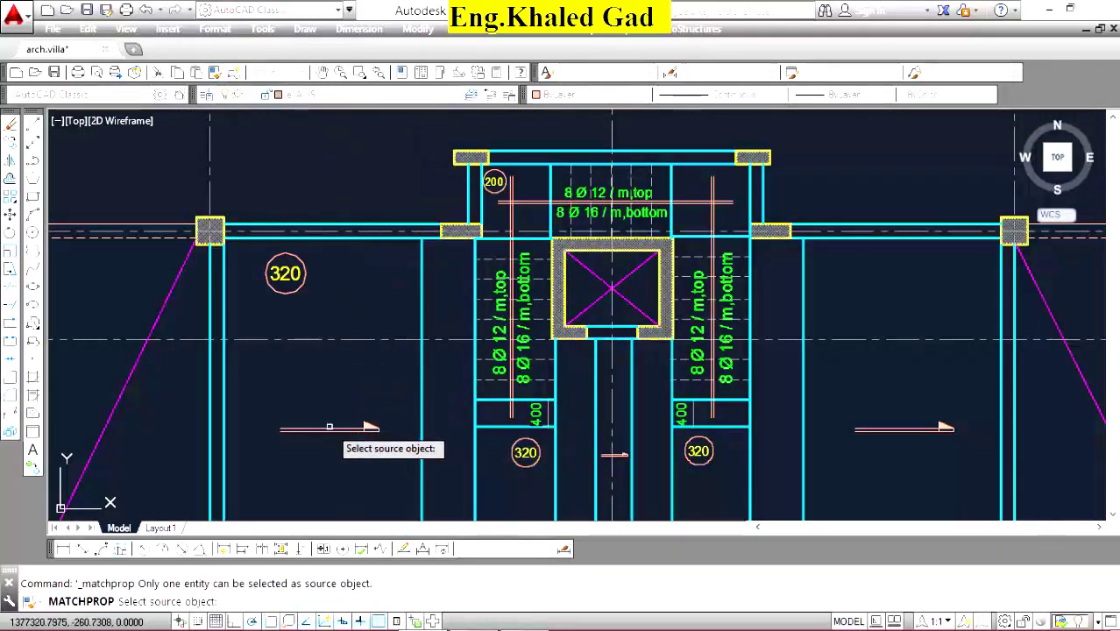
pyautogui.click(330, 427)
pyautogui.scroll(-5, 575, 180)
pyautogui.scroll(3, 555, 315)
pyautogui.scroll(2, 643, 292)
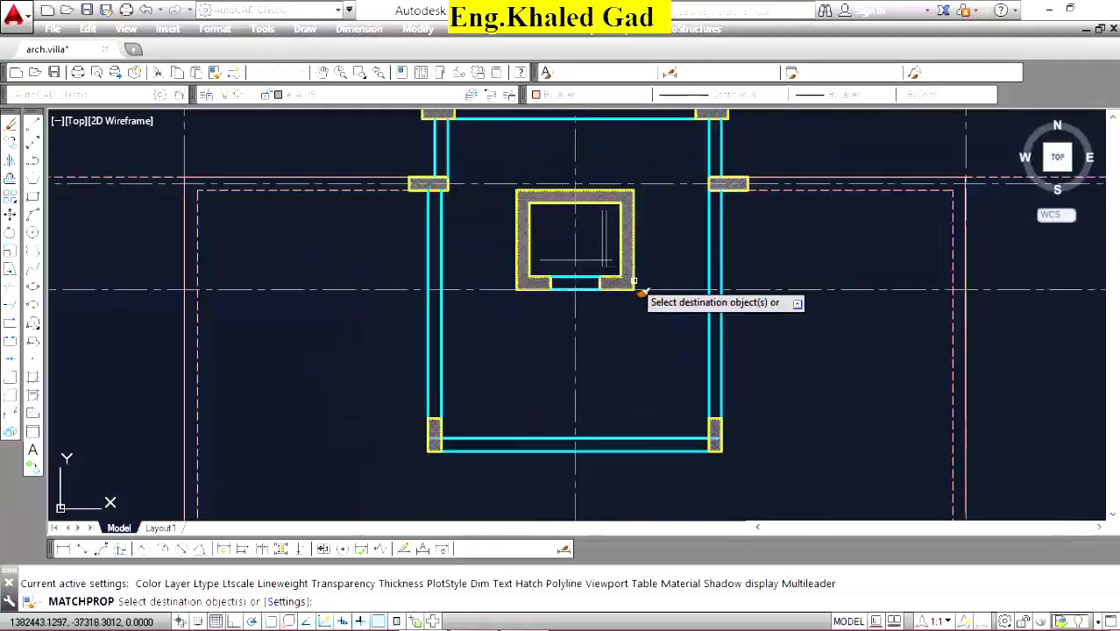
pyautogui.scroll(3, 639, 292)
pyautogui.scroll(2, 690, 243)
pyautogui.click(630, 282)
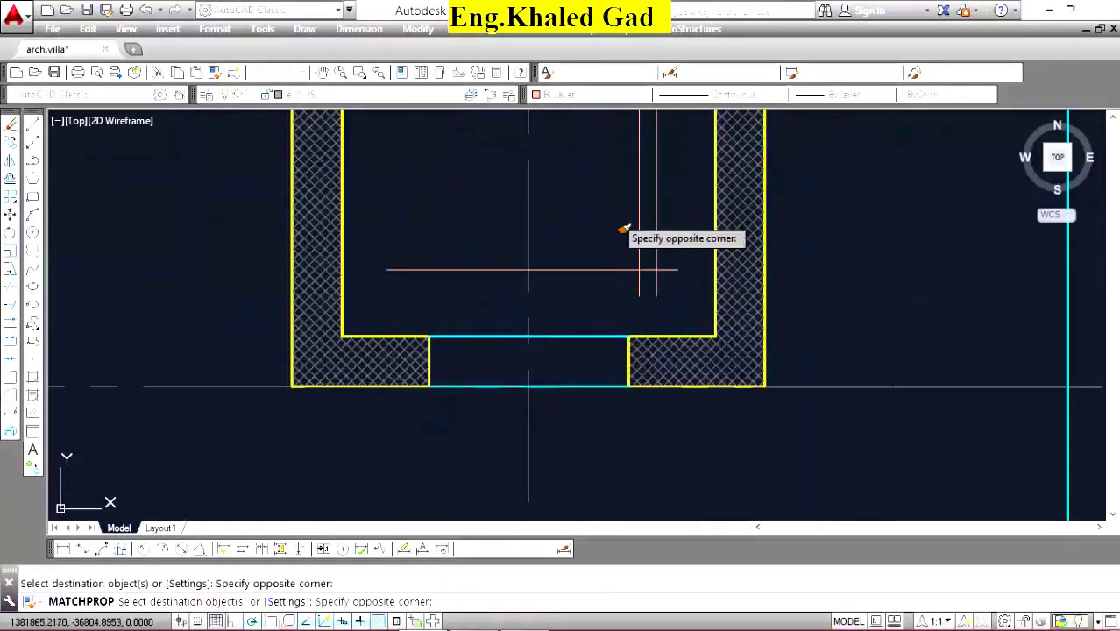
pyautogui.click(606, 182)
pyautogui.scroll(-4, 613, 219)
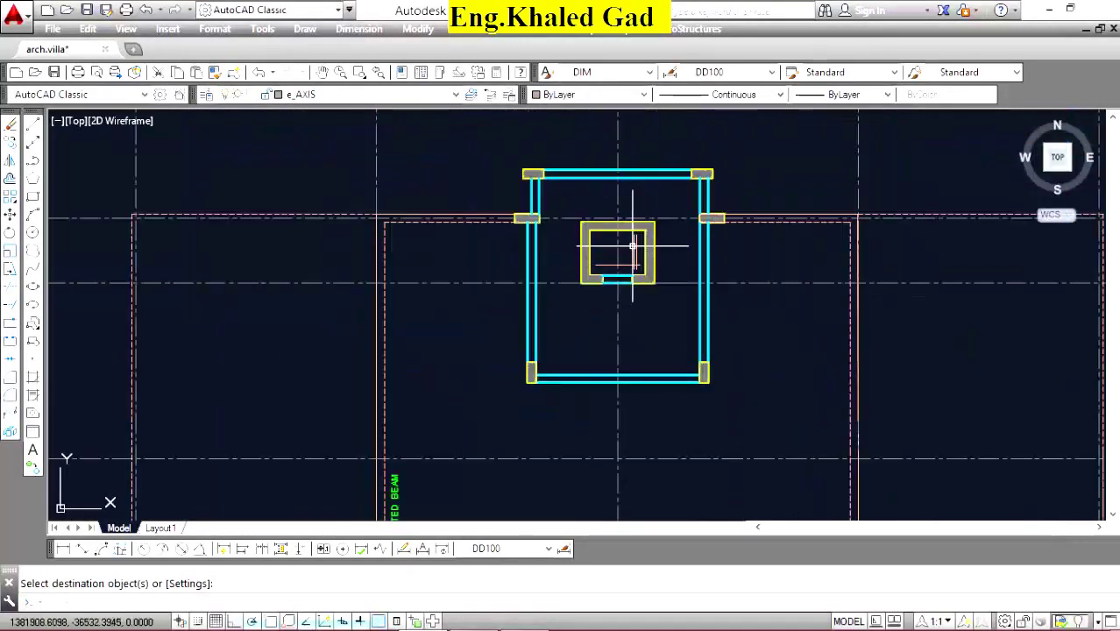
pyautogui.scroll(2, 580, 236)
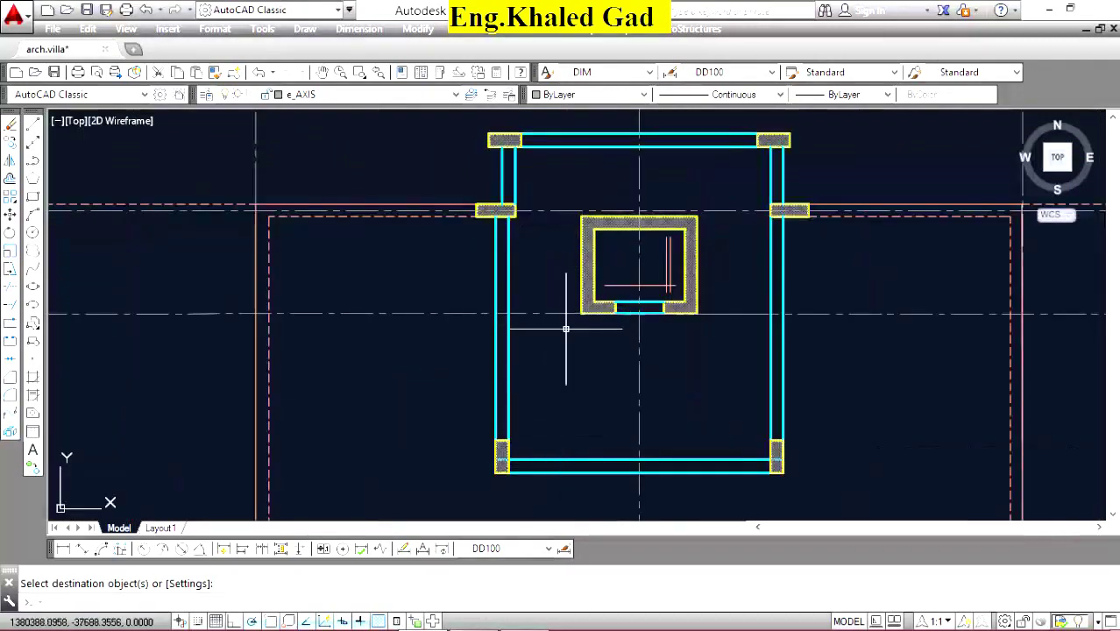
# Draw a guide line from the stair-core wall corner, discarding an unfinished second attempt.
pyautogui.click(10, 125)
pyautogui.scroll(4, 583, 193)
pyautogui.scroll(-2, 566, 210)
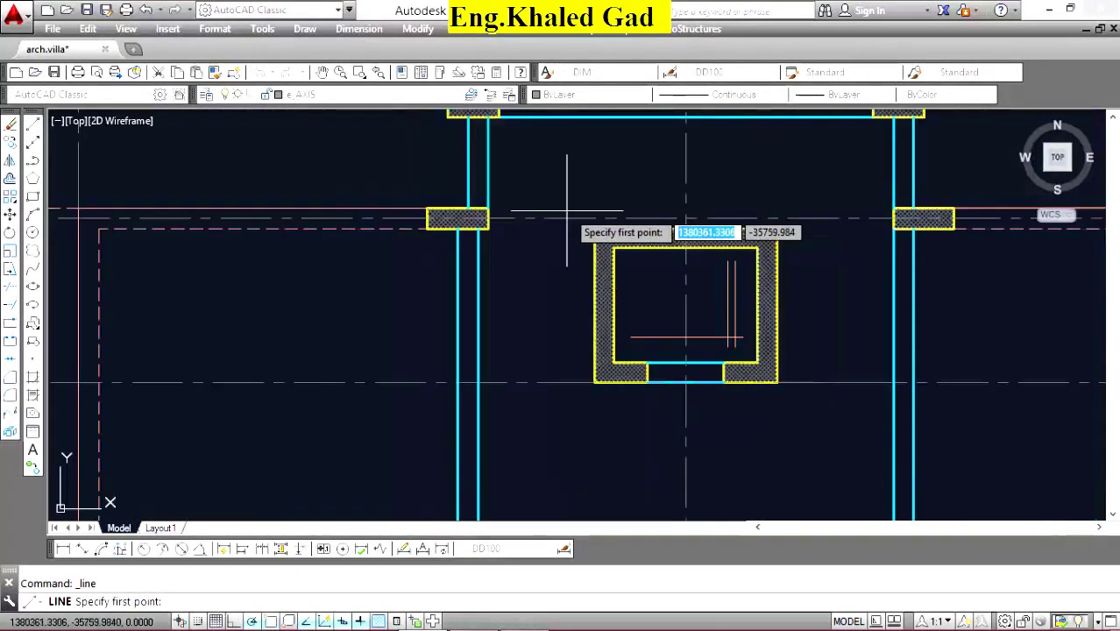
pyautogui.click(594, 229)
pyautogui.rightClick(517, 159)
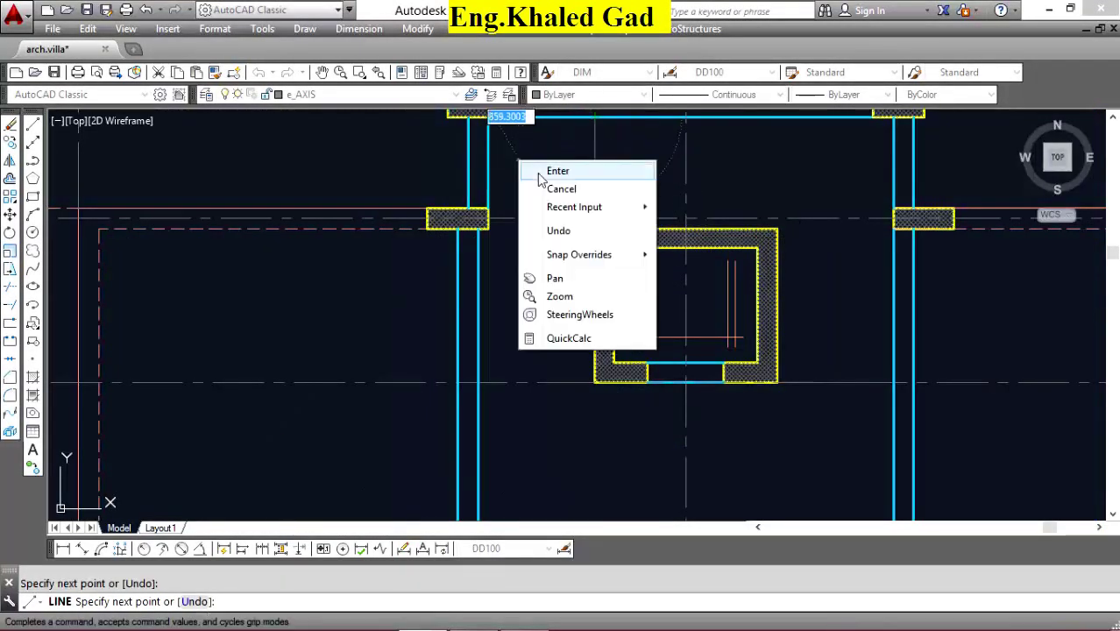
pyautogui.click(545, 167)
pyautogui.scroll(-4, 513, 182)
pyautogui.scroll(4, 517, 232)
pyautogui.rightClick(515, 228)
pyautogui.click(552, 240)
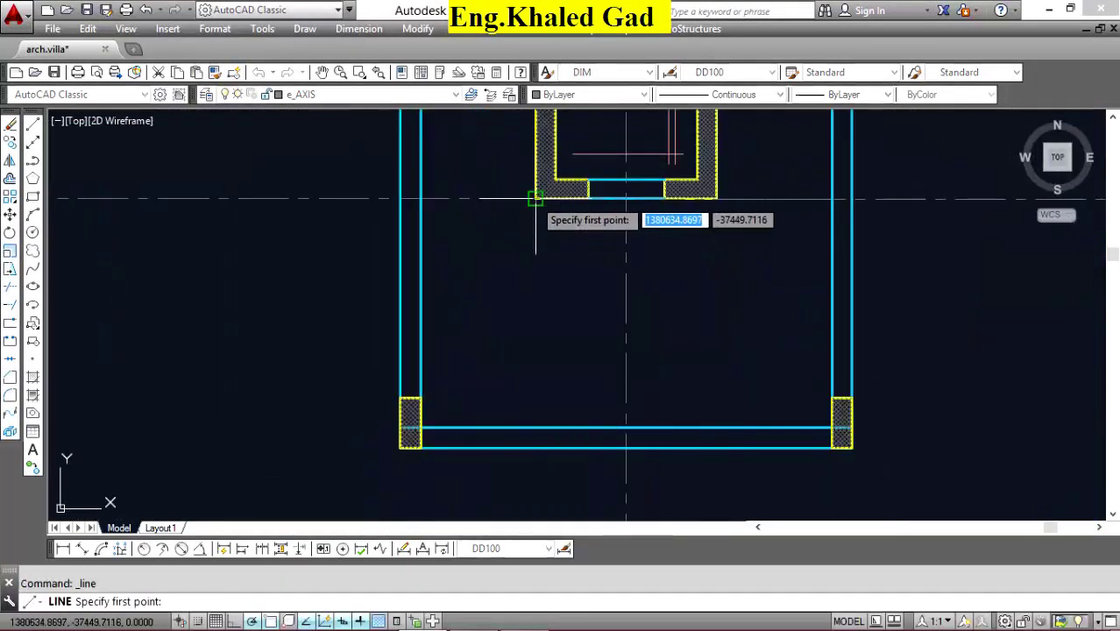
pyautogui.click(534, 198)
pyautogui.rightClick(565, 235)
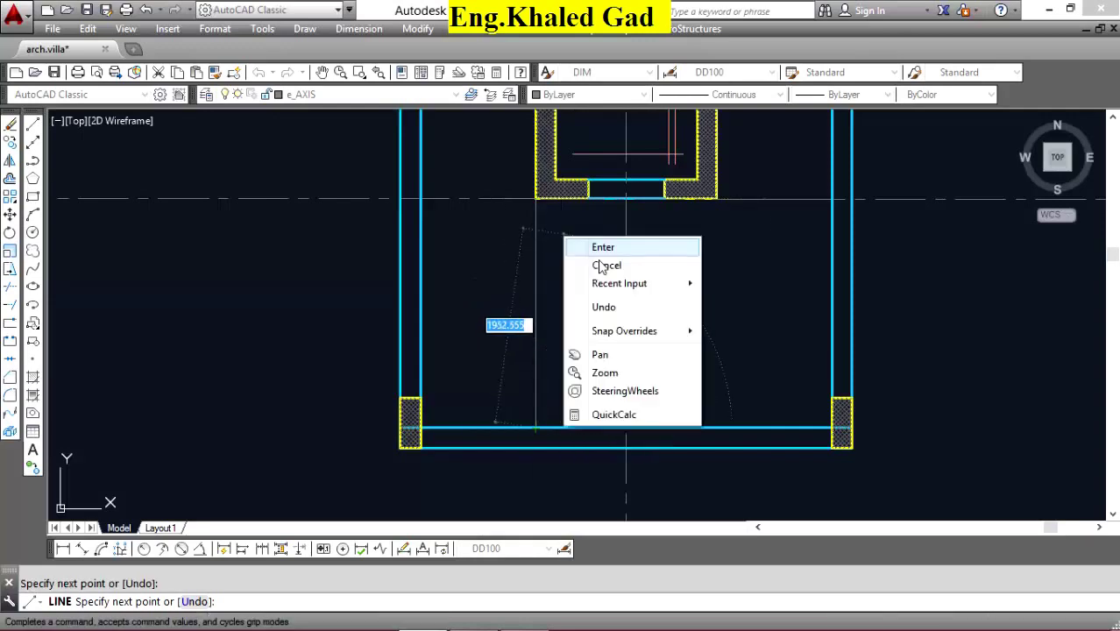
pyautogui.click(578, 263)
# Draw two more guide lines starting at the stair-core wall corners.
pyautogui.scroll(5, 655, 196)
pyautogui.rightClick(655, 194)
pyautogui.click(683, 201)
pyautogui.click(637, 254)
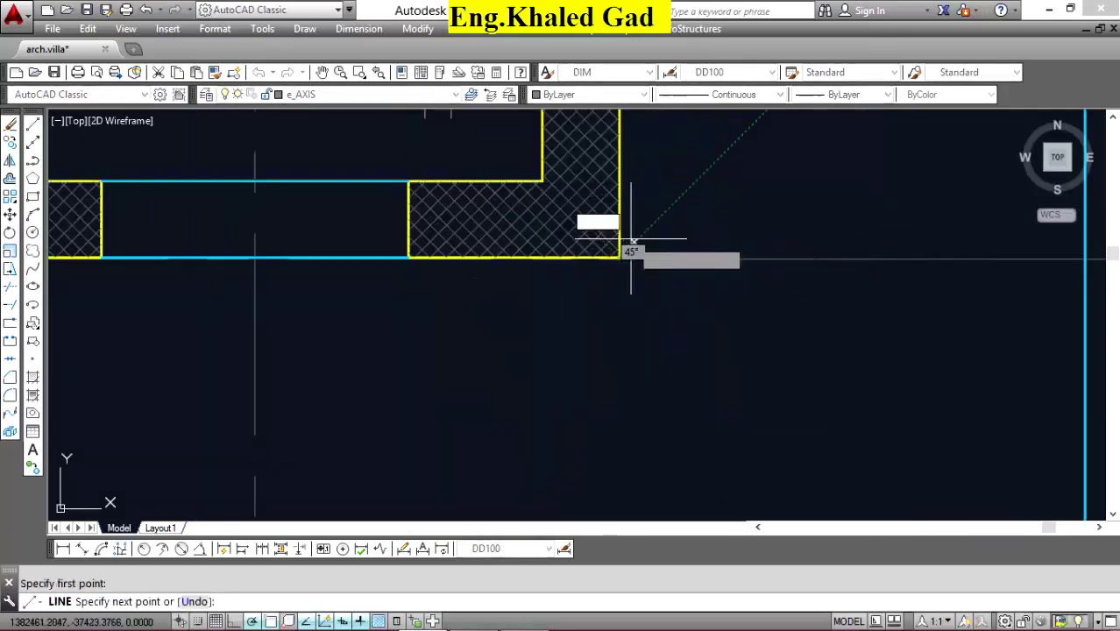
pyautogui.scroll(-4, 625, 263)
pyautogui.rightClick(592, 287)
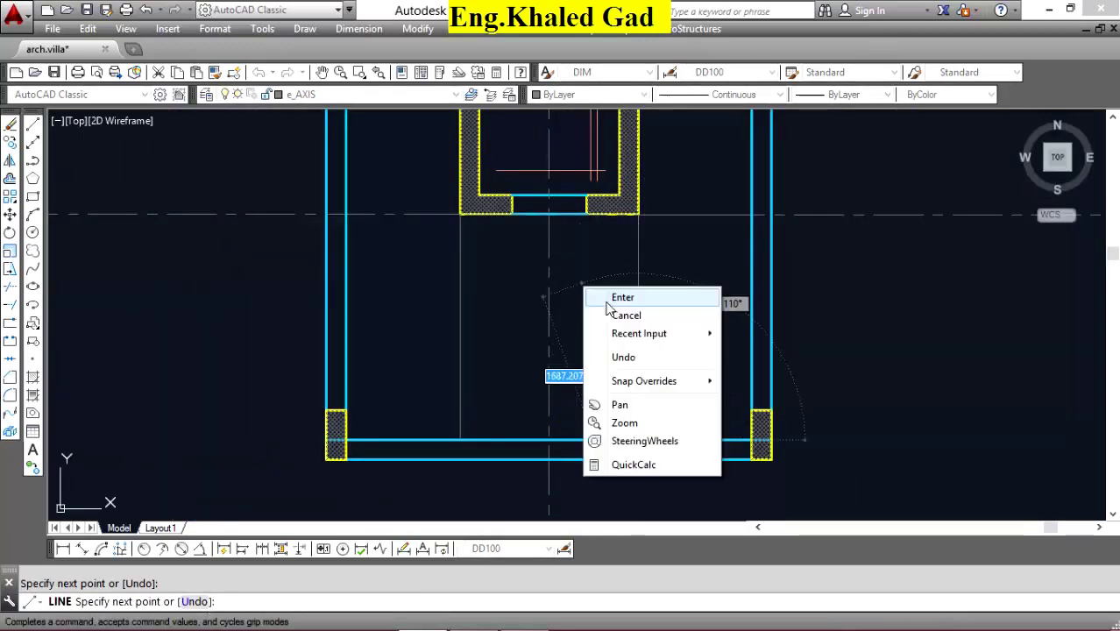
pyautogui.click(610, 302)
pyautogui.scroll(-3, 595, 375)
pyautogui.scroll(5, 604, 262)
pyautogui.scroll(2, 612, 213)
pyautogui.rightClick(613, 213)
pyautogui.click(652, 225)
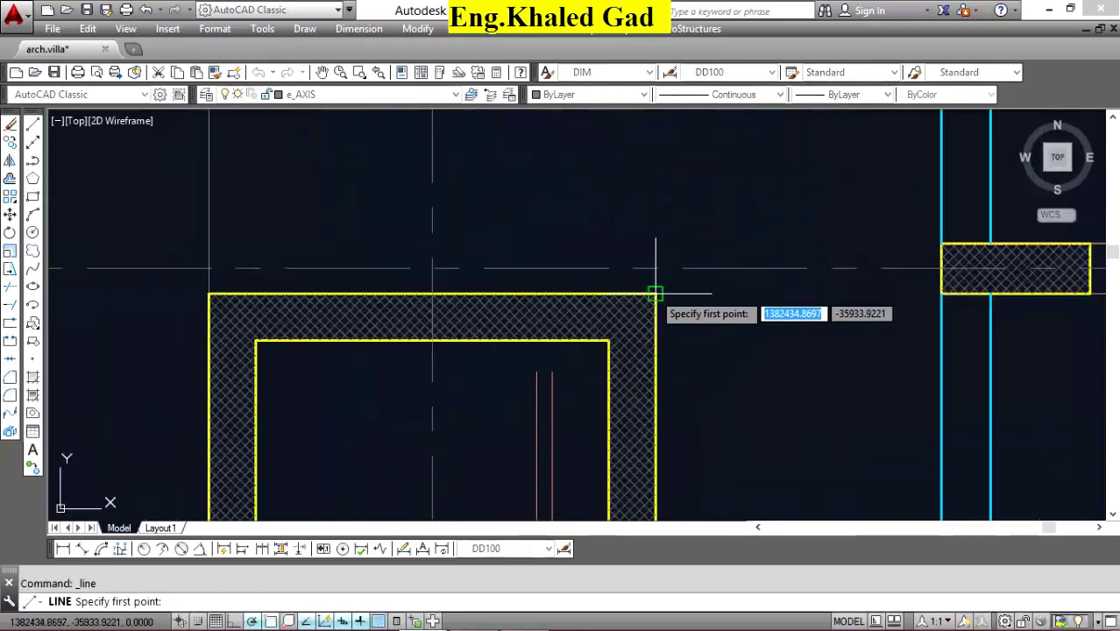
pyautogui.click(654, 295)
pyautogui.scroll(-5, 654, 295)
pyautogui.press('Return')
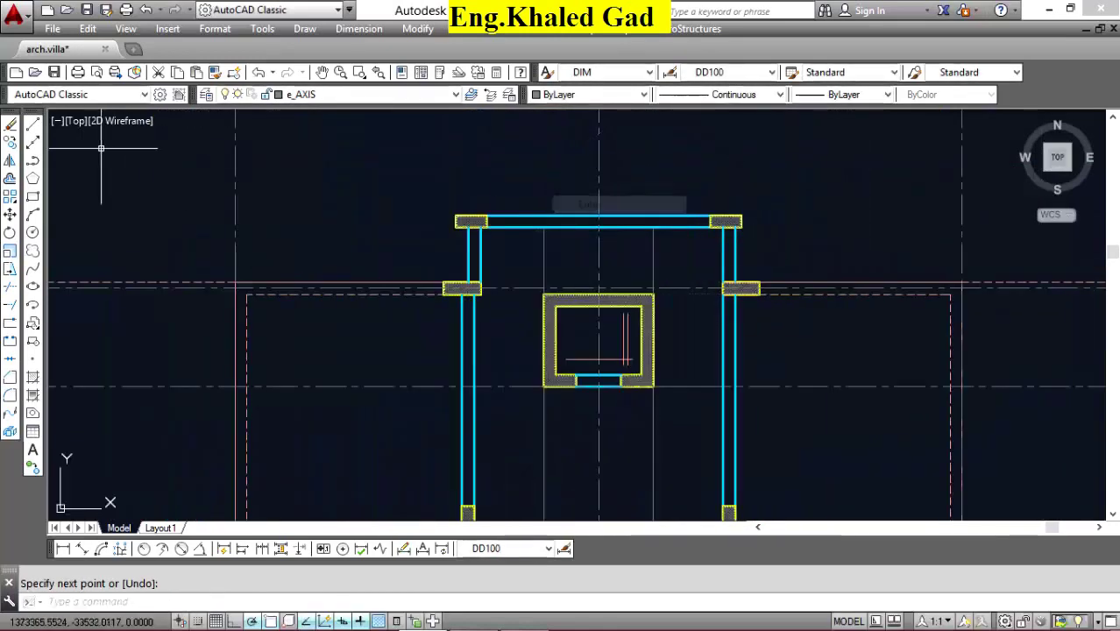
# Offset three wall lines by 400 into the stair core to form the new vertical beams.
pyautogui.click(10, 178)
pyautogui.write('2')
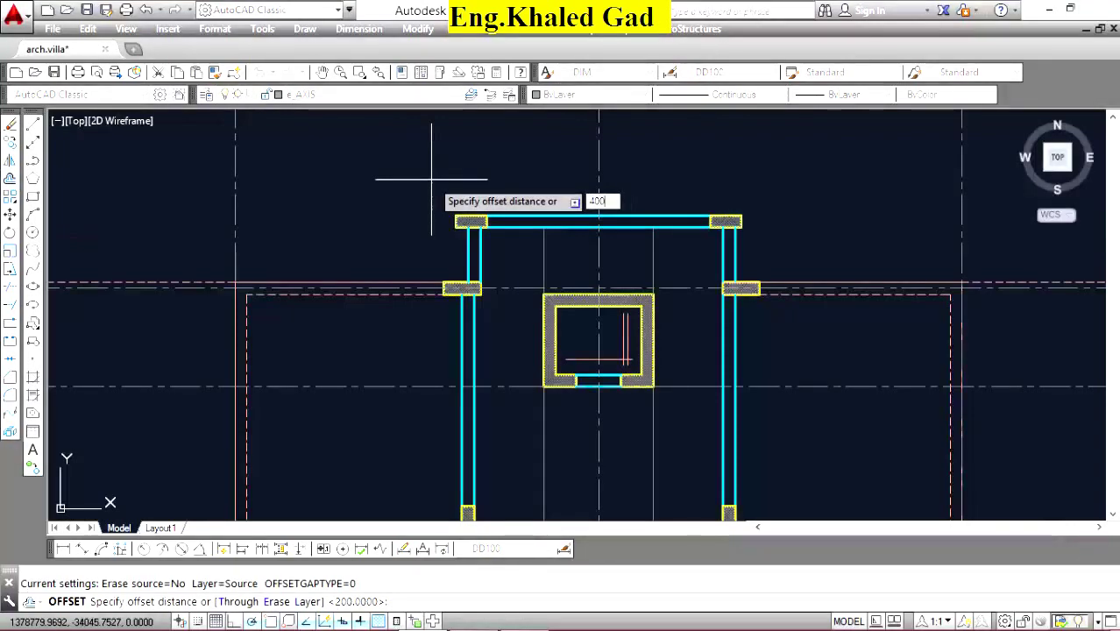
pyautogui.press('Return')
pyautogui.scroll(4, 631, 268)
pyautogui.click(692, 243)
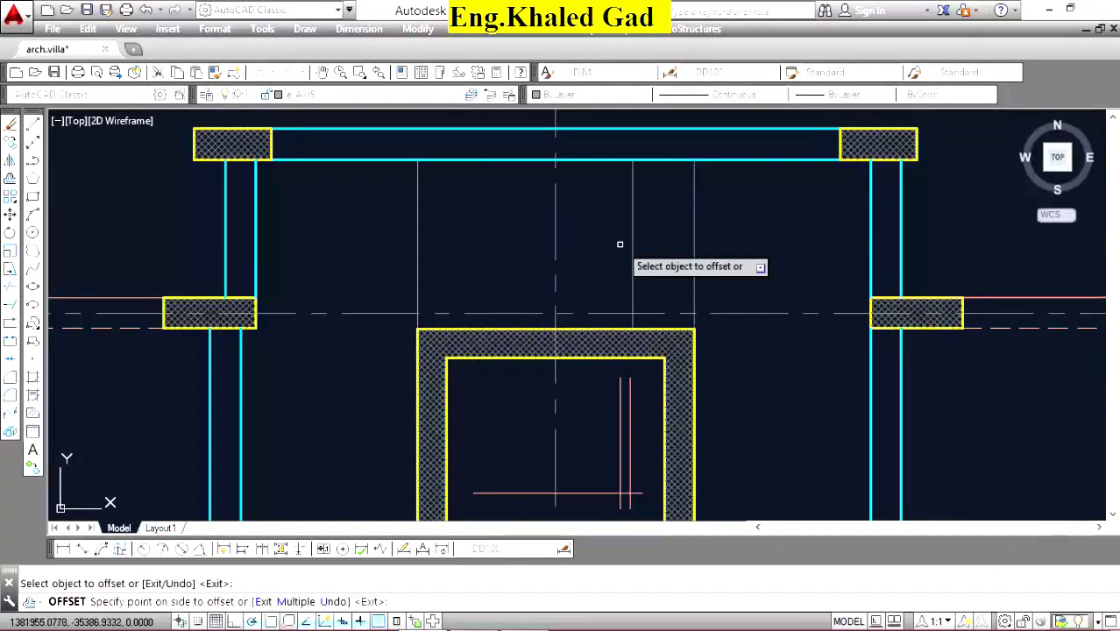
pyautogui.click(421, 224)
pyautogui.click(418, 223)
pyautogui.click(490, 211)
pyautogui.scroll(-4, 549, 177)
pyautogui.scroll(2, 496, 474)
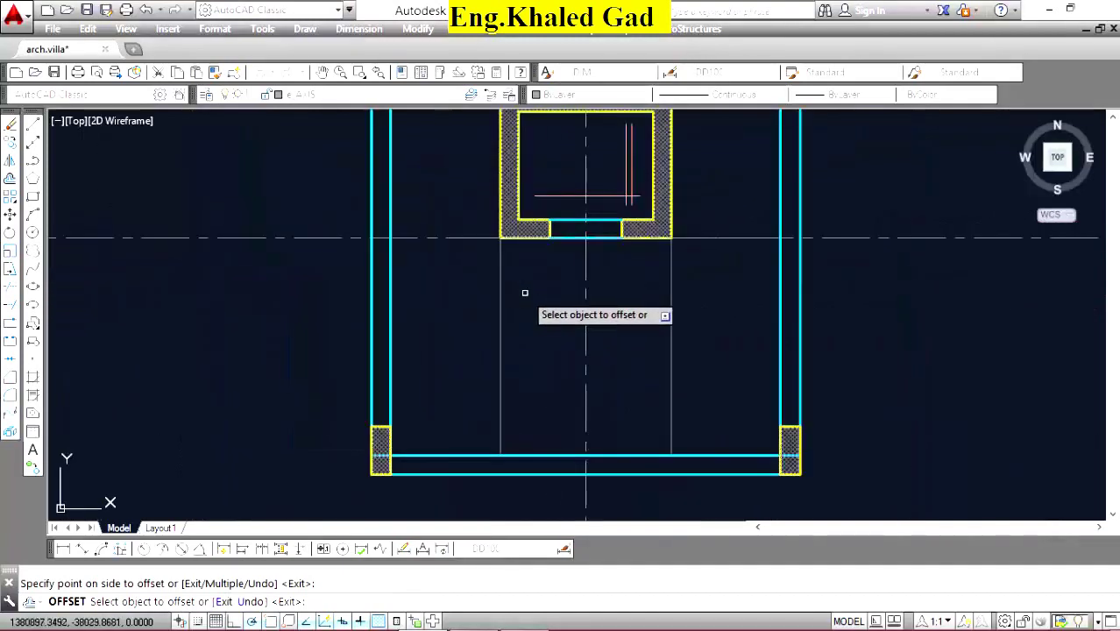
pyautogui.click(671, 316)
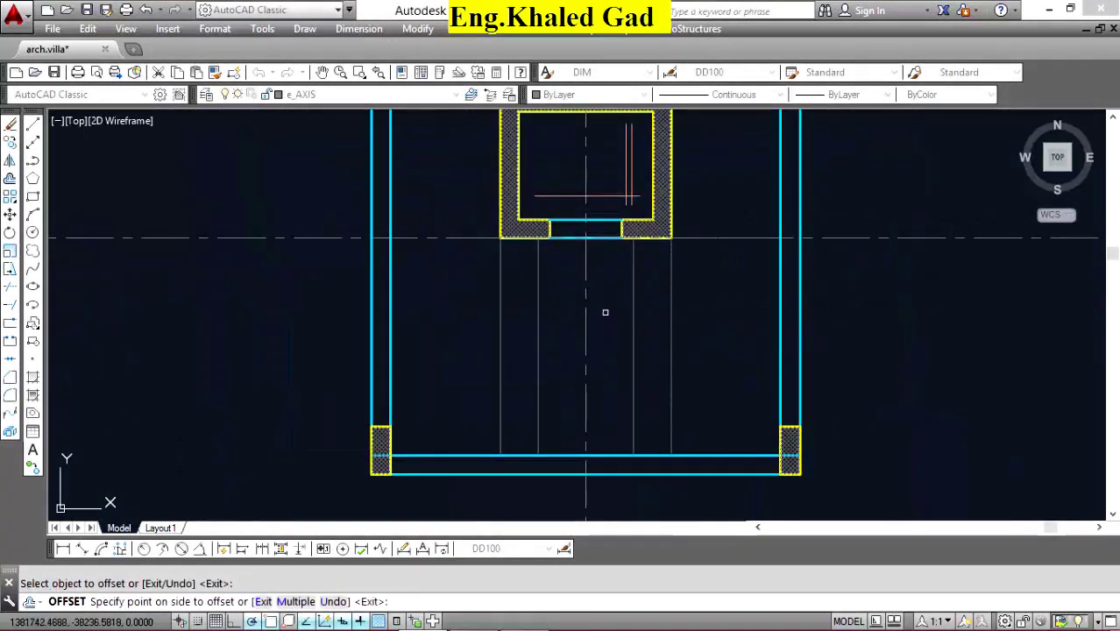
pyautogui.click(602, 313)
pyautogui.rightClick(625, 262)
pyautogui.click(665, 274)
# Match the first new lines to the cyan beam style with MATCHPROP.
pyautogui.click(780, 287)
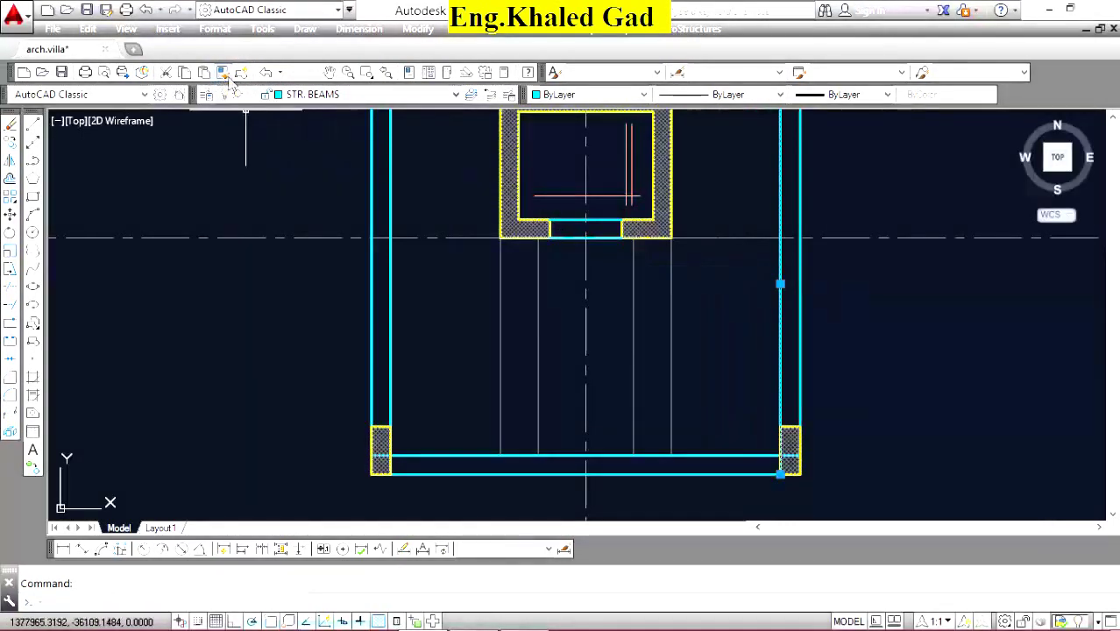
pyautogui.click(222, 72)
pyautogui.click(662, 283)
pyautogui.click(620, 319)
pyautogui.click(564, 293)
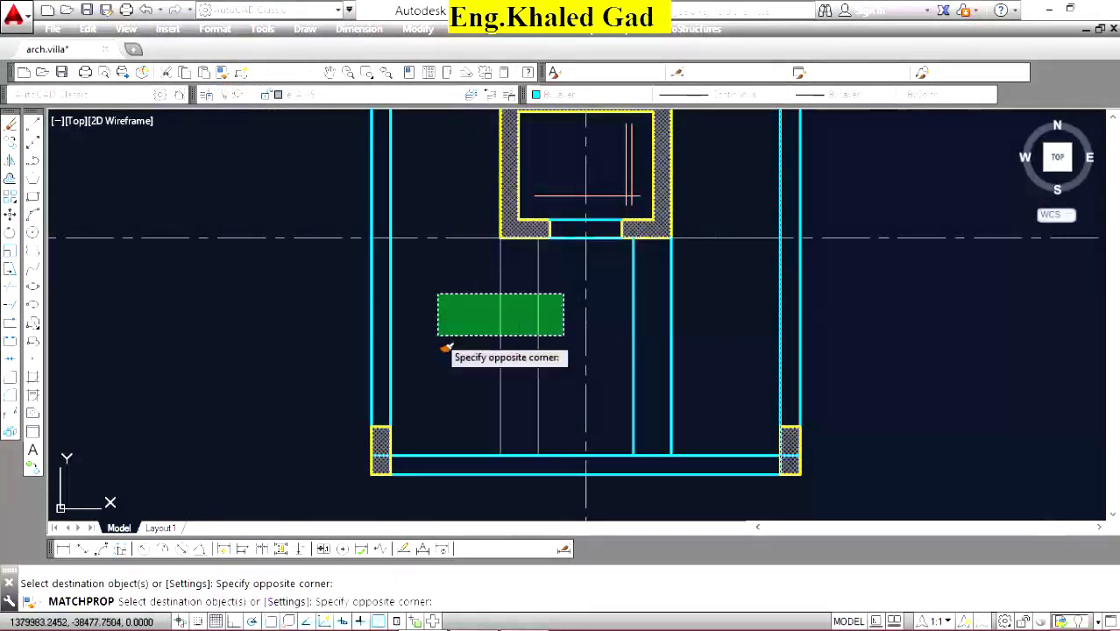
pyautogui.click(445, 349)
pyautogui.scroll(-4, 592, 376)
pyautogui.scroll(6, 630, 238)
# Apply the cyan beam style to the remaining new stair-core lines.
pyautogui.click(615, 265)
pyautogui.click(533, 298)
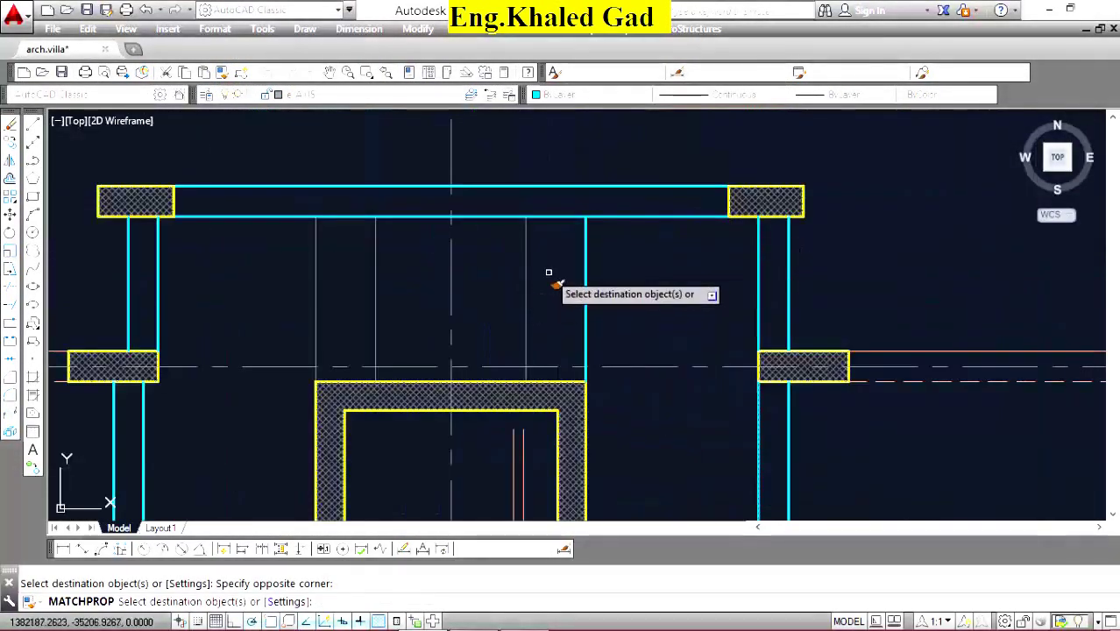
pyautogui.rightClick(368, 254)
pyautogui.click(394, 263)
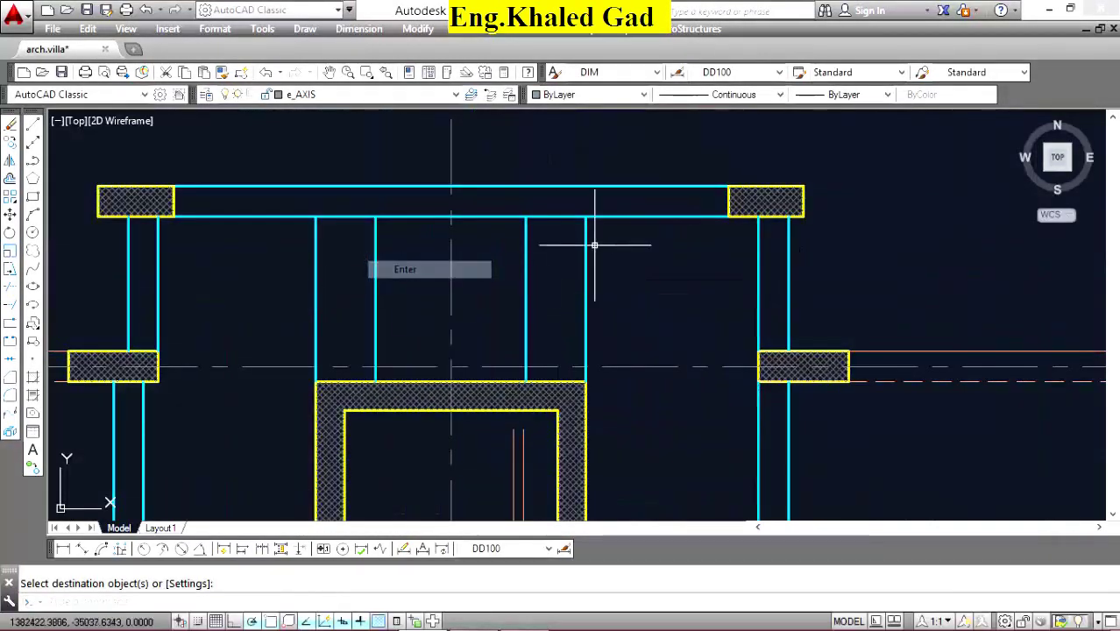
pyautogui.scroll(-3, 605, 242)
pyautogui.scroll(-5, 619, 255)
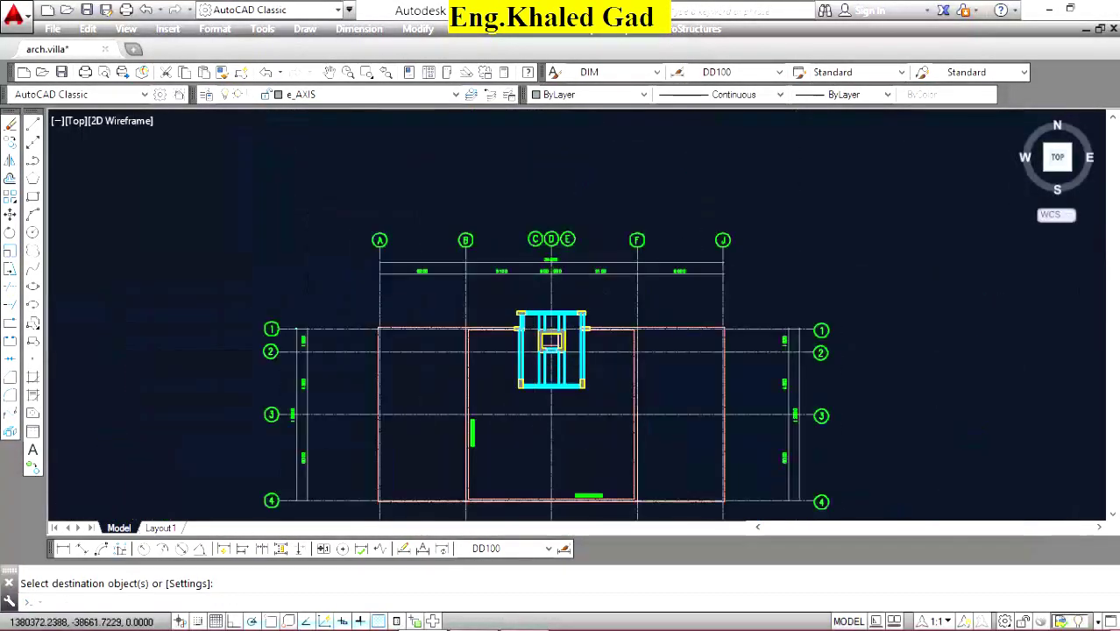
pyautogui.scroll(-4, 545, 473)
pyautogui.scroll(6, 550, 274)
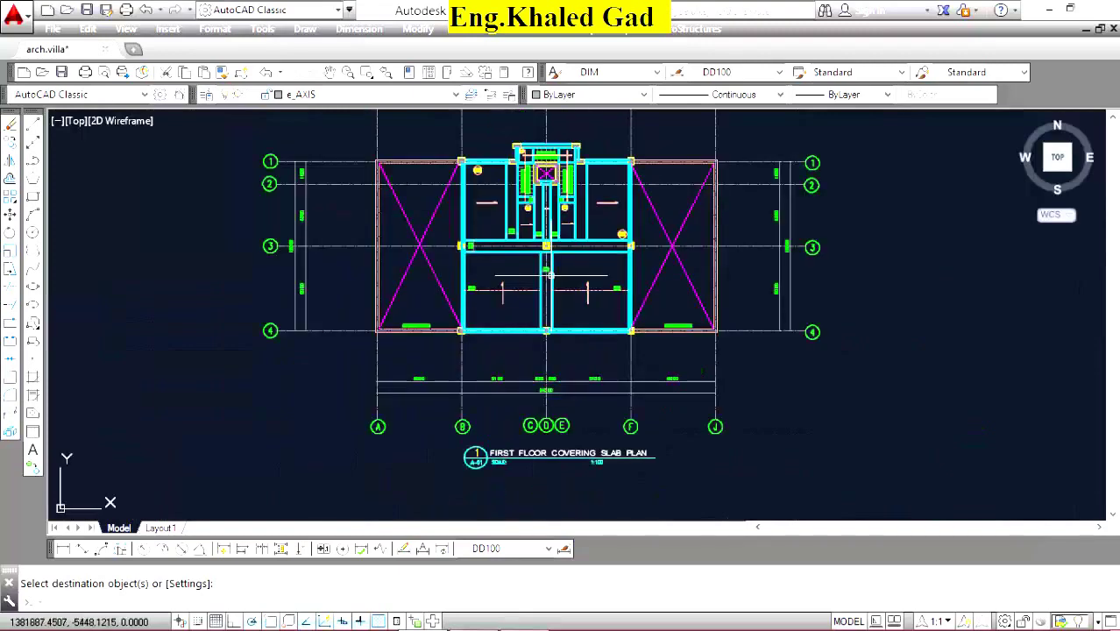
pyautogui.scroll(4, 545, 174)
pyautogui.scroll(3, 509, 214)
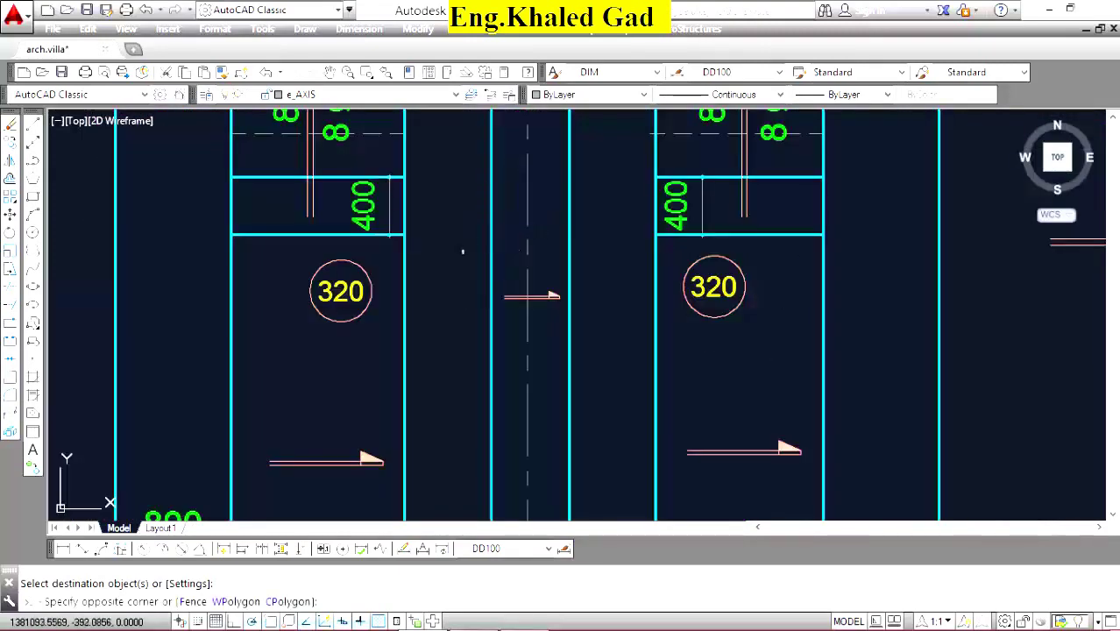
# Copy the slab direction arrow into two stair-core bays.
pyautogui.click(569, 270)
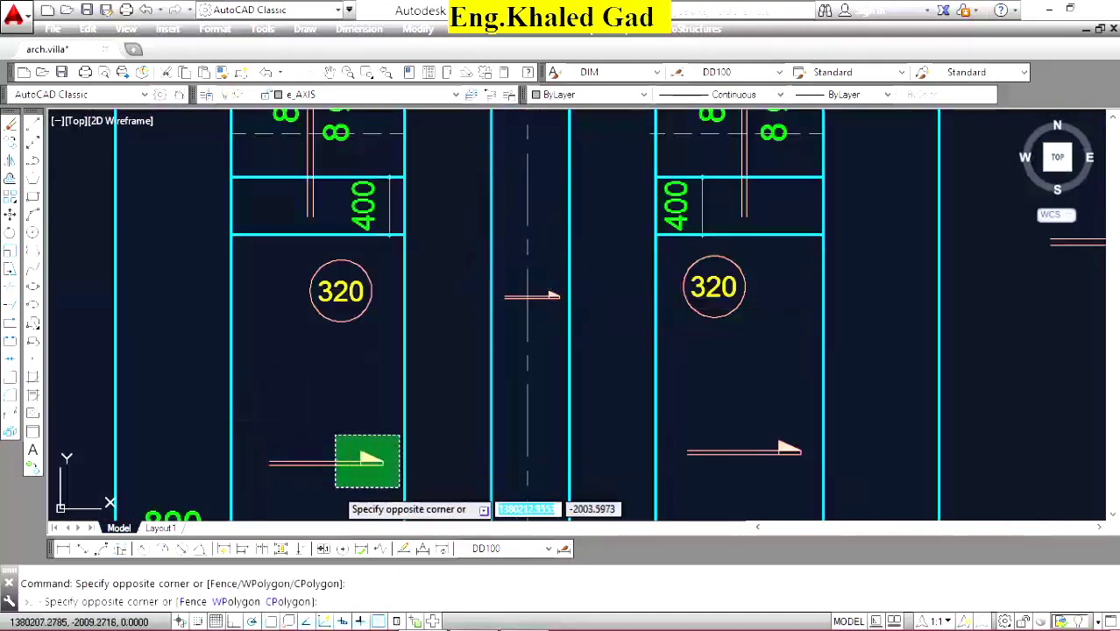
pyautogui.click(335, 489)
pyautogui.write('co')
pyautogui.press('Return')
pyautogui.click(326, 465)
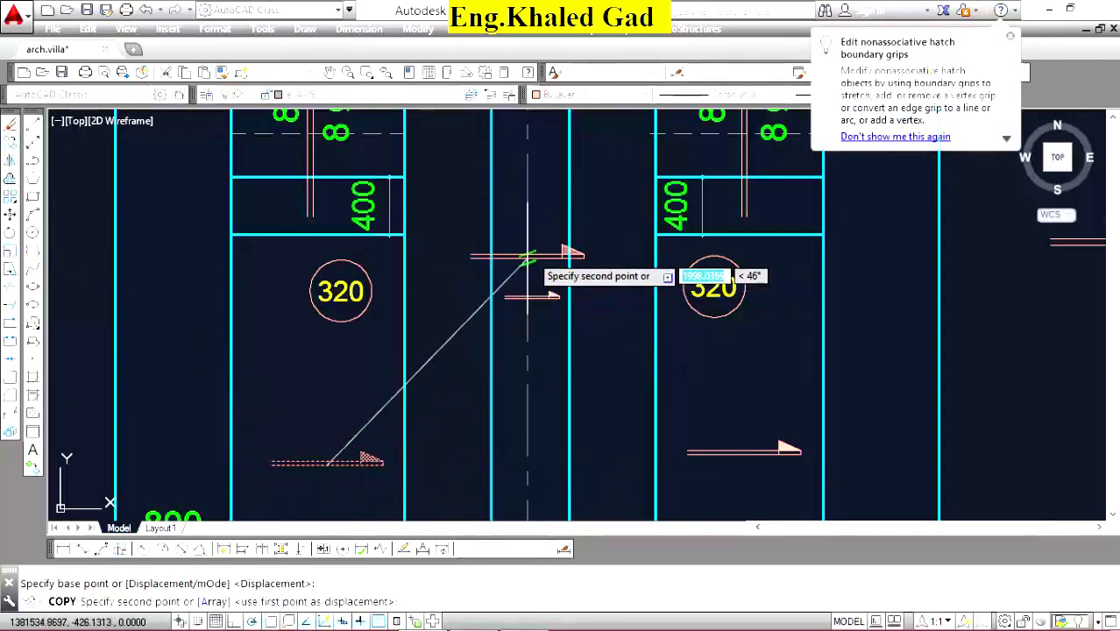
pyautogui.scroll(-5, 525, 250)
pyautogui.scroll(-2, 533, 237)
pyautogui.scroll(5, 549, 386)
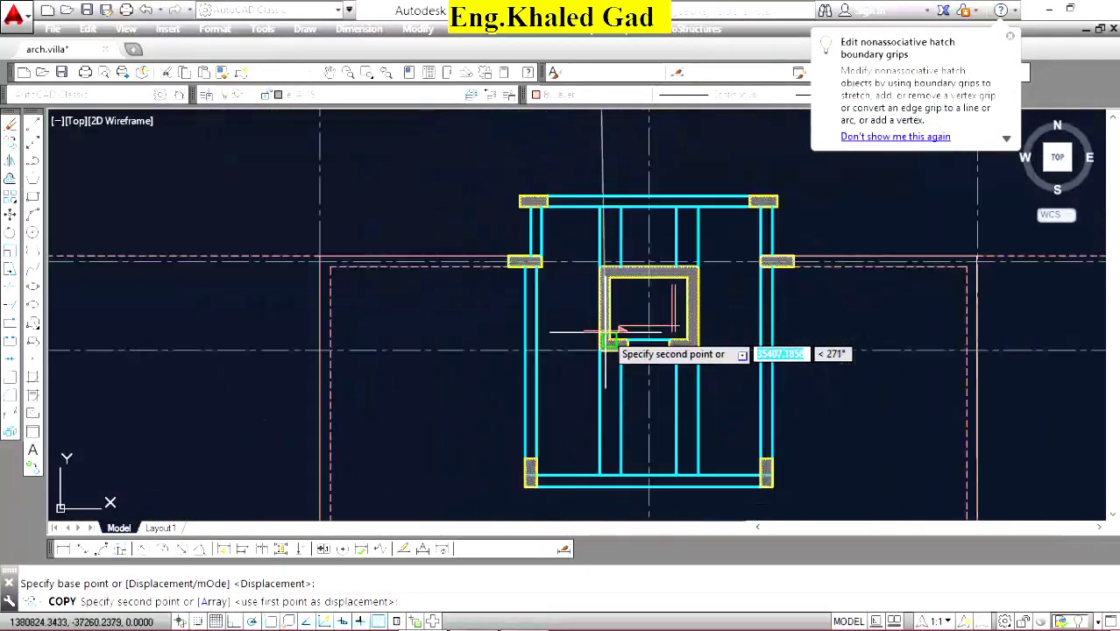
pyautogui.scroll(4, 561, 386)
pyautogui.click(572, 385)
pyautogui.click(775, 425)
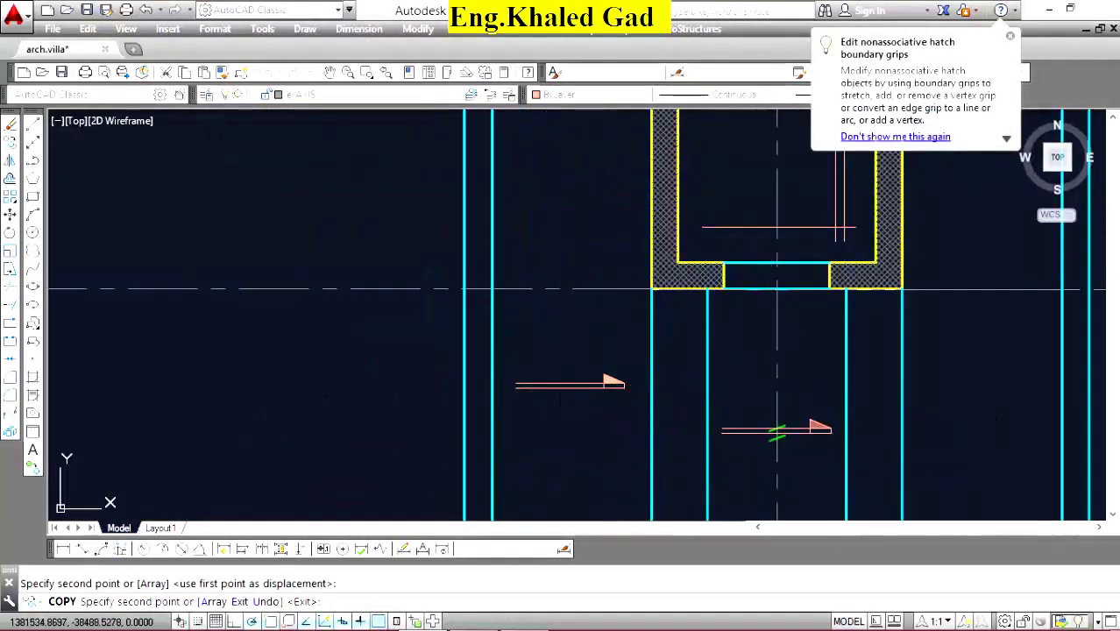
pyautogui.scroll(-5, 648, 372)
pyautogui.scroll(5, 714, 386)
pyautogui.rightClick(690, 282)
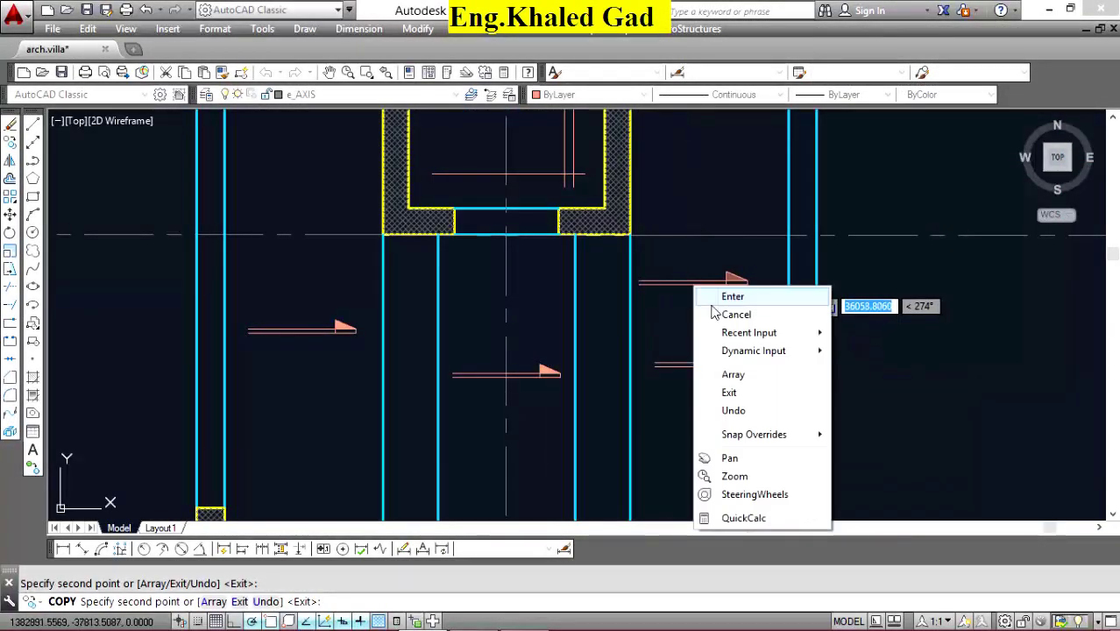
pyautogui.click(725, 295)
pyautogui.scroll(-5, 688, 281)
pyautogui.scroll(-4, 655, 312)
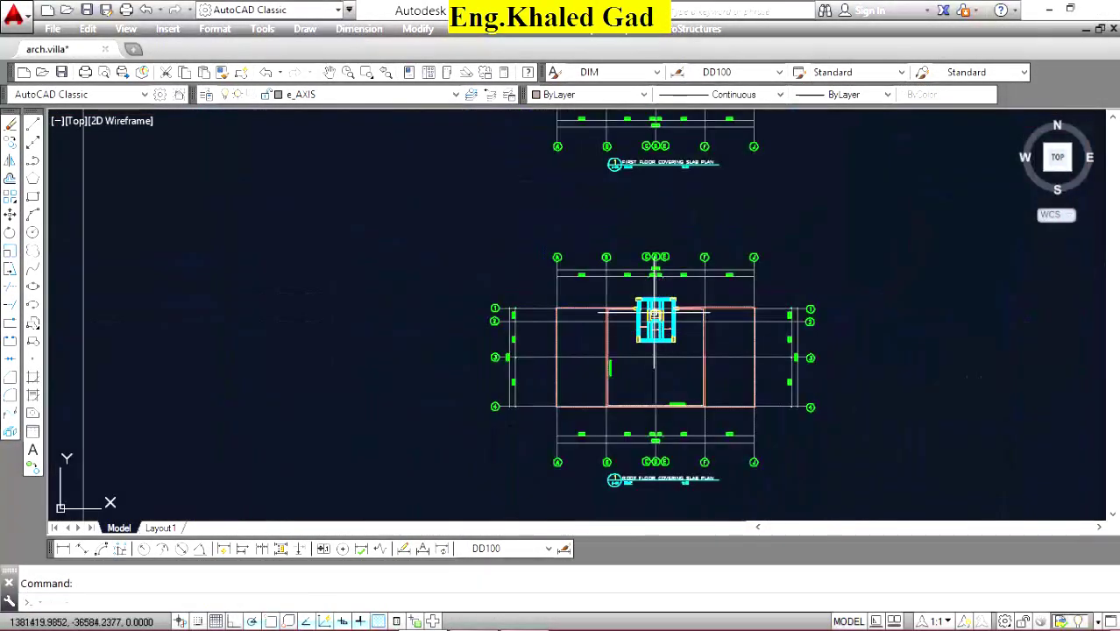
pyautogui.scroll(-2, 617, 307)
pyautogui.scroll(4, 617, 307)
pyautogui.scroll(3, 327, 319)
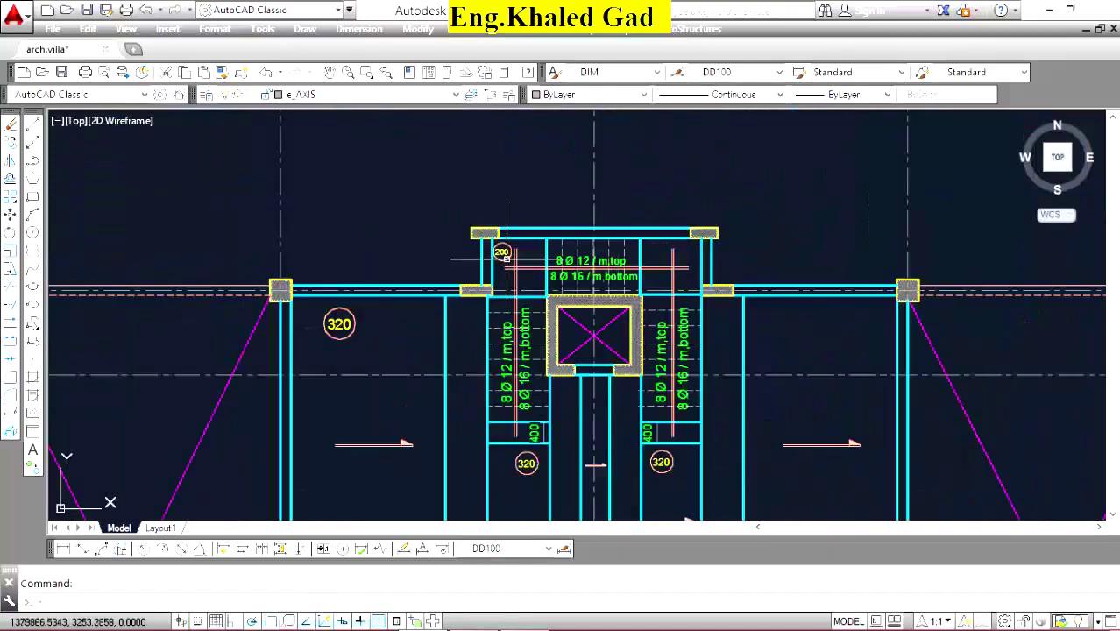
pyautogui.scroll(3, 327, 319)
# Copy the 320 circle label to three positions in the stair core.
pyautogui.click(127, 398)
pyautogui.click(52, 348)
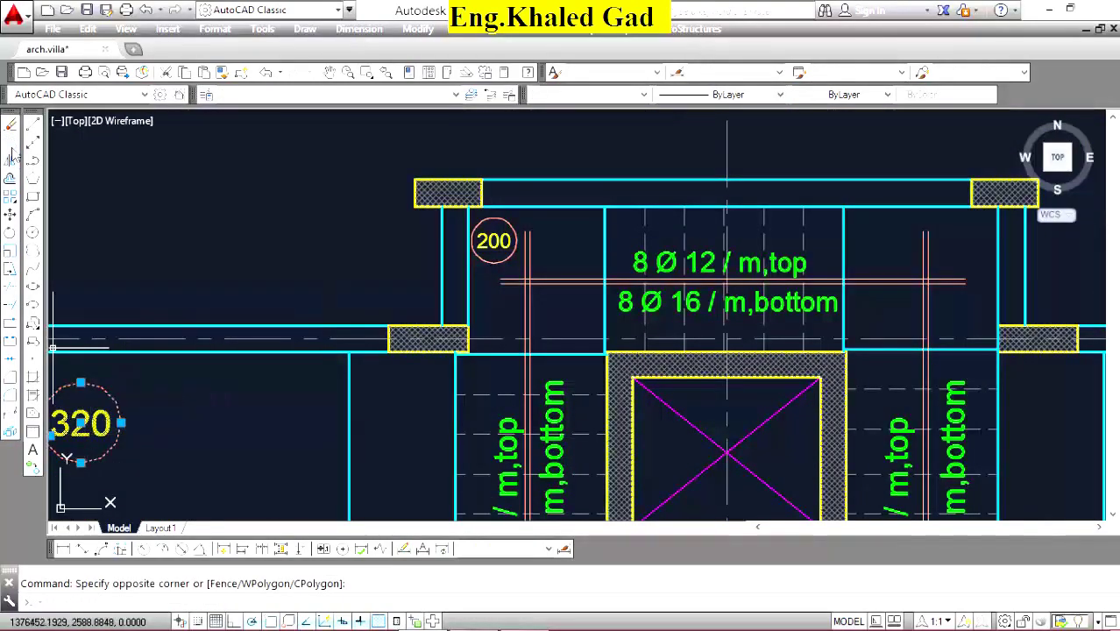
pyautogui.write('co')
pyautogui.press('Return')
pyautogui.click(80, 423)
pyautogui.scroll(-5, 616, 153)
pyautogui.scroll(2, 666, 281)
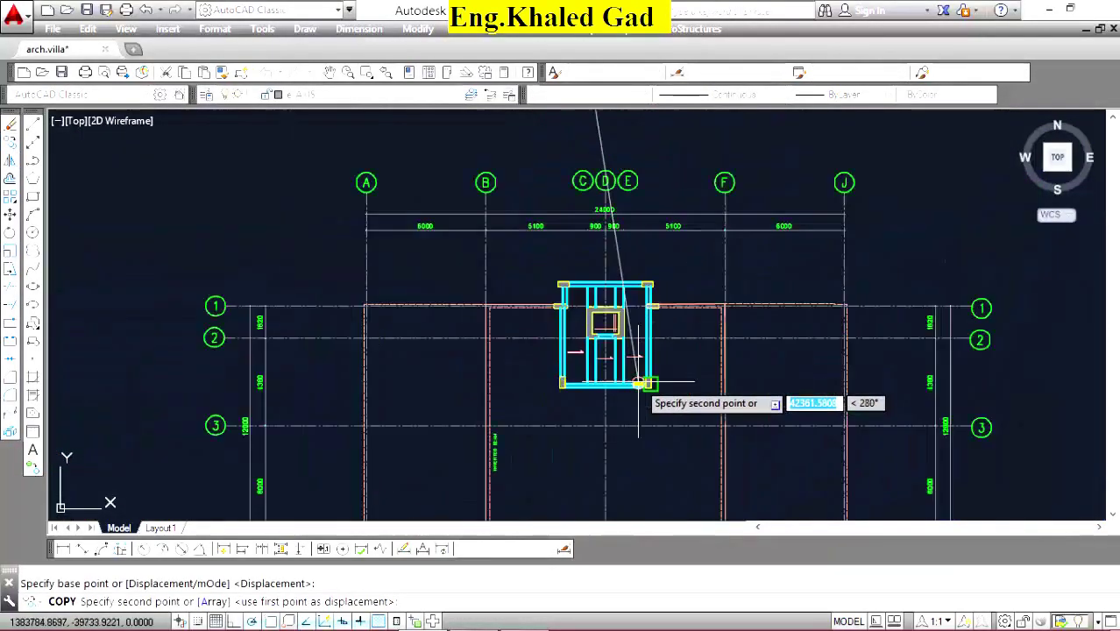
pyautogui.scroll(4, 639, 383)
pyautogui.scroll(4, 626, 383)
pyautogui.click(628, 386)
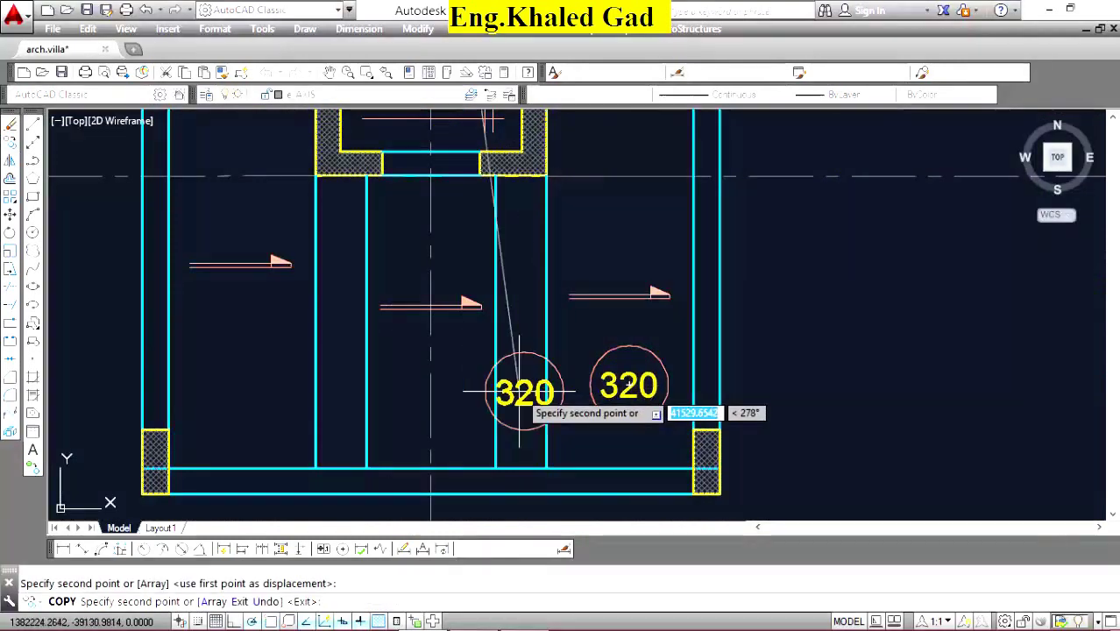
pyautogui.click(456, 402)
pyautogui.click(245, 398)
pyautogui.rightClick(230, 331)
pyautogui.click(262, 340)
# Select the middle 320 label and begin scaling it from a base point.
pyautogui.click(284, 344)
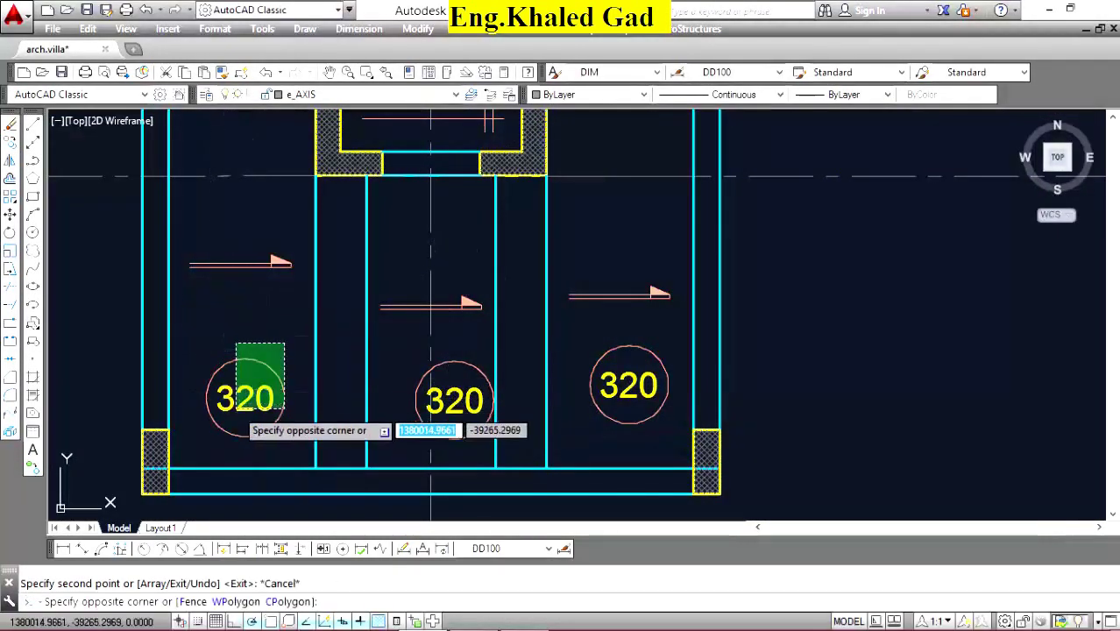
pyautogui.click(236, 409)
pyautogui.click(399, 454)
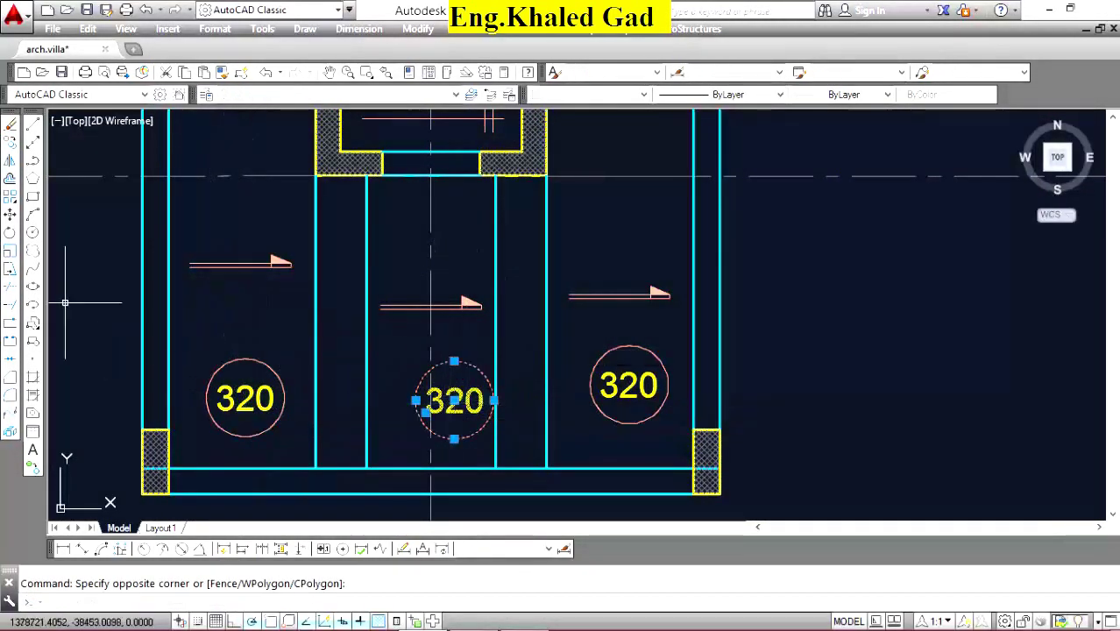
pyautogui.click(10, 253)
pyautogui.scroll(2, 545, 420)
pyautogui.scroll(3, 569, 408)
pyautogui.scroll(1, 565, 412)
pyautogui.click(566, 413)
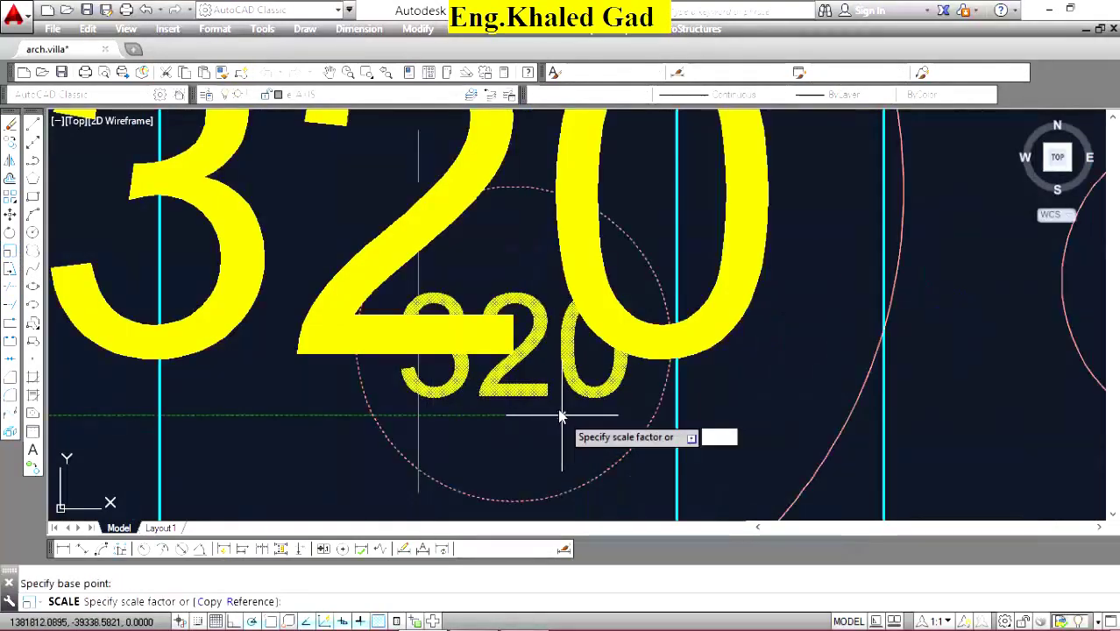
# Scale the middle 320 bubble down by a factor of 0.75.
pyautogui.write('.75')
pyautogui.press('Return')
pyautogui.scroll(-3, 562, 417)
pyautogui.scroll(-2, 565, 403)
pyautogui.scroll(-2, 568, 395)
pyautogui.scroll(1, 573, 322)
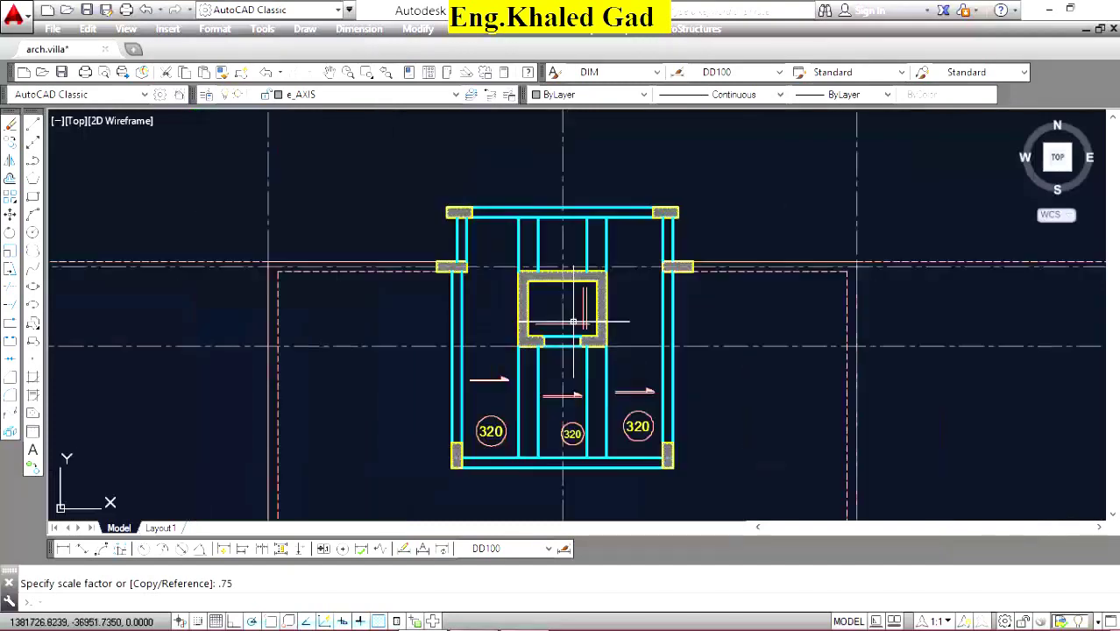
pyautogui.scroll(-4, 566, 315)
pyautogui.scroll(3, 547, 206)
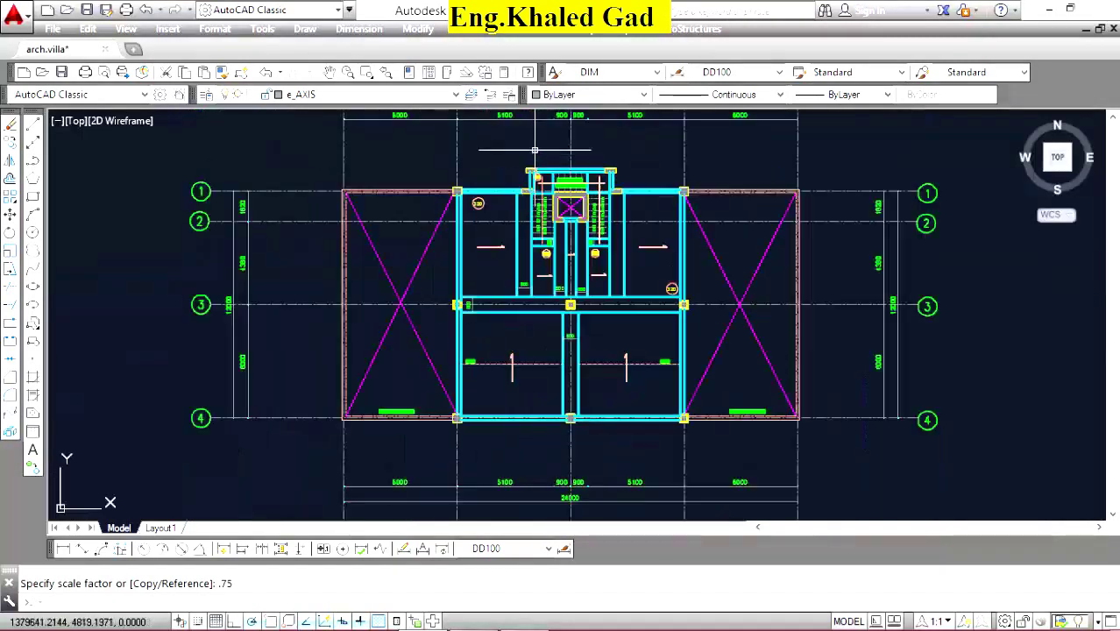
pyautogui.scroll(2, 542, 199)
pyautogui.scroll(2, 540, 198)
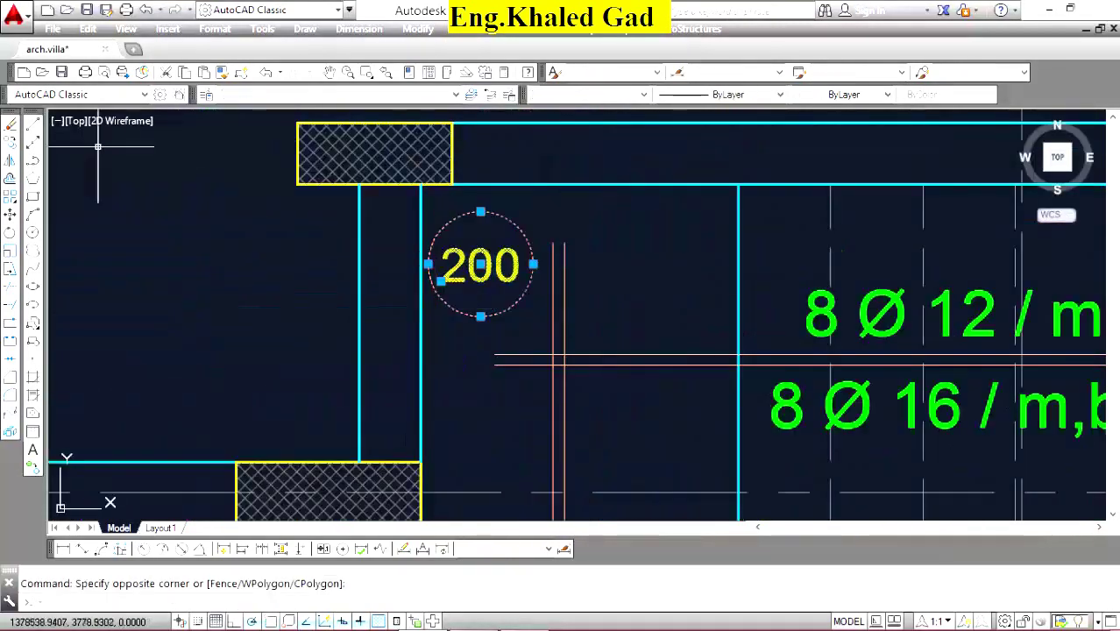
# Copy the 200 bubble into the lower plan's stair core.
pyautogui.click(13, 140)
pyautogui.click(480, 264)
pyautogui.scroll(-5, 491, 193)
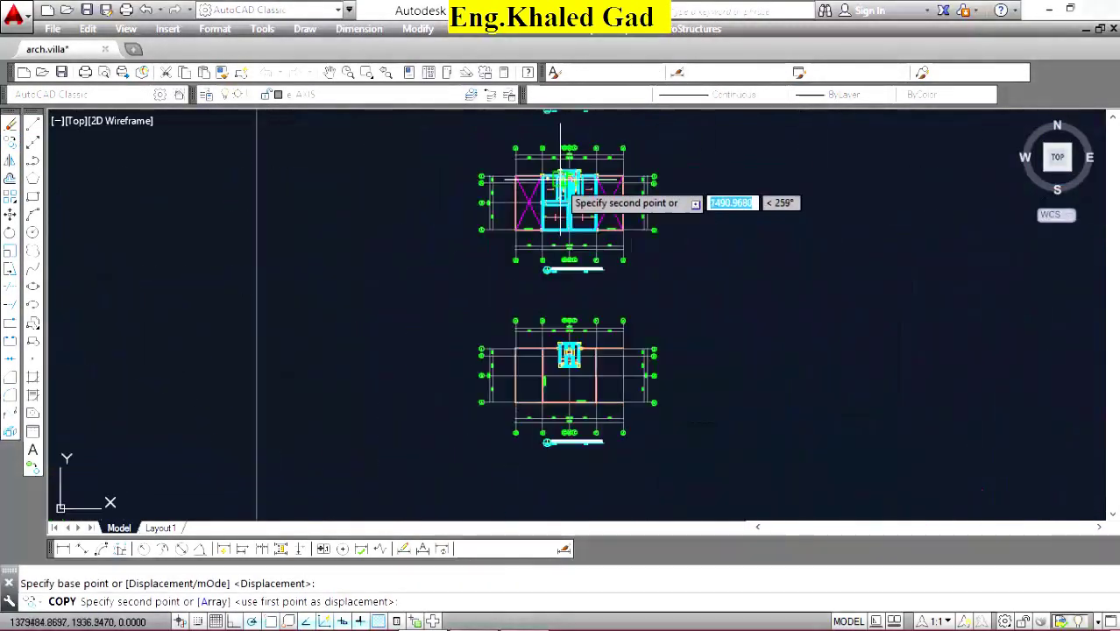
pyautogui.scroll(2, 558, 368)
pyautogui.scroll(2, 570, 289)
pyautogui.scroll(2, 599, 300)
pyautogui.scroll(2, 587, 300)
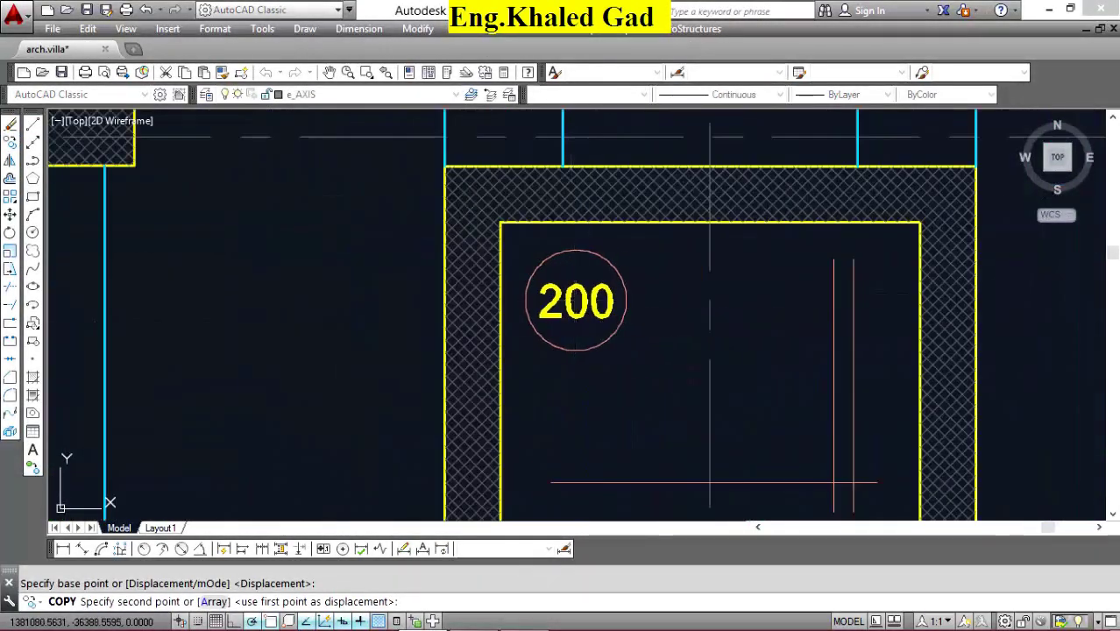
pyautogui.rightClick(598, 233)
pyautogui.click(626, 259)
pyautogui.scroll(-5, 575, 281)
pyautogui.scroll(2, 575, 275)
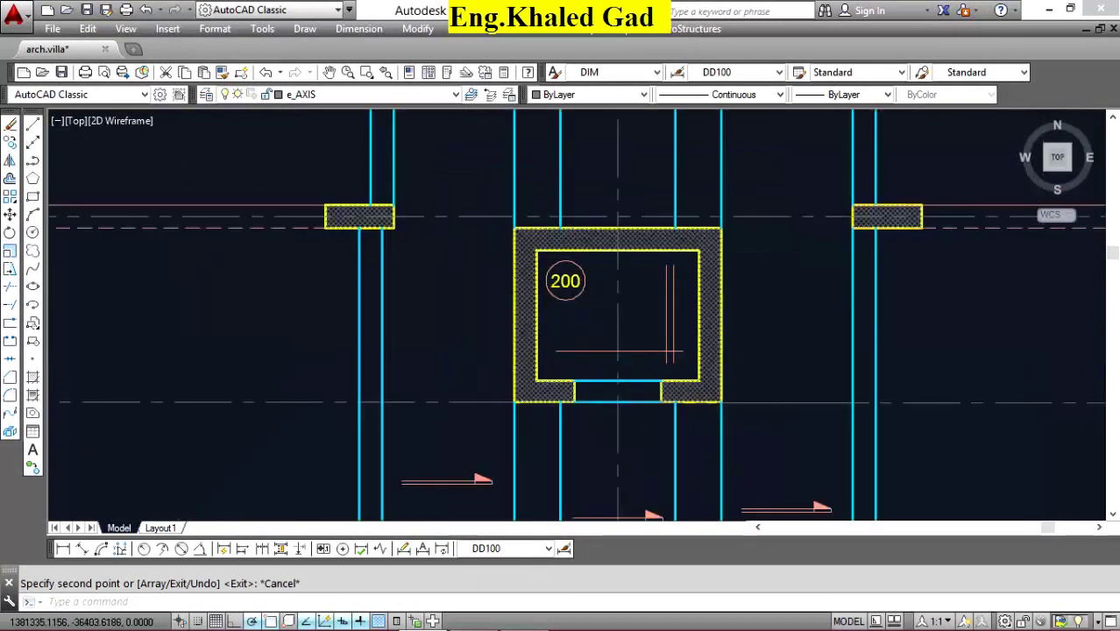
pyautogui.scroll(3, 552, 267)
pyautogui.scroll(-2, 558, 259)
pyautogui.scroll(2, 570, 263)
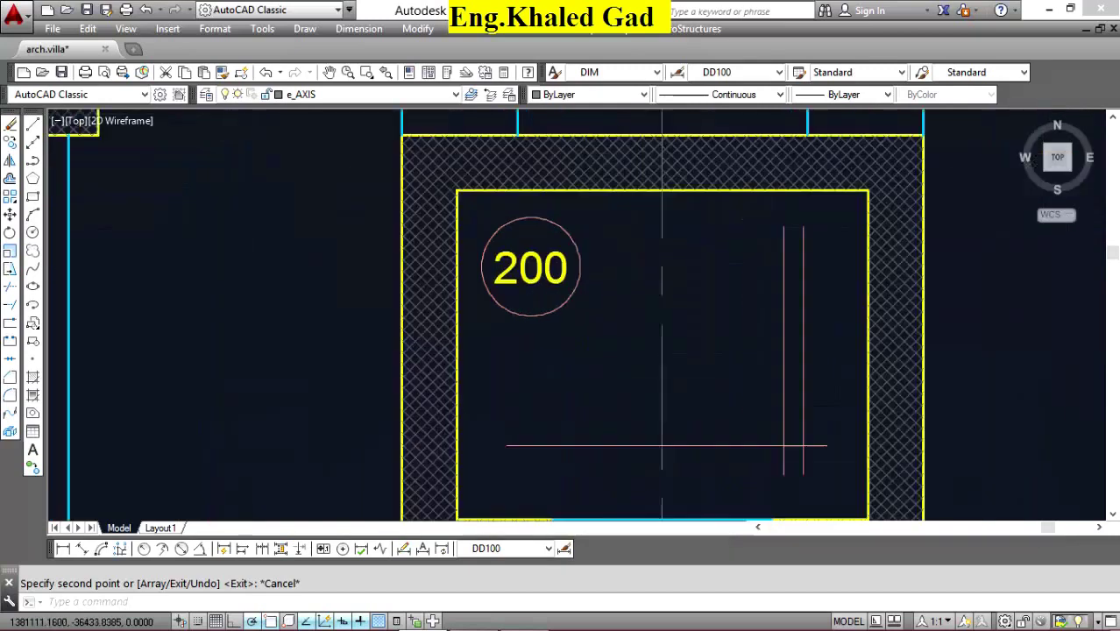
pyautogui.scroll(2, 543, 256)
# Edit the copied bubble's text from 200 to 150.
pyautogui.click(536, 249)
pyautogui.rightClick(536, 250)
pyautogui.click(574, 246)
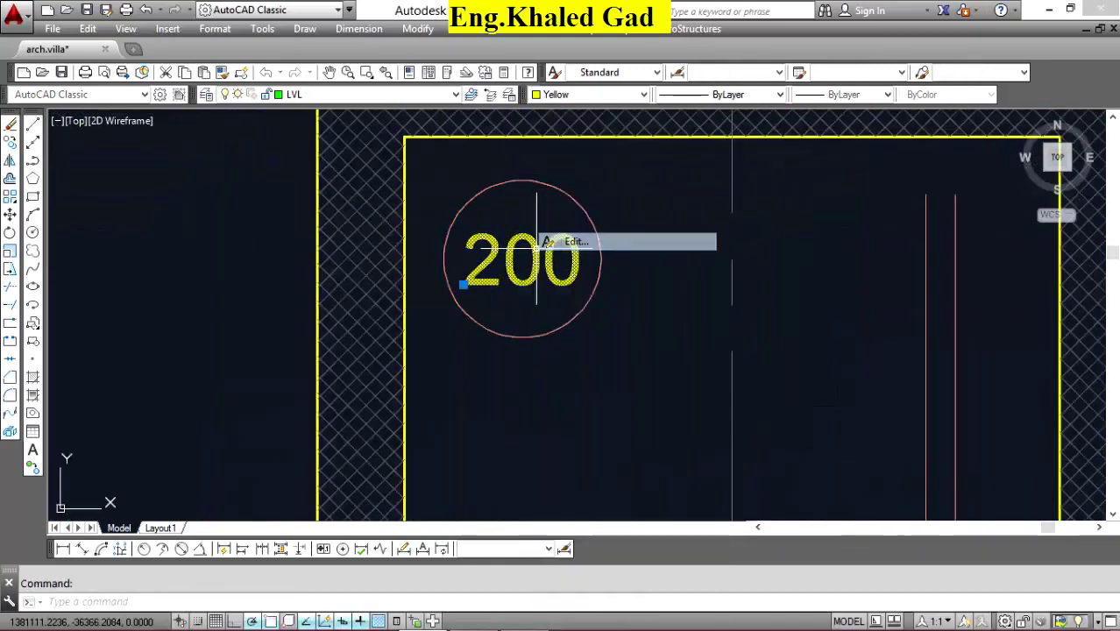
pyautogui.write('150')
pyautogui.press('Return')
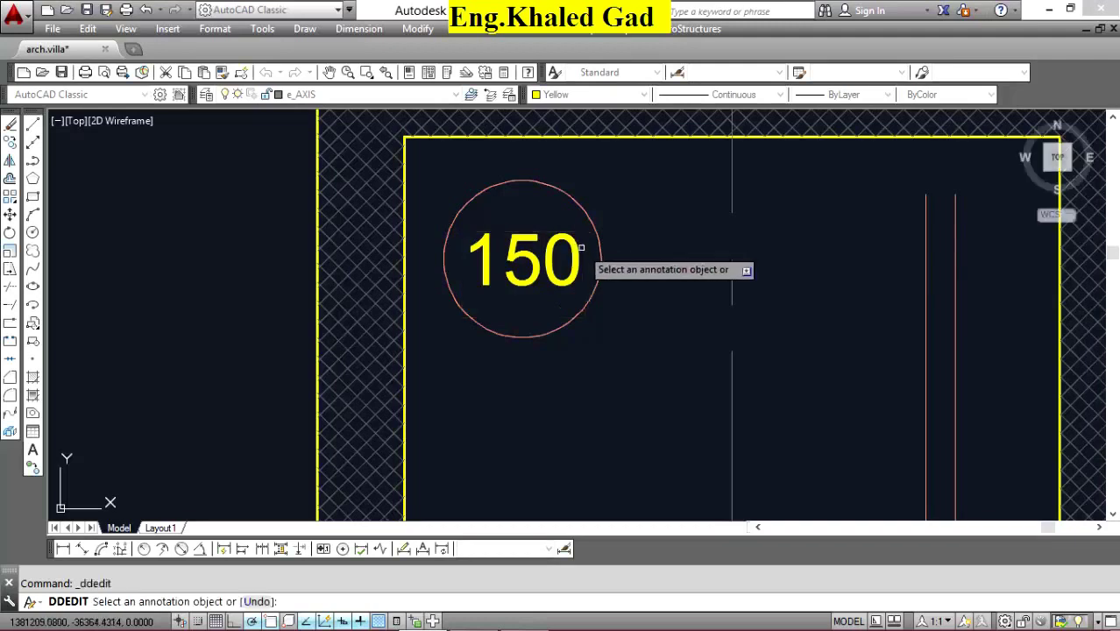
pyautogui.scroll(-4, 582, 251)
pyautogui.rightClick(722, 222)
pyautogui.click(740, 228)
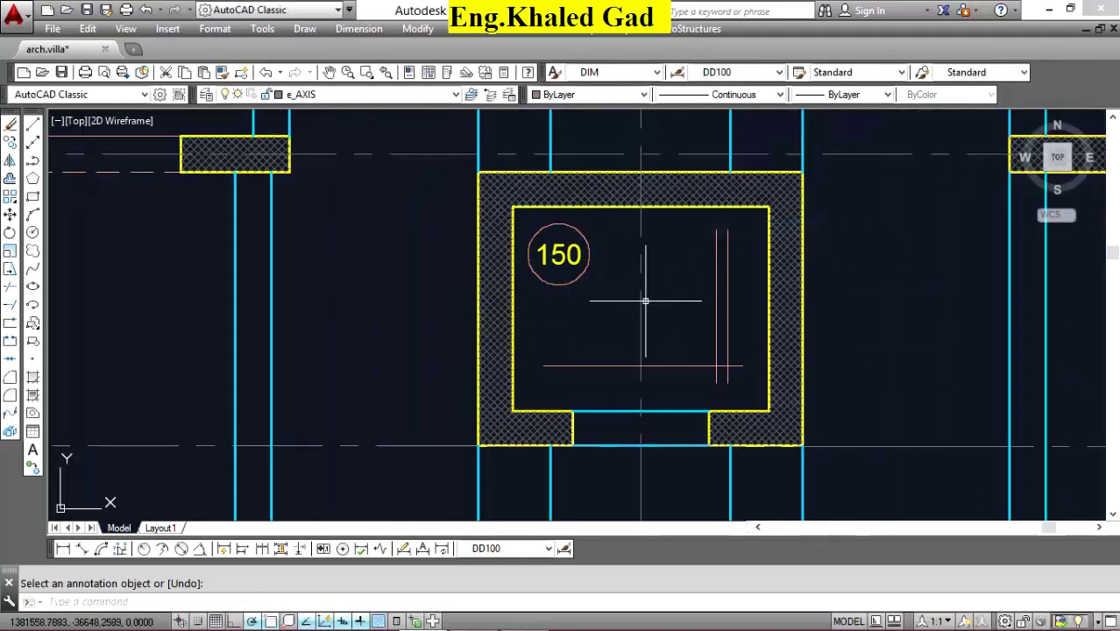
pyautogui.scroll(5, 557, 254)
pyautogui.click(554, 236)
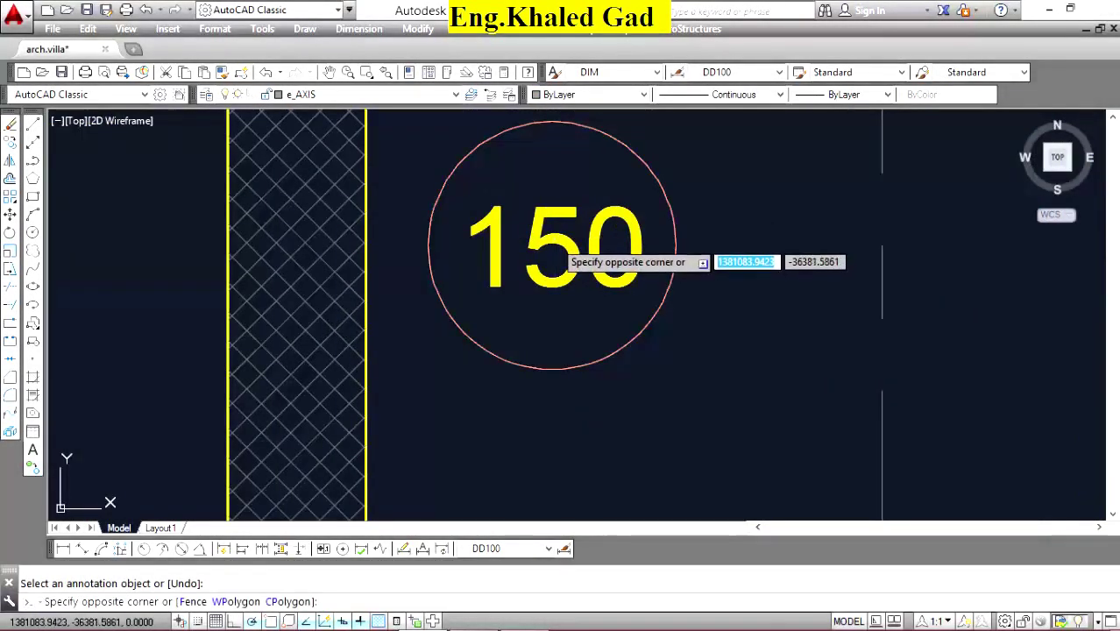
pyautogui.scroll(-3, 583, 232)
pyautogui.scroll(-3, 582, 233)
# Begin copying the reinforcement label, then cancel the copy.
pyautogui.scroll(-2, 596, 226)
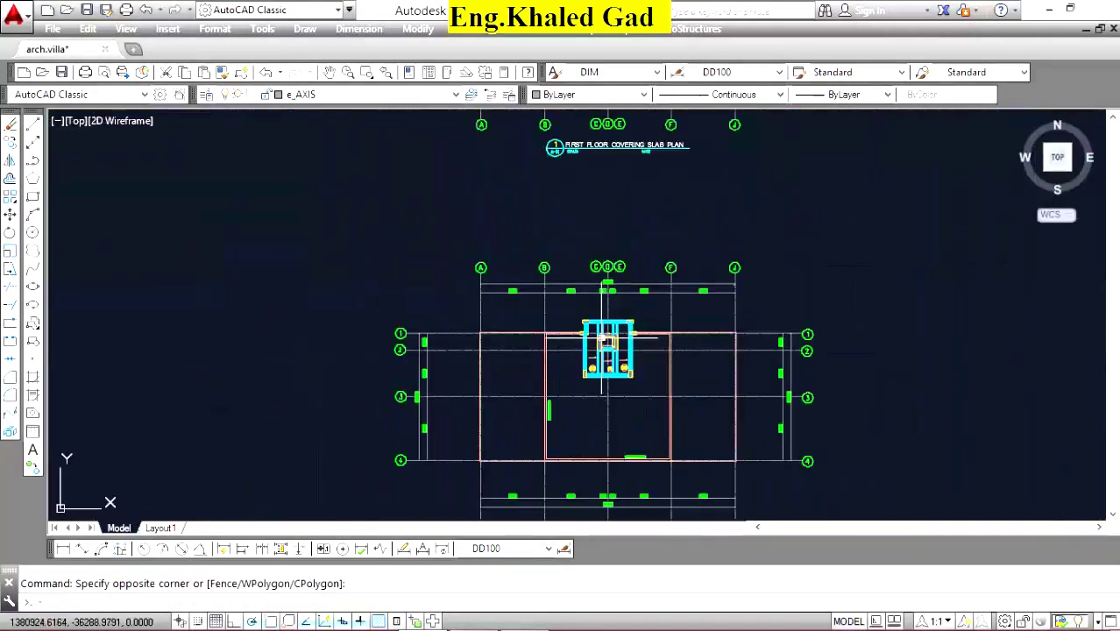
pyautogui.scroll(-2, 605, 220)
pyautogui.scroll(5, 603, 250)
pyautogui.scroll(5, 593, 344)
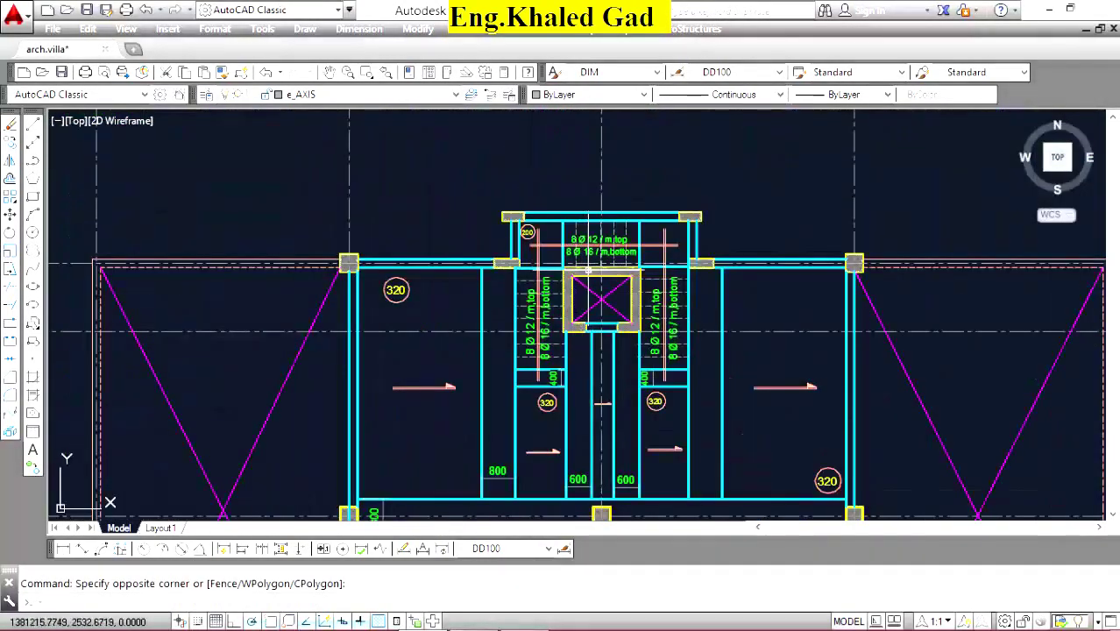
pyautogui.scroll(-6, 593, 302)
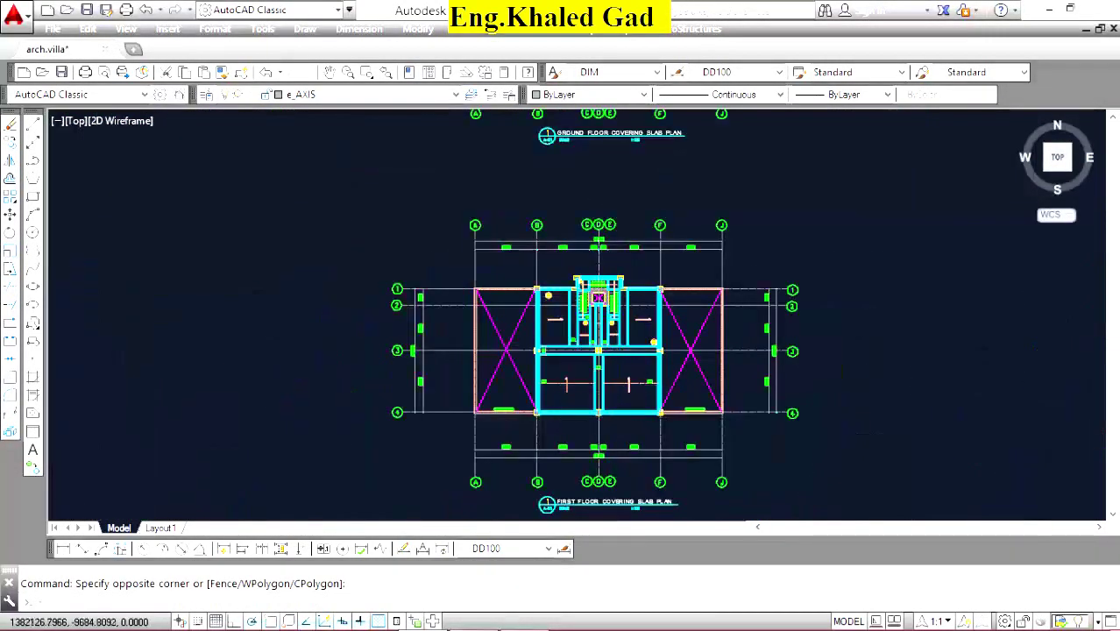
pyautogui.scroll(-2, 597, 297)
pyautogui.scroll(3, 597, 302)
pyautogui.scroll(5, 543, 420)
pyautogui.scroll(3, 530, 491)
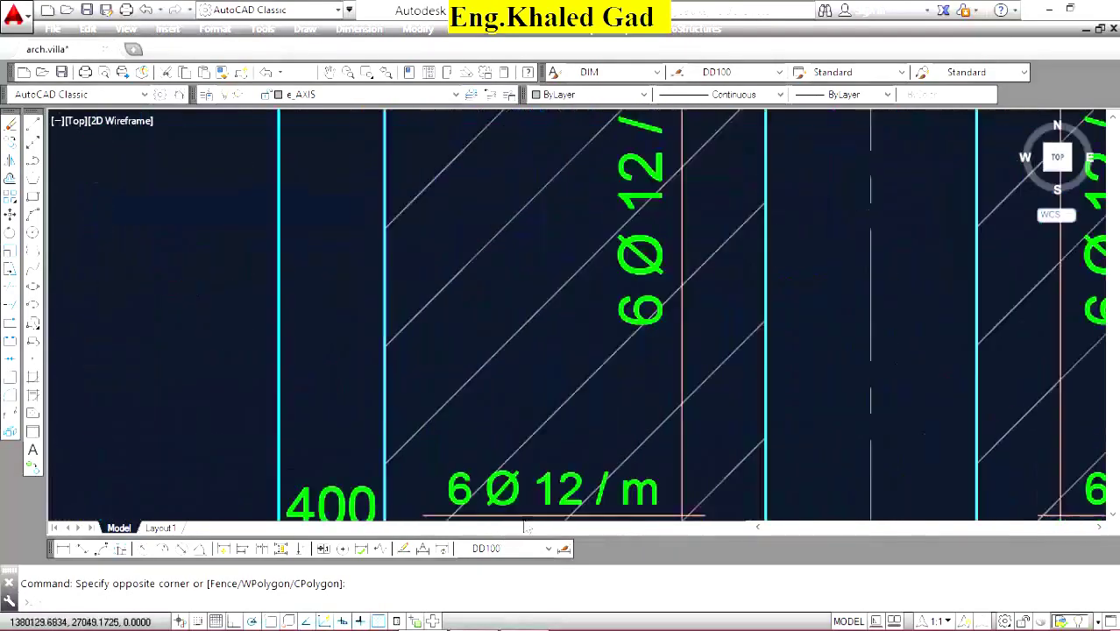
pyautogui.scroll(2, 523, 524)
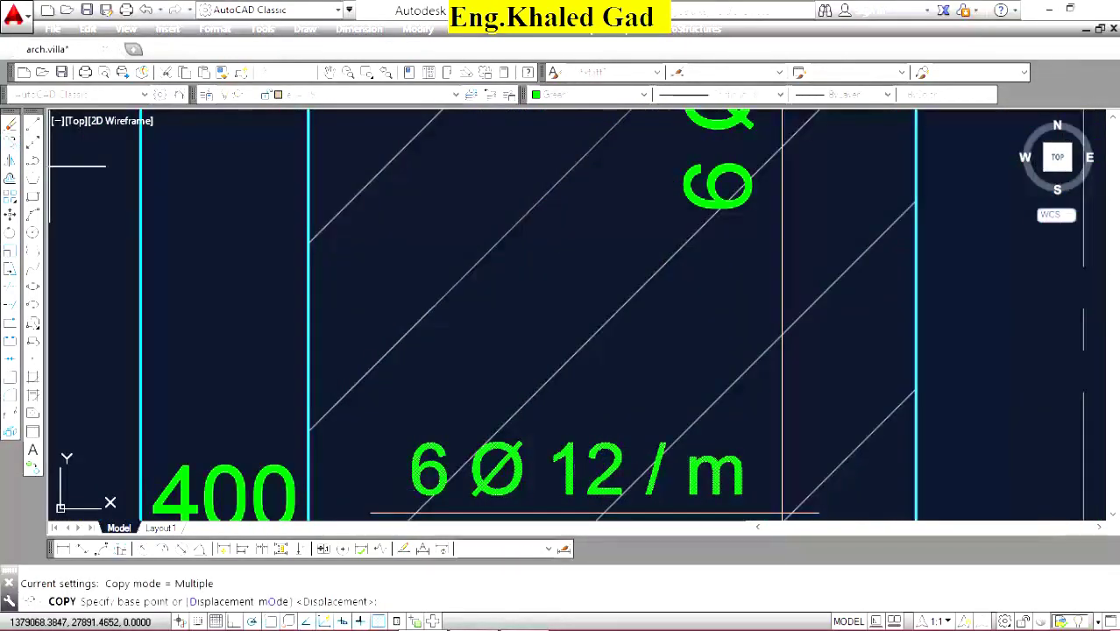
pyautogui.click(508, 478)
pyautogui.scroll(-5, 570, 166)
pyautogui.scroll(-4, 544, 236)
pyautogui.scroll(4, 552, 320)
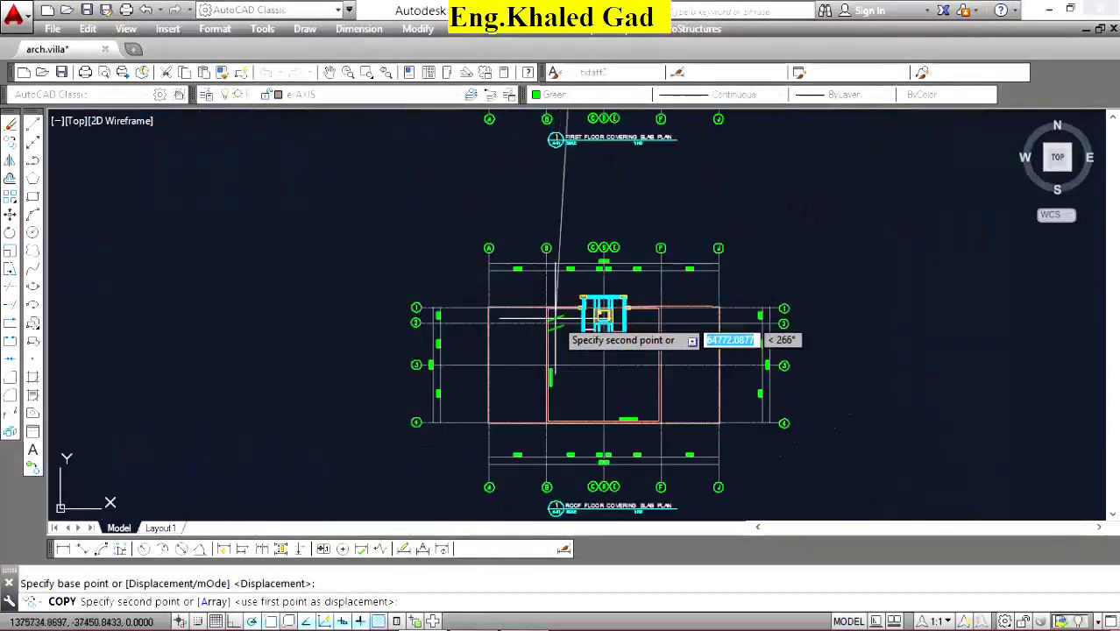
pyautogui.scroll(5, 554, 326)
pyautogui.scroll(3, 577, 241)
pyautogui.scroll(2, 697, 284)
pyautogui.scroll(1, 641, 351)
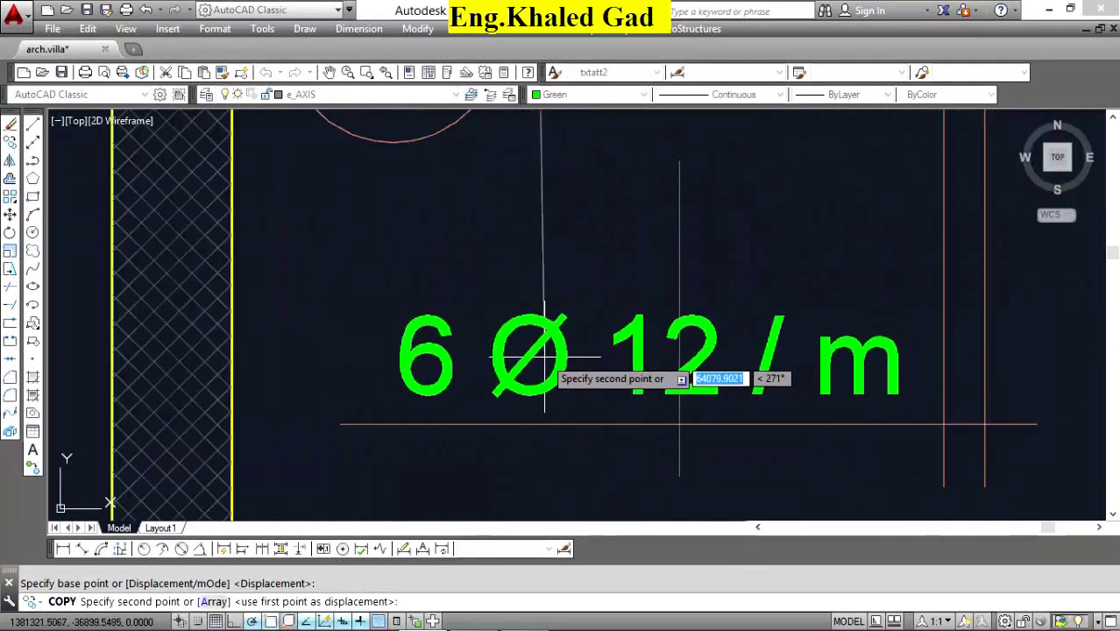
pyautogui.click(558, 321)
pyautogui.press('Escape')
# Change the 6 Ø 12 / m label to read 7 Ø 14 / m.
pyautogui.click(445, 325)
pyautogui.rightClick(445, 325)
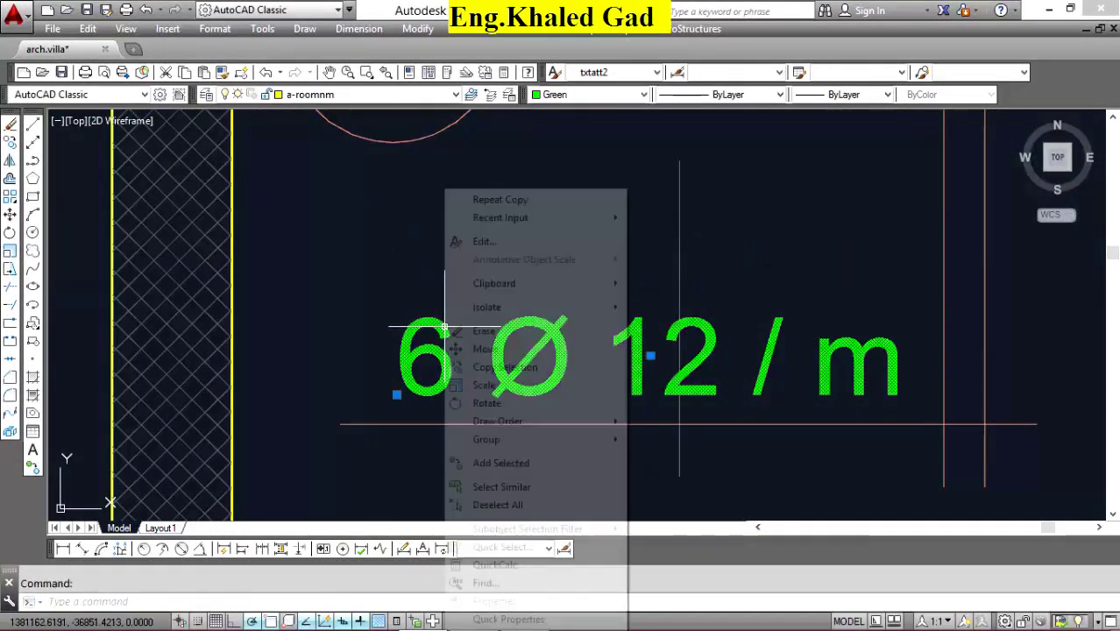
pyautogui.click(482, 240)
pyautogui.moveTo(460, 363); pyautogui.dragTo(385, 343)
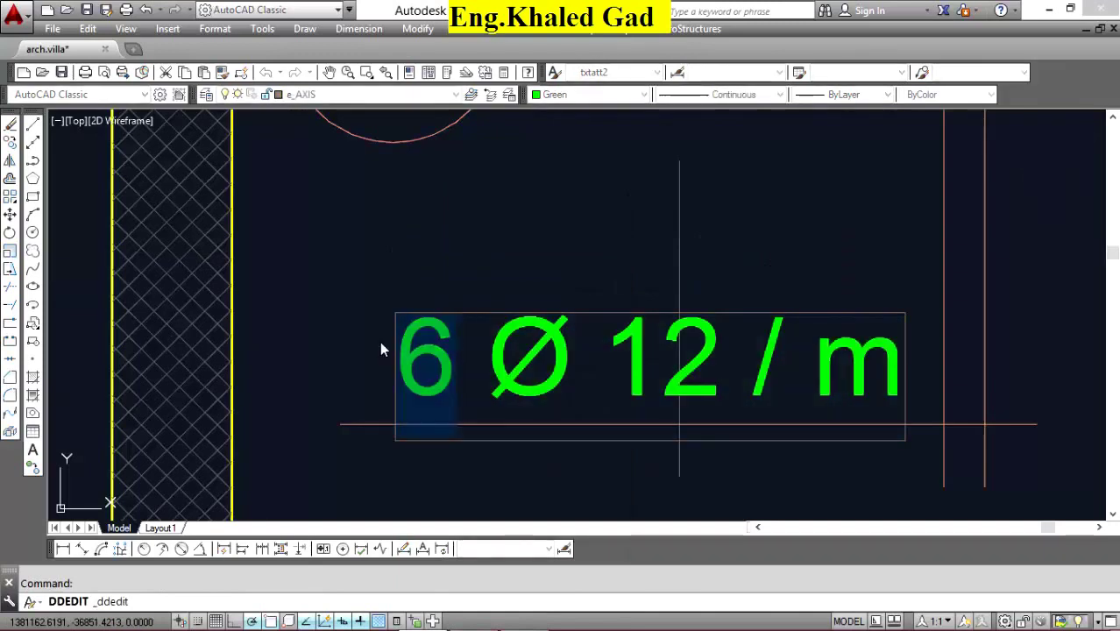
pyautogui.write('7')
pyautogui.moveTo(662, 367); pyautogui.dragTo(720, 370)
pyautogui.write('4')
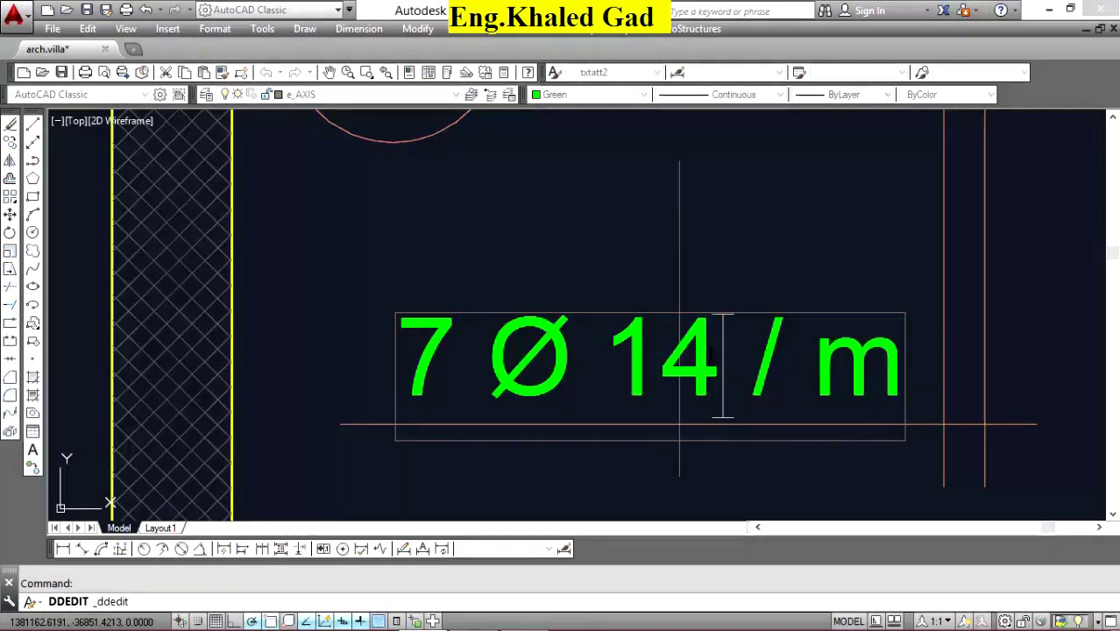
pyautogui.press('Return')
pyautogui.rightClick(755, 271)
pyautogui.click(796, 278)
# Copy the 7 Ø 14 / m label above the original and rotate it vertical.
pyautogui.click(385, 411)
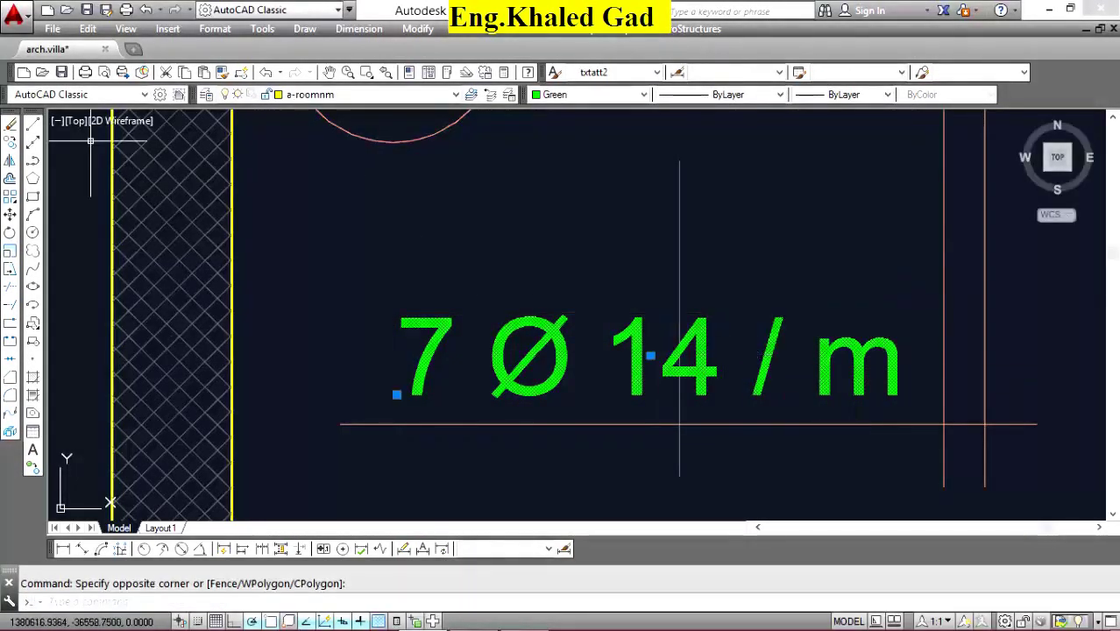
pyautogui.click(10, 142)
pyautogui.click(574, 359)
pyautogui.scroll(-3, 604, 399)
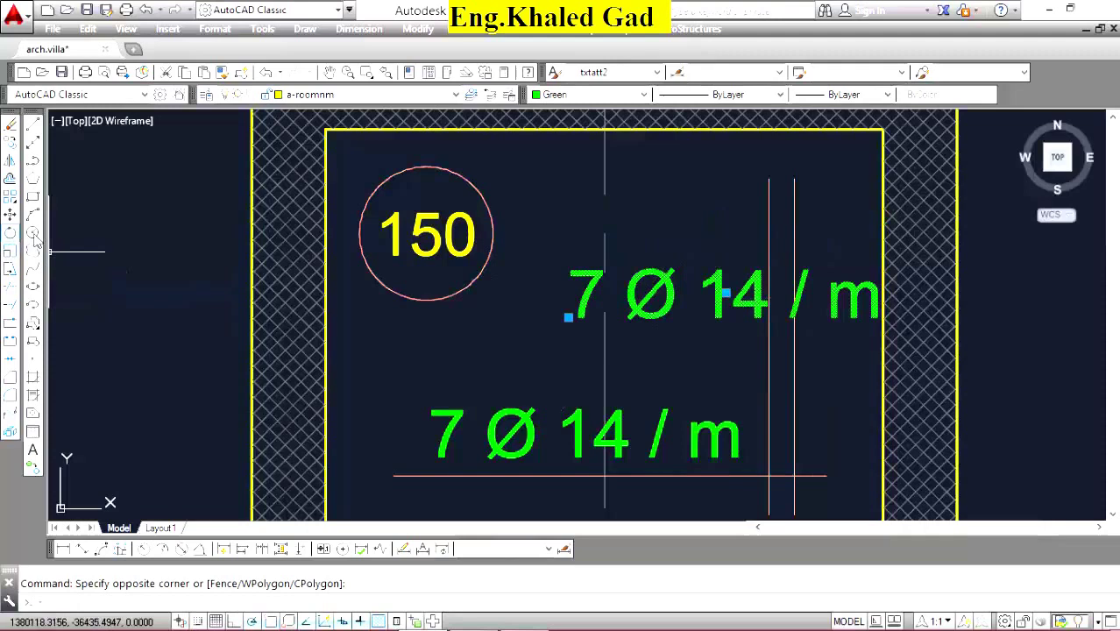
pyautogui.click(33, 234)
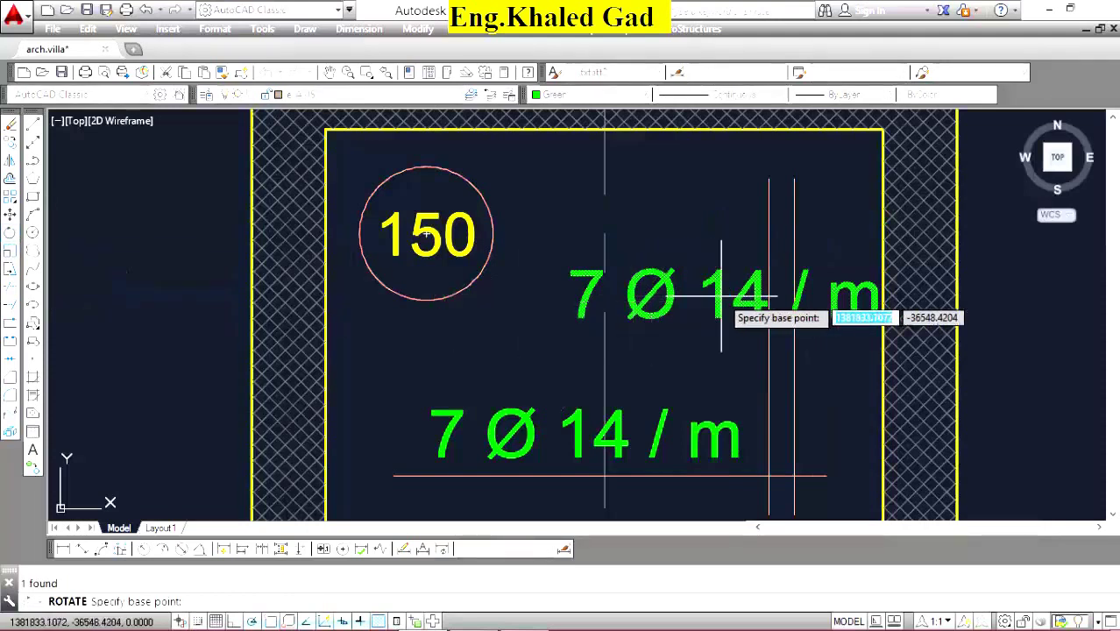
pyautogui.click(722, 294)
pyautogui.click(722, 193)
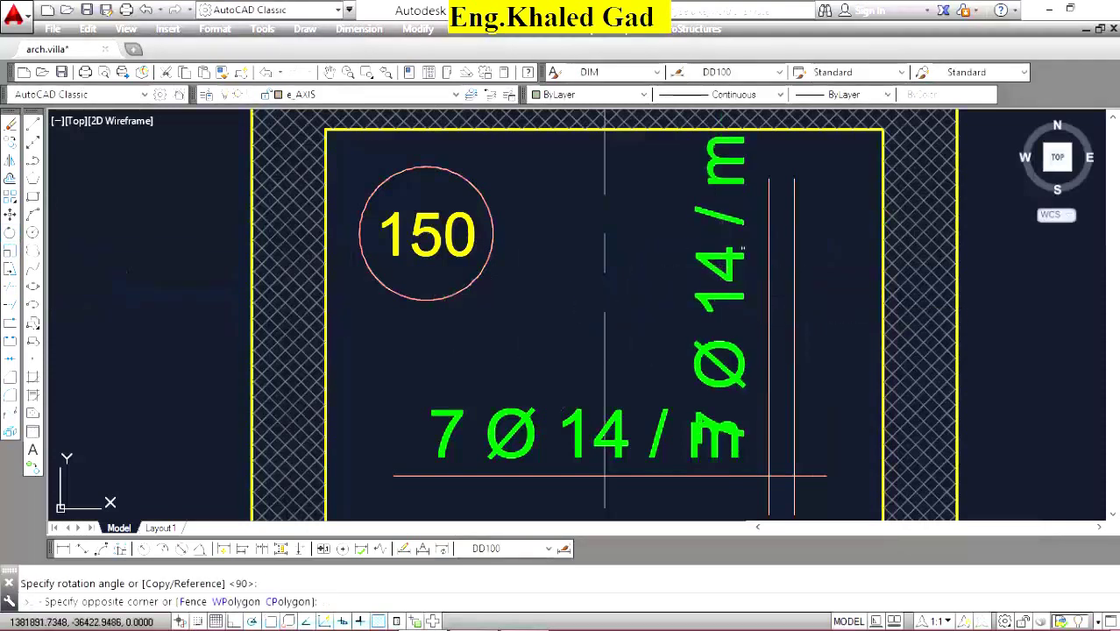
# Scale down the vertical label and pick its base point for moving.
pyautogui.click(10, 256)
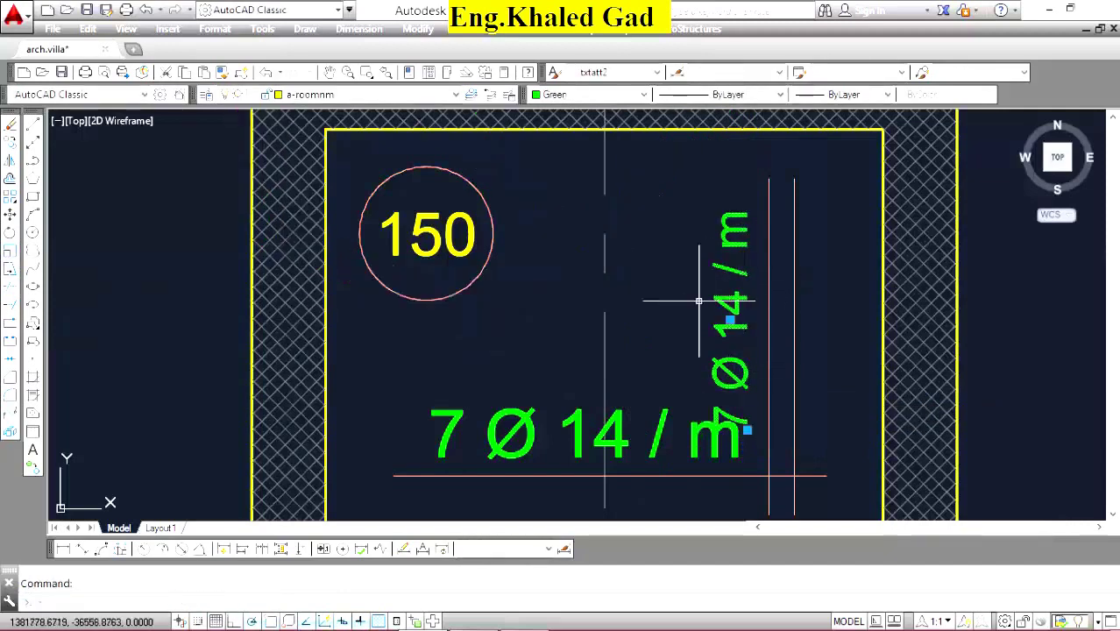
pyautogui.click(647, 259)
pyautogui.click(11, 213)
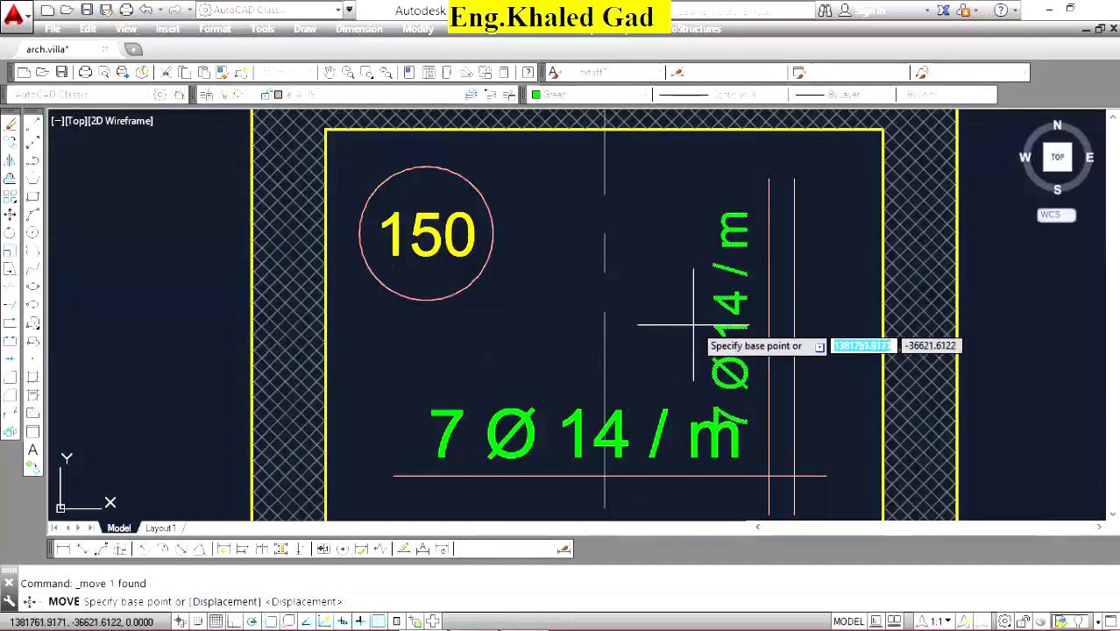
pyautogui.click(730, 321)
pyautogui.scroll(-8, 697, 290)
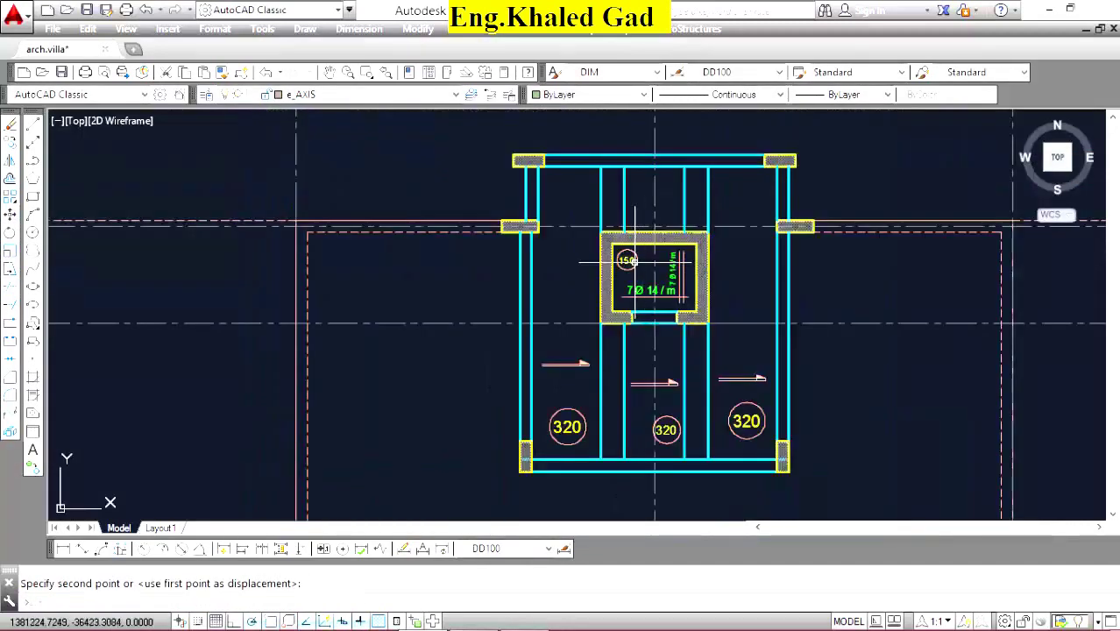
# Select the hatched column at the slab corner of the stair core.
pyautogui.scroll(-2, 648, 260)
pyautogui.scroll(-6, 624, 307)
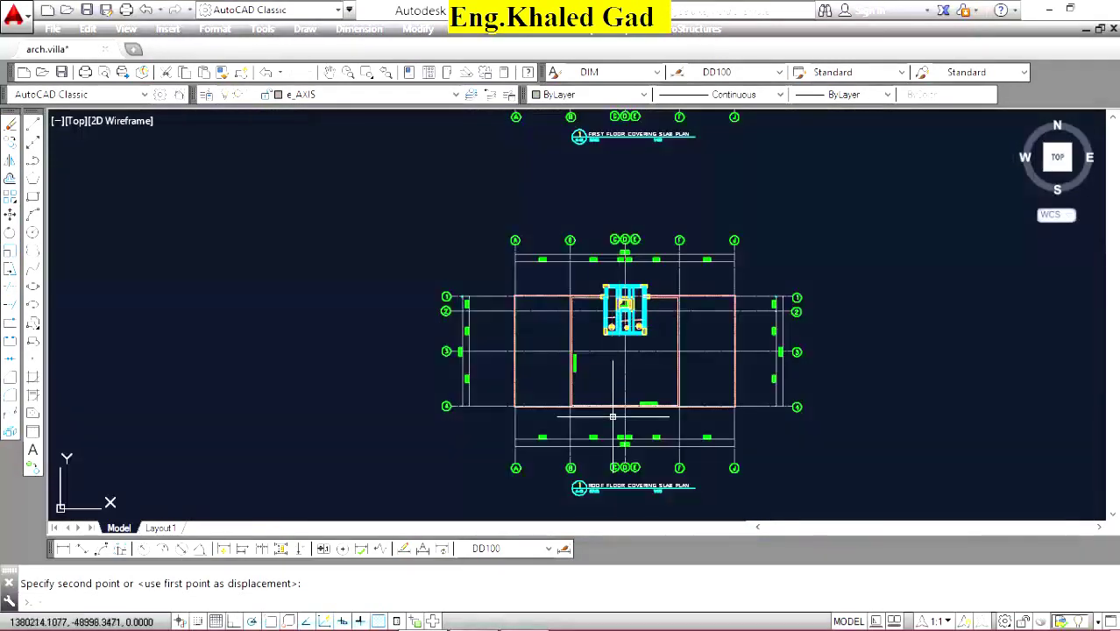
pyautogui.scroll(6, 605, 495)
pyautogui.scroll(-7, 627, 418)
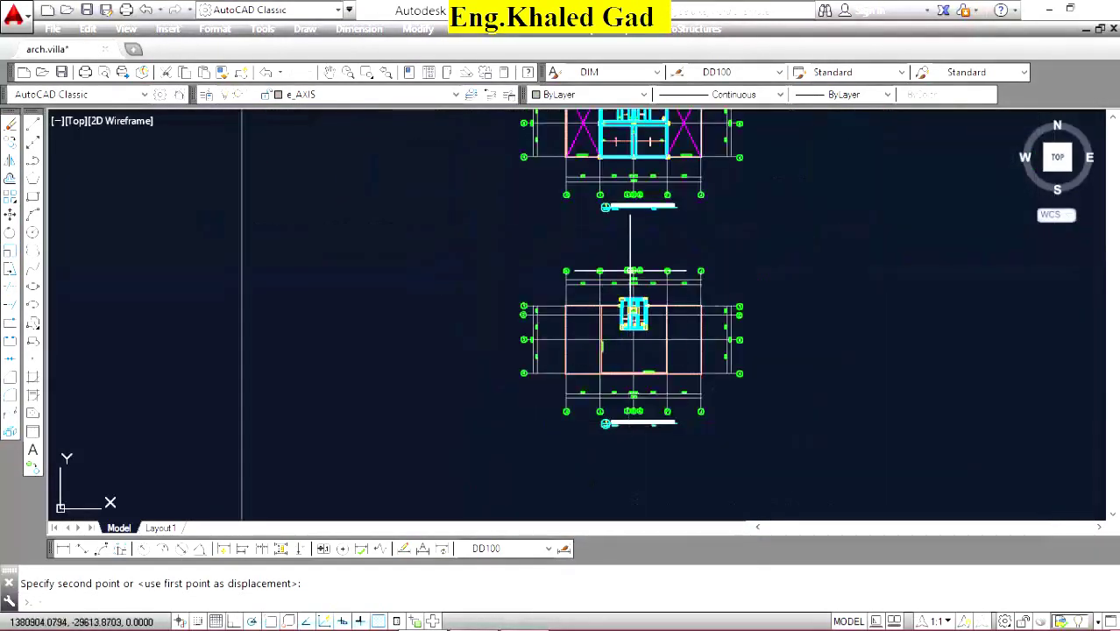
pyautogui.scroll(2, 634, 210)
pyautogui.scroll(7, 627, 263)
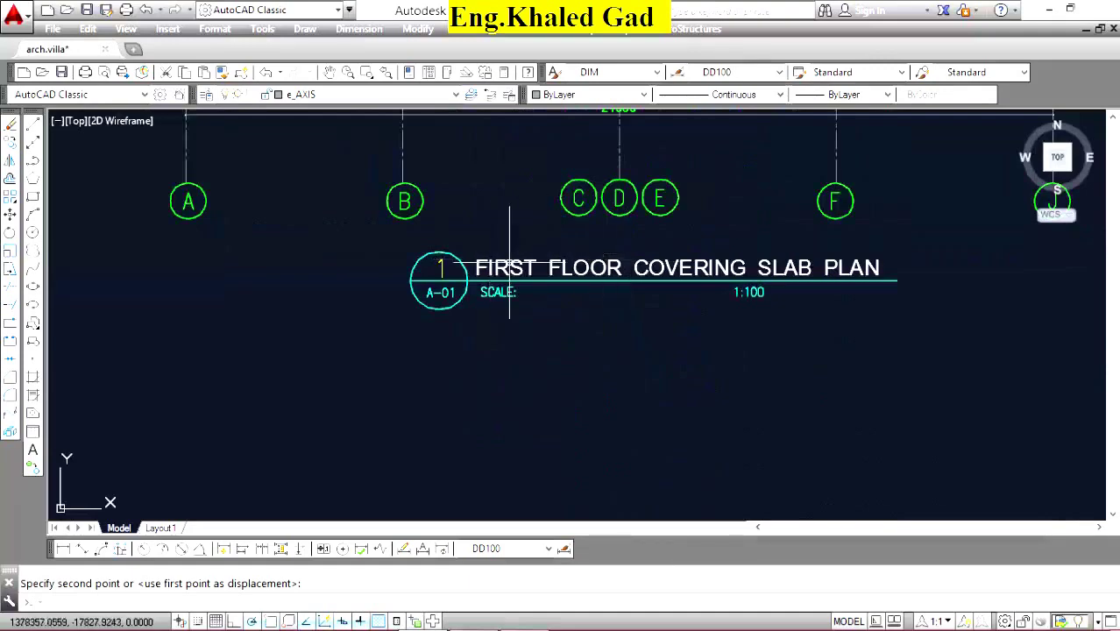
pyautogui.scroll(-5, 726, 267)
pyautogui.scroll(-5, 666, 263)
pyautogui.scroll(3, 630, 253)
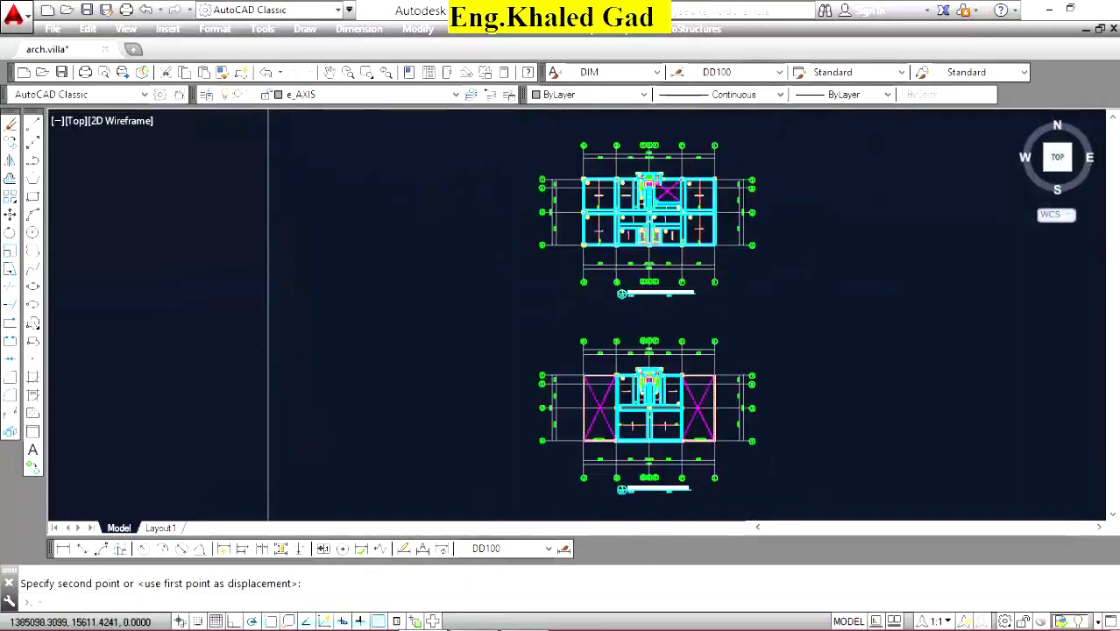
pyautogui.scroll(6, 631, 253)
pyautogui.scroll(-5, 713, 315)
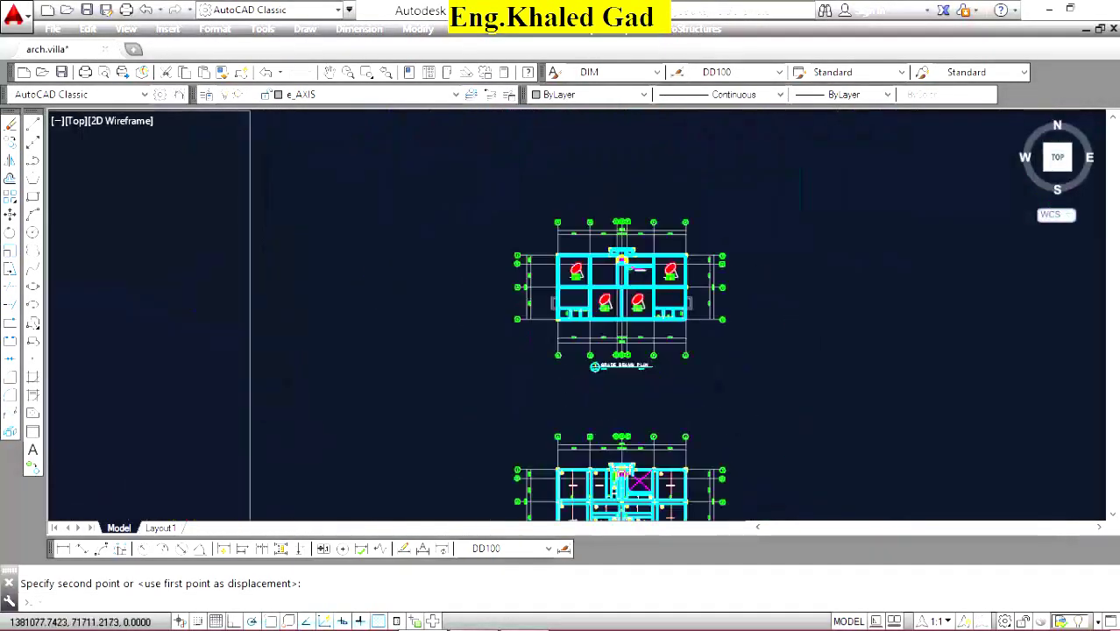
pyautogui.scroll(5, 683, 295)
pyautogui.scroll(2, 684, 295)
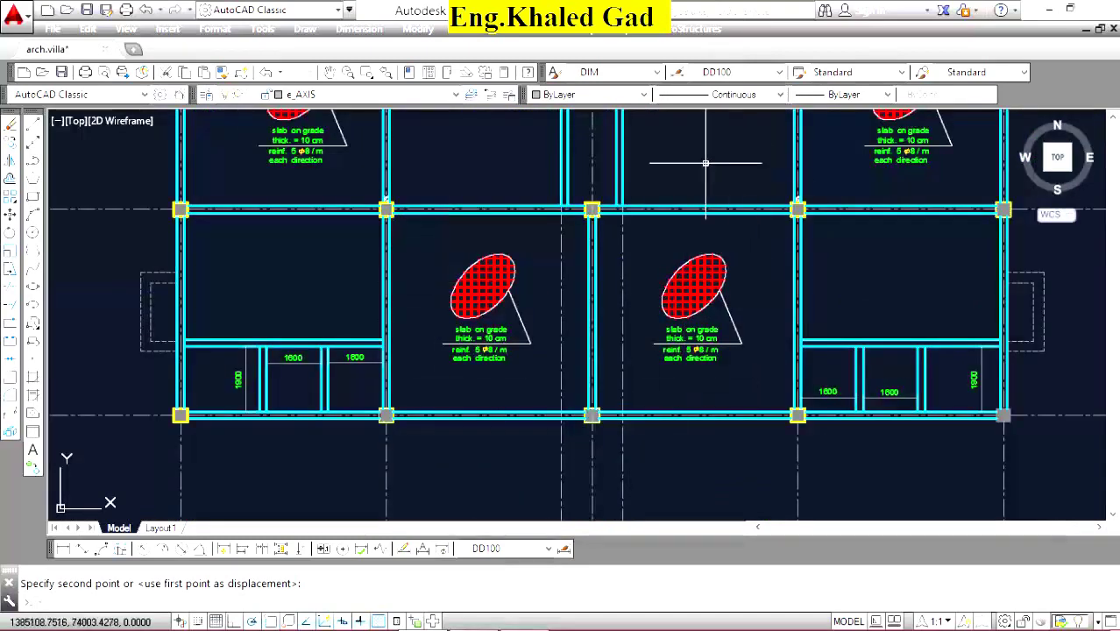
pyautogui.scroll(-5, 645, 393)
pyautogui.scroll(-2, 645, 393)
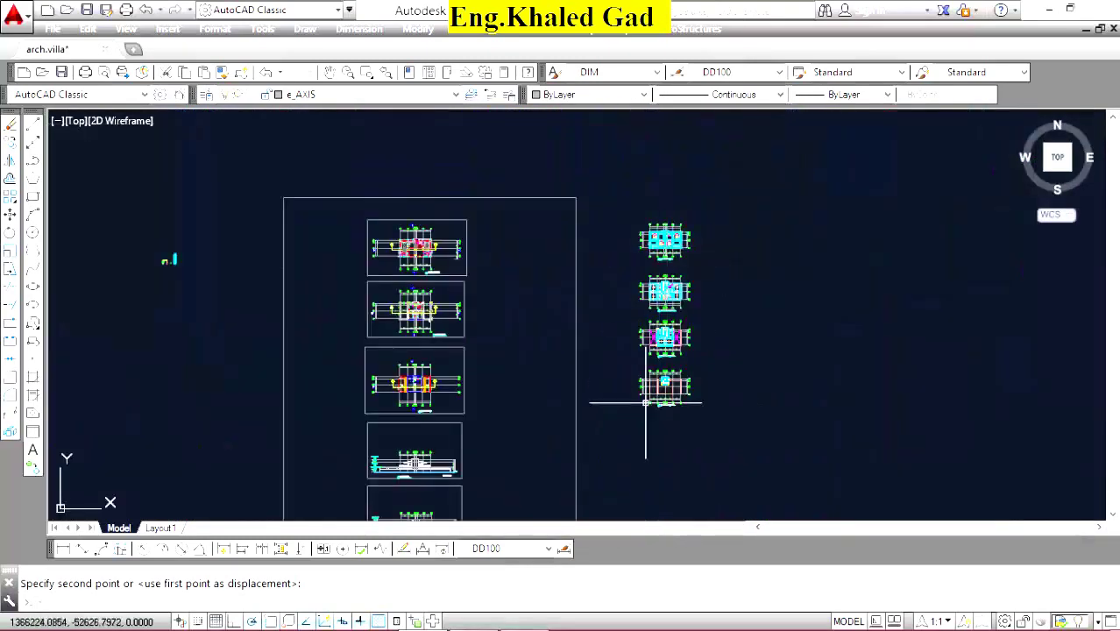
pyautogui.scroll(3, 645, 394)
pyautogui.scroll(4, 684, 175)
pyautogui.scroll(2, 684, 175)
pyautogui.scroll(-5, 650, 175)
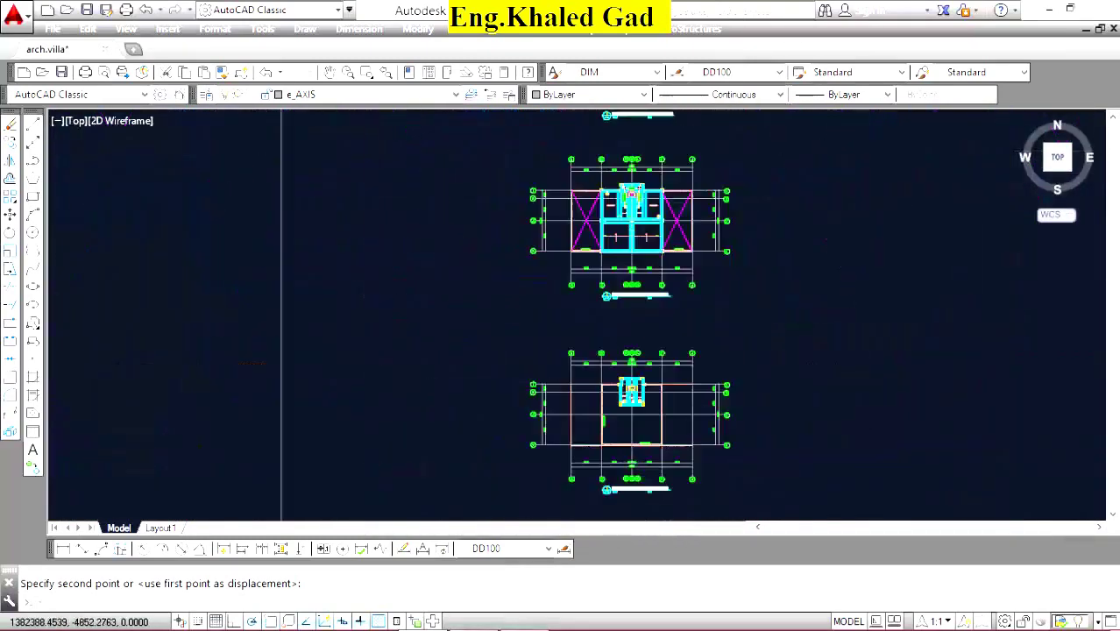
pyautogui.scroll(-2, 648, 262)
pyautogui.scroll(5, 647, 345)
pyautogui.scroll(5, 646, 344)
pyautogui.scroll(-2, 592, 348)
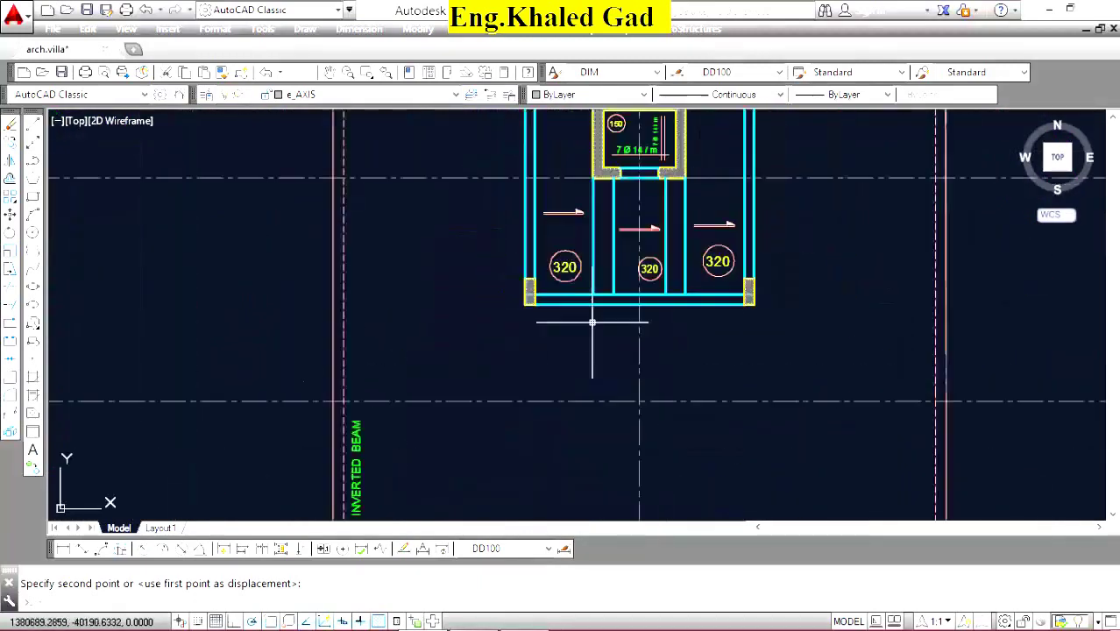
pyautogui.scroll(-4, 593, 348)
pyautogui.scroll(5, 666, 368)
pyautogui.scroll(4, 529, 285)
pyautogui.scroll(5, 492, 255)
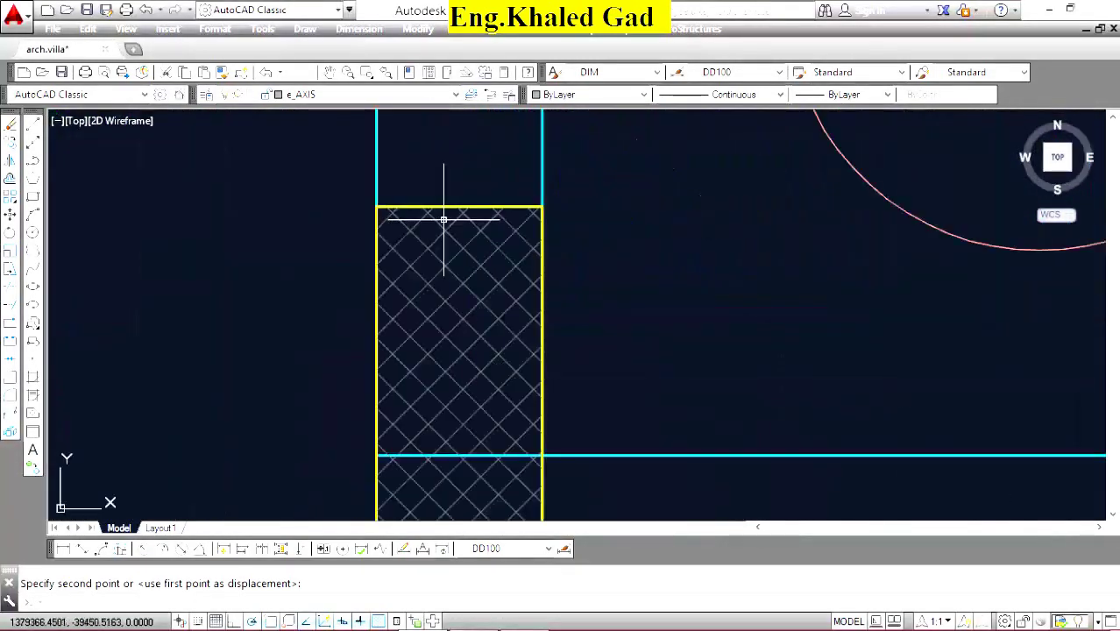
pyautogui.click(374, 455)
pyautogui.click(375, 455)
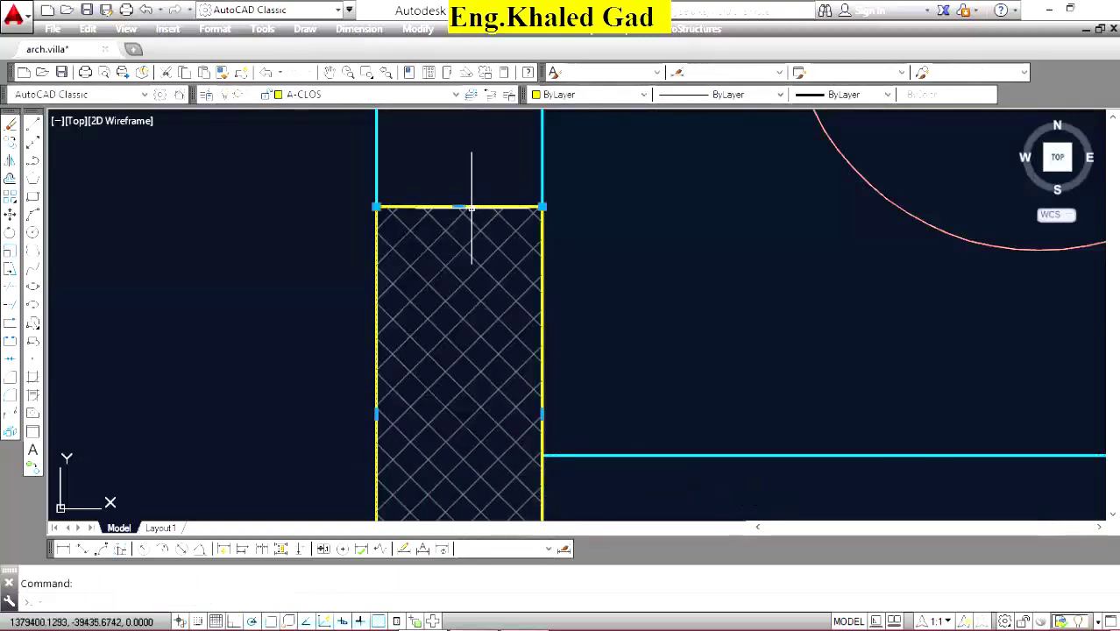
# Copy the column from its corner onto the other plan's grid intersection, then end the command.
pyautogui.scroll(-5, 471, 208)
pyautogui.scroll(-4, 496, 296)
pyautogui.scroll(4, 692, 243)
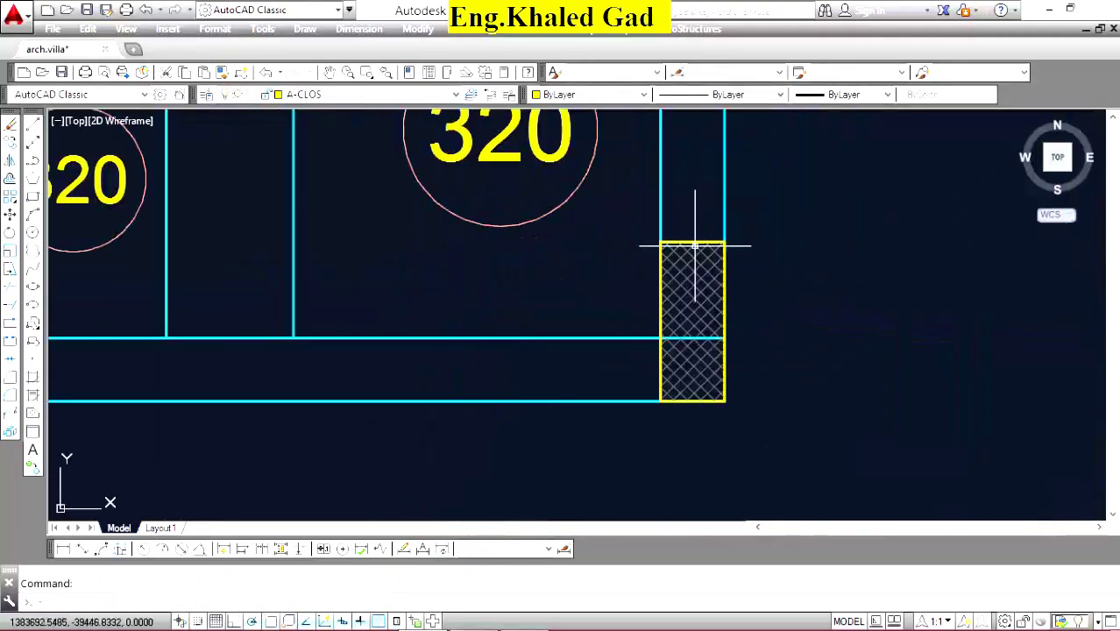
pyautogui.scroll(5, 692, 235)
pyautogui.scroll(-5, 728, 245)
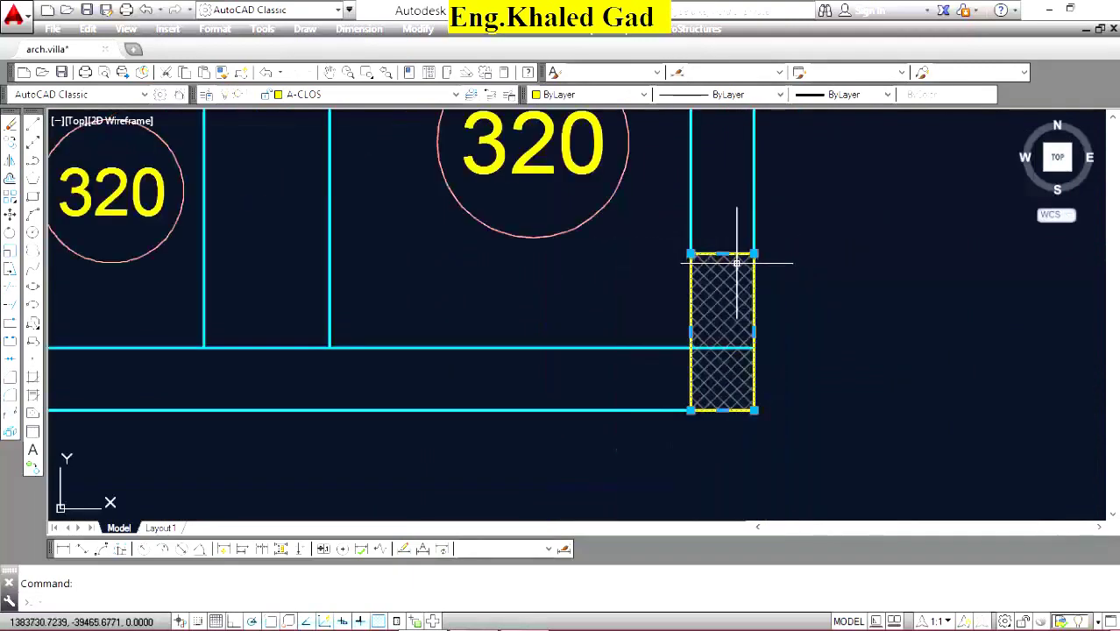
pyautogui.scroll(-5, 733, 388)
pyautogui.scroll(-3, 602, 390)
pyautogui.scroll(8, 779, 325)
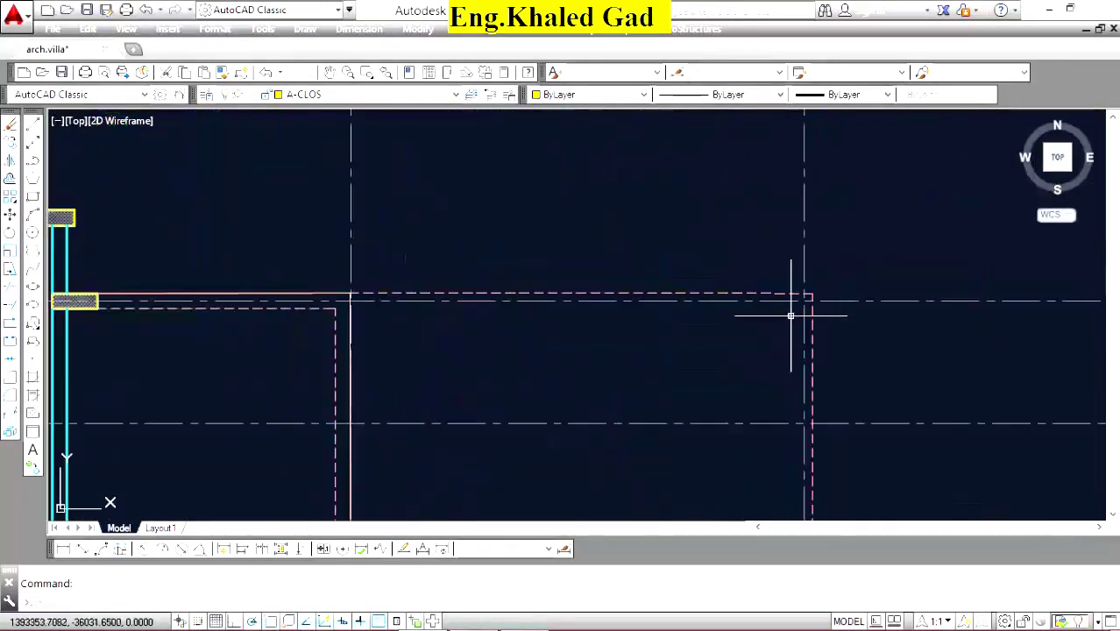
pyautogui.click(10, 144)
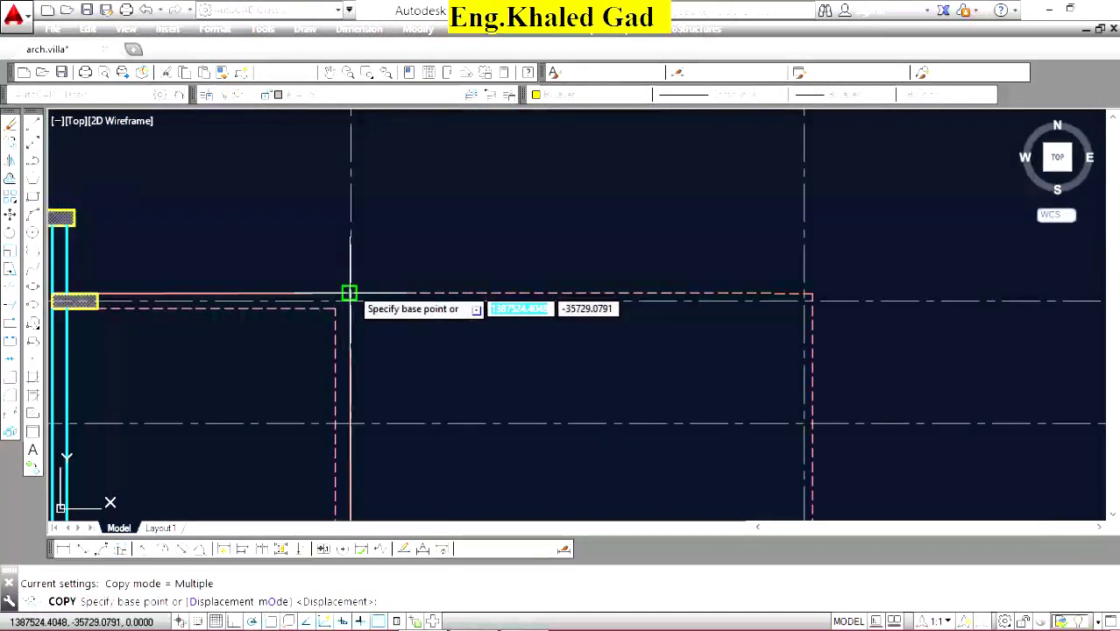
pyautogui.scroll(-6, 670, 360)
pyautogui.scroll(6, 670, 366)
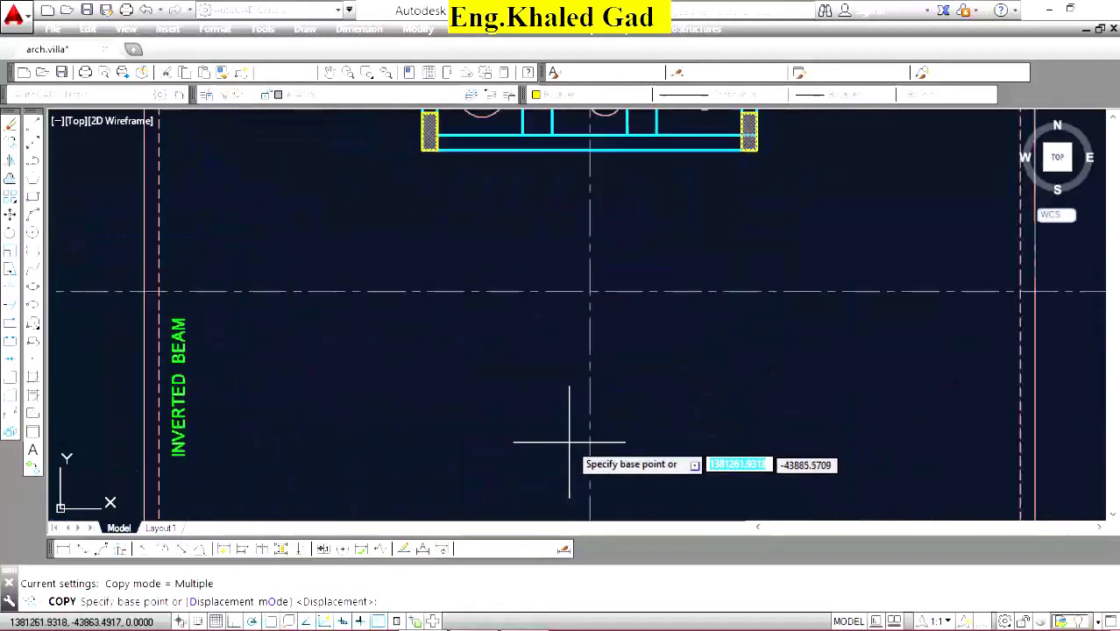
pyautogui.click(587, 298)
pyautogui.scroll(-8, 596, 368)
pyautogui.scroll(2, 629, 458)
pyautogui.scroll(3, 614, 238)
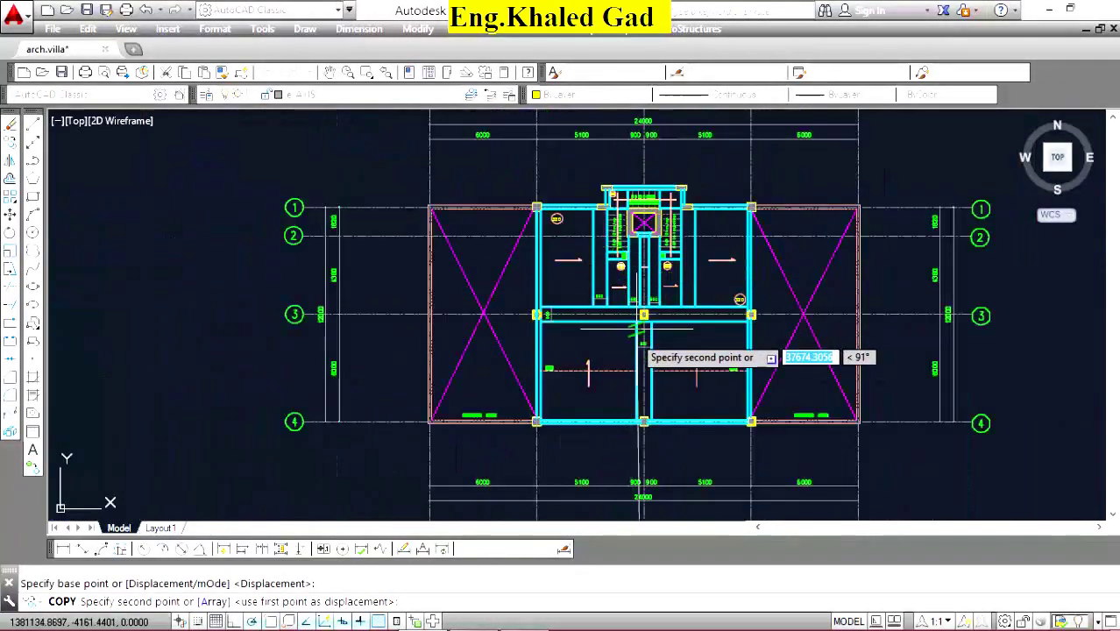
pyautogui.scroll(2, 565, 335)
pyautogui.scroll(3, 565, 358)
pyautogui.click(639, 249)
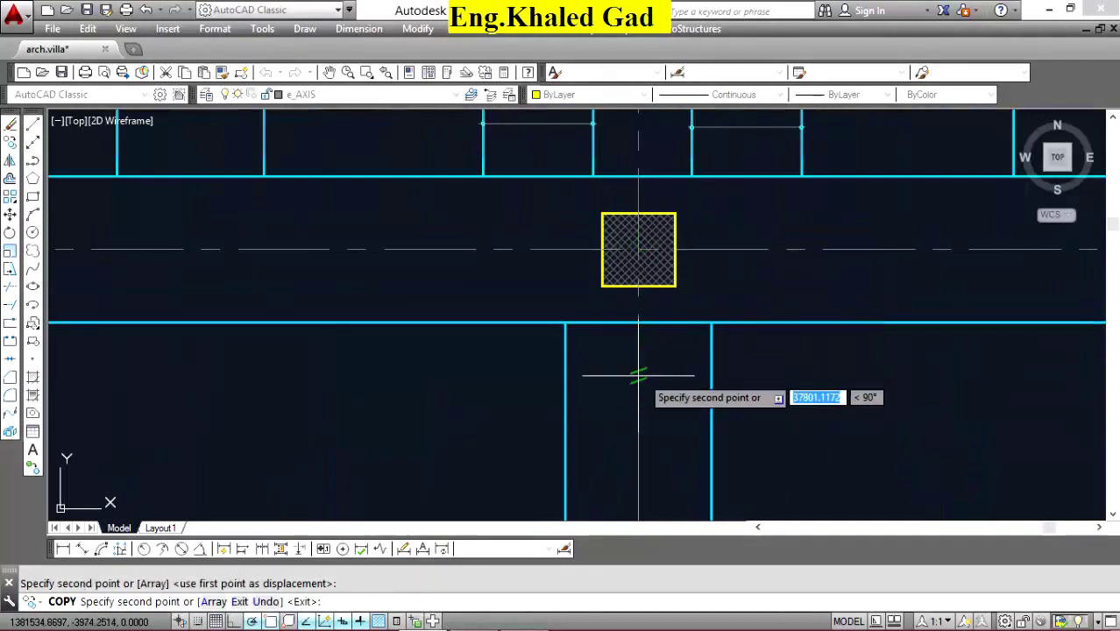
pyautogui.scroll(-5, 578, 316)
pyautogui.rightClick(536, 241)
pyautogui.click(558, 251)
pyautogui.scroll(4, 608, 262)
# Draw diagonal lines crossing the empty planted-column rectangle.
pyautogui.scroll(2, 542, 259)
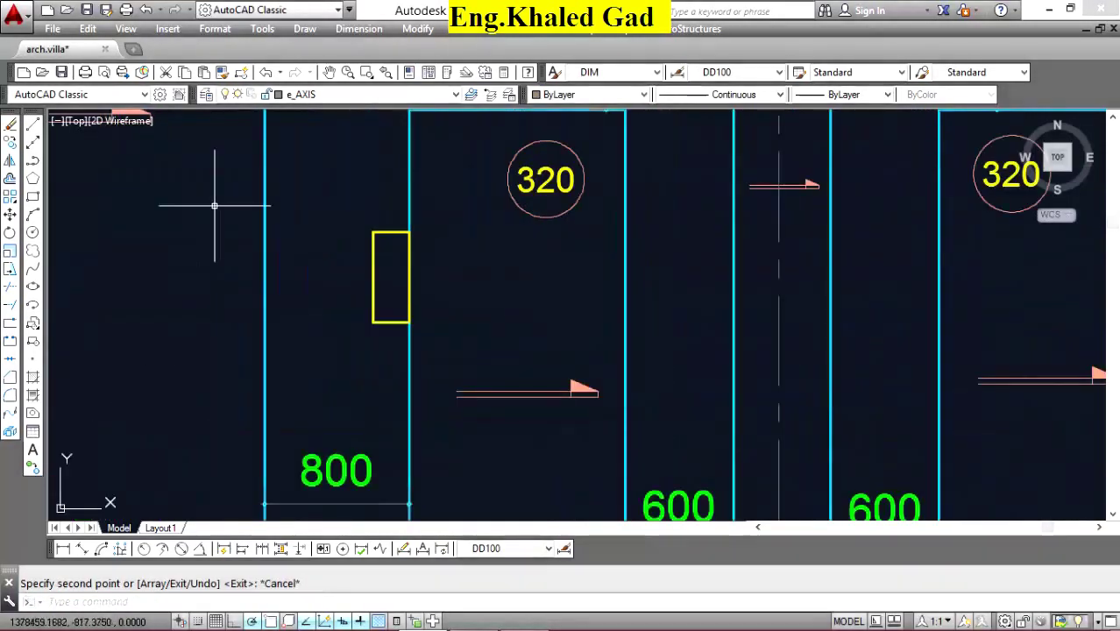
pyautogui.click(32, 124)
pyautogui.click(372, 232)
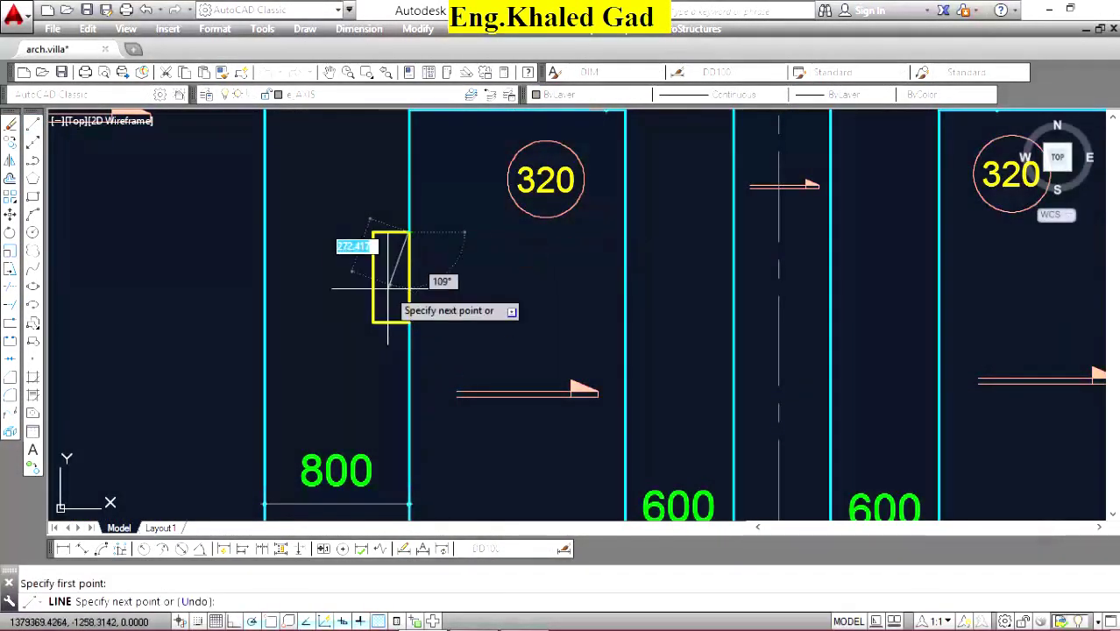
pyautogui.click(372, 233)
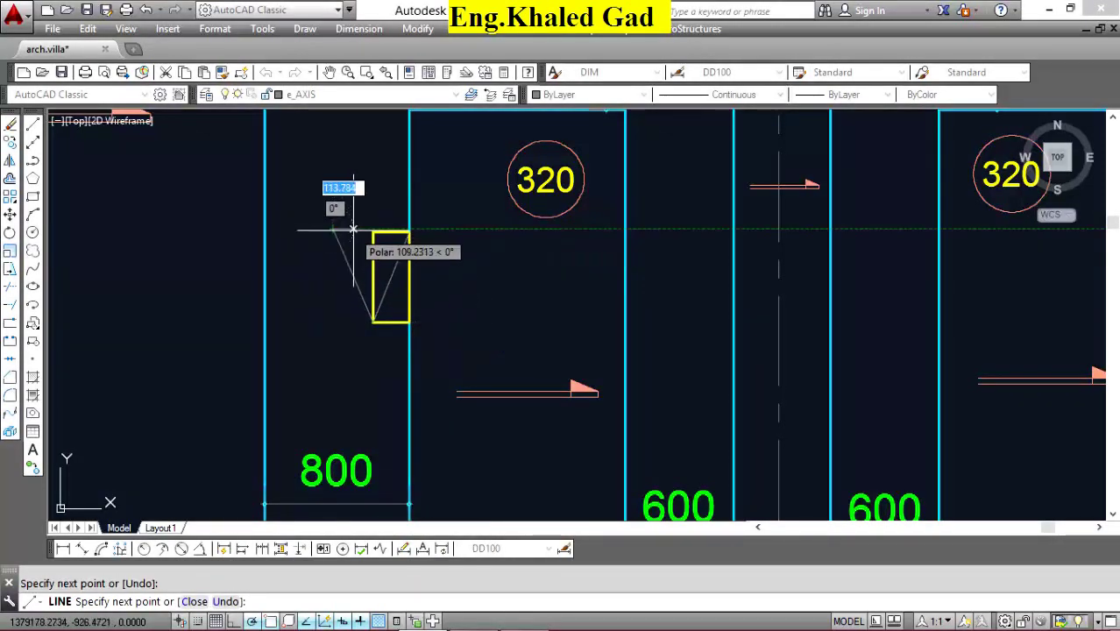
pyautogui.rightClick(353, 213)
pyautogui.click(372, 228)
pyautogui.rightClick(373, 211)
pyautogui.click(390, 219)
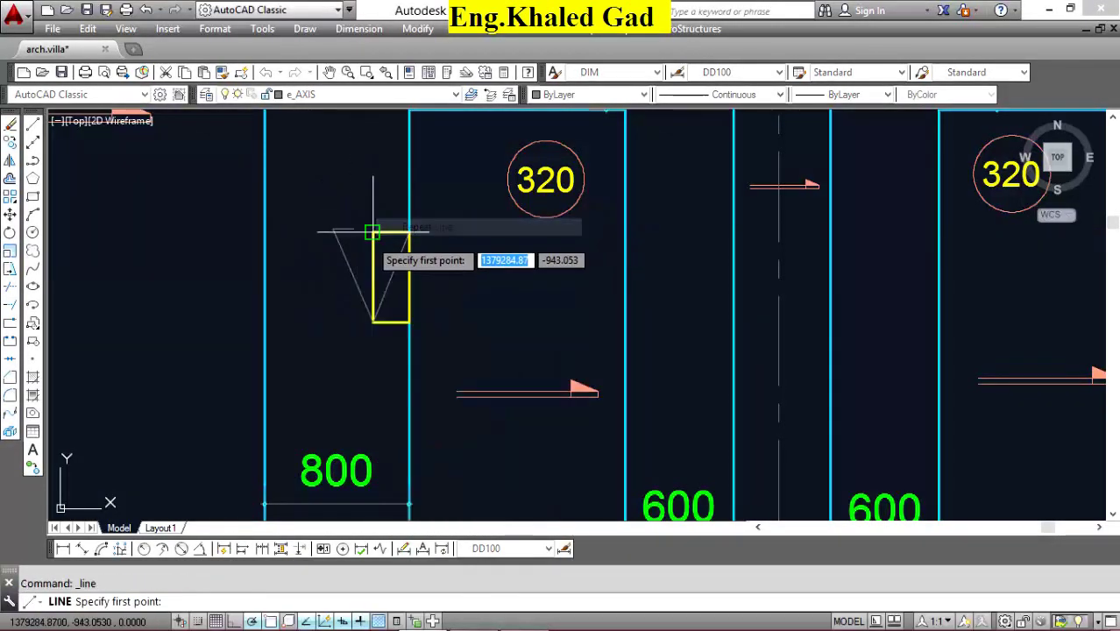
pyautogui.click(408, 322)
pyautogui.rightClick(368, 233)
# Window-select and erase the two stray lines left over from drawing.
pyautogui.click(390, 240)
pyautogui.click(348, 202)
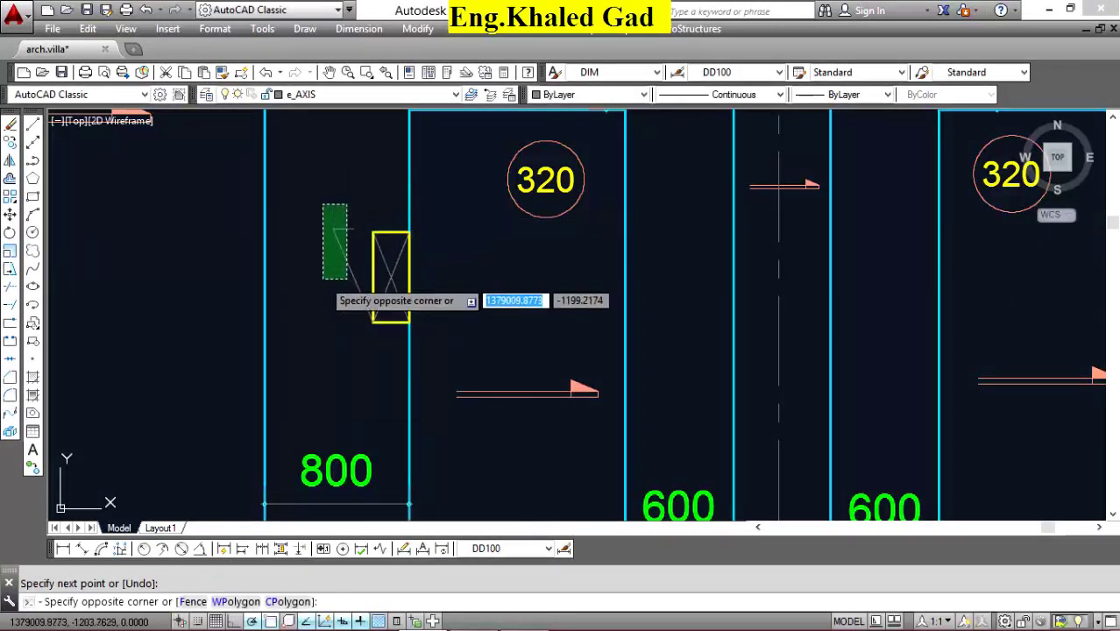
pyautogui.click(322, 280)
pyautogui.press('Delete')
pyautogui.scroll(2, 380, 261)
pyautogui.scroll(2, 379, 260)
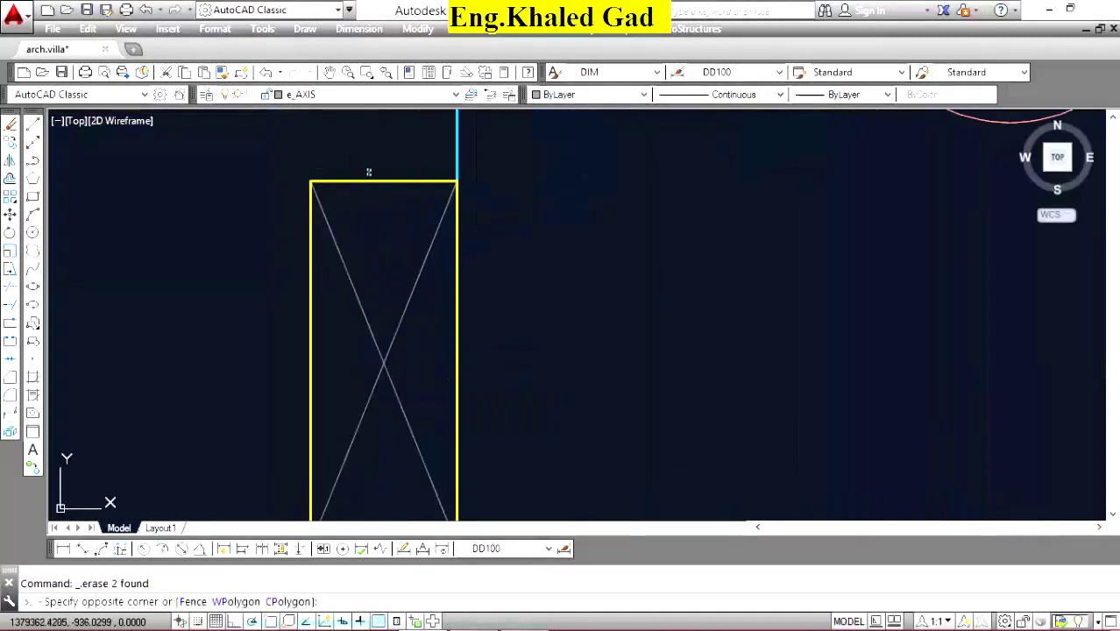
# Give the X lines the yellow column outline's properties with Match Properties.
pyautogui.click(234, 115)
pyautogui.click(223, 74)
pyautogui.click(415, 334)
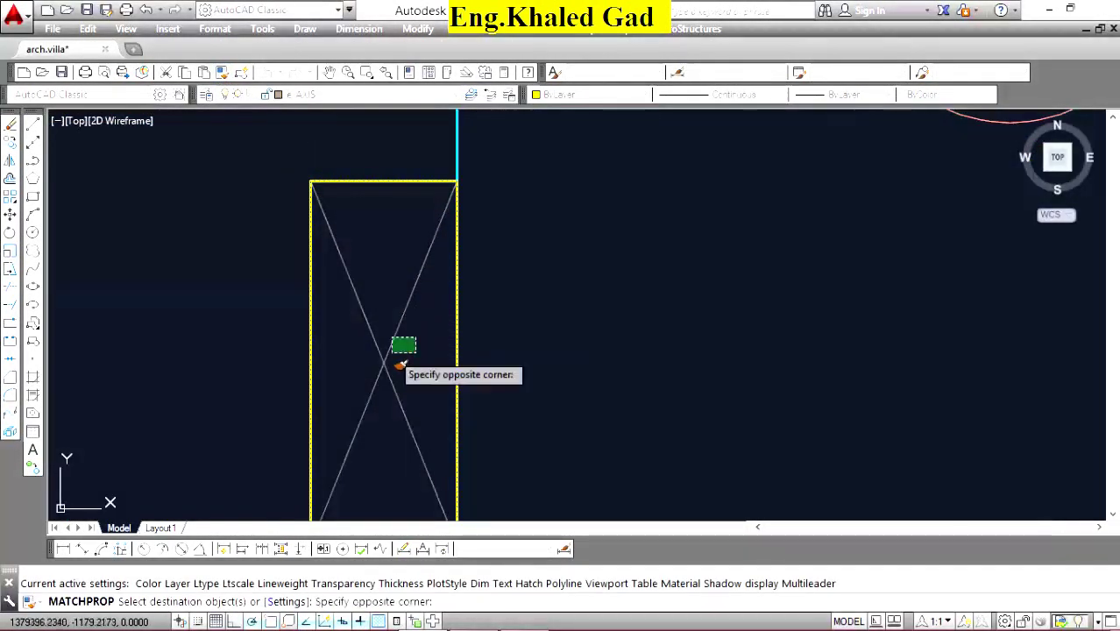
pyautogui.click(386, 364)
pyautogui.rightClick(399, 251)
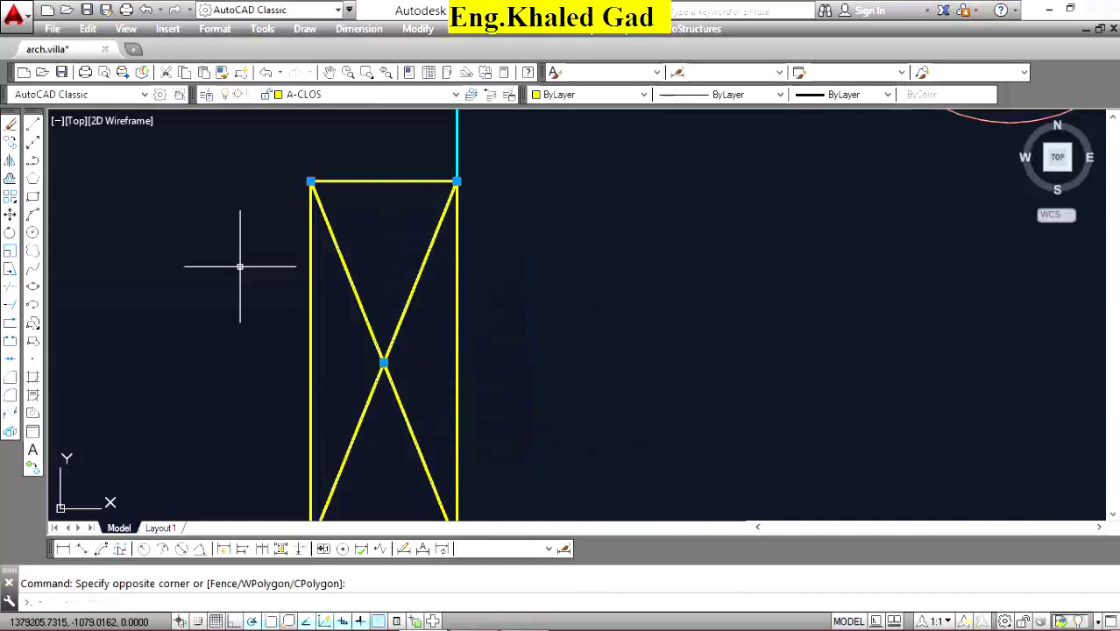
# Copy the crossed column box from its corner to the opposite column position.
pyautogui.click(29, 142)
pyautogui.click(311, 182)
pyautogui.scroll(-5, 263, 289)
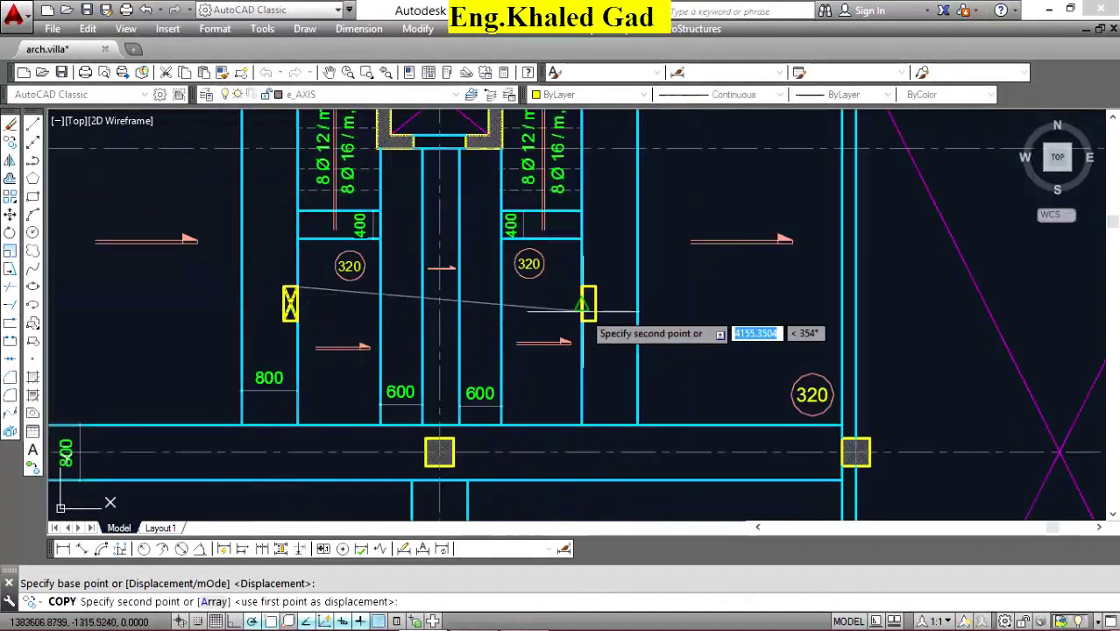
pyautogui.scroll(5, 614, 302)
pyautogui.click(445, 272)
pyautogui.rightClick(510, 221)
pyautogui.click(550, 230)
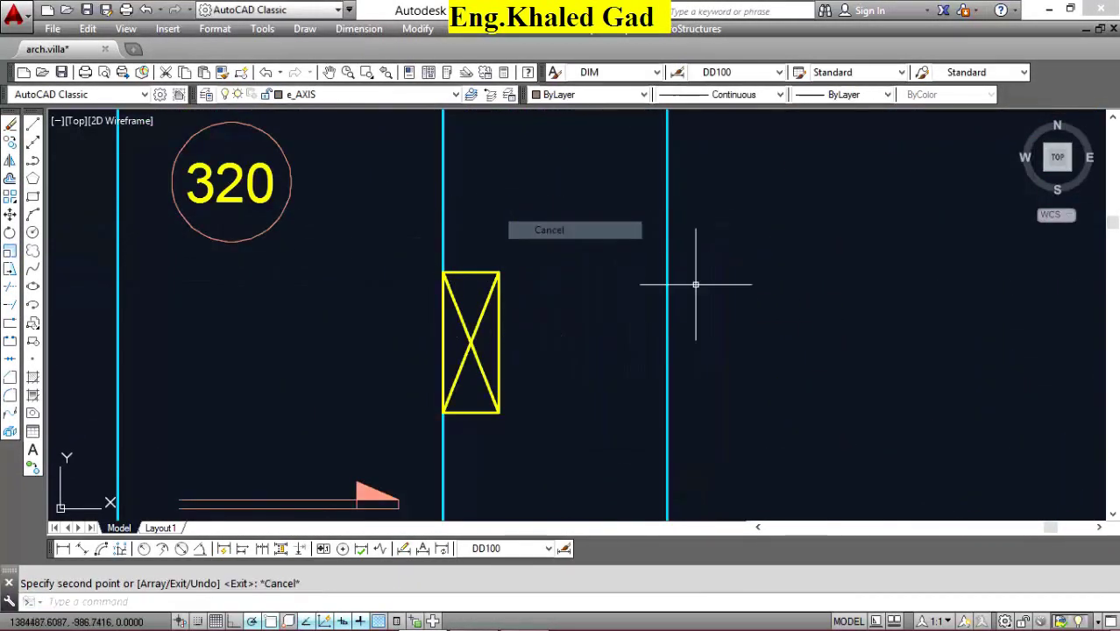
pyautogui.scroll(-5, 692, 284)
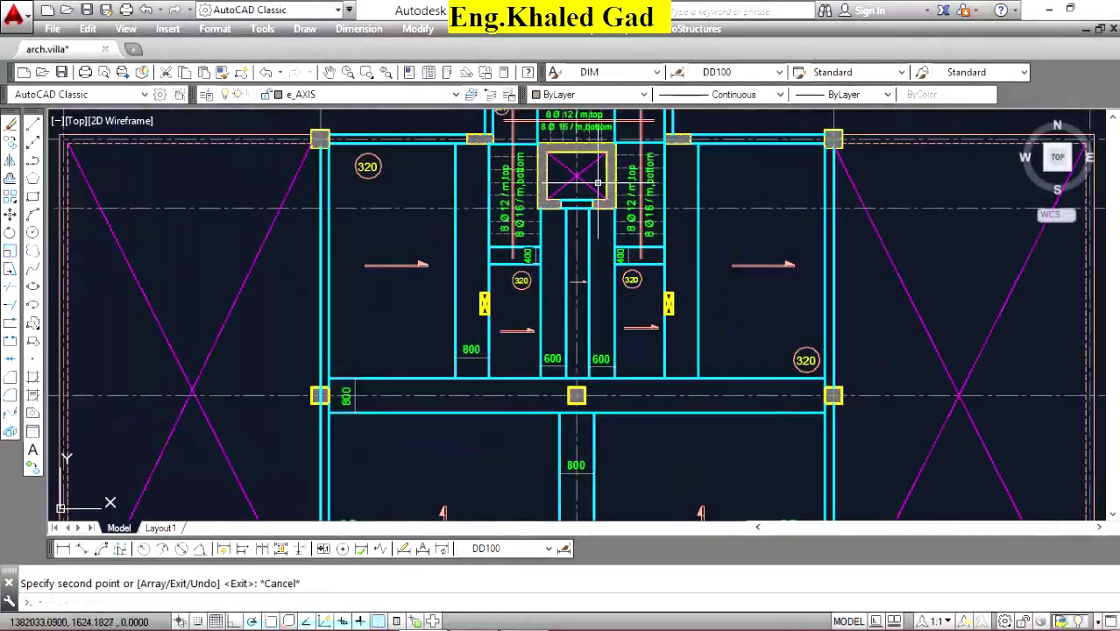
pyautogui.scroll(5, 625, 208)
pyautogui.click(617, 230)
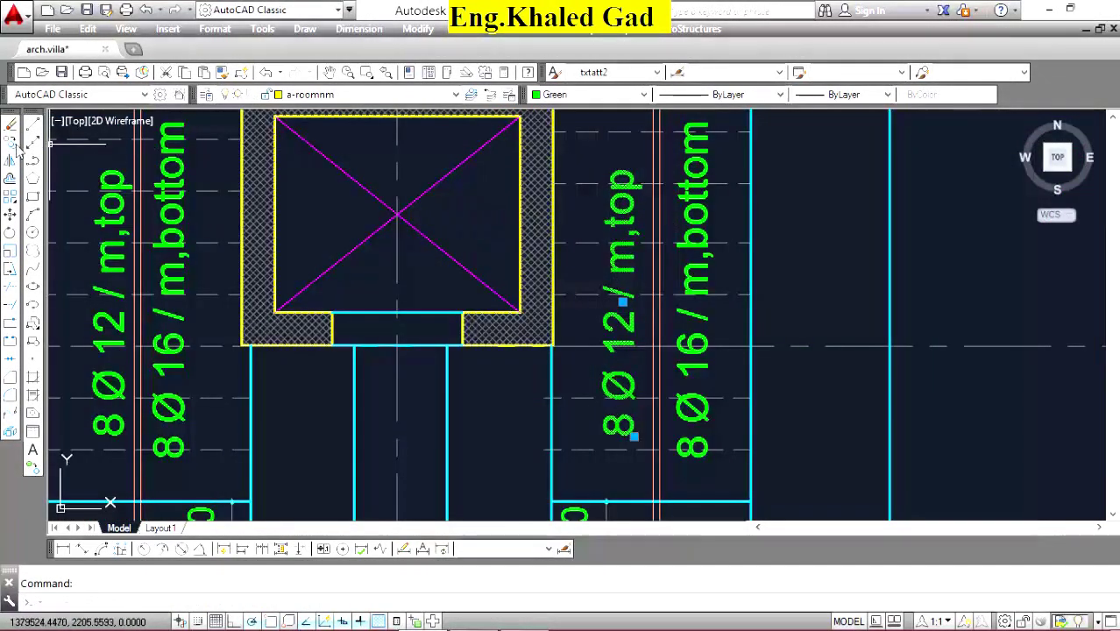
# Copy the 8 Ø 12 rebar text to a spot beside the crossed box.
pyautogui.press('Return')
pyautogui.click(602, 302)
pyautogui.scroll(-5, 587, 280)
pyautogui.scroll(4, 560, 254)
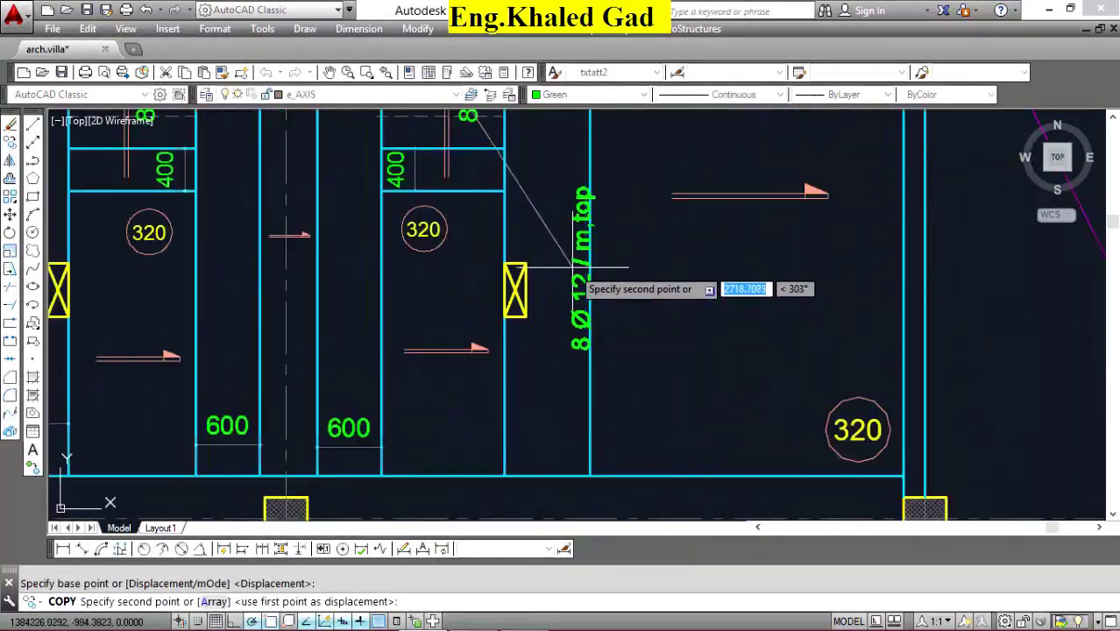
pyautogui.click(521, 302)
pyautogui.click(578, 368)
# Reword the copied text to 'PLANTED COLN.' and scale it by 0.7.
pyautogui.click(555, 188)
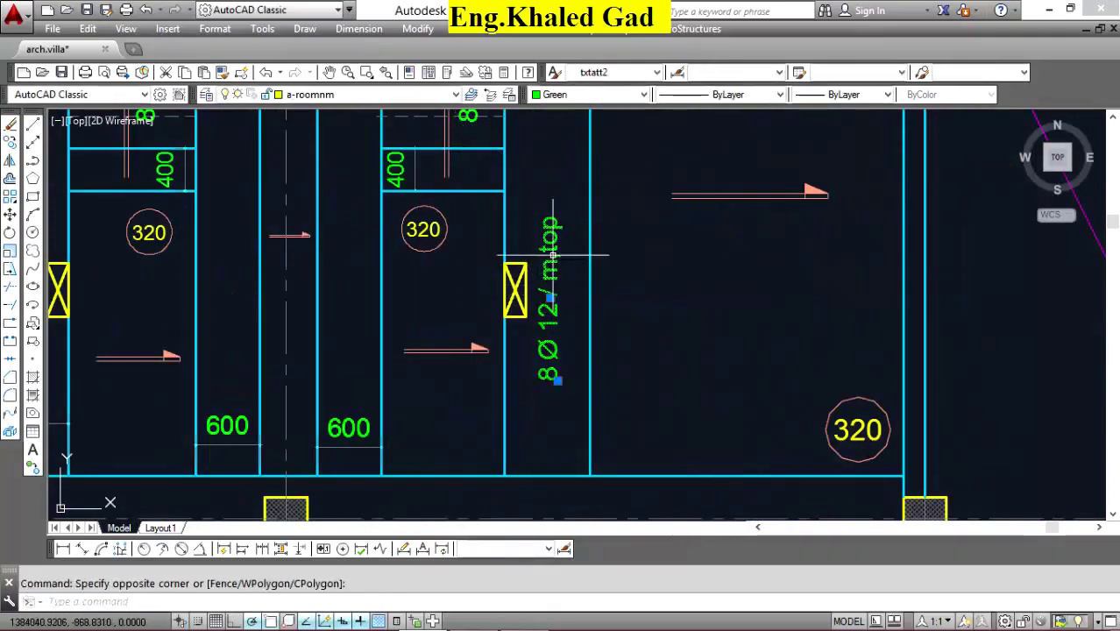
pyautogui.rightClick(556, 187)
pyautogui.click(605, 242)
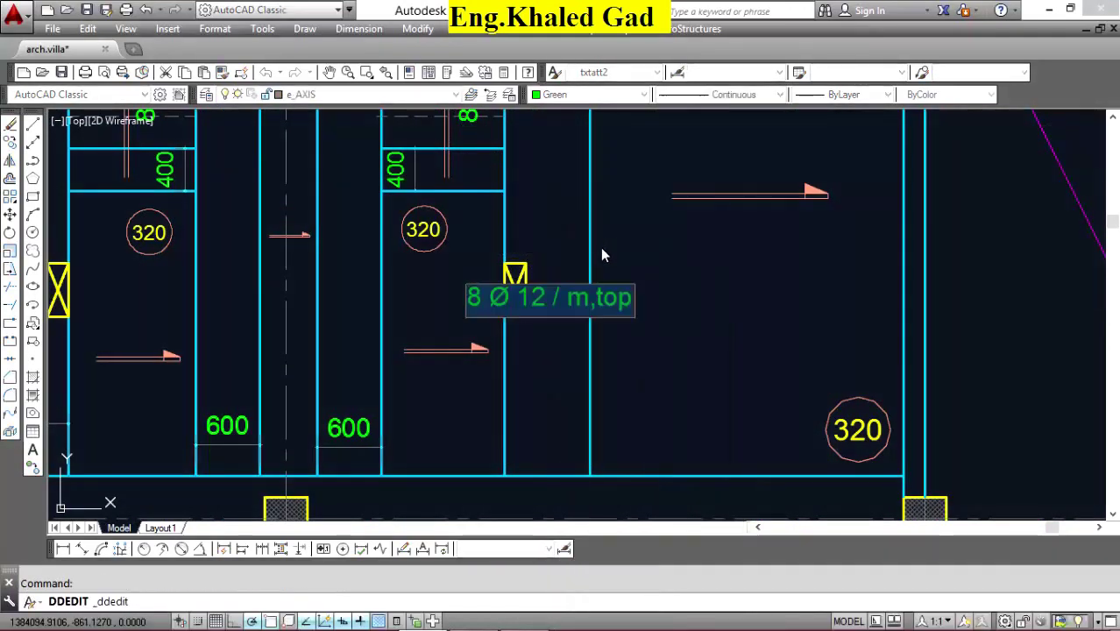
pyautogui.write('PL')
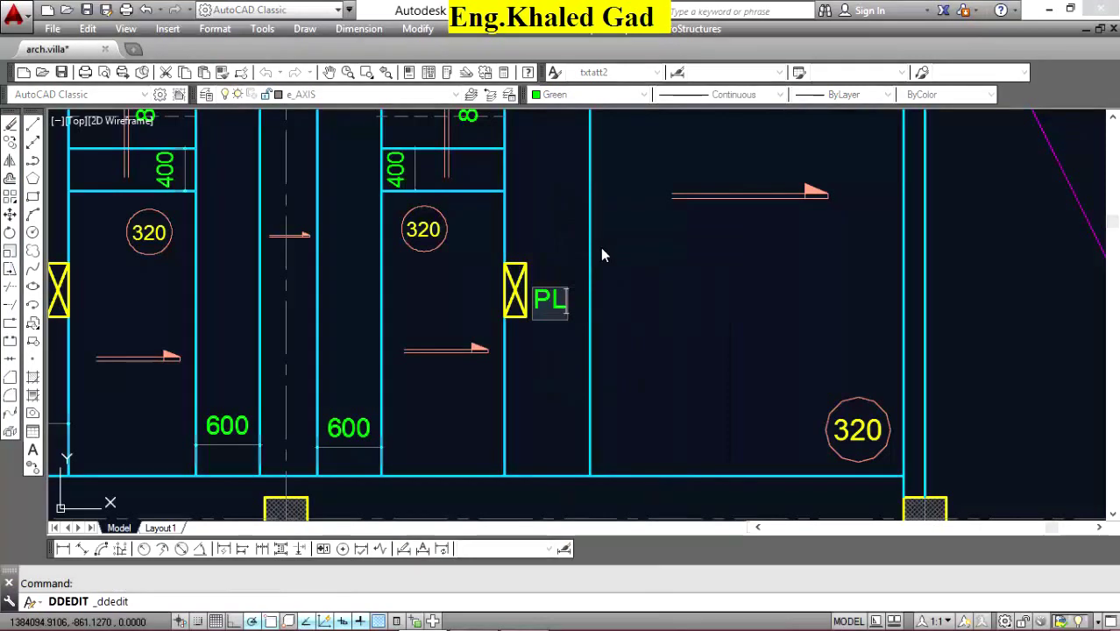
pyautogui.write('ANTED')
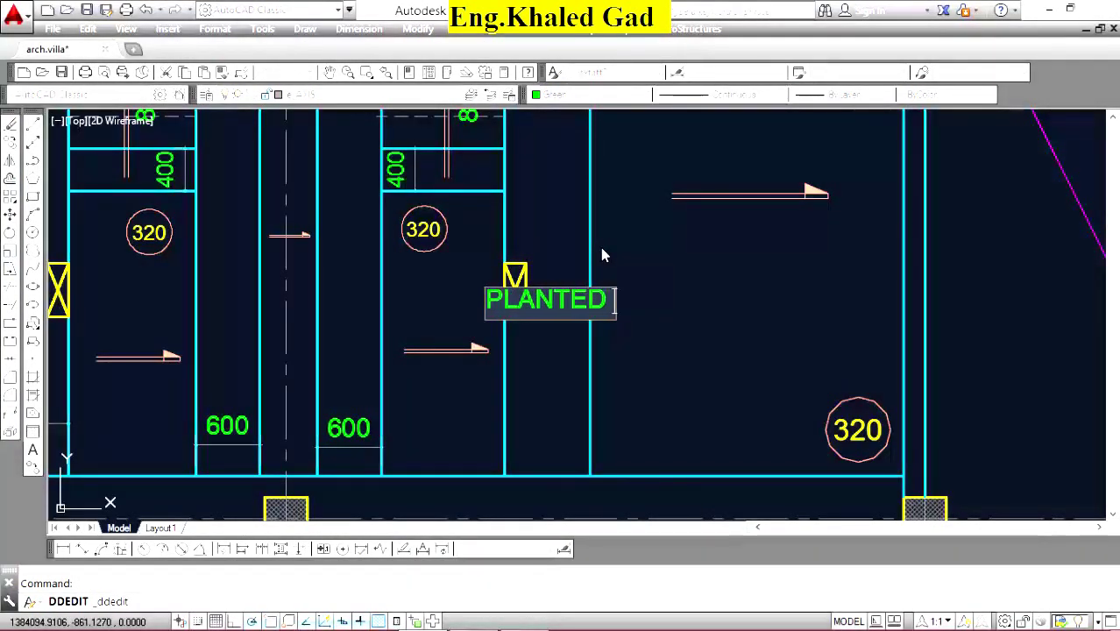
pyautogui.write(' COLN')
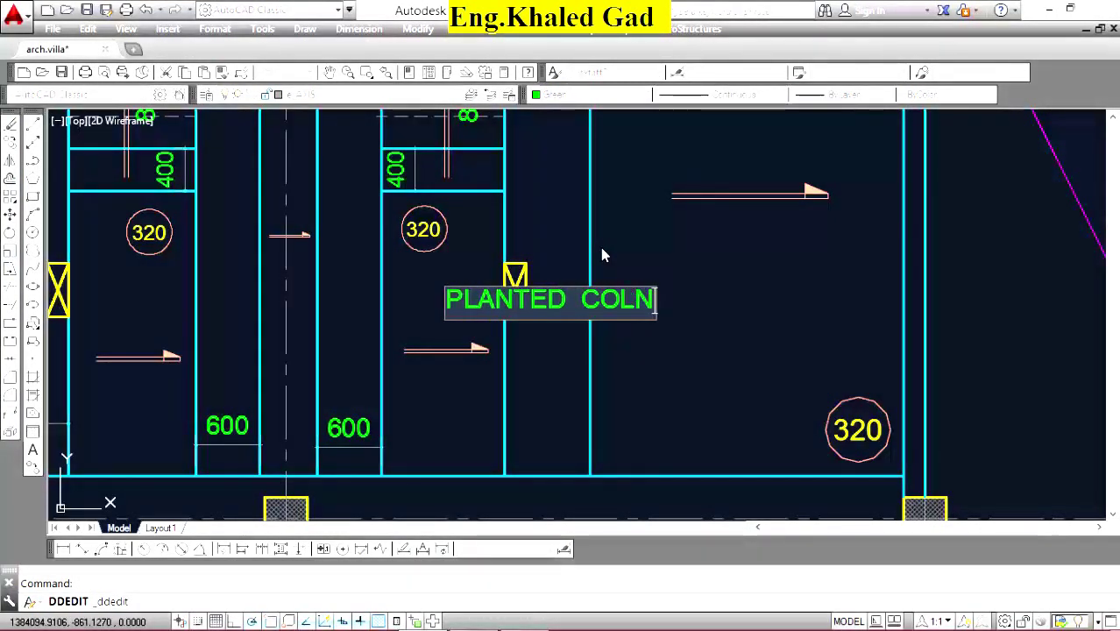
pyautogui.write('.')
pyautogui.press('Return')
pyautogui.rightClick(541, 215)
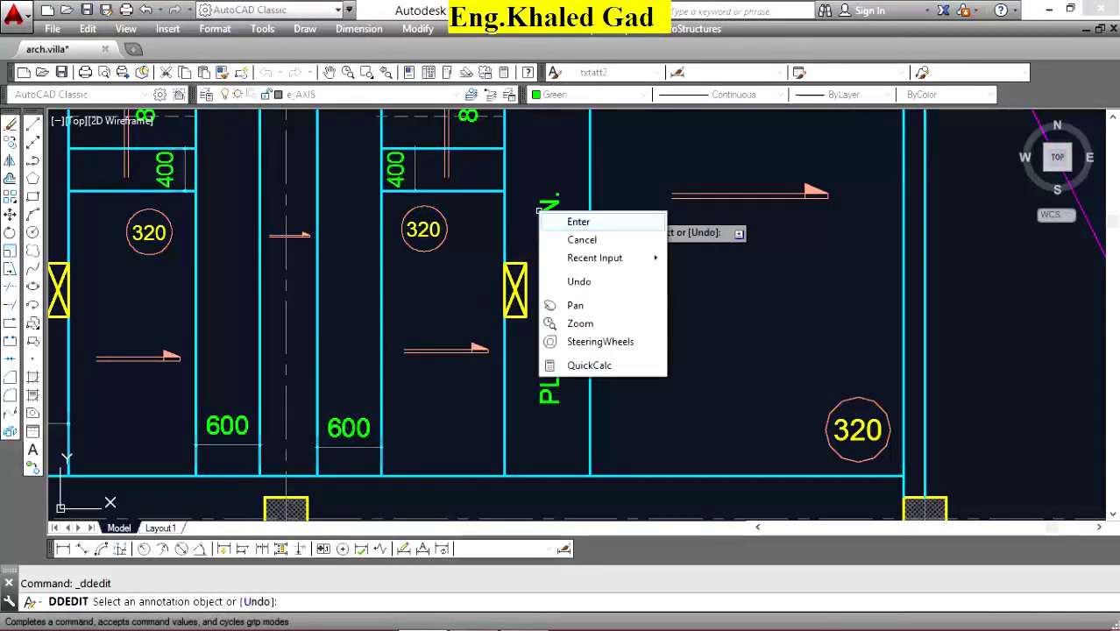
pyautogui.scroll(2, 567, 300)
pyautogui.scroll(2, 566, 301)
pyautogui.click(526, 316)
pyautogui.press('Escape')
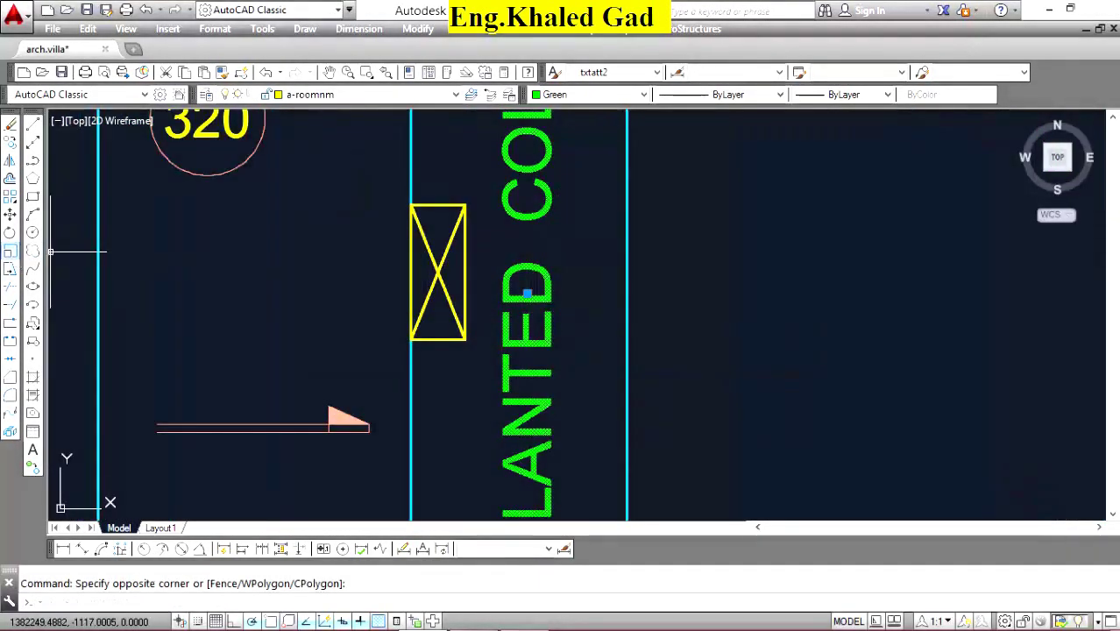
pyautogui.click(32, 251)
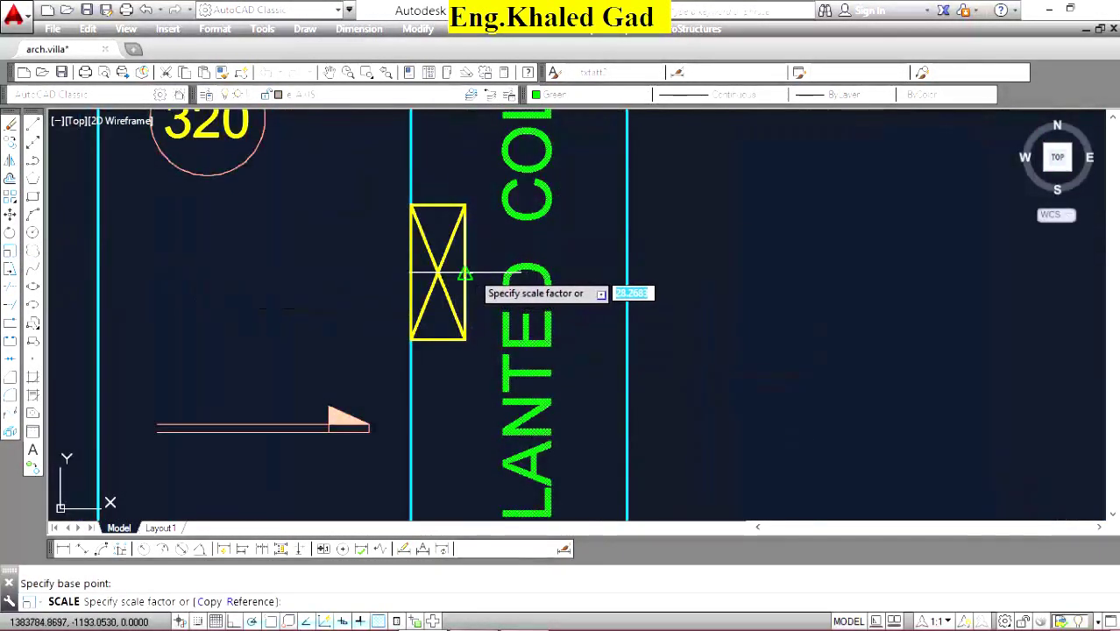
pyautogui.write('1.7')
pyautogui.press('Return')
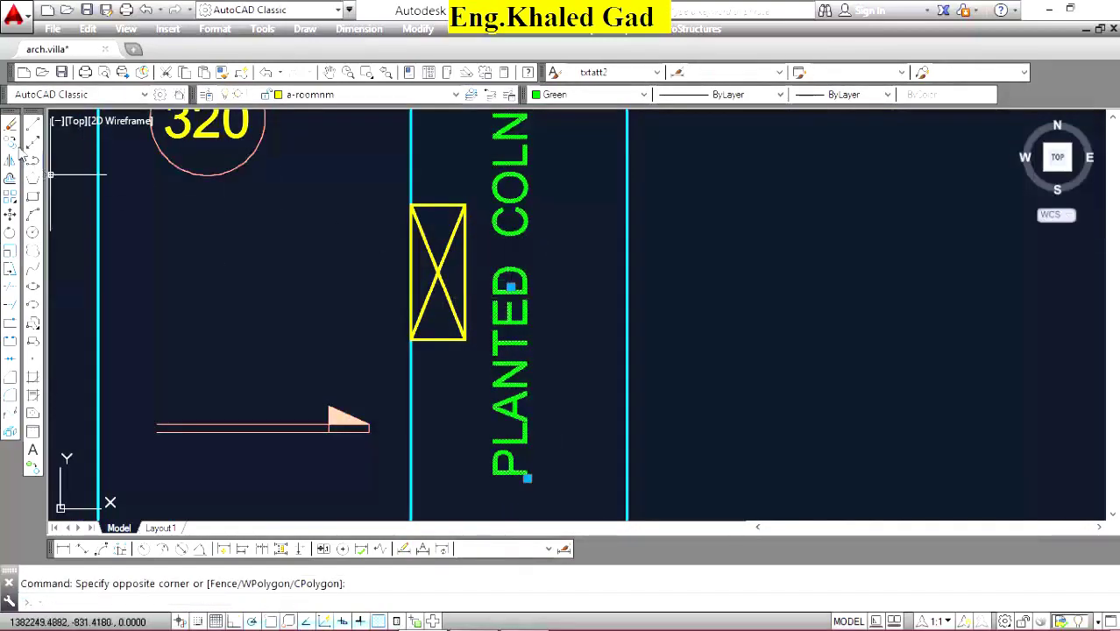
# Copy the PLANTED COLN. label beside the left and right planted columns on the other plans.
pyautogui.click(33, 142)
pyautogui.click(510, 294)
pyautogui.scroll(-5, 688, 368)
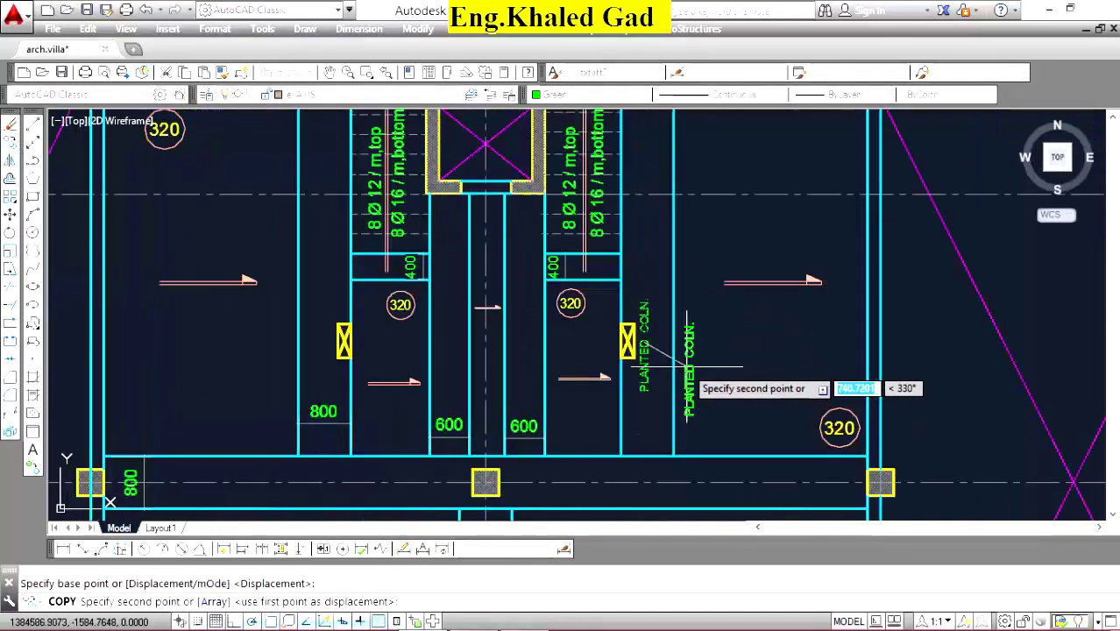
pyautogui.scroll(3, 421, 342)
pyautogui.click(421, 338)
pyautogui.scroll(-4, 421, 338)
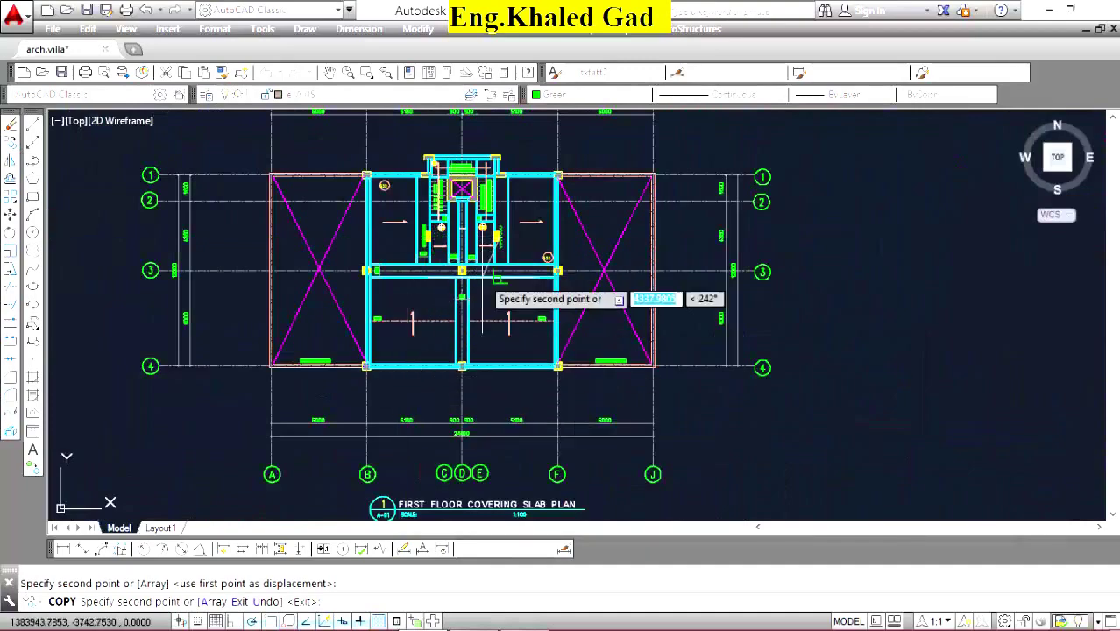
pyautogui.scroll(-3, 430, 368)
pyautogui.scroll(2, 517, 365)
pyautogui.scroll(3, 558, 308)
pyautogui.scroll(4, 558, 309)
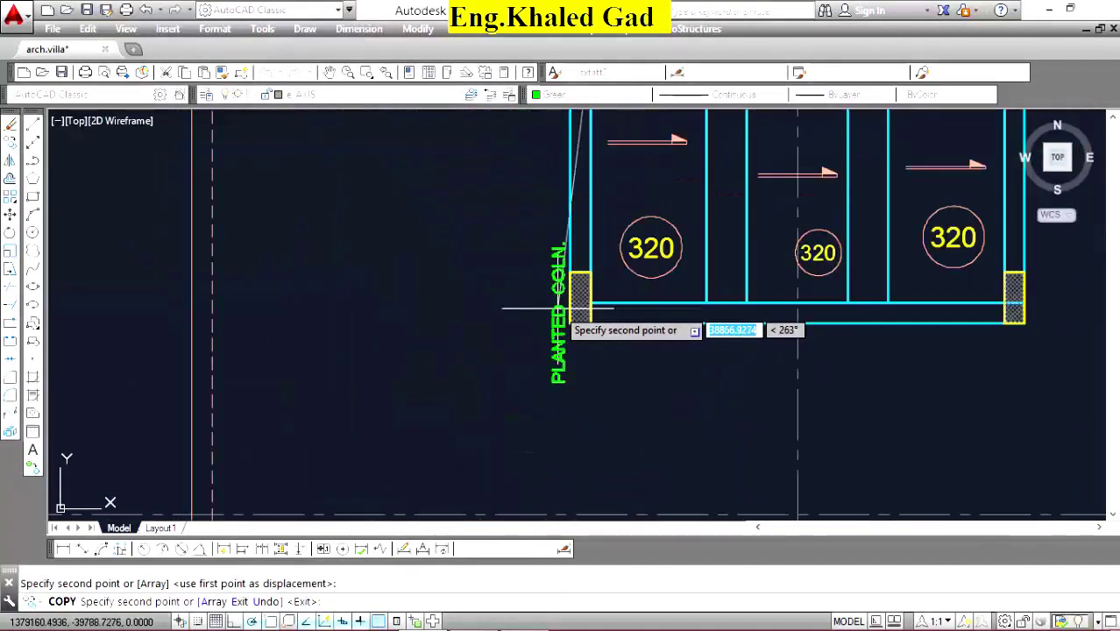
pyautogui.click(556, 311)
pyautogui.scroll(-4, 692, 333)
pyautogui.scroll(4, 674, 315)
pyautogui.click(675, 315)
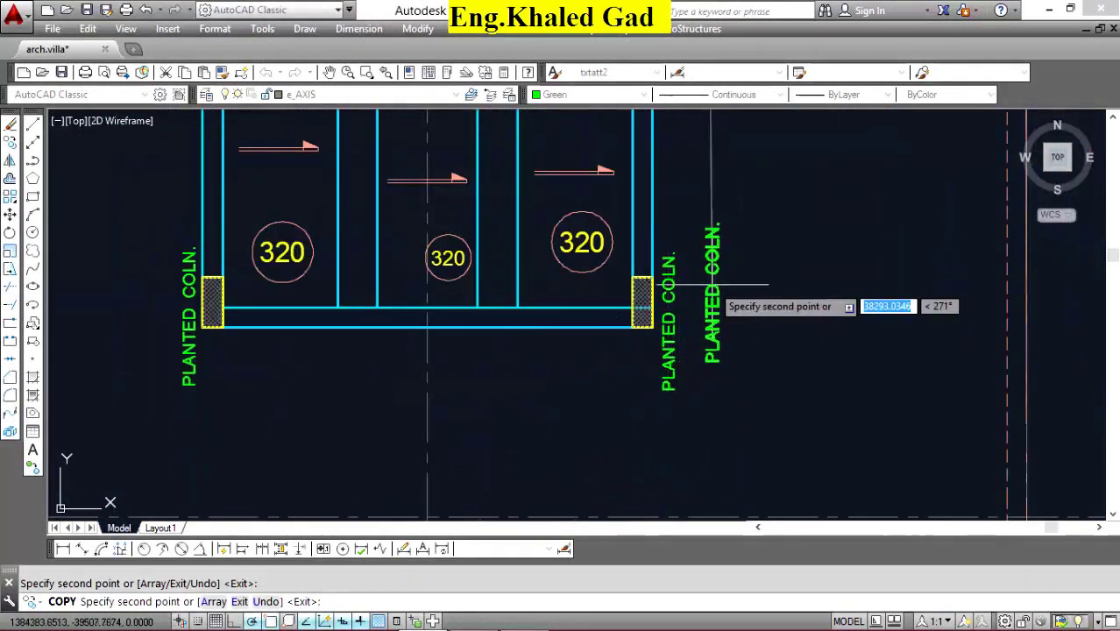
pyautogui.press('Return')
pyautogui.scroll(3, 591, 265)
pyautogui.click(665, 295)
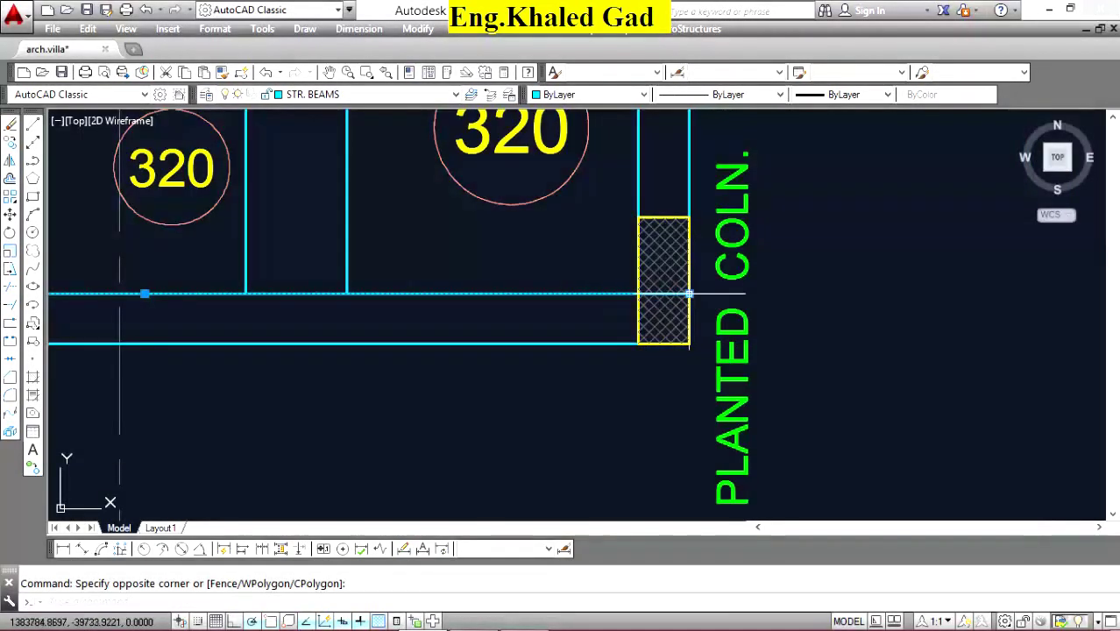
pyautogui.click(690, 295)
pyautogui.press('Escape')
pyautogui.scroll(-5, 681, 276)
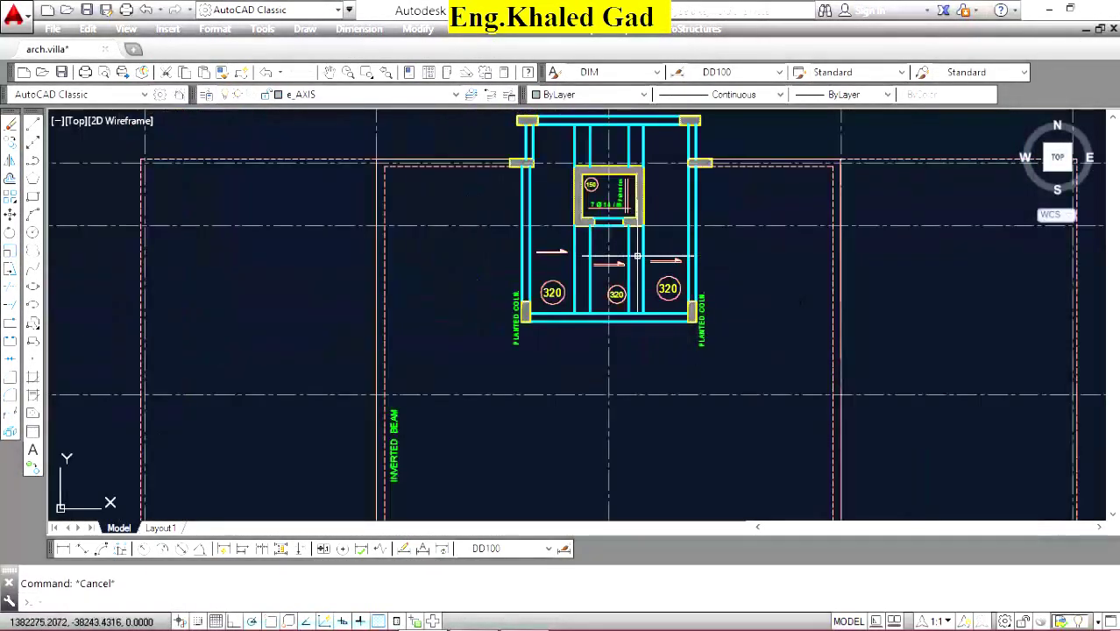
pyautogui.scroll(-6, 637, 256)
pyautogui.scroll(6, 627, 228)
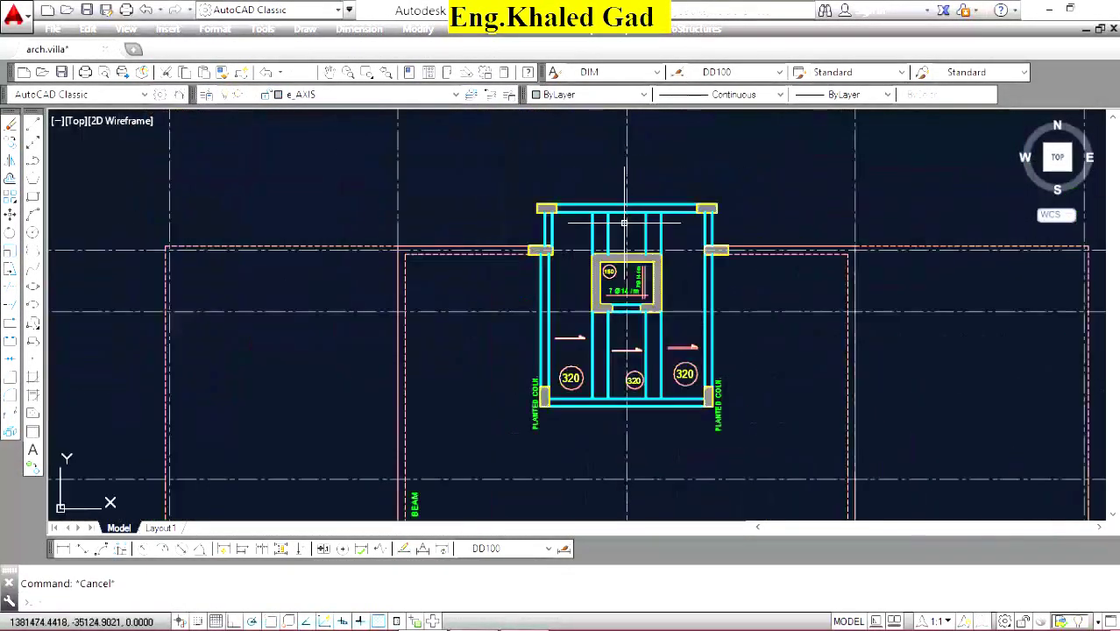
pyautogui.scroll(-5, 624, 223)
pyautogui.scroll(4, 634, 383)
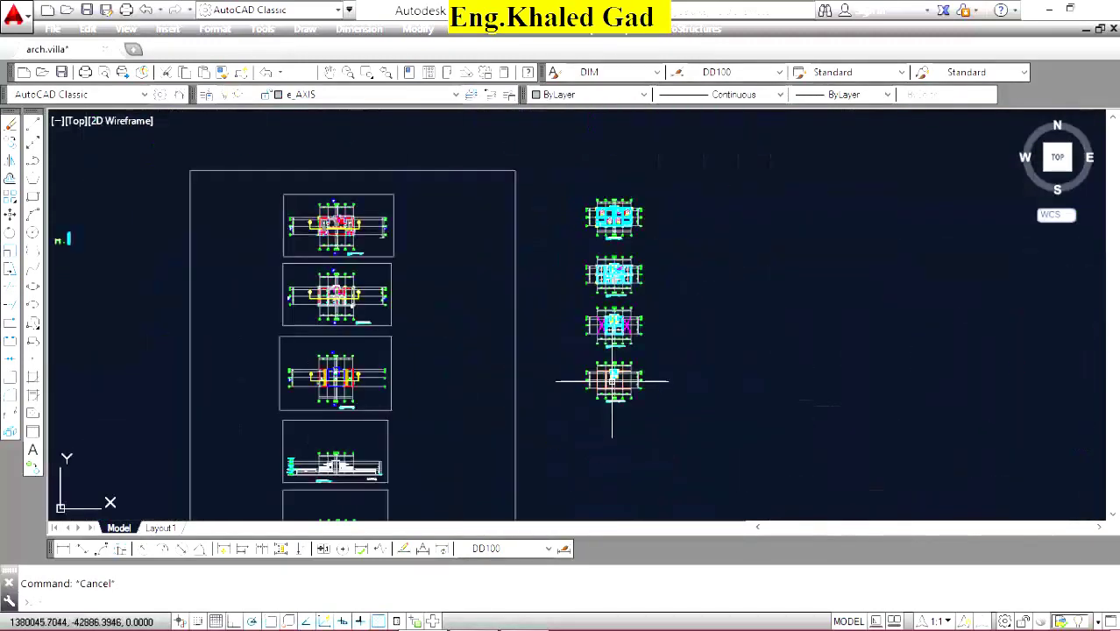
pyautogui.scroll(-3, 580, 196)
pyautogui.scroll(4, 571, 315)
pyautogui.scroll(-4, 611, 203)
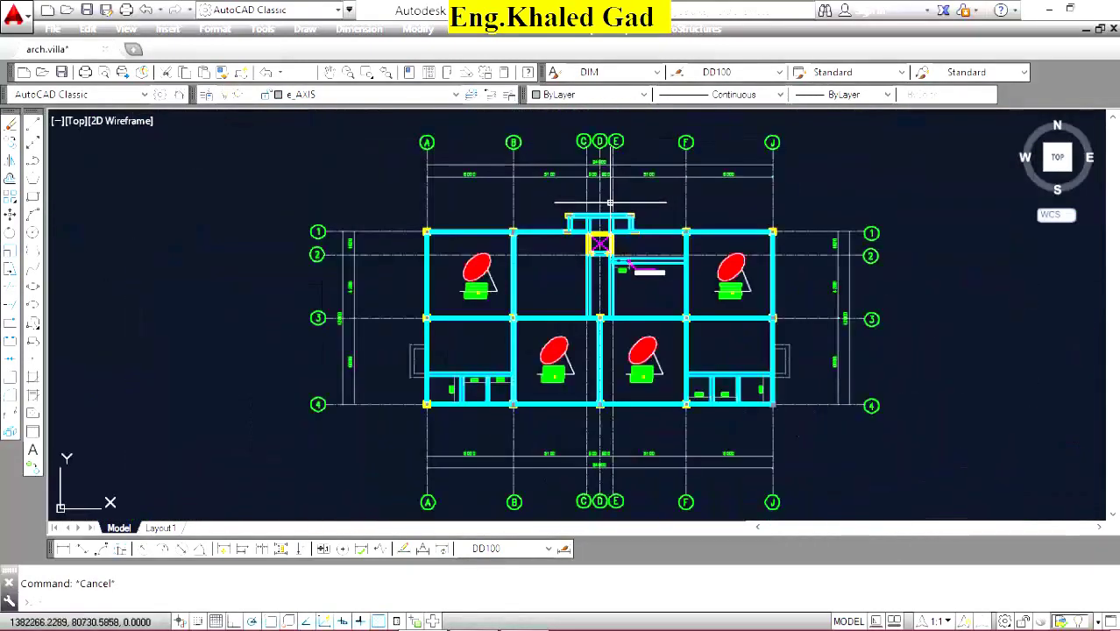
pyautogui.scroll(-2, 590, 203)
pyautogui.scroll(-6, 591, 234)
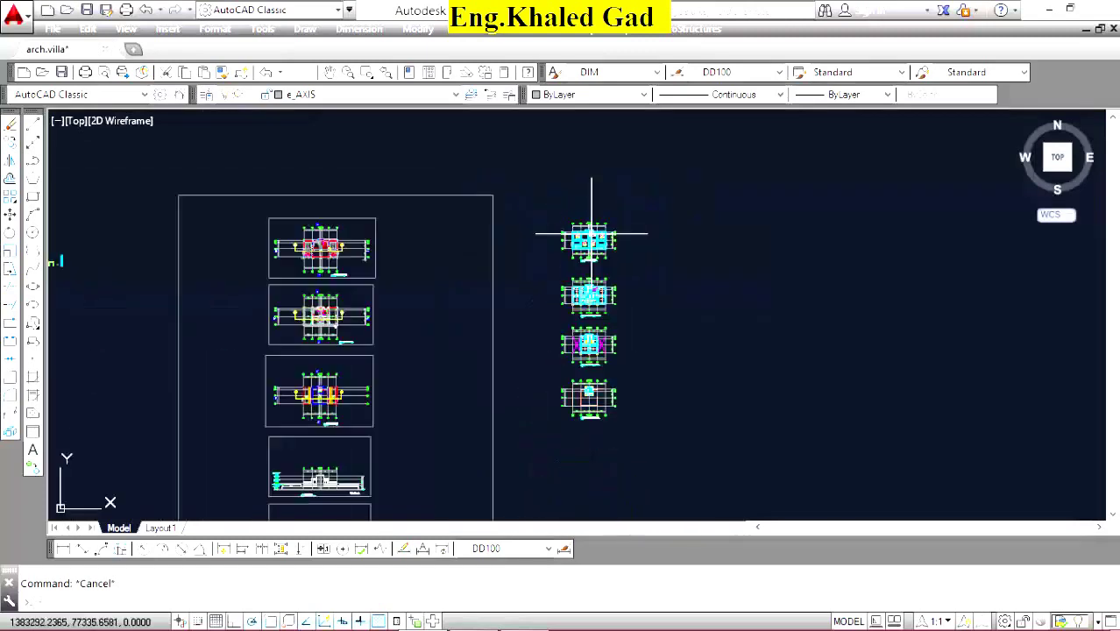
pyautogui.scroll(2, 584, 379)
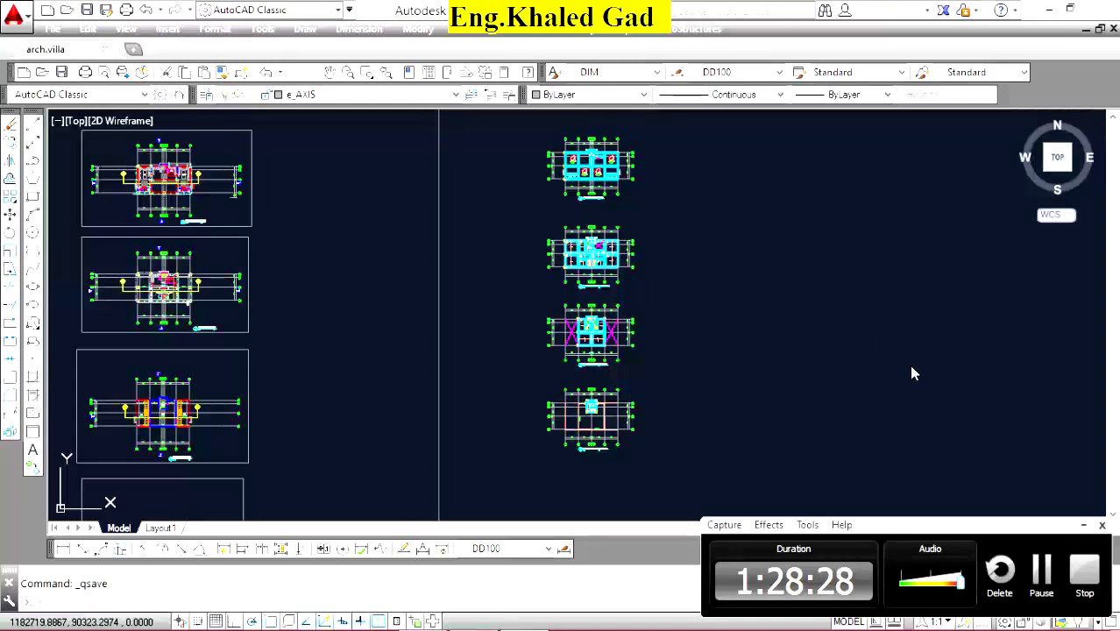
pyautogui.click(1083, 525)
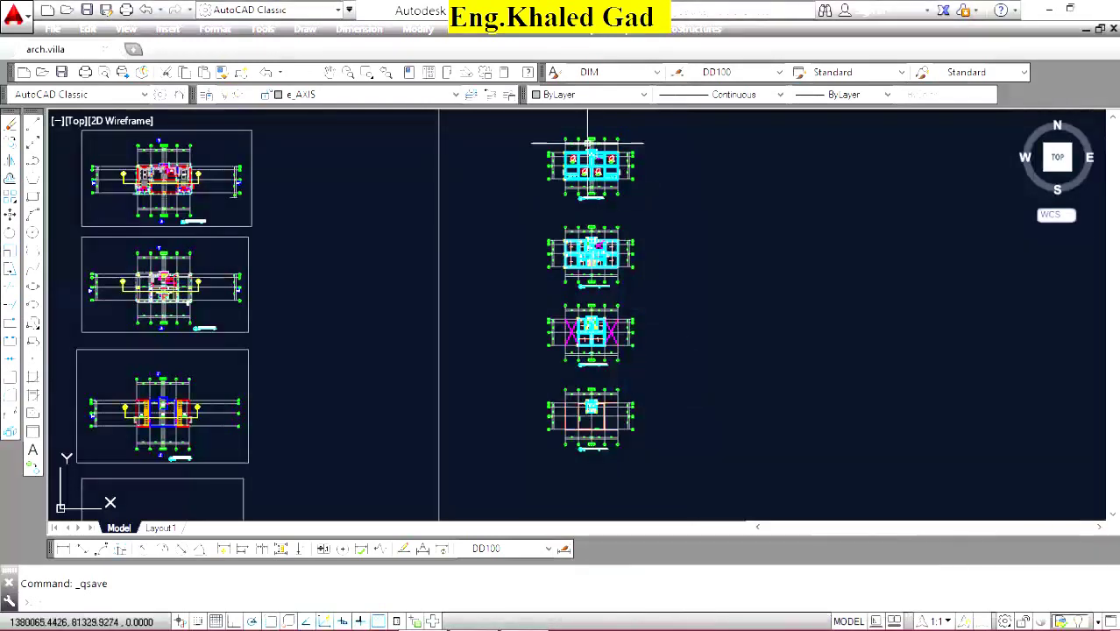
pyautogui.scroll(5, 645, 177)
pyautogui.scroll(3, 645, 177)
pyautogui.scroll(-3, 645, 177)
pyautogui.scroll(-5, 639, 177)
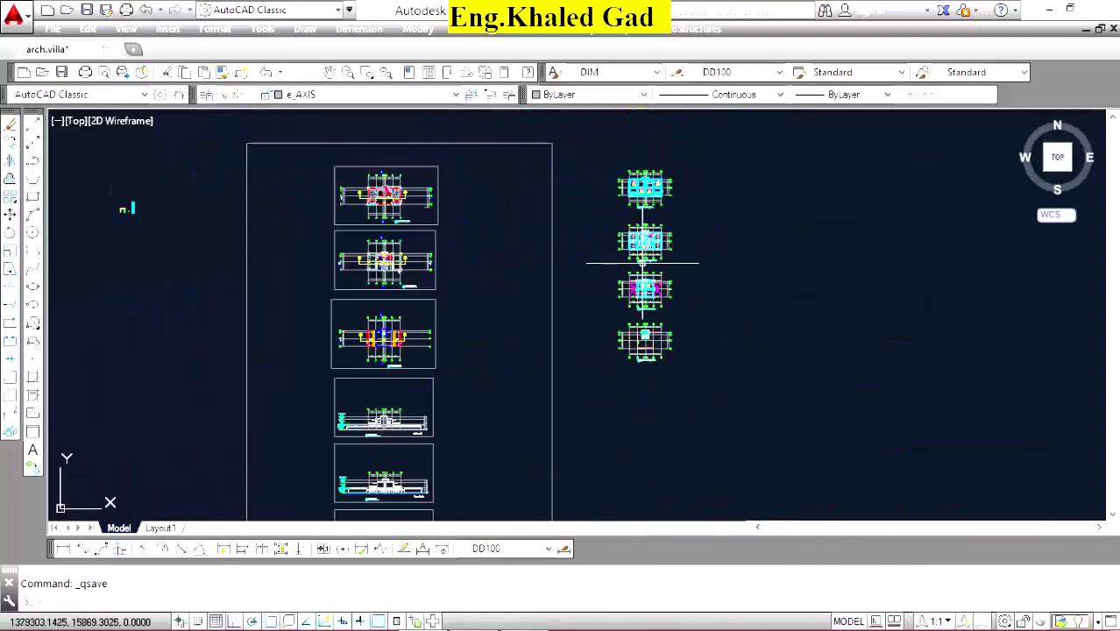
pyautogui.scroll(3, 643, 211)
pyautogui.scroll(3, 642, 211)
pyautogui.scroll(2, 642, 210)
# Add two 400 linear dimensions across the stair-core beam widths.
pyautogui.scroll(-5, 642, 210)
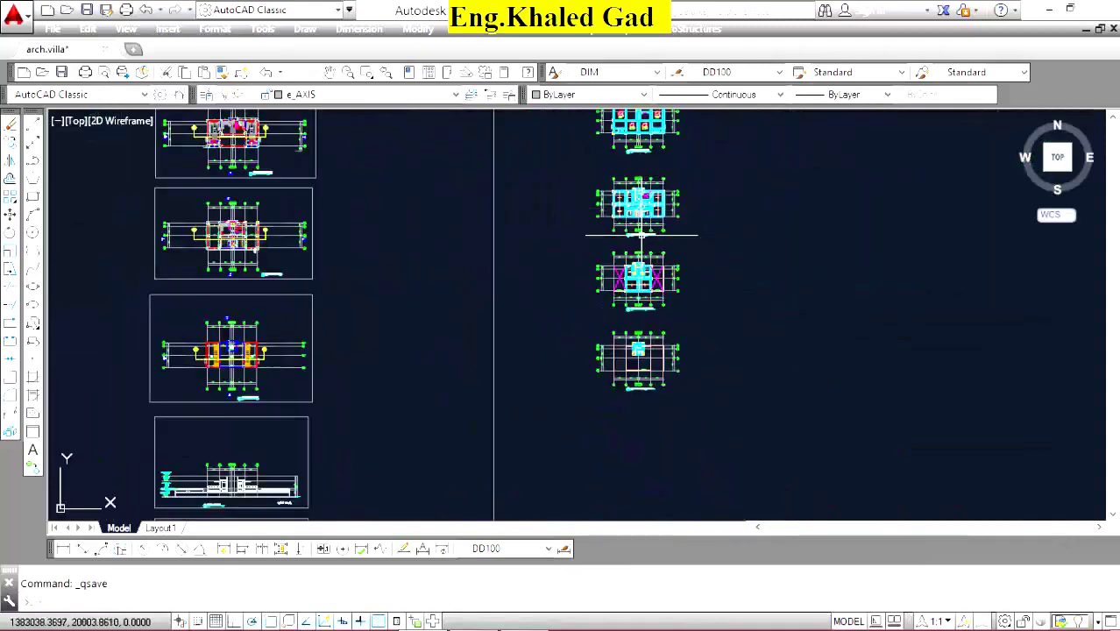
pyautogui.scroll(3, 637, 270)
pyautogui.scroll(-5, 620, 243)
pyautogui.scroll(3, 631, 201)
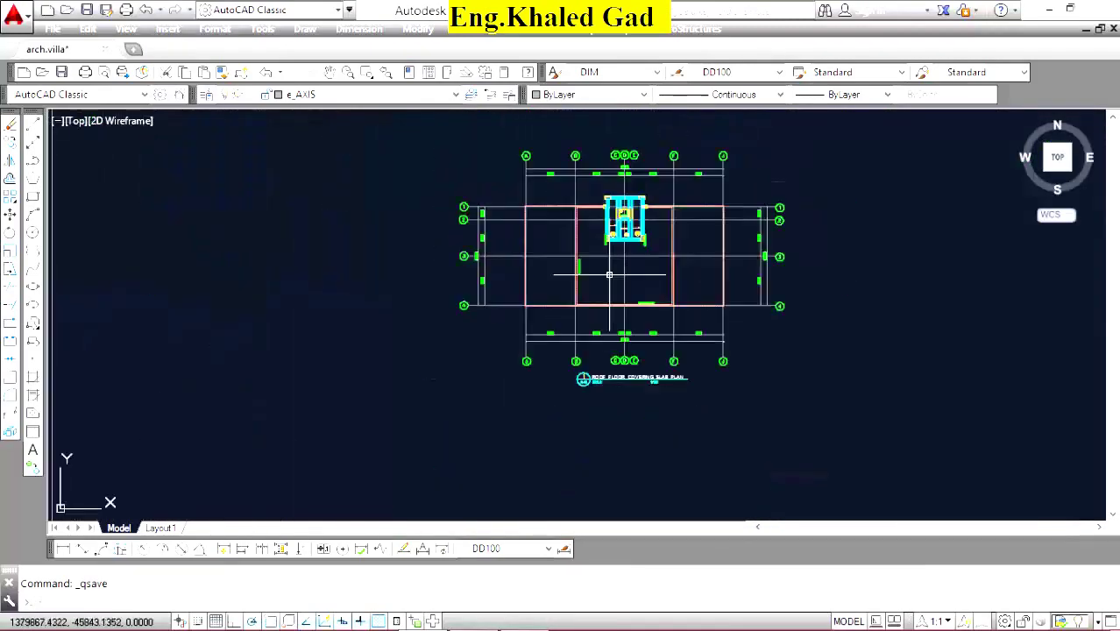
pyautogui.scroll(3, 639, 165)
pyautogui.scroll(3, 635, 131)
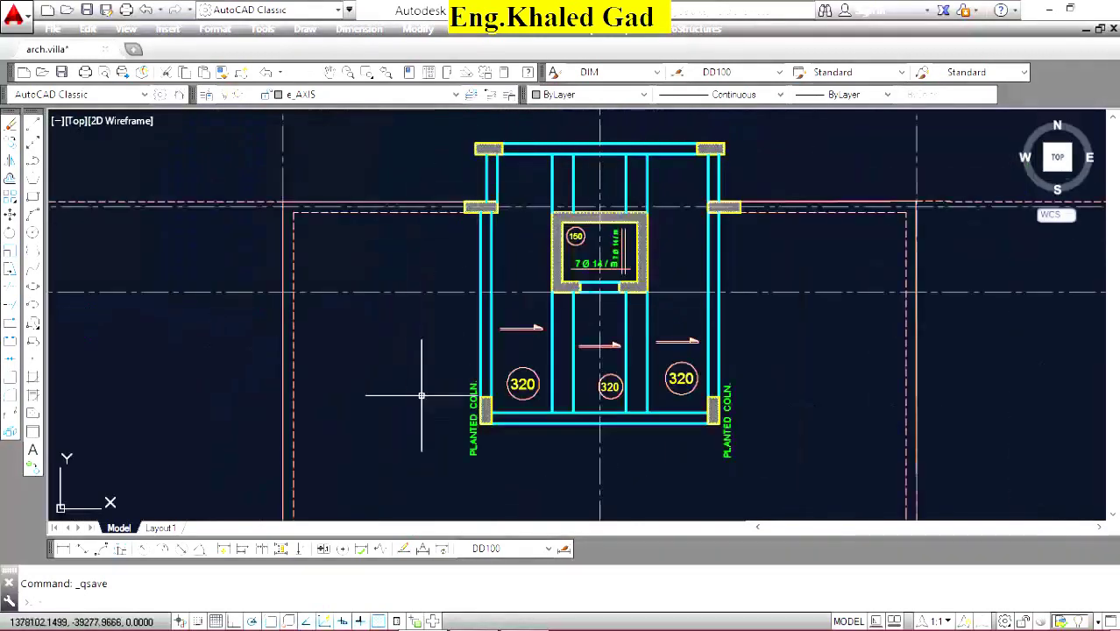
pyautogui.click(62, 548)
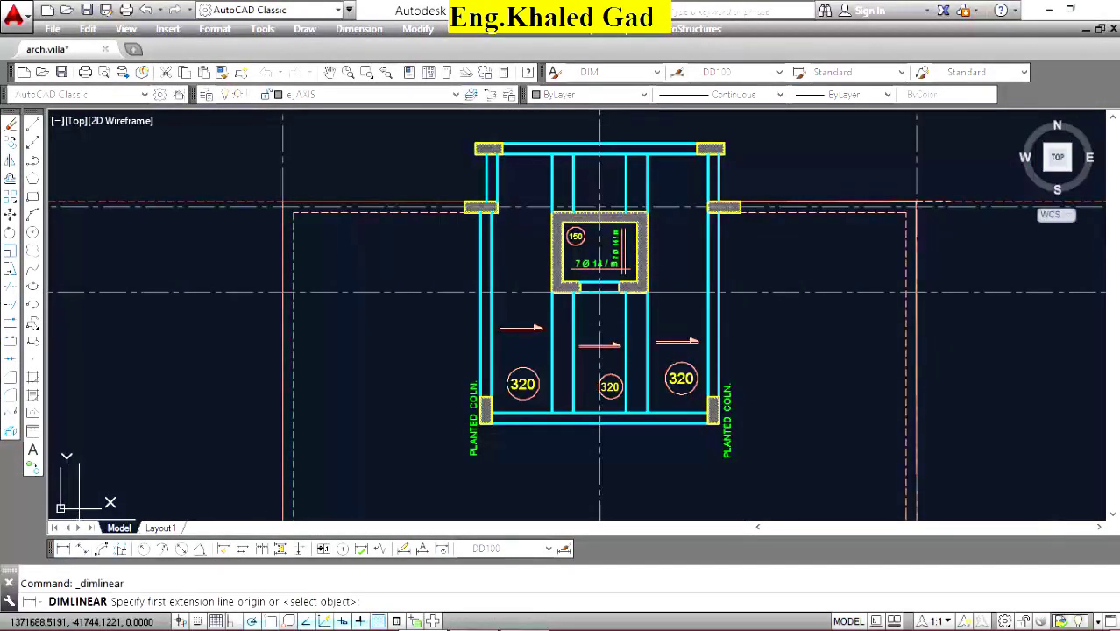
pyautogui.scroll(3, 620, 418)
pyautogui.click(448, 401)
pyautogui.click(502, 402)
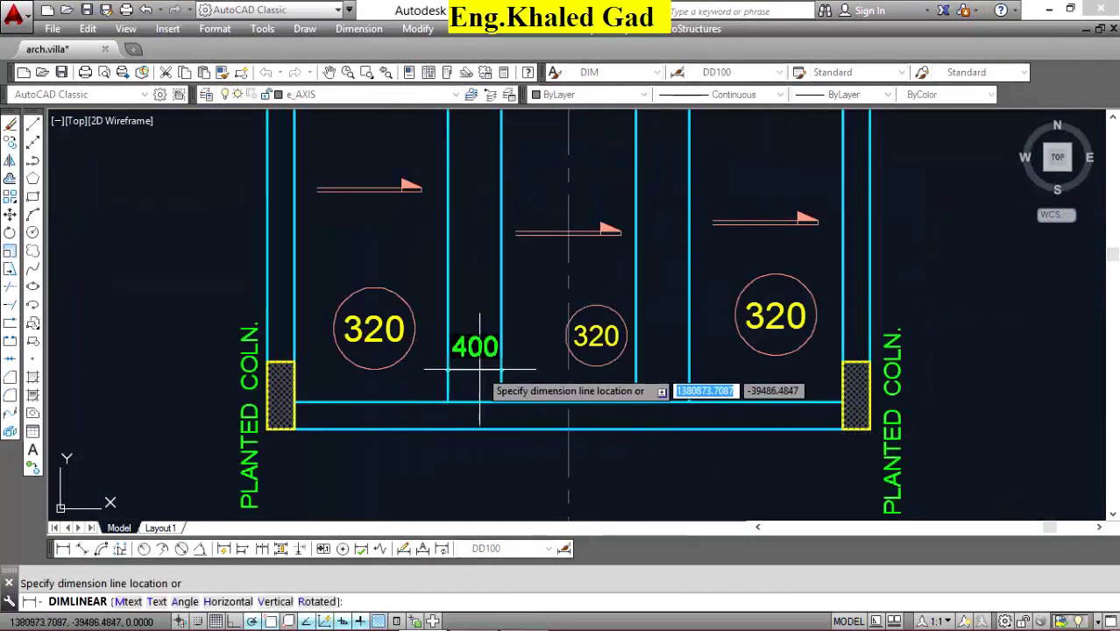
pyautogui.click(474, 361)
pyautogui.rightClick(538, 284)
pyautogui.click(582, 294)
pyautogui.click(635, 401)
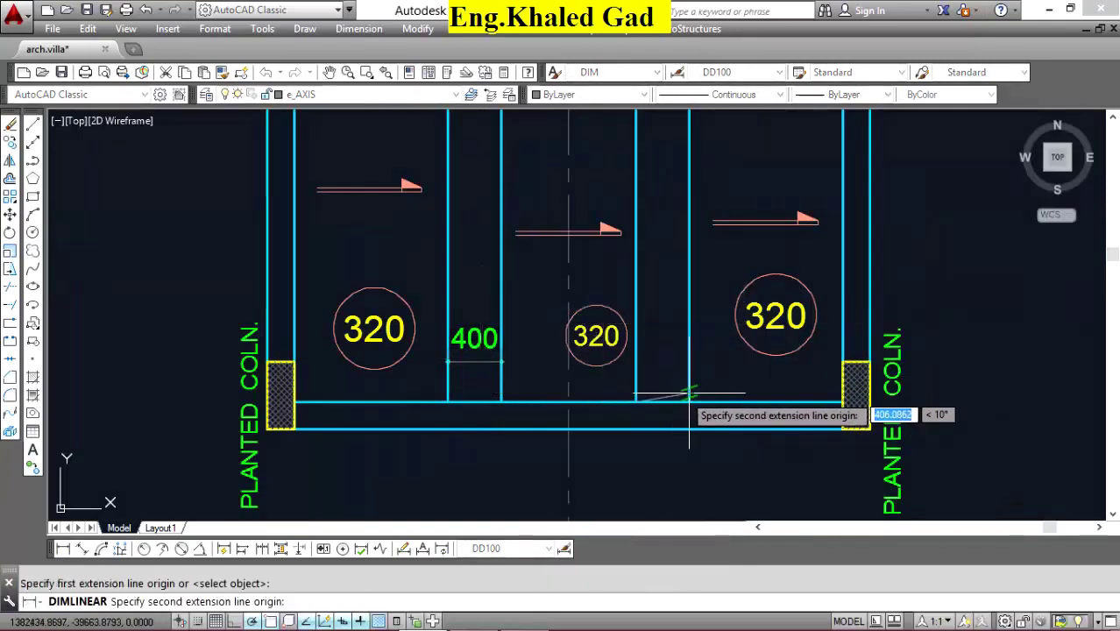
pyautogui.click(689, 401)
pyautogui.scroll(3, 672, 374)
pyautogui.click(669, 375)
# Add an 800 linear dimension across the wider stair-core beam.
pyautogui.scroll(-5, 653, 289)
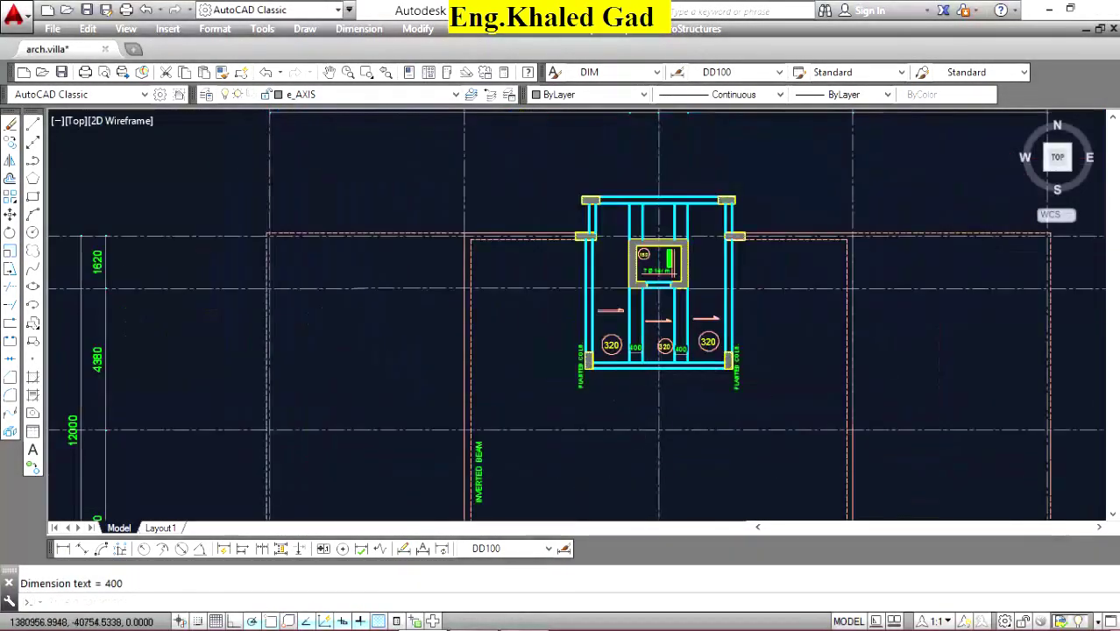
pyautogui.scroll(-3, 648, 289)
pyautogui.scroll(4, 644, 293)
pyautogui.scroll(3, 644, 293)
pyautogui.scroll(2, 642, 281)
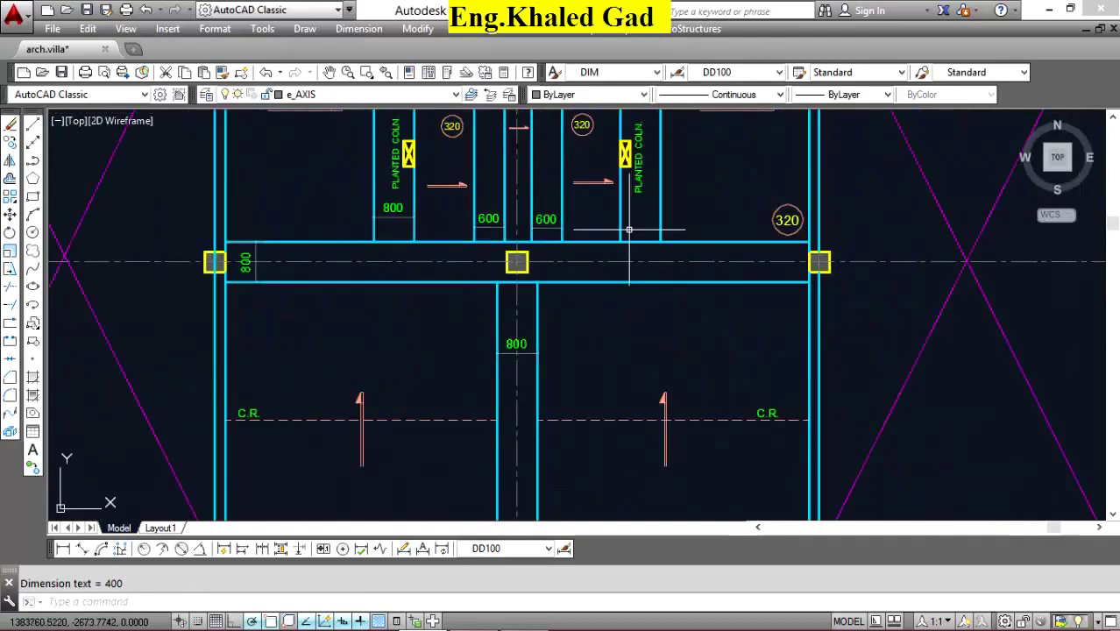
pyautogui.scroll(-3, 641, 272)
pyautogui.scroll(4, 640, 262)
pyautogui.rightClick(641, 229)
pyautogui.click(683, 232)
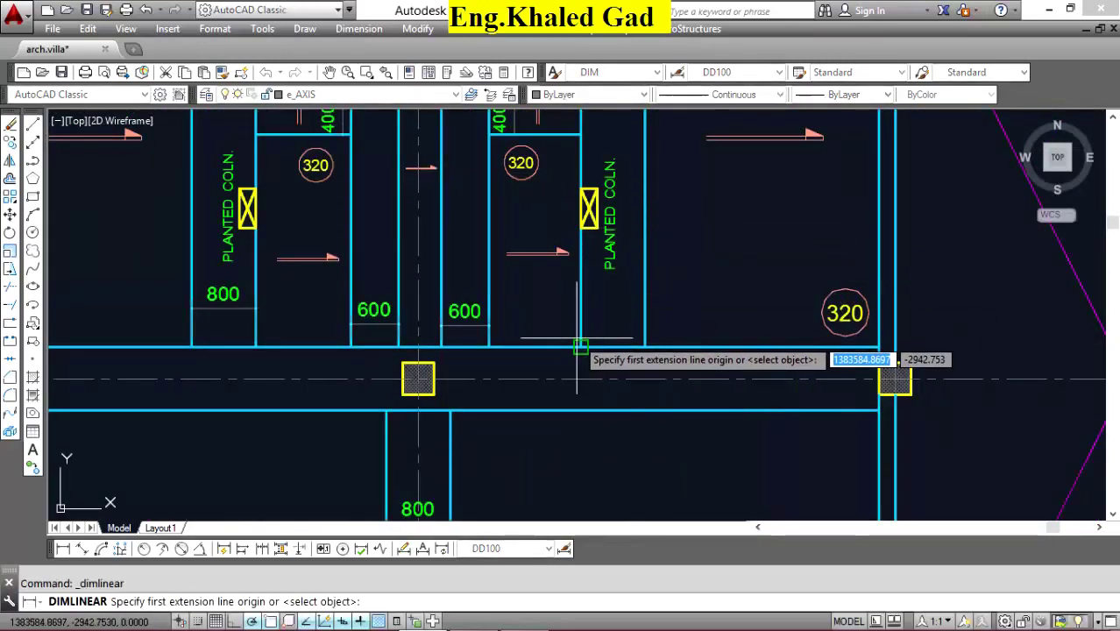
pyautogui.click(580, 346)
pyautogui.click(644, 346)
pyautogui.scroll(3, 636, 340)
pyautogui.click(595, 303)
pyautogui.scroll(-2, 596, 302)
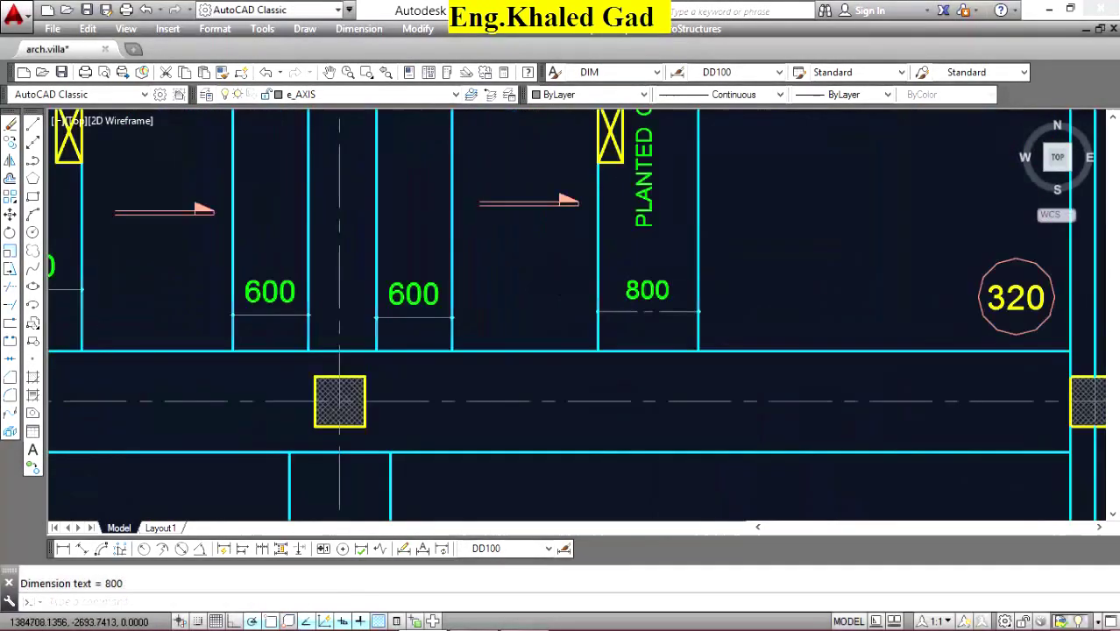
pyautogui.scroll(-2, 596, 302)
pyautogui.scroll(3, 613, 298)
pyautogui.scroll(-3, 613, 368)
pyautogui.scroll(-3, 435, 295)
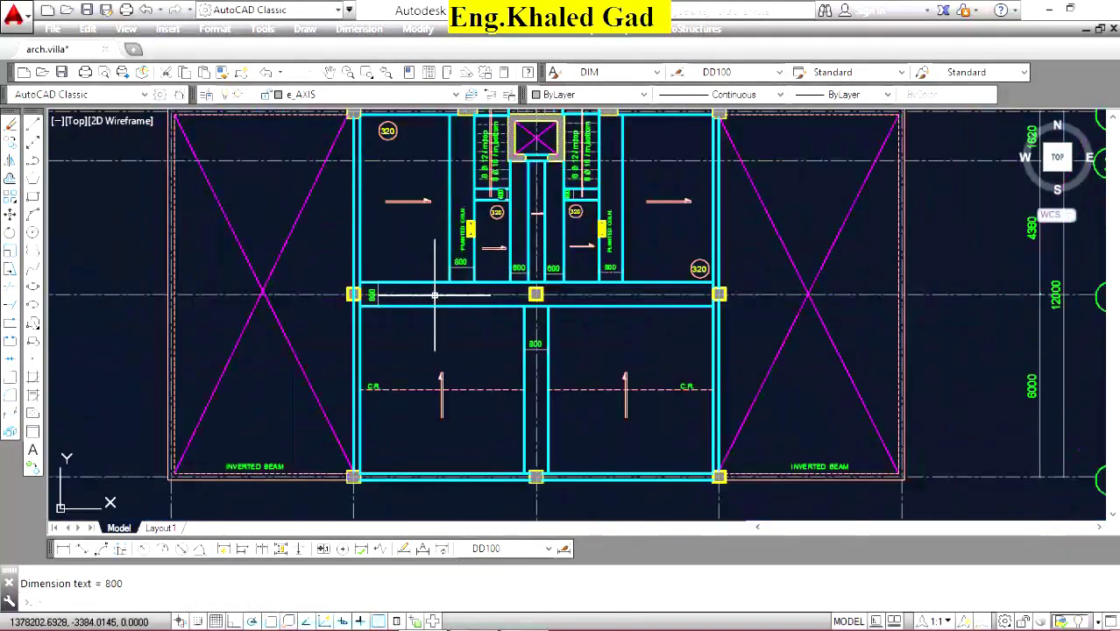
pyautogui.scroll(5, 530, 270)
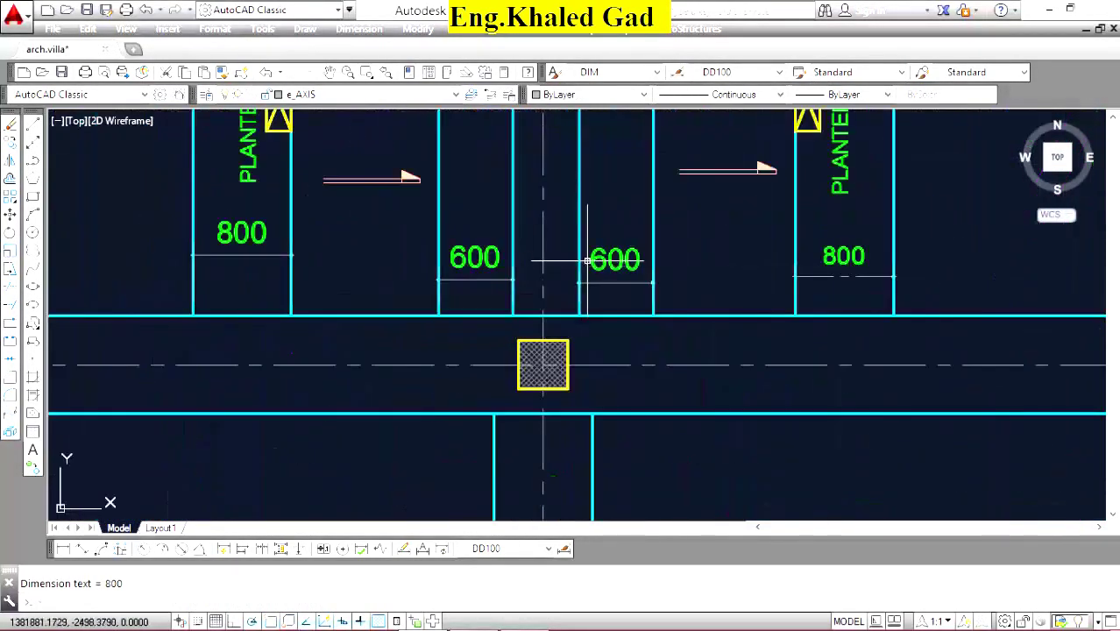
# Match the first 400 dimension to the existing 600 dimension's text size and style.
pyautogui.click(241, 77)
pyautogui.click(760, 249)
pyautogui.scroll(-5, 632, 223)
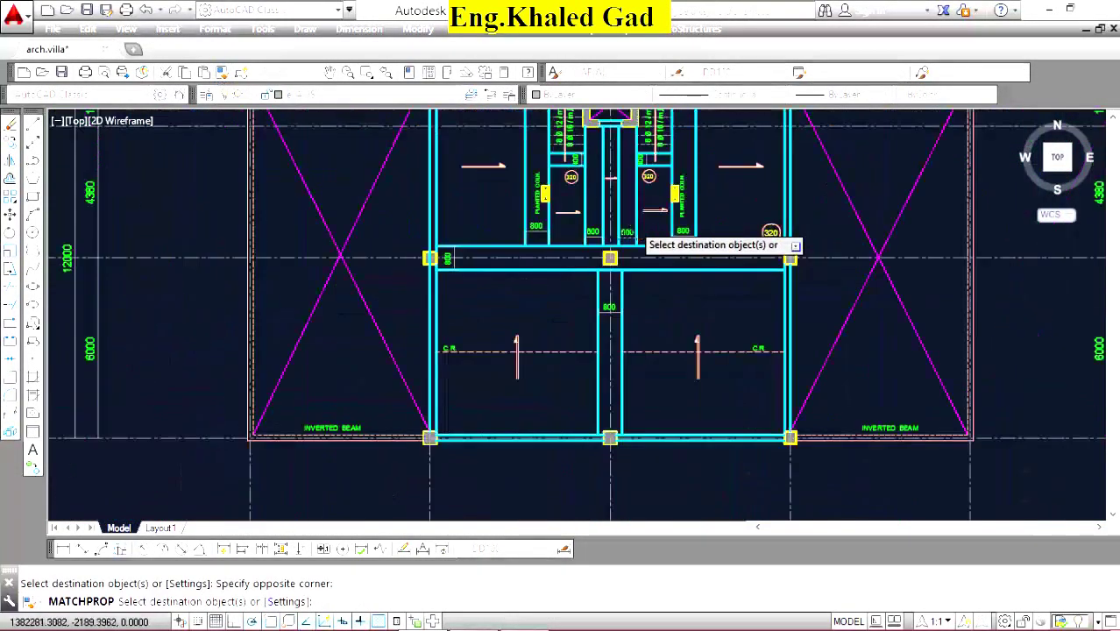
pyautogui.scroll(-3, 632, 223)
pyautogui.scroll(5, 645, 421)
pyautogui.scroll(3, 710, 415)
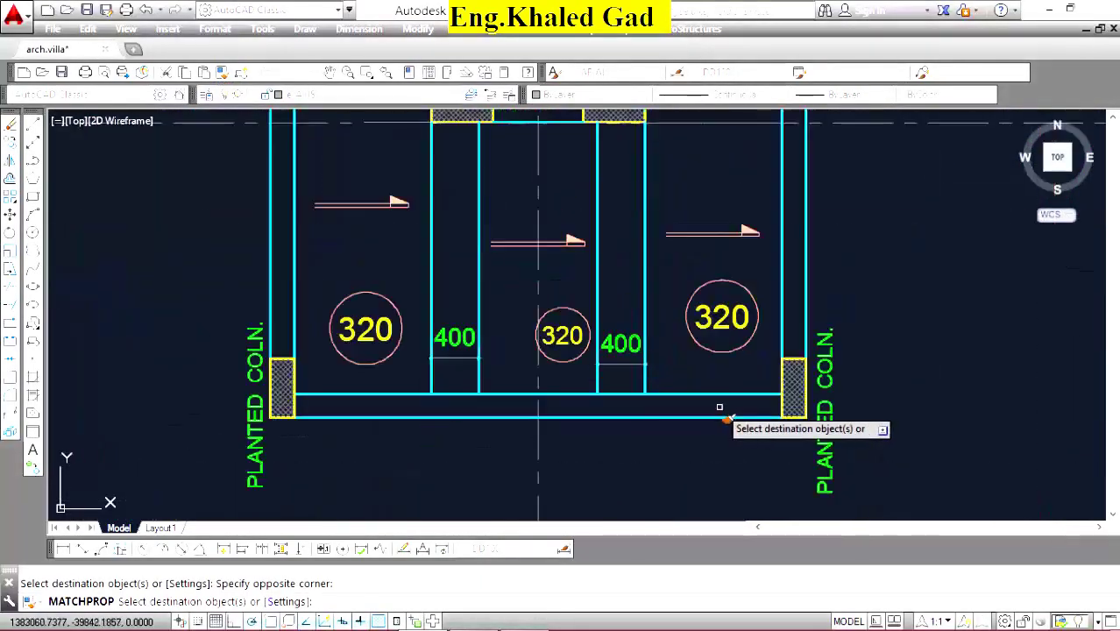
pyautogui.scroll(4, 455, 327)
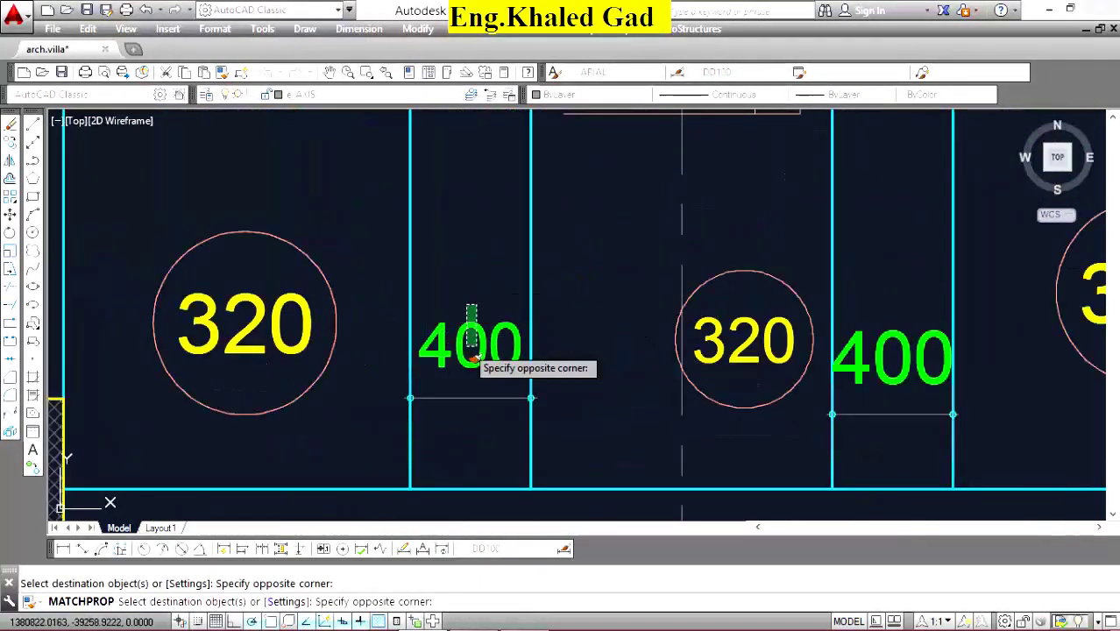
pyautogui.click(474, 358)
pyautogui.scroll(-5, 543, 274)
pyautogui.scroll(-2, 604, 307)
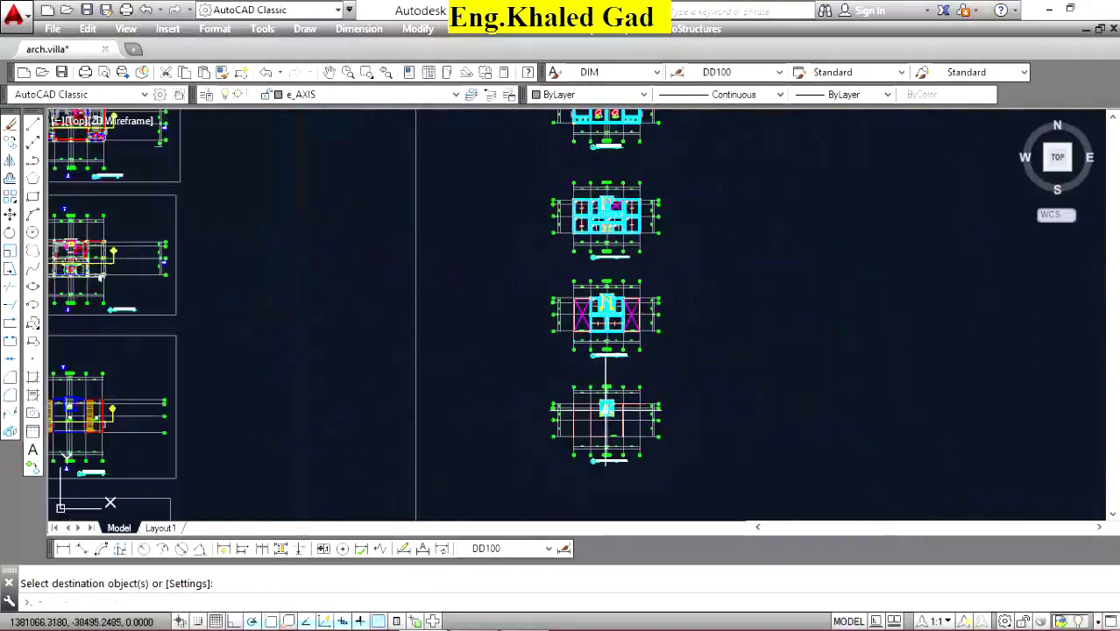
pyautogui.scroll(4, 596, 246)
pyautogui.scroll(6, 622, 155)
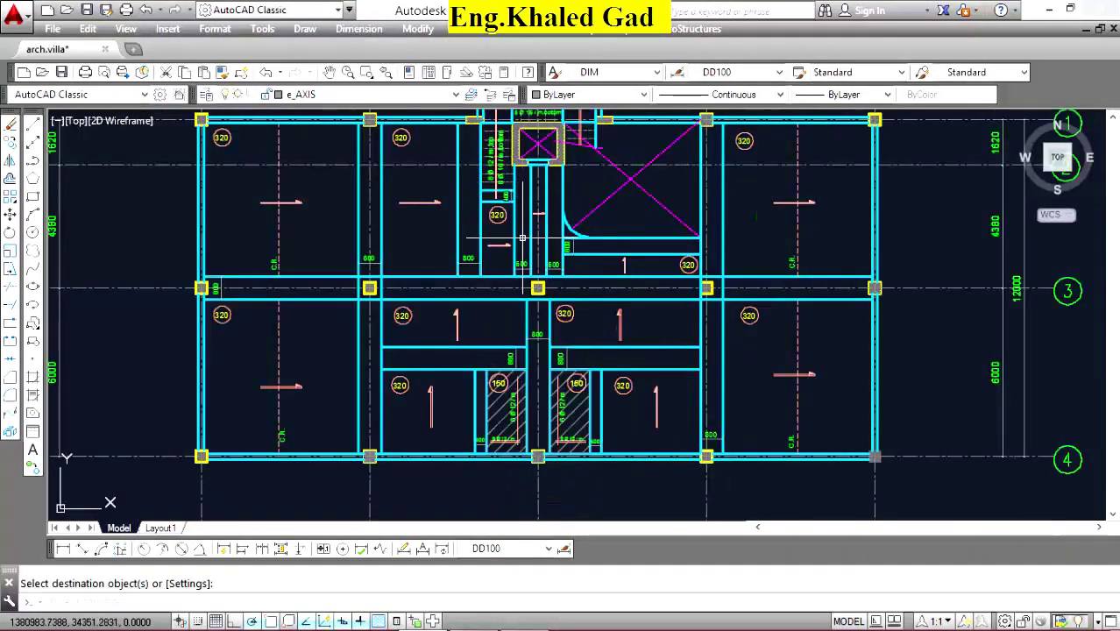
pyautogui.scroll(4, 572, 259)
pyautogui.scroll(-4, 572, 255)
pyautogui.scroll(5, 605, 407)
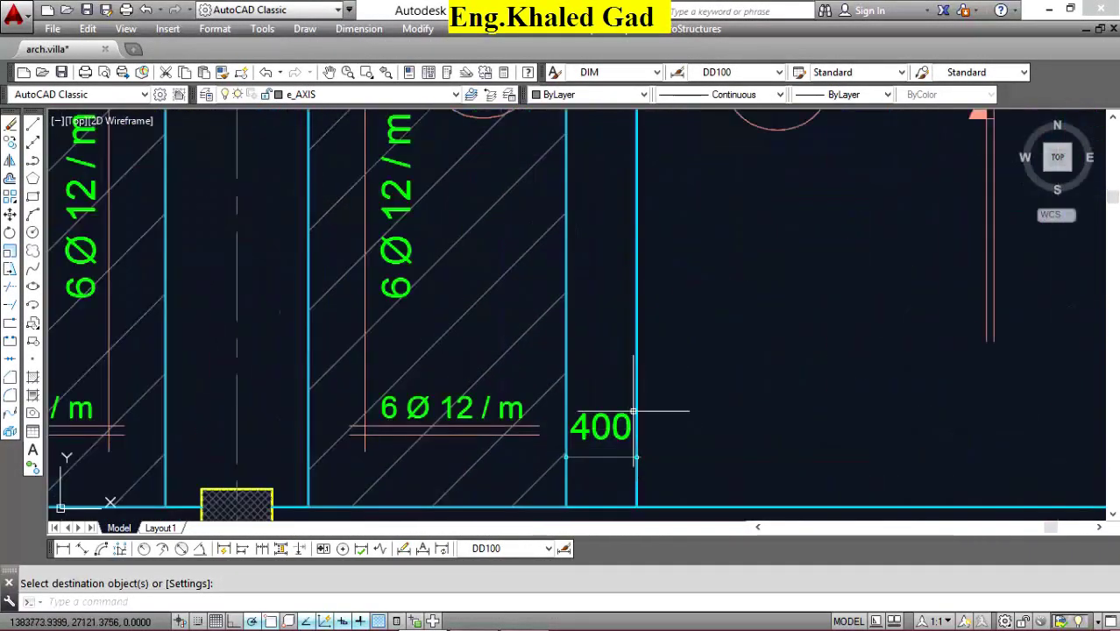
pyautogui.click(605, 333)
# Apply the restyled 400 dimension's properties to the other 400 dimension.
pyautogui.rightClick(613, 212)
pyautogui.click(650, 215)
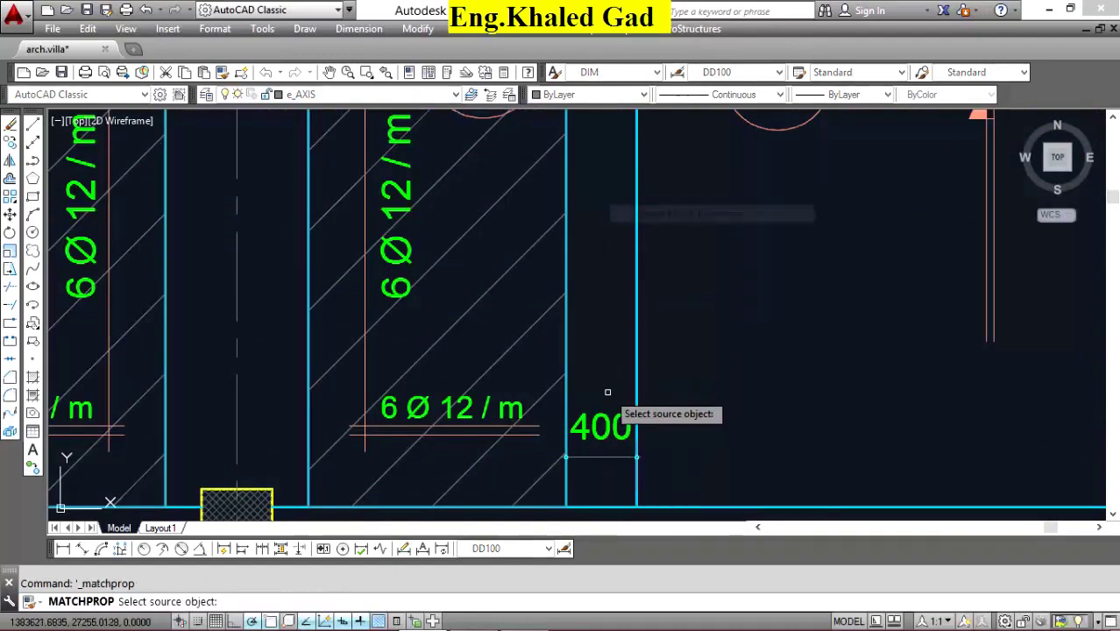
pyautogui.click(602, 412)
pyautogui.scroll(-5, 714, 200)
pyautogui.scroll(-2, 701, 280)
pyautogui.scroll(3, 736, 316)
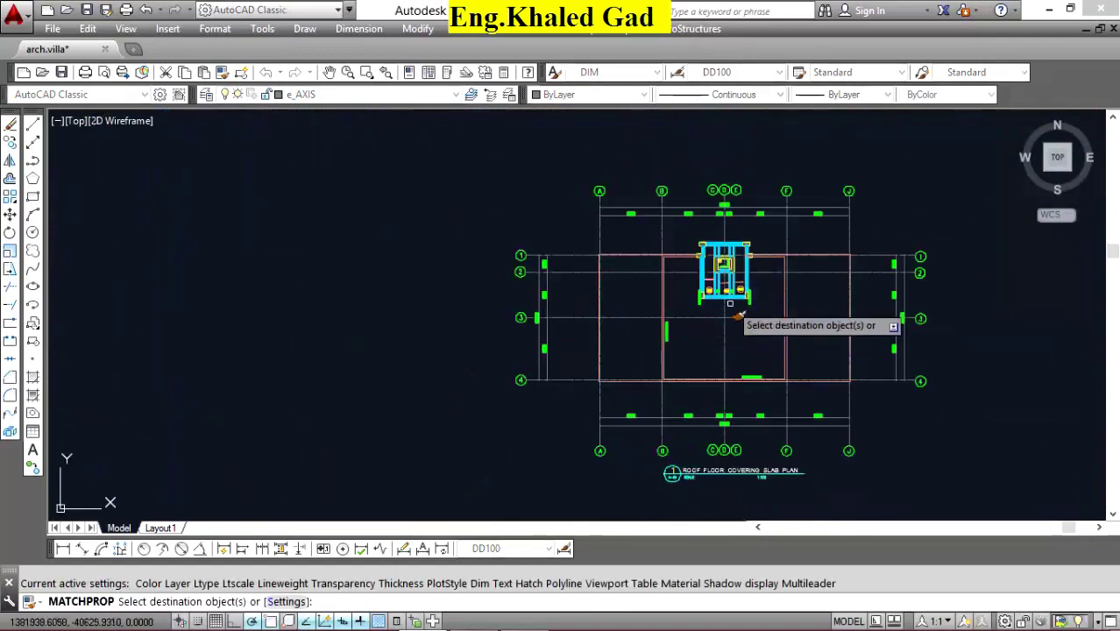
pyautogui.scroll(3, 634, 319)
pyautogui.scroll(5, 613, 323)
pyautogui.click(824, 242)
pyautogui.scroll(-2, 823, 281)
pyautogui.click(840, 320)
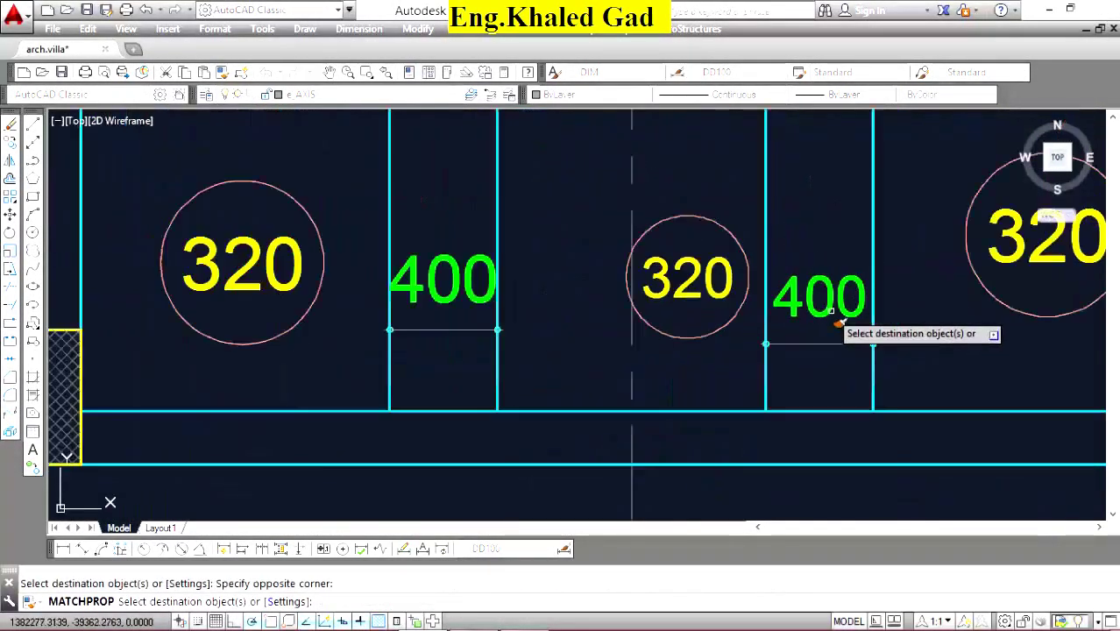
pyautogui.scroll(4, 611, 286)
pyautogui.rightClick(552, 218)
pyautogui.click(574, 221)
pyautogui.scroll(-5, 578, 333)
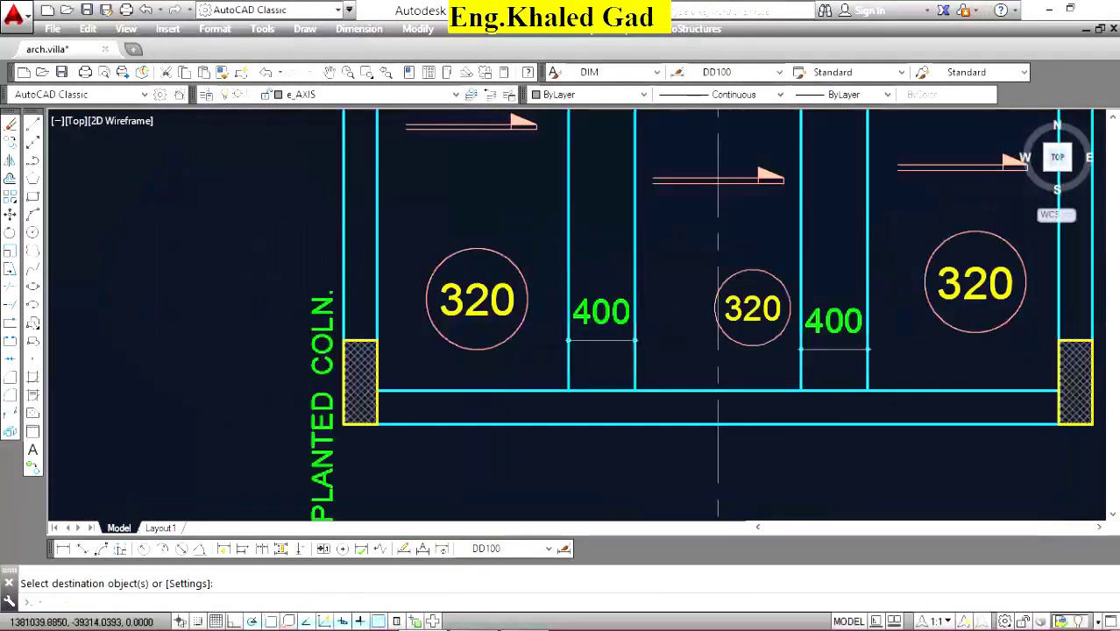
pyautogui.scroll(-2, 594, 357)
pyautogui.scroll(-5, 594, 357)
pyautogui.scroll(5, 628, 280)
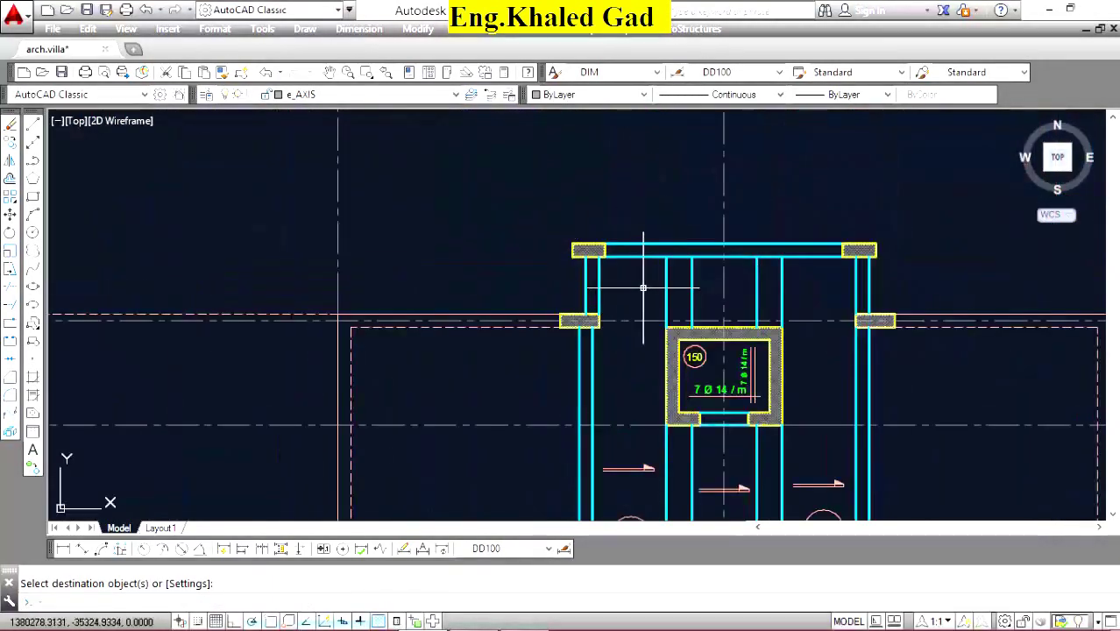
pyautogui.scroll(-2, 644, 286)
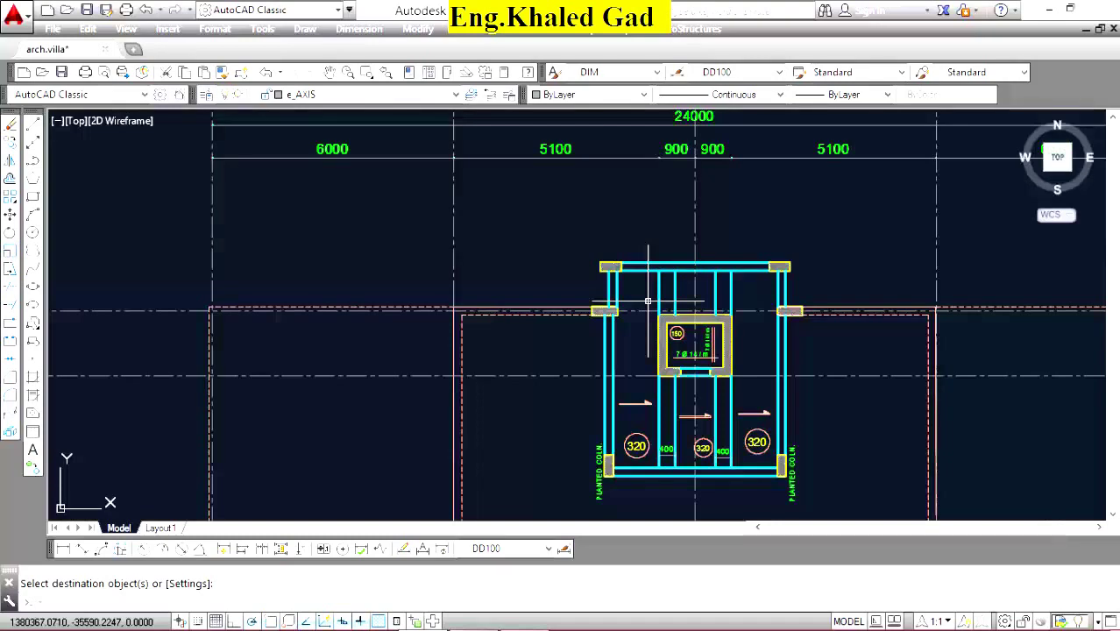
pyautogui.scroll(4, 641, 300)
pyautogui.scroll(-5, 642, 312)
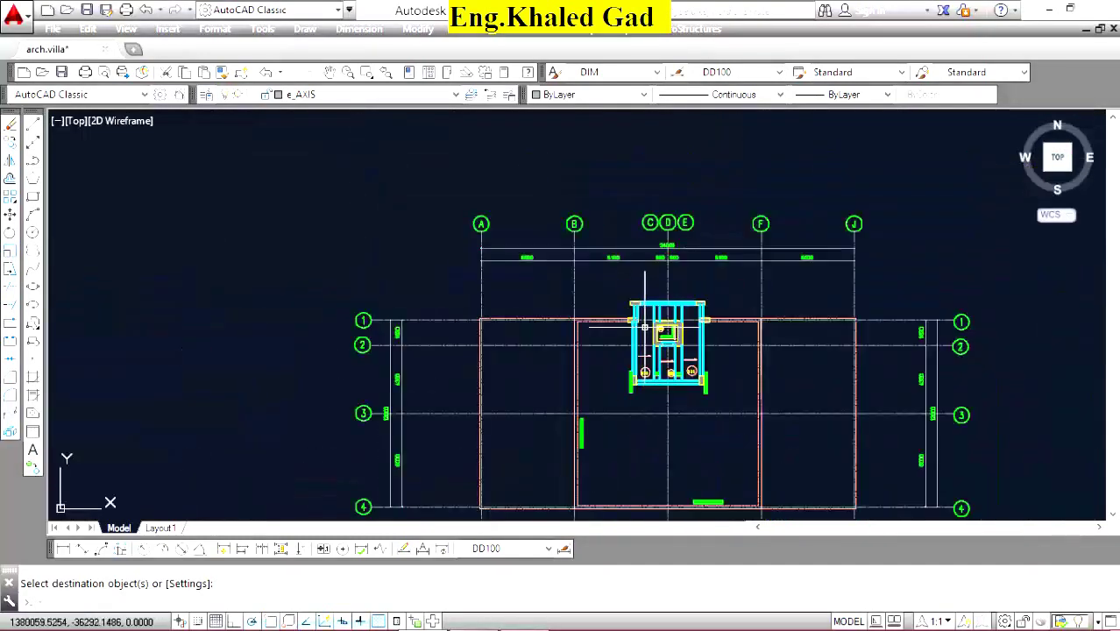
pyautogui.scroll(5, 630, 334)
pyautogui.scroll(-4, 645, 230)
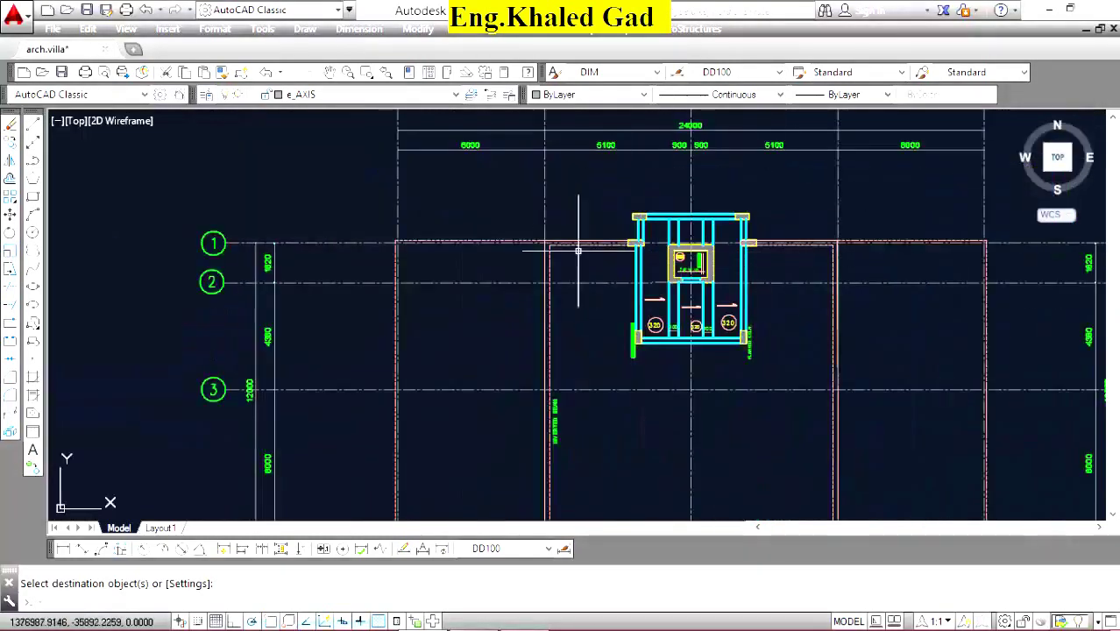
pyautogui.scroll(5, 692, 242)
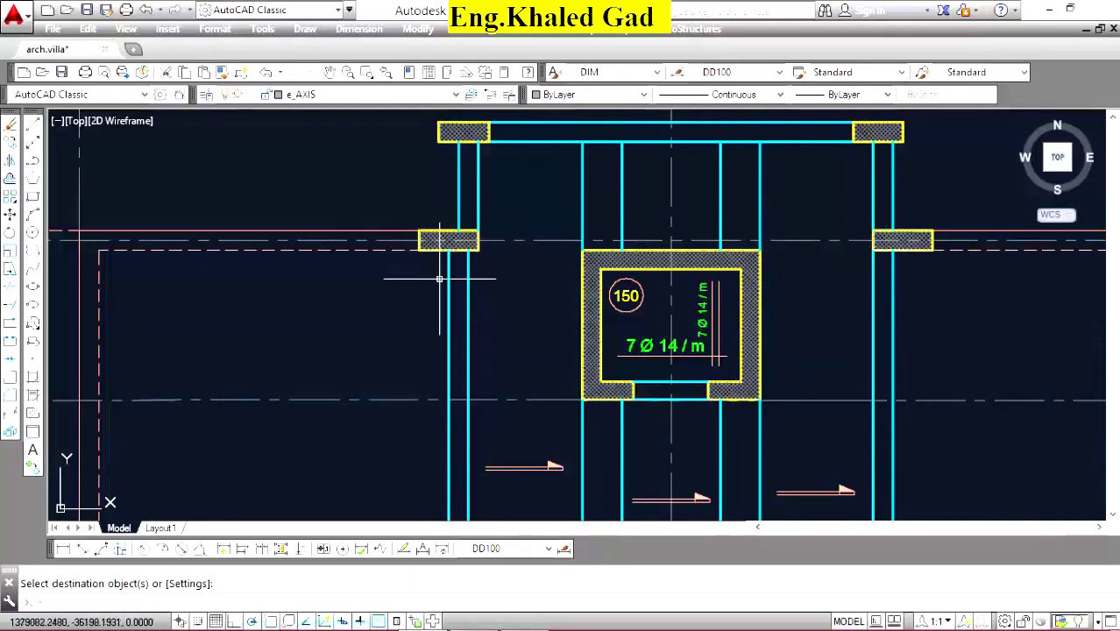
pyautogui.scroll(5, 473, 224)
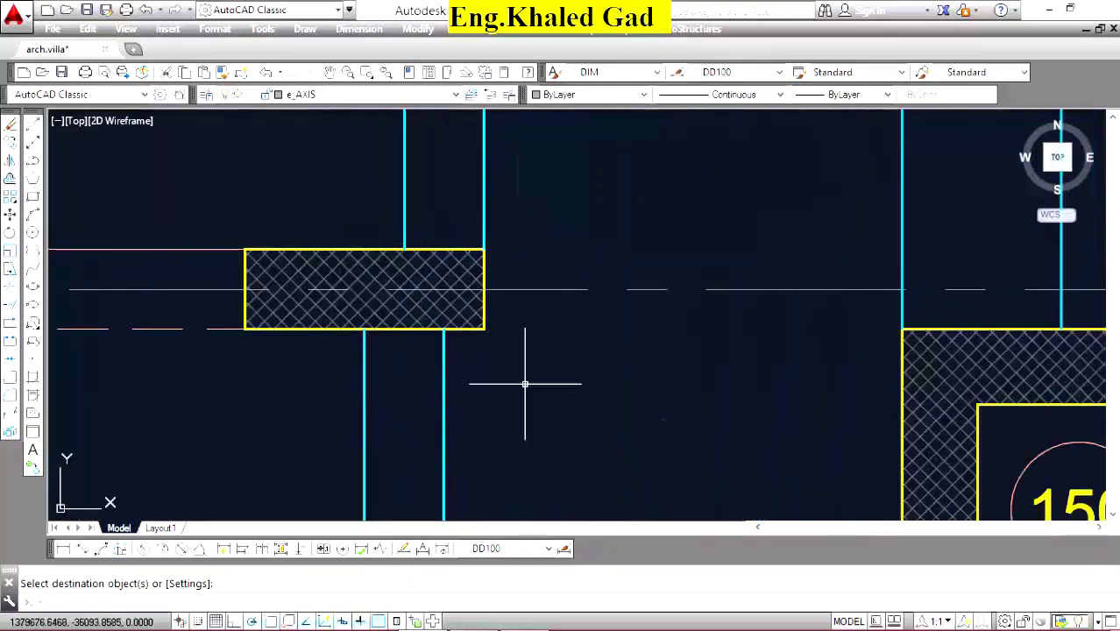
pyautogui.scroll(-5, 568, 250)
pyautogui.scroll(6, 554, 267)
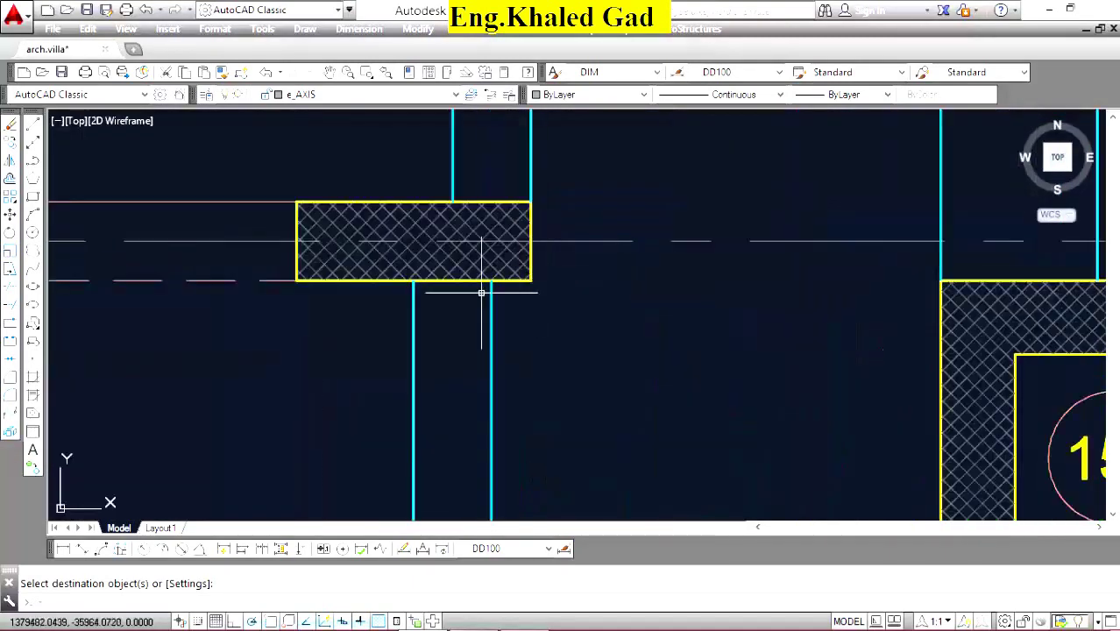
pyautogui.scroll(-6, 569, 197)
pyautogui.scroll(-3, 680, 233)
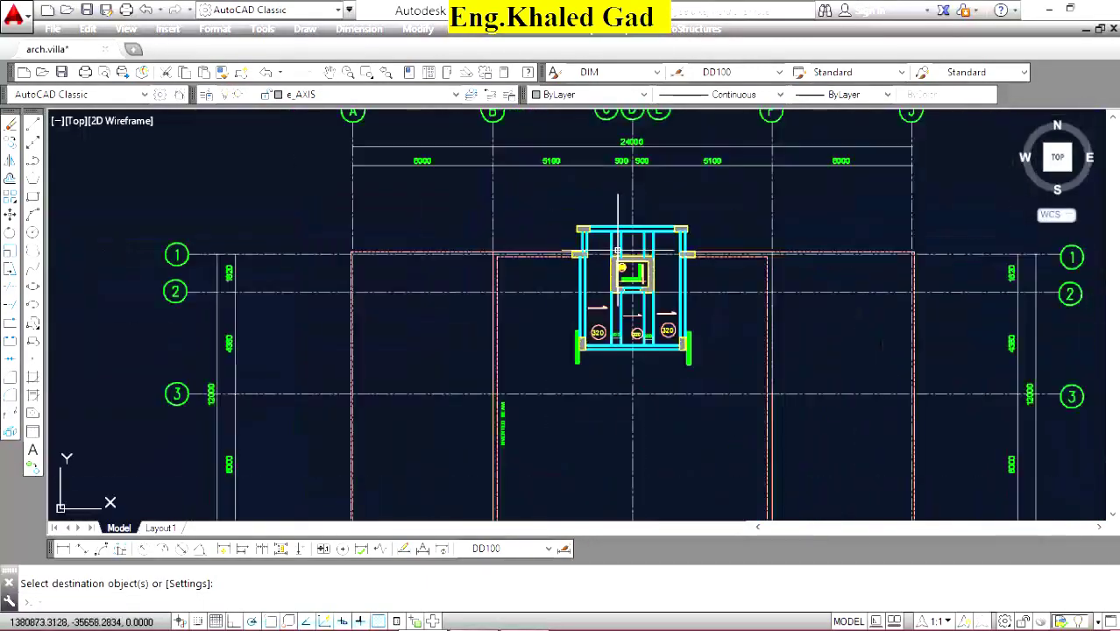
pyautogui.scroll(-3, 666, 263)
pyautogui.scroll(-4, 611, 400)
pyautogui.scroll(-2, 611, 400)
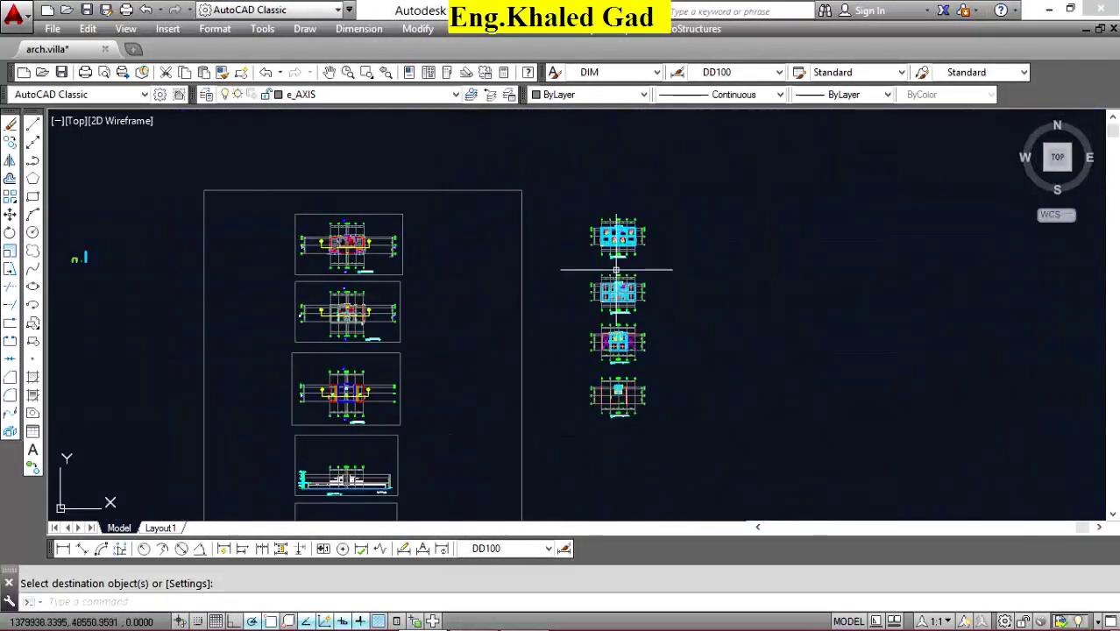
pyautogui.scroll(6, 613, 246)
pyautogui.scroll(1, 604, 228)
pyautogui.scroll(-4, 619, 202)
pyautogui.scroll(-4, 619, 200)
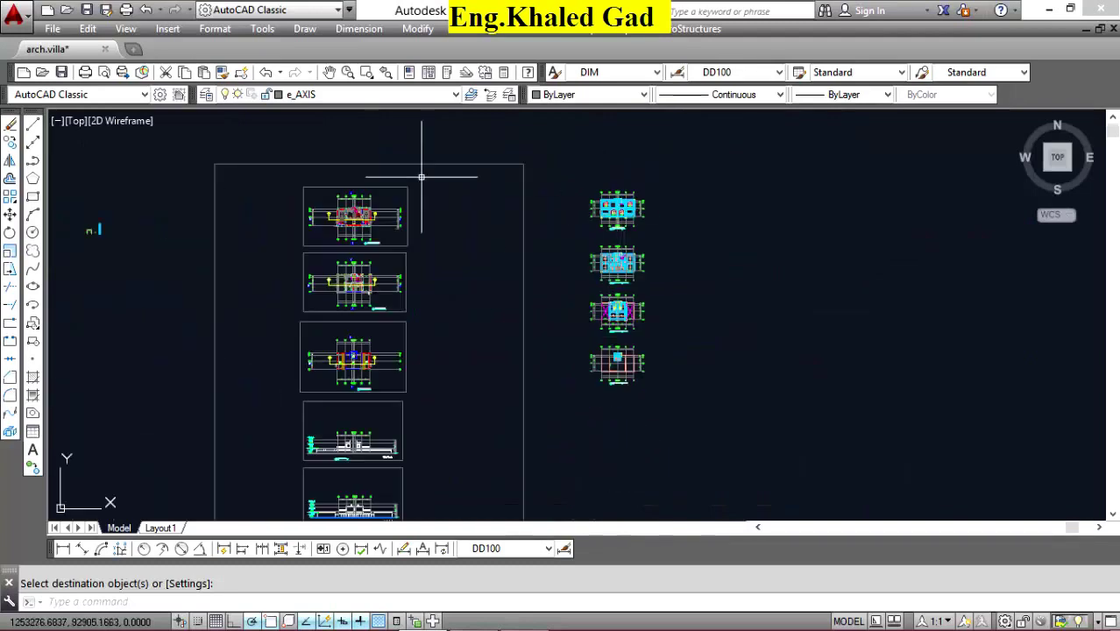
# Purge all unused blocks and unreferenced named items from the villa drawing with Purge All.
pyautogui.click(53, 28)
pyautogui.moveTo(134, 494)
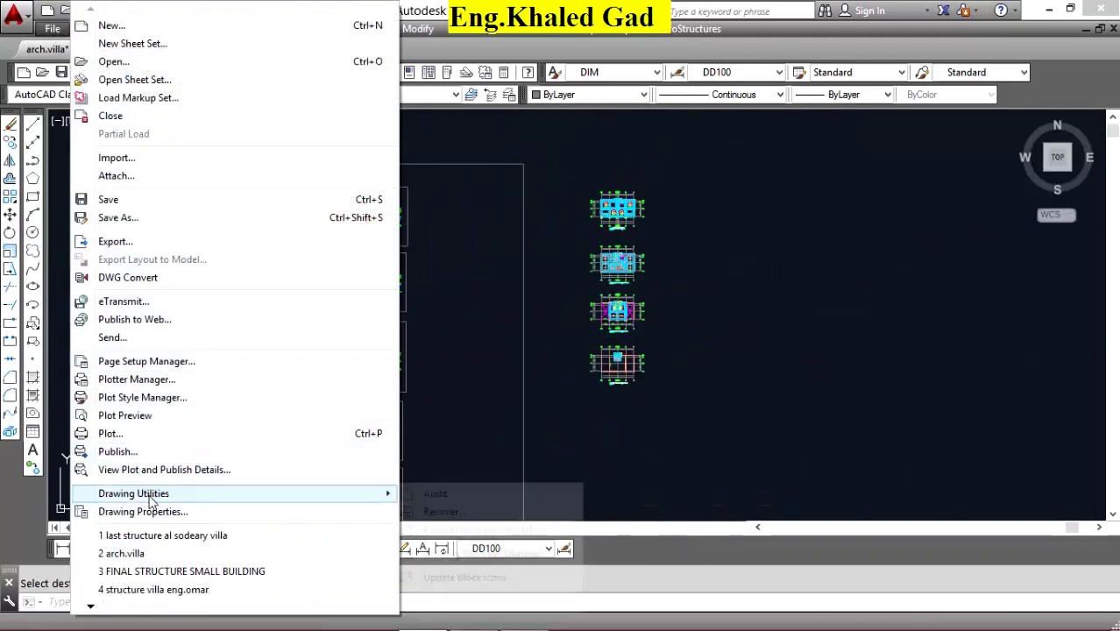
pyautogui.click(429, 601)
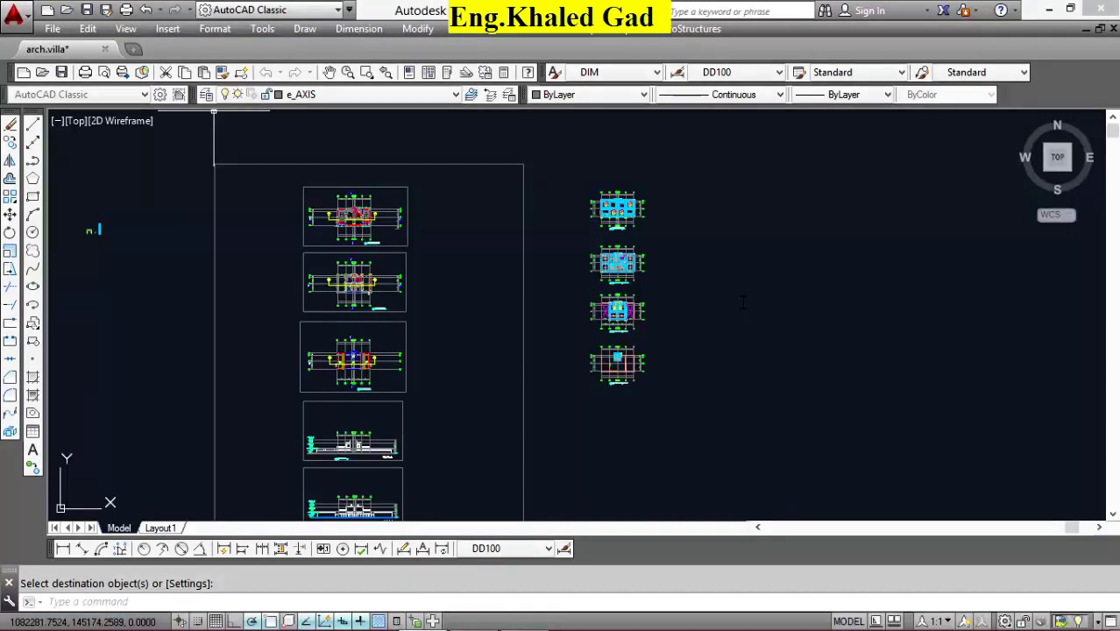
pyautogui.click(832, 434)
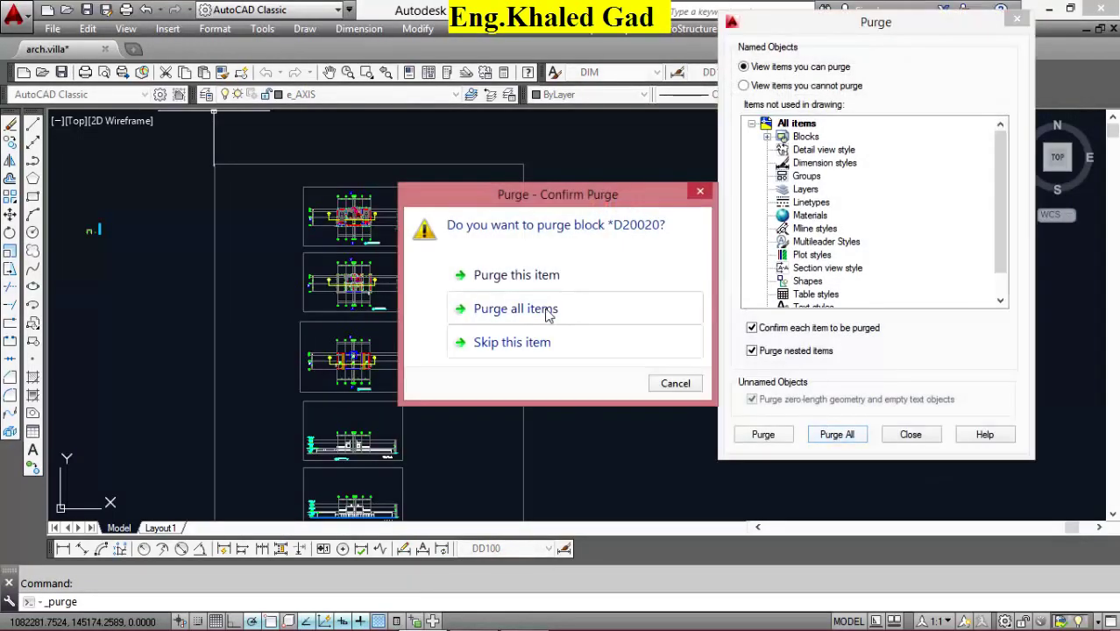
pyautogui.click(548, 316)
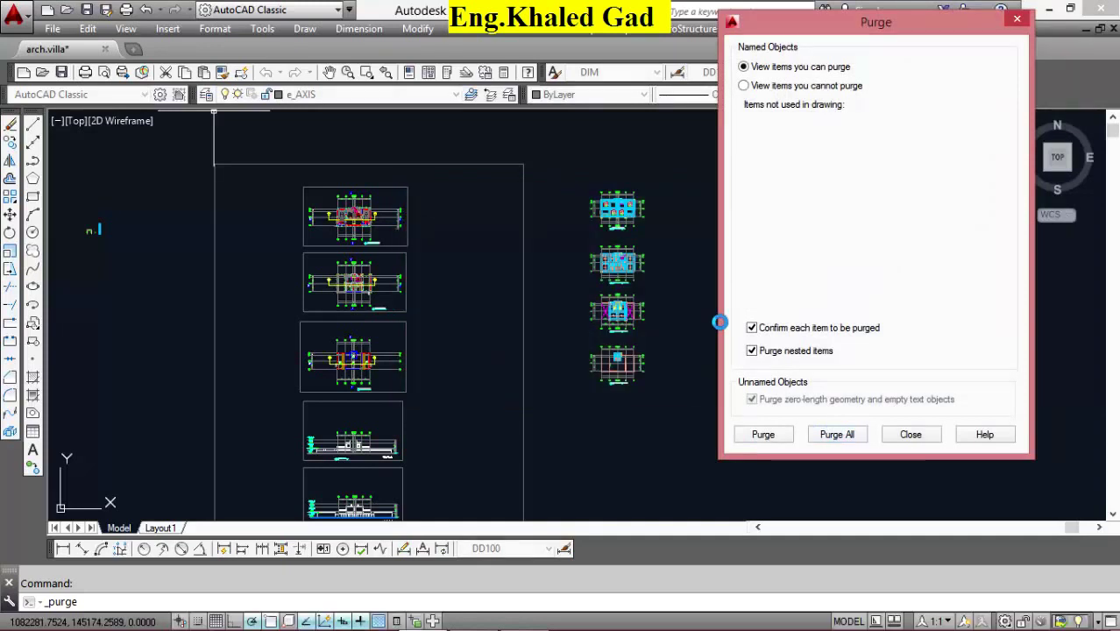
pyautogui.click(911, 435)
pyautogui.scroll(-4, 745, 280)
pyautogui.scroll(4, 695, 293)
# Erase the fifteen stray objects left of the sheet frames using a crossing window.
pyautogui.scroll(2, 490, 254)
pyautogui.click(455, 219)
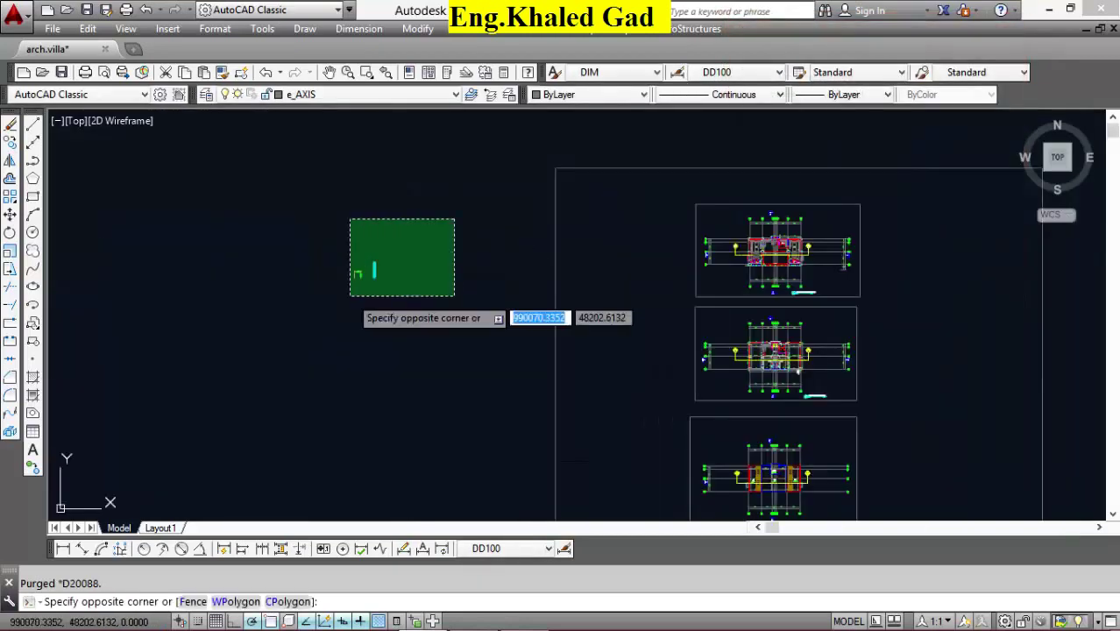
pyautogui.click(350, 296)
pyautogui.click(9, 127)
# Zoom around the four slab plans to confirm they are intact and begin selecting the stair-core dimensions.
pyautogui.scroll(-5, 518, 252)
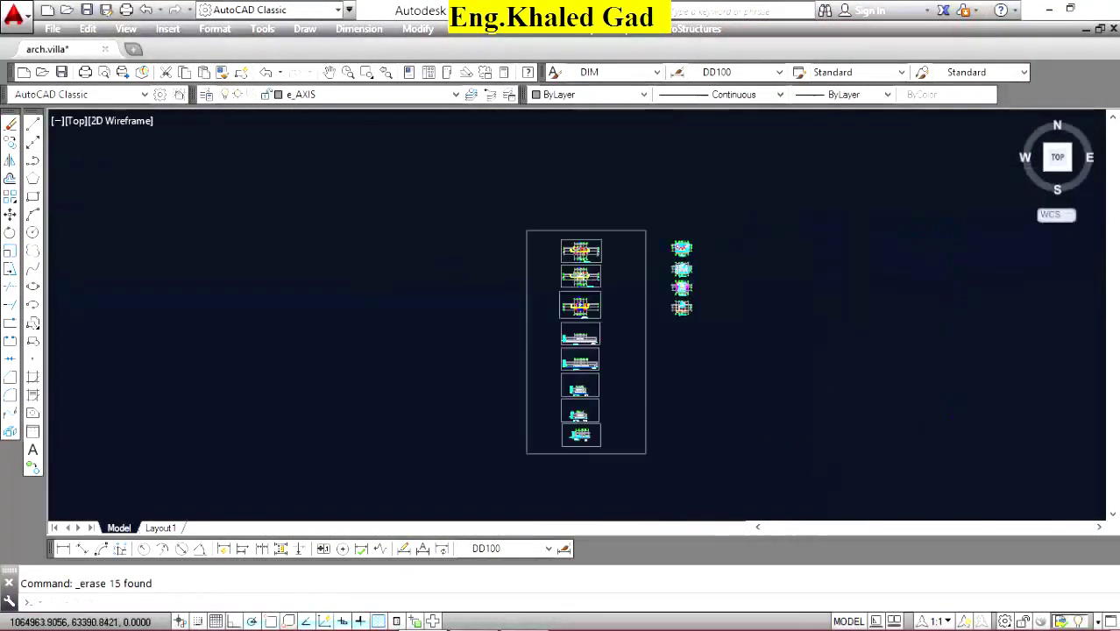
pyautogui.scroll(-2, 519, 253)
pyautogui.scroll(5, 615, 259)
pyautogui.scroll(2, 622, 253)
pyautogui.scroll(-5, 621, 252)
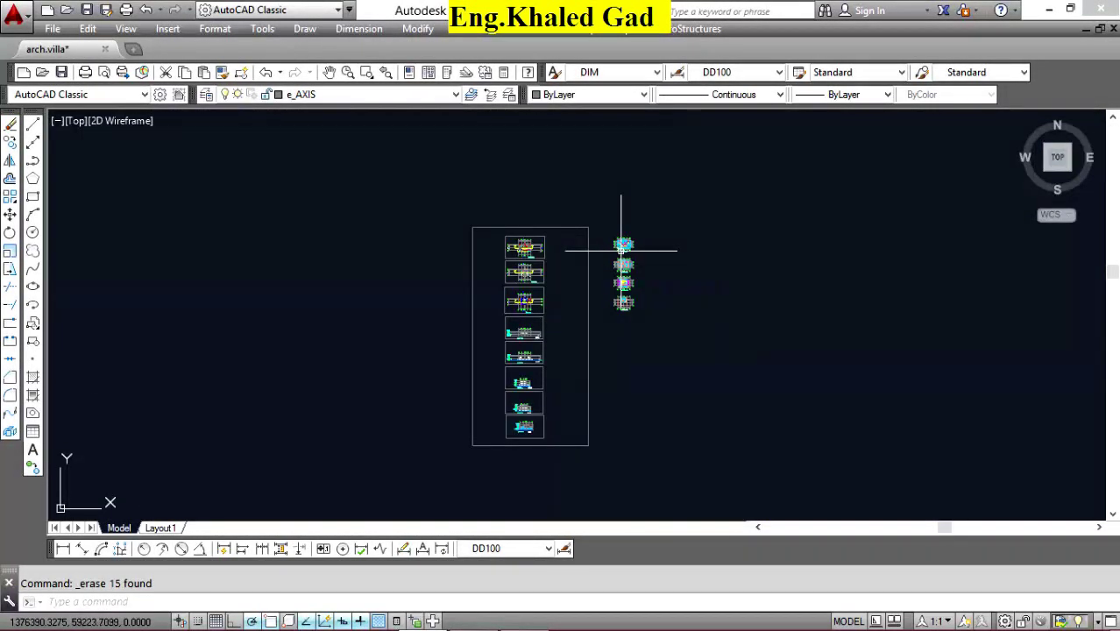
pyautogui.scroll(1, 577, 256)
pyautogui.scroll(2, 591, 255)
pyautogui.scroll(2, 614, 256)
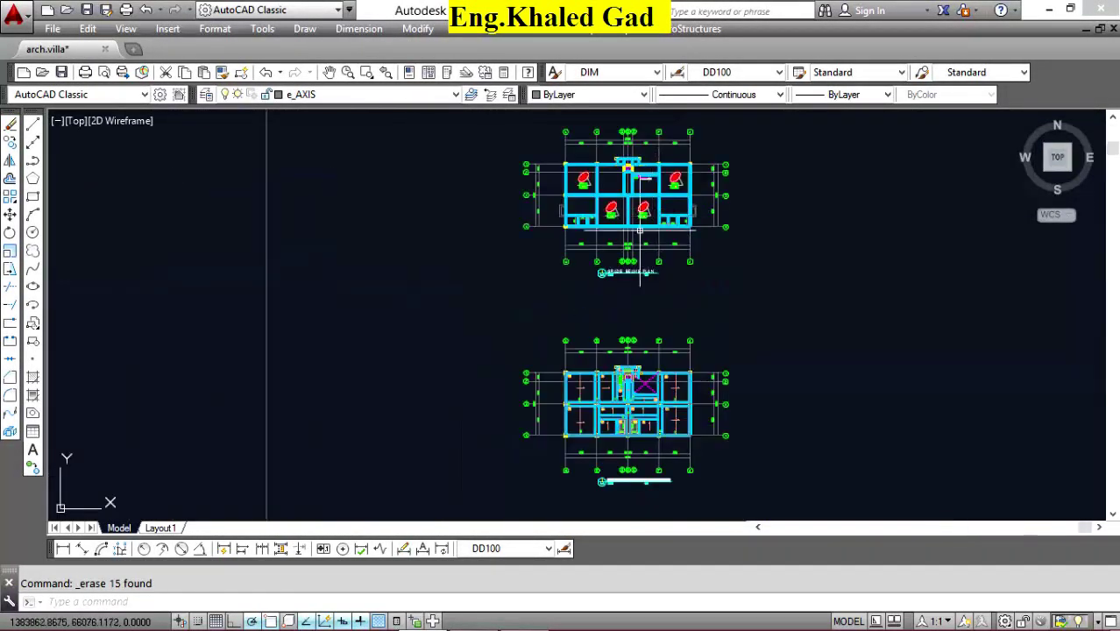
pyautogui.scroll(1, 632, 257)
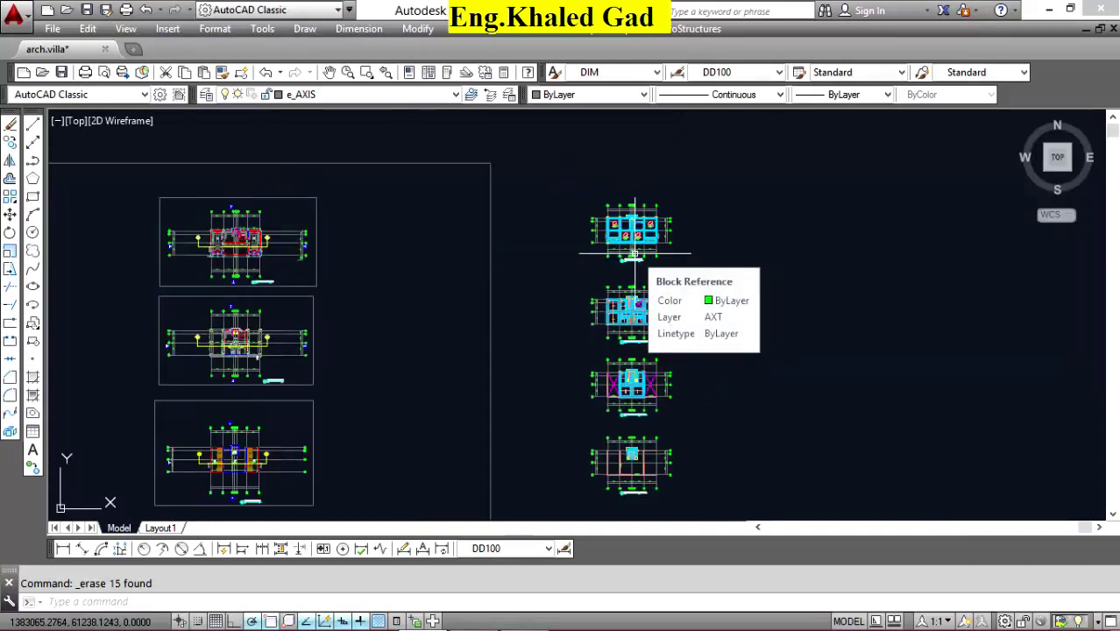
pyautogui.scroll(1, 631, 253)
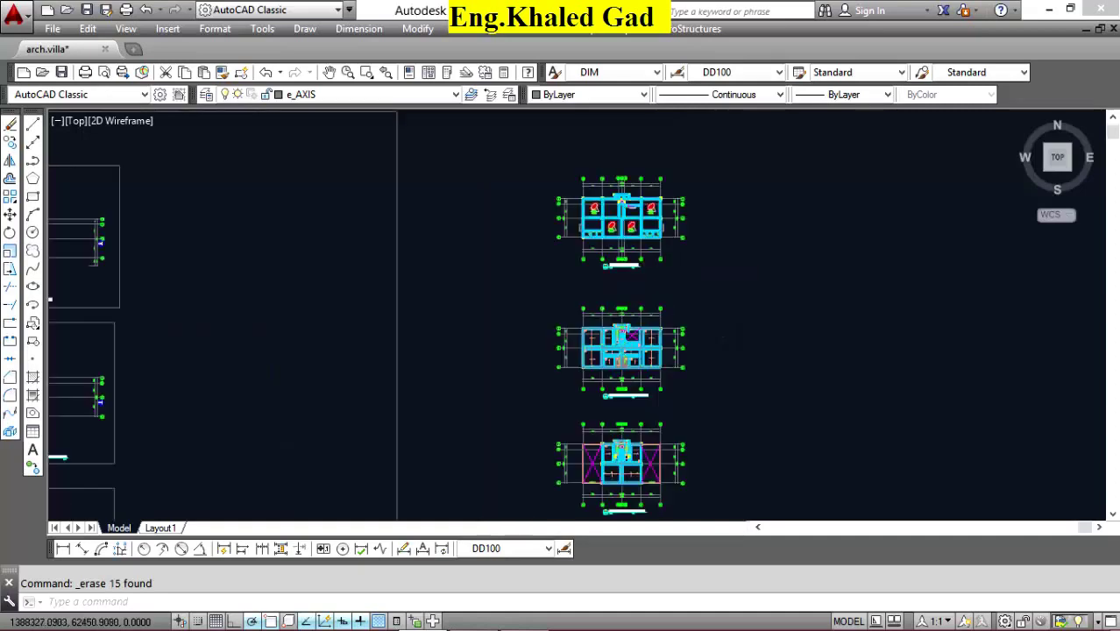
pyautogui.scroll(1, 622, 245)
pyautogui.scroll(1, 613, 238)
pyautogui.scroll(-1, 606, 235)
pyautogui.scroll(-4, 606, 235)
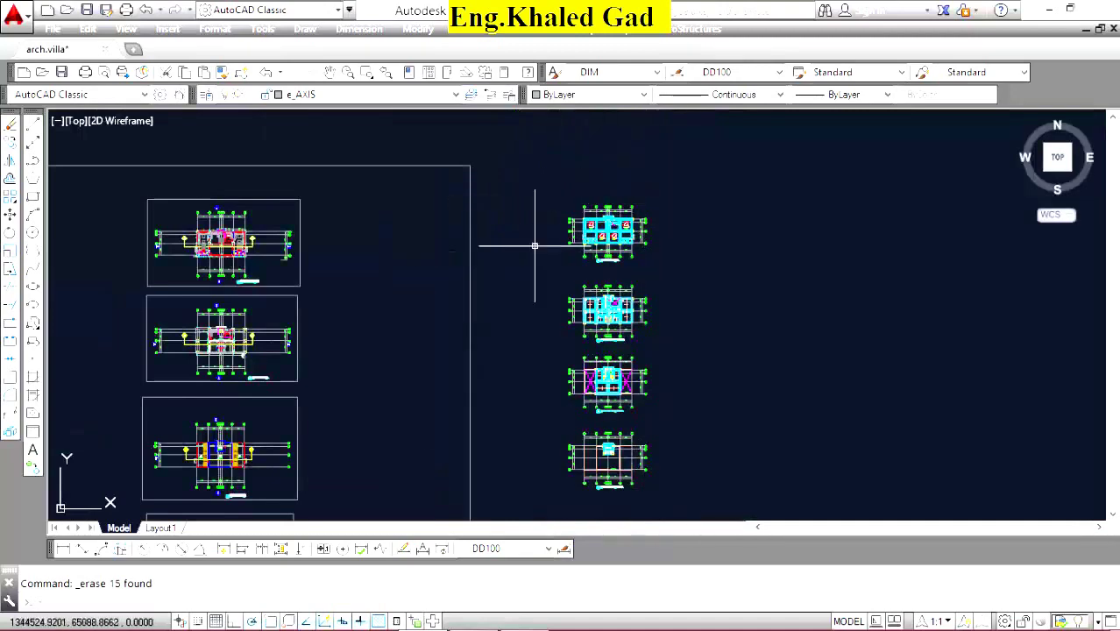
pyautogui.scroll(2, 630, 224)
pyautogui.scroll(4, 614, 219)
pyautogui.scroll(-4, 605, 215)
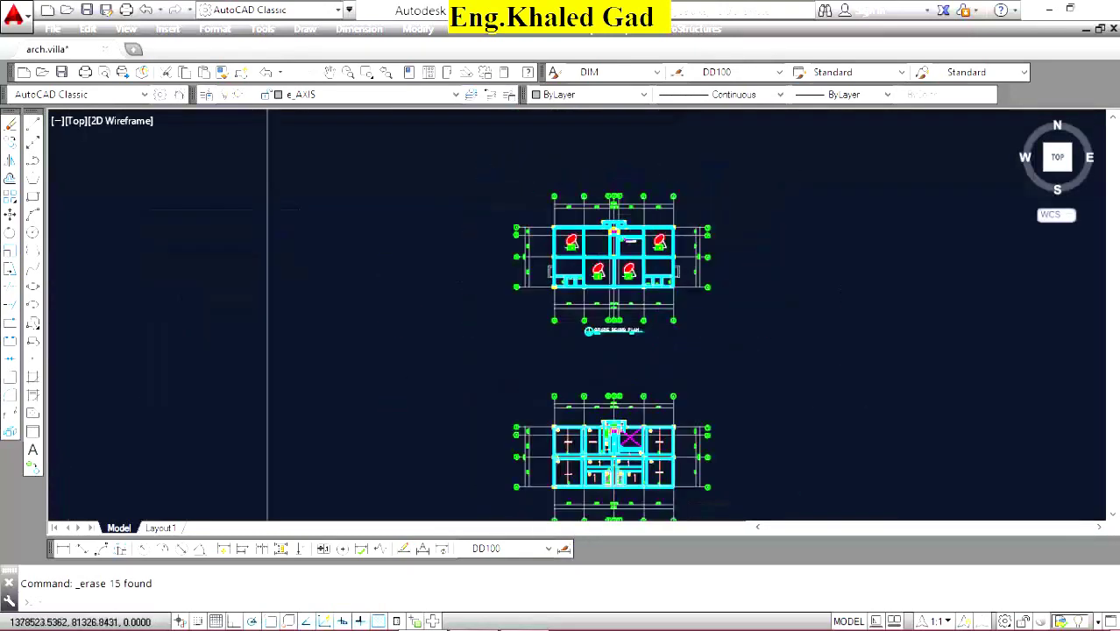
pyautogui.scroll(-2, 600, 213)
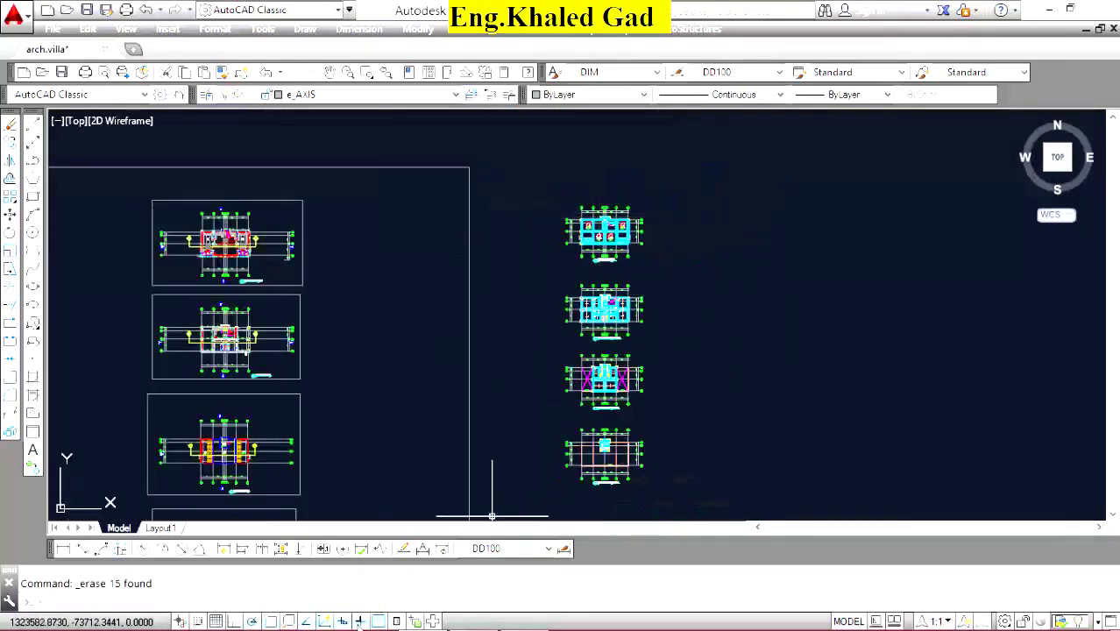
pyautogui.scroll(4, 566, 406)
pyautogui.scroll(3, 619, 358)
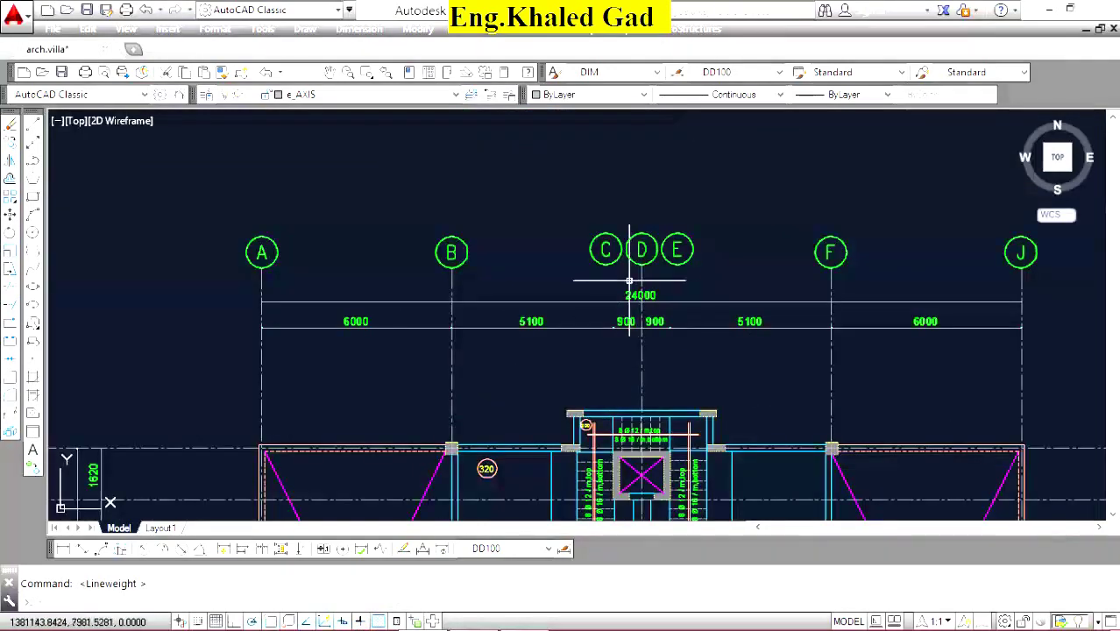
pyautogui.scroll(-5, 617, 294)
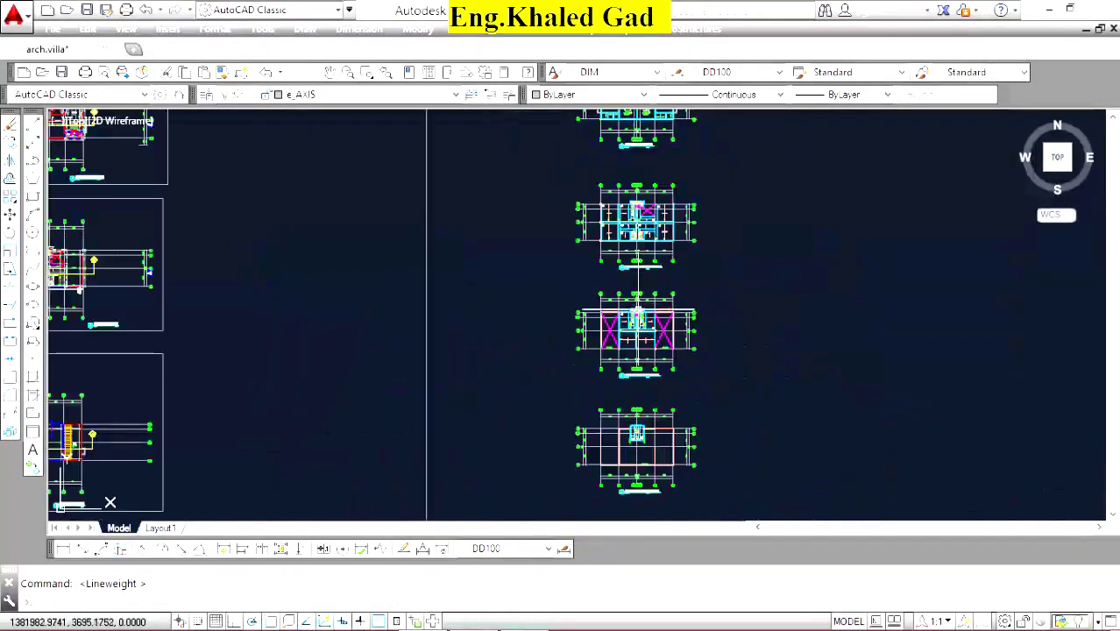
pyautogui.scroll(3, 617, 293)
pyautogui.scroll(2, 617, 293)
pyautogui.scroll(-4, 617, 293)
pyautogui.scroll(-2, 617, 293)
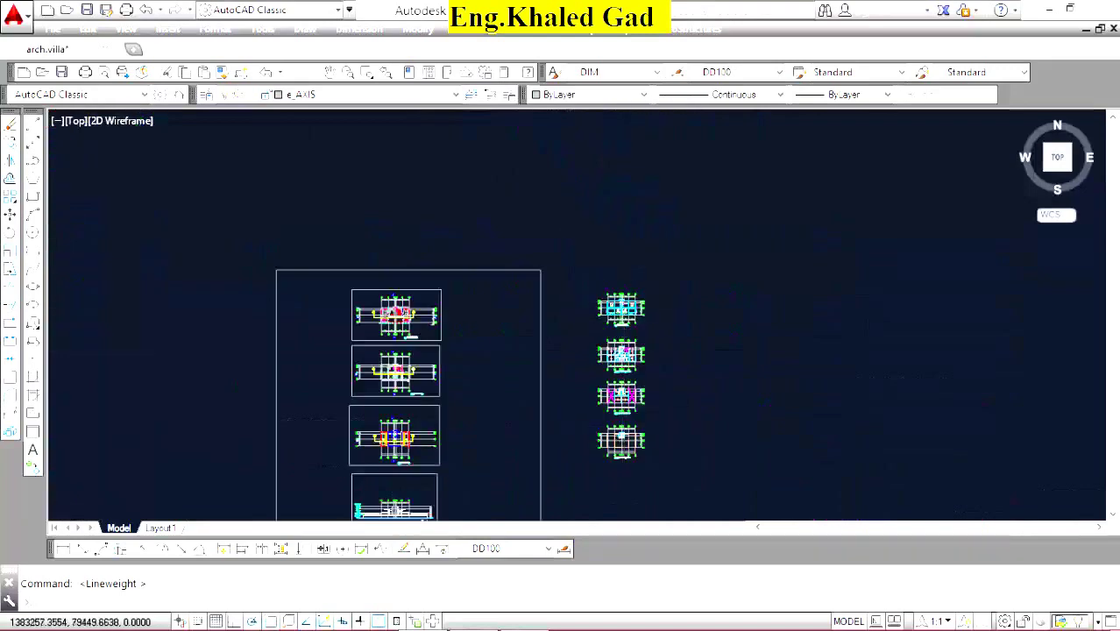
pyautogui.scroll(4, 575, 305)
pyautogui.scroll(2, 600, 237)
pyautogui.click(548, 270)
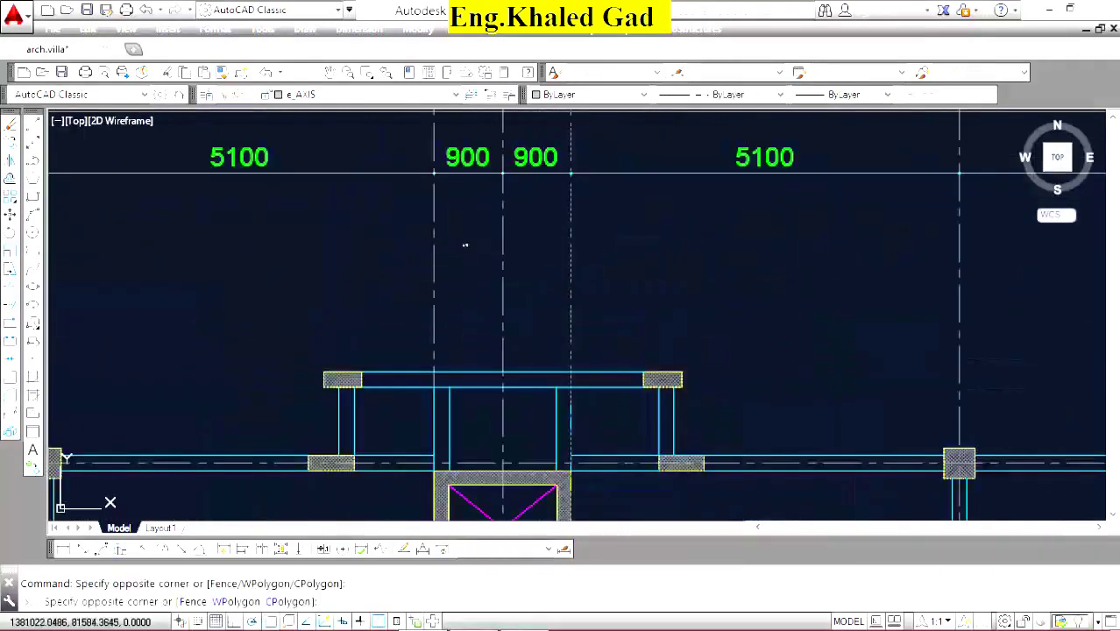
# Copy the stair-core dimensions from the J/1 column corner to the matching corner on another plan.
pyautogui.click(15, 143)
pyautogui.scroll(-3, 675, 305)
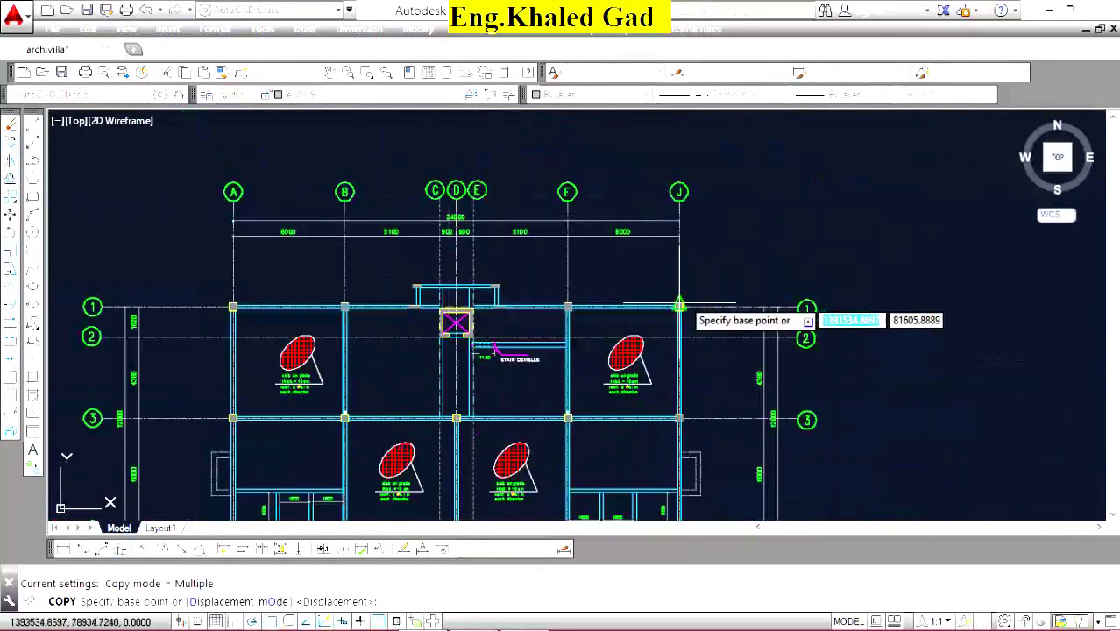
pyautogui.scroll(4, 642, 320)
pyautogui.click(658, 301)
pyautogui.scroll(-4, 723, 203)
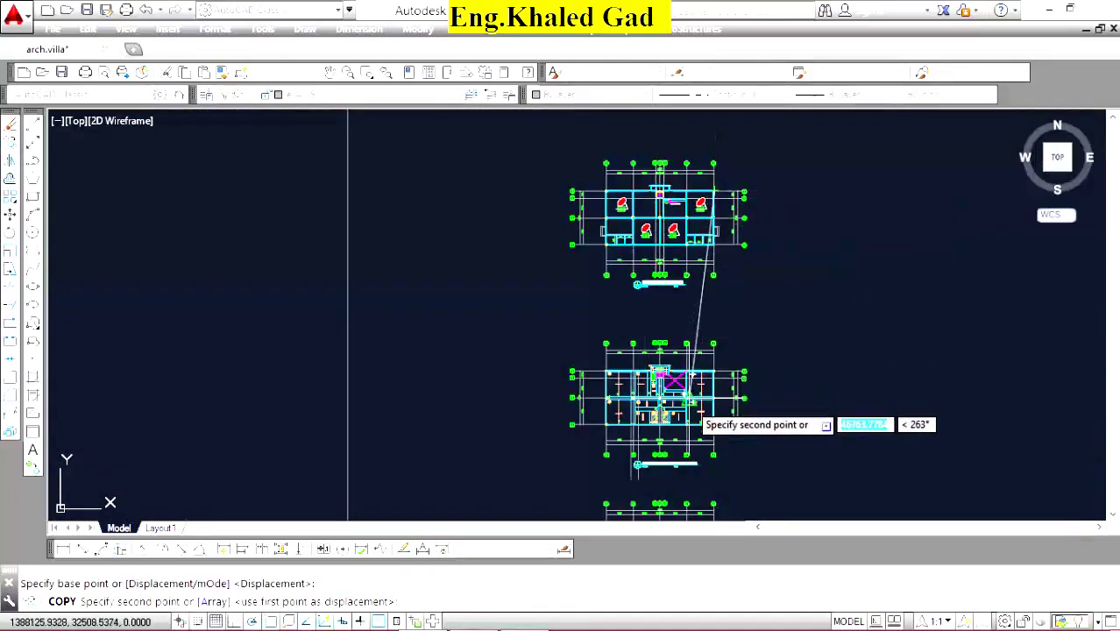
pyautogui.scroll(3, 680, 414)
pyautogui.scroll(2, 776, 289)
pyautogui.click(753, 271)
# Check the copied 900 dimensions beneath the 24000 overall and end the COPY command.
pyautogui.scroll(-4, 745, 270)
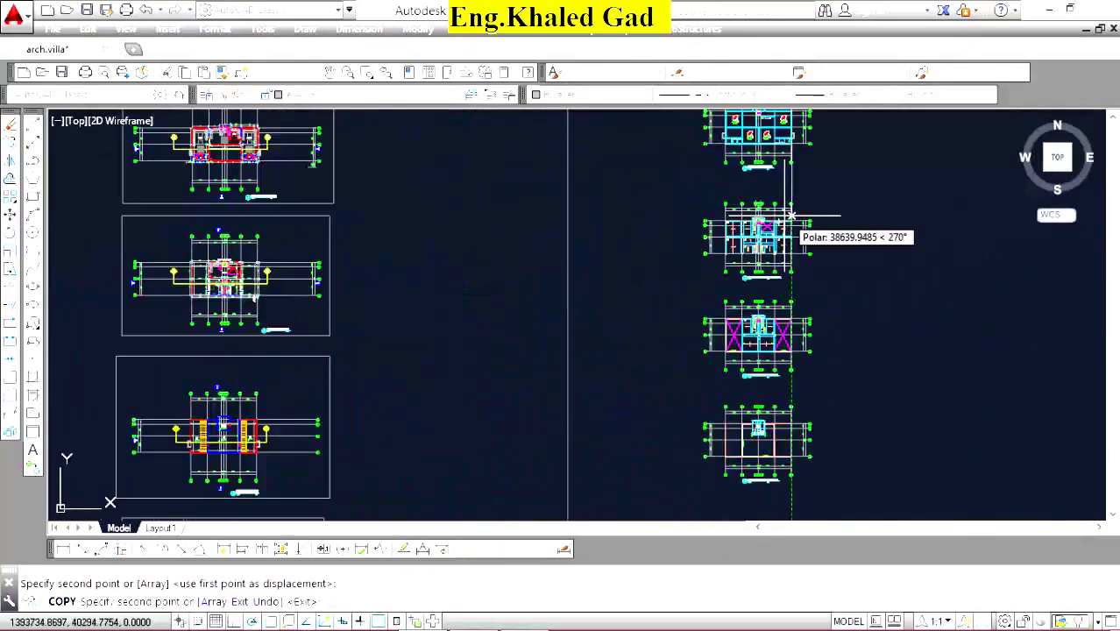
pyautogui.scroll(3, 759, 240)
pyautogui.scroll(2, 819, 317)
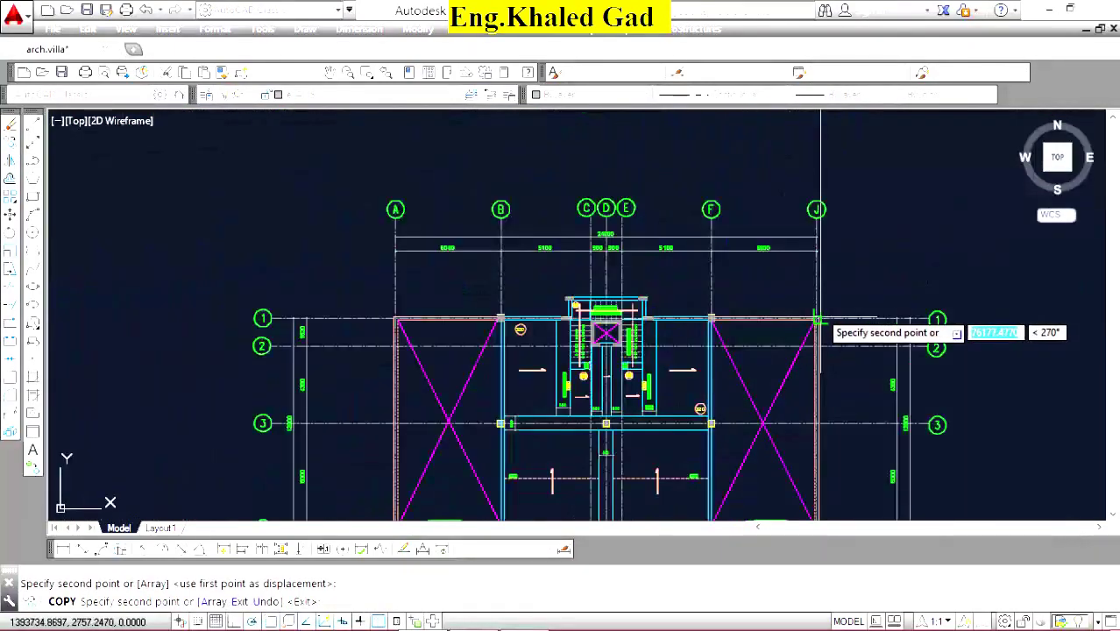
pyautogui.scroll(3, 818, 317)
pyautogui.scroll(-3, 802, 325)
pyautogui.scroll(-3, 819, 215)
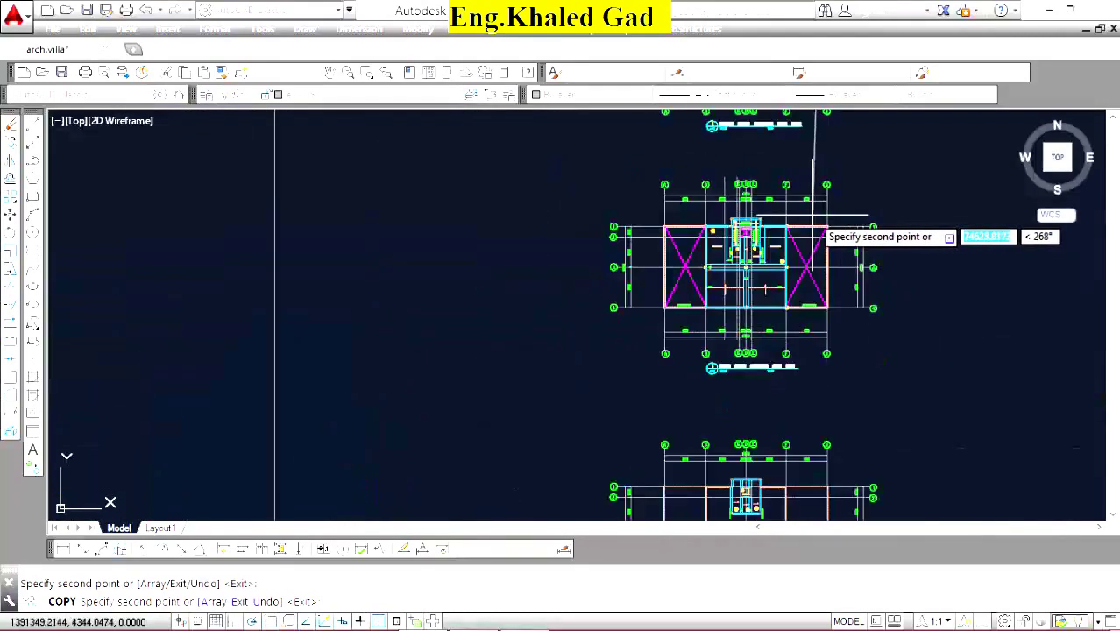
pyautogui.scroll(-1, 819, 263)
pyautogui.scroll(5, 815, 368)
pyautogui.scroll(2, 812, 342)
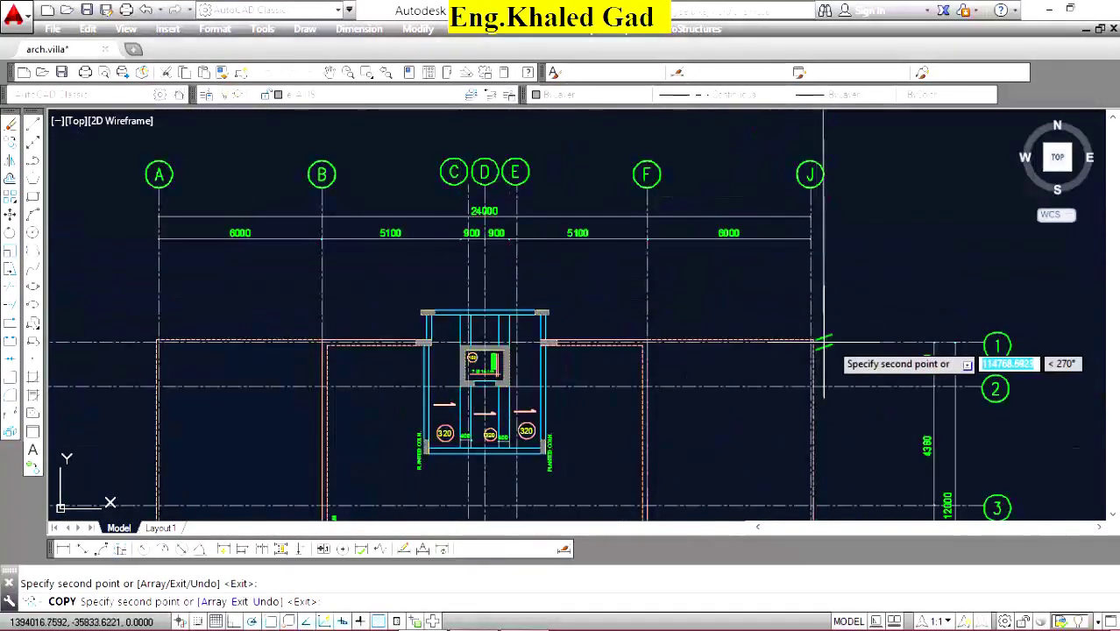
pyautogui.scroll(4, 823, 344)
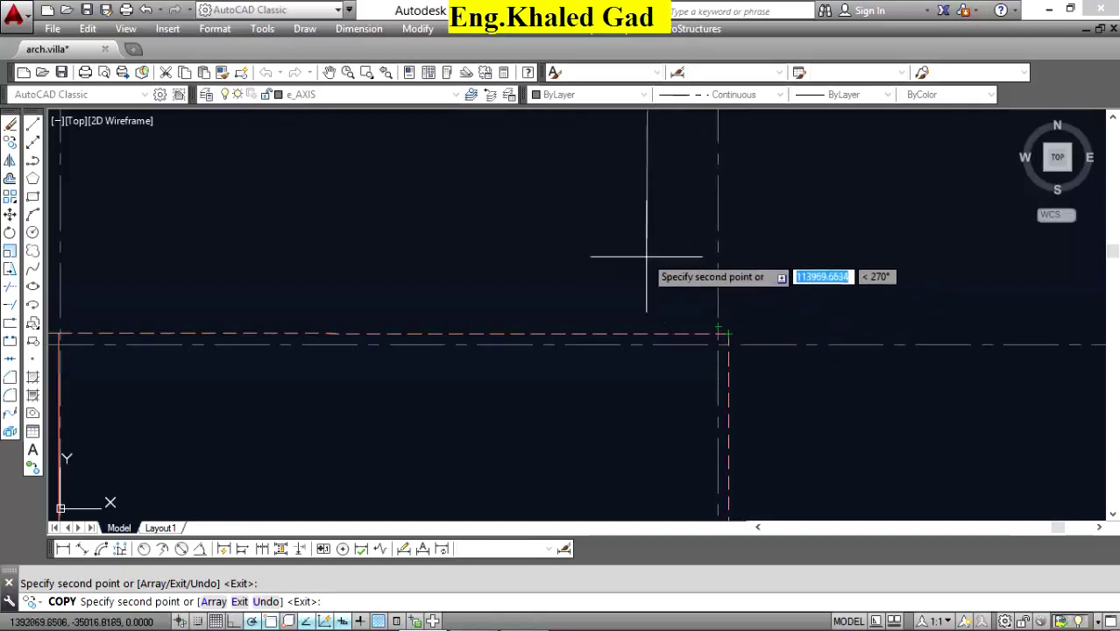
pyautogui.press('Return')
pyautogui.scroll(-5, 670, 289)
pyautogui.scroll(3, 605, 254)
pyautogui.scroll(2, 629, 256)
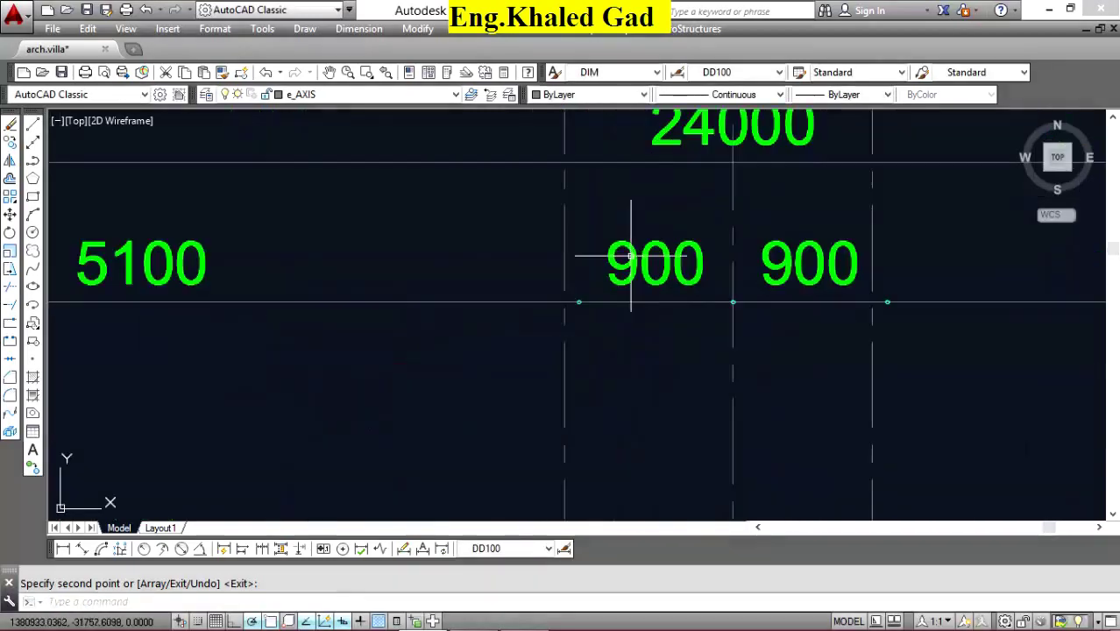
# Window-select the two 900 dimensions and start moving them from a base point.
pyautogui.press('Escape')
pyautogui.click(888, 343)
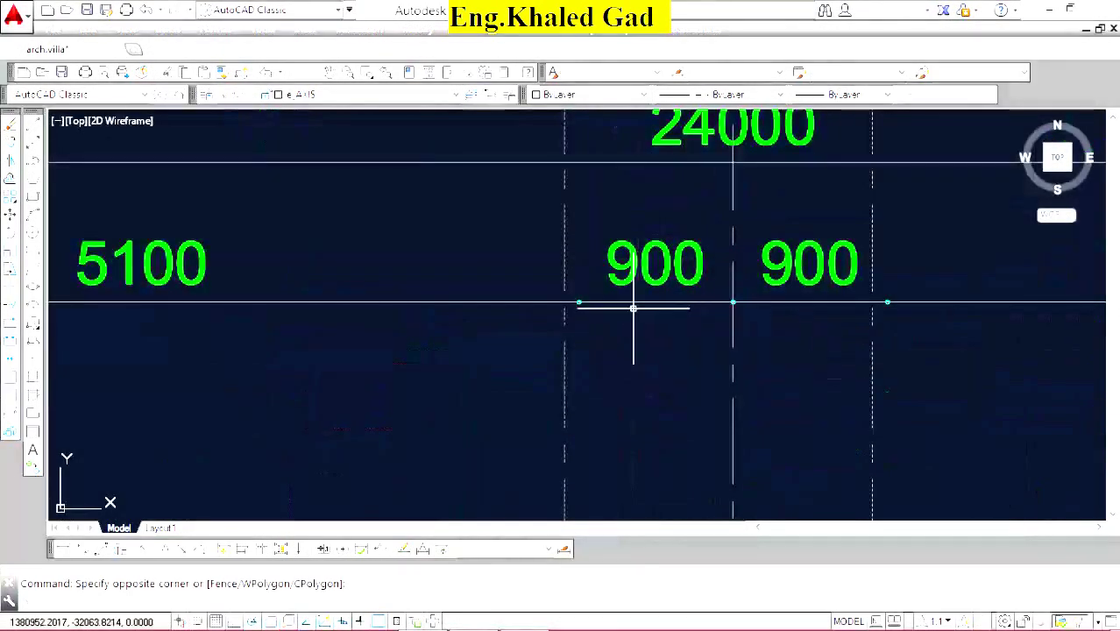
pyautogui.scroll(5, 612, 300)
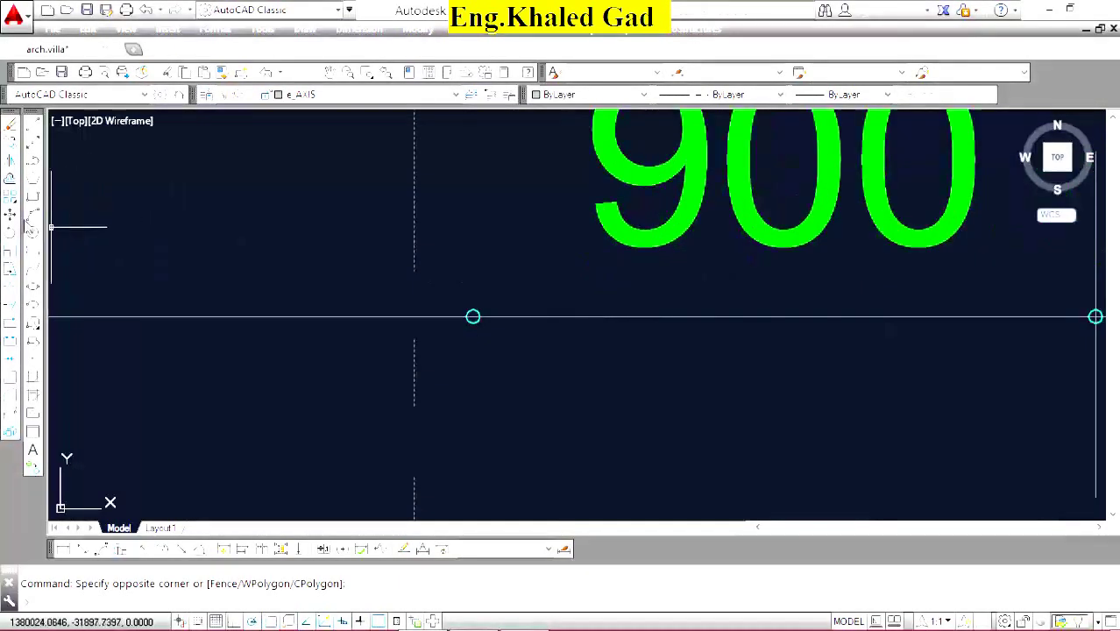
pyautogui.click(51, 227)
pyautogui.click(33, 214)
pyautogui.scroll(-3, 416, 313)
pyautogui.scroll(-1, 416, 313)
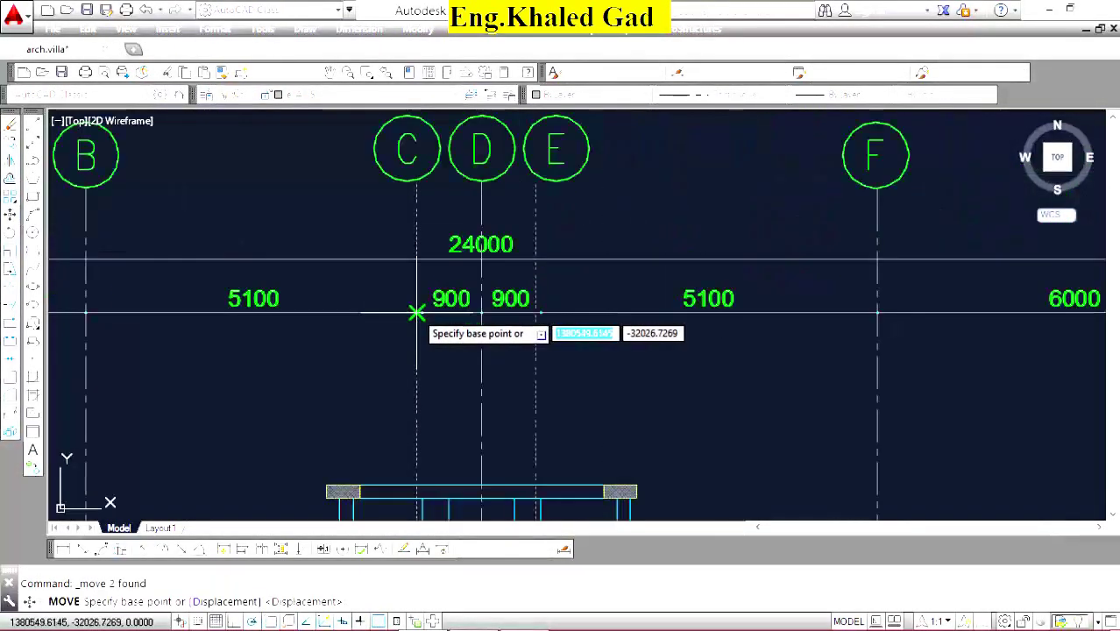
pyautogui.click(417, 312)
pyautogui.scroll(4, 438, 305)
pyautogui.scroll(3, 452, 285)
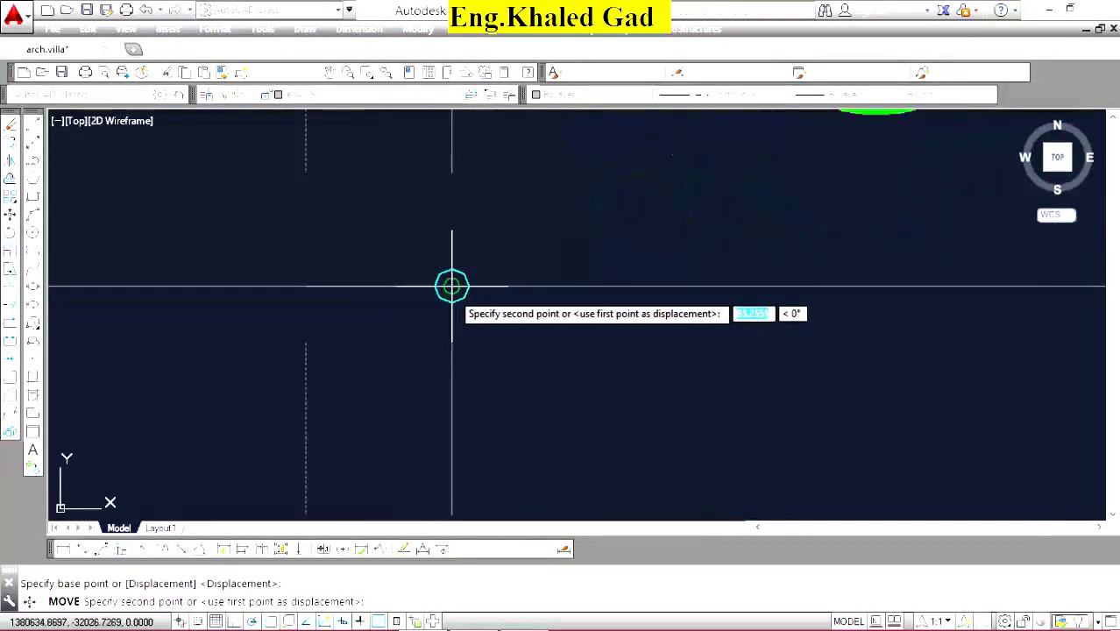
pyautogui.scroll(-3, 596, 278)
pyautogui.scroll(-5, 630, 292)
pyautogui.scroll(-2, 630, 292)
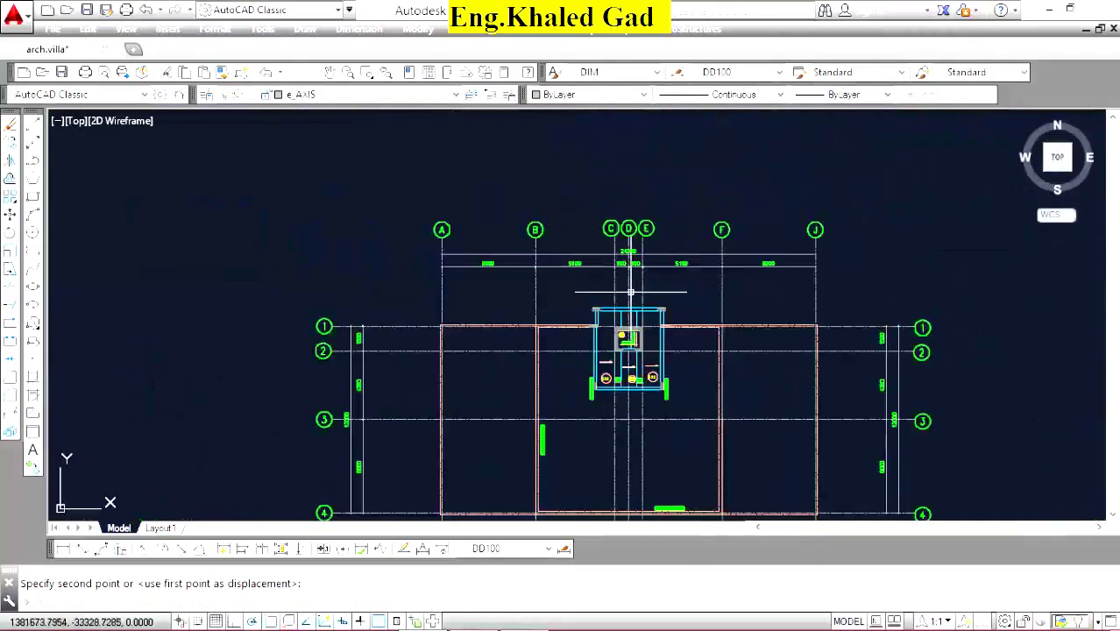
pyautogui.scroll(5, 613, 315)
pyautogui.scroll(-8, 602, 289)
pyautogui.scroll(7, 602, 202)
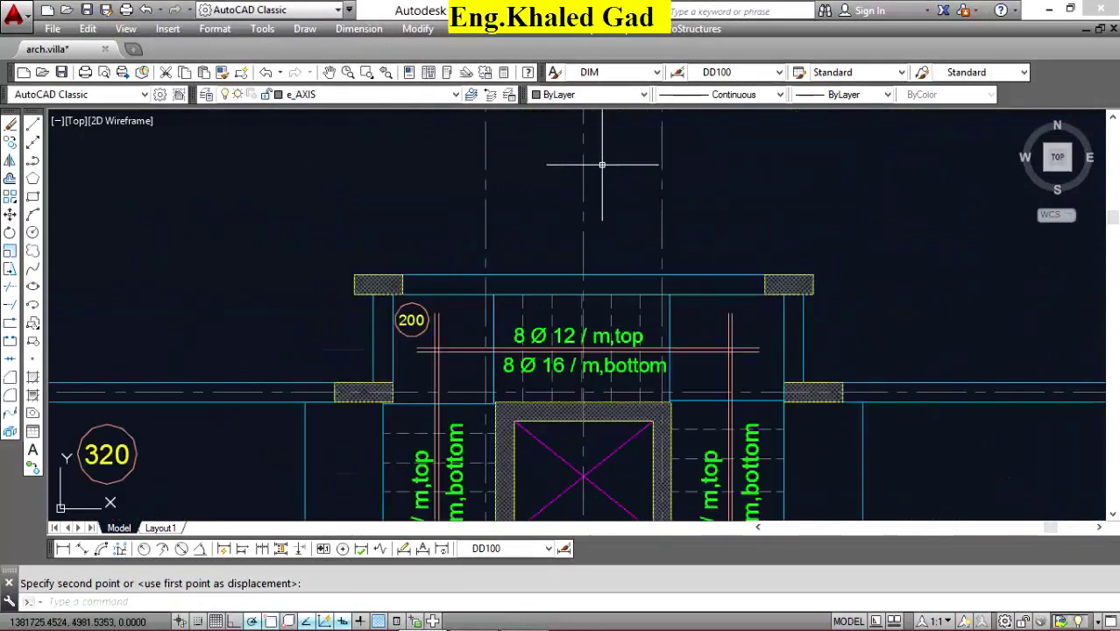
pyautogui.scroll(-3, 596, 210)
pyautogui.scroll(5, 583, 194)
# Redo the move, snapping the 900 dimensions onto the grid line in line with the 5100 dimensions.
pyautogui.press('Escape')
pyautogui.rightClick(486, 159)
pyautogui.click(517, 167)
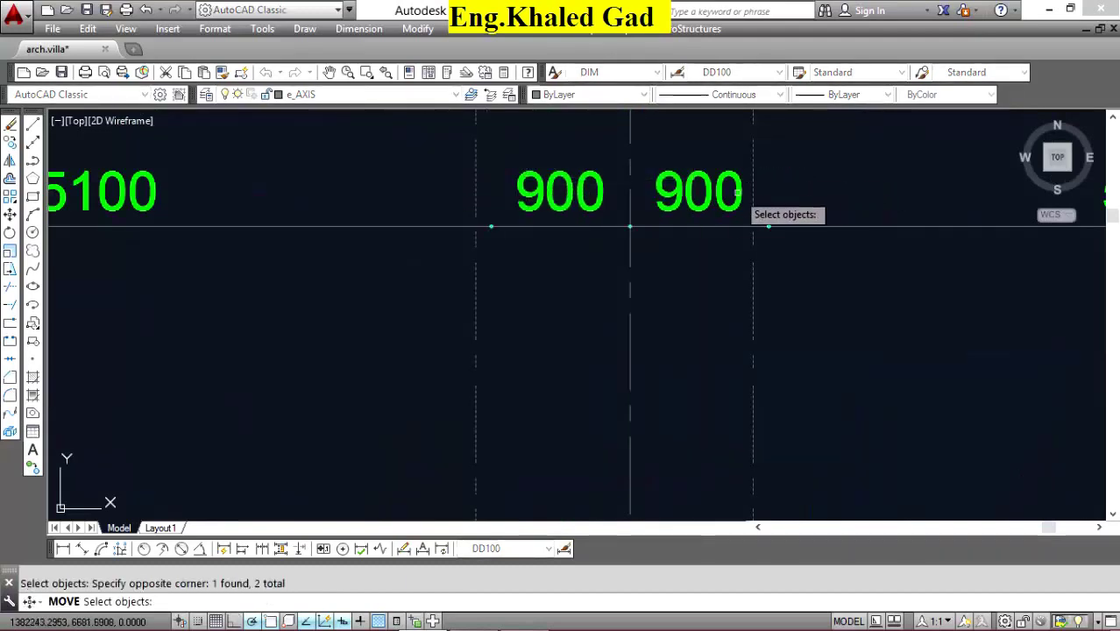
pyautogui.press('Return')
pyautogui.scroll(3, 433, 200)
pyautogui.scroll(-3, 373, 194)
pyautogui.click(374, 194)
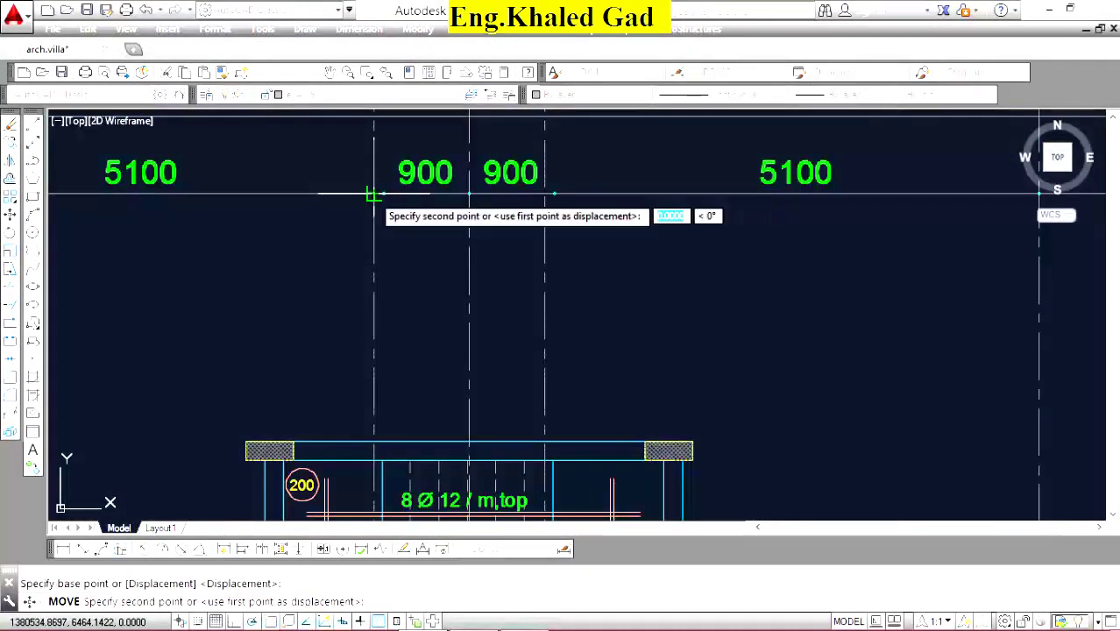
pyautogui.scroll(3, 373, 195)
pyautogui.click(447, 190)
pyautogui.scroll(-3, 517, 284)
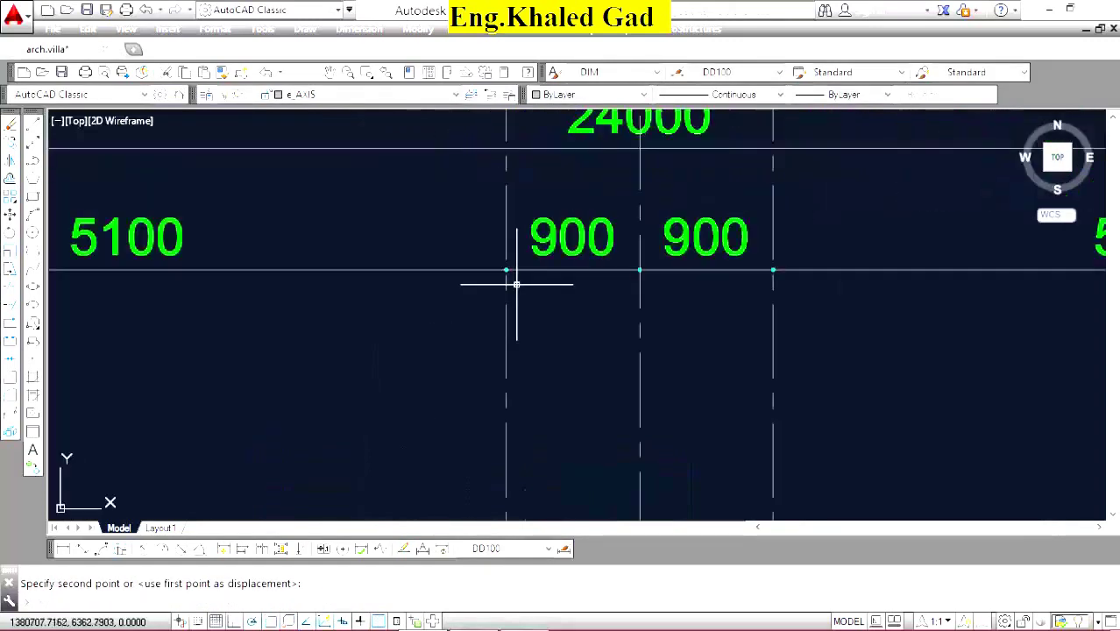
pyautogui.scroll(-5, 567, 268)
pyautogui.scroll(-5, 574, 281)
pyautogui.scroll(4, 574, 289)
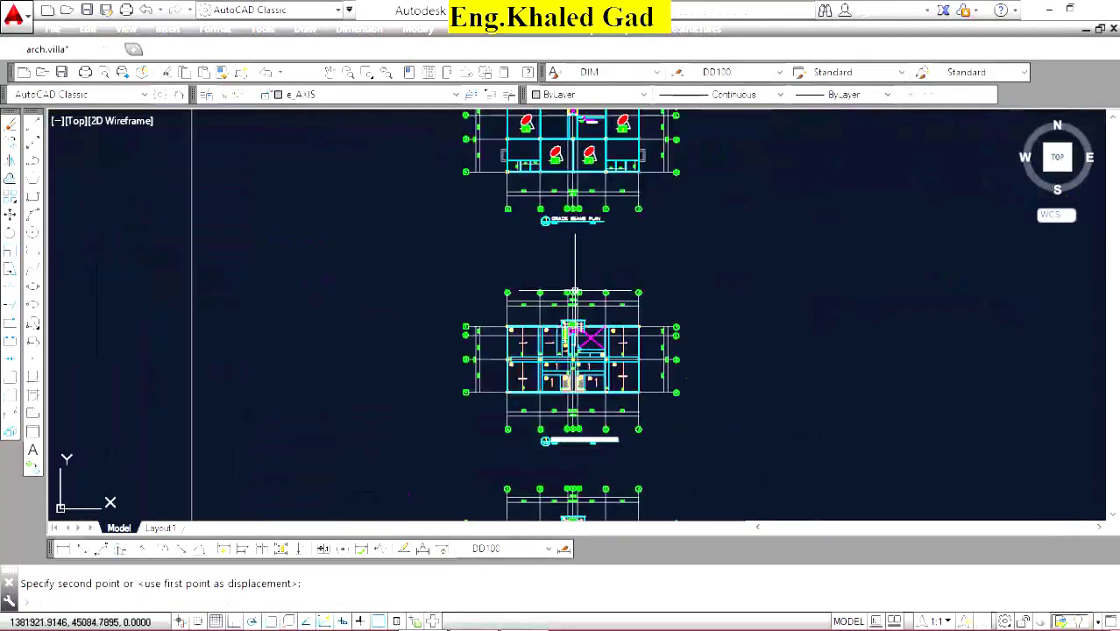
pyautogui.scroll(3, 573, 312)
pyautogui.scroll(4, 574, 312)
pyautogui.scroll(3, 513, 258)
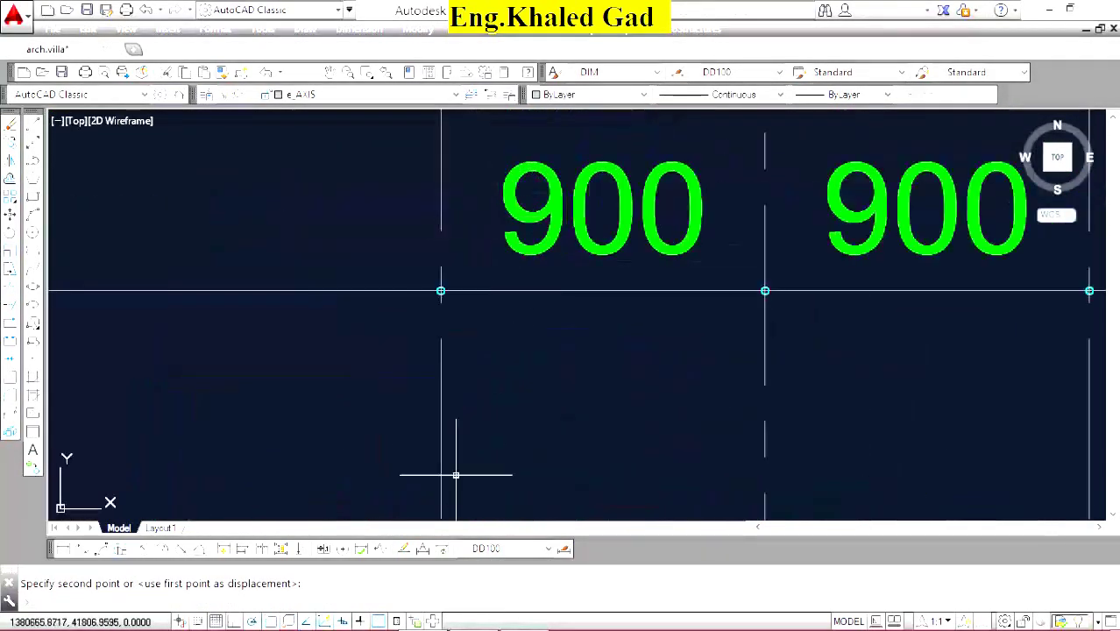
pyautogui.scroll(-3, 456, 475)
pyautogui.scroll(-3, 596, 263)
pyautogui.scroll(-3, 624, 205)
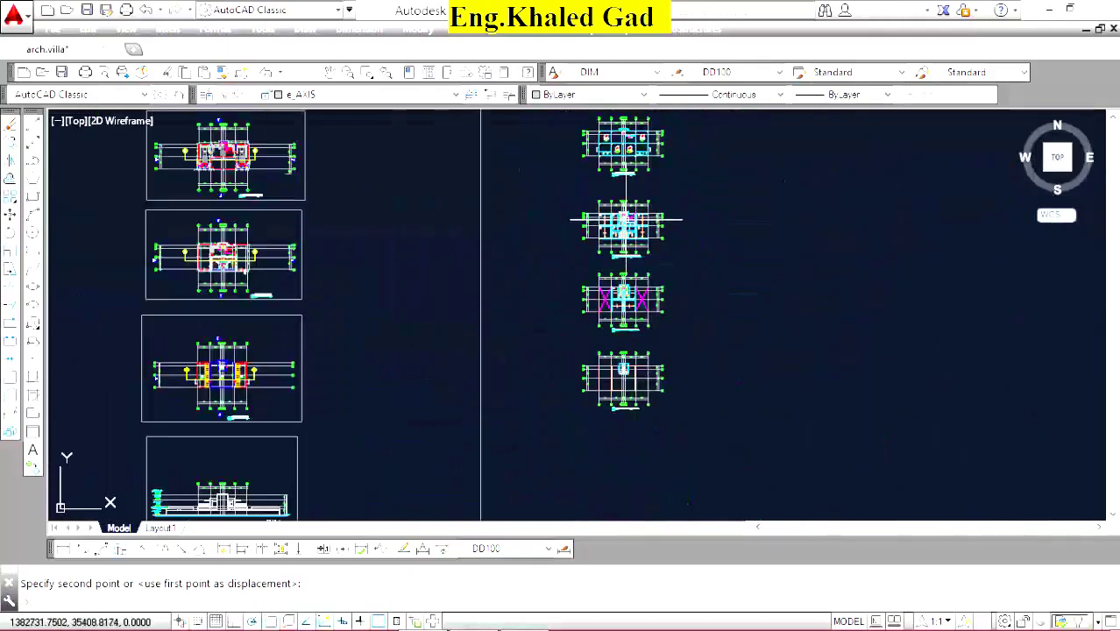
pyautogui.scroll(4, 625, 219)
pyautogui.scroll(3, 648, 253)
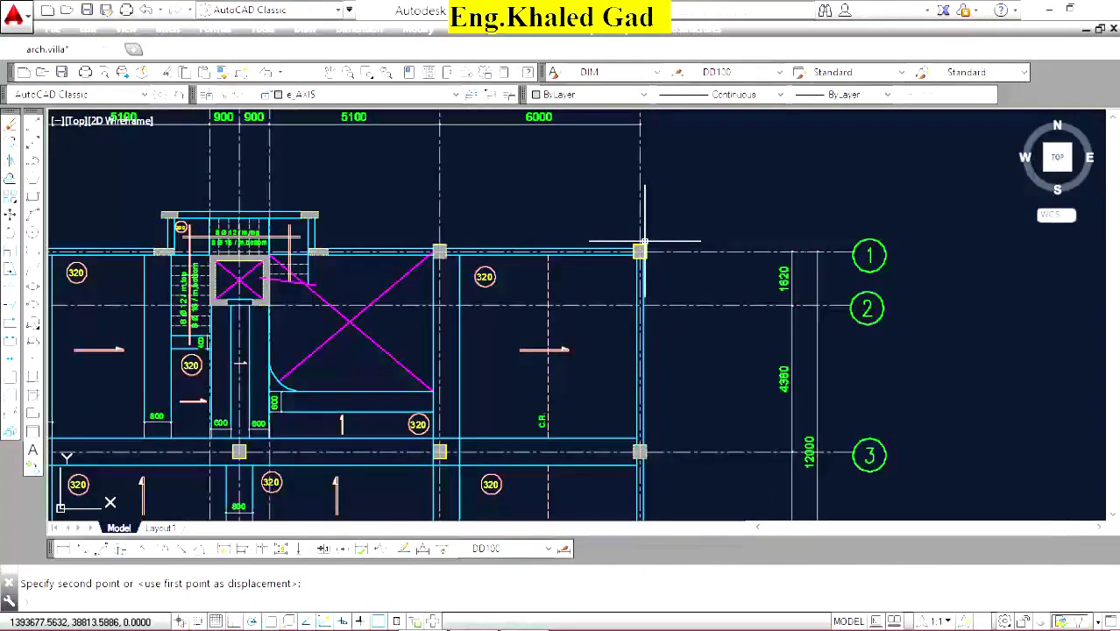
pyautogui.scroll(-5, 644, 241)
pyautogui.scroll(2, 629, 280)
pyautogui.scroll(5, 622, 307)
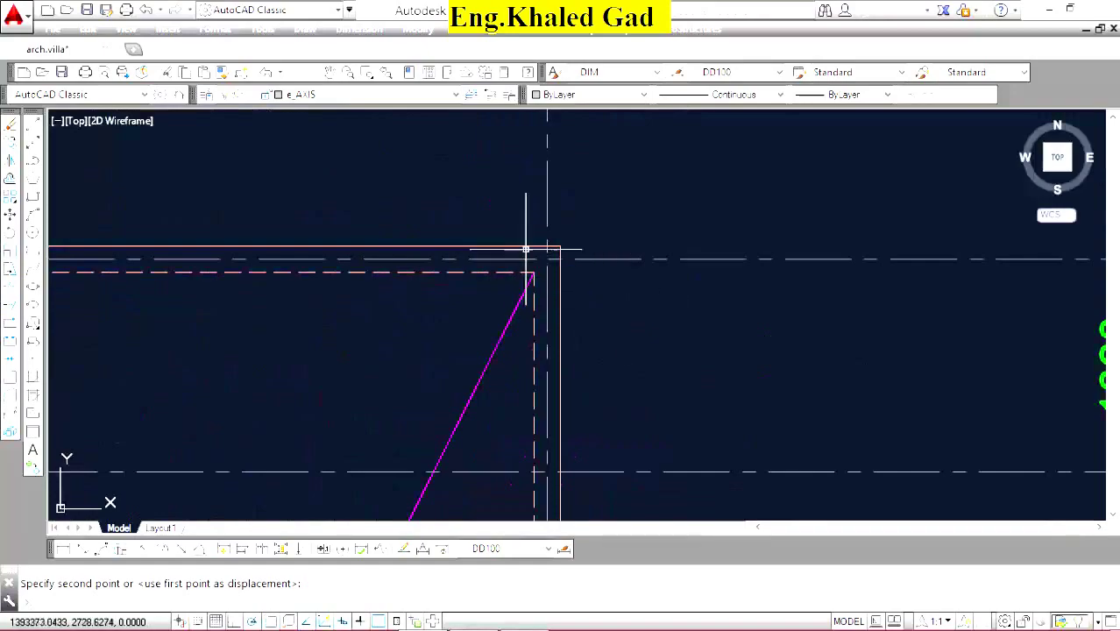
pyautogui.scroll(-3, 623, 222)
pyautogui.scroll(-2, 623, 263)
pyautogui.scroll(5, 723, 411)
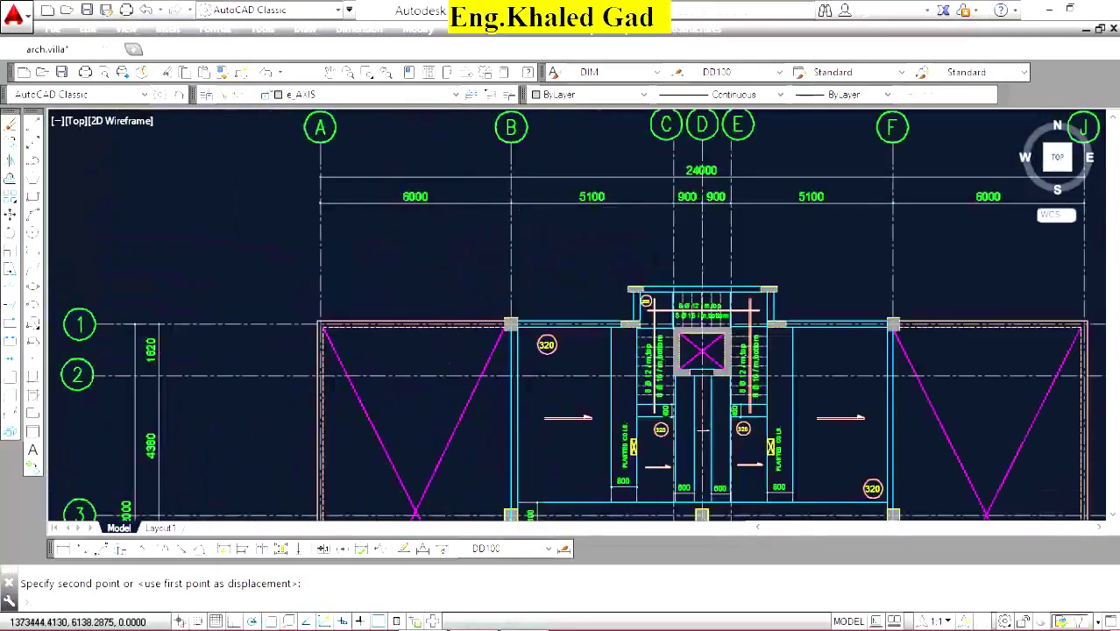
pyautogui.moveTo(710, 424); pyautogui.dragTo(768, 429, button='middle')
pyautogui.scroll(-5, 629, 256)
pyautogui.scroll(4, 616, 267)
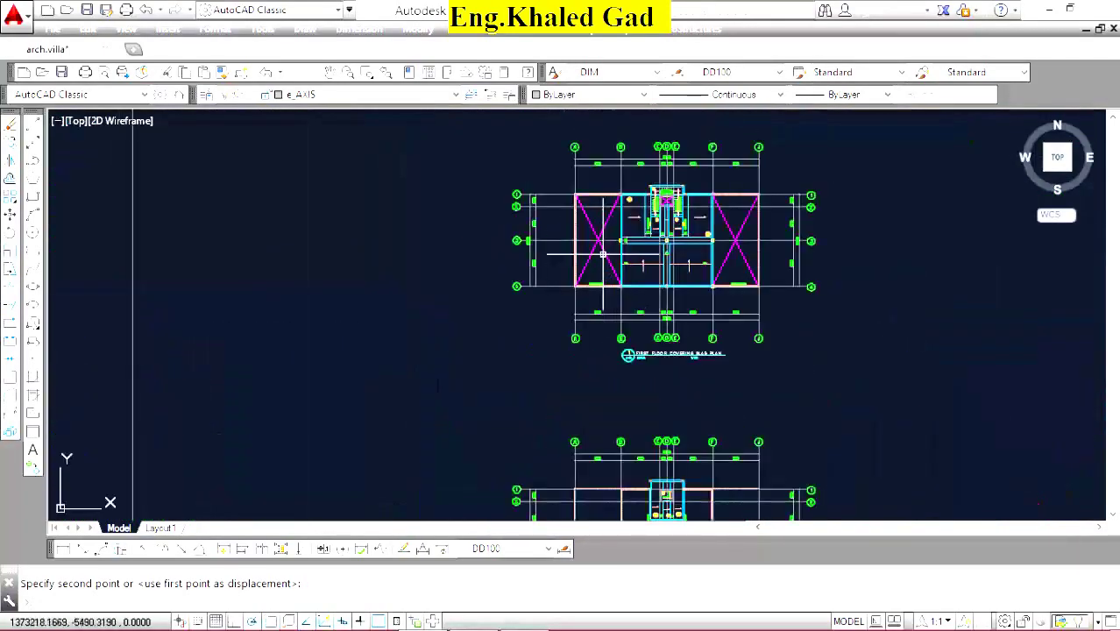
pyautogui.scroll(2, 605, 245)
pyautogui.scroll(2, 959, 281)
pyautogui.scroll(4, 963, 284)
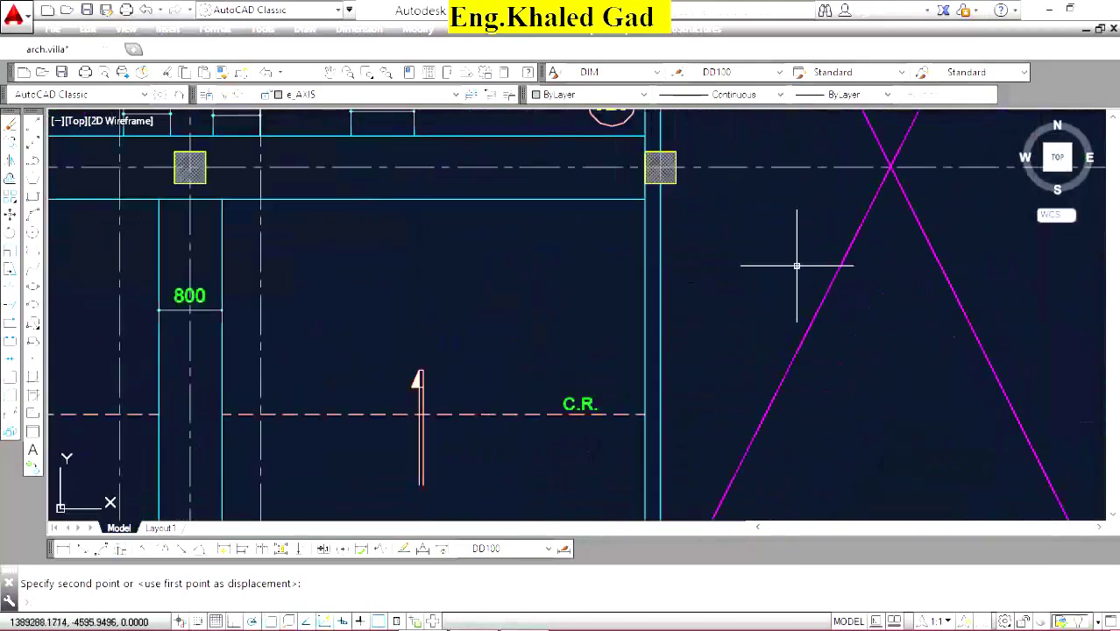
pyautogui.scroll(-6, 787, 277)
pyautogui.scroll(-2, 652, 258)
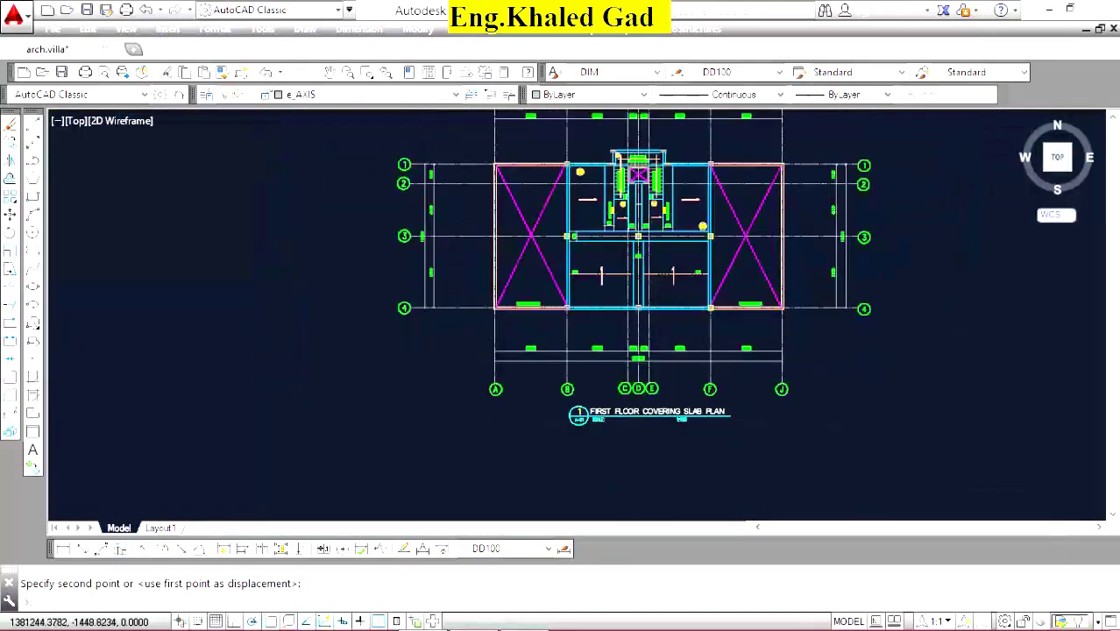
pyautogui.scroll(-6, 634, 213)
pyautogui.scroll(-2, 629, 229)
pyautogui.scroll(4, 625, 242)
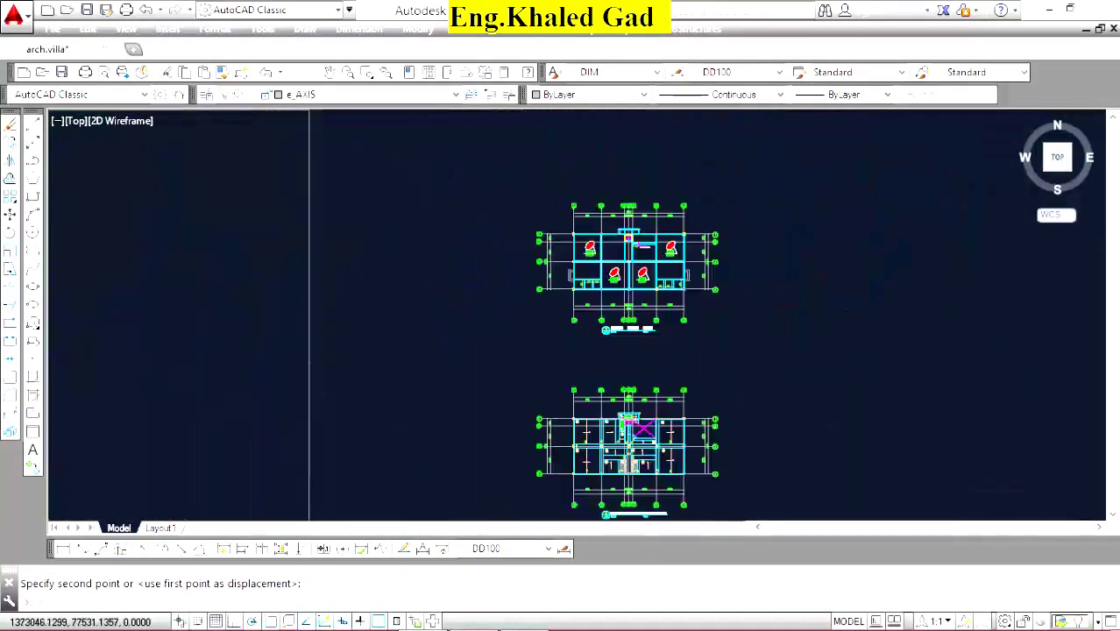
pyautogui.scroll(2, 596, 238)
pyautogui.scroll(-4, 611, 169)
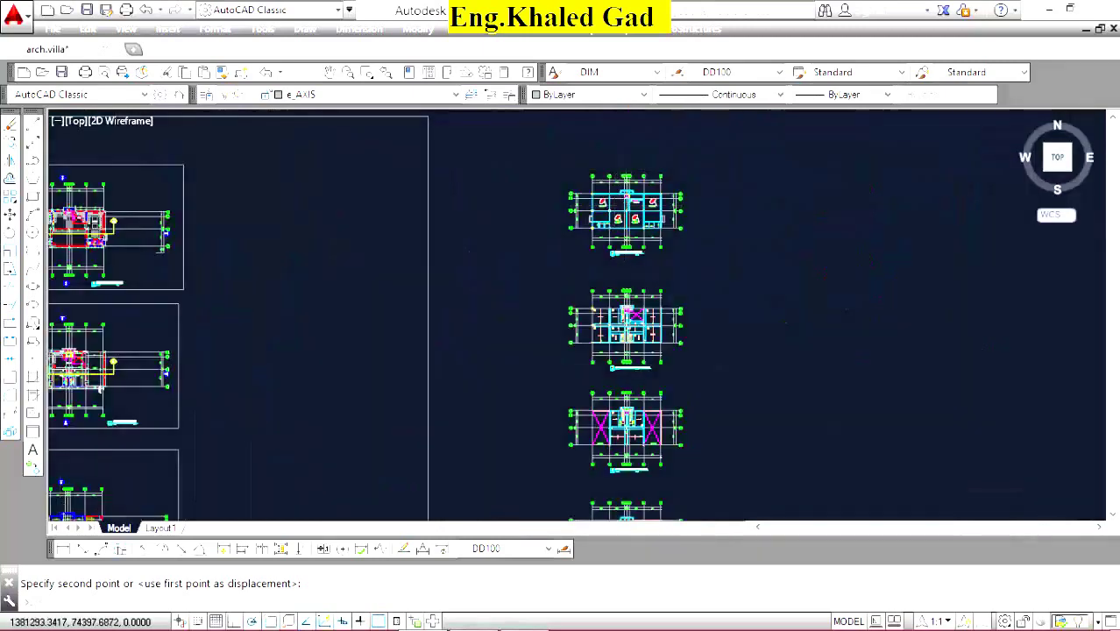
pyautogui.scroll(5, 627, 215)
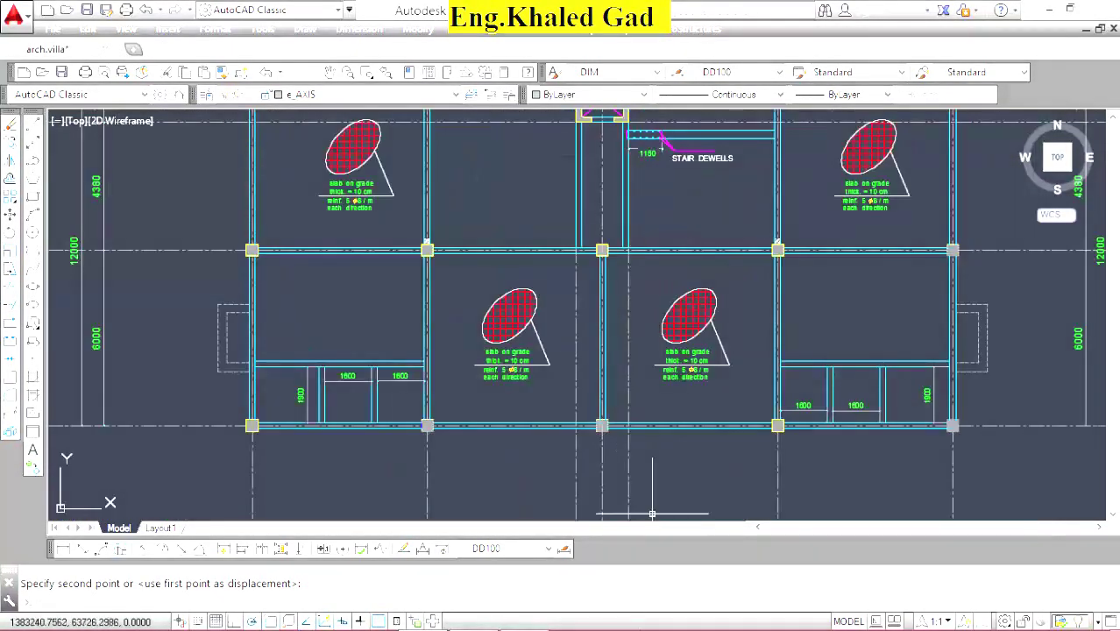
pyautogui.click(525, 619)
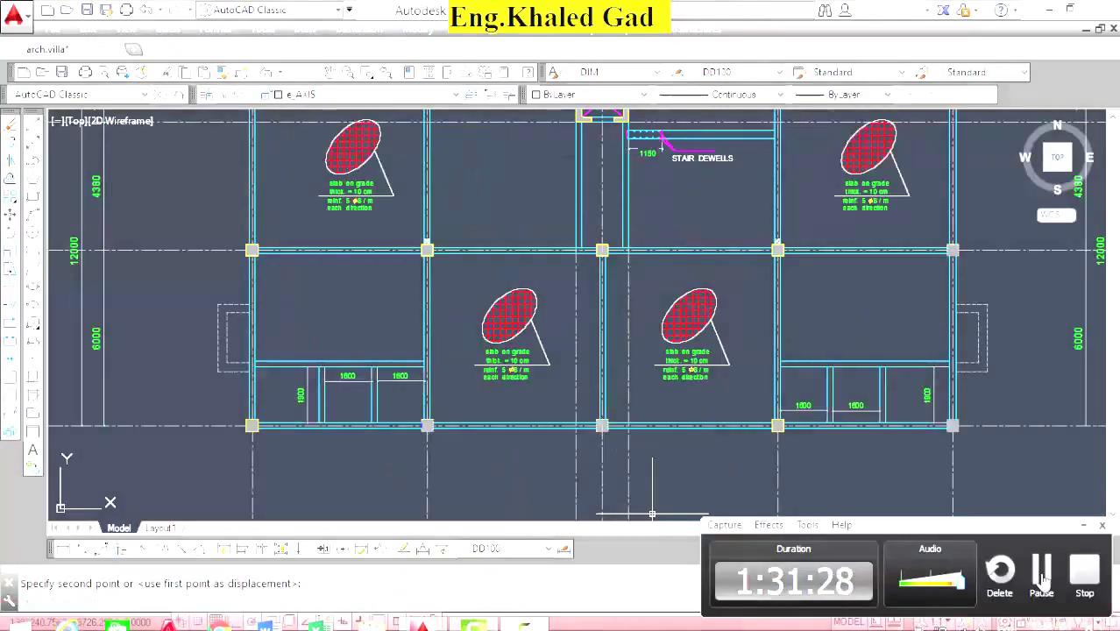